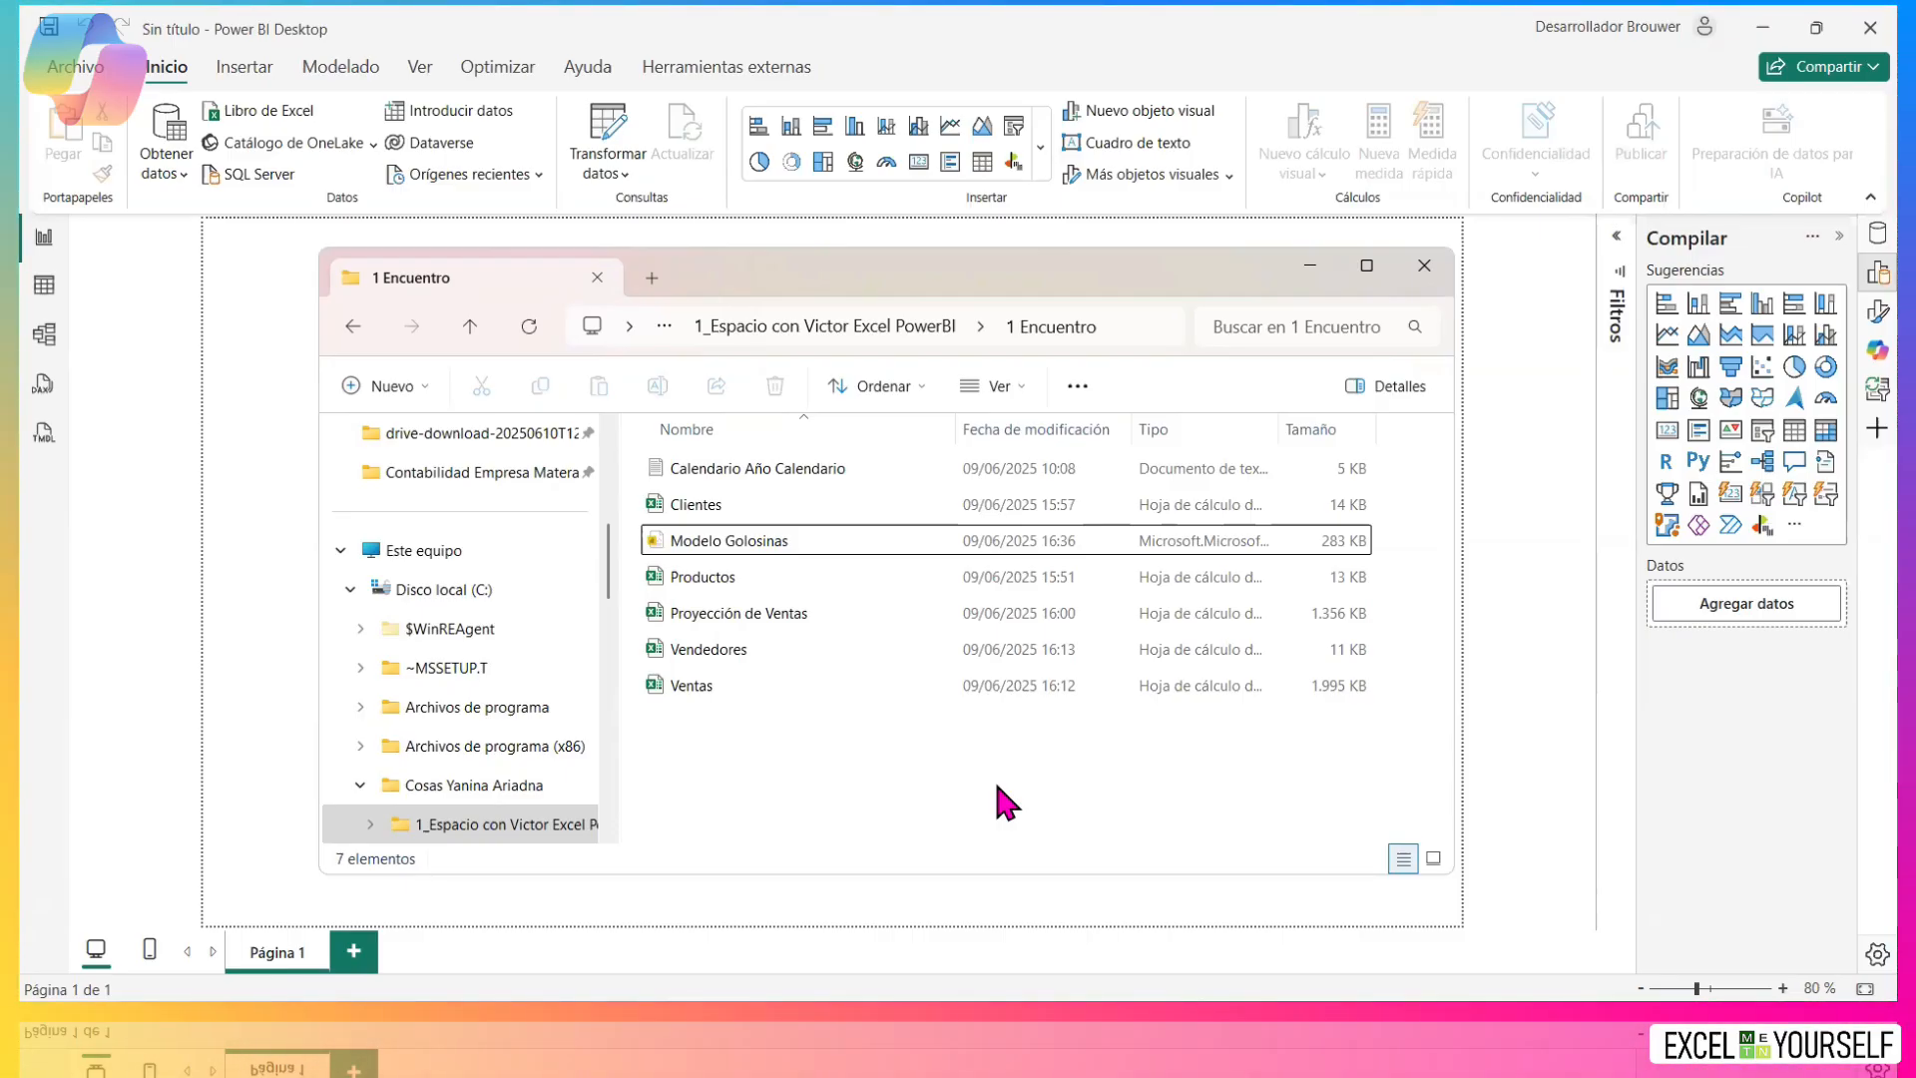
Start an Excel workbook import and browse the local disk (C:) to the "1 Encuentro" folder.
click(248, 322)
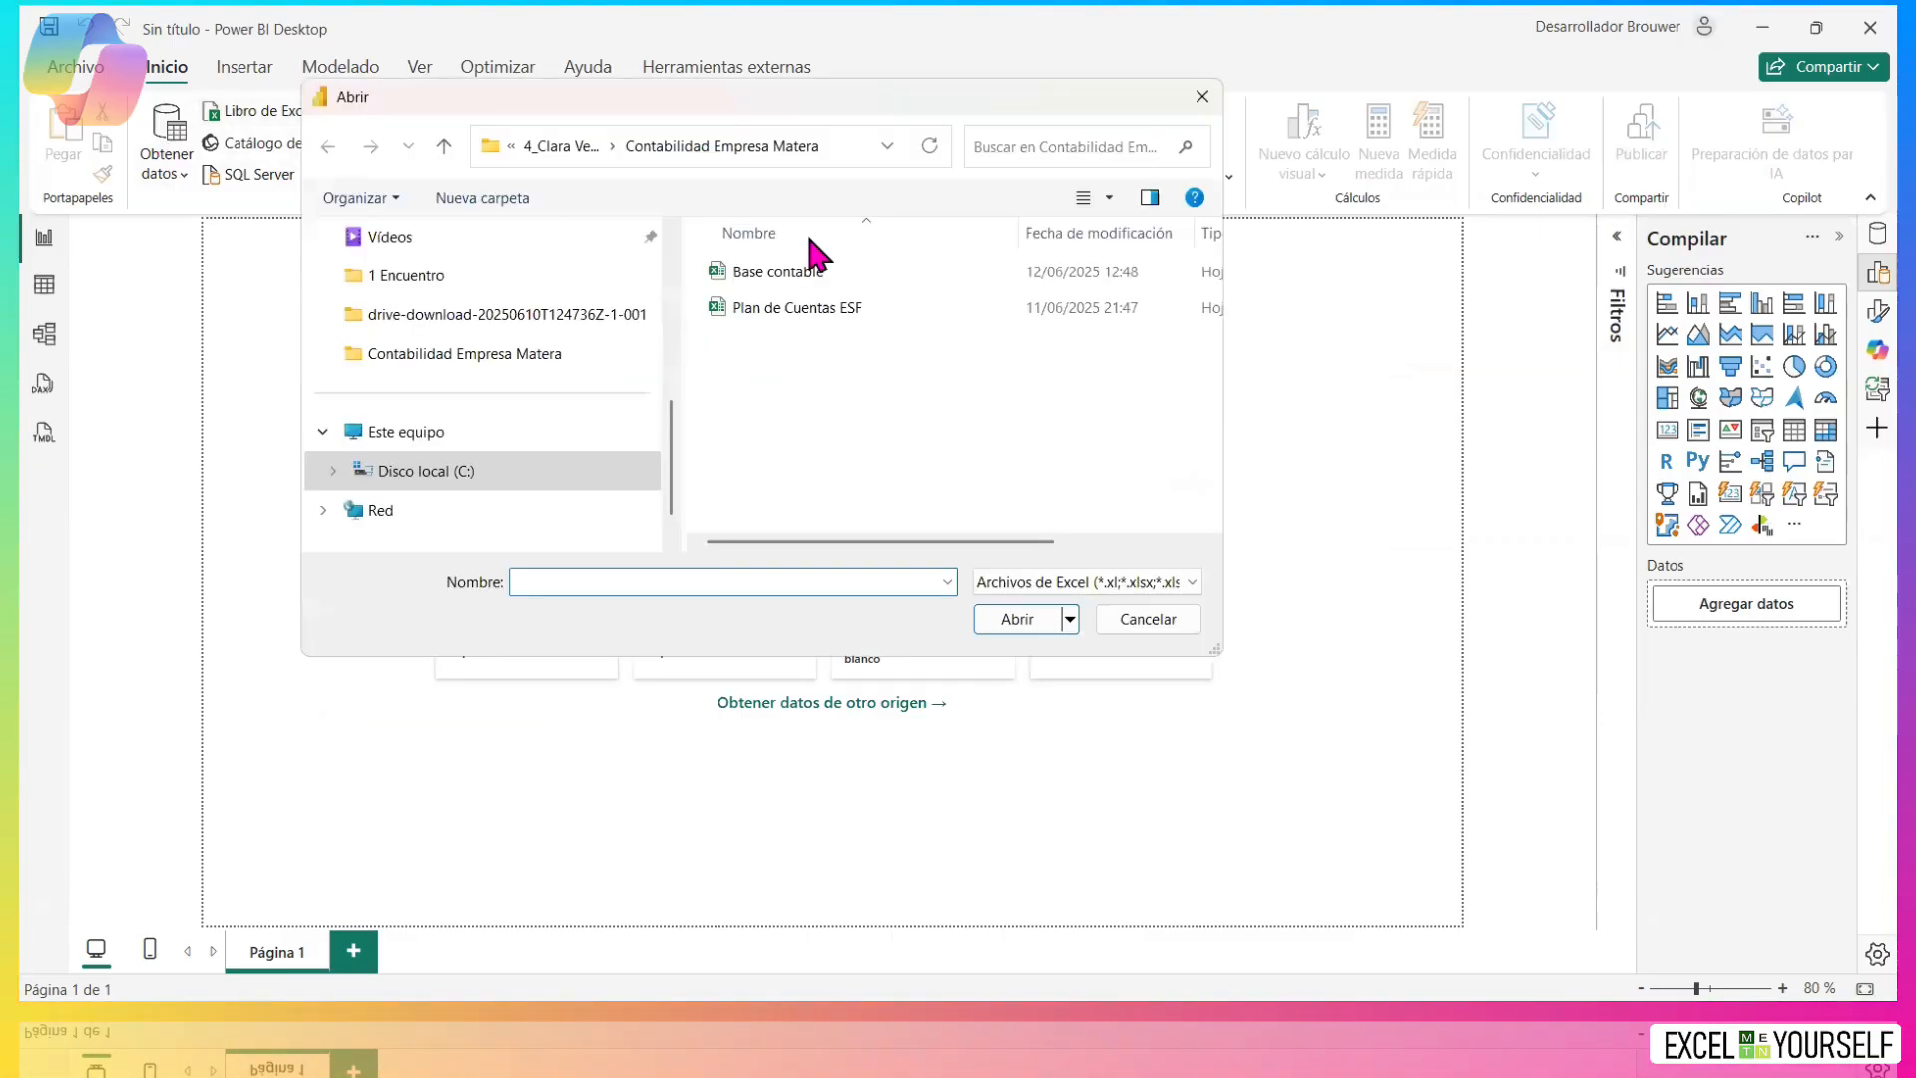
click(456, 482)
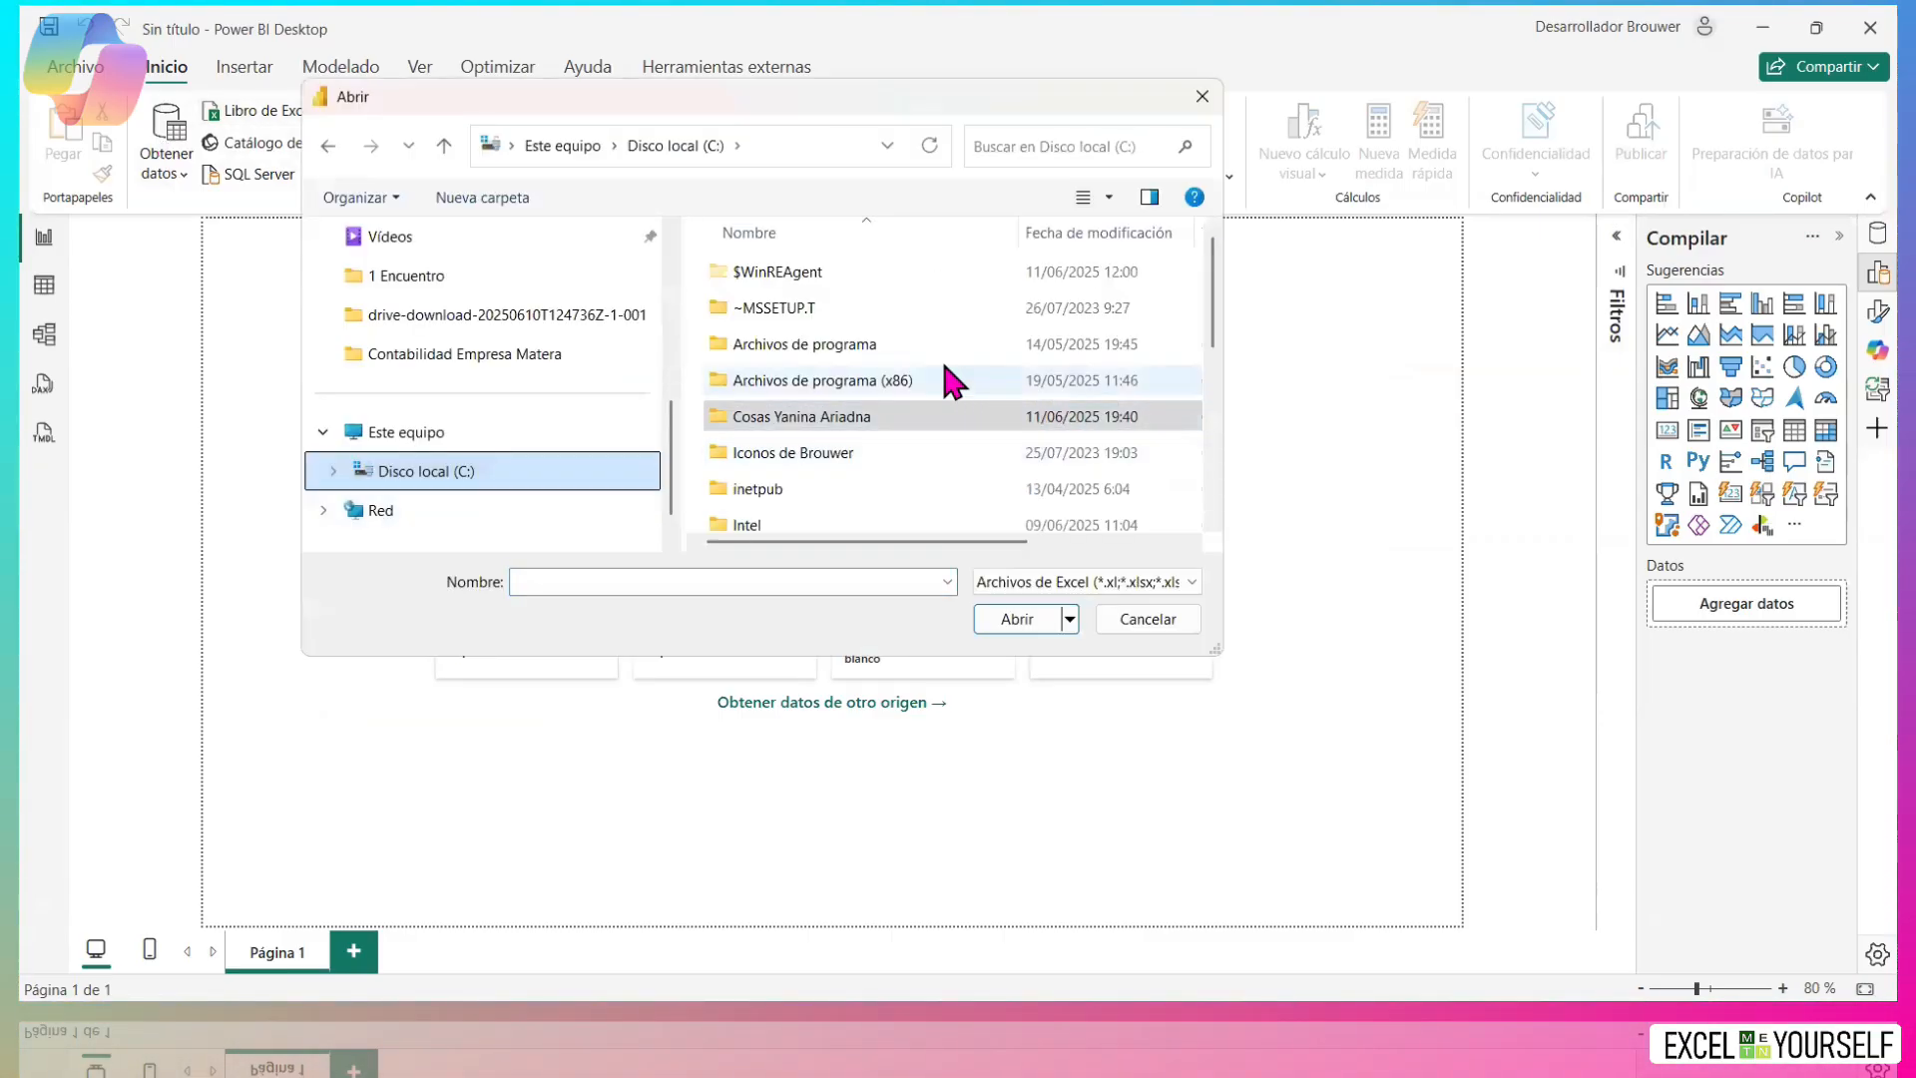
double_click(797, 427)
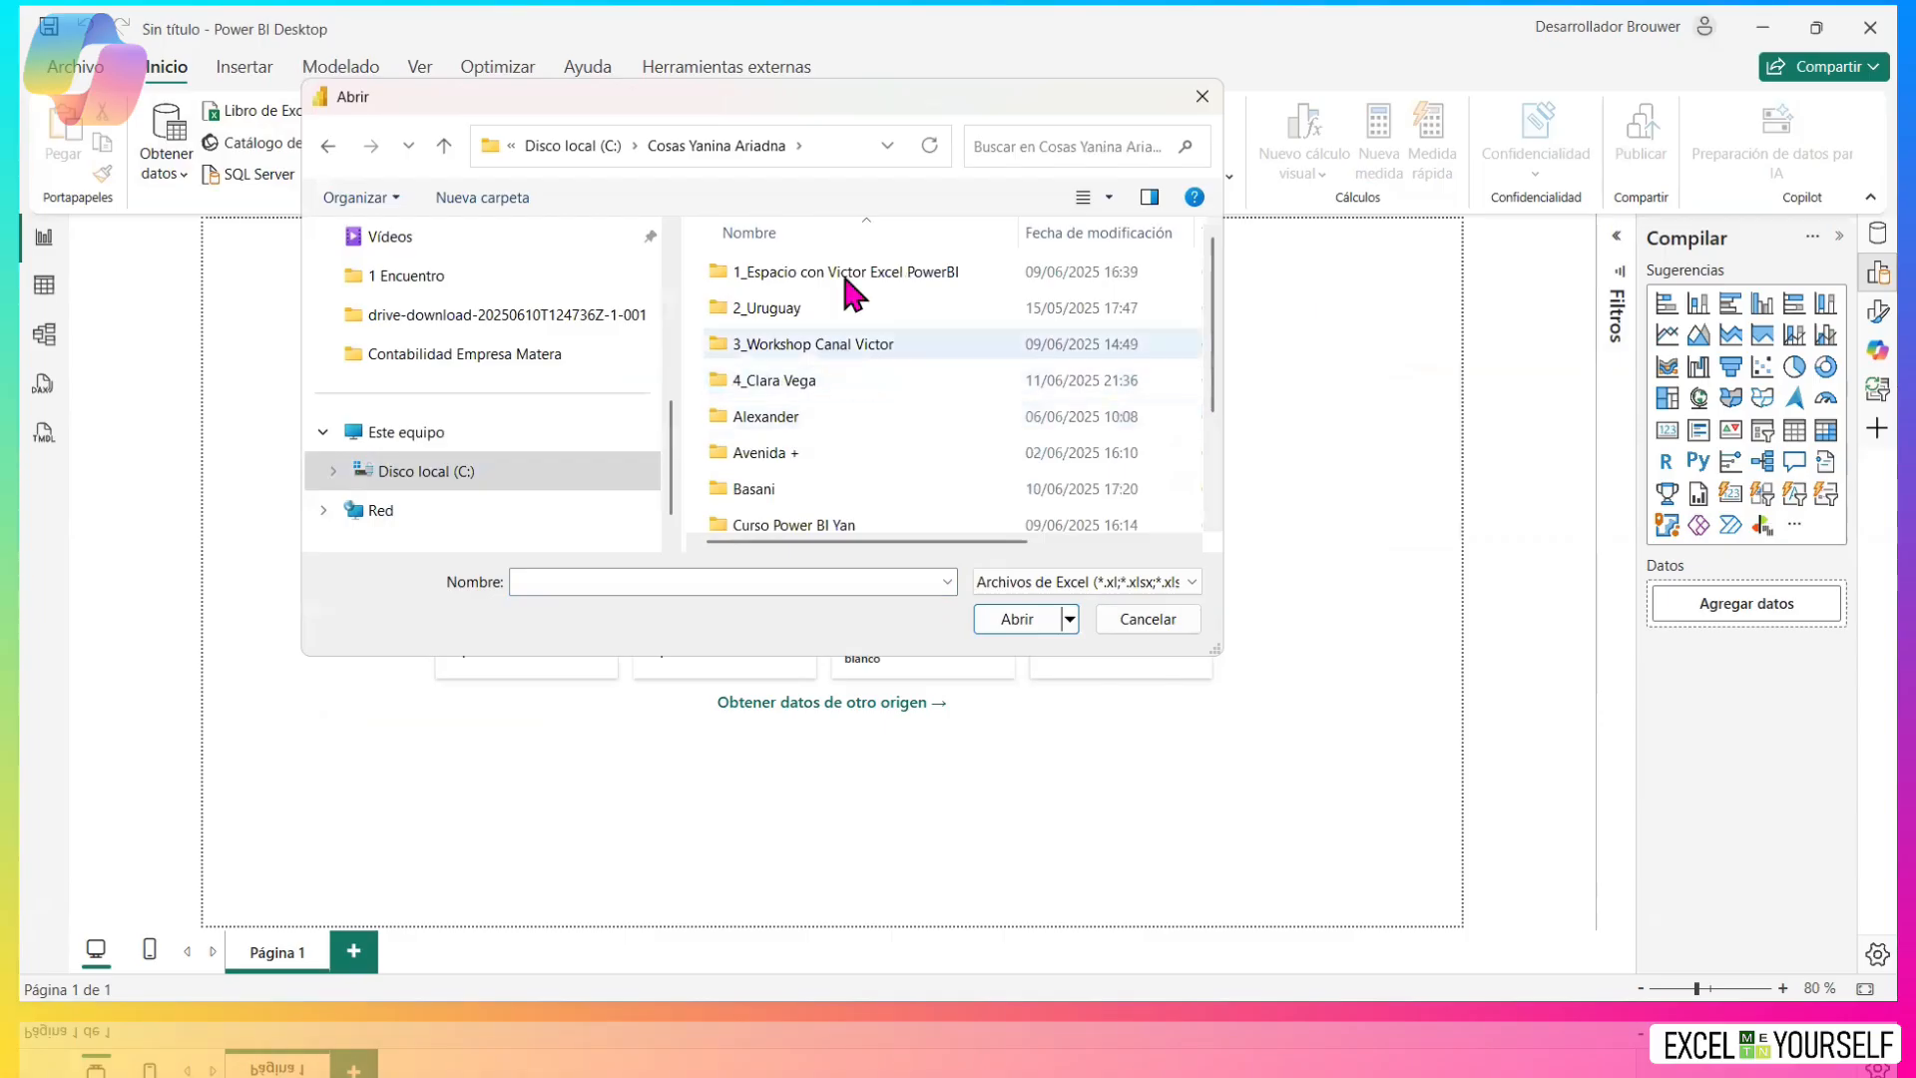
click(830, 347)
double_click(829, 343)
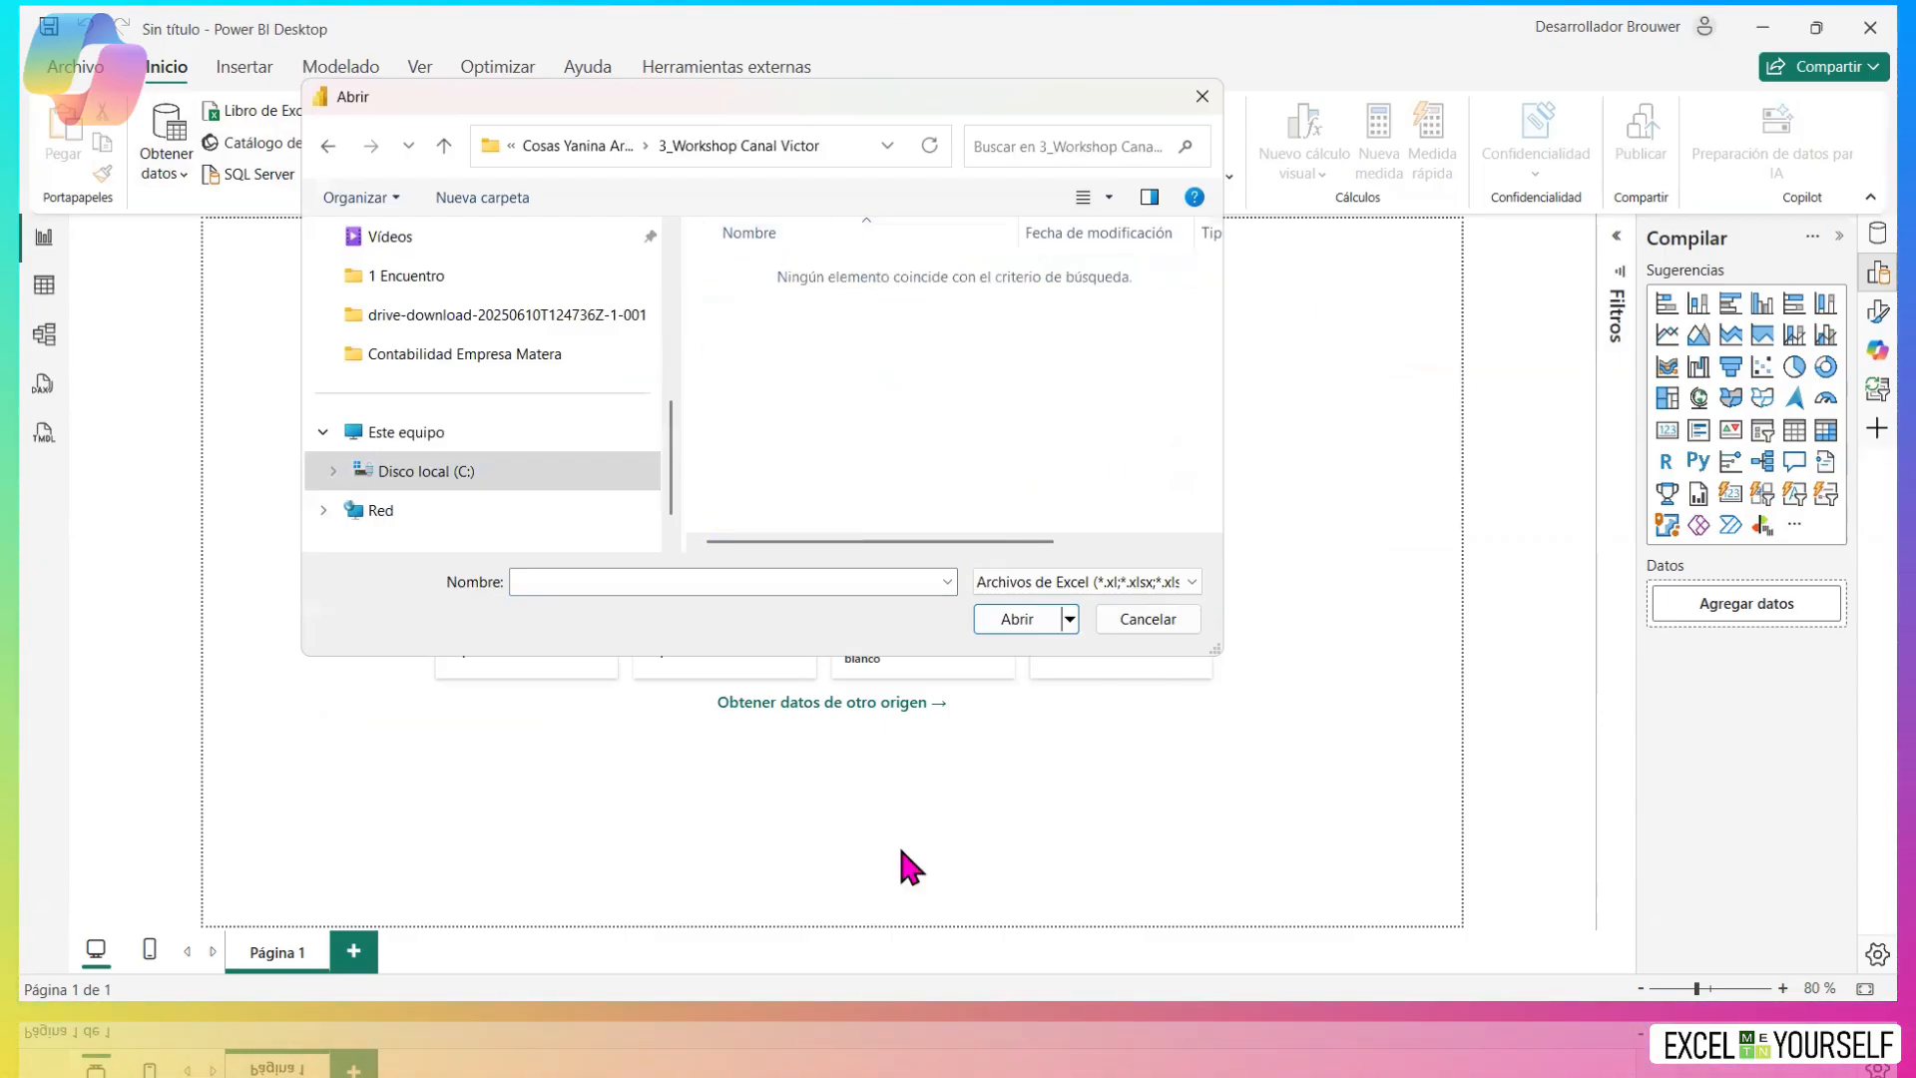
click(598, 148)
double_click(850, 271)
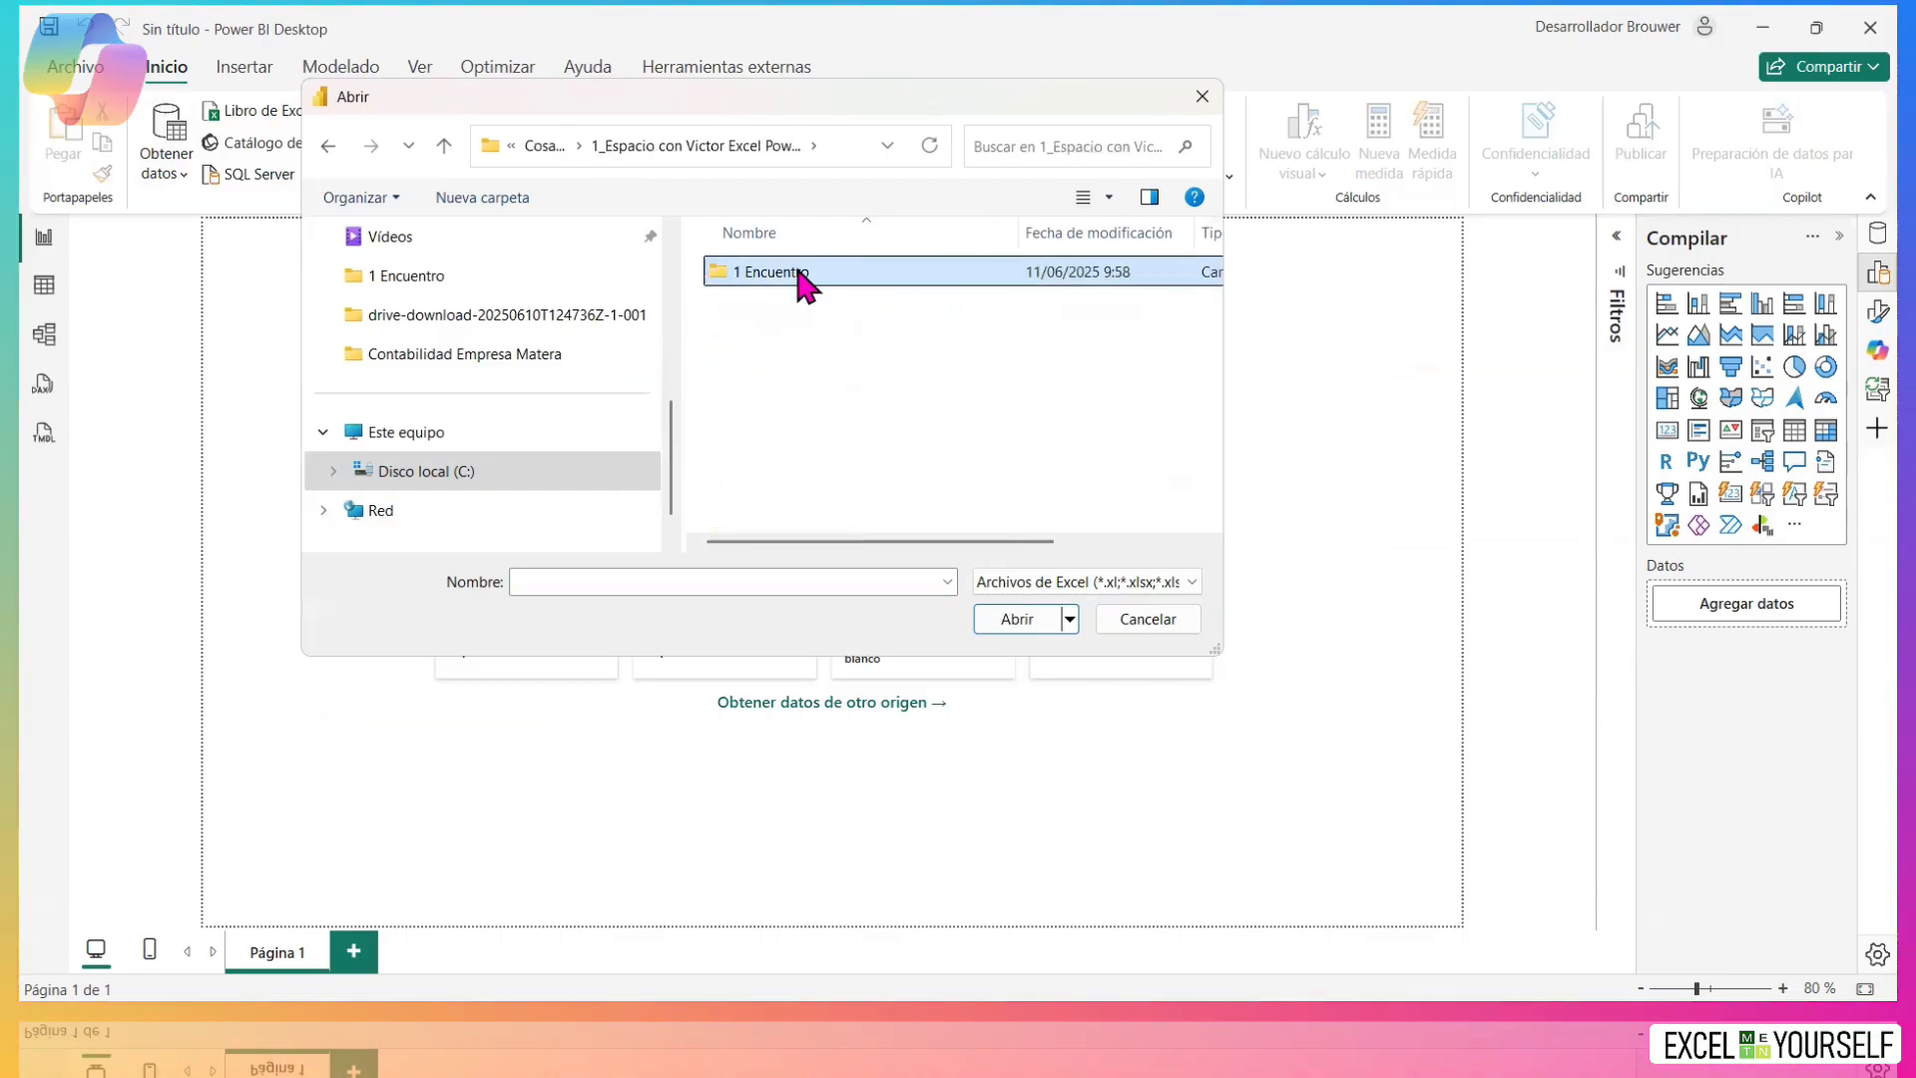
double_click(851, 272)
Connect to the Ventas workbook and bring its Hoja1 sheet into the Power Query editor for transformation.
click(783, 337)
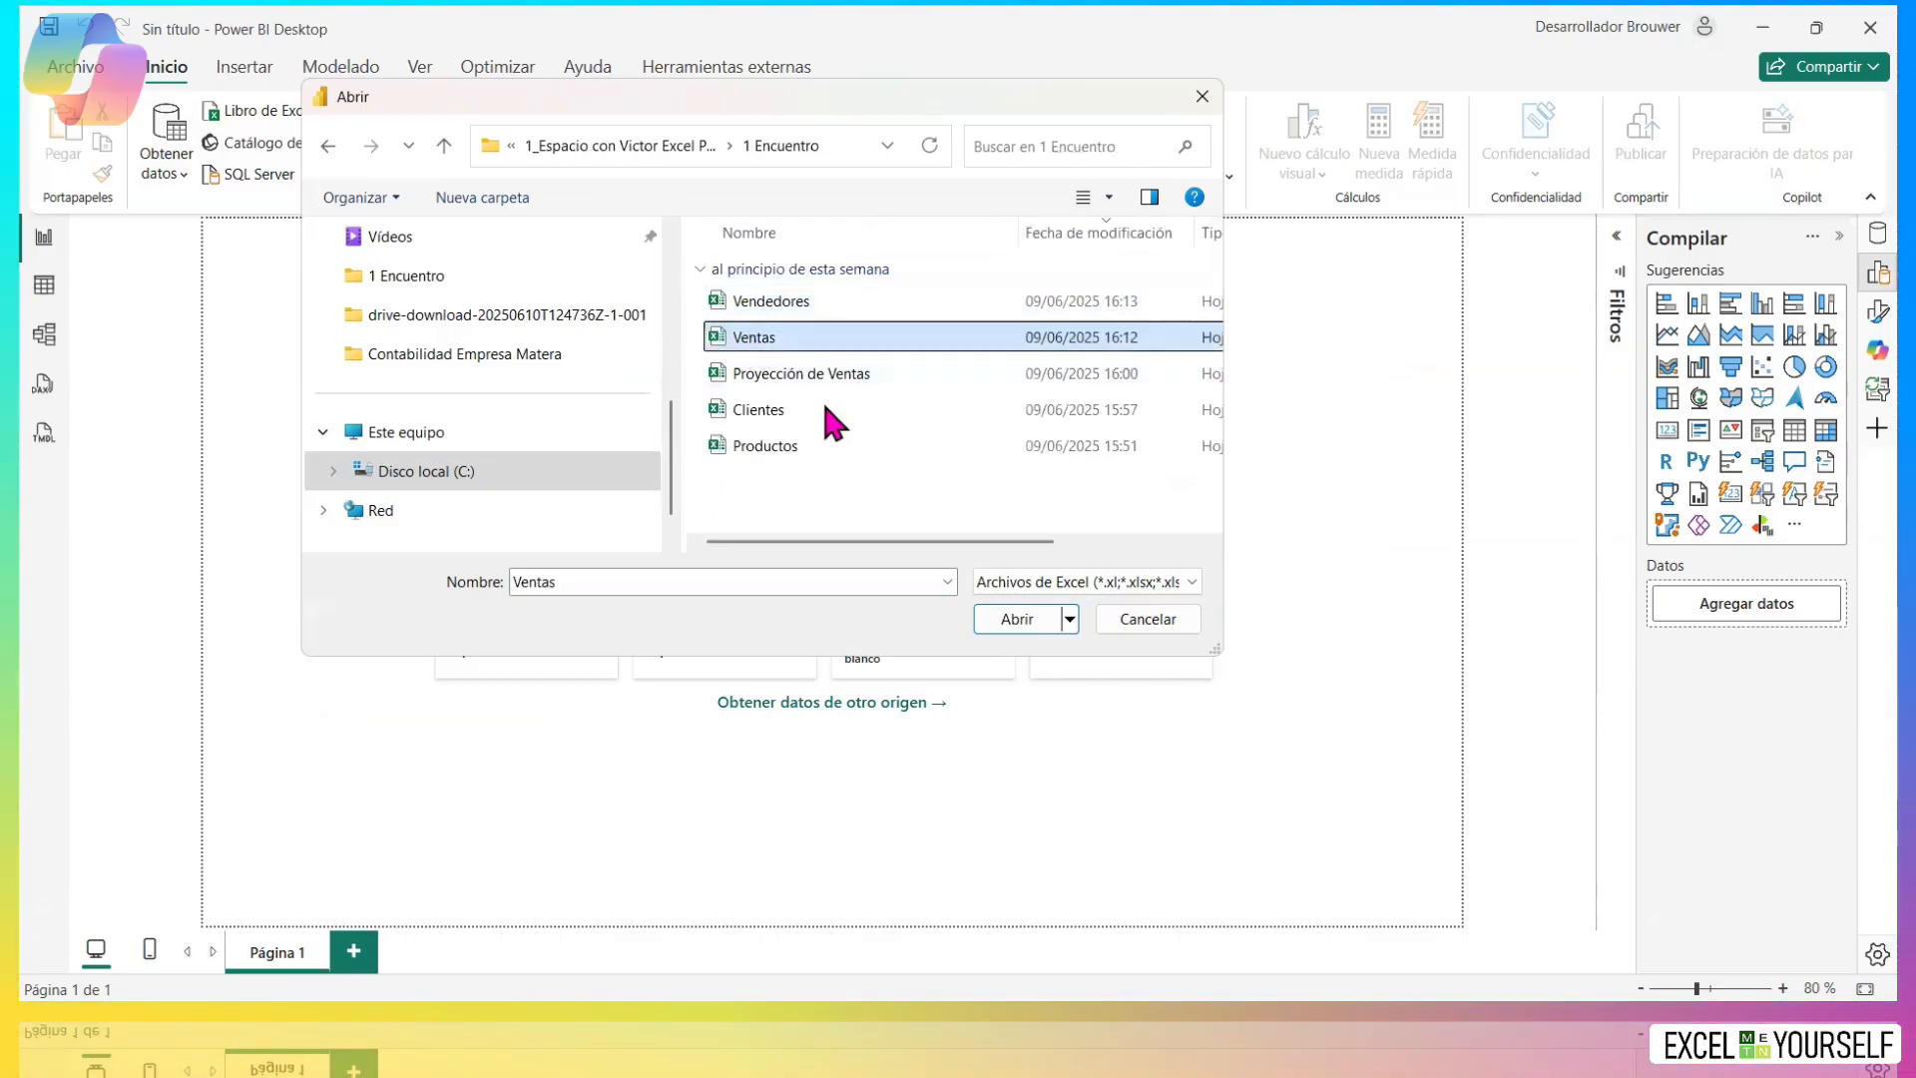
click(1016, 620)
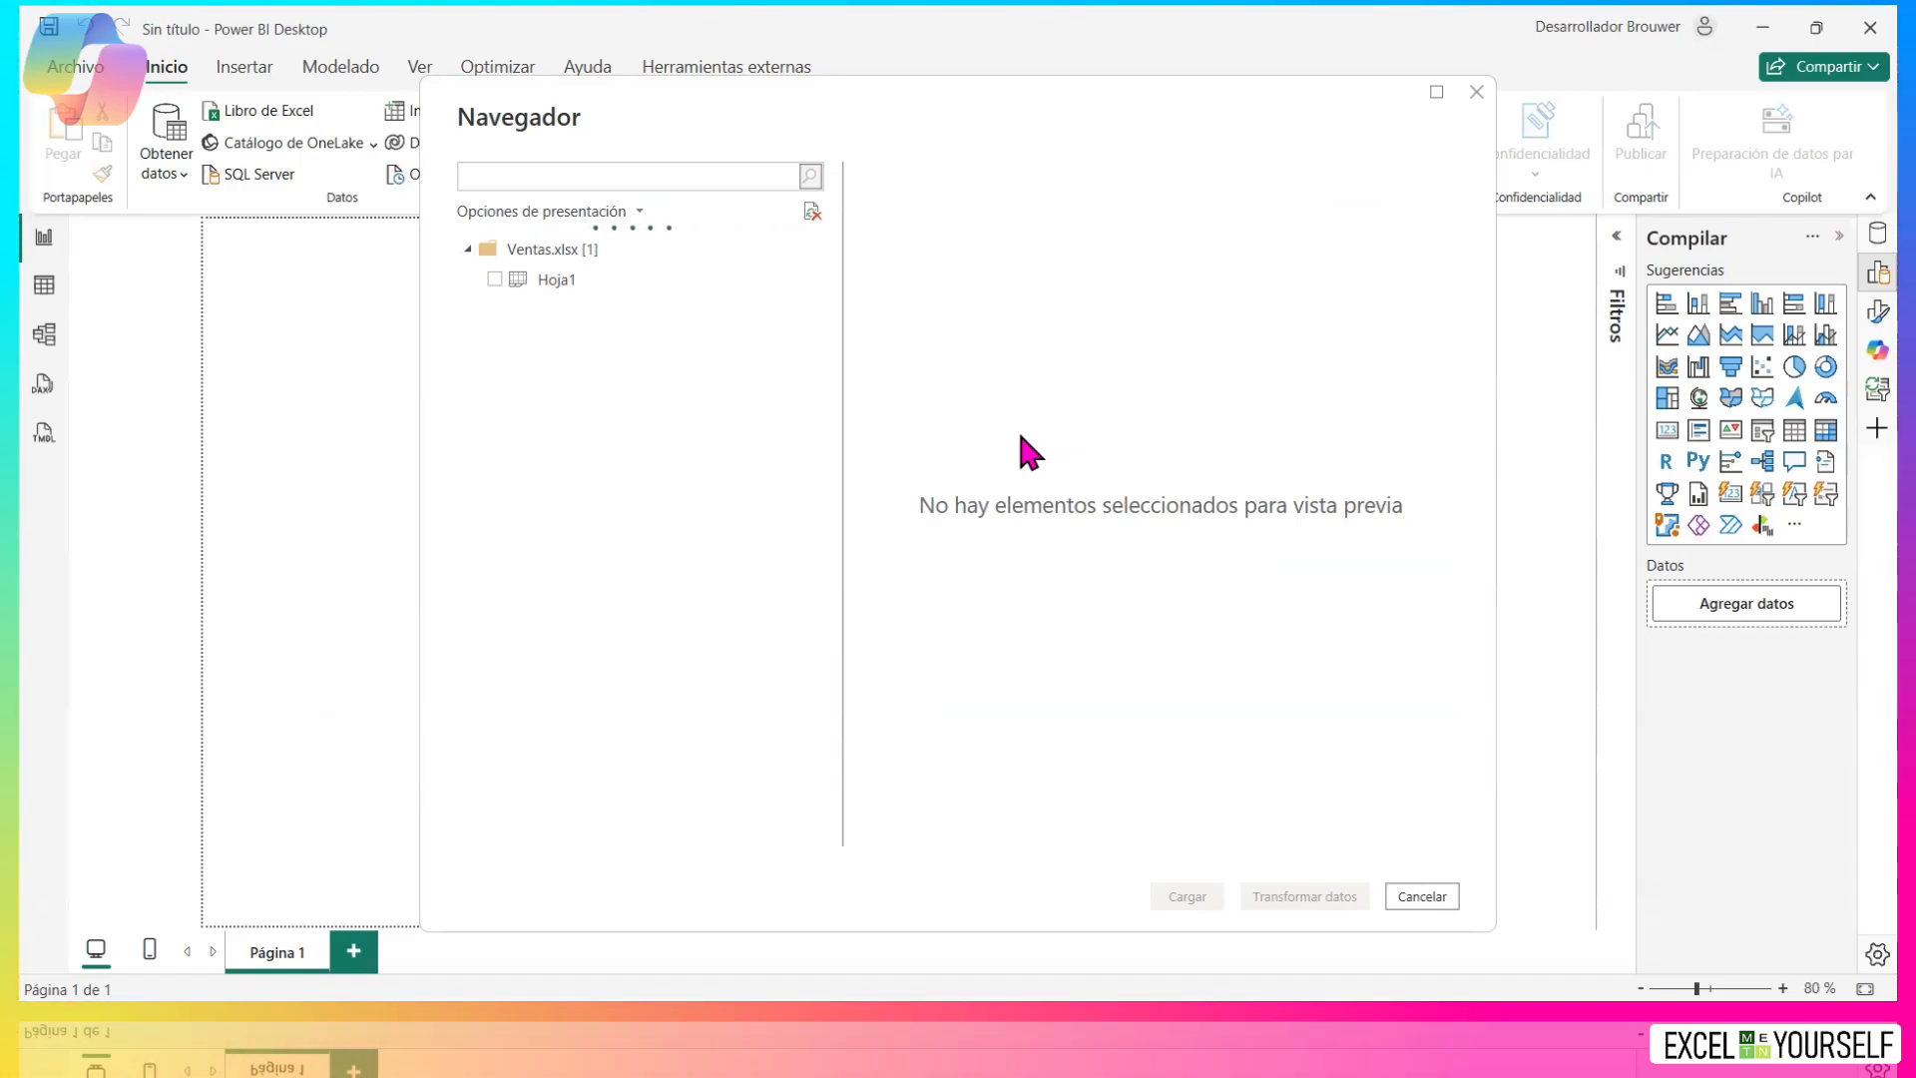
click(496, 278)
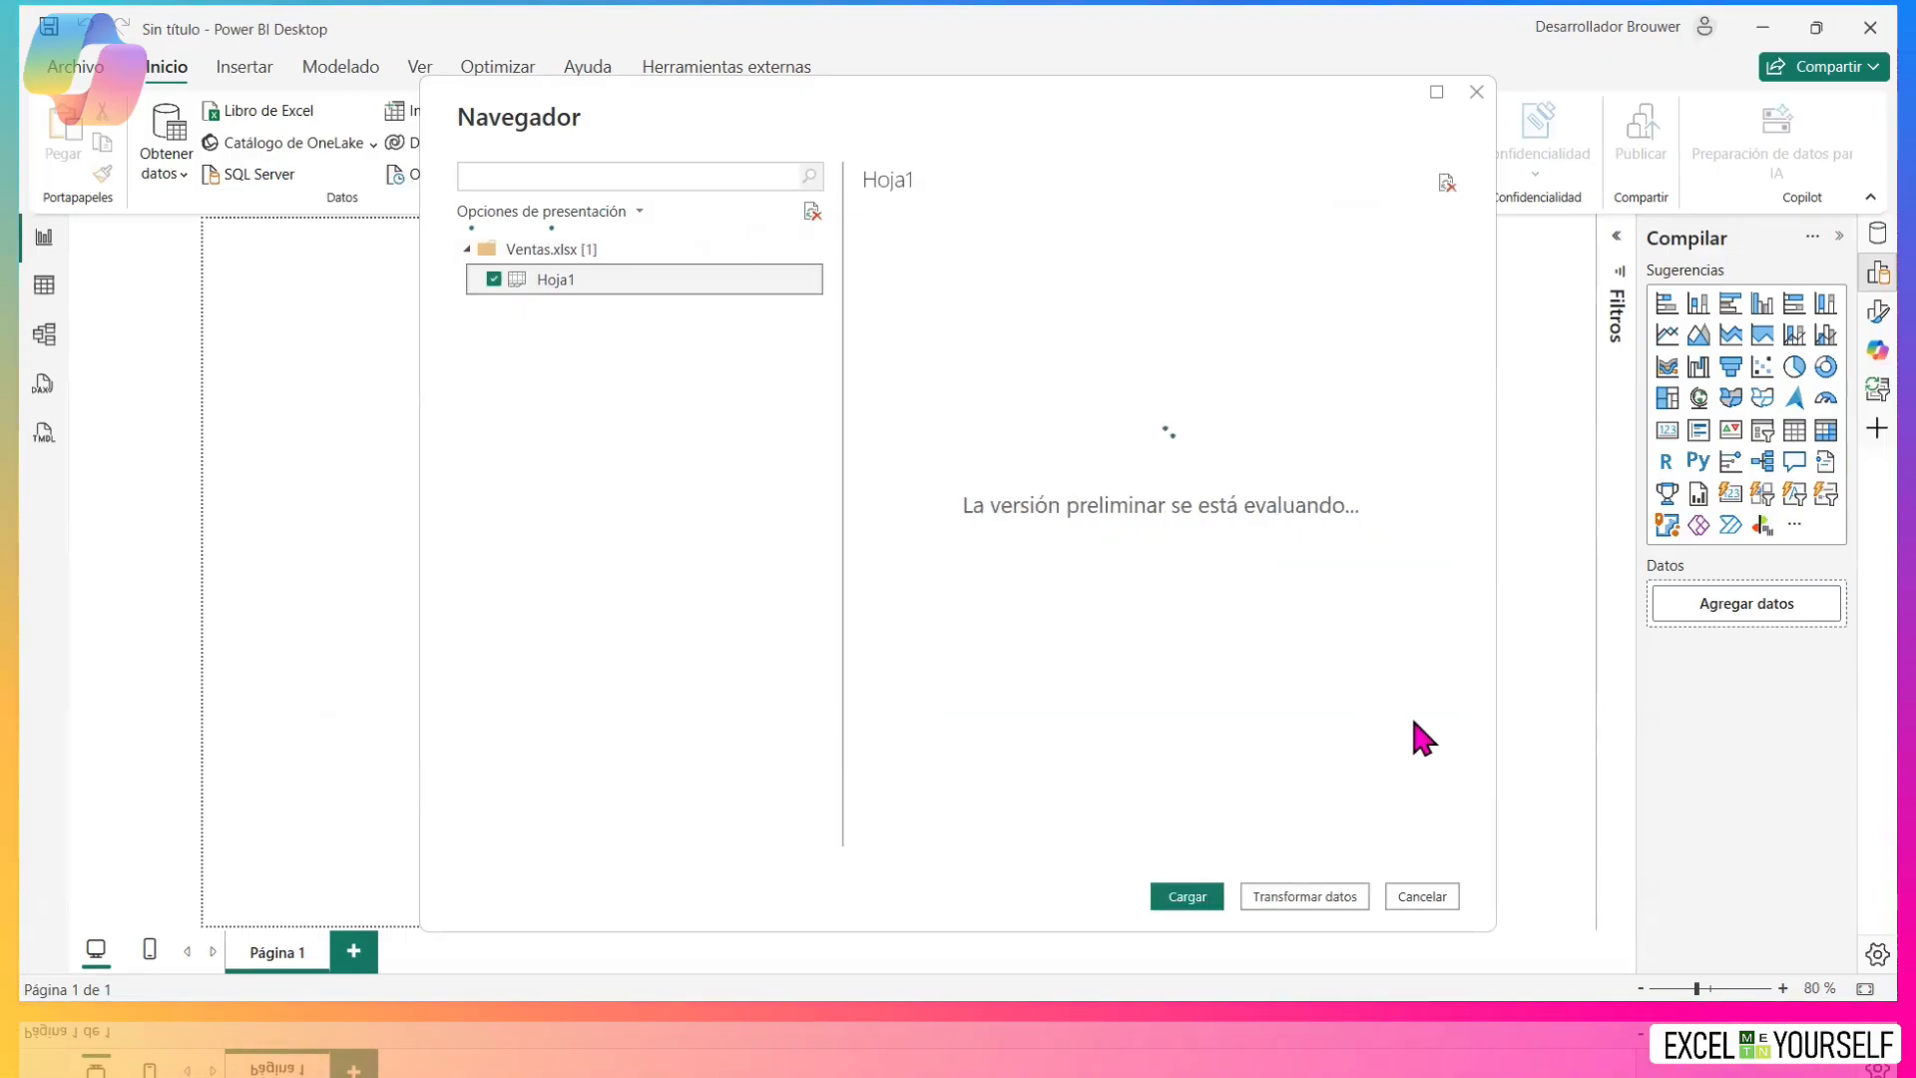
click(1304, 896)
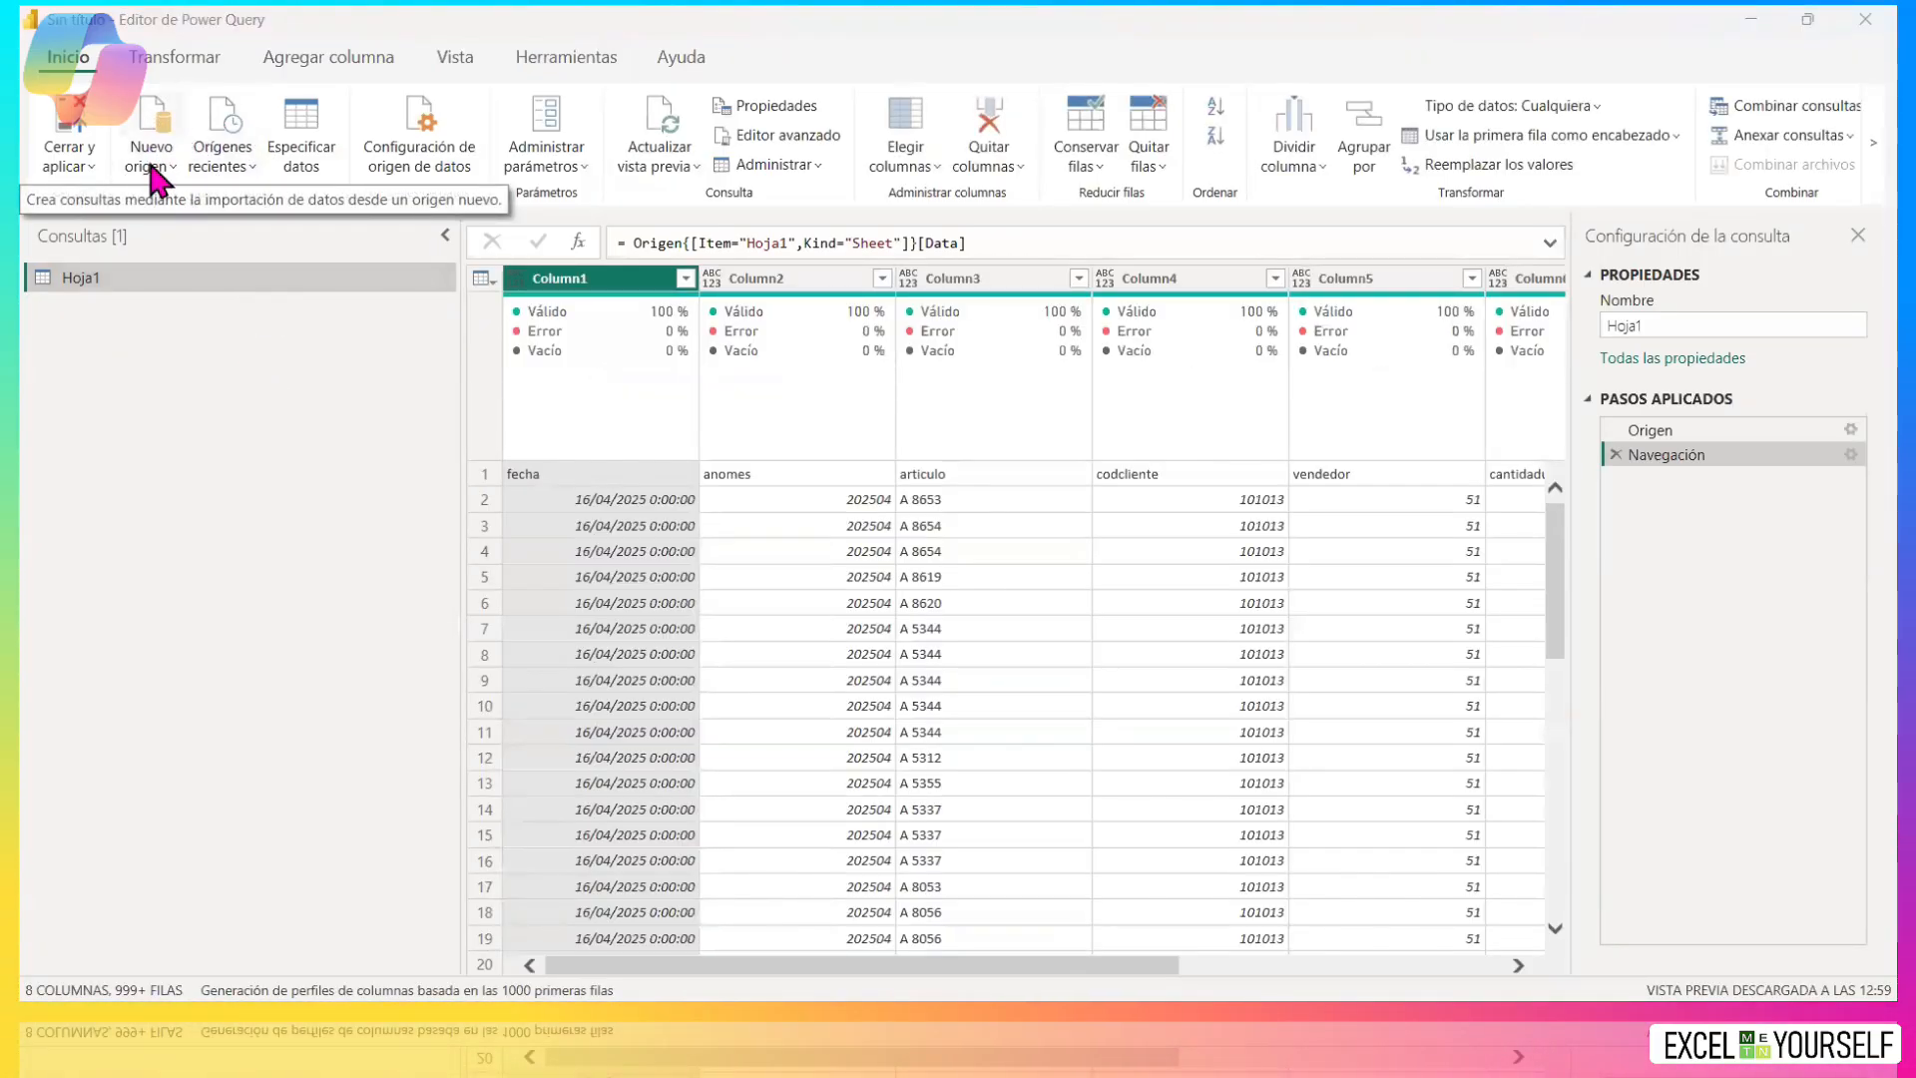
Compare the contents of the Proyección de Ventas workbook and import its Unidades_Proyectadas table as a new query.
click(149, 158)
double_click(901, 244)
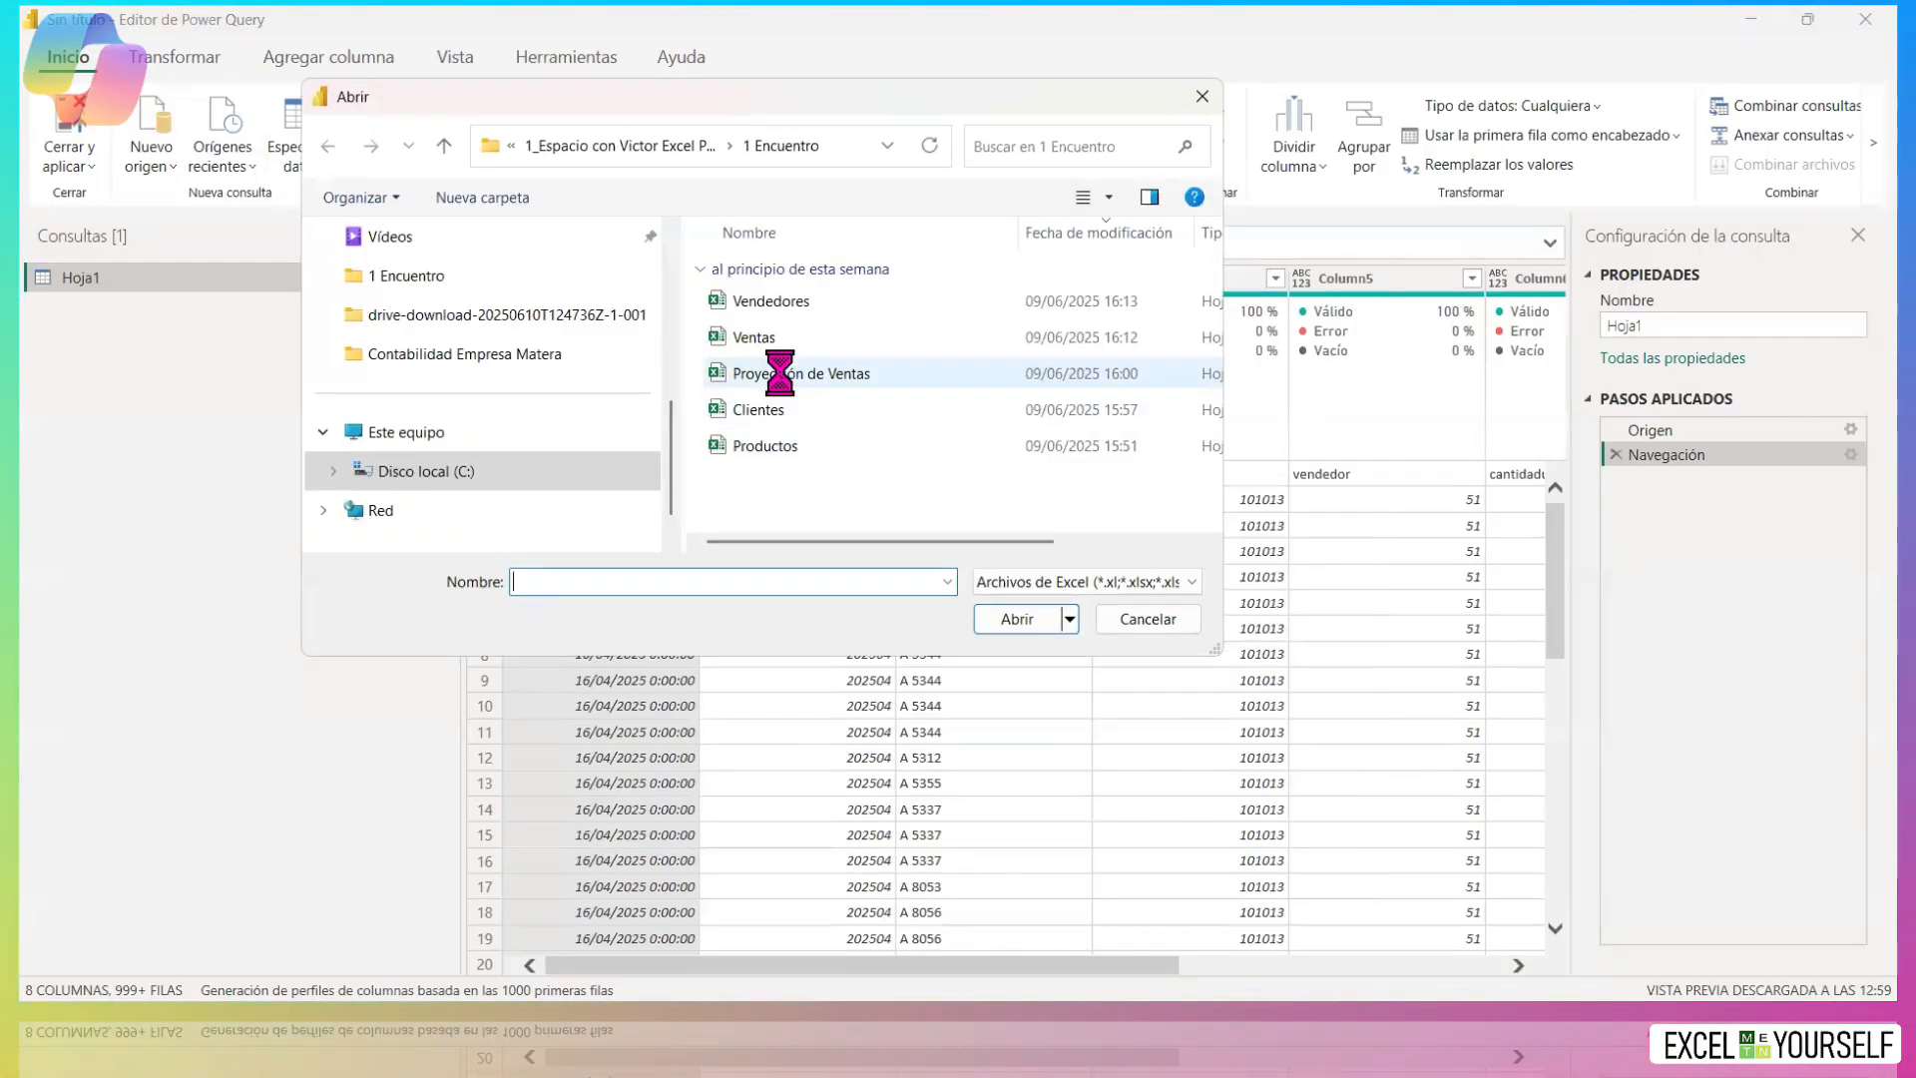
double_click(779, 372)
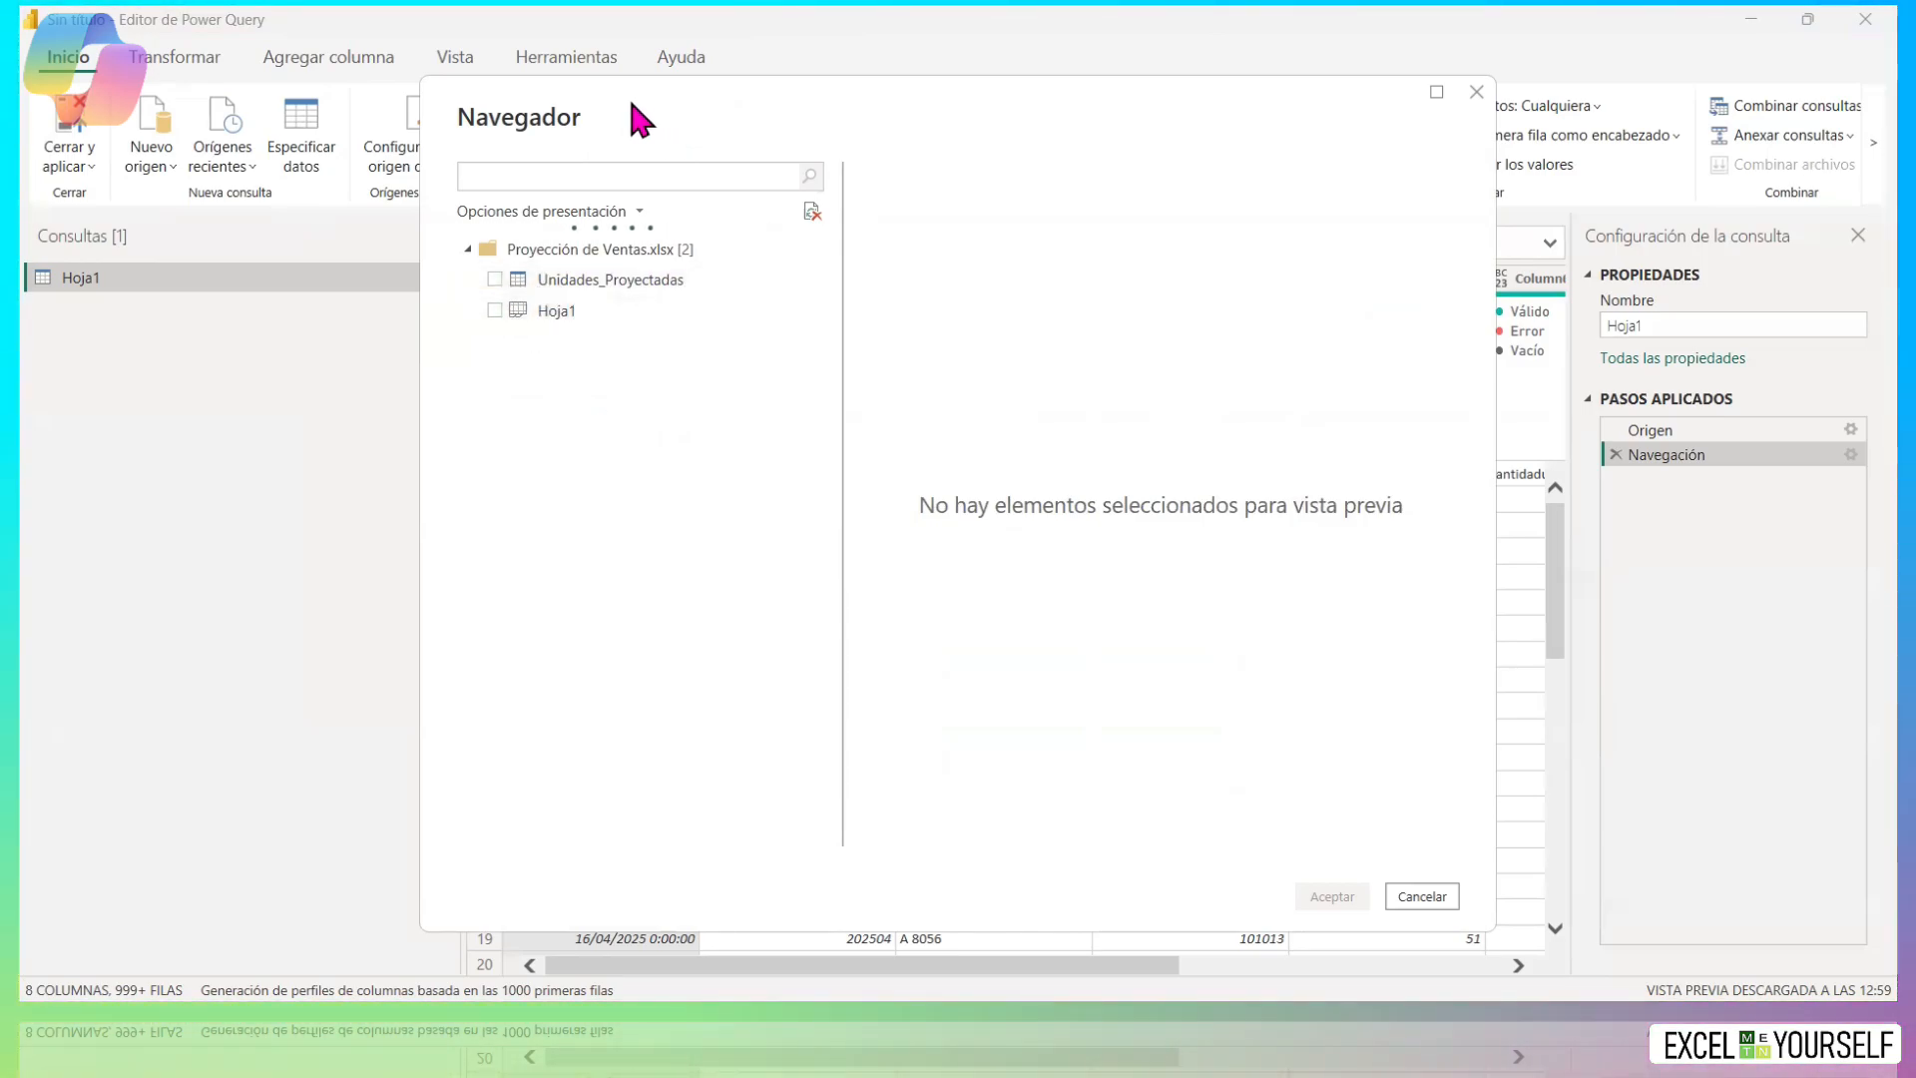
drag(635, 99, 627, 115)
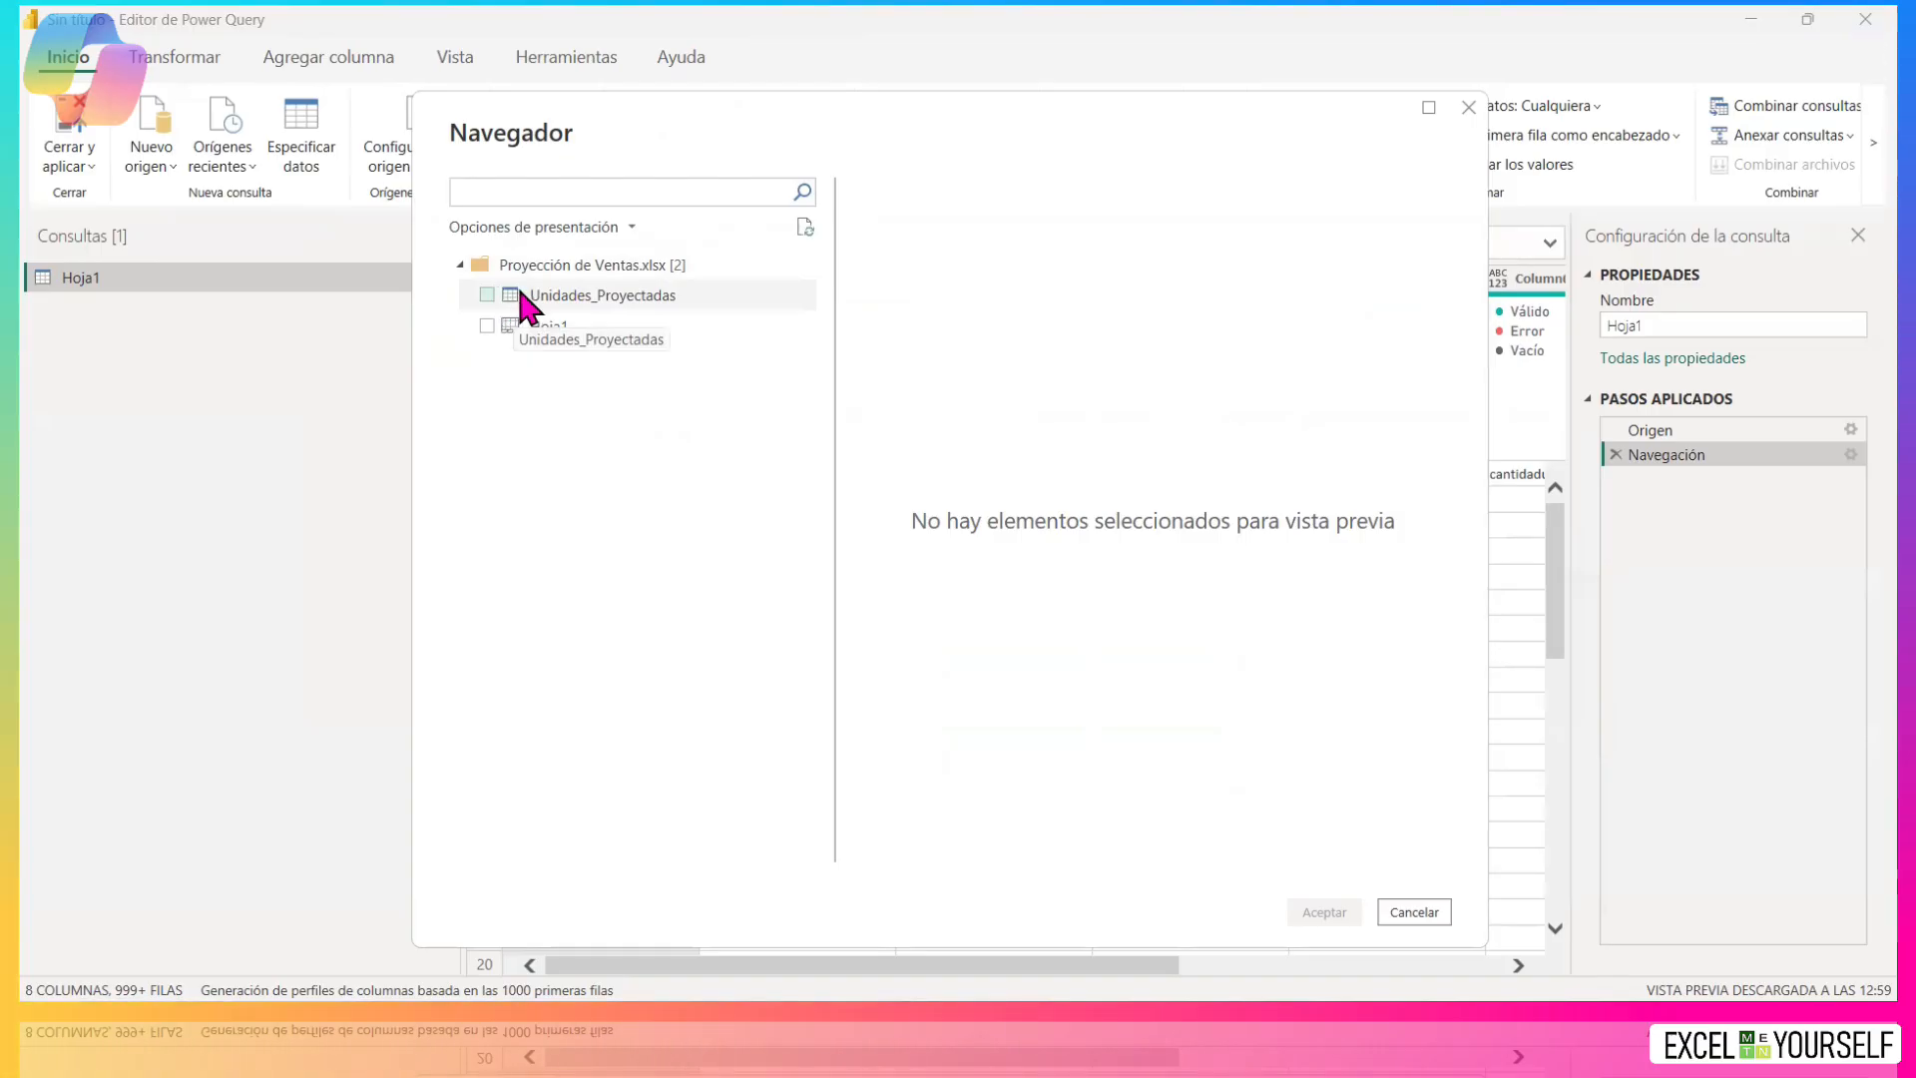
click(600, 297)
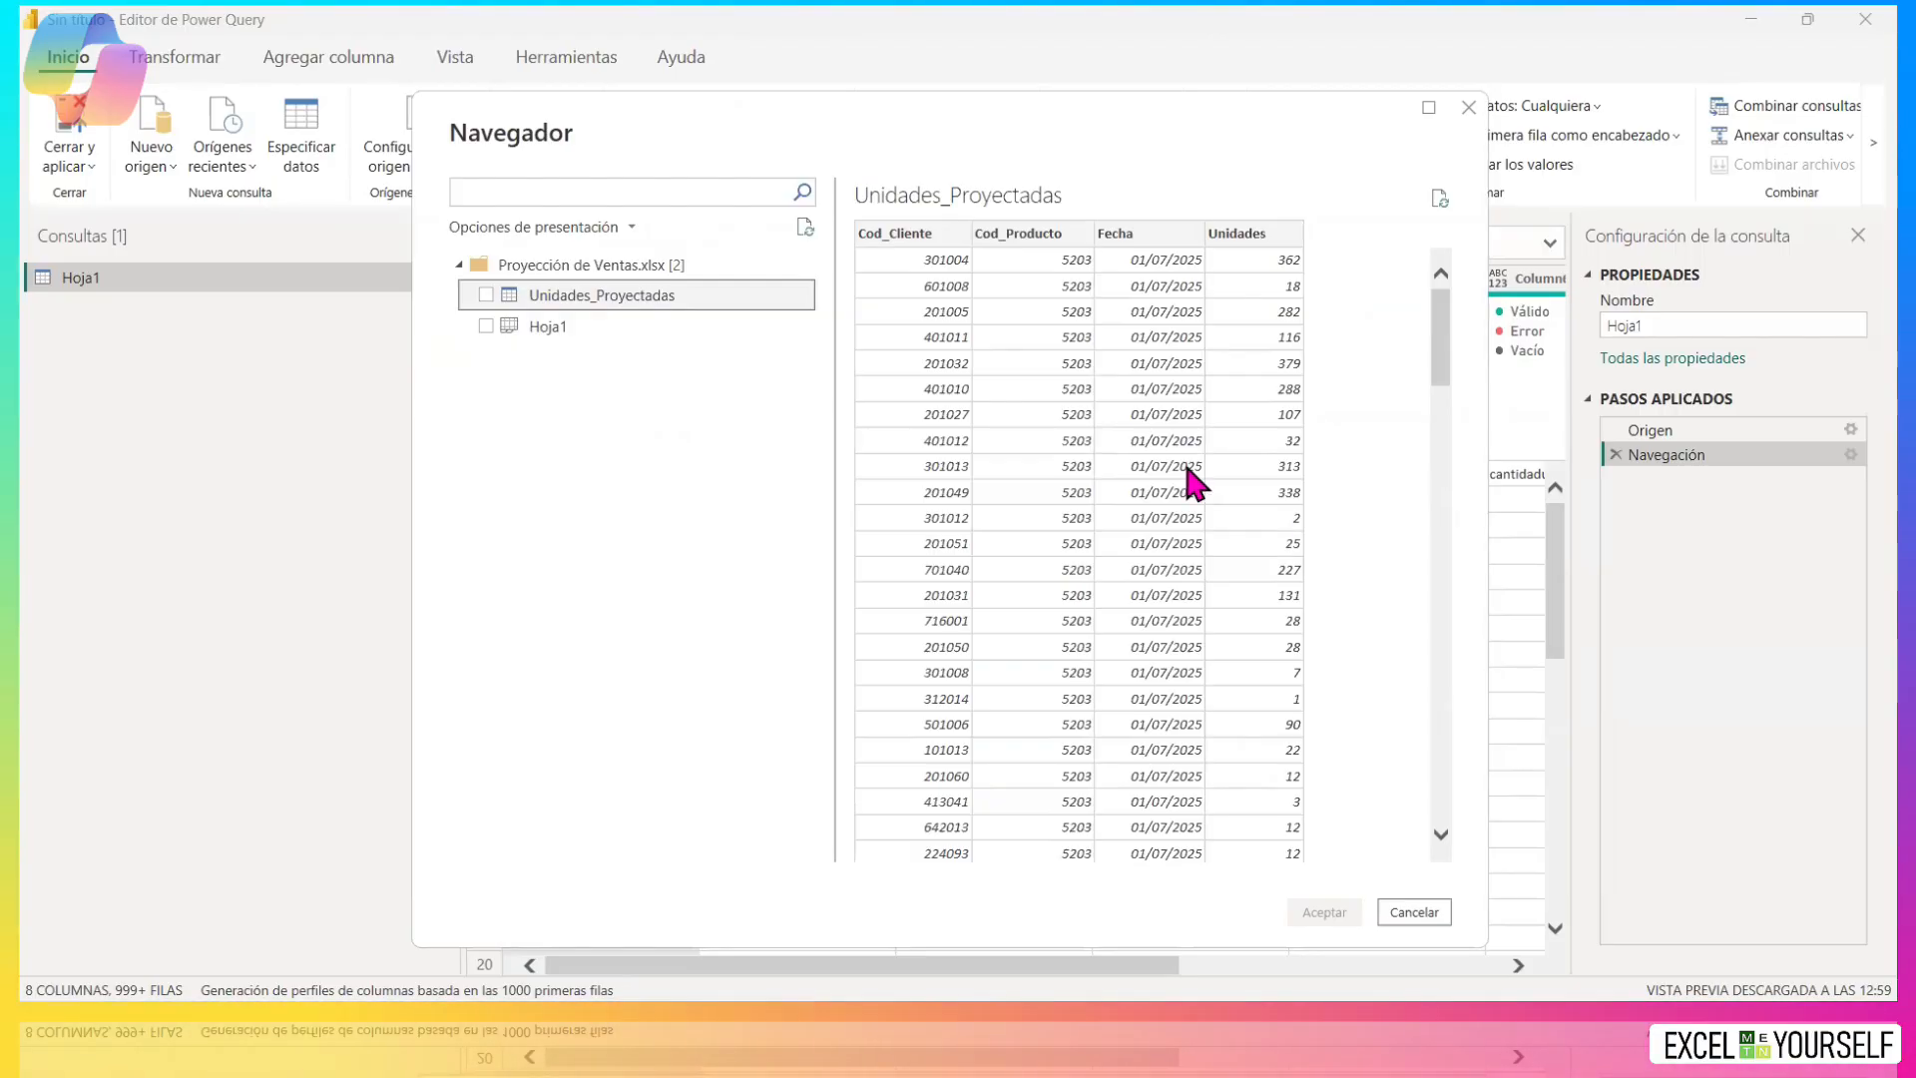
click(540, 329)
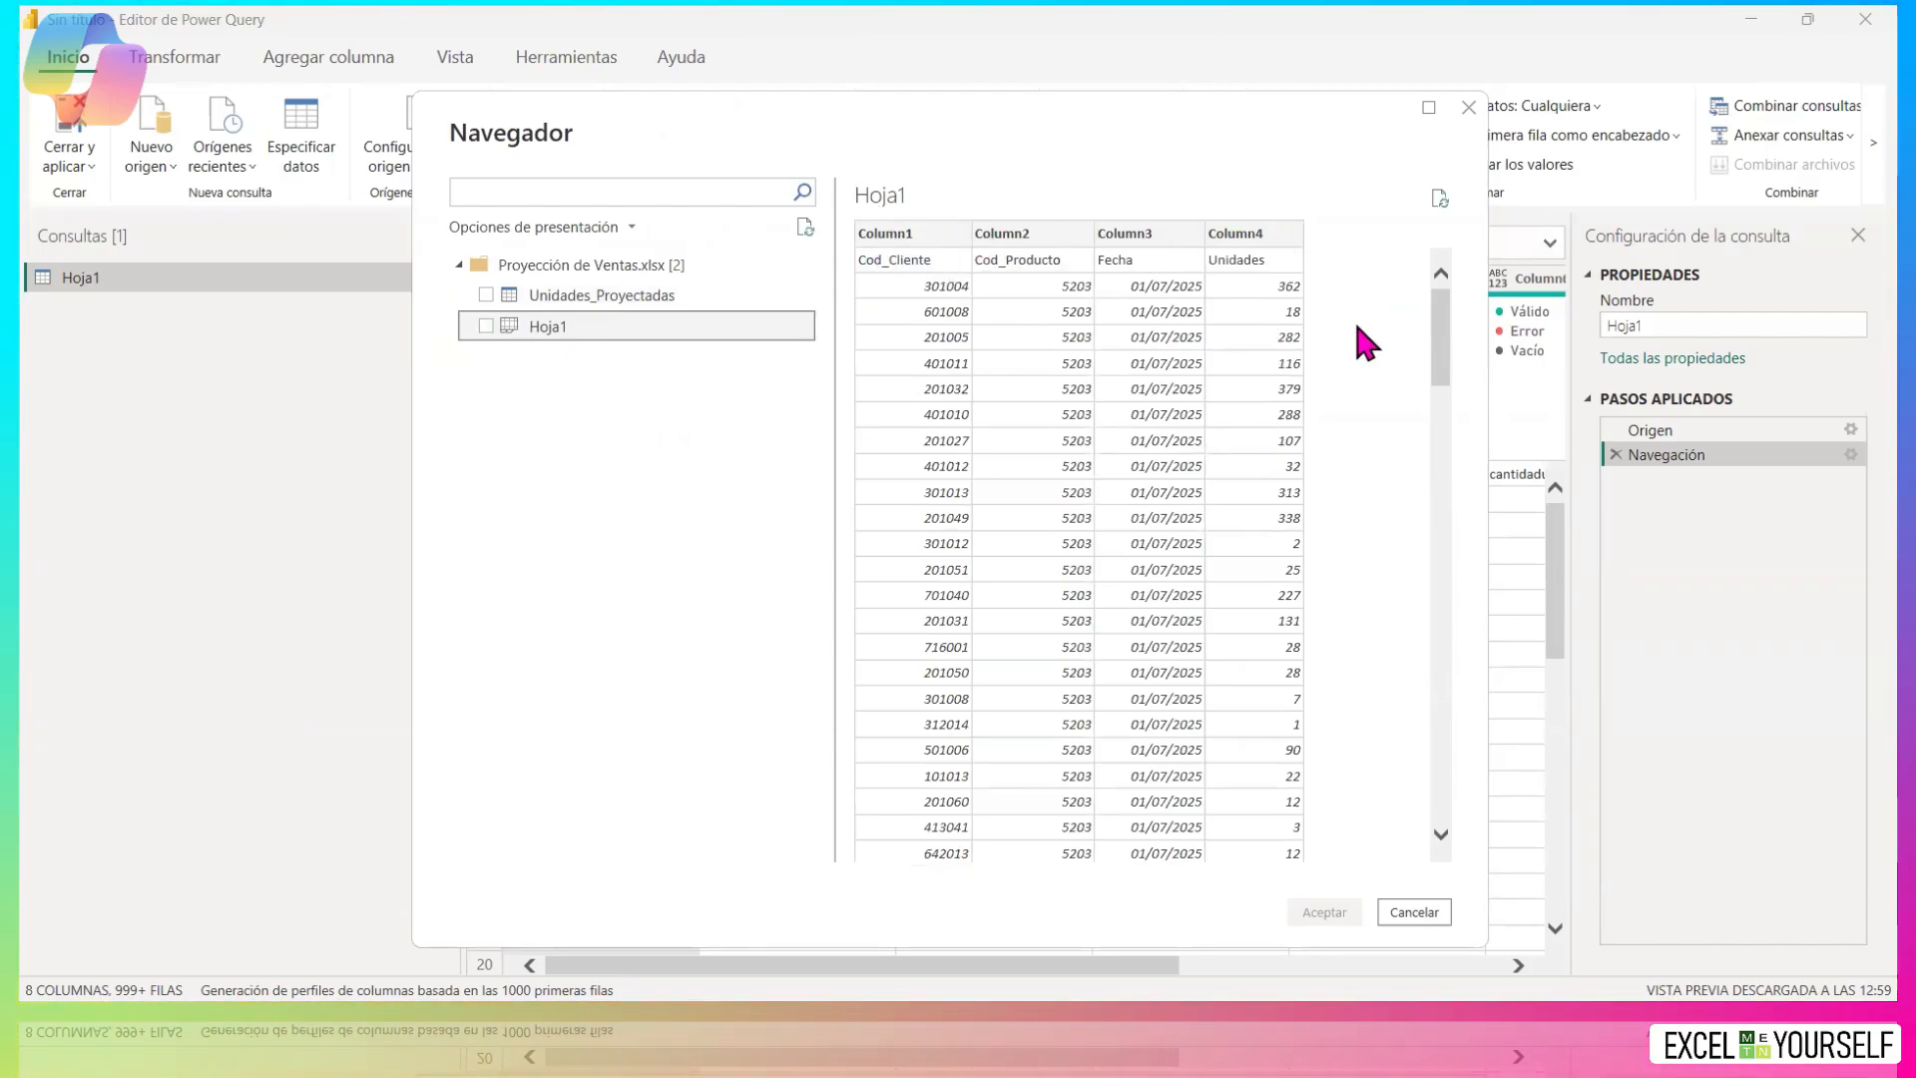
click(518, 297)
click(487, 296)
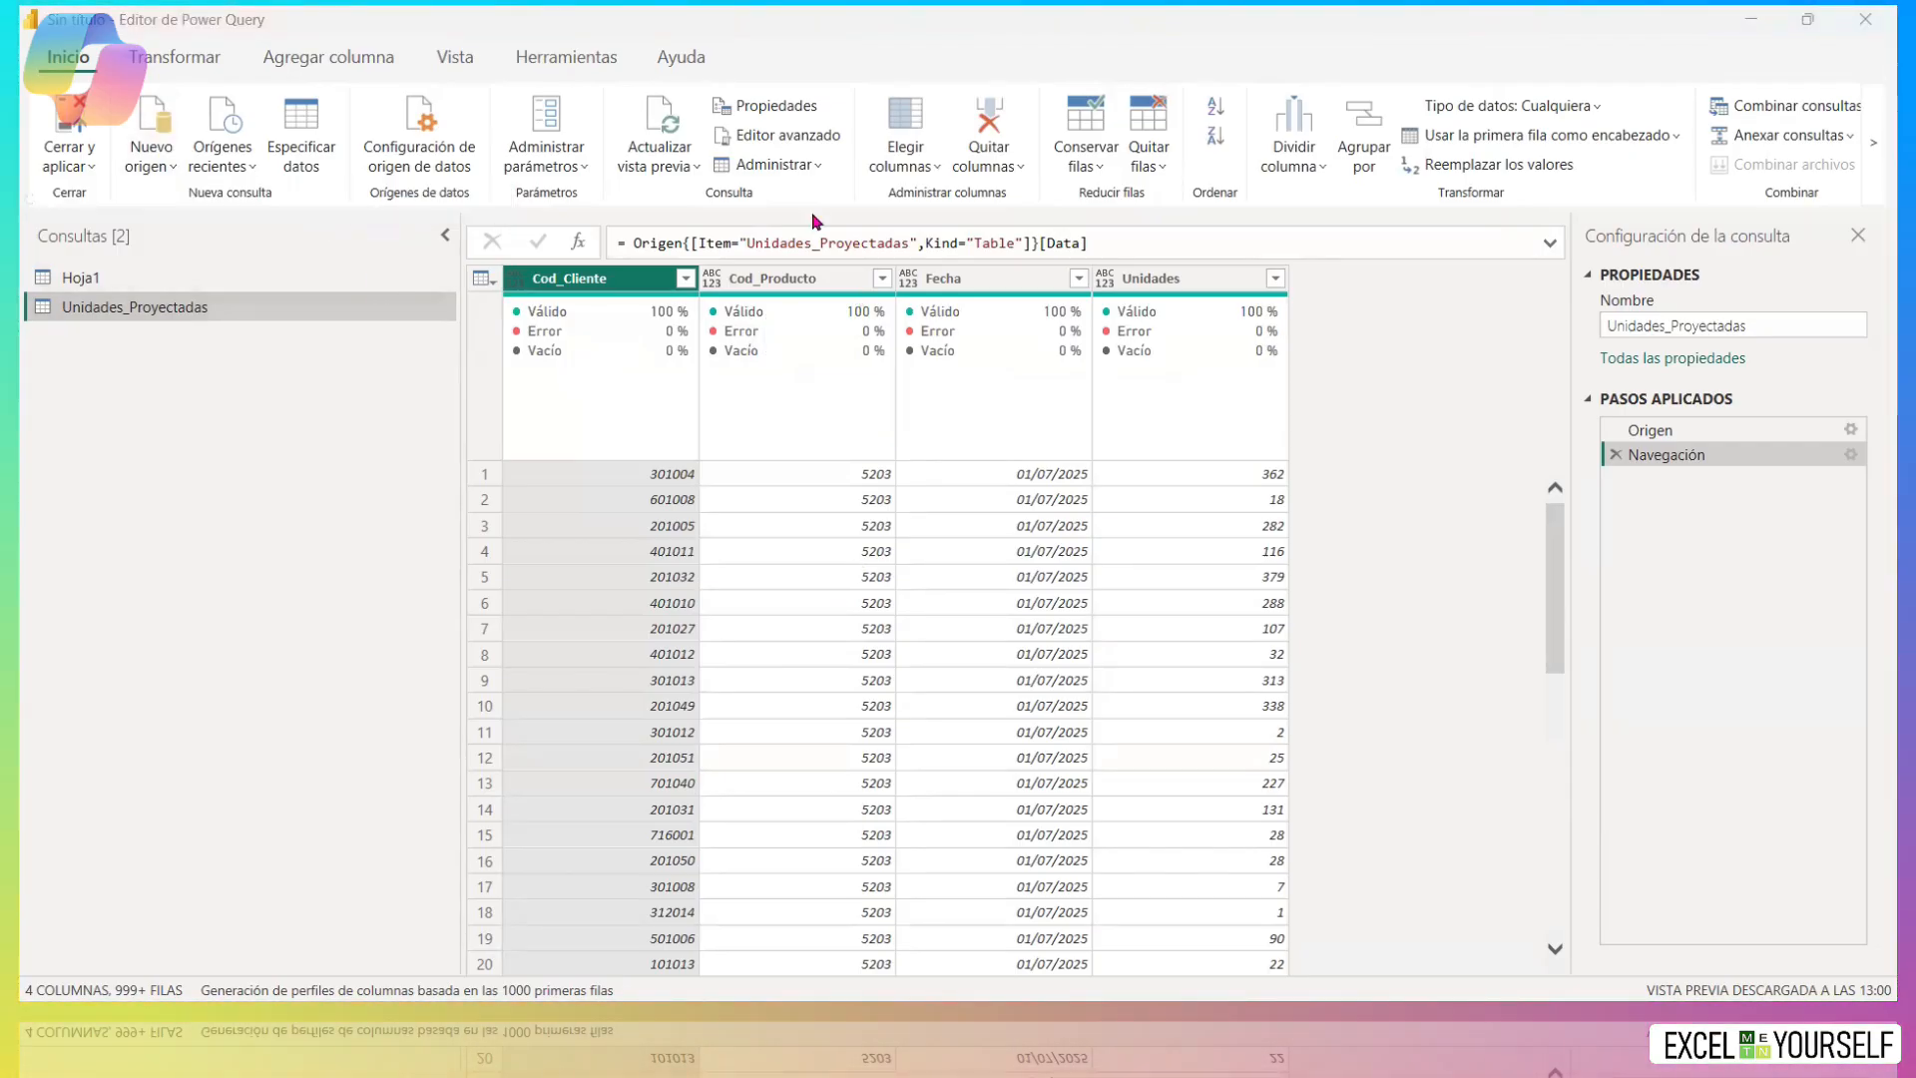
Import Tabla1 from the Vendedores workbook and the table from the Clientes workbook as new queries.
double_click(884, 245)
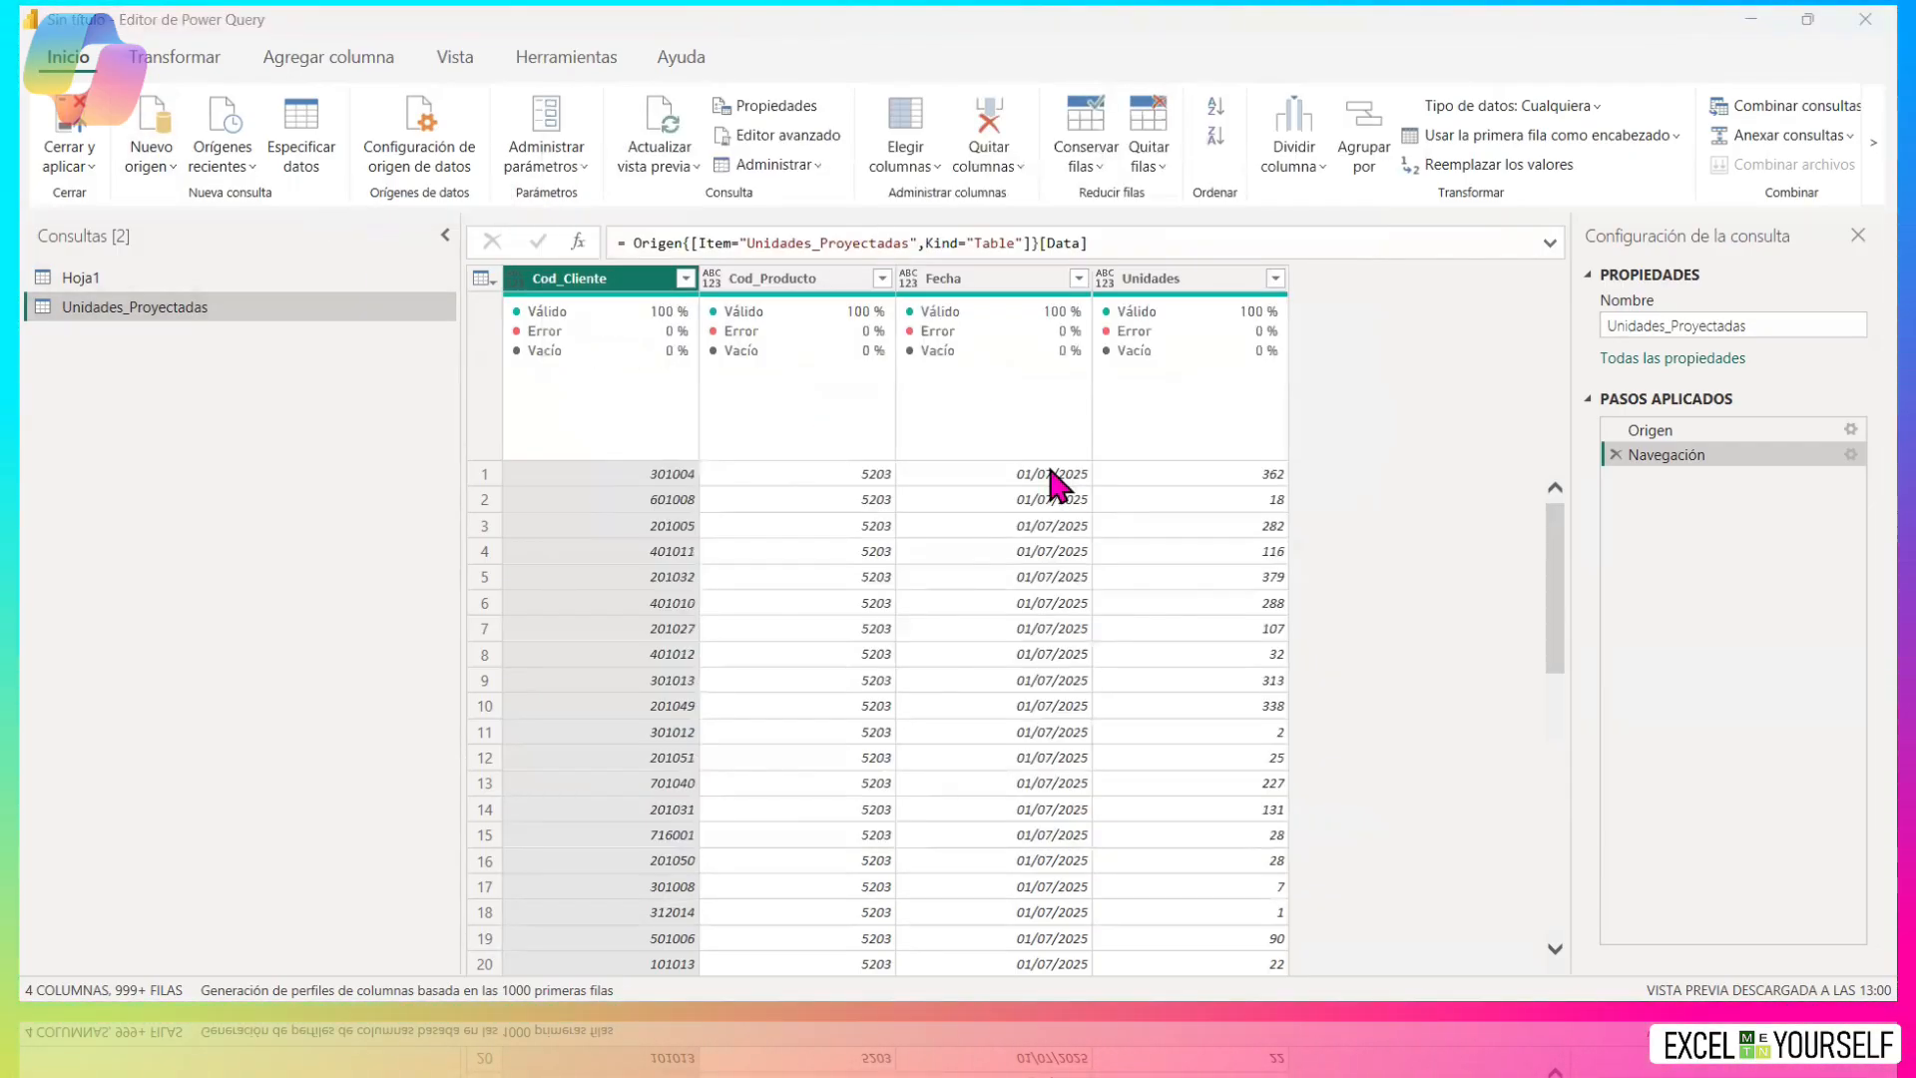
double_click(783, 294)
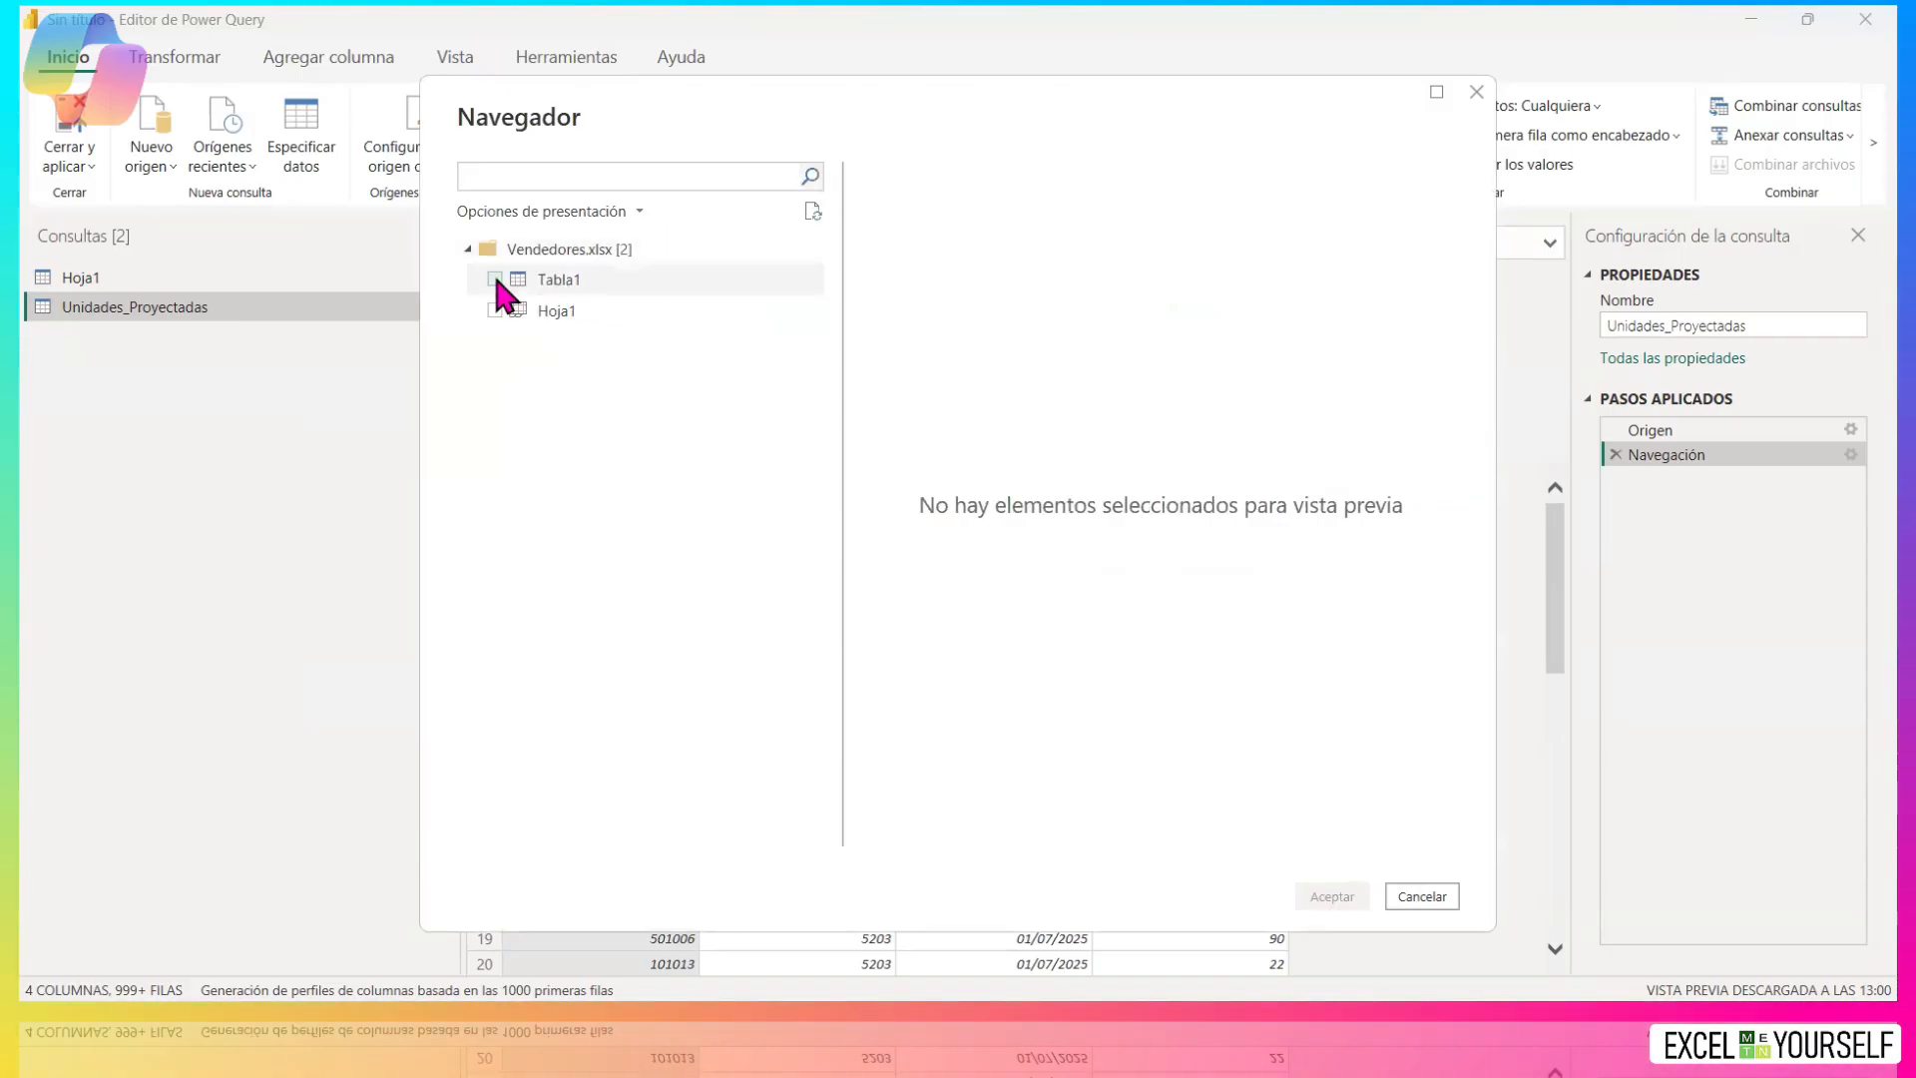
click(493, 279)
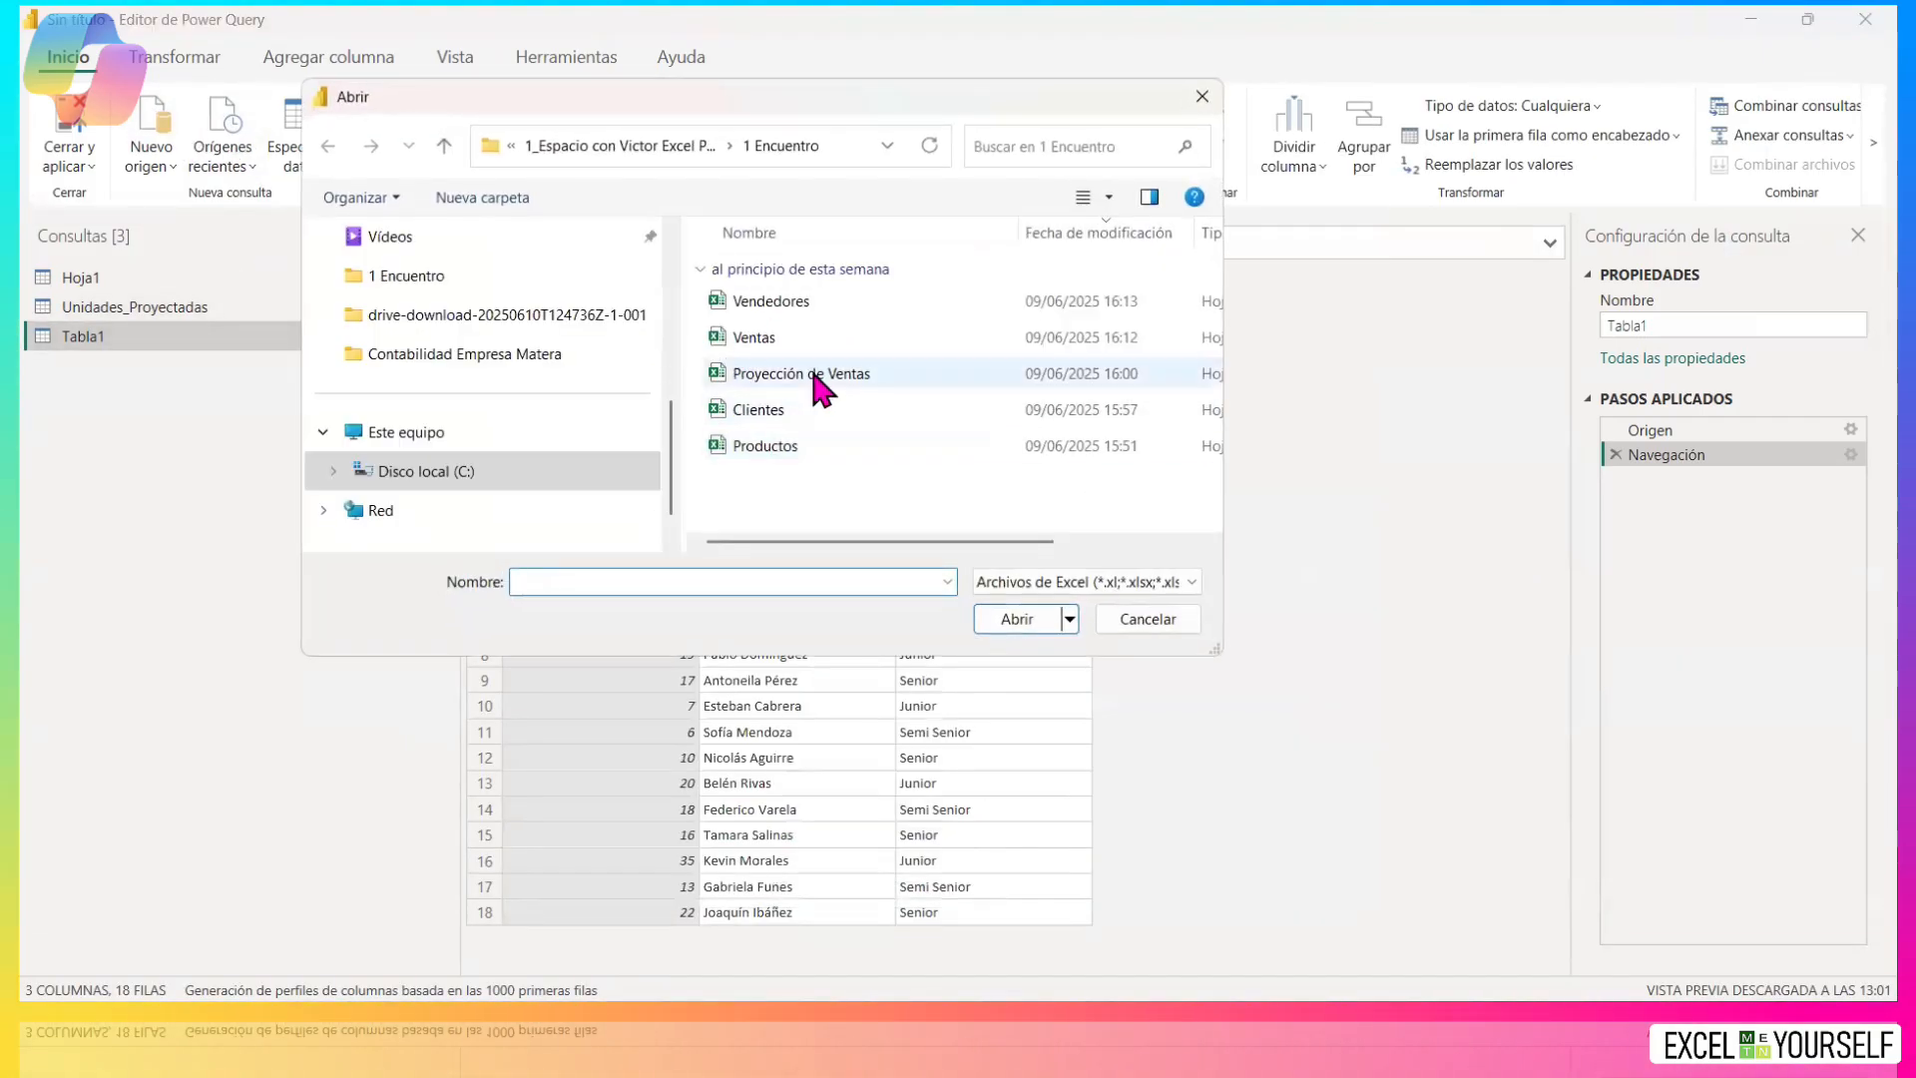
click(779, 412)
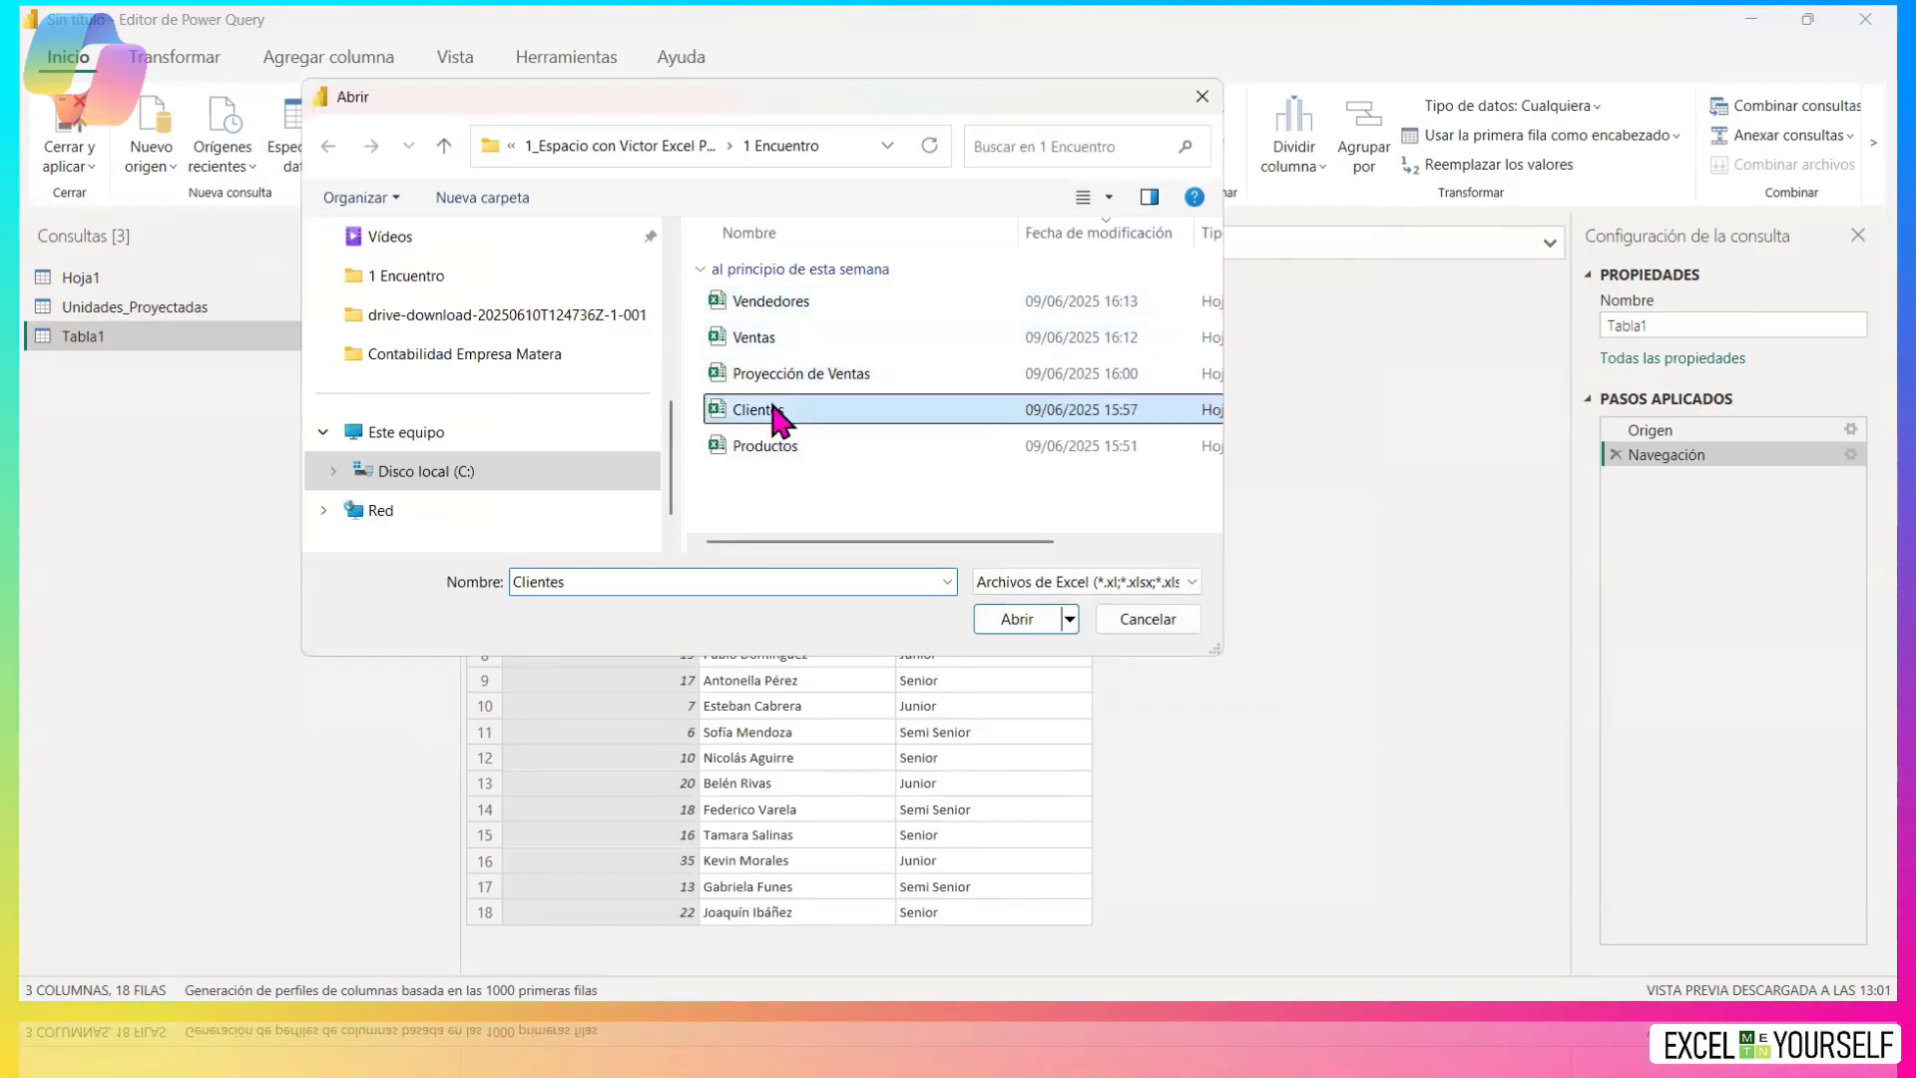
click(1016, 619)
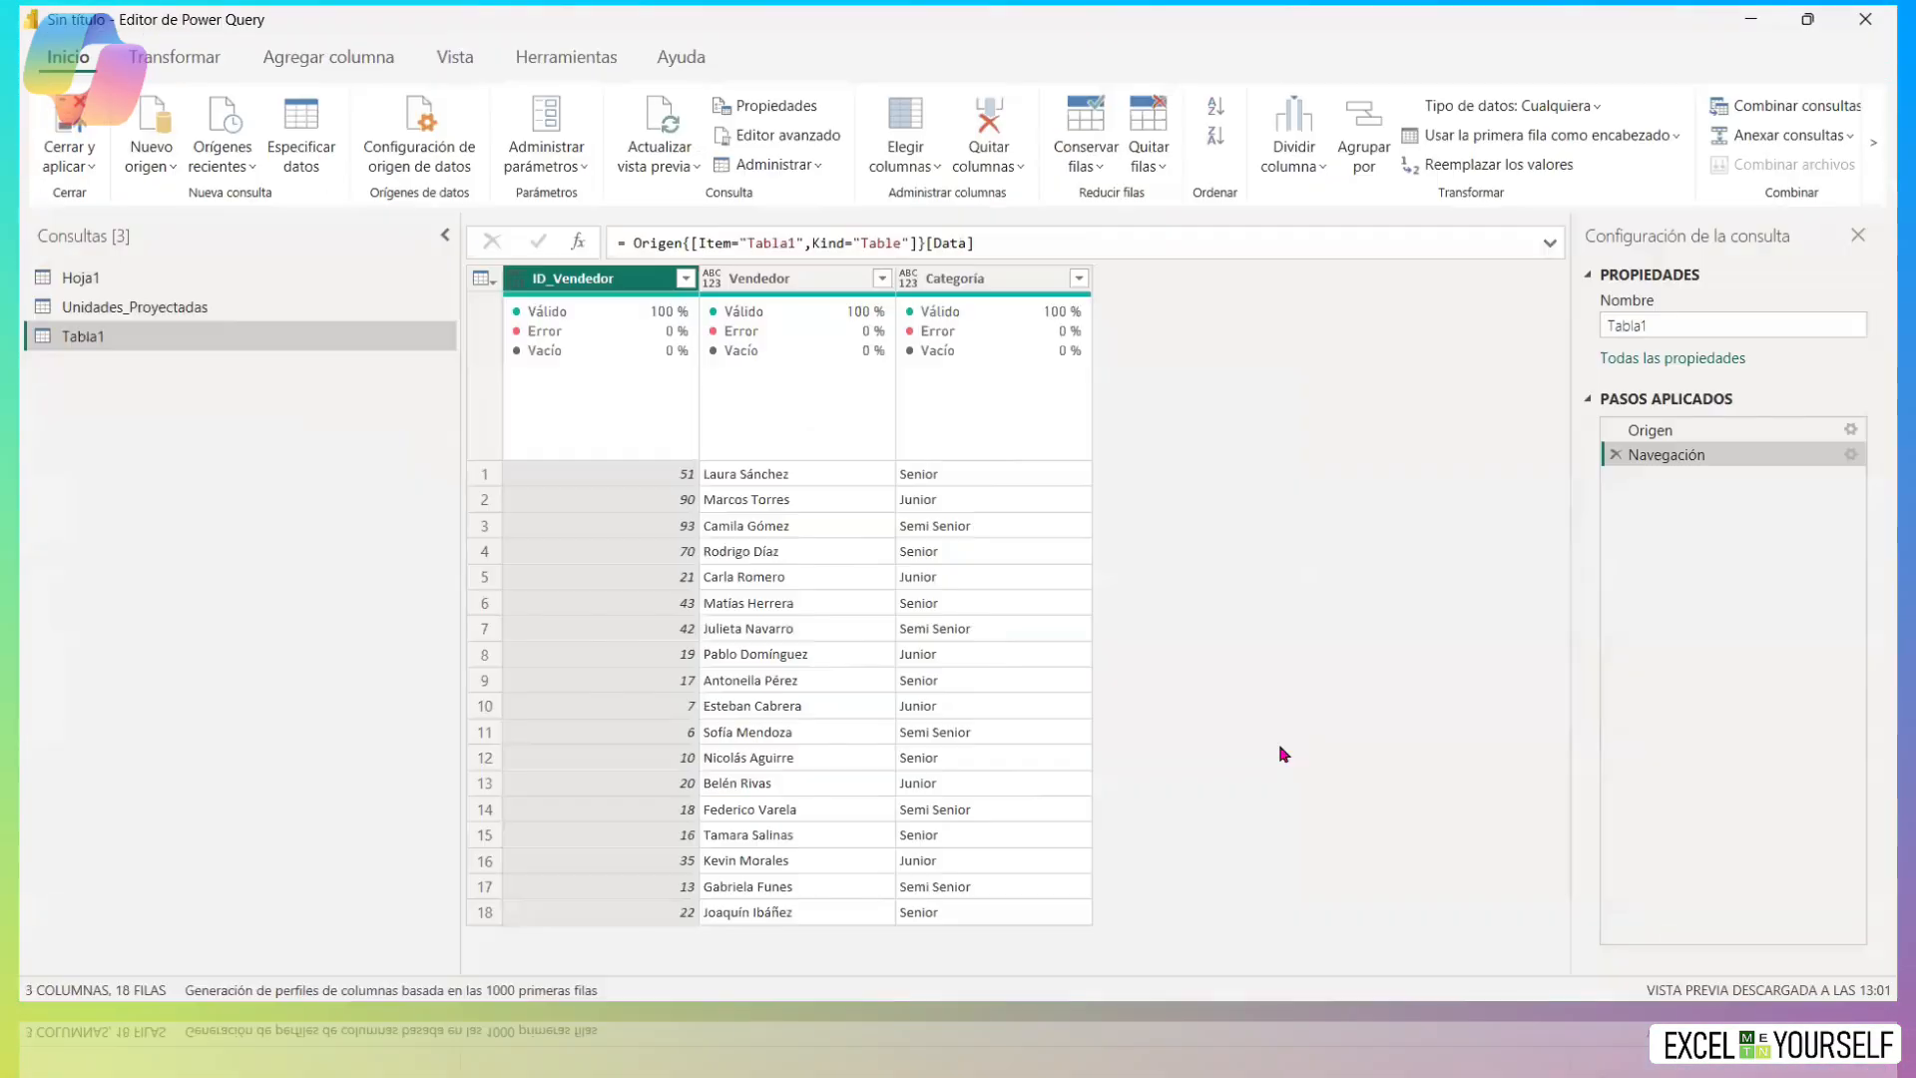
Import Tabla1 from the Productos workbook as a new query.
click(167, 132)
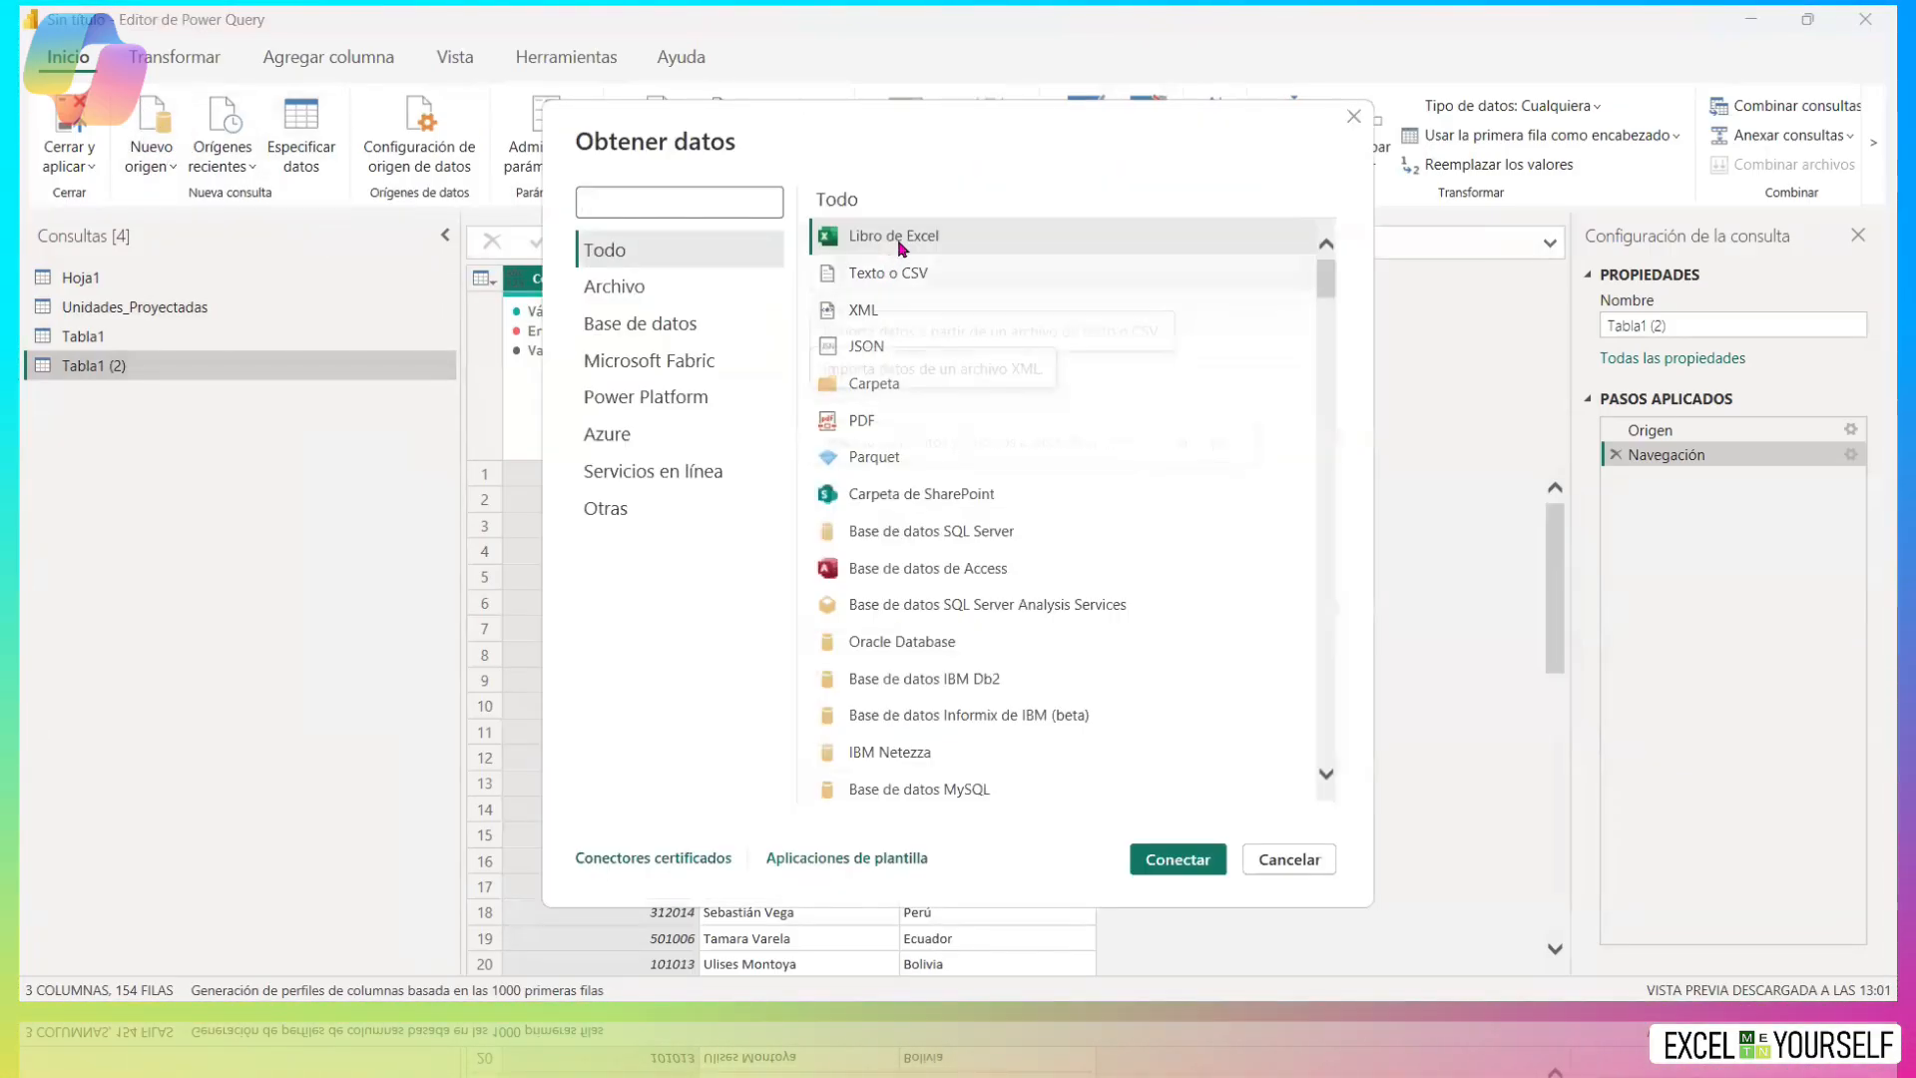
double_click(903, 240)
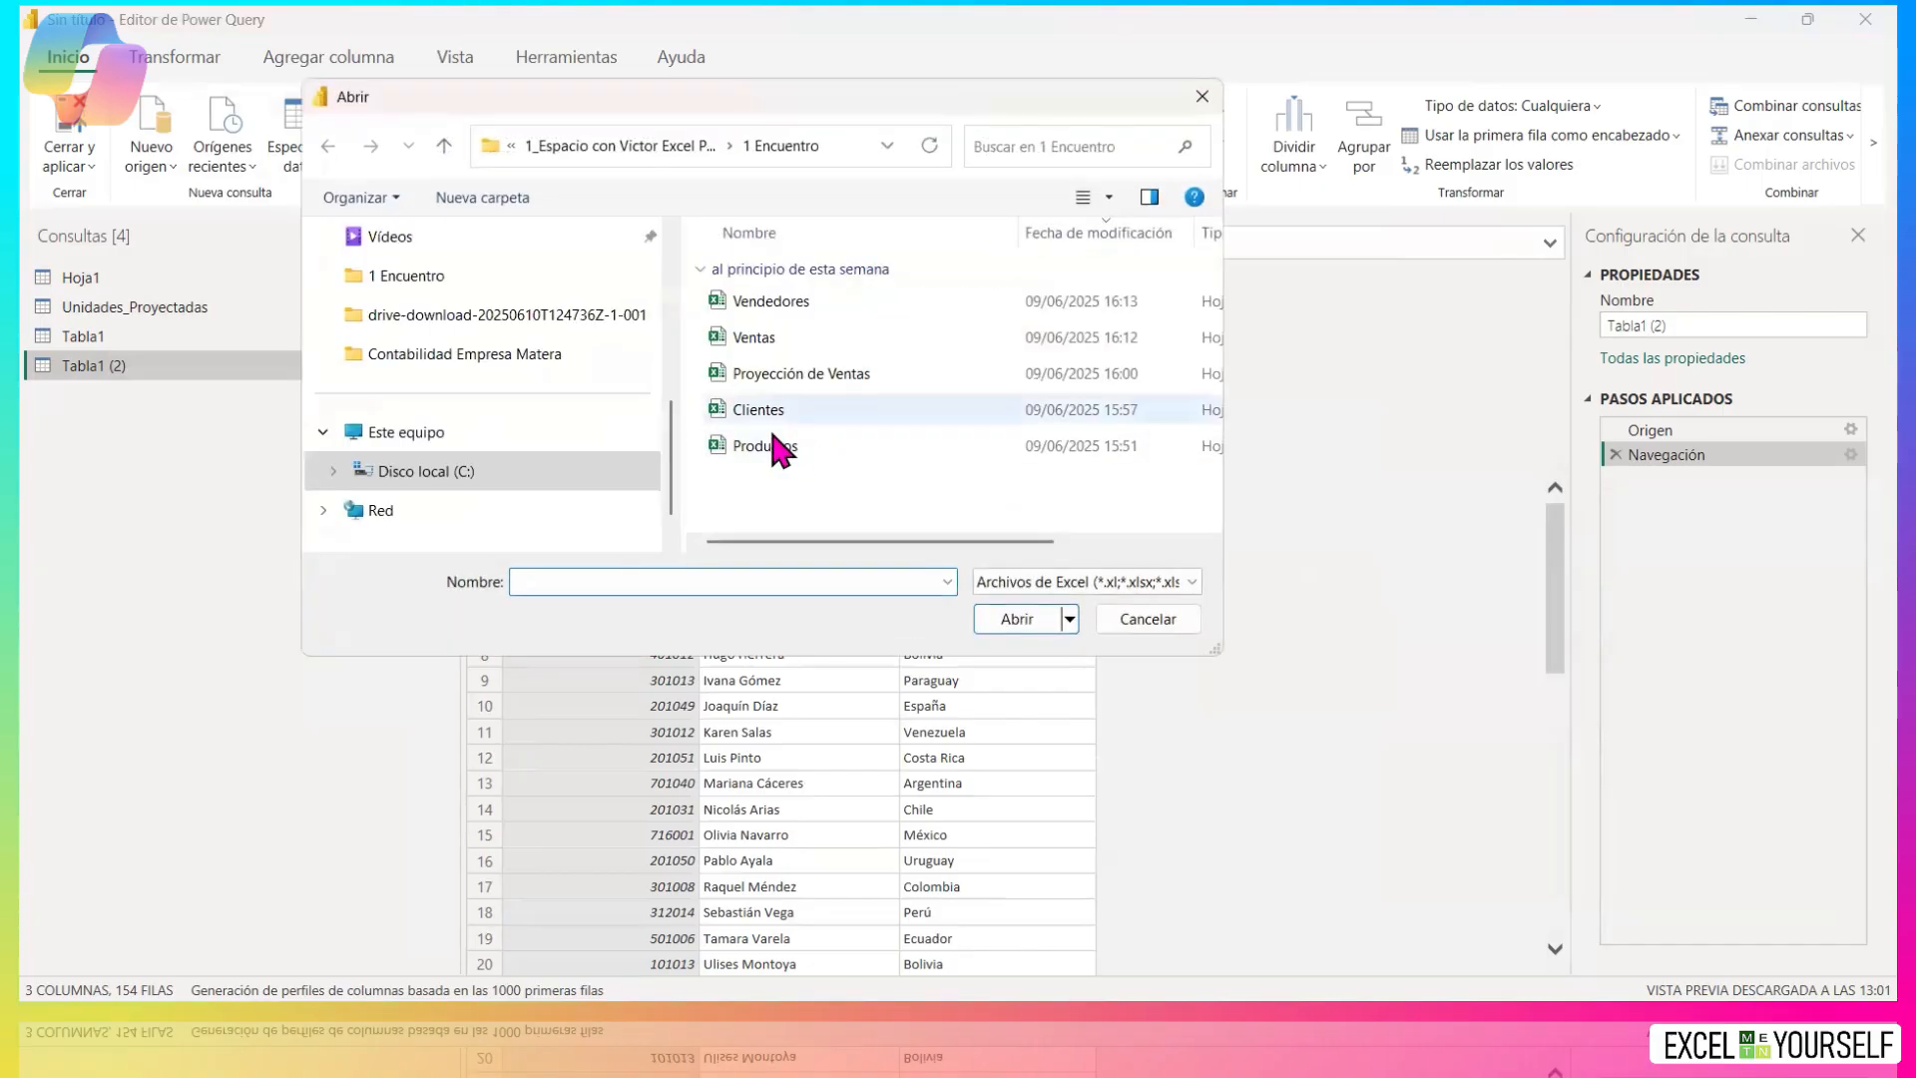
double_click(754, 443)
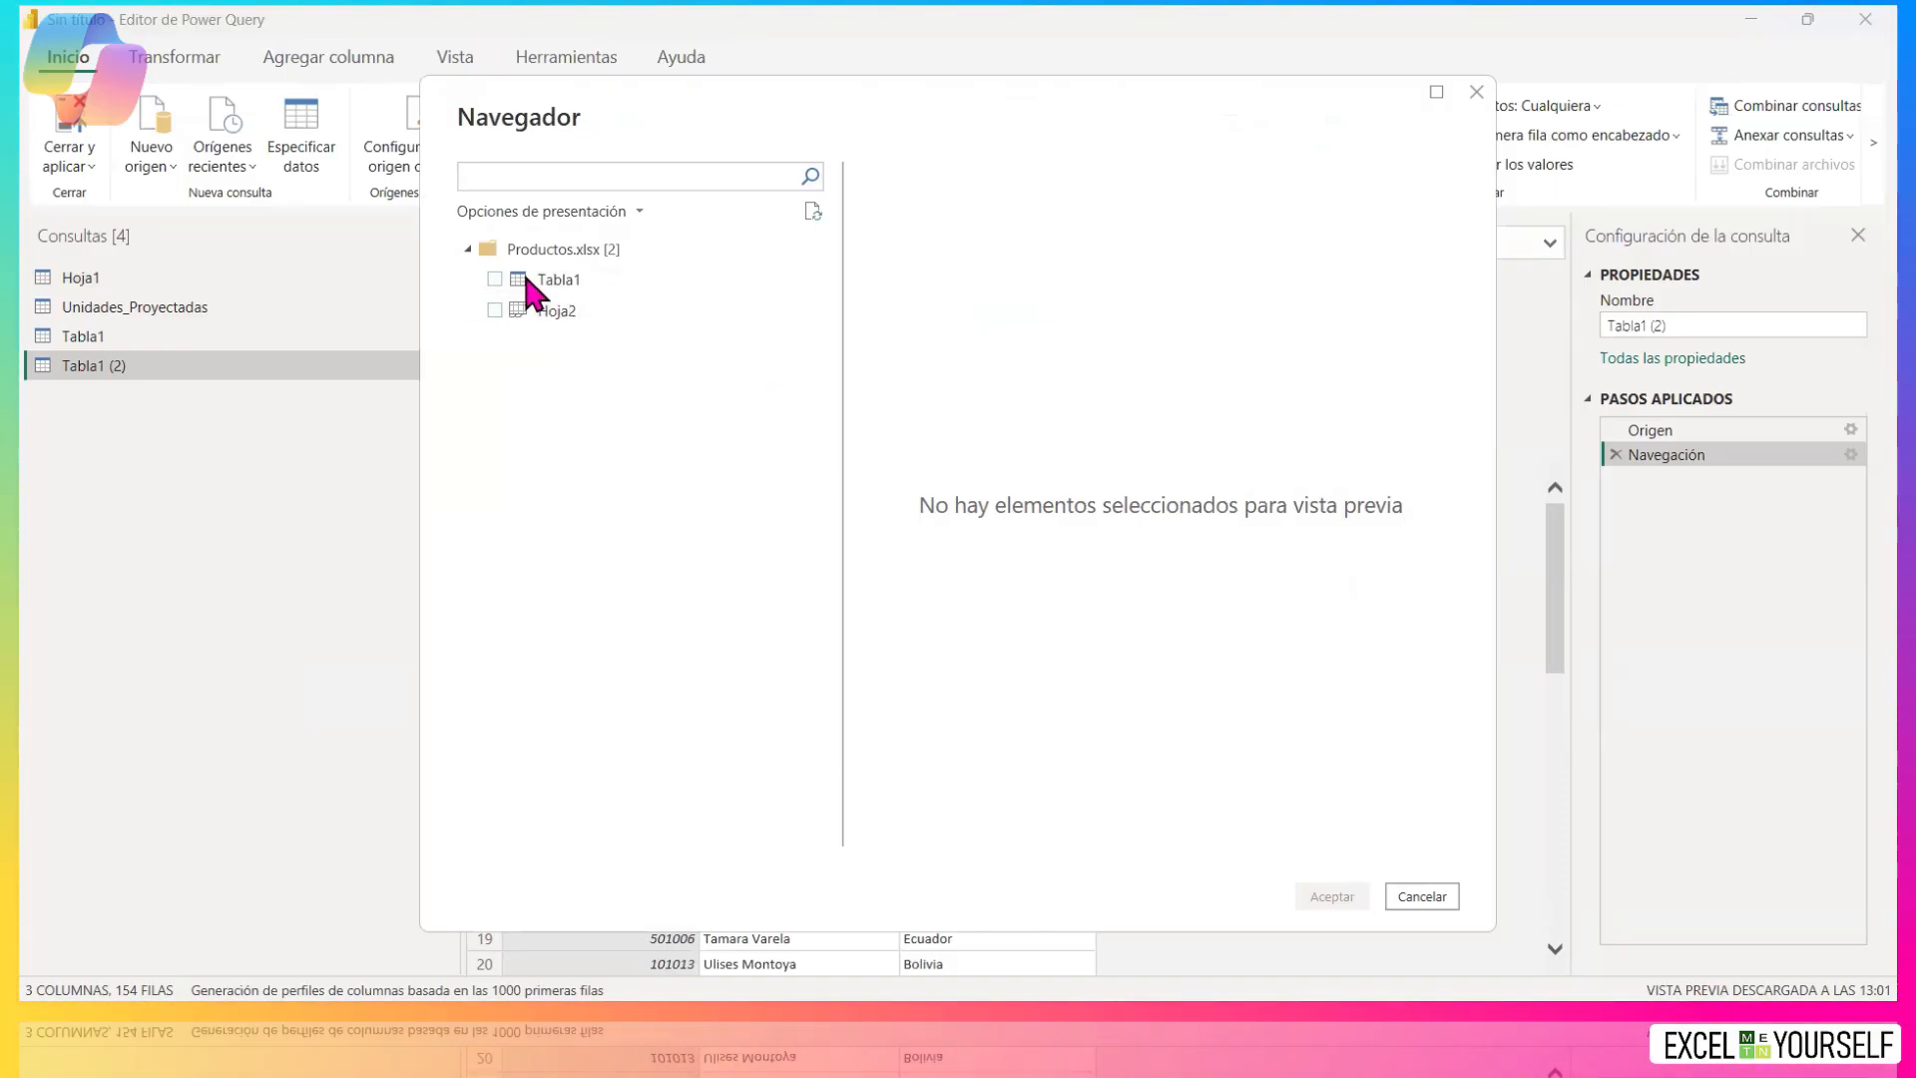
click(494, 280)
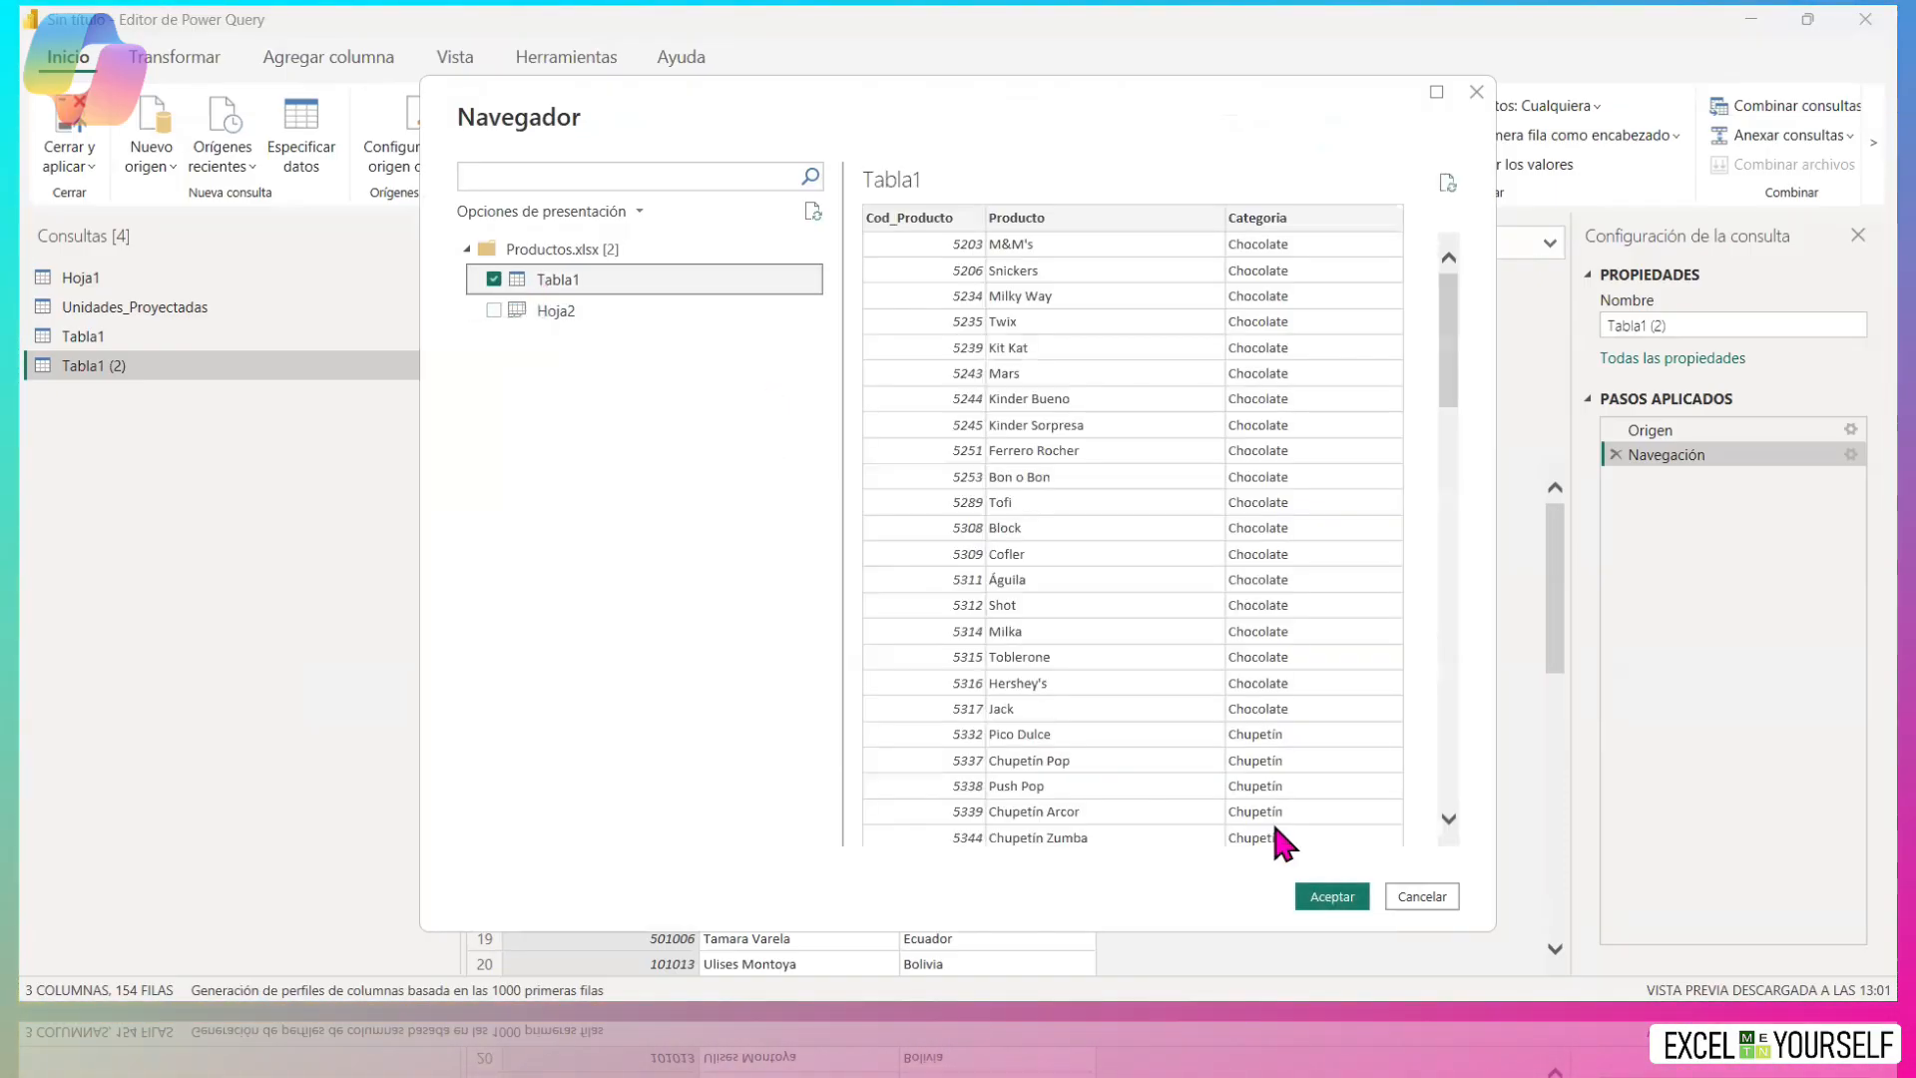
key(Return)
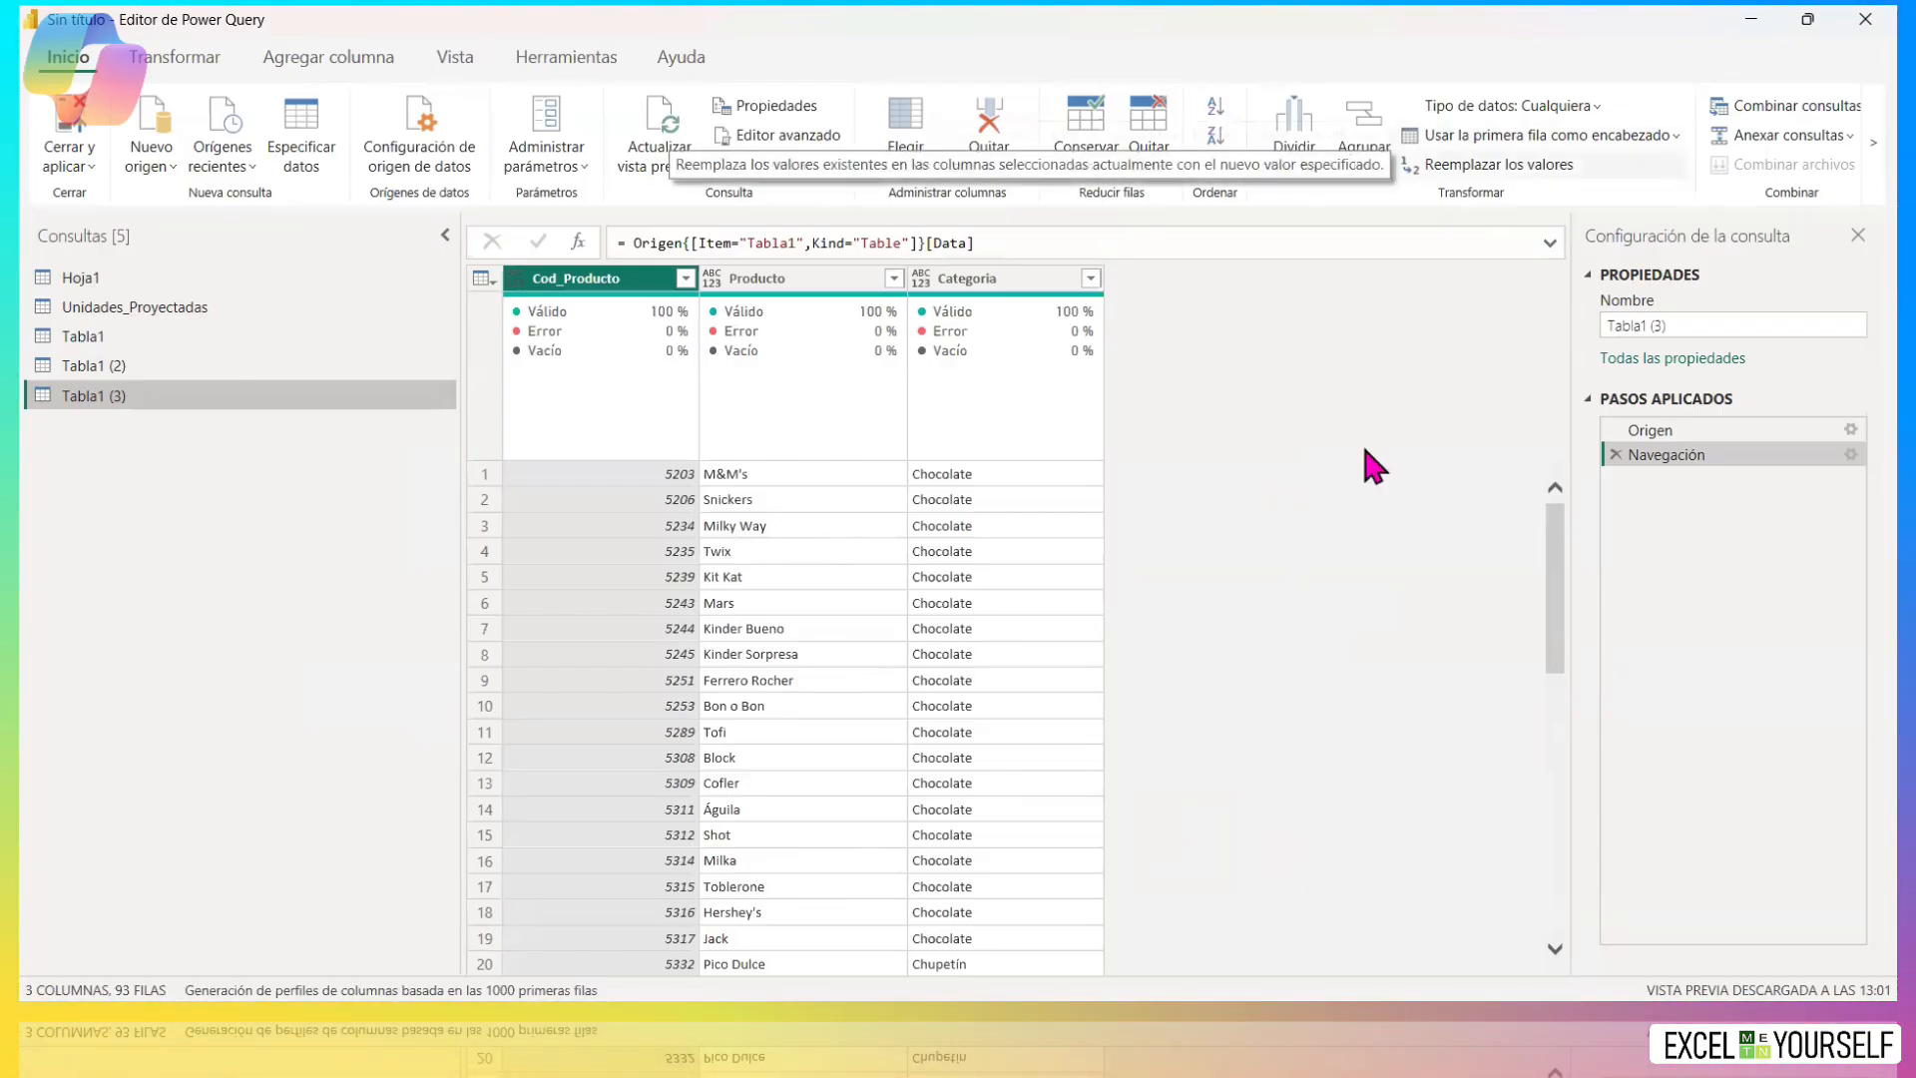
Inspect the full file path formula of the products query's Origen step and return to the Navegación step.
click(1672, 427)
click(1549, 244)
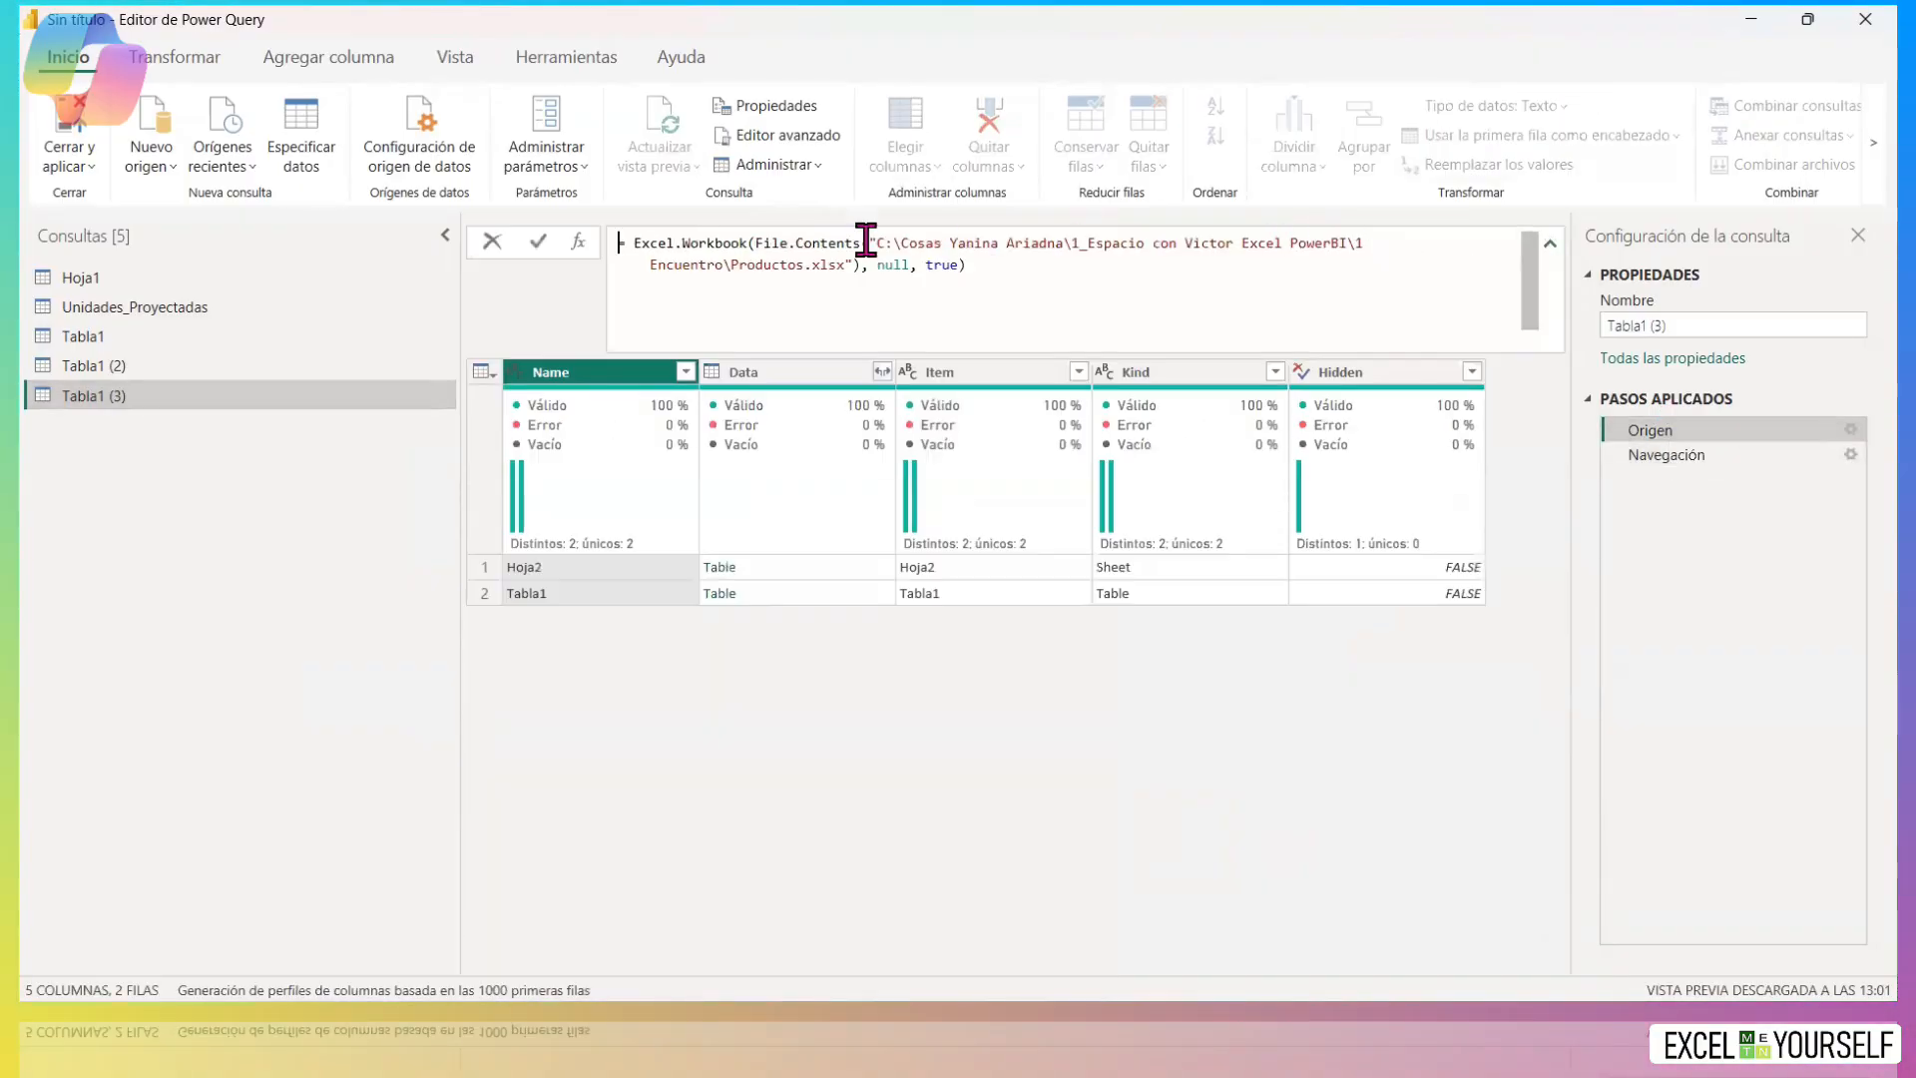
click(1689, 459)
click(1689, 457)
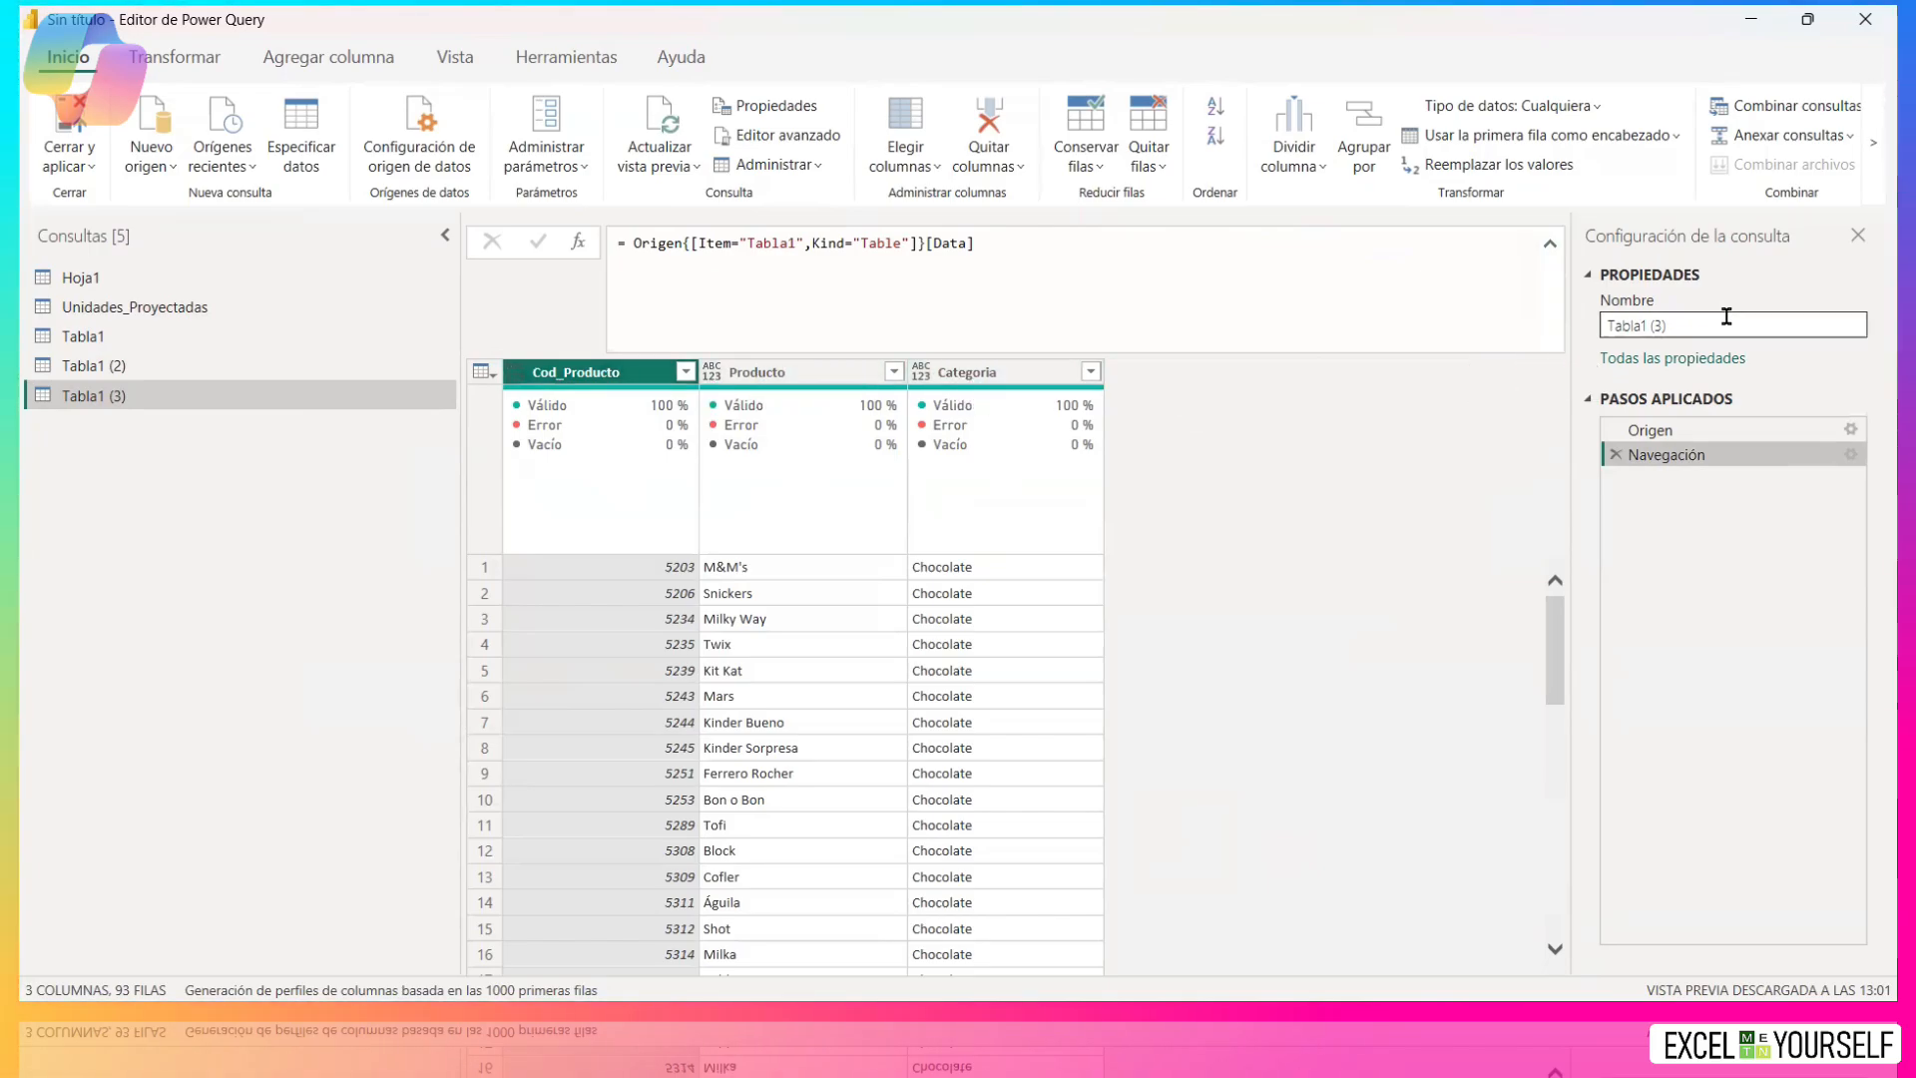
Rename the products query as D_Productos.
click(1781, 319)
key(ctrl+a)
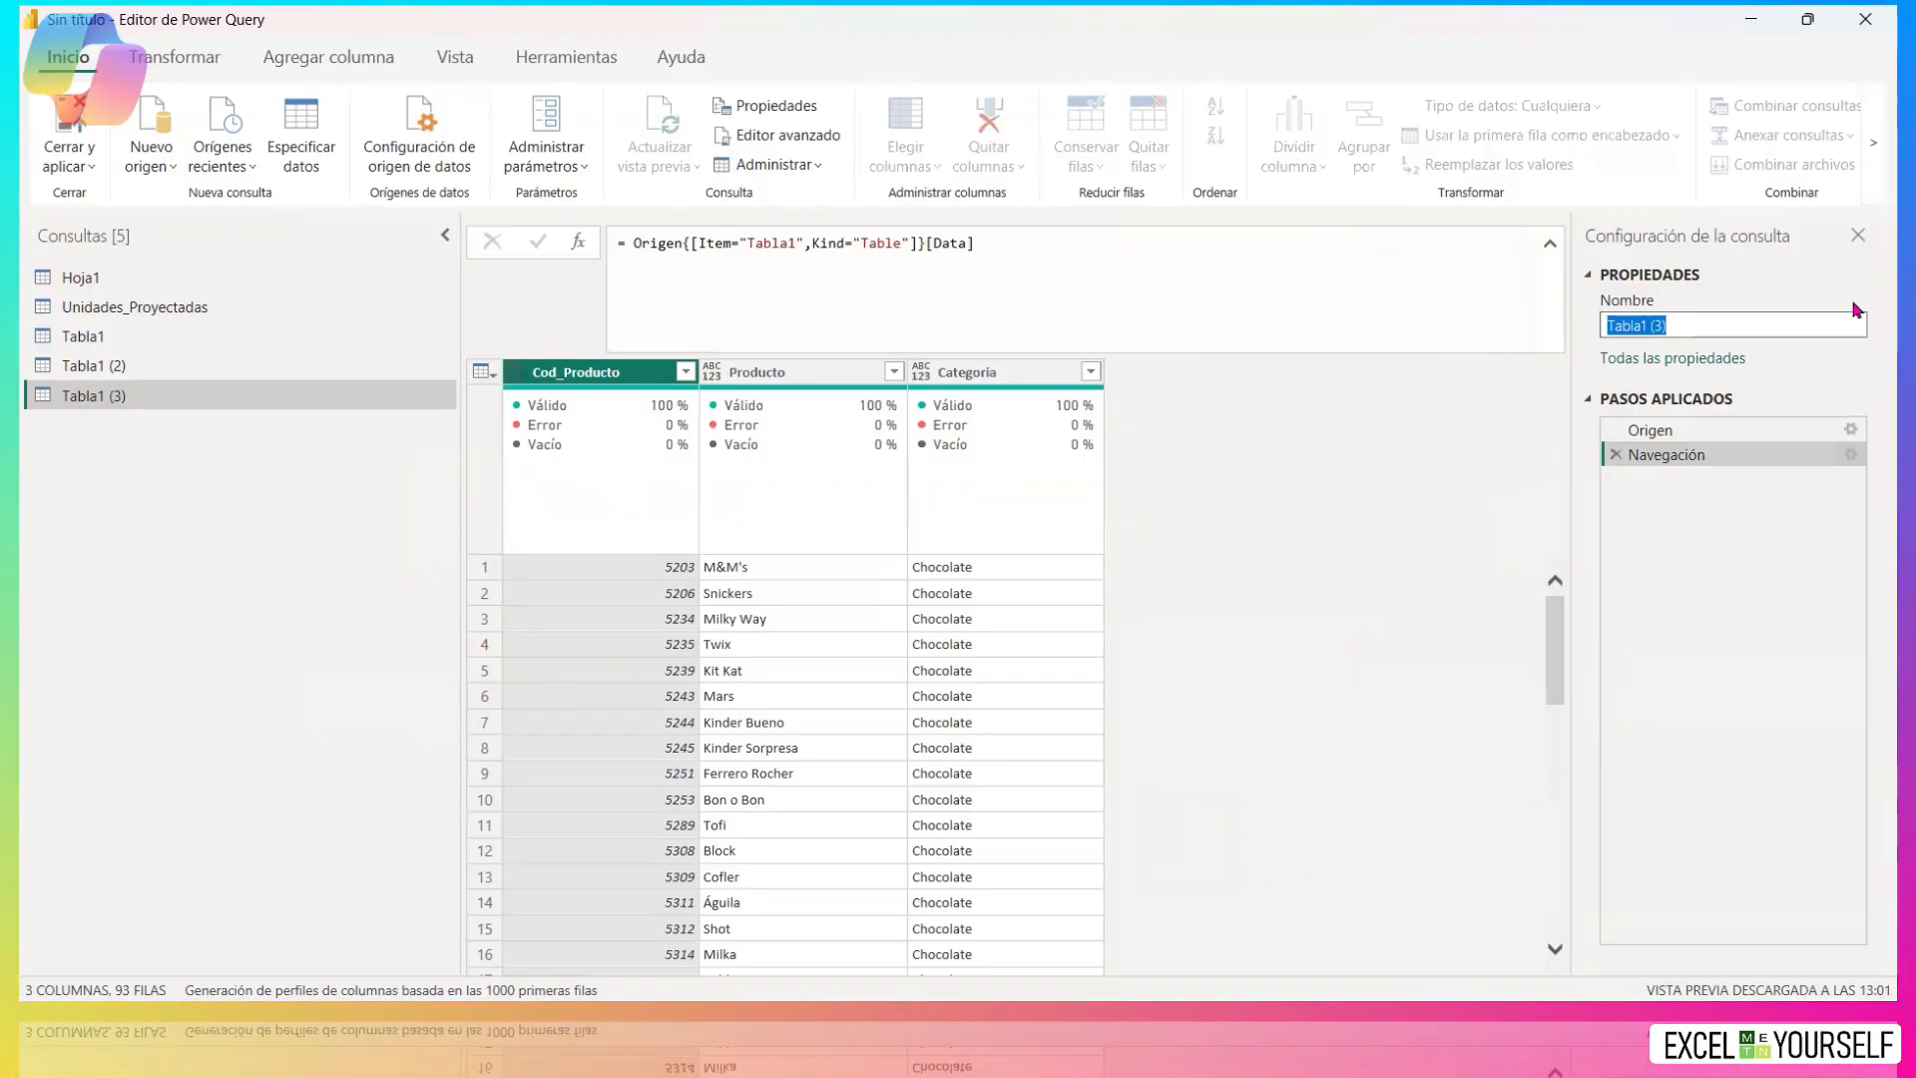
text(D)
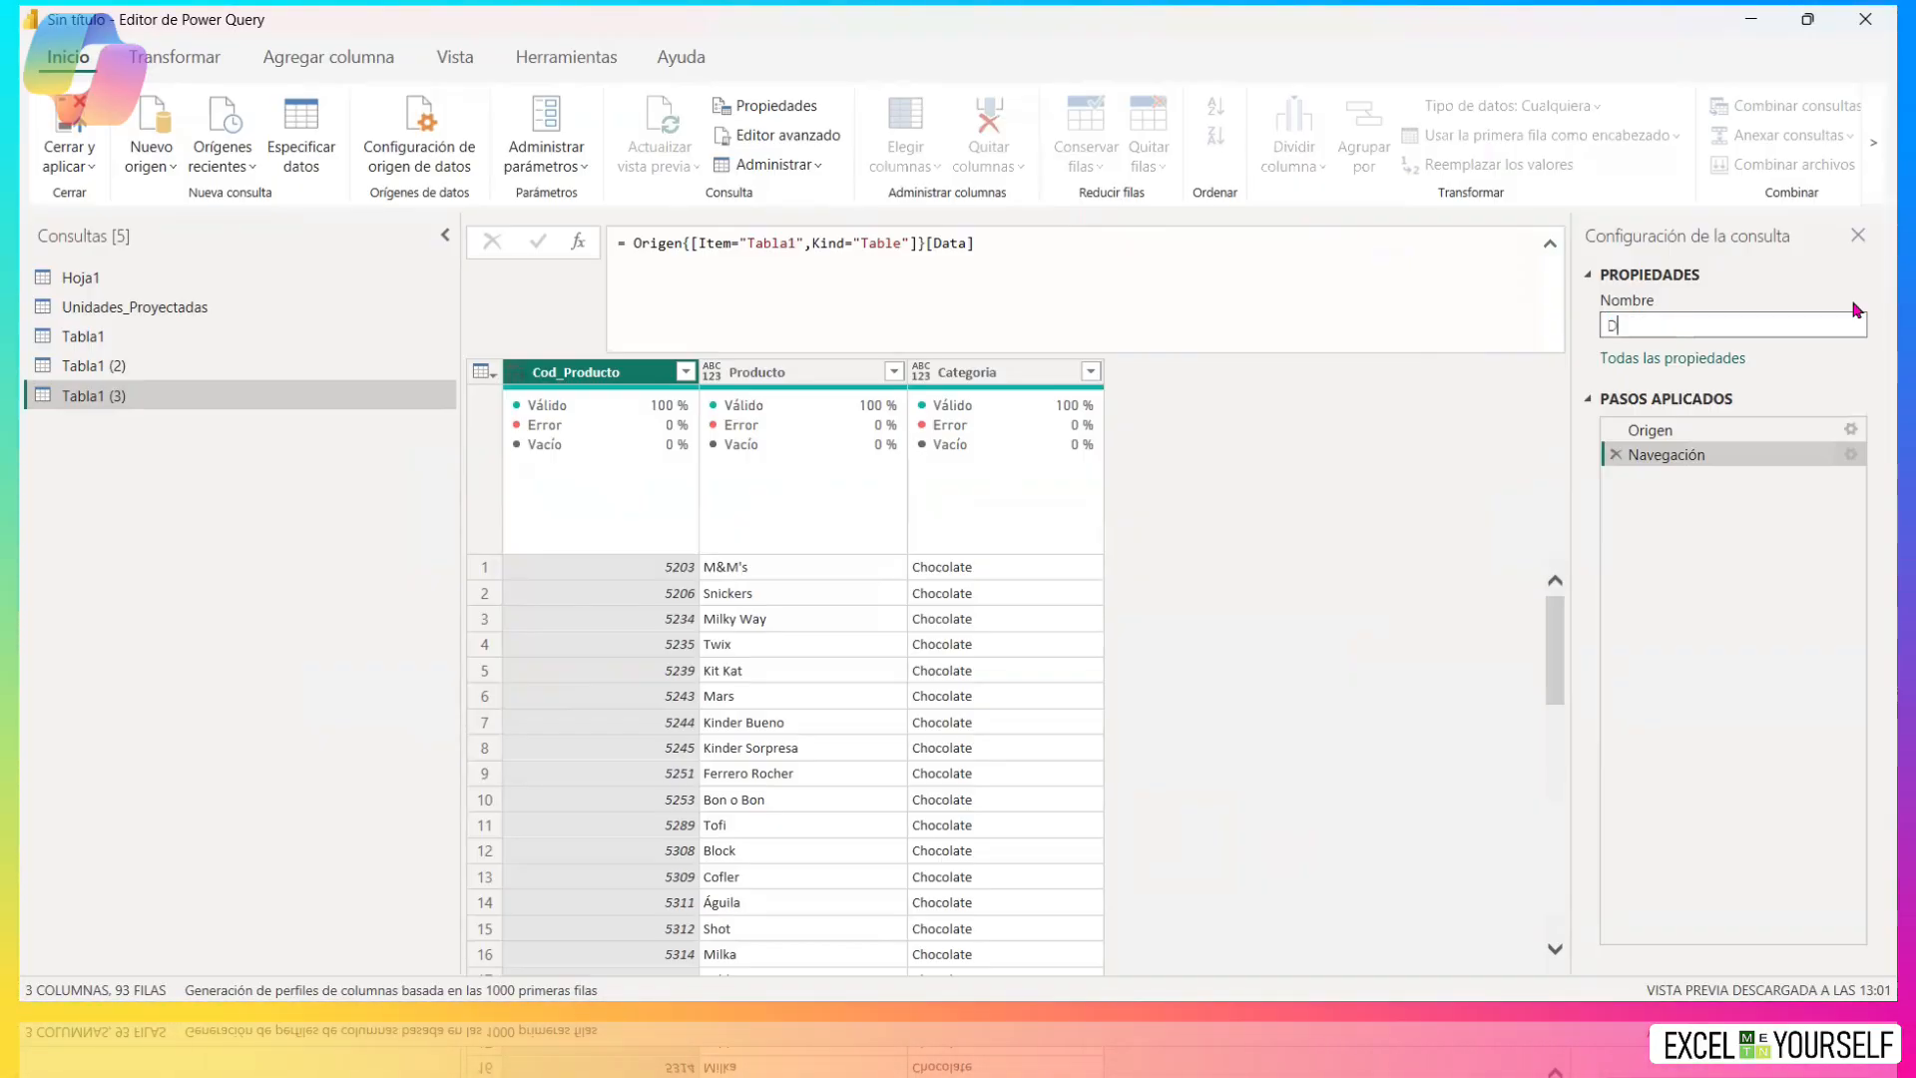
text(_Productos)
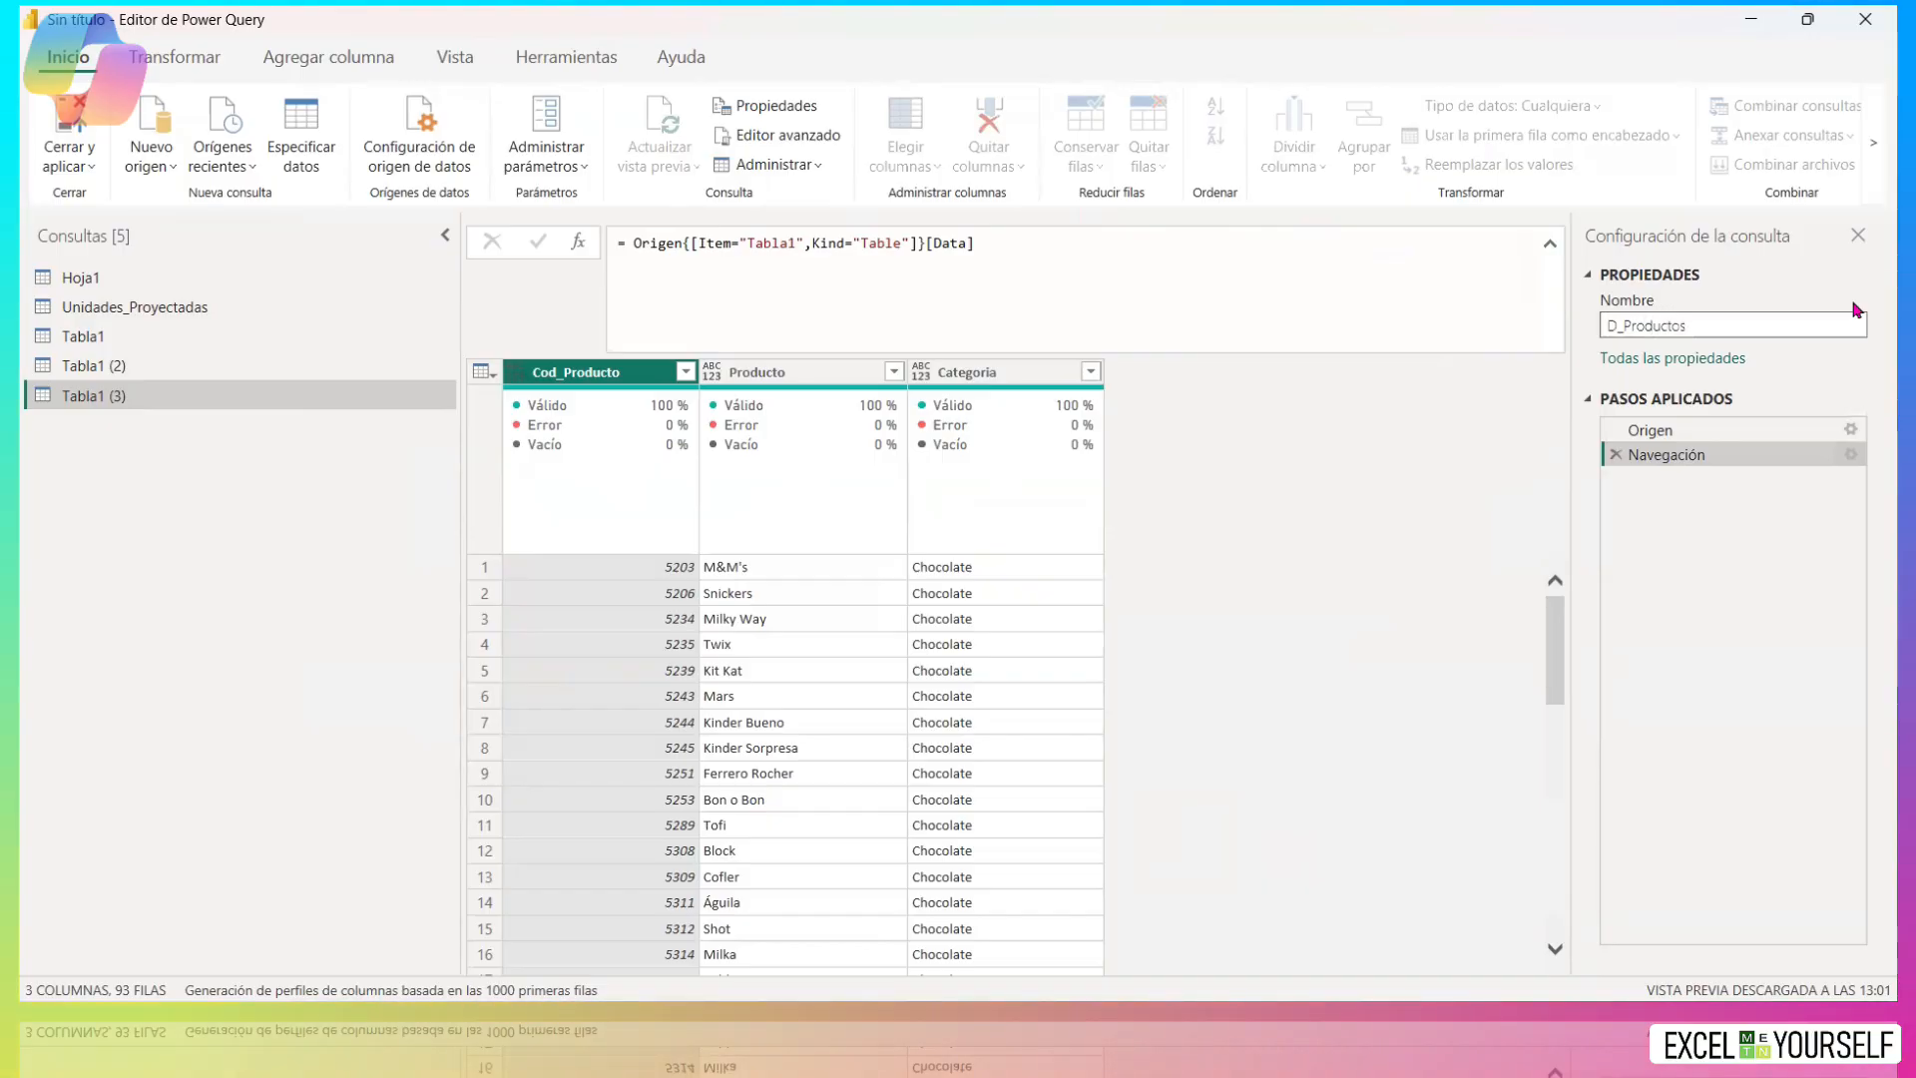
click(1727, 709)
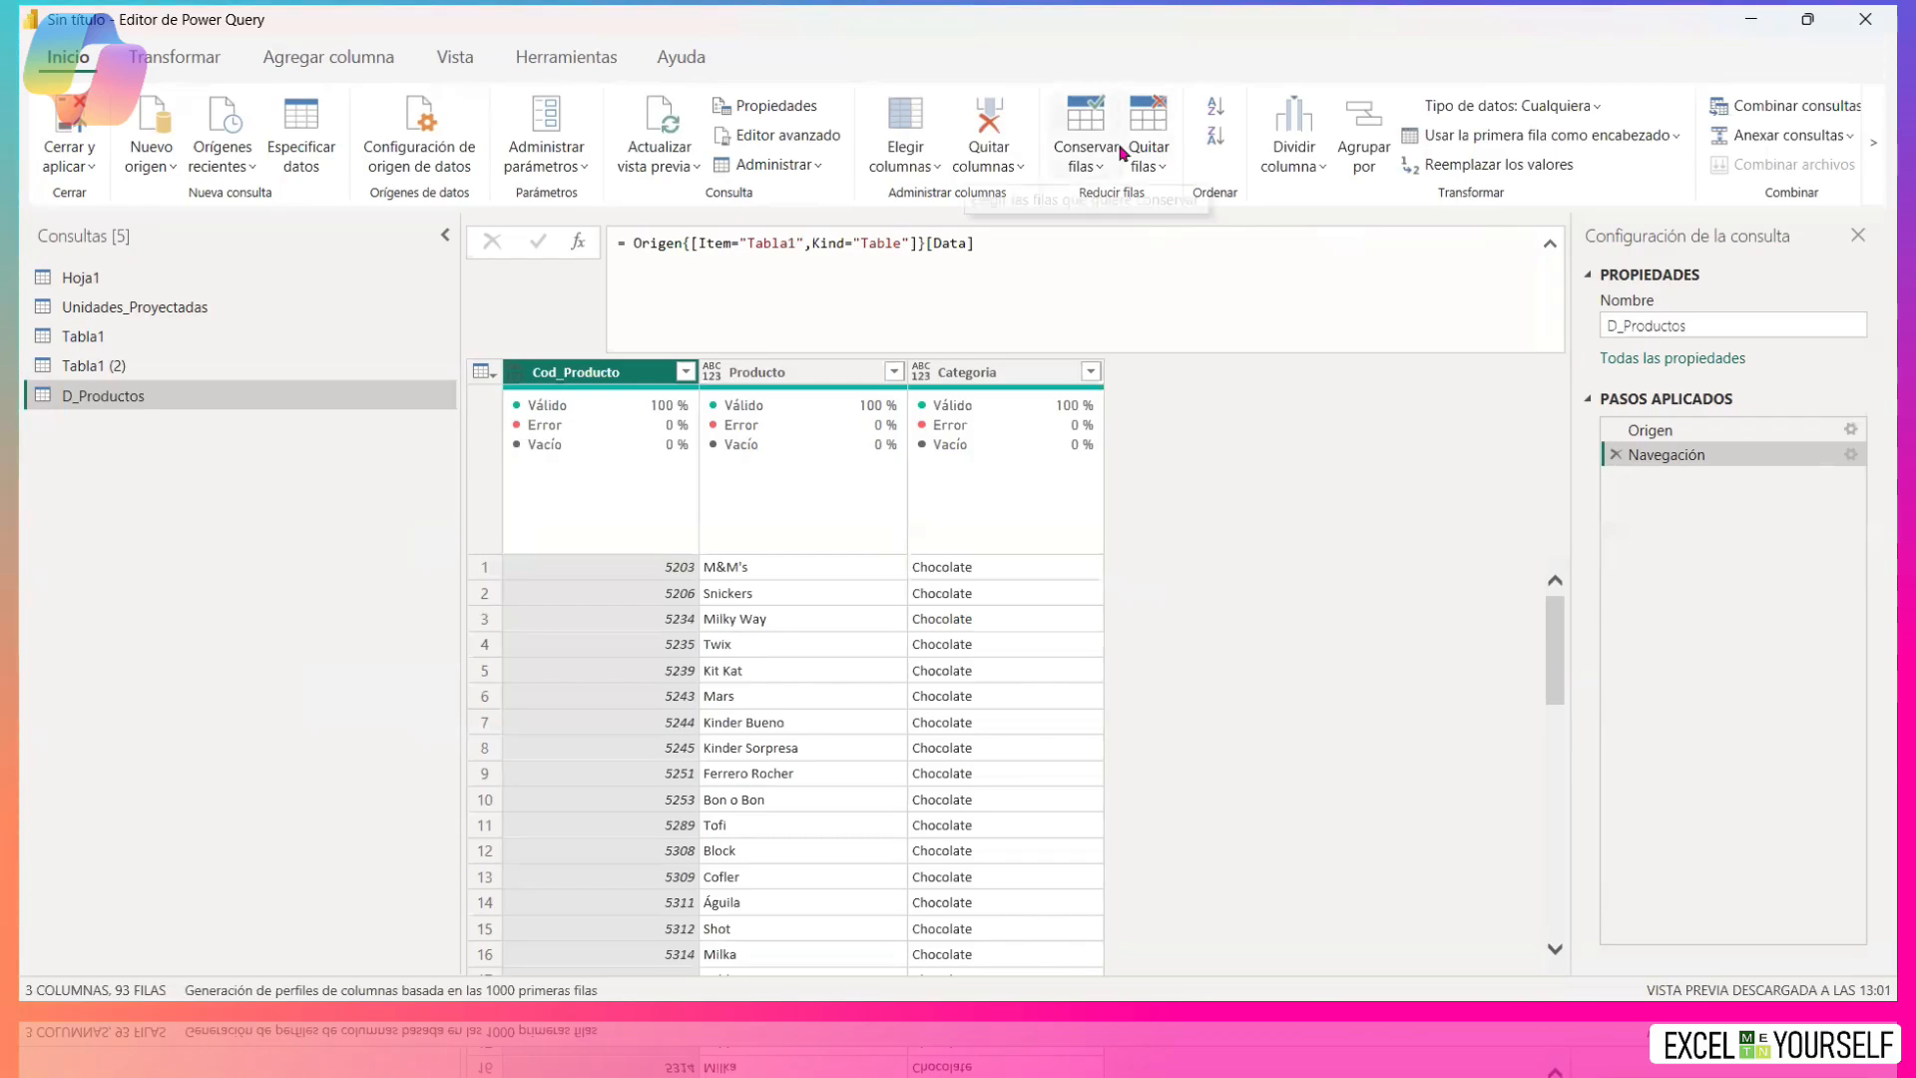
Change the data type of the Producto and Categoria columns in D_Productos to Texto.
click(978, 371)
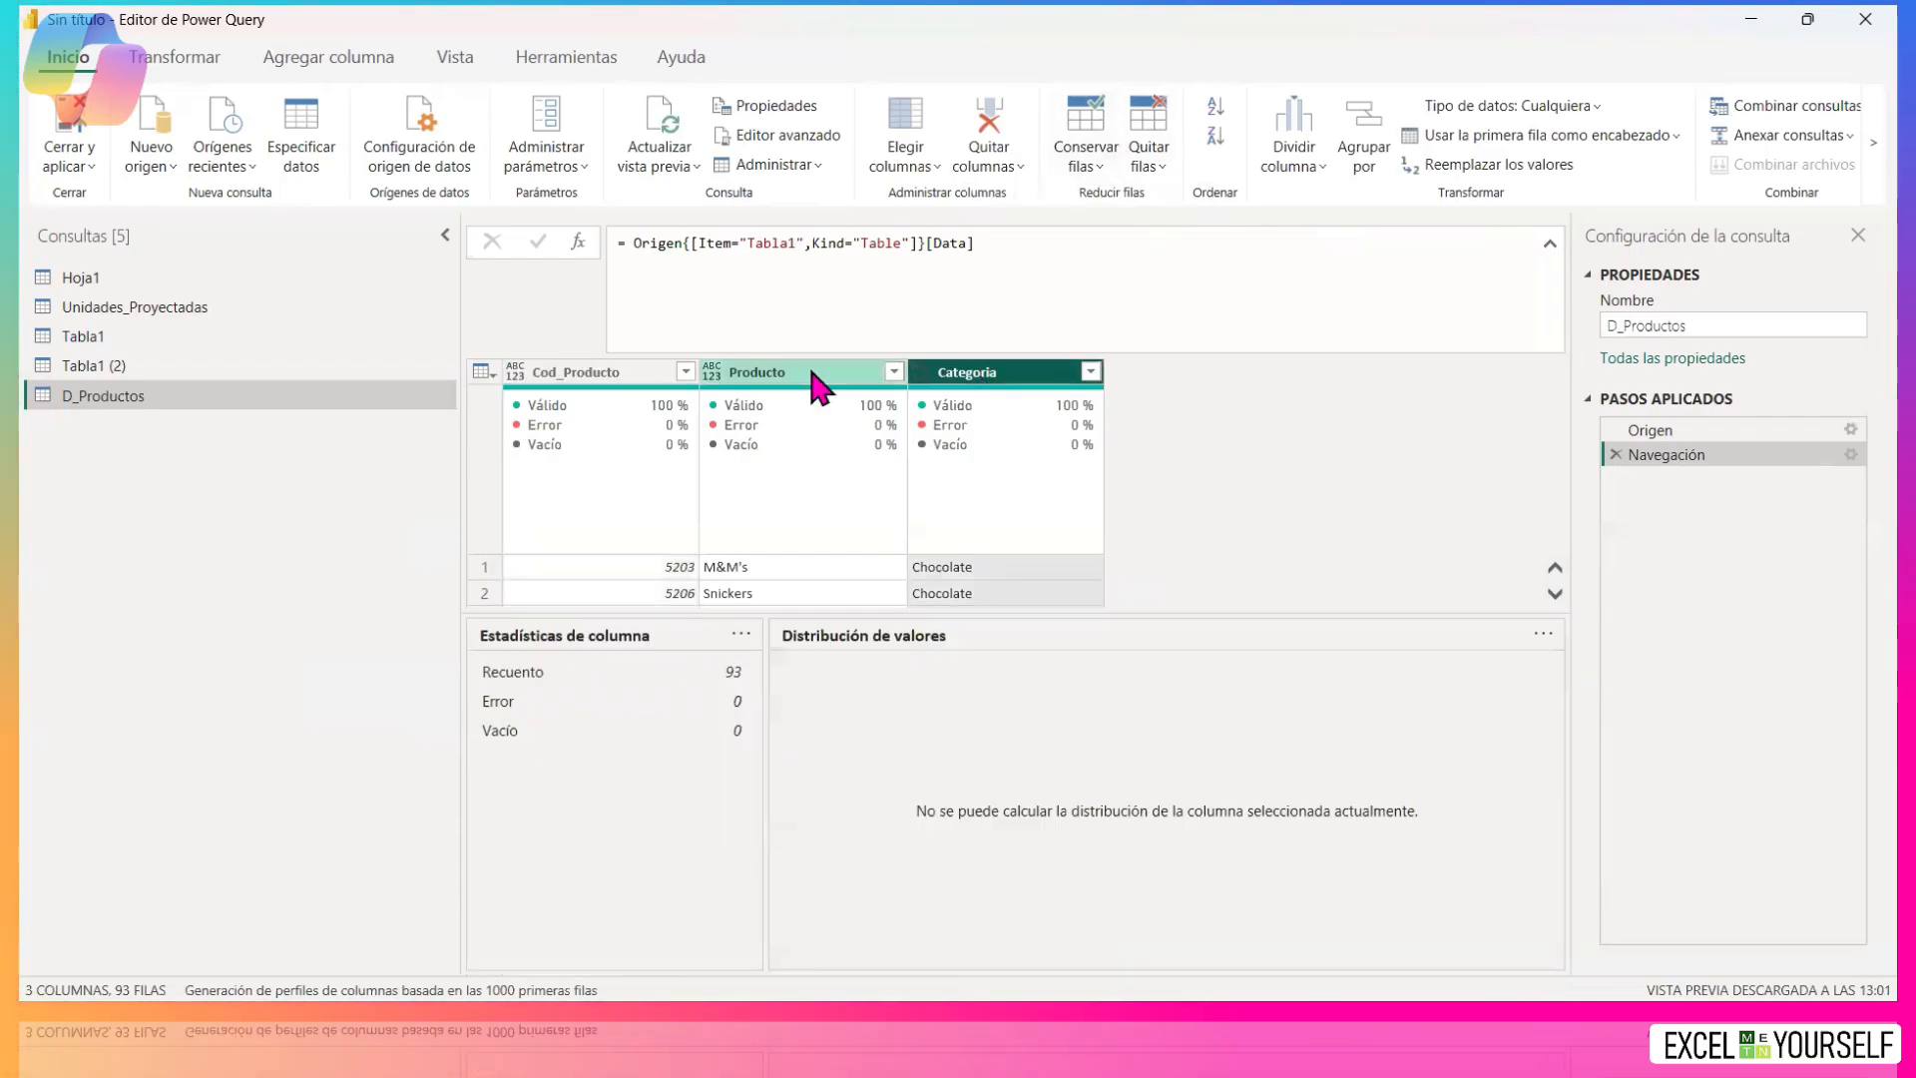
ctrl+click(810, 372)
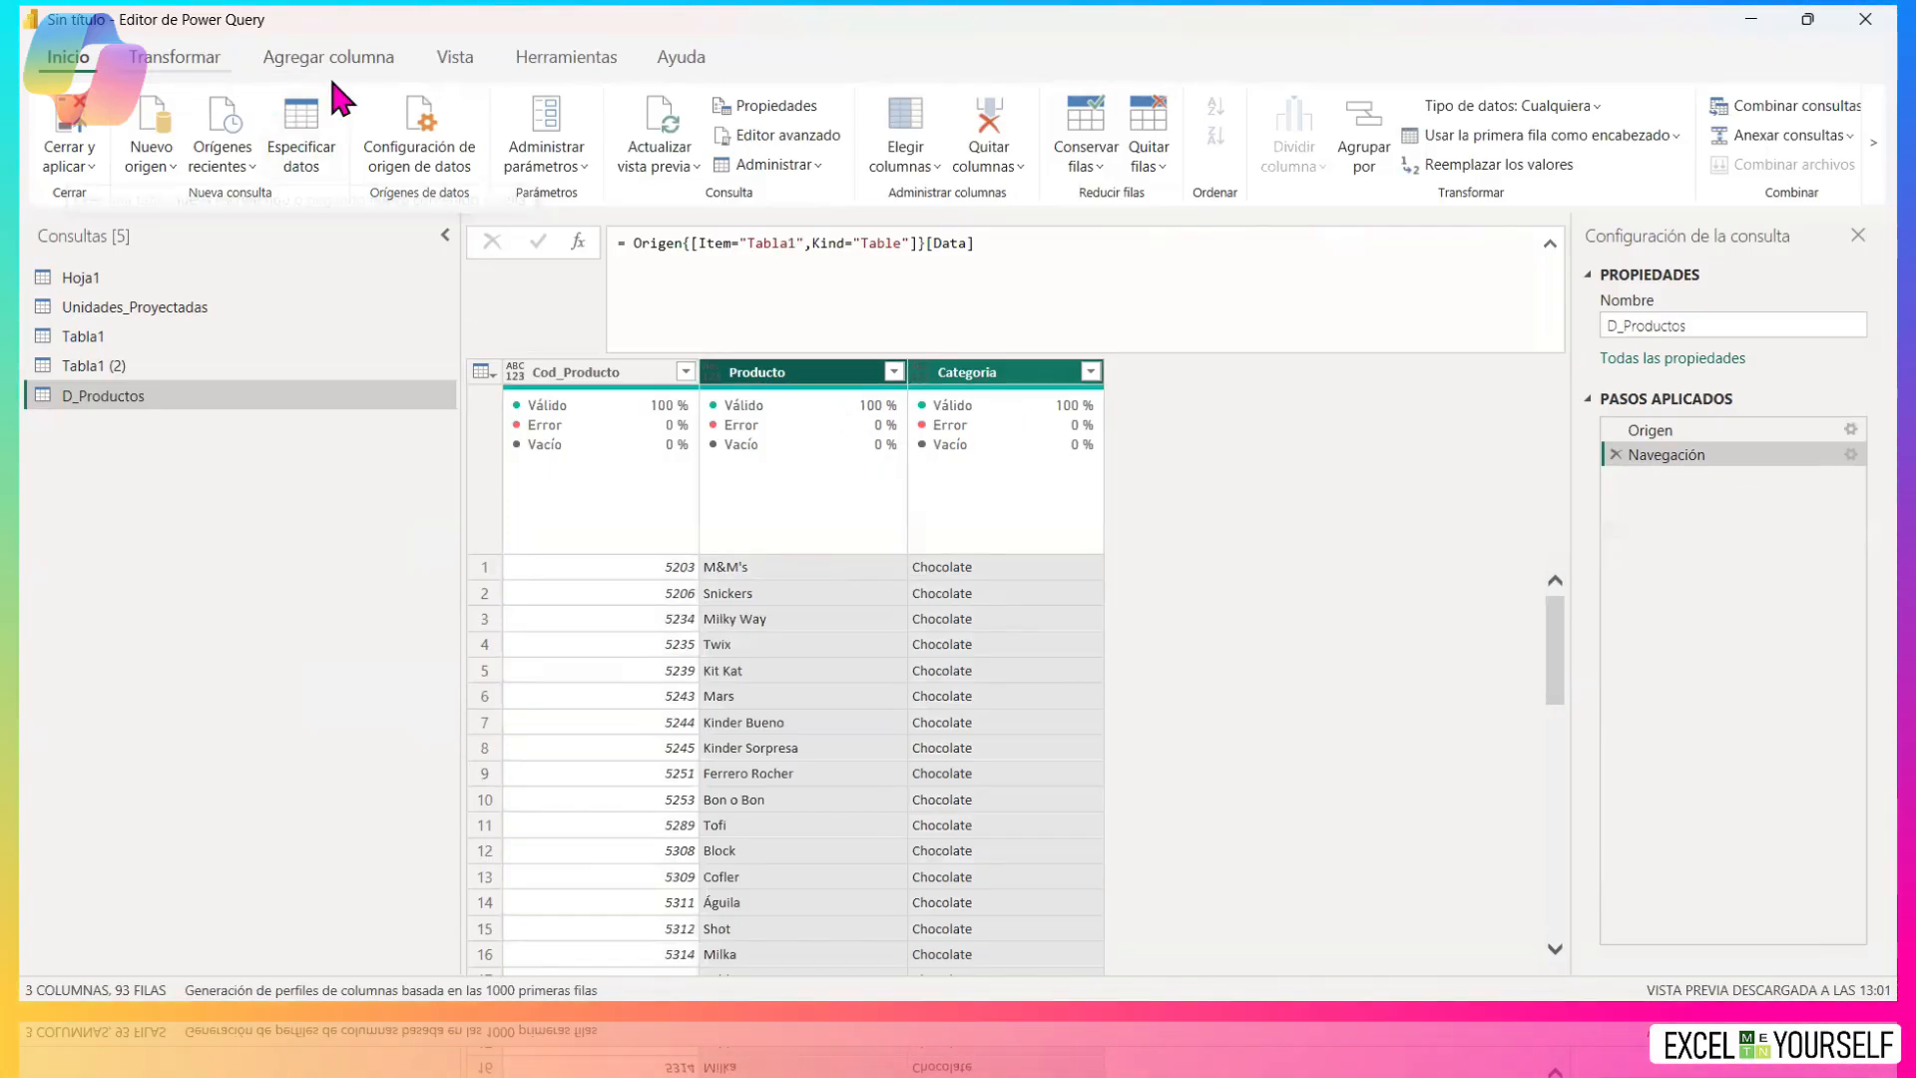
click(171, 56)
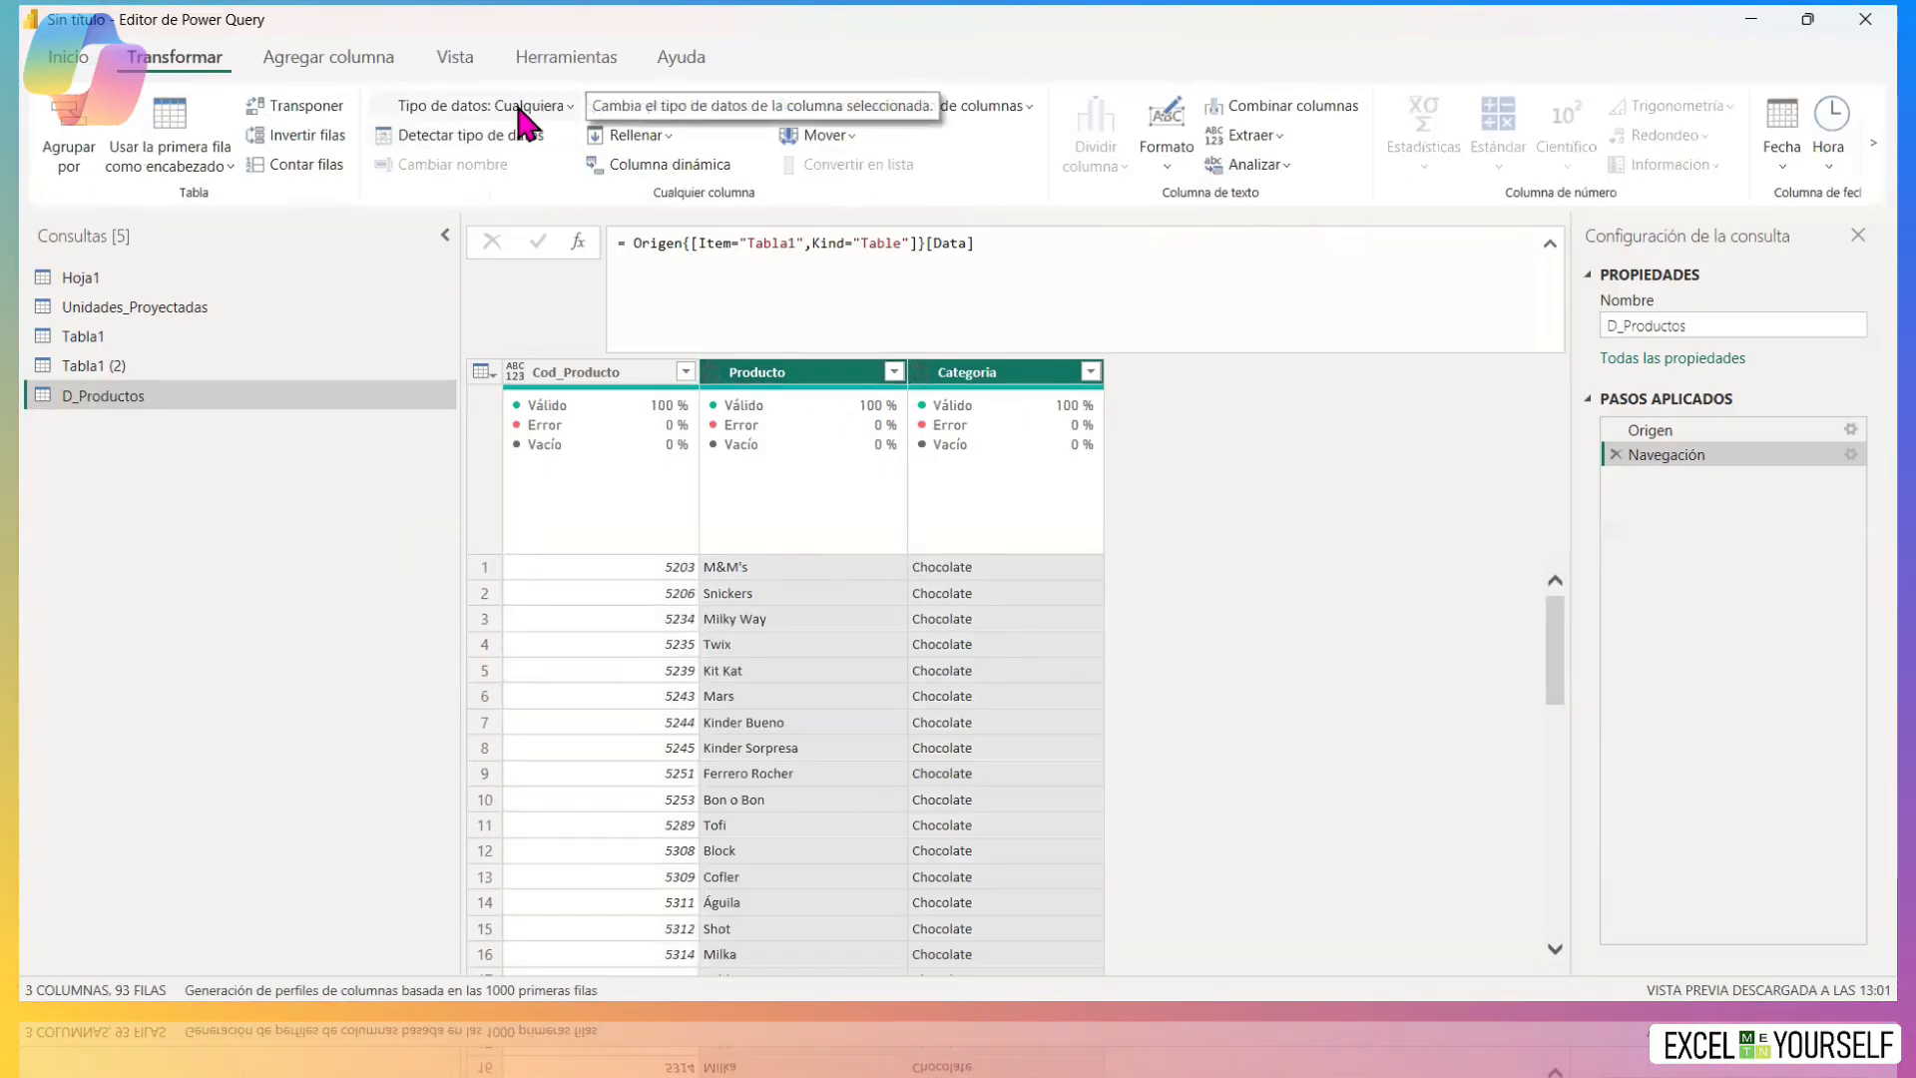
click(534, 108)
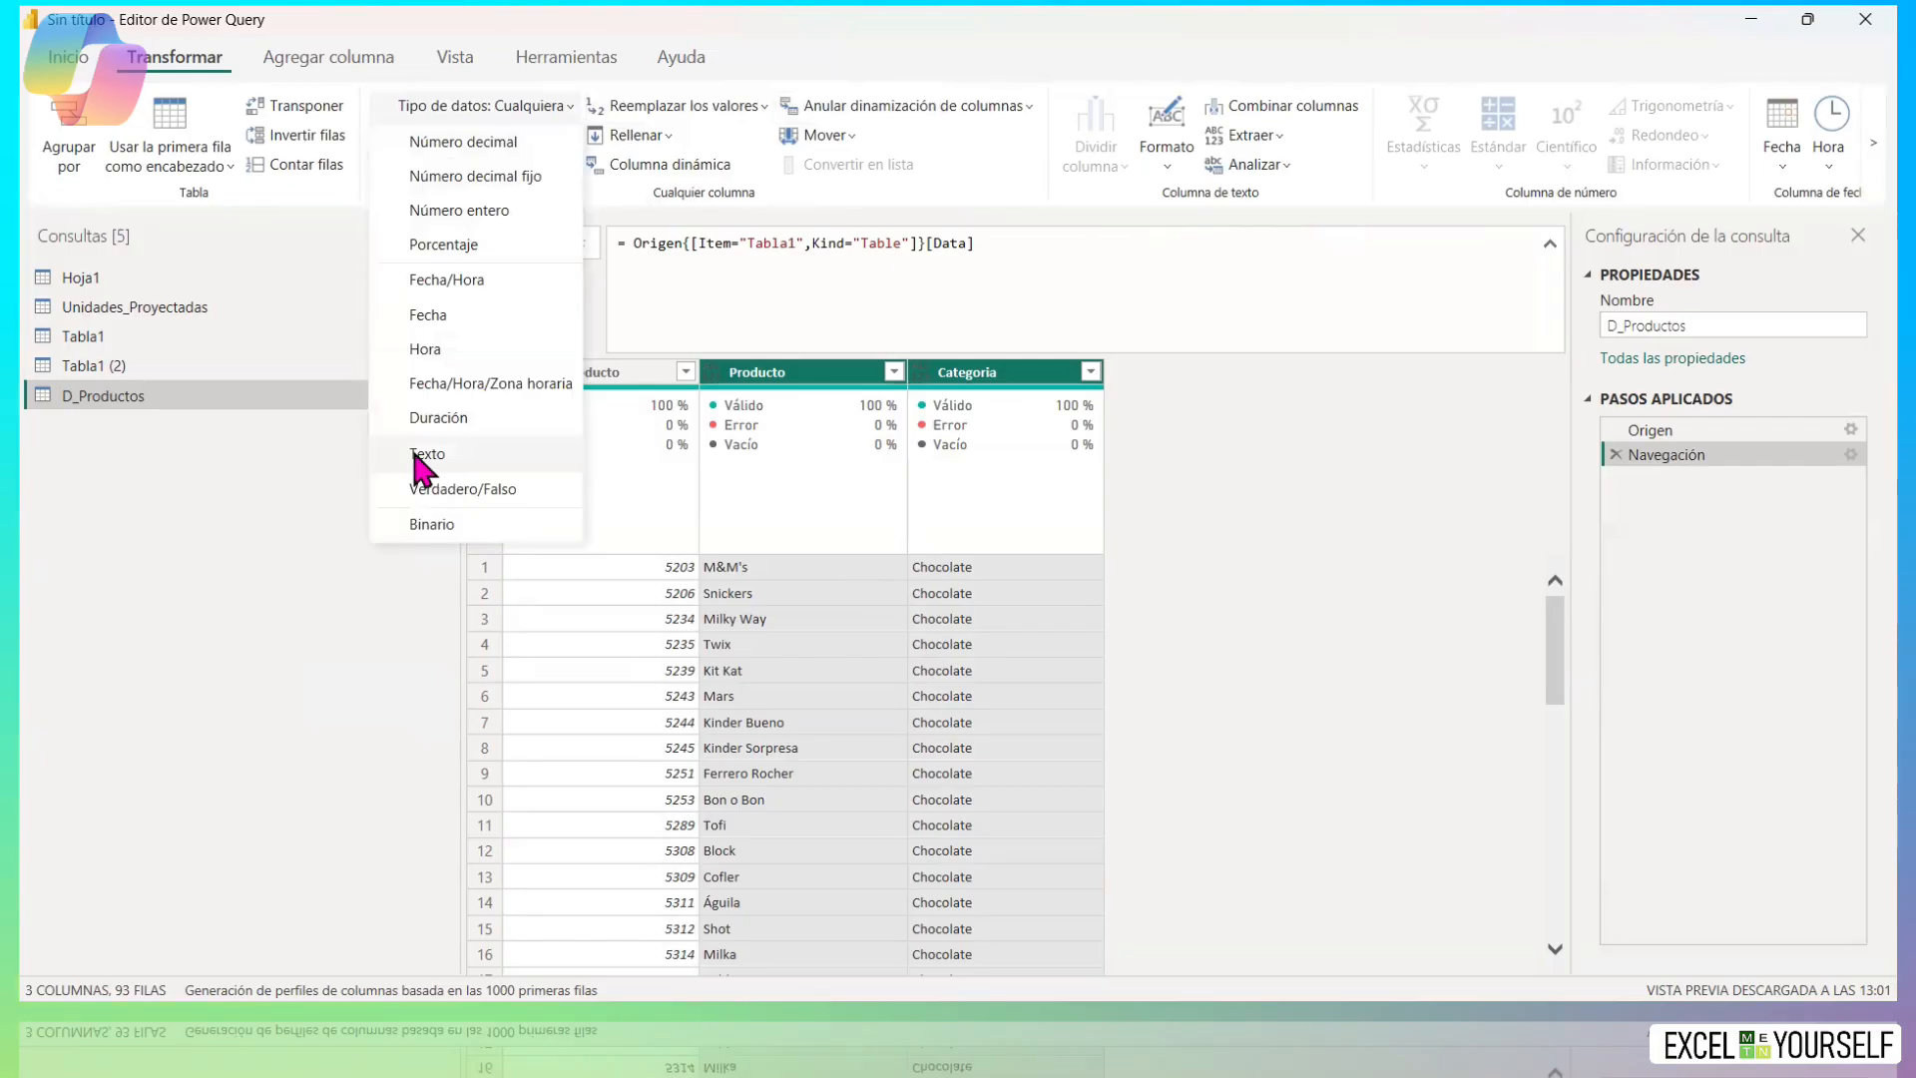
click(419, 454)
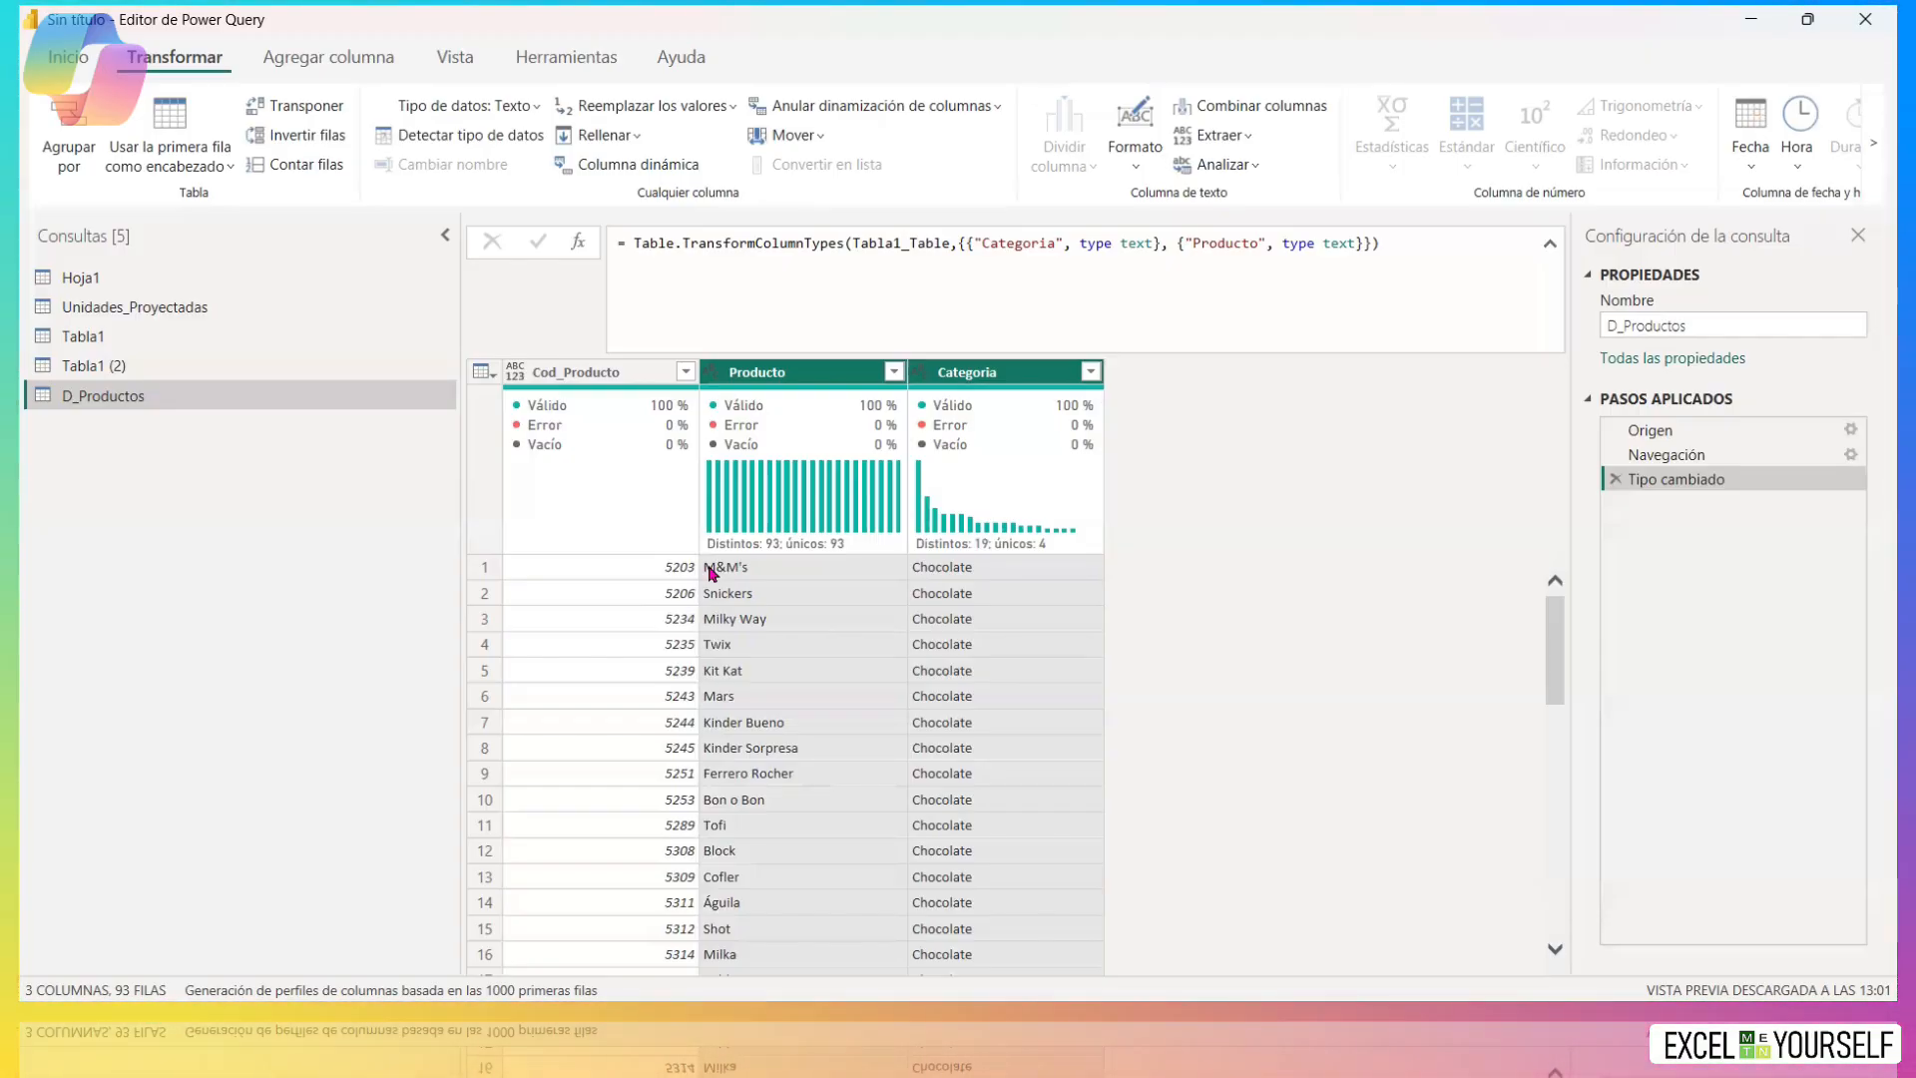
Change the data type of the Cod_Producto column to Número entero.
click(515, 371)
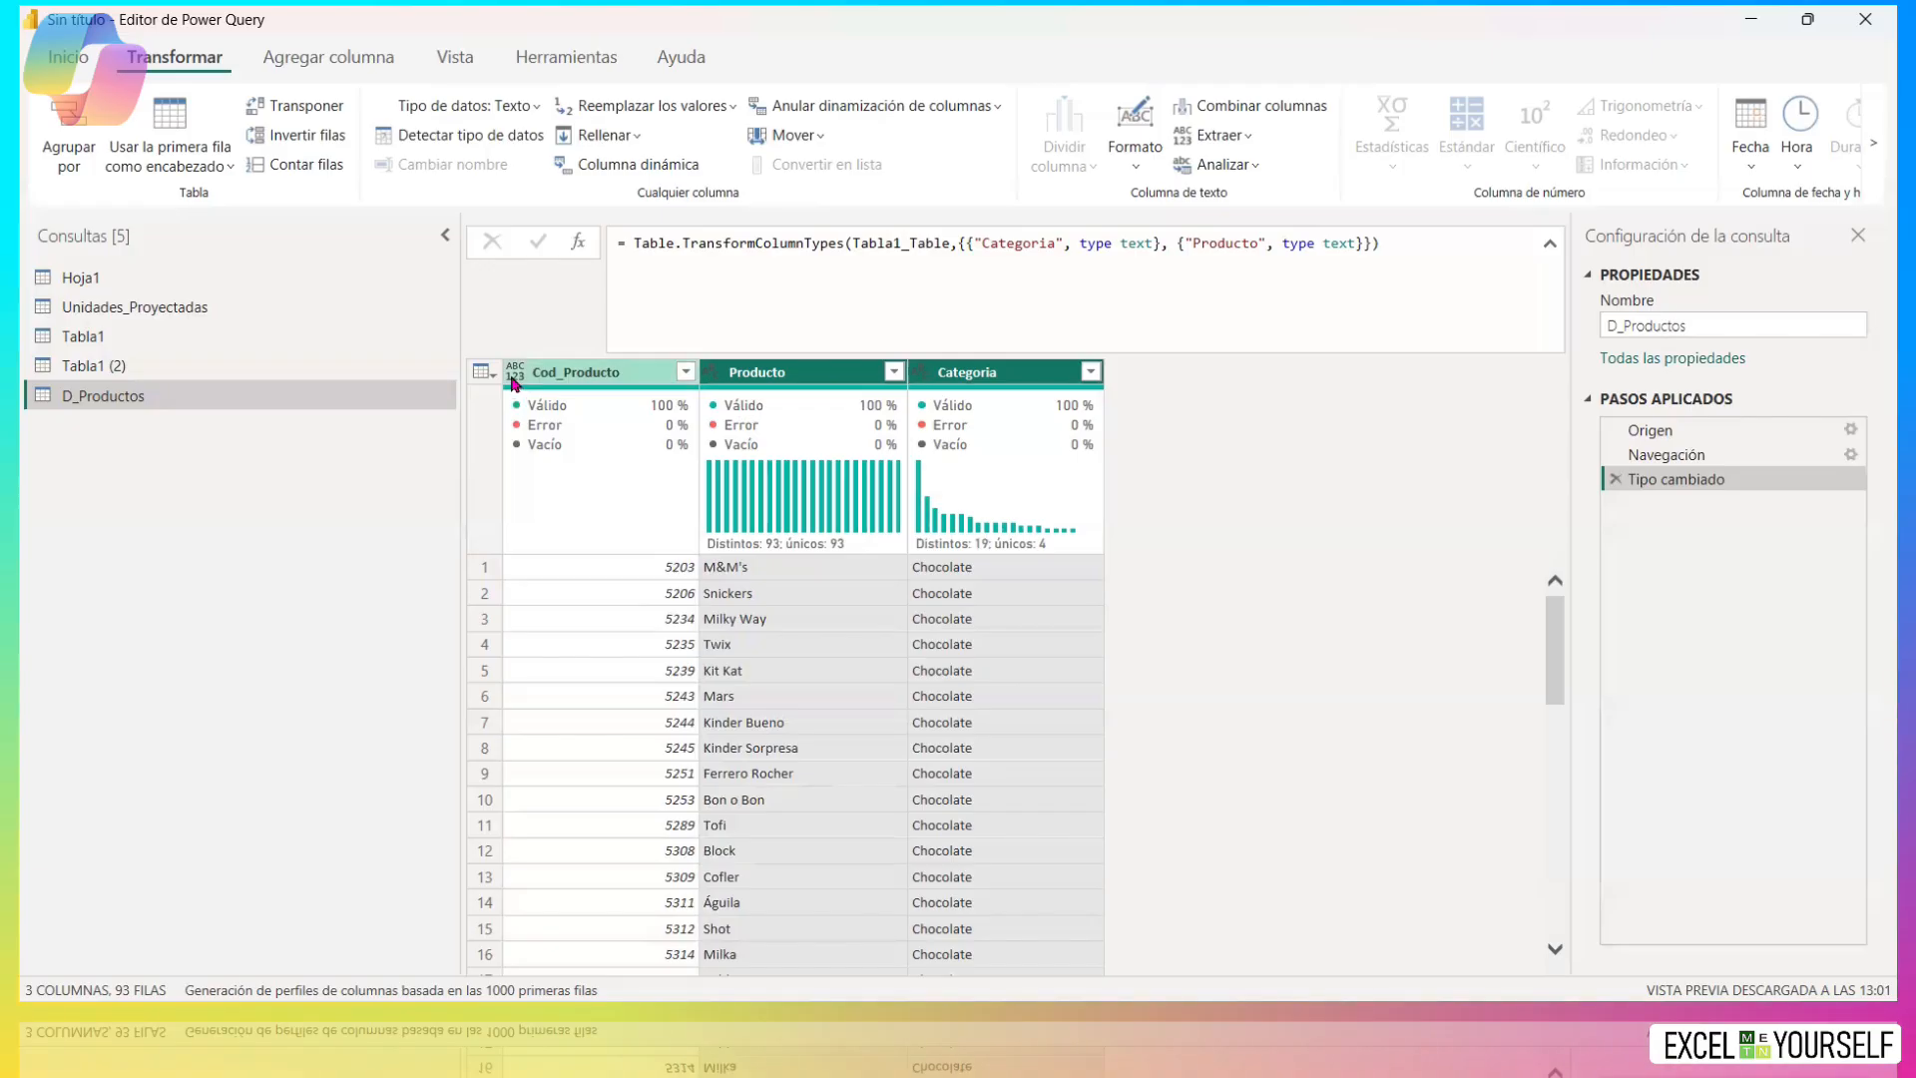
click(595, 446)
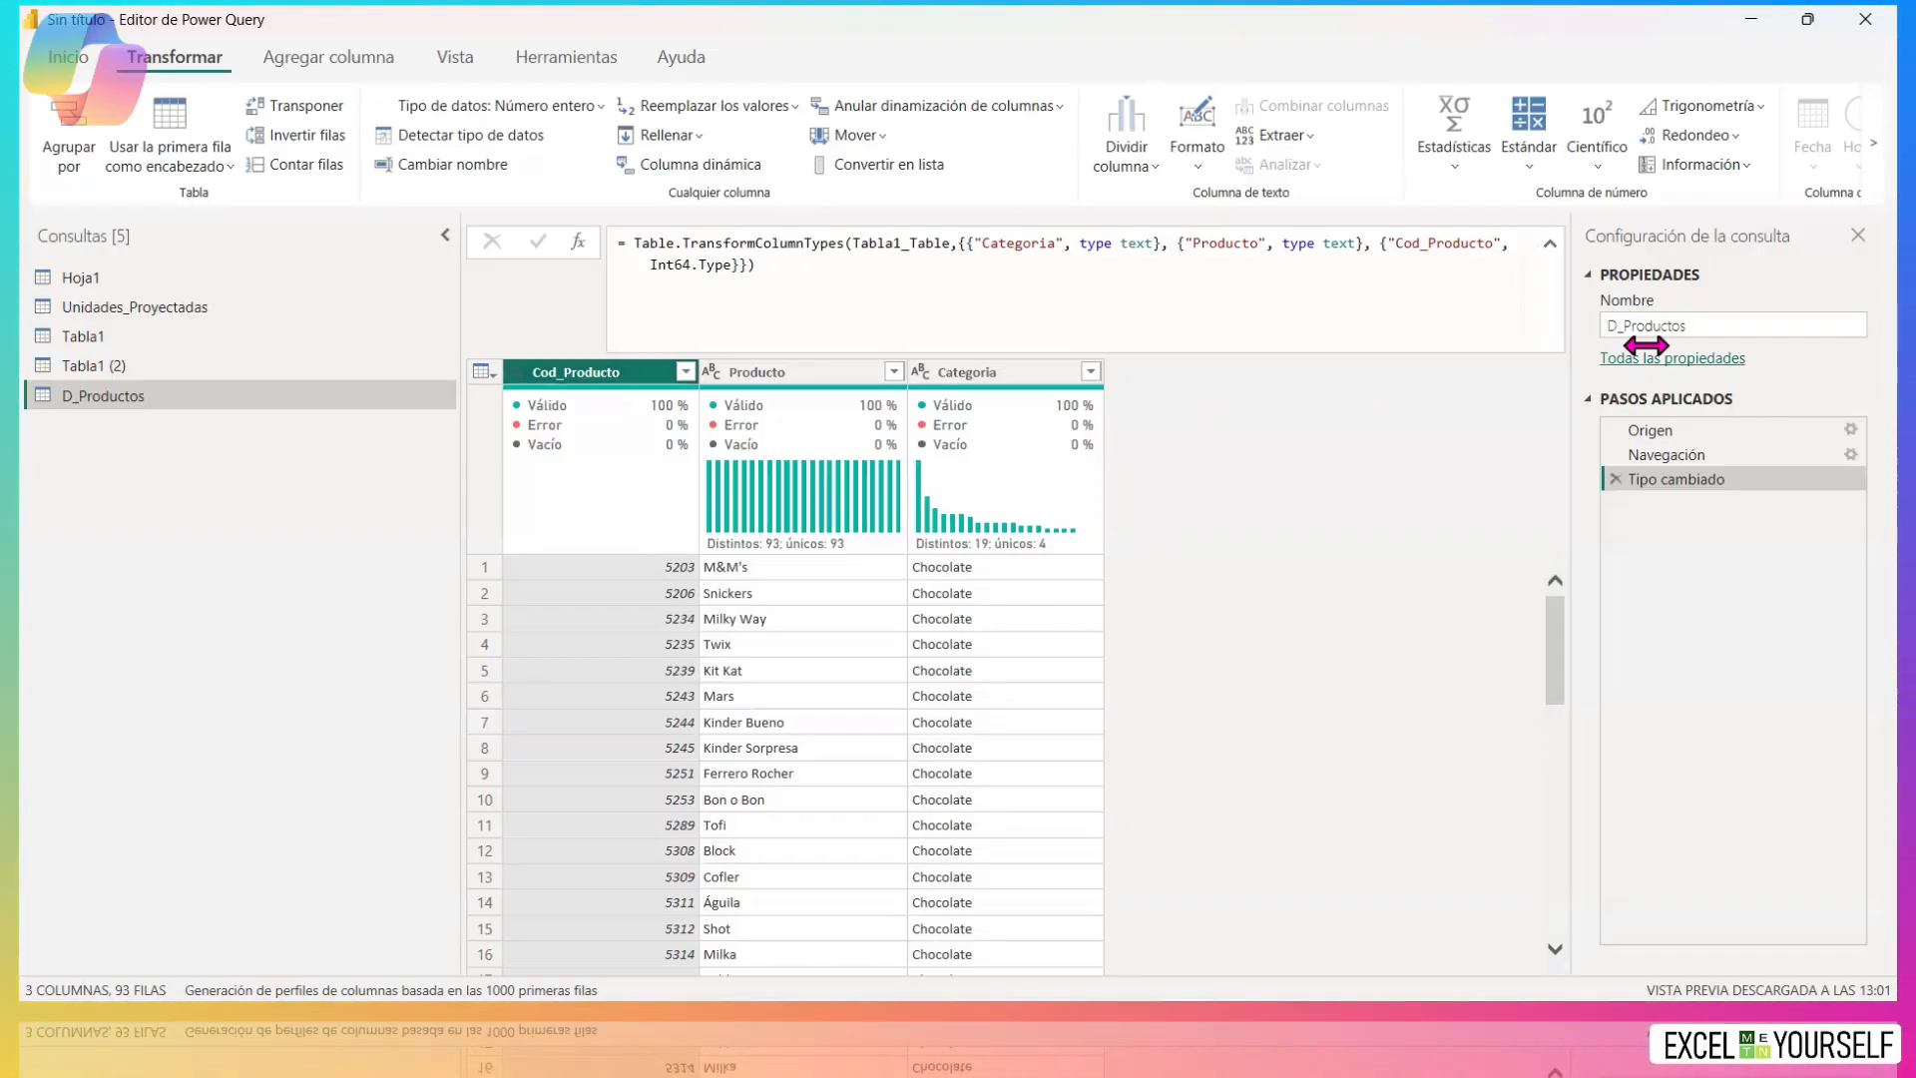
click(1734, 326)
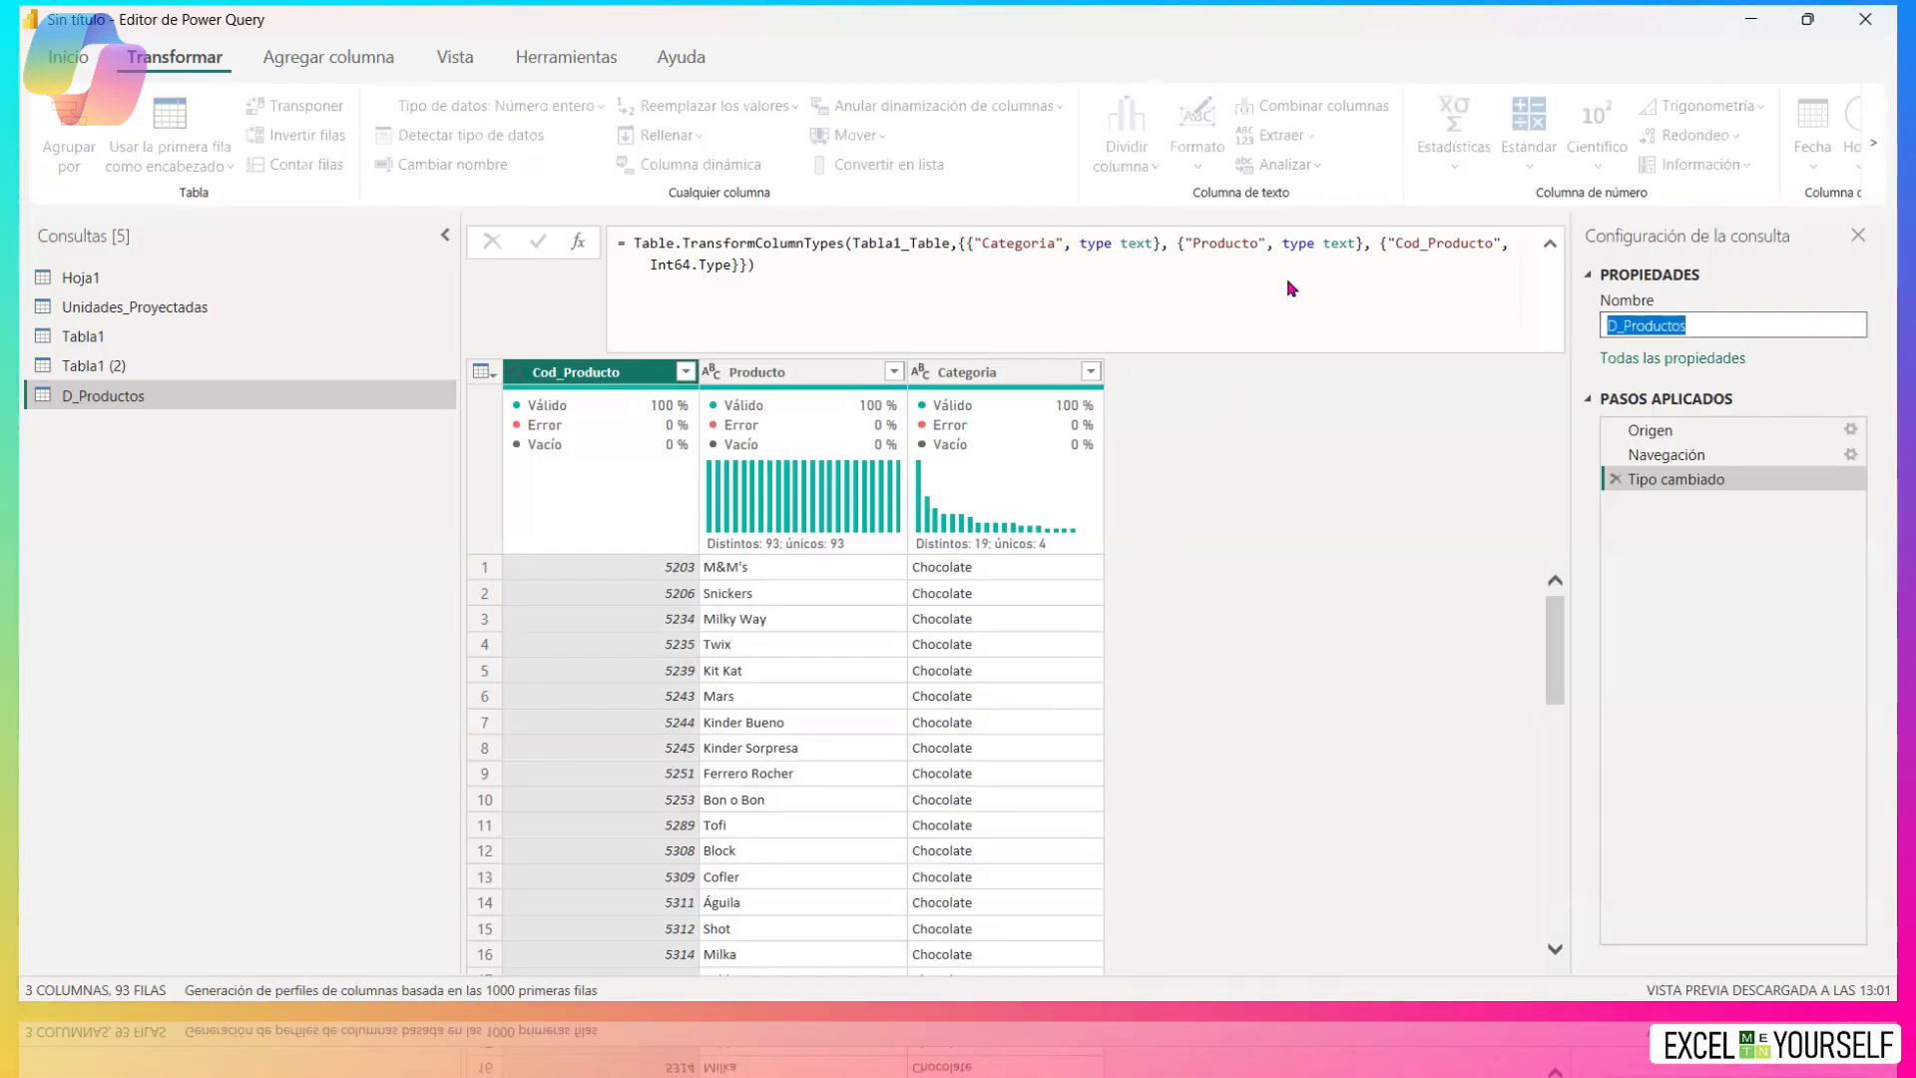
Check the source workbook in the Origen step of the Tabla1 (2) query and return to its Navegación step.
click(137, 365)
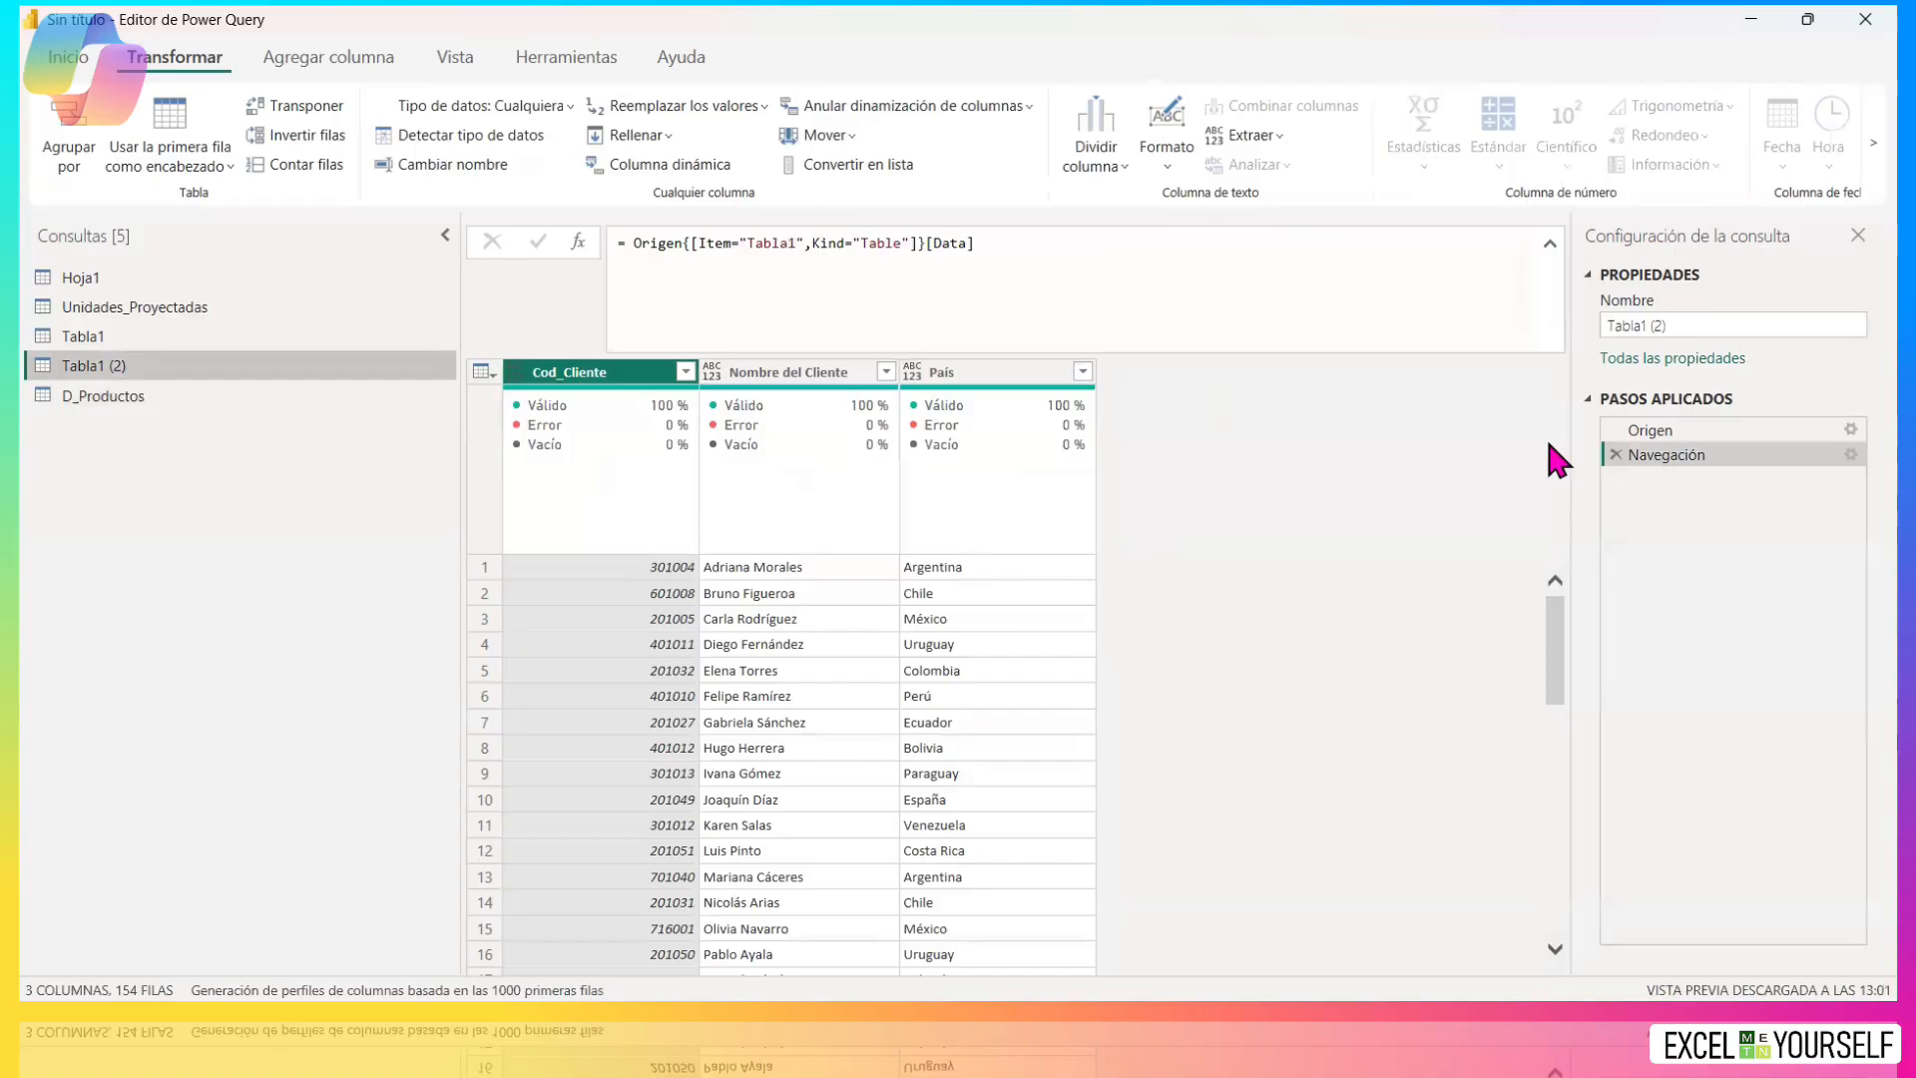
click(1648, 431)
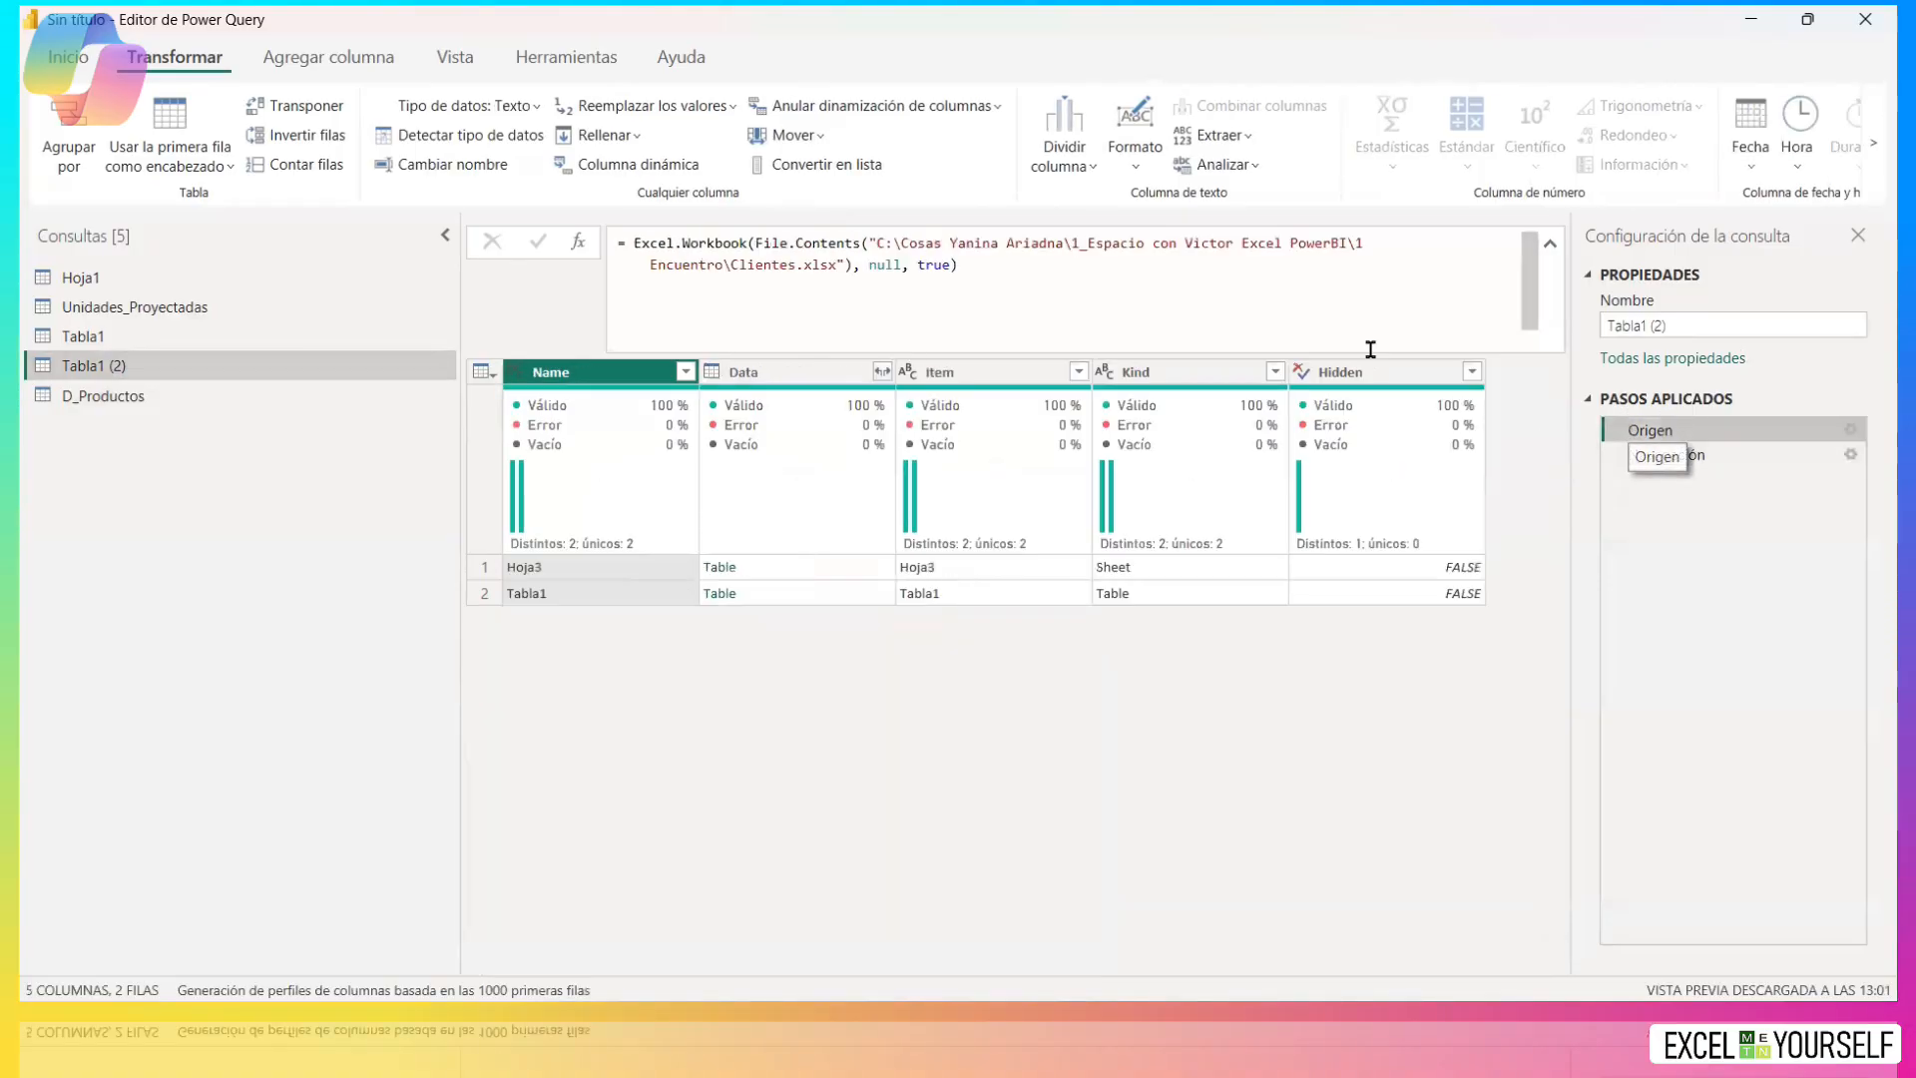
click(1707, 457)
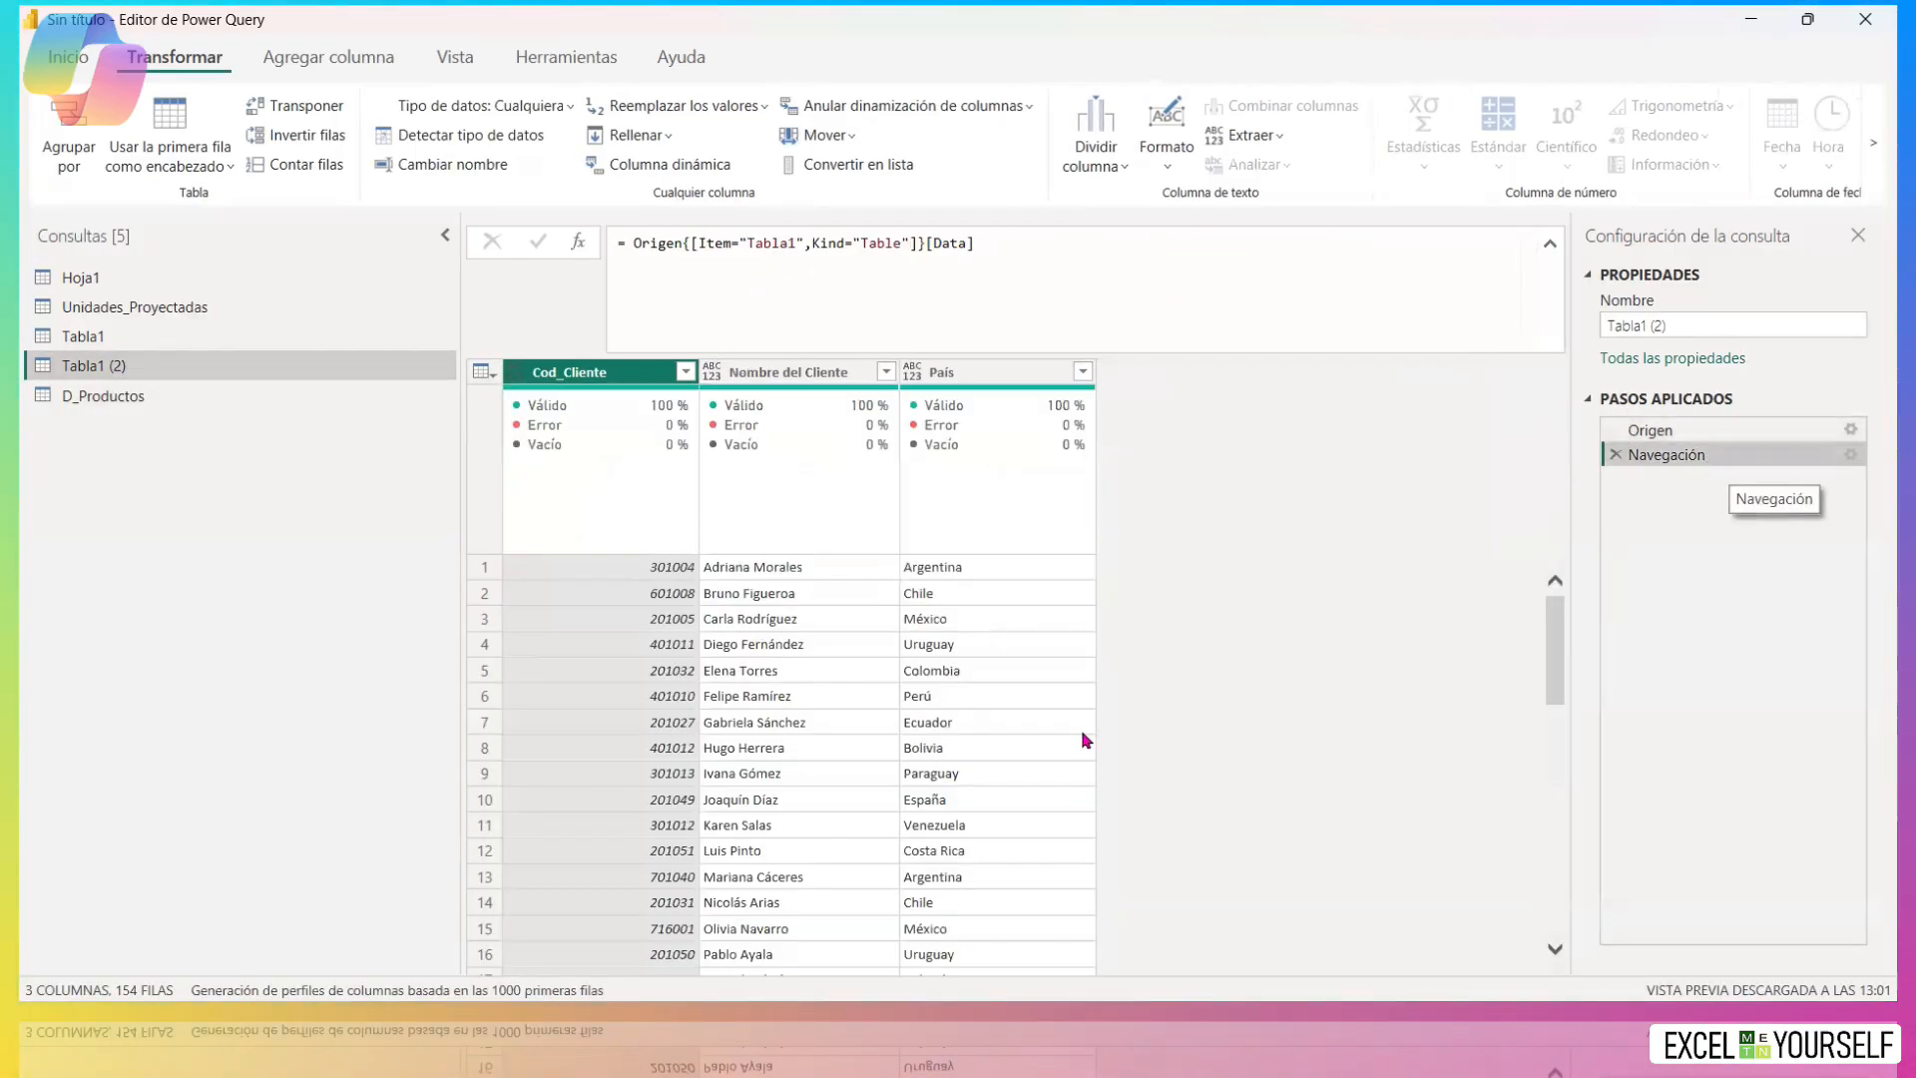
mouse_move(997, 466)
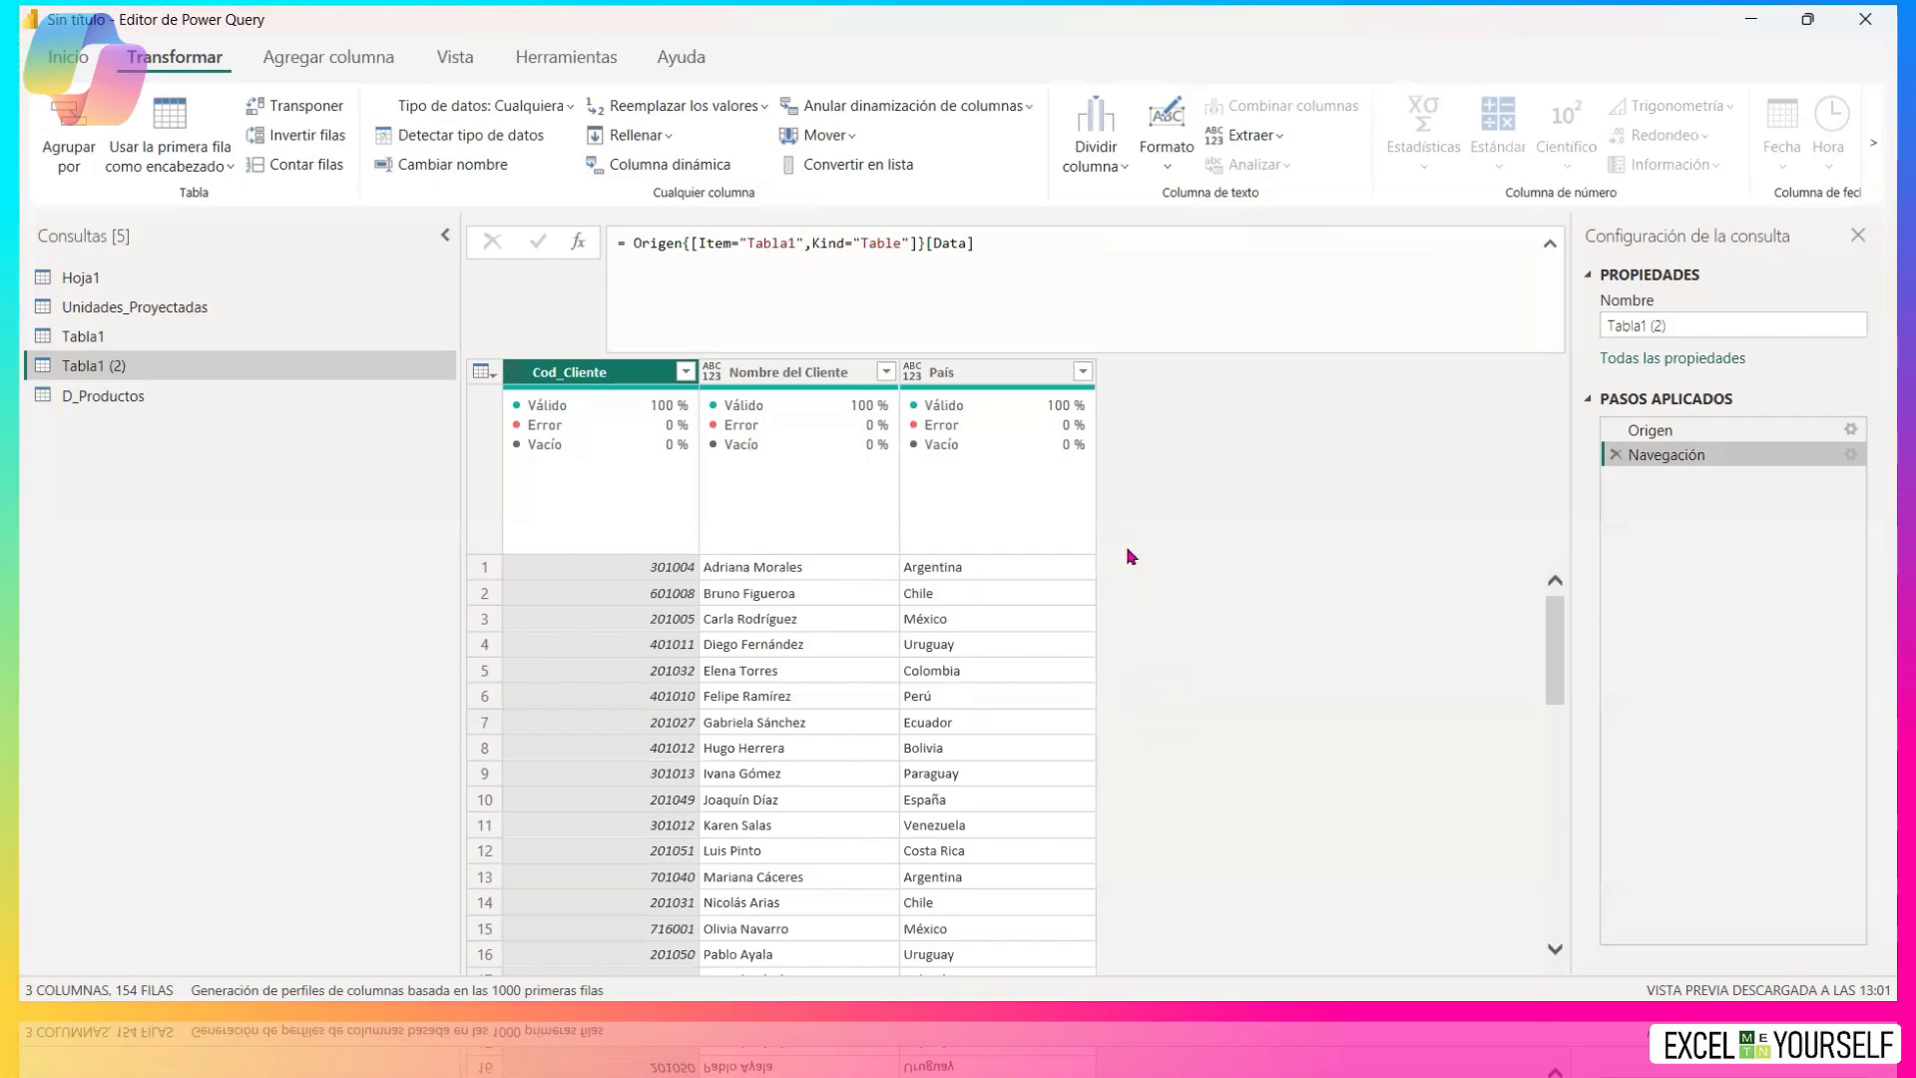
Start a conditional column in the Tabla1 (2) query and name it Mercado.
click(954, 376)
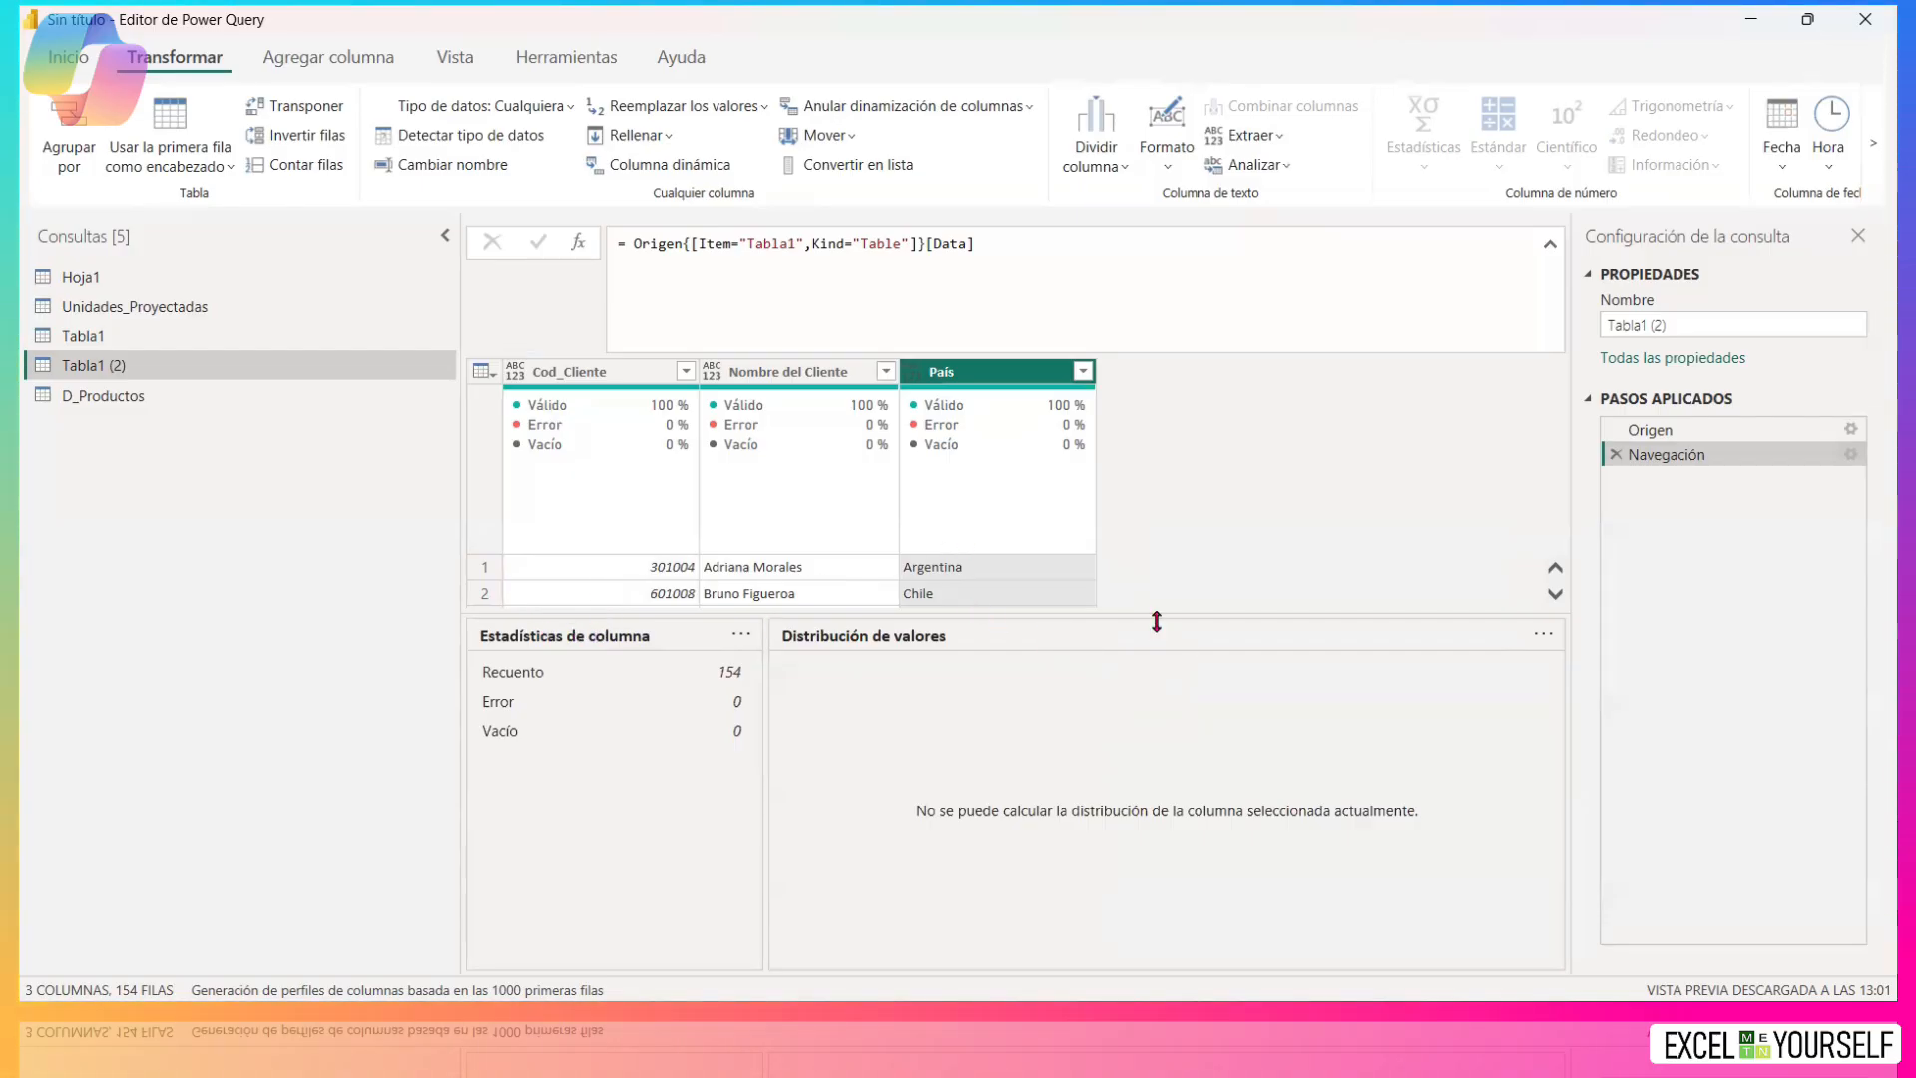
drag(1121, 613, 1121, 845)
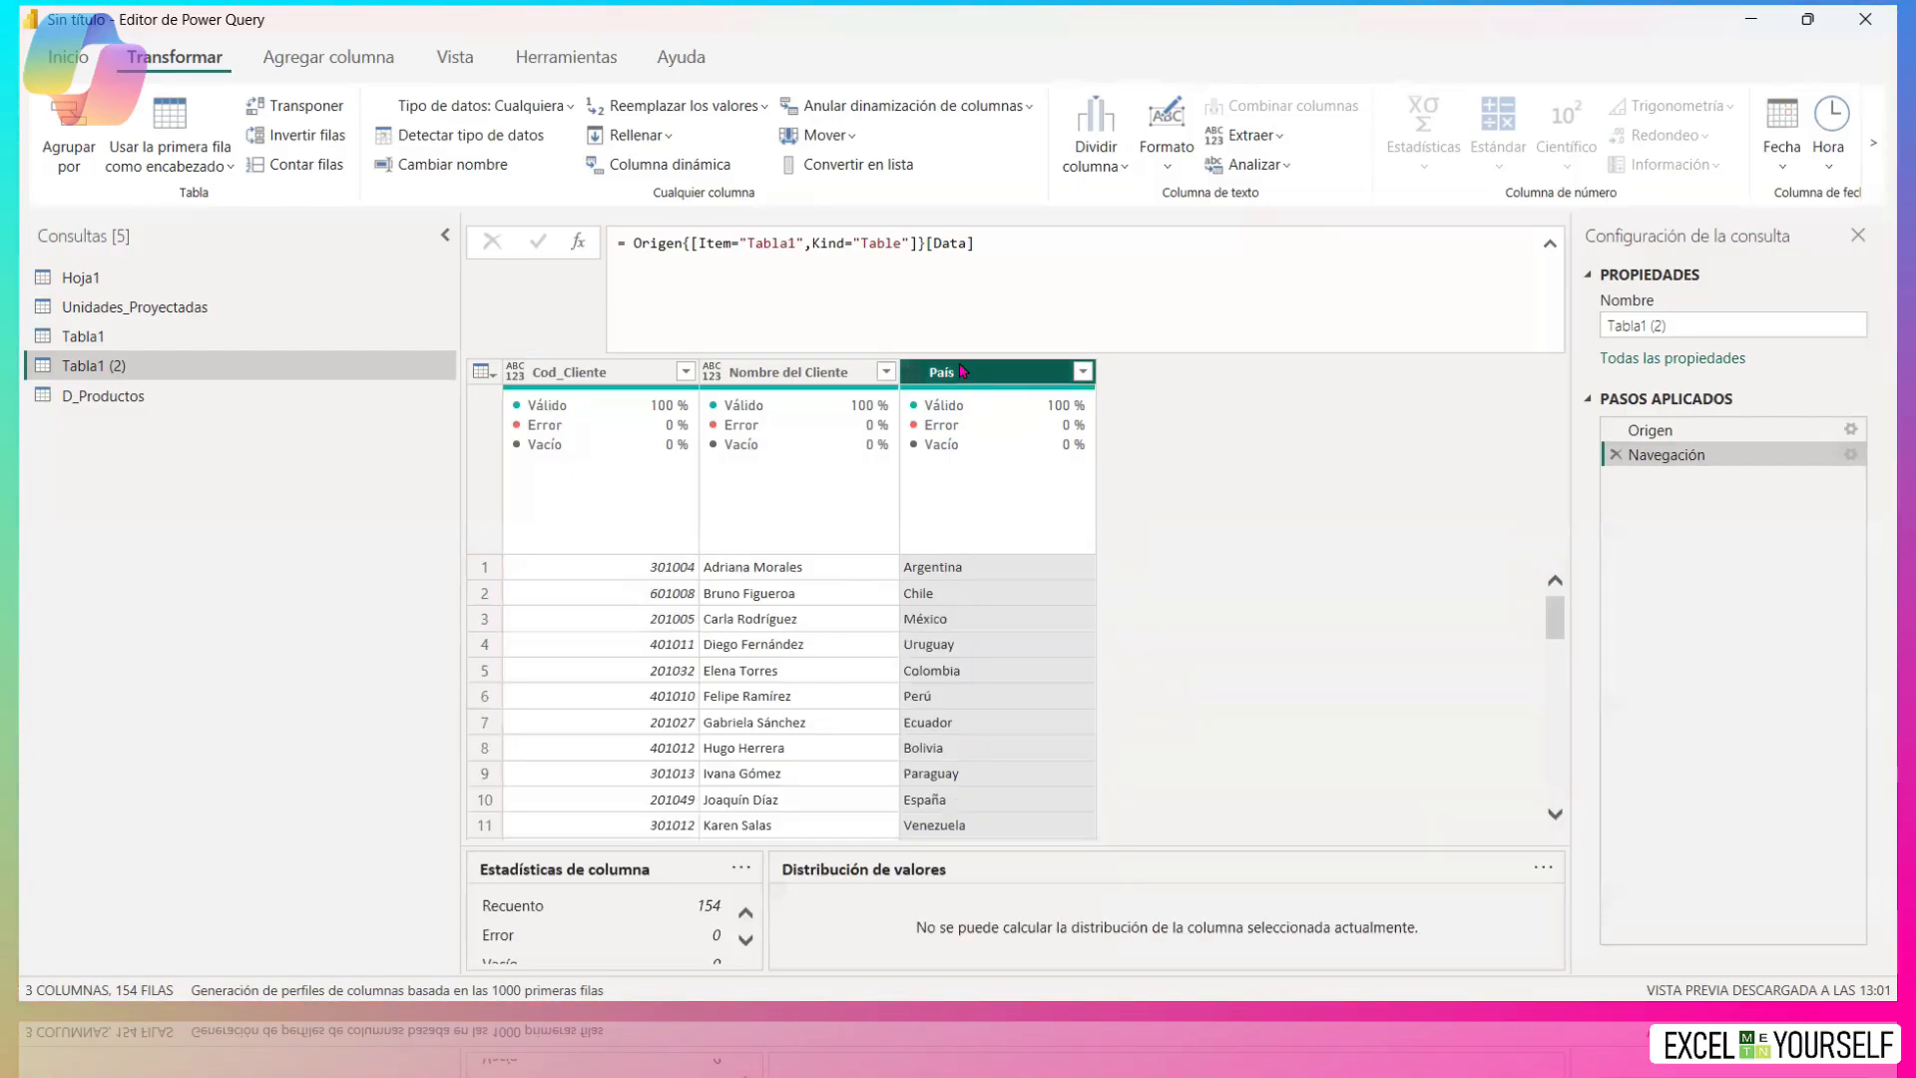
click(334, 58)
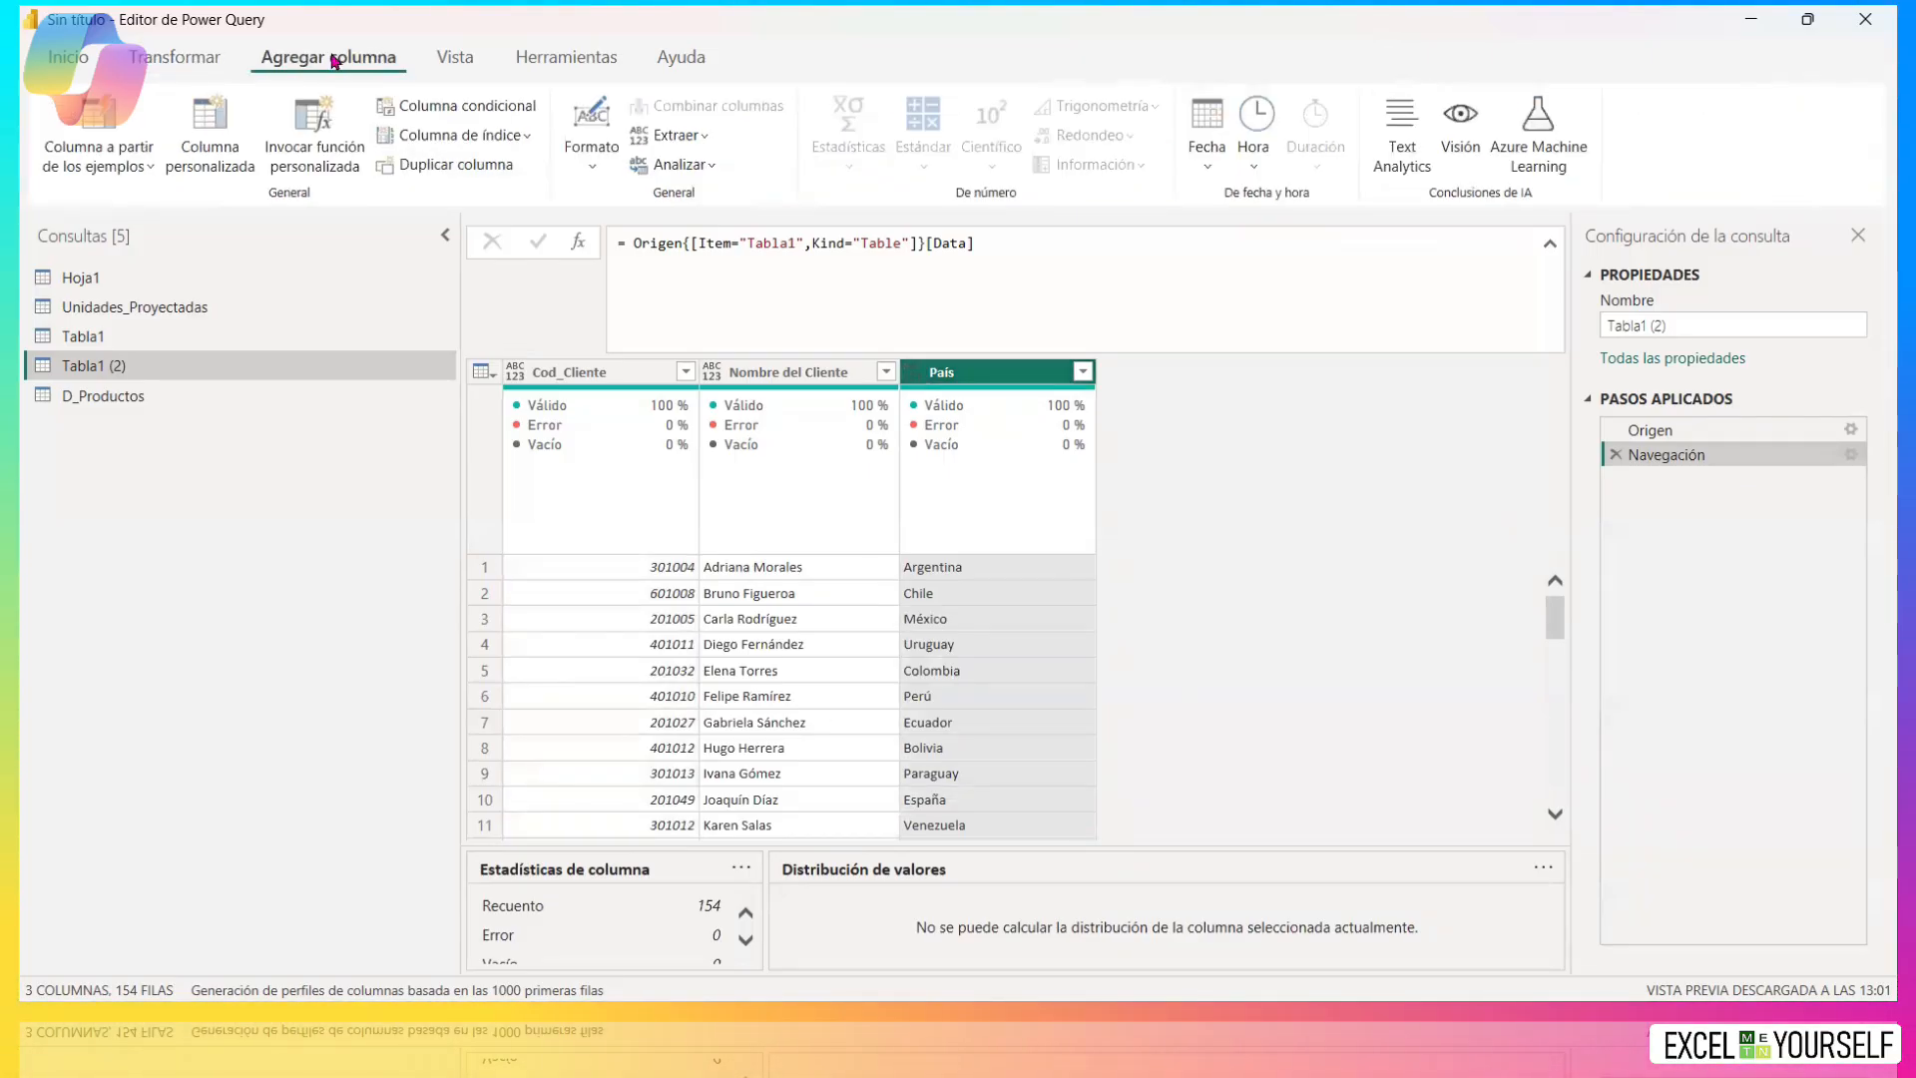
click(499, 113)
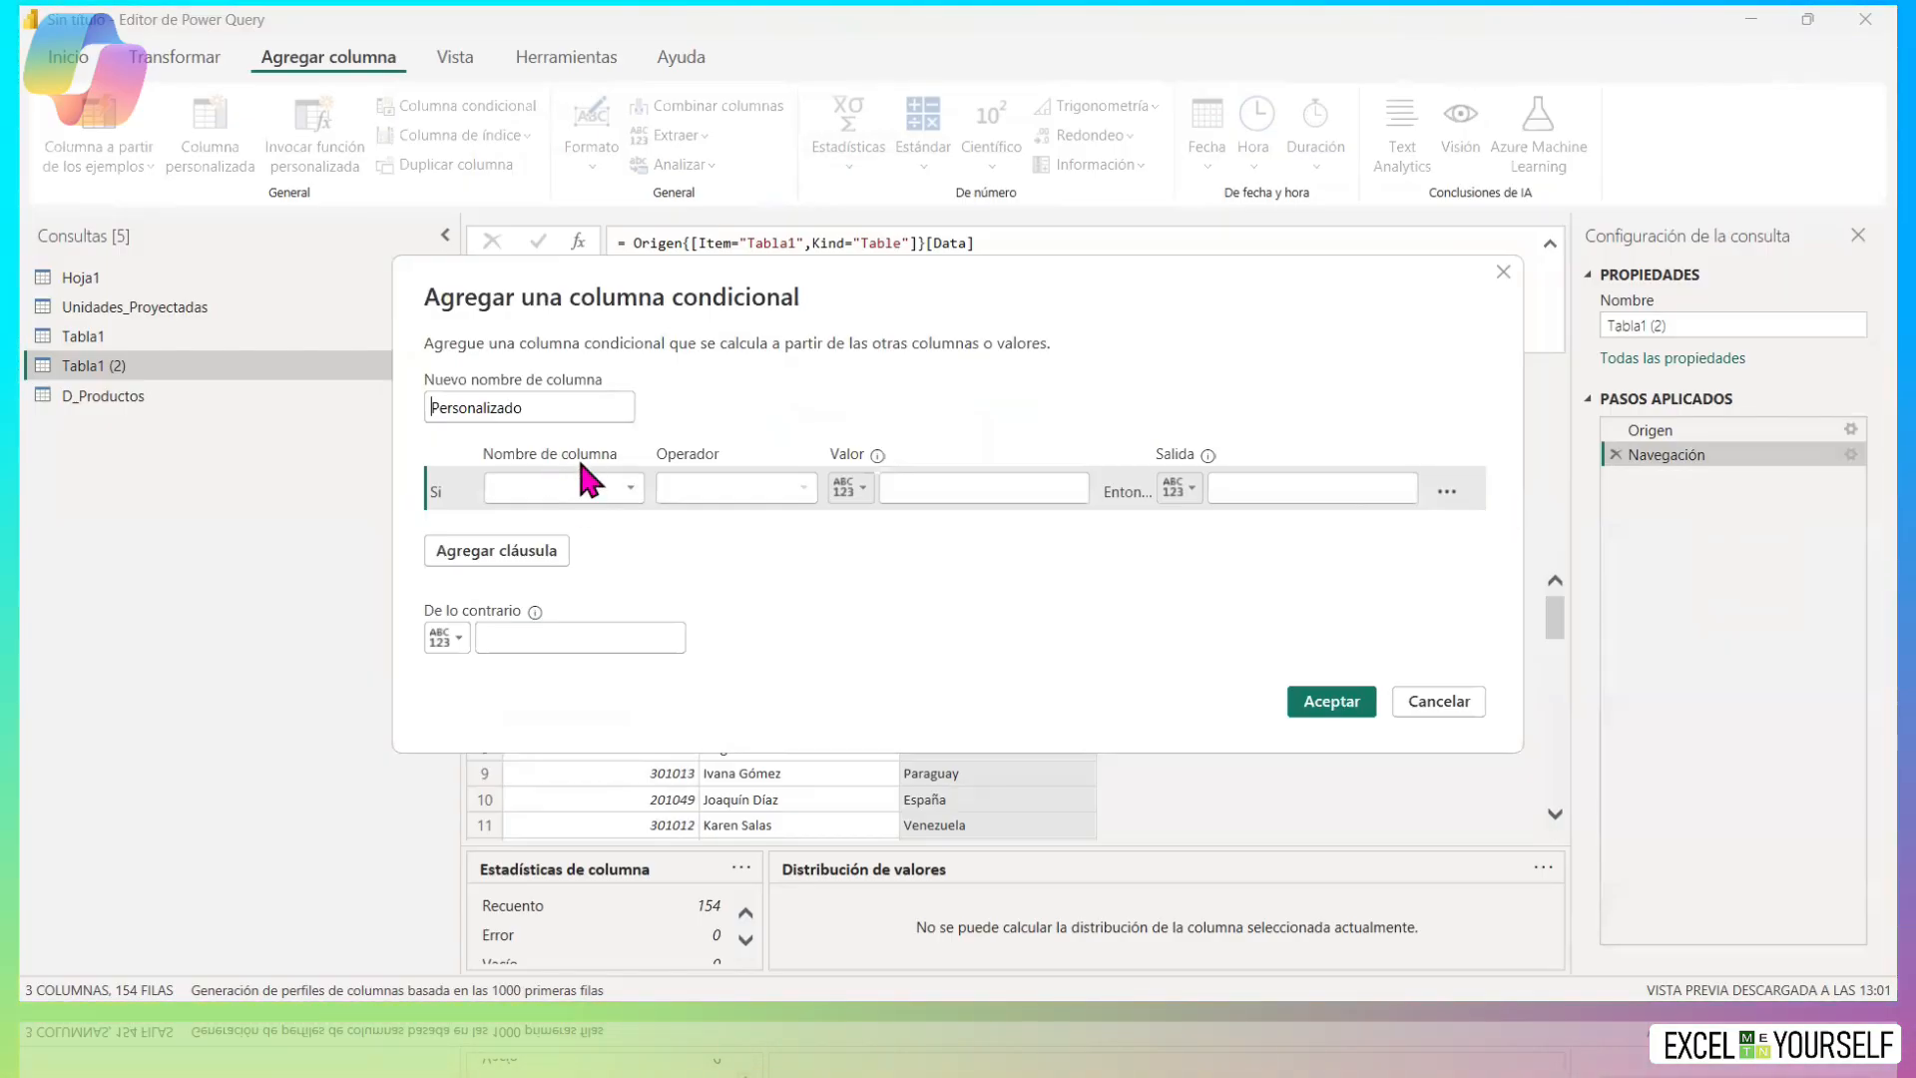
drag(590, 406, 21, 404)
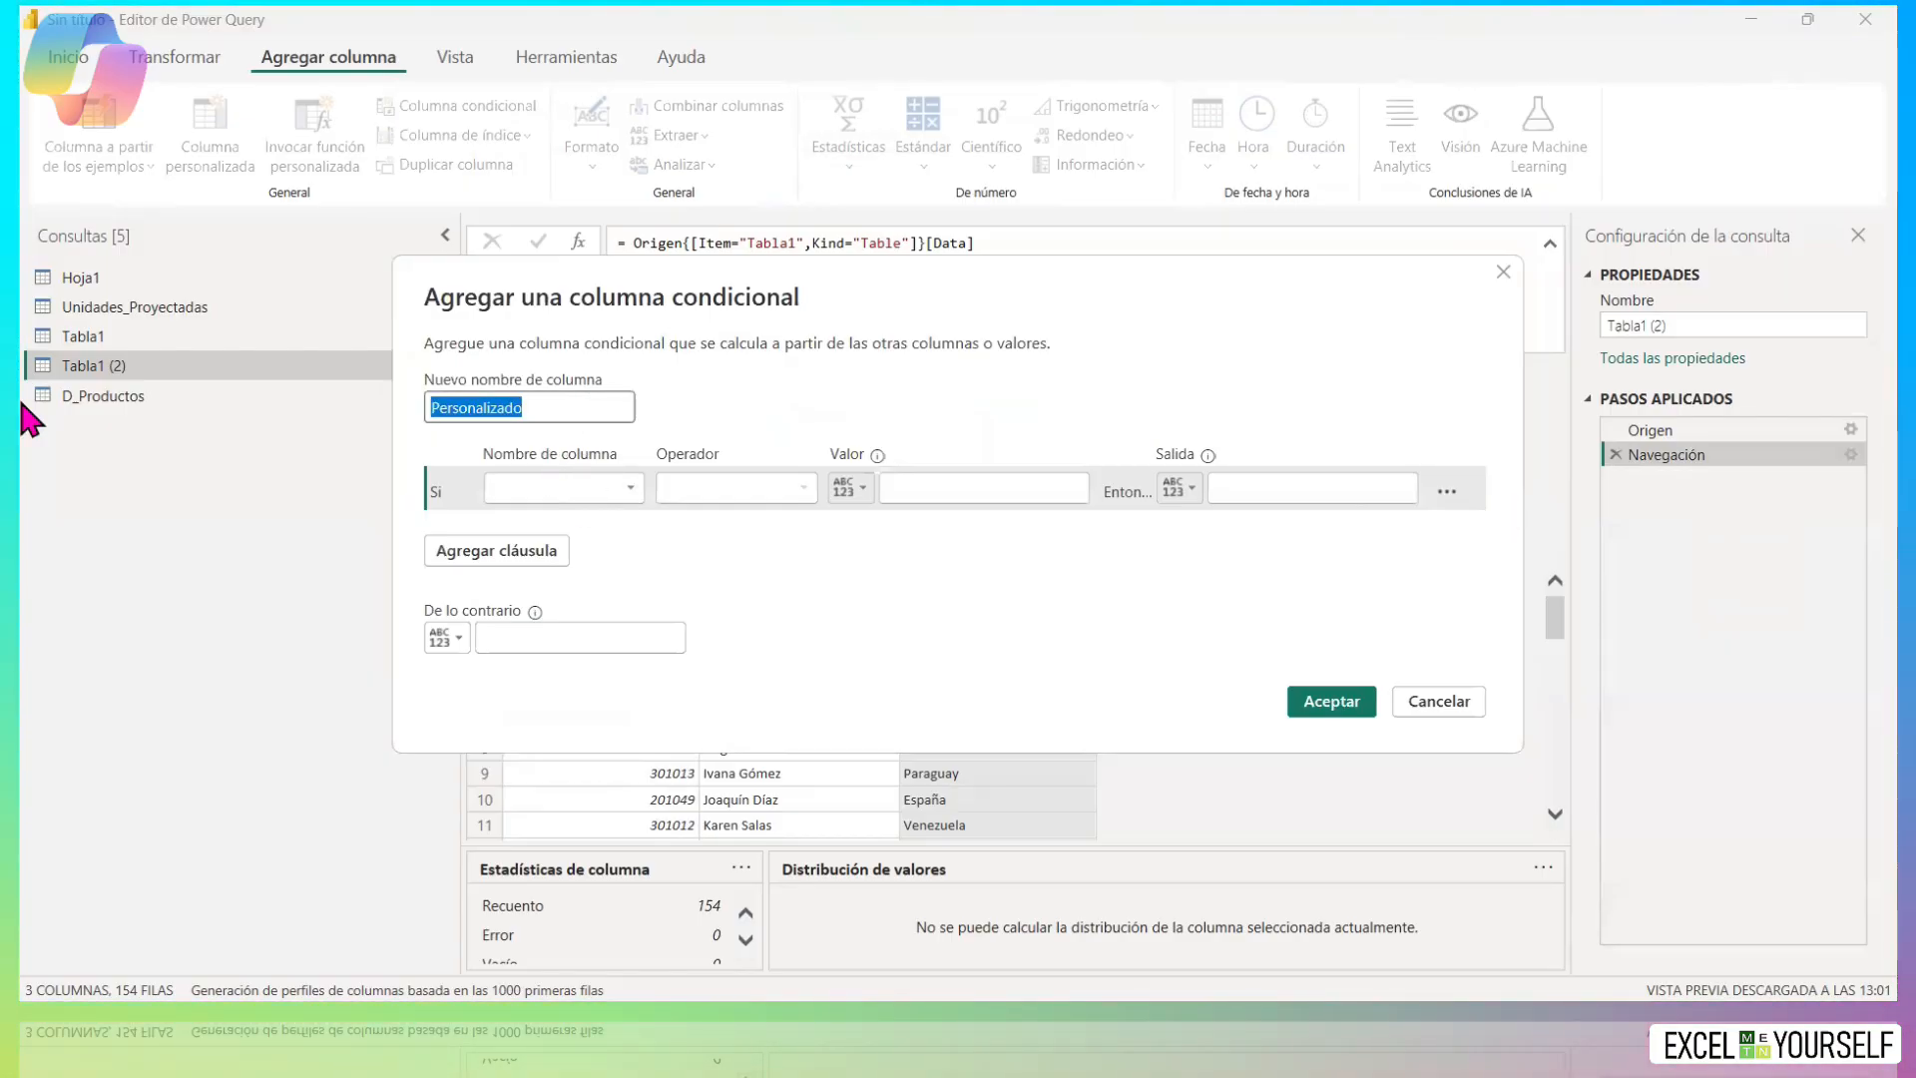
text(Mercado)
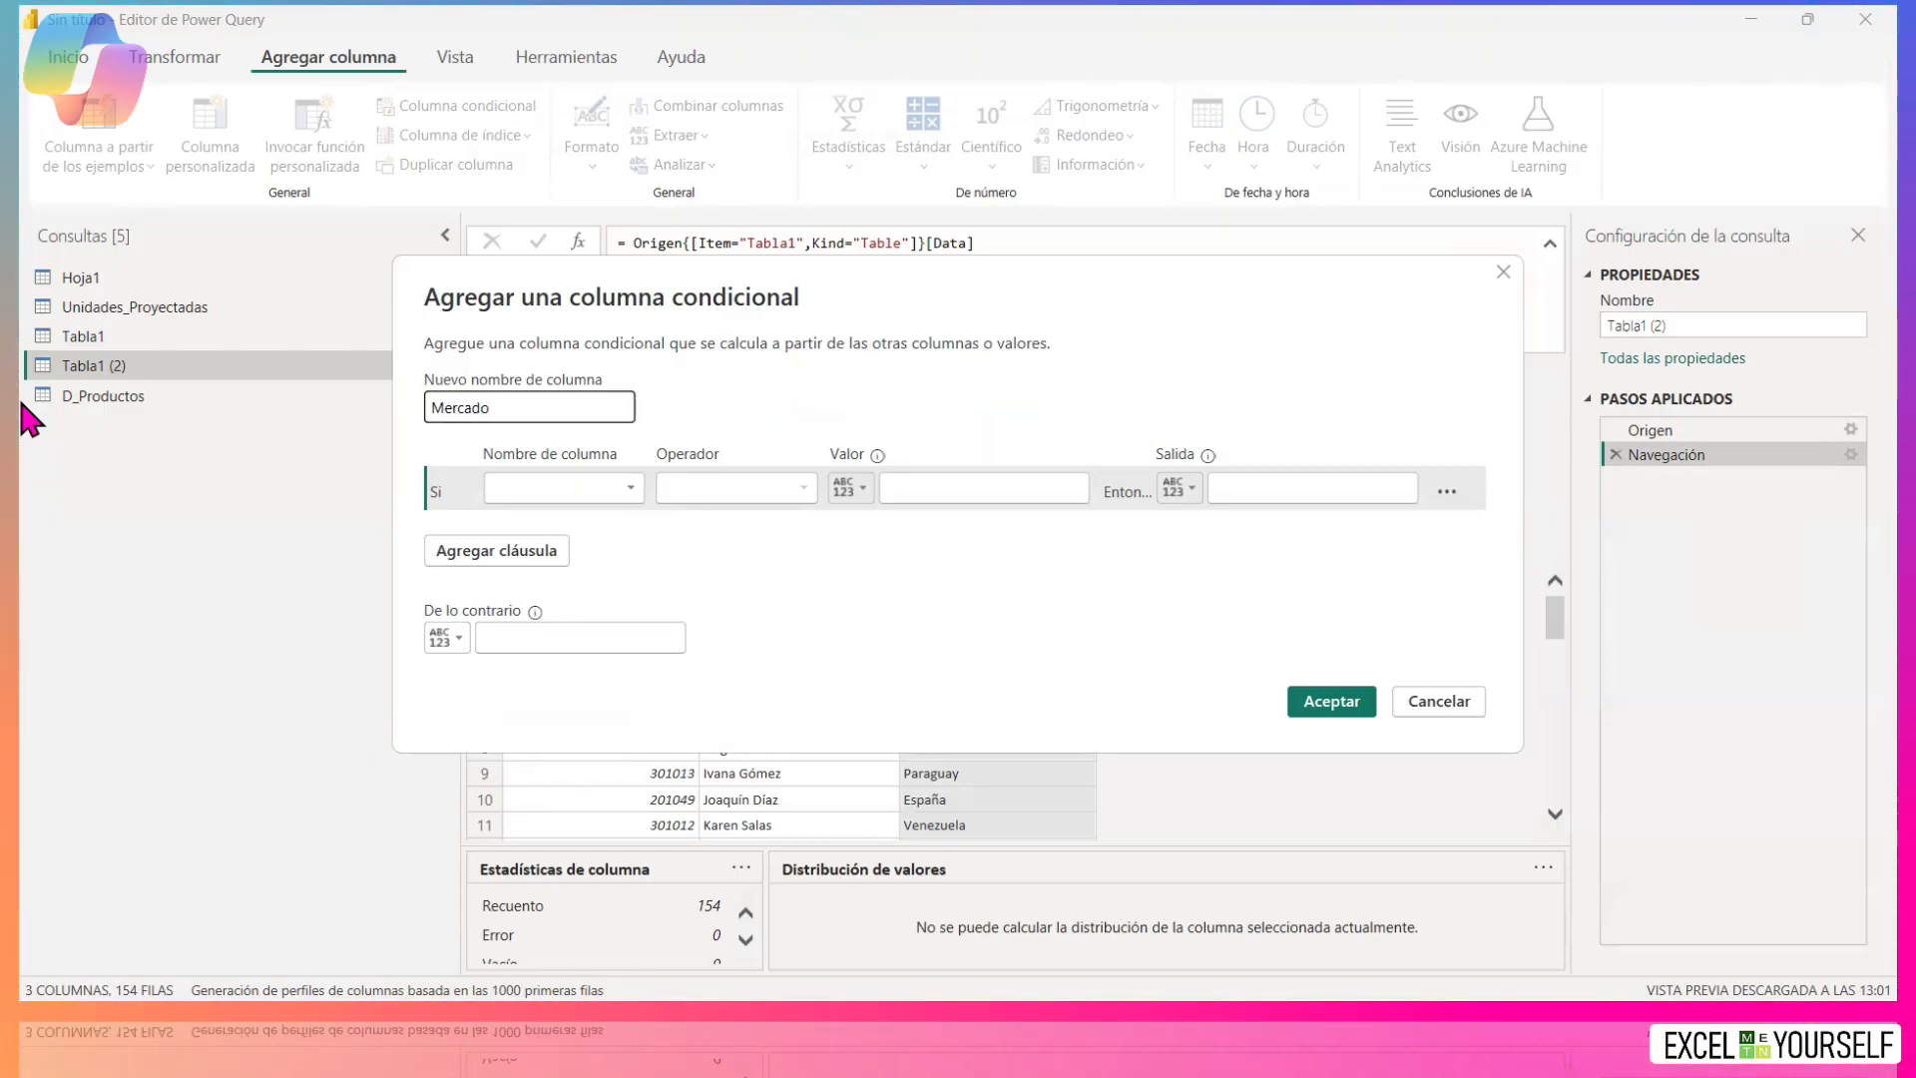
Define the column's rule so País equal to Argentina outputs Mlocal and everything else outputs Comex, and create the column.
click(554, 489)
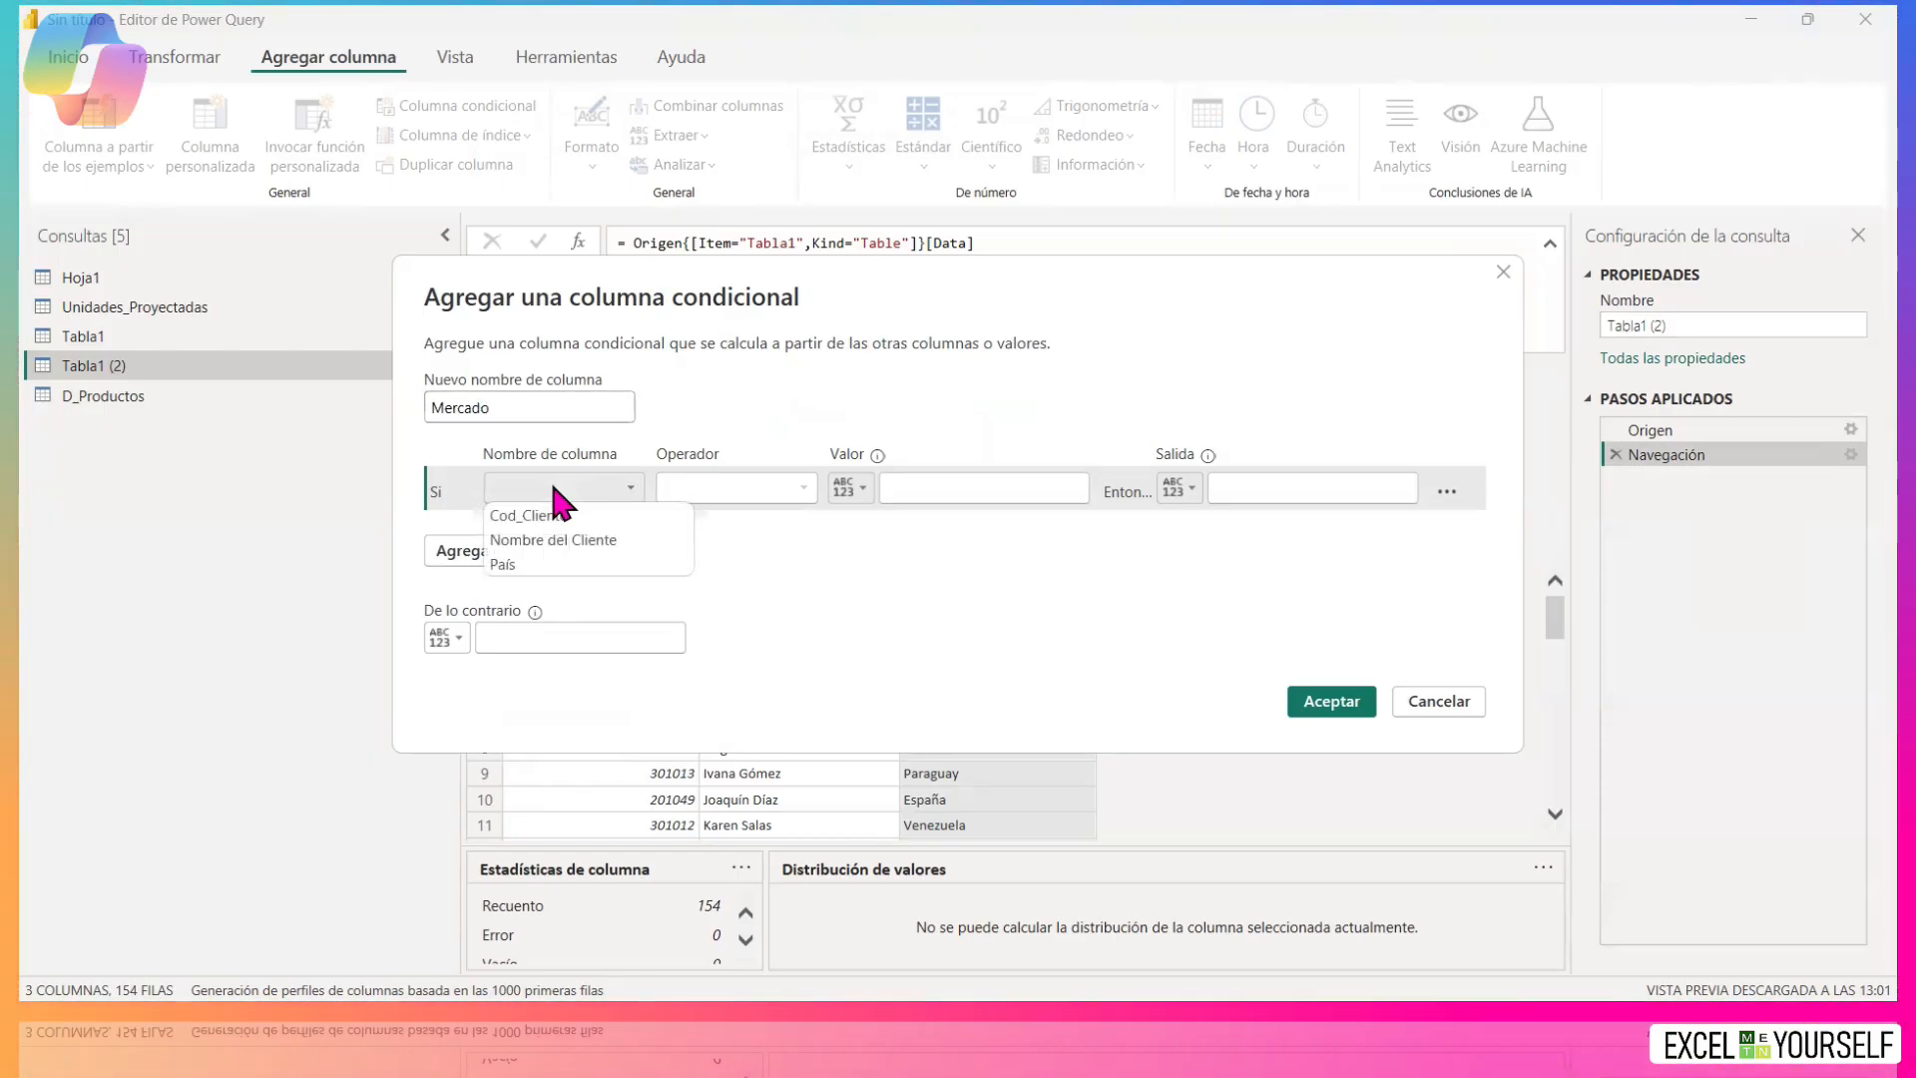
click(541, 565)
click(969, 485)
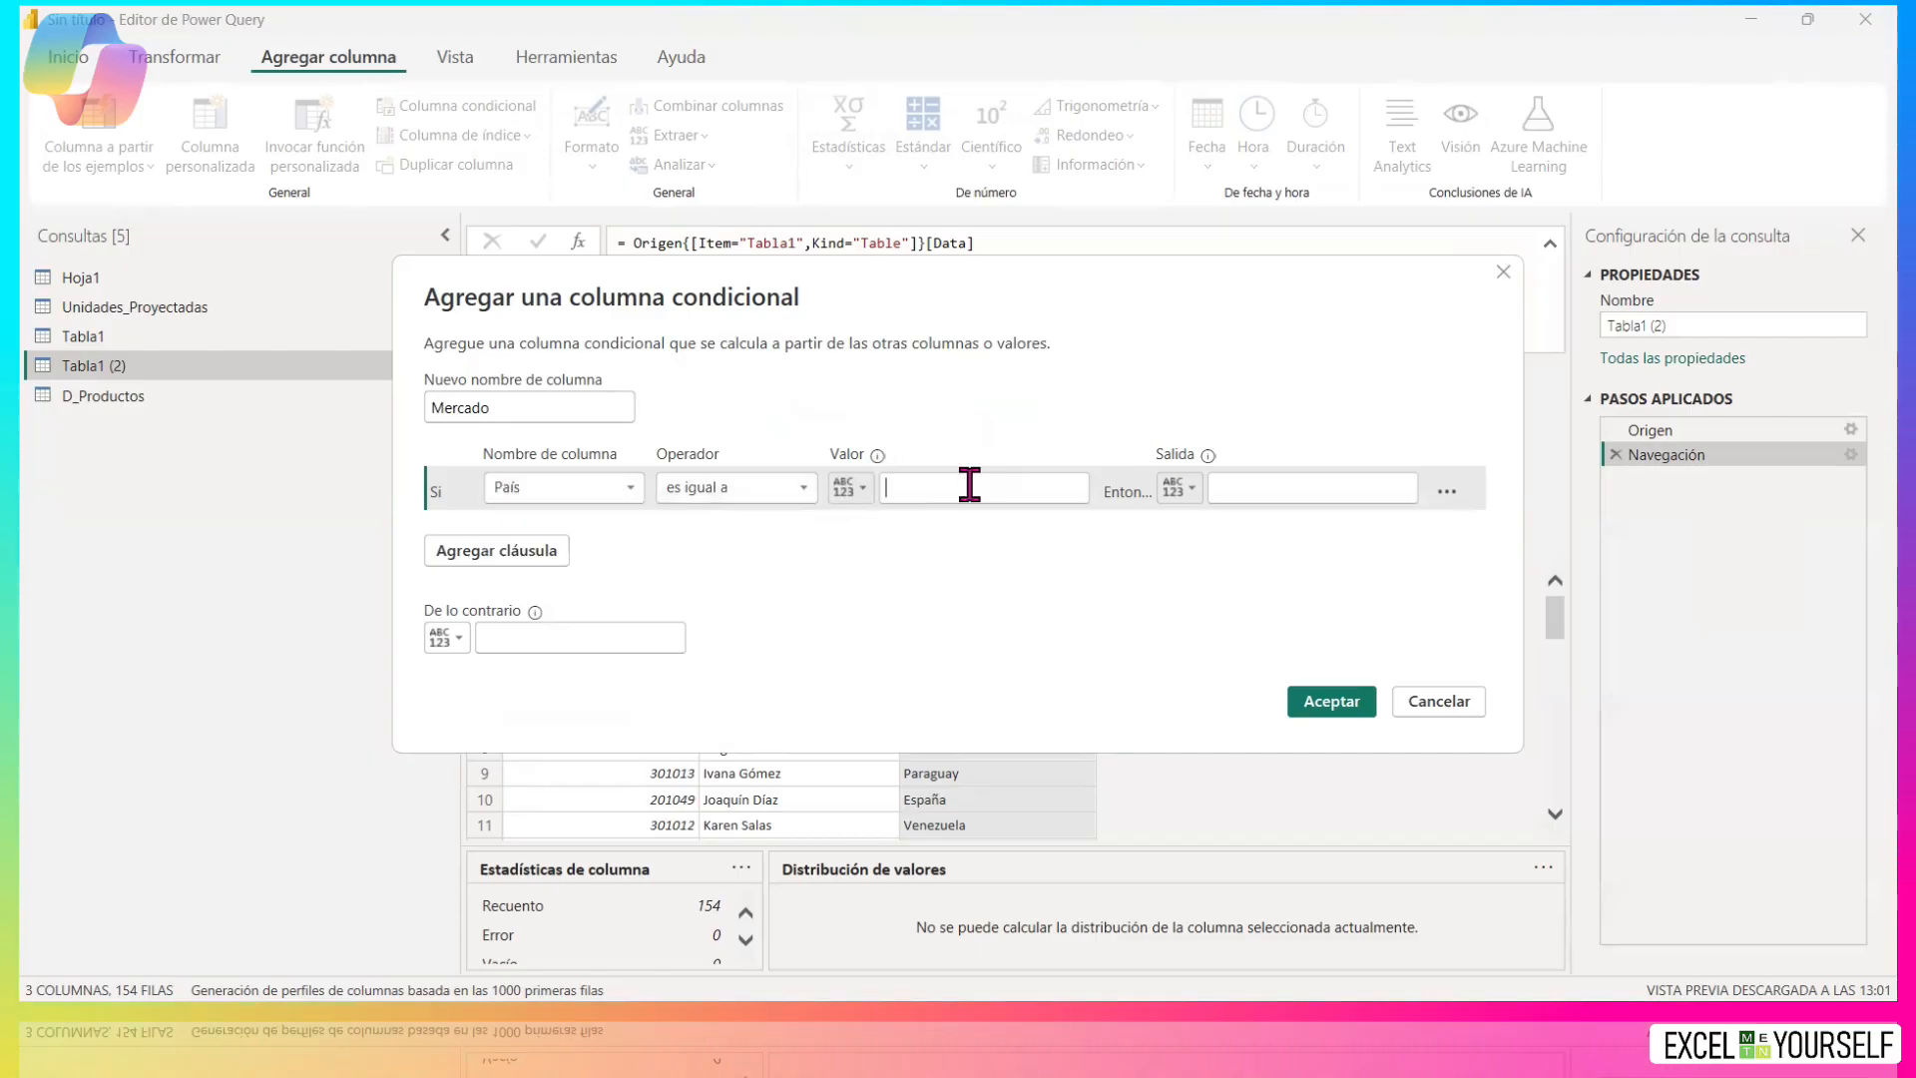
text(A)
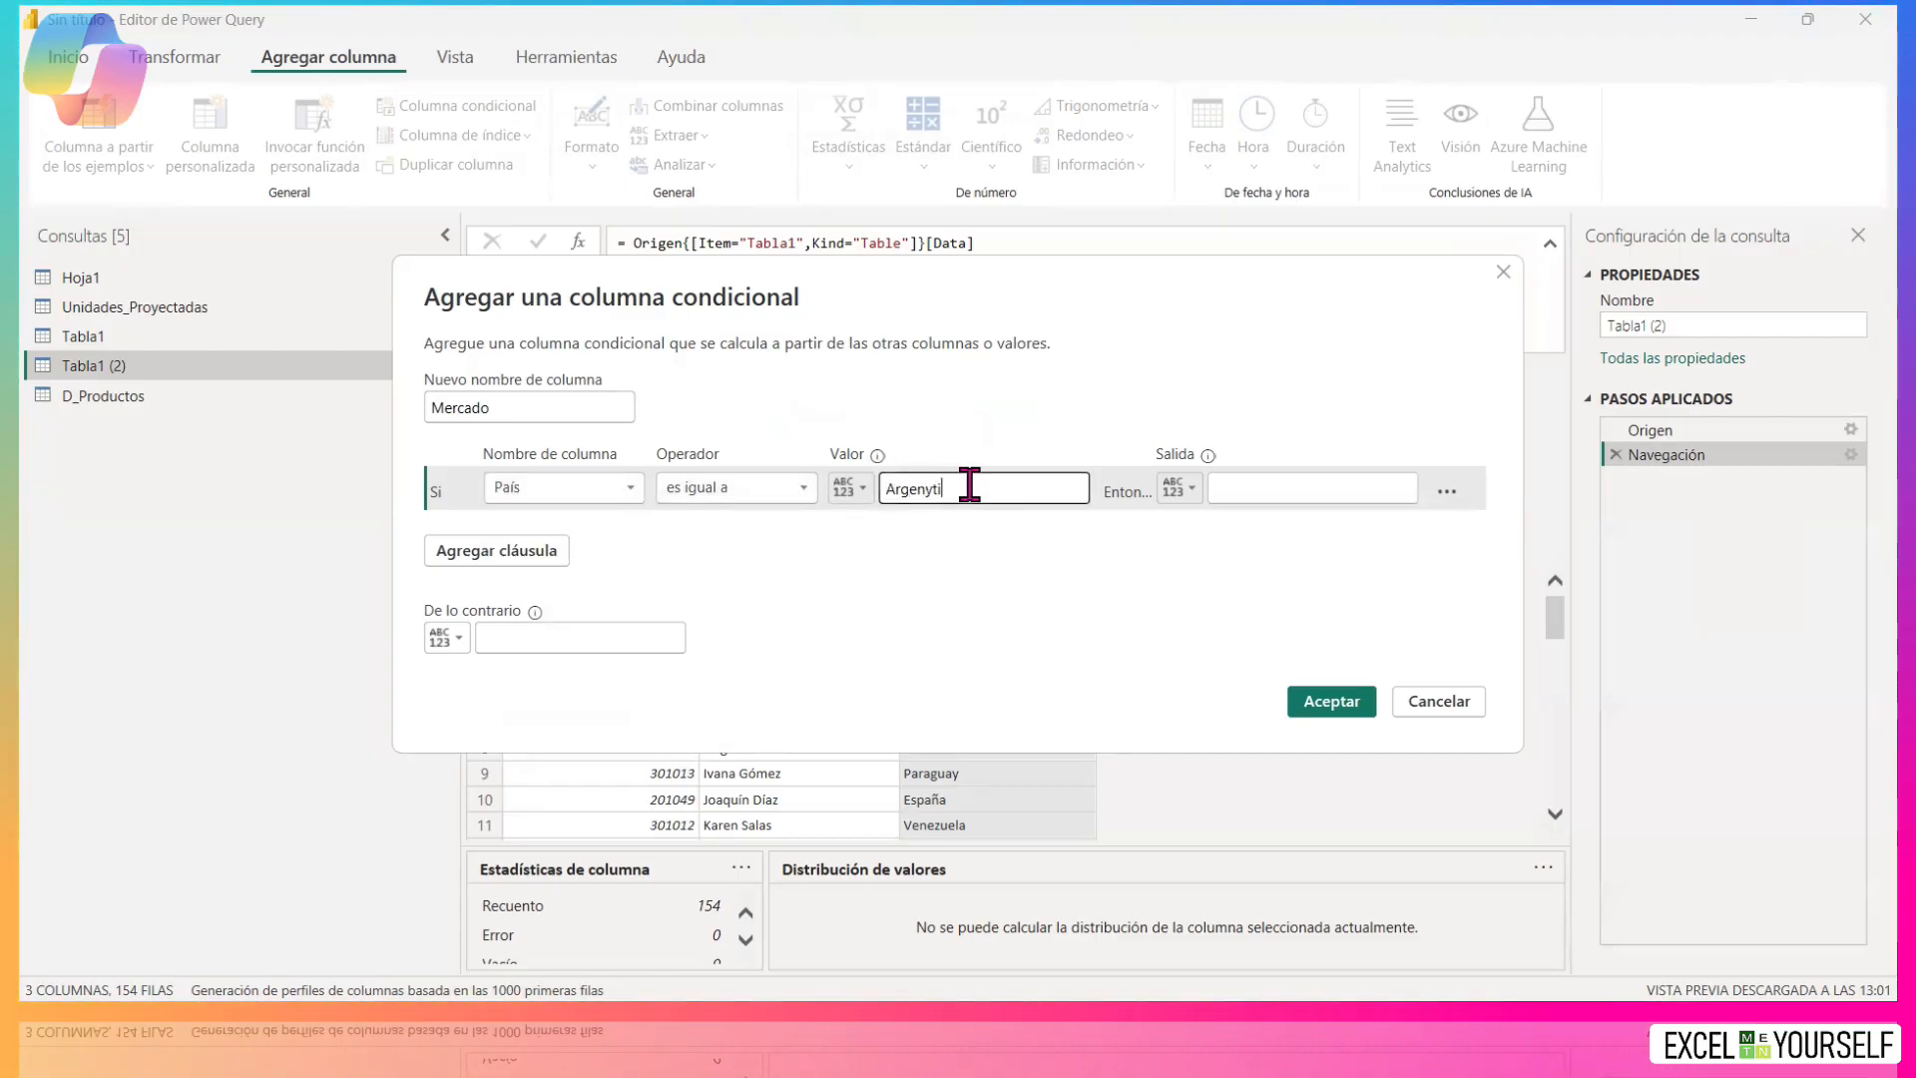
text(rgenti)
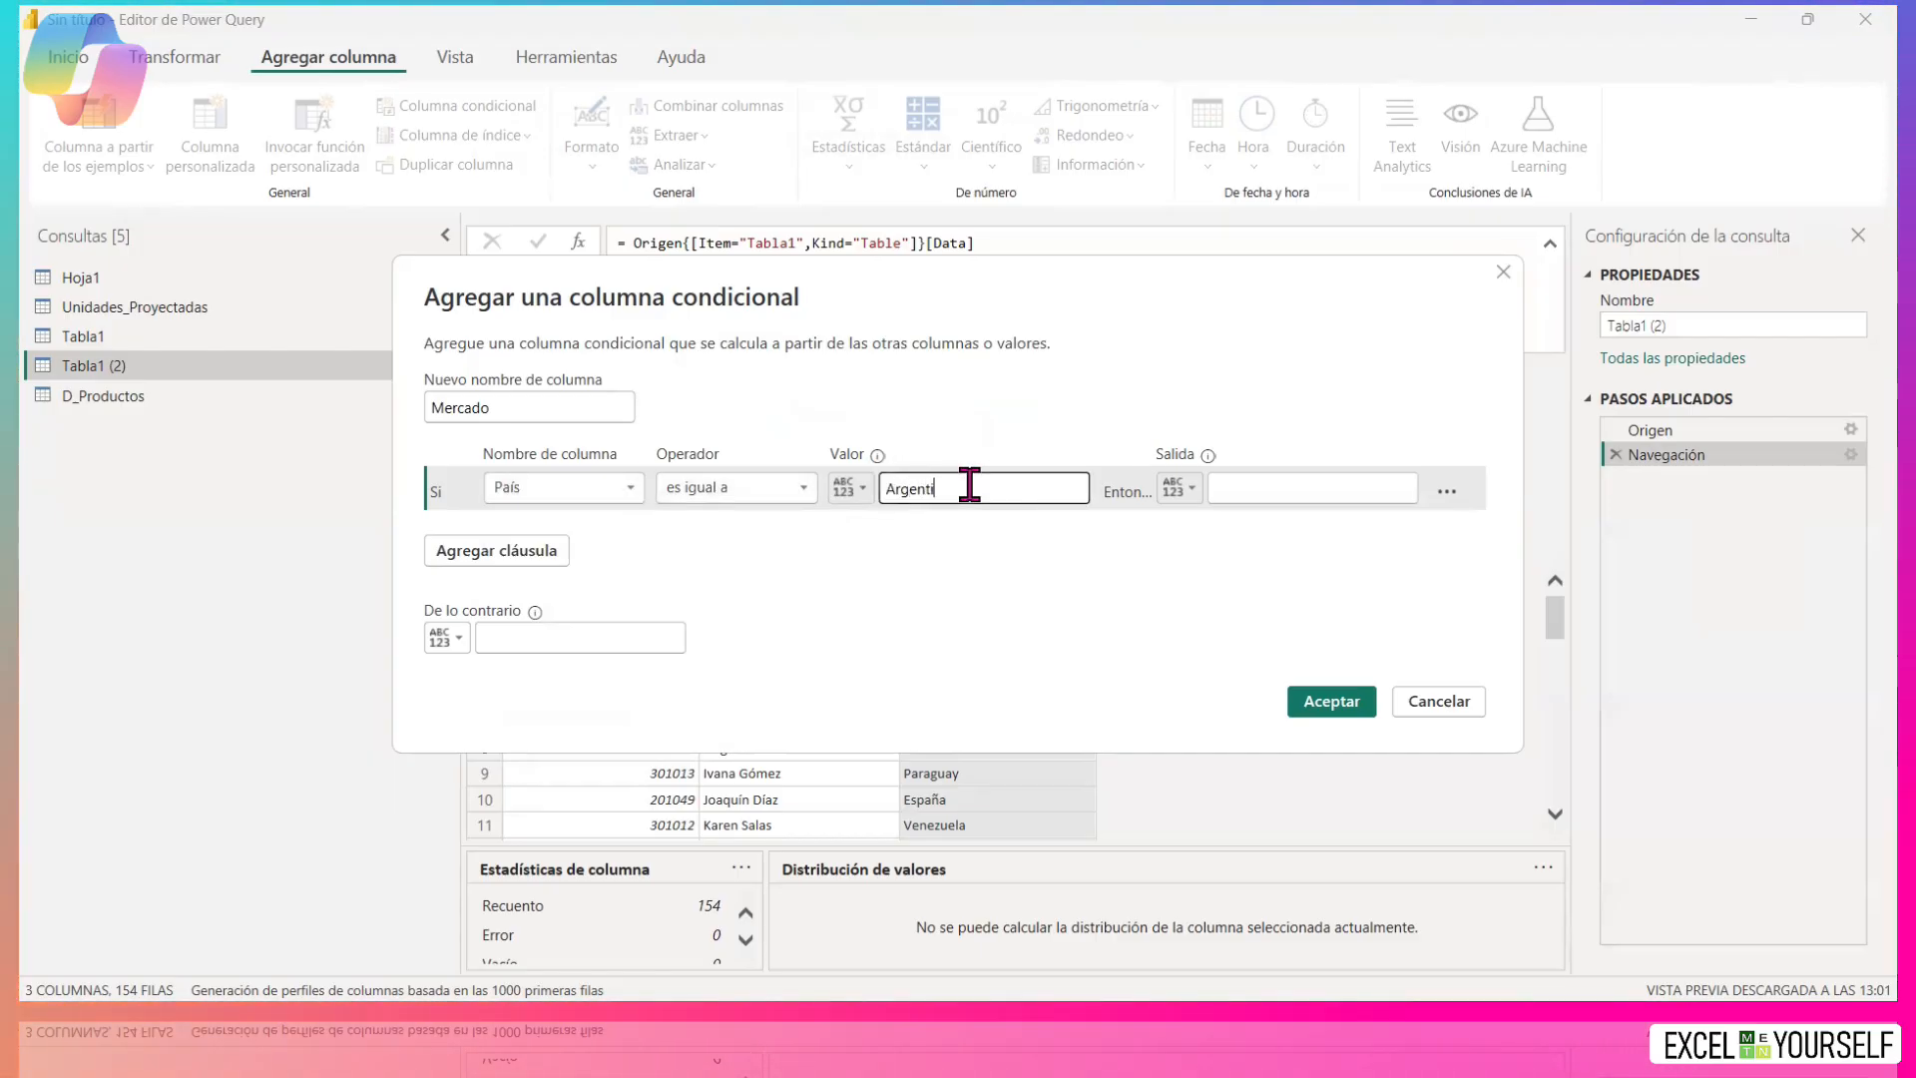
text(na)
click(1360, 489)
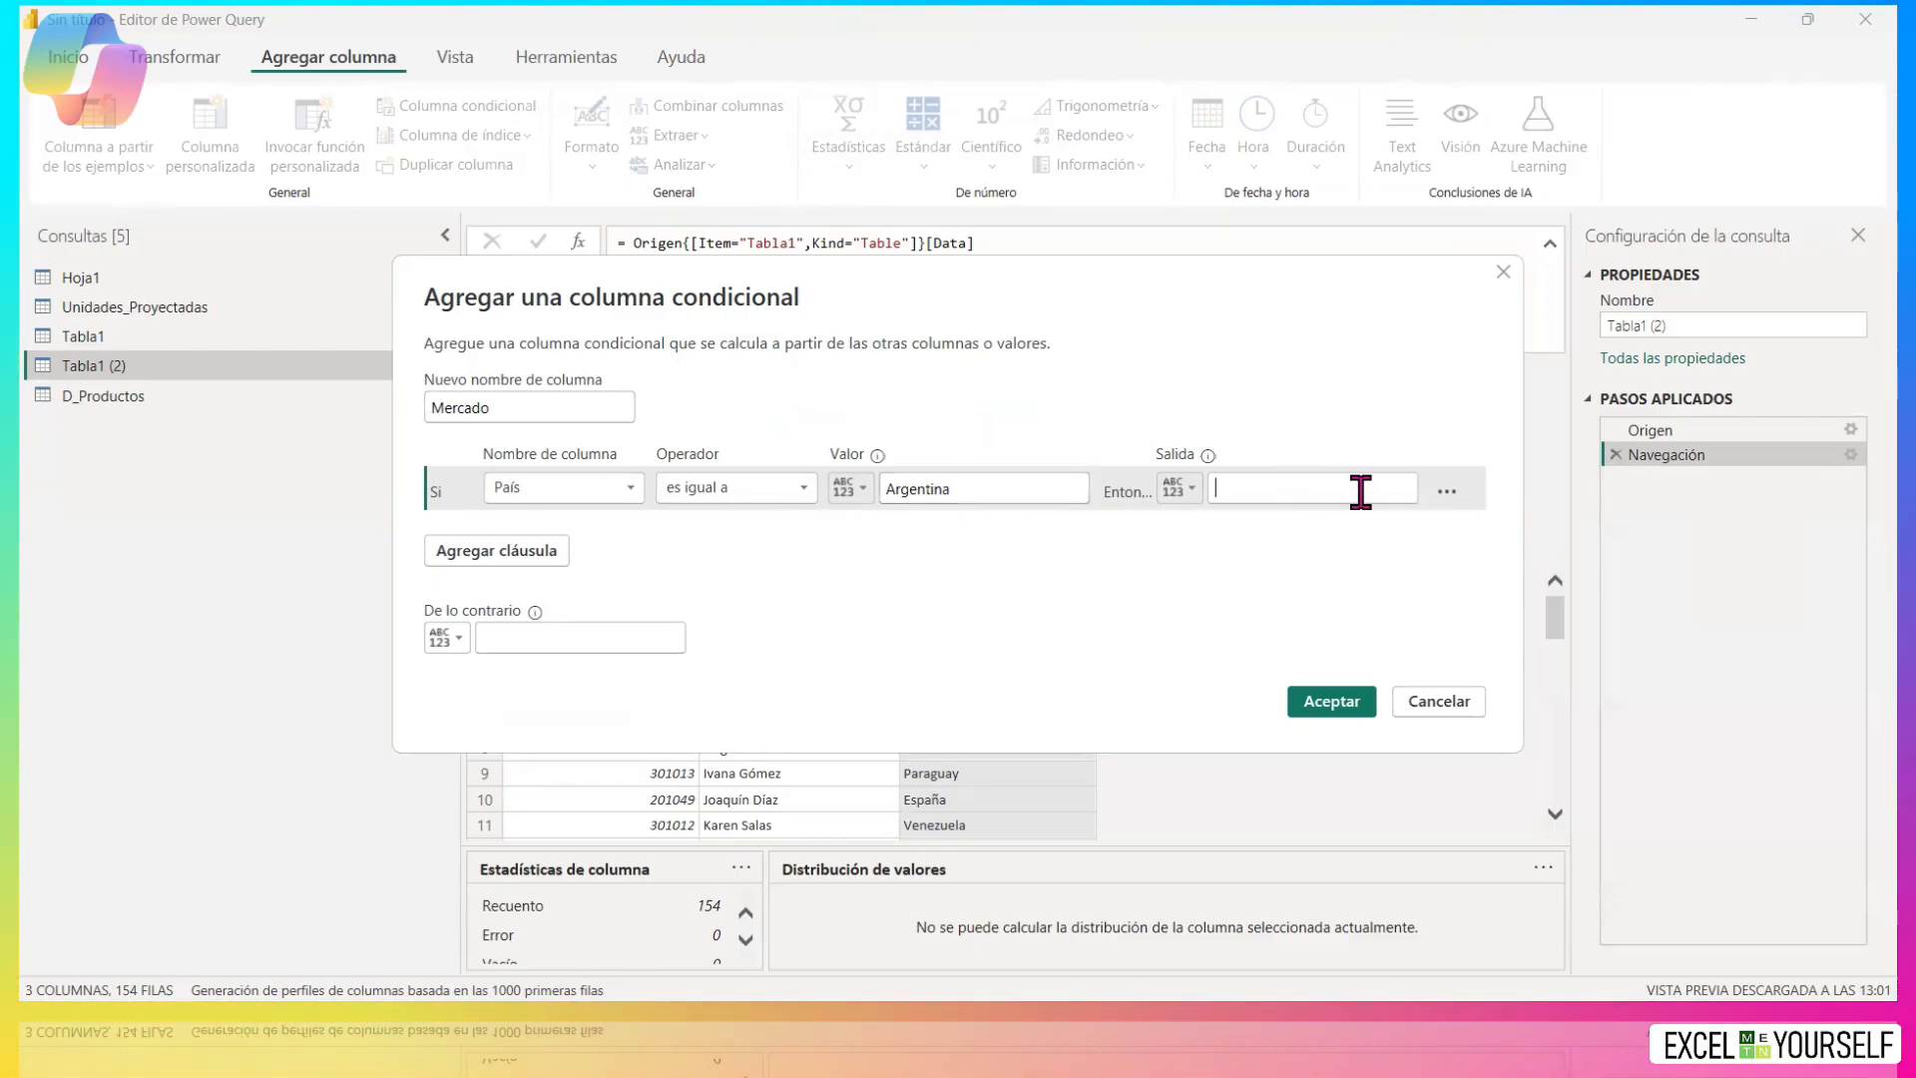
text(Mlocal)
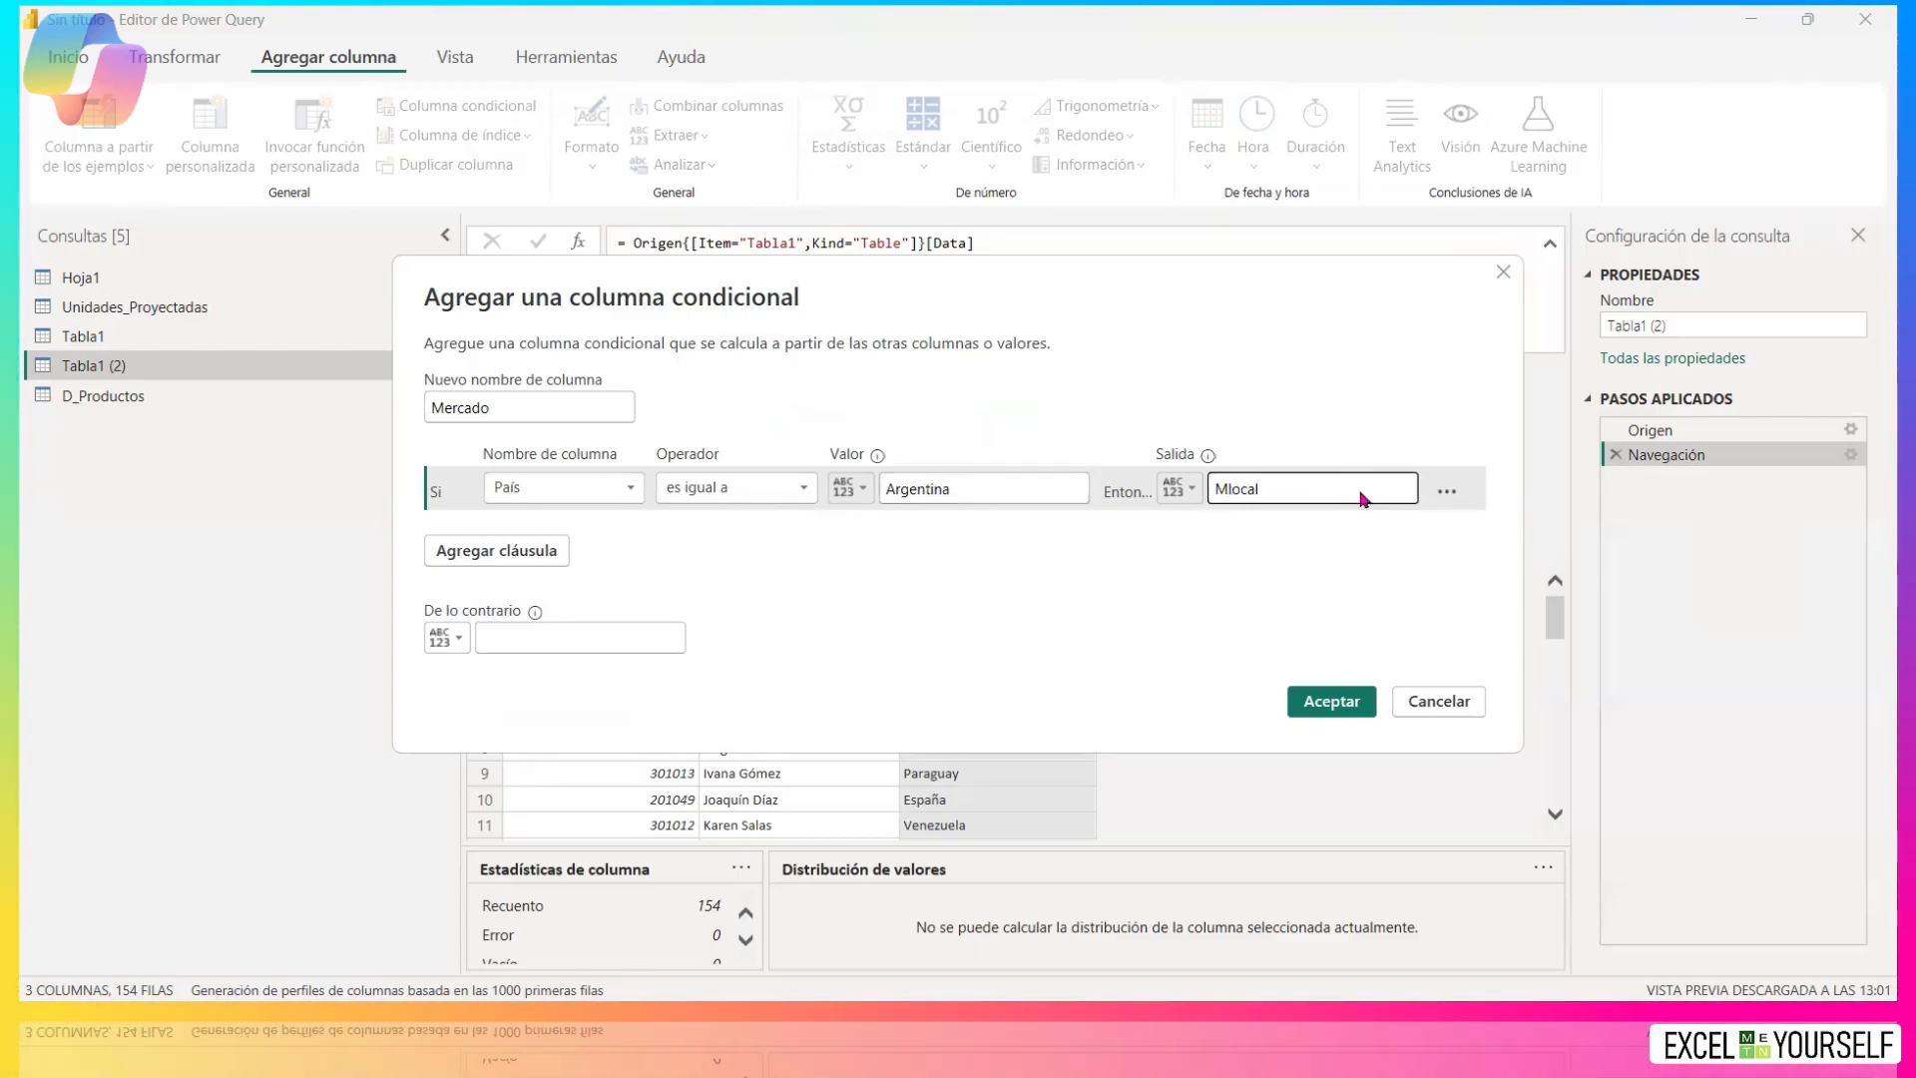
click(590, 627)
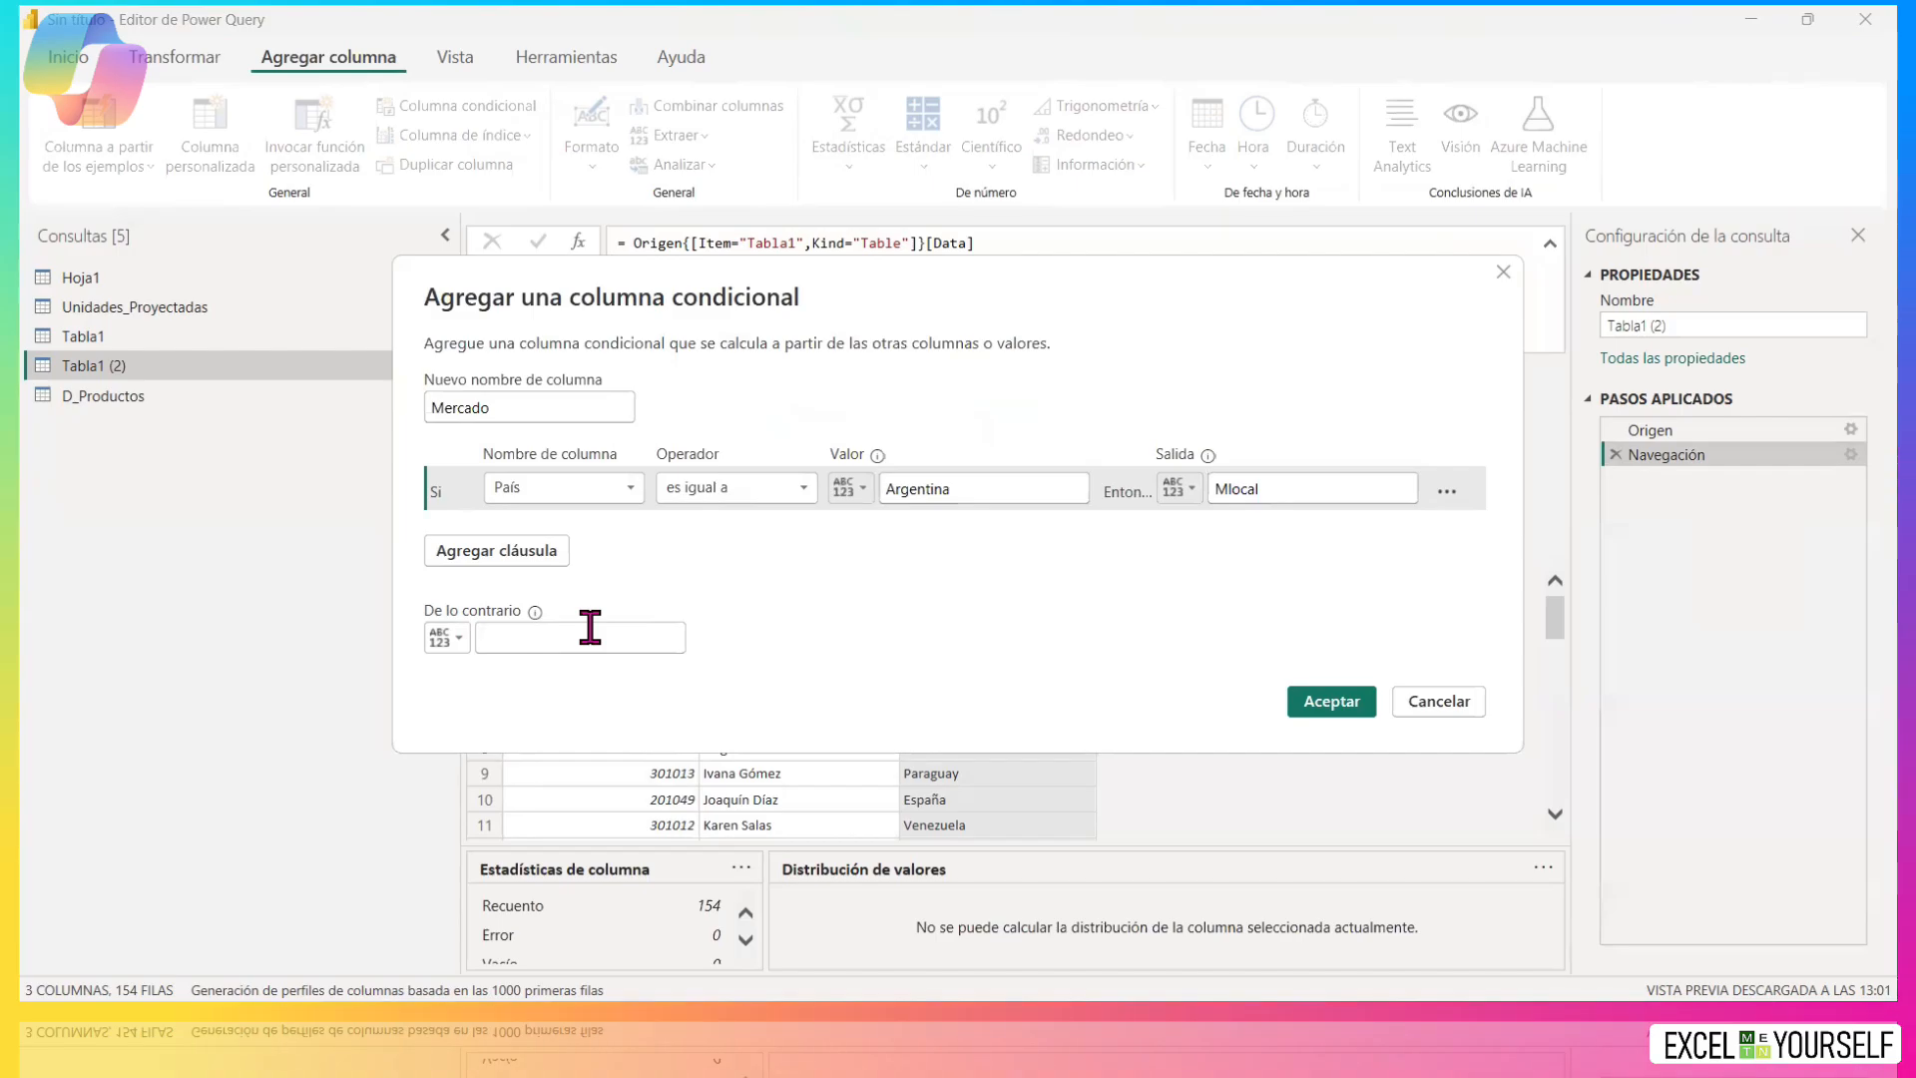
text(Comex)
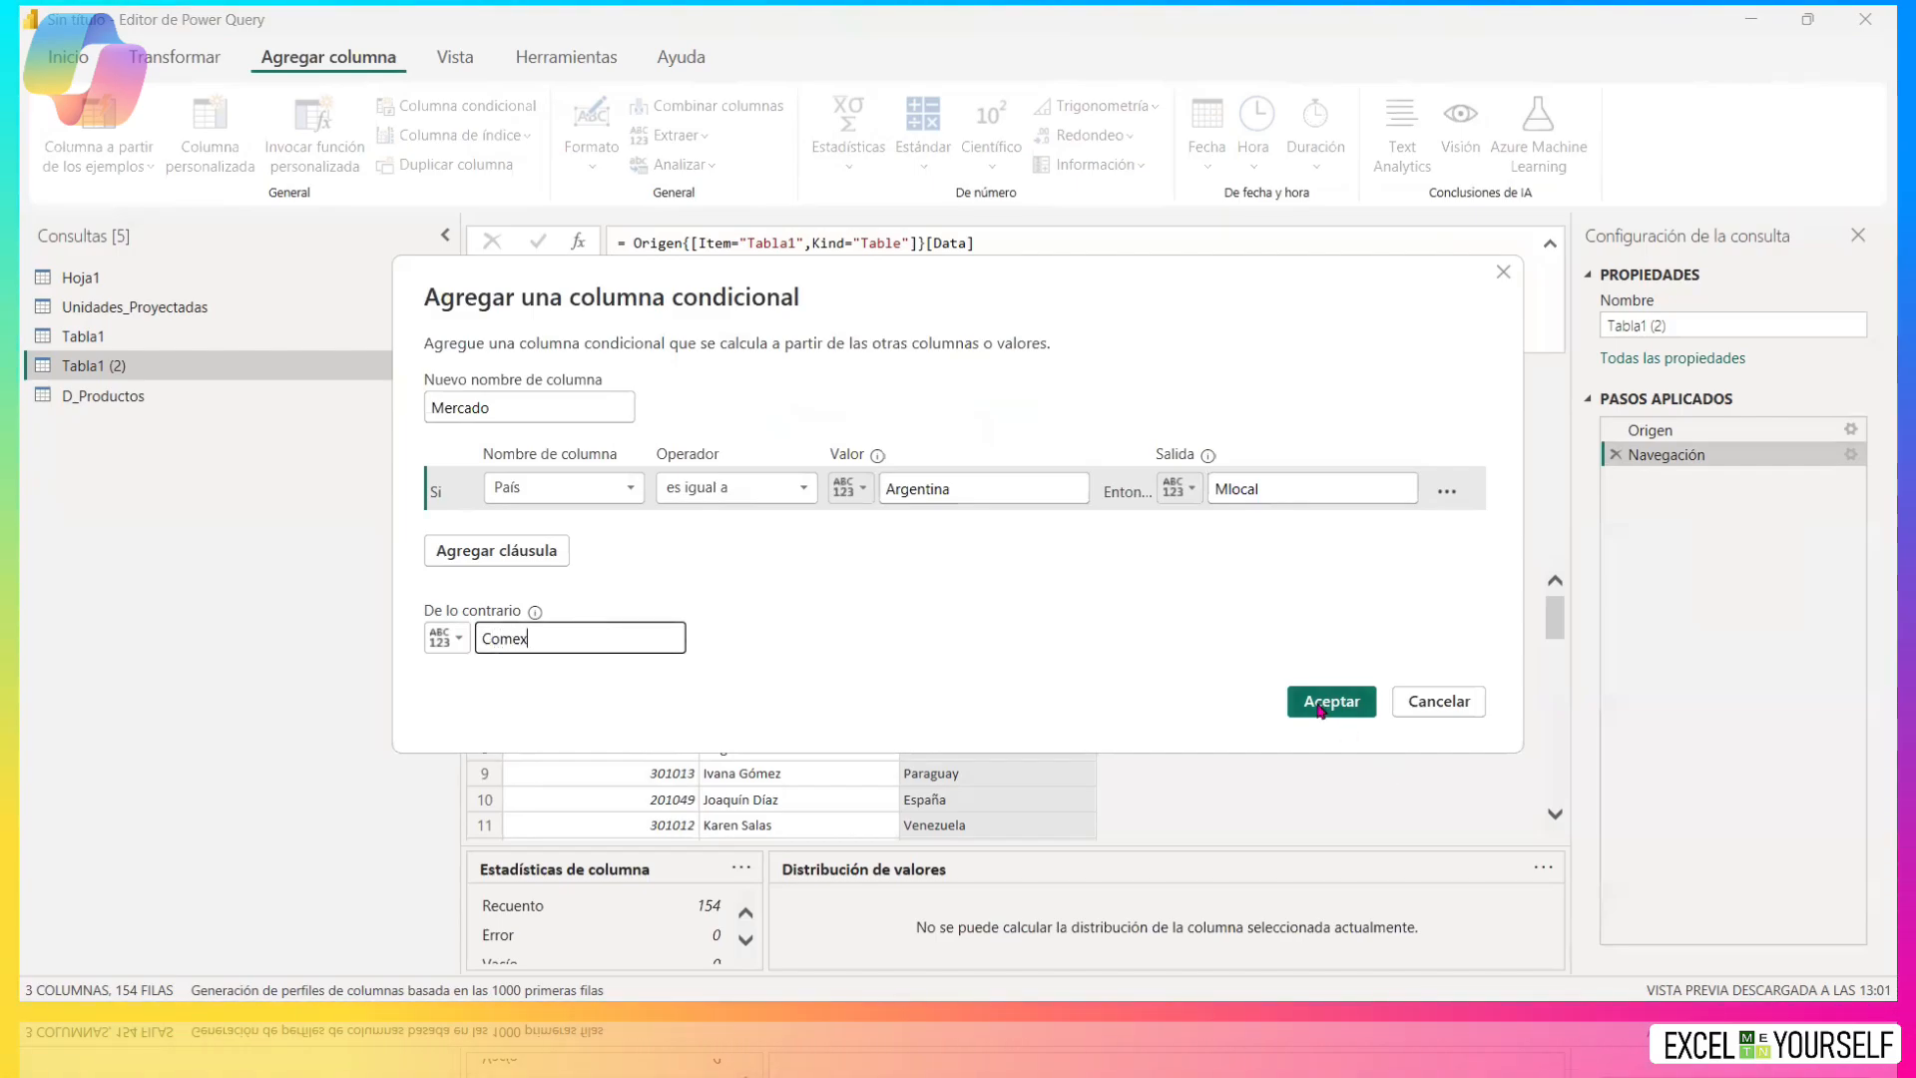
click(1329, 701)
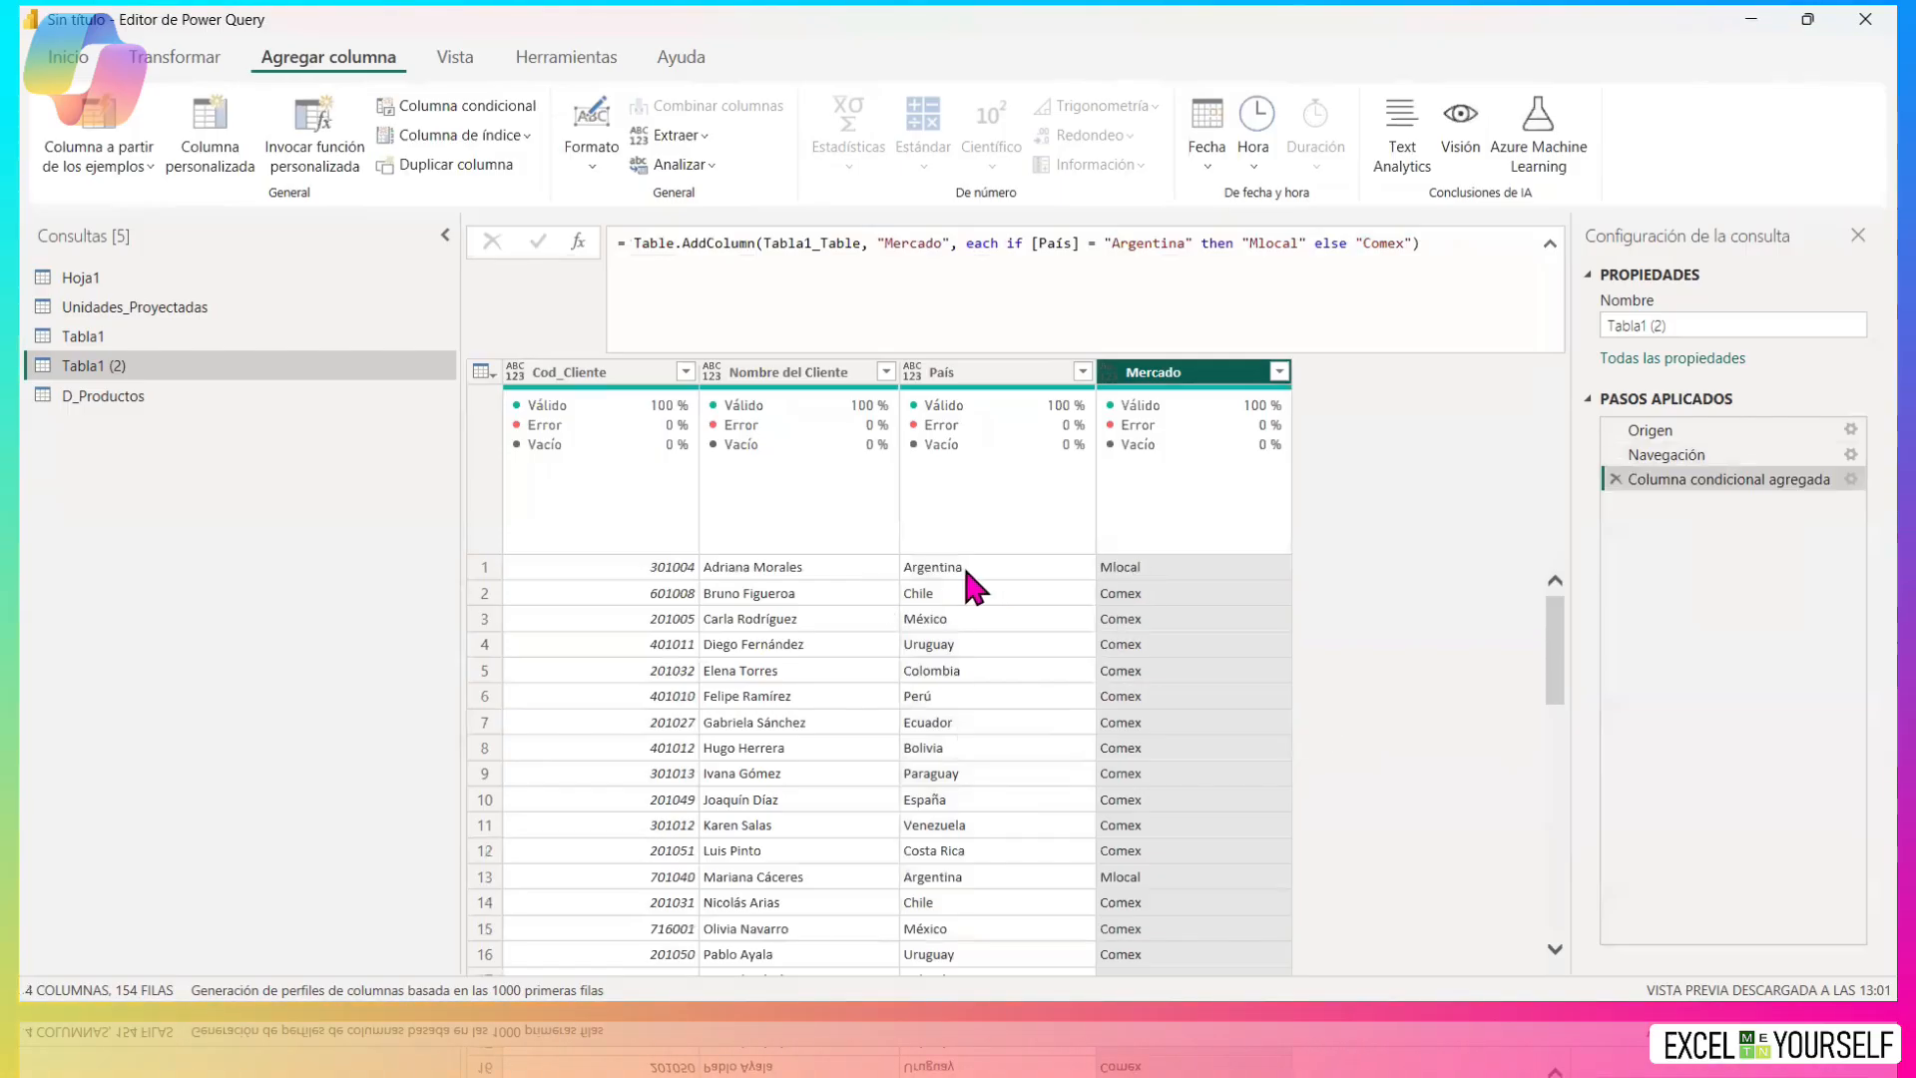
Rename the Tabla1 (2) query as D_Clientes.
scroll(1209, 685, down, 2)
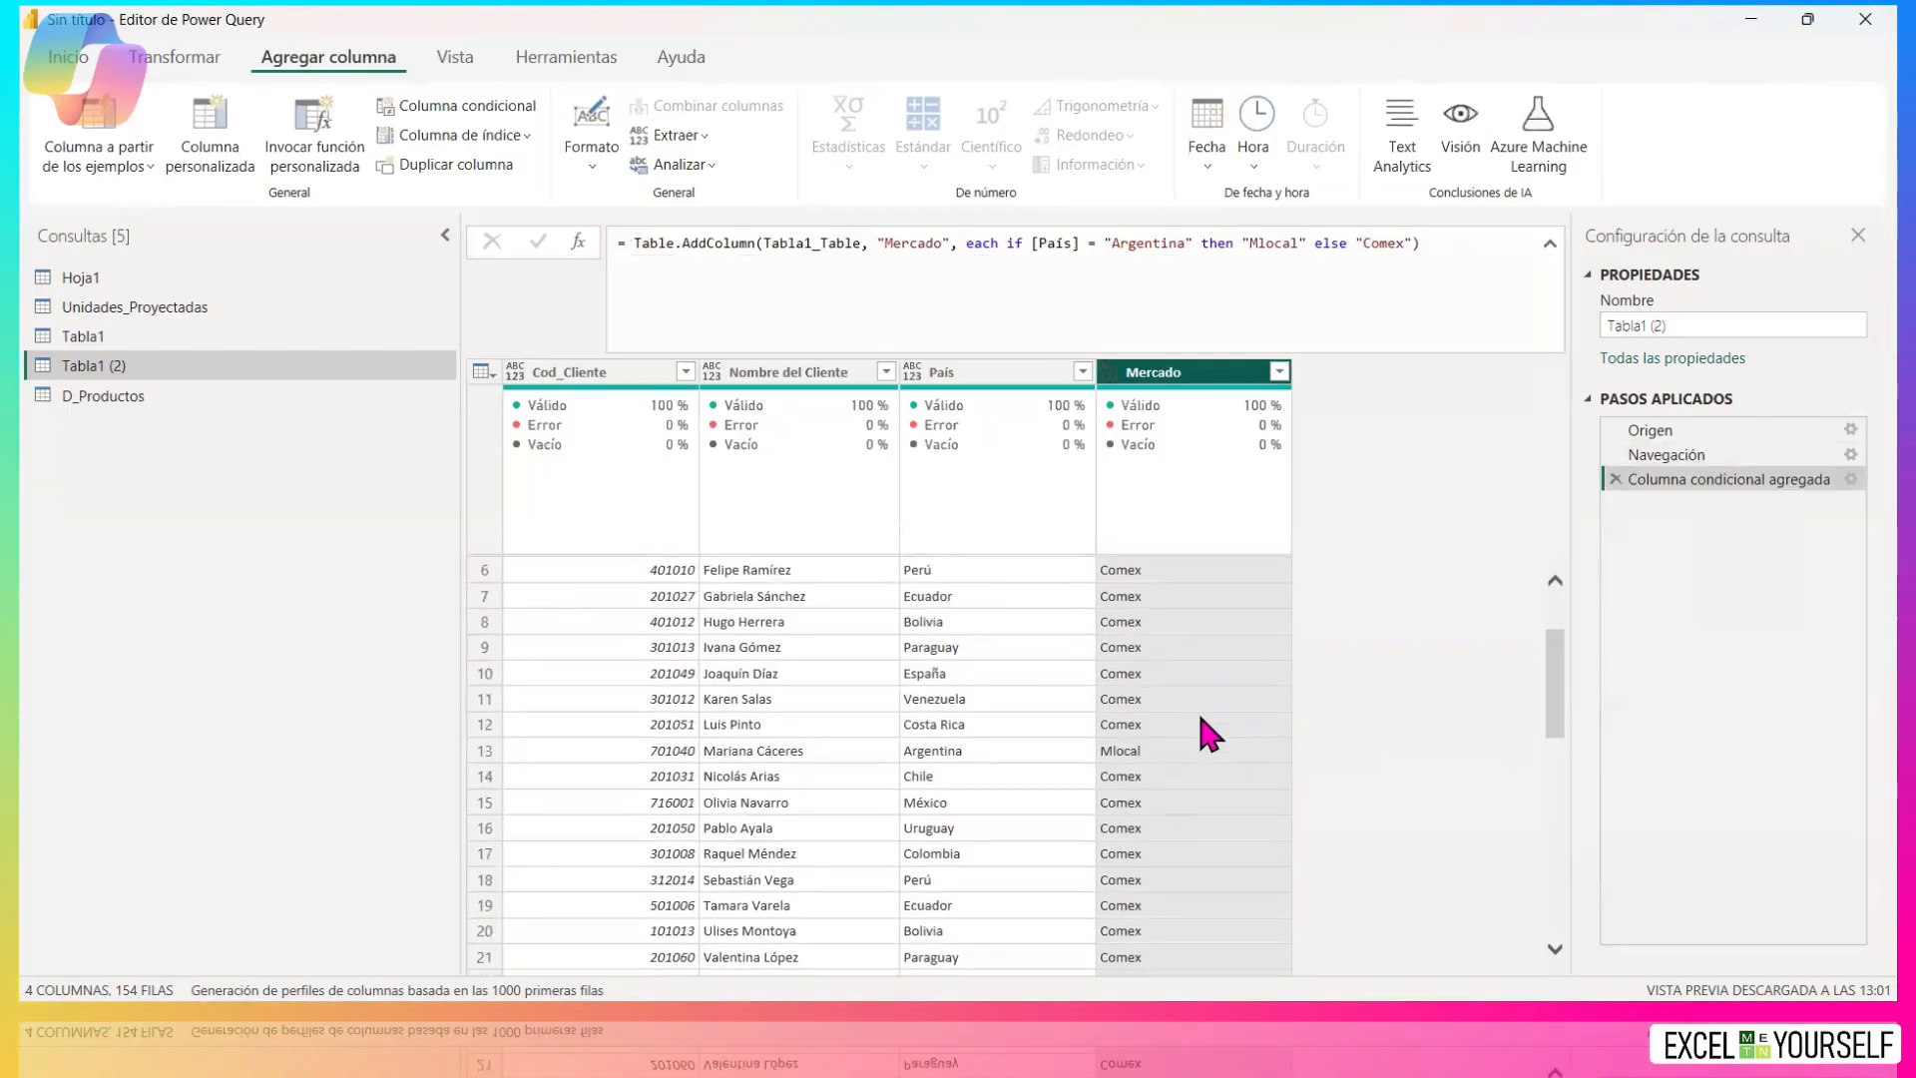
scroll(1147, 771, down, 1)
scroll(1139, 751, down, 3)
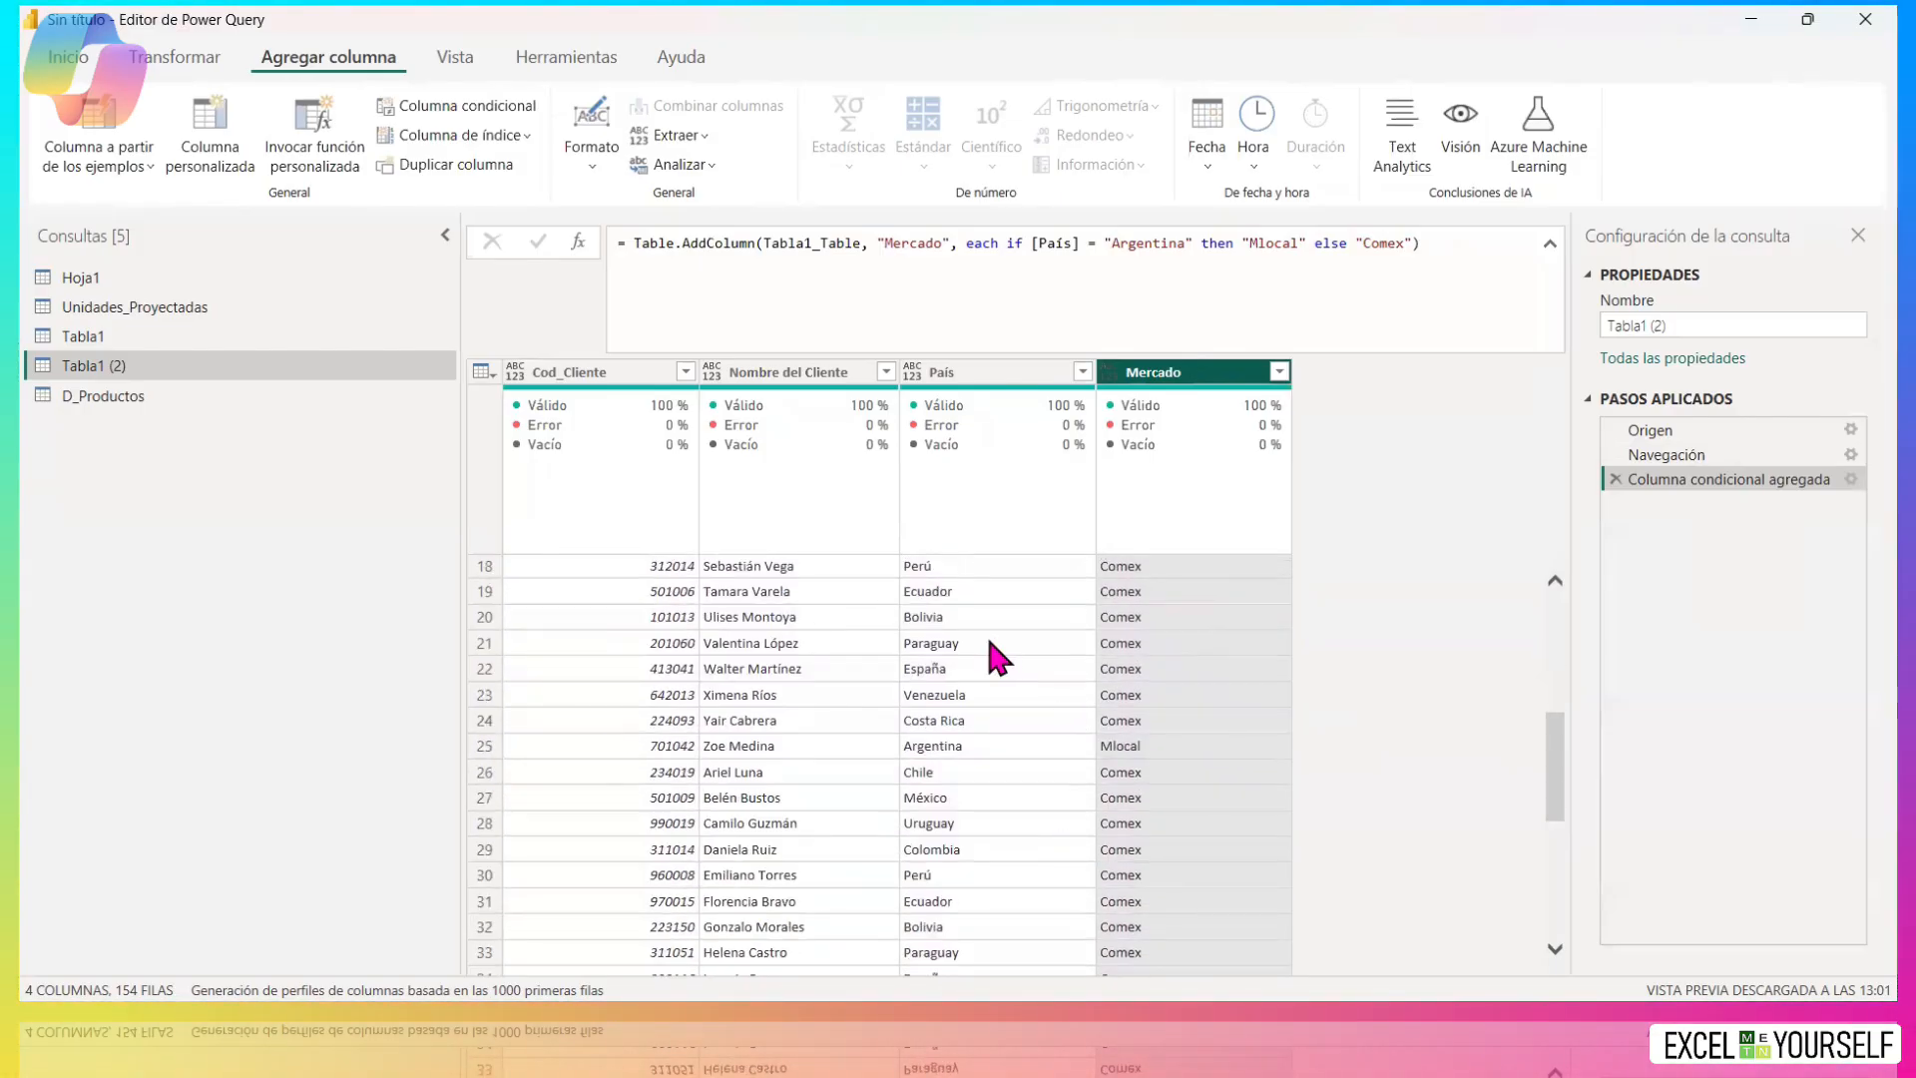
triple_click(1753, 325)
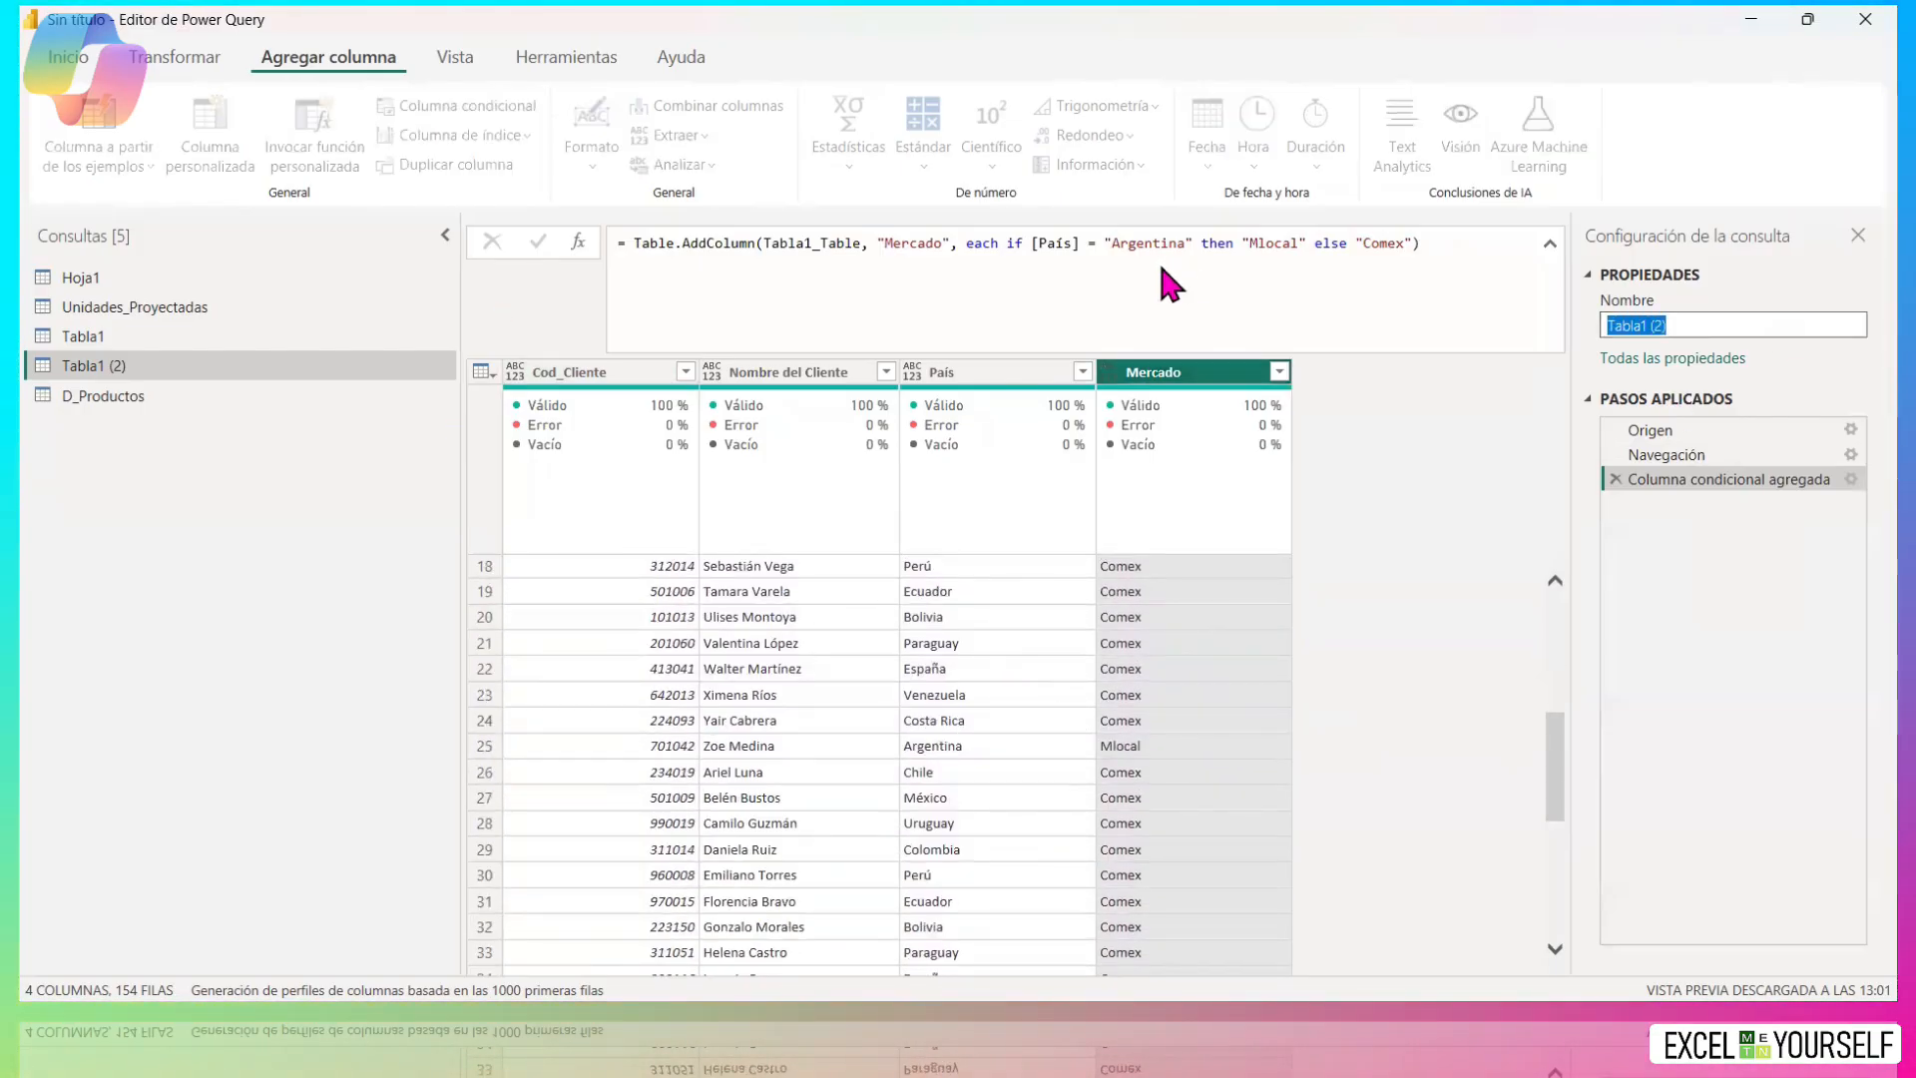
text(D_)
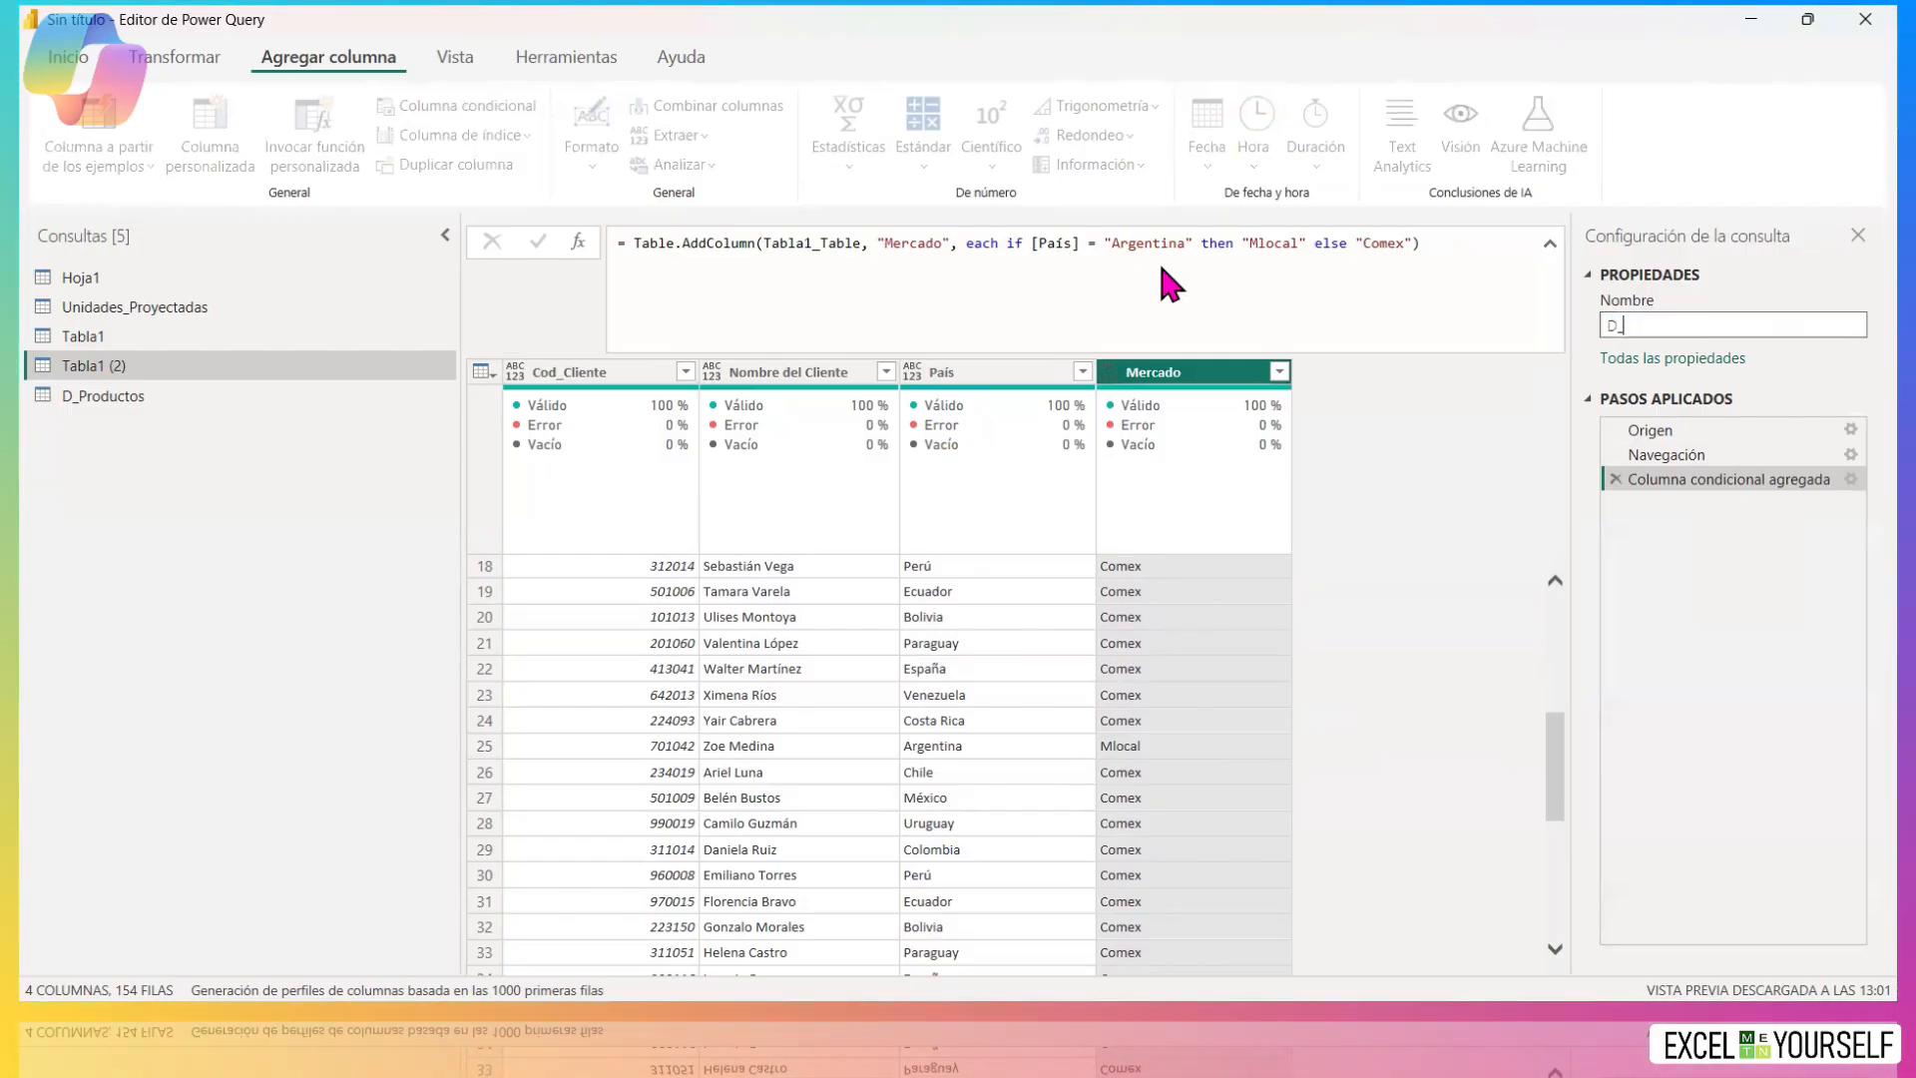
text(Clientes)
key(Return)
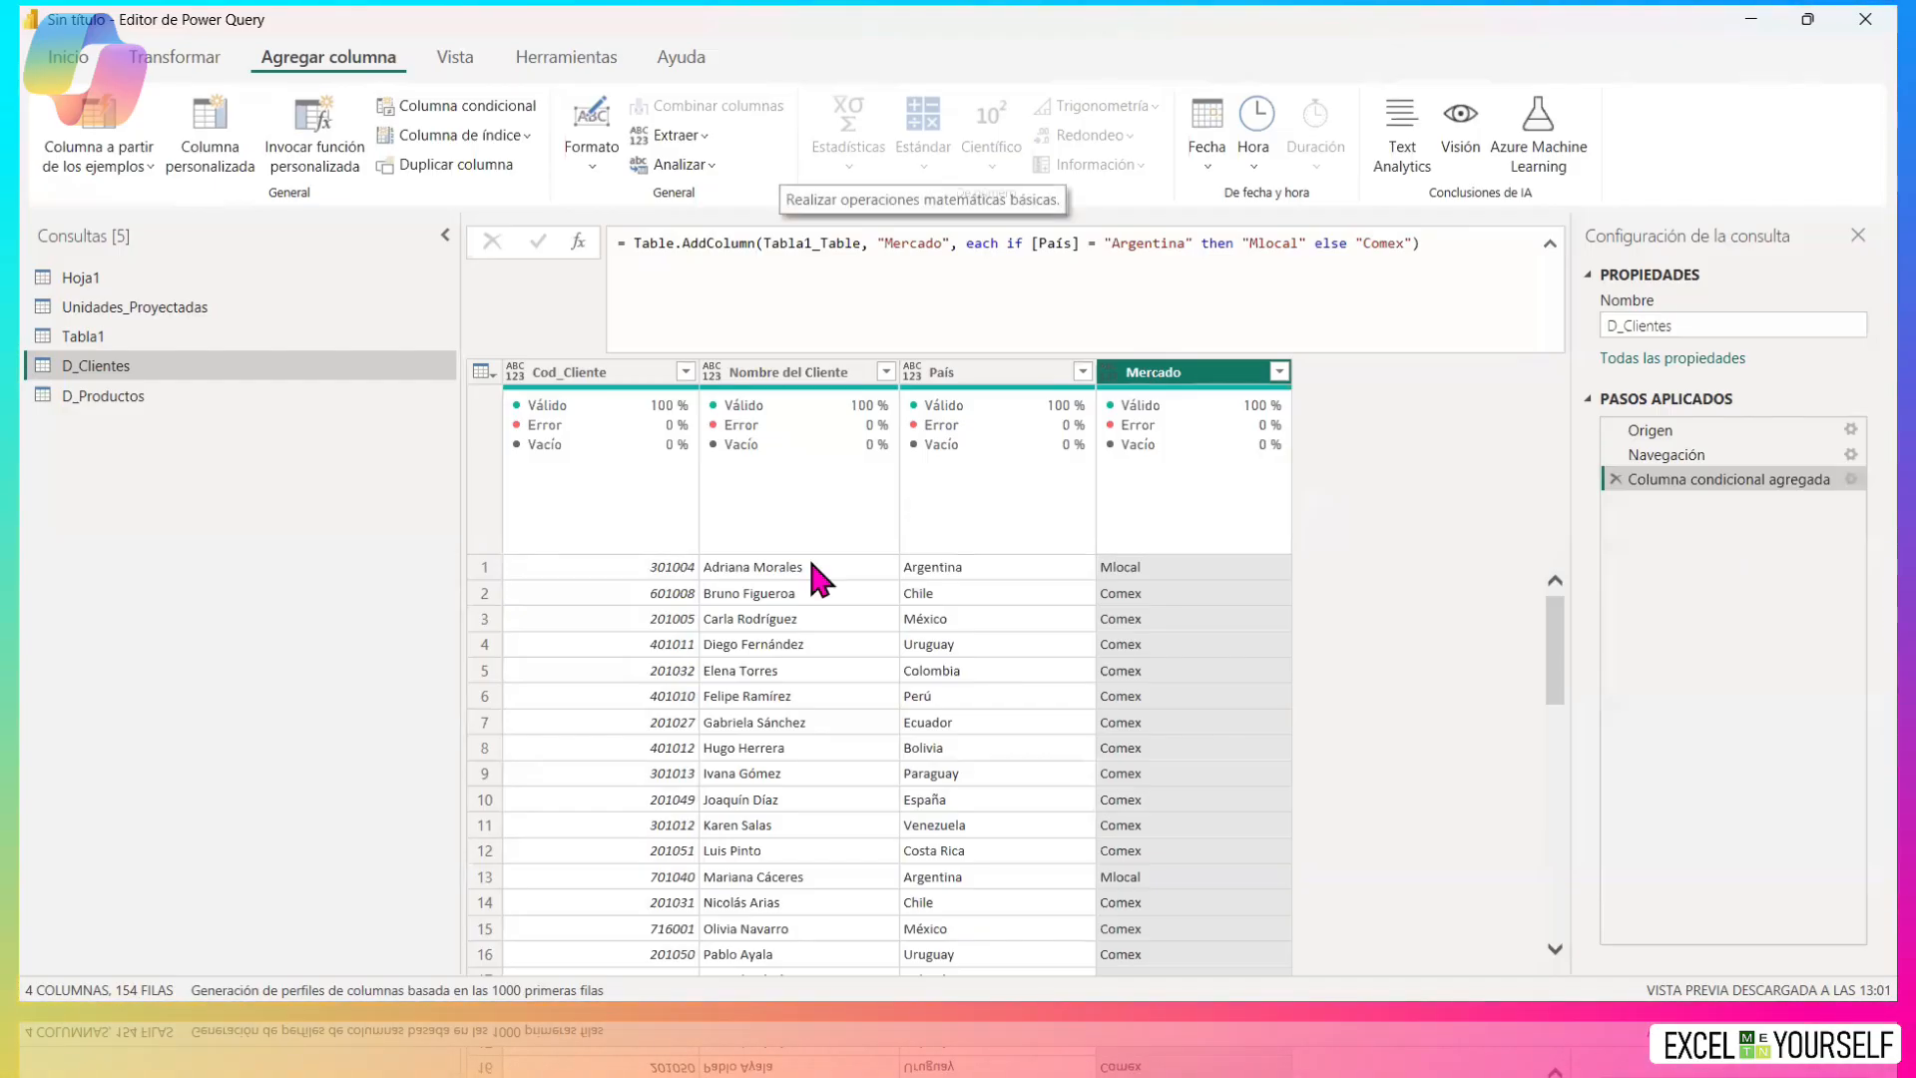
Examine the distinct codes of the Cod_Cliente column in its filter list, through to the end.
scroll(479, 800, down, 2)
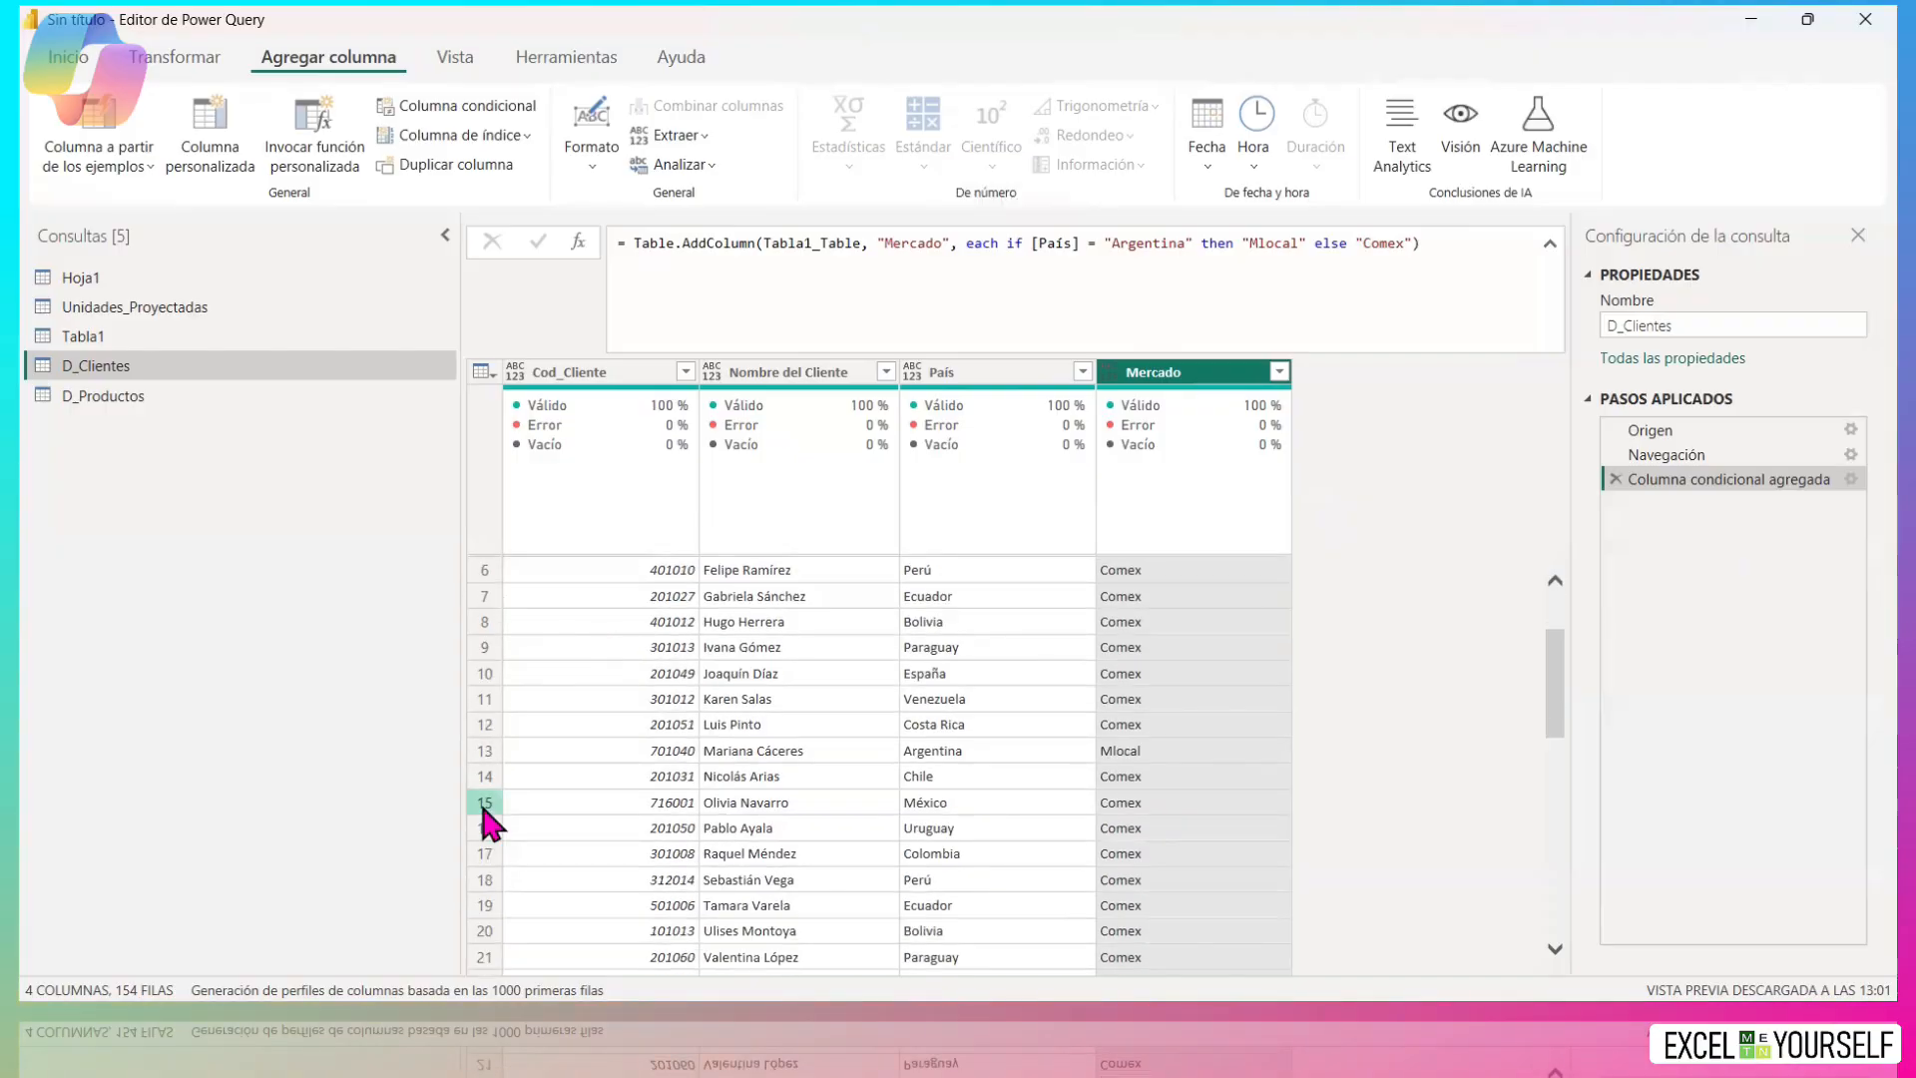
click(686, 372)
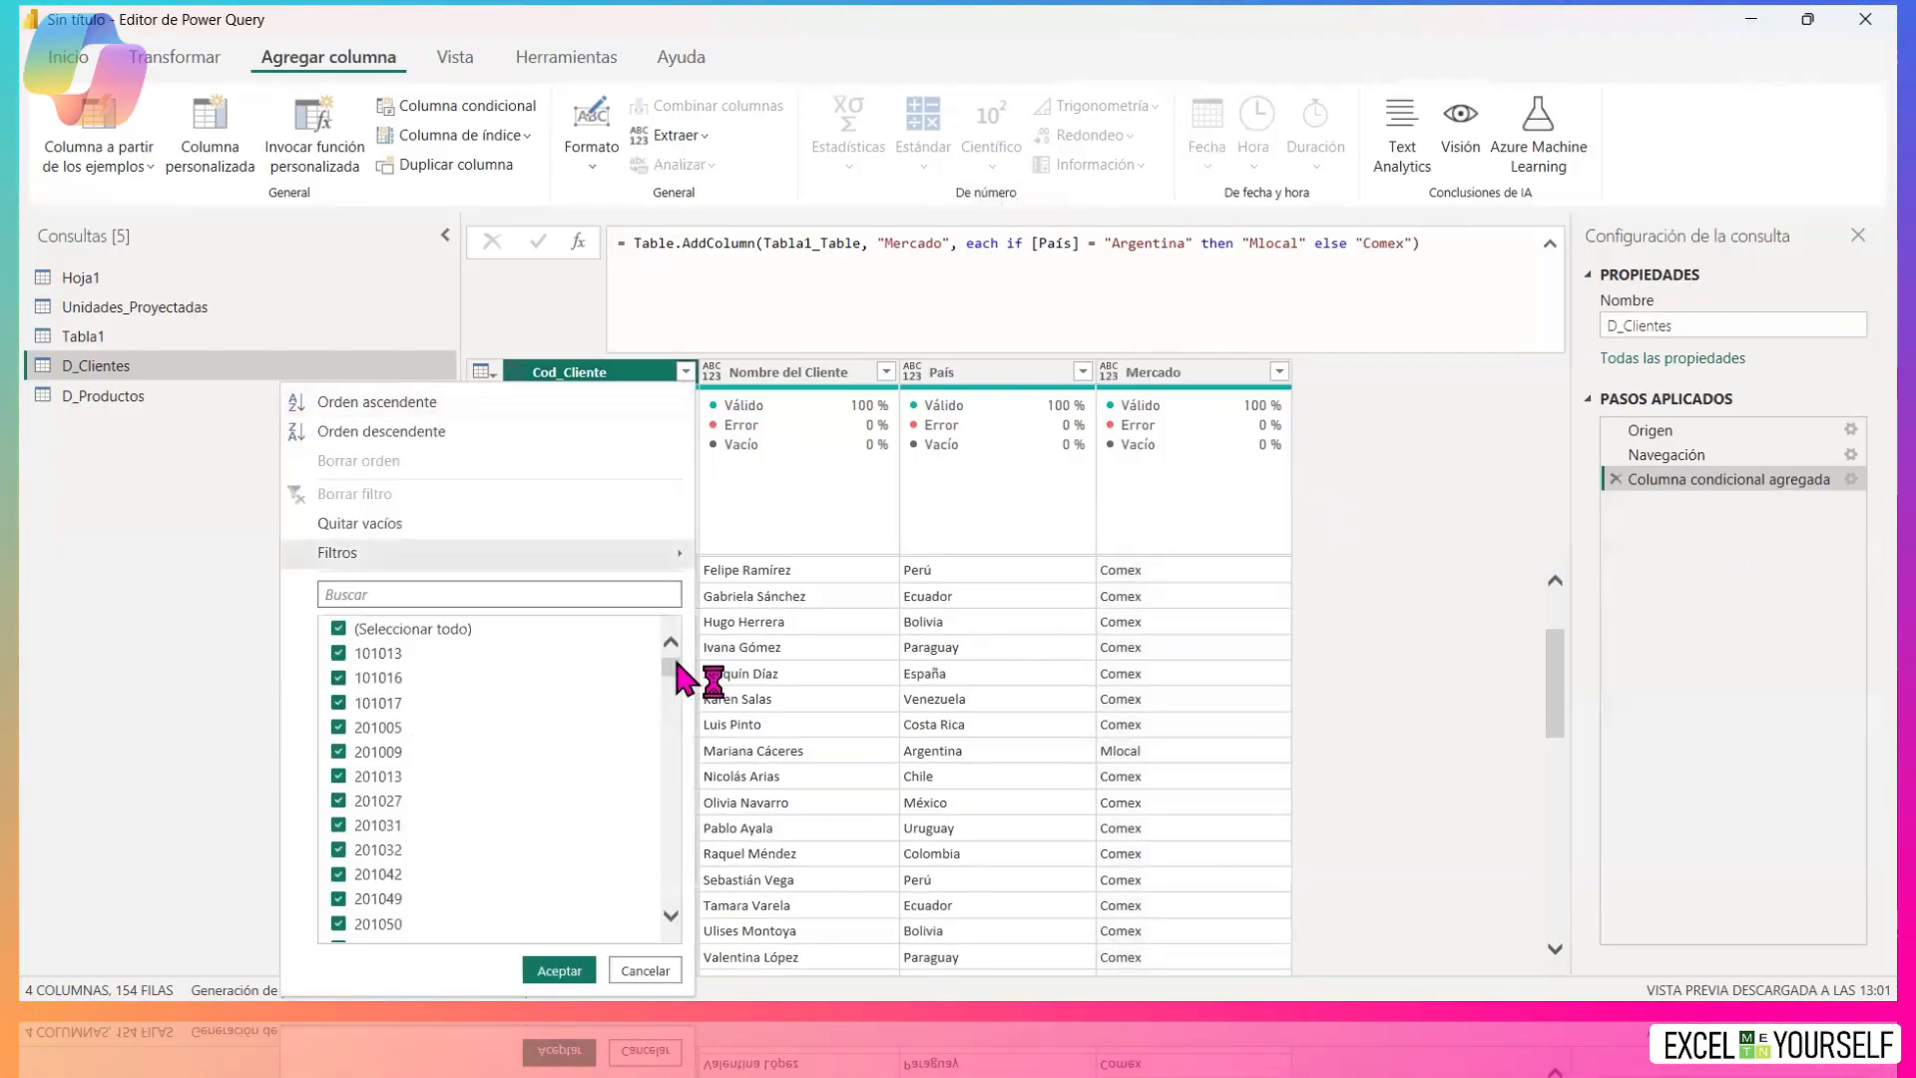
drag(667, 669, 654, 850)
scroll(543, 810, down, 5)
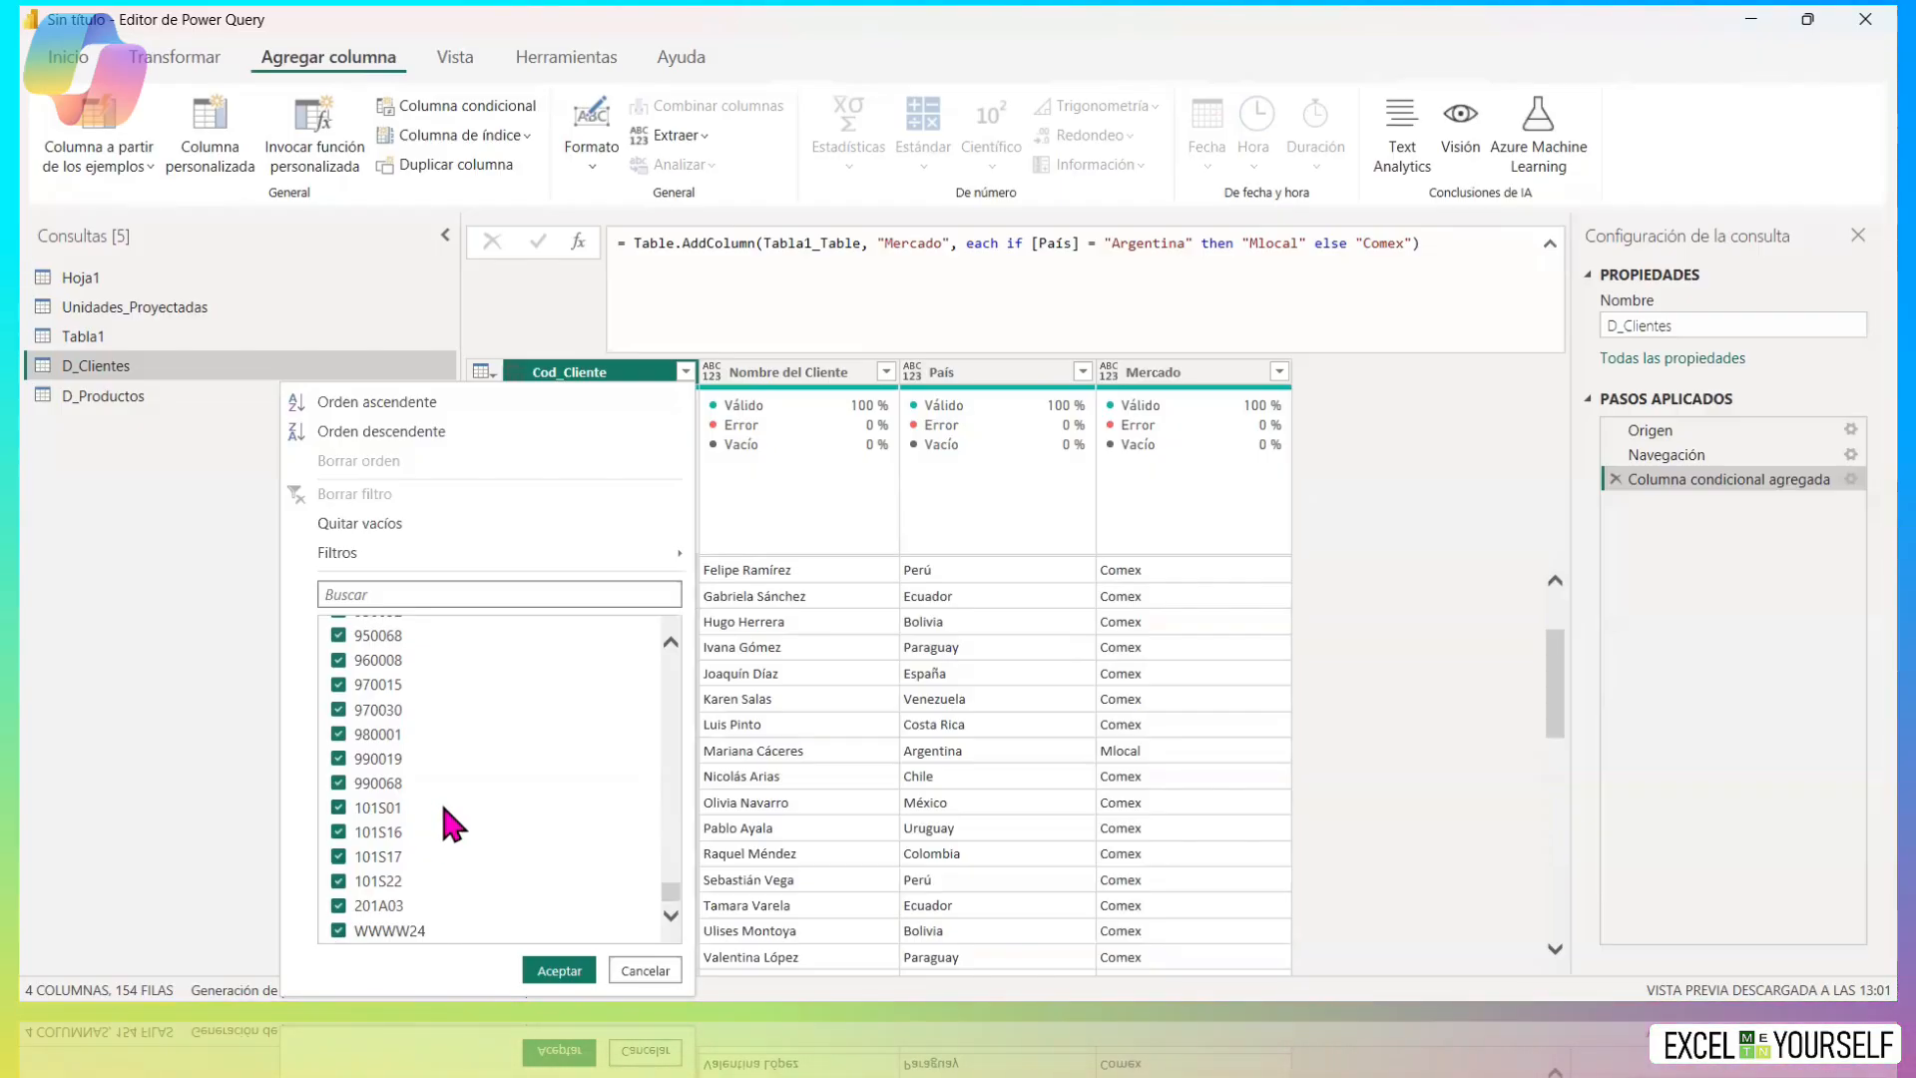
Set the Cod_Cliente, Nombre del Cliente, País and Mercado columns of the D_Clientes query to the Text data type.
click(628, 978)
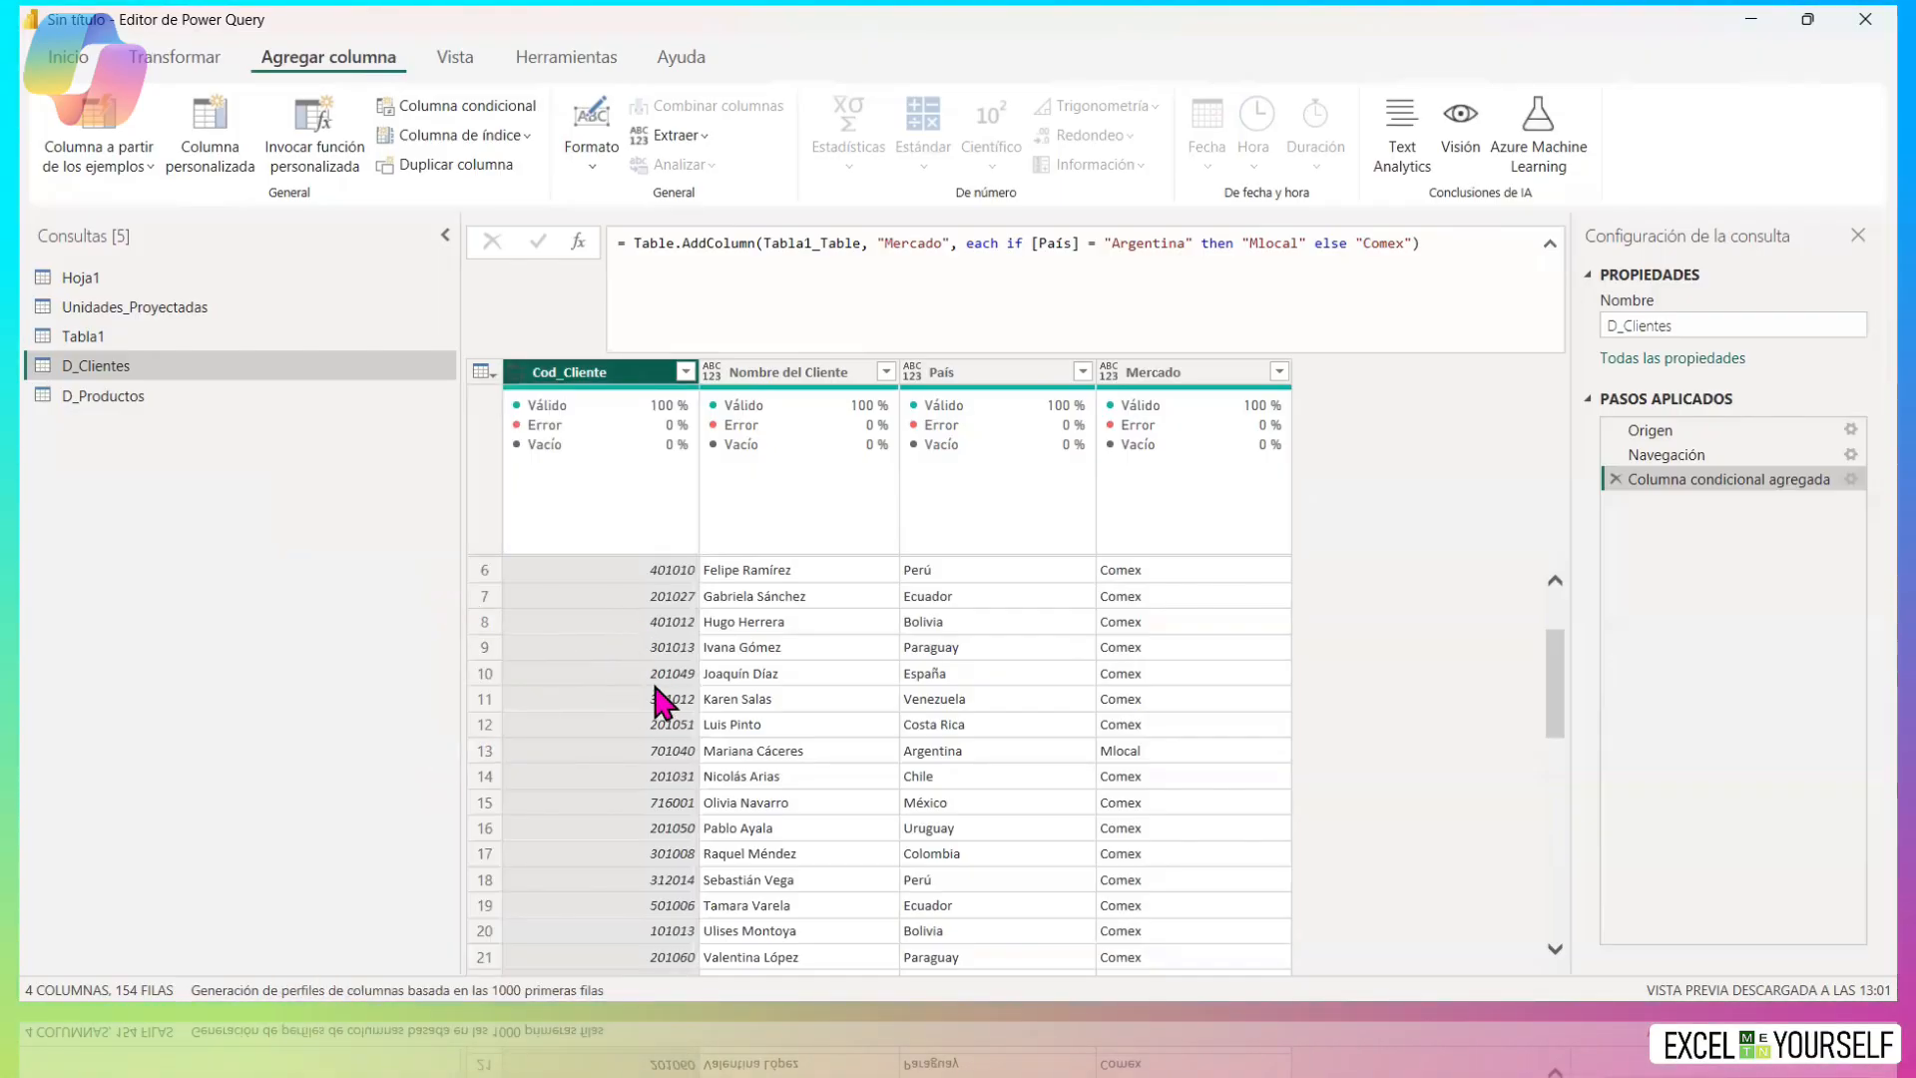
click(180, 58)
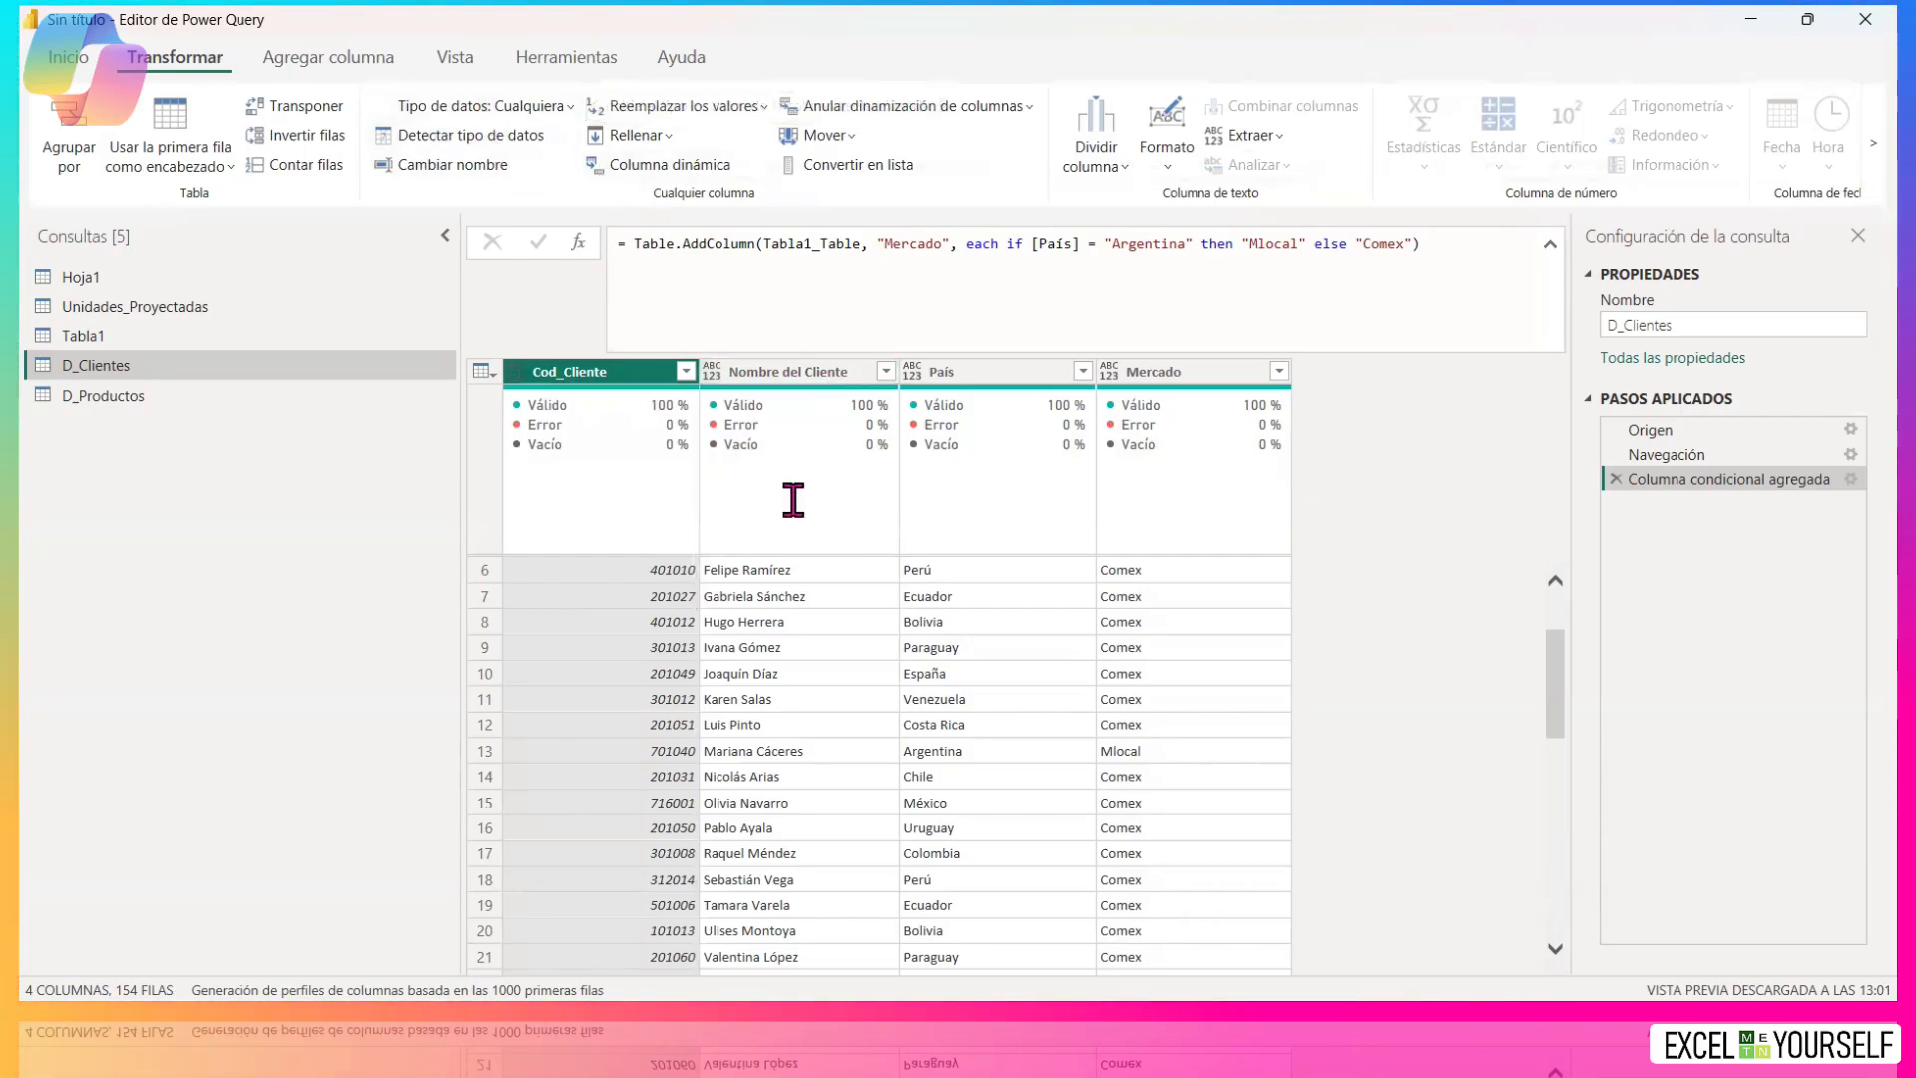
click(779, 373)
ctrl+click(972, 368)
ctrl+click(1195, 372)
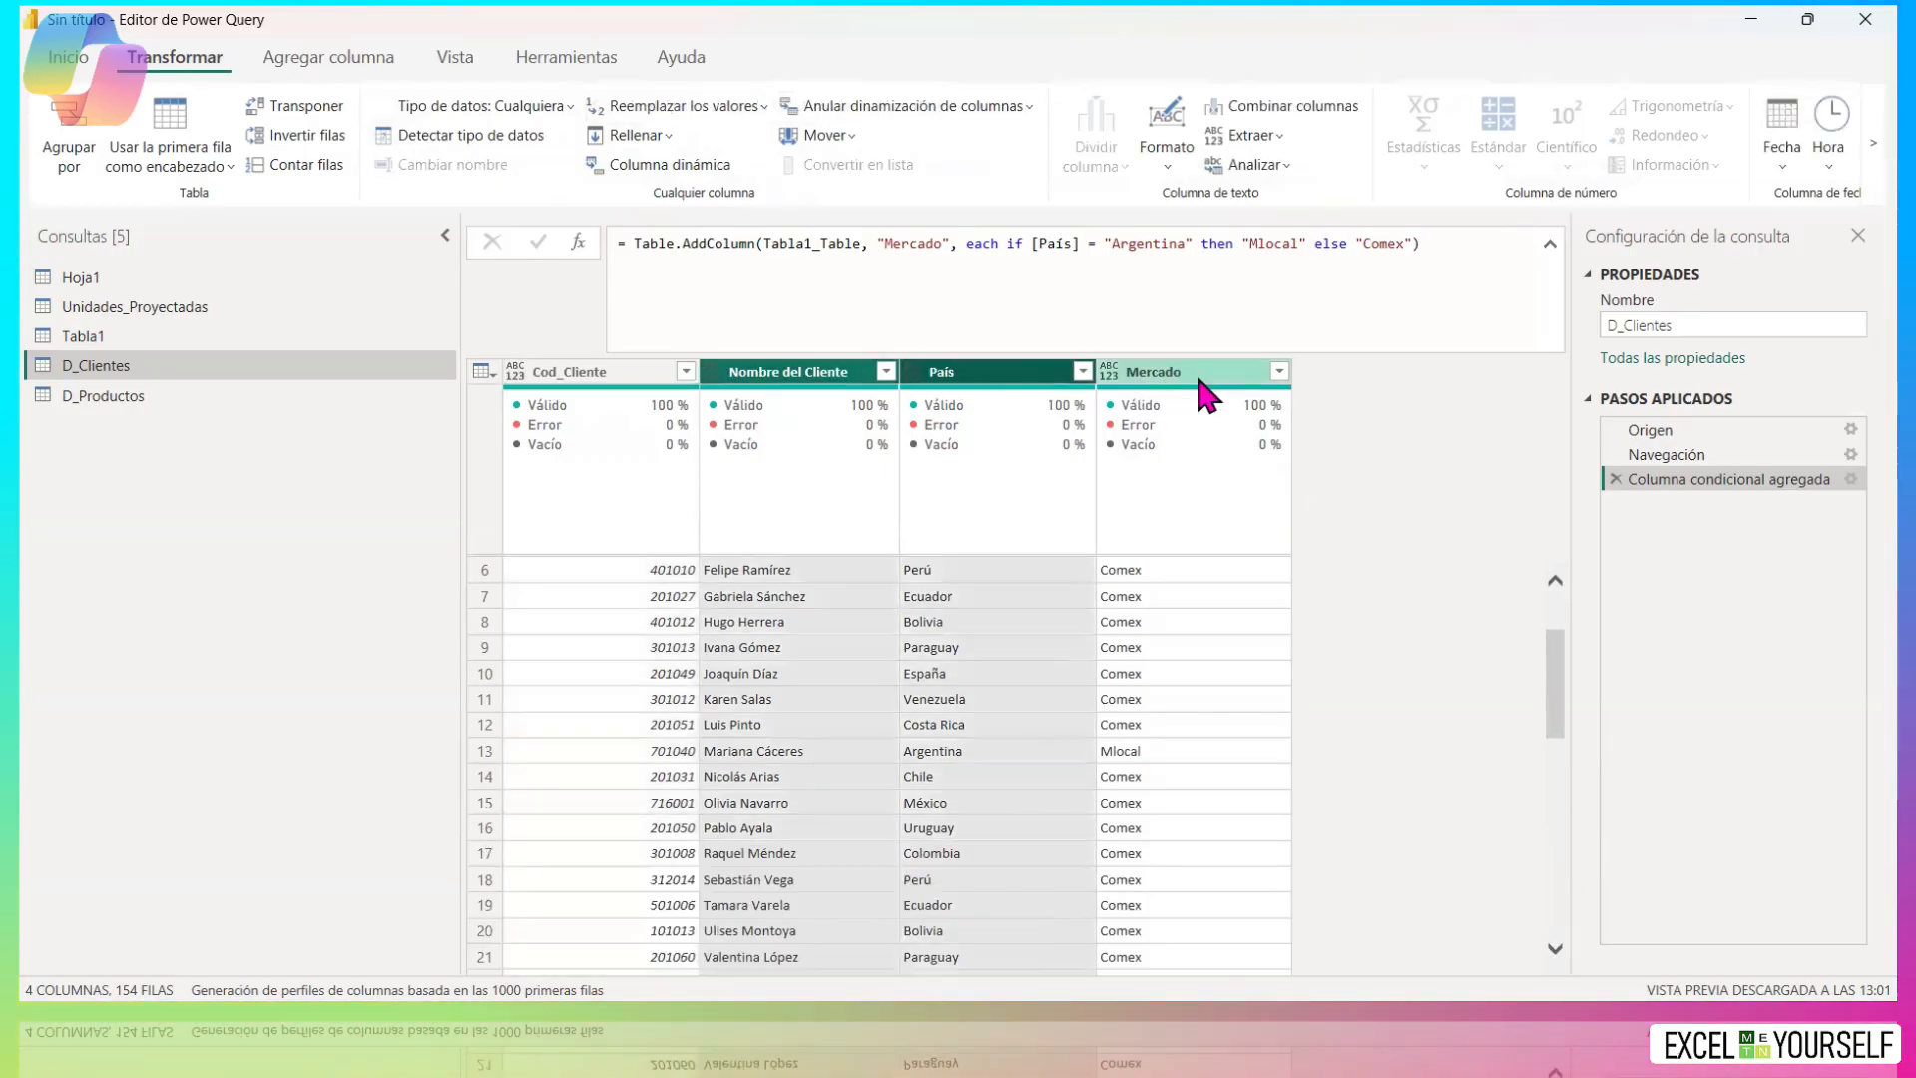
ctrl+click(1188, 369)
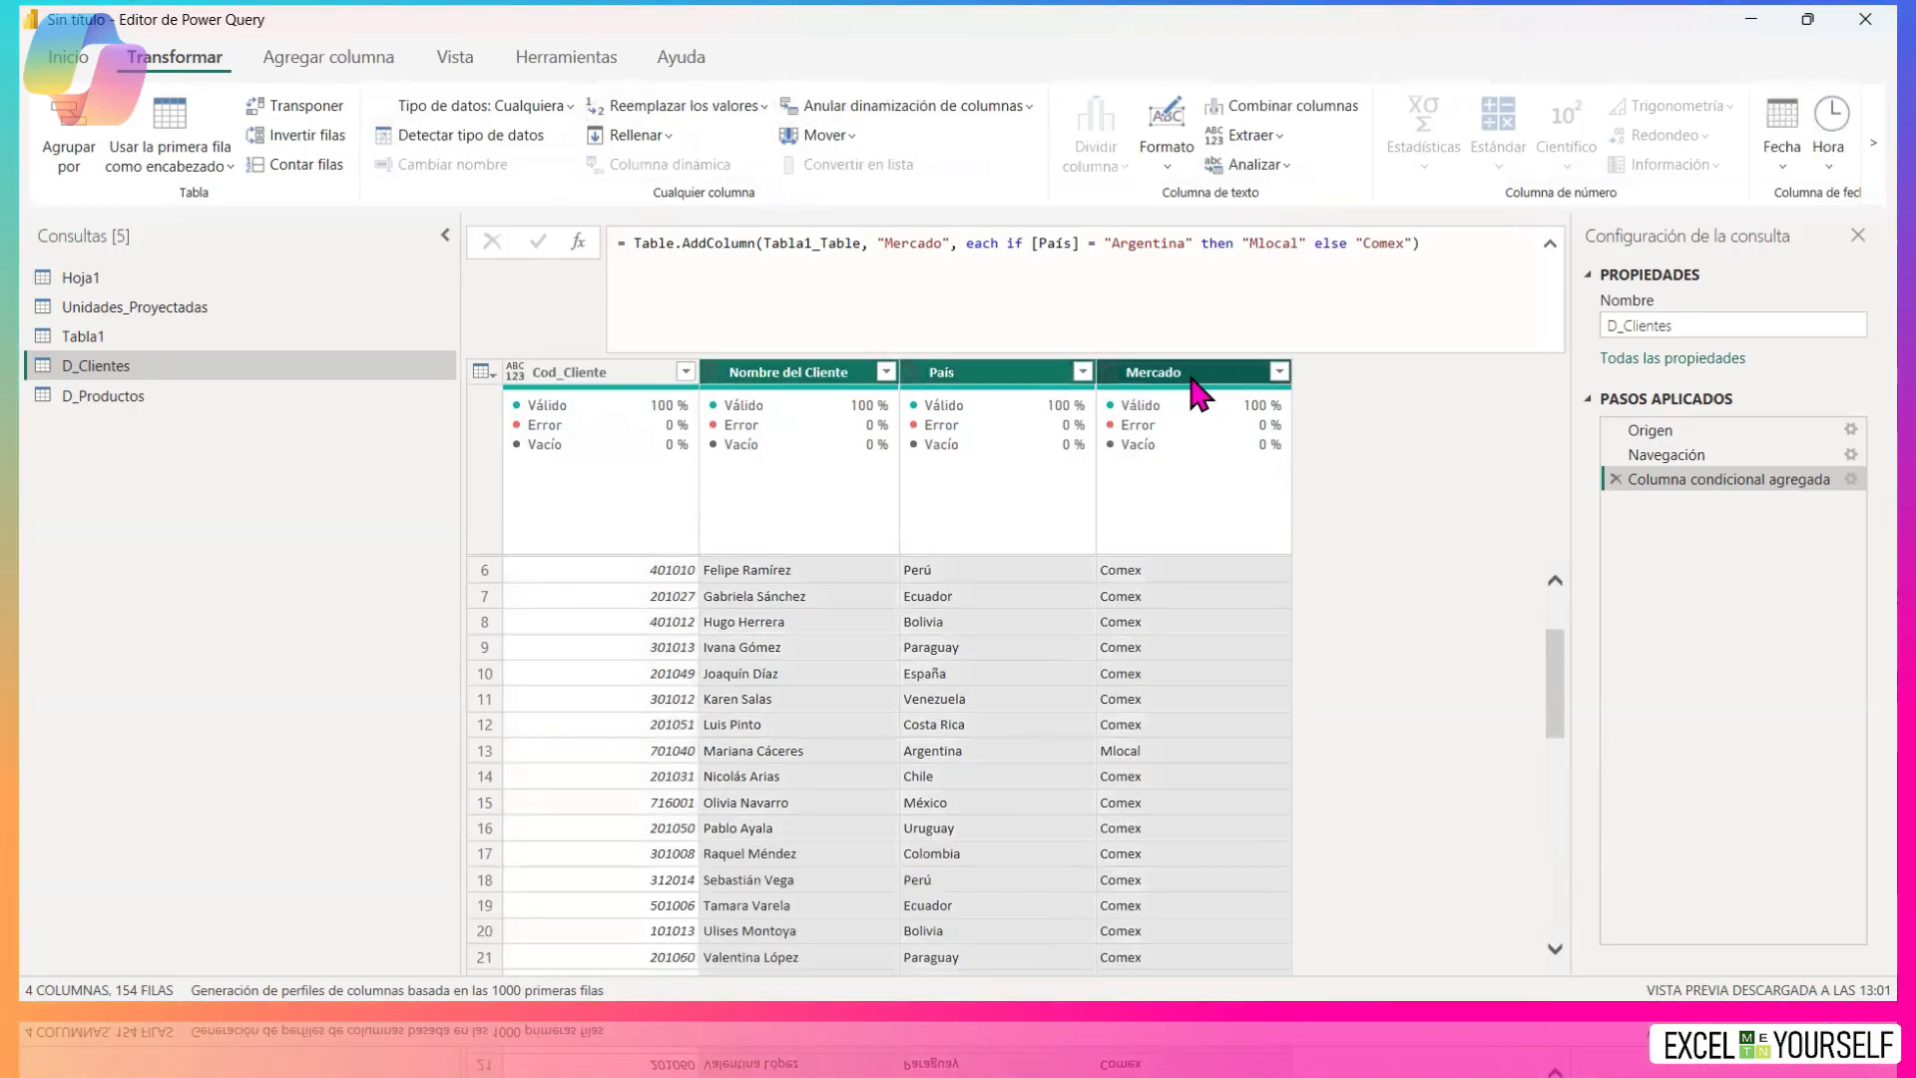
ctrl+click(585, 367)
click(499, 106)
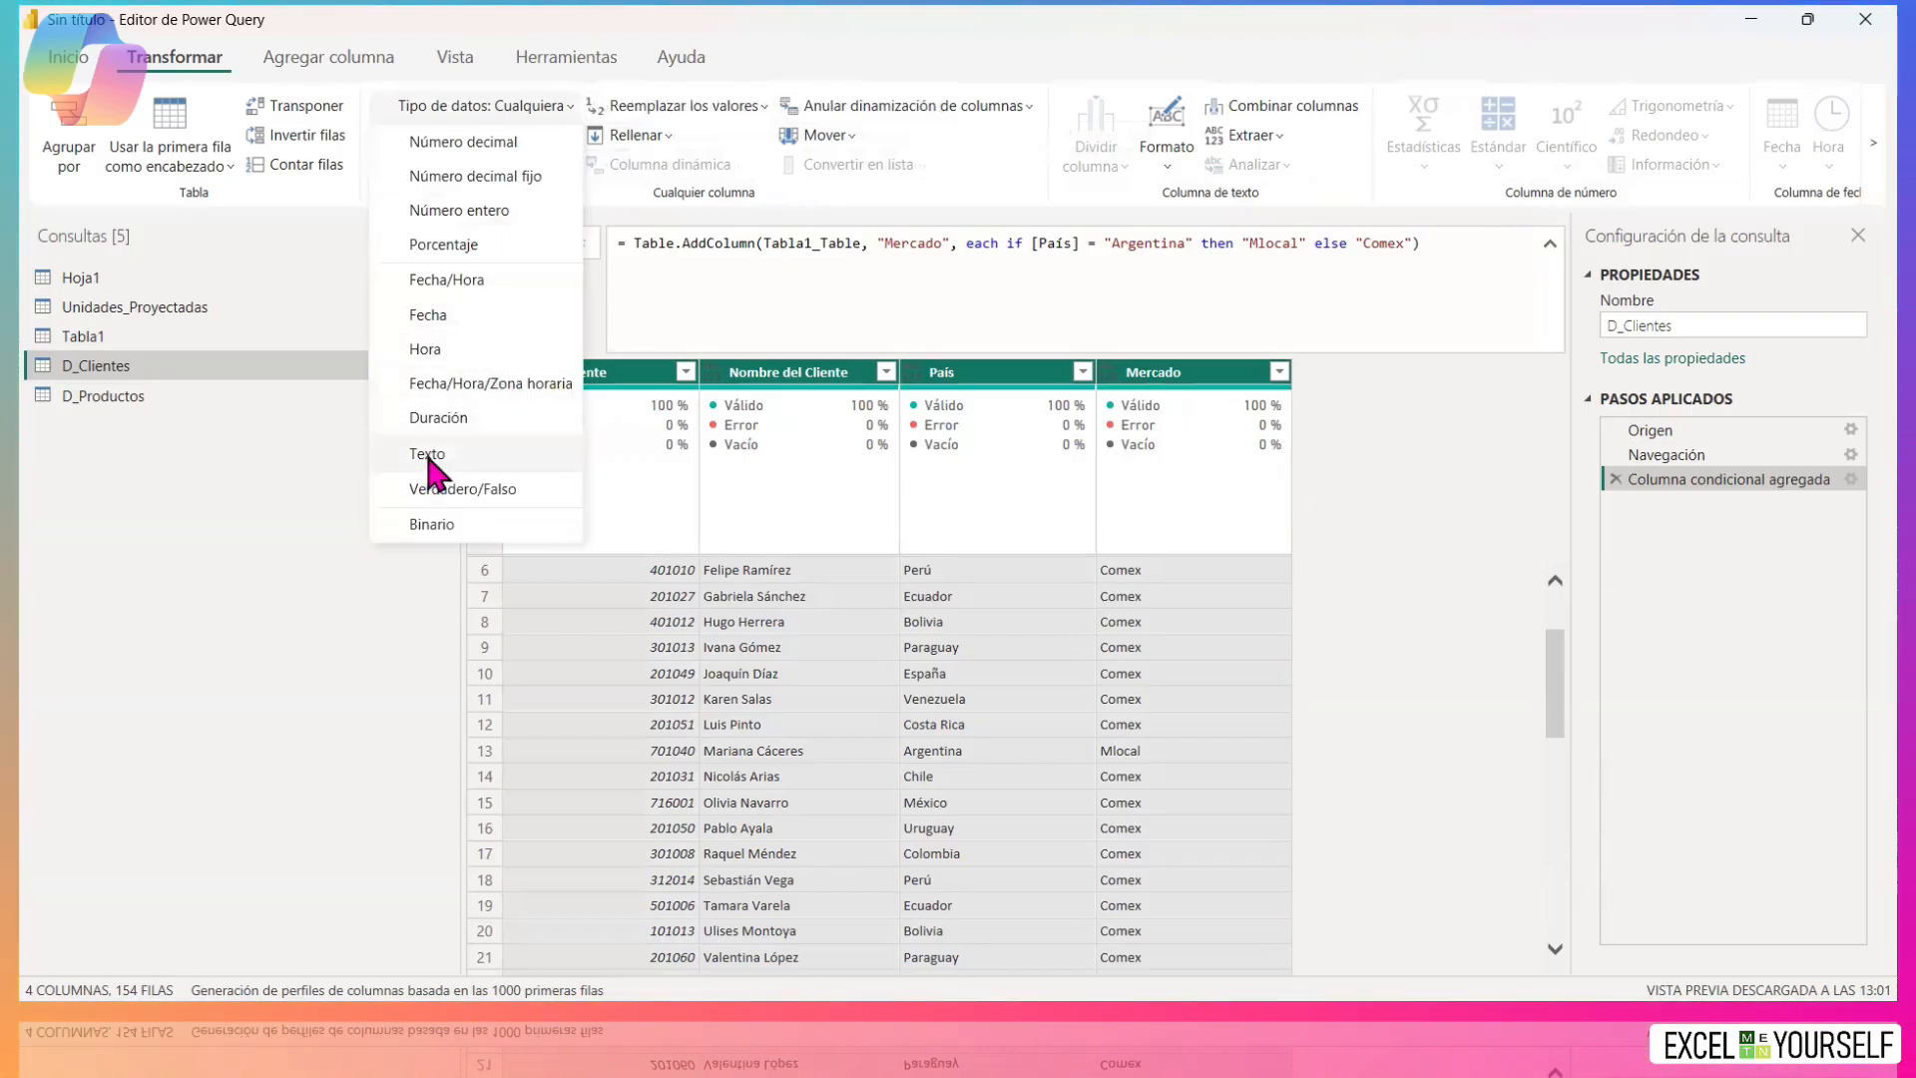
click(427, 457)
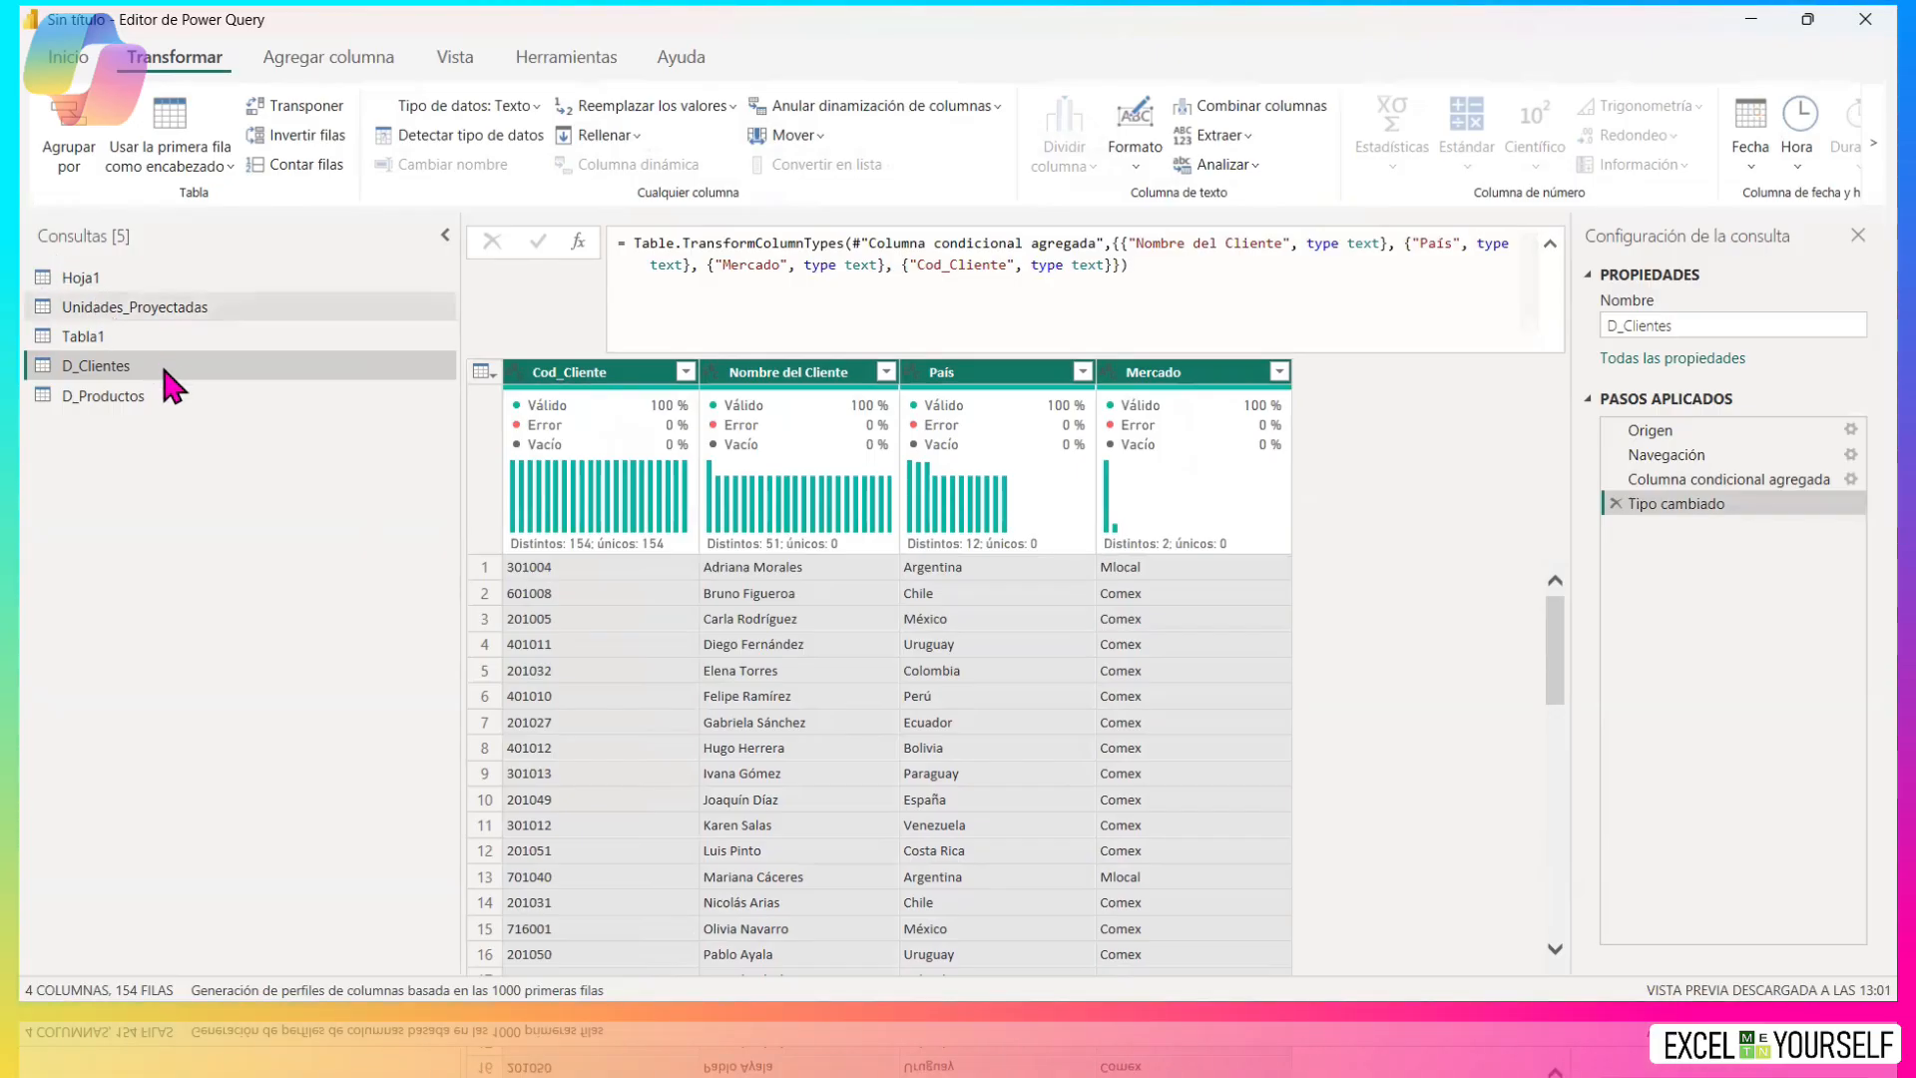
Check the source step of the Tabla1 query and set its Vendedor and Categoría columns to the Text data type.
click(135, 339)
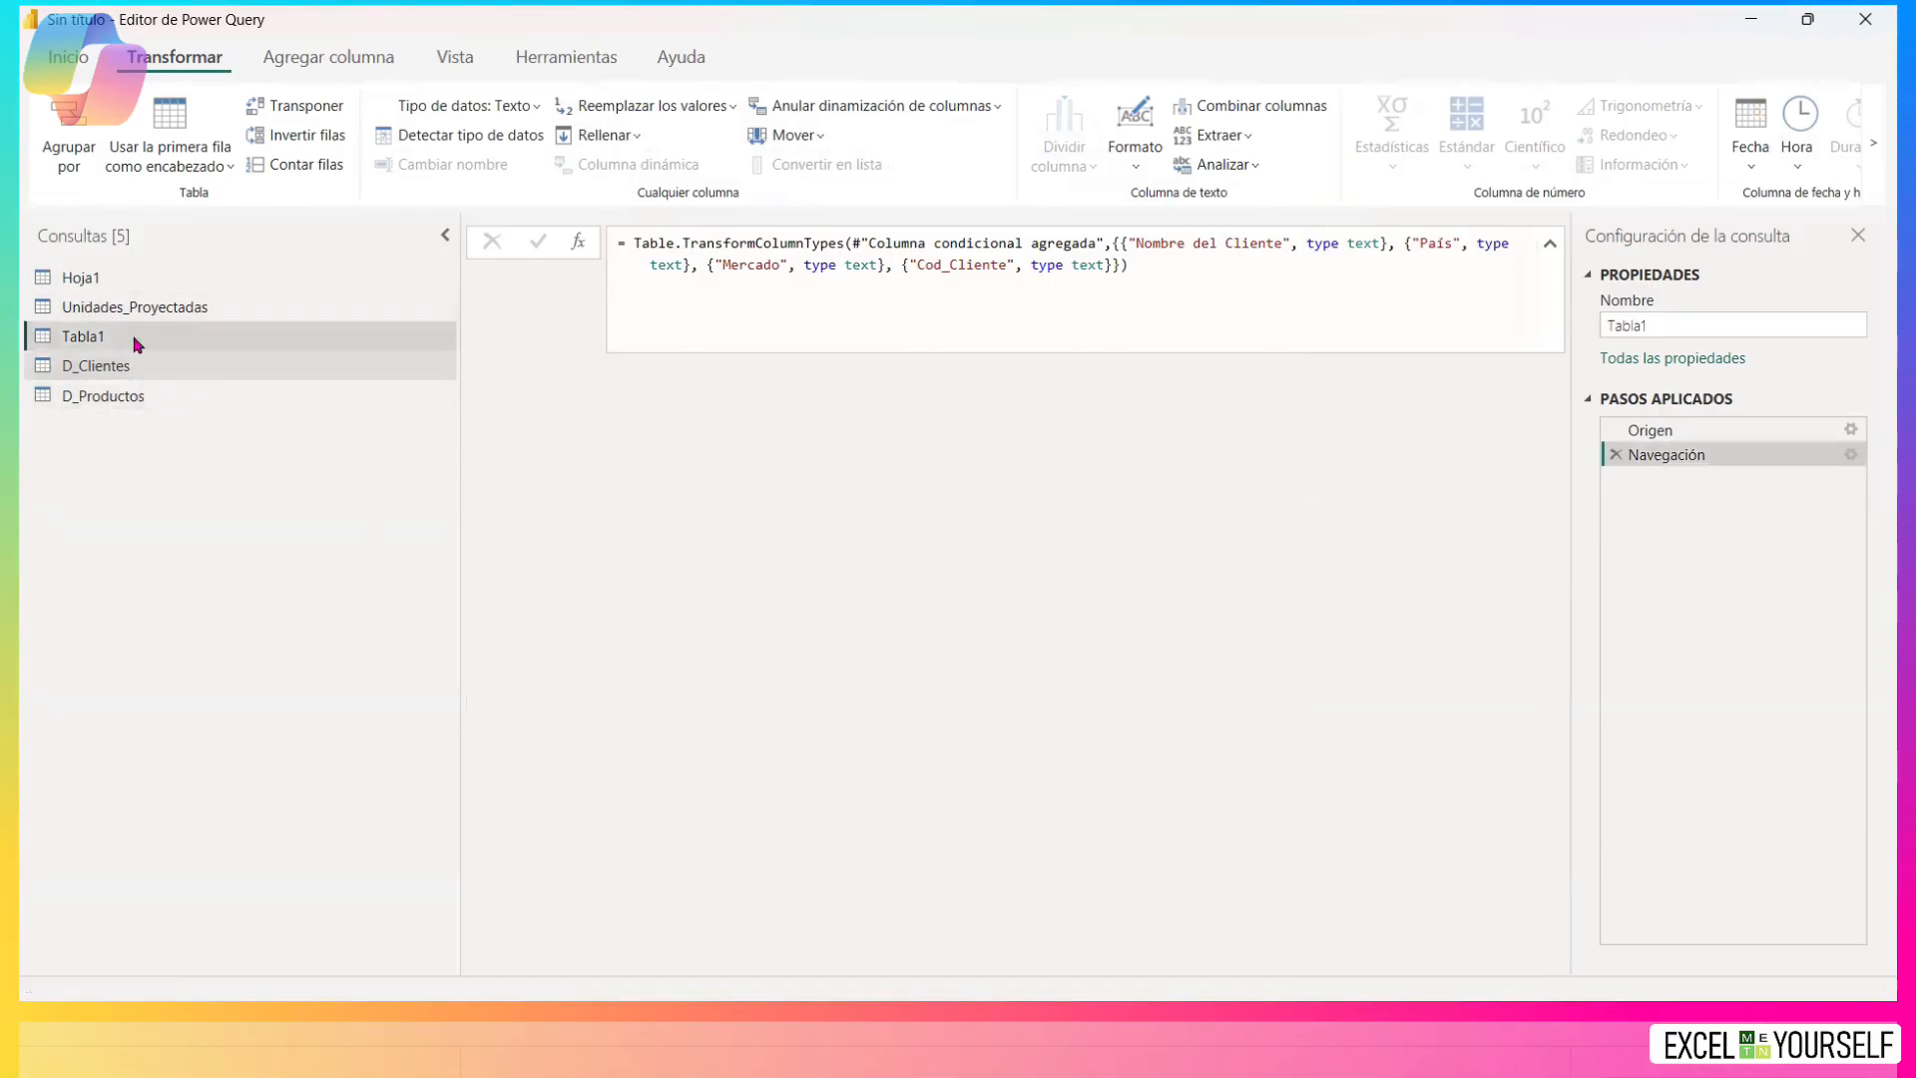
click(1657, 429)
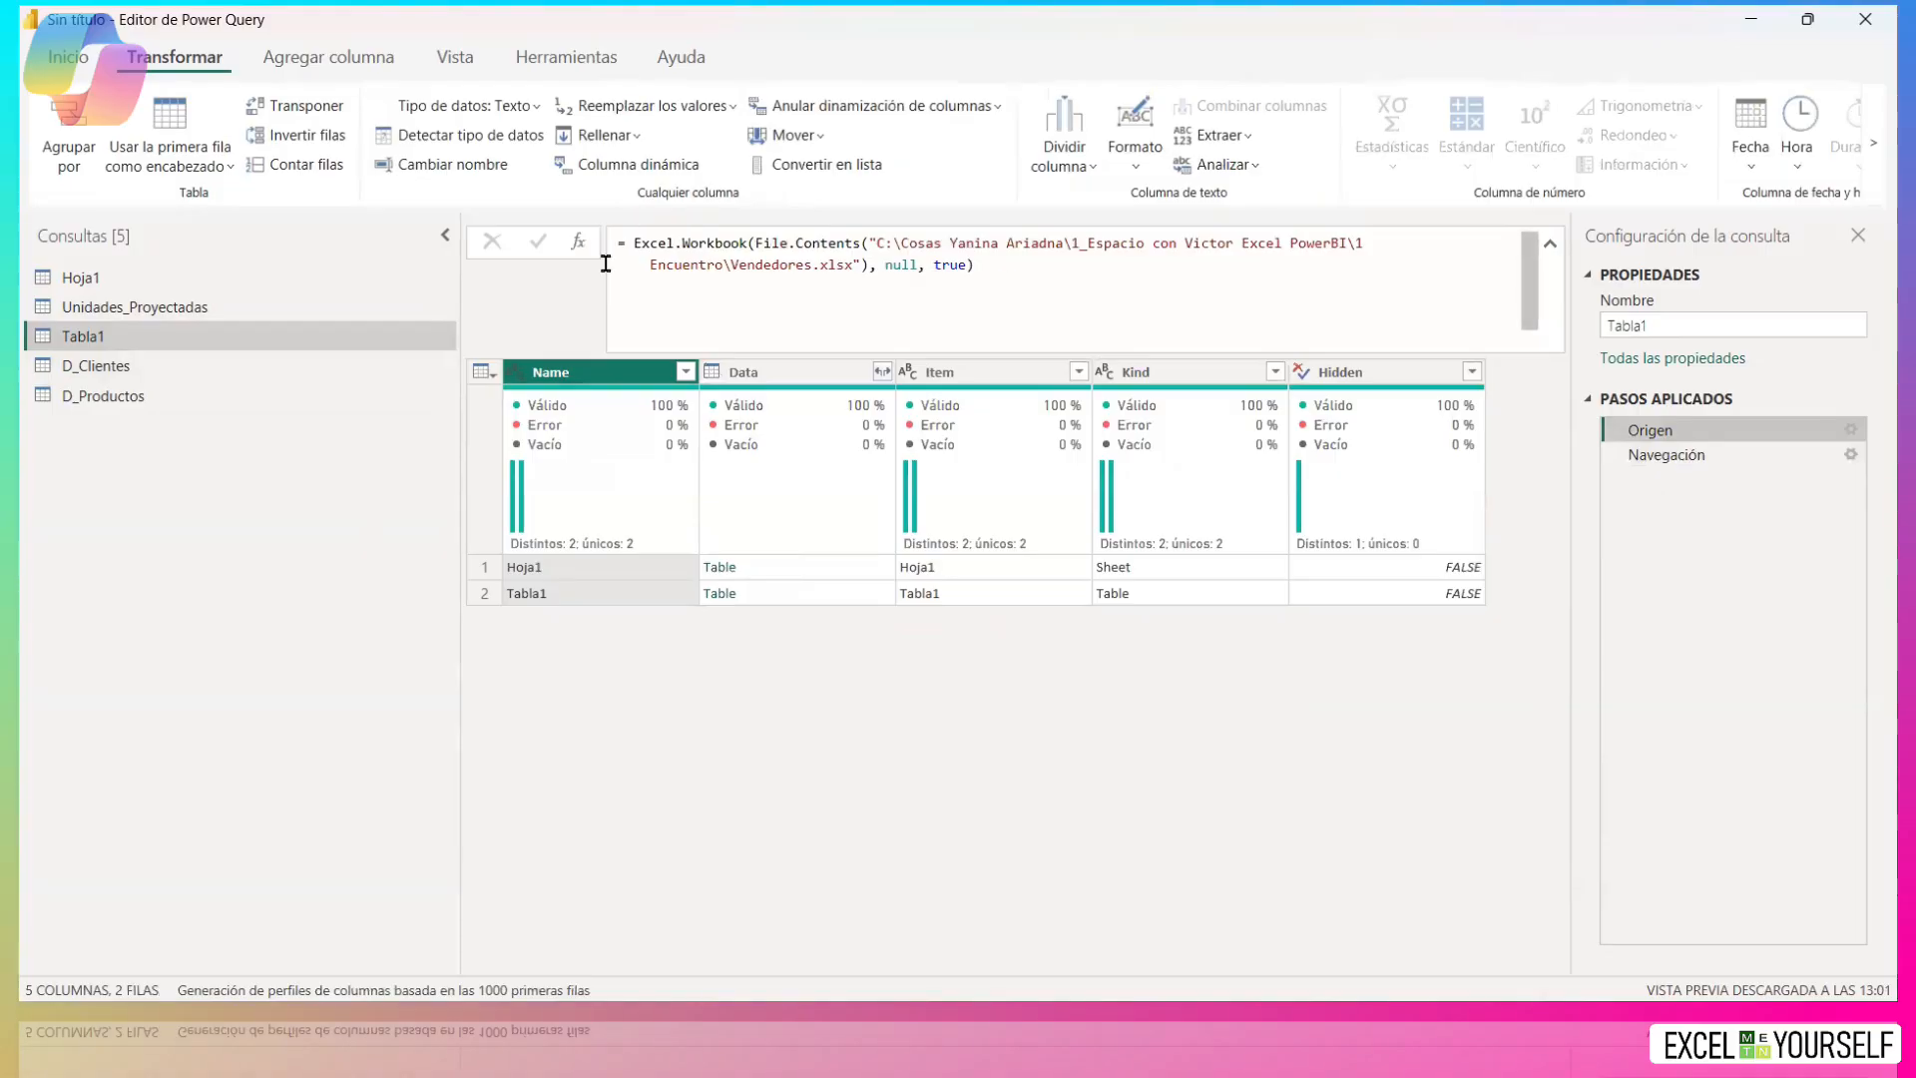
click(1686, 454)
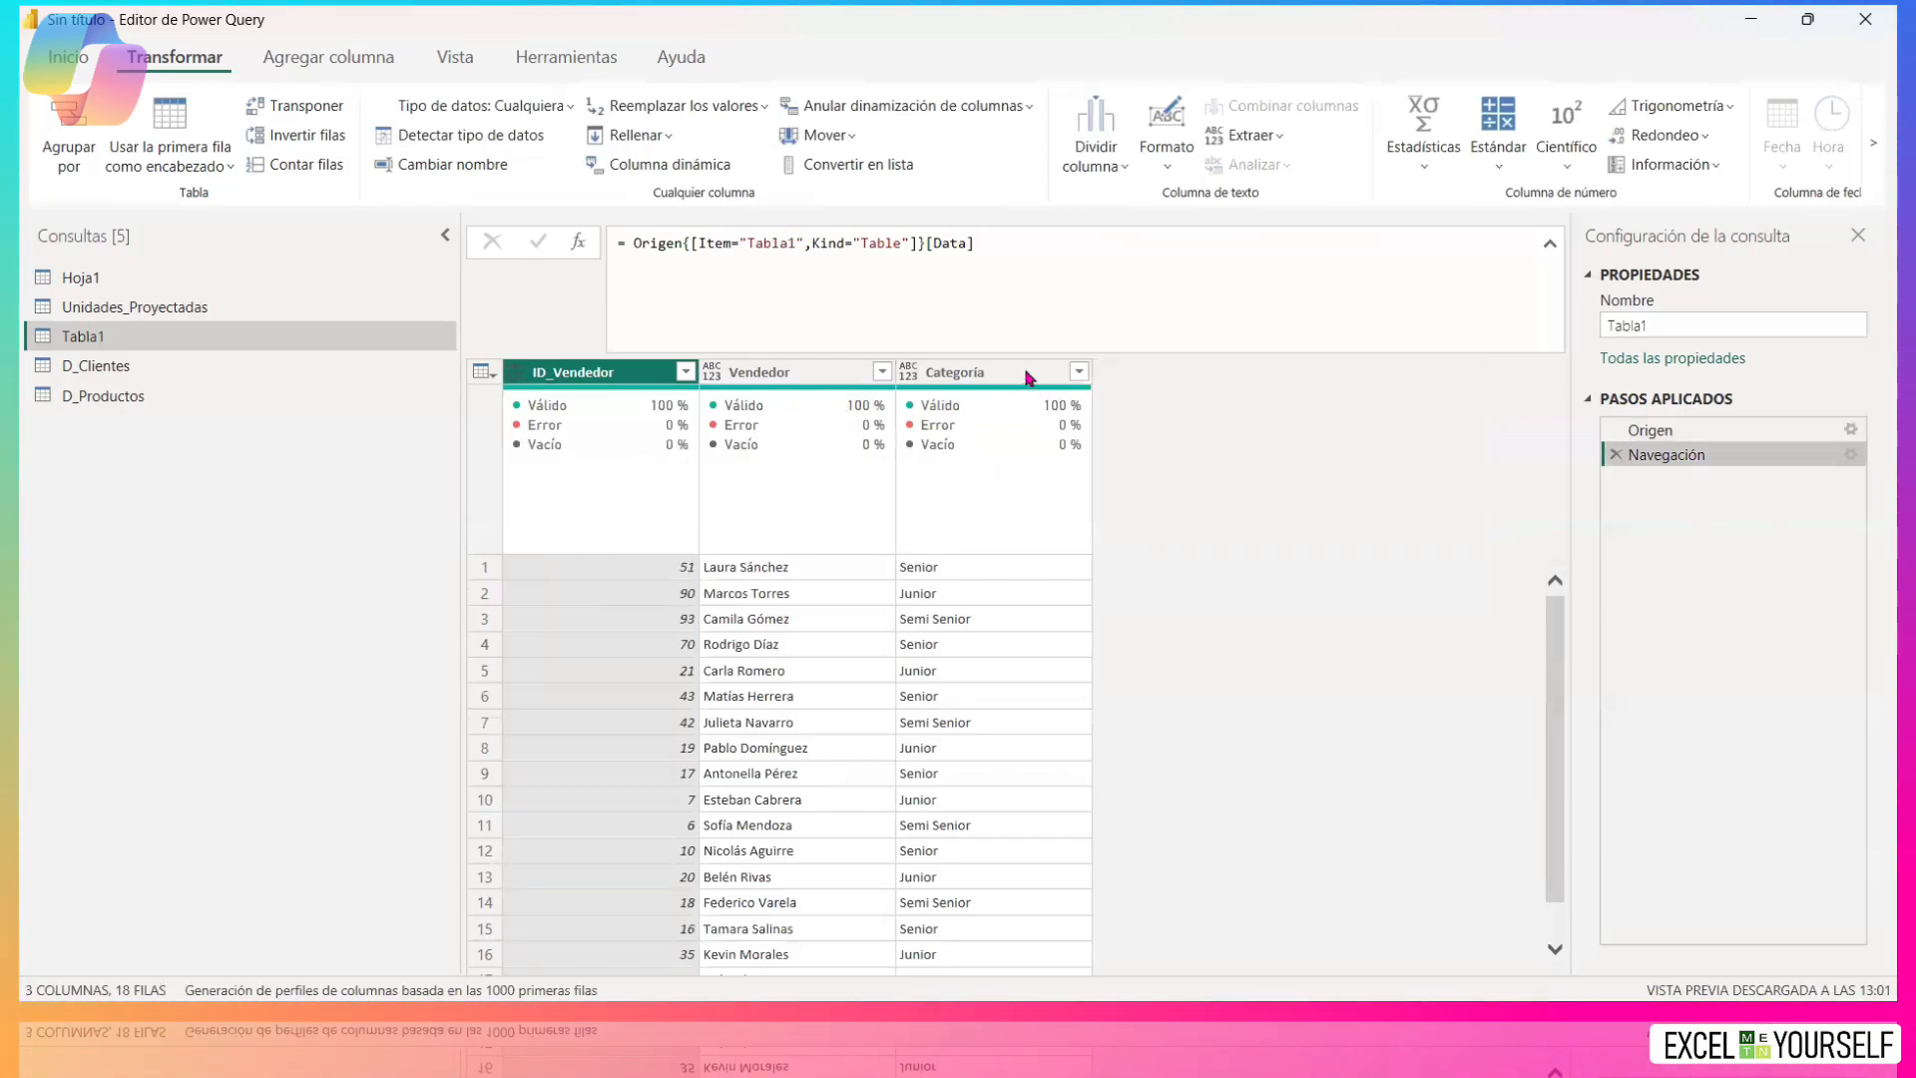
click(810, 375)
ctrl+click(976, 379)
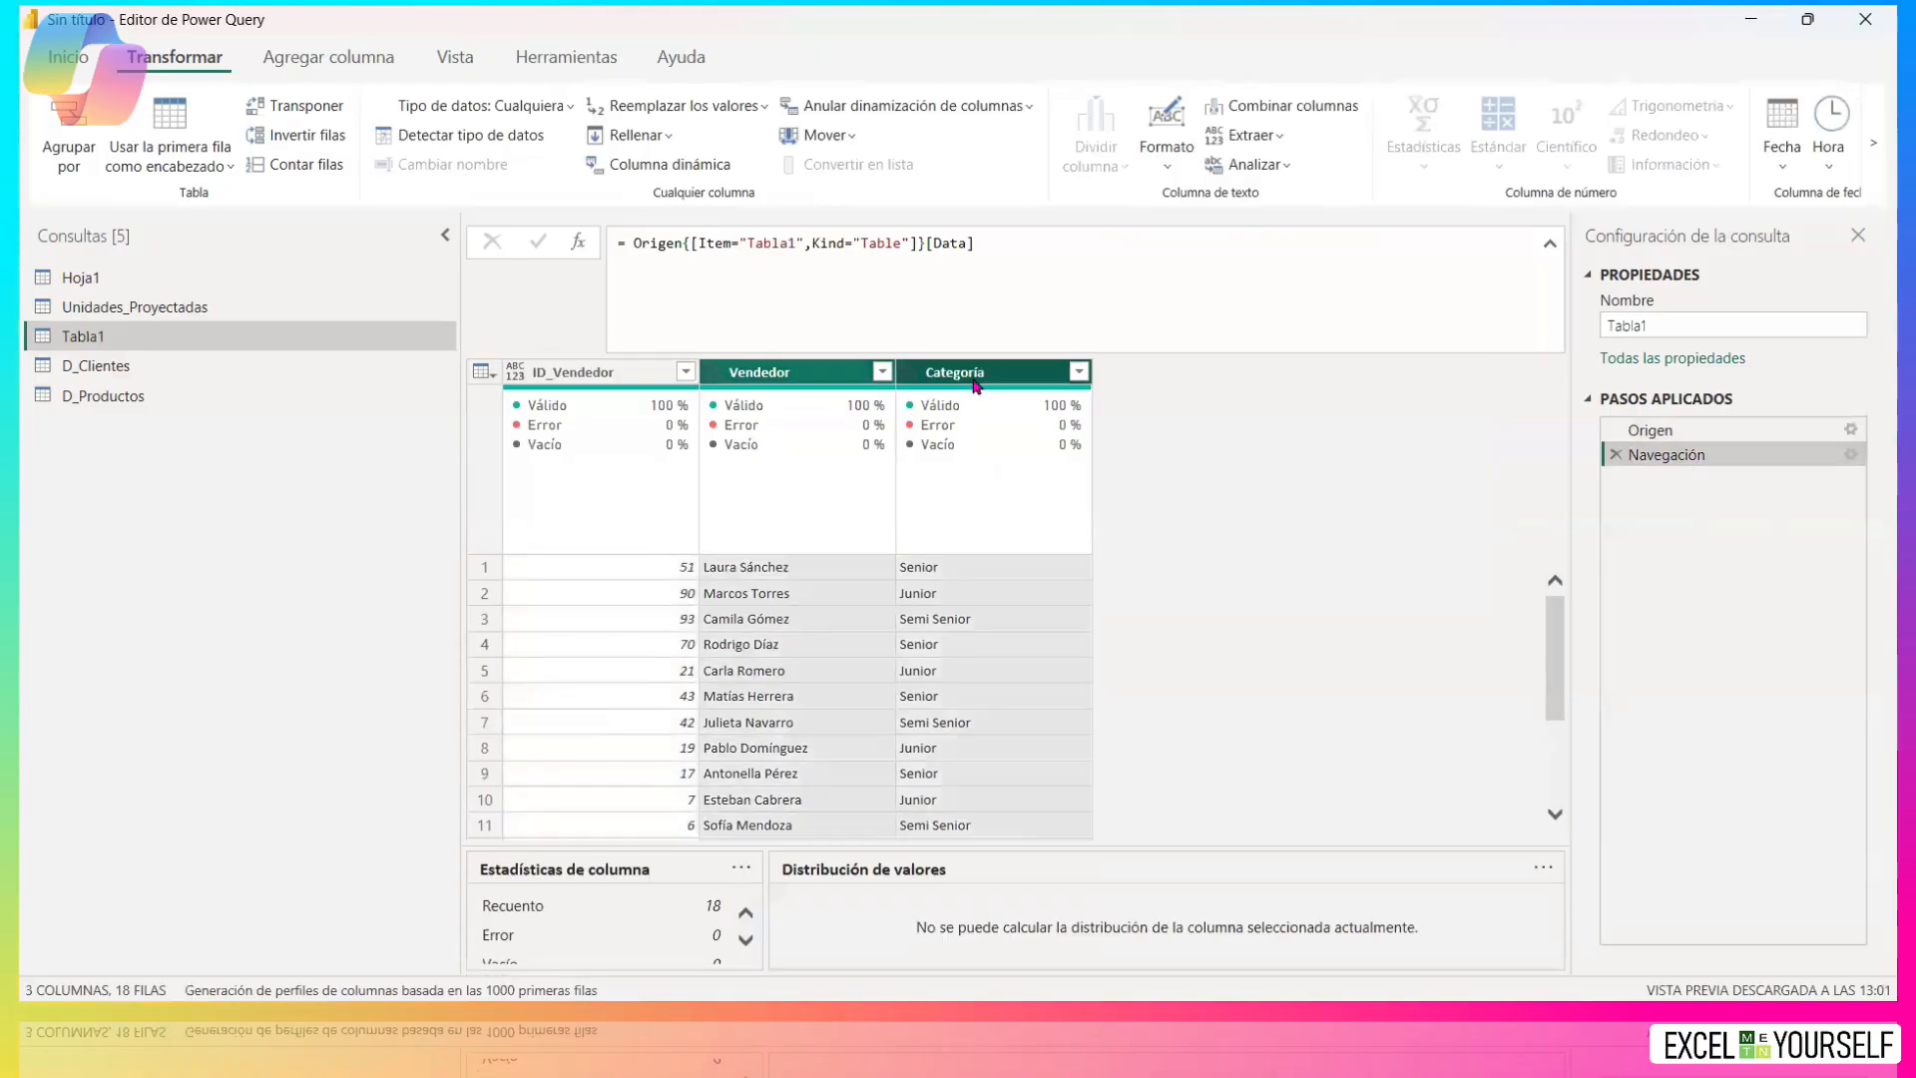
click(467, 110)
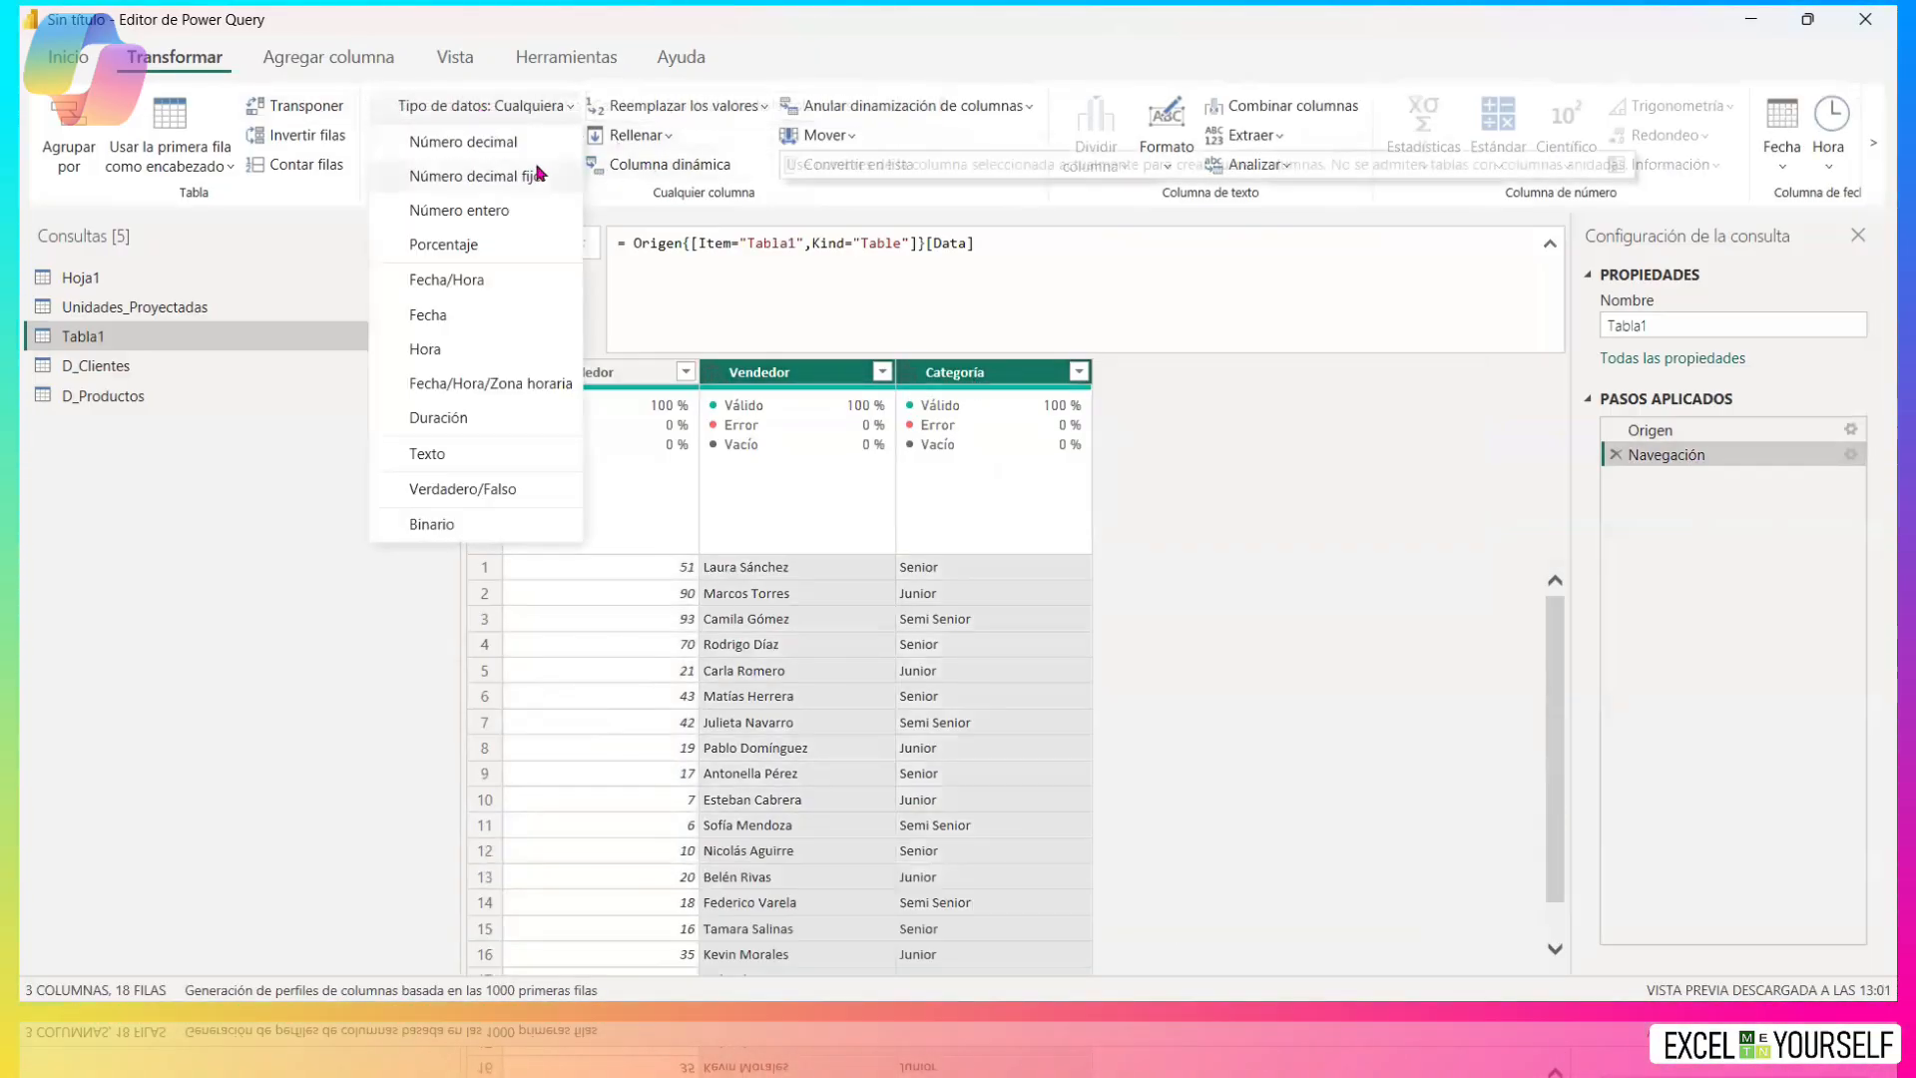
click(429, 451)
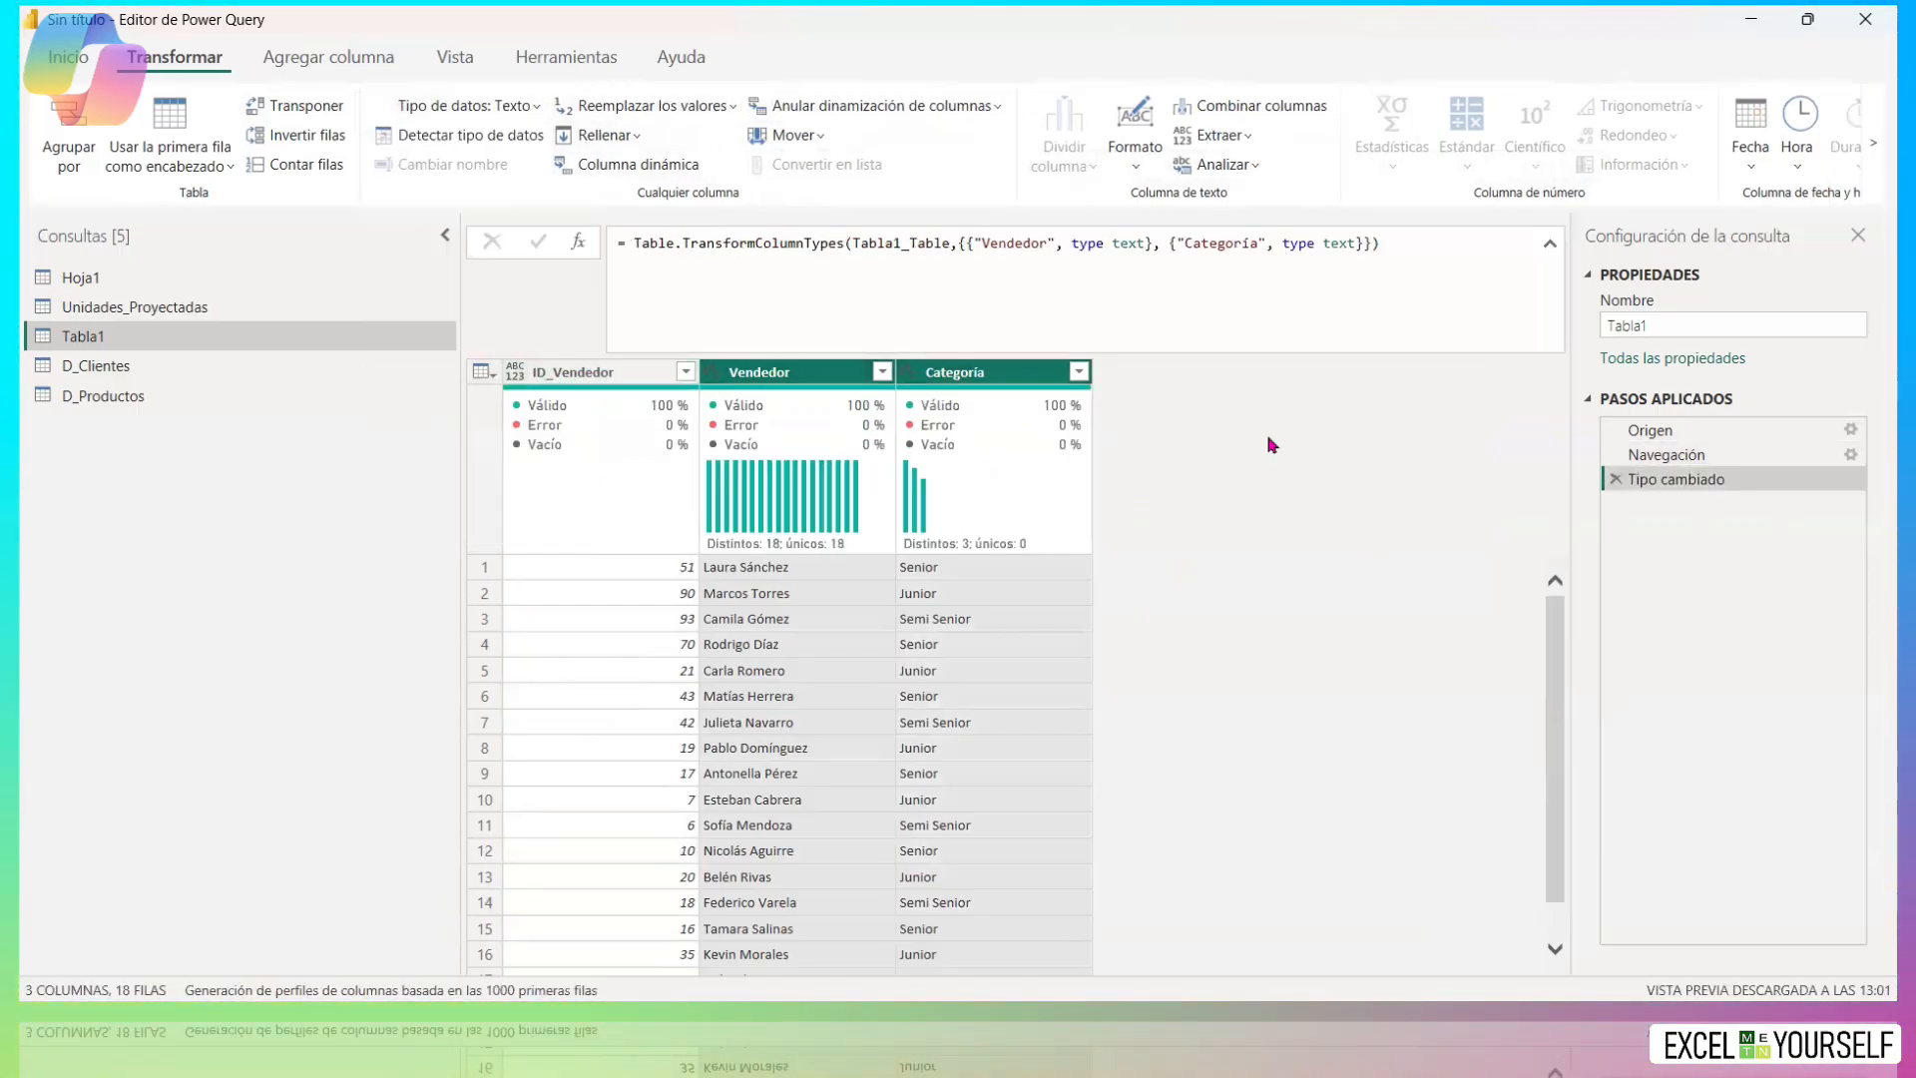
Set the ID_Vendedor column of the Tabla1 query to the whole number data type.
click(775, 379)
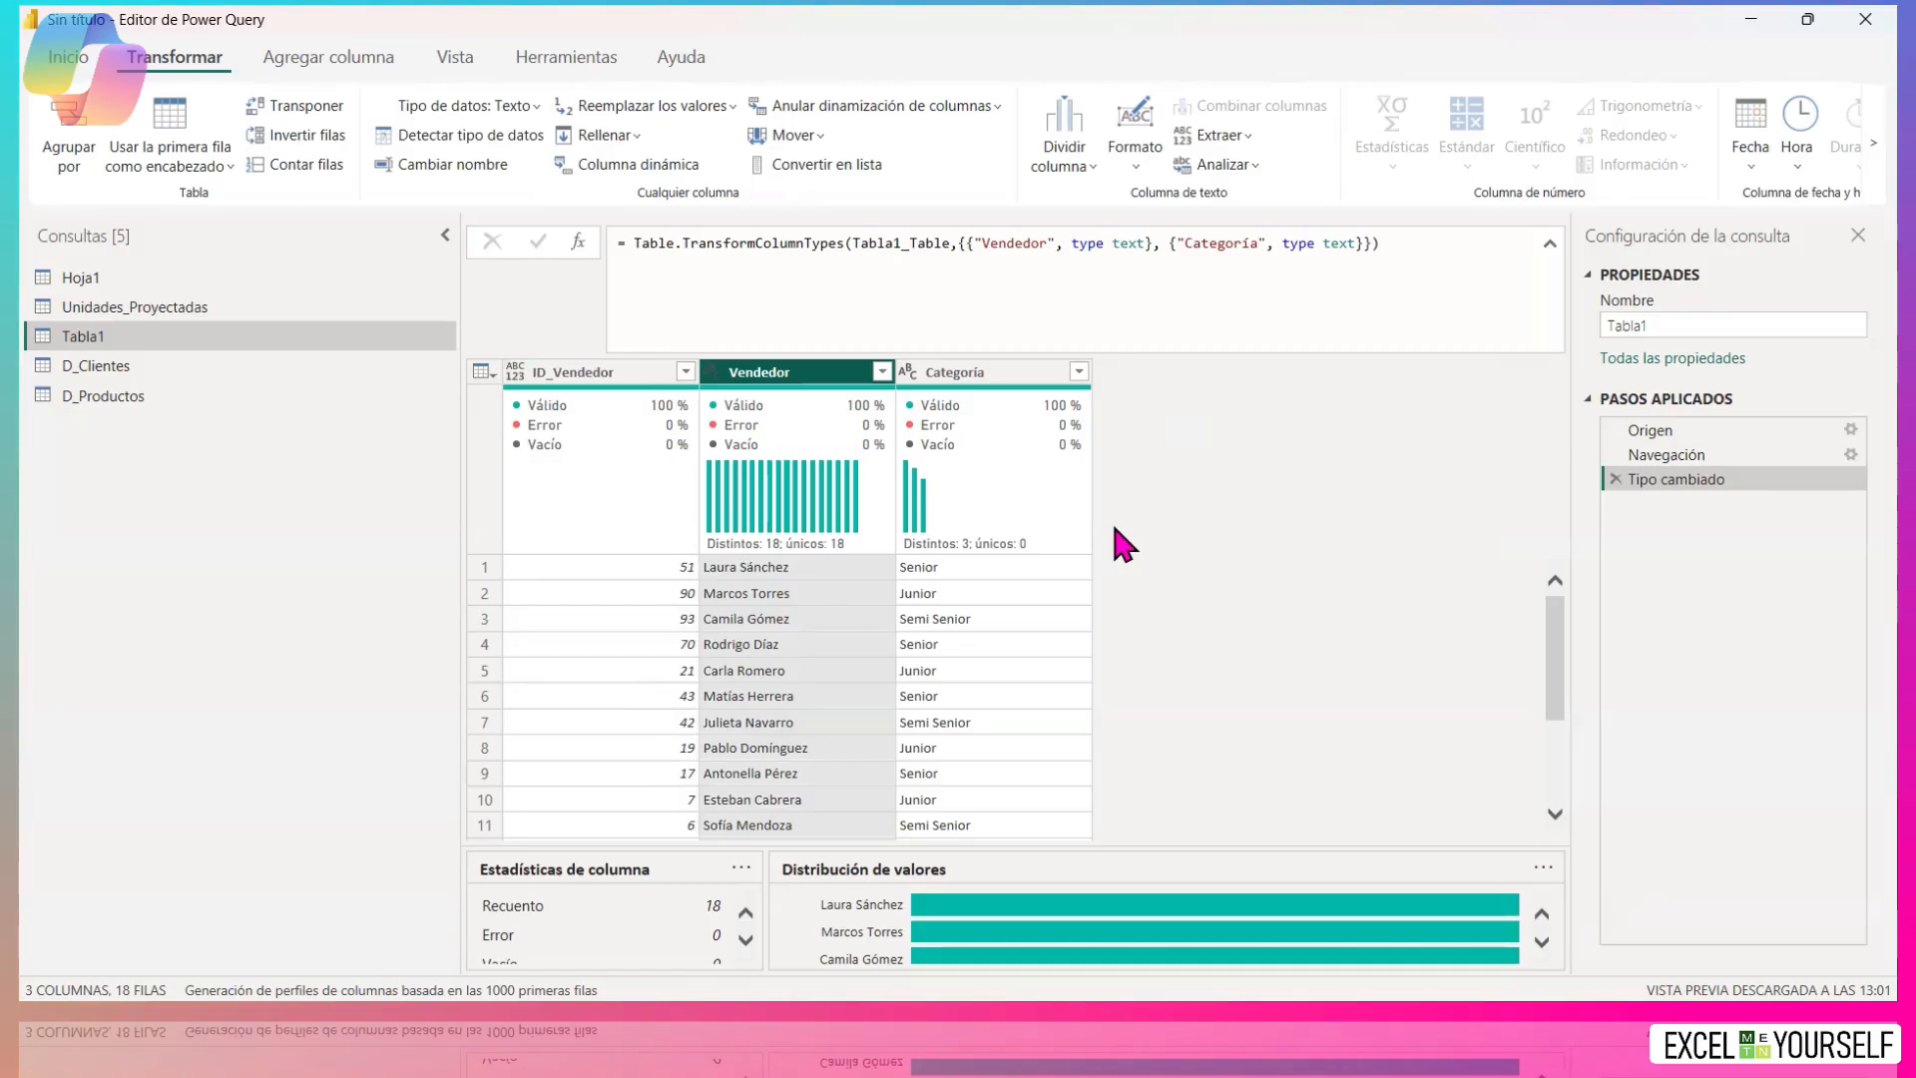
click(546, 377)
click(515, 371)
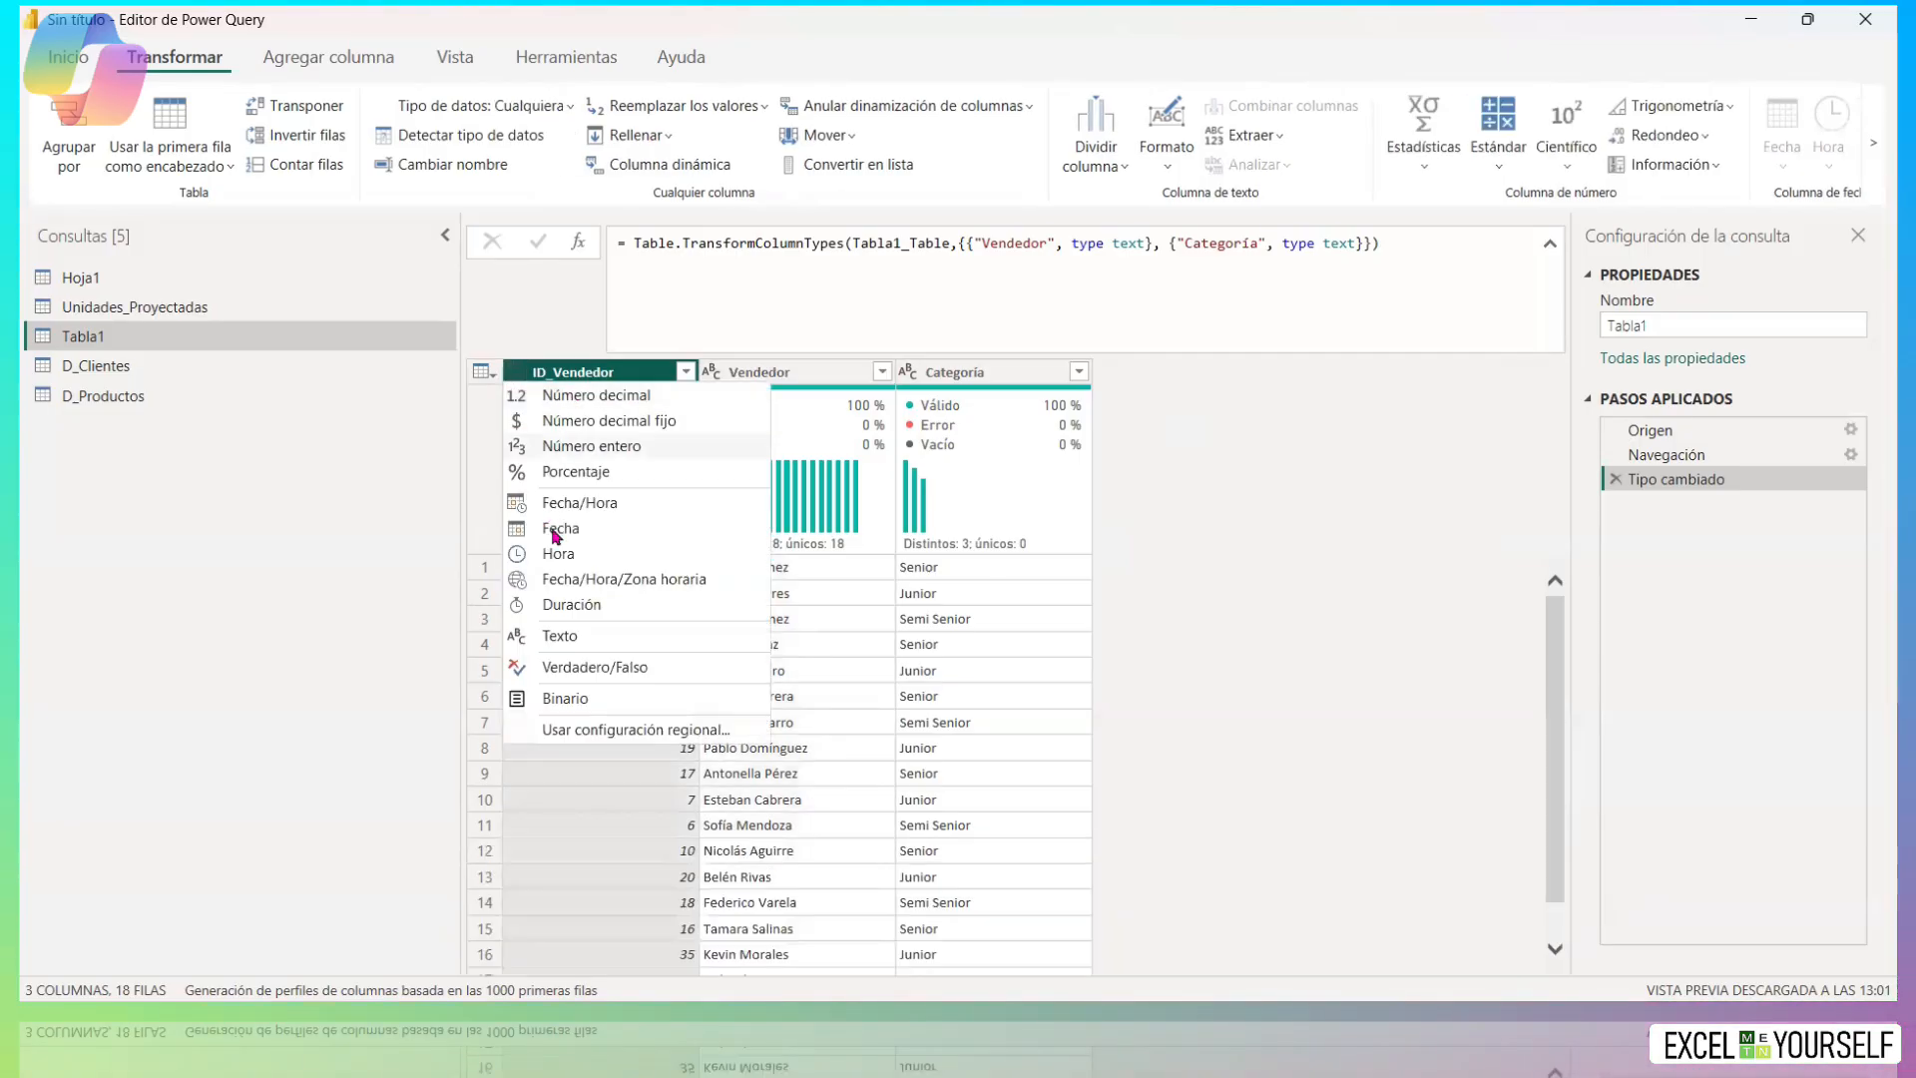
click(579, 446)
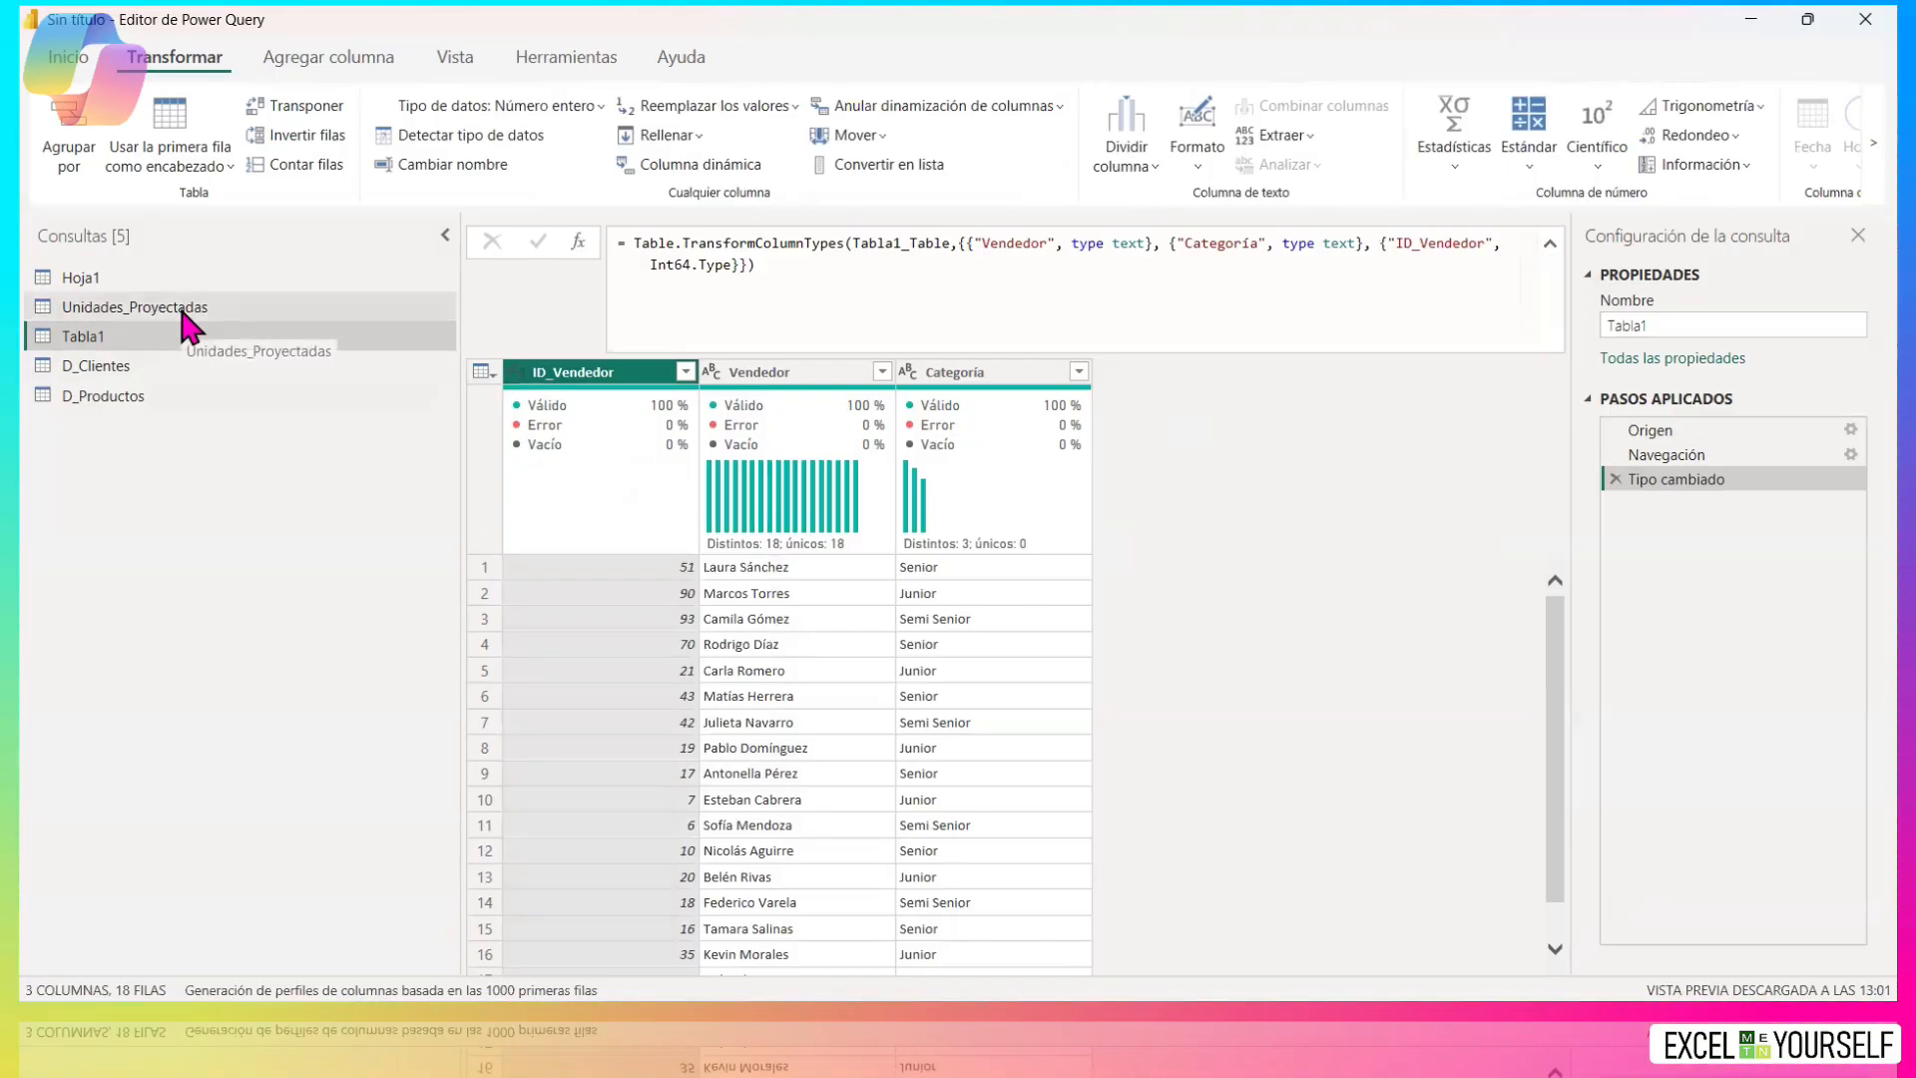
Rename the Tabla1 query as D_Vendedores.
double_click(1715, 326)
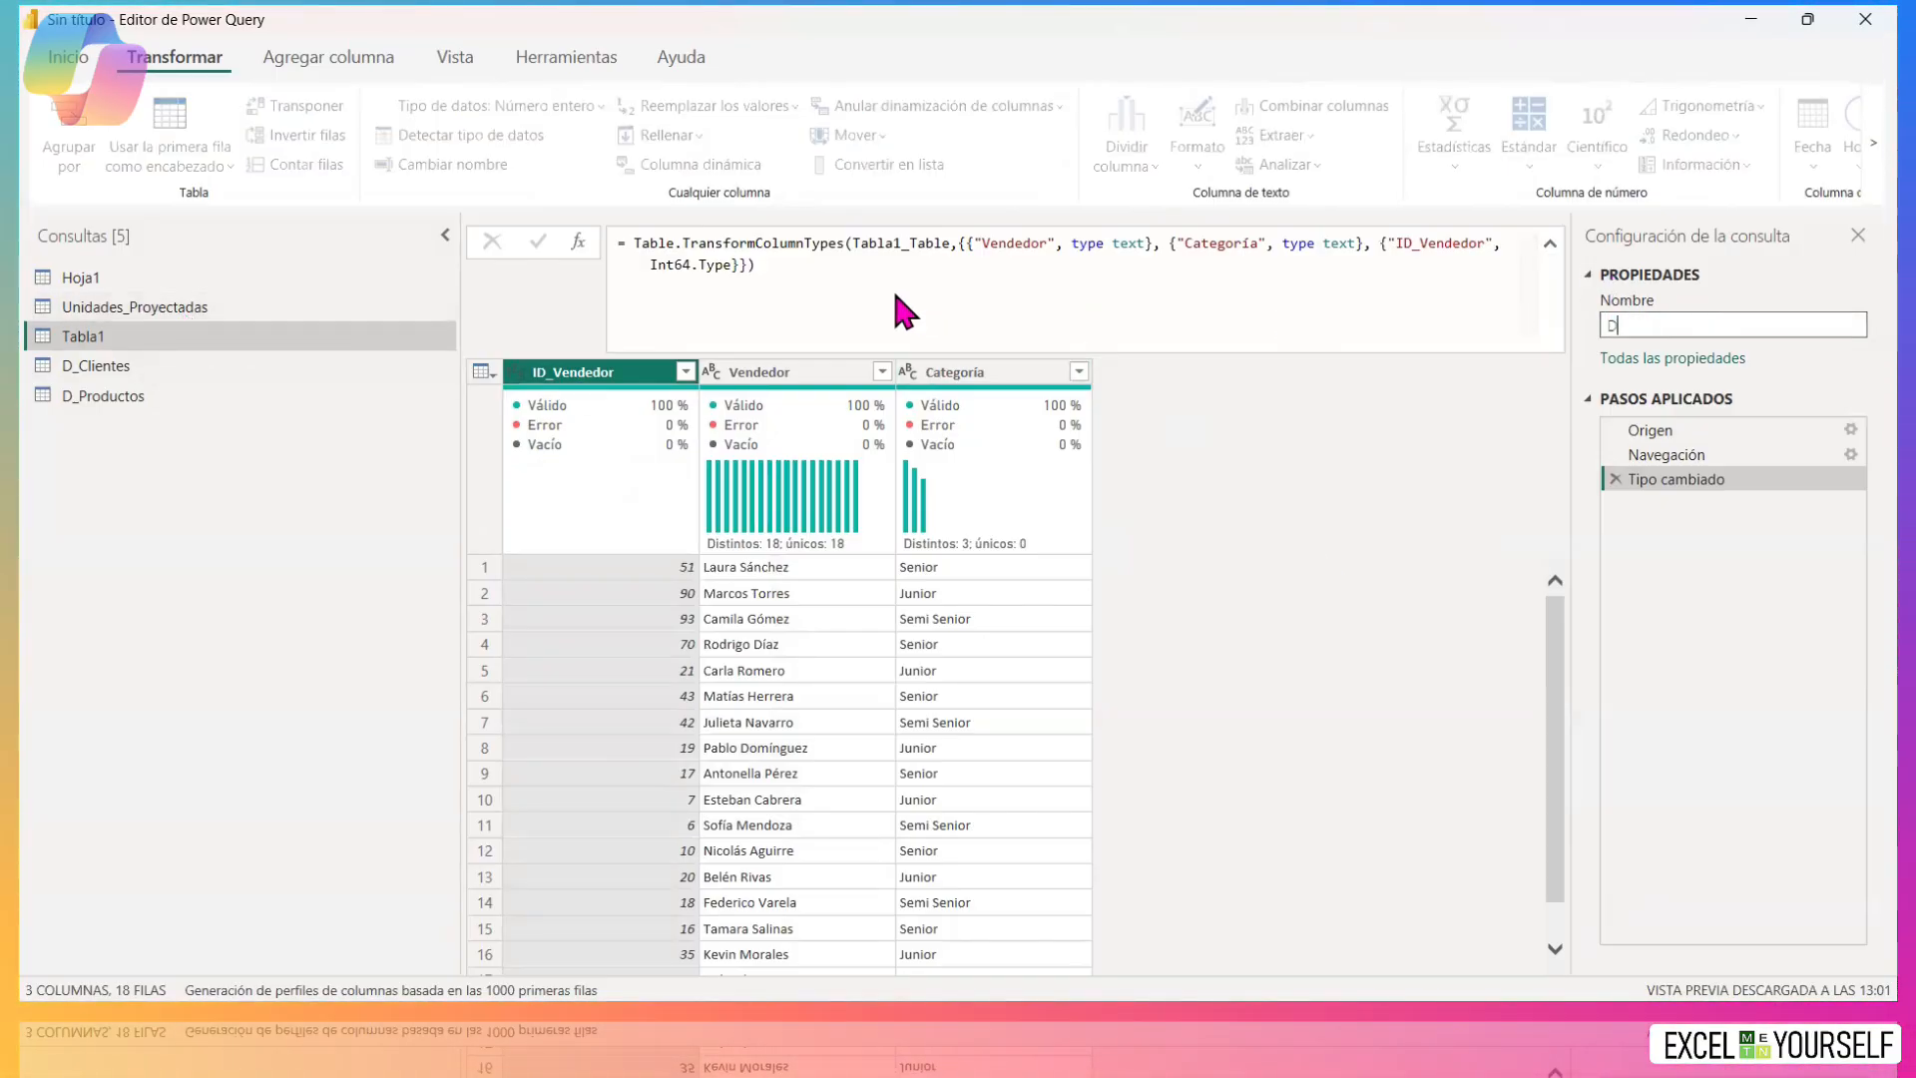
text(D_)
text(Vendedo)
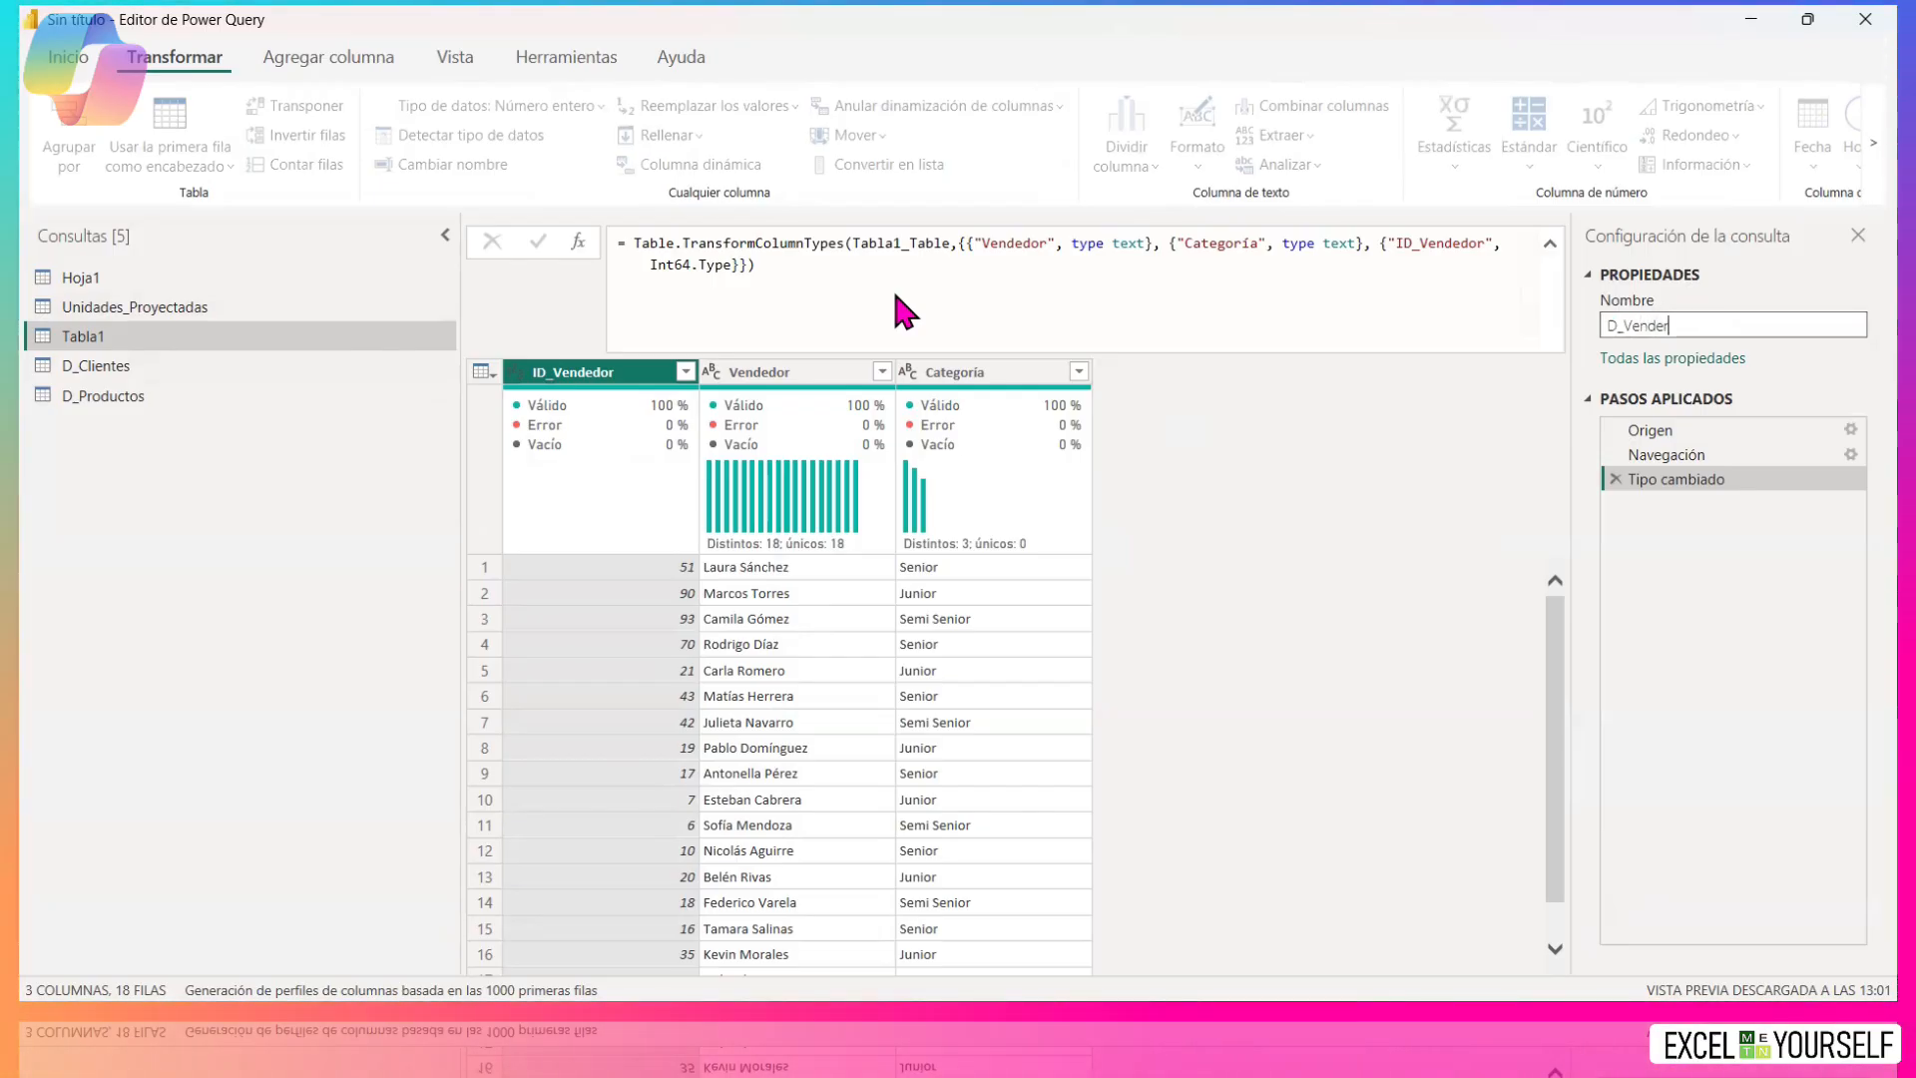
text(res)
key(Return)
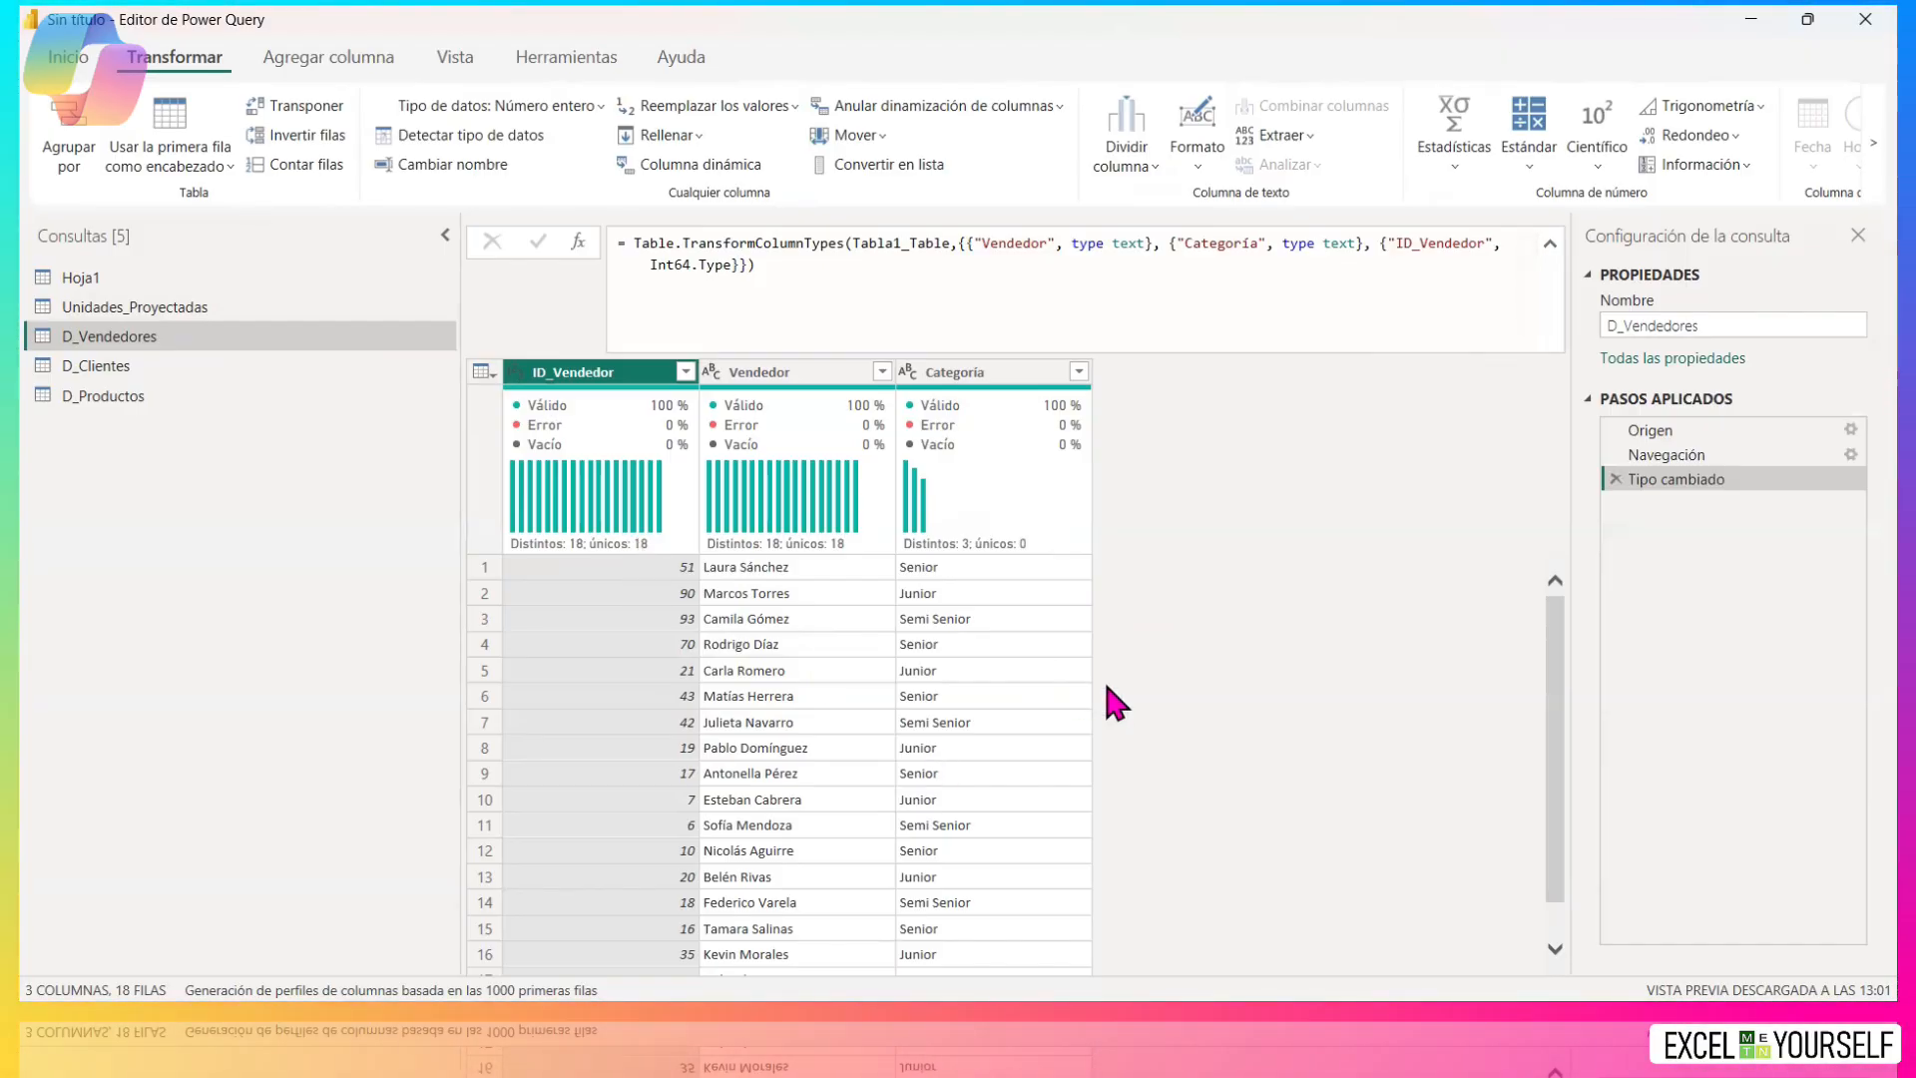
click(590, 374)
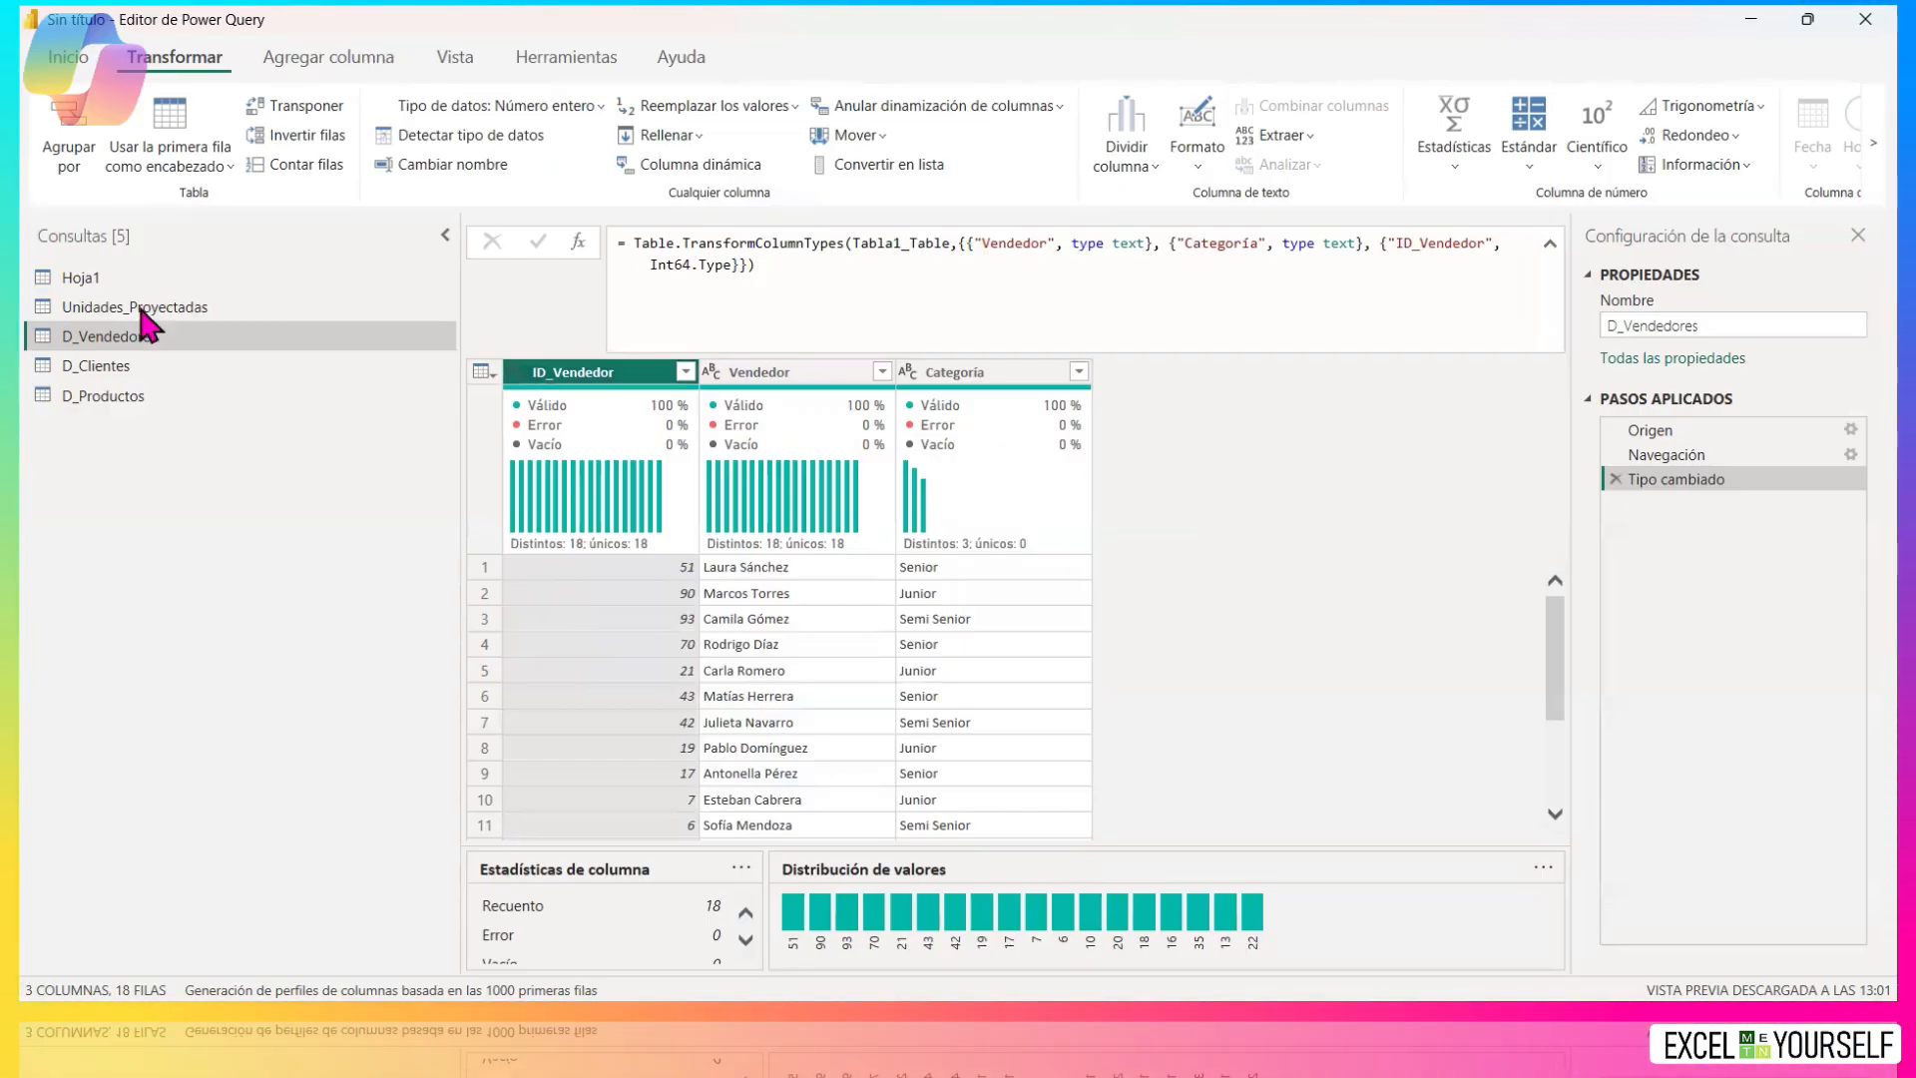
Open the Unidades_Proyectadas query and examine the distinct dates in the Fecha column's filter list.
click(244, 309)
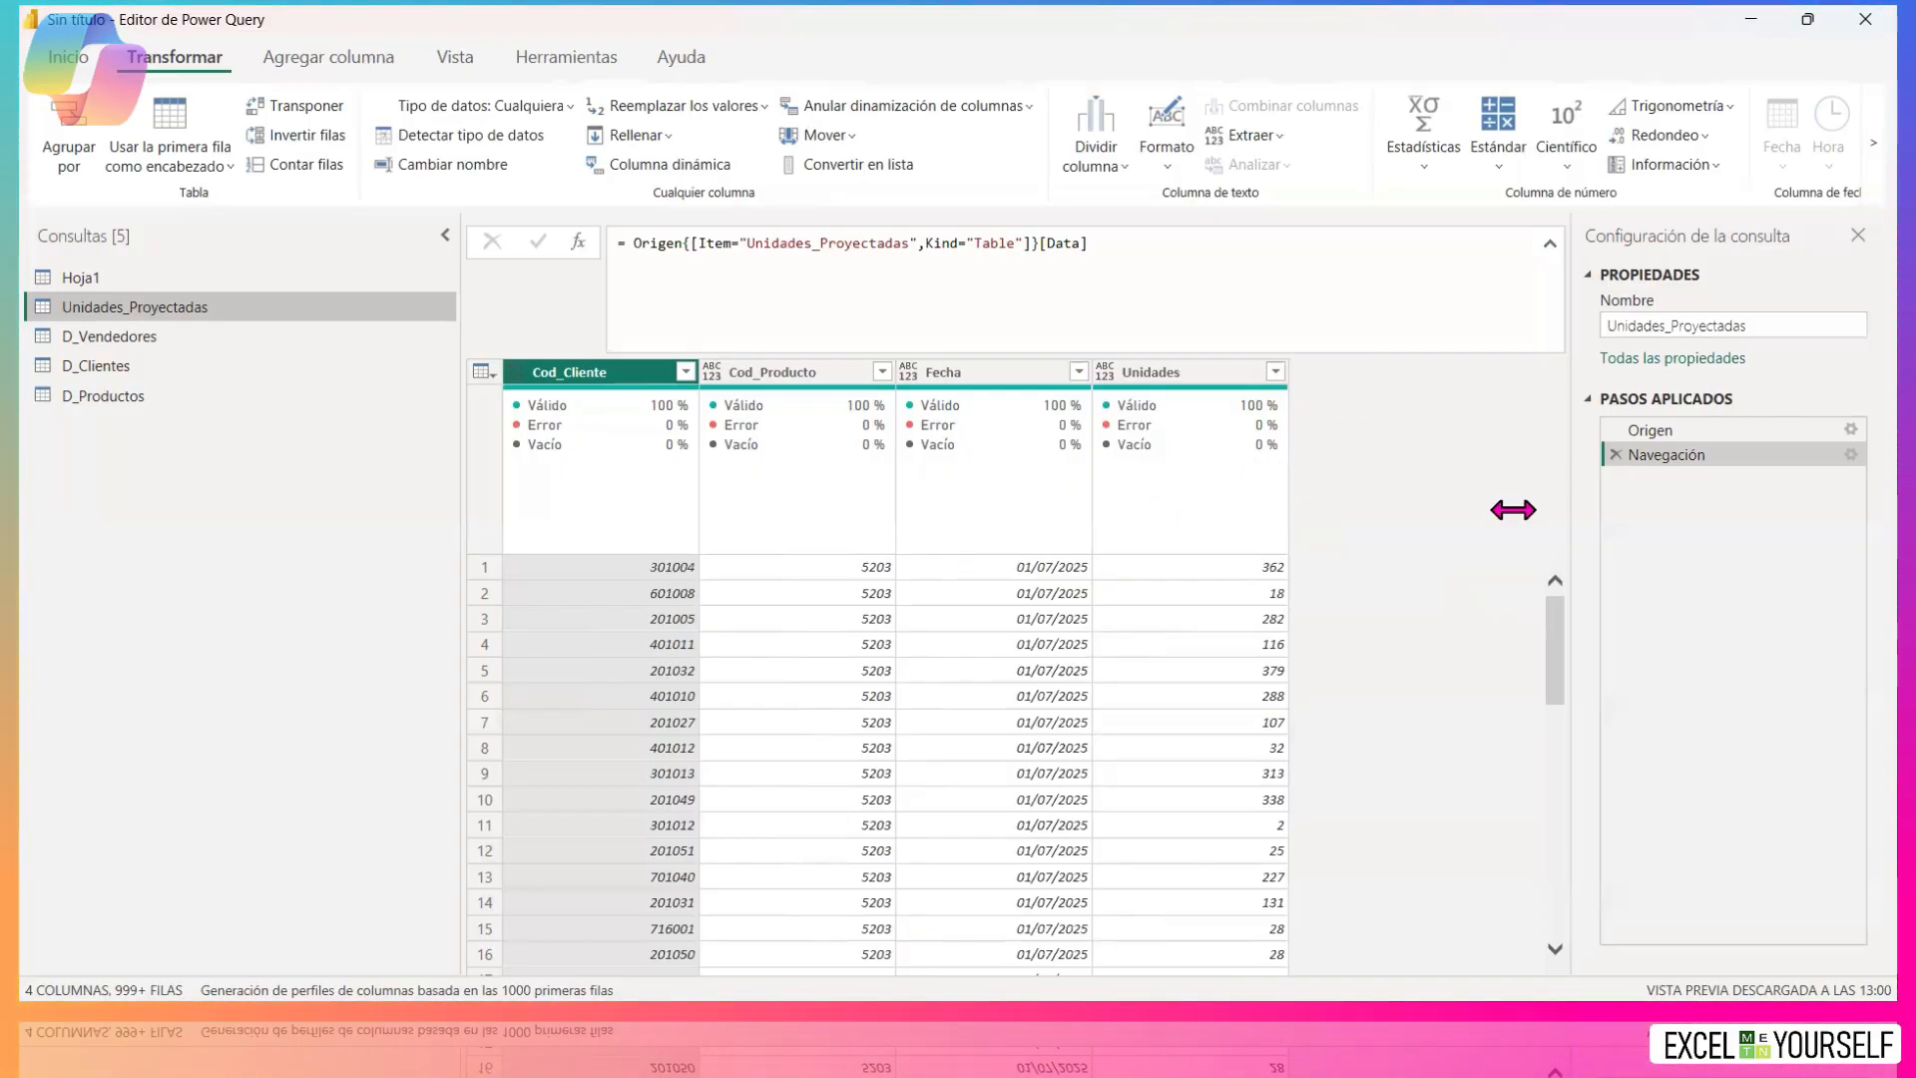
click(1003, 369)
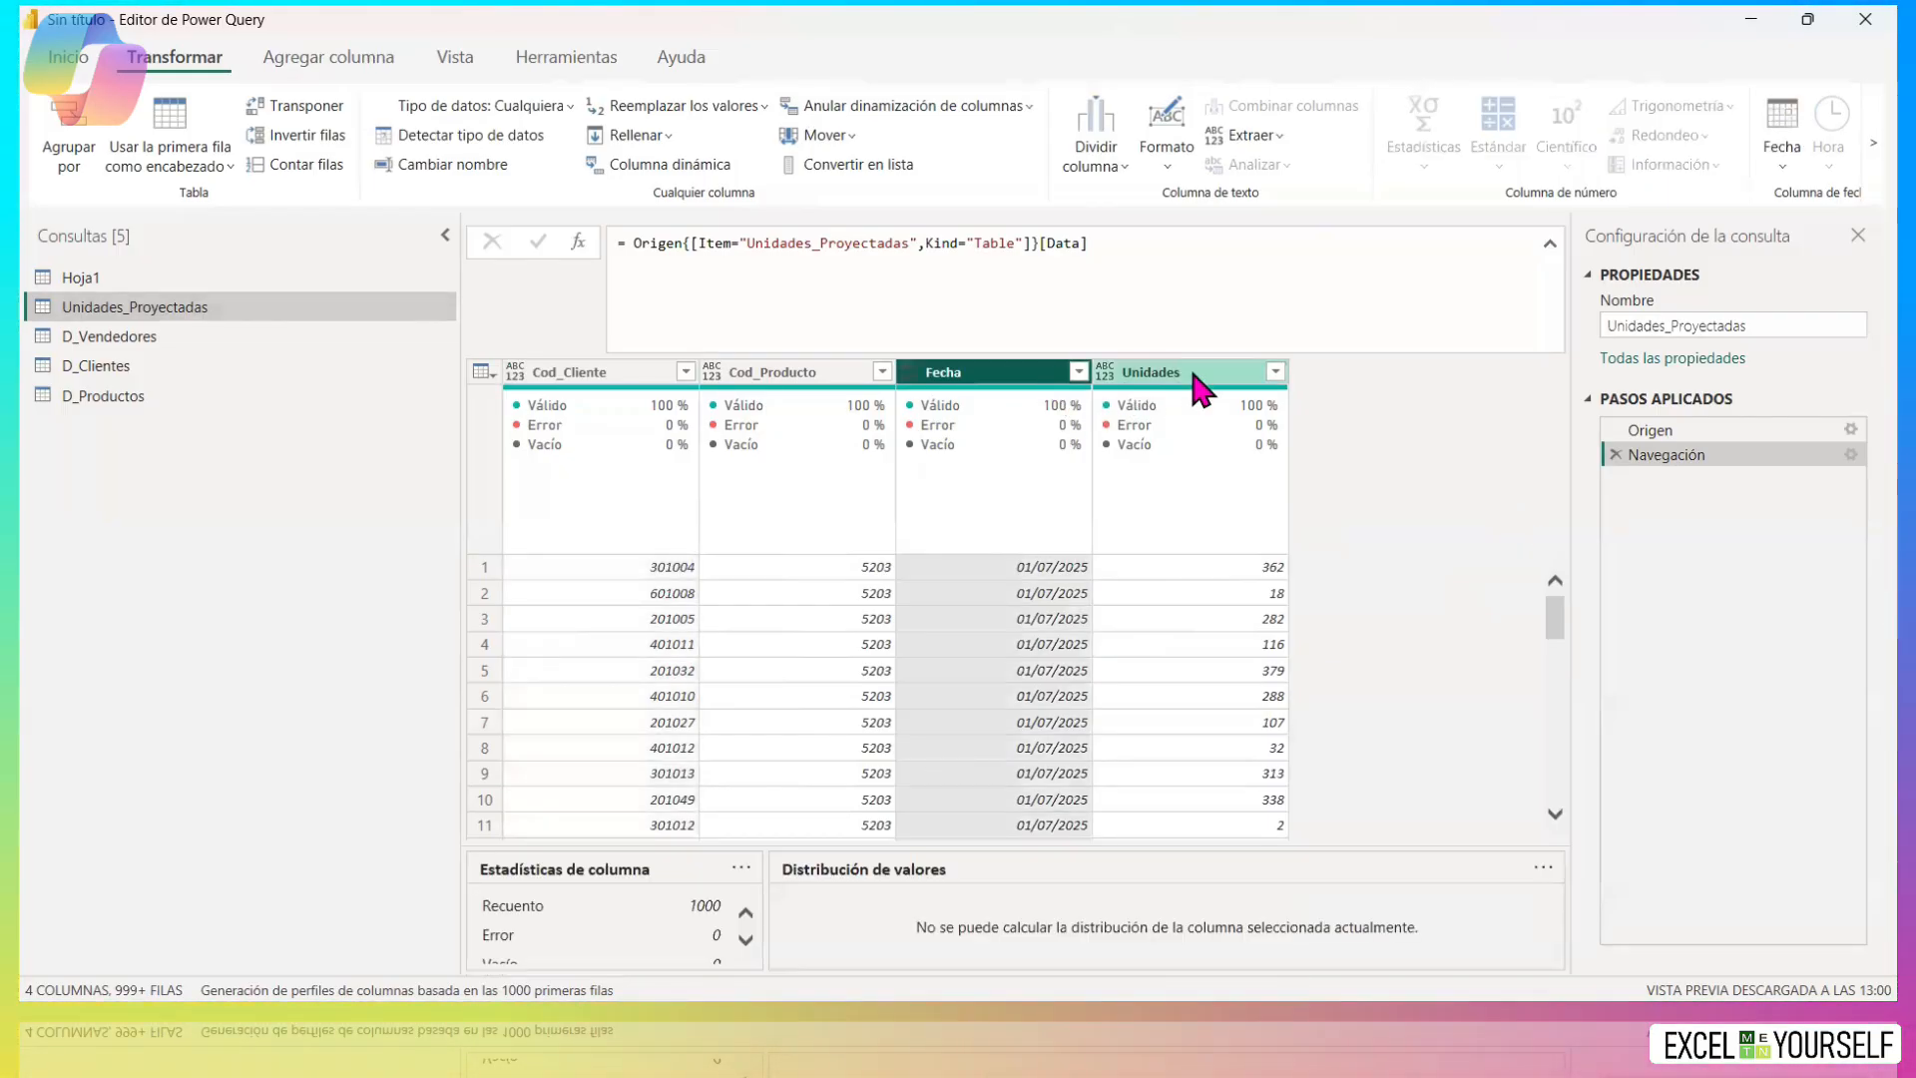
click(1077, 373)
scroll(880, 688, down, 1)
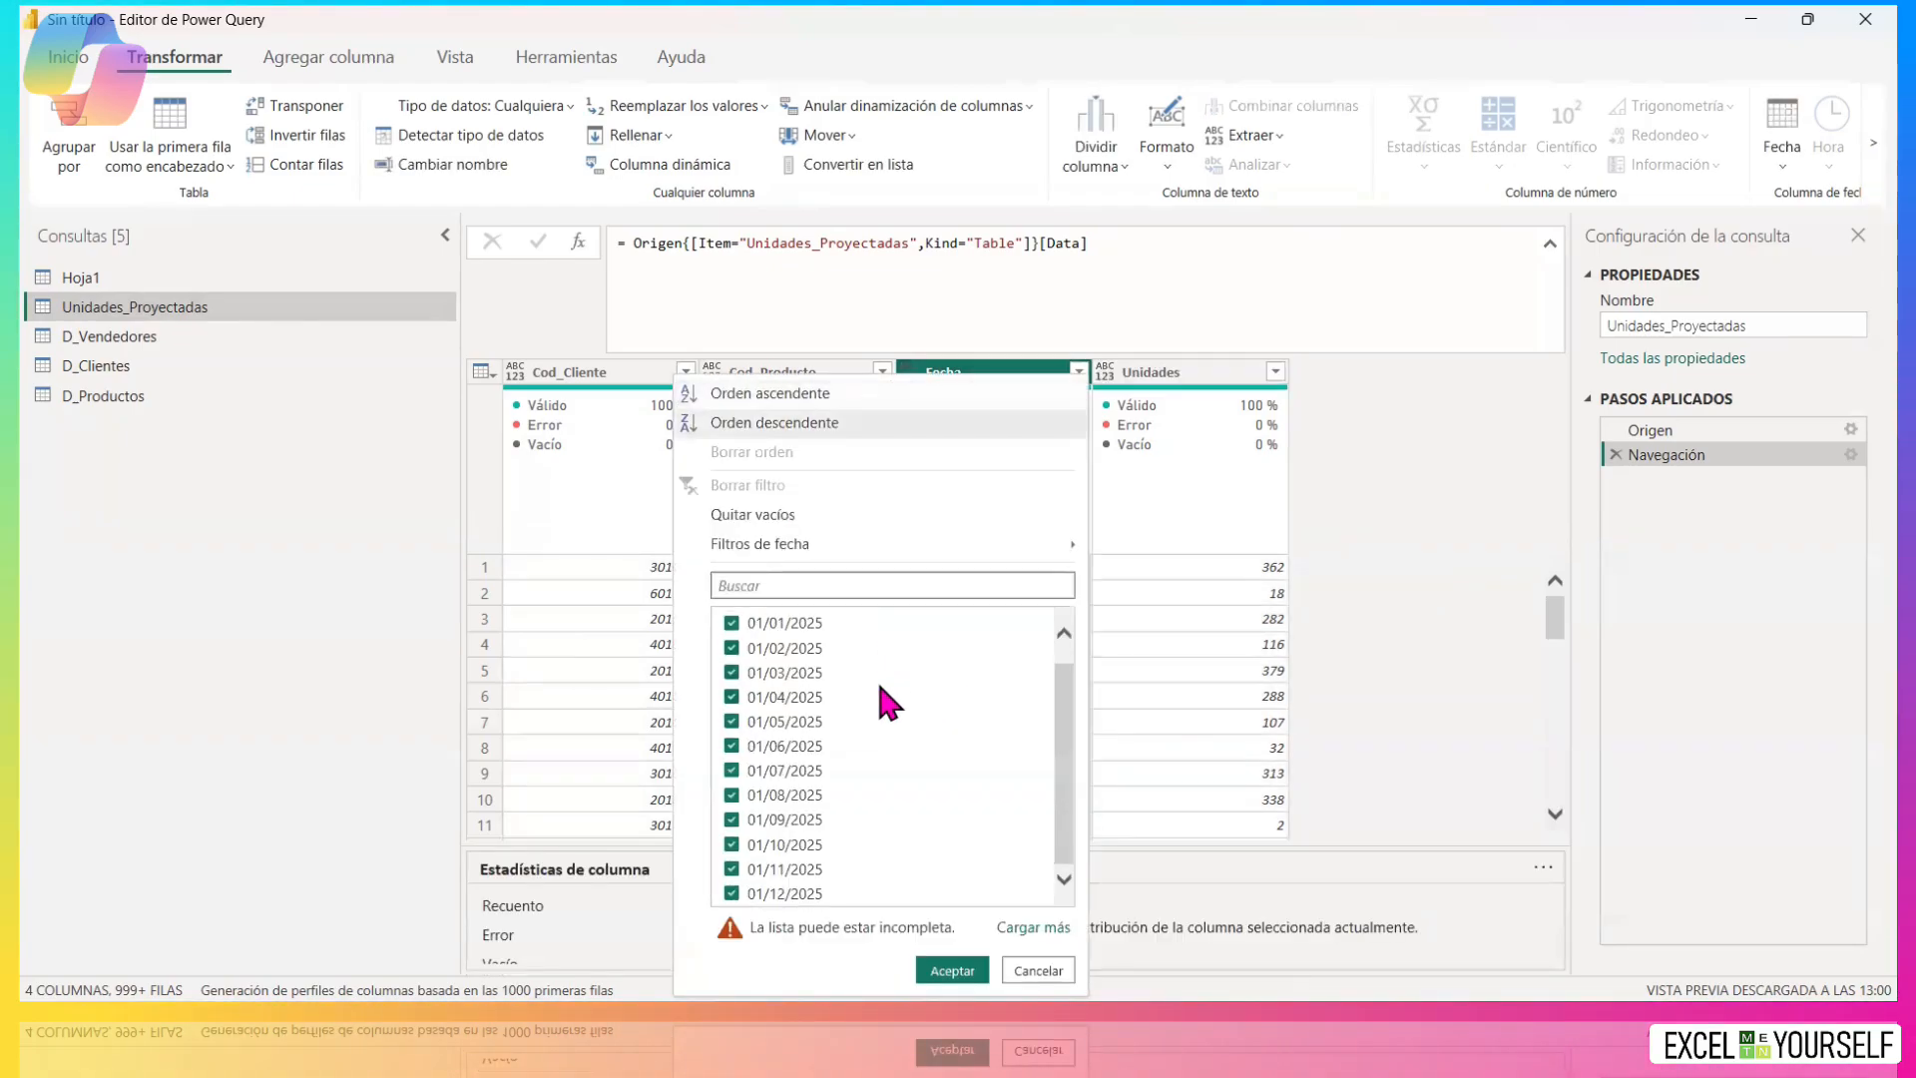
scroll(880, 704, up, 1)
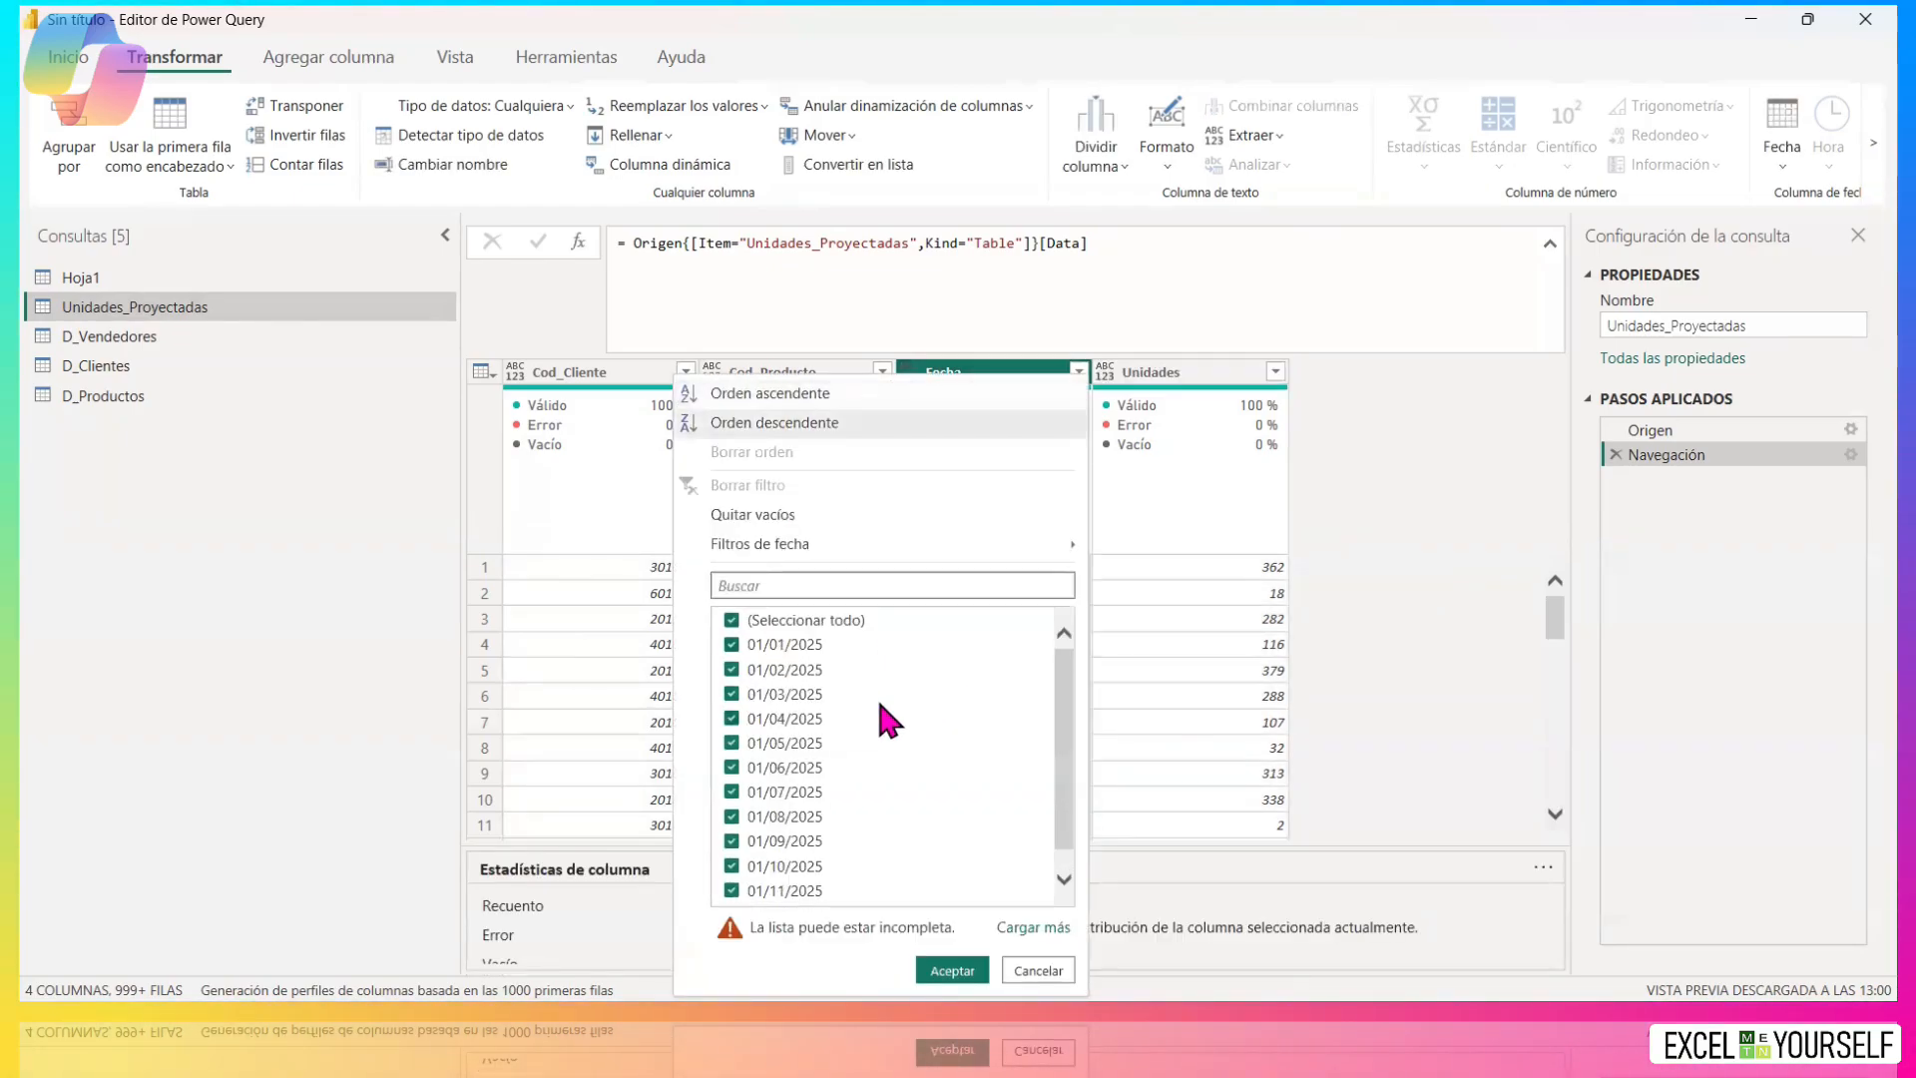
click(1166, 384)
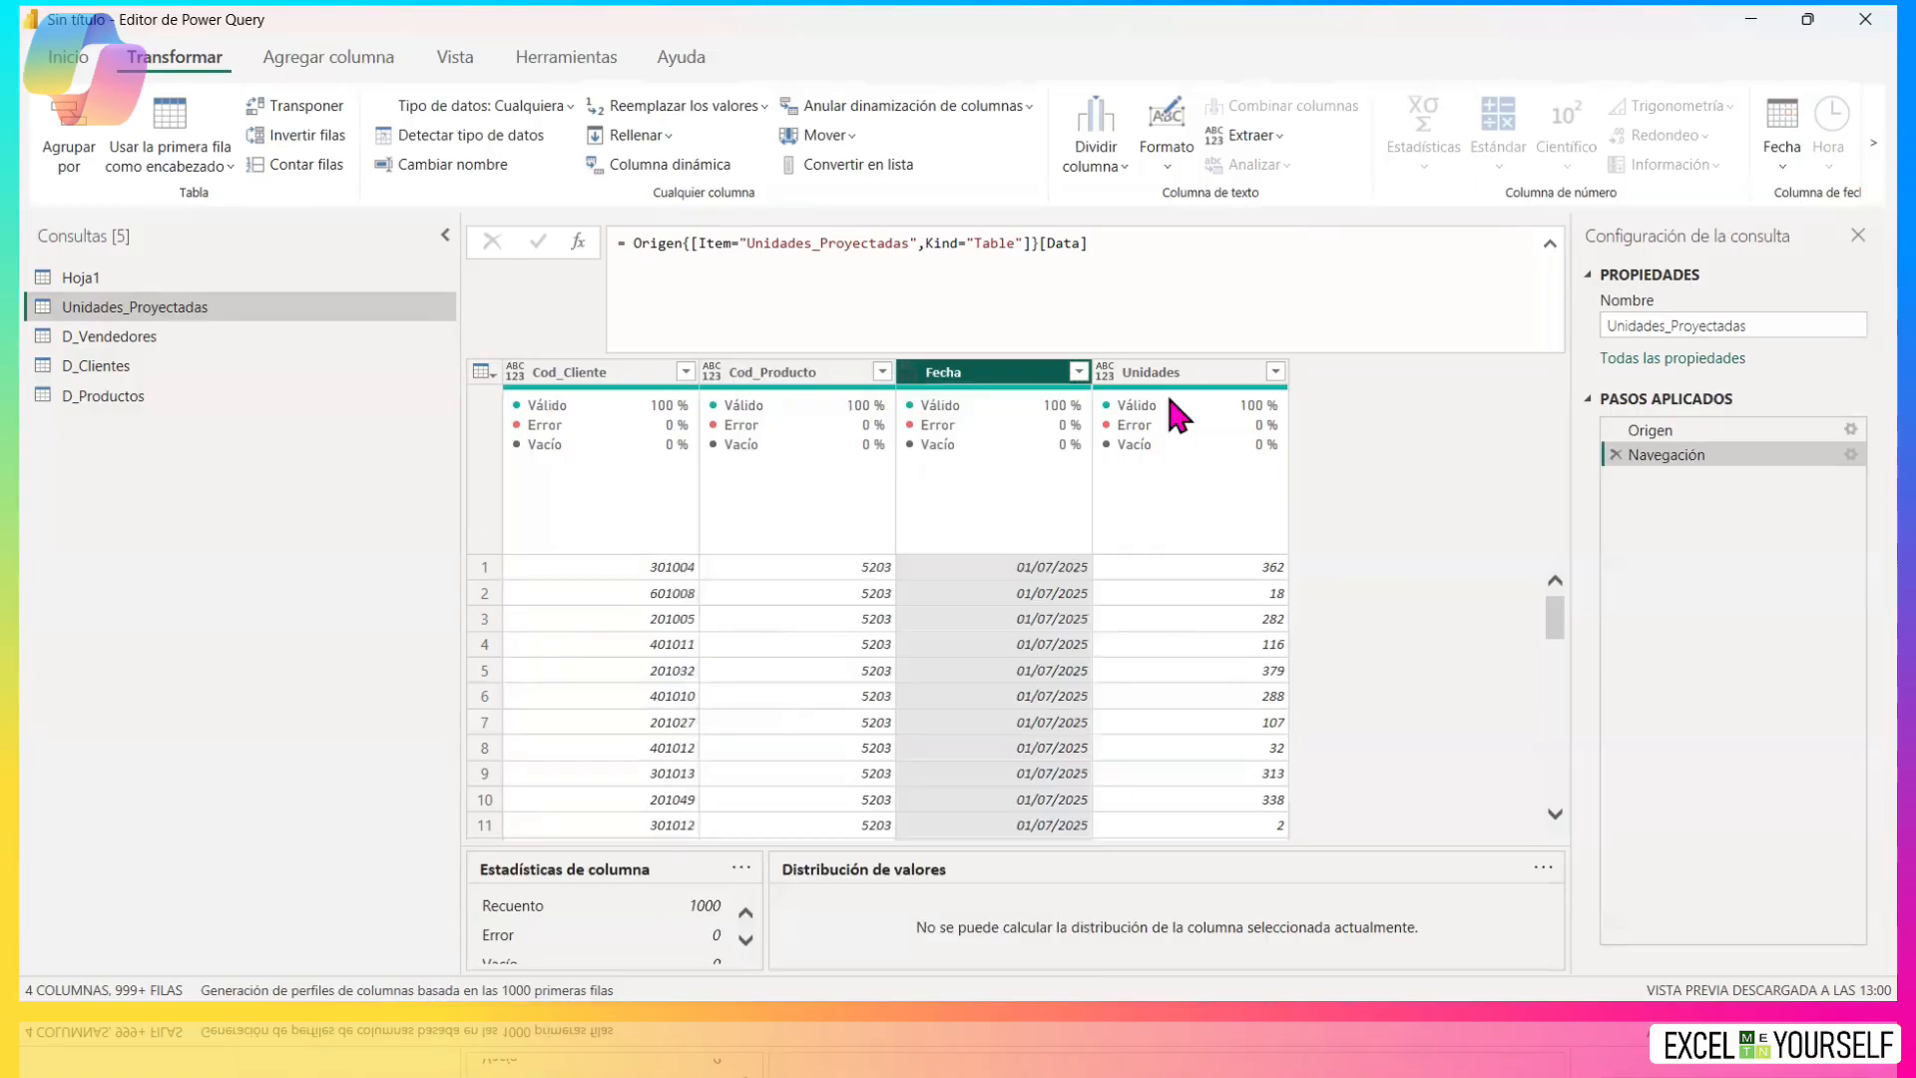
click(1166, 384)
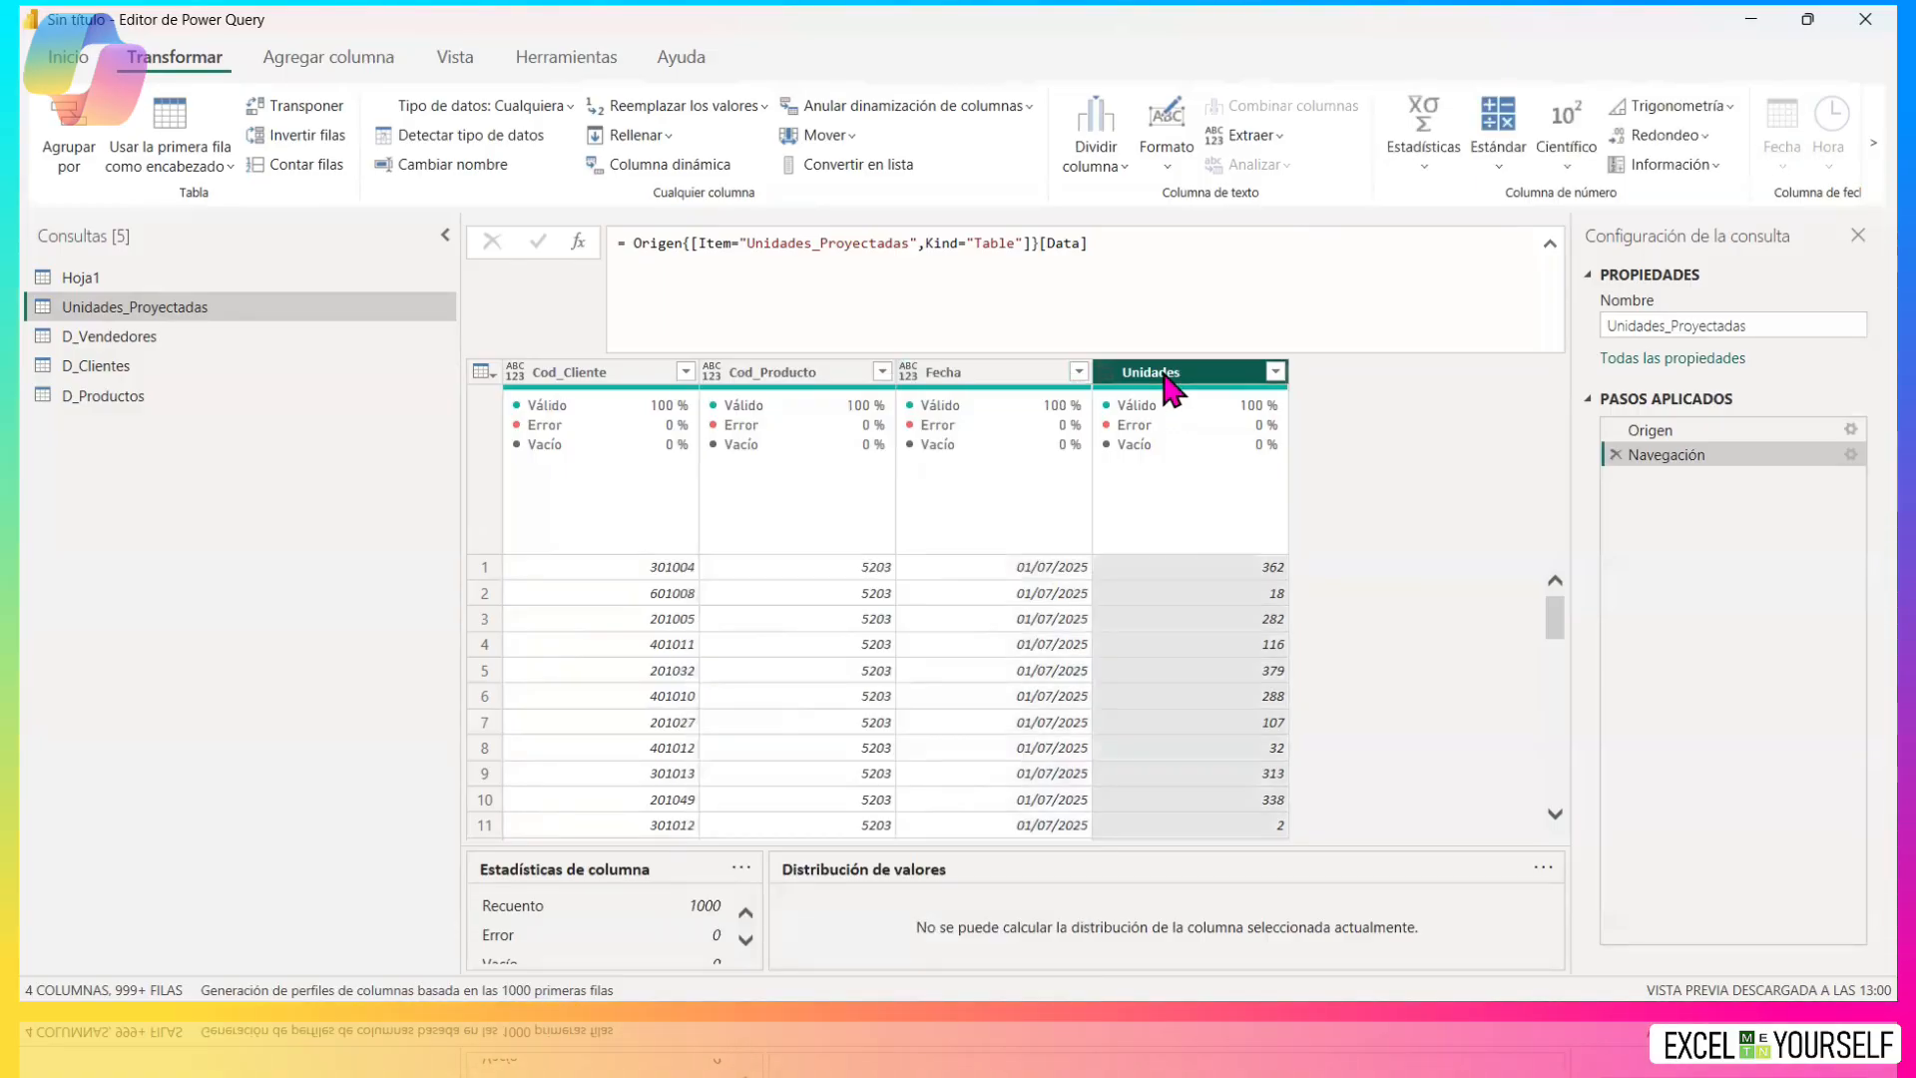
ctrl+click(1021, 371)
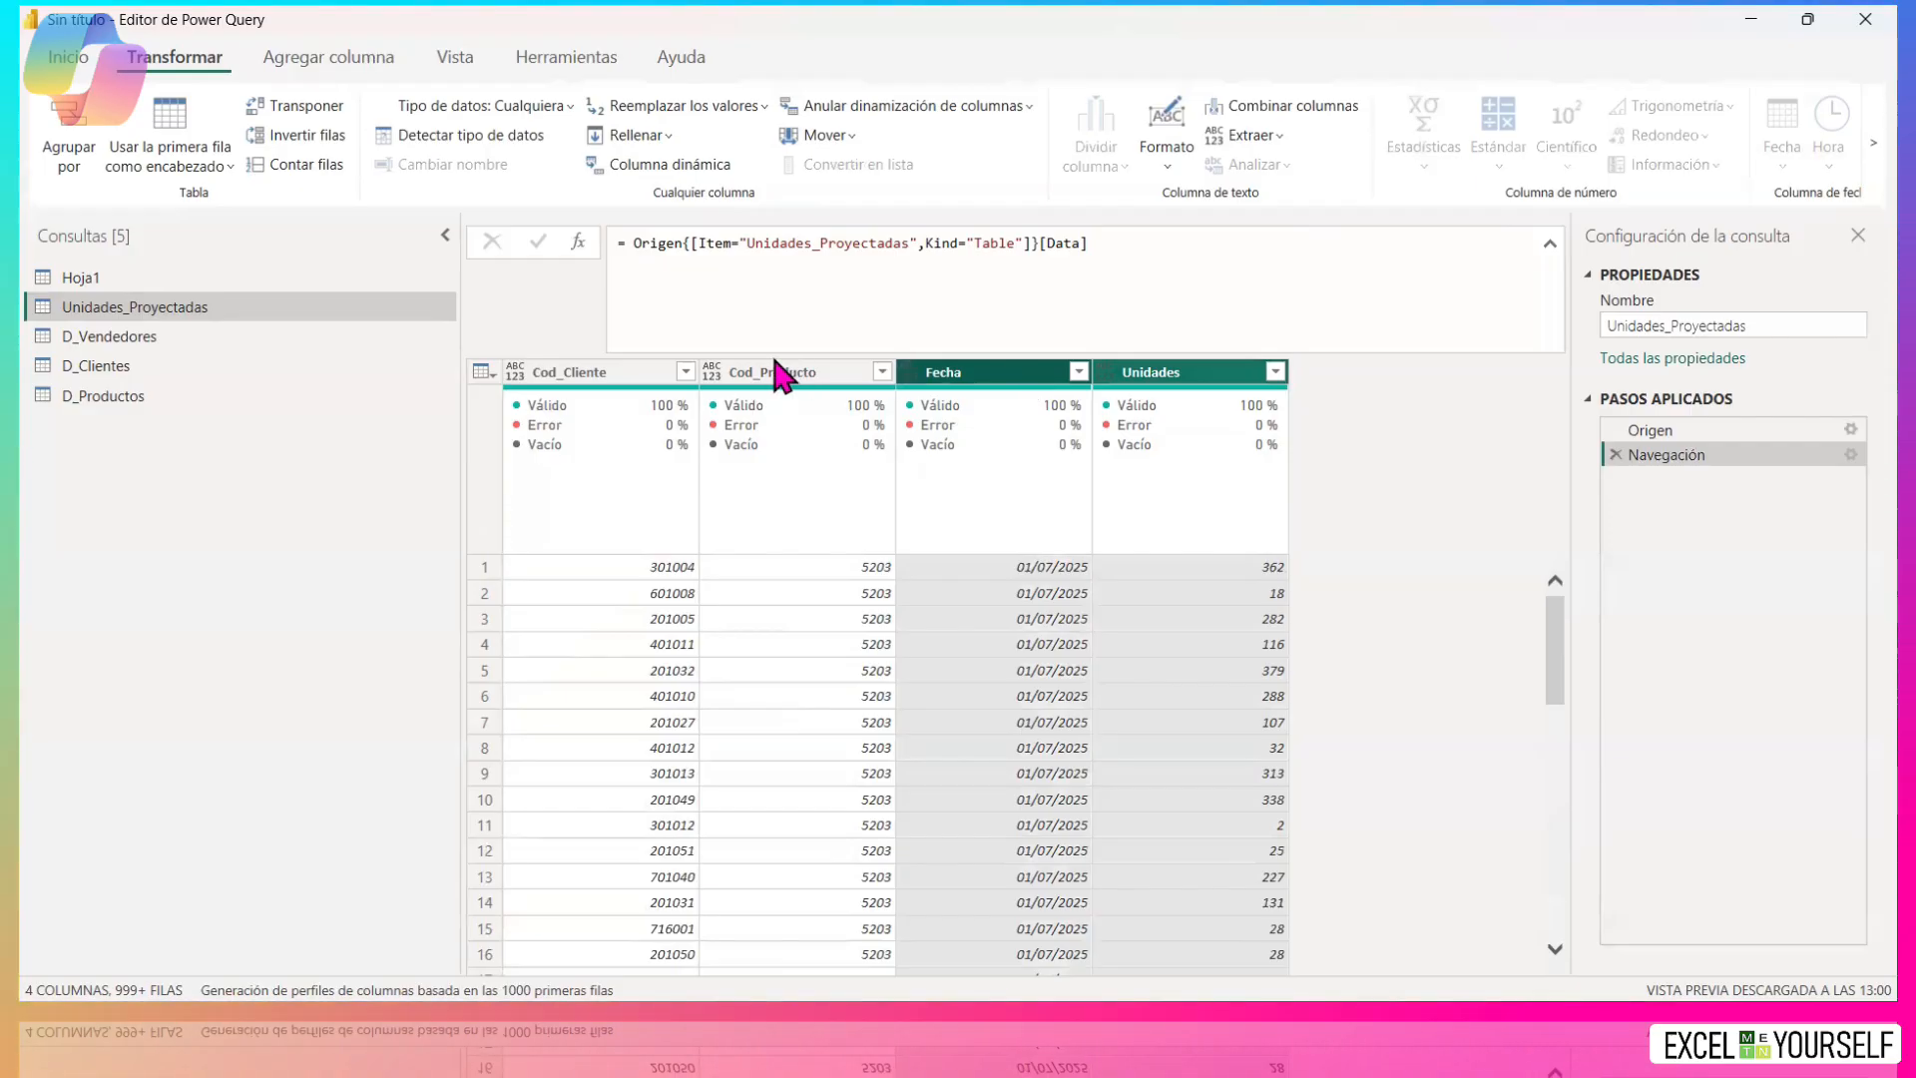
ctrl+click(766, 377)
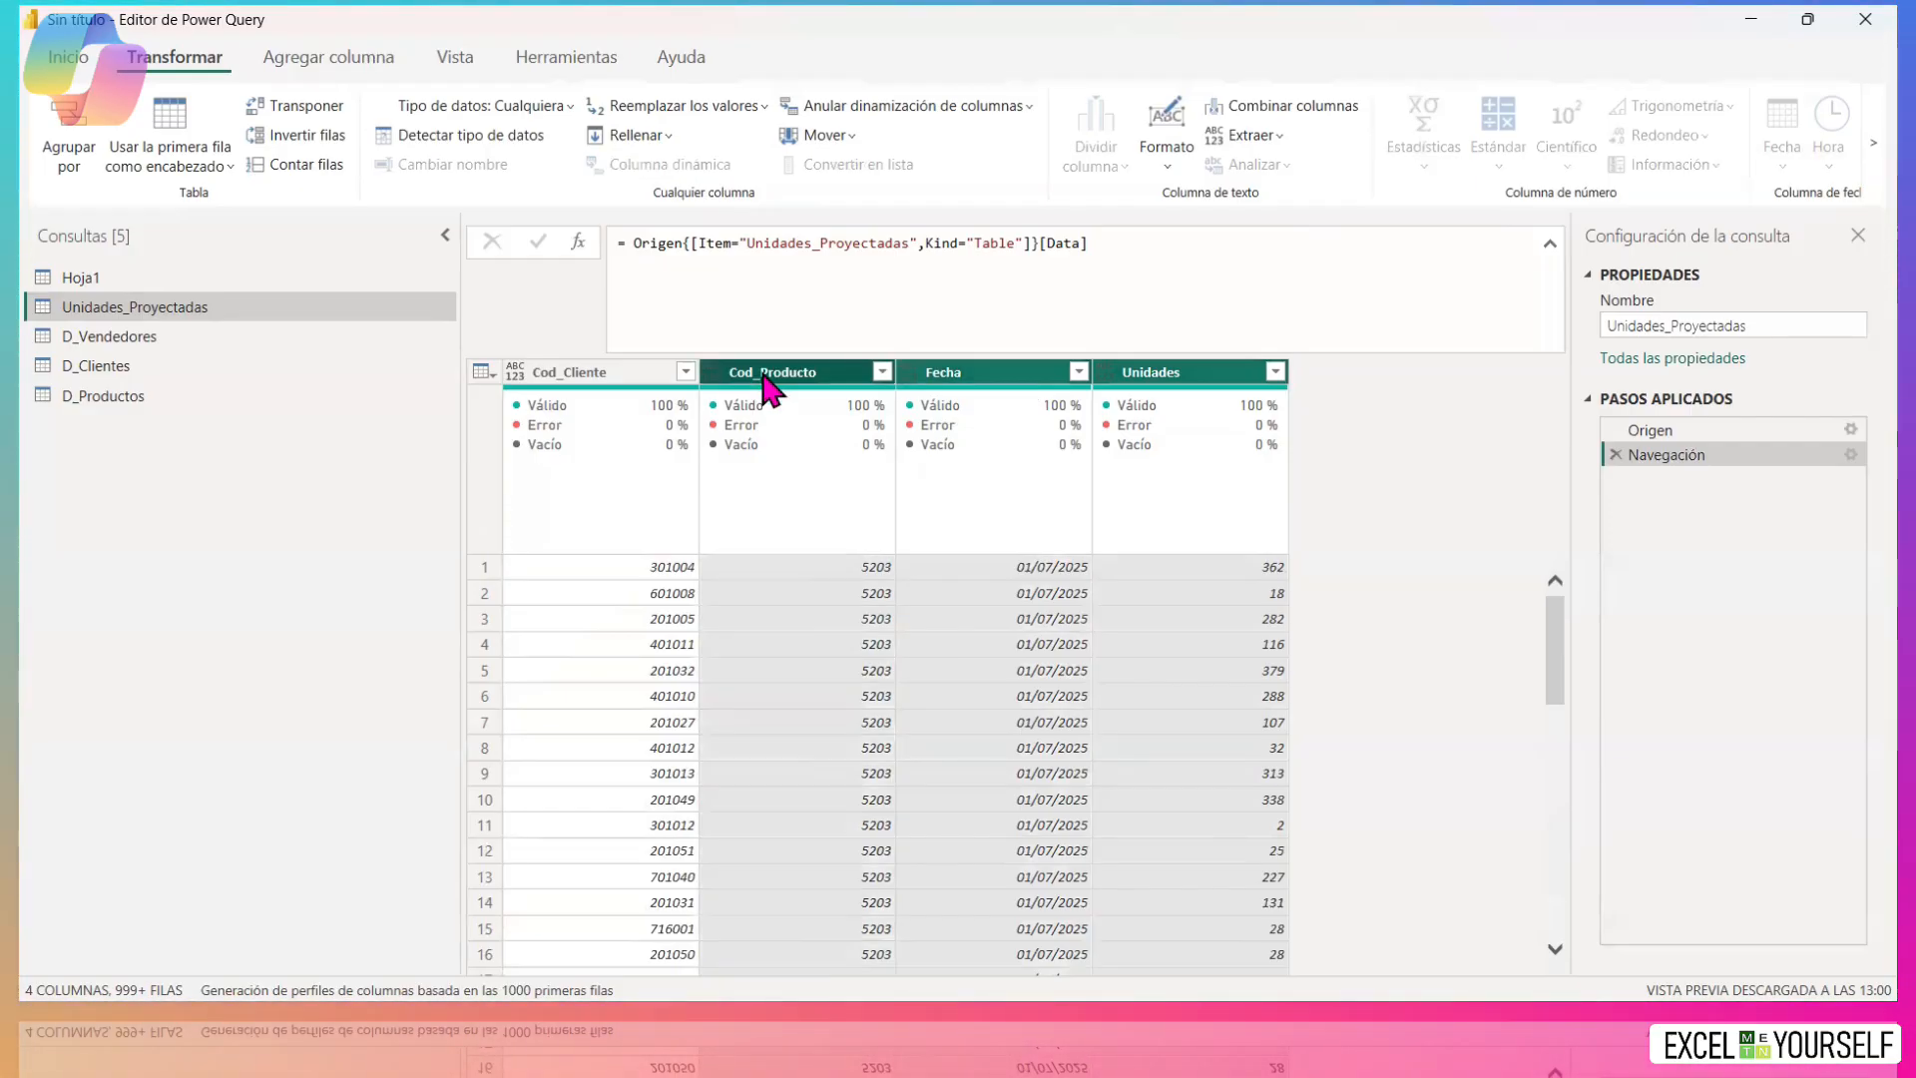
ctrl+click(625, 369)
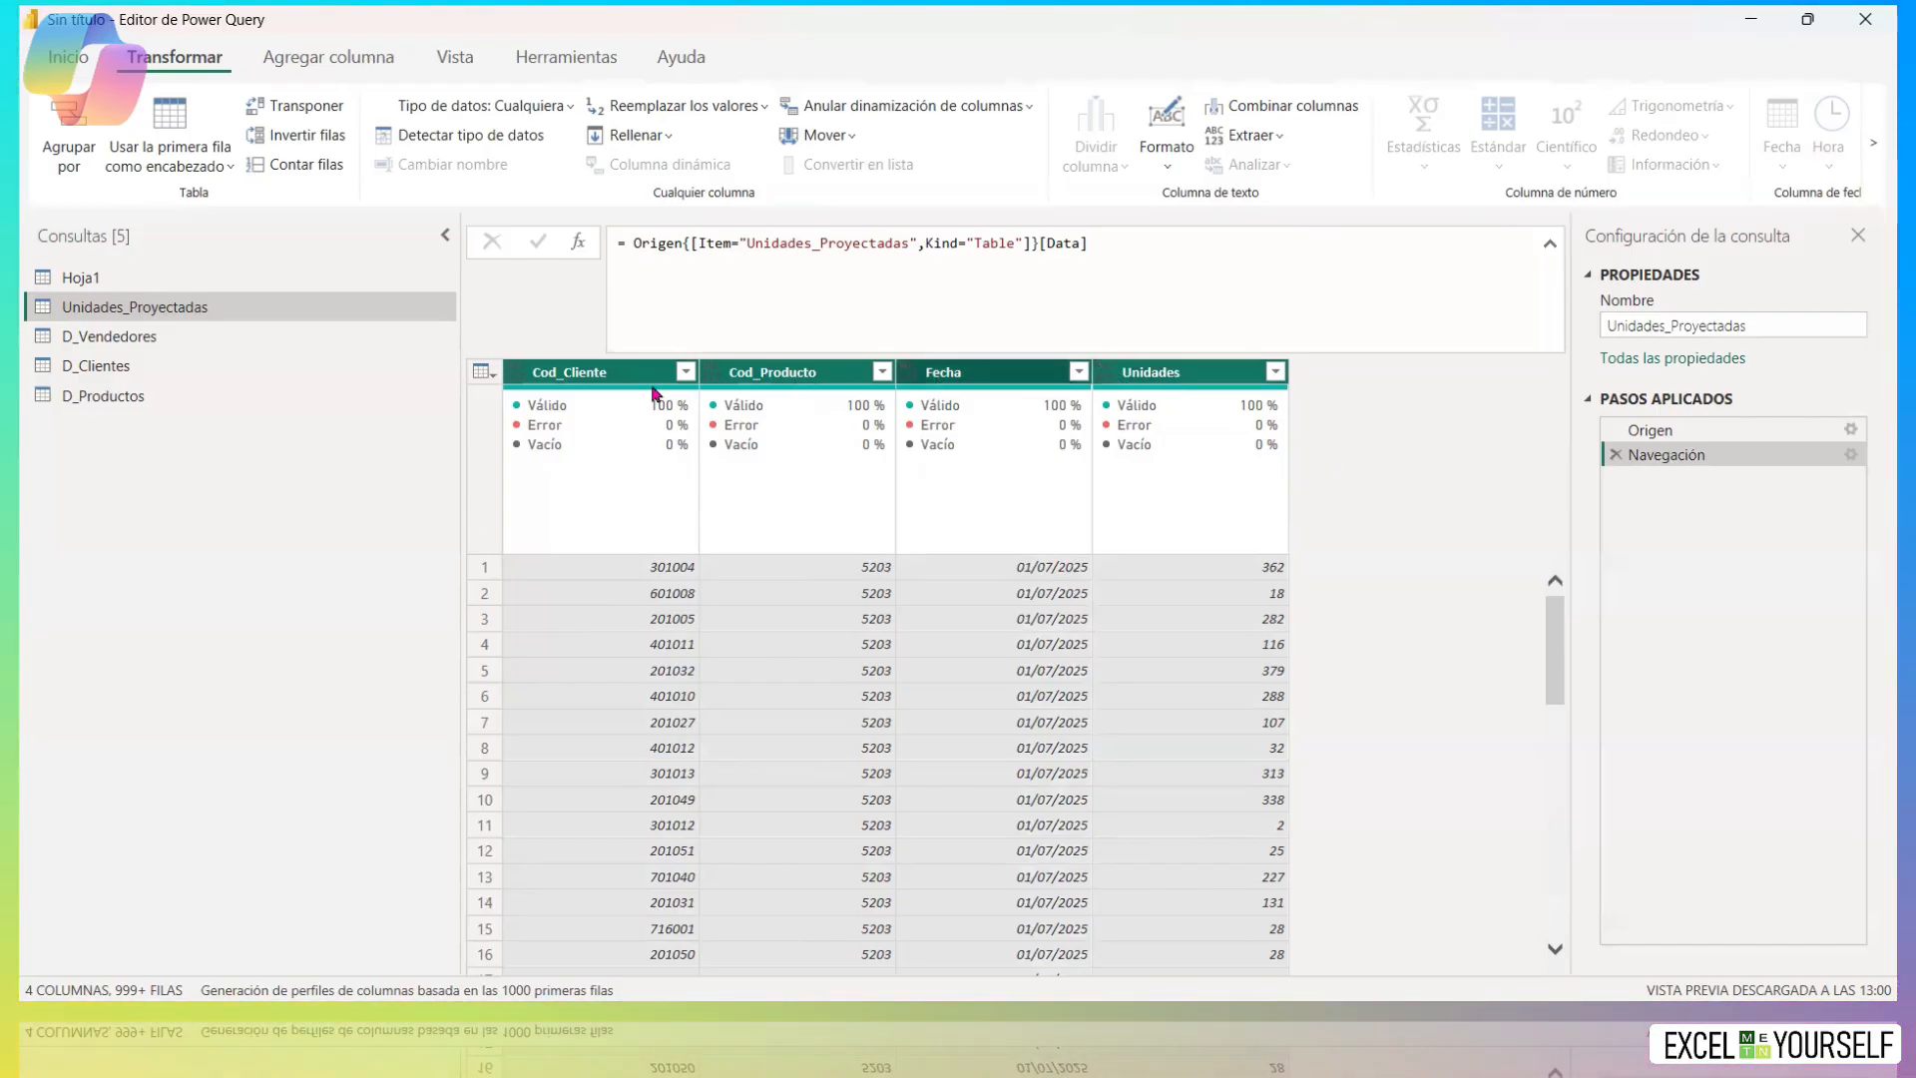
Set the Cod_Cliente column of Unidades_Proyectadas to Text and its Cod_Producto column to whole number.
click(518, 375)
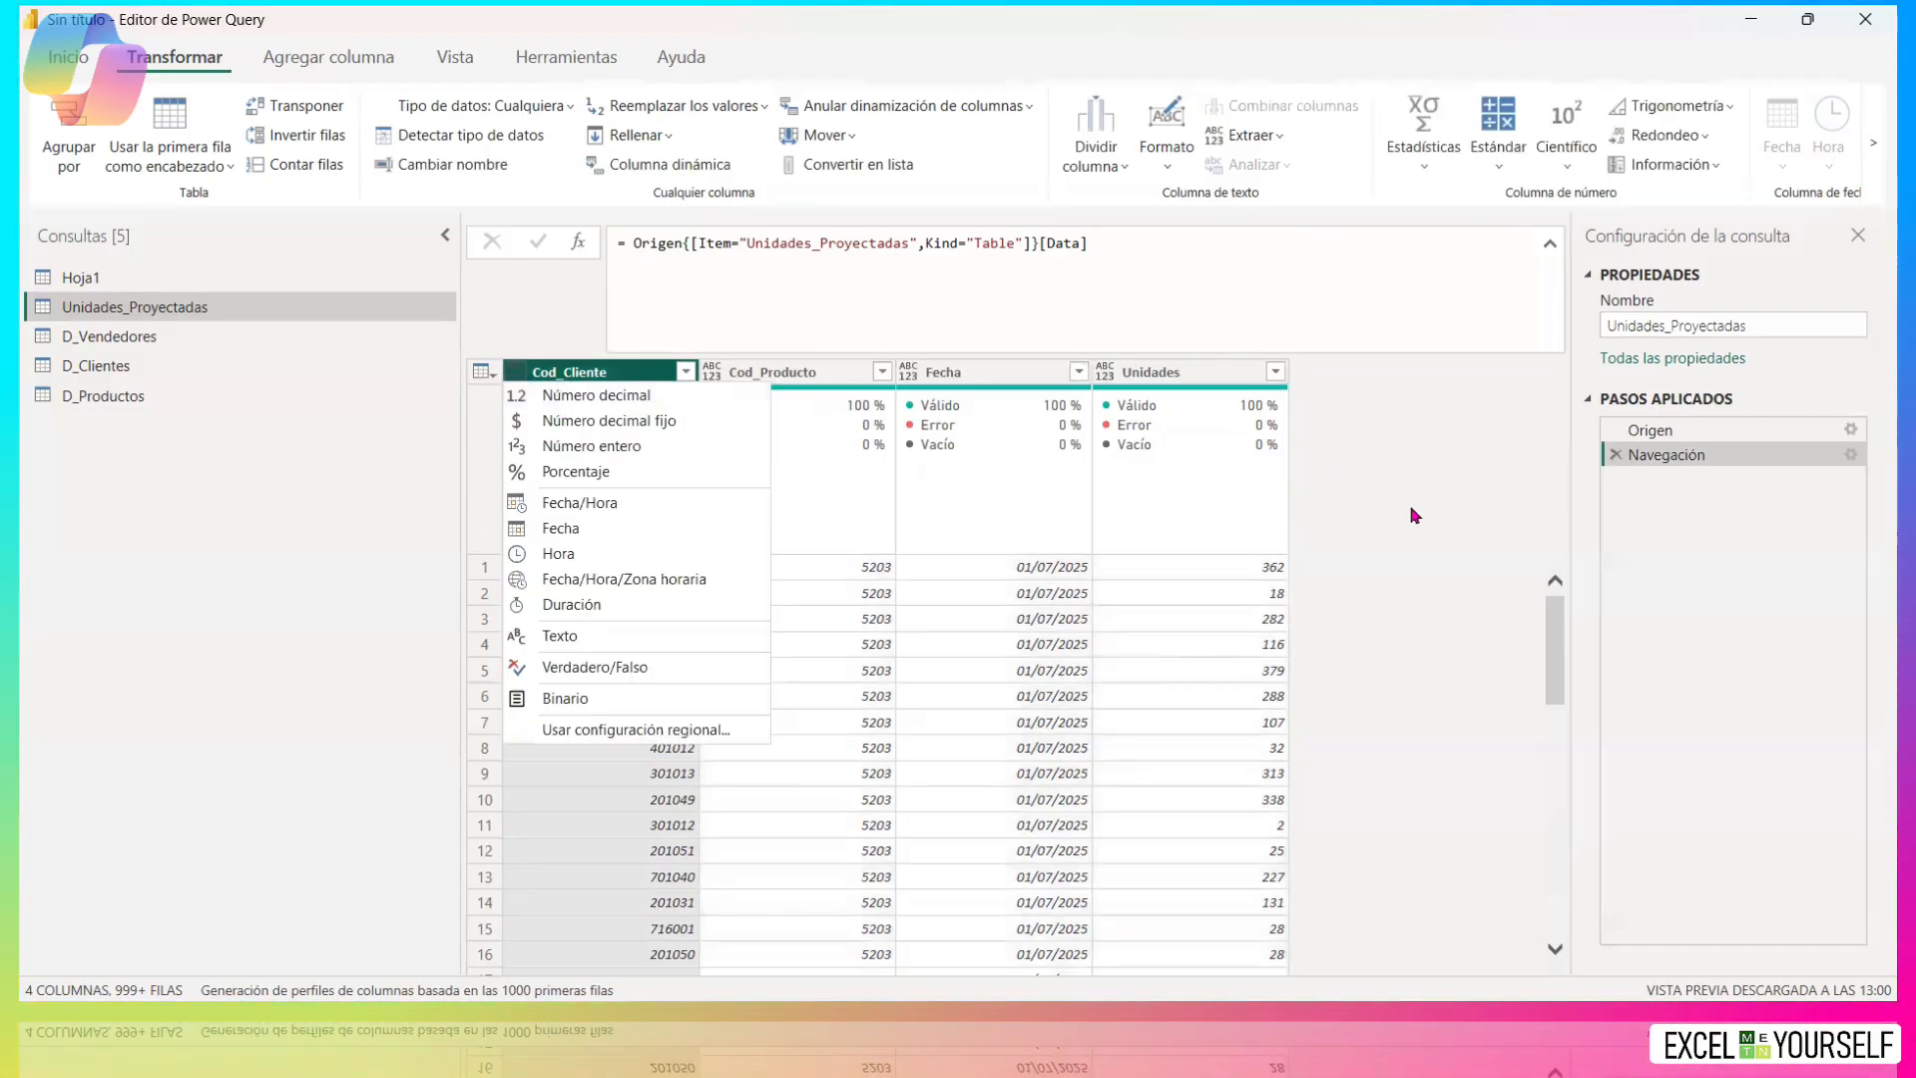
click(520, 639)
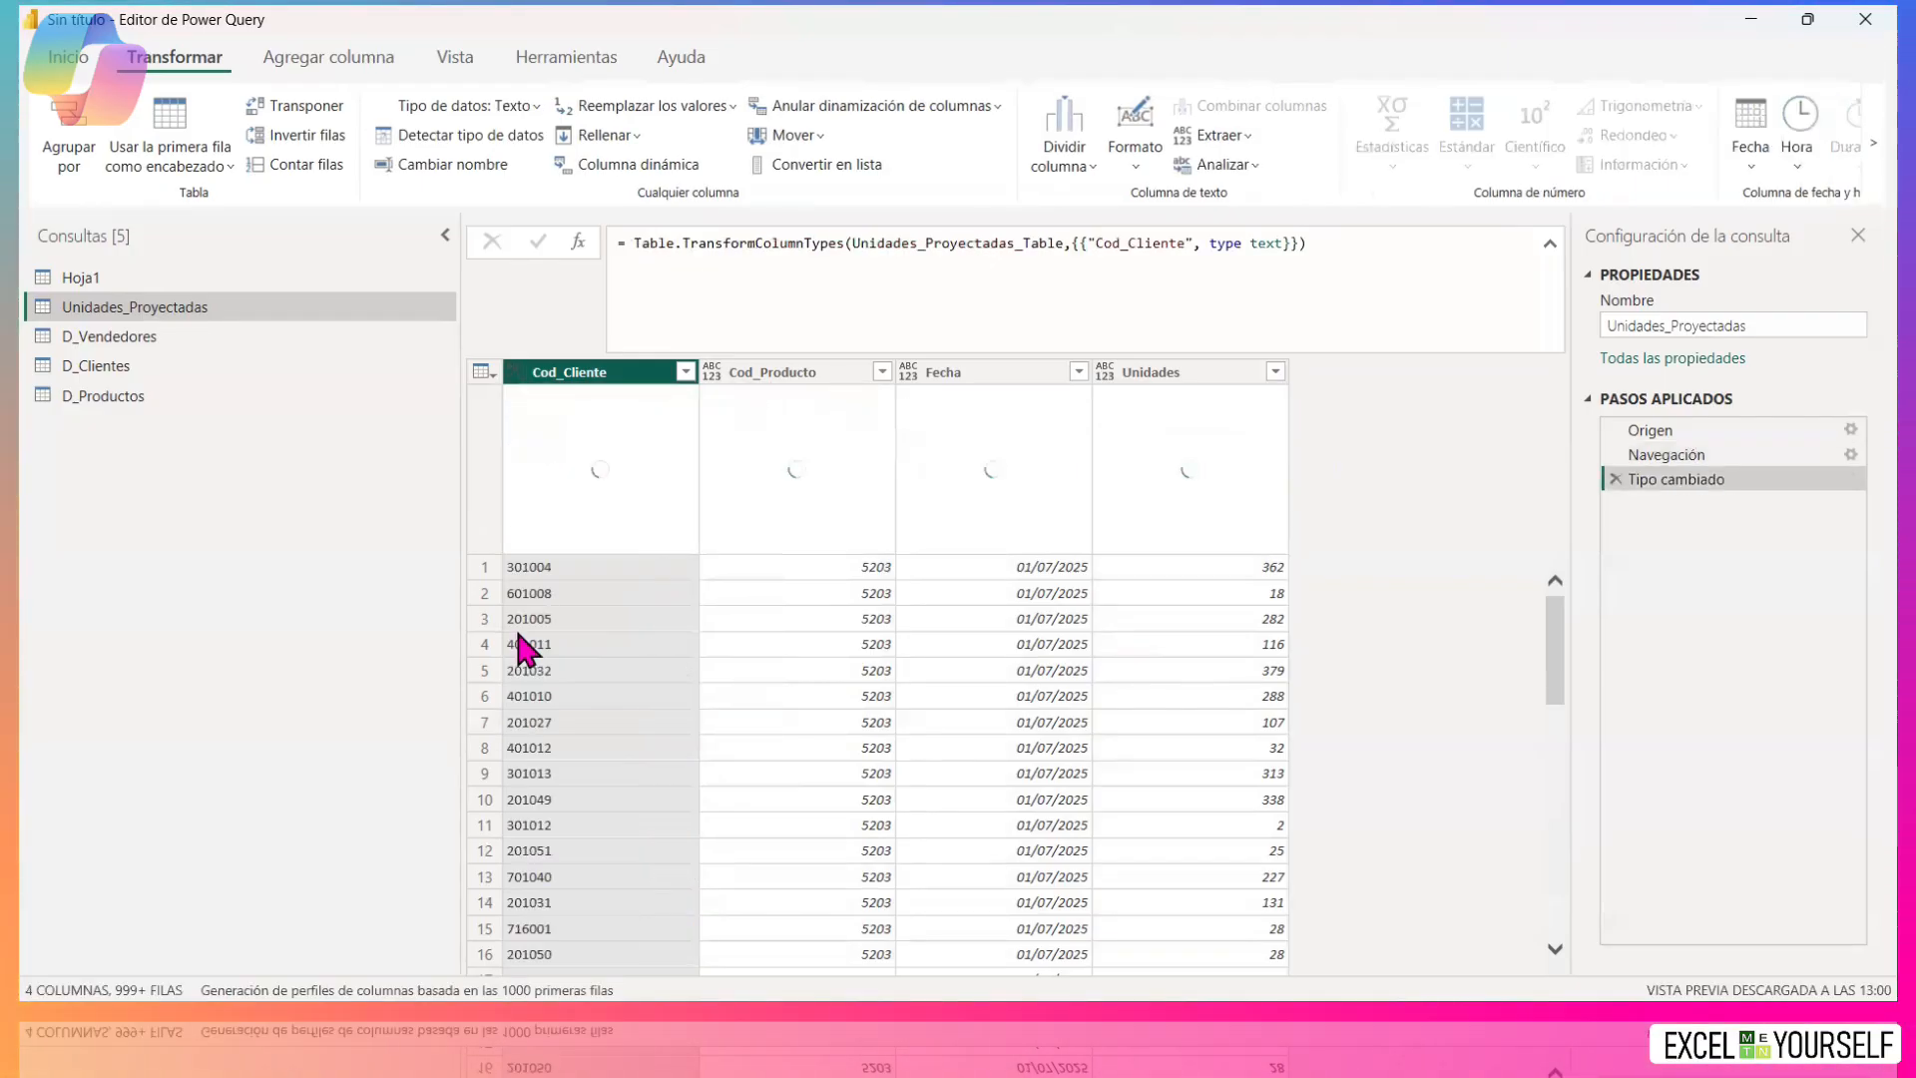
click(718, 371)
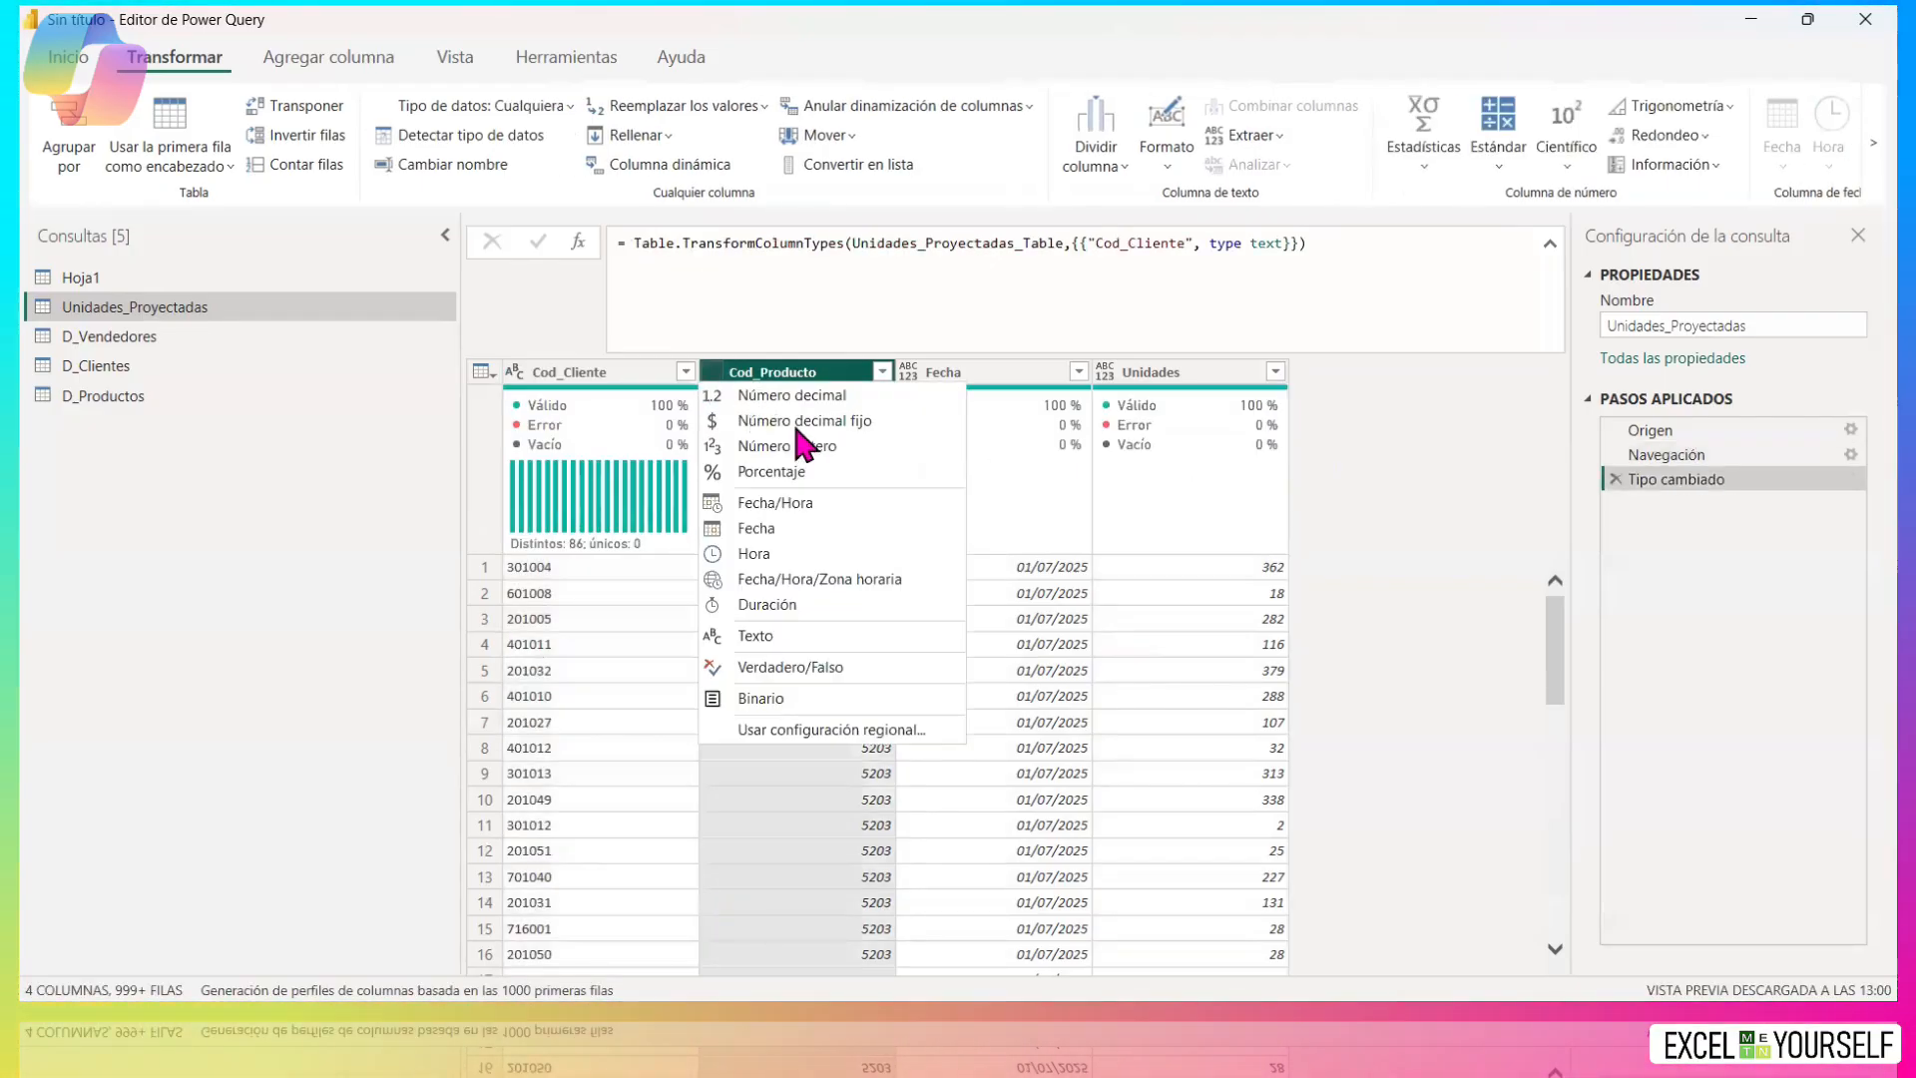
click(803, 449)
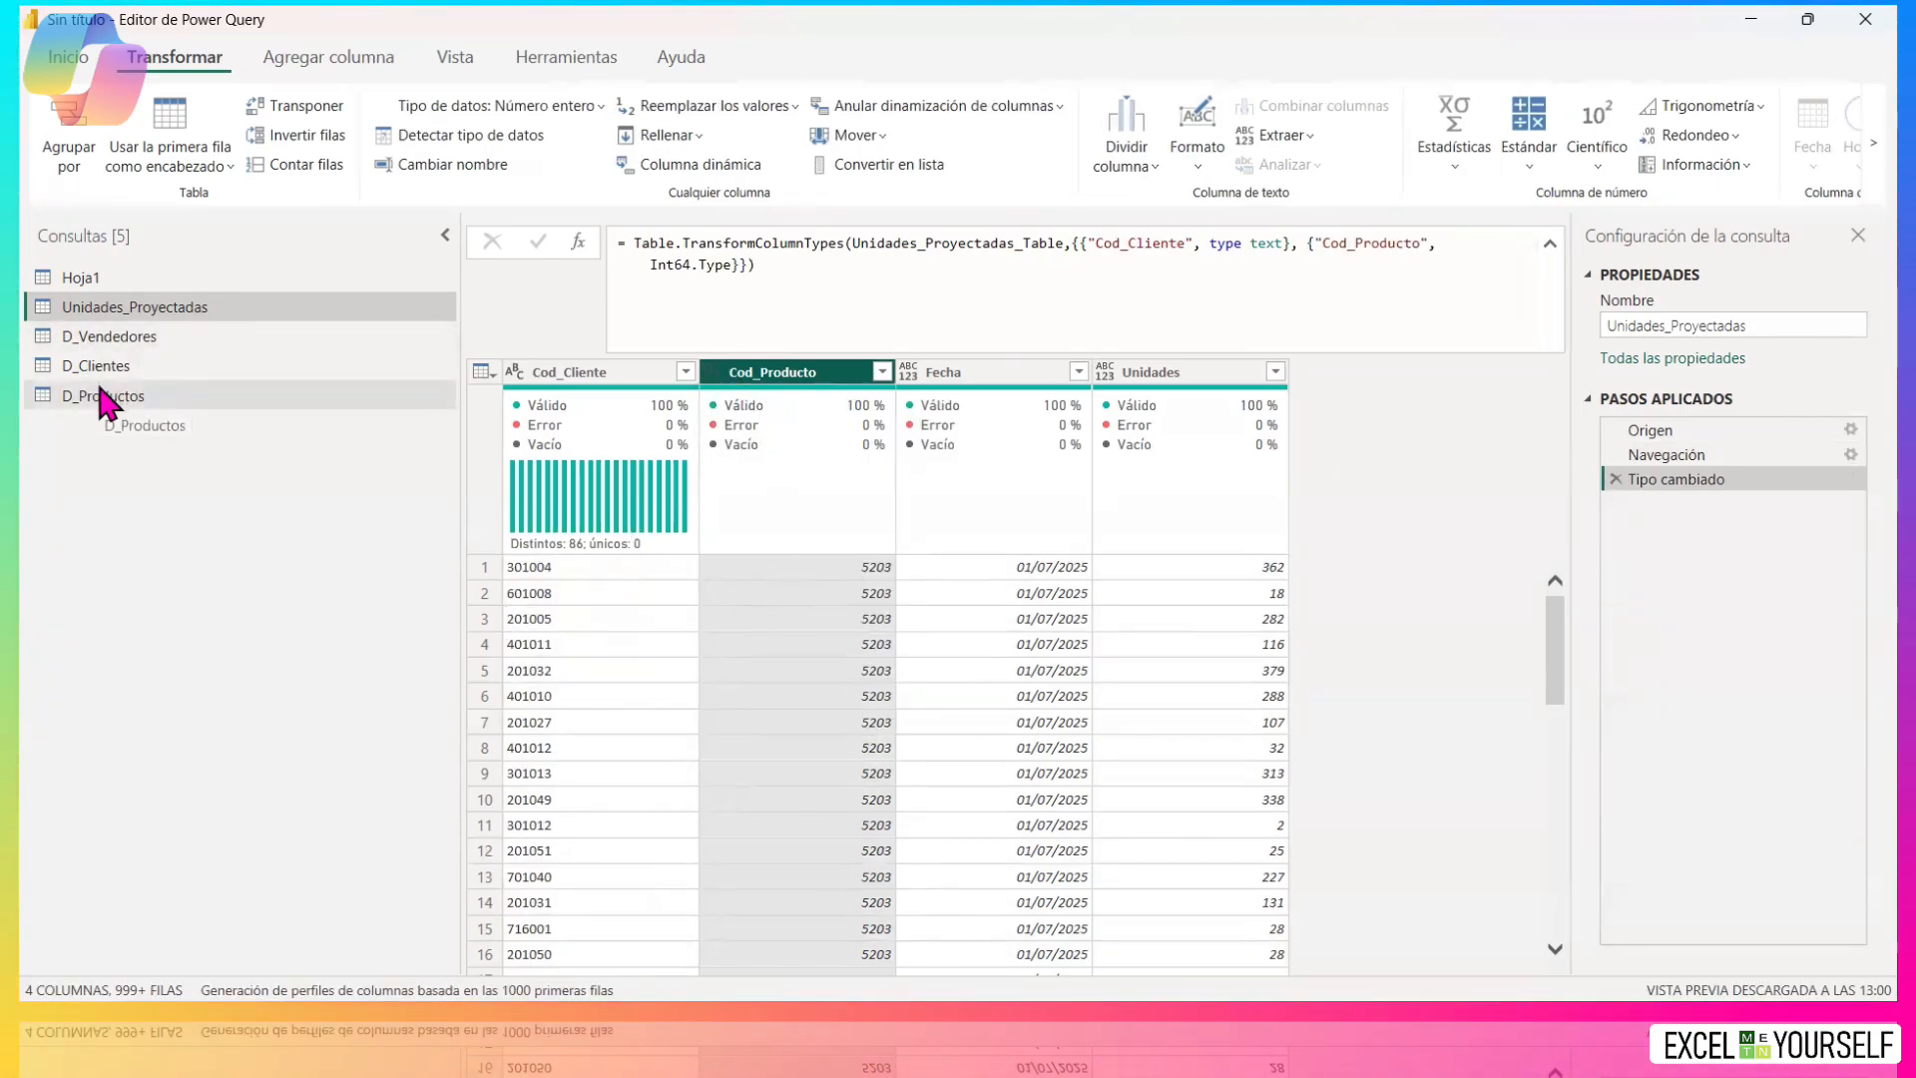
Set the Fecha column of Unidades_Proyectadas to the Date type and its Unidades column to whole number.
click(908, 371)
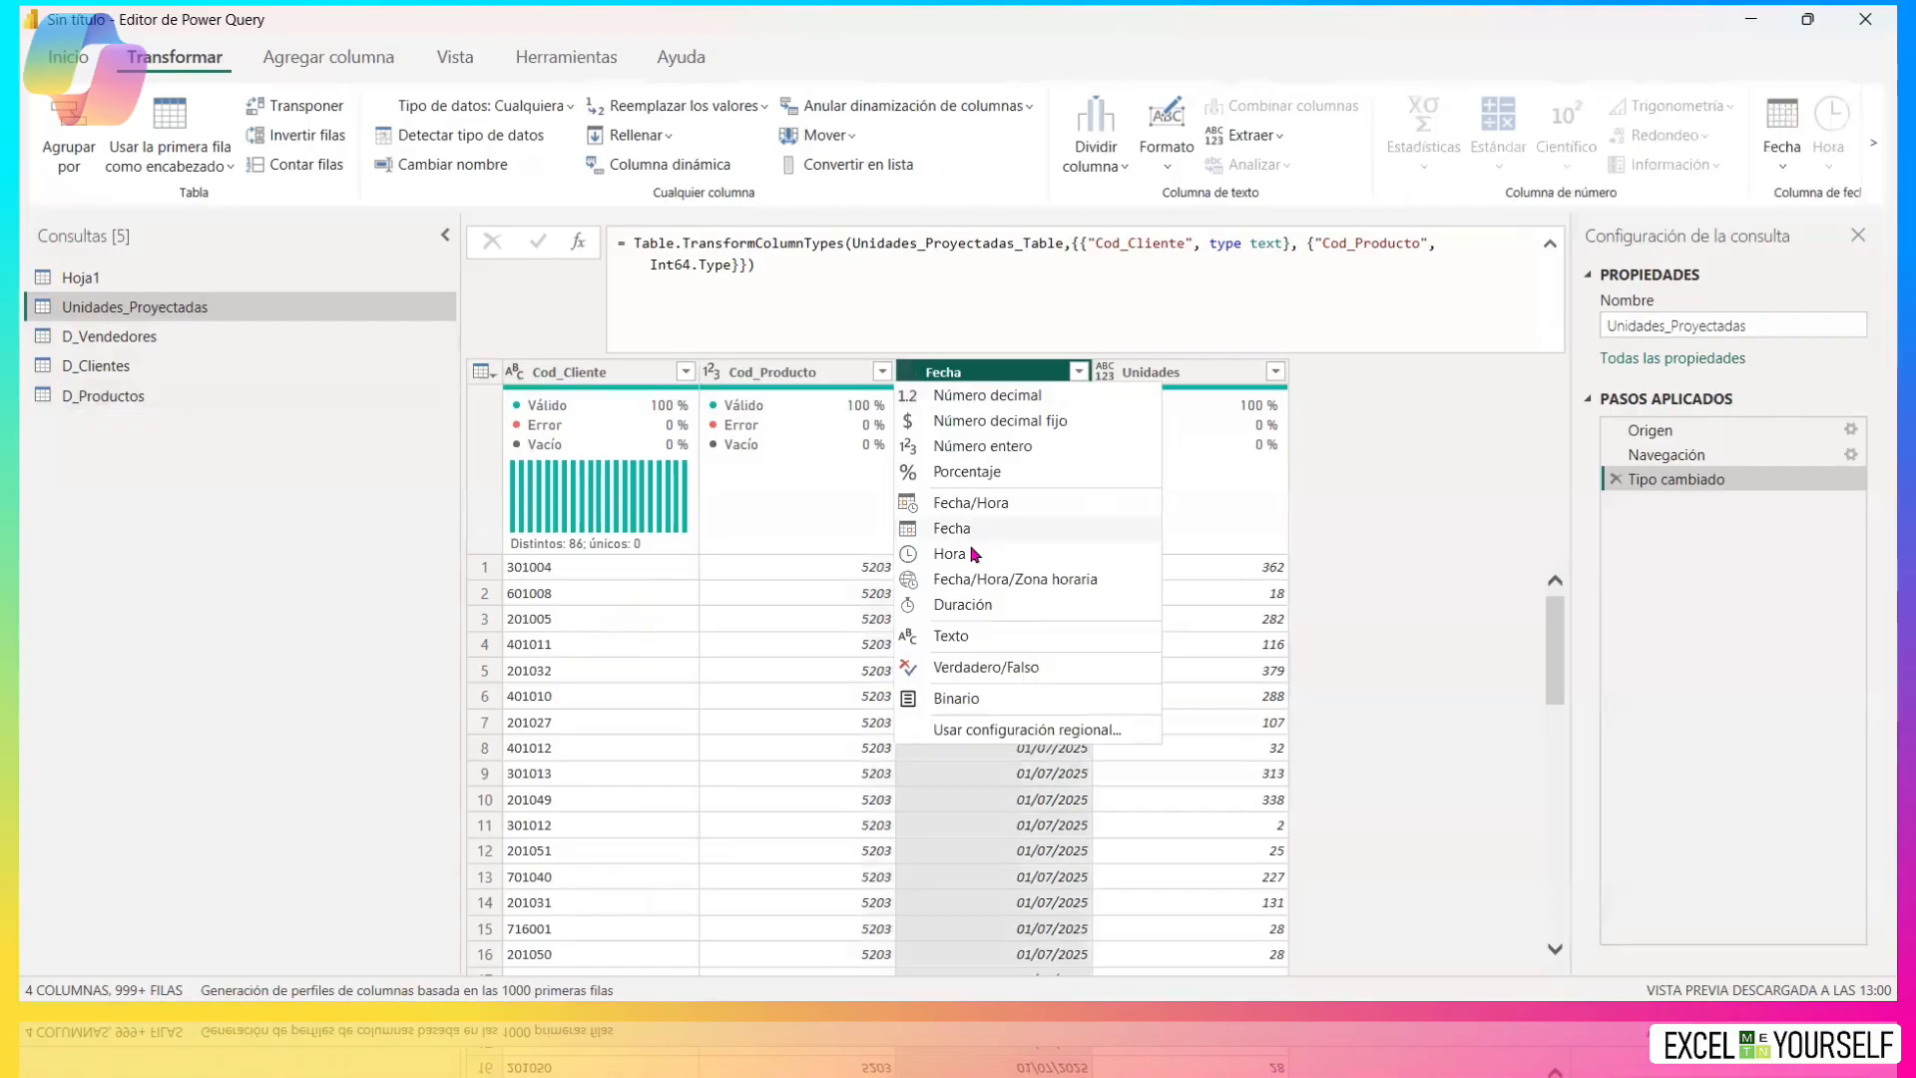
click(913, 529)
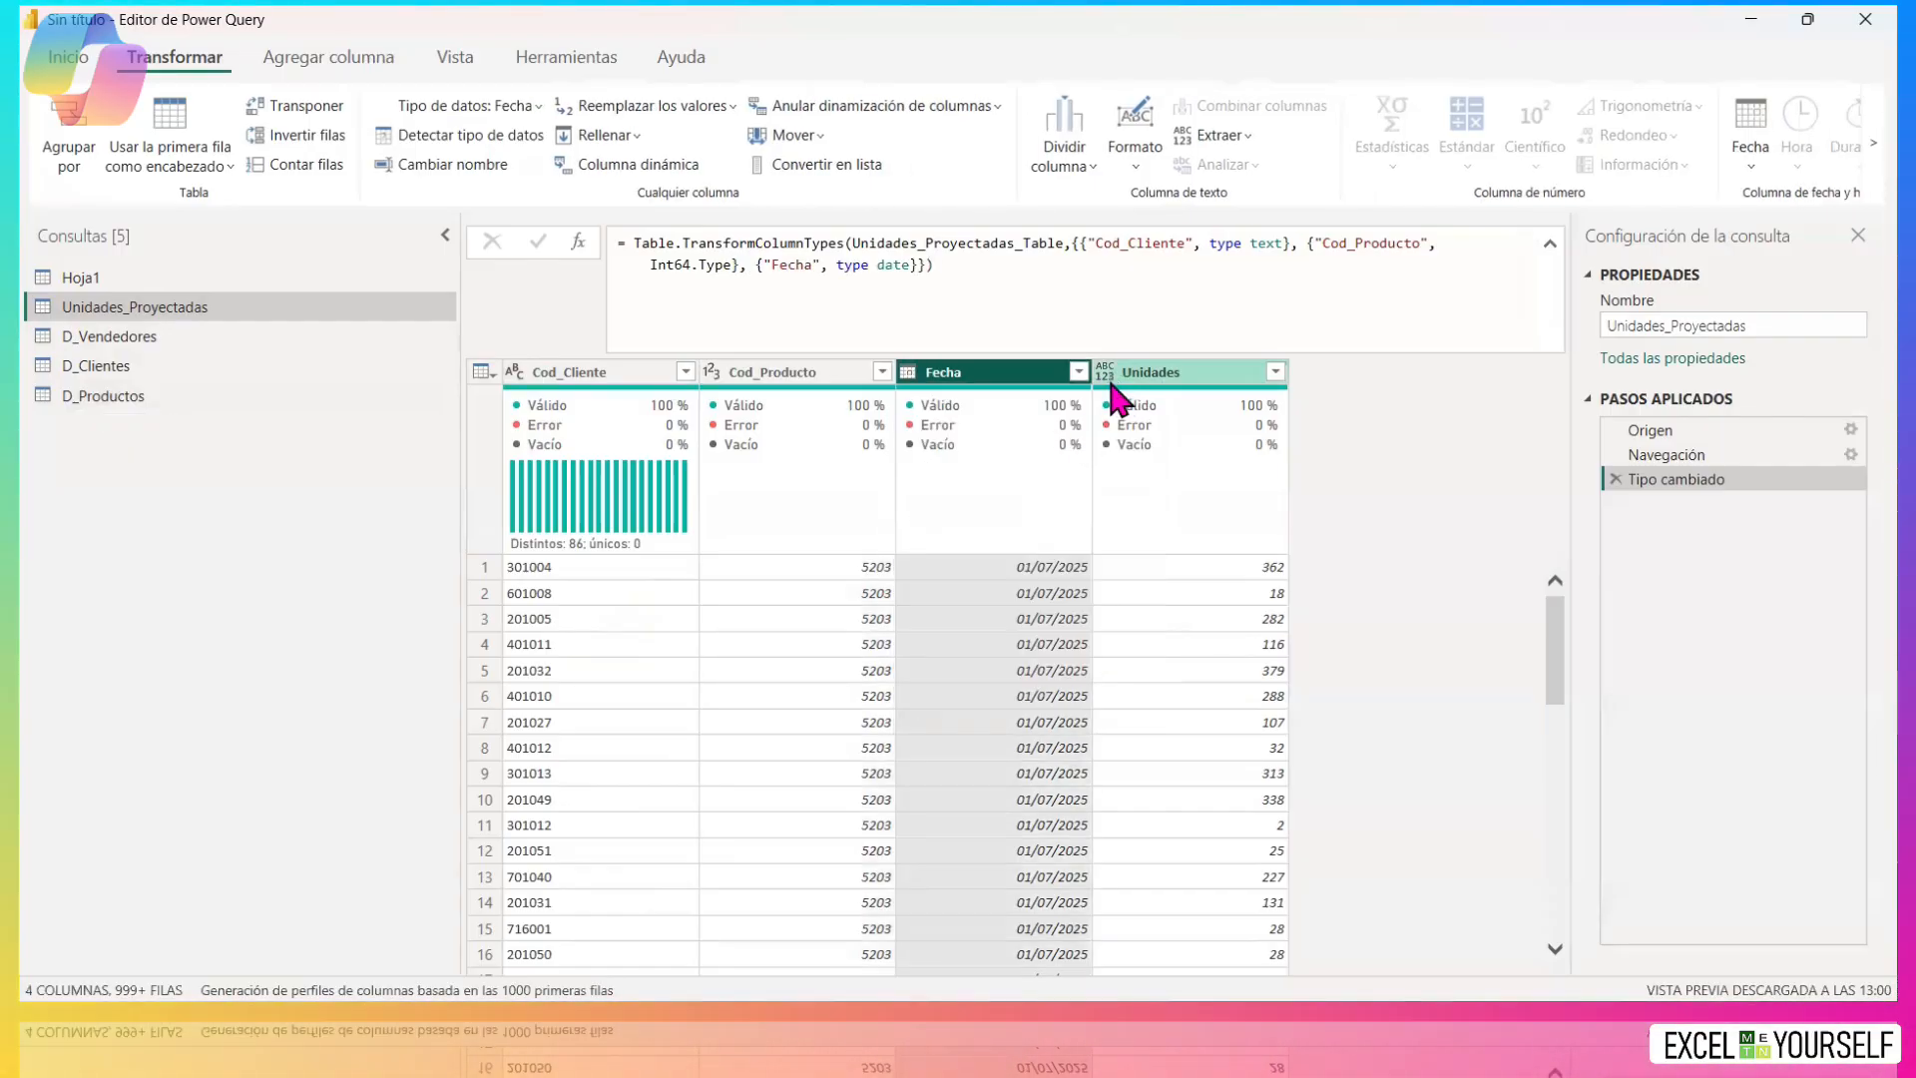
click(1105, 373)
click(1167, 444)
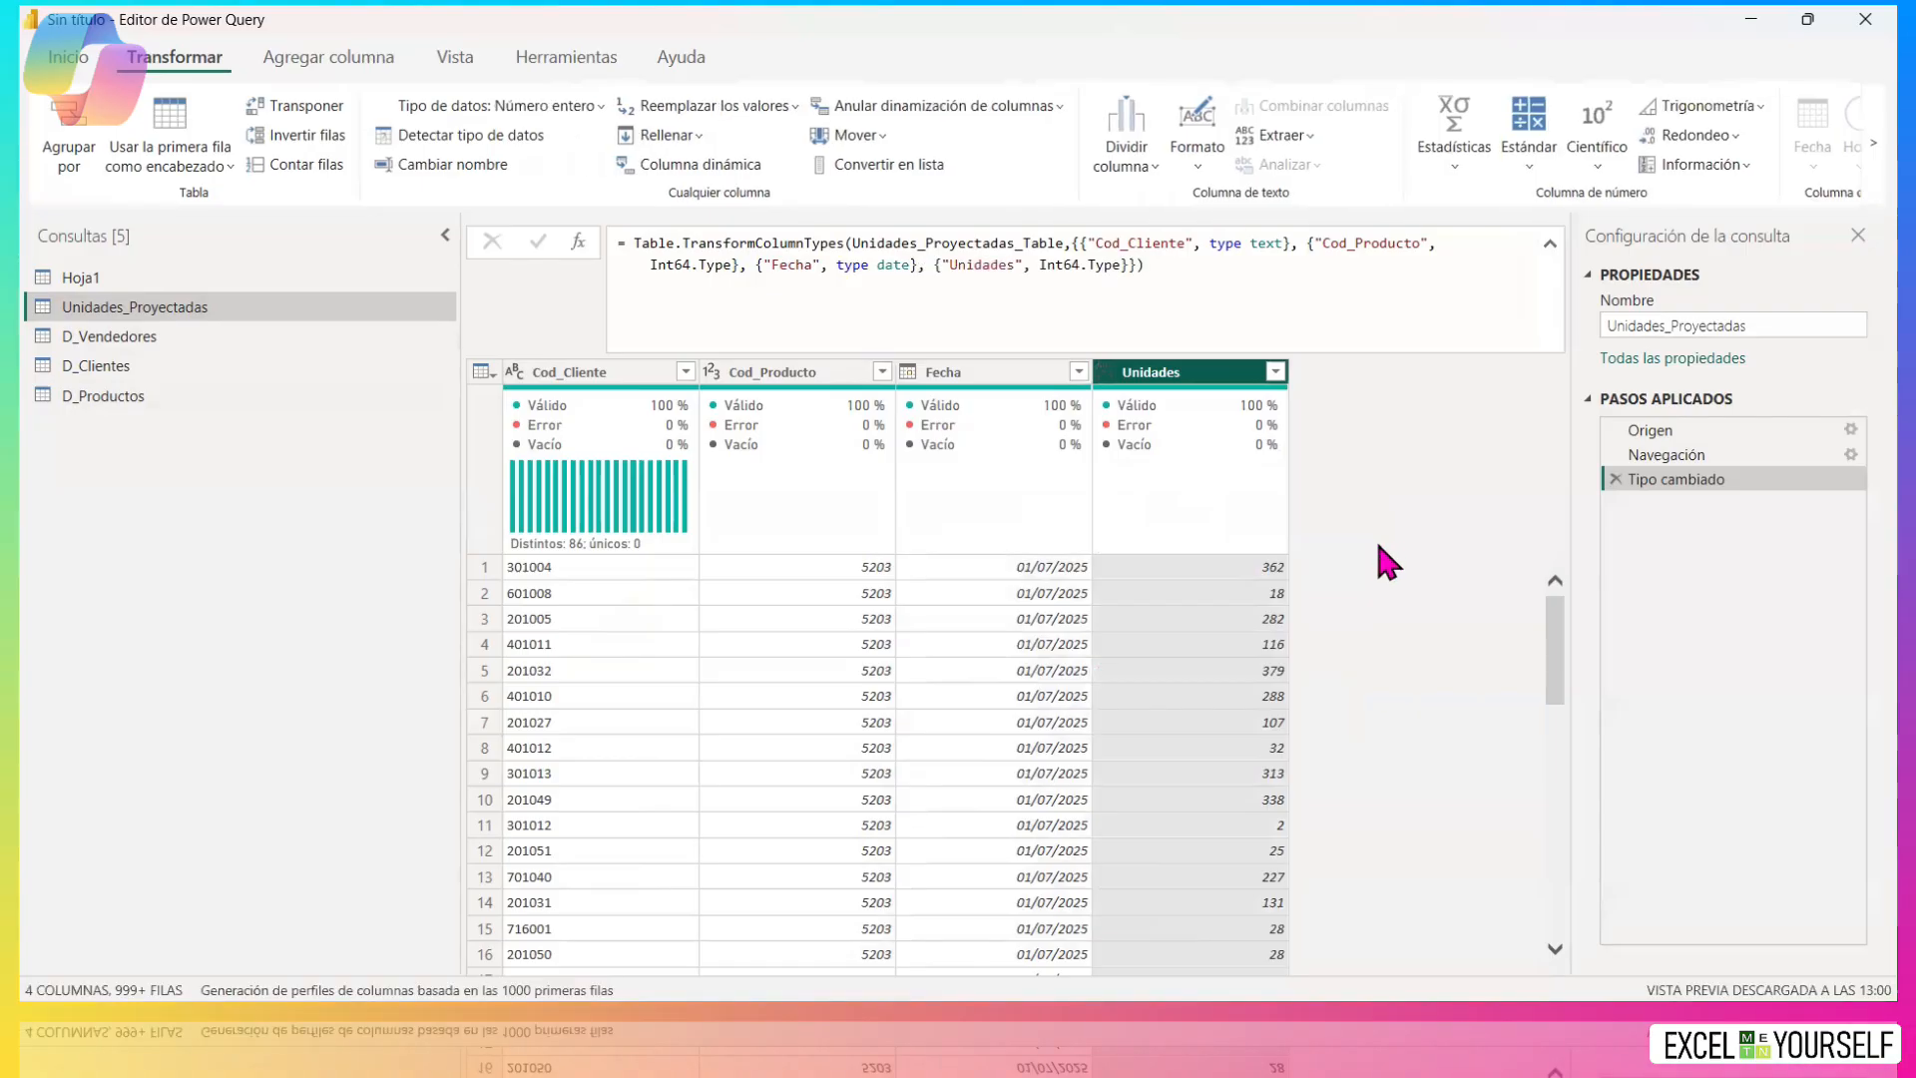
Rename the Unidades_Proyectadas query as H_Proyeccion.
scroll(1333, 597, down, 4)
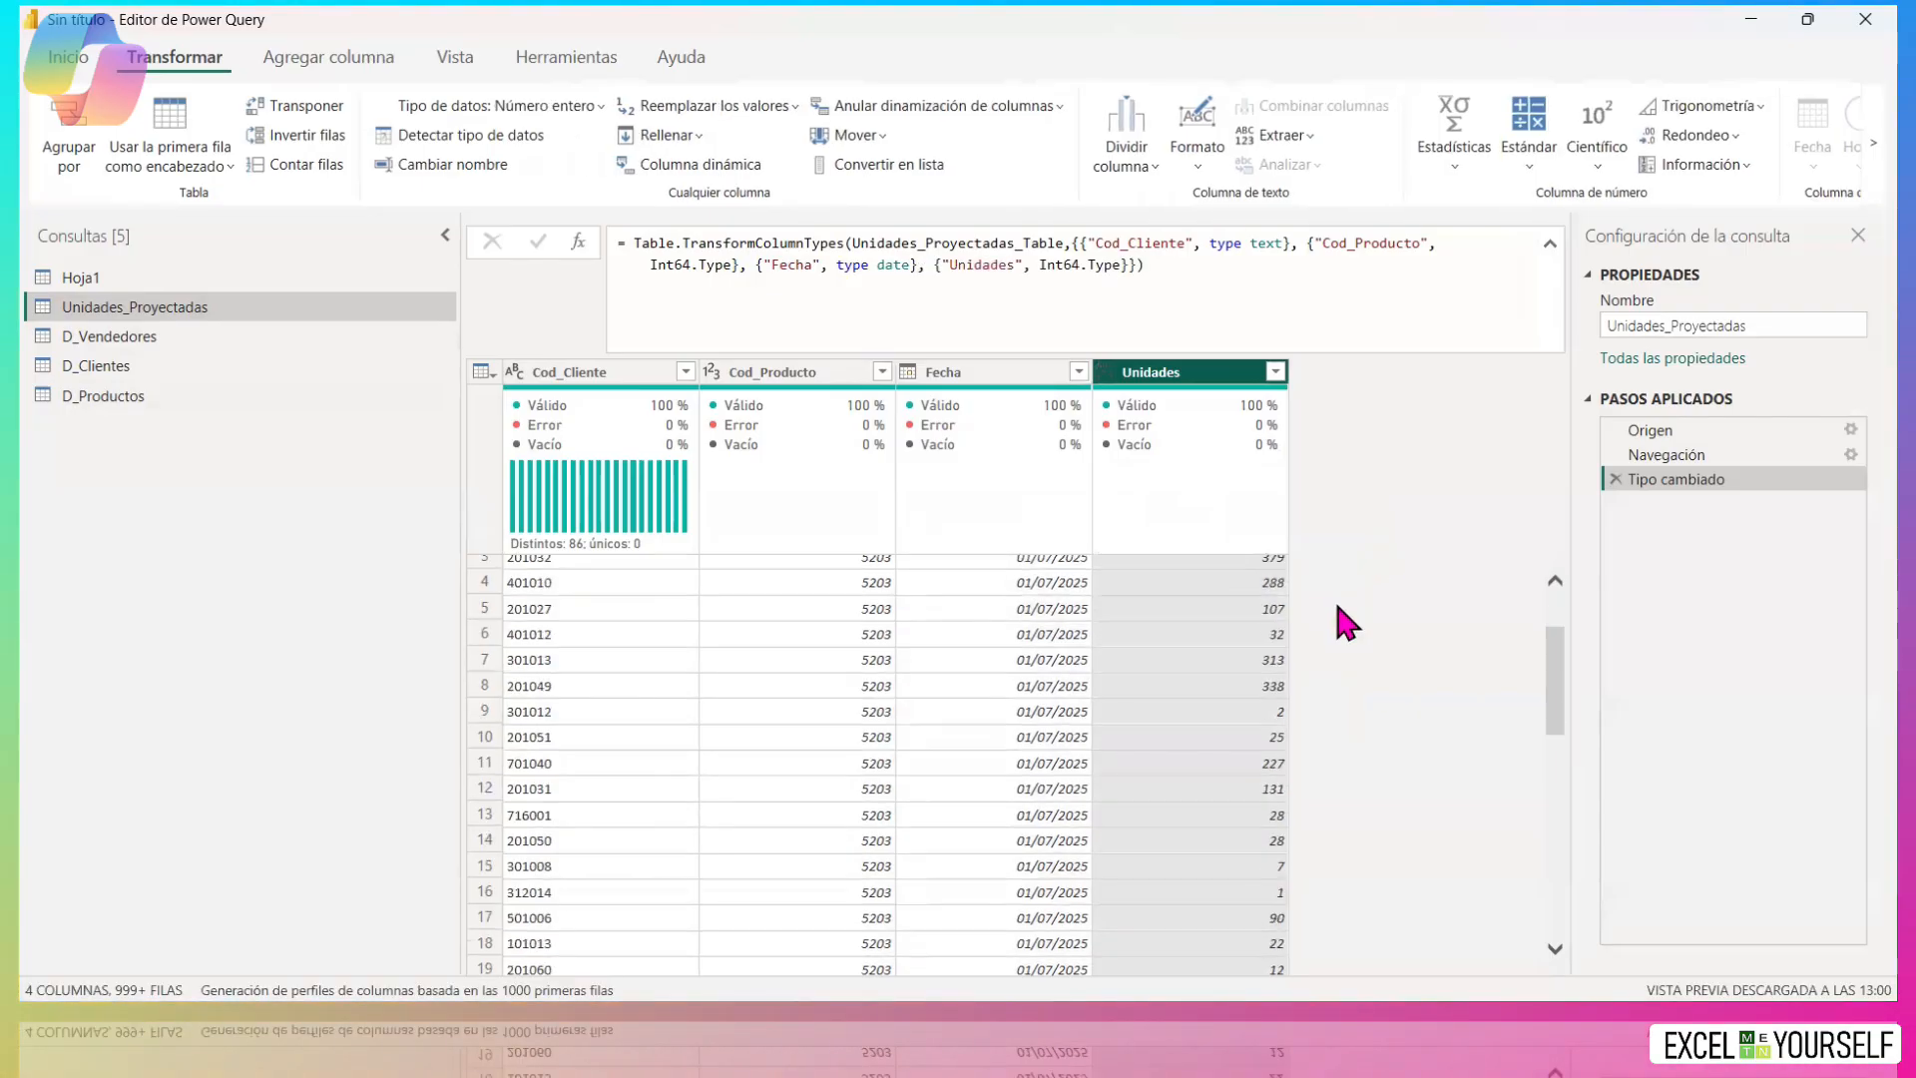
click(1765, 325)
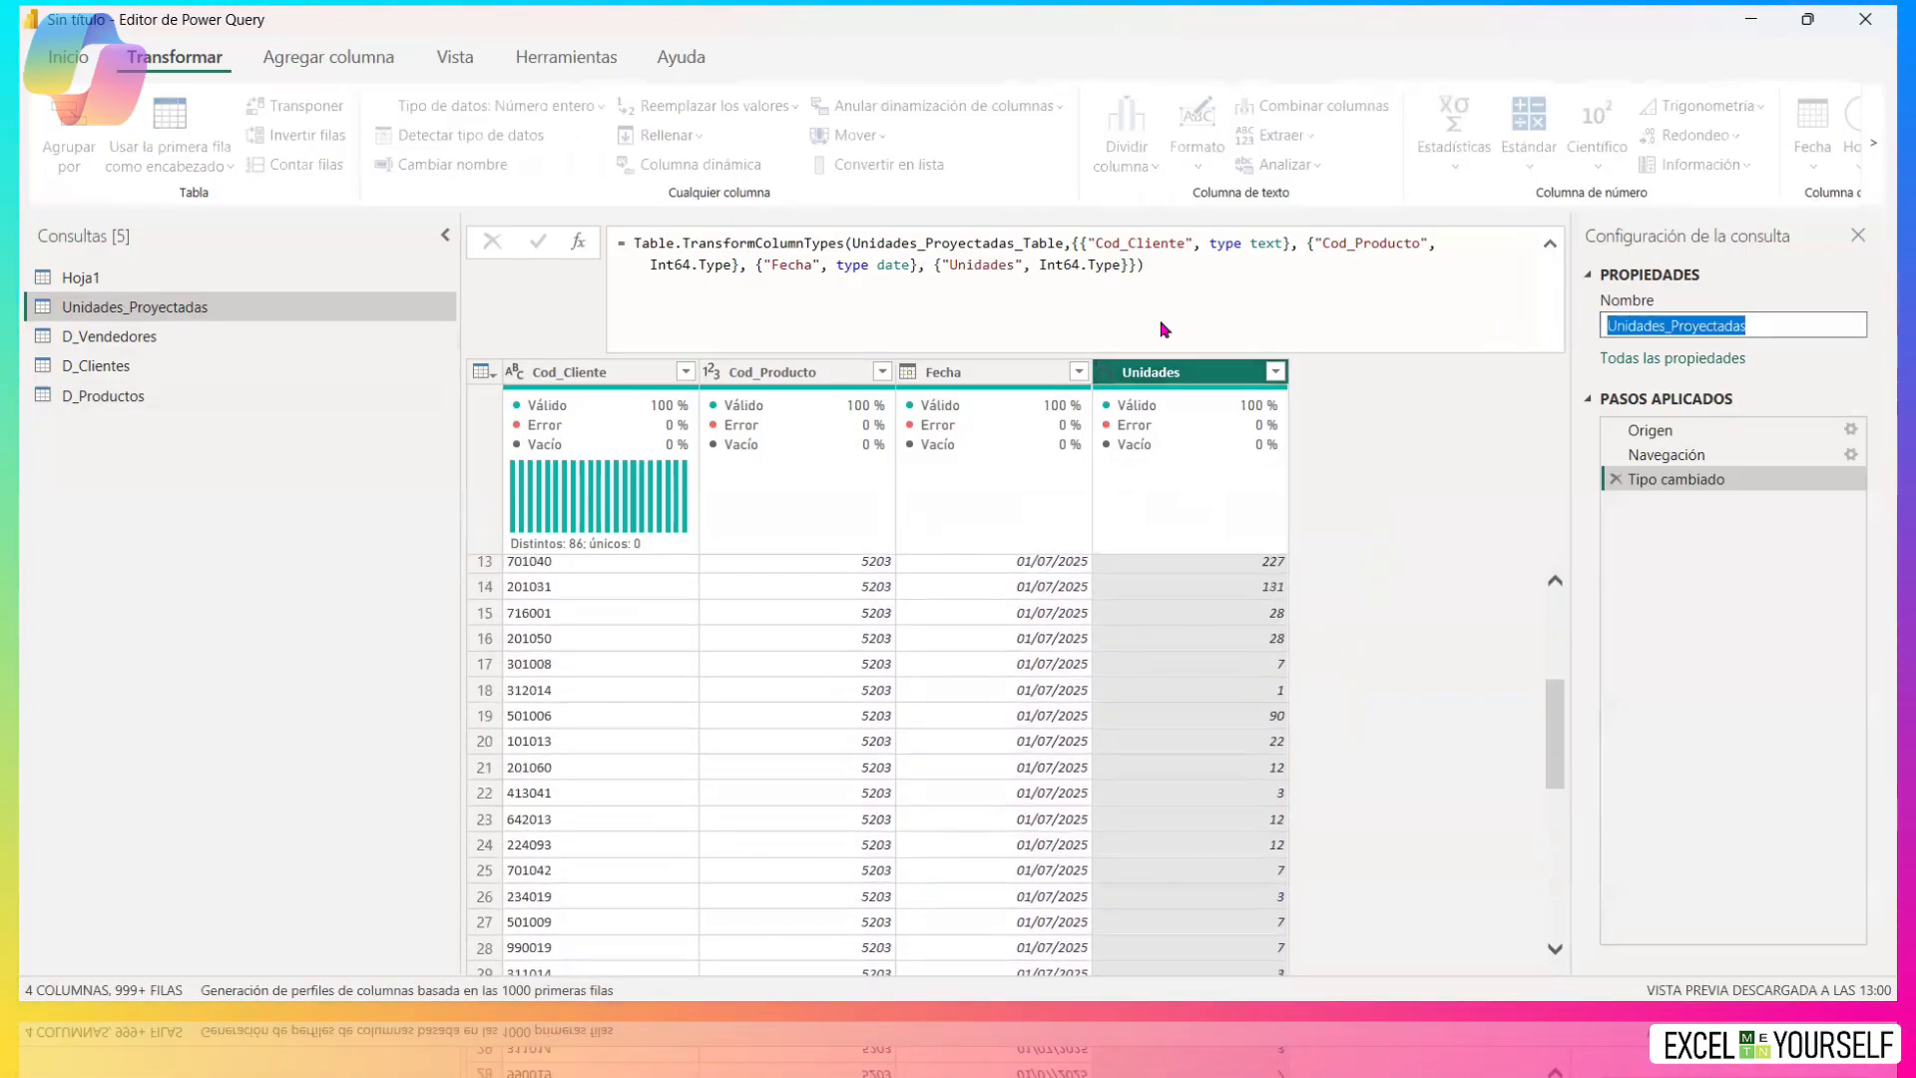
text(H_)
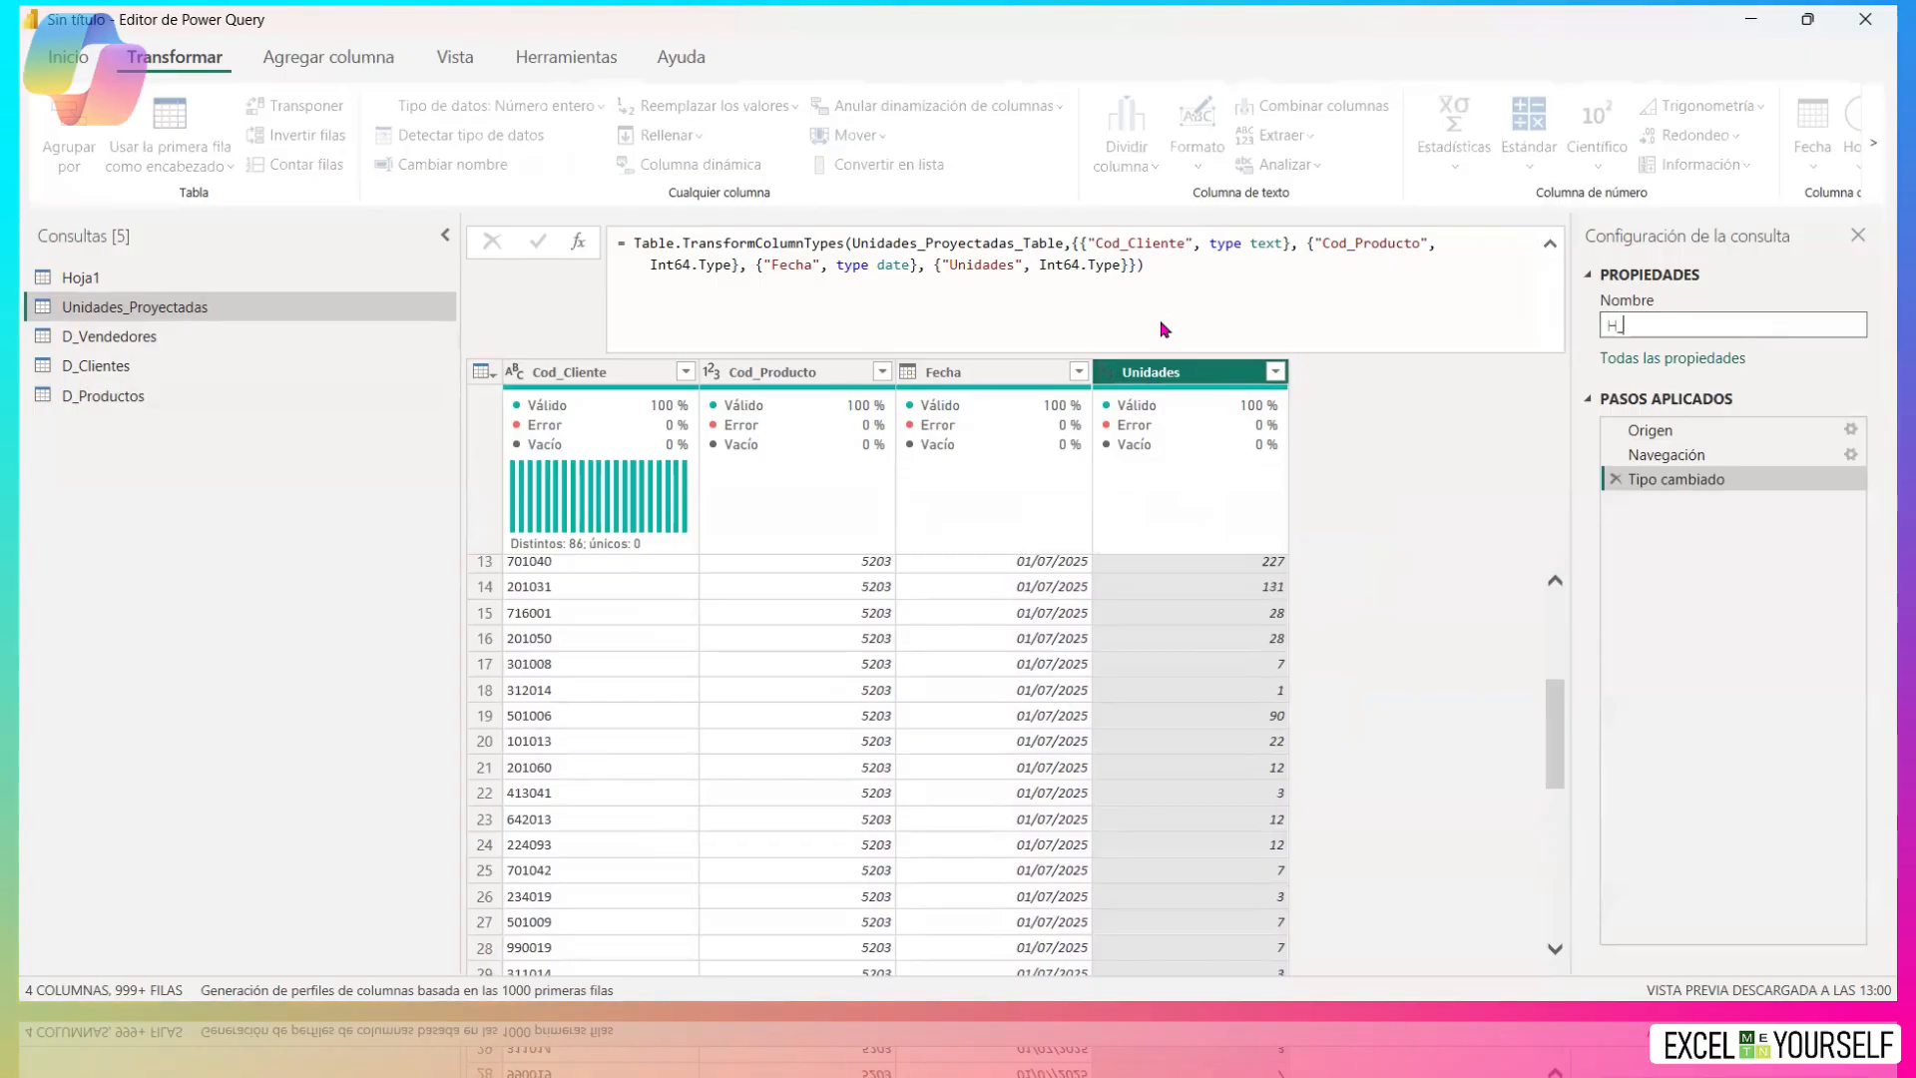
text(P)
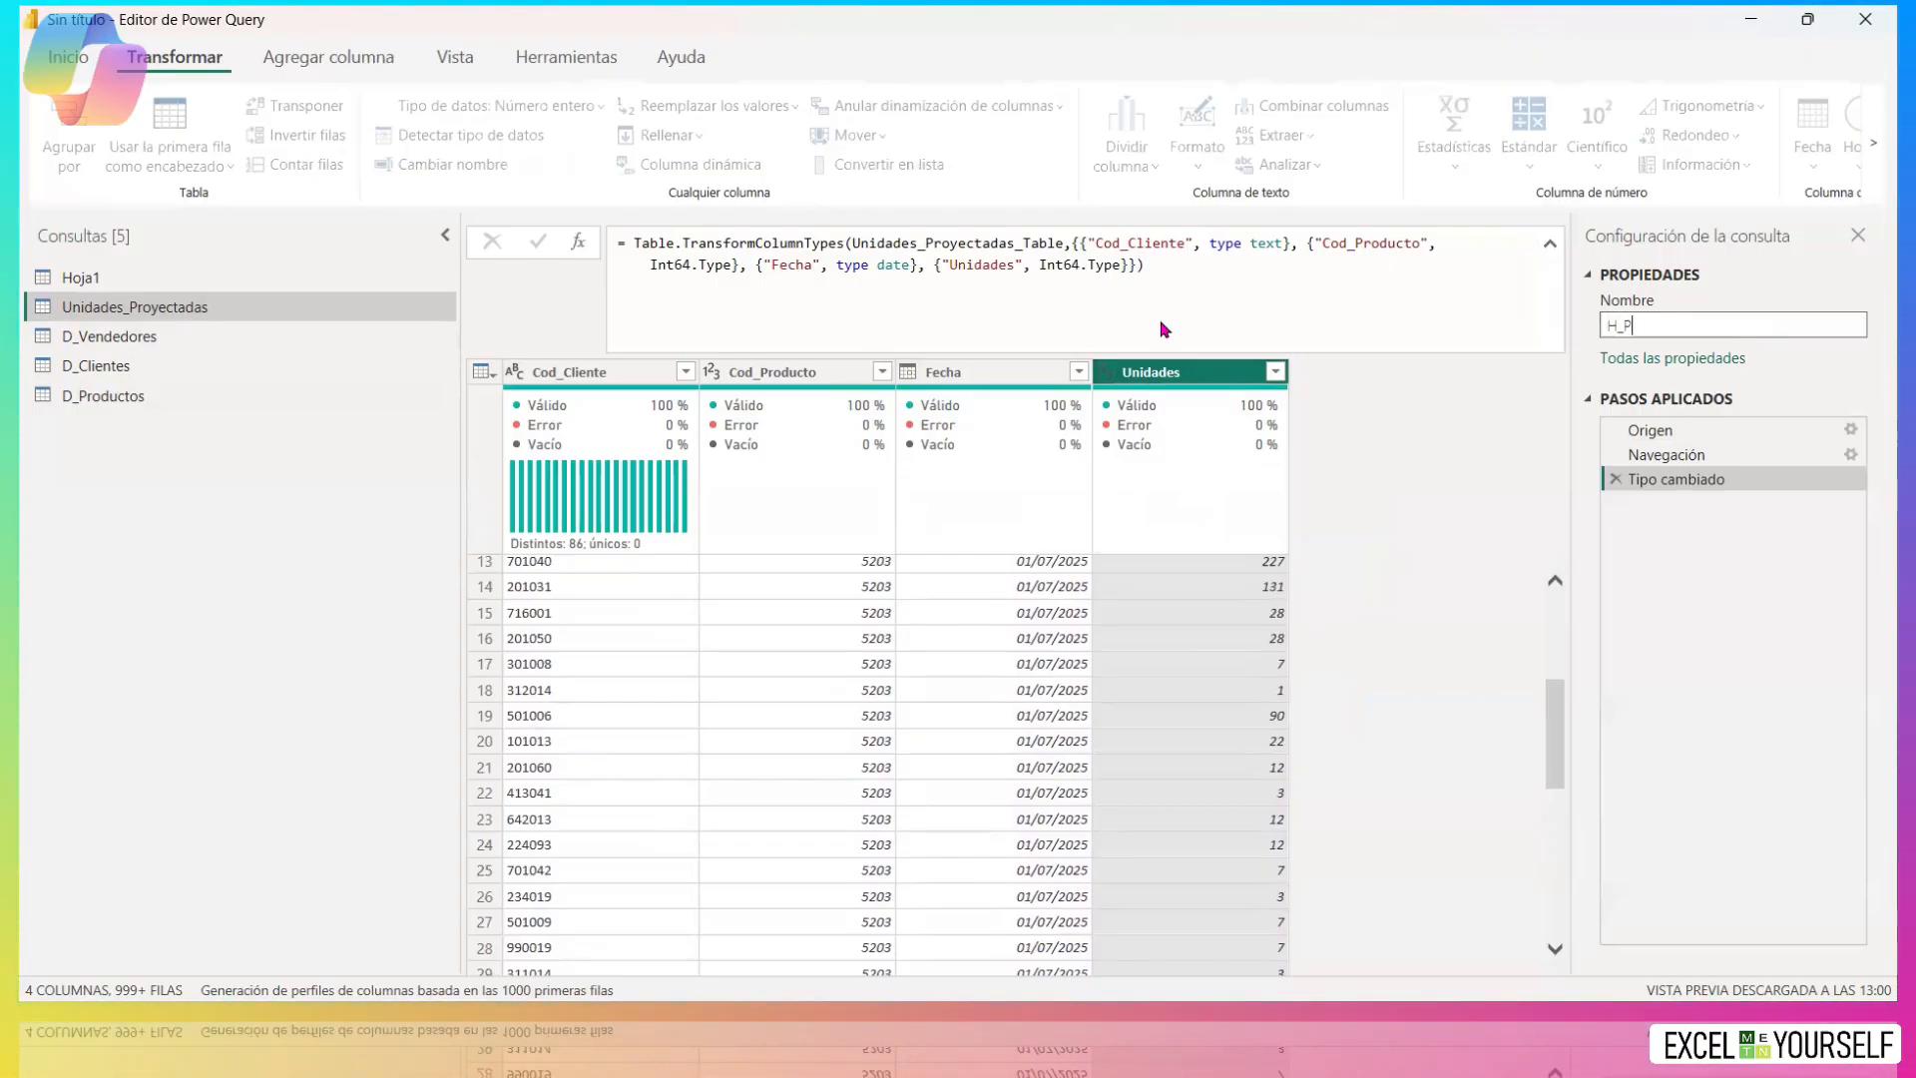
text(roy)
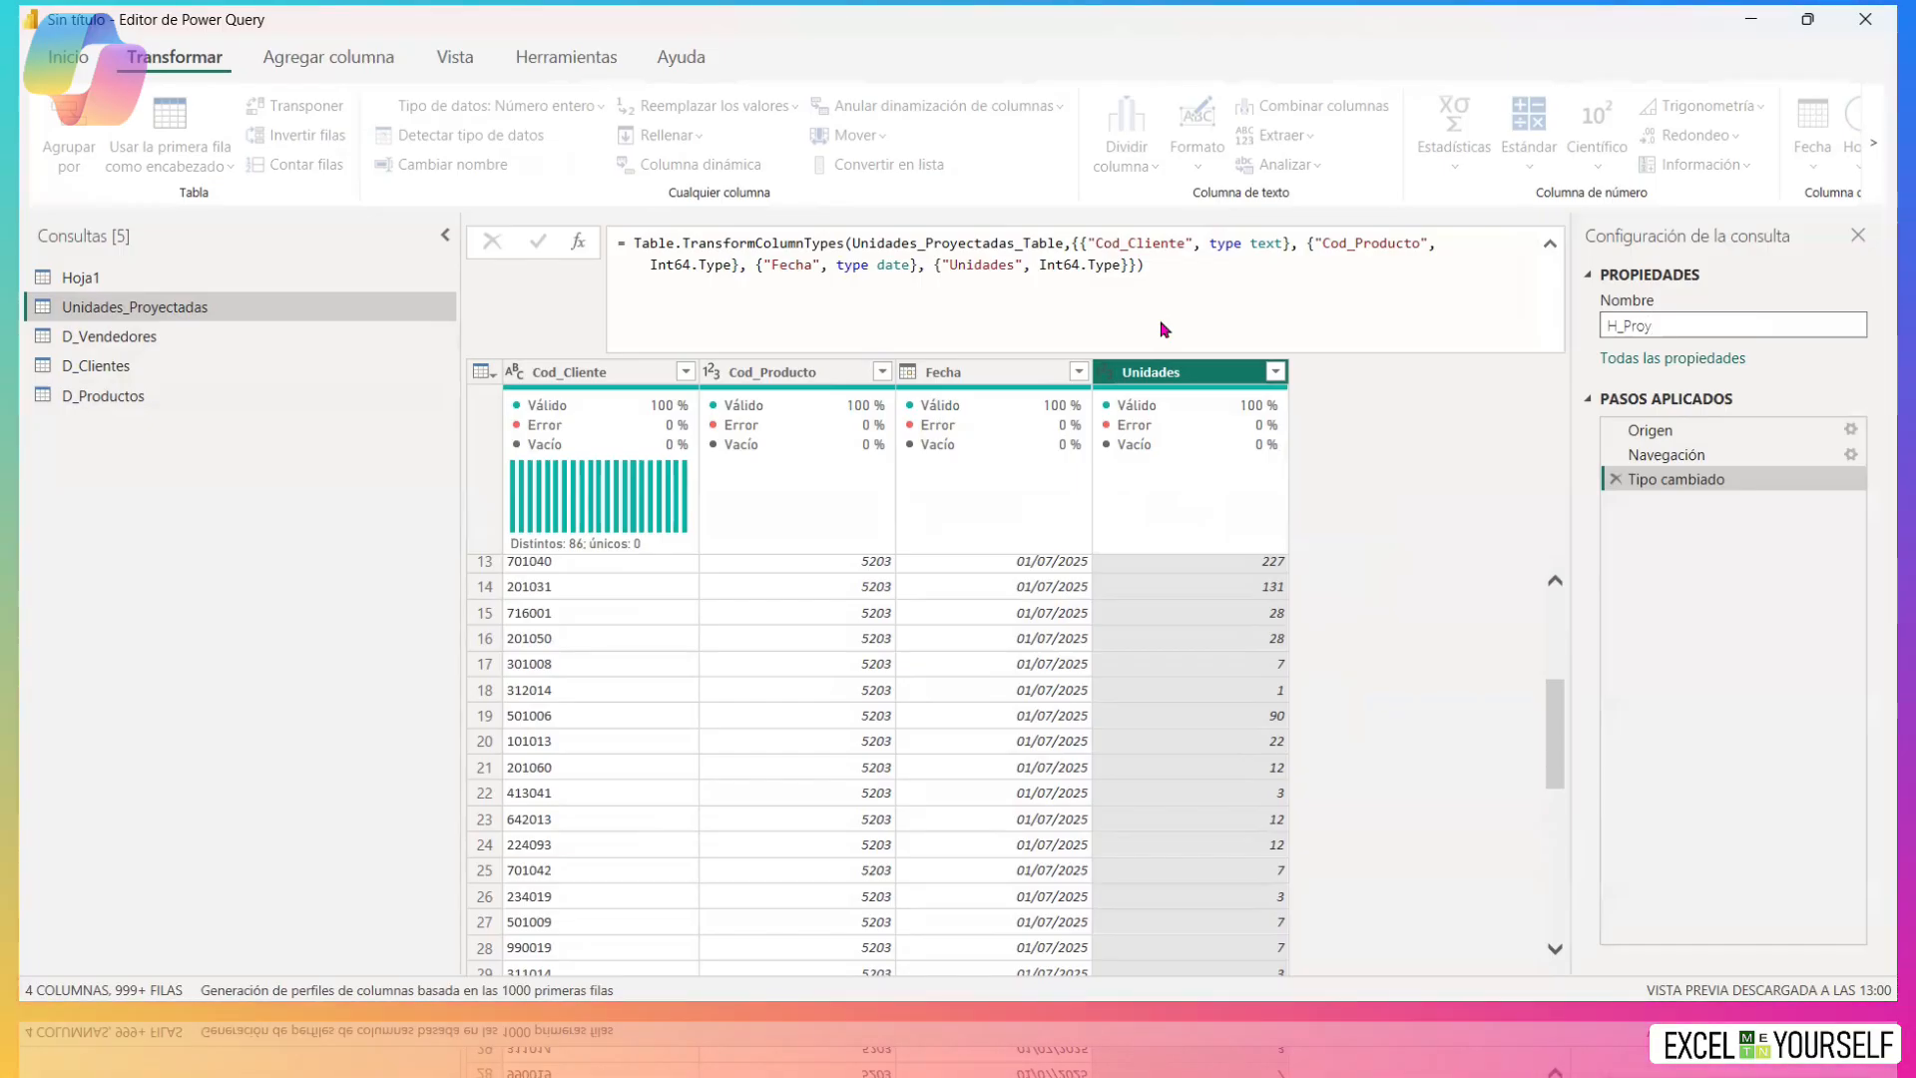
text(eccion)
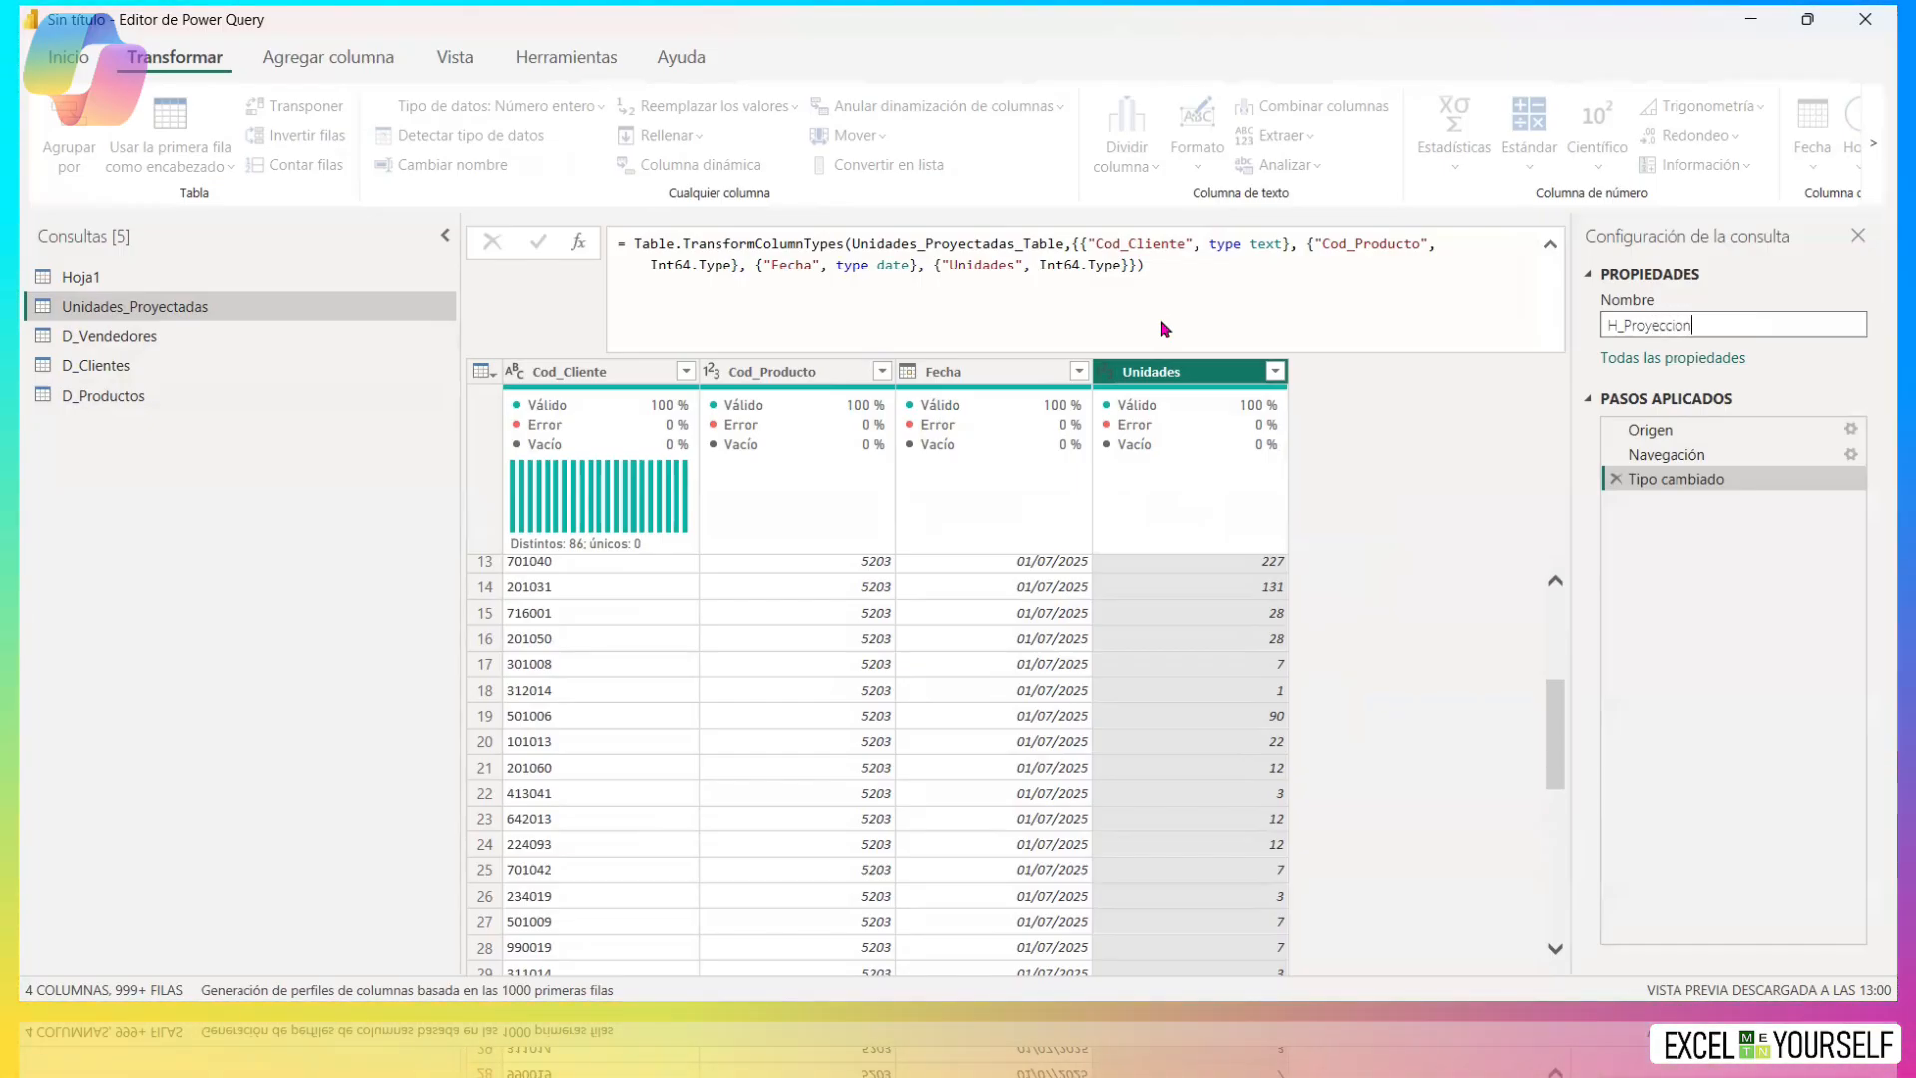
key(Return)
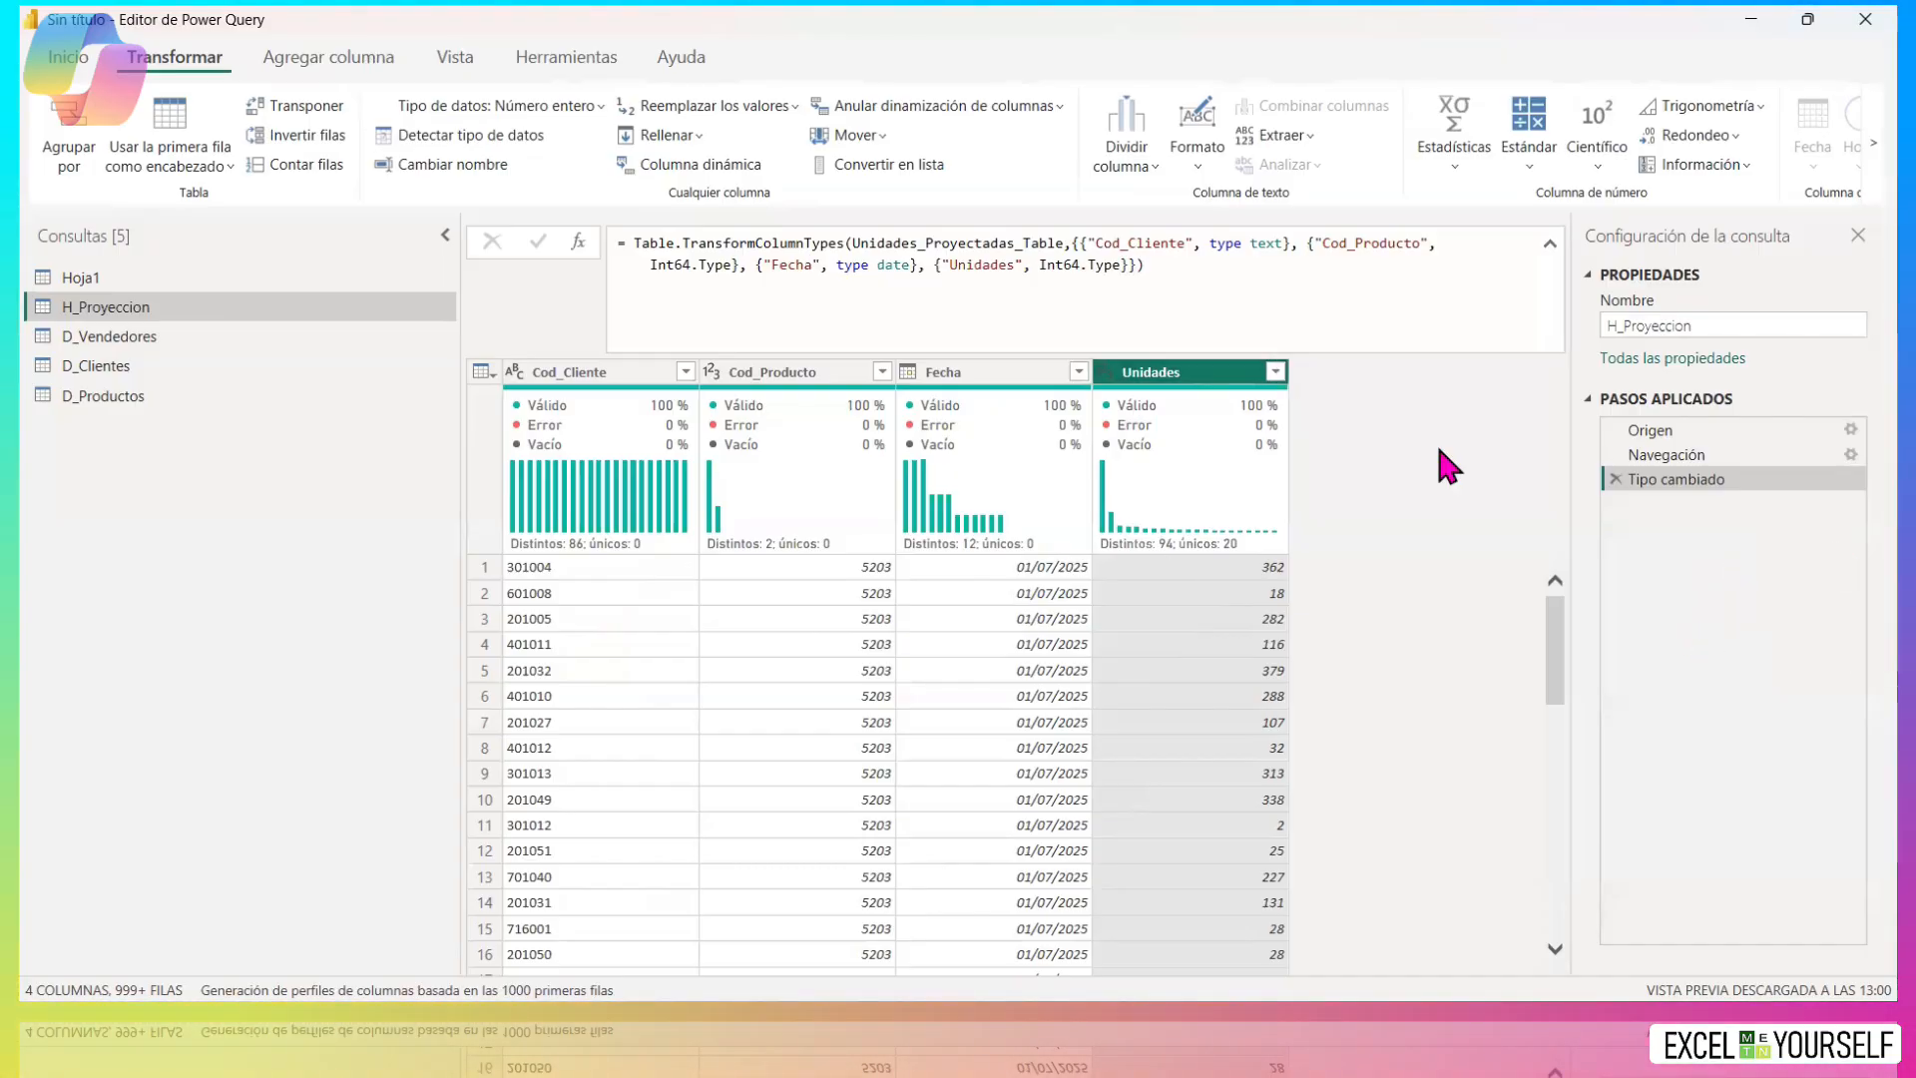
Add an index column starting from 1 to the D_Clientes query.
click(599, 377)
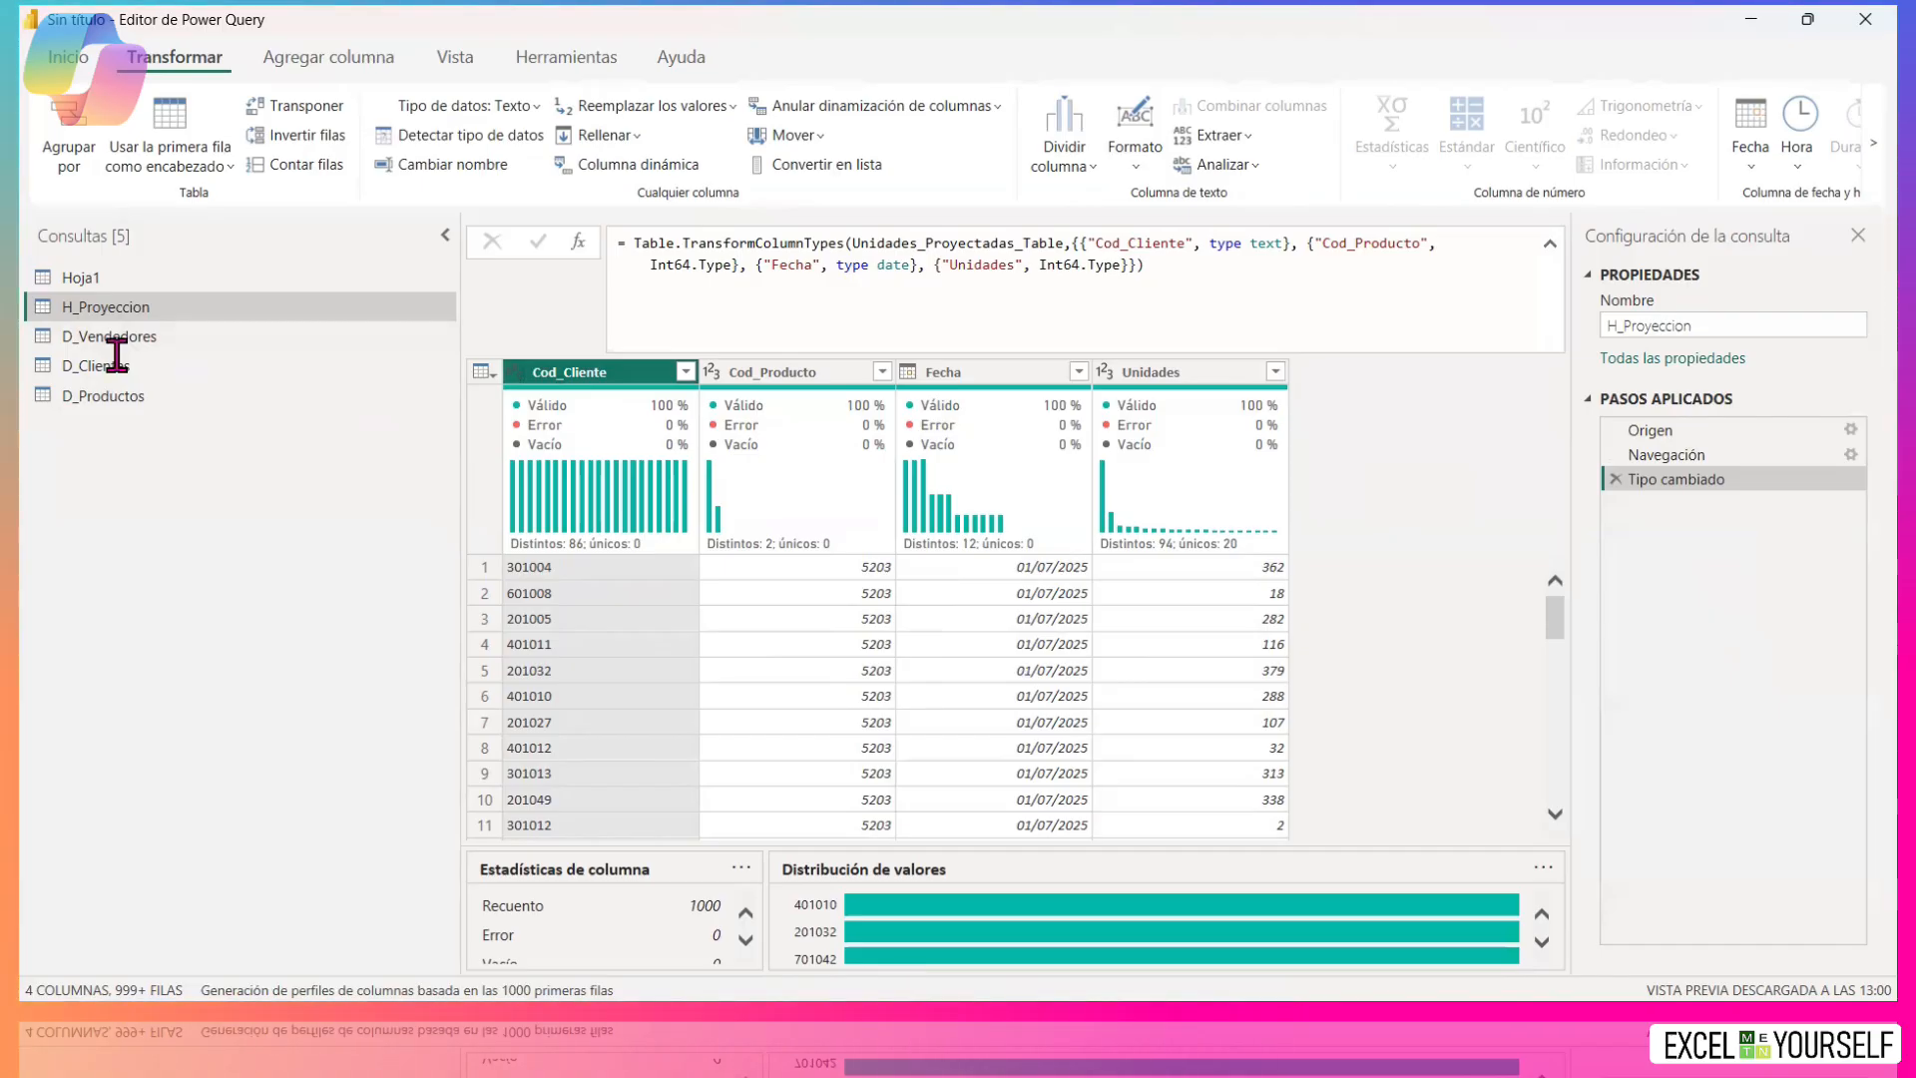
click(116, 365)
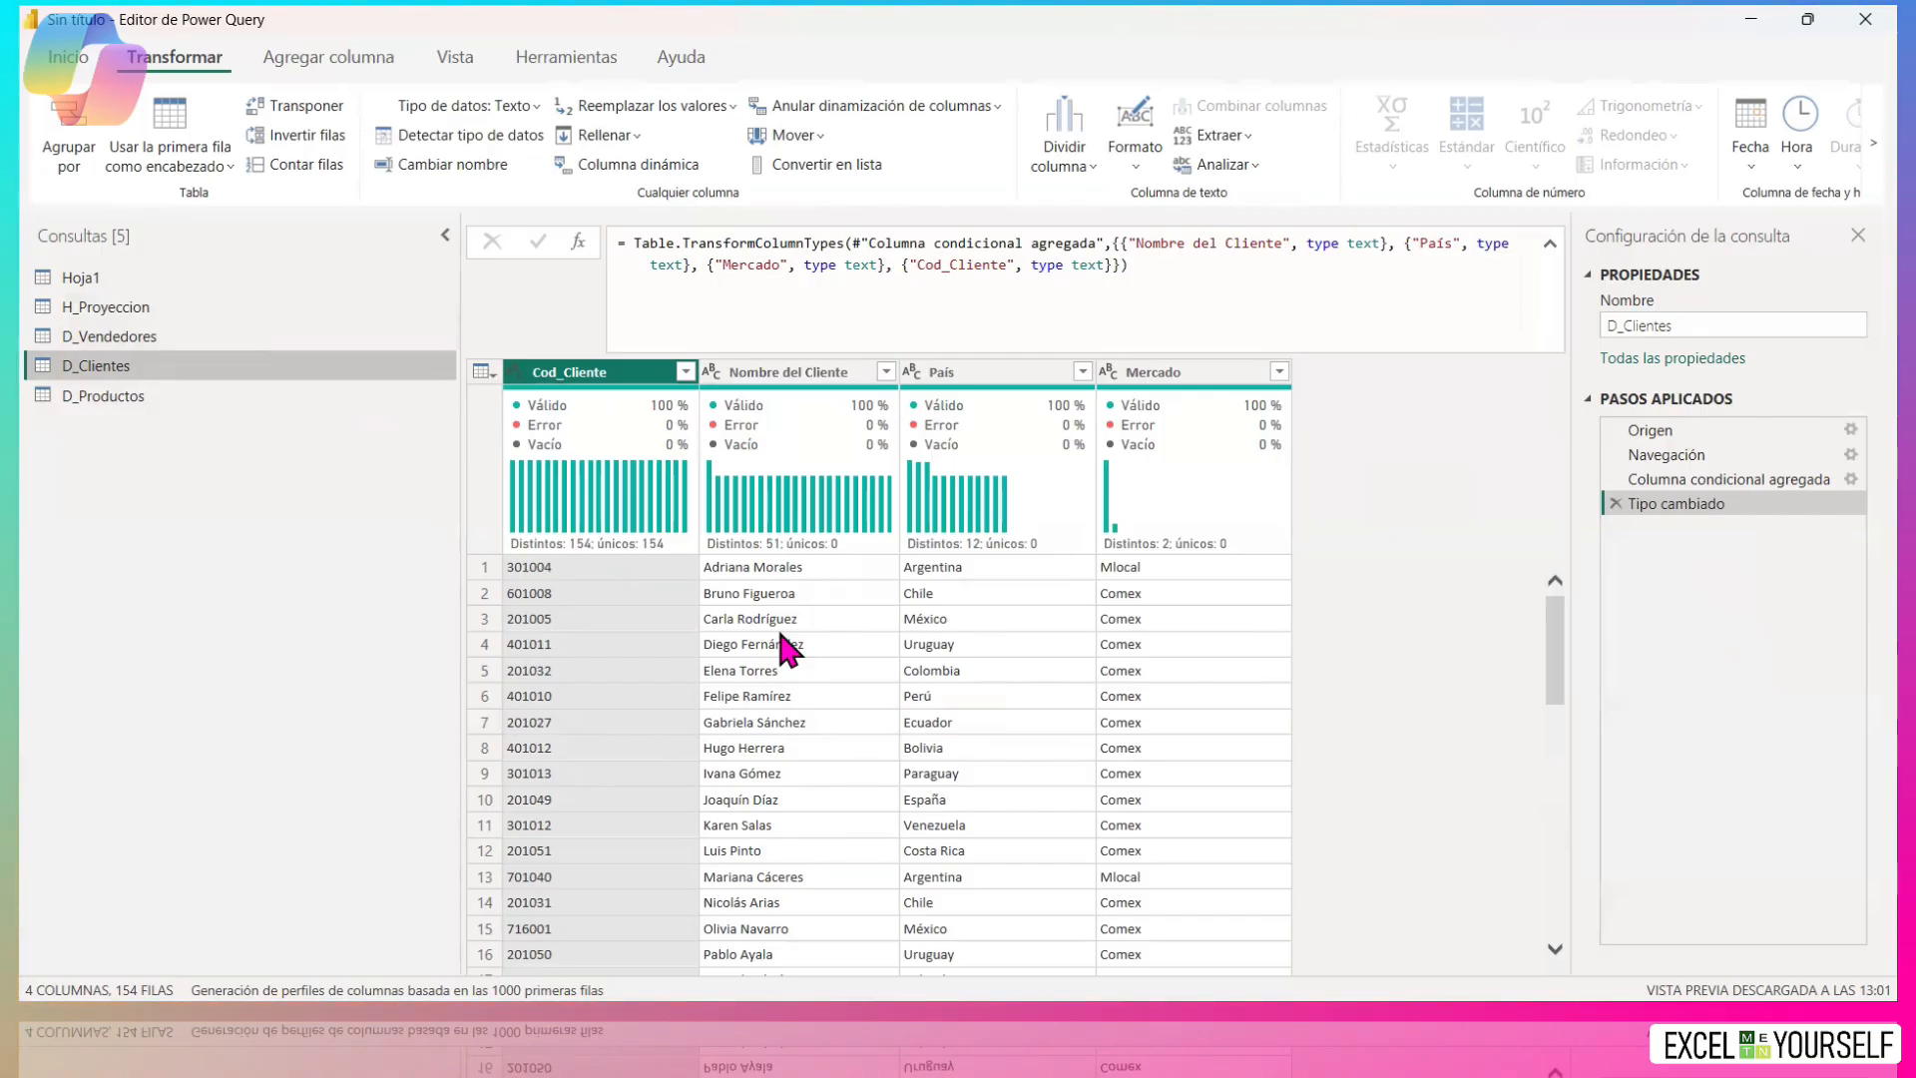
click(813, 372)
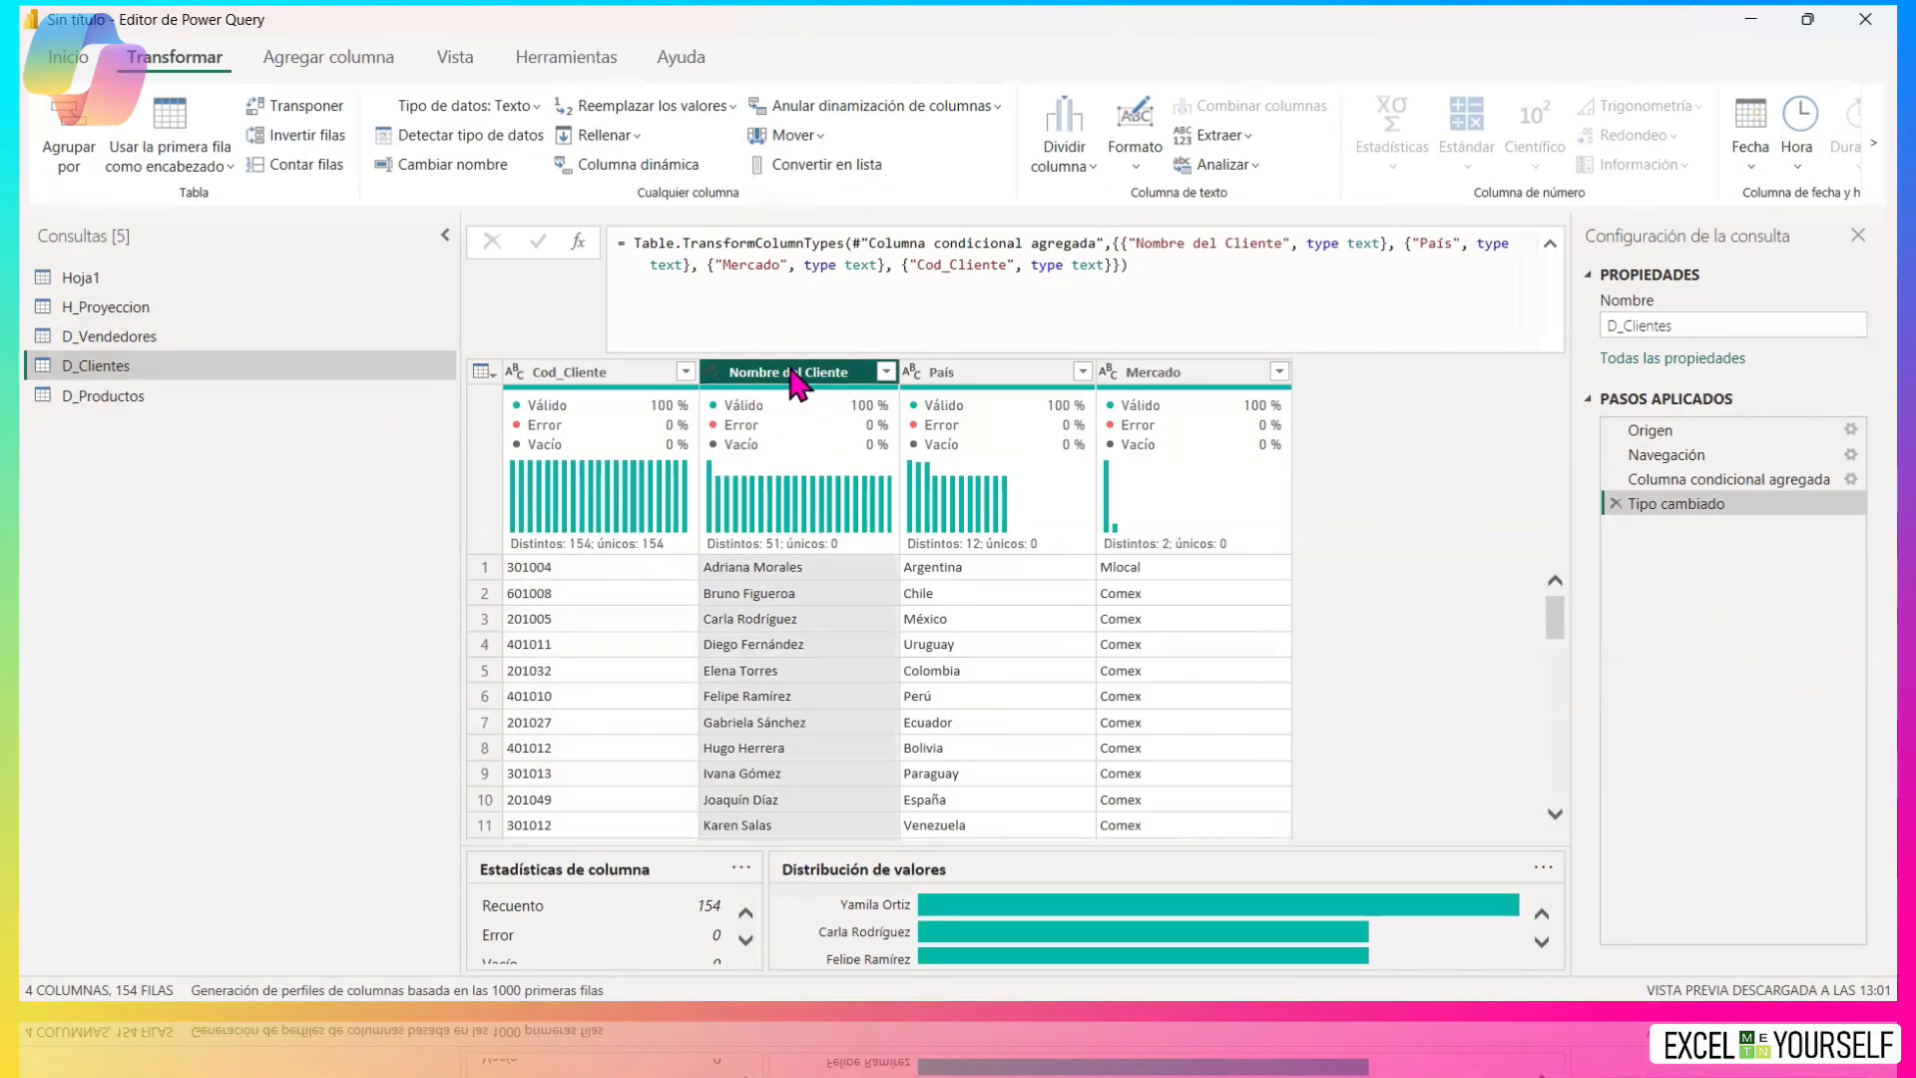
click(324, 57)
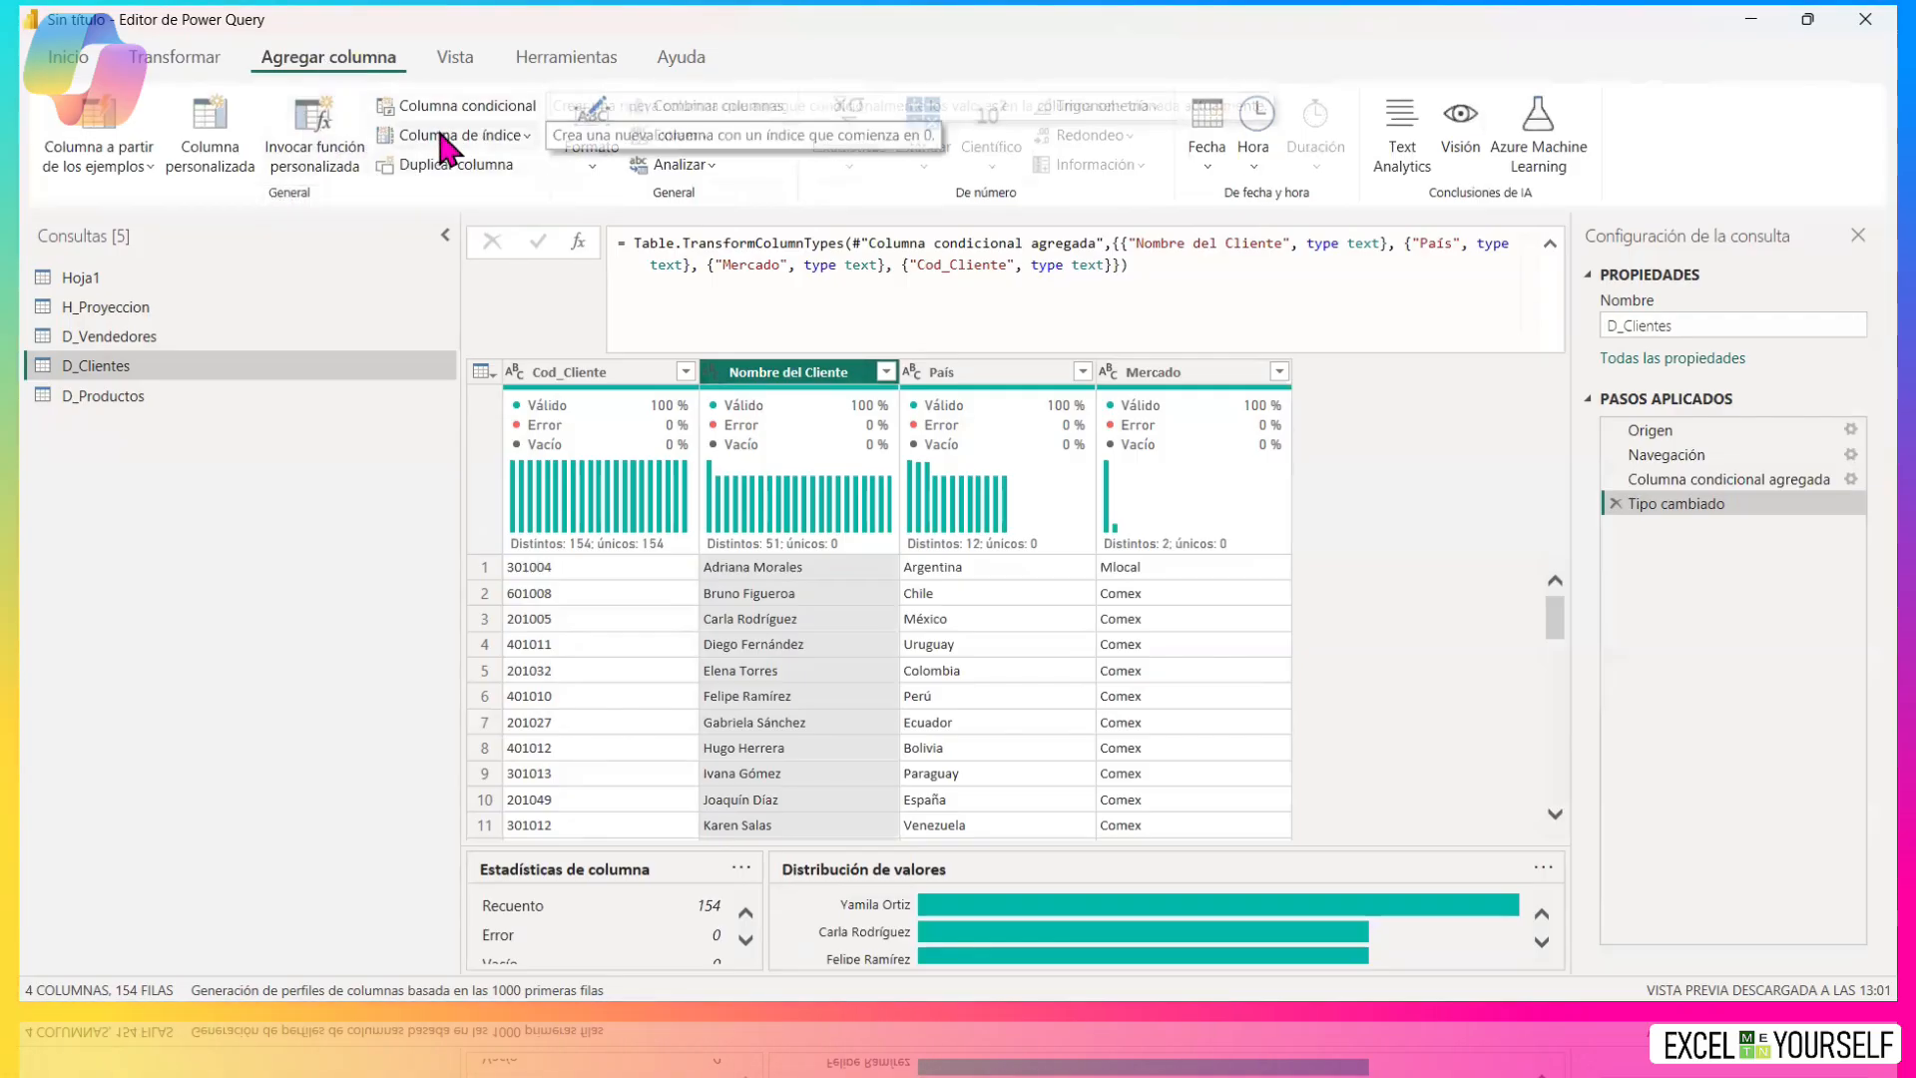
click(495, 131)
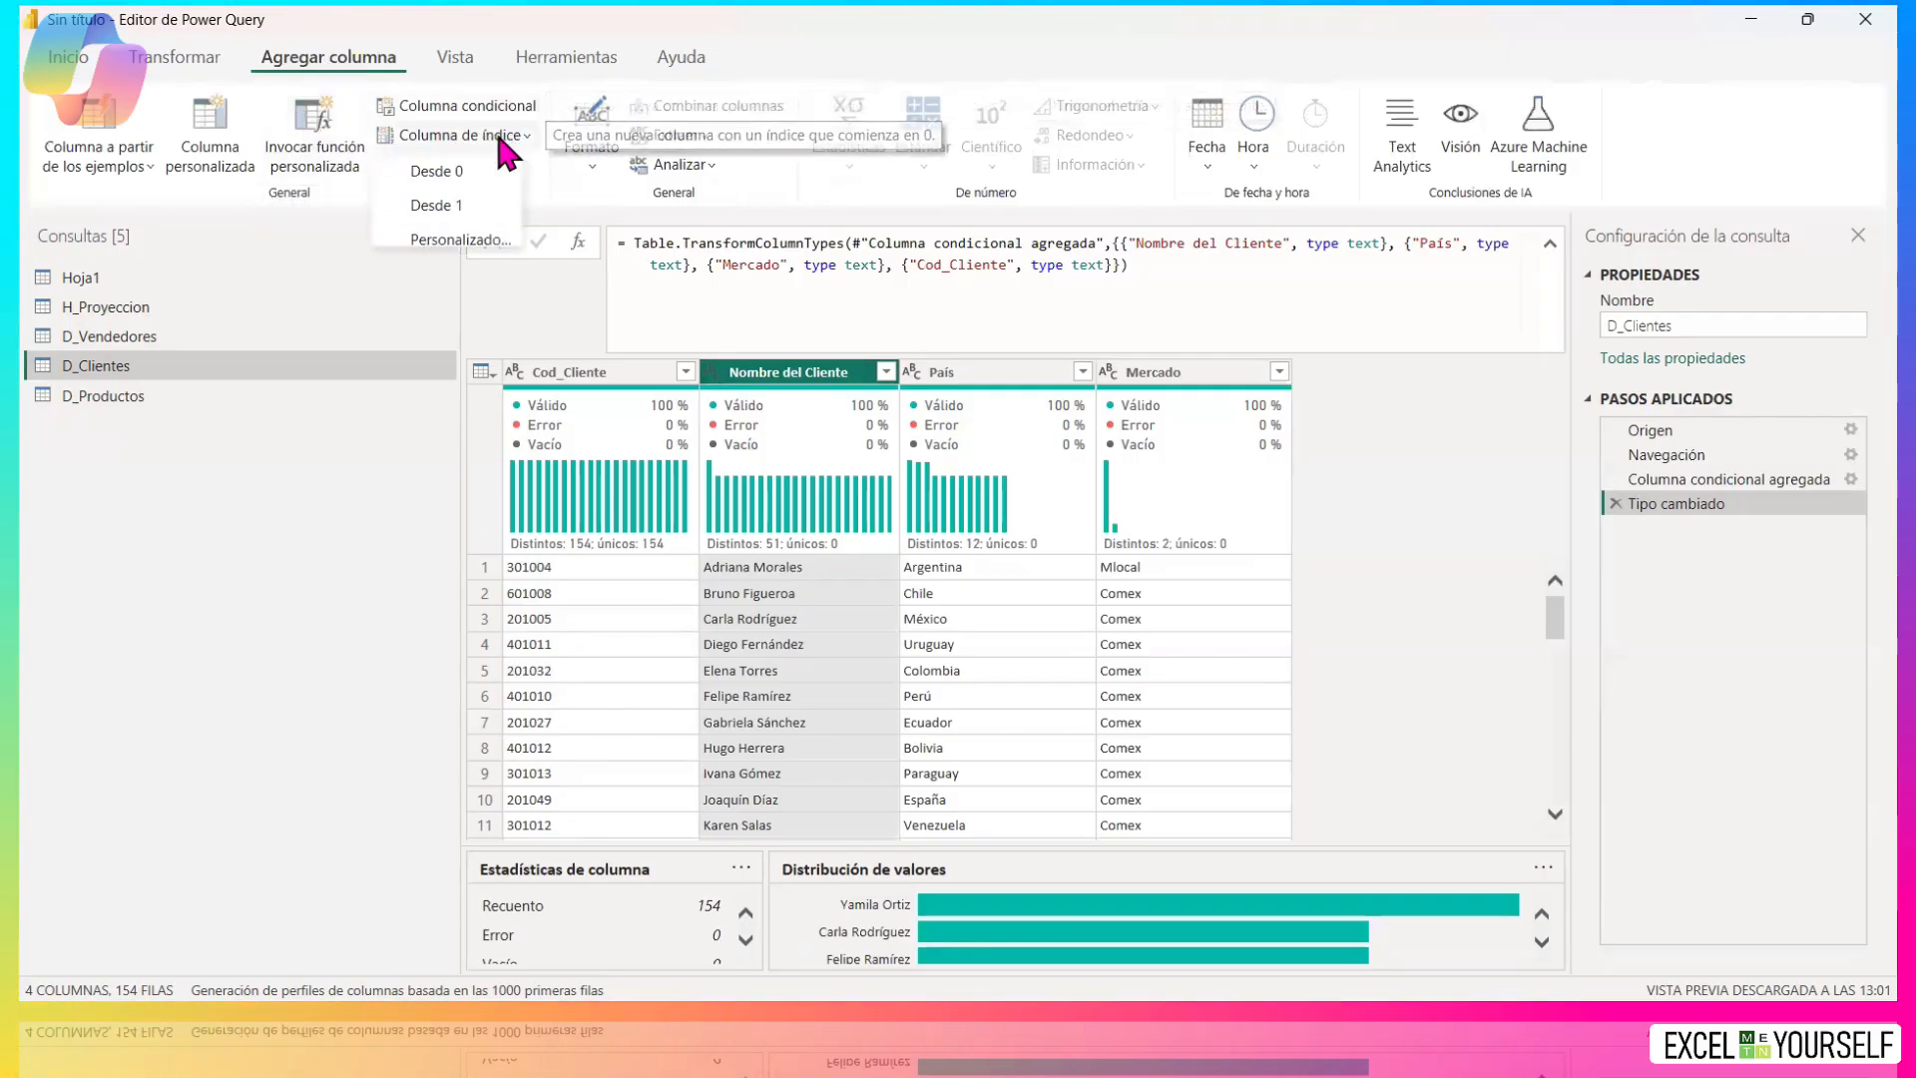
click(440, 206)
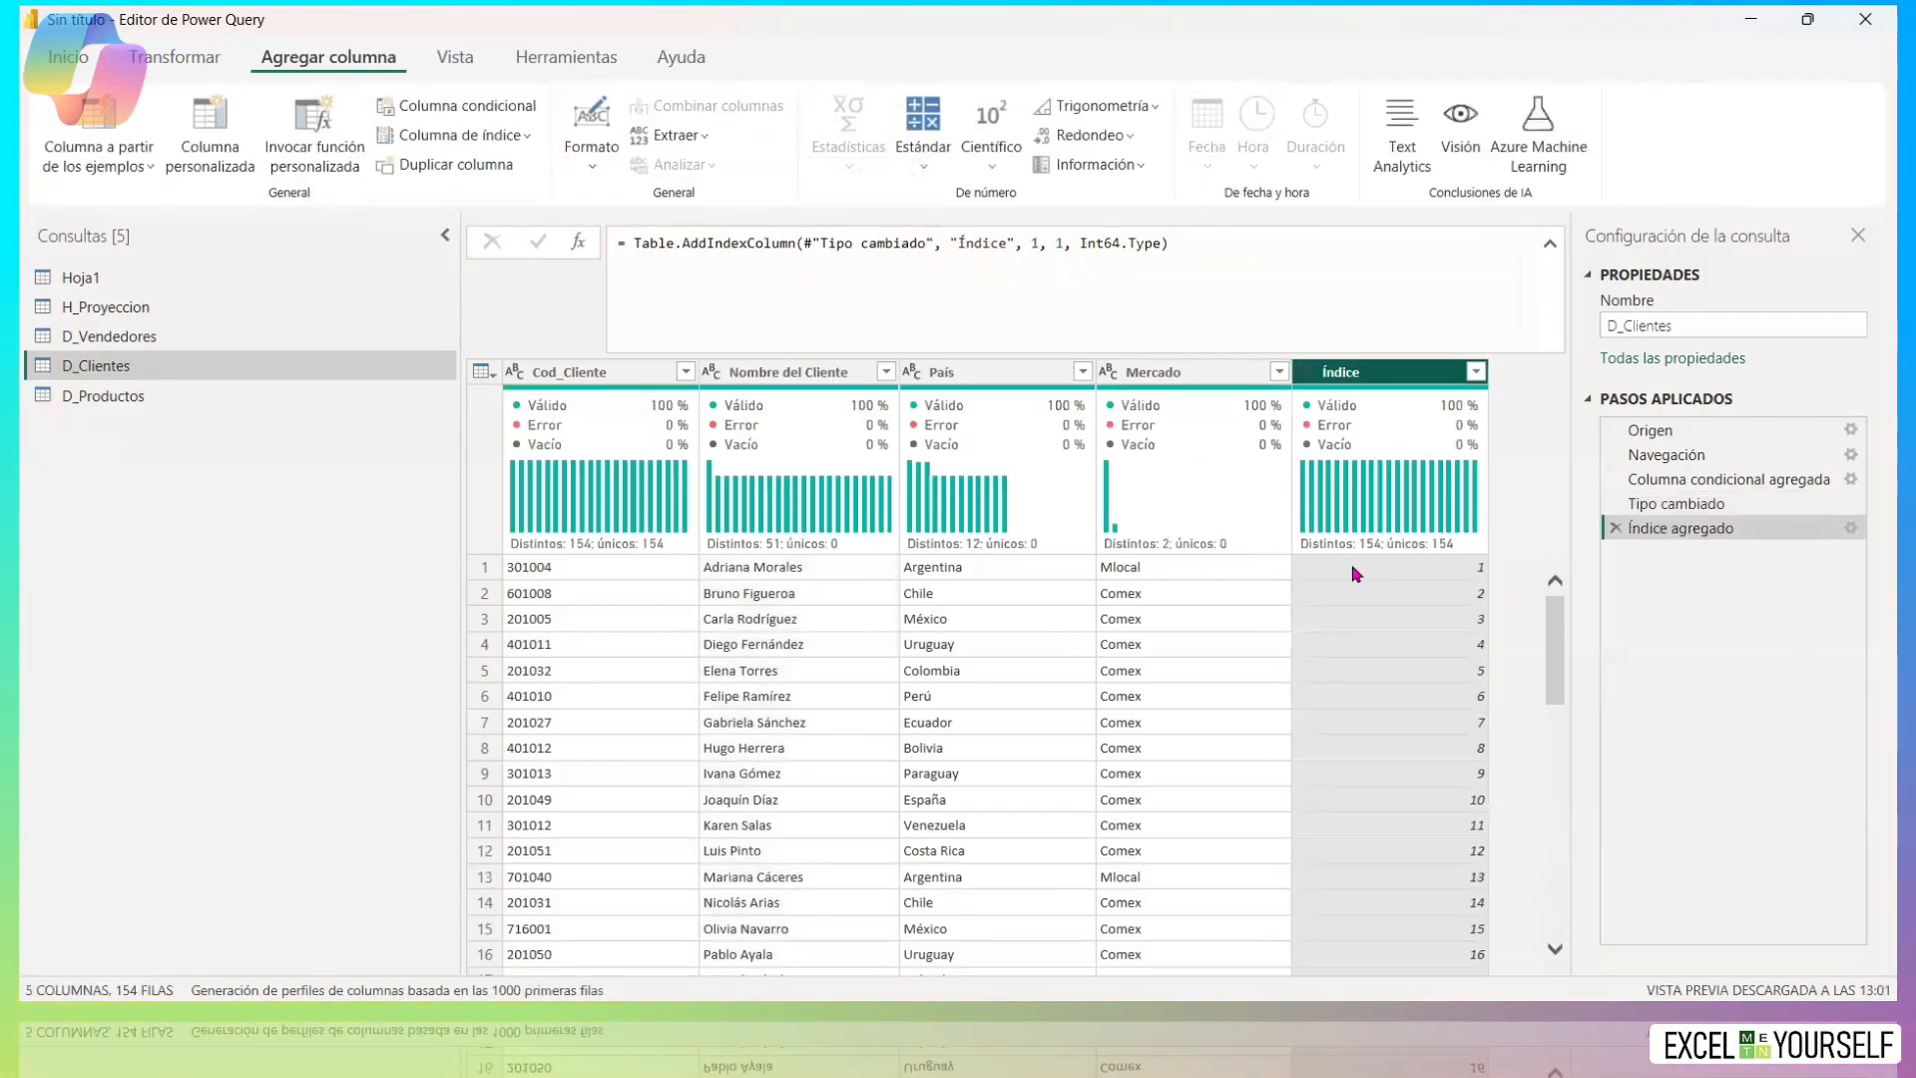
Try to rename the index column of D_Clientes as Cod_Cliente, and delete the added index step.
double_click(1362, 372)
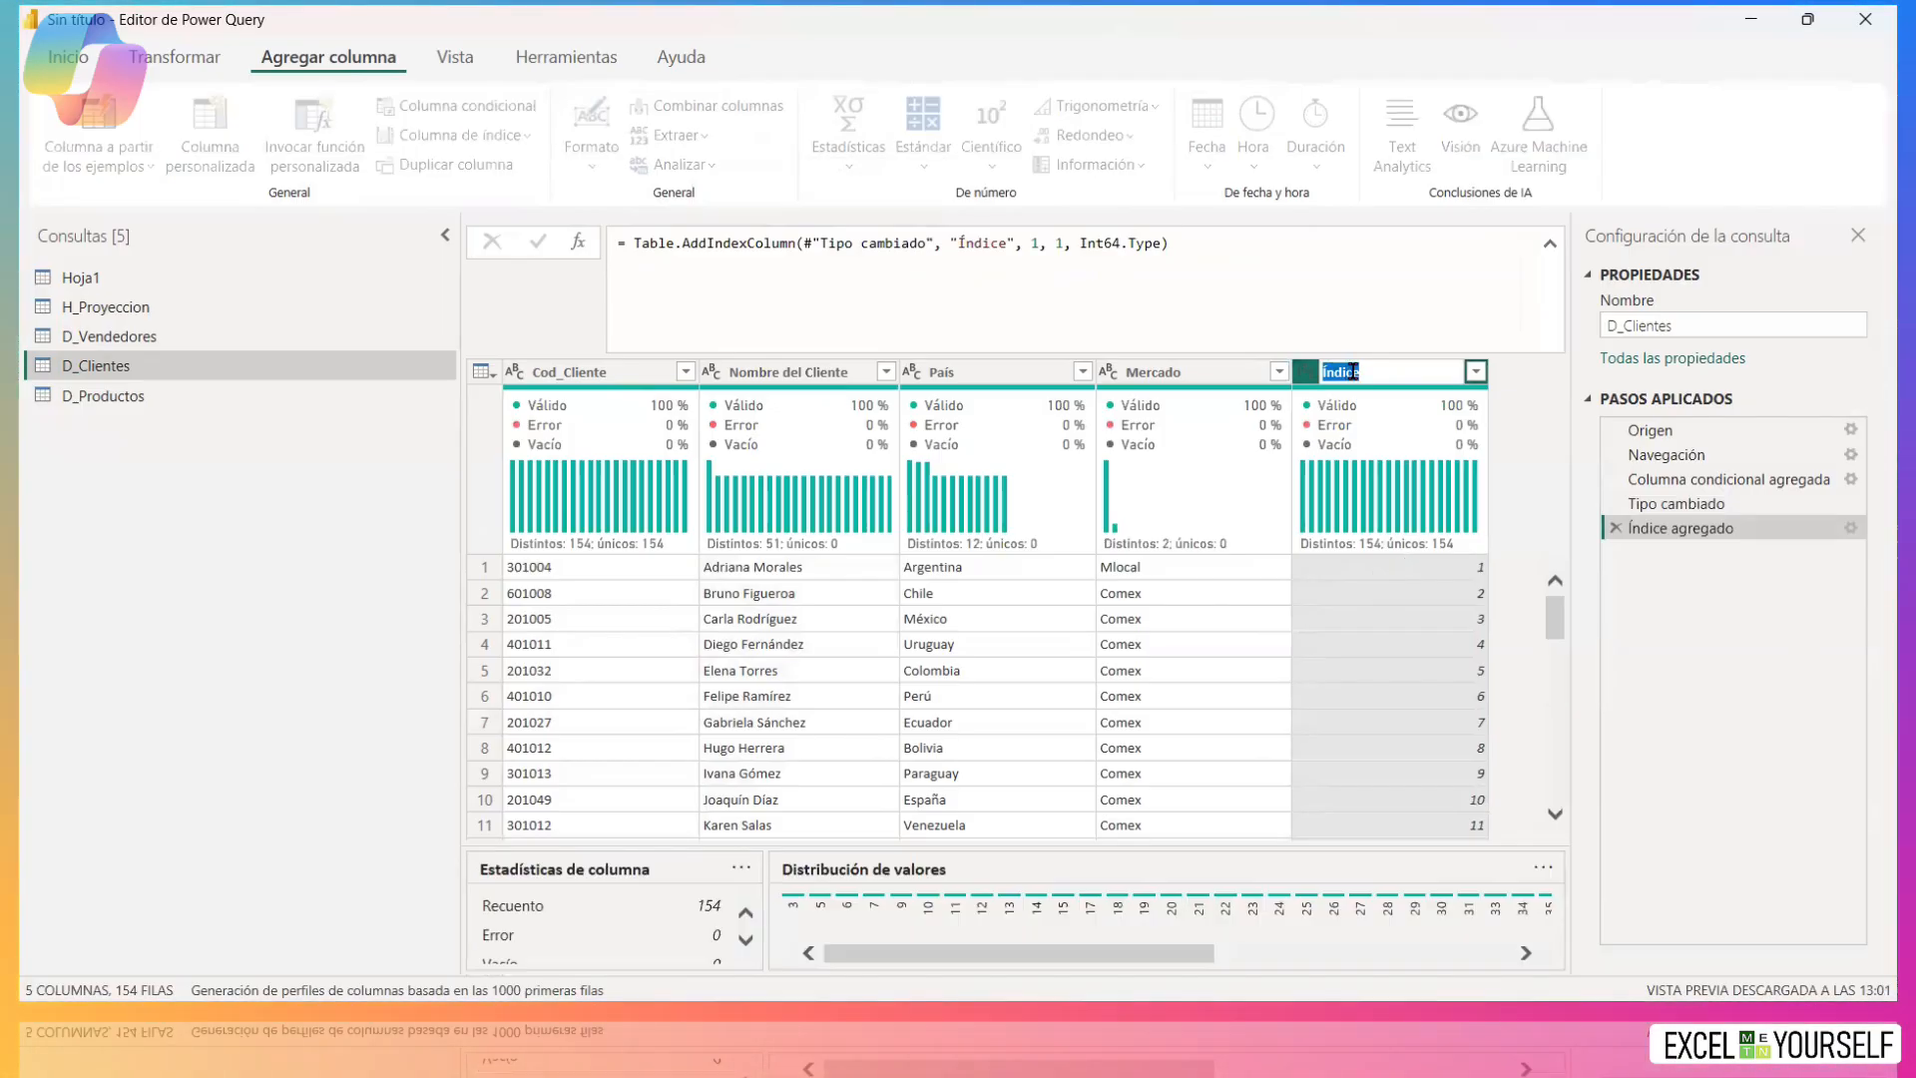
text(Cod_Cliente)
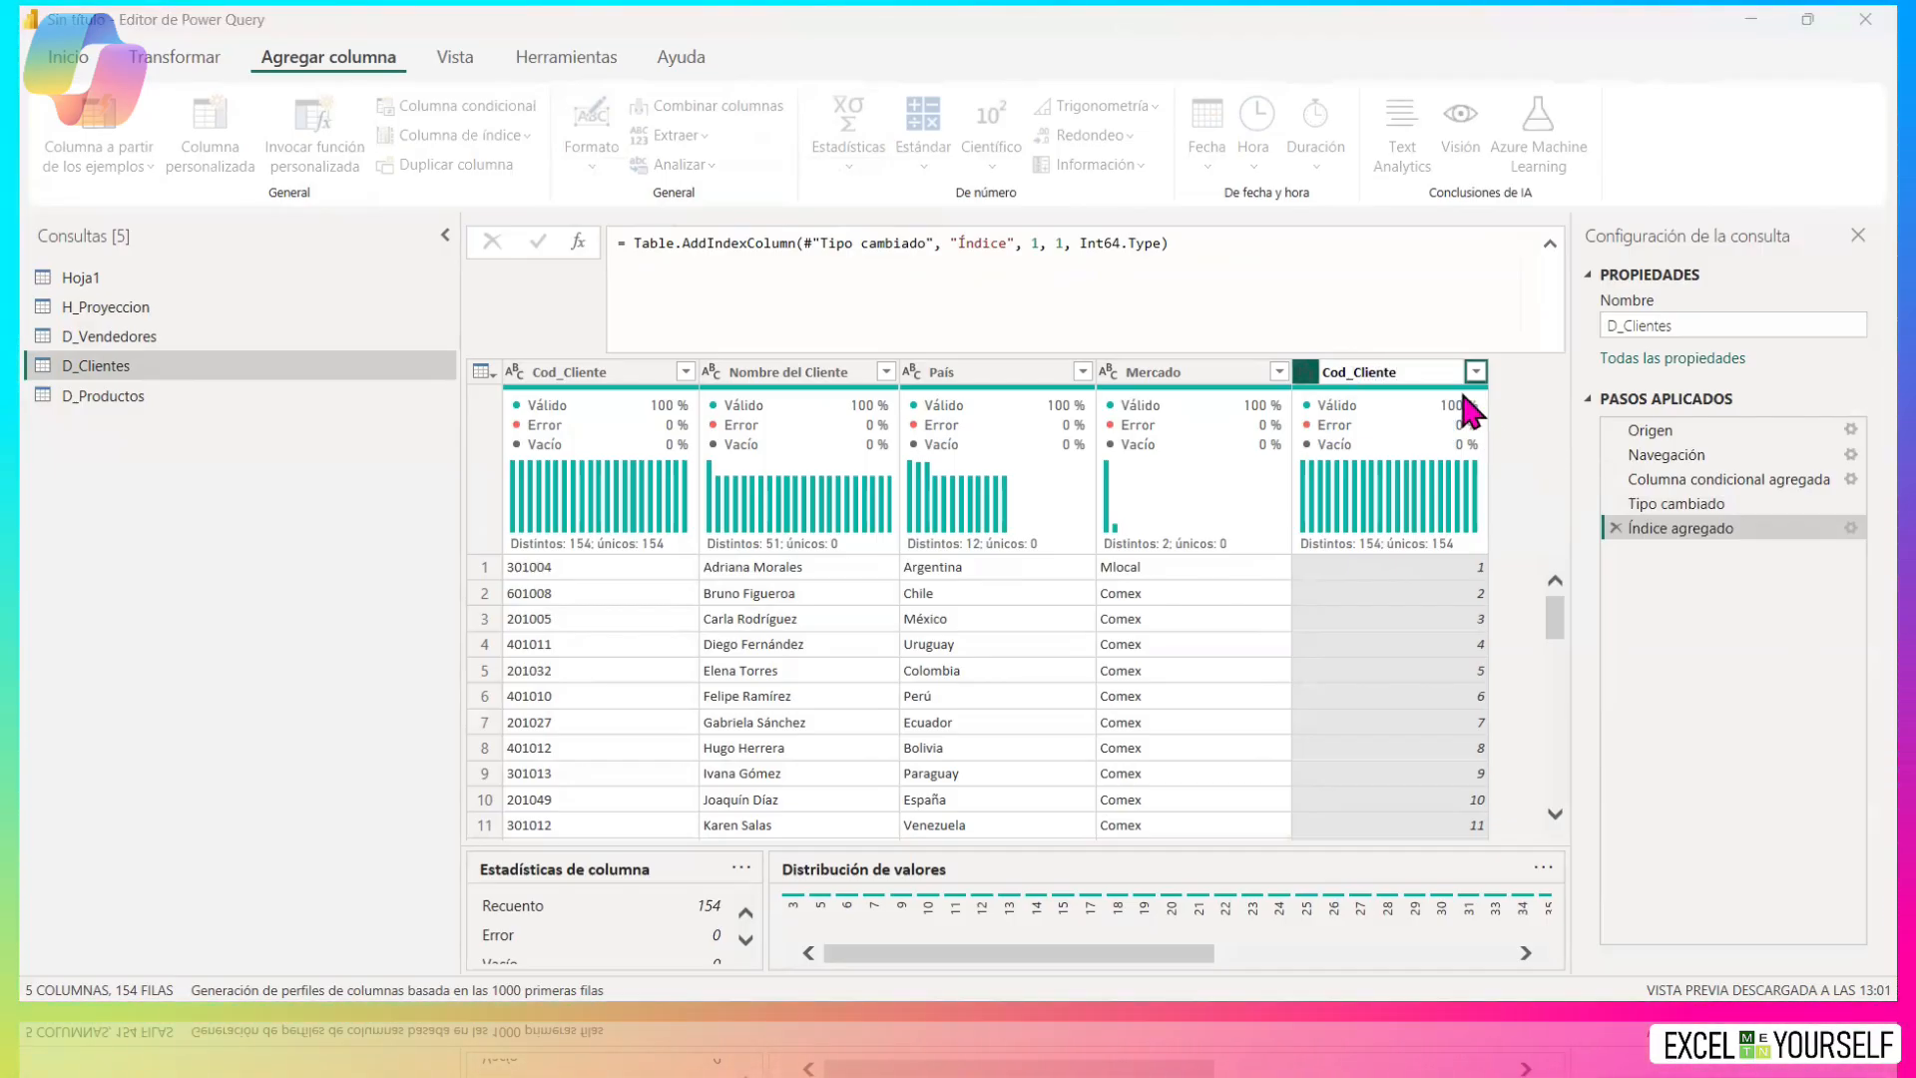
click(1454, 582)
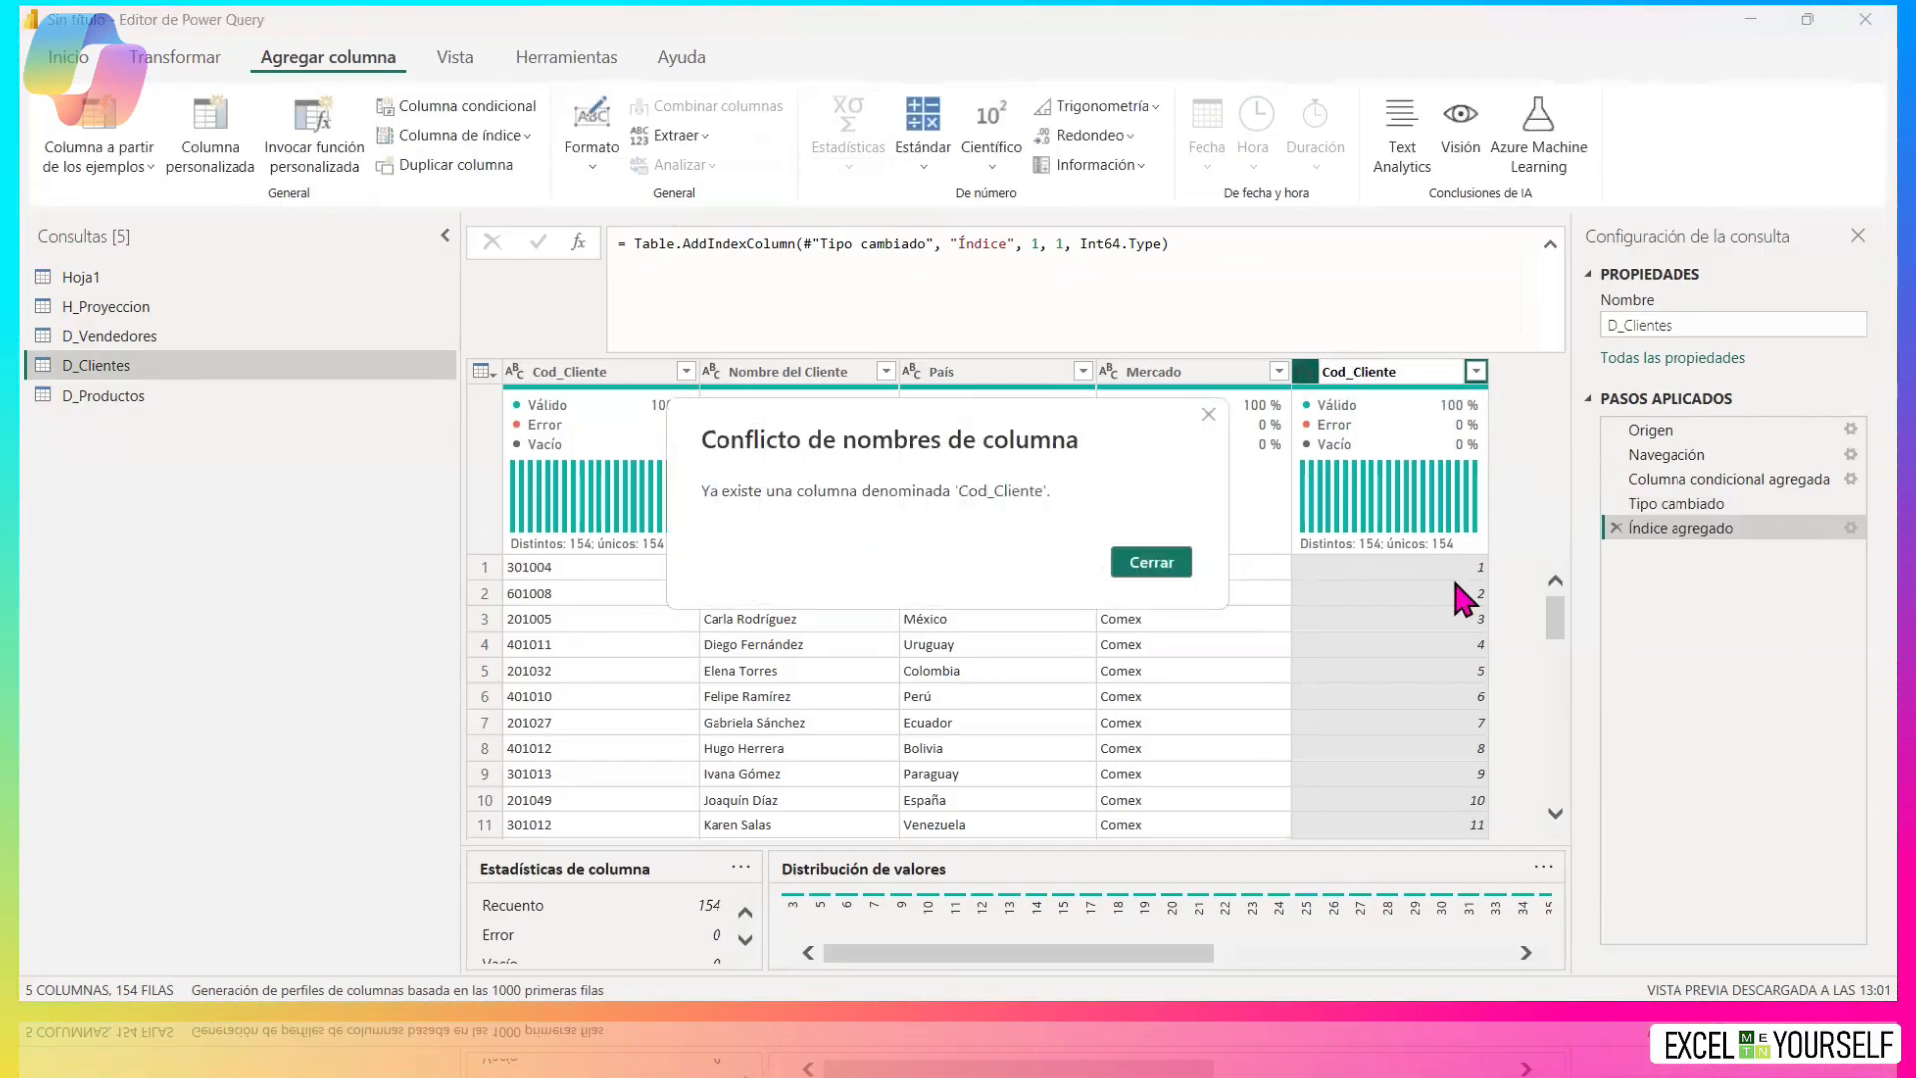
click(1138, 564)
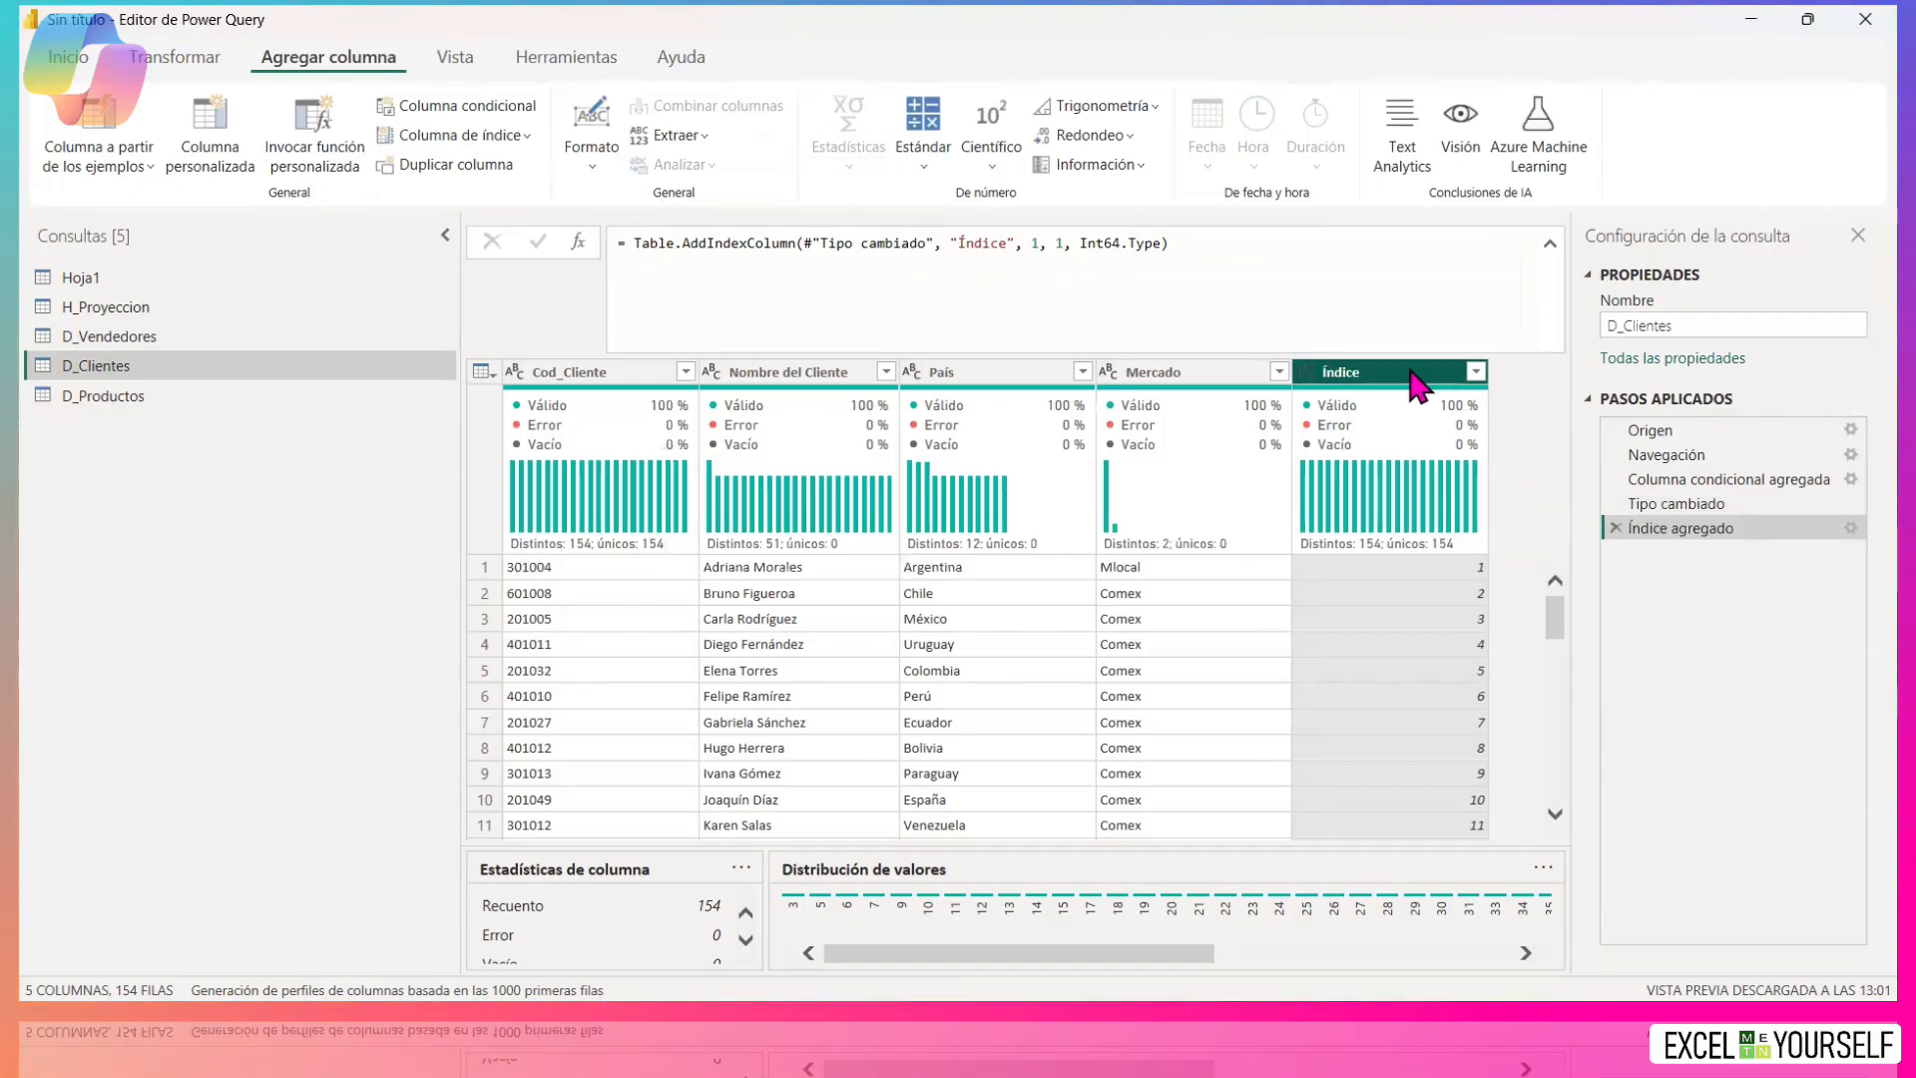
click(1615, 526)
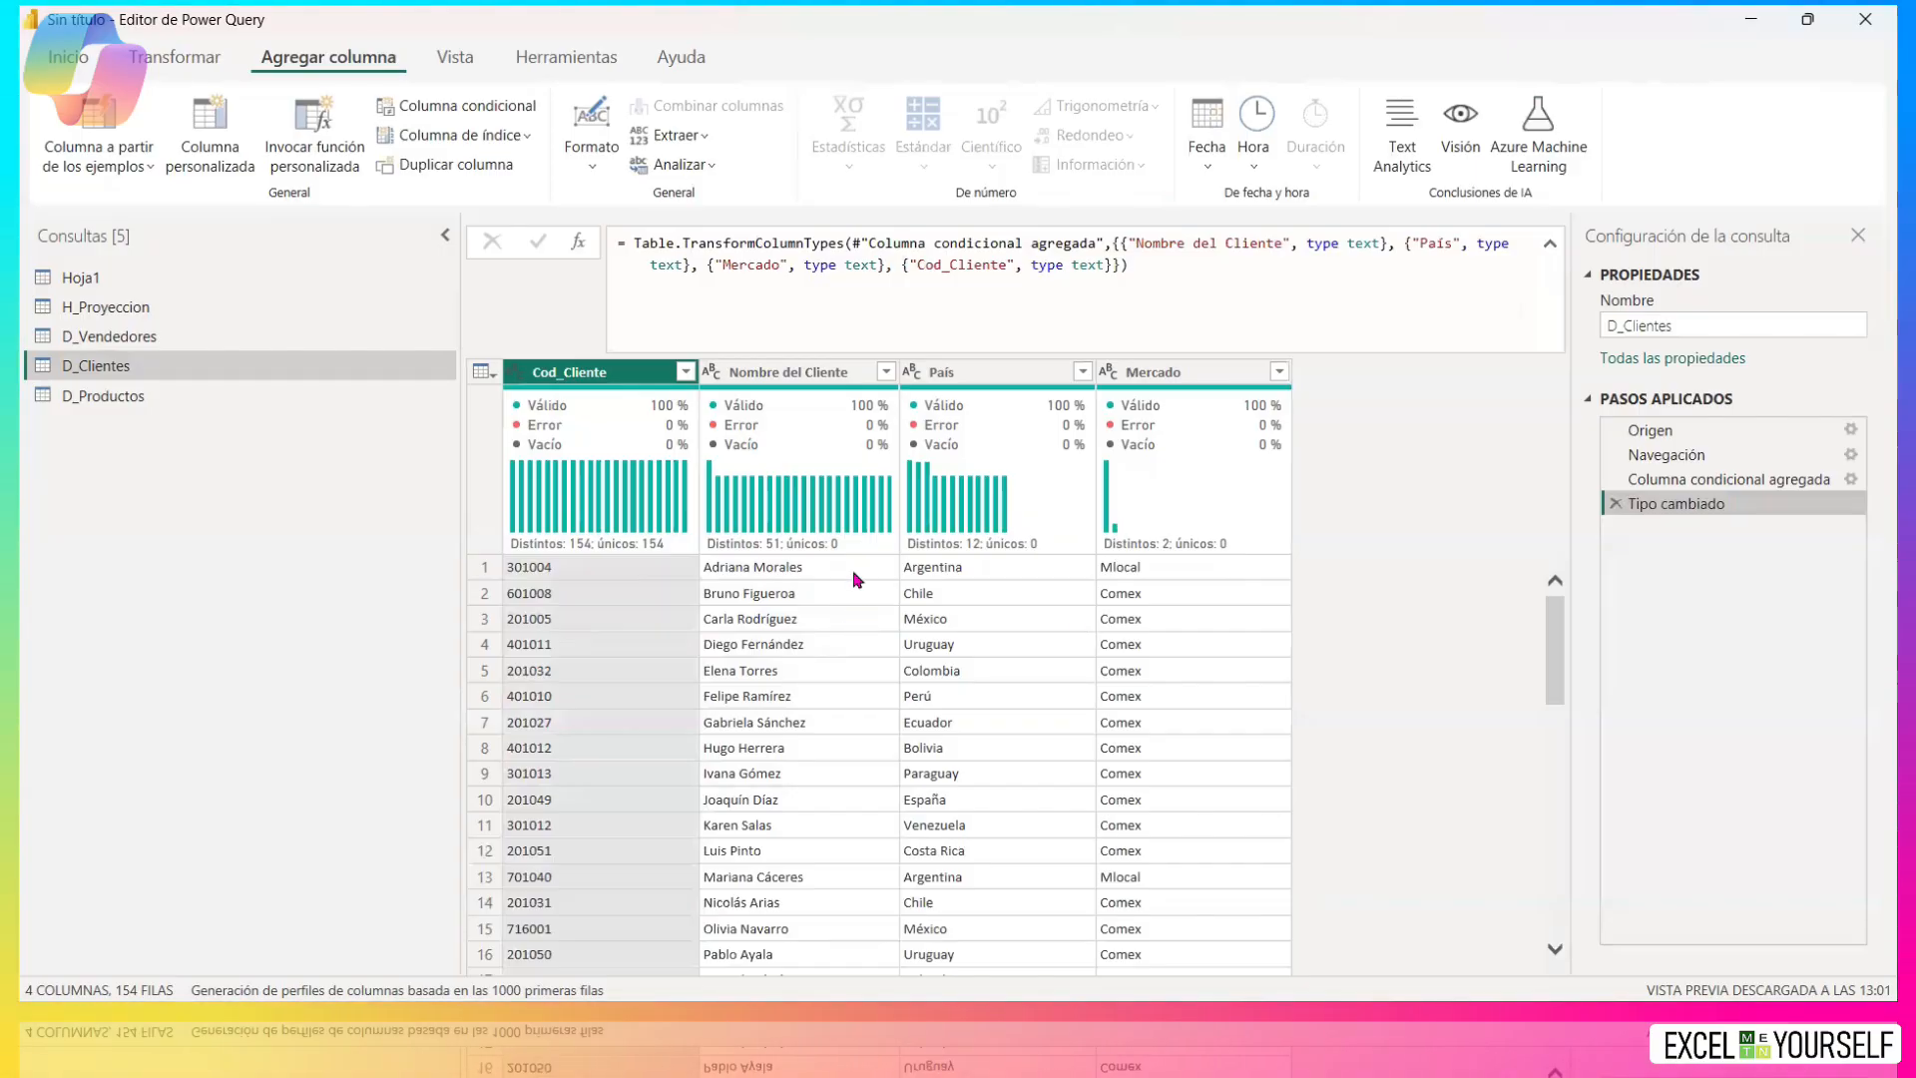
Examine the Nombre del Cliente column's value distribution in D_Clientes and review the columns of the H_Proyeccion query.
click(836, 626)
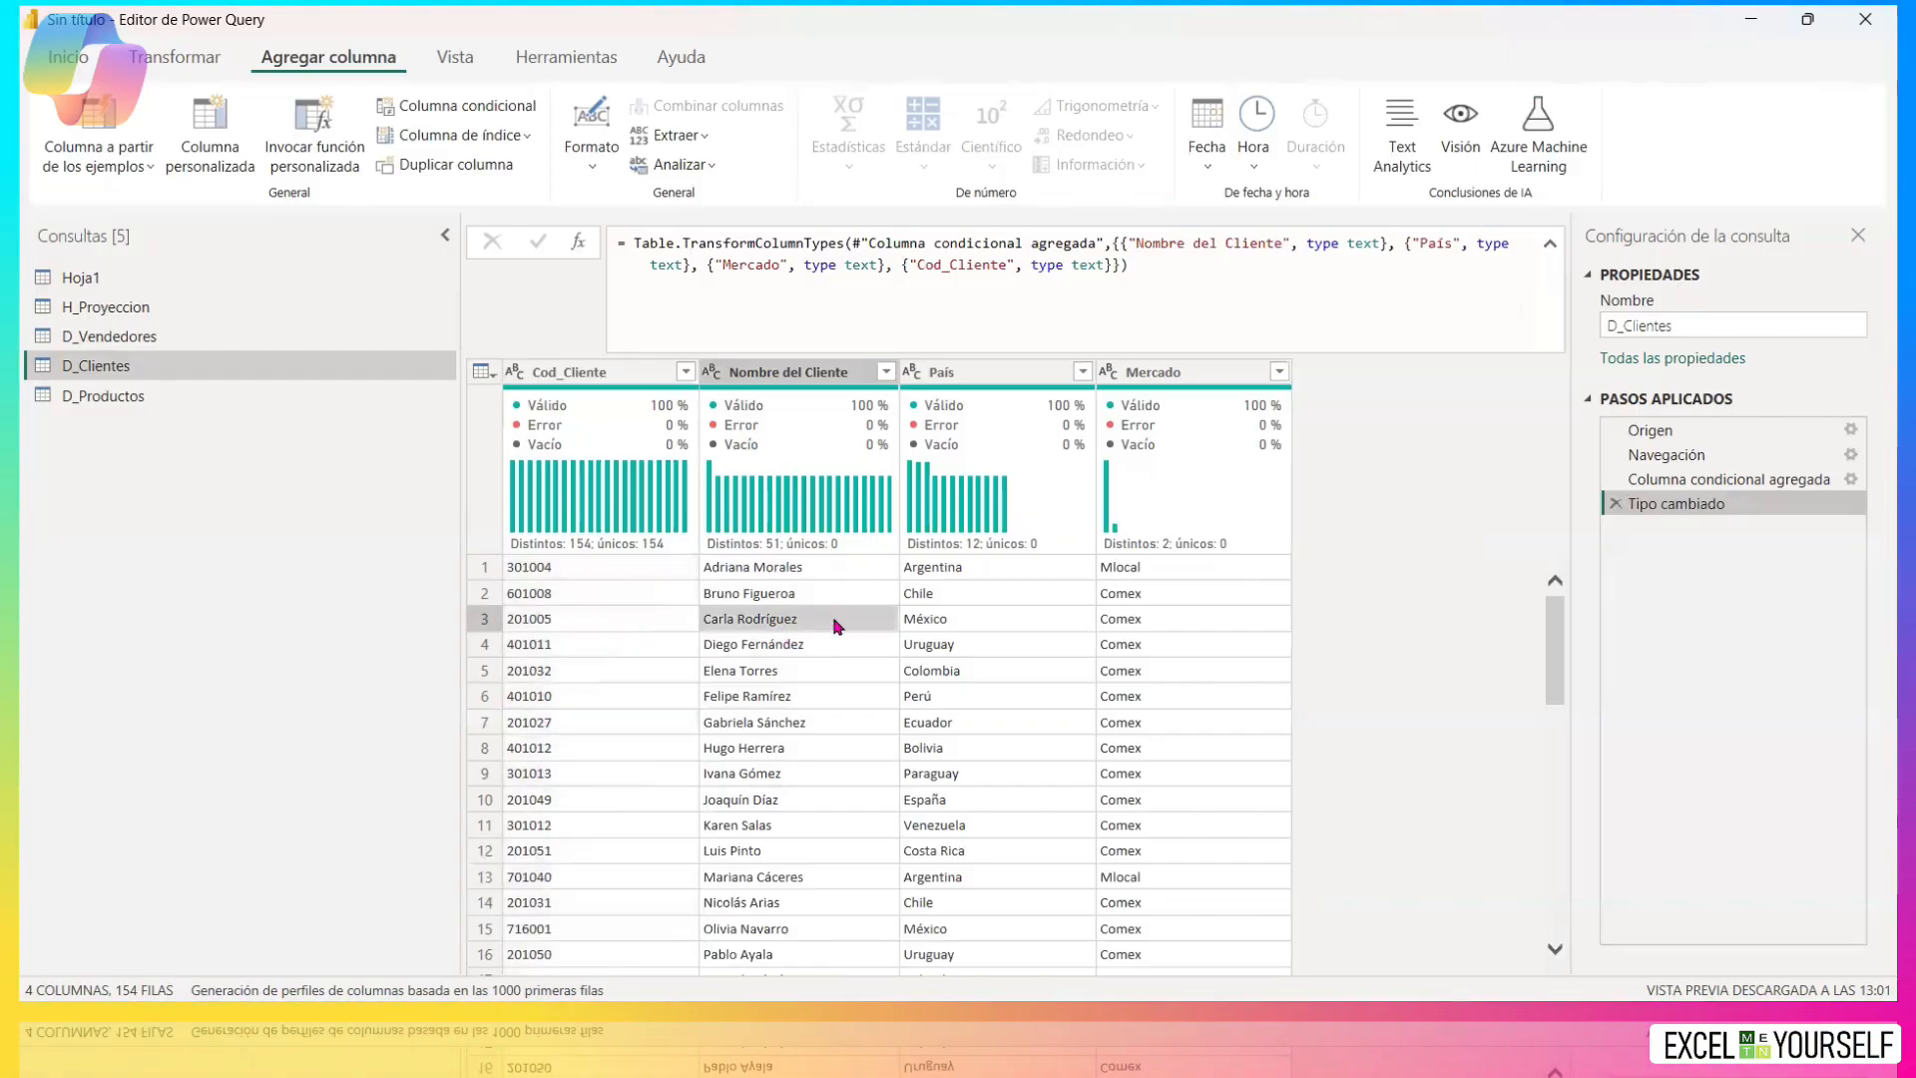
click(650, 827)
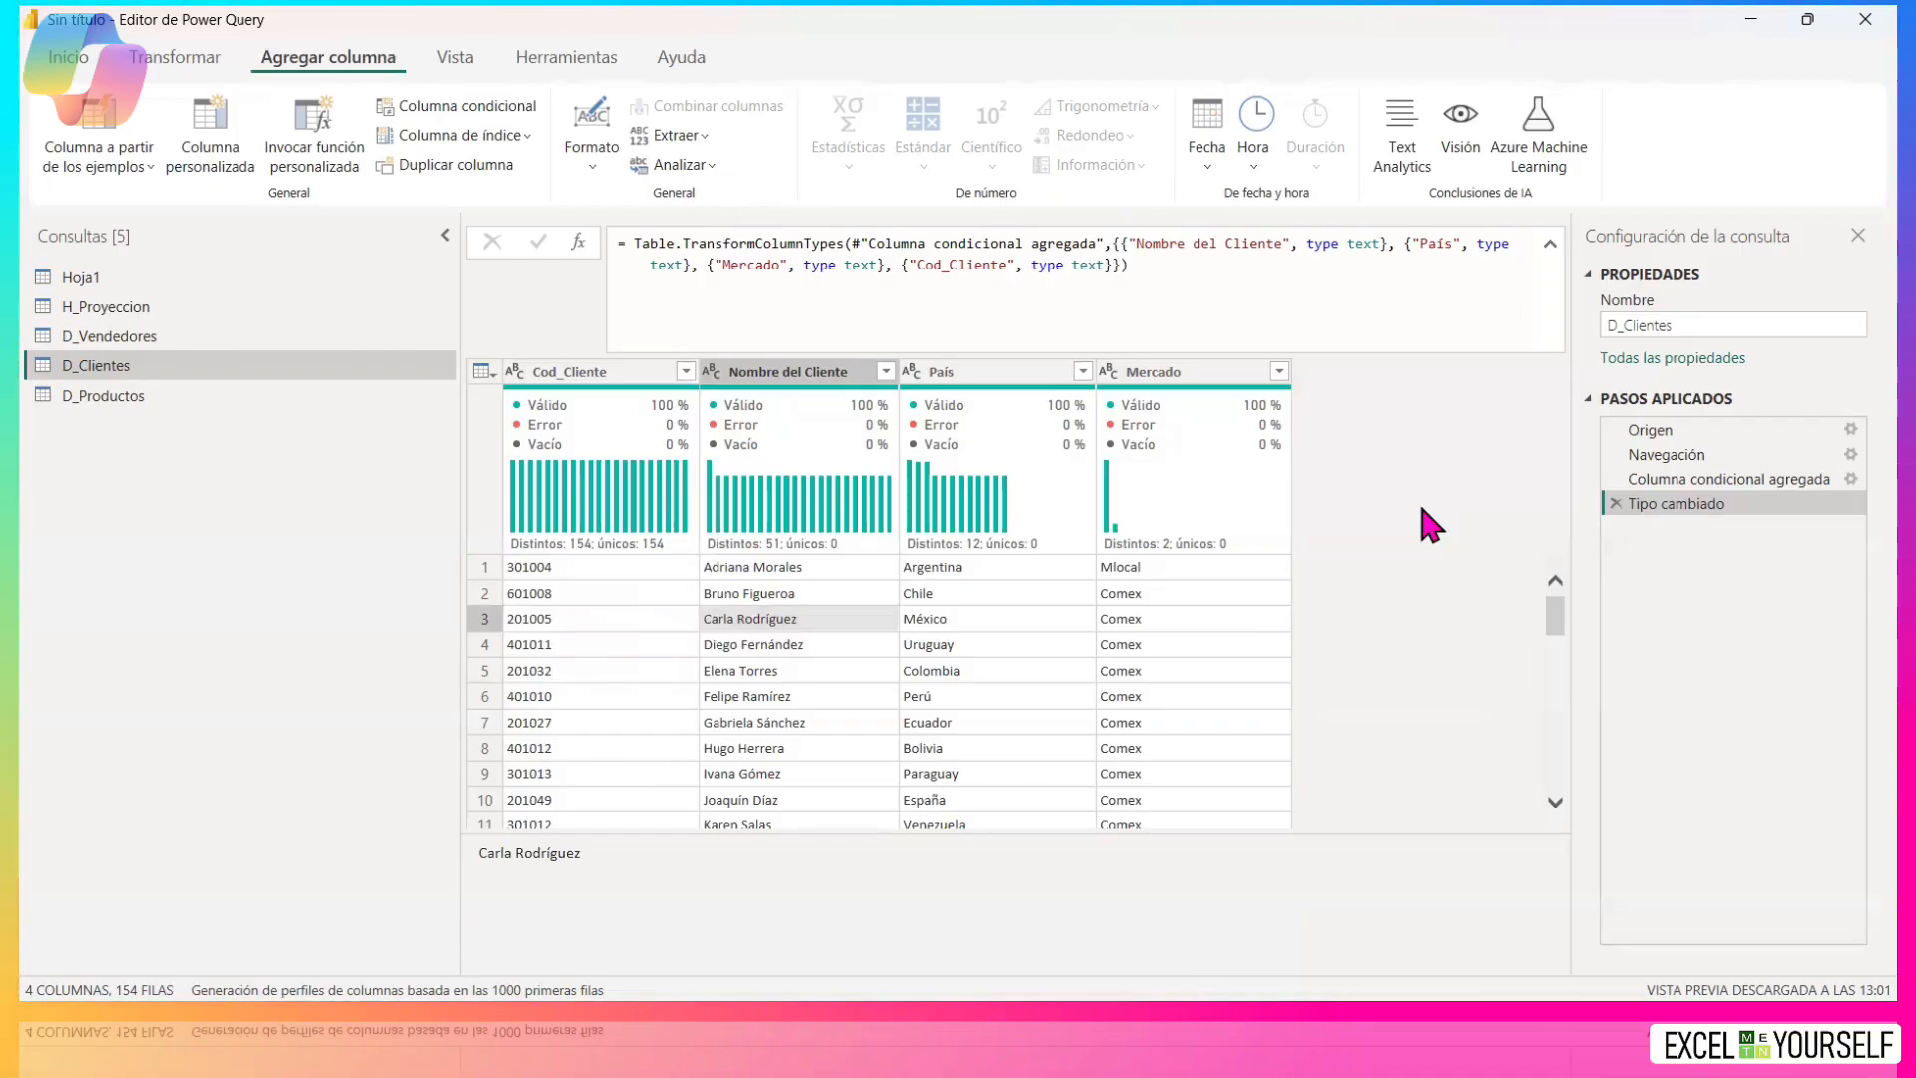
click(799, 377)
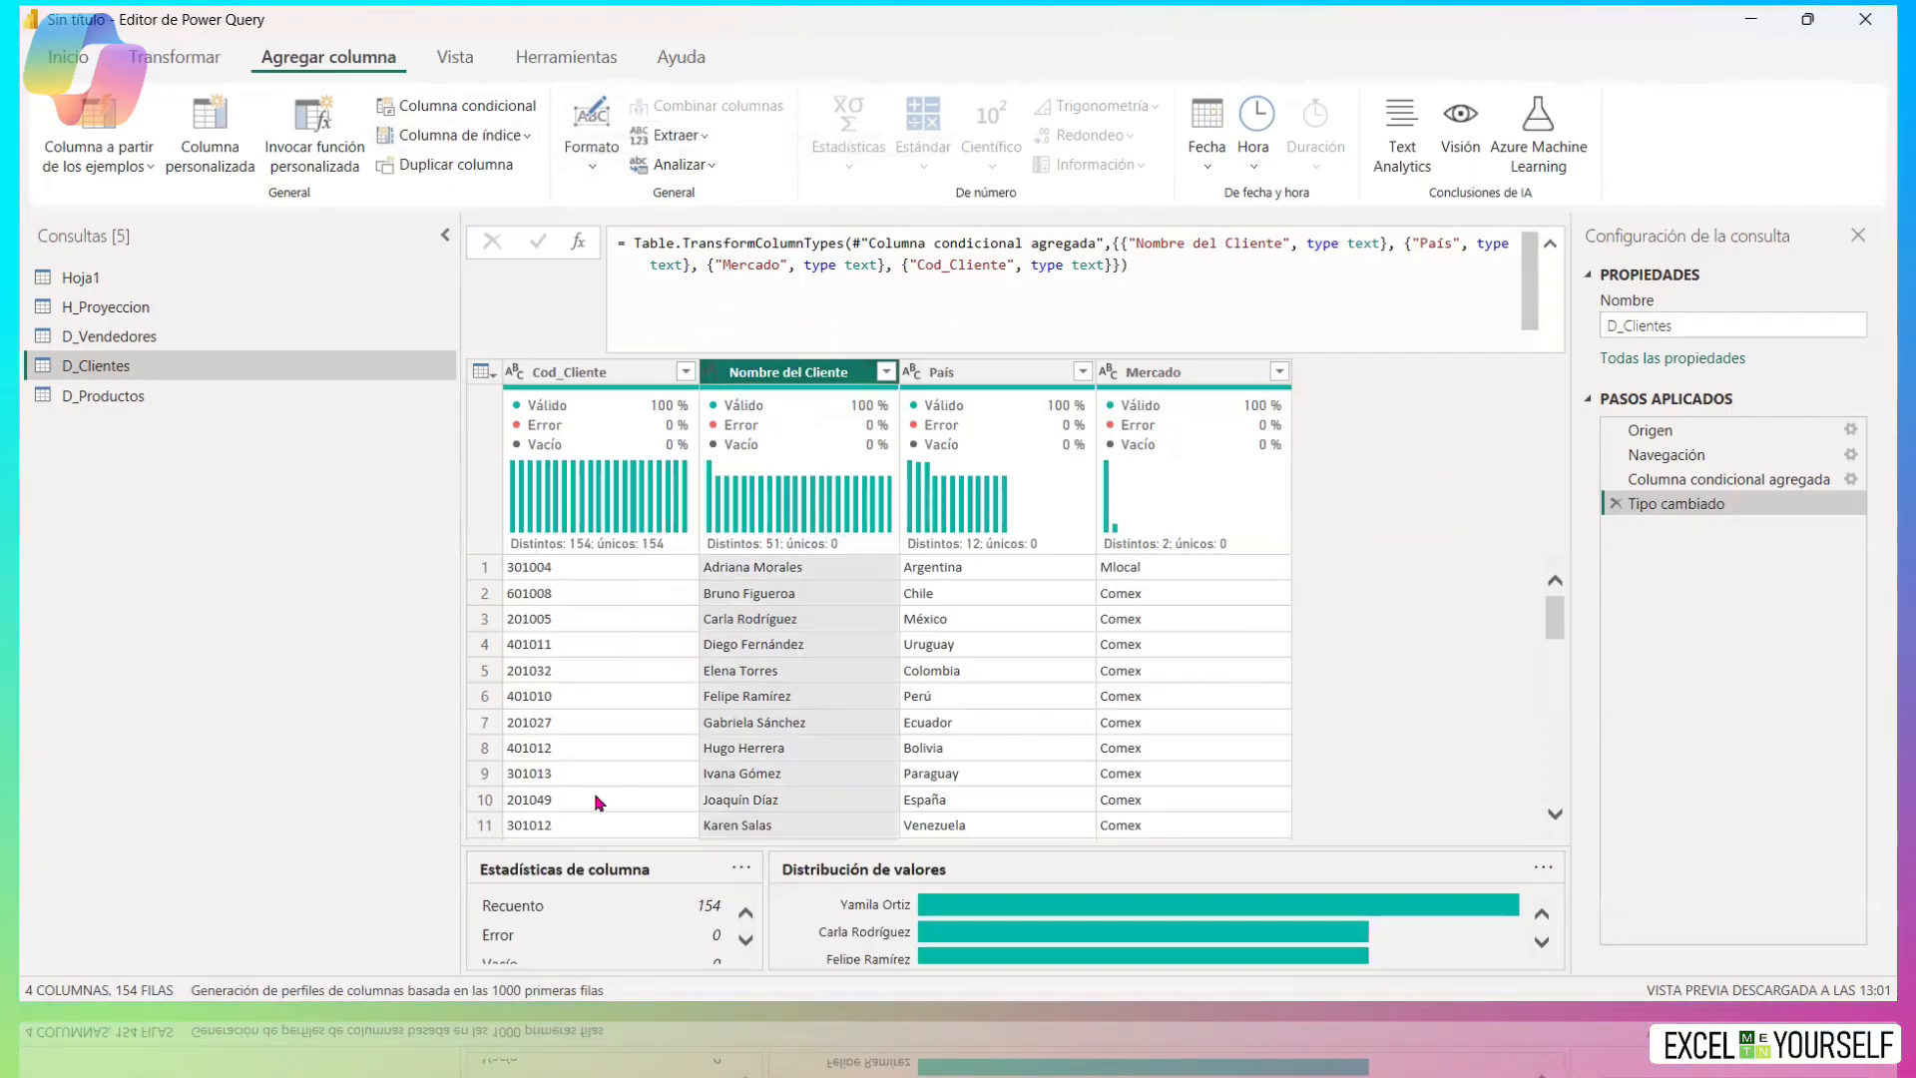
click(158, 302)
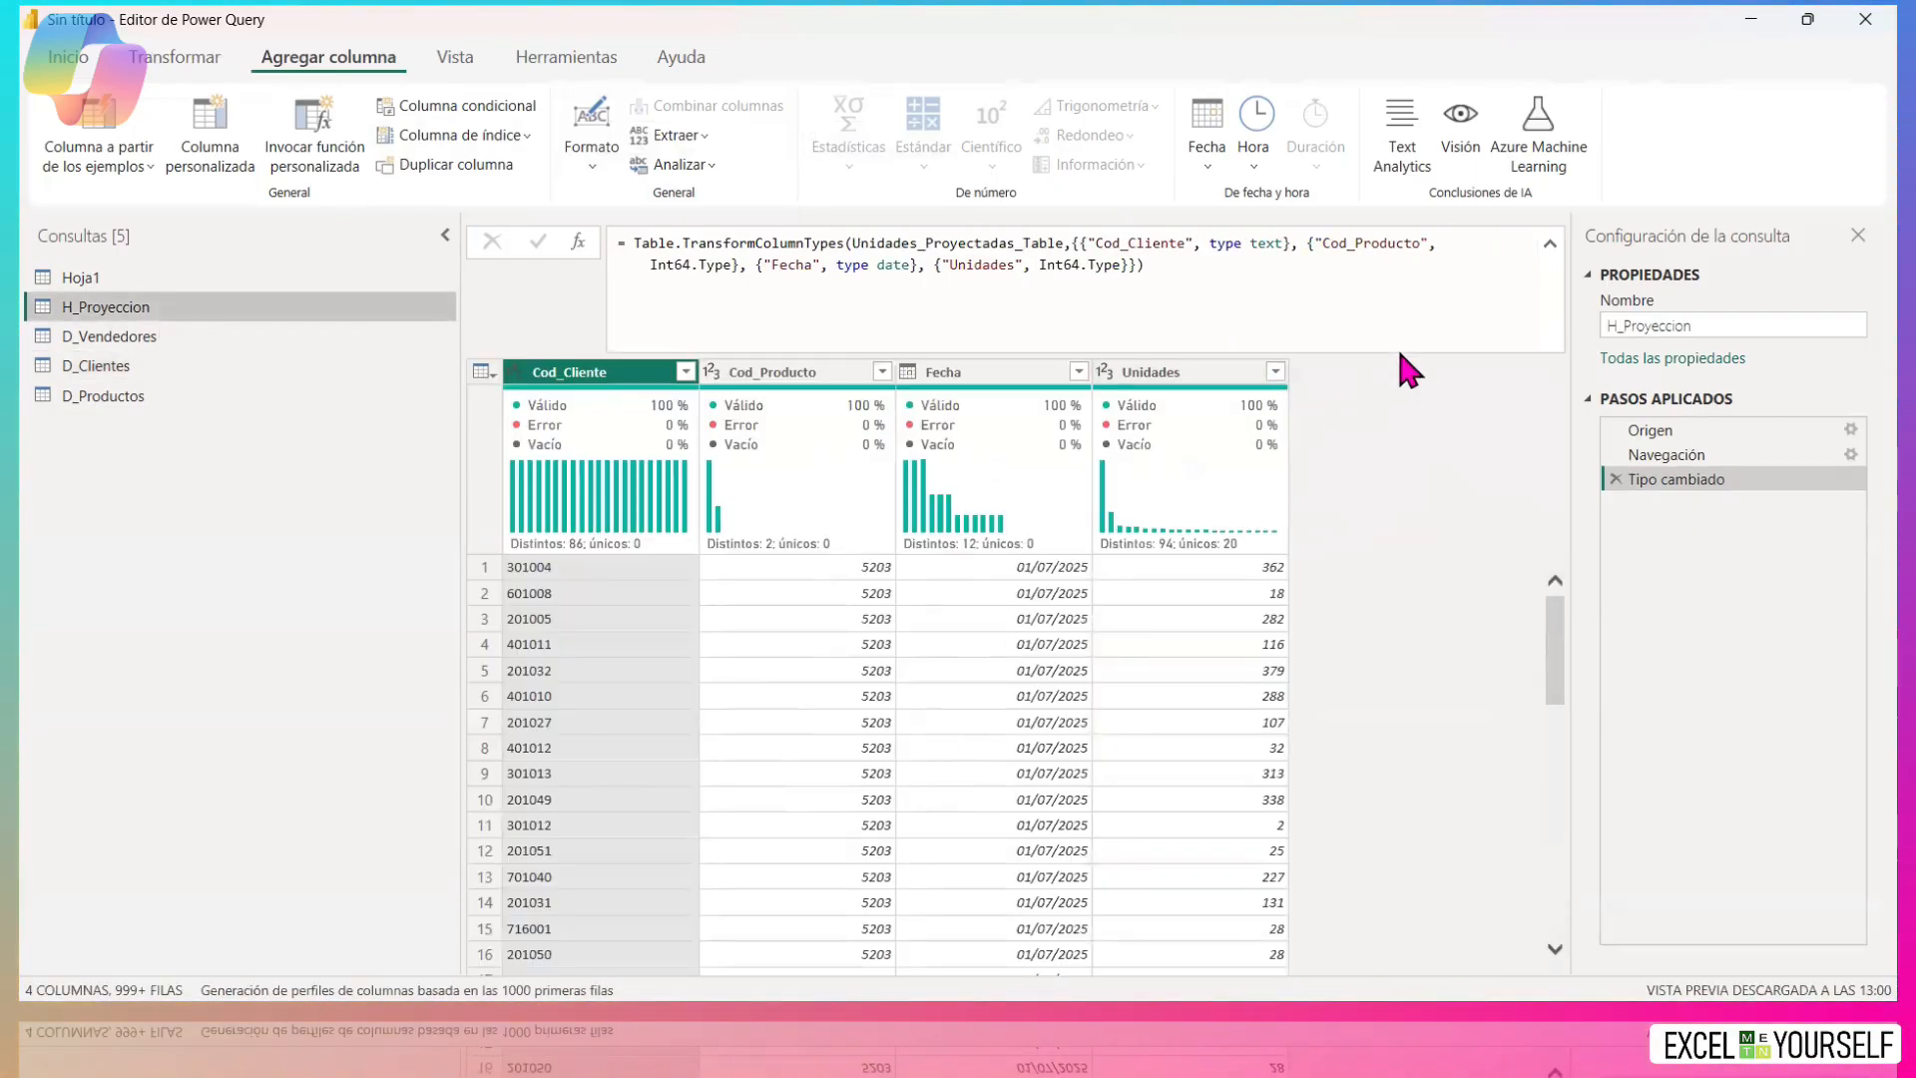
mouse_move(1202, 491)
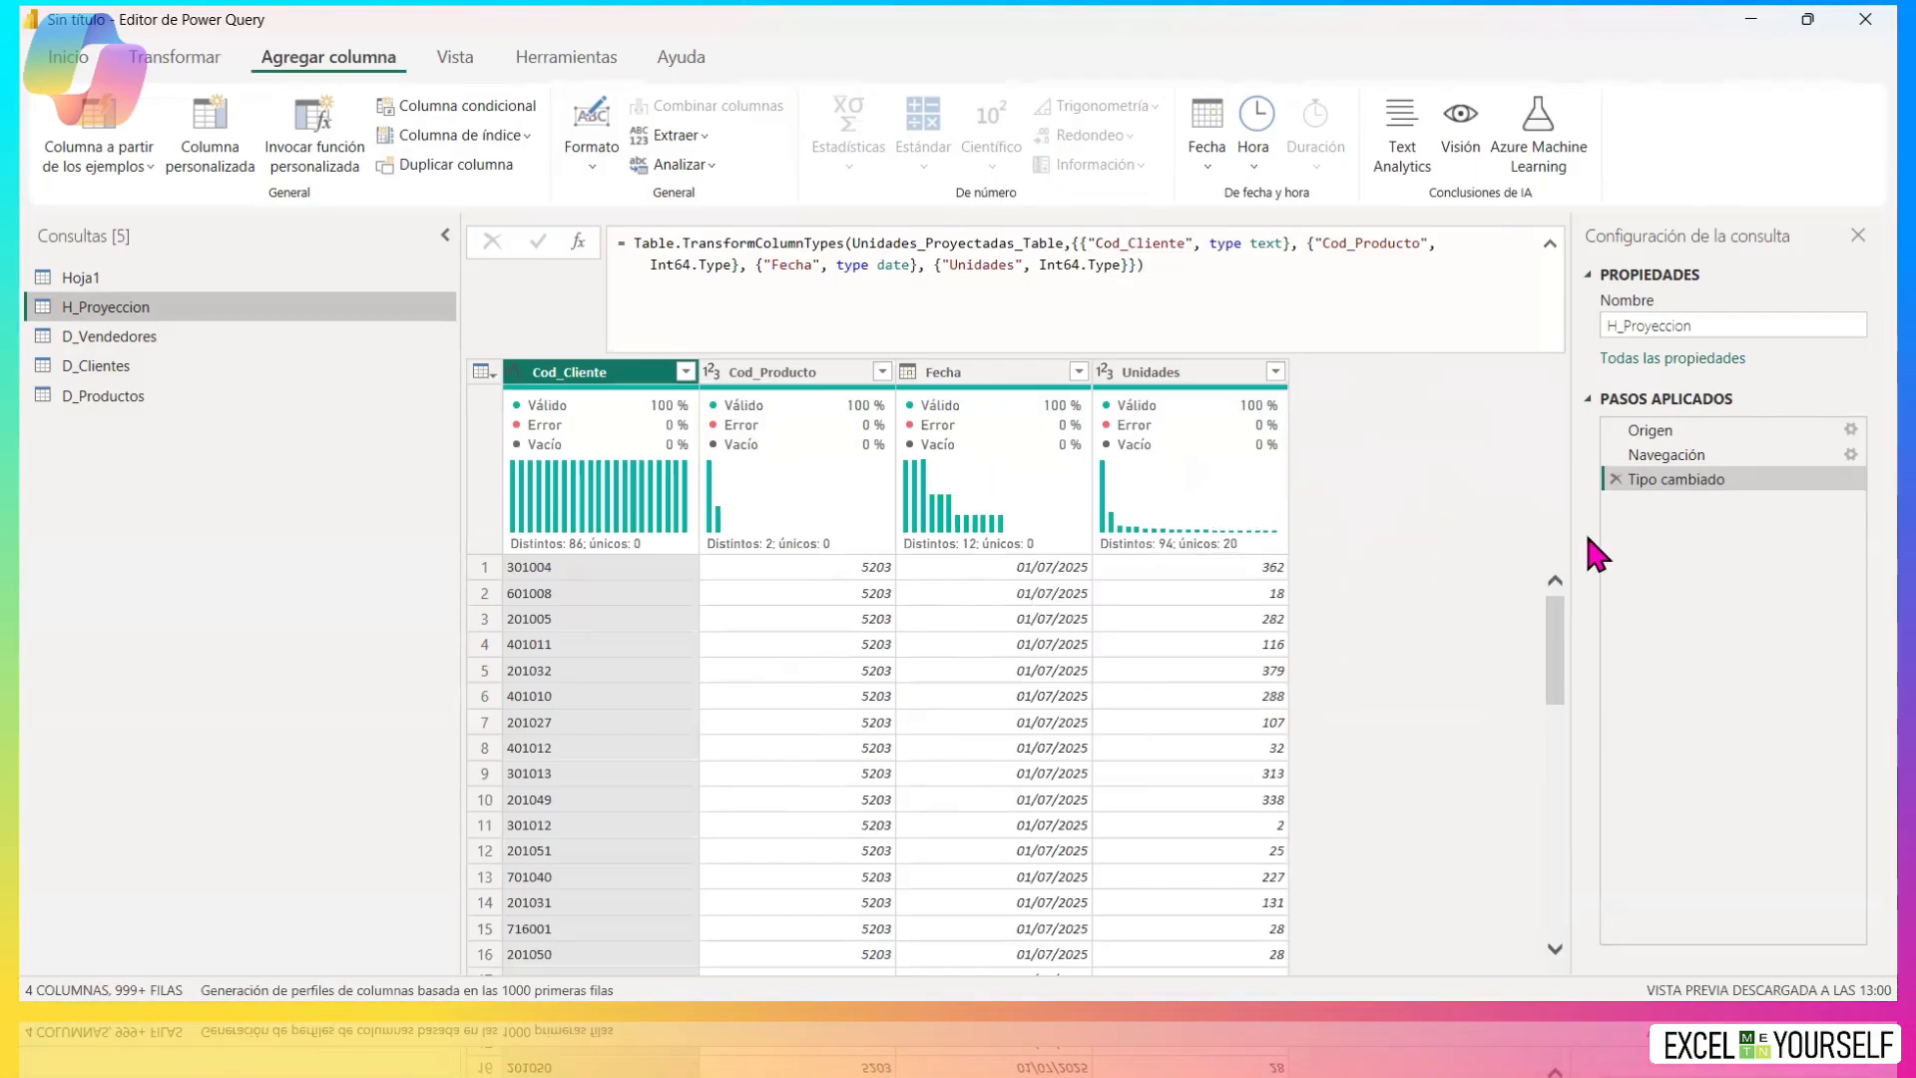
Open the Hoja1 query and promote its first row to column headers.
click(185, 277)
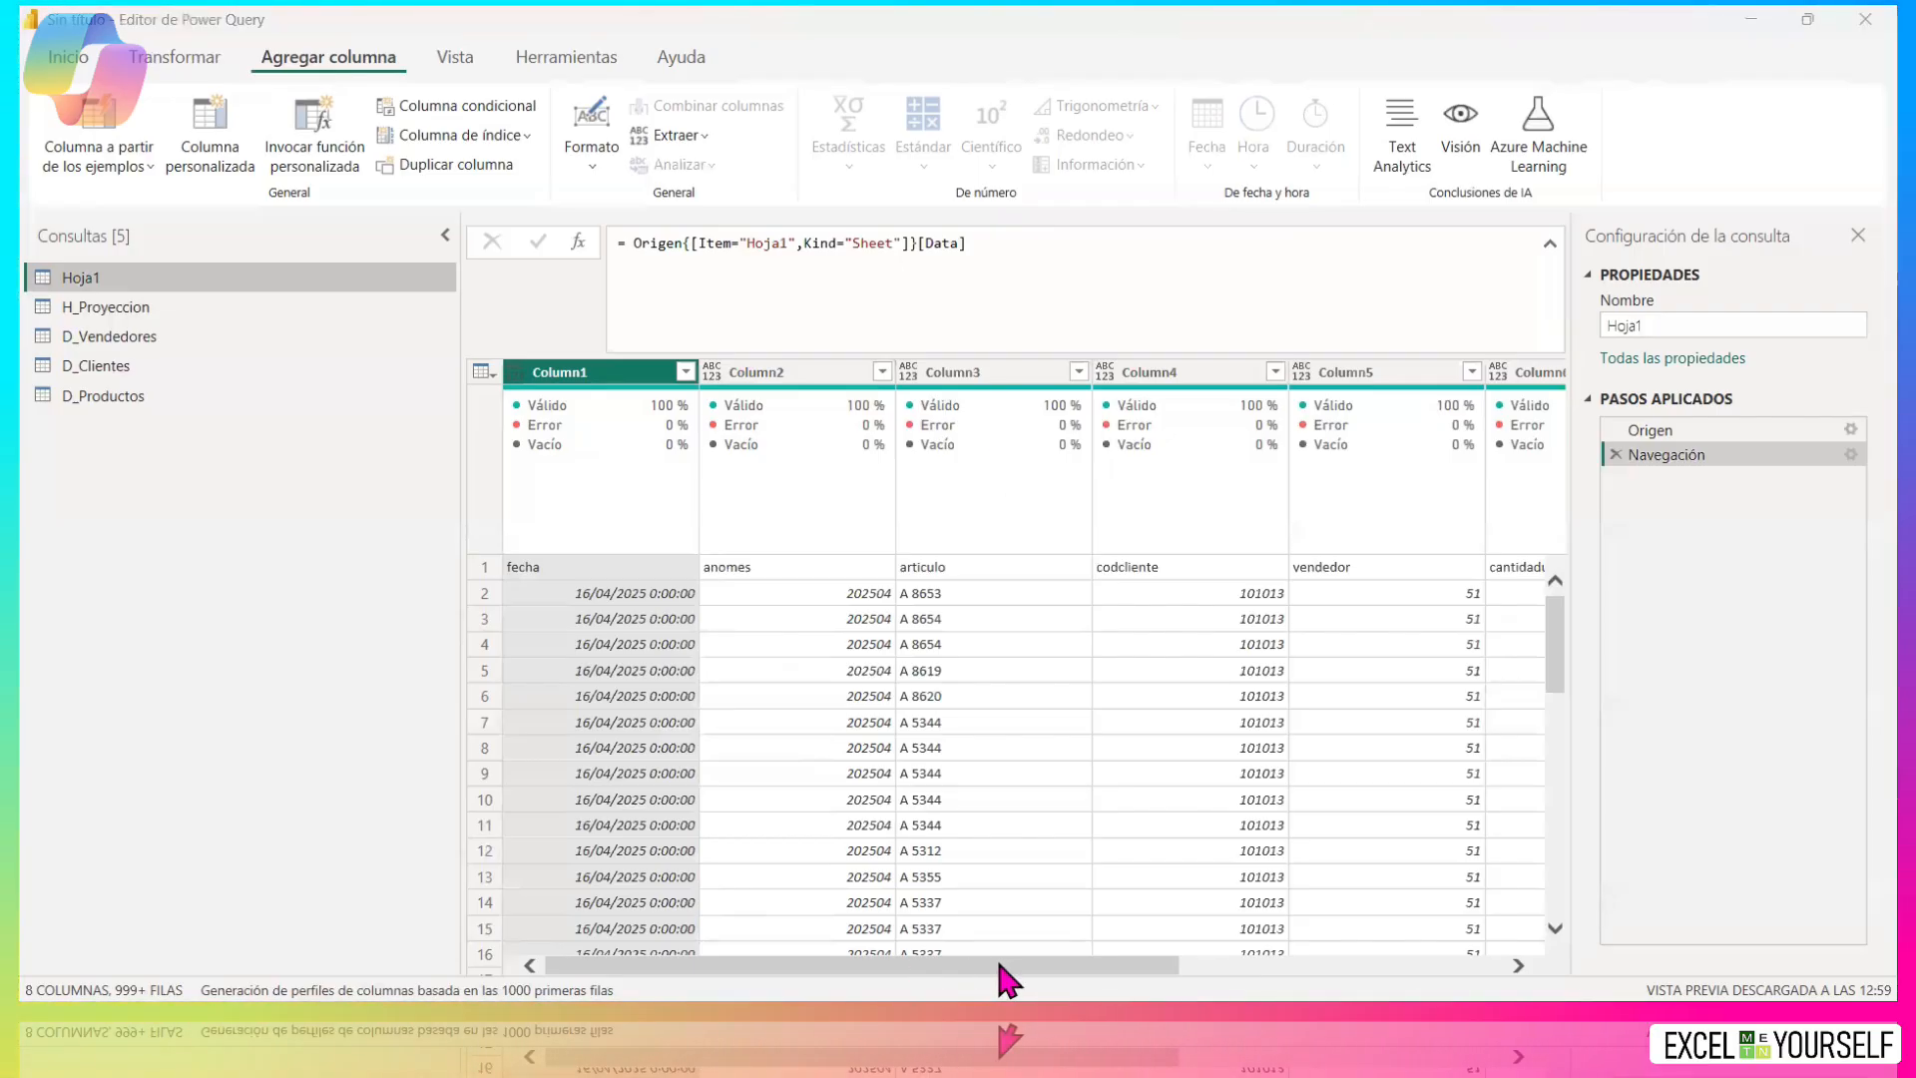
drag(996, 964, 633, 967)
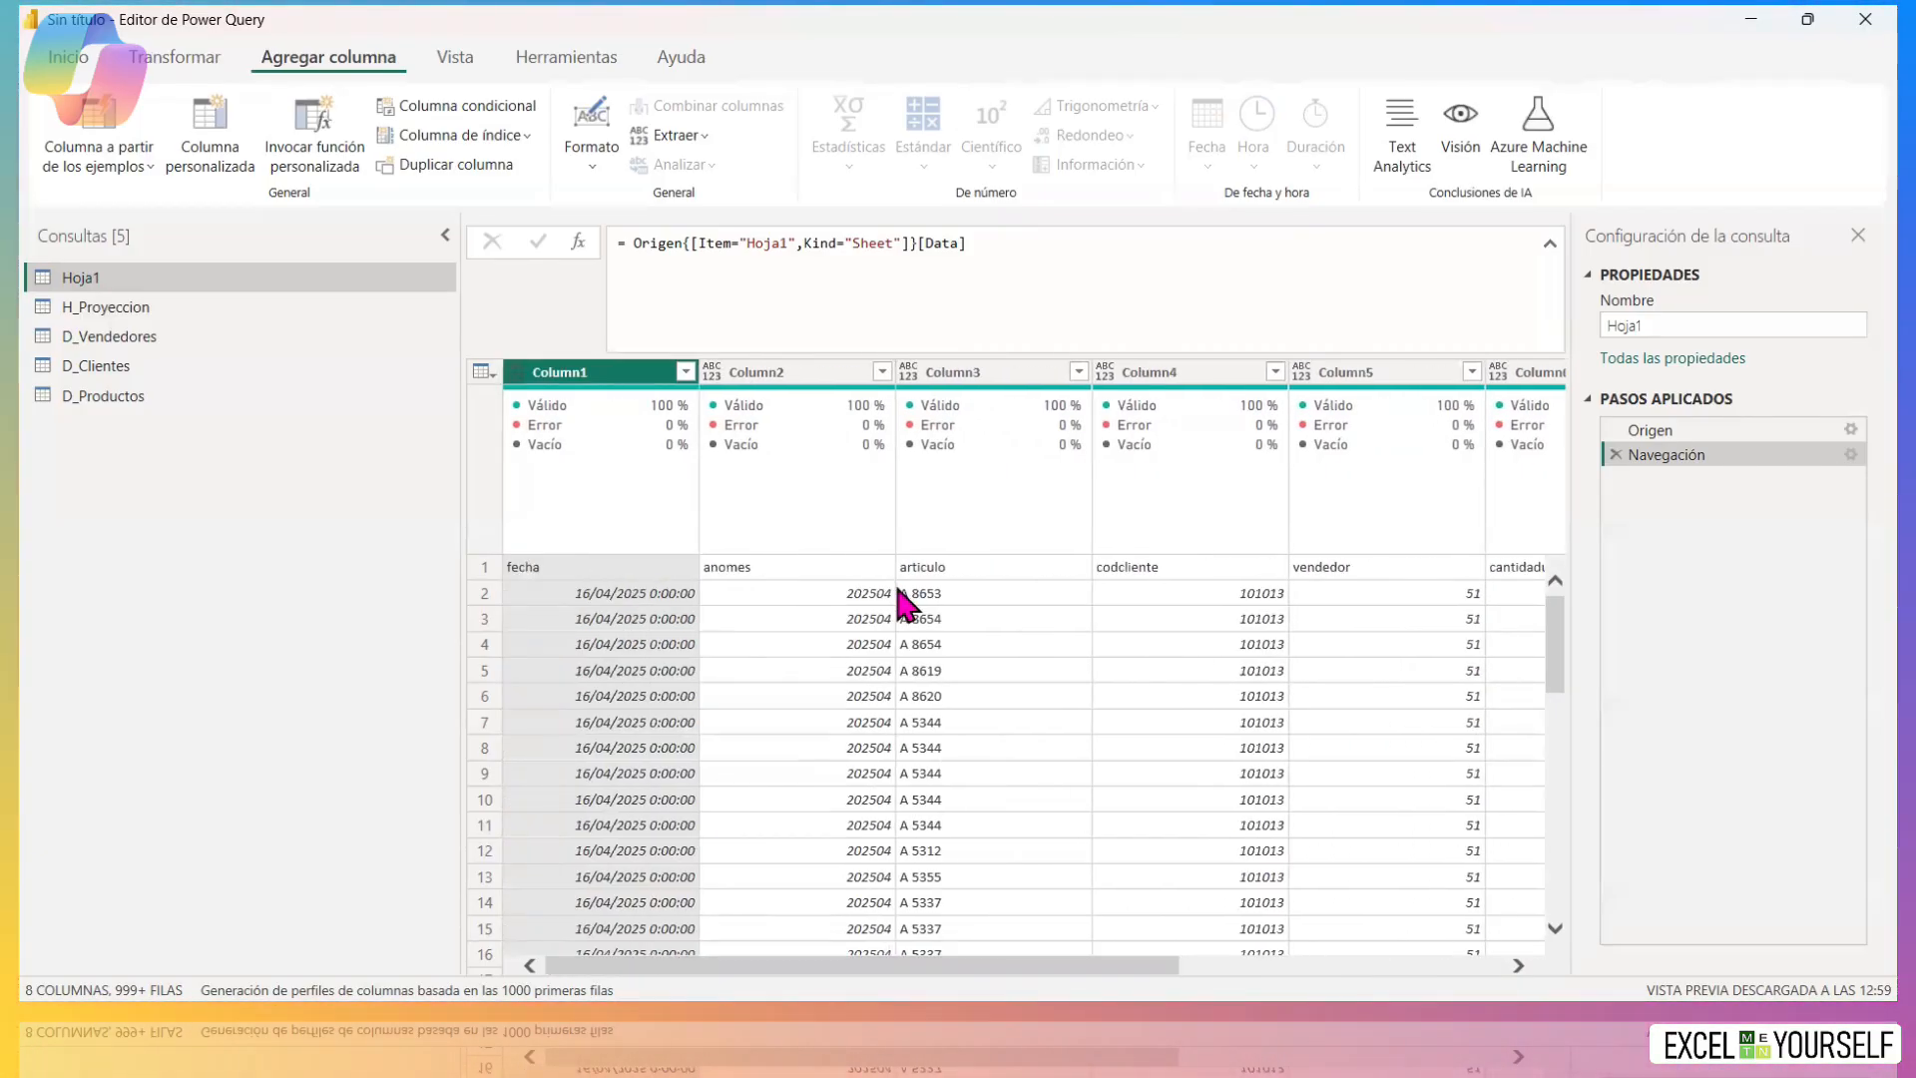
click(205, 60)
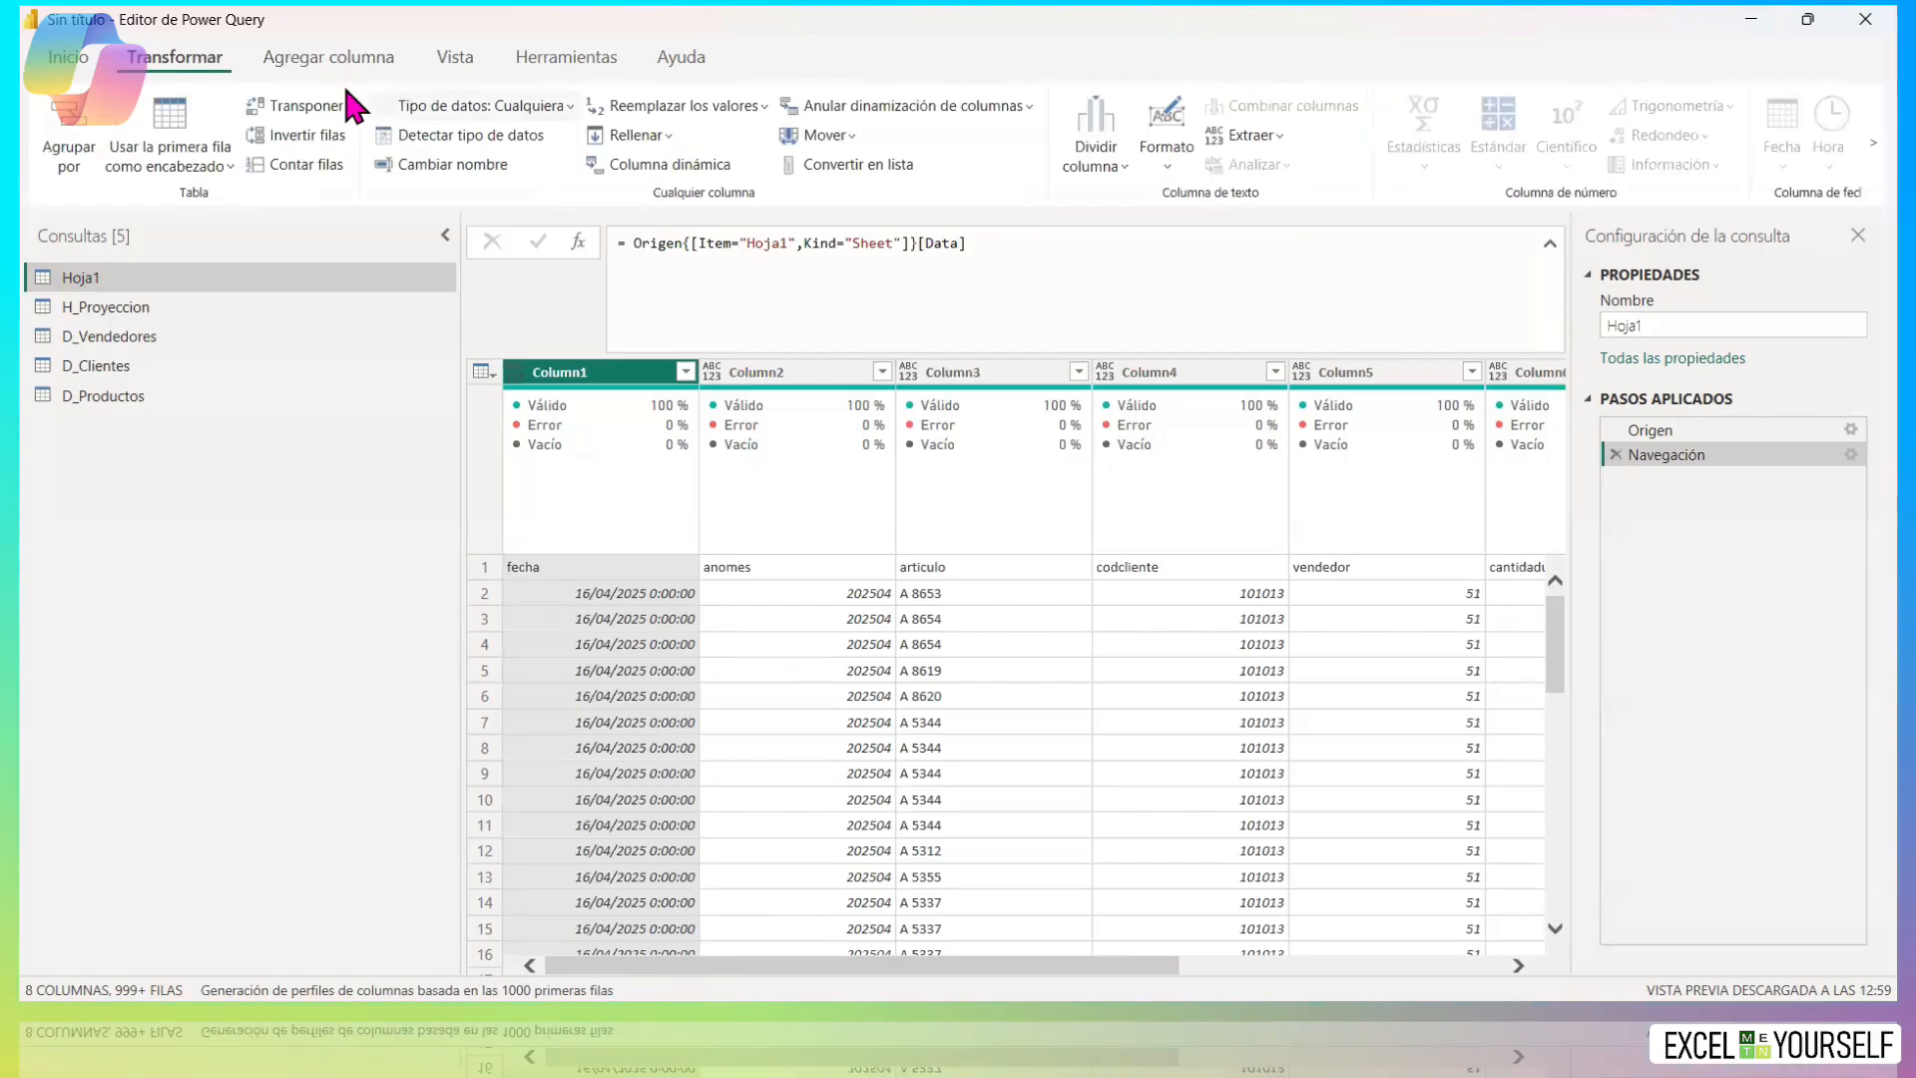
click(67, 57)
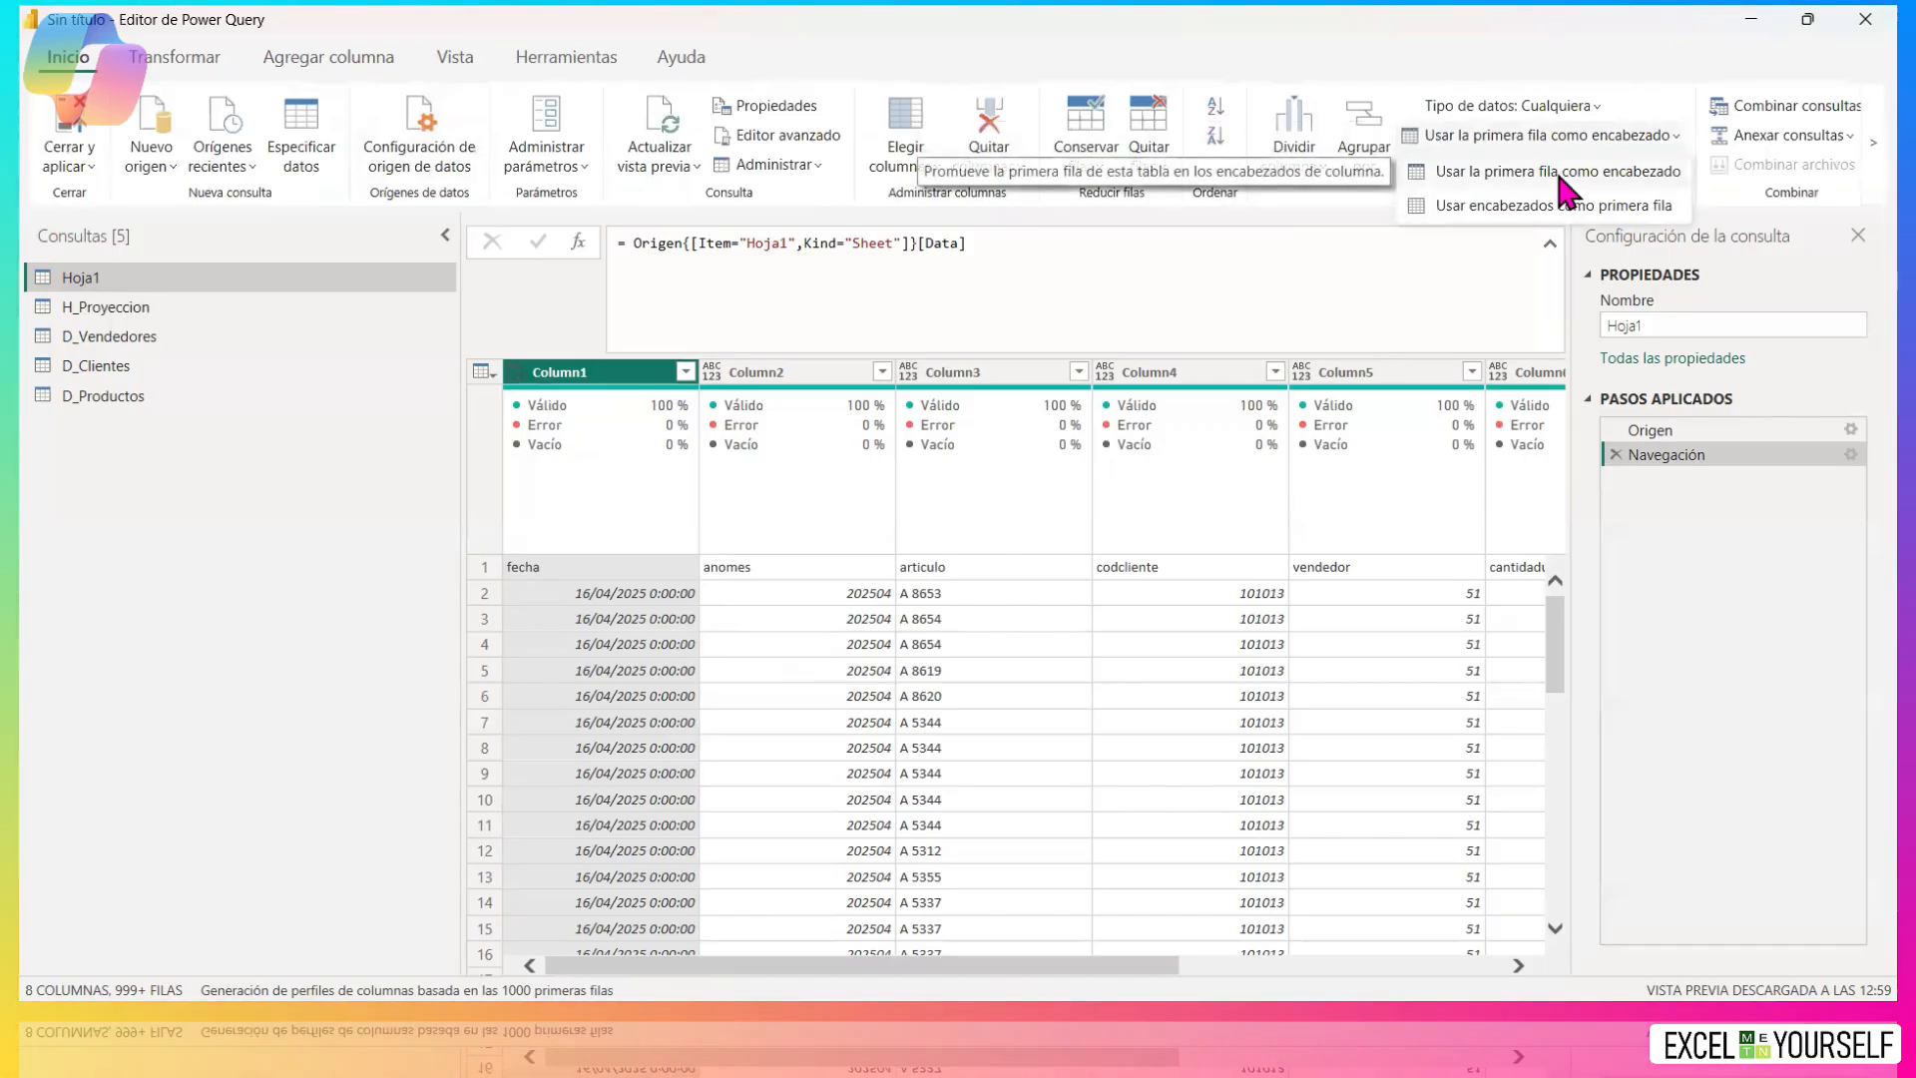
click(1555, 170)
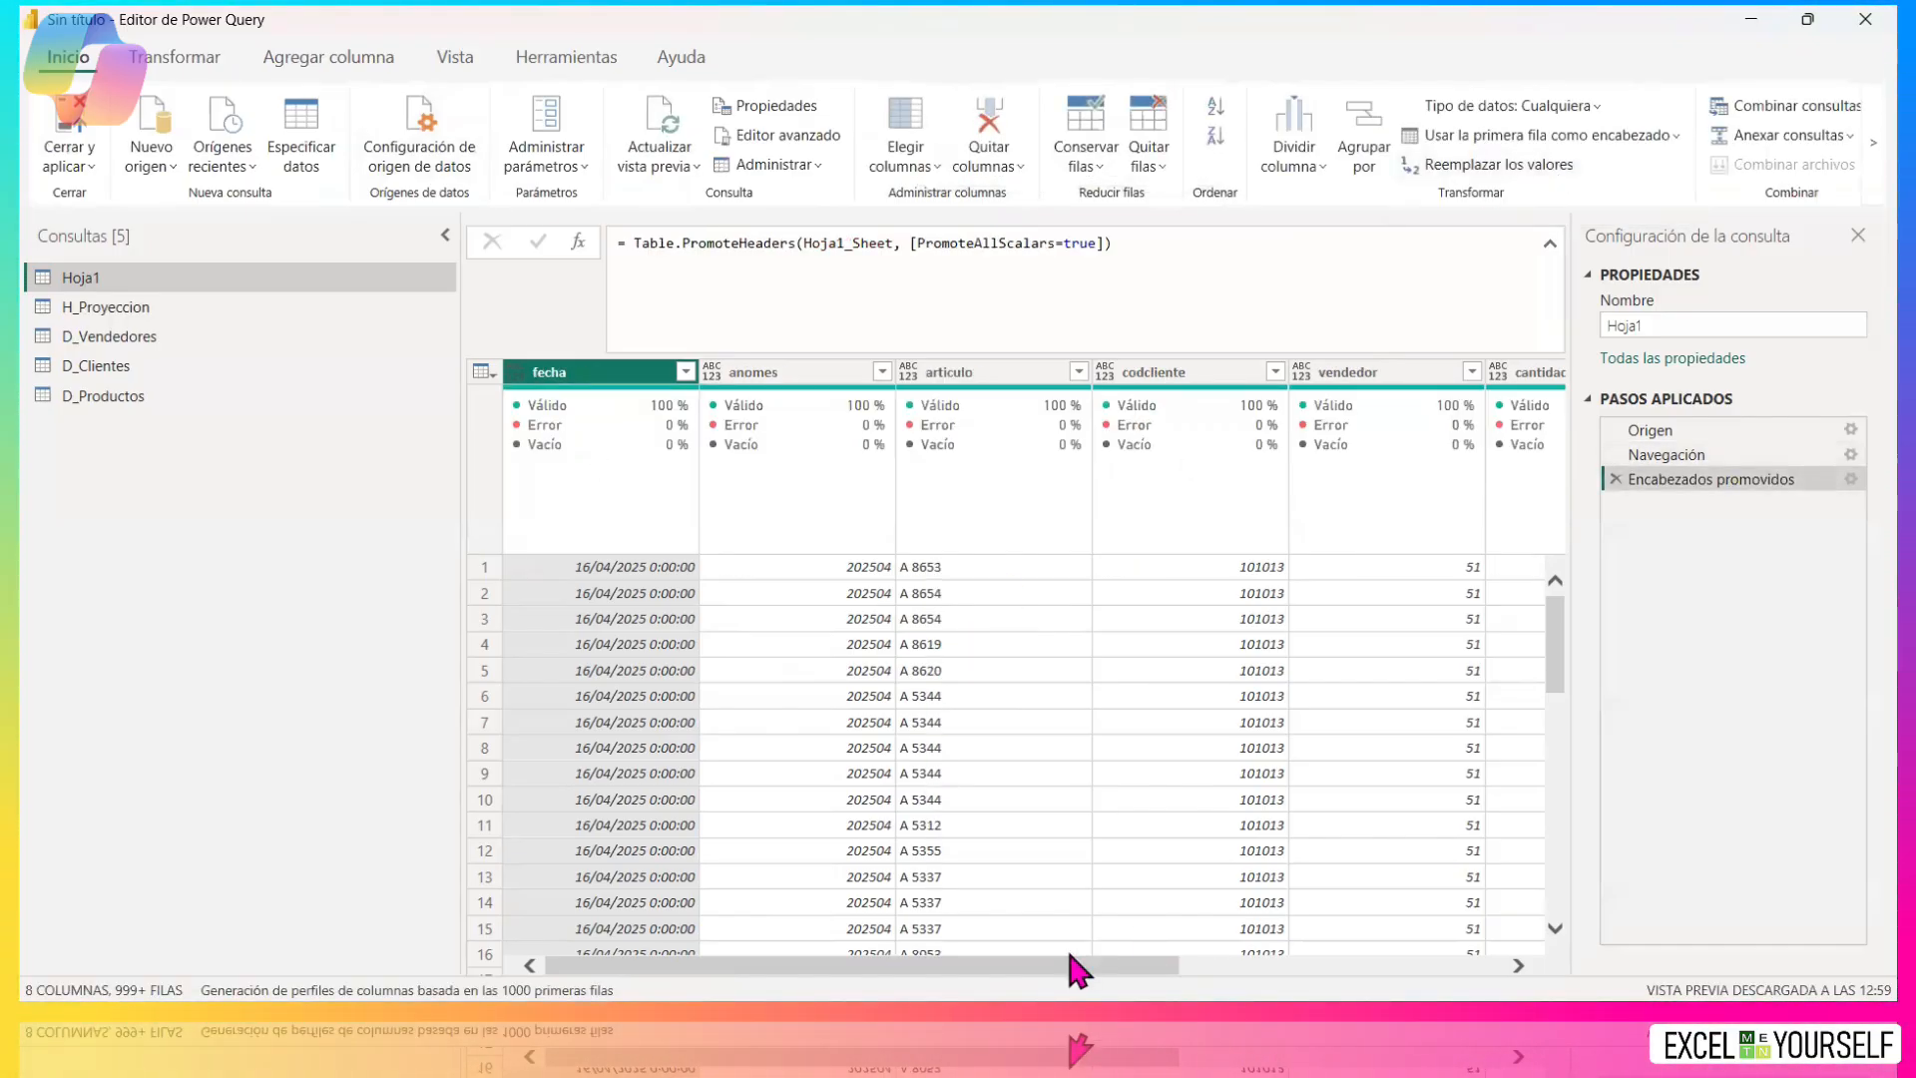
Examine the id and nrocompr columns at the end of the Hoja1 query.
drag(1150, 967, 1530, 968)
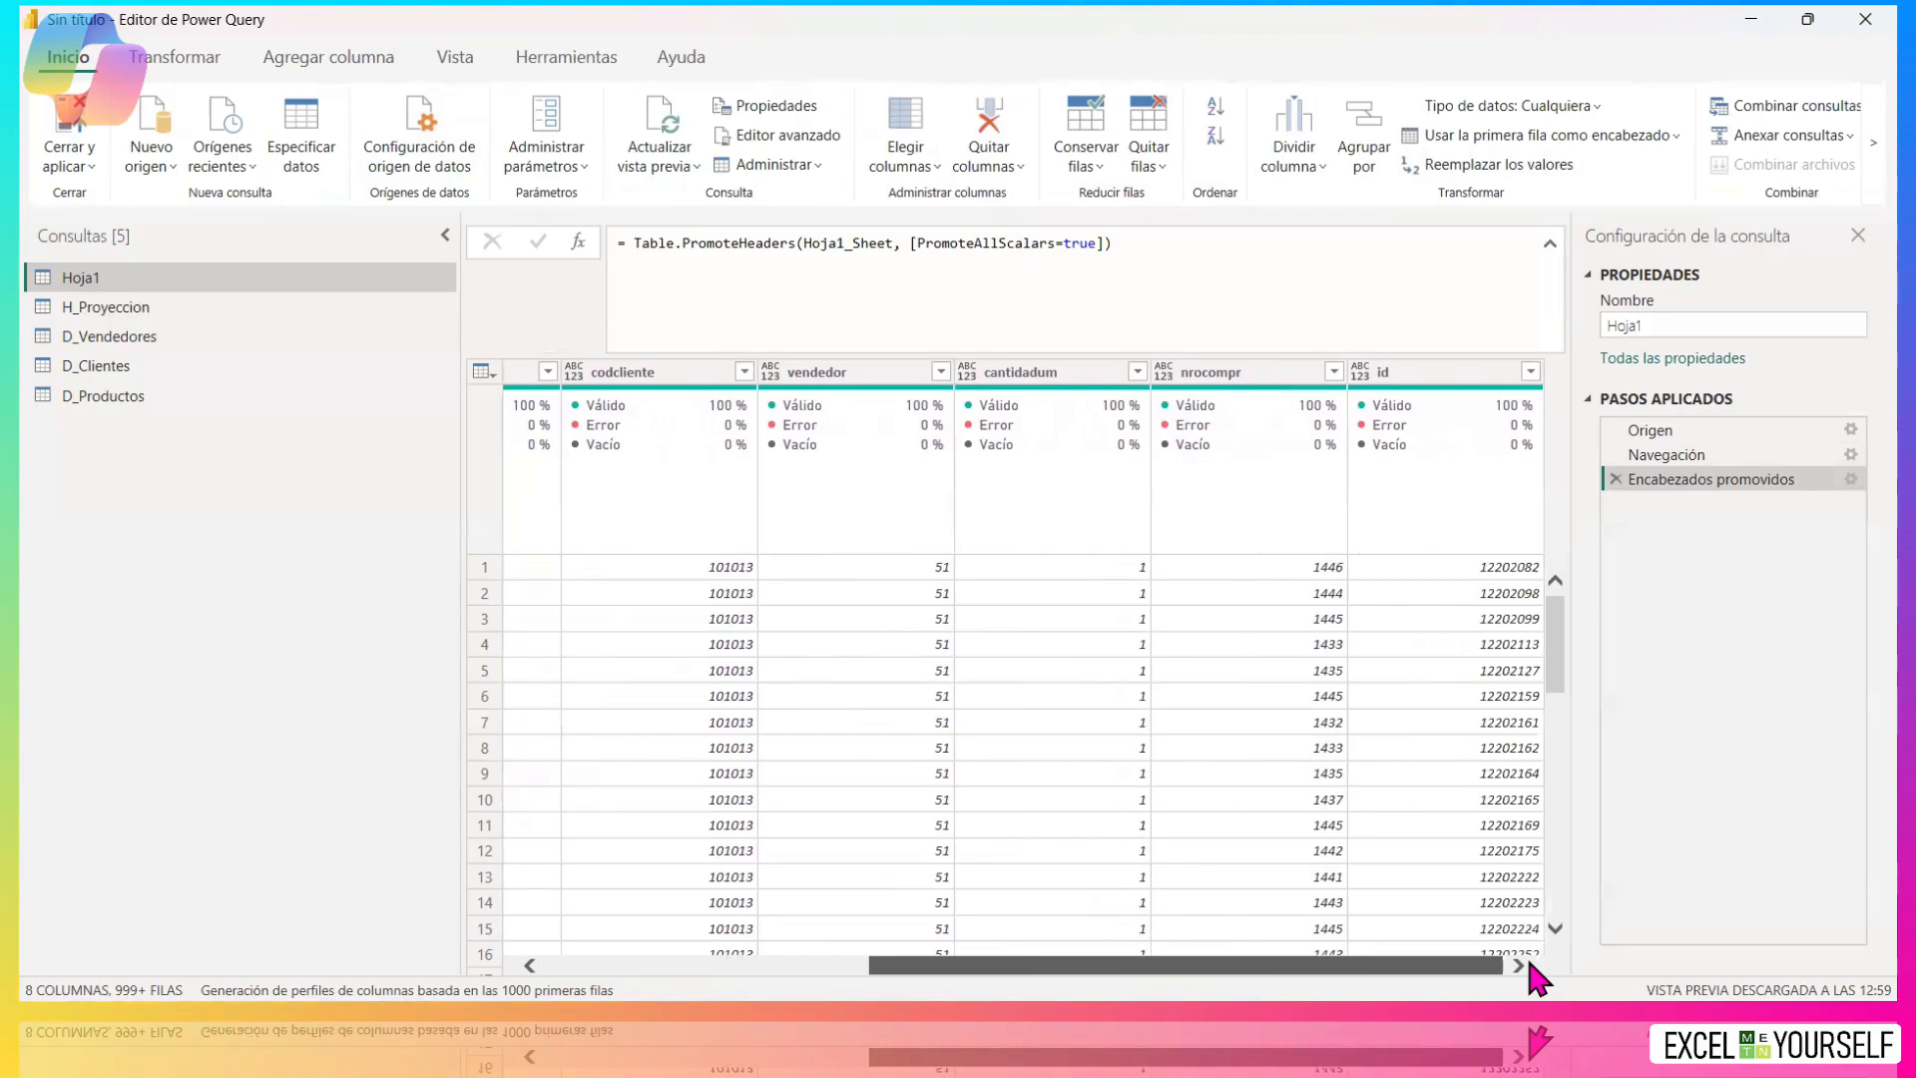
click(1416, 369)
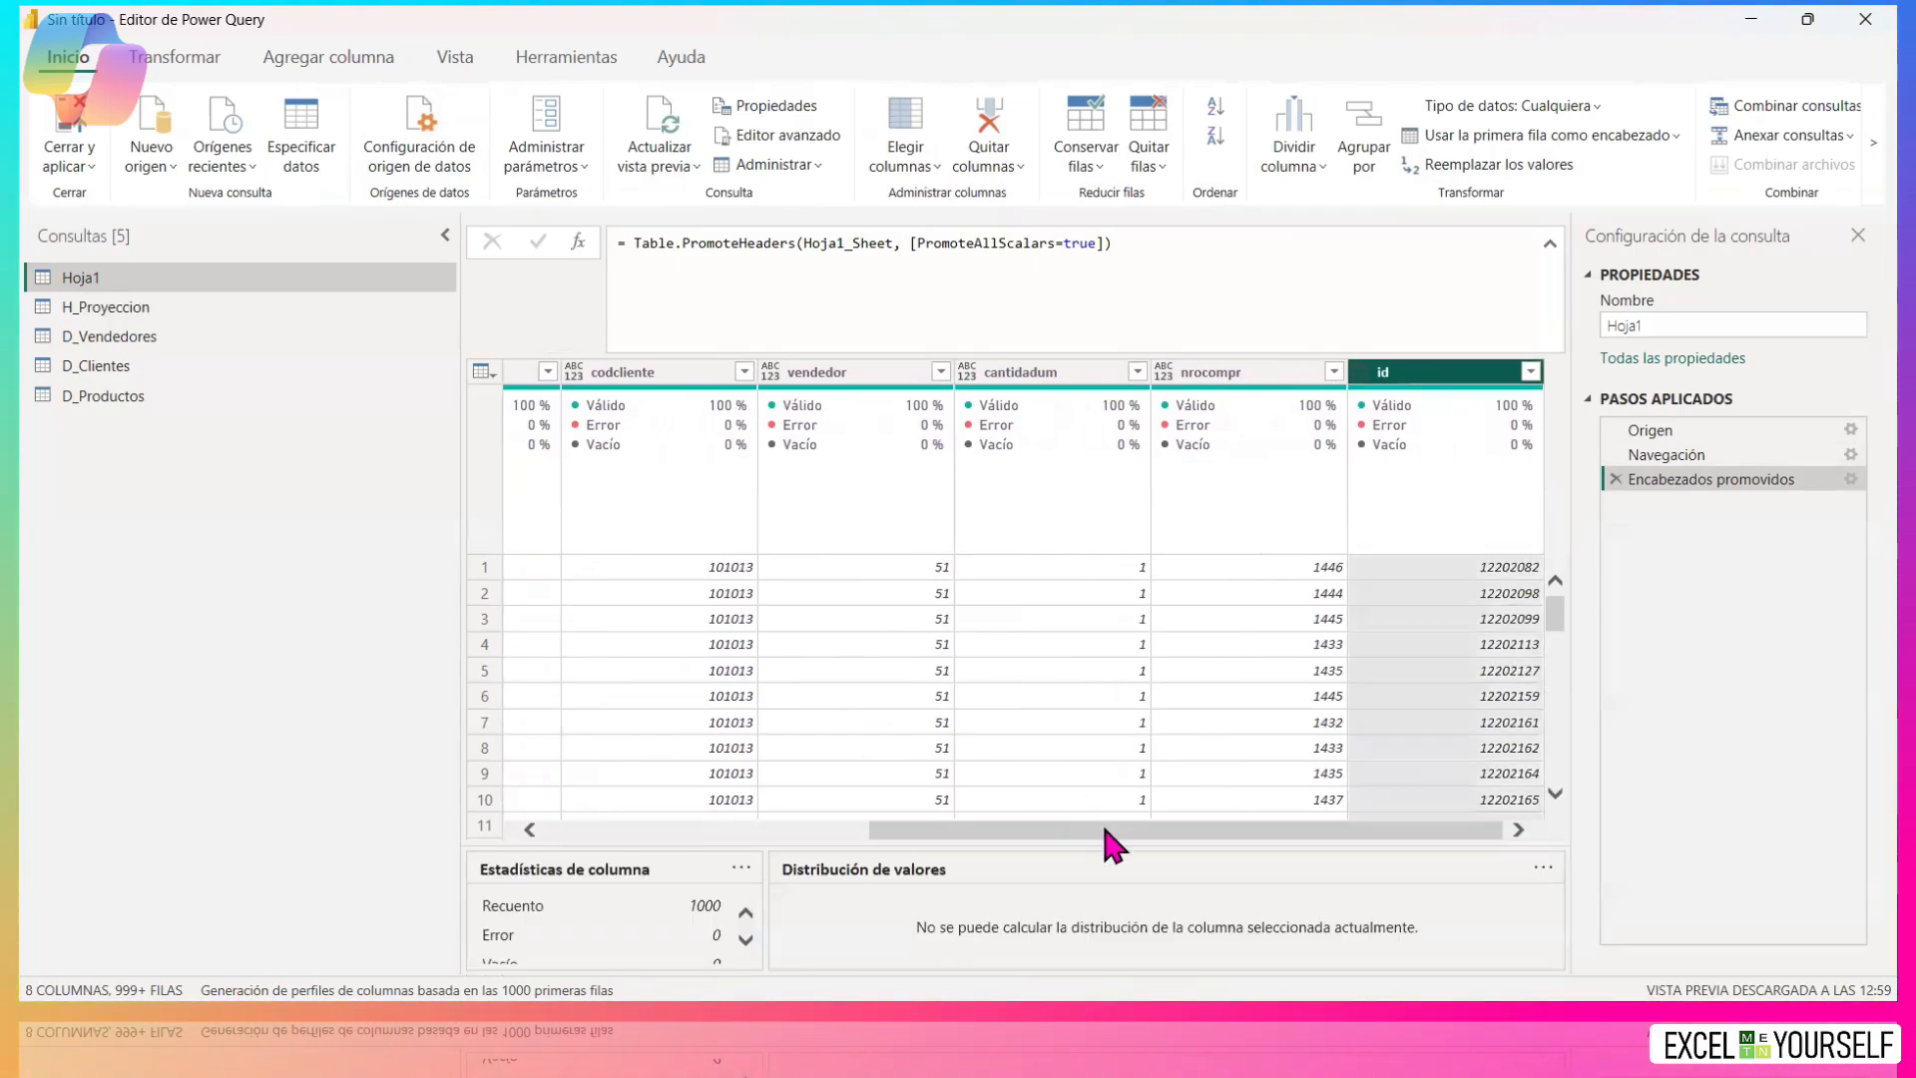
drag(1280, 832, 1521, 877)
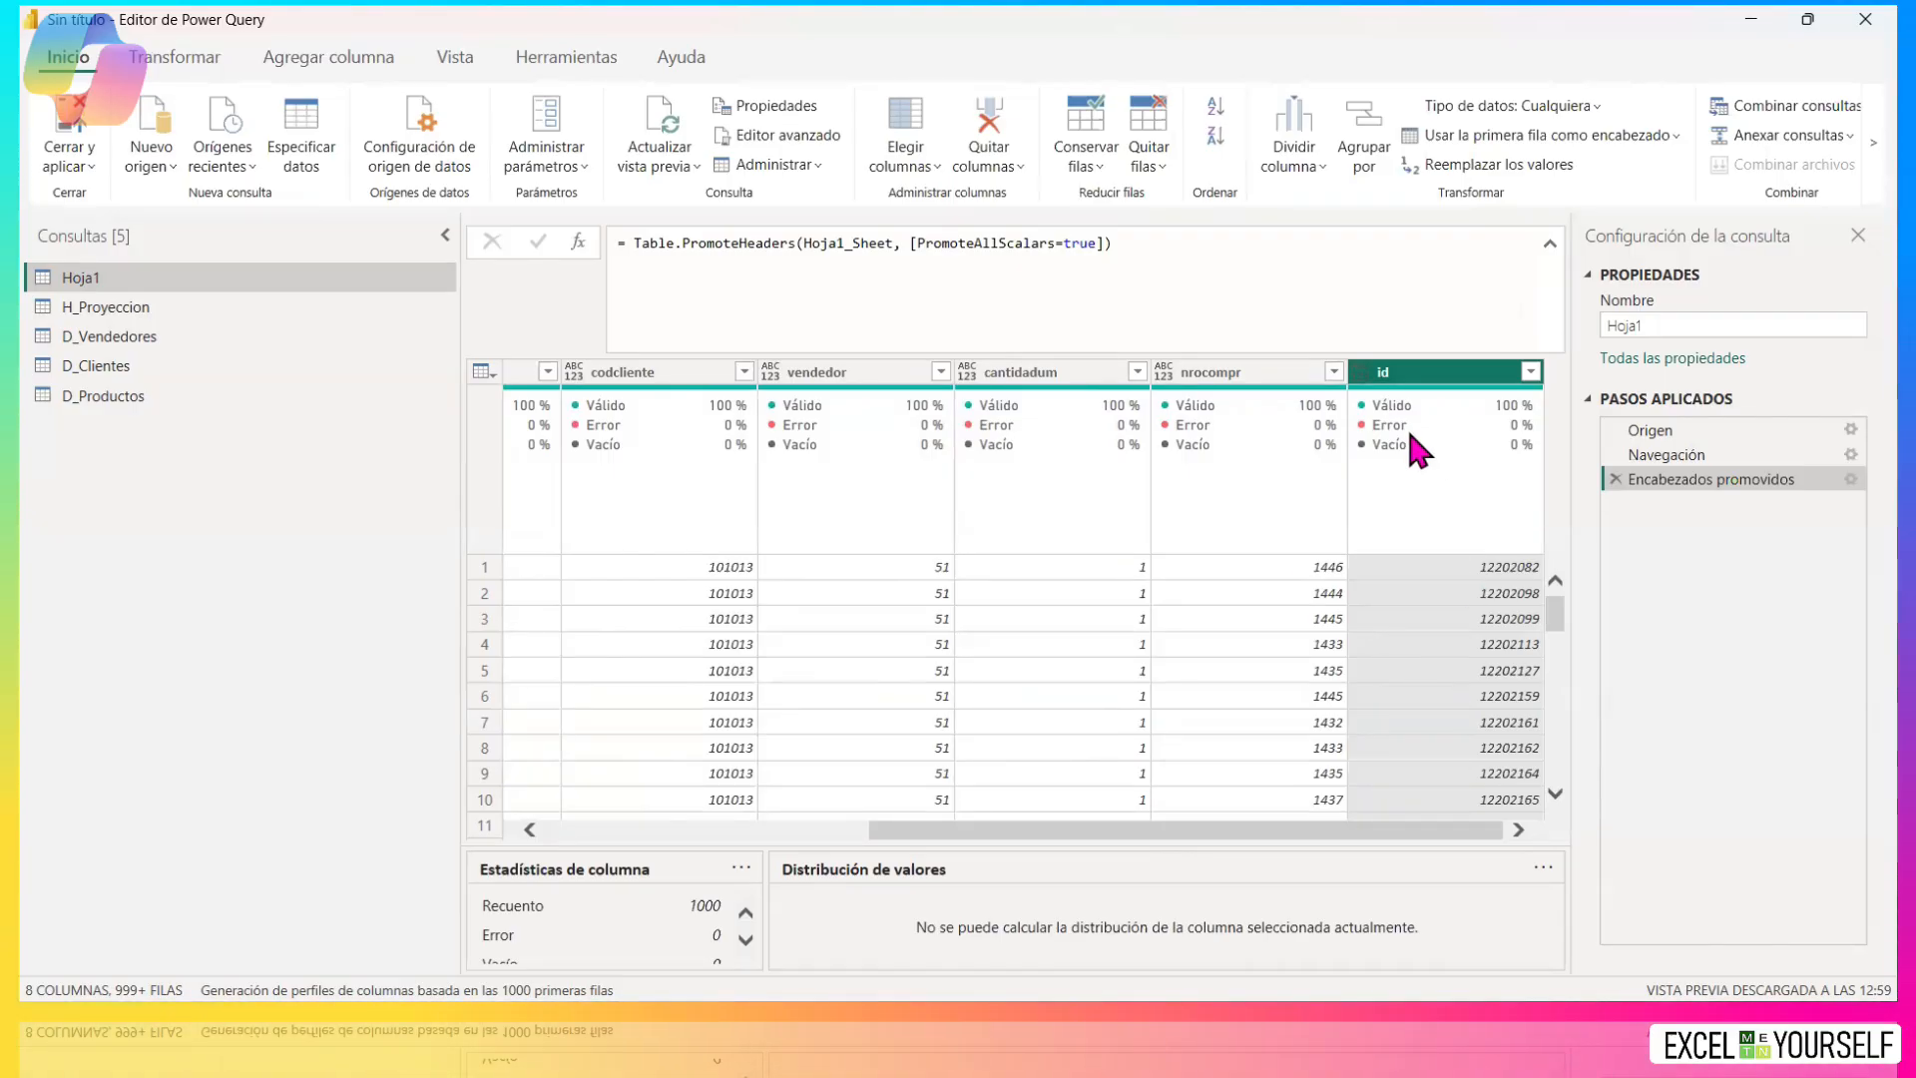
click(1217, 374)
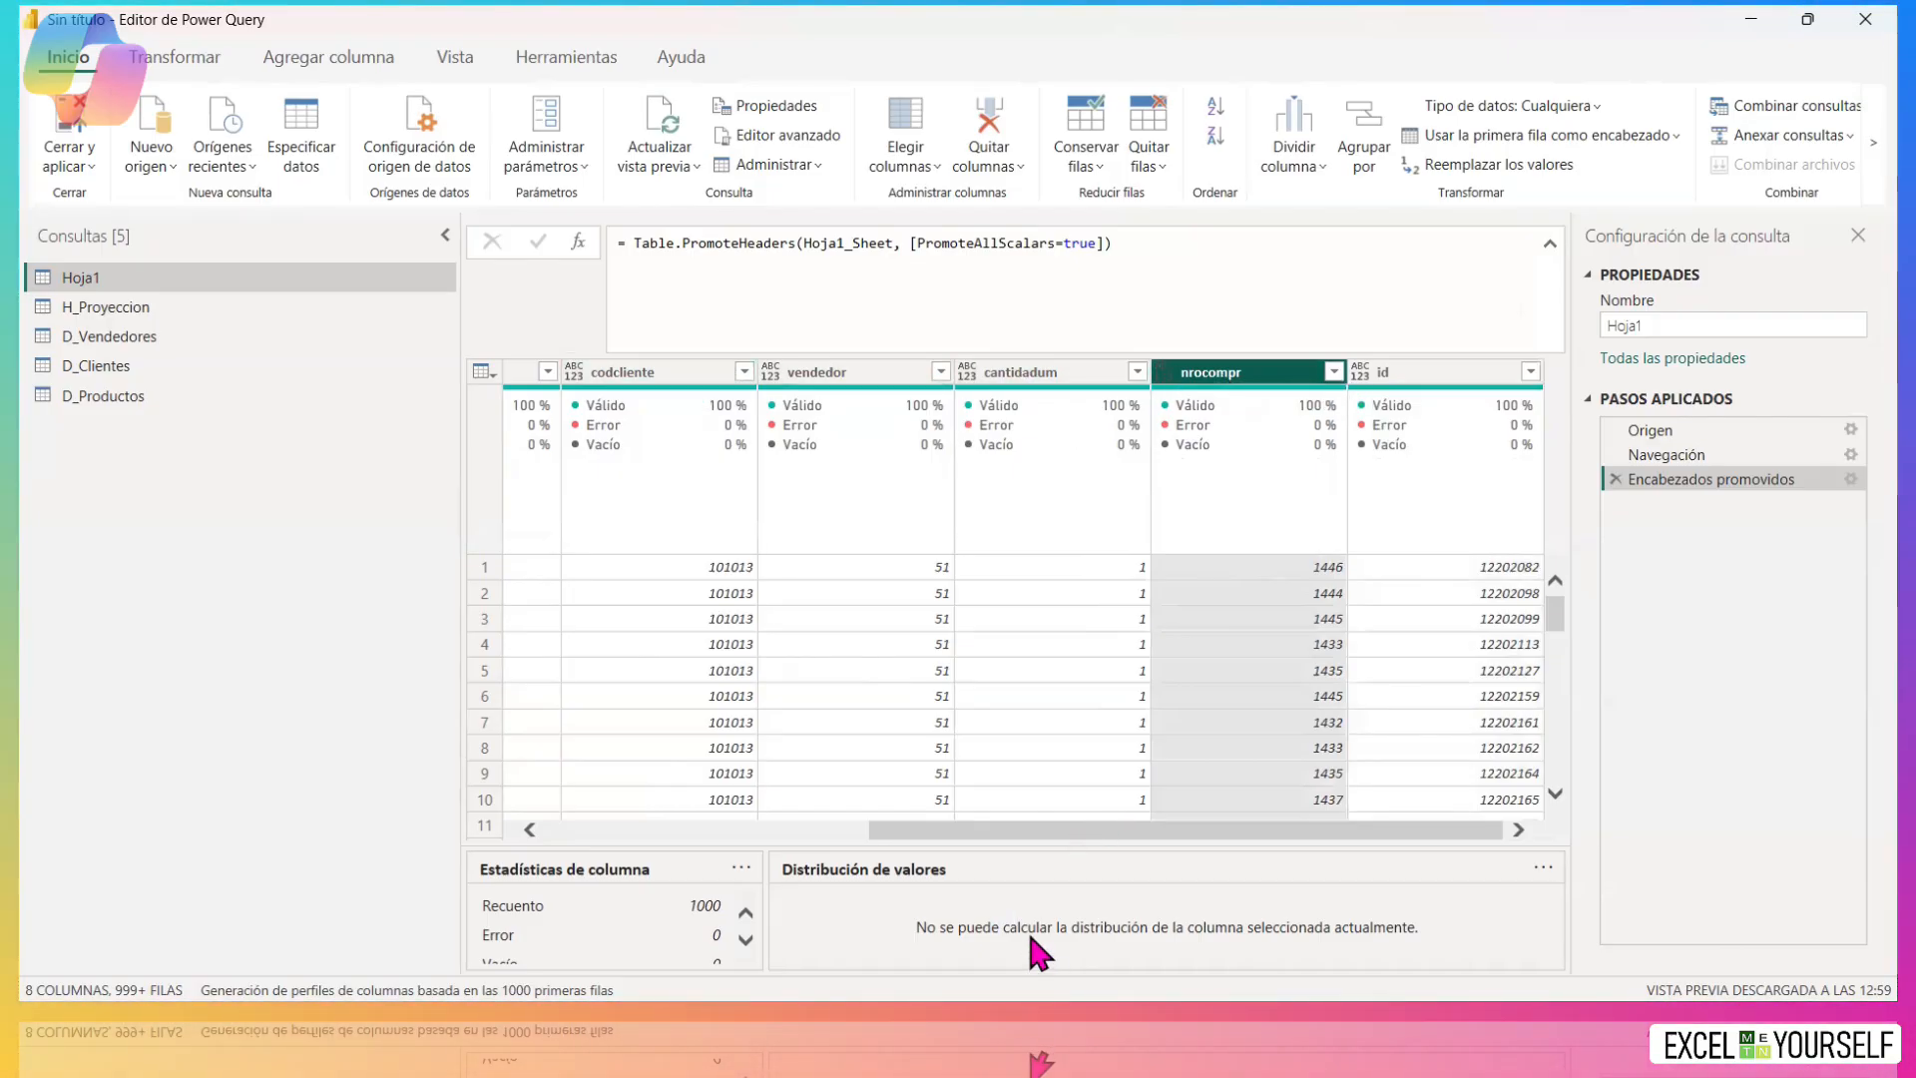
Examine the fecha and anomes columns at the start of the Hoja1 query.
drag(985, 824, 530, 839)
click(809, 371)
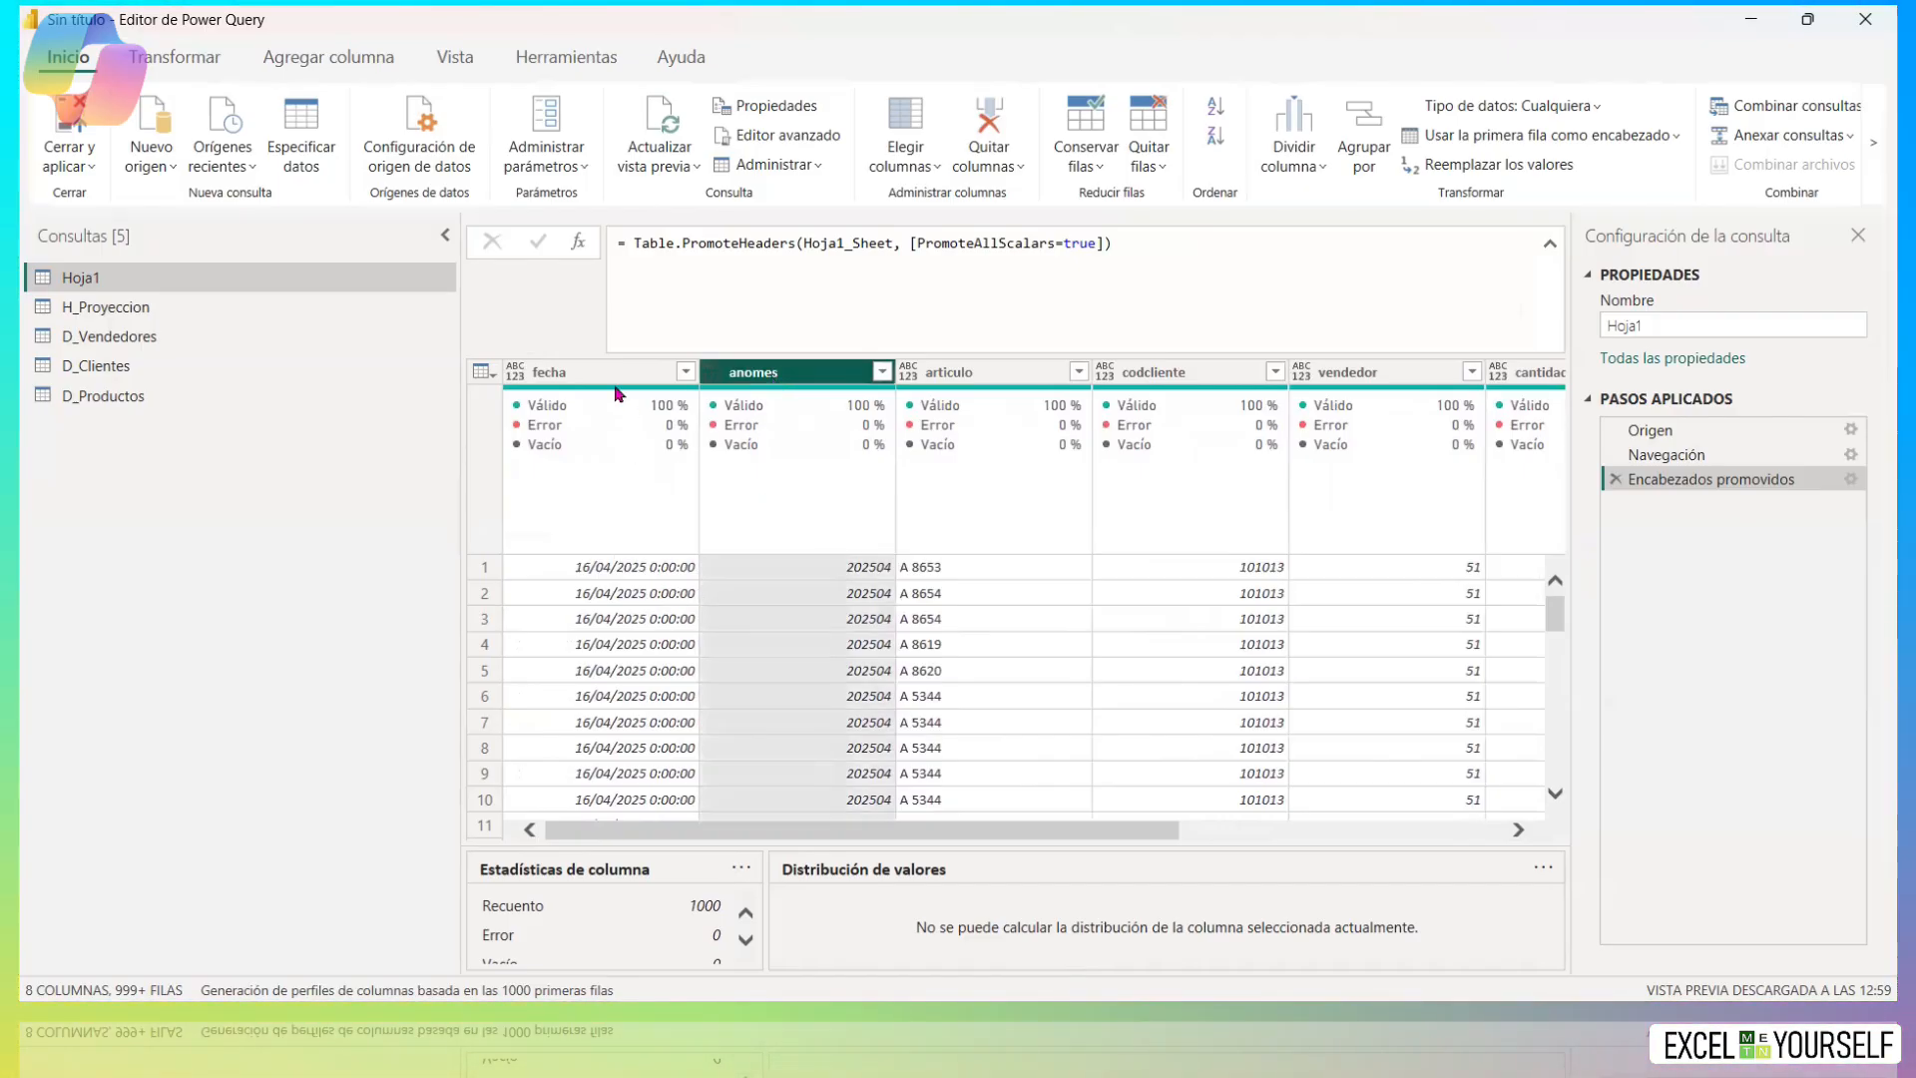
mouse_move(619, 394)
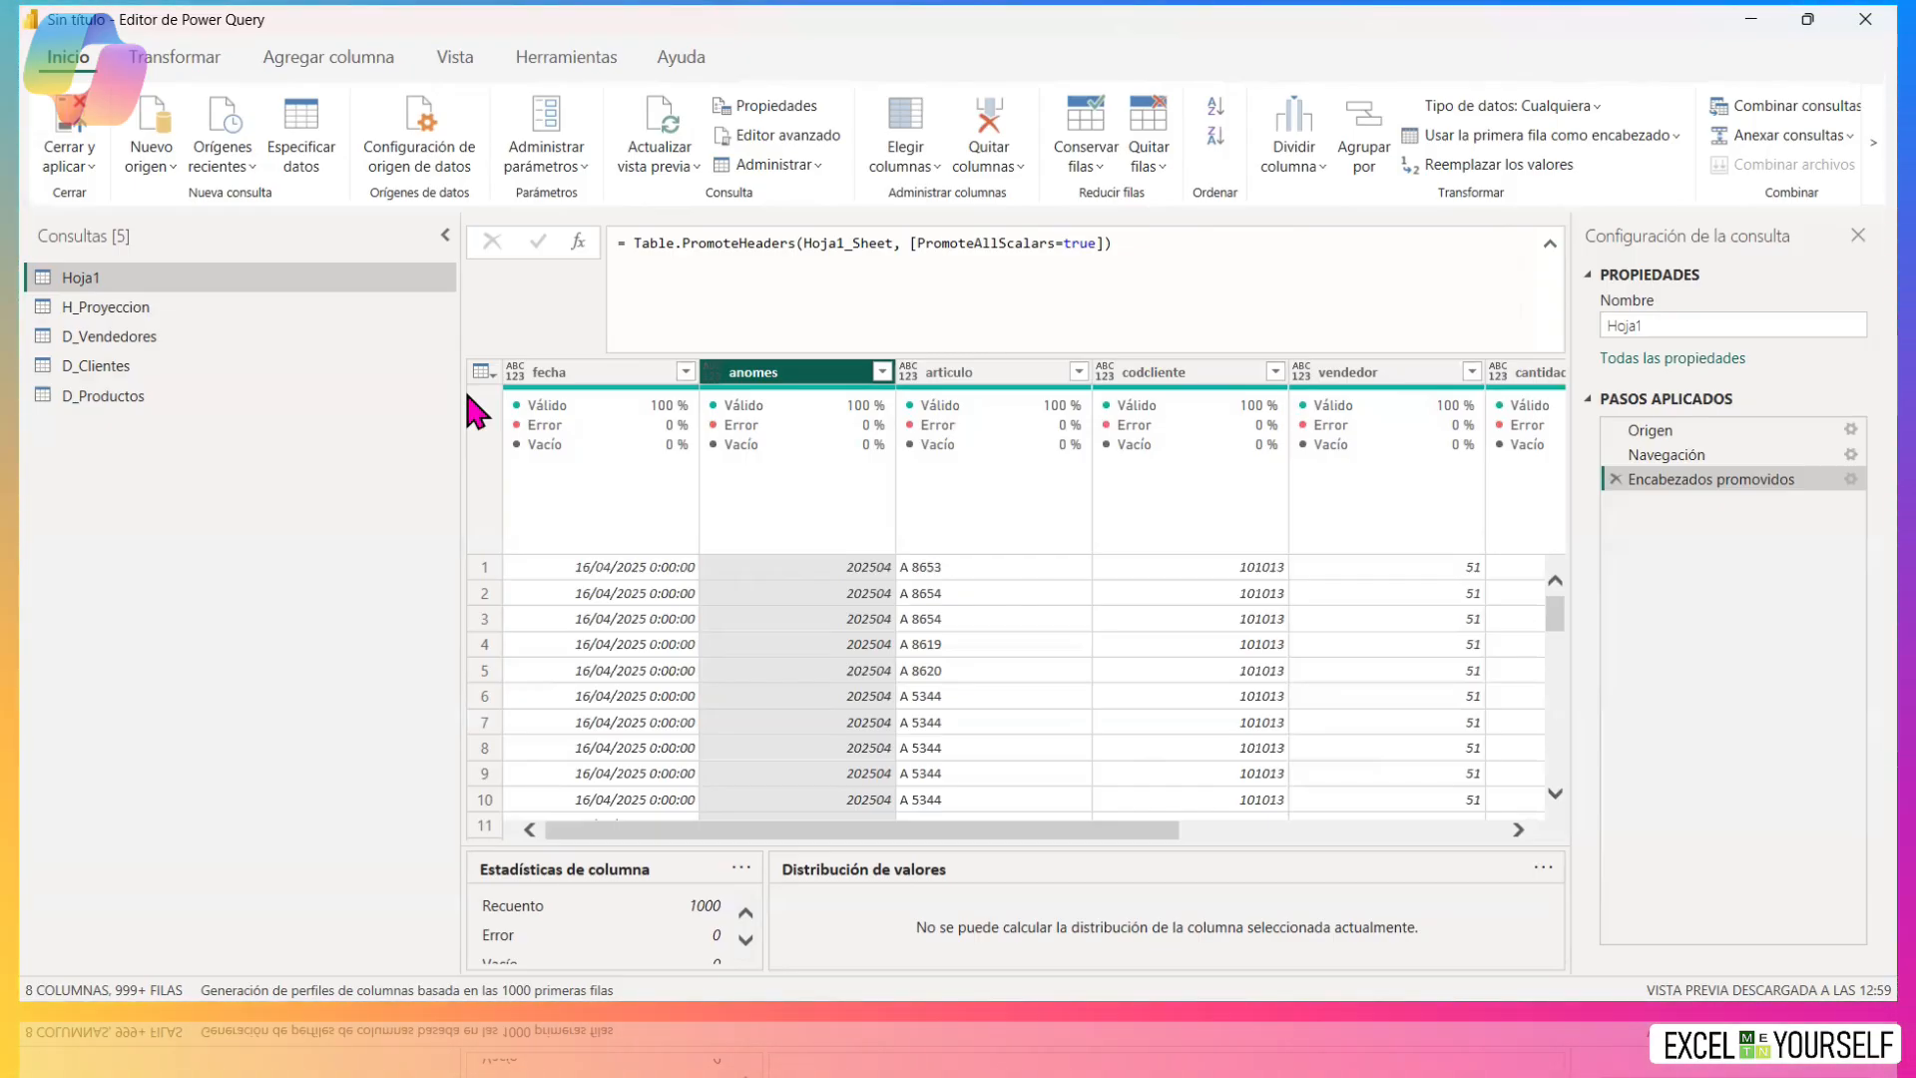
right_click(767, 377)
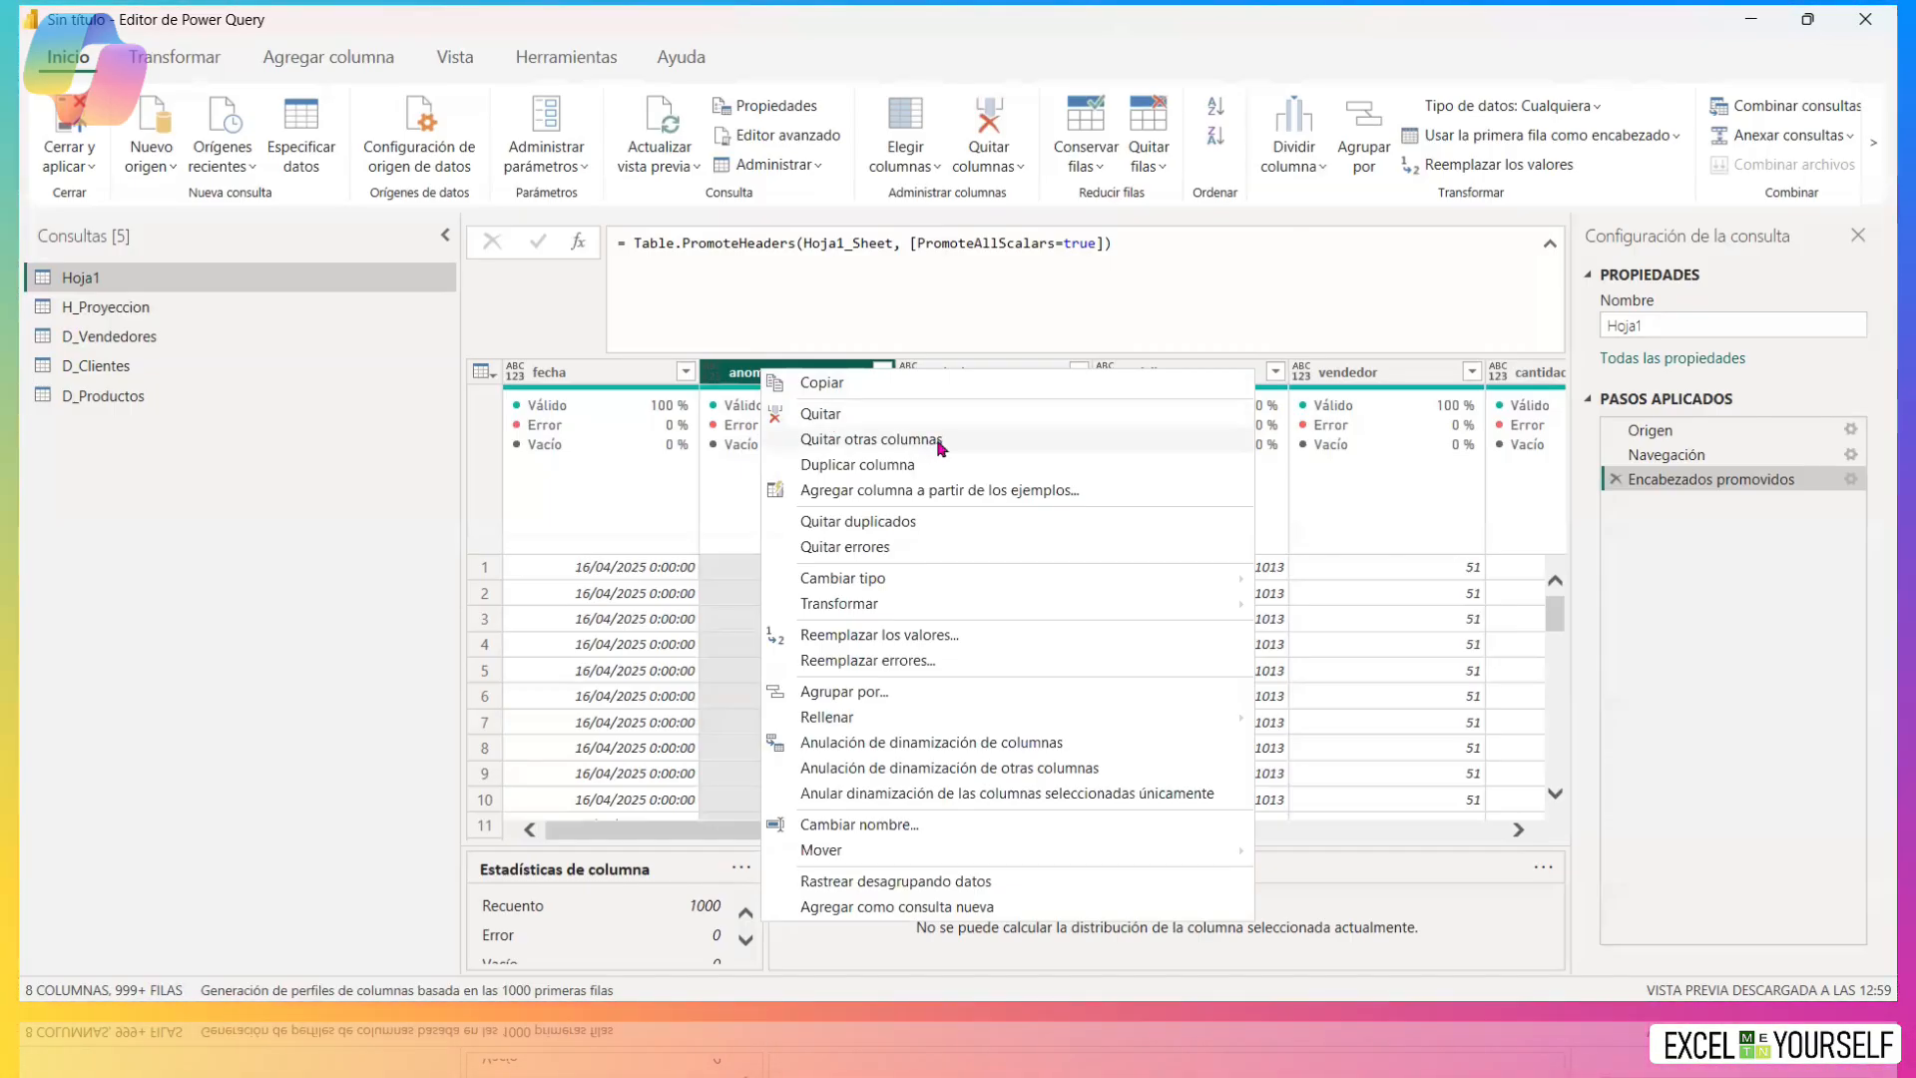
click(718, 376)
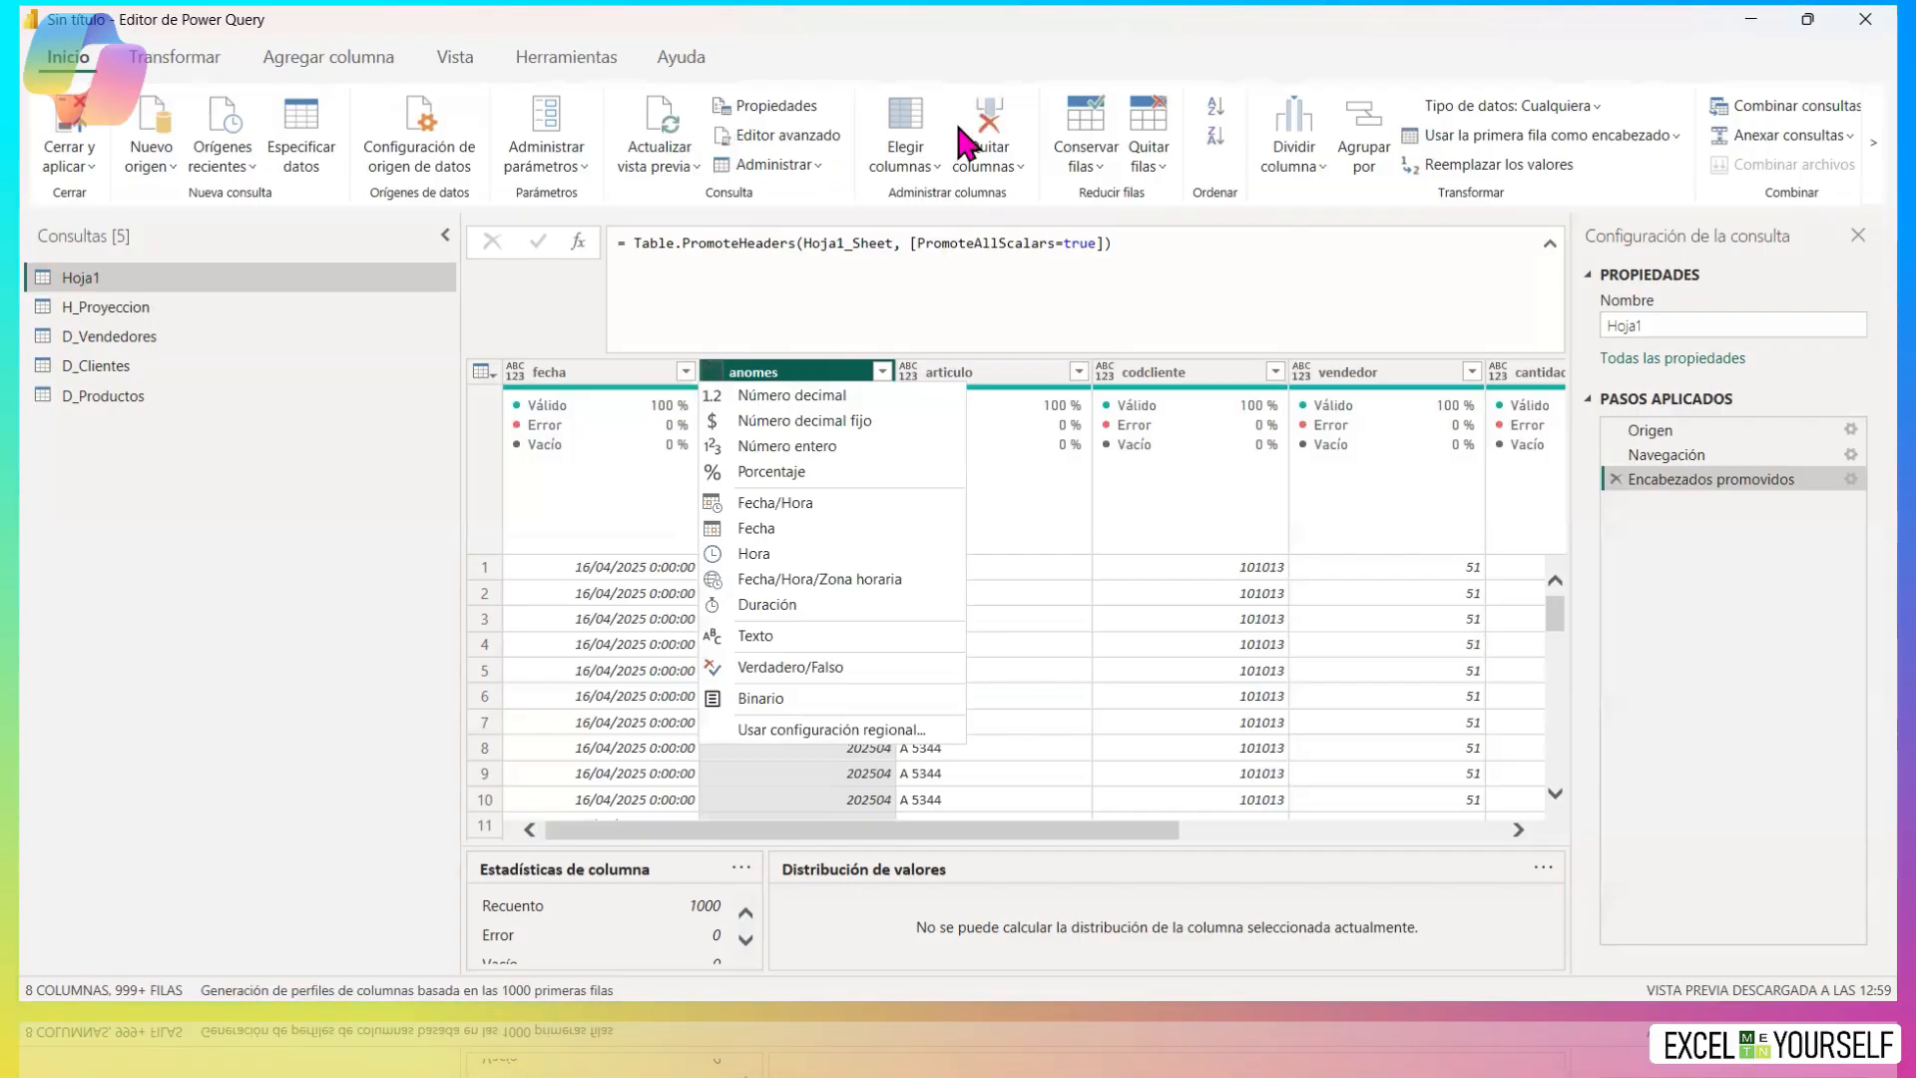
click(928, 154)
click(926, 158)
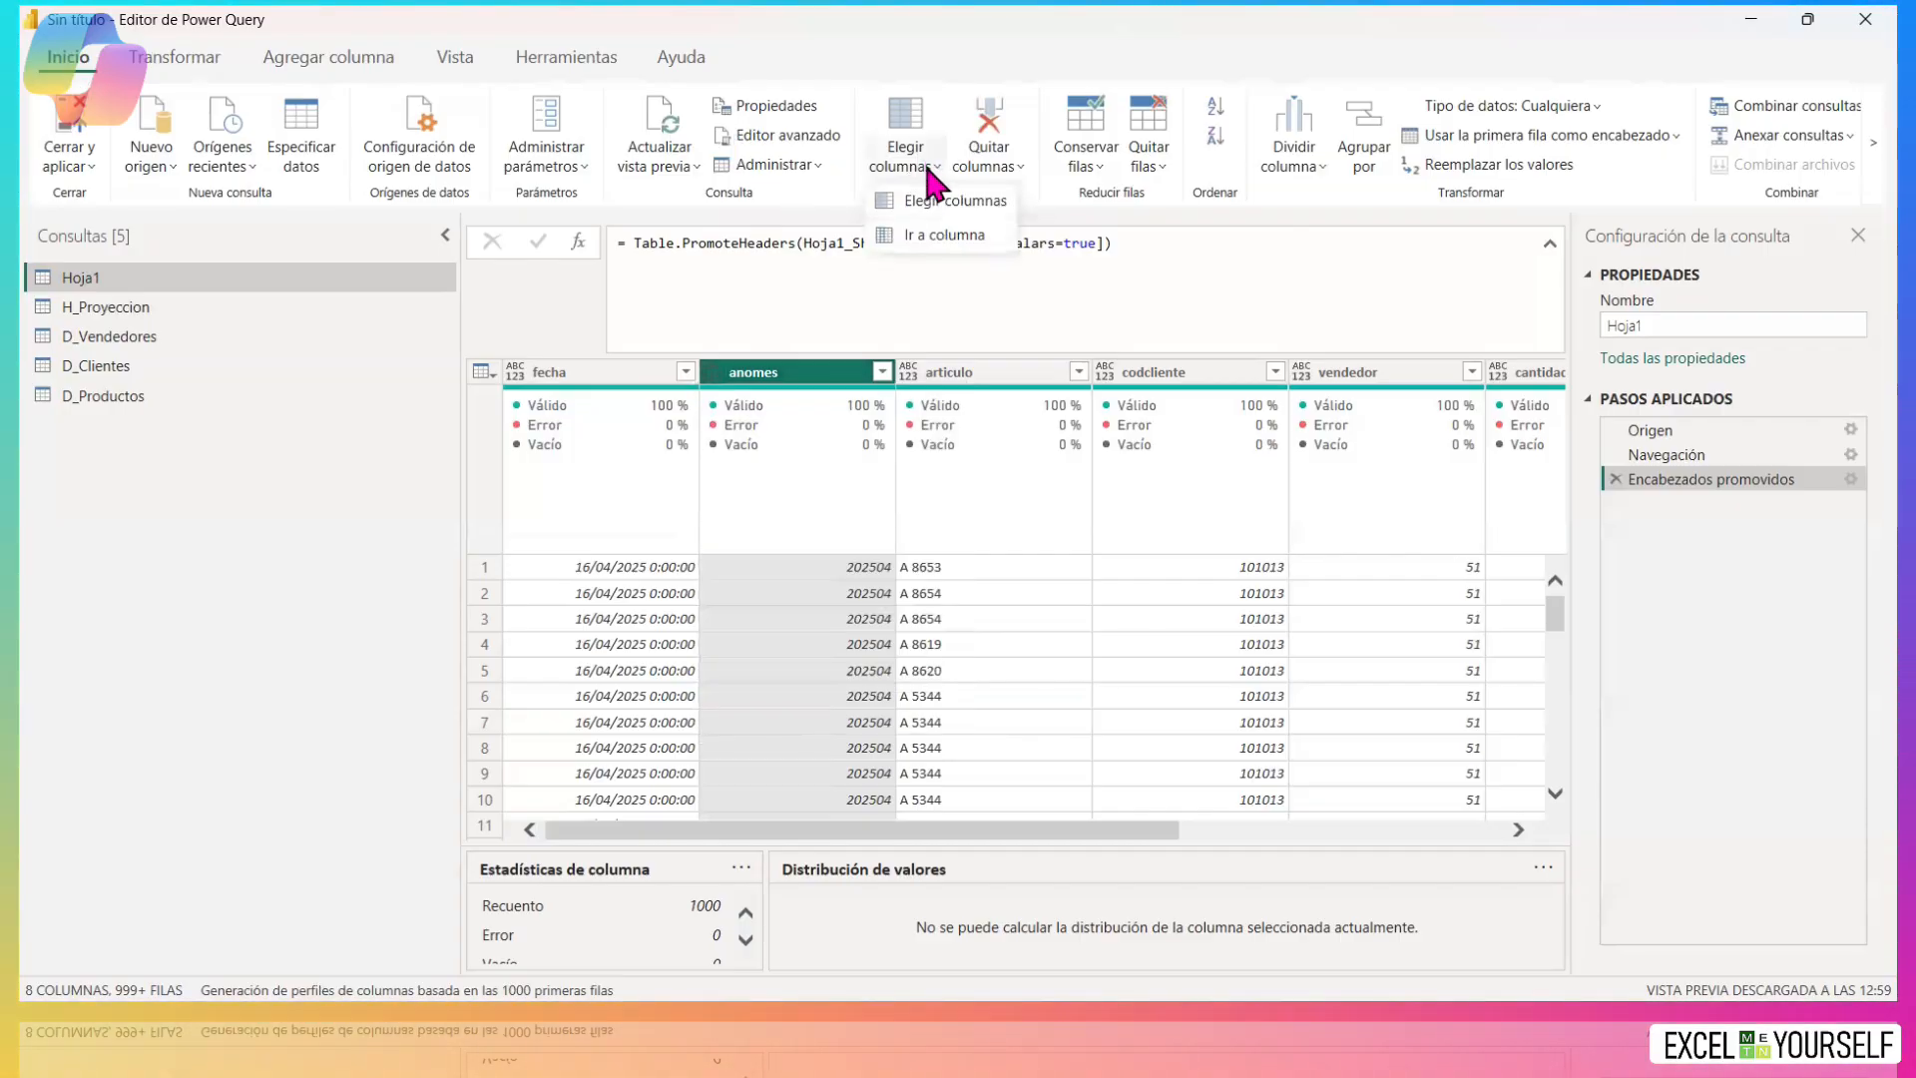
click(954, 202)
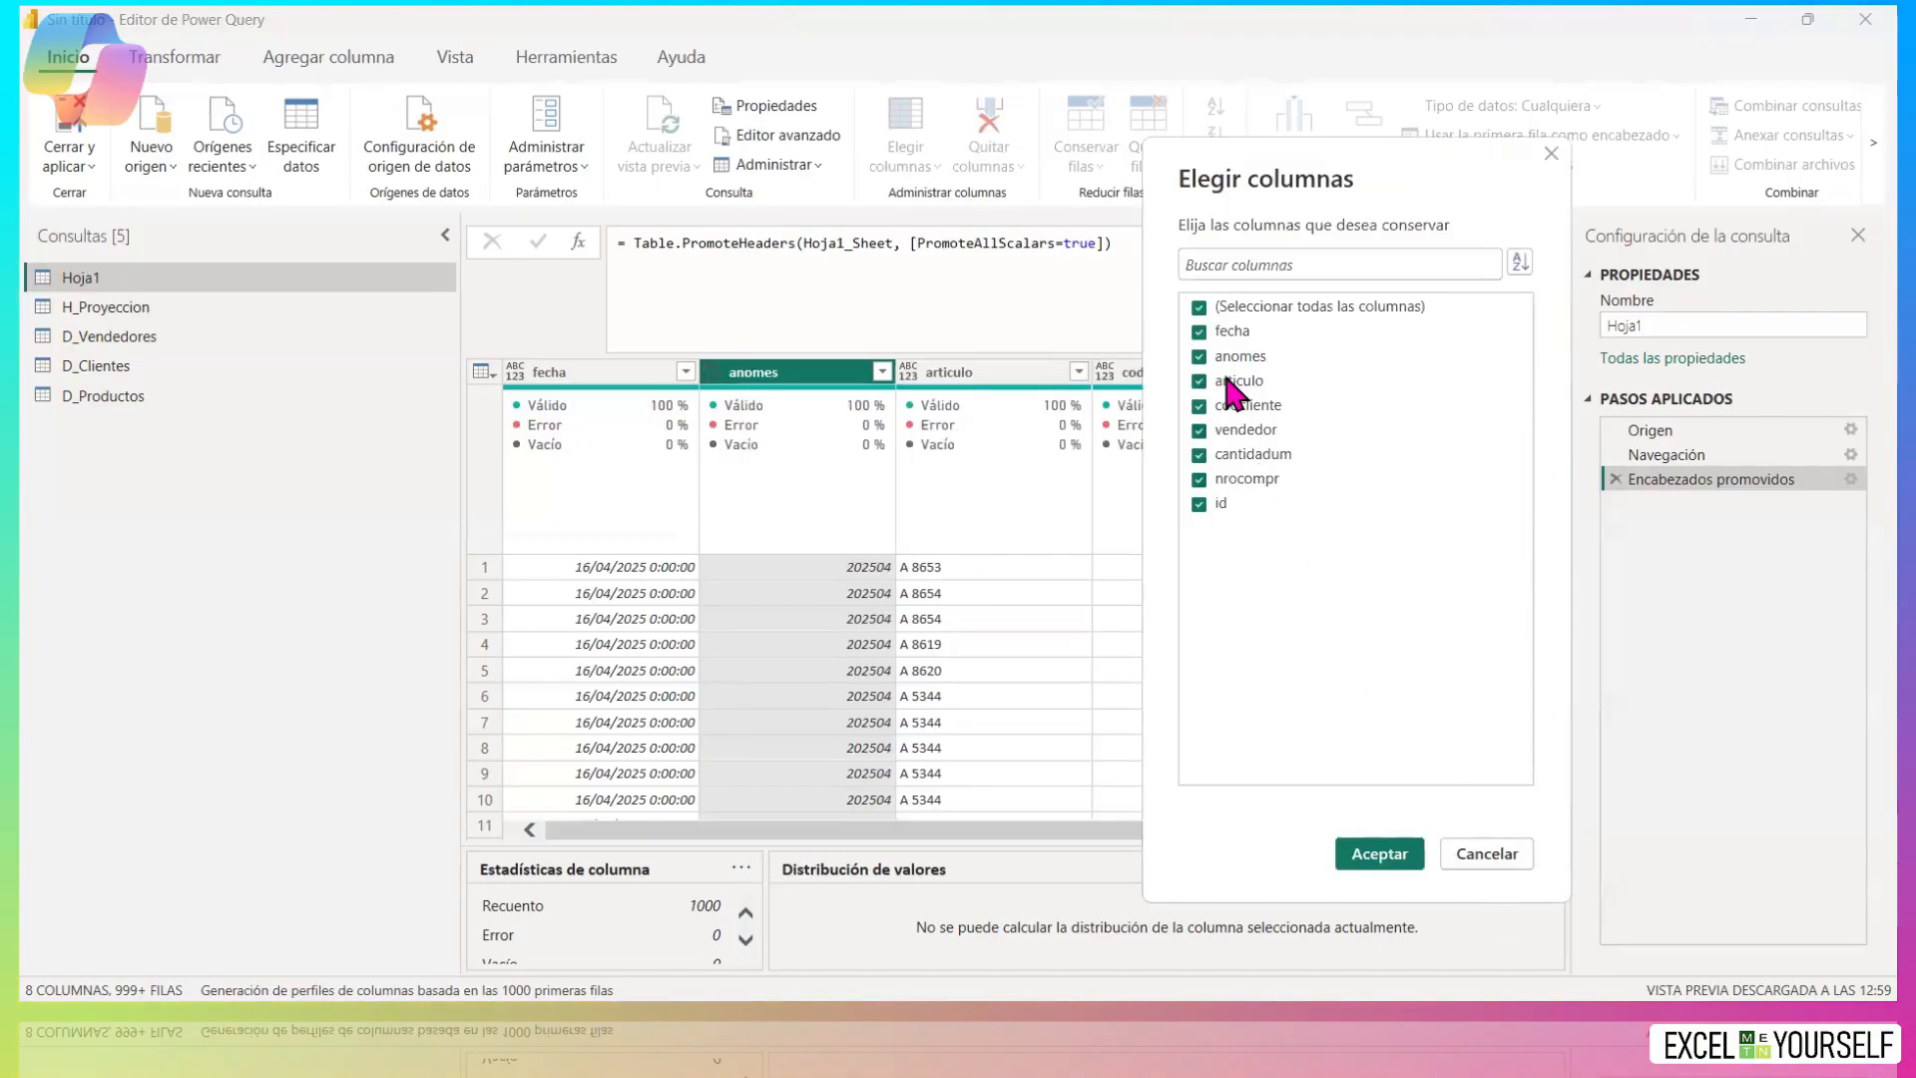
click(1484, 856)
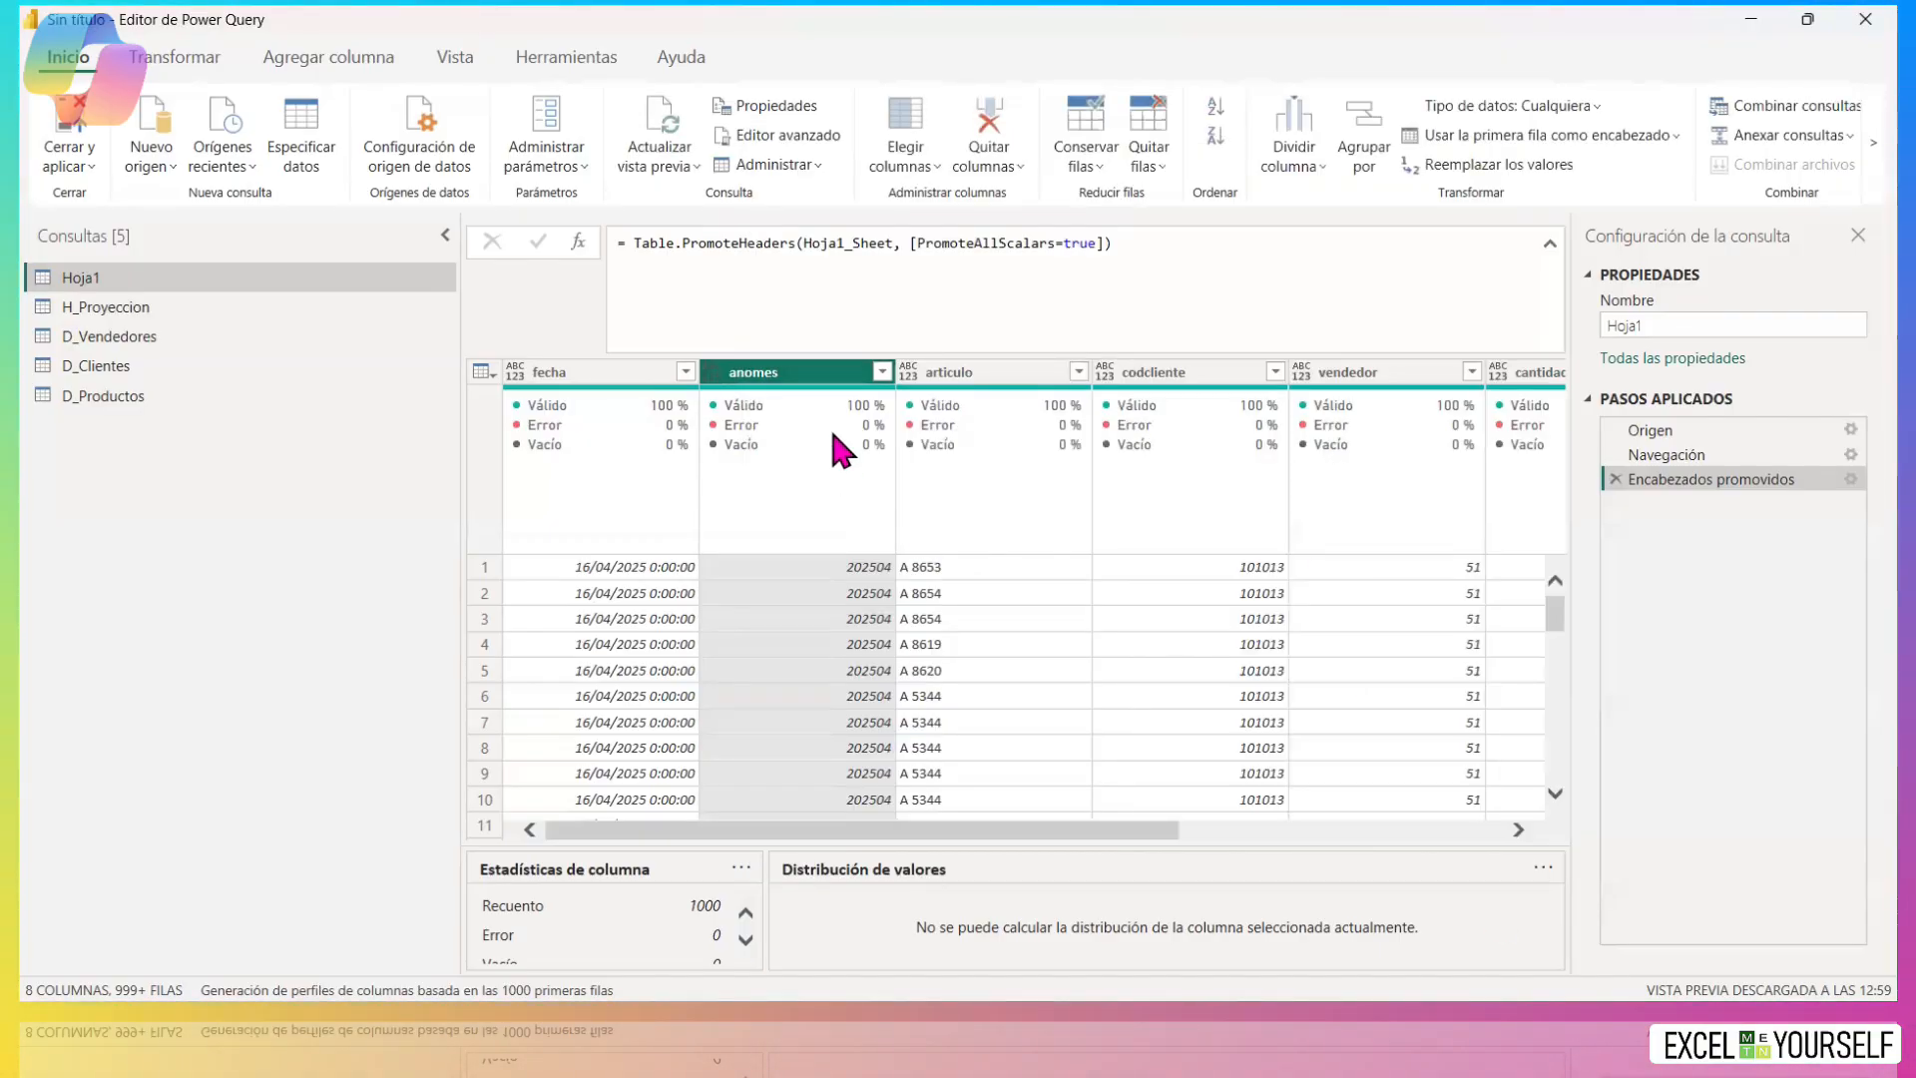
Try removing the anomes column from Hoja1 and inspect the formula, and delete the added removal step.
right_click(790, 374)
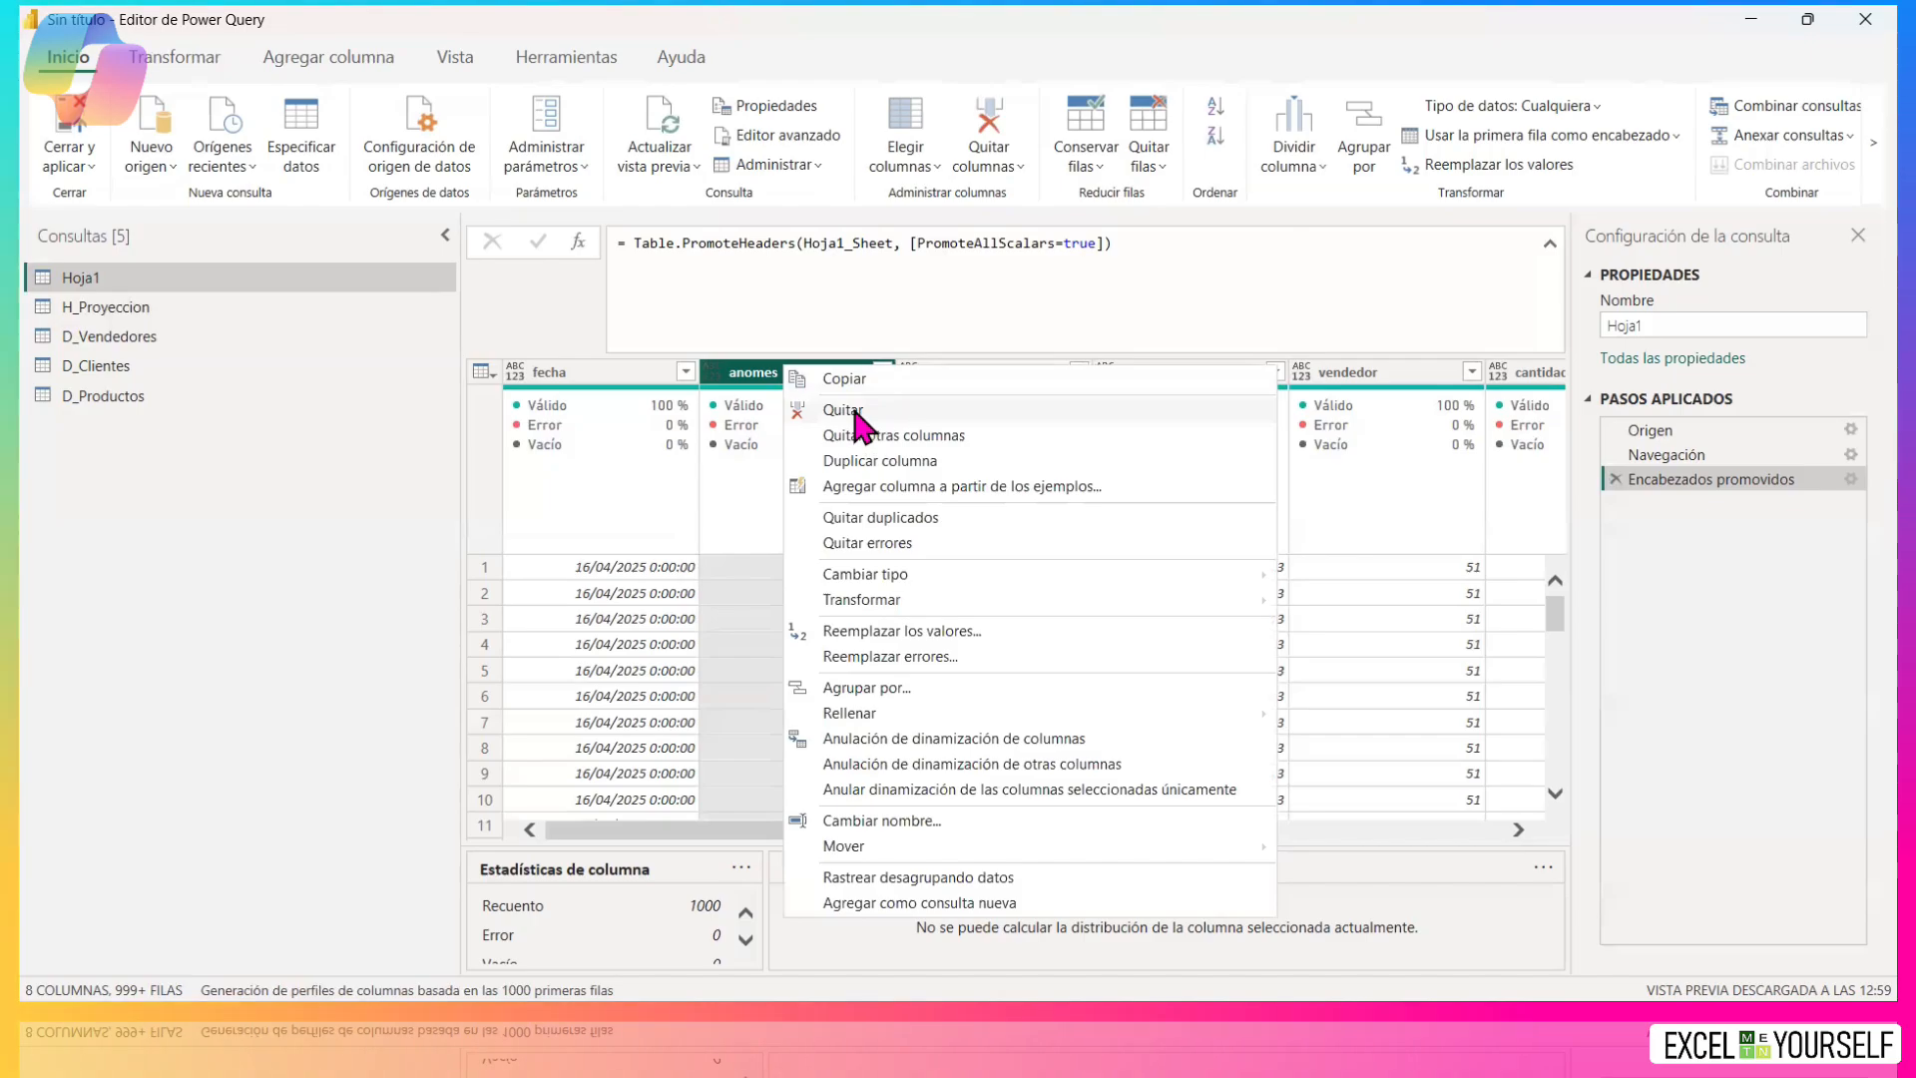
click(850, 411)
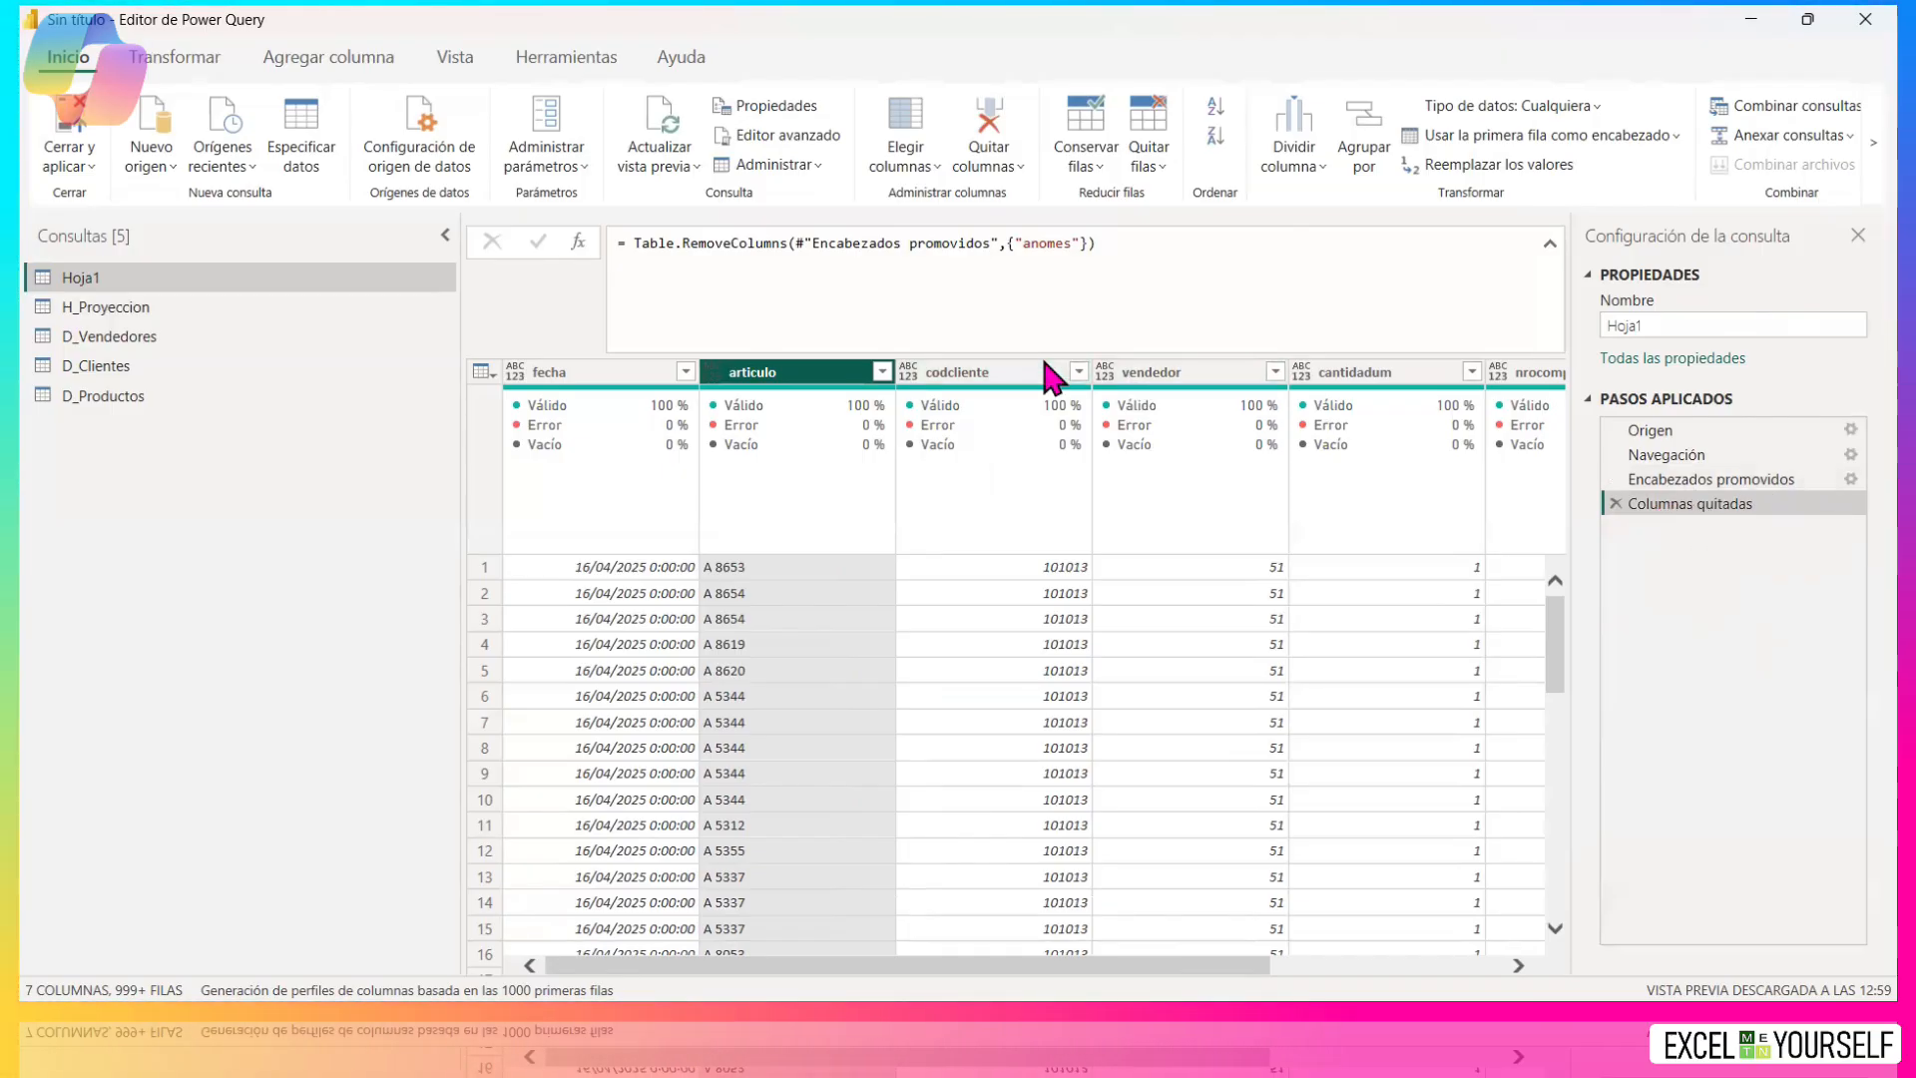
click(1052, 310)
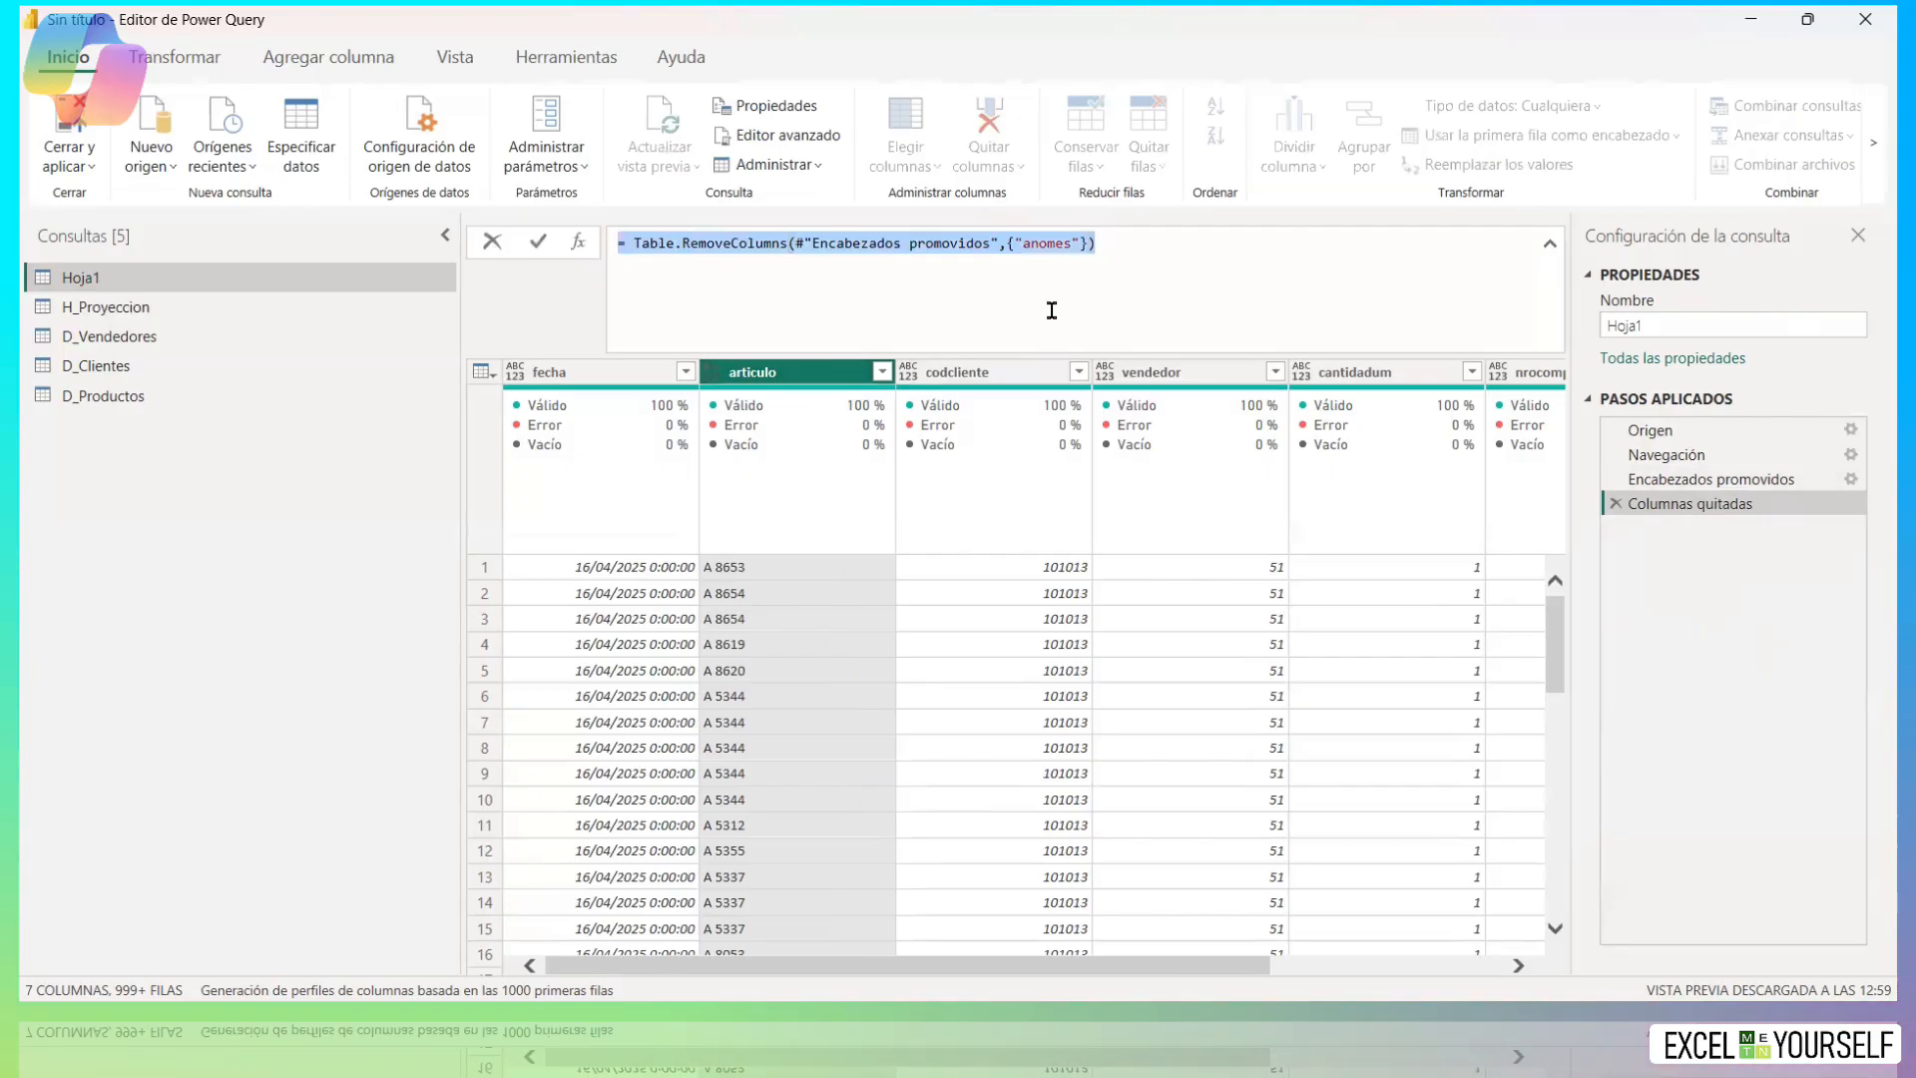
click(1097, 243)
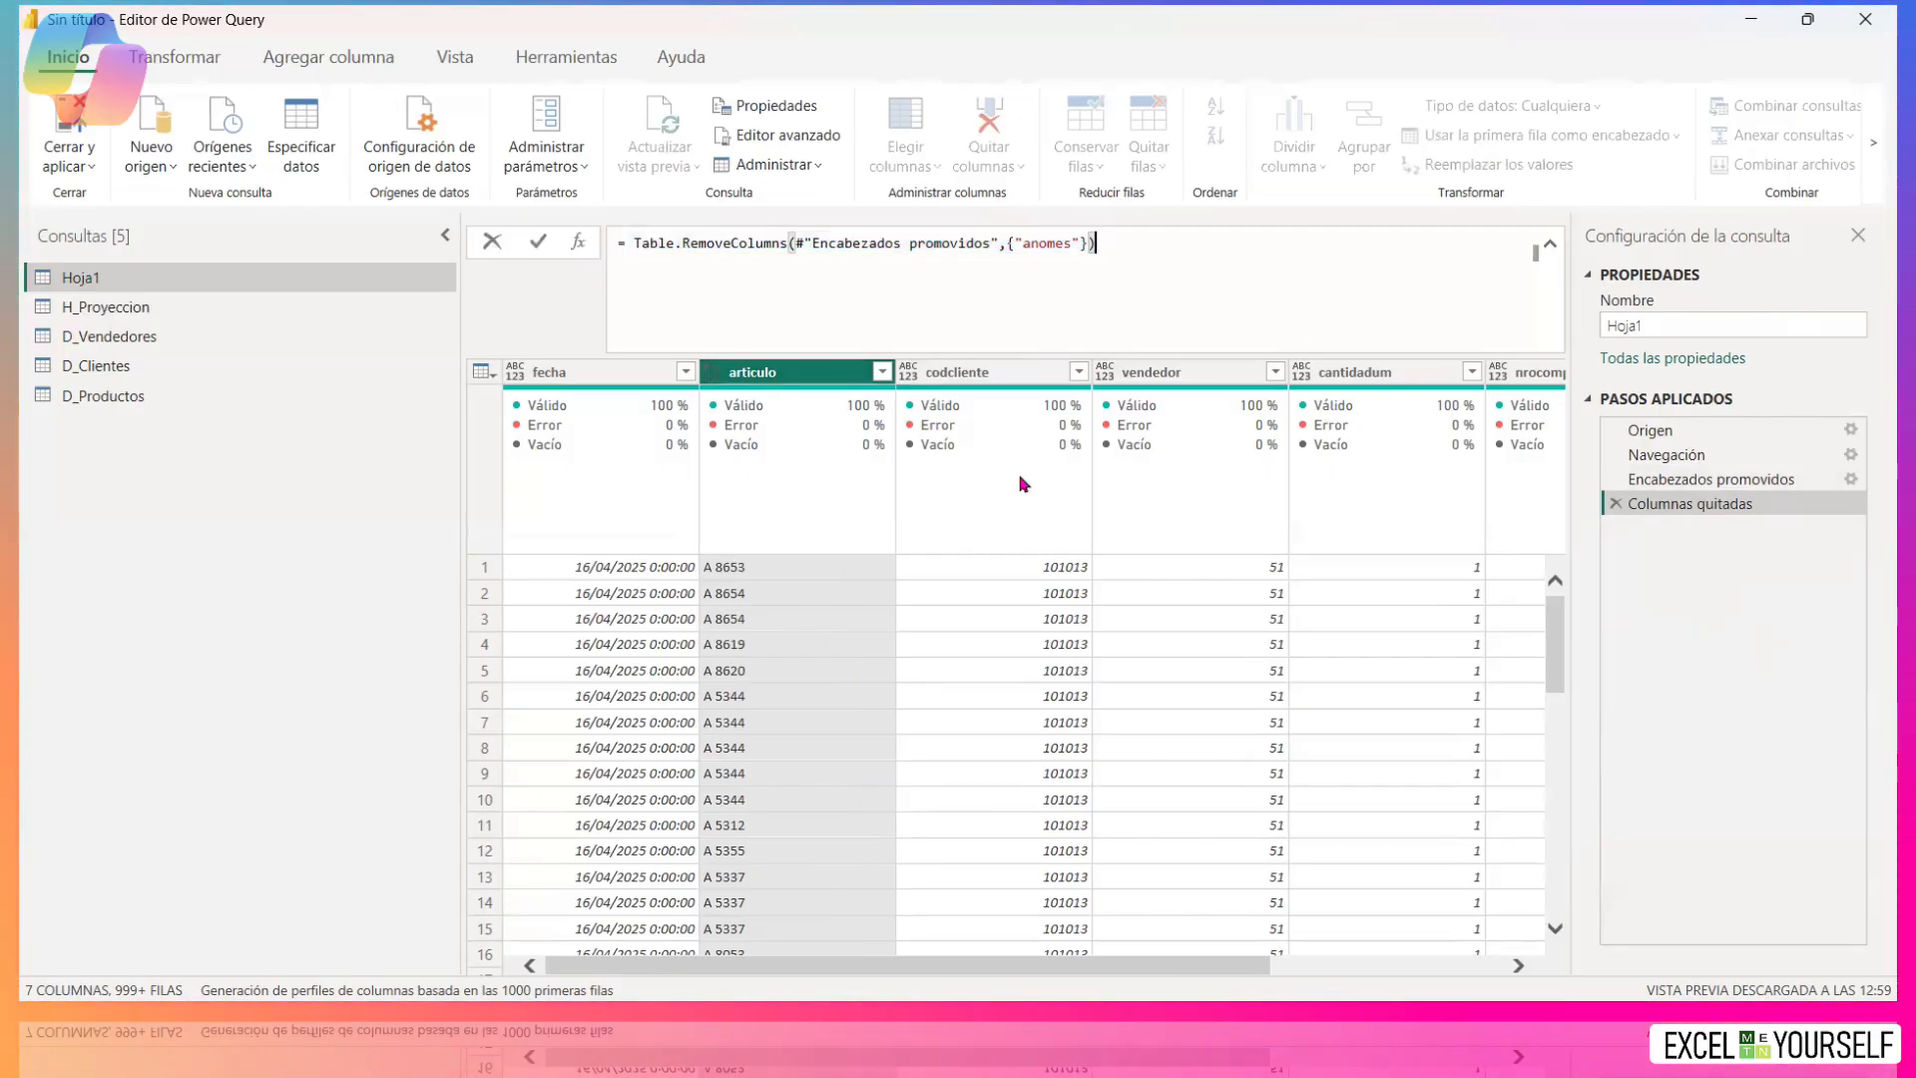
click(1721, 635)
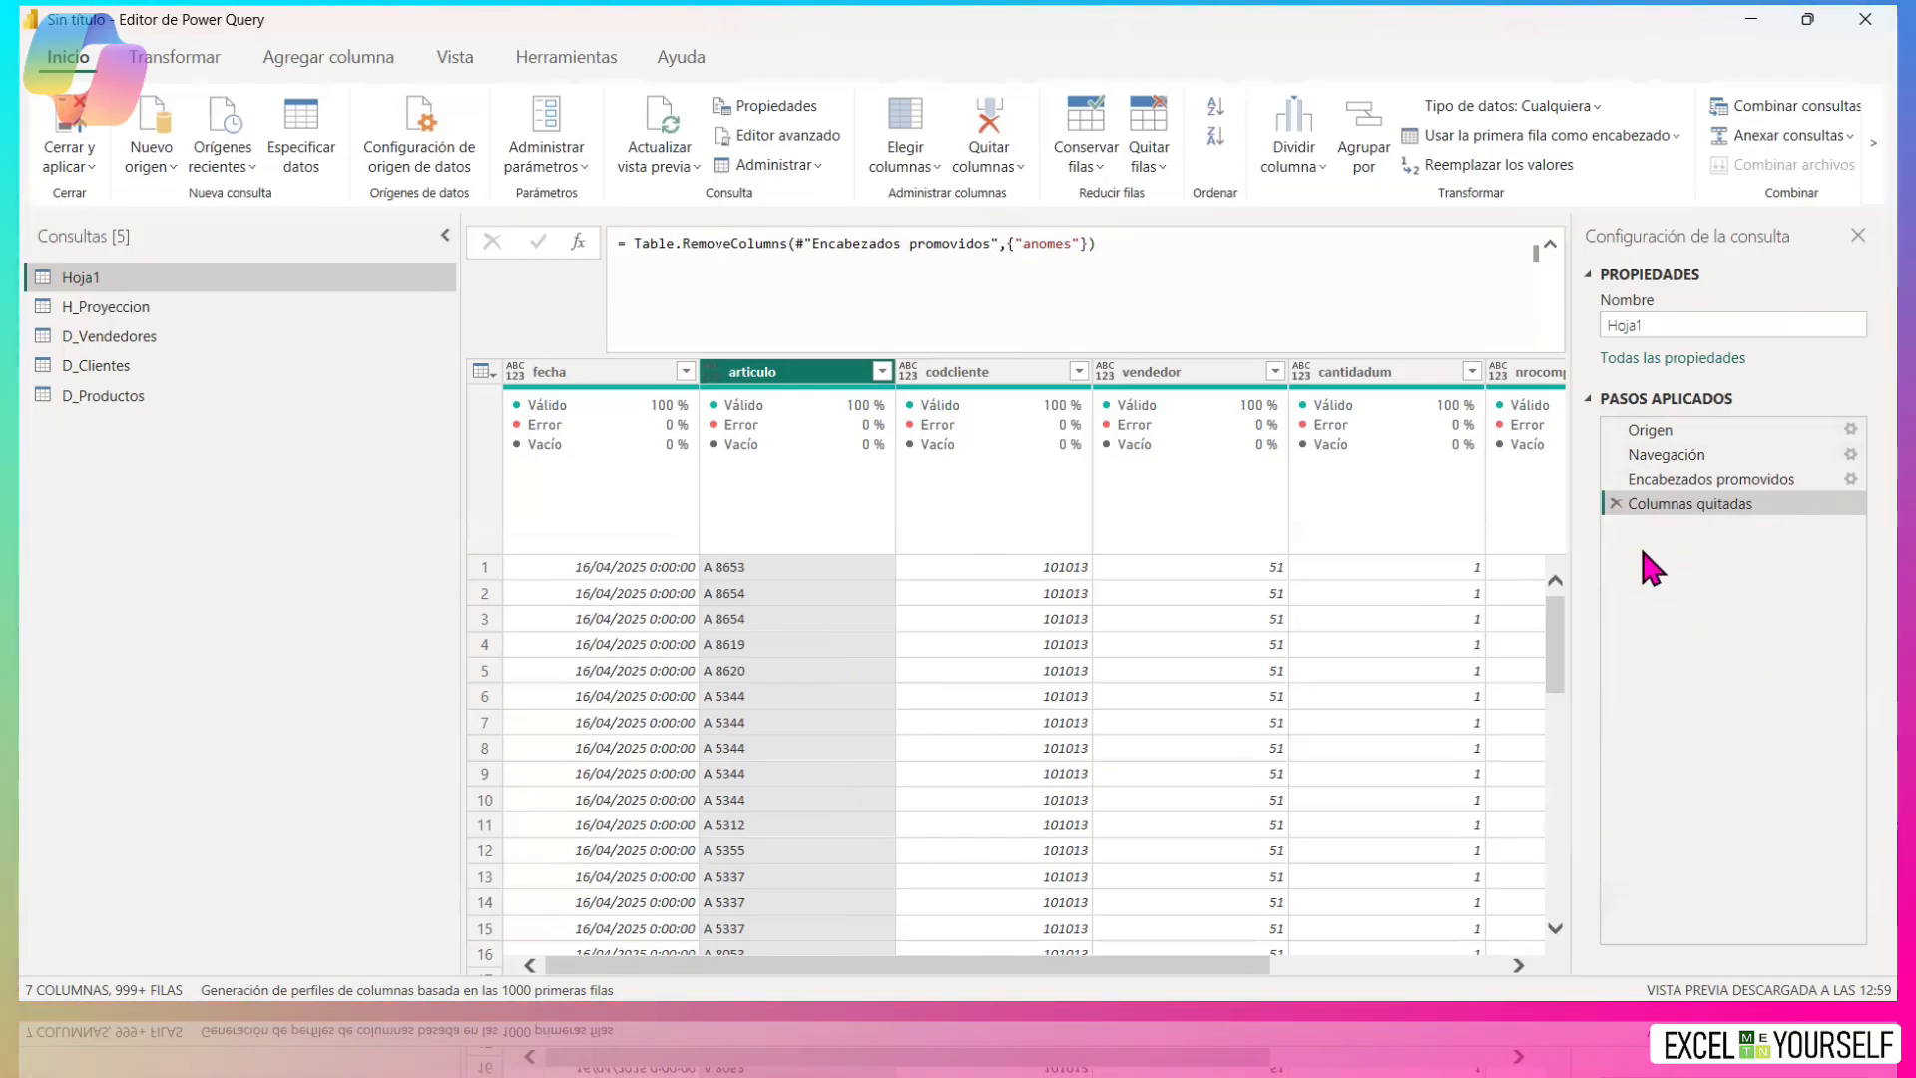
click(1615, 503)
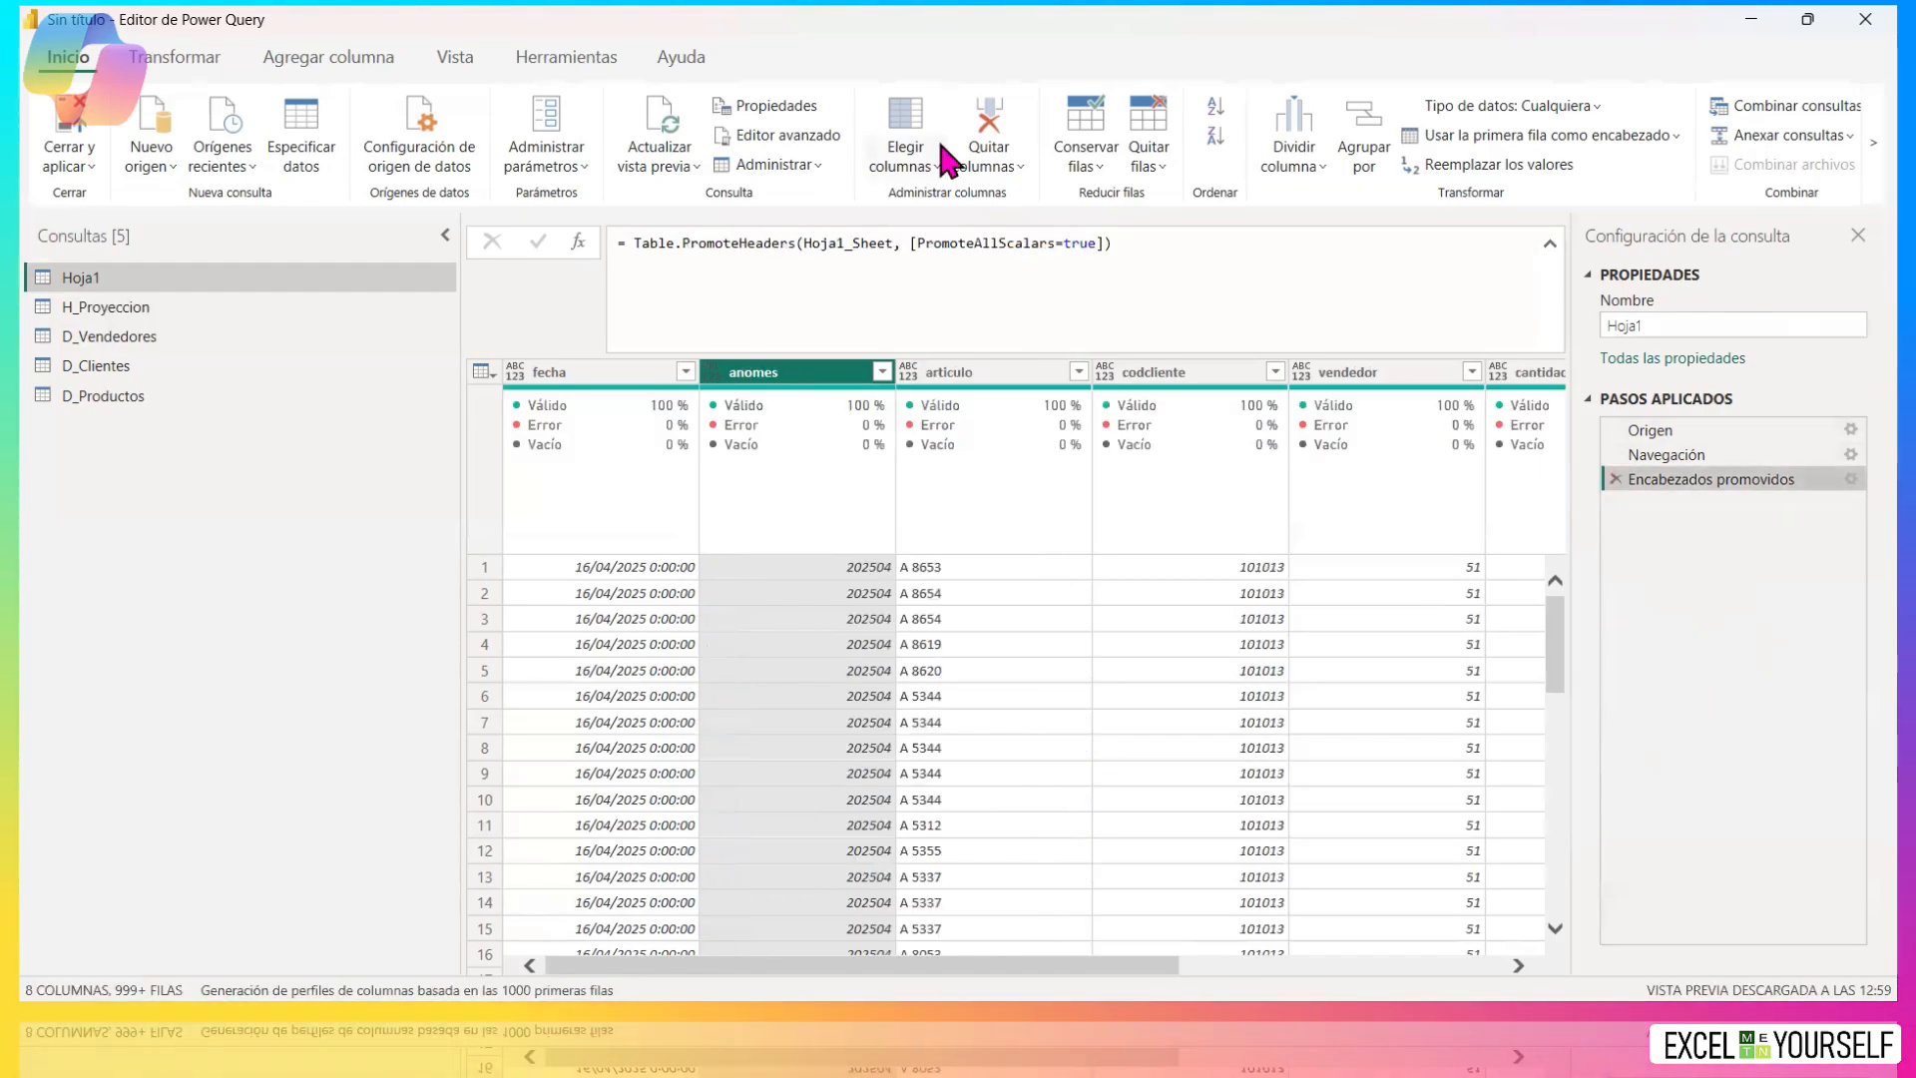
Keep only the fecha, articulo, codcliente and vendedor columns in the Hoja1 query.
click(908, 166)
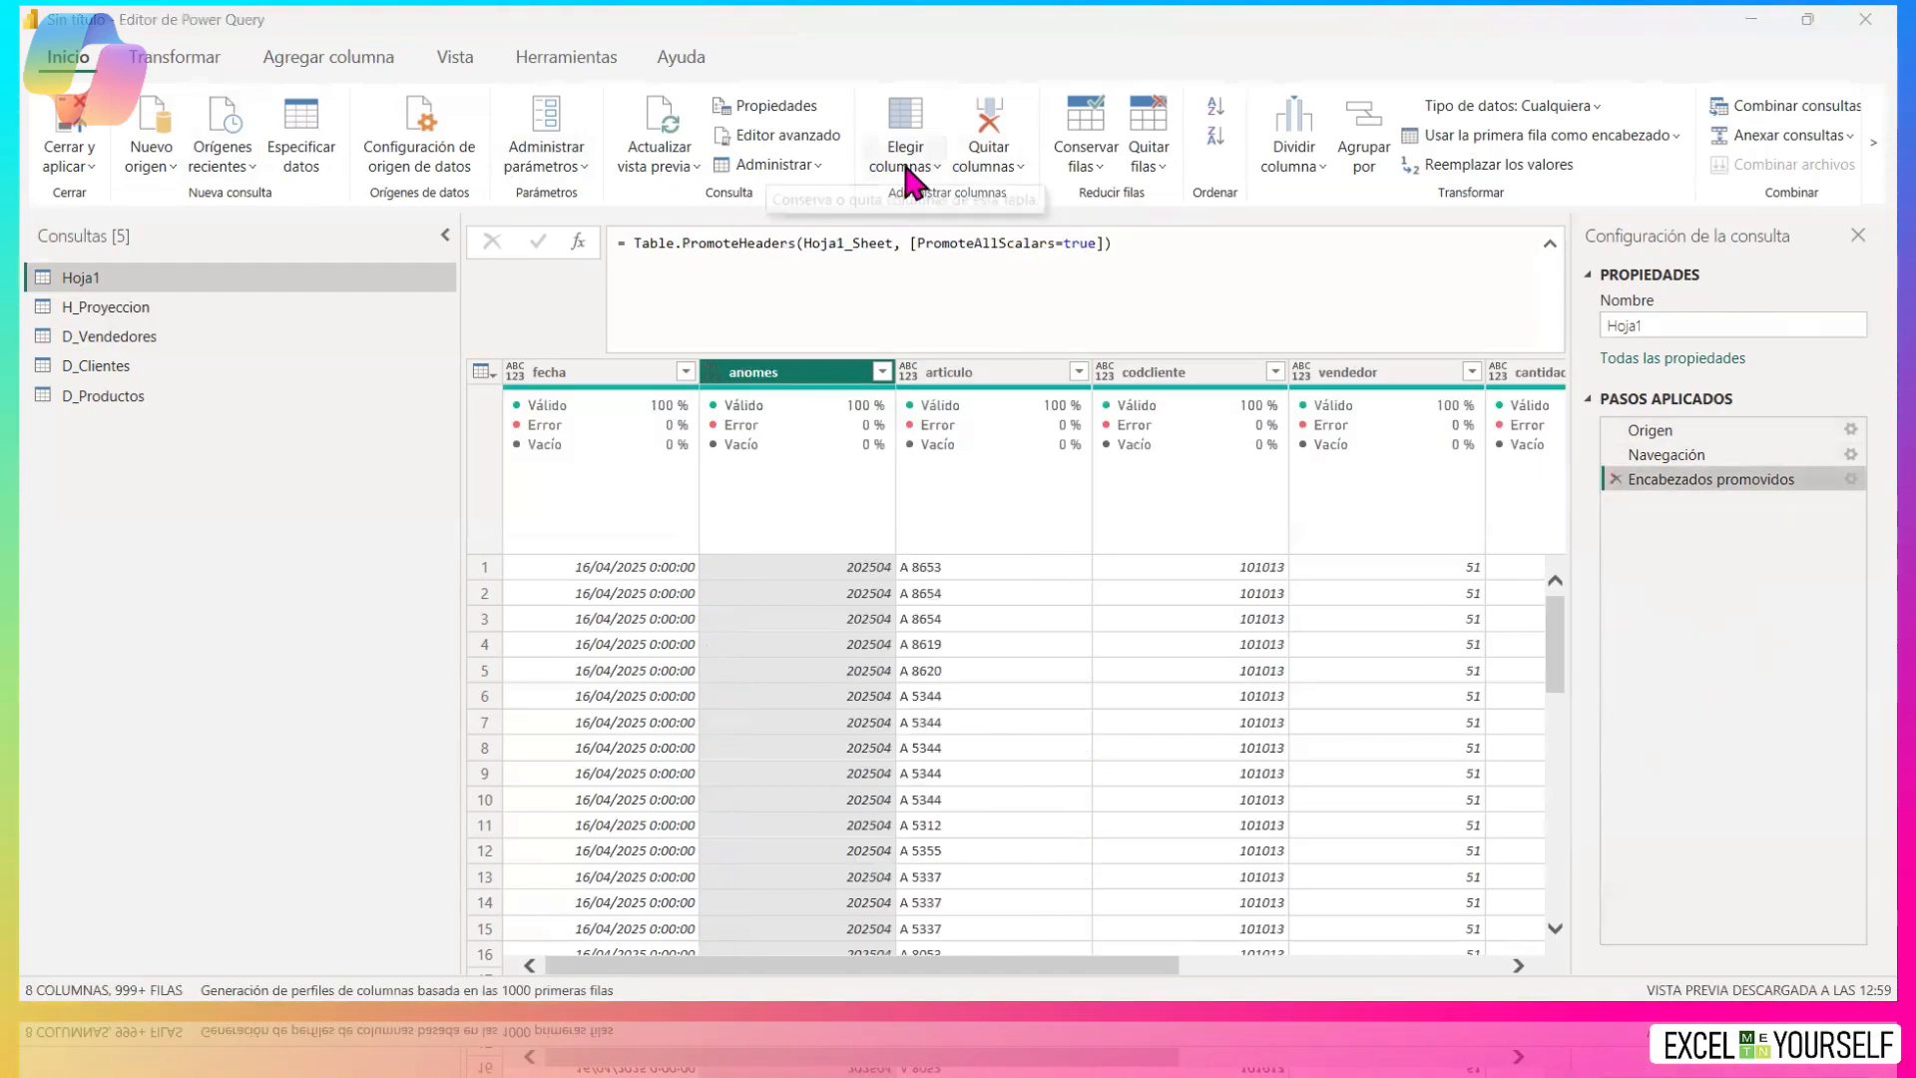
click(925, 190)
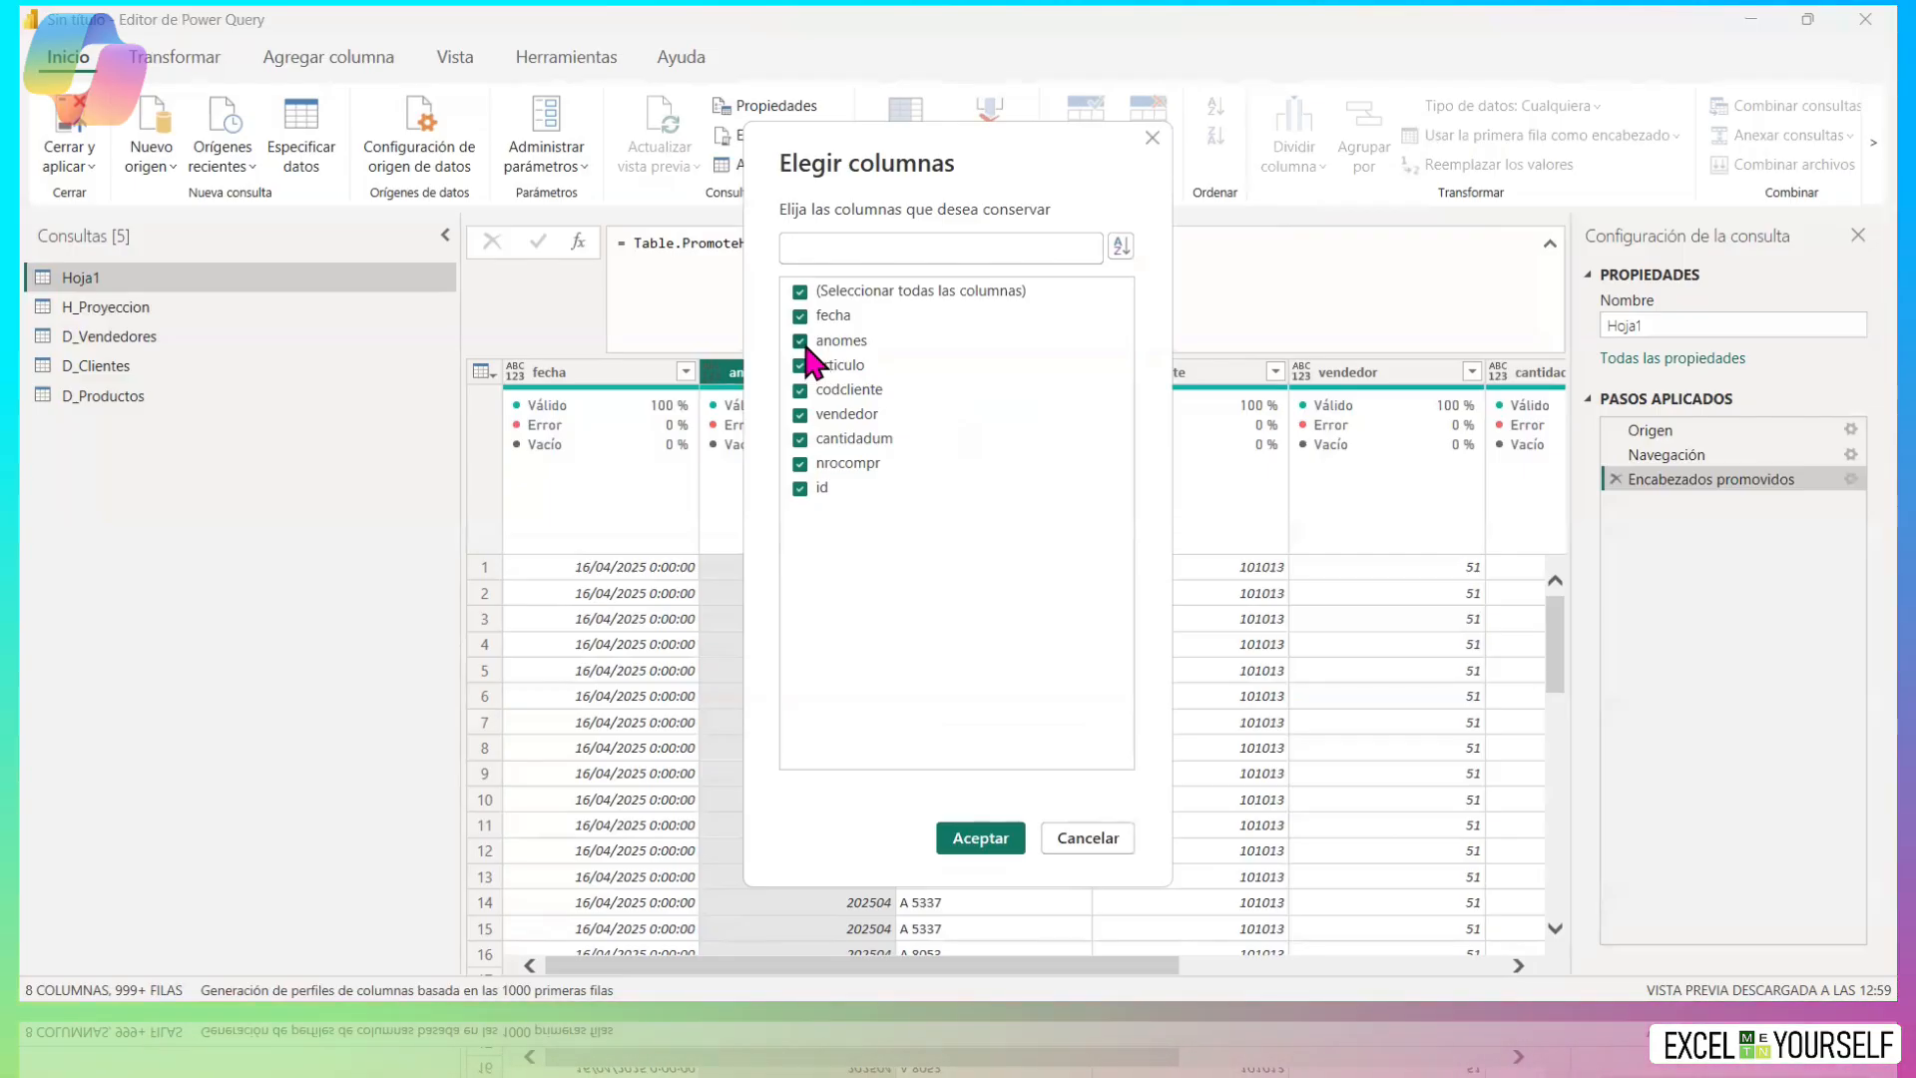
click(801, 343)
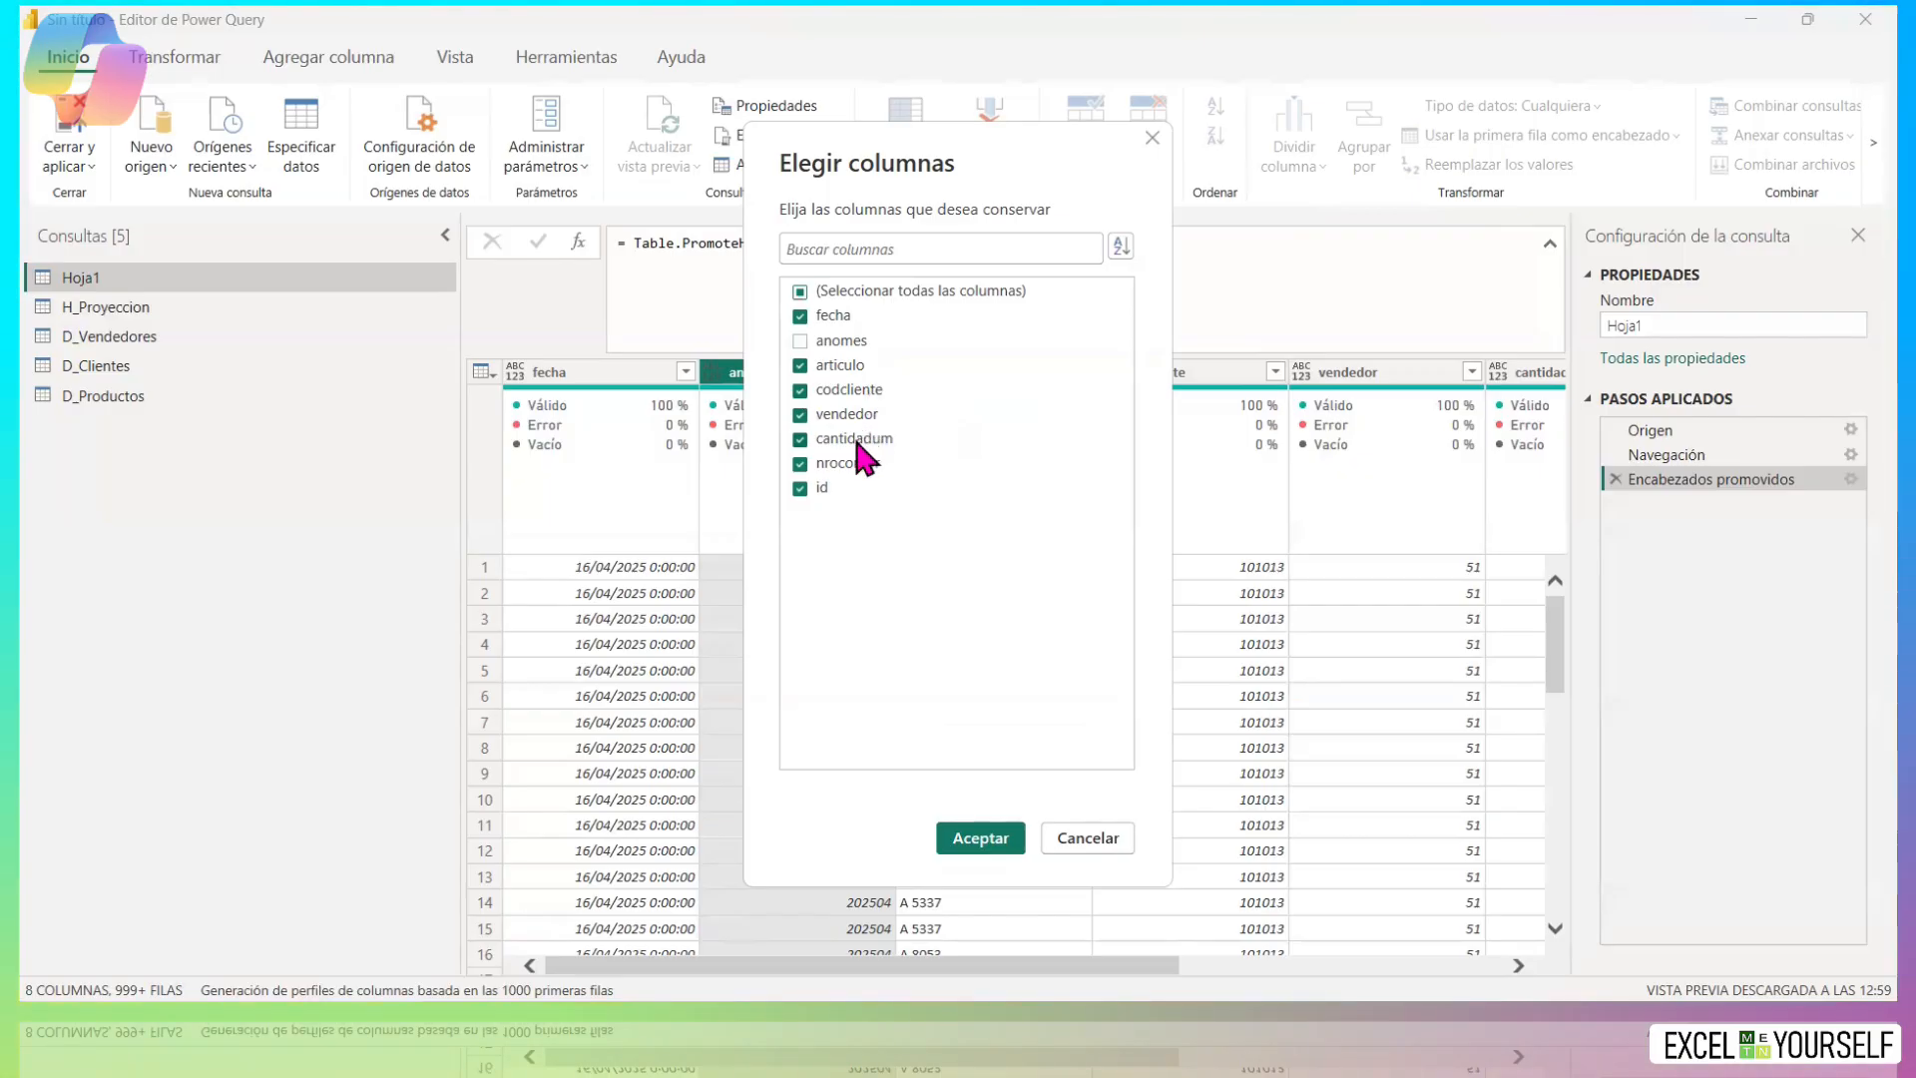
click(799, 464)
click(799, 488)
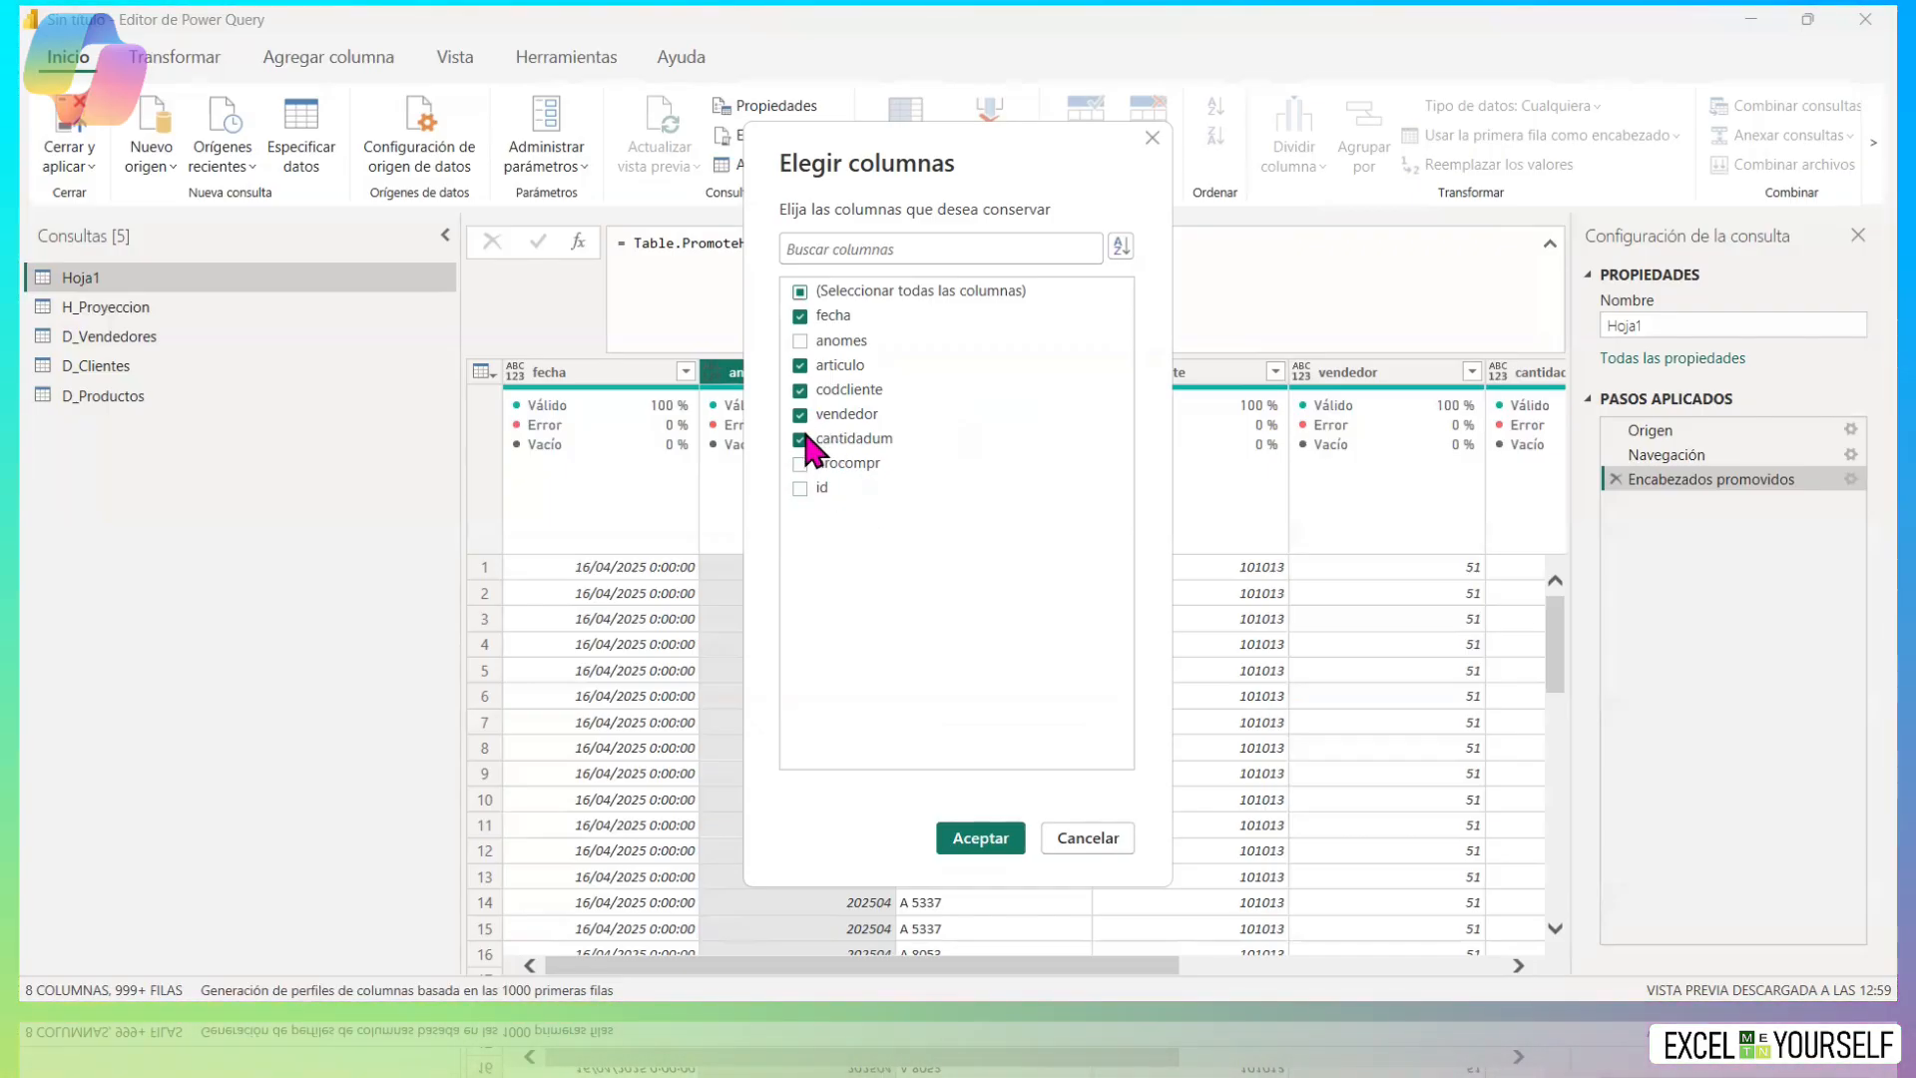
click(800, 439)
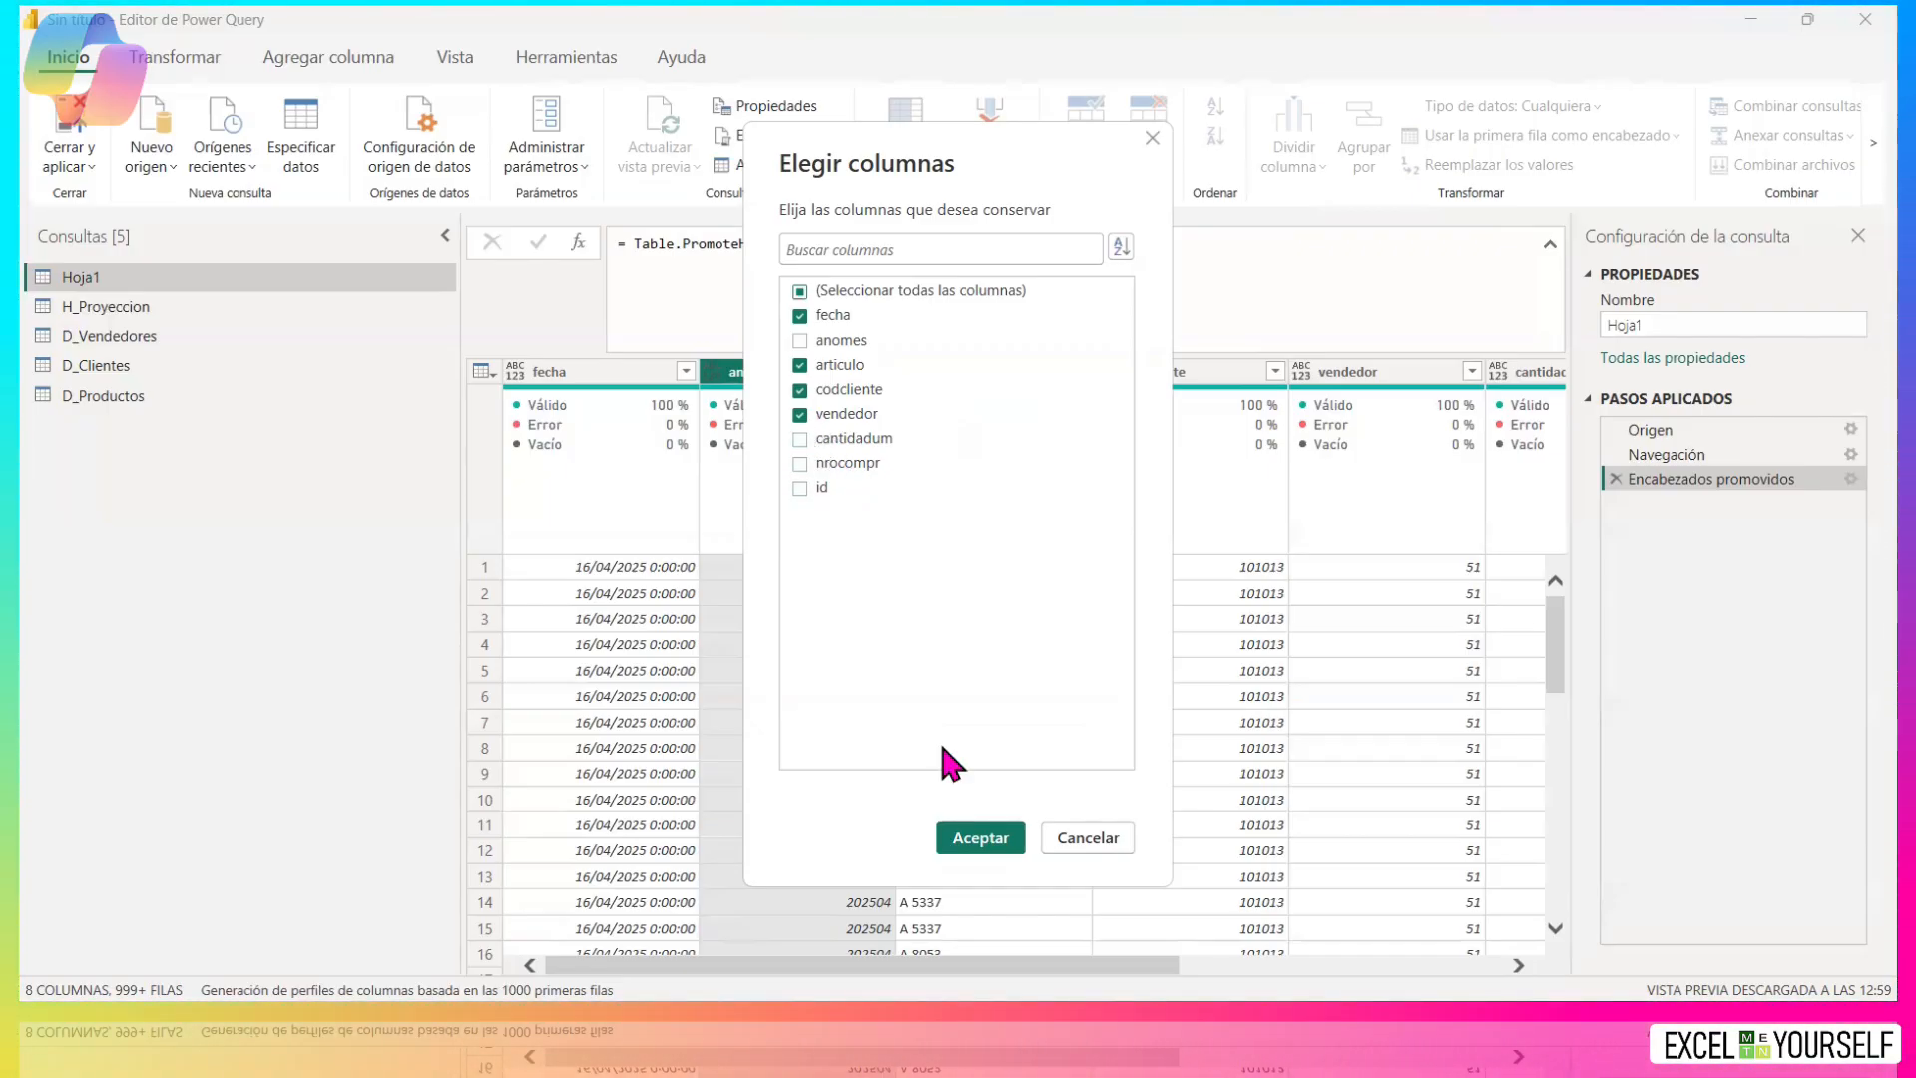
click(975, 836)
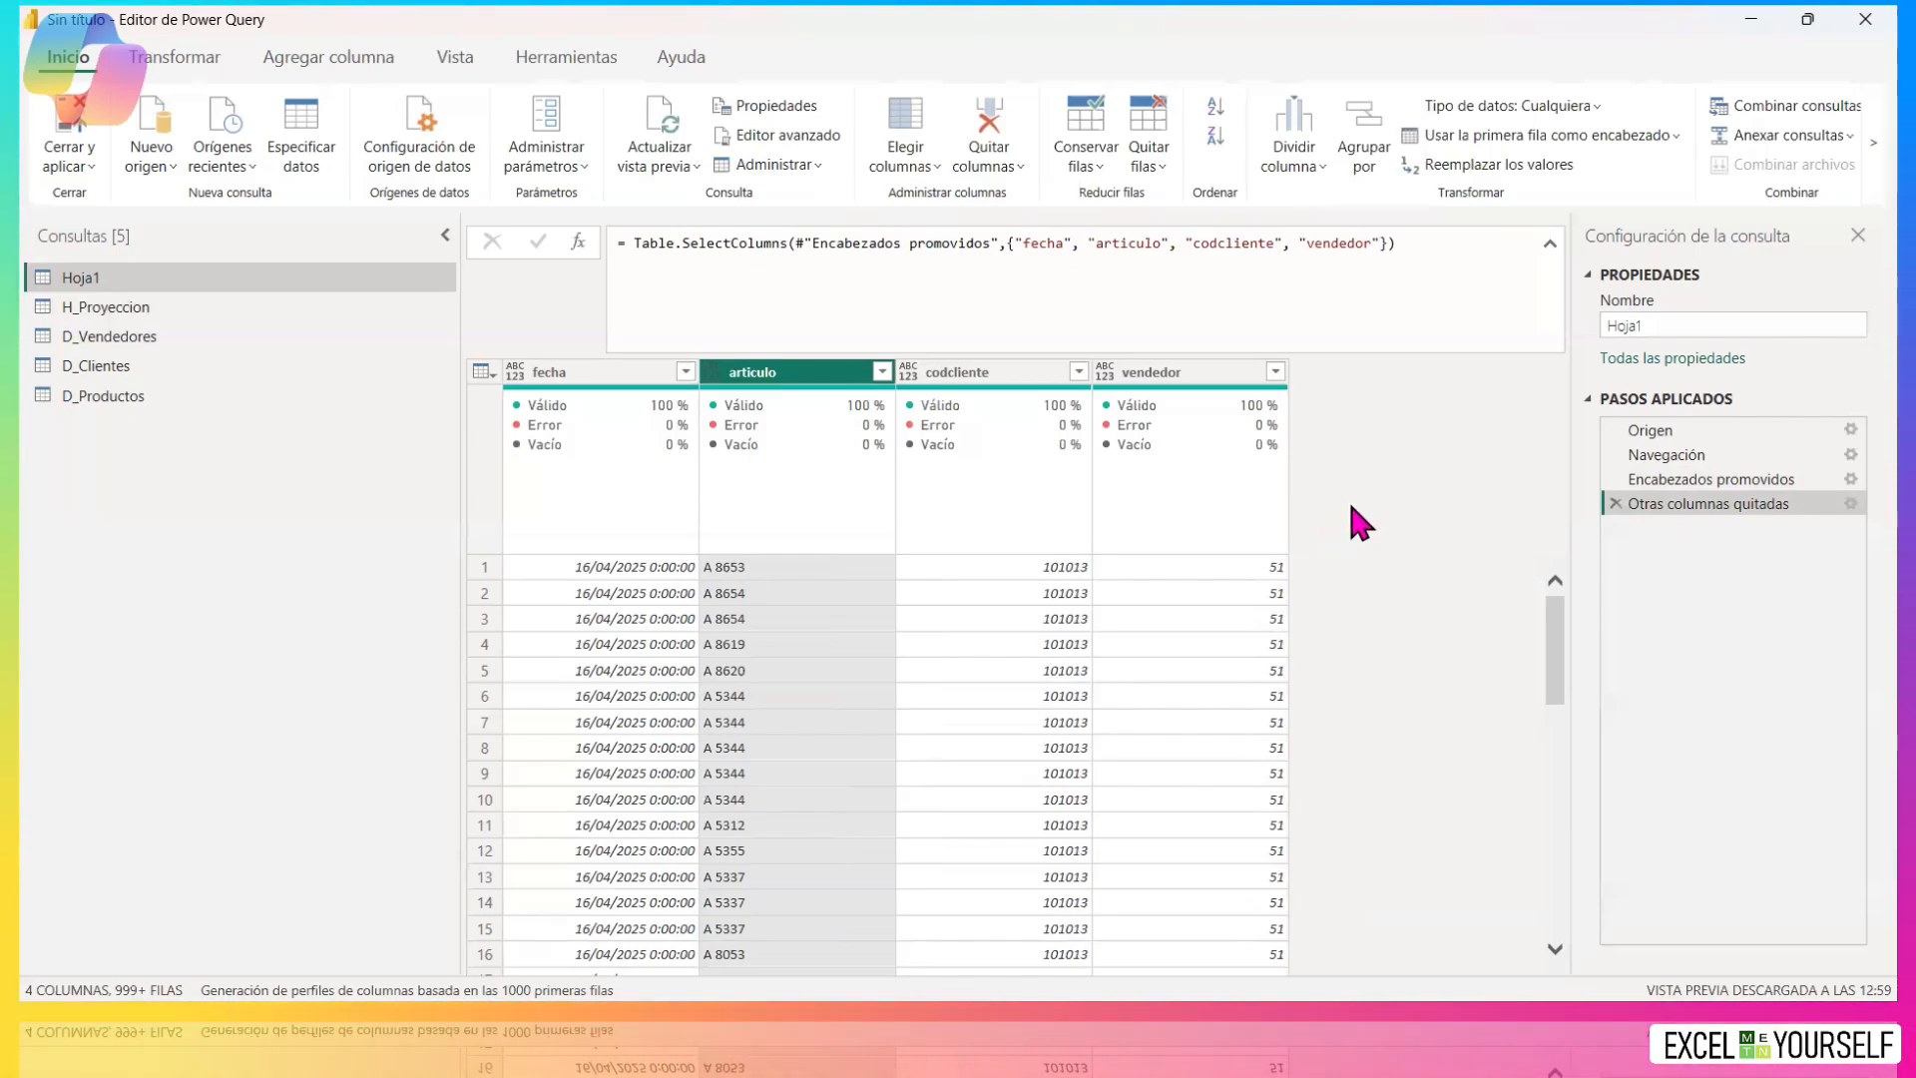
Edit the column selection step of Hoja1 so that it also keeps the cantidadum column.
click(1840, 504)
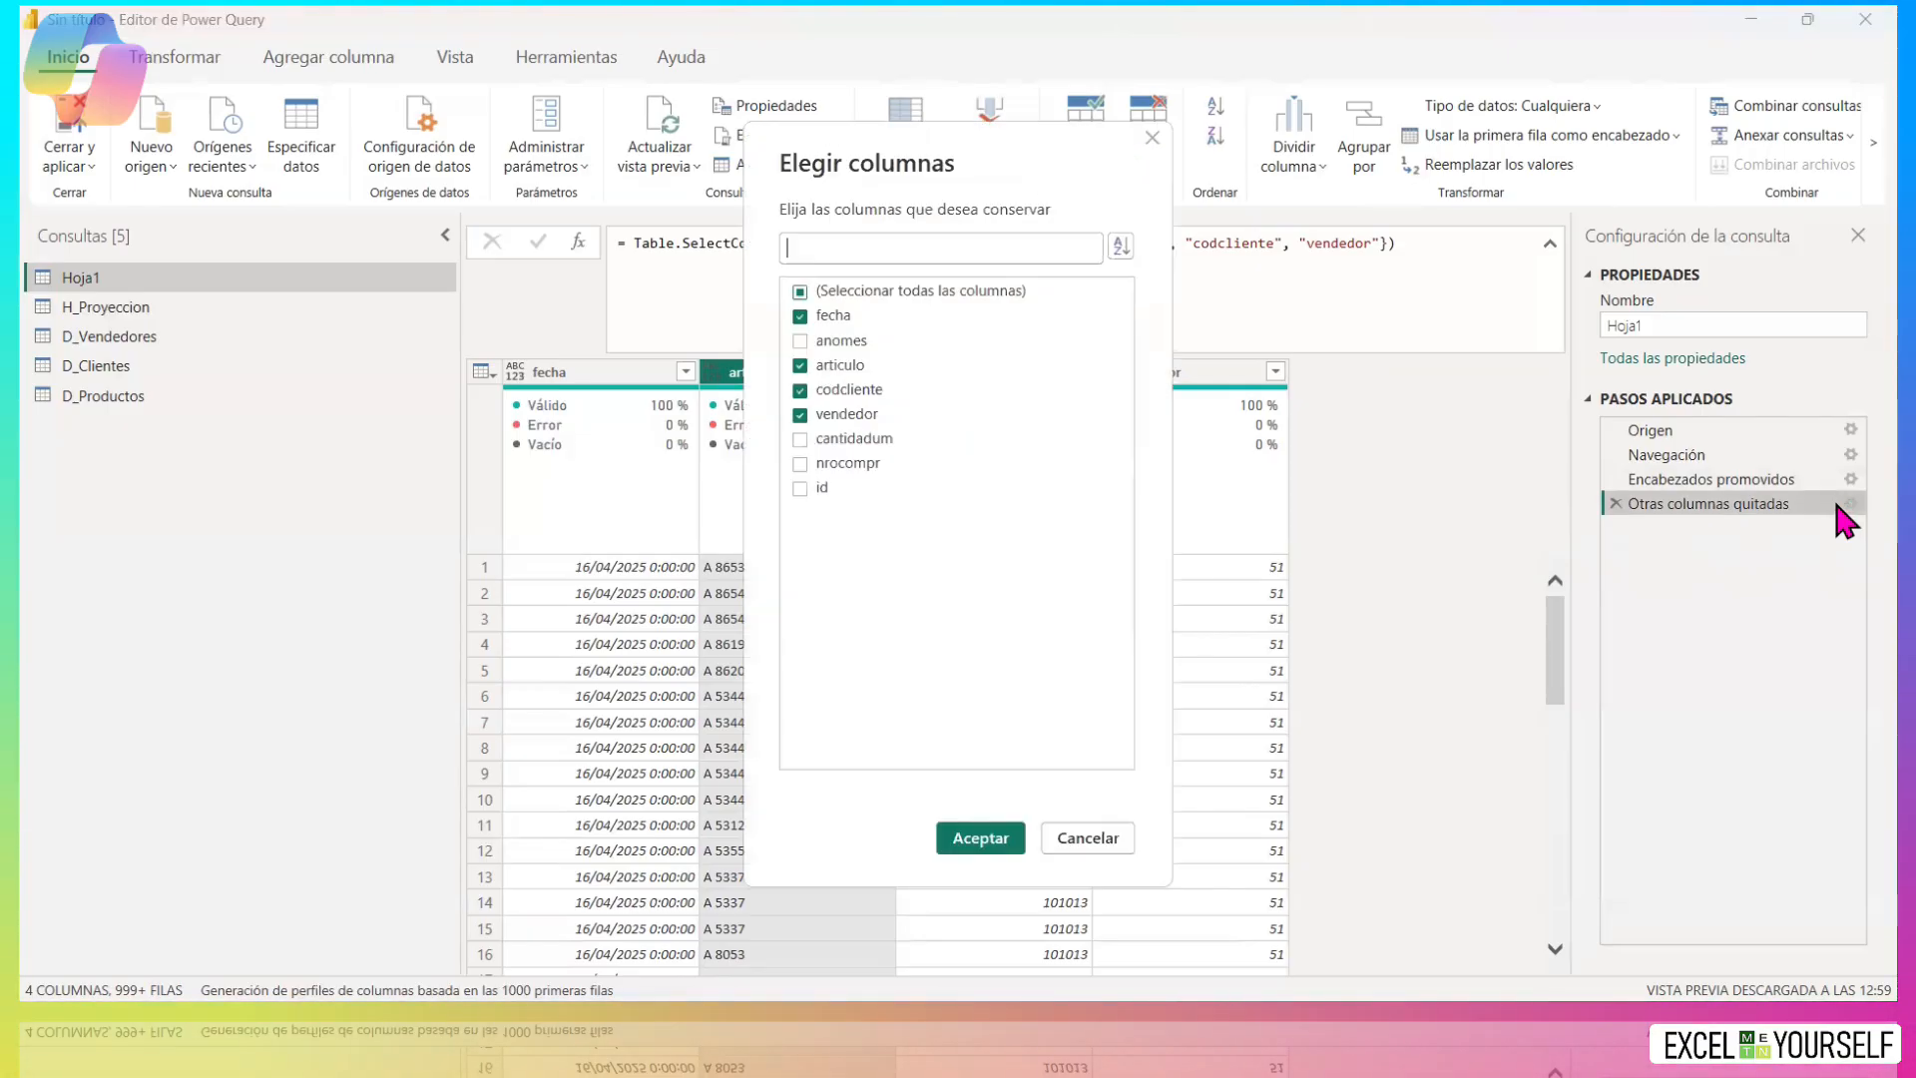
click(800, 438)
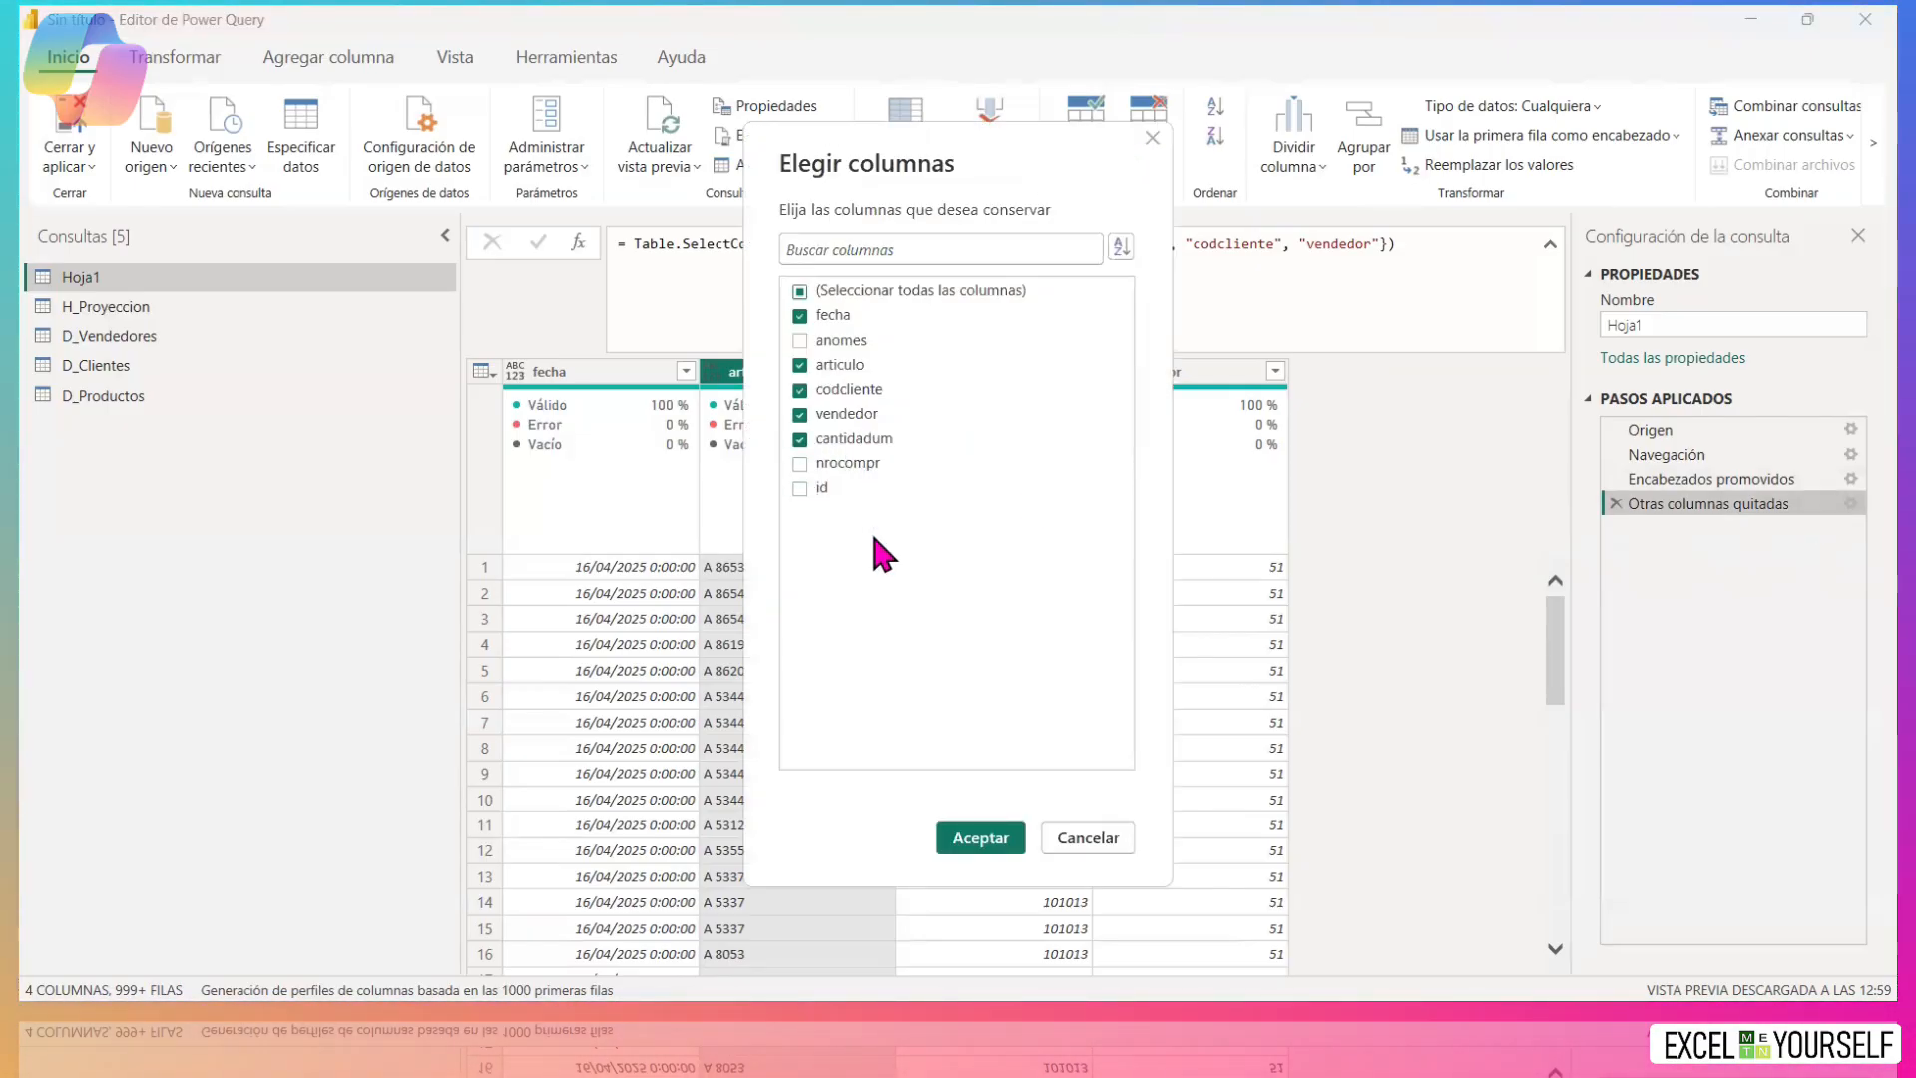
click(1005, 838)
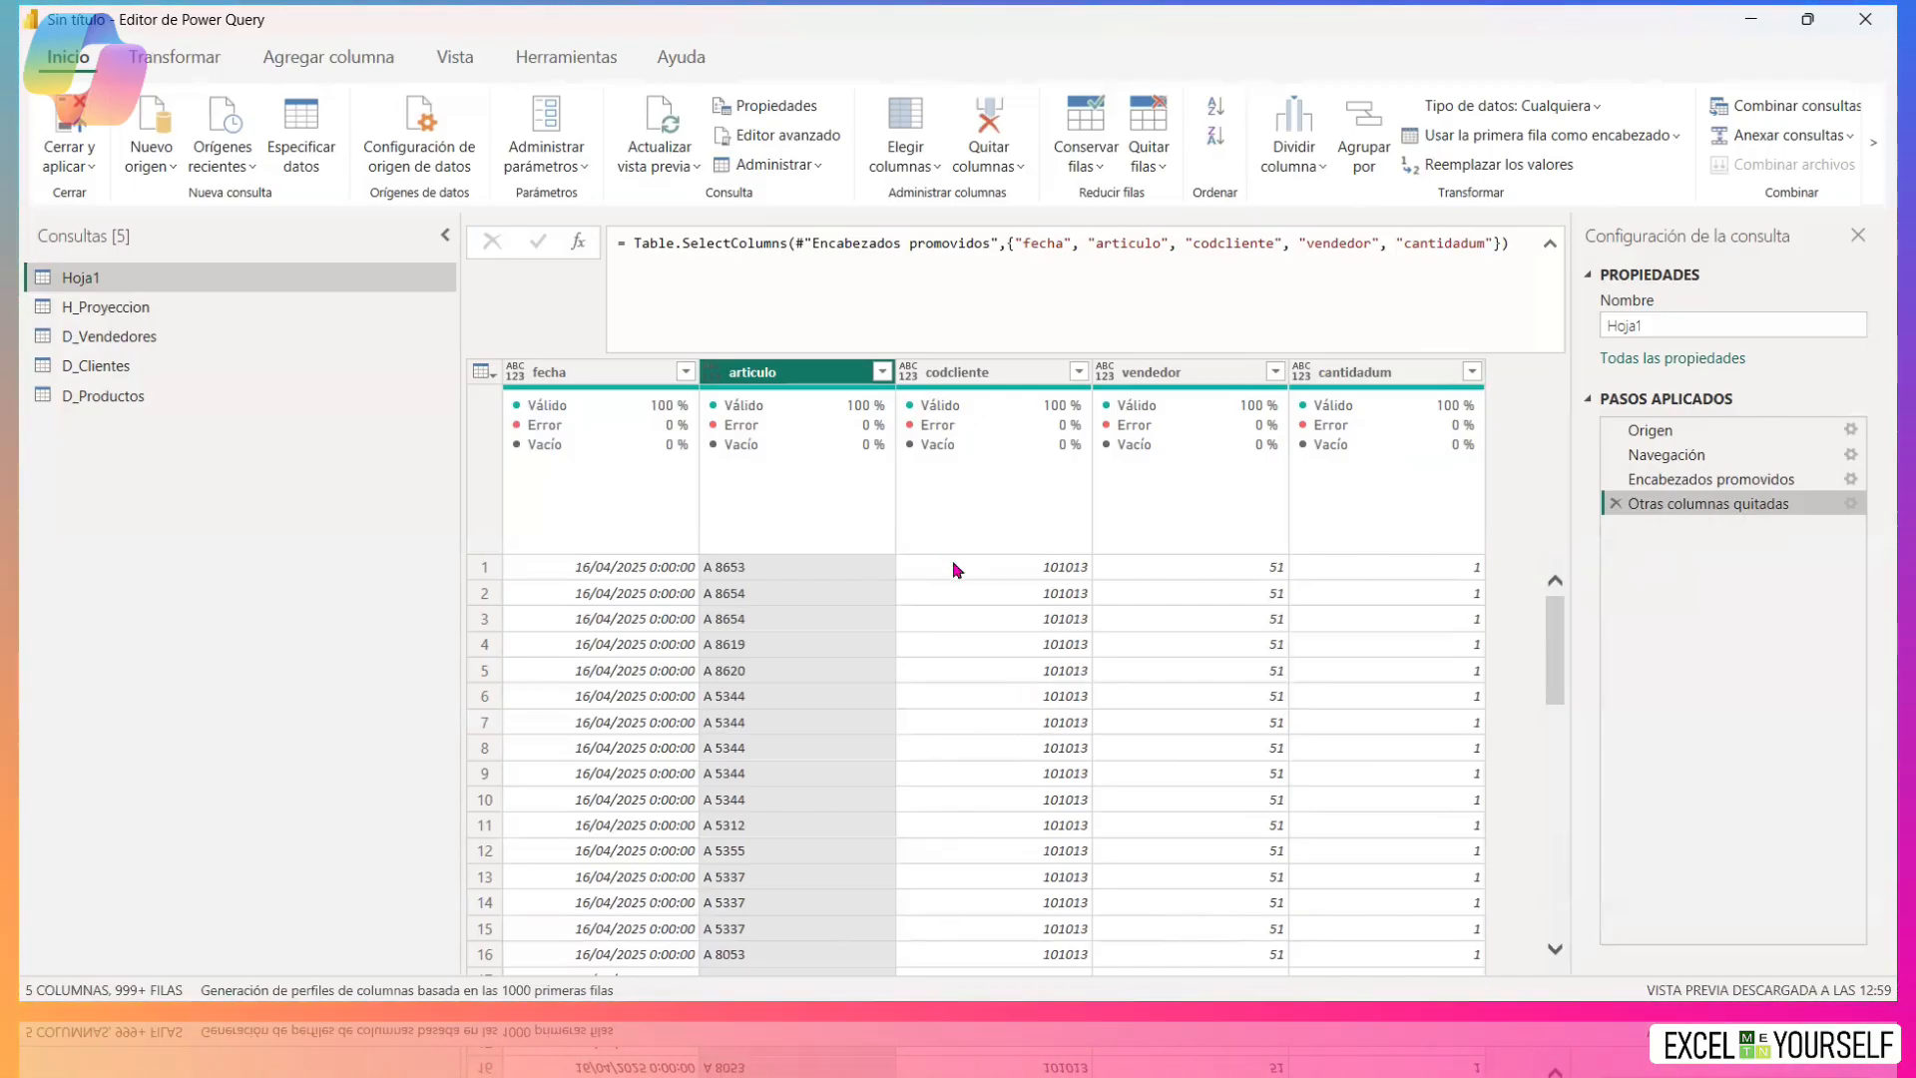
Examine the date and time values in the fecha column of Hoja1.
click(596, 377)
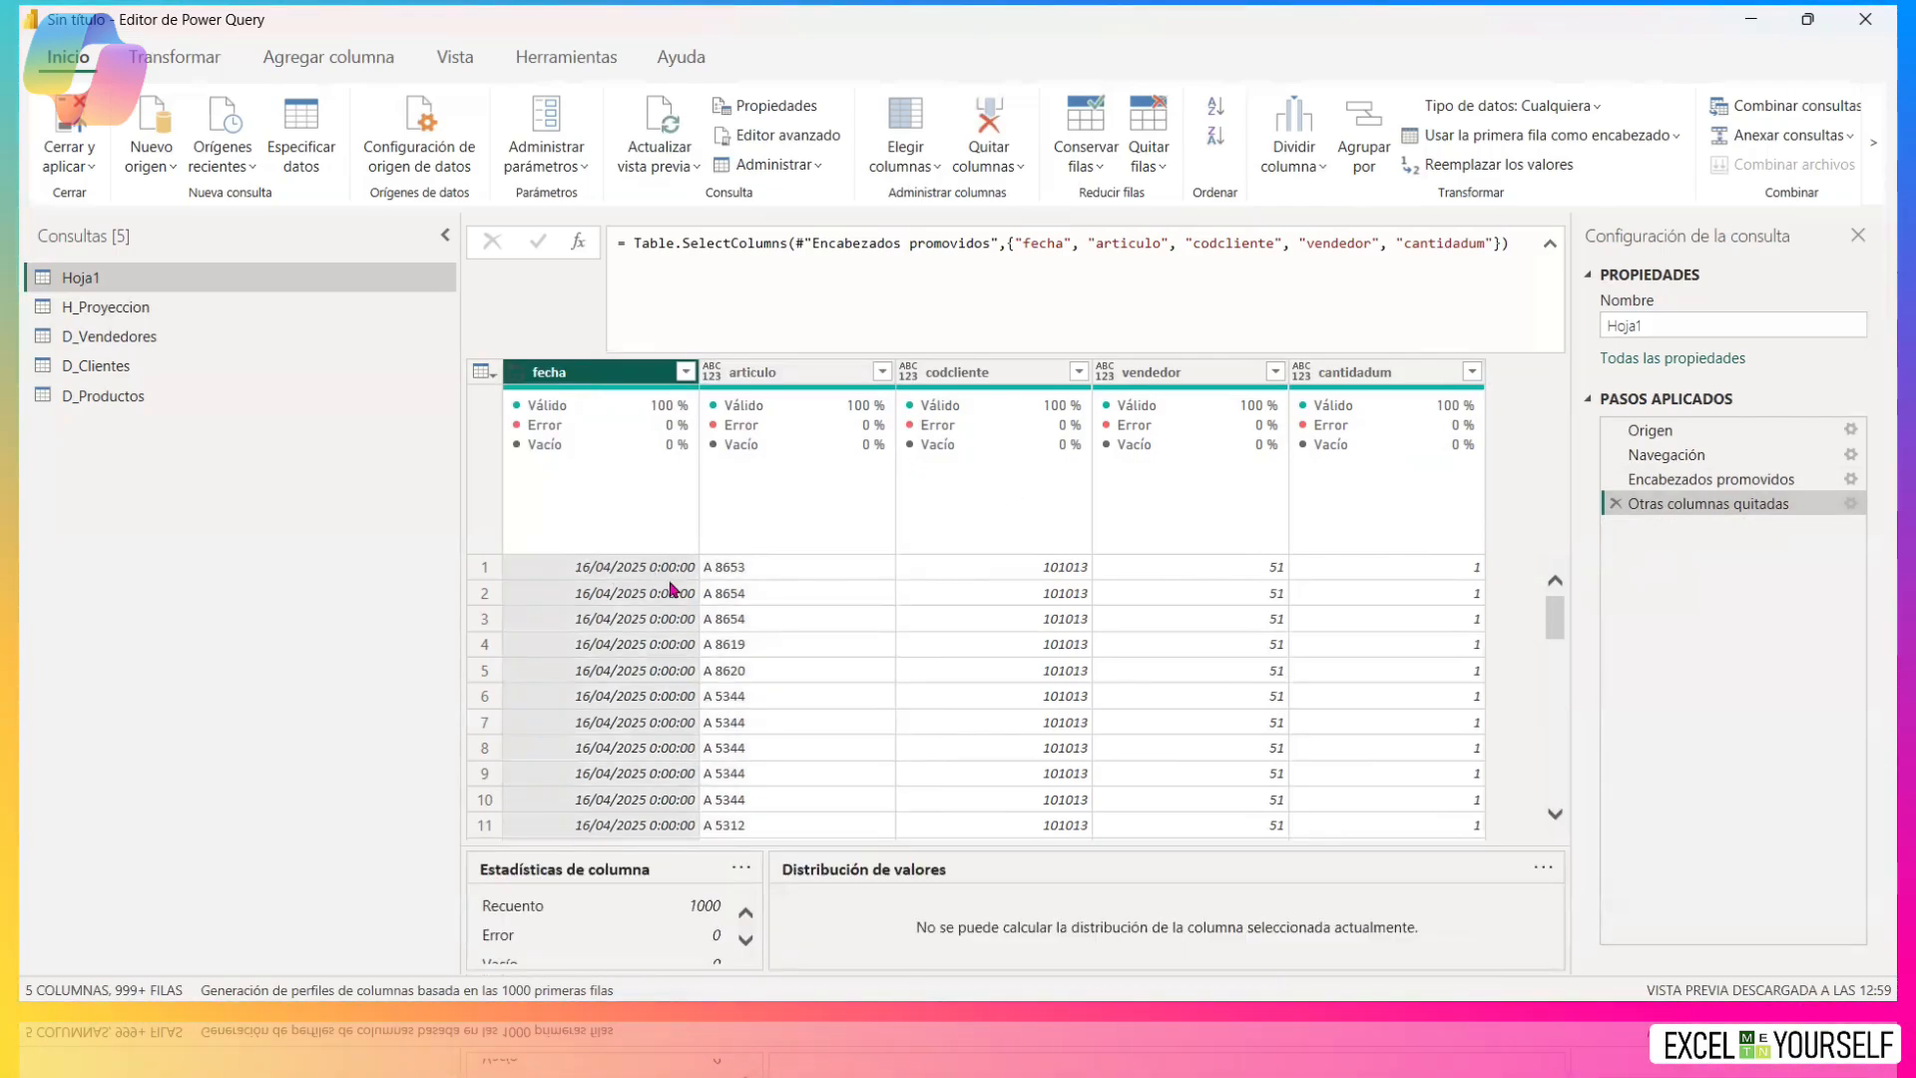
scroll(649, 639, down, 3)
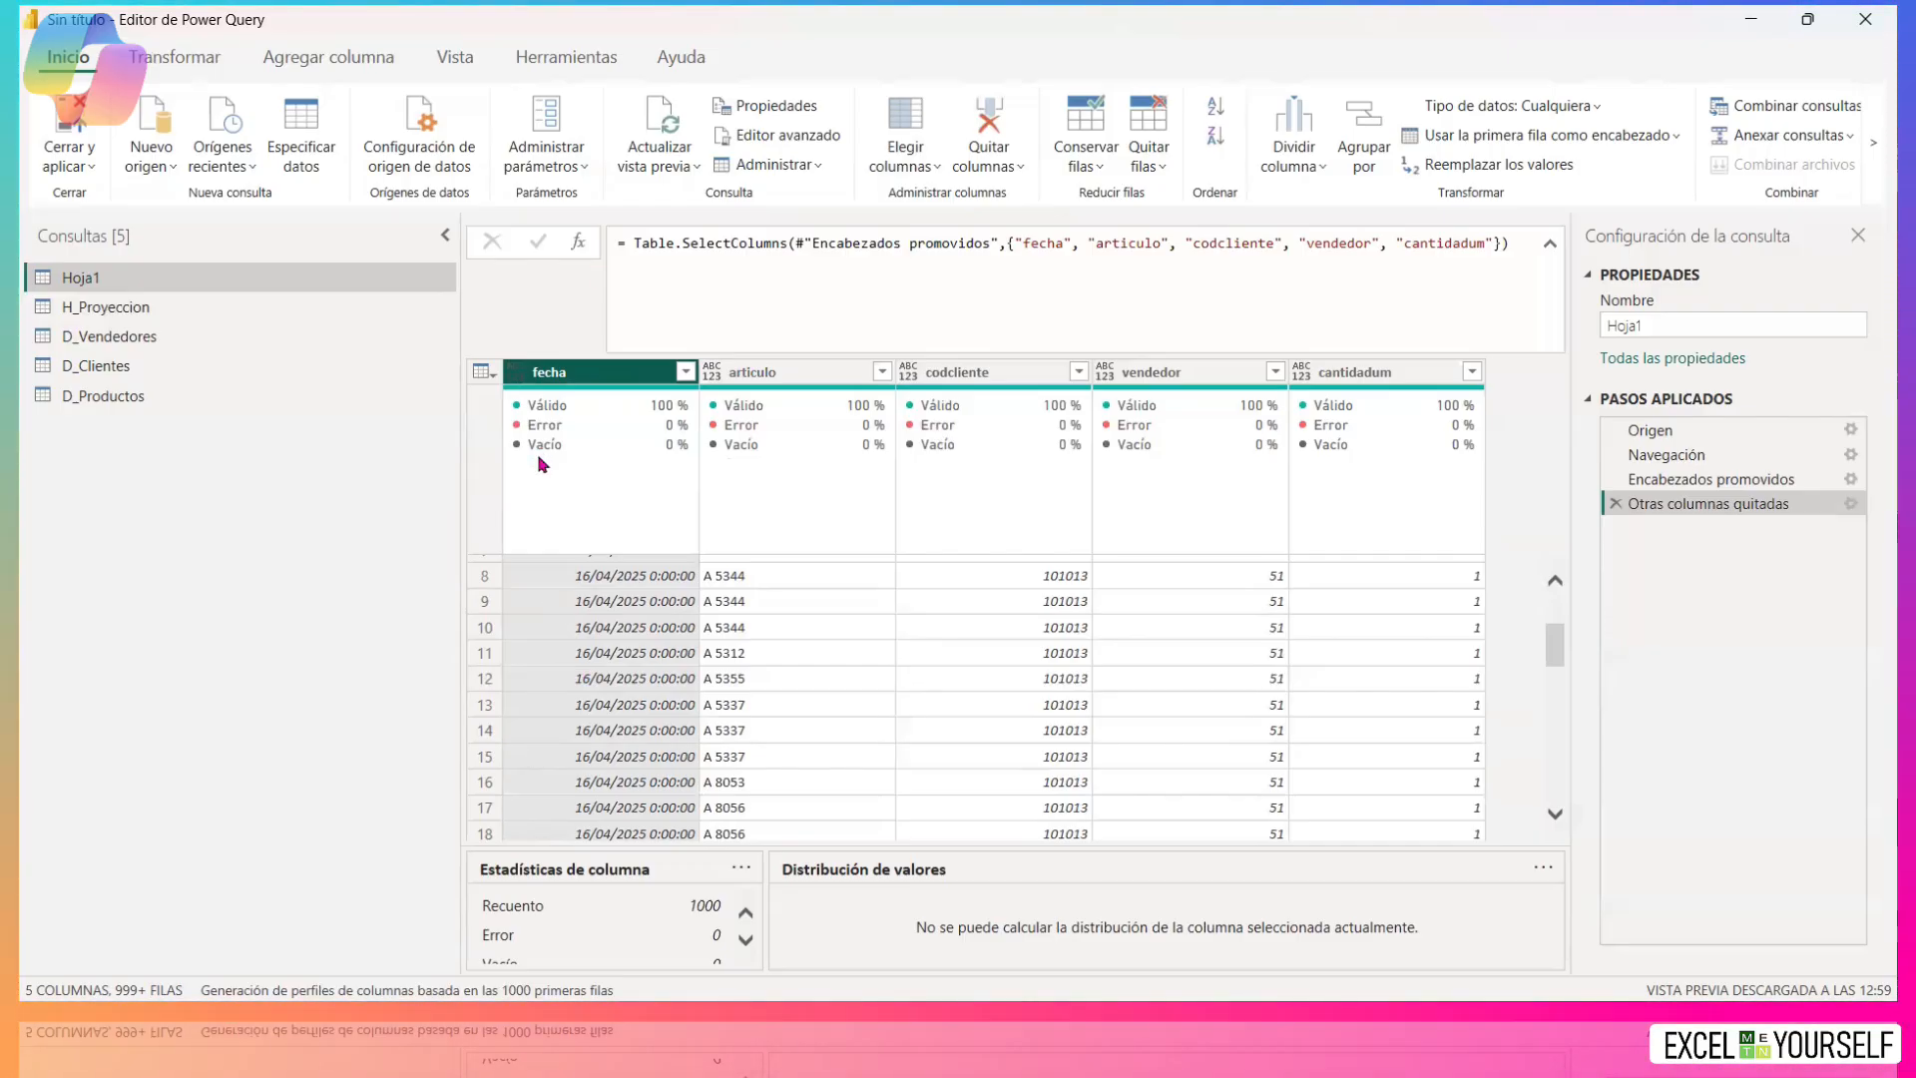
mouse_move(539, 569)
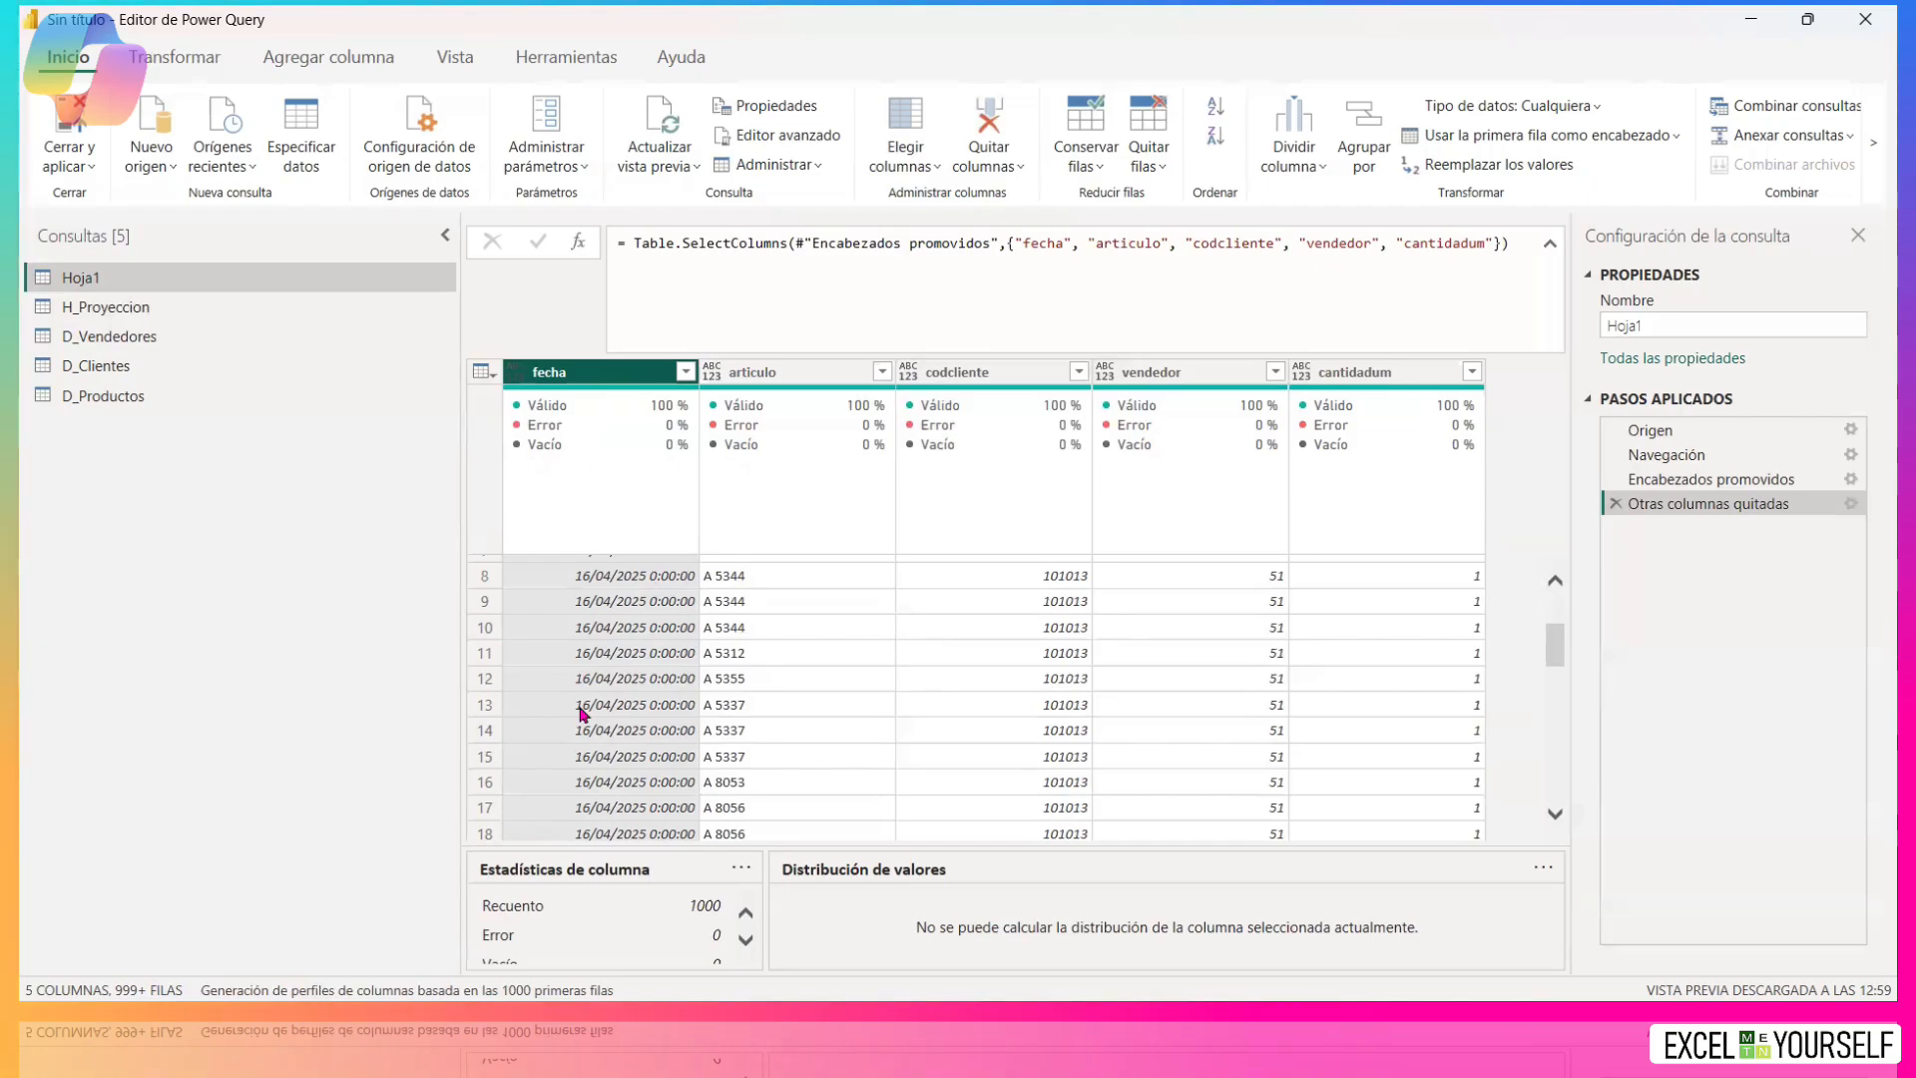
Compare the format of the articulo codes in Hoja1 with the Cod_Producto codes in the D_Productos query.
click(809, 376)
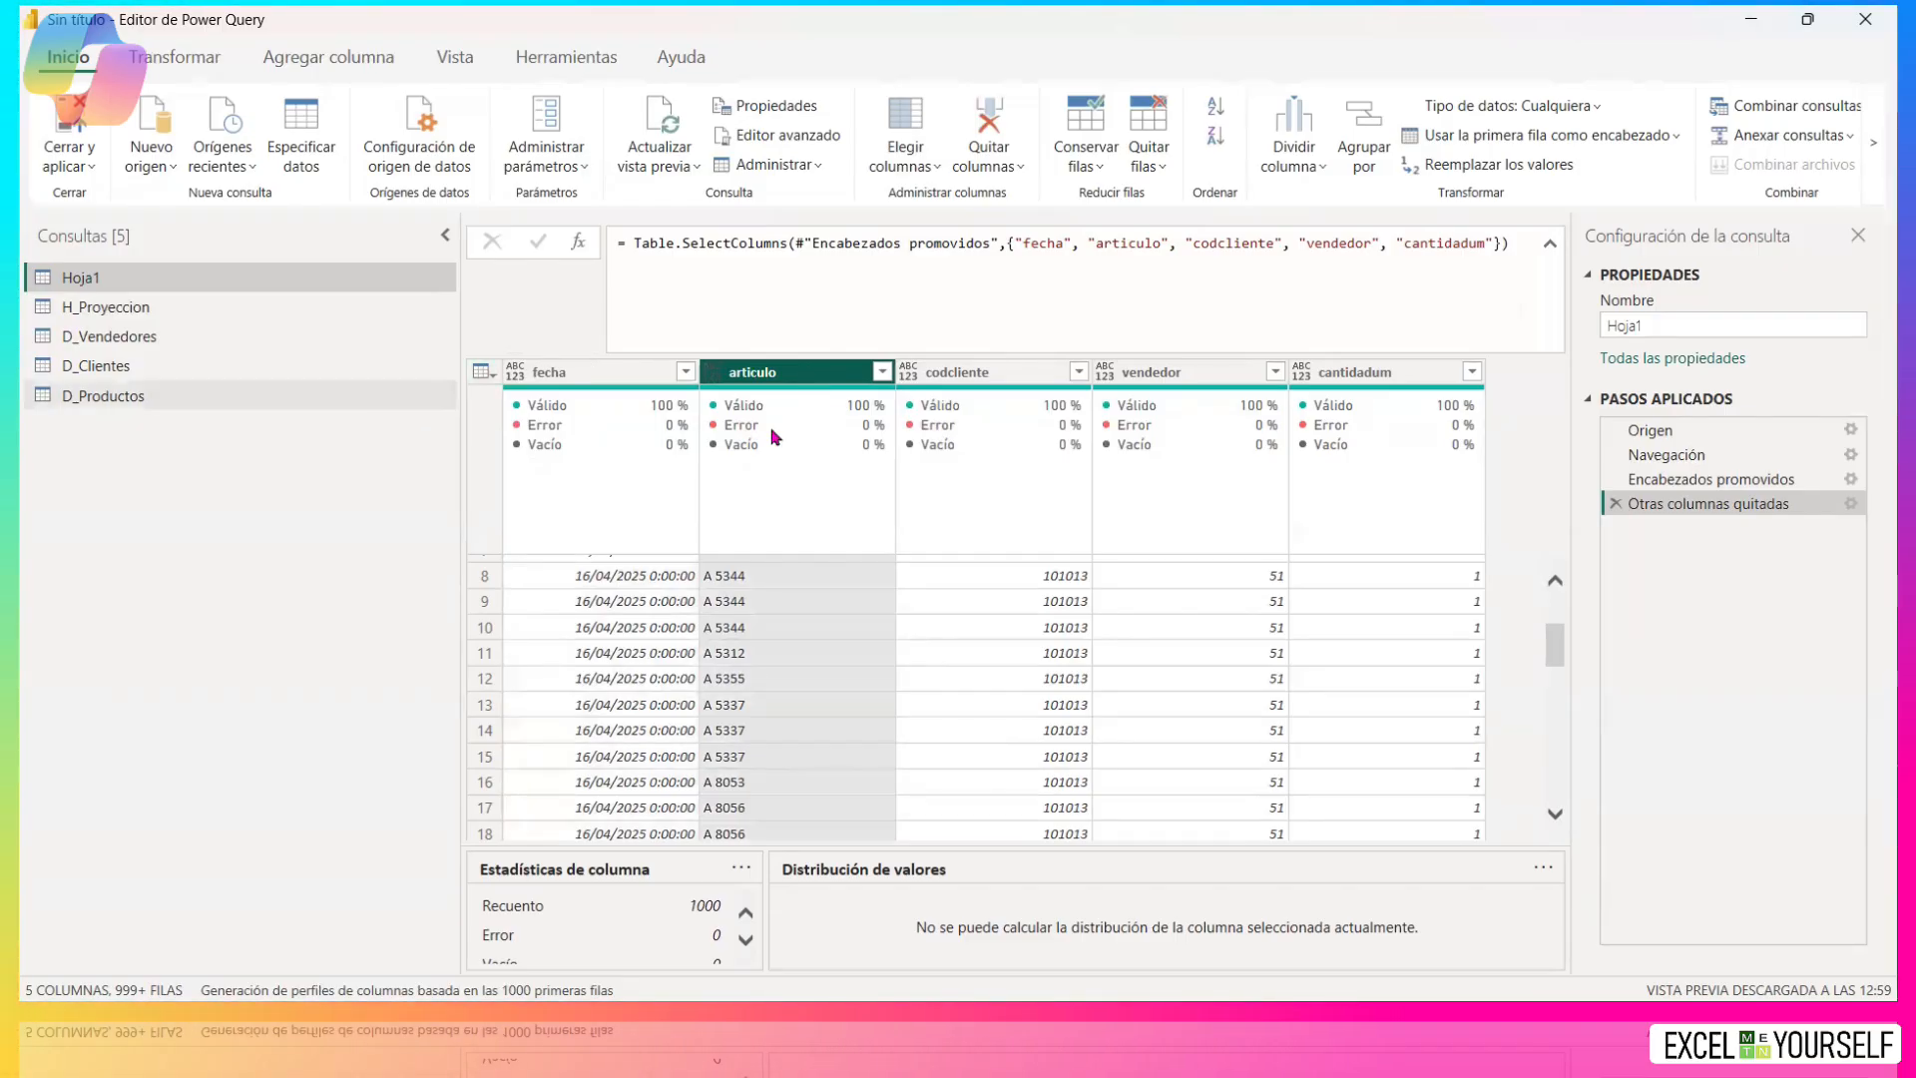
click(111, 397)
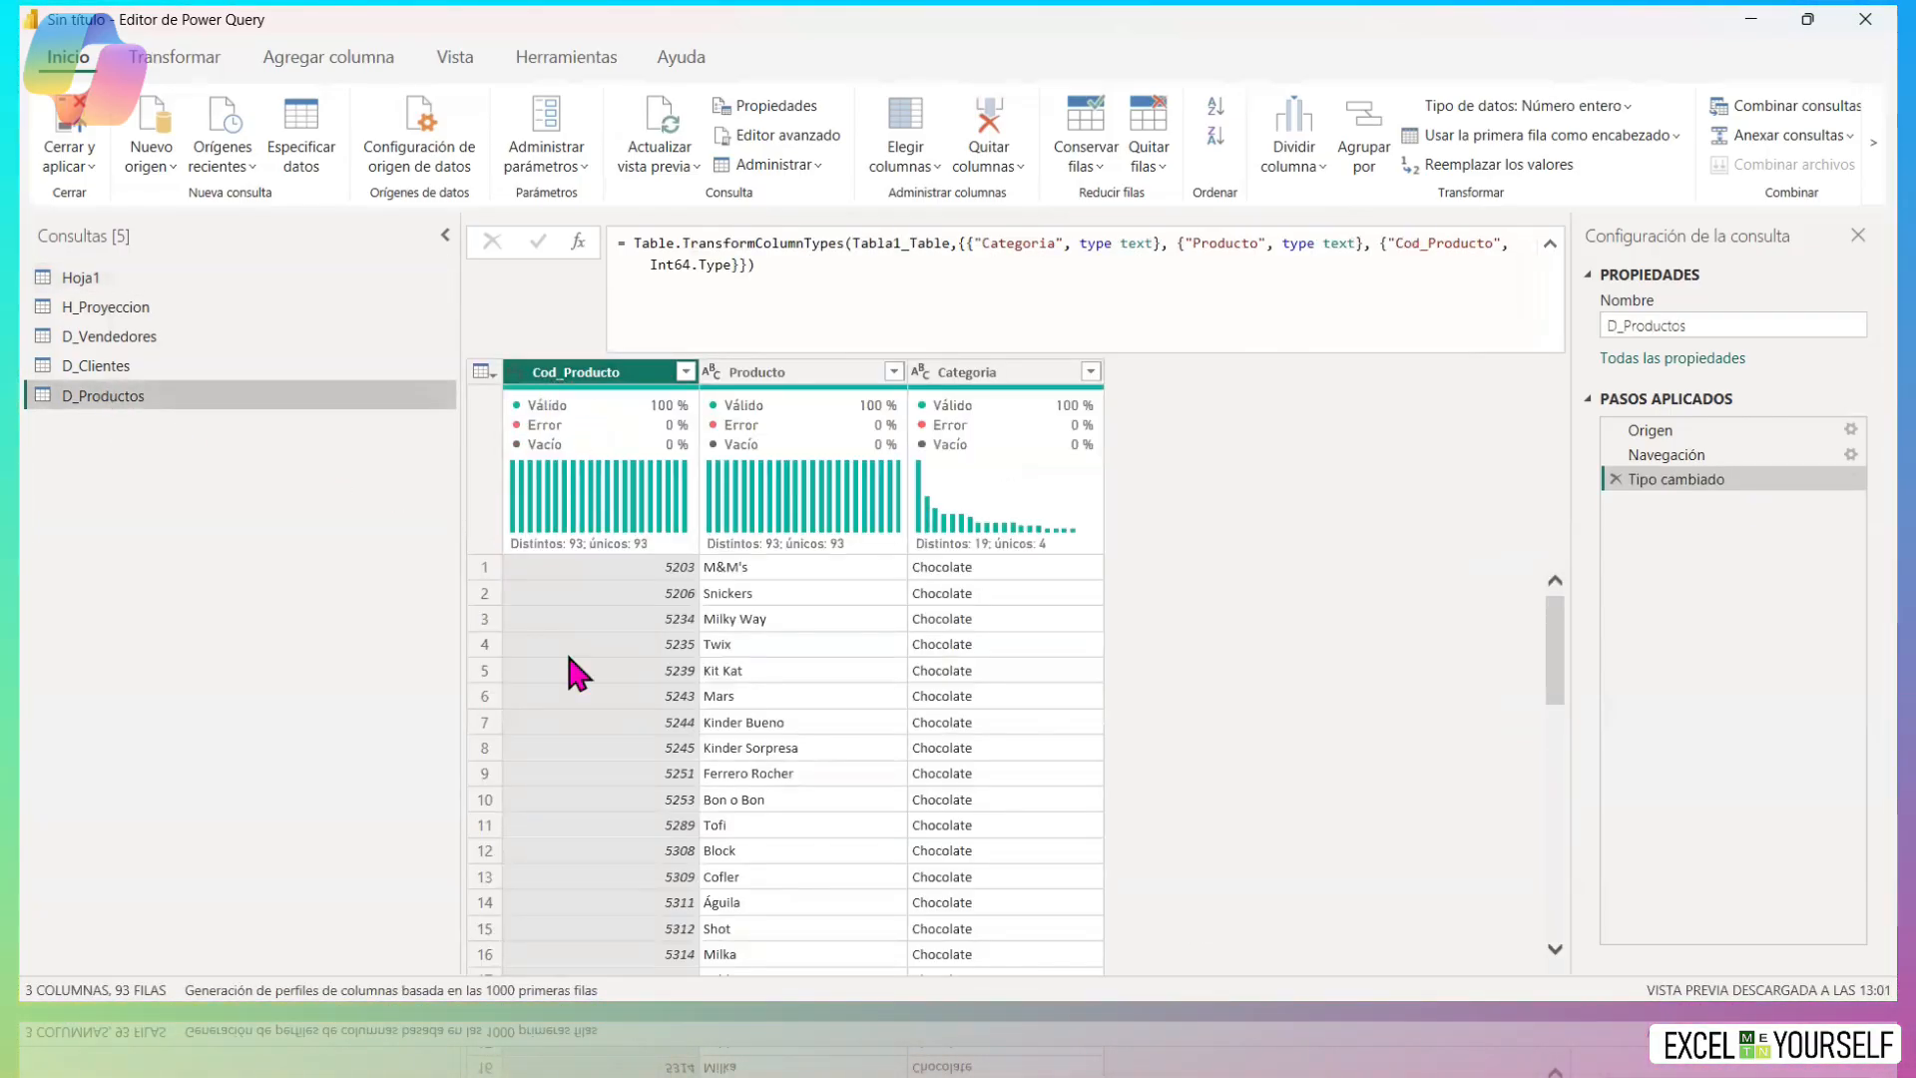
click(664, 575)
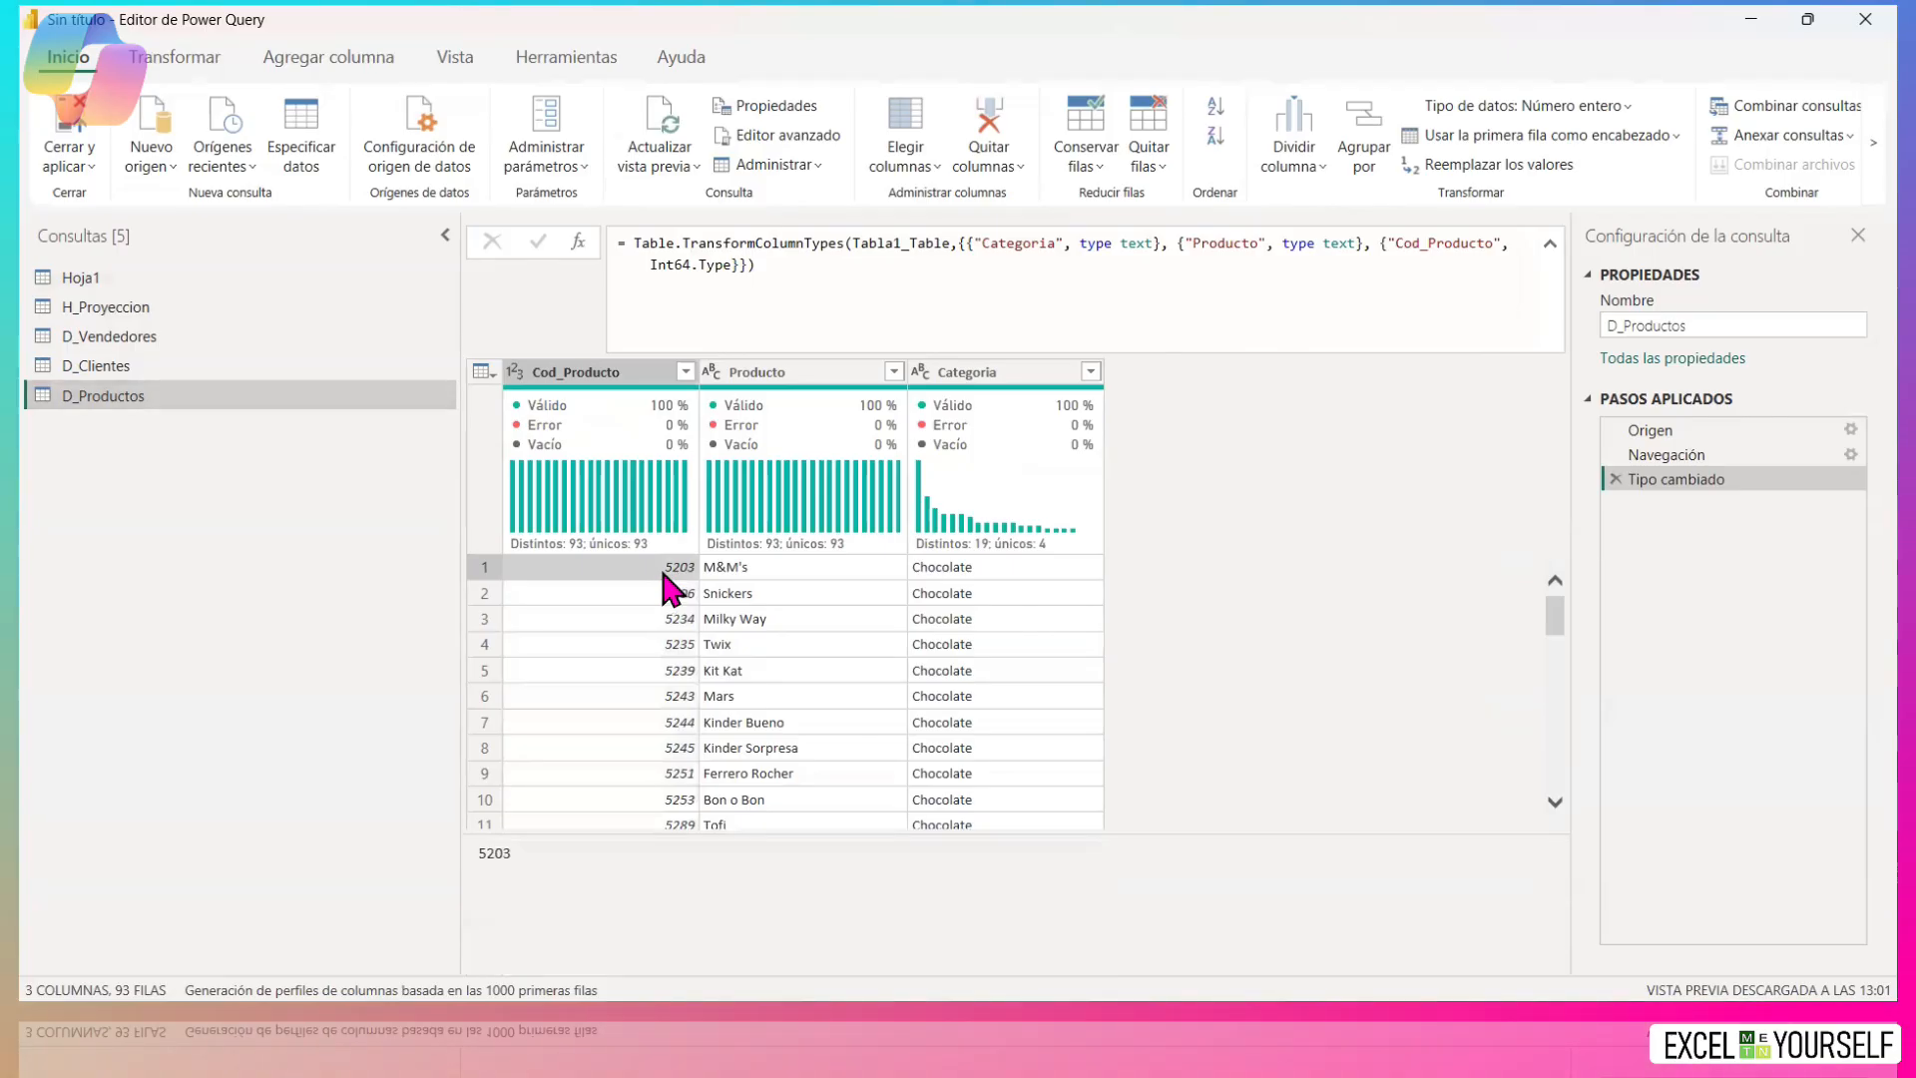
drag(539, 855, 409, 853)
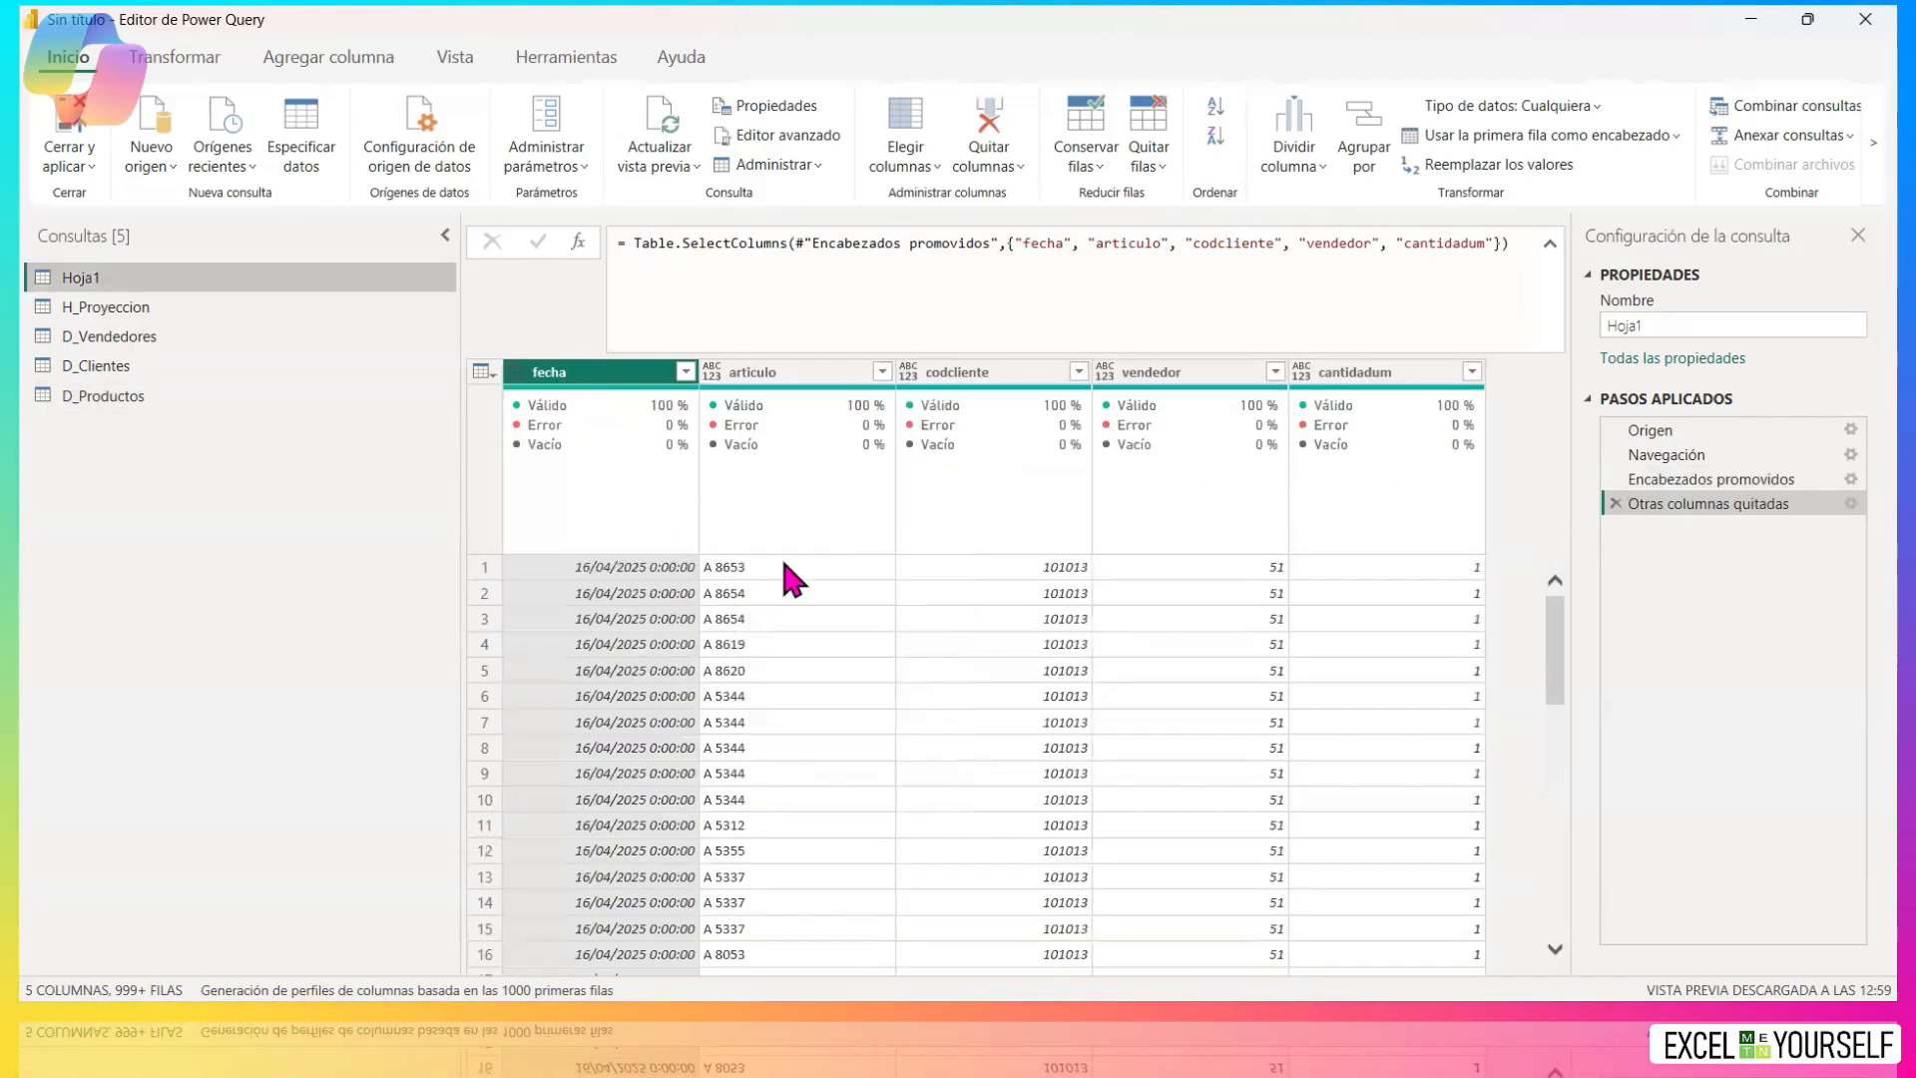
click(716, 568)
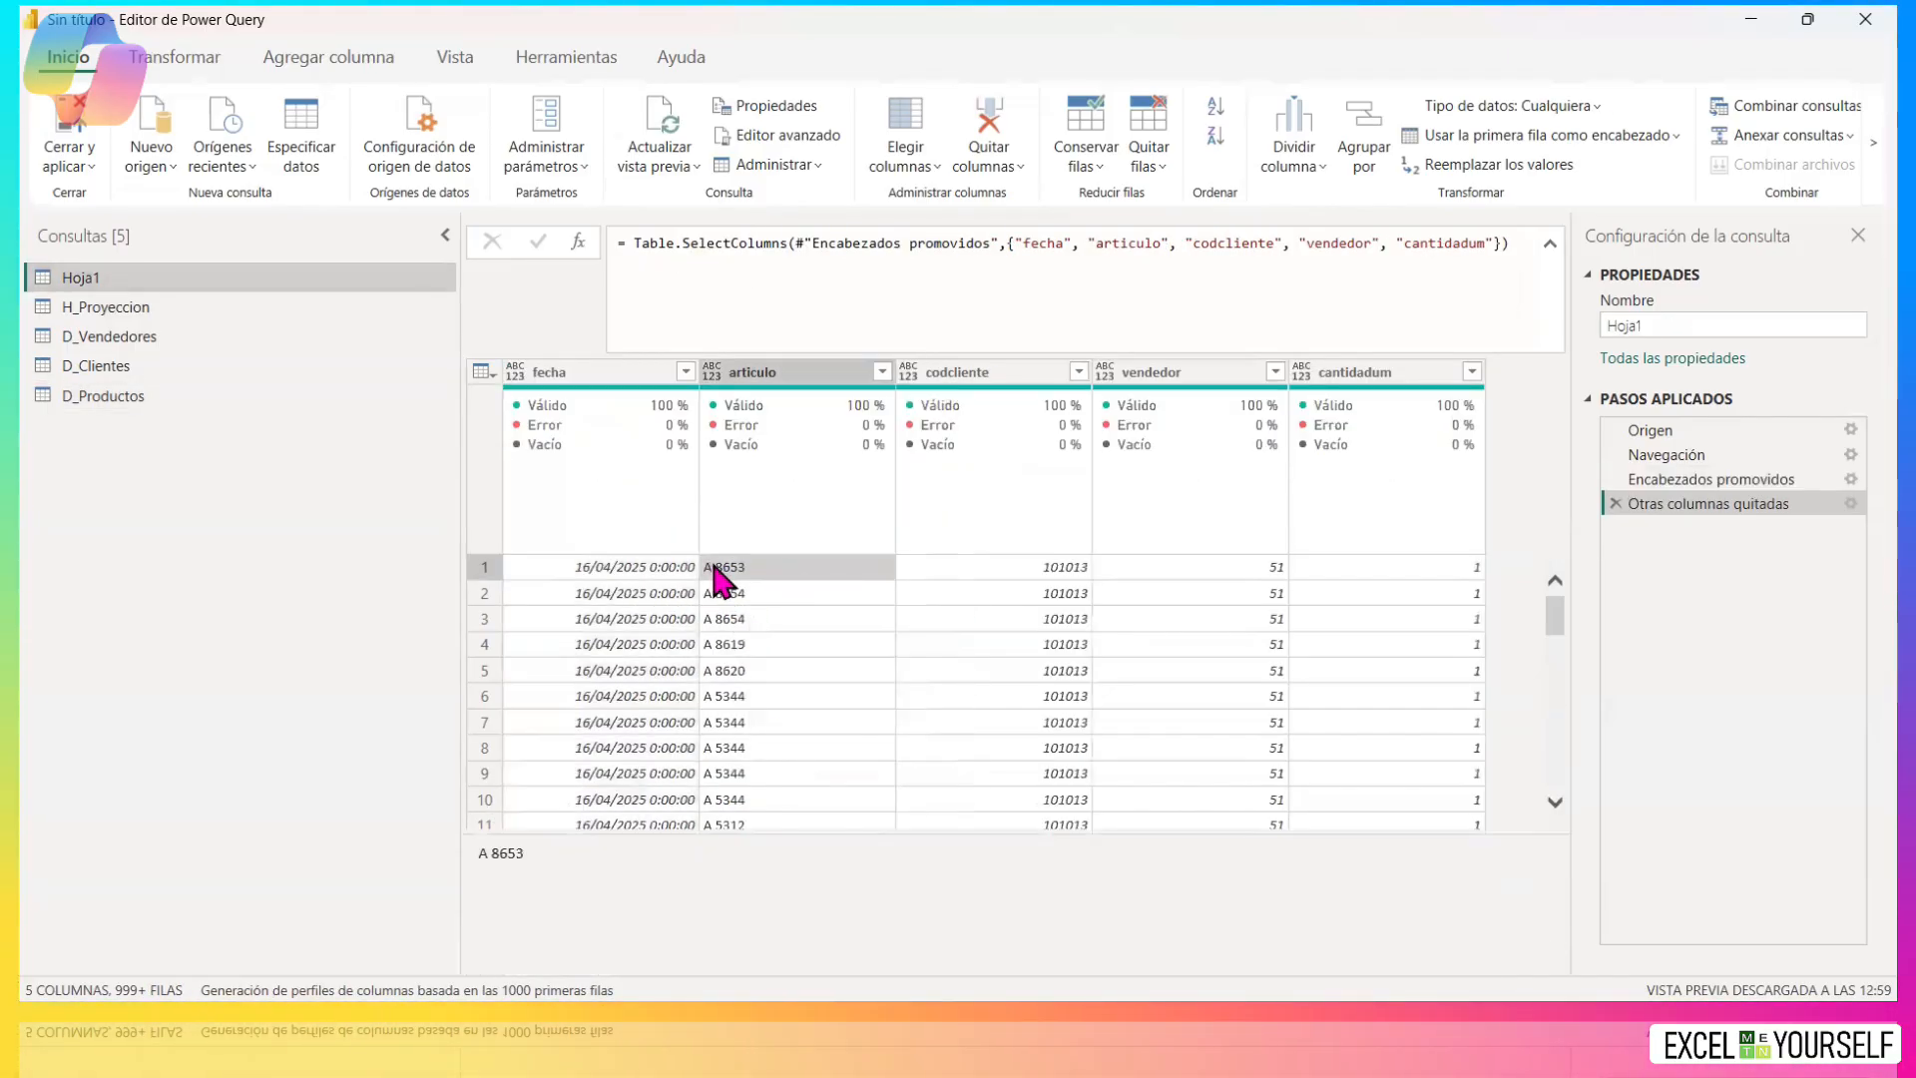
click(559, 849)
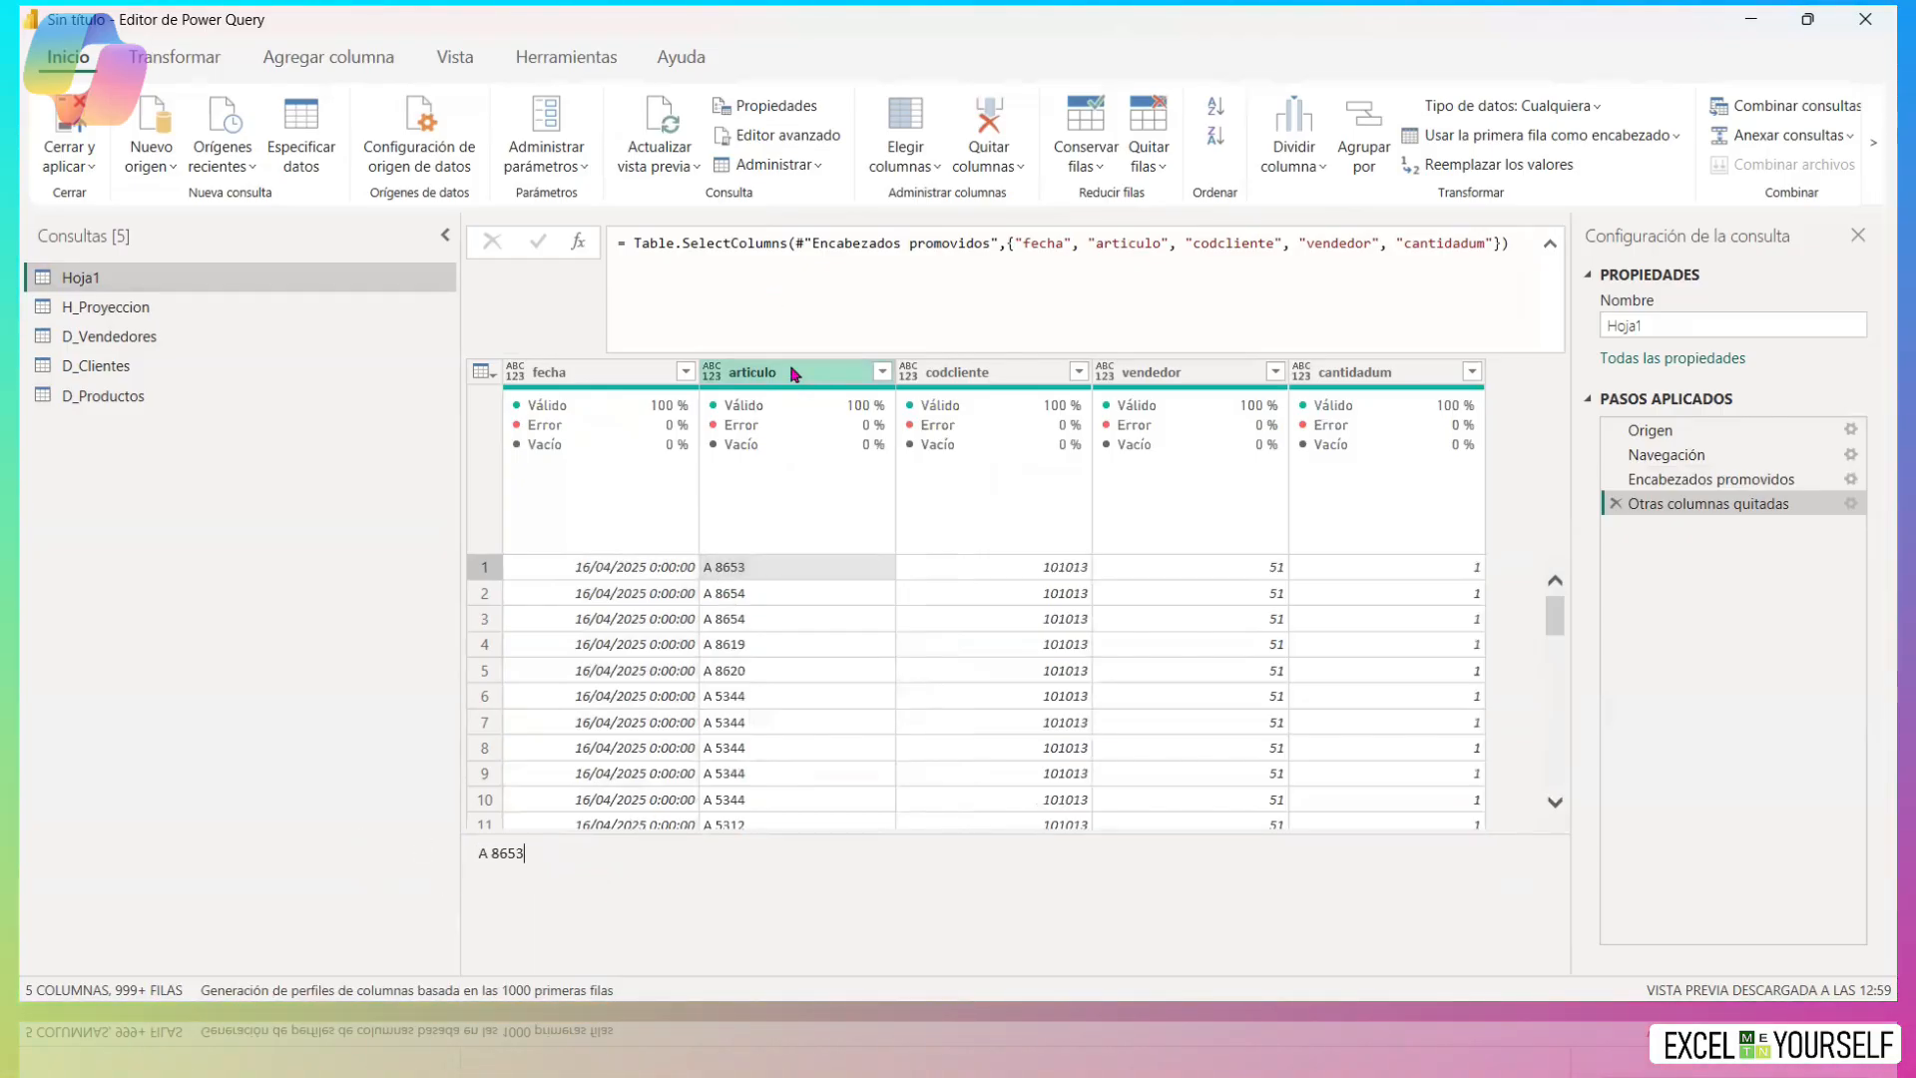
Replace the prefix "A " (with its trailing space) with an empty value in the articulo column of Hoja1.
right_click(766, 377)
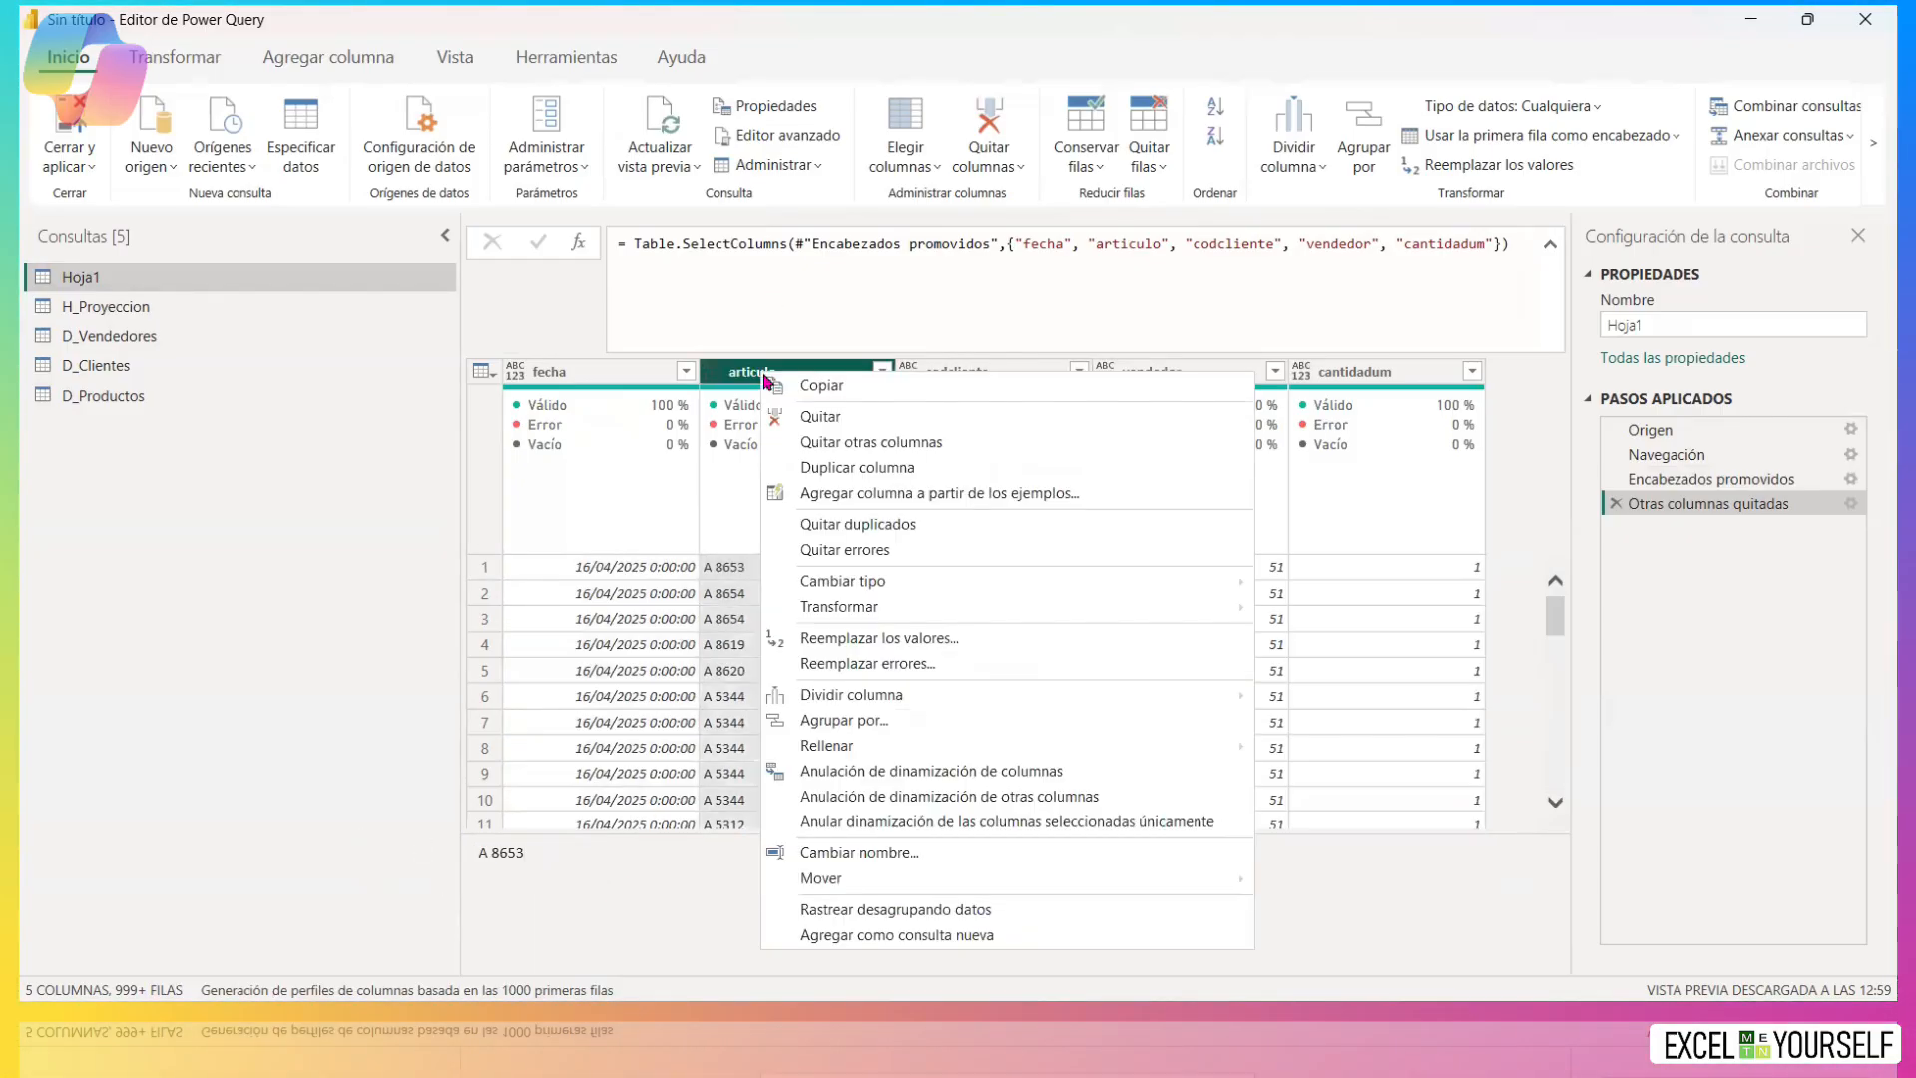
click(928, 639)
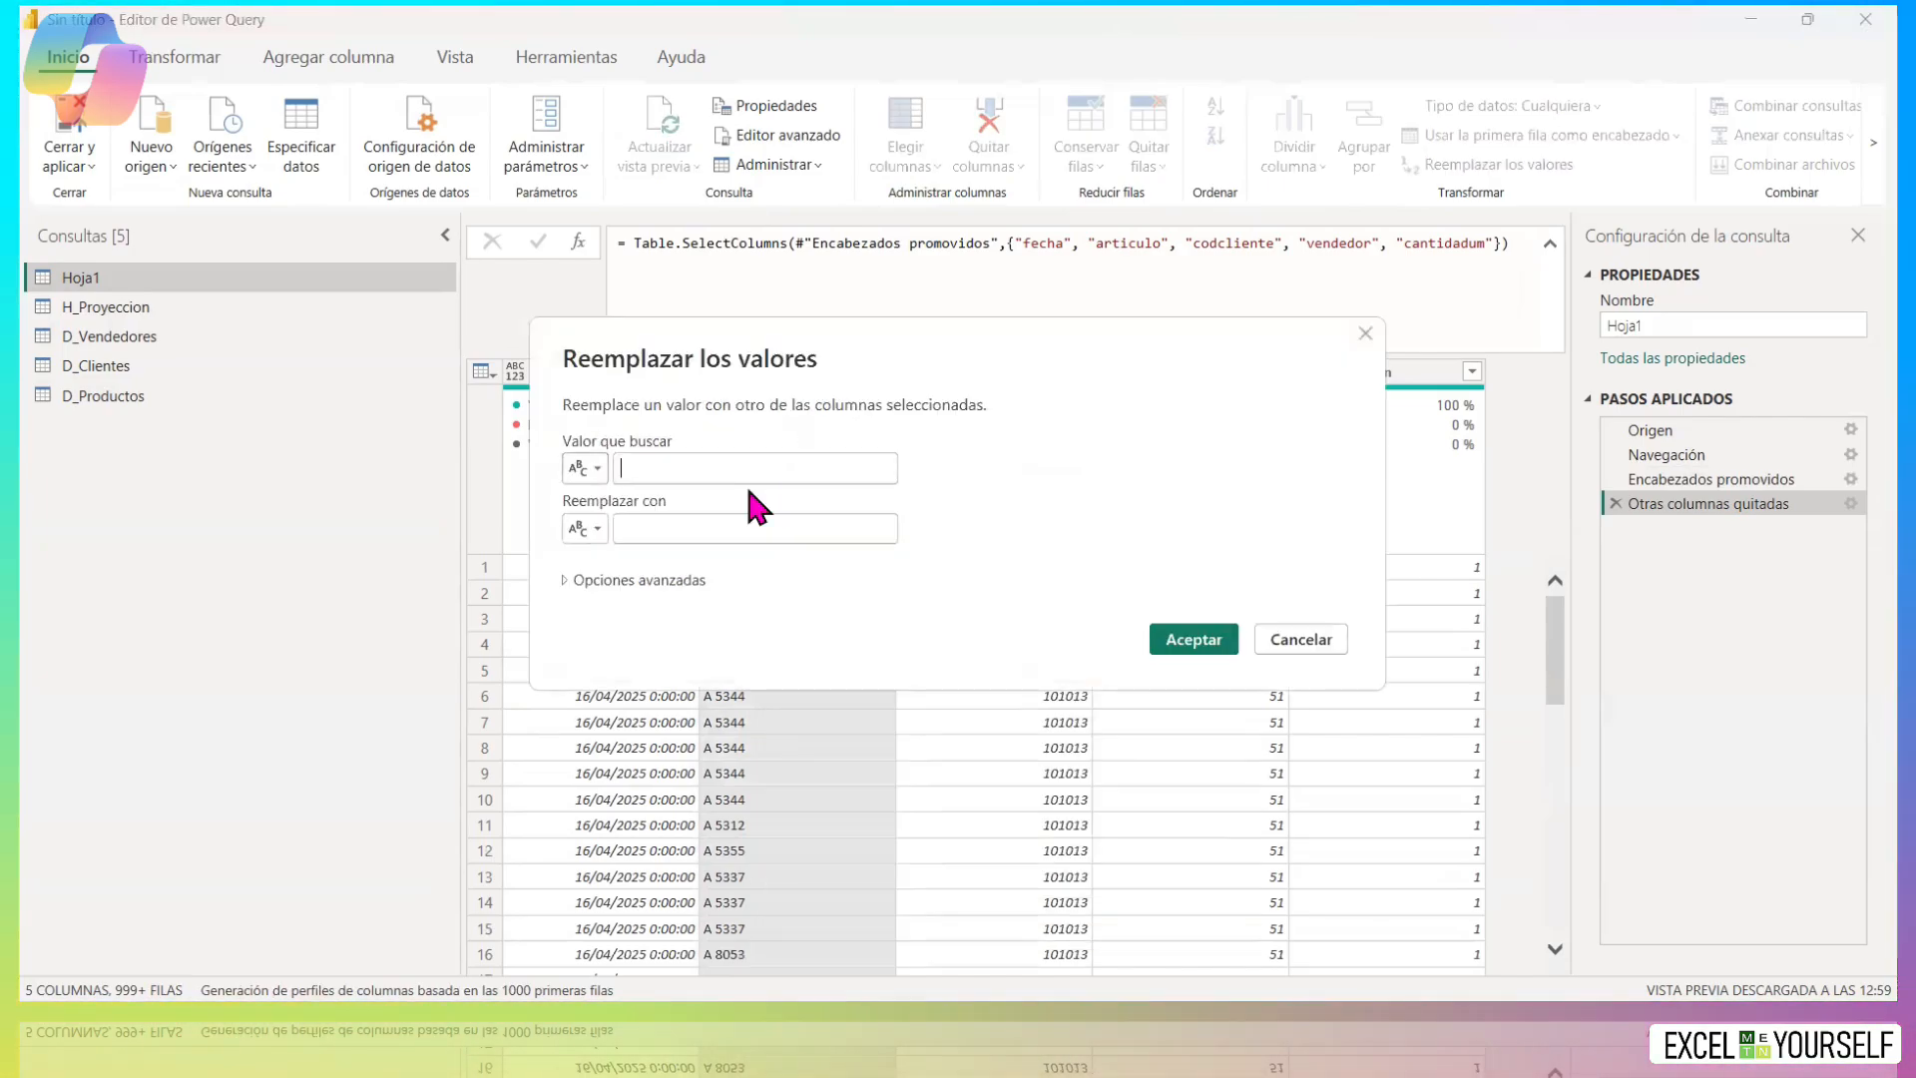
text(A)
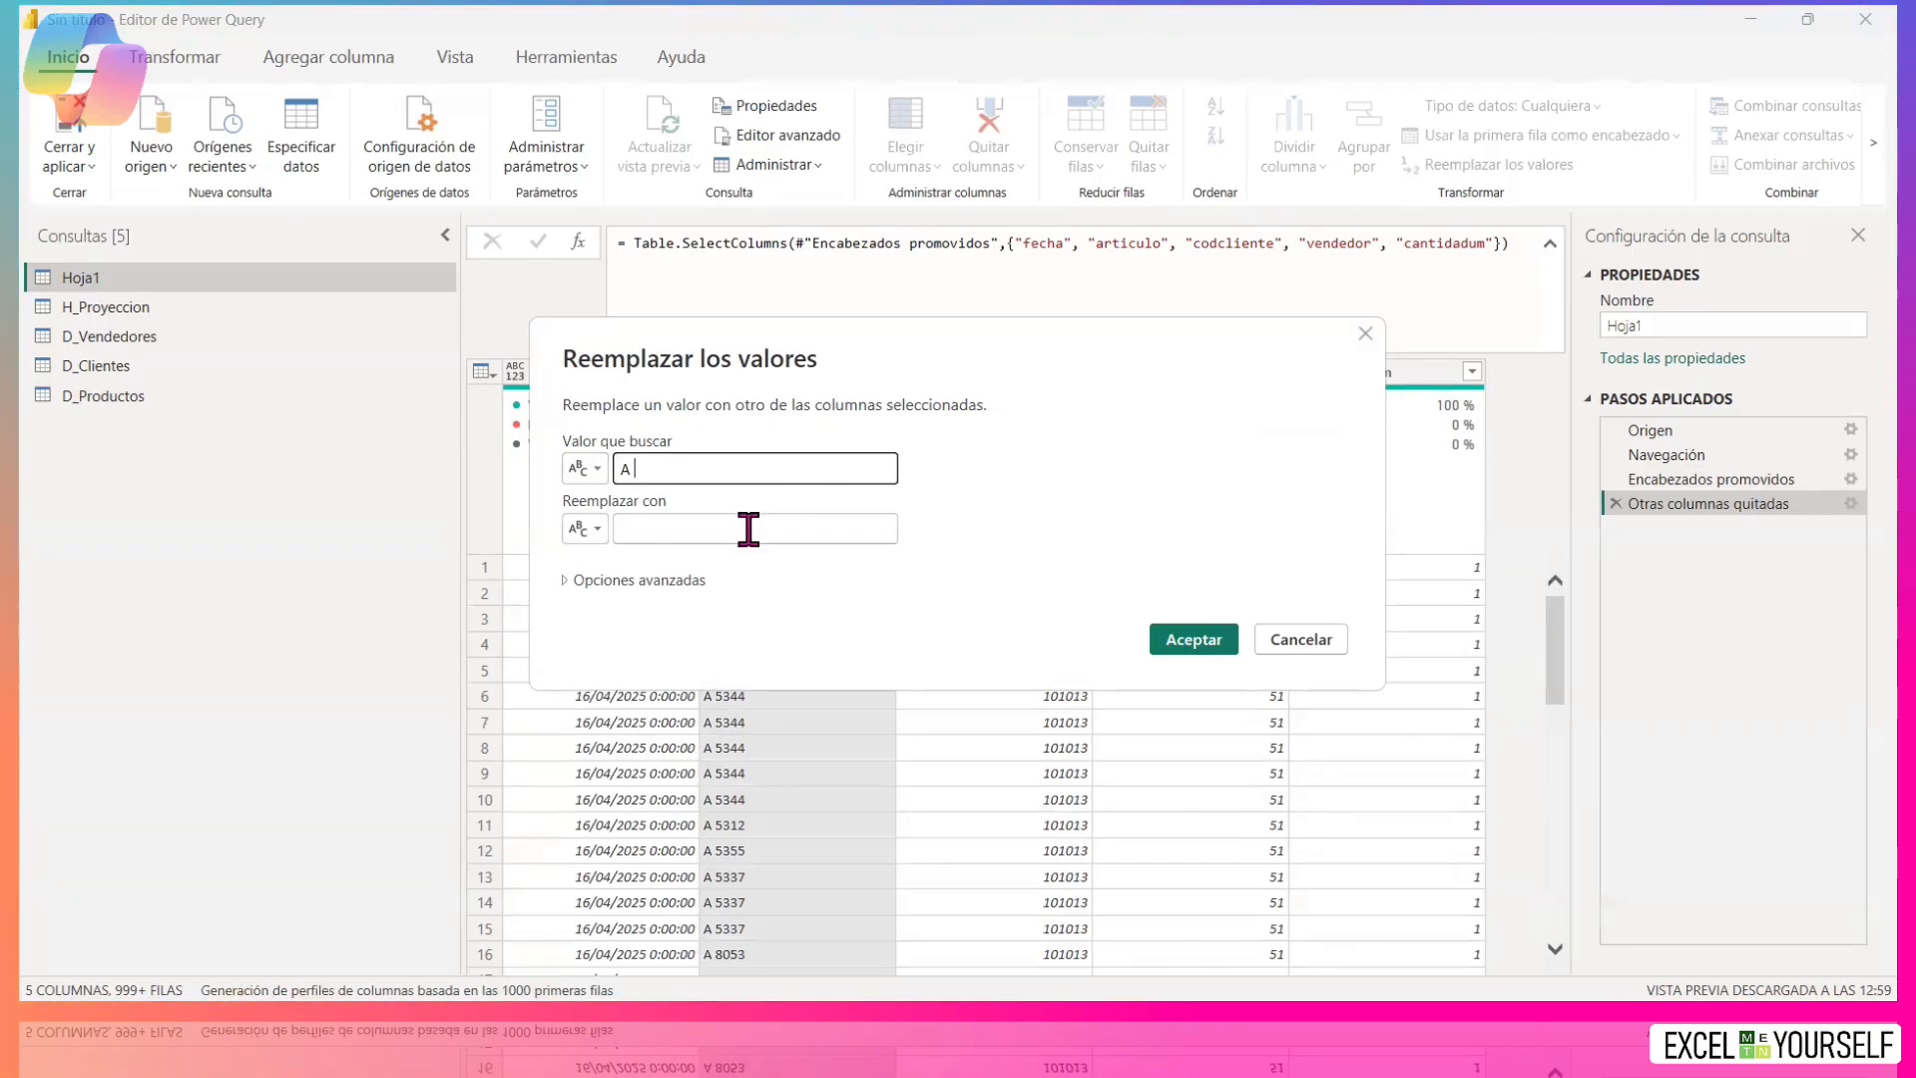
click(748, 529)
click(1193, 638)
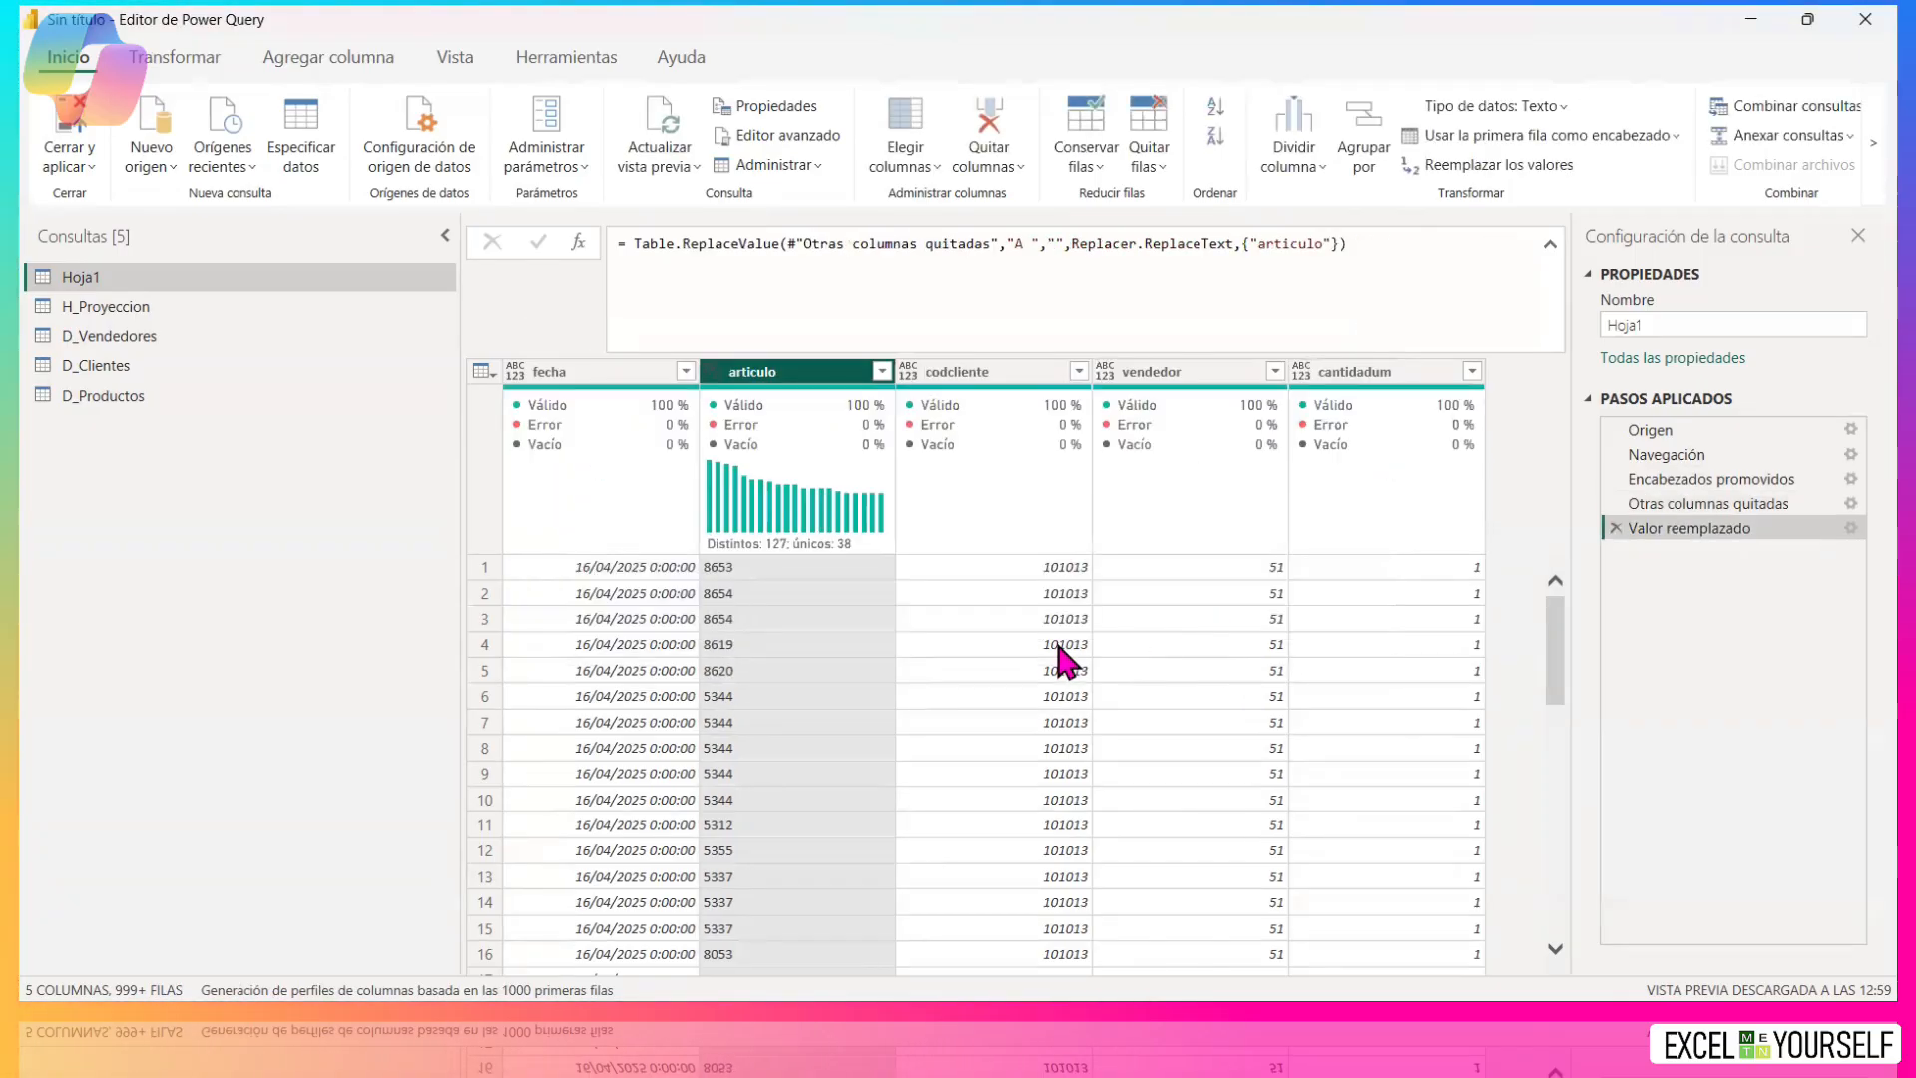
Set the articulo column of Hoja1 to the whole number type and the codcliente column to text.
click(715, 373)
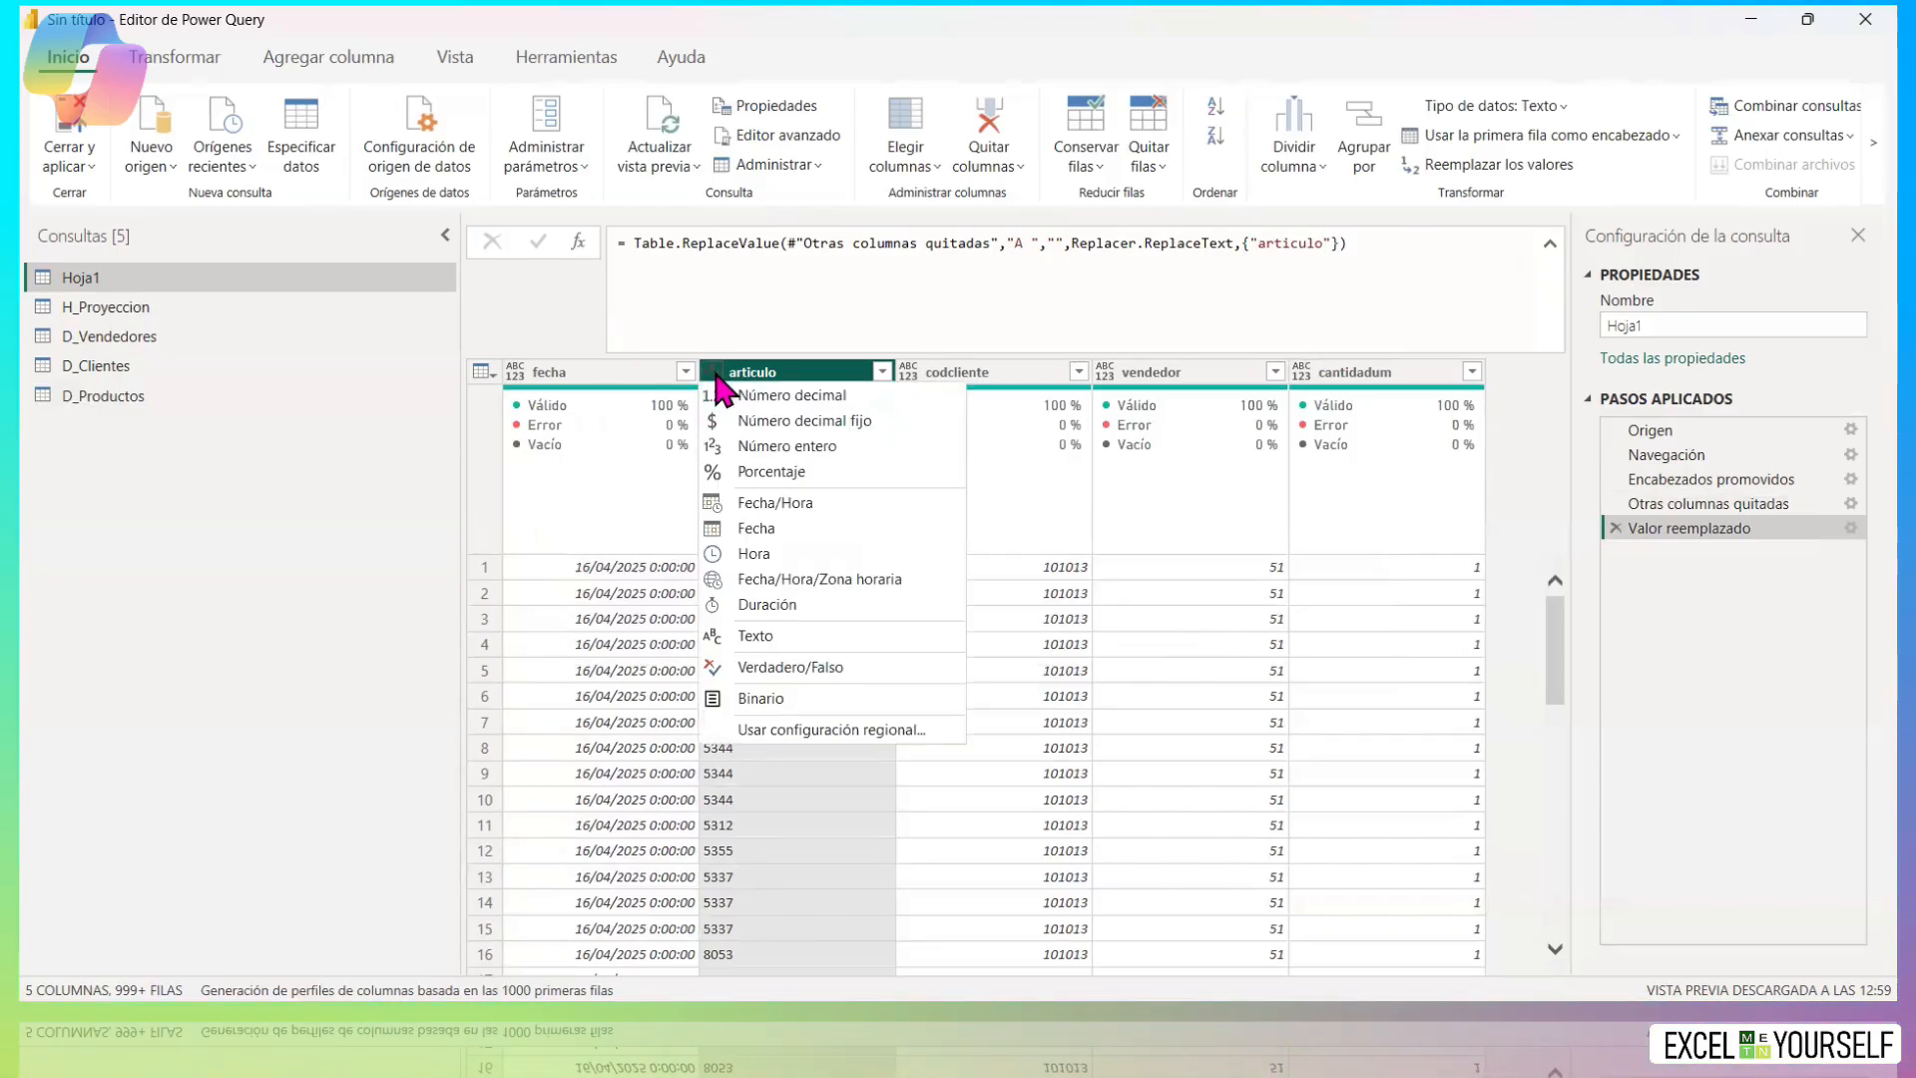
click(750, 447)
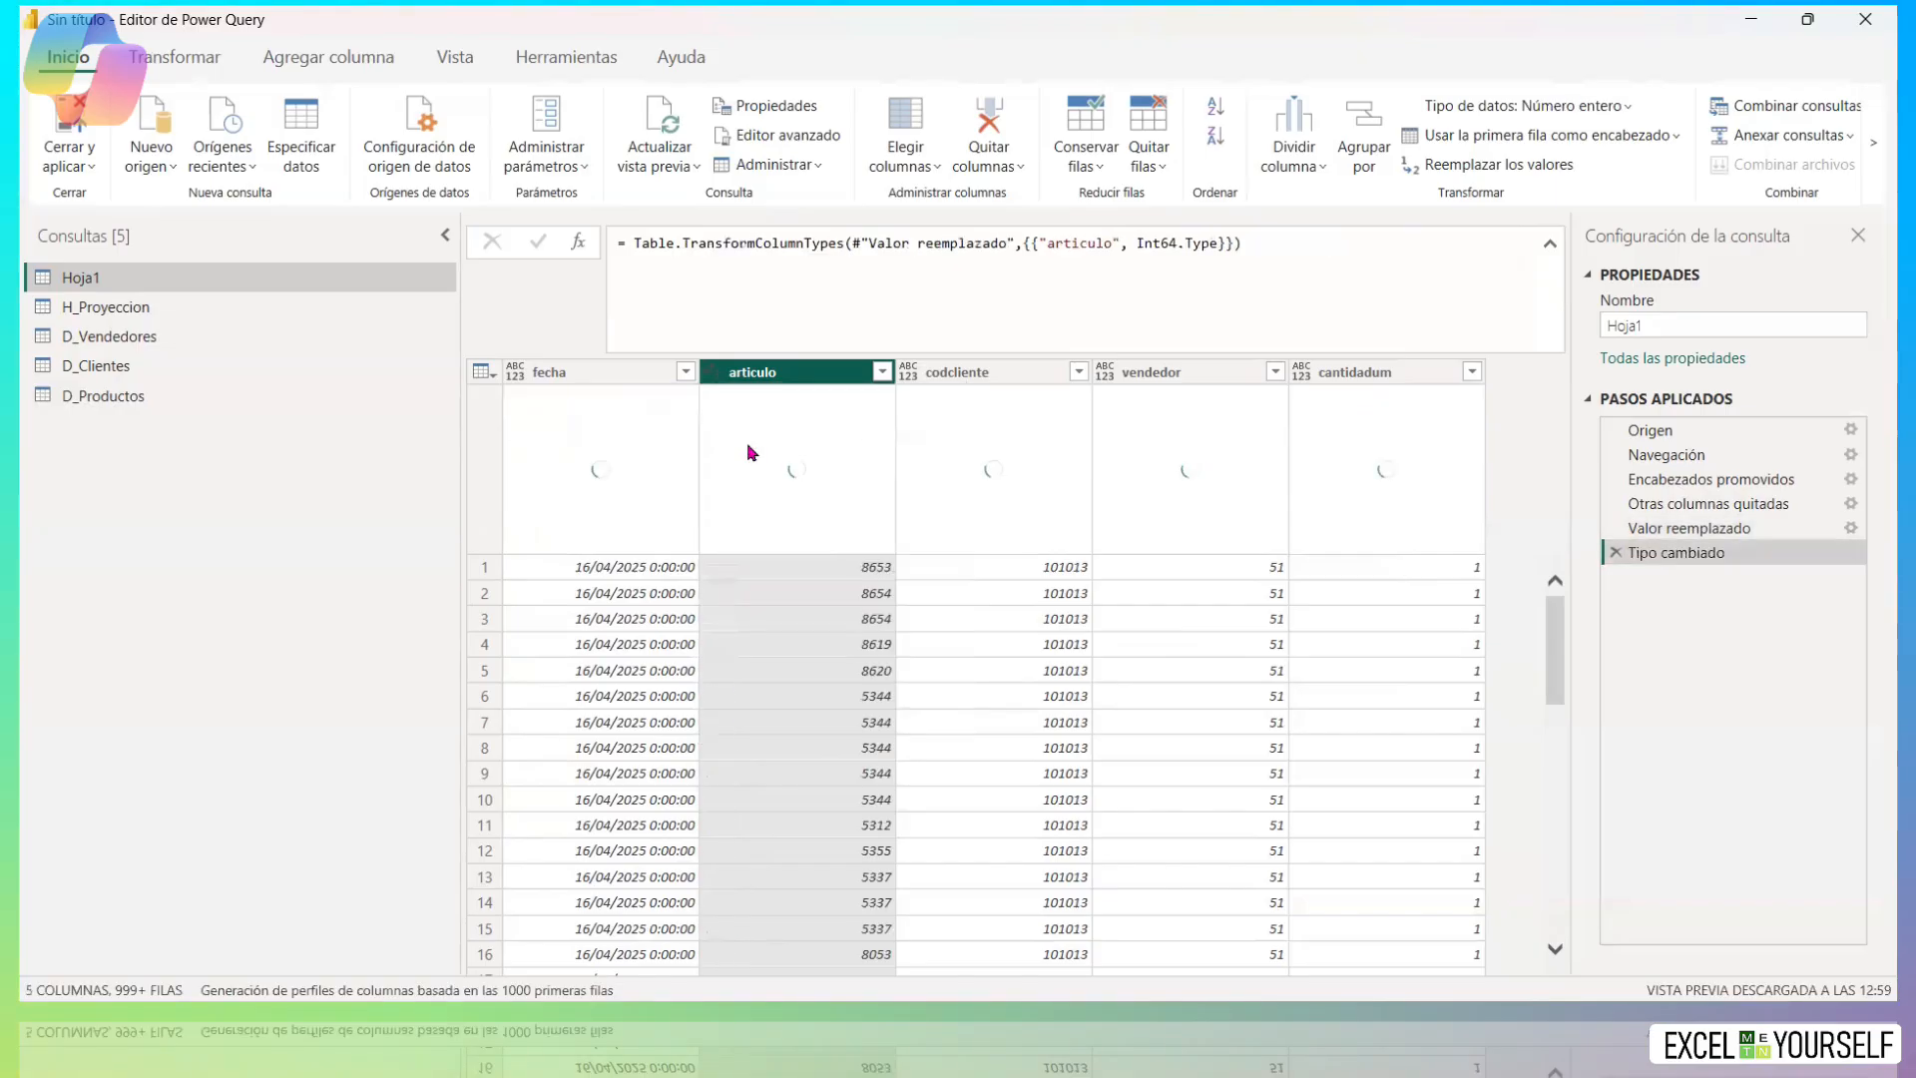
click(906, 371)
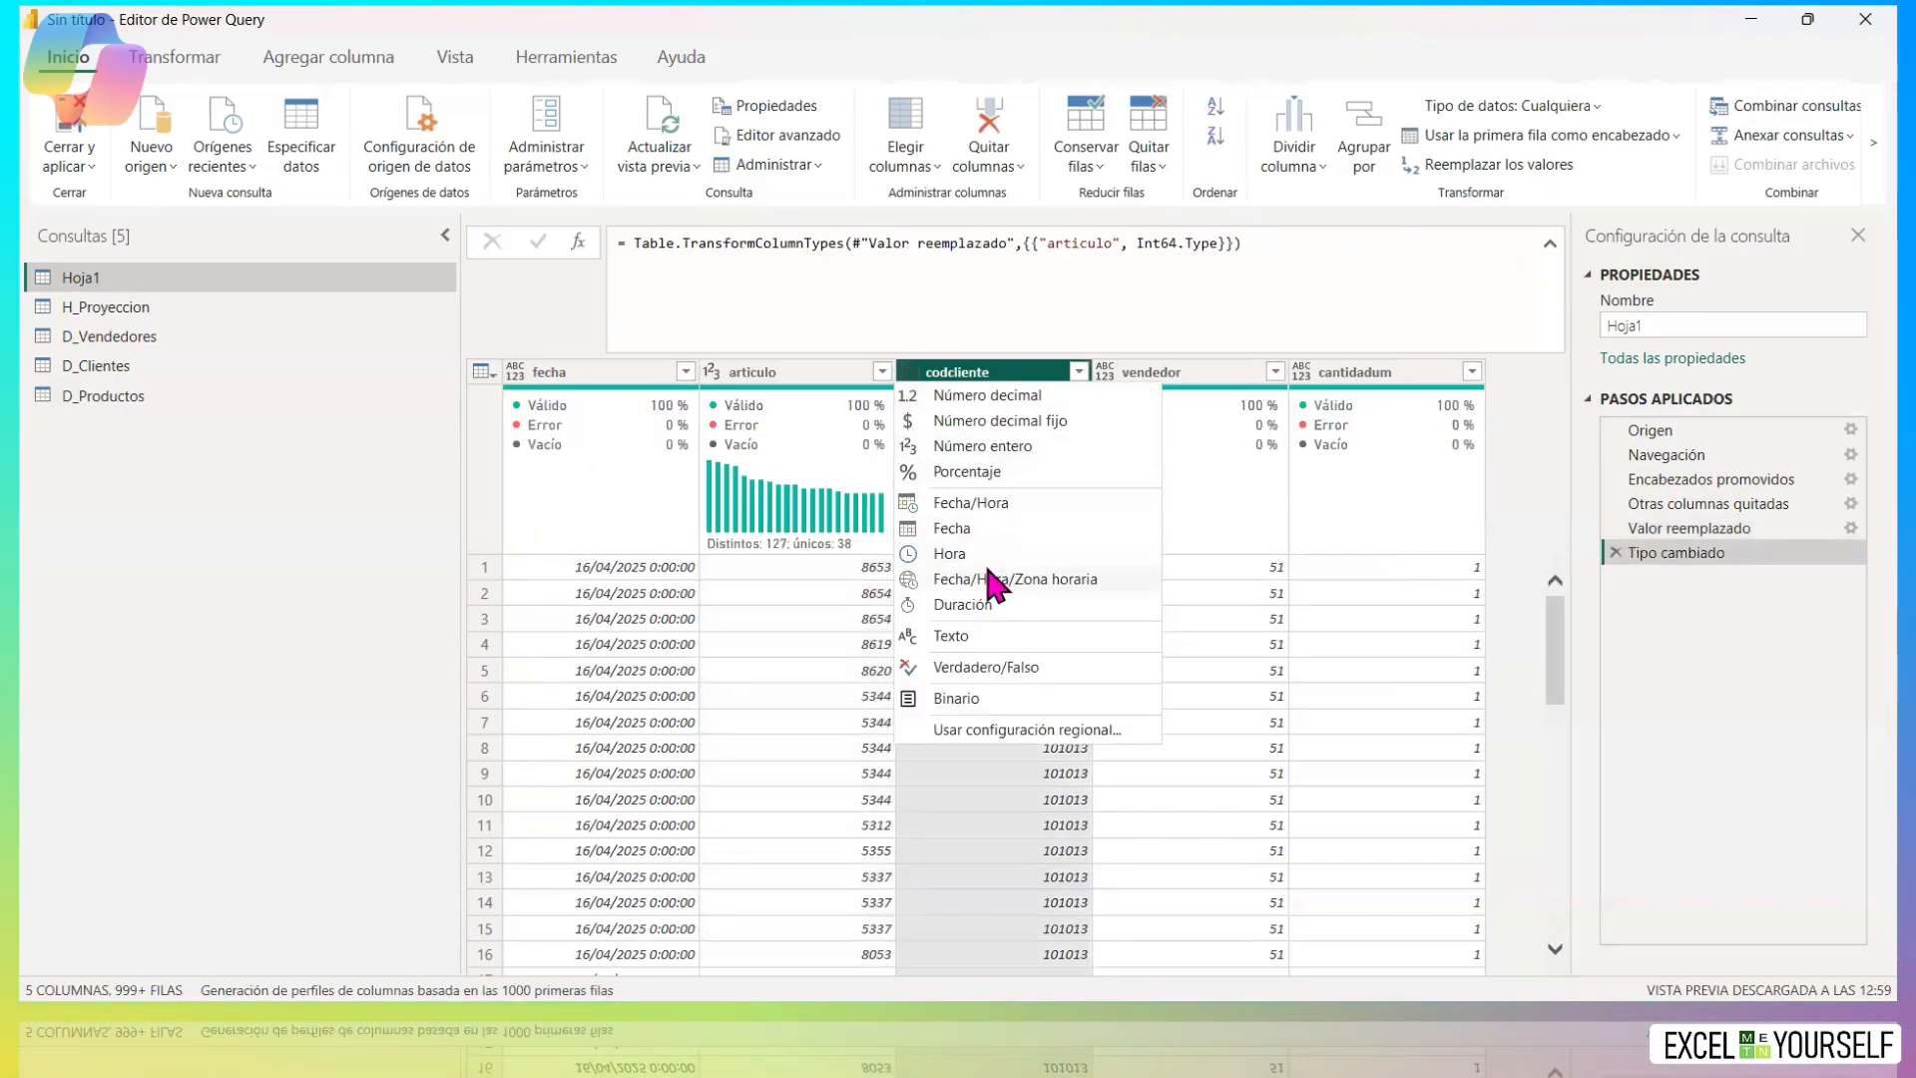
click(904, 637)
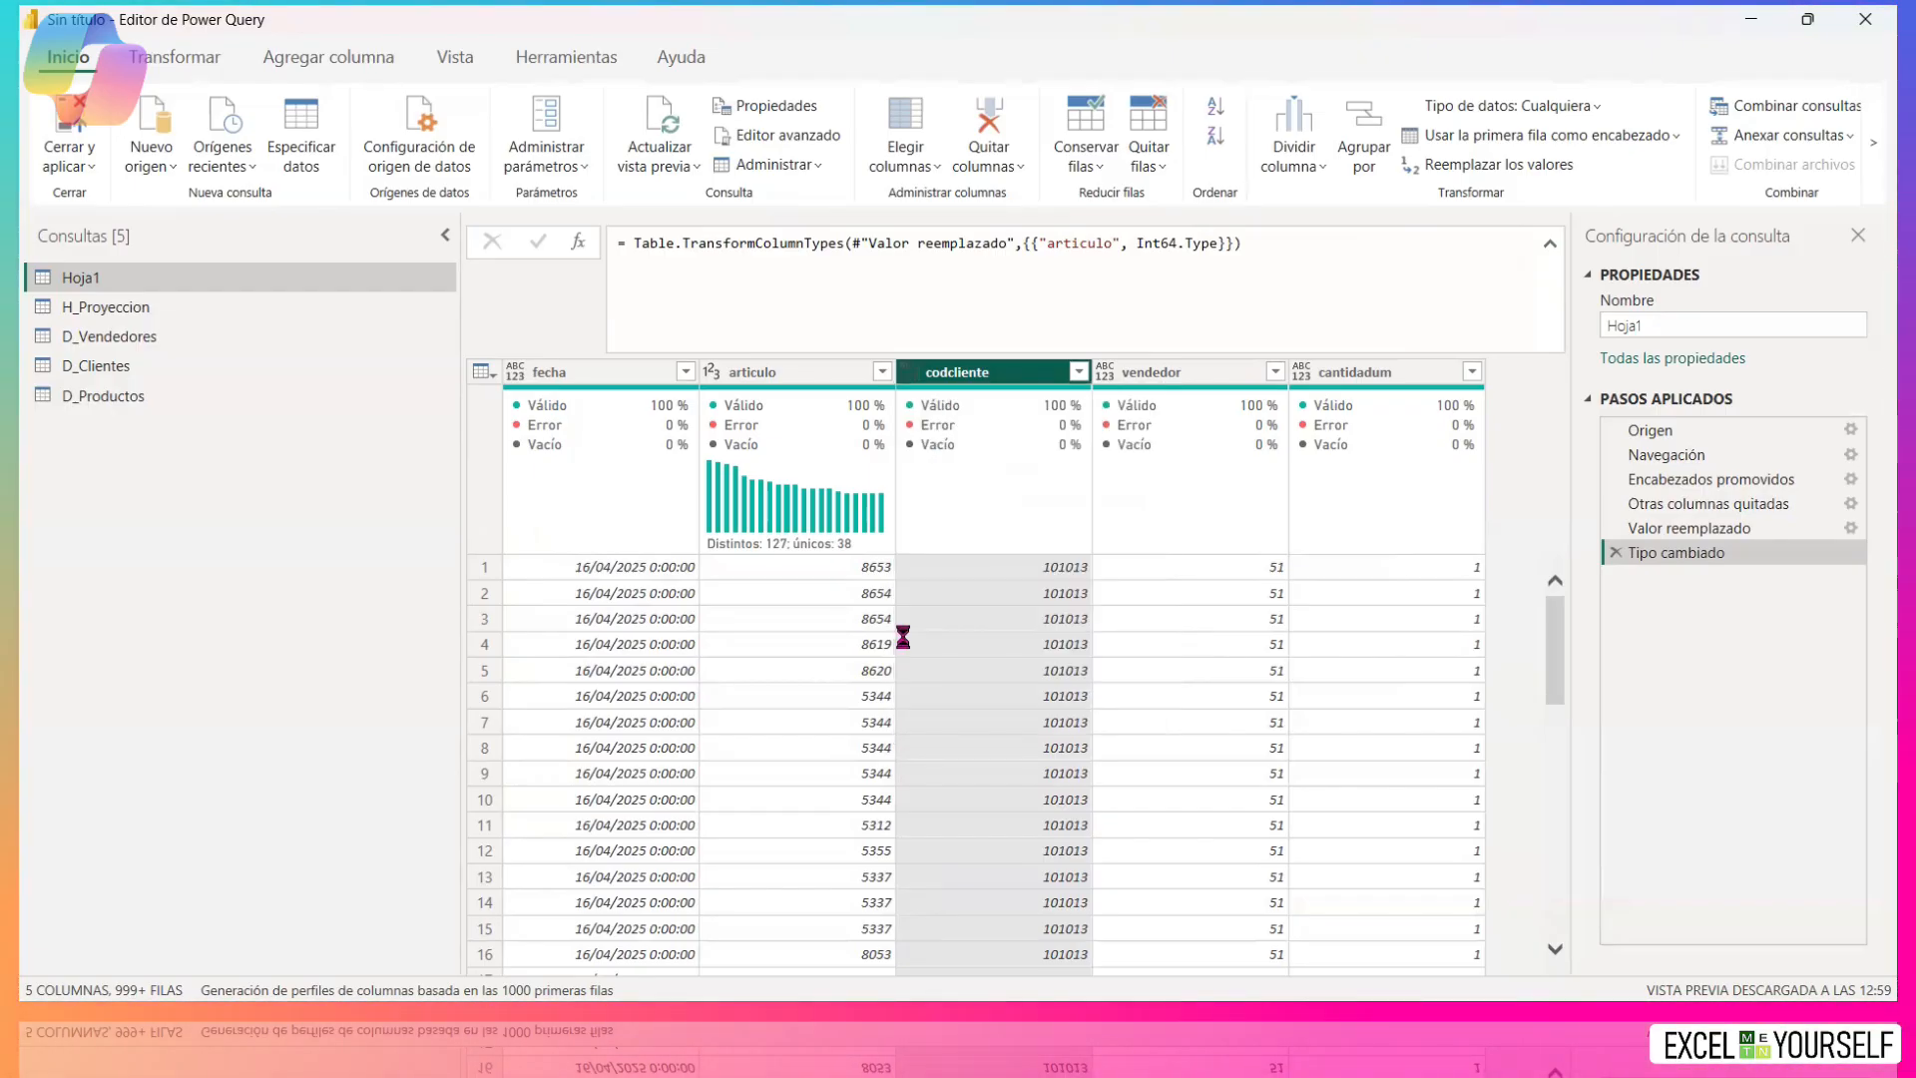
Set the vendedor and cantidadum columns to the whole number type and the fecha column to date.
click(1108, 375)
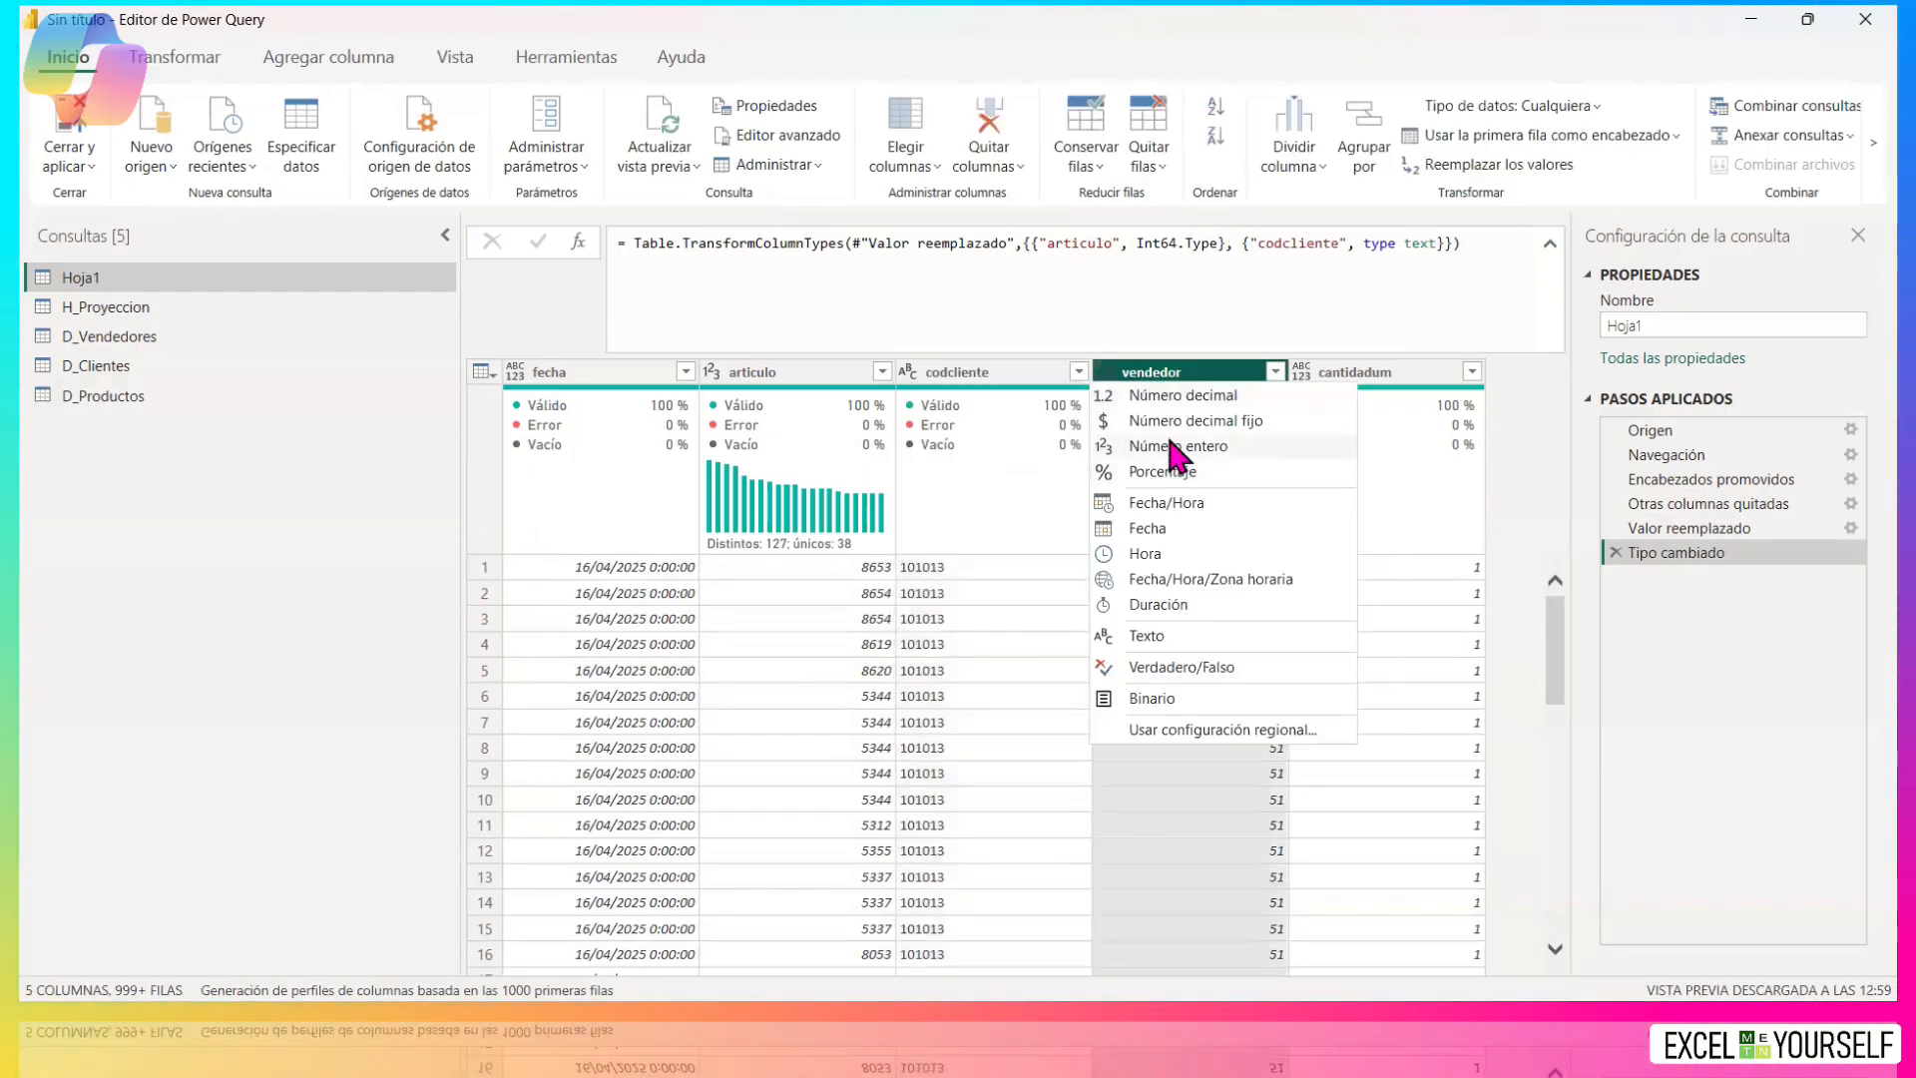
click(1172, 444)
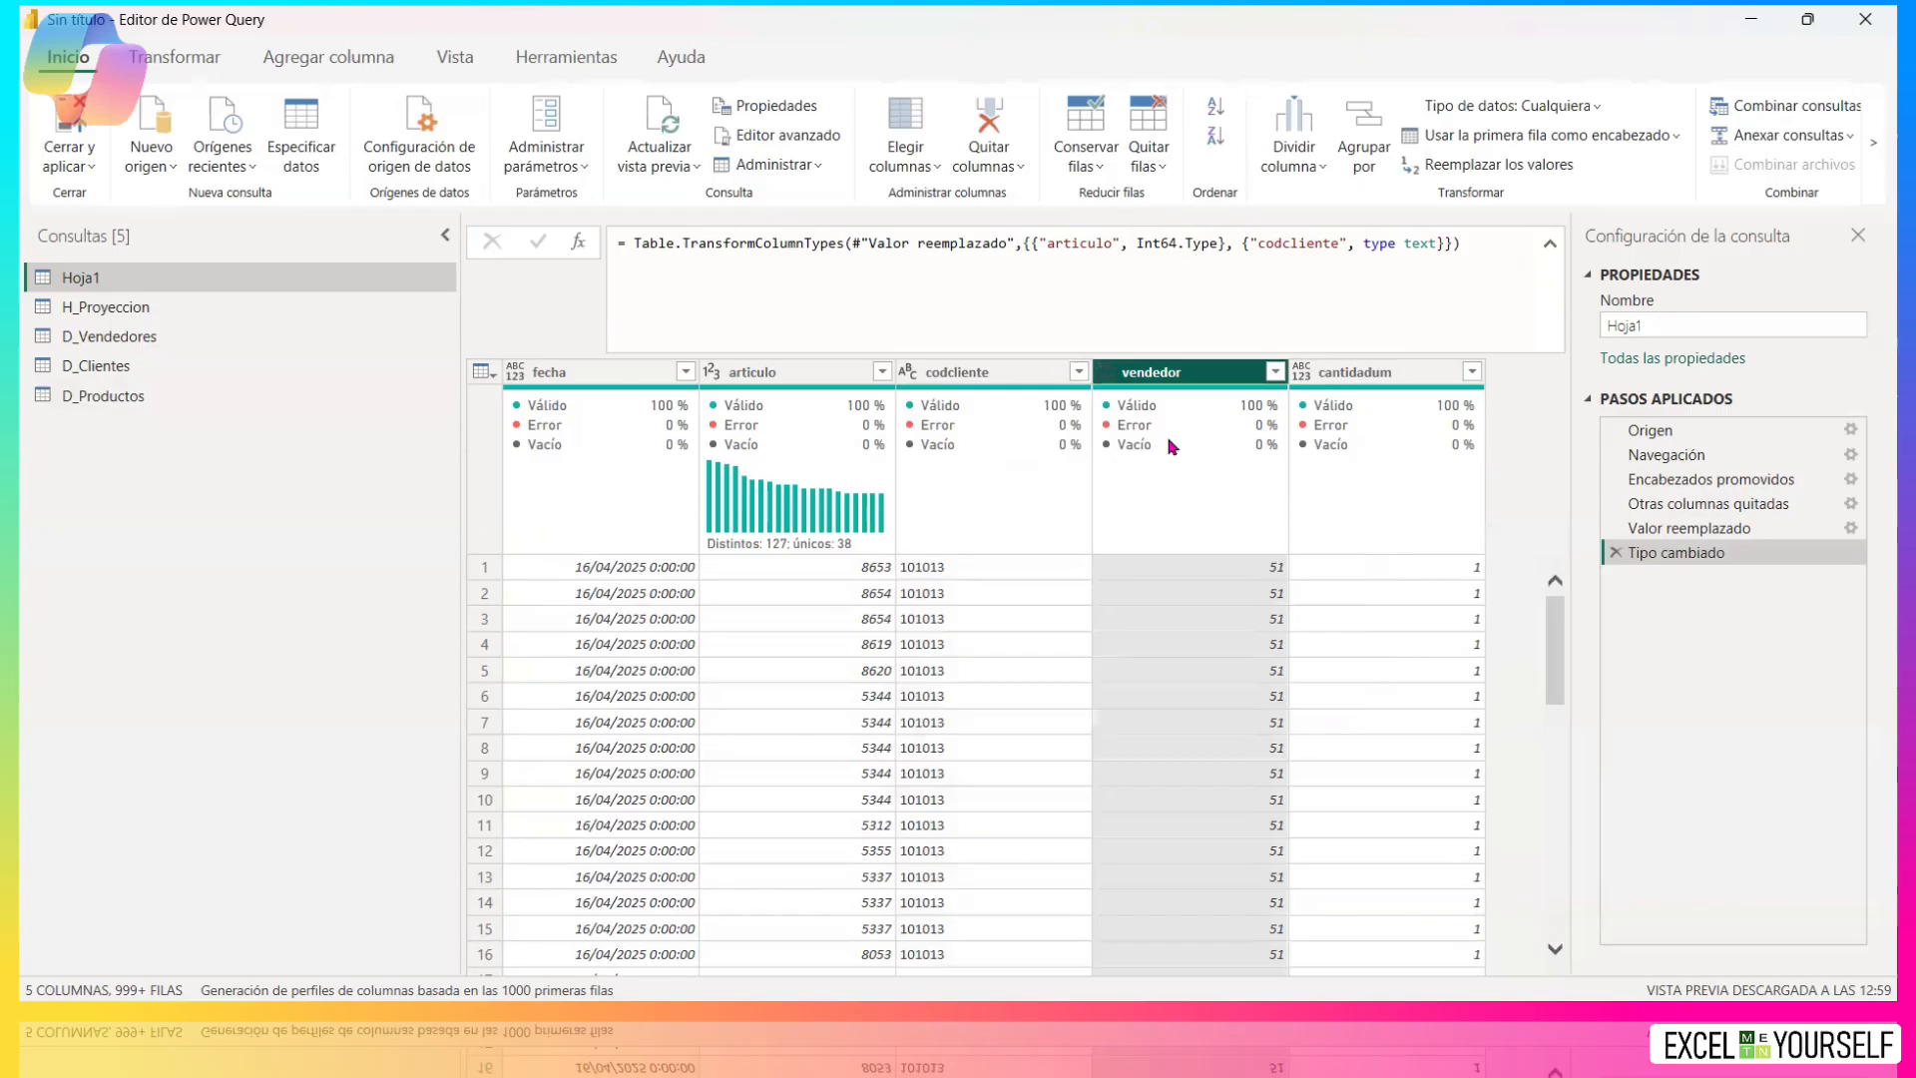
click(1301, 374)
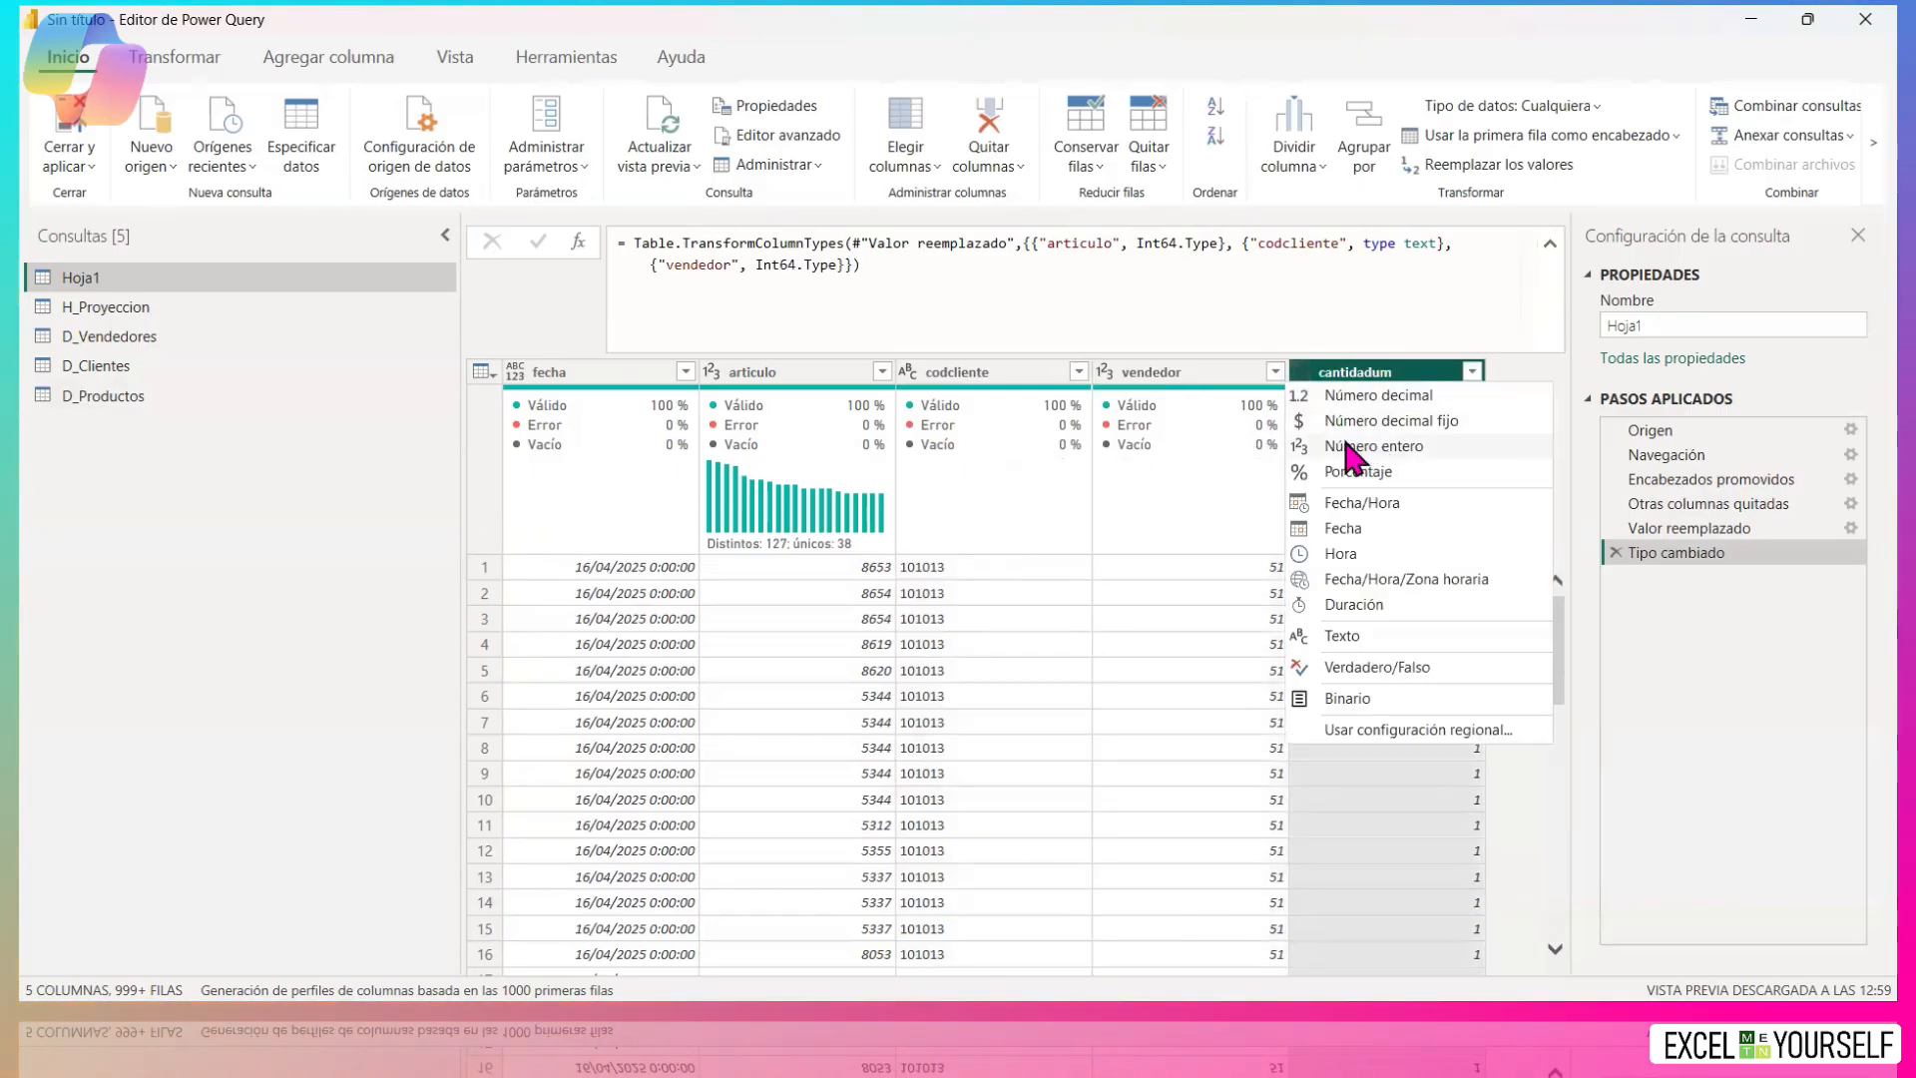
click(1347, 446)
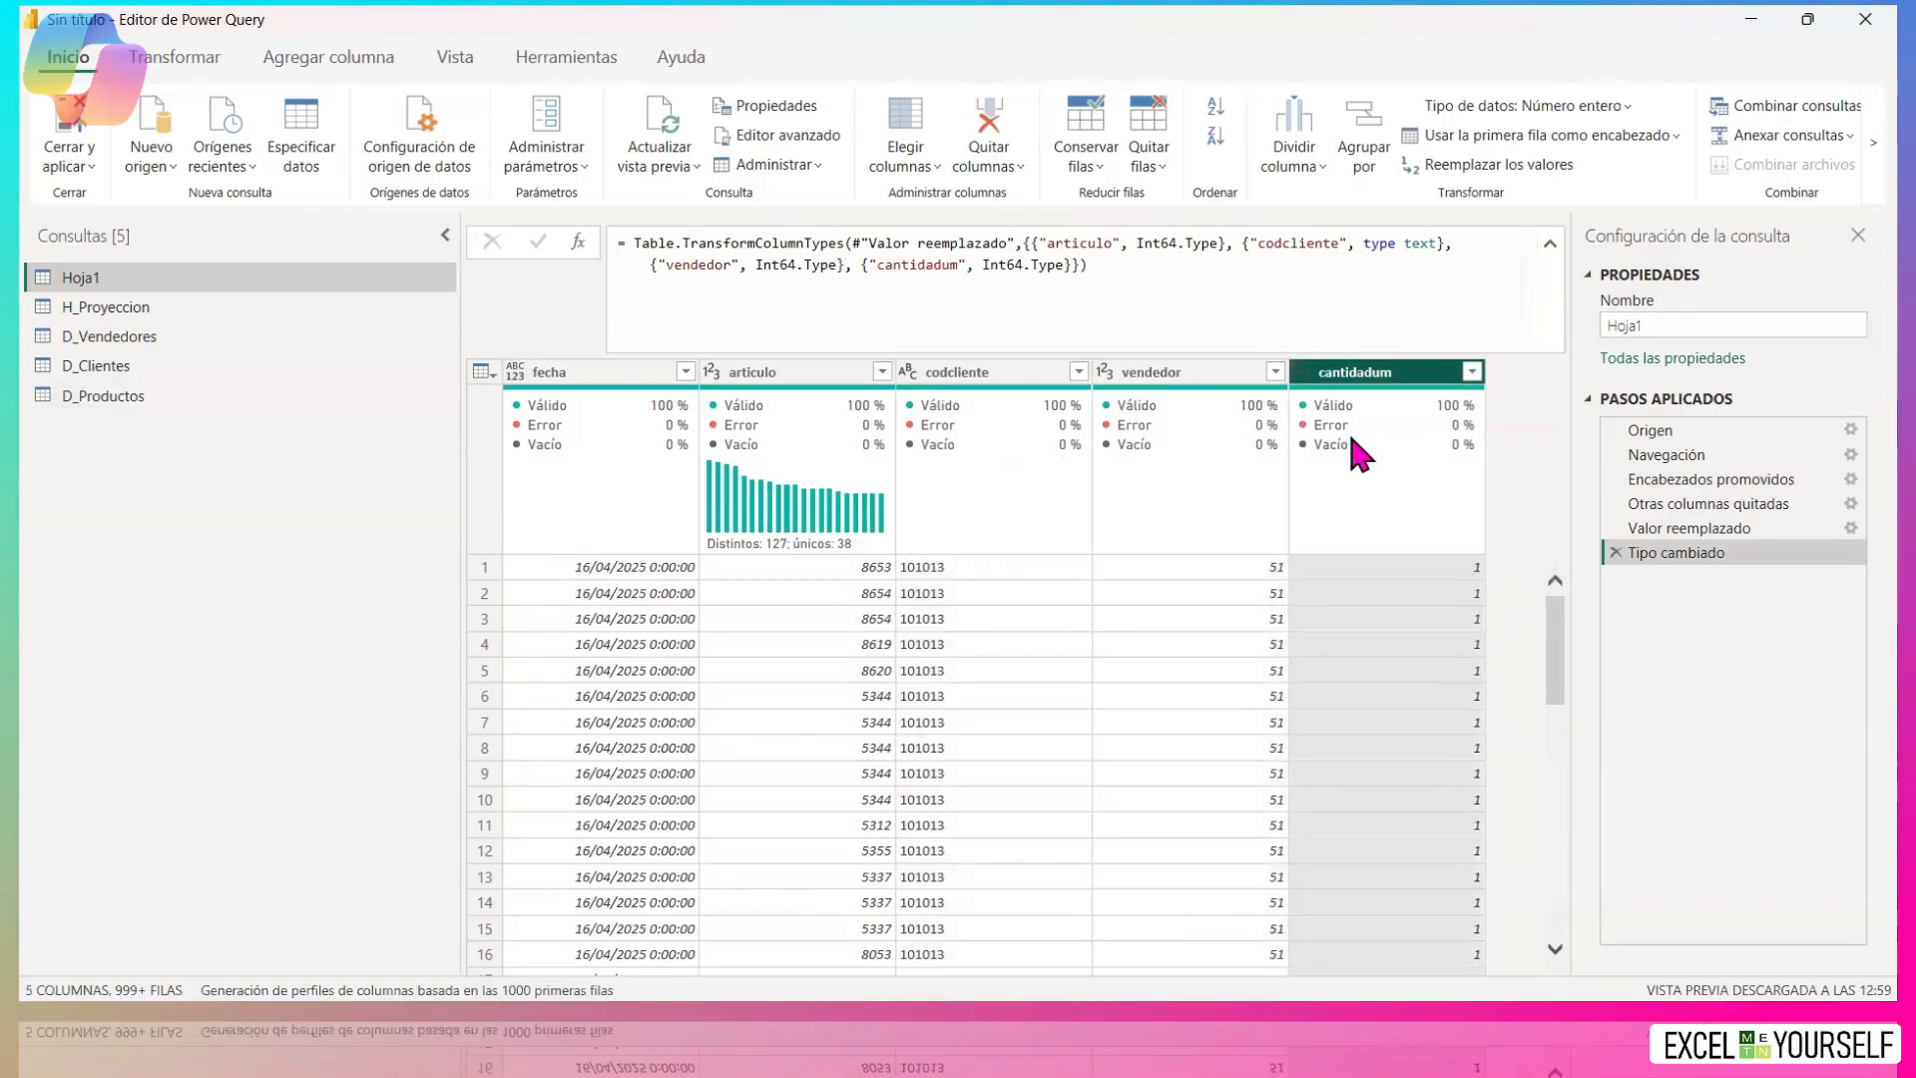
click(511, 373)
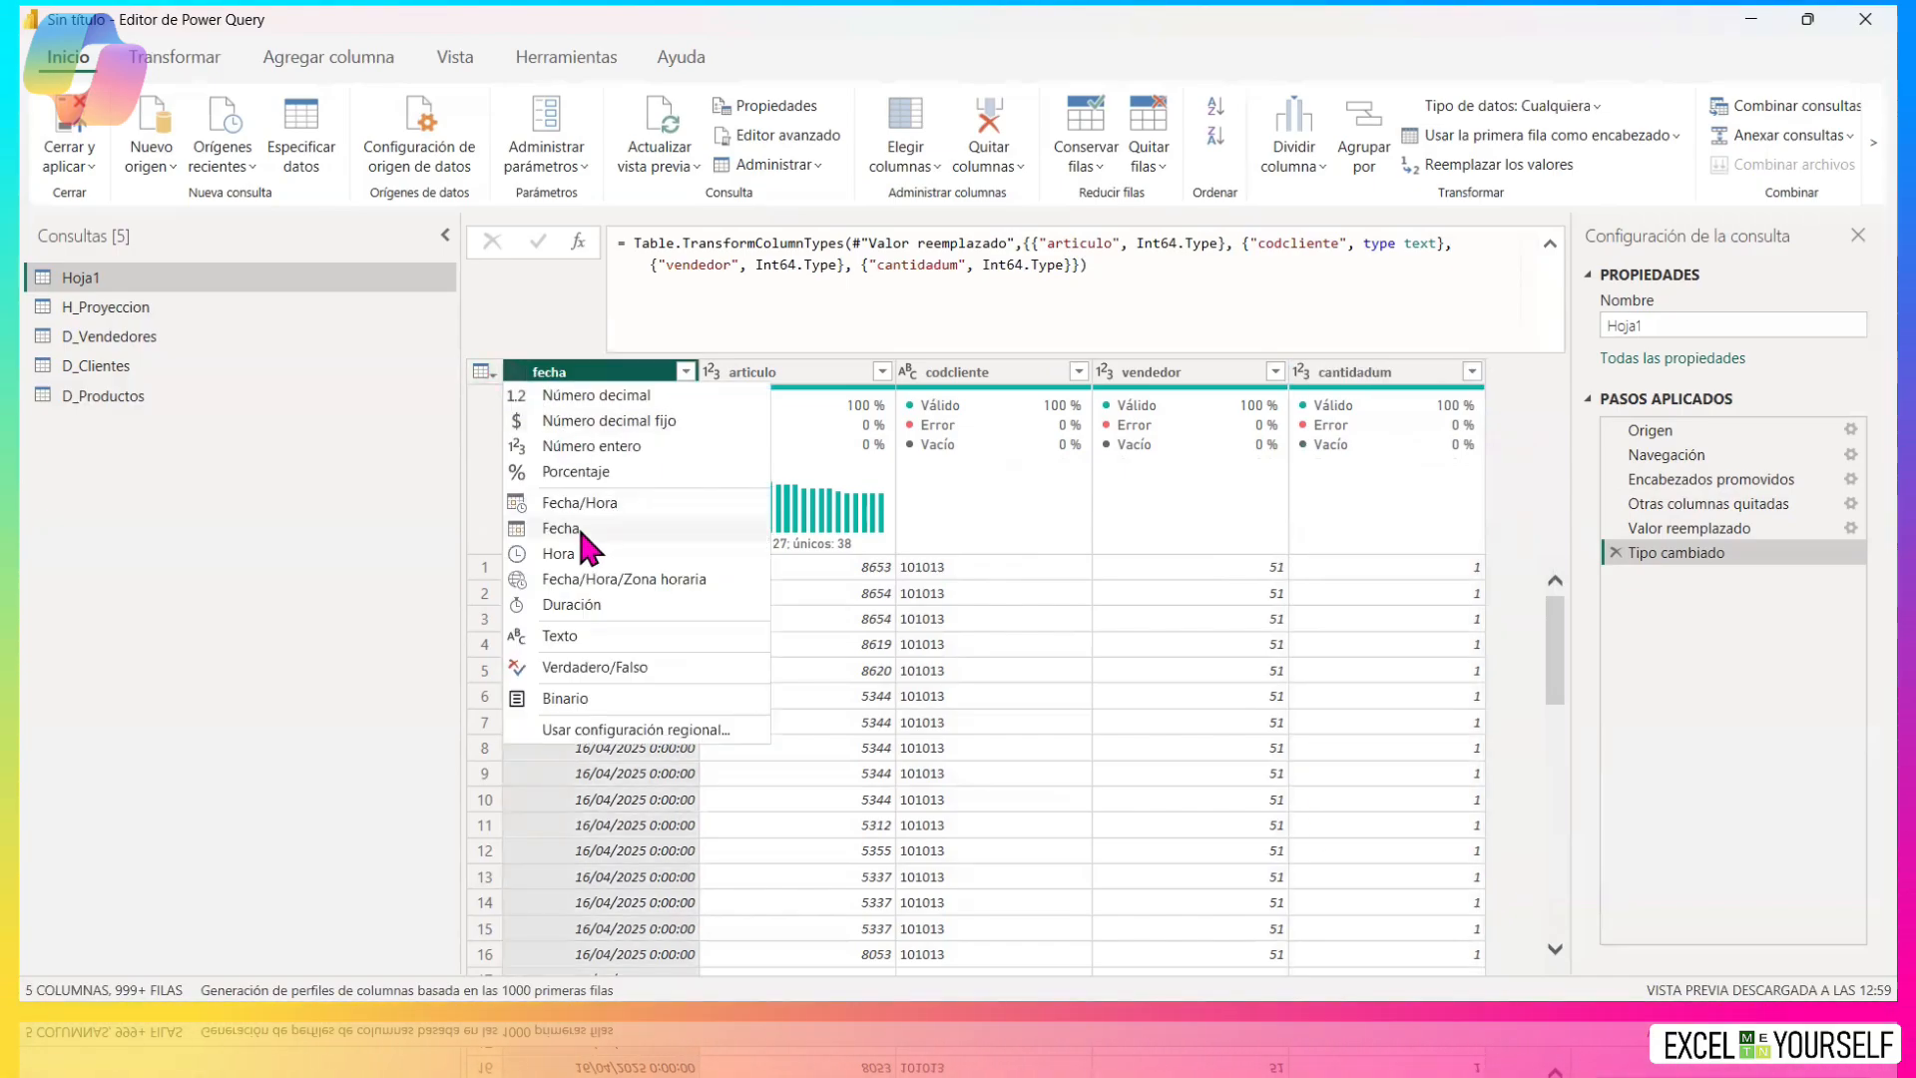
click(517, 526)
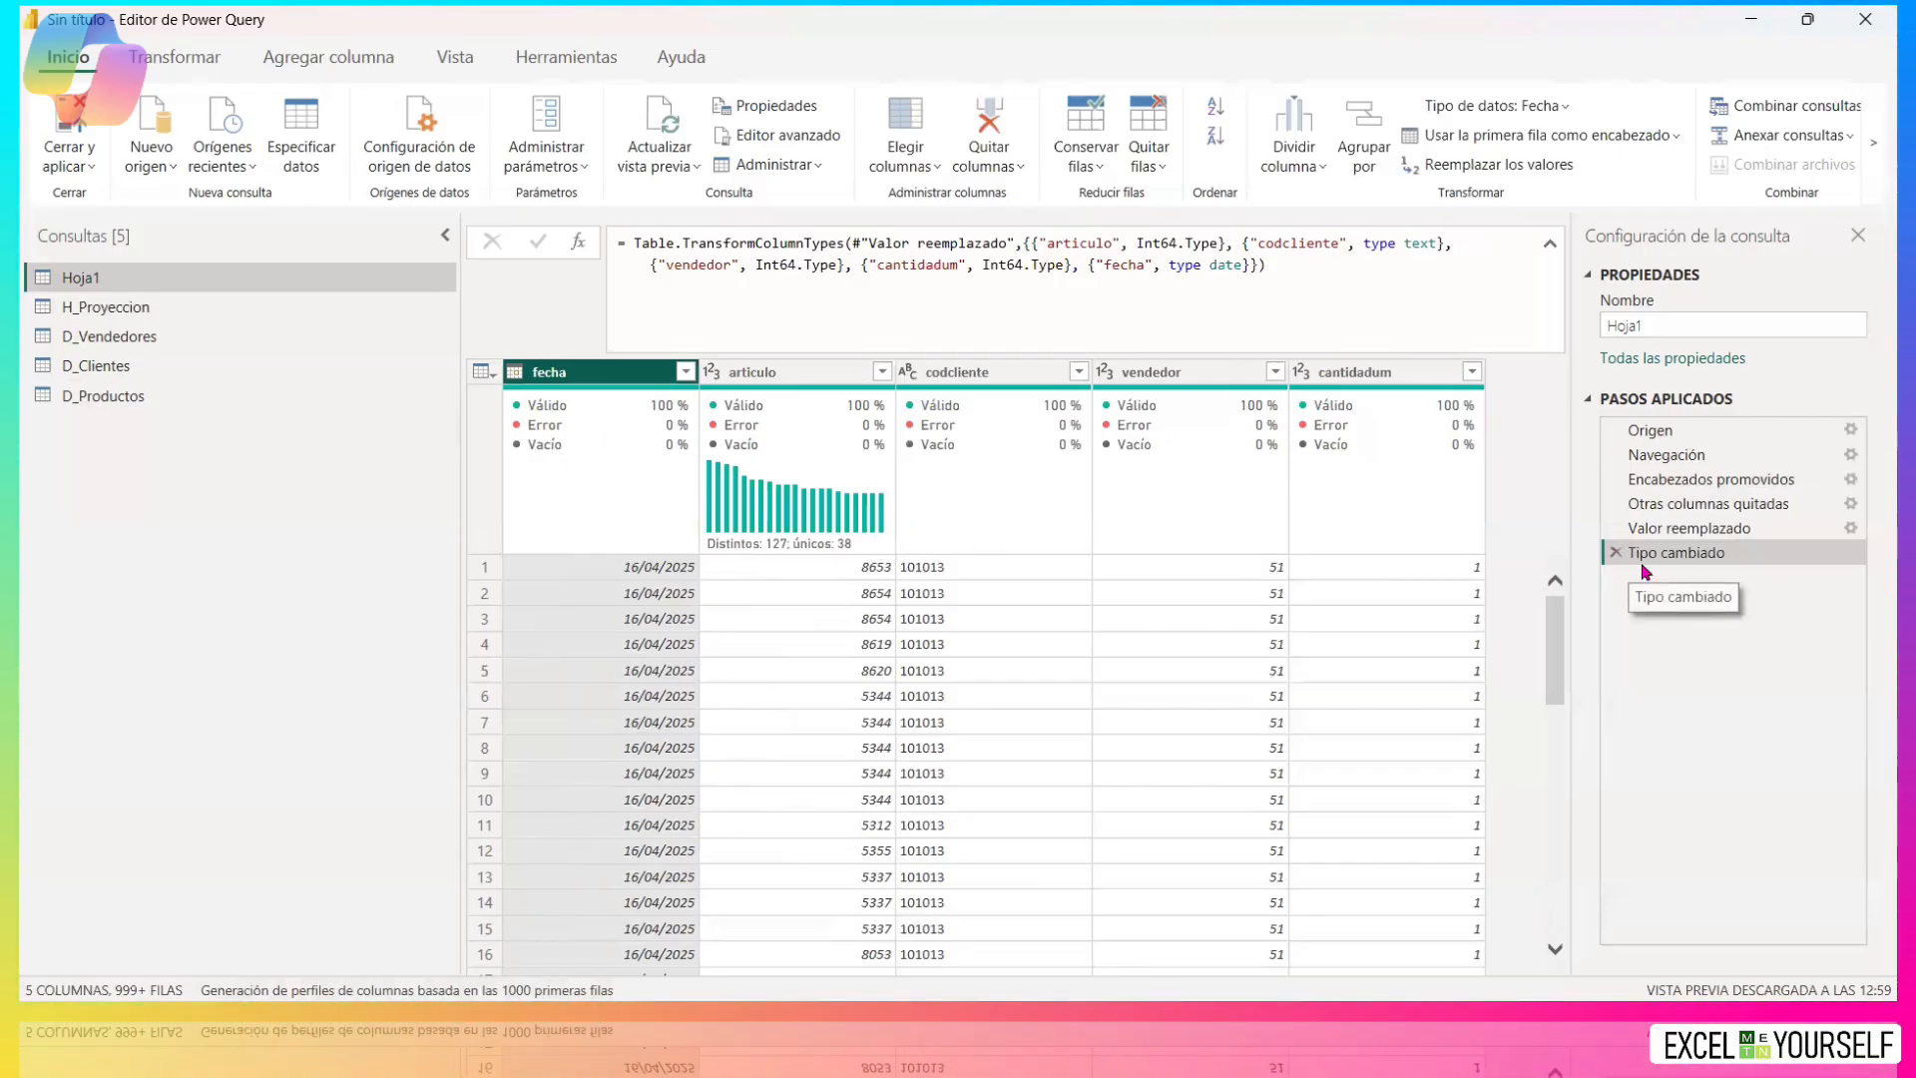
Review the earlier applied steps of Hoja1 and delete its Tipo cambiado step.
click(1695, 528)
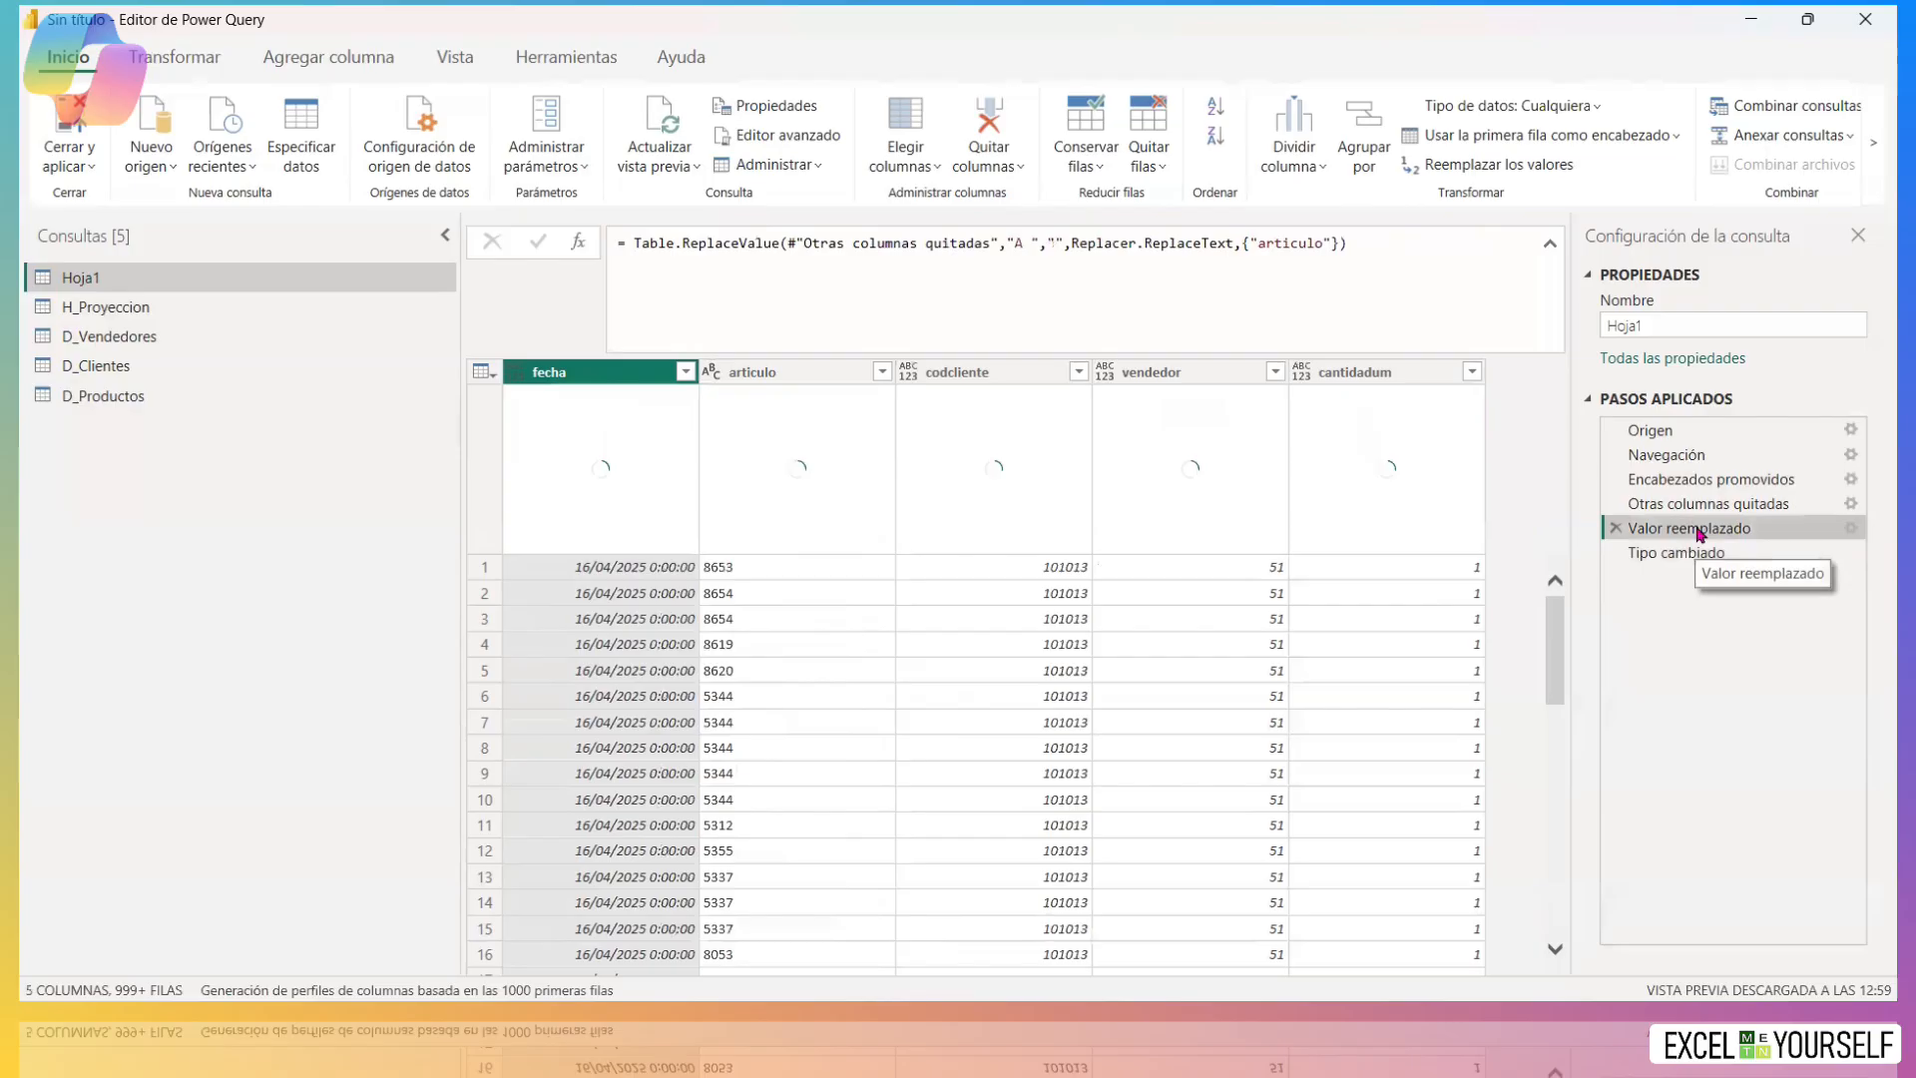
click(1667, 455)
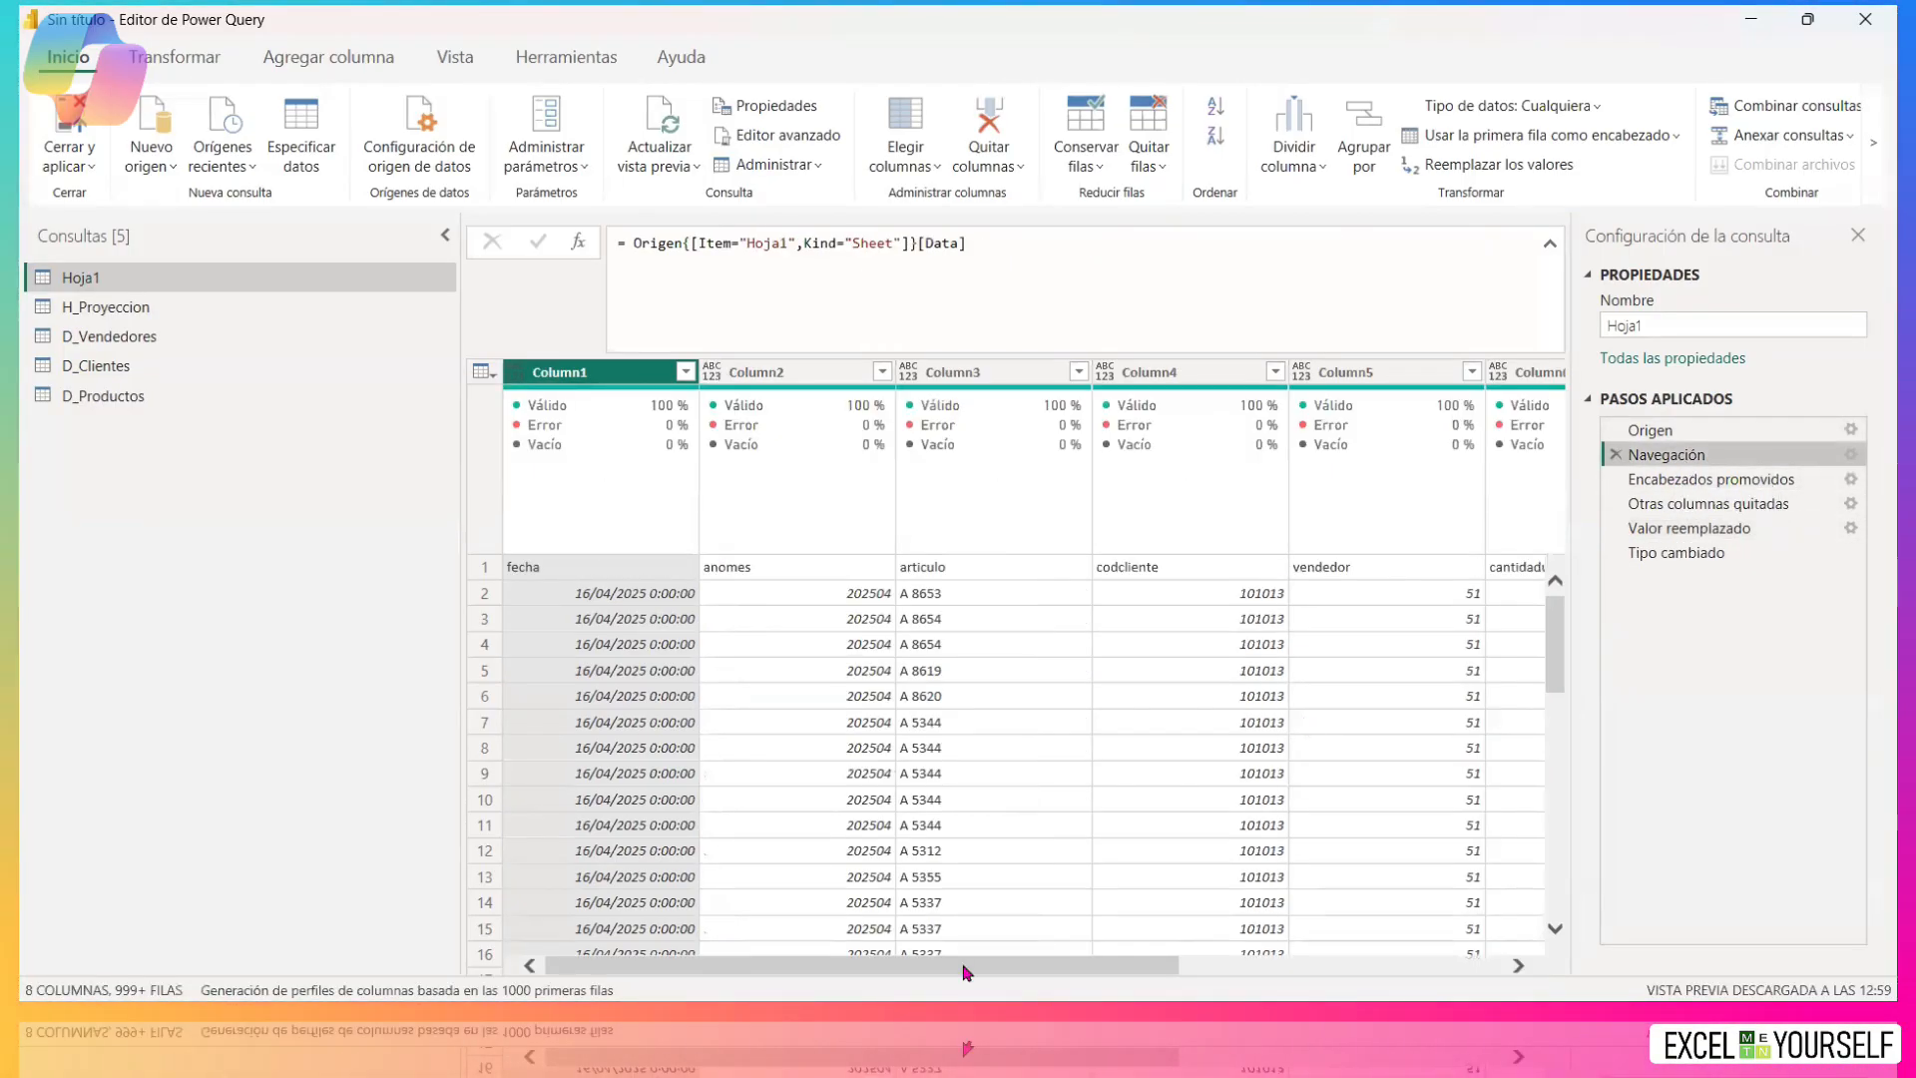
drag(966, 972, 1417, 989)
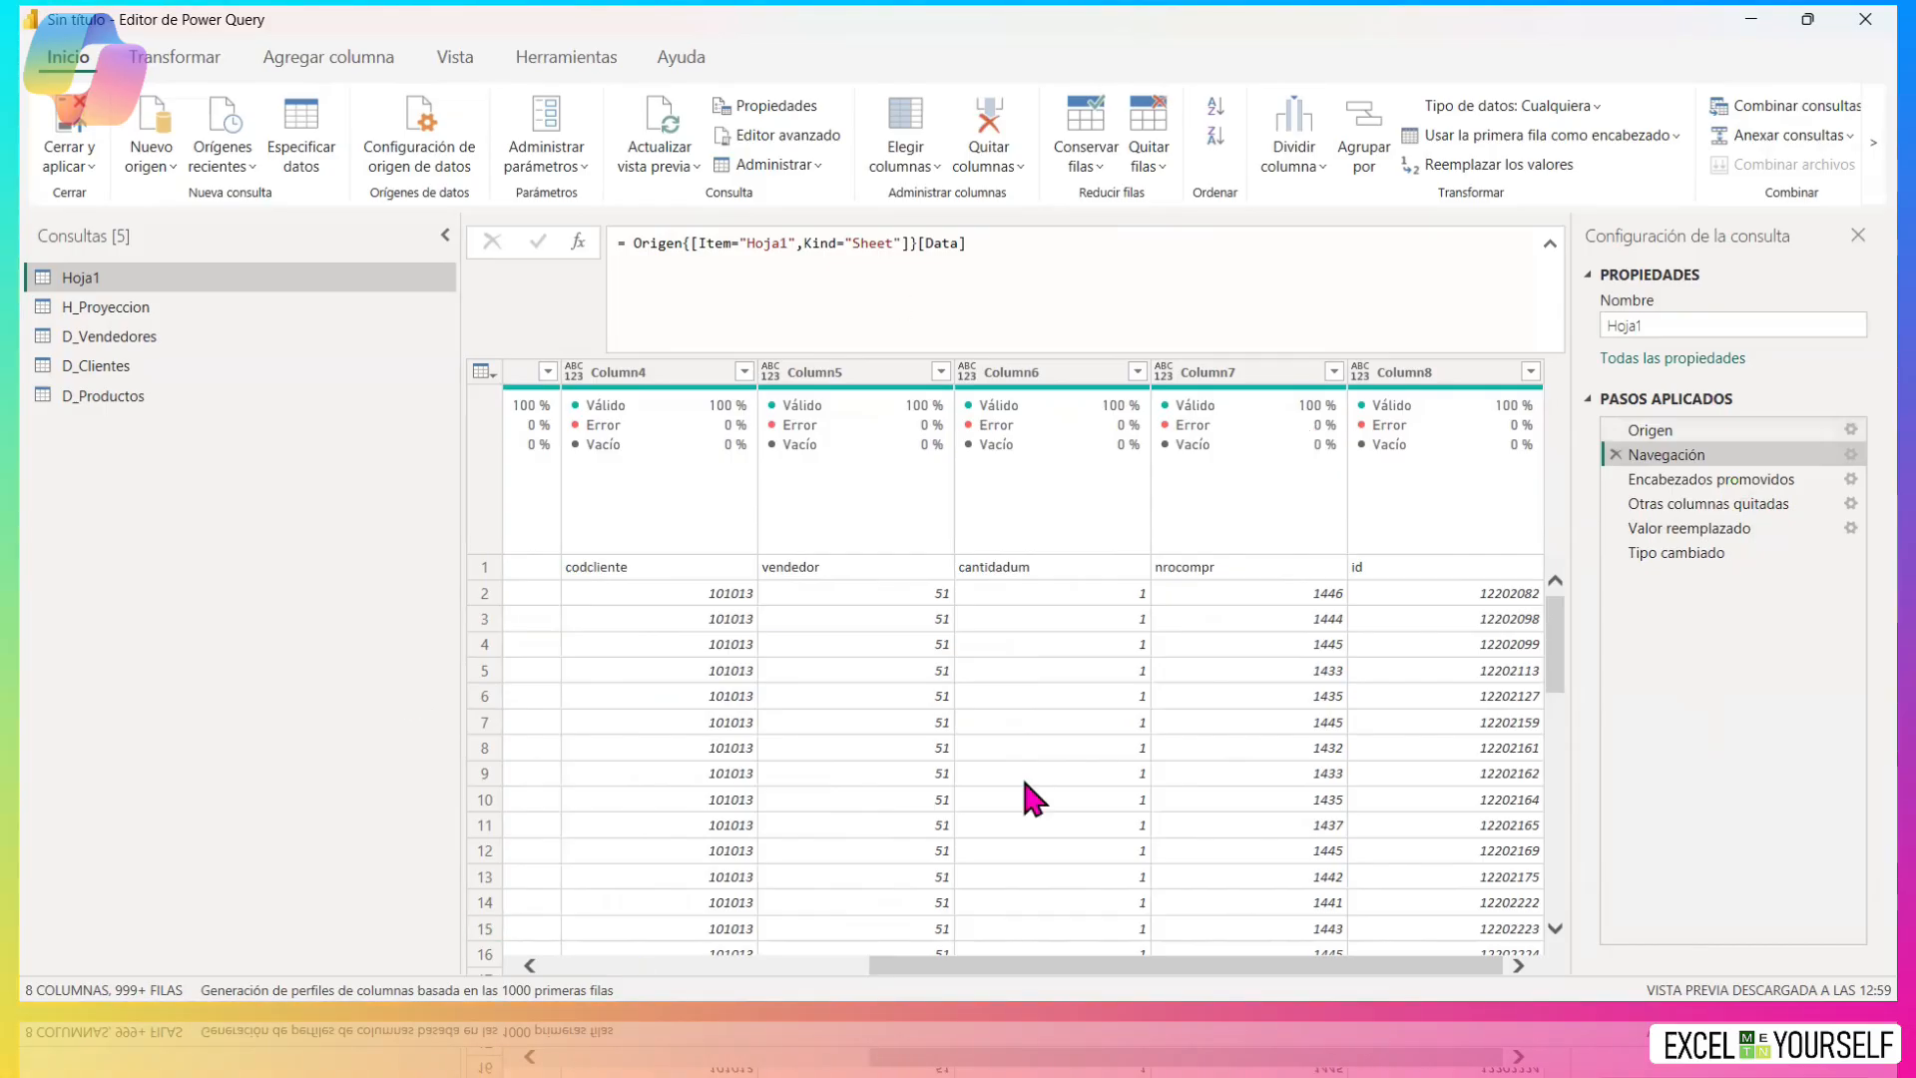
click(1664, 552)
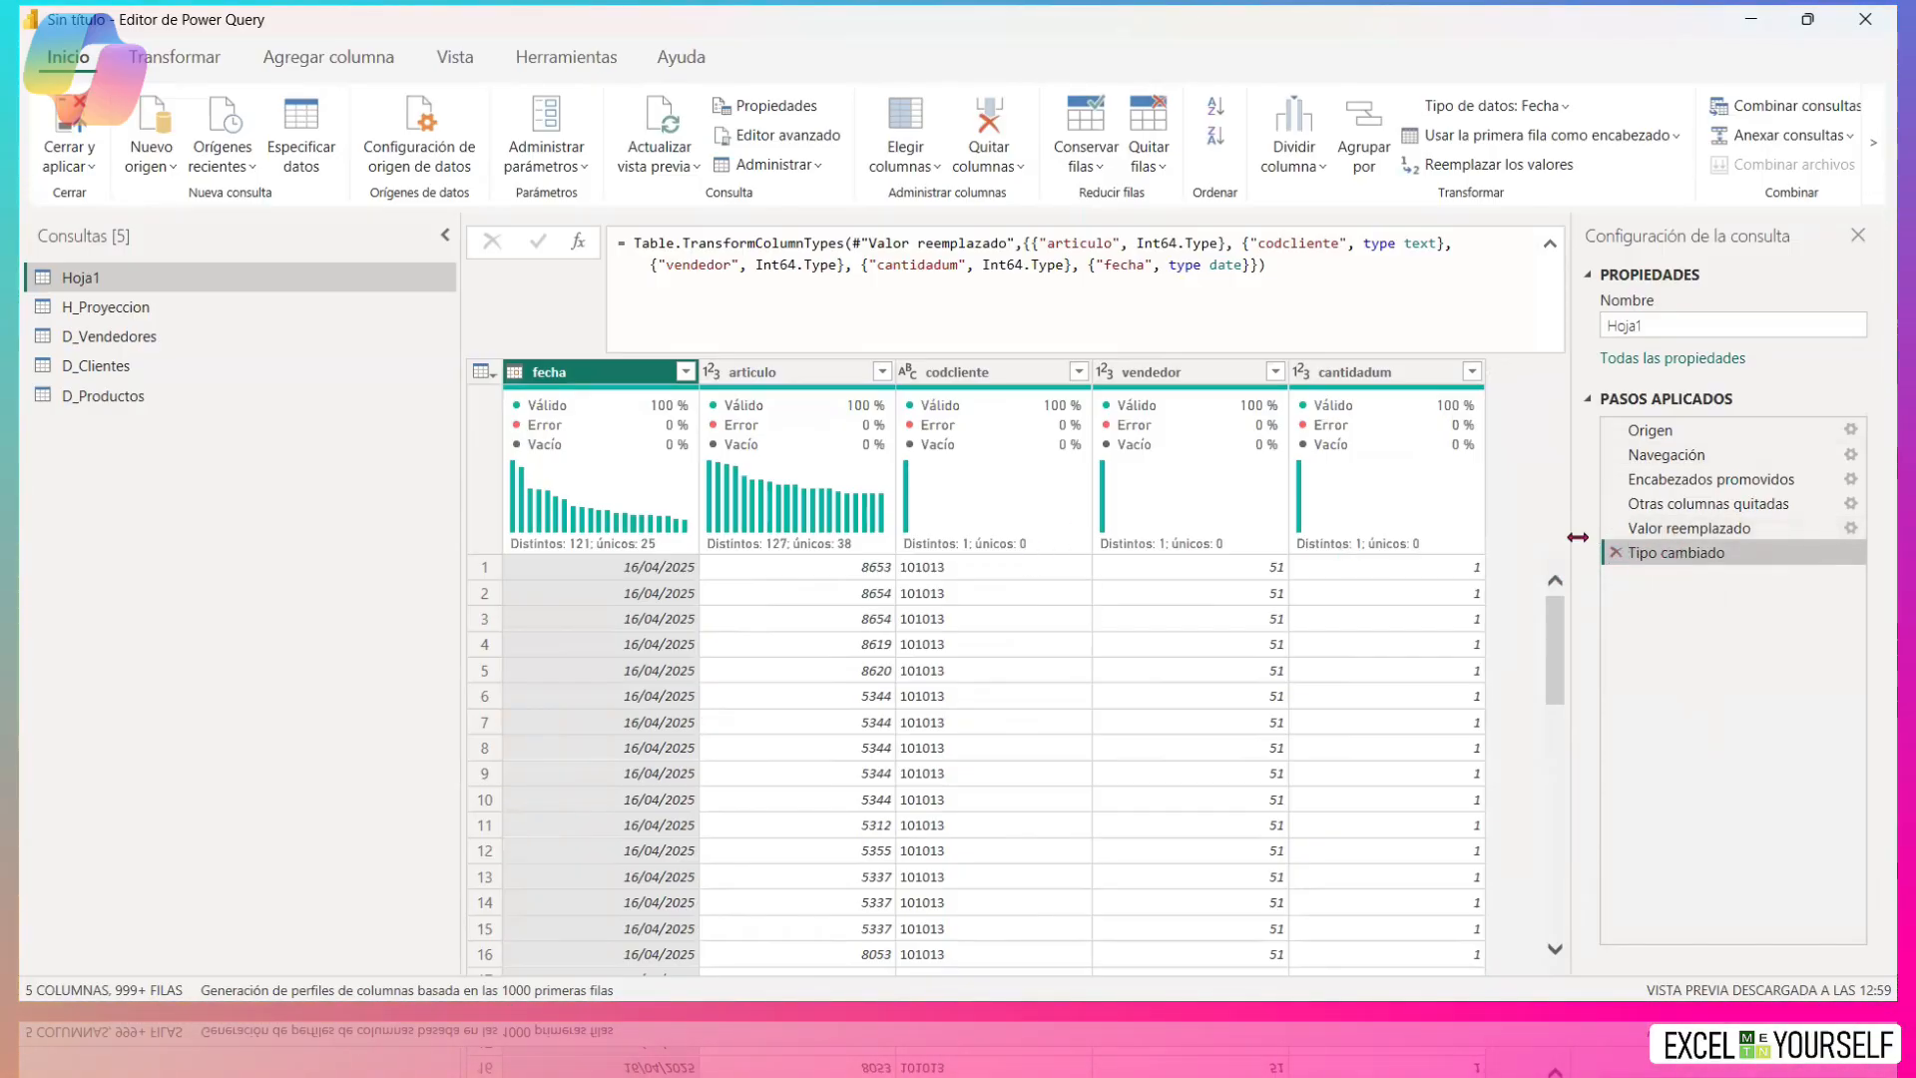
click(1616, 553)
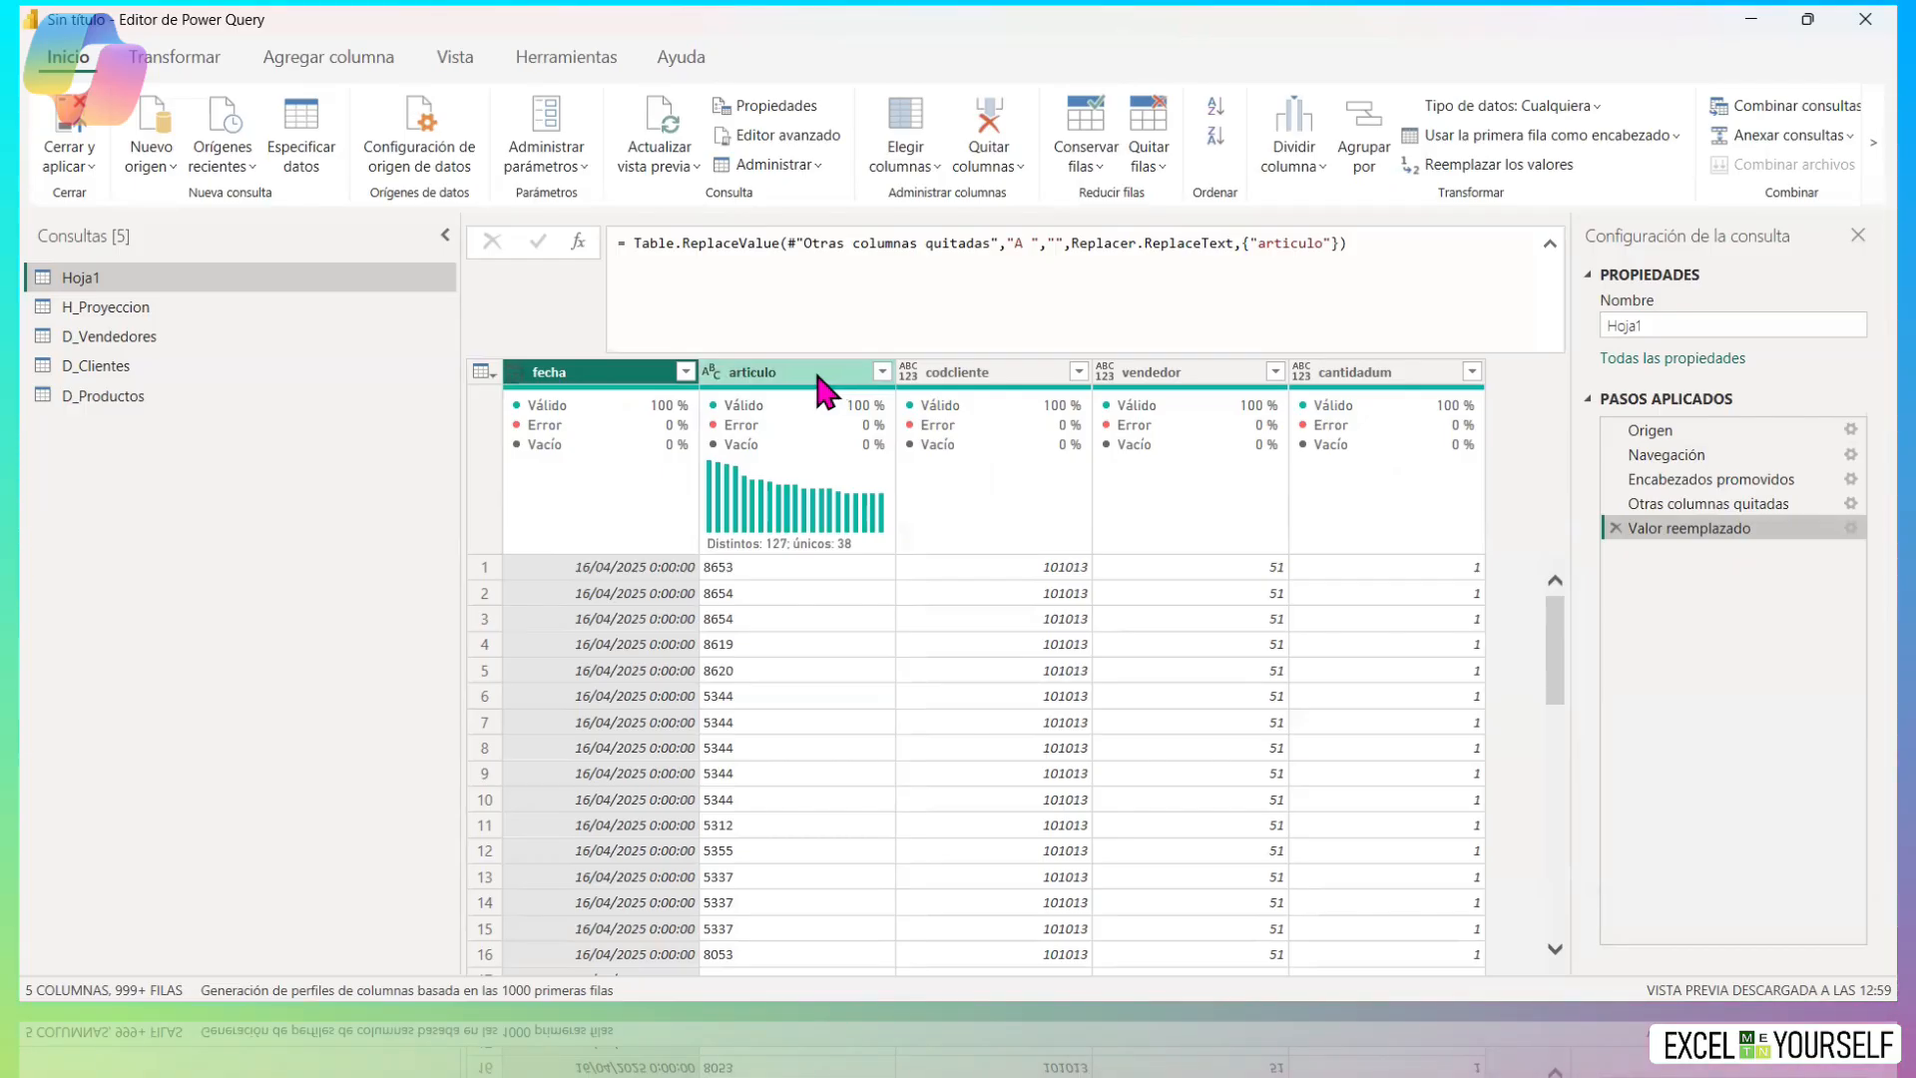
Rename the articulo column to Cod_Producto, codcliente to Cod_Cliente and vendedor to Cod_Vendedor.
double_click(813, 367)
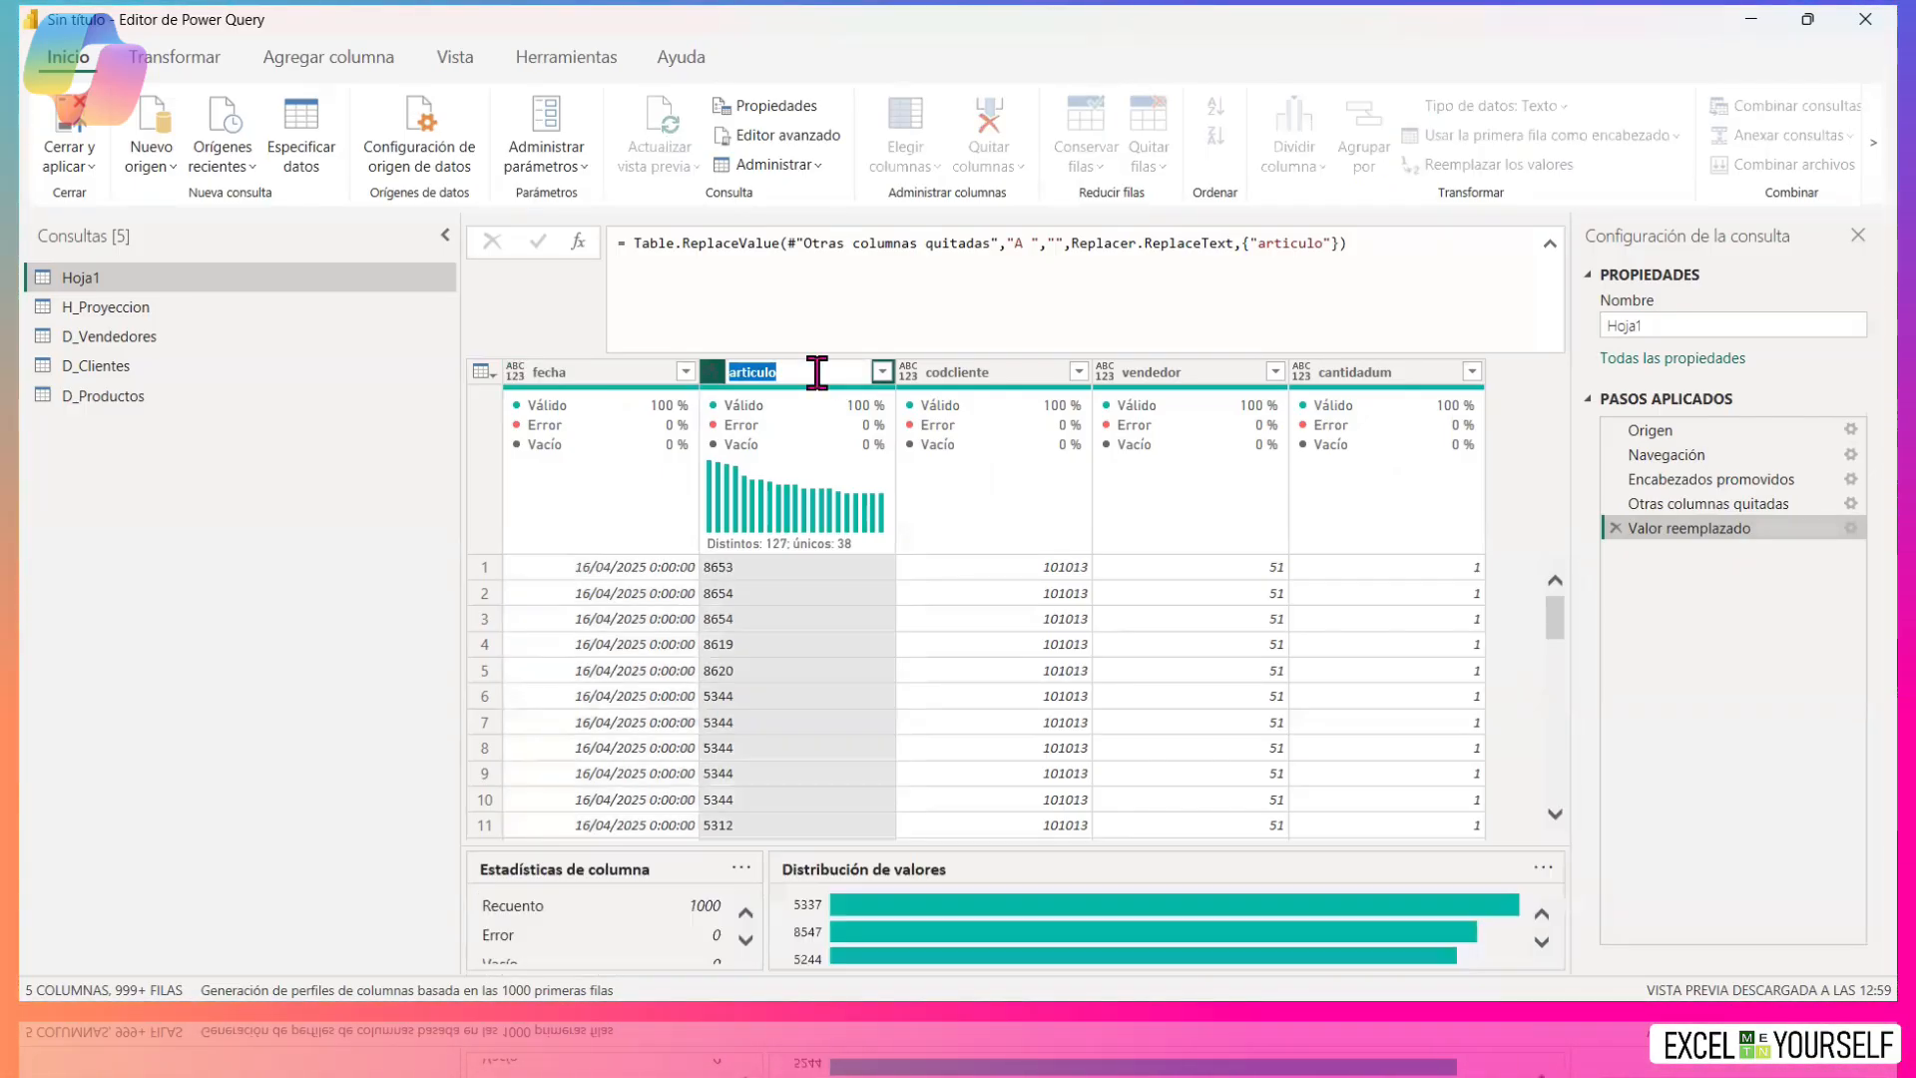
text(Cod_Produc)
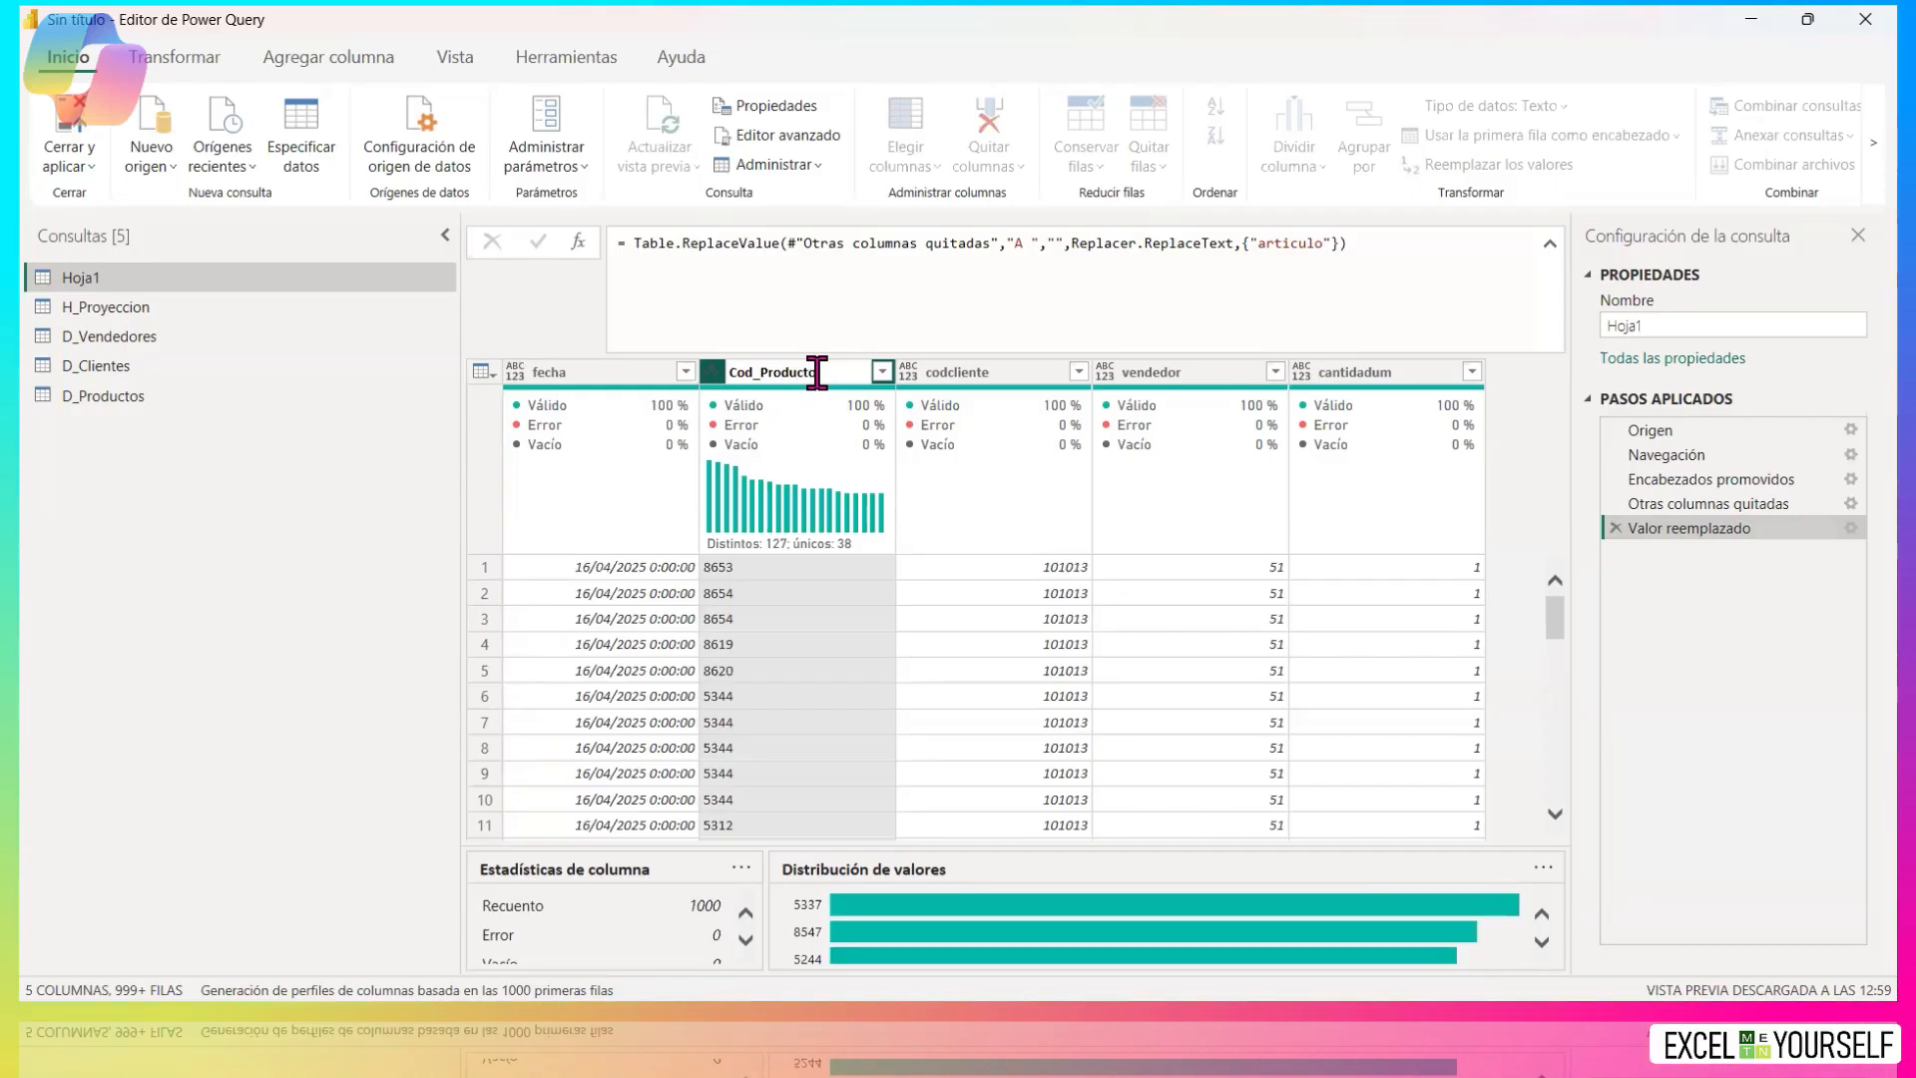
text(to)
key(Return)
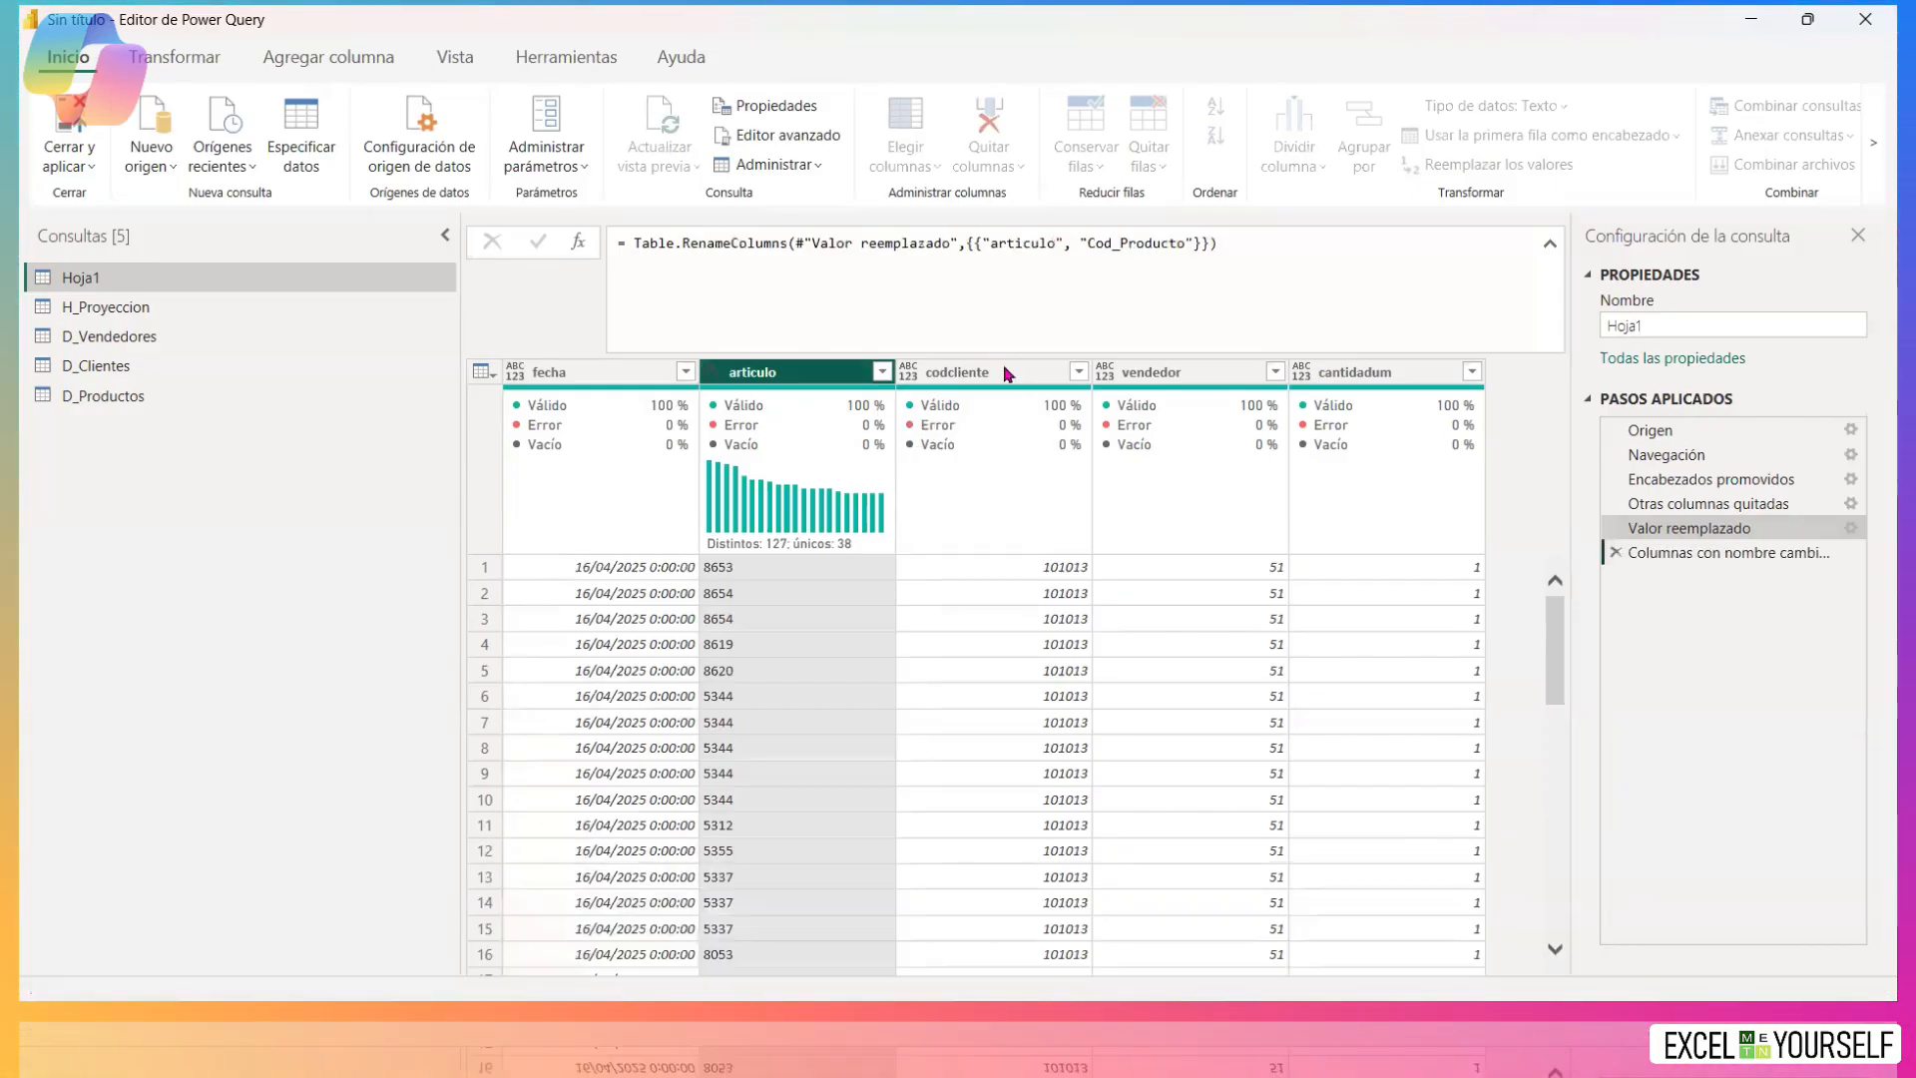
double_click(1017, 371)
text(Cod_C)
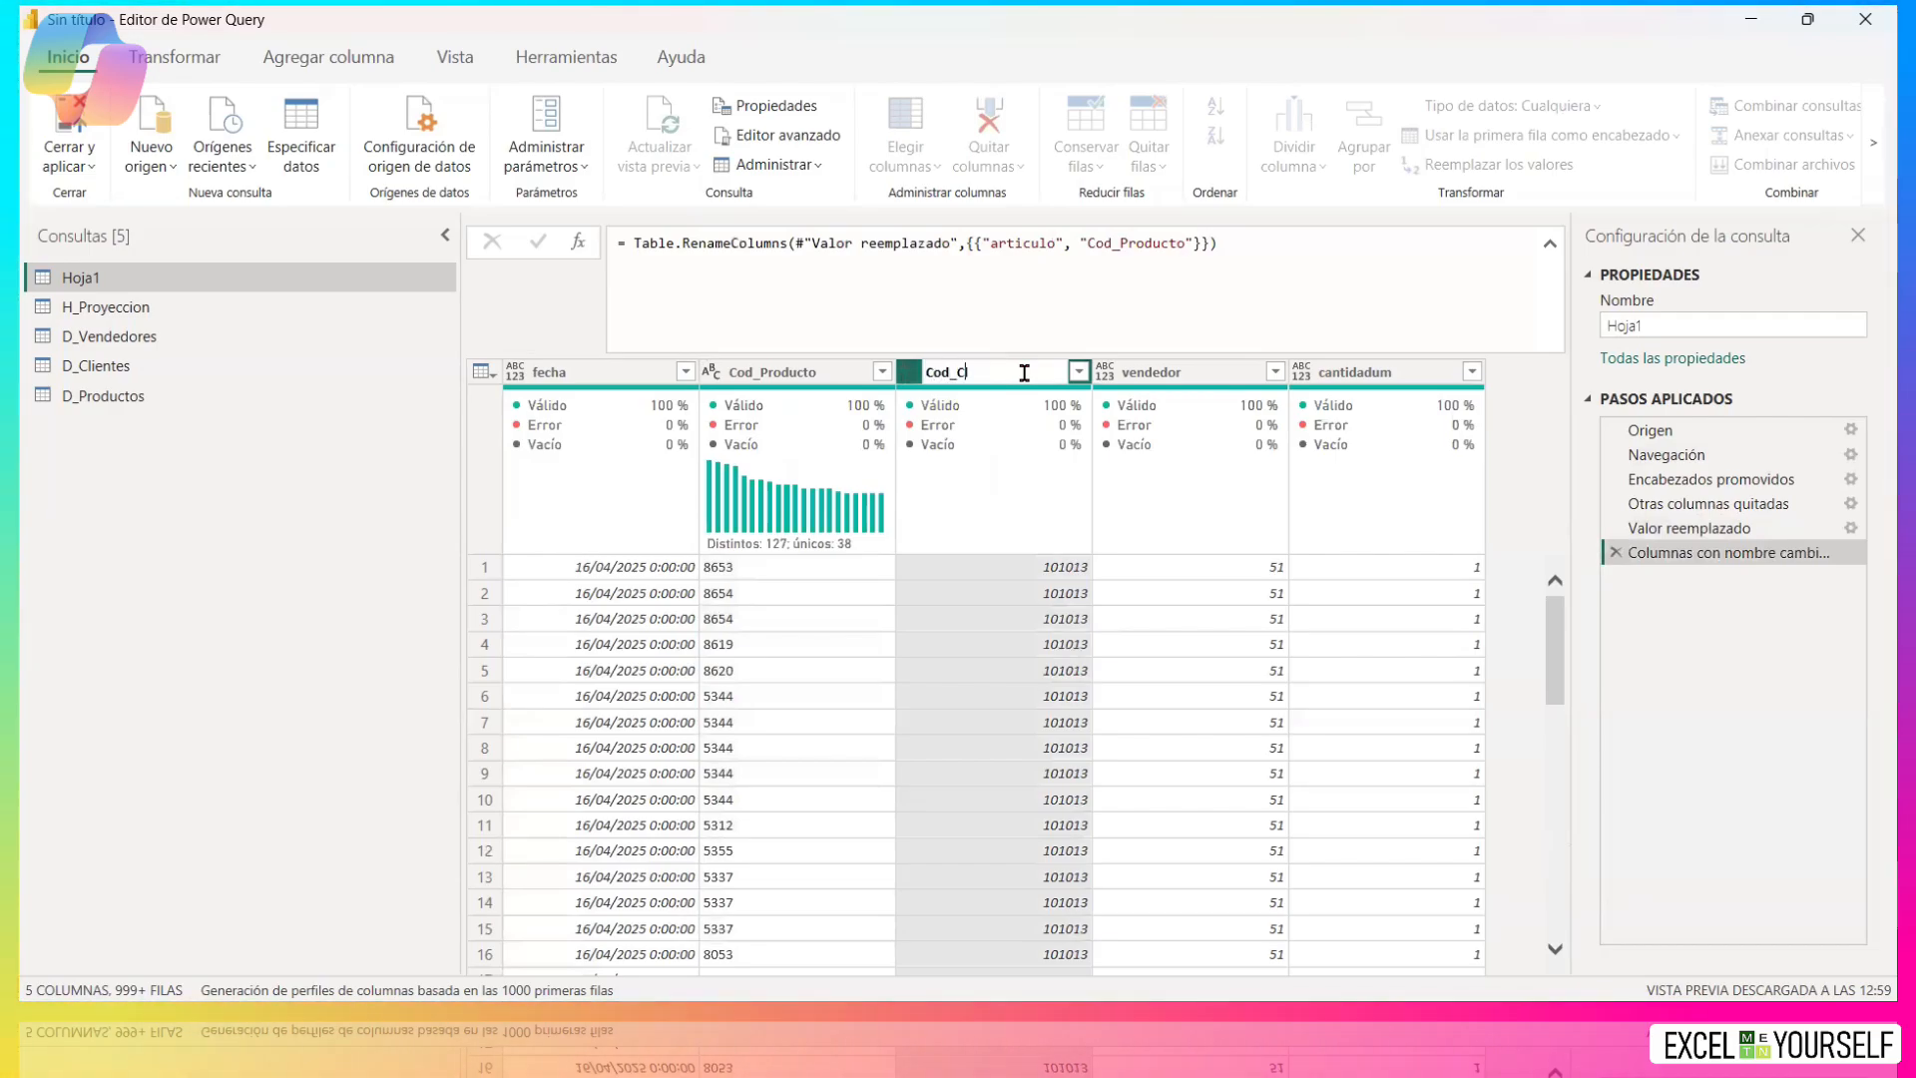
key(Escape)
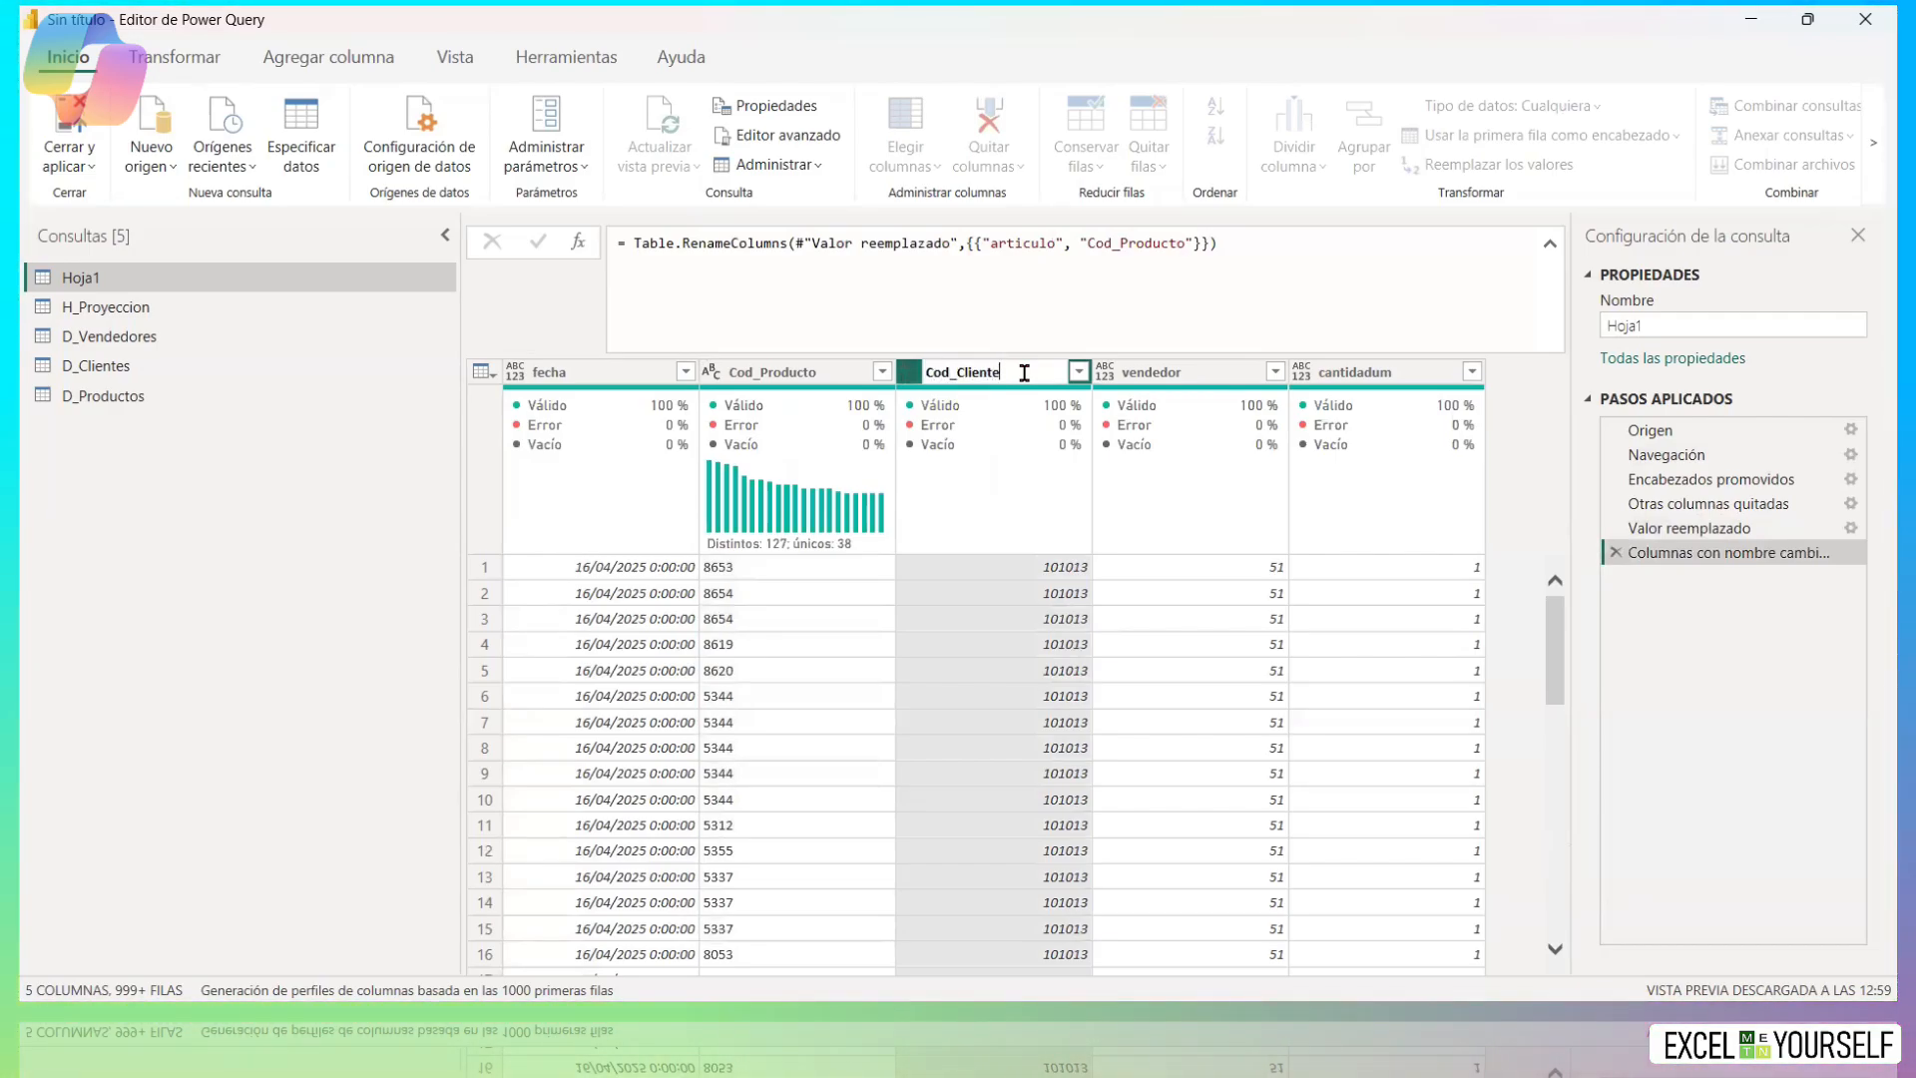
double_click(1188, 372)
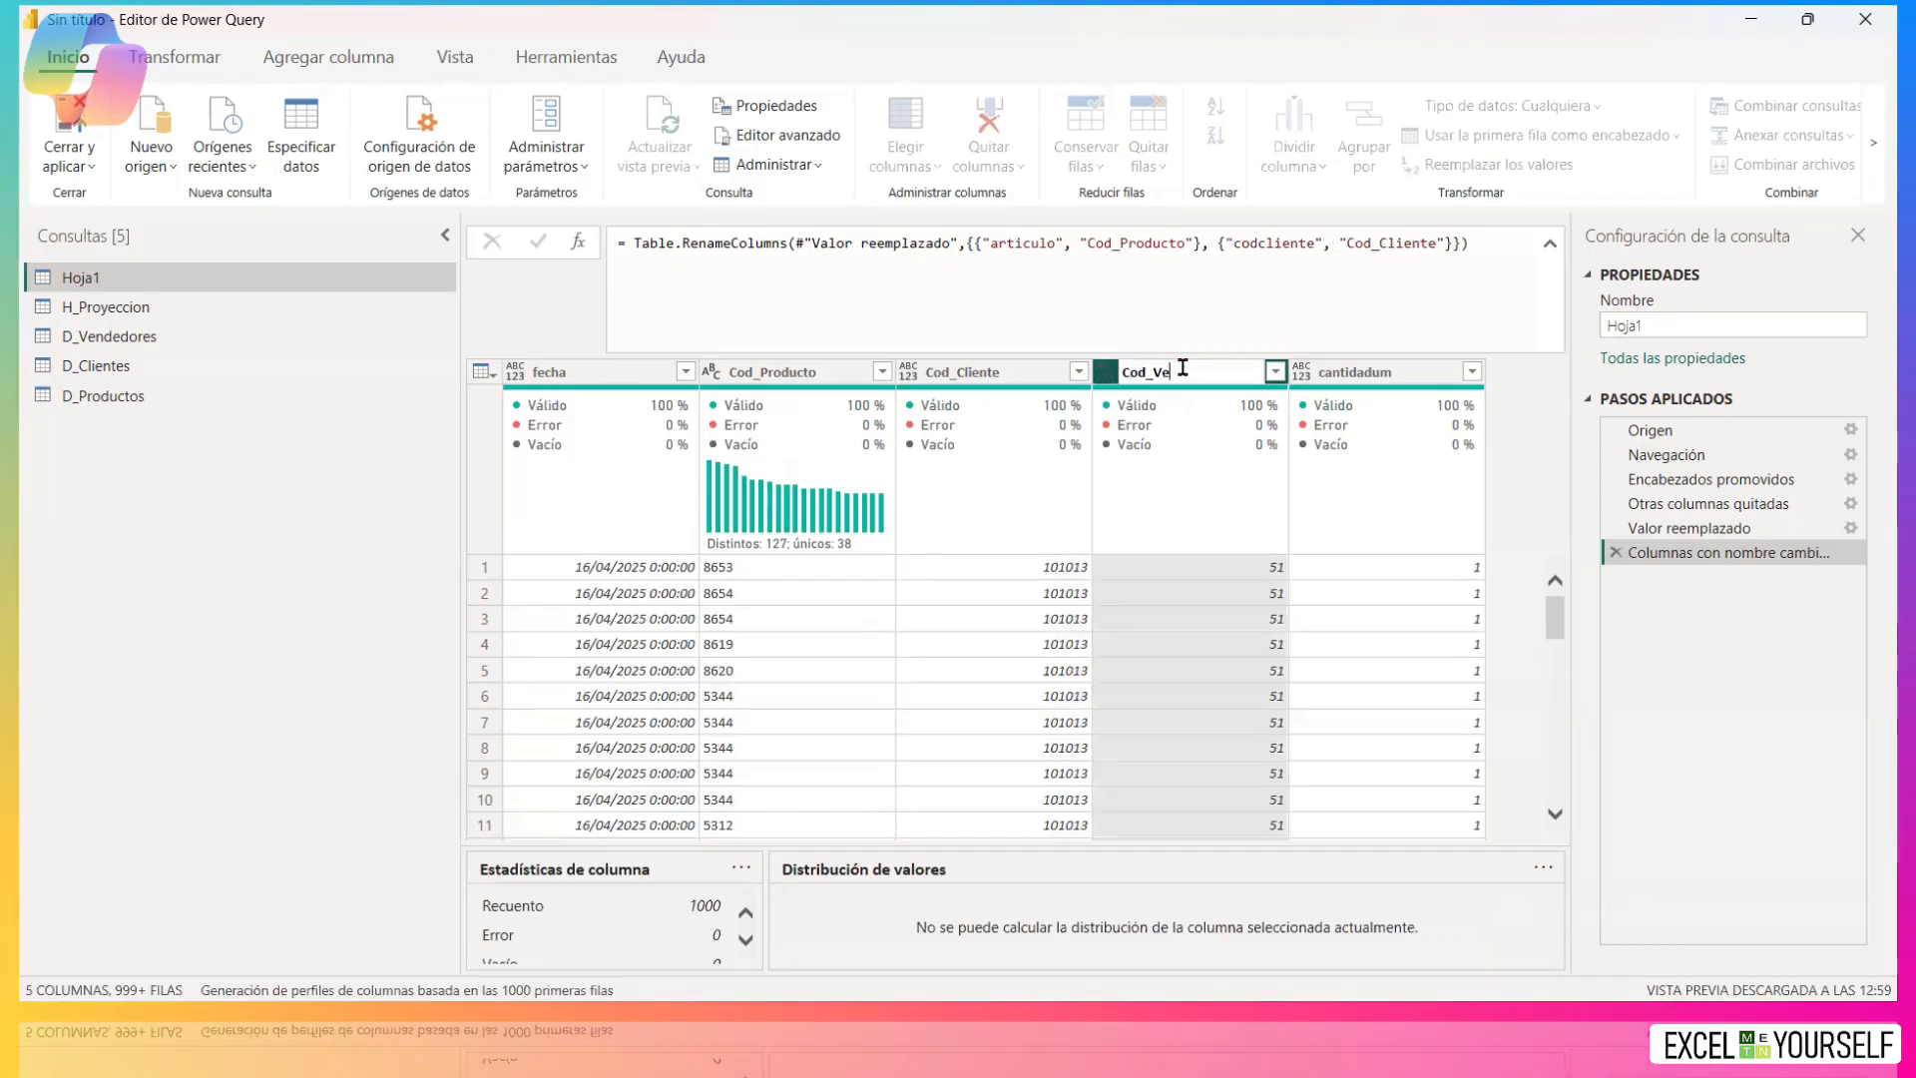
Rename the cantidadum column to Unidades and the fecha column to Fecha.
click(1395, 375)
double_click(1395, 375)
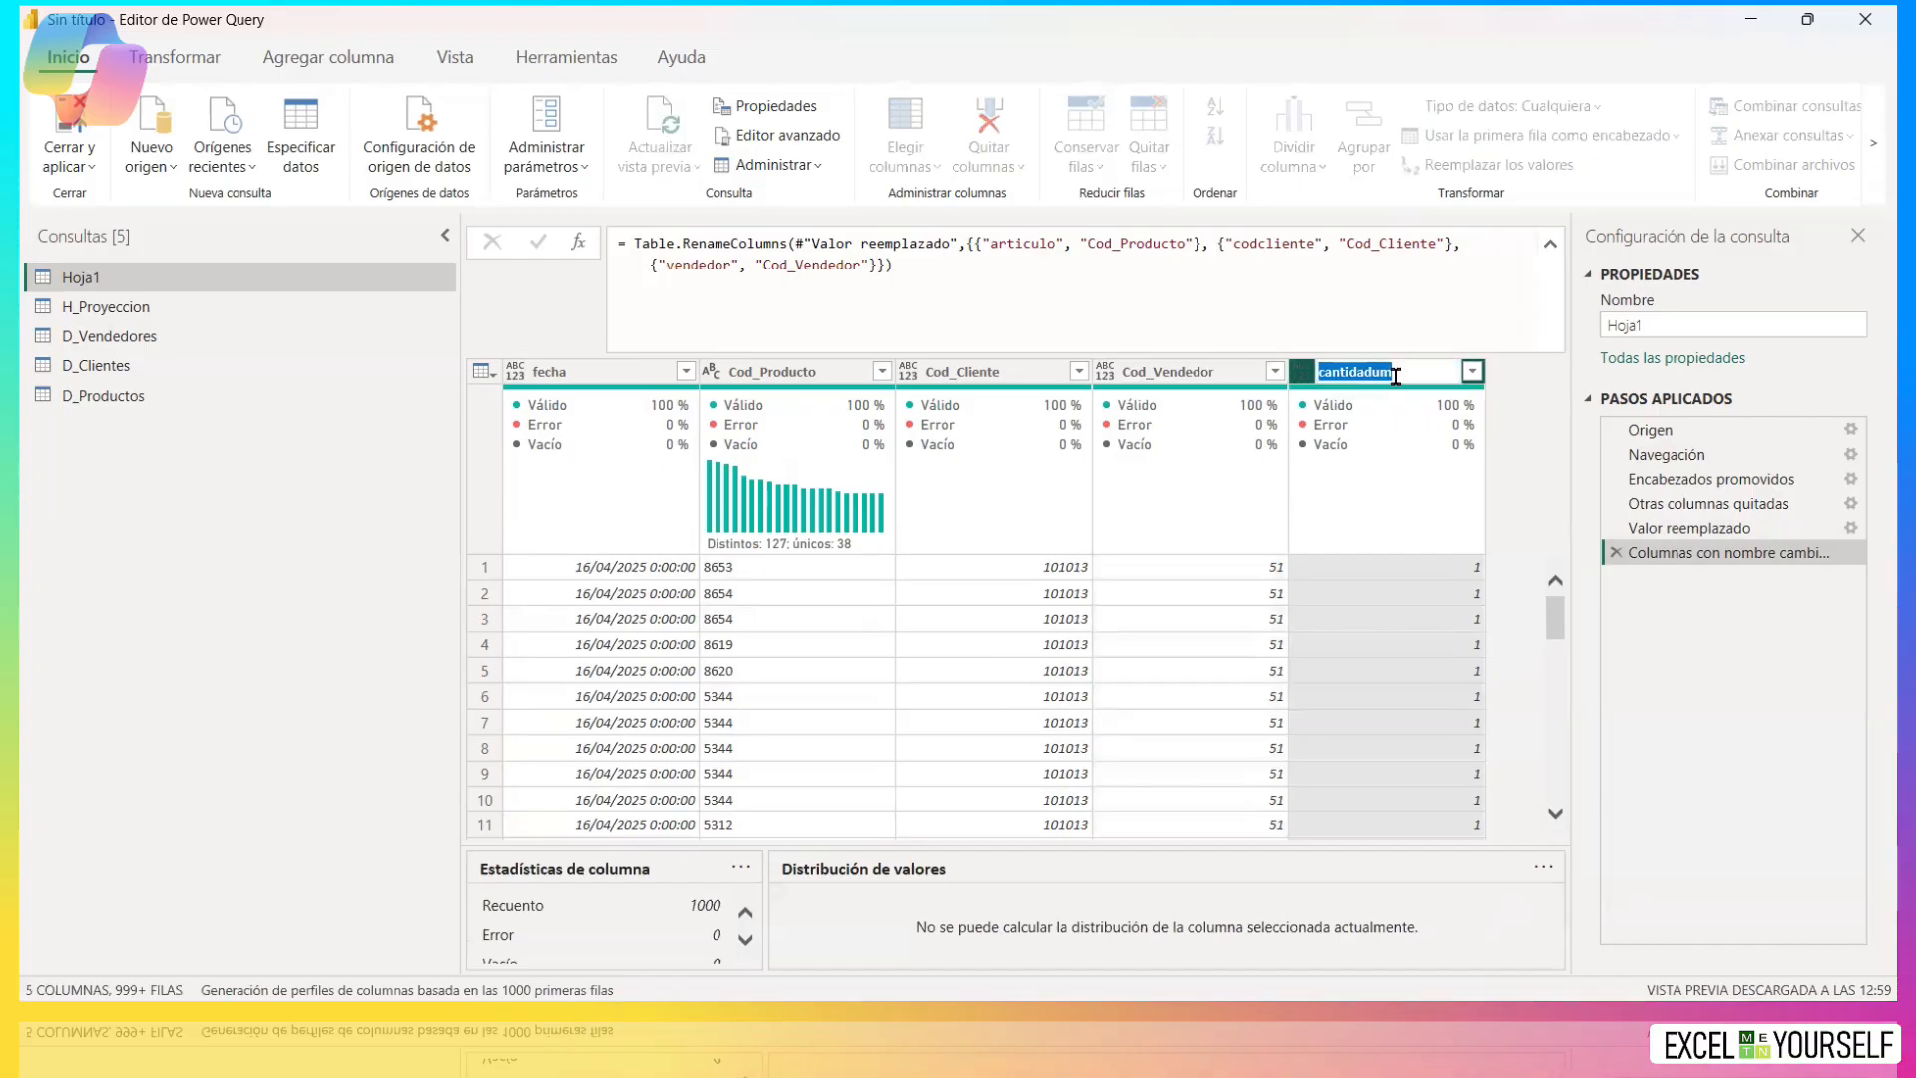
text(Unu)
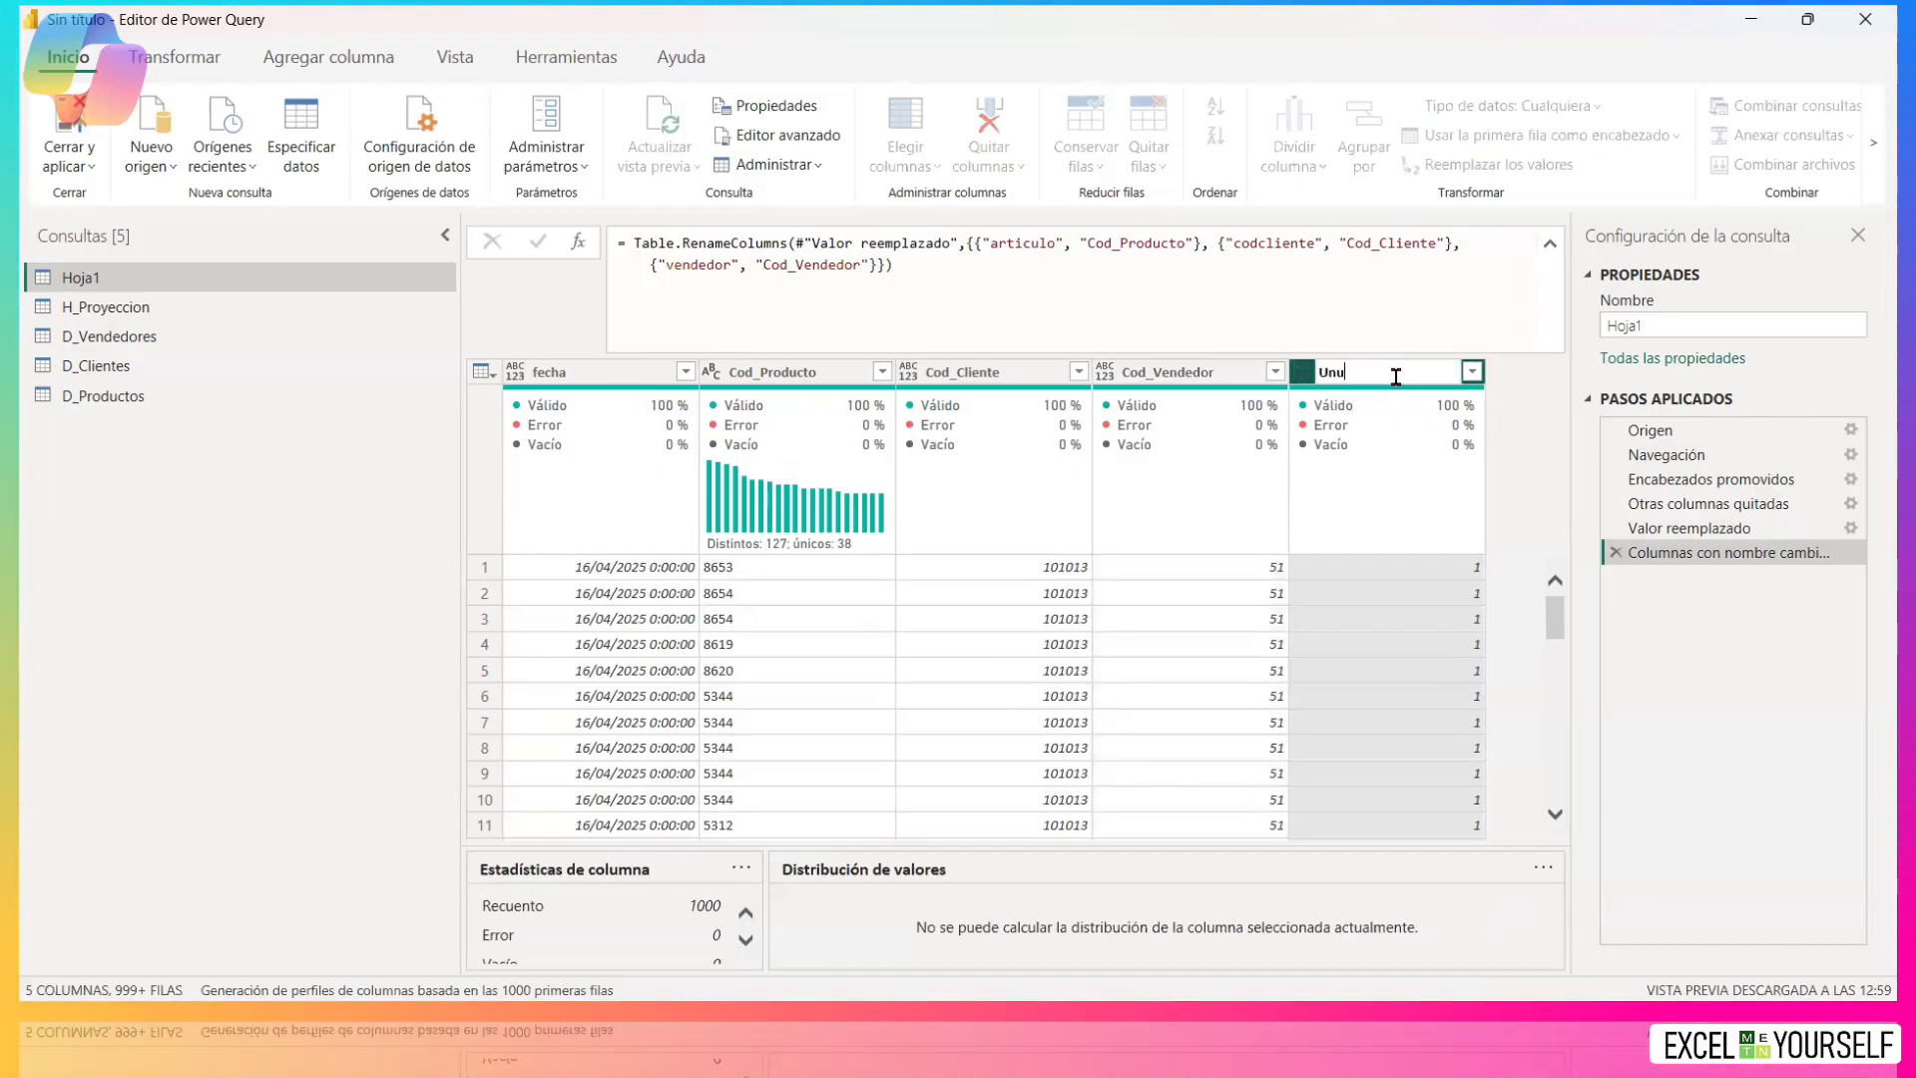
key(BackSpace)
text(idades)
key(Return)
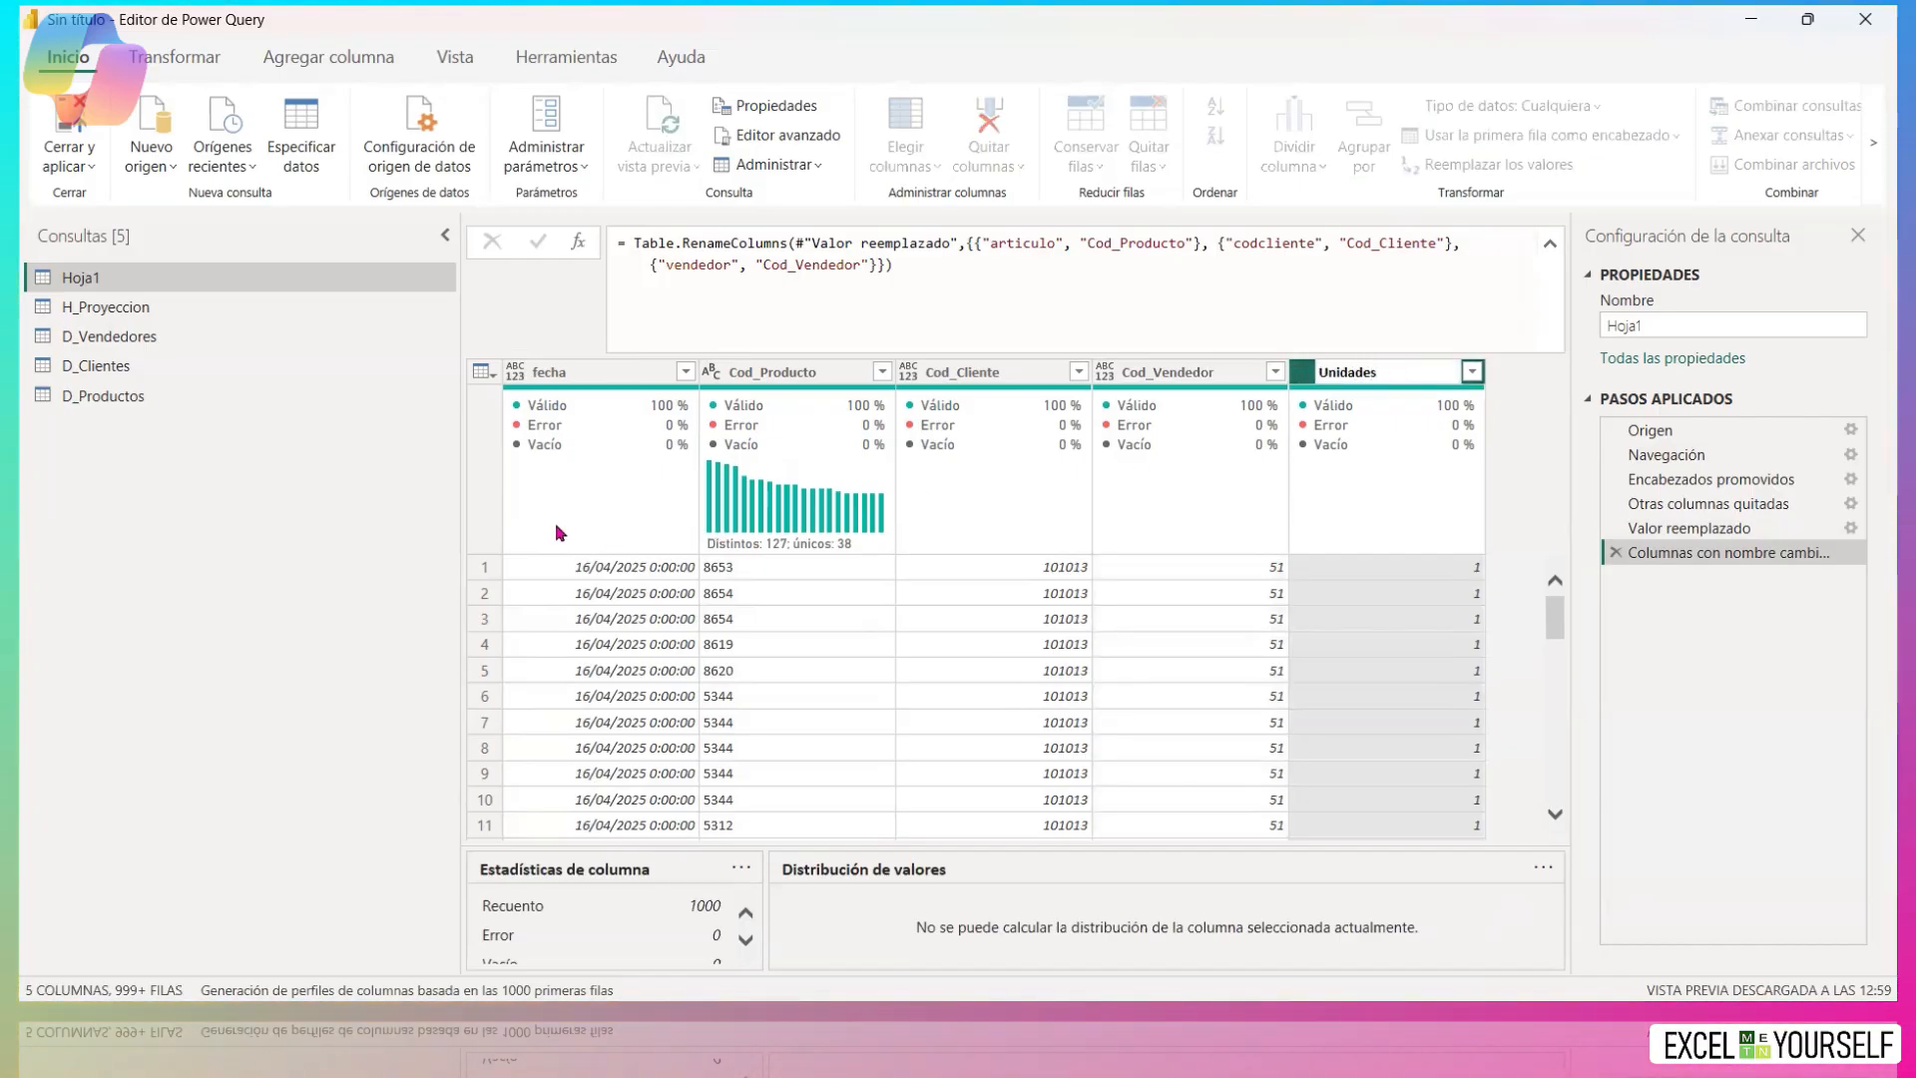
double_click(545, 372)
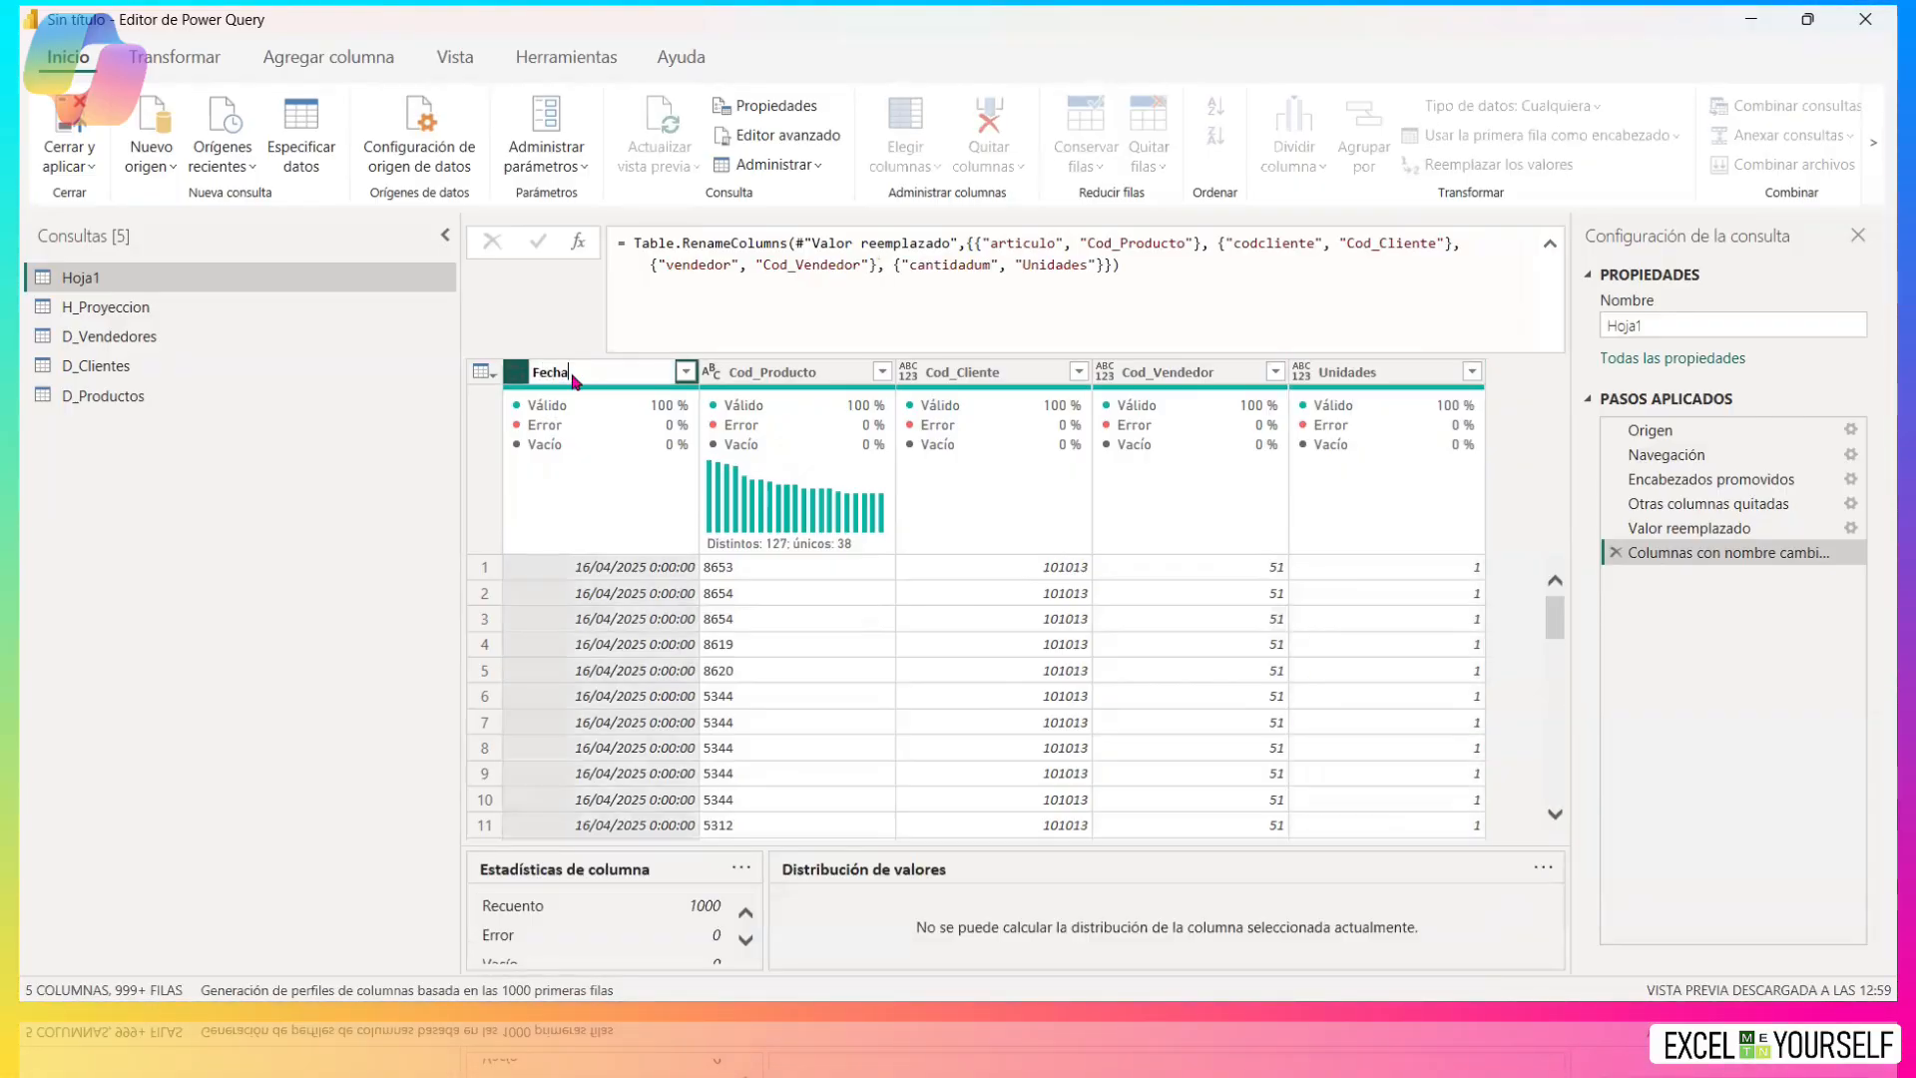
text(Fecha)
key(Return)
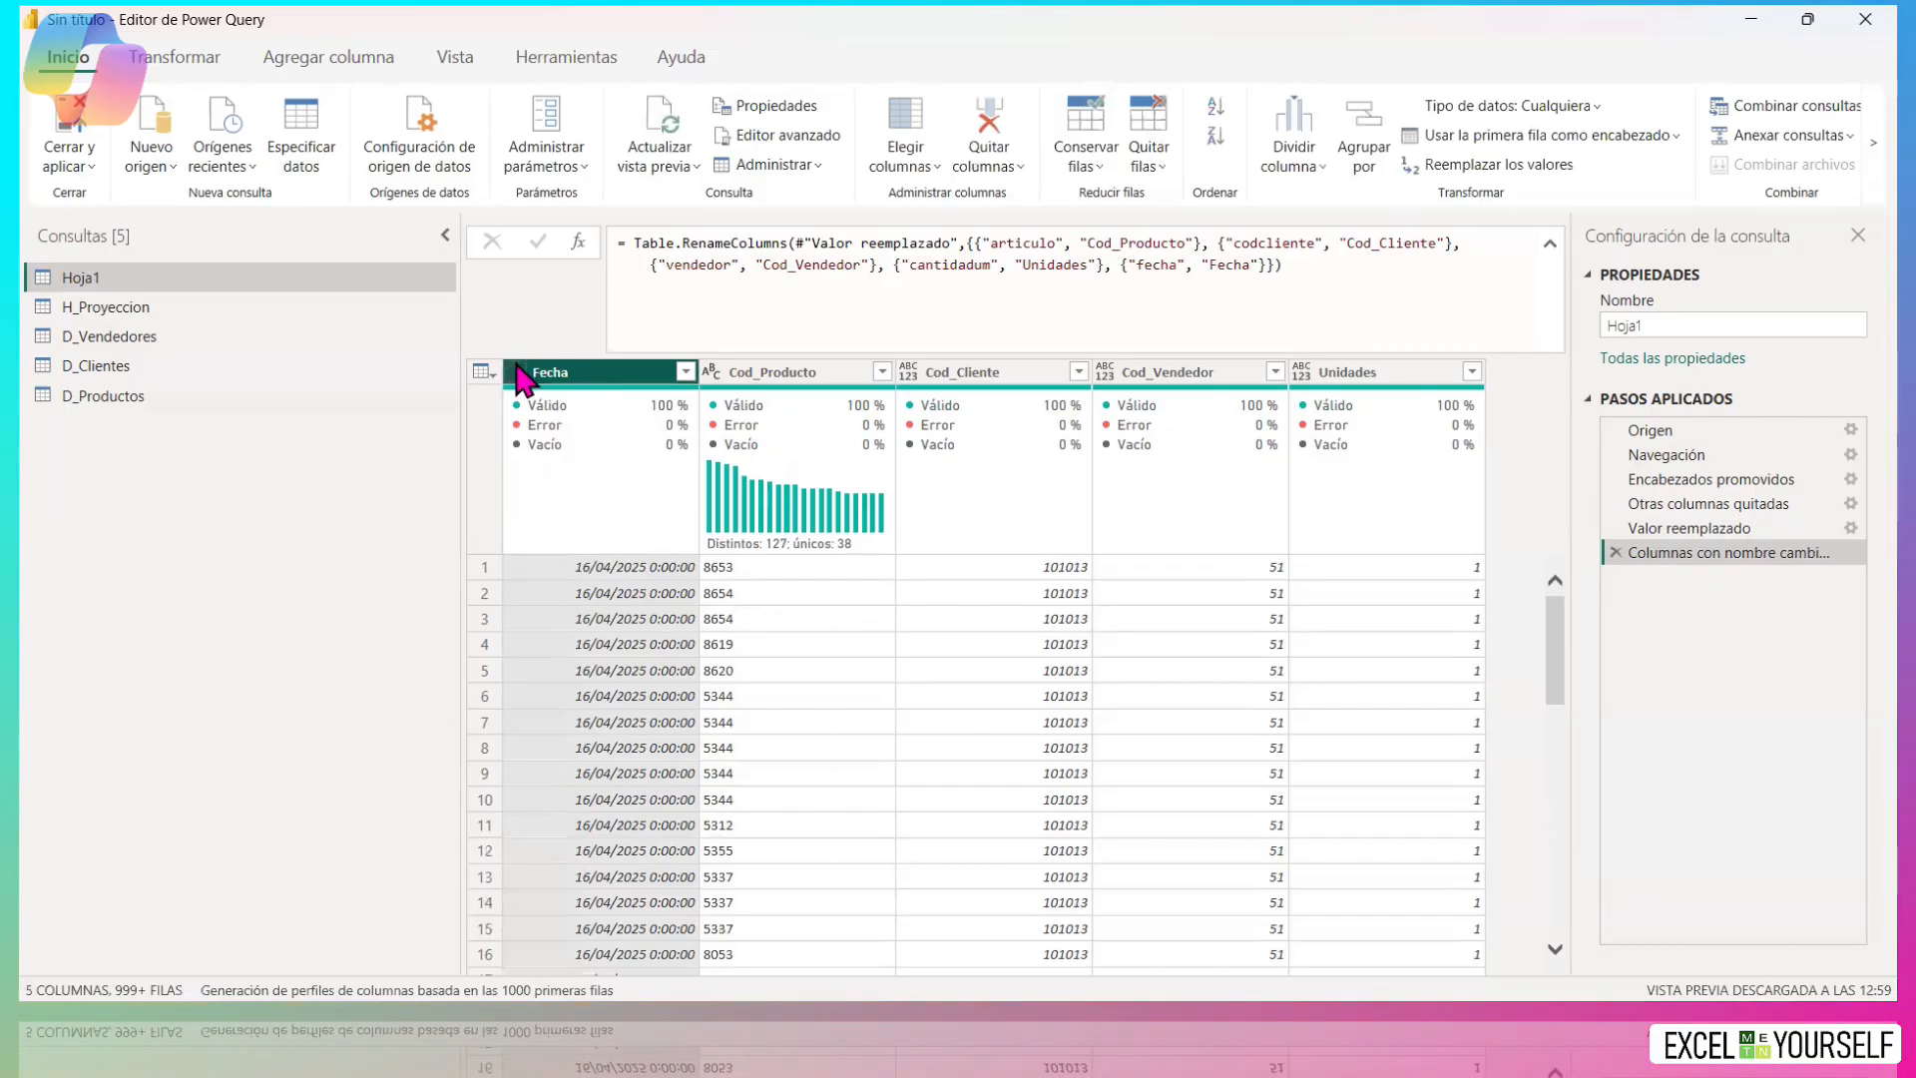
Set the Fecha column to the date type and the Cod_Producto, Cod_Vendedor and Unidades columns to whole number.
click(515, 372)
click(577, 527)
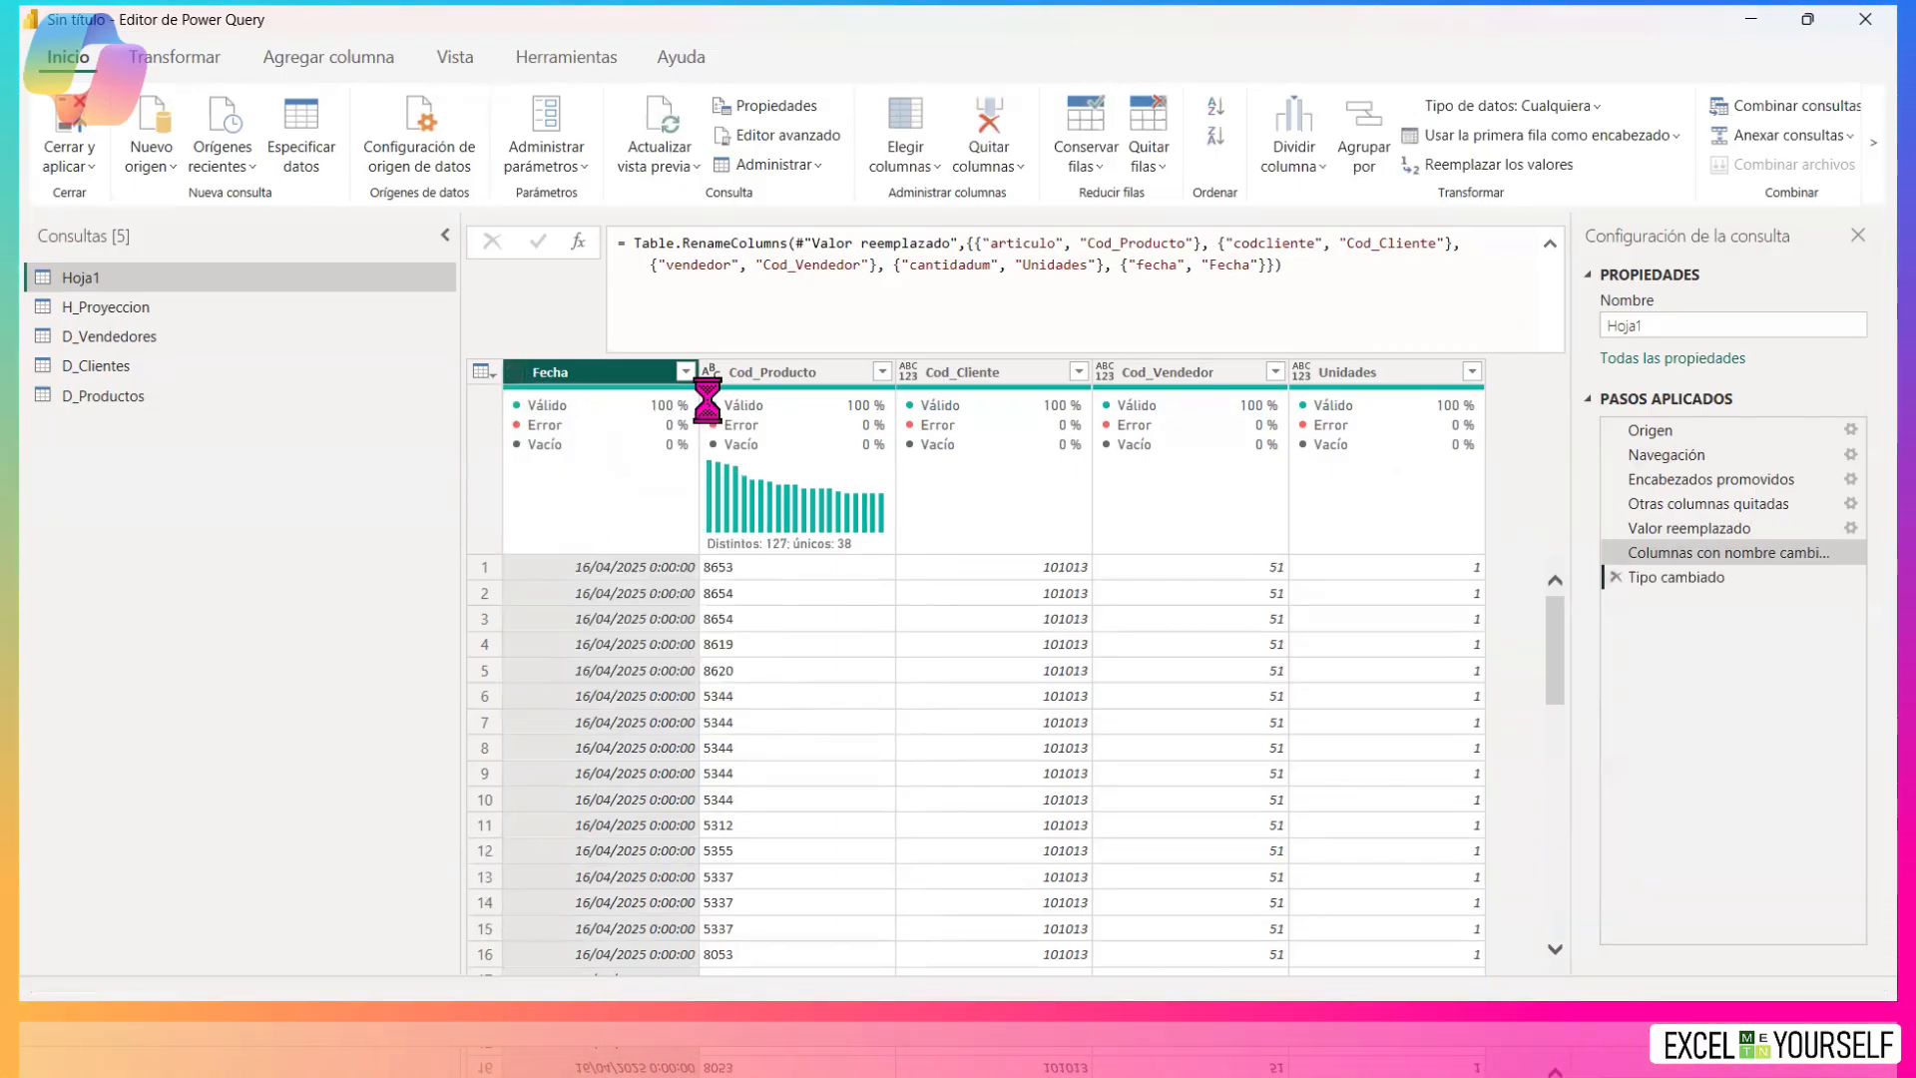
click(763, 371)
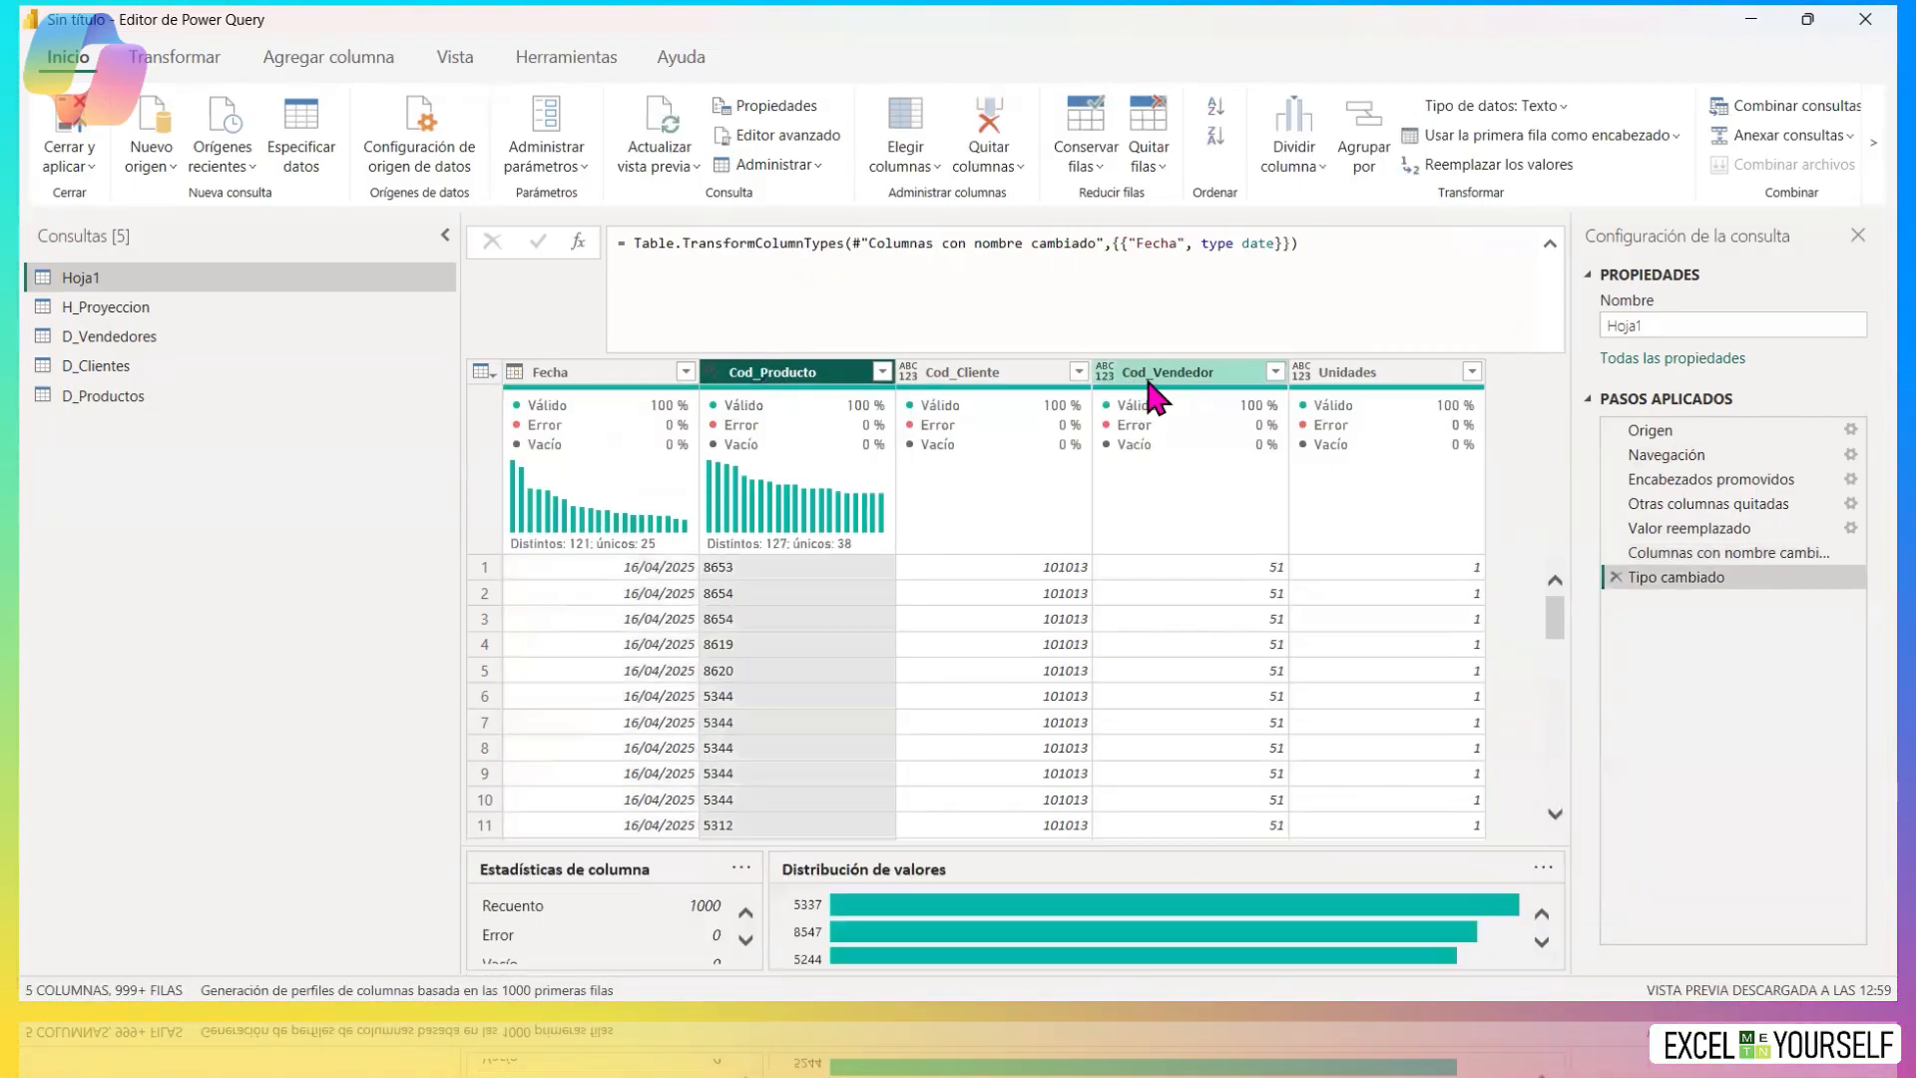
ctrl+click(1152, 373)
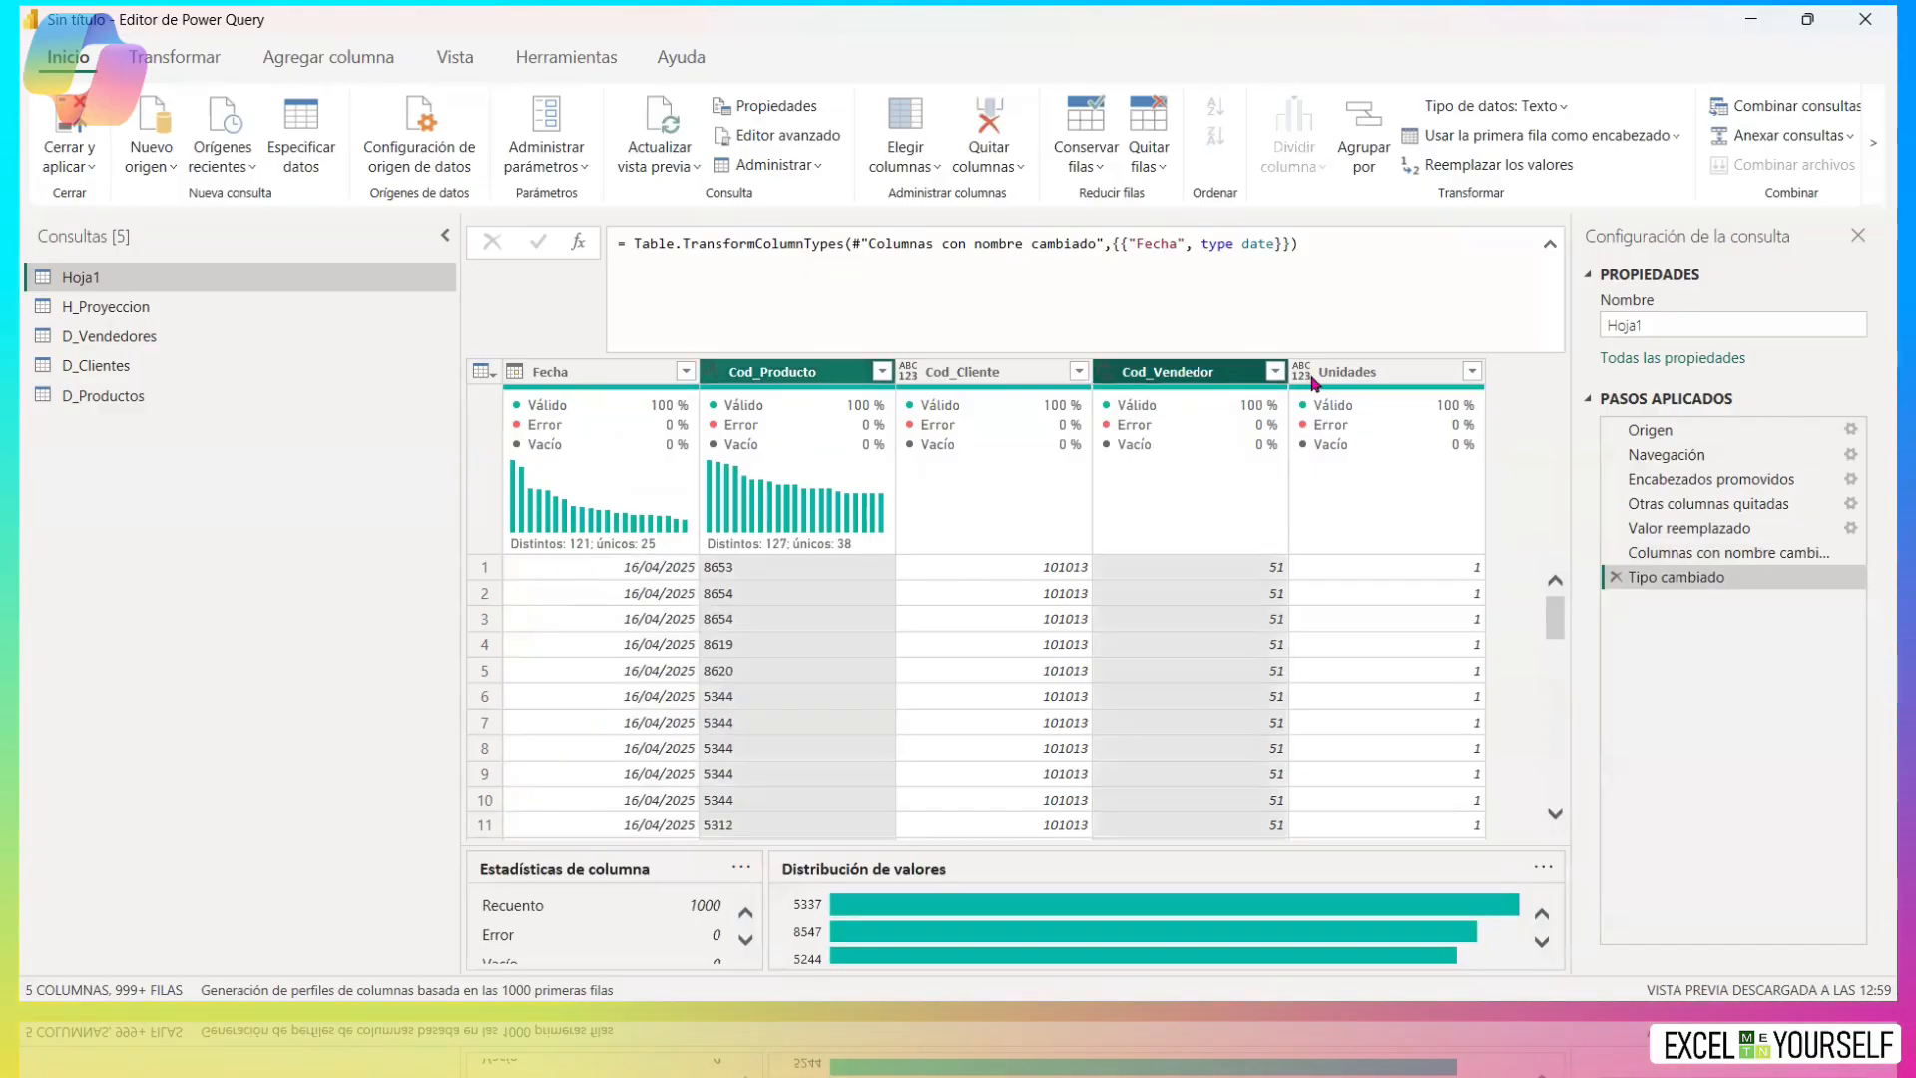
ctrl+click(1347, 372)
click(178, 60)
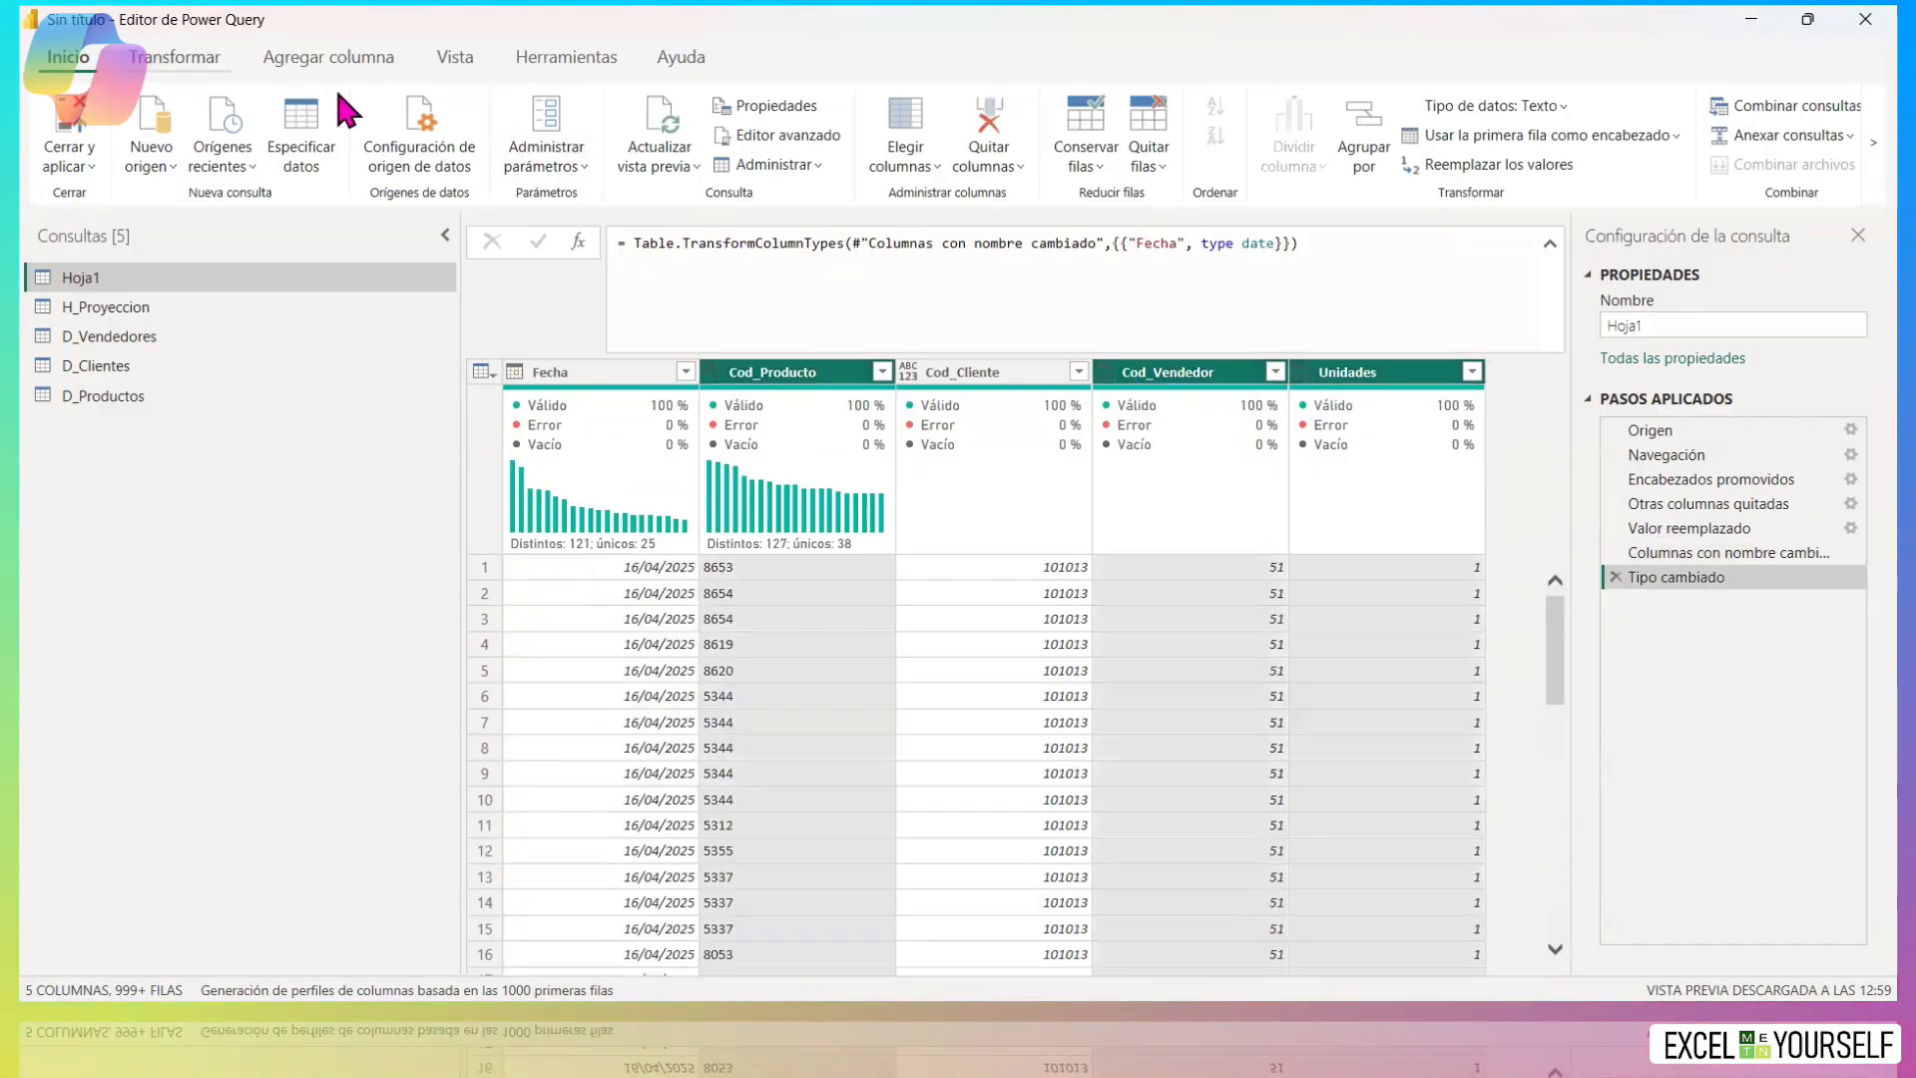
click(467, 105)
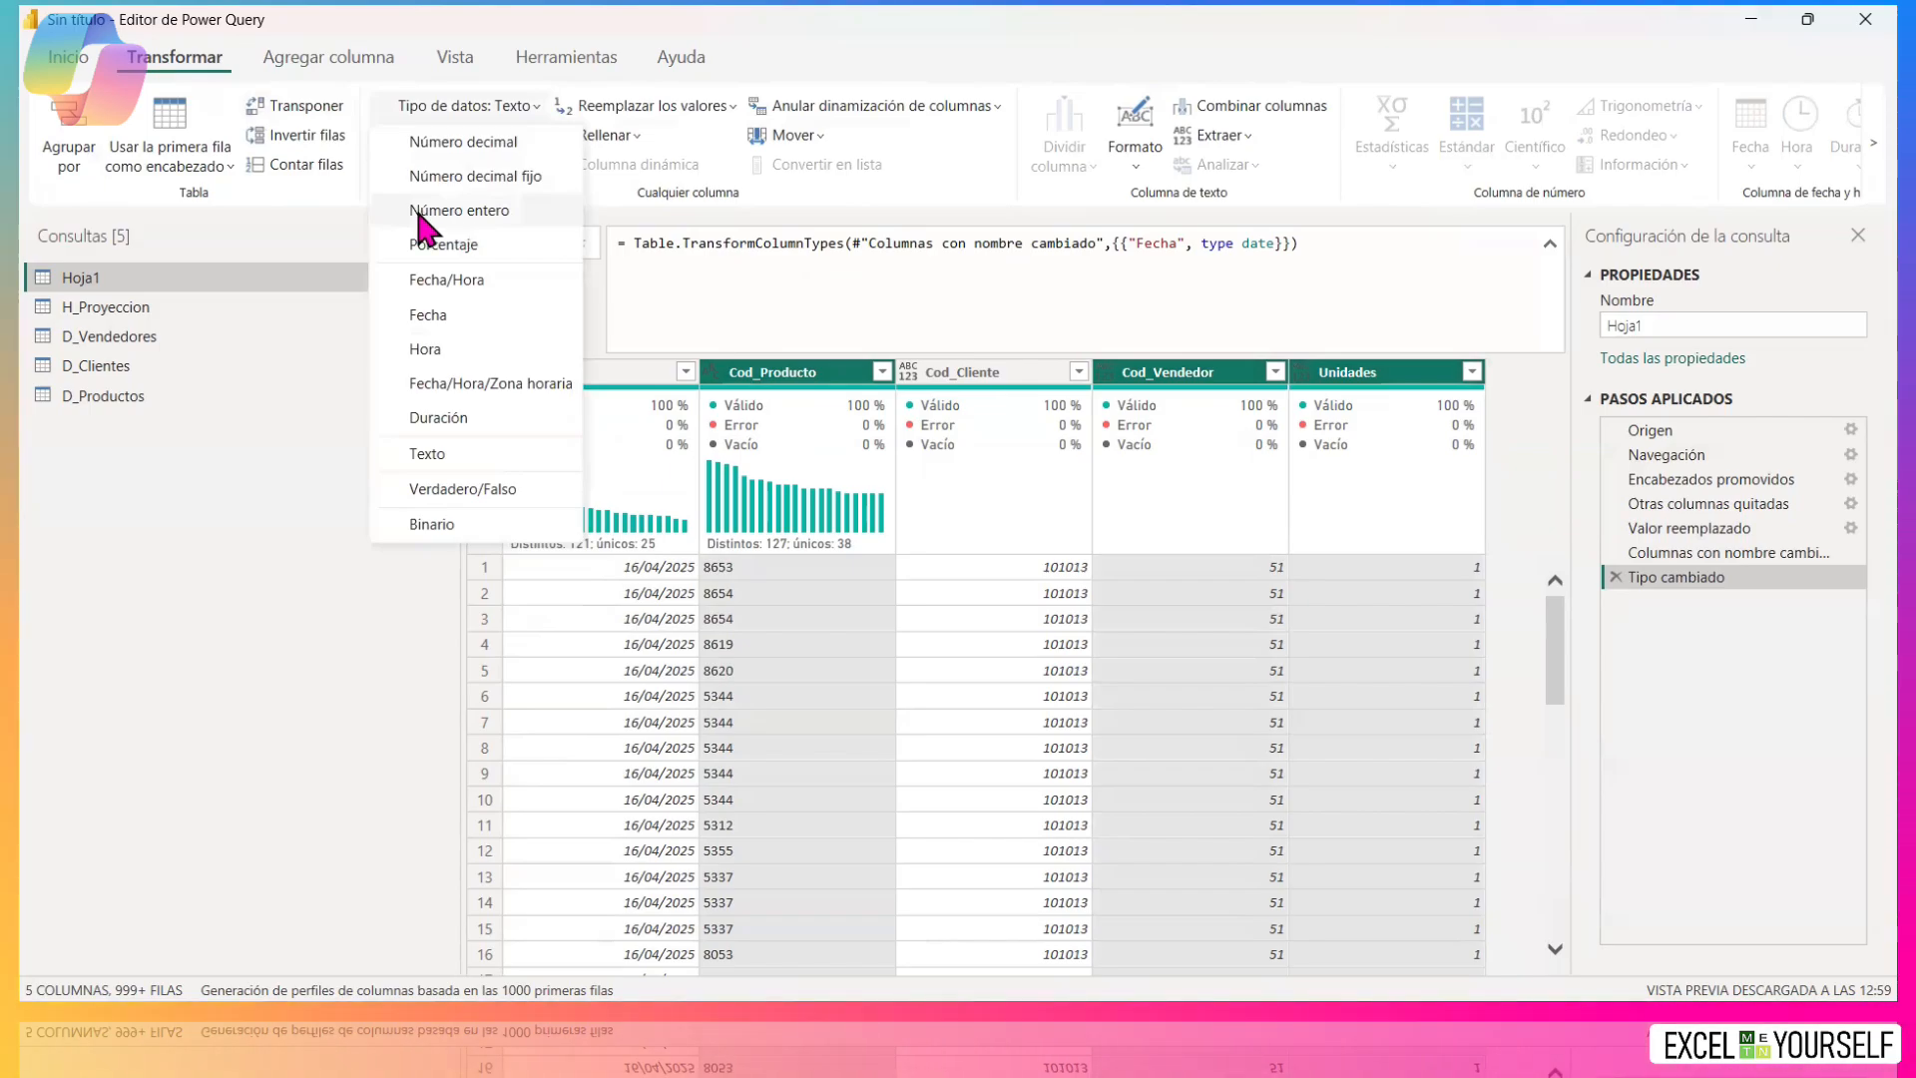
click(457, 212)
Change the data type of the Cod_Cliente column to text.
click(916, 375)
click(910, 374)
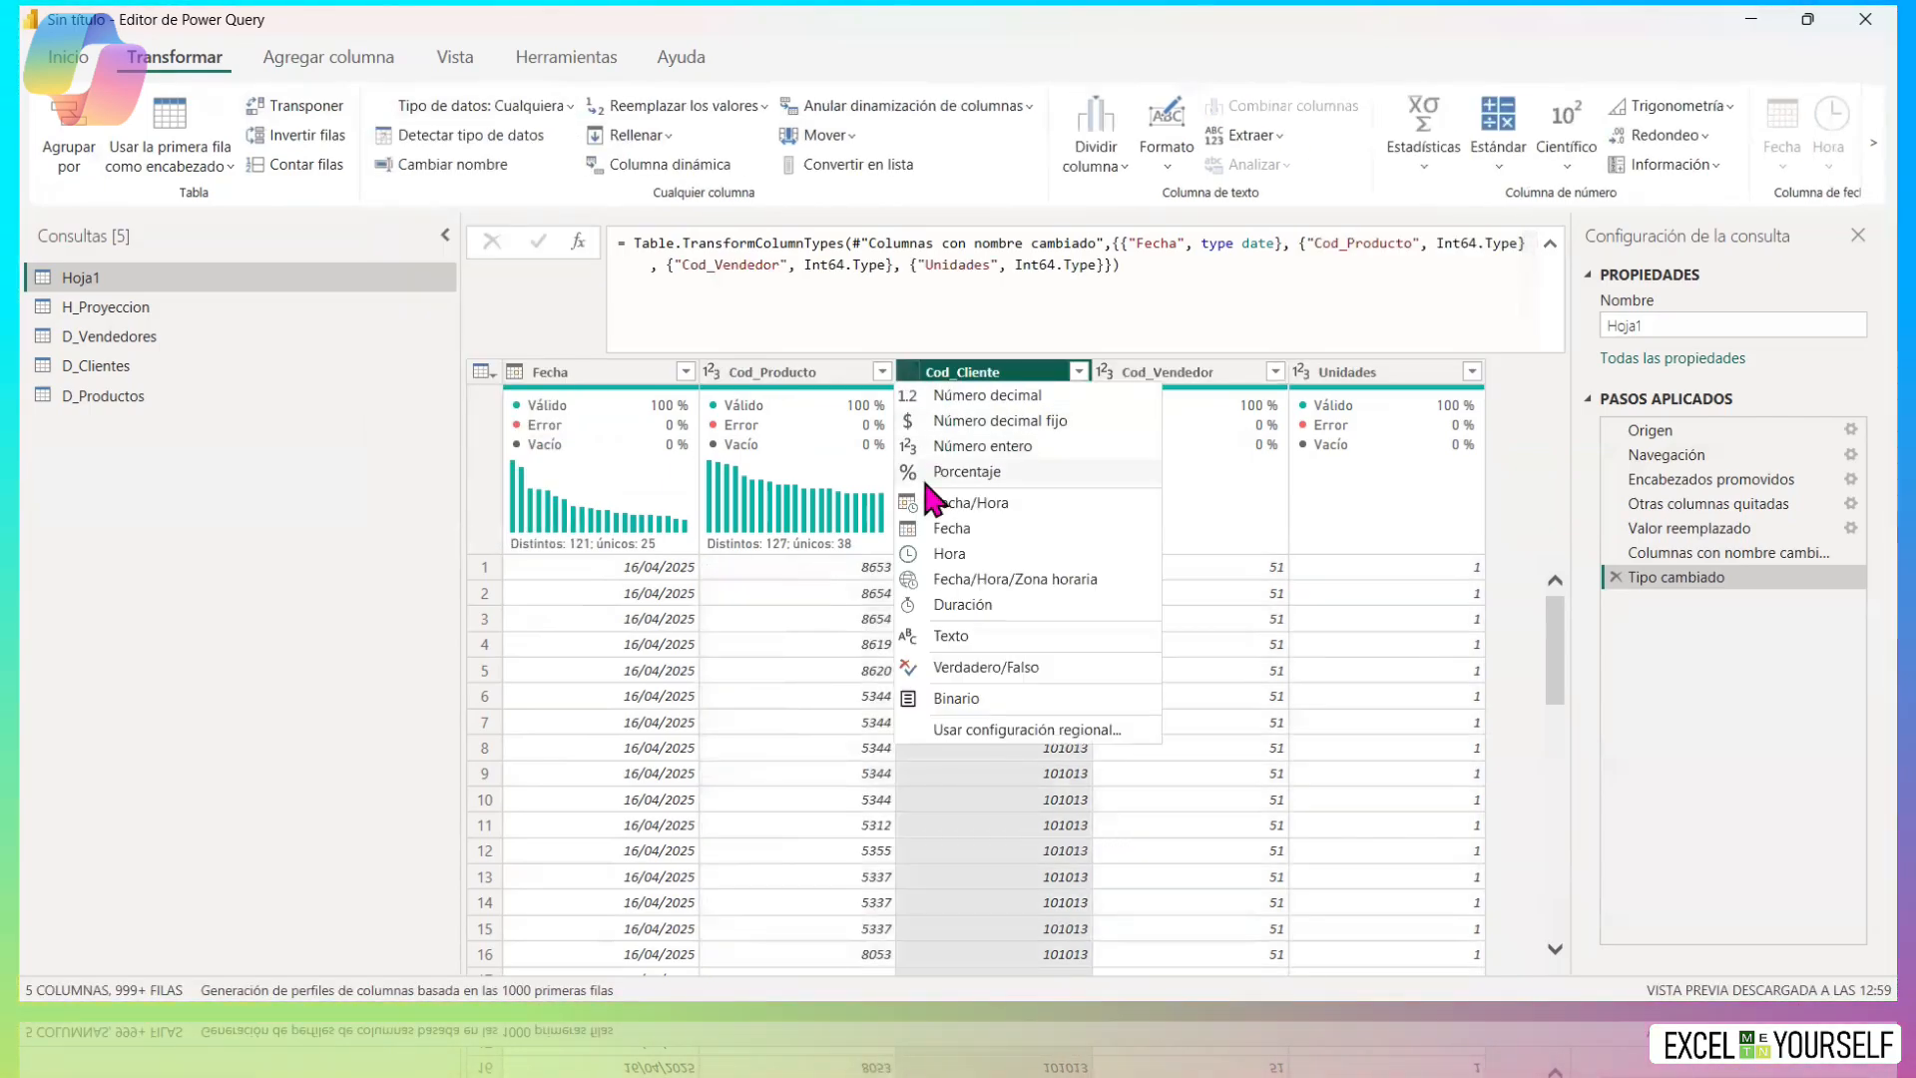
click(910, 639)
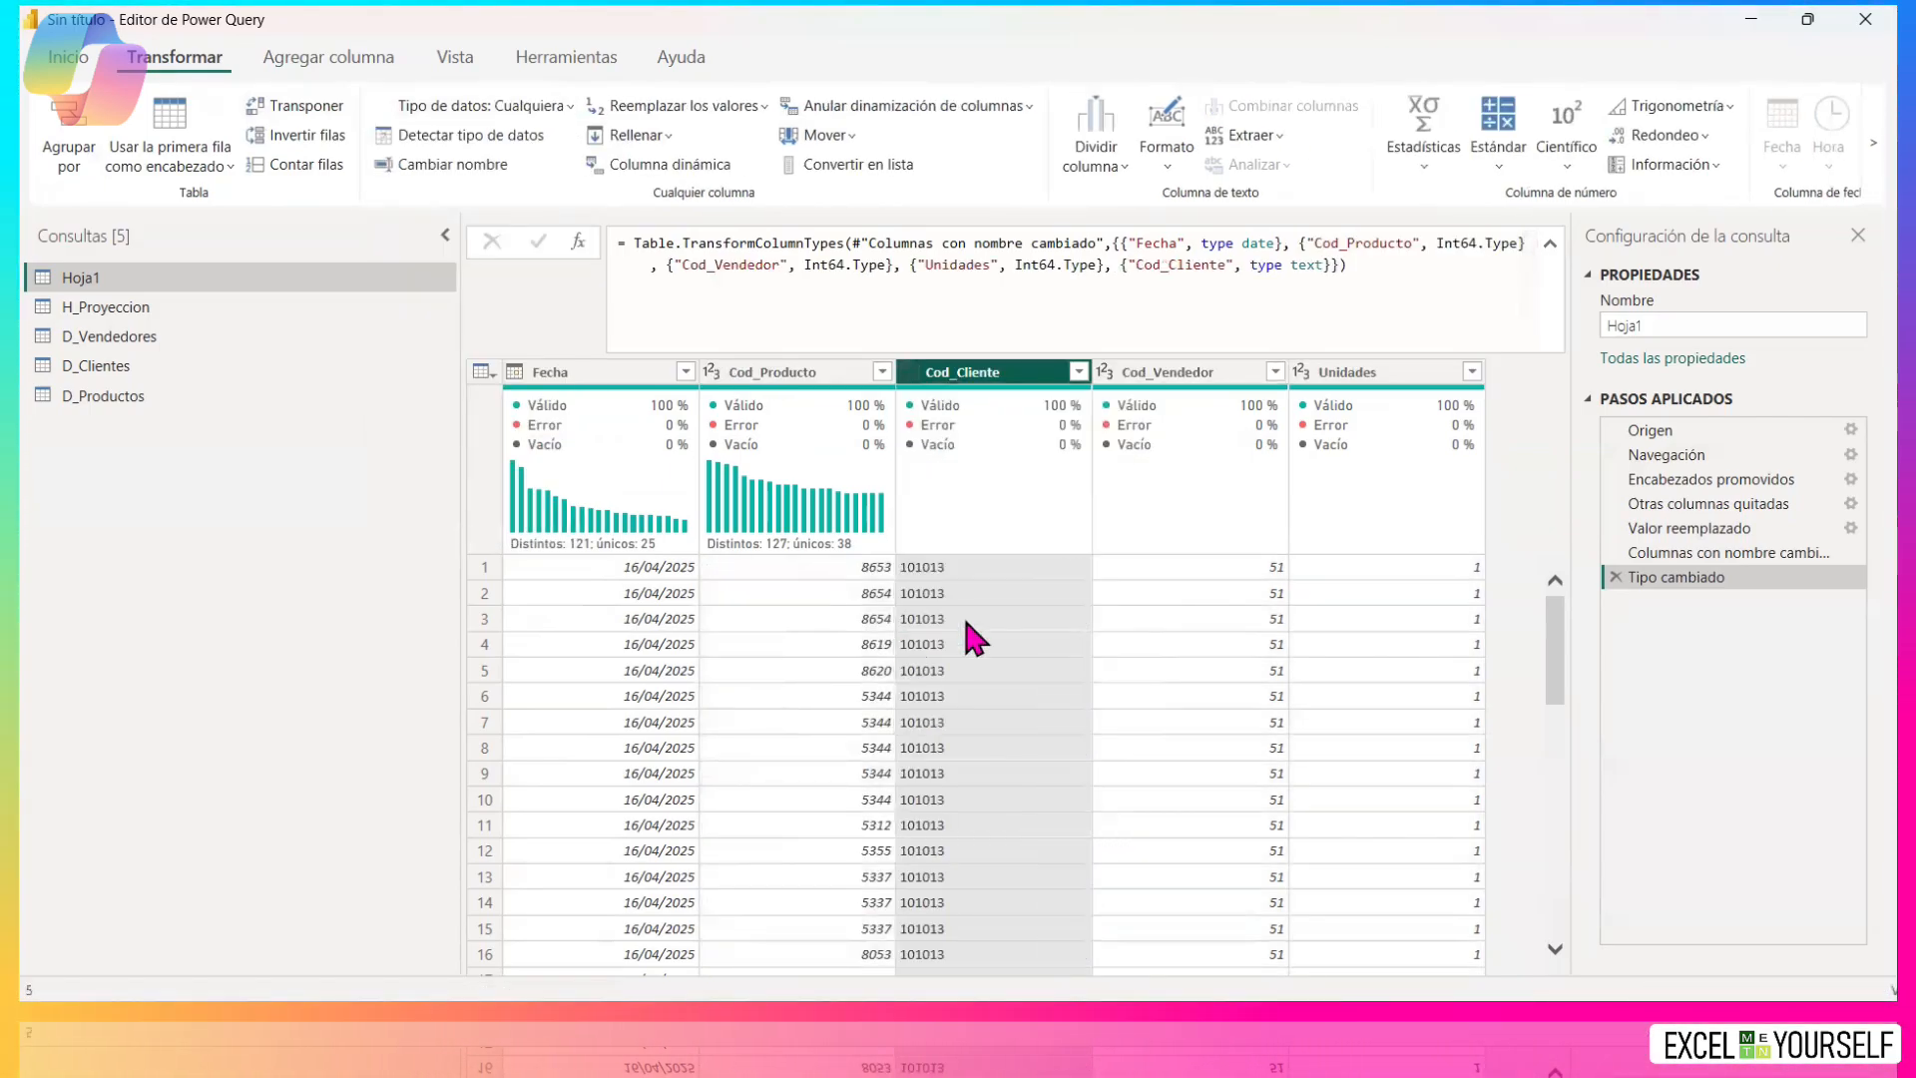
Rename the Hoja1 query as H_Ventas.
double_click(1694, 325)
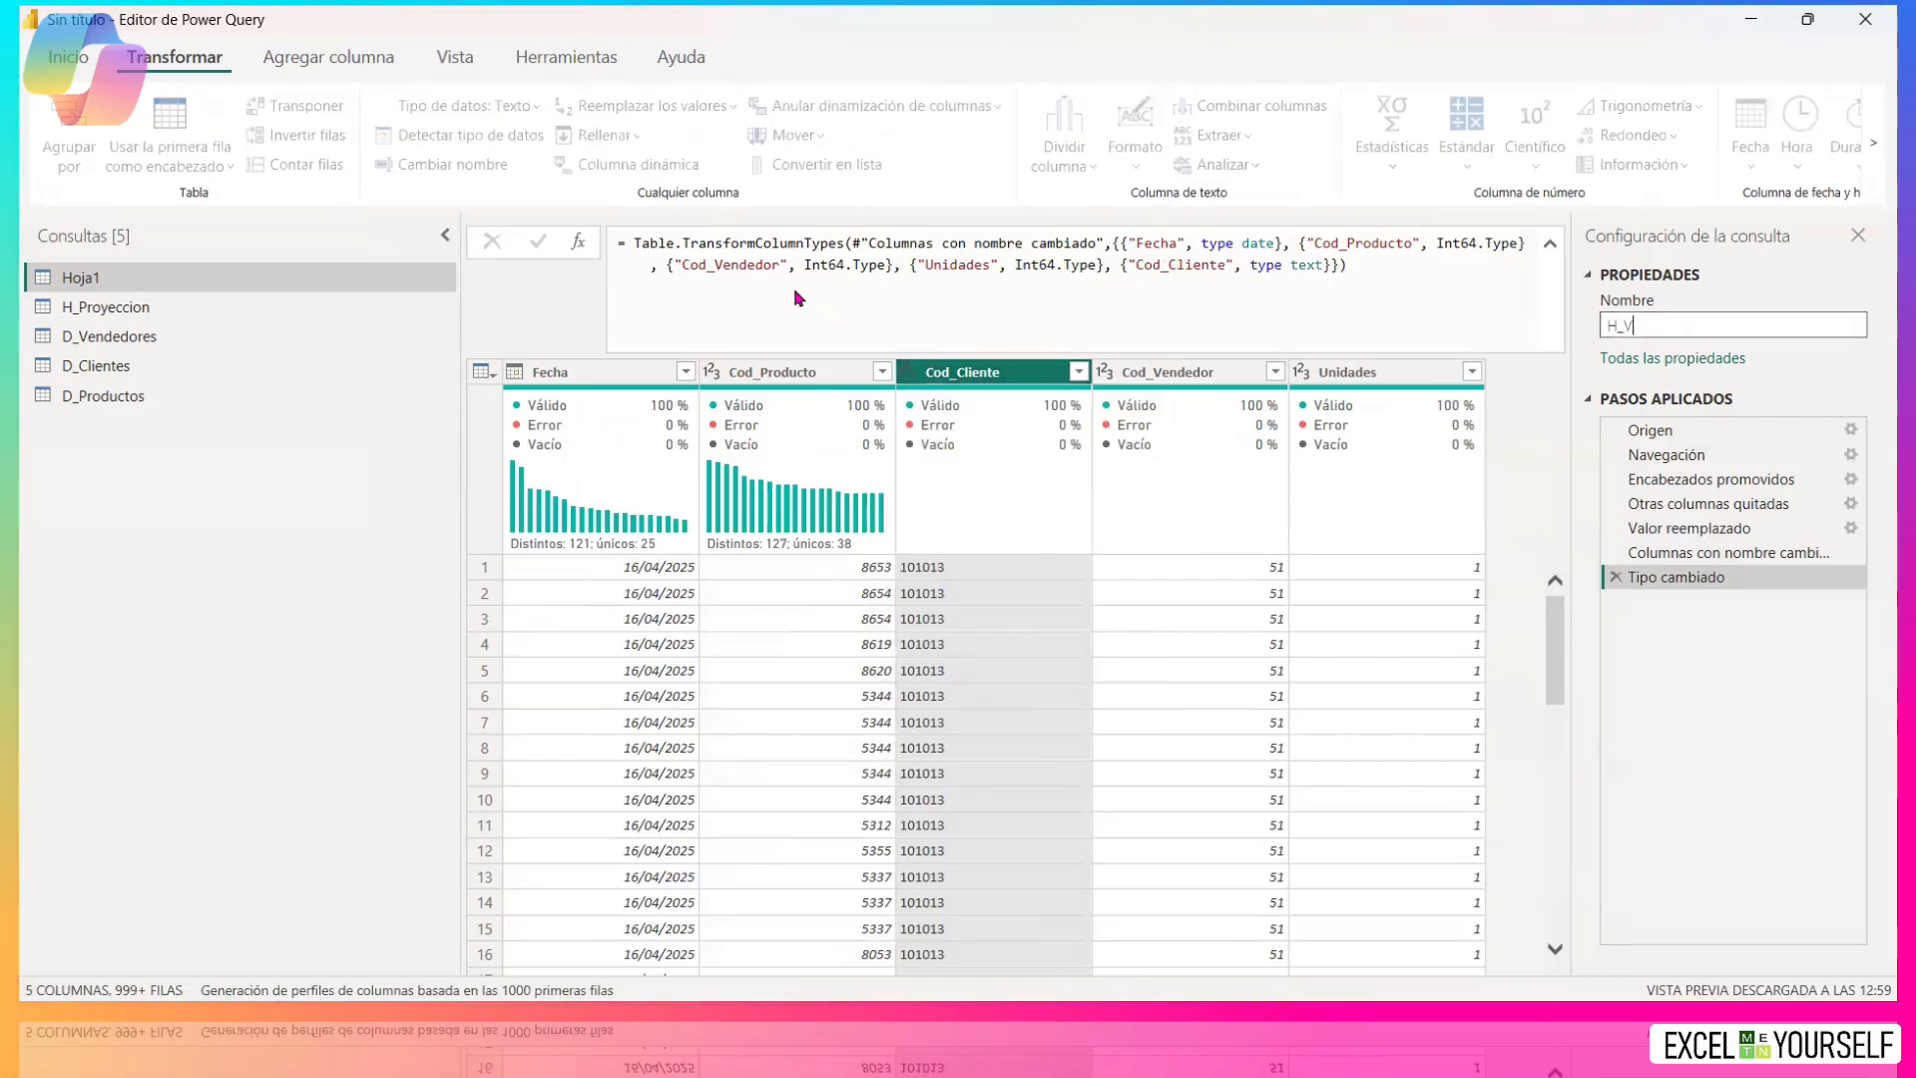
text(H_Ventas)
key(Return)
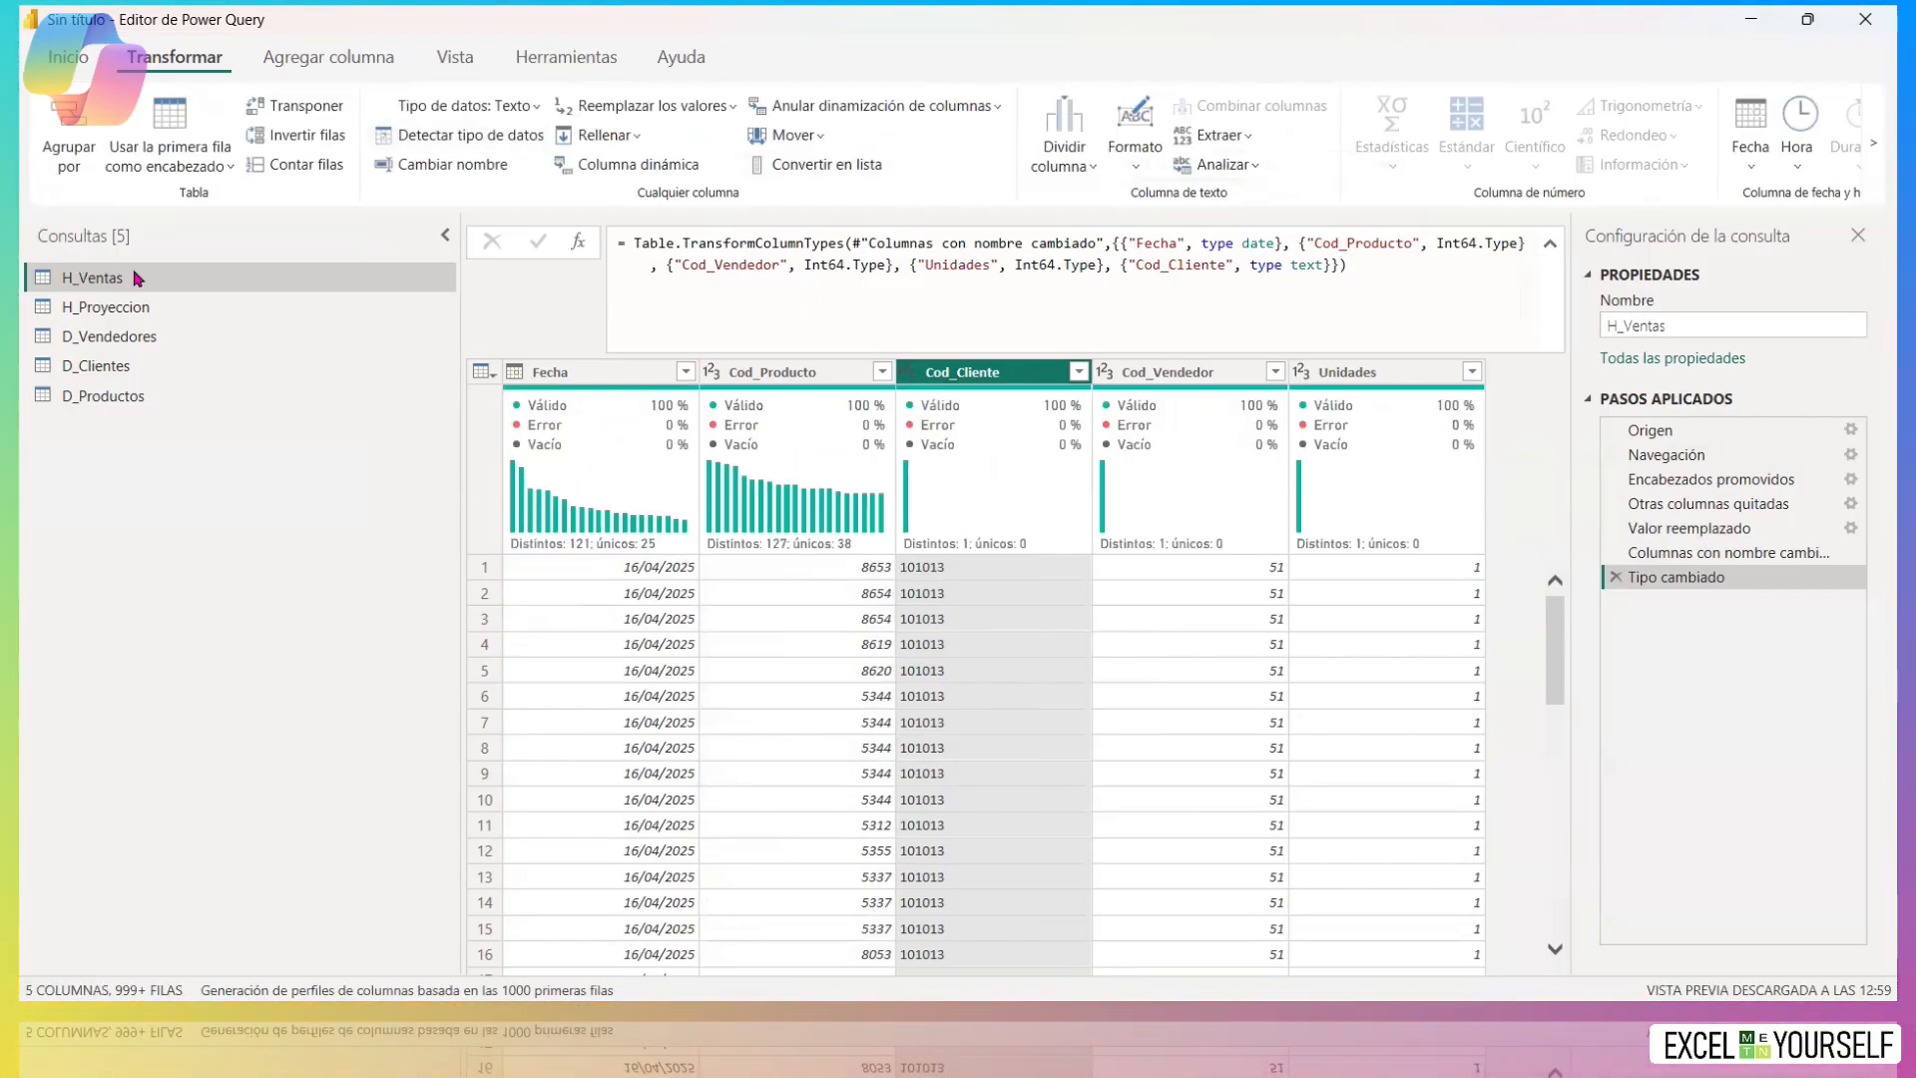
Review the H_Proyeccion, H_Ventas and D_Vendedores queries and narrow the query list.
click(137, 307)
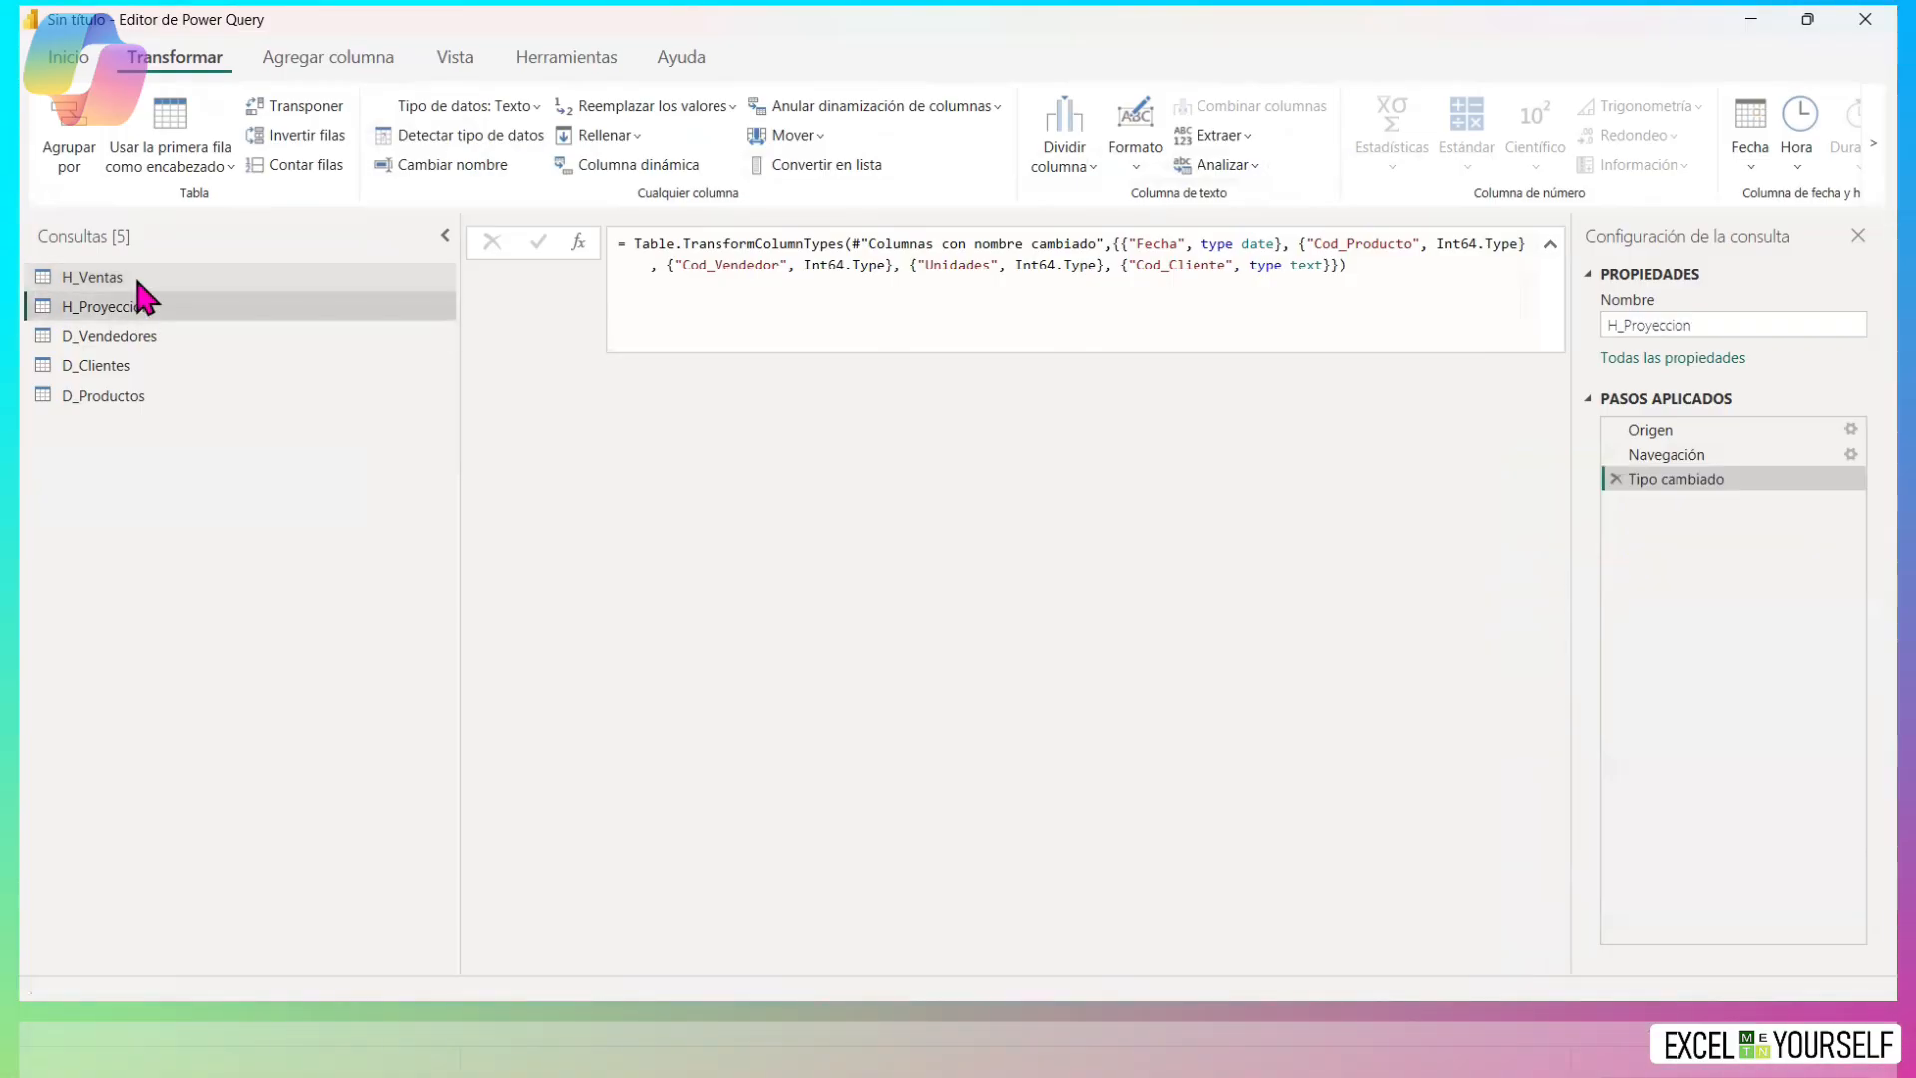
click(137, 285)
click(140, 310)
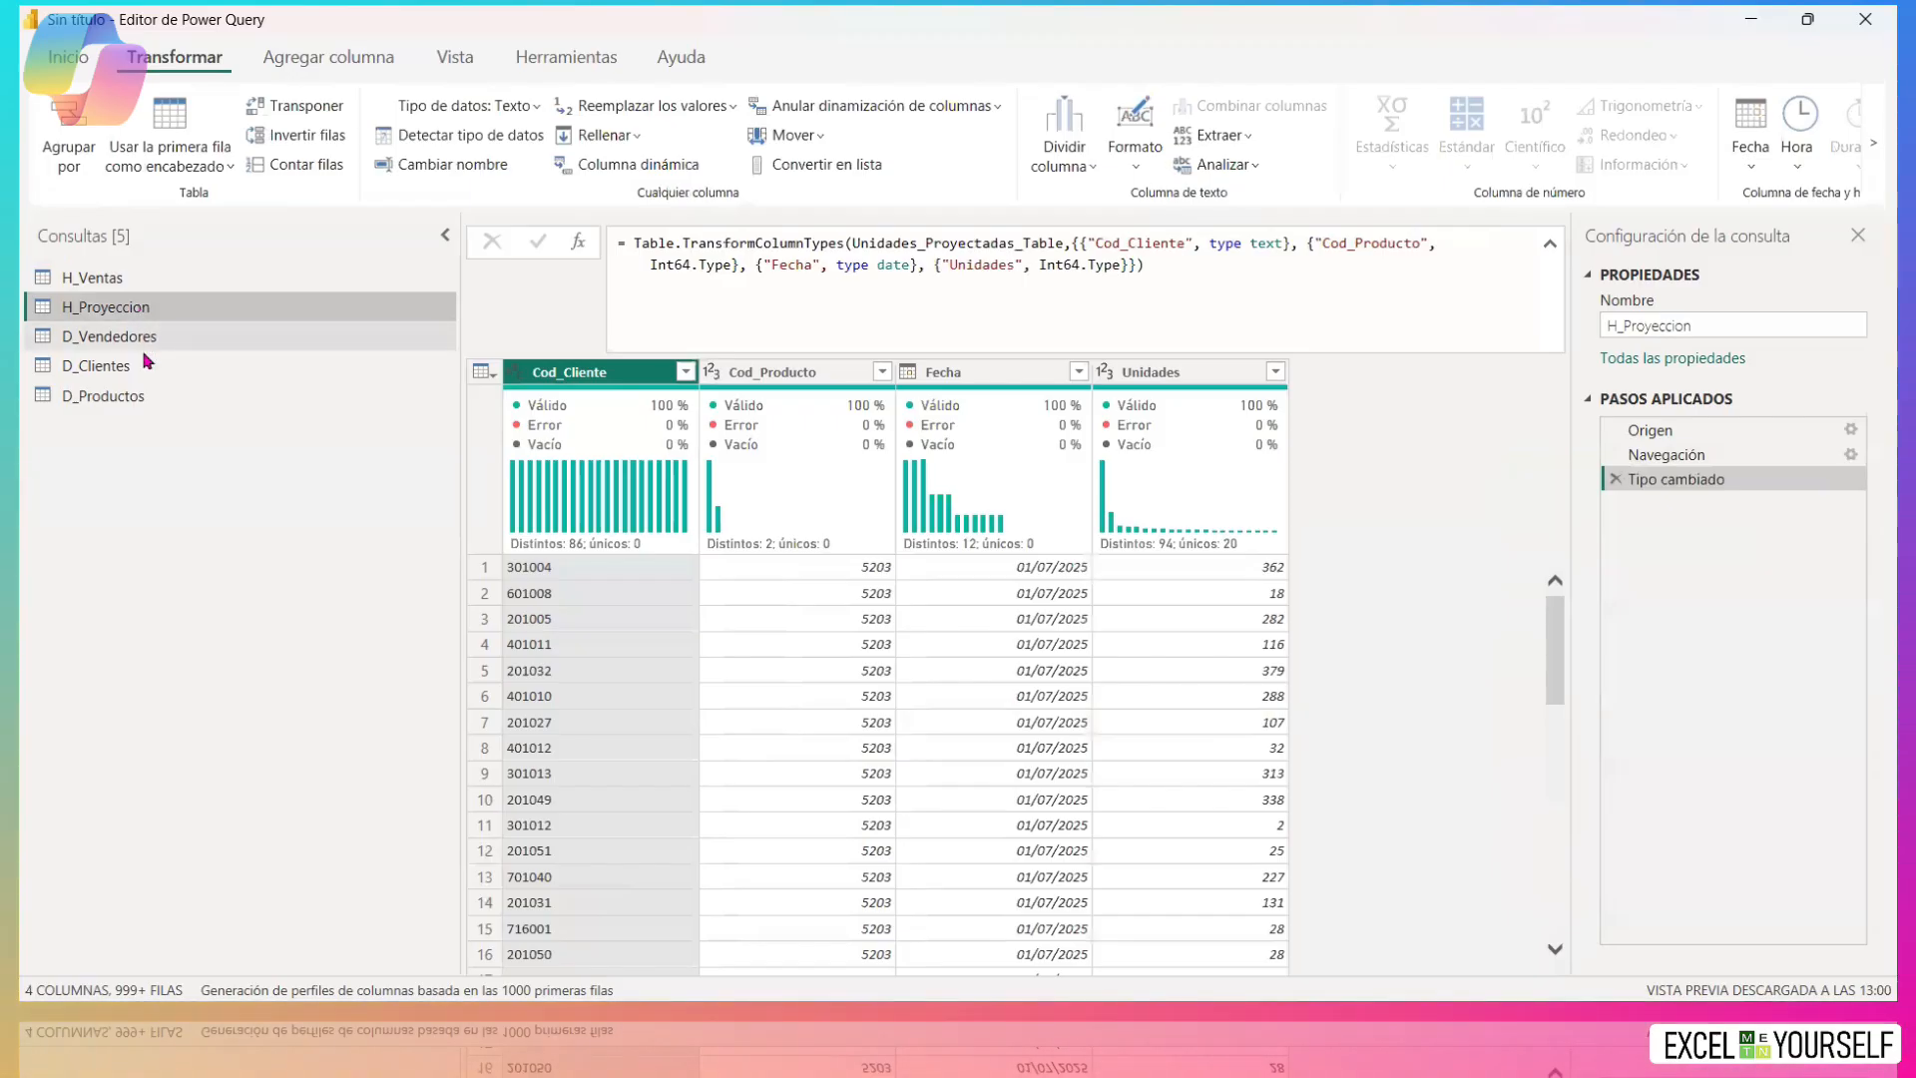
click(169, 339)
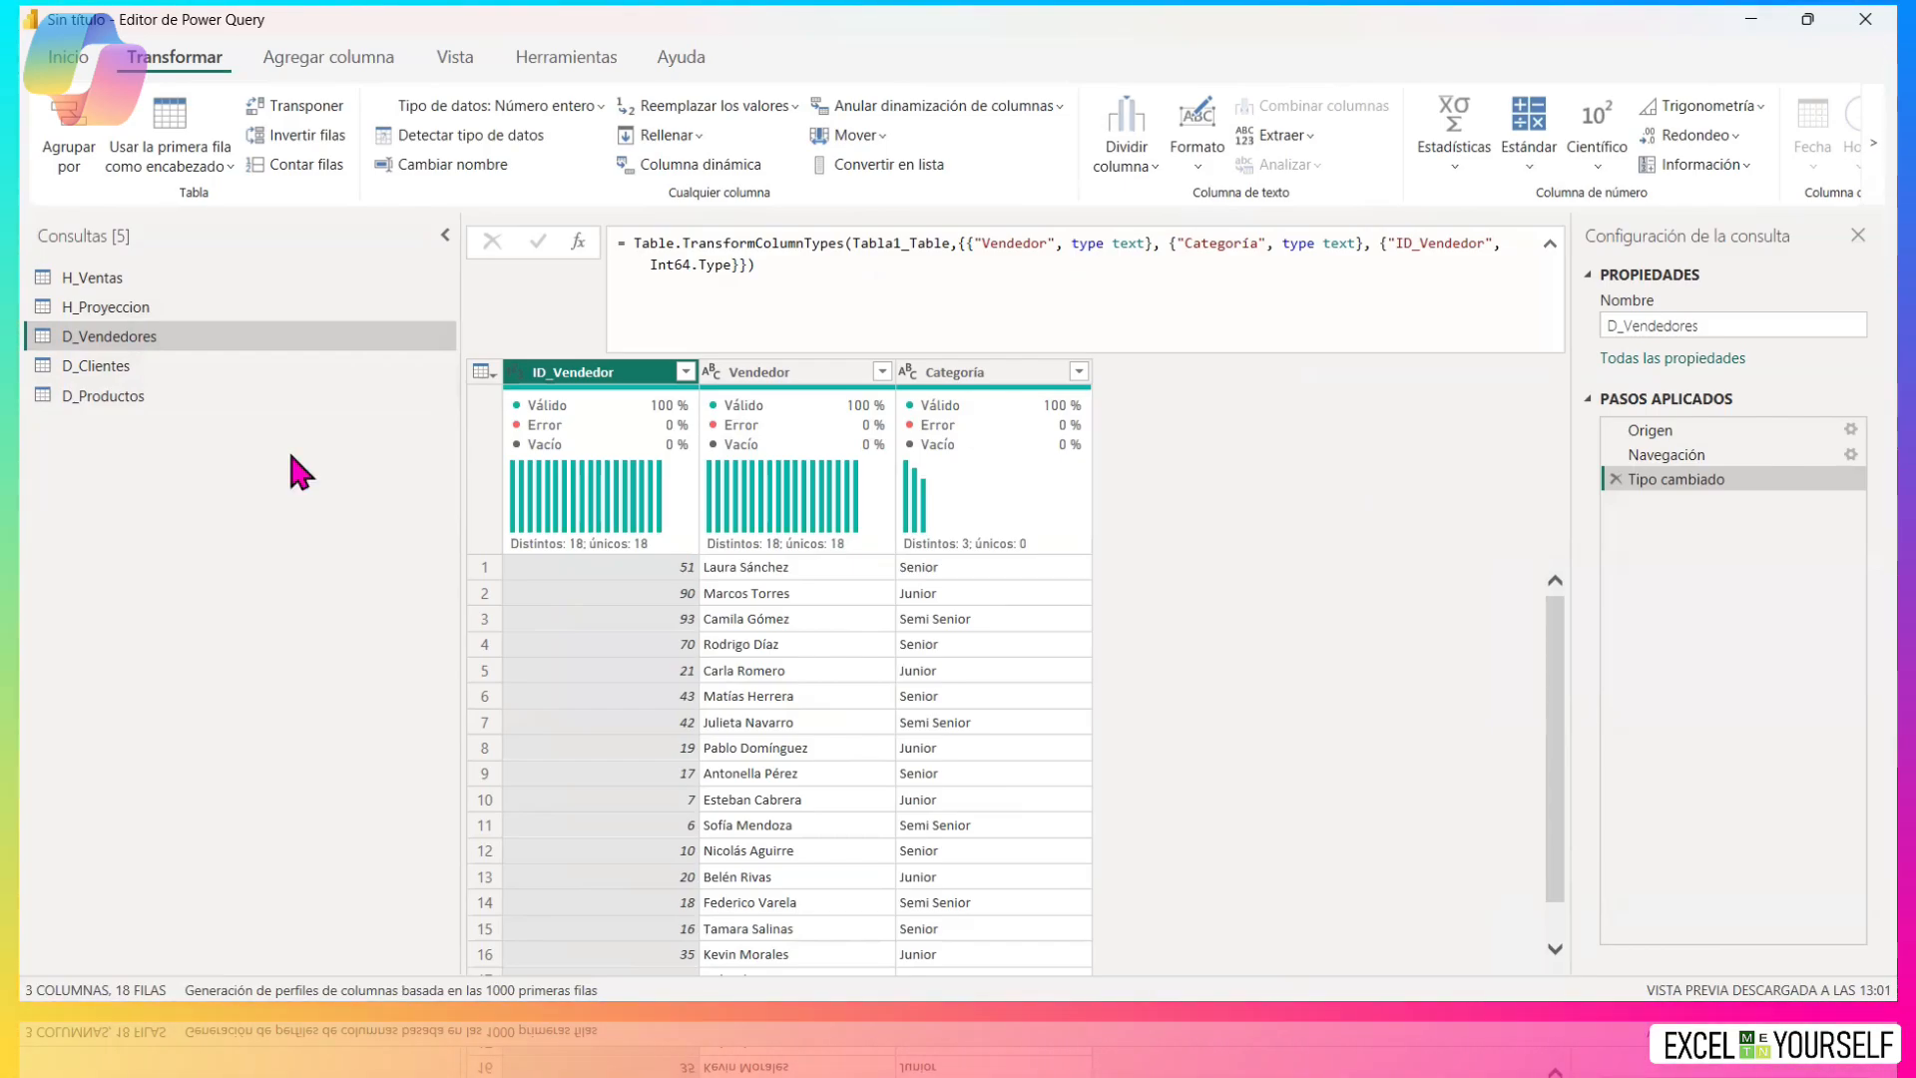
drag(451, 279, 293, 284)
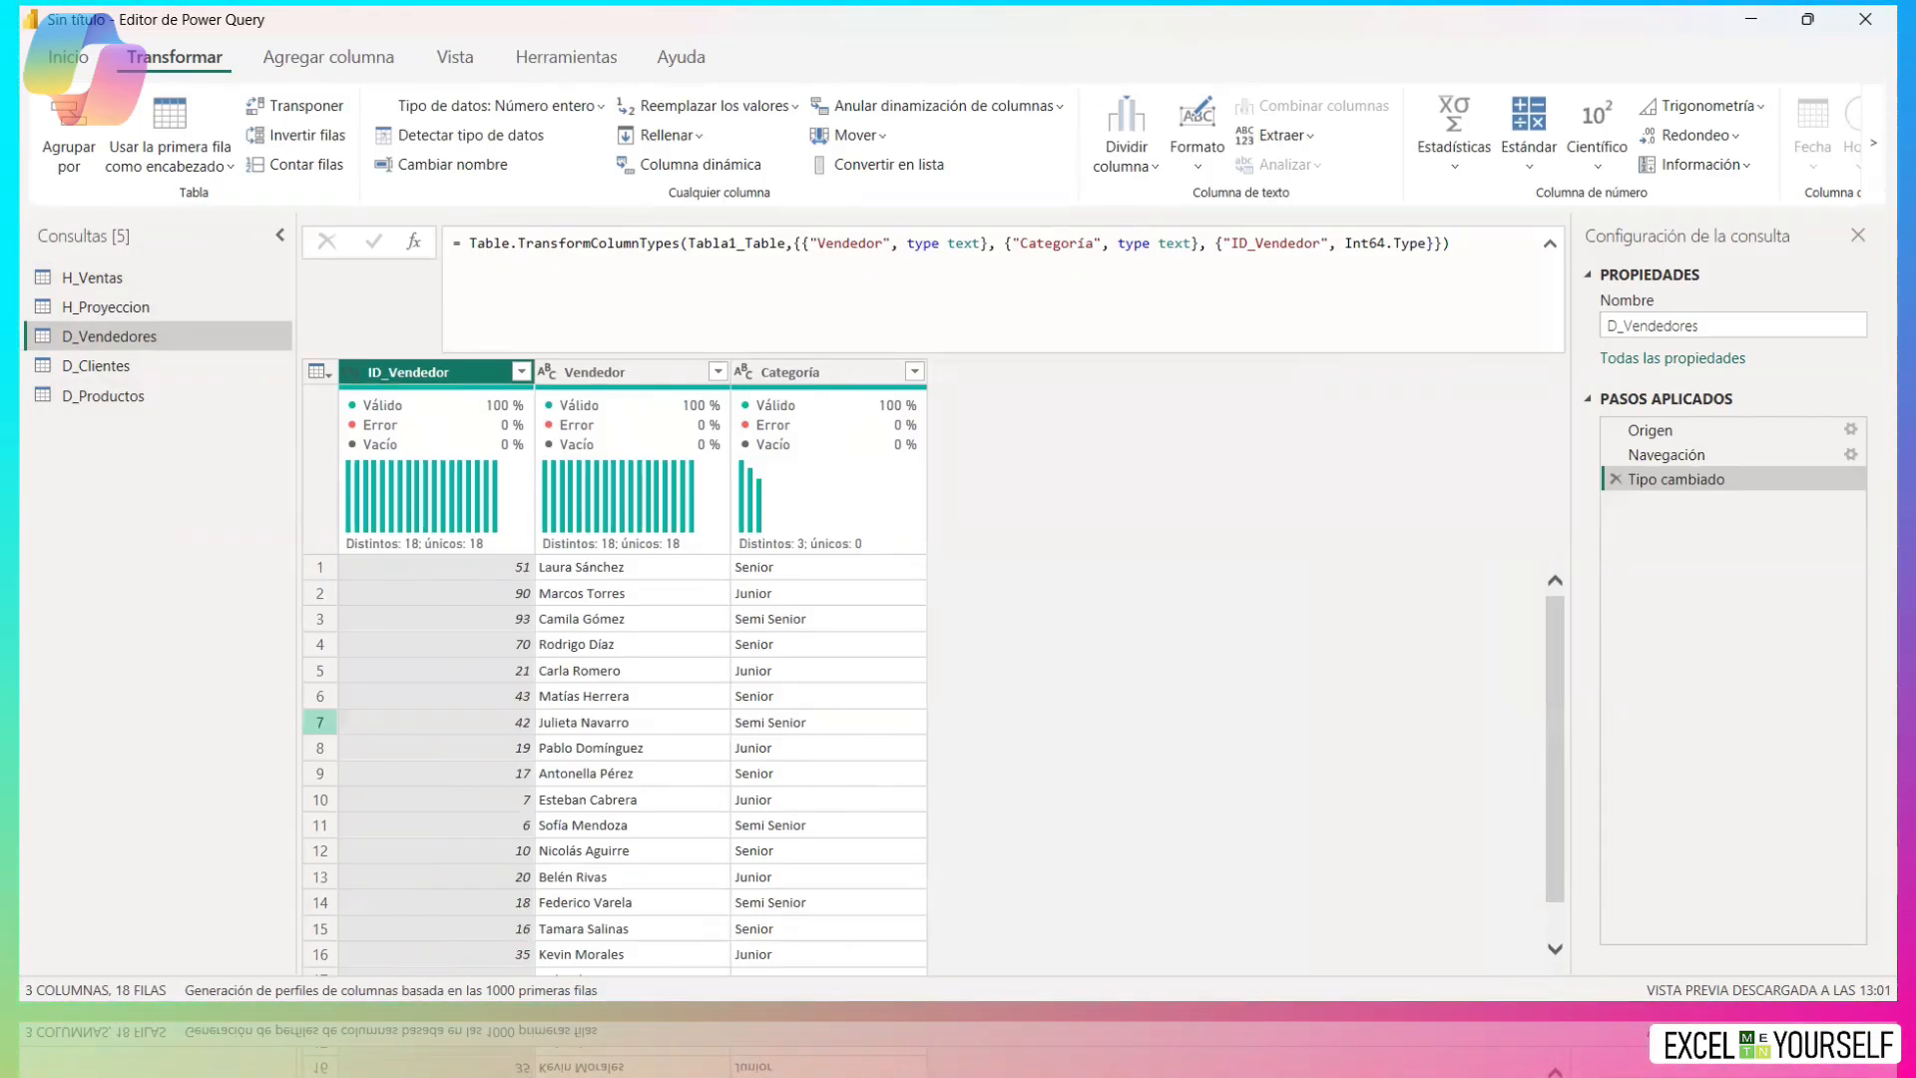
Switch to File Explorer, open the Calendario Año Calendario text file in Notepad, copy its entire code and return to Power Query.
click(1095, 1031)
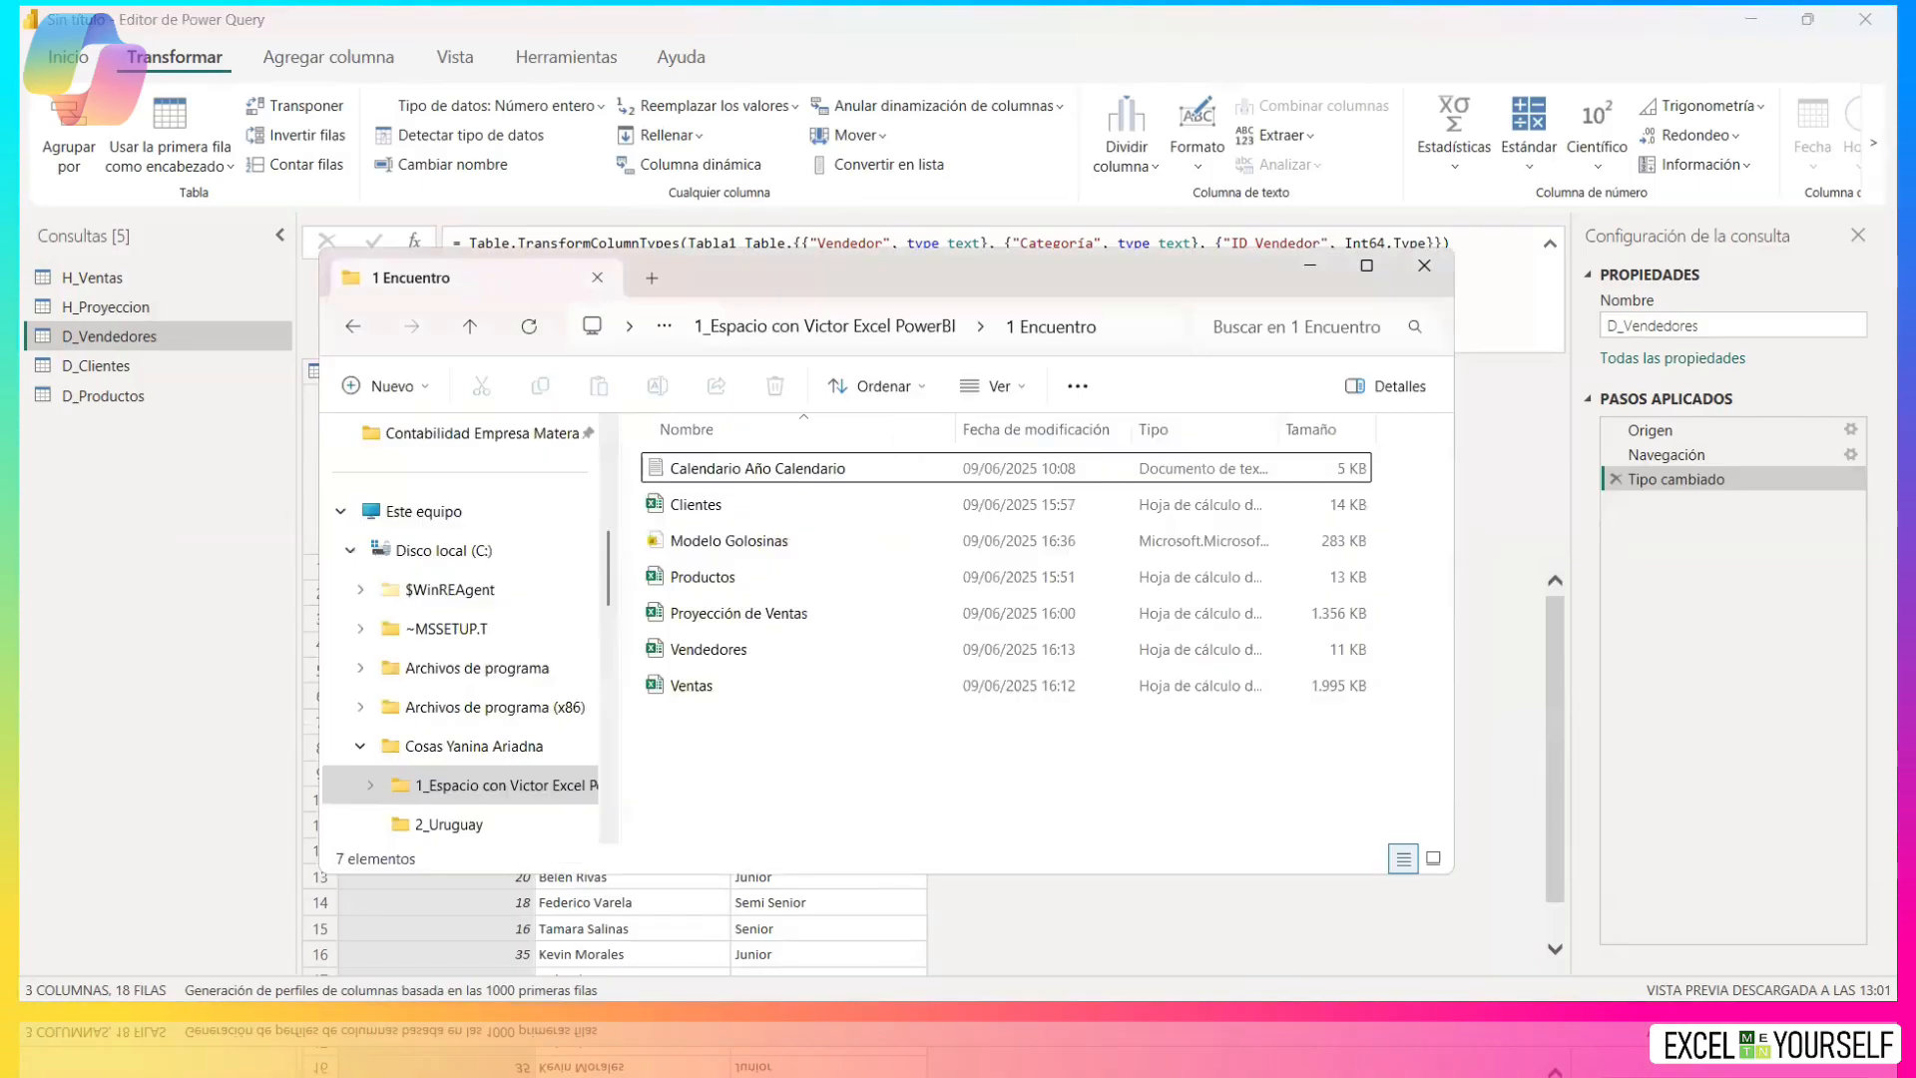
double_click(780, 469)
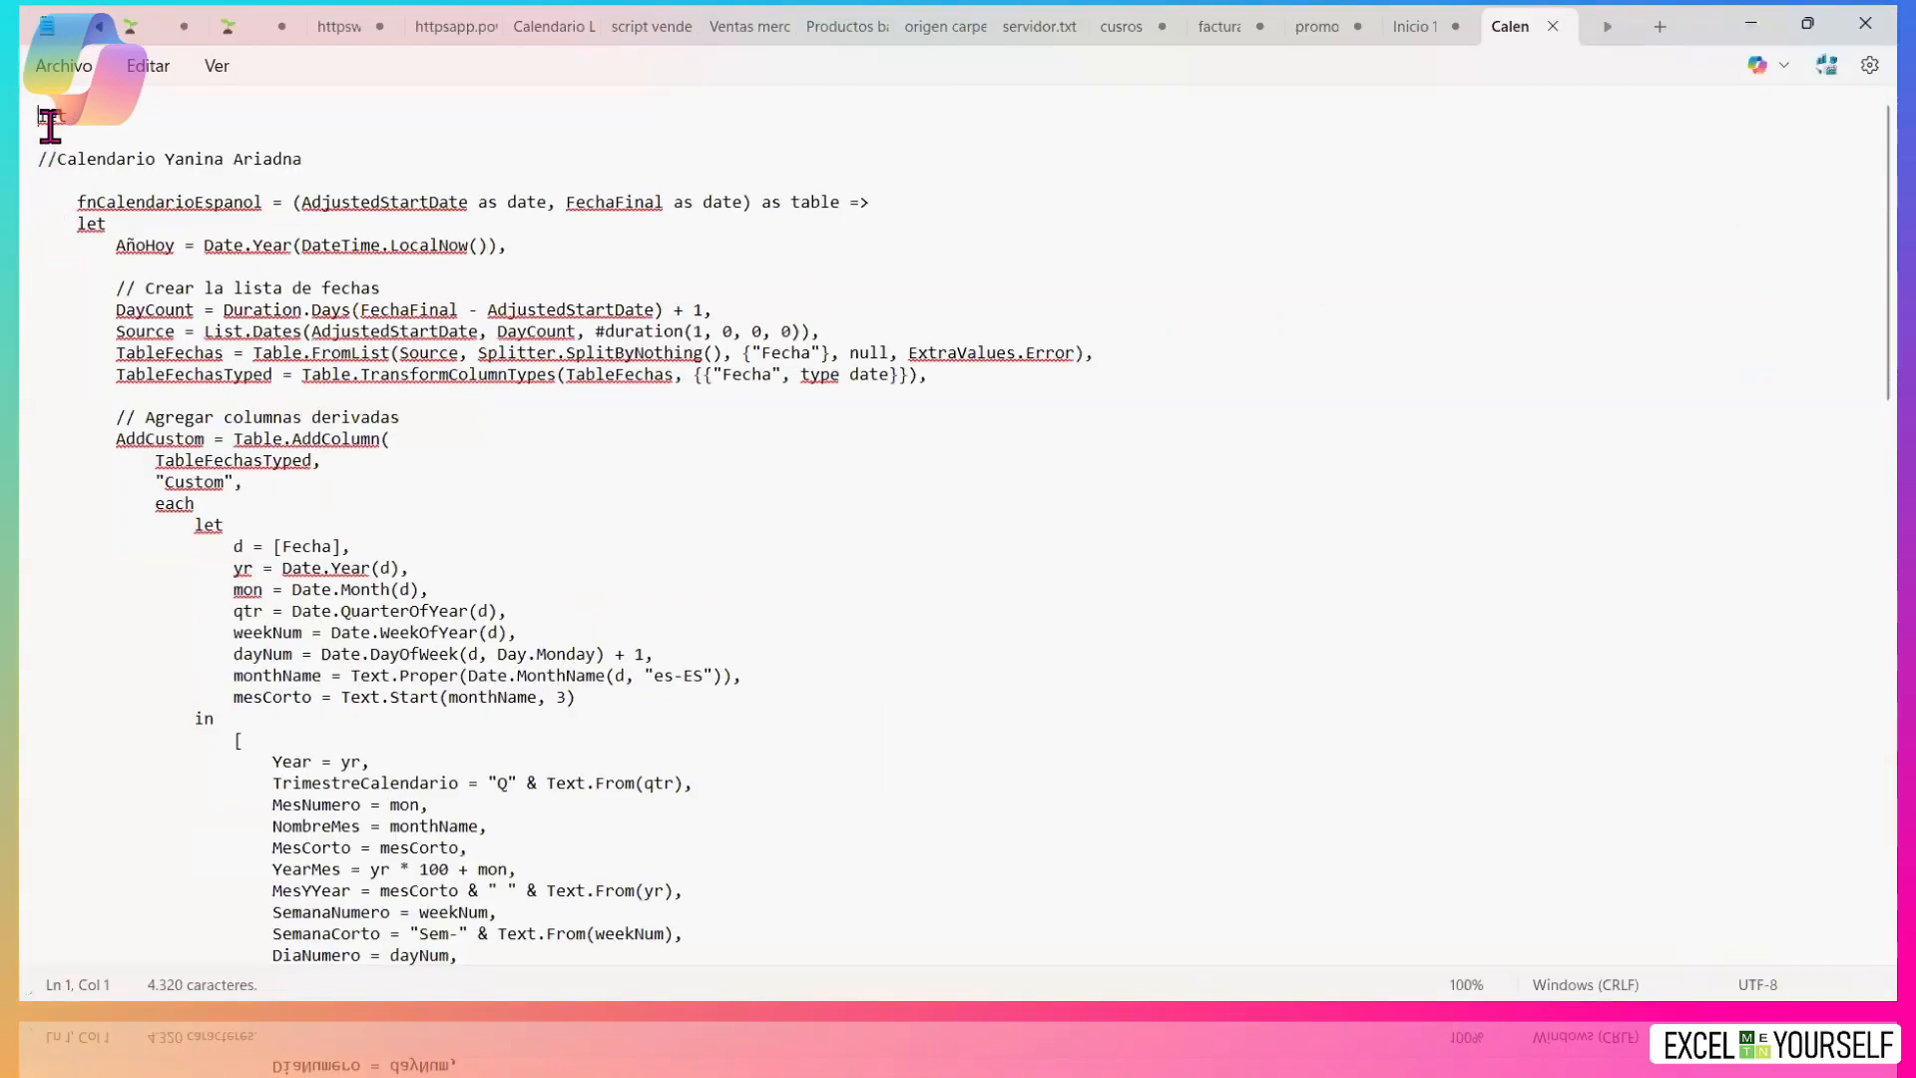
drag(40, 116, 280, 958)
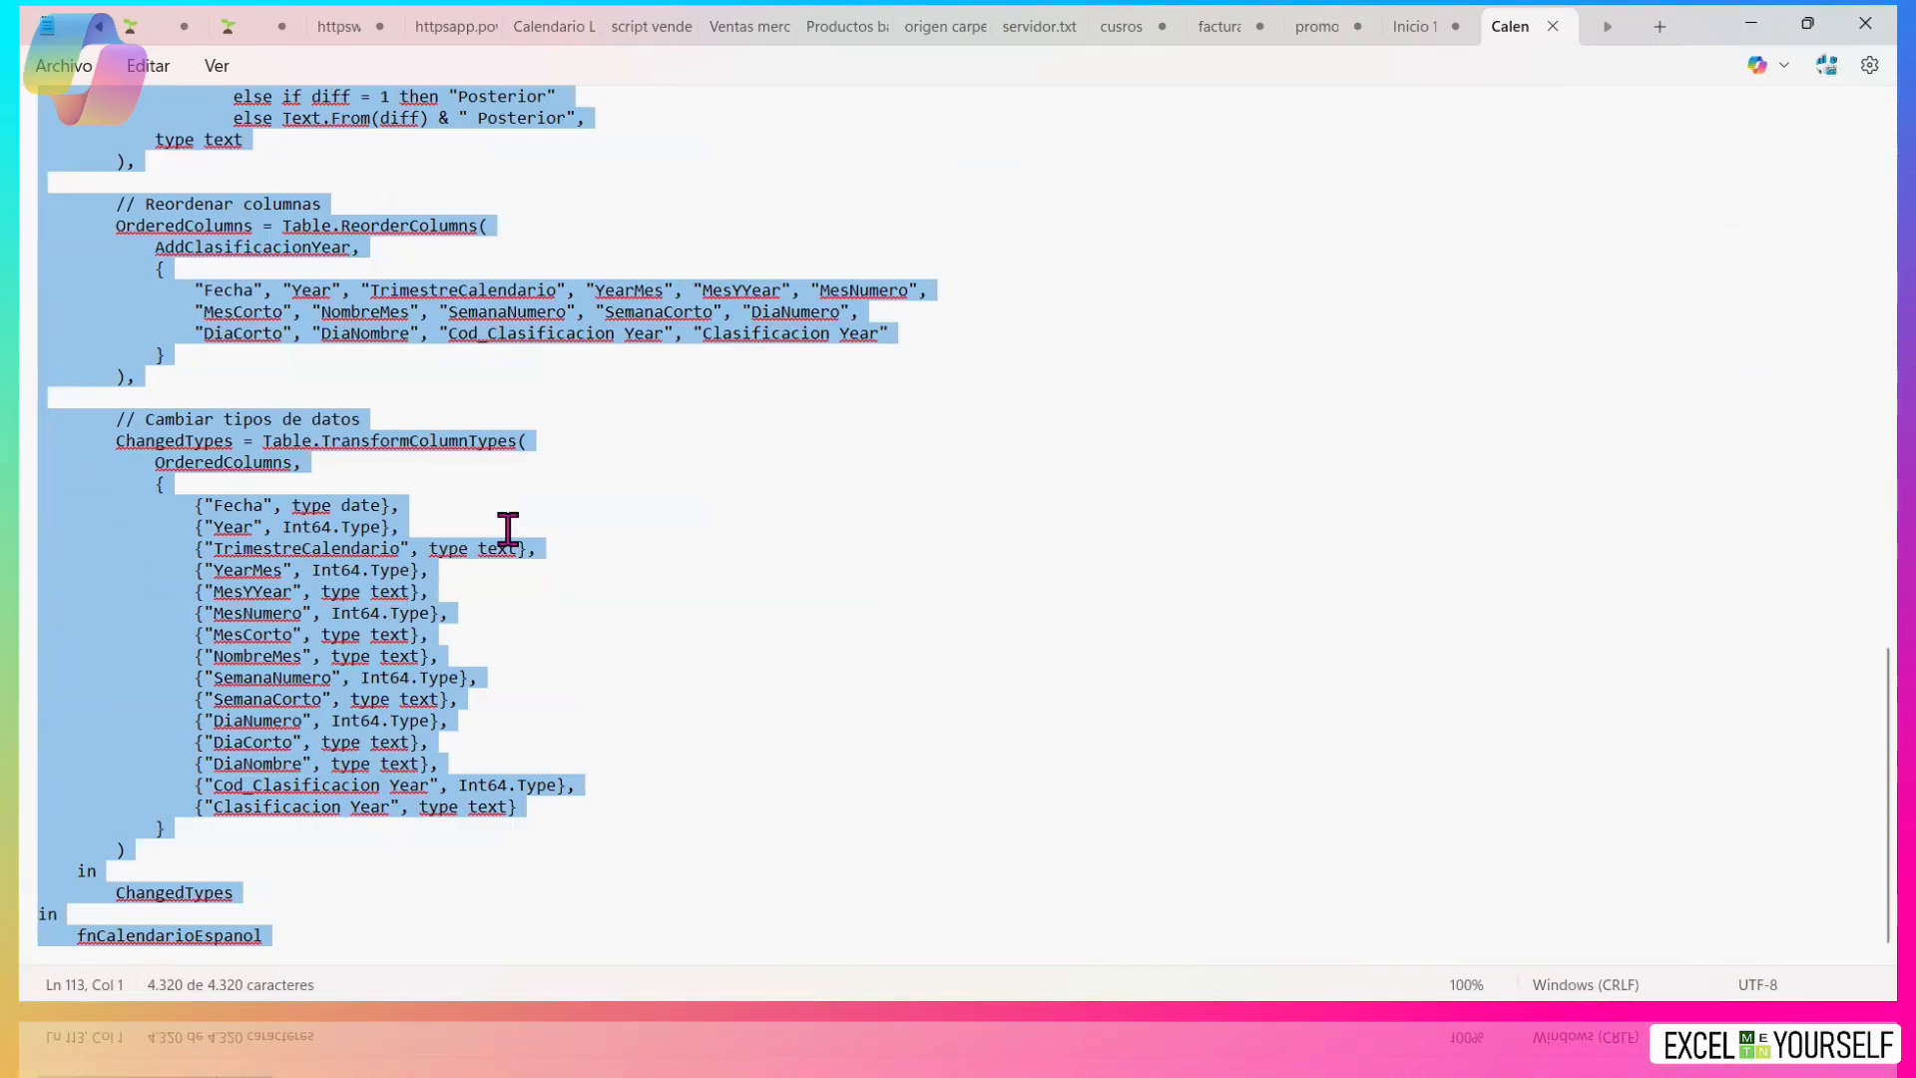
scroll(508, 529, up, 14)
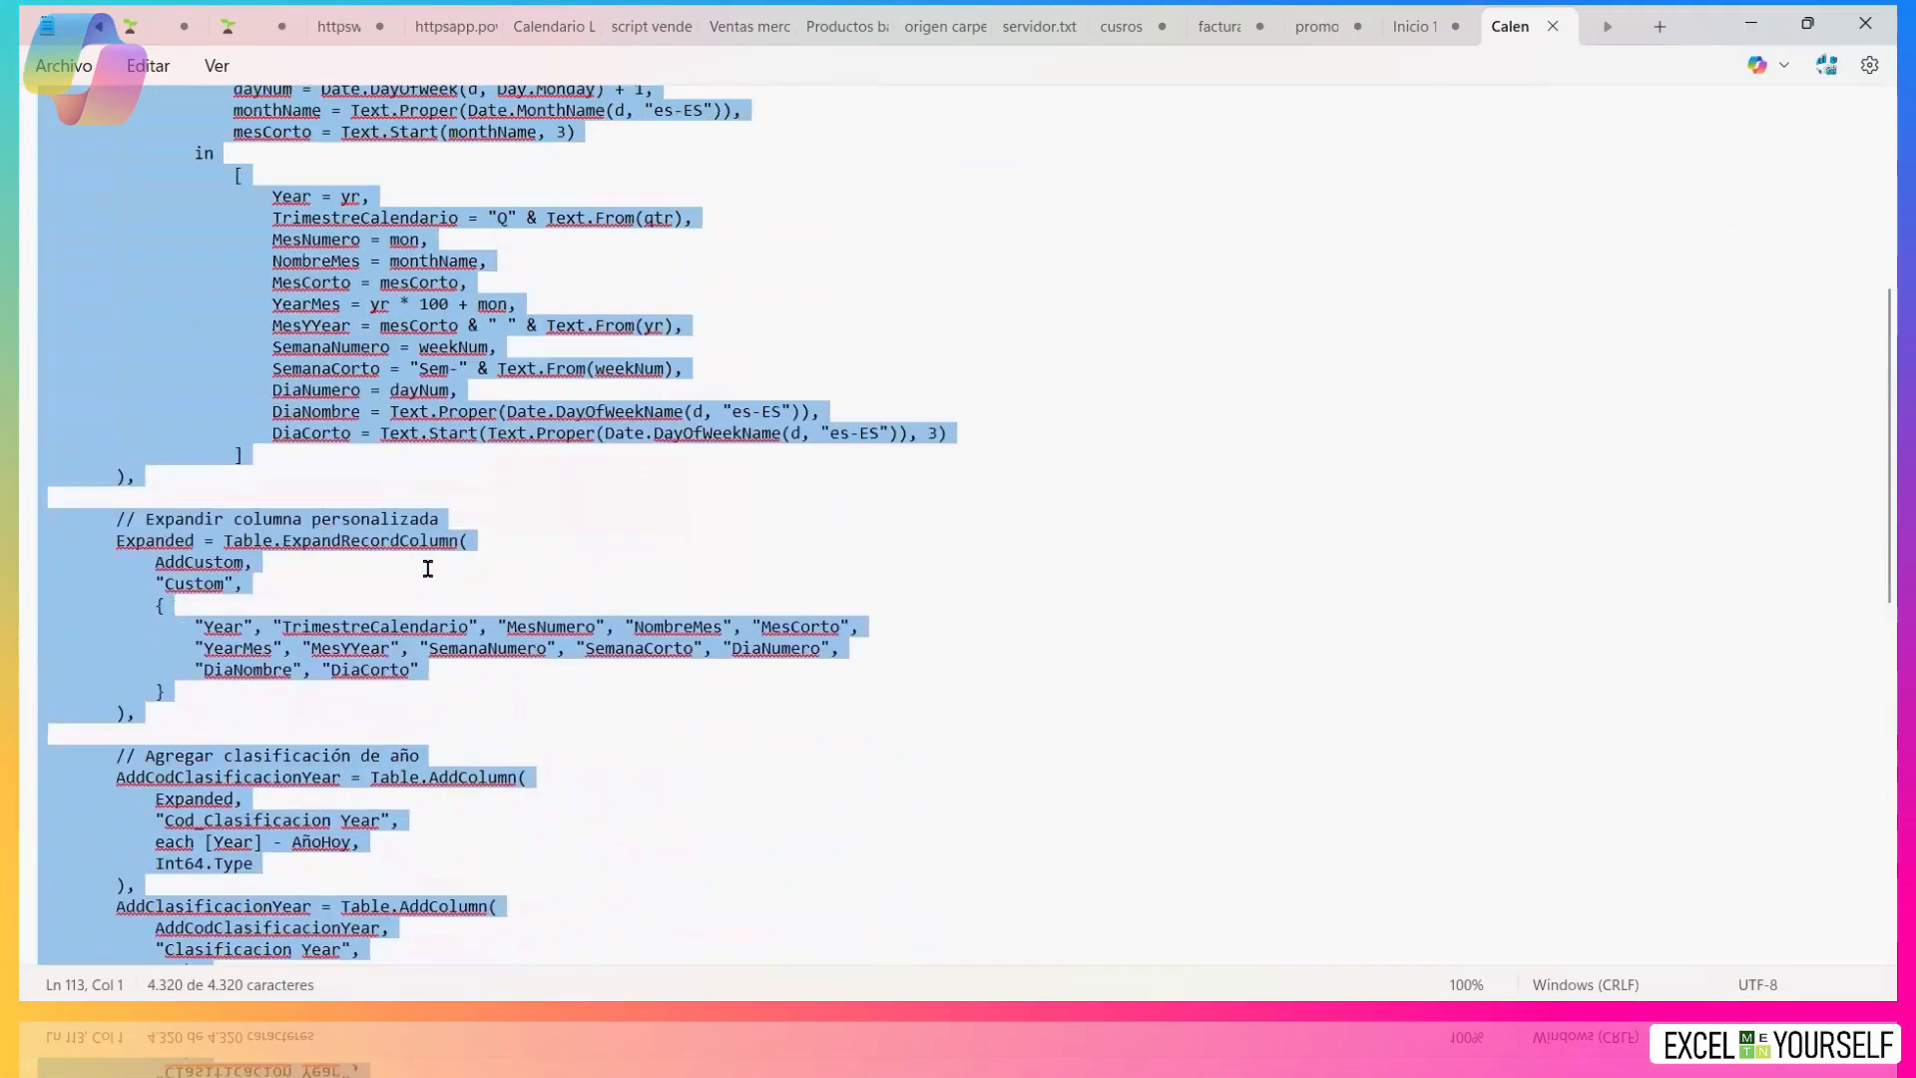
scroll(445, 555, up, 9)
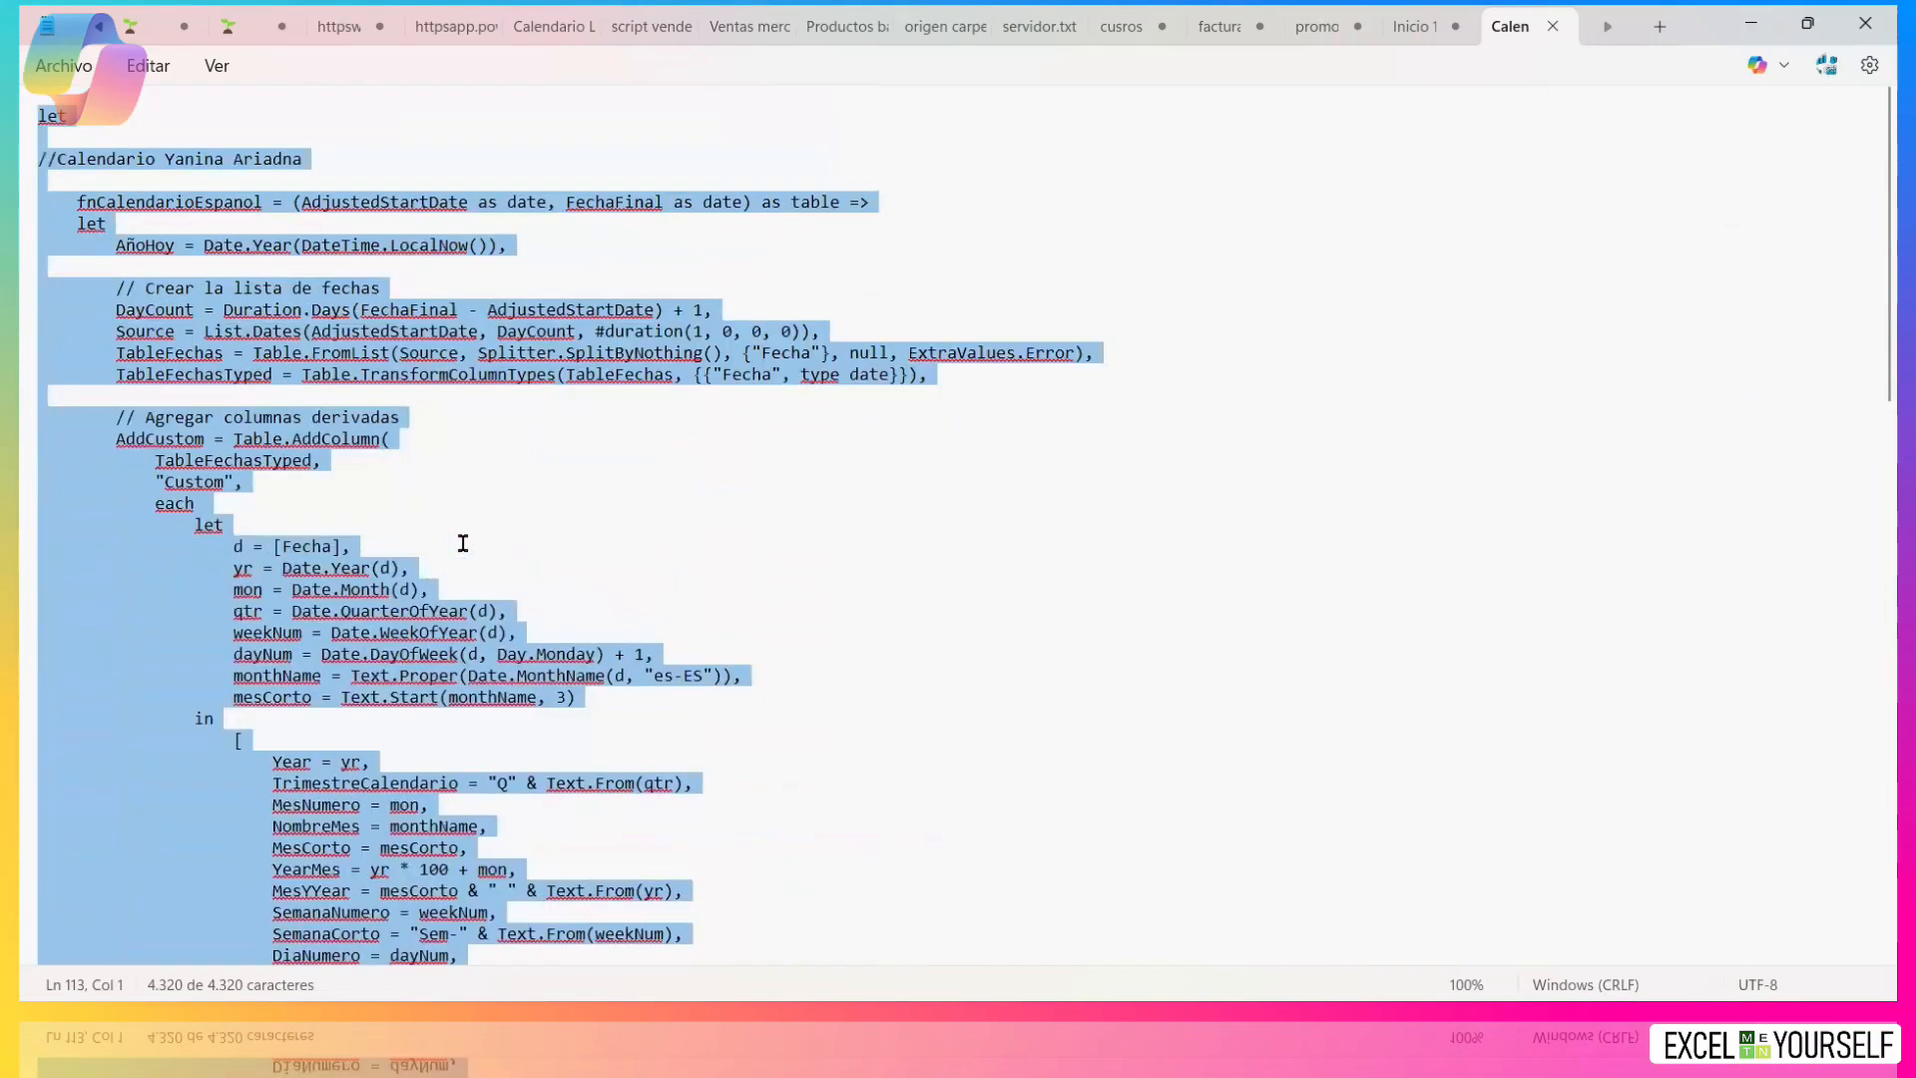
click(1751, 27)
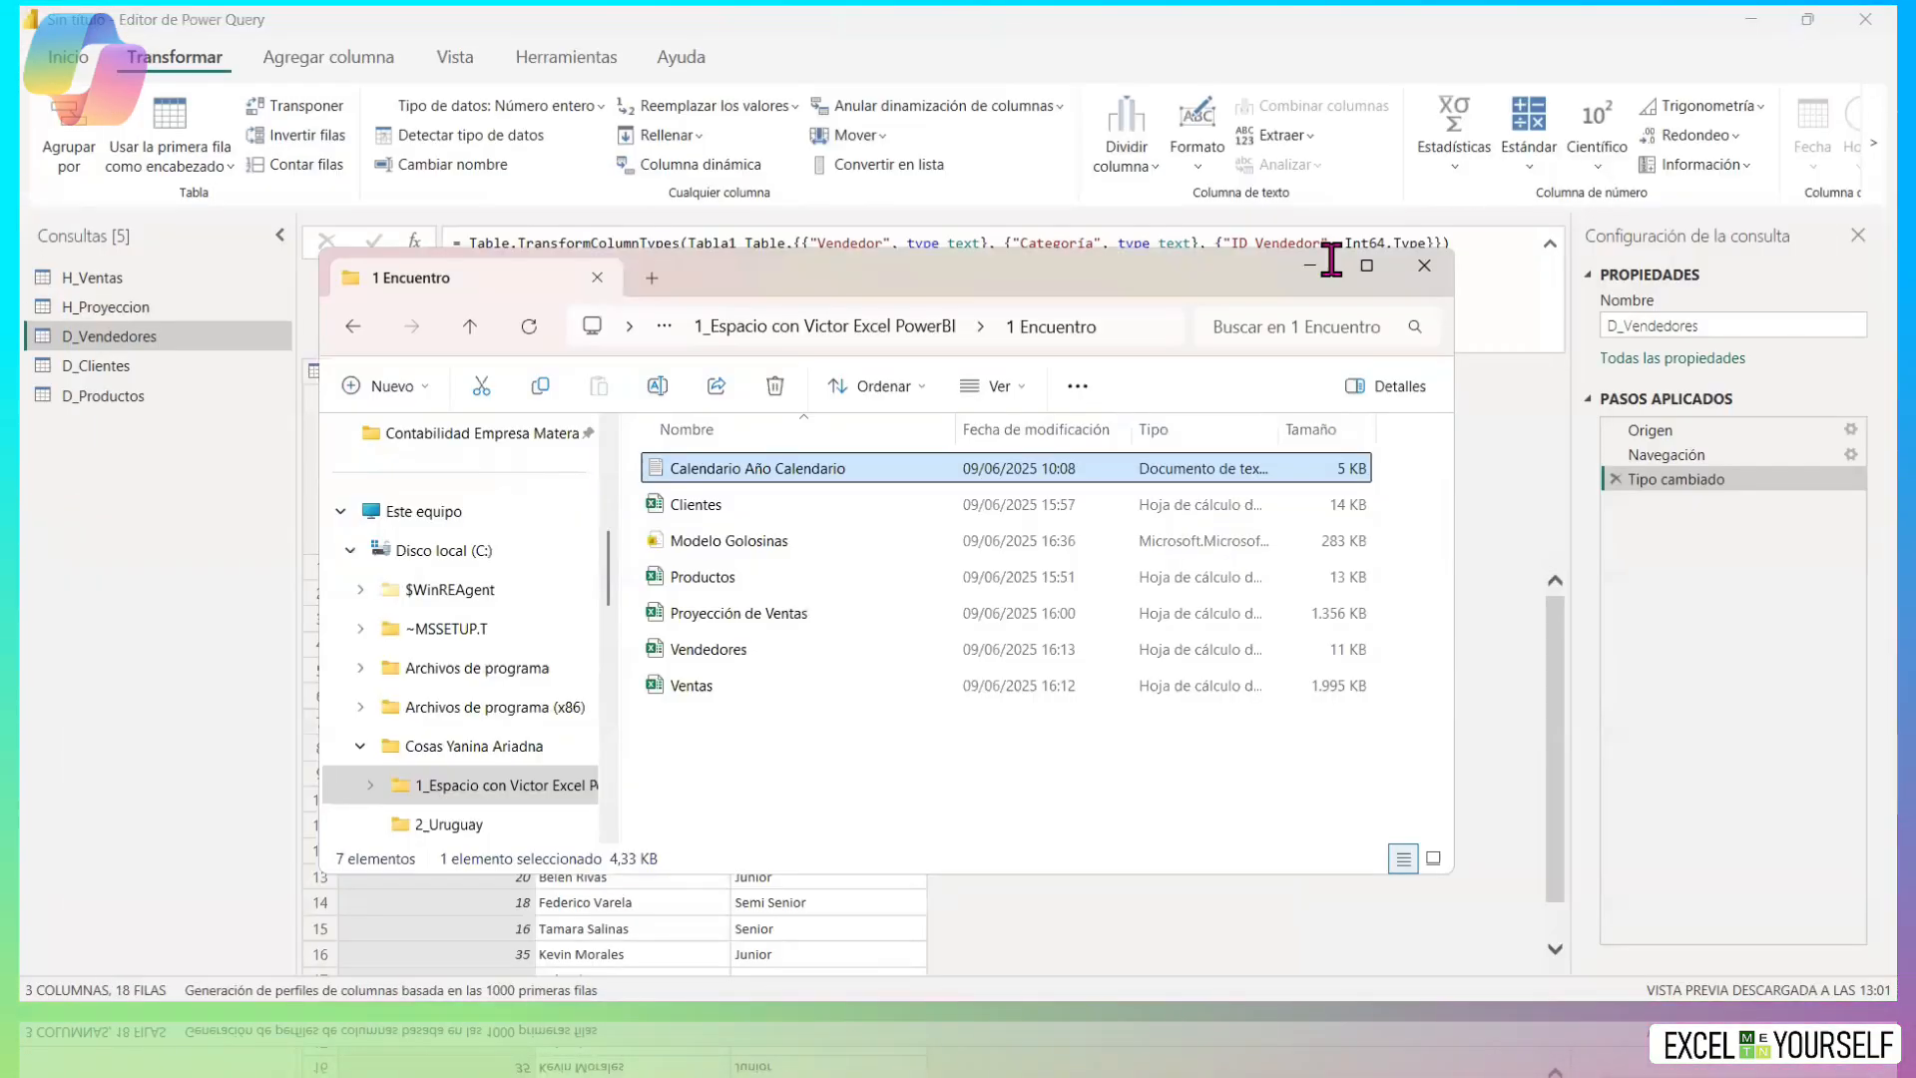
click(1311, 265)
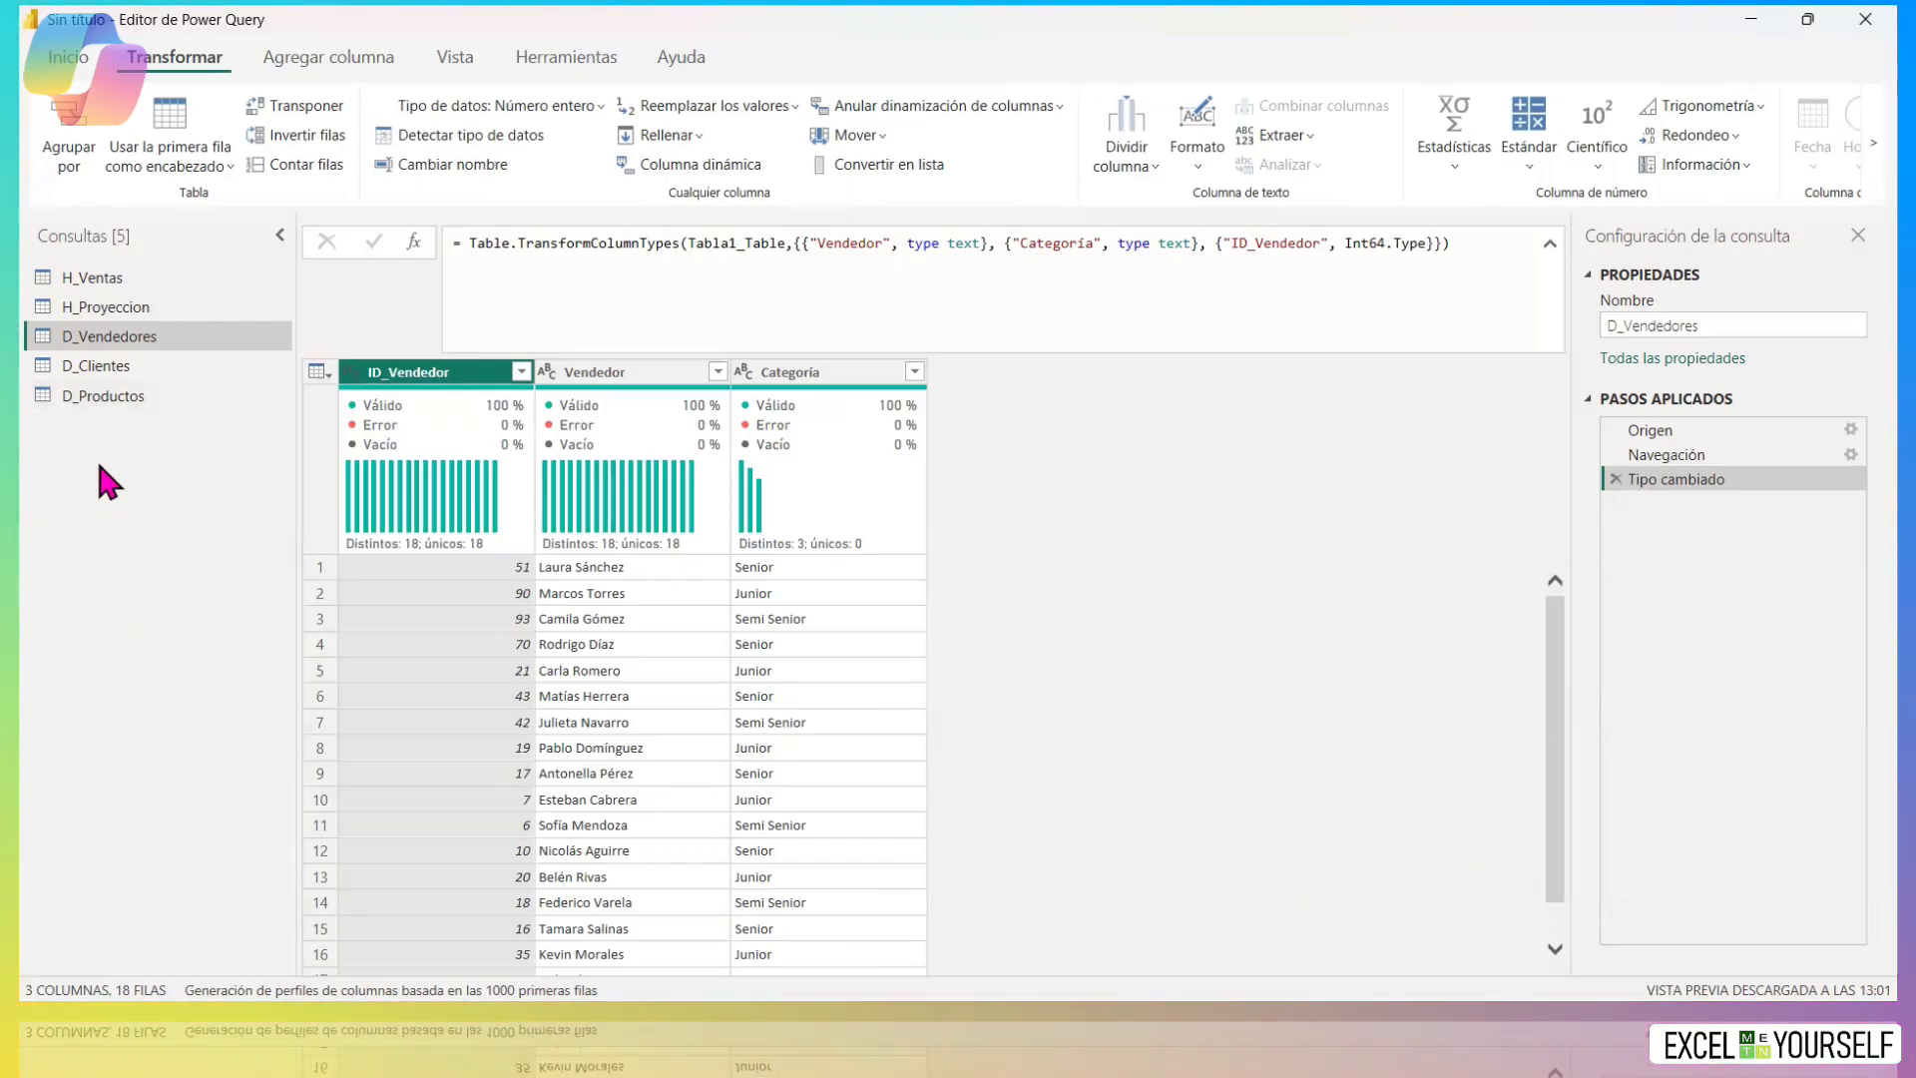
right_click(88, 487)
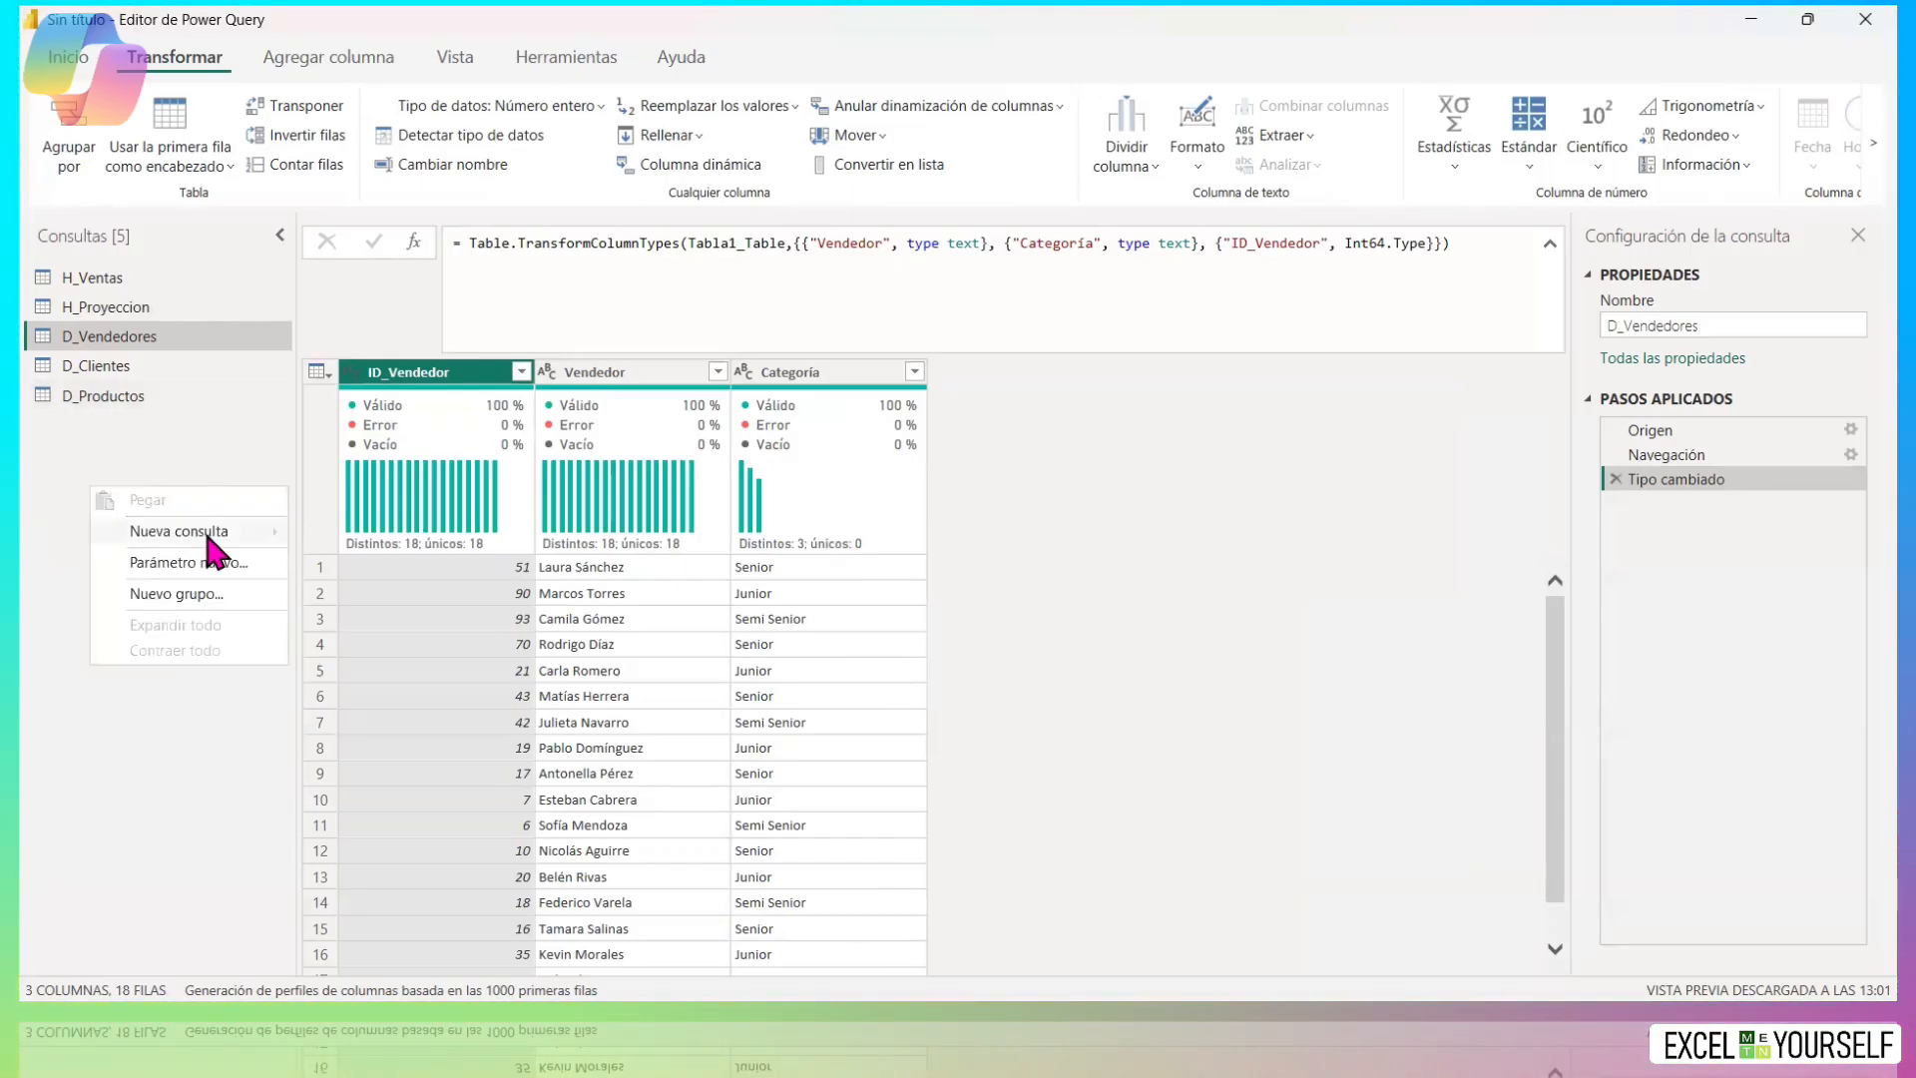
mouse_move(206, 531)
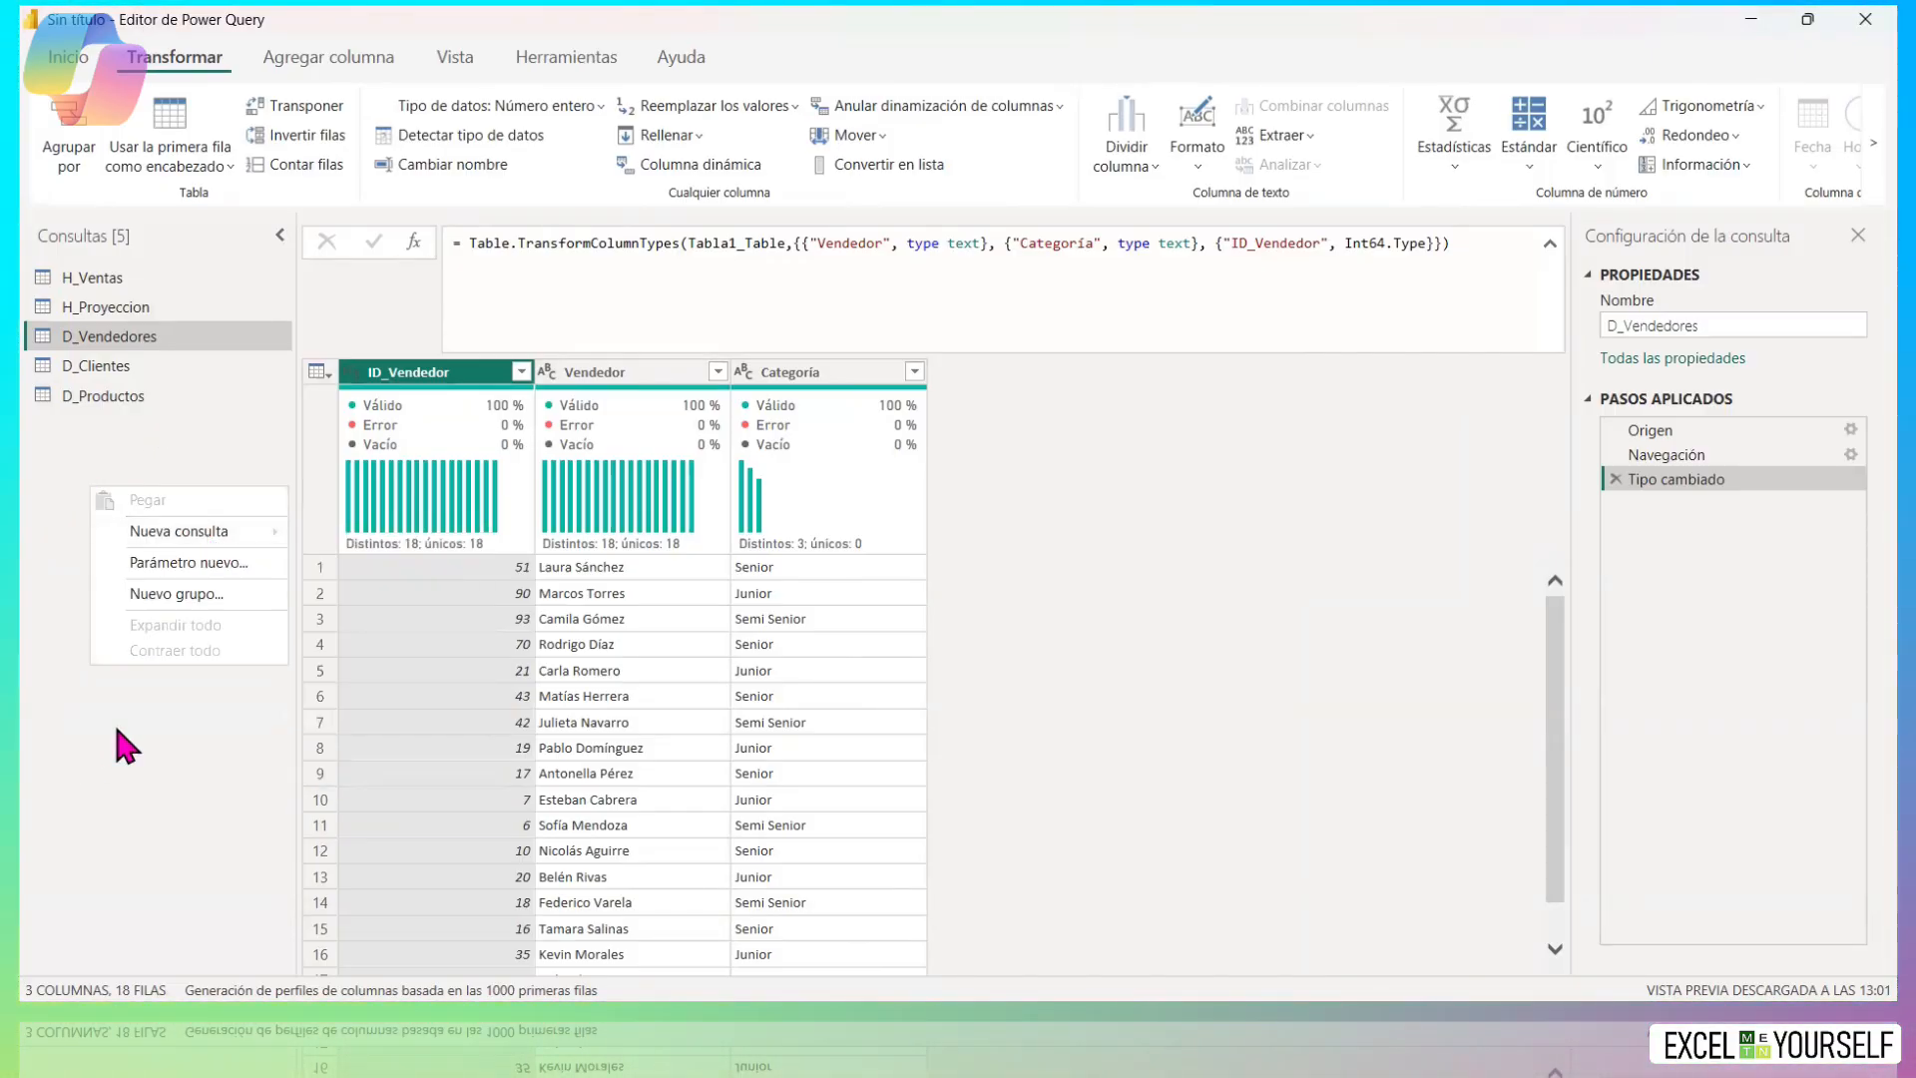
click(117, 744)
Add a new blank query to the query list.
right_click(151, 494)
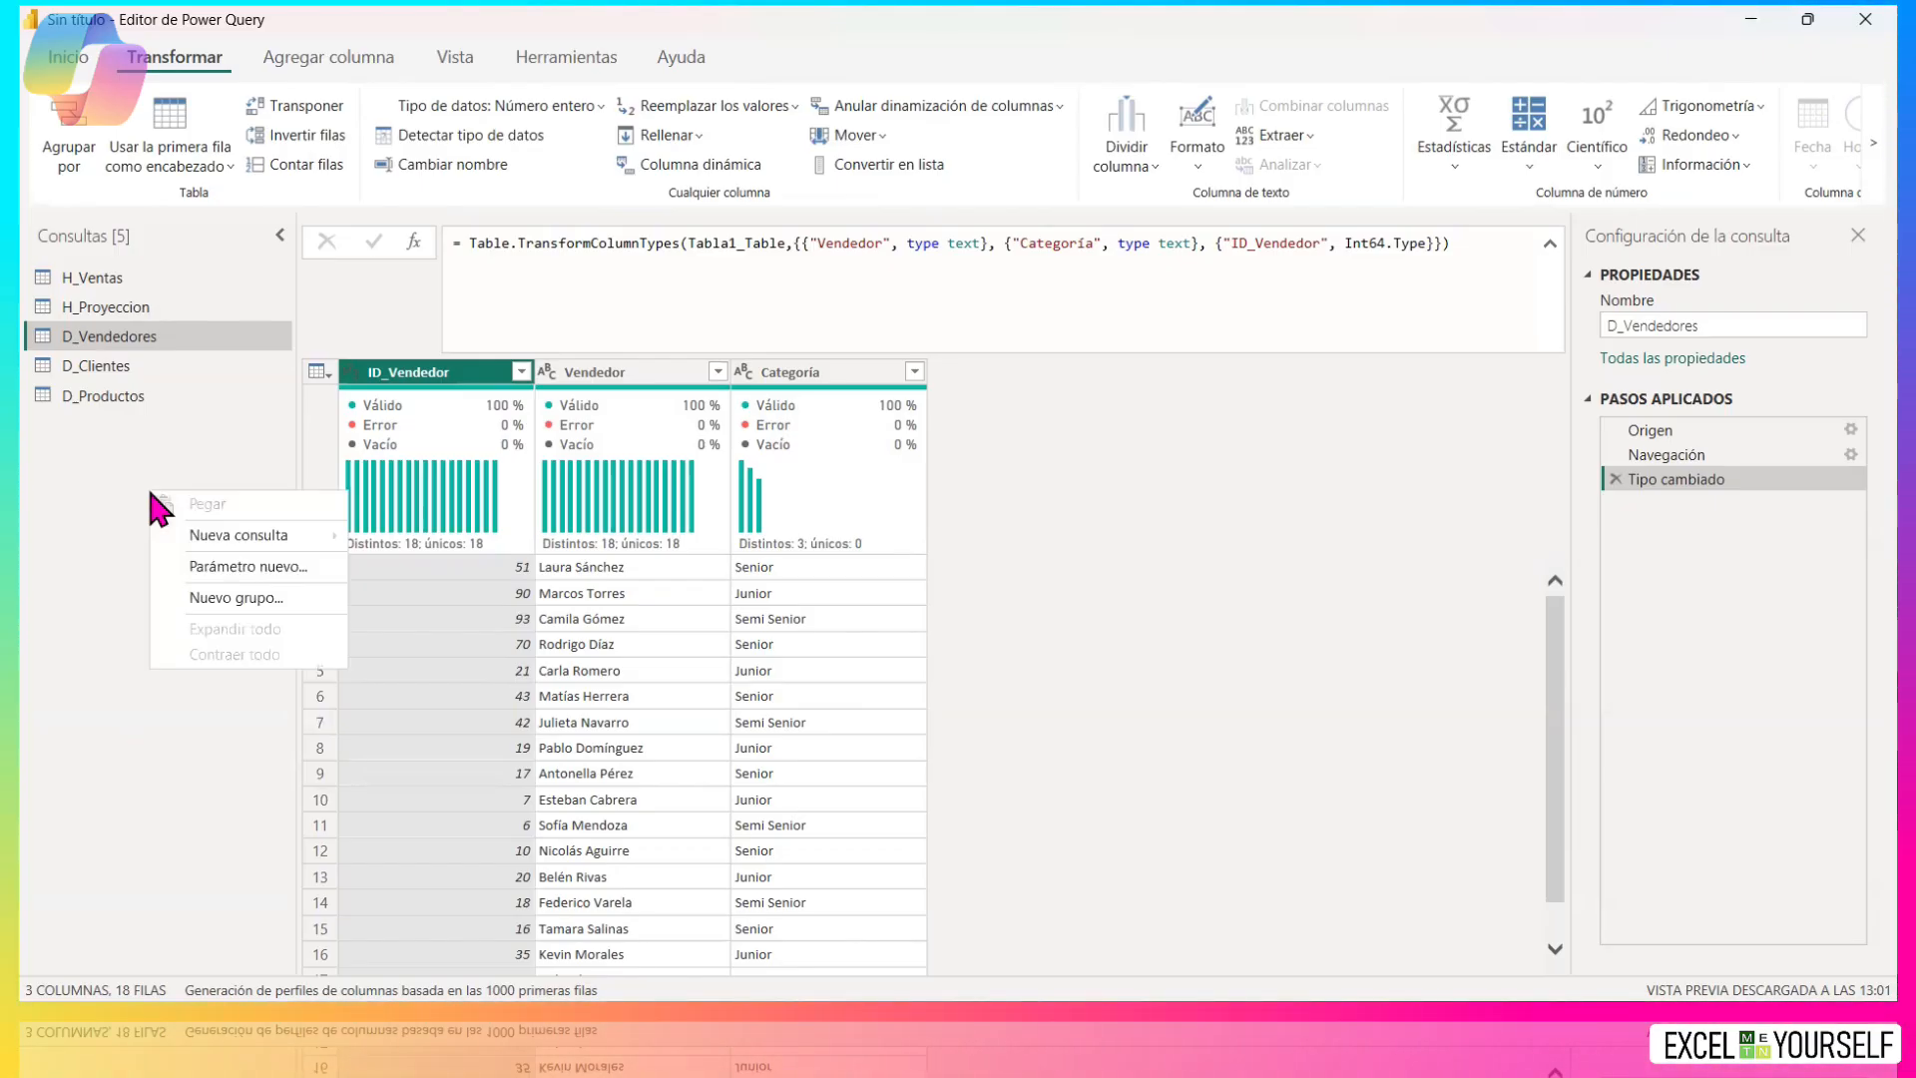
mouse_move(294, 529)
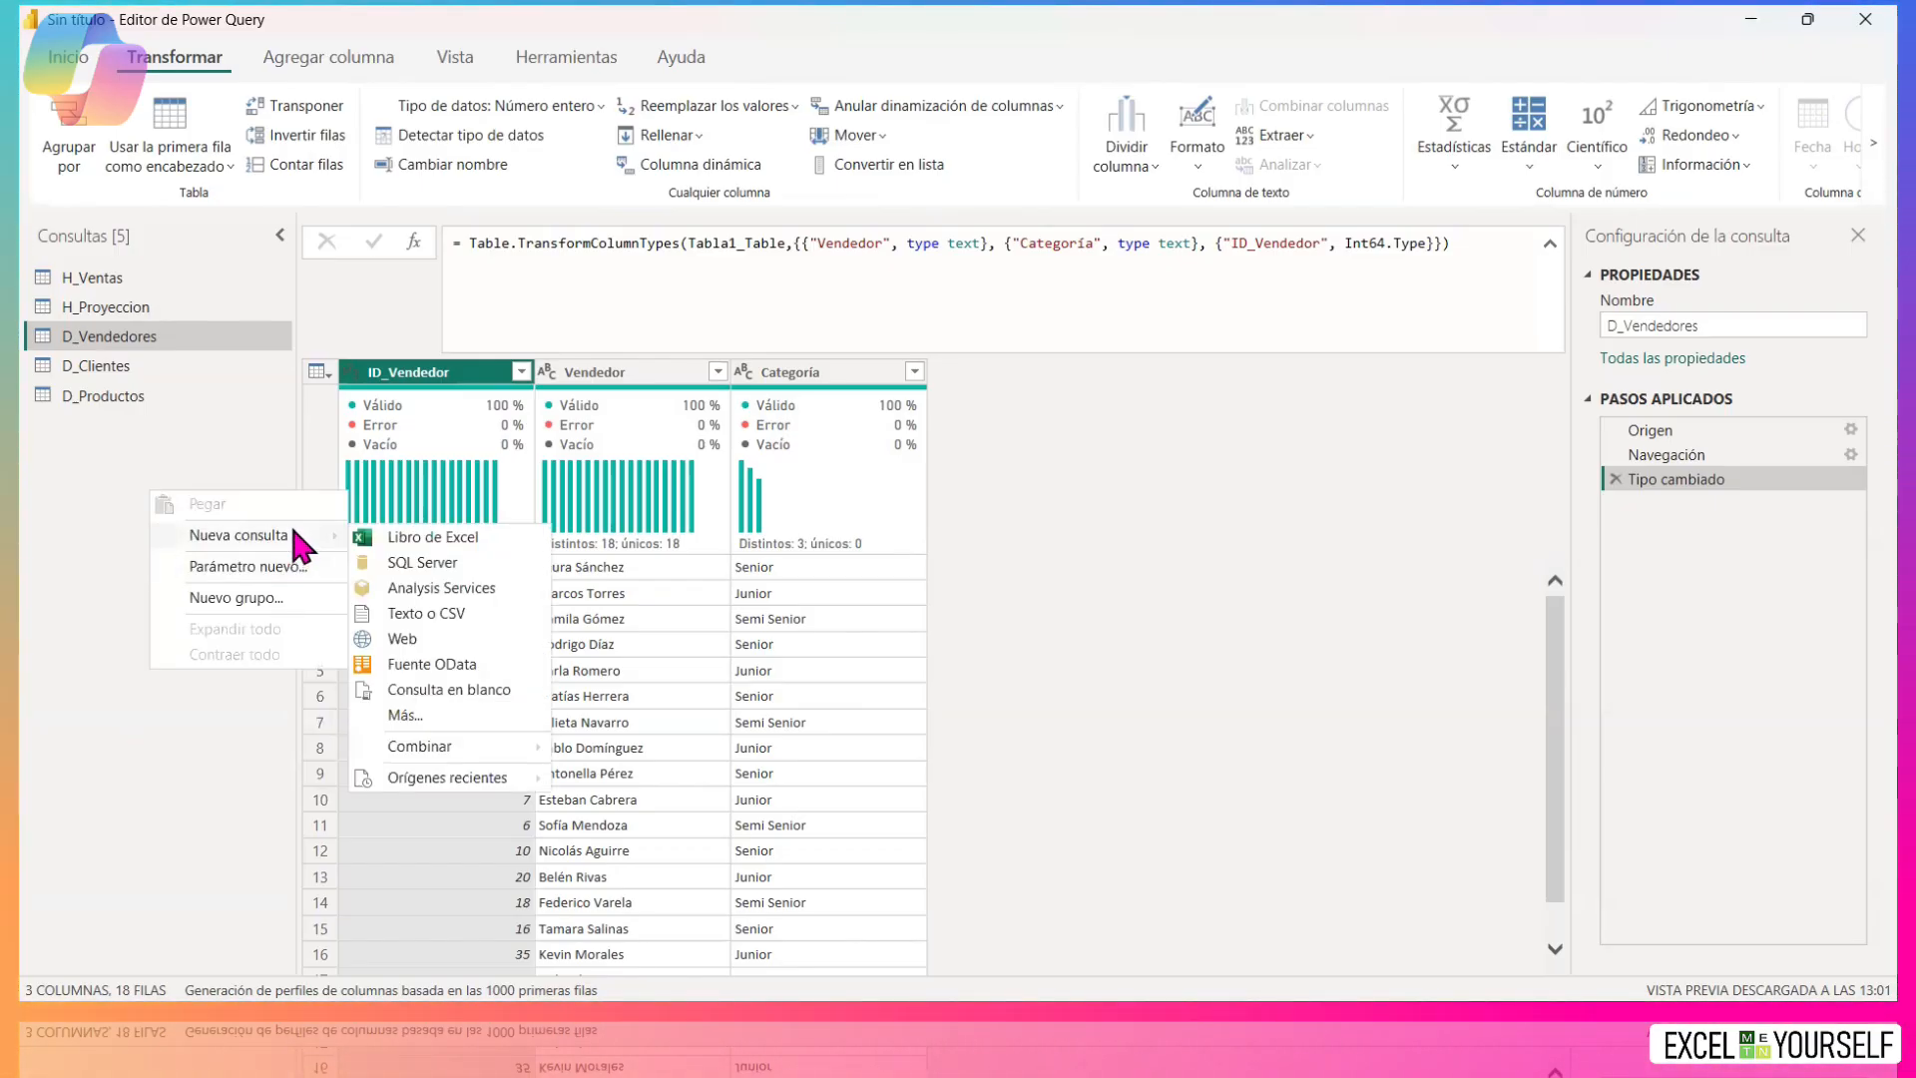
click(451, 692)
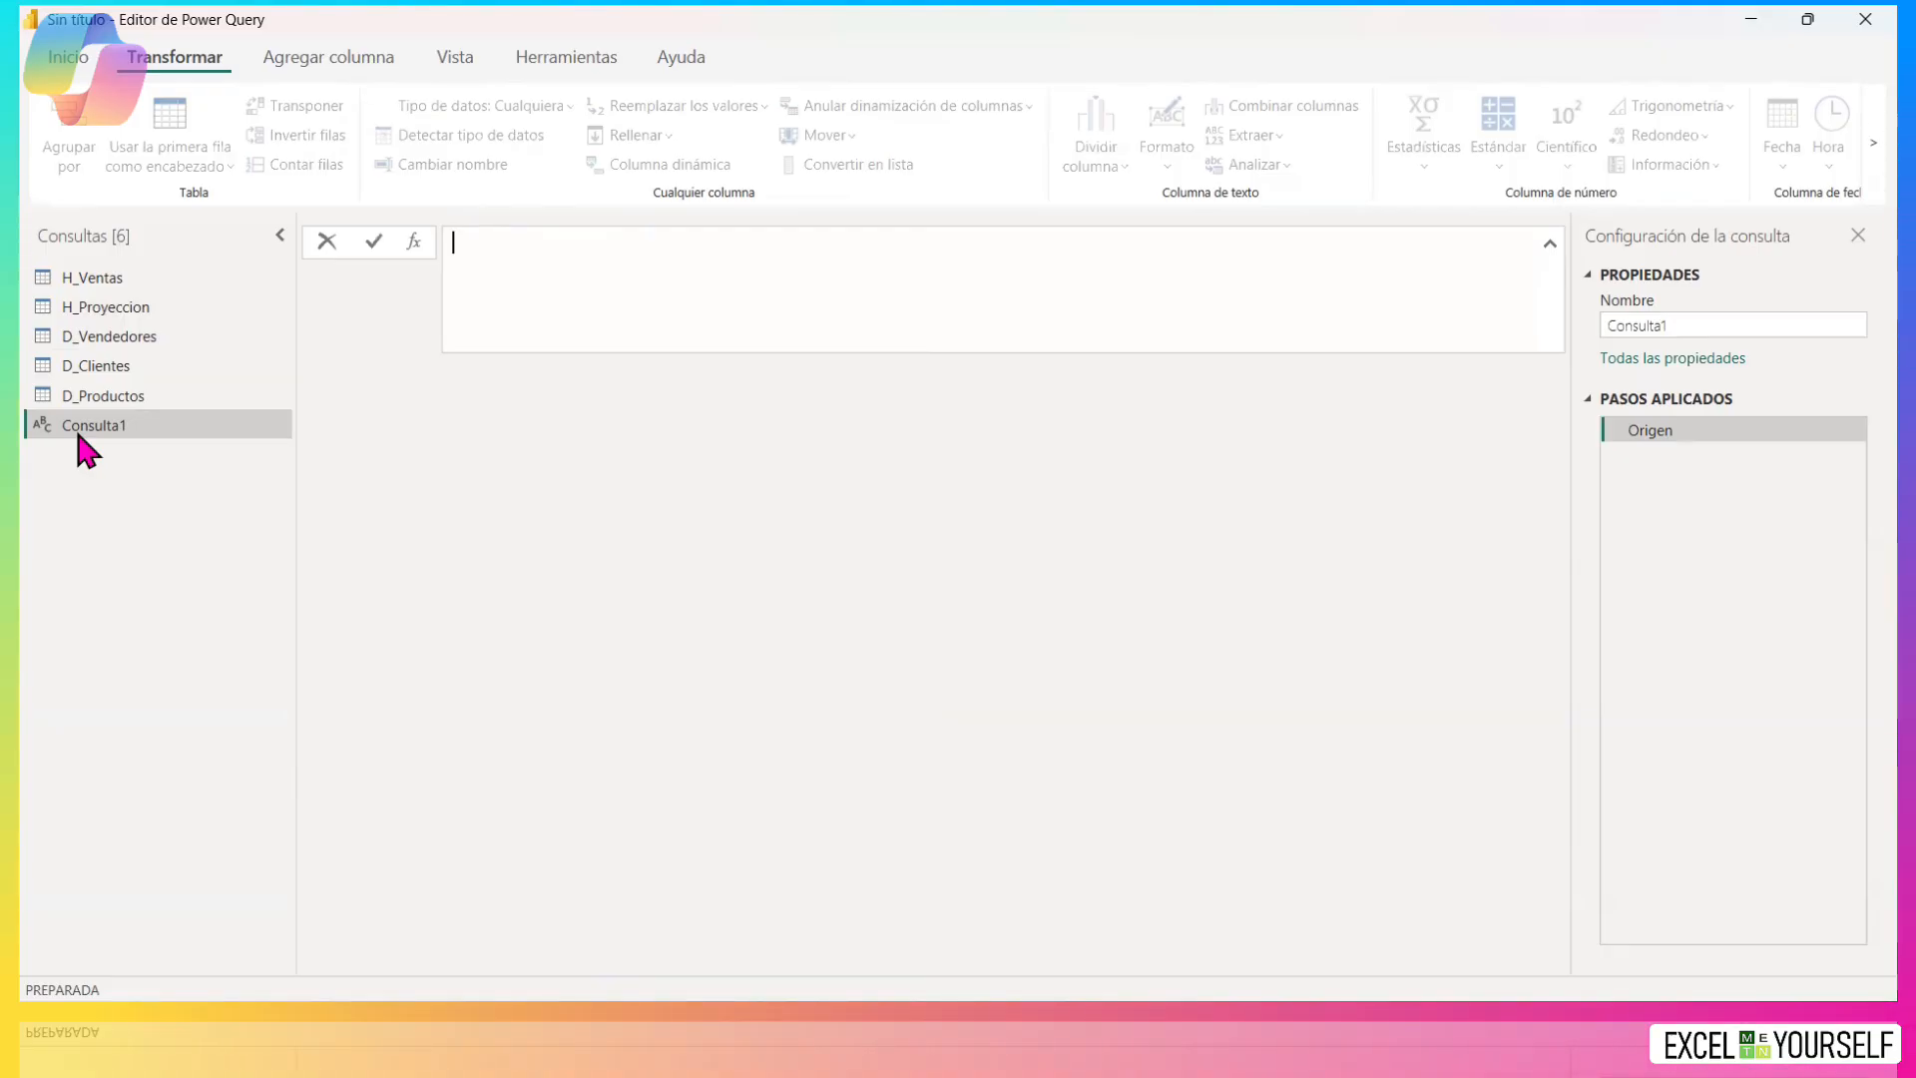
Replace all the code of the blank query with the copied calendar function code and apply it.
click(68, 60)
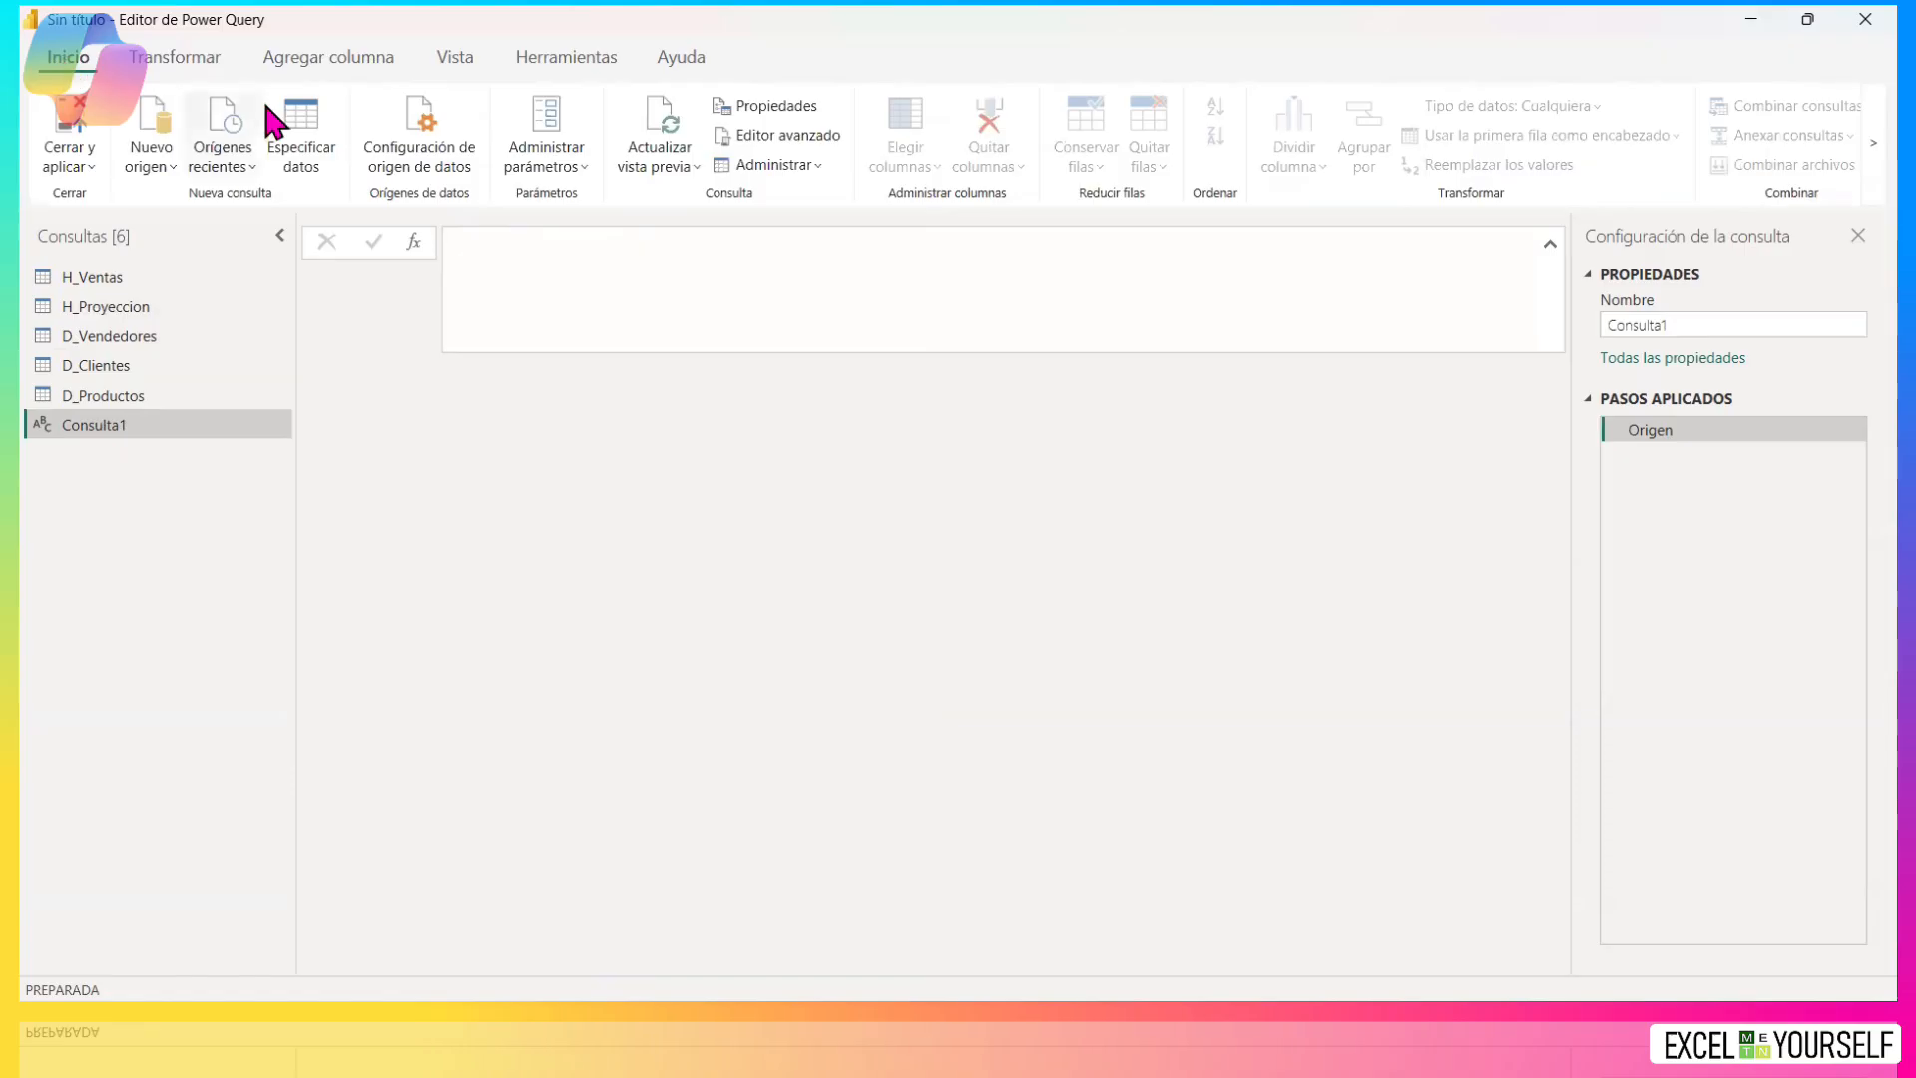
click(753, 138)
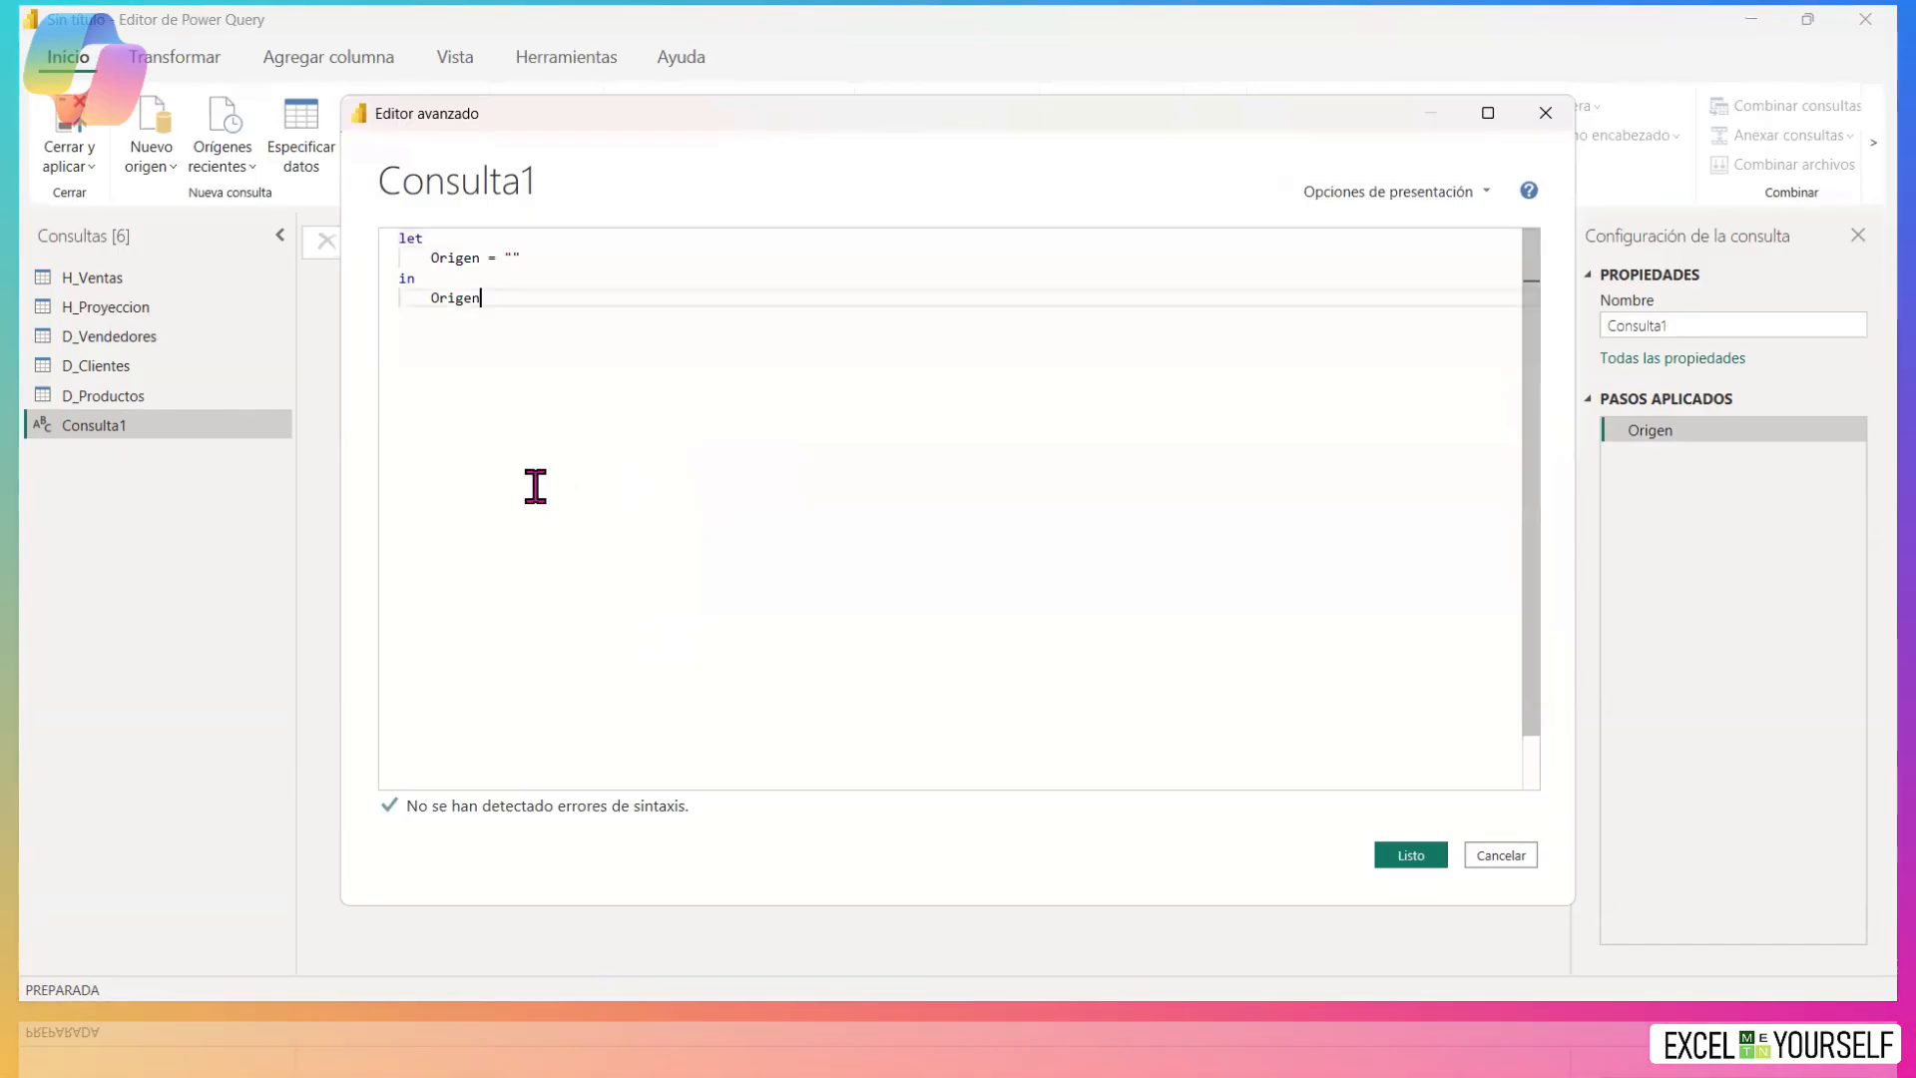
drag(535, 483, 325, 254)
key(Delete)
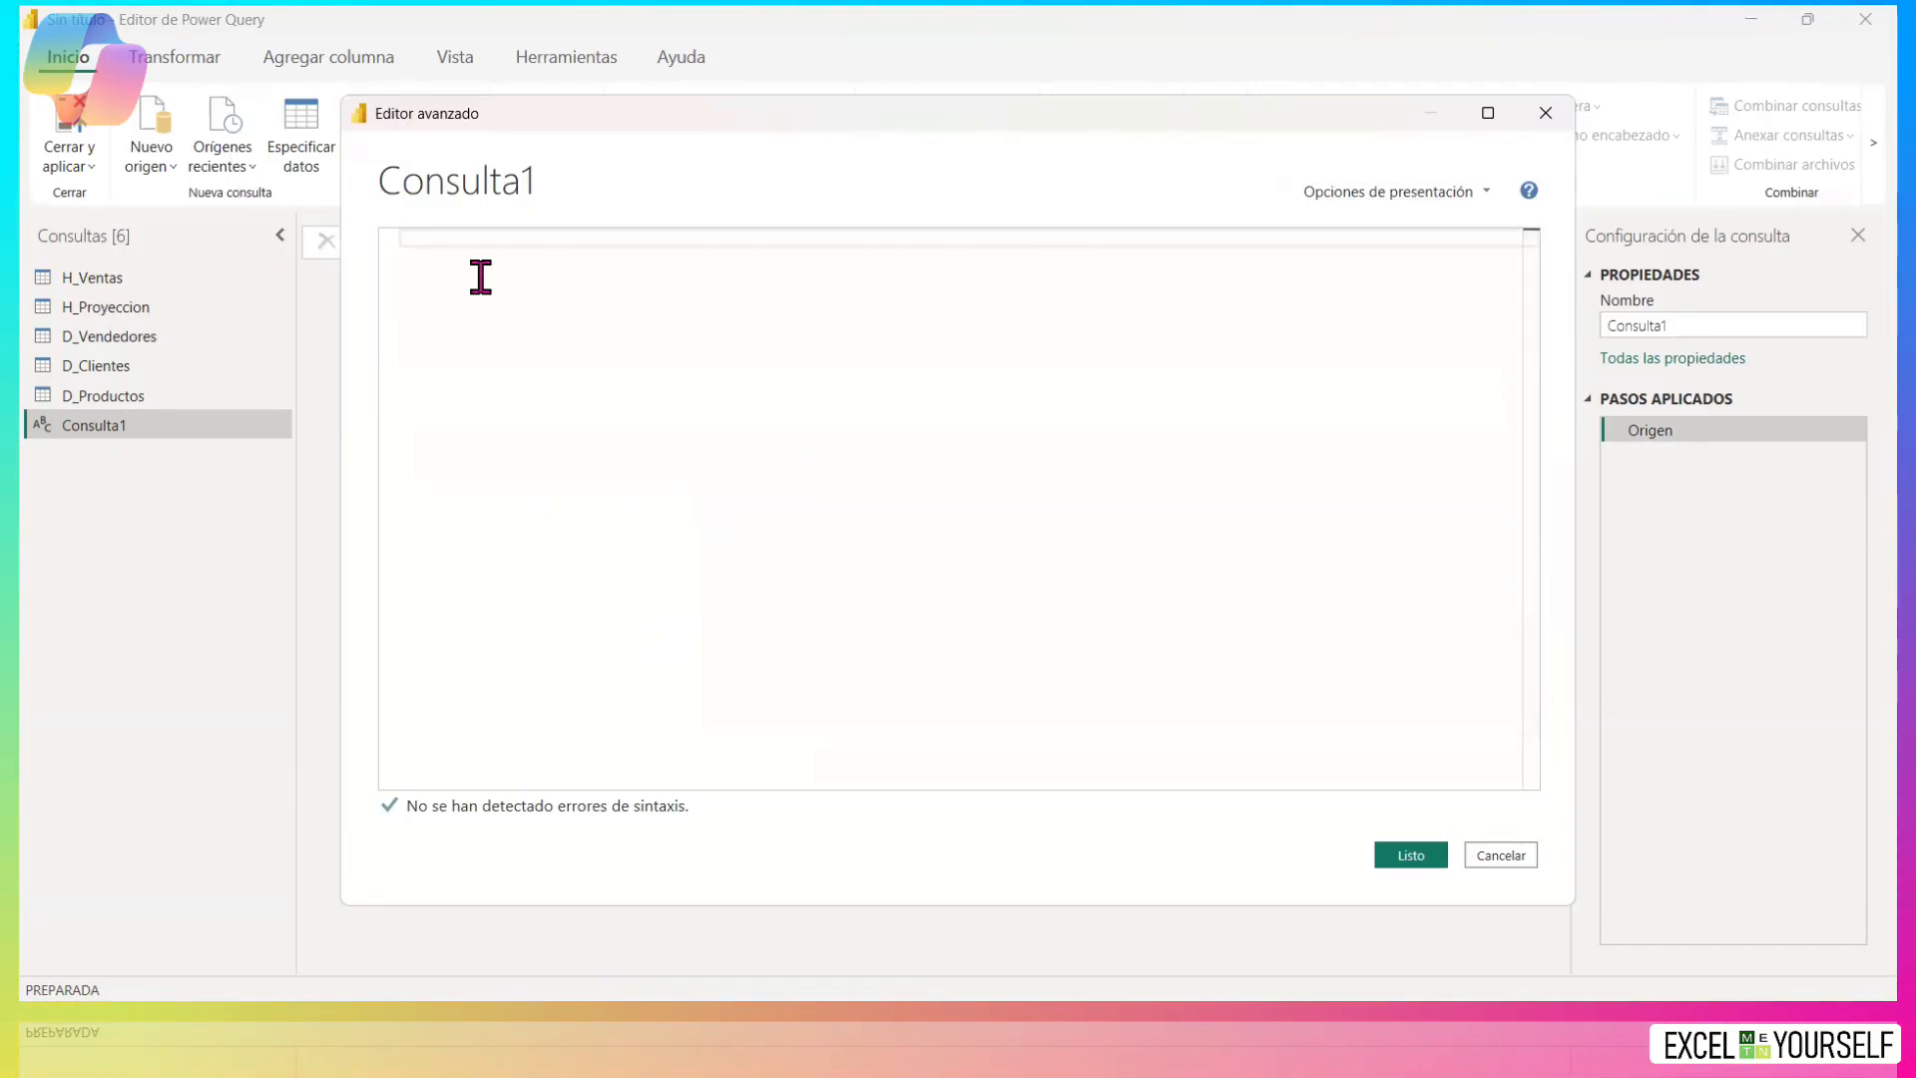
key(ctrl+v)
scroll(814, 423, up, 20)
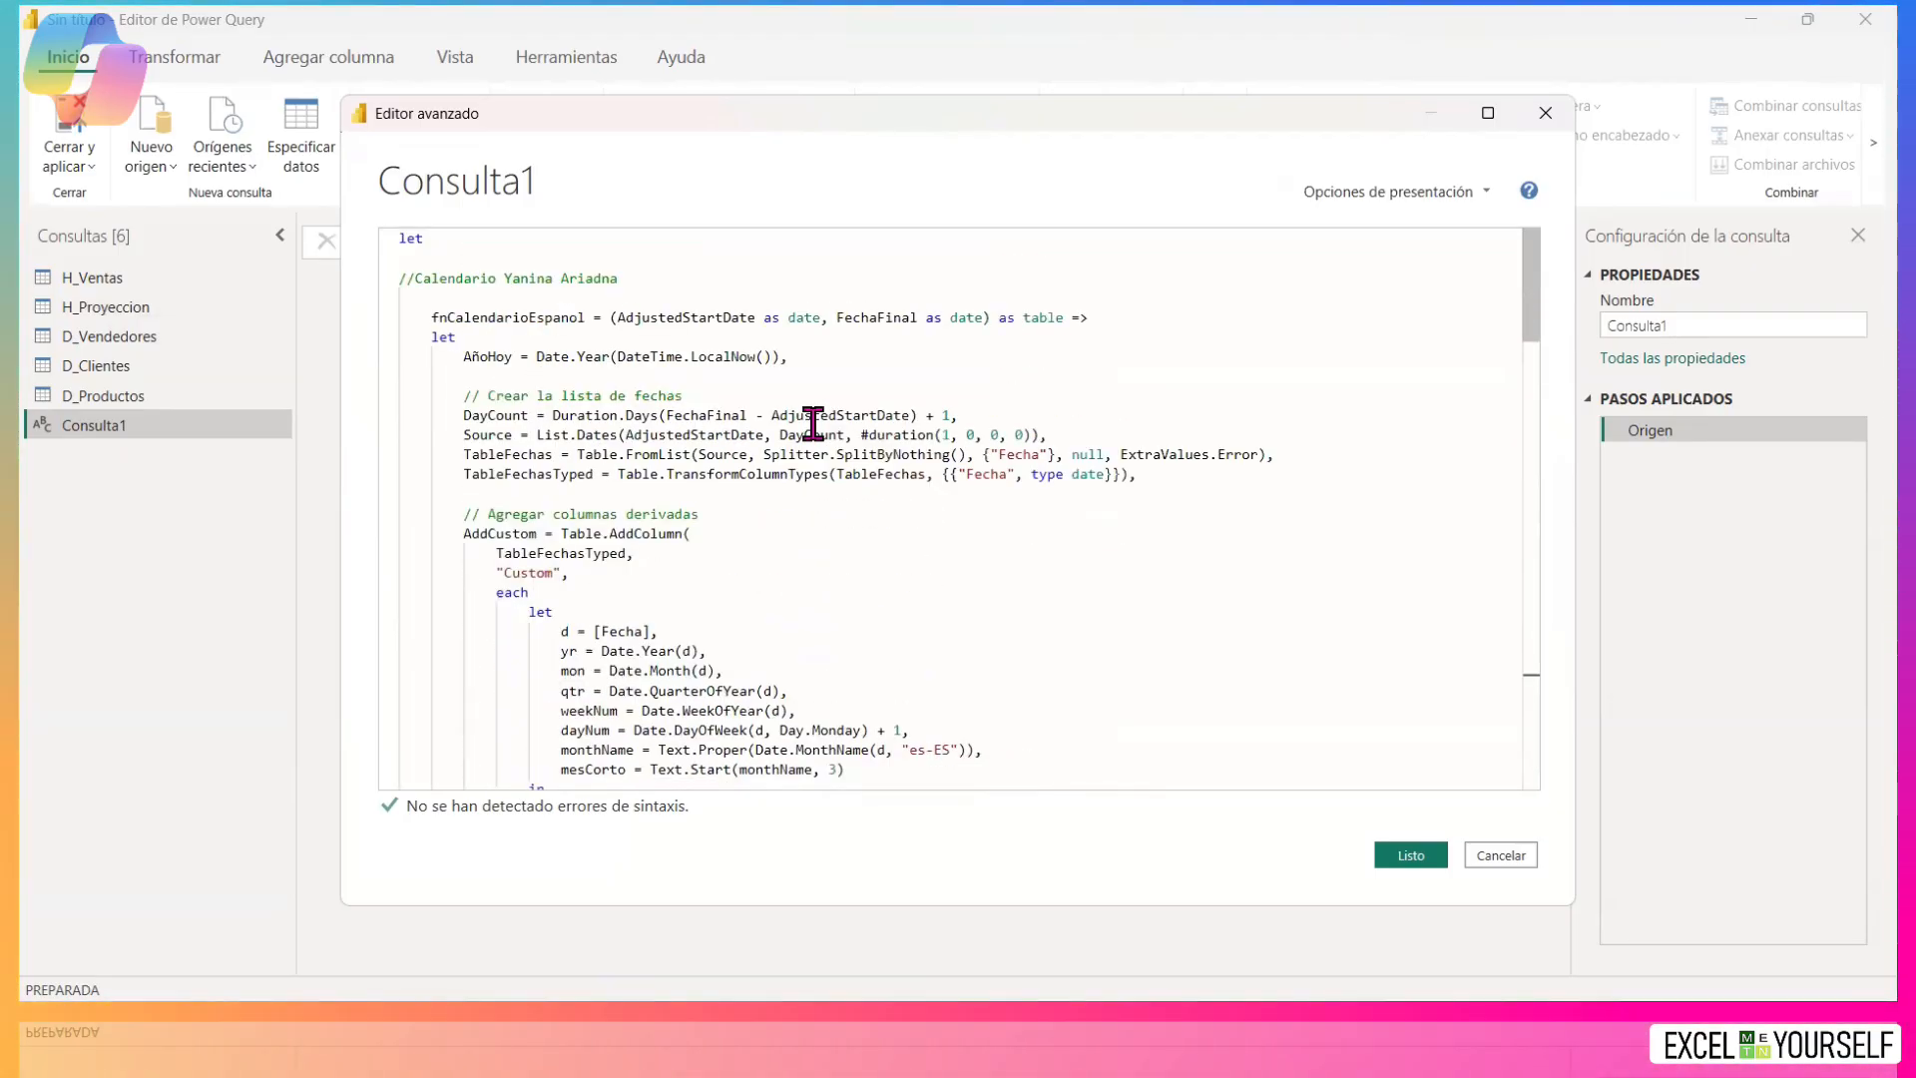
drag(418, 279, 1184, 316)
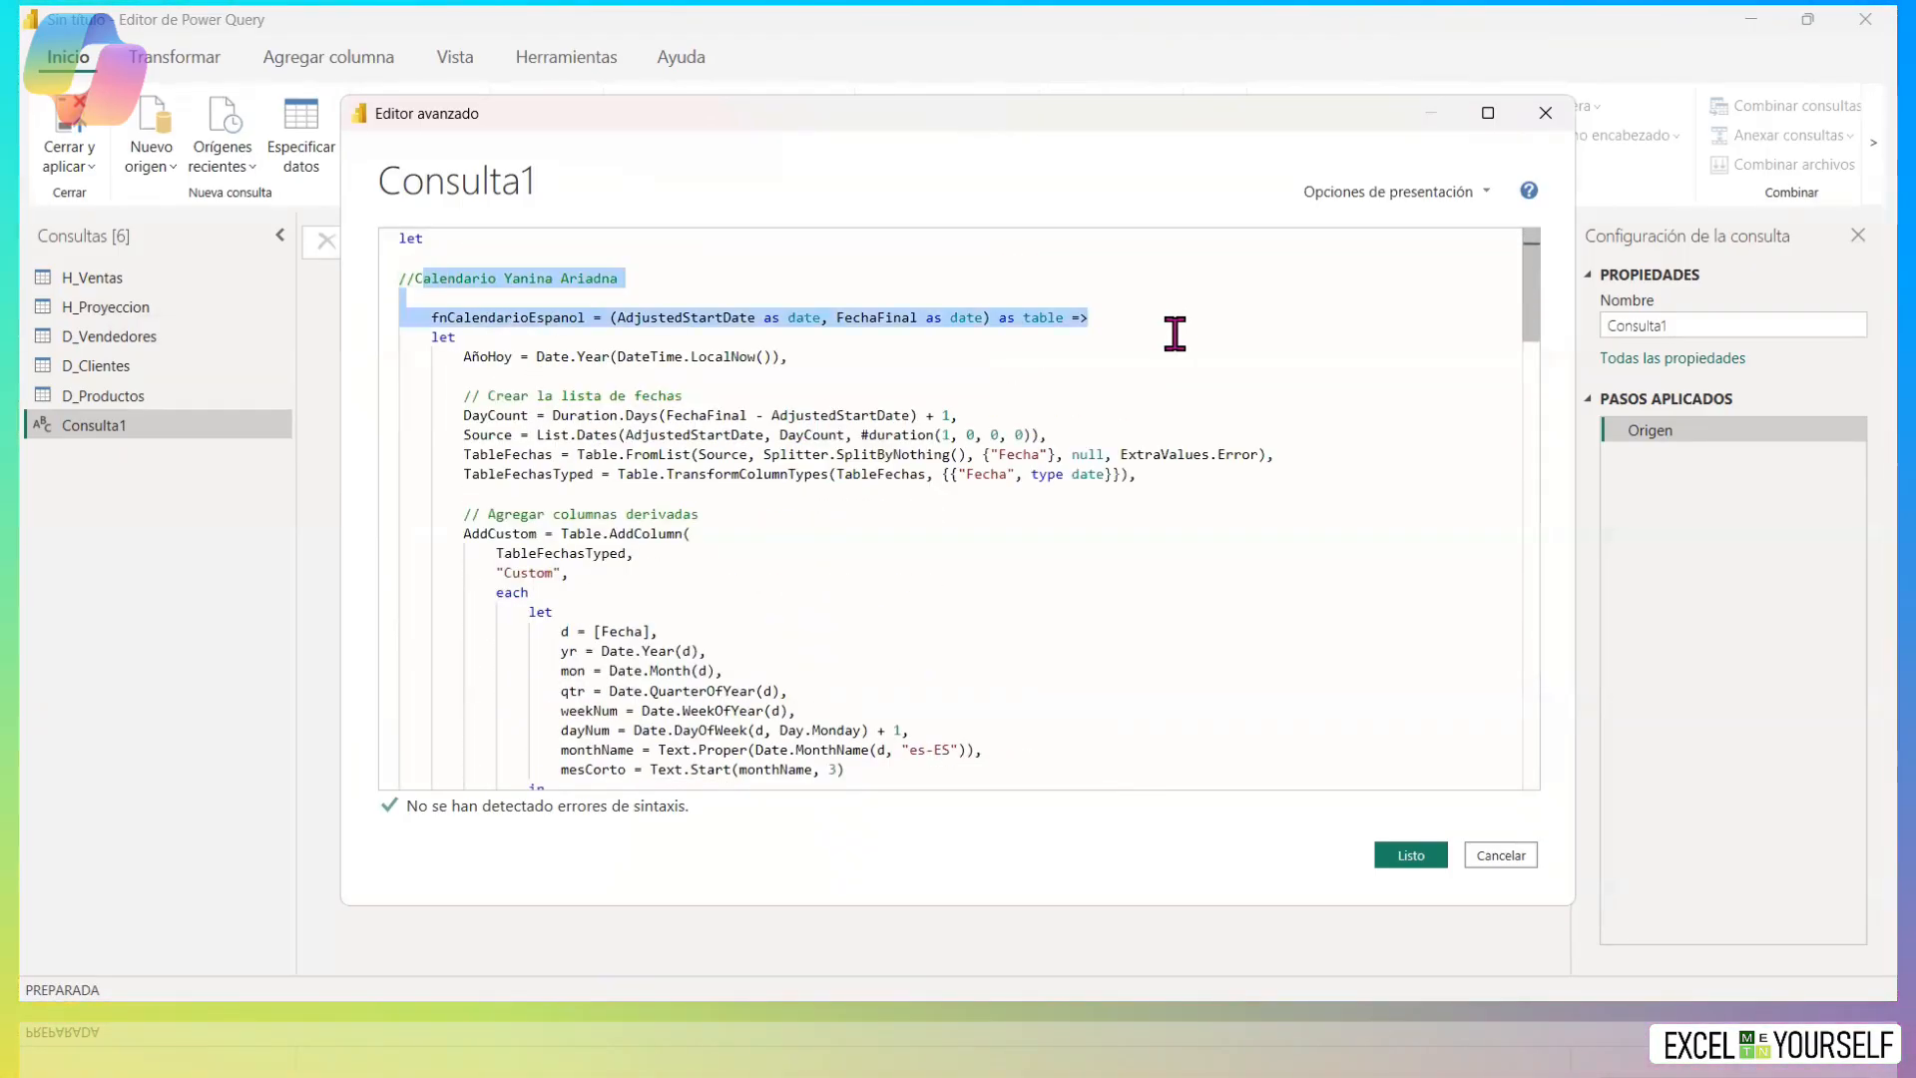
click(1157, 377)
scroll(1137, 429, down, 5)
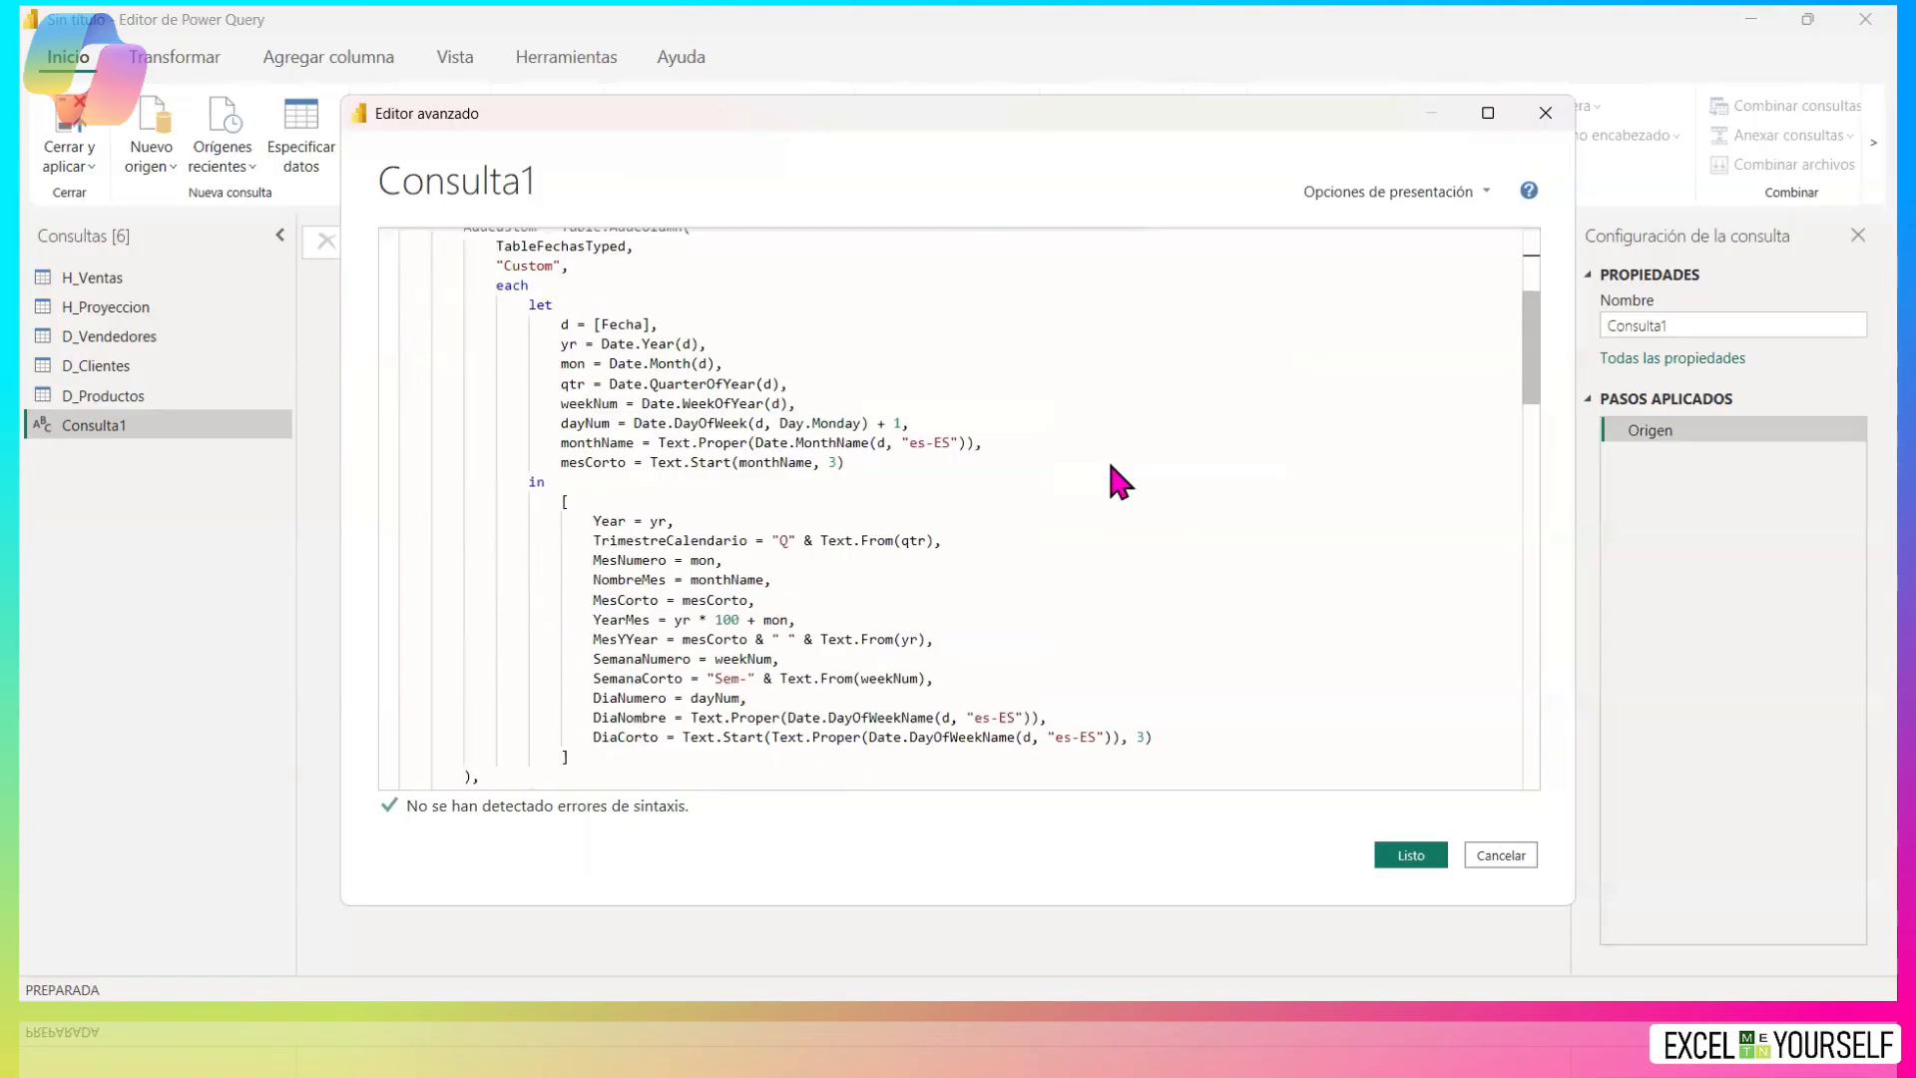
click(1397, 858)
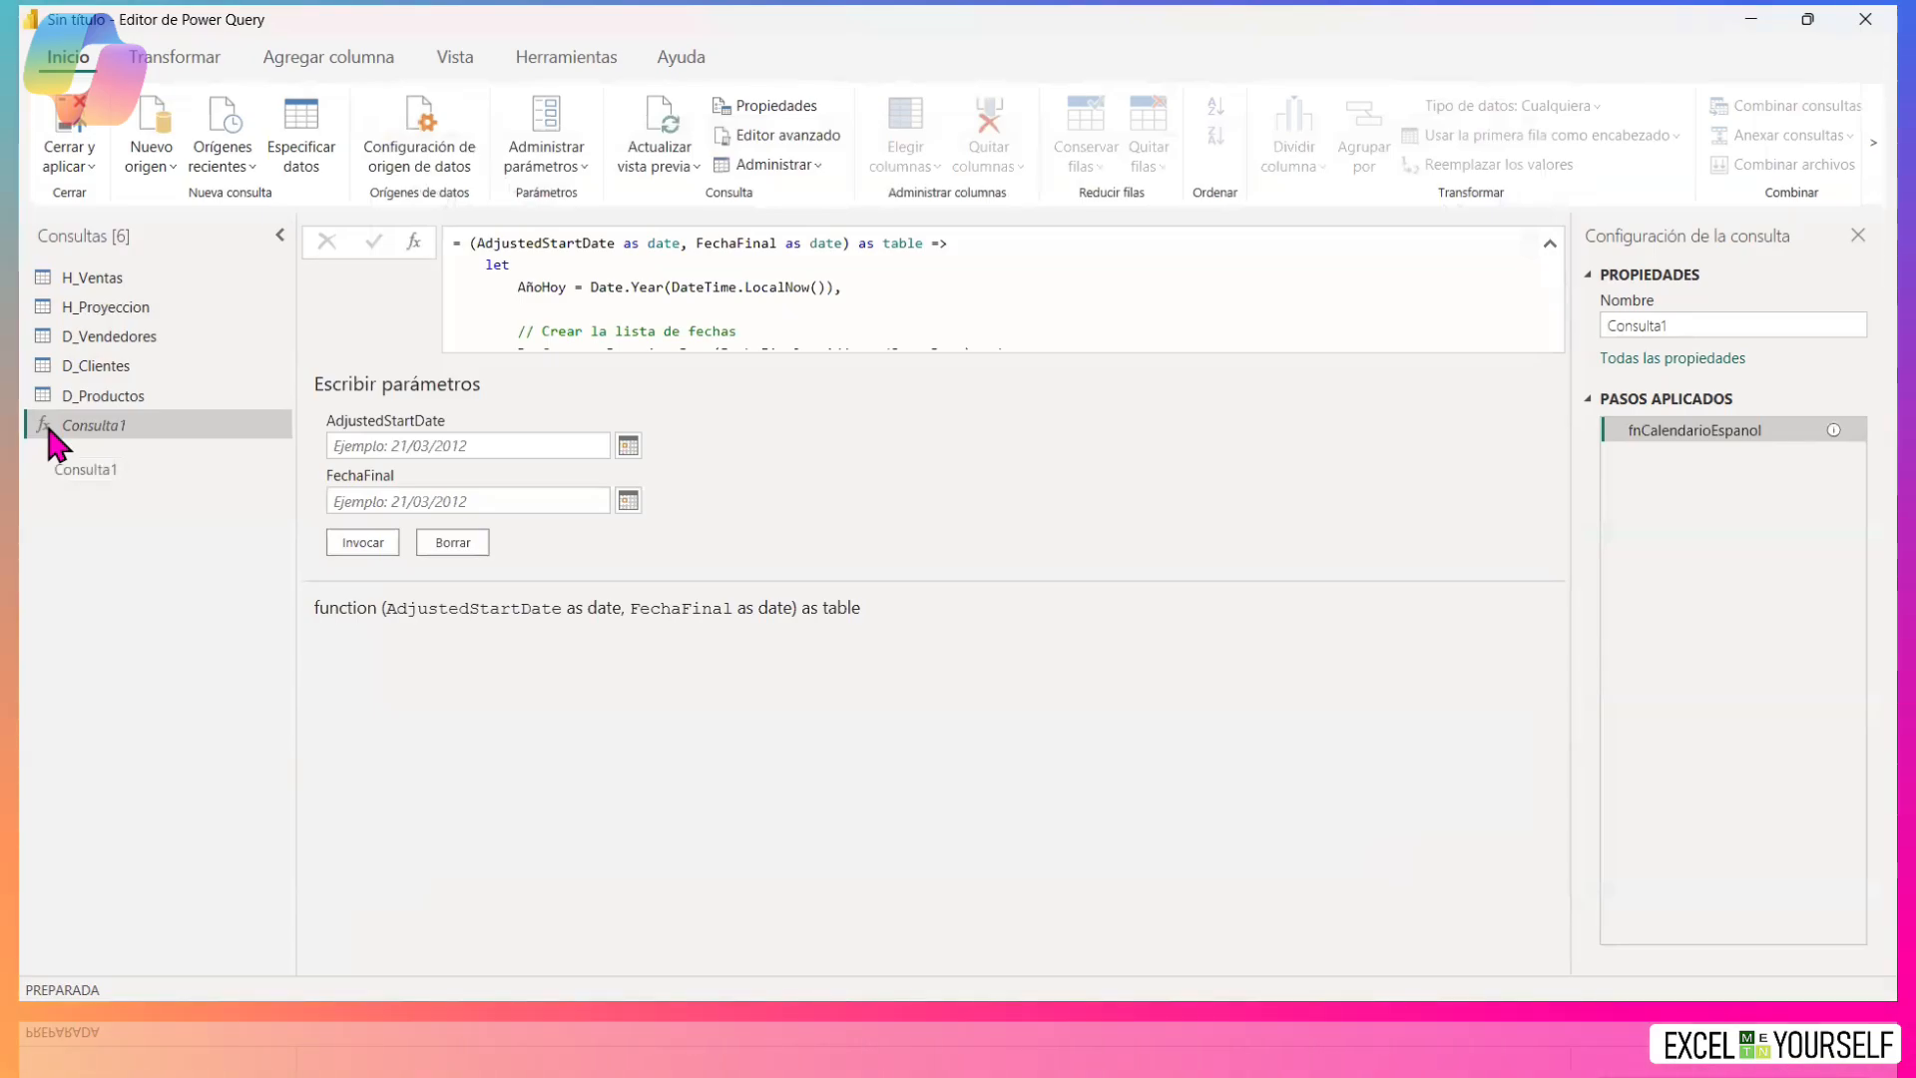
Check the dates contained in the Fecha column of the H_Ventas query without applying a filter.
click(475, 441)
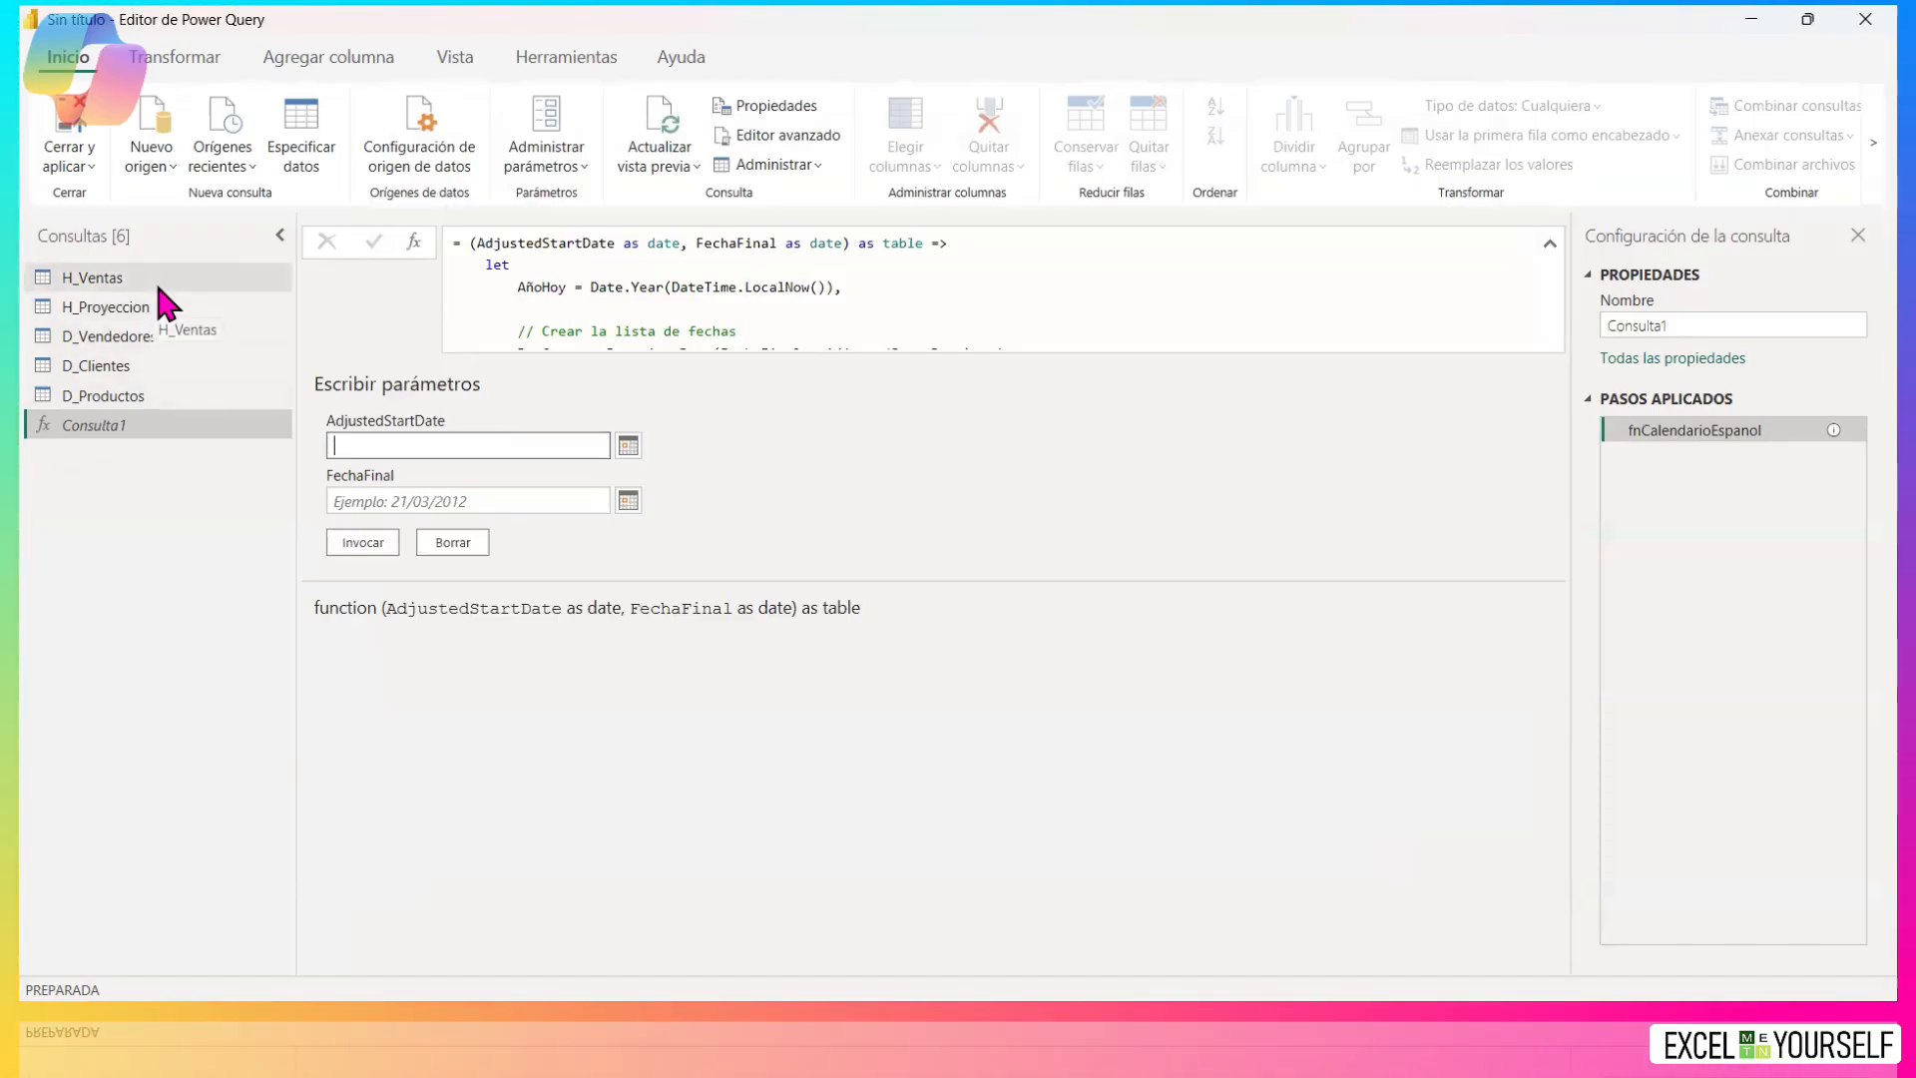
click(100, 277)
click(513, 380)
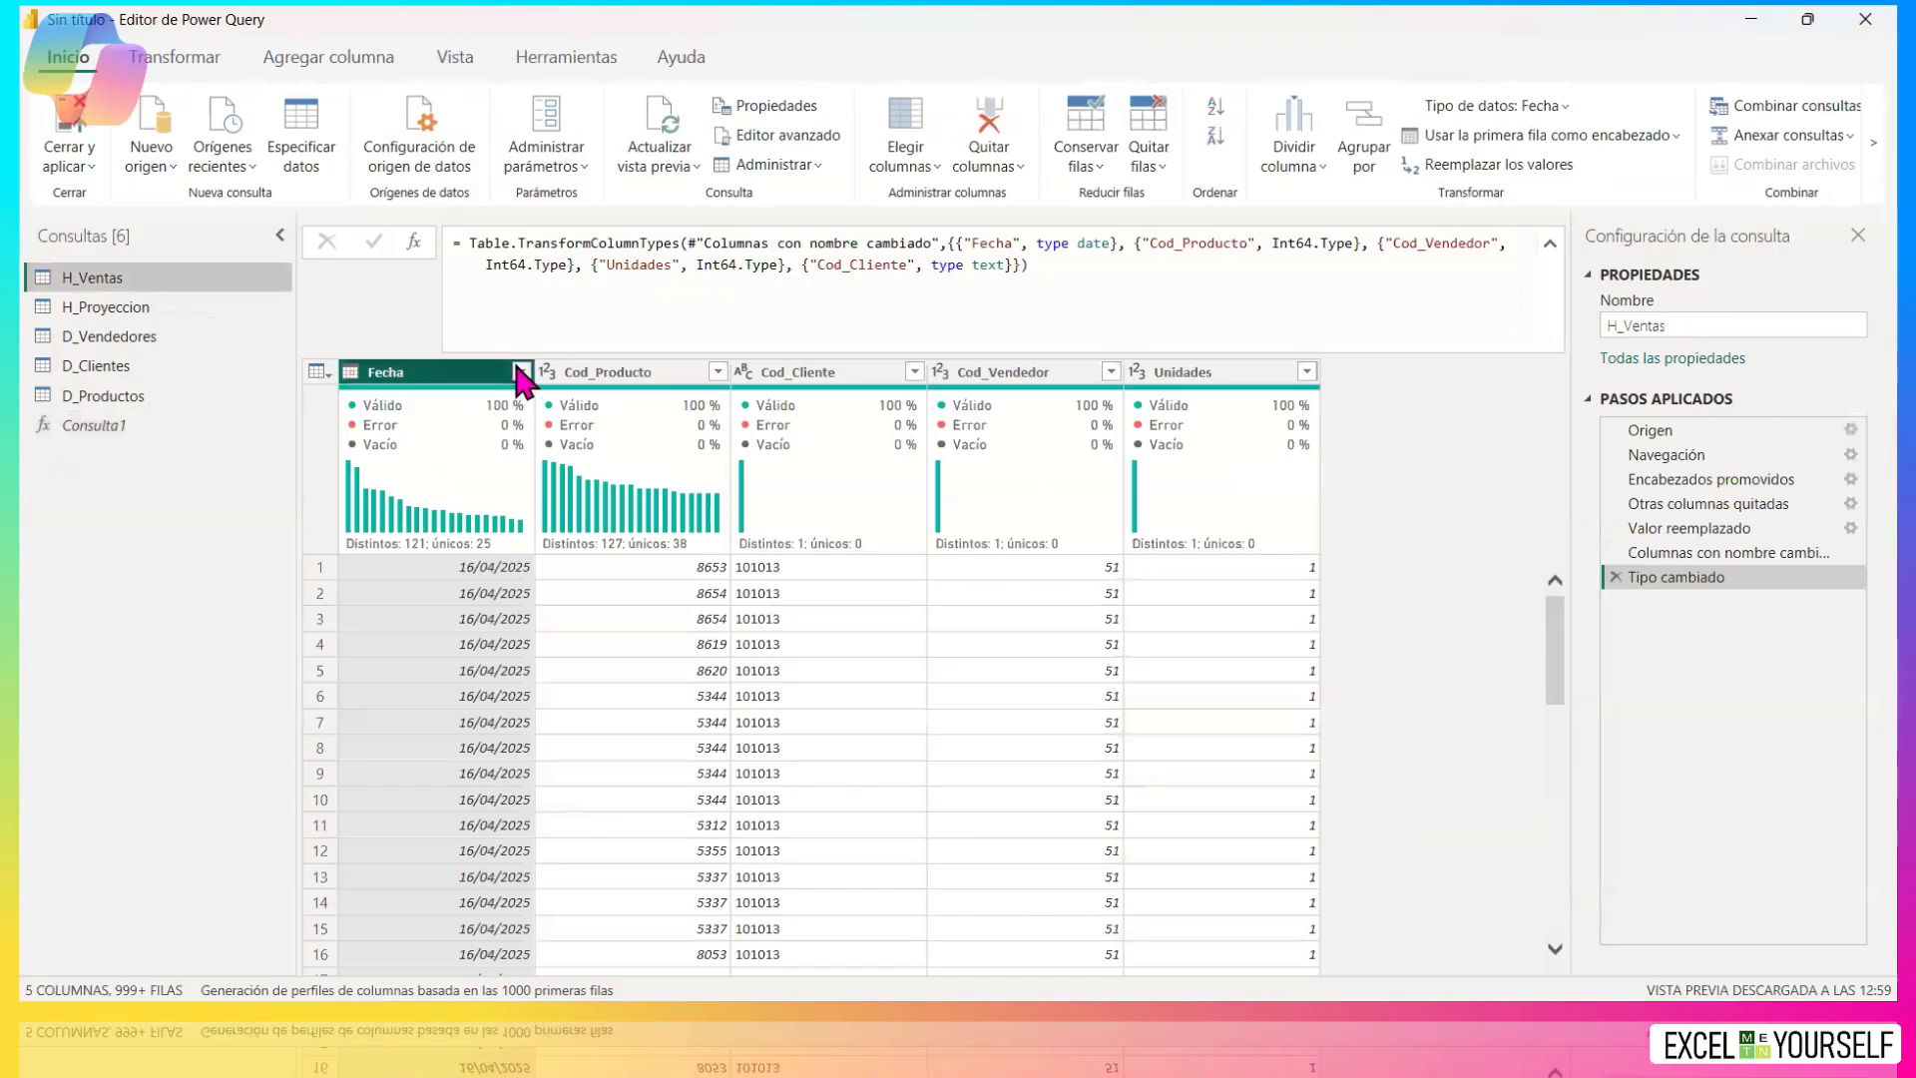
click(520, 371)
scroll(444, 689, down, 5)
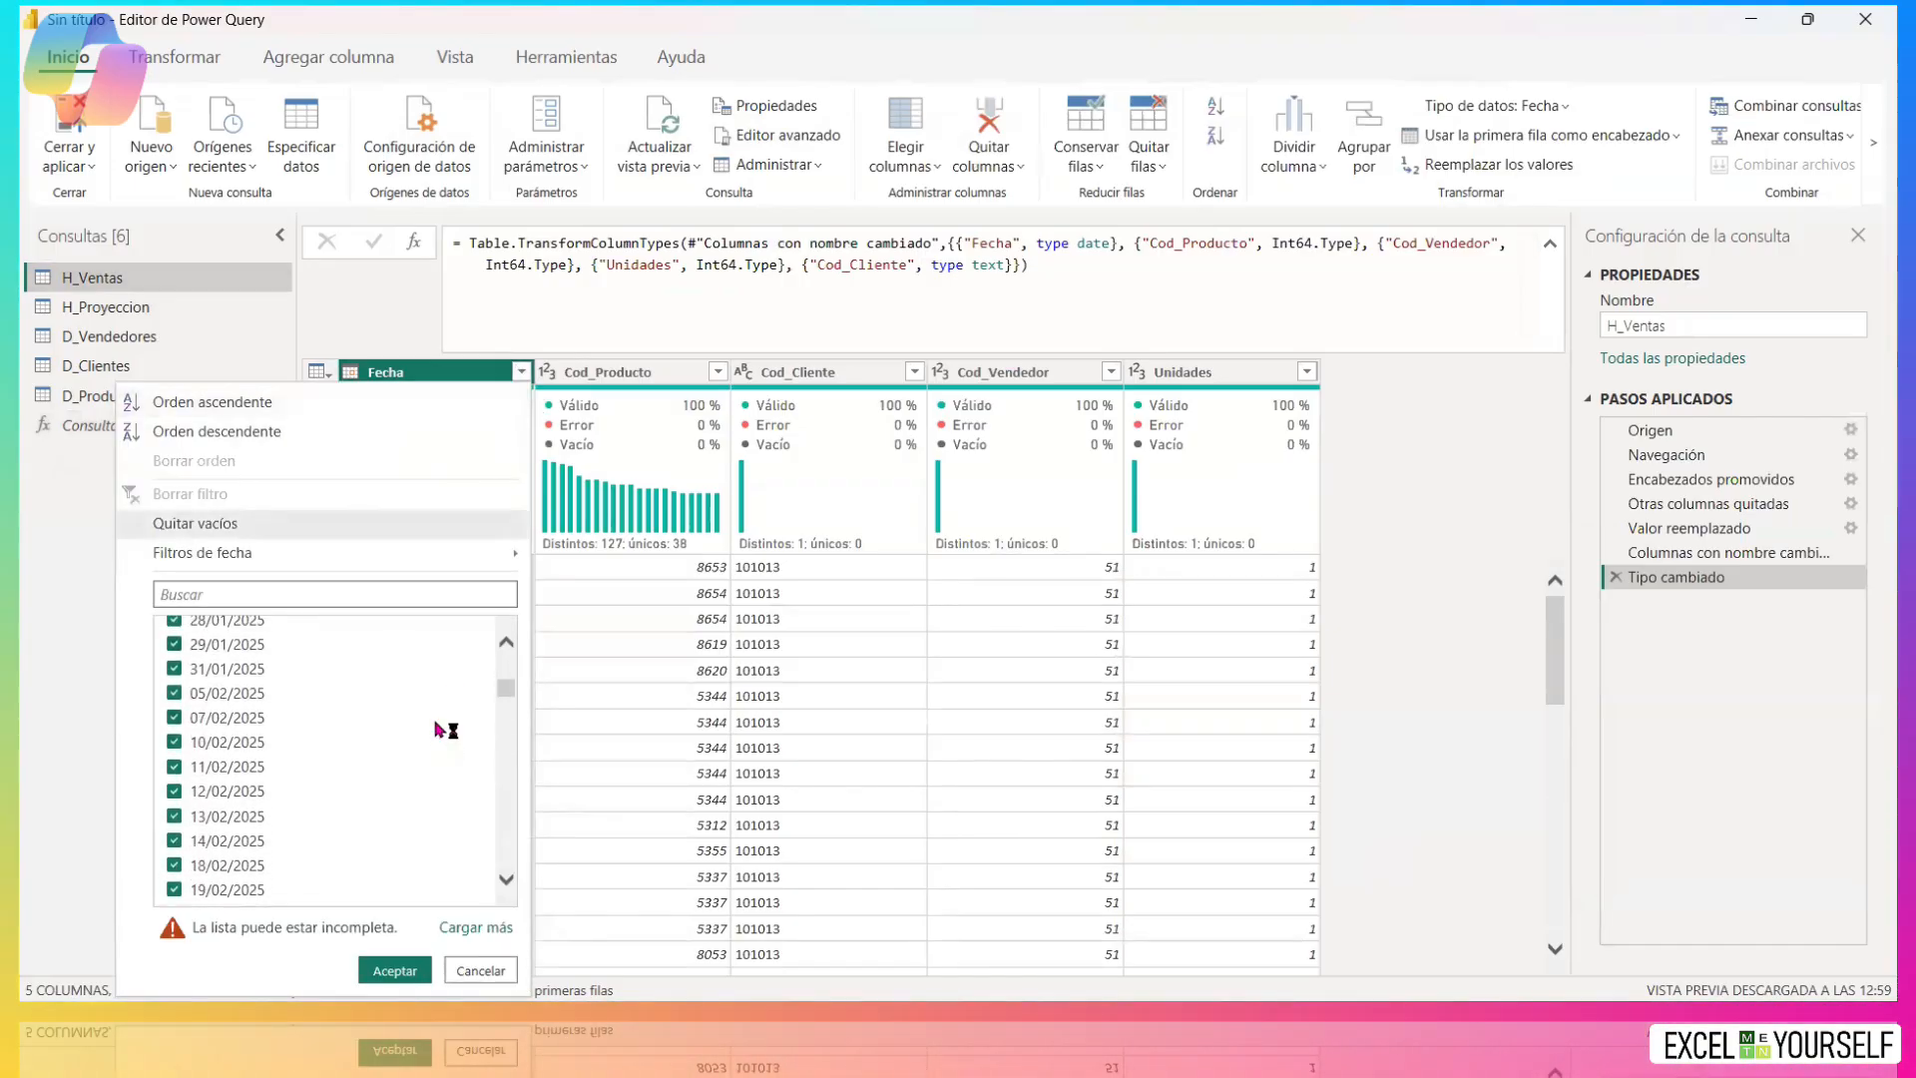
click(481, 970)
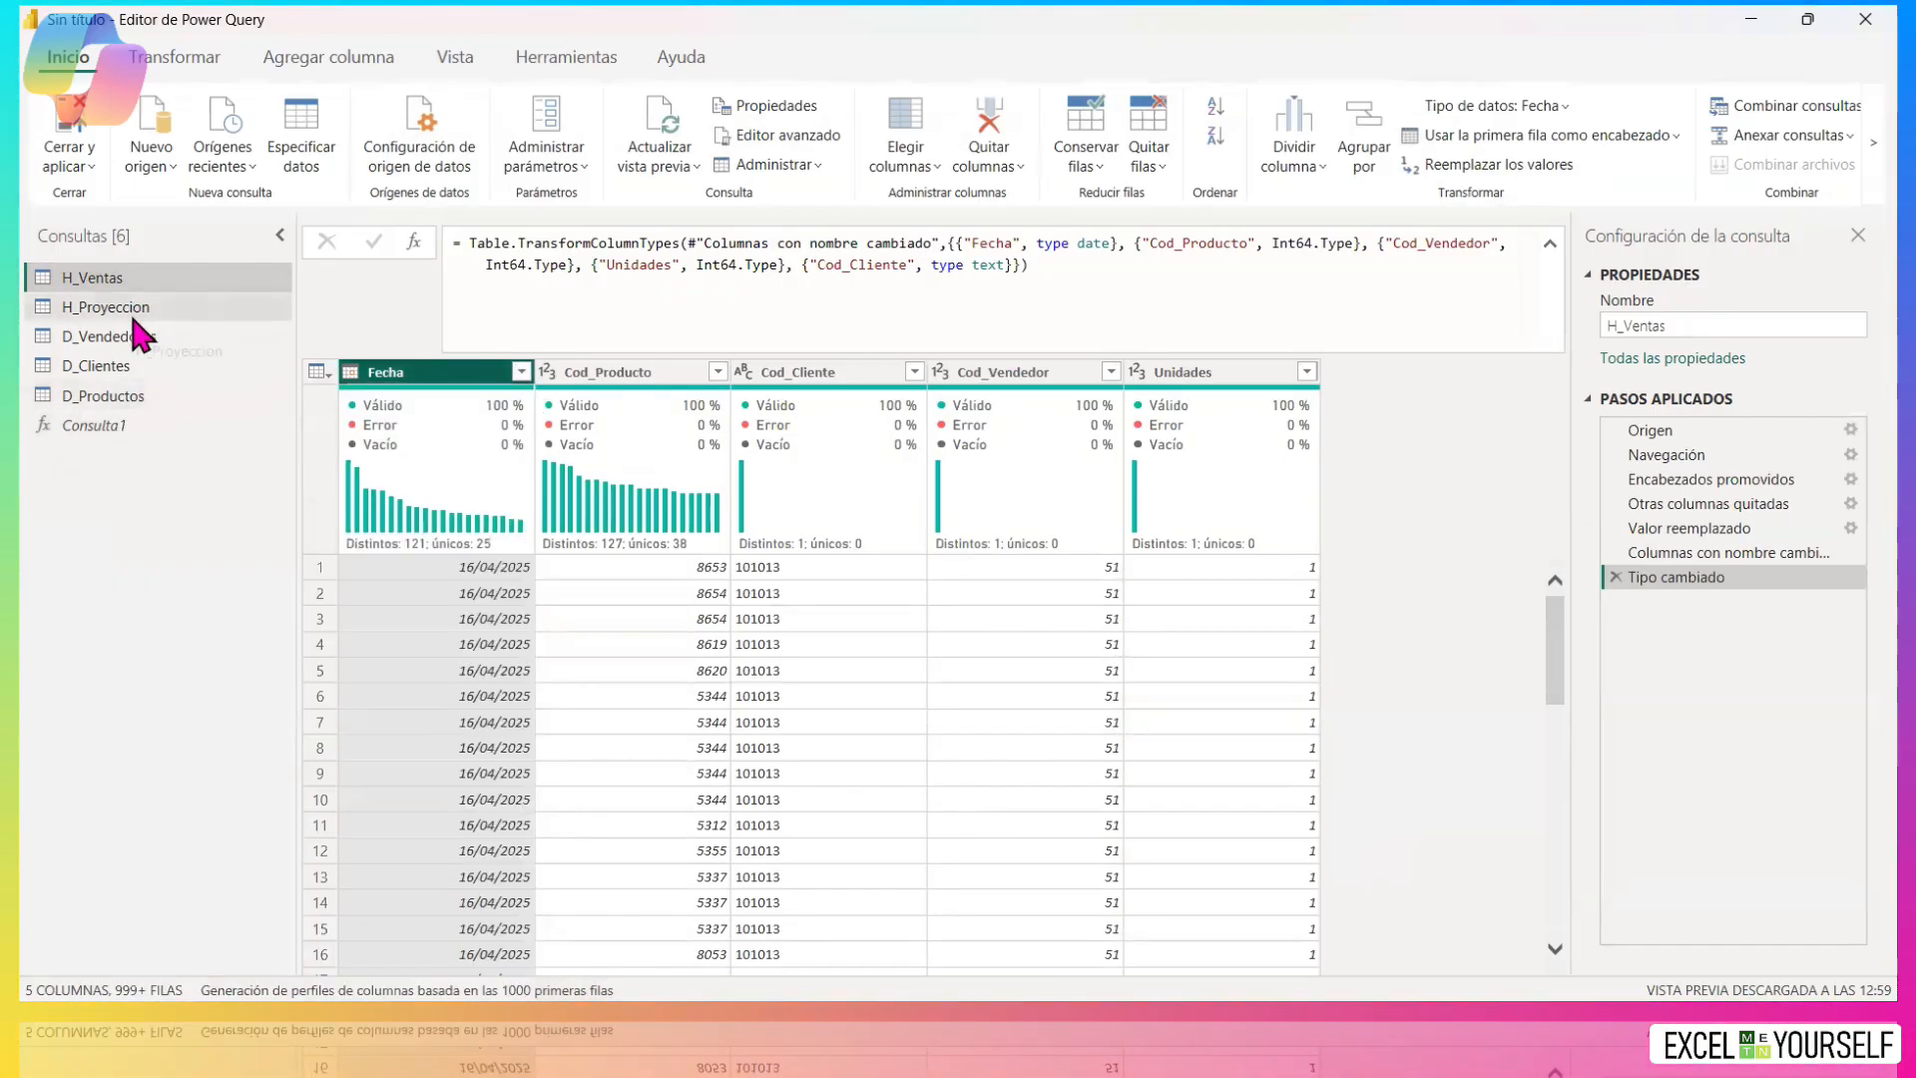
Invoke the calendar function in Consulta1 with AdjustedStartDate 01/01/2025 and FechaFinal 31/12/2025.
click(95, 425)
click(499, 445)
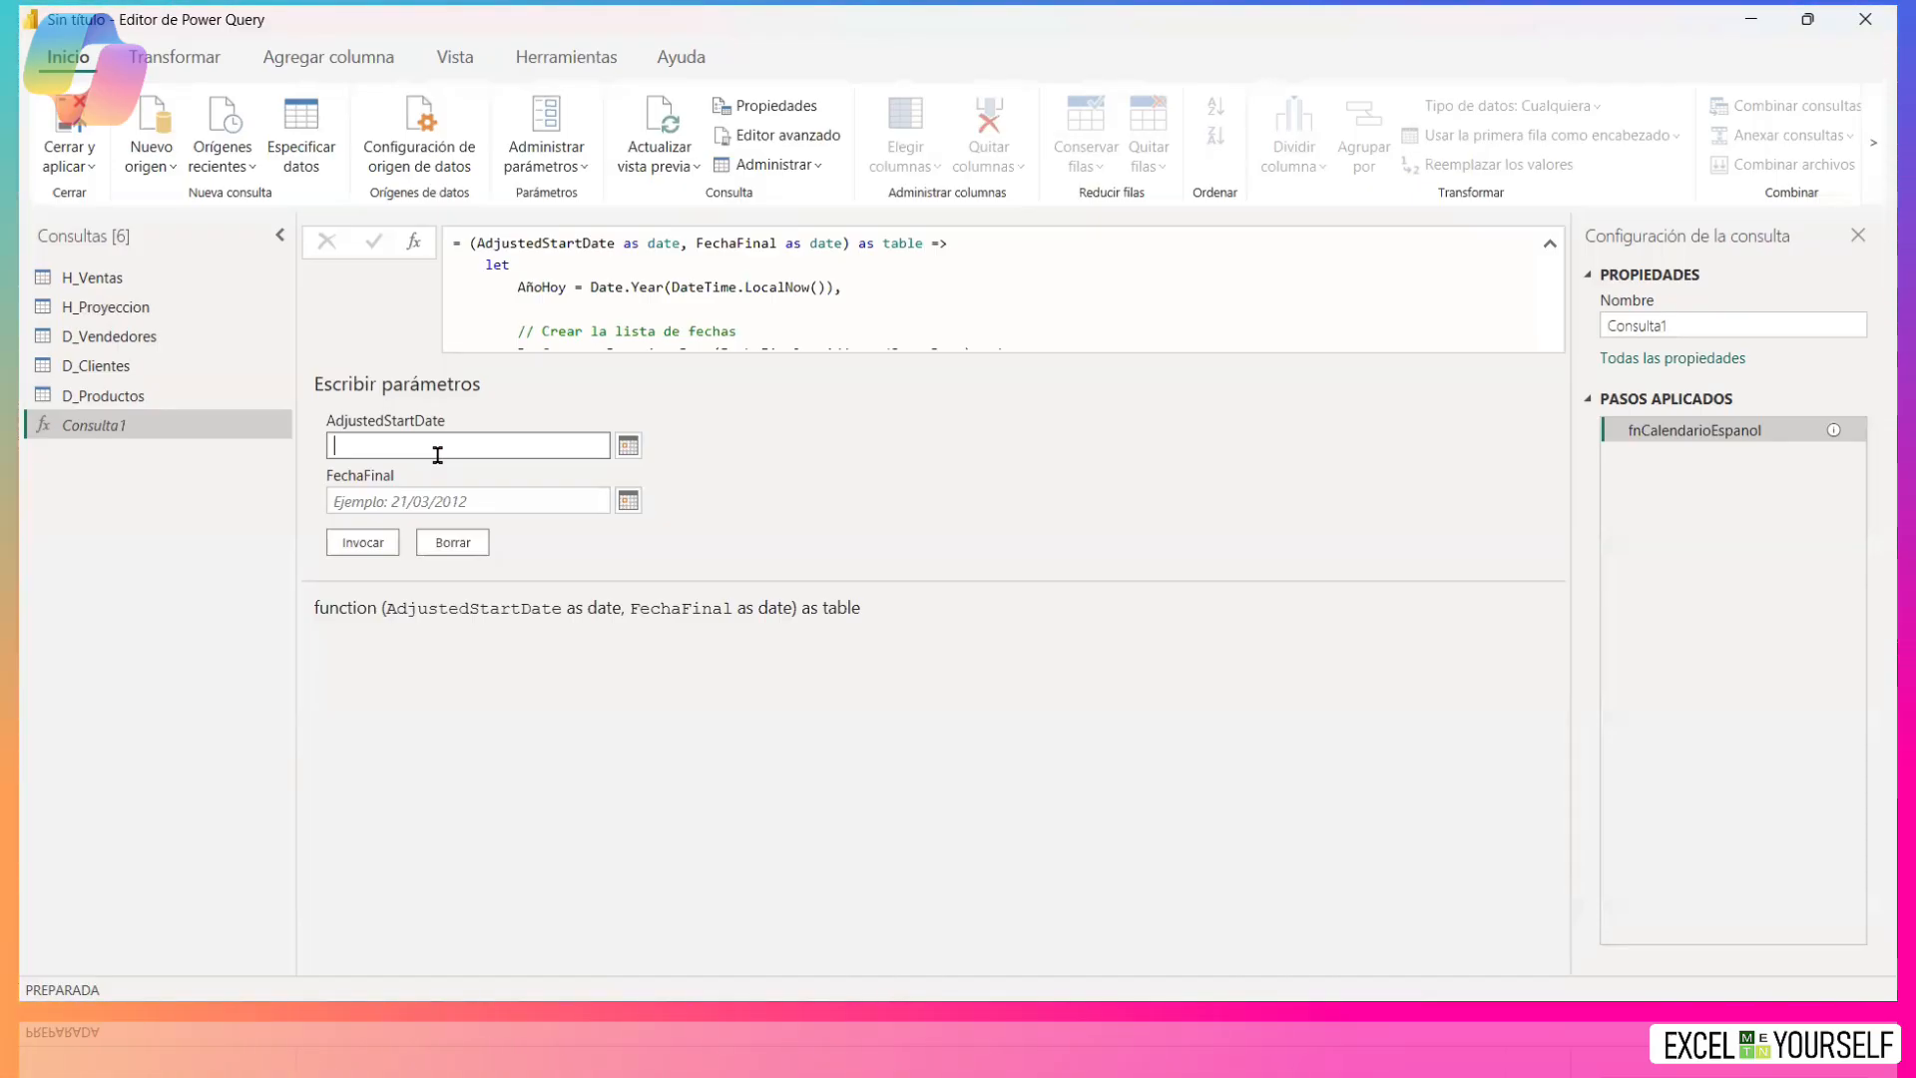
text(01/)
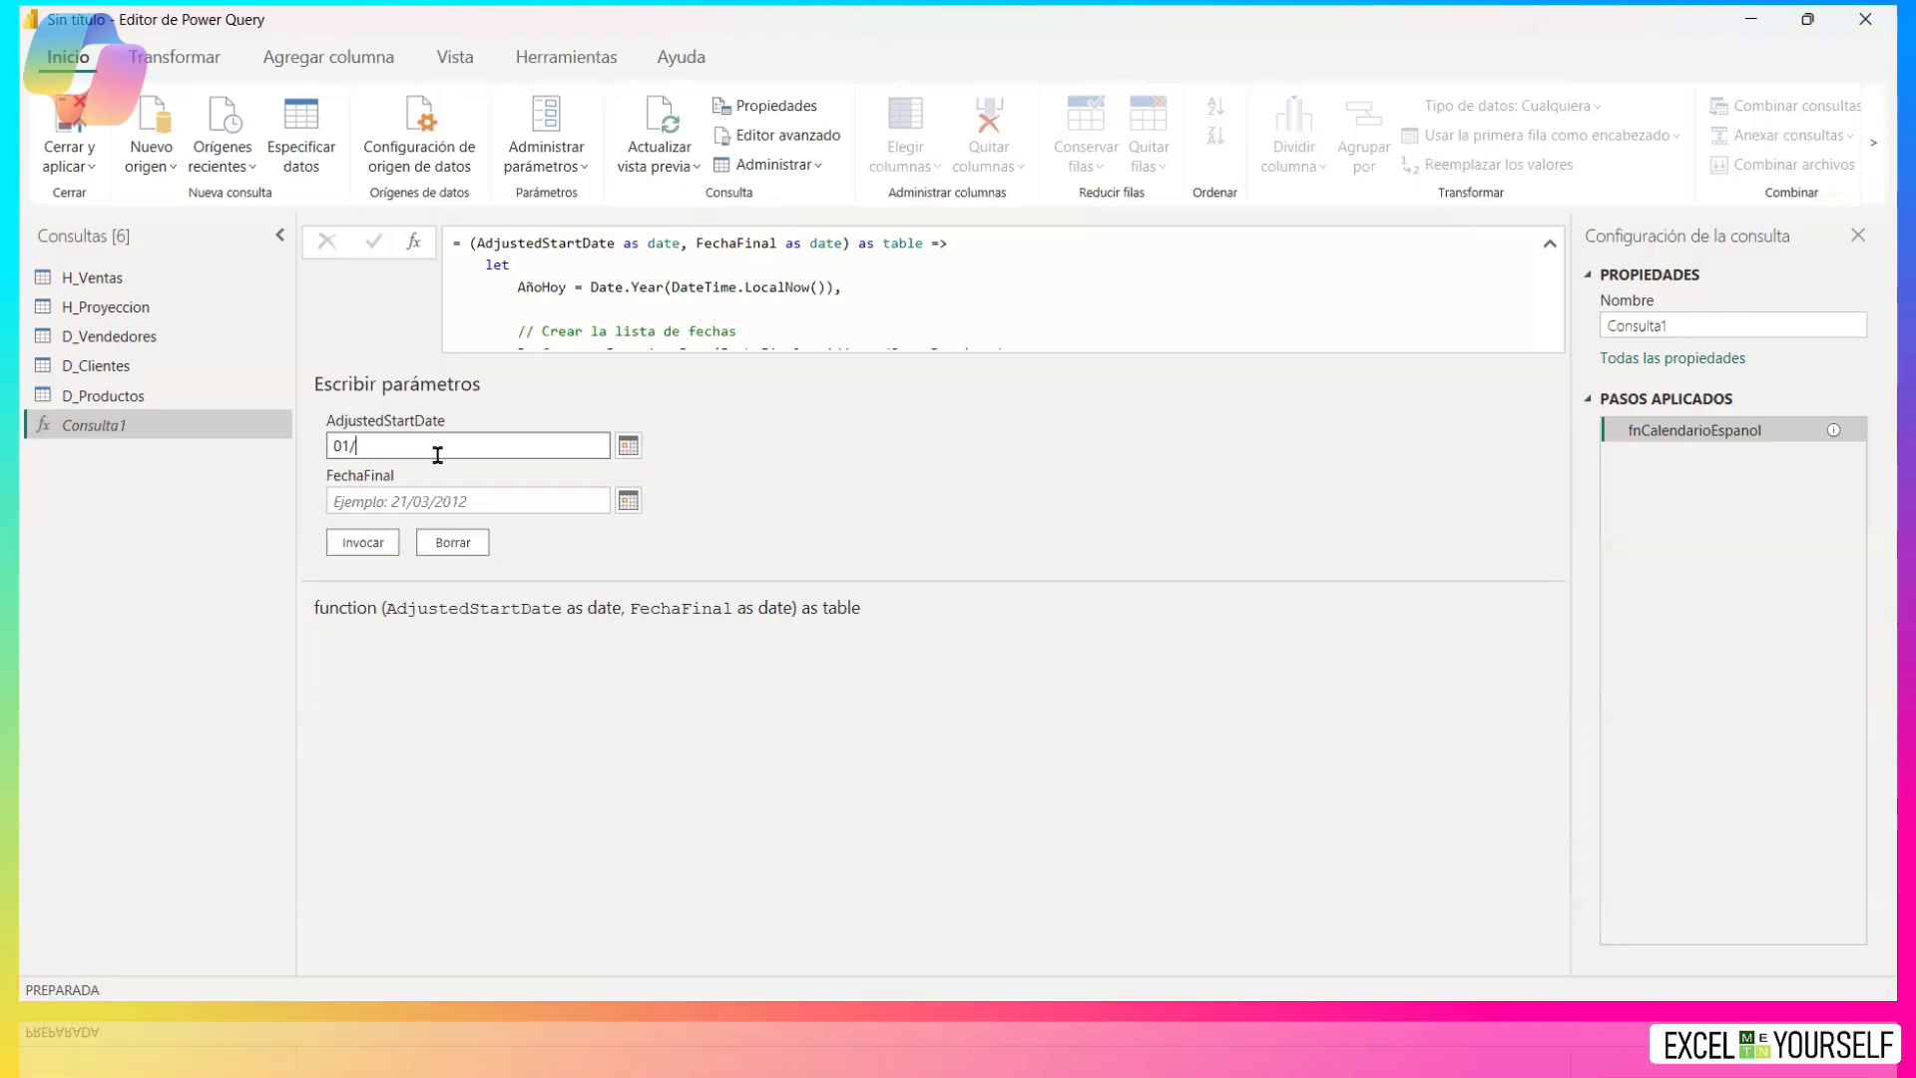
text(01/2025)
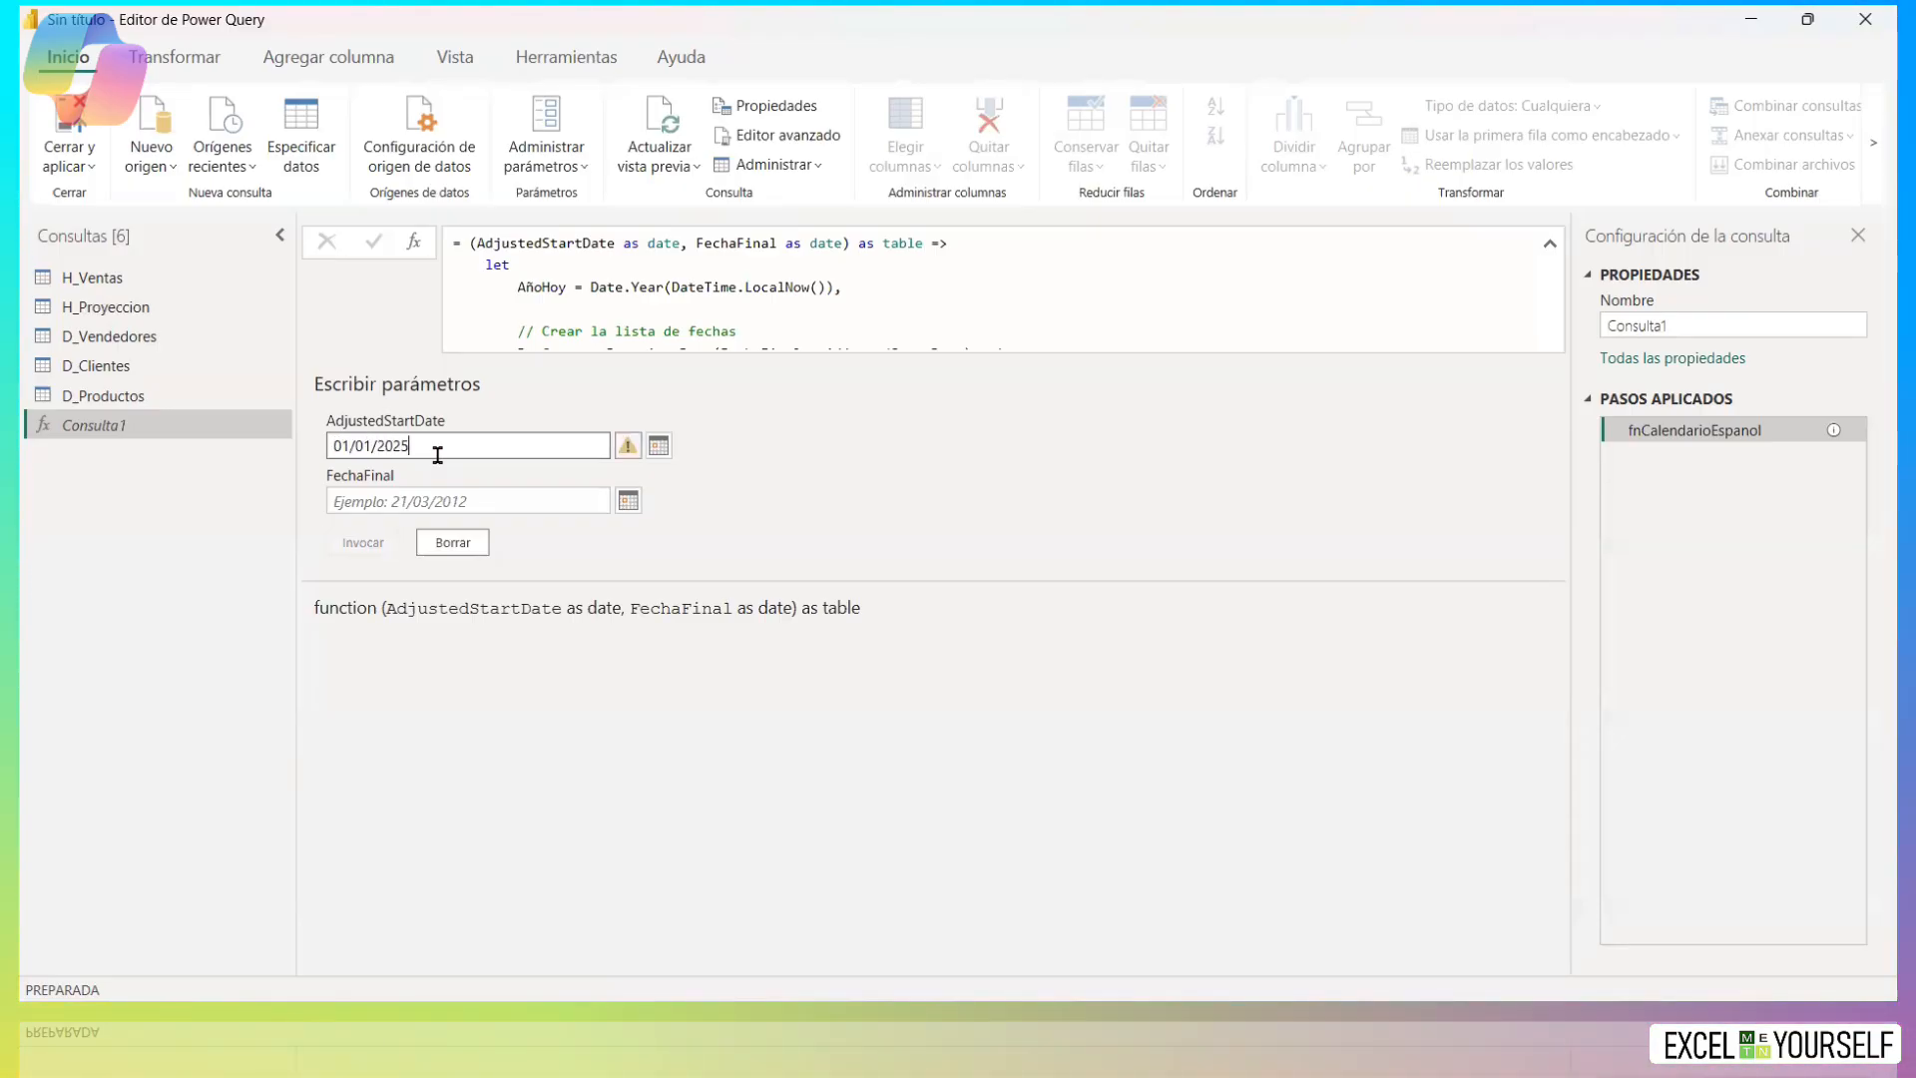
key(Tab)
text(31/12/)
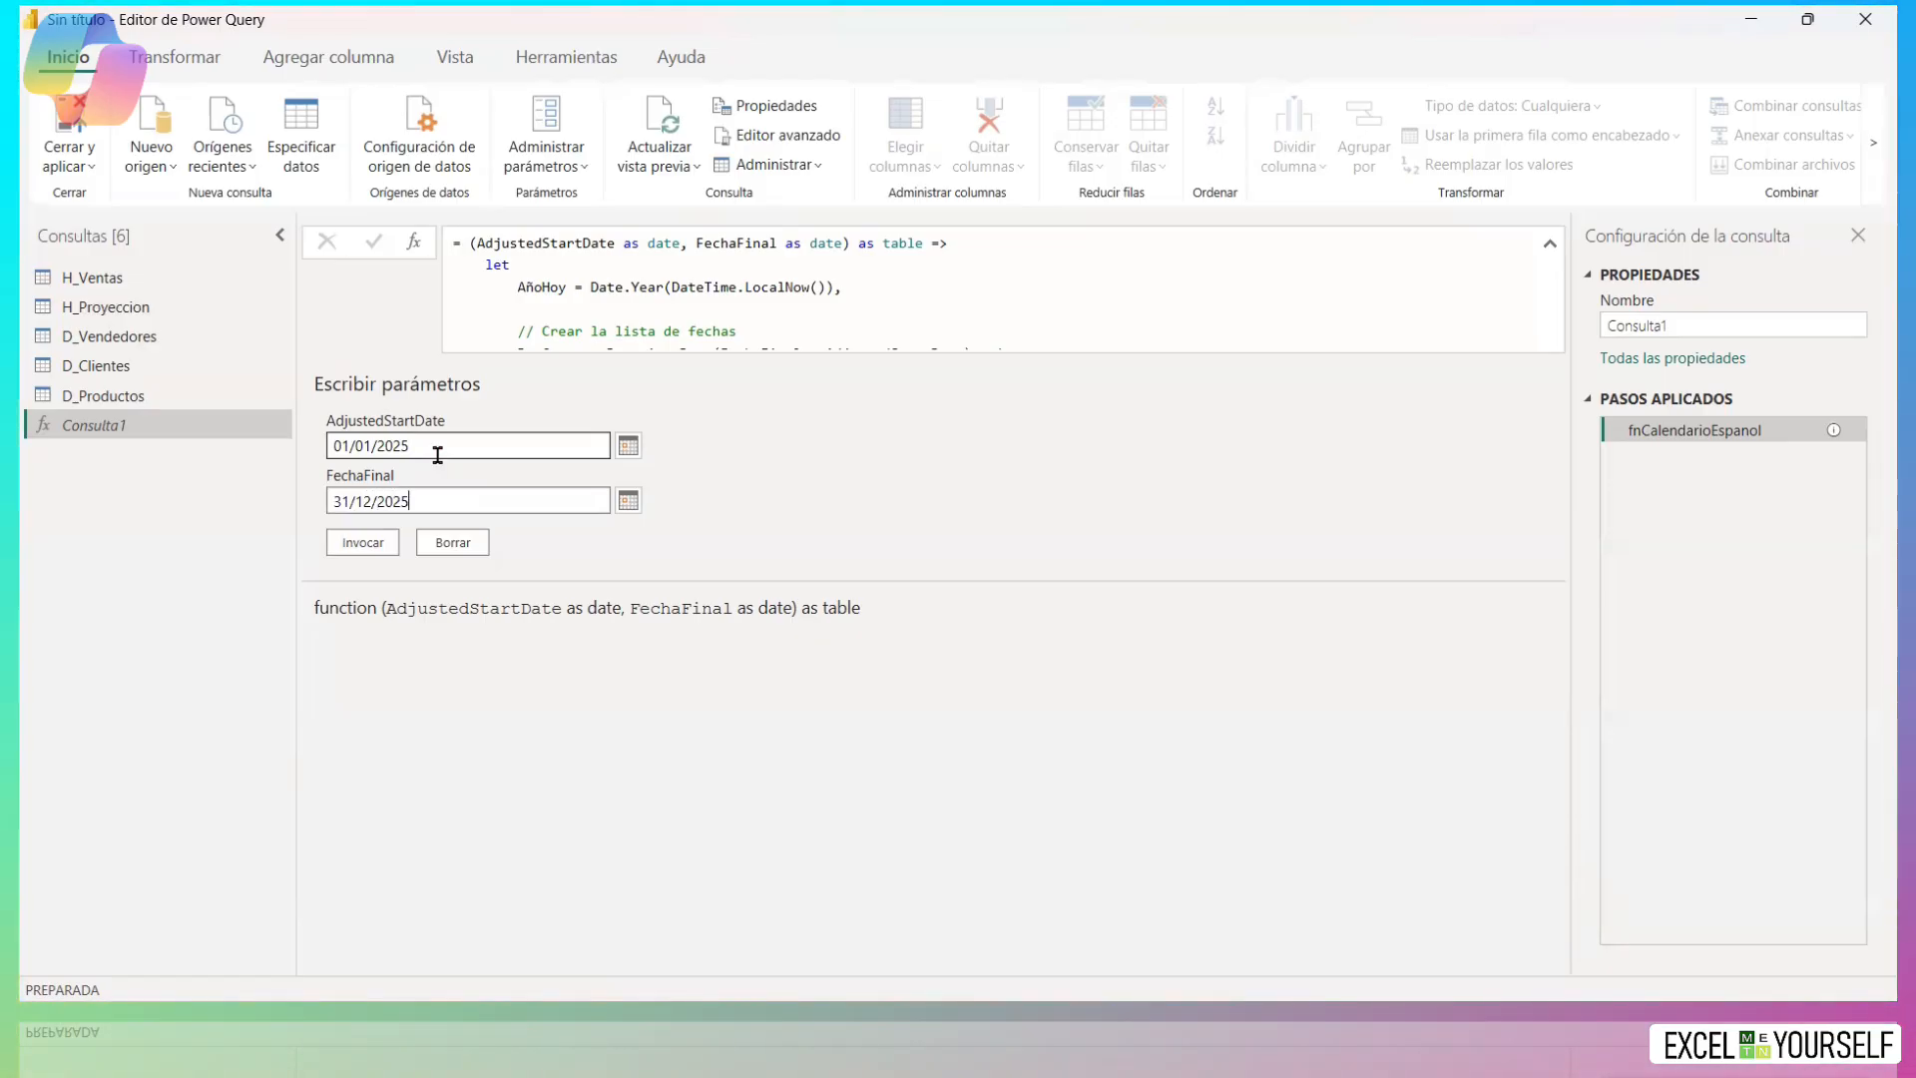
click(375, 547)
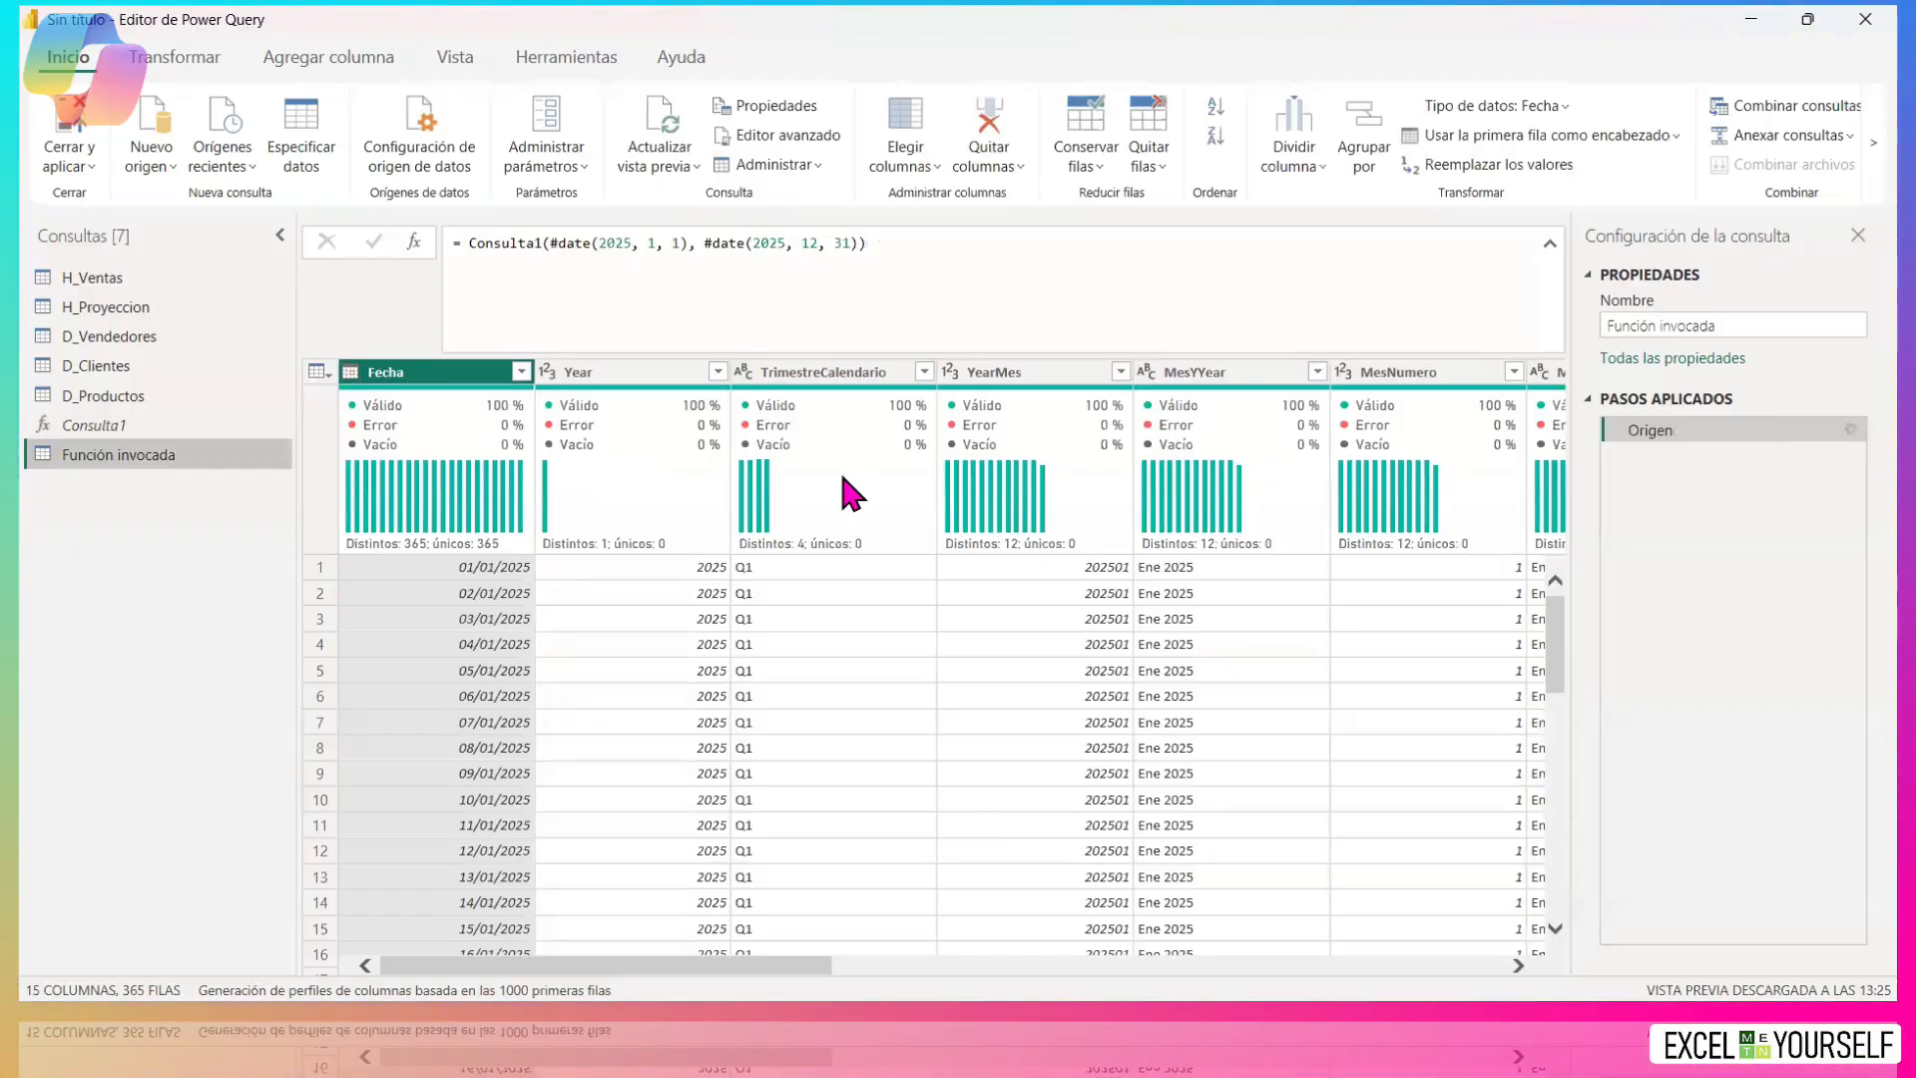
Collapse the formula bar and rename the invoked function's query as D_Calendario.
click(1549, 244)
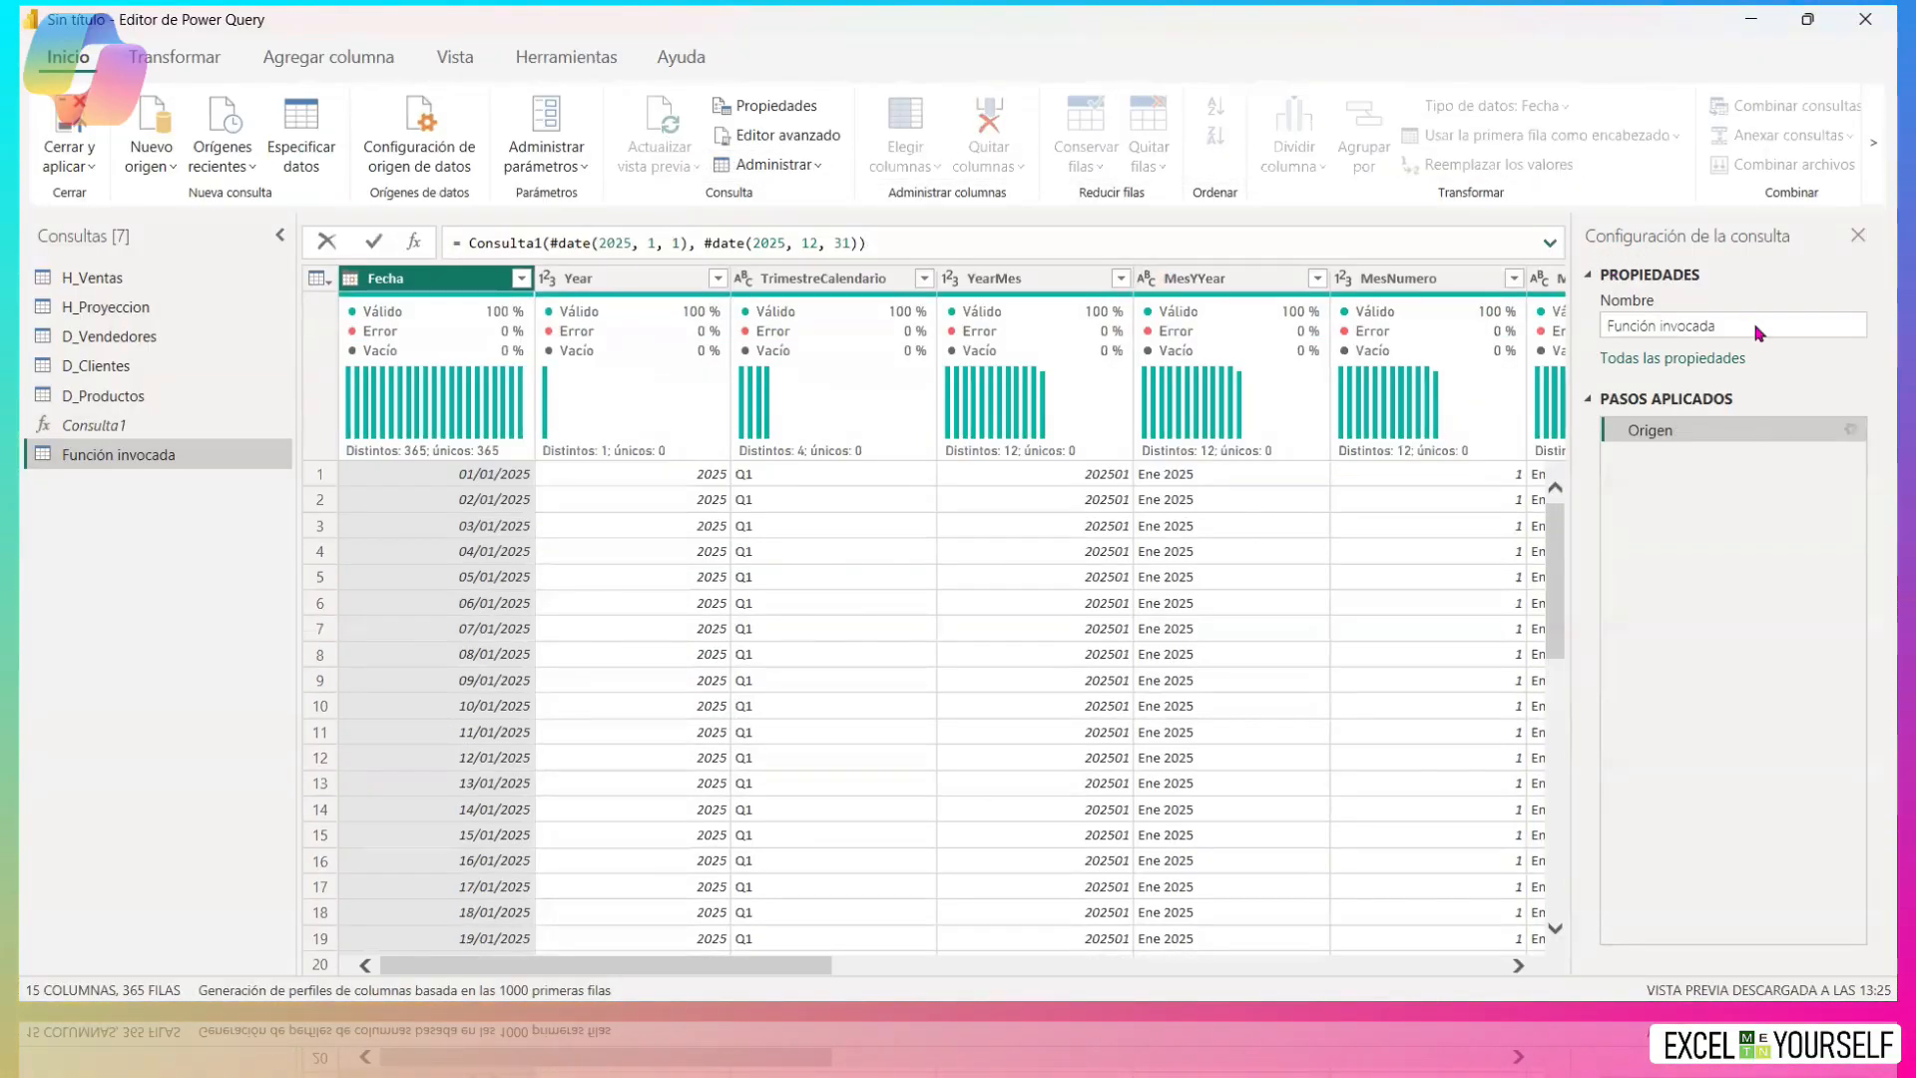
click(1812, 322)
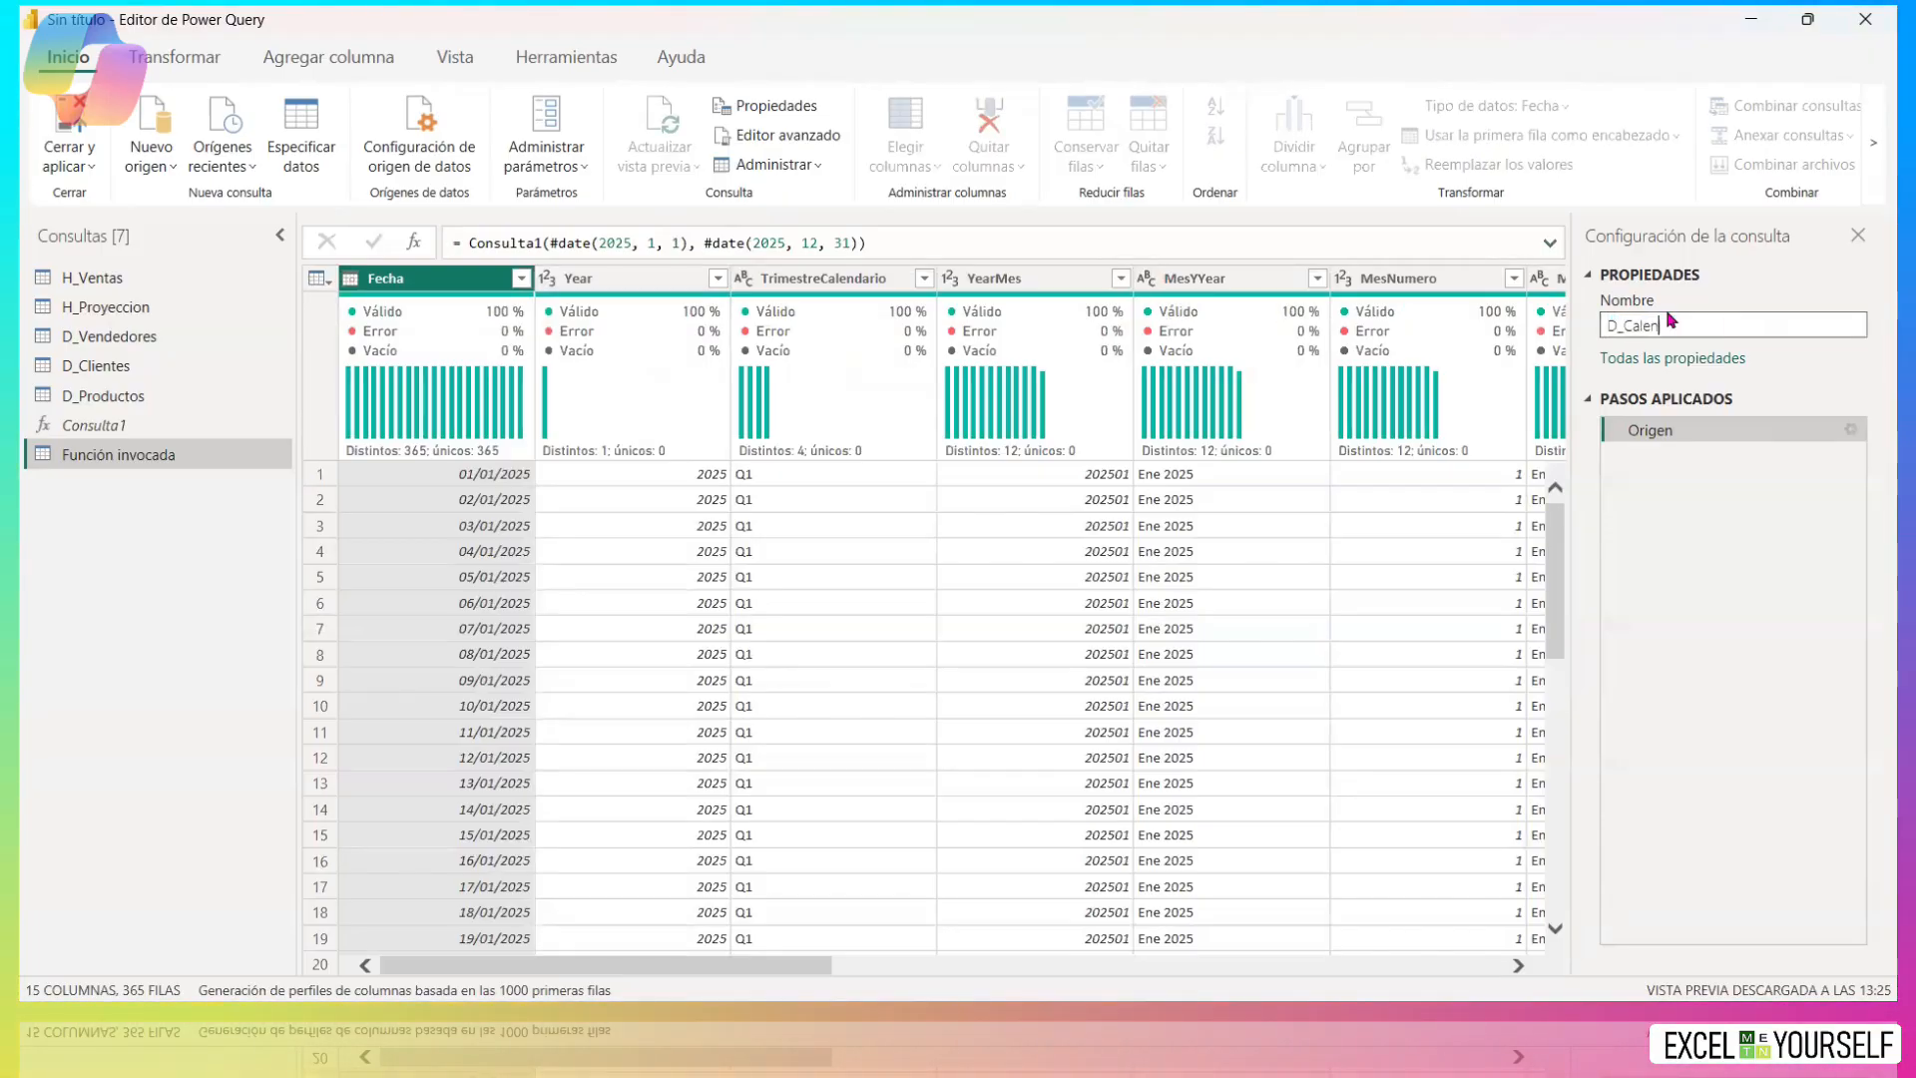
key(Return)
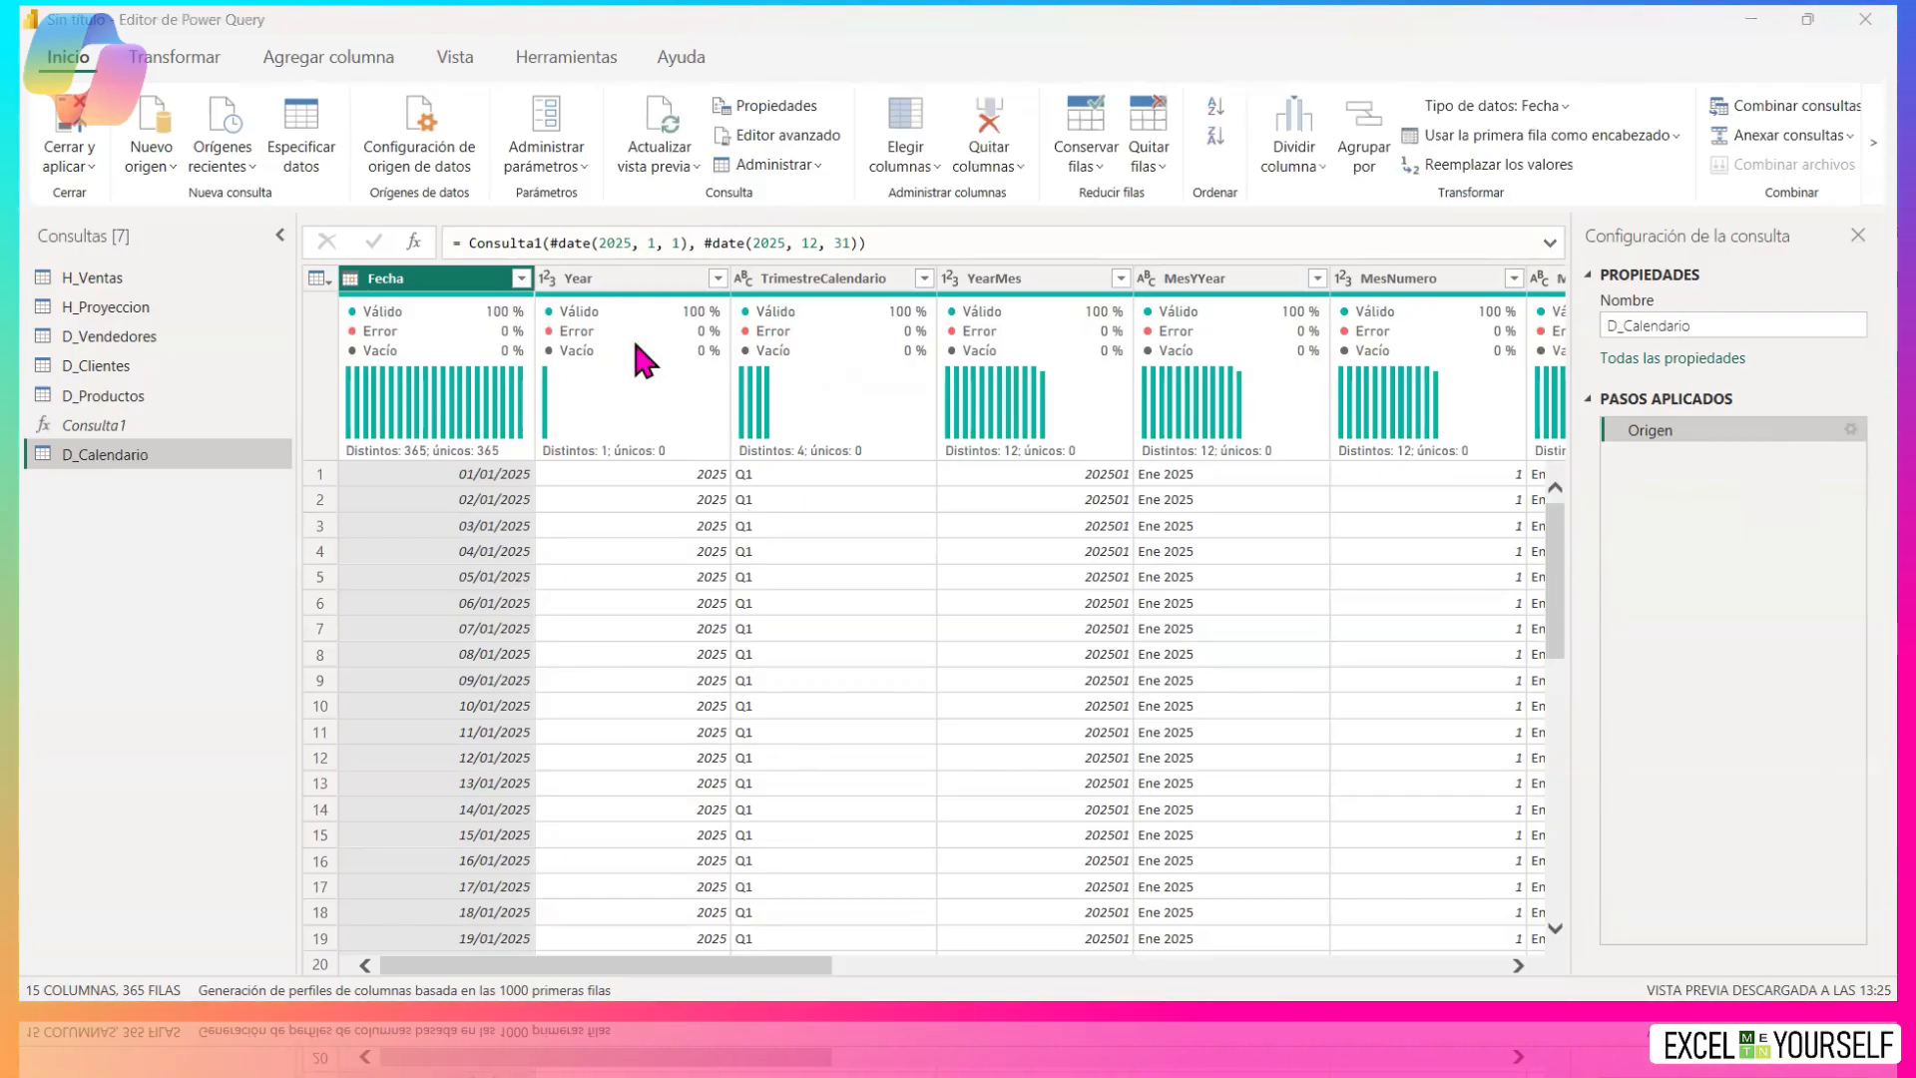
Review all columns of the D_Calendario table through Clasificacion Year and check that column's distinct values without filtering.
mouse_move(710, 344)
mouse_move(853, 351)
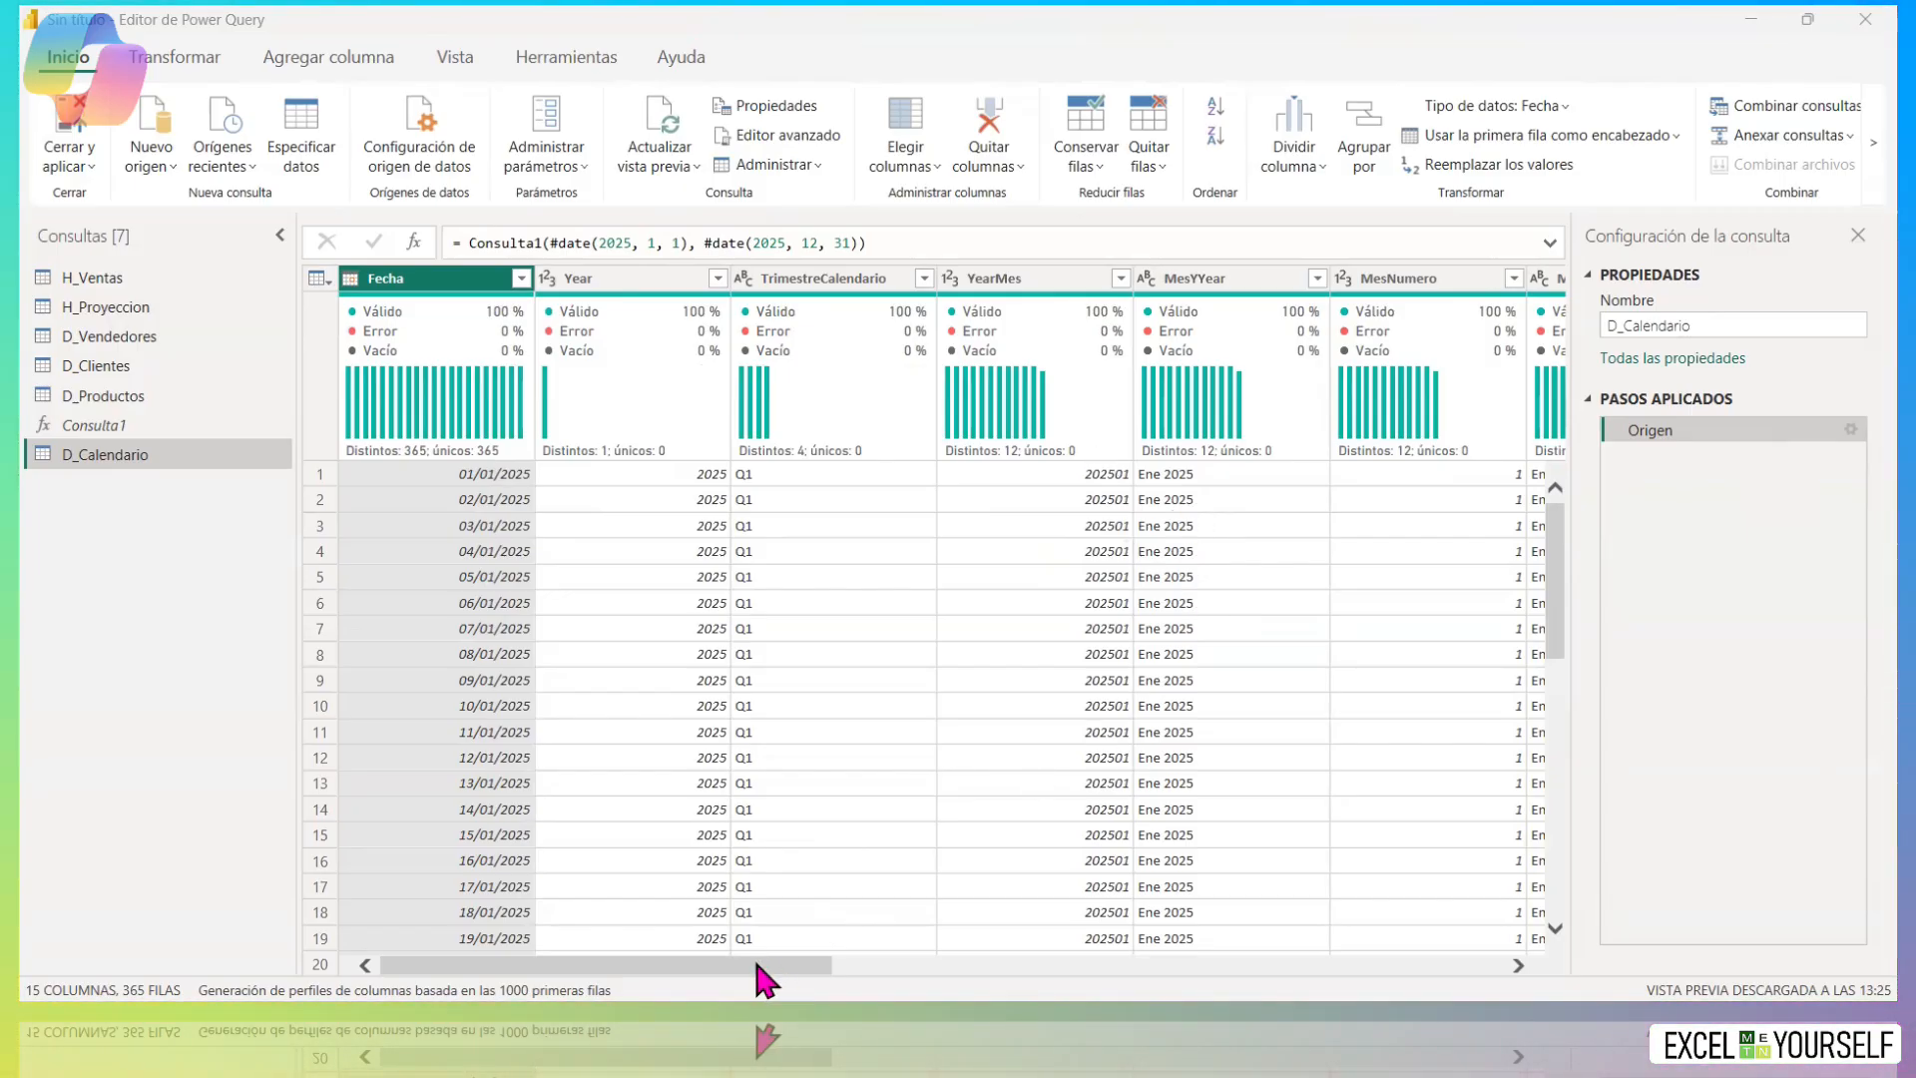
drag(763, 965, 891, 993)
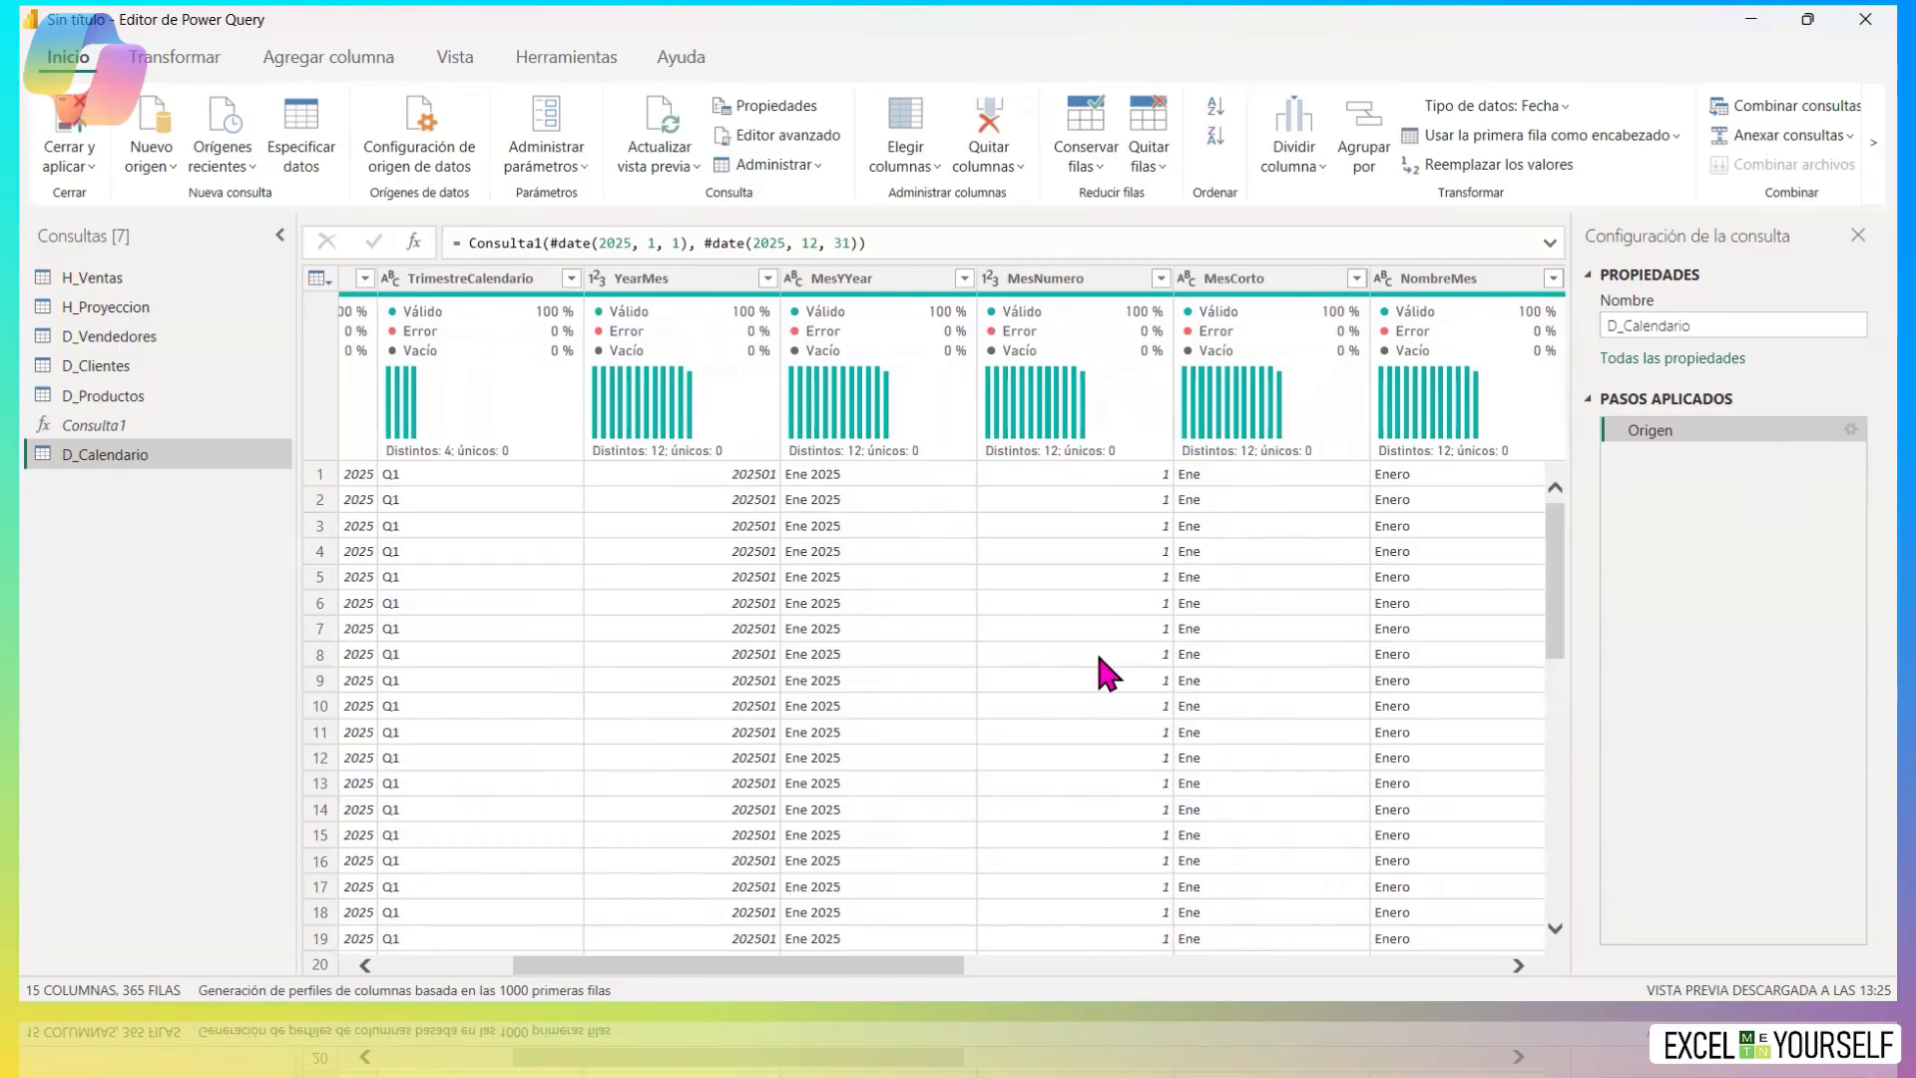
drag(919, 968, 1197, 984)
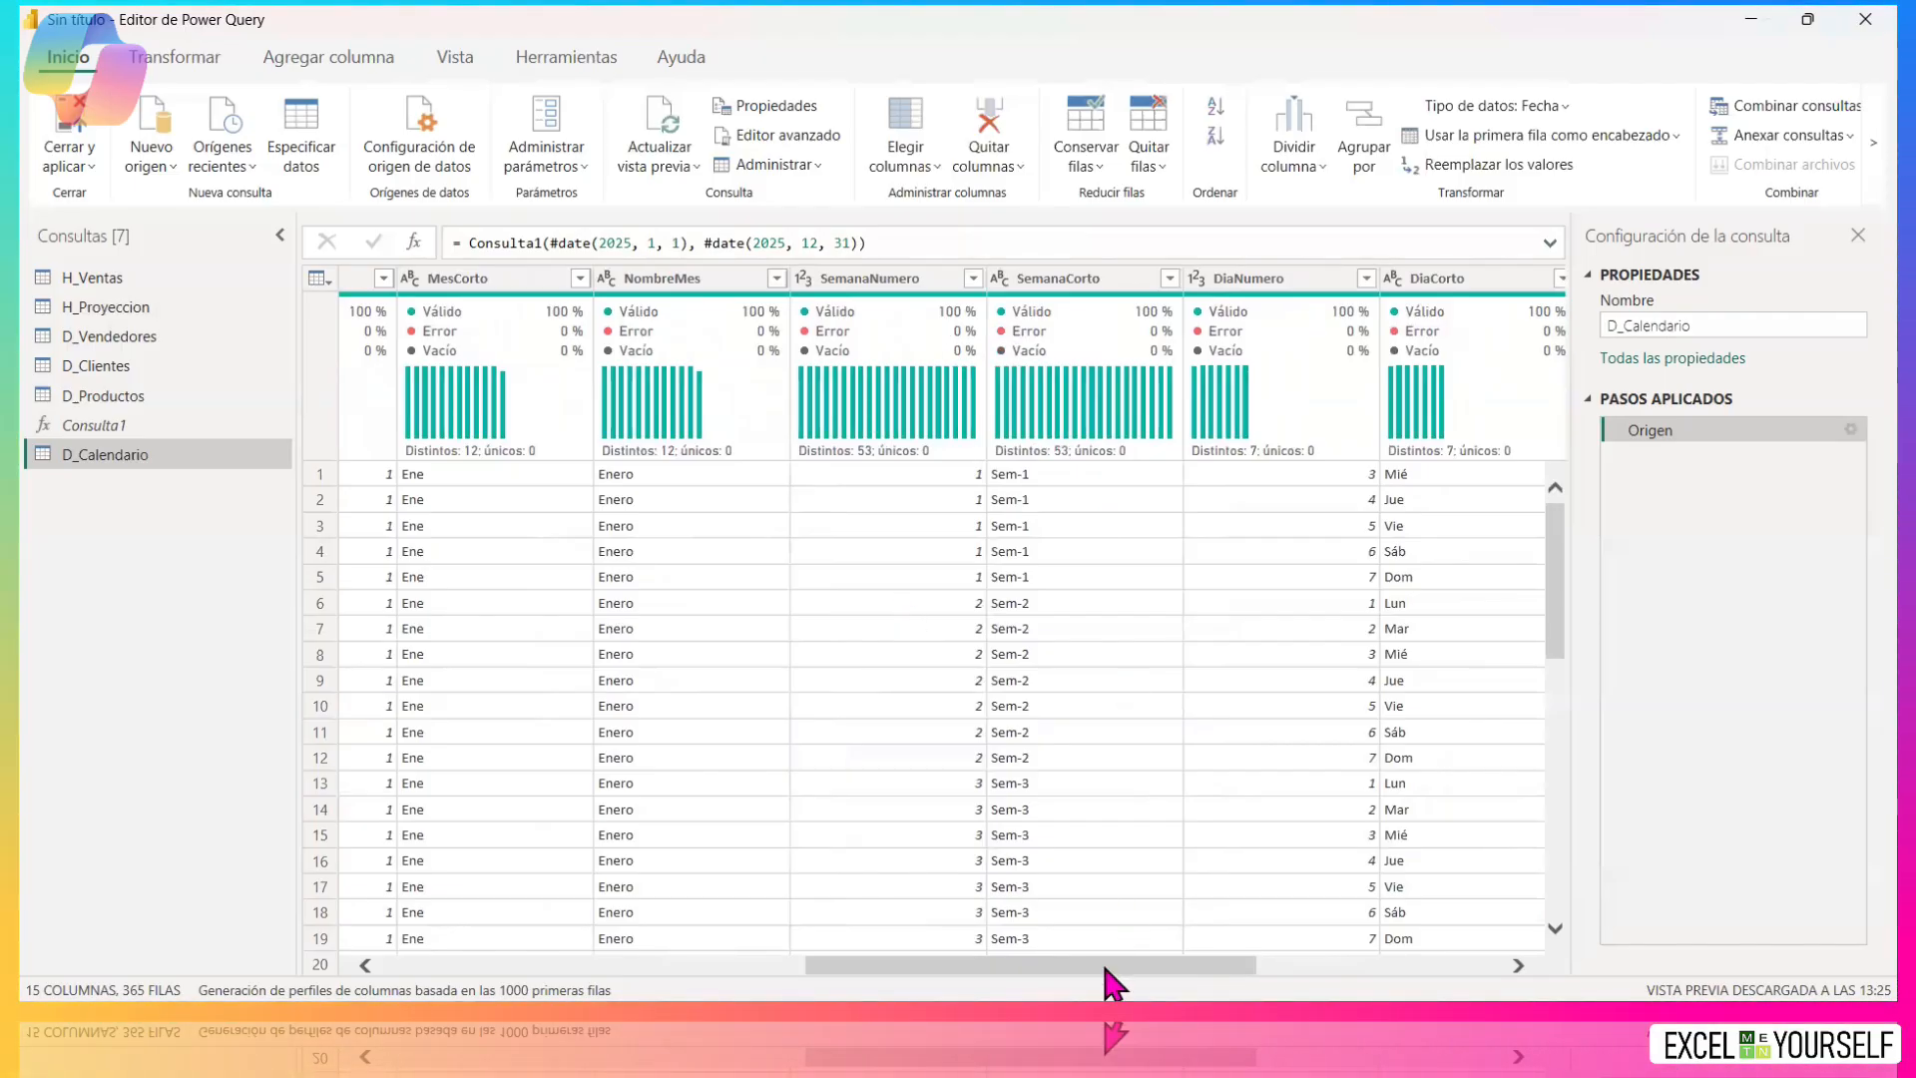
drag(1111, 985, 1264, 990)
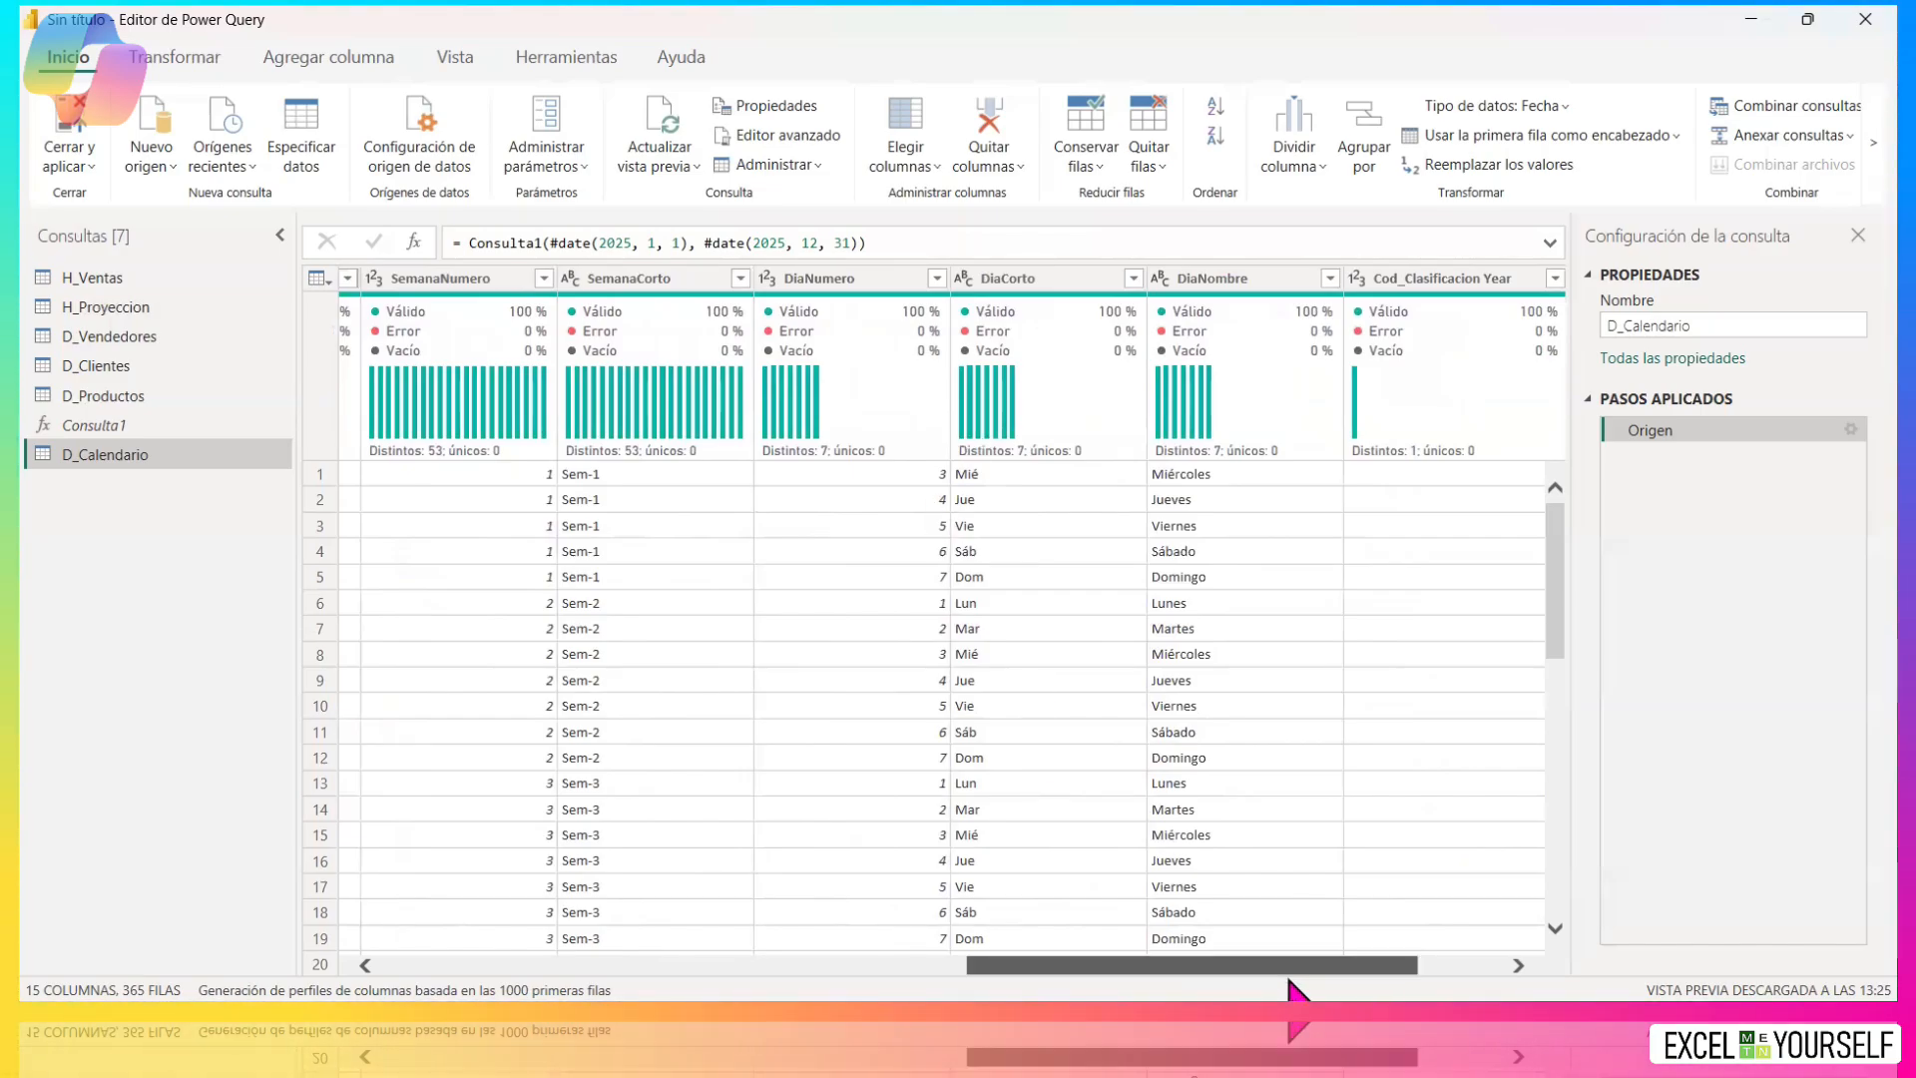
drag(1290, 987, 1375, 988)
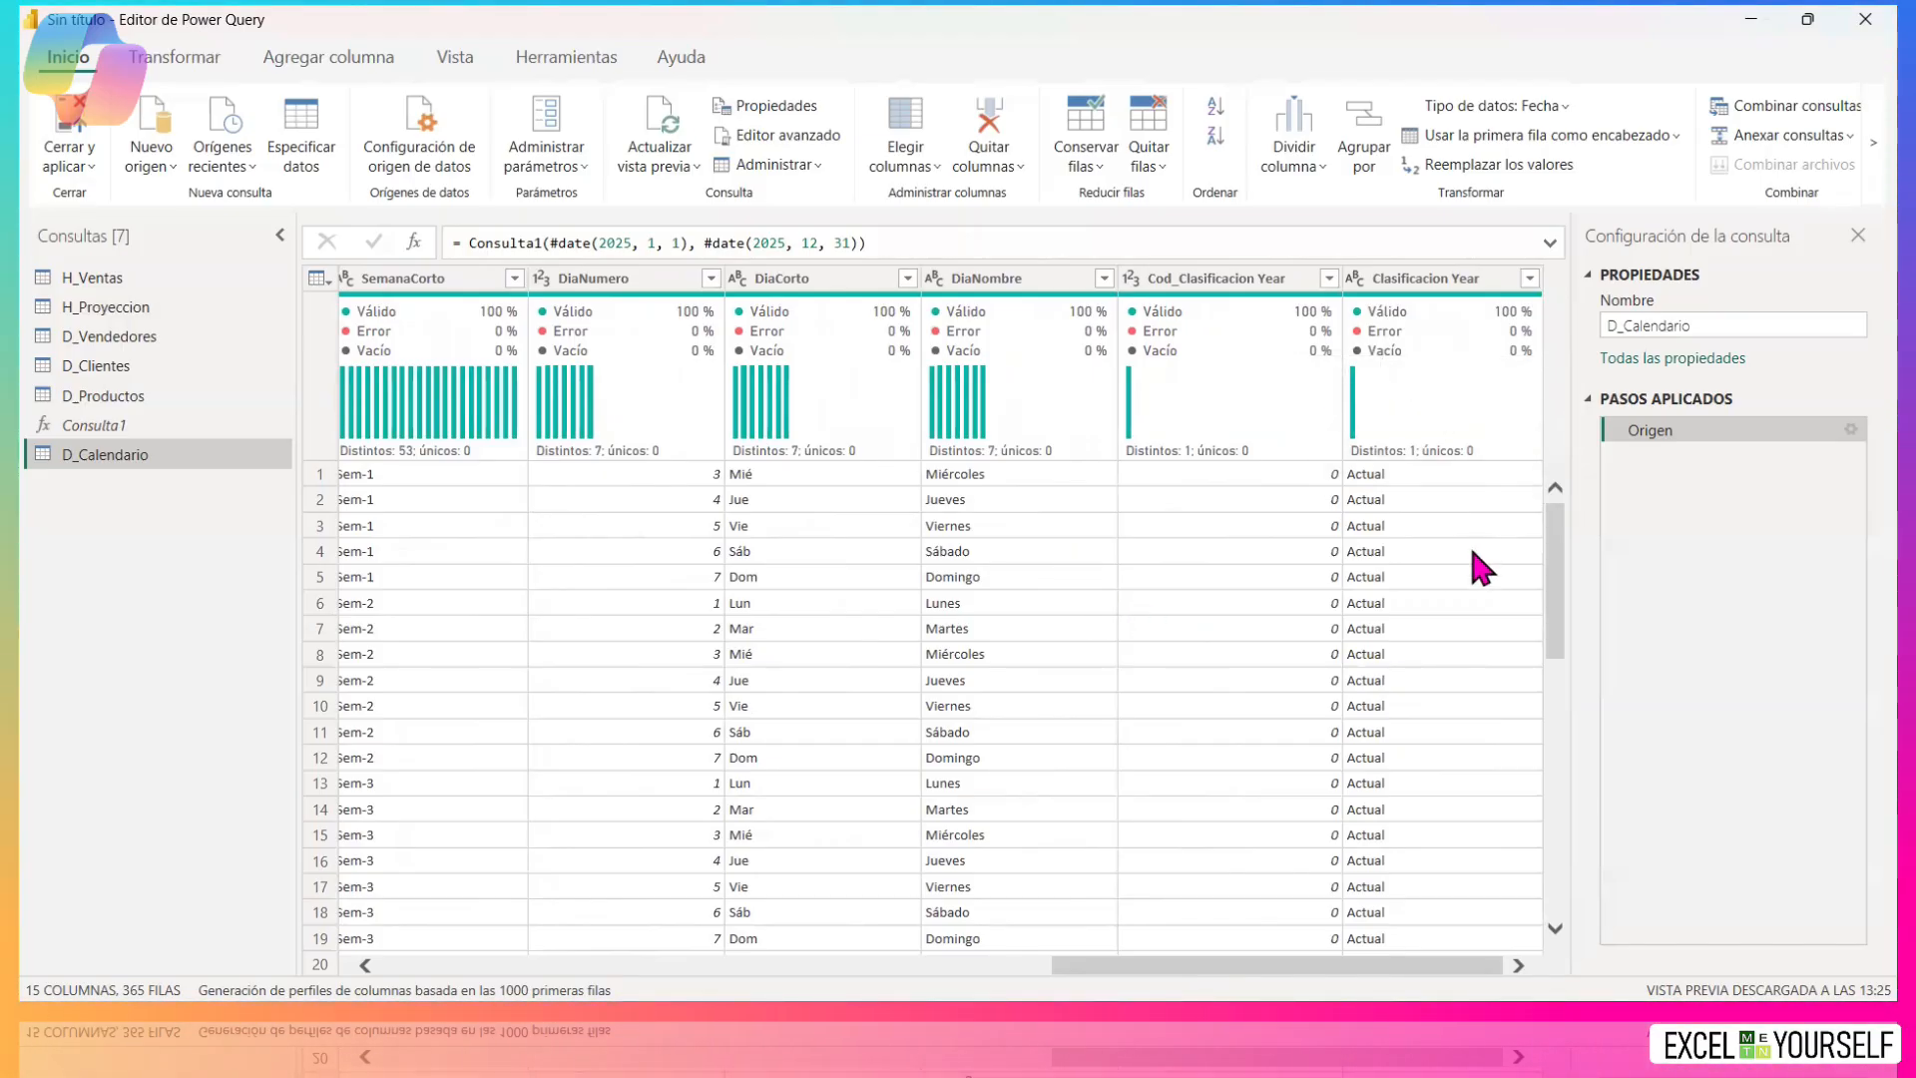
click(1530, 278)
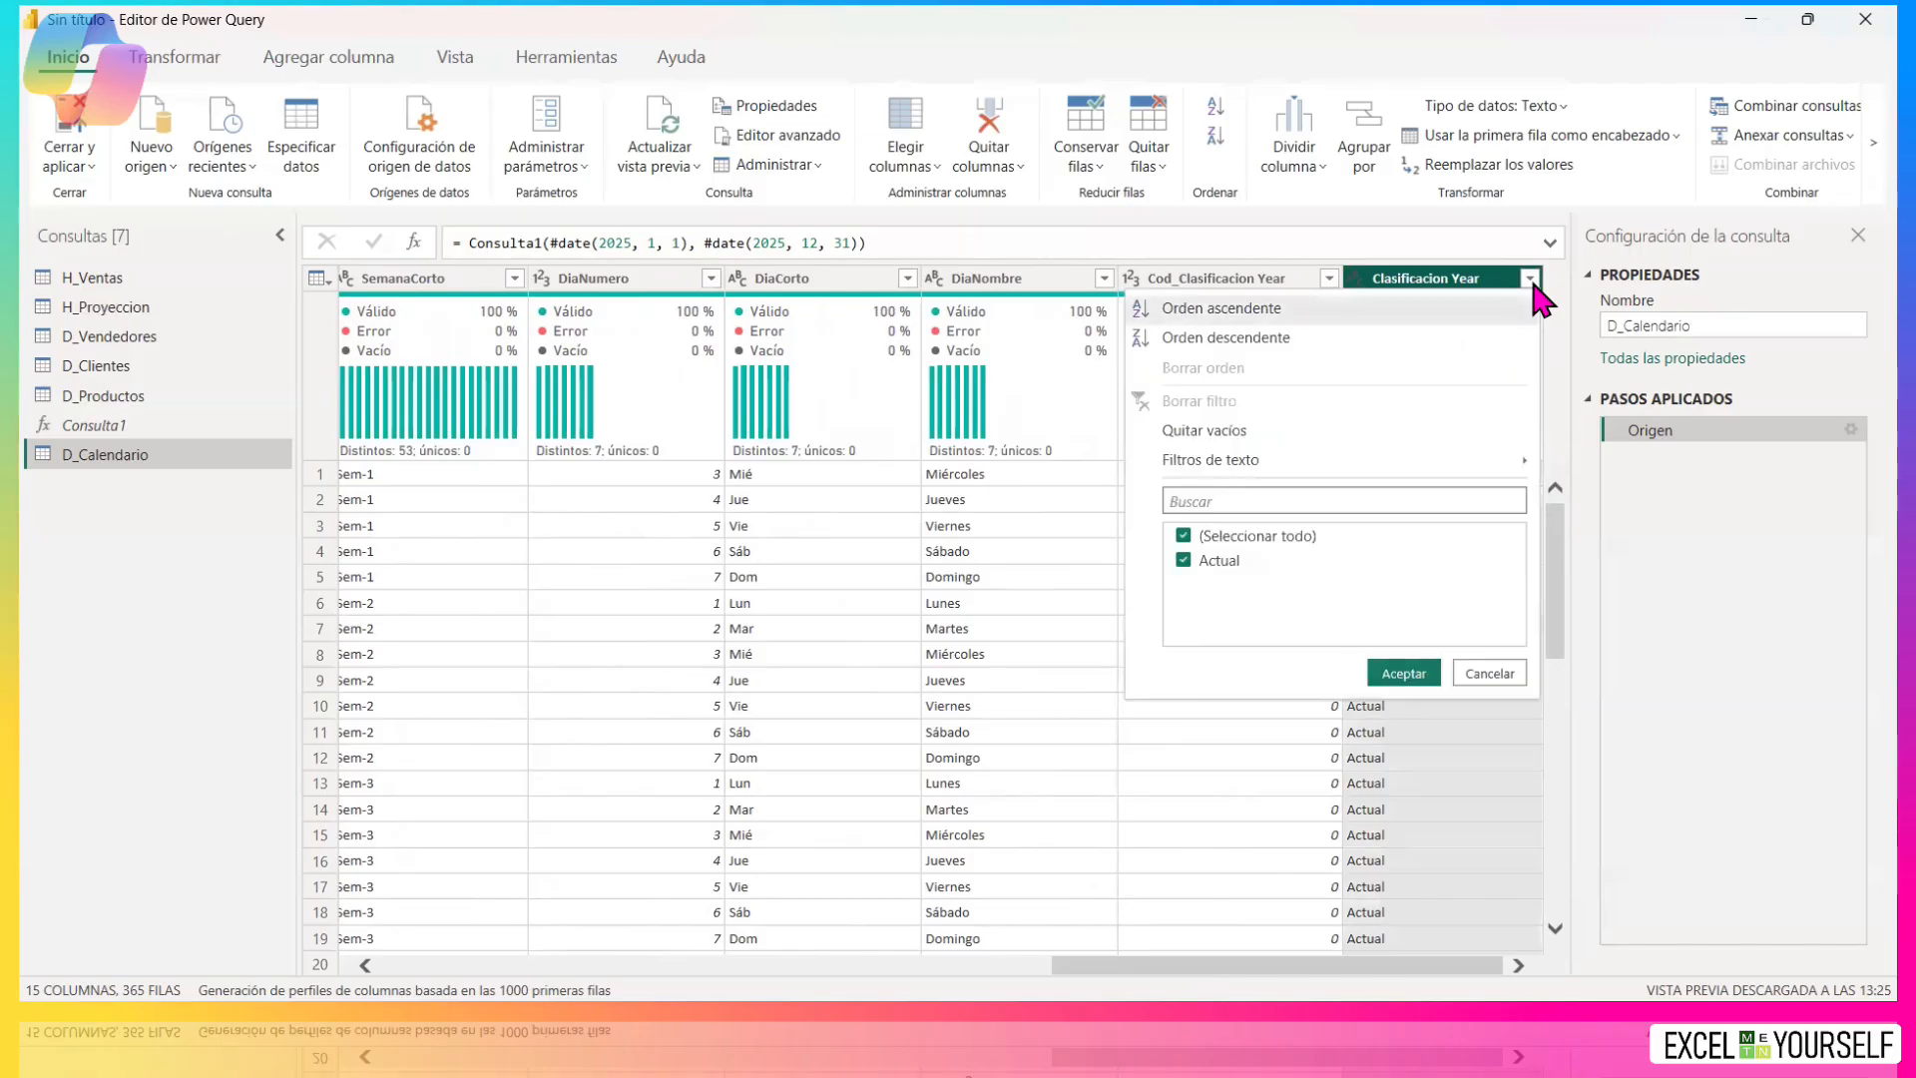
click(1530, 278)
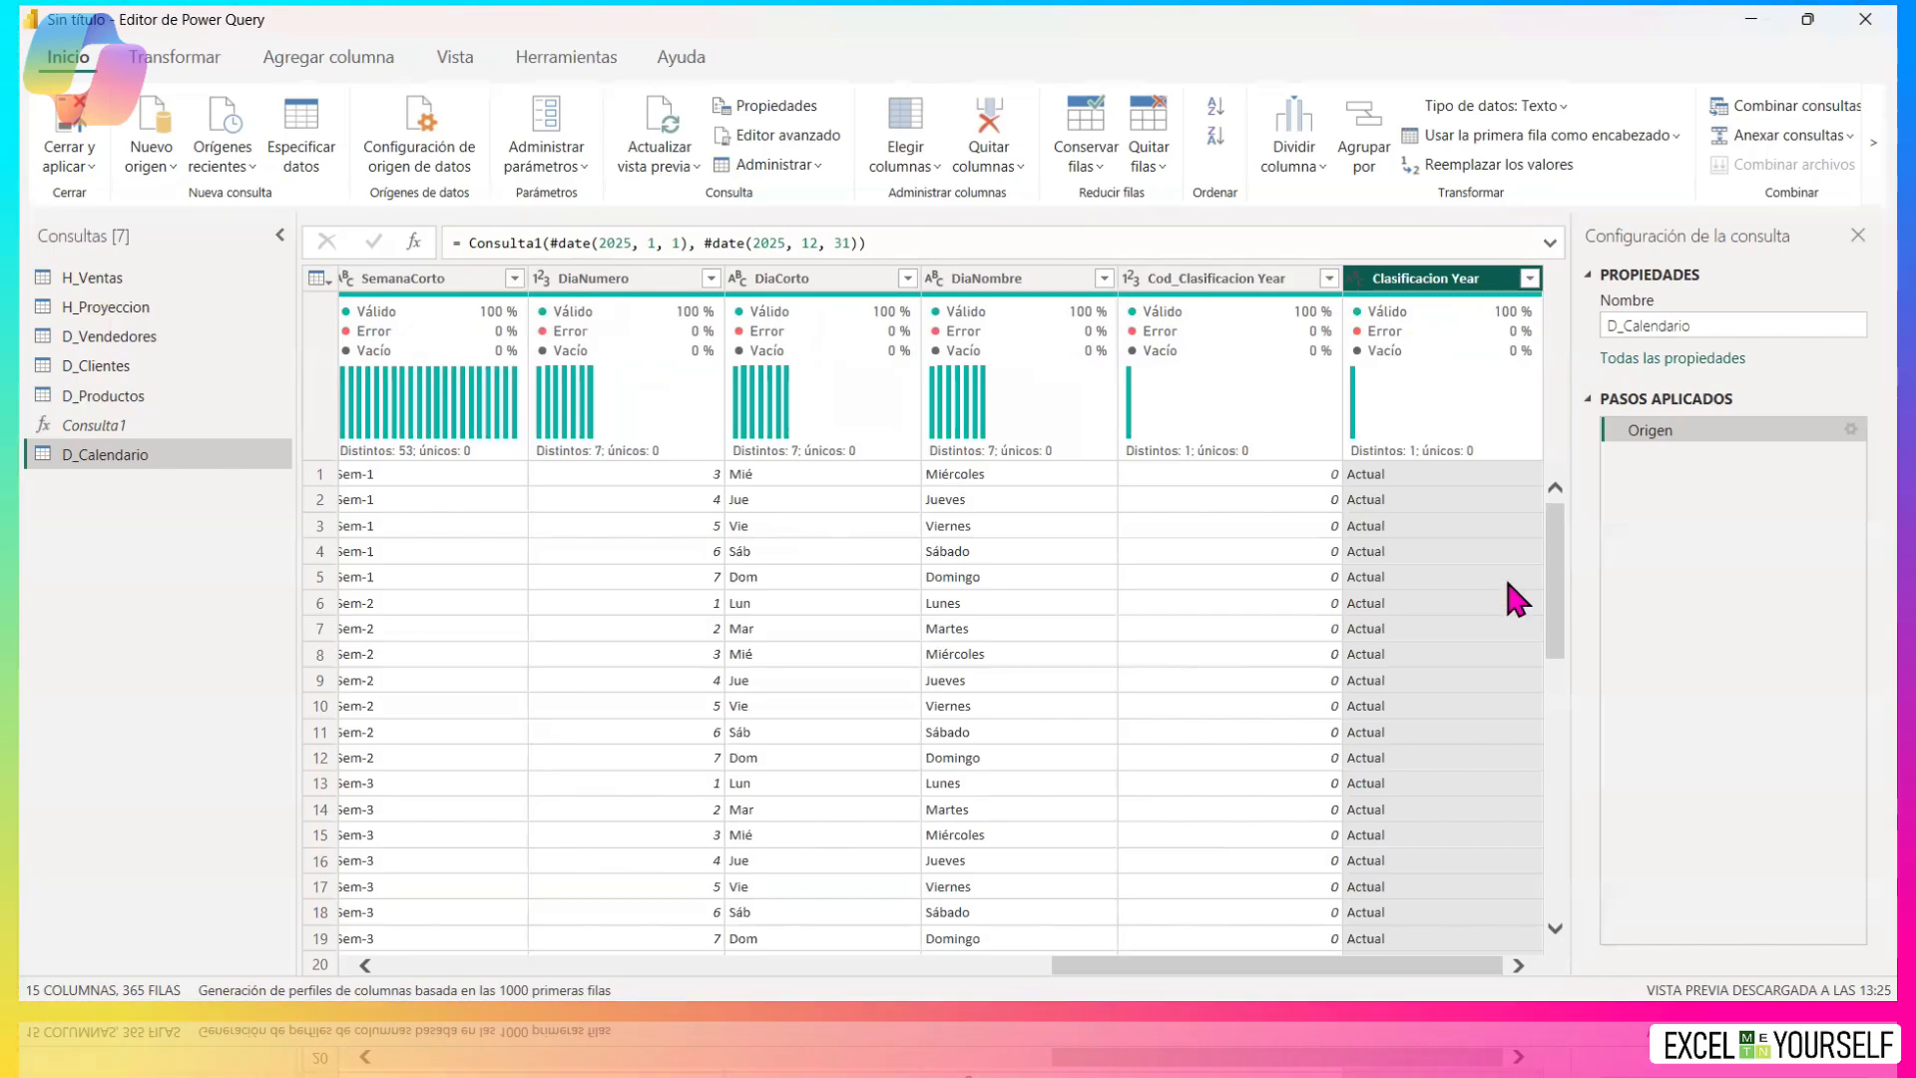
Move the D_Calendario query above Consulta1 in the query list.
drag(127, 442, 120, 409)
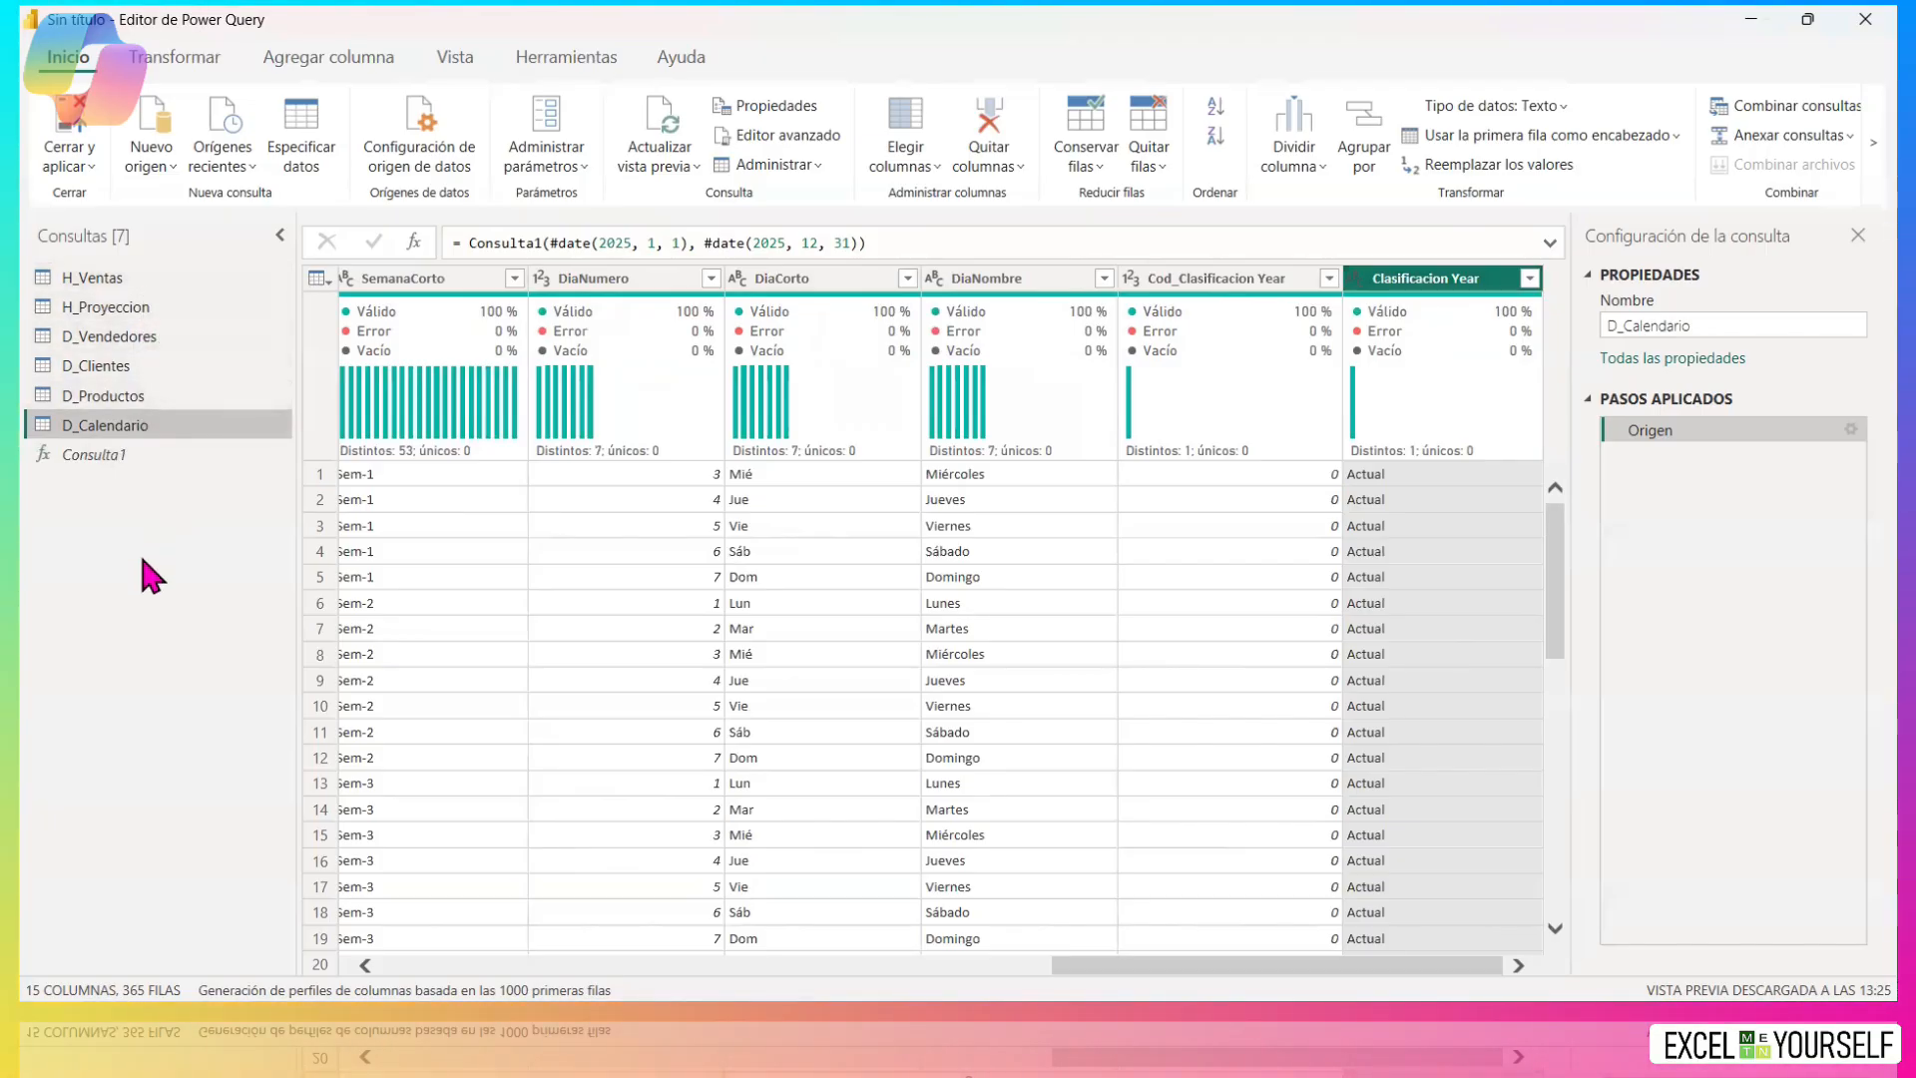
Review the D_Vendedores, D_Clientes, H_Ventas and D_Productos queries, comparing the key columns shared by the sales and dimension tables.
click(91, 335)
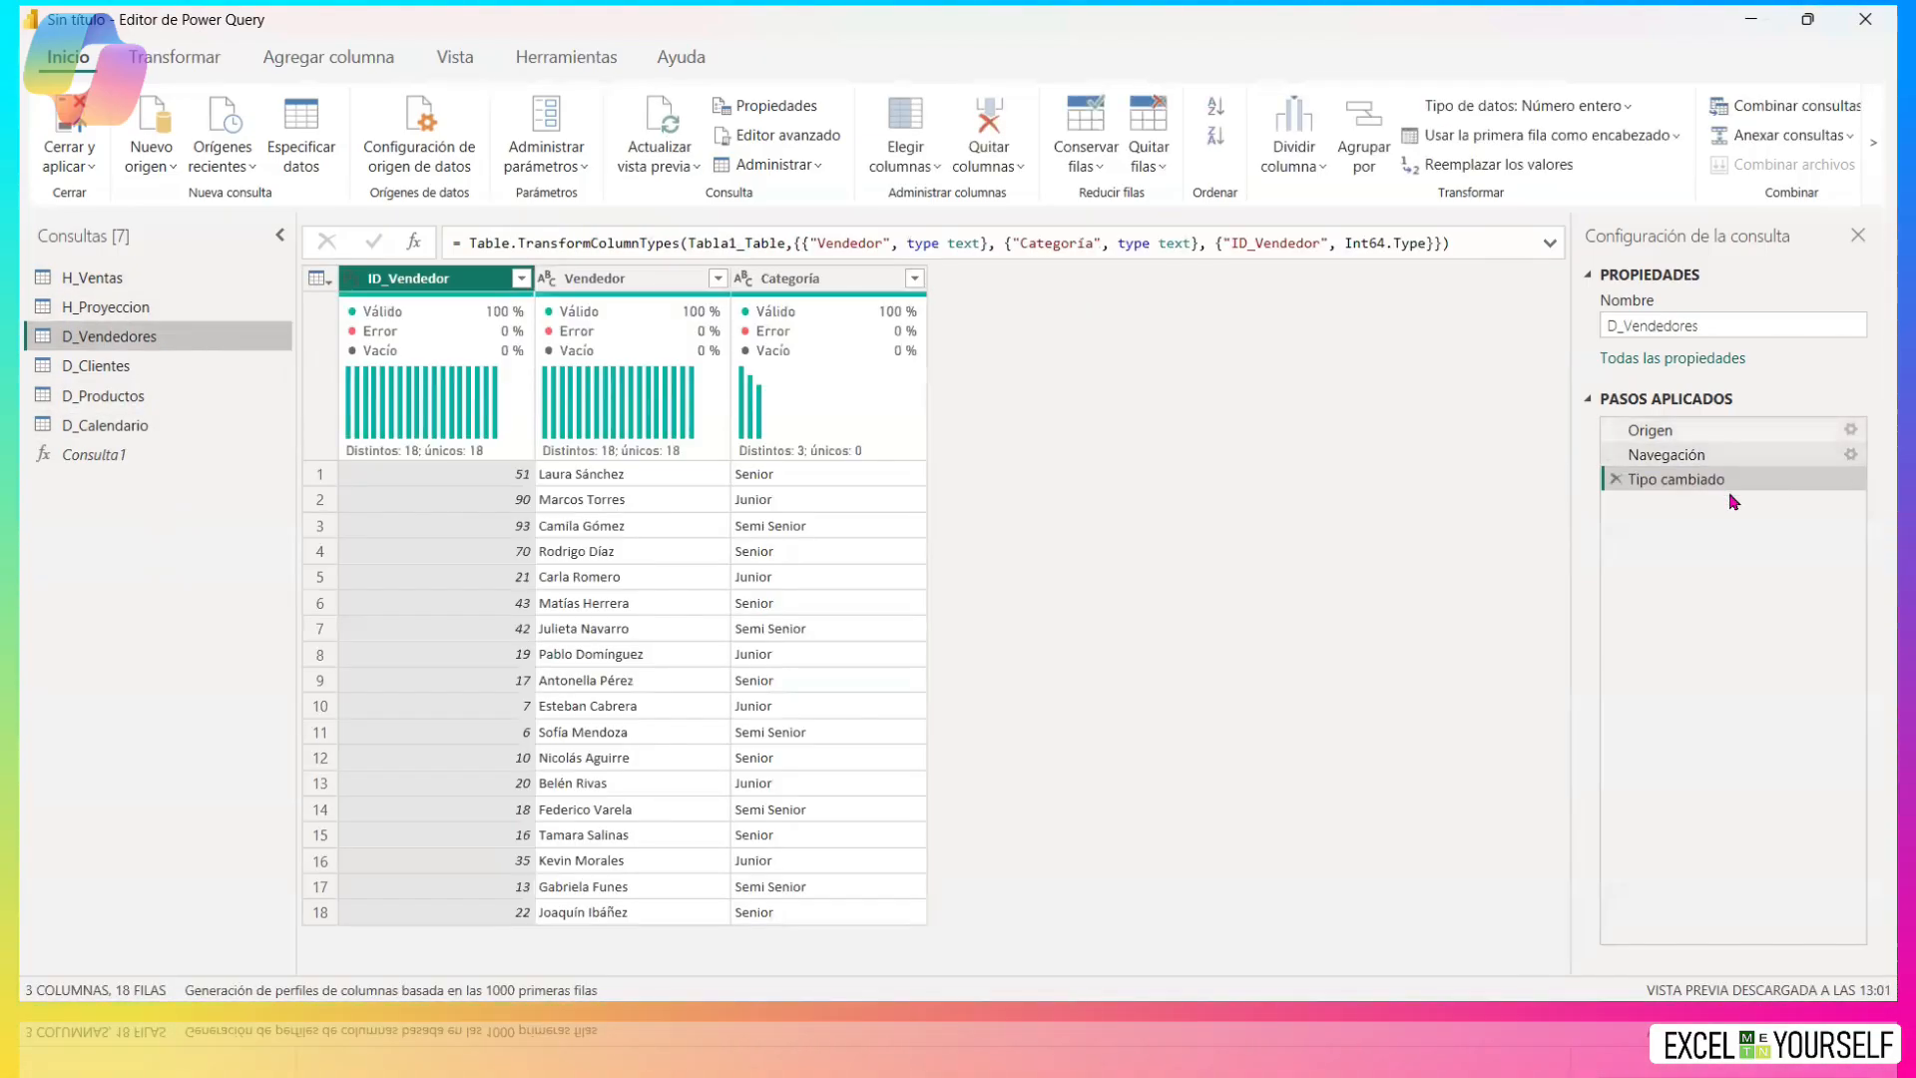
click(118, 369)
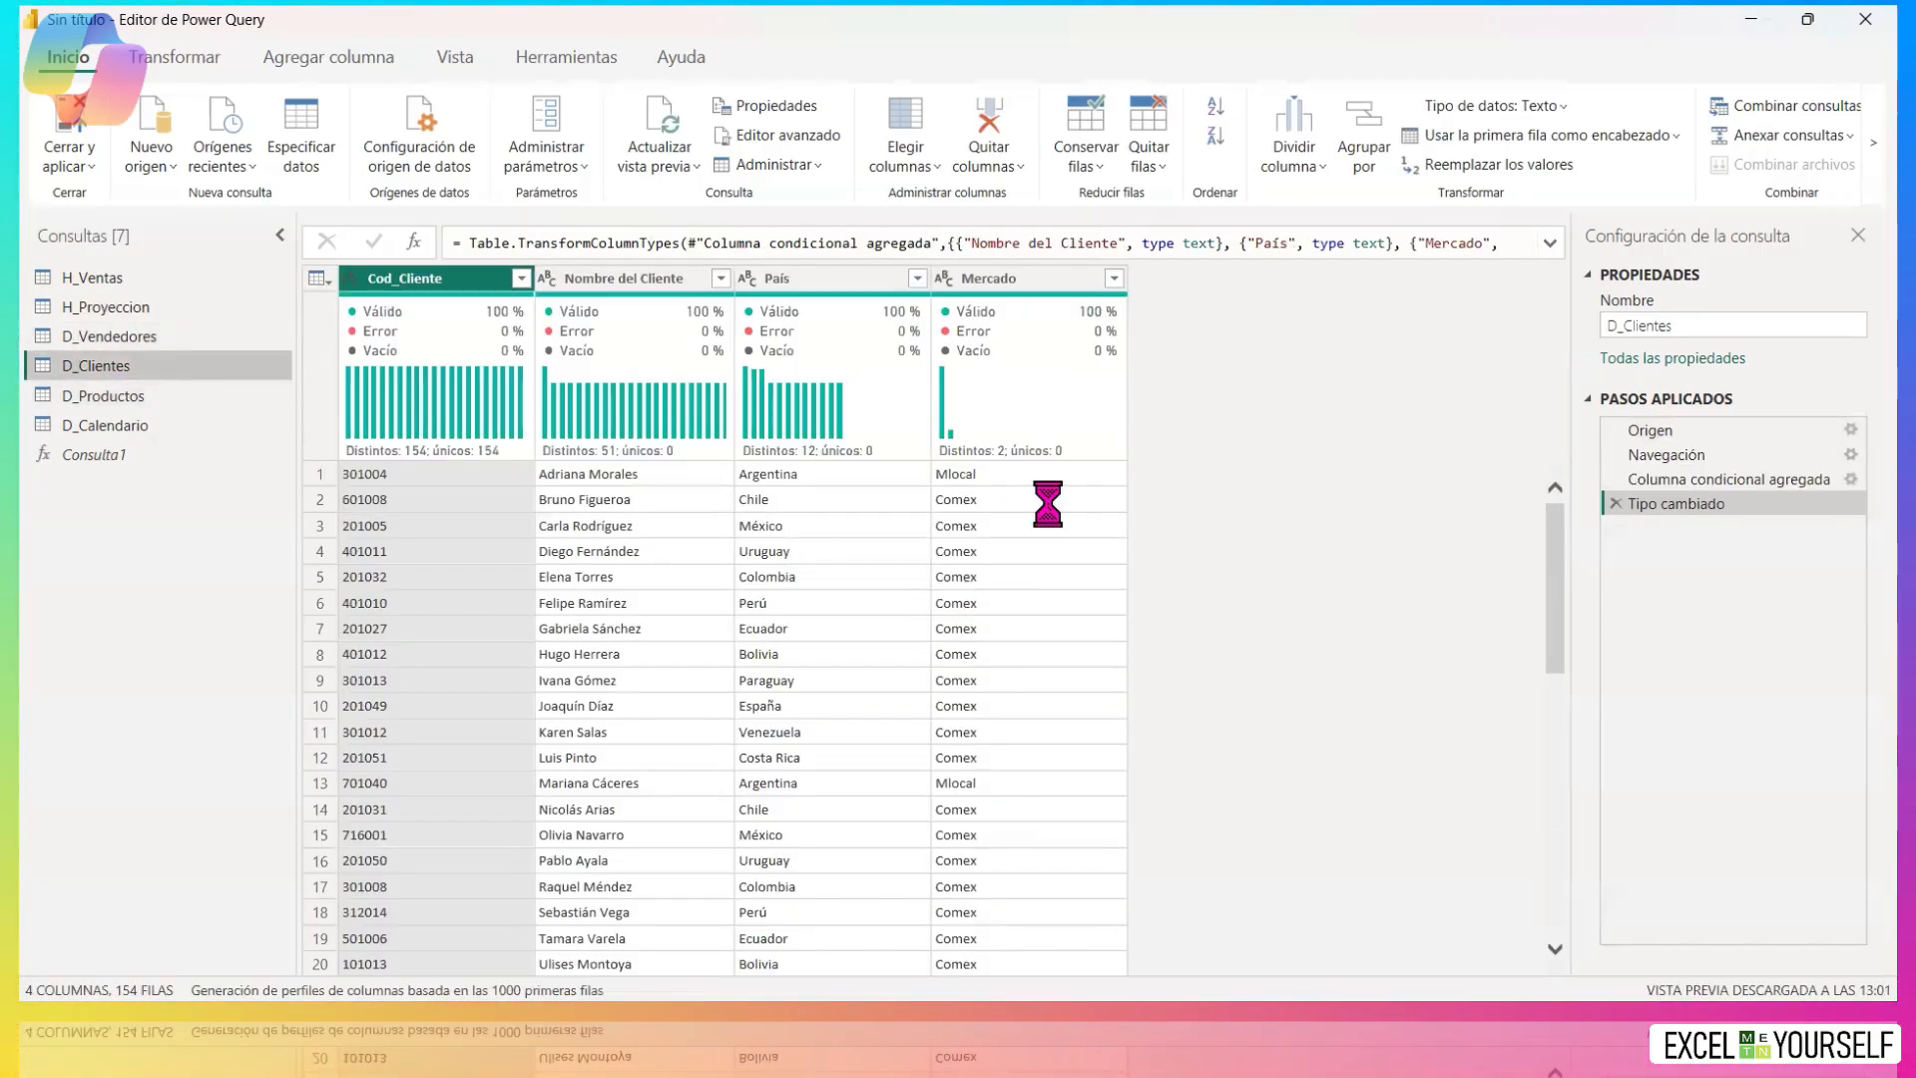
mouse_move(1045, 427)
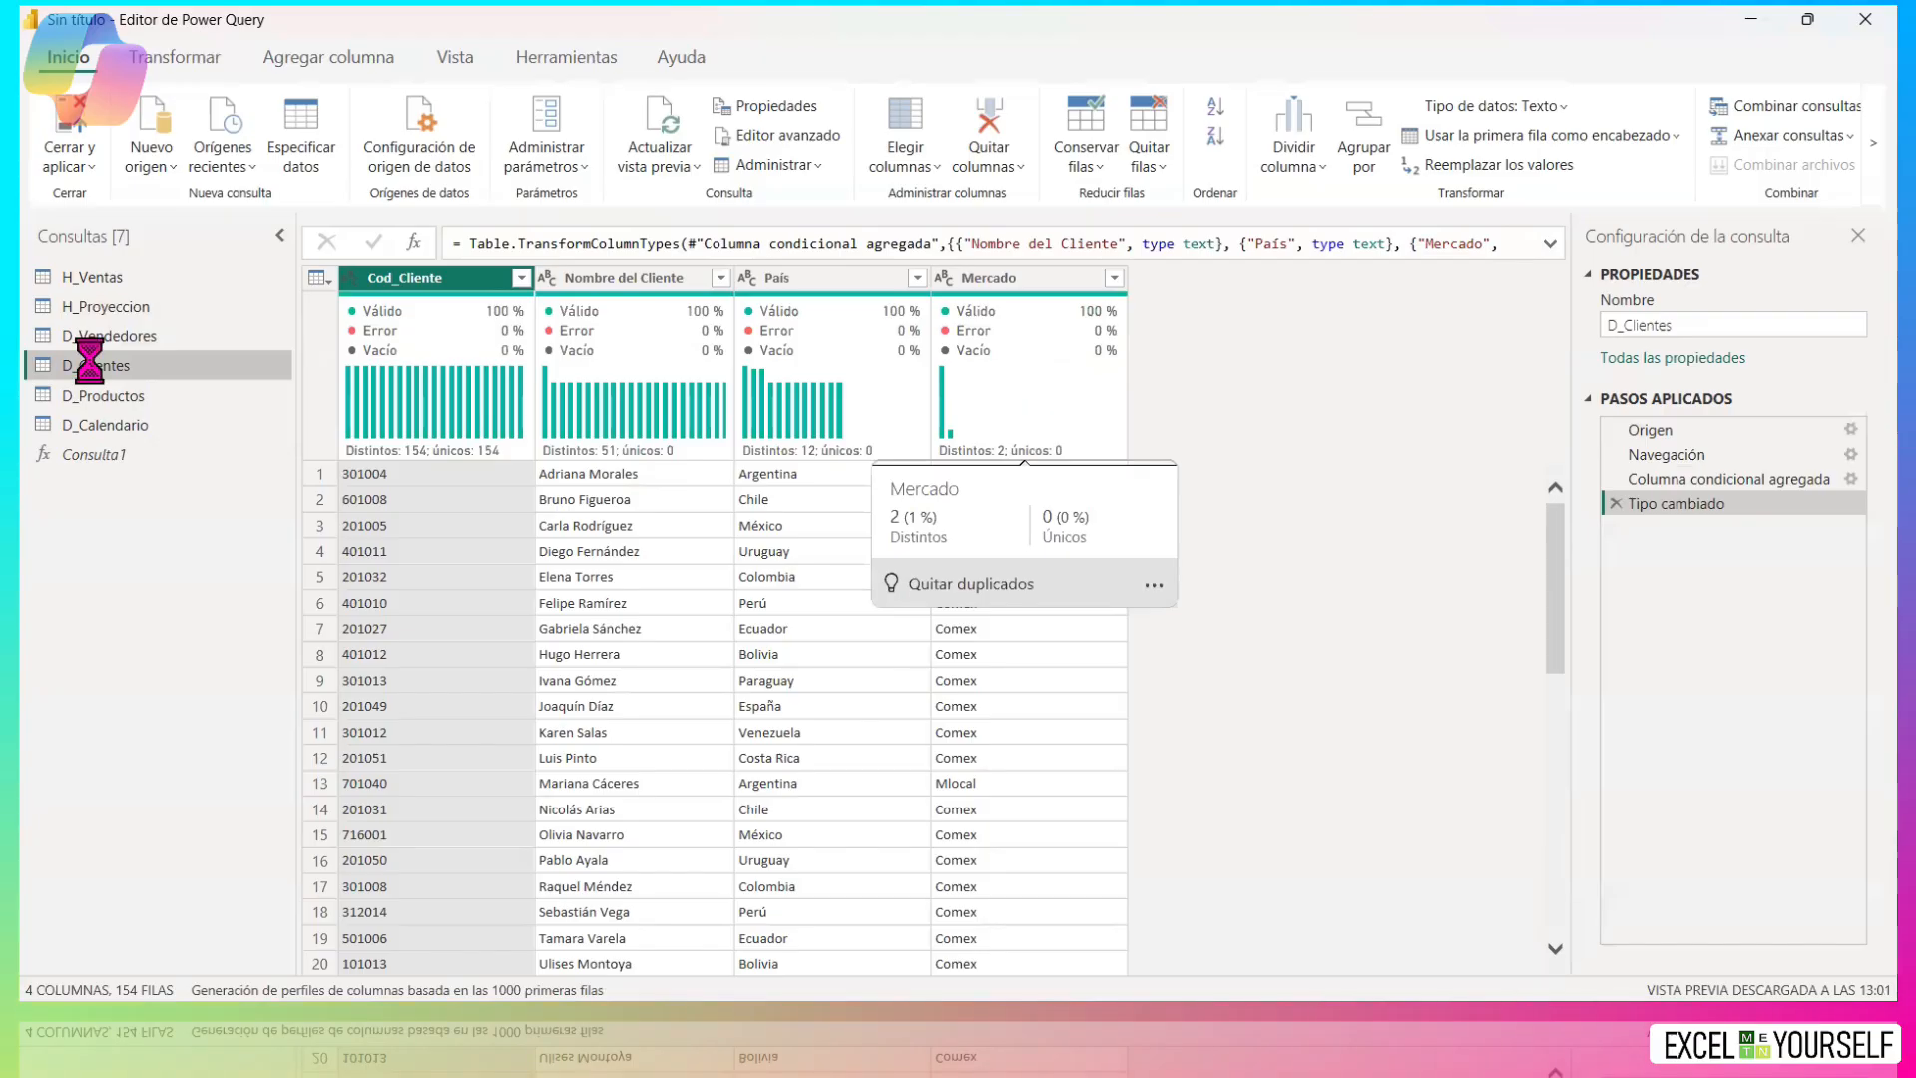
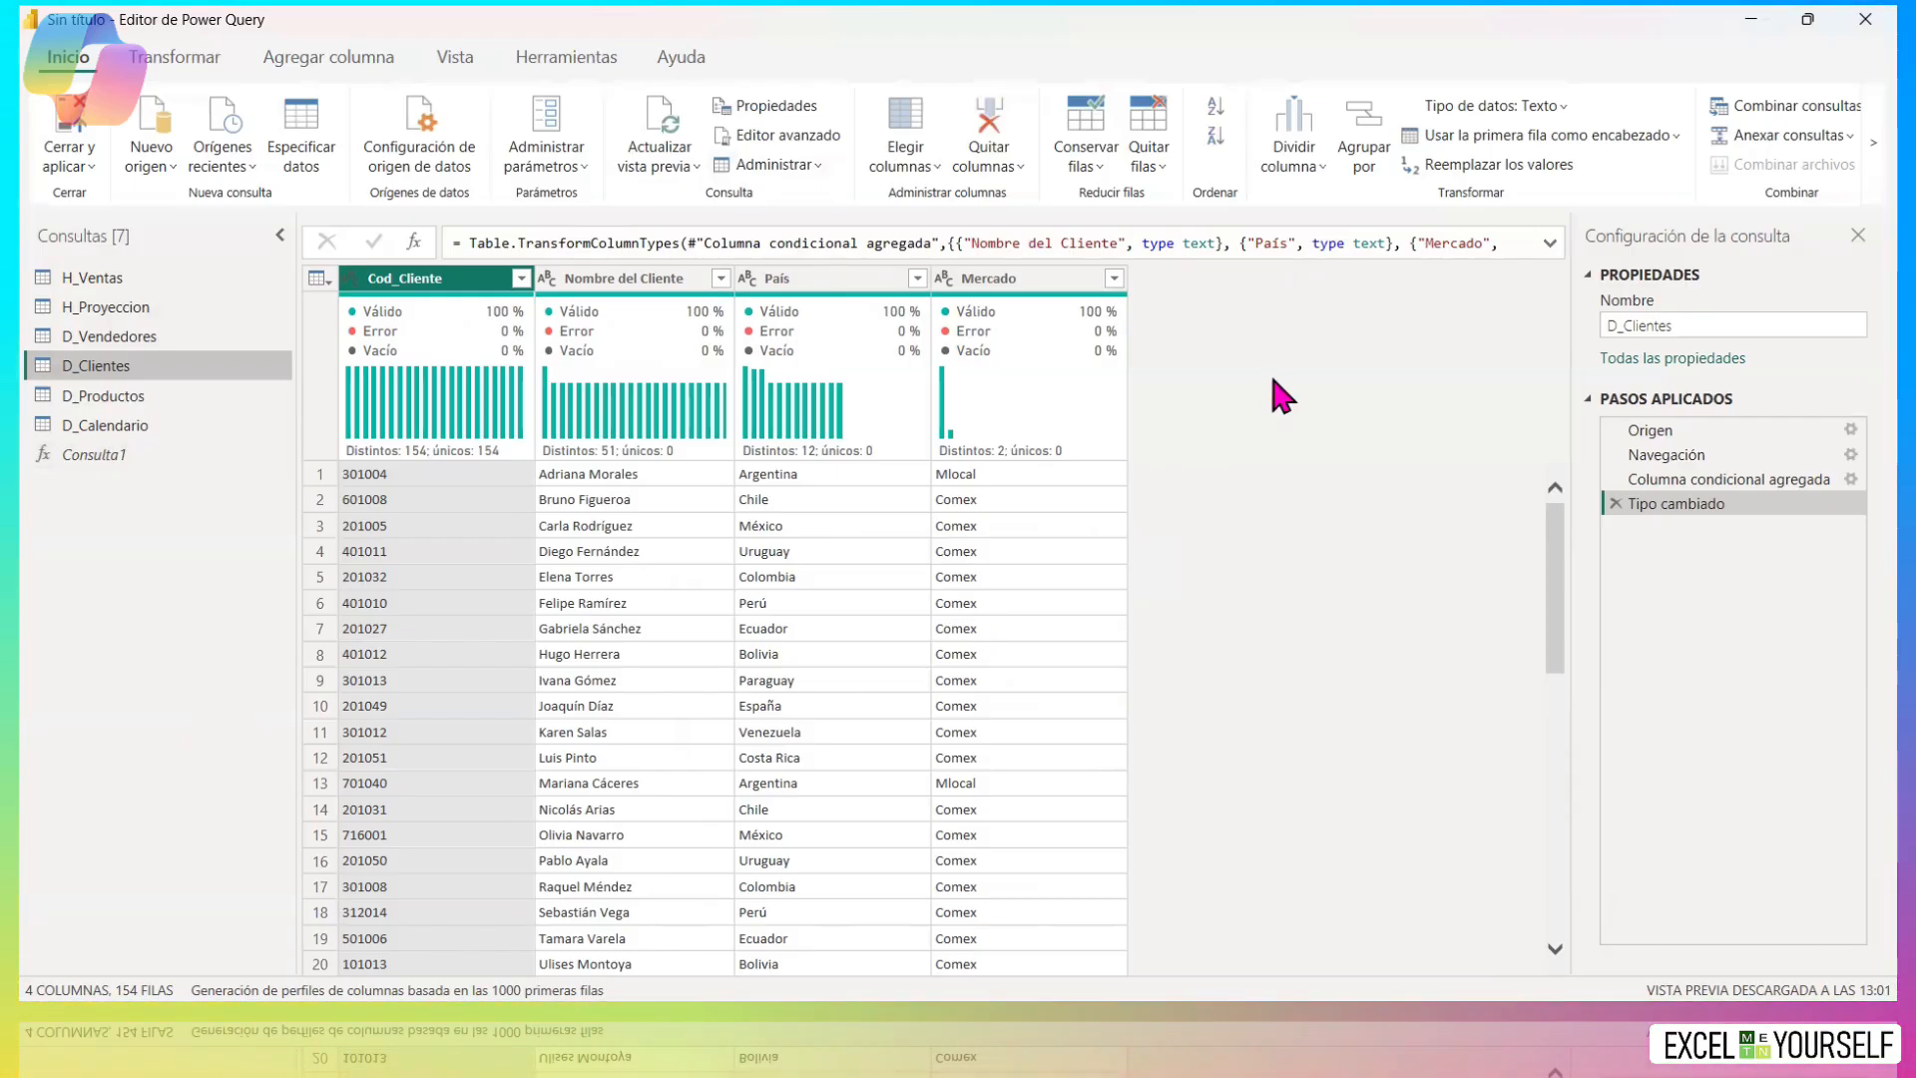
click(132, 277)
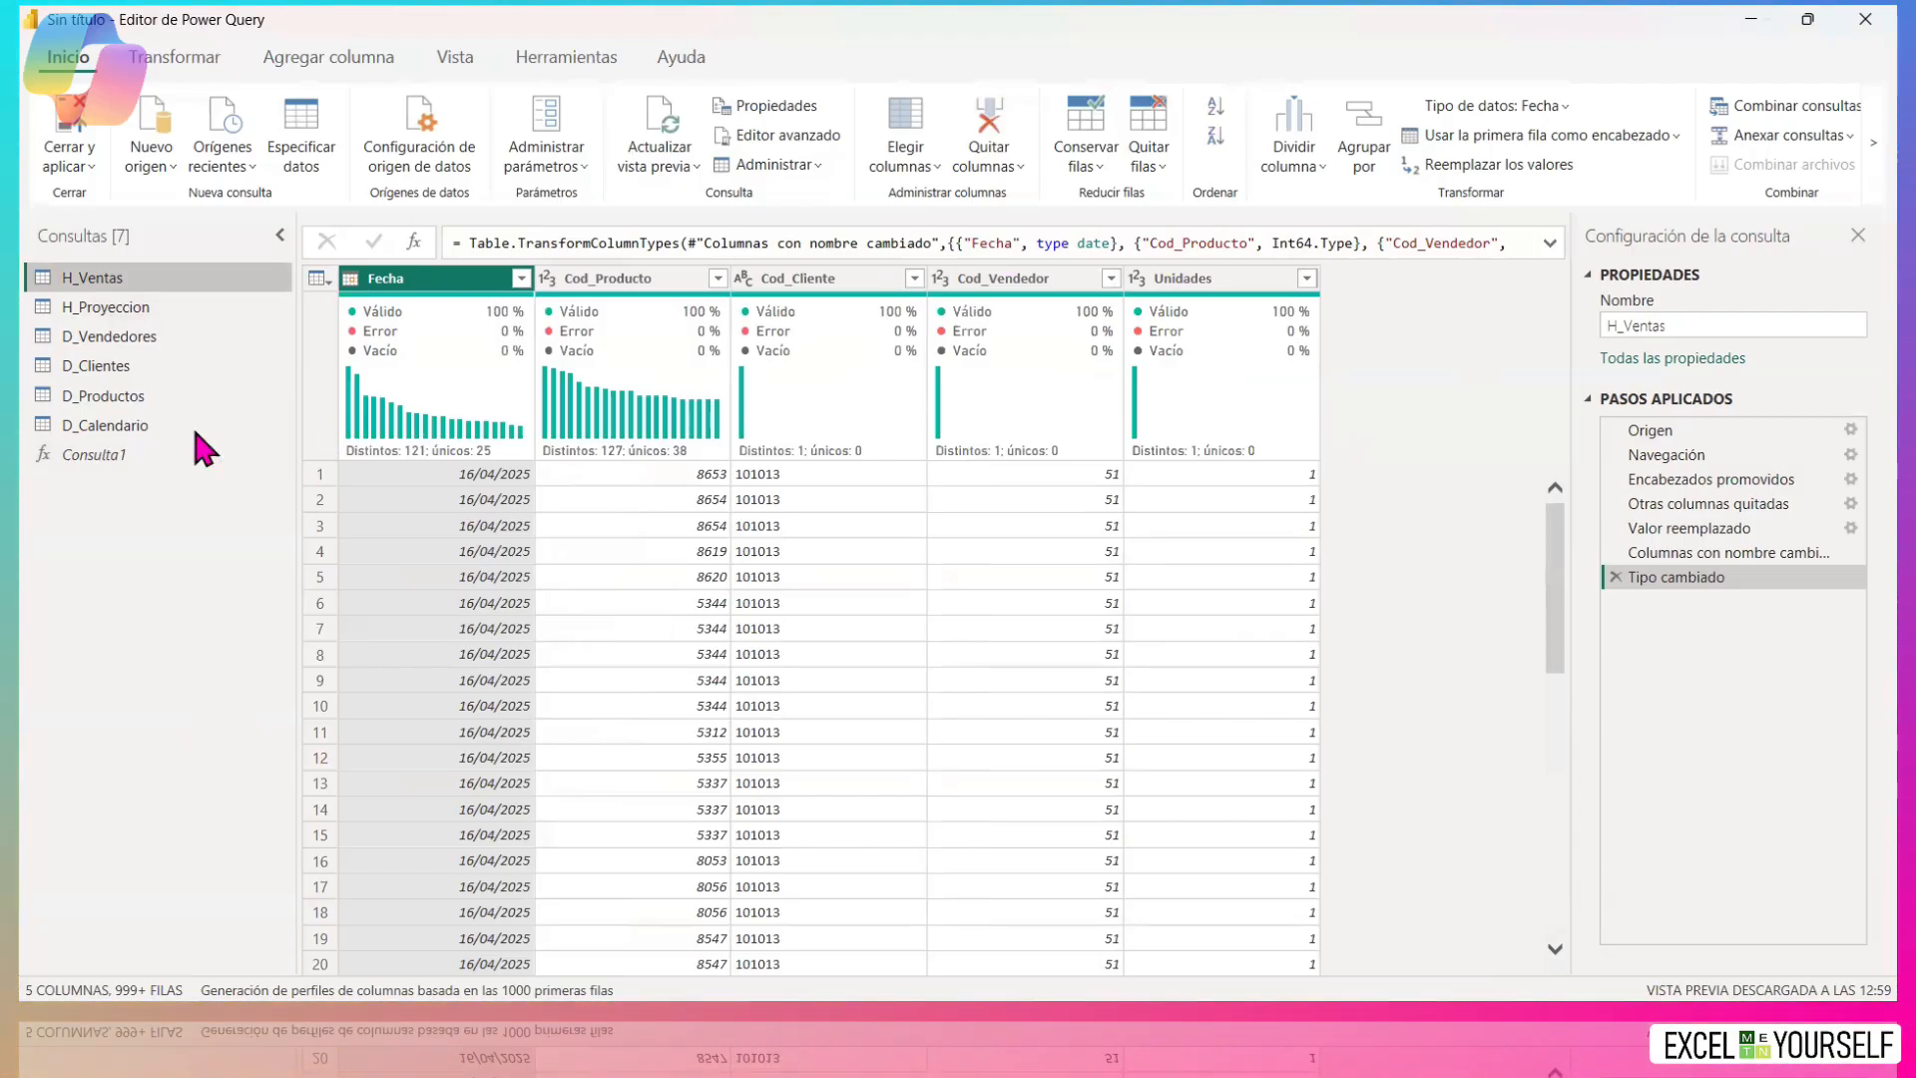
click(622, 281)
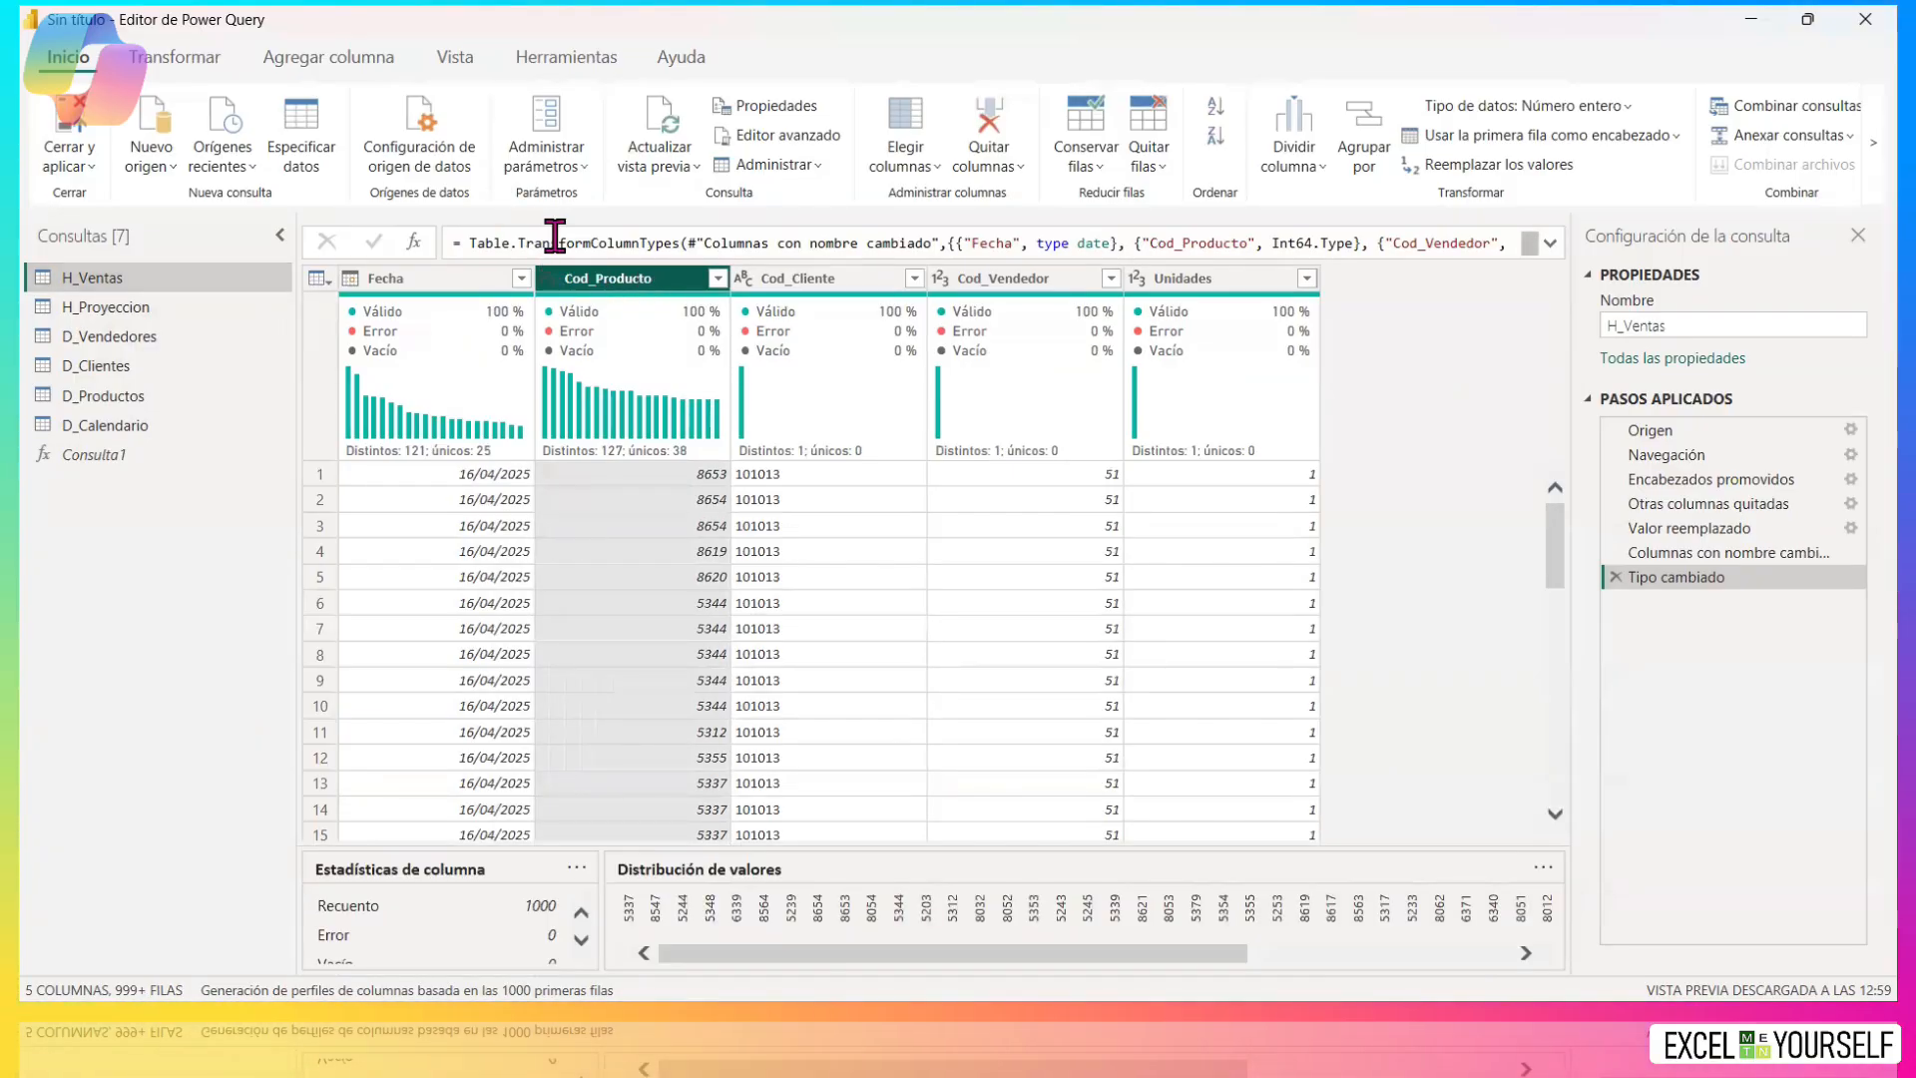
click(149, 396)
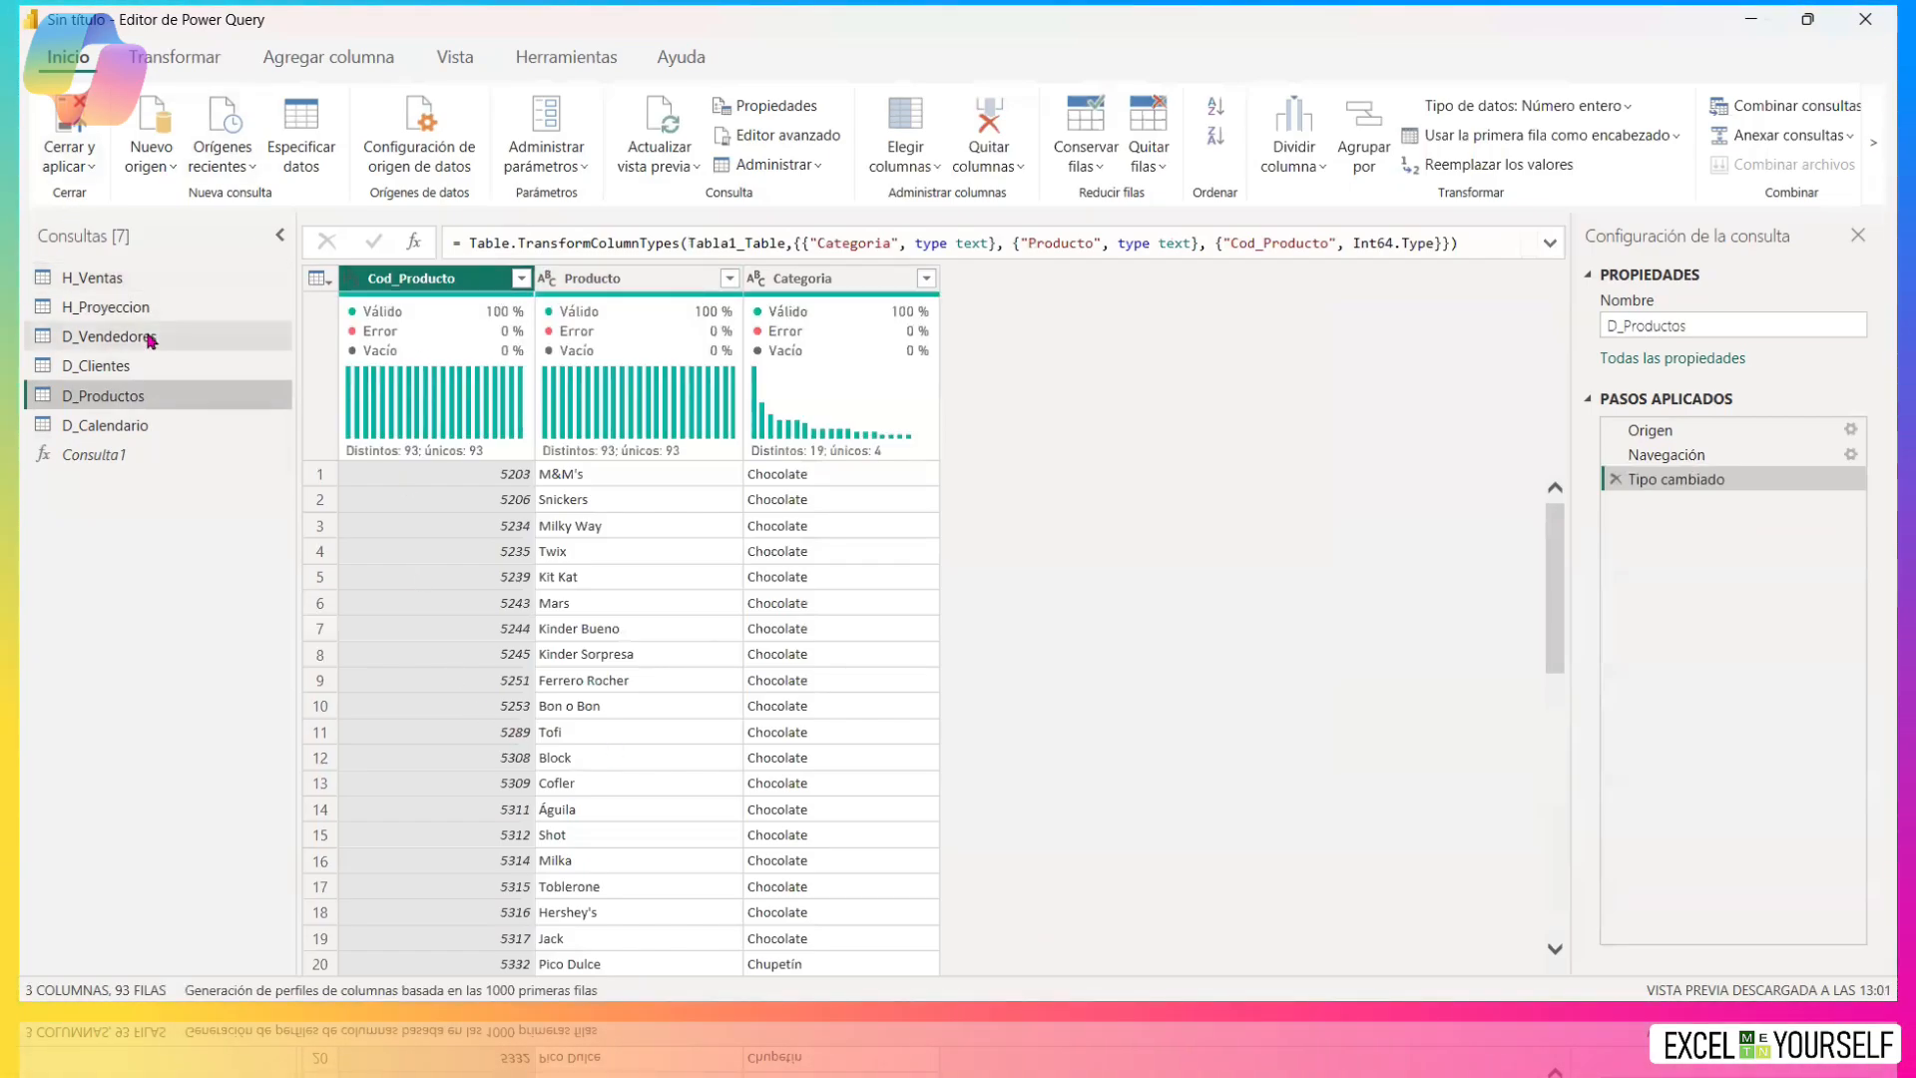
click(123, 288)
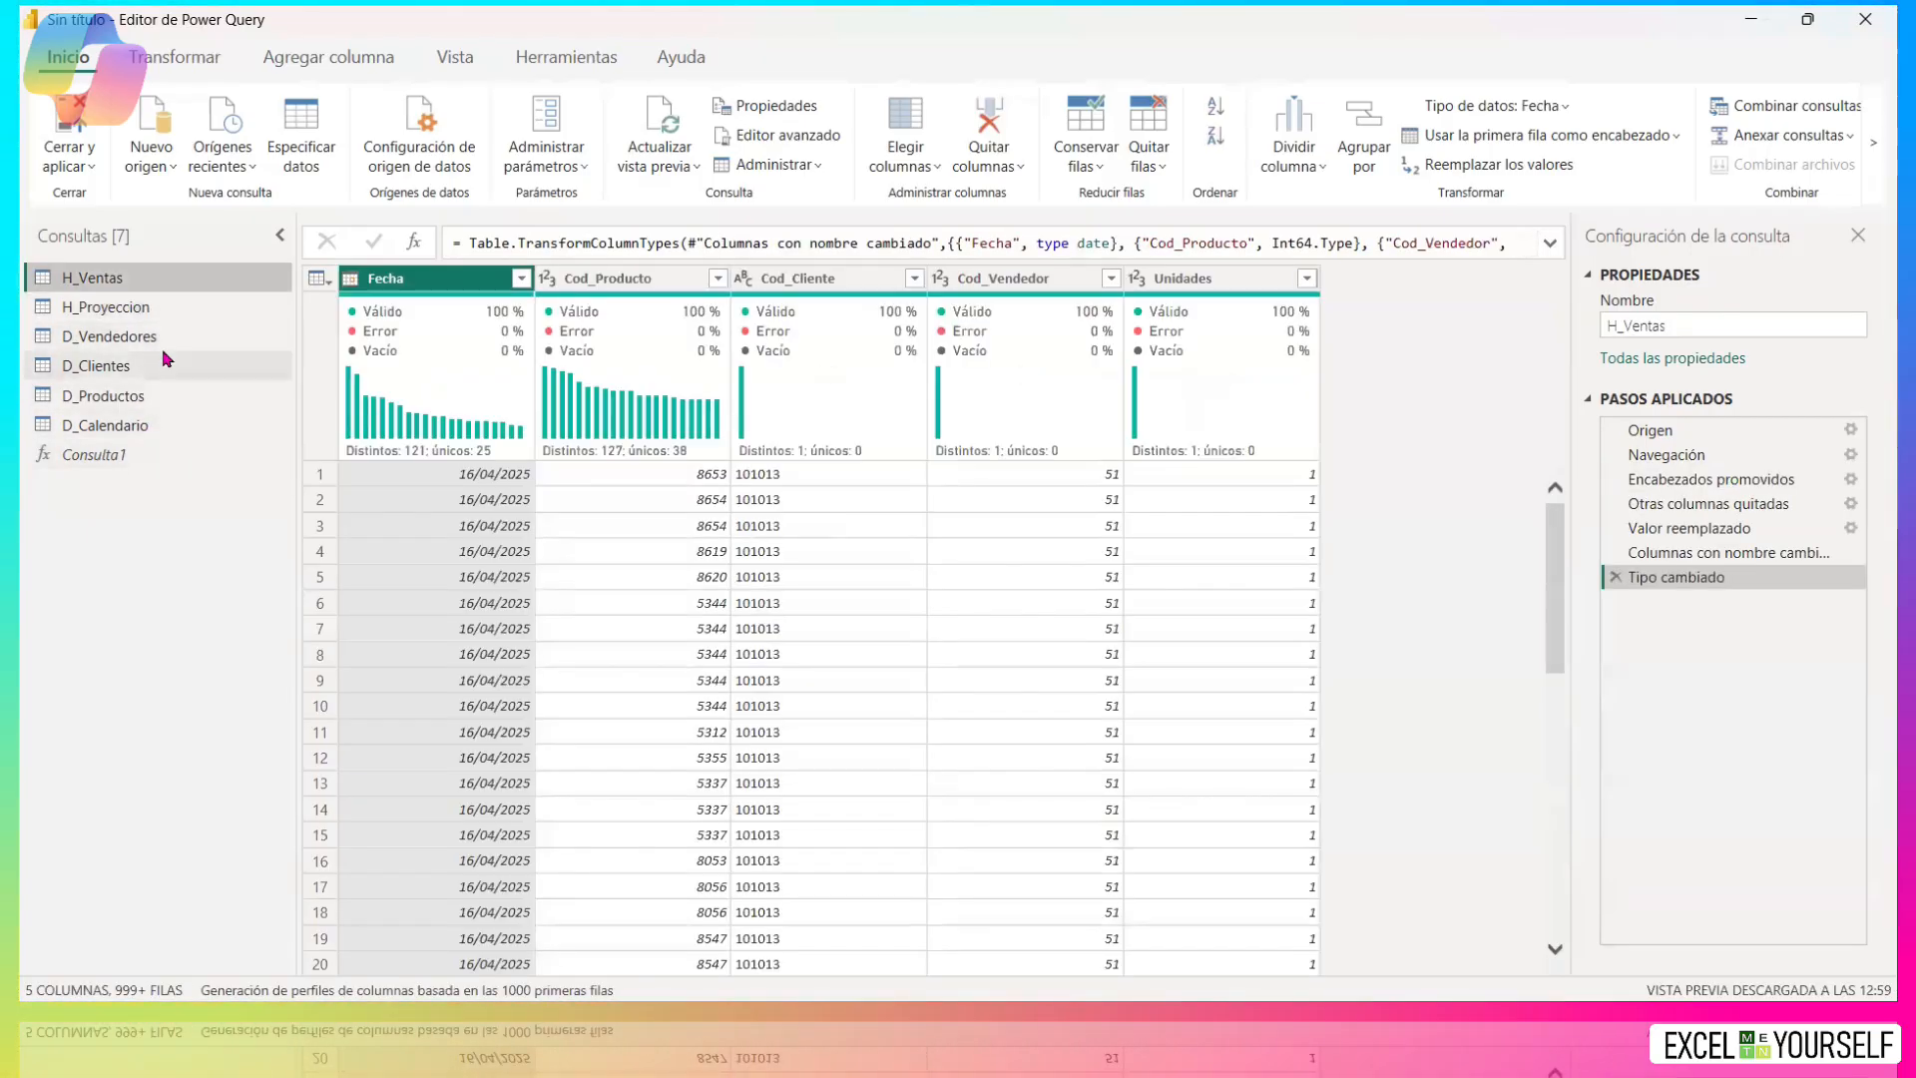
Close Power Query applying the changes, and open the model view with the Properties and Data panes collapsed.
click(72, 118)
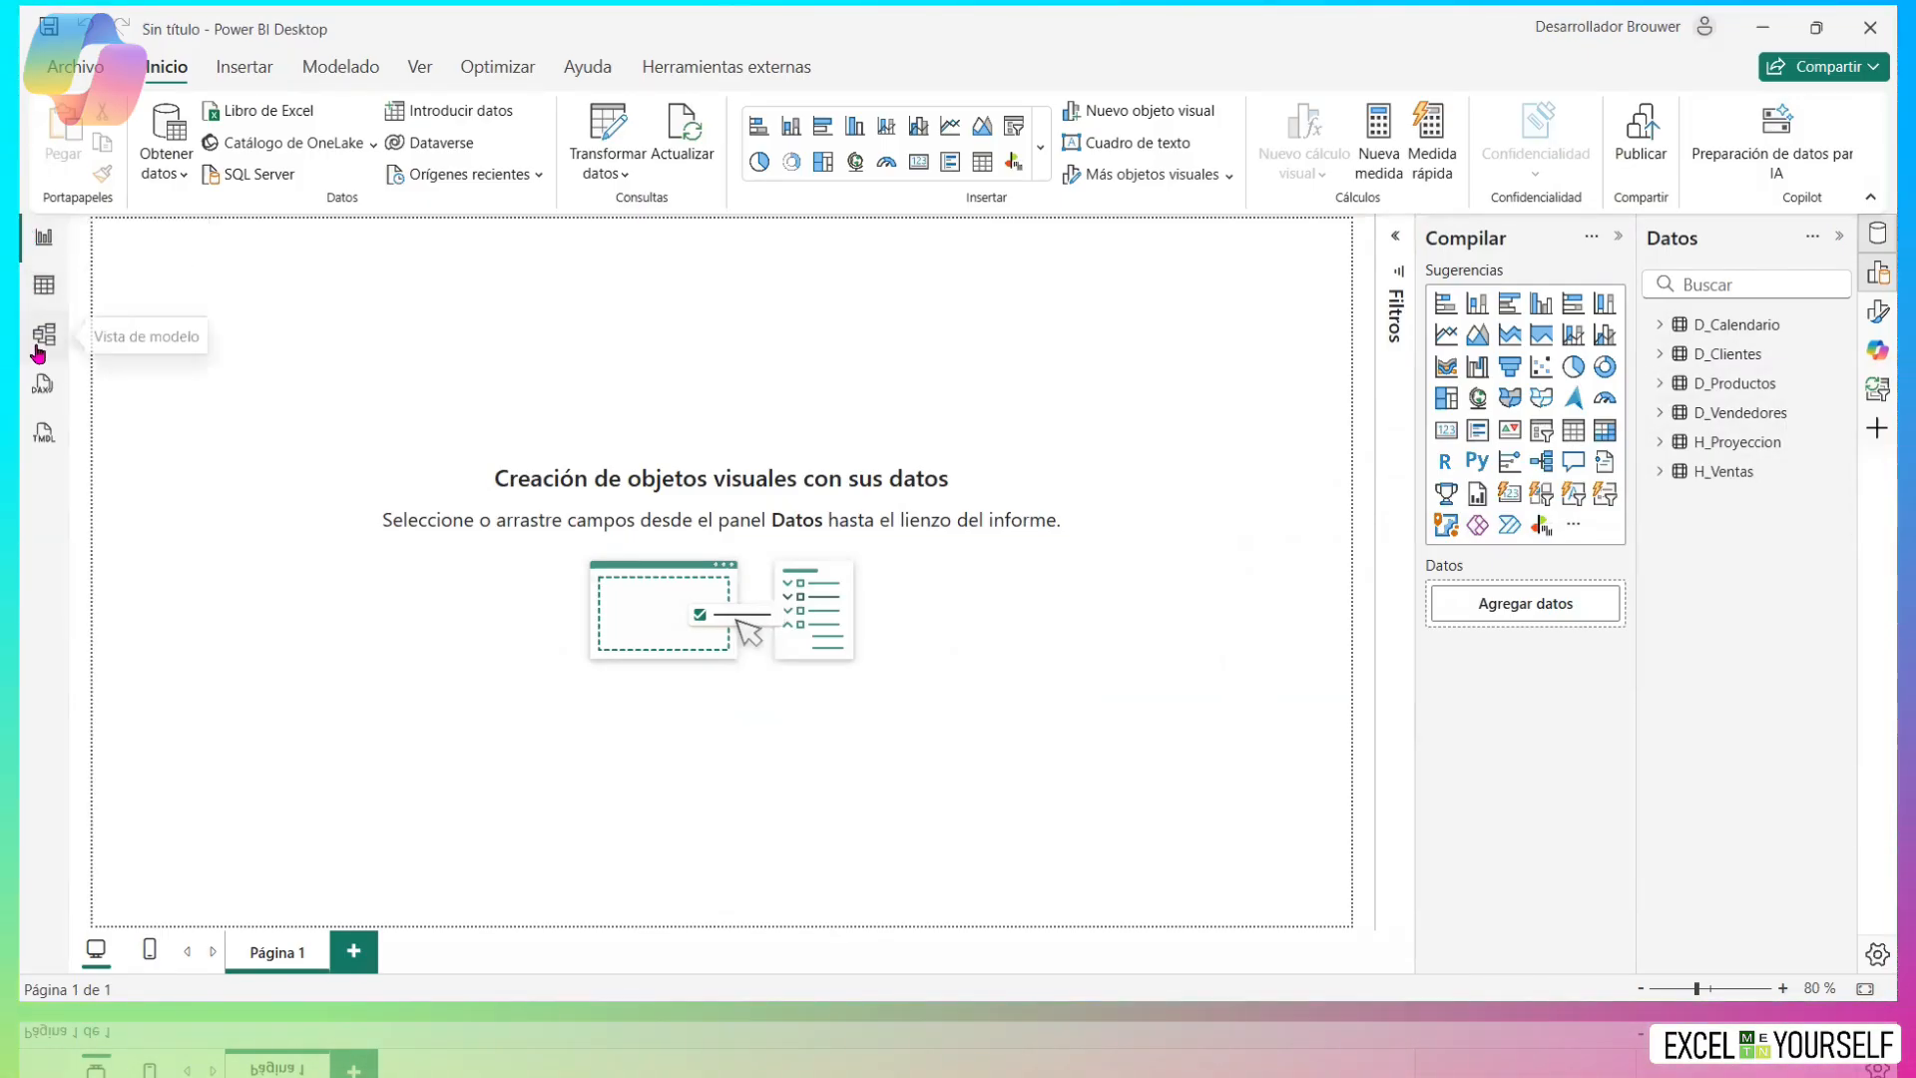
click(42, 334)
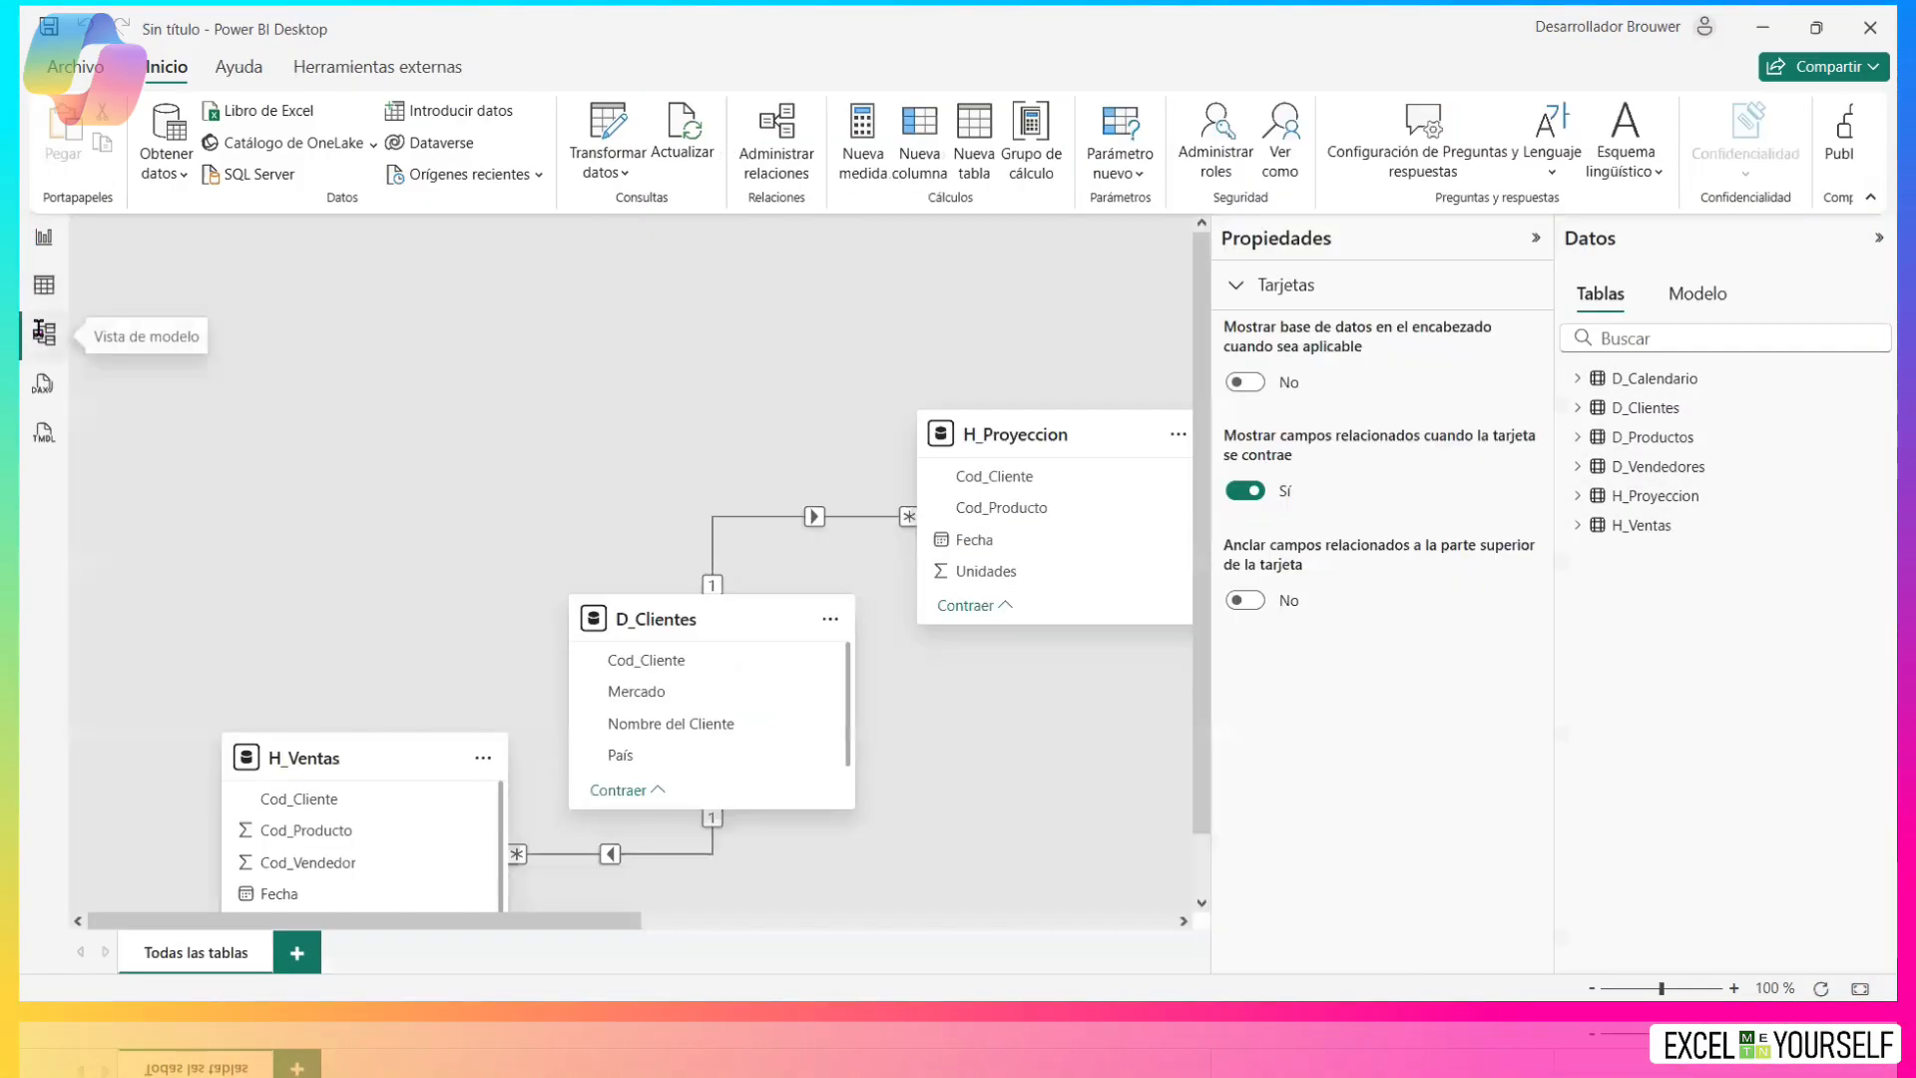
click(1536, 240)
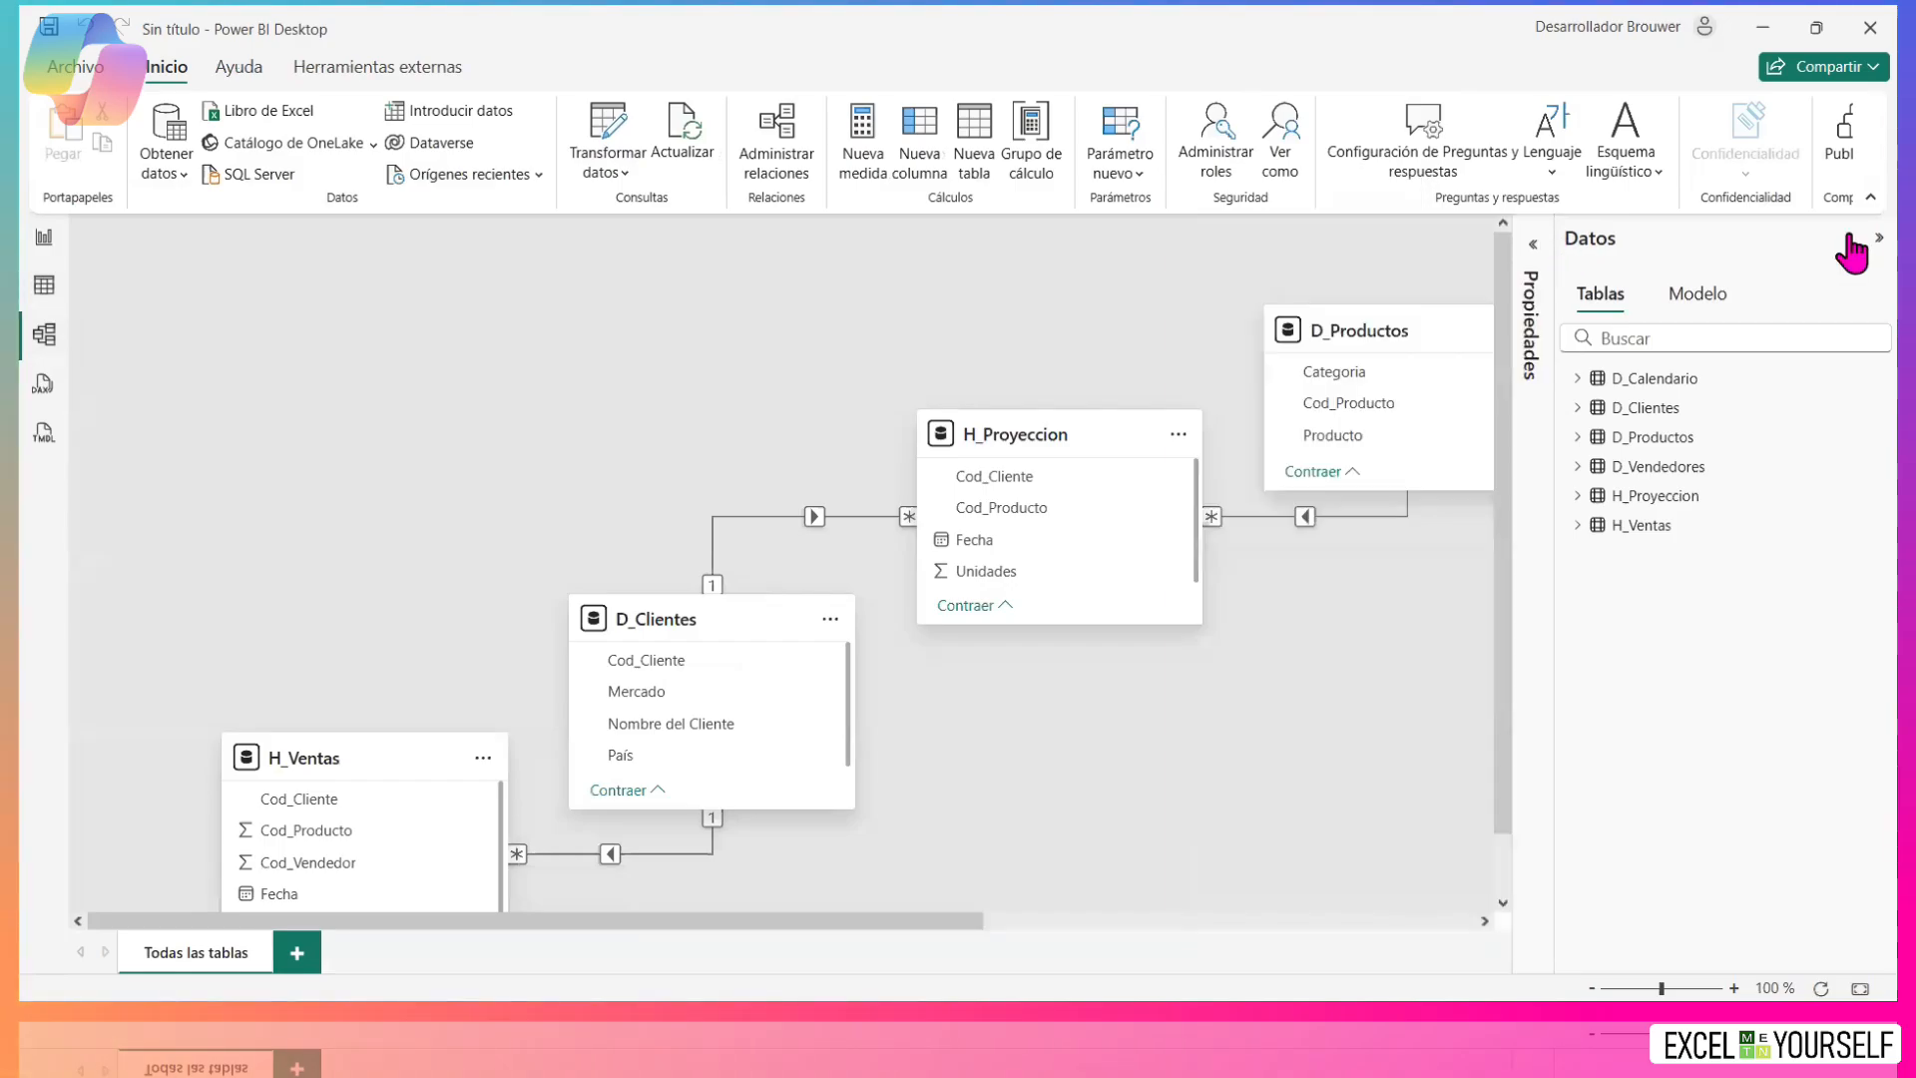
click(1875, 246)
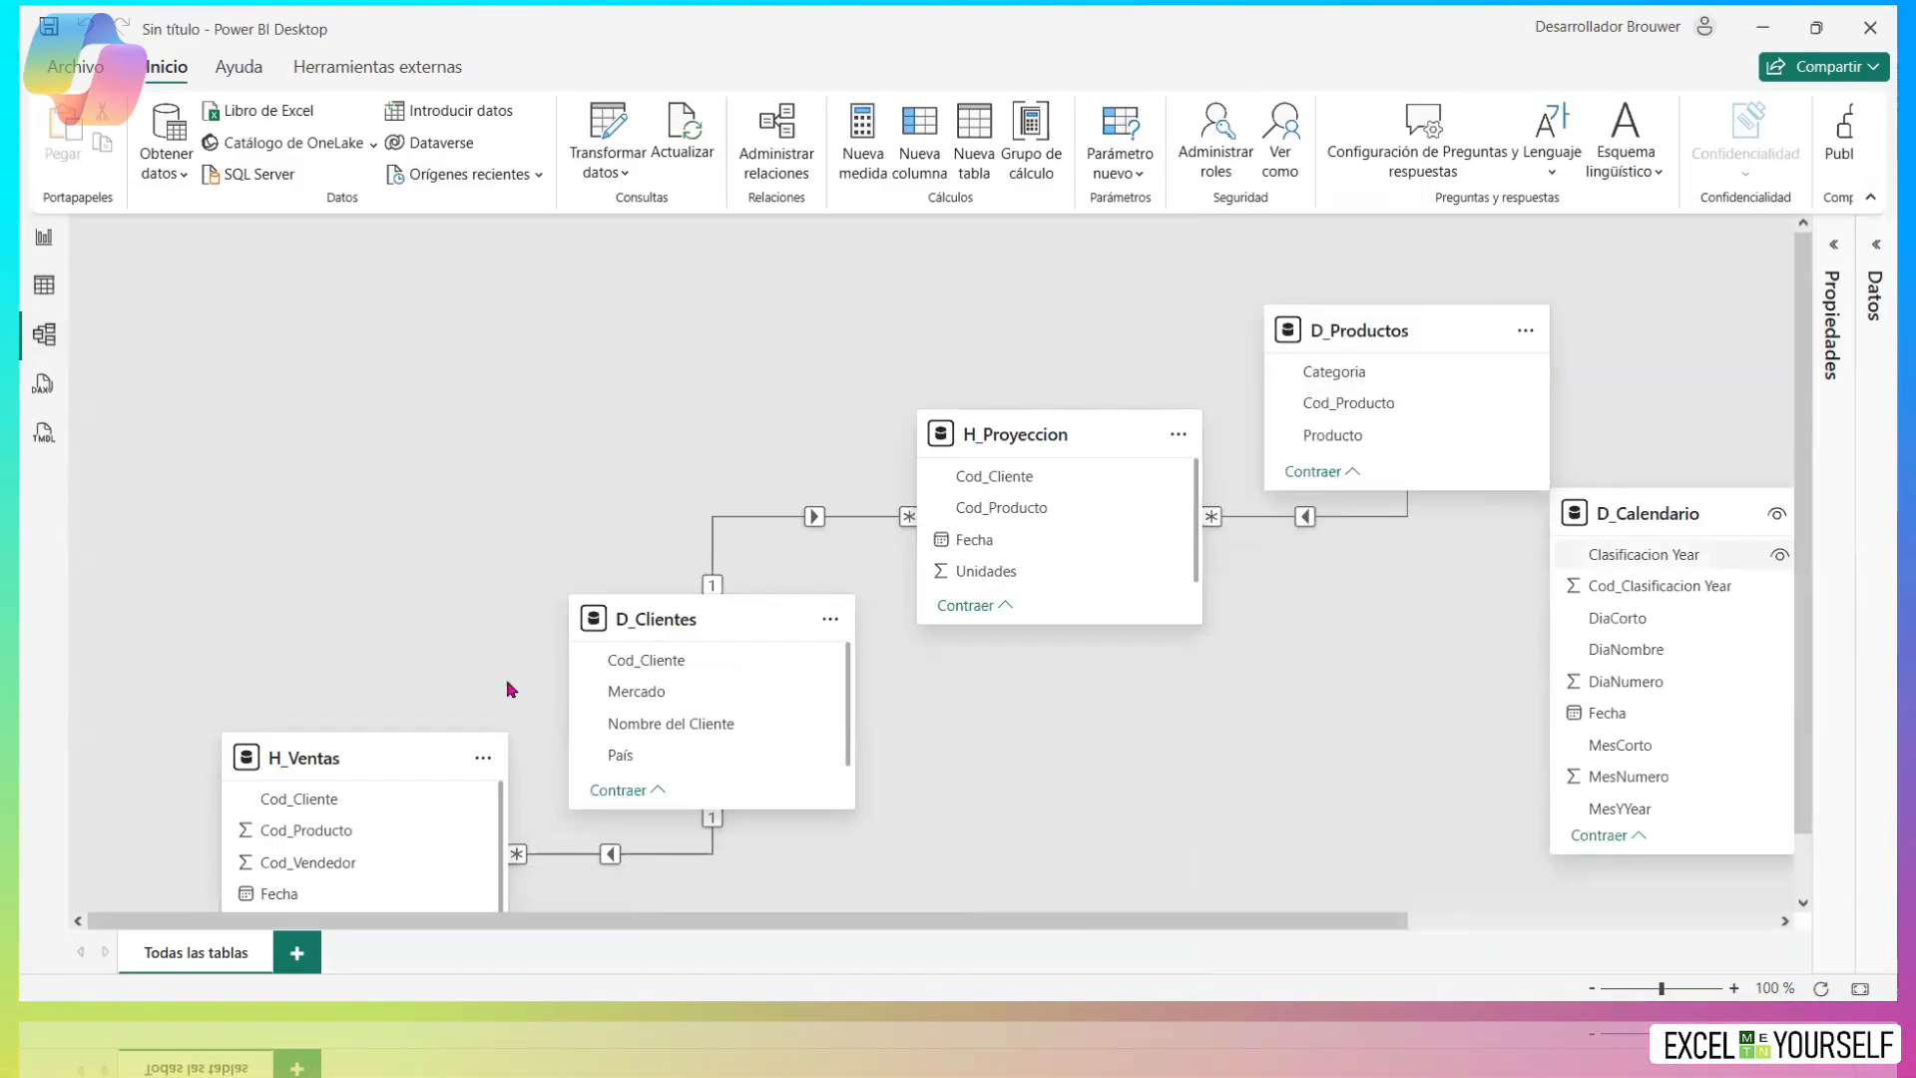
Move the H_Ventas table slightly up in the diagram and delete its relationship with D_Clientes.
drag(300, 765, 302, 696)
right_click(538, 745)
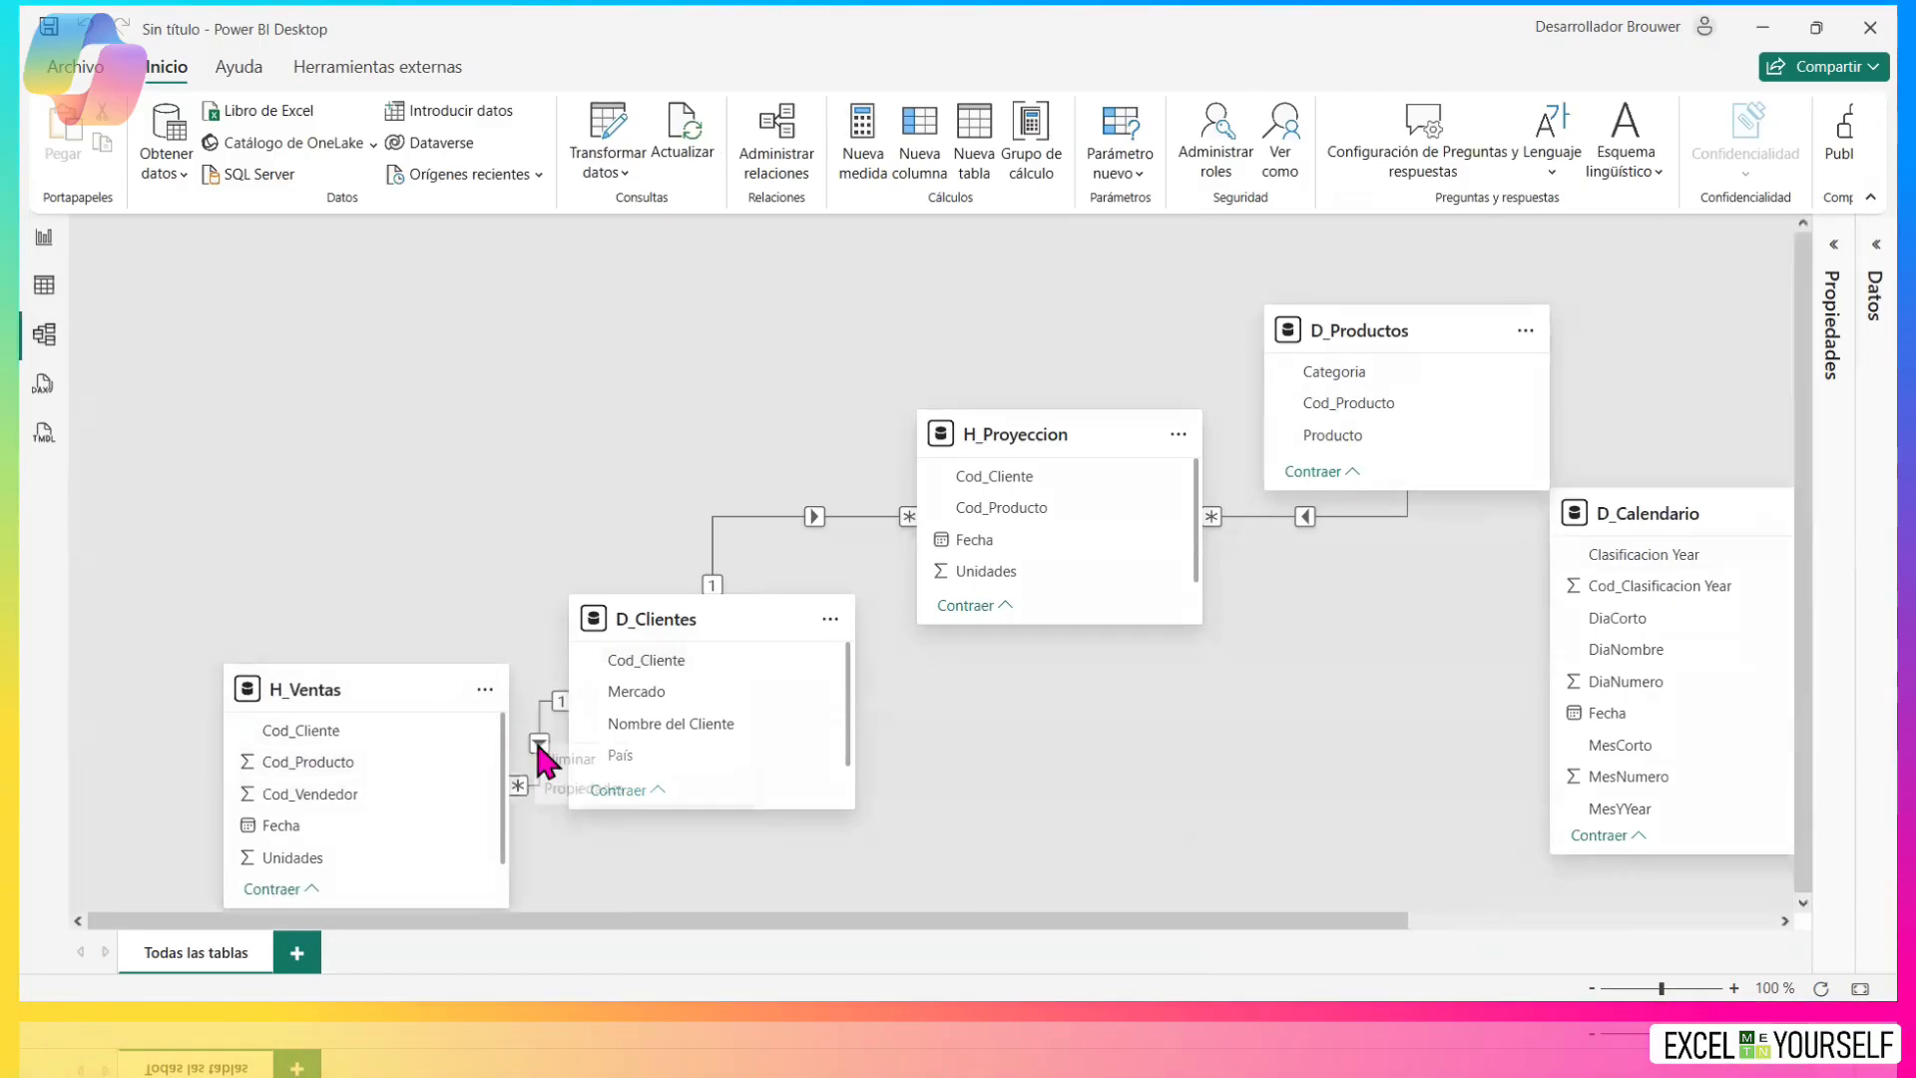
click(559, 759)
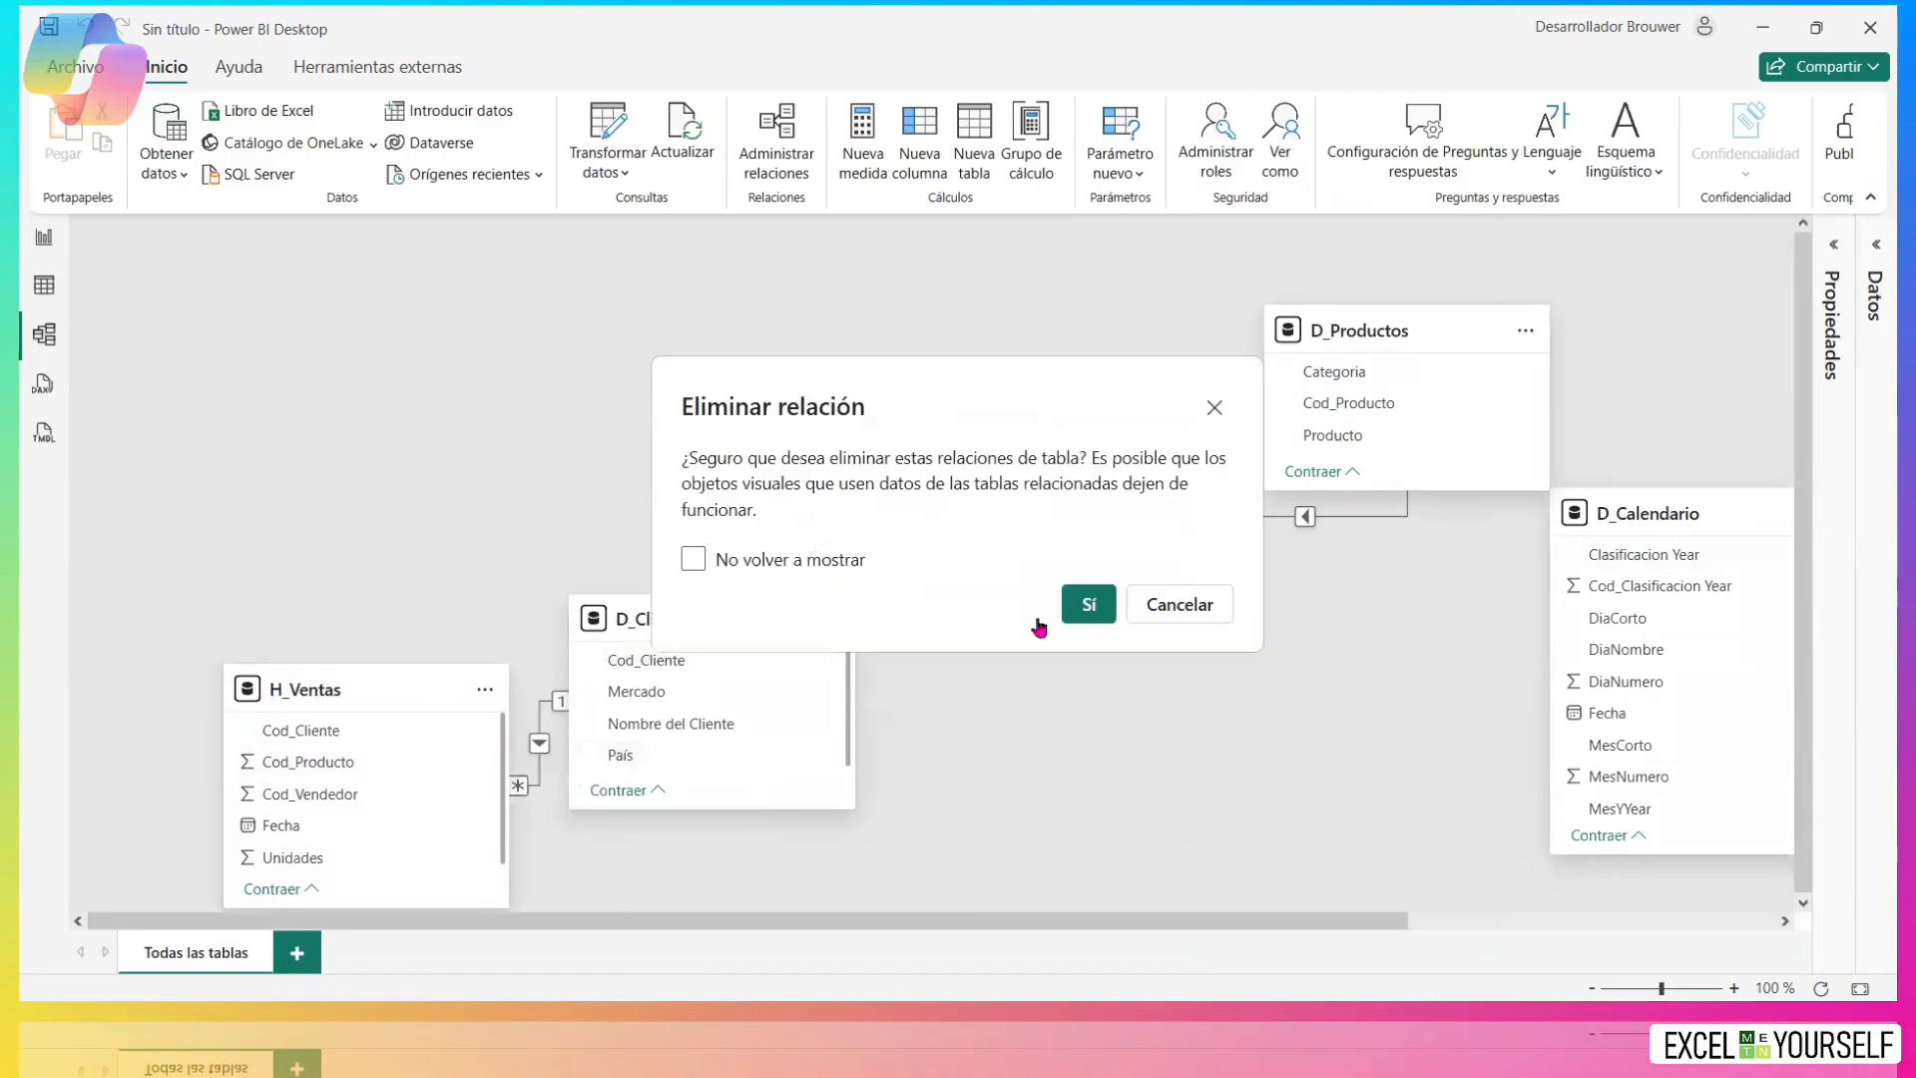
click(1073, 607)
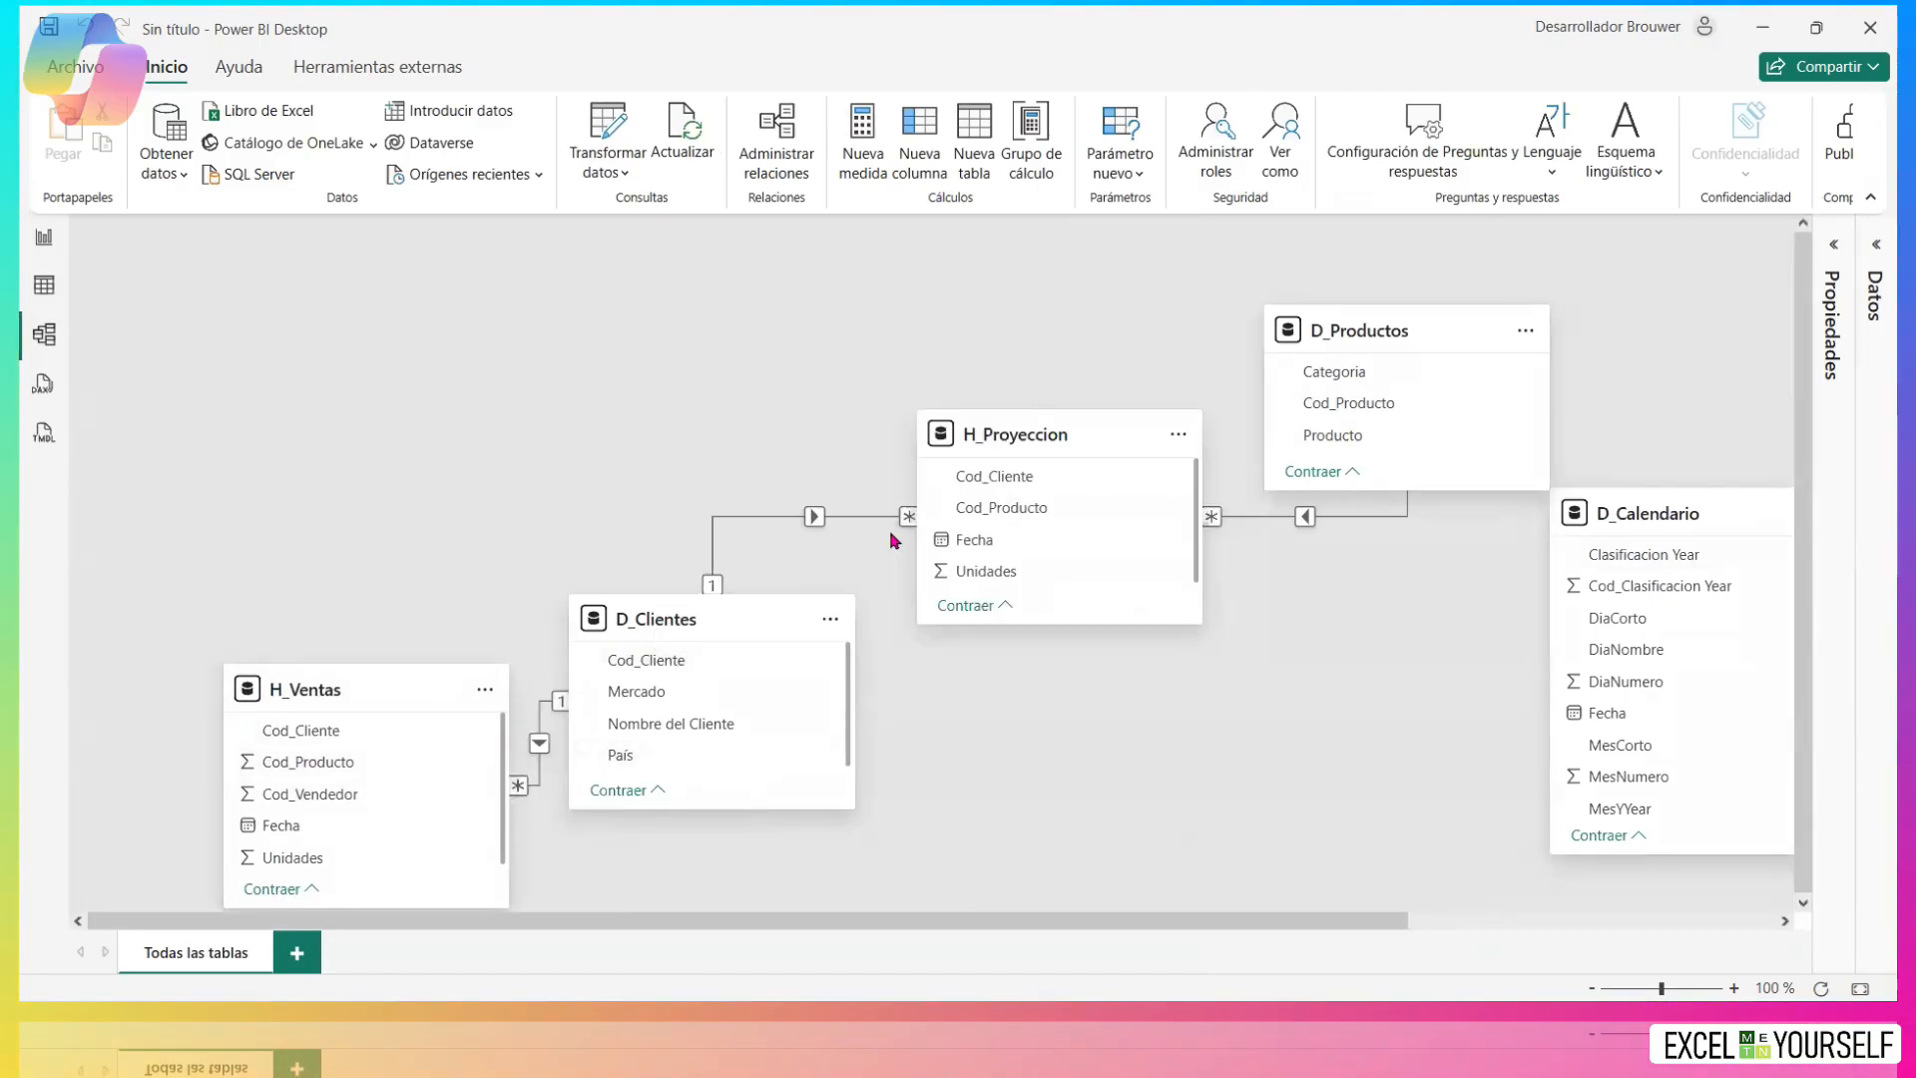
Delete the relationships that link H_Proyeccion with D_Clientes and with D_Productos.
right_click(815, 526)
click(854, 539)
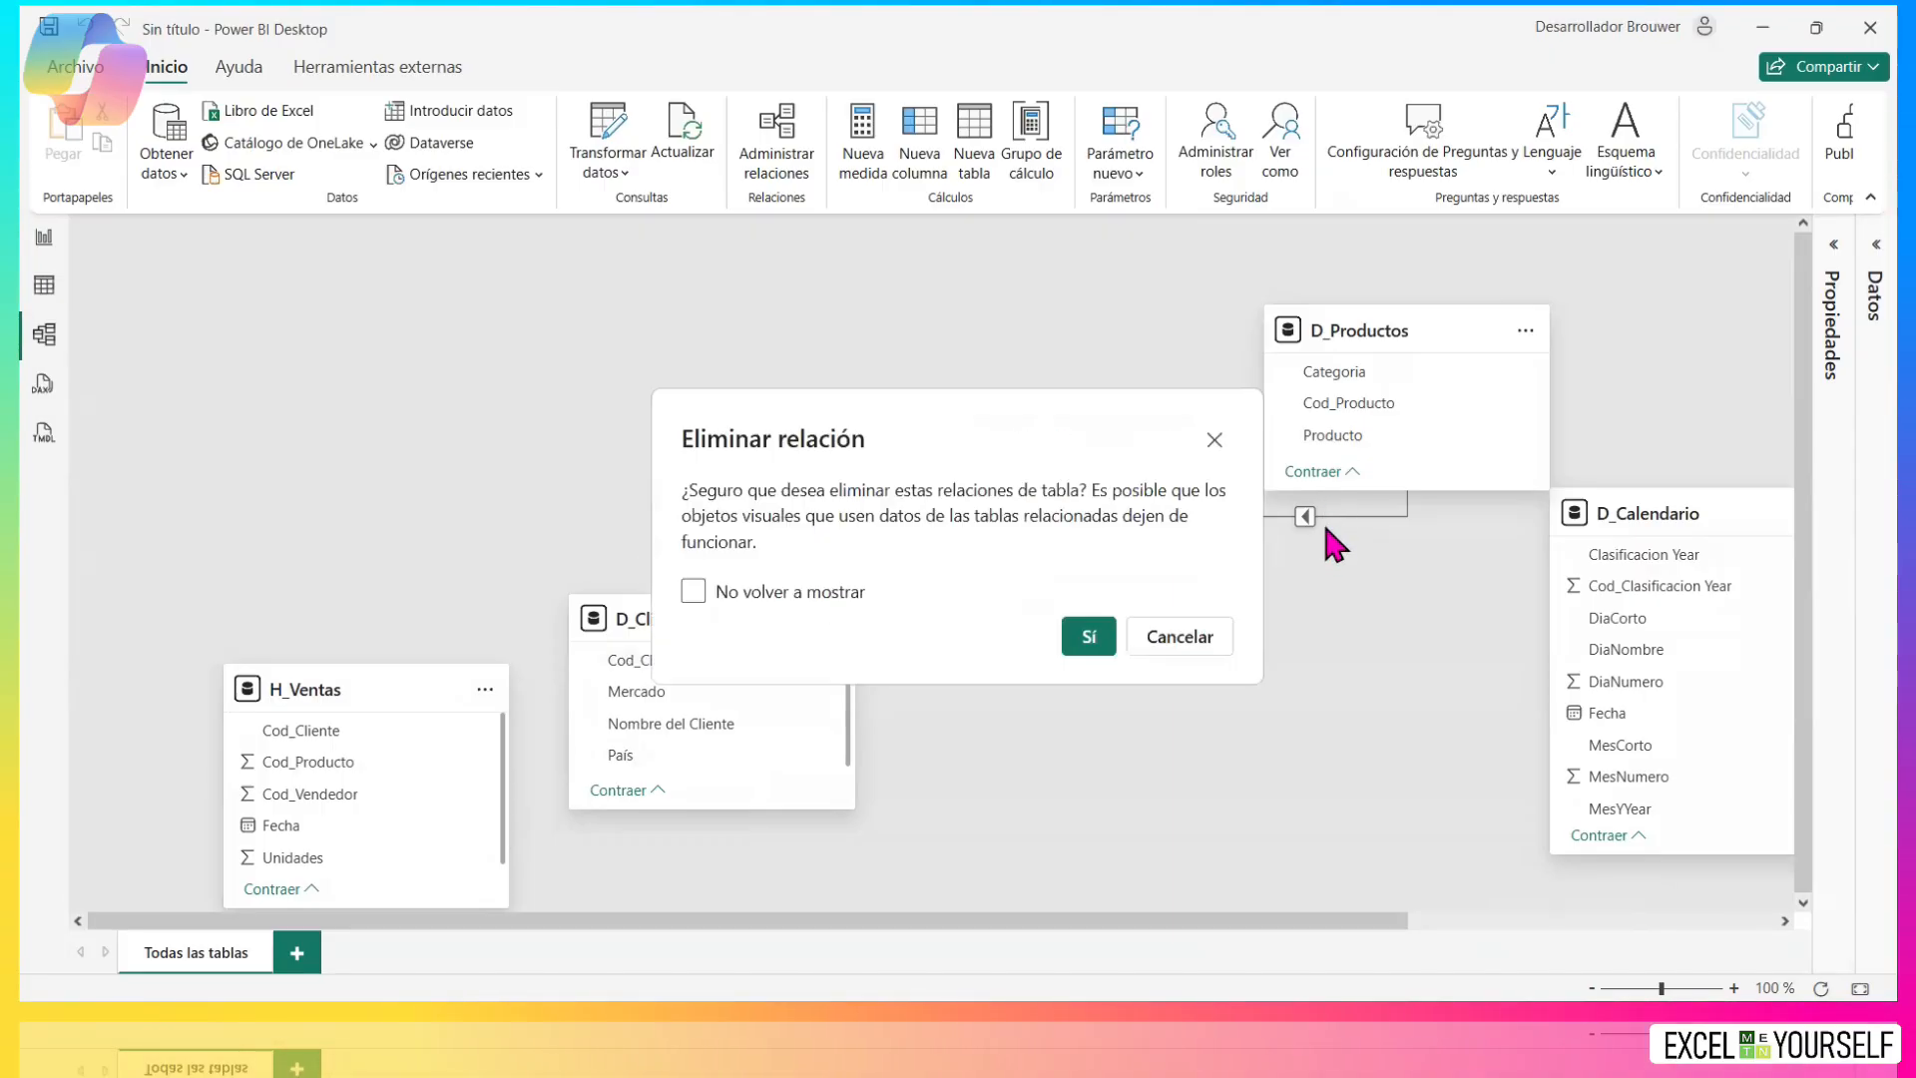
click(1071, 638)
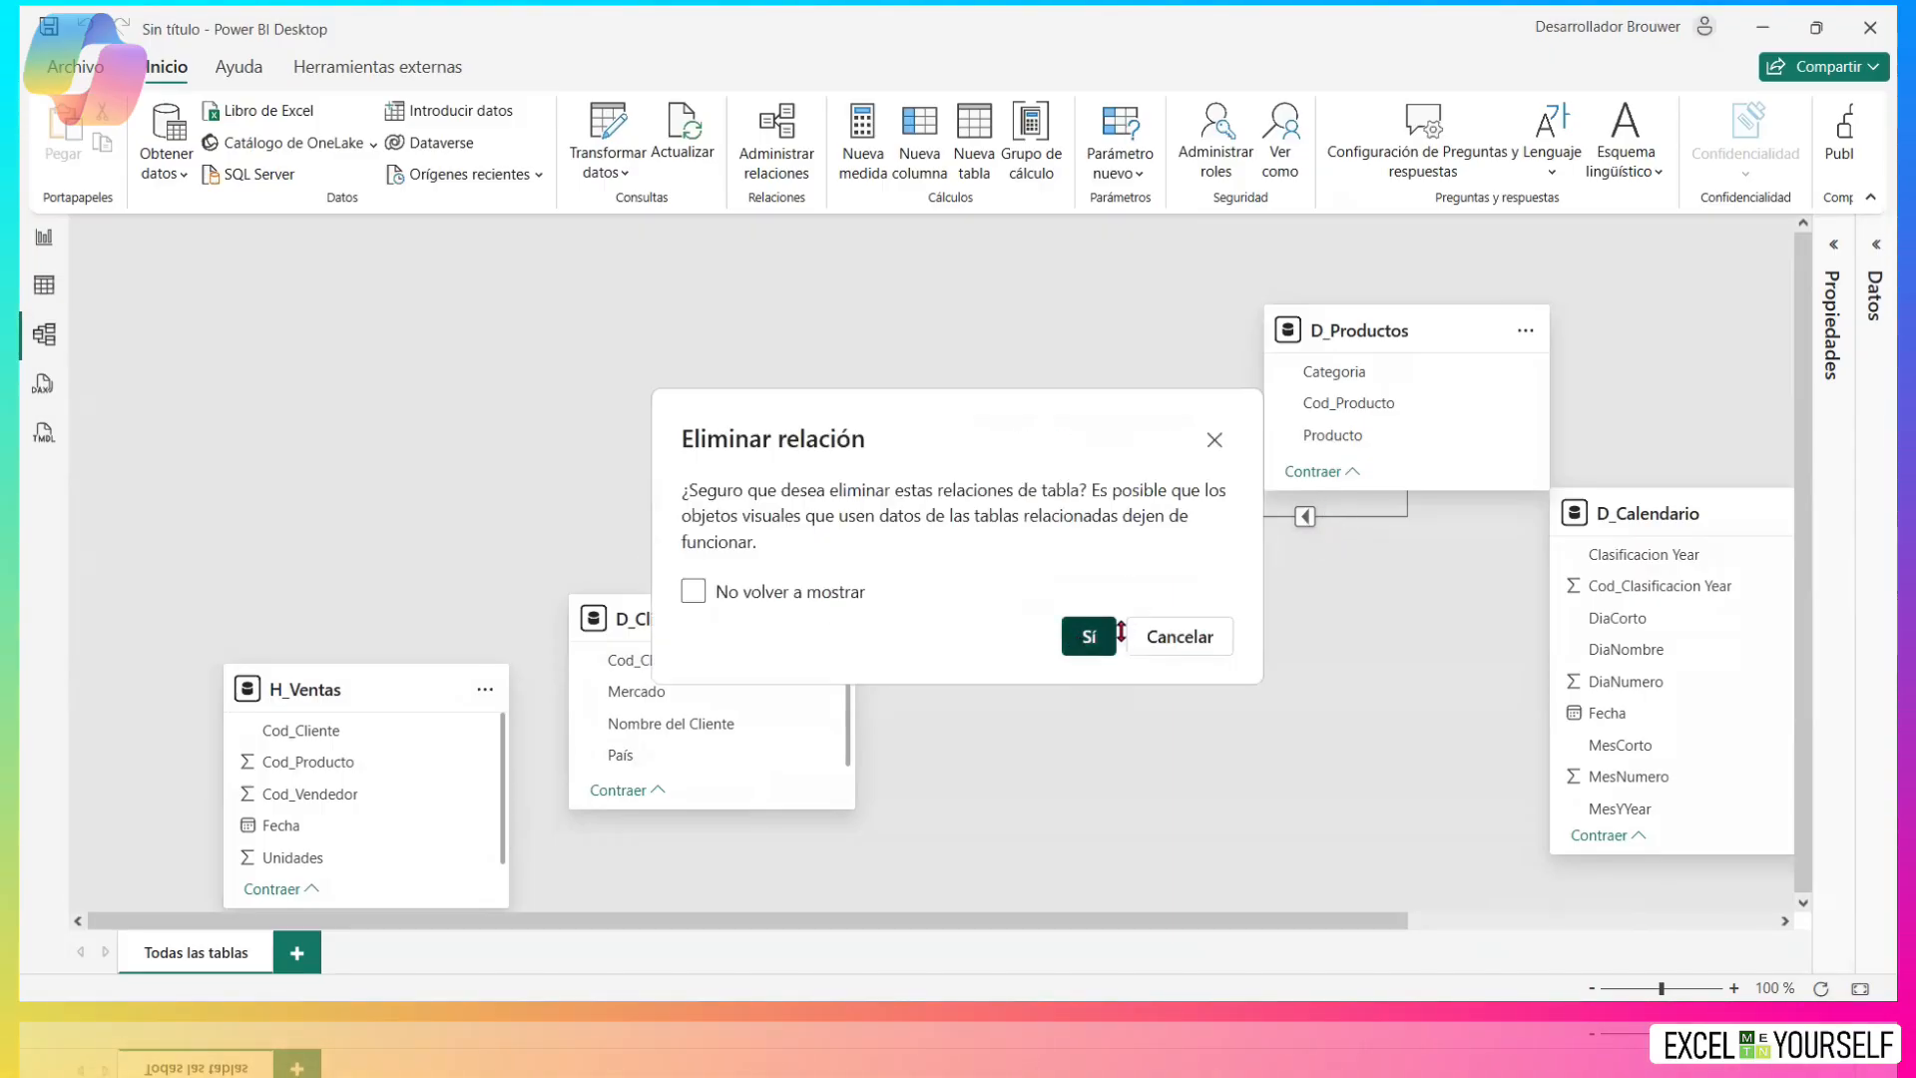
right_click(1297, 511)
click(1362, 535)
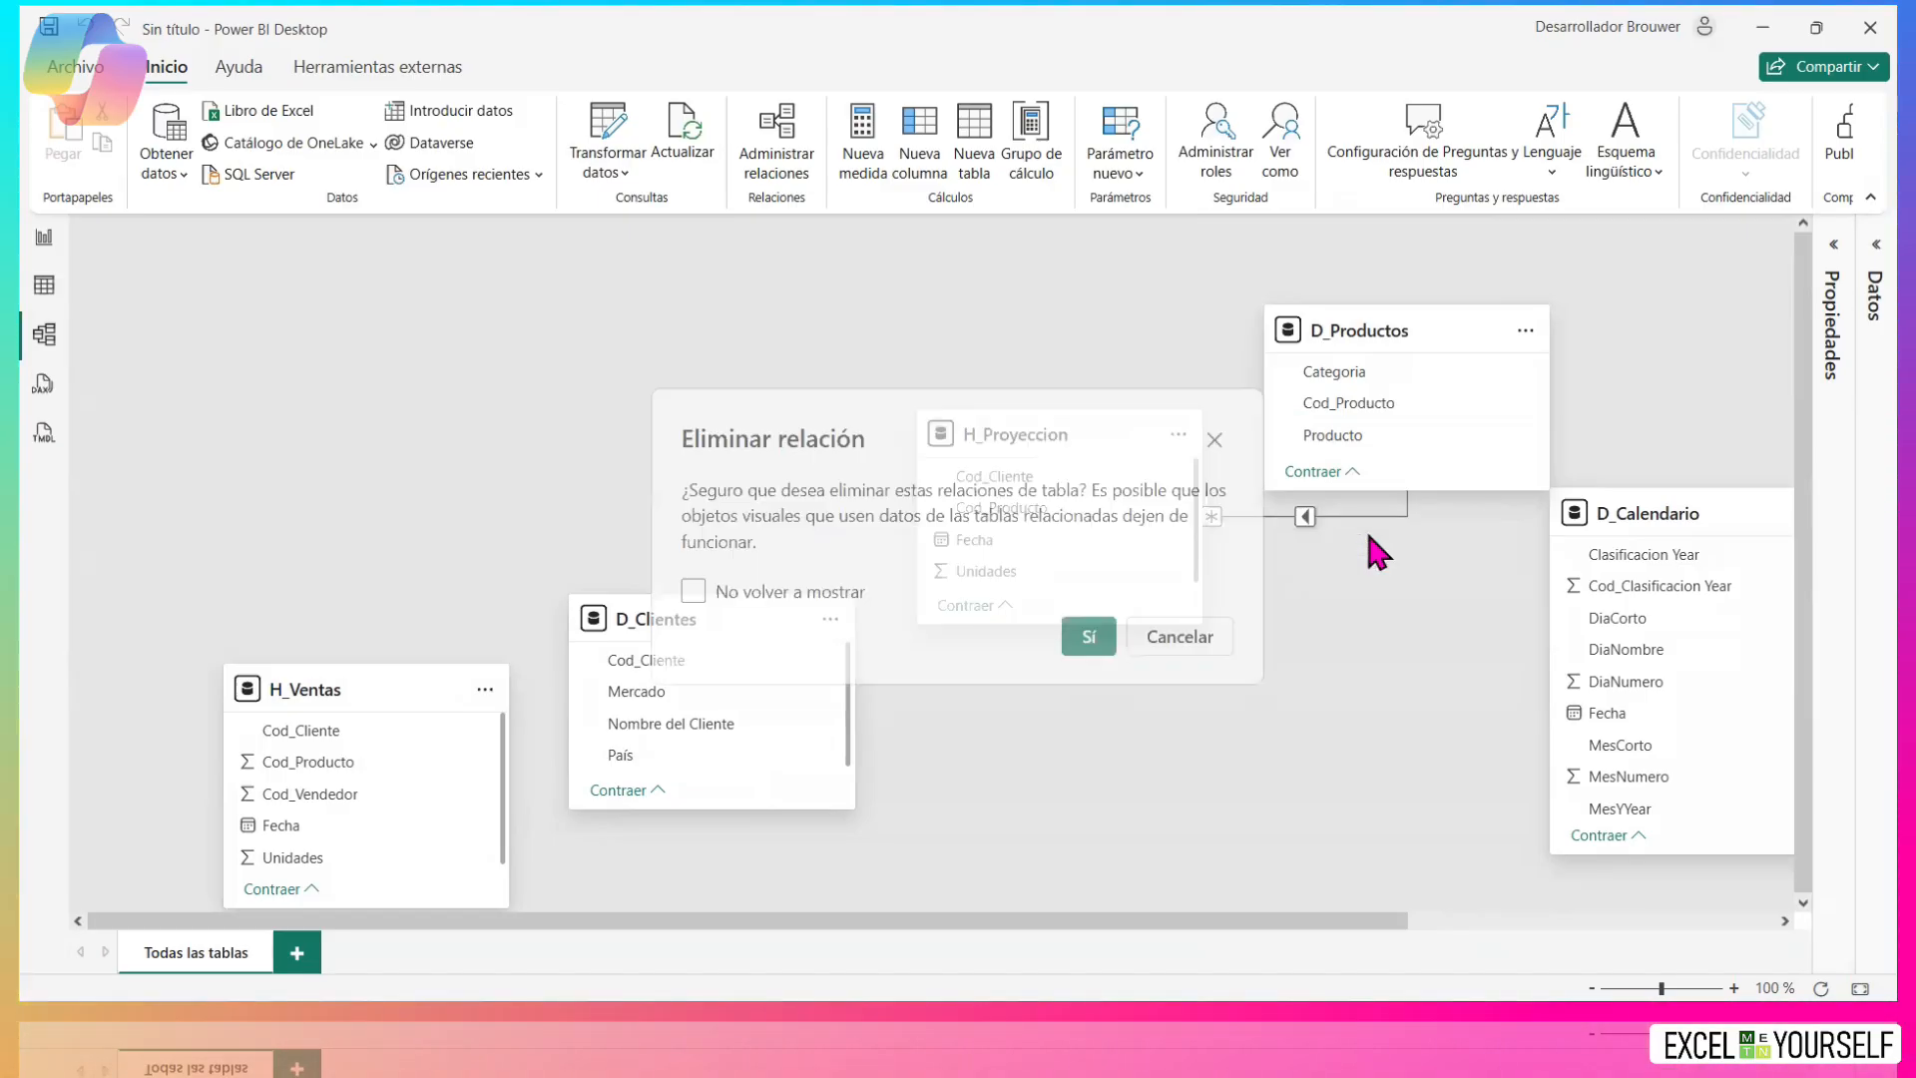
click(1074, 640)
Move the D_Calendario table below D_Productos and raise D_Clientes to the same height as D_Productos.
drag(1629, 515, 1282, 555)
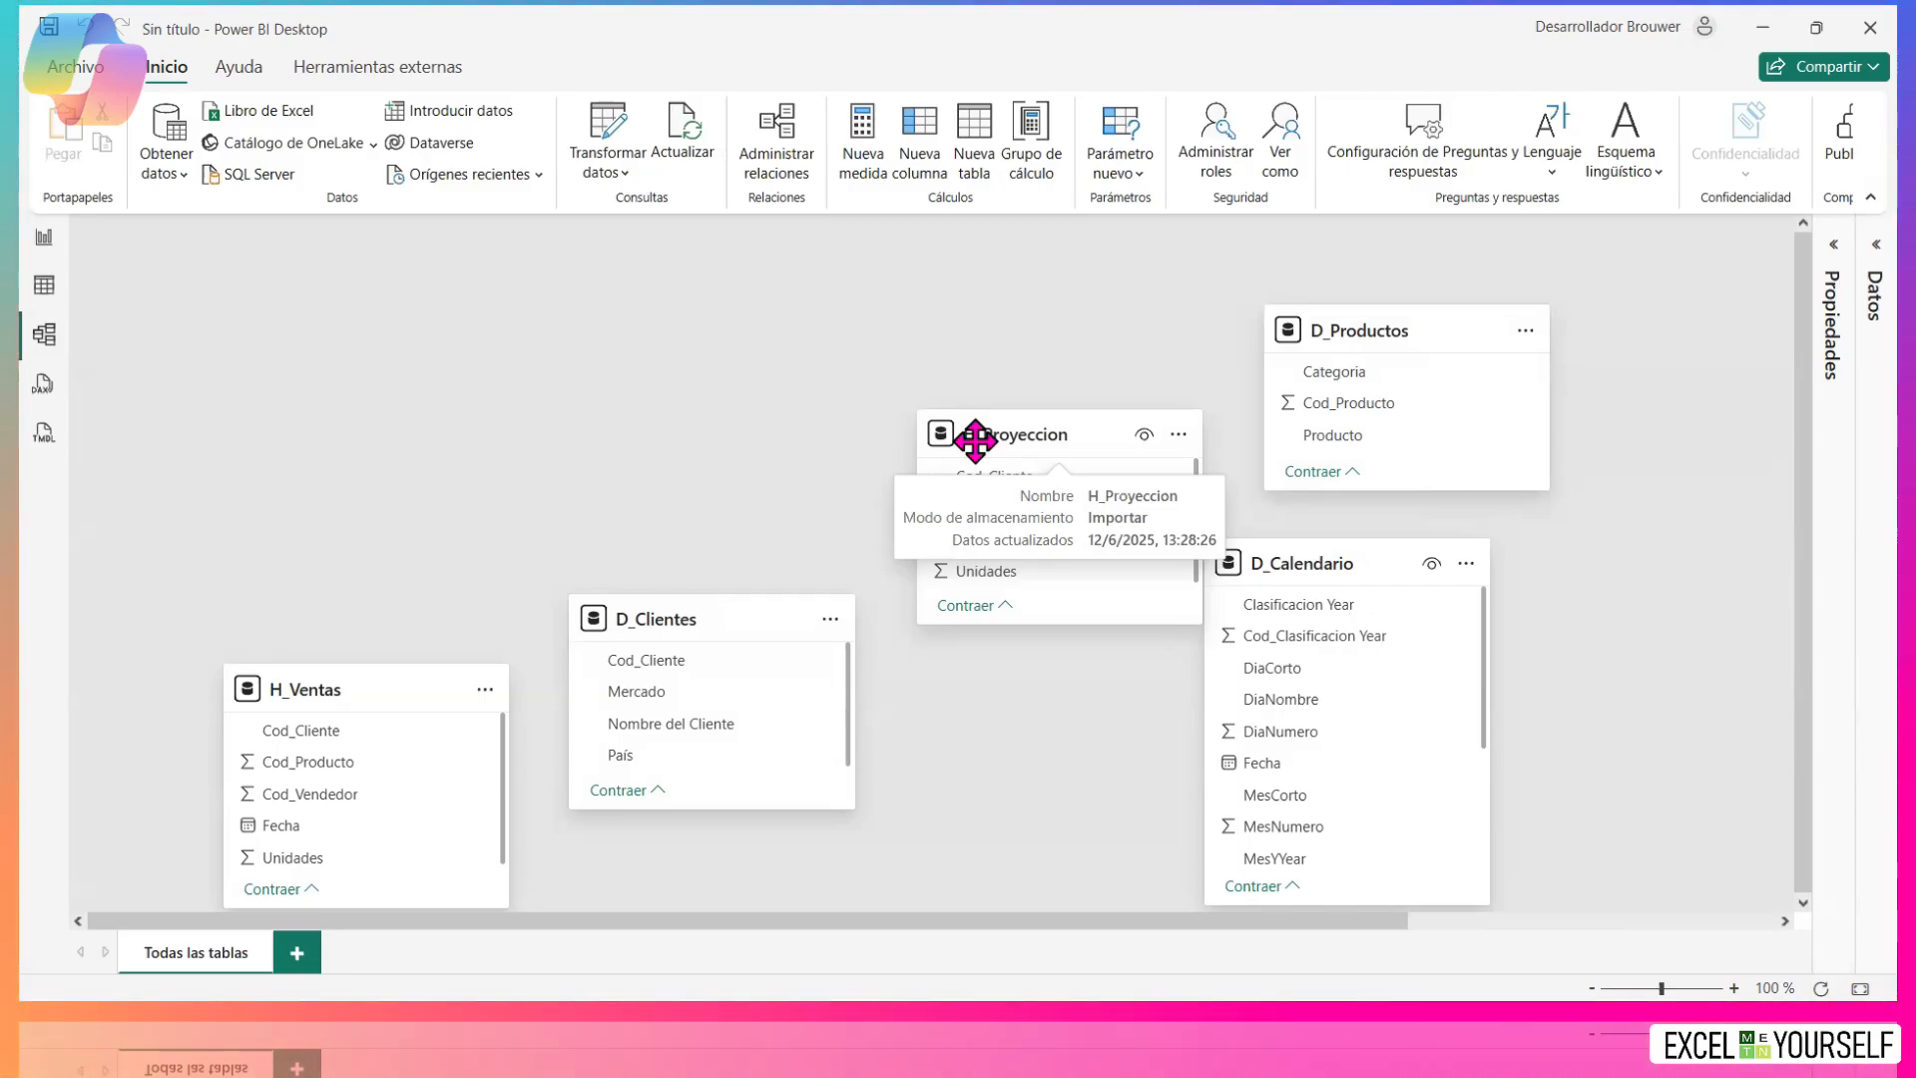
click(659, 615)
drag(659, 614, 673, 326)
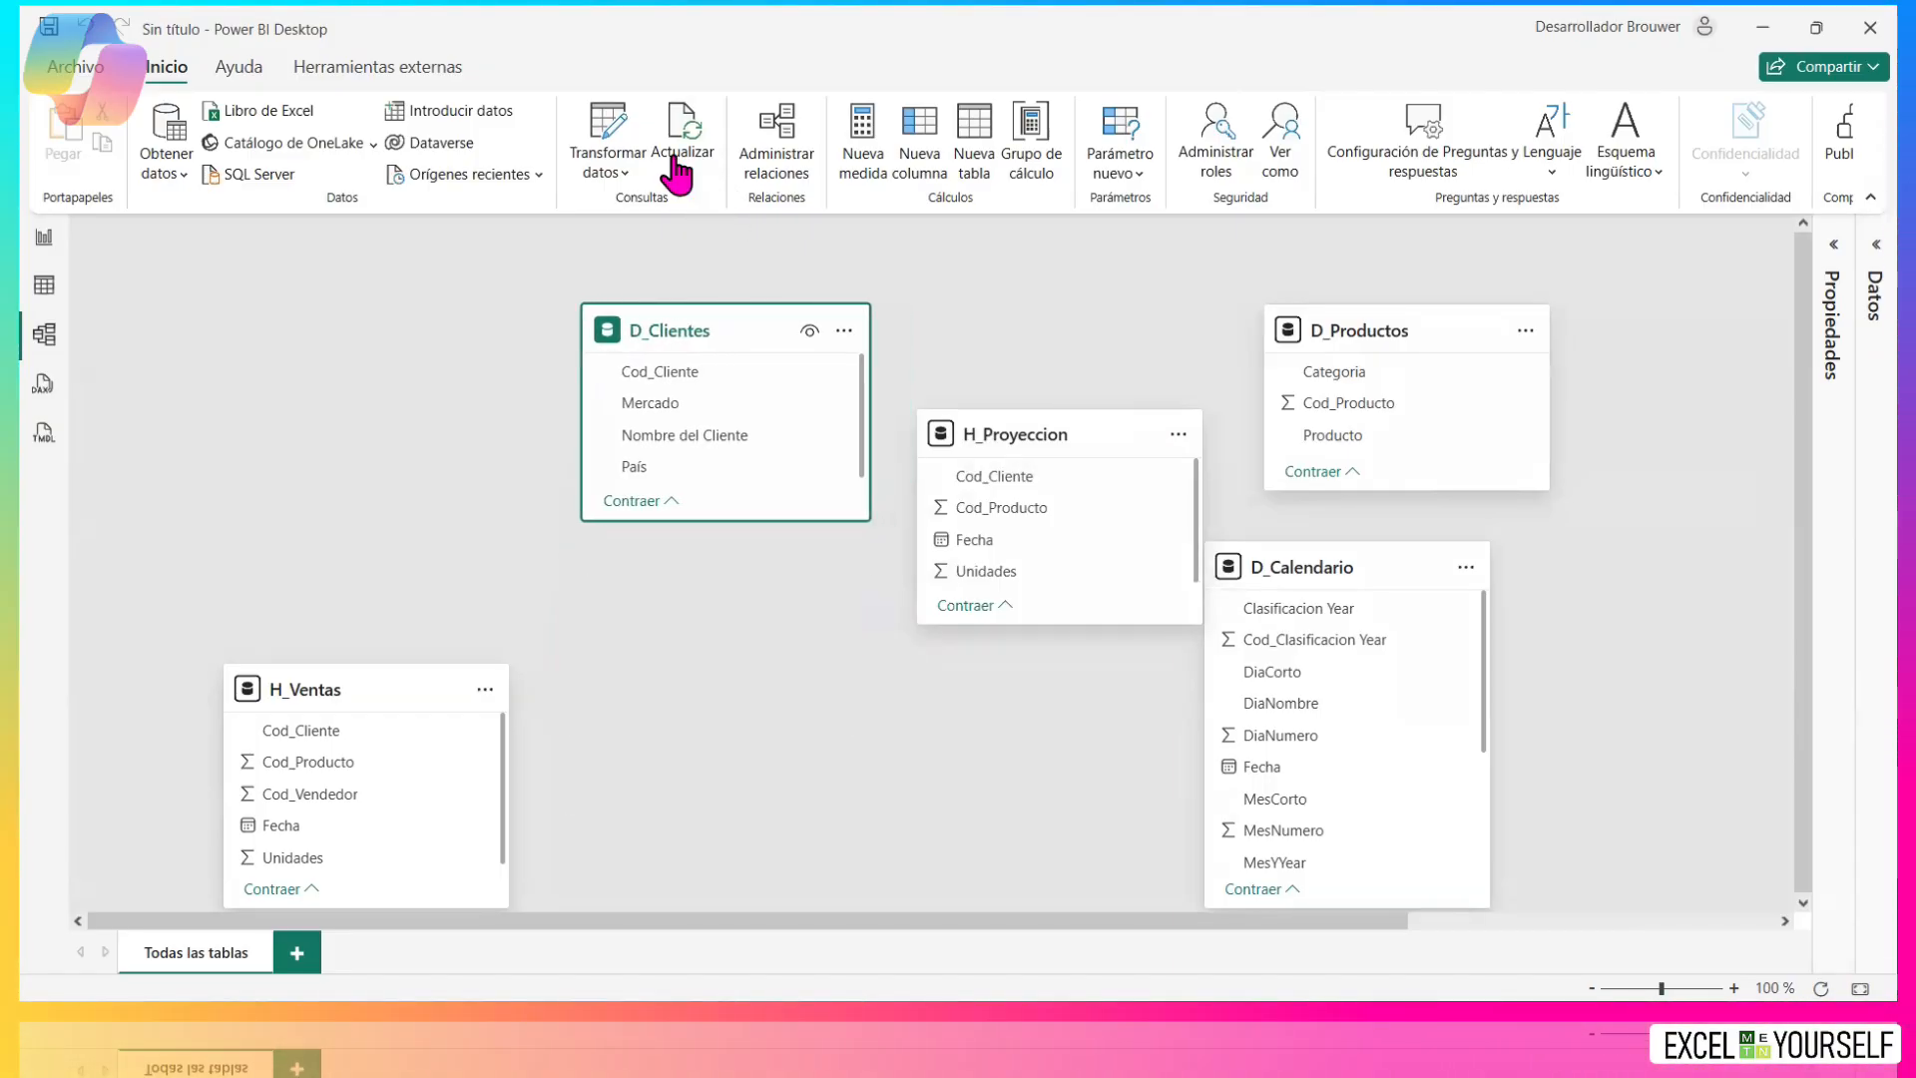
Place the fact tables H_Proyeccion and H_Ventas side by side in the lower part of the diagram.
drag(1028, 439, 710, 693)
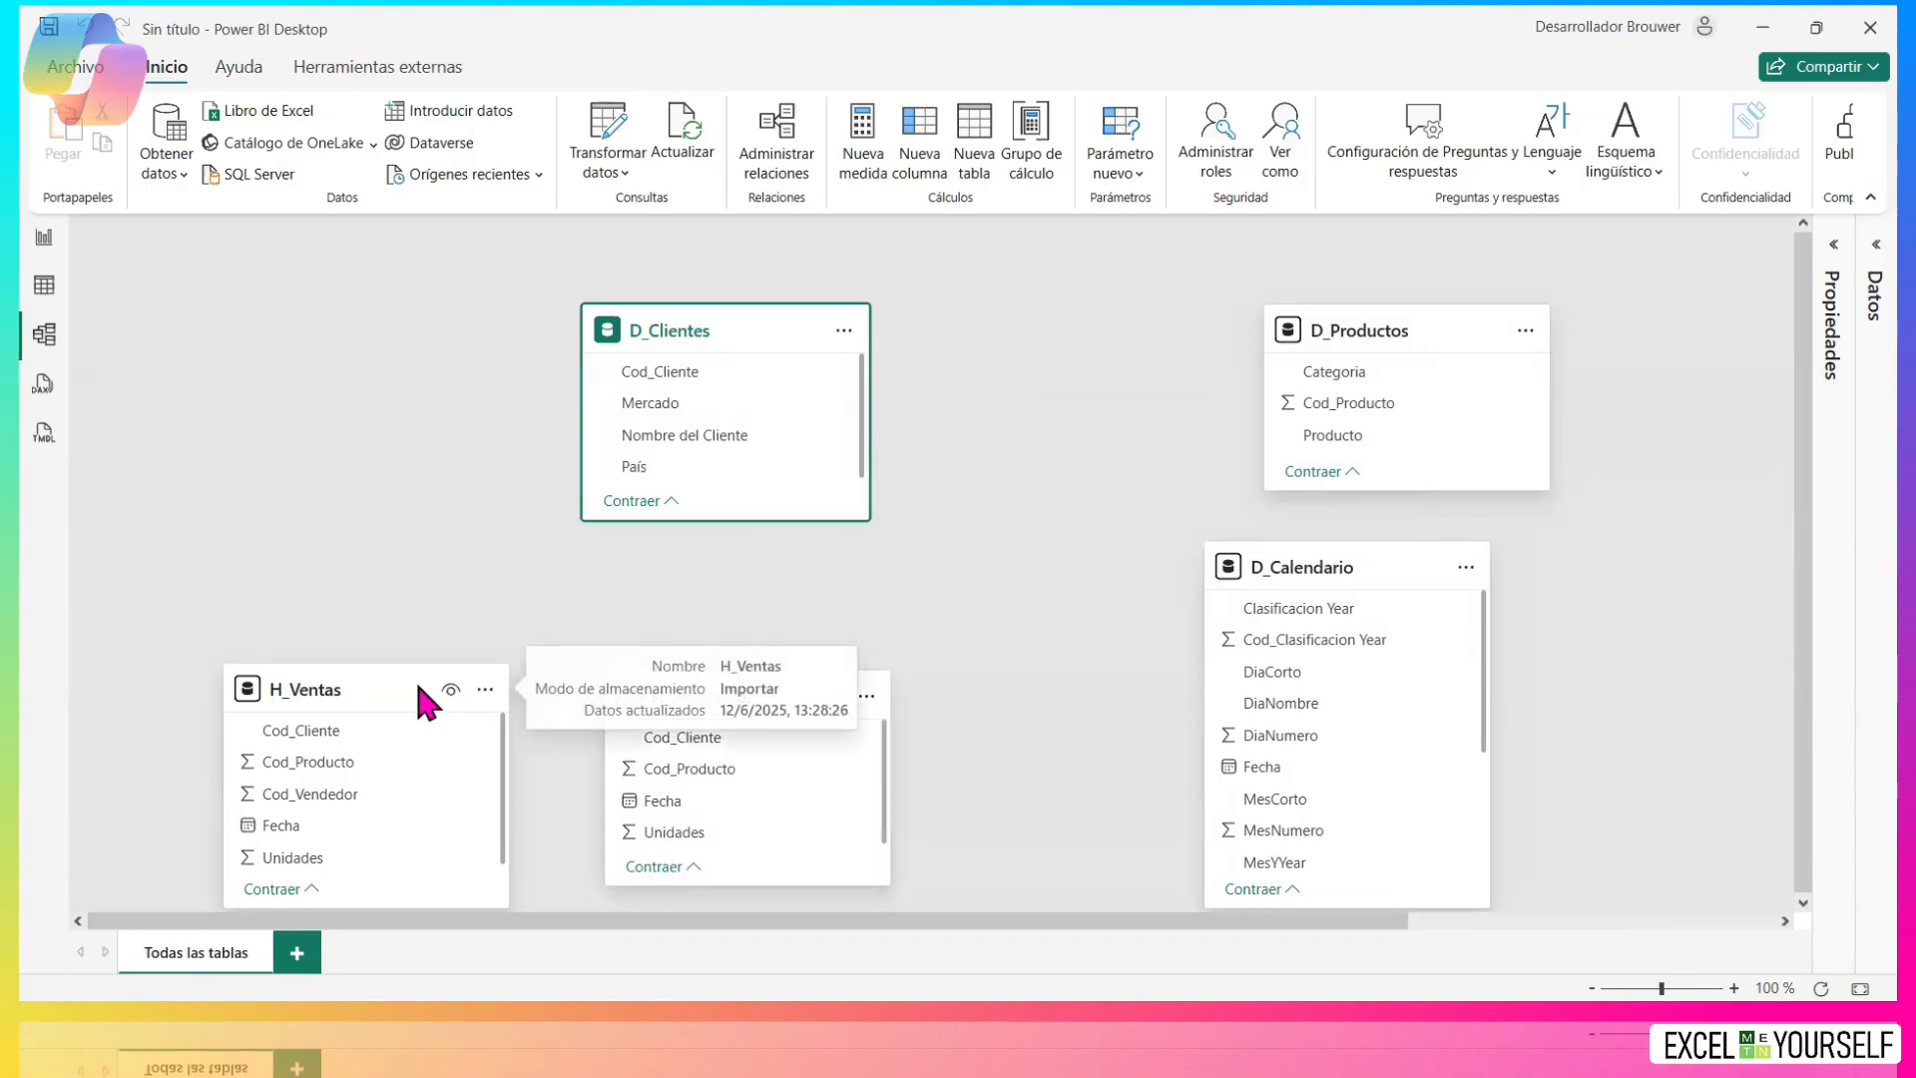
drag(415, 682, 1118, 704)
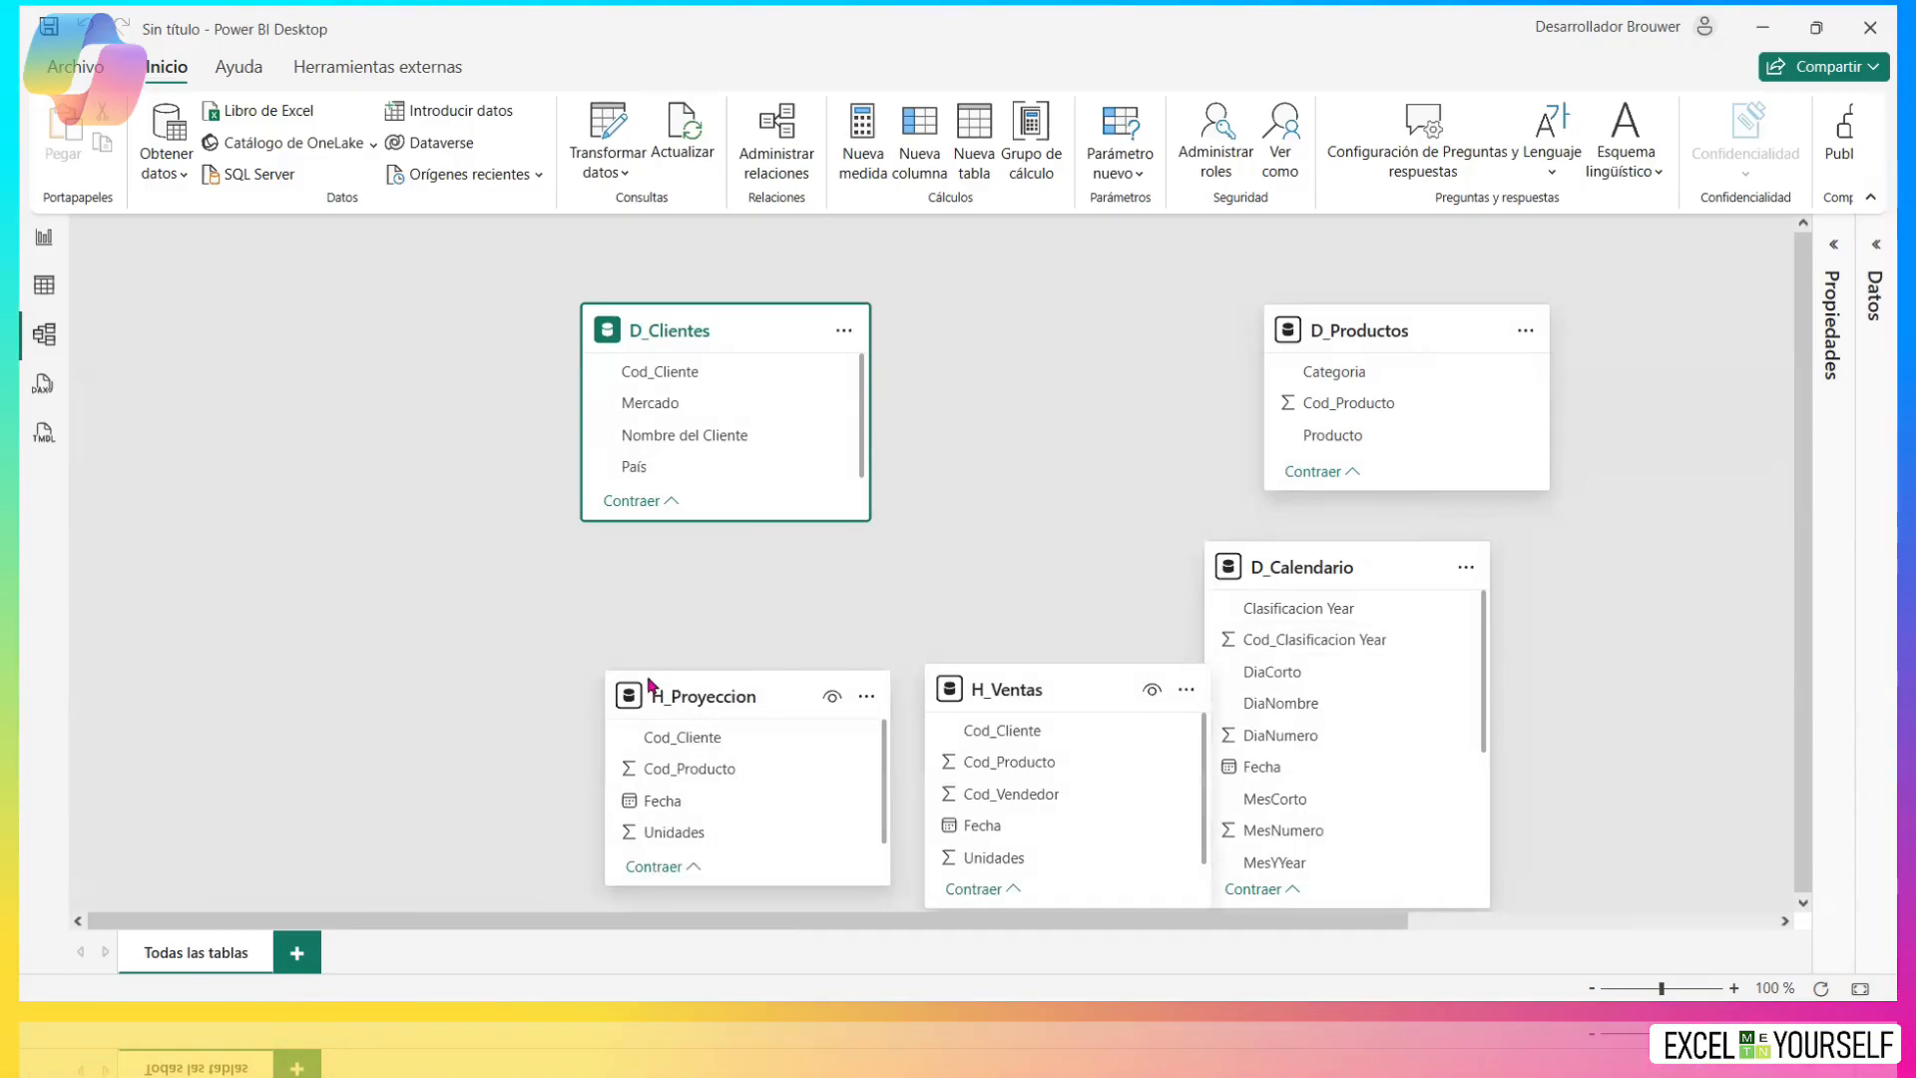
drag(685, 696, 457, 679)
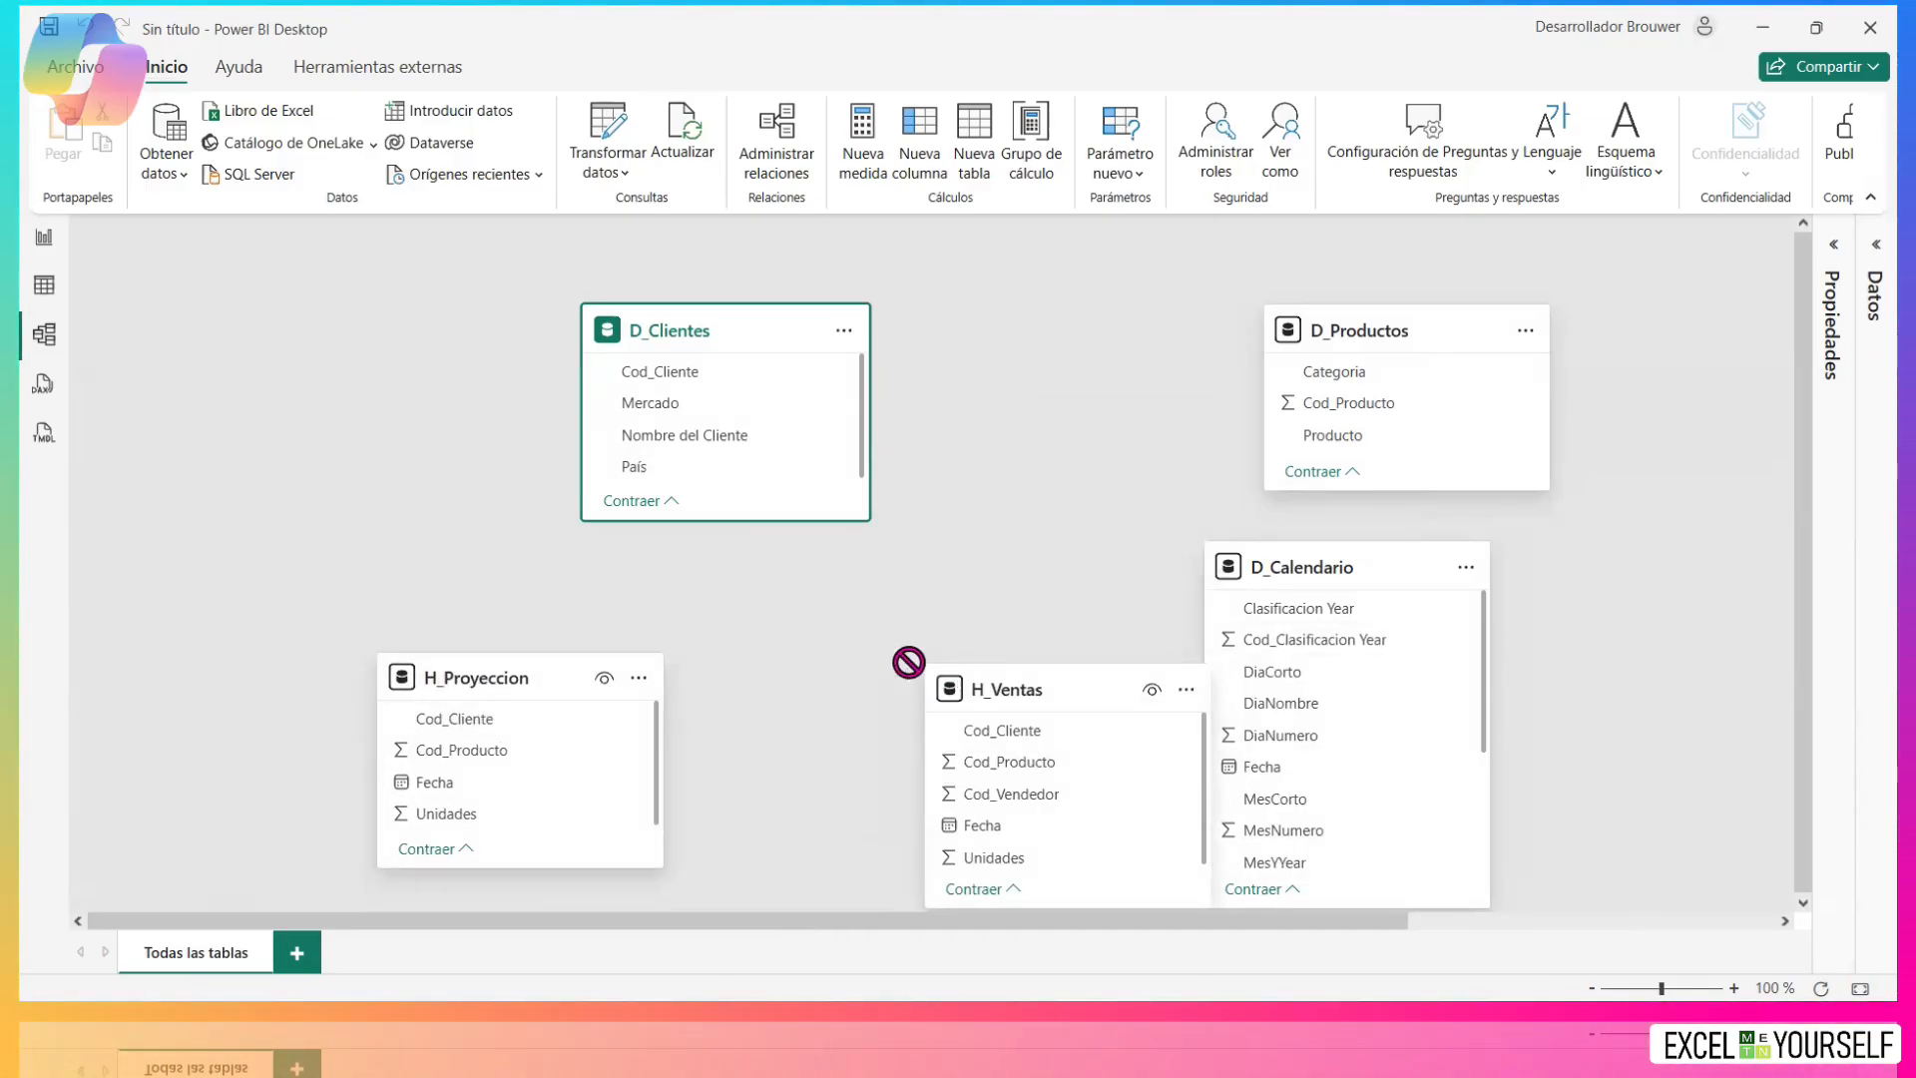
drag(979, 687, 842, 669)
drag(595, 671, 644, 676)
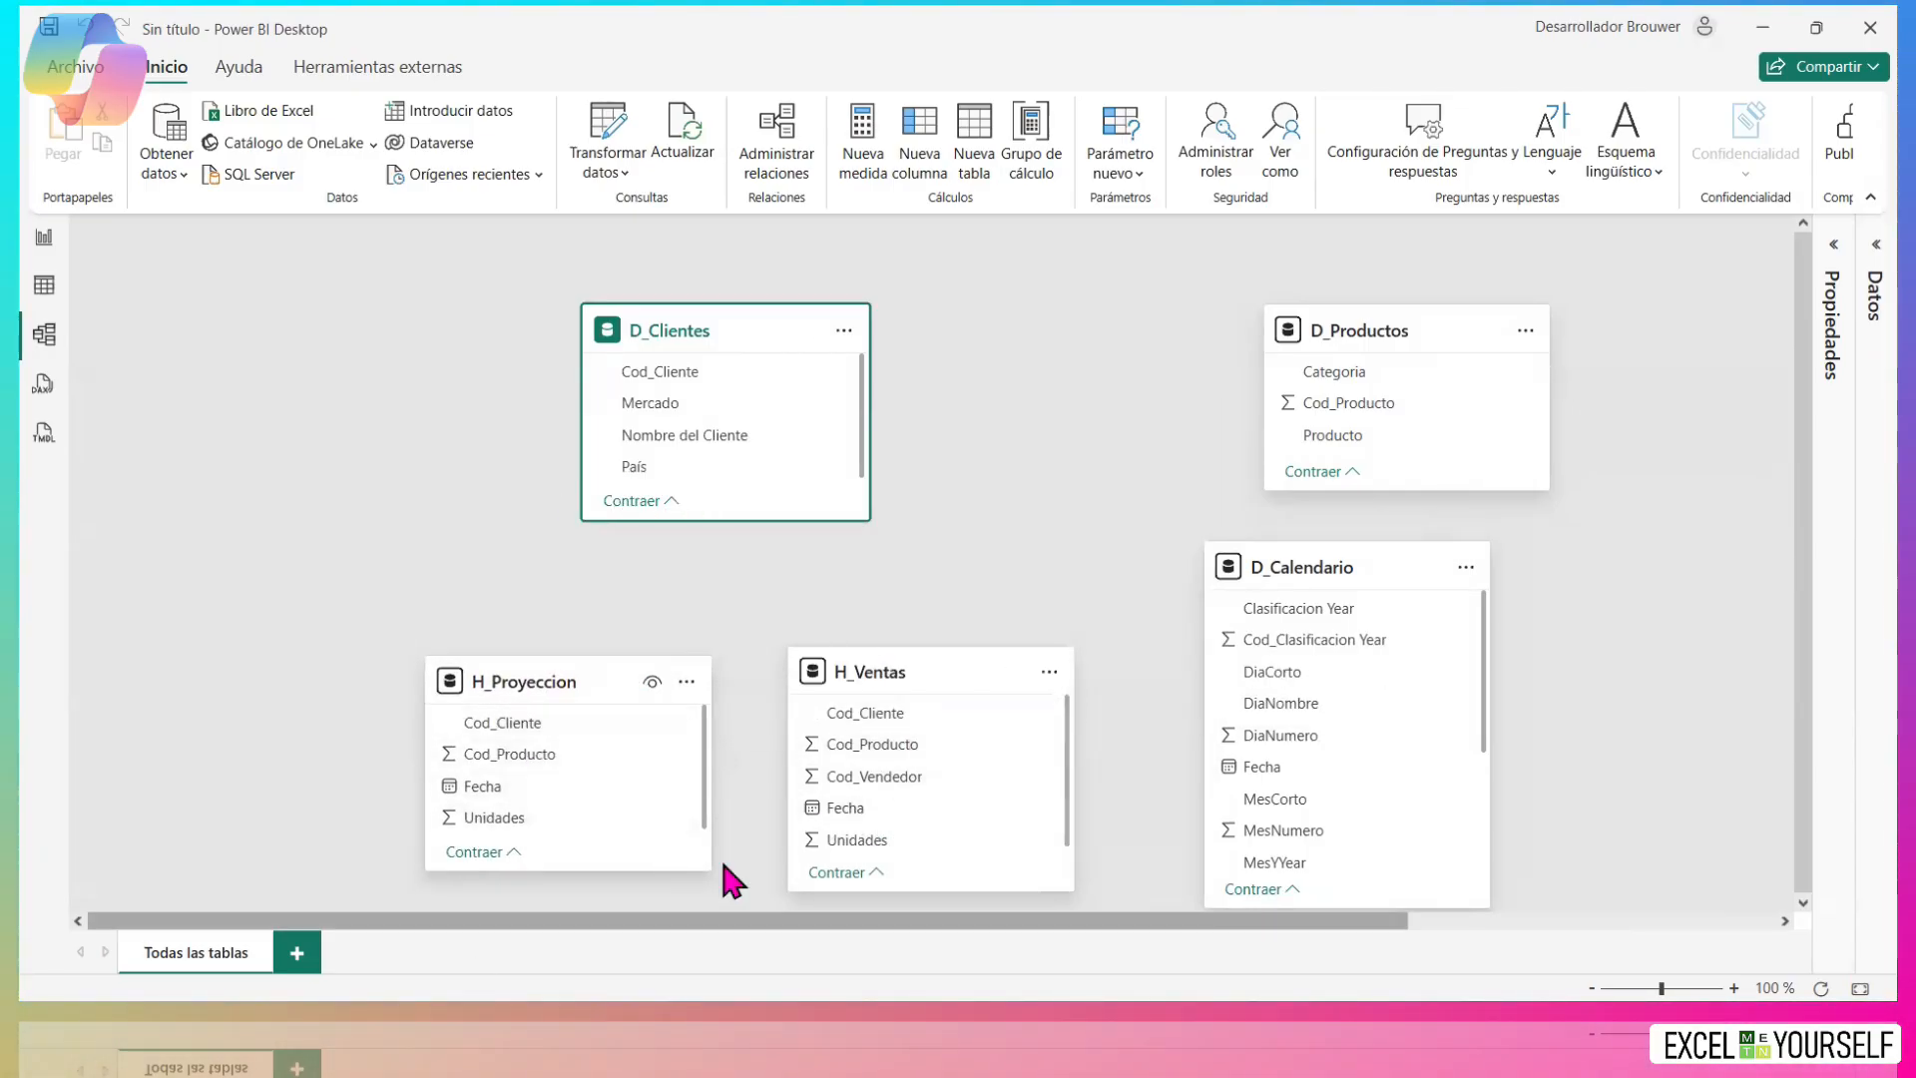
drag(561, 682, 569, 679)
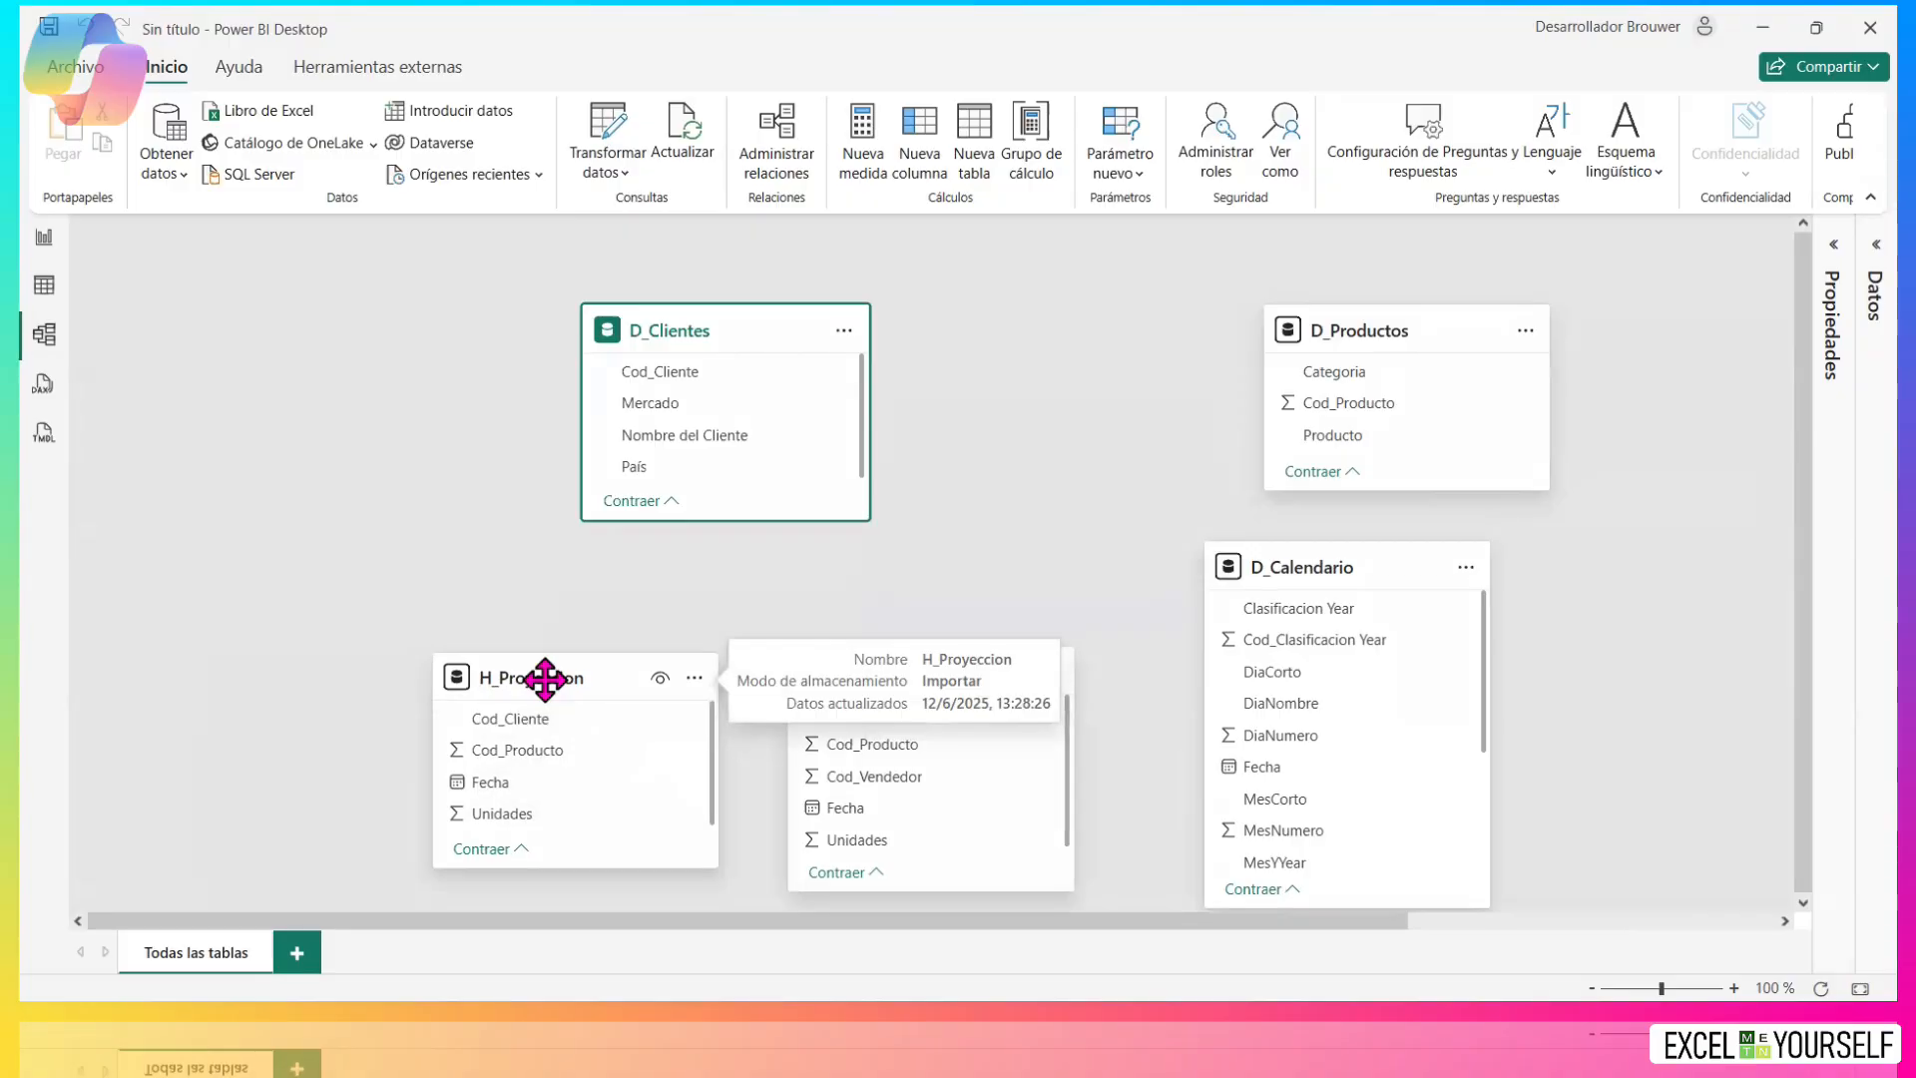
Line up the D_Clientes, D_Productos and D_Calendario tables in a row above the fact tables.
drag(629, 325, 207, 326)
drag(1394, 330, 654, 329)
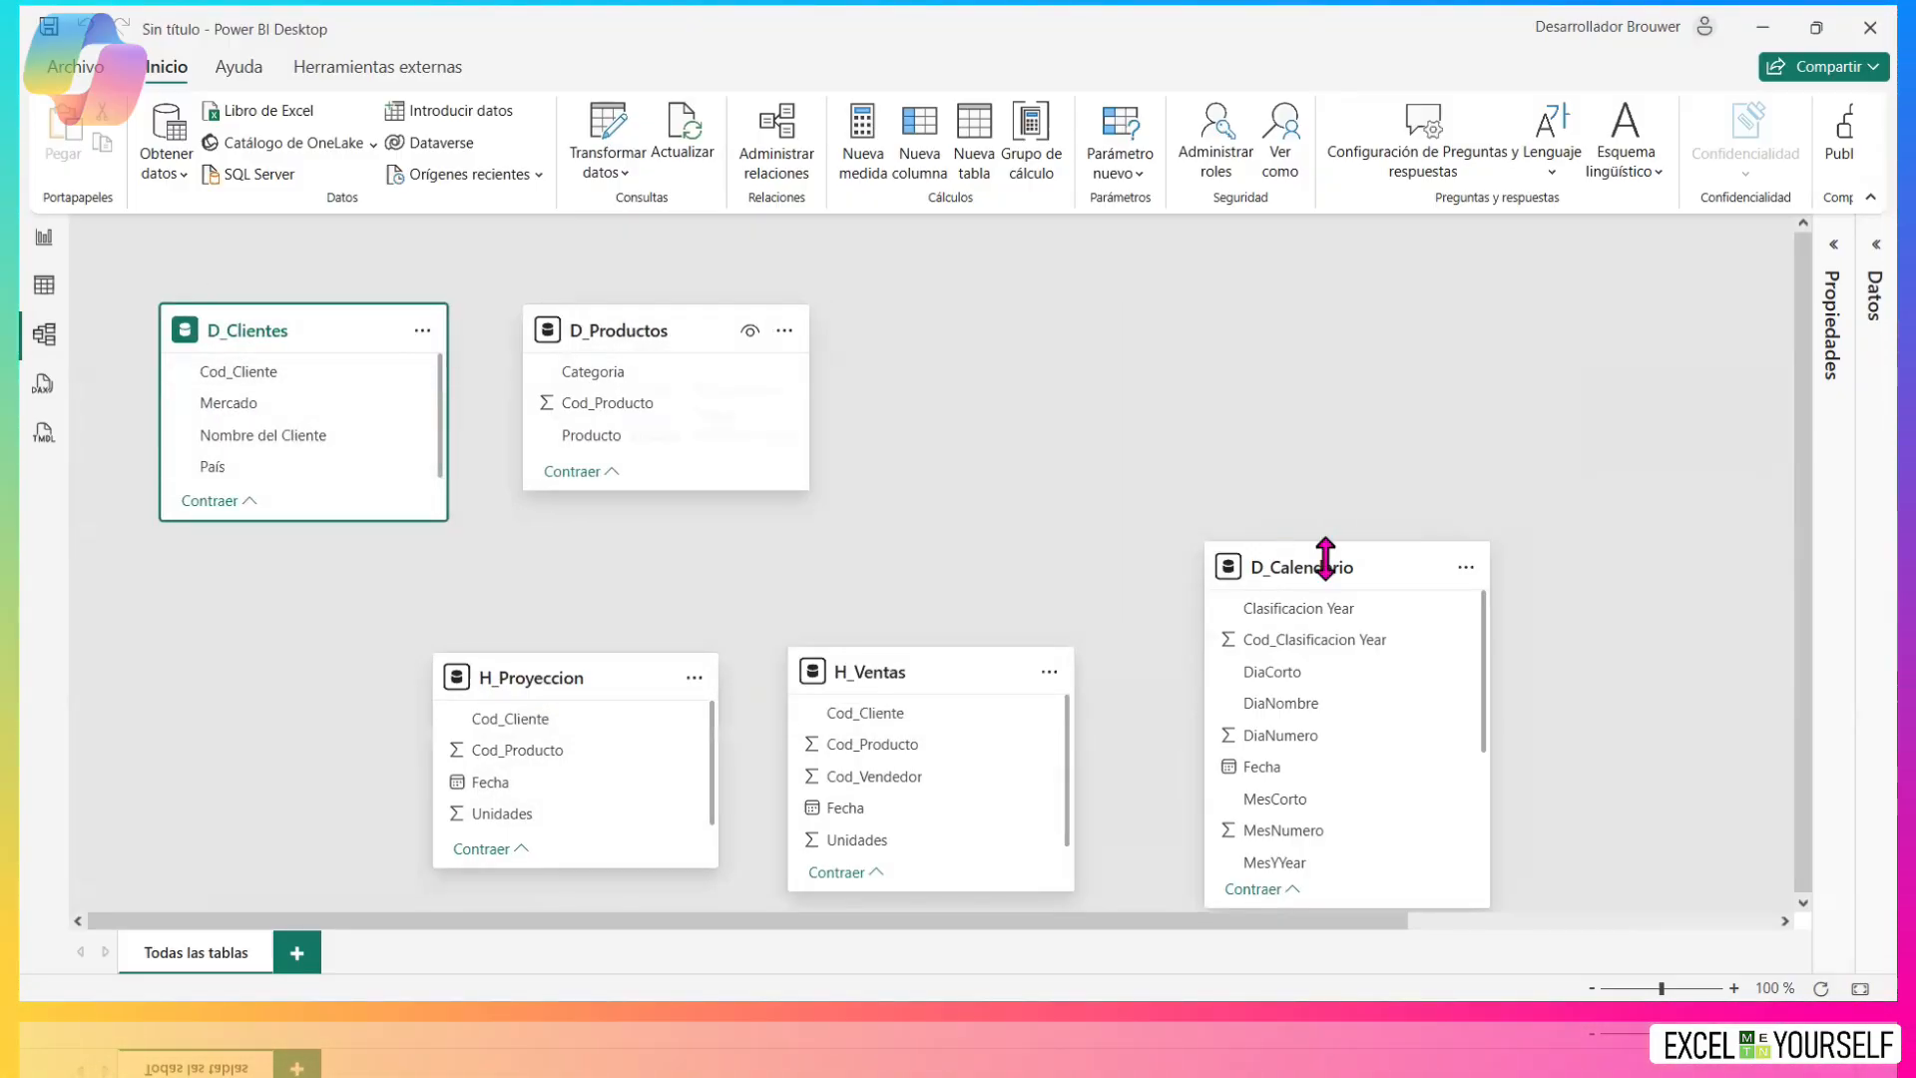
drag(1325, 571, 996, 336)
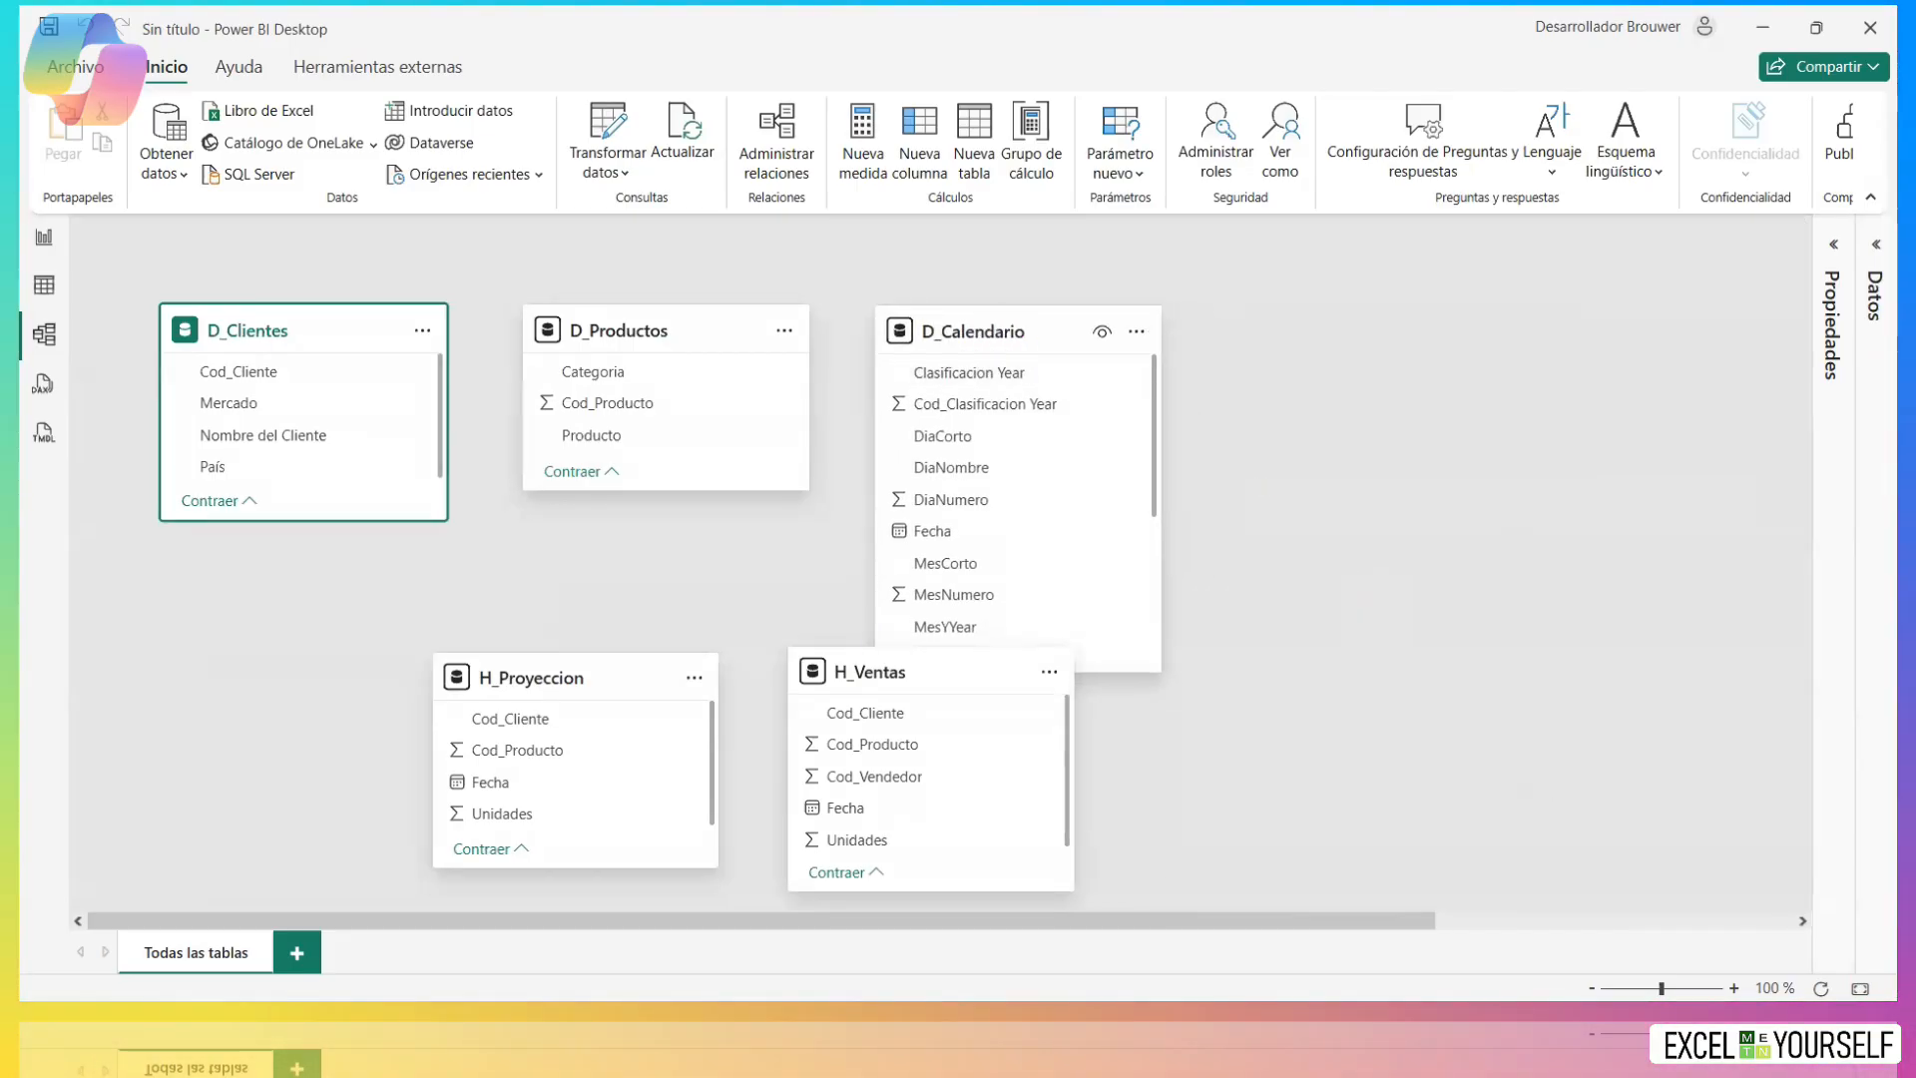
Place D_Vendedores beside D_Calendario in the row of dimension tables and shift H_Proyeccion and H_Ventas down, clear of D_Calendario.
click(1591, 988)
click(1592, 988)
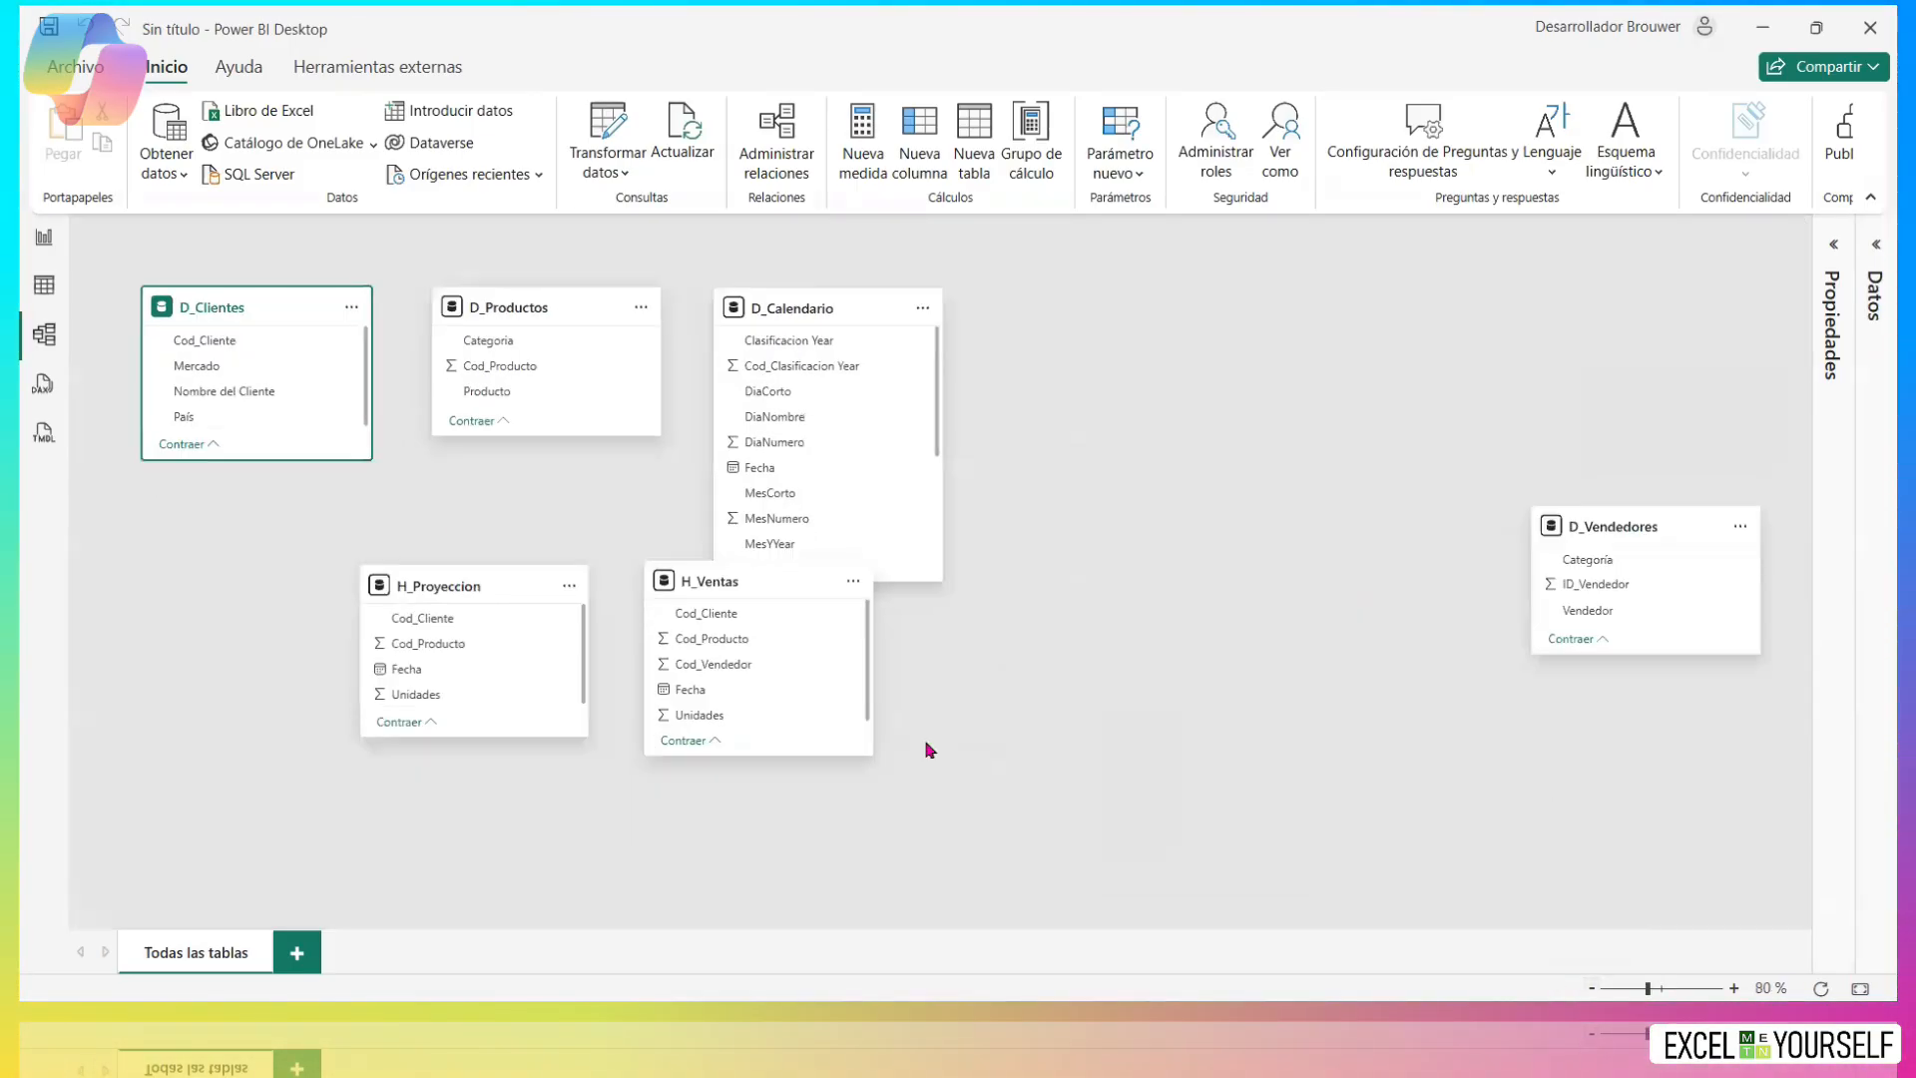
drag(1537, 543, 1035, 300)
click(1734, 988)
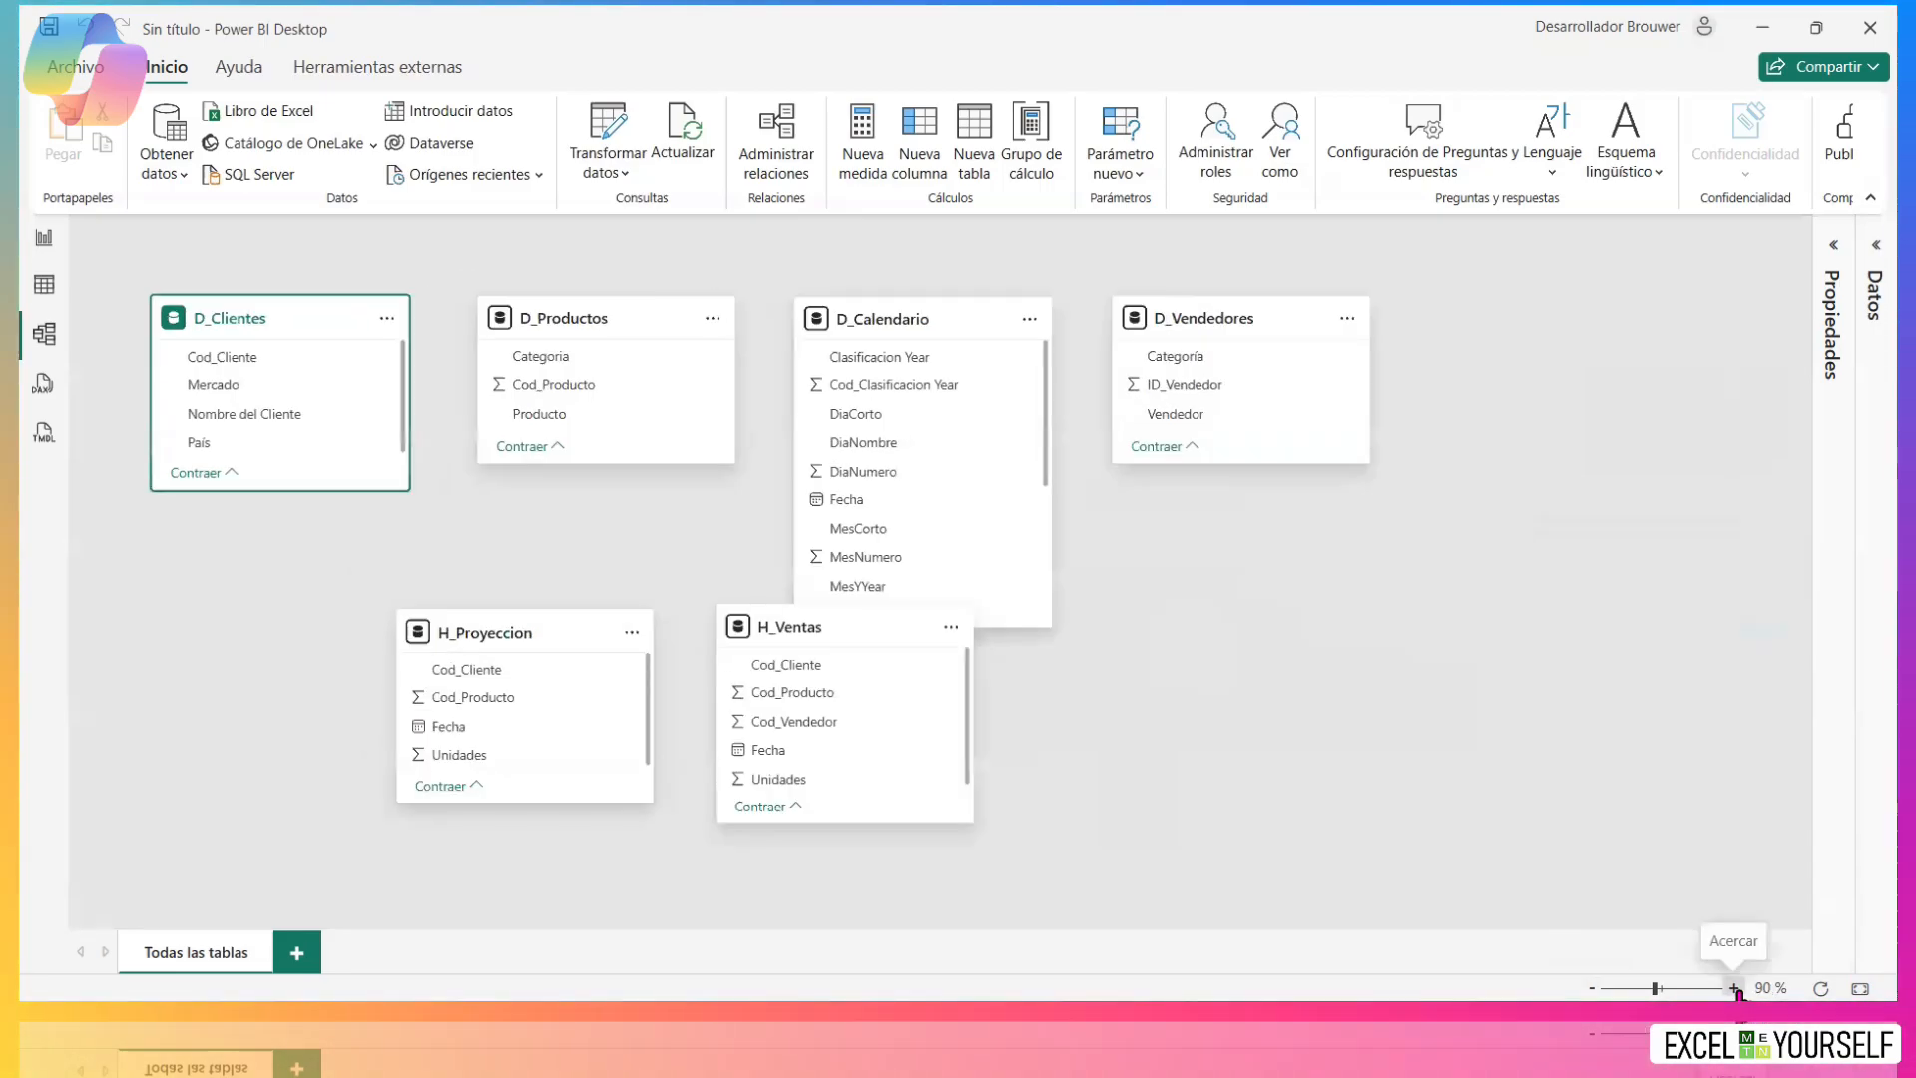
click(1734, 987)
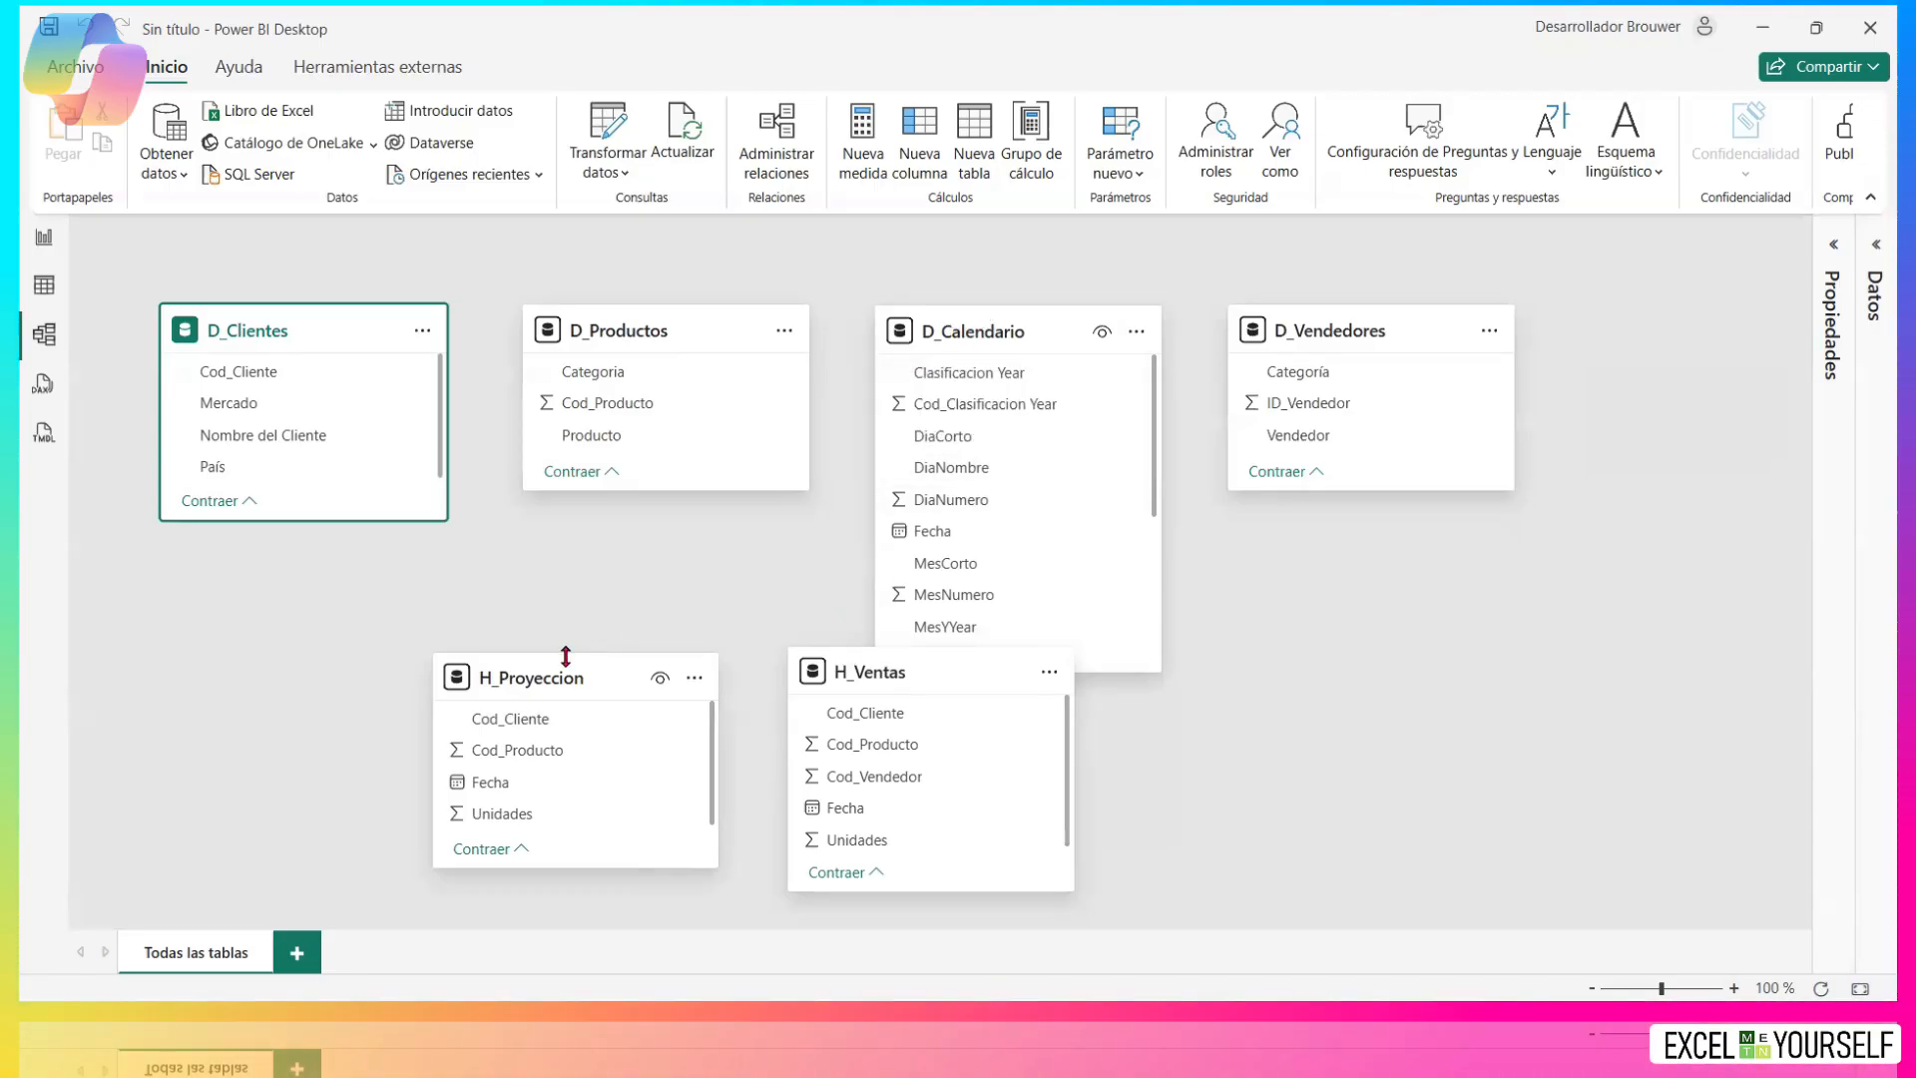
drag(612, 684, 610, 715)
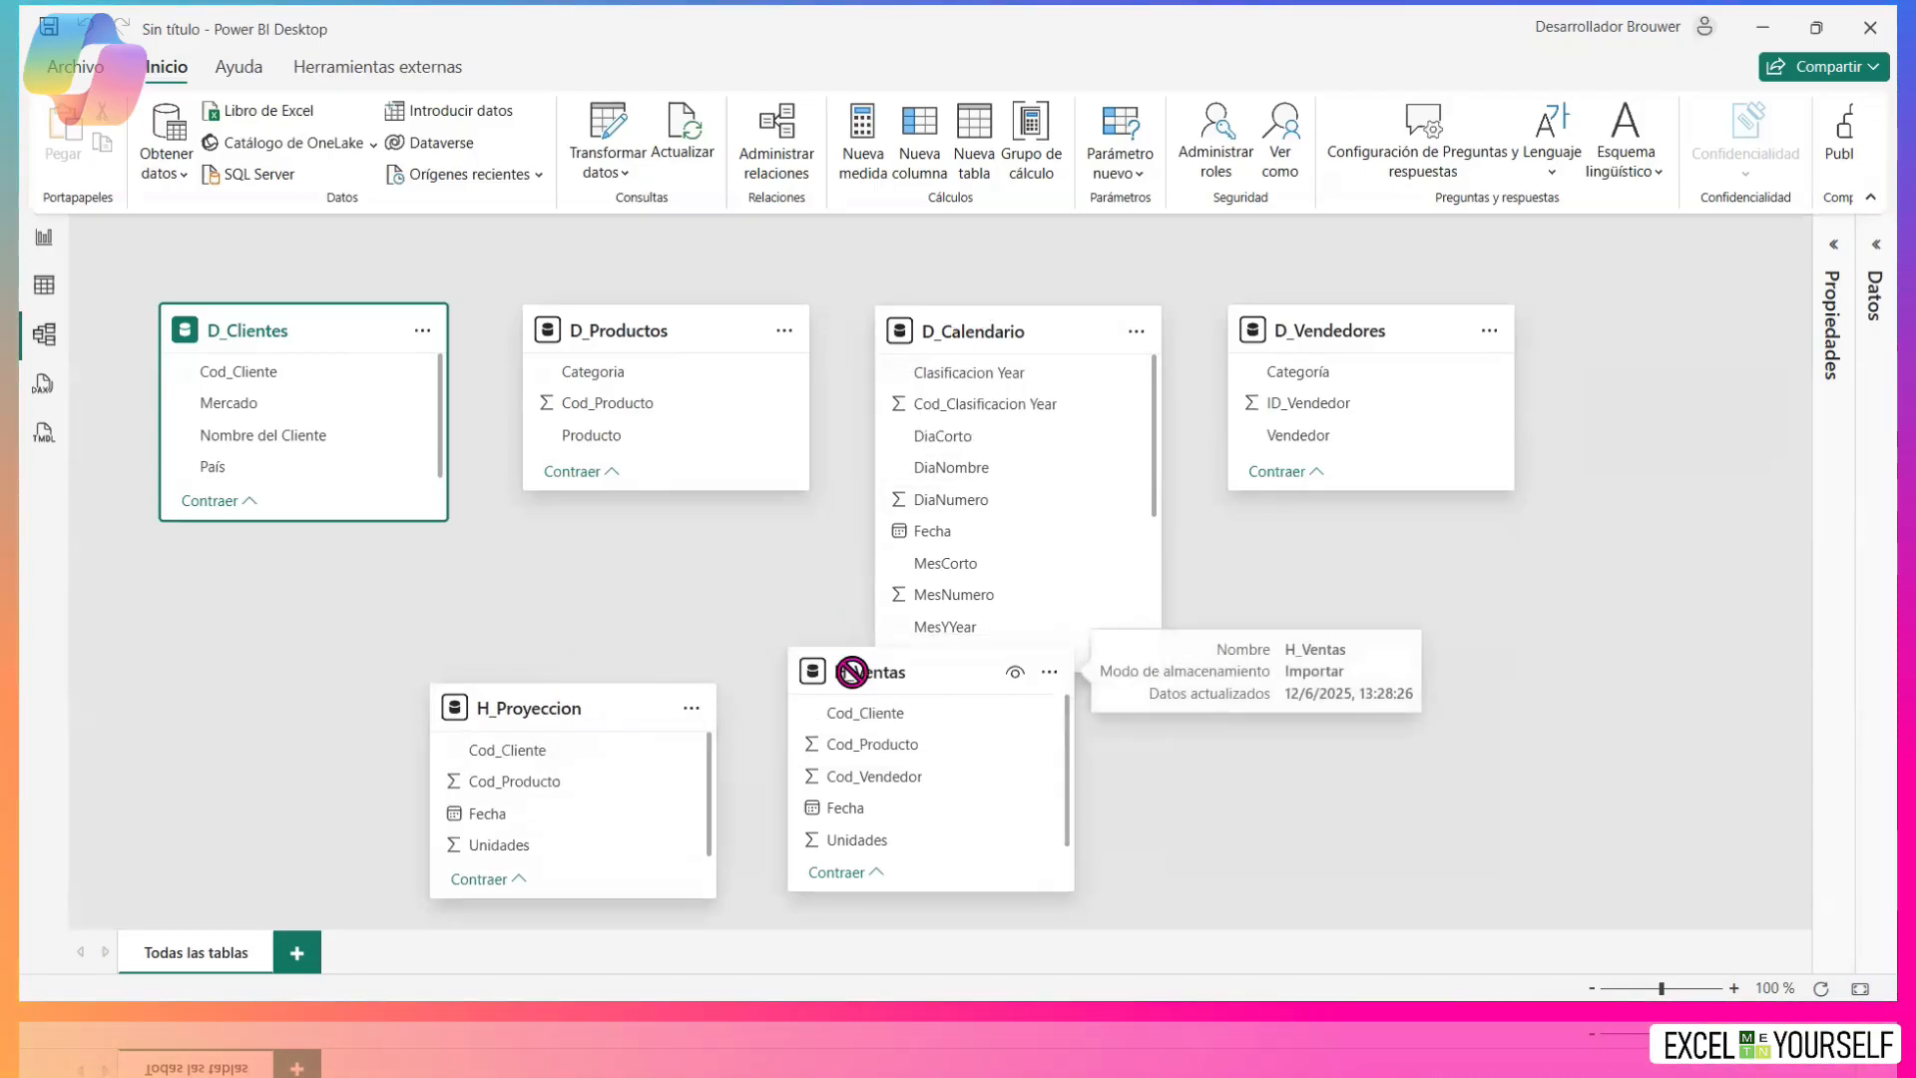
drag(851, 671, 847, 712)
Mark the D_Calendario table as a date table, using Fecha as its date column.
click(985, 320)
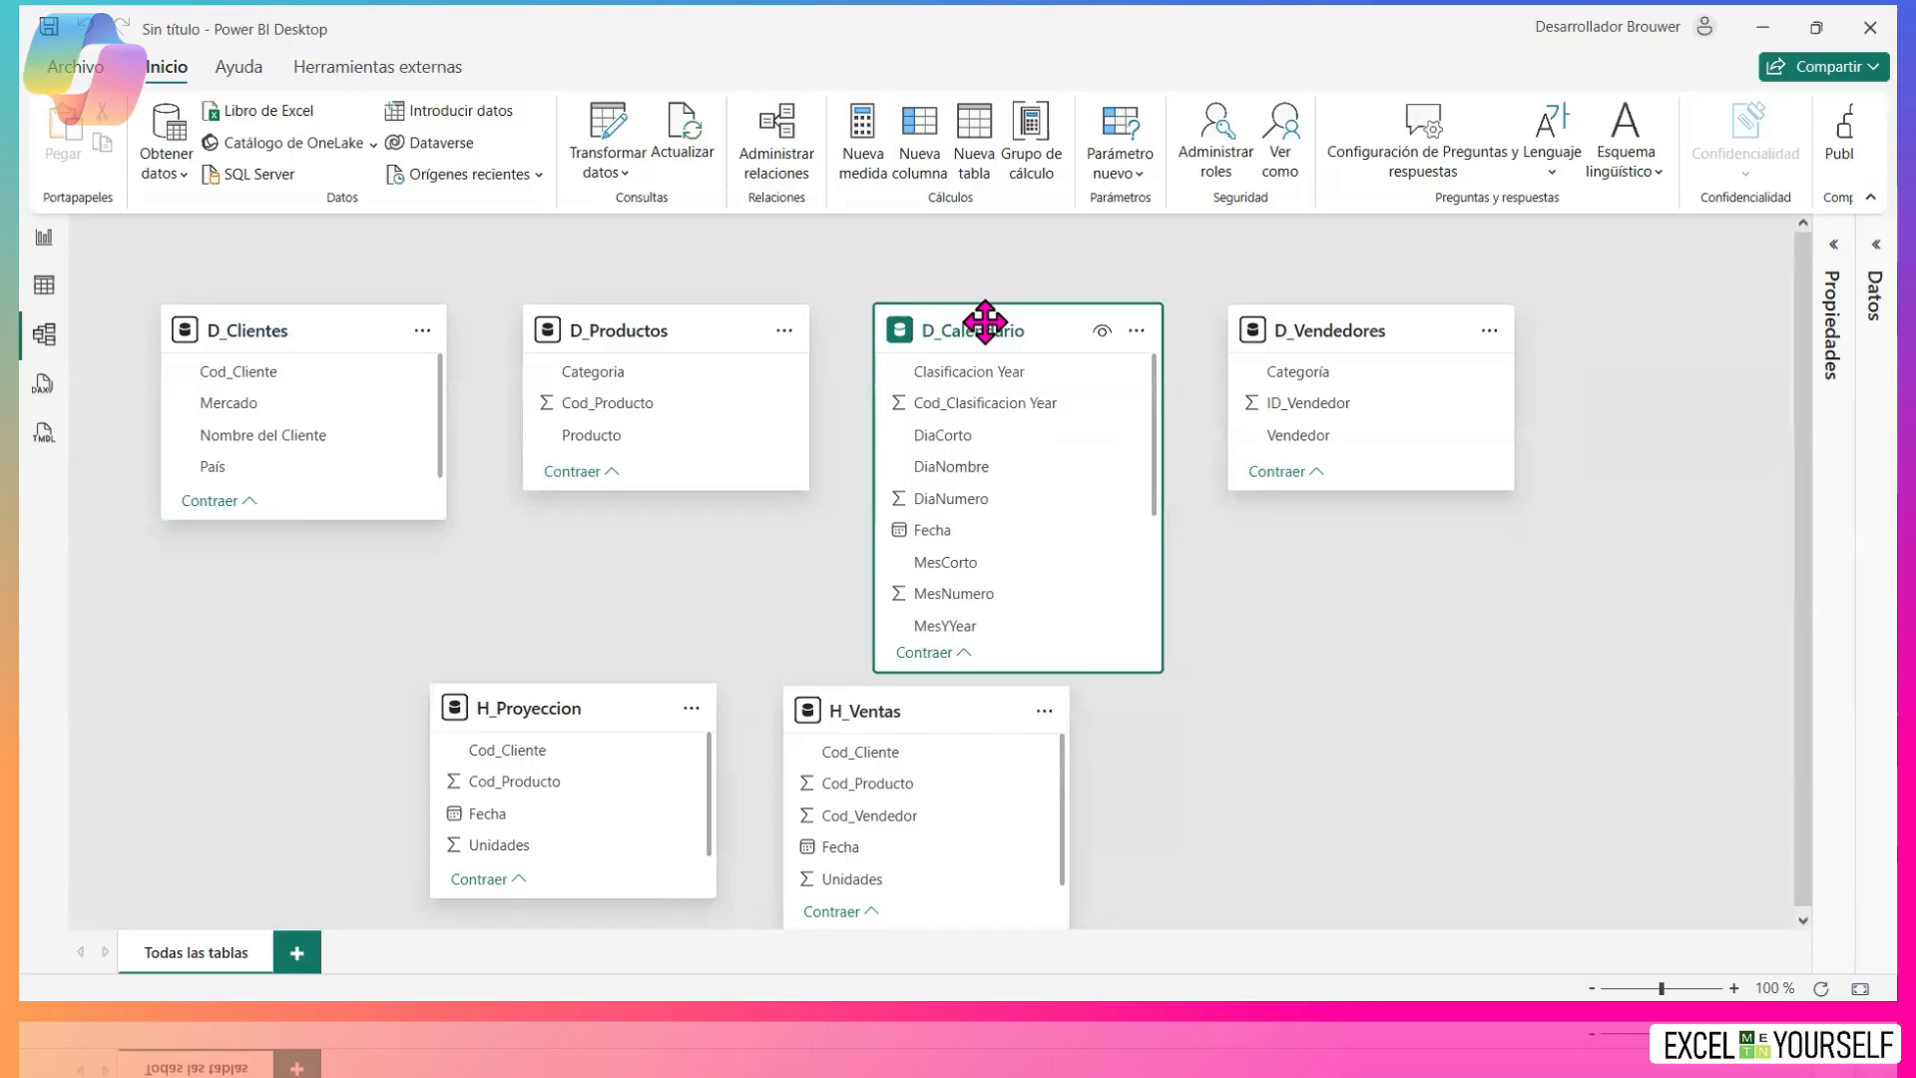
click(1136, 334)
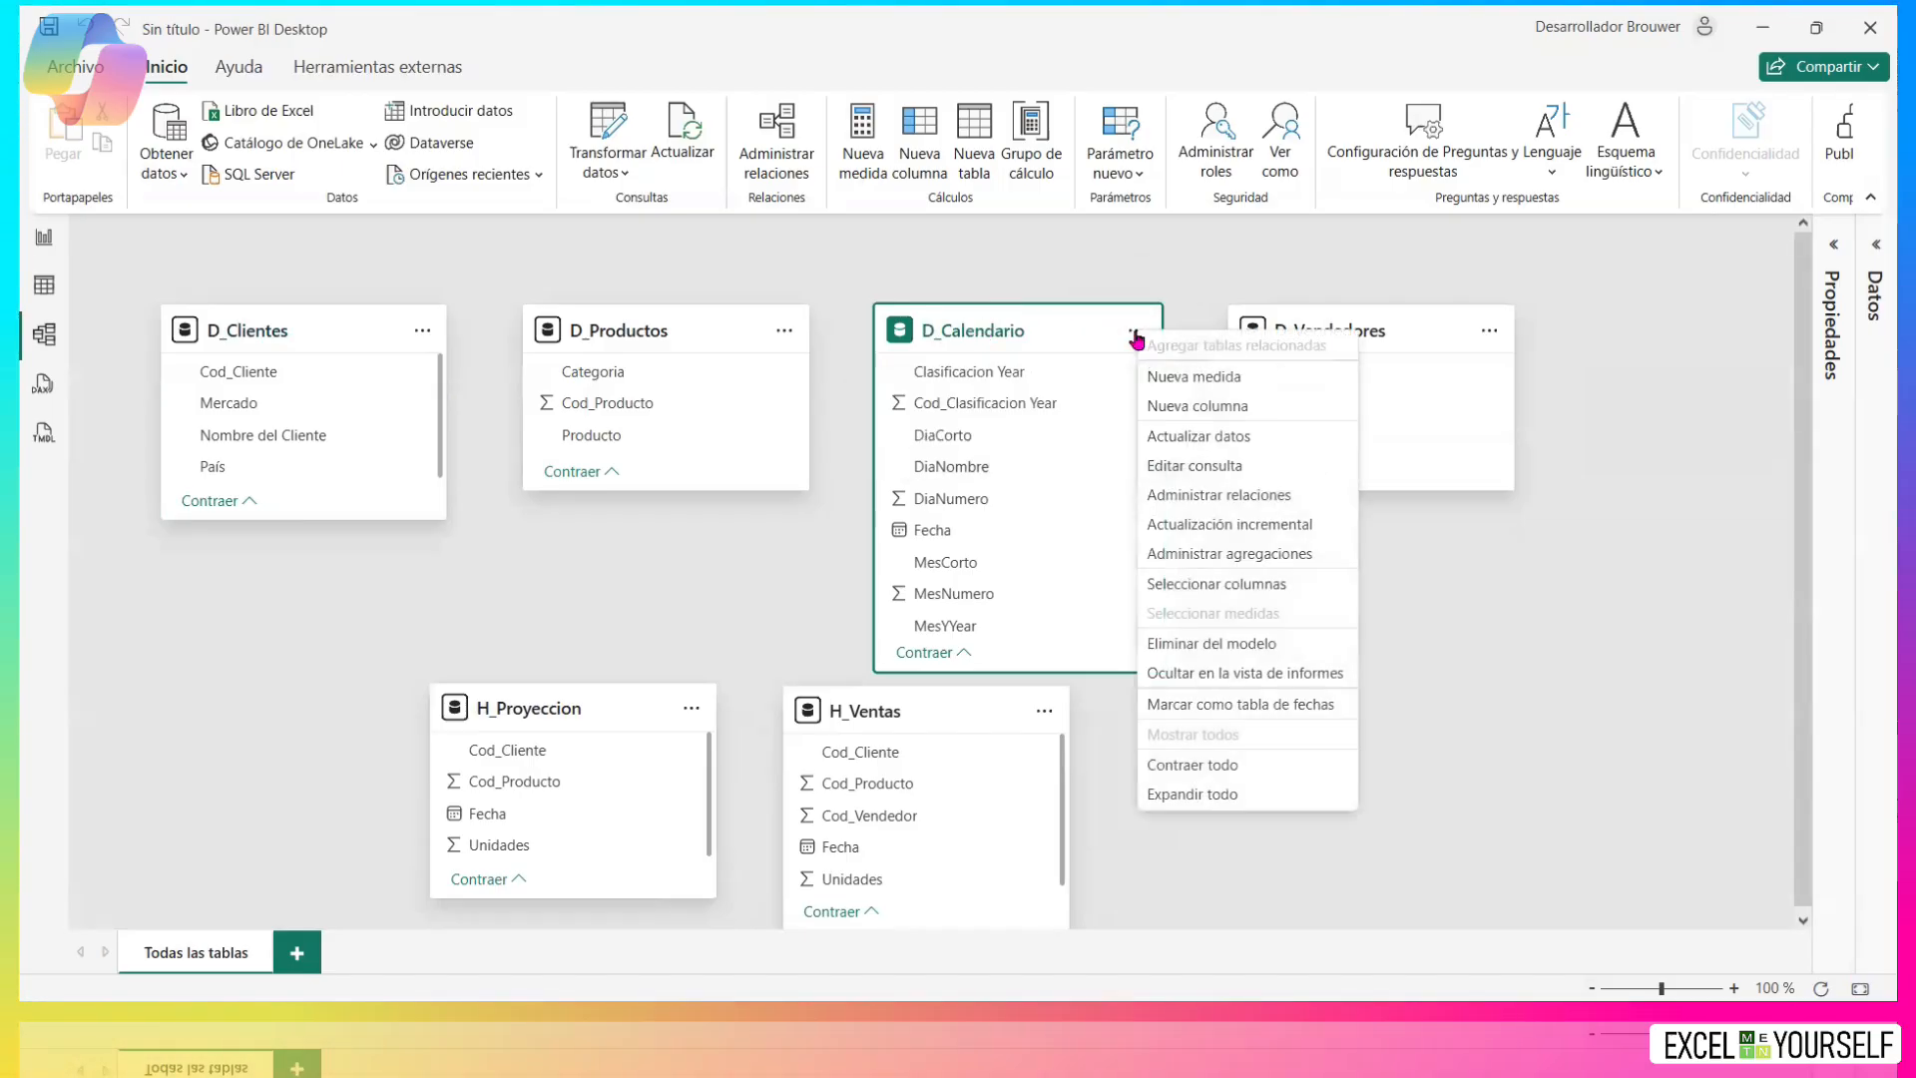
click(1246, 704)
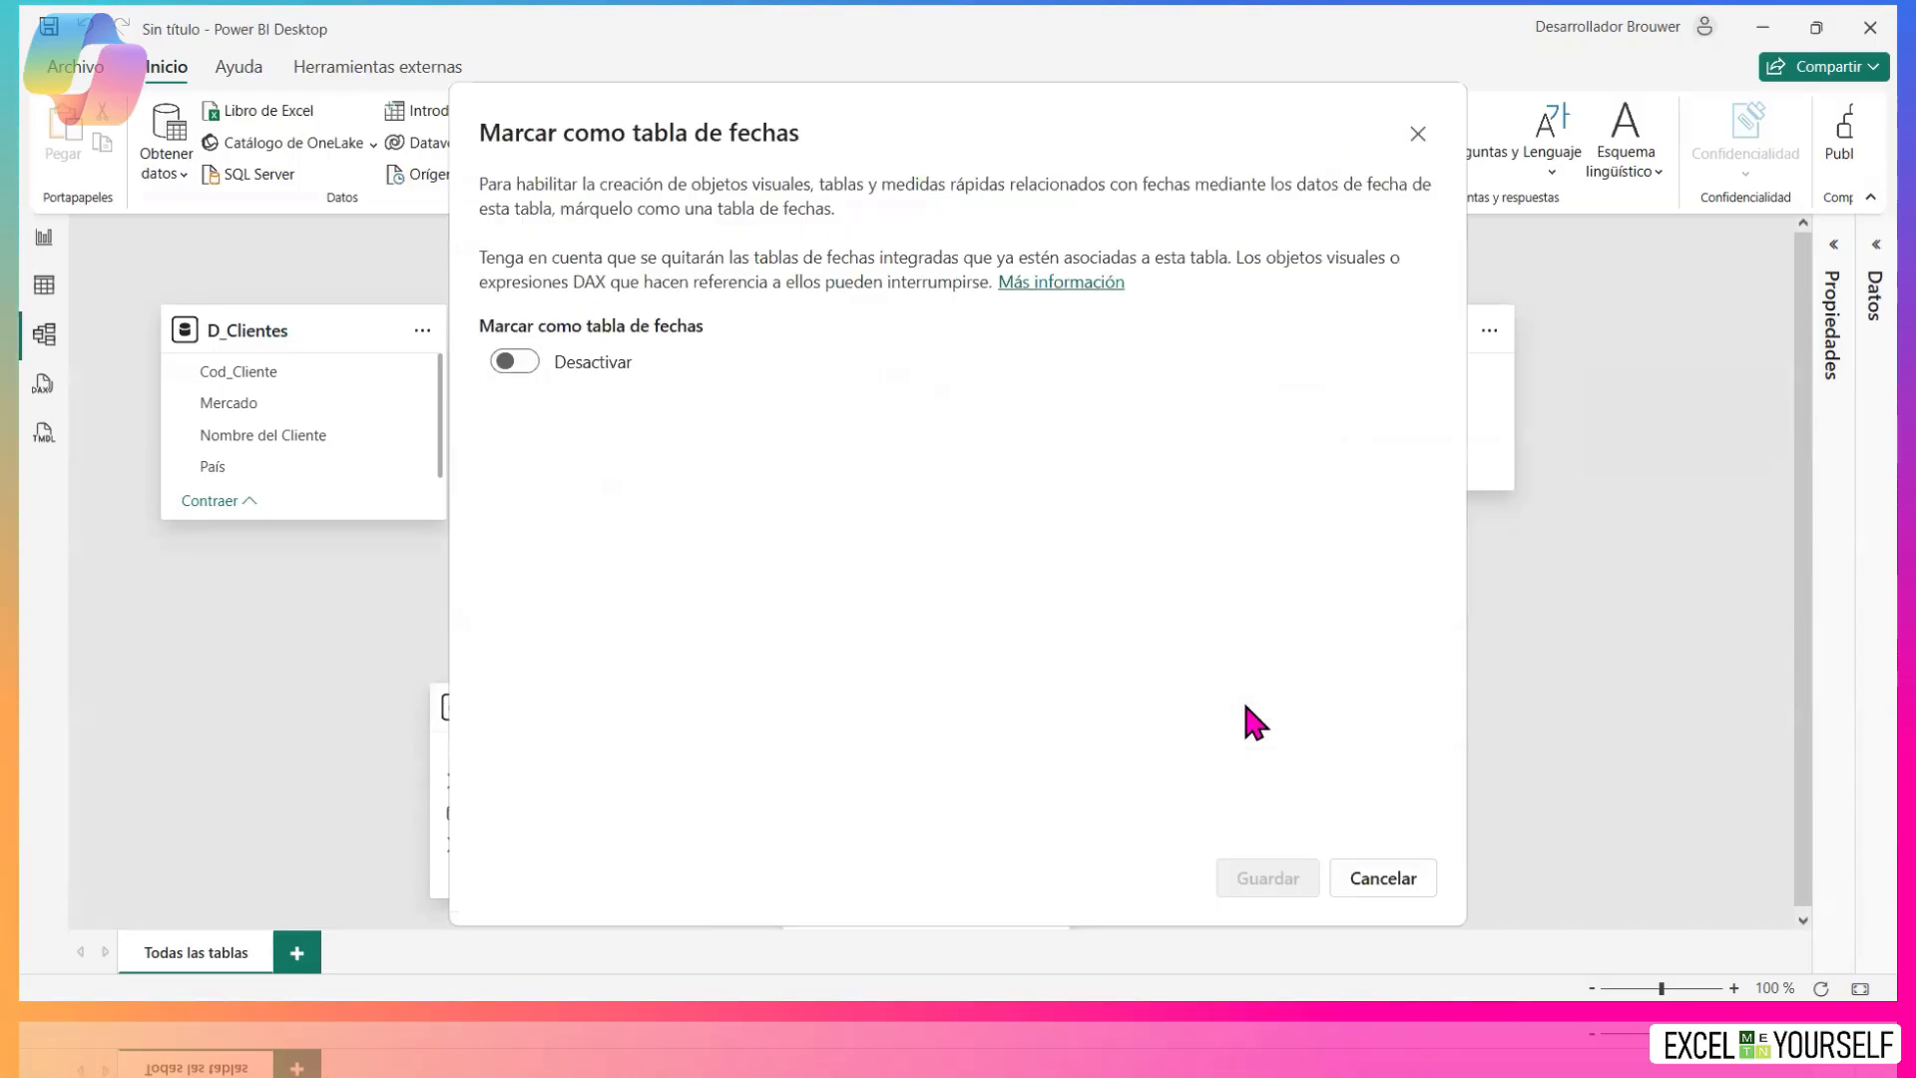
click(518, 362)
click(674, 457)
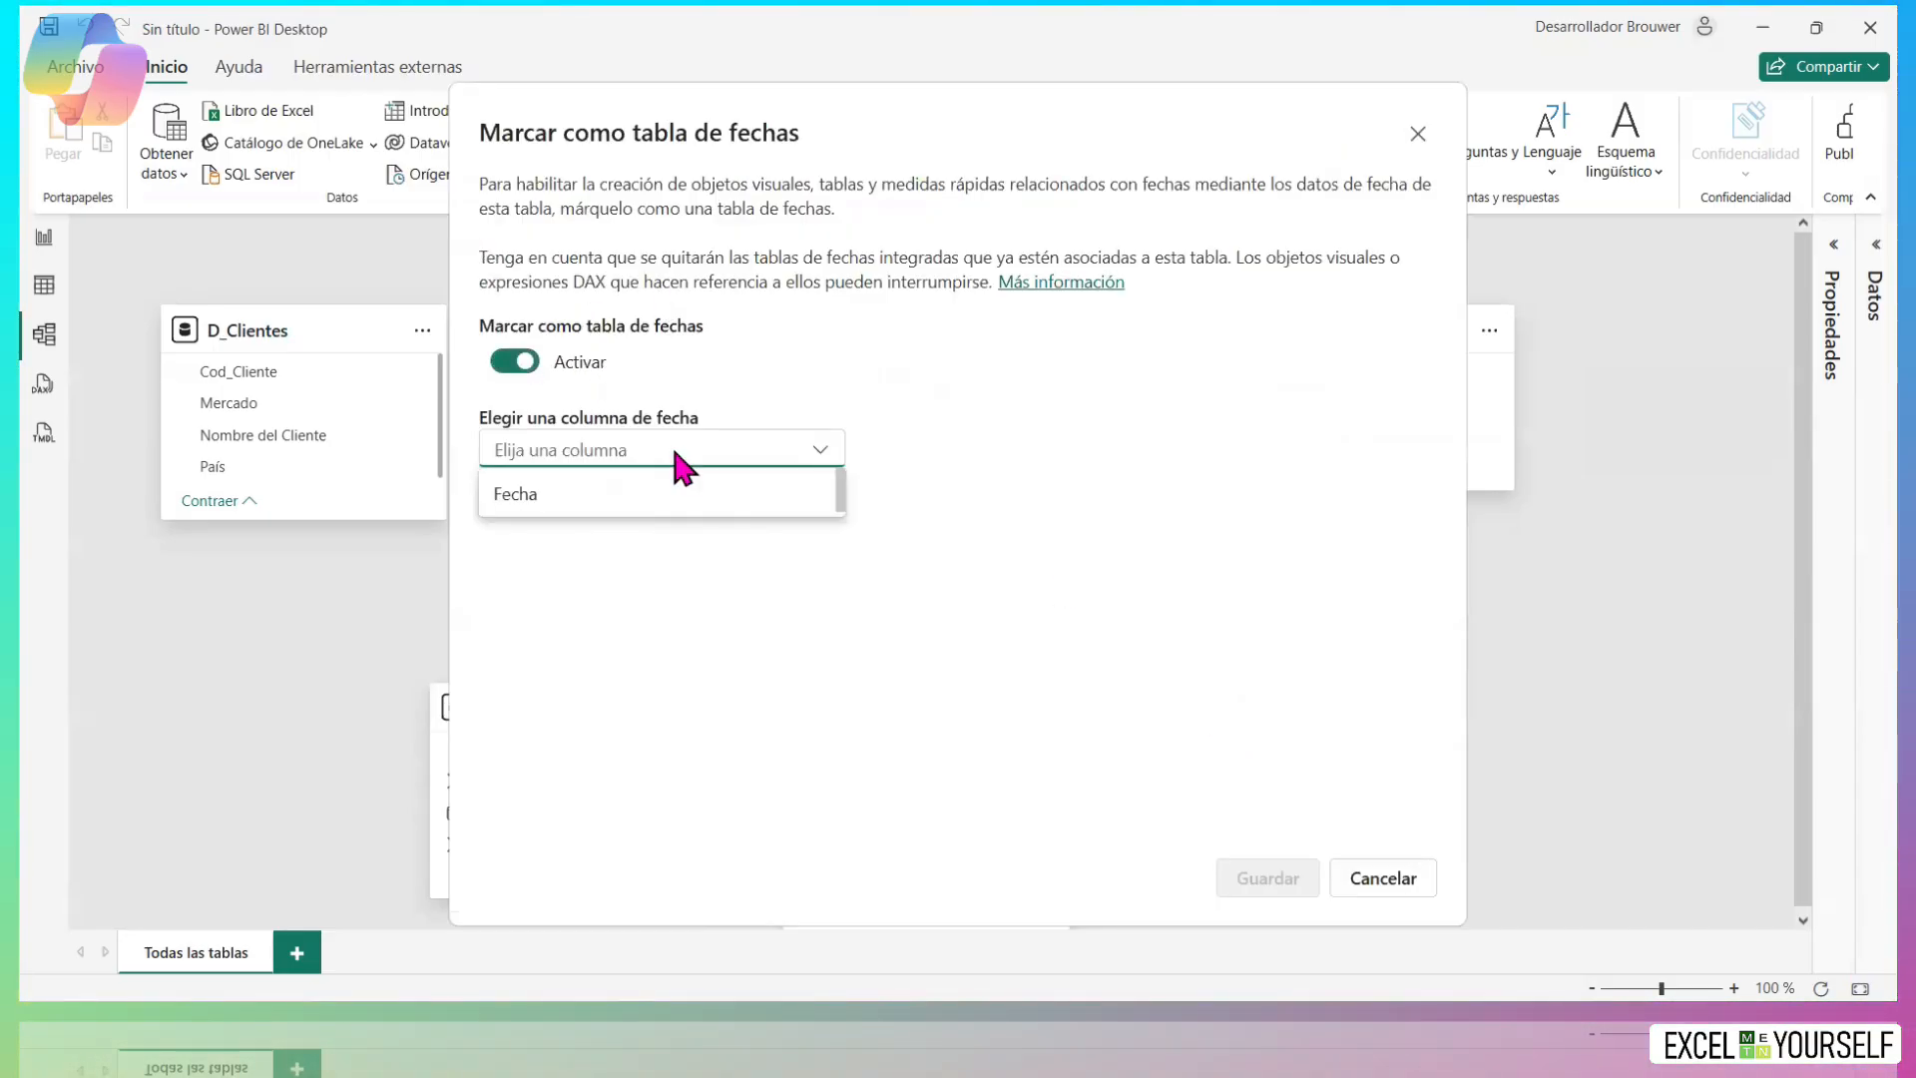
click(513, 497)
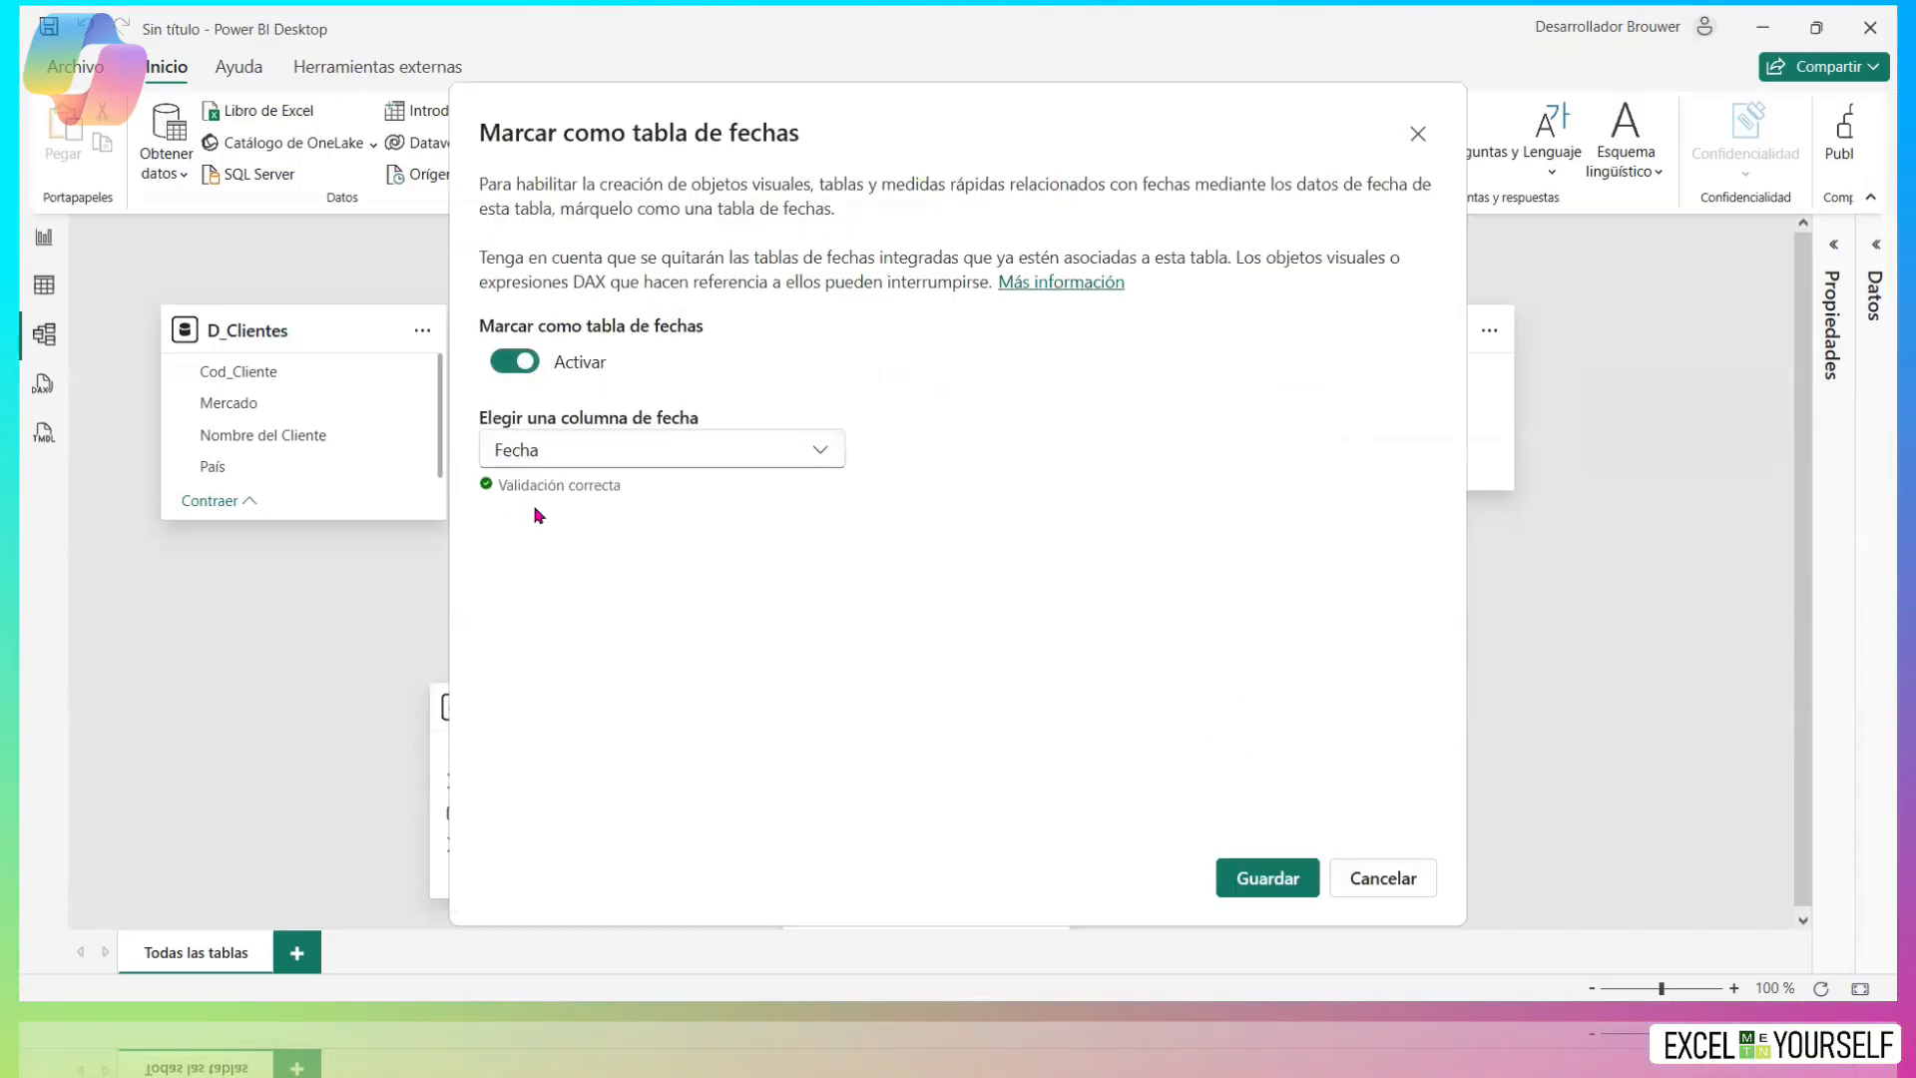
click(1261, 889)
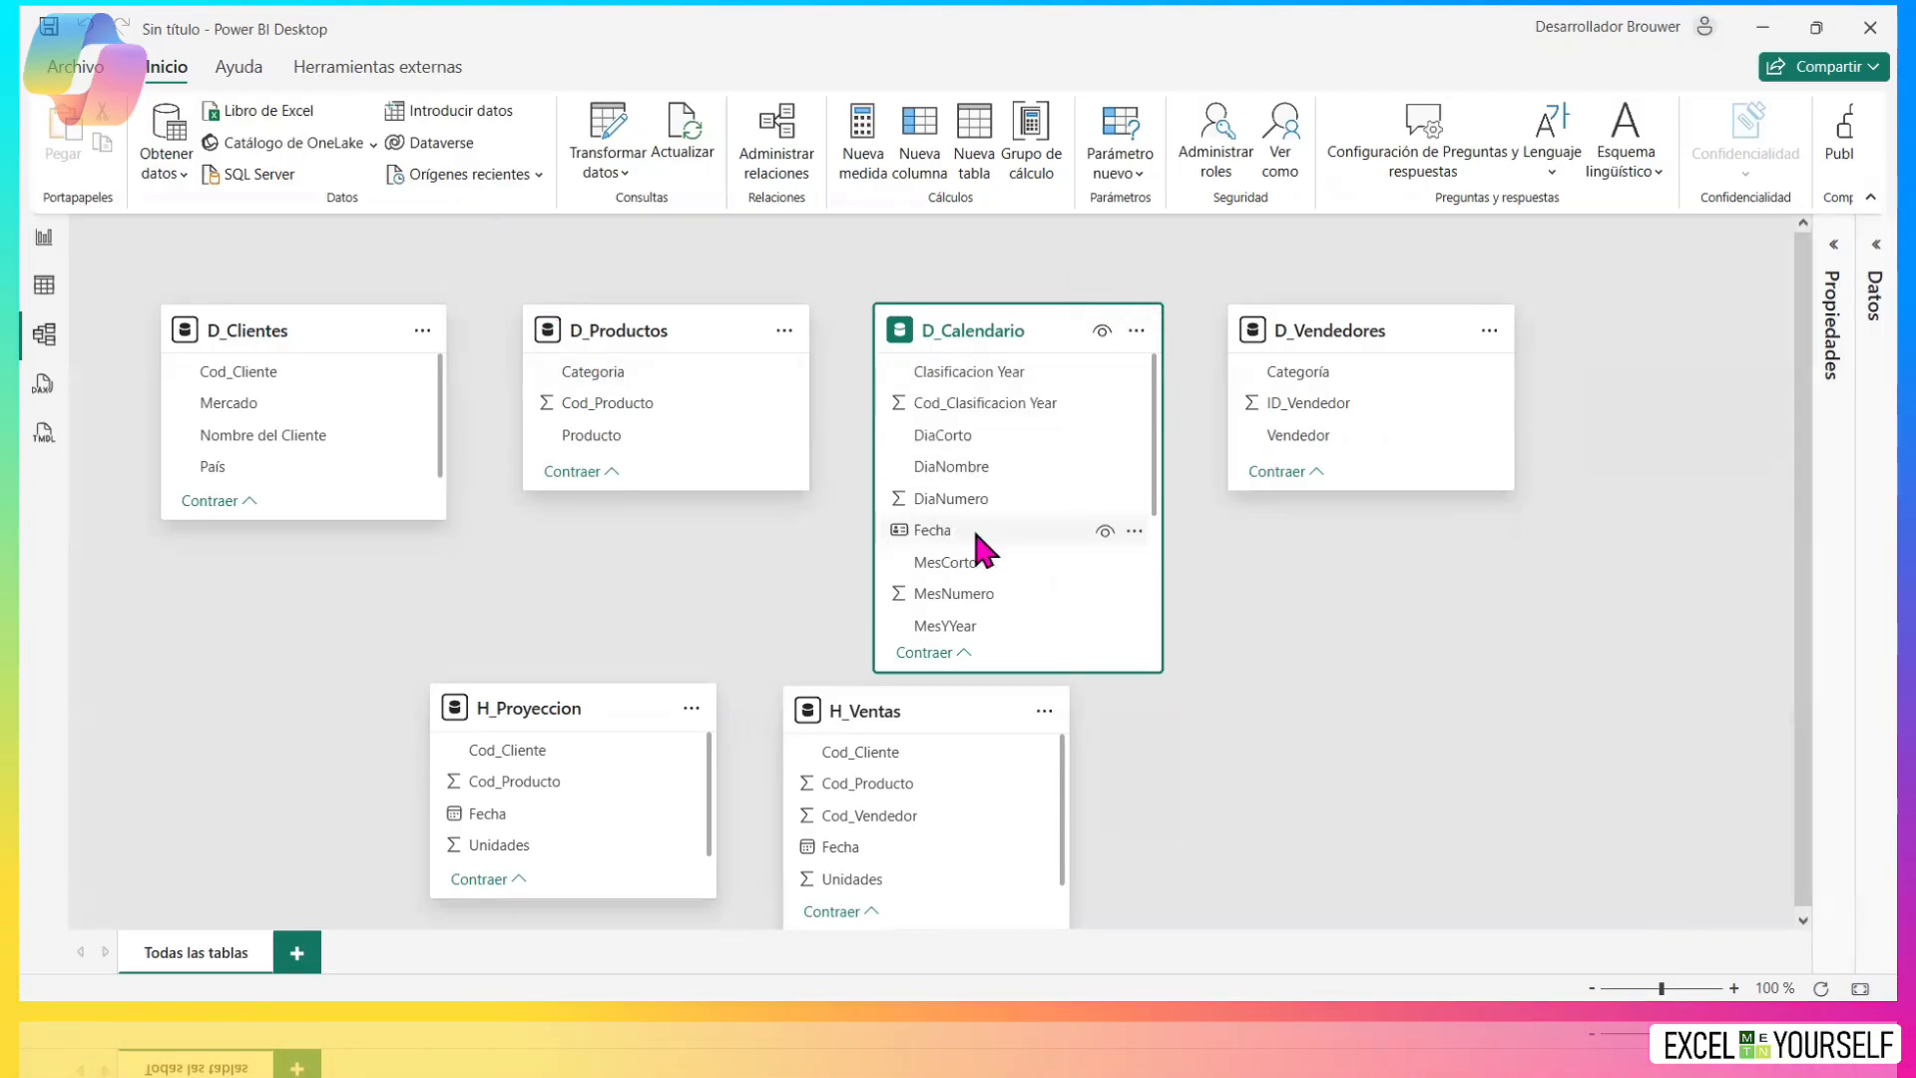
Create an active one-to-many relationship from Fecha in D_Calendario to Fecha in H_Proyeccion with a single cross-filter direction.
drag(975, 532, 560, 816)
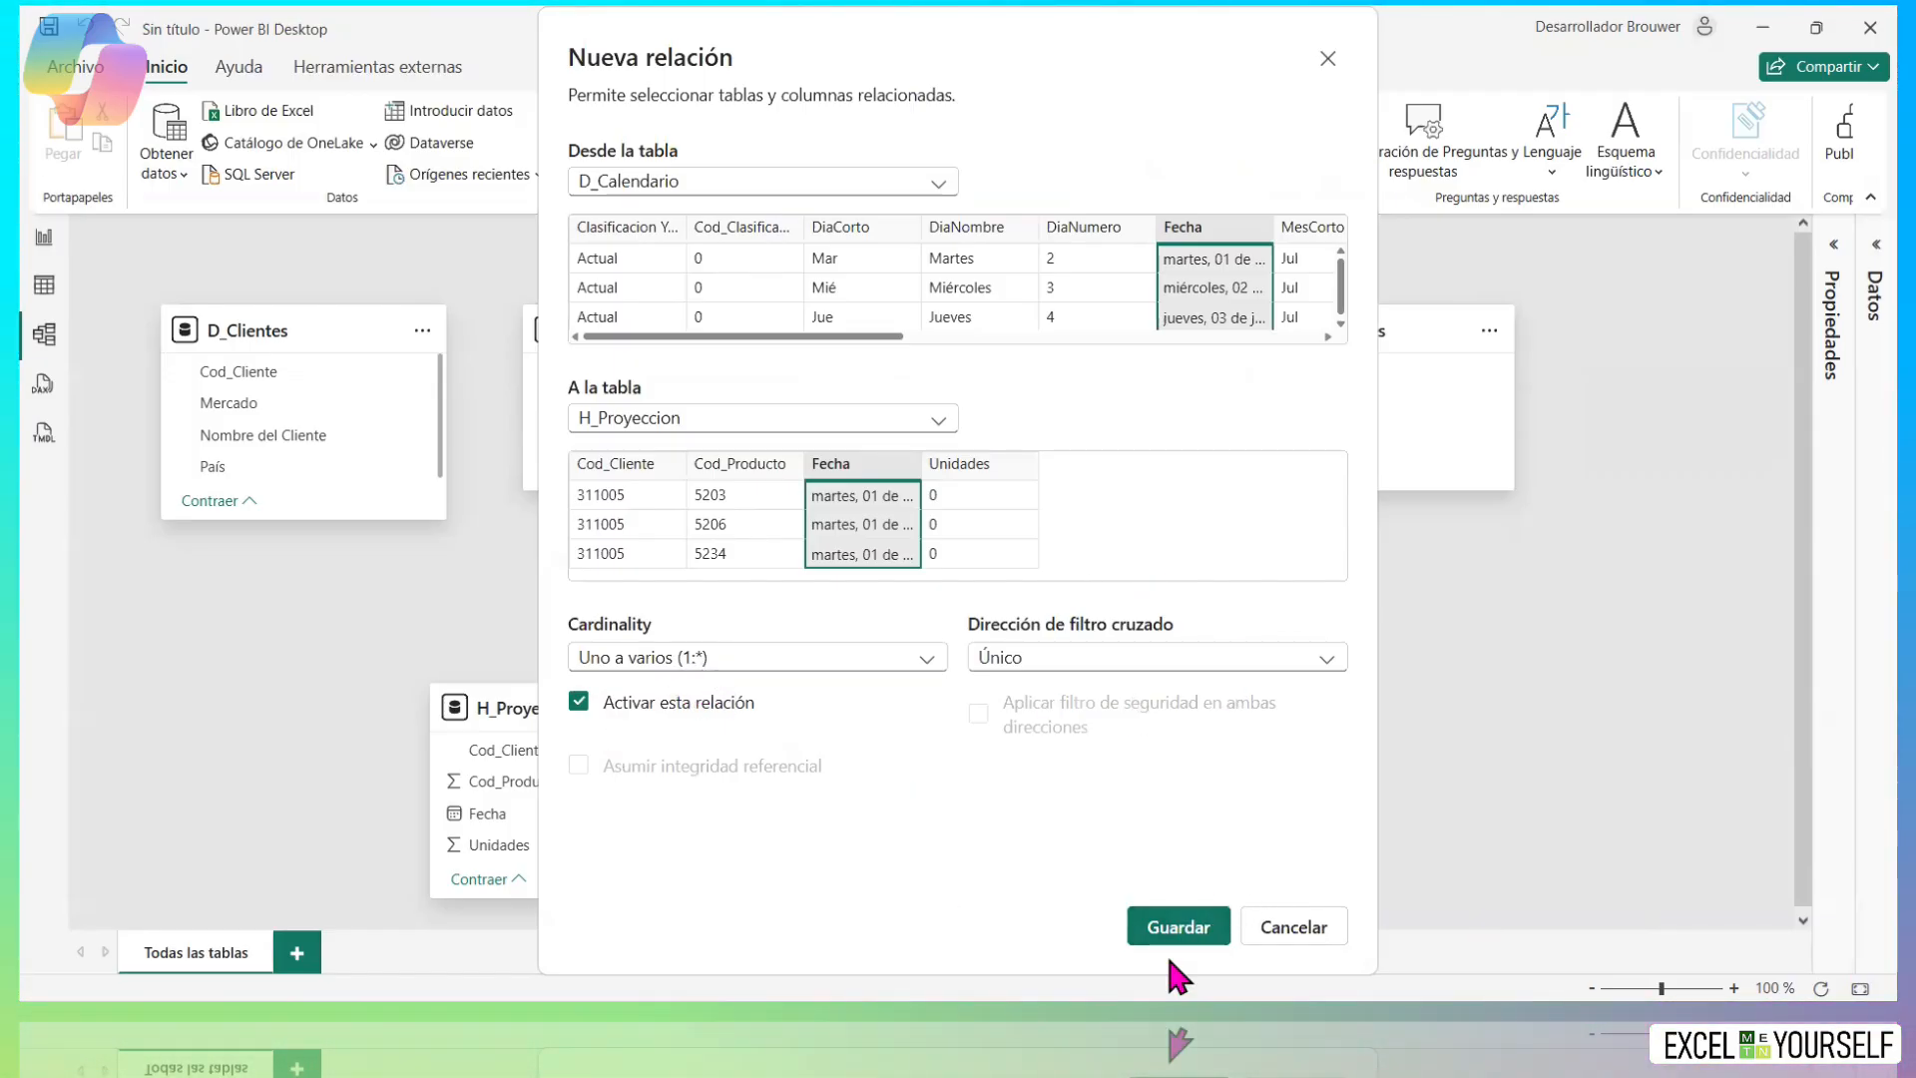
click(1160, 926)
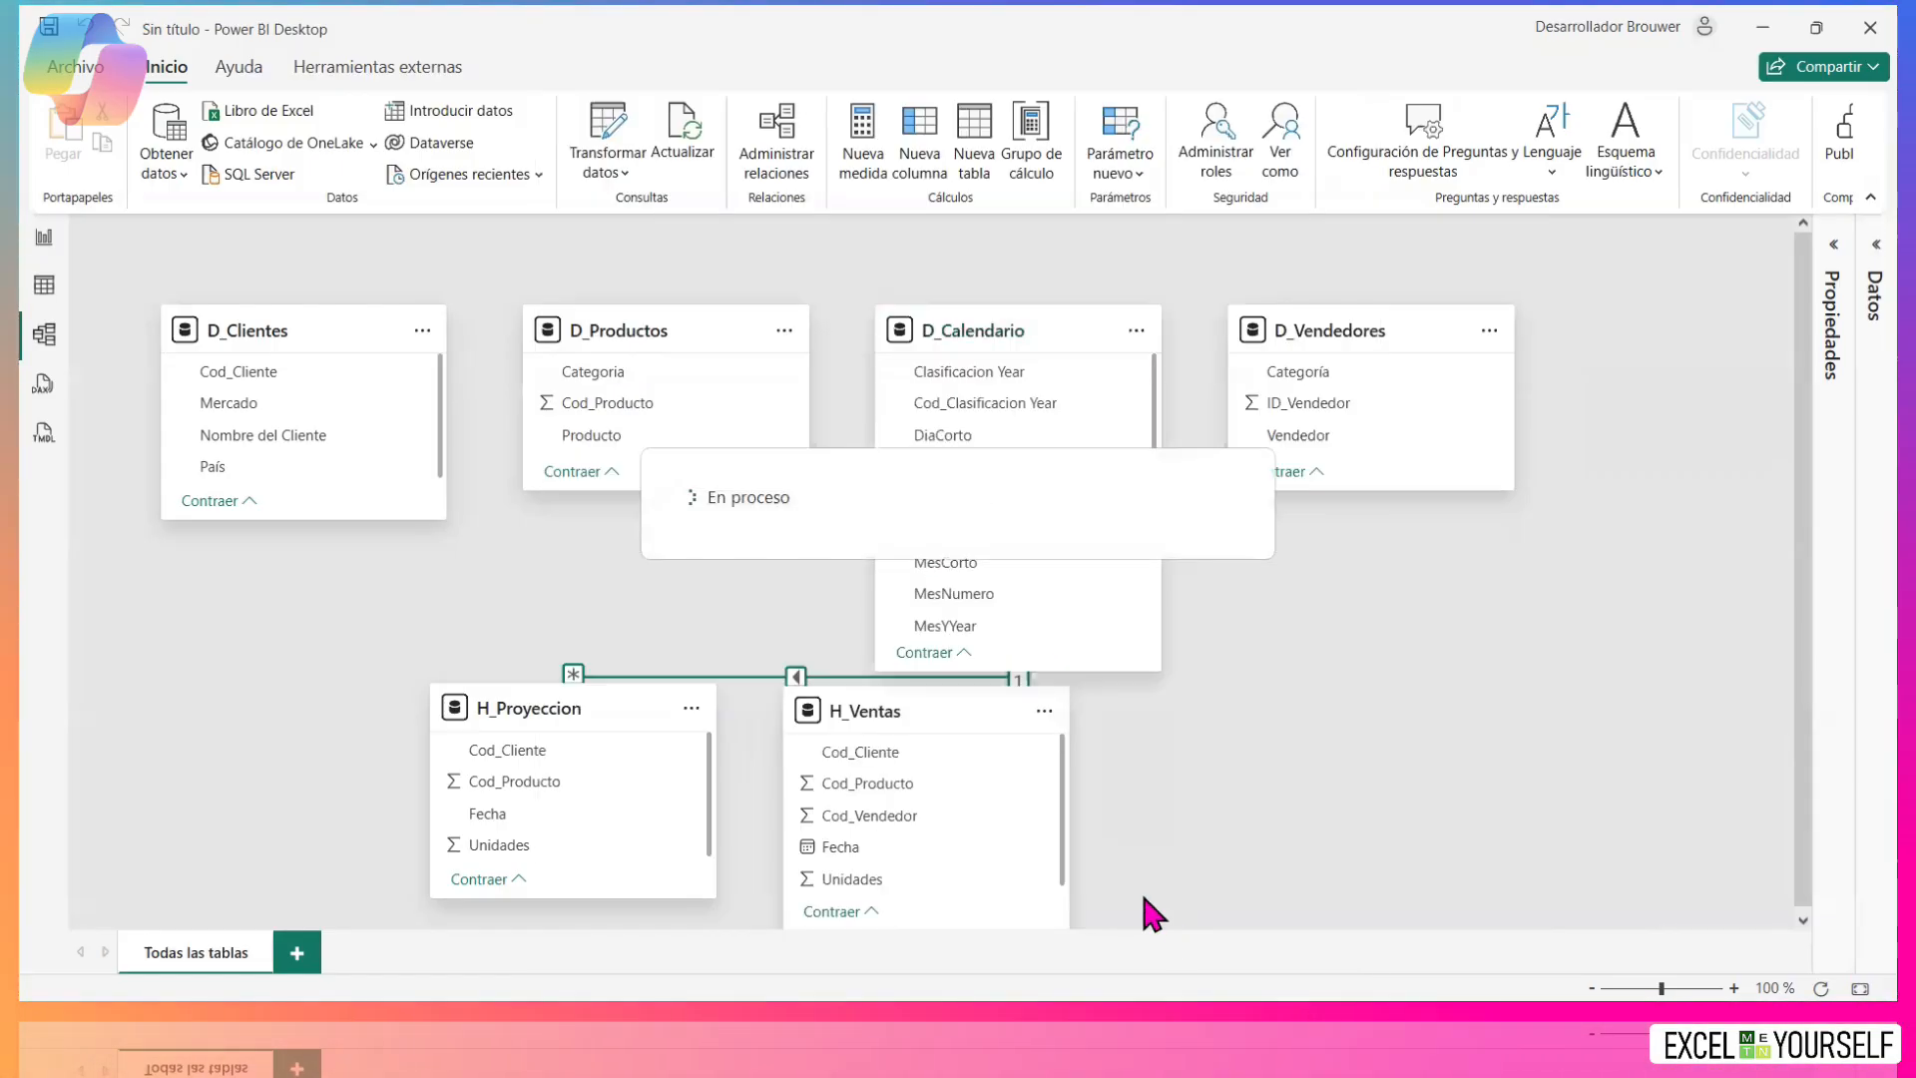
Move the H_Ventas table away from H_Proyeccion and collapse the D_Calendario table in the model diagram.
drag(885, 706, 973, 743)
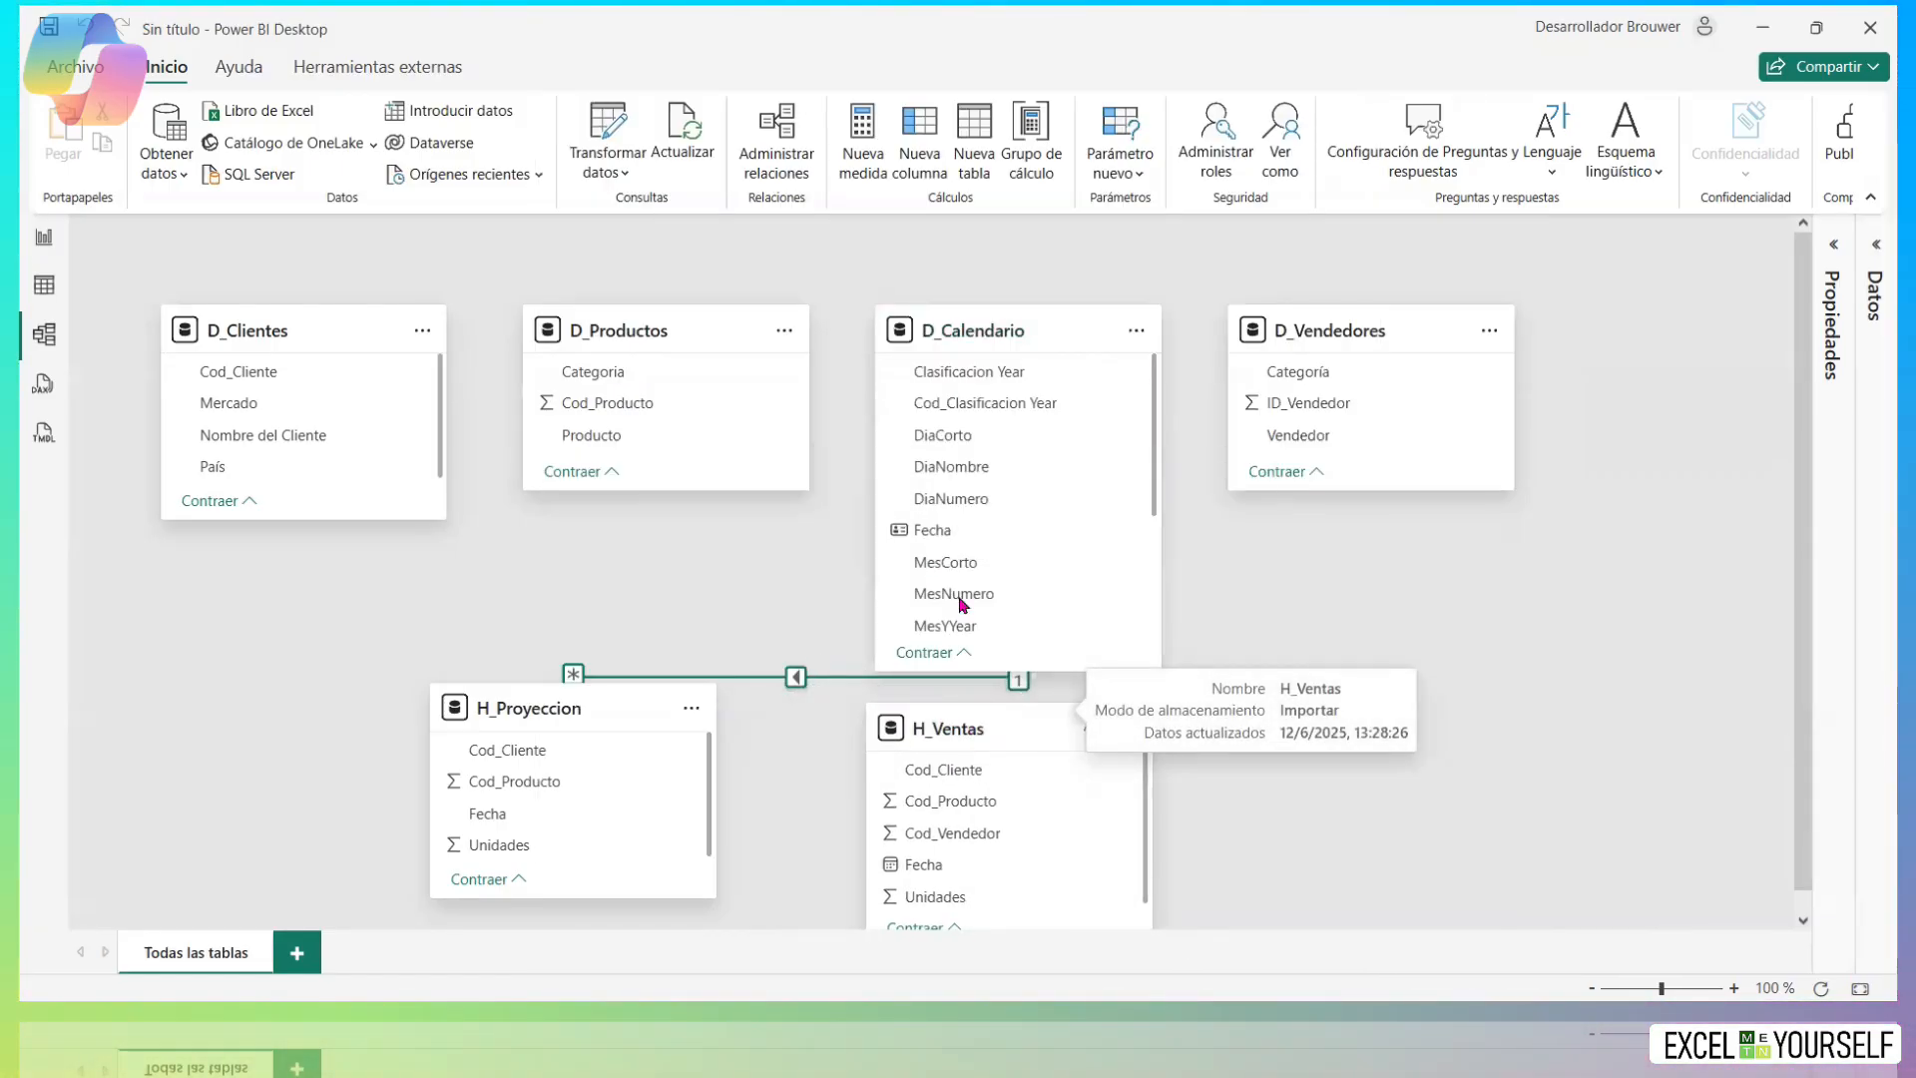
click(961, 654)
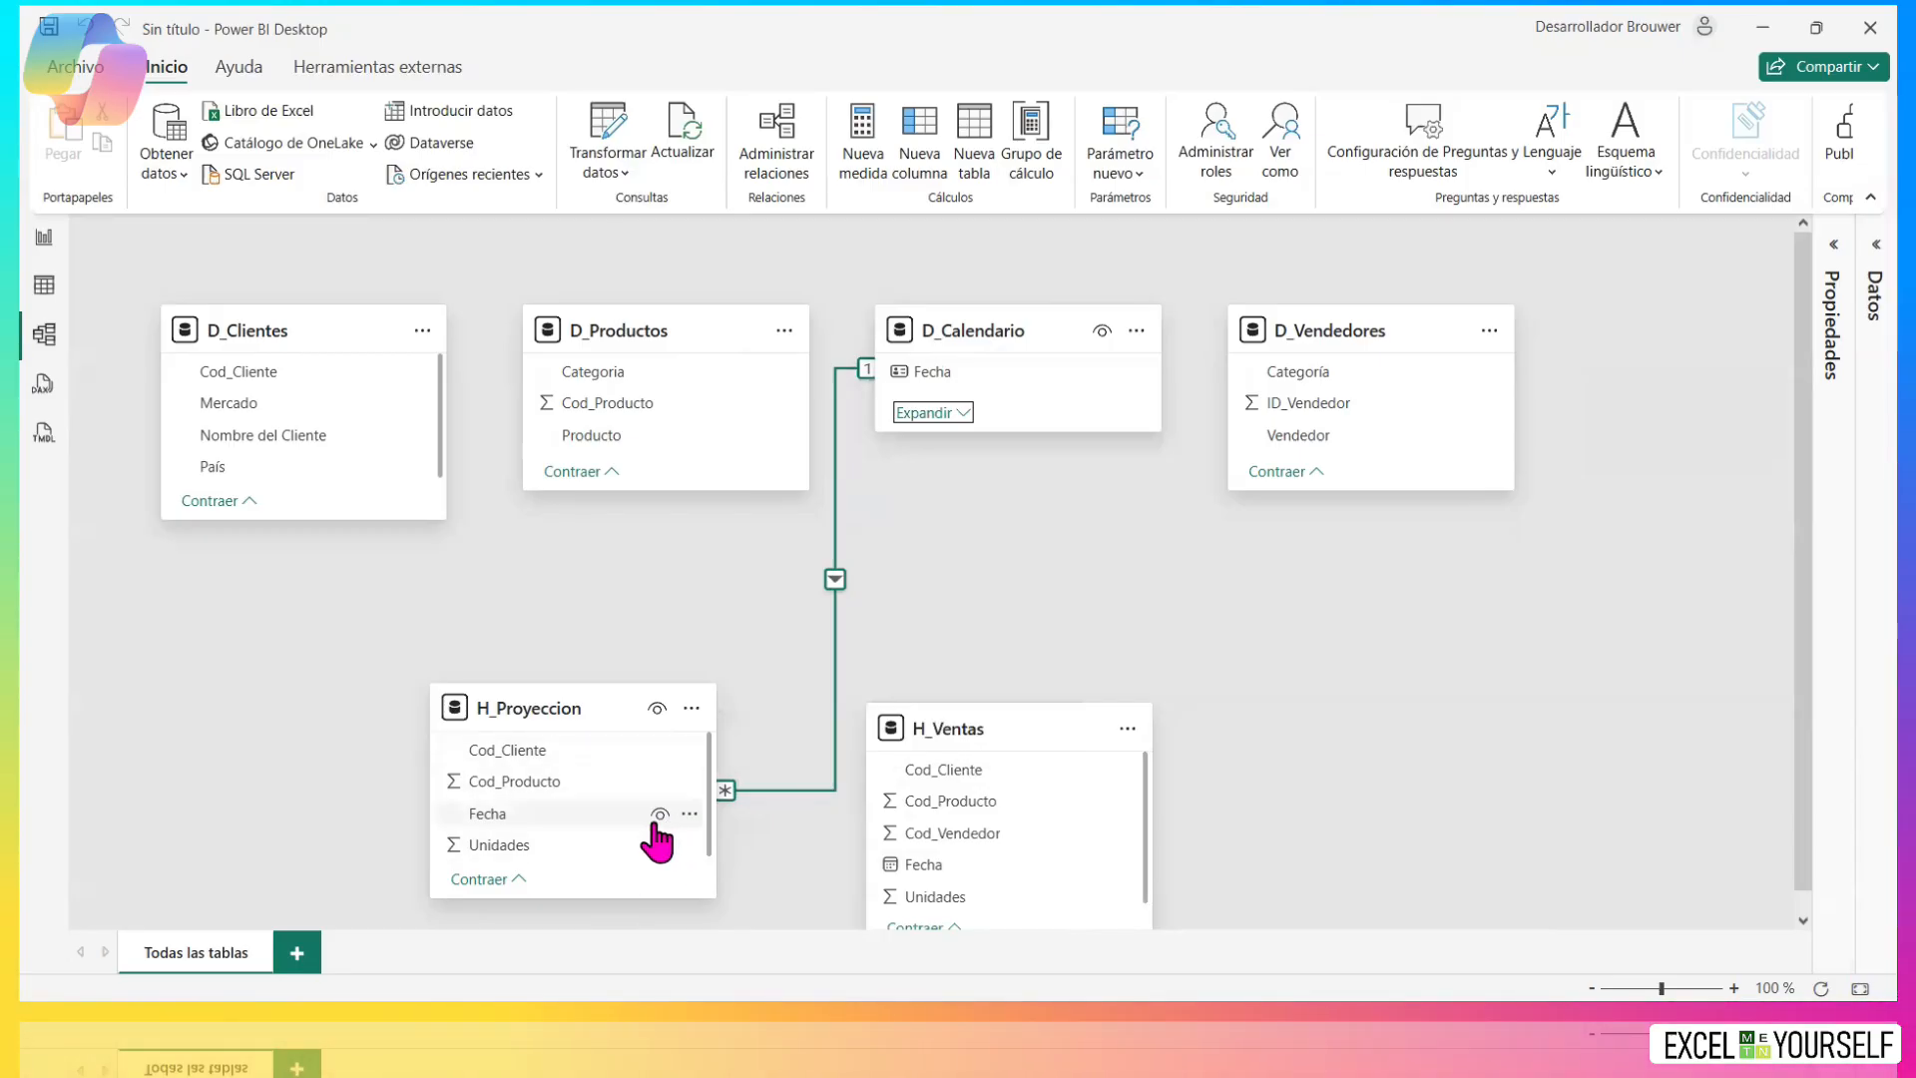
Hide the Fecha field of H_Proyeccion from reports and check that table's fields in the report view.
click(658, 814)
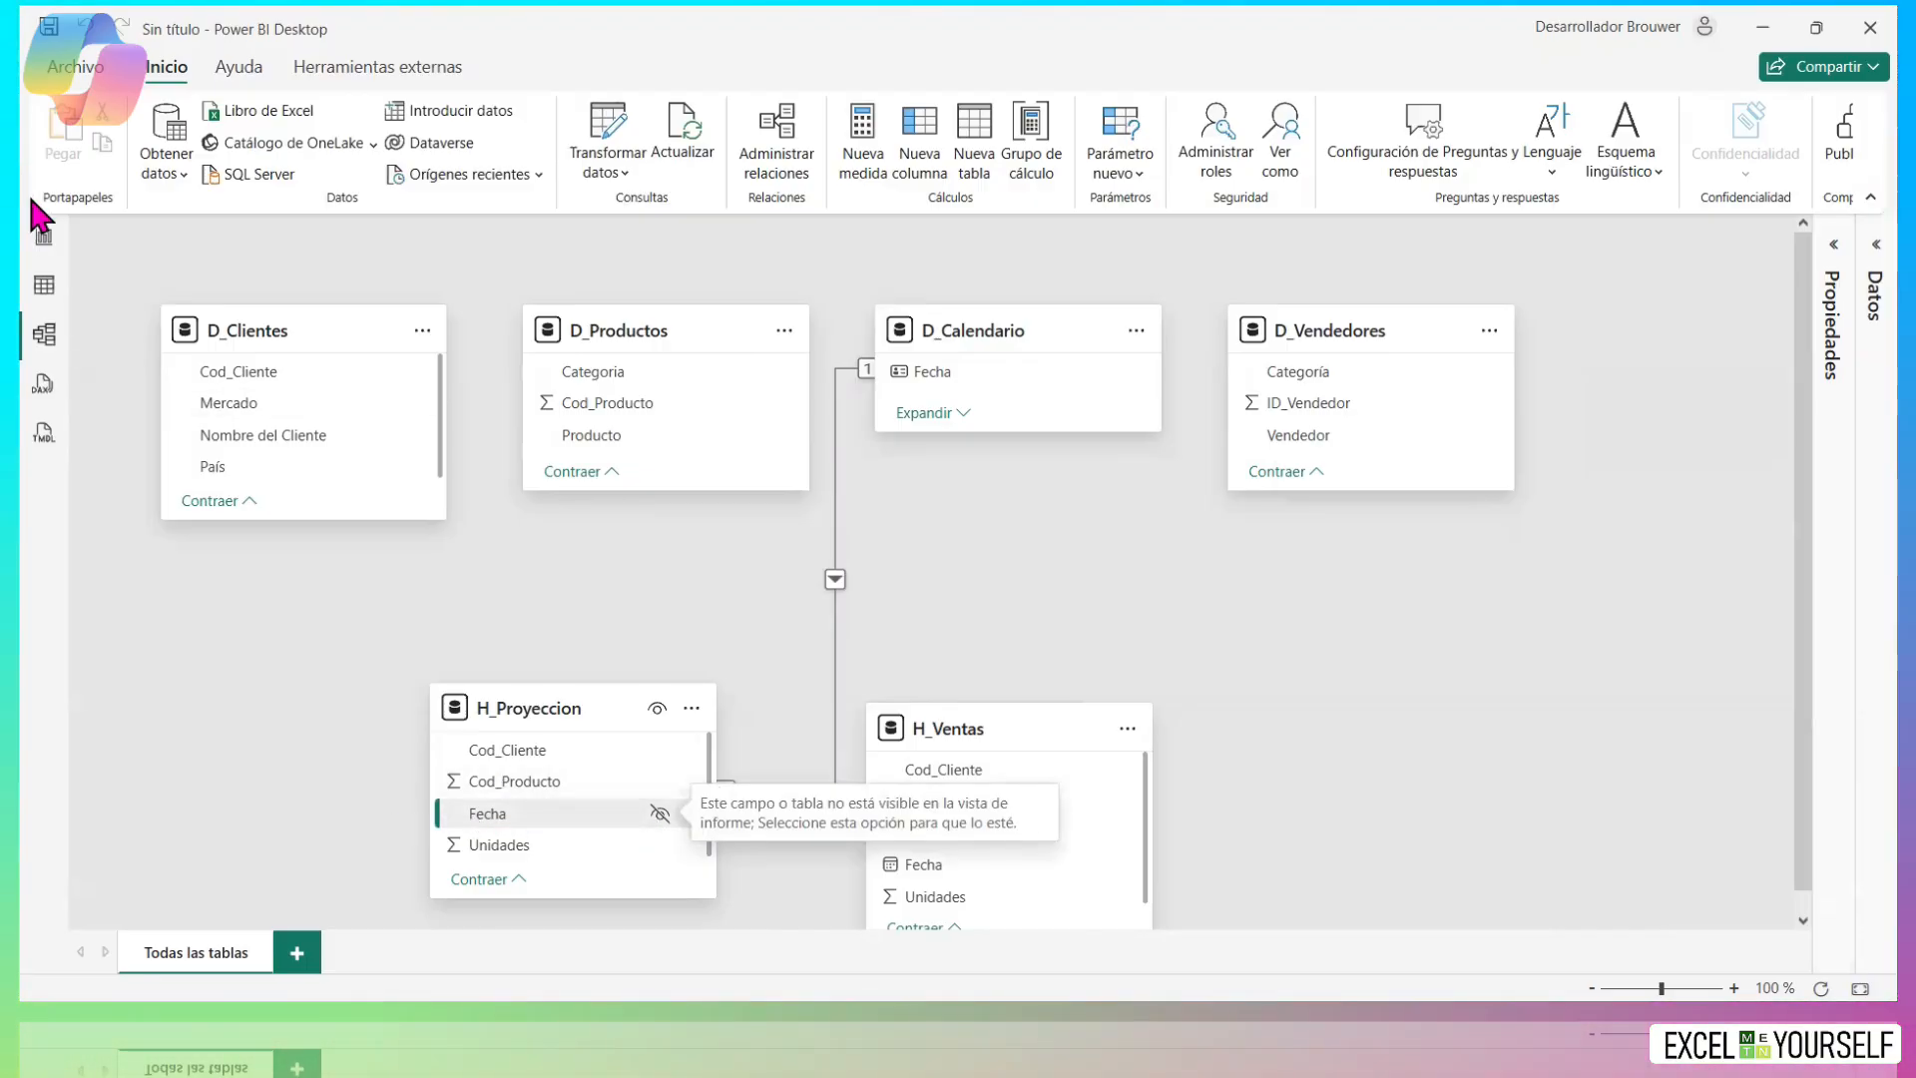
click(42, 239)
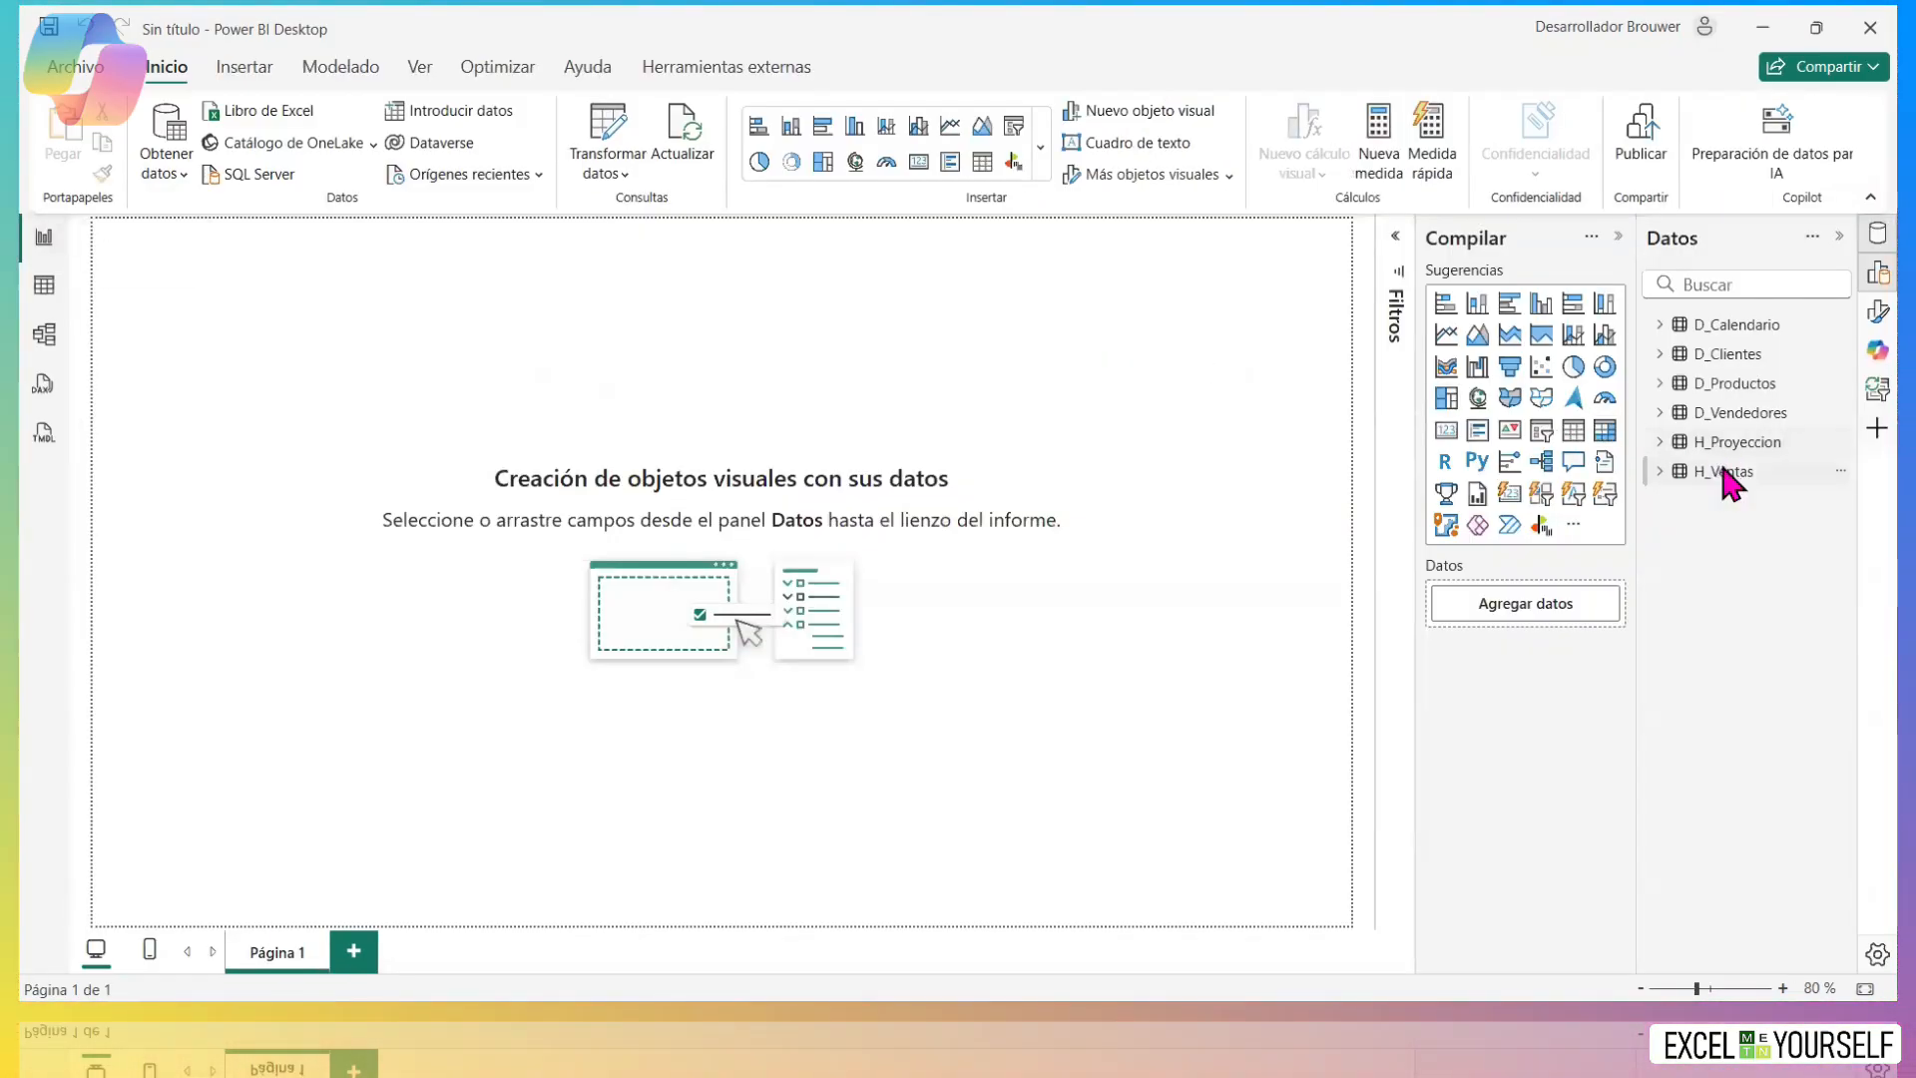
click(1660, 442)
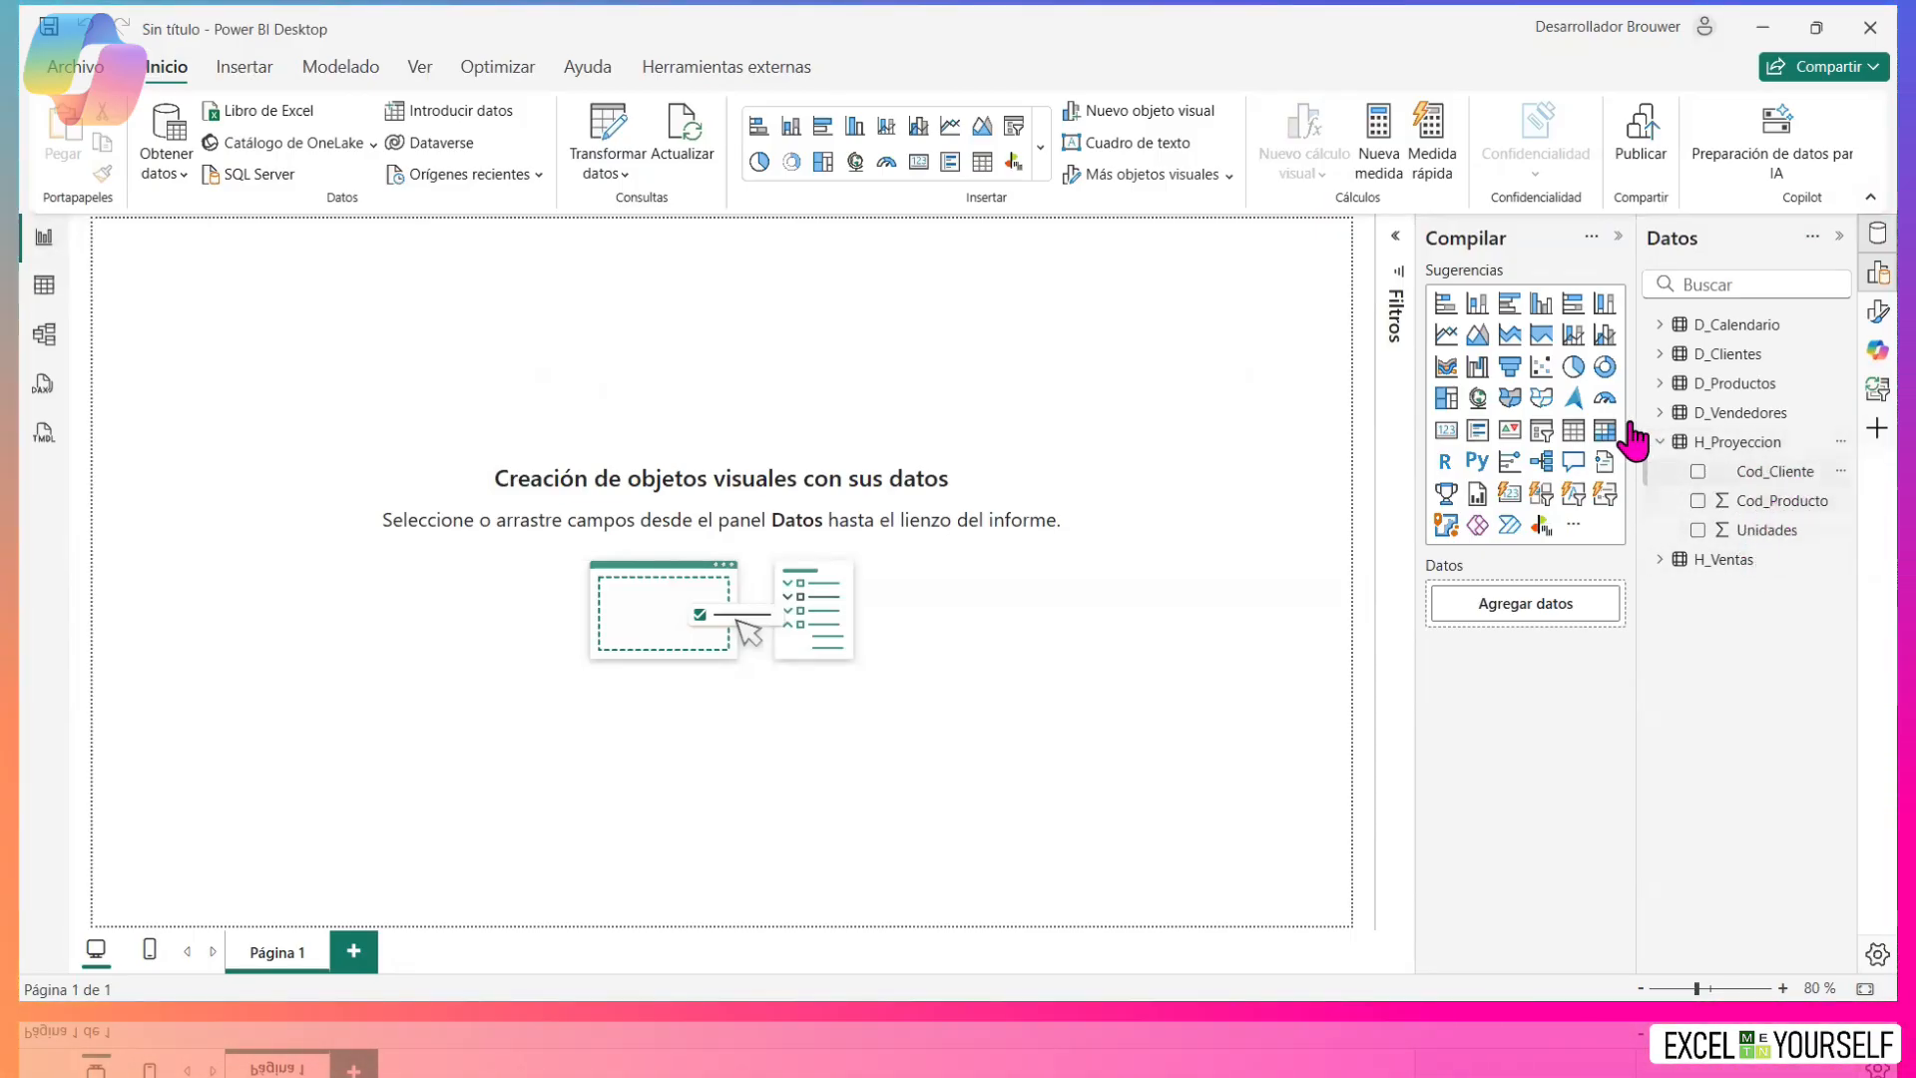
Make H_Proyeccion's Fecha field visible again, check it in the report view's field list, and return to the model diagram.
click(48, 334)
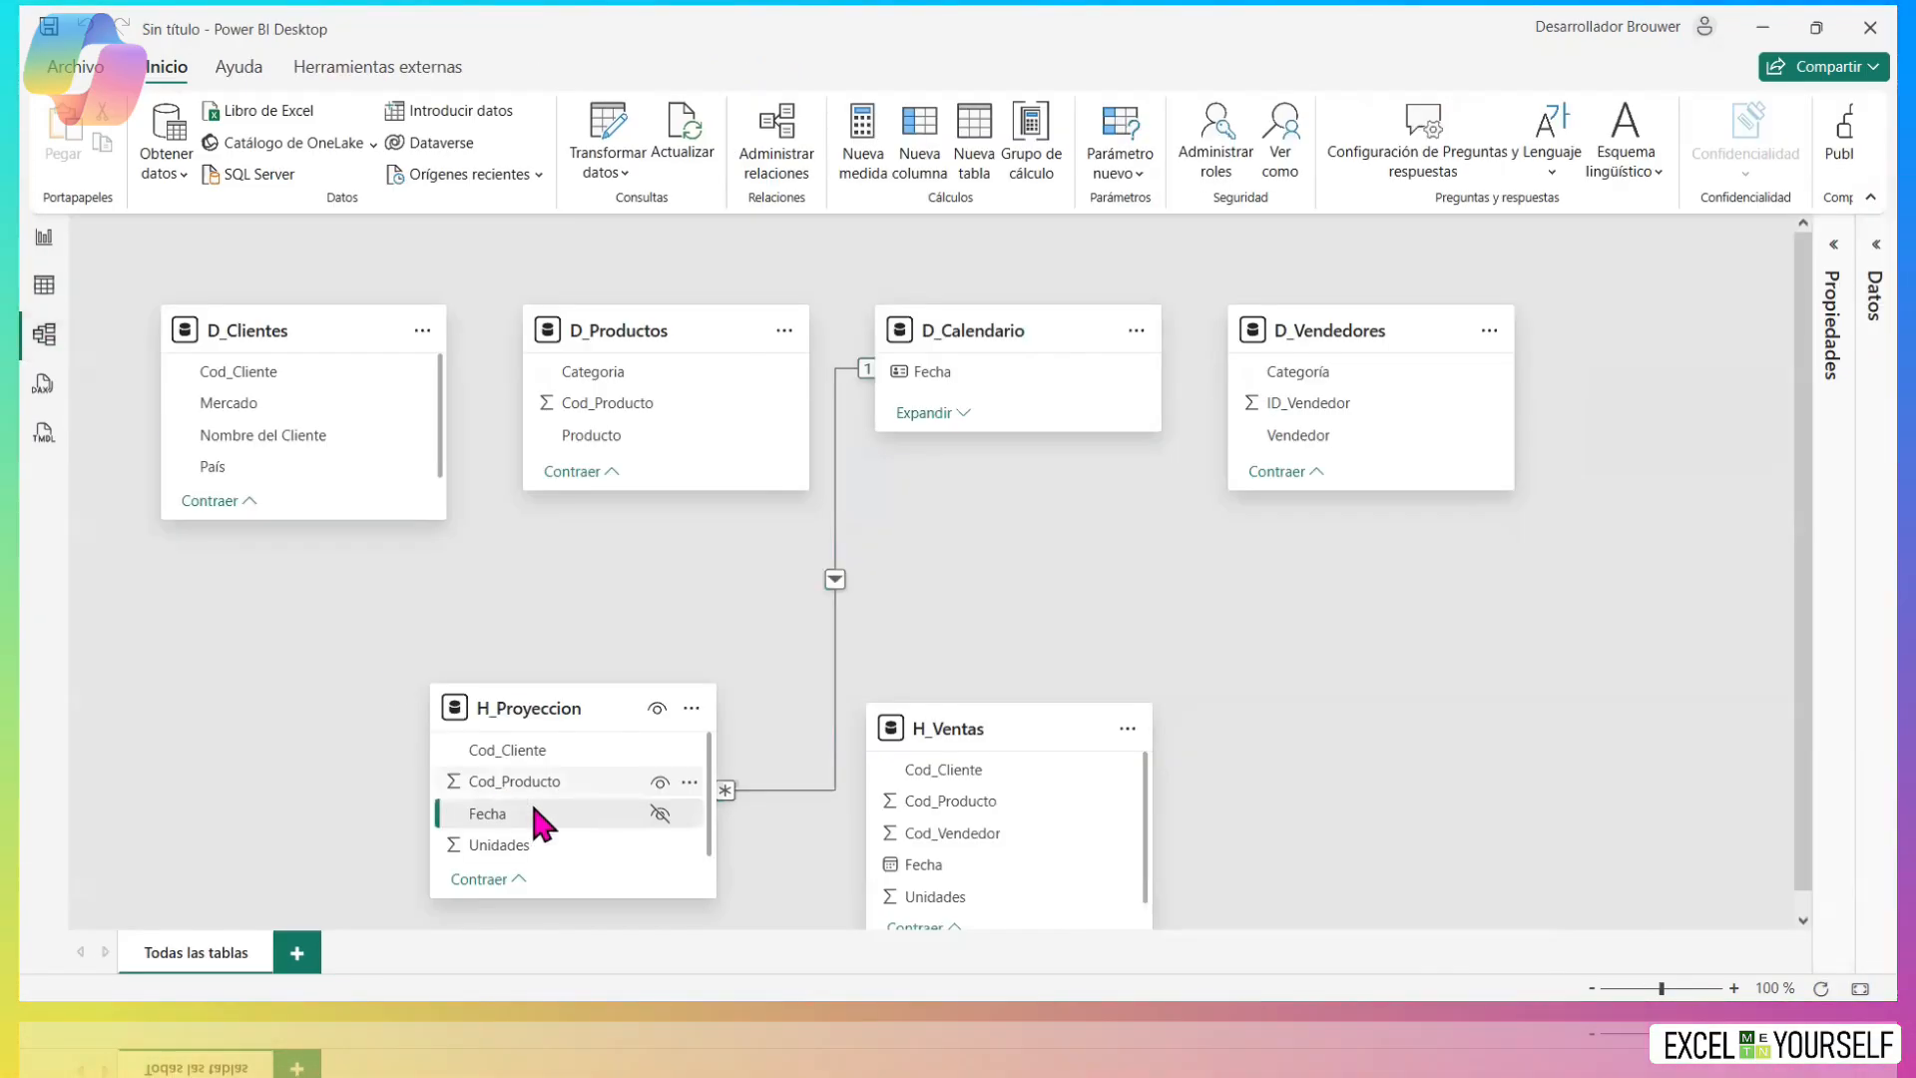
click(658, 816)
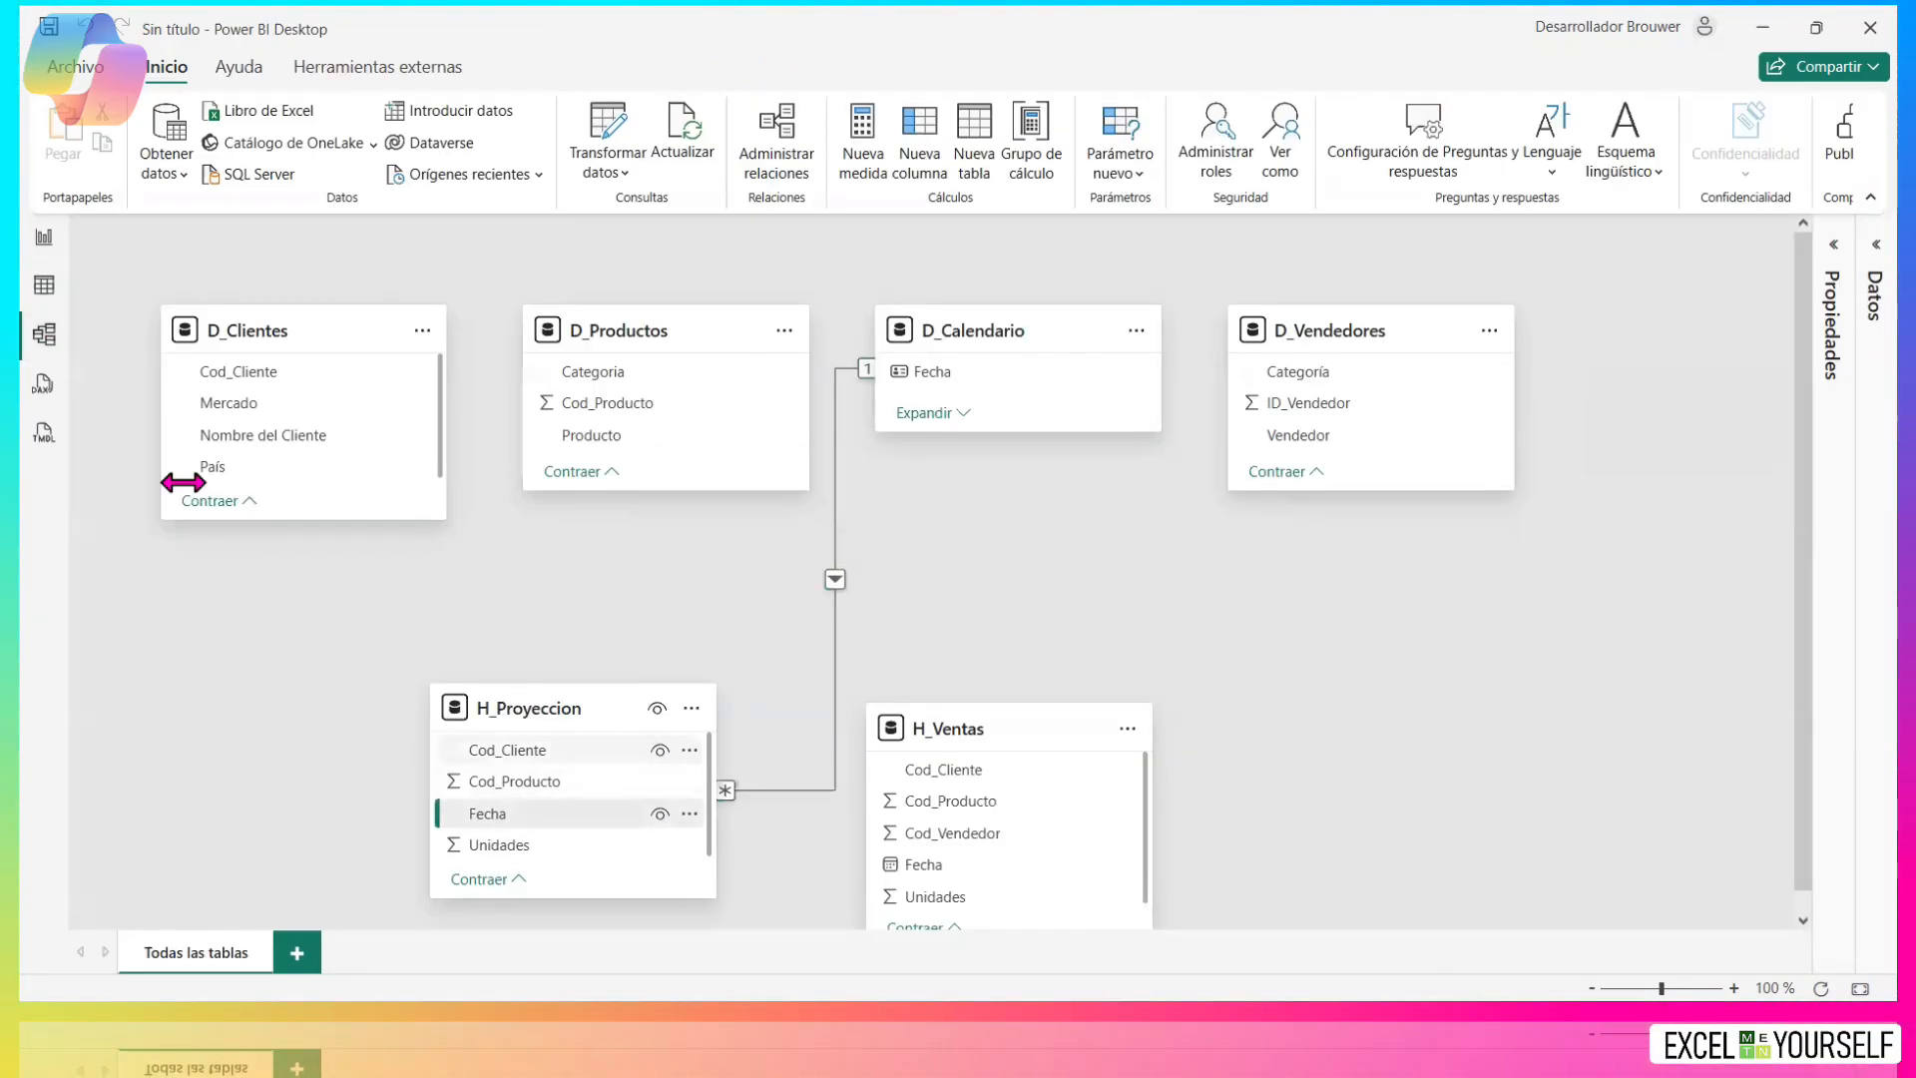
click(47, 240)
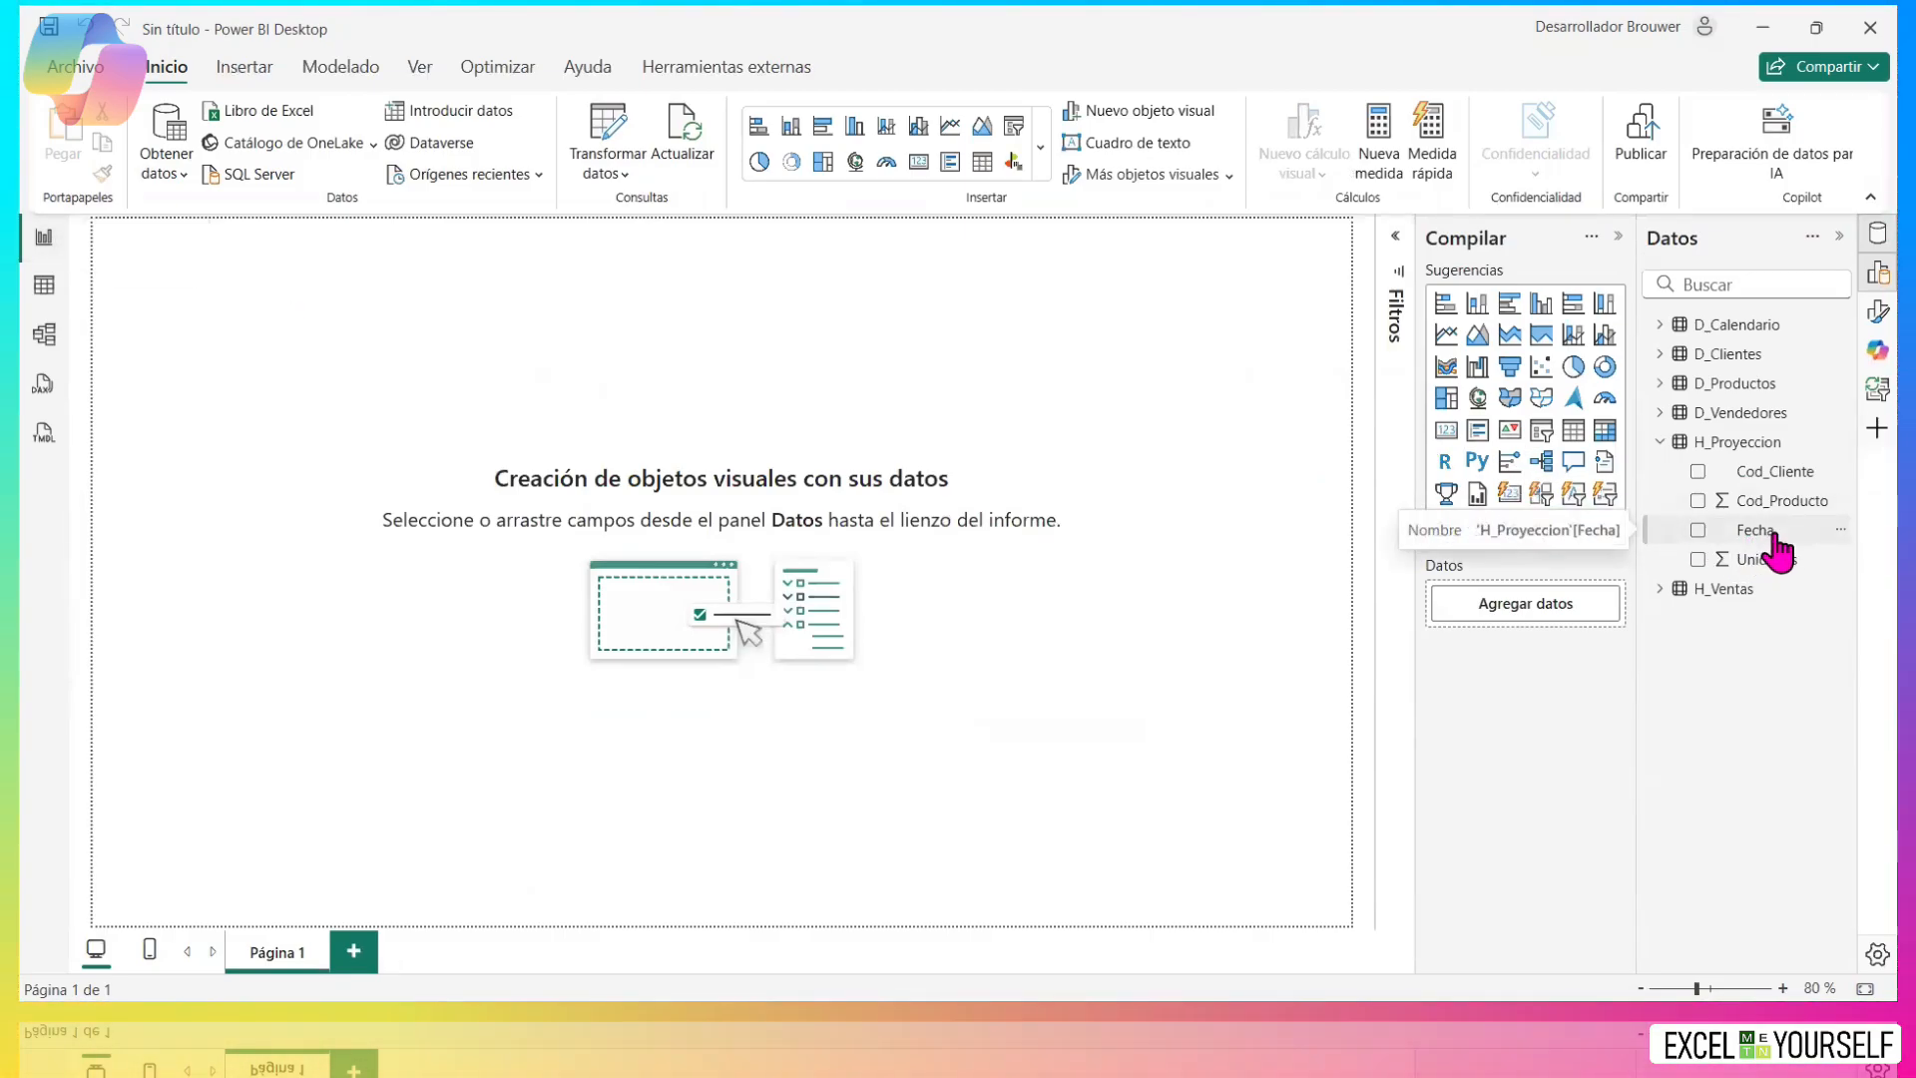
click(44, 334)
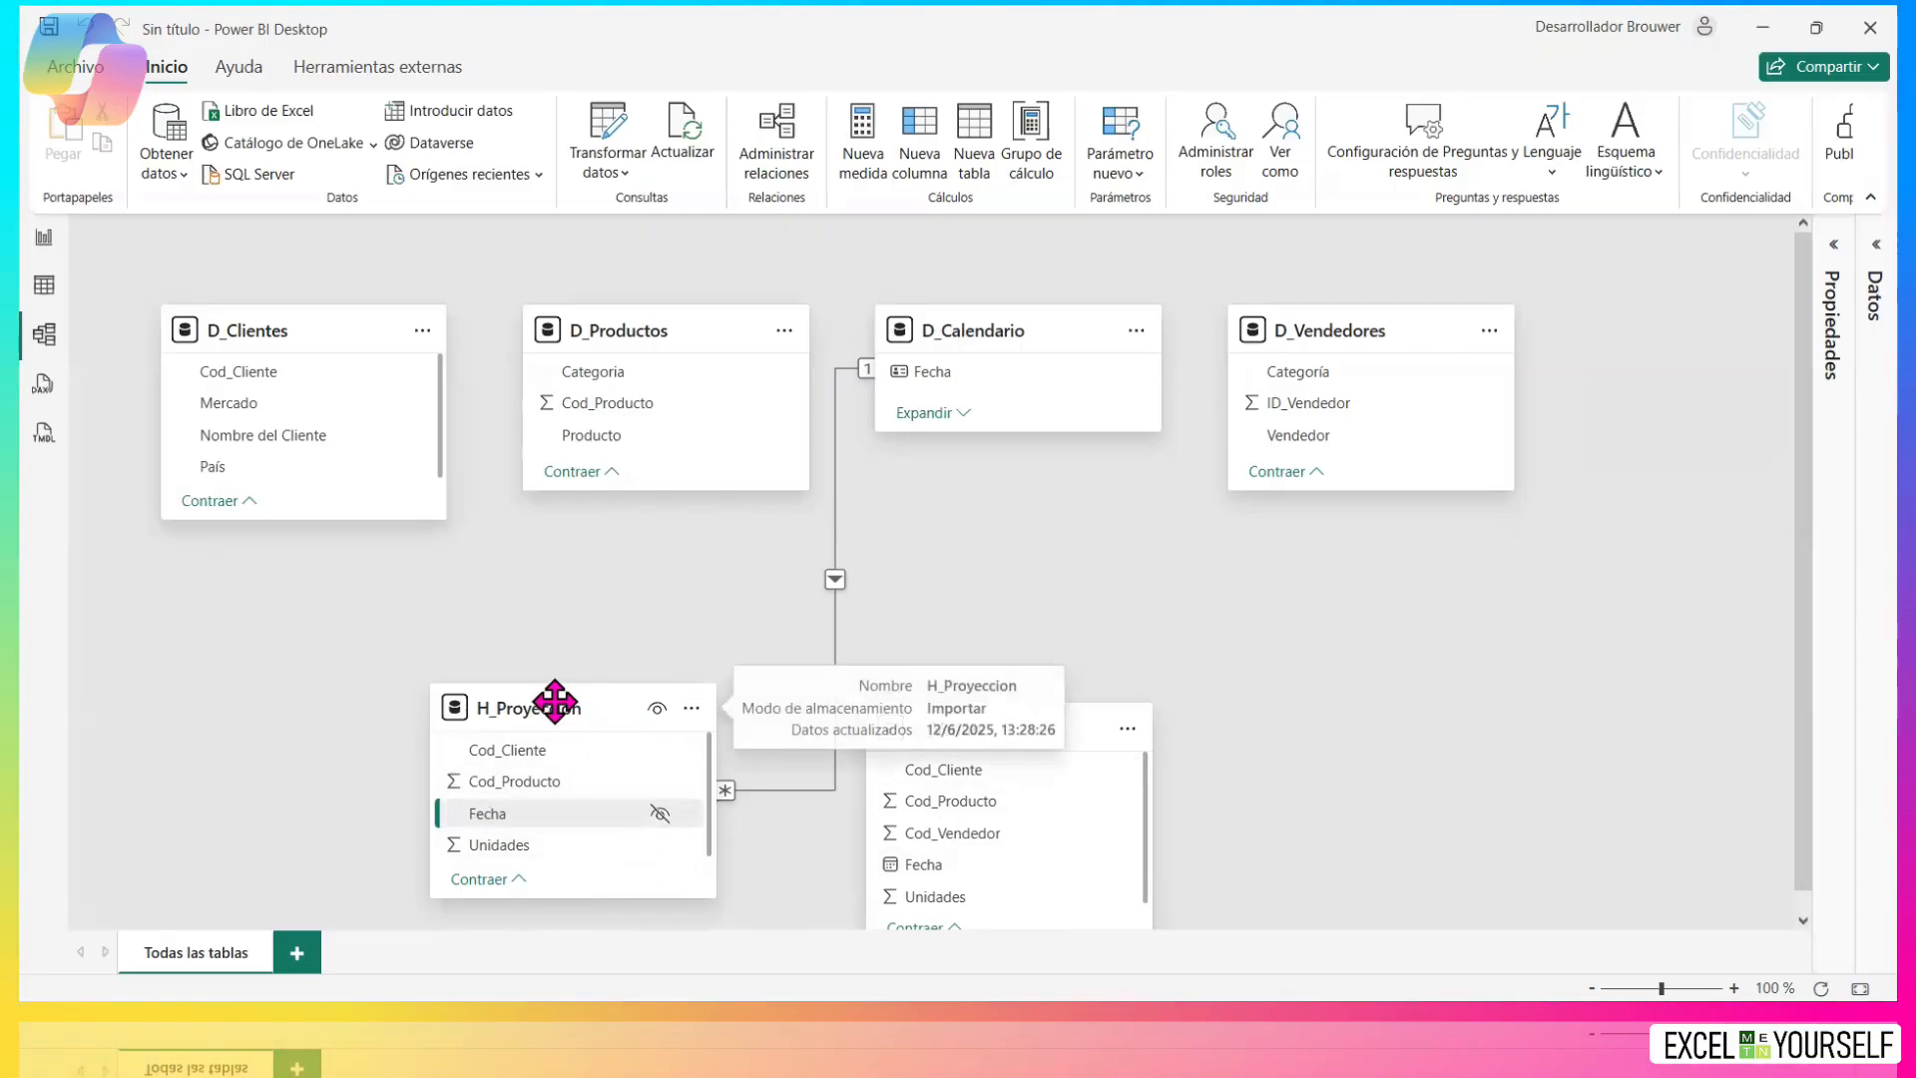
Line up H_Proyeccion and H_Ventas, and relate D_Calendario's Fecha to H_Ventas's Fecha as one-to-many with single filter direction.
drag(556, 697, 582, 683)
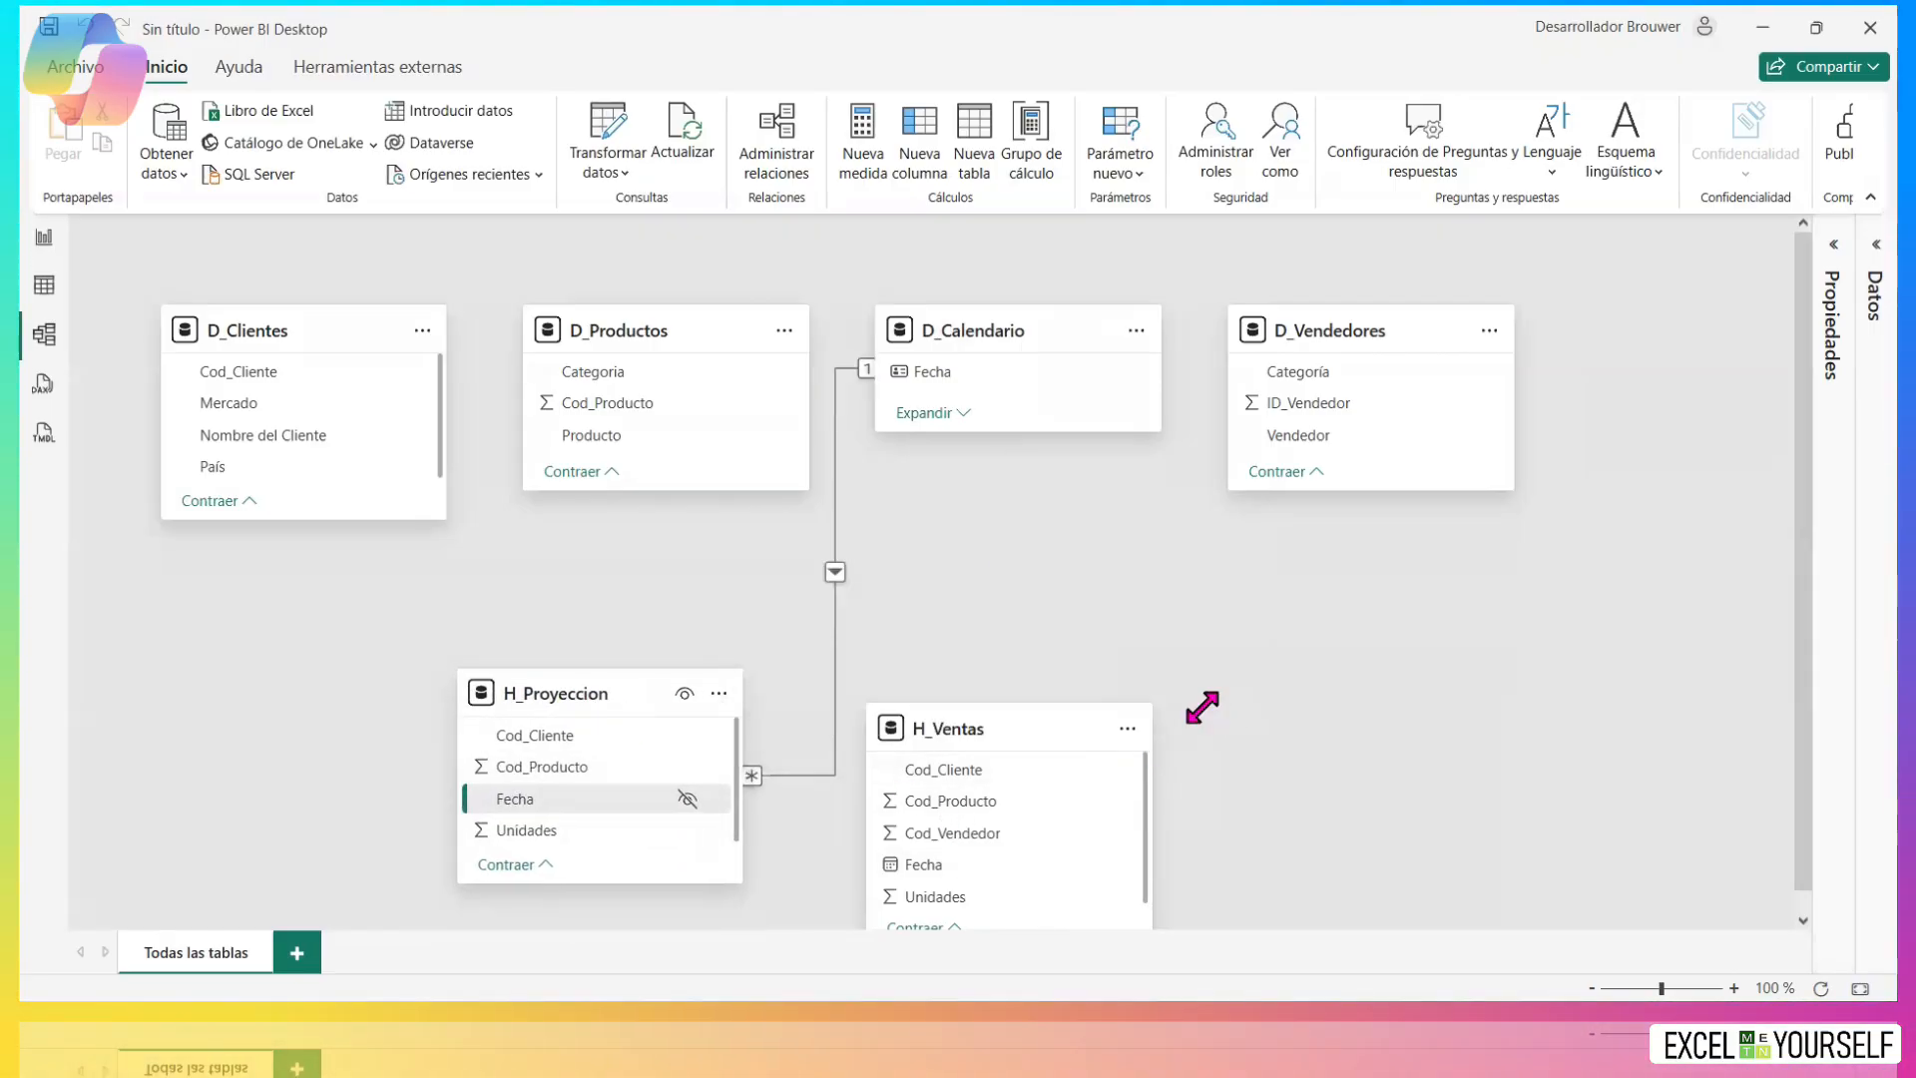
drag(1015, 729, 1029, 690)
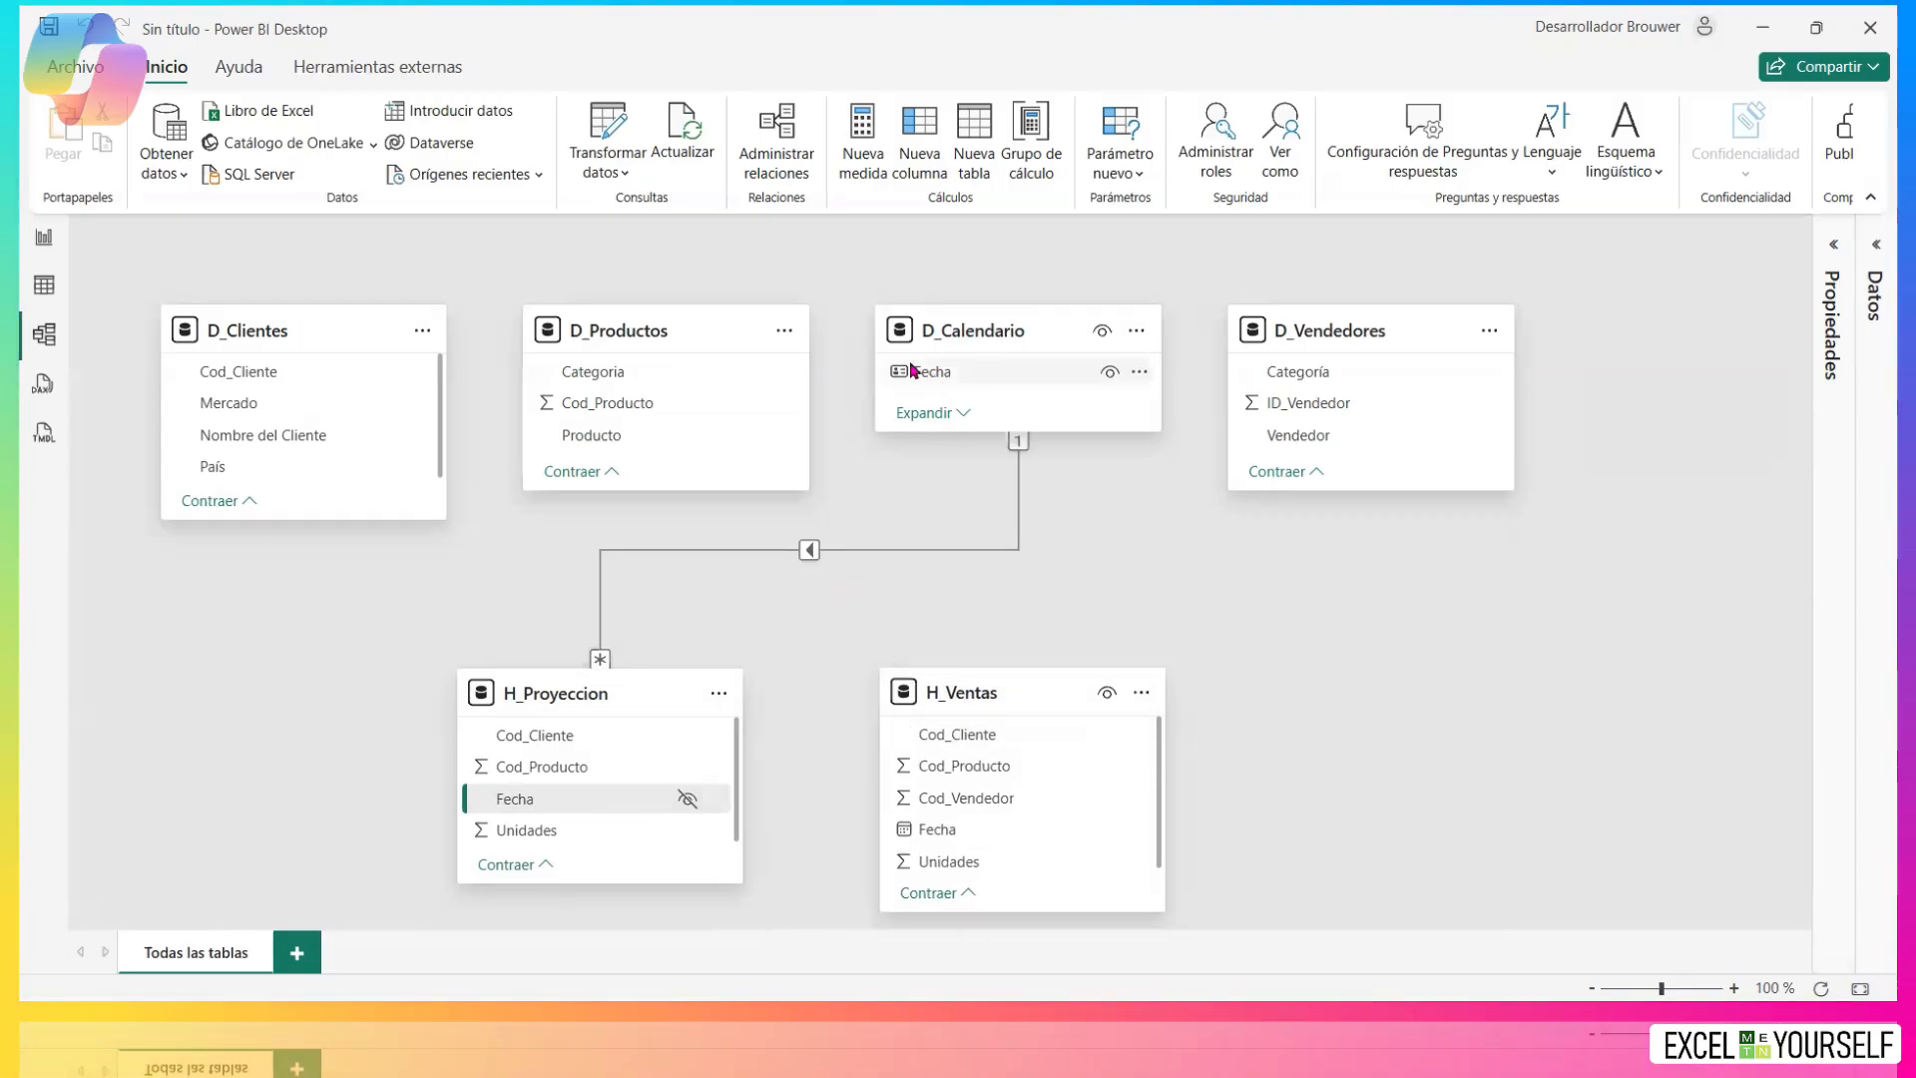
drag(938, 375, 1015, 830)
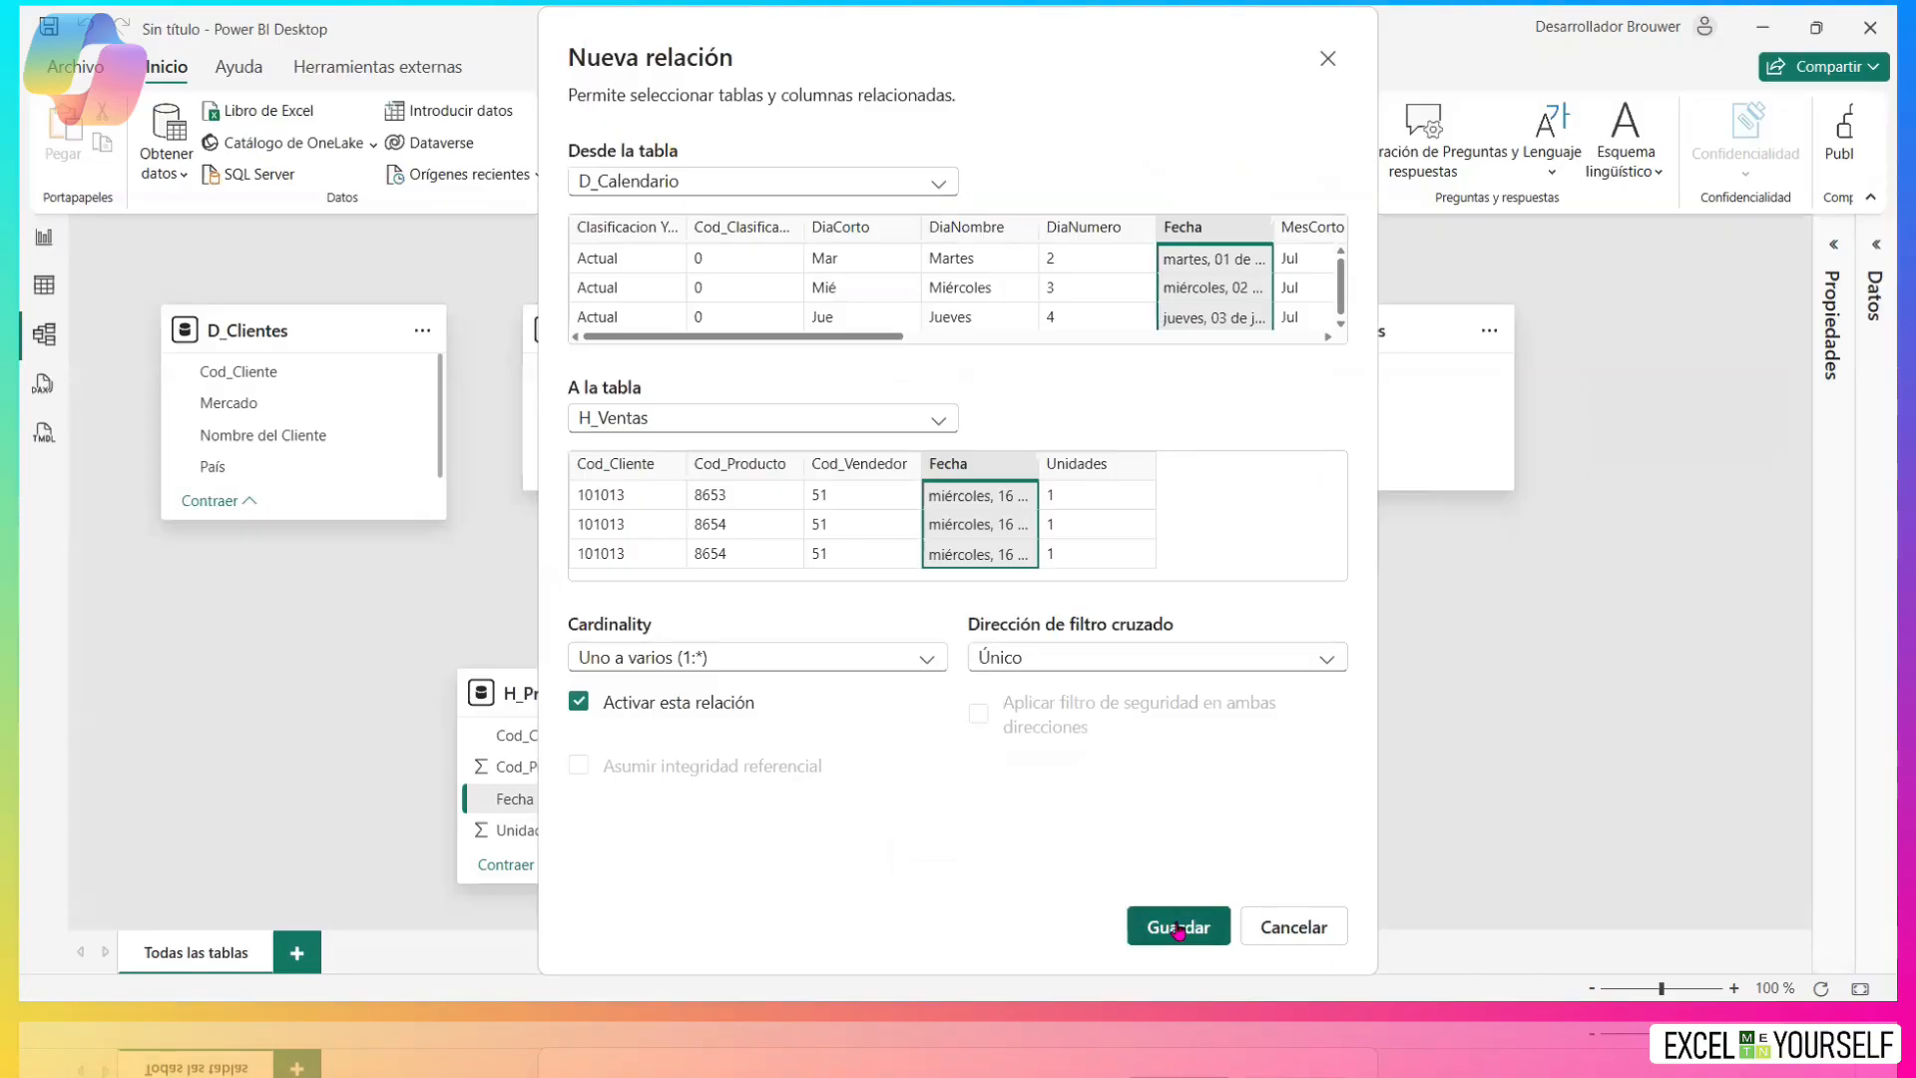
click(1178, 928)
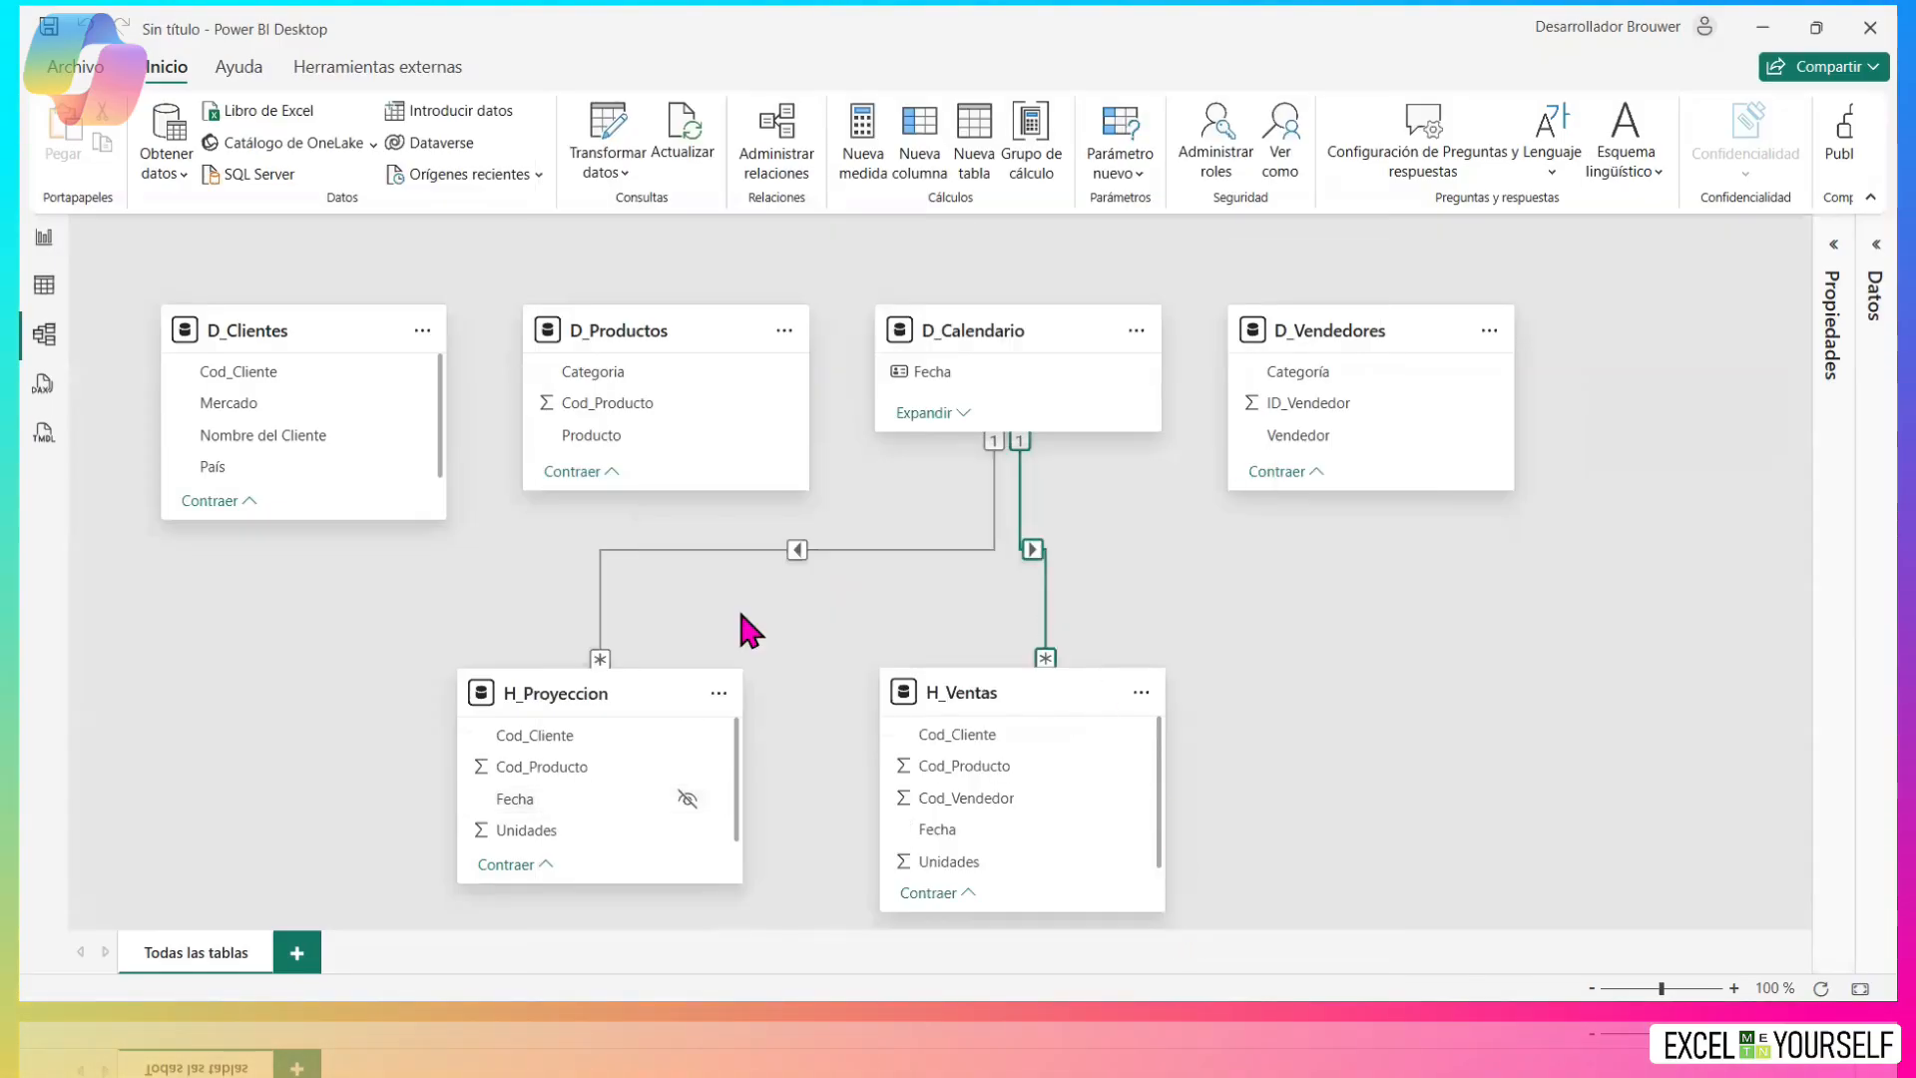
Shift H_Proyeccion further from H_Ventas and create a one-to-many, single-direction relationship from D_Productos to H_Proyeccion on Cod_Producto.
drag(672, 704, 752, 703)
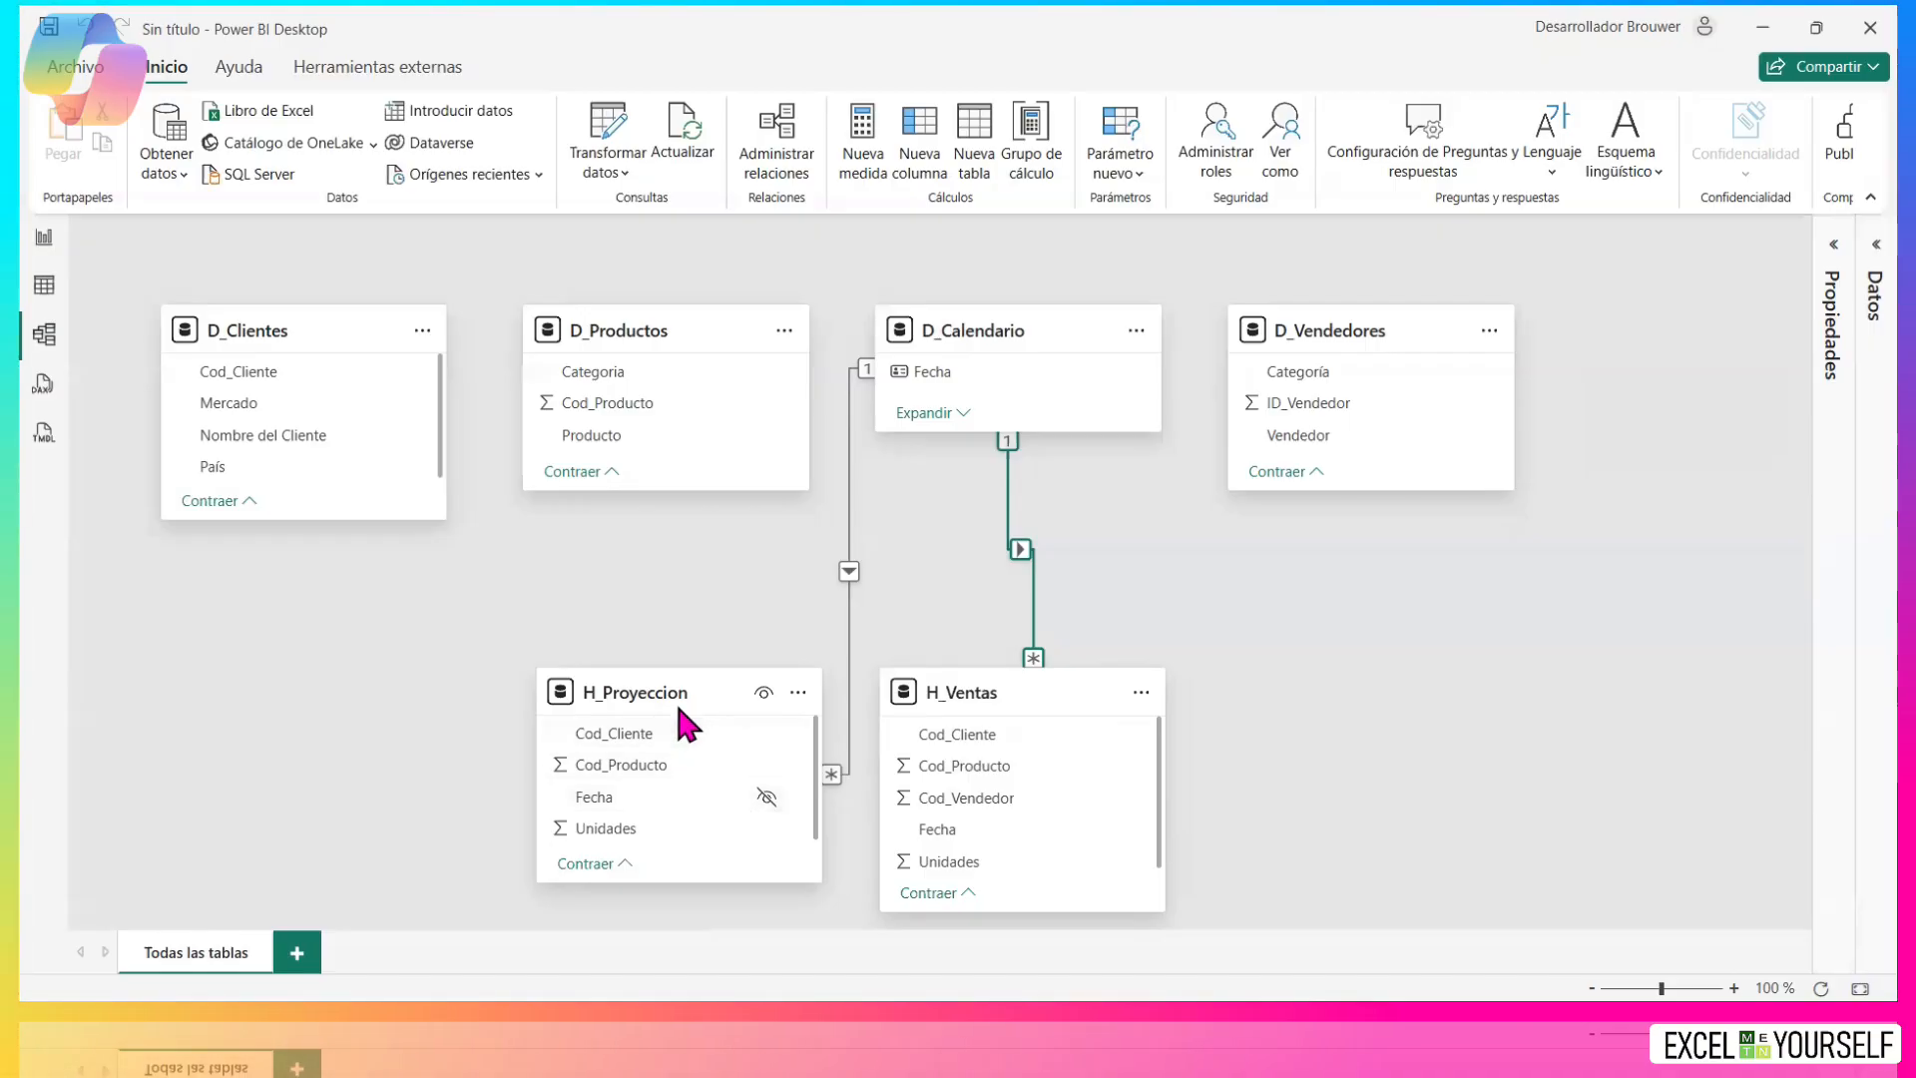
drag(675, 699, 488, 698)
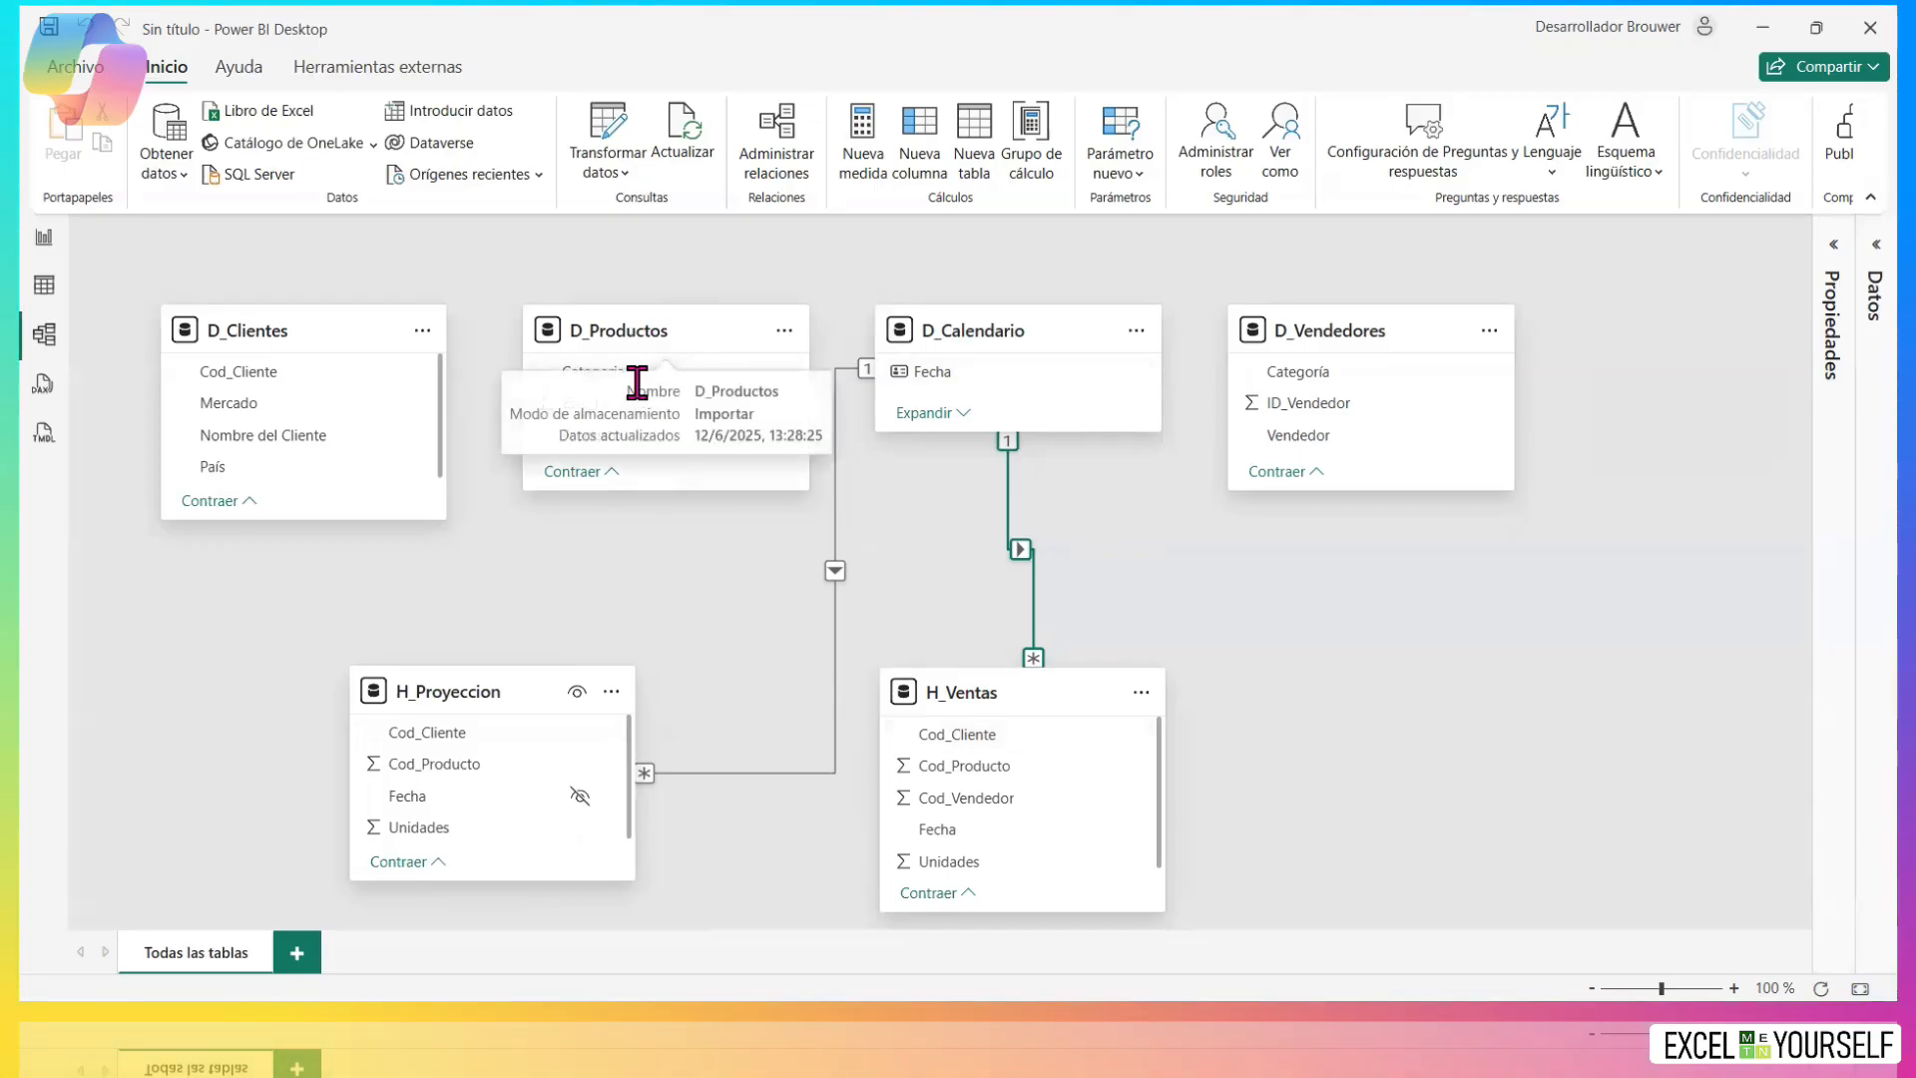
drag(614, 409, 469, 766)
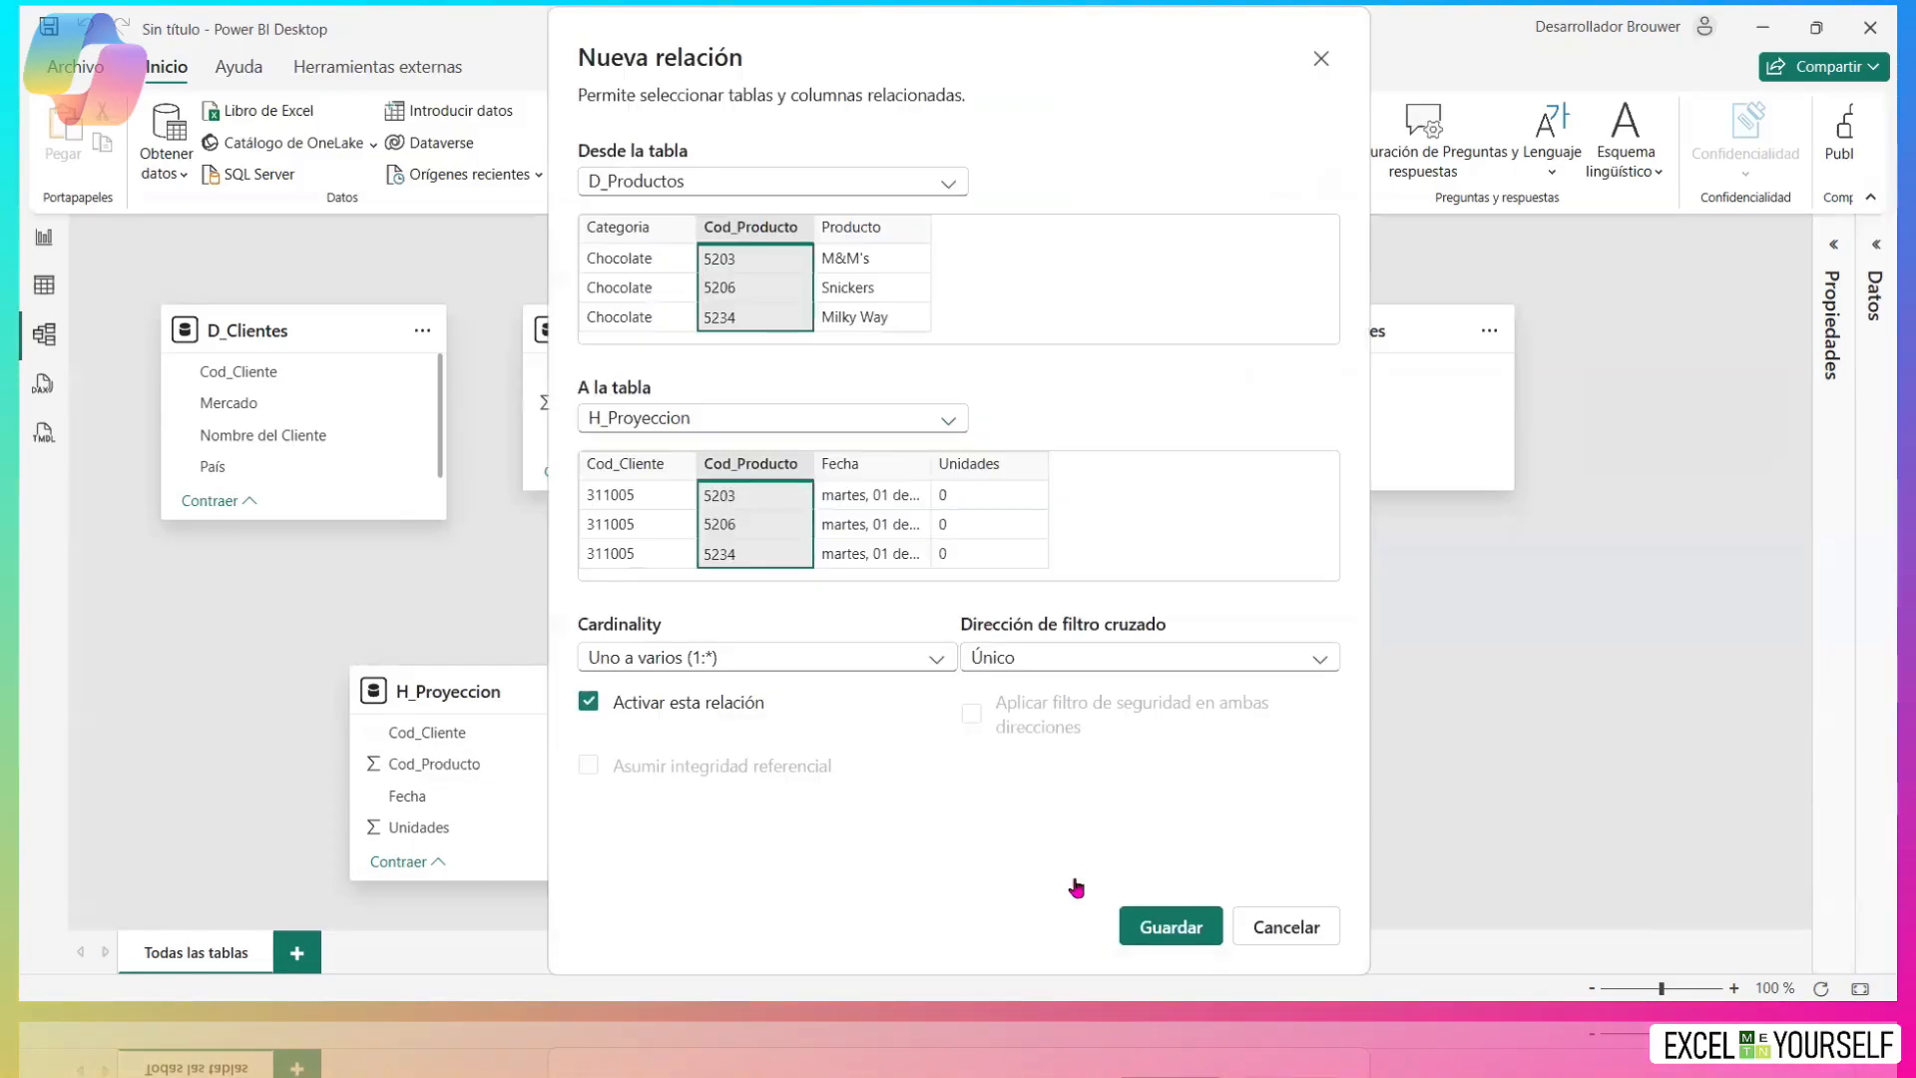
click(1190, 928)
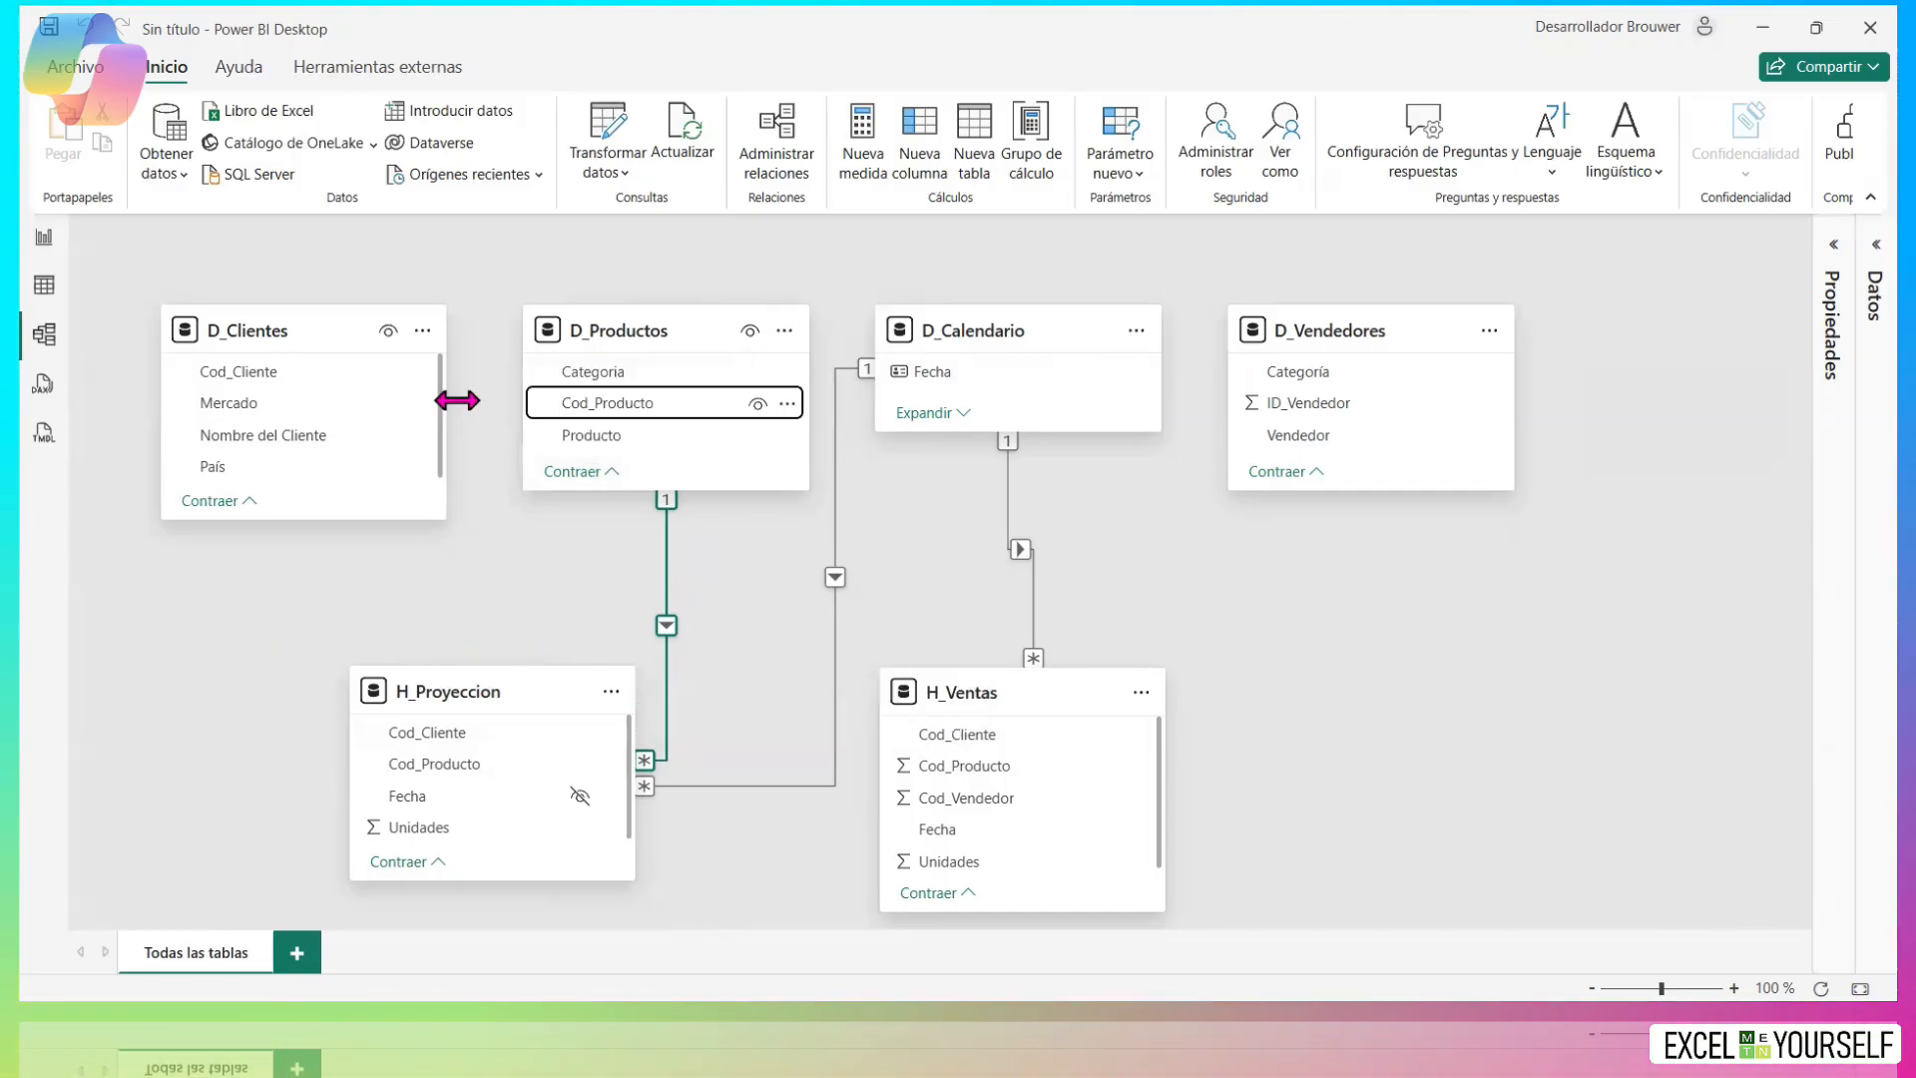
Relate D_Productos to H_Ventas on Cod_Producto as an active one-to-many relationship with single filter direction.
drag(602, 400, 1027, 766)
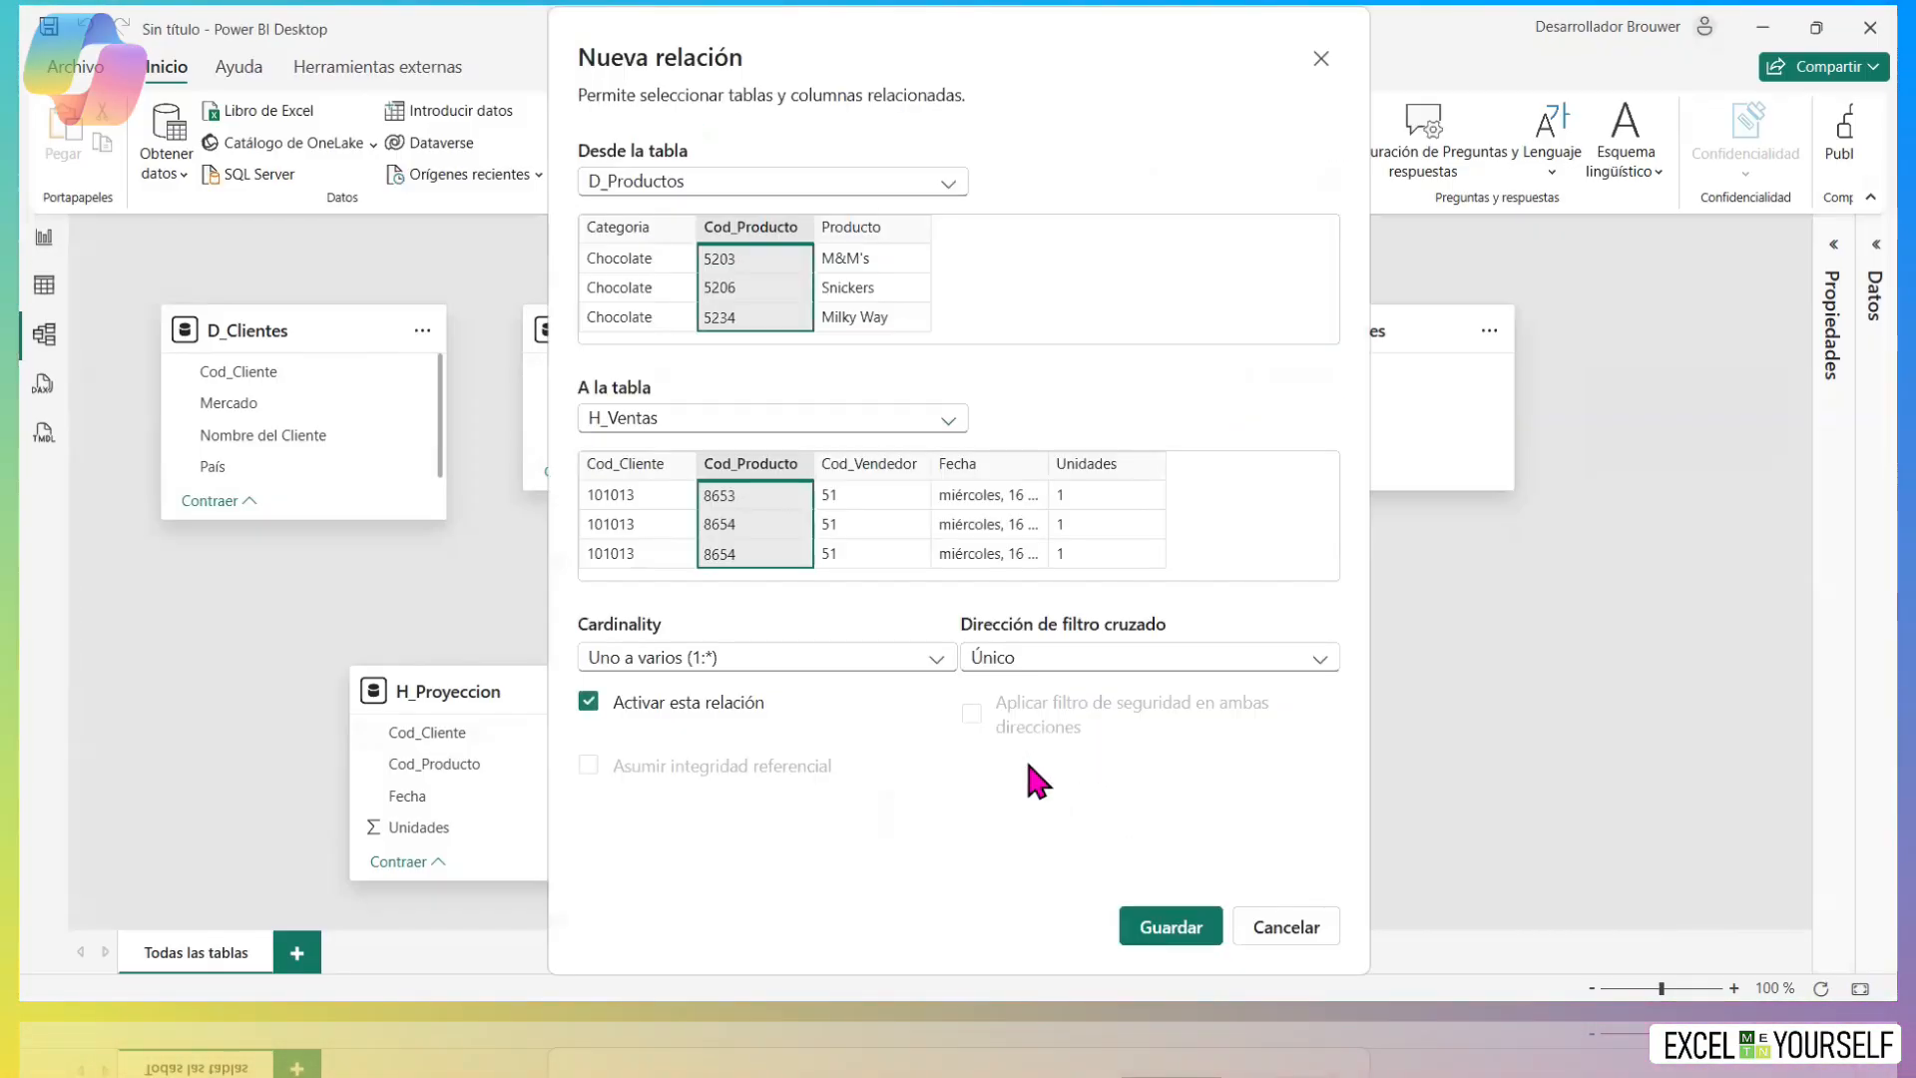
click(1177, 930)
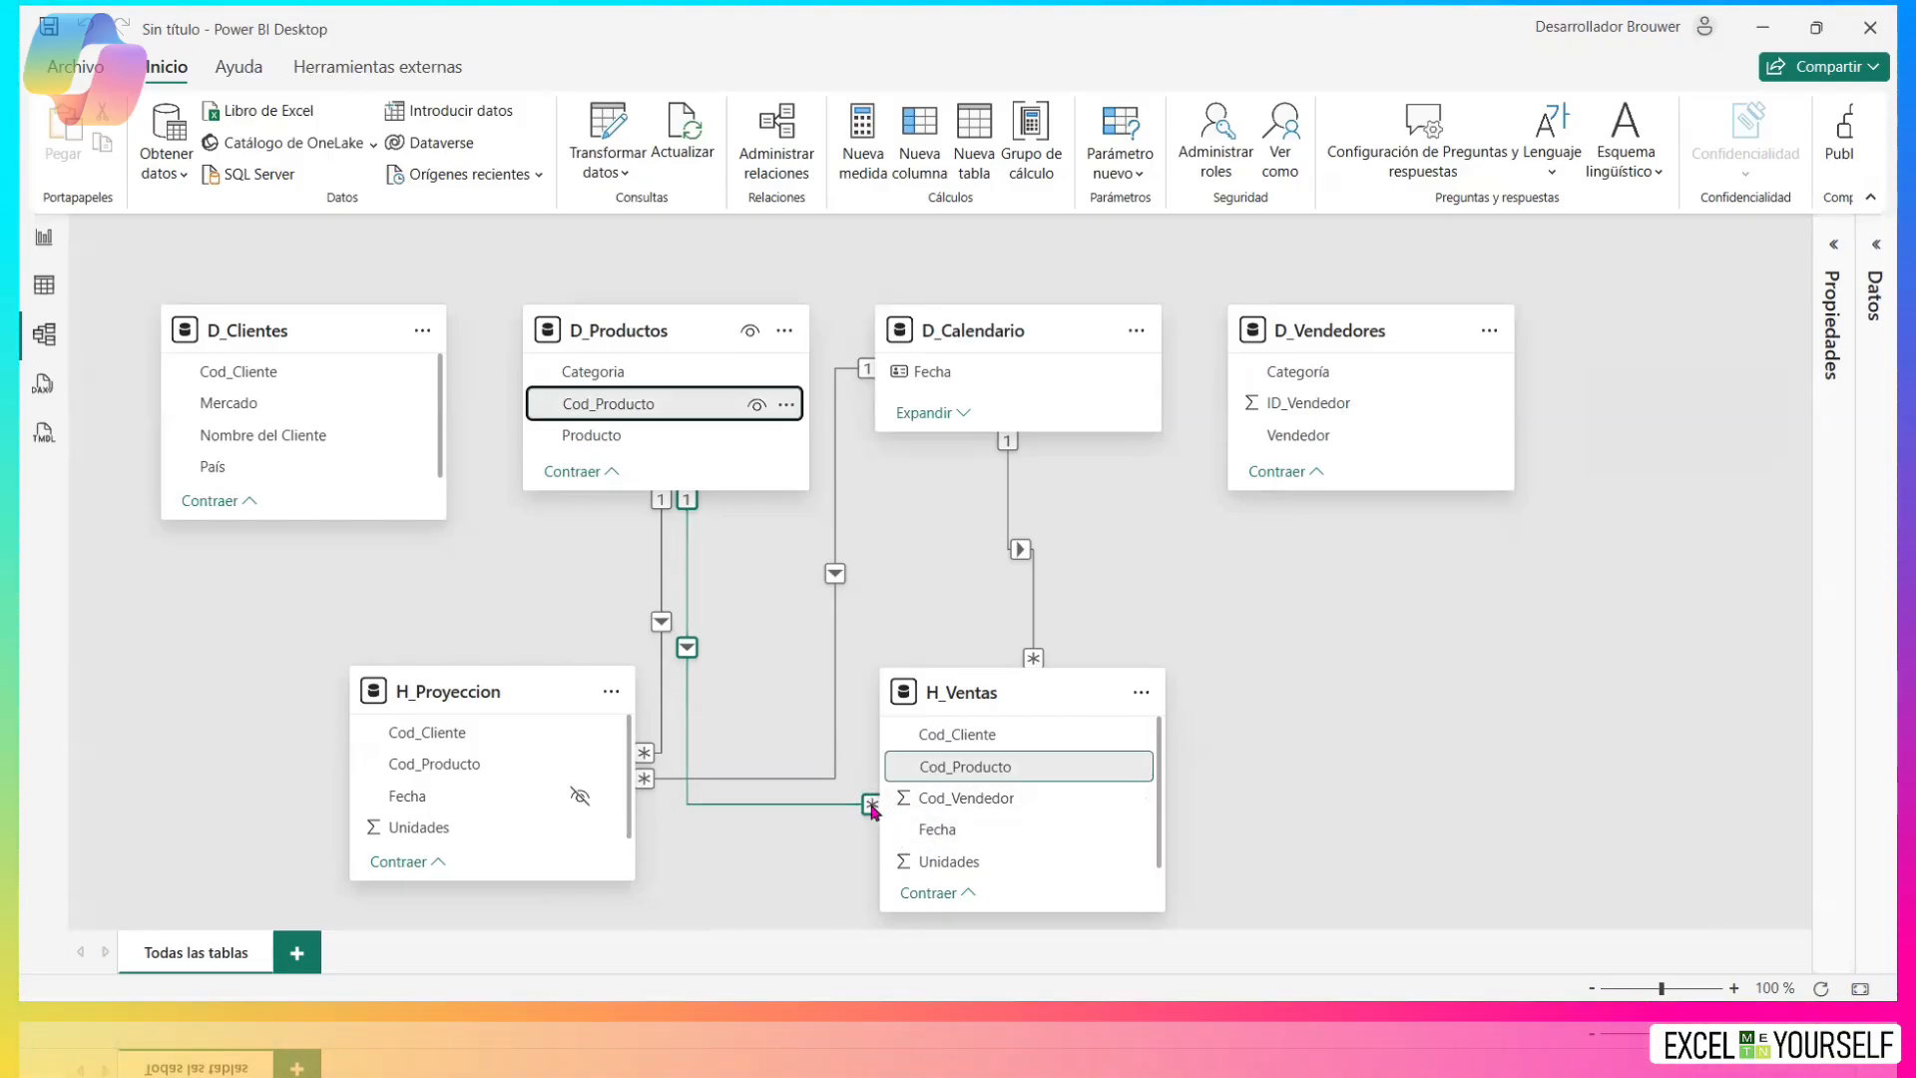
click(687, 505)
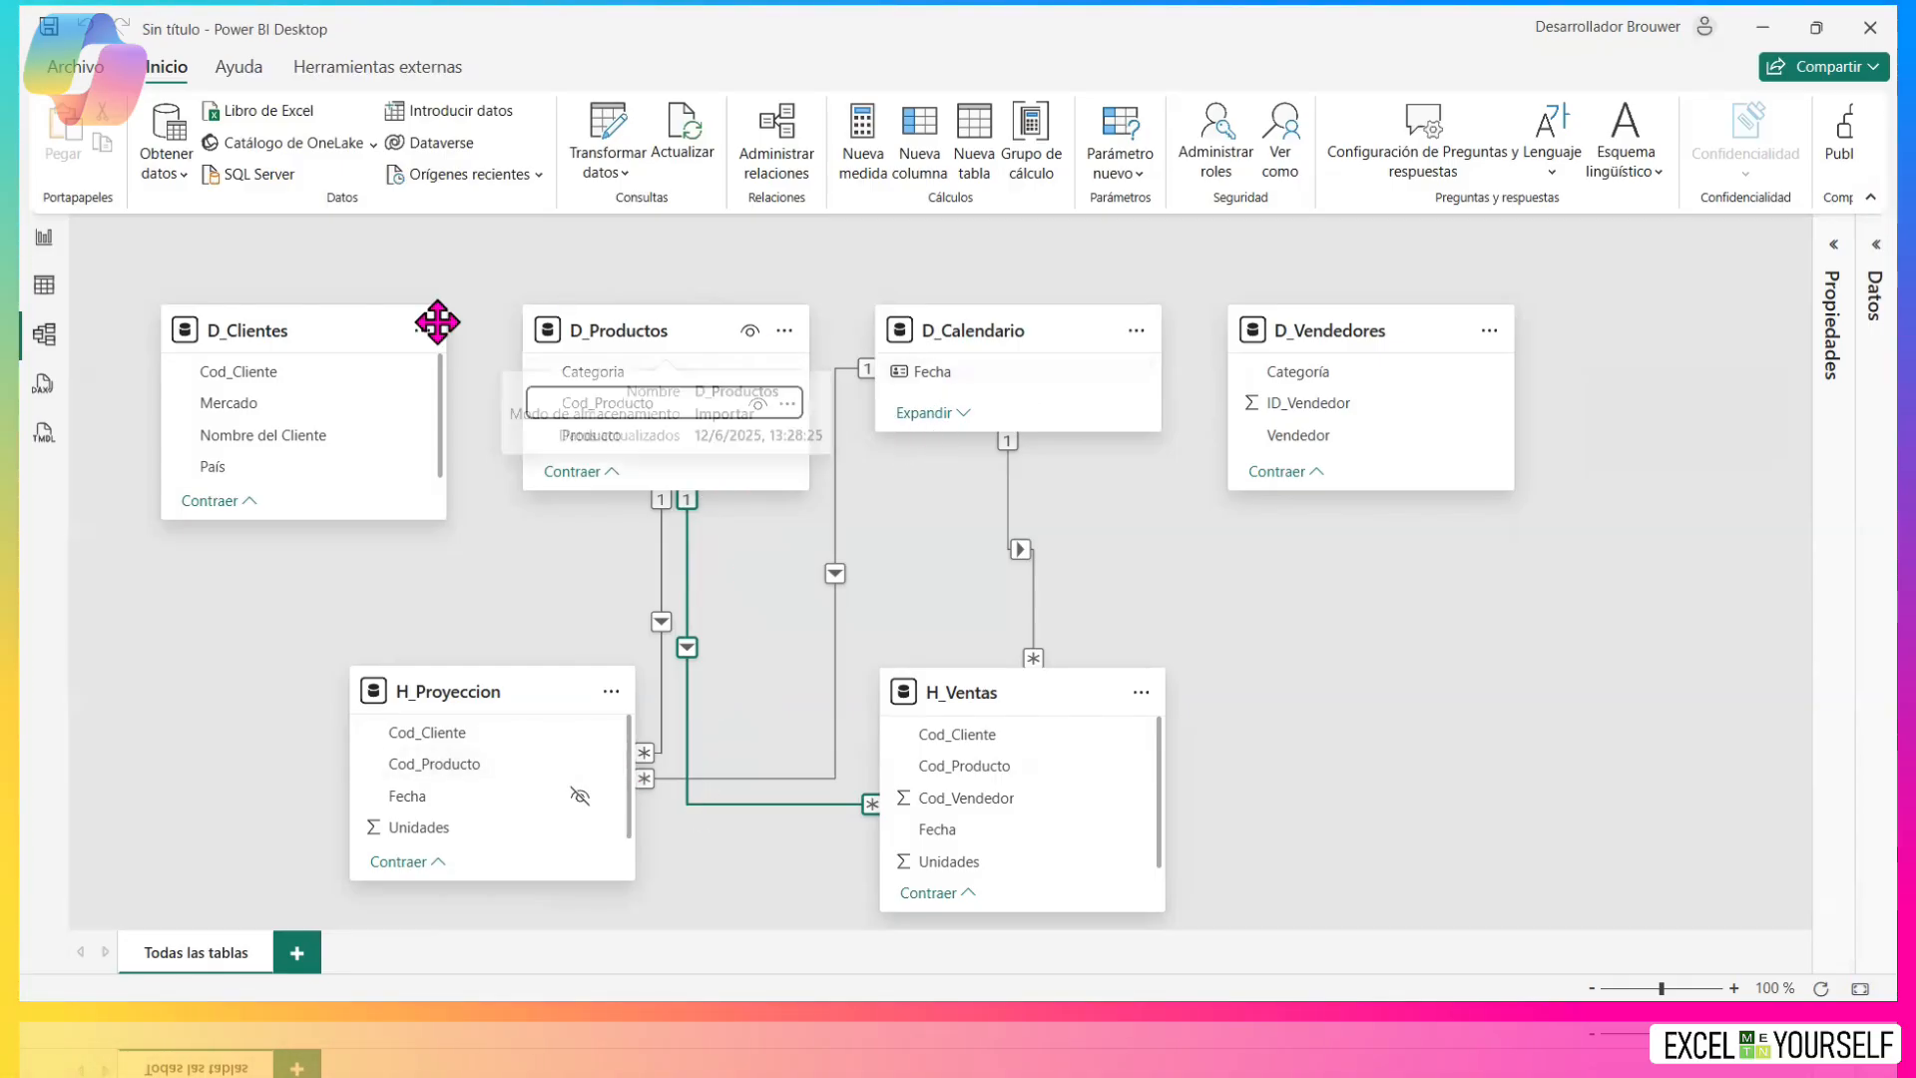
Relate D_Clientes's Cod_Cliente to the Cod_Cliente fields of both H_Proyeccion and H_Ventas.
drag(258, 369, 522, 732)
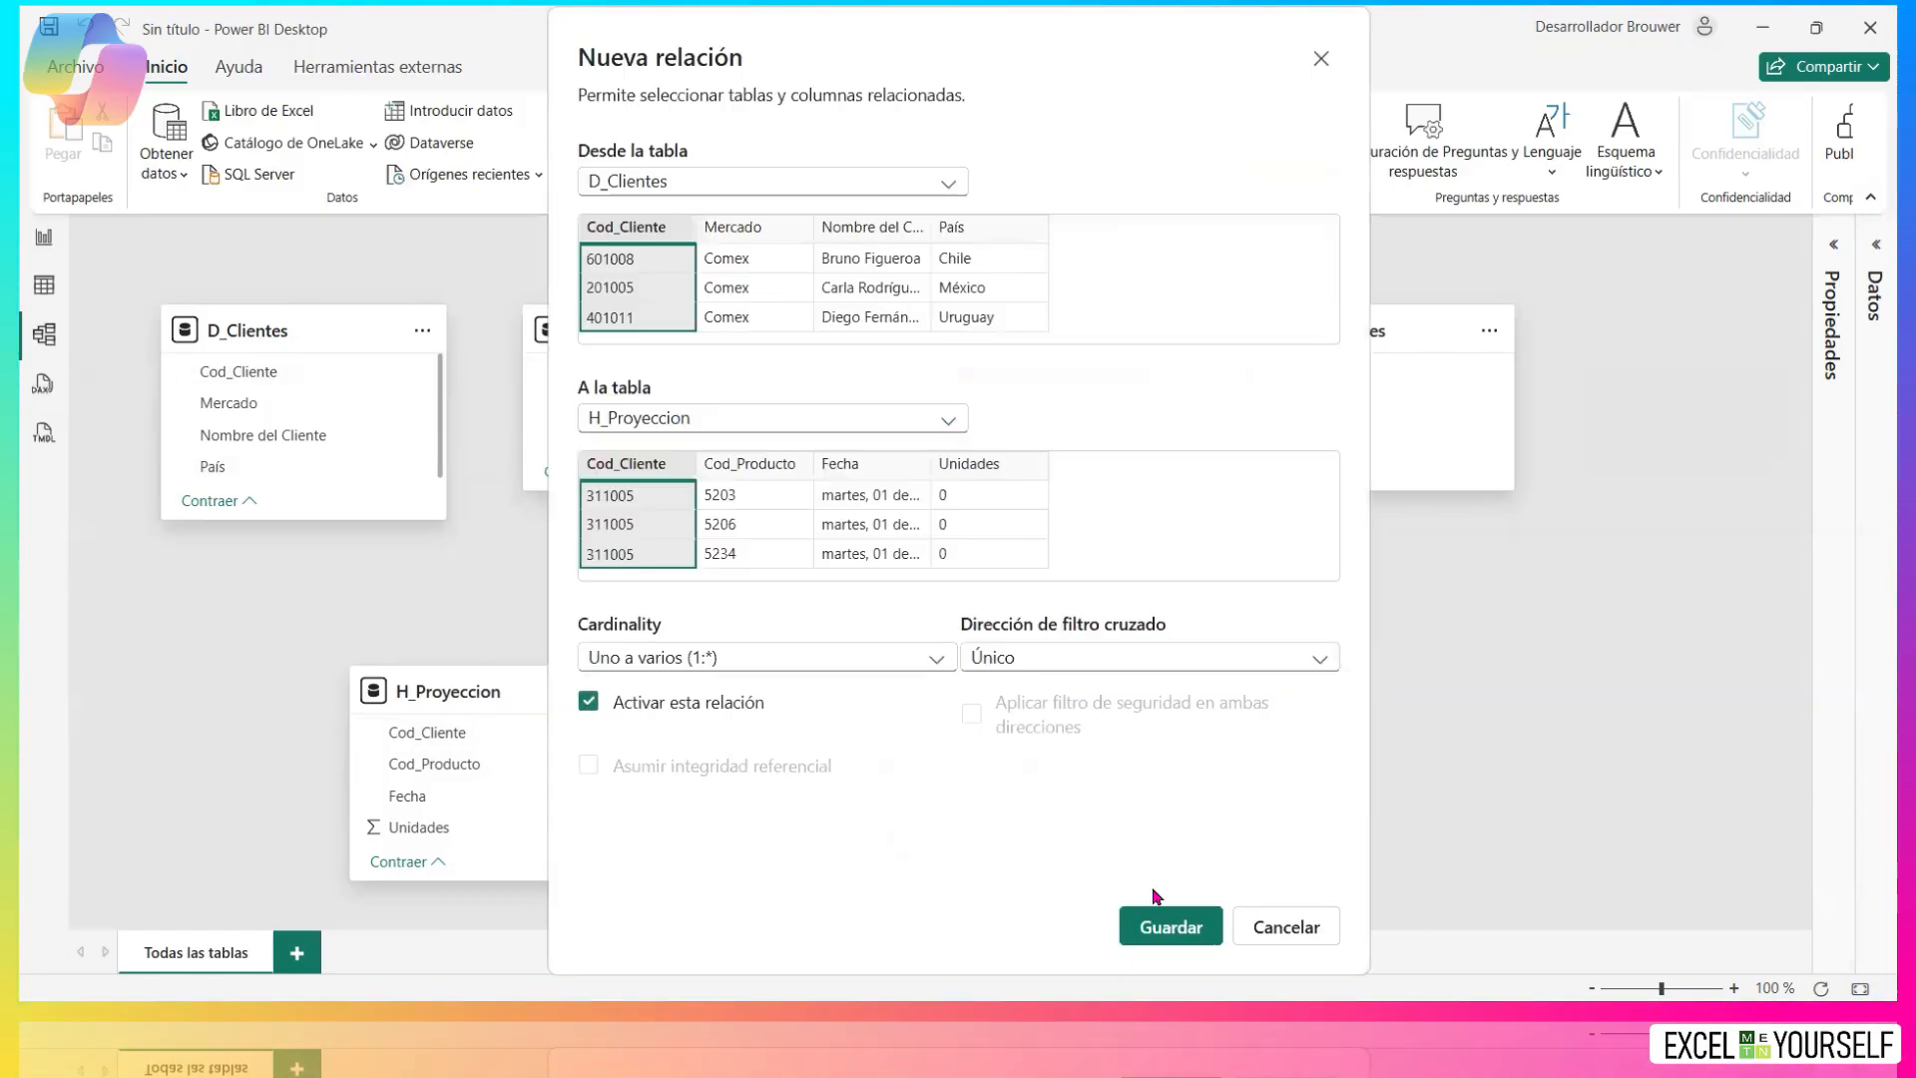
click(1157, 923)
drag(228, 373, 1070, 753)
click(1188, 931)
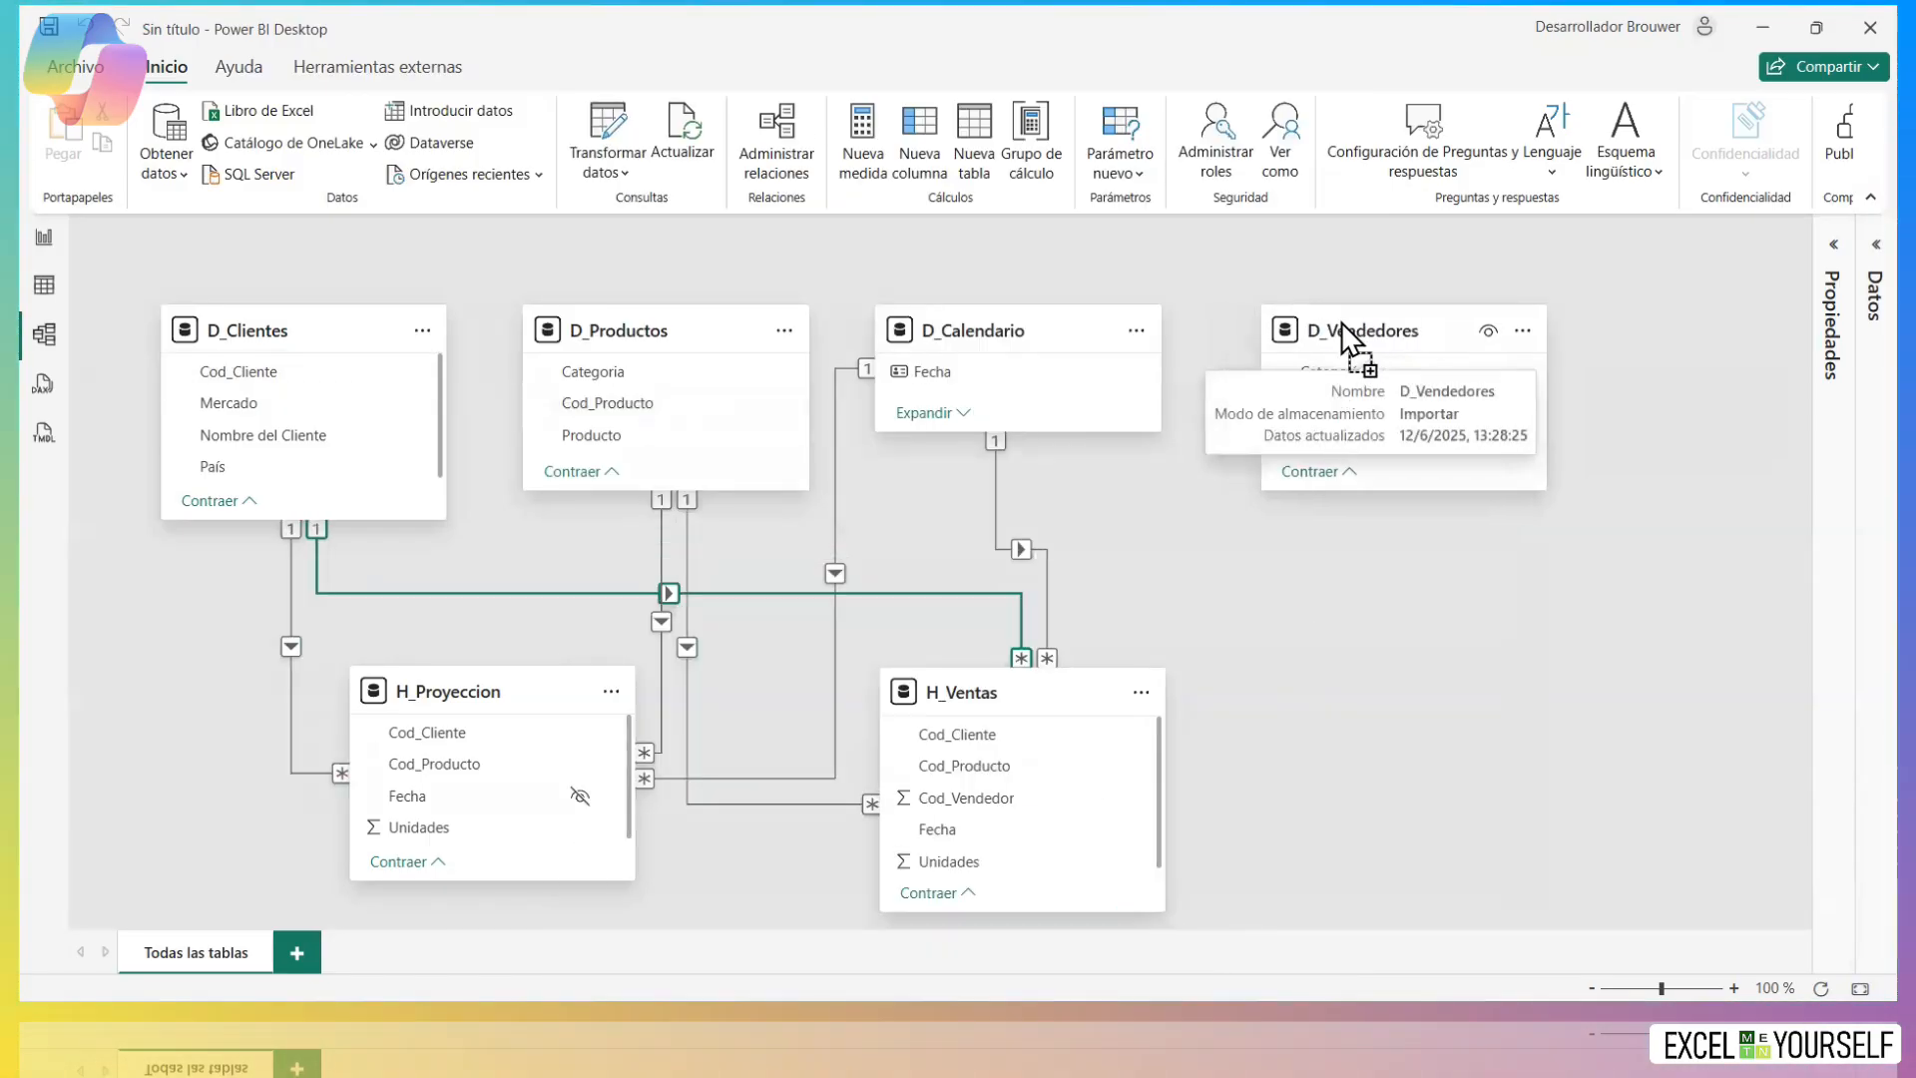
Move H_Proyeccion below D_Productos and relate D_Vendedores's ID_Vendedor to H_Ventas's Cod_Vendedor as one-to-many with single filter direction.
drag(478, 688, 650, 697)
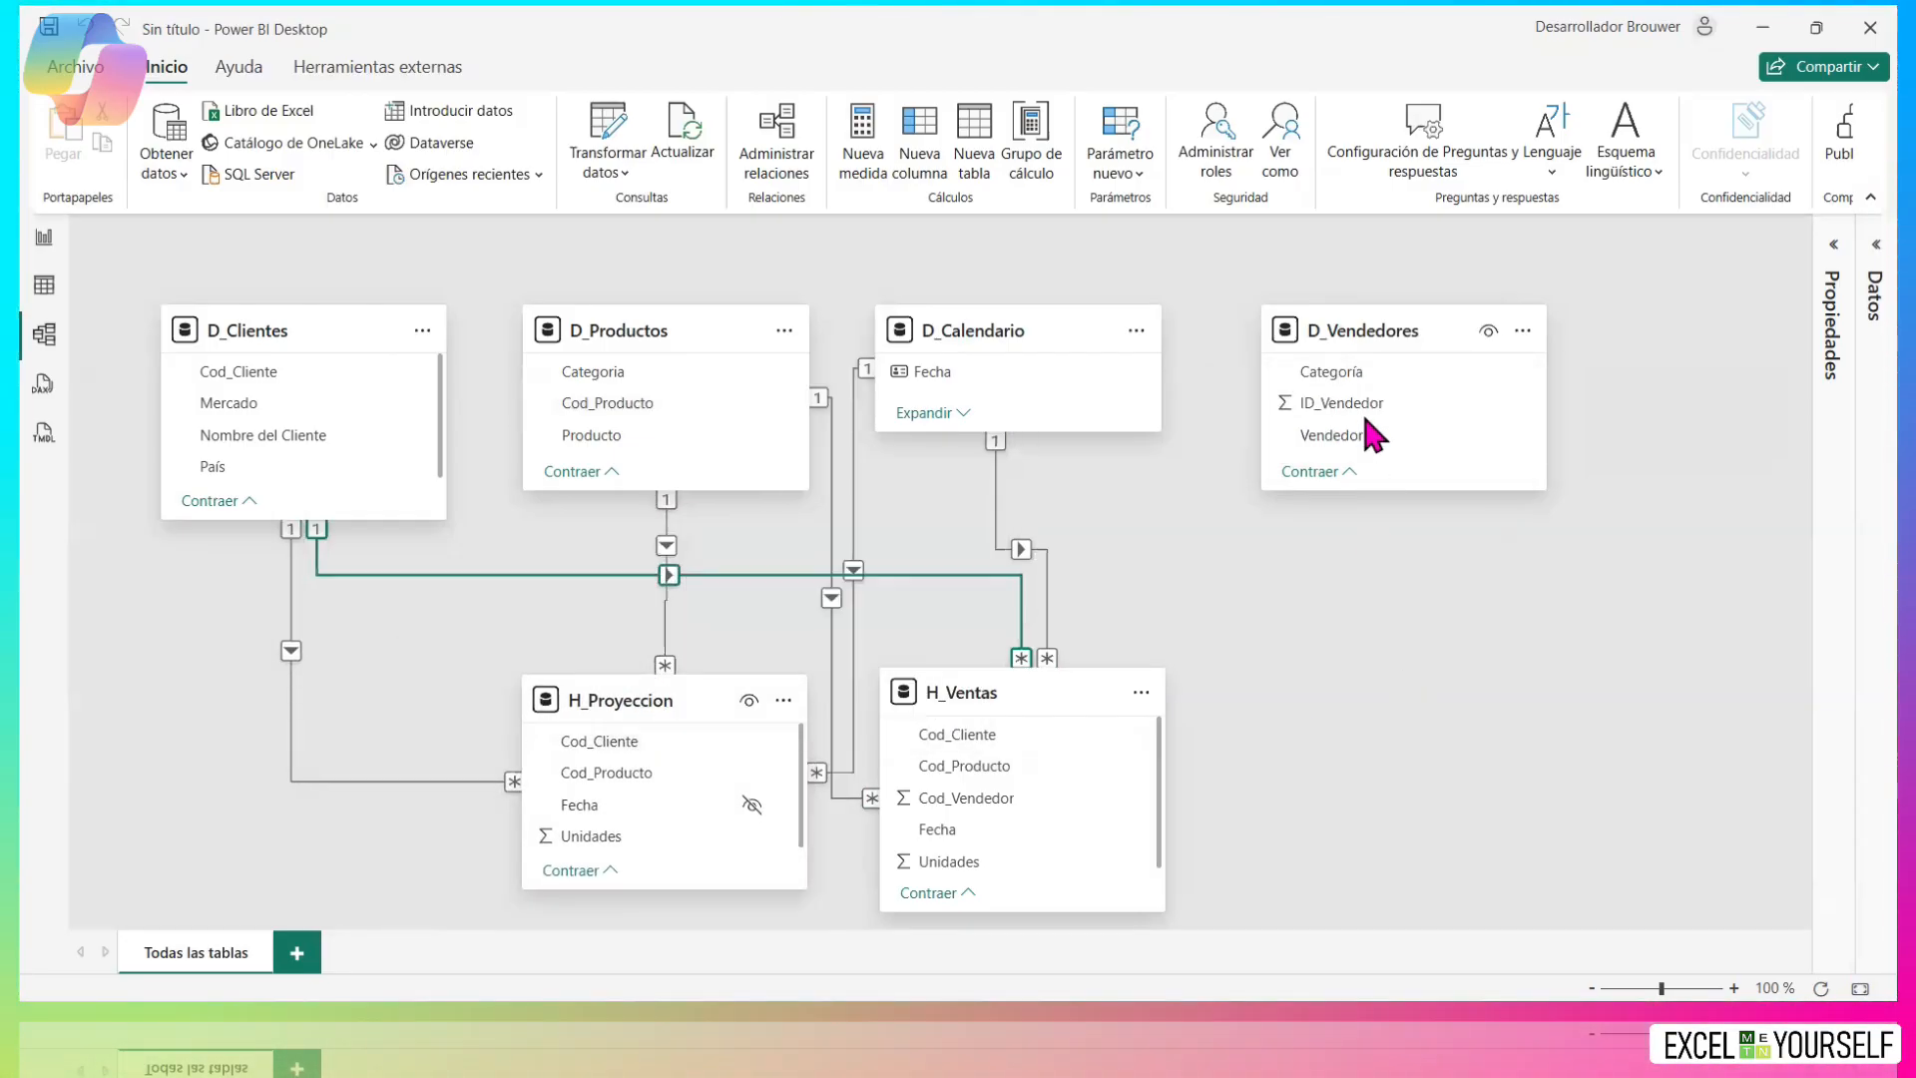
drag(1349, 404, 1075, 795)
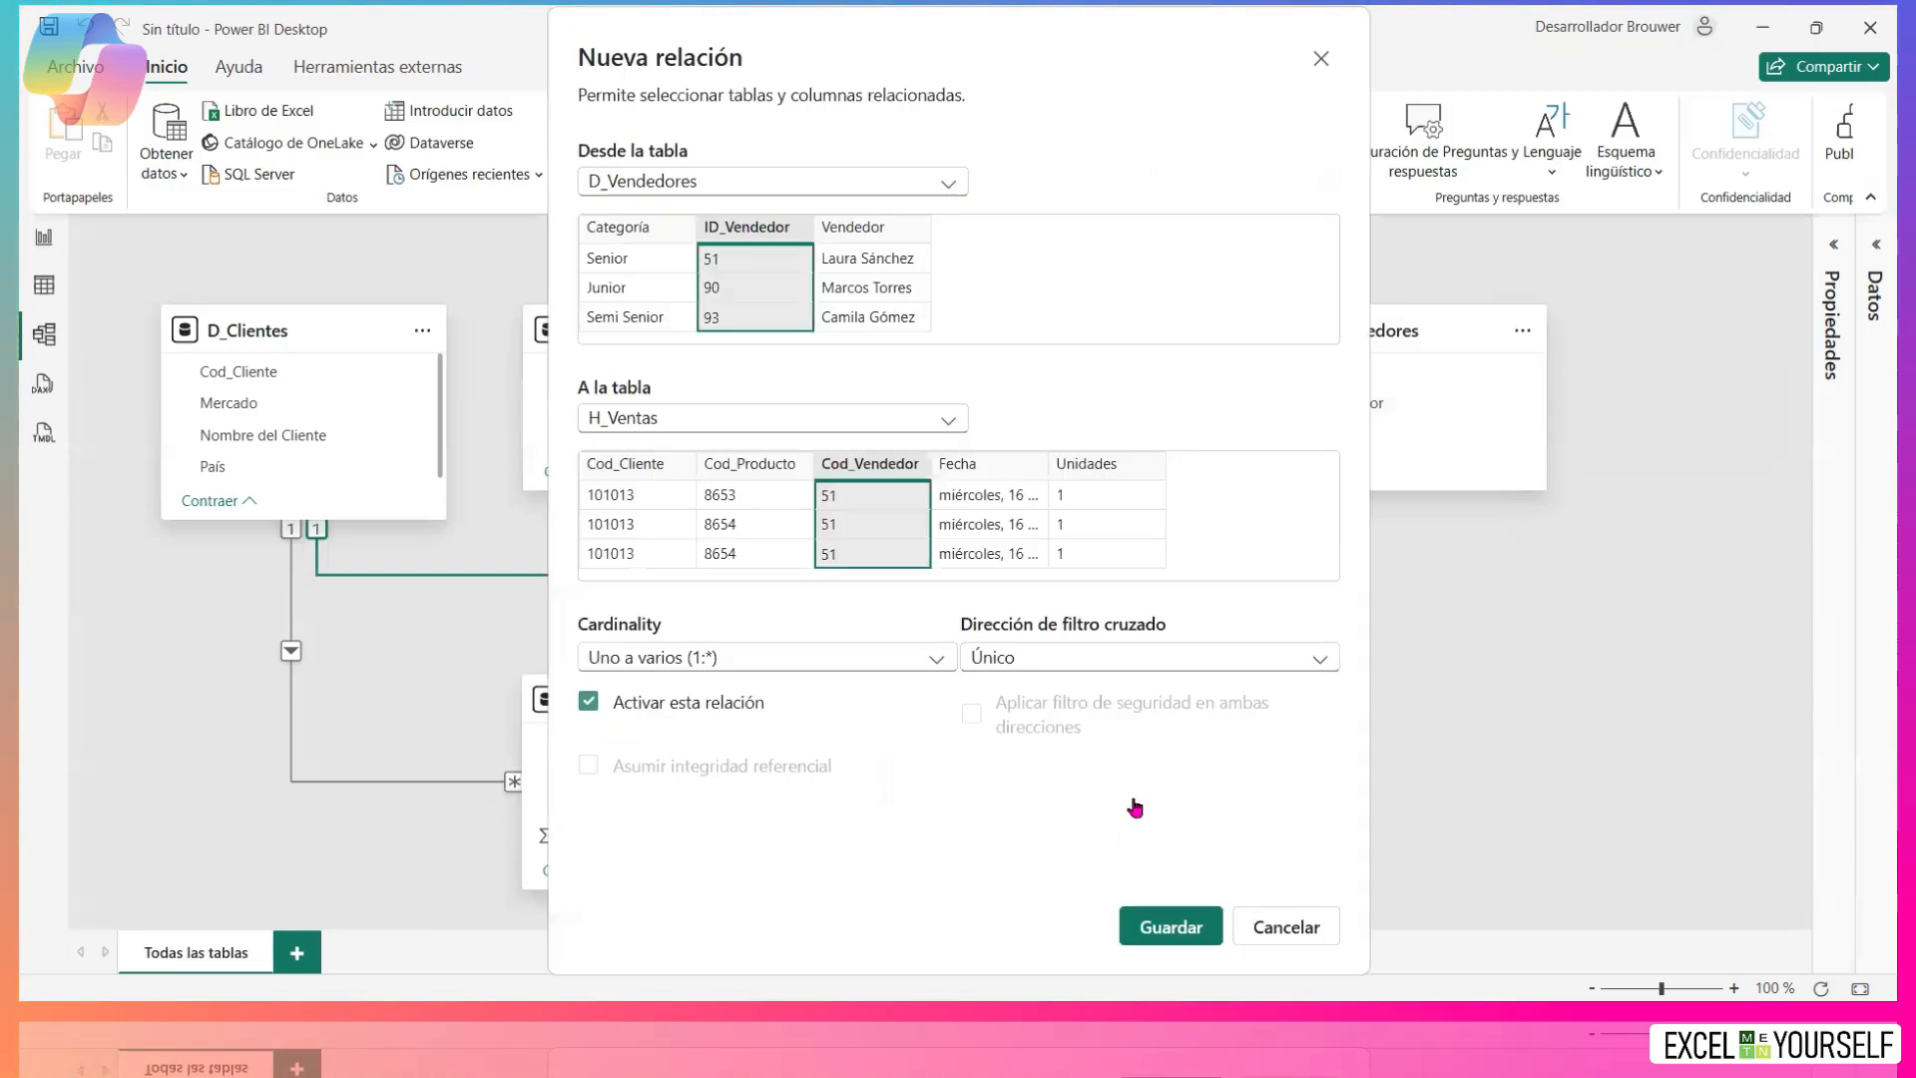
click(1158, 928)
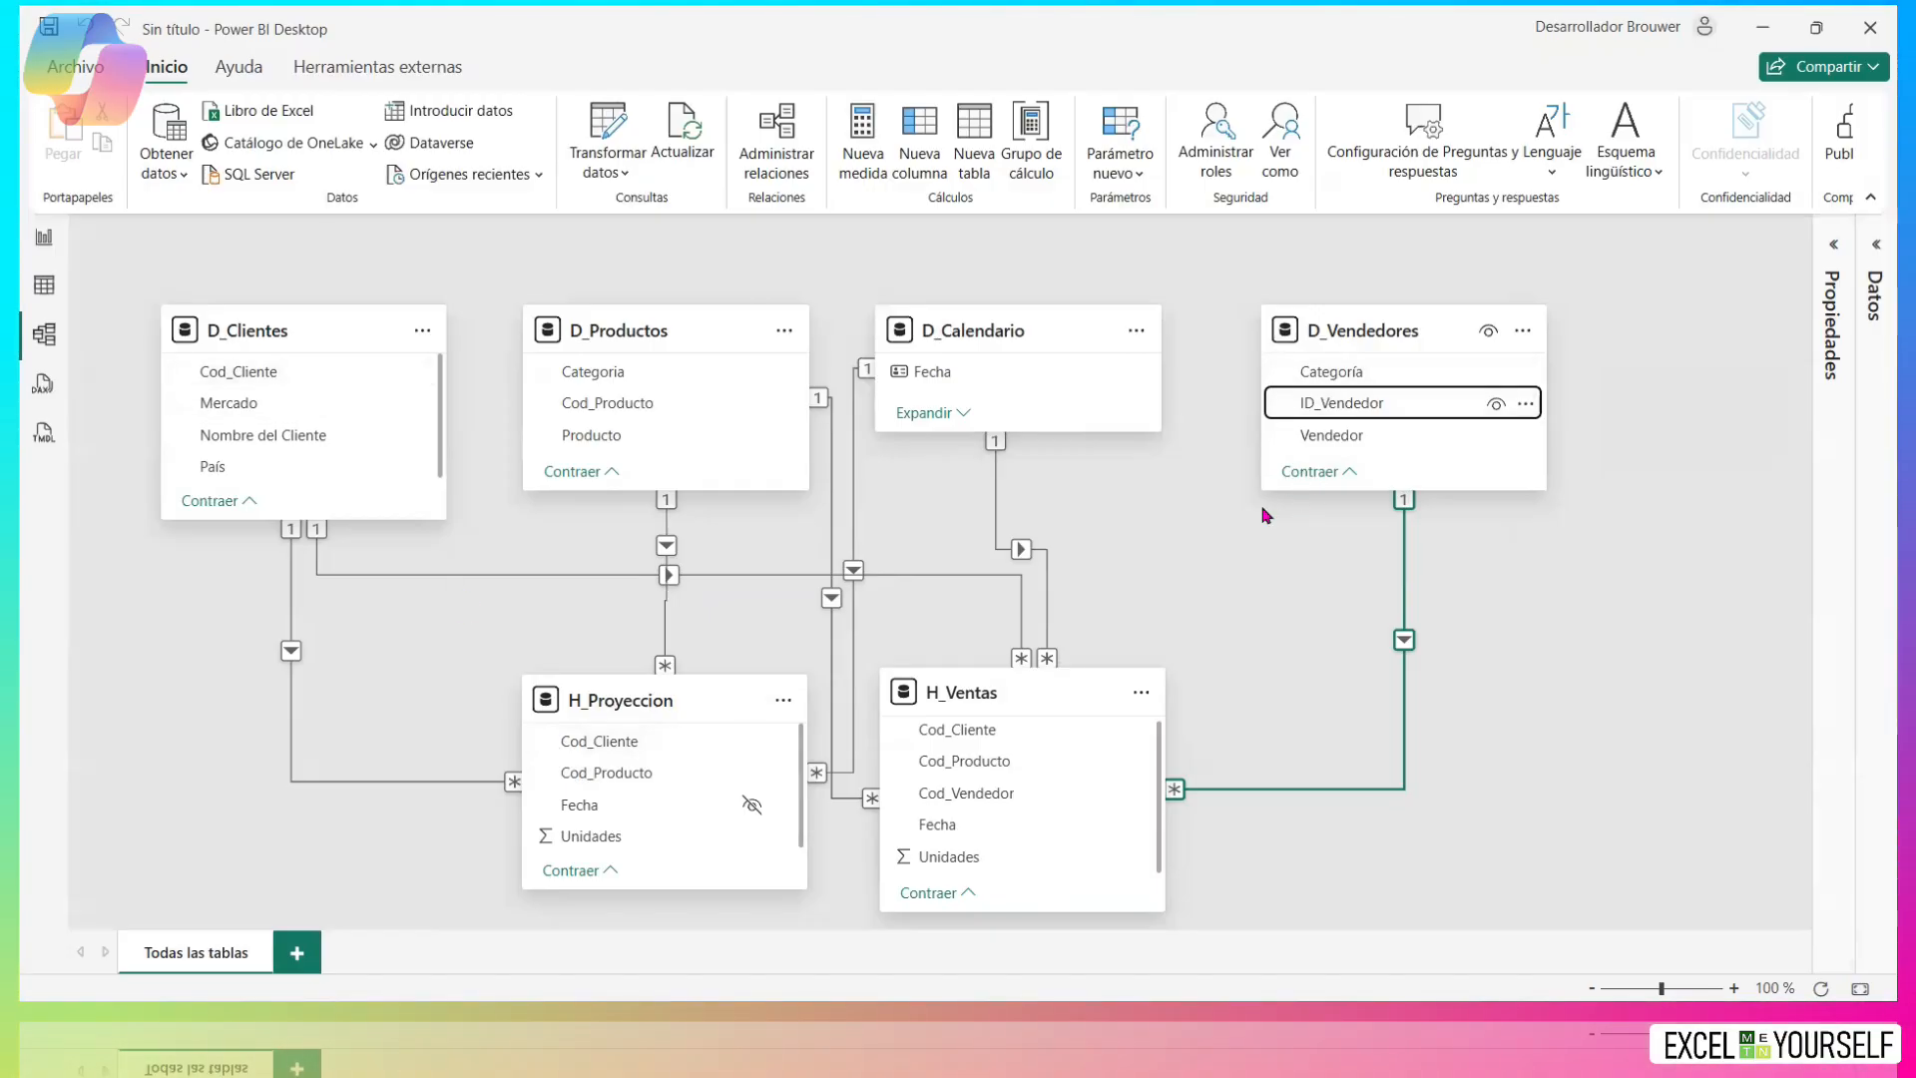
Rearrange H_Ventas and H_Proyeccion side by side below the dimension tables so the relationship lines are easier to follow.
drag(993, 689, 1100, 686)
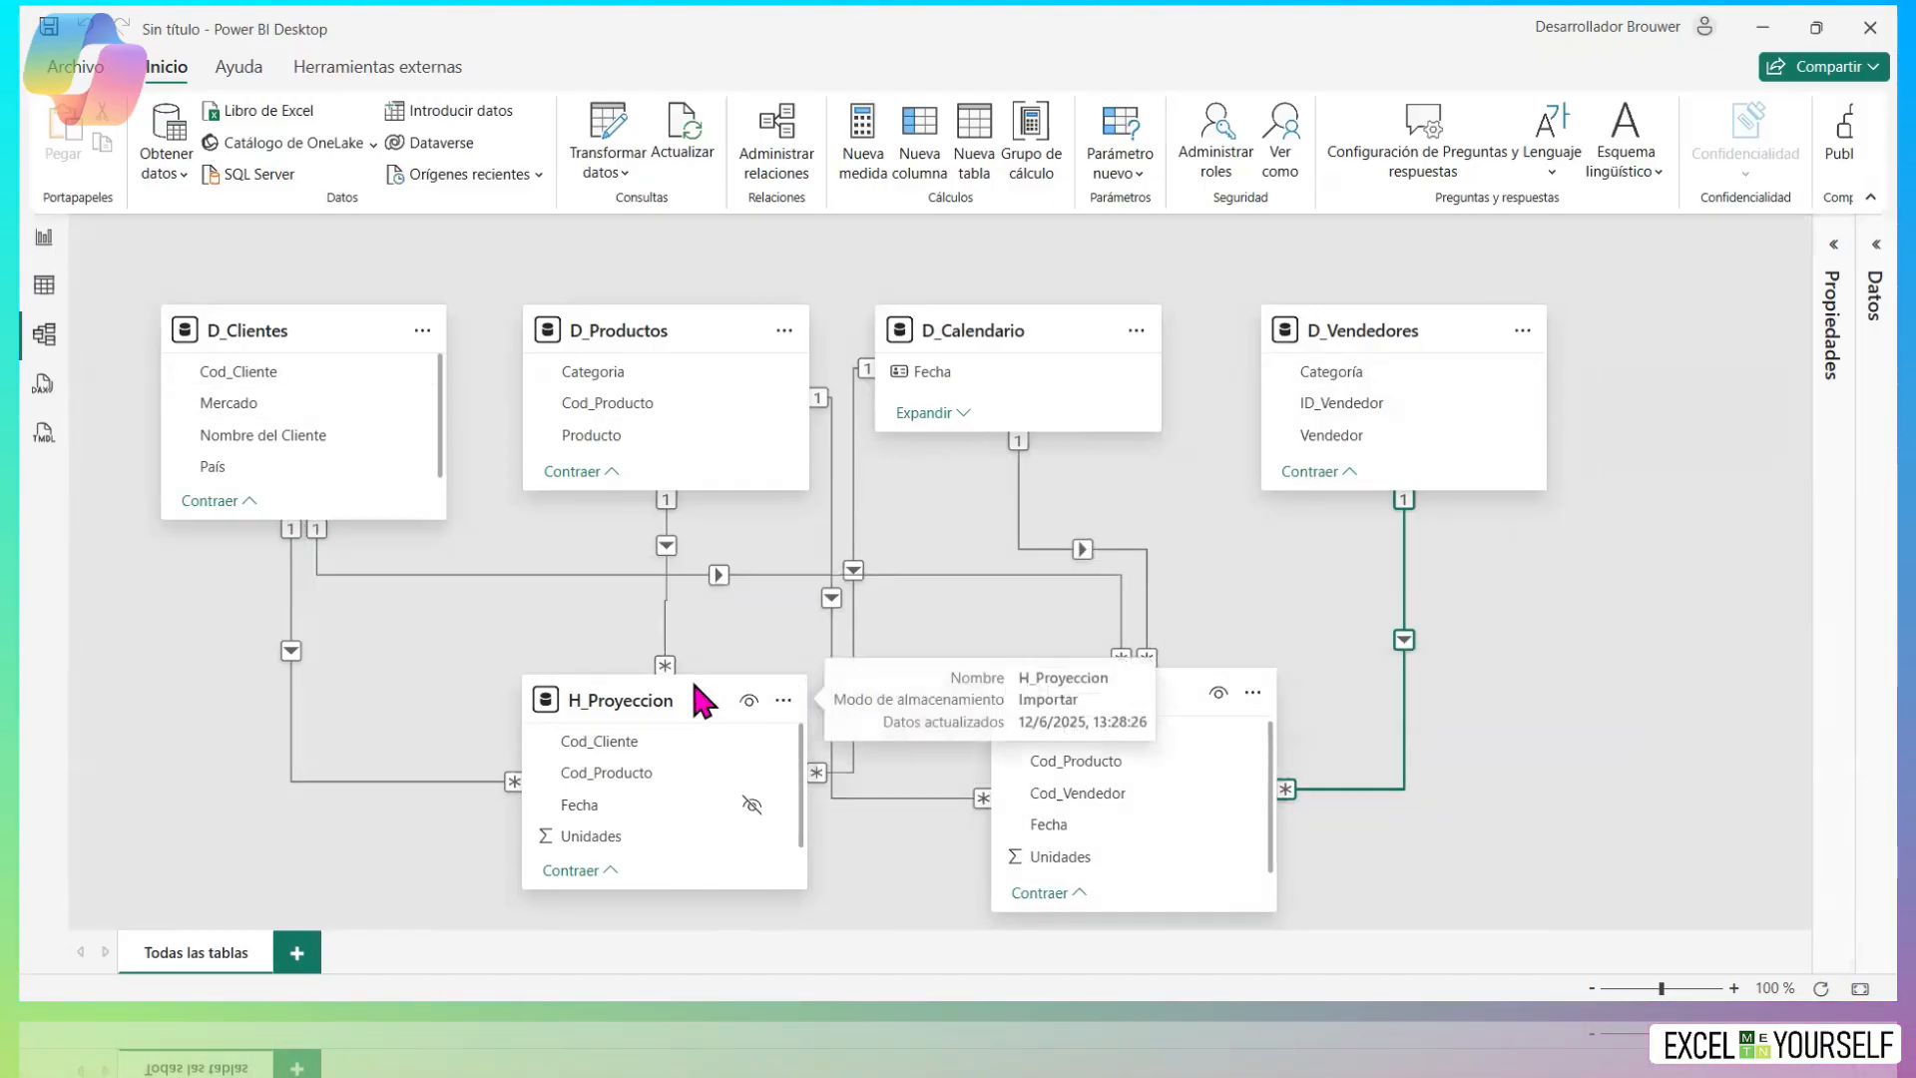
drag(651, 698, 668, 749)
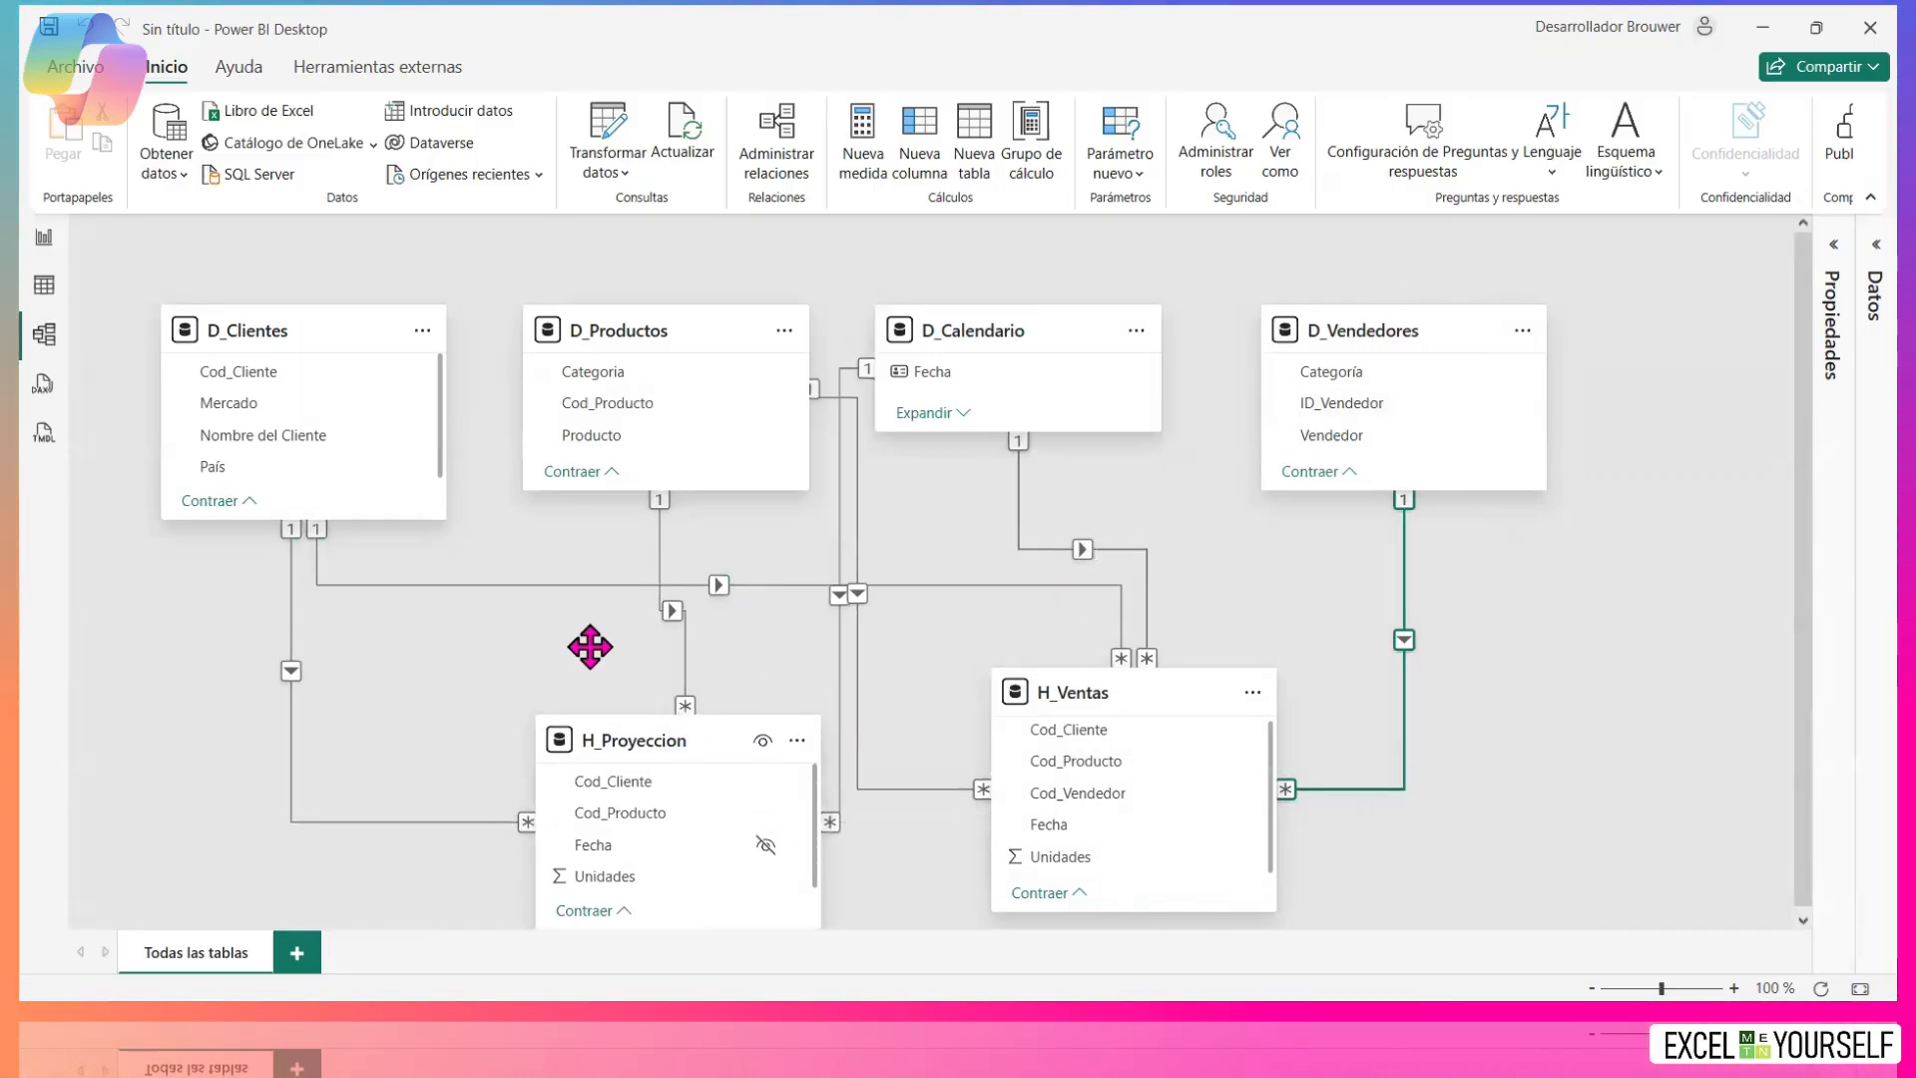
drag(625, 736, 702, 709)
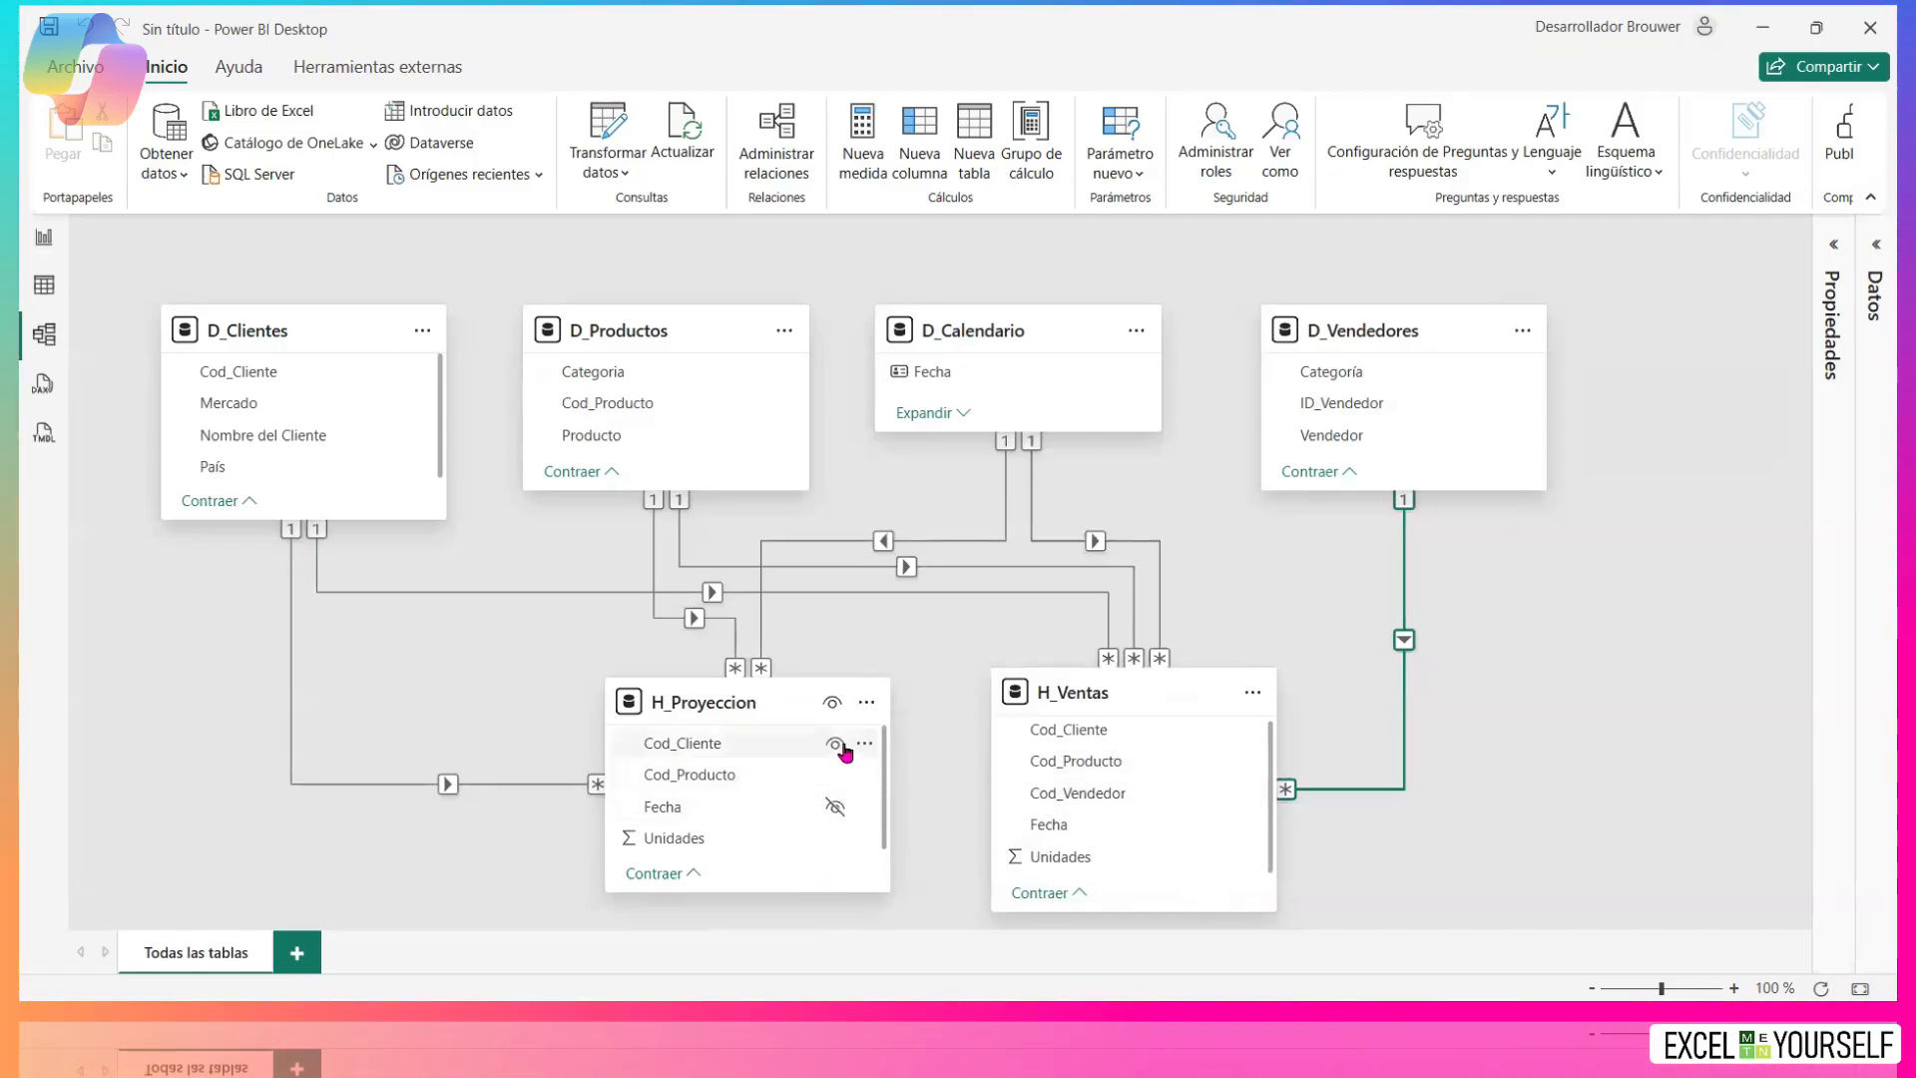
Hide the Cod_Cliente and Cod_Producto key fields of H_Proyeccion from the report view.
click(834, 745)
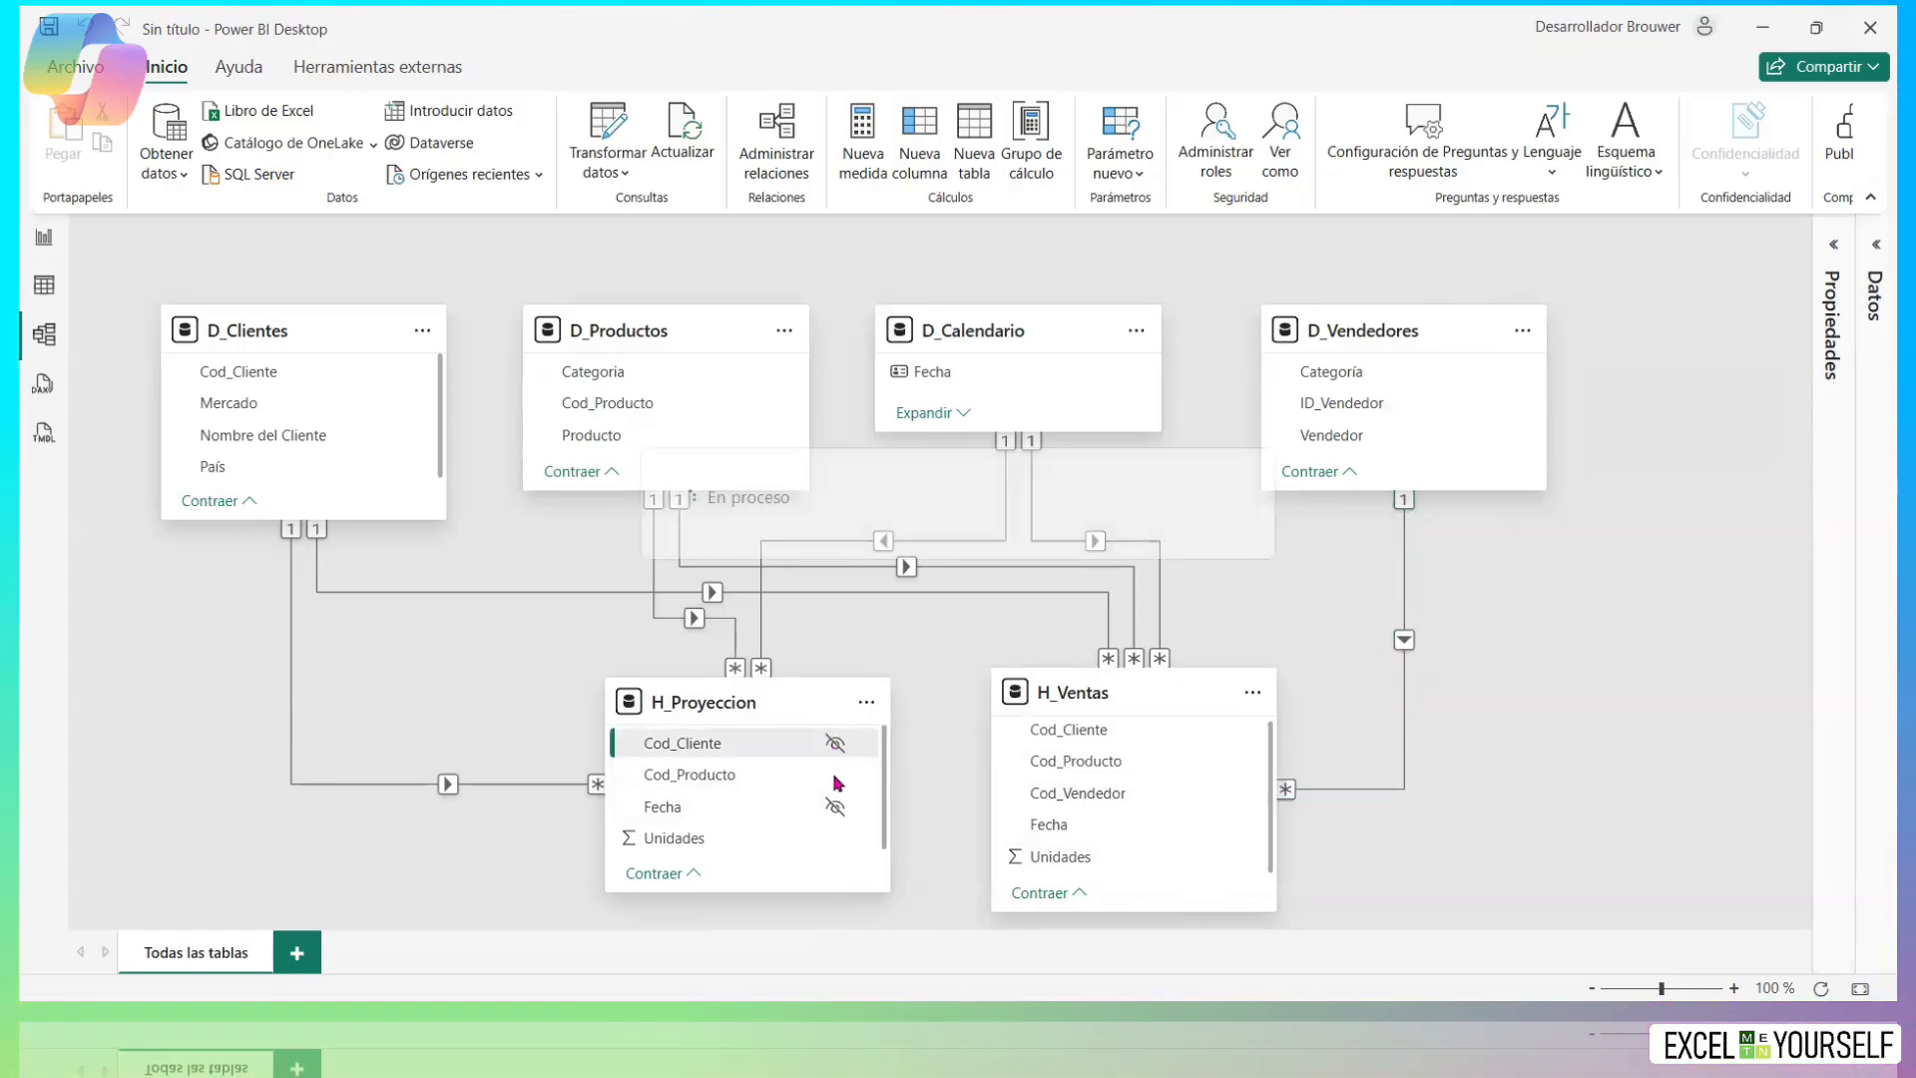
click(835, 777)
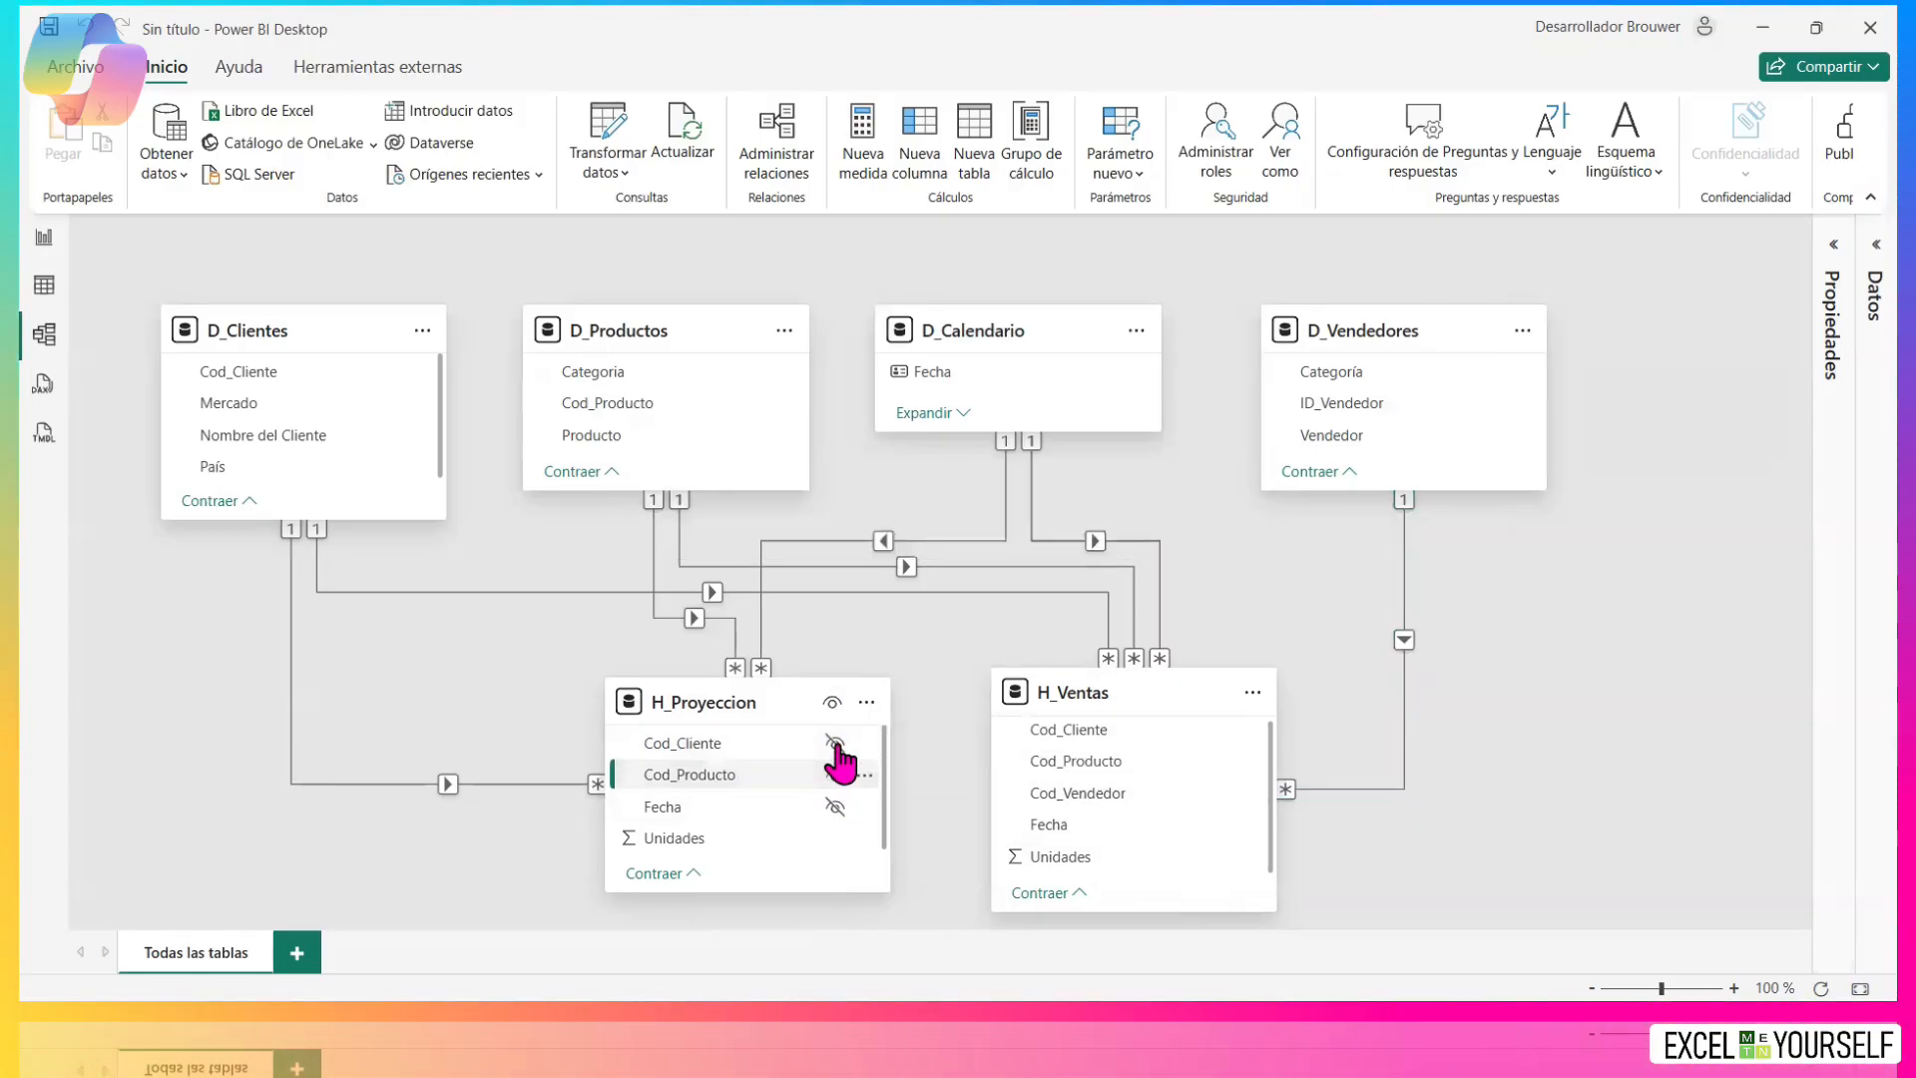
click(834, 807)
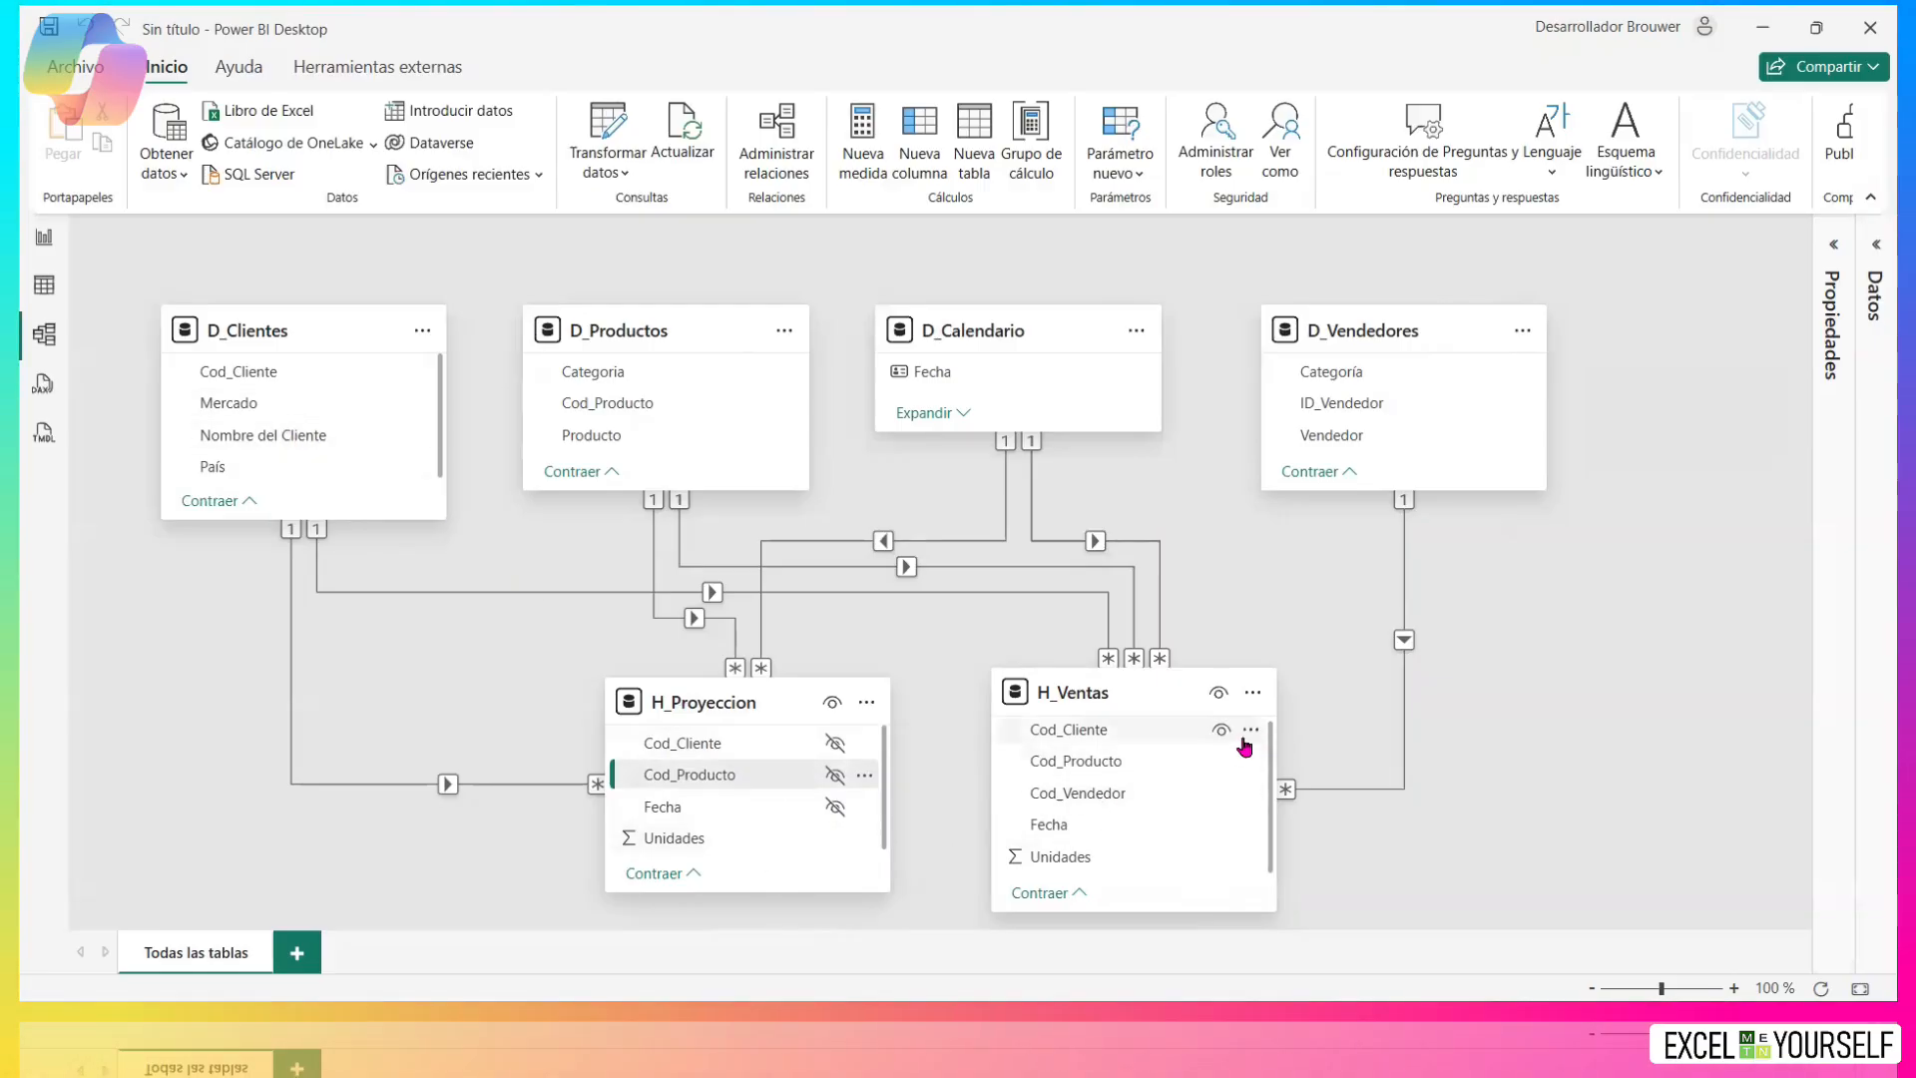
Hide the Cod_Cliente, Cod_Producto, Cod_Vendedor and Fecha fields of H_Ventas from the report view.
click(1227, 740)
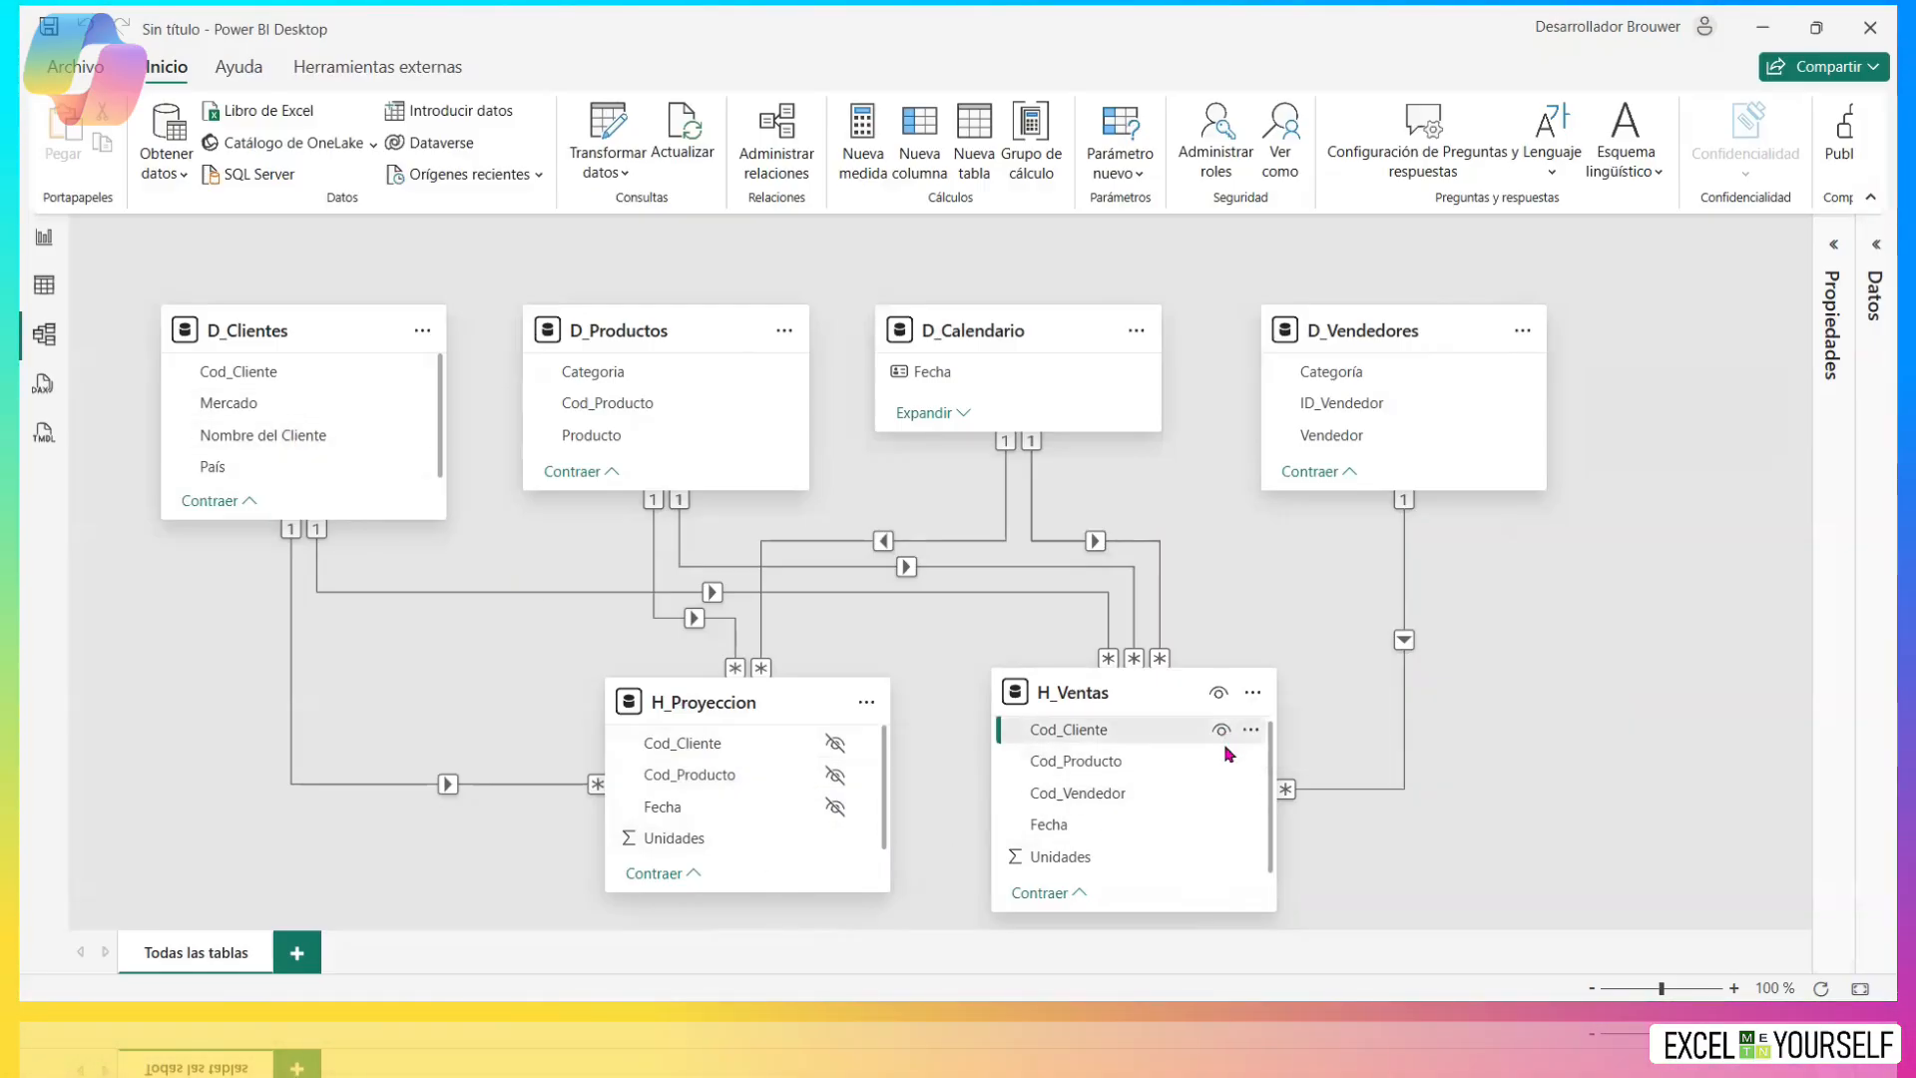
click(1221, 760)
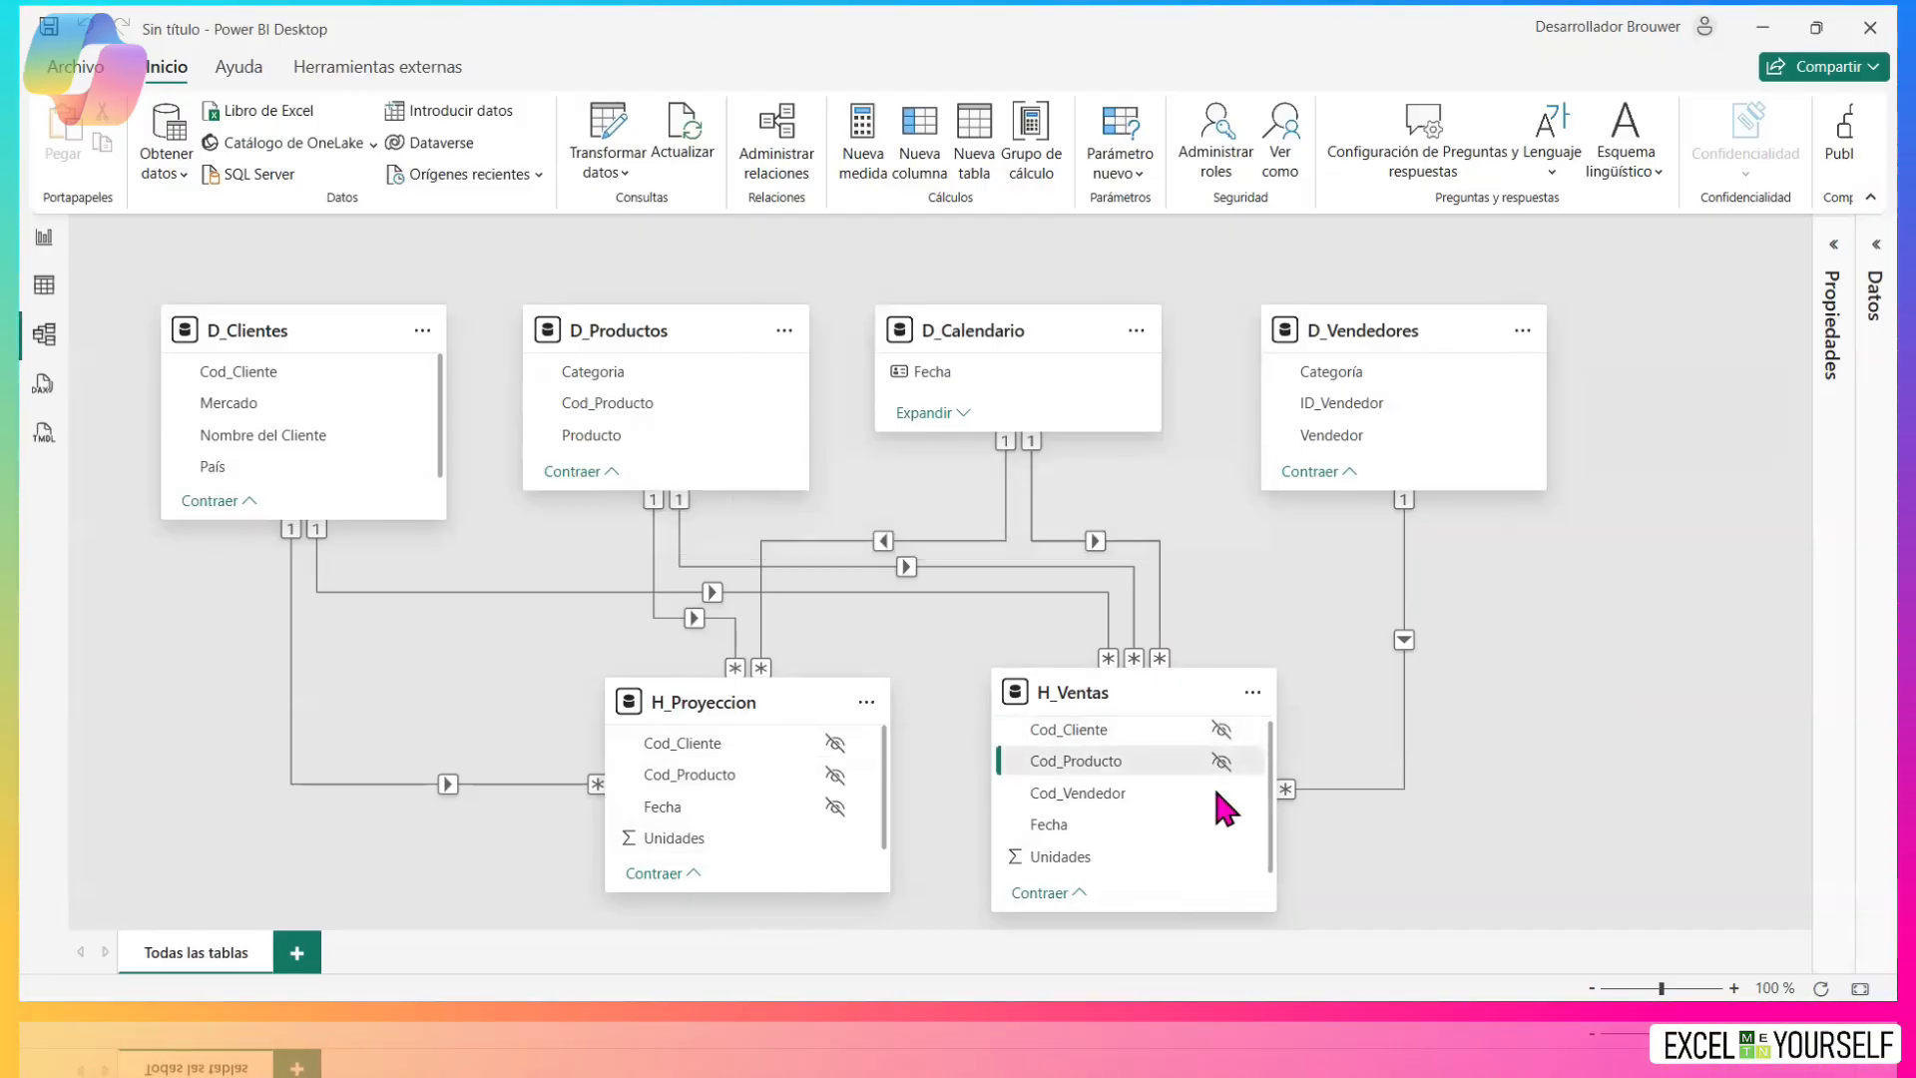
click(1219, 791)
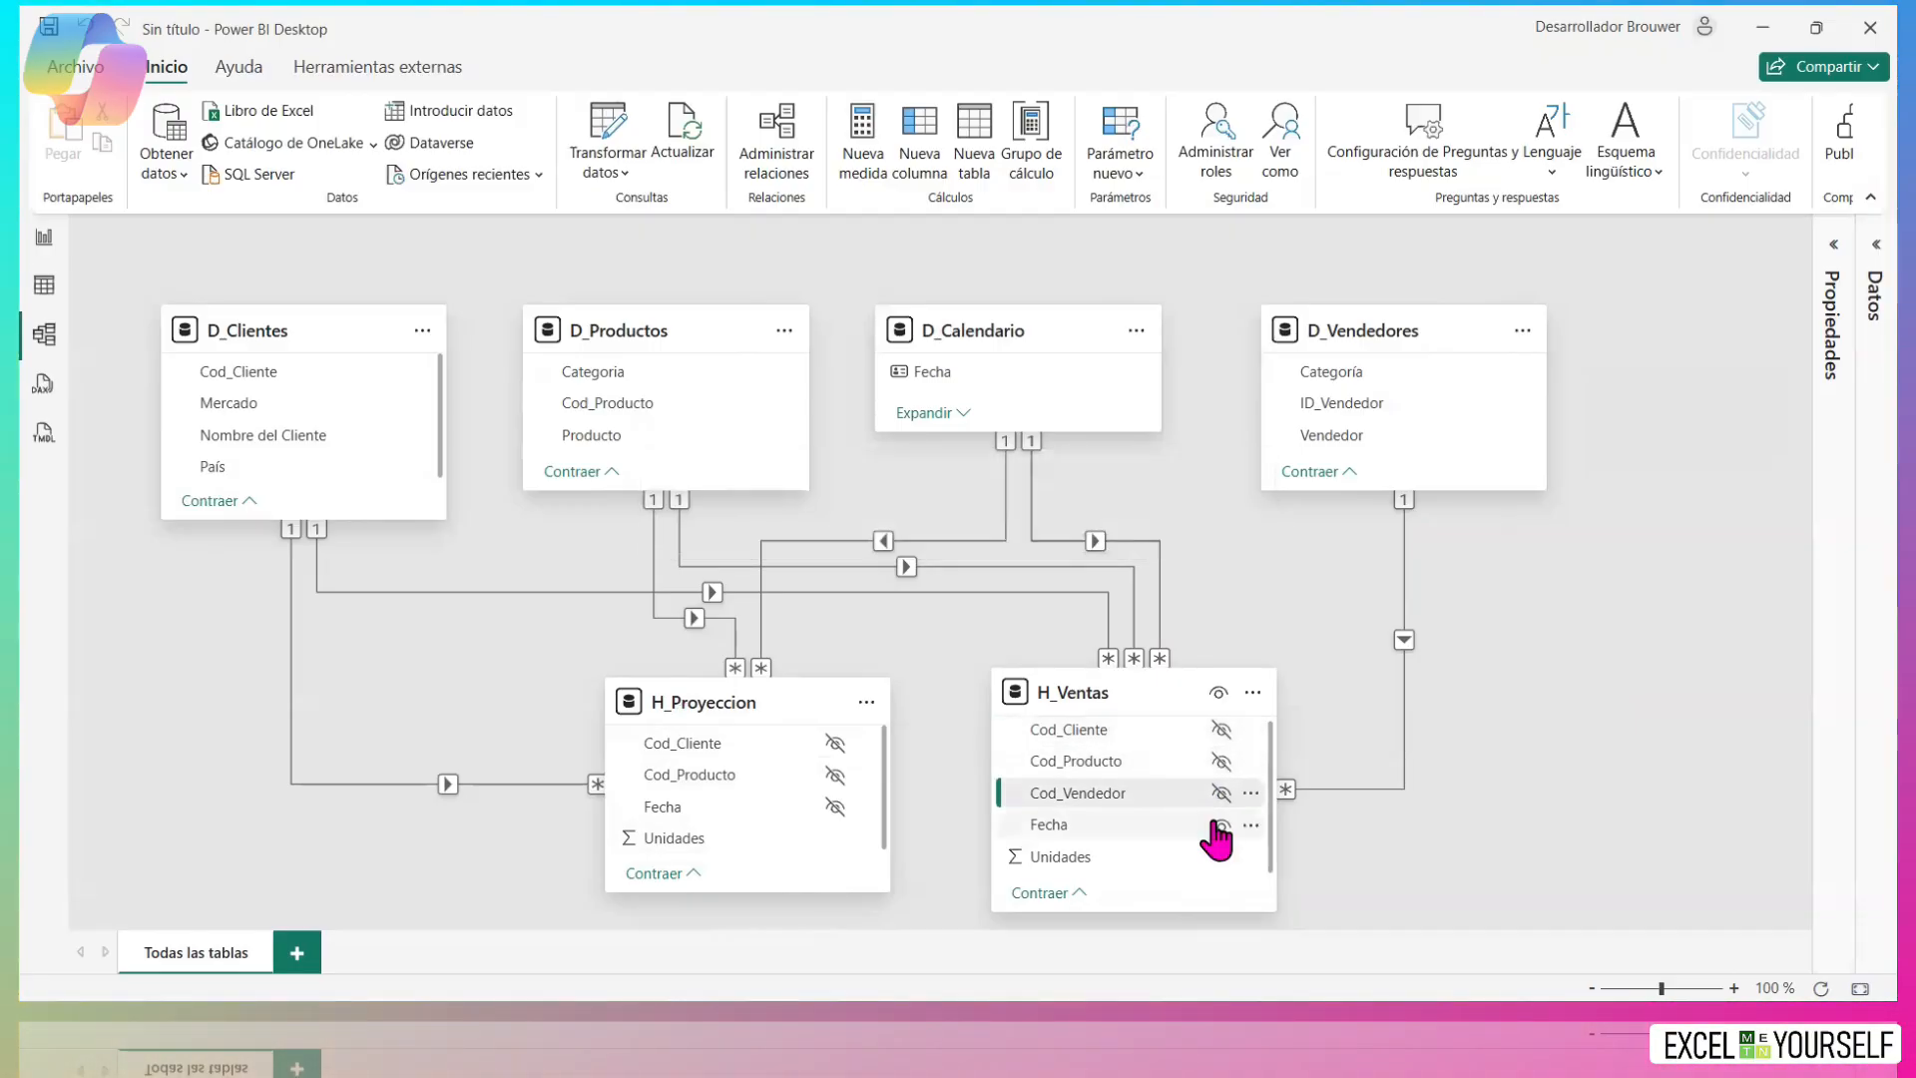
click(1218, 824)
click(1218, 824)
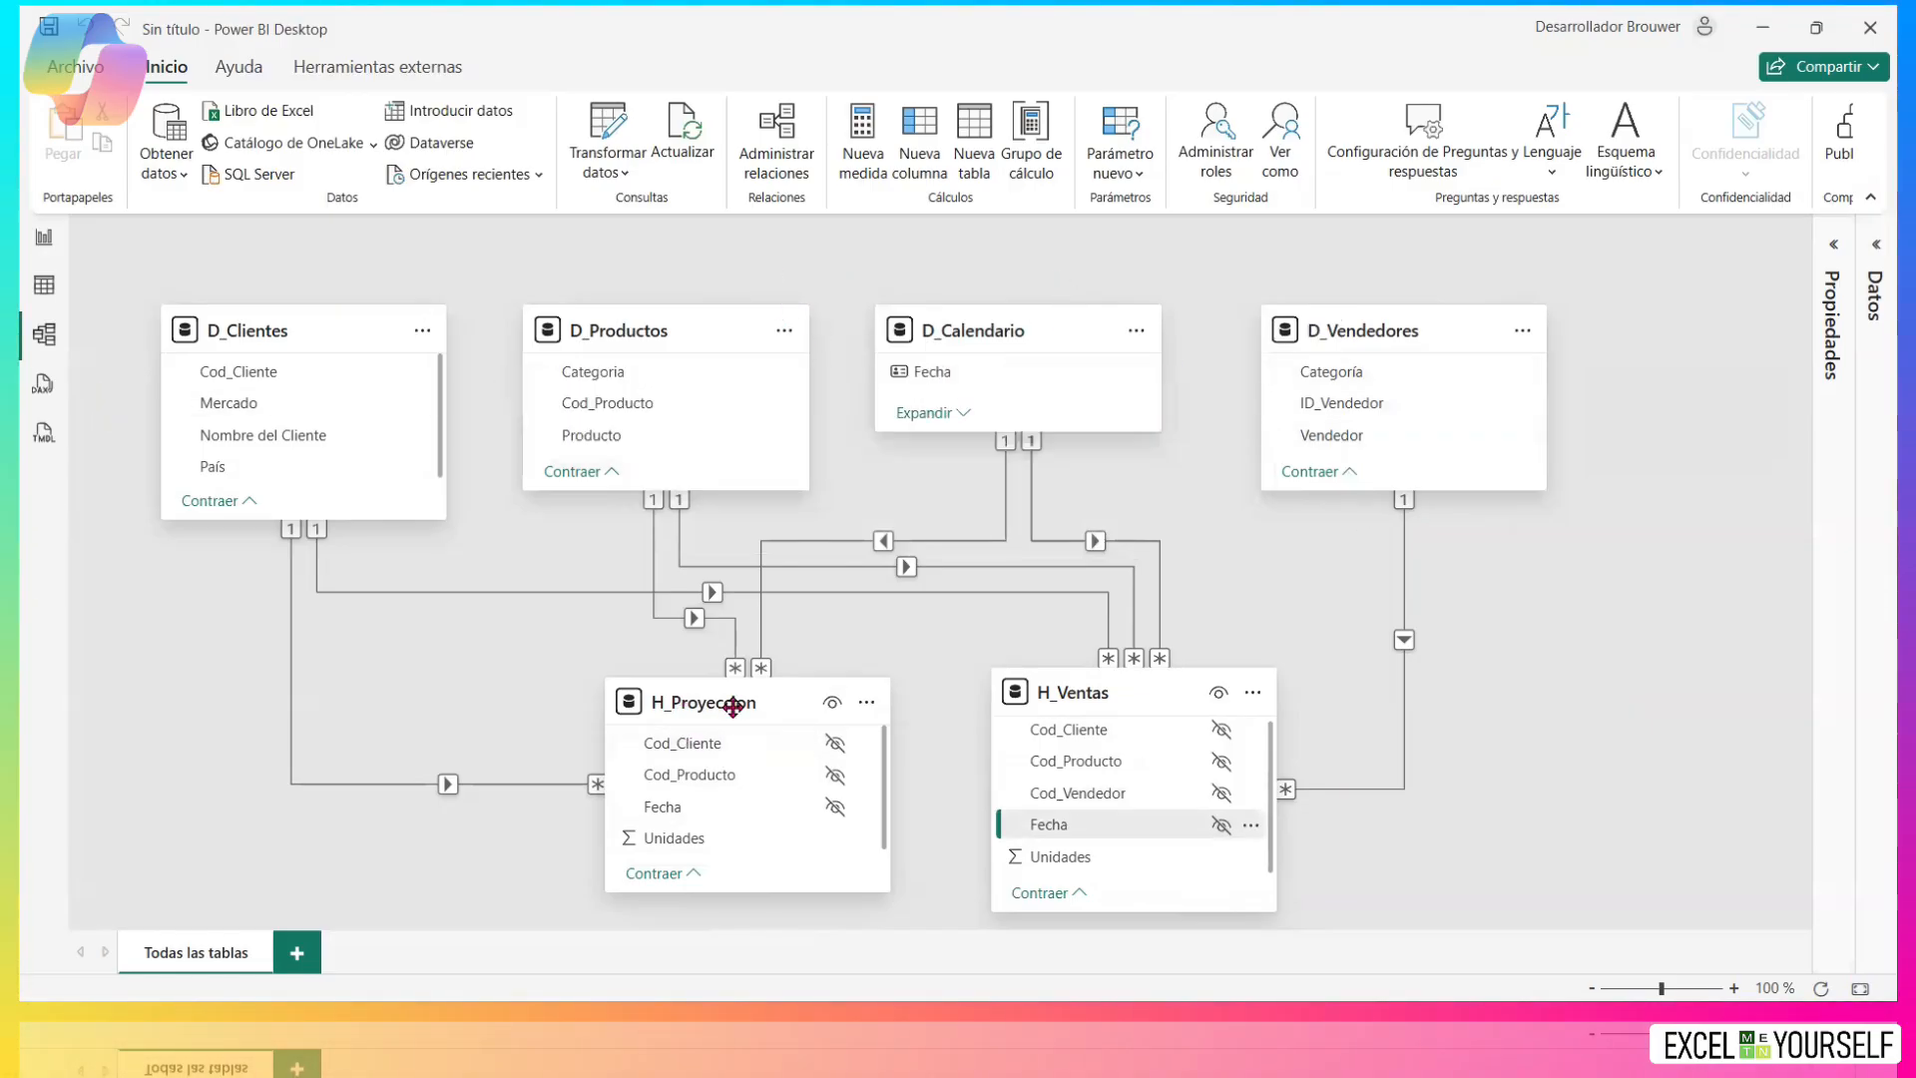
Move H_Proyeccion next to H_Ventas, fit the diagram to the window and lengthen H_Proyeccion to match H_Ventas's lower edge.
drag(733, 707, 811, 694)
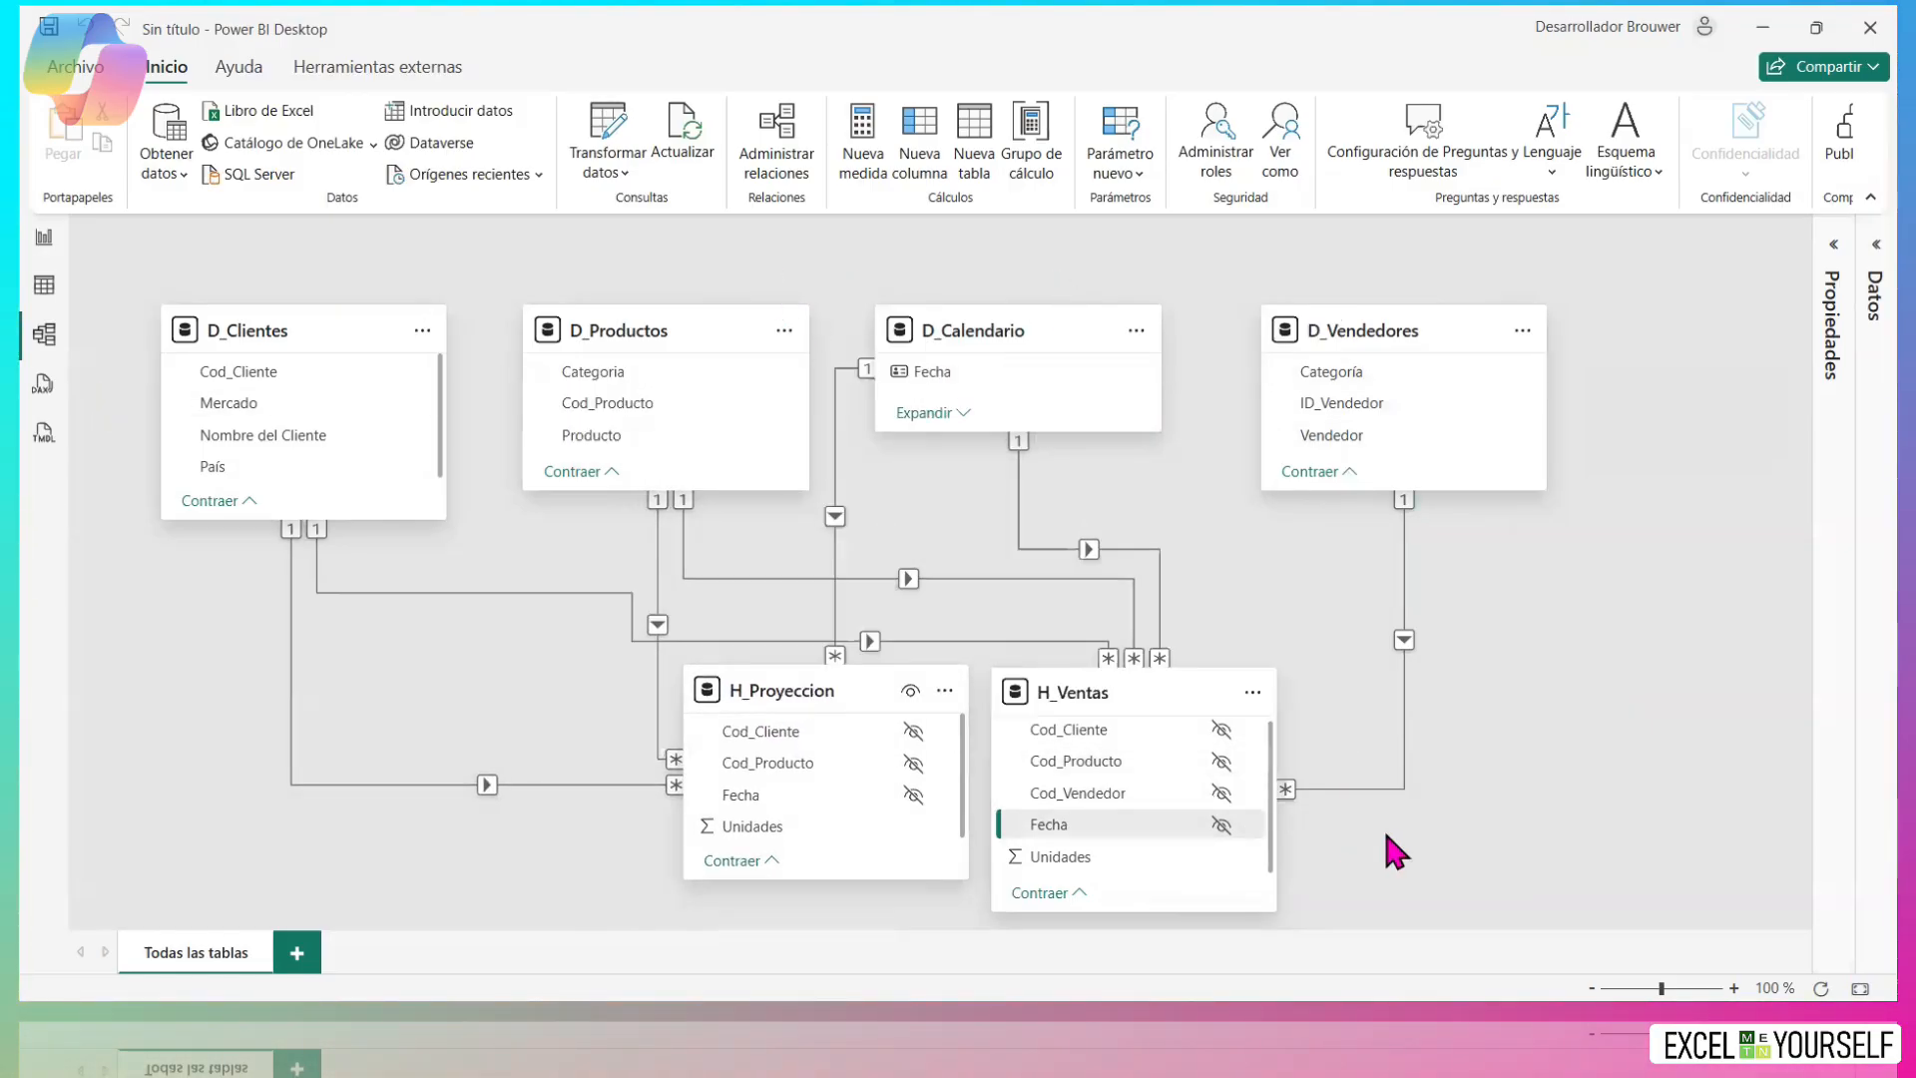
click(1594, 989)
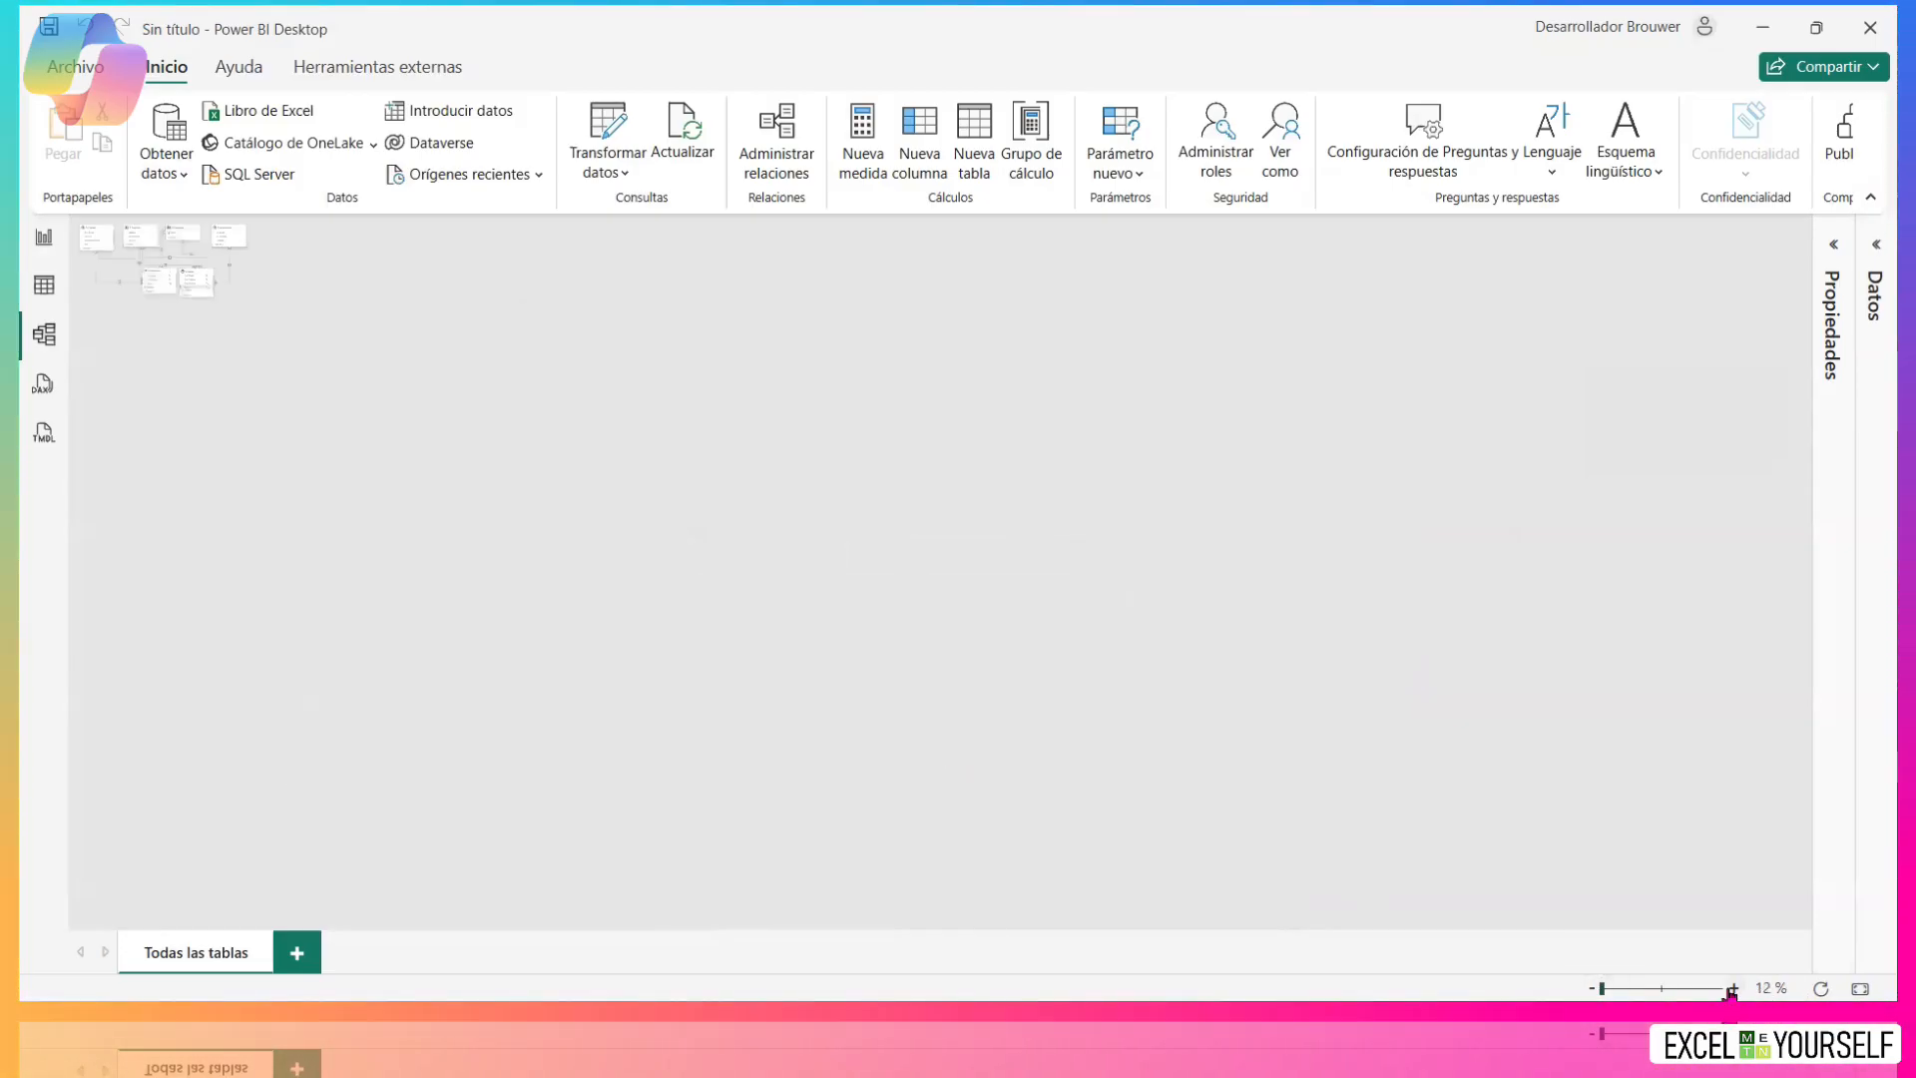
click(1860, 989)
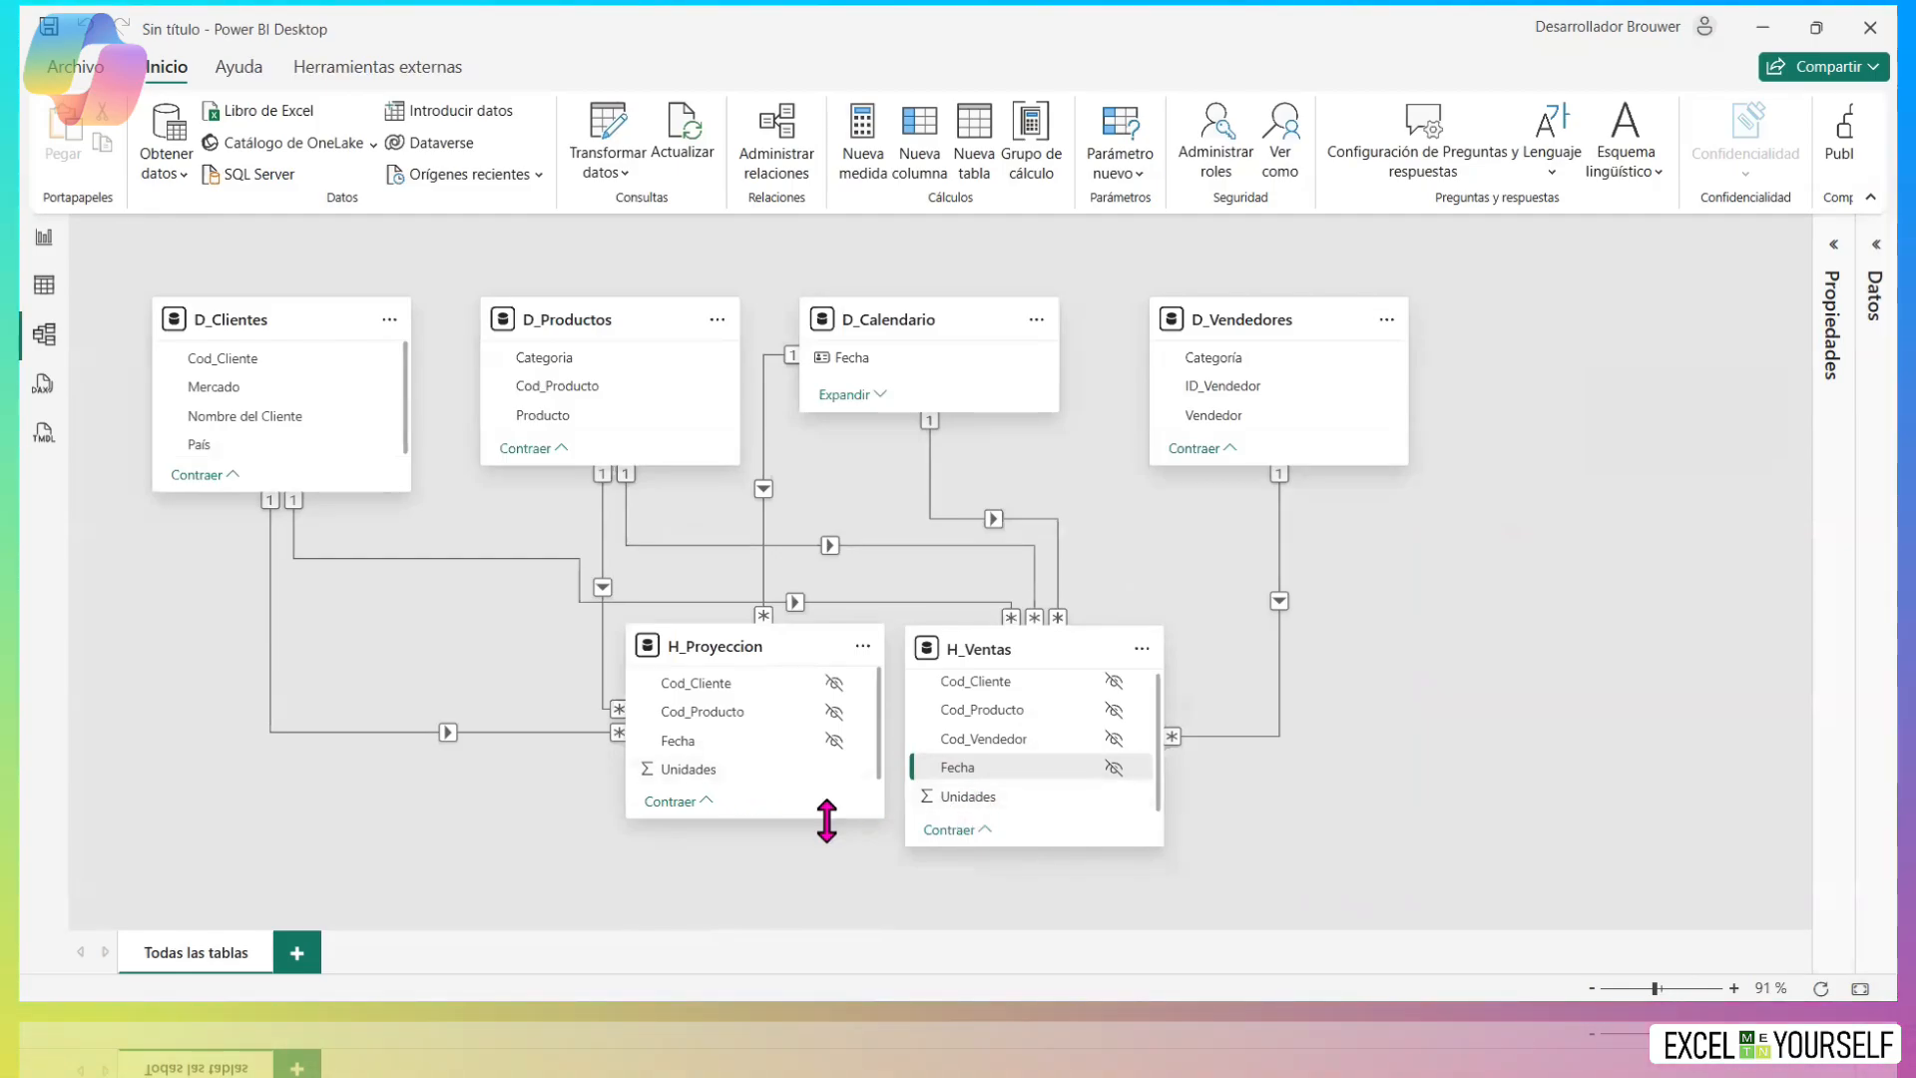
drag(827, 843, 826, 847)
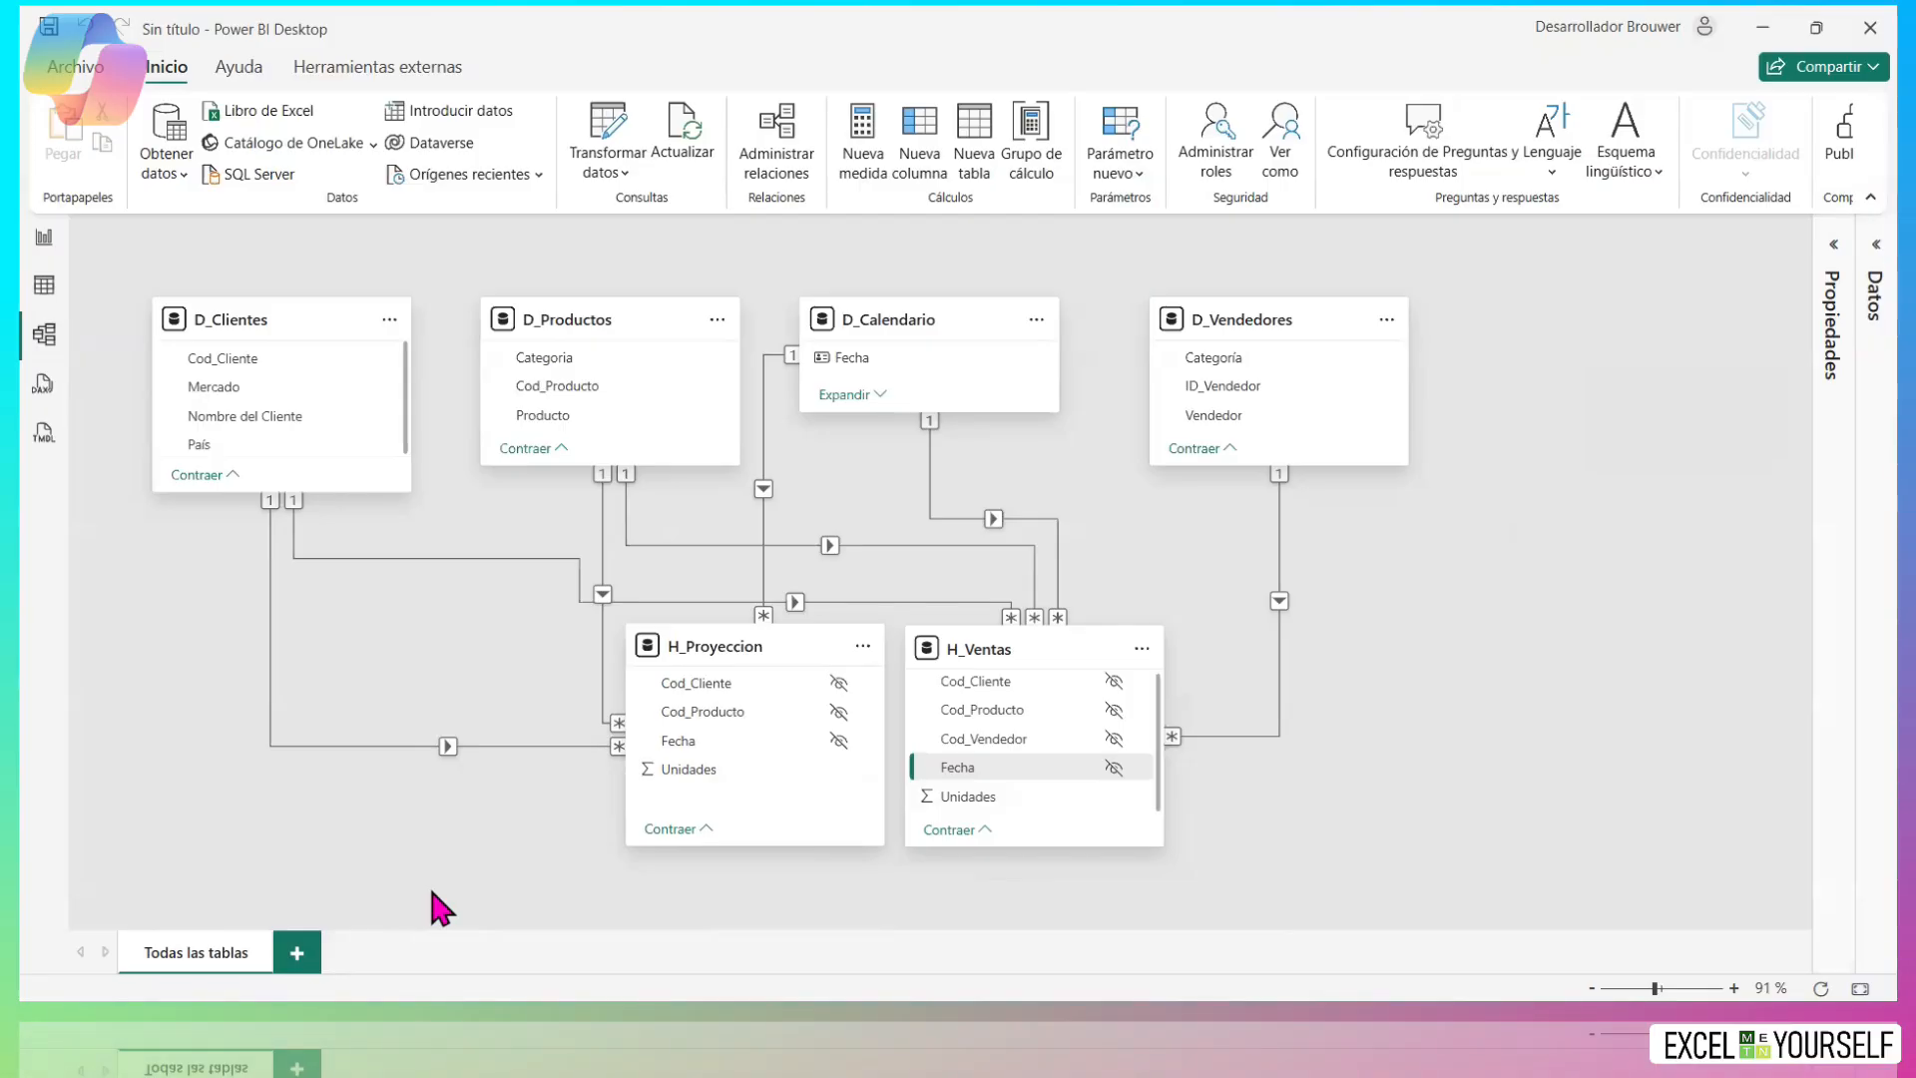
Create a new diagram layout containing H_Ventas and position that table near the lower centre of the canvas.
click(297, 953)
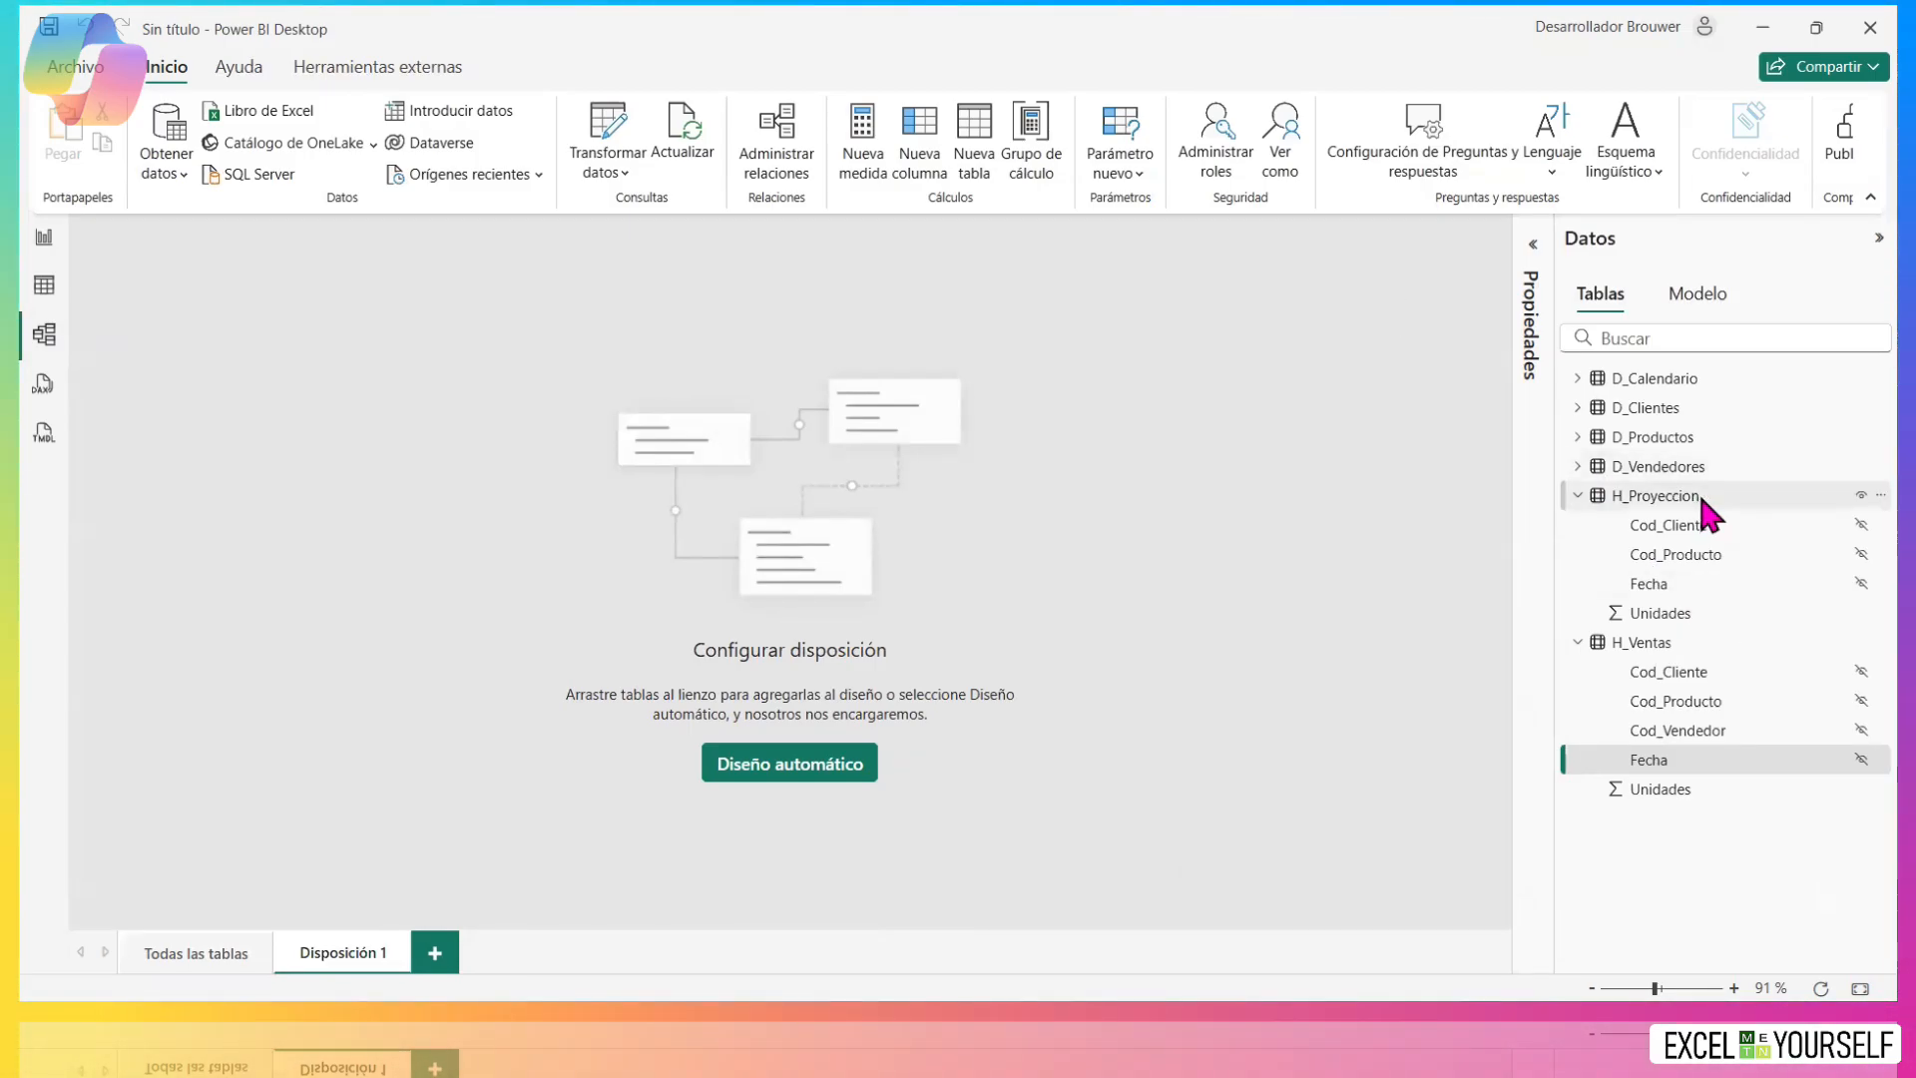
drag(1693, 654, 641, 615)
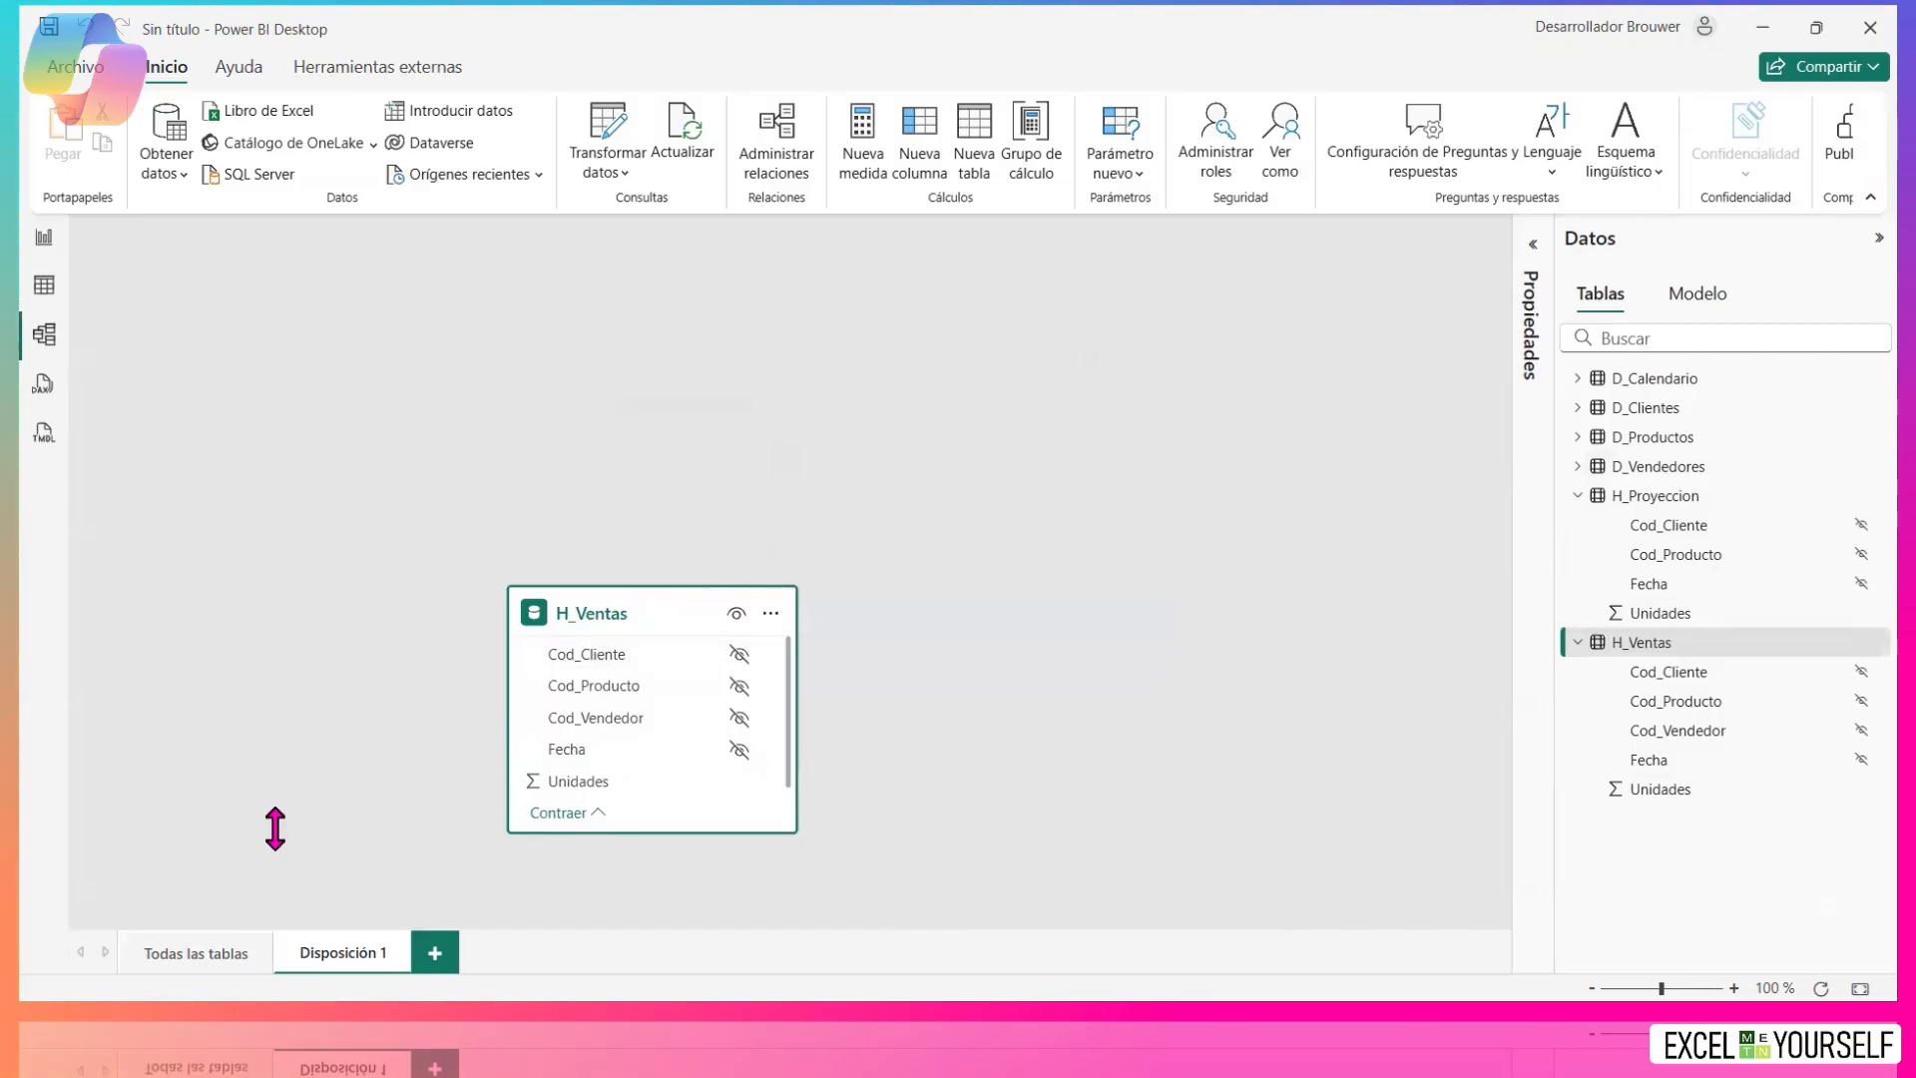
click(202, 953)
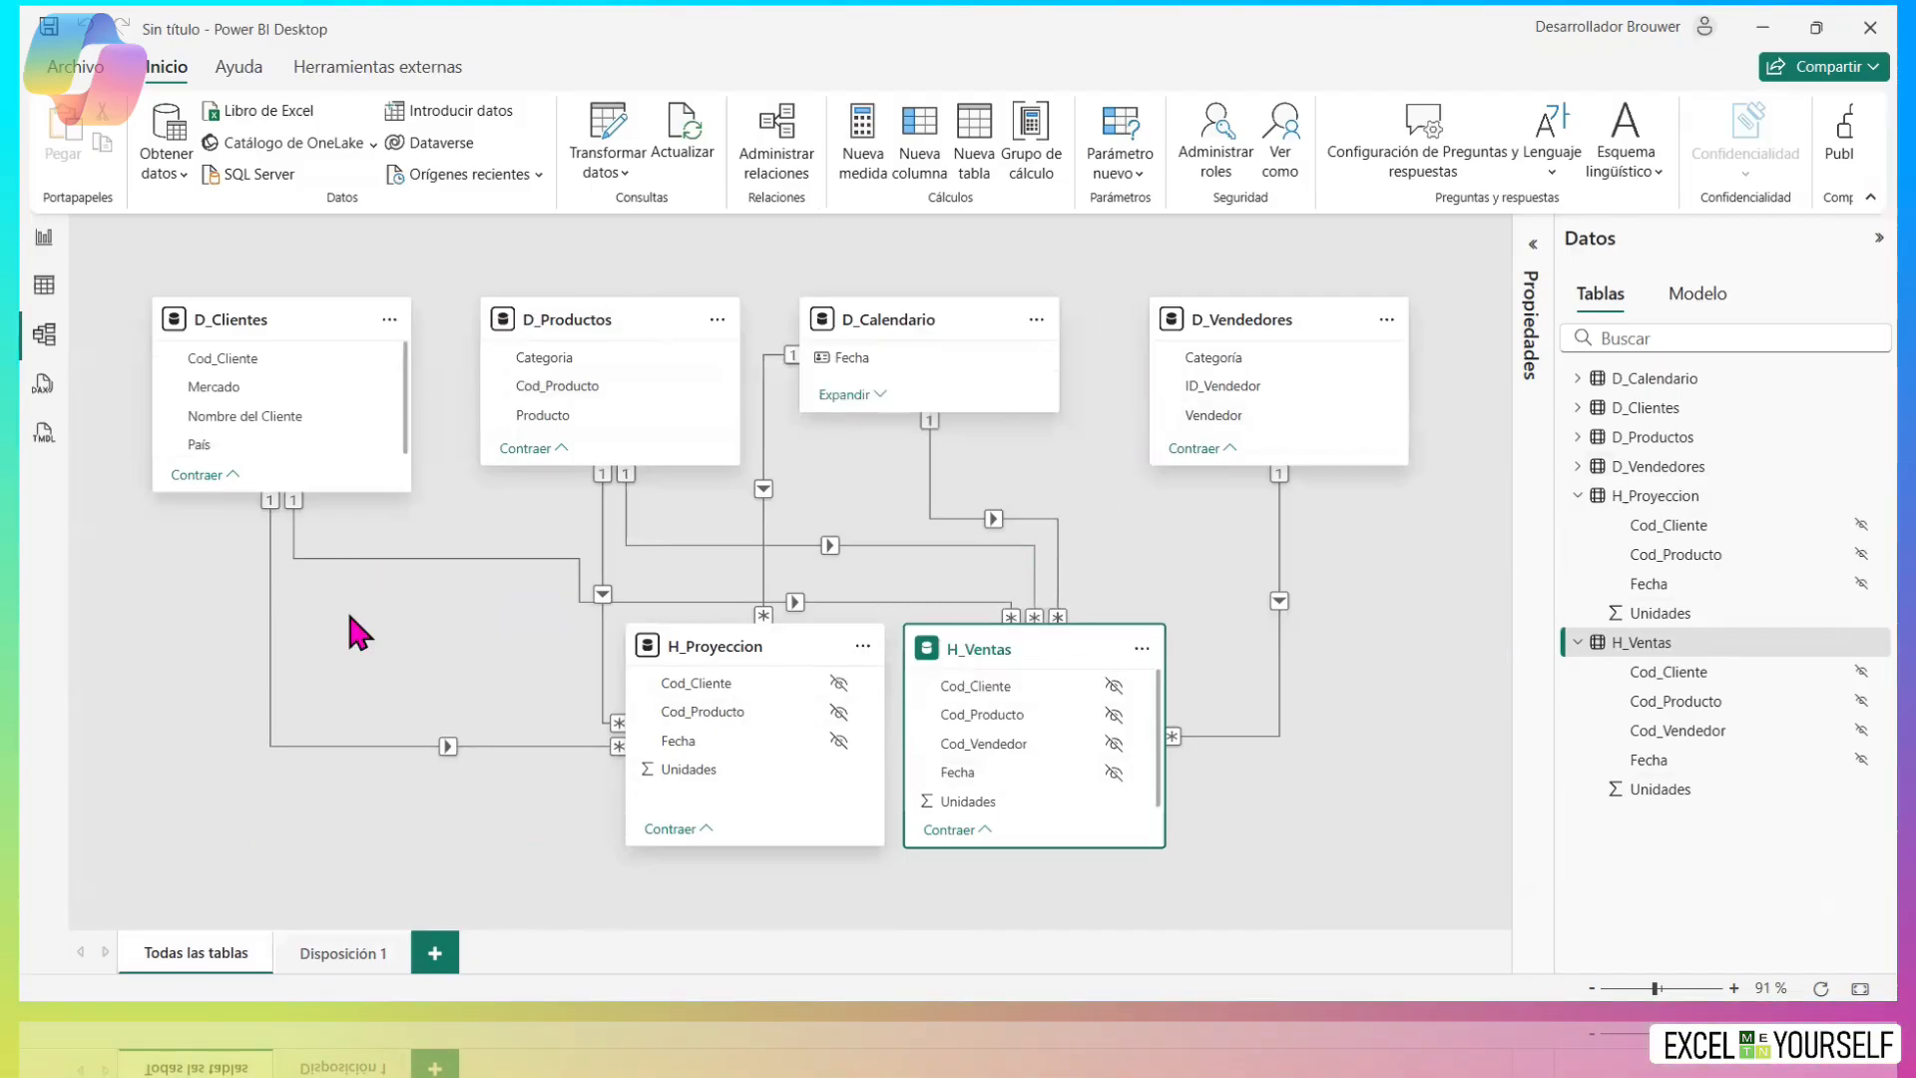
click(345, 958)
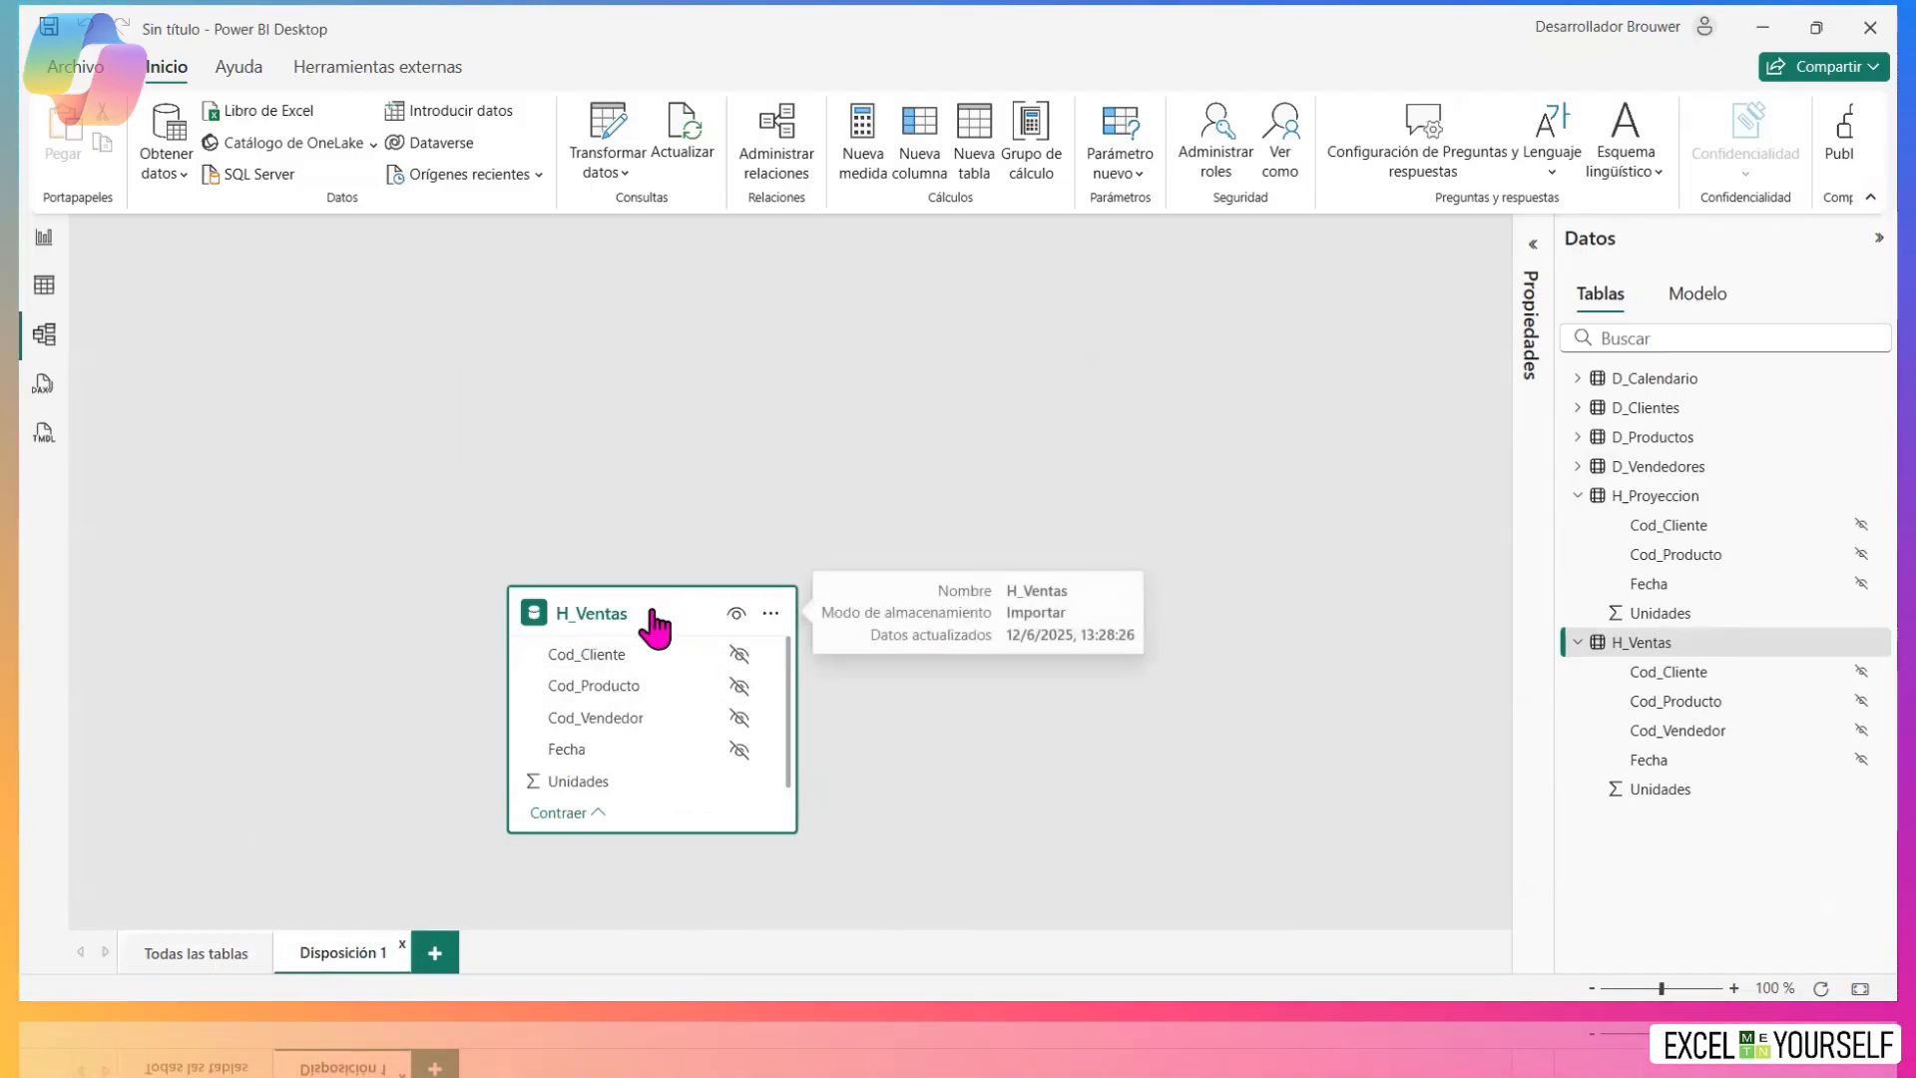
drag(656, 626, 806, 631)
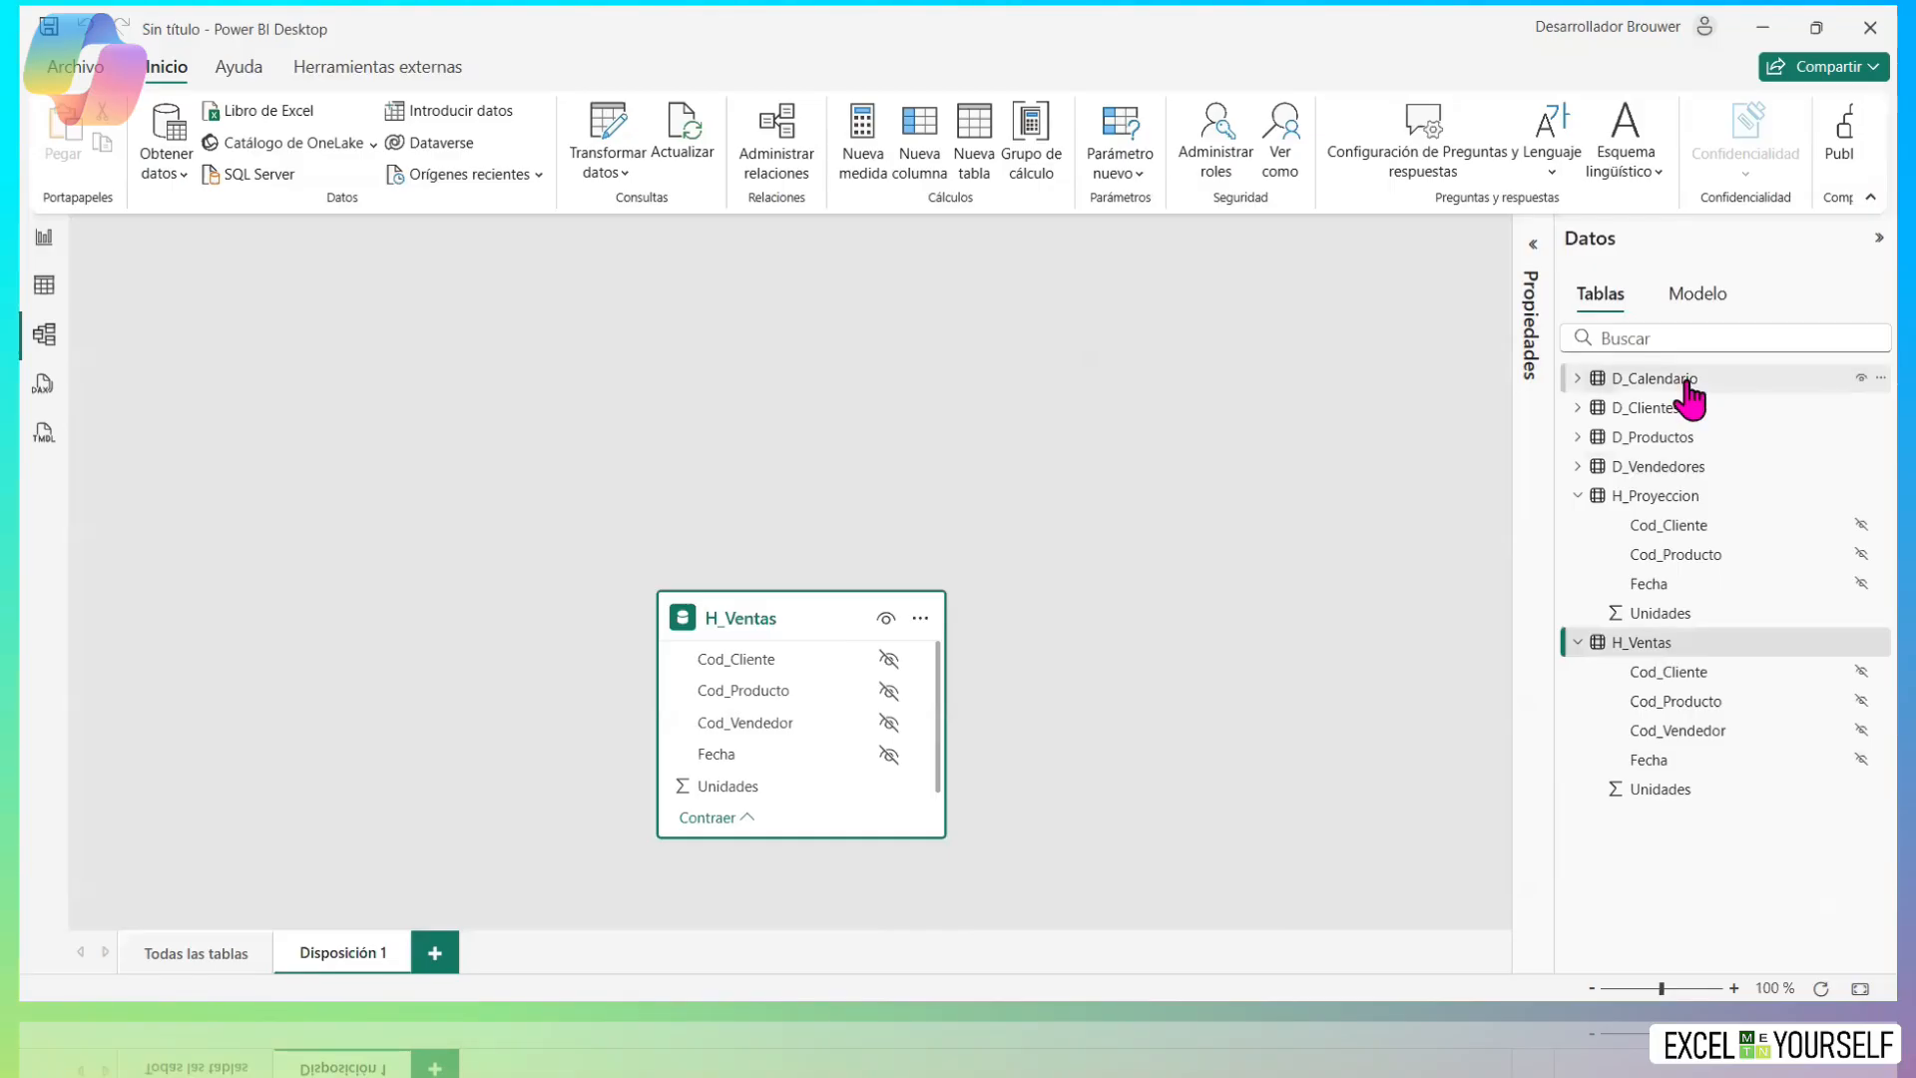
Add D_Calendario, D_Clientes, D_Productos and D_Vendedores to Disposición 1 and arrange them around H_Ventas with clear relationship lines.
drag(1681, 379, 1010, 394)
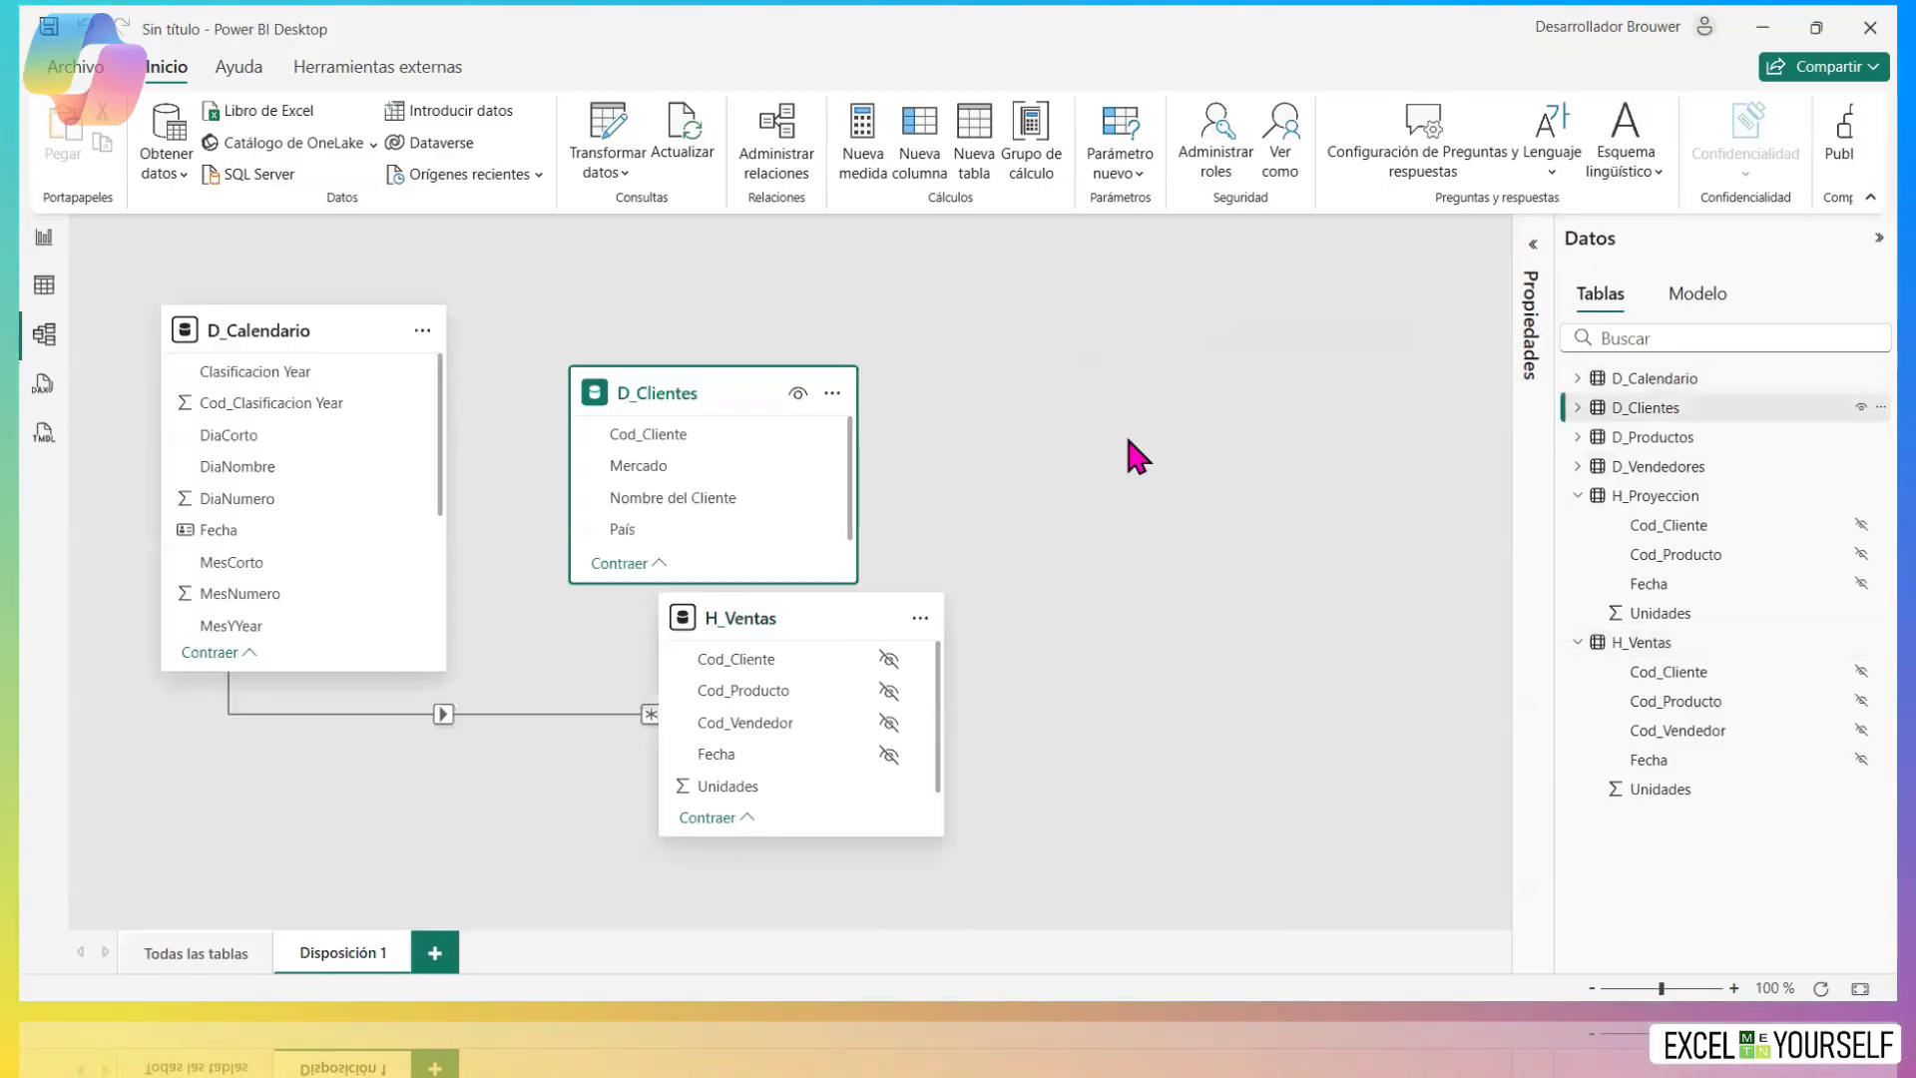
drag(1652, 437, 1317, 700)
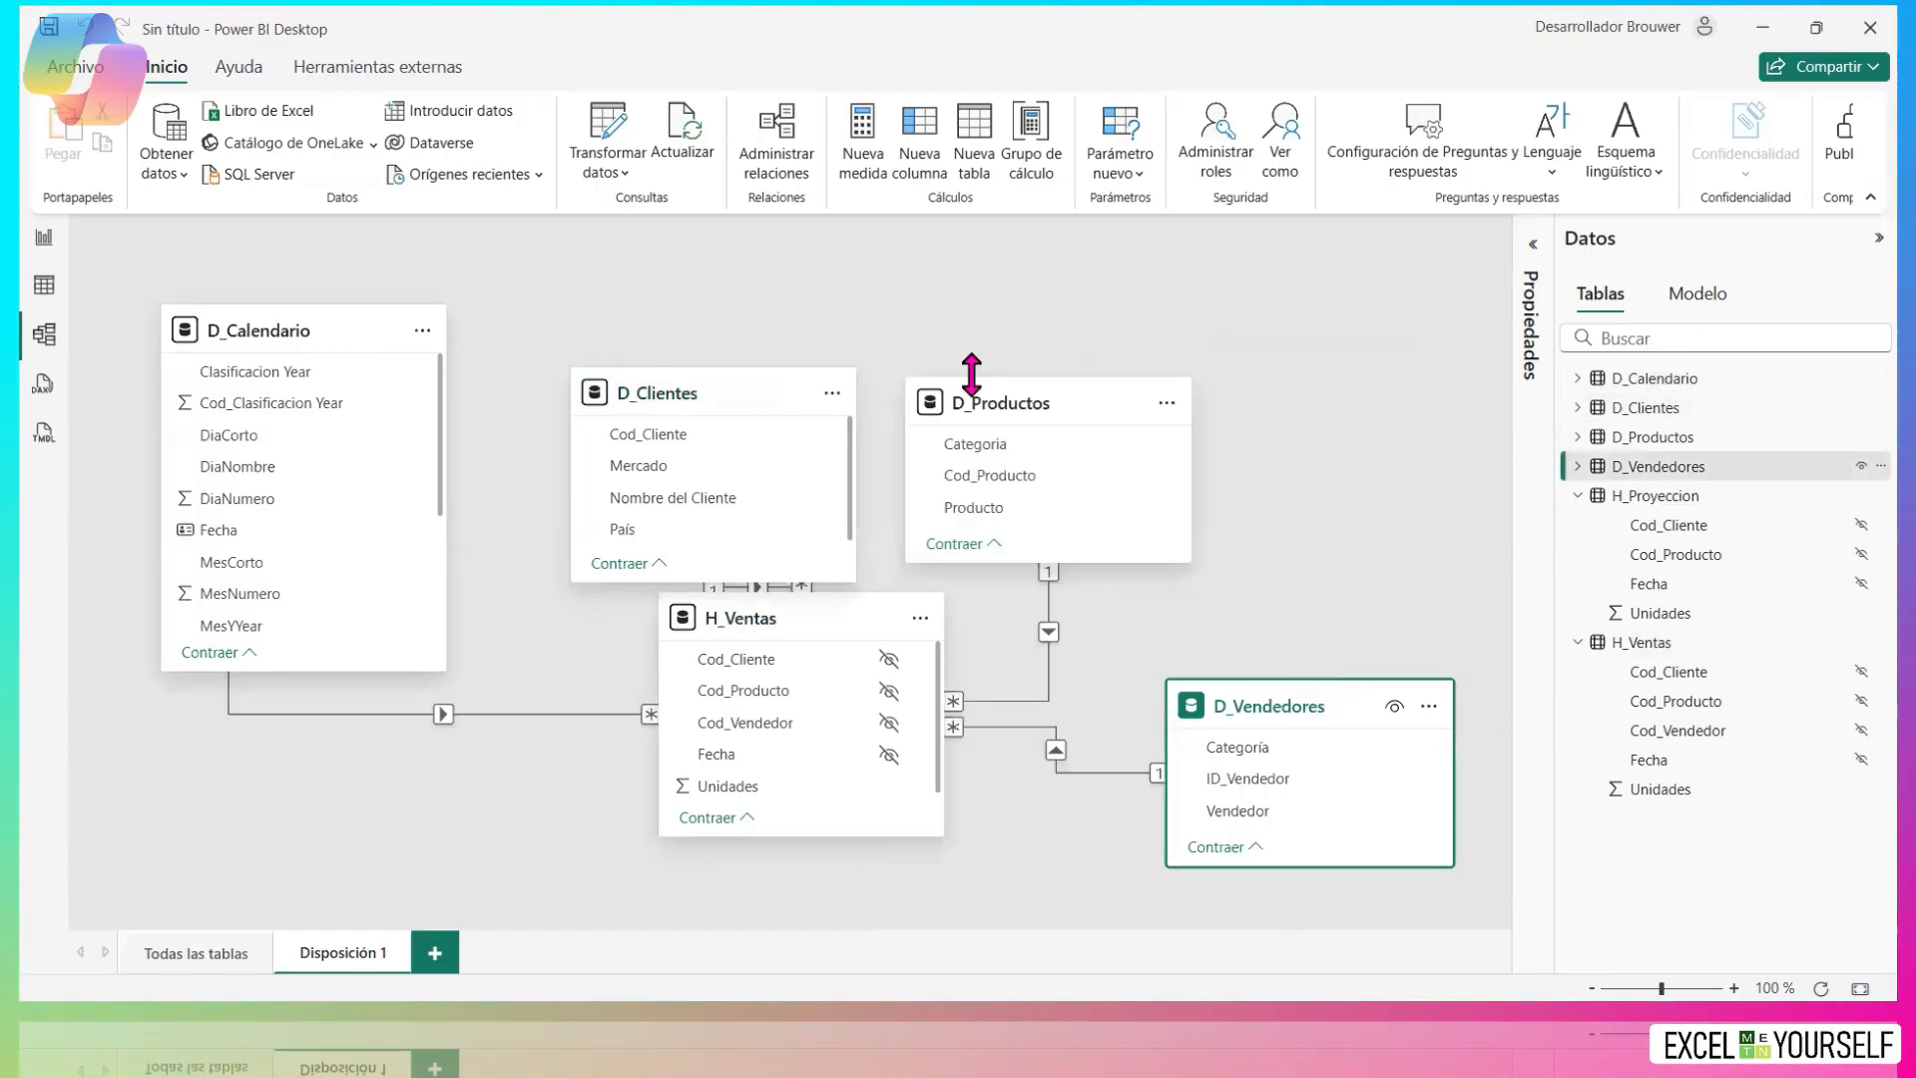
drag(975, 382, 1122, 314)
drag(732, 385, 766, 323)
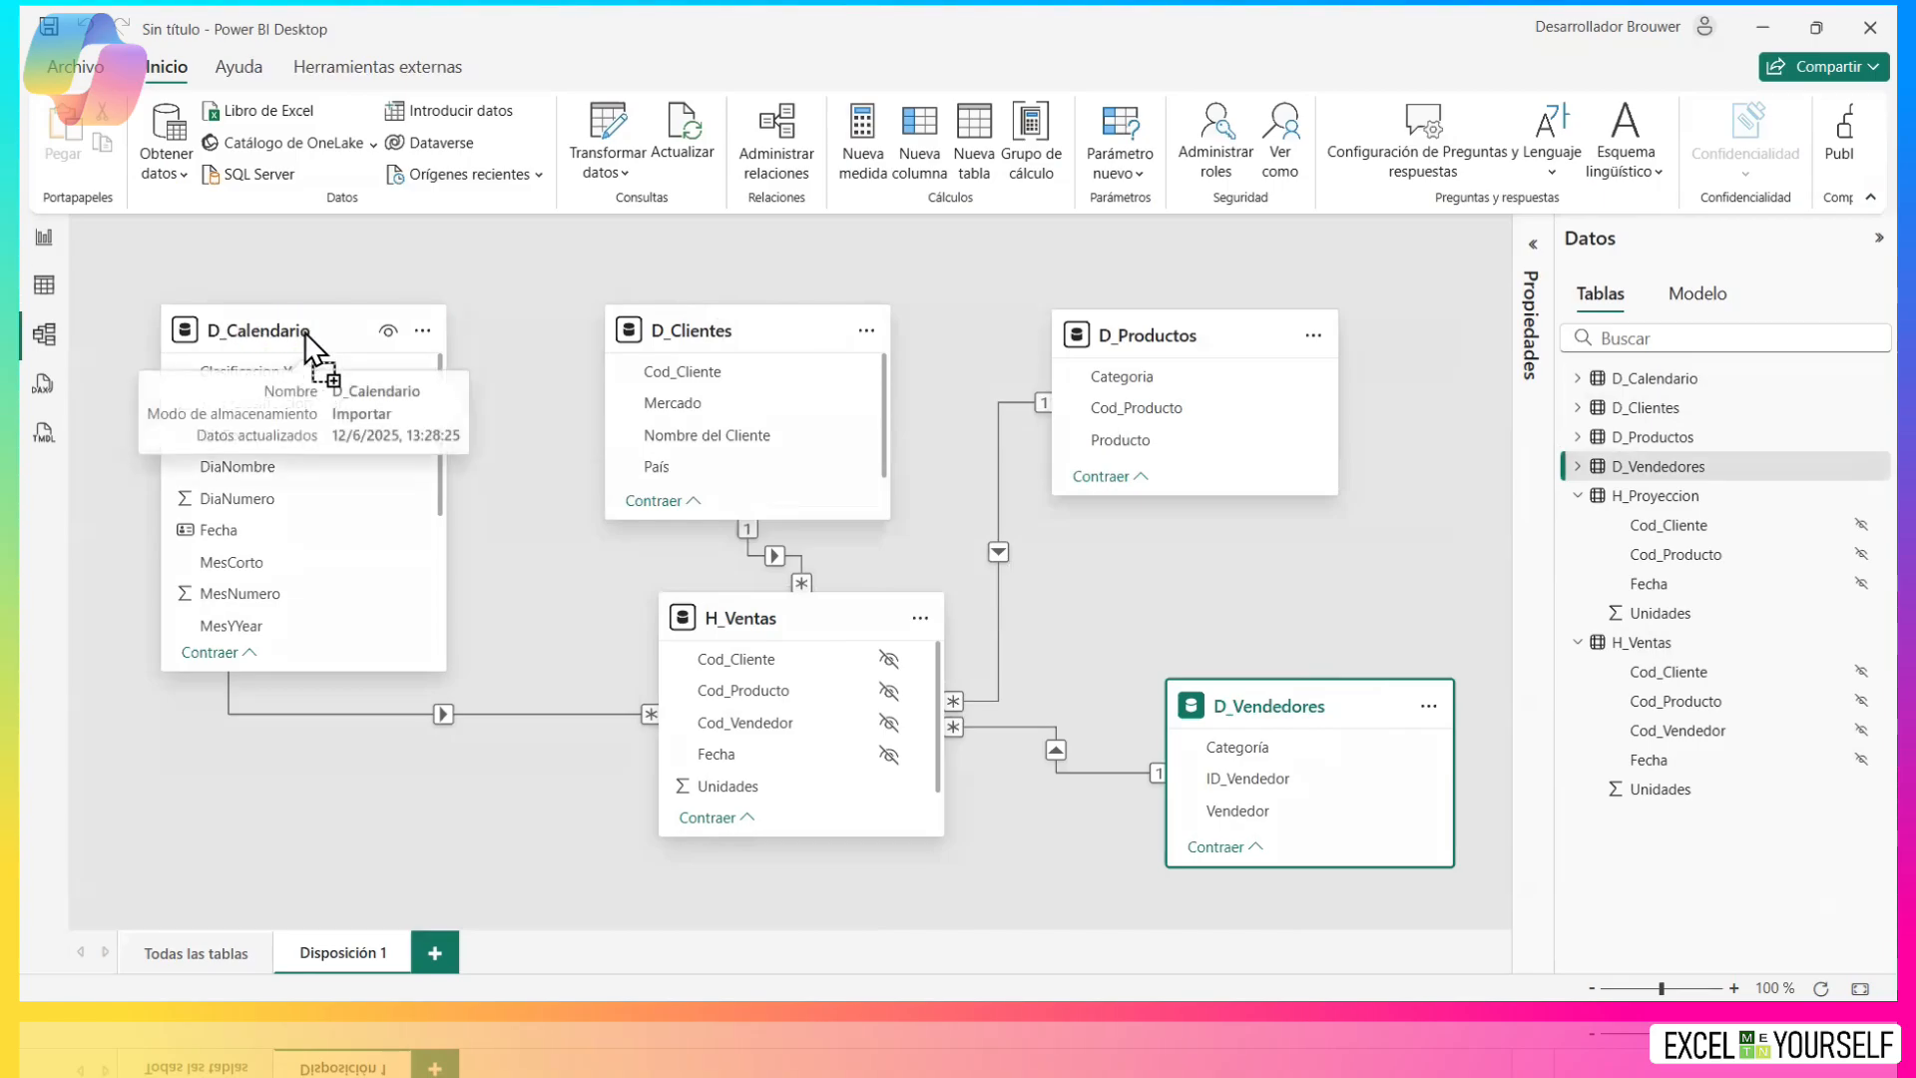
drag(312, 354, 405, 369)
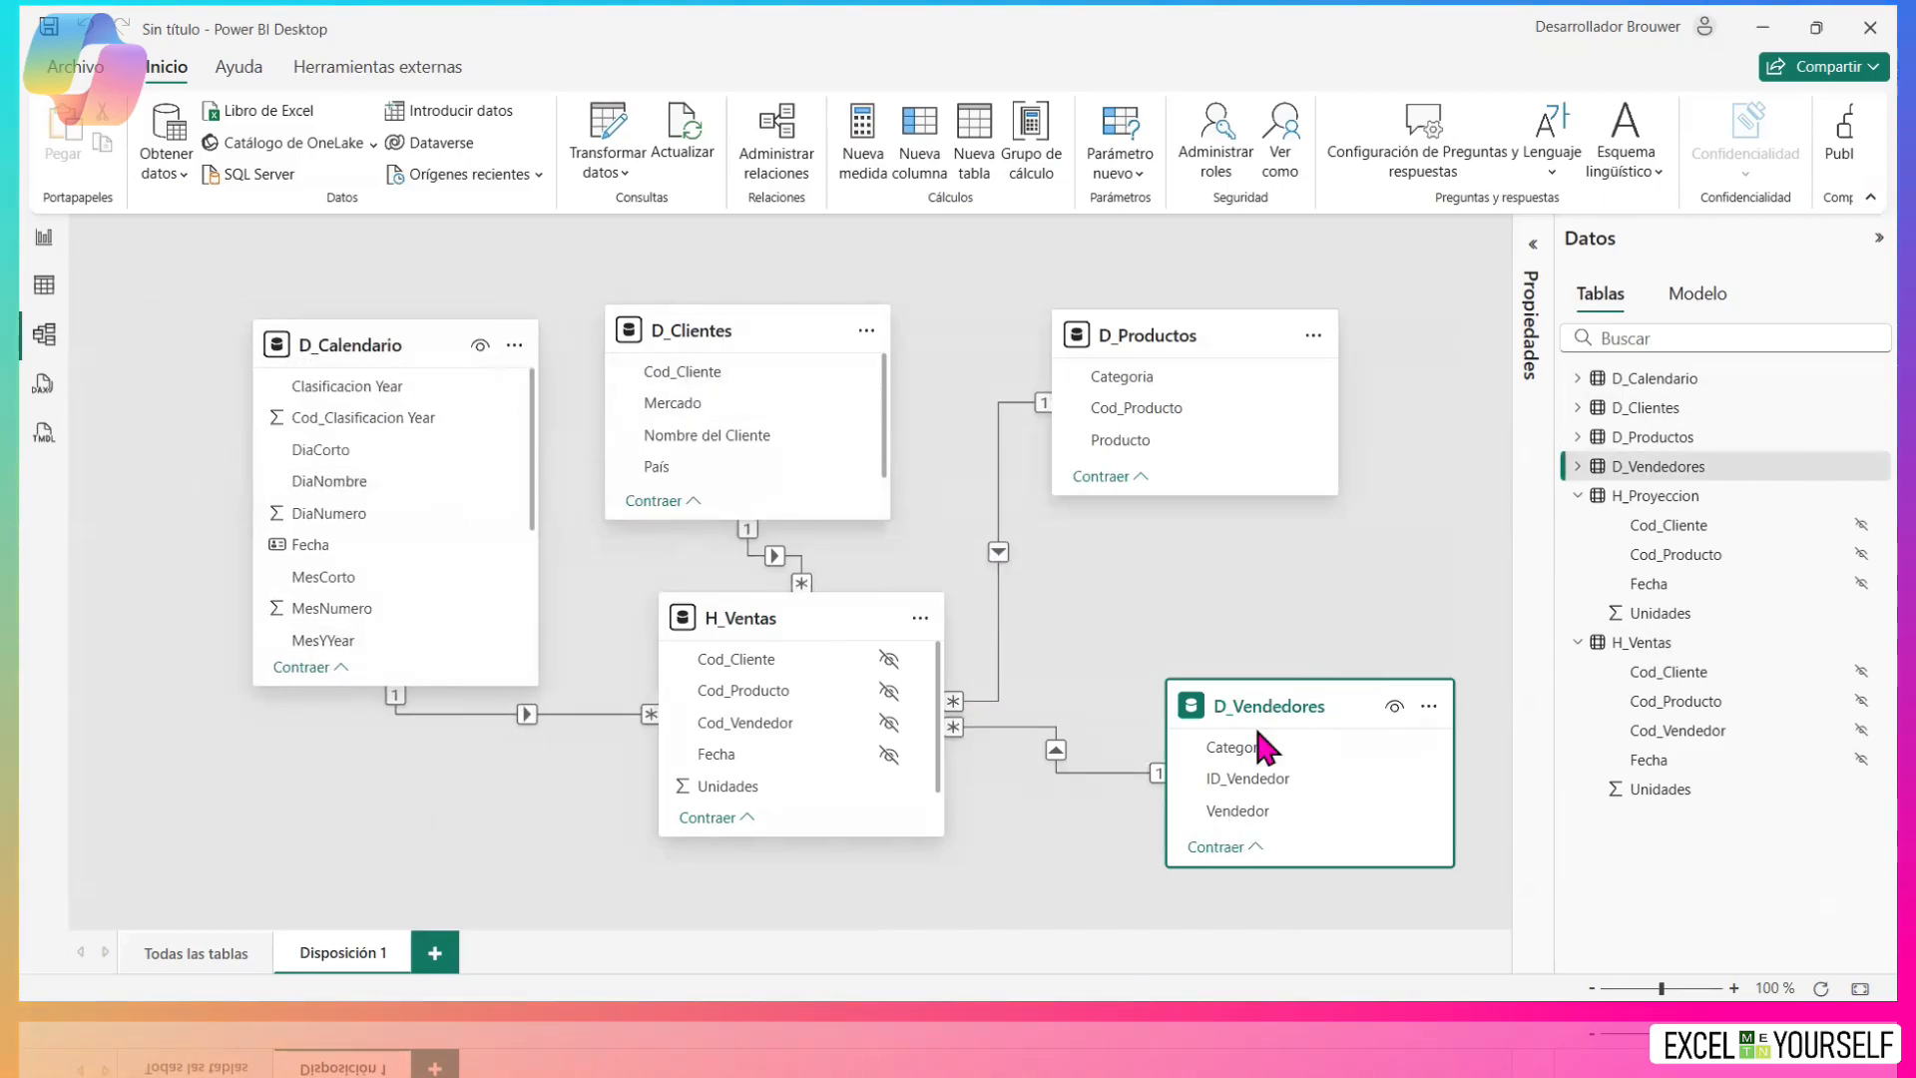
drag(748, 621, 783, 678)
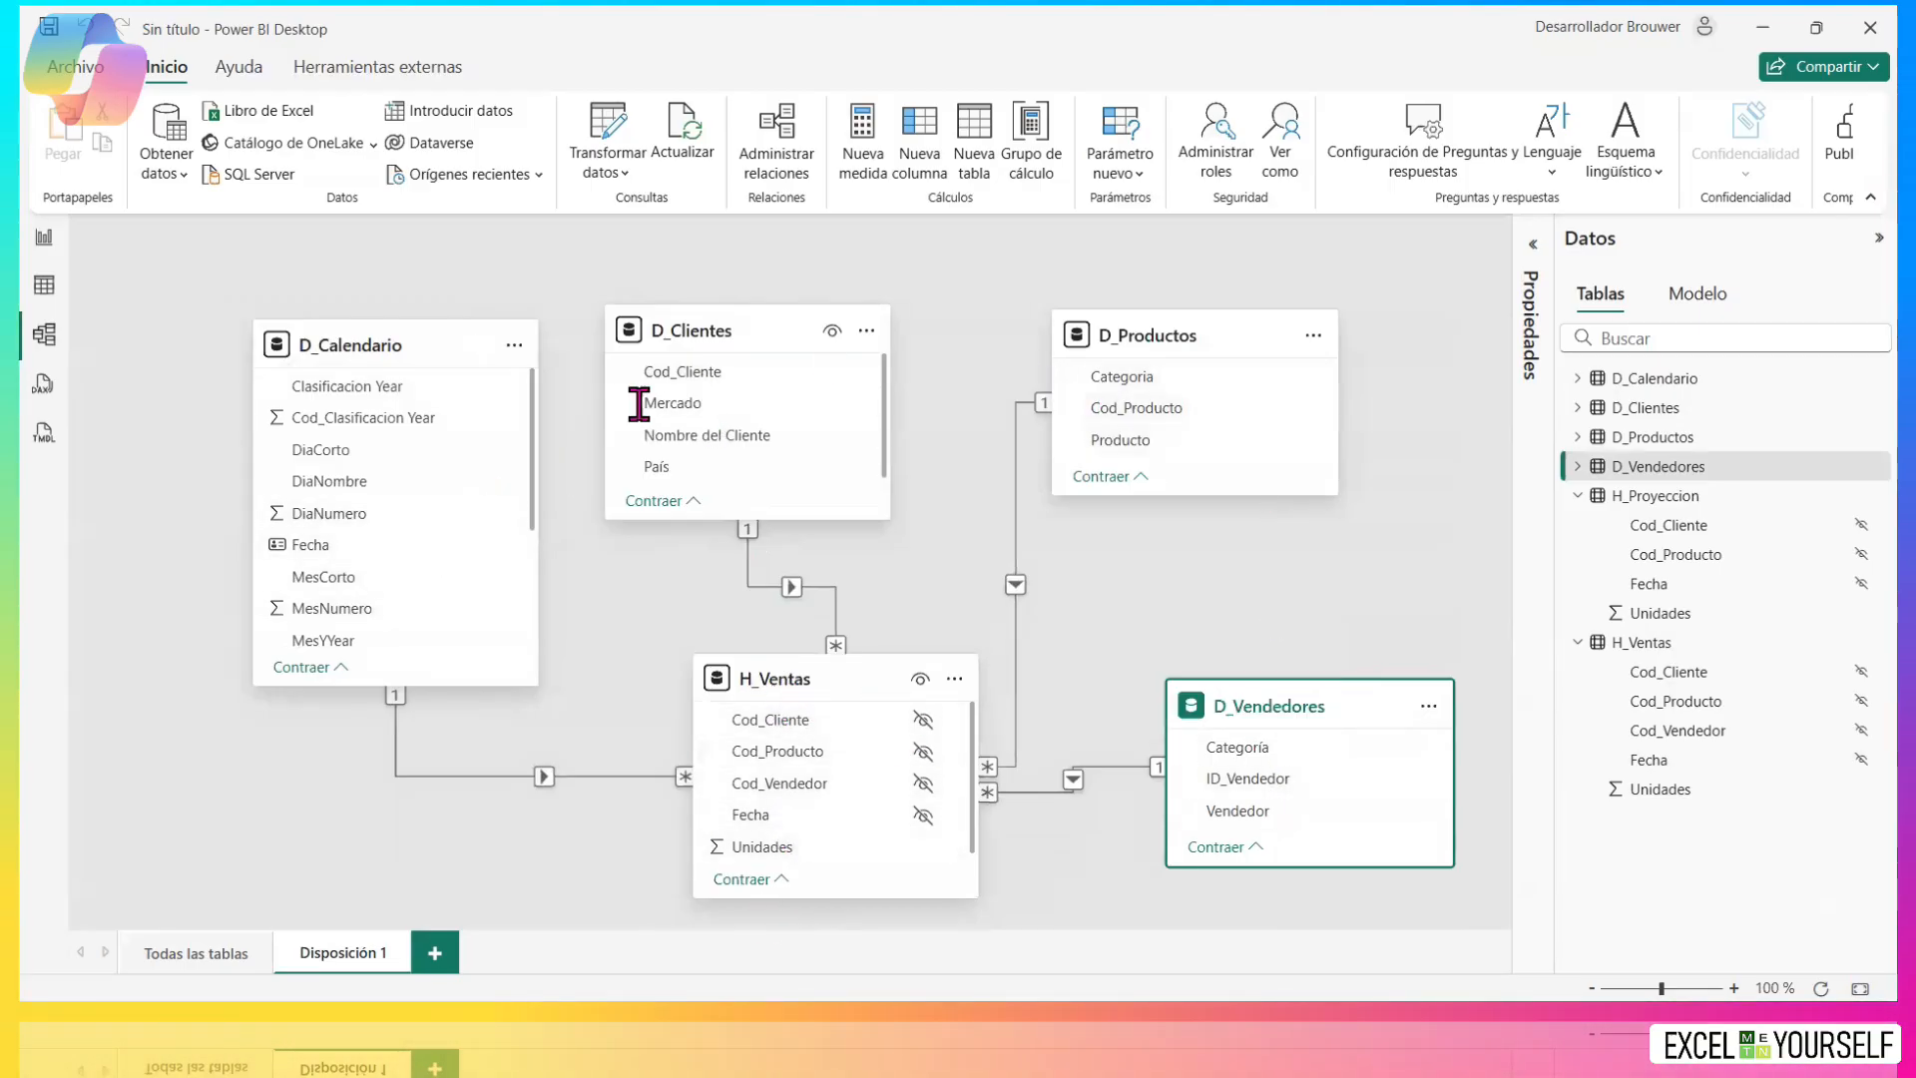
drag(1139, 329, 1126, 339)
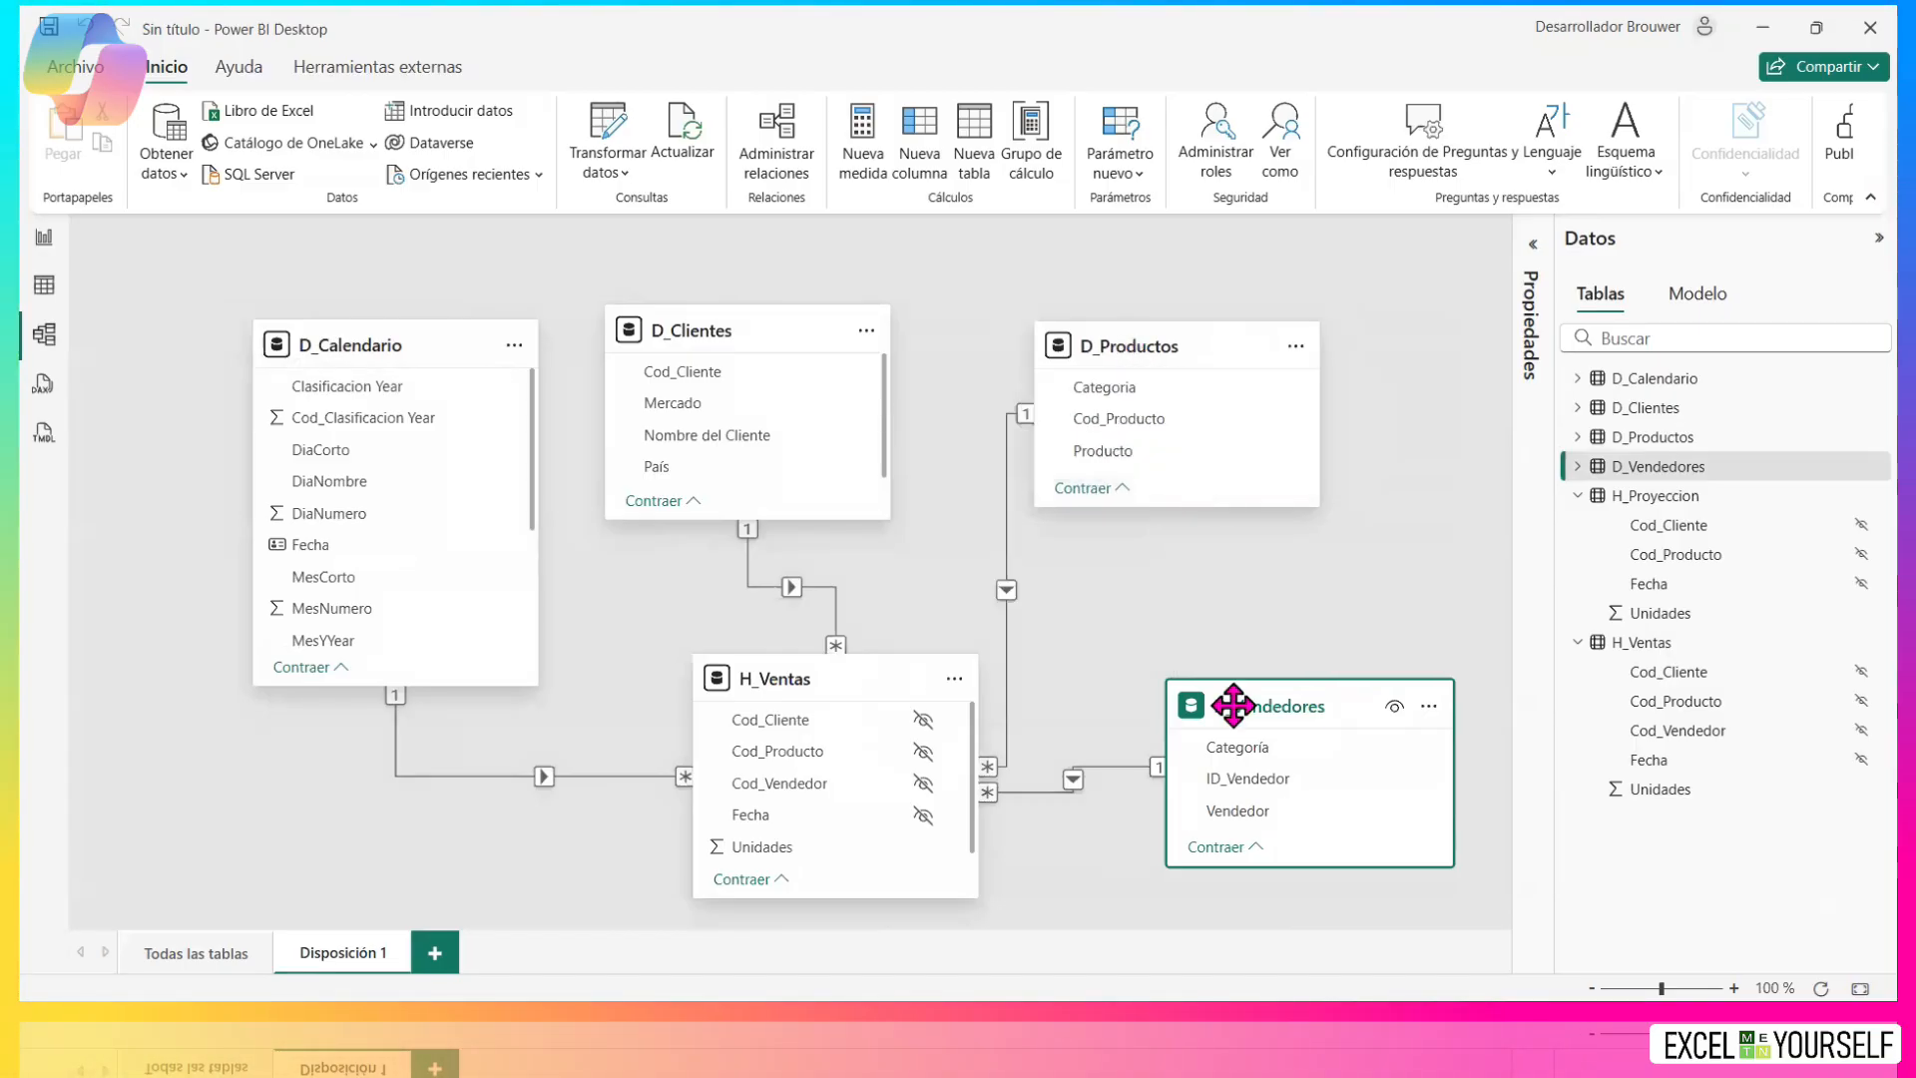
mouse_move(1233, 706)
mouse_down()
mouse_move(1290, 698)
mouse_move(1203, 692)
mouse_up()
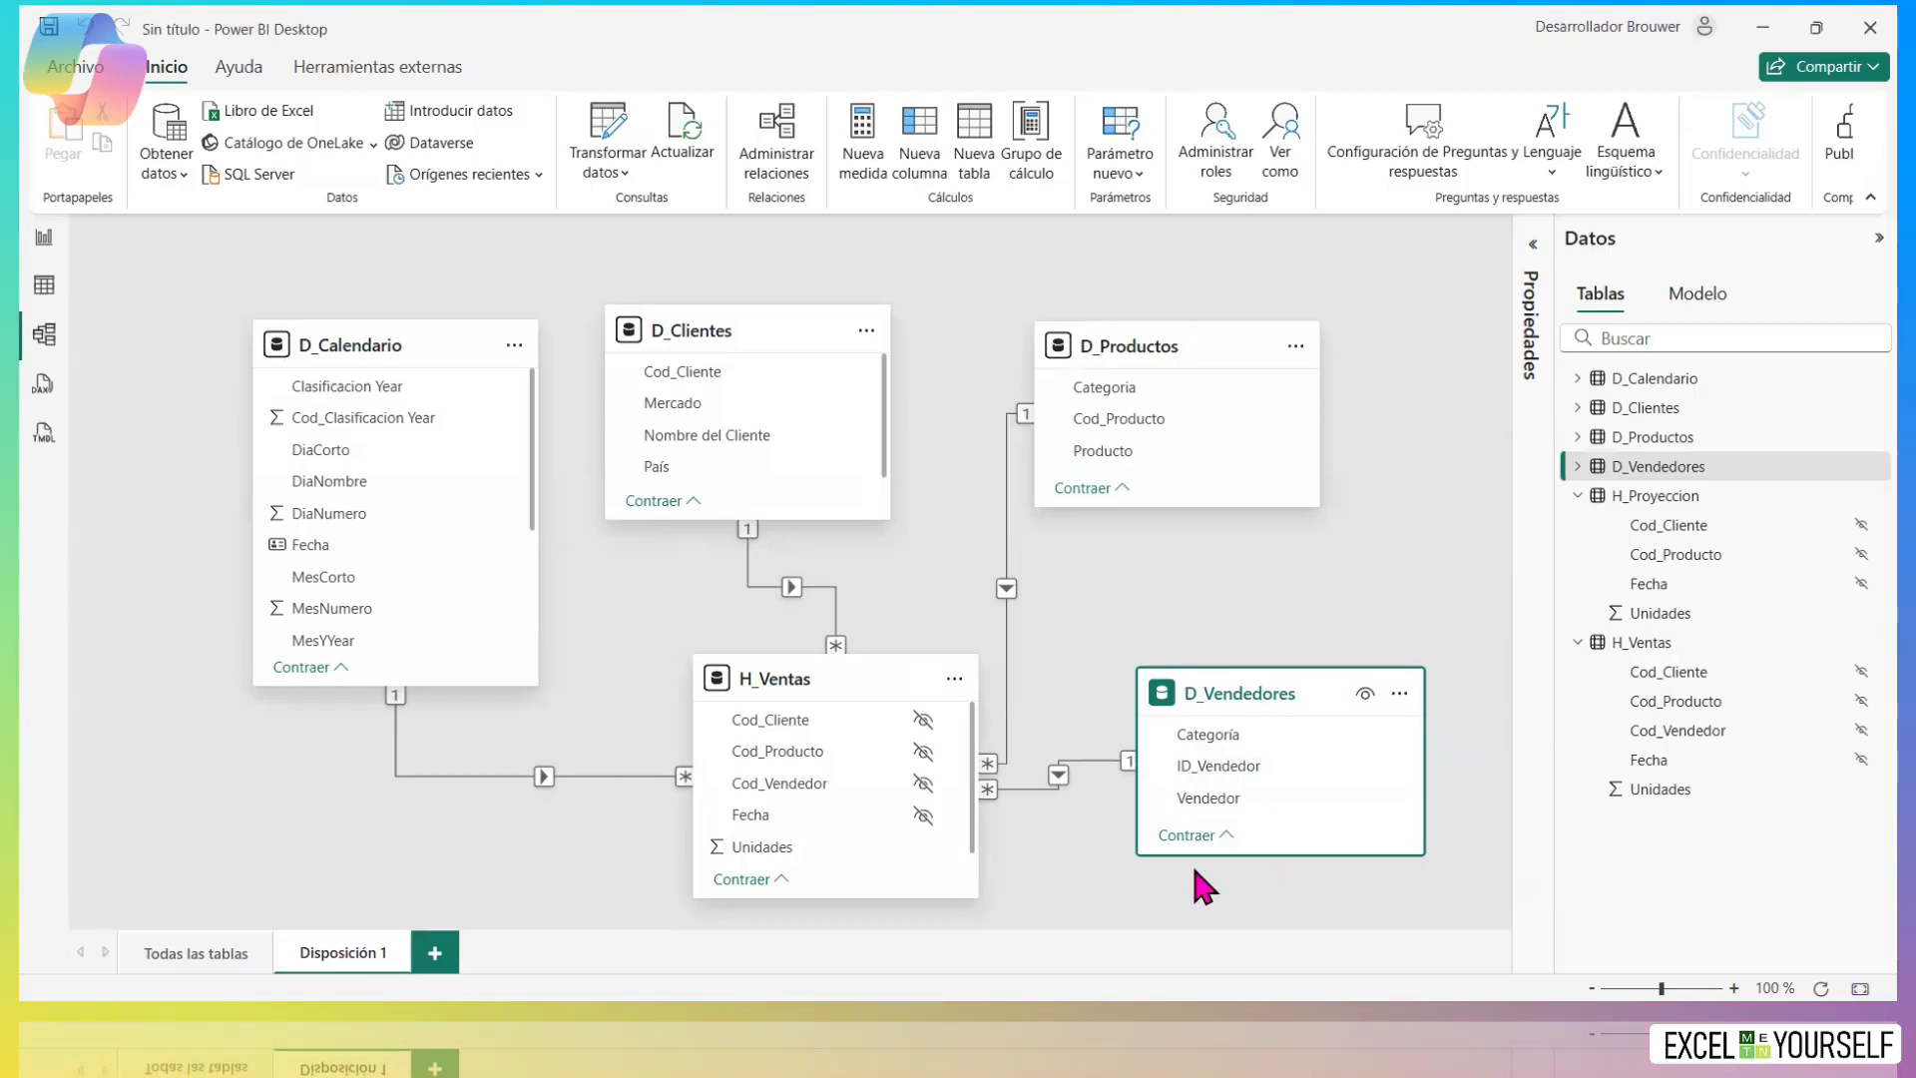
Move D_Vendedores closer to D_Calendario in the Todas las tablas layout and return to Disposición 1.
click(174, 960)
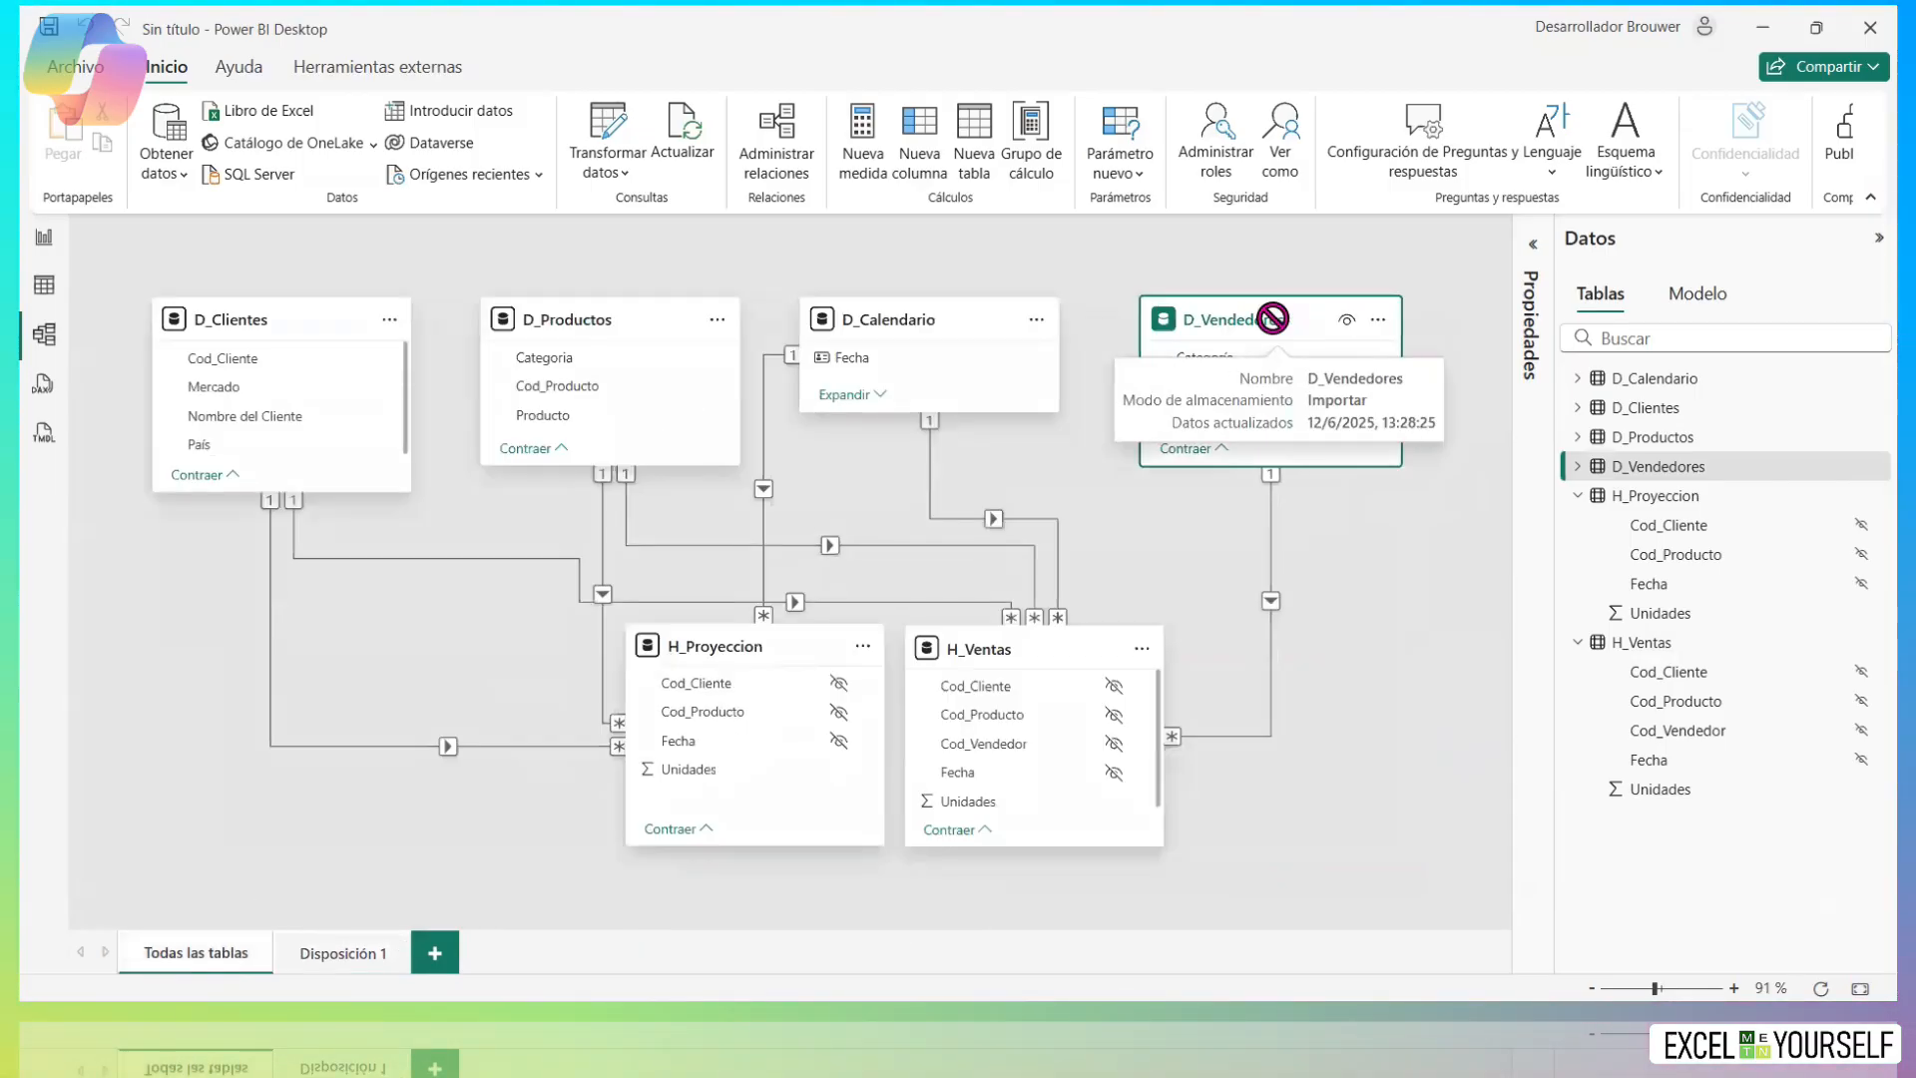
drag(1283, 317, 1232, 317)
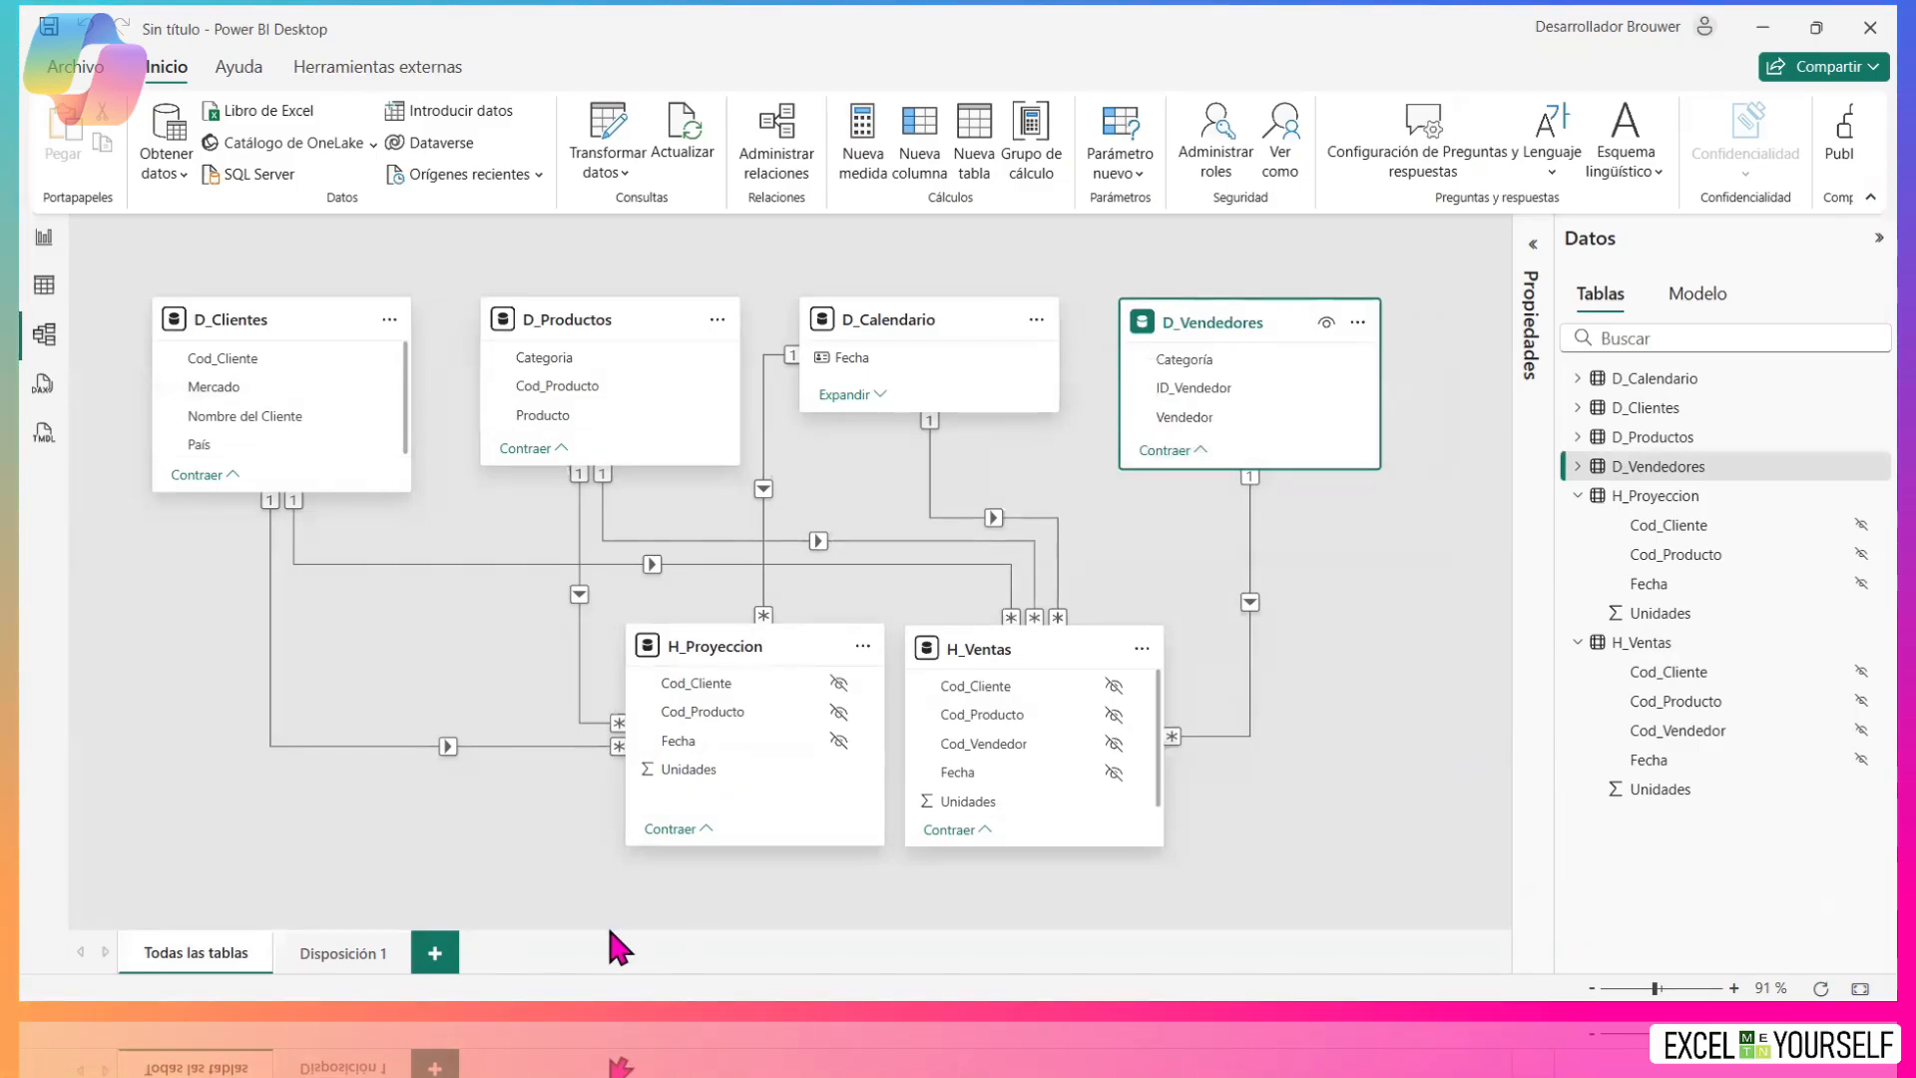
click(345, 953)
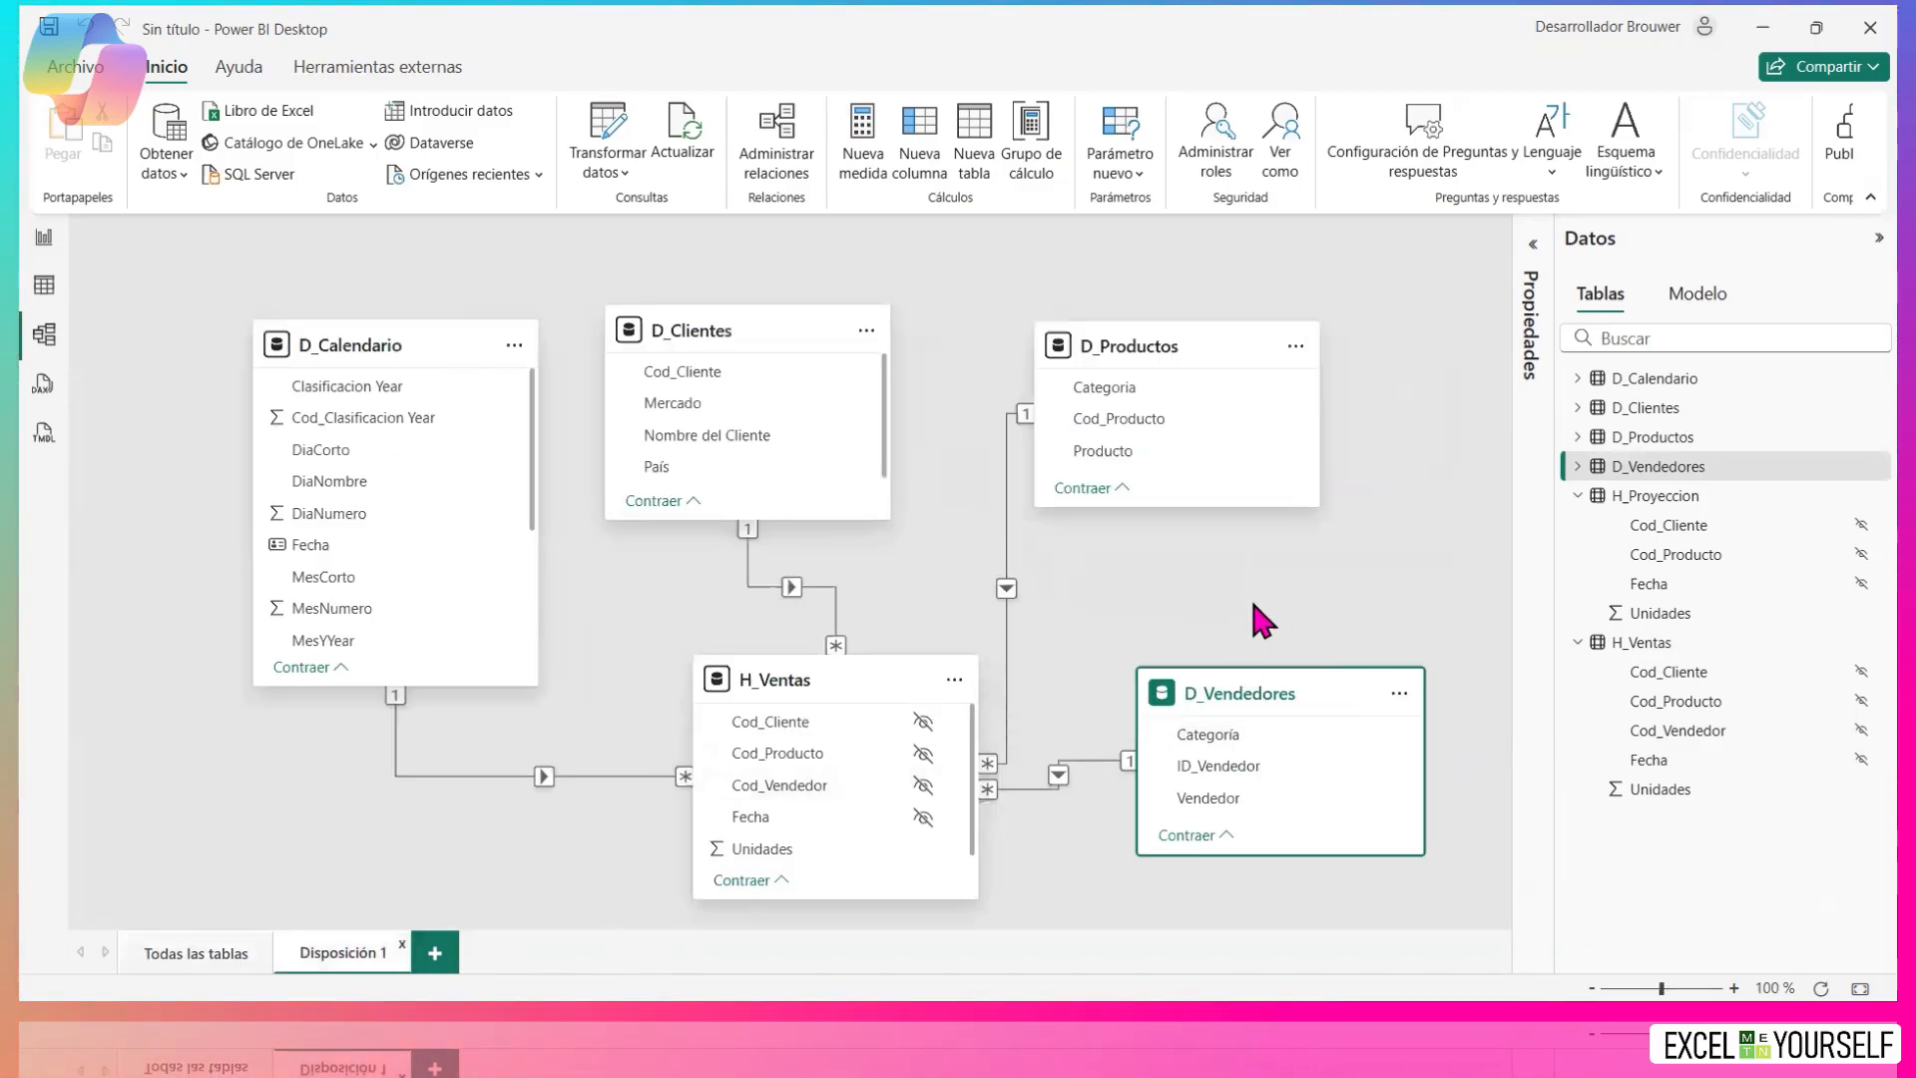
Rename the Disposición 1 layout as Modelo Ventas.
double_click(331, 959)
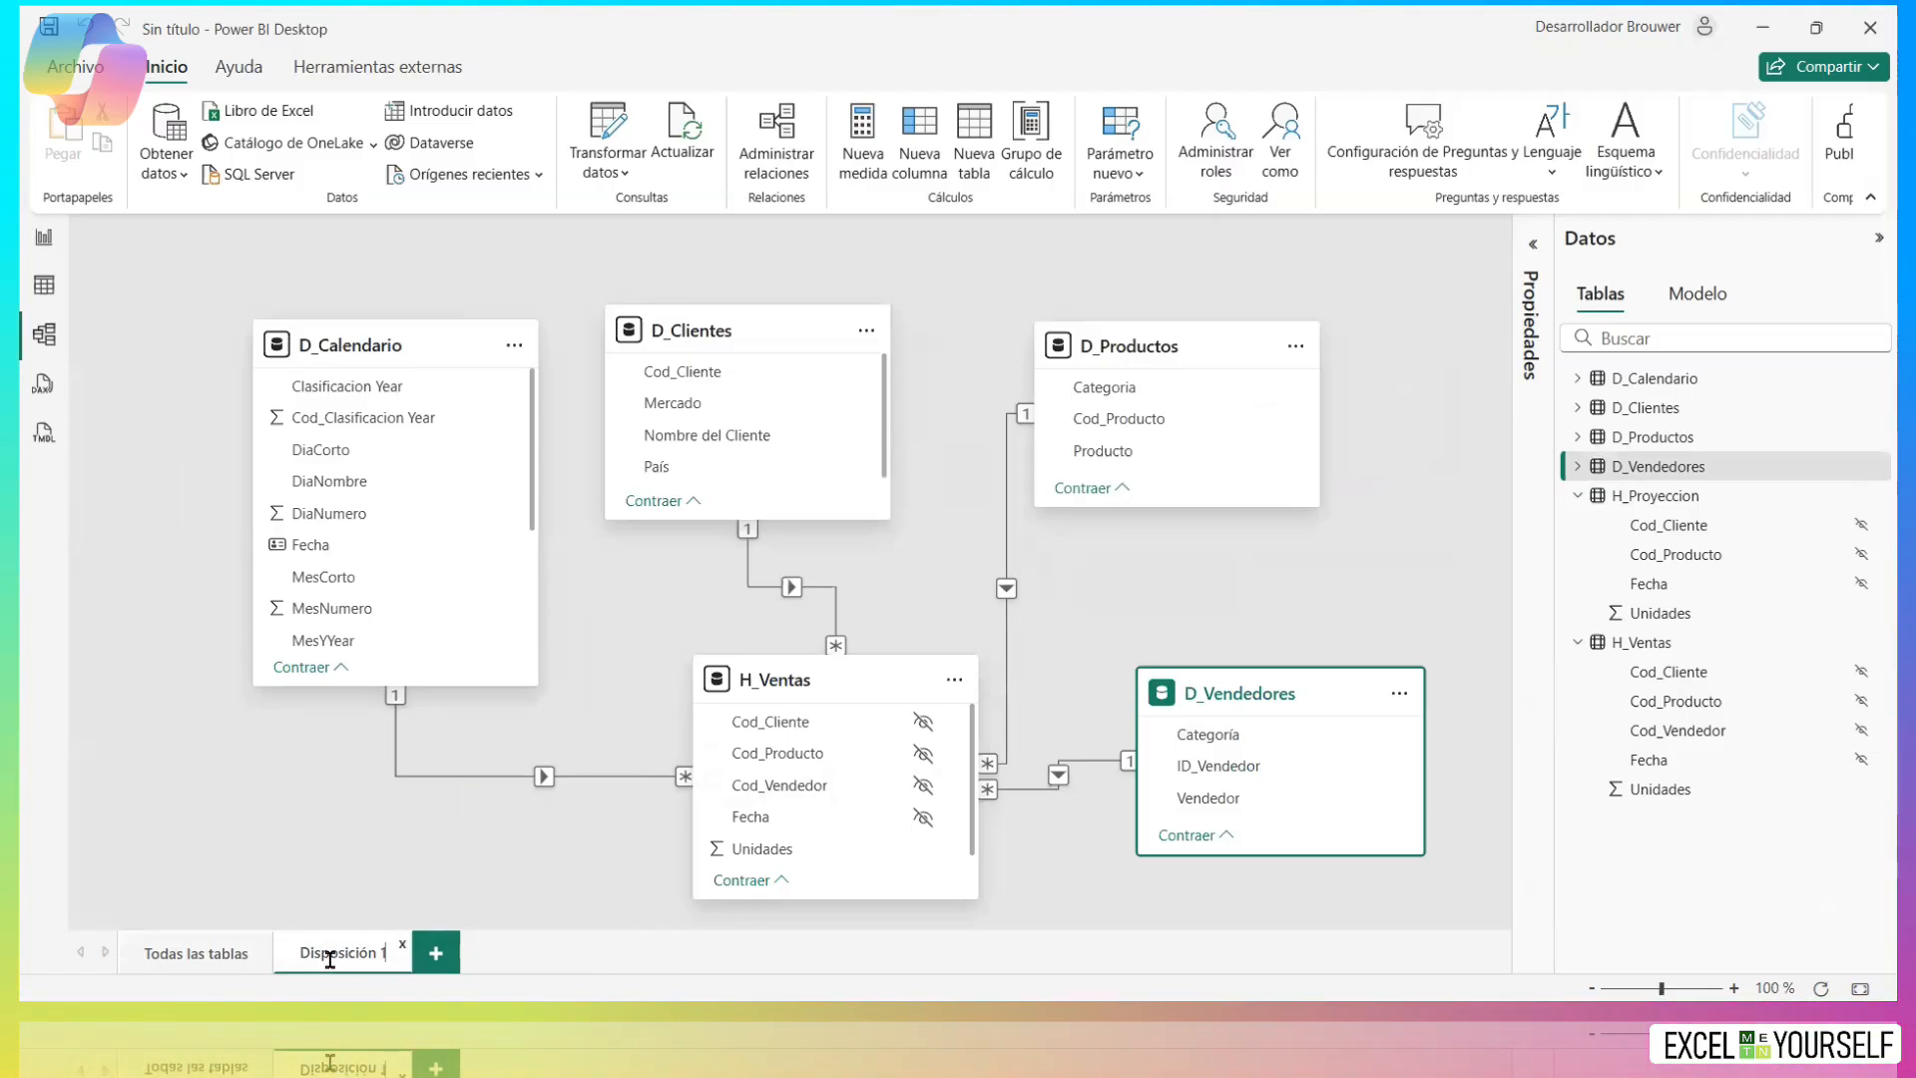
key(BackSpace)
key(BackSpace)
key(BackSpace)
key(BackSpace)
key(BackSpace)
key(BackSpace)
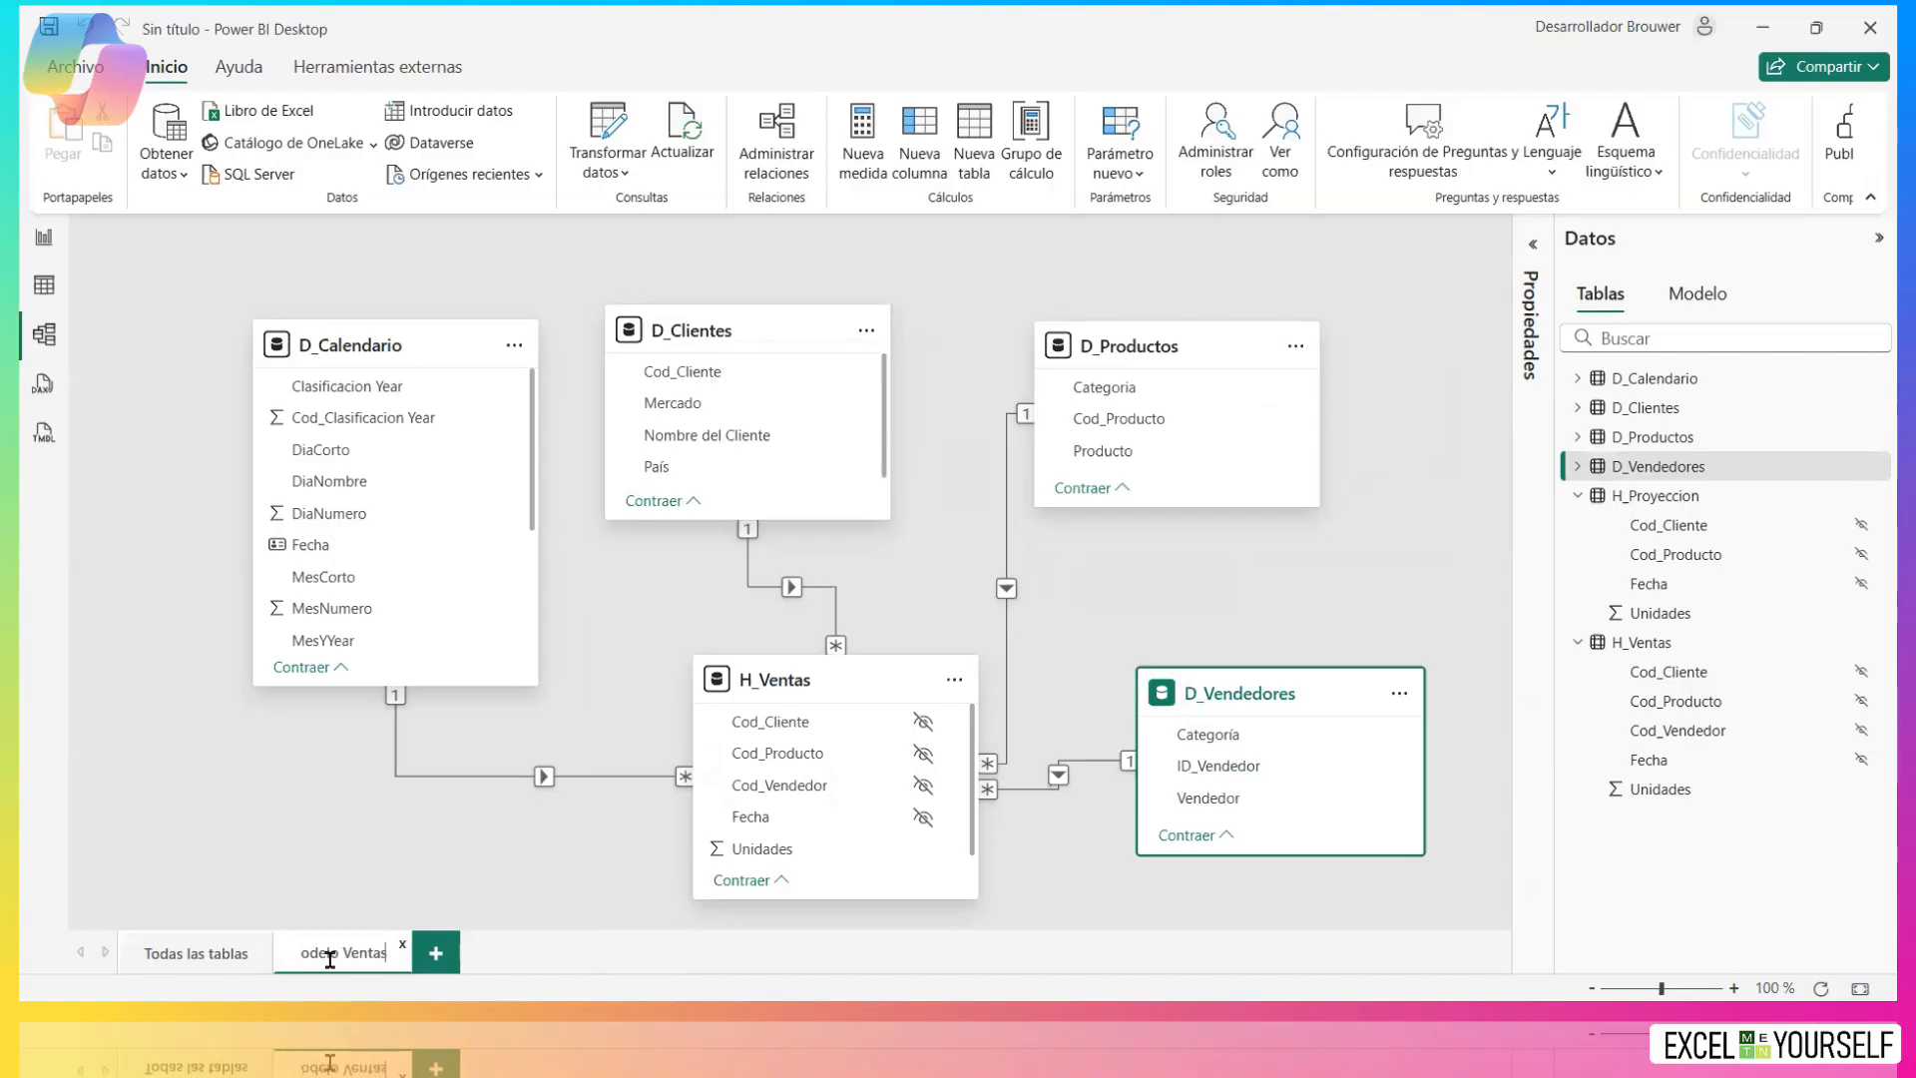
text(Modelo Ventas)
Create another diagram layout and place H_Proyeccion near the lower centre of its canvas.
click(424, 958)
click(459, 970)
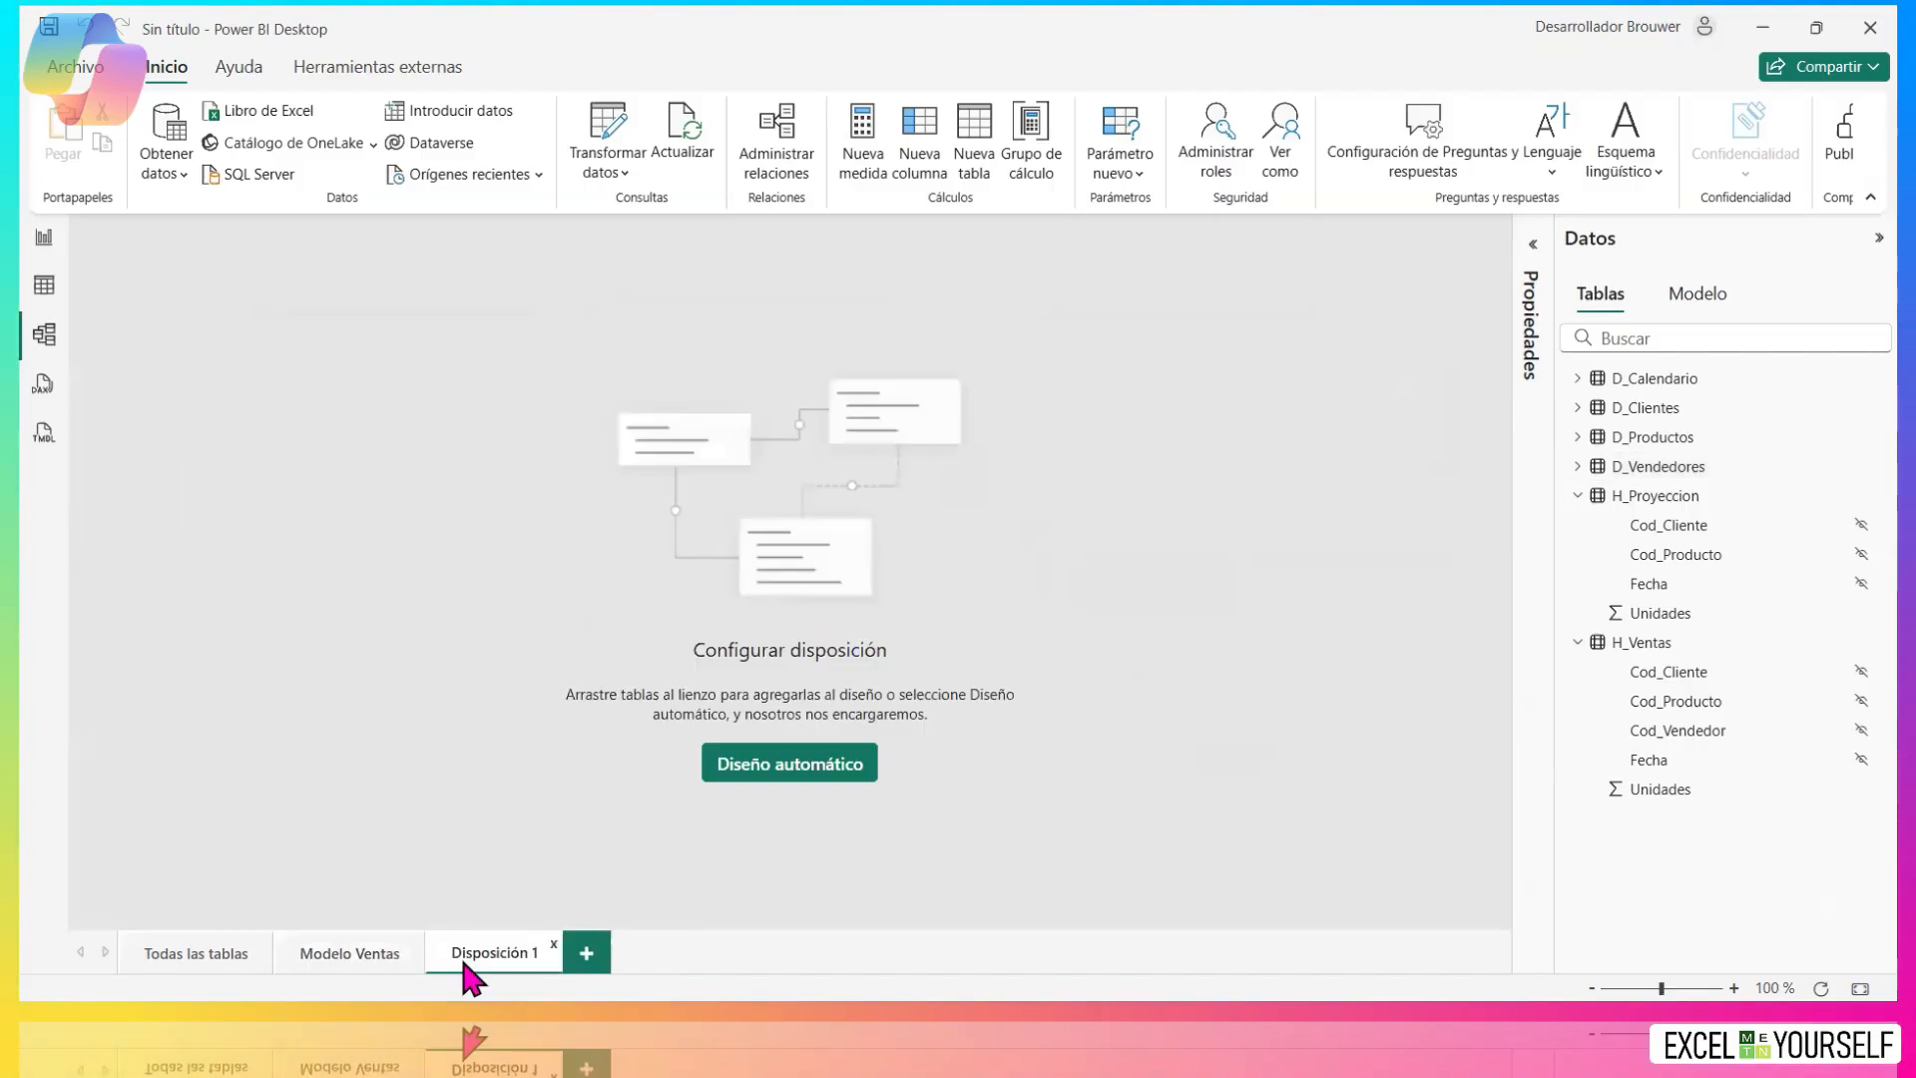
drag(1656, 504, 765, 676)
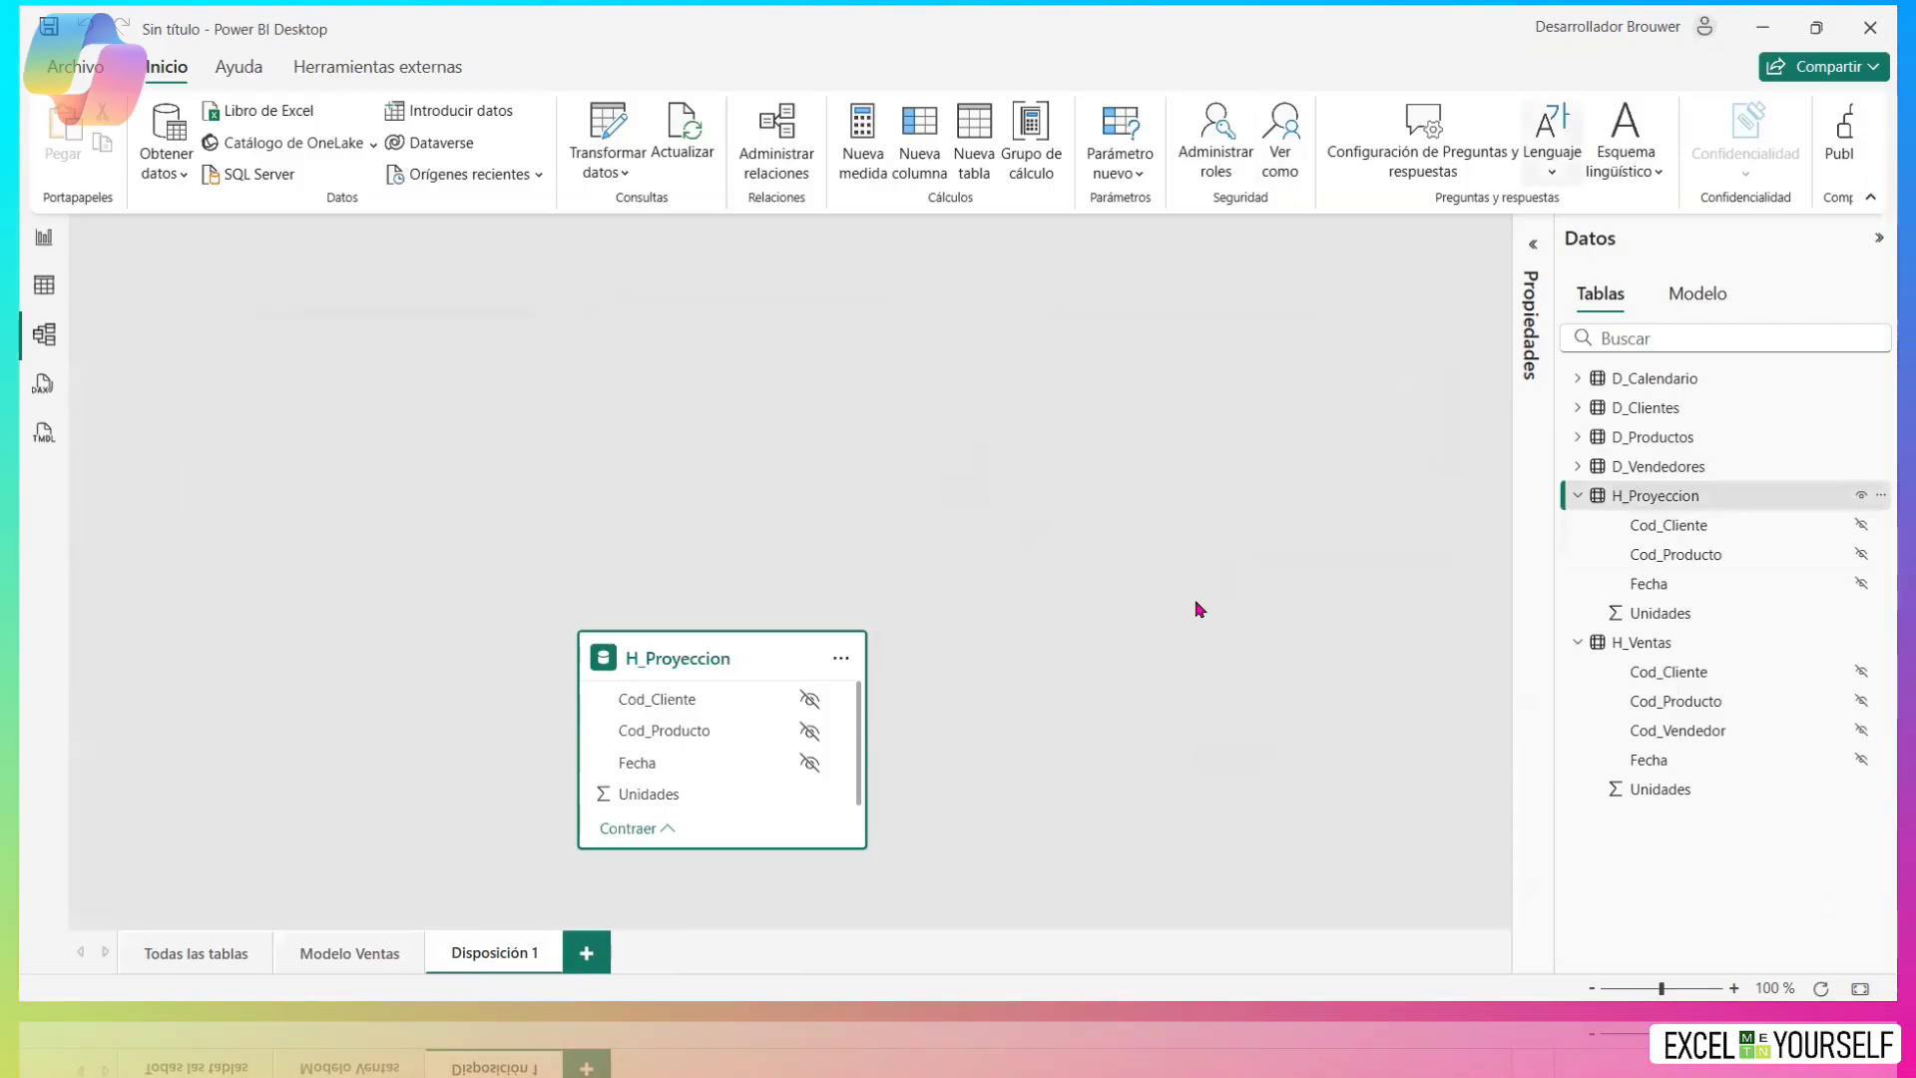
Add D_Calendario, D_Clientes, D_Productos and D_Vendedores to the new layout around H_Proyeccion.
drag(1654, 378, 342, 389)
drag(1636, 409, 776, 345)
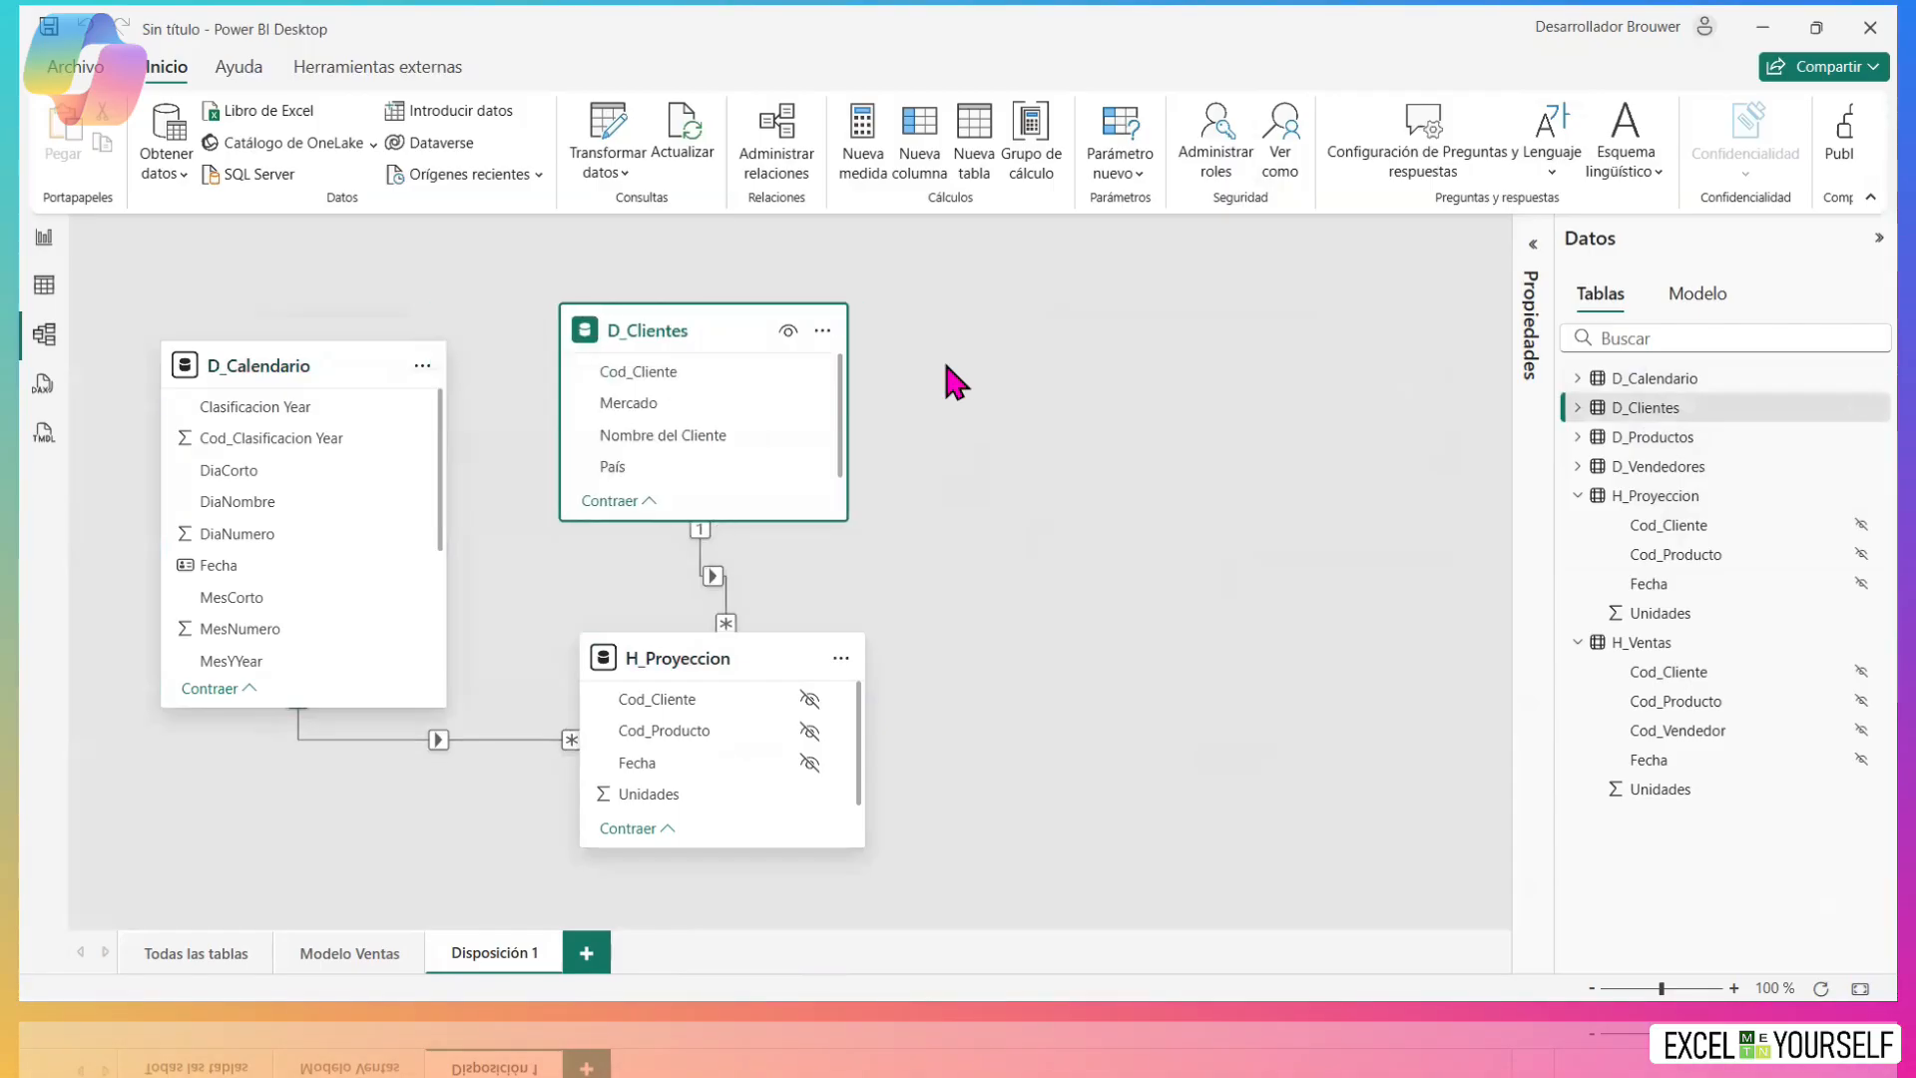
drag(945, 373, 1050, 373)
drag(1345, 601, 1347, 601)
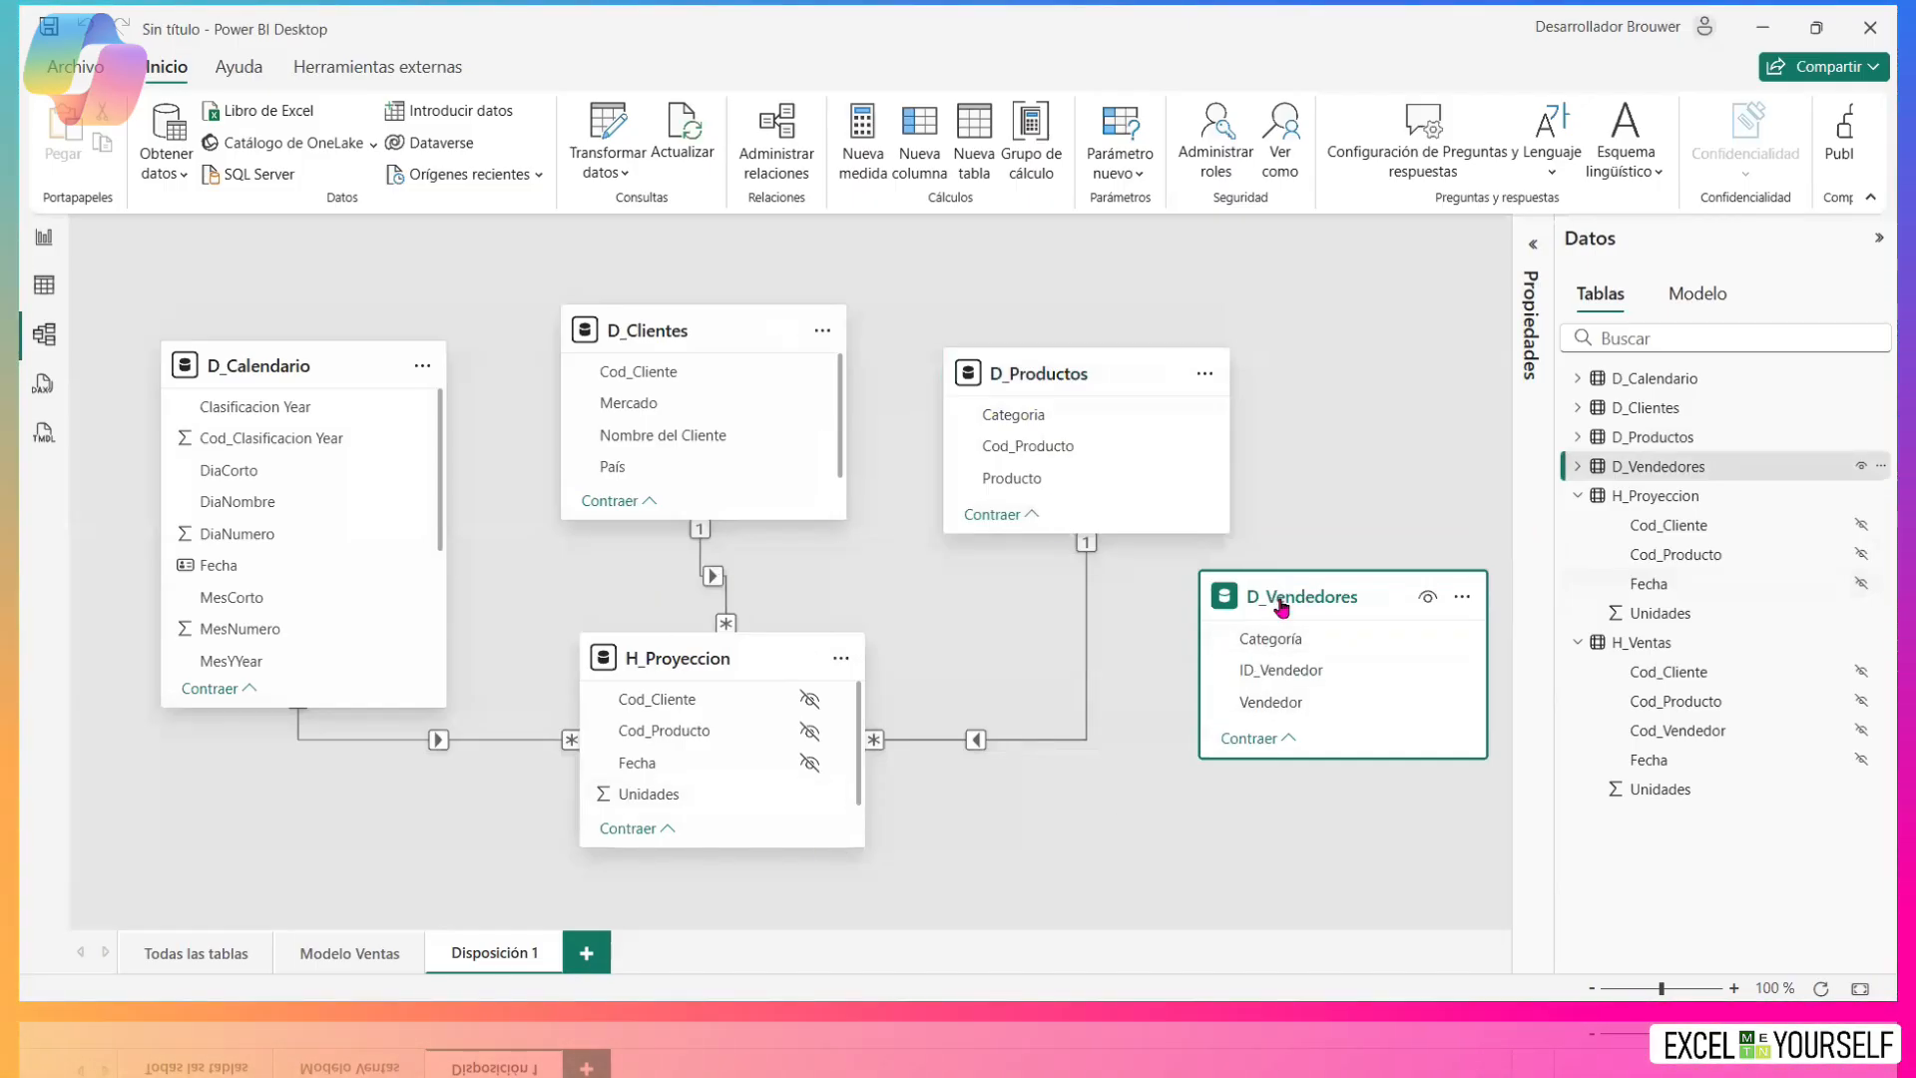
Move the unrelated D_Vendedores table lower on the canvas, away from D_Productos.
click(1461, 597)
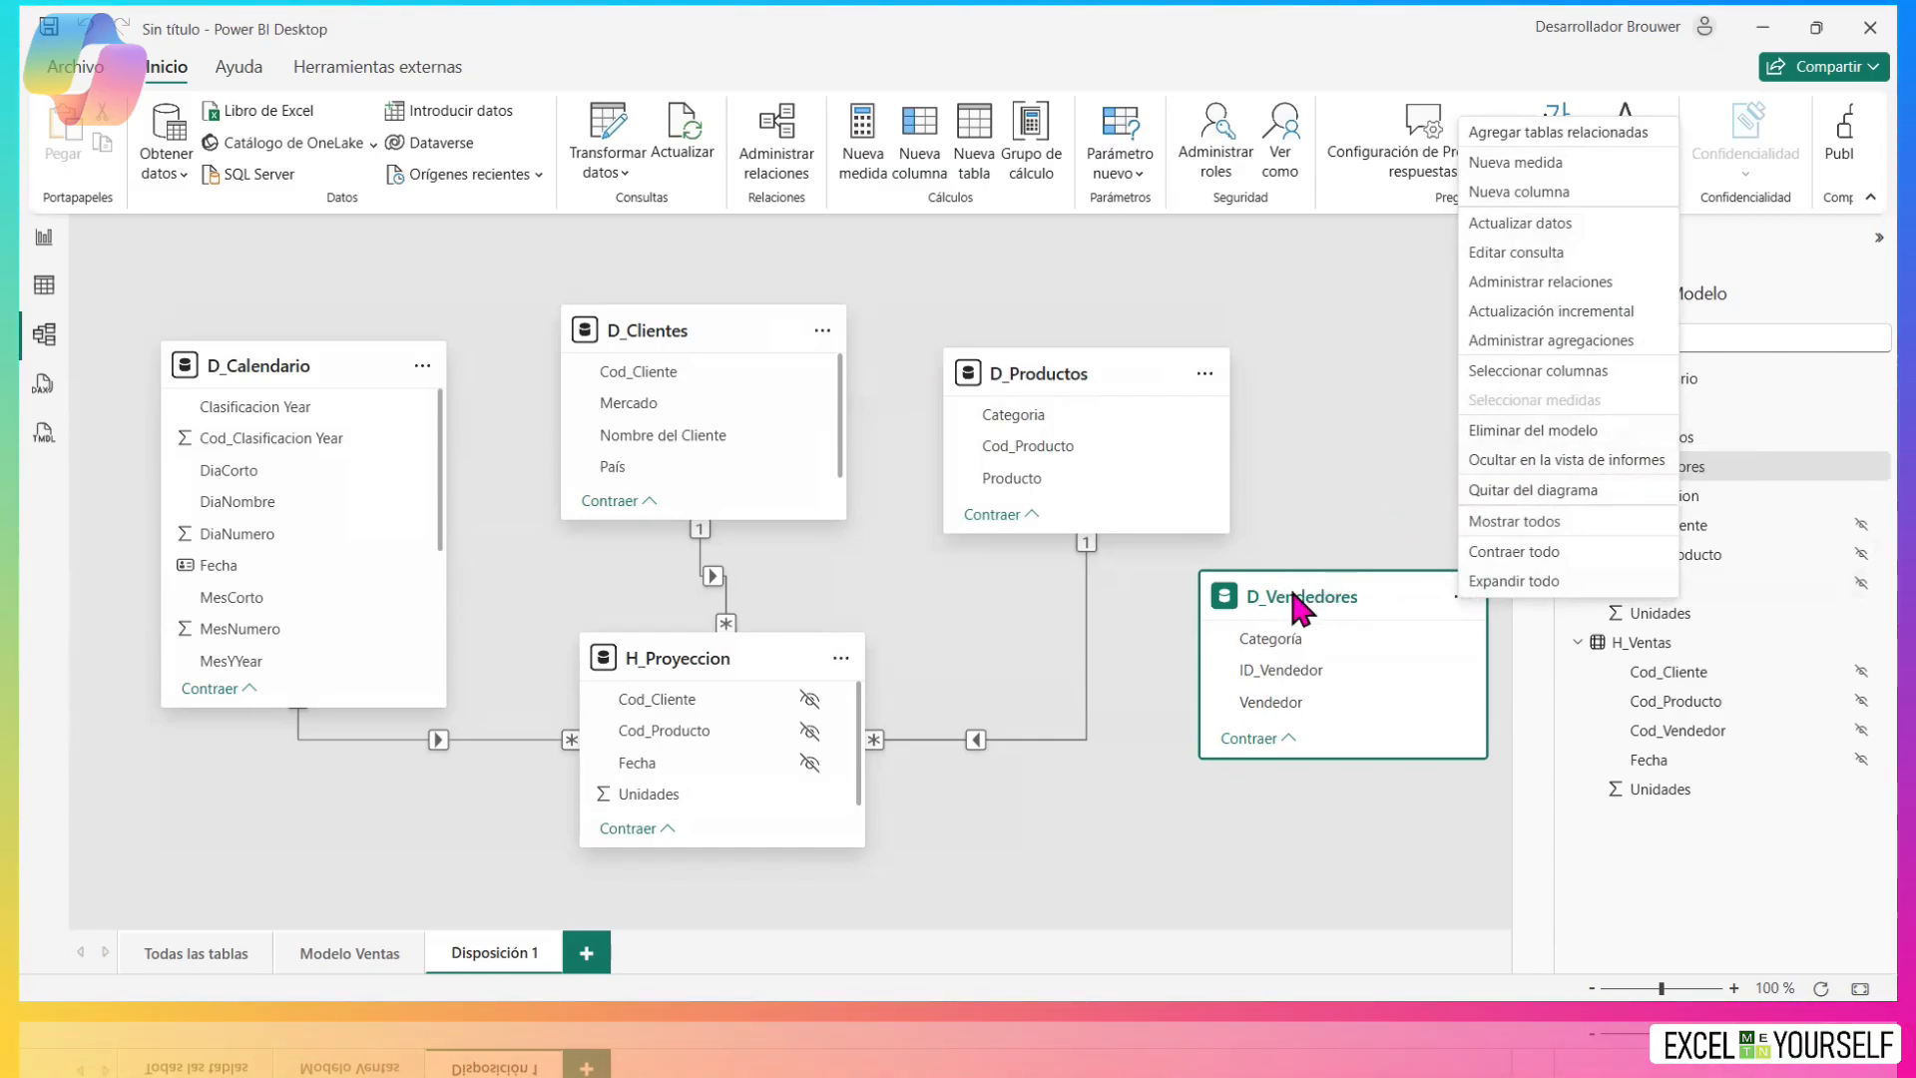
click(1400, 895)
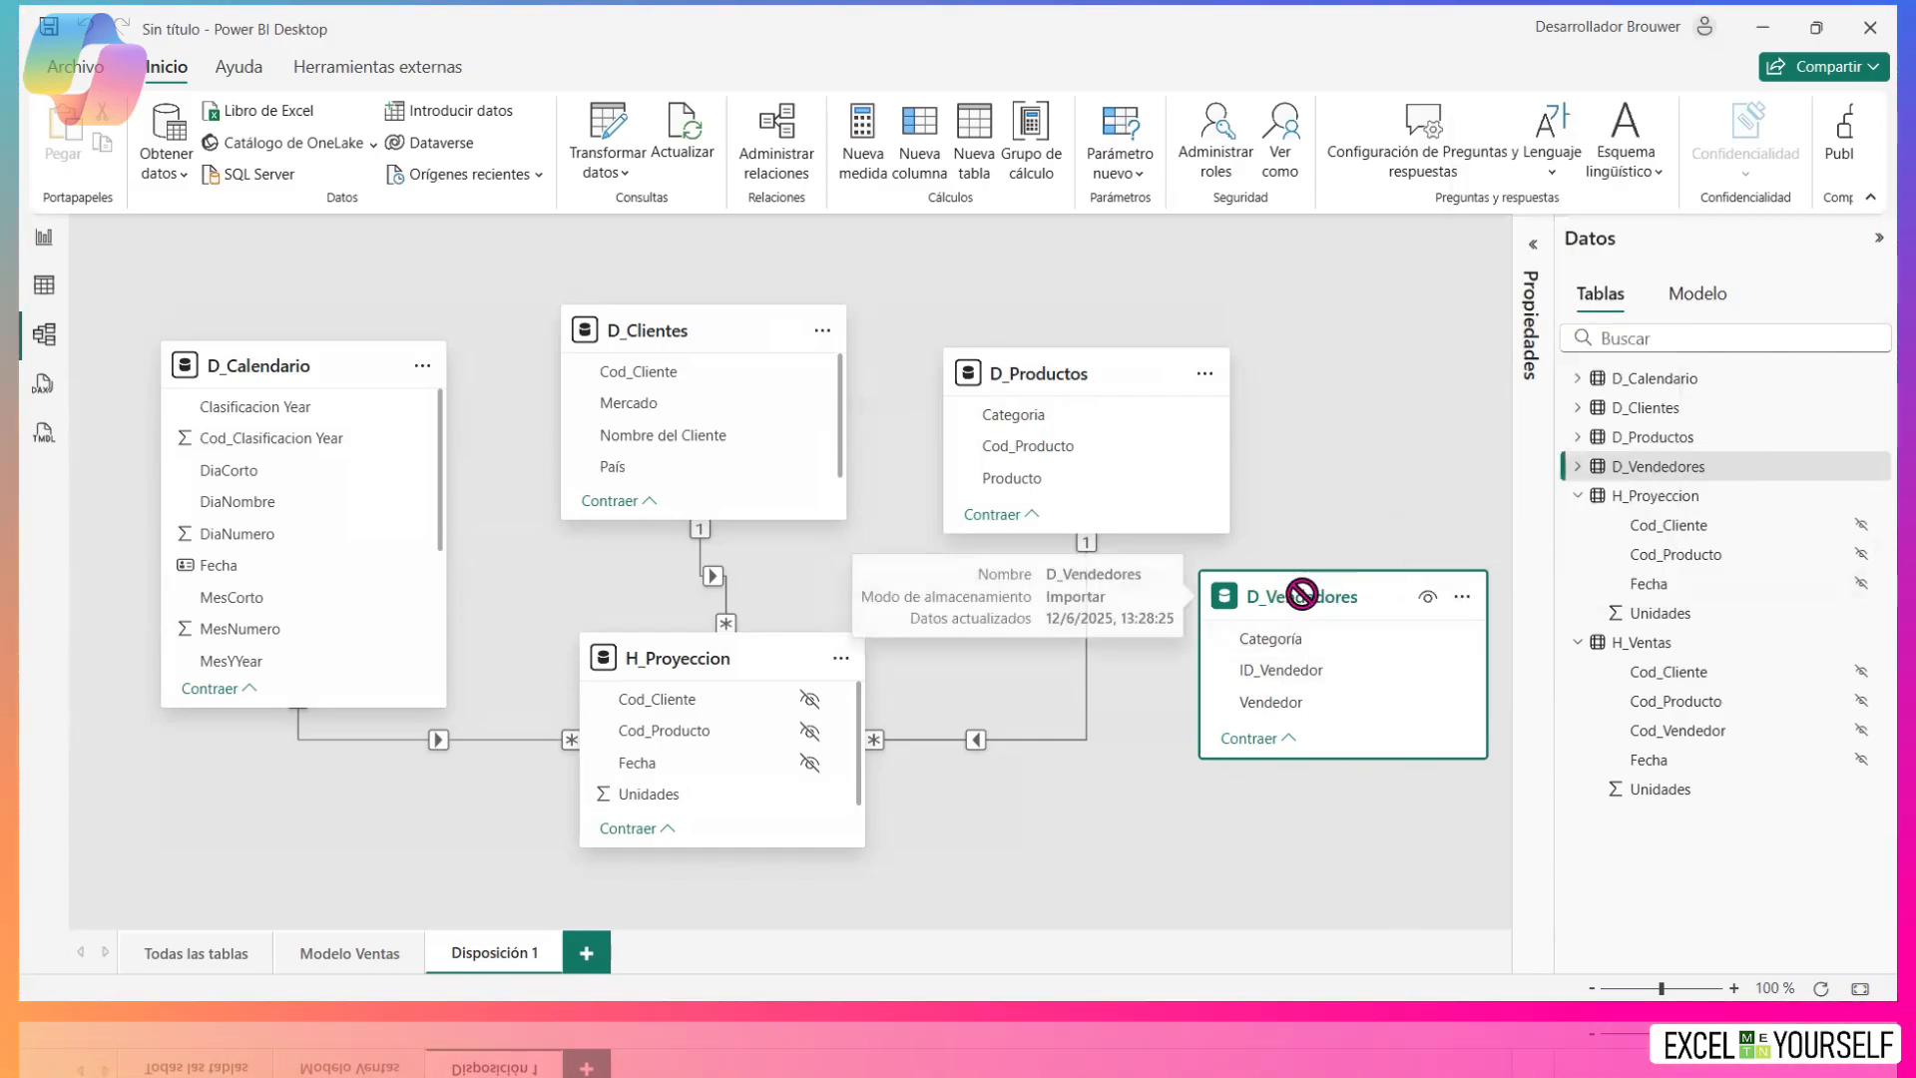
drag(1301, 610, 1313, 756)
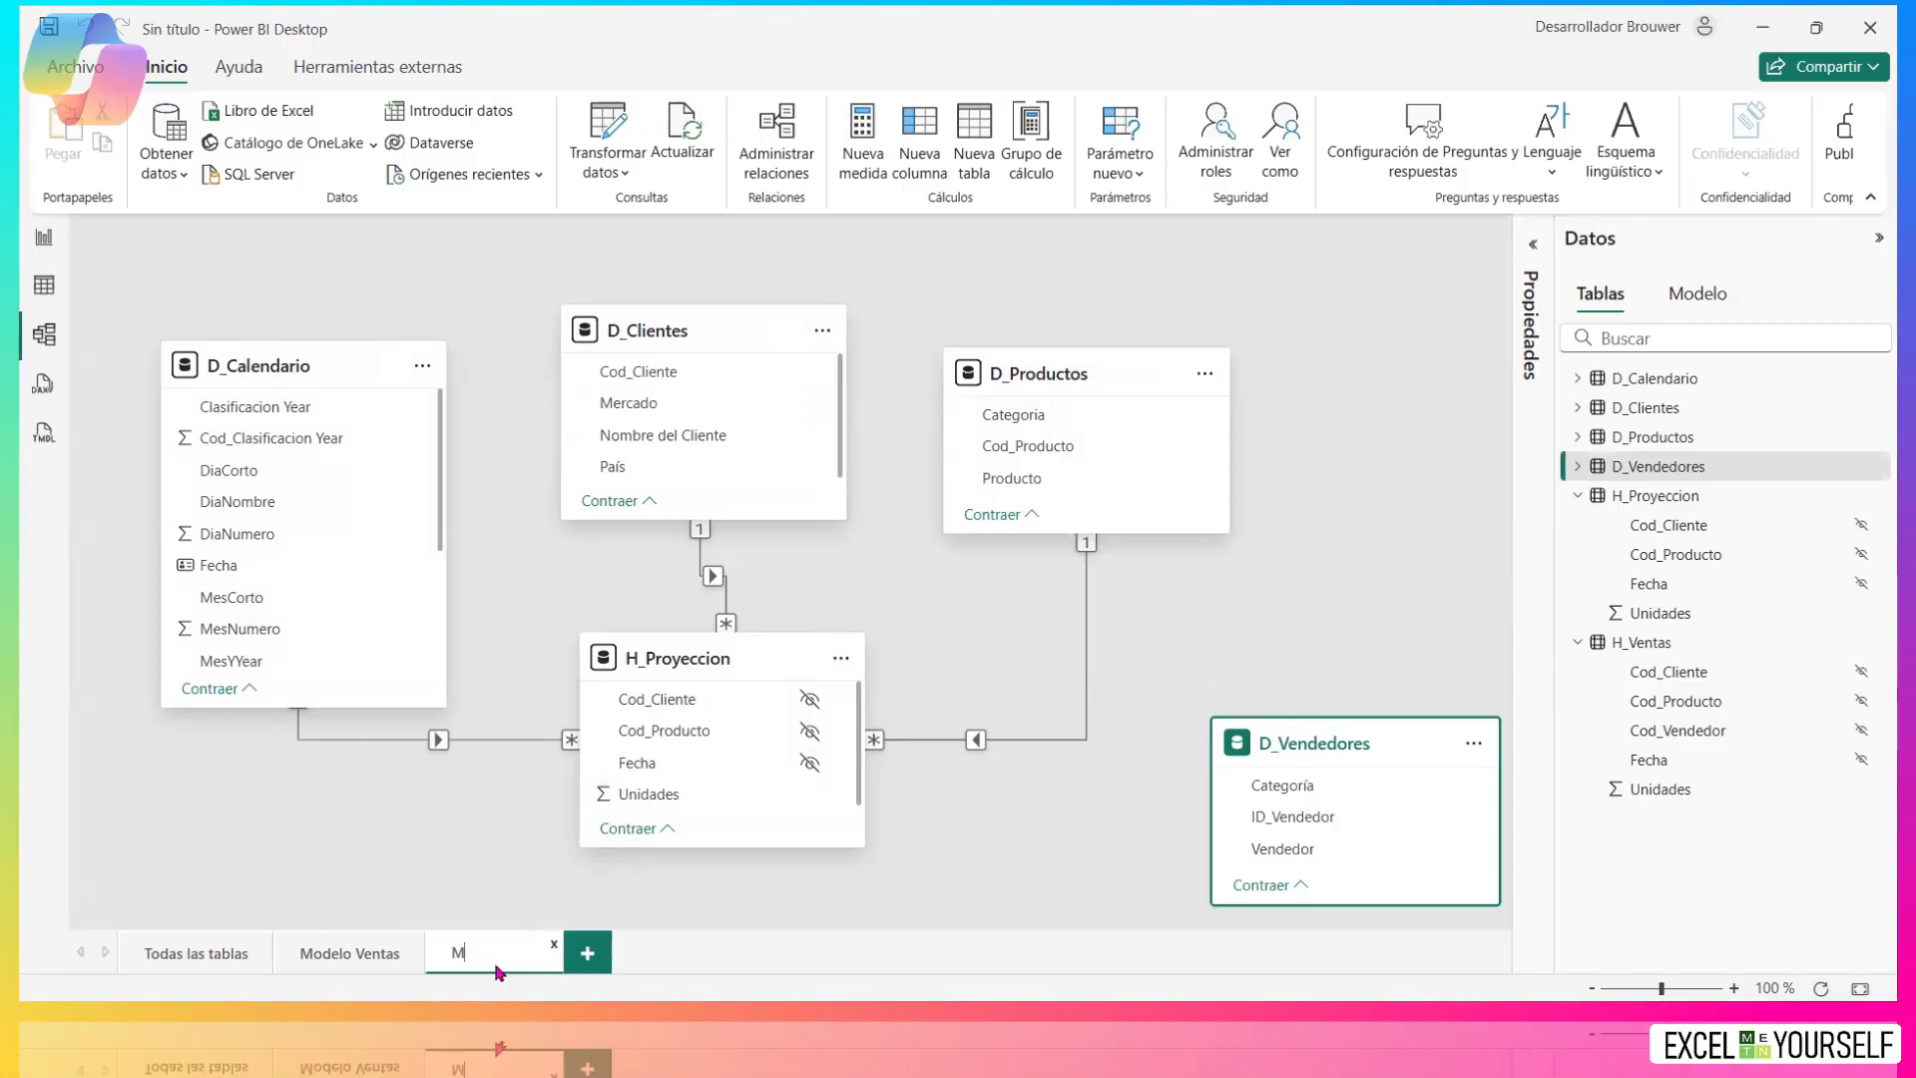
Rename the H_Proyeccion layout as Modelo Proyeccion.
text(ro)
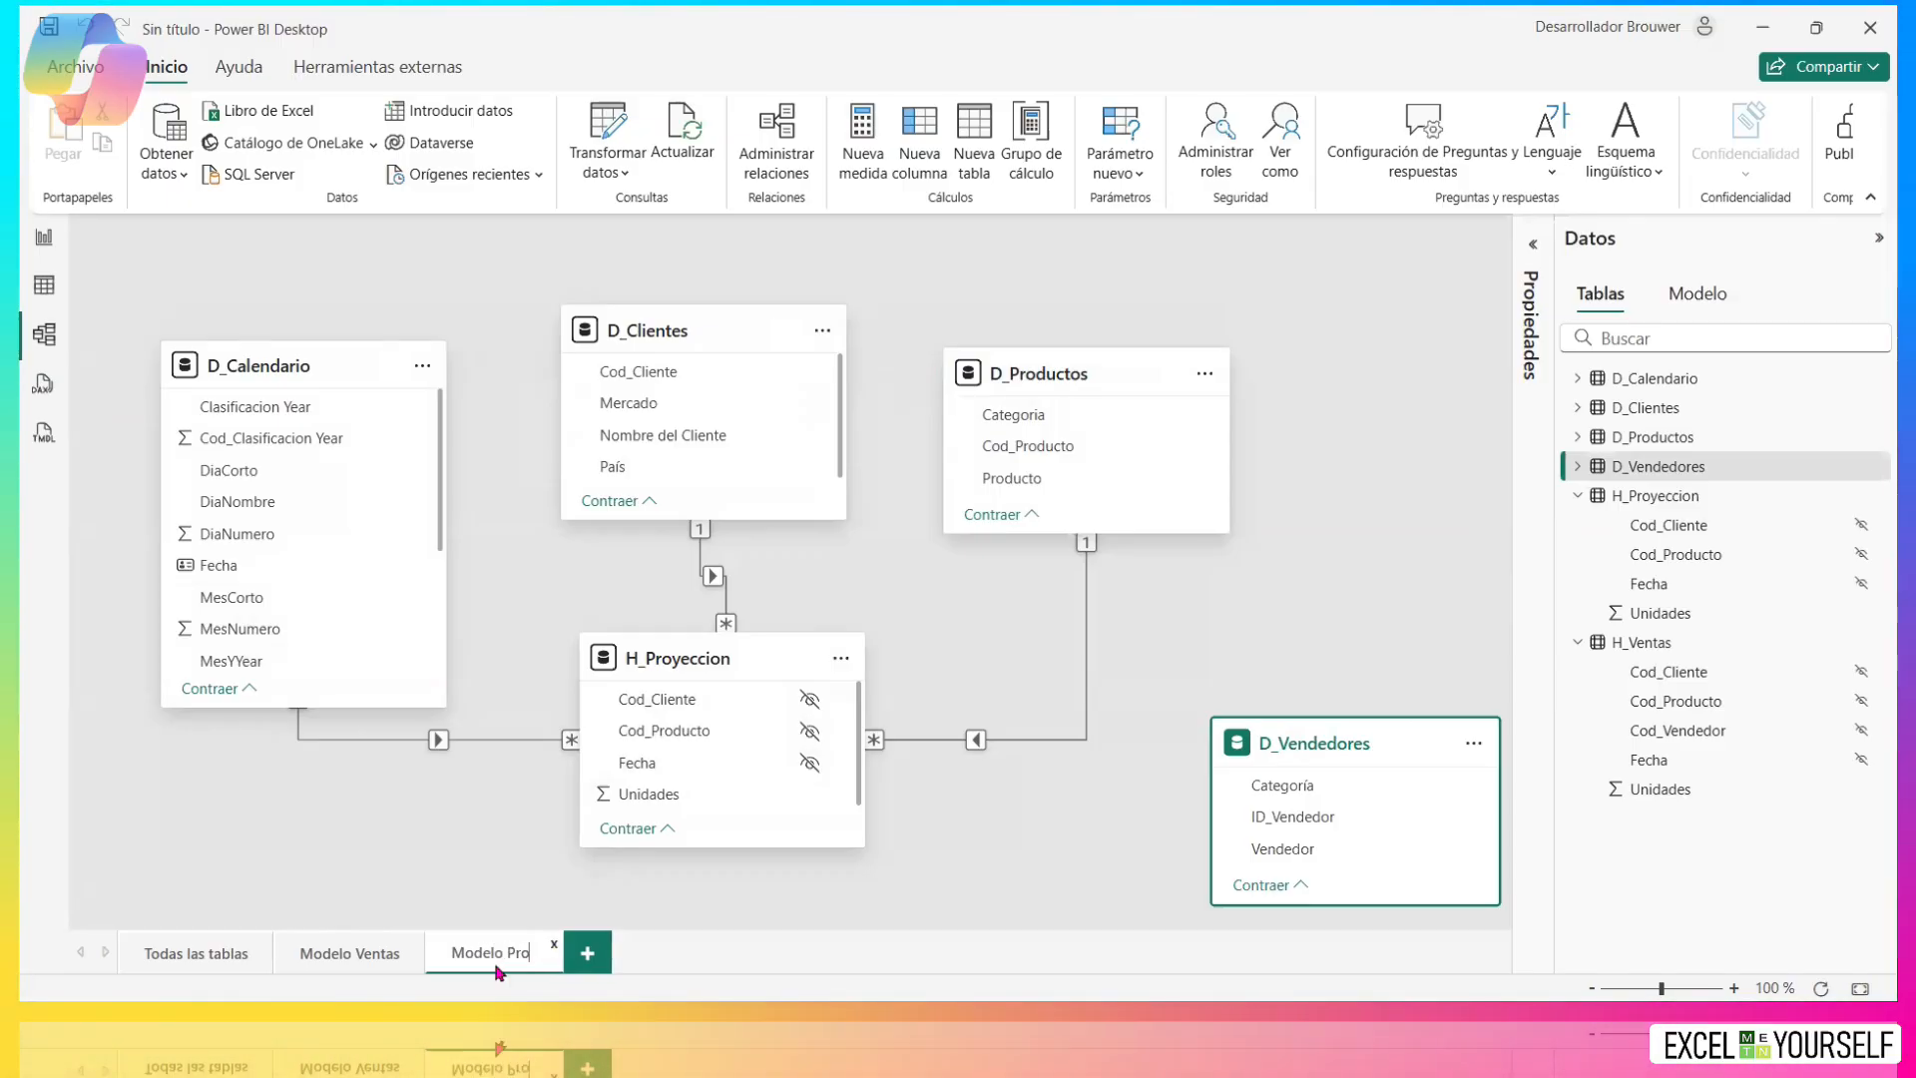
text(yeccion)
click(436, 843)
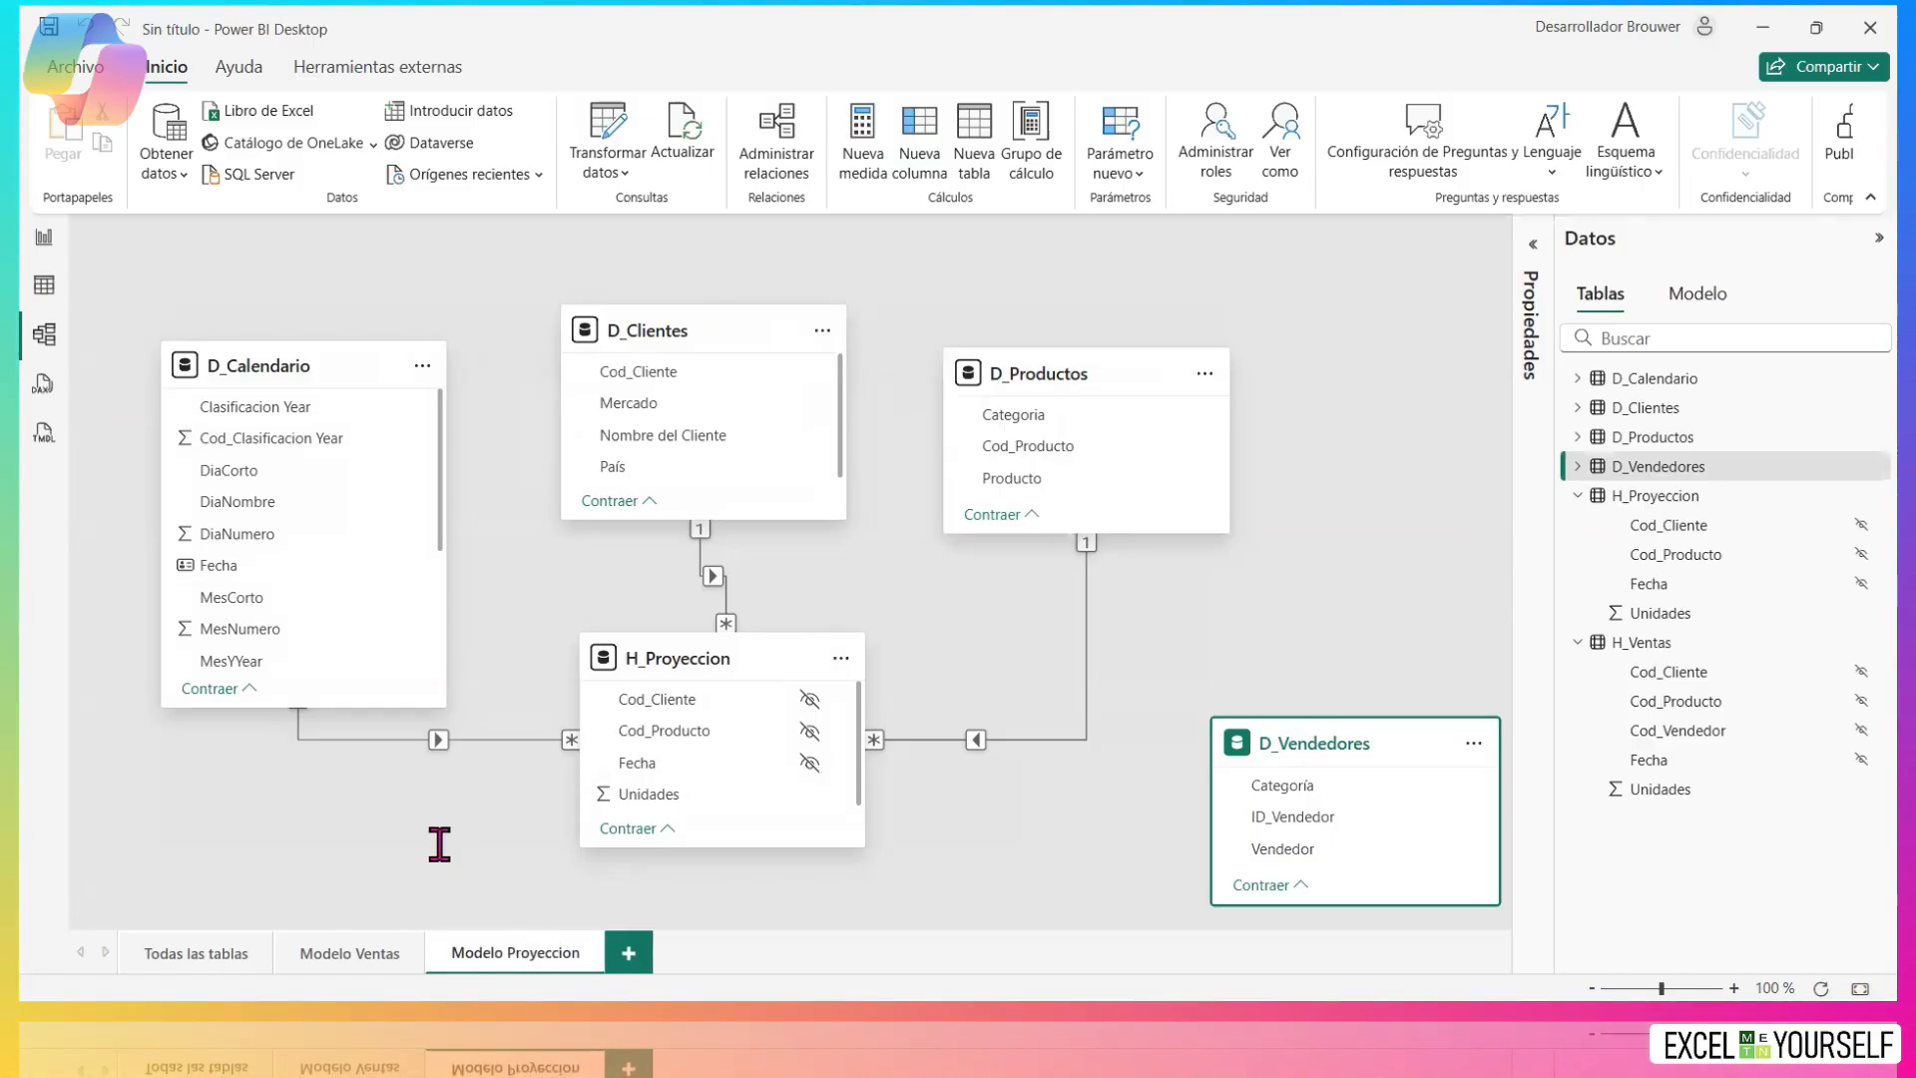
Review the Modelo Ventas and Todas las tablas layouts, and check which H_Proyeccion and H_Ventas fields are available in the report view.
click(317, 951)
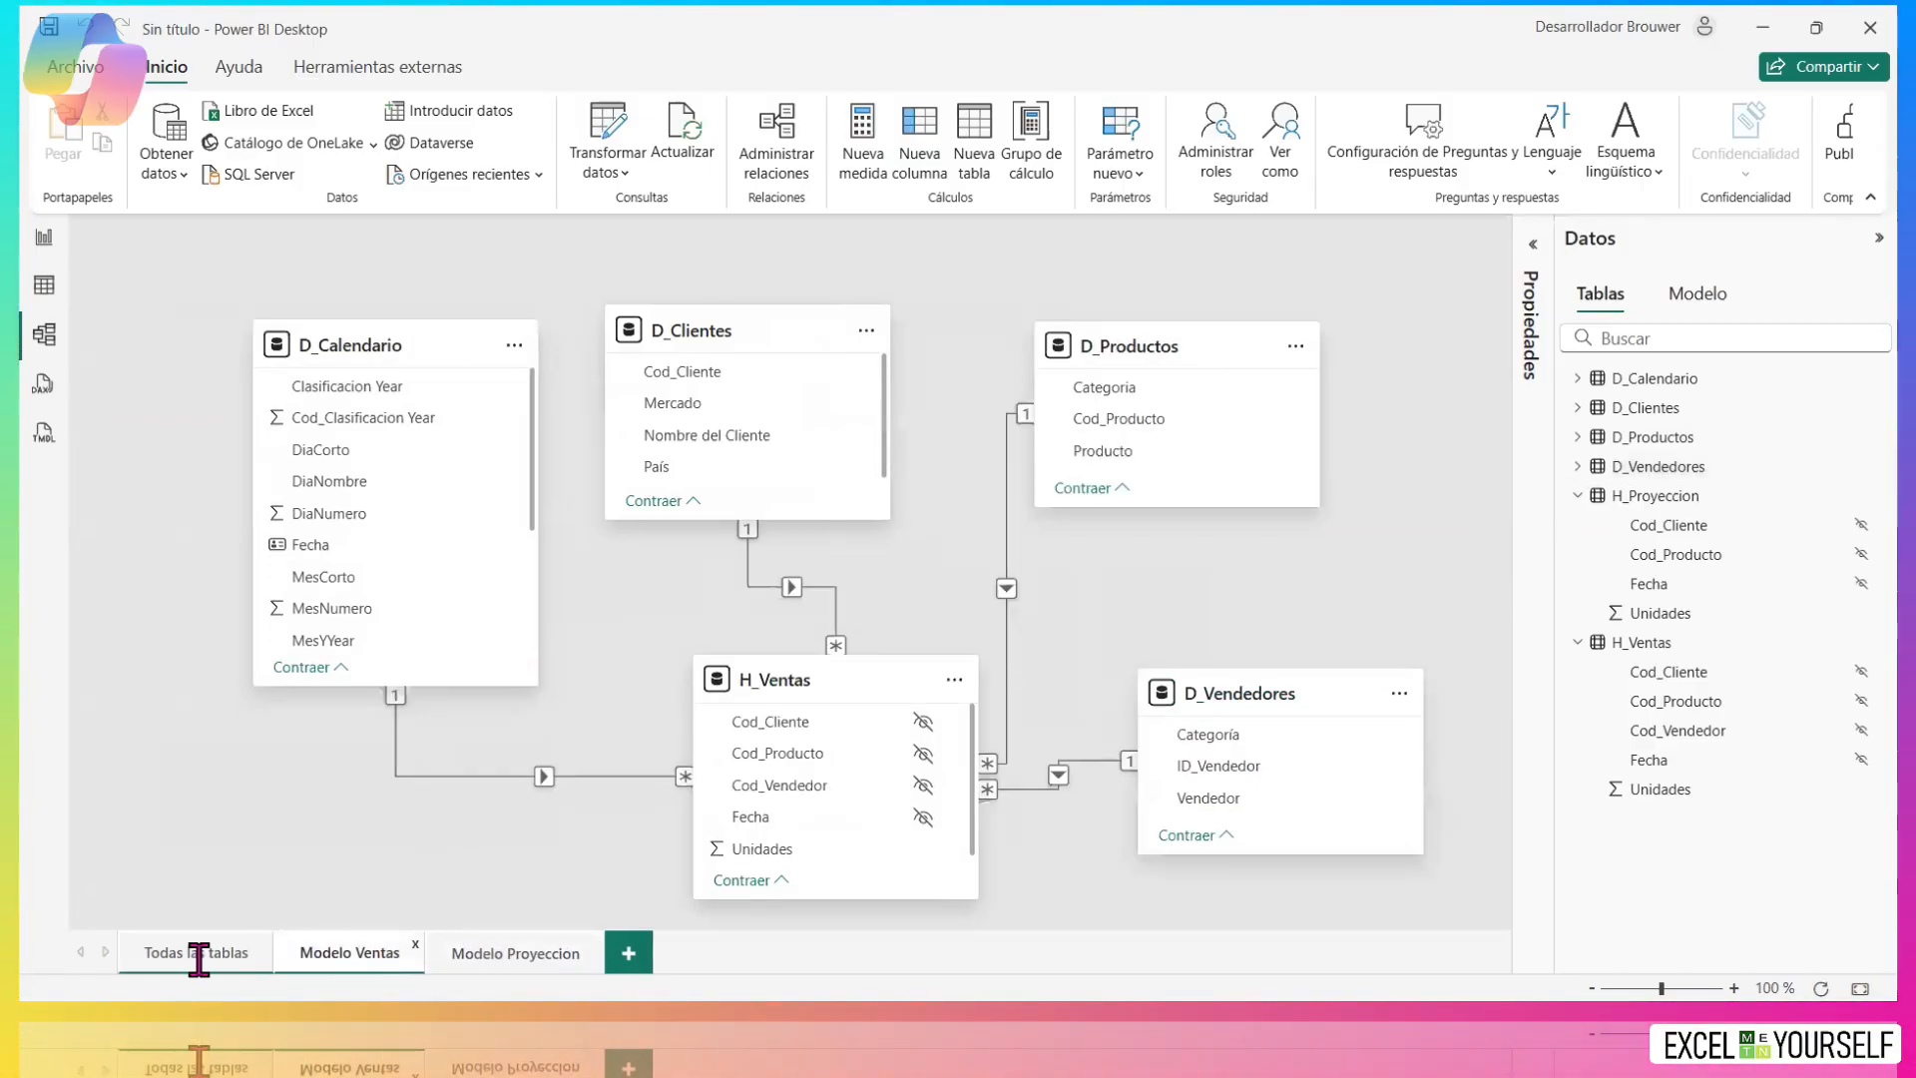
click(195, 951)
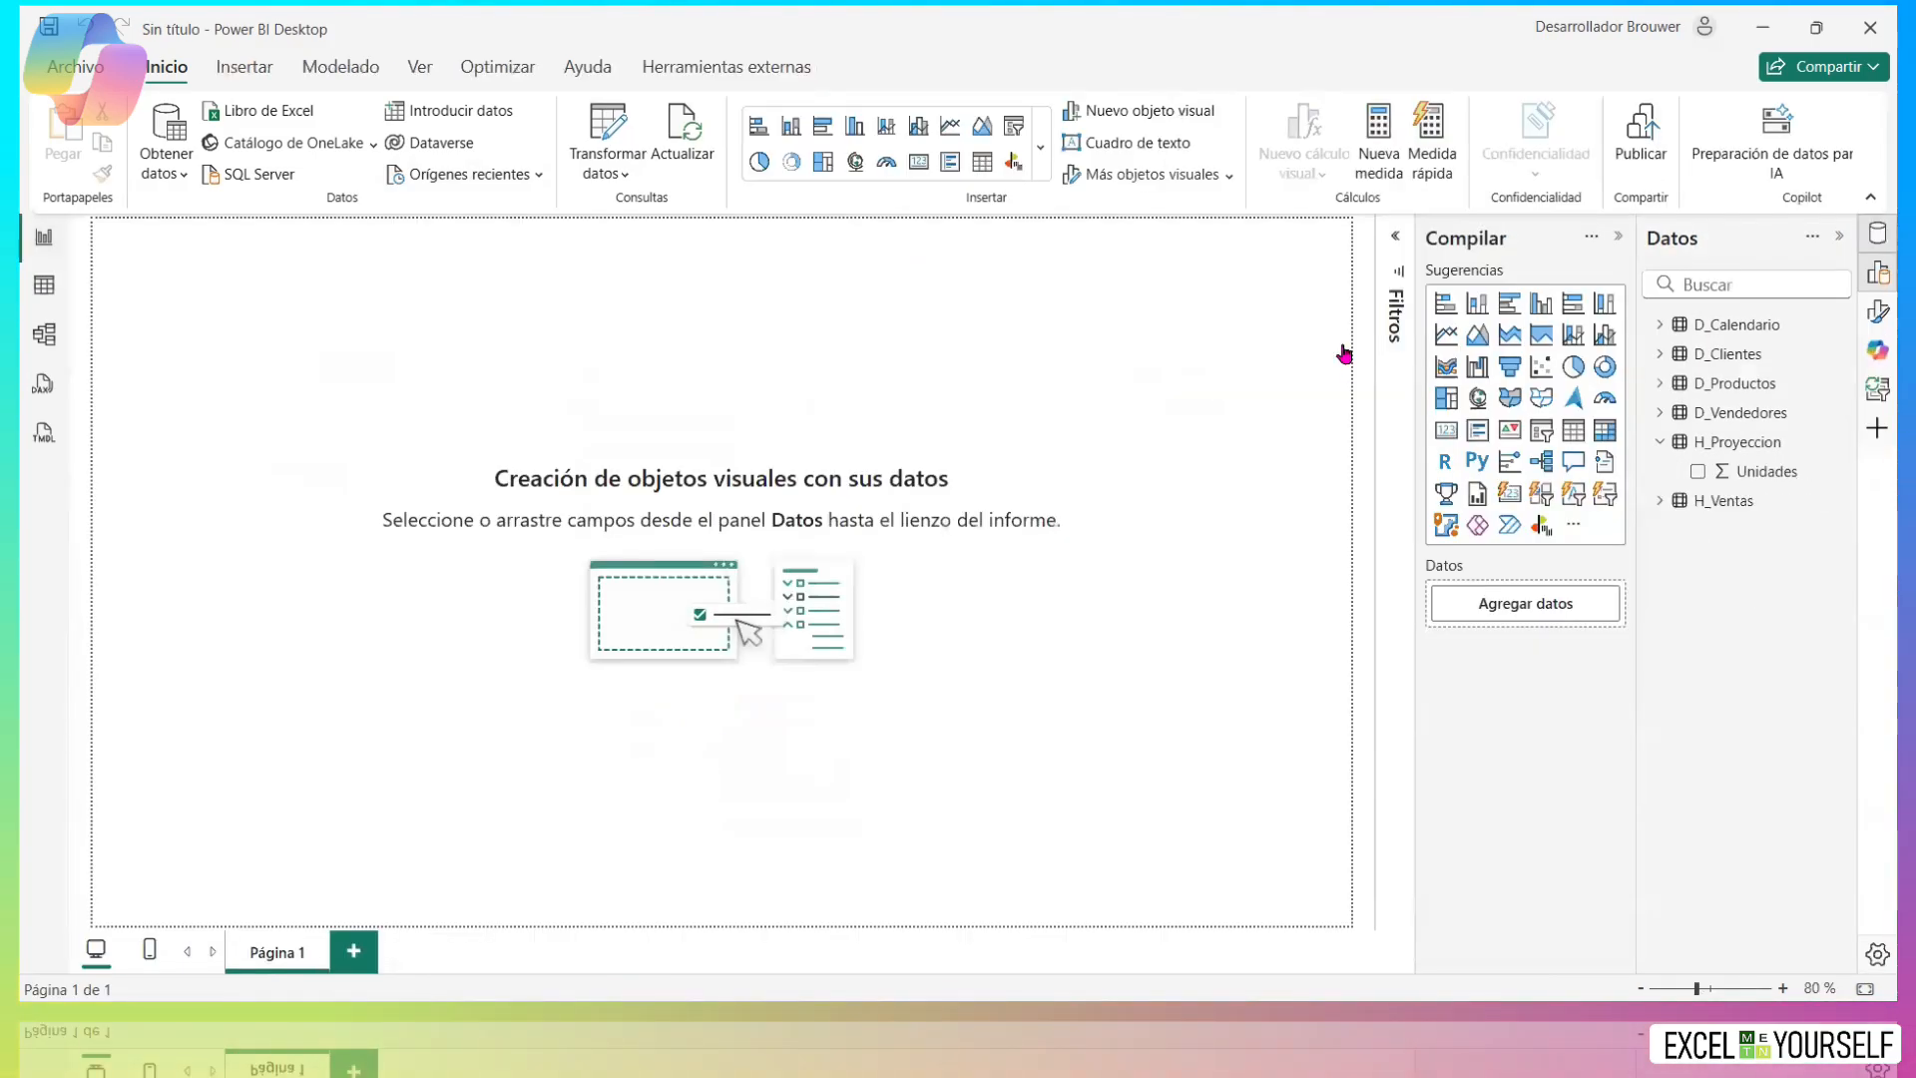
click(1659, 412)
click(1659, 412)
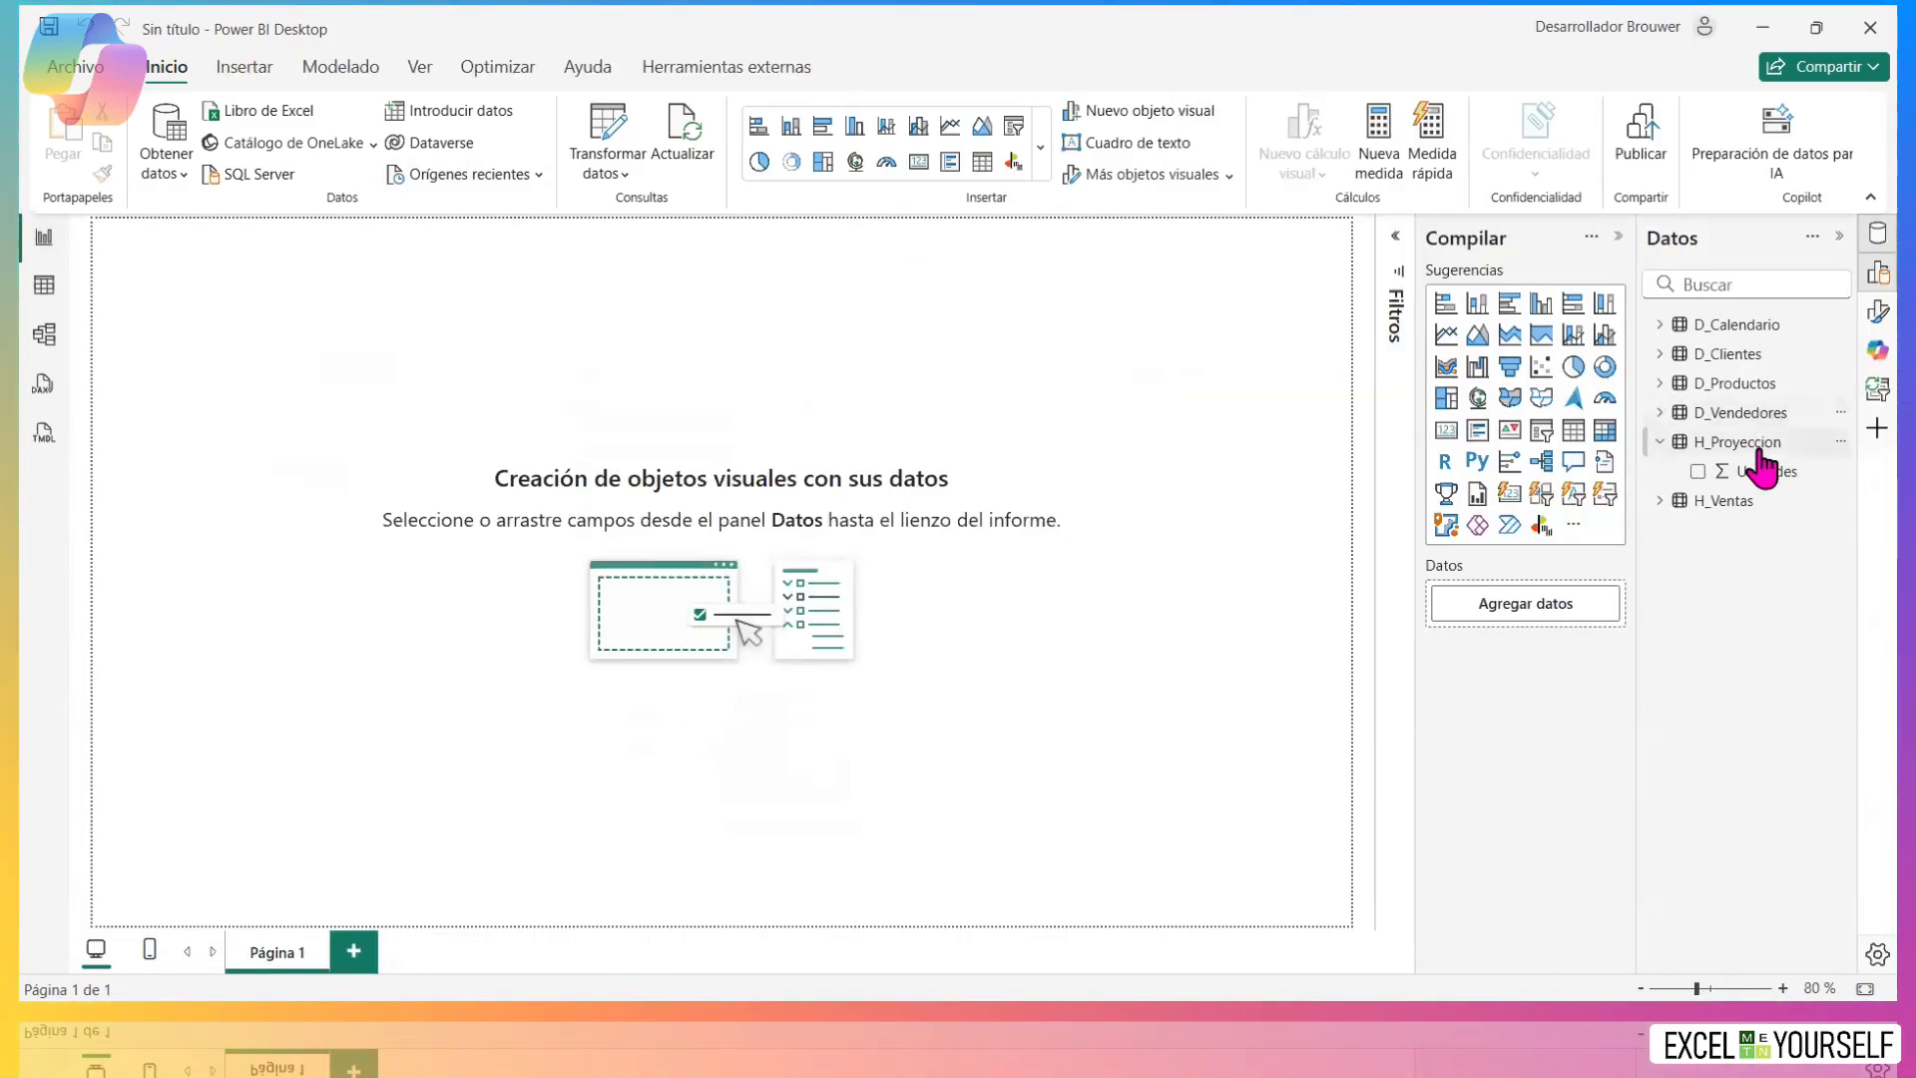
click(1659, 500)
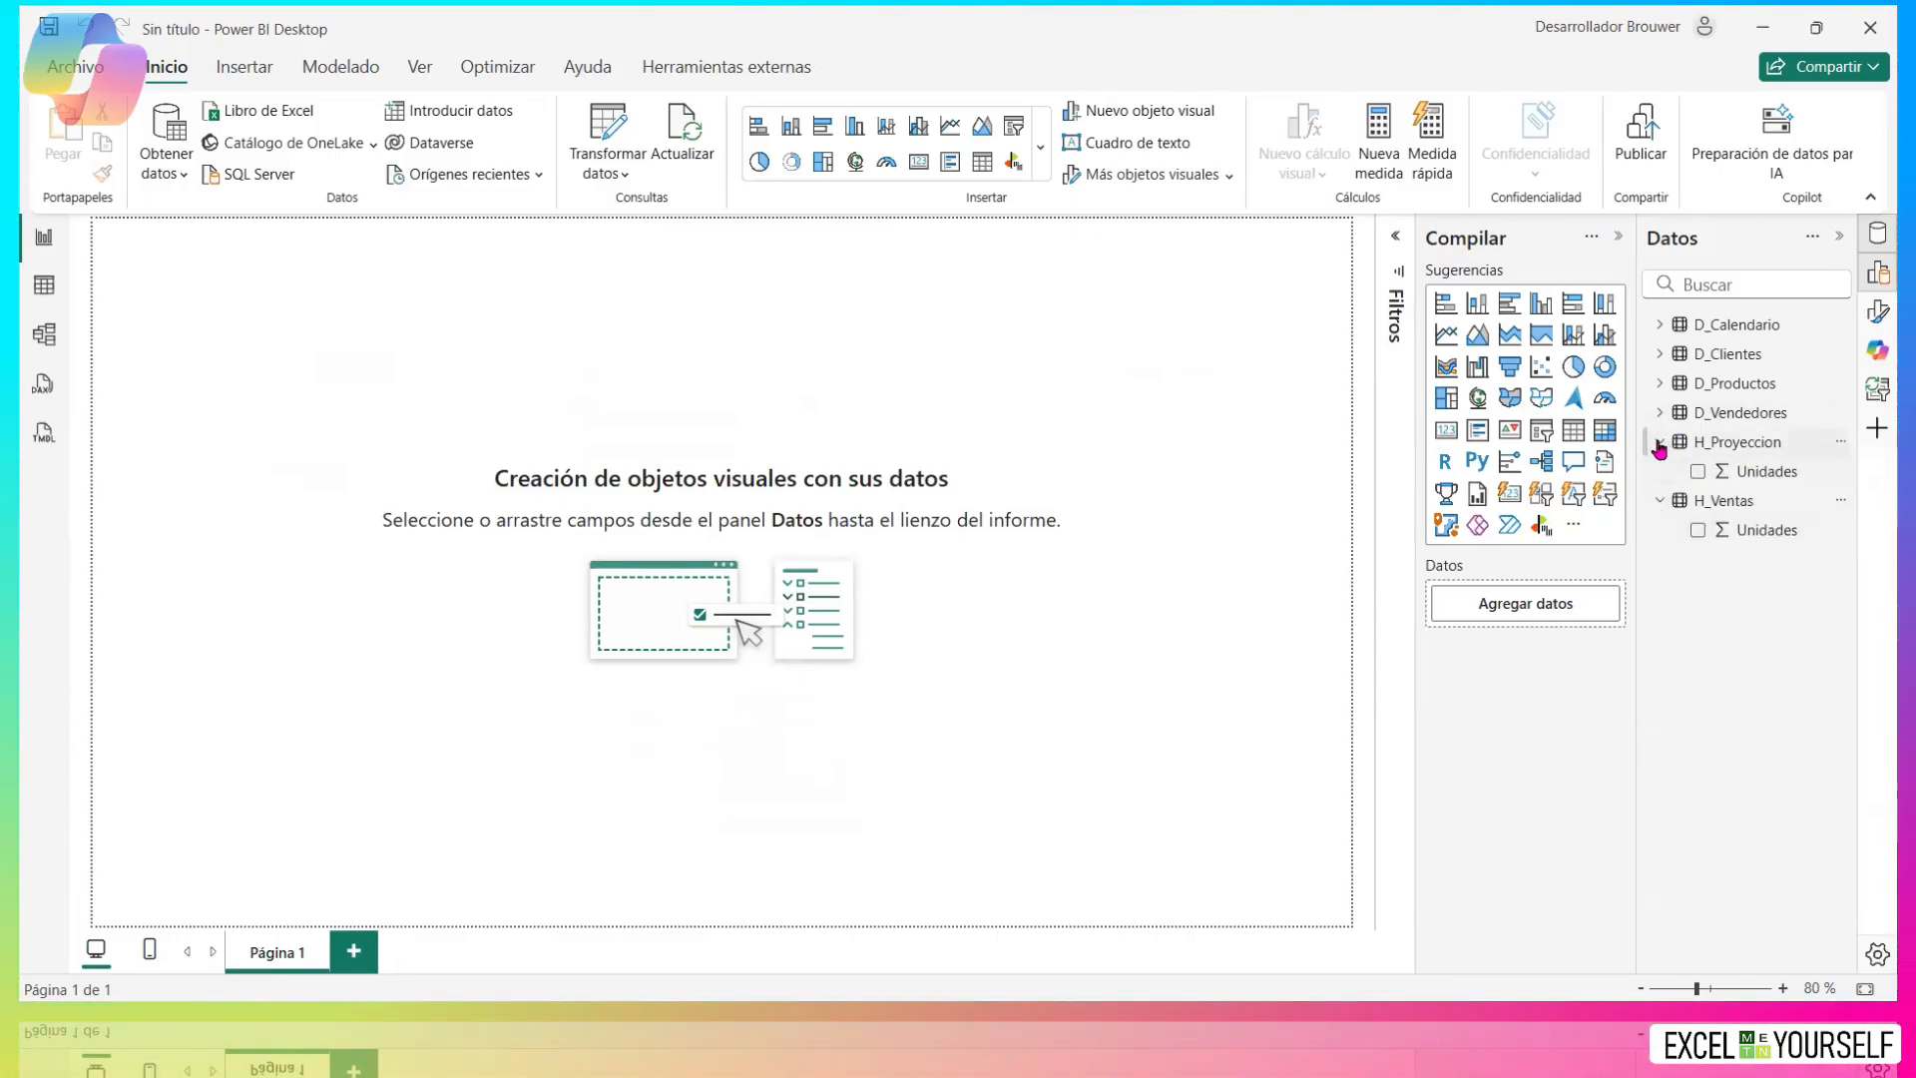
click(1660, 443)
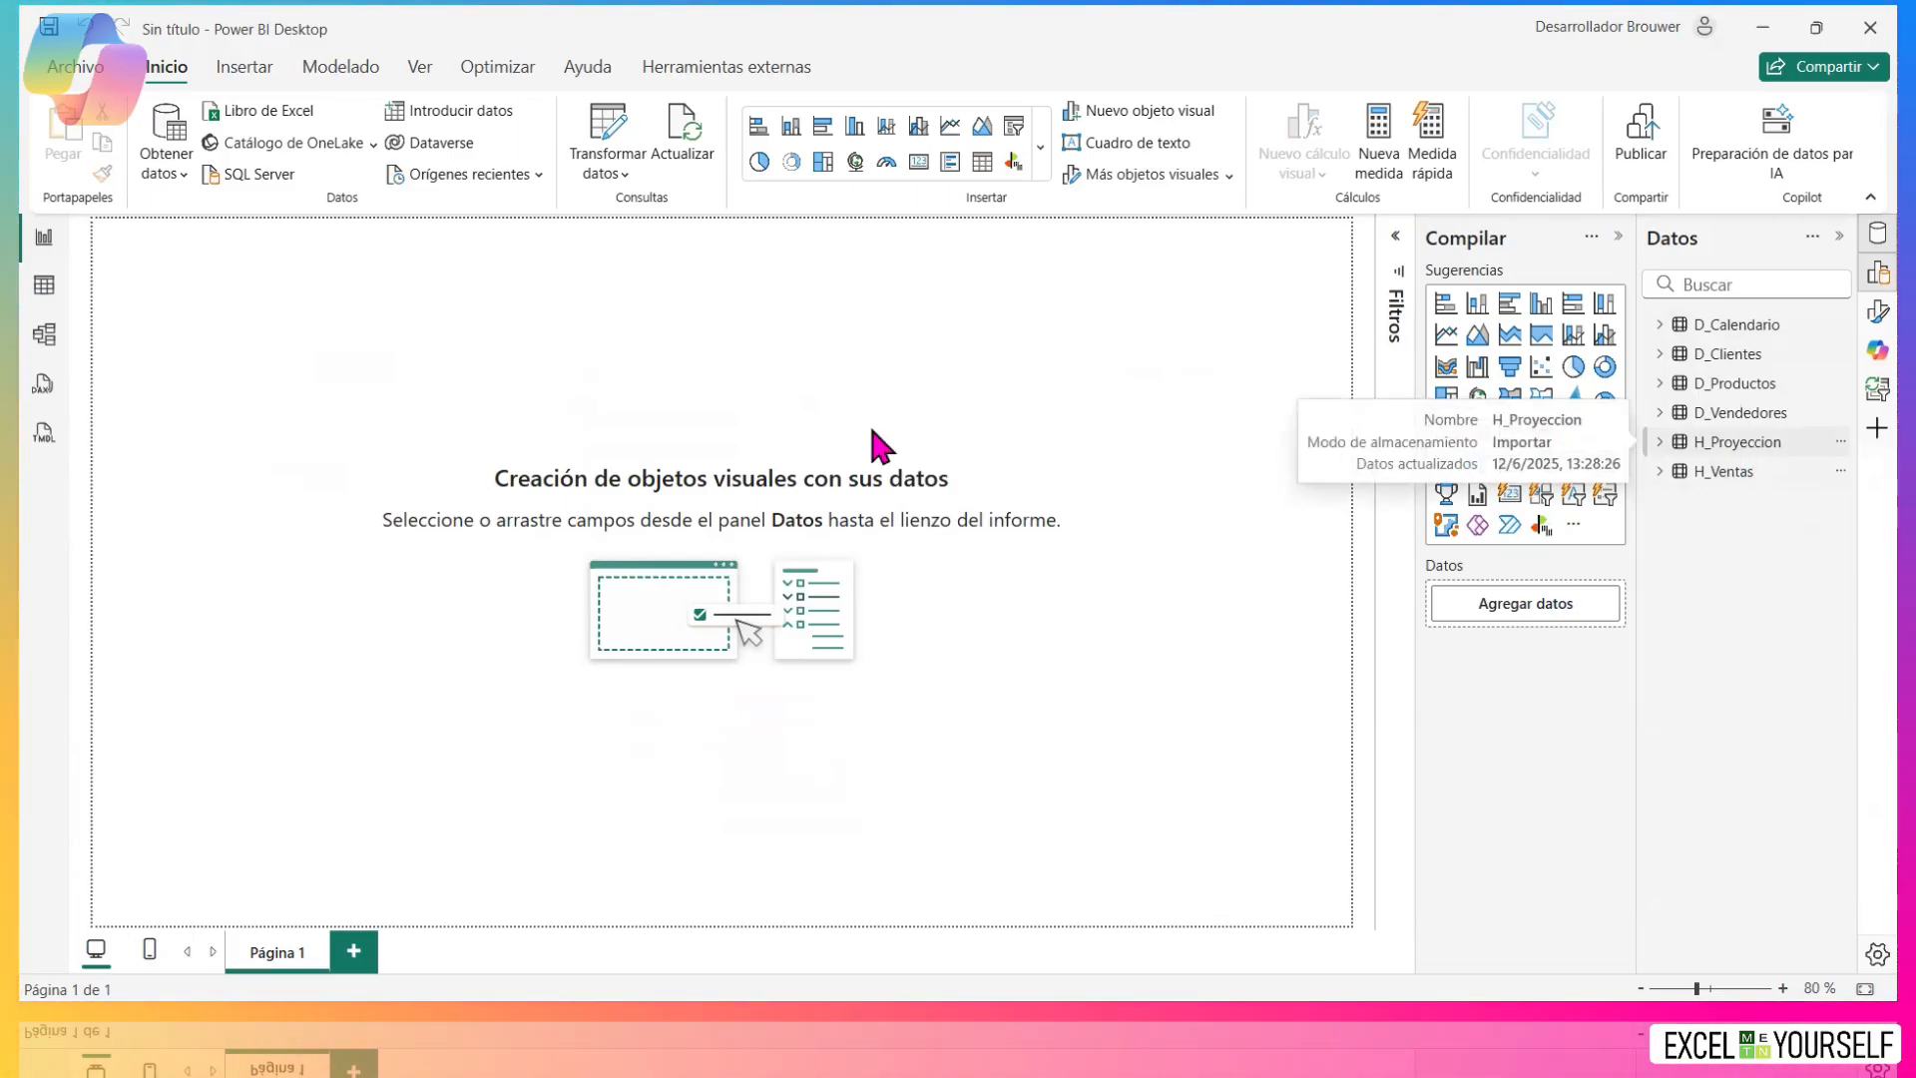
Create and load a blank table named Medidas.
click(417, 110)
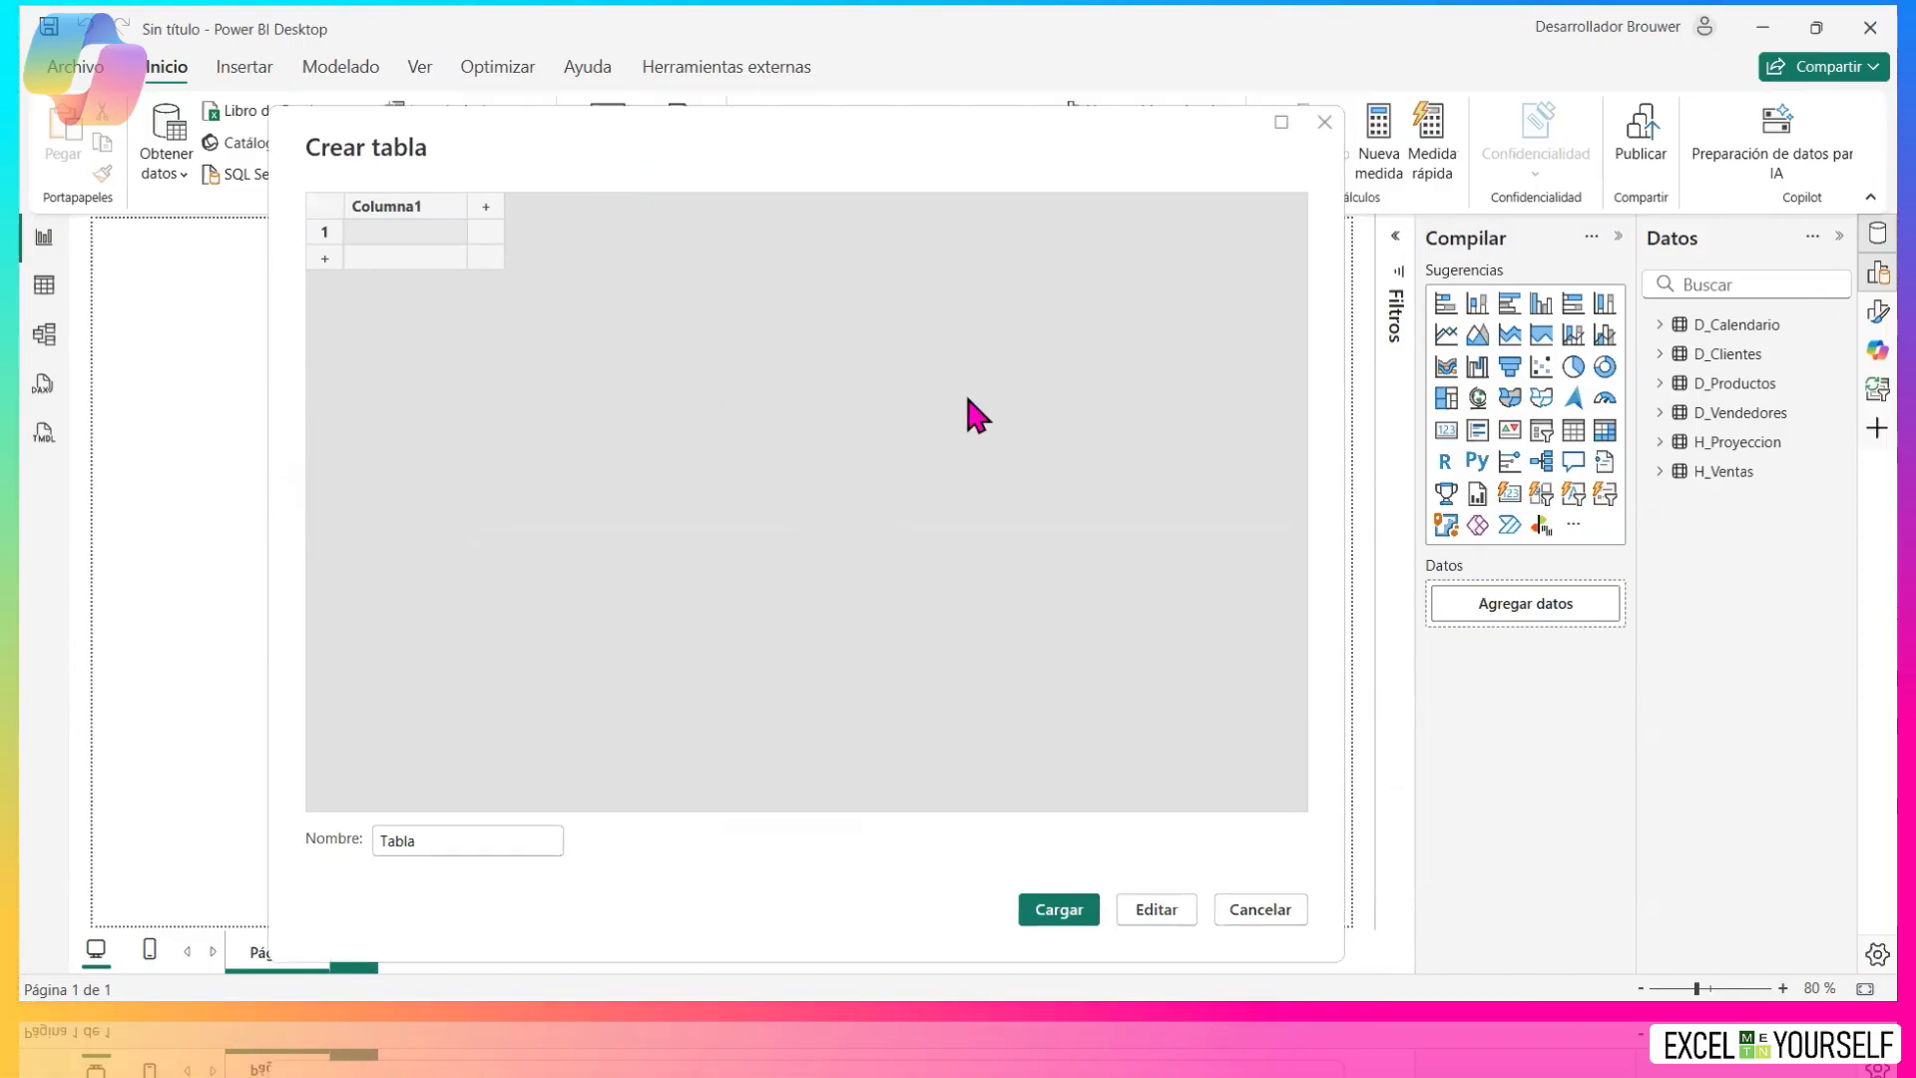
double_click(479, 837)
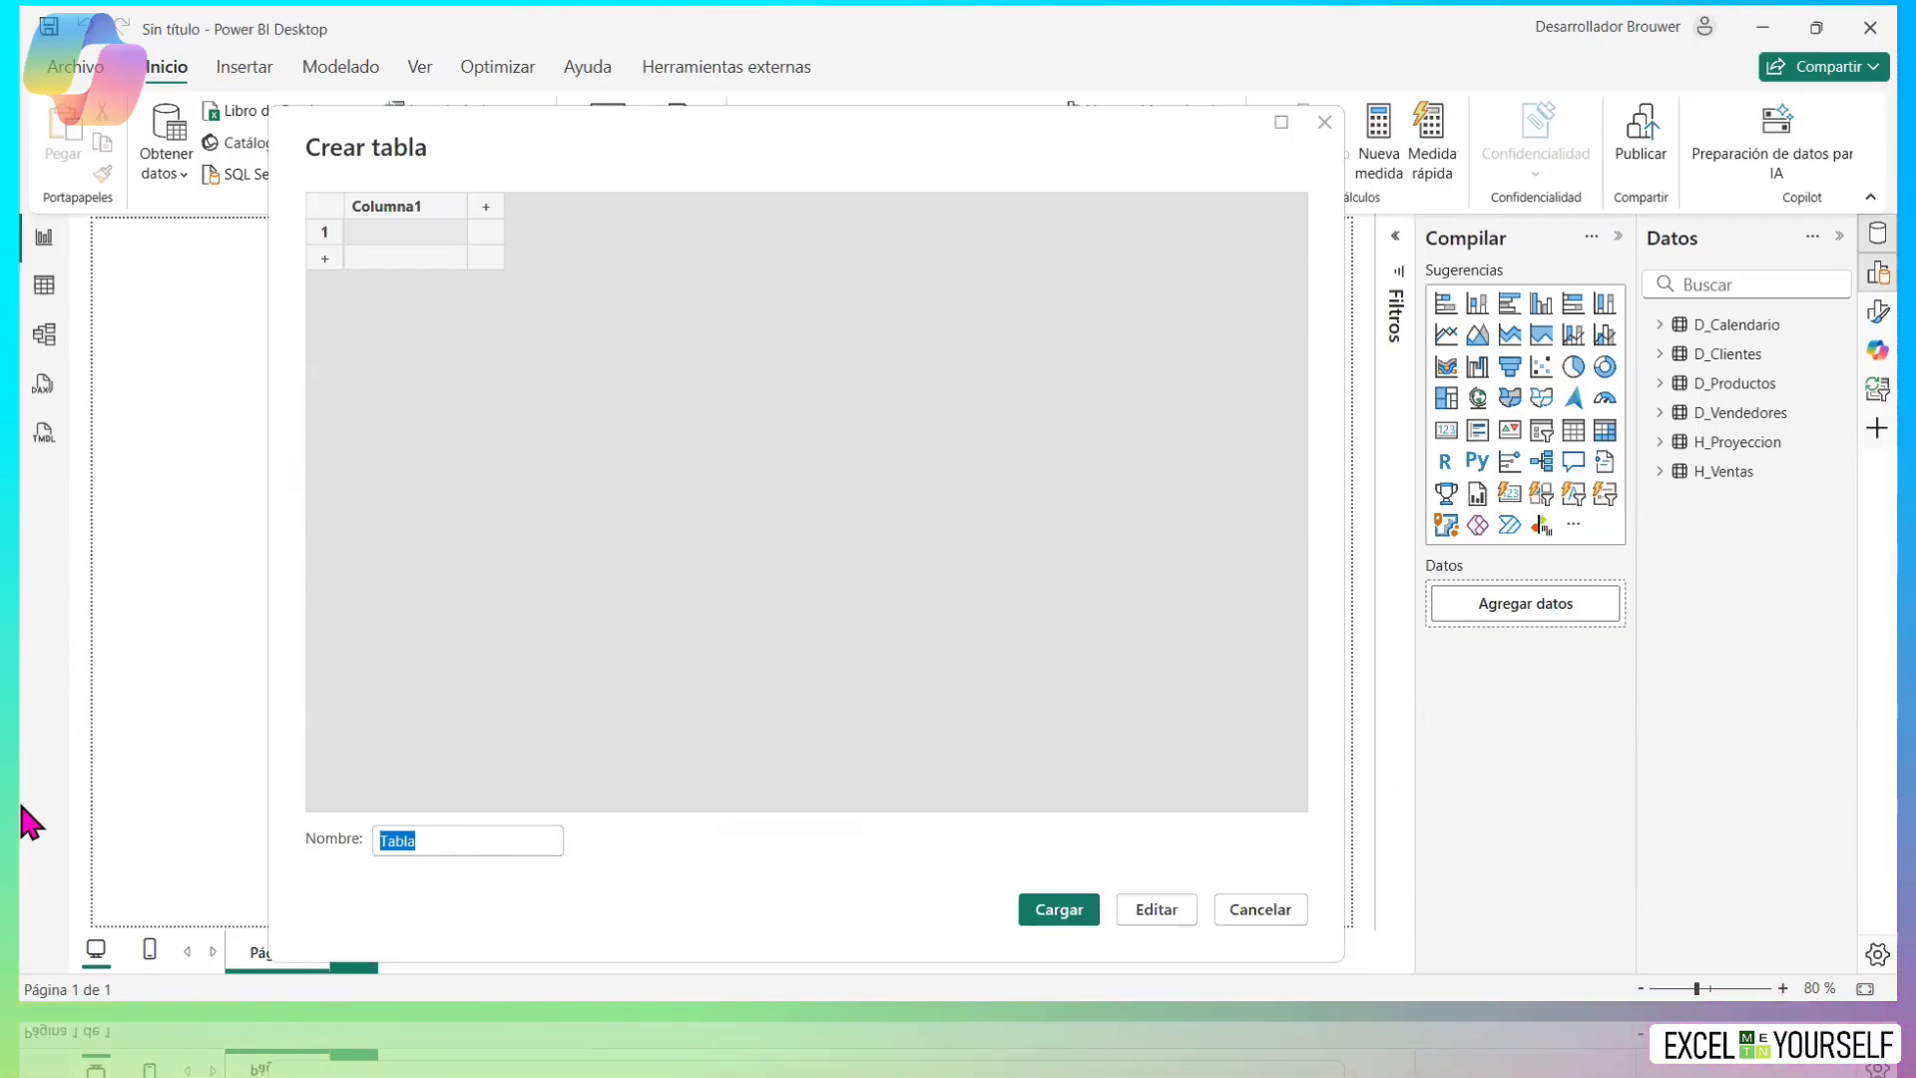
text(Medidas)
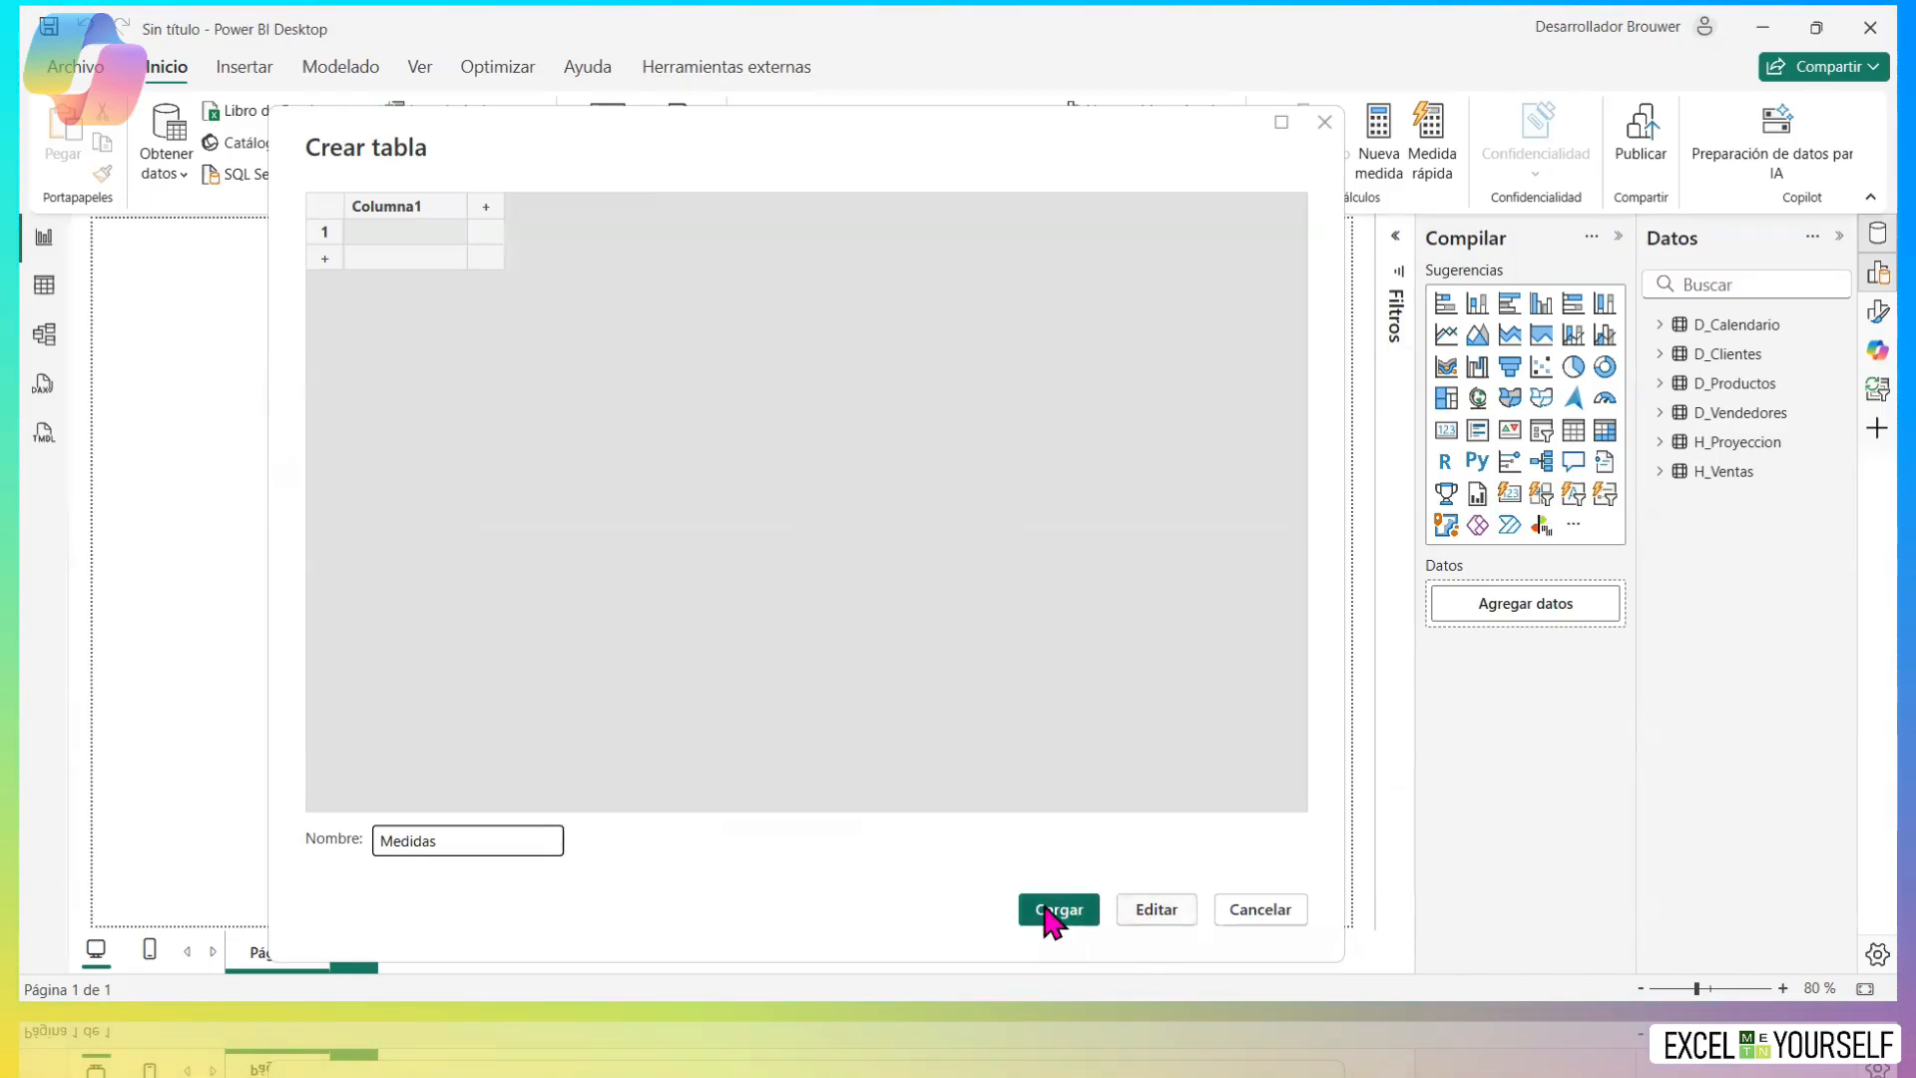
click(1049, 910)
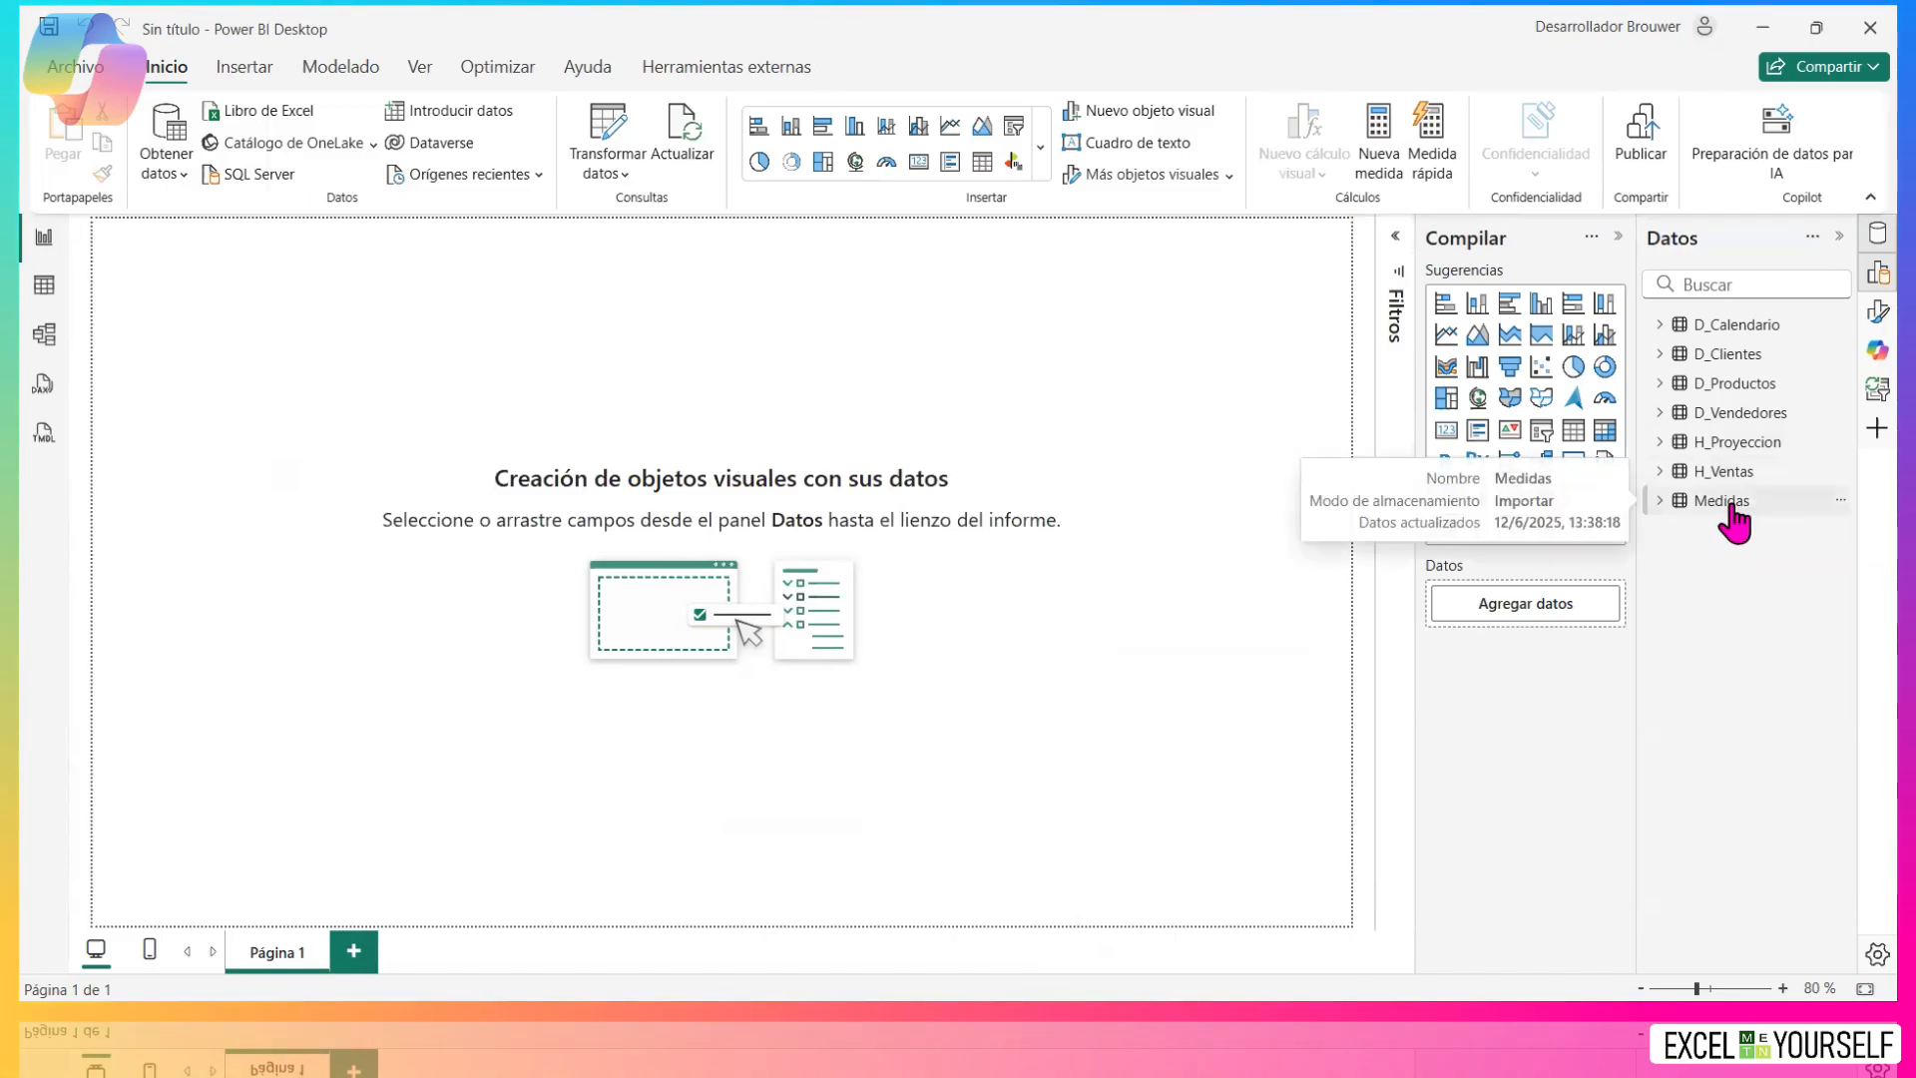
Add a measure to the Medidas table: Unidades Vendidas = SUM(H_Ventas[Unidades]).
right_click(1733, 510)
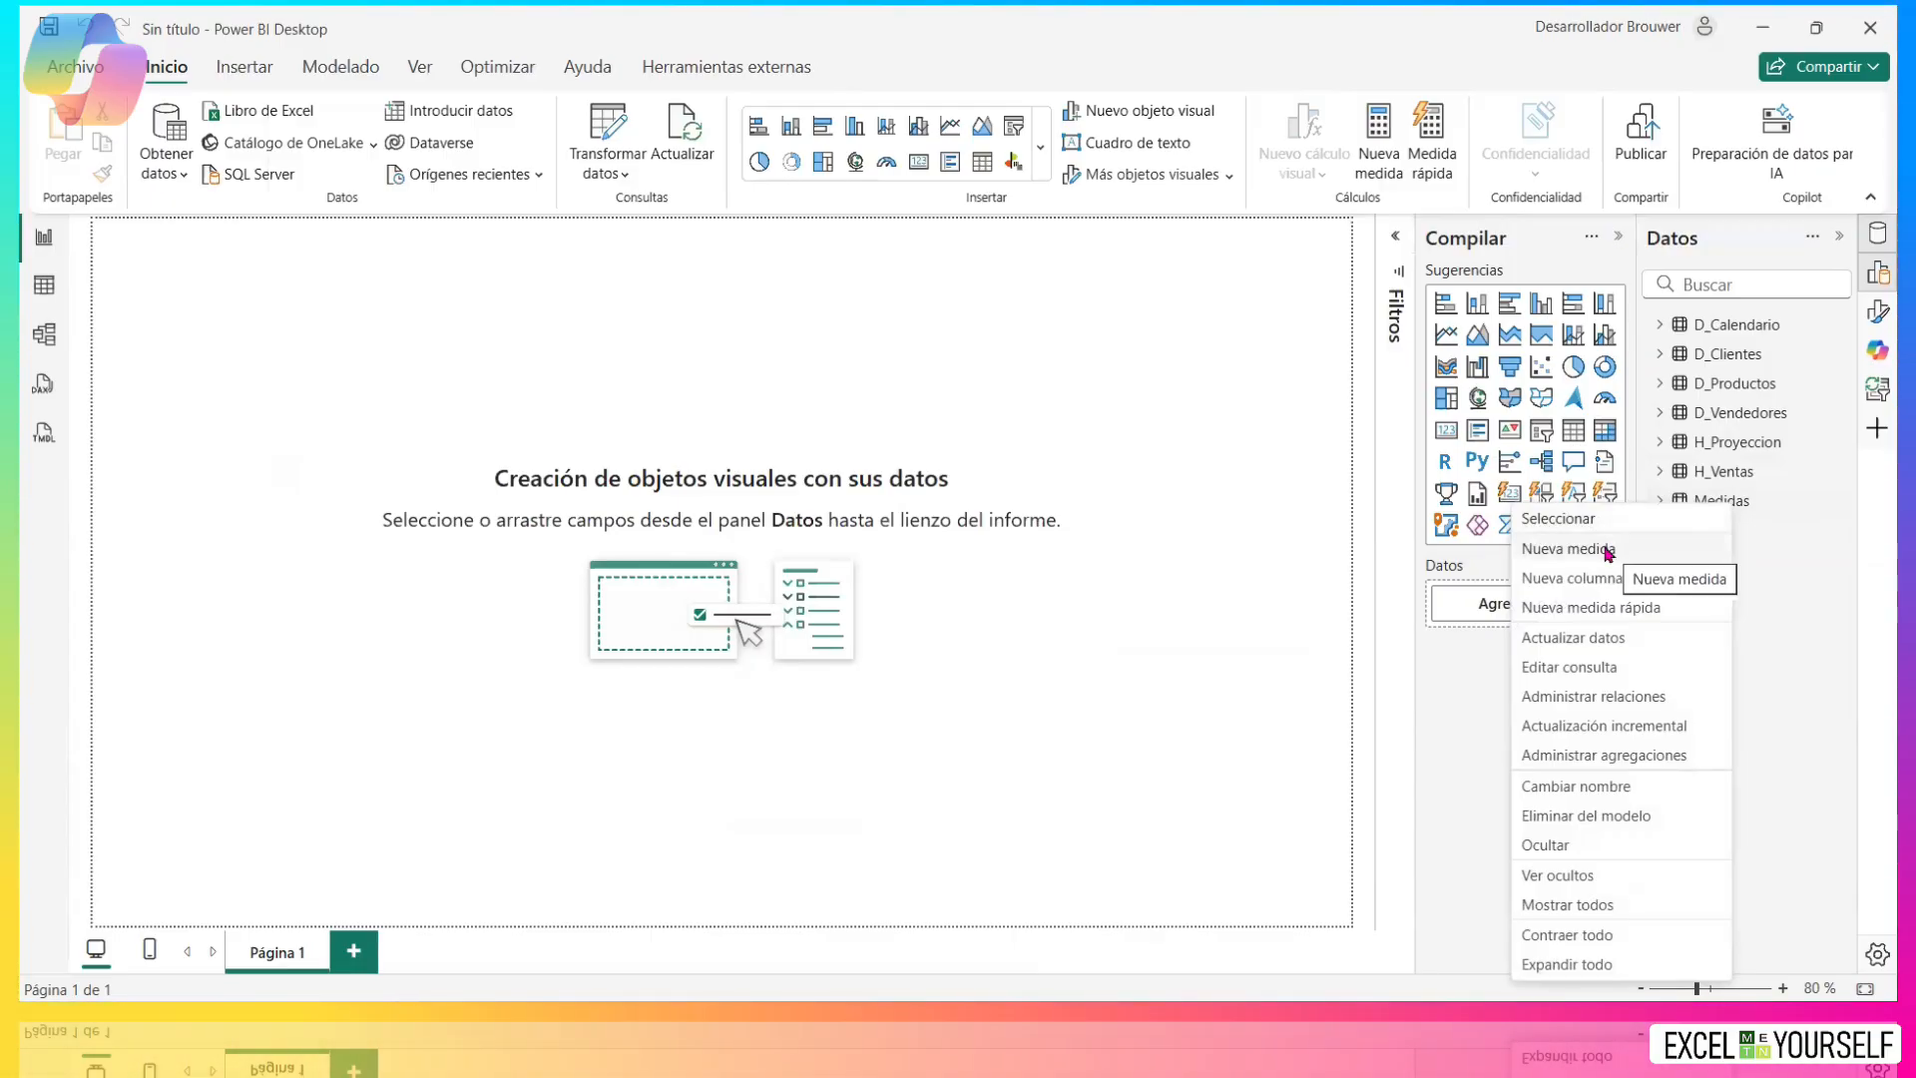
click(1604, 550)
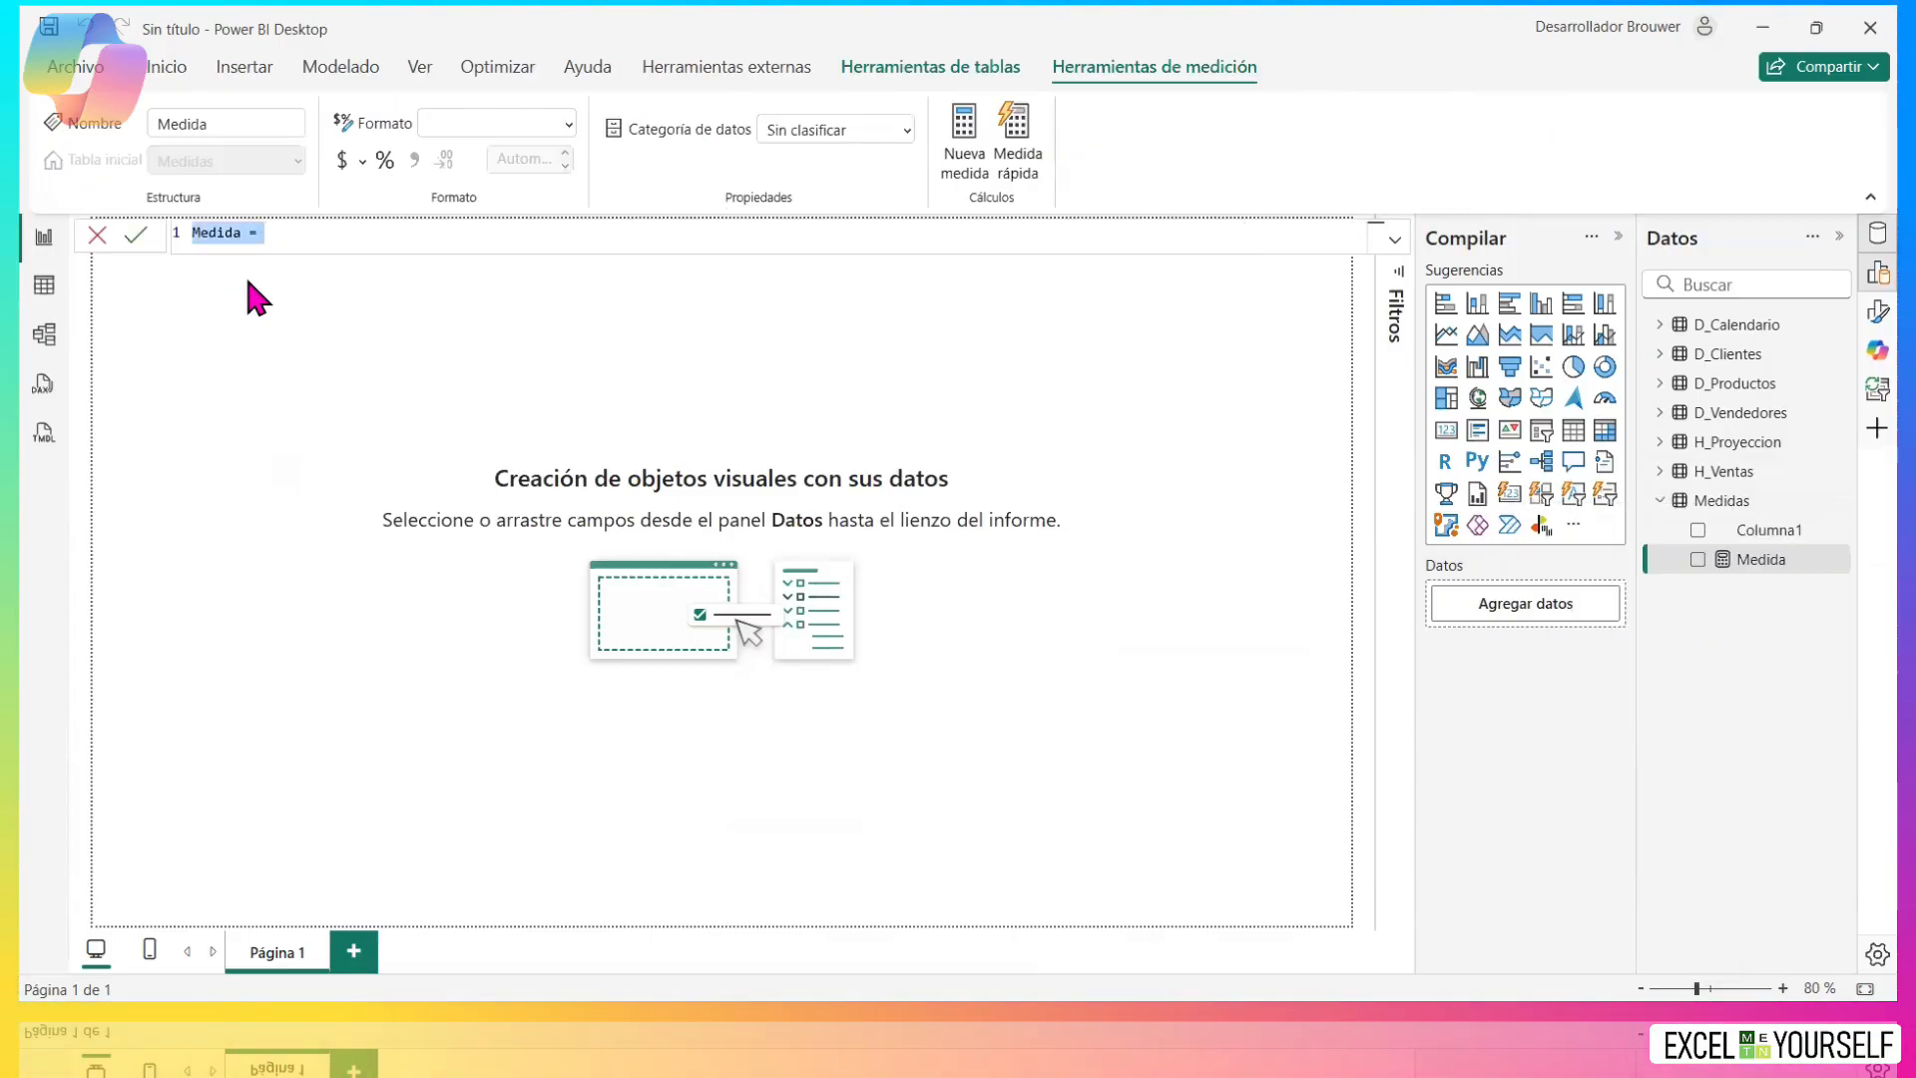
text(Unidades Ven)
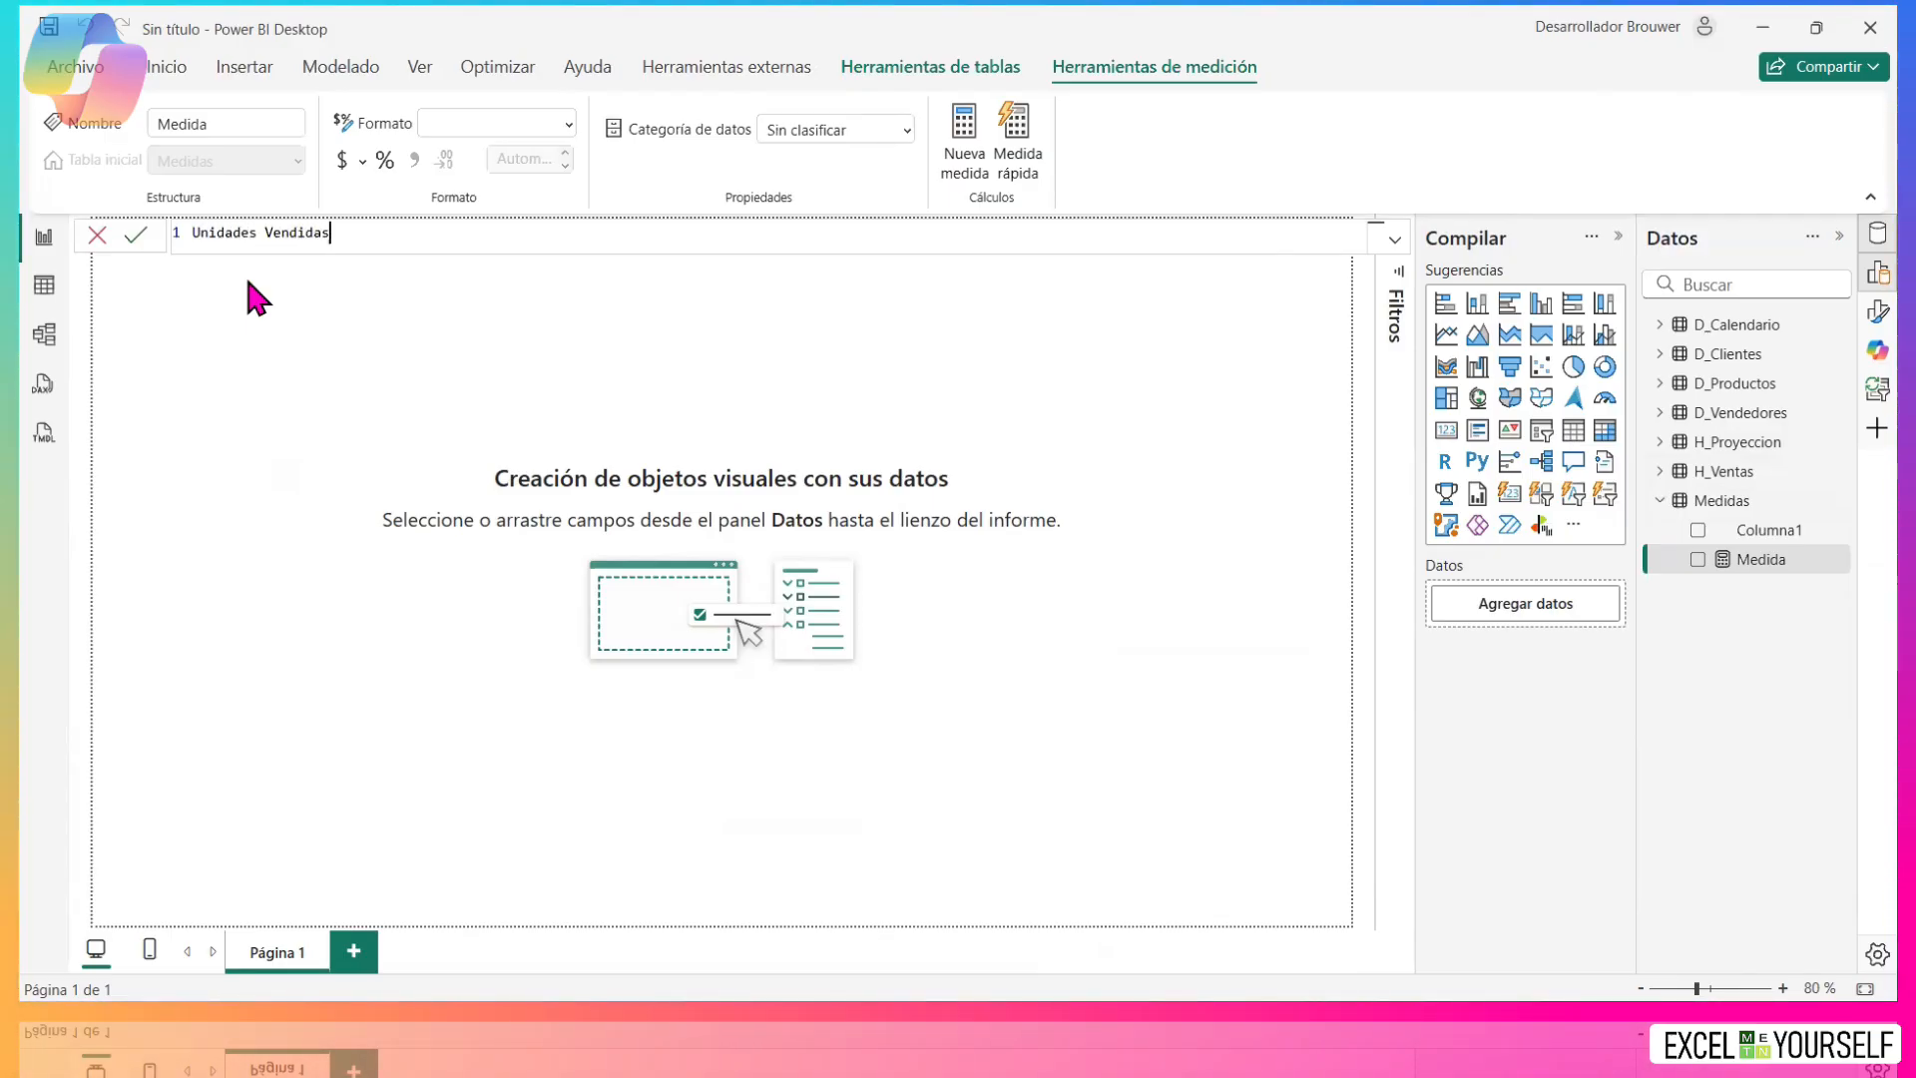
text(didas =)
key(shift+Return)
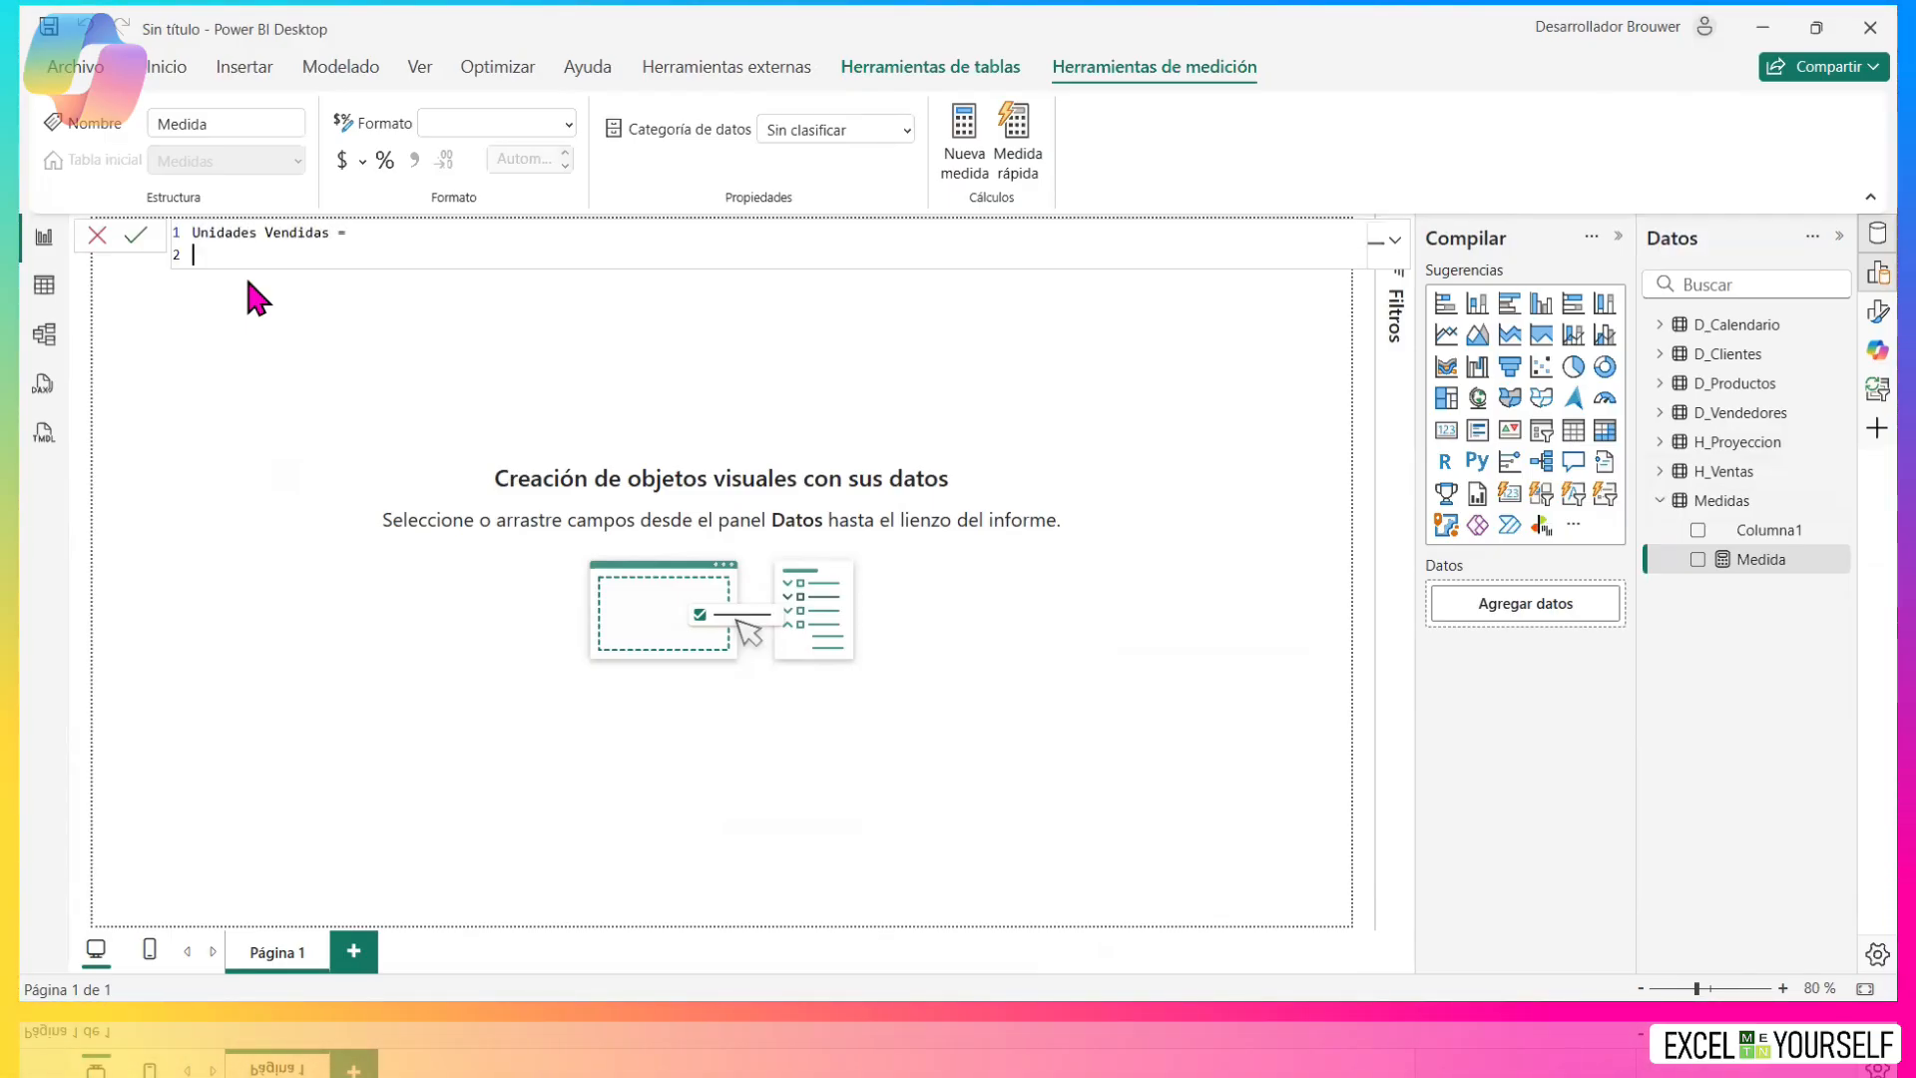
text(SUM()
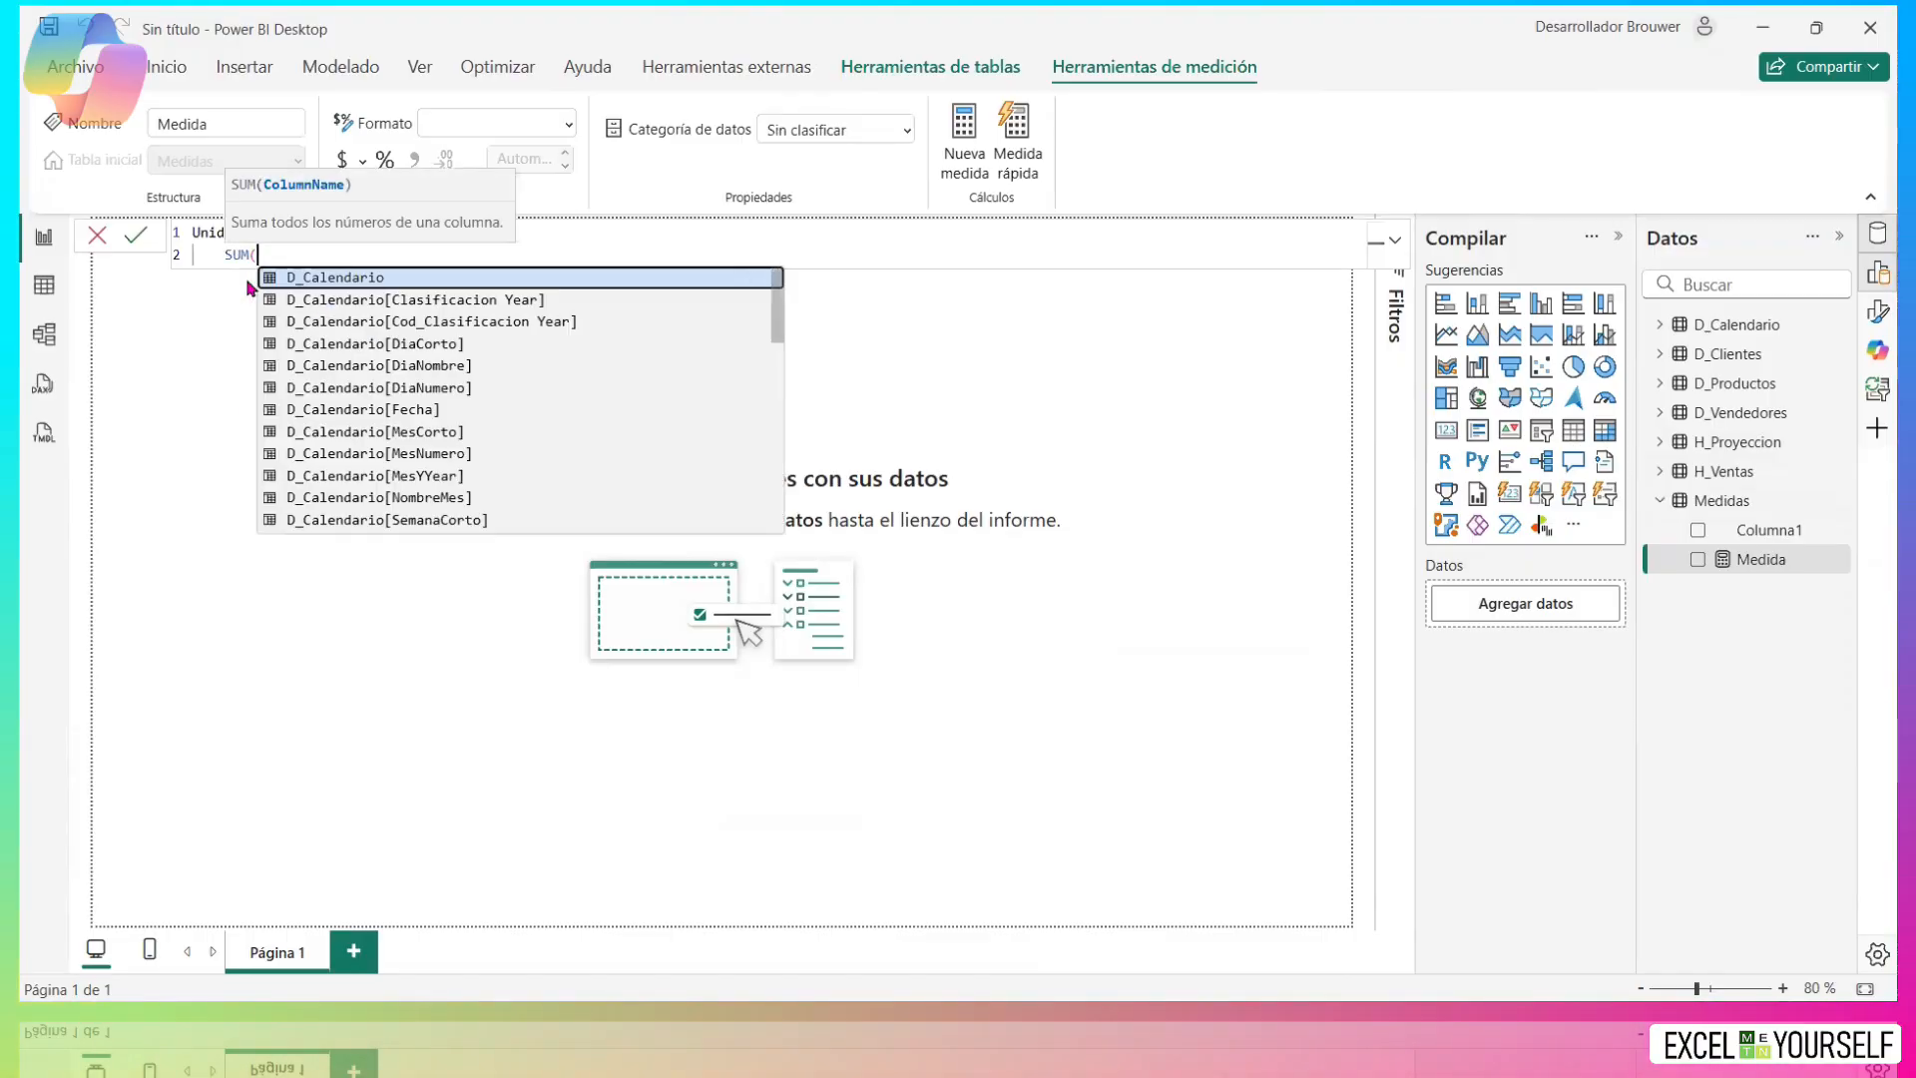
text(unida)
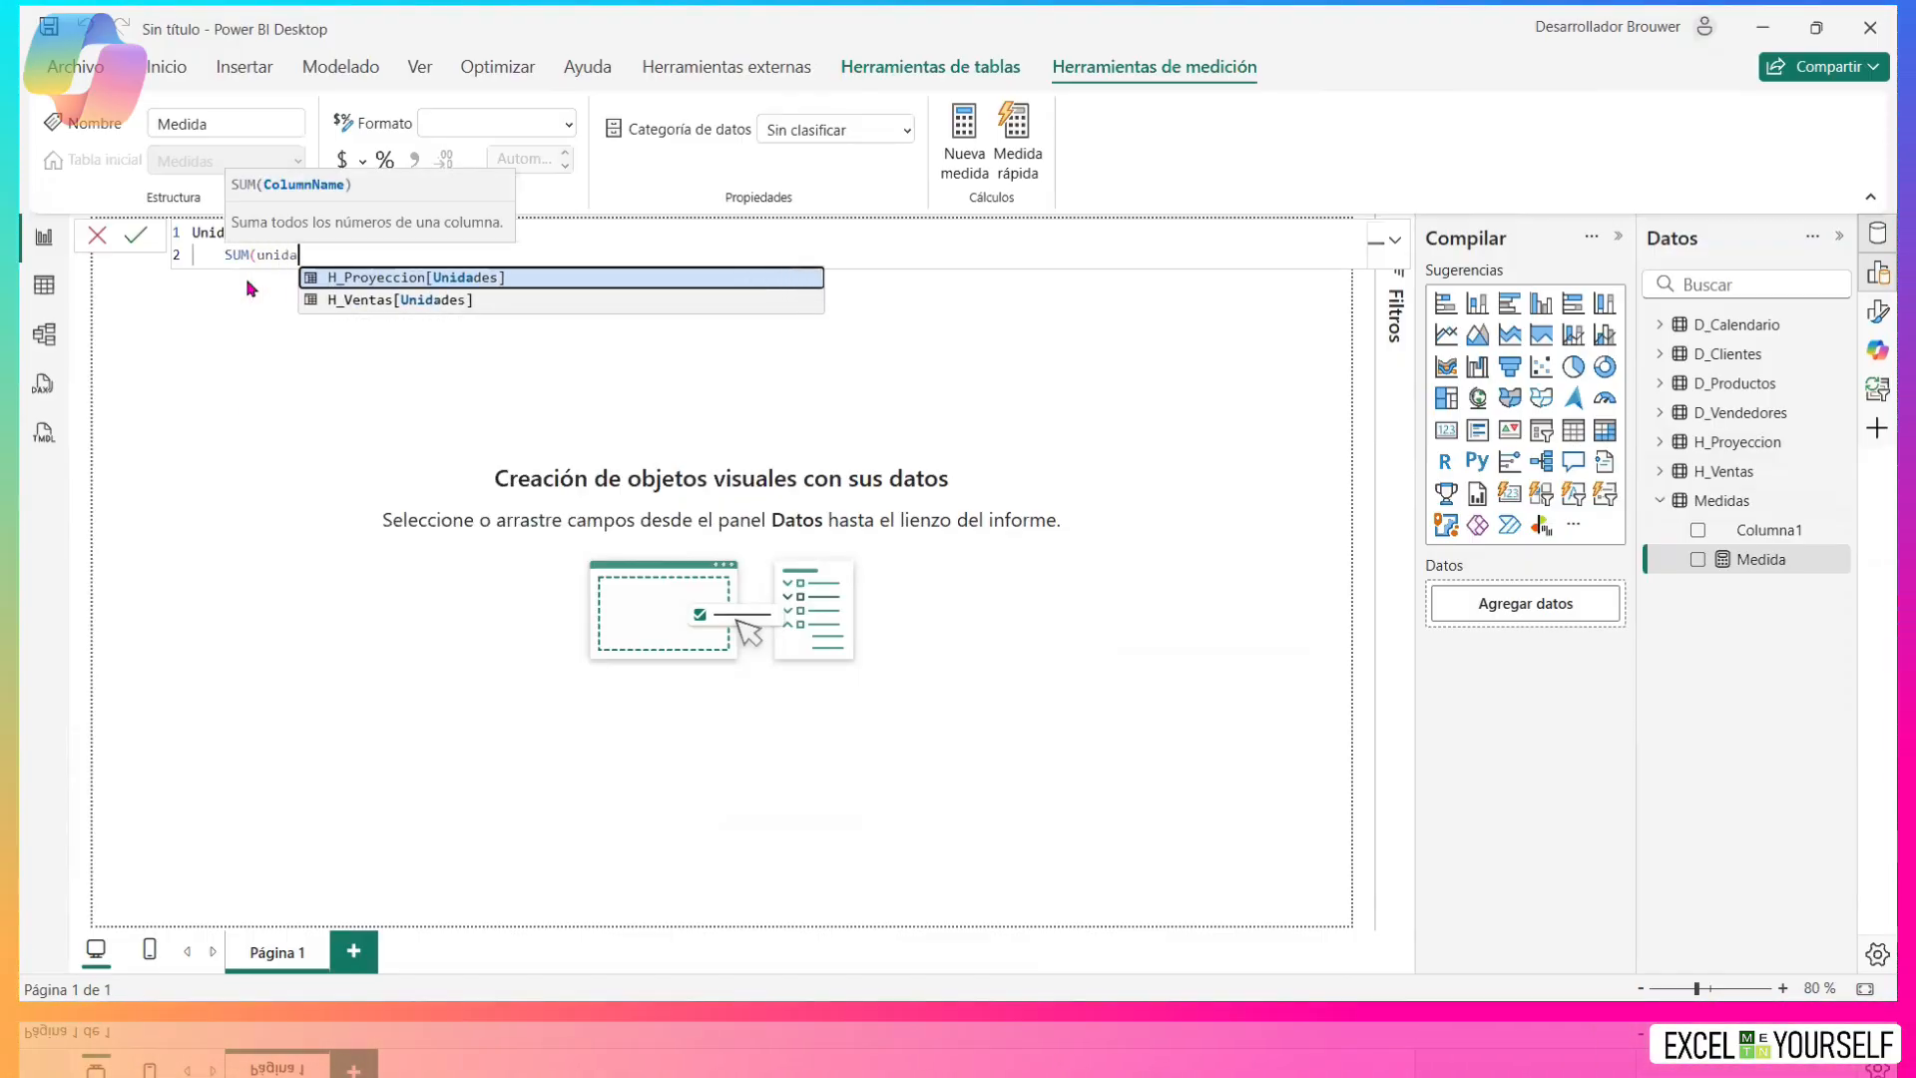
click(425, 300)
text())
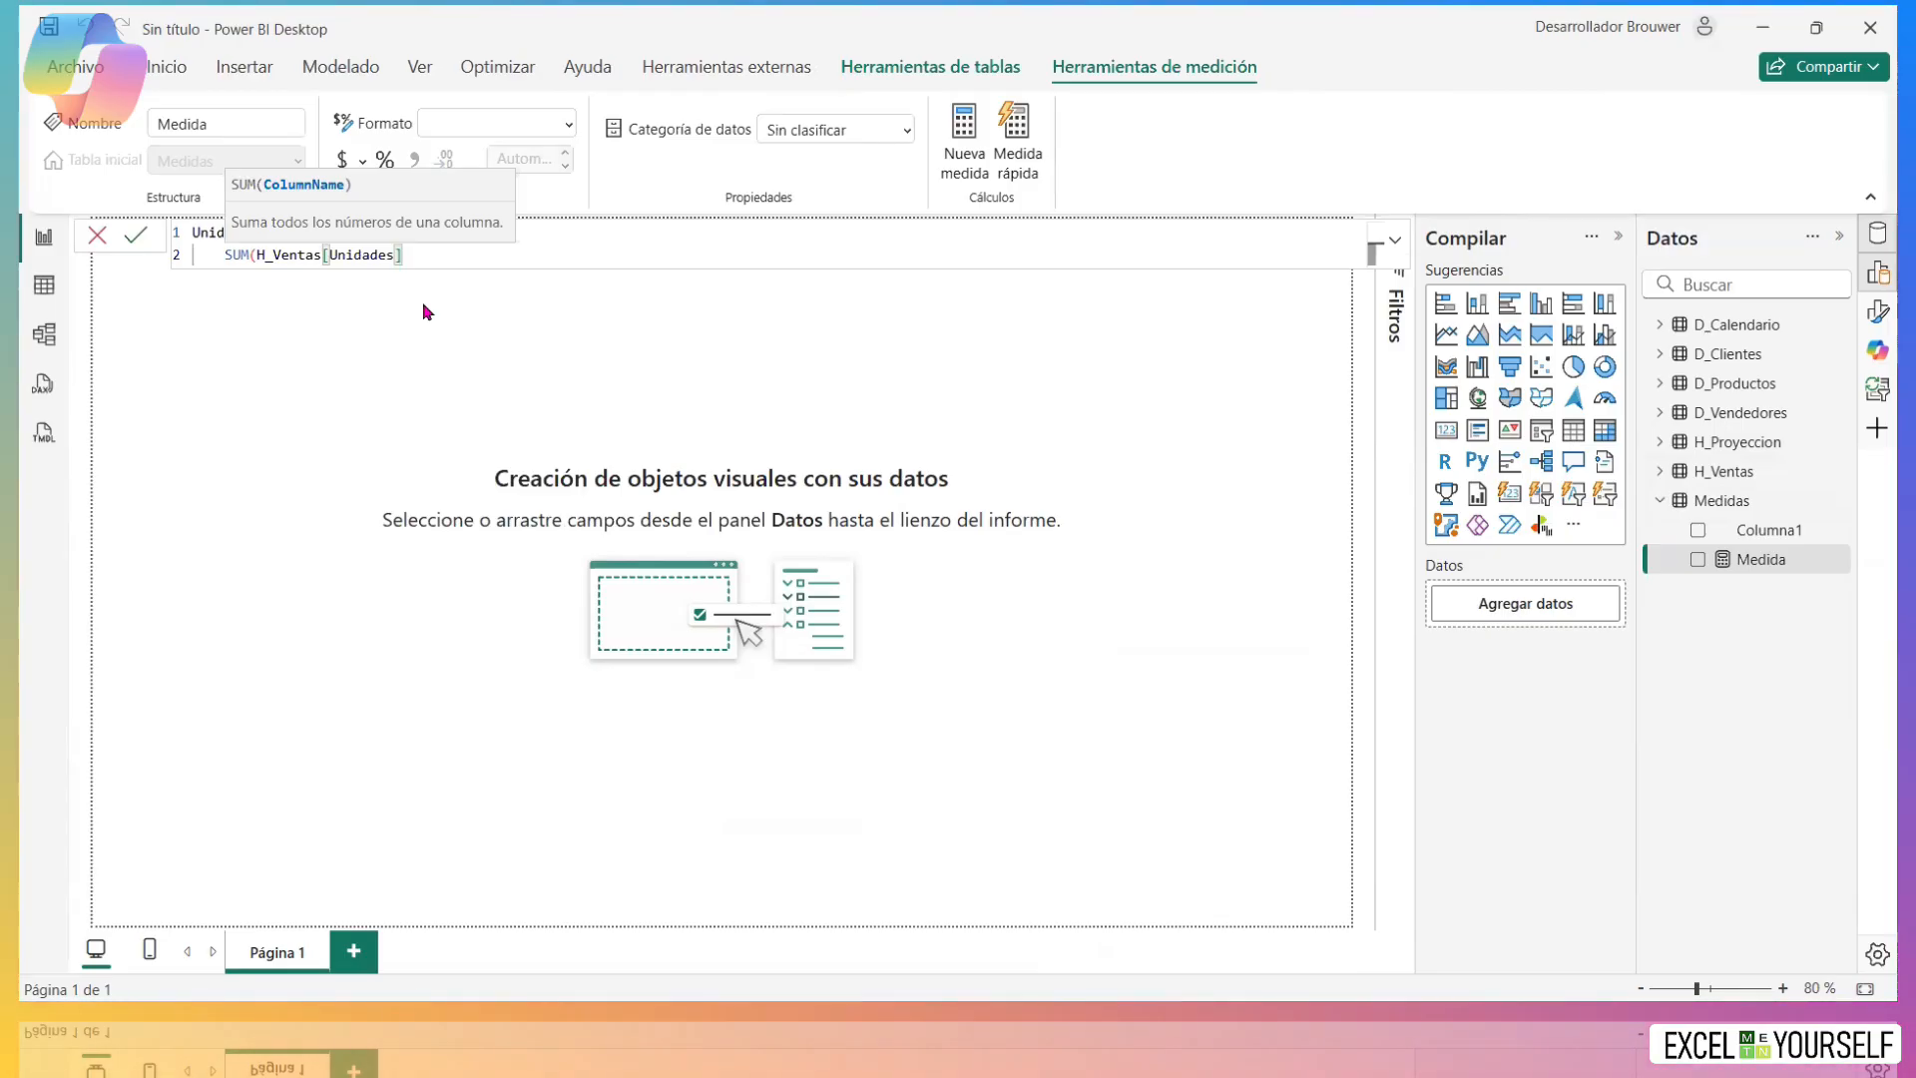
key(Return)
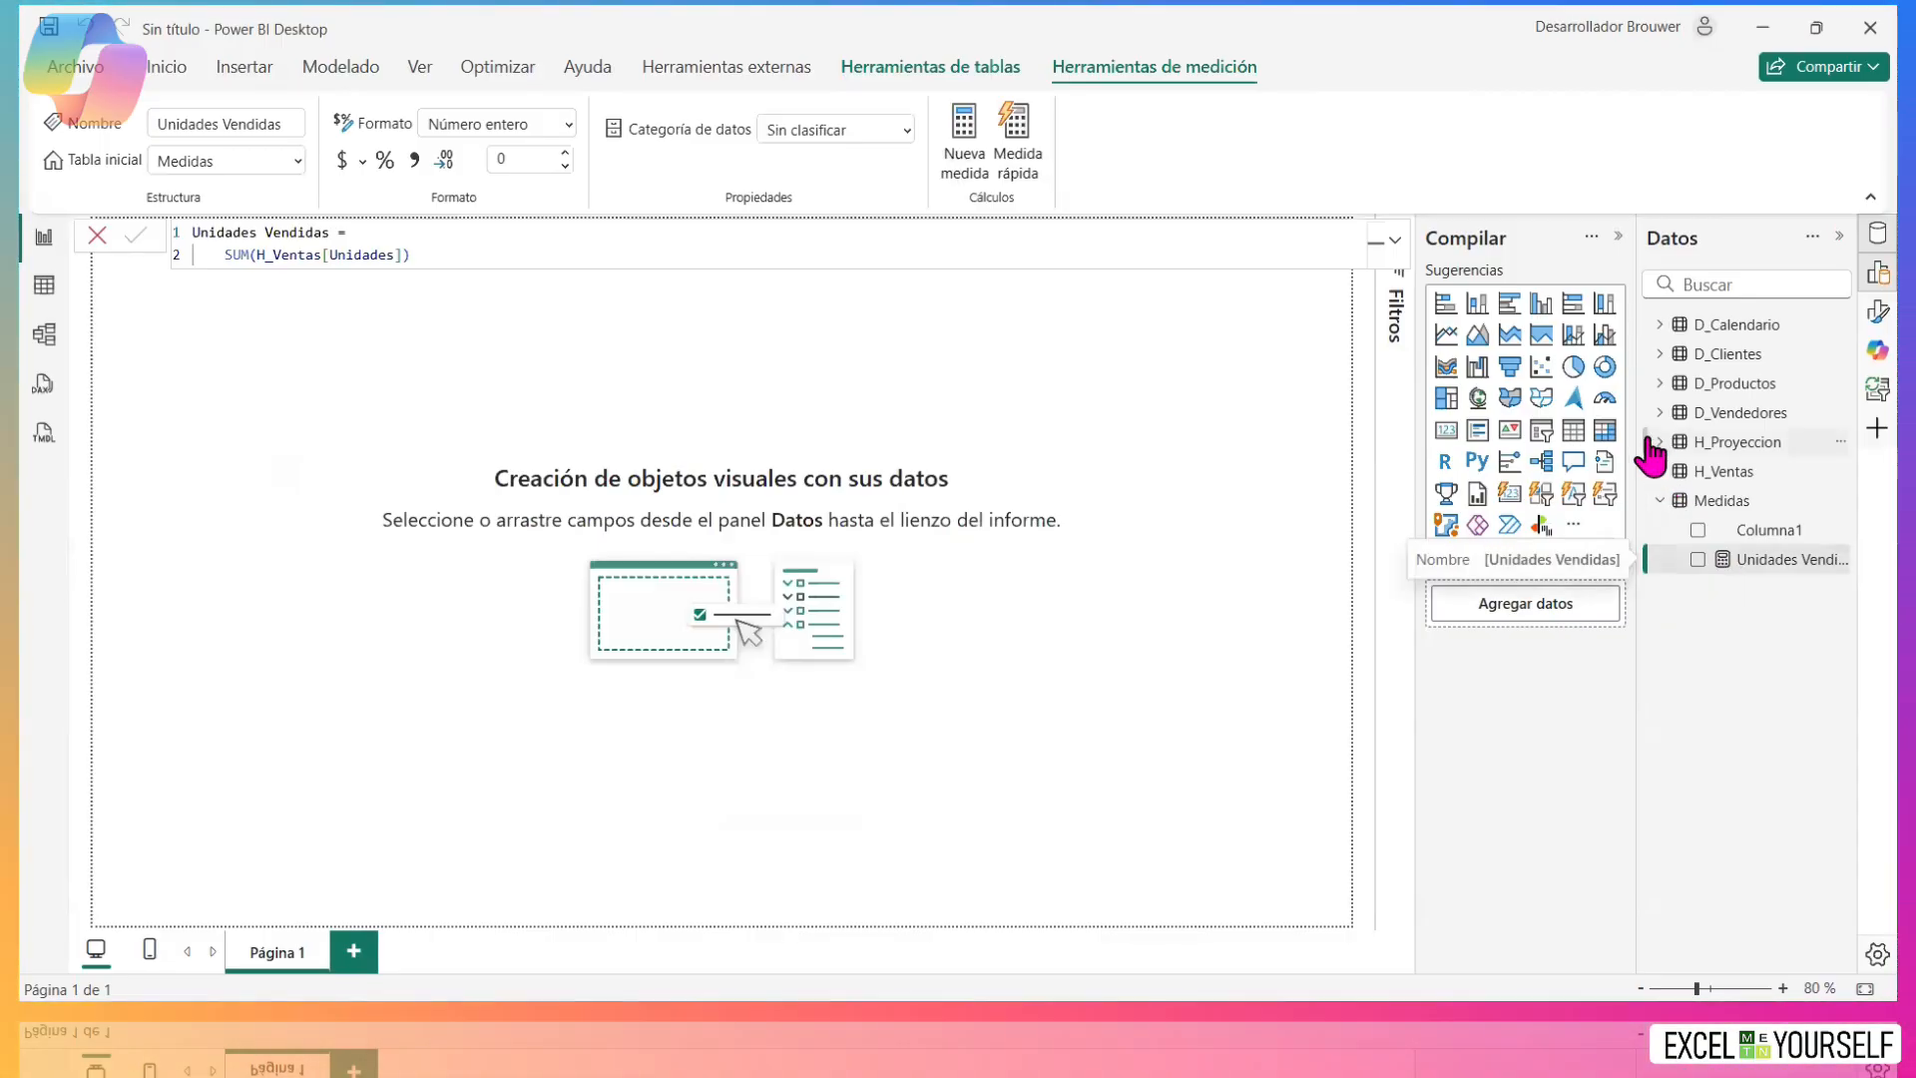
Widen the data field list and delete the empty Columna1 column of the Medidas table from the model.
drag(1645, 454, 1529, 432)
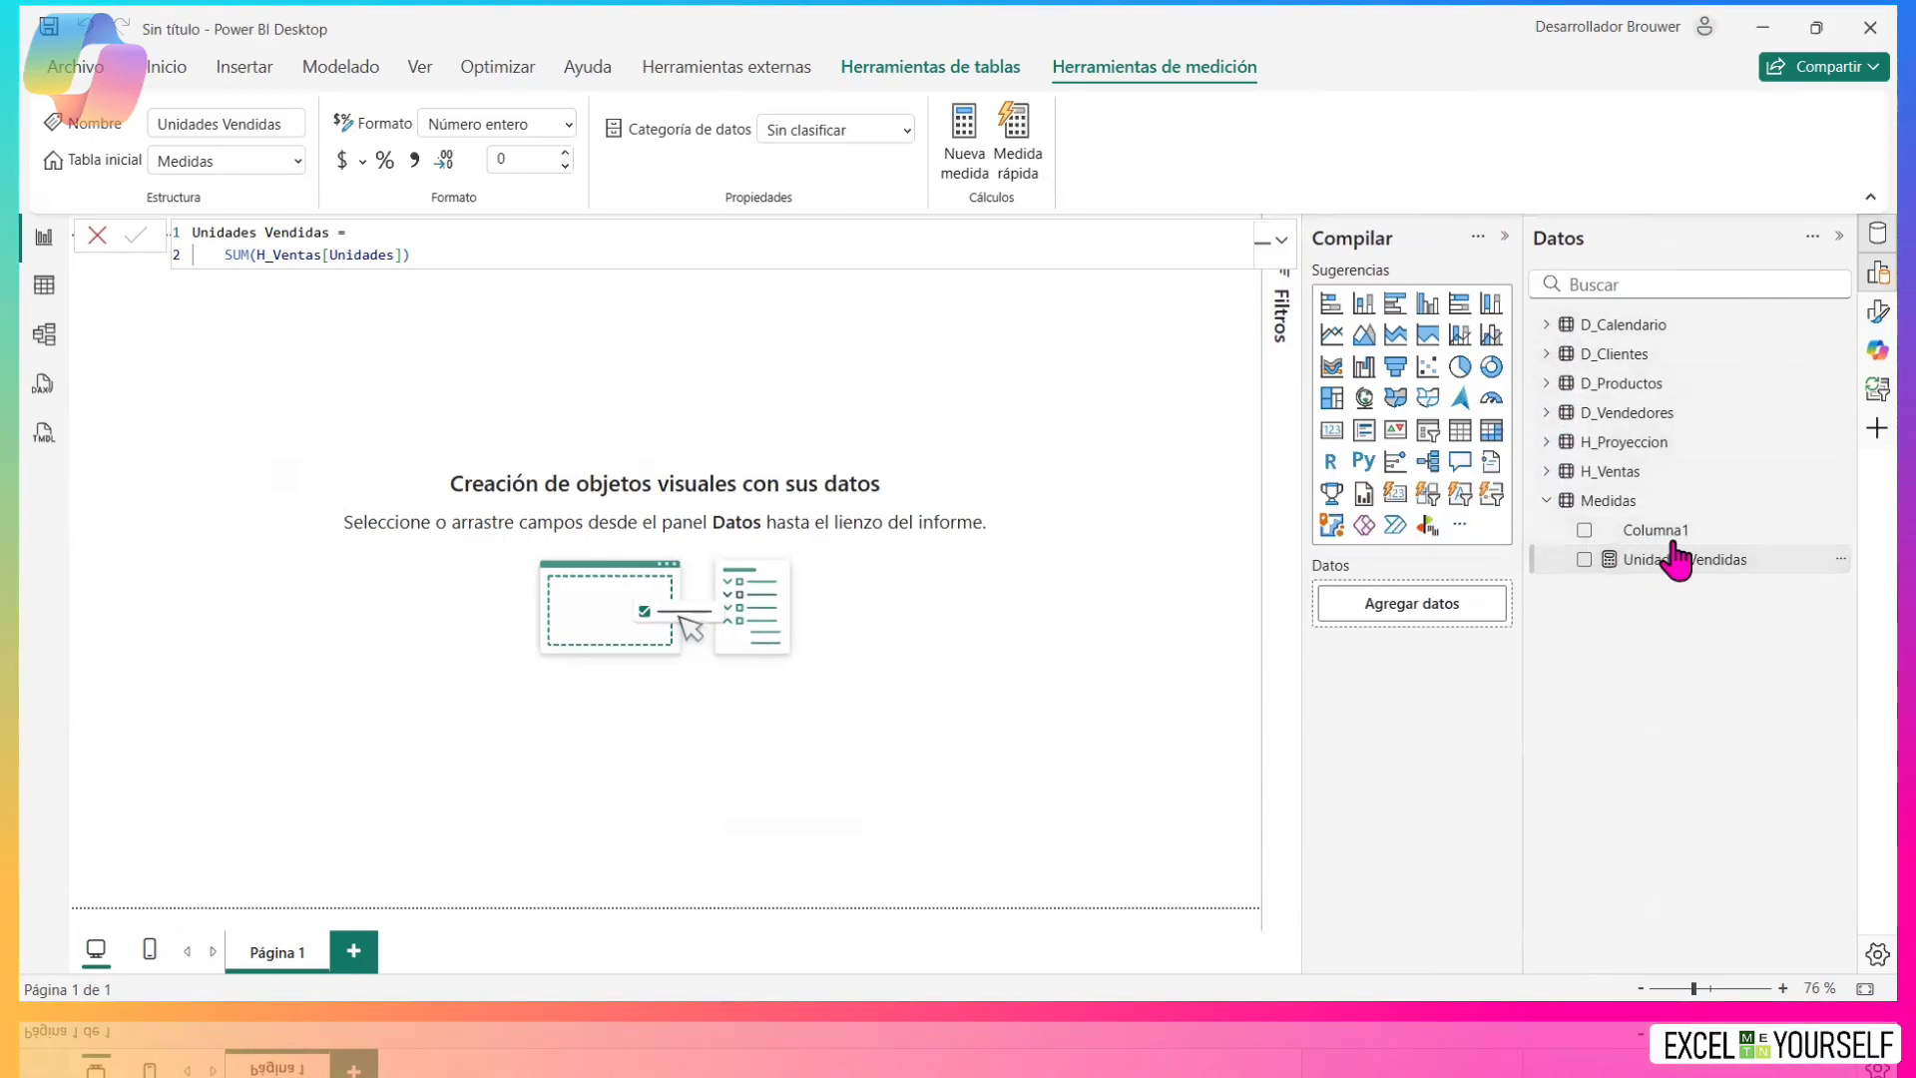
click(1660, 532)
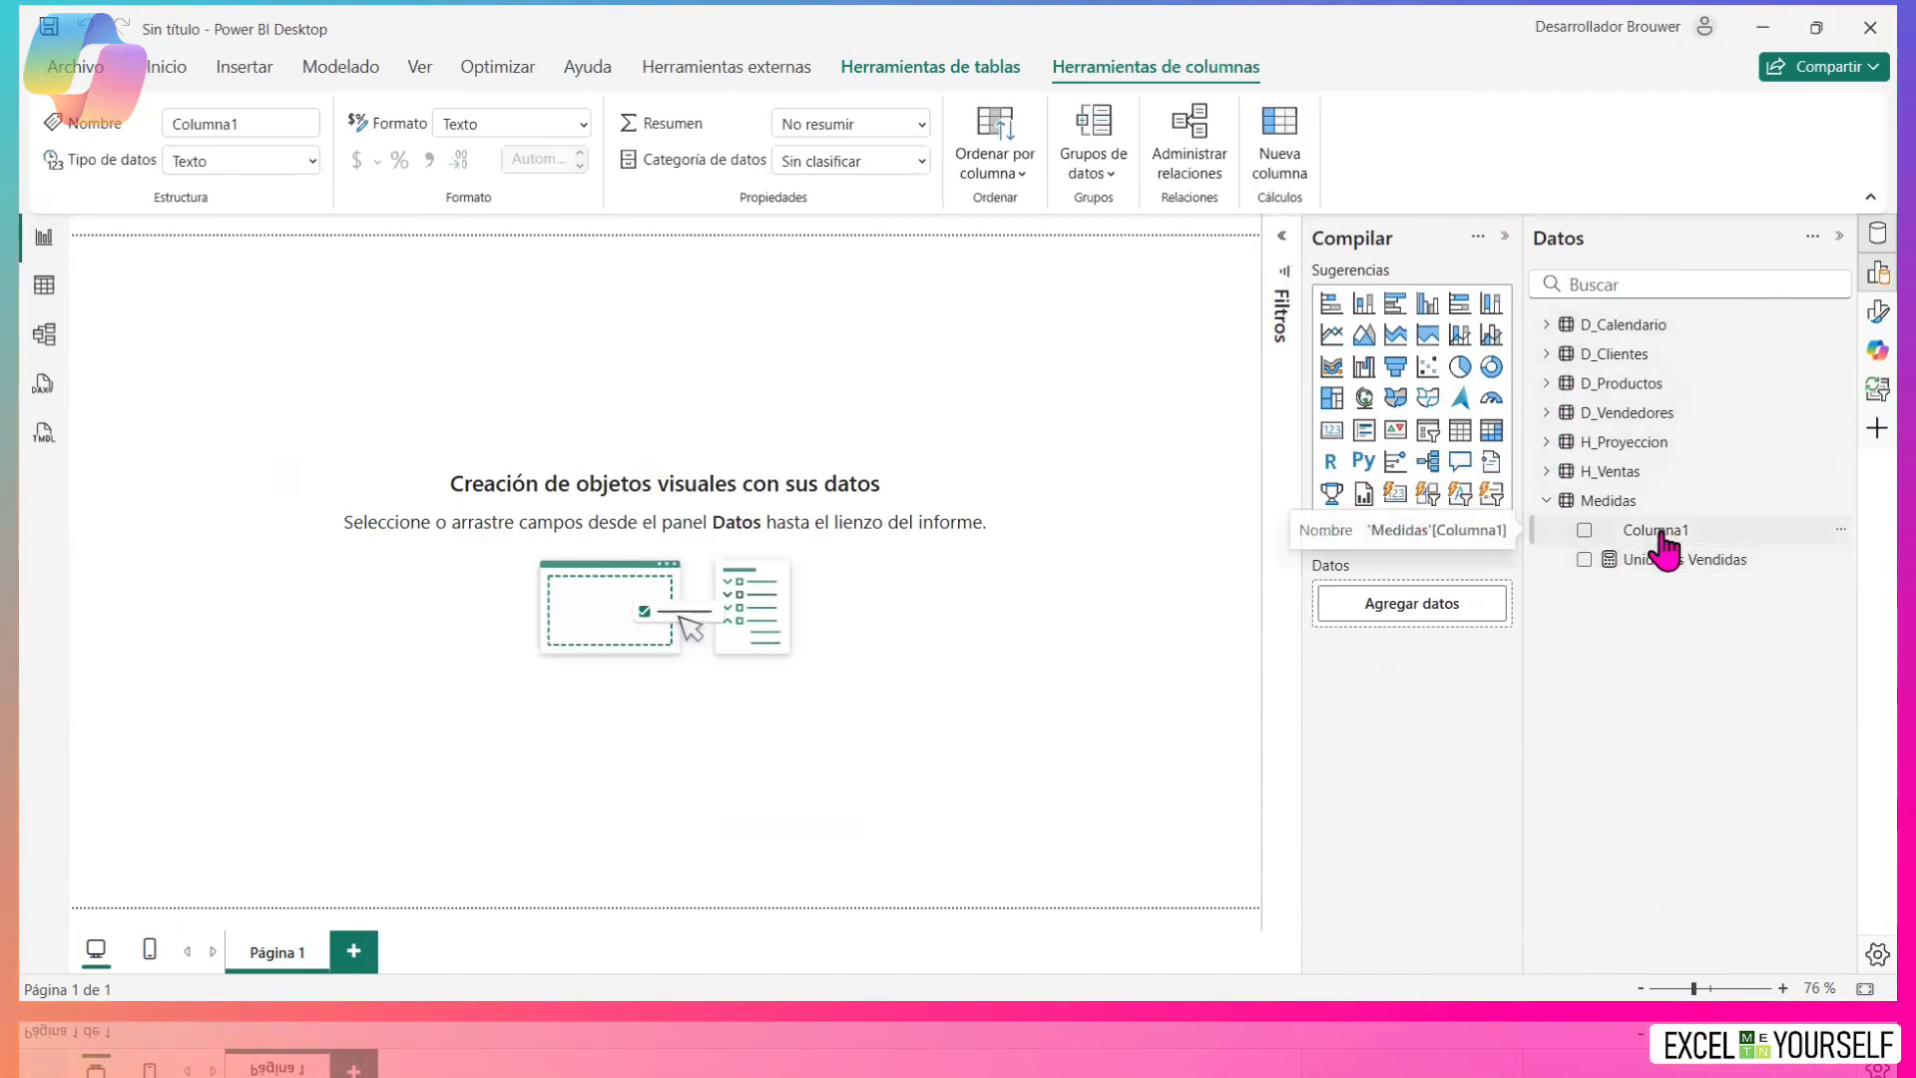
click(1841, 531)
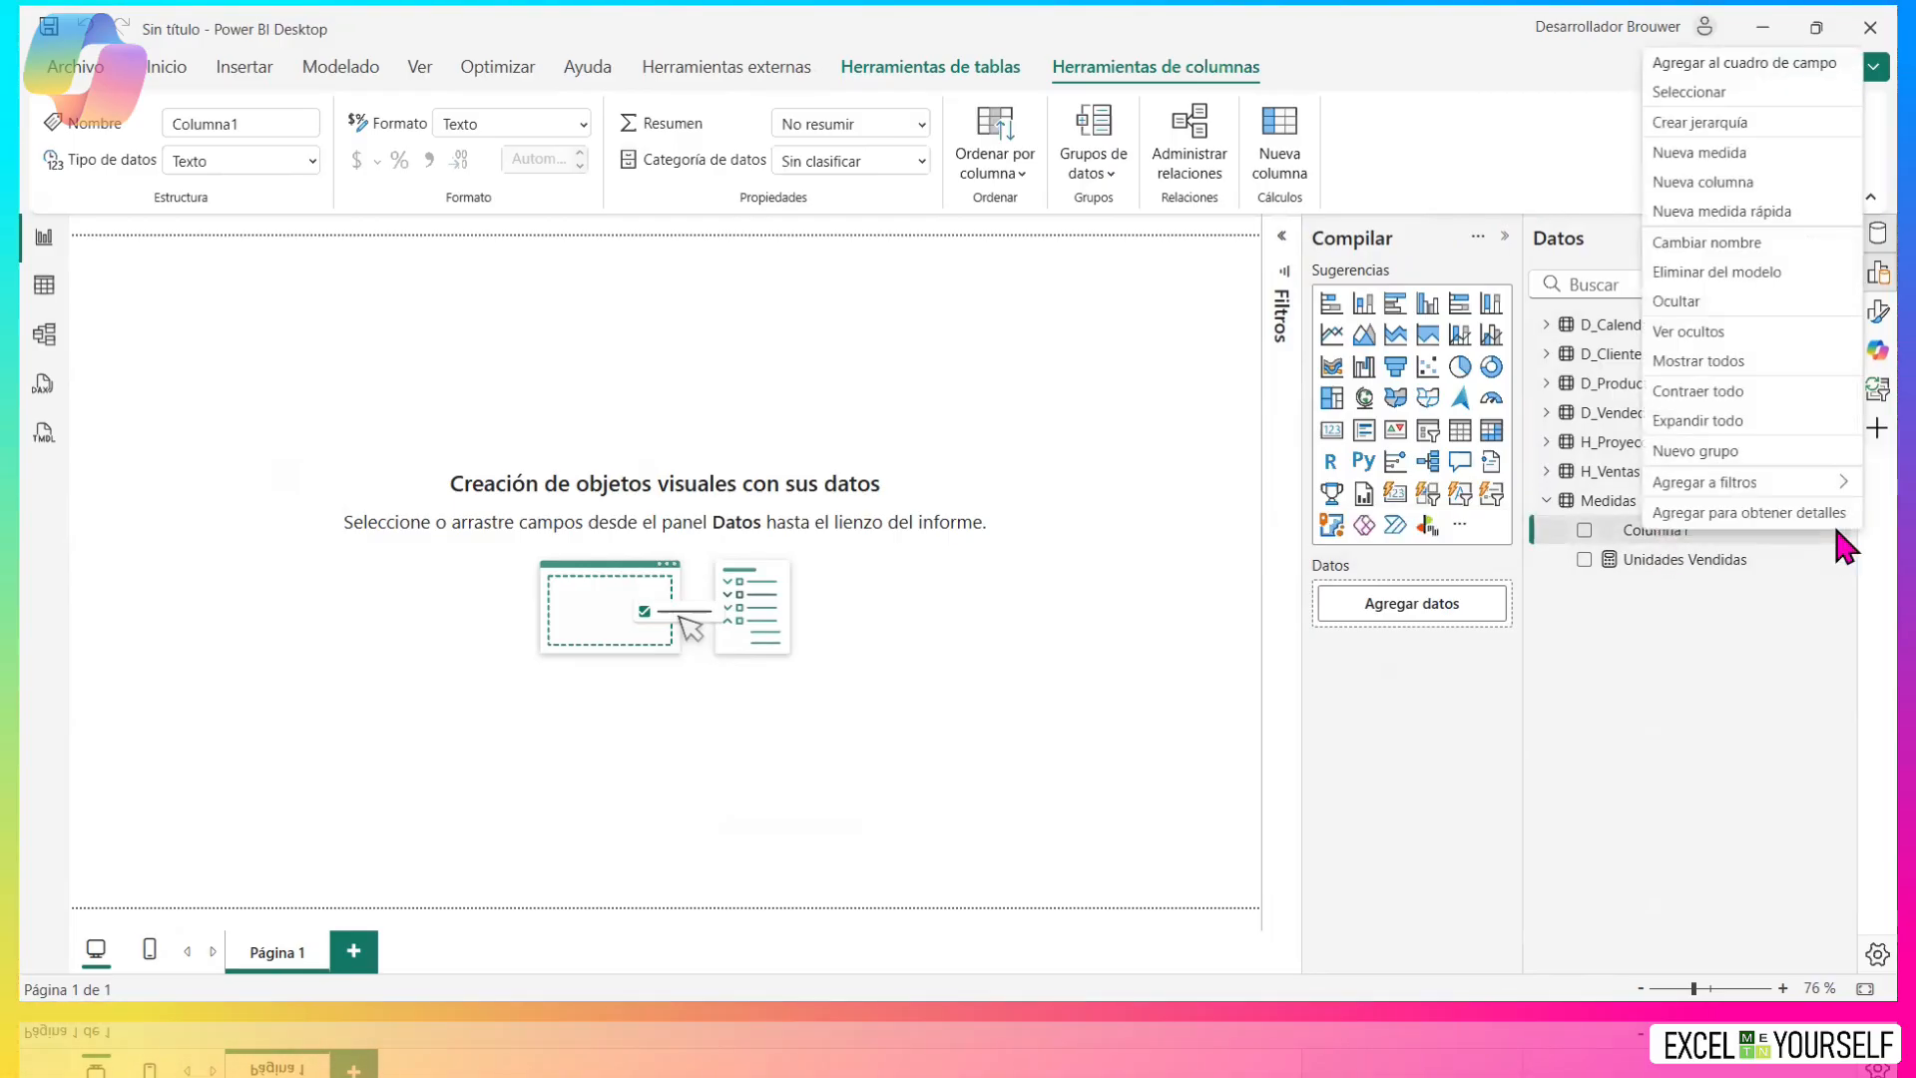
click(1756, 272)
click(1071, 571)
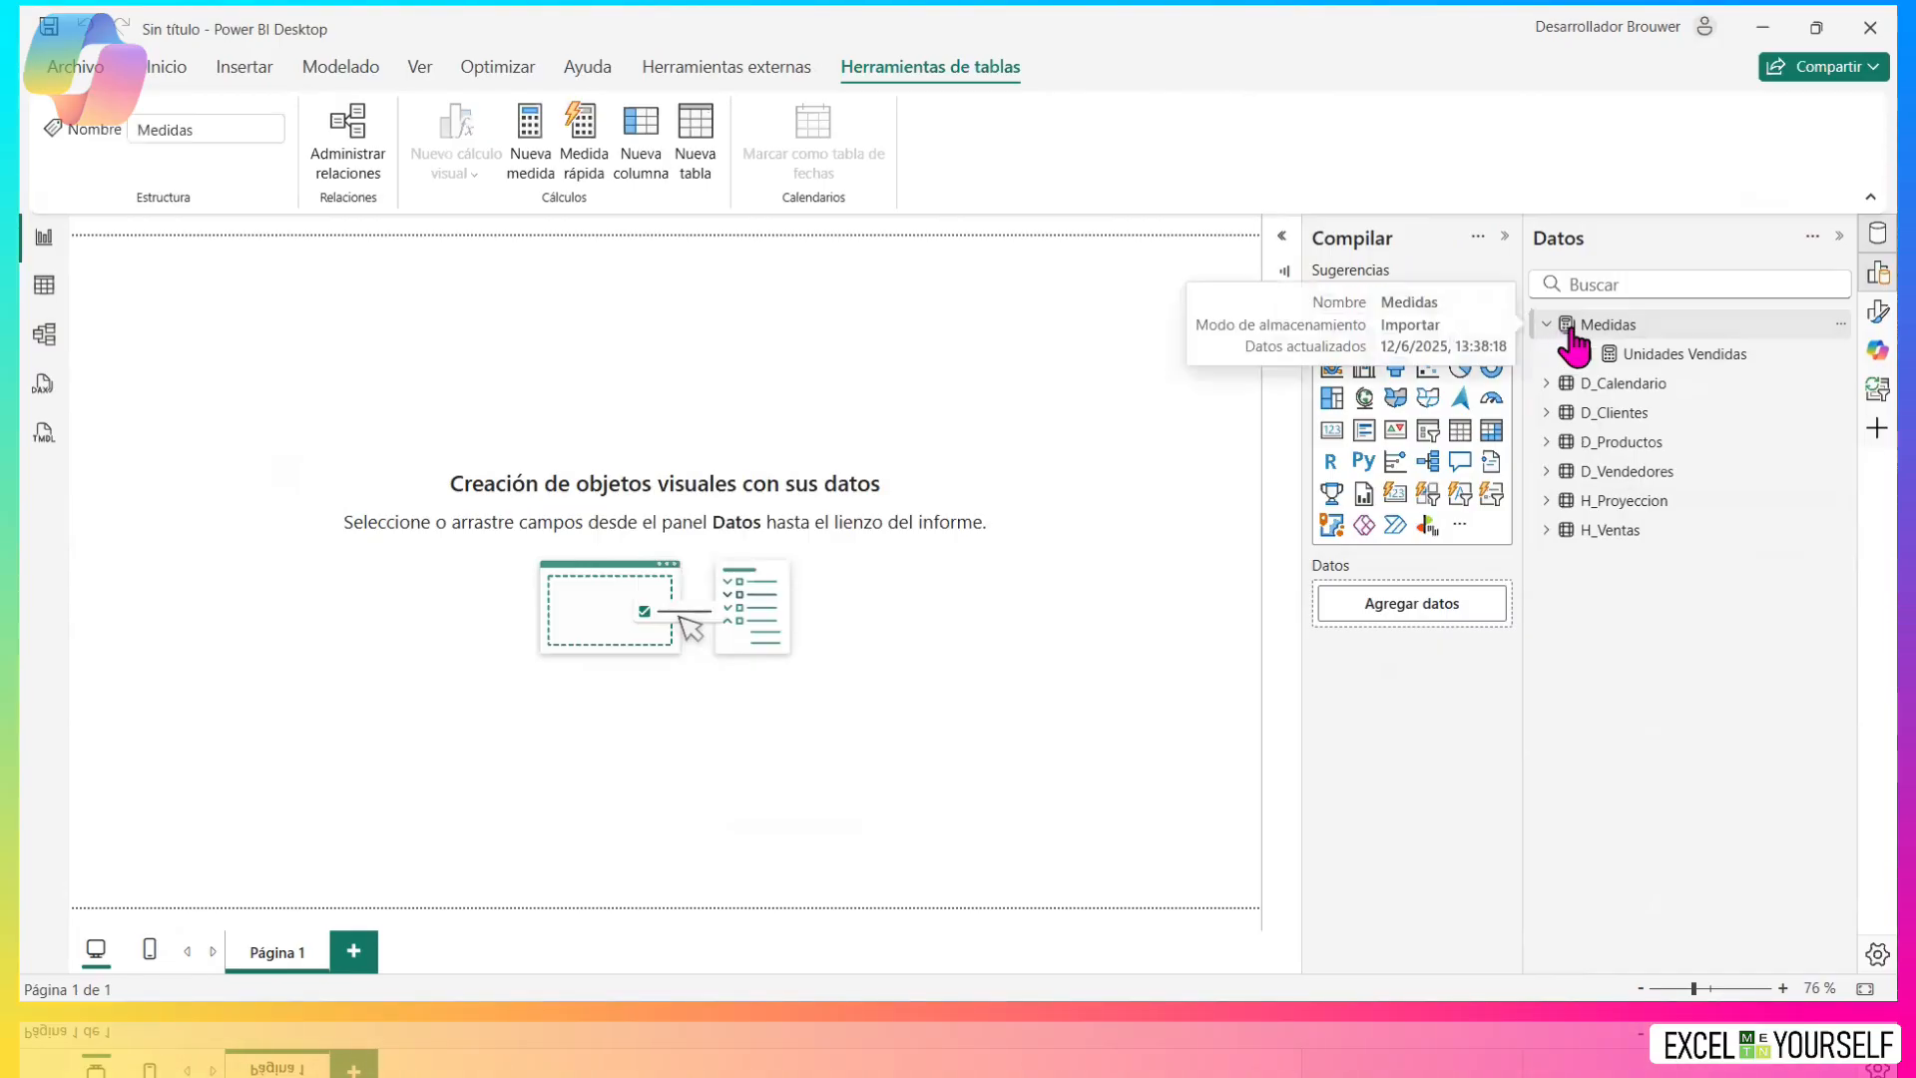
Add a second measure to the Medidas table: Unidades Proyectadas = SUM(H_Proyeccion[Unidades]).
click(1684, 366)
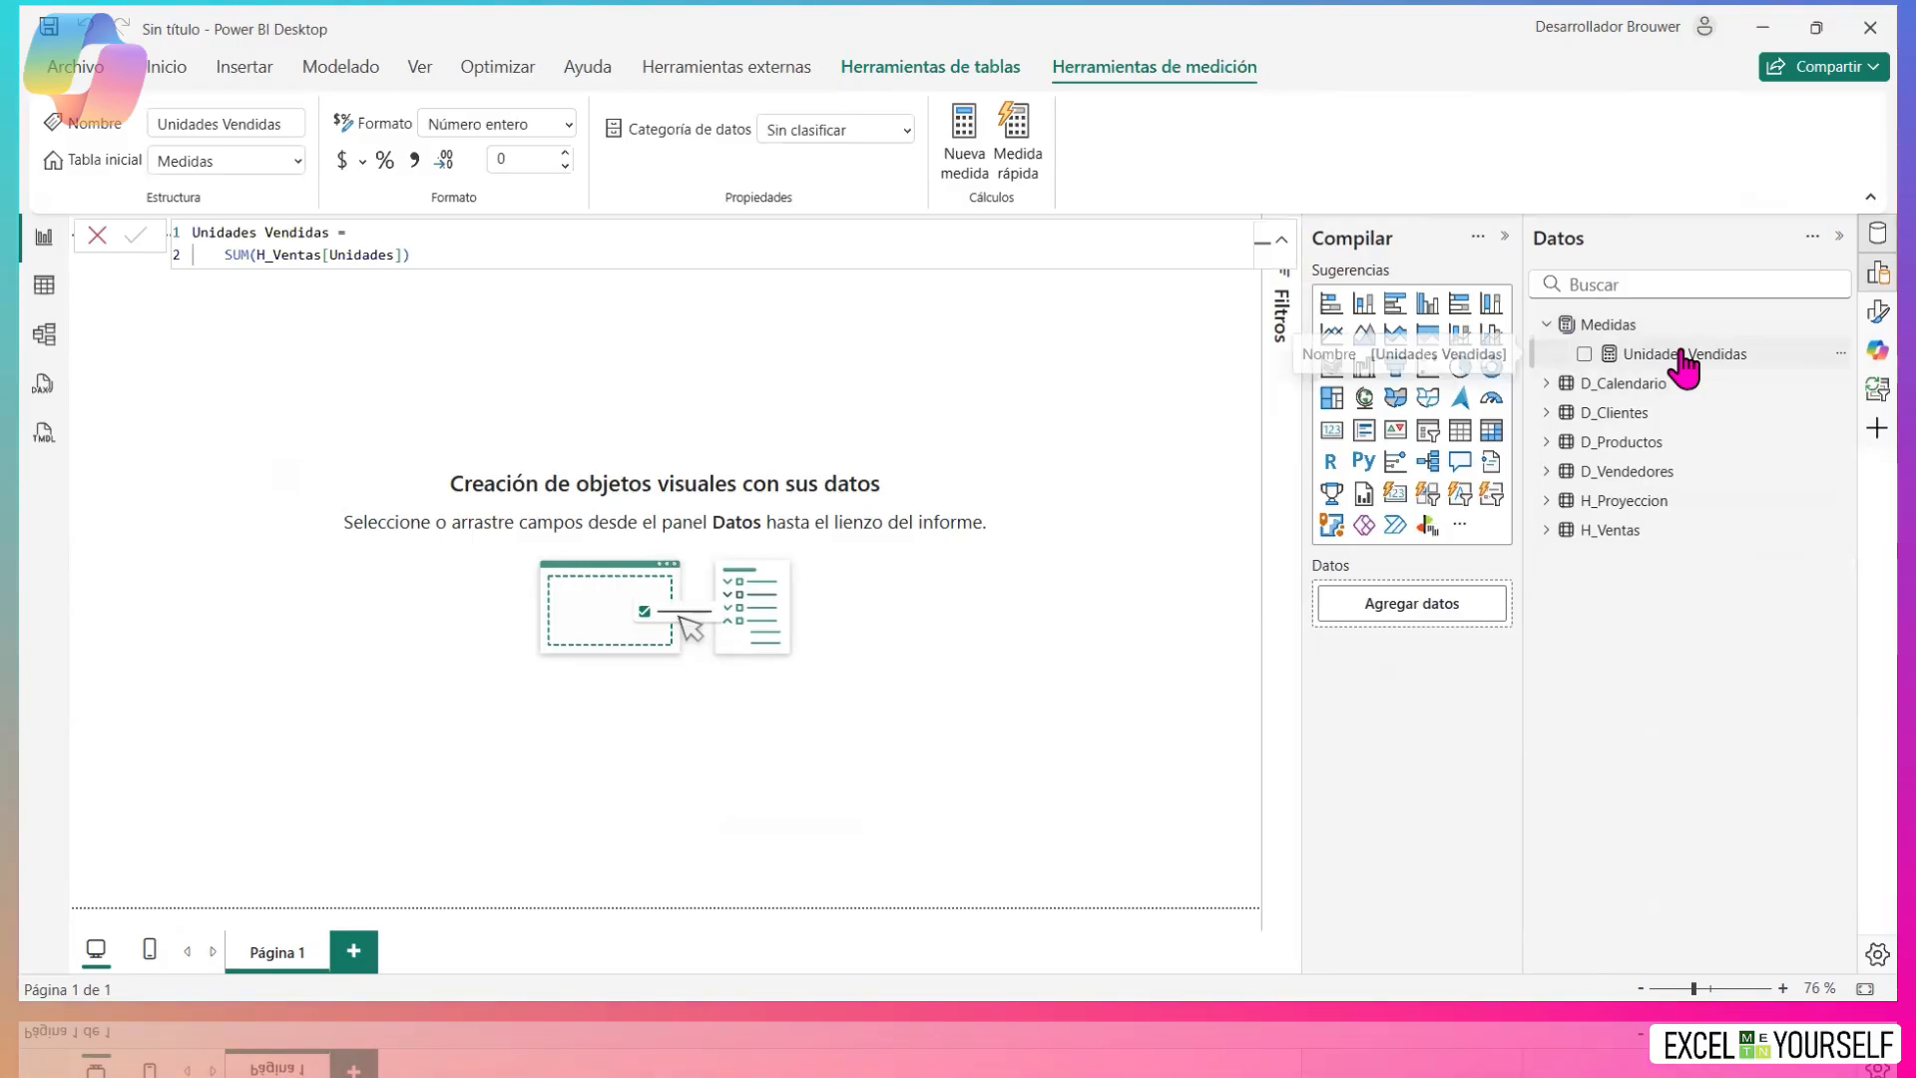
right_click(1664, 331)
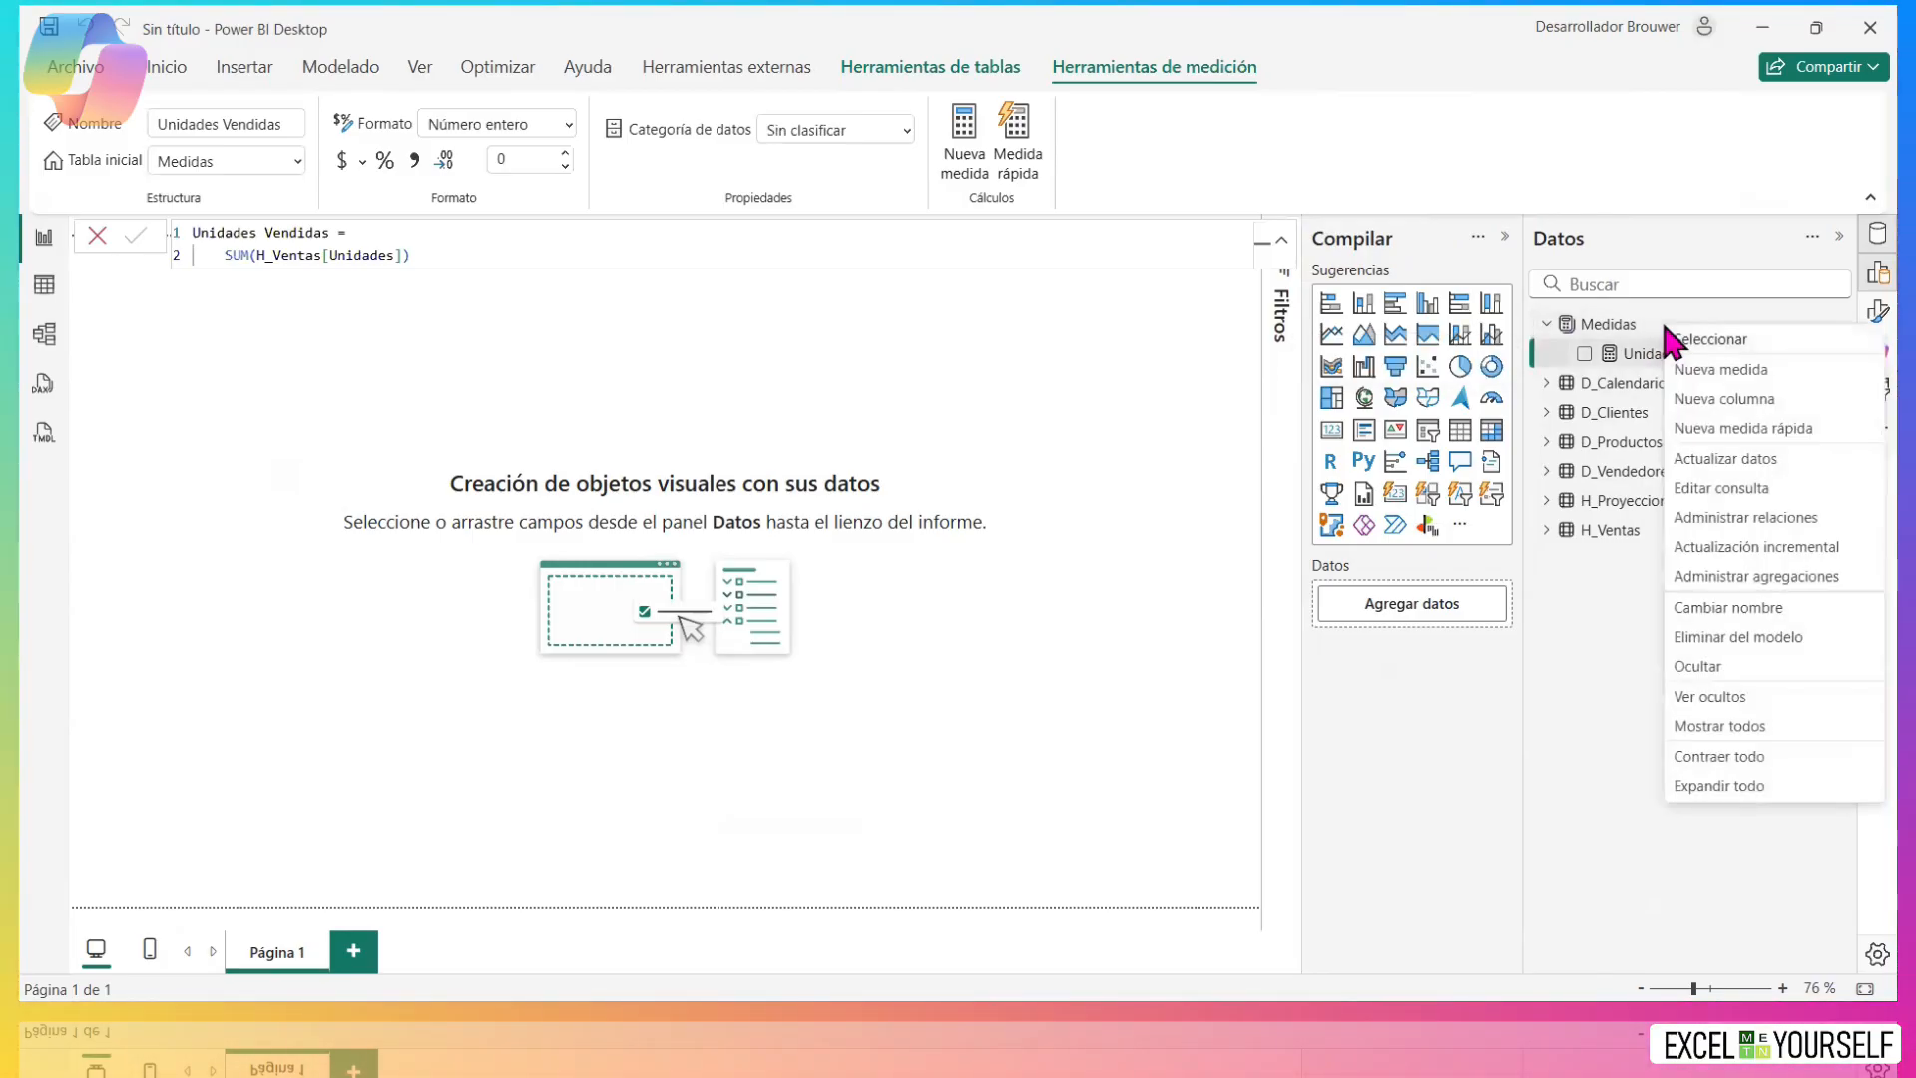
click(1762, 375)
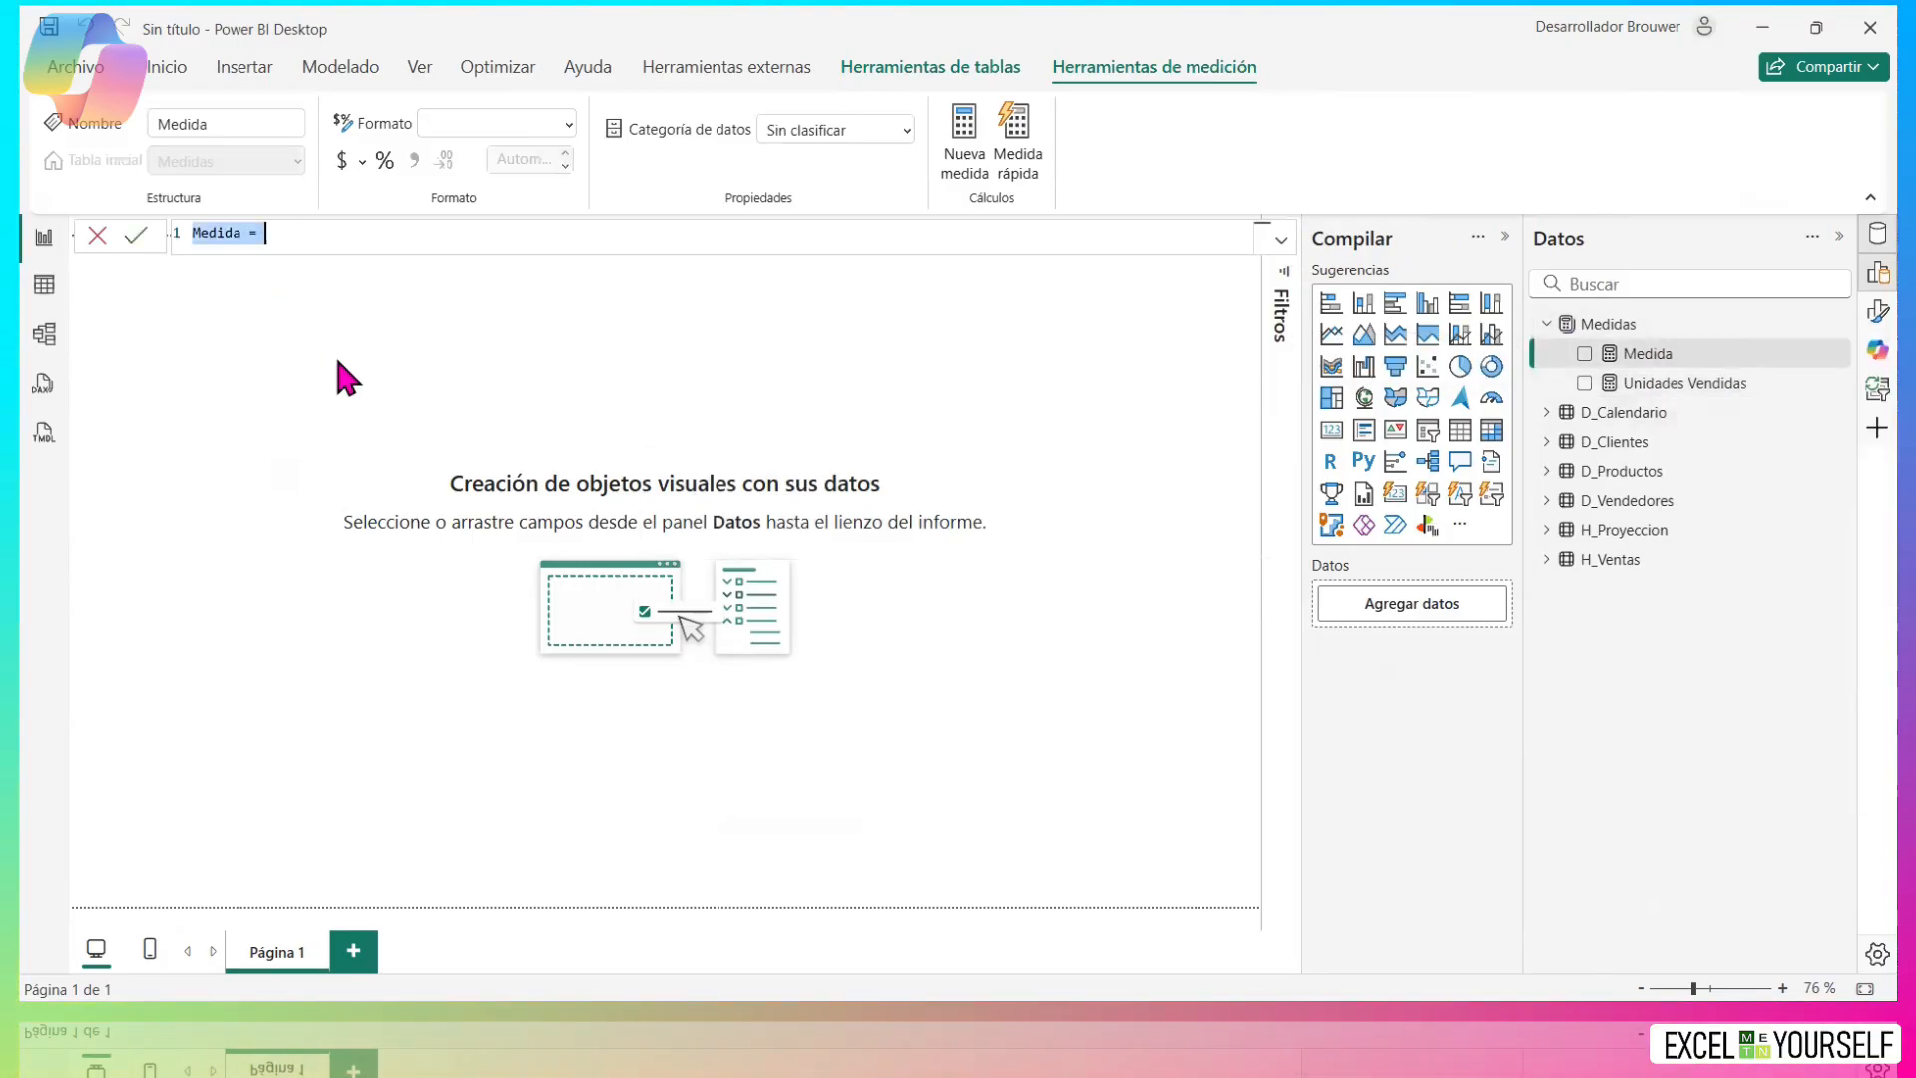
text(Unidad)
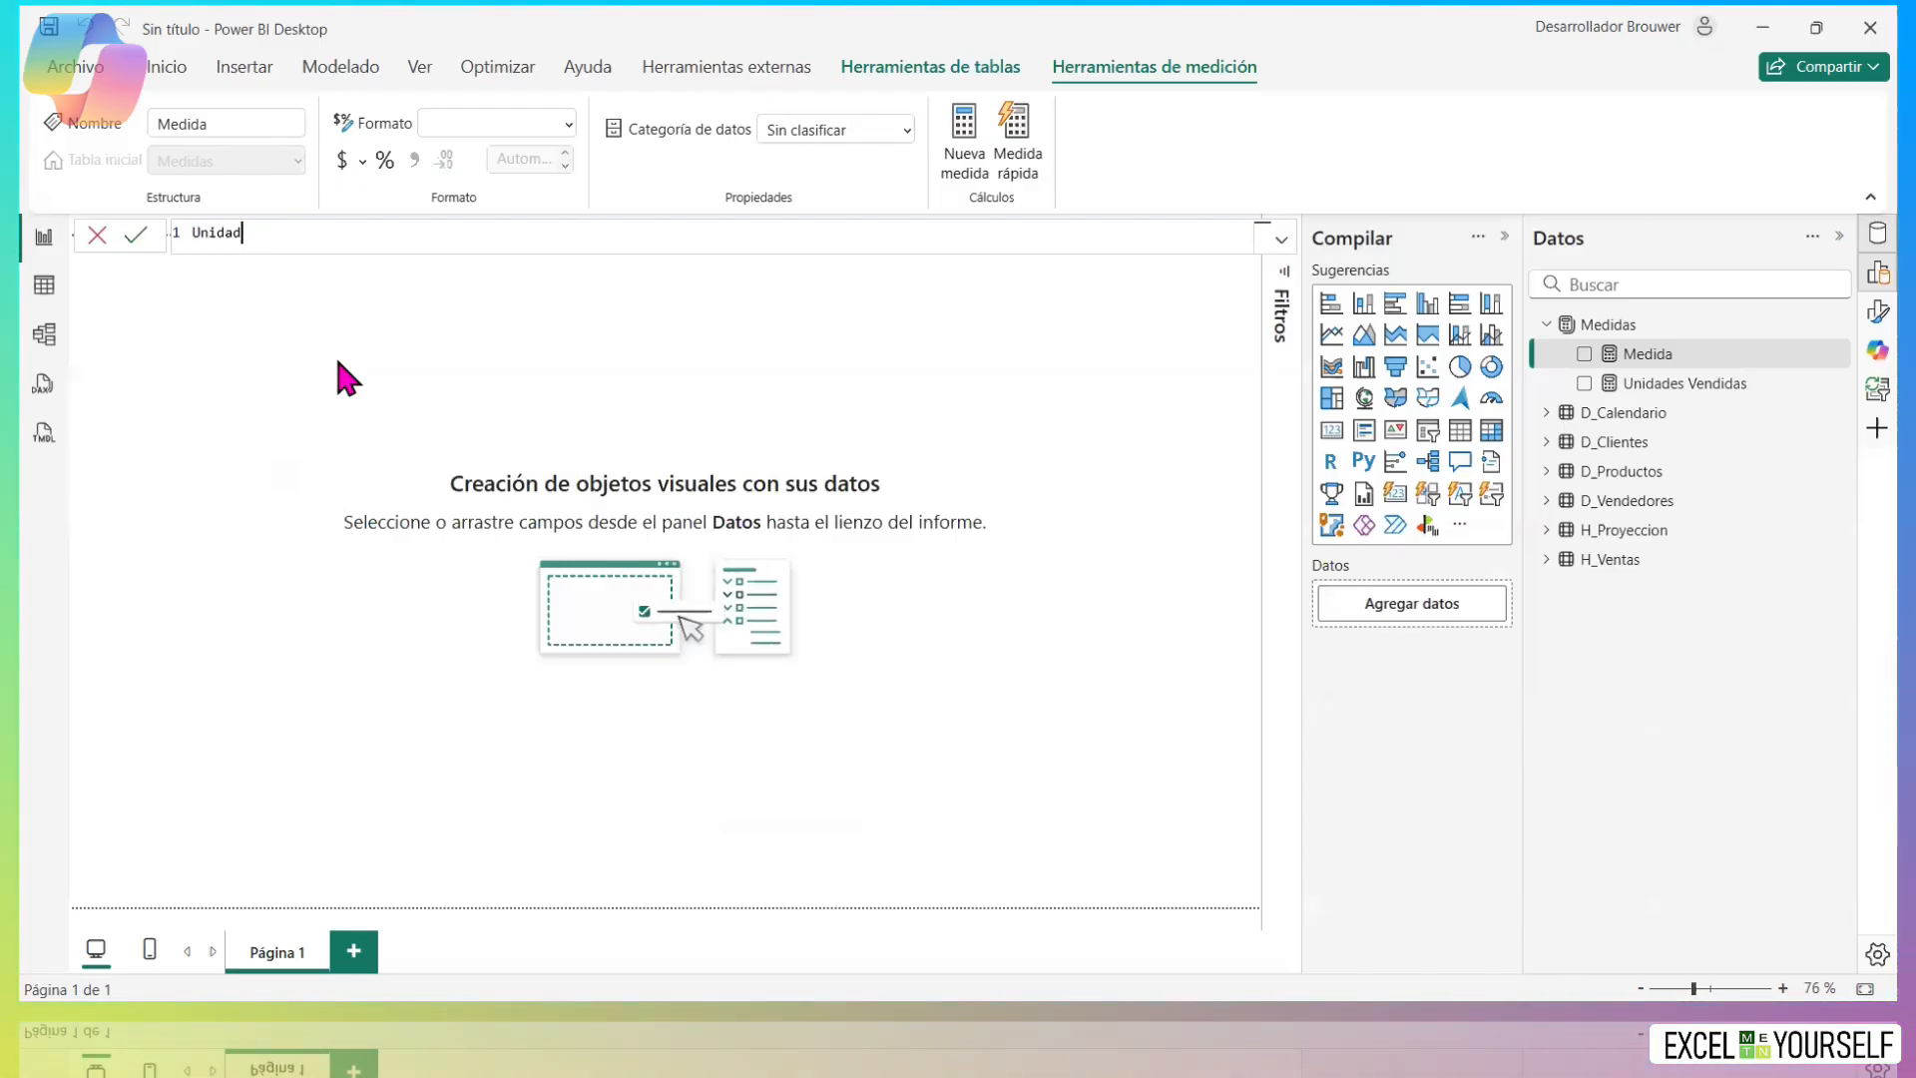
text(es Proyectad)
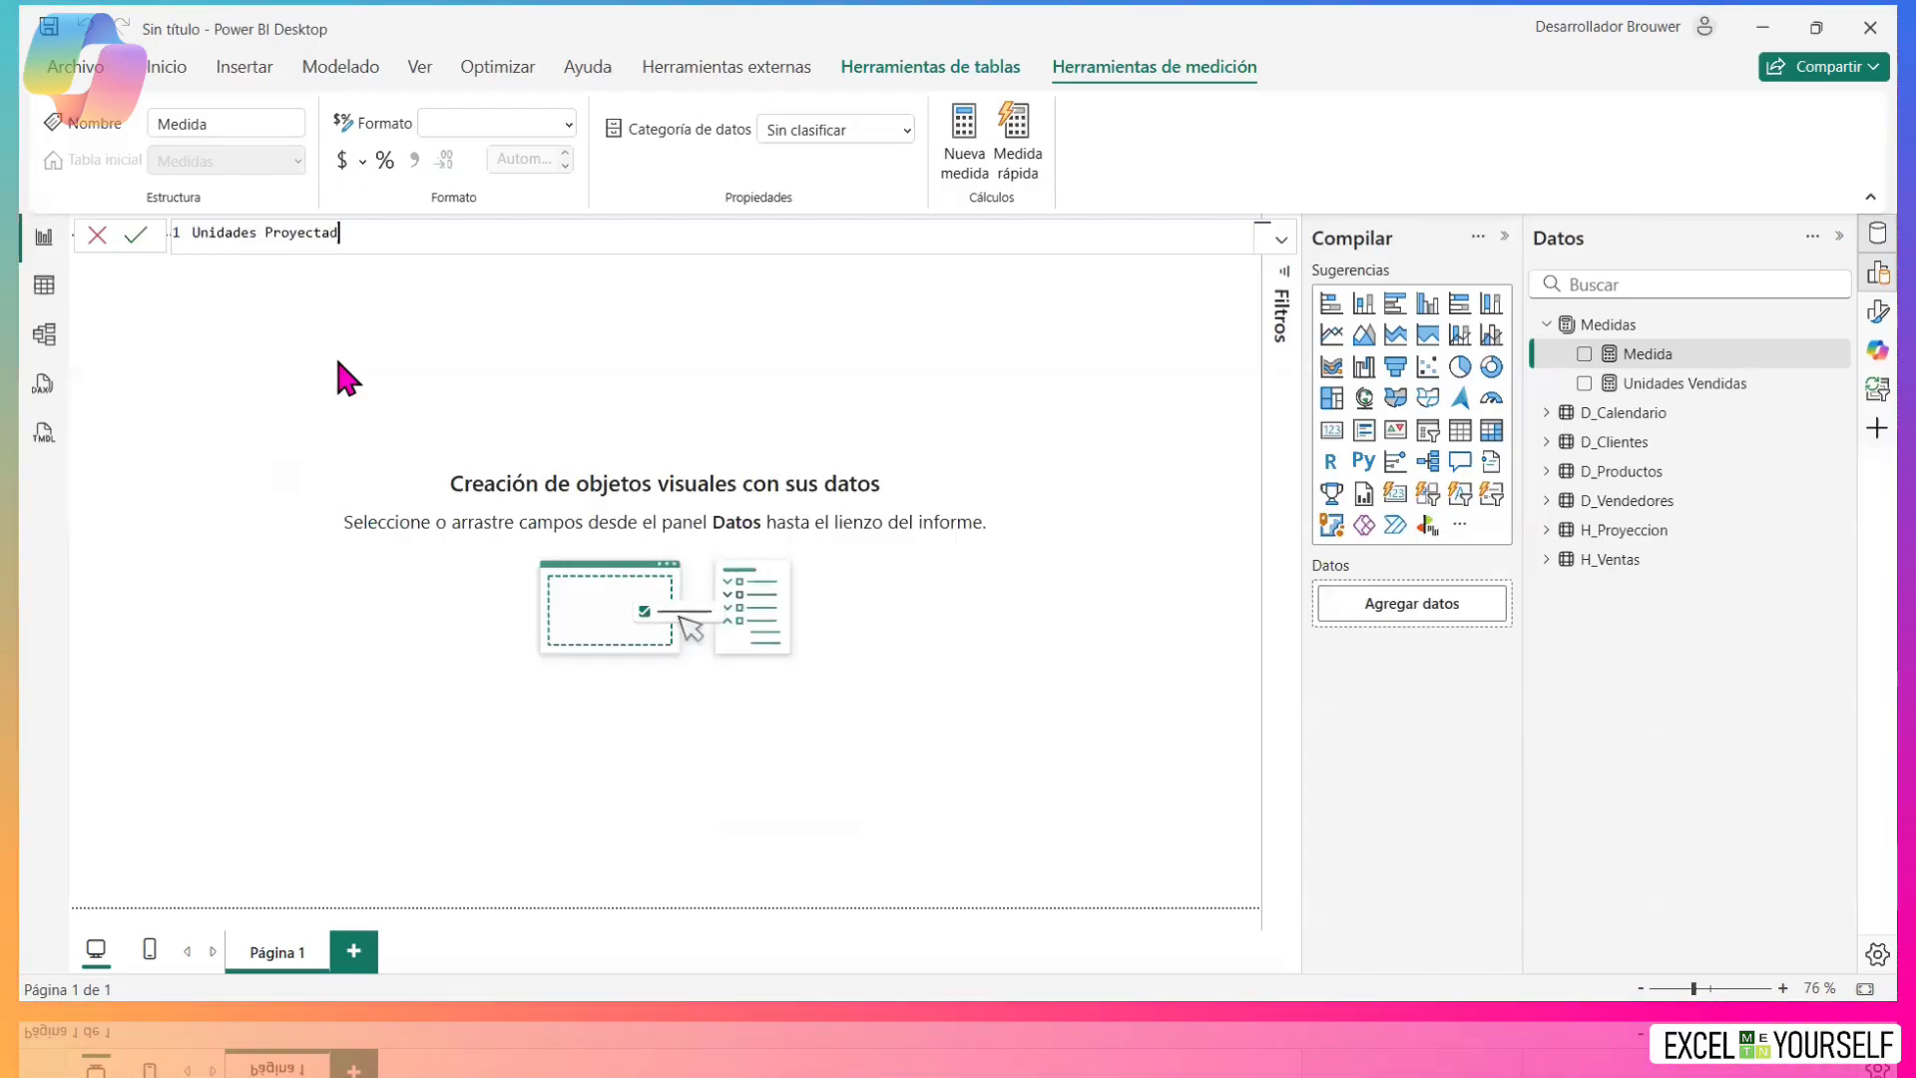
text(as =)
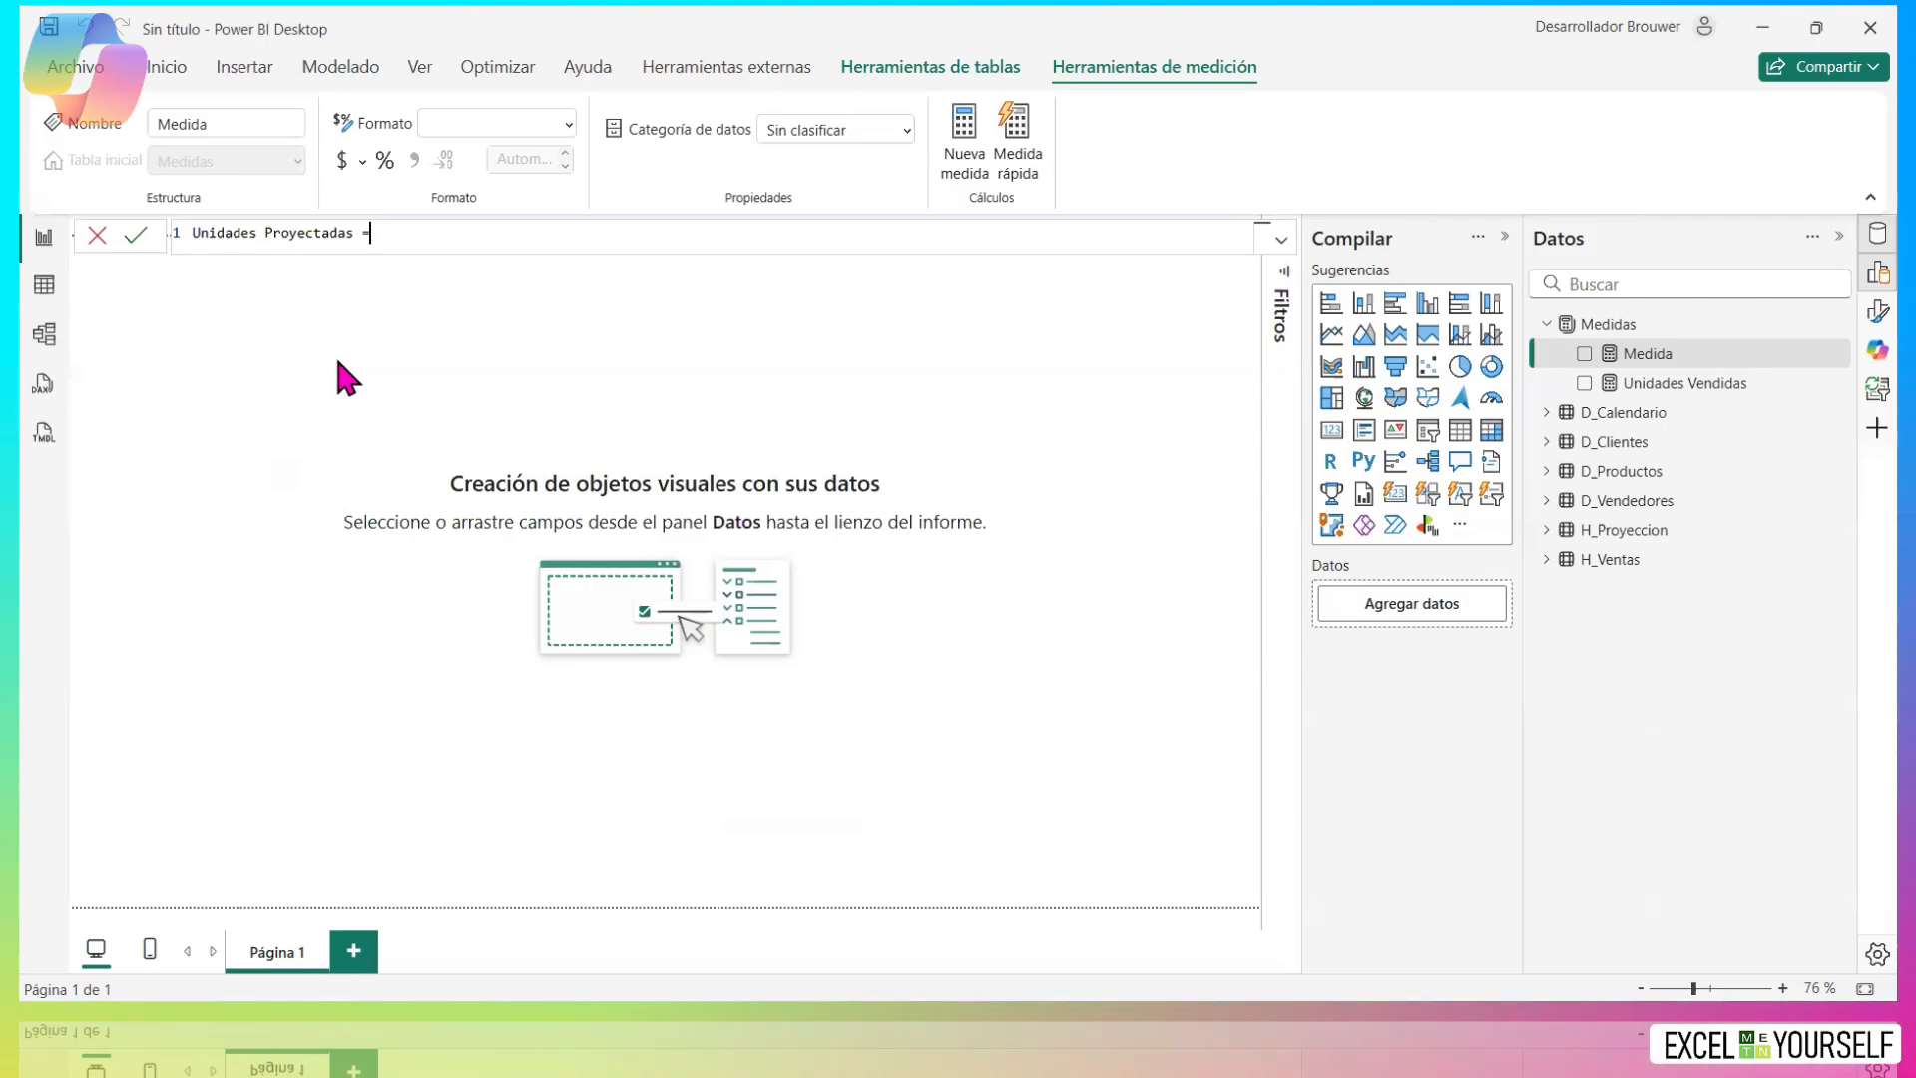
key(shift+Return)
text(sum)
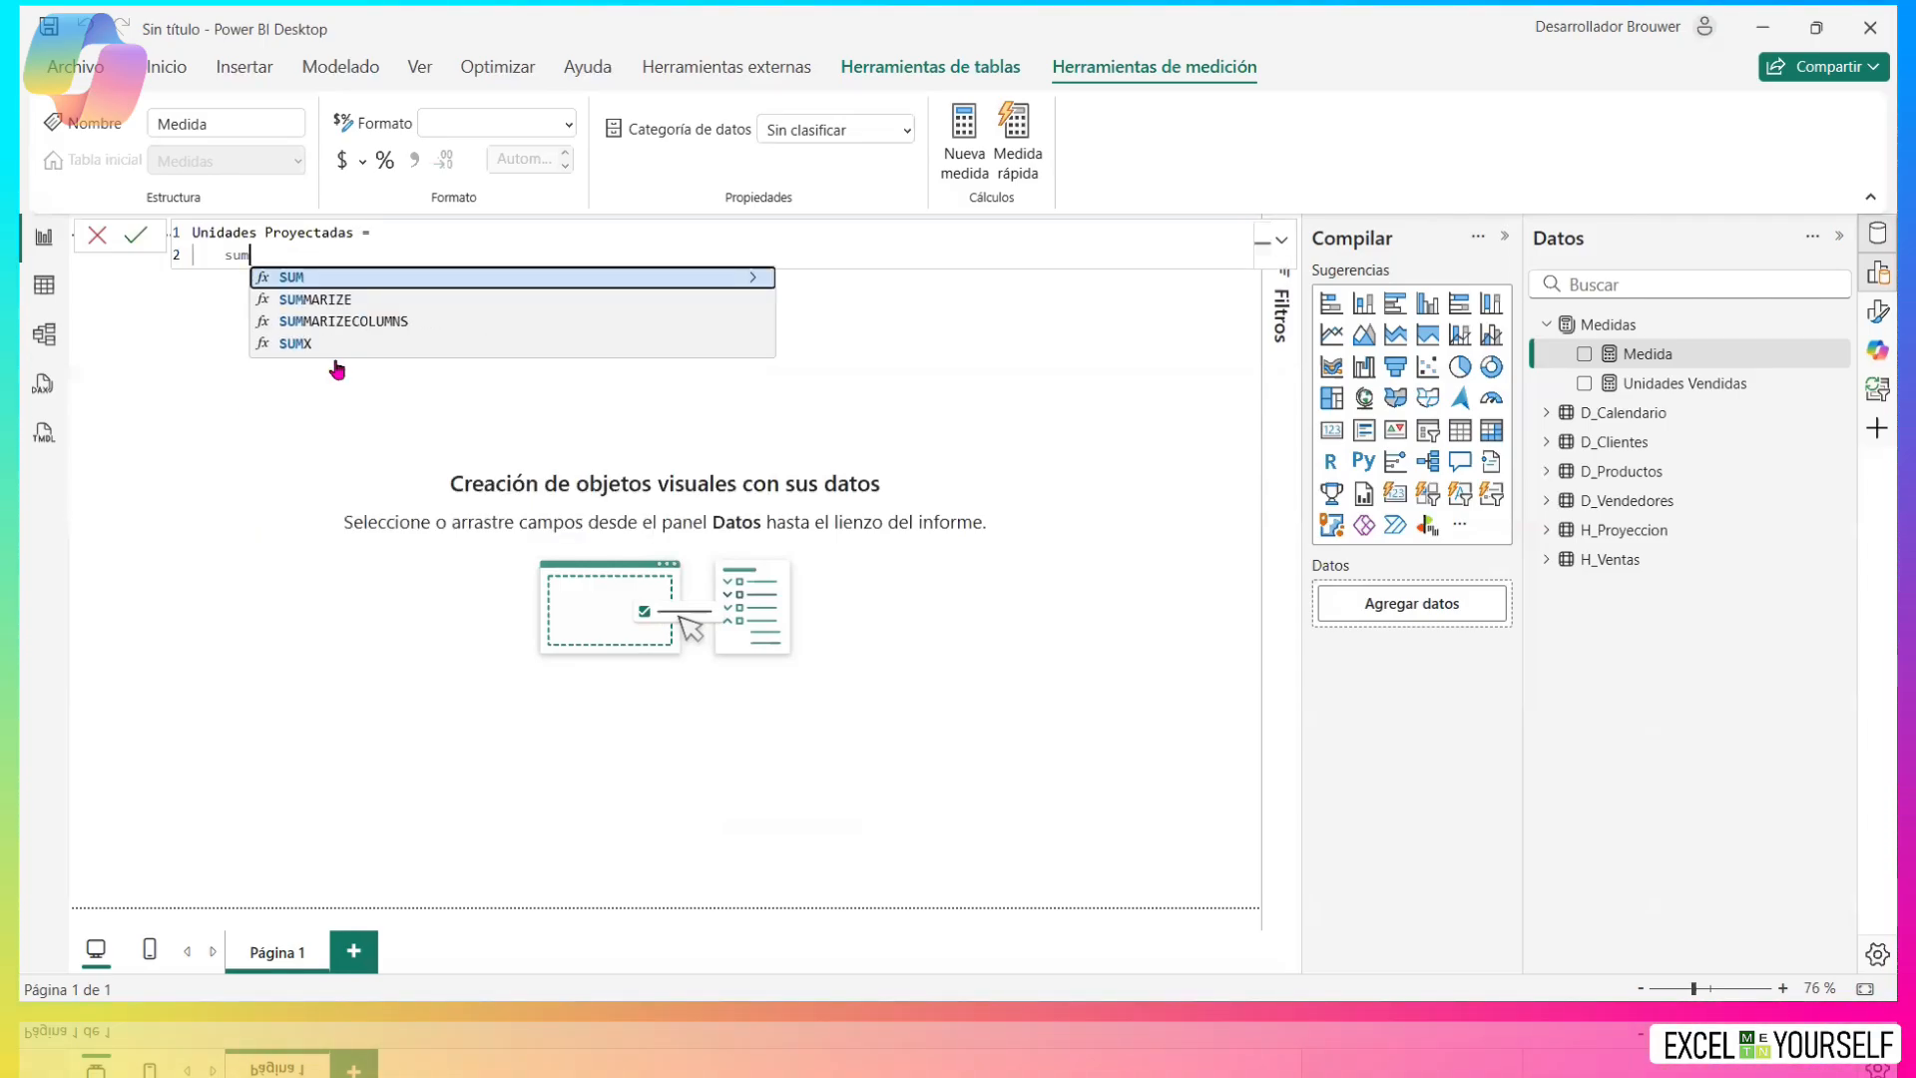
key(Tab)
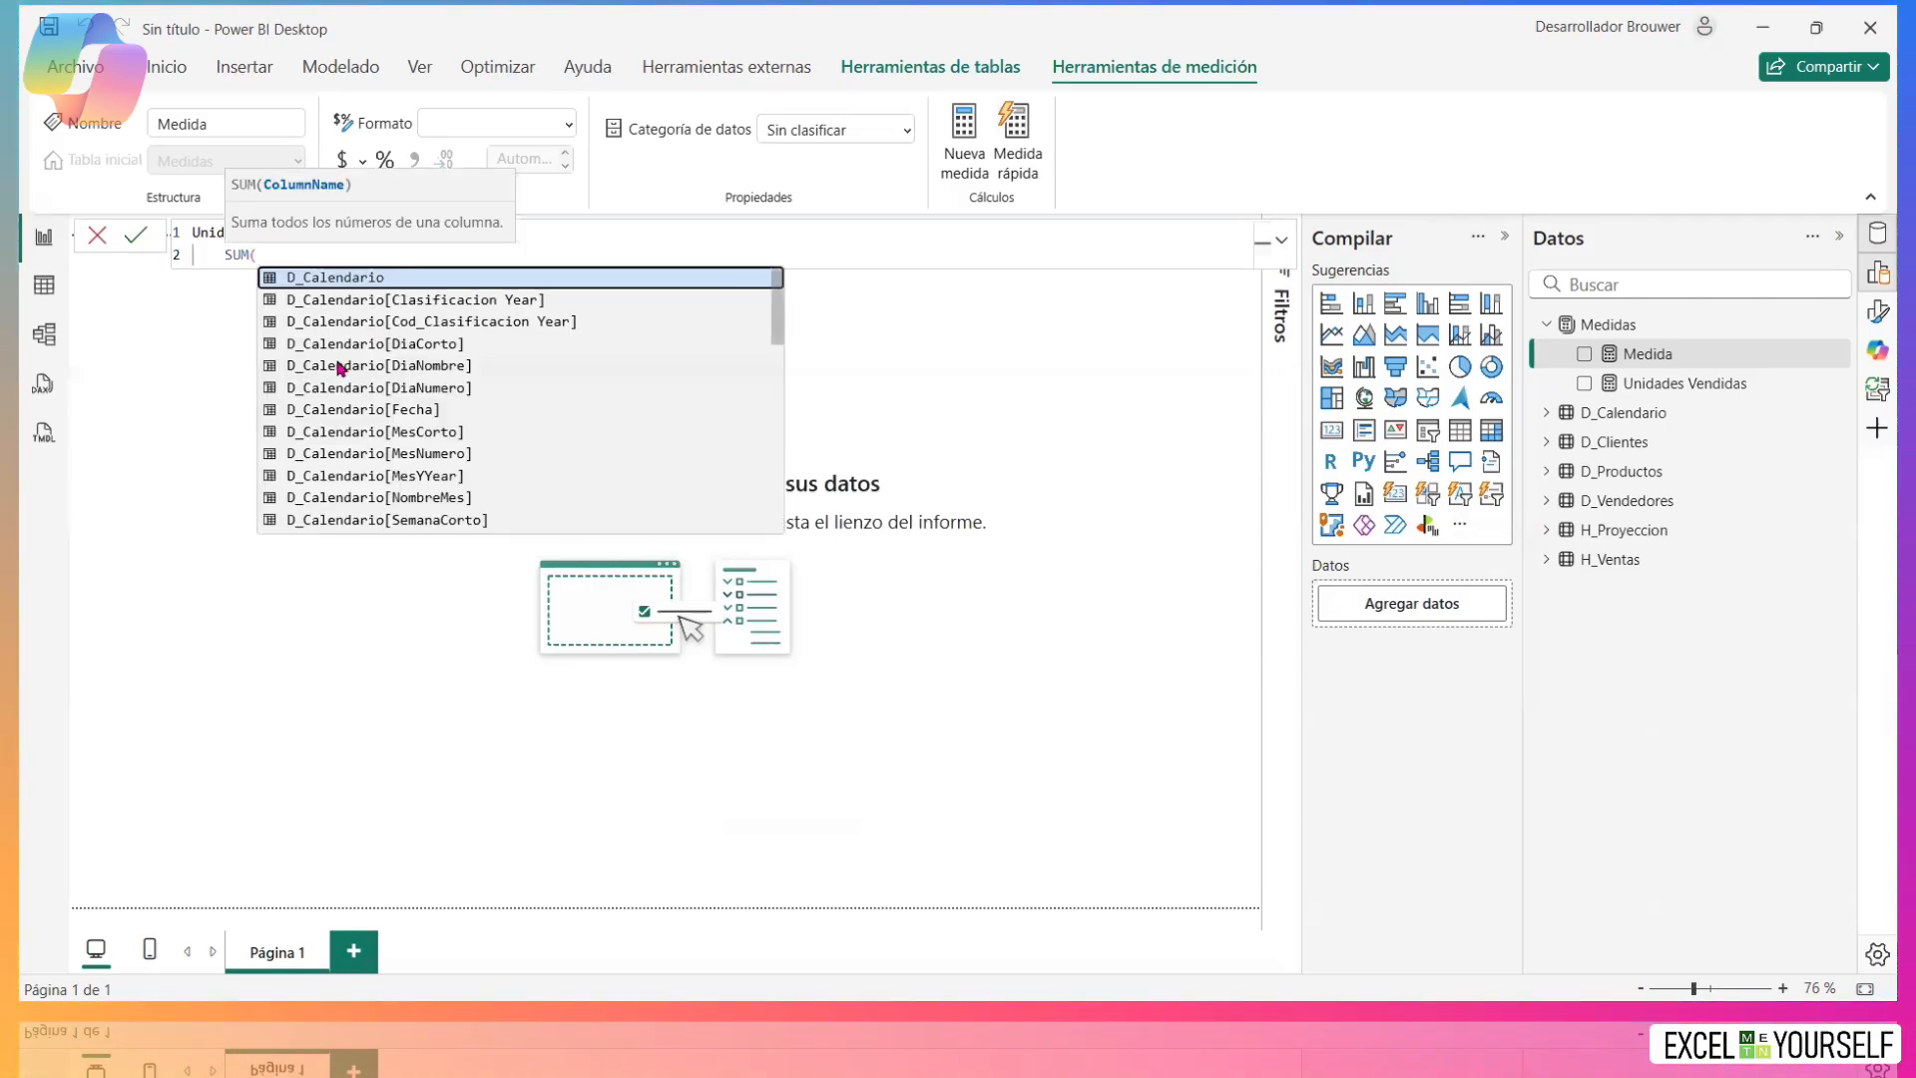
text(u)
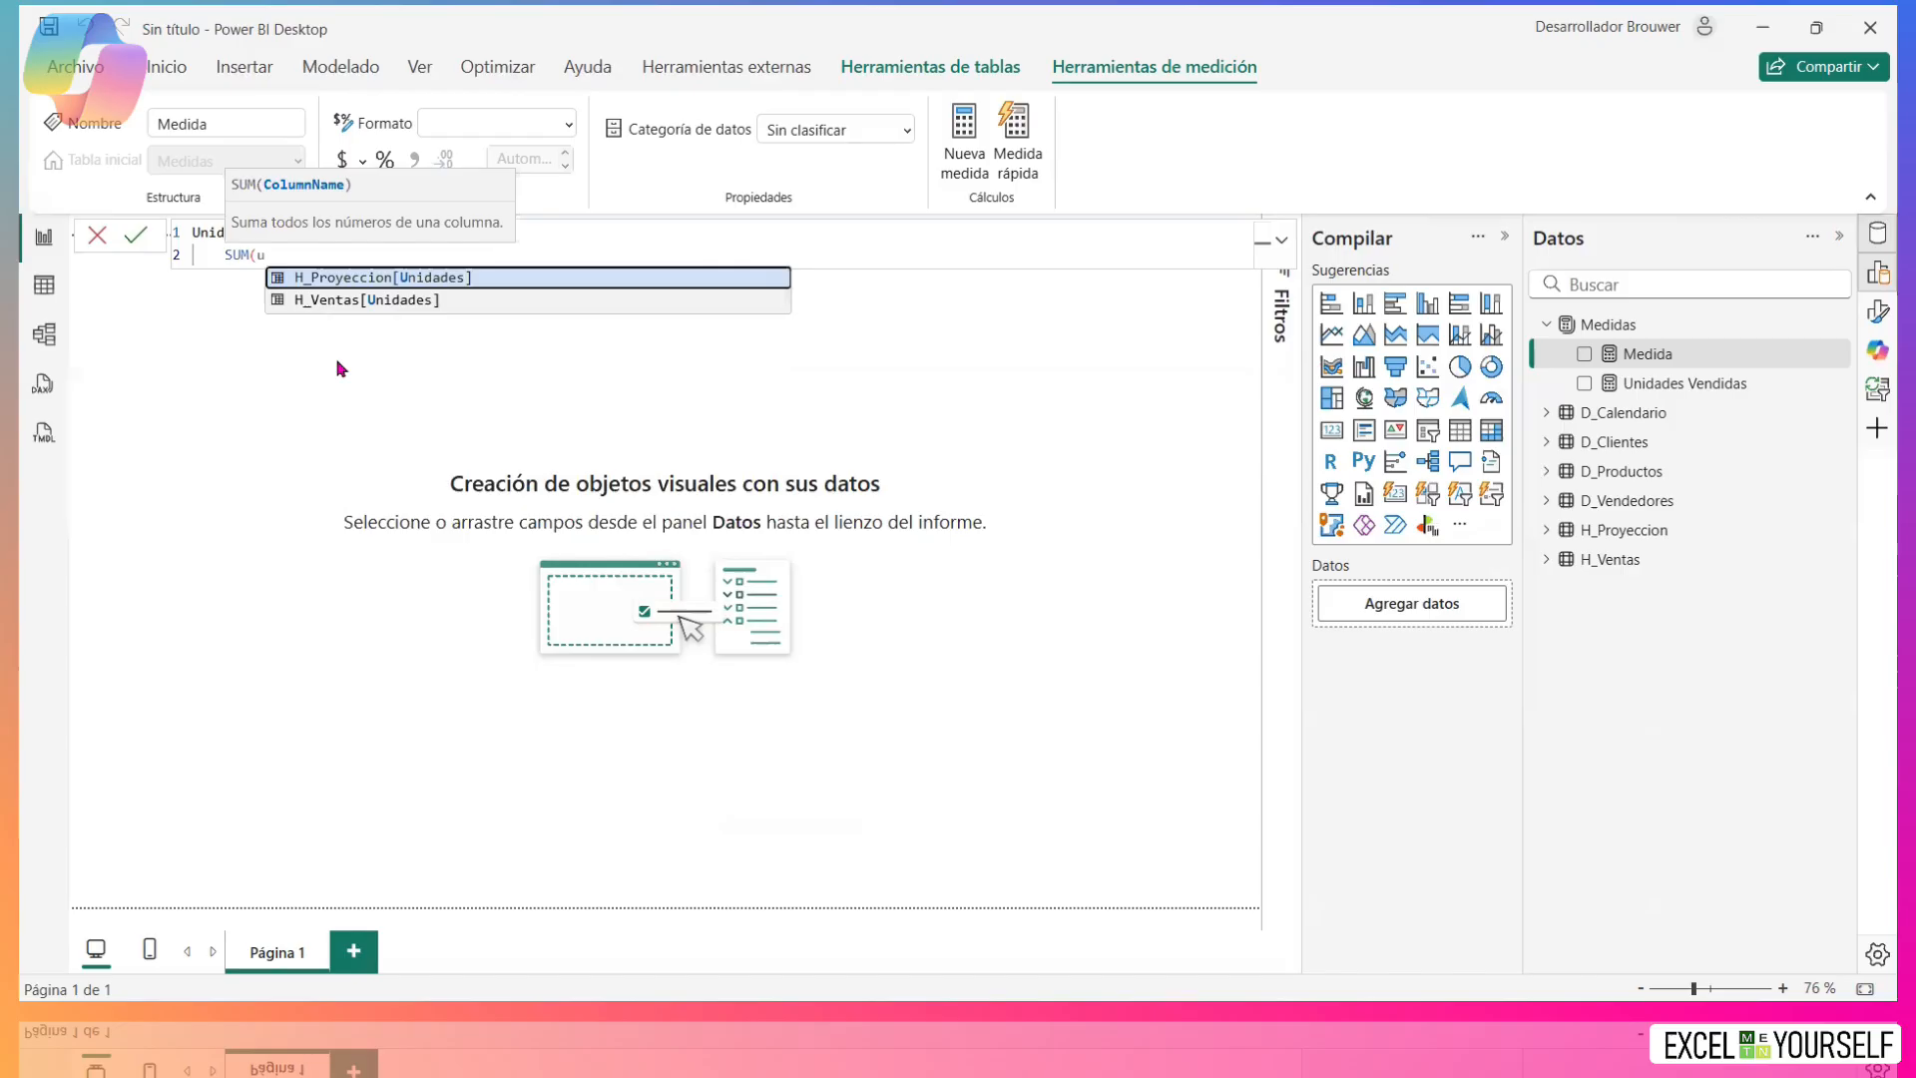
click(329, 278)
text())
key(Return)
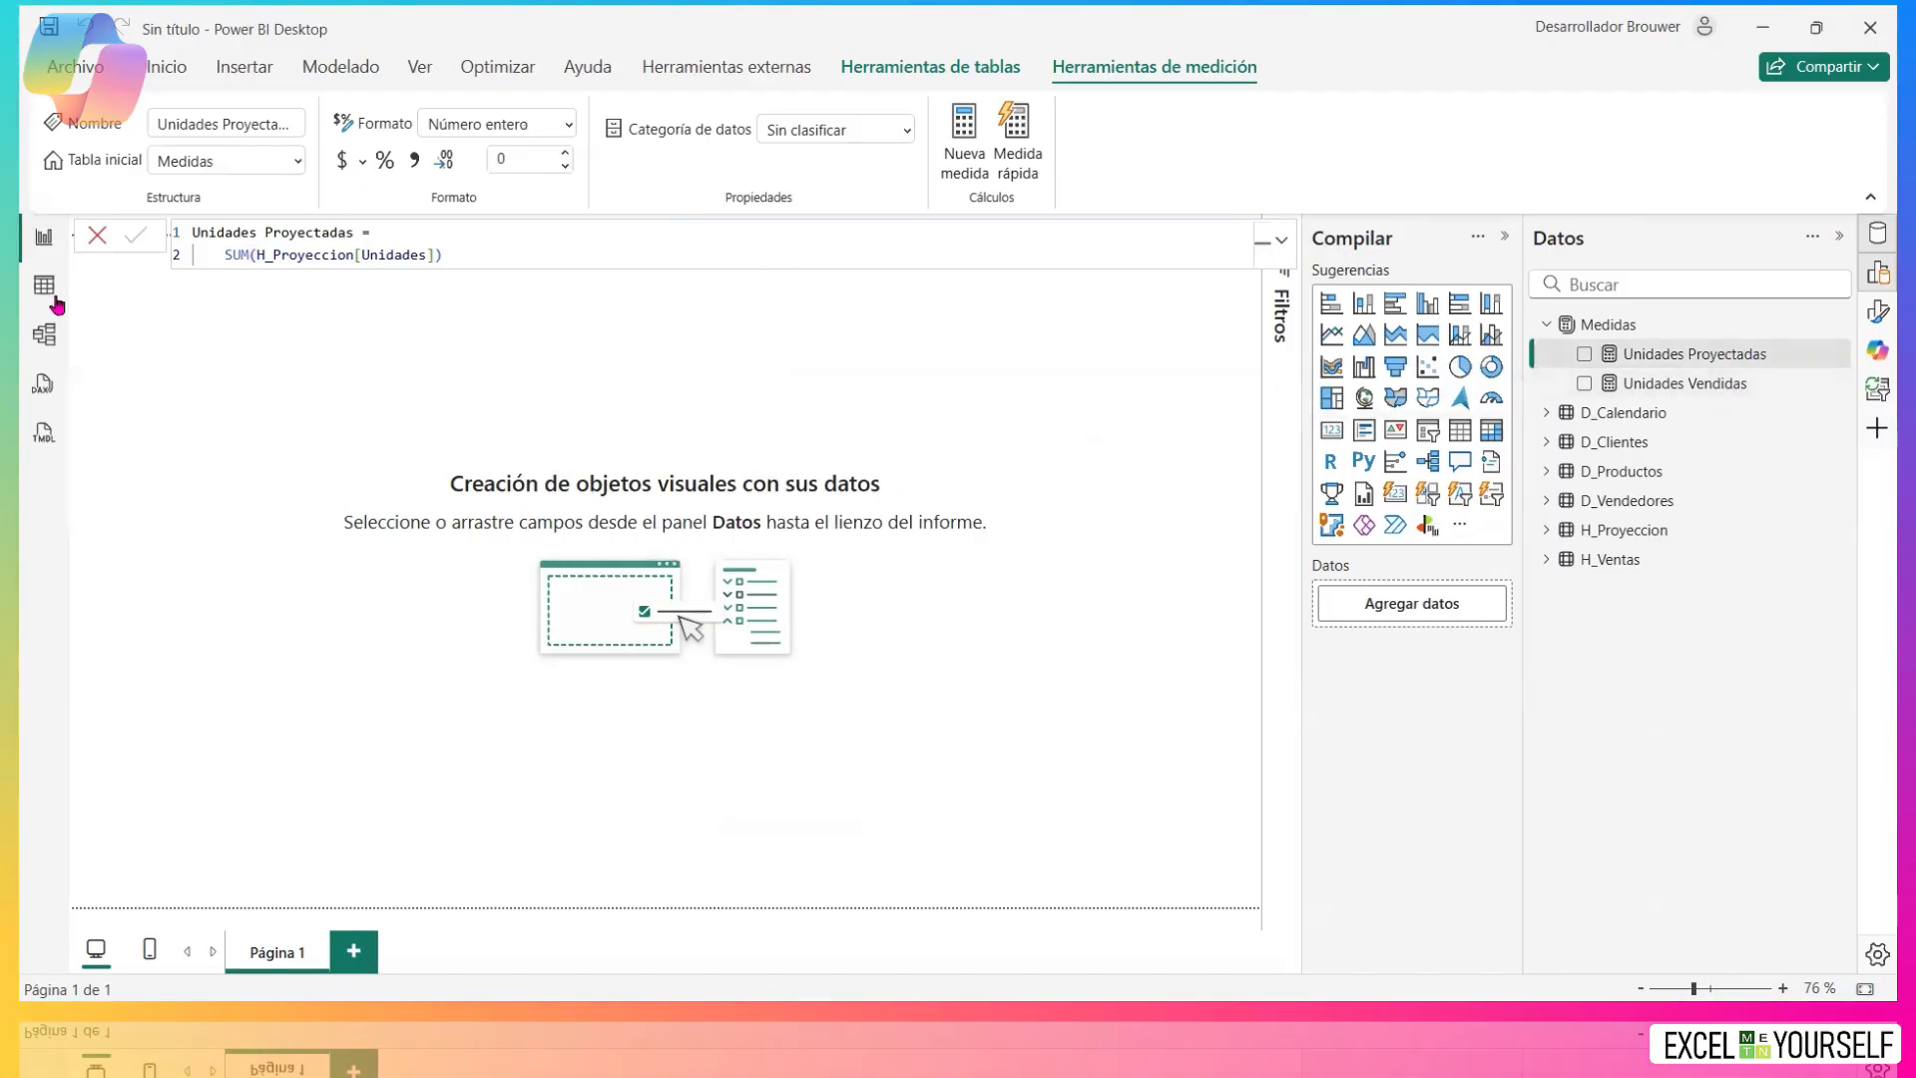
Check the Medidas table in the model diagram, and examine the visible H_Proyeccion and H_Ventas fields in the report view.
click(41, 344)
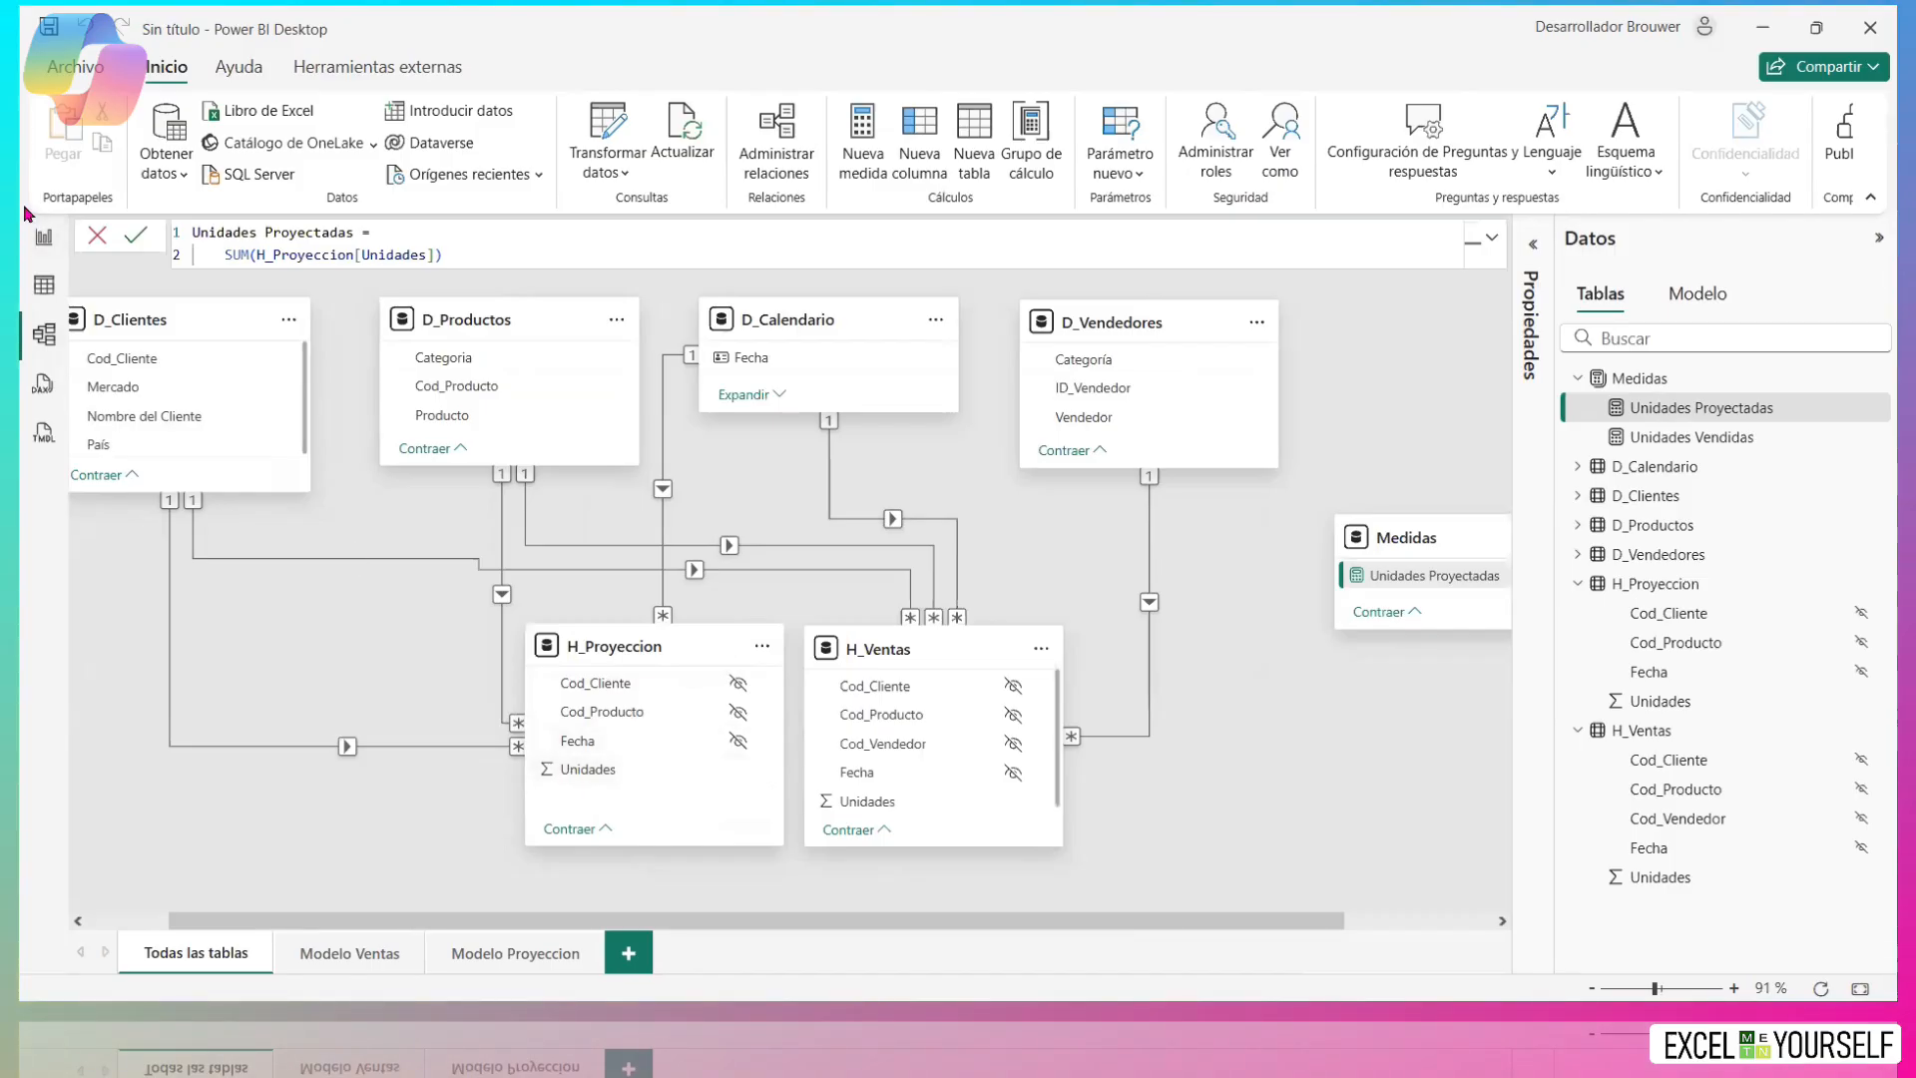
click(44, 237)
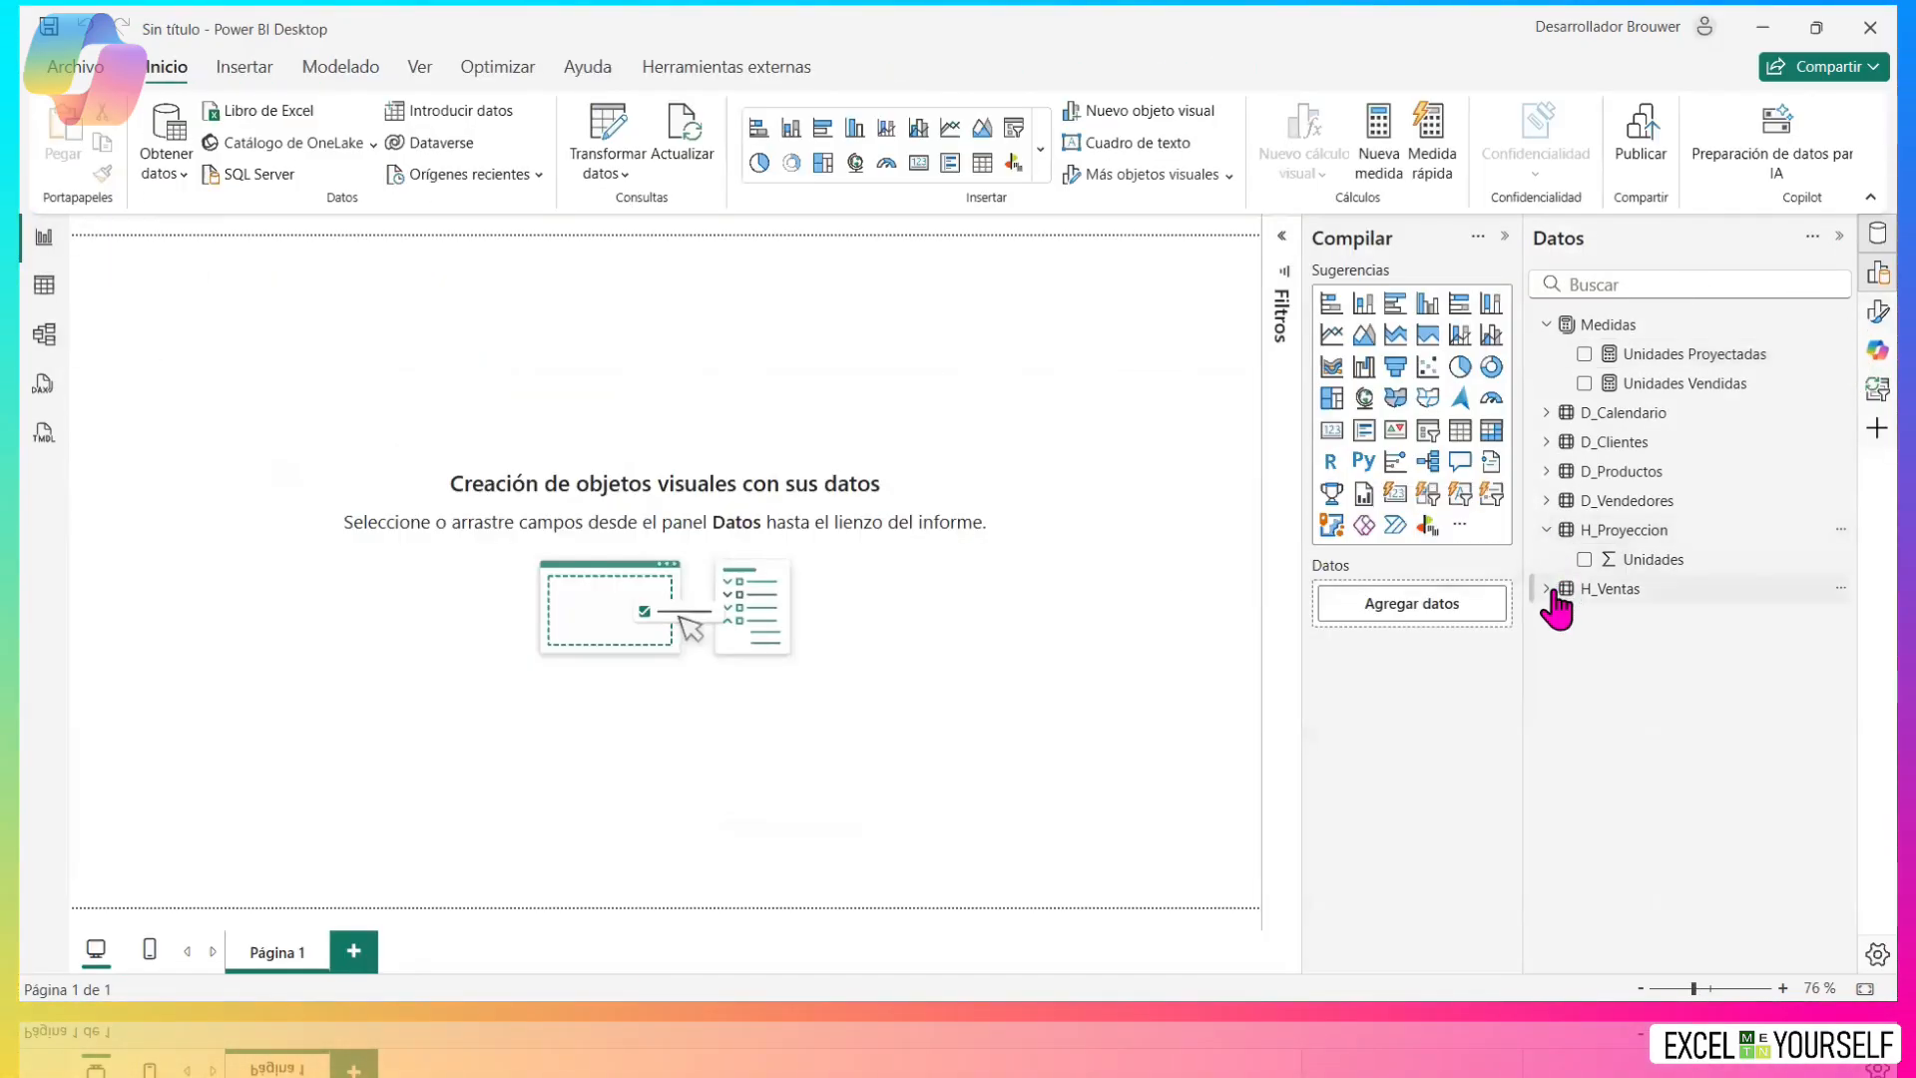
click(1545, 590)
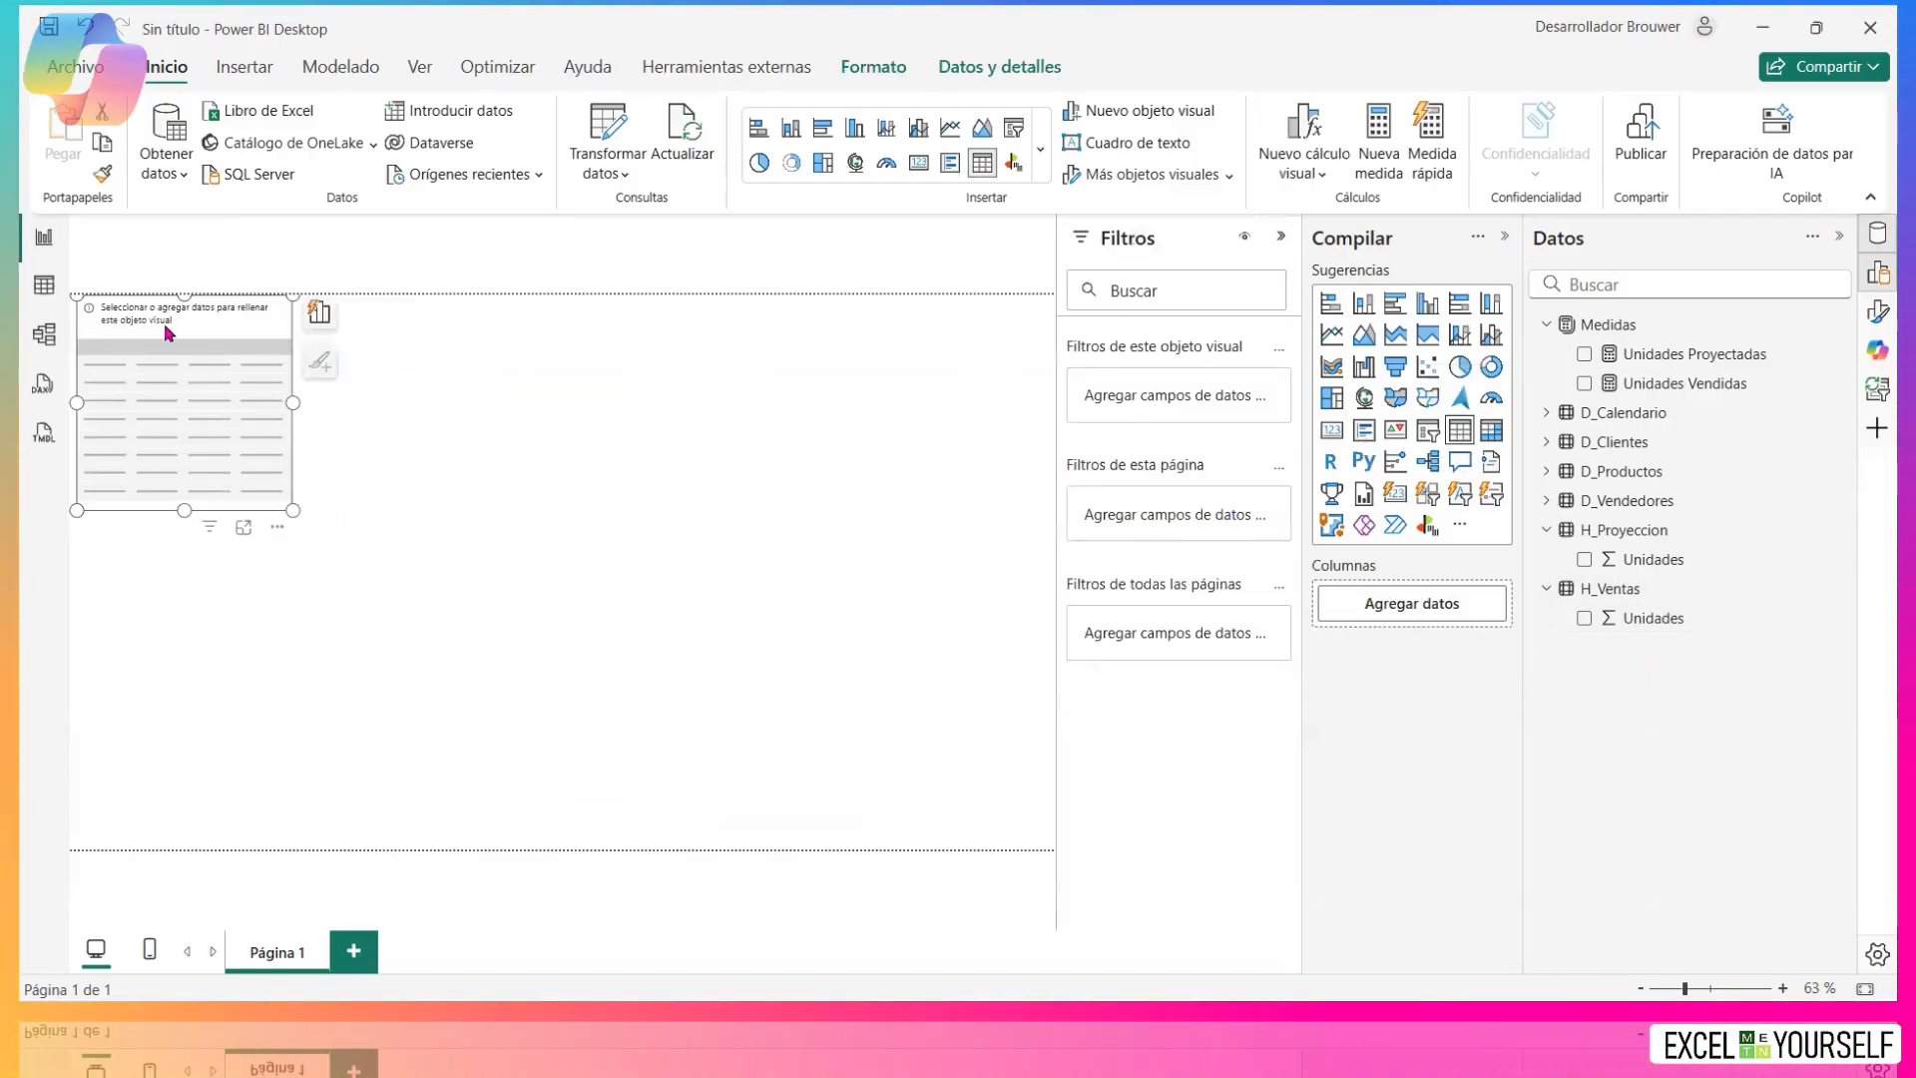
Move the blank table visual toward the middle of the page and add Unidades from H_Ventas and from H_Proyeccion.
drag(166, 327, 832, 456)
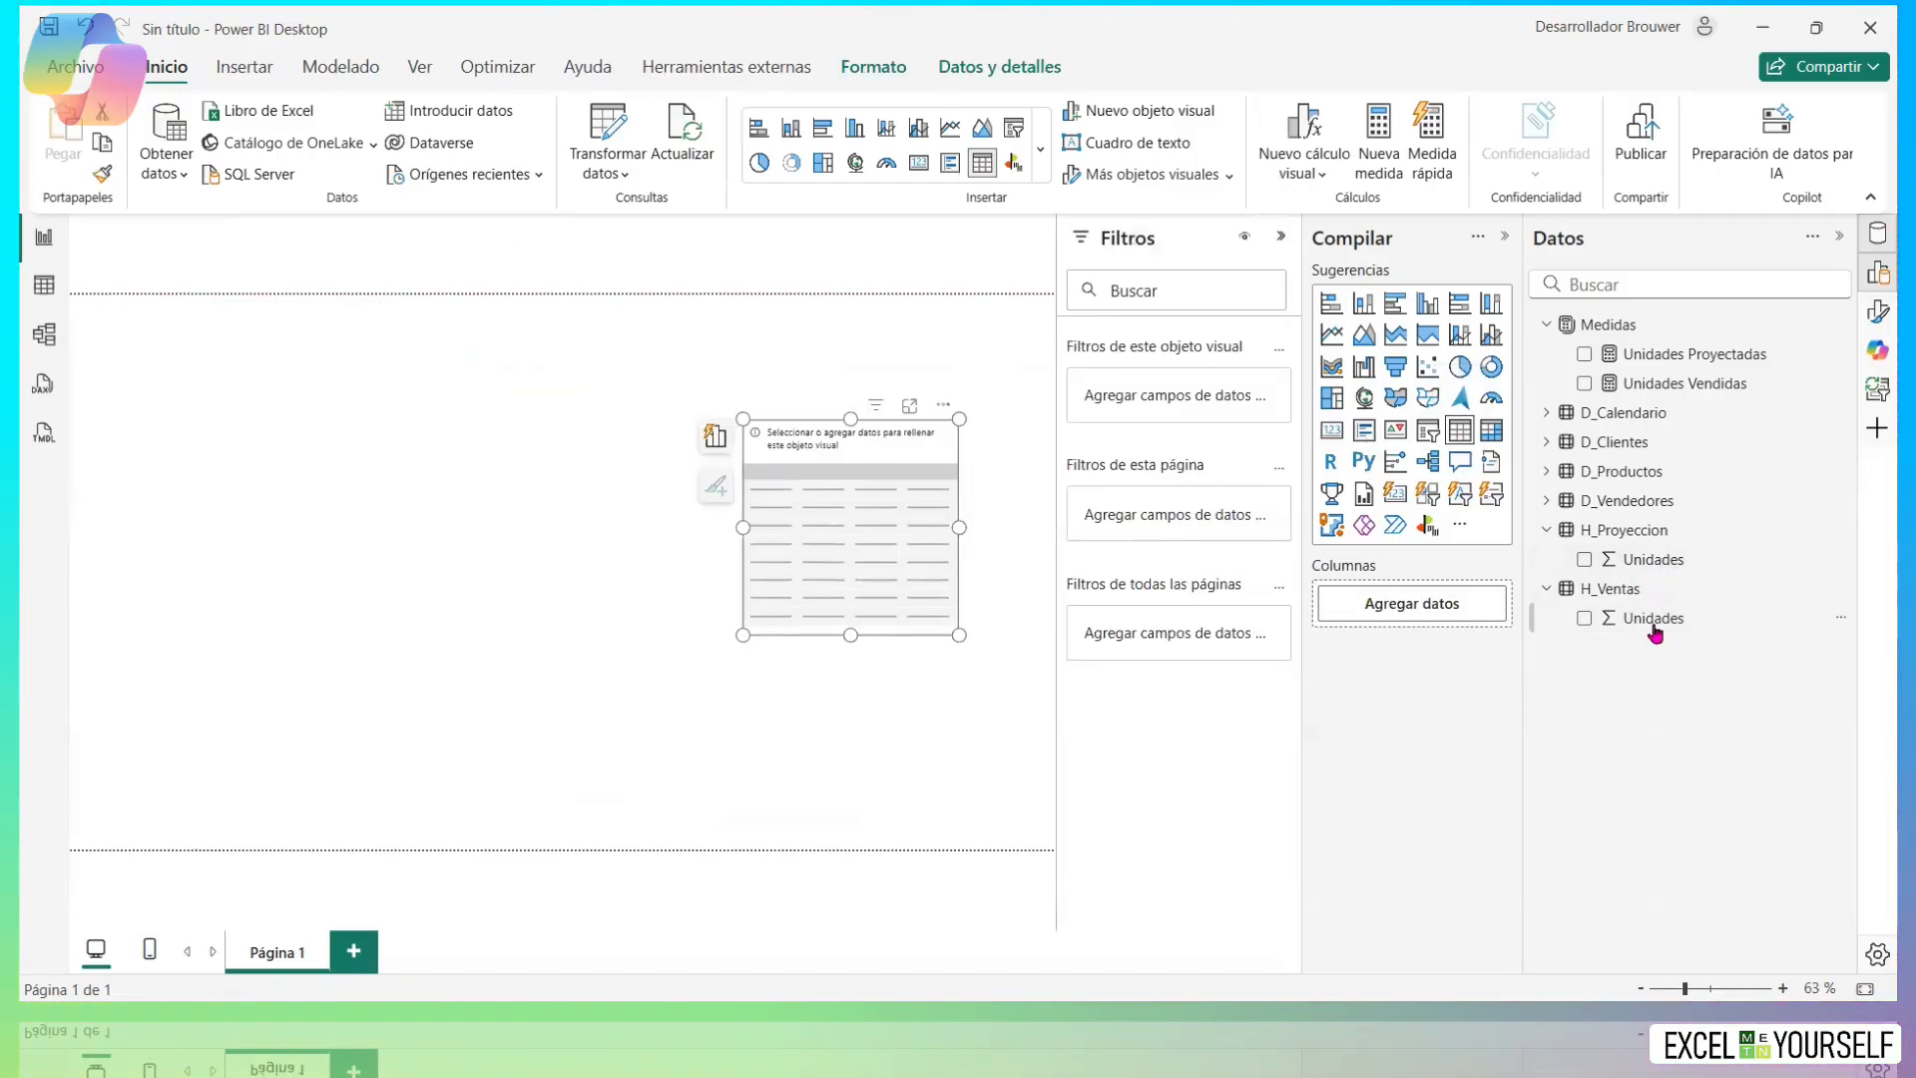
drag(1656, 619, 842, 589)
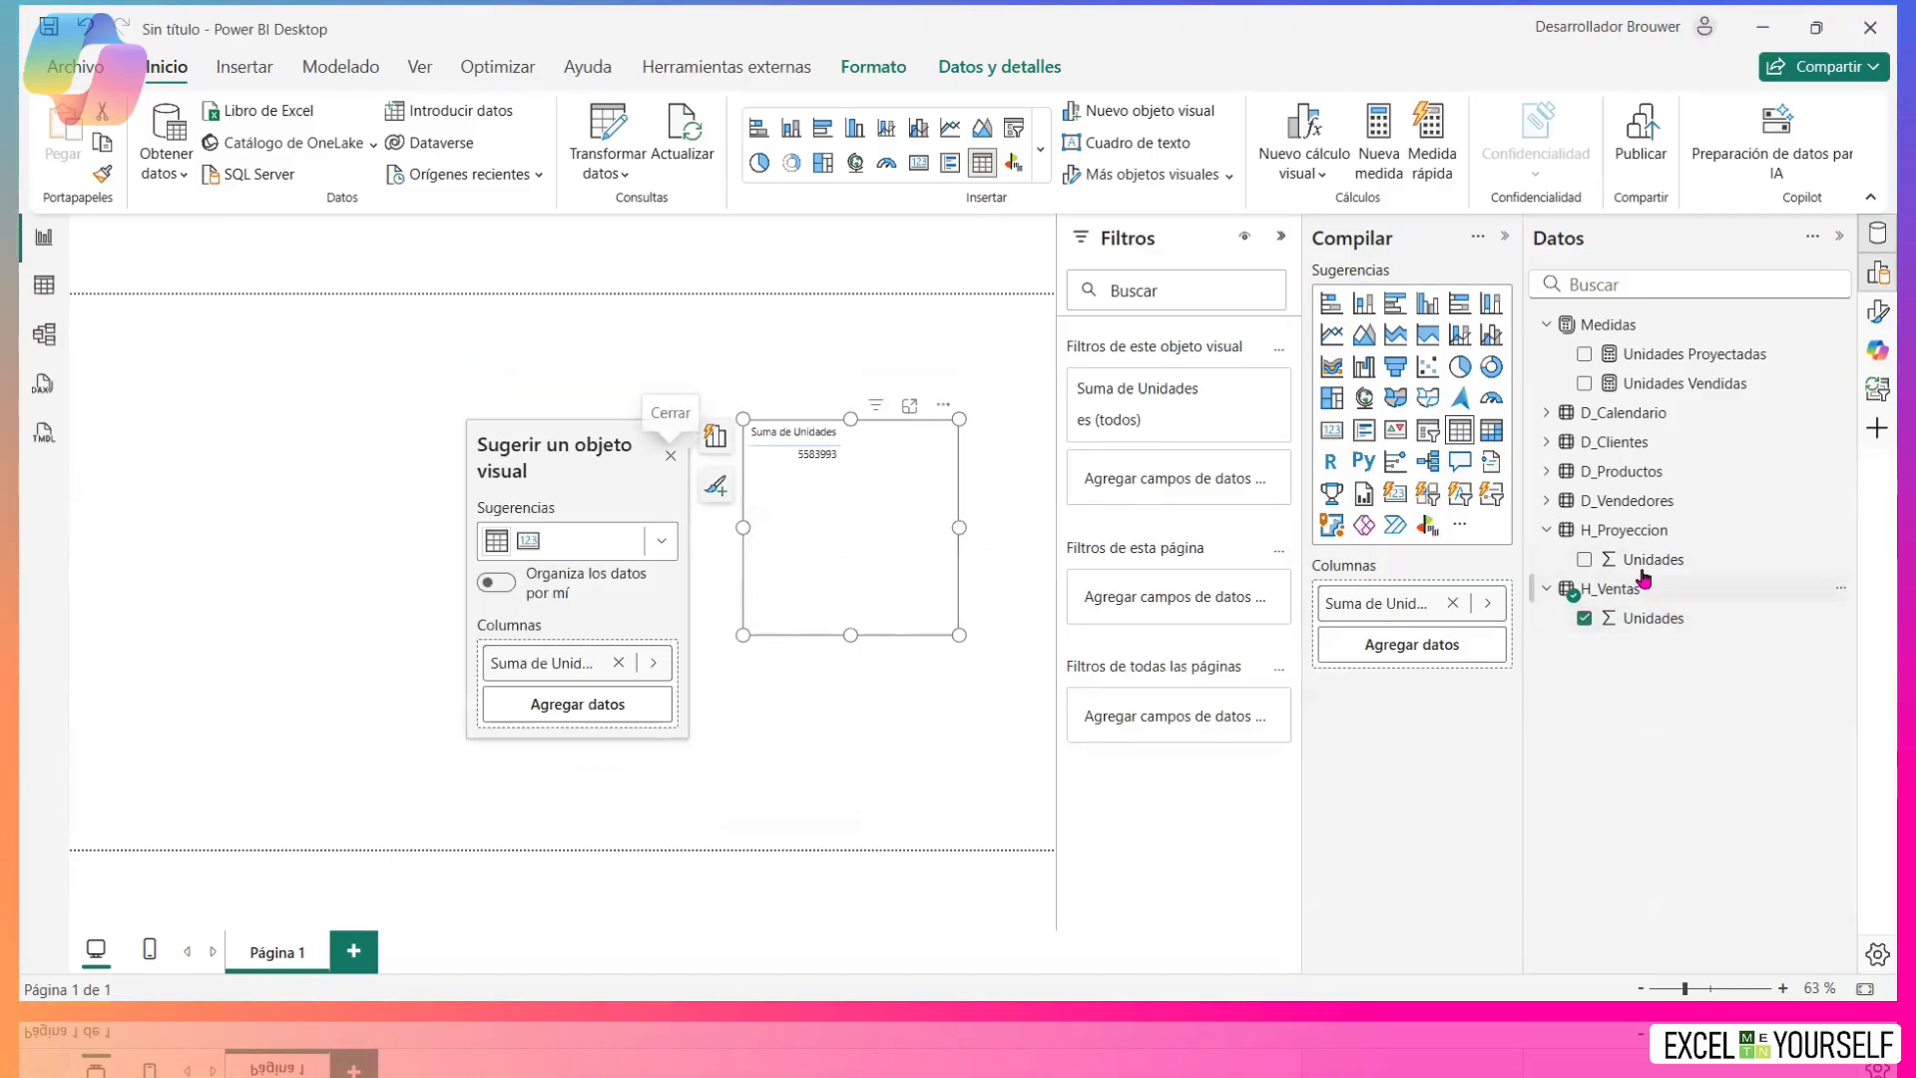
drag(1643, 577, 920, 554)
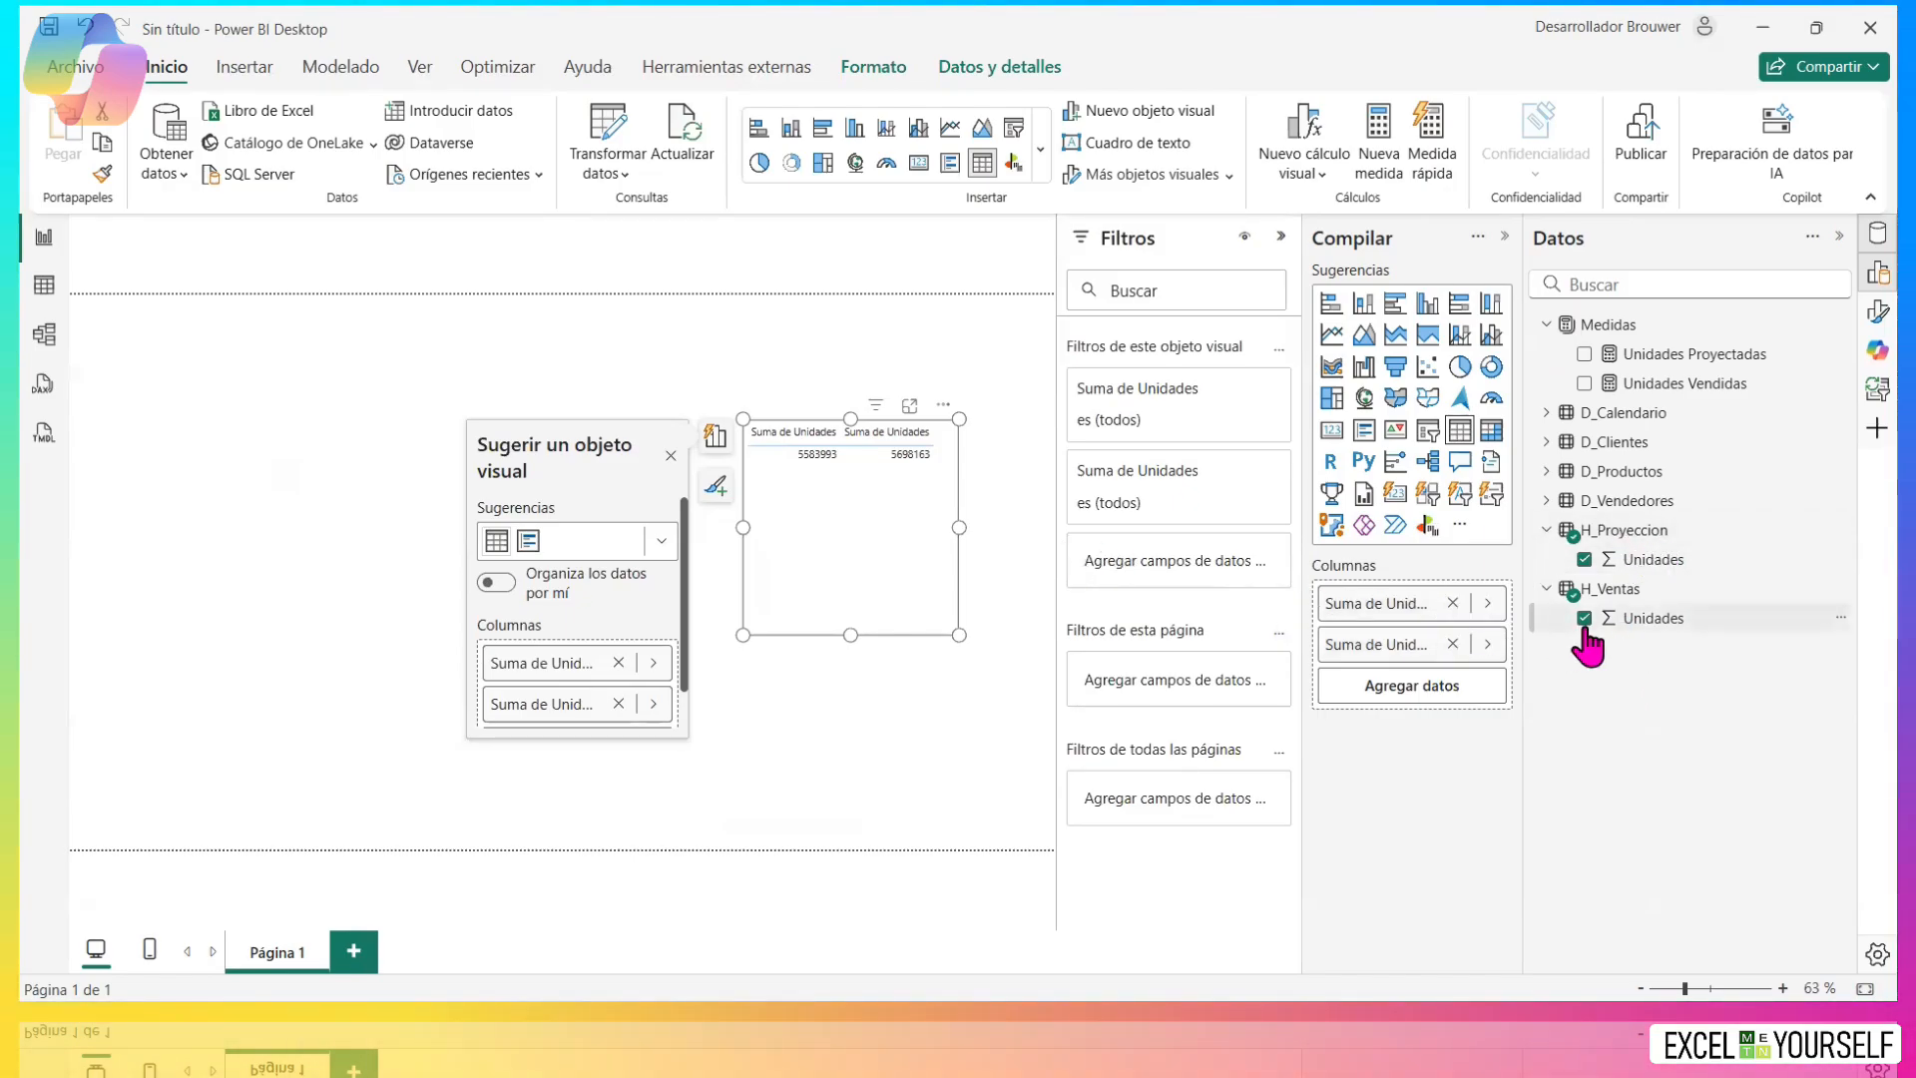
Remove both Unidades columns from the table visual and select the Unidades Proyectadas measure.
click(1583, 559)
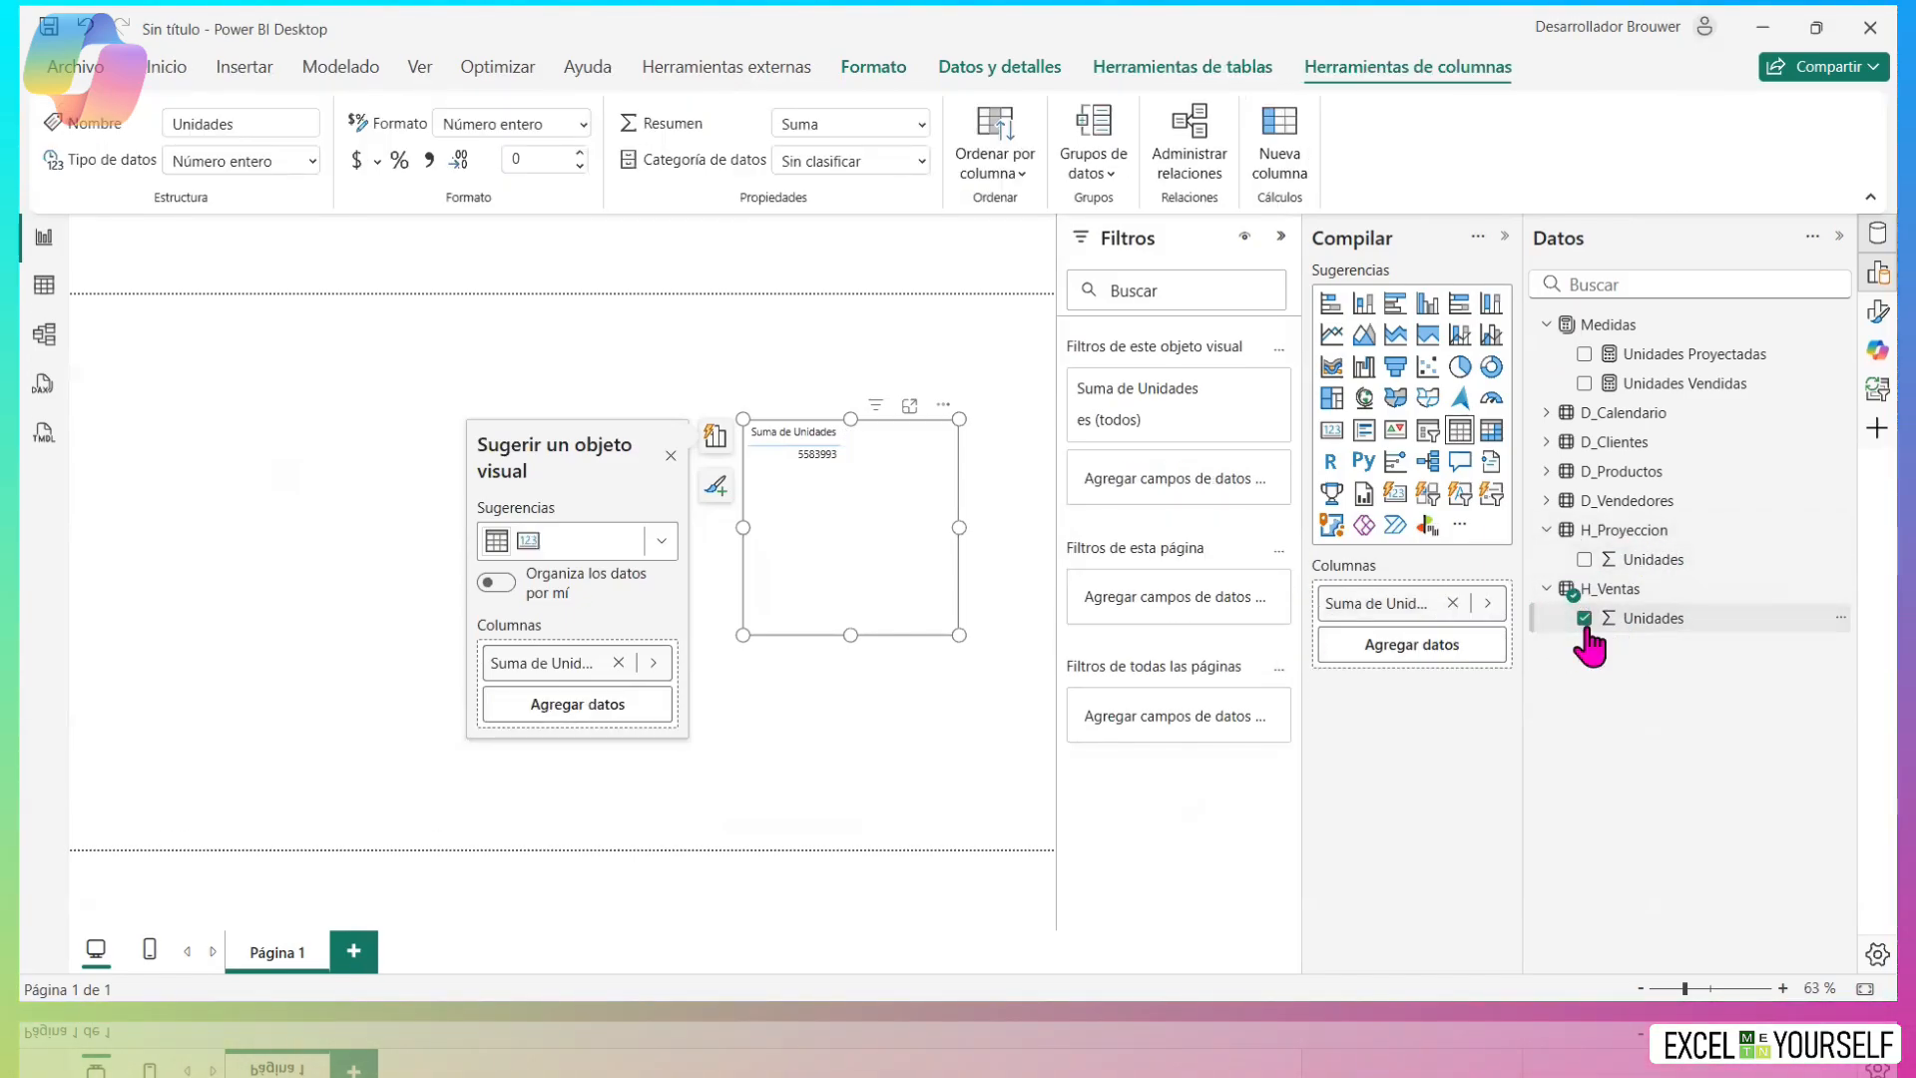
click(1583, 618)
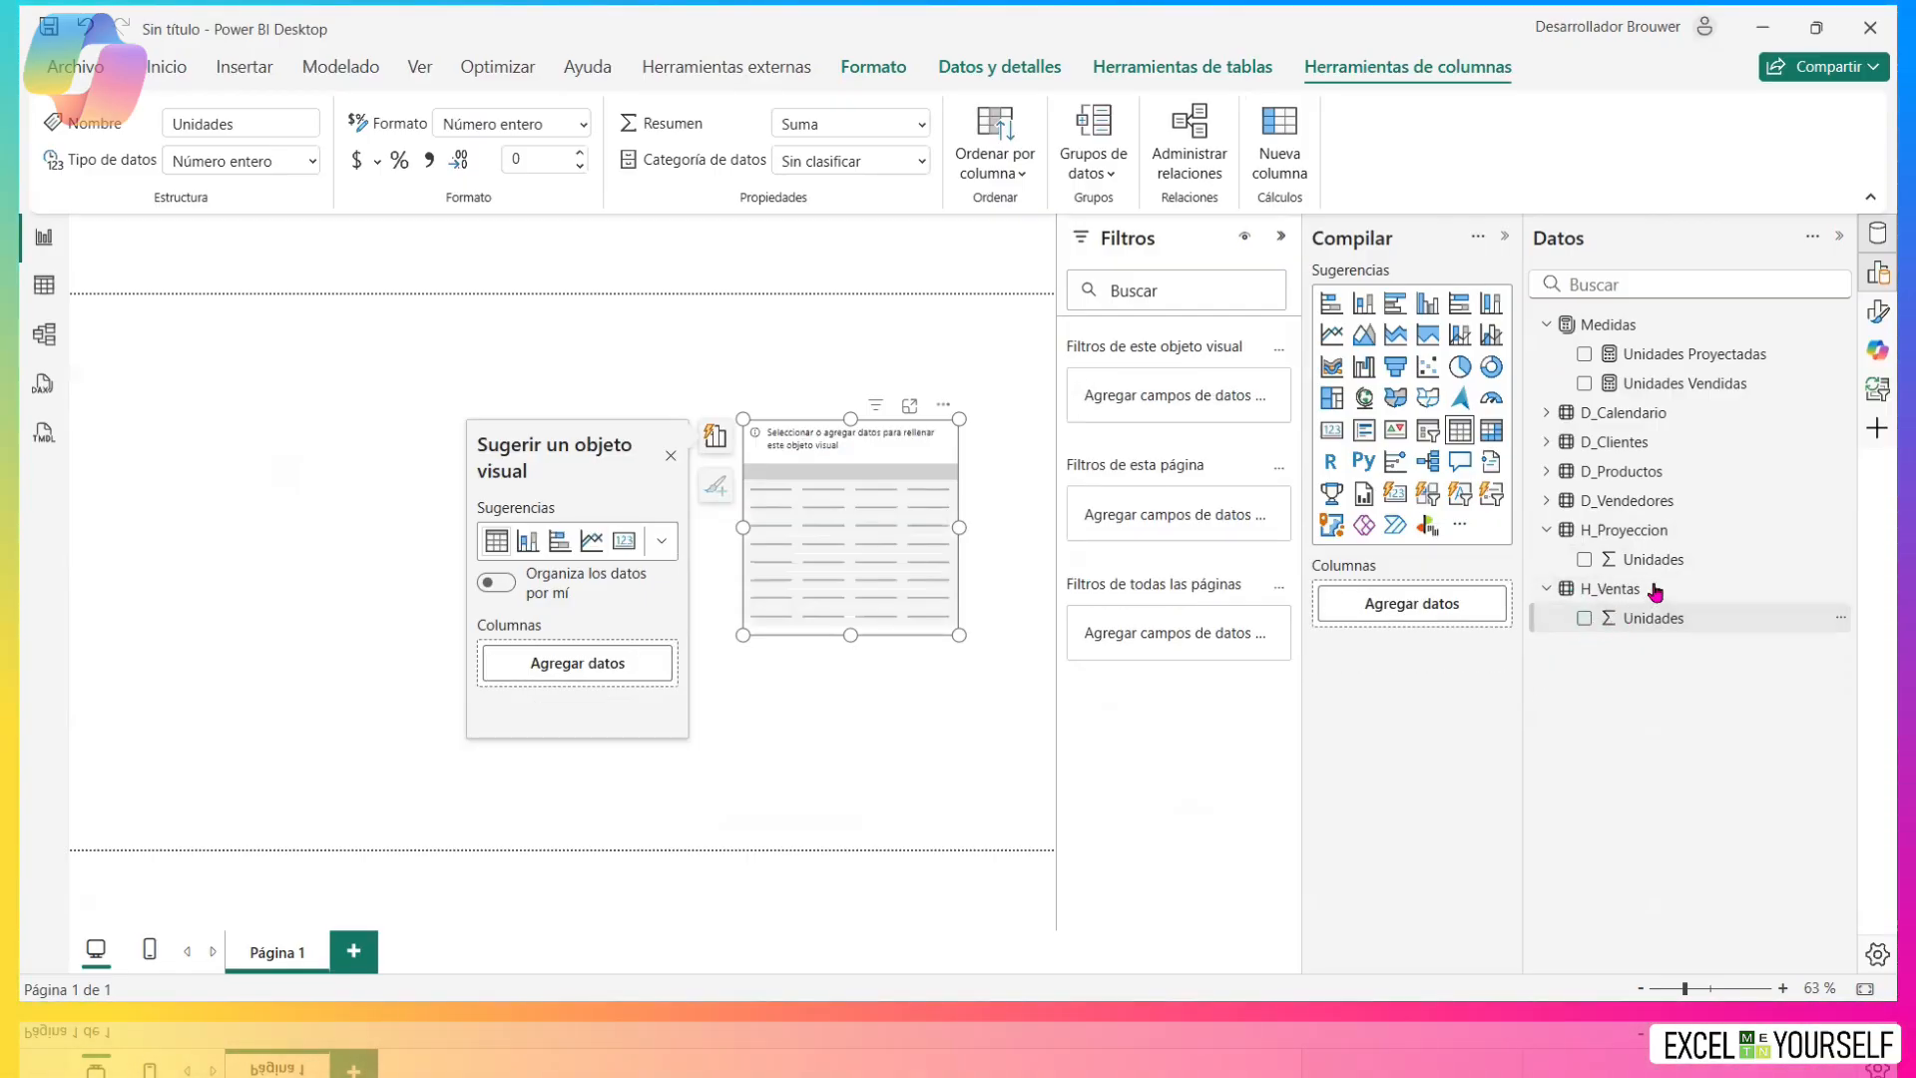
click(1691, 353)
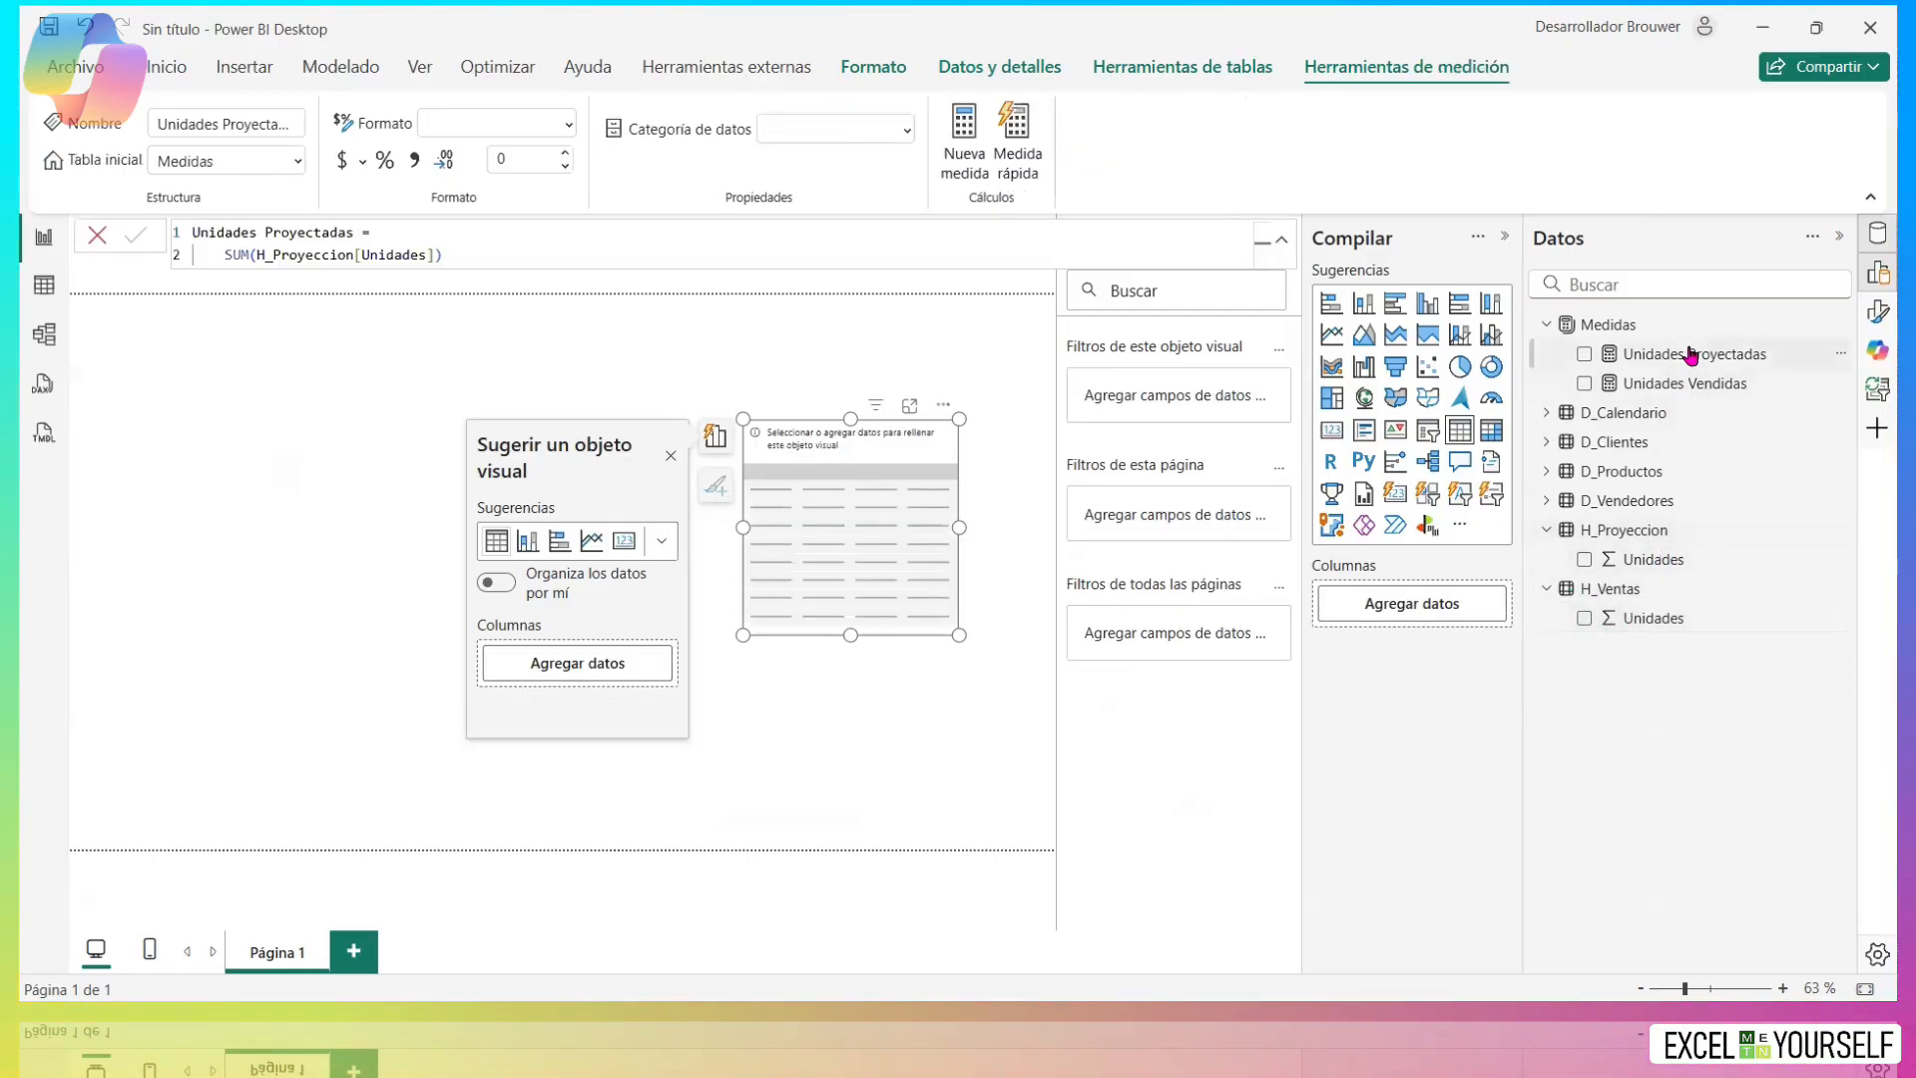
In the model diagram, hide the Unidades column of H_Proyeccion and hide the H_Ventas table with its Unidades column.
click(1676, 387)
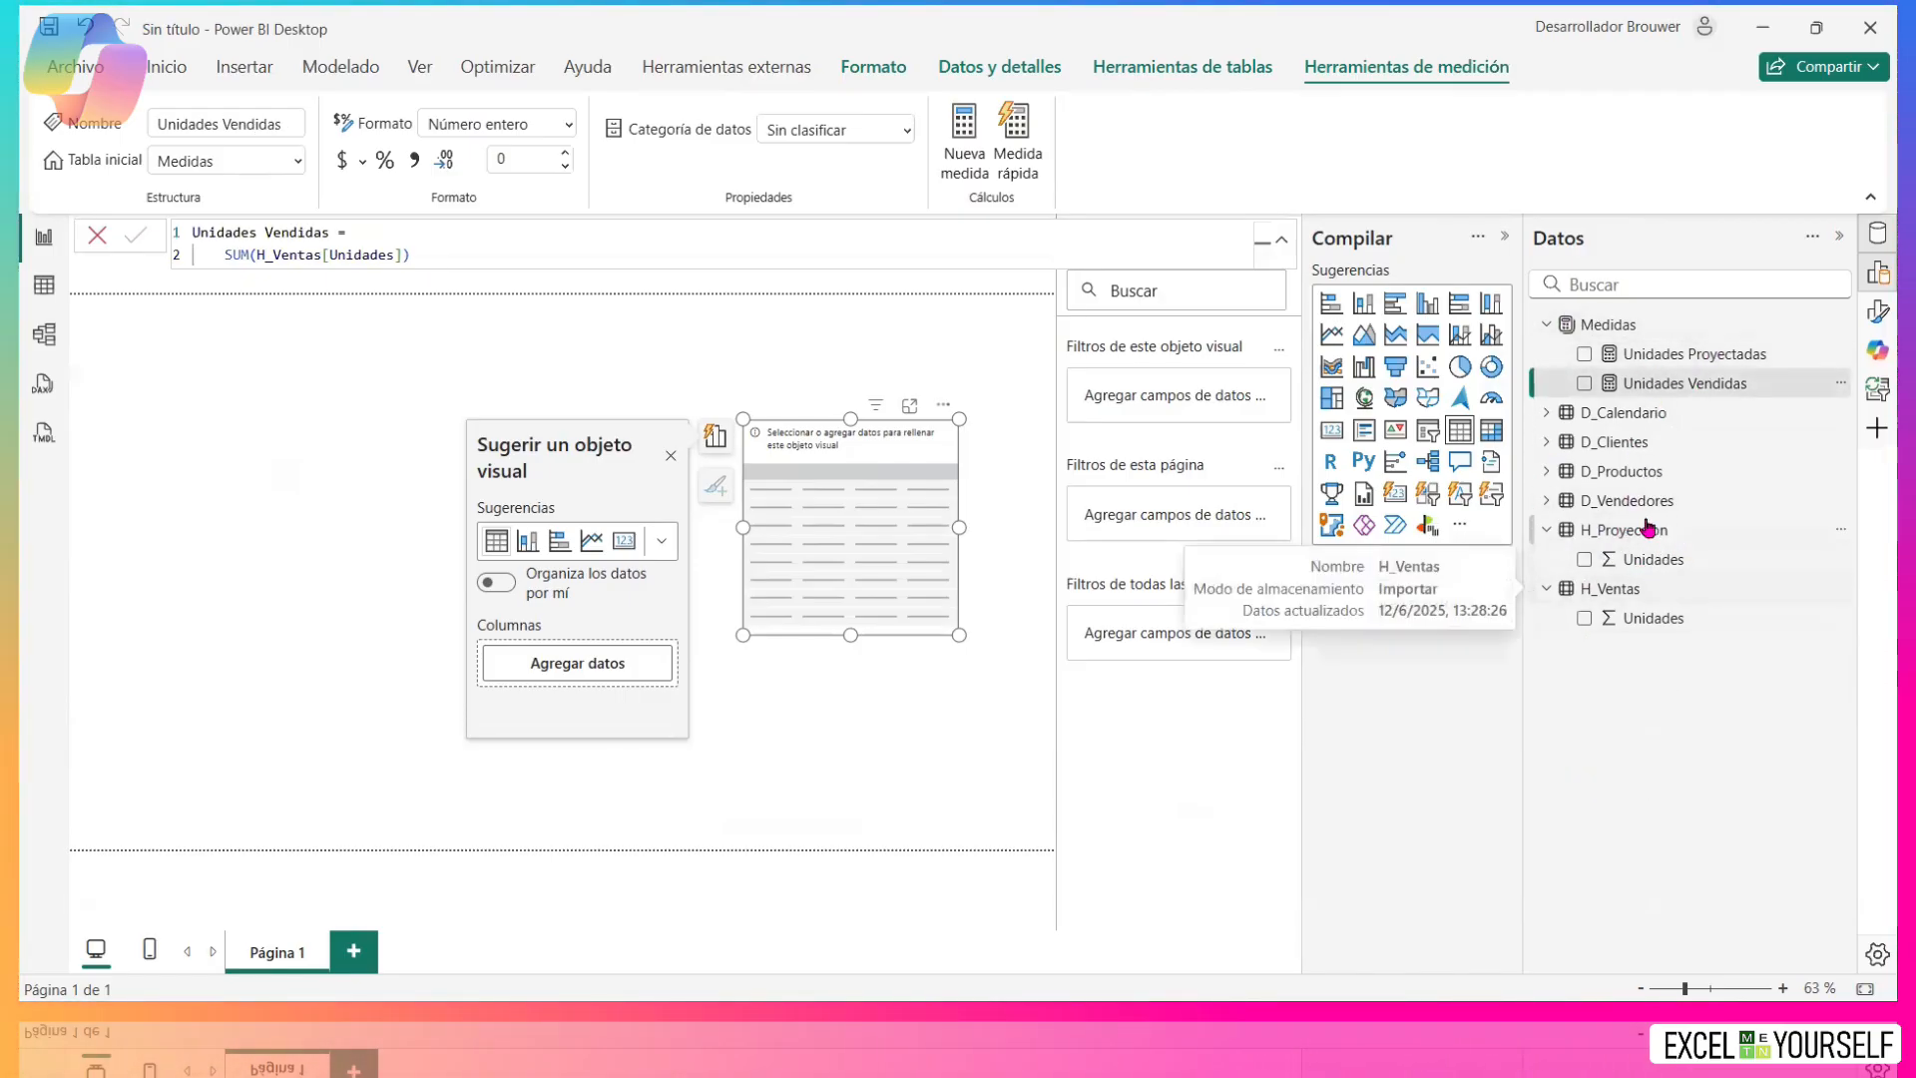
click(43, 339)
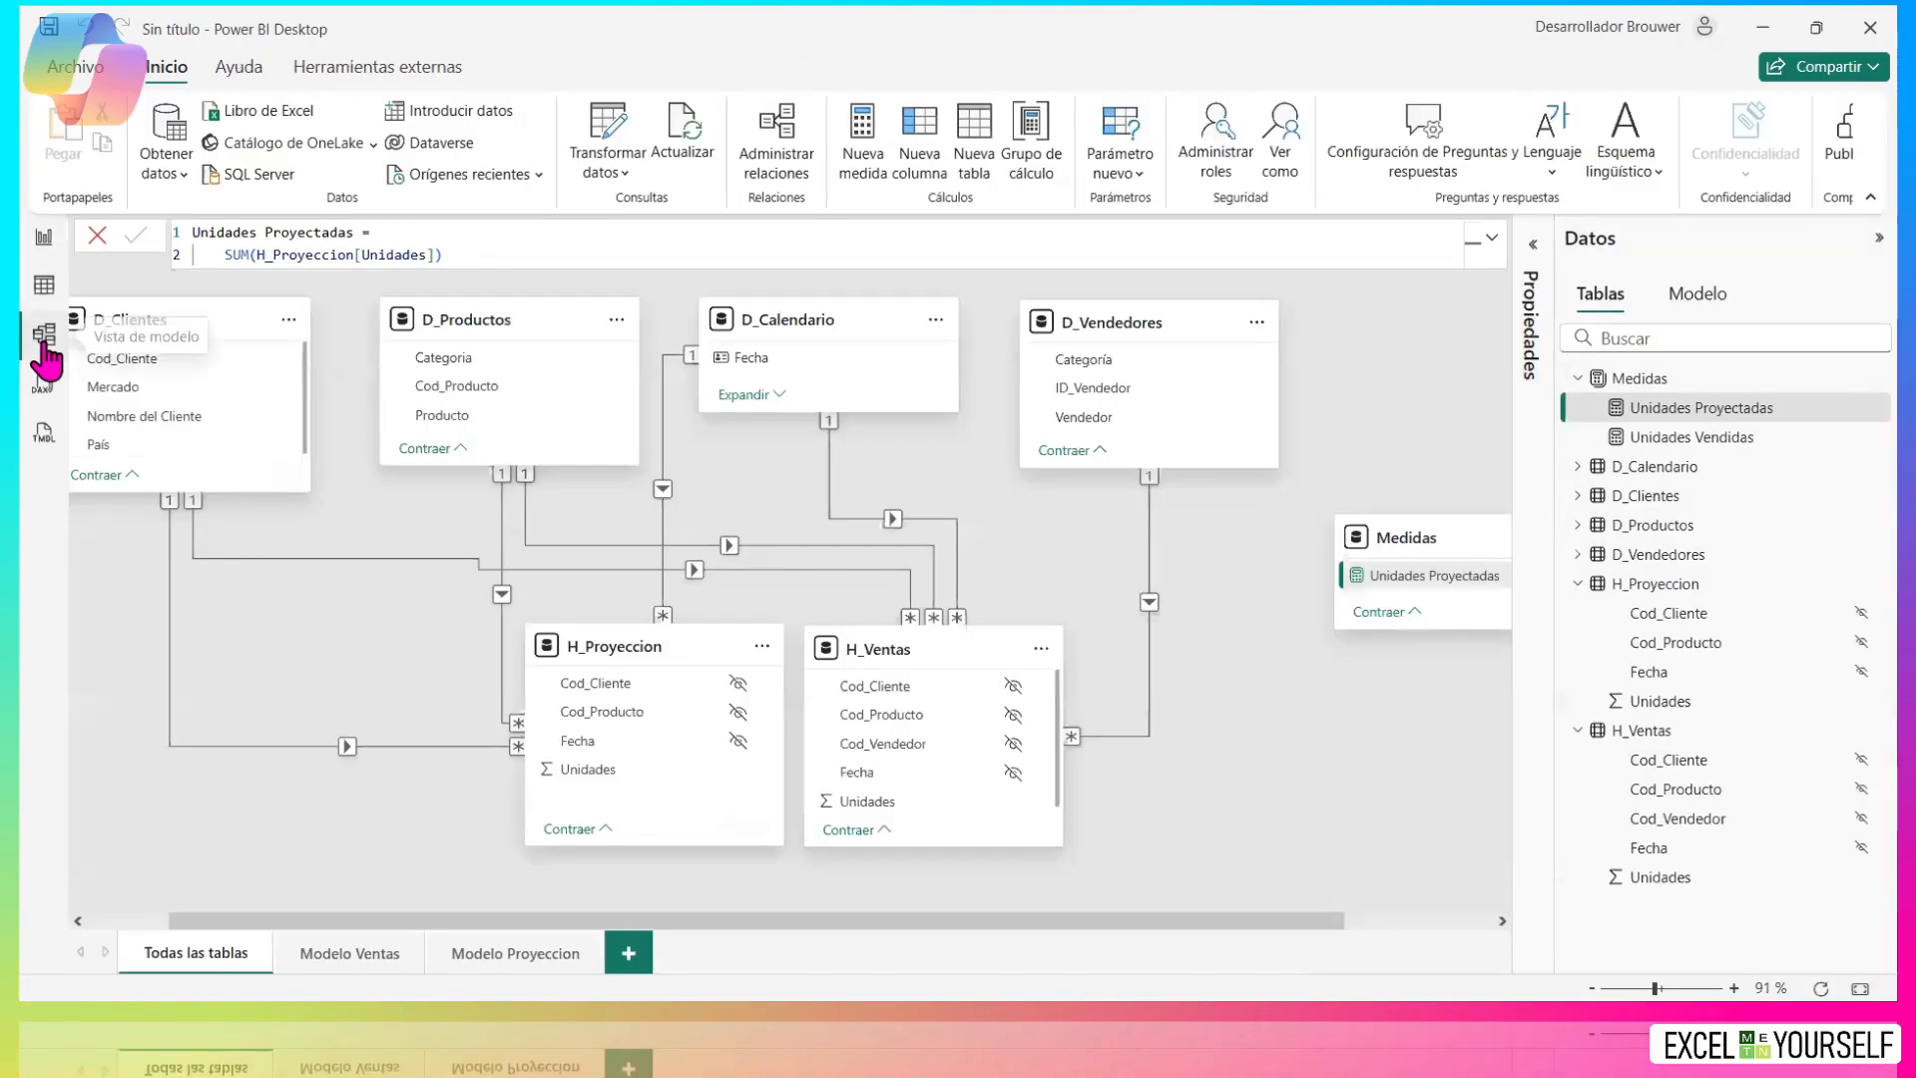
click(737, 769)
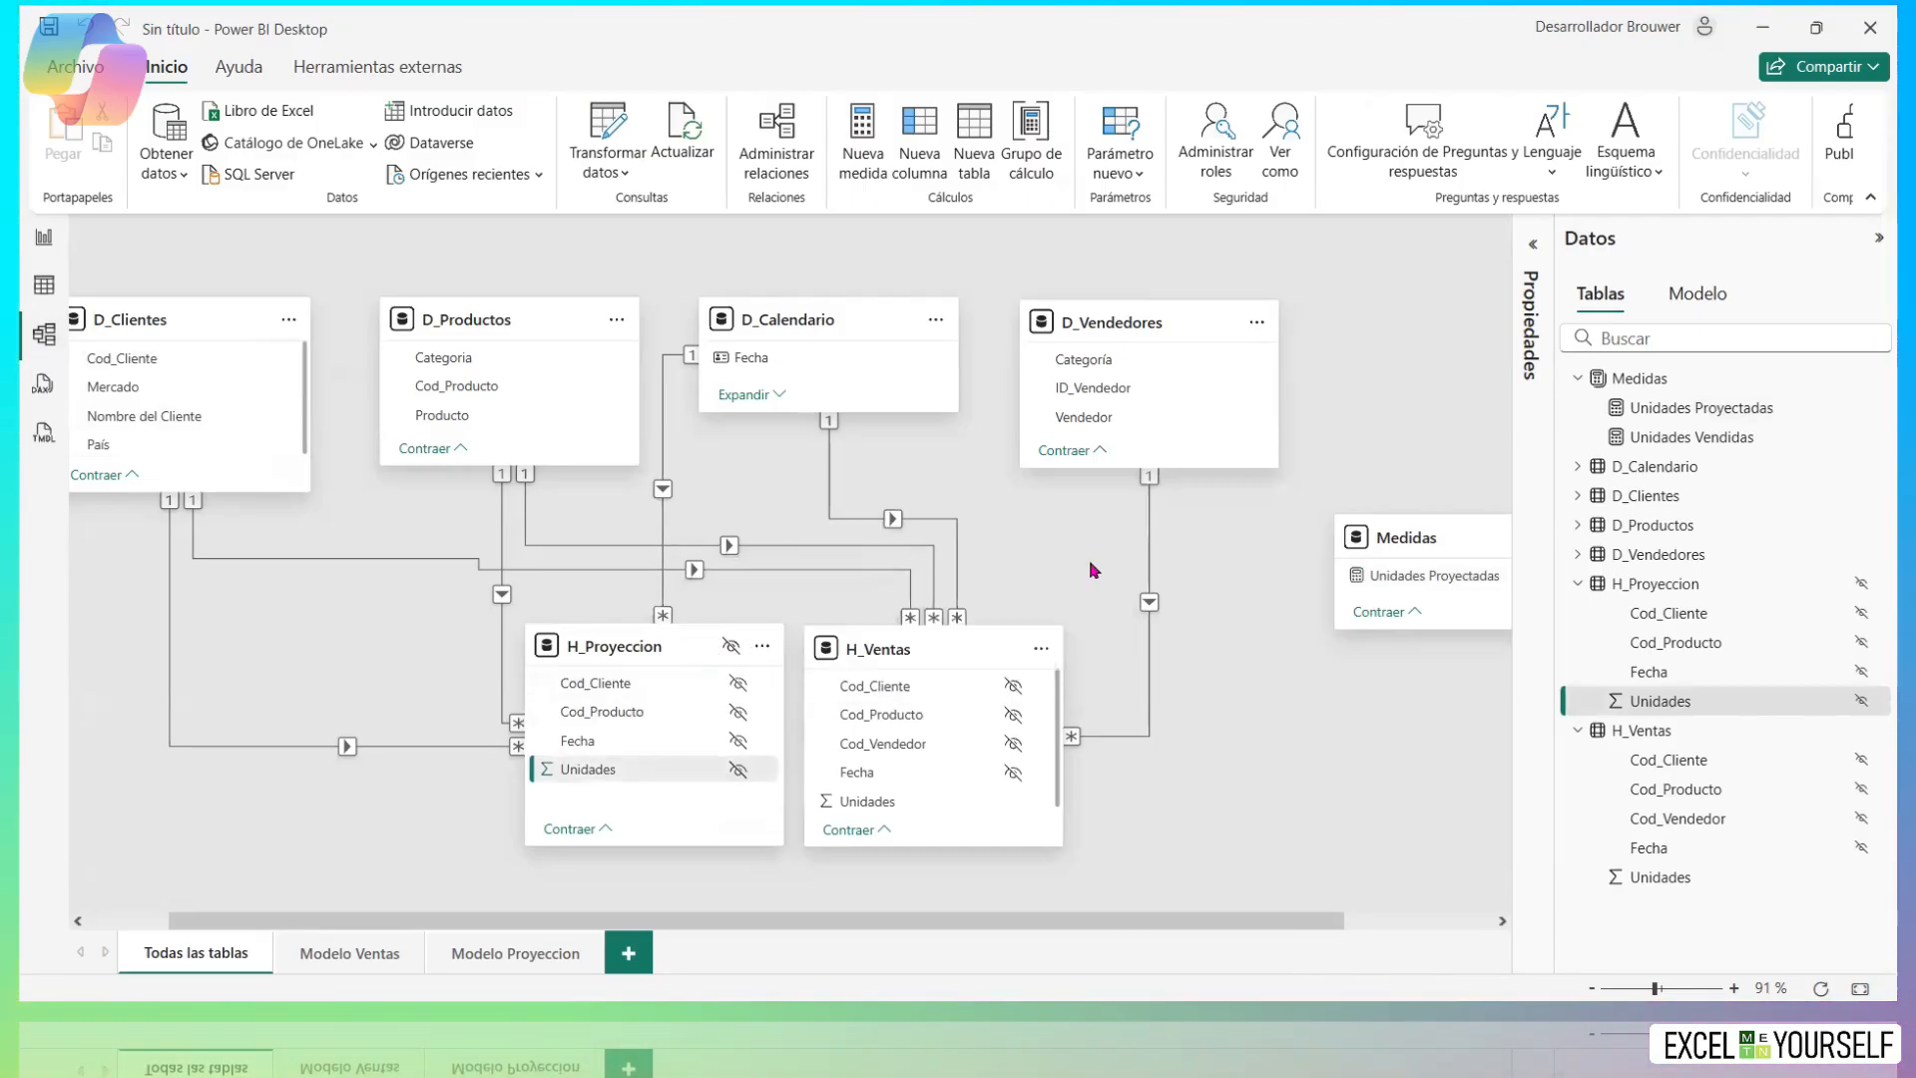
click(1009, 649)
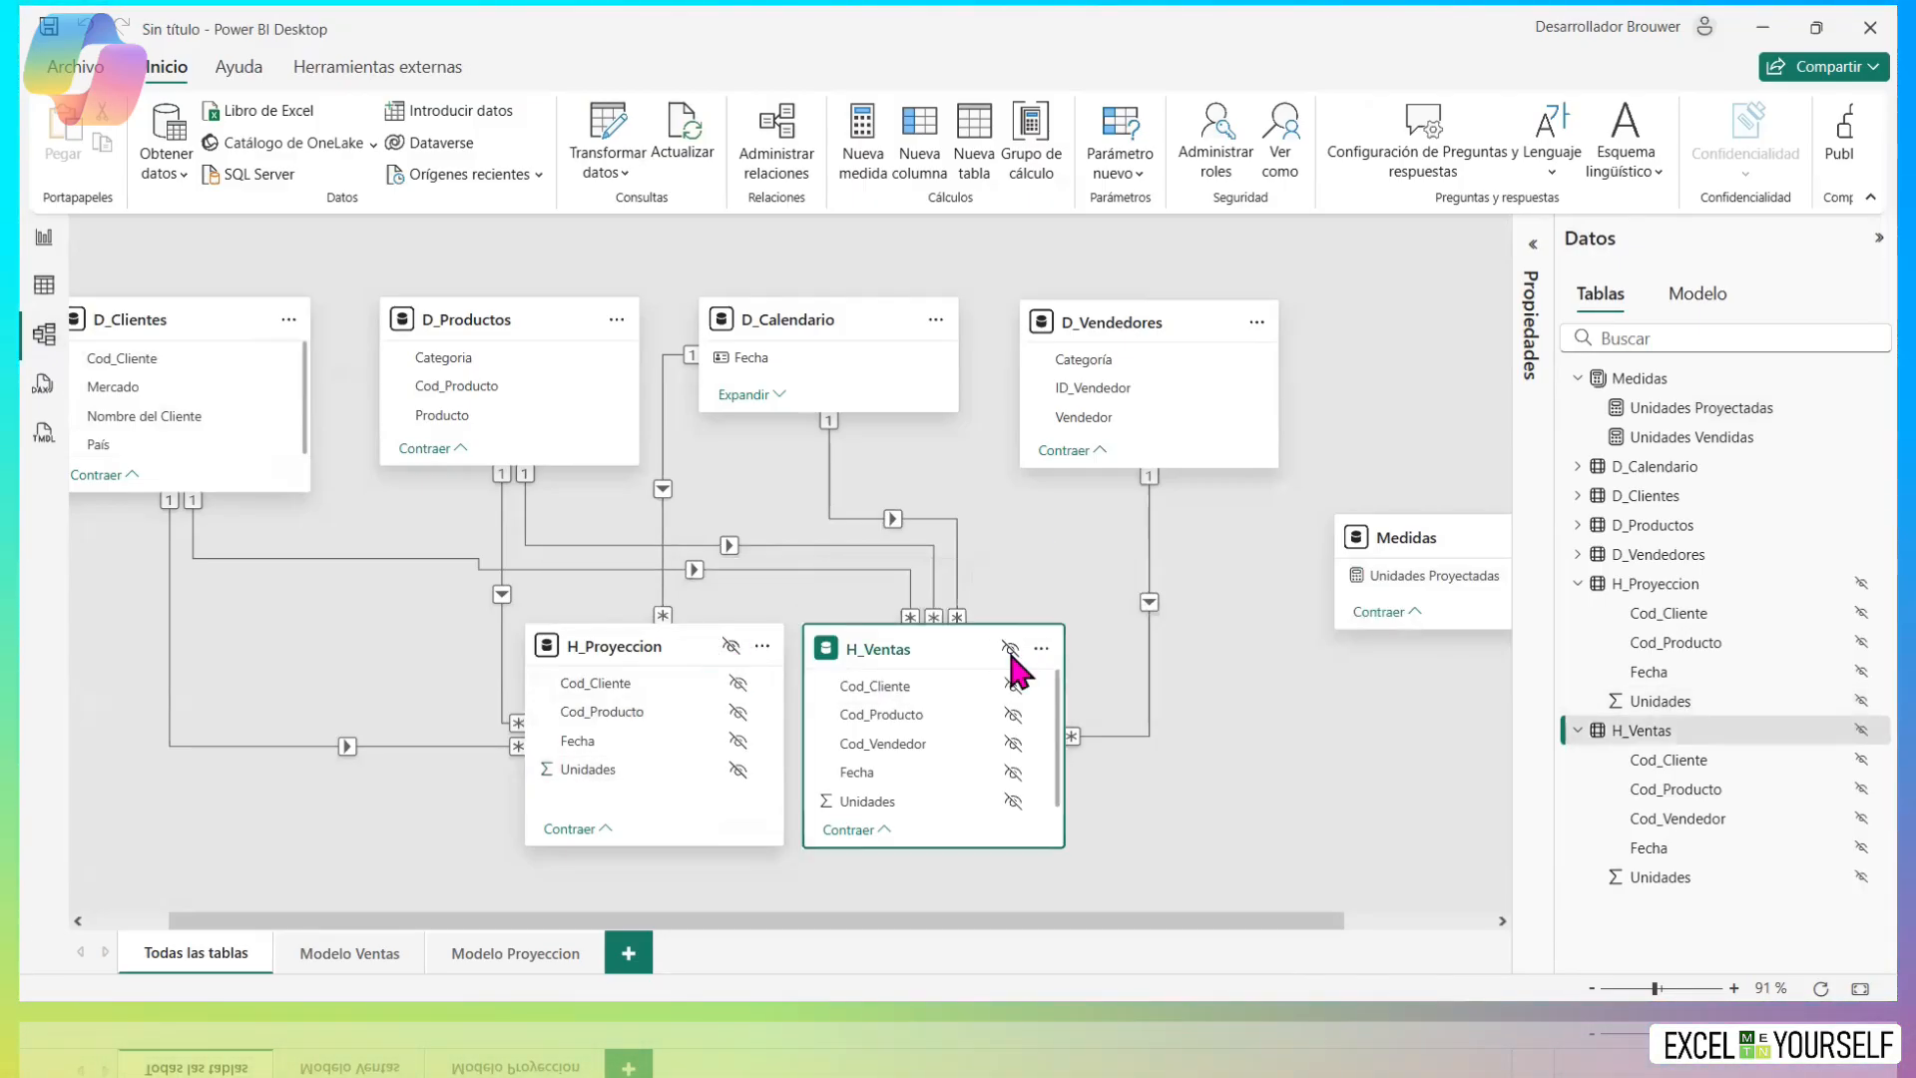
Collapse the H_Ventas and H_Proyeccion cards in the model diagram and return to the report view.
click(864, 830)
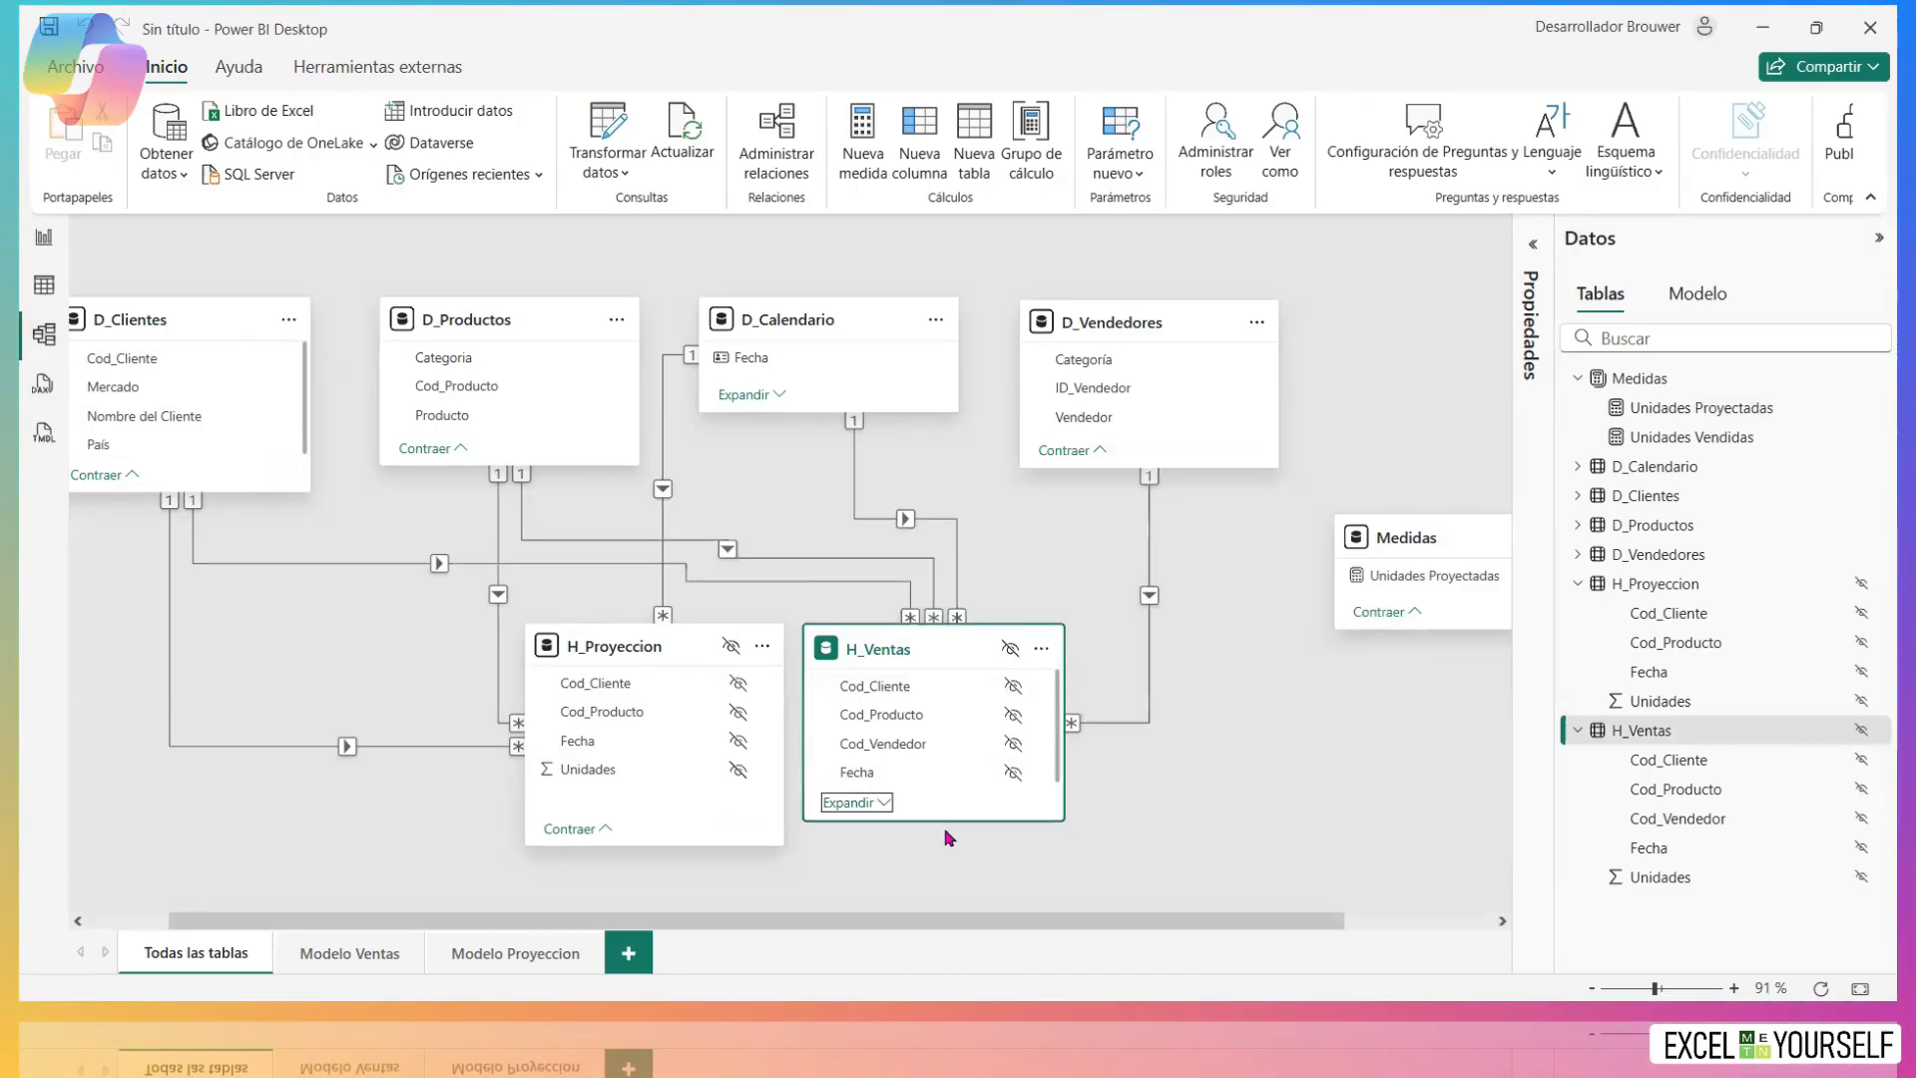
click(602, 829)
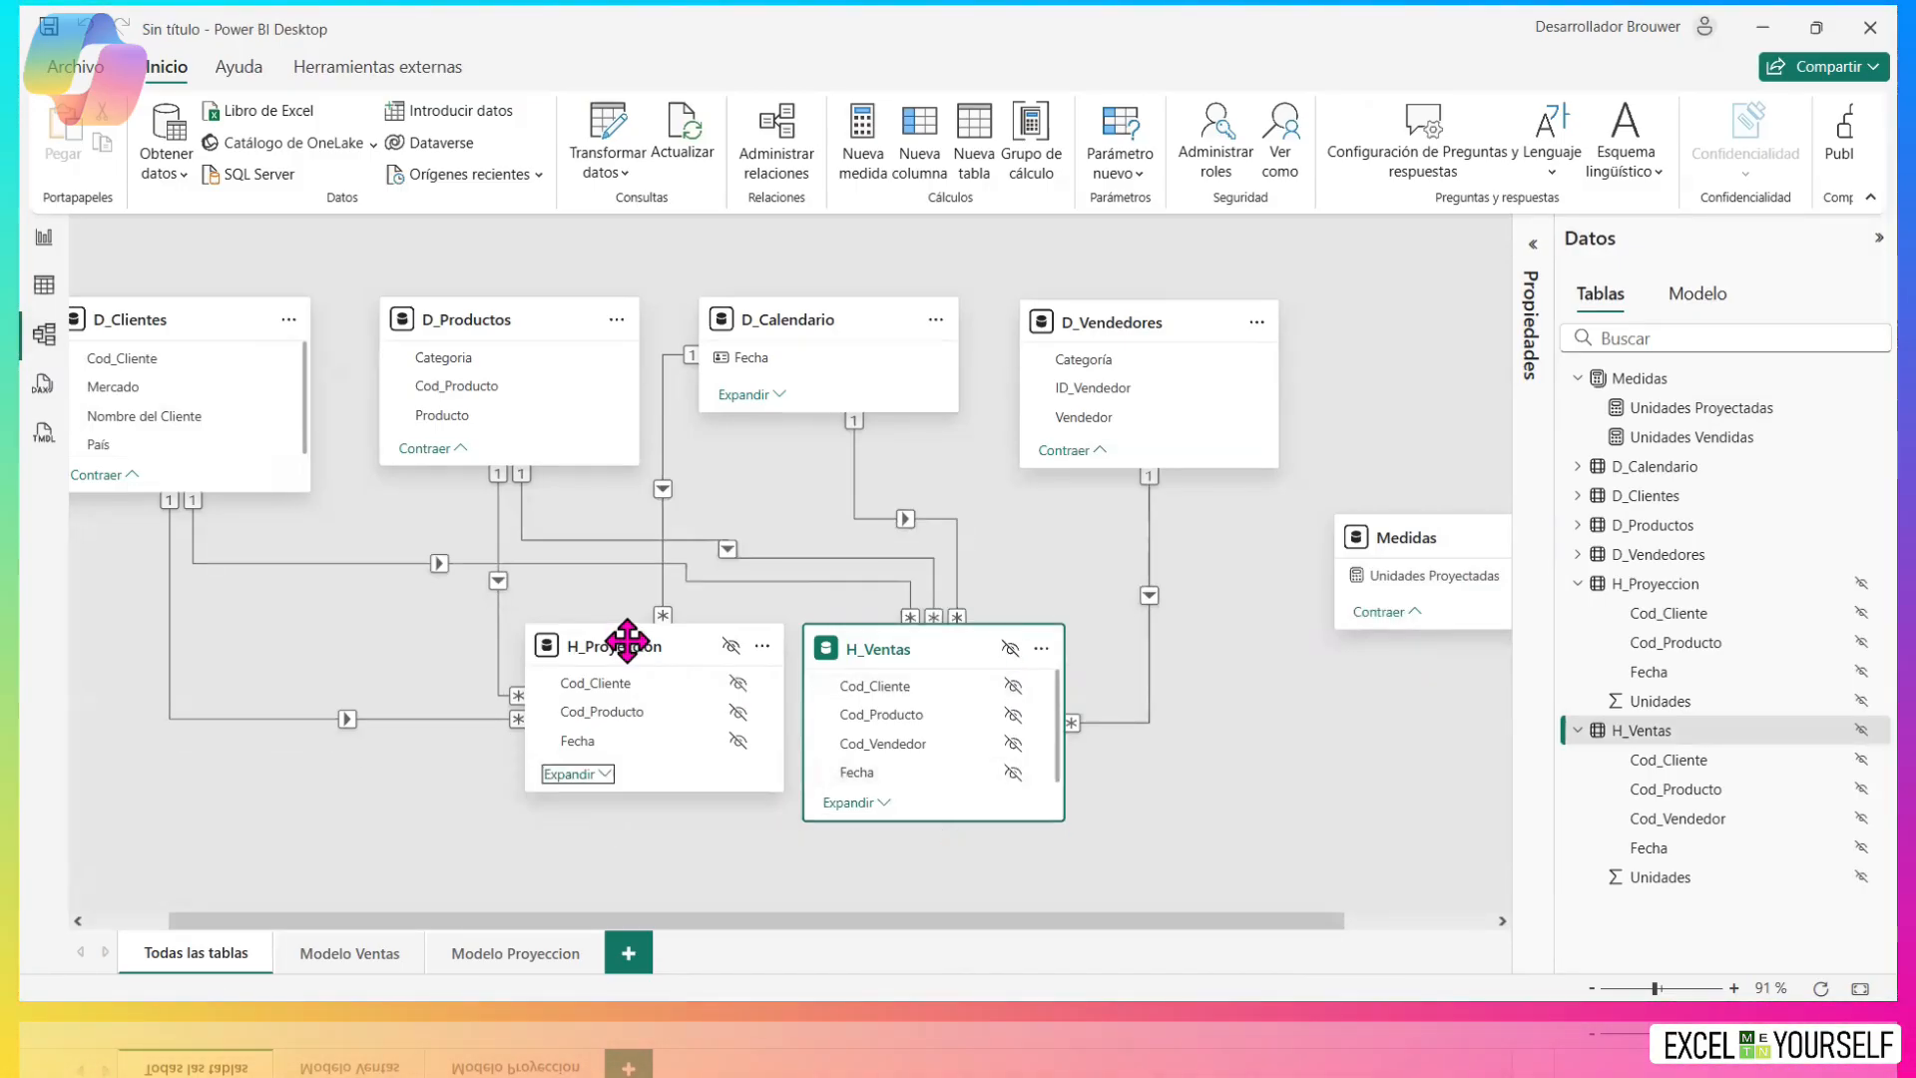
drag(629, 643, 584, 633)
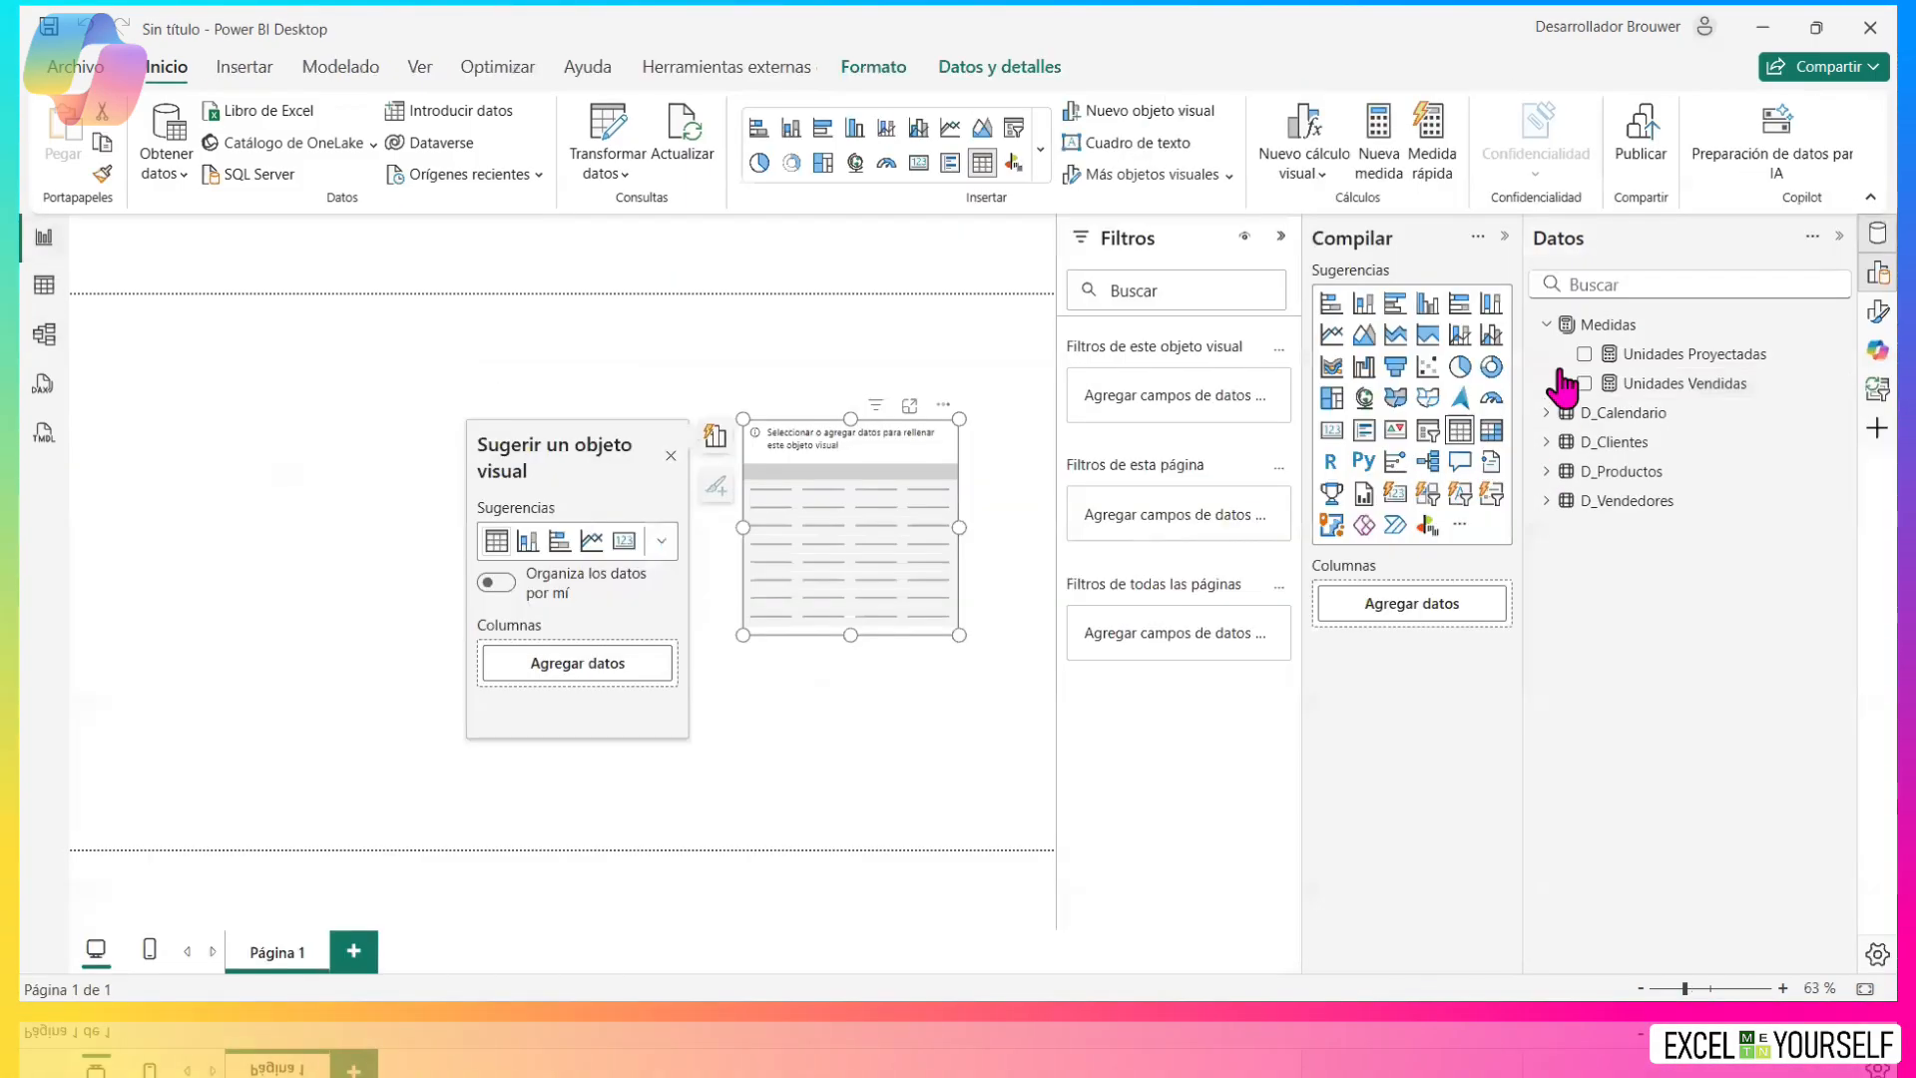
Reposition the blank table visual and turn it into a matrix with Categoria from D_Productos as its rows.
click(1547, 326)
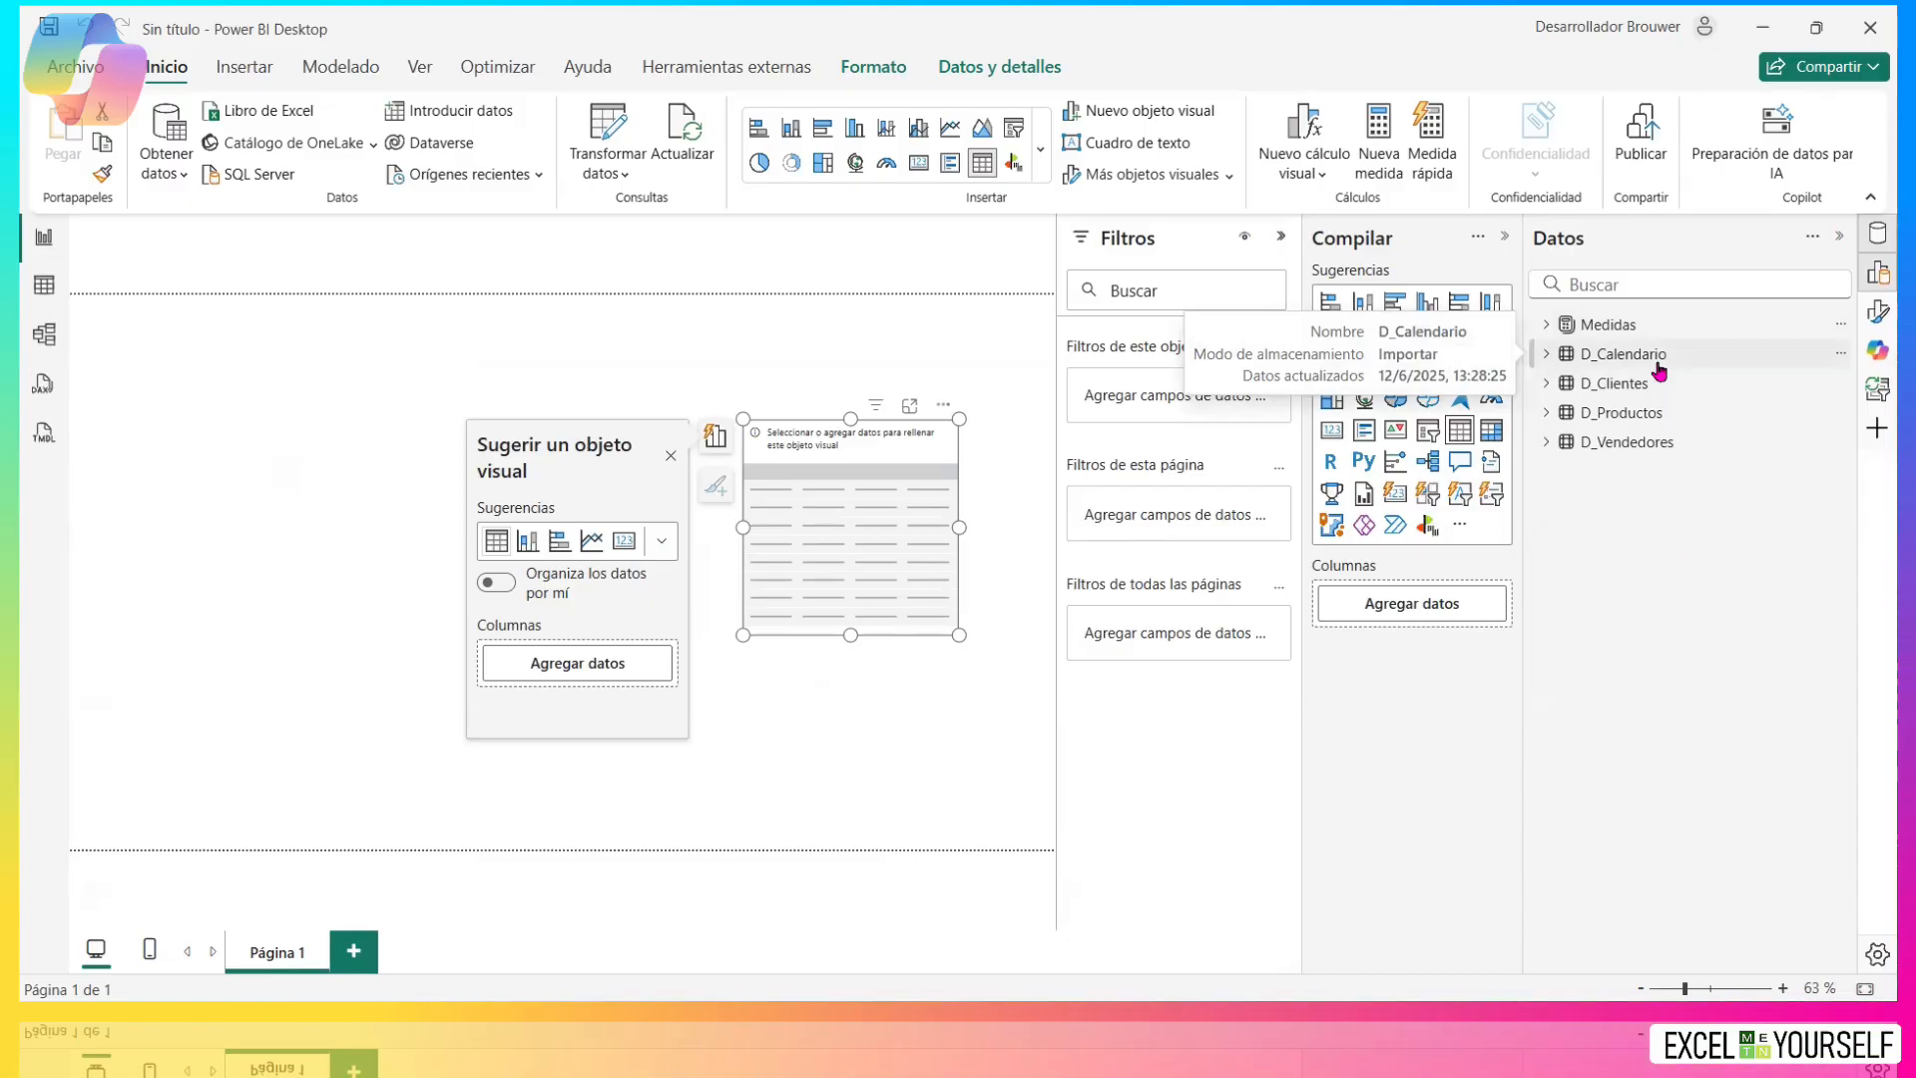
drag(739, 499, 693, 552)
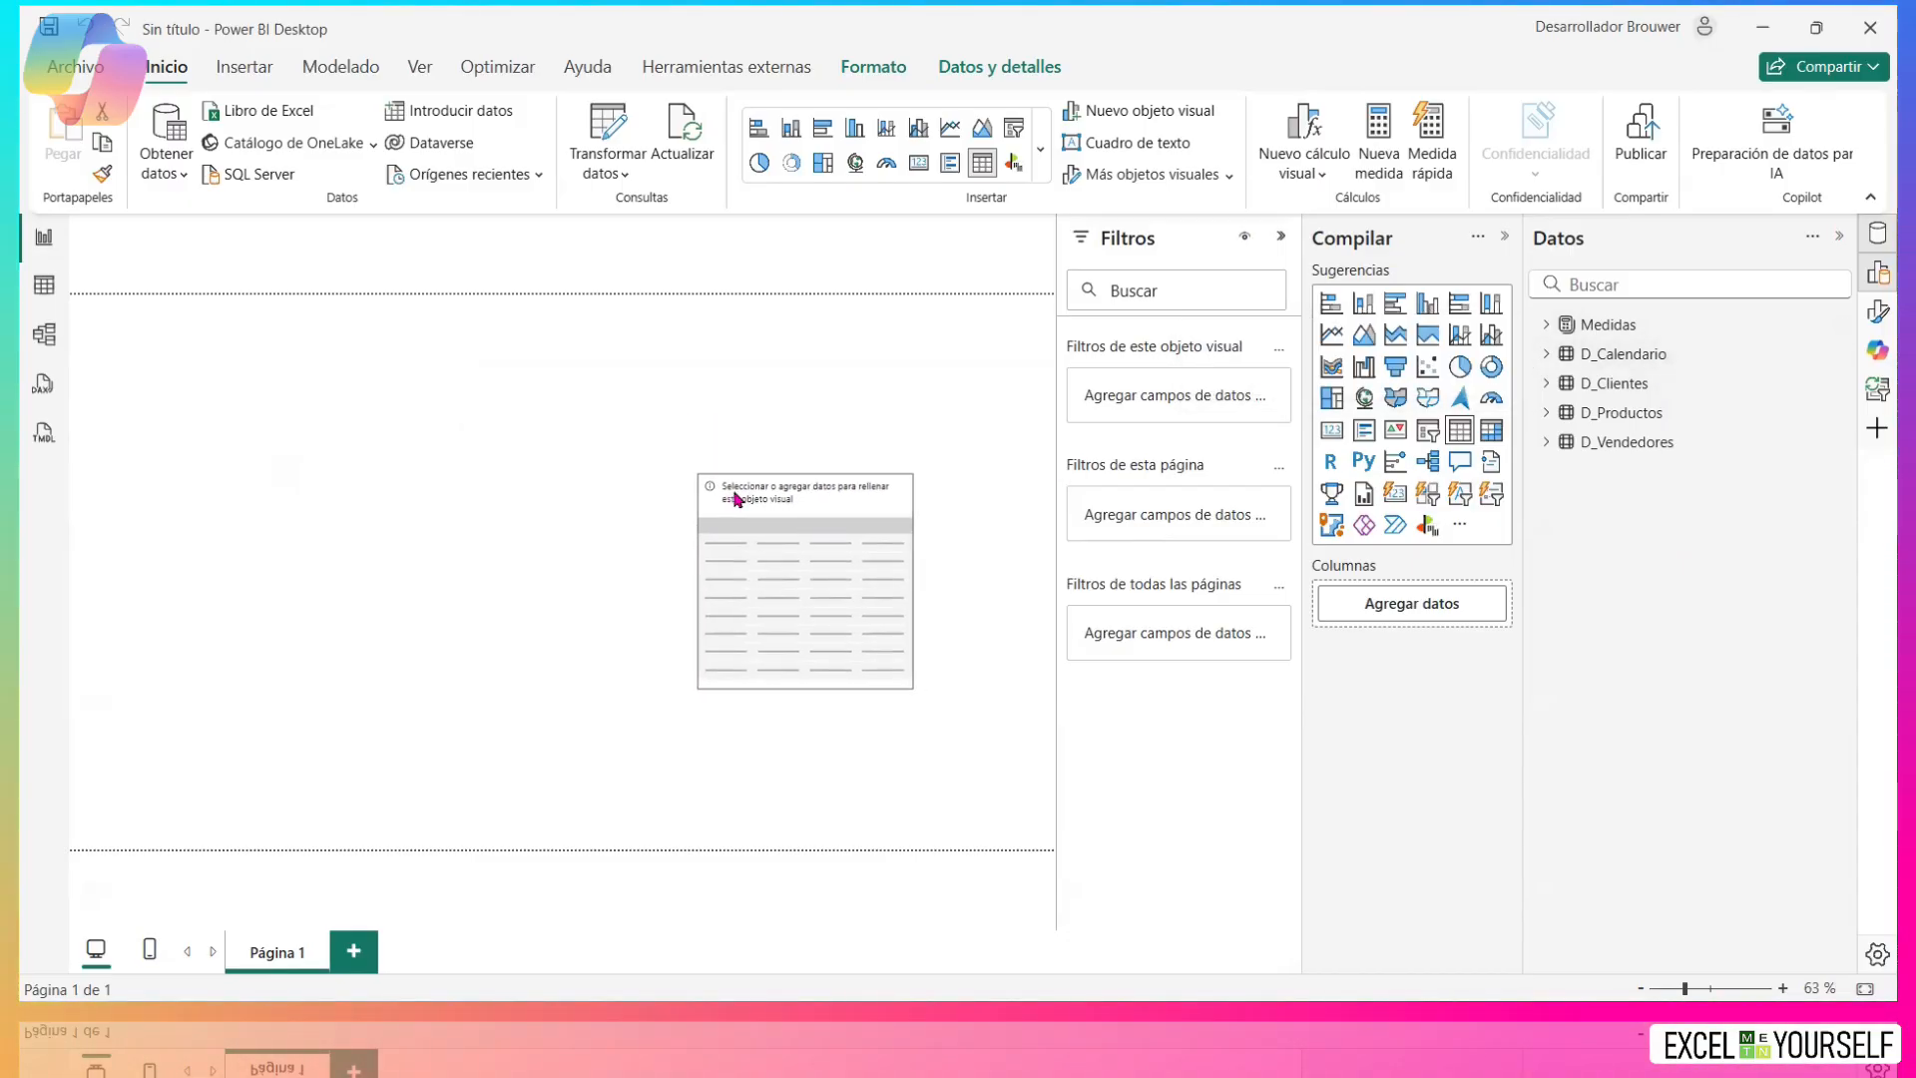
click(1546, 414)
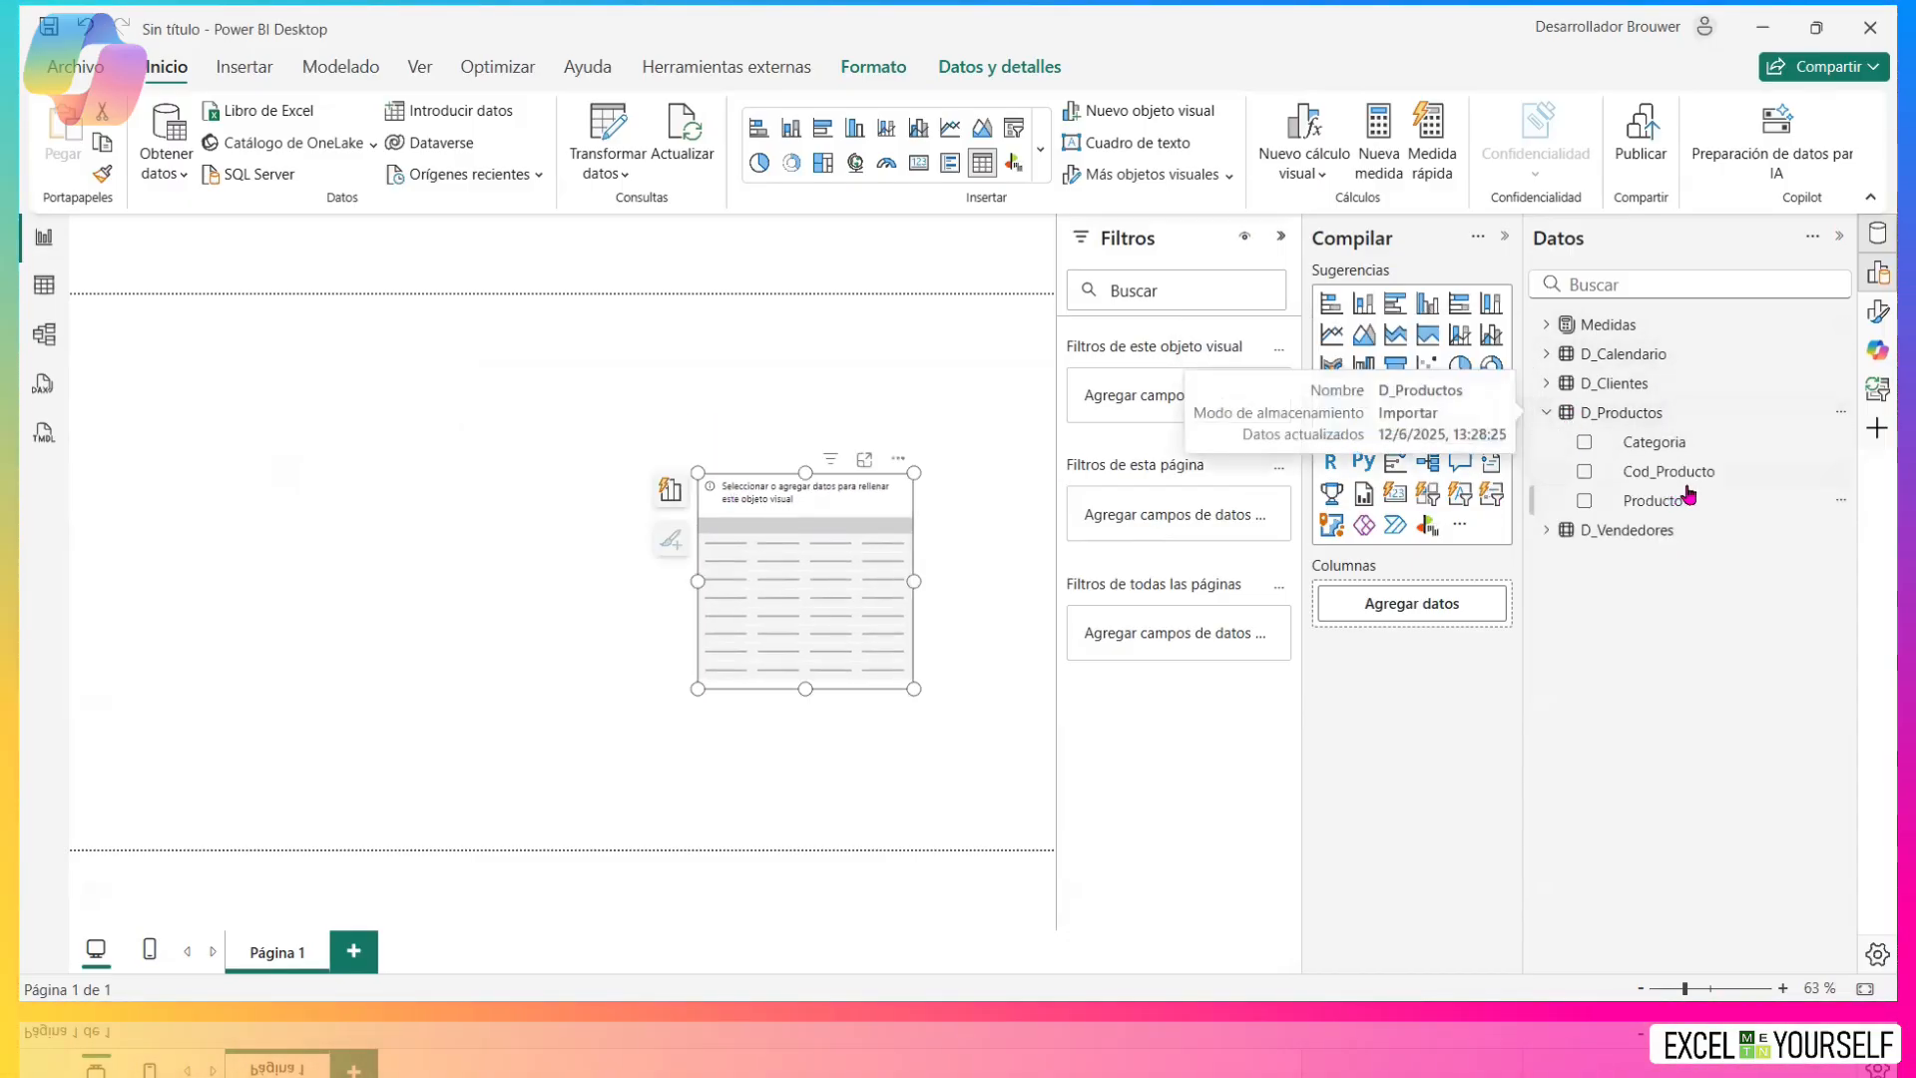
drag(1496, 536, 1457, 601)
click(1492, 432)
click(1434, 446)
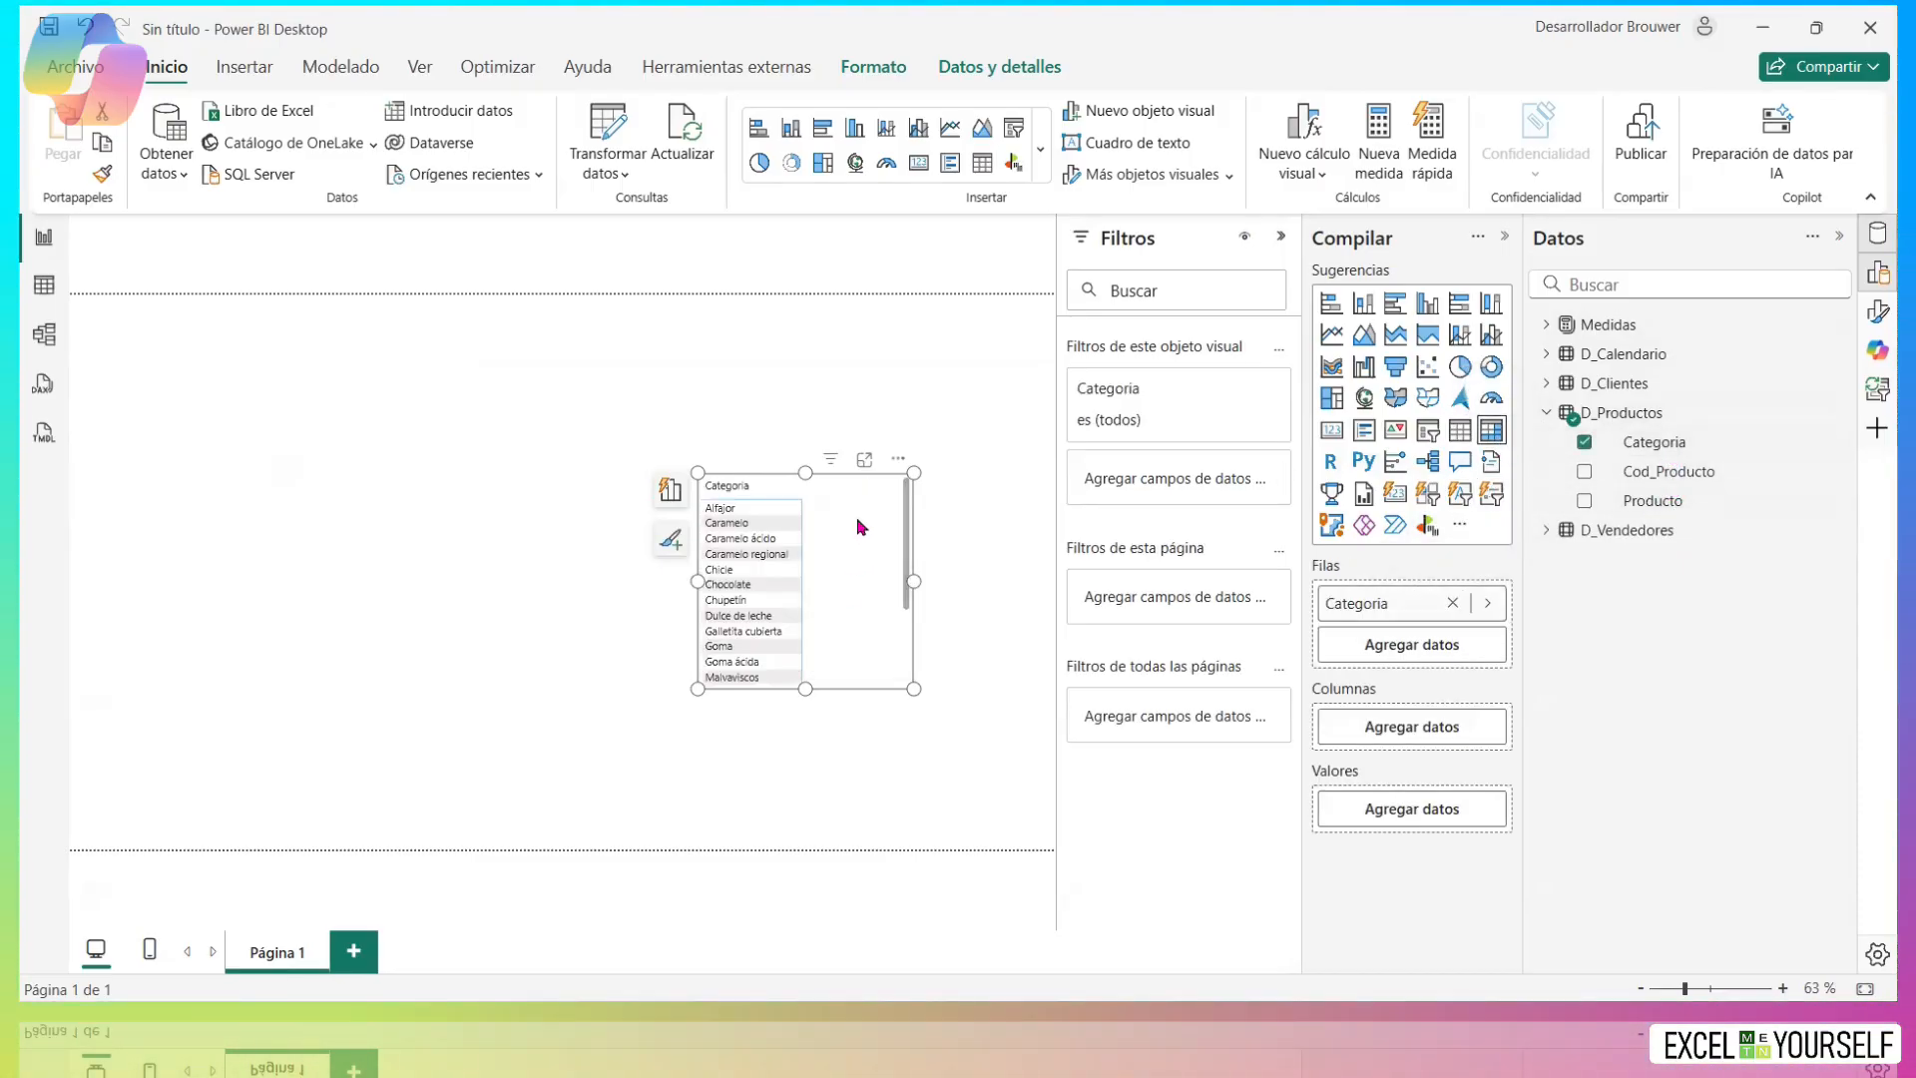
Enlarge the matrix on the page and add the Unidades Vendidas measure as its values.
drag(859, 526, 740, 492)
click(926, 803)
drag(926, 803, 962, 778)
click(1545, 326)
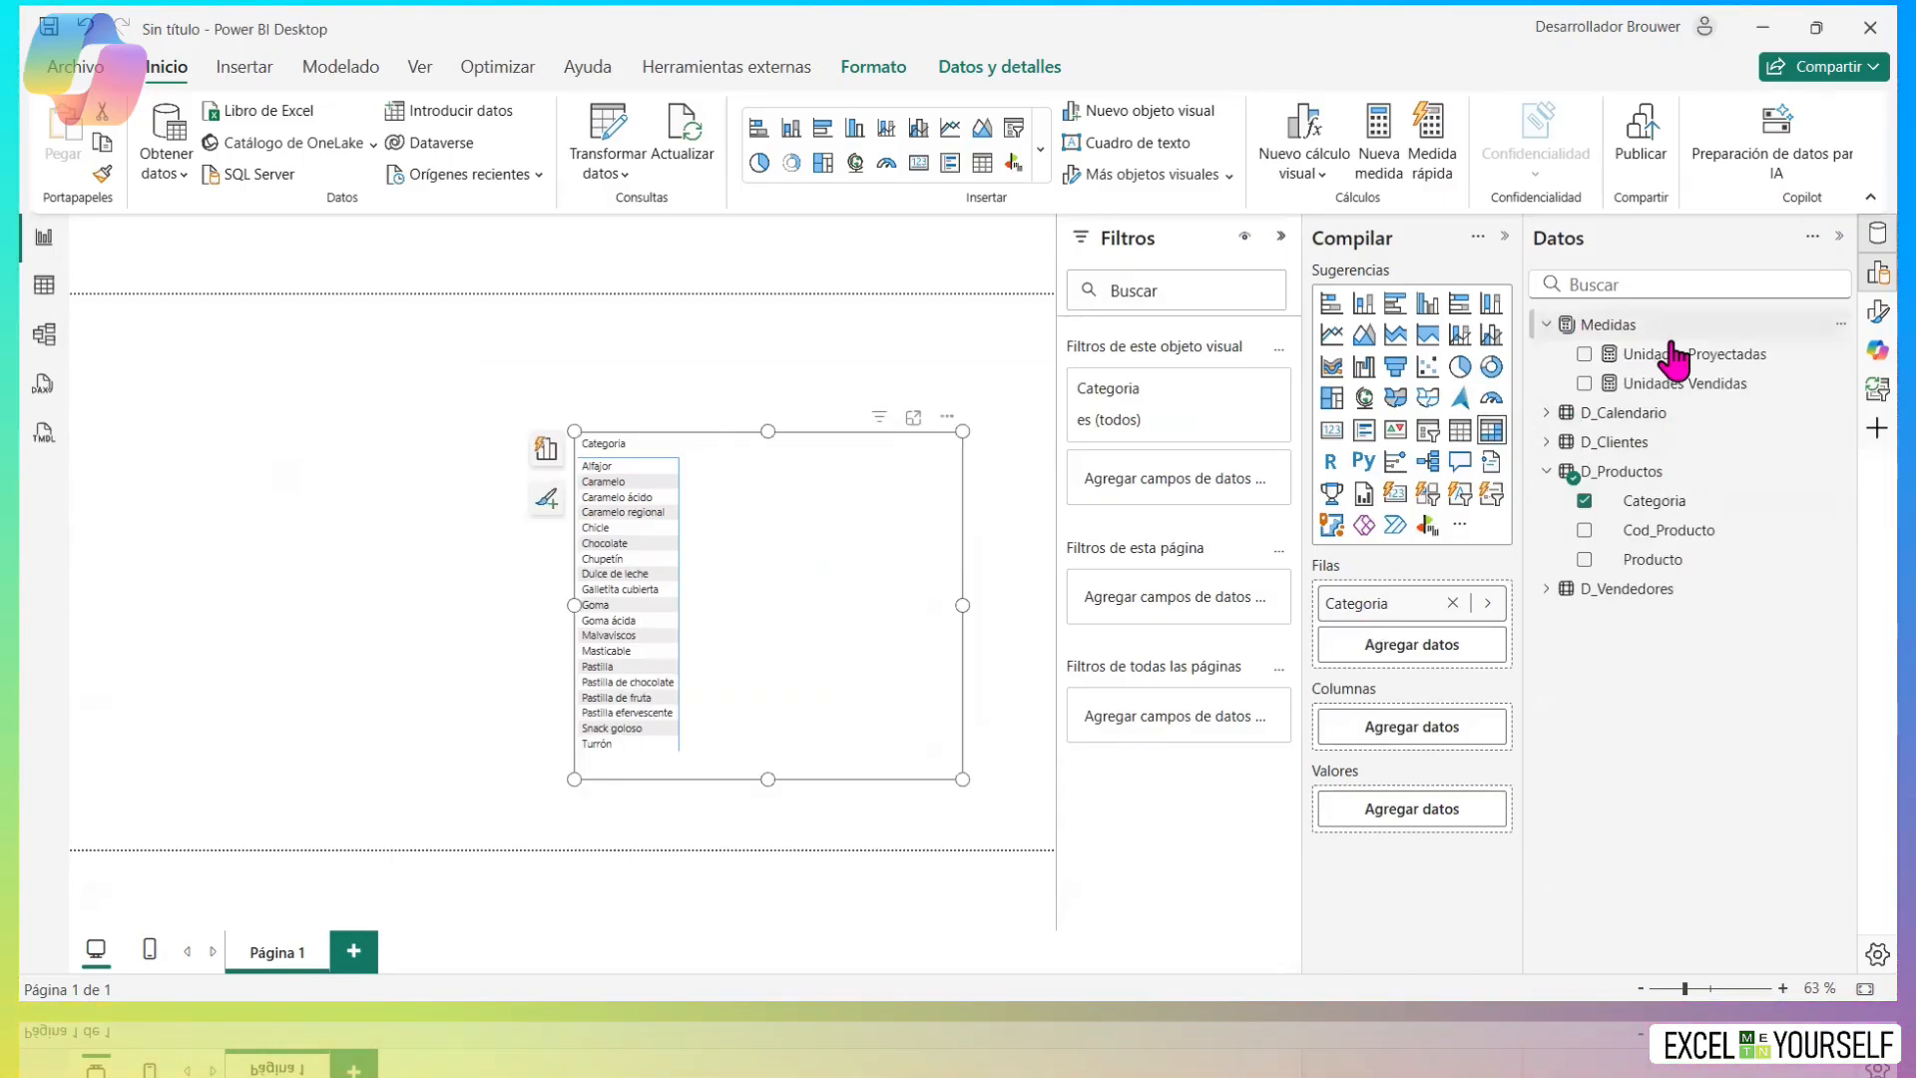
drag(1685, 383, 1393, 814)
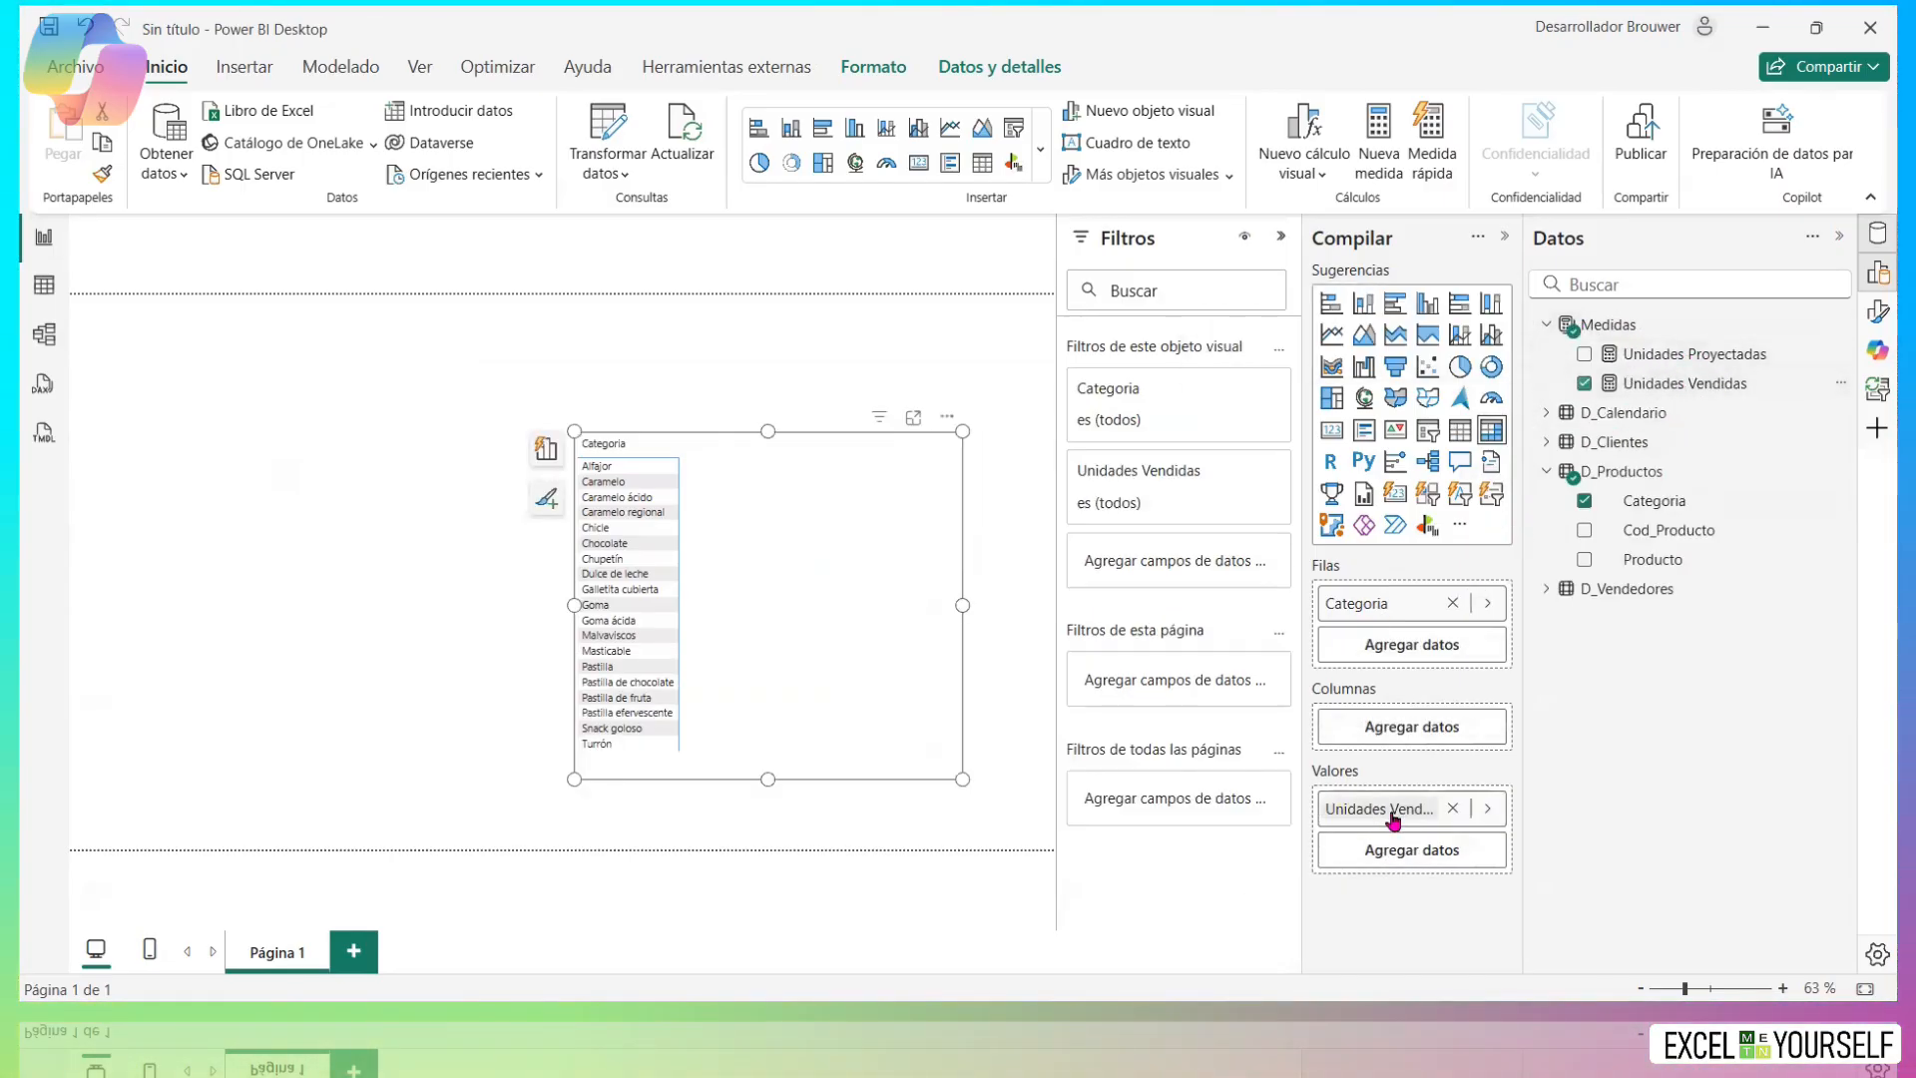
Format the Unidades Vendidas measure with a thousands separator, comparing the matrix with and without it.
click(1703, 387)
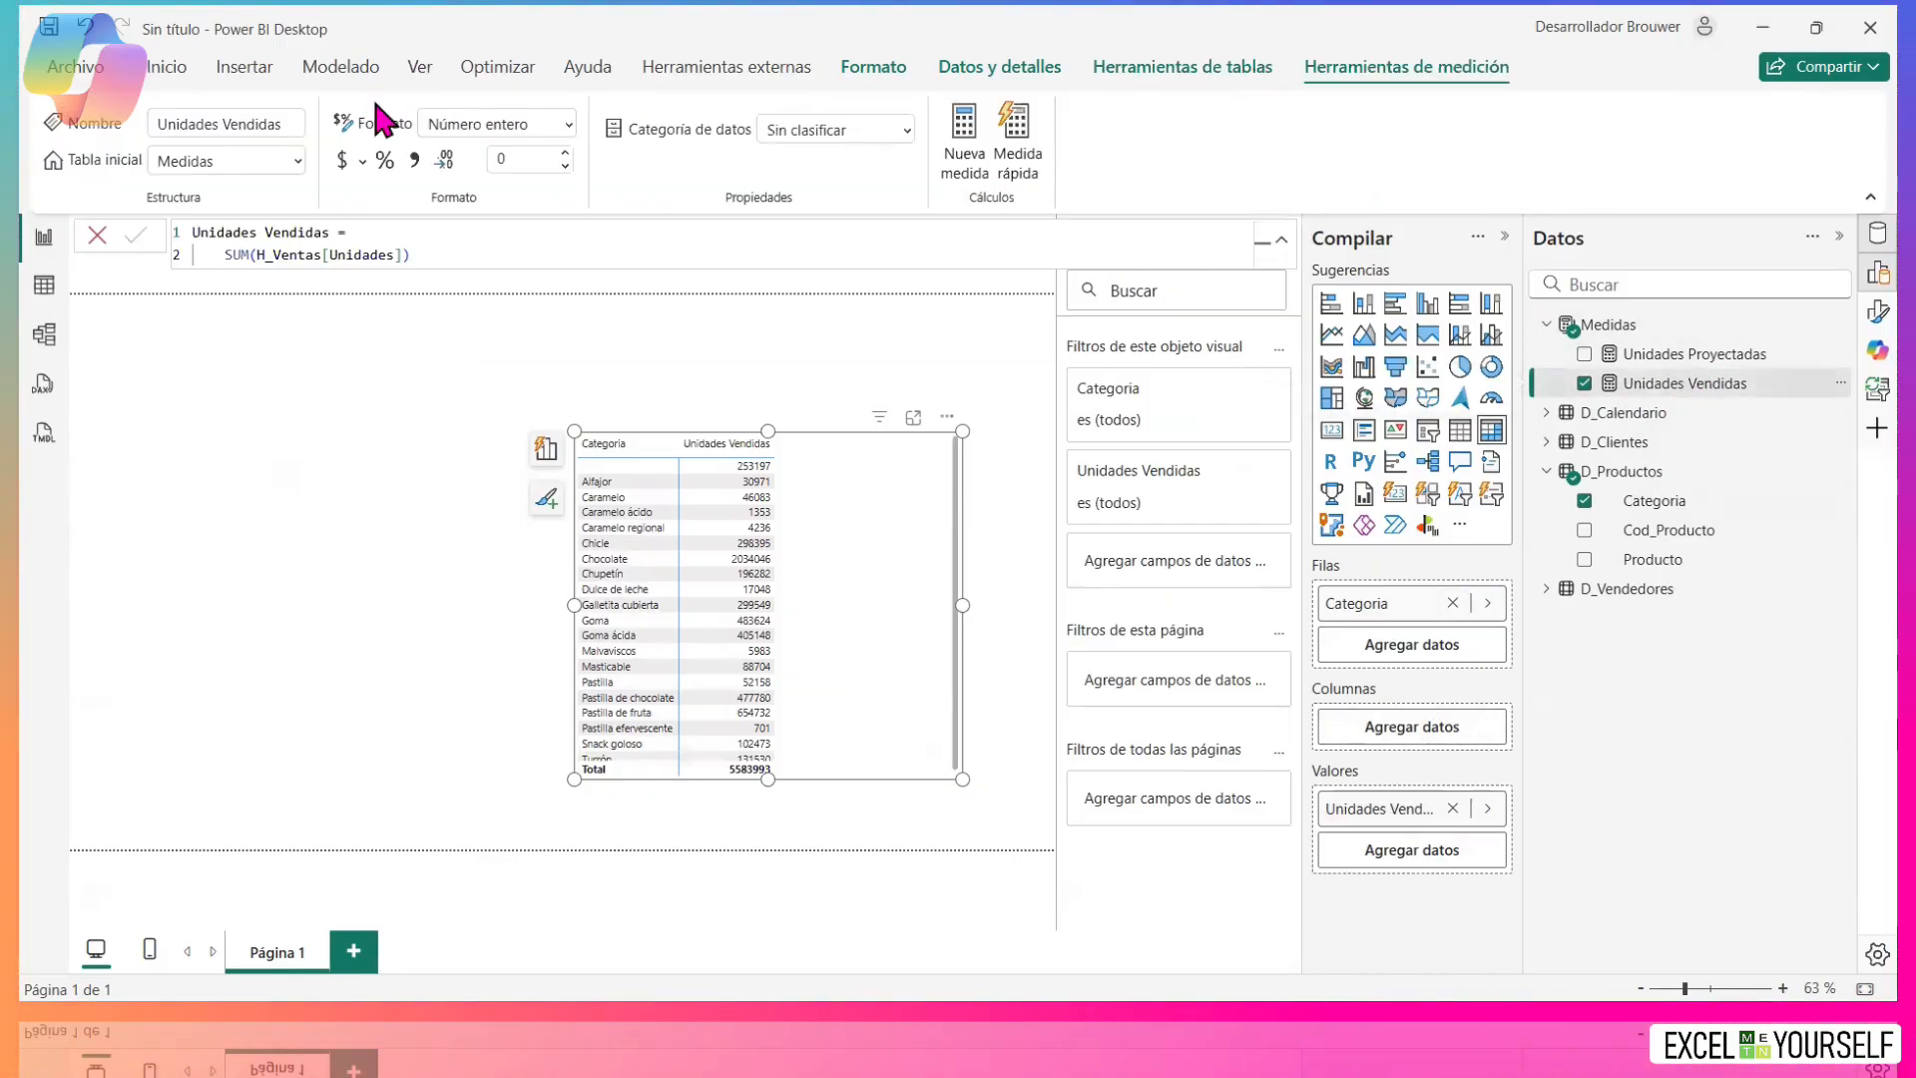
click(414, 161)
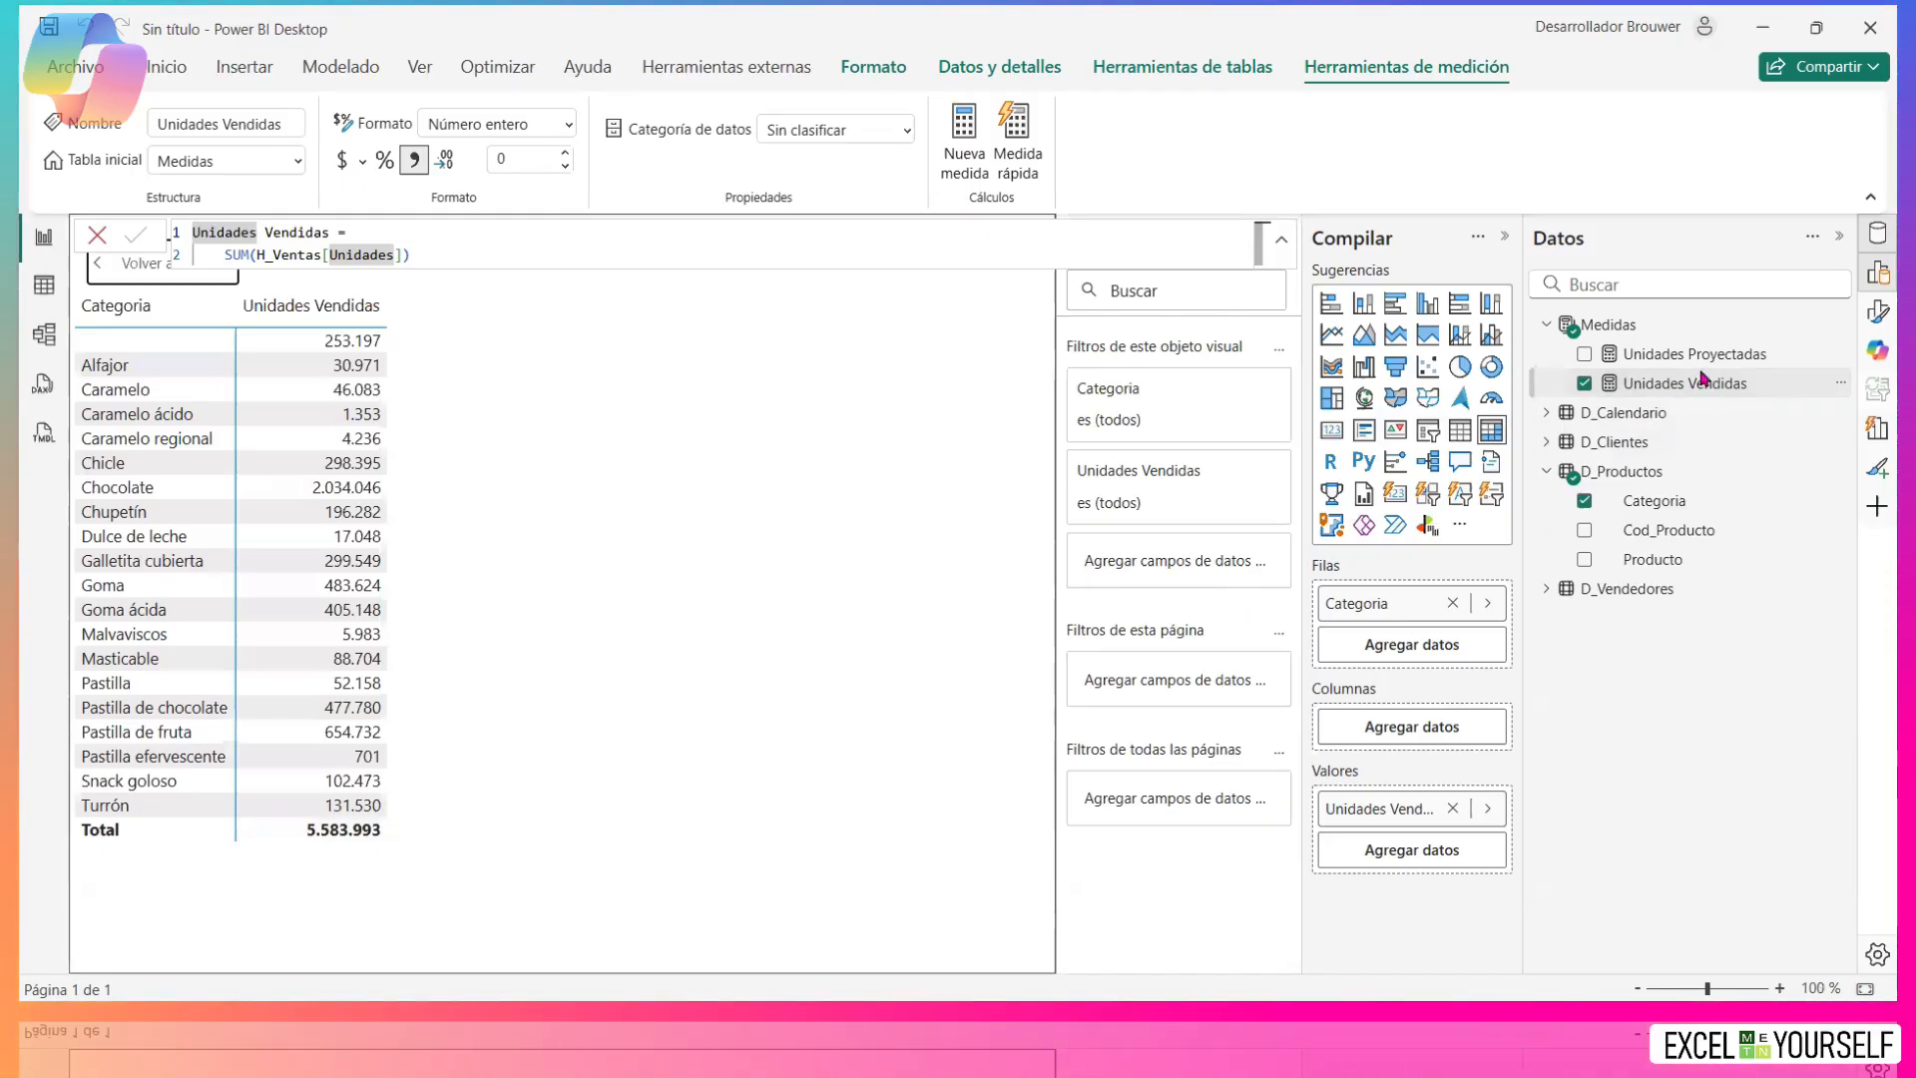
click(414, 162)
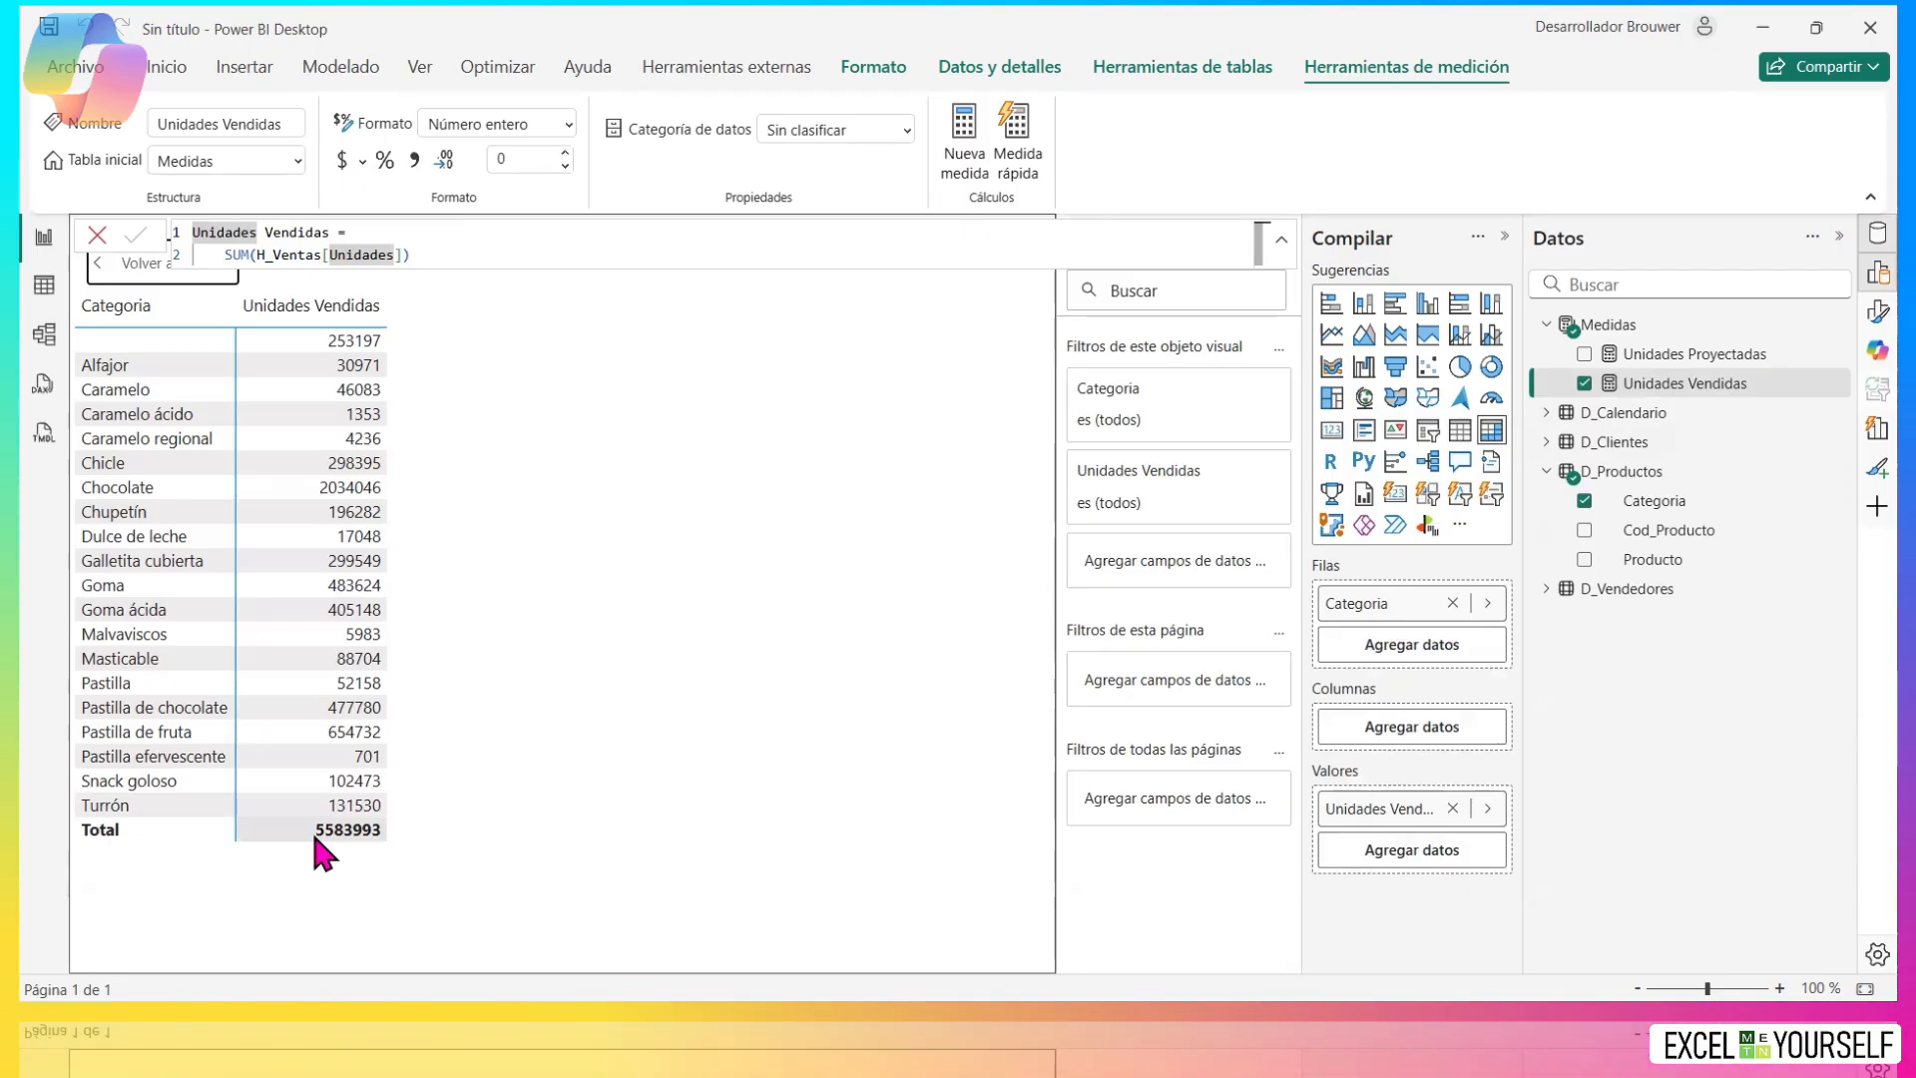
click(415, 163)
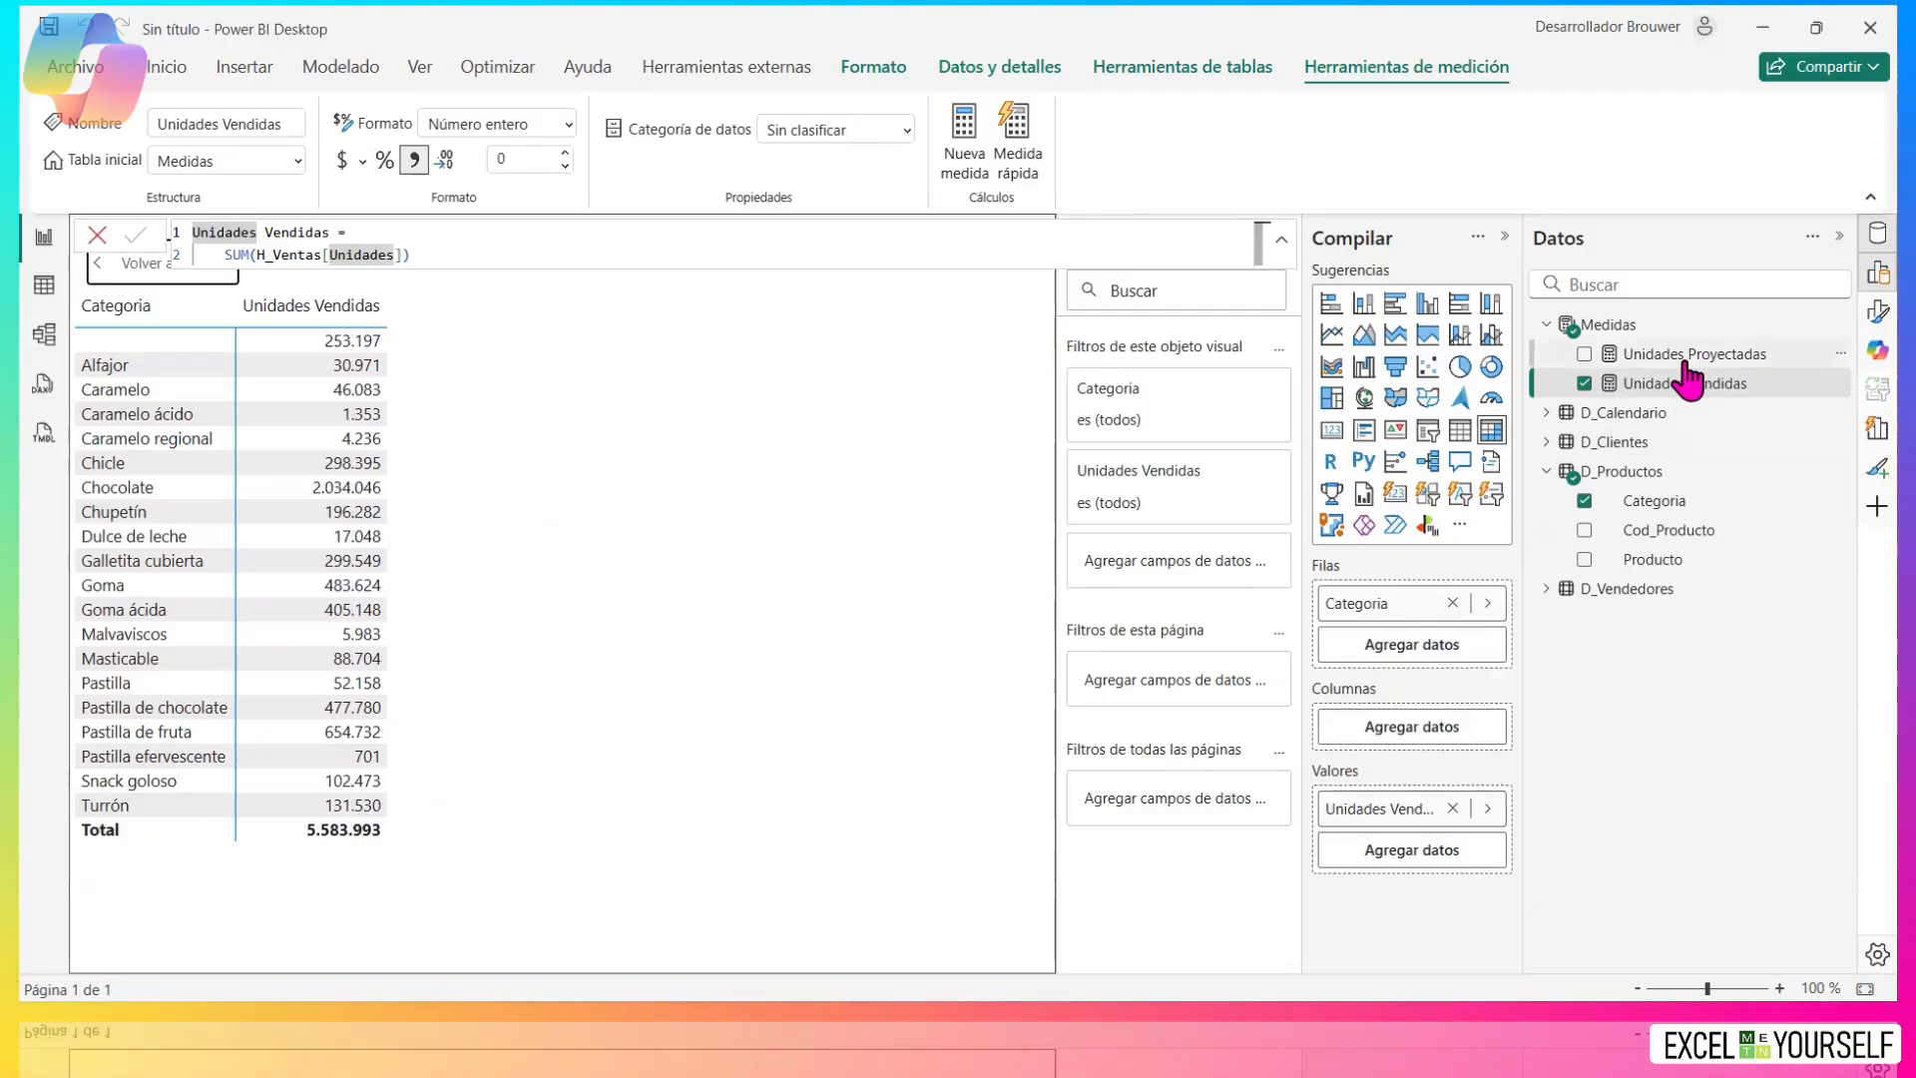
Add the Unidades Proyectadas measure to the matrix values and format it with a thousands separator.
drag(1695, 351, 1397, 853)
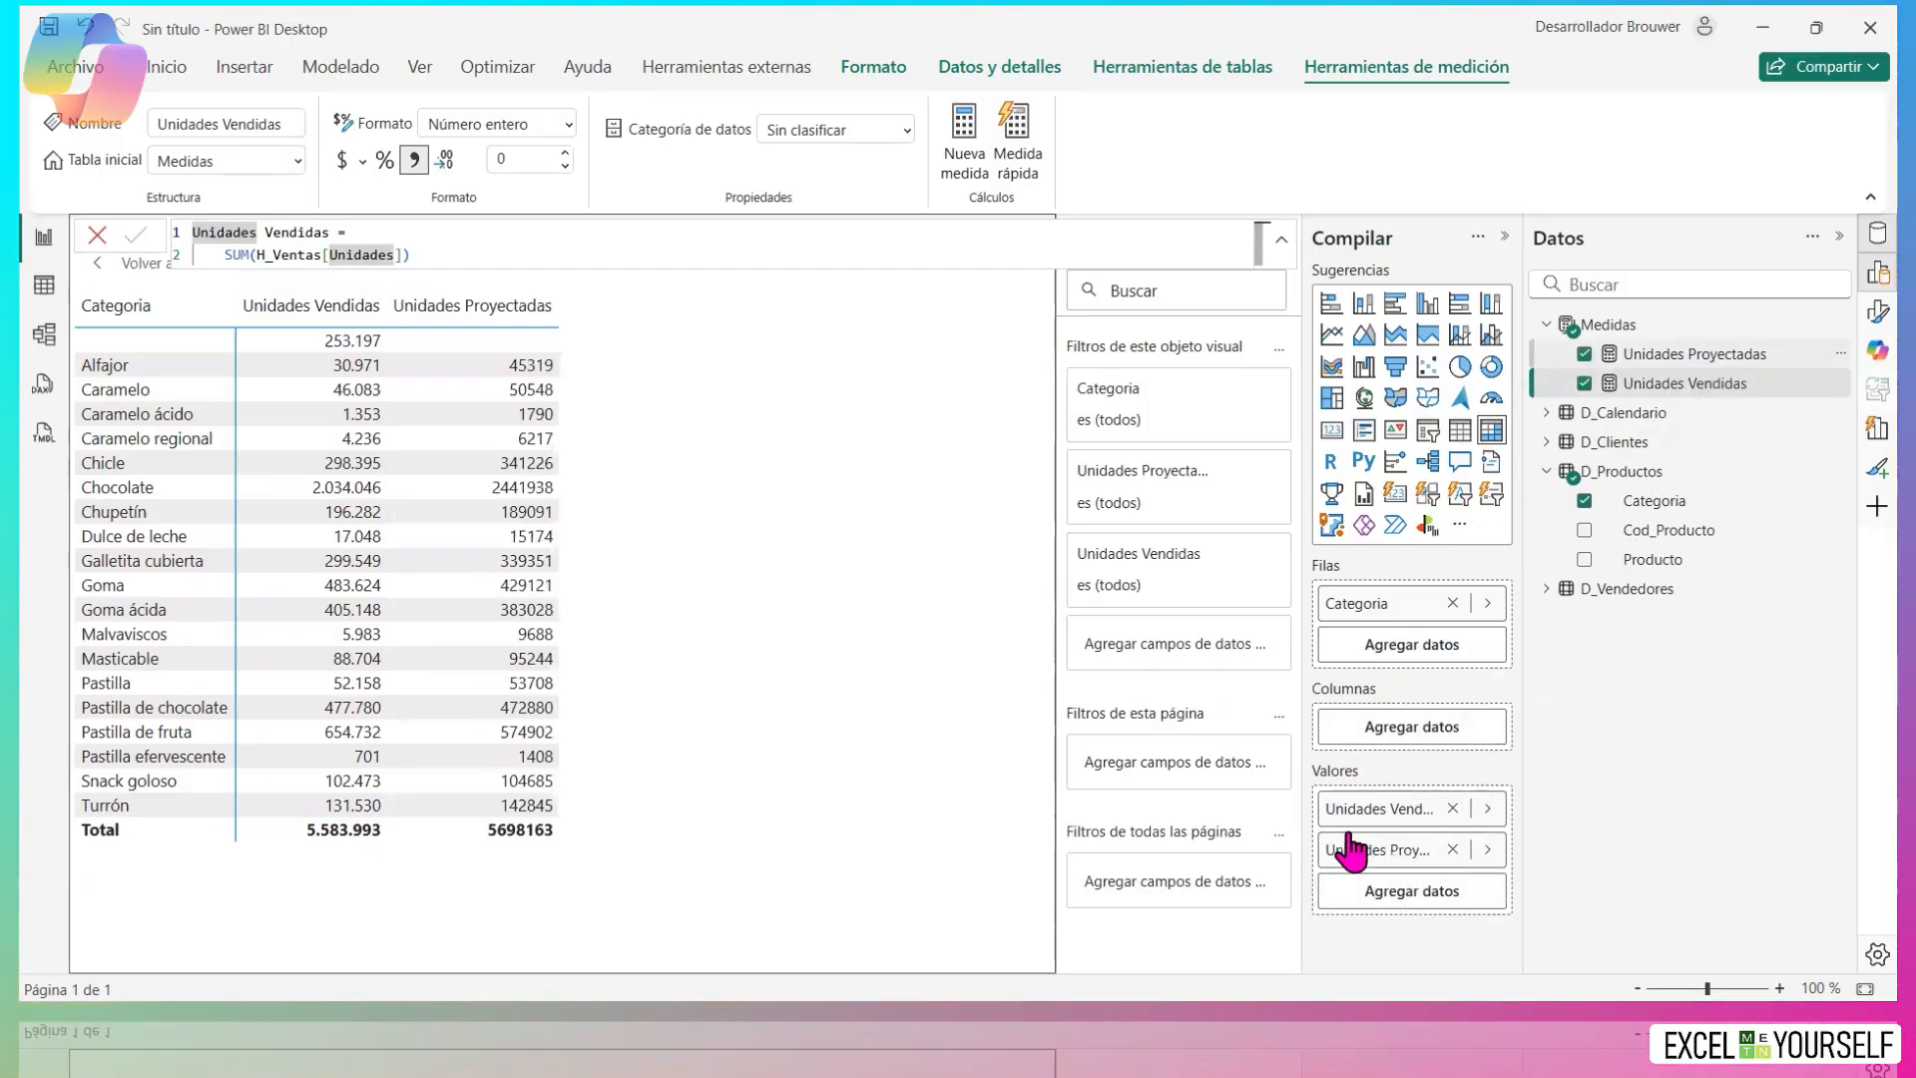
click(1696, 353)
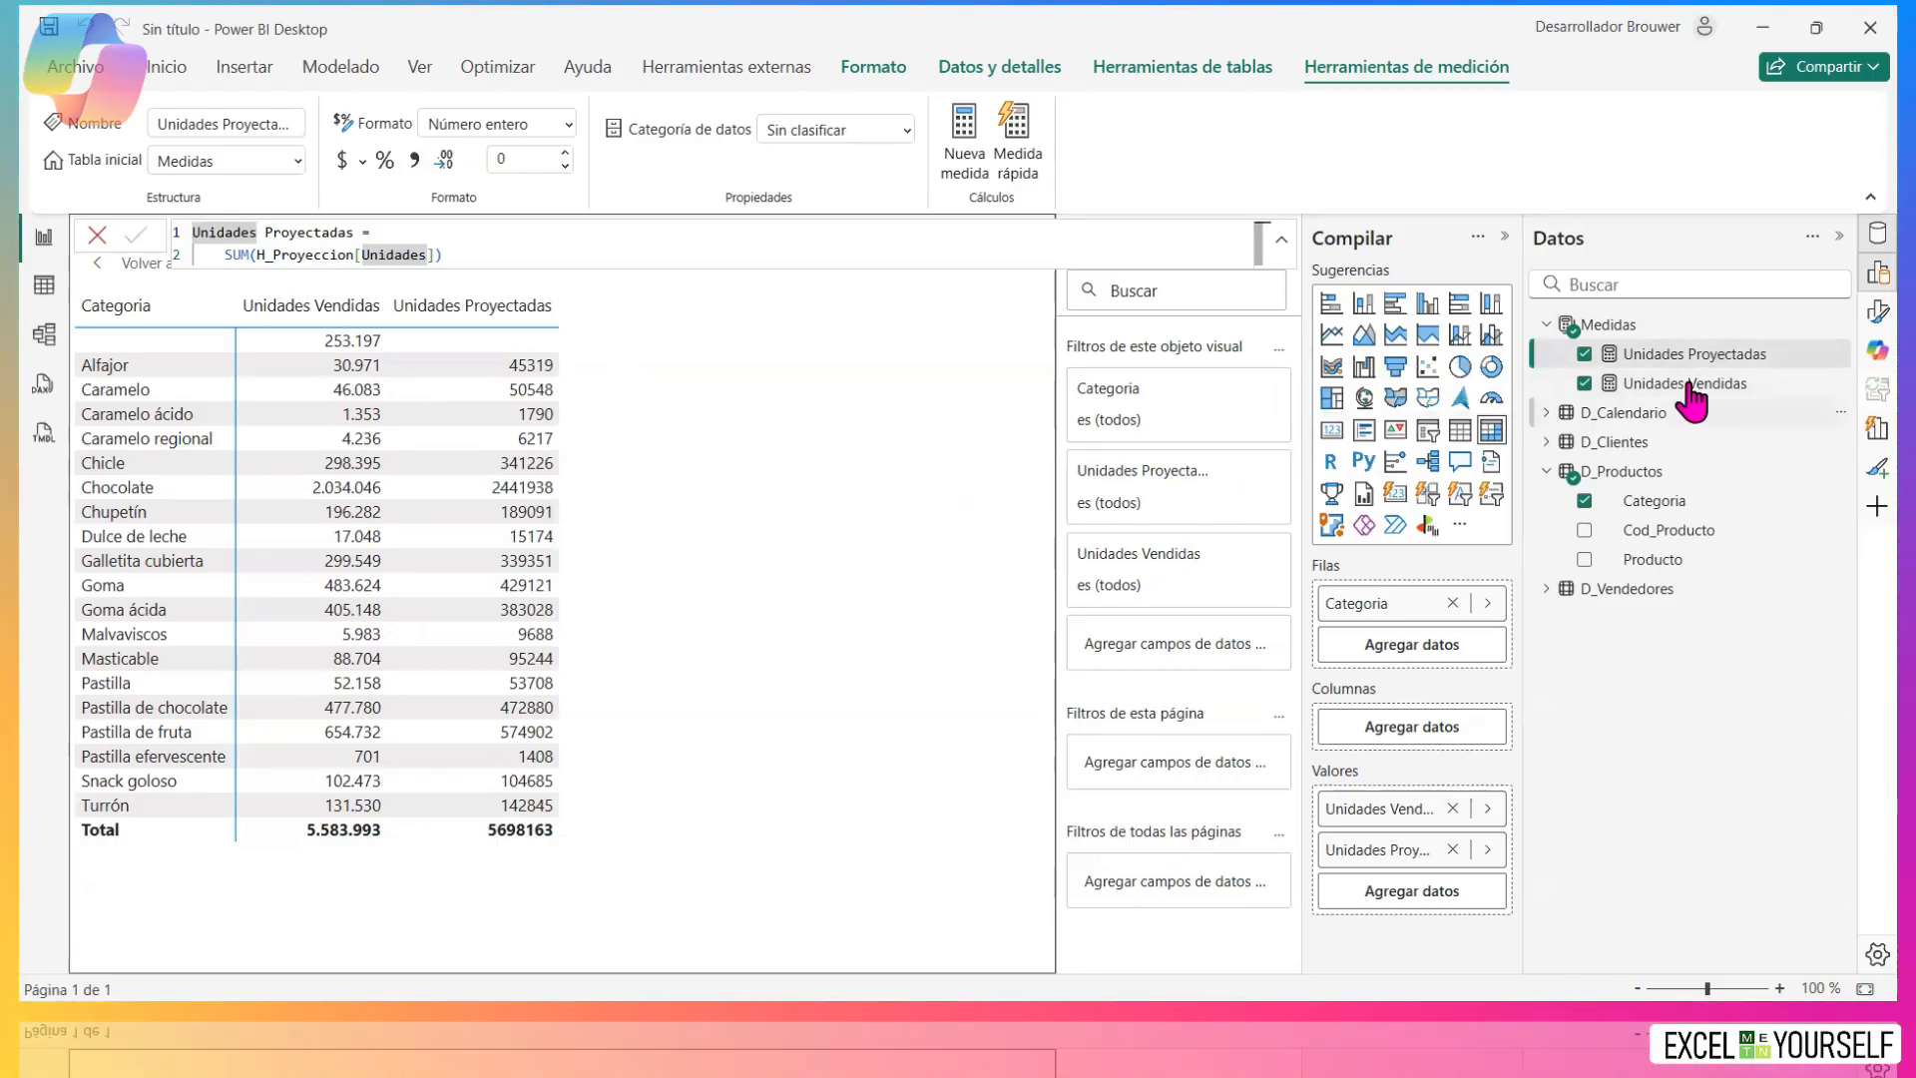
click(415, 162)
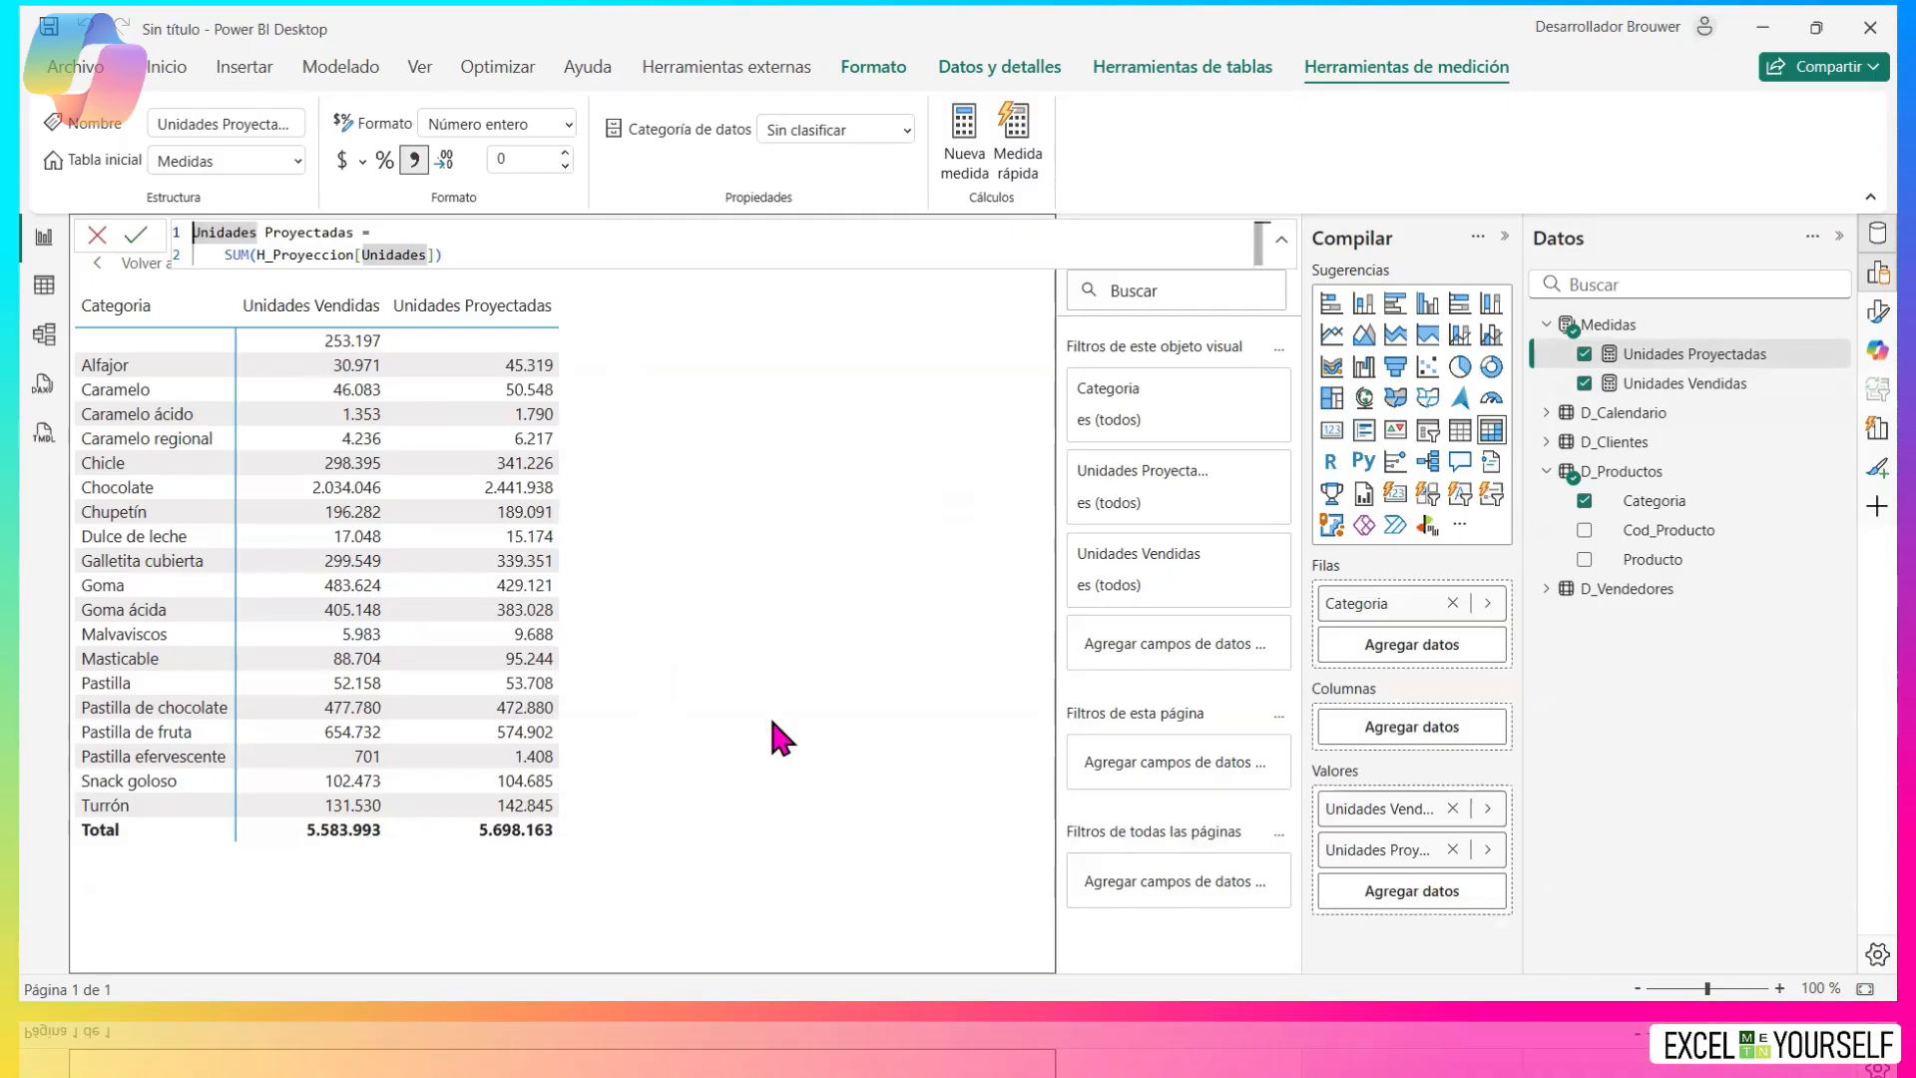
click(98, 234)
Add Producto below Categoria in the matrix rows and expand all categories to product level, with the visual's style preset settings open.
drag(1657, 559, 1456, 647)
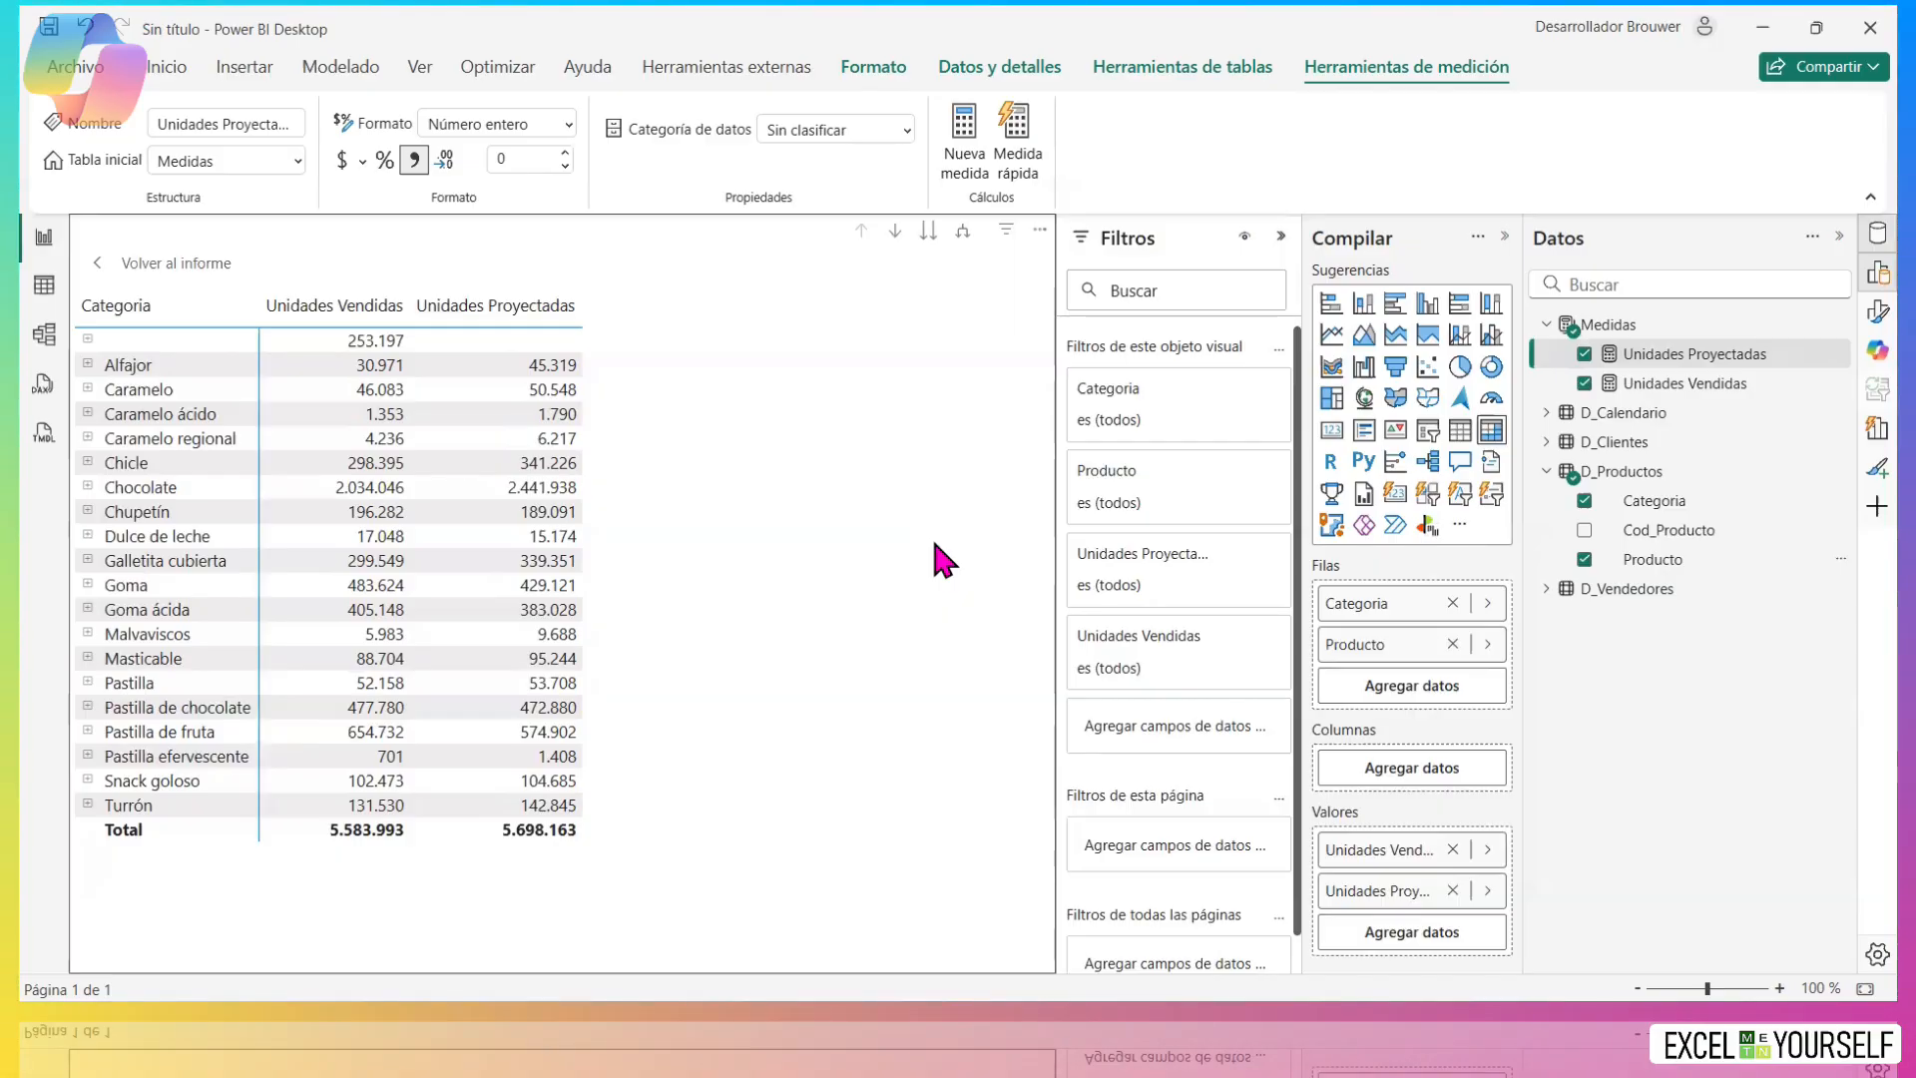
click(1851, 320)
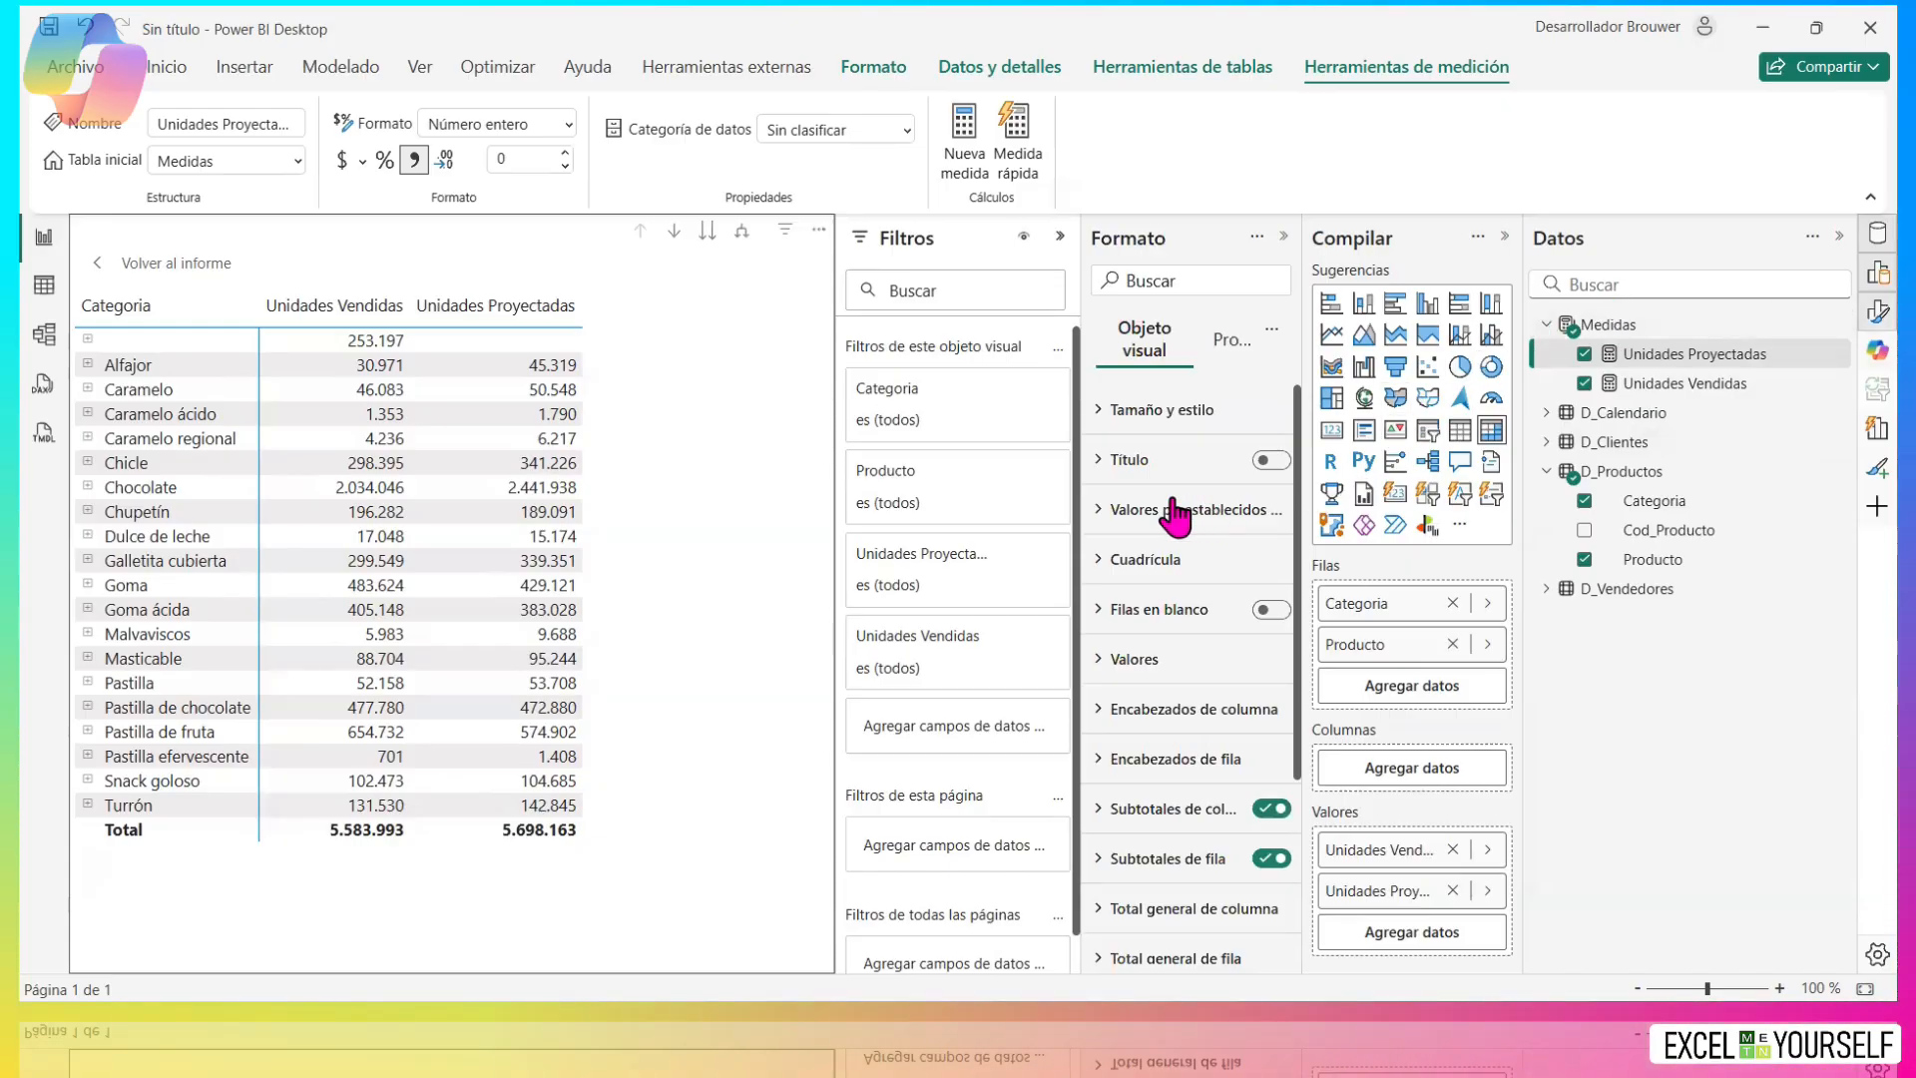
click(1142, 517)
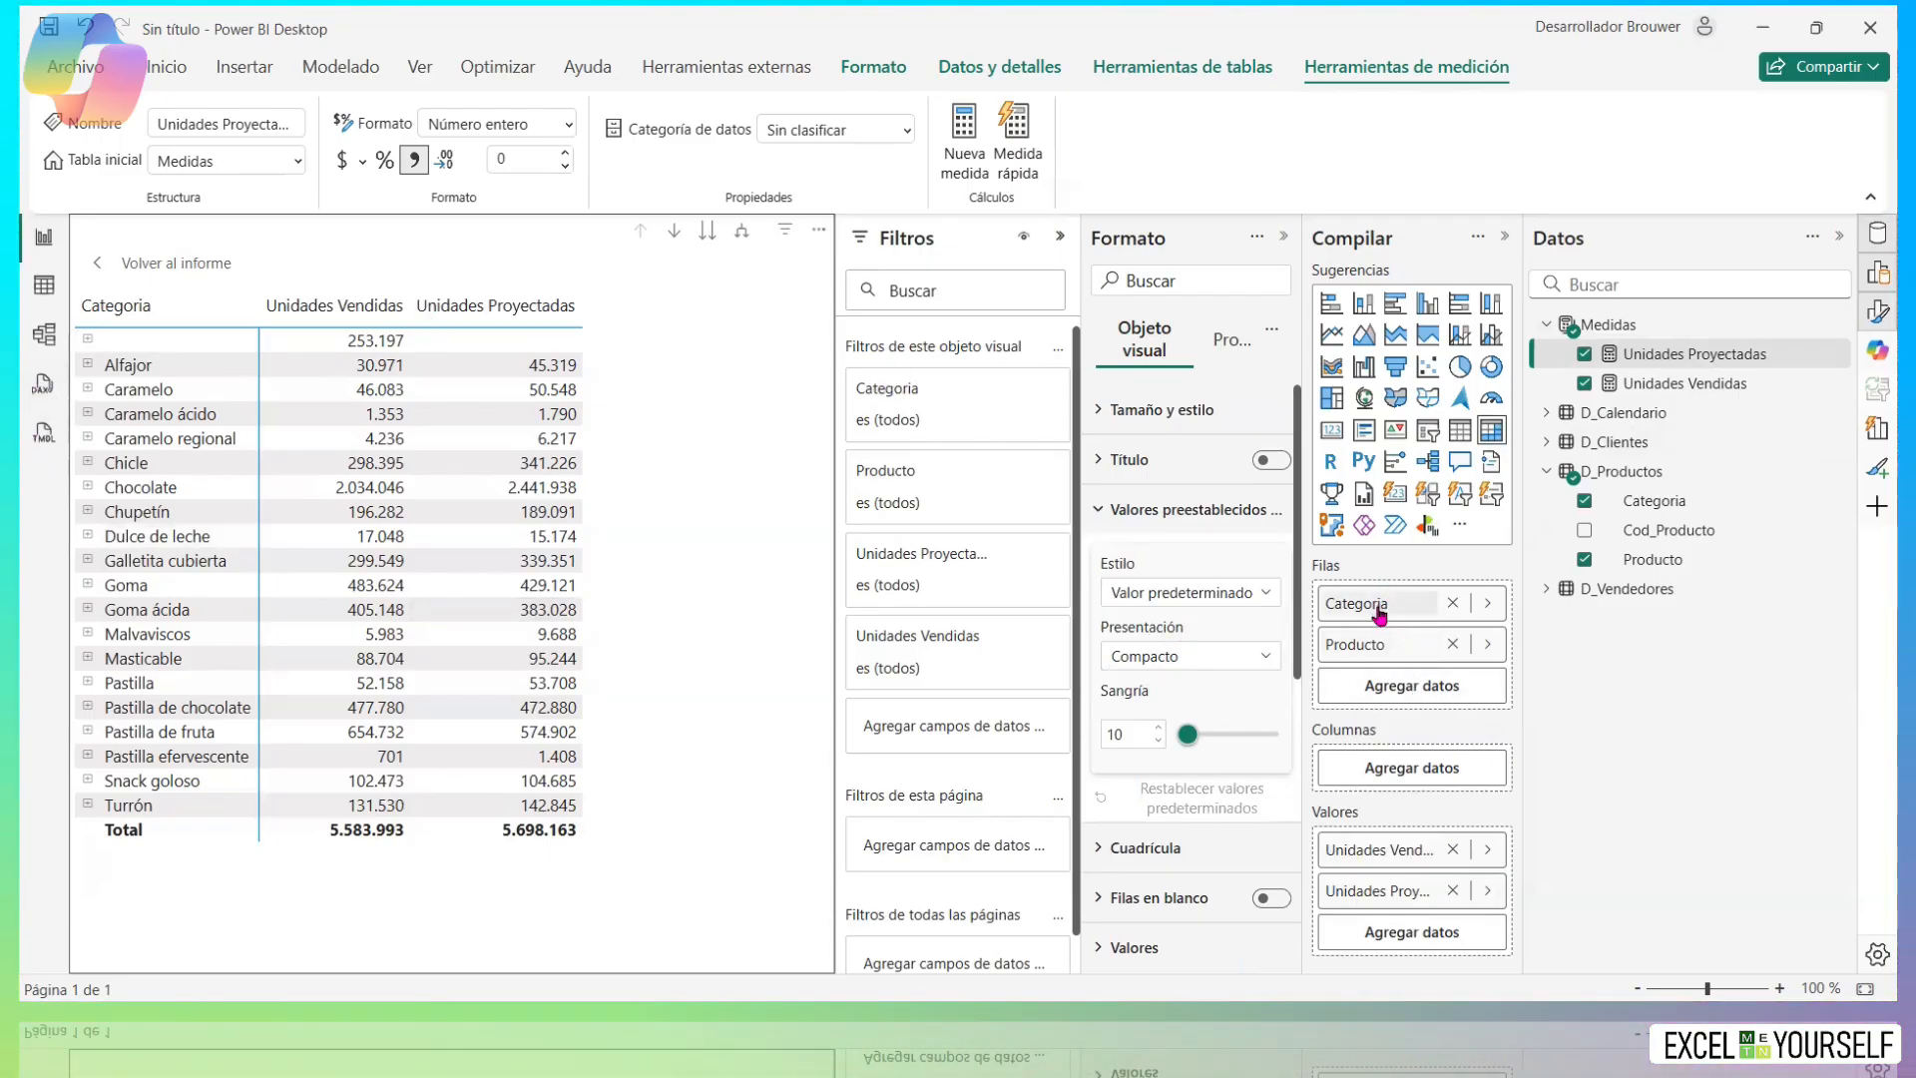
click(87, 462)
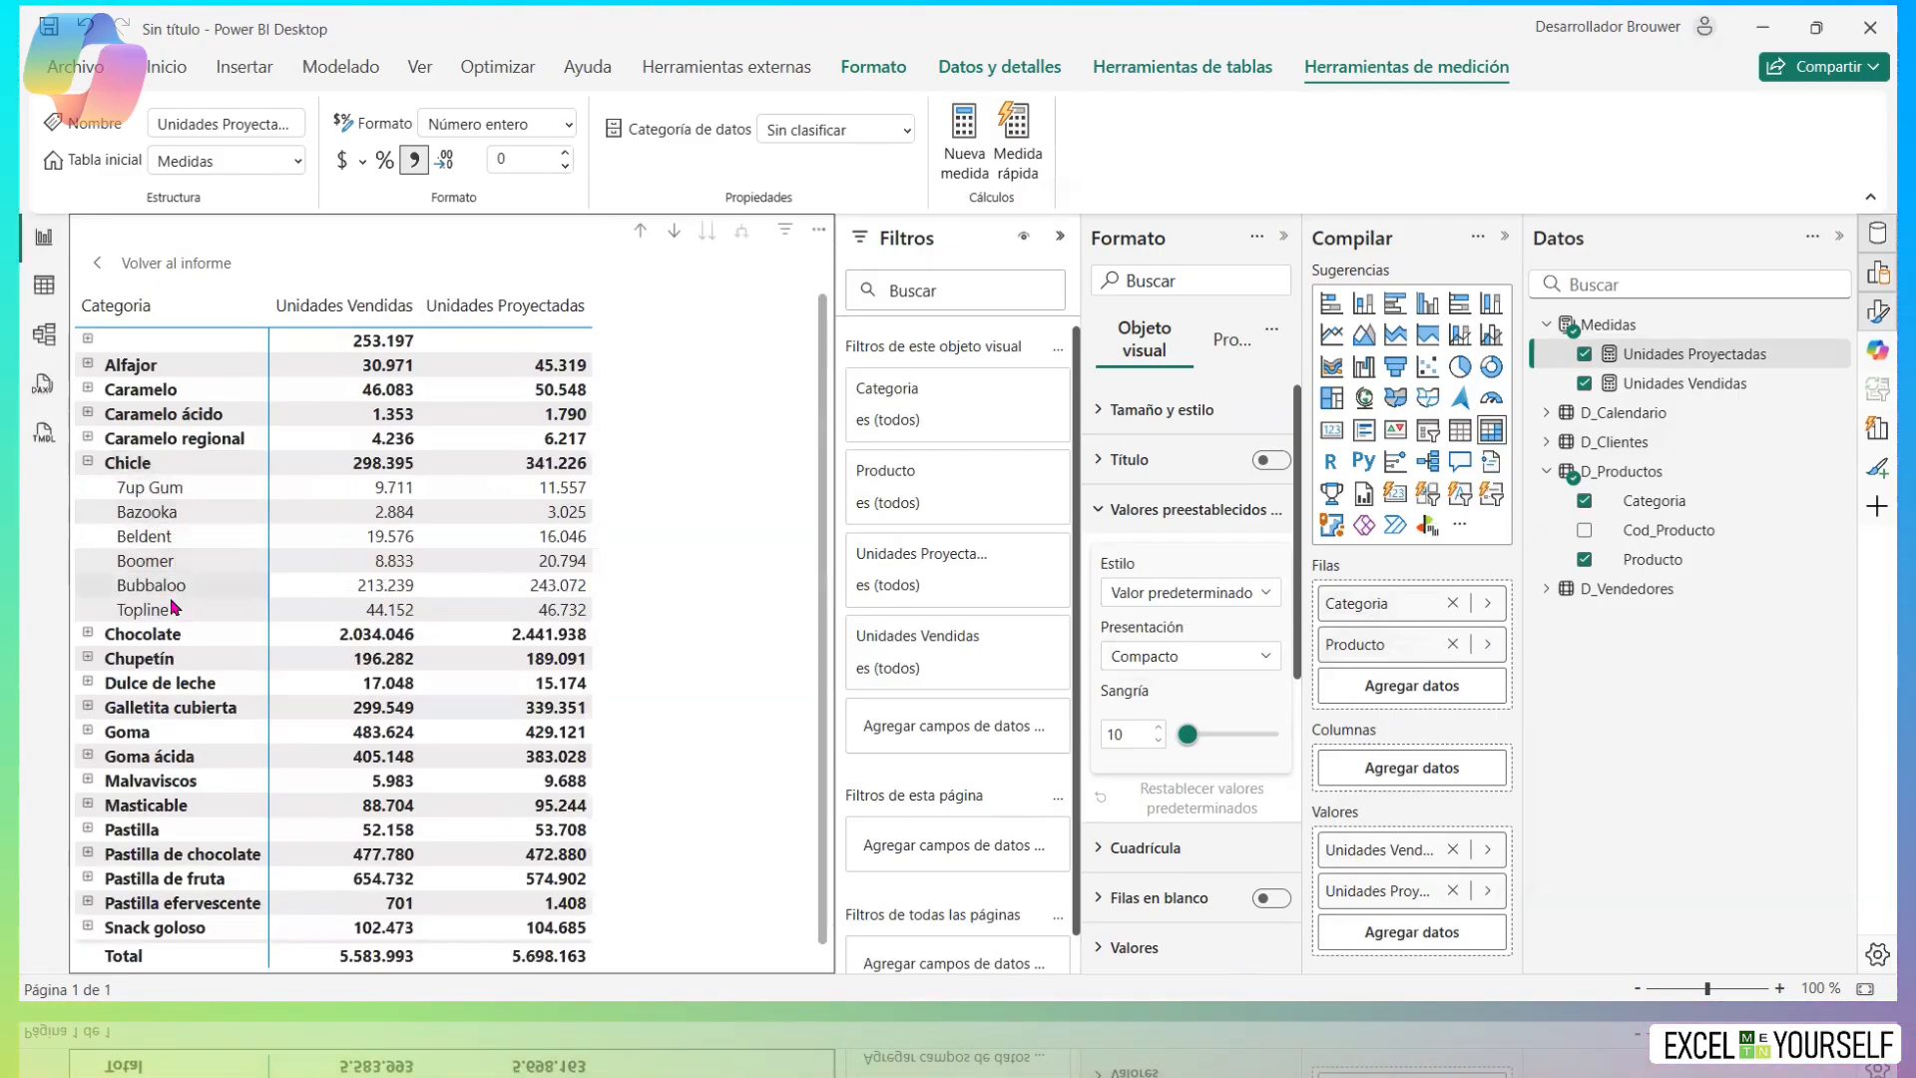
click(87, 462)
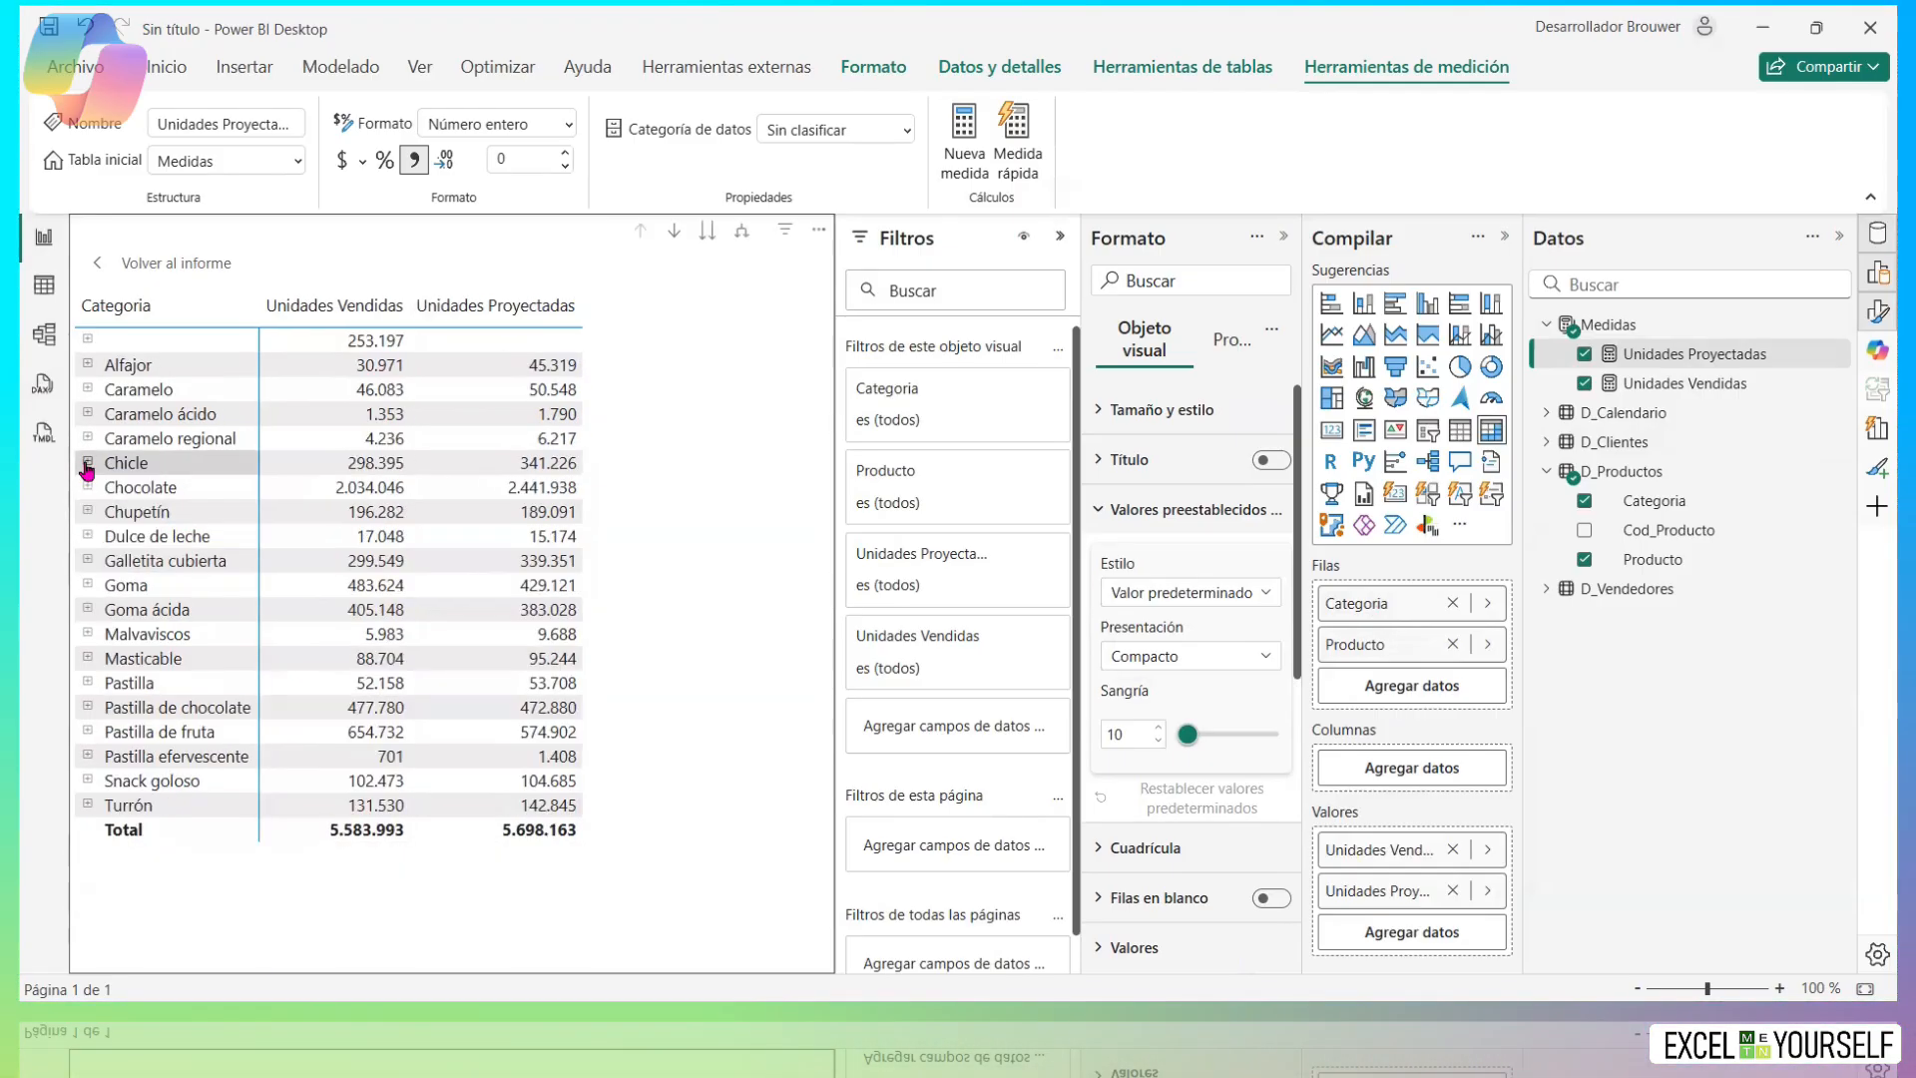
click(741, 230)
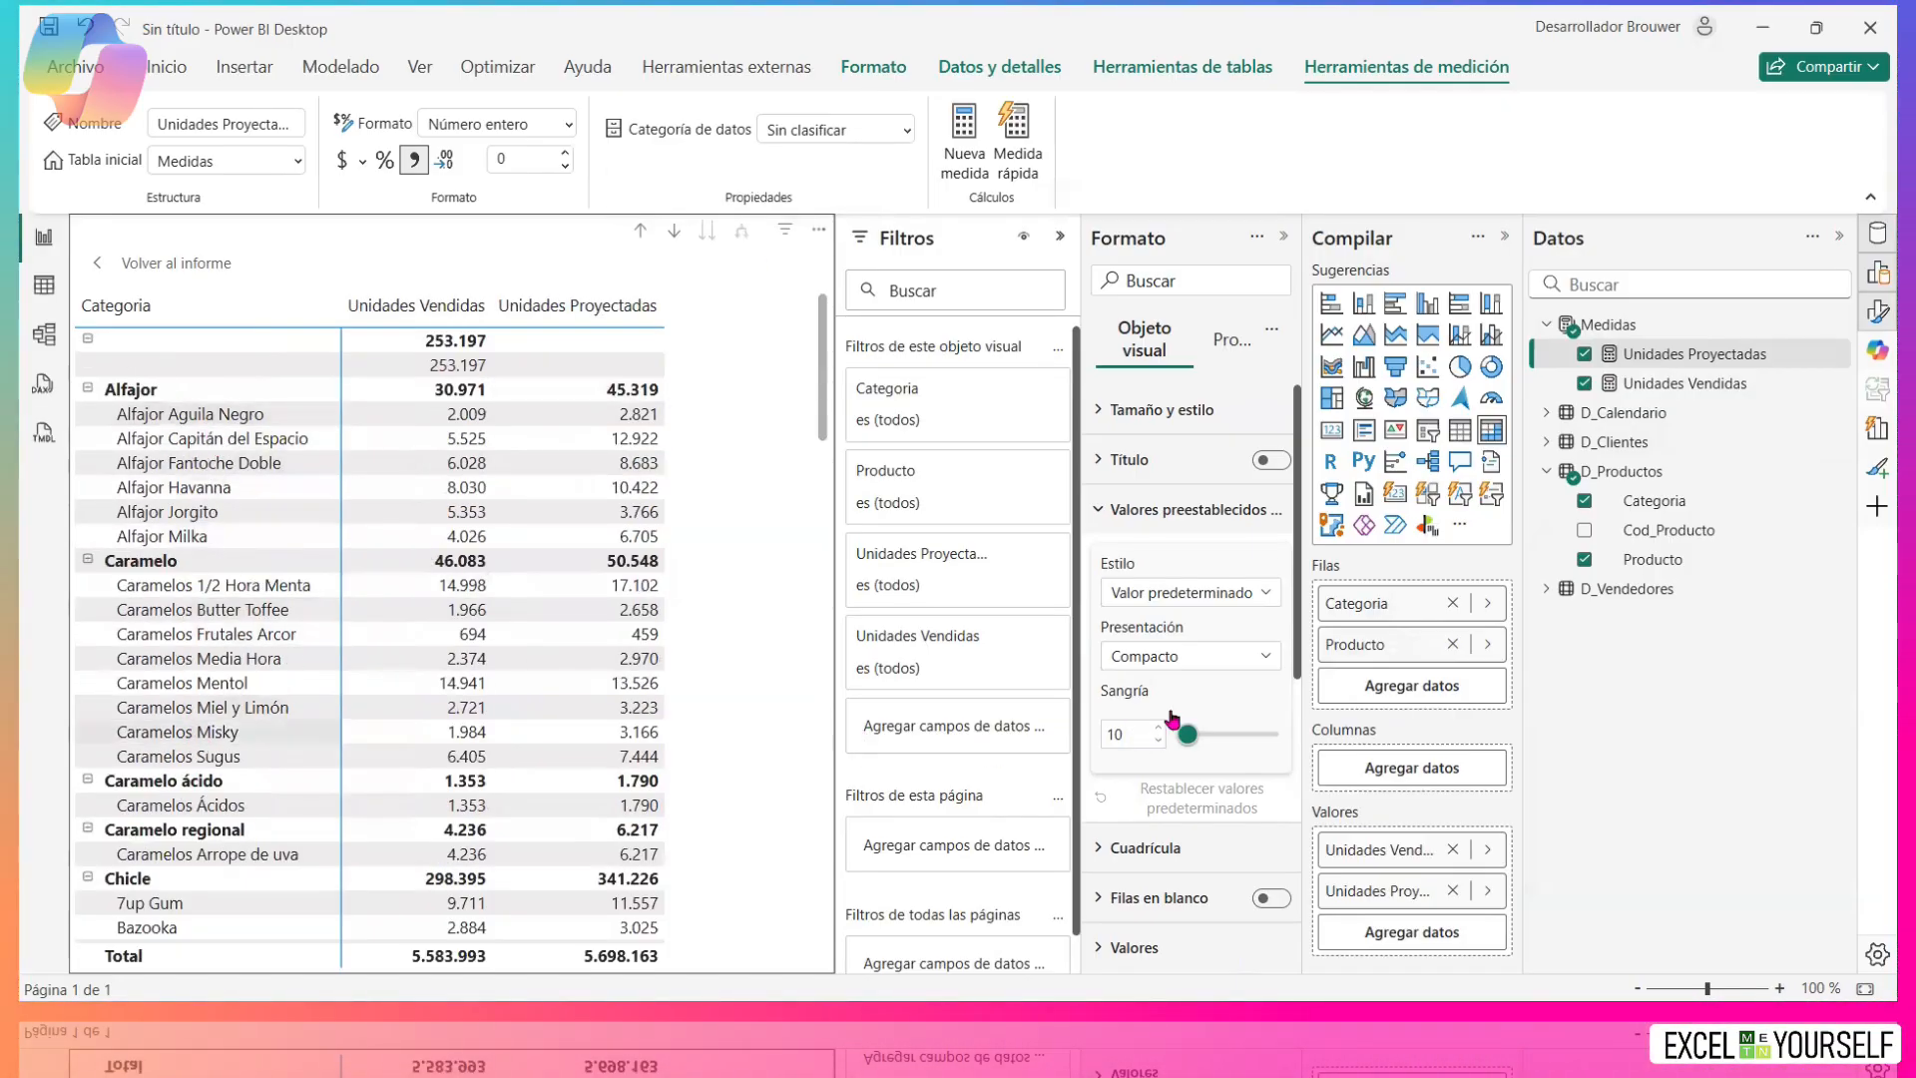
Try the Esquema layout on the matrix, set its layout to Tabular, and look through the product rows.
click(1189, 655)
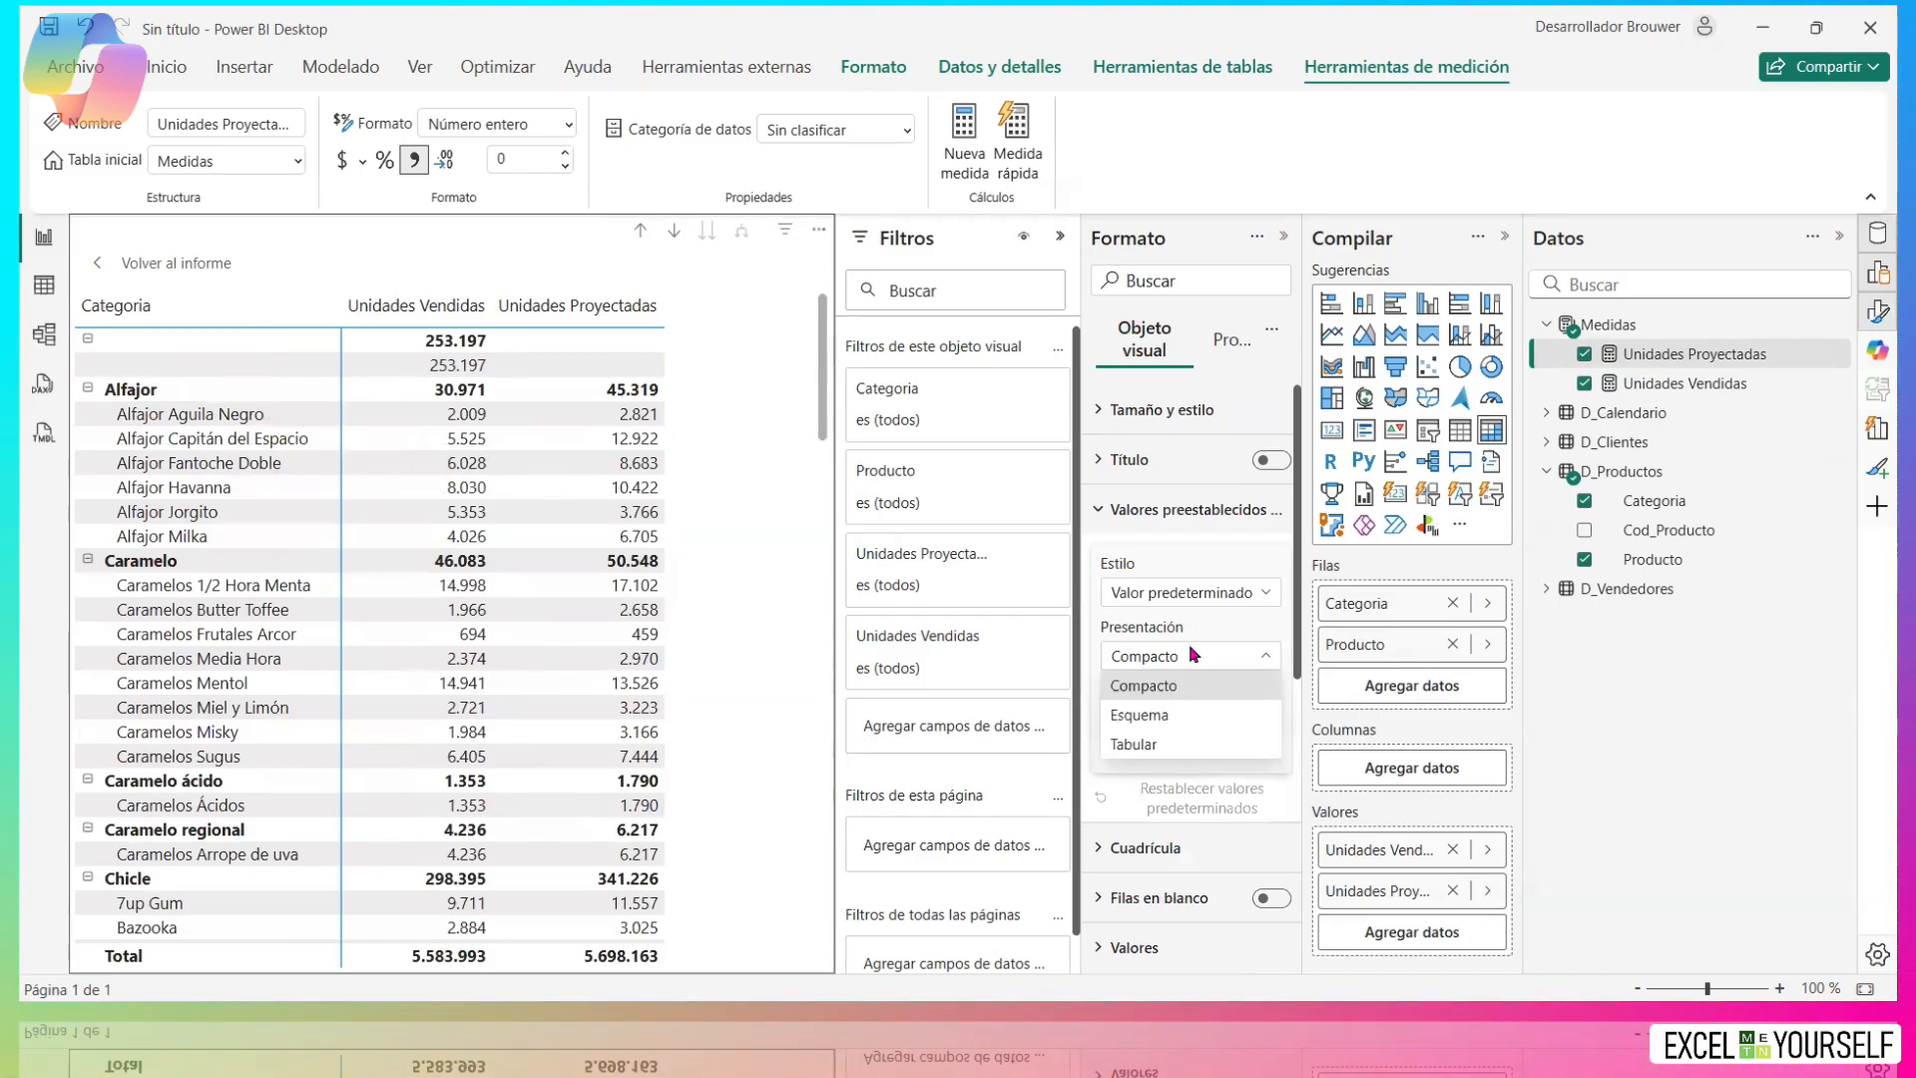
click(1139, 715)
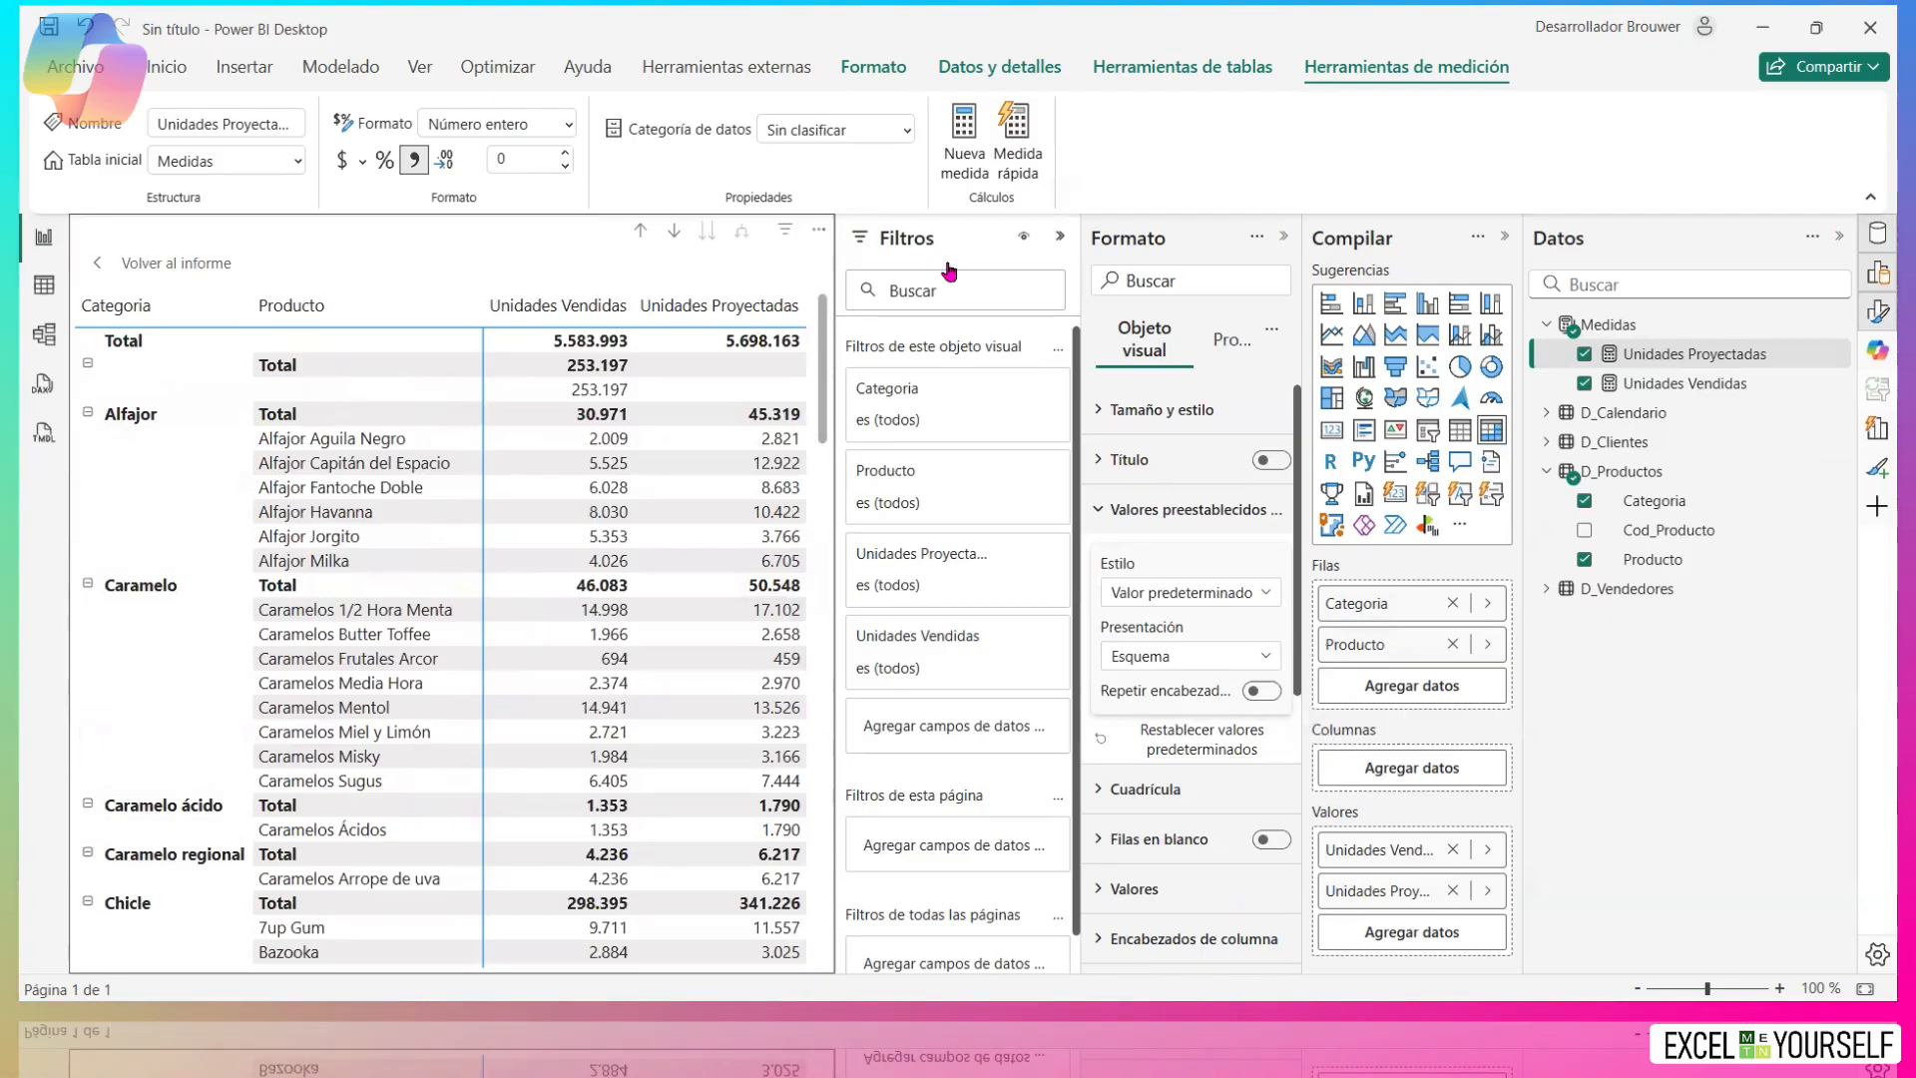
click(1060, 236)
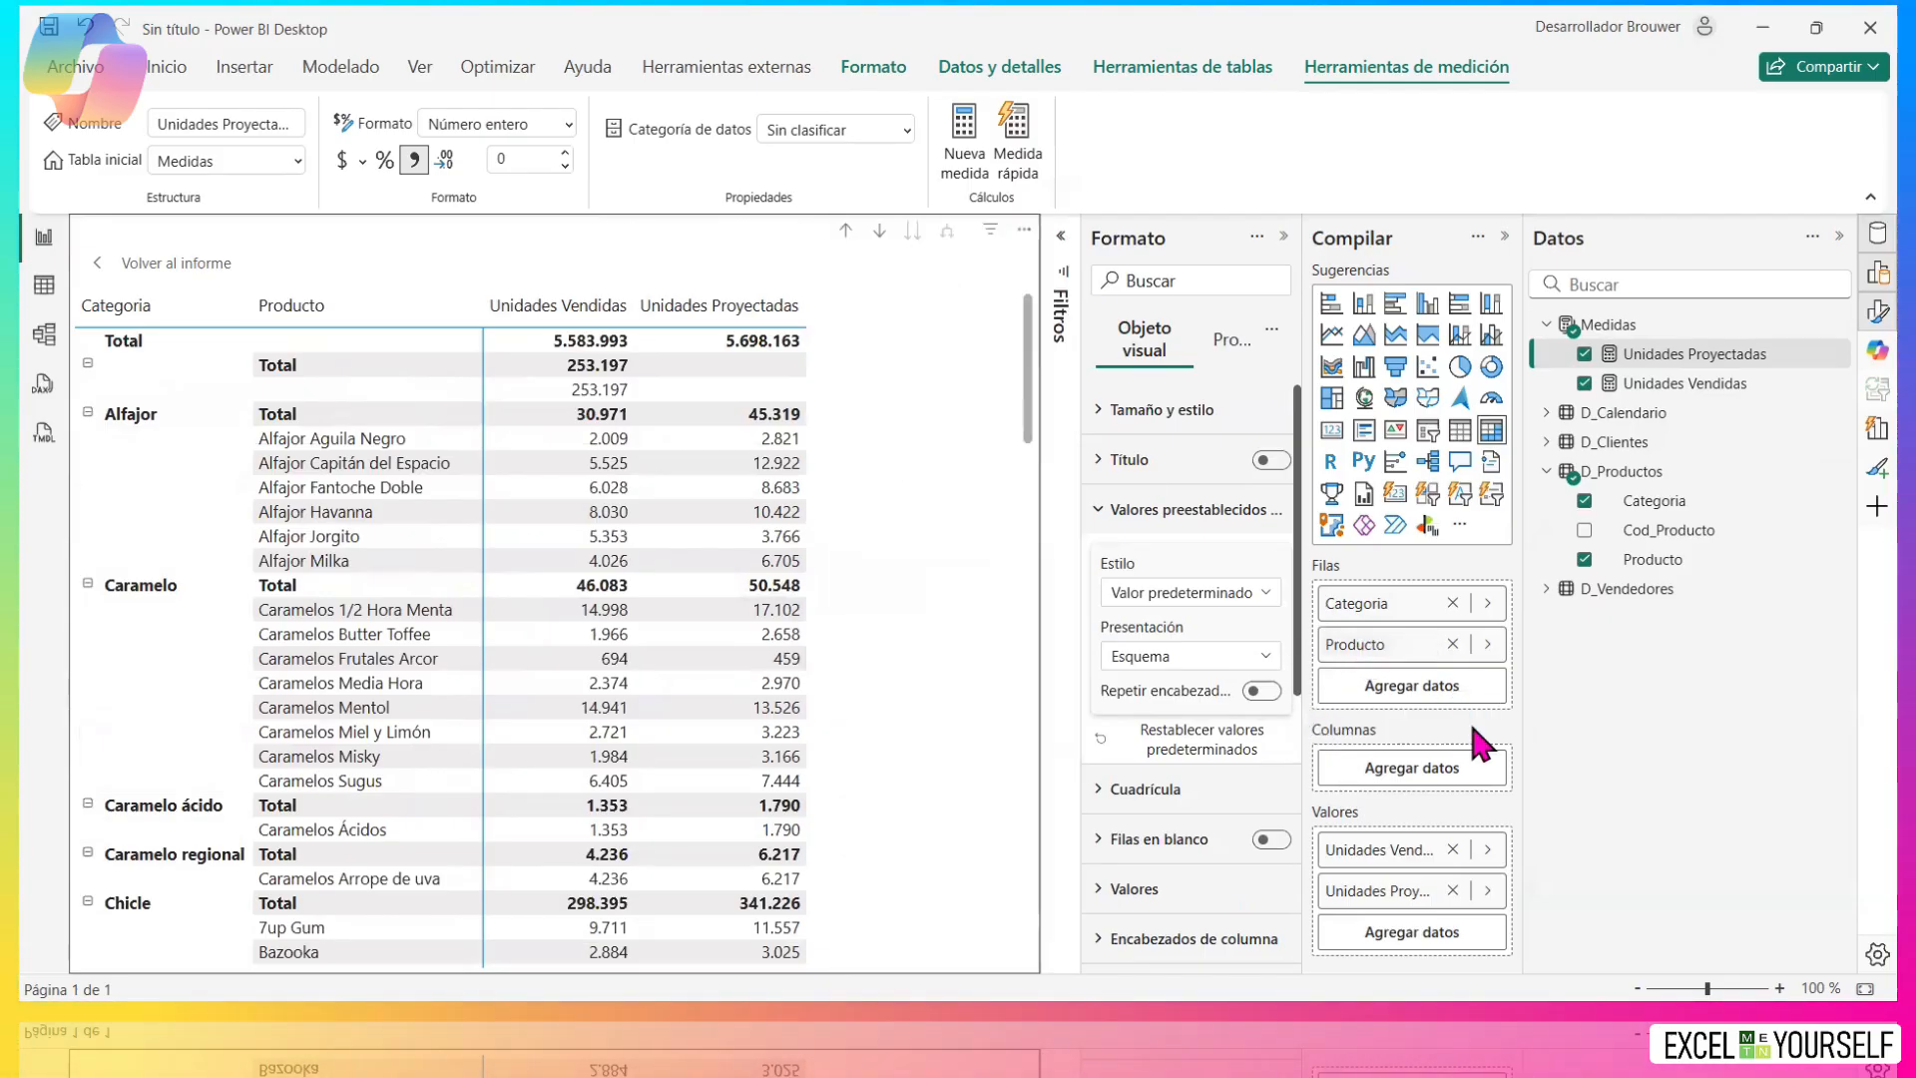
click(1203, 659)
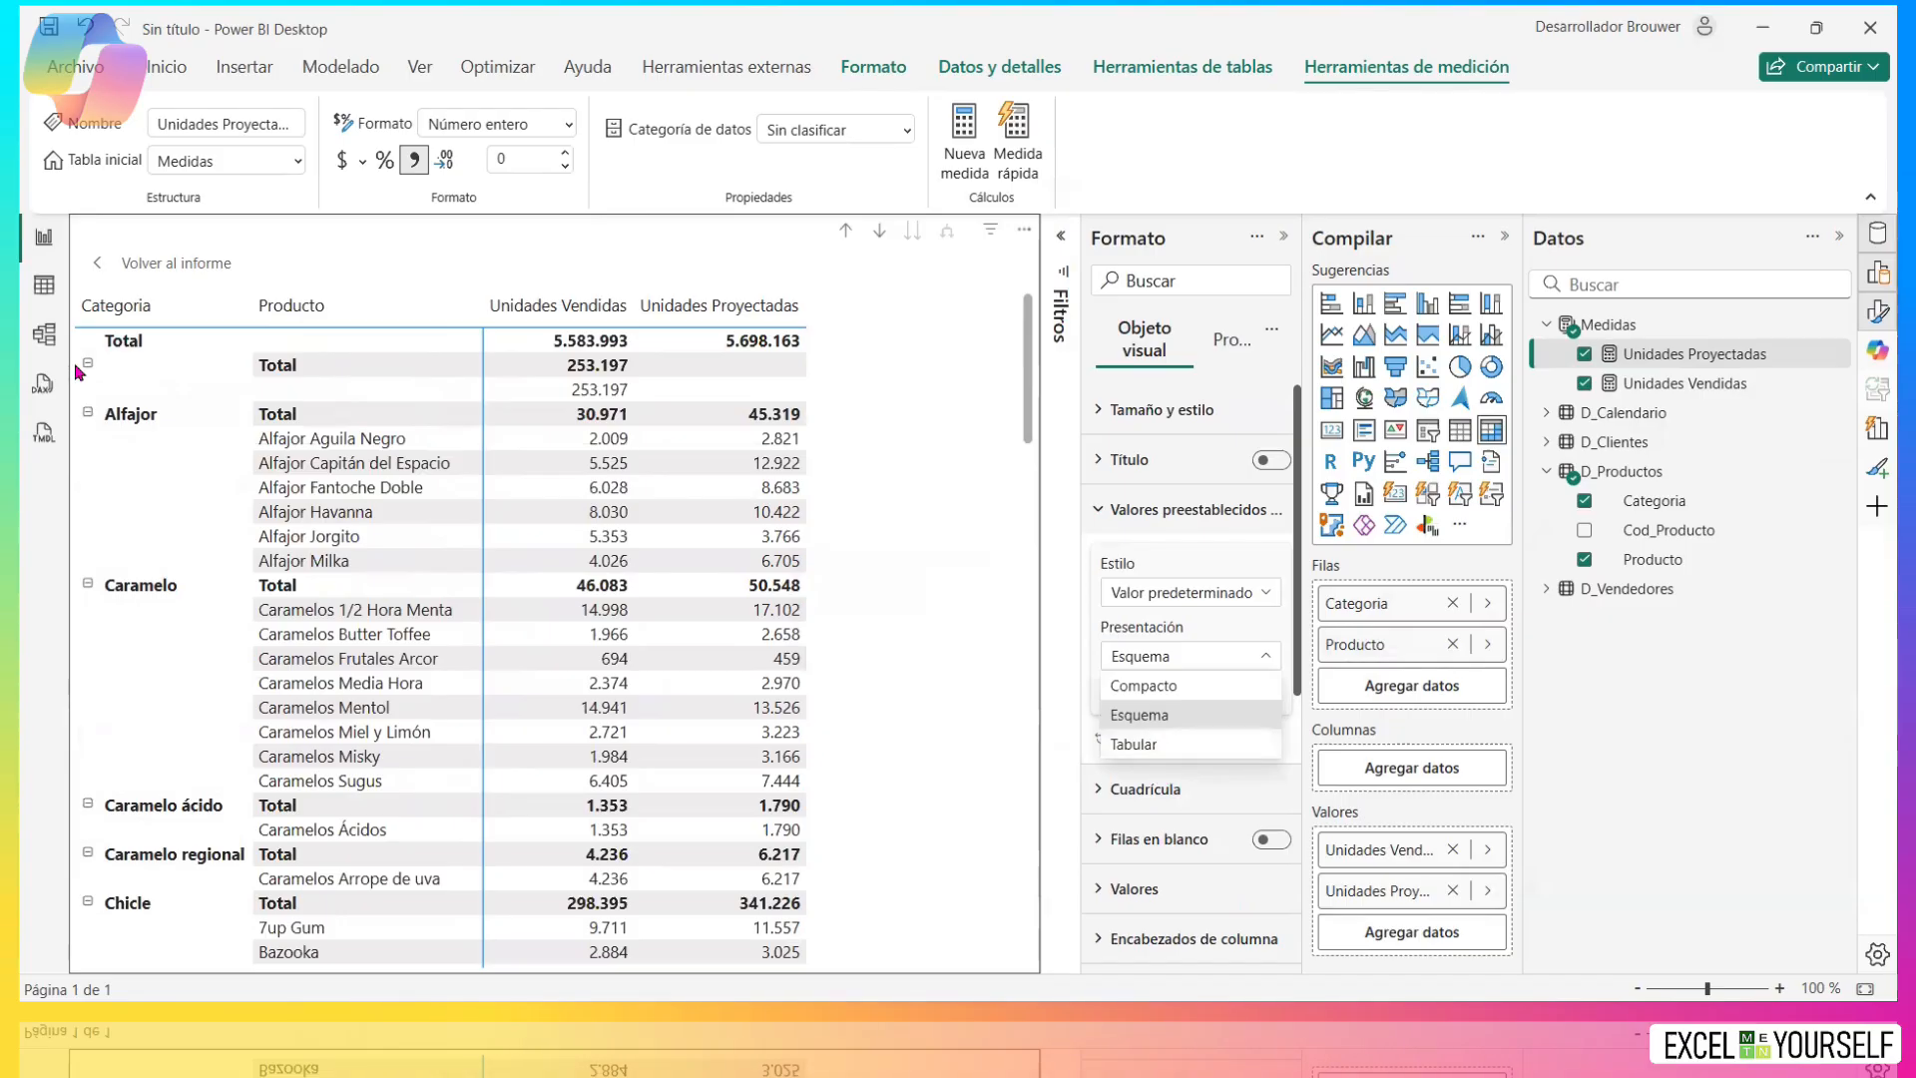
click(1160, 757)
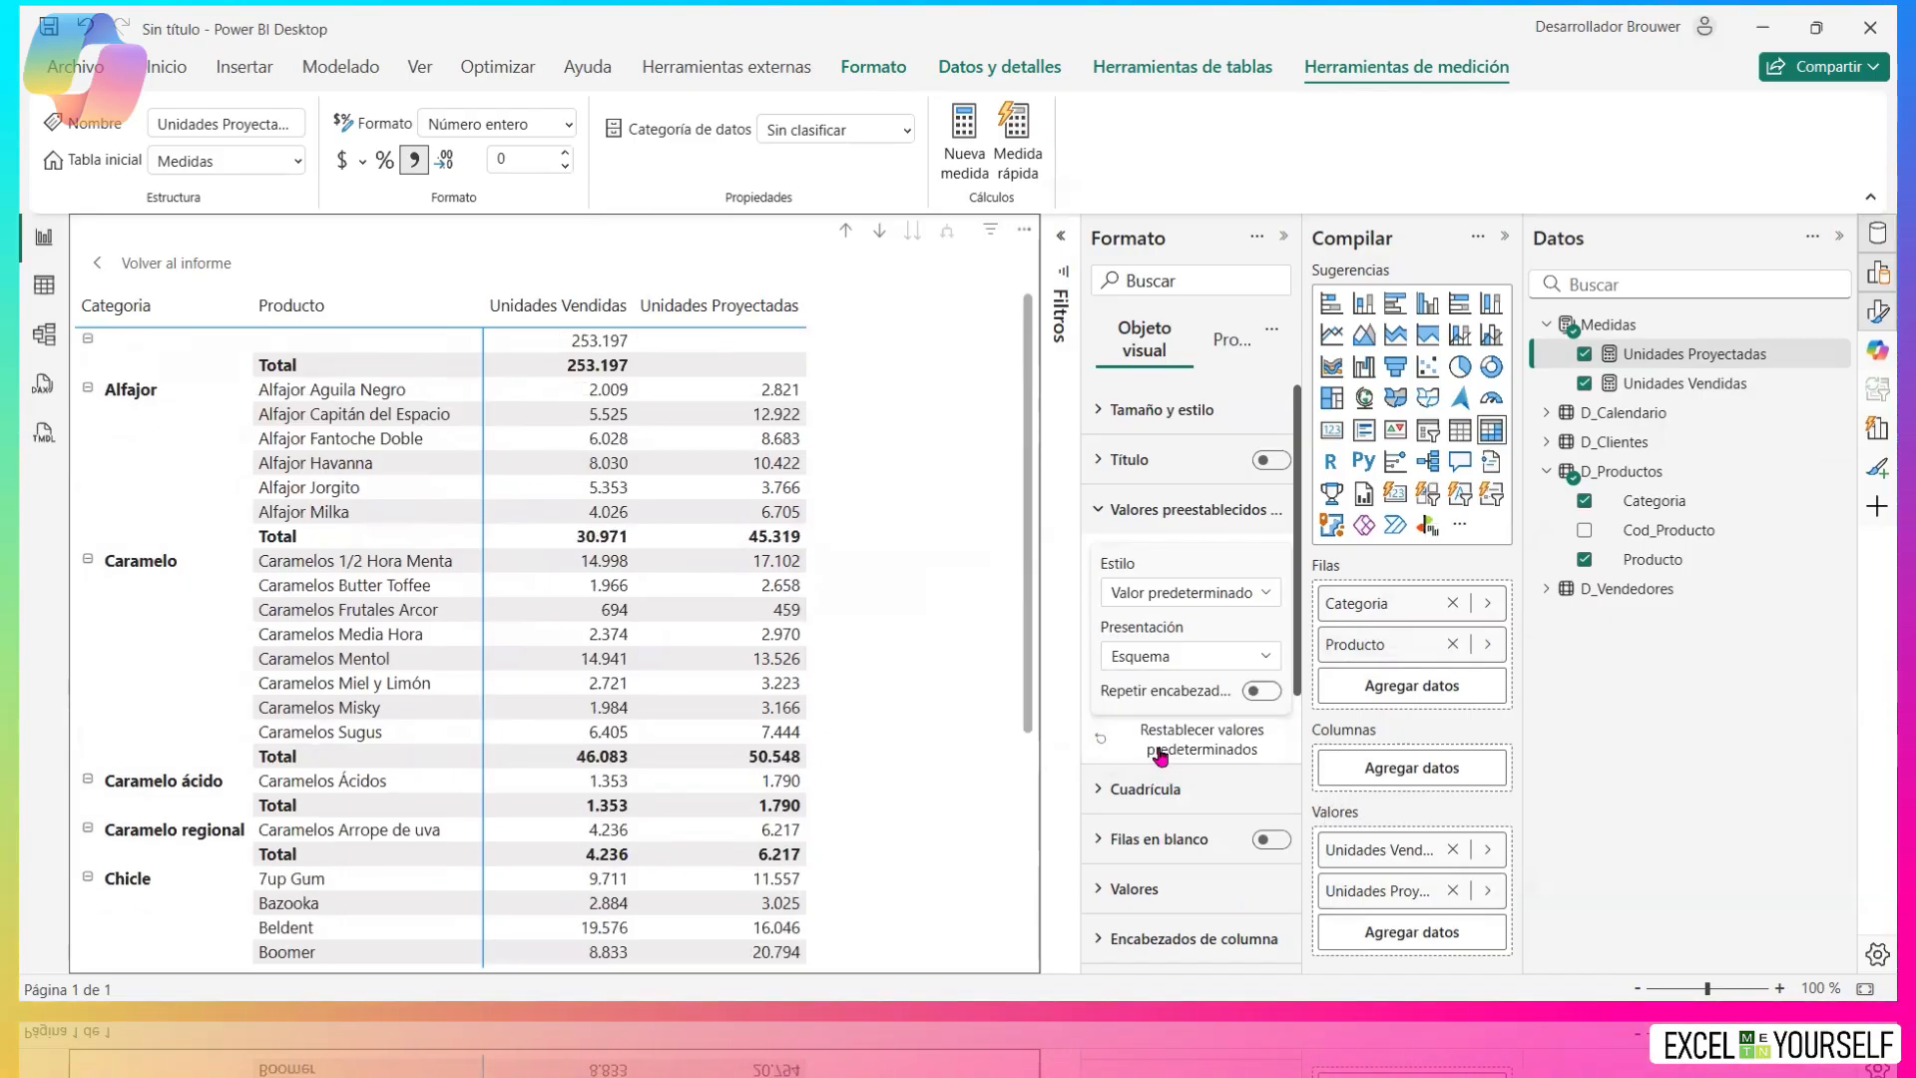
scroll(846, 872, down, 15)
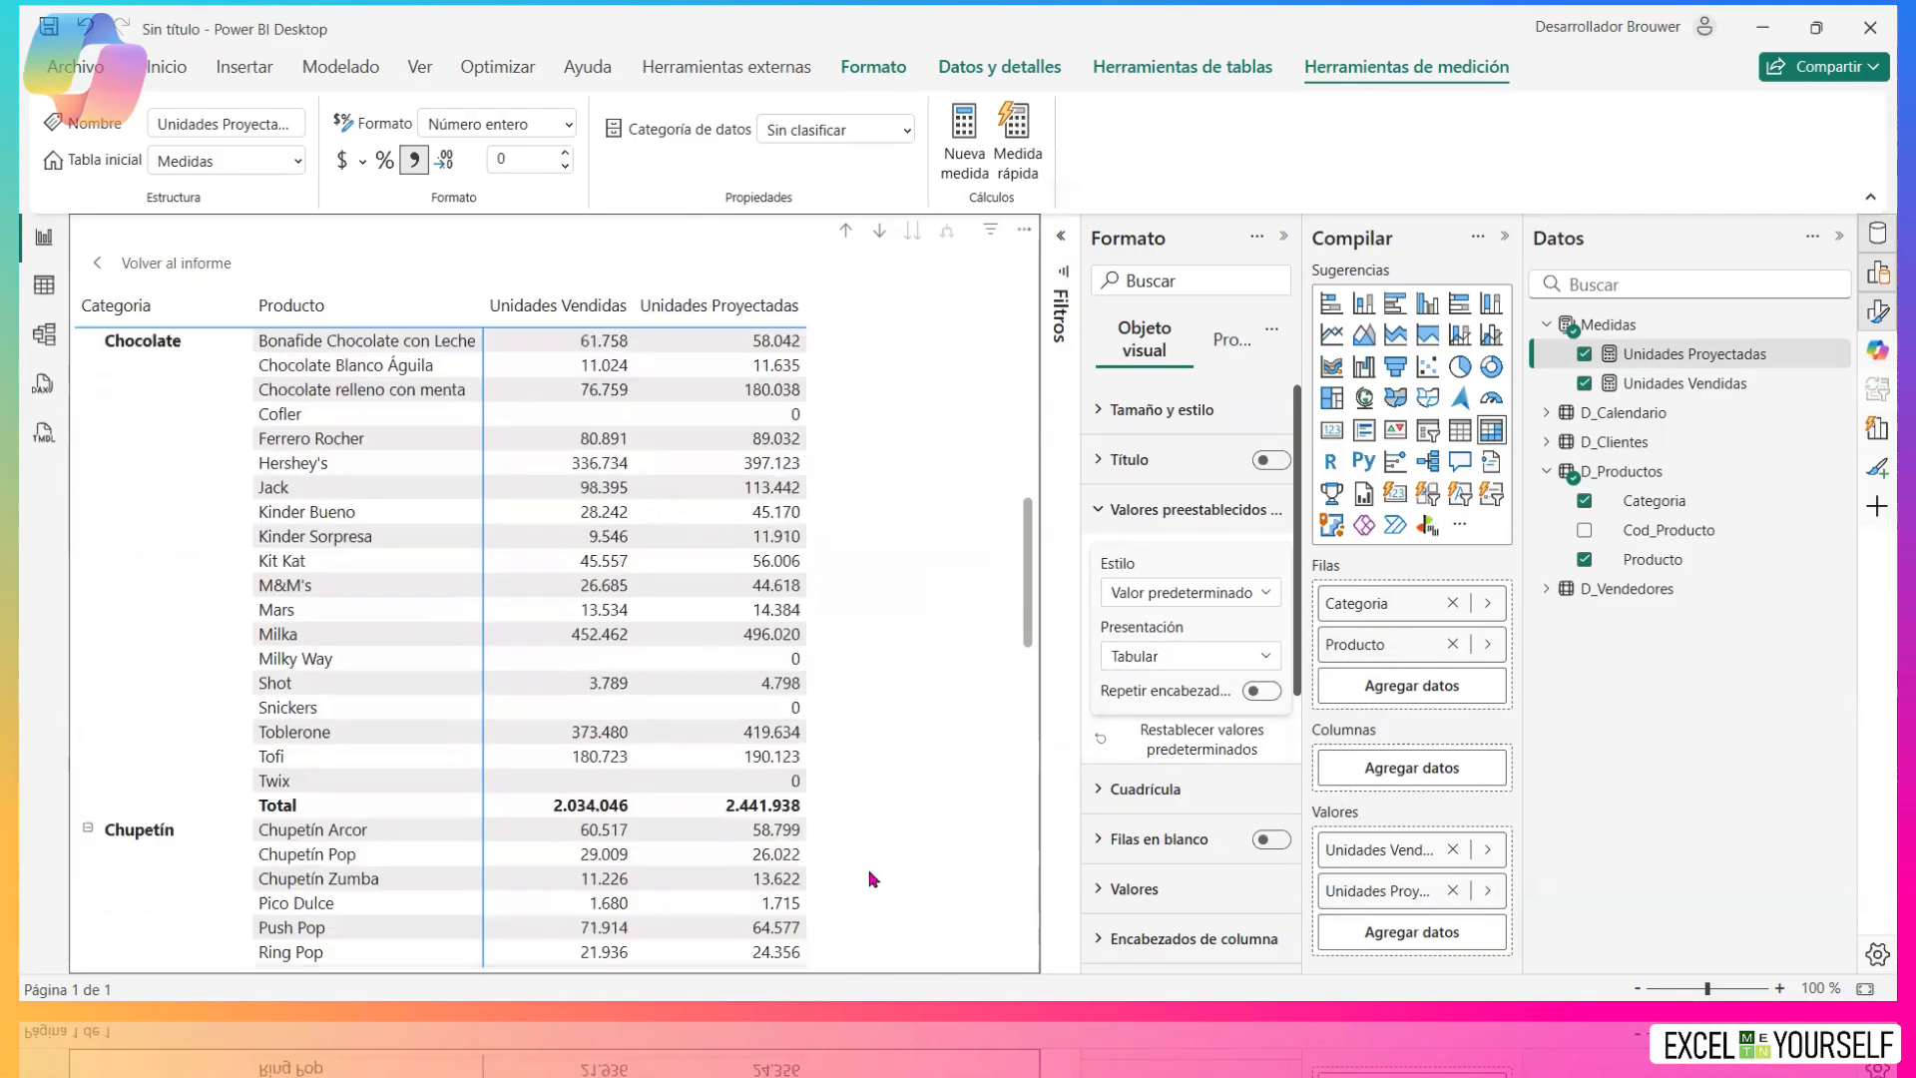
scroll(901, 812, up, 15)
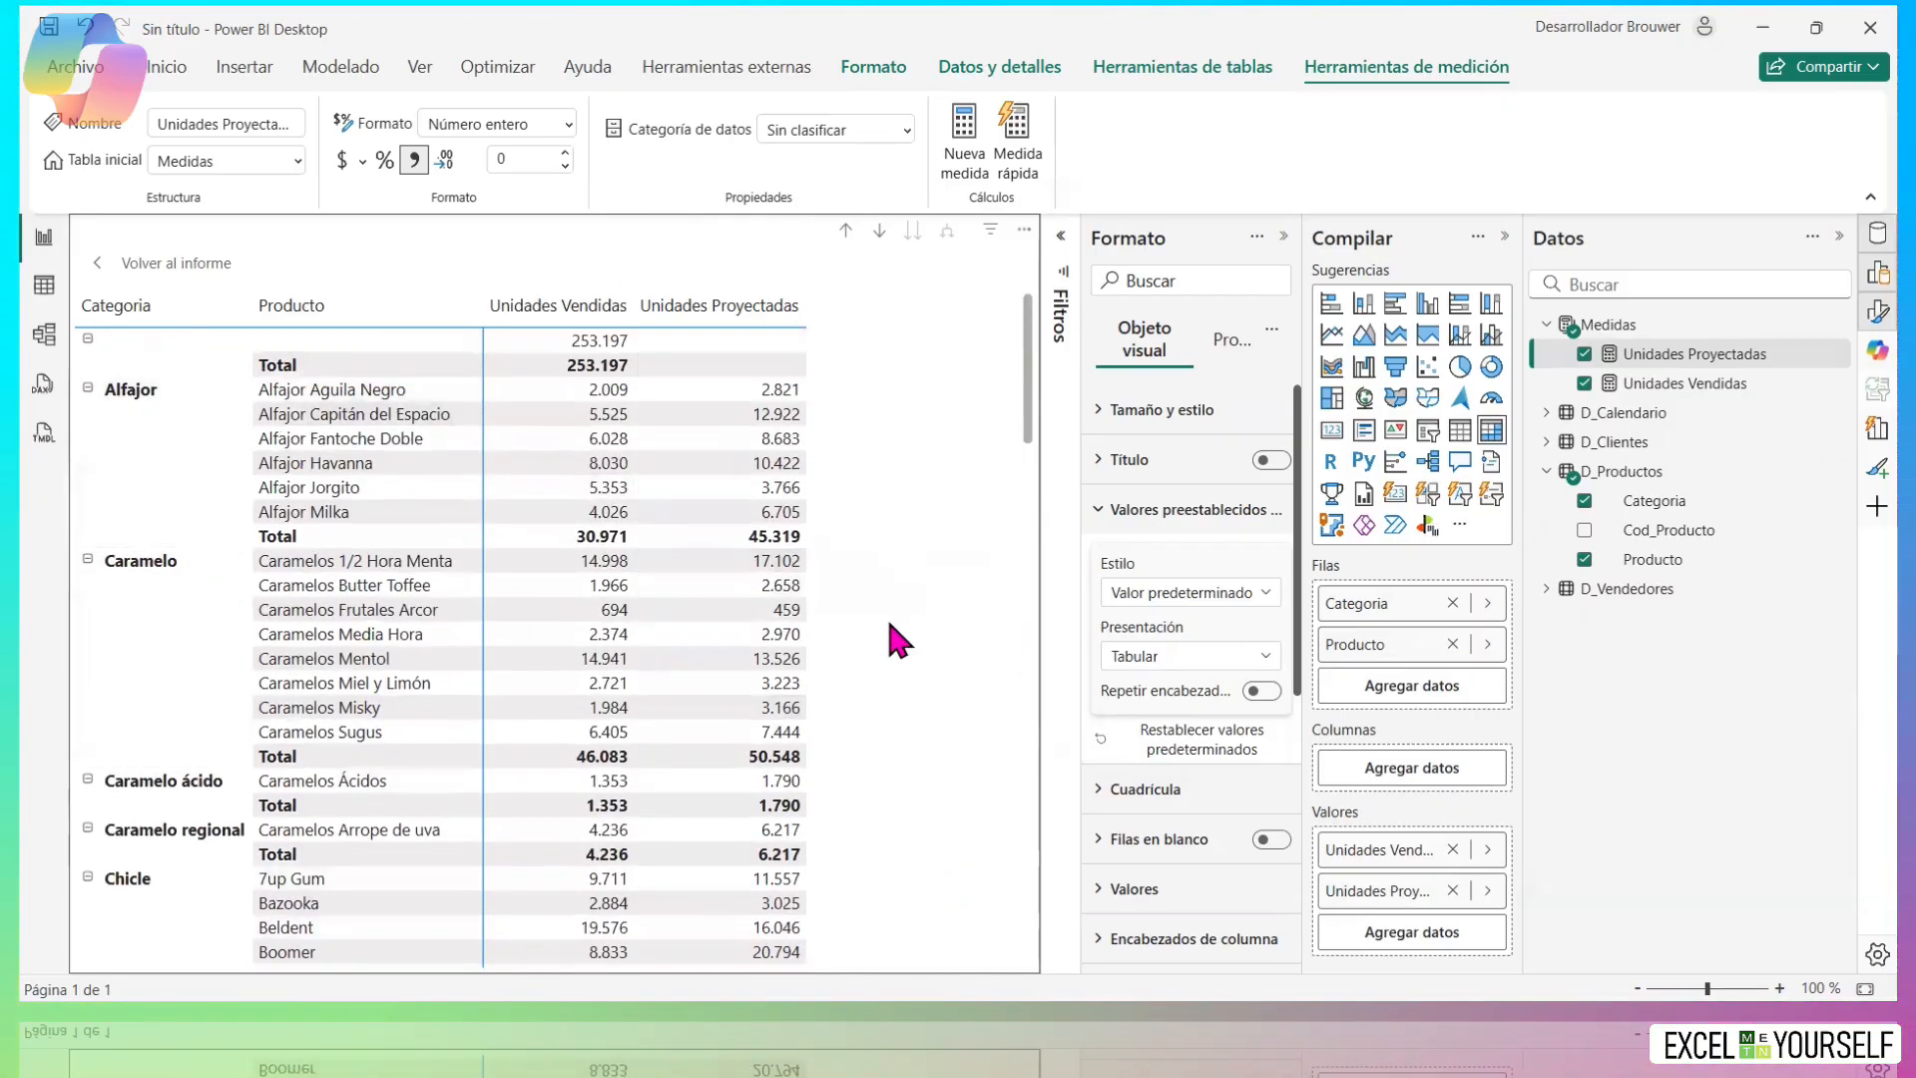
Try the Ninguno and Filas llamativas styles on the matrix, settle on the Mínimo style, and return to the report page.
click(1148, 596)
click(1173, 664)
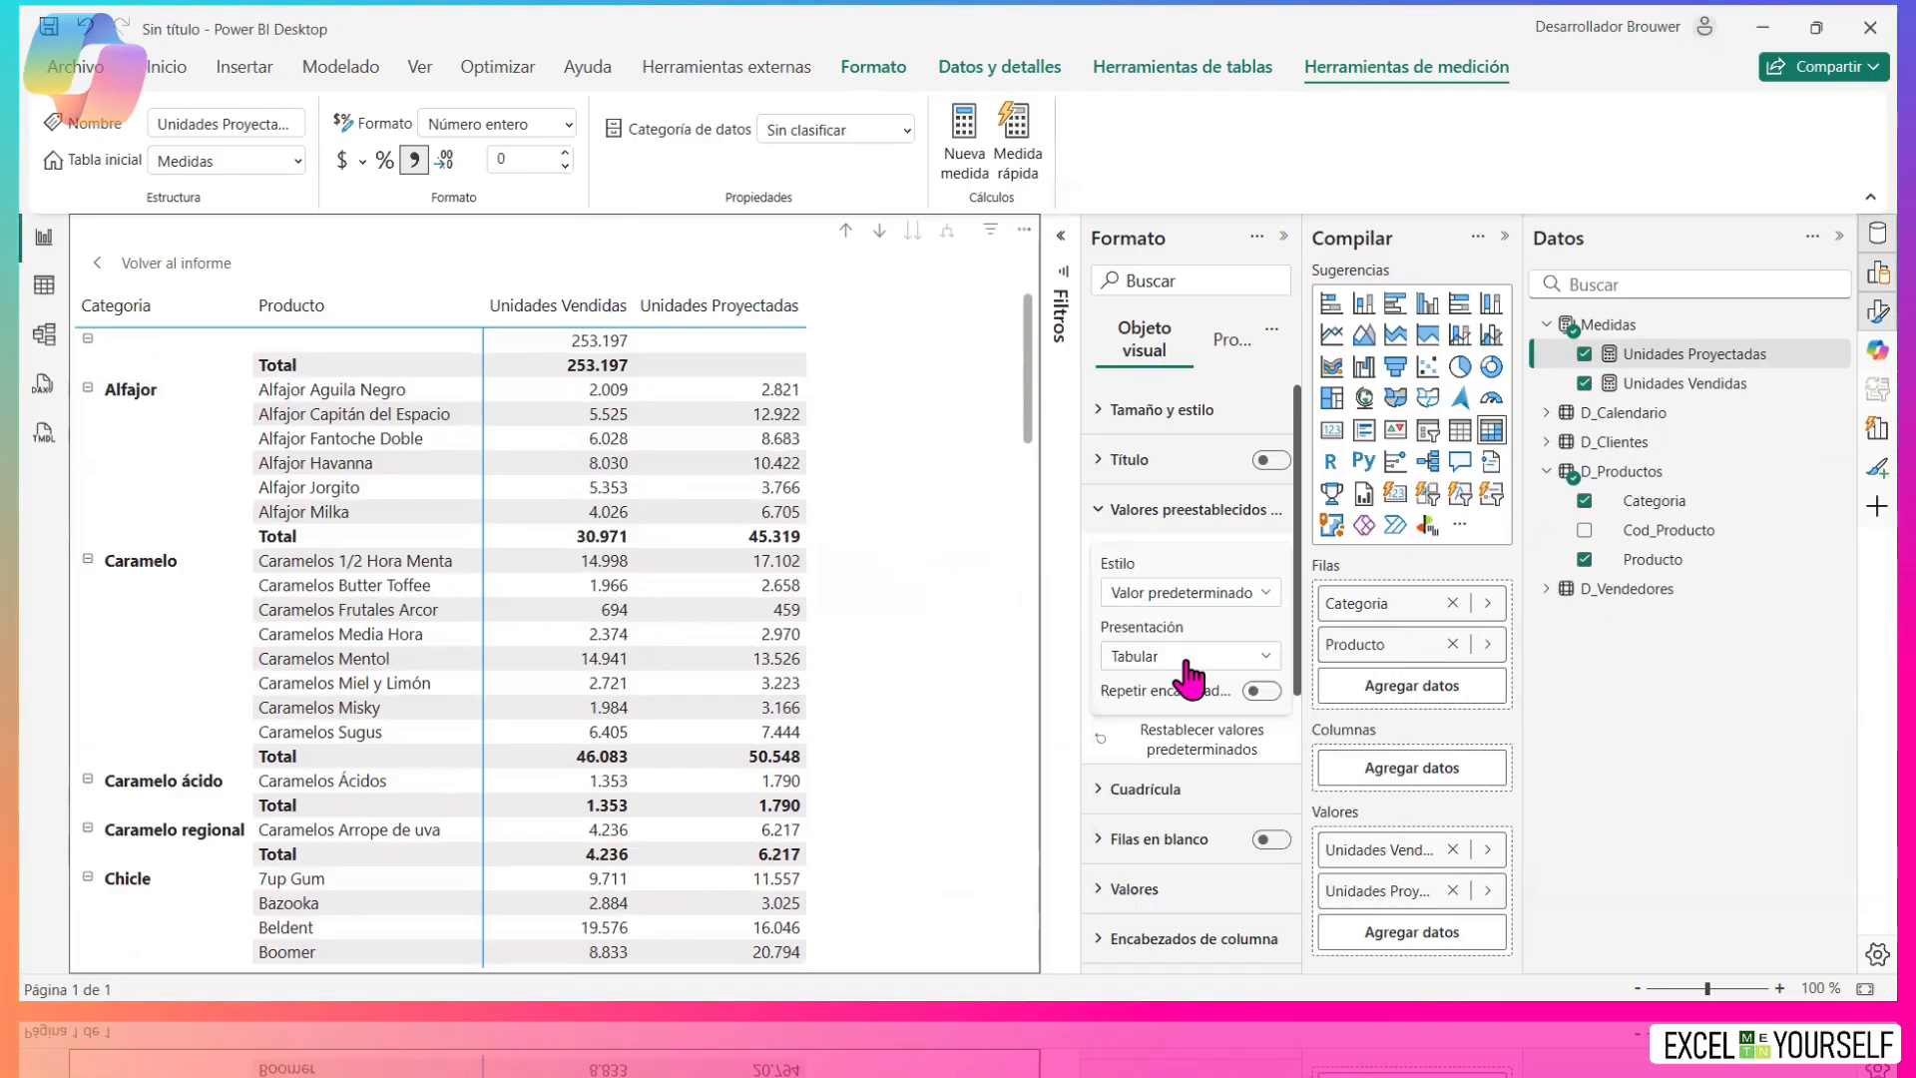
click(1204, 599)
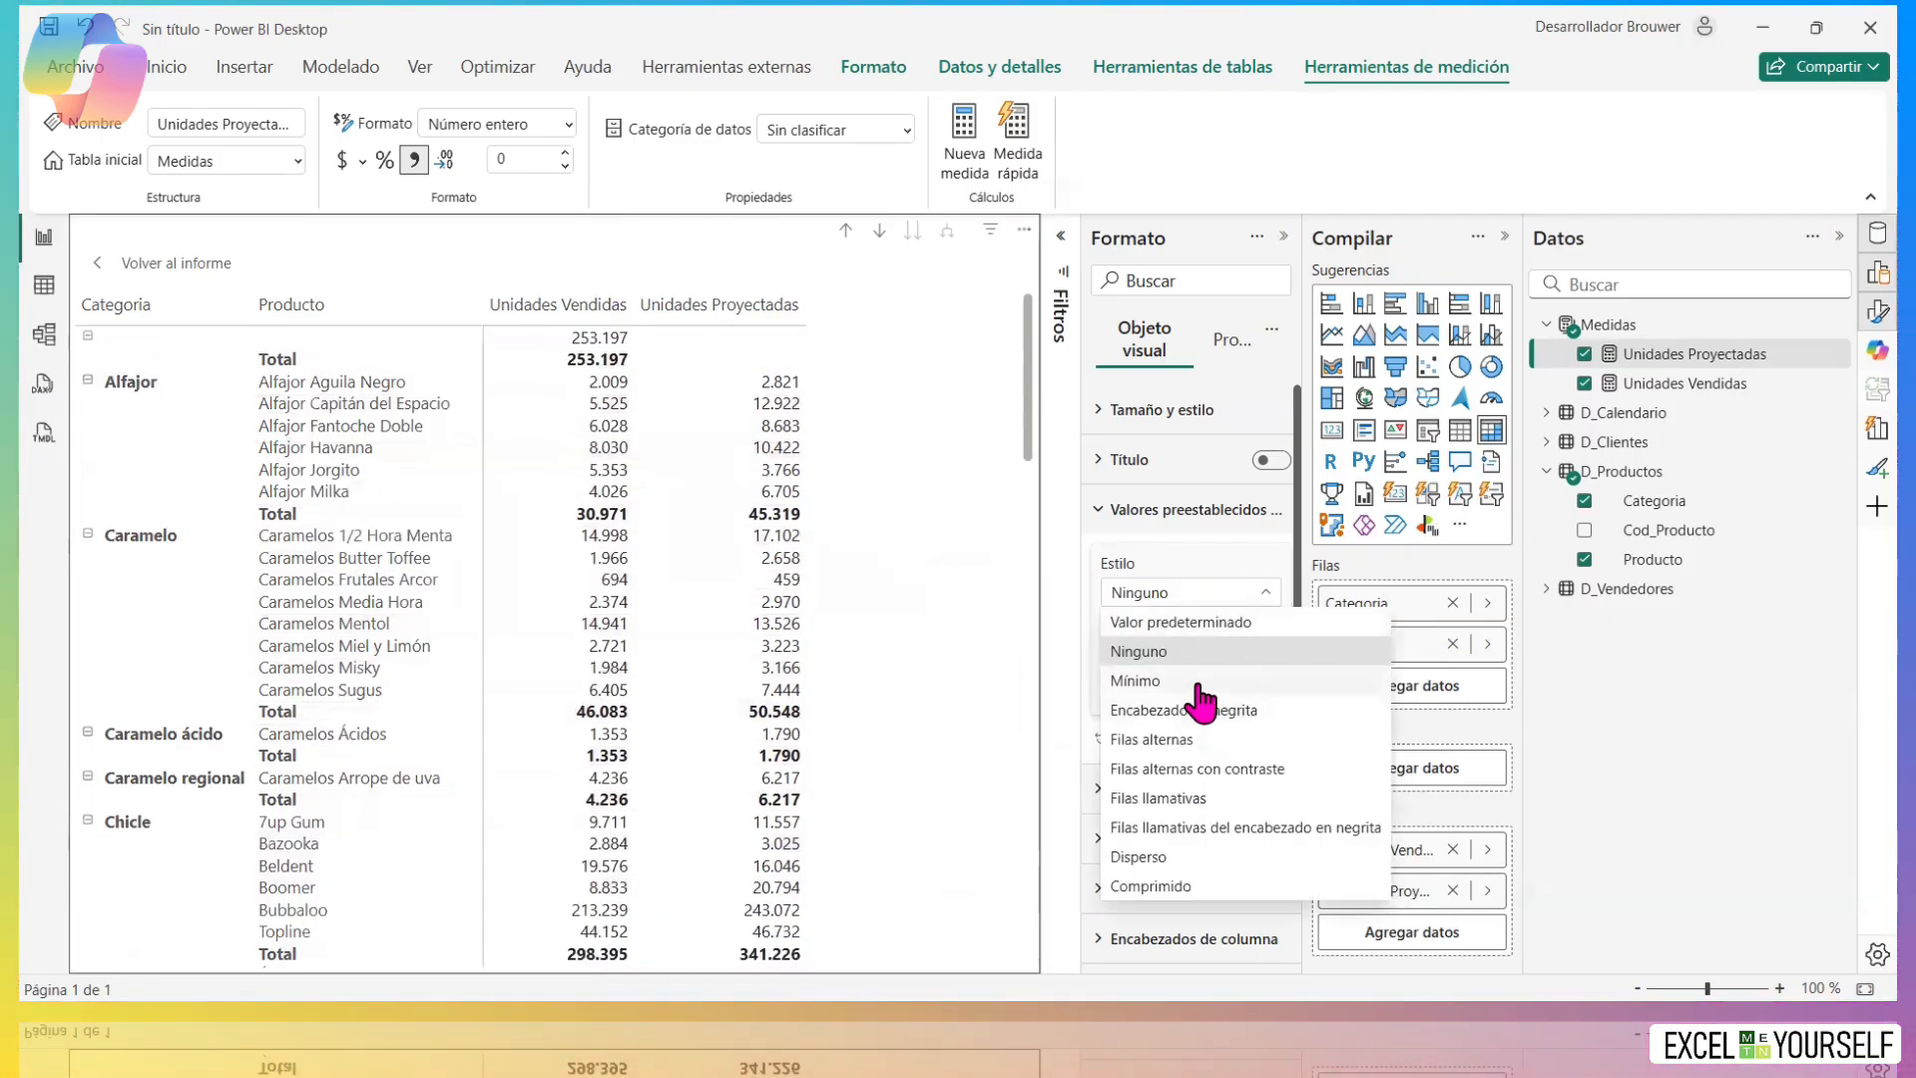
click(1198, 683)
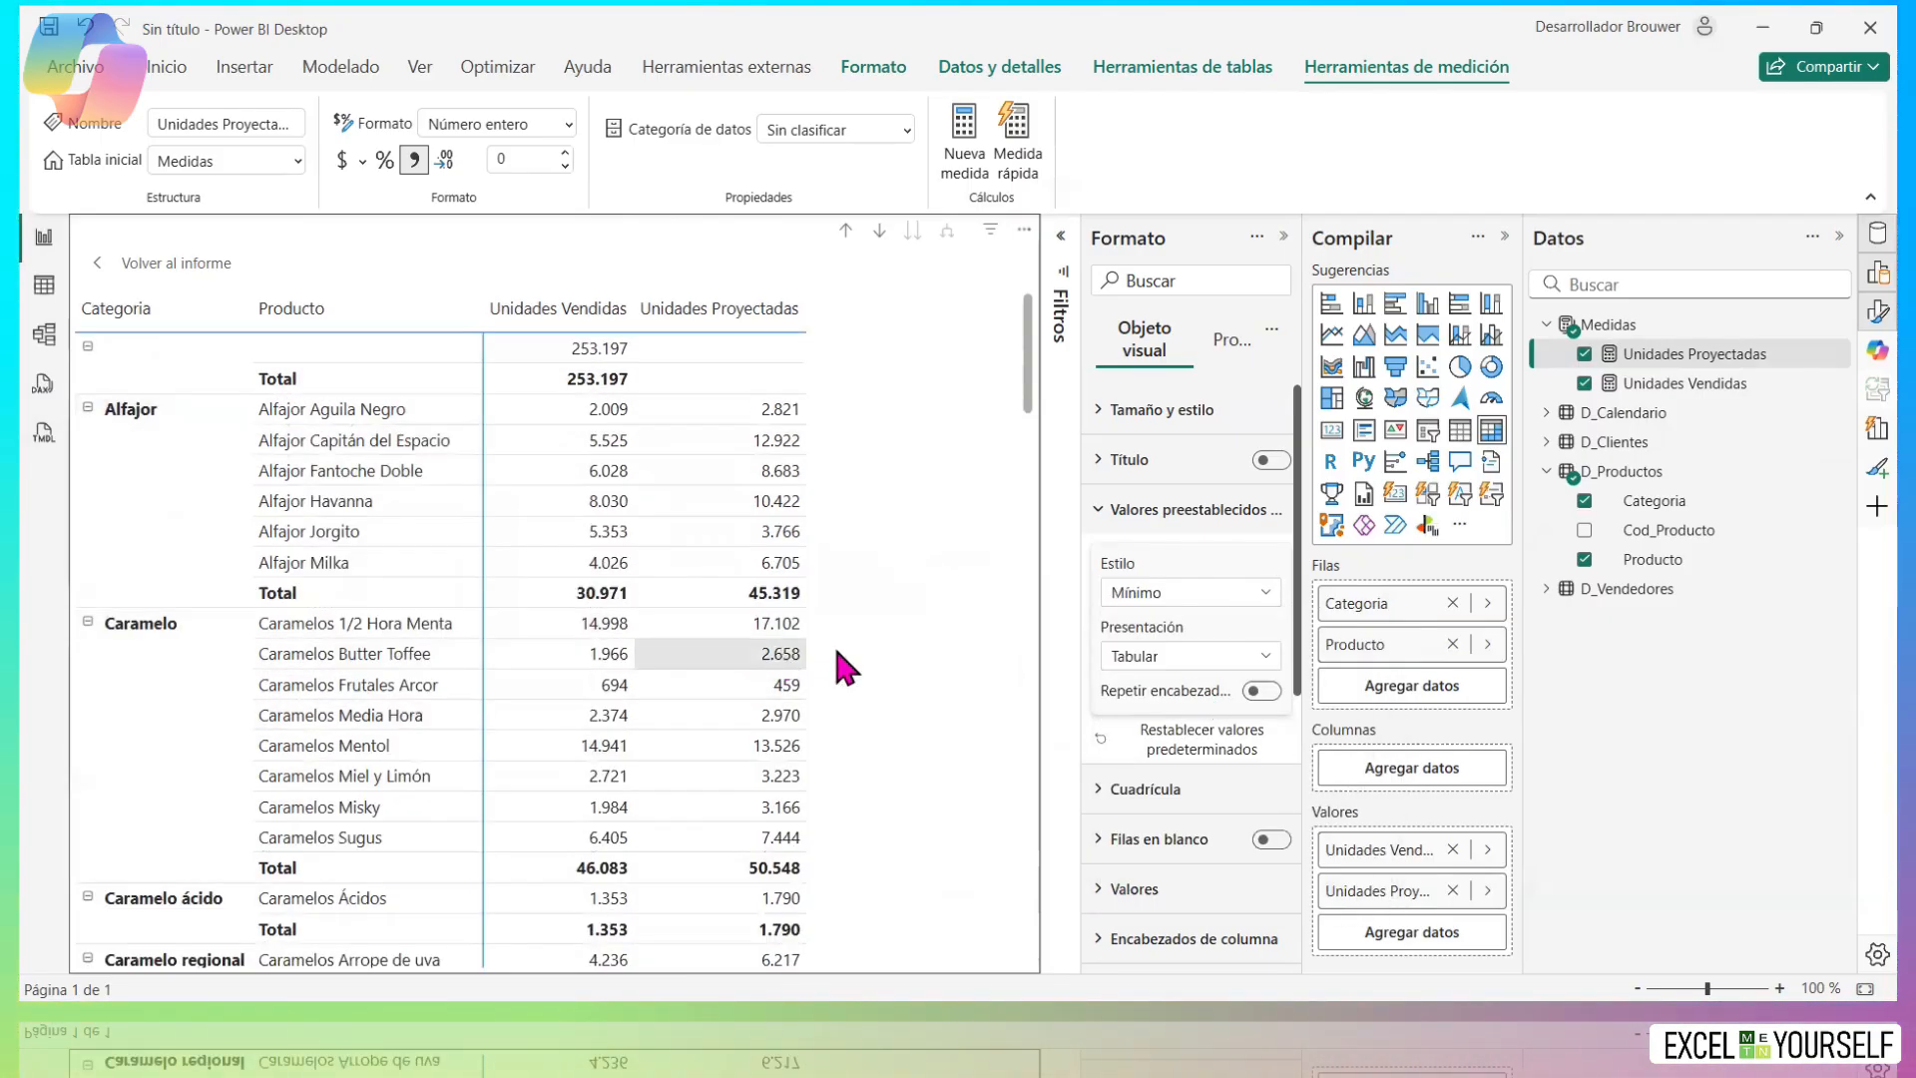
click(1202, 599)
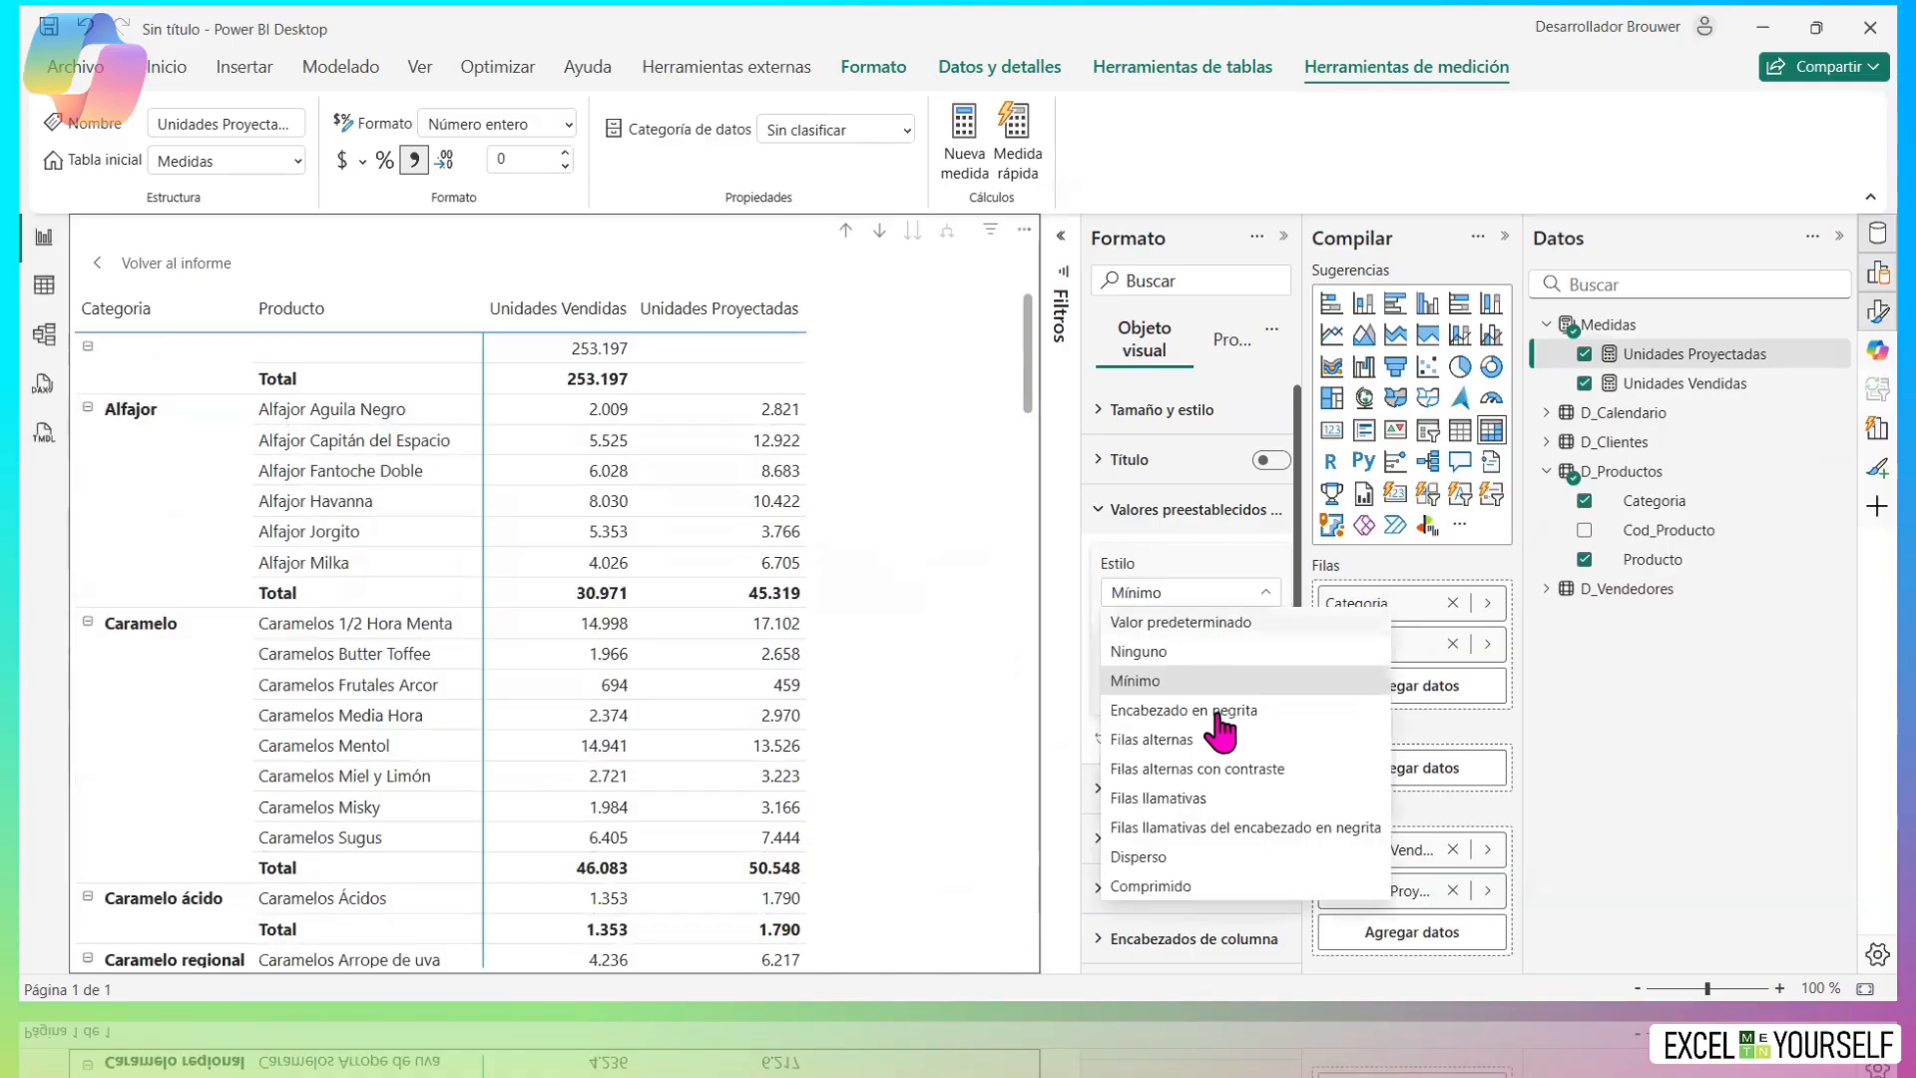
click(1207, 798)
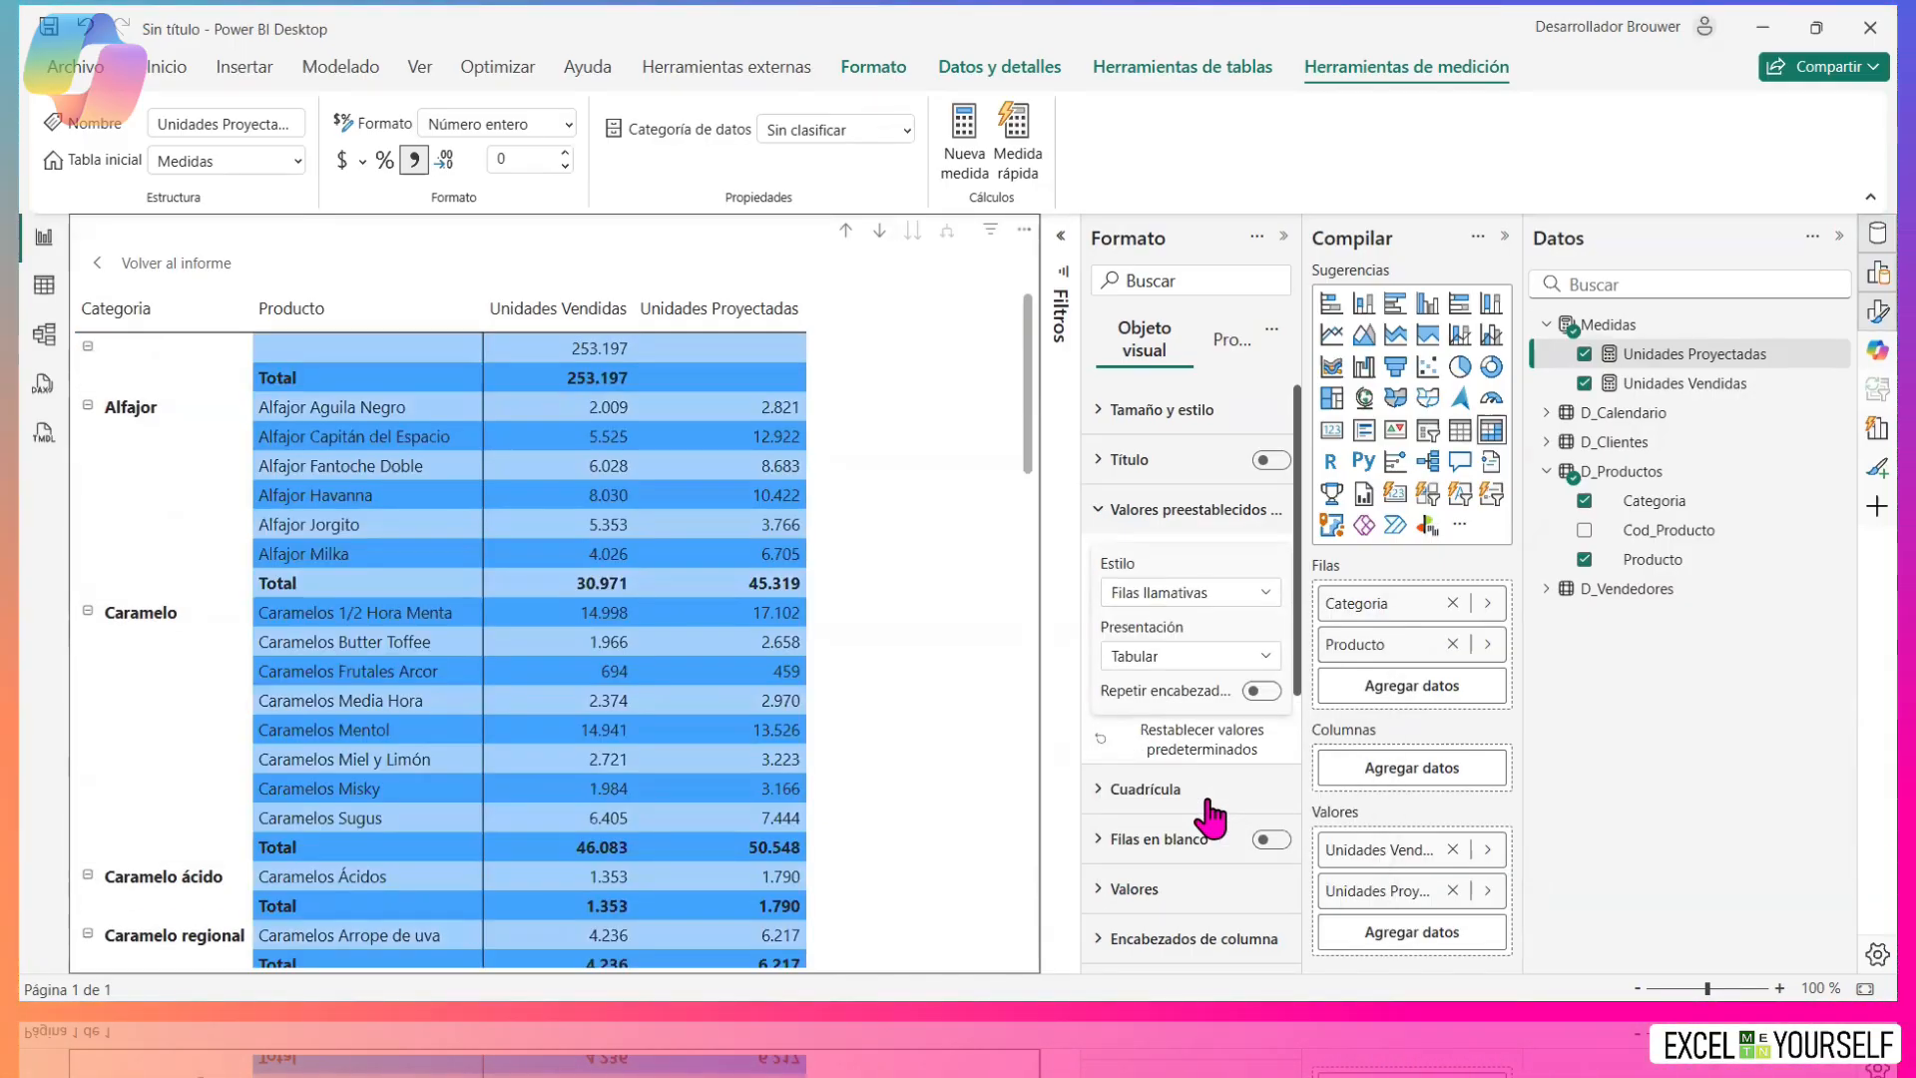
click(1226, 597)
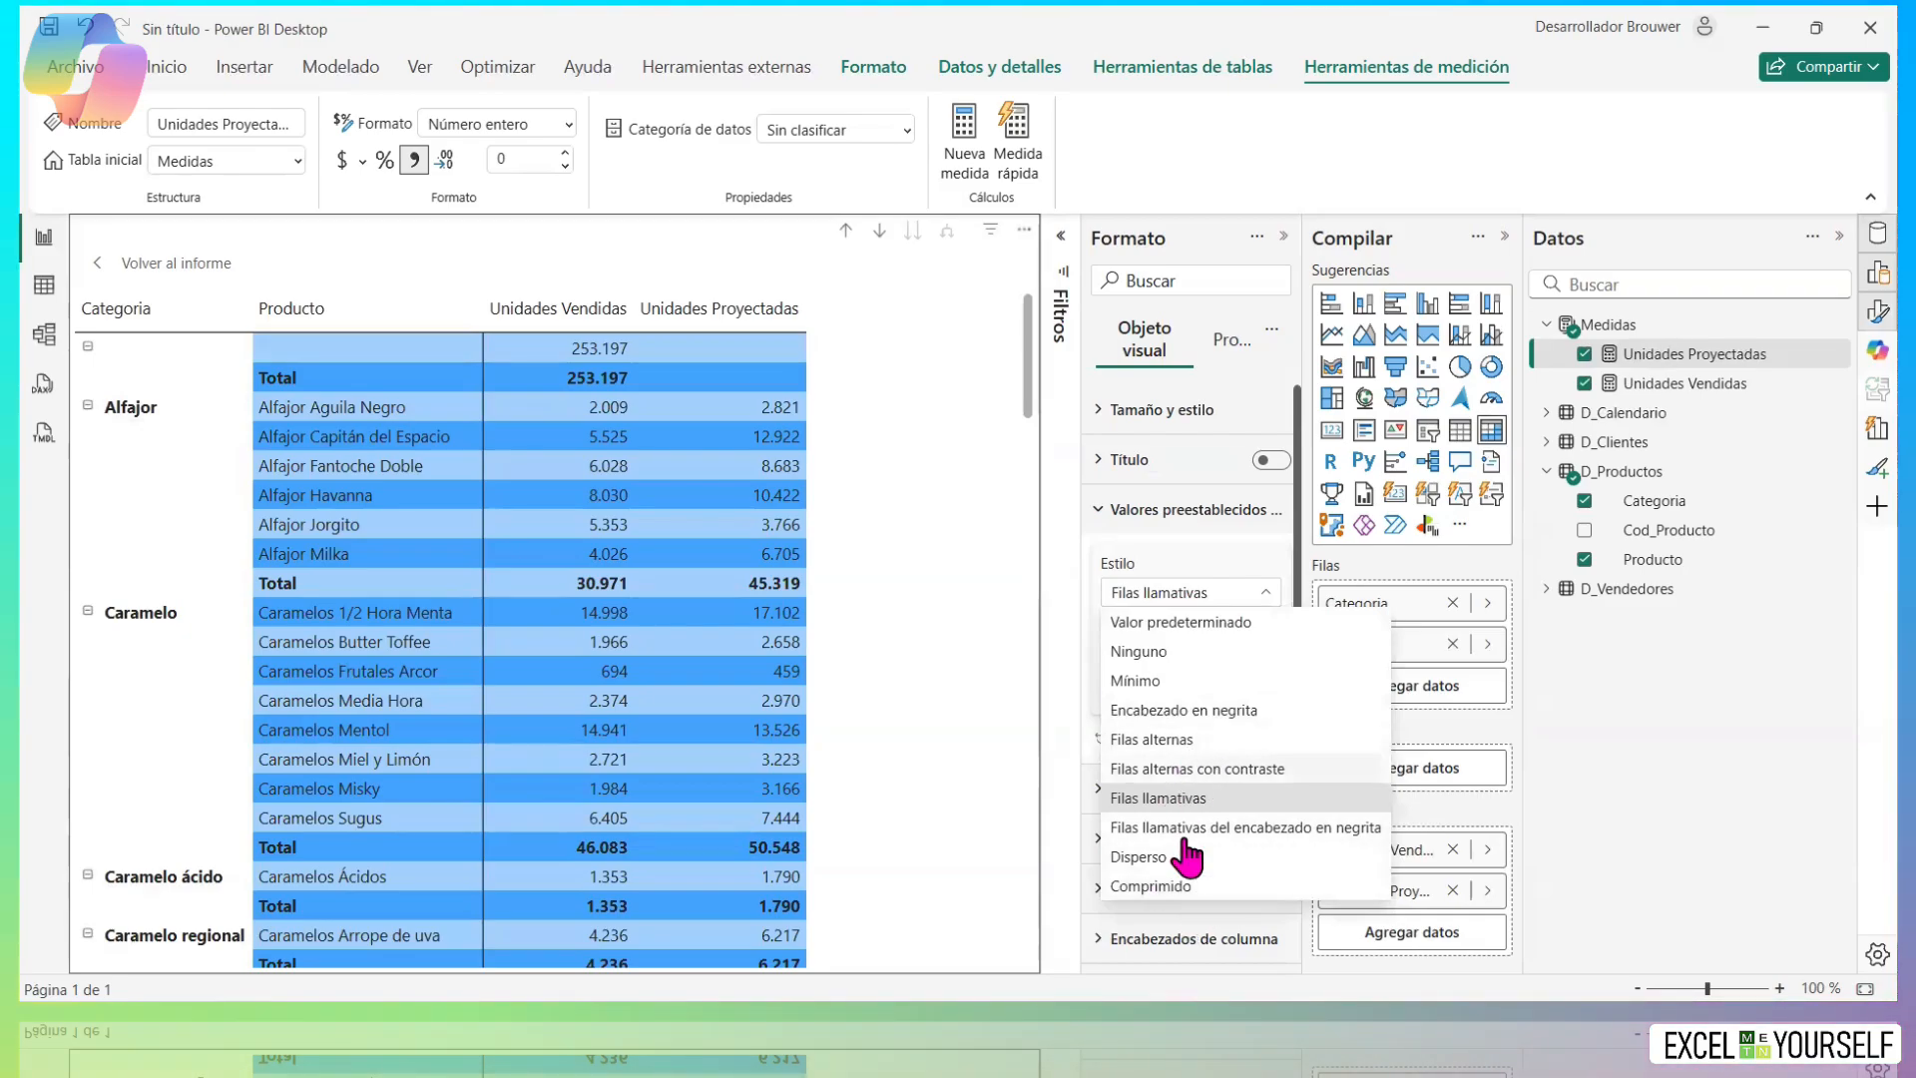
click(1185, 680)
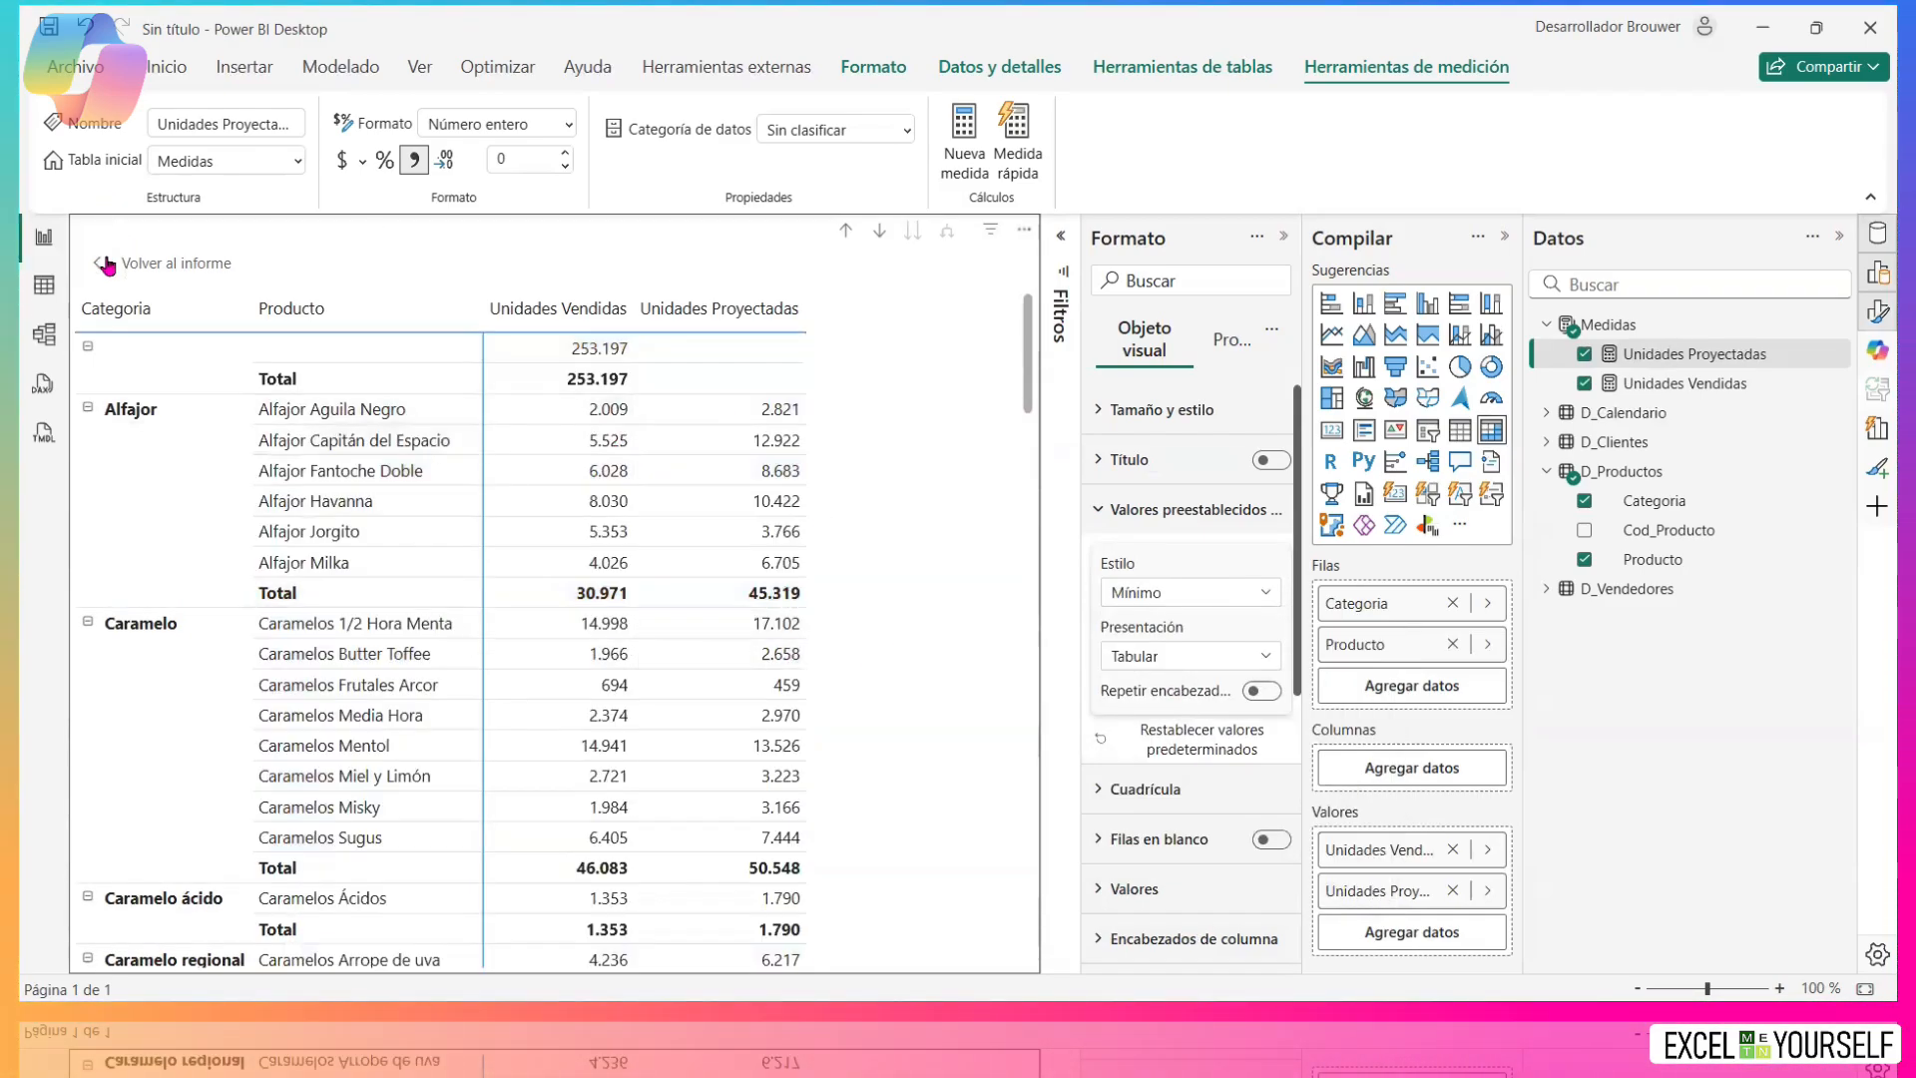
click(162, 262)
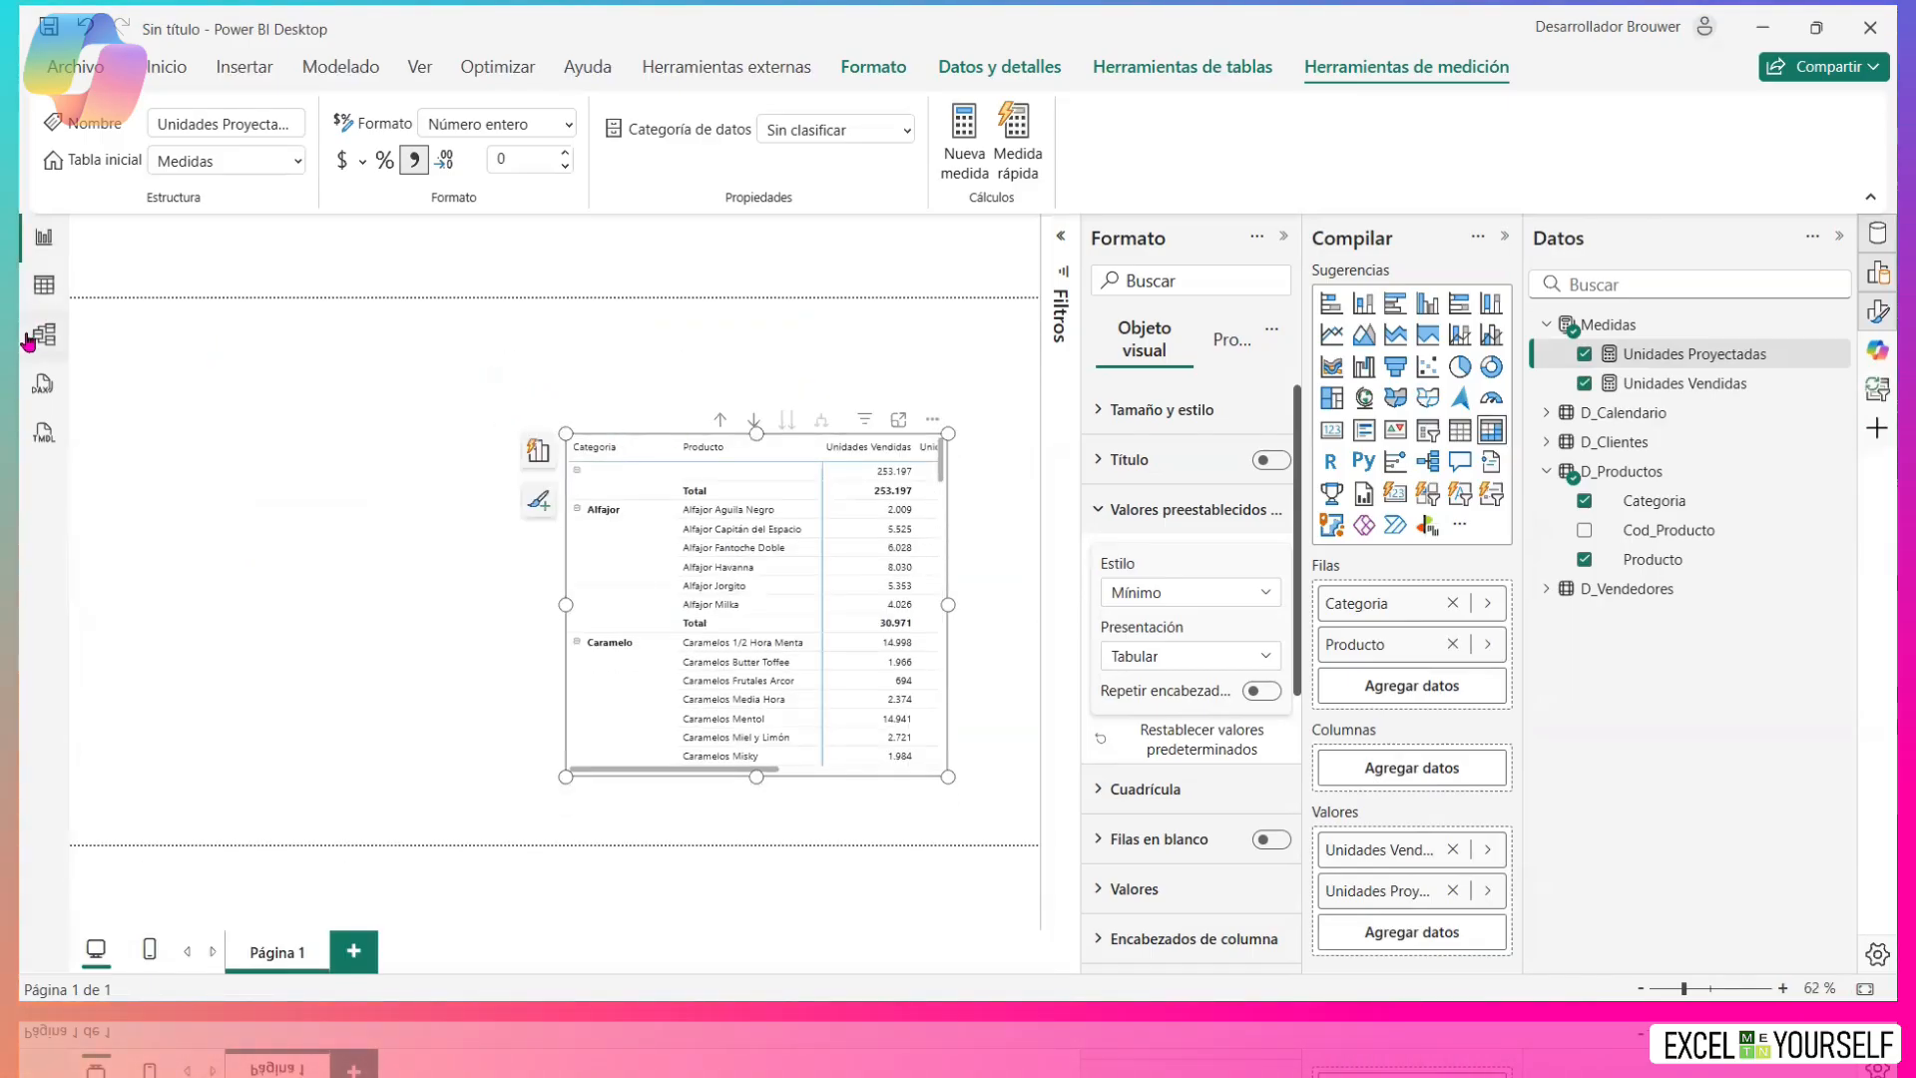
Rearrange the model diagram: place Medidas below D_Vendedores and move H_Proyeccion and H_Ventas slightly lower under the dimension tables.
click(37, 352)
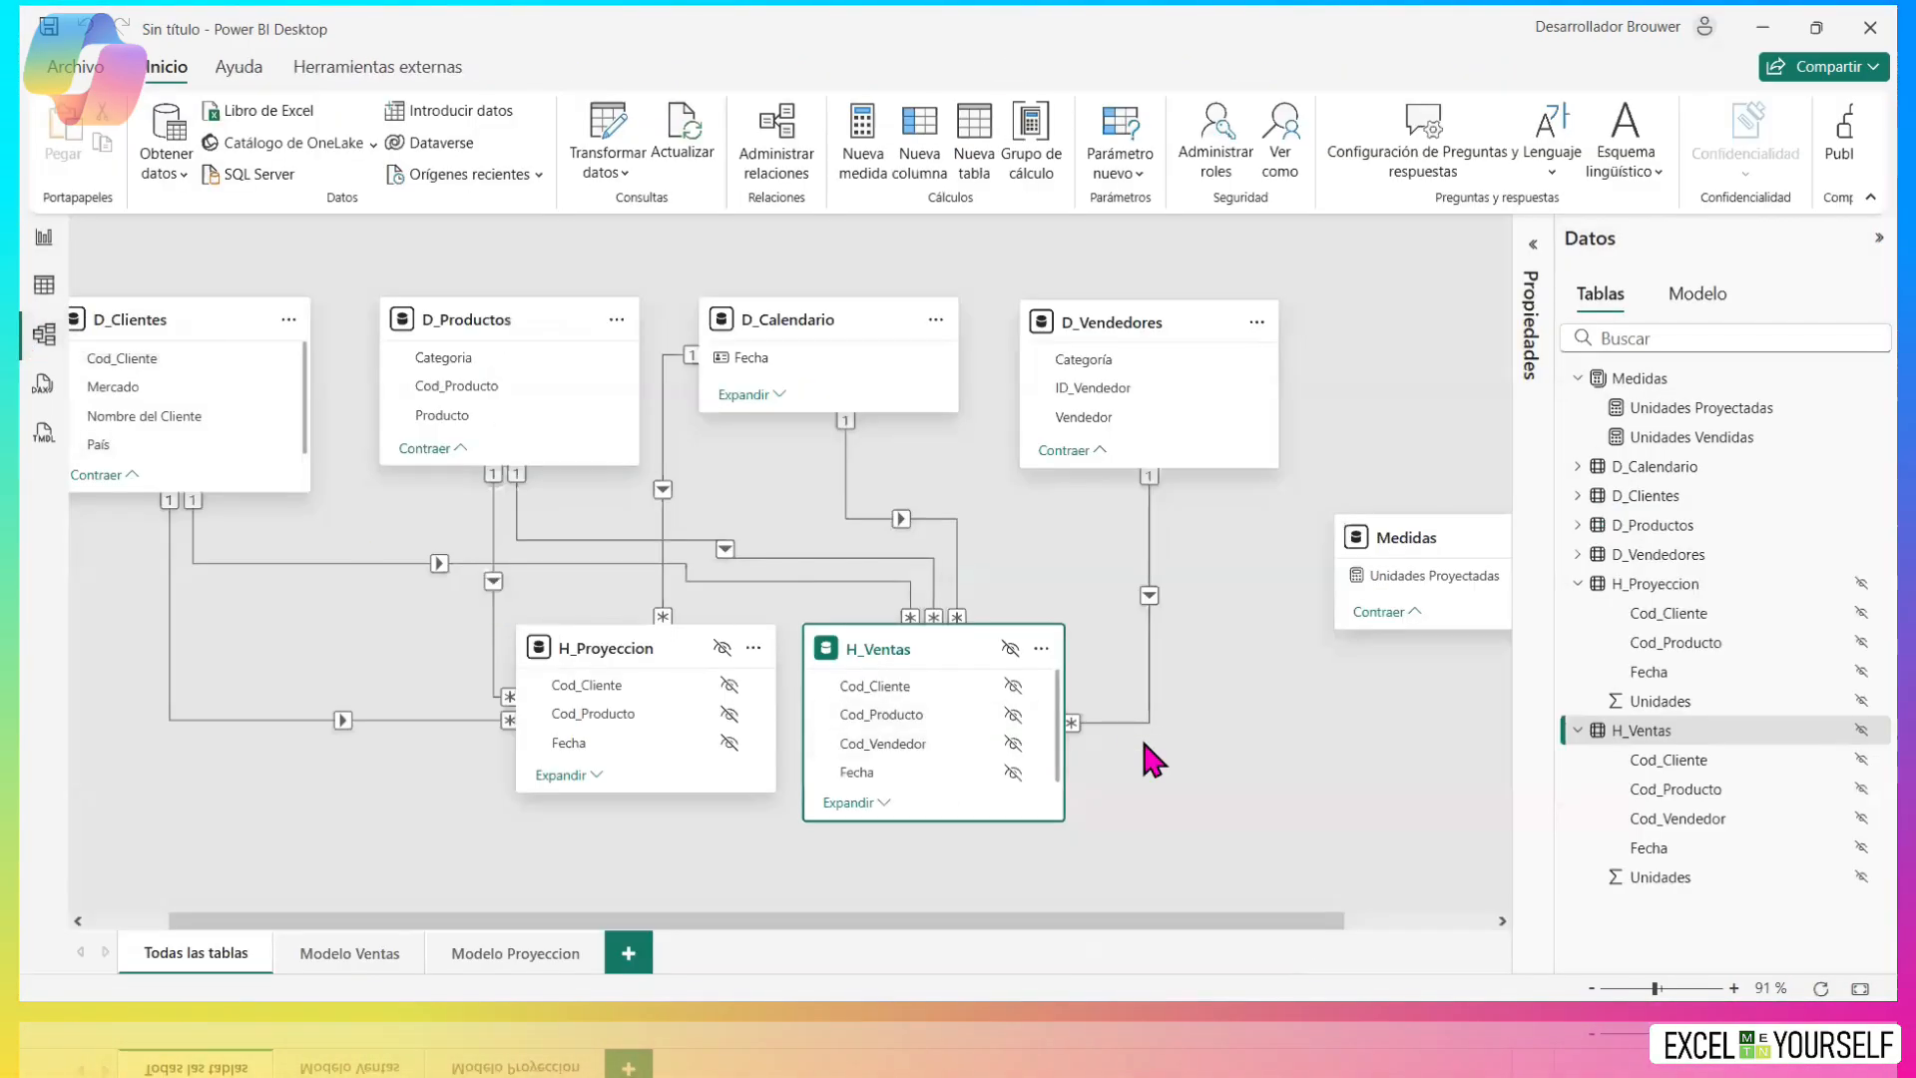
drag(1462, 546, 1315, 794)
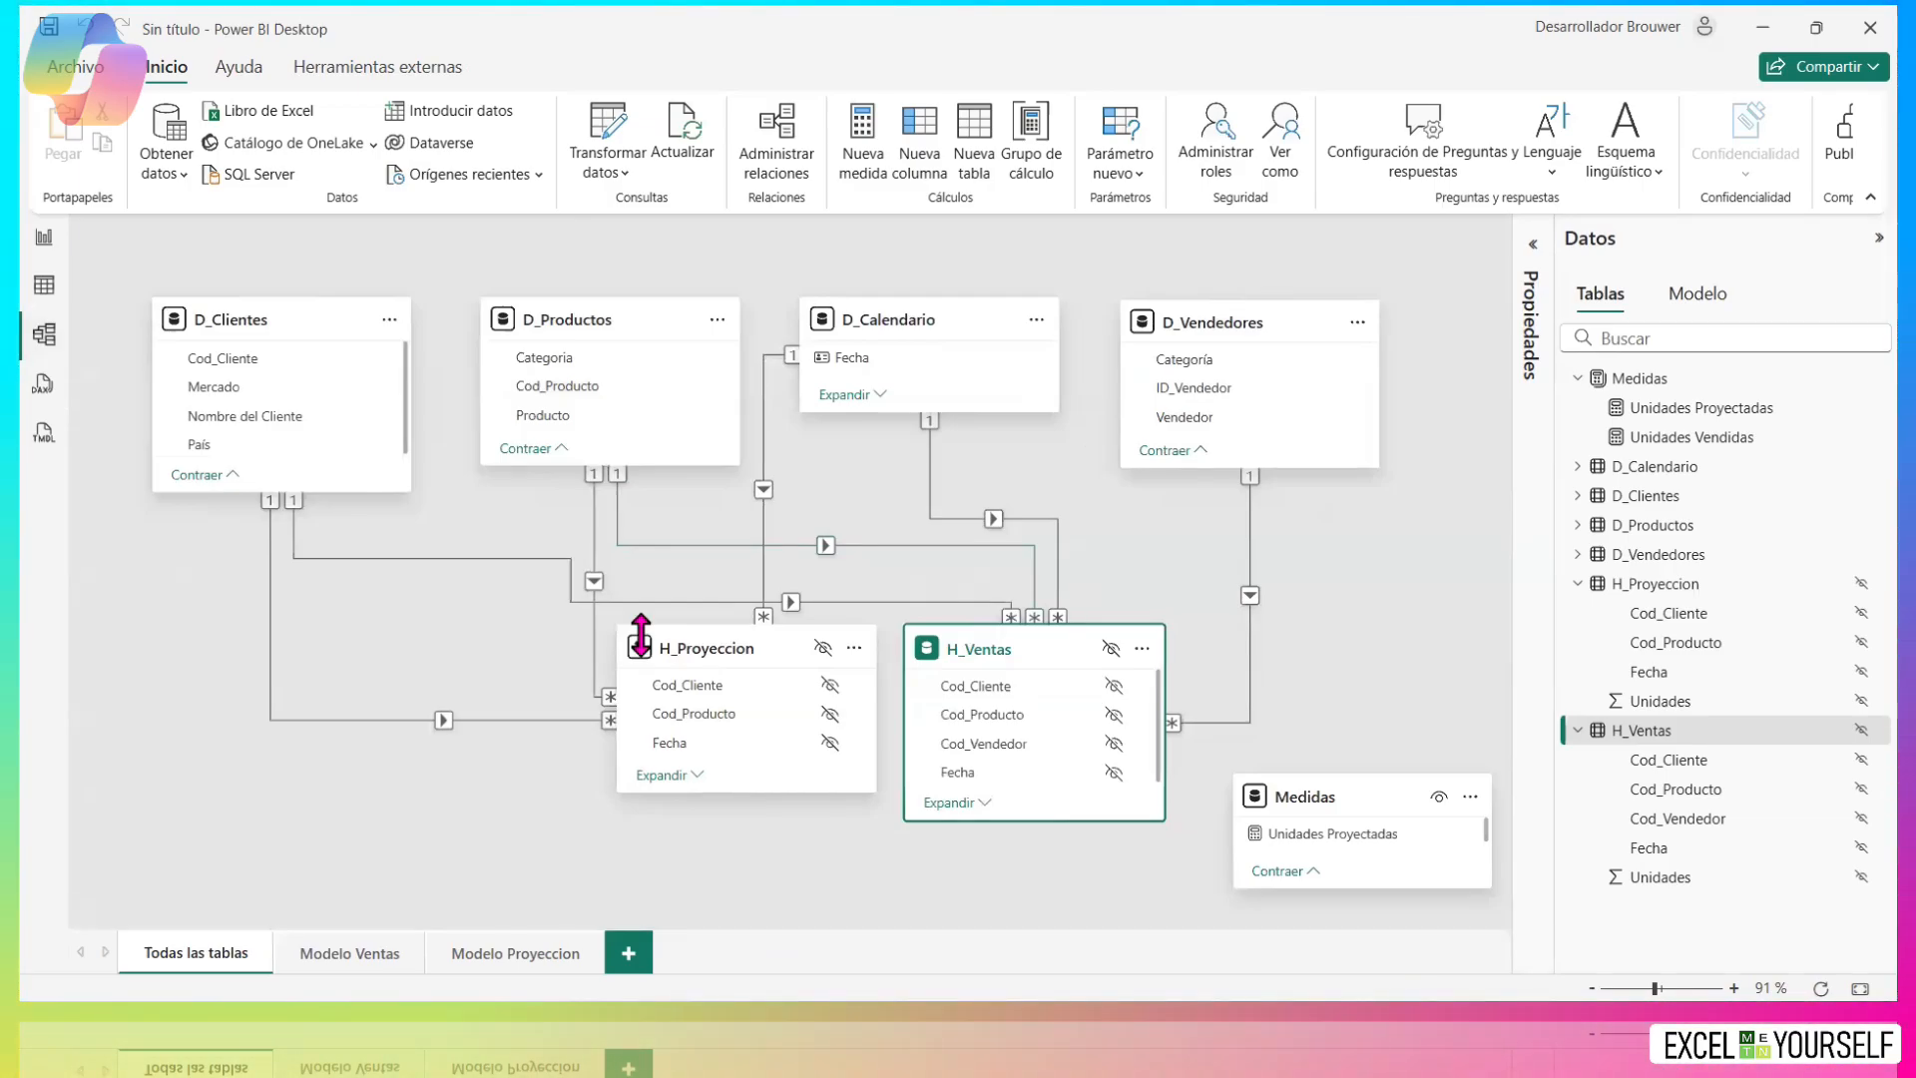
drag(691, 658, 666, 688)
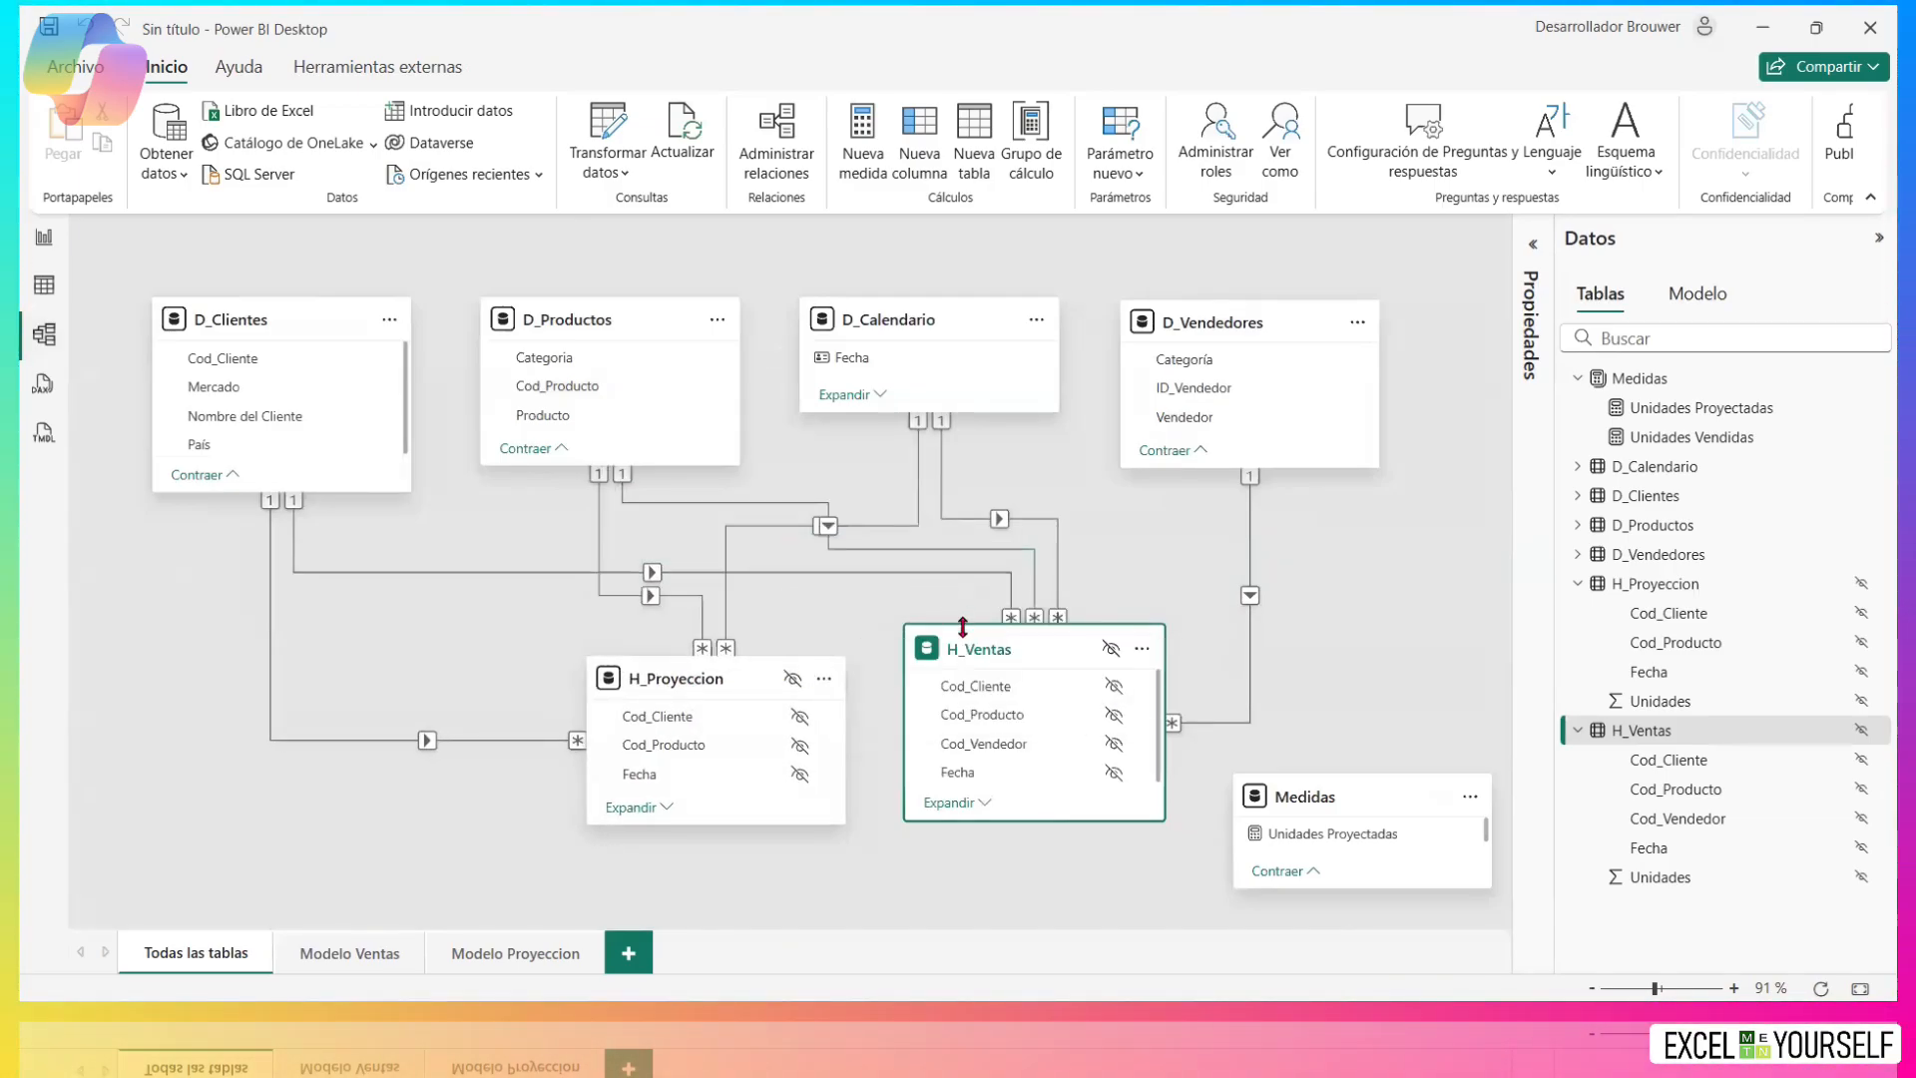
drag(964, 653, 961, 680)
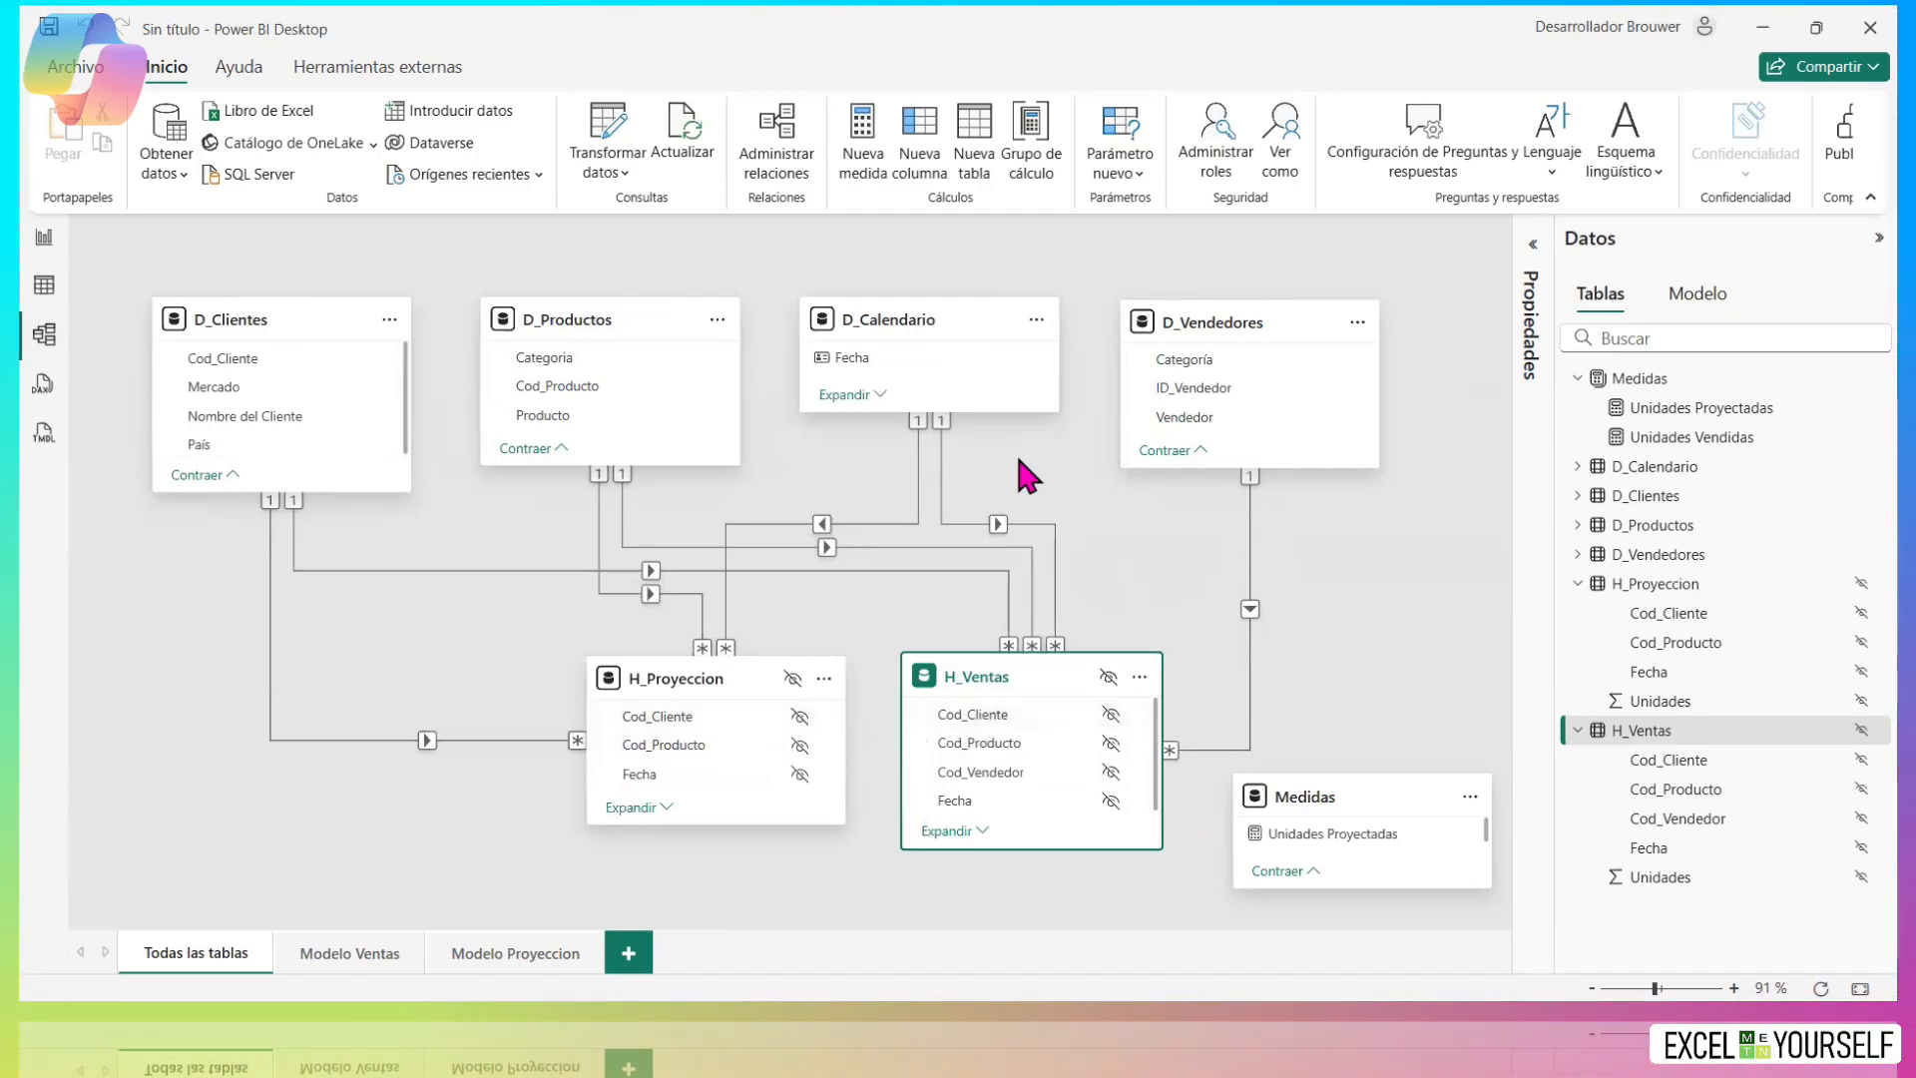
Move the matrix toward the centre of the report page and widen it to fit both unit columns fully.
click(44, 235)
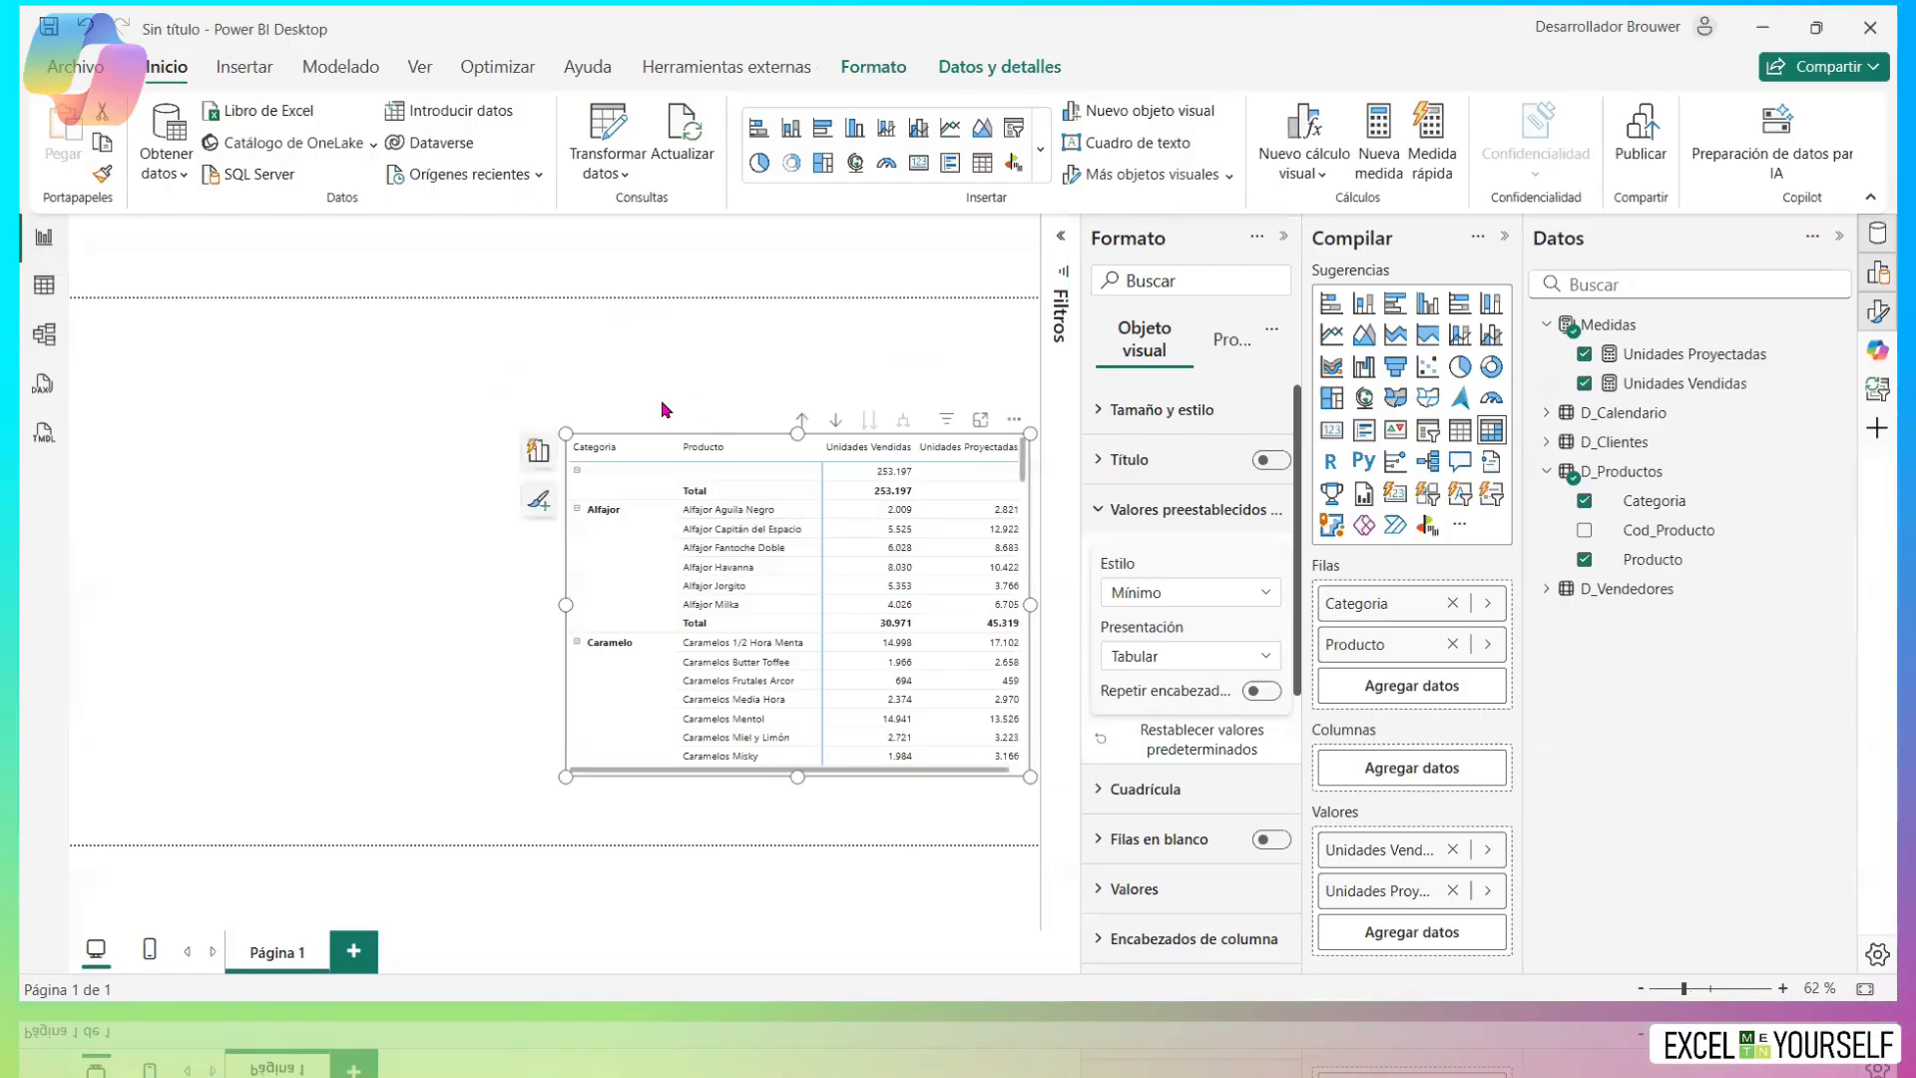
drag(1013, 427, 853, 413)
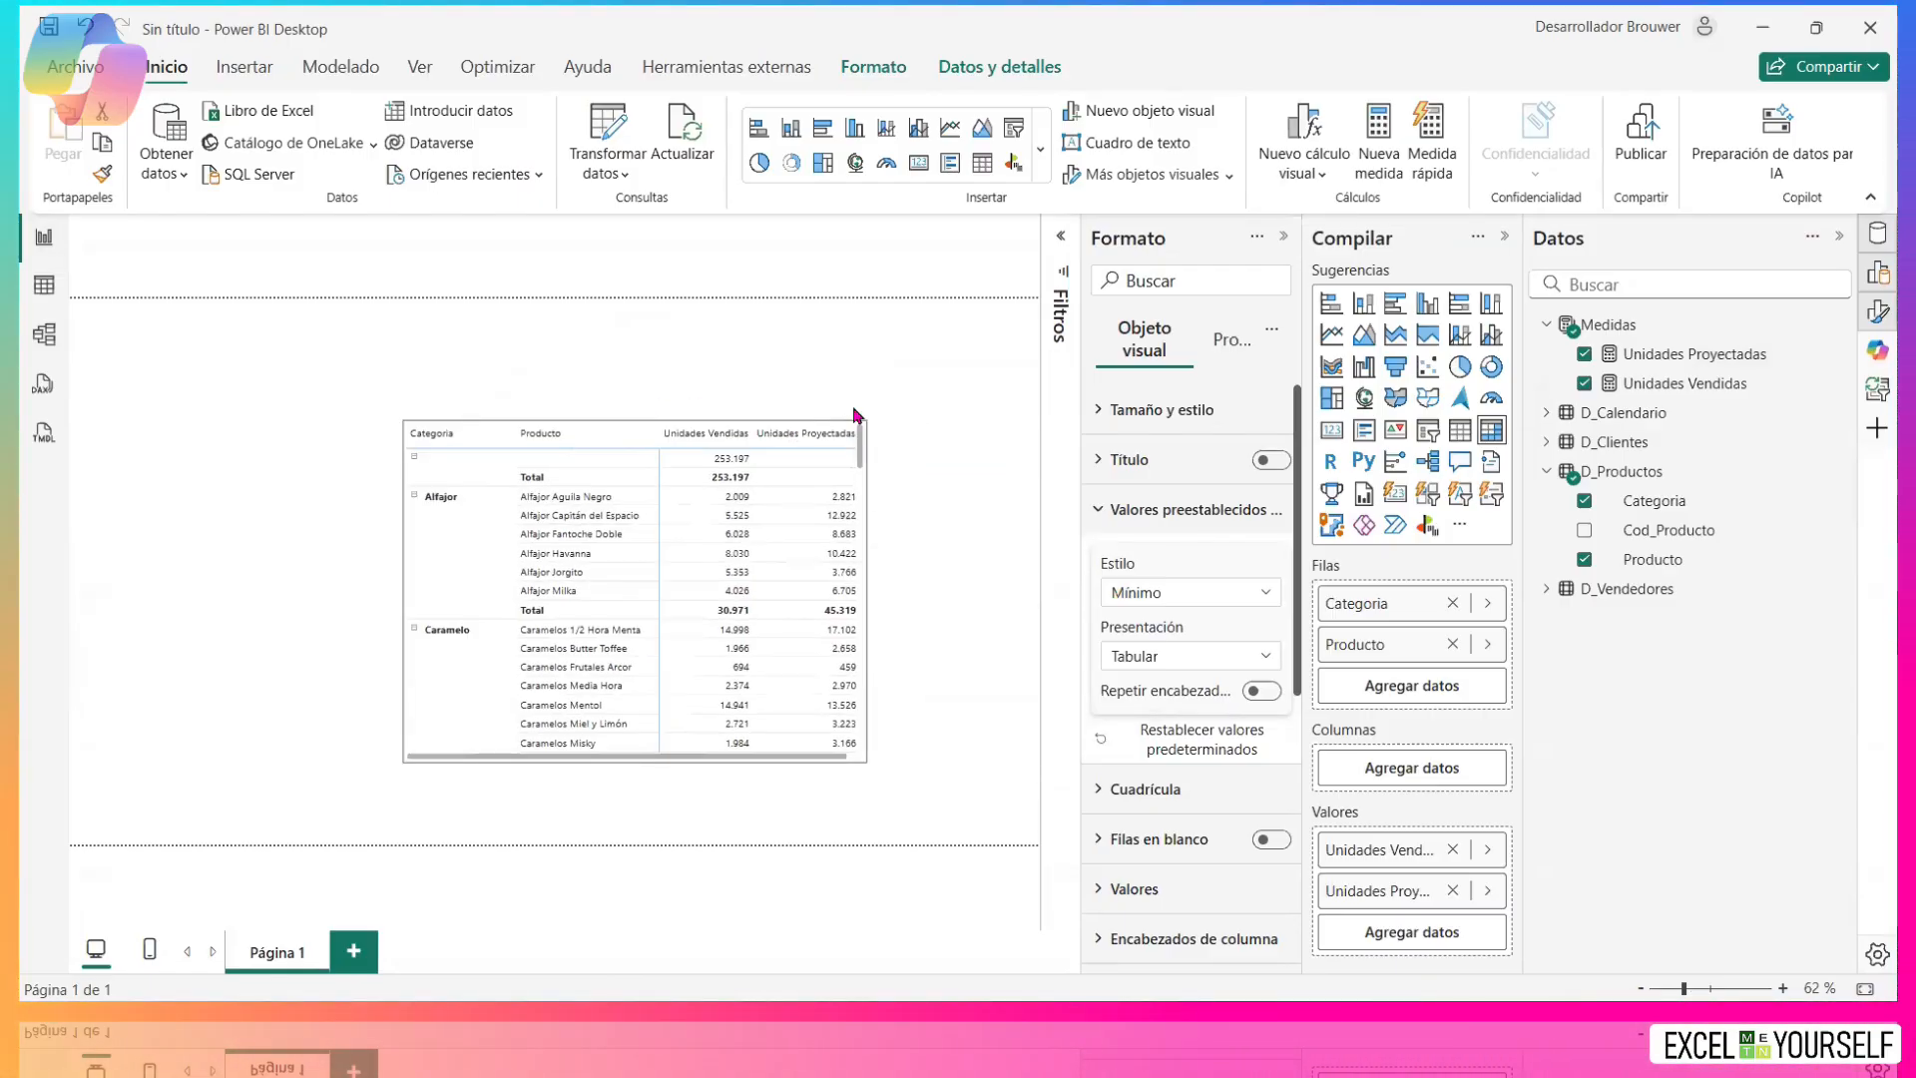
drag(867, 592, 925, 612)
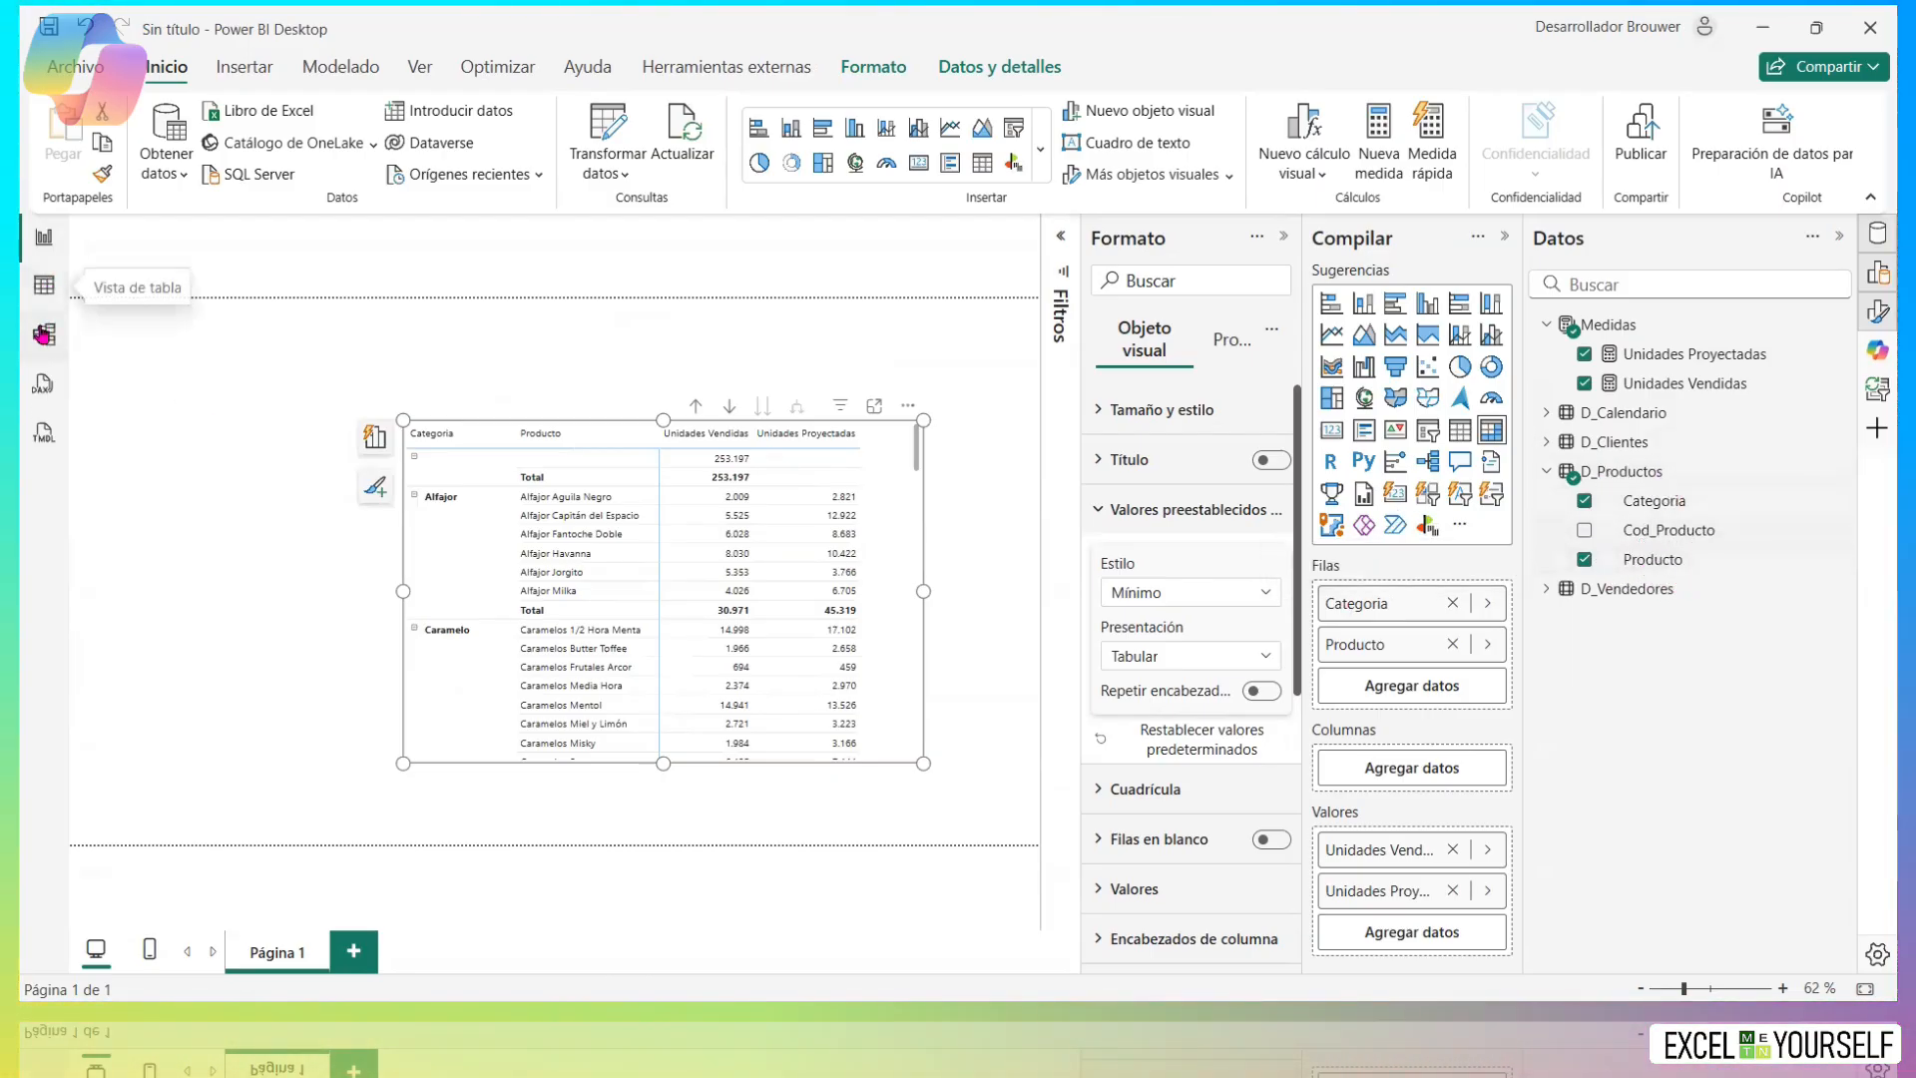
Delete the relationship between D_Productos and H_Proyeccion in the model and move H_Proyeccion away from H_Ventas.
click(44, 333)
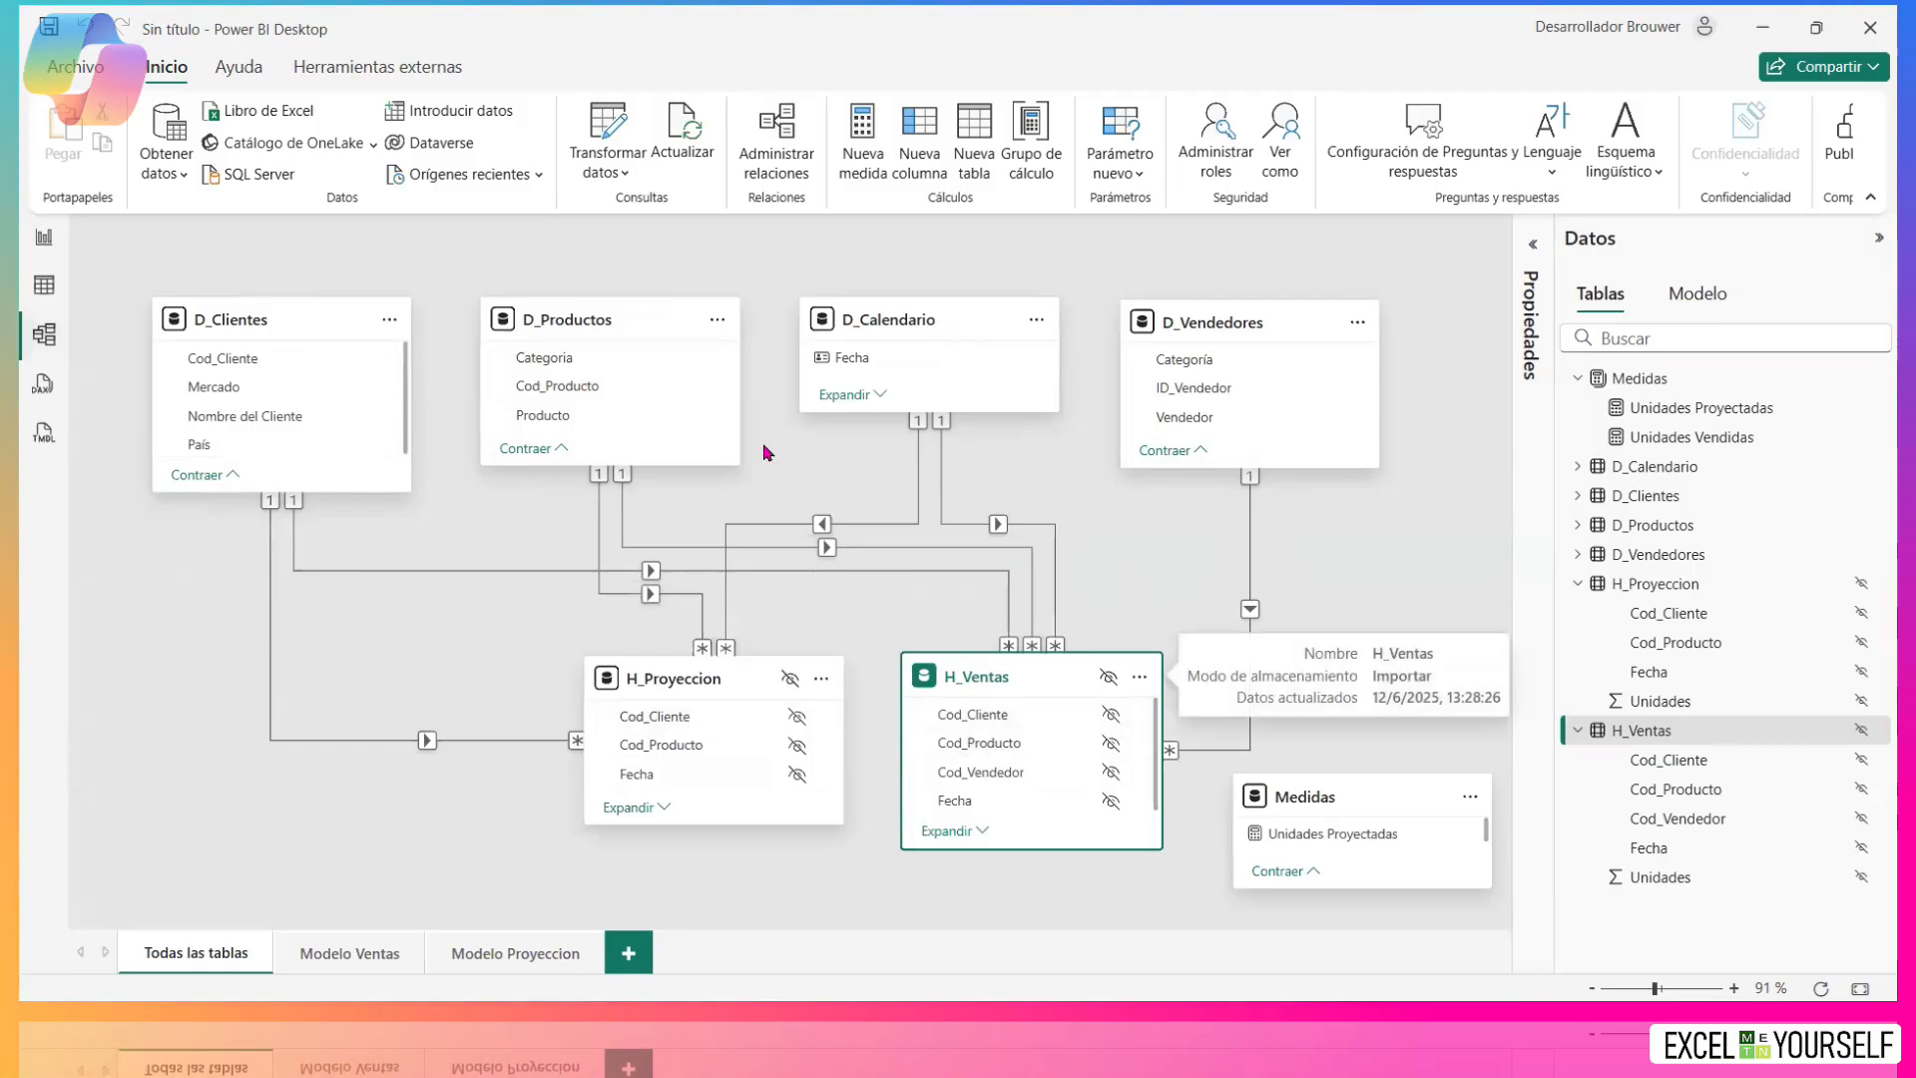
right_click(651, 600)
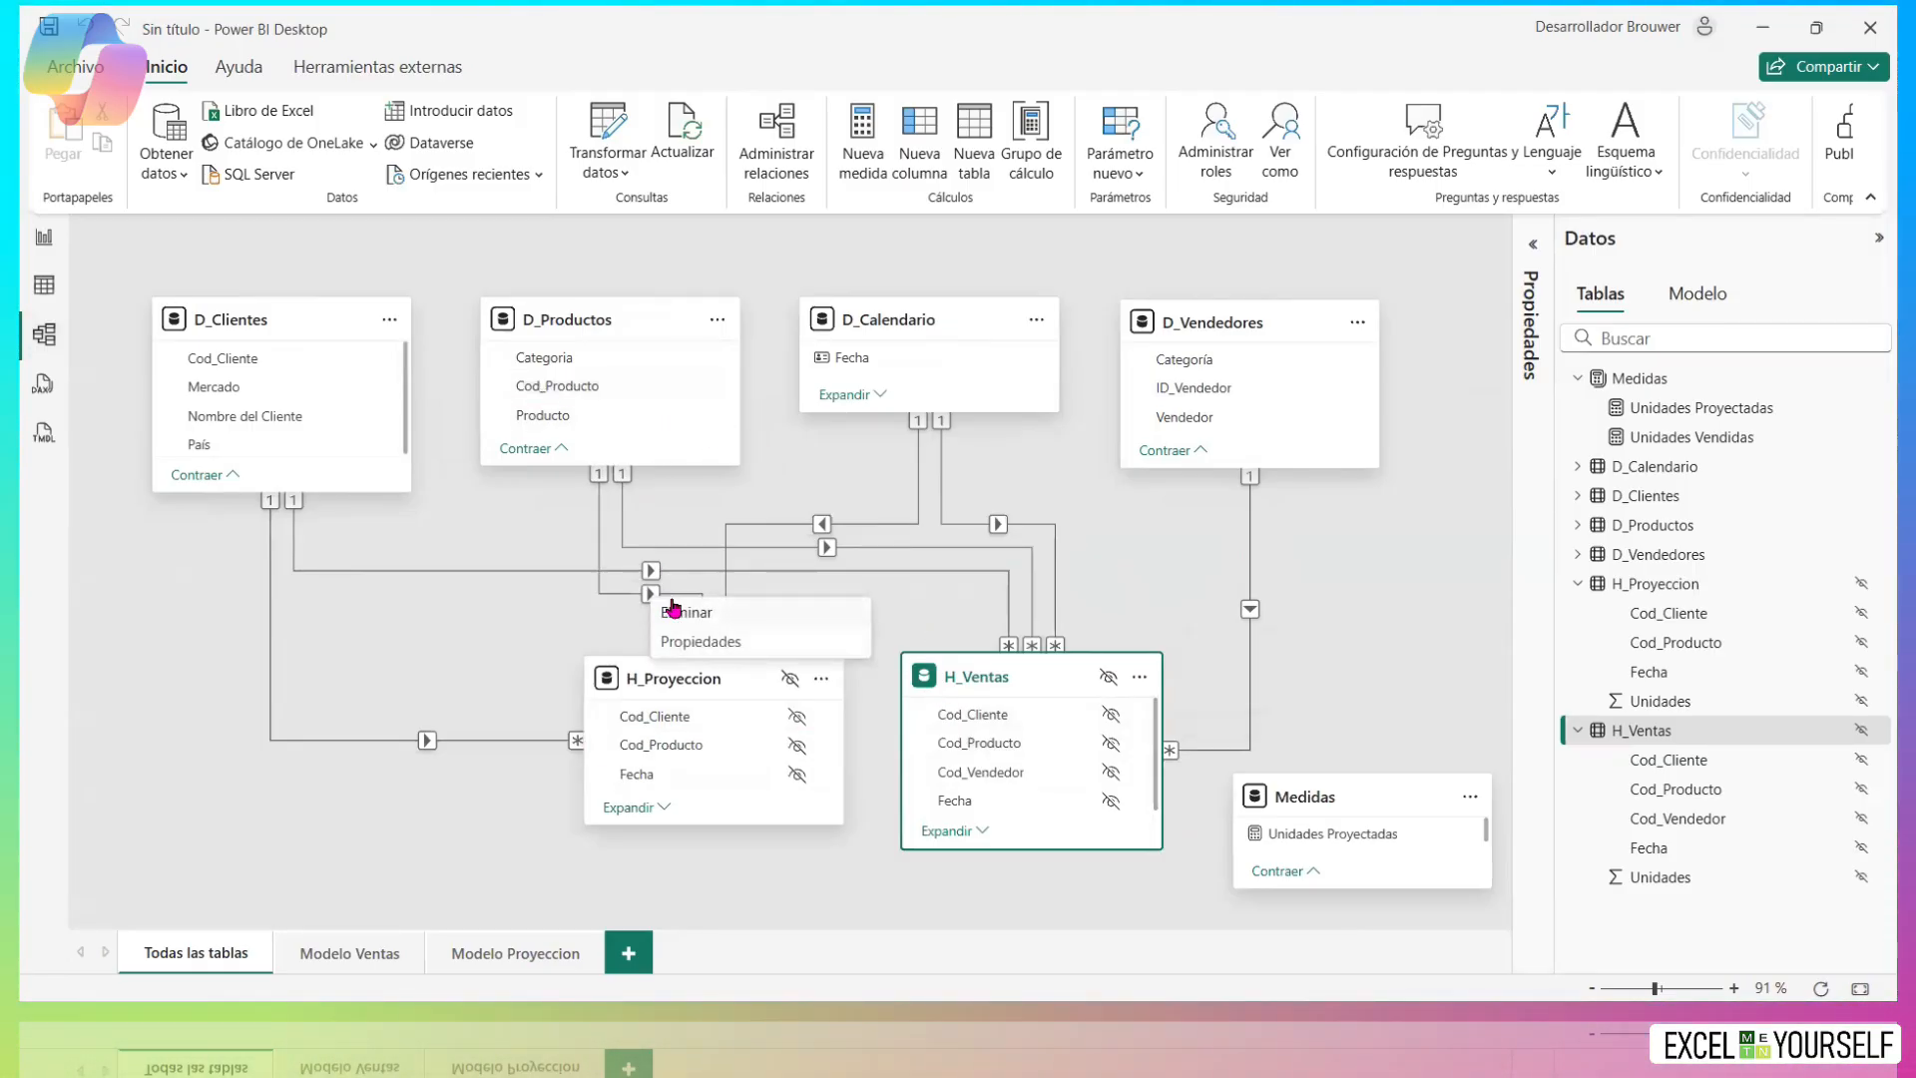
click(673, 614)
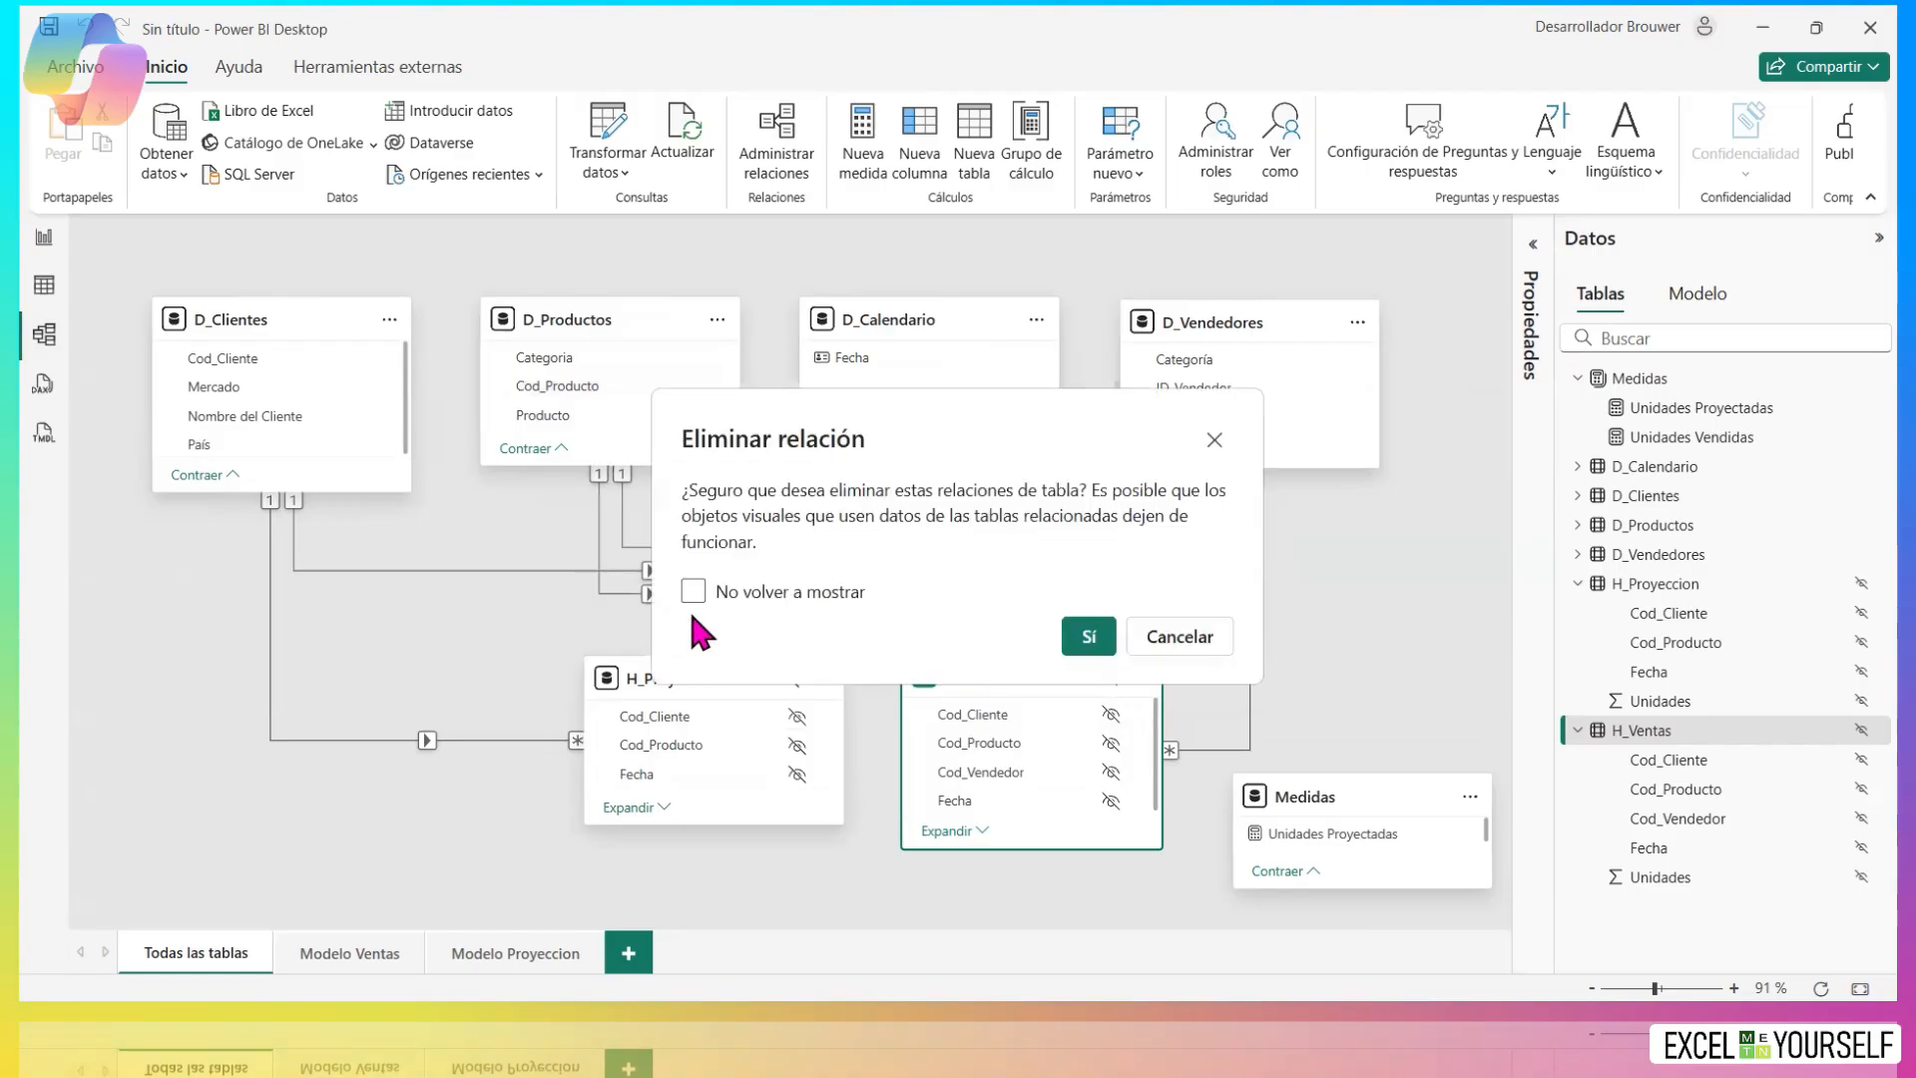
click(1097, 641)
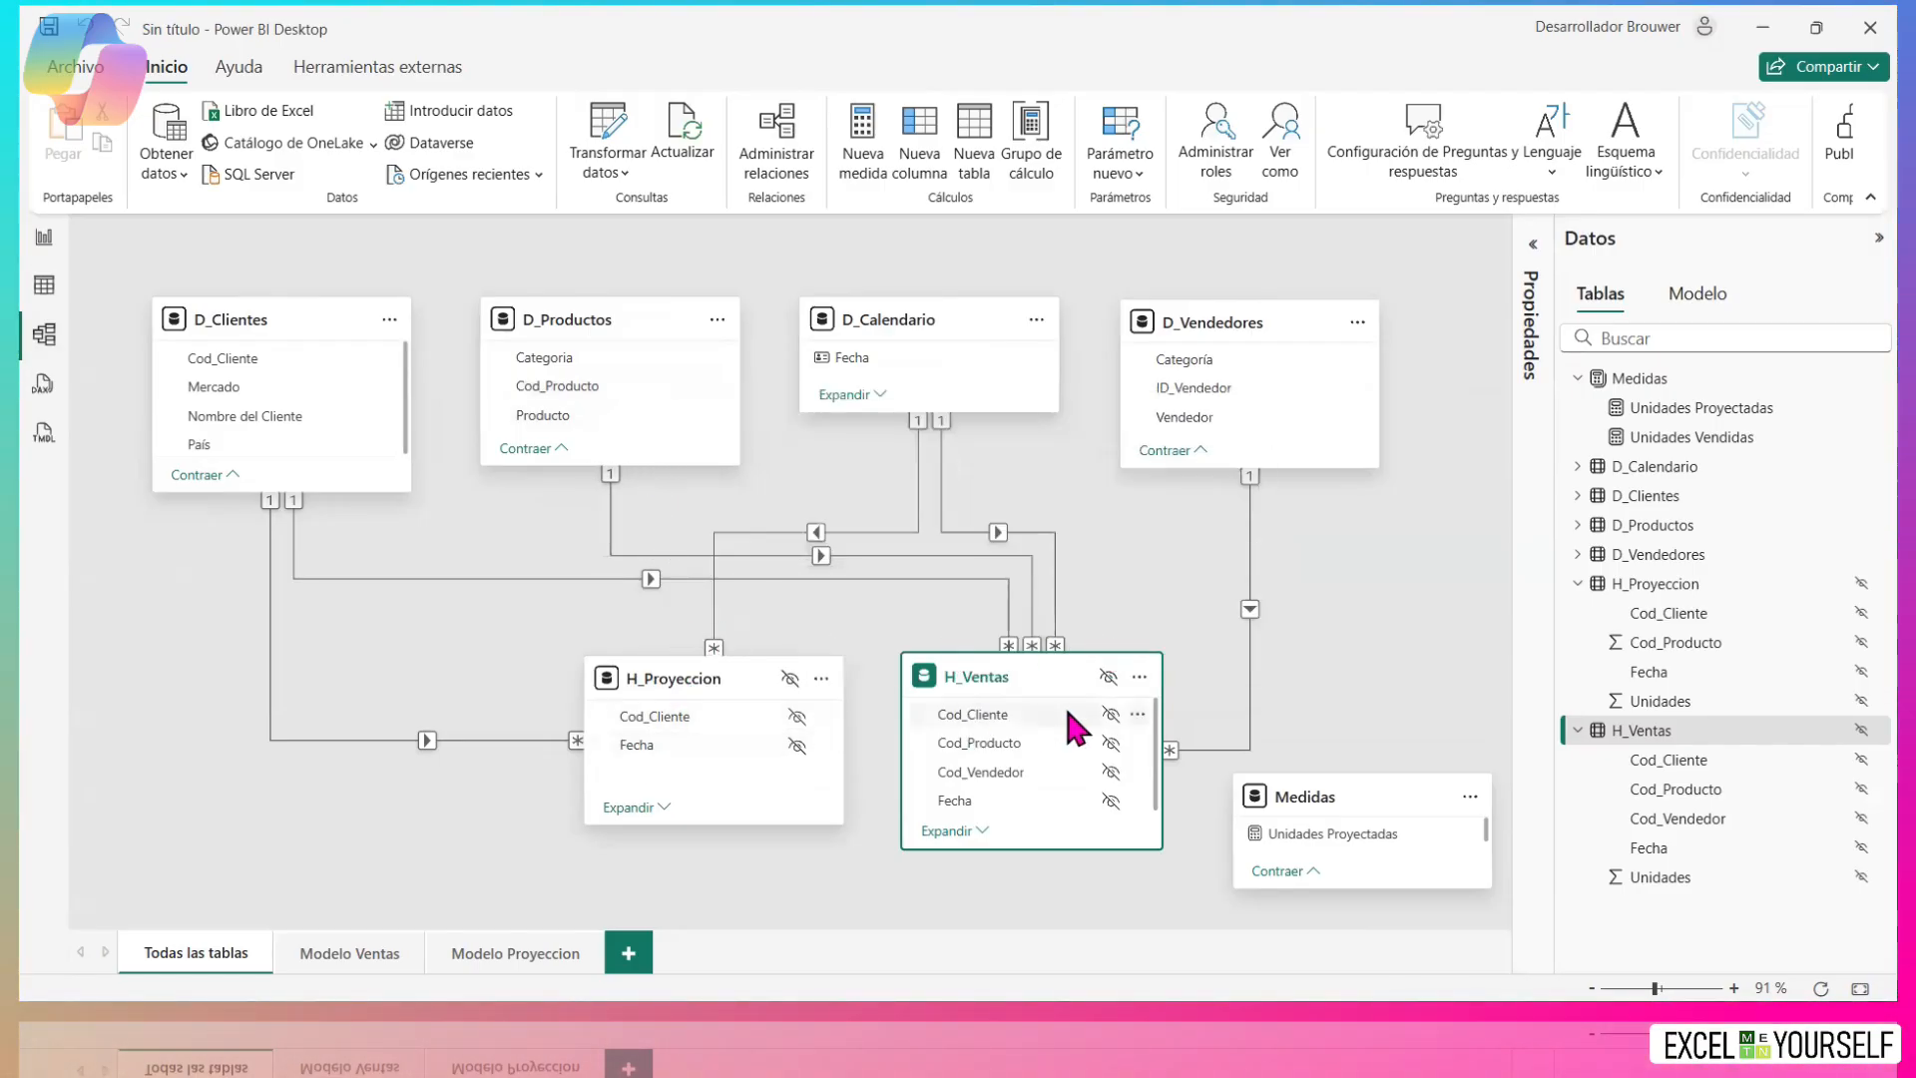
drag(704, 691, 595, 744)
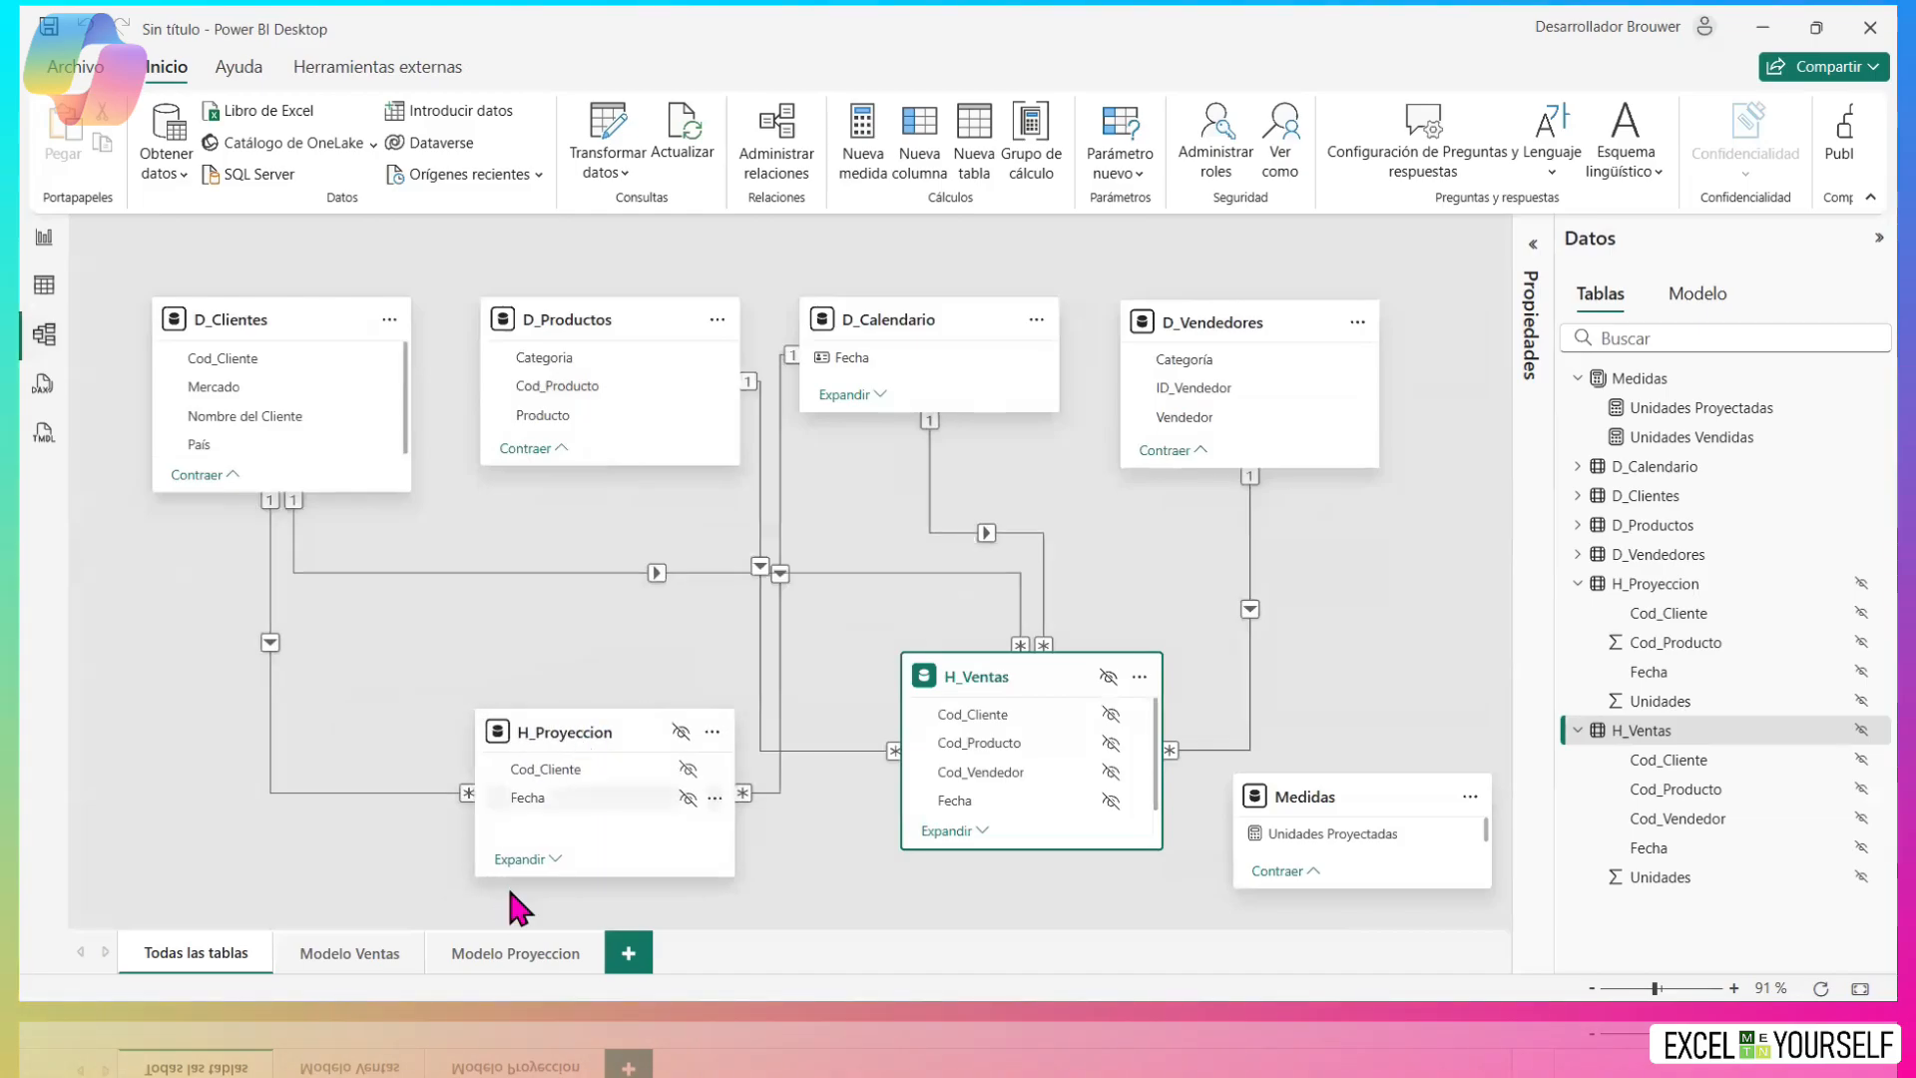
Check the Modelo Proyeccion layout, and examine the projected units in the report matrix in focus mode.
click(489, 956)
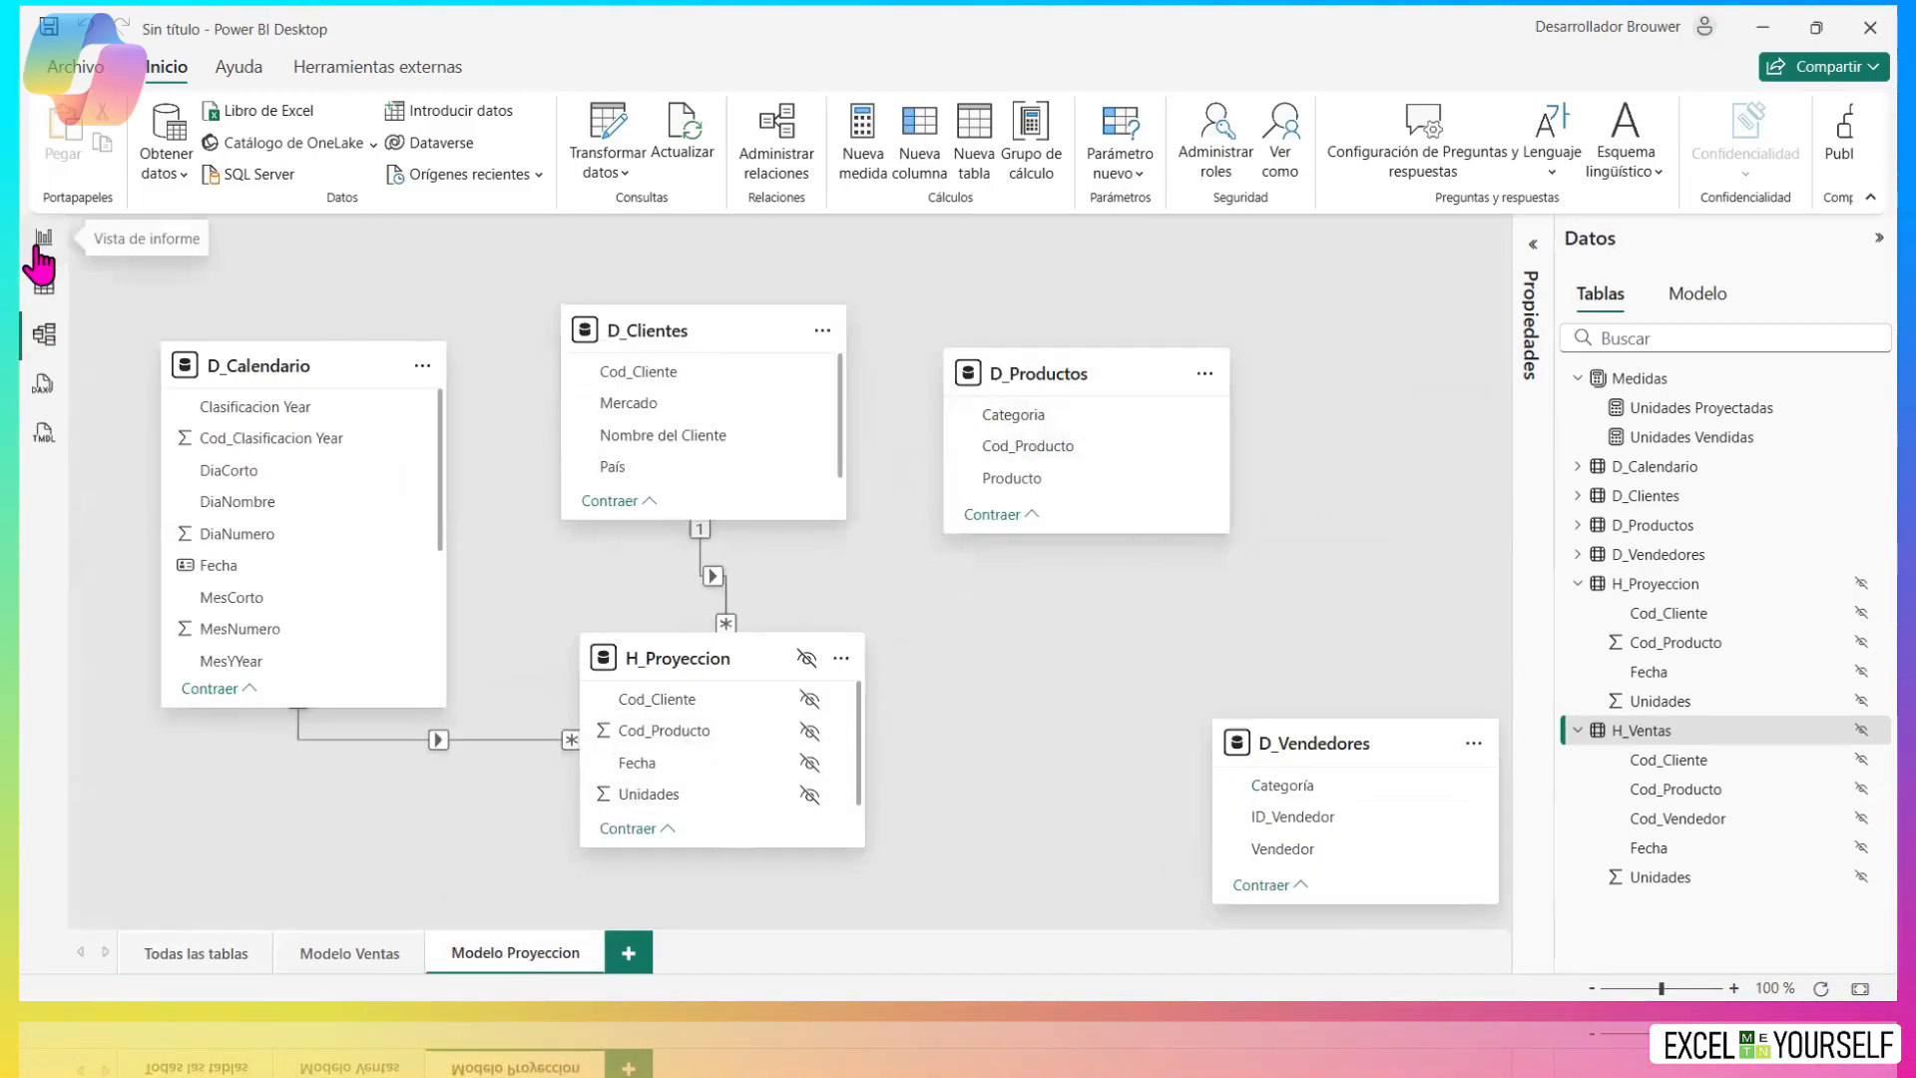
click(38, 250)
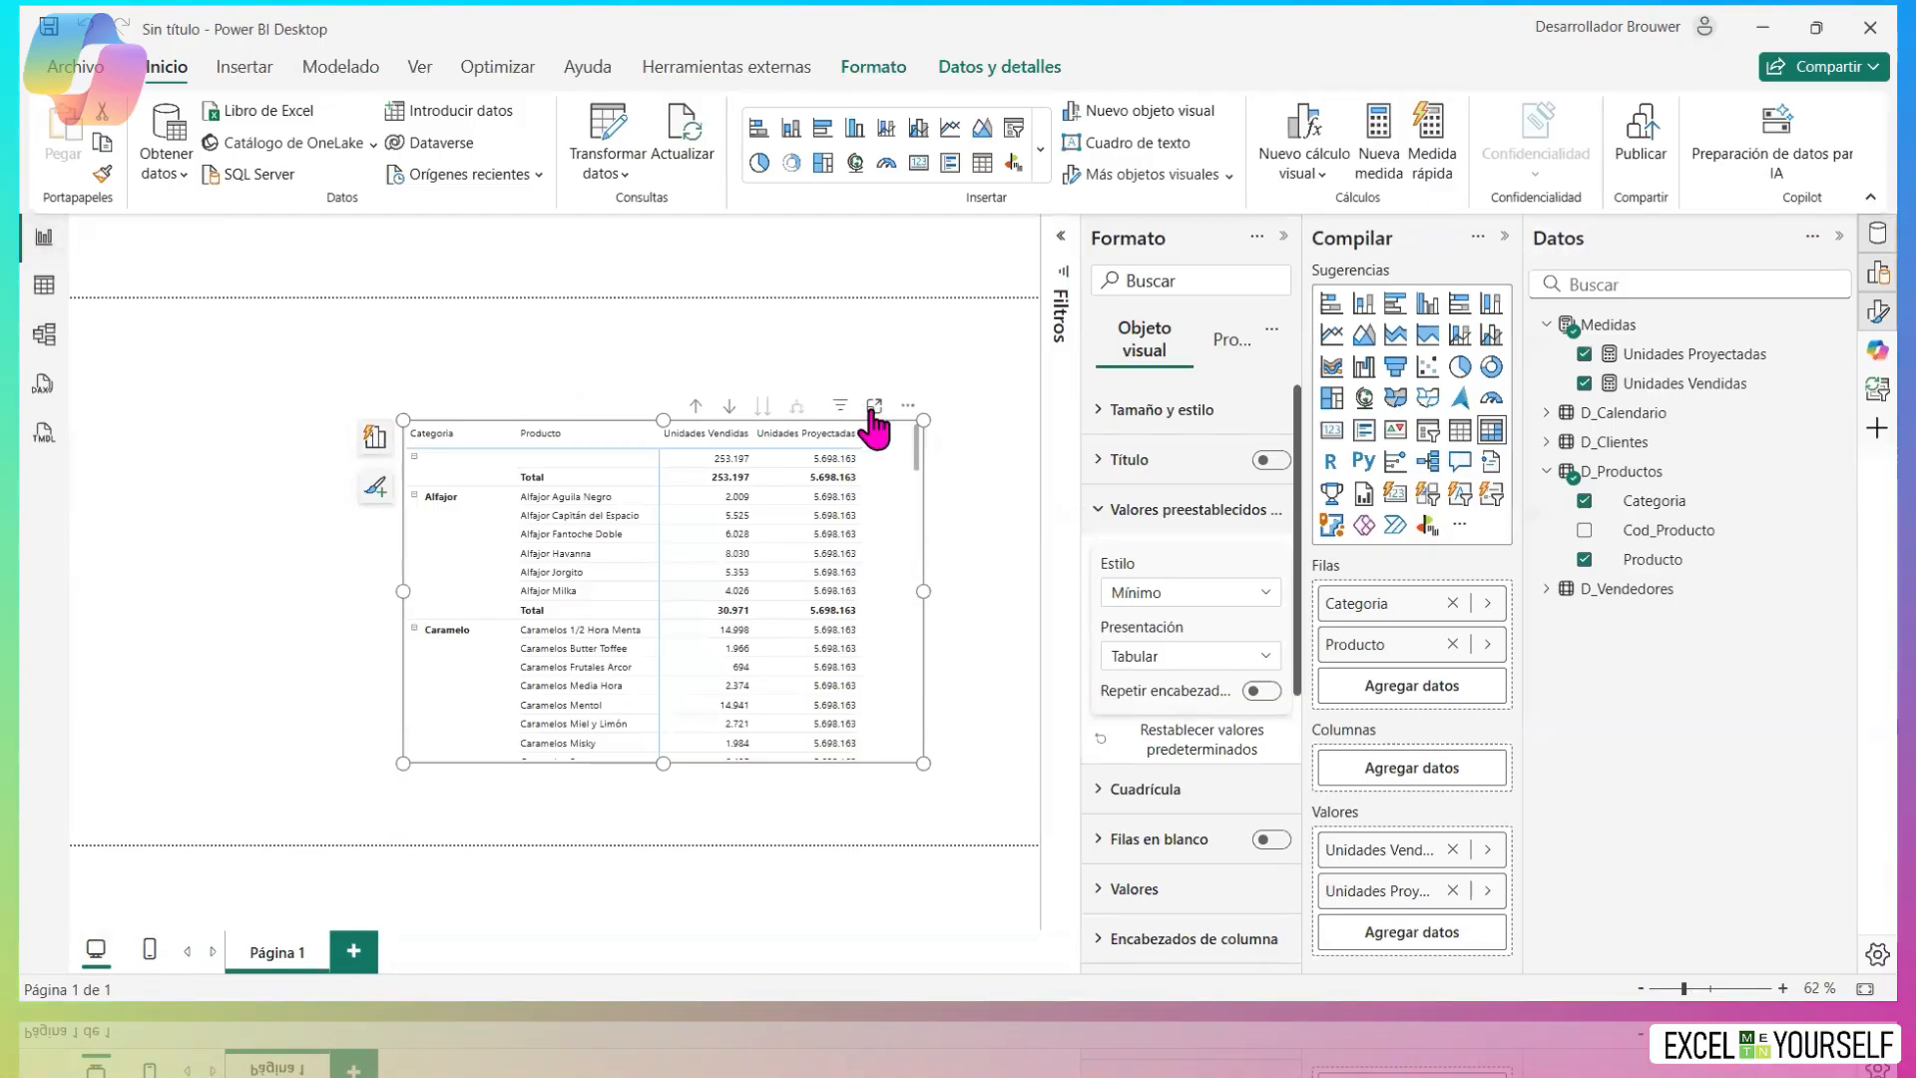
click(874, 407)
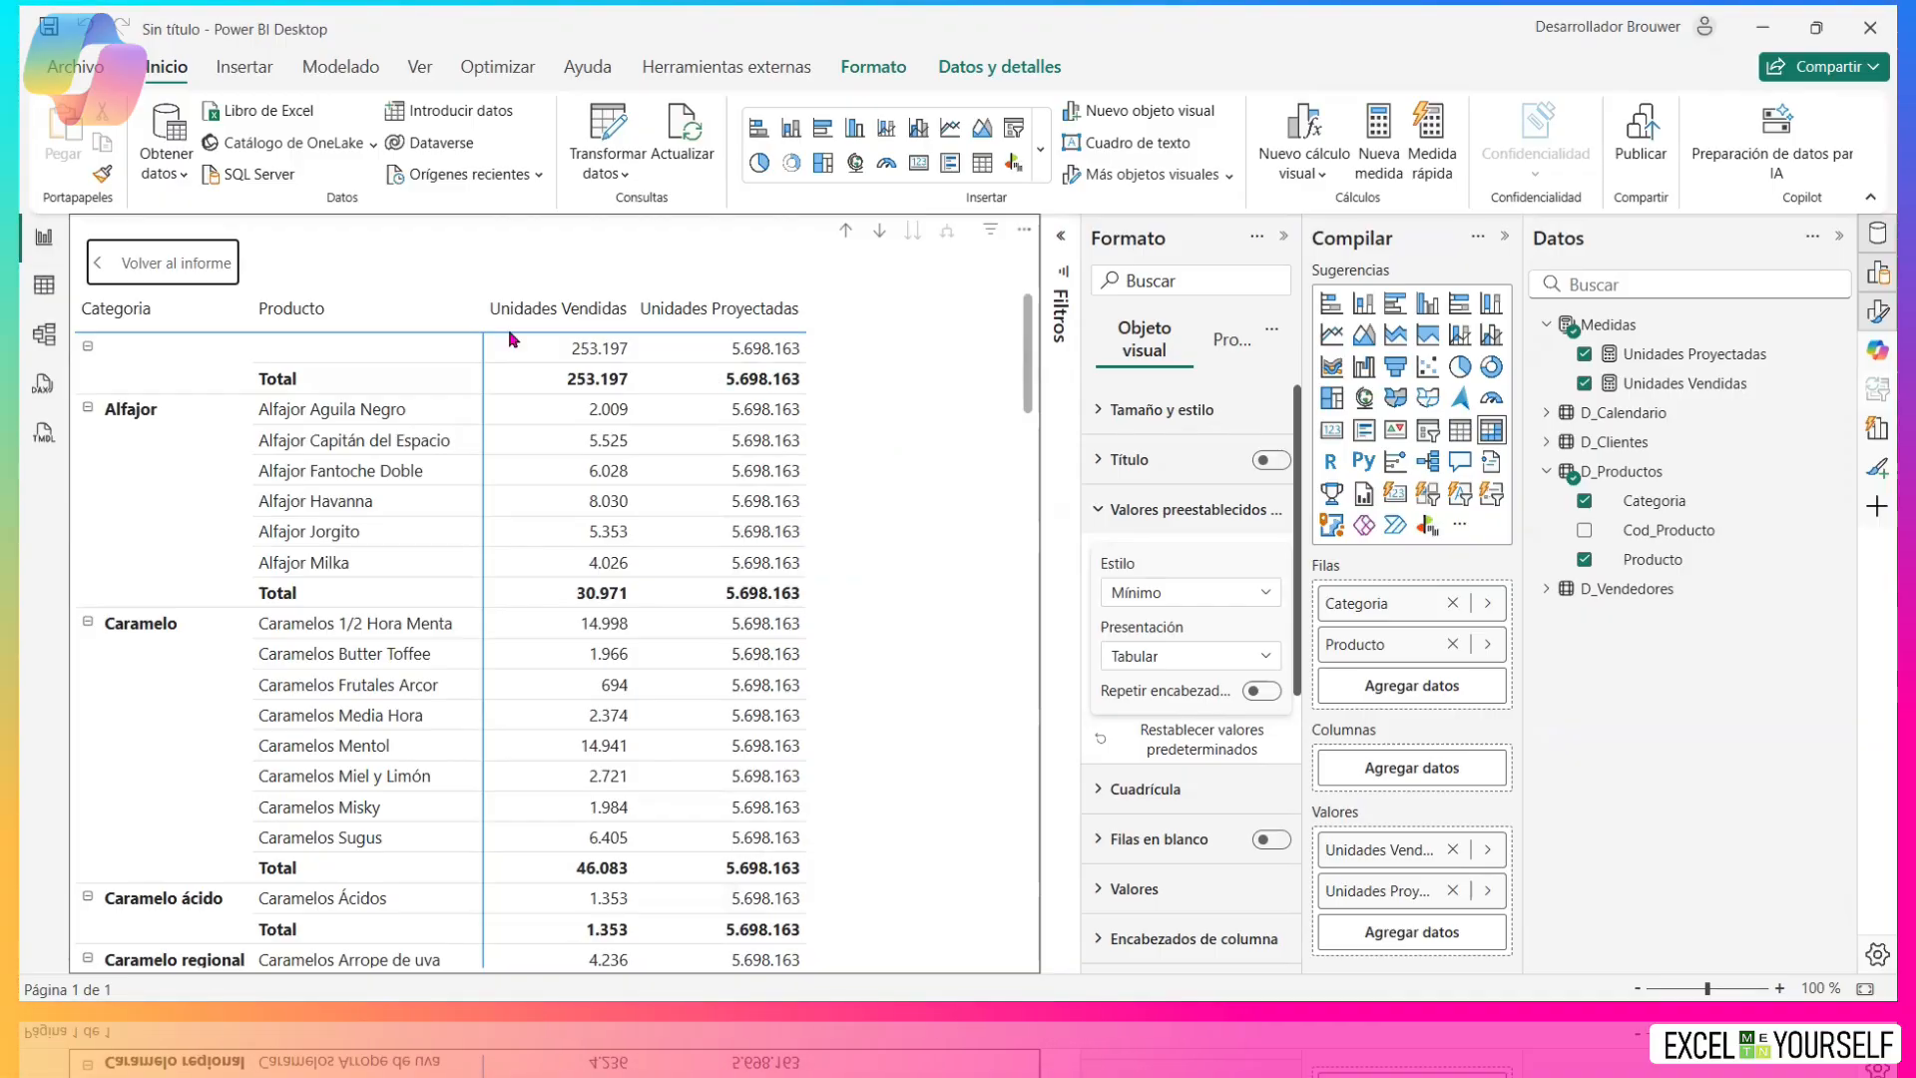
Relate Cod_Producto in D_Productos to Cod_Producto in H_Proyeccion as an active one-to-many, single-direction relationship, and reposition H_Proyeccion beneath D_Productos.
click(44, 335)
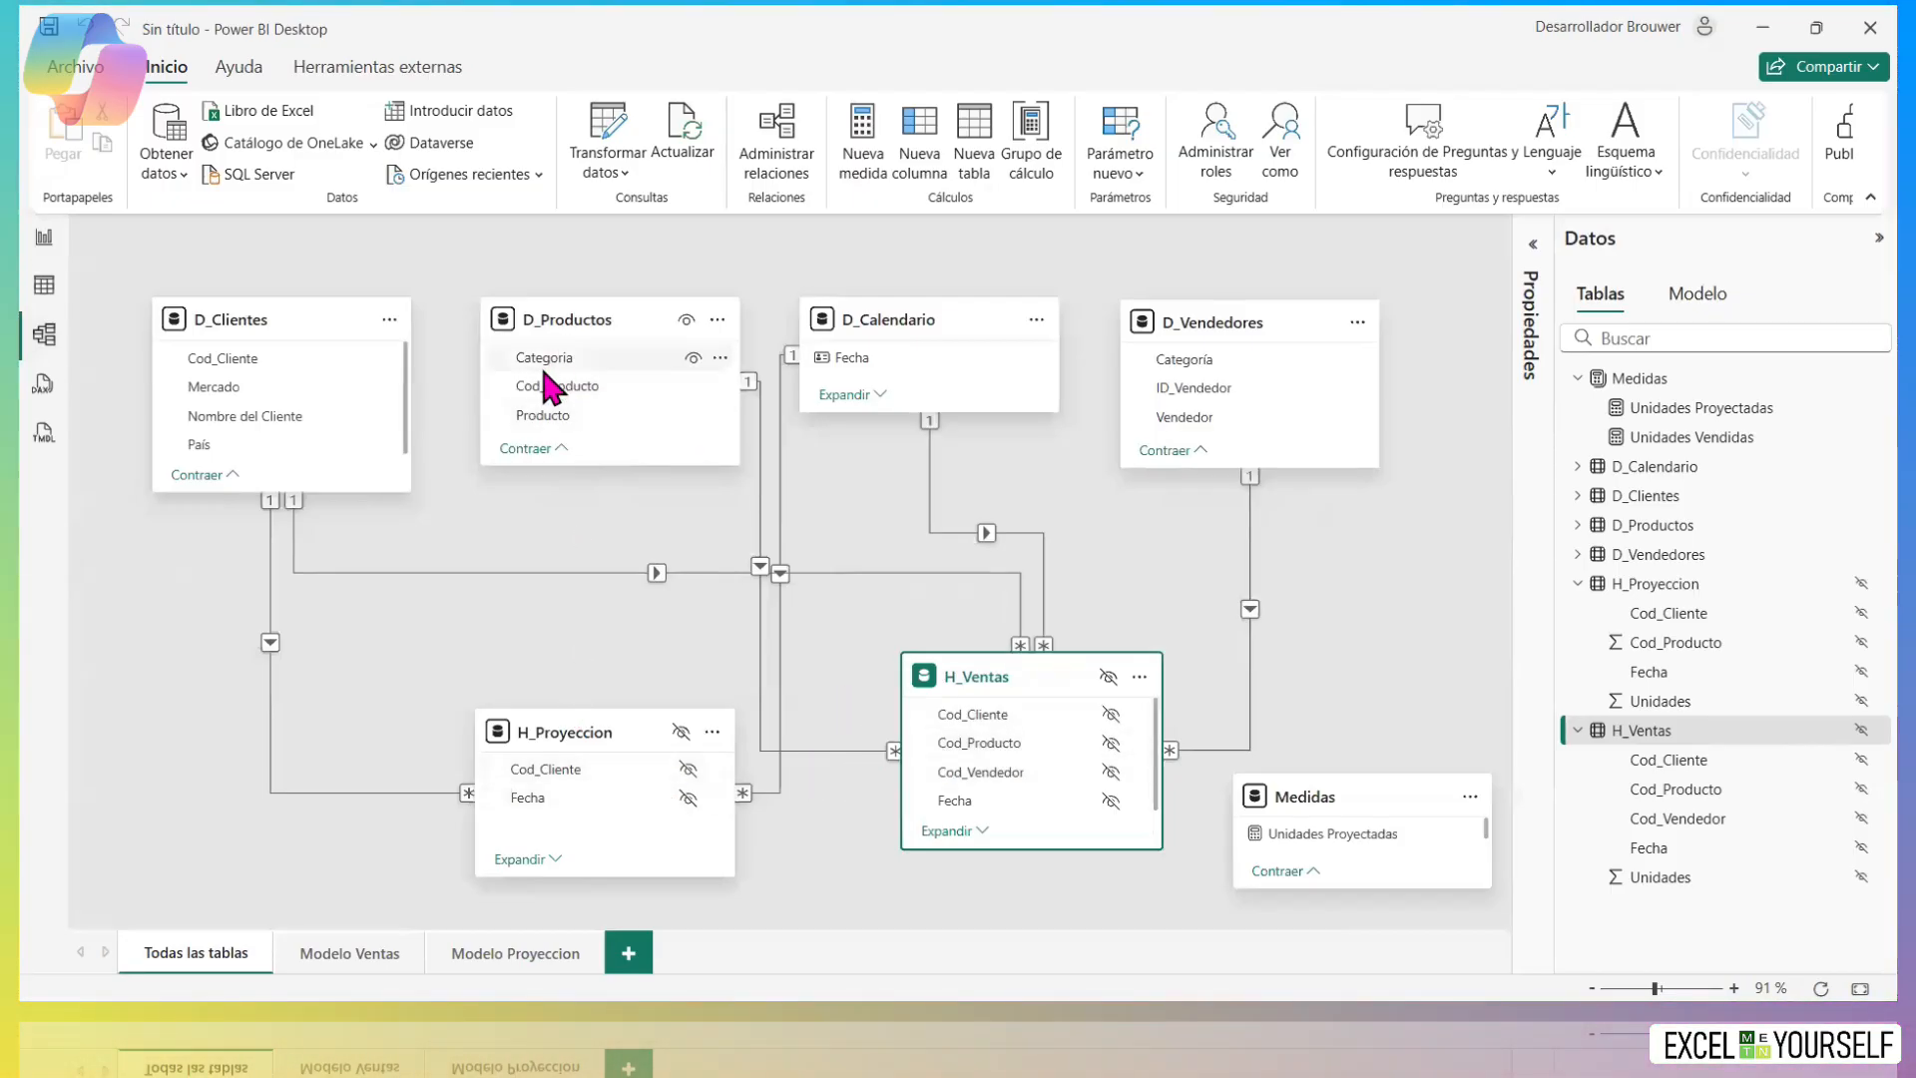
drag(525, 399, 552, 796)
click(553, 860)
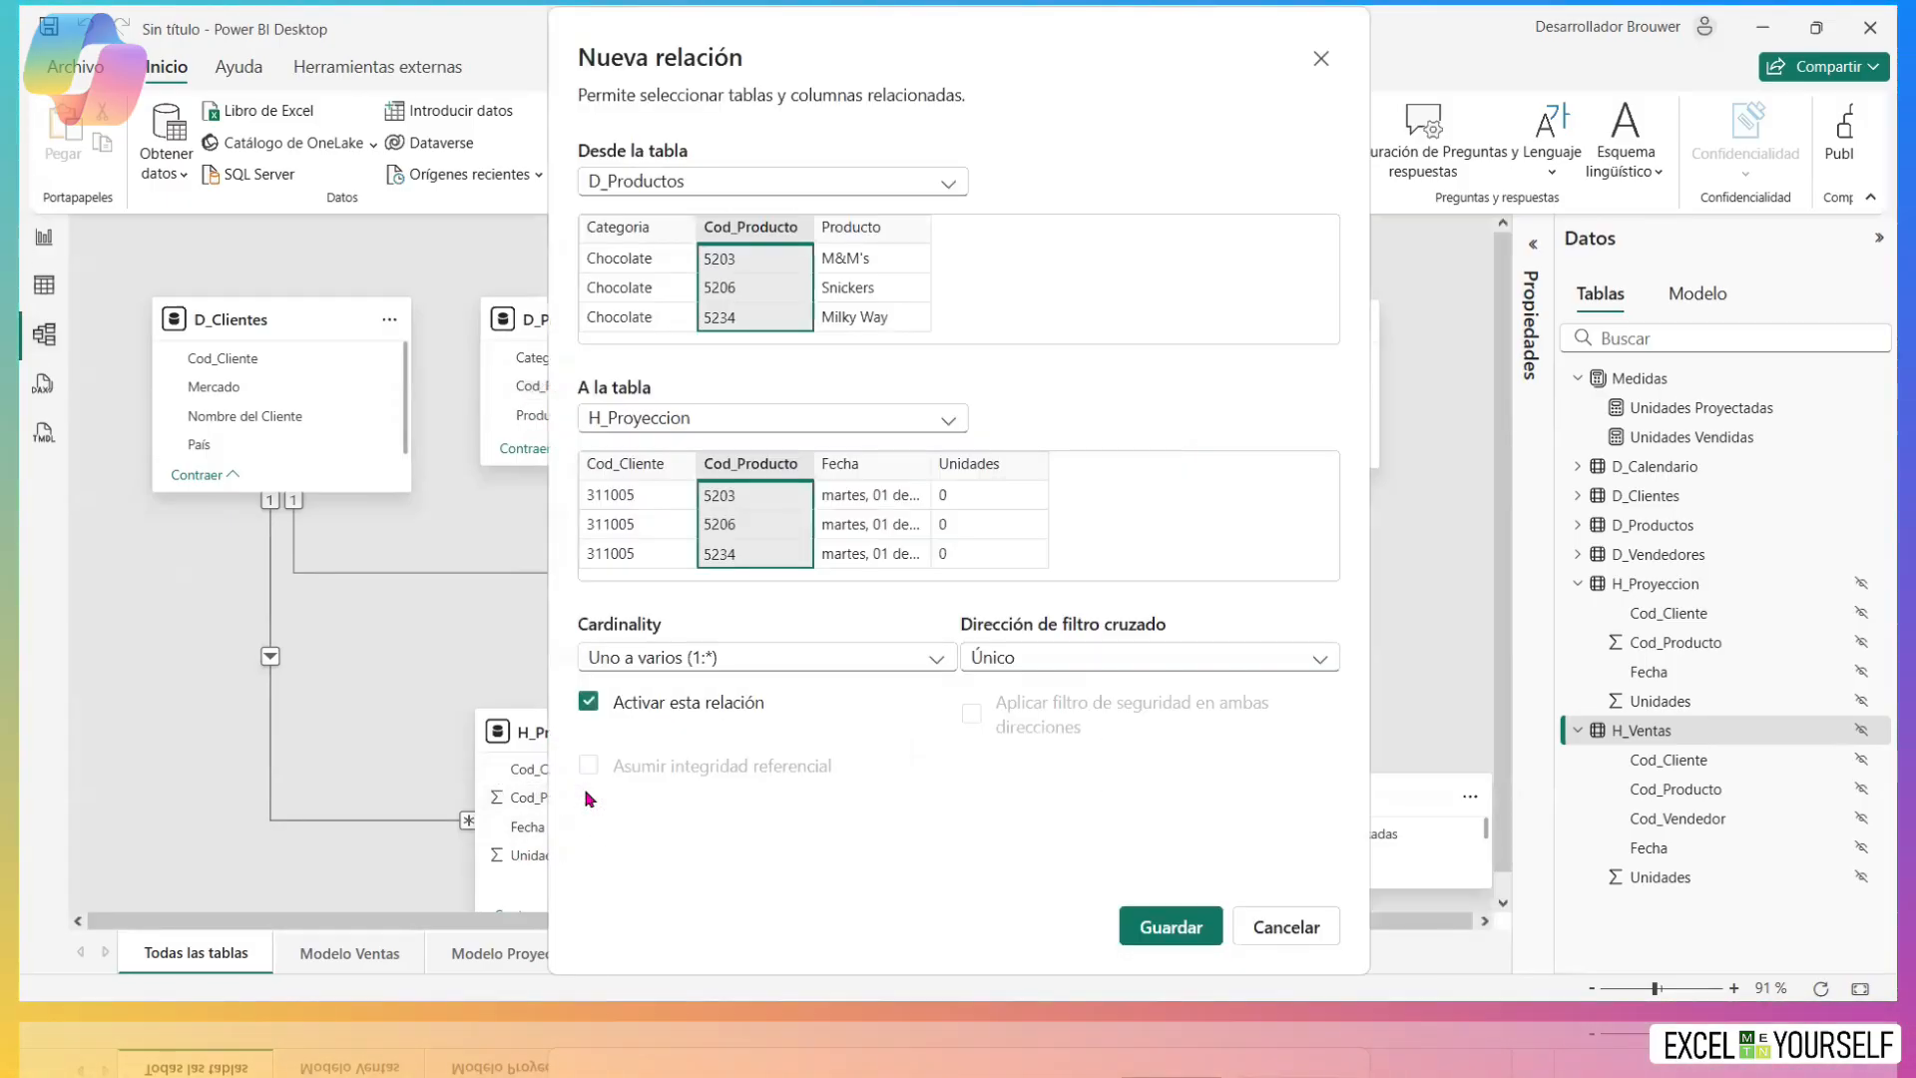
click(1162, 923)
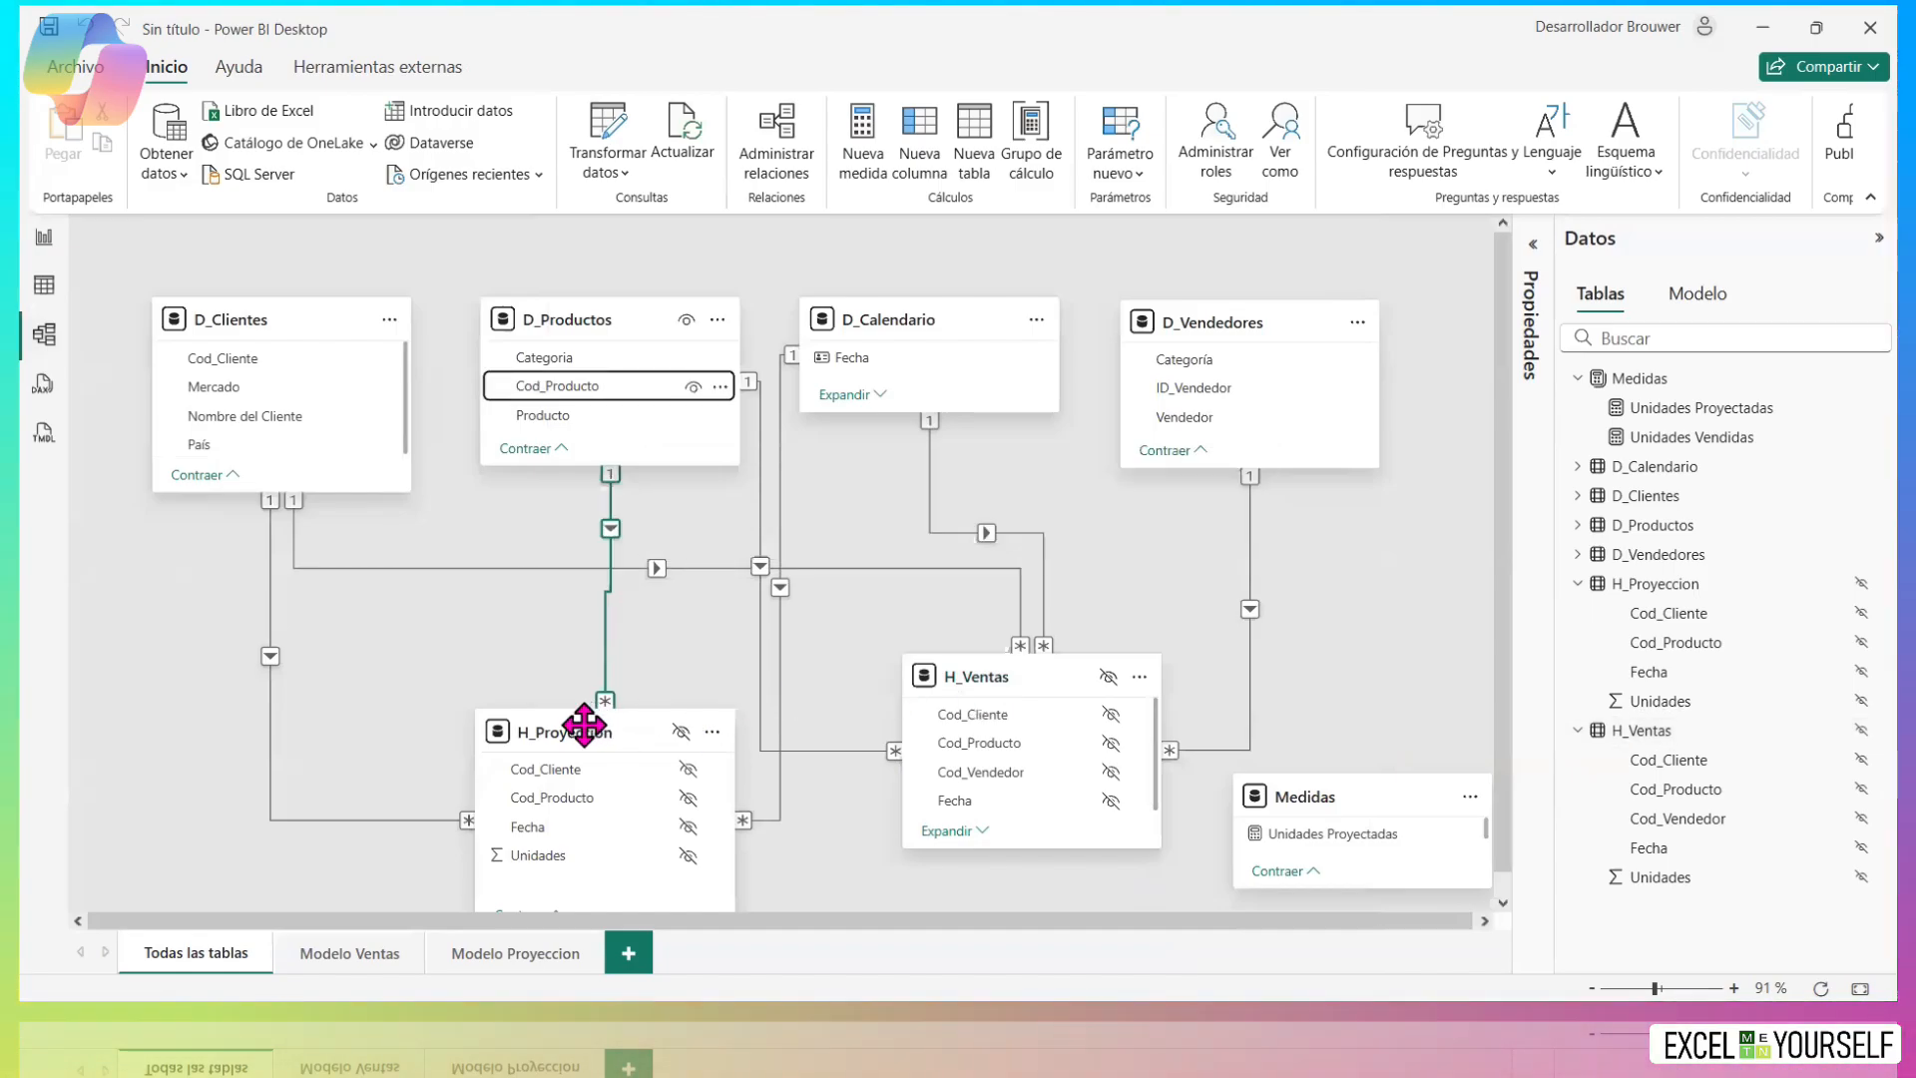
drag(581, 726, 626, 677)
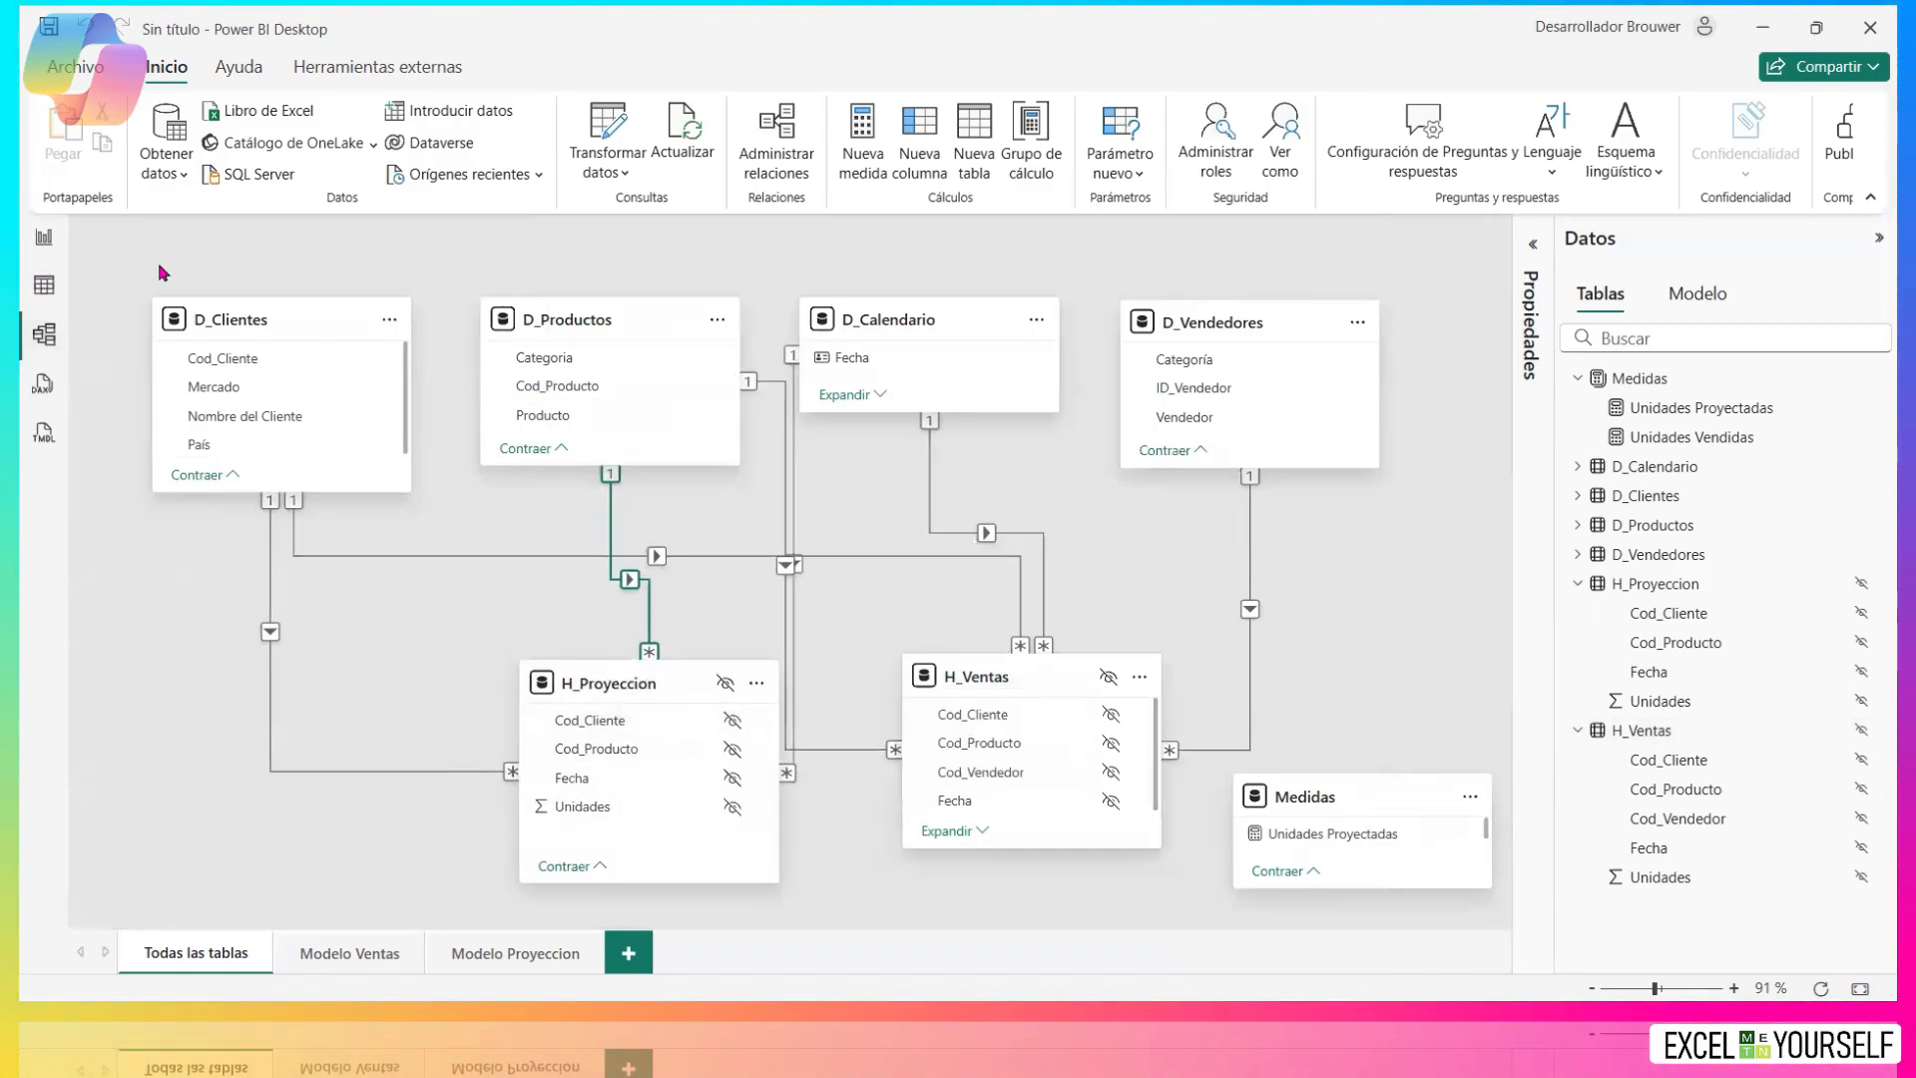
Review the projected units by category and product in the matrix, and return to the model diagram.
click(45, 244)
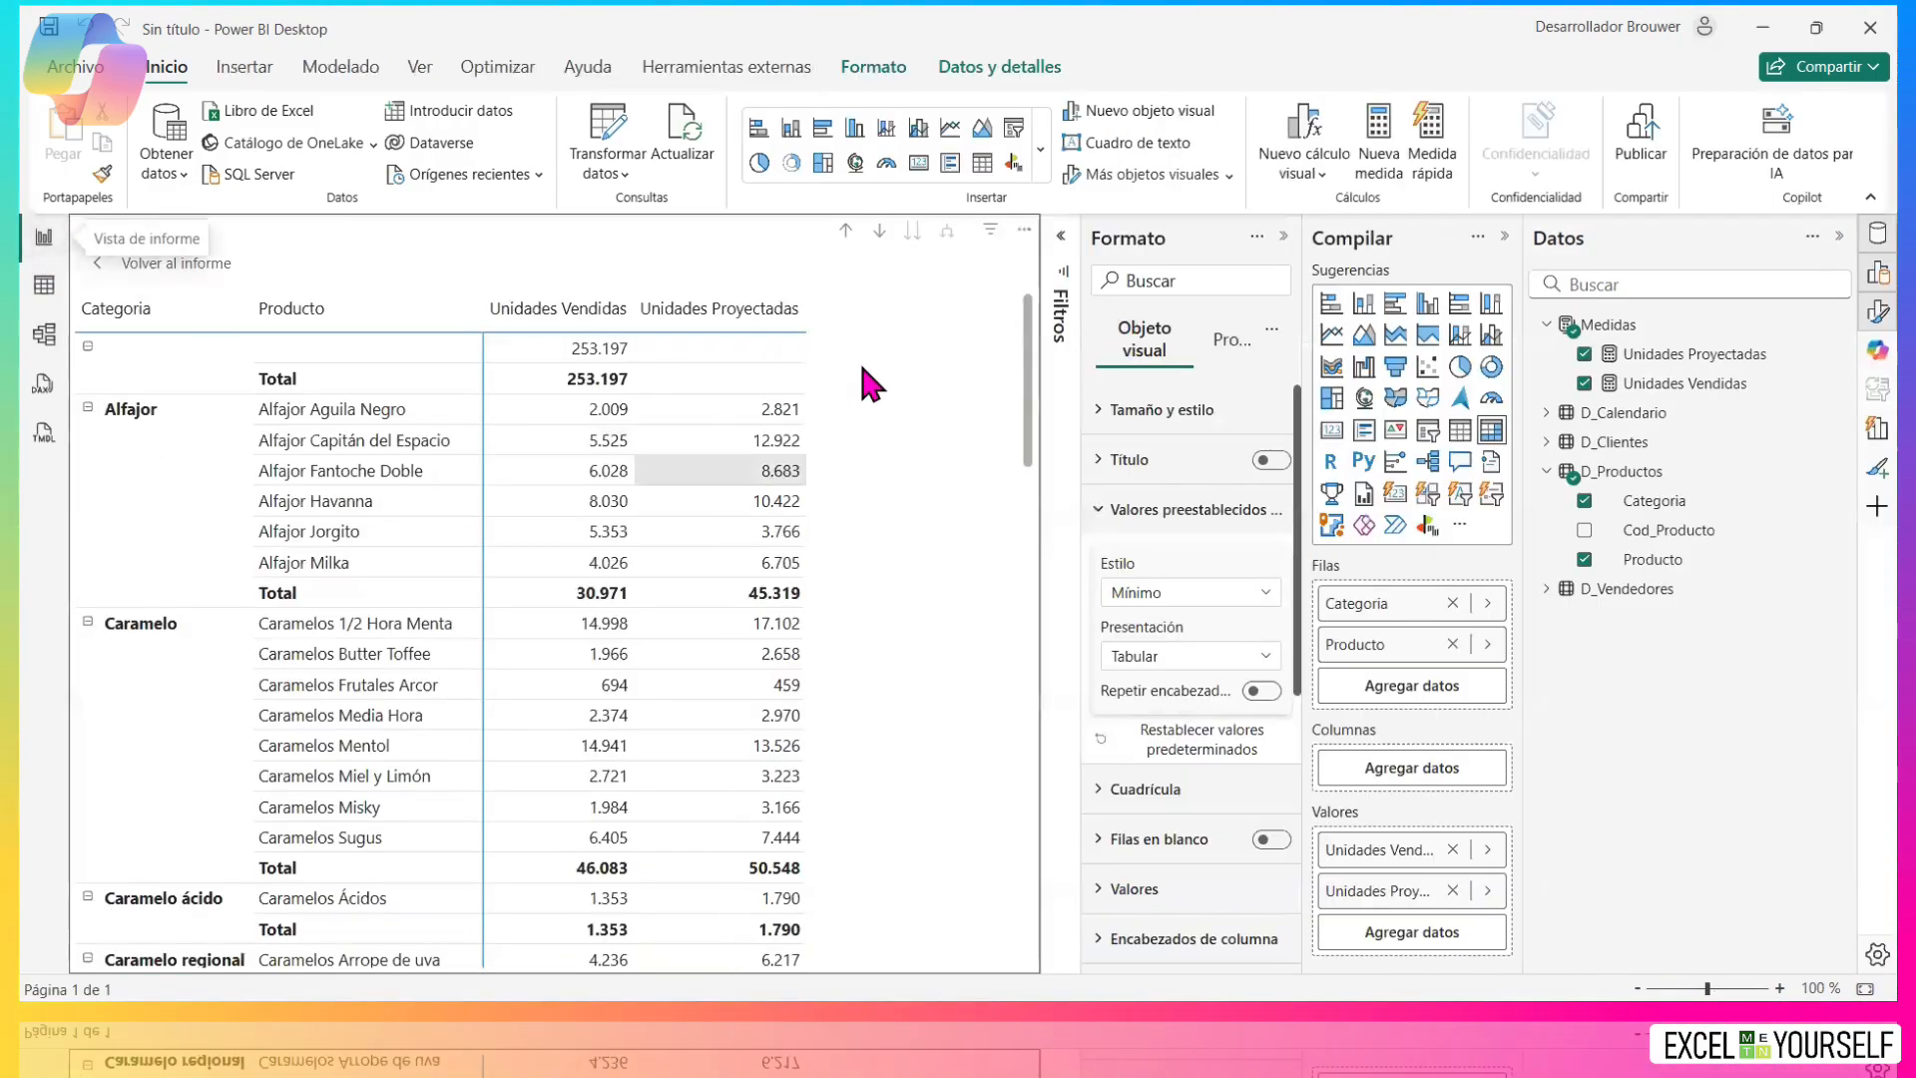
scroll(983, 689, down, 4)
scroll(991, 716, down, 4)
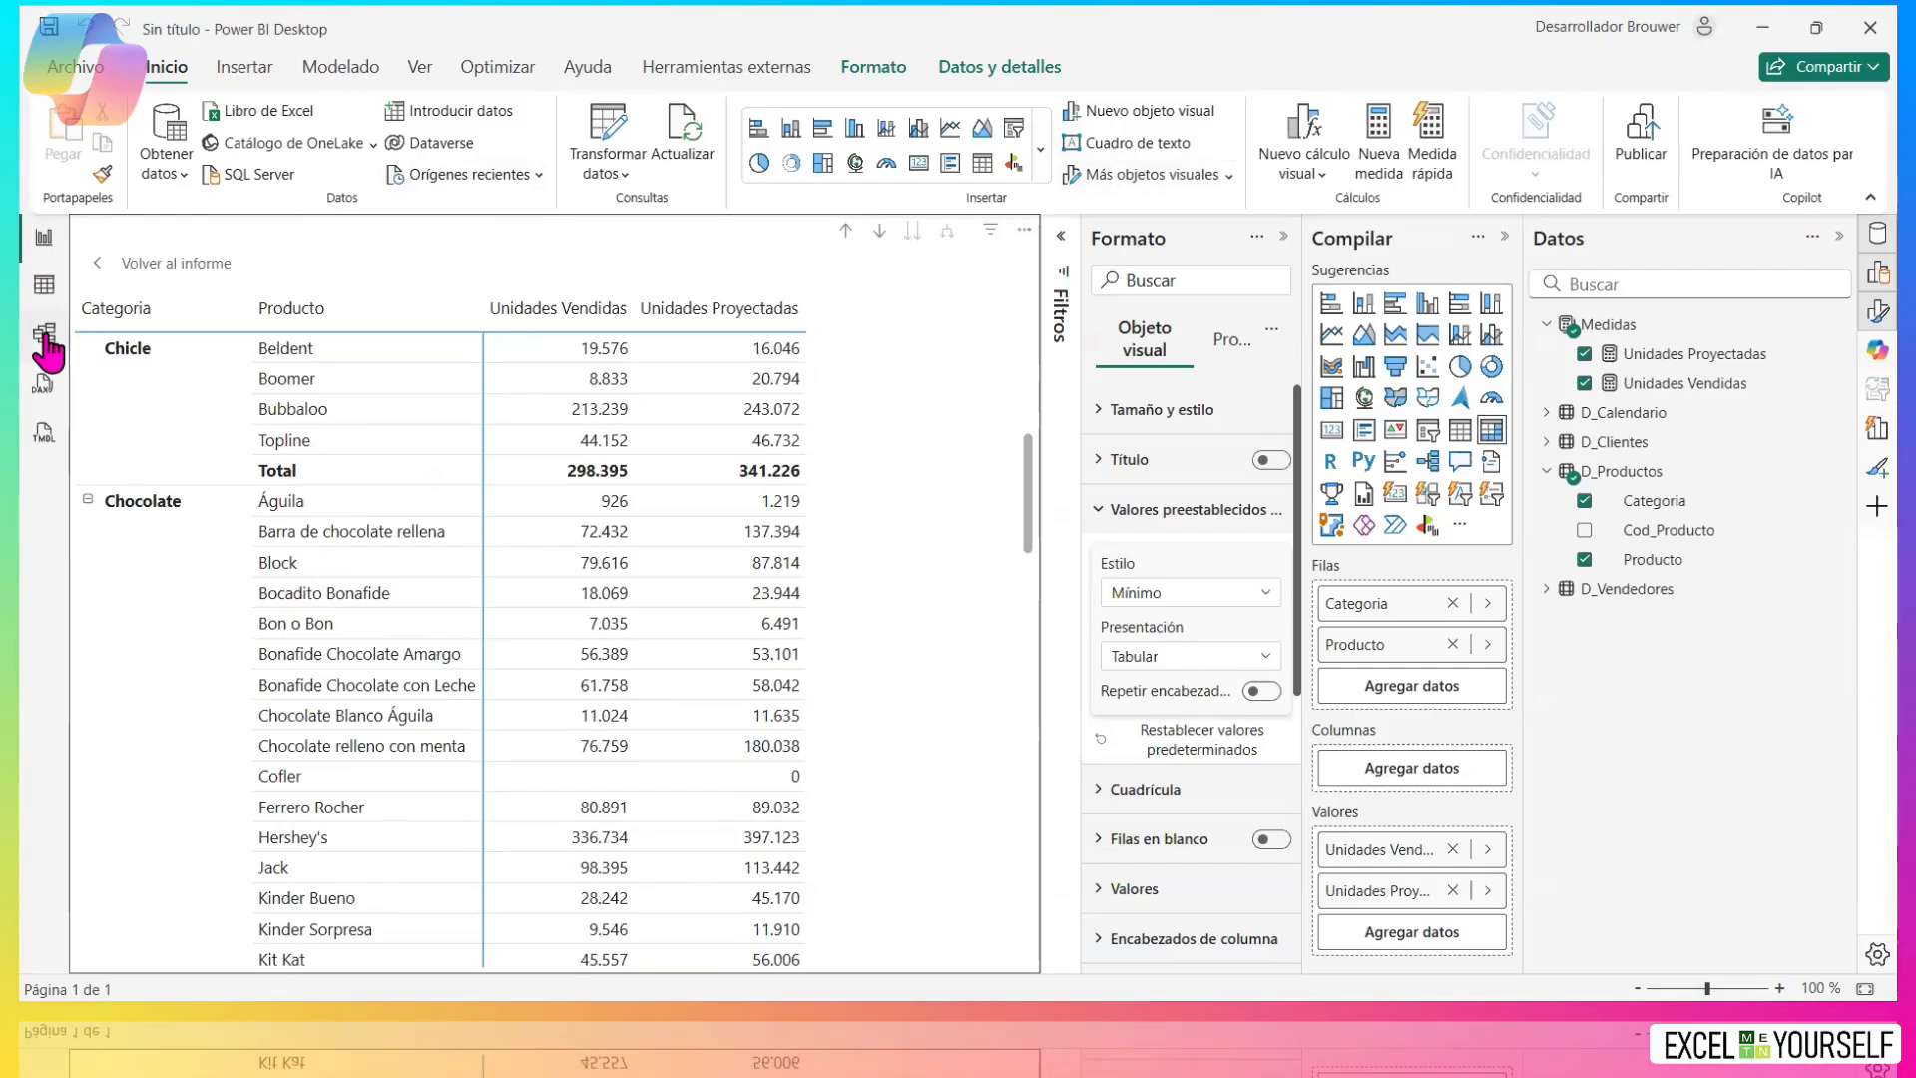
click(44, 337)
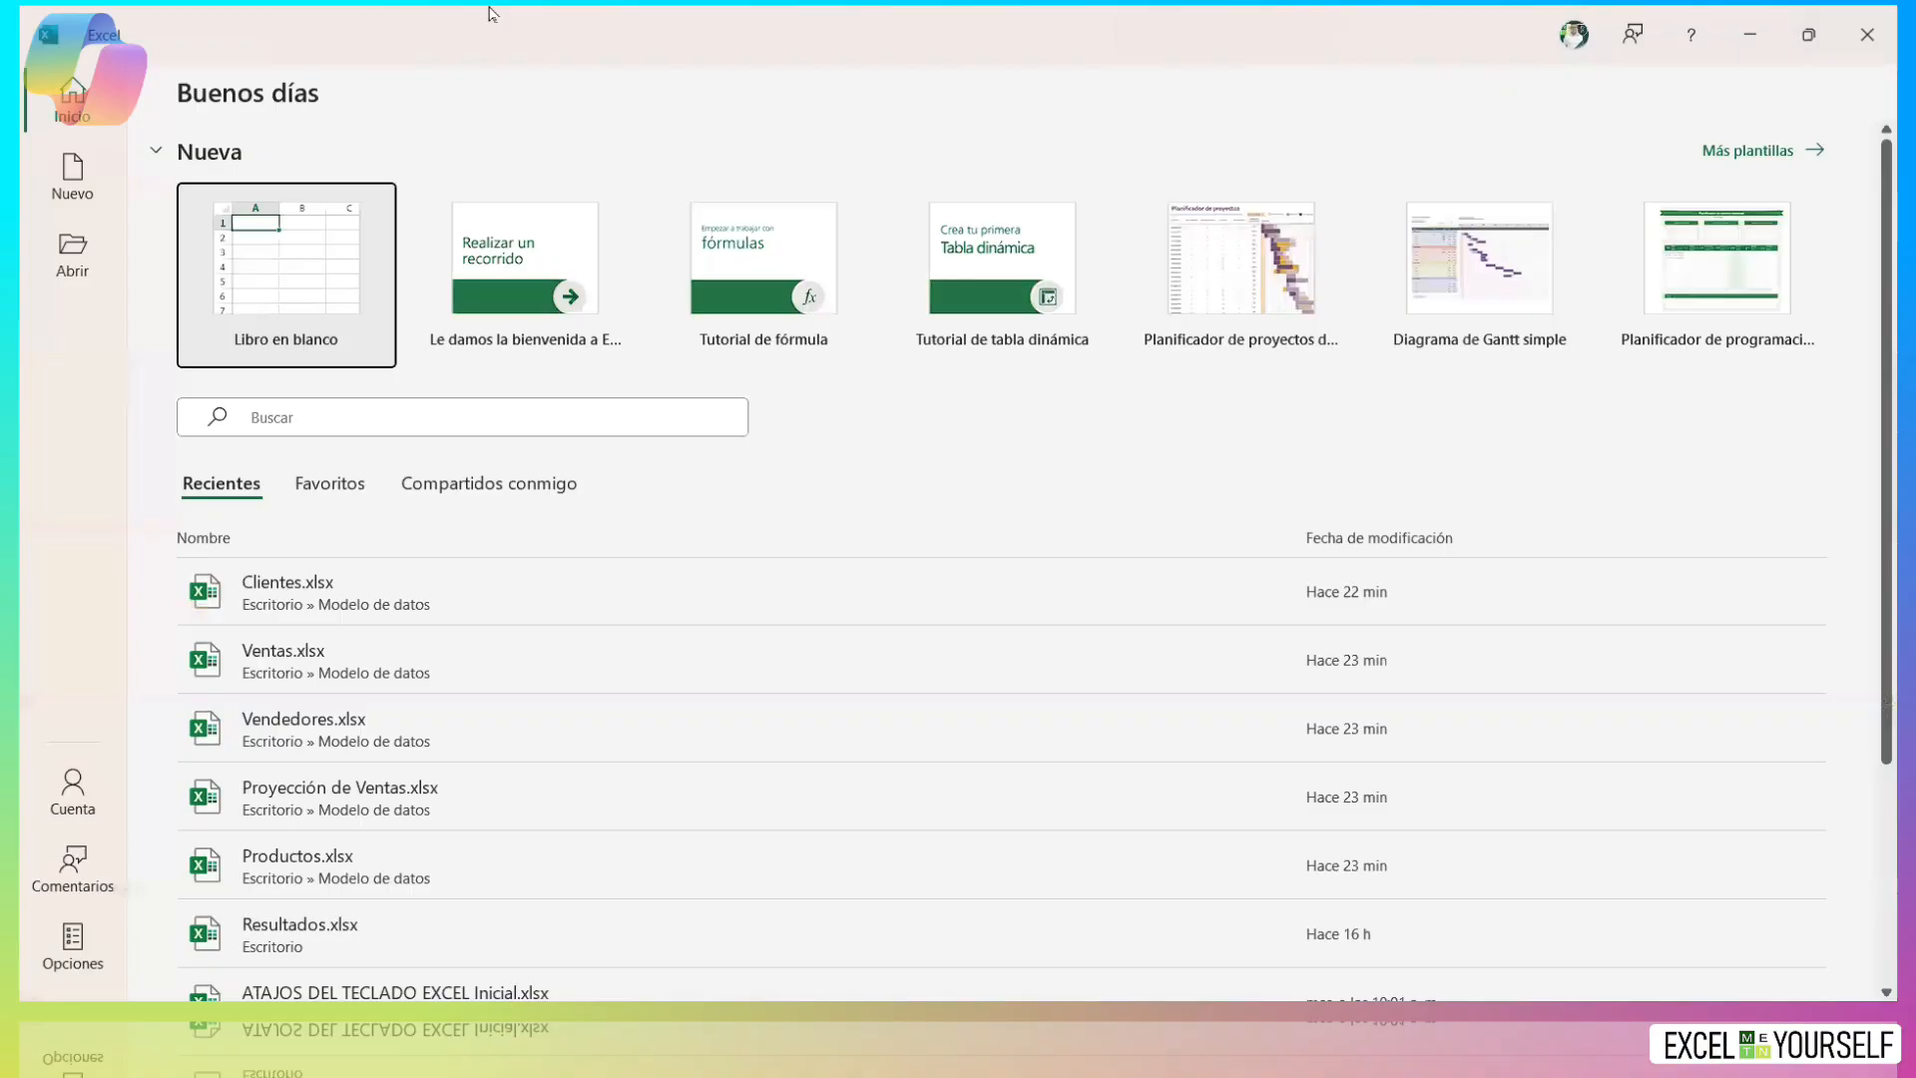
Create a blank workbook and load Tabla1 into it from Clientes.xlsx in the desktop folder Modelo de datos.
click(376, 279)
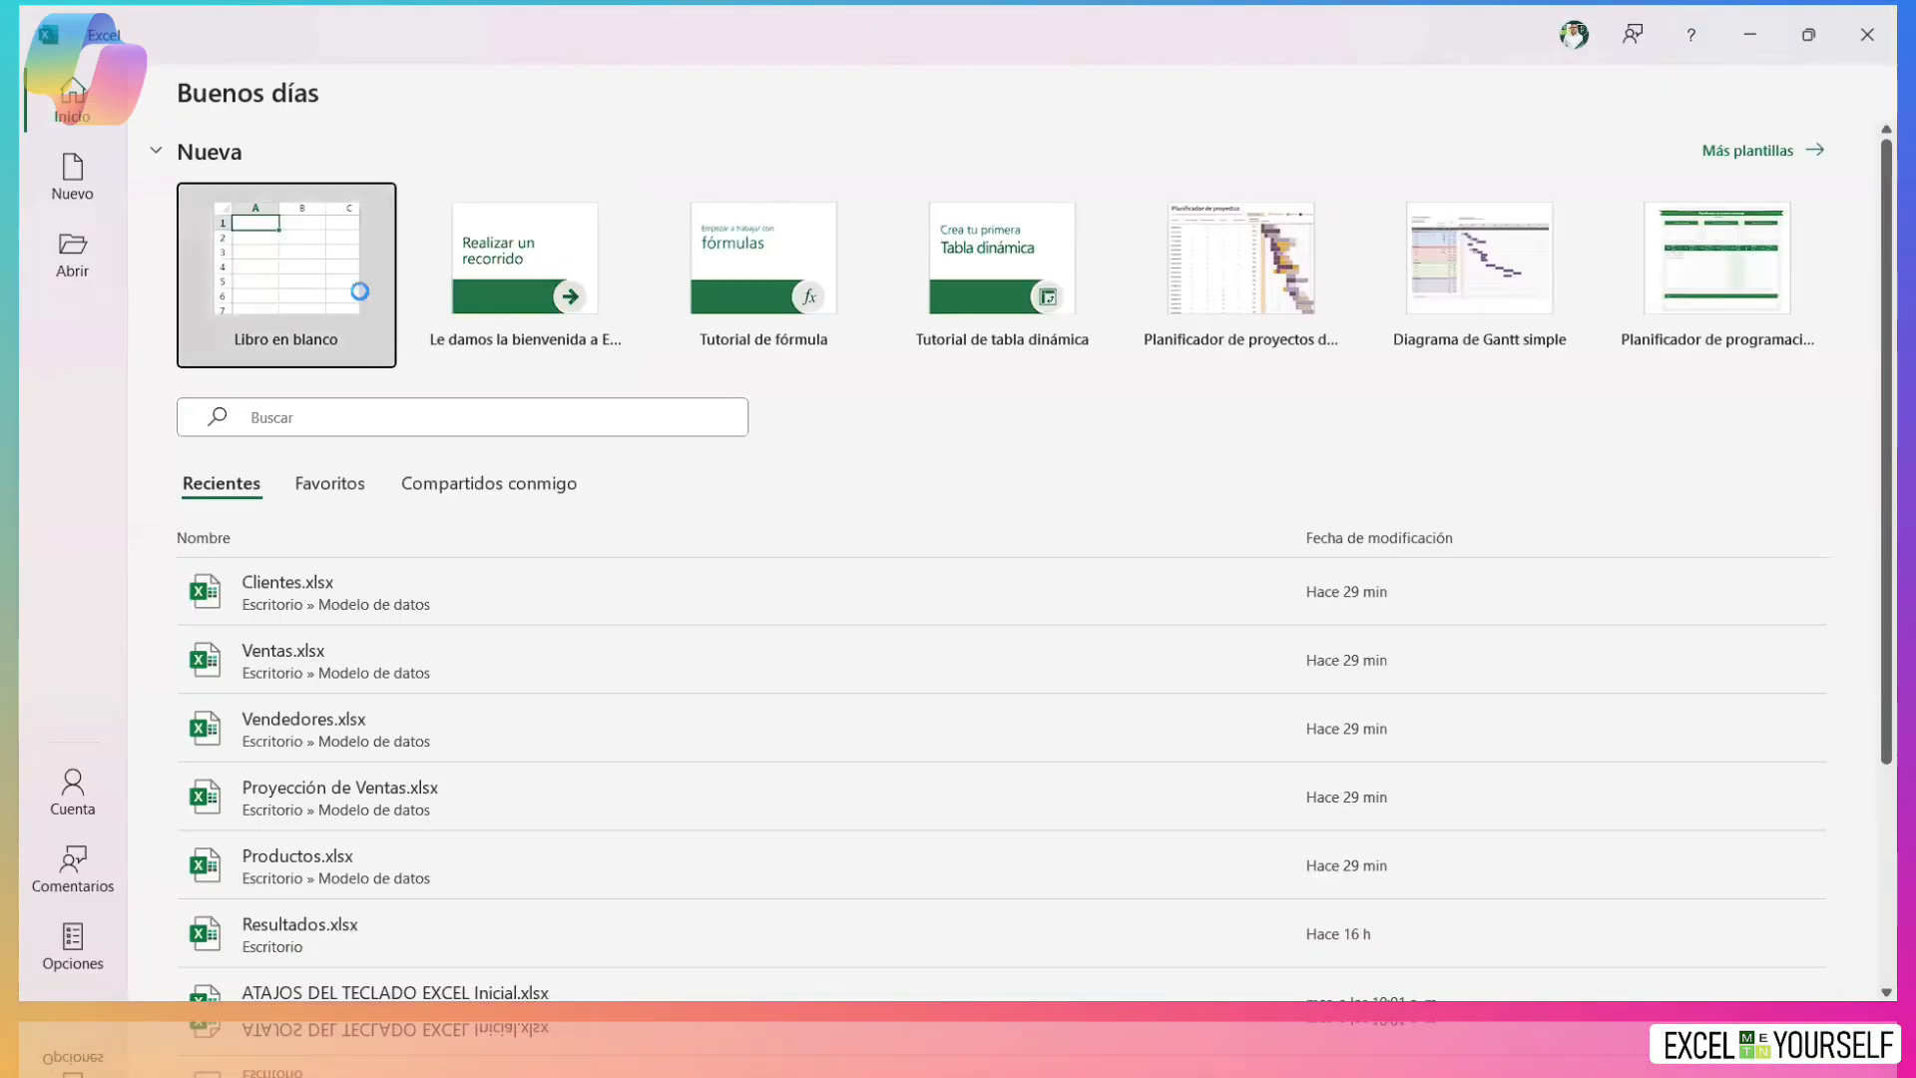
click(359, 290)
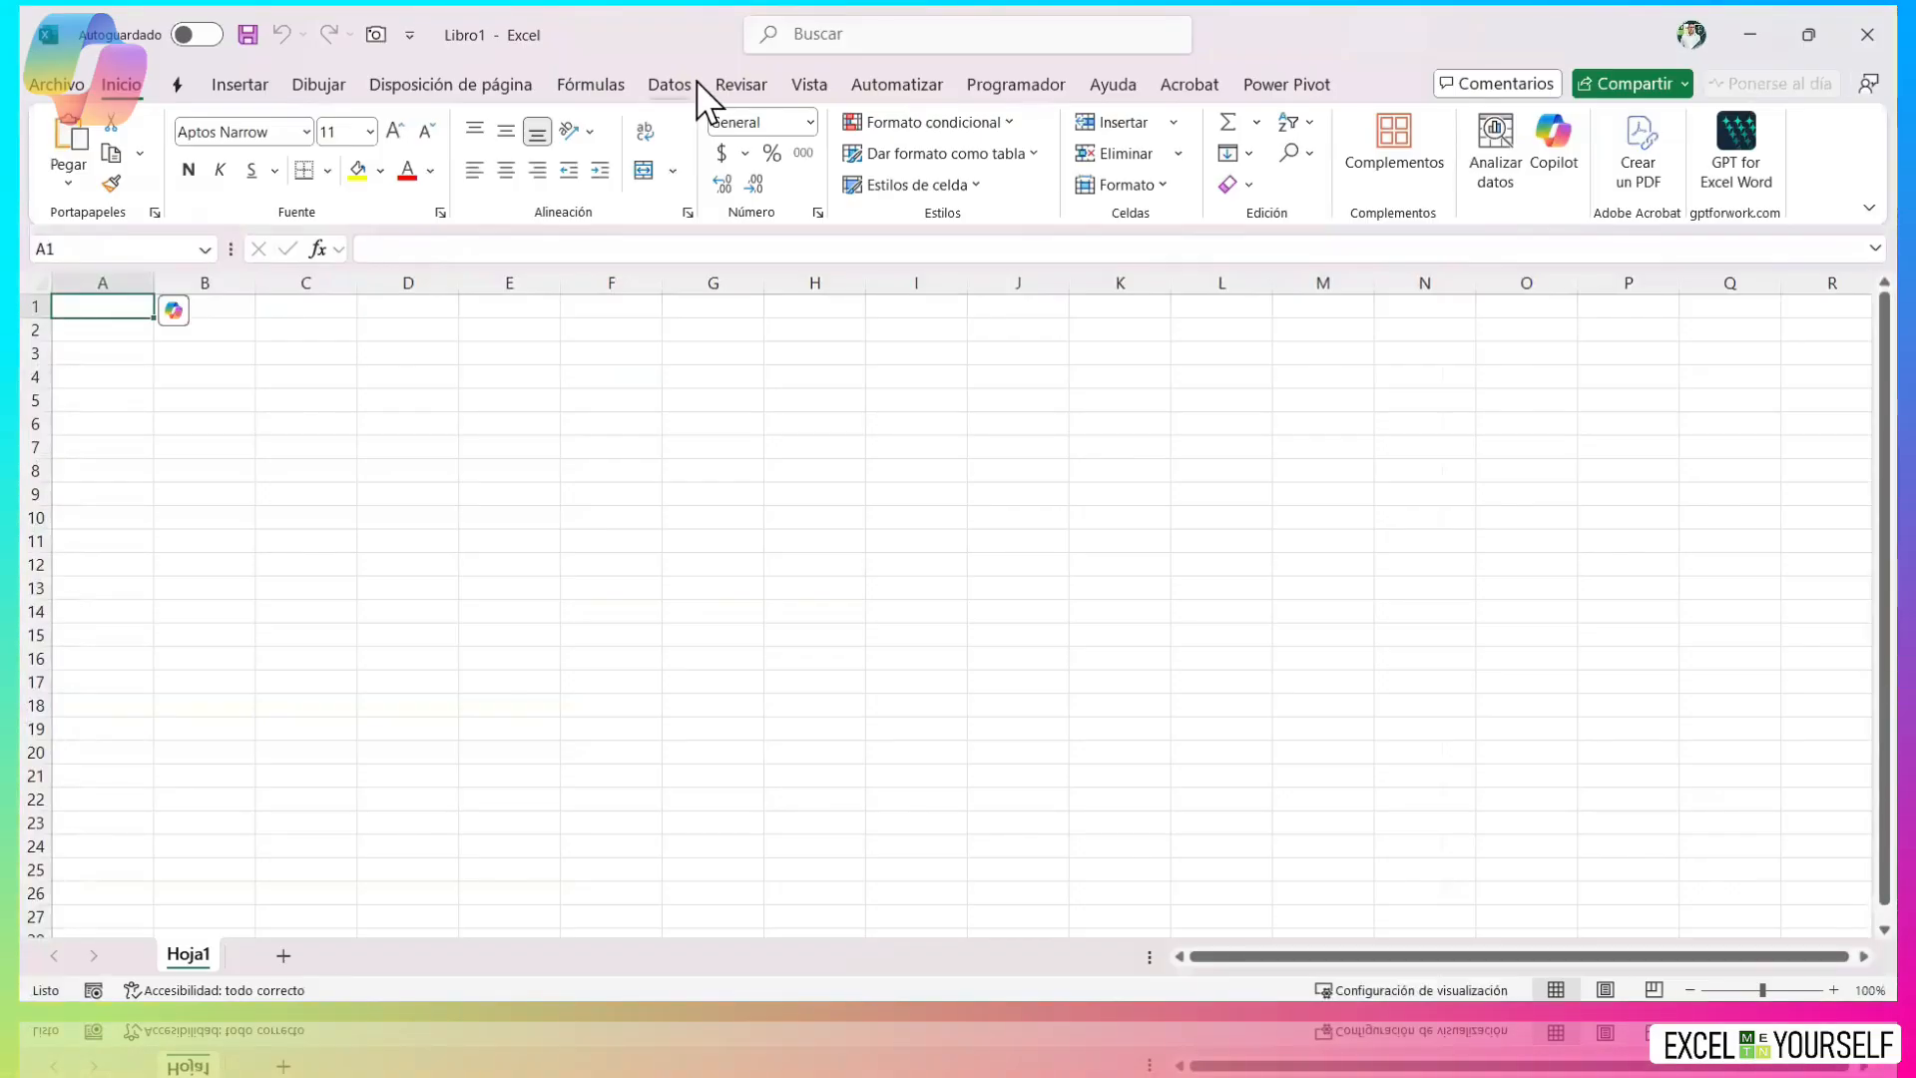
click(669, 86)
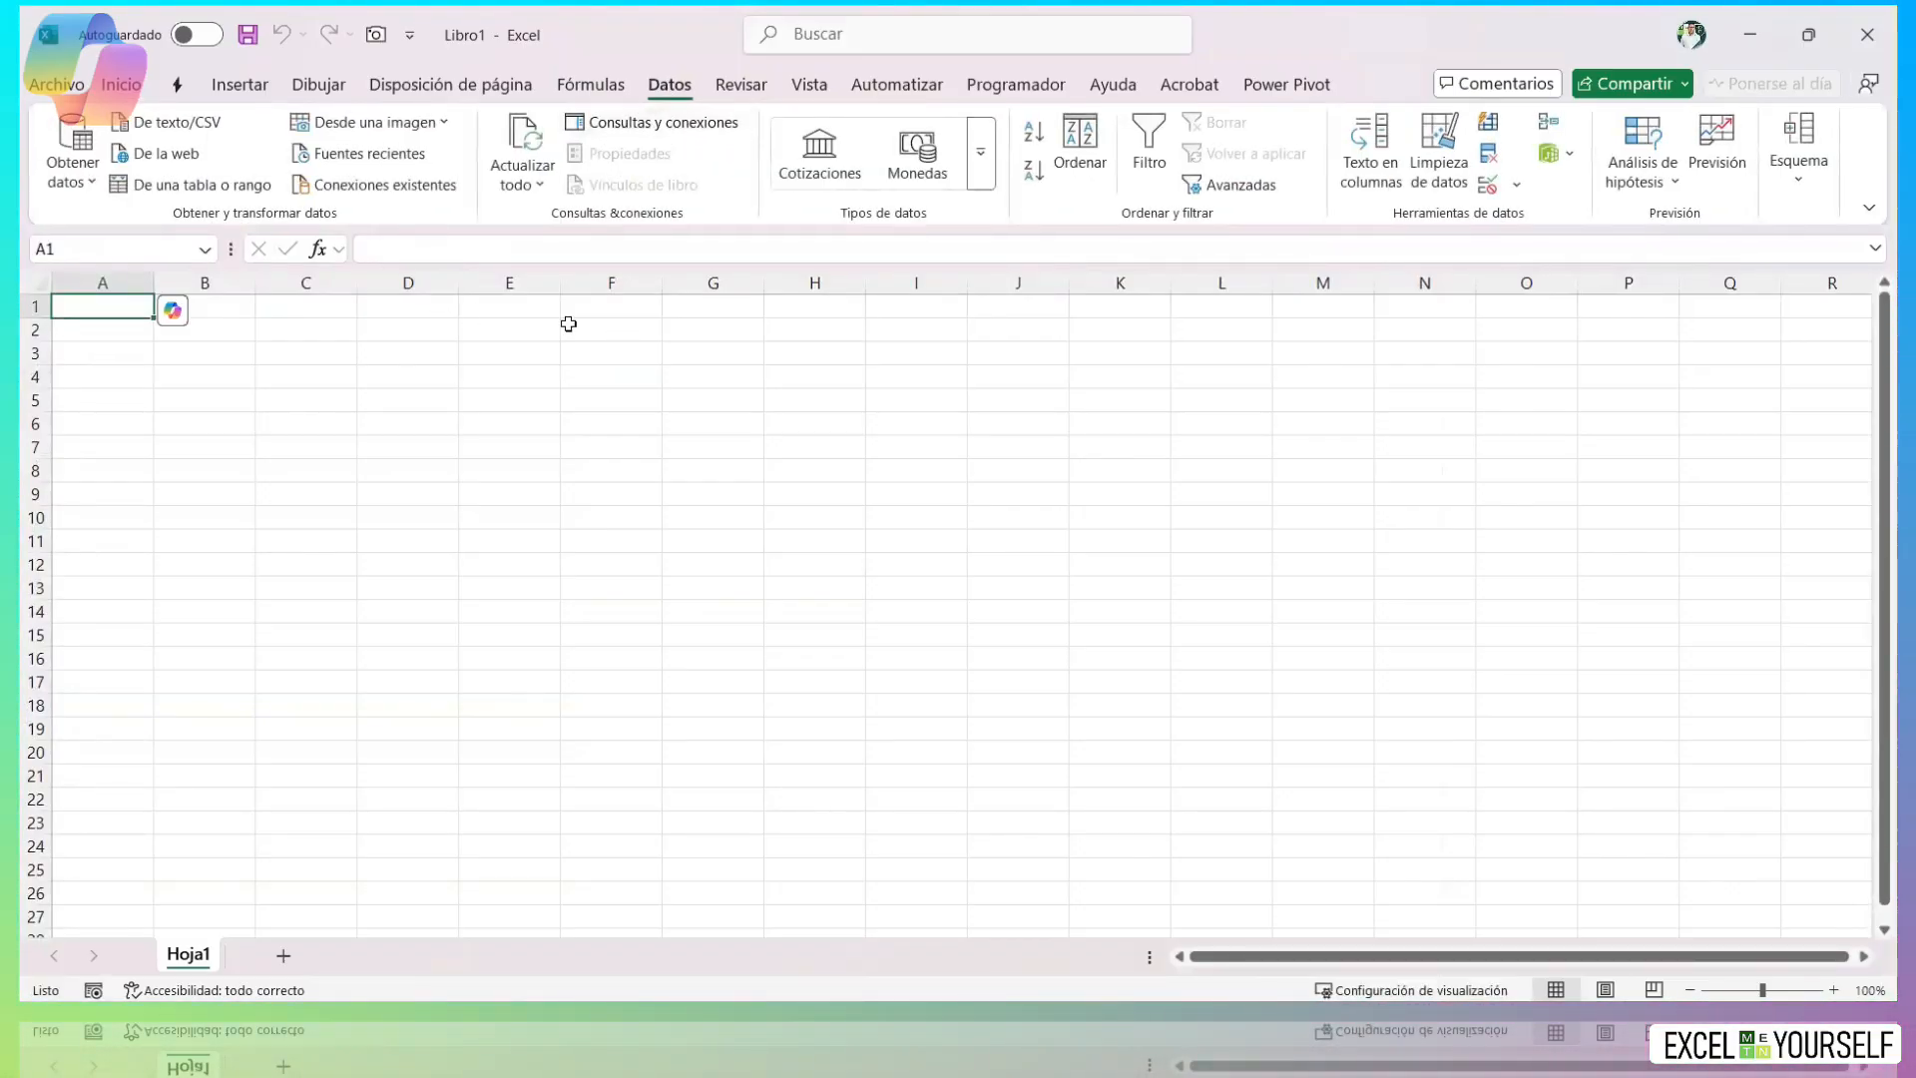
click(80, 187)
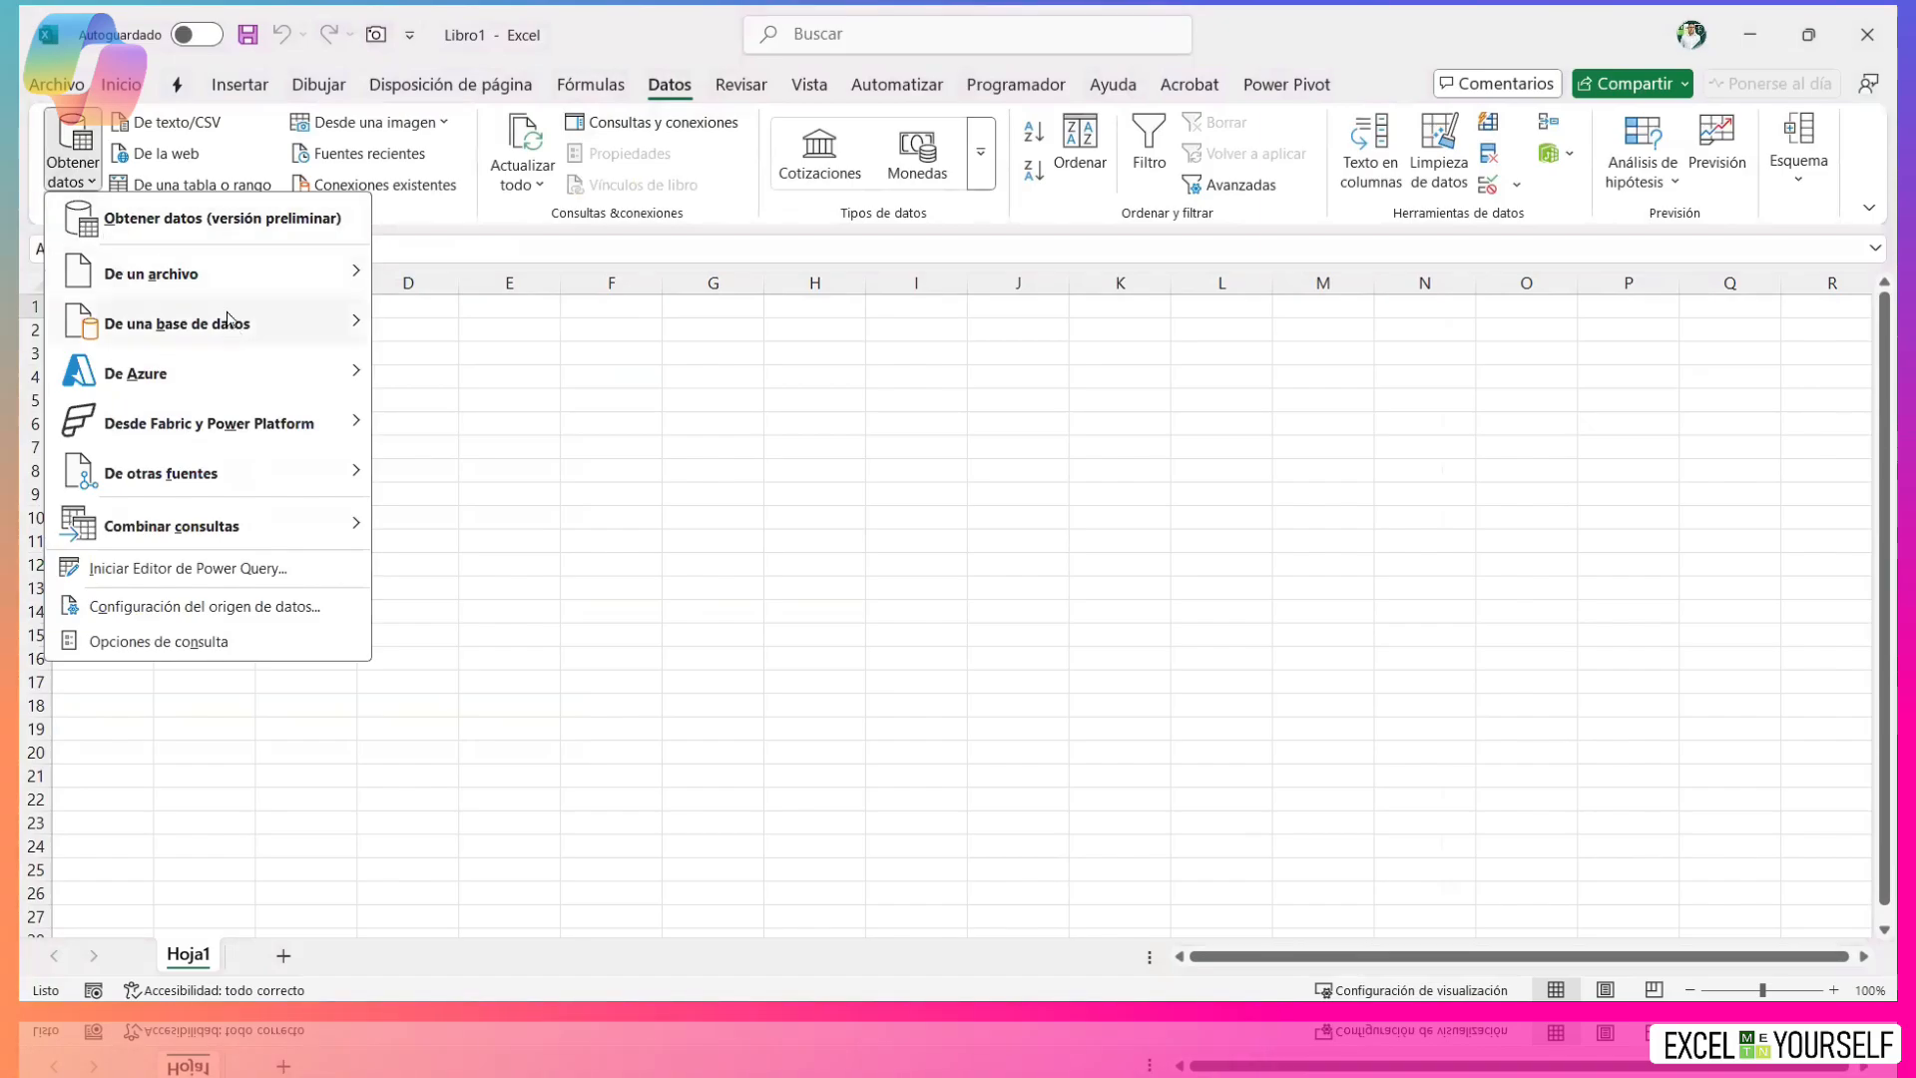
mouse_move(250, 272)
click(439, 267)
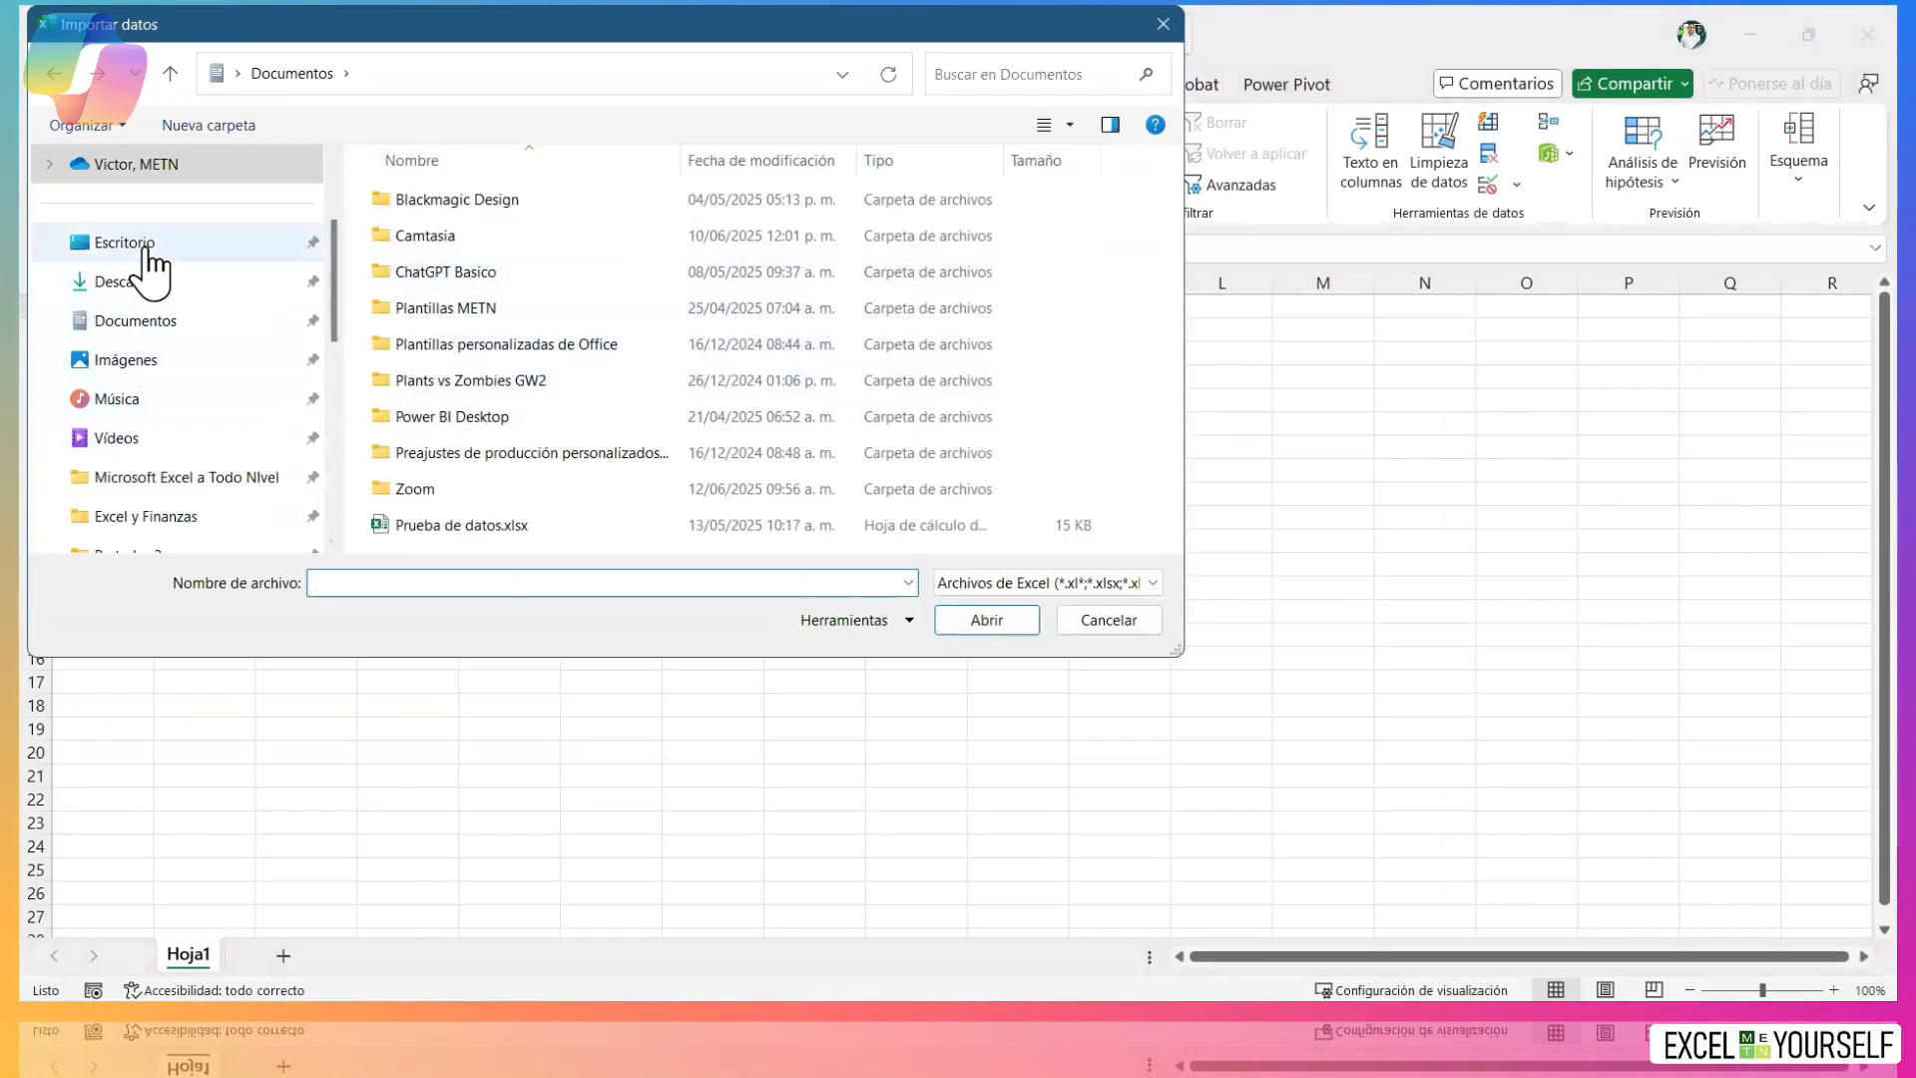
click(99, 245)
double_click(692, 263)
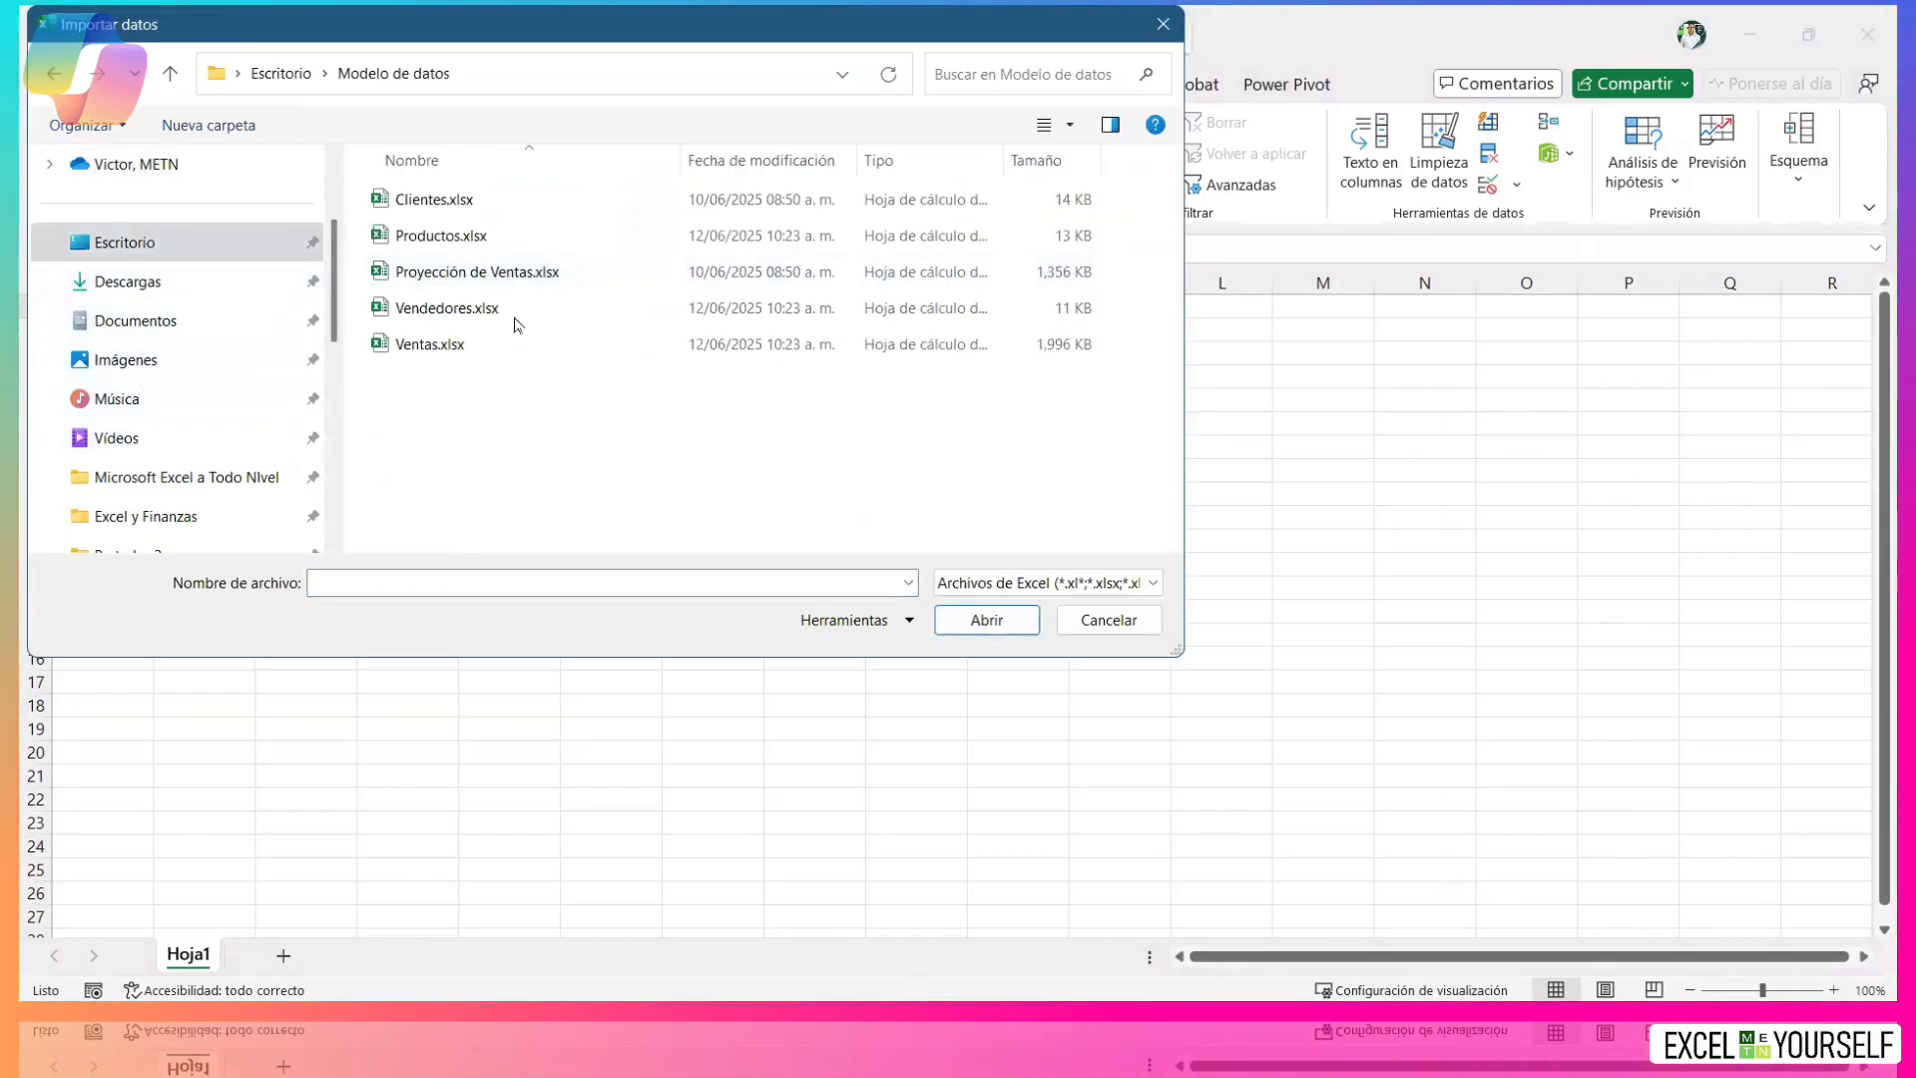
click(471, 203)
double_click(476, 208)
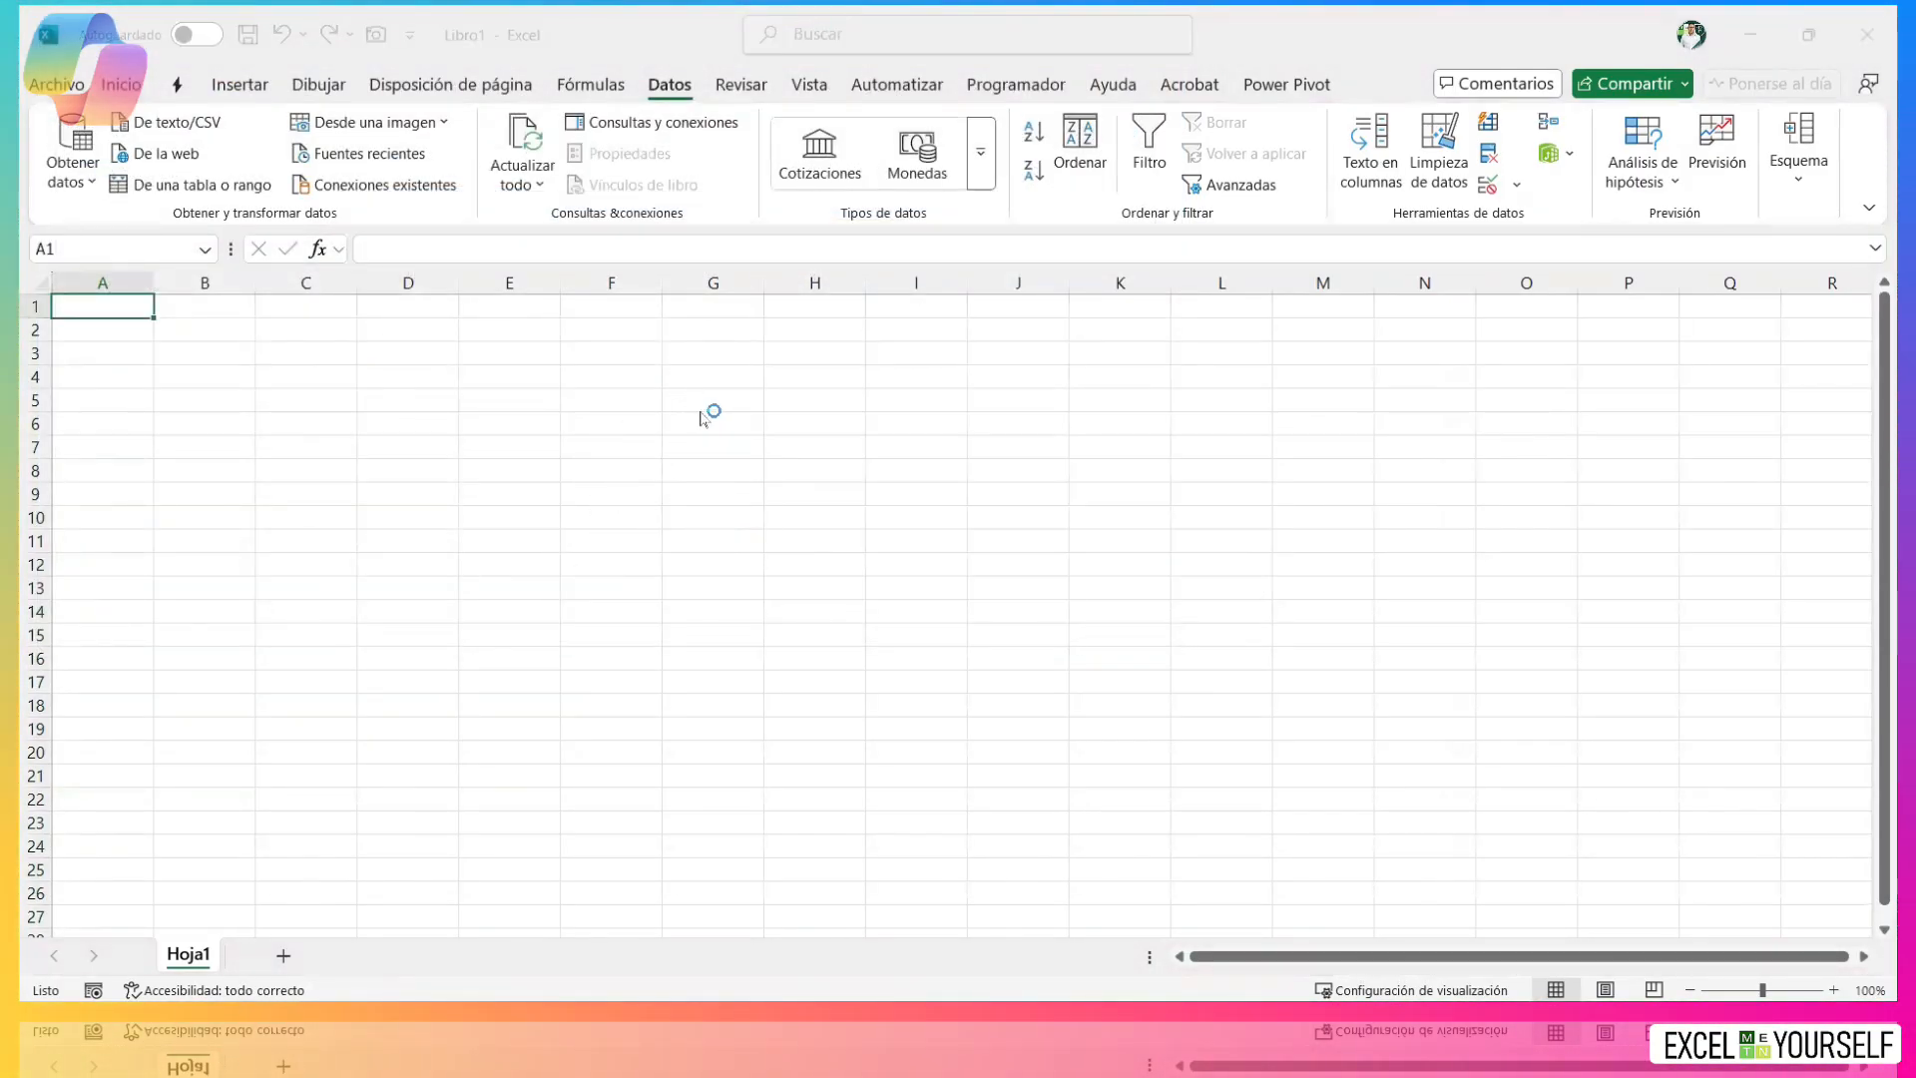
click(563, 312)
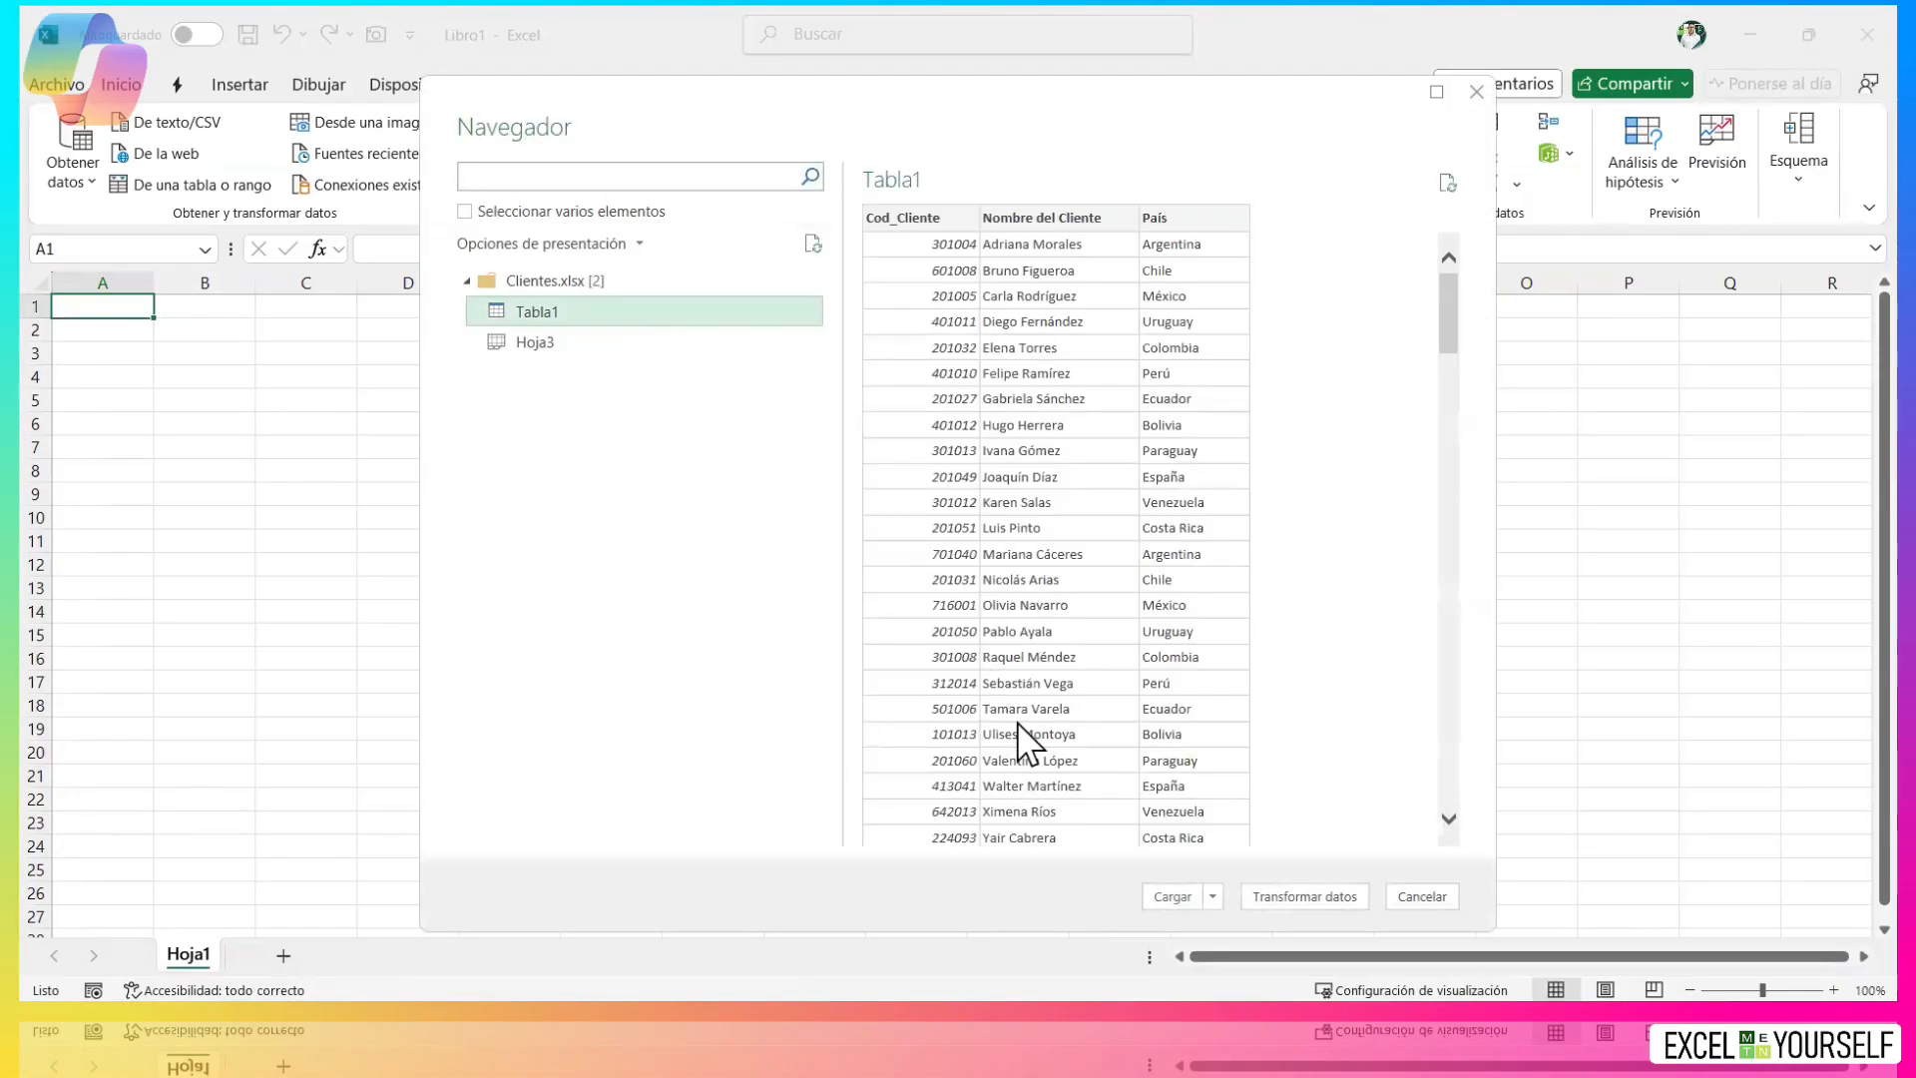
click(1173, 895)
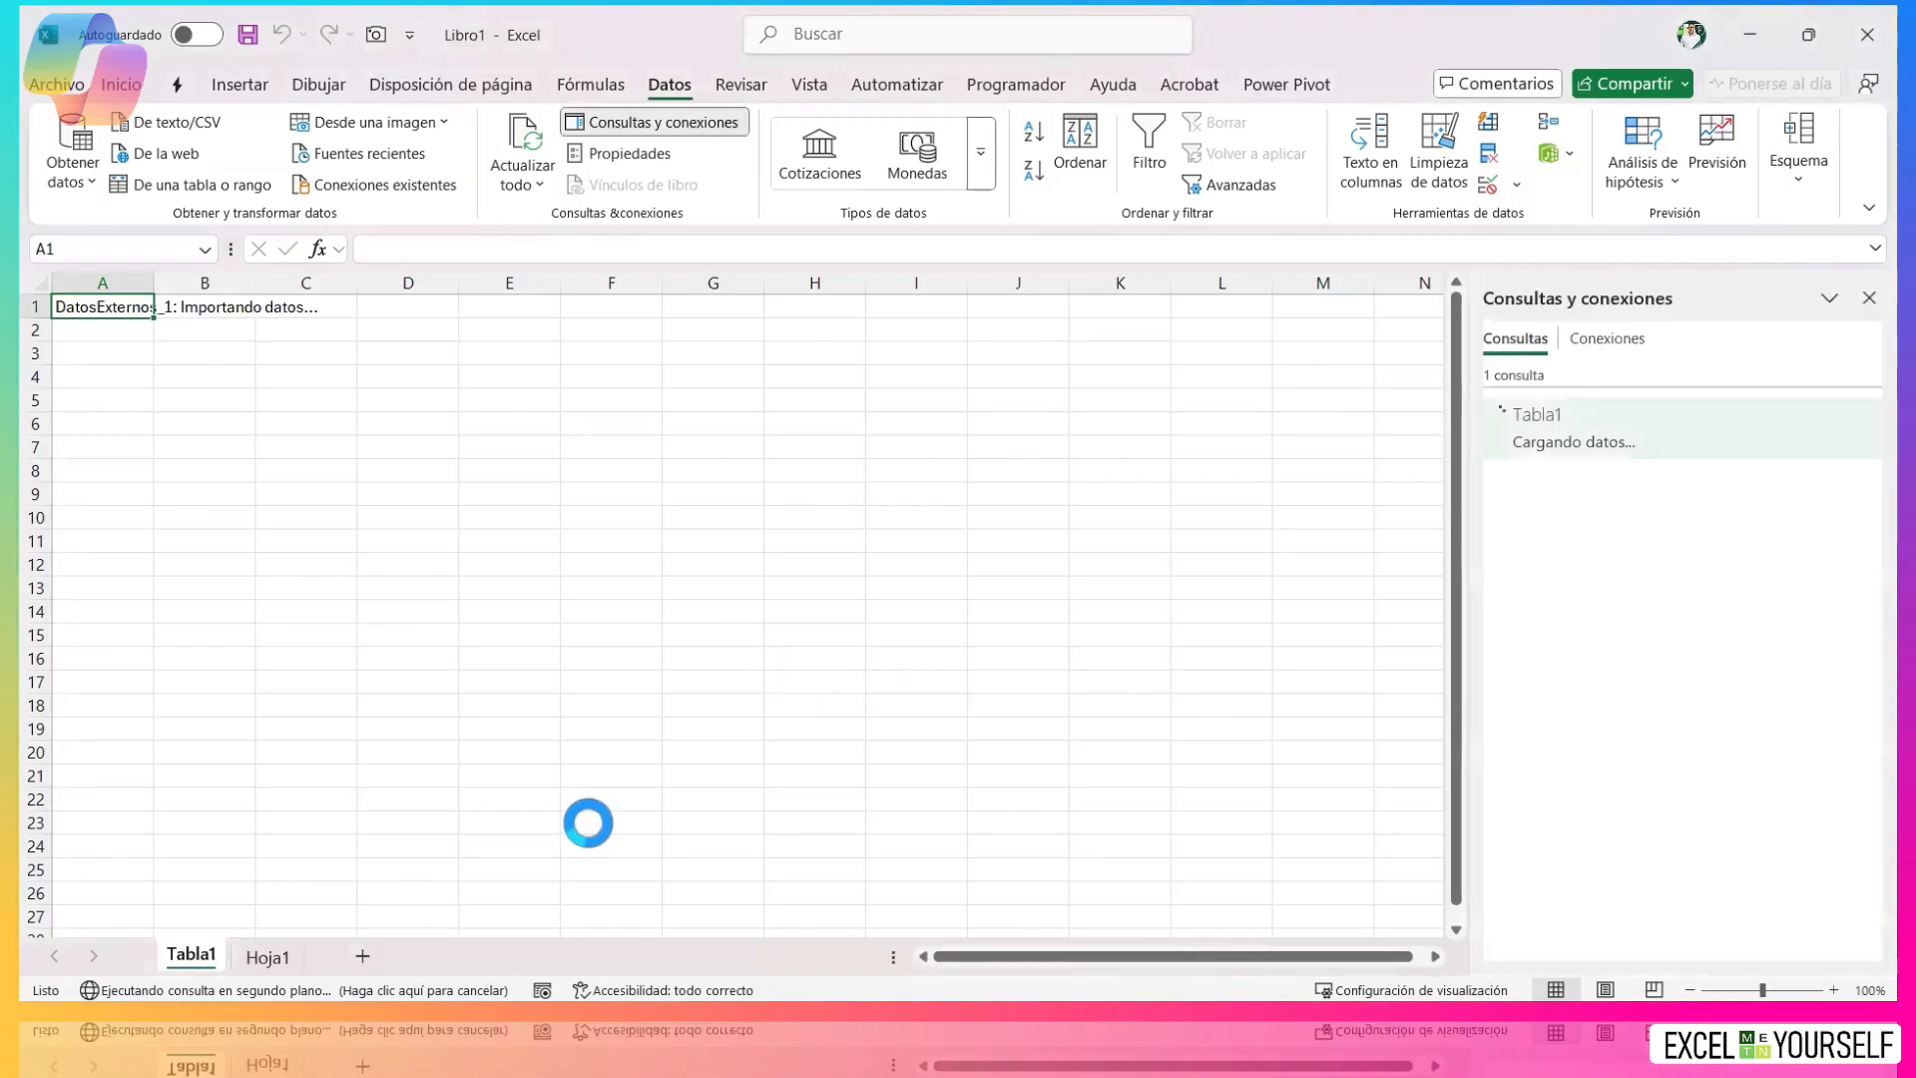
Delete the empty sheet Hoja1 and rename the sheet holding the client table Dim_Clientes.
right_click(275, 956)
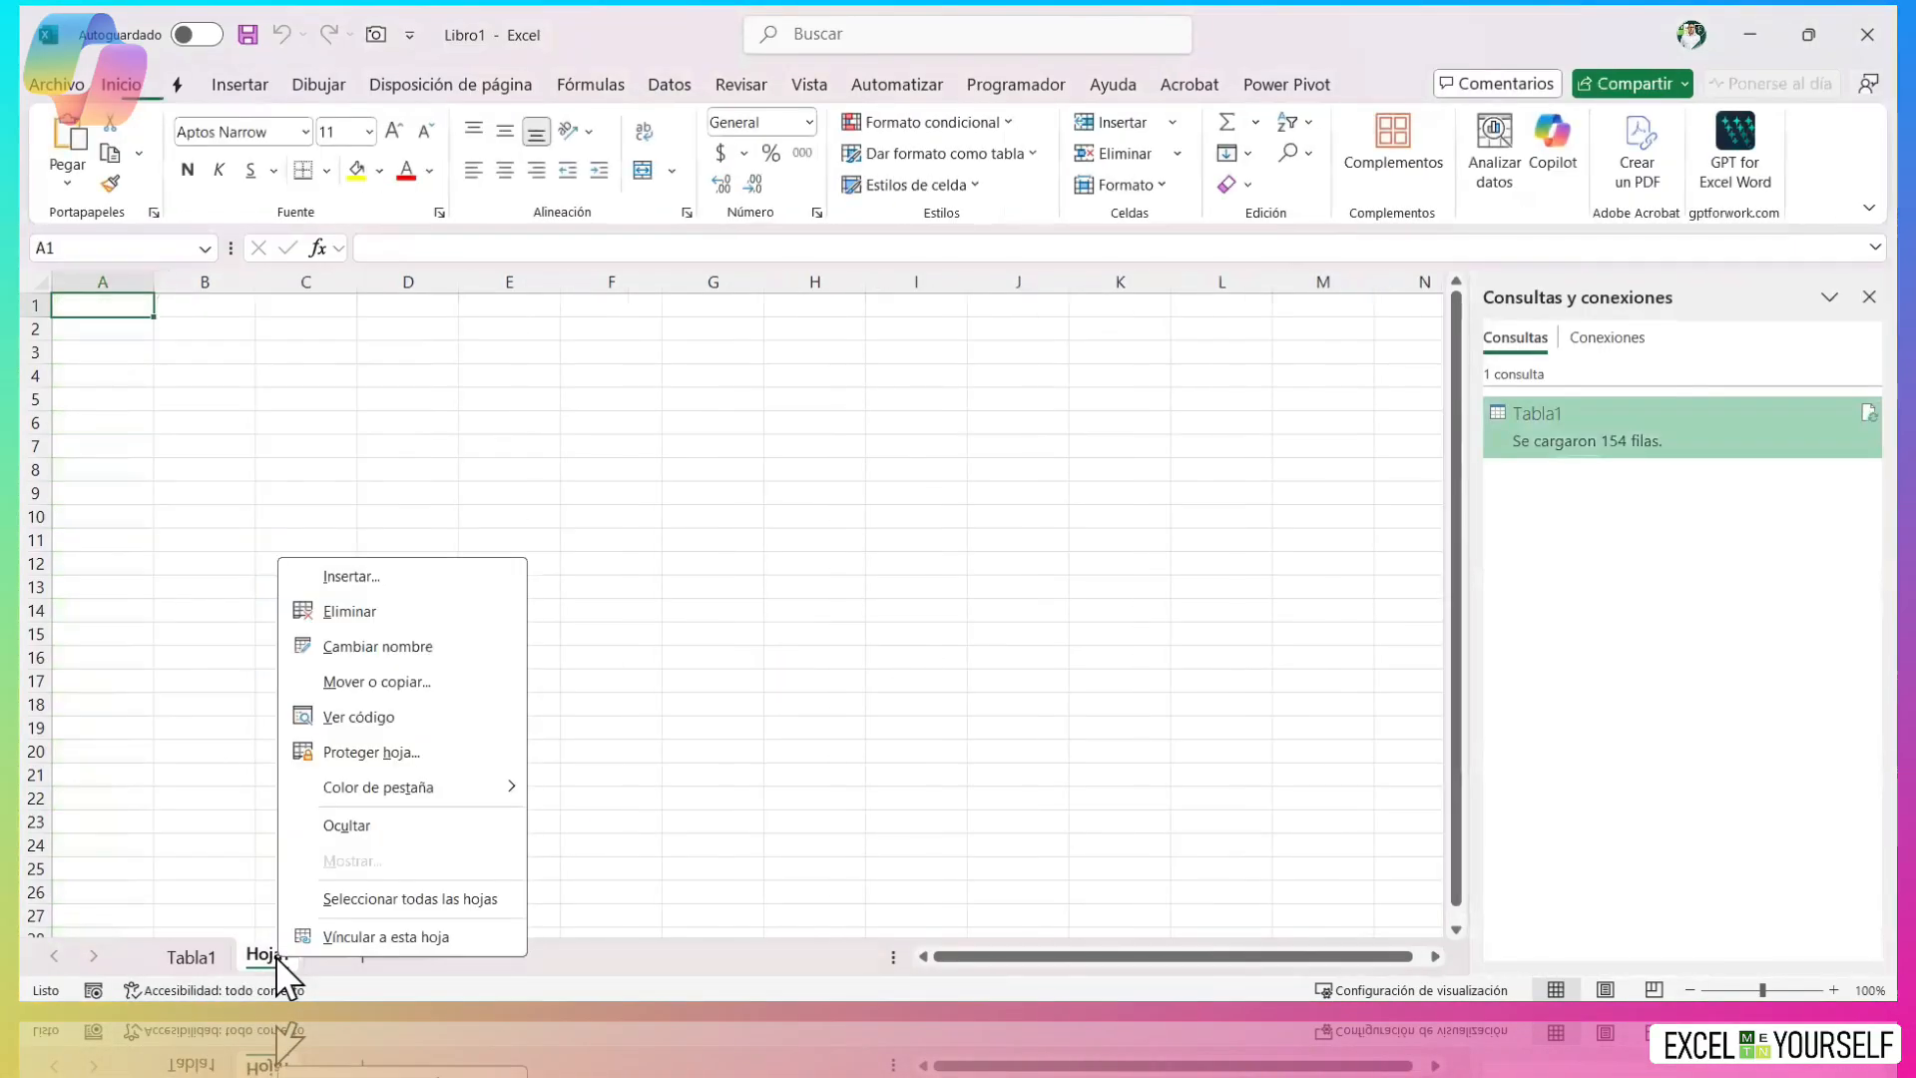
click(360, 612)
double_click(192, 955)
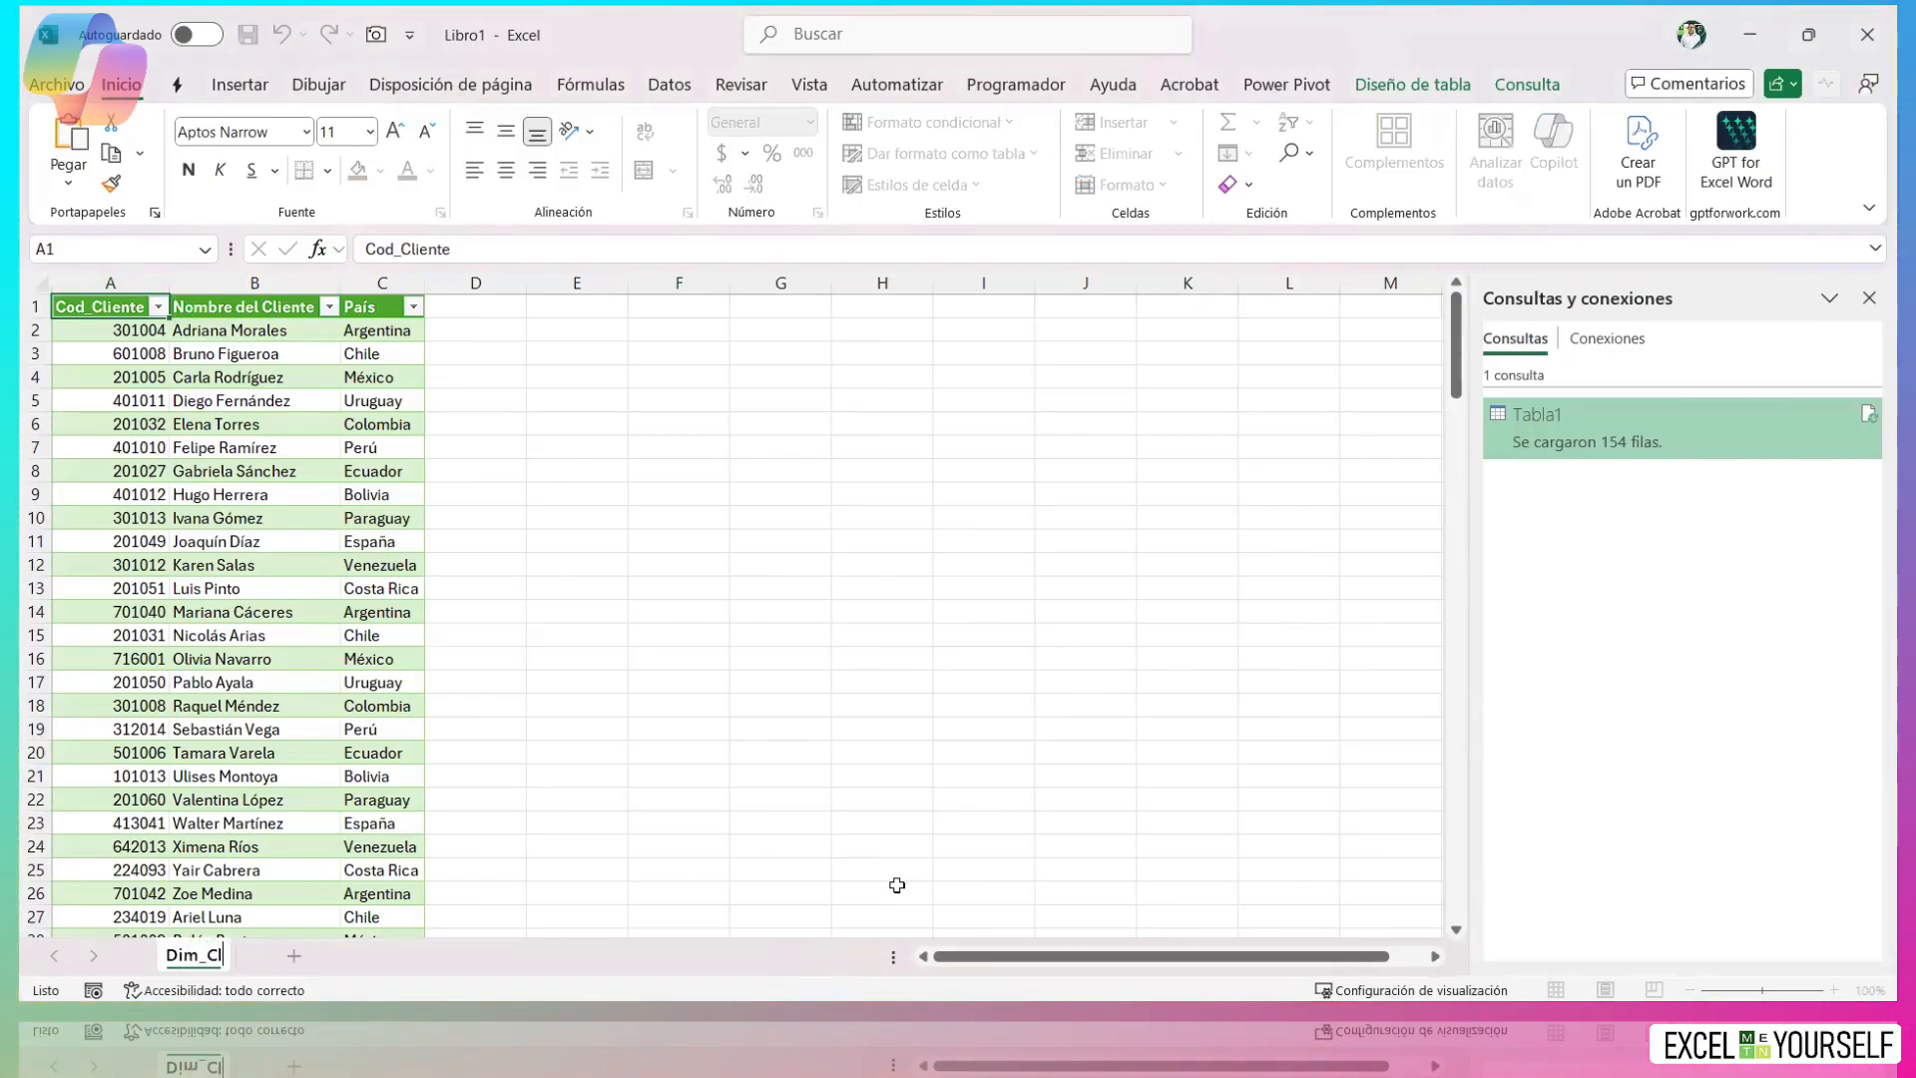
text(Dim_Client)
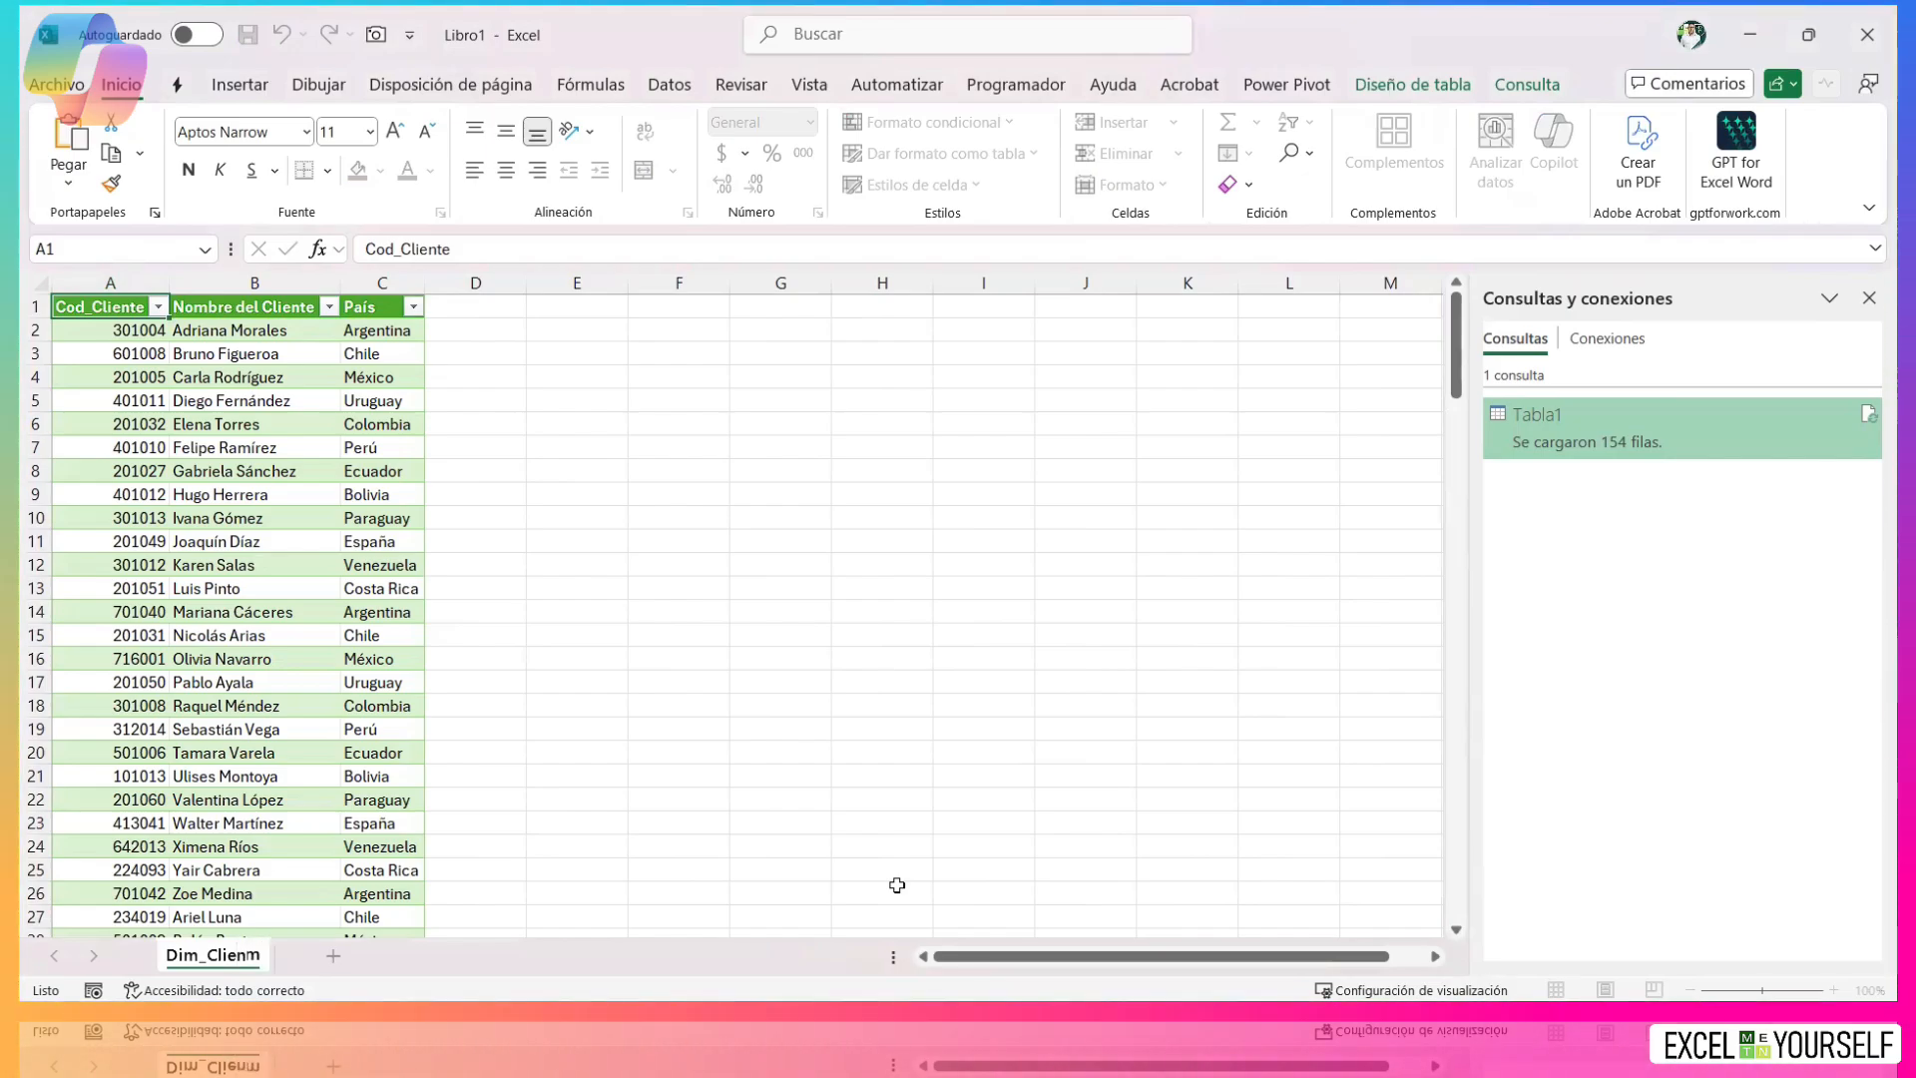
text(es)
key(Return)
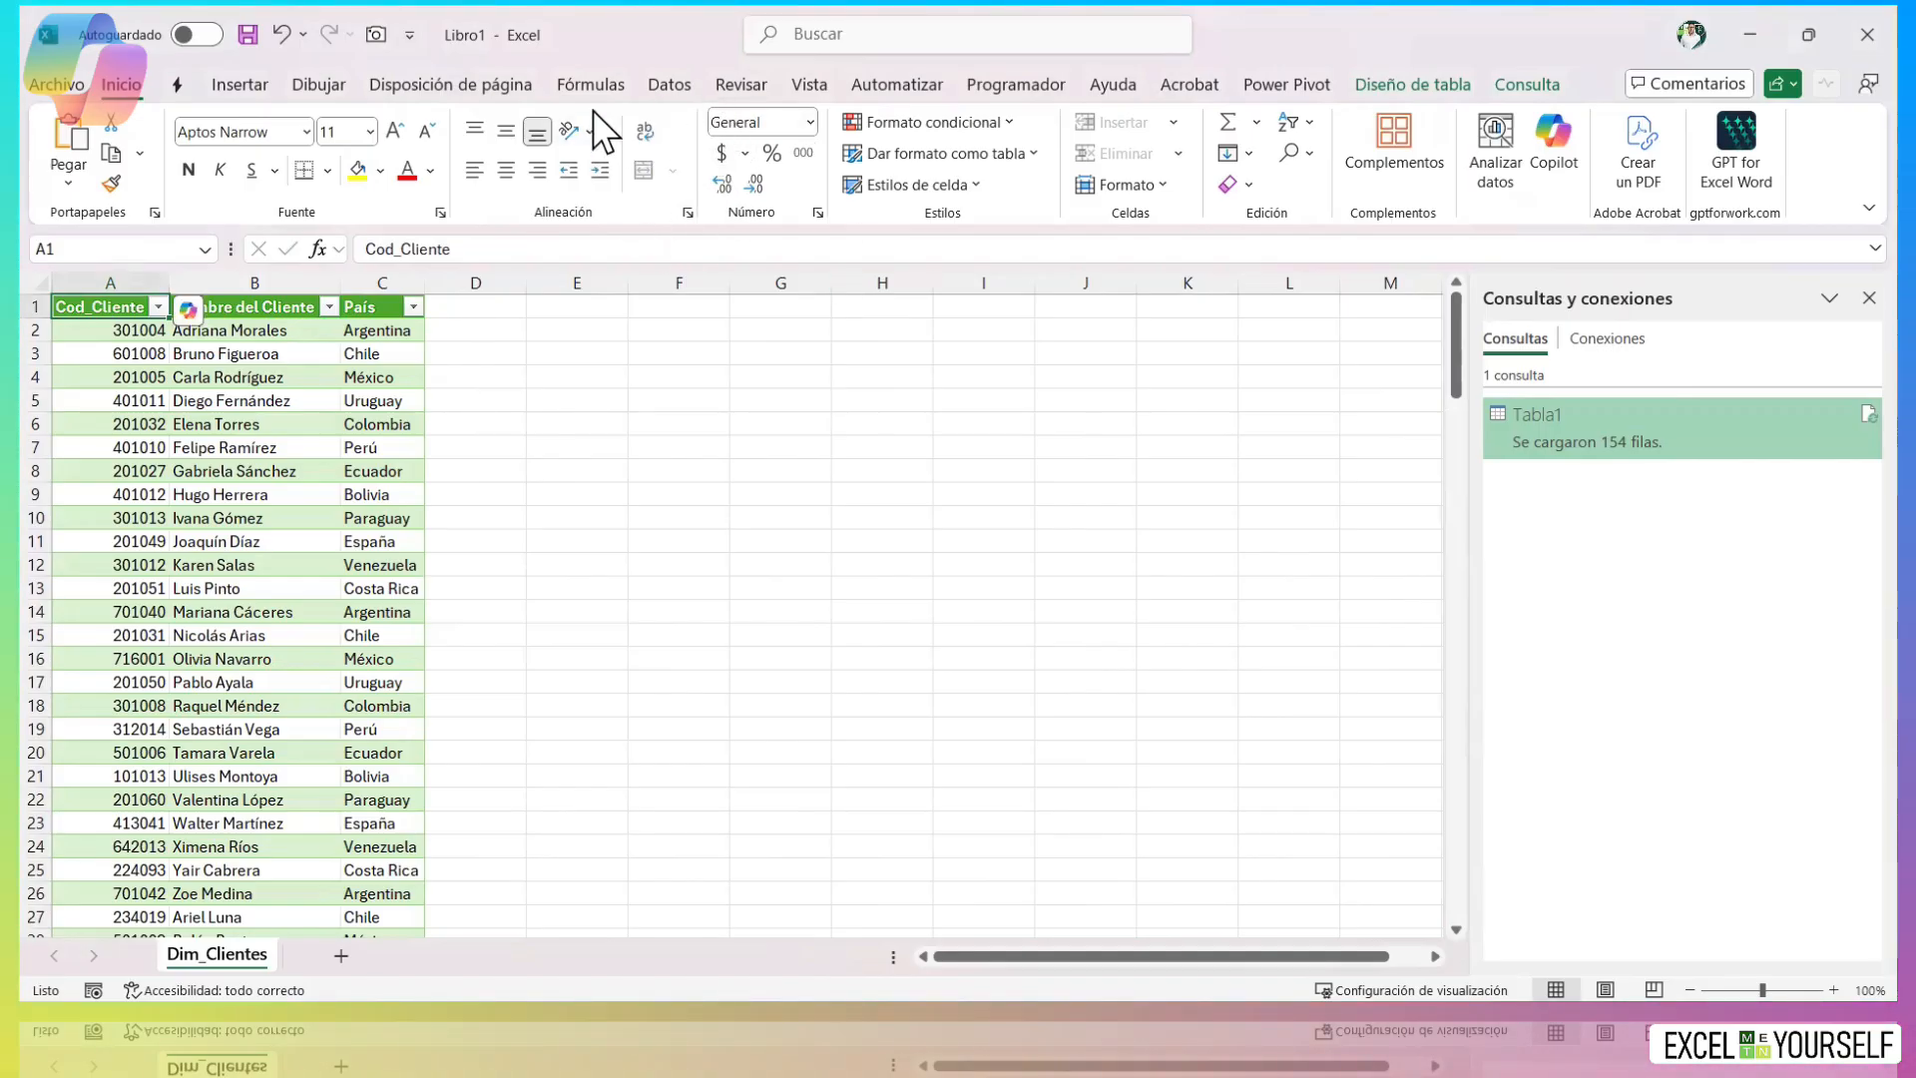
Import Tabla1 from the Productos.xlsx workbook and load it into a new sheet.
click(670, 85)
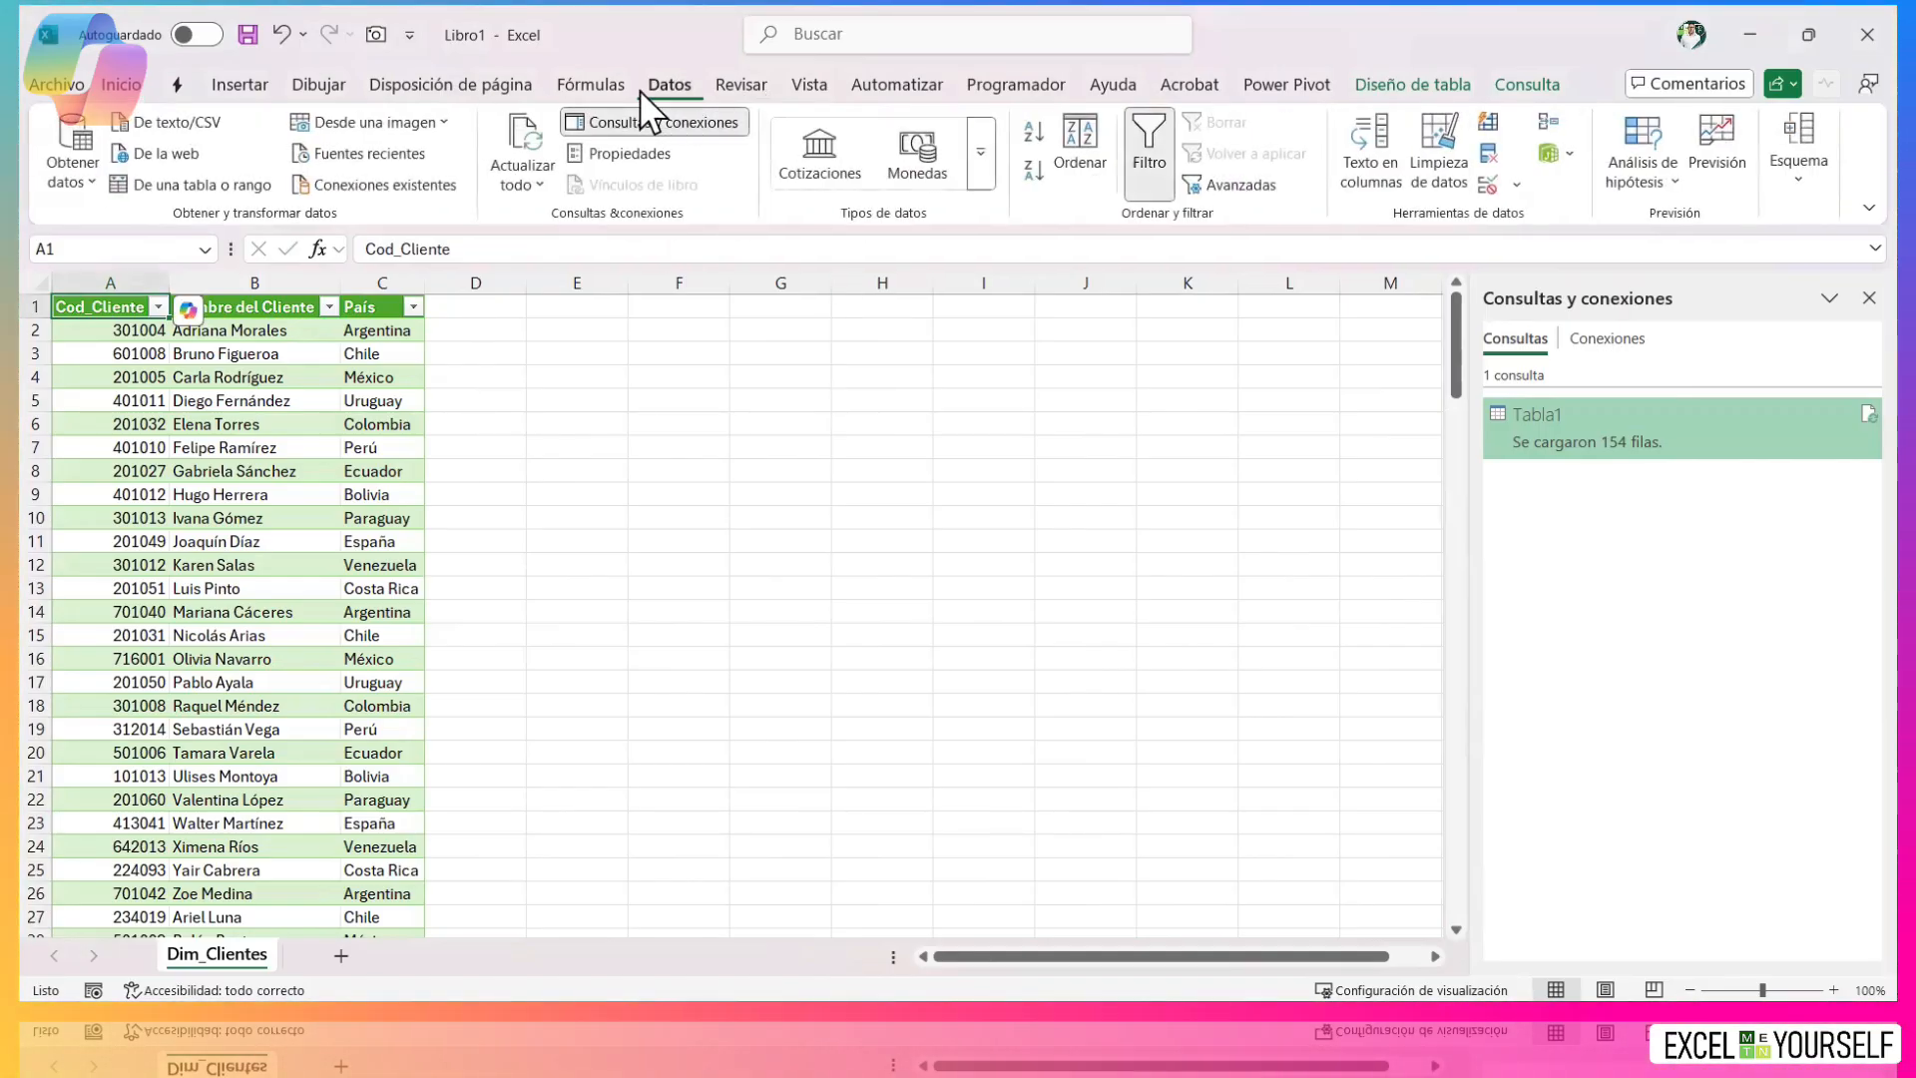
click(75, 164)
mouse_move(229, 265)
click(454, 268)
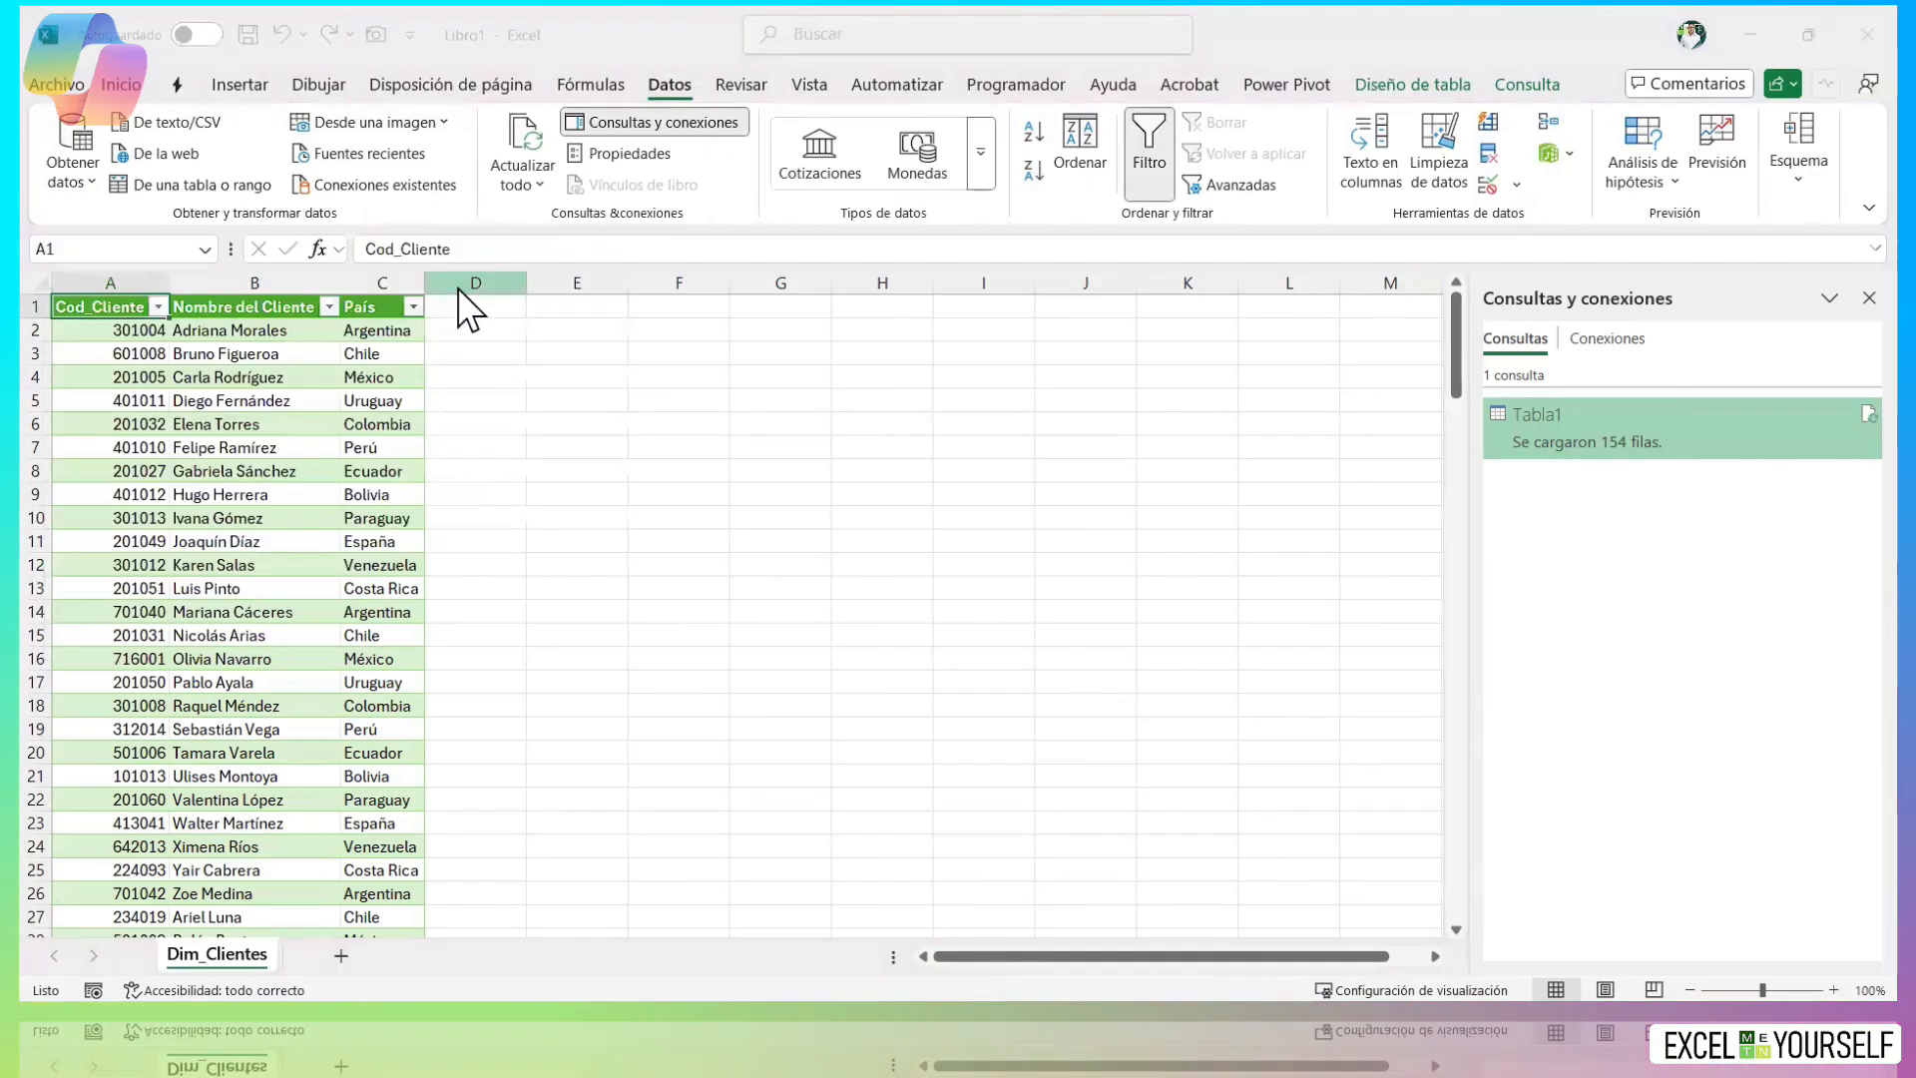
double_click(441, 236)
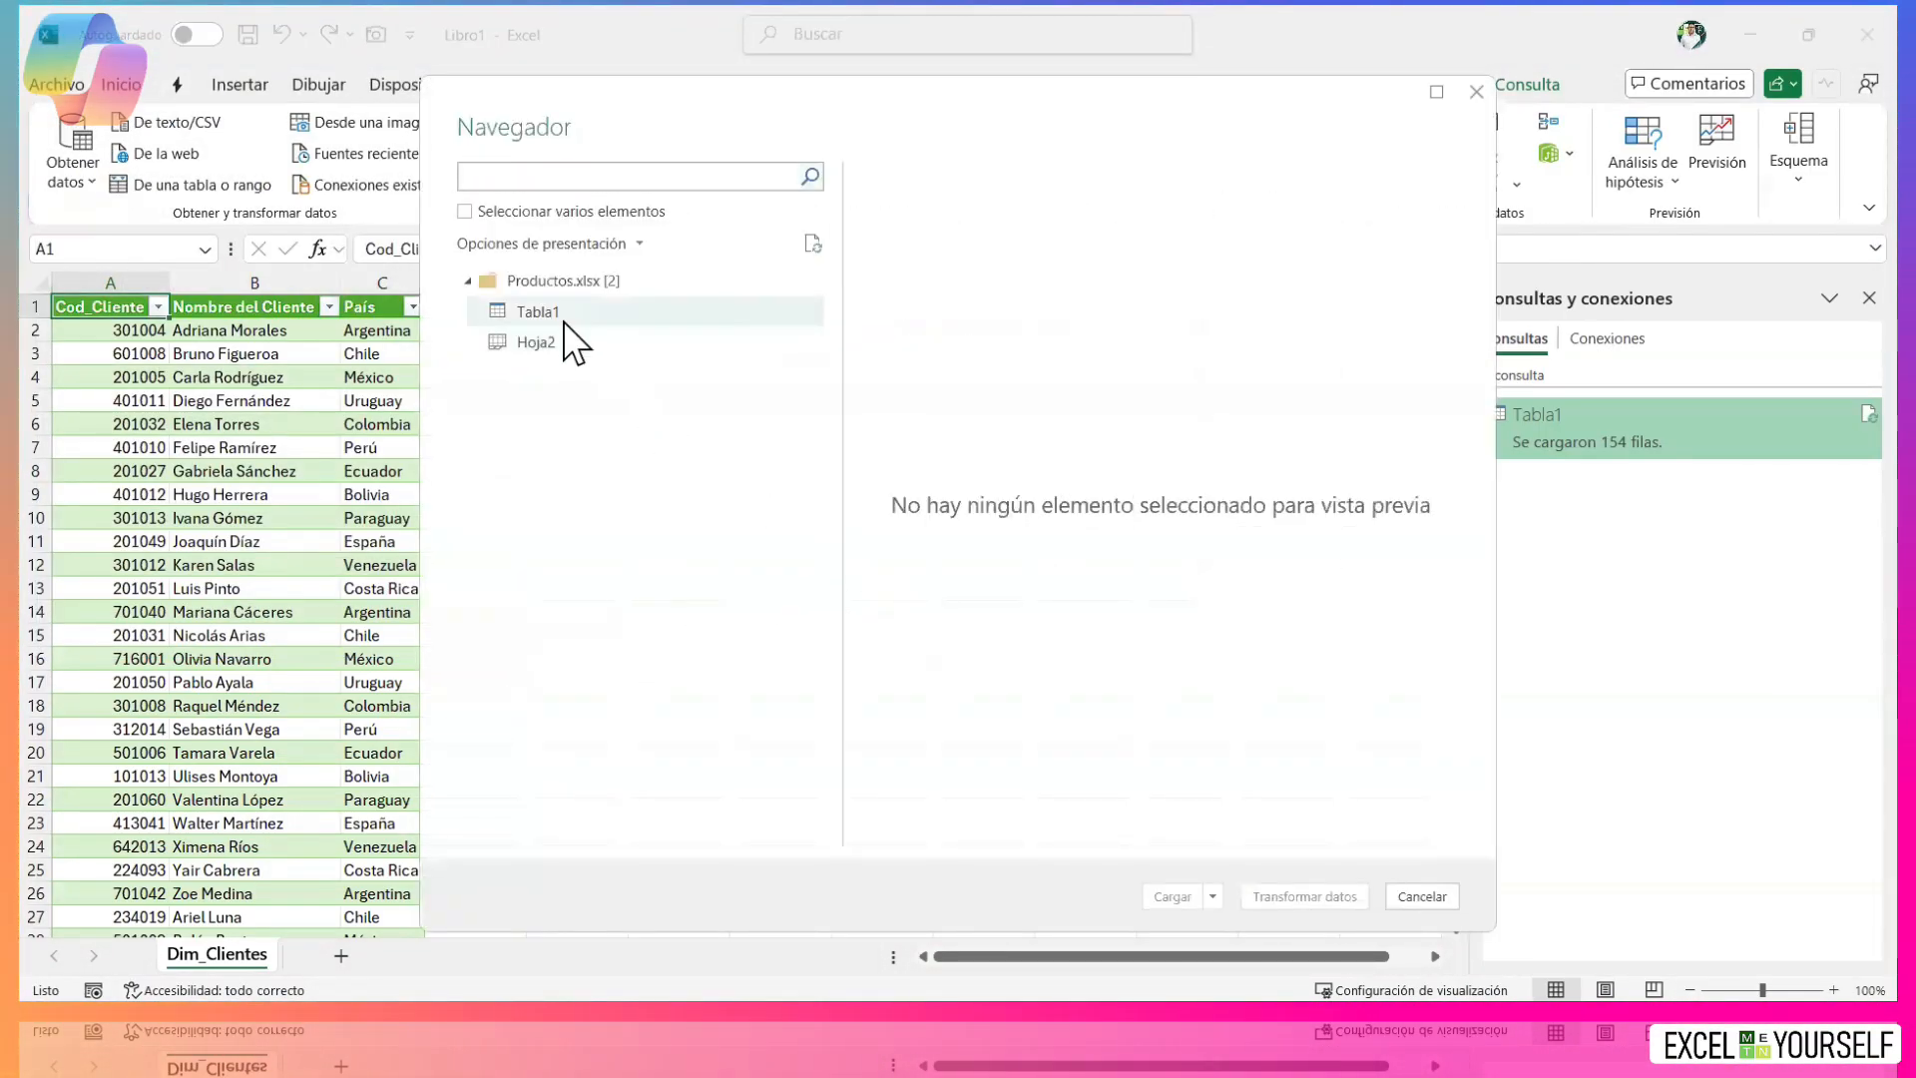
click(553, 315)
click(1183, 902)
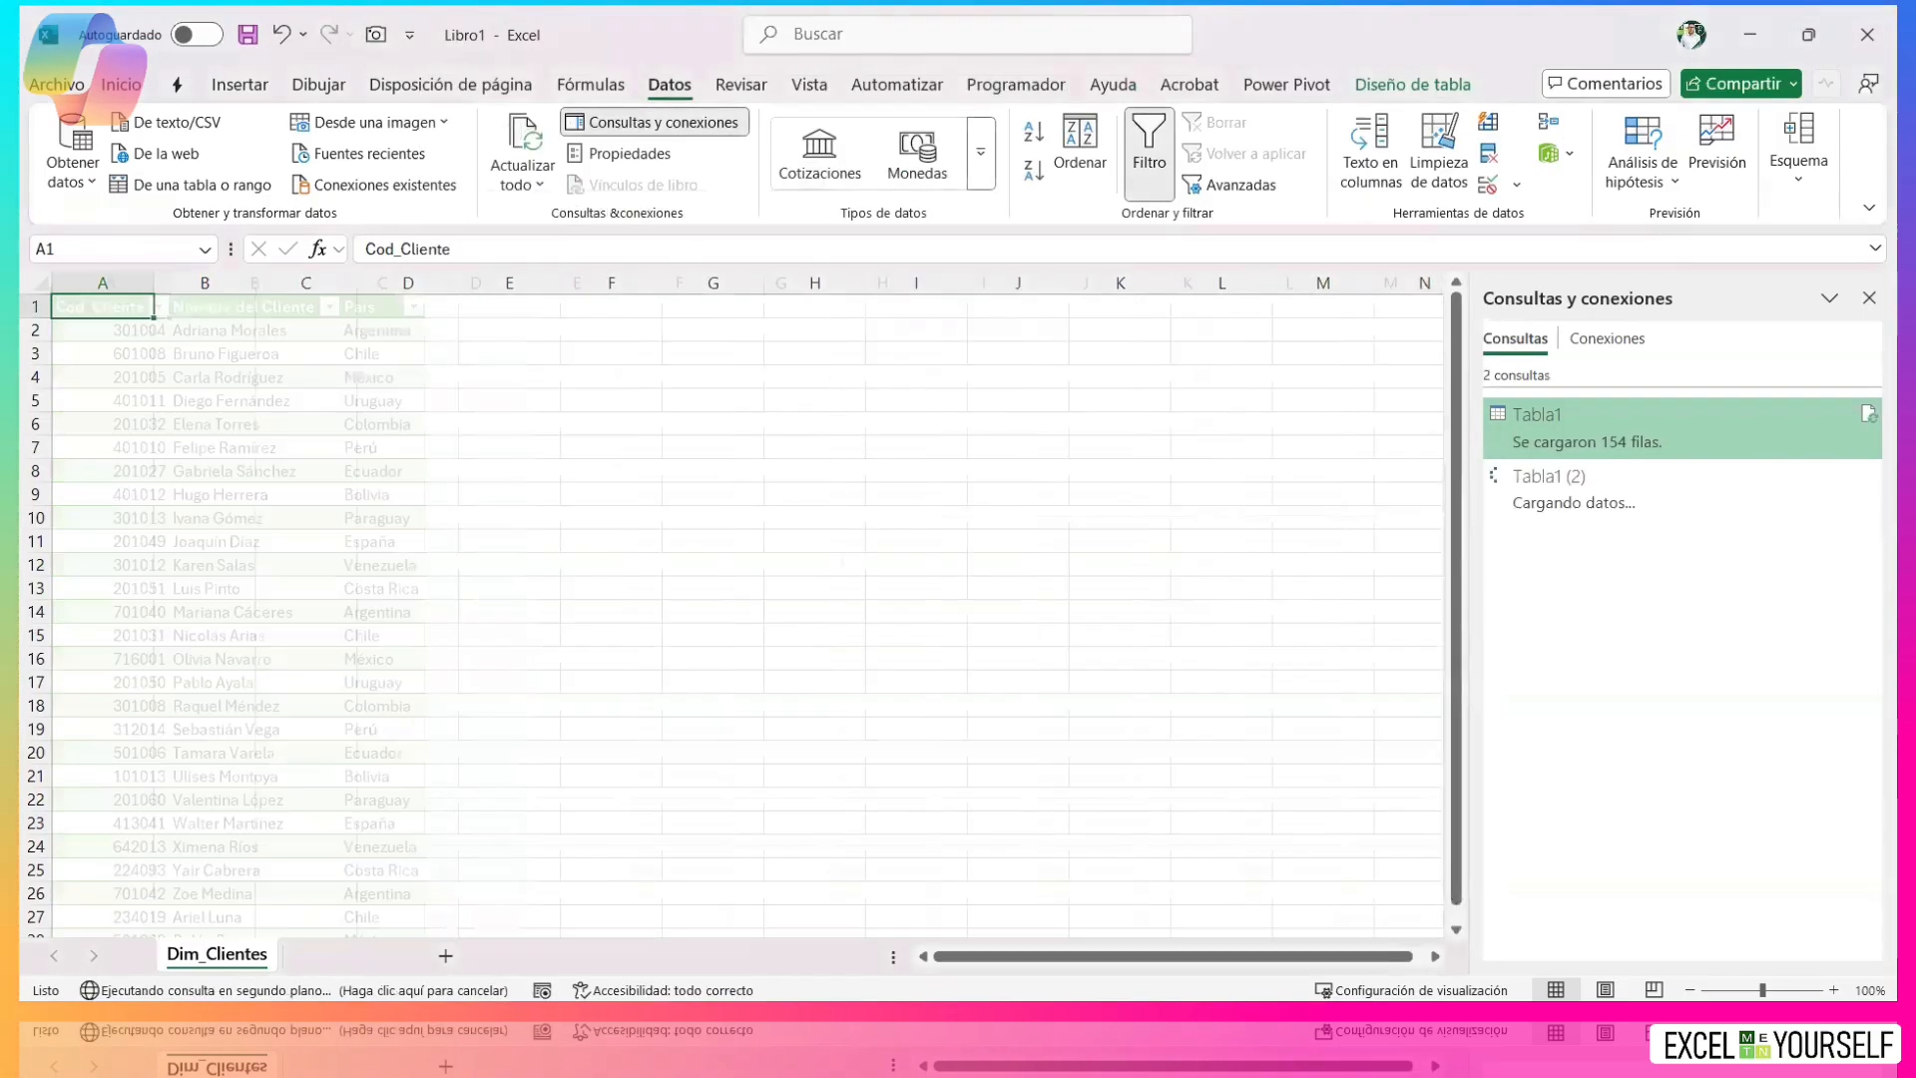
Rename the sheet holding the imported product table Dim_Productos.
double_click(219, 964)
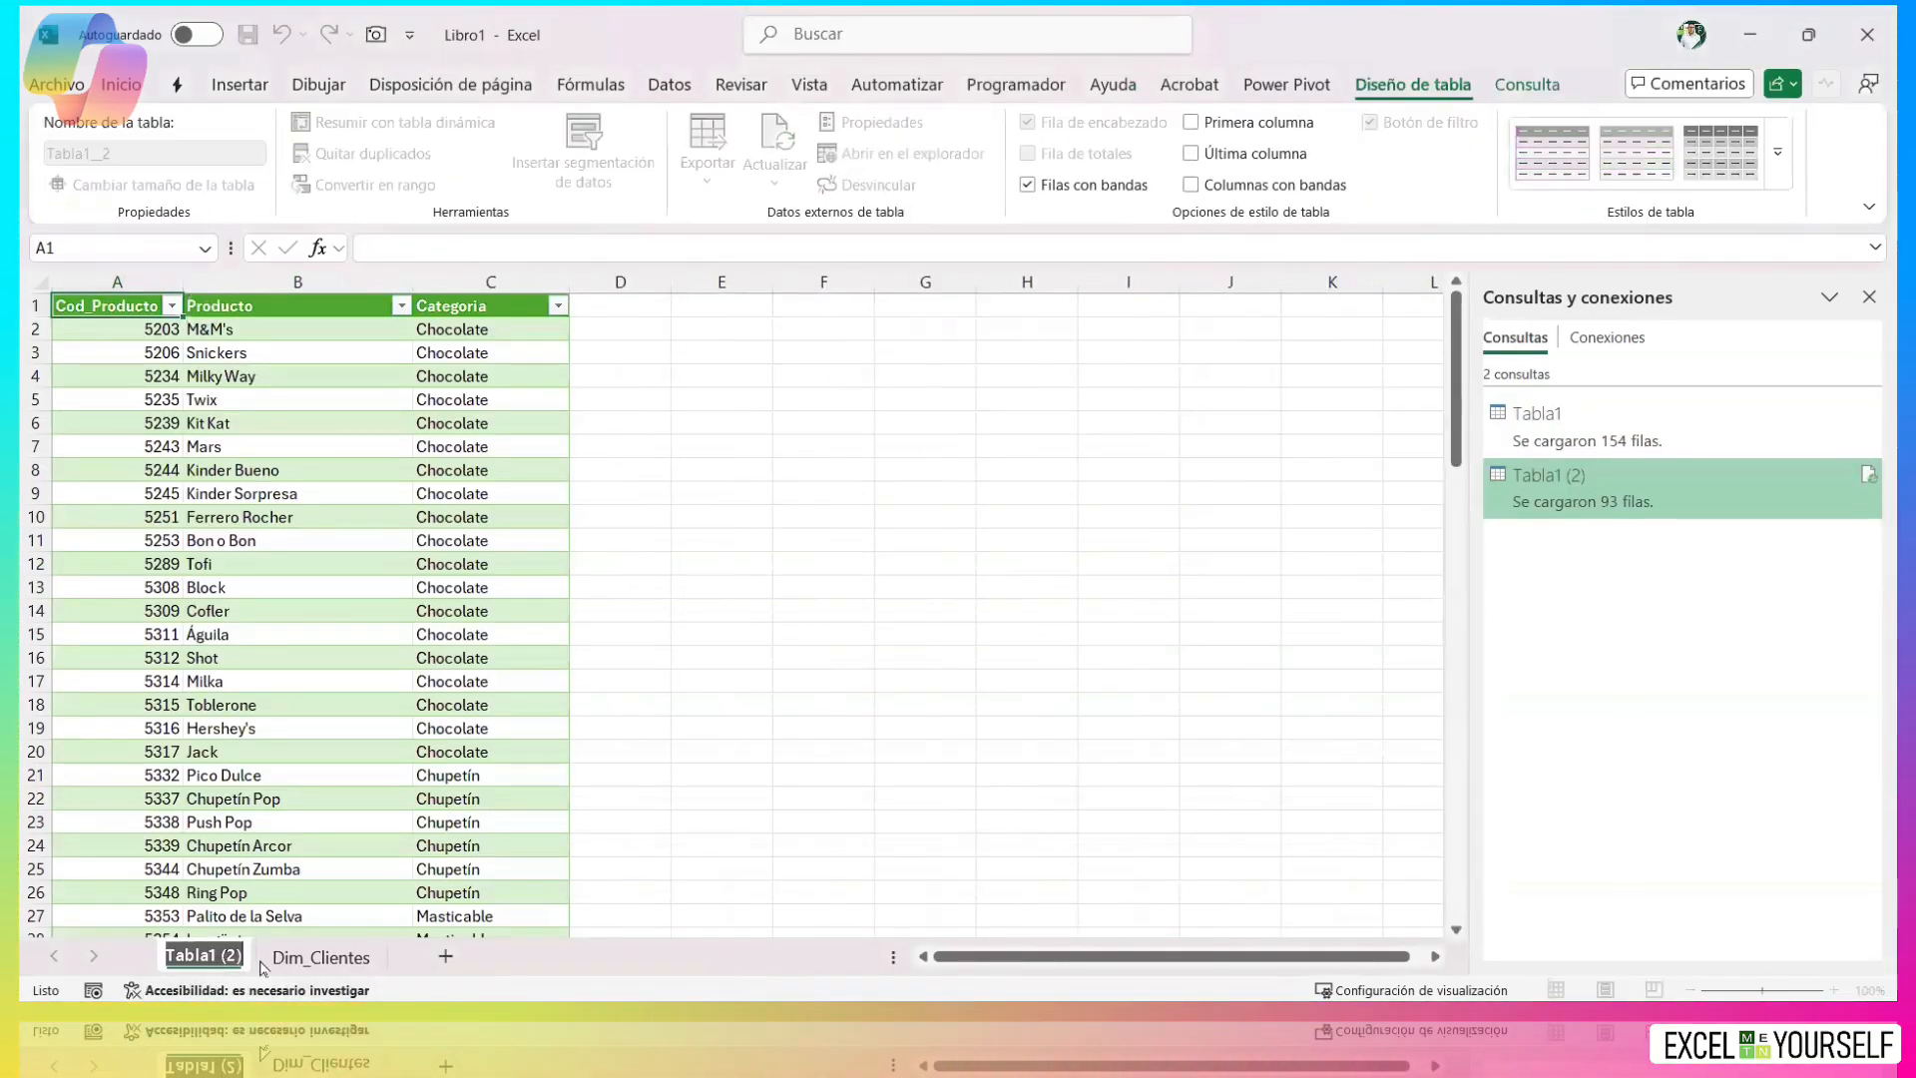
text(Dim)
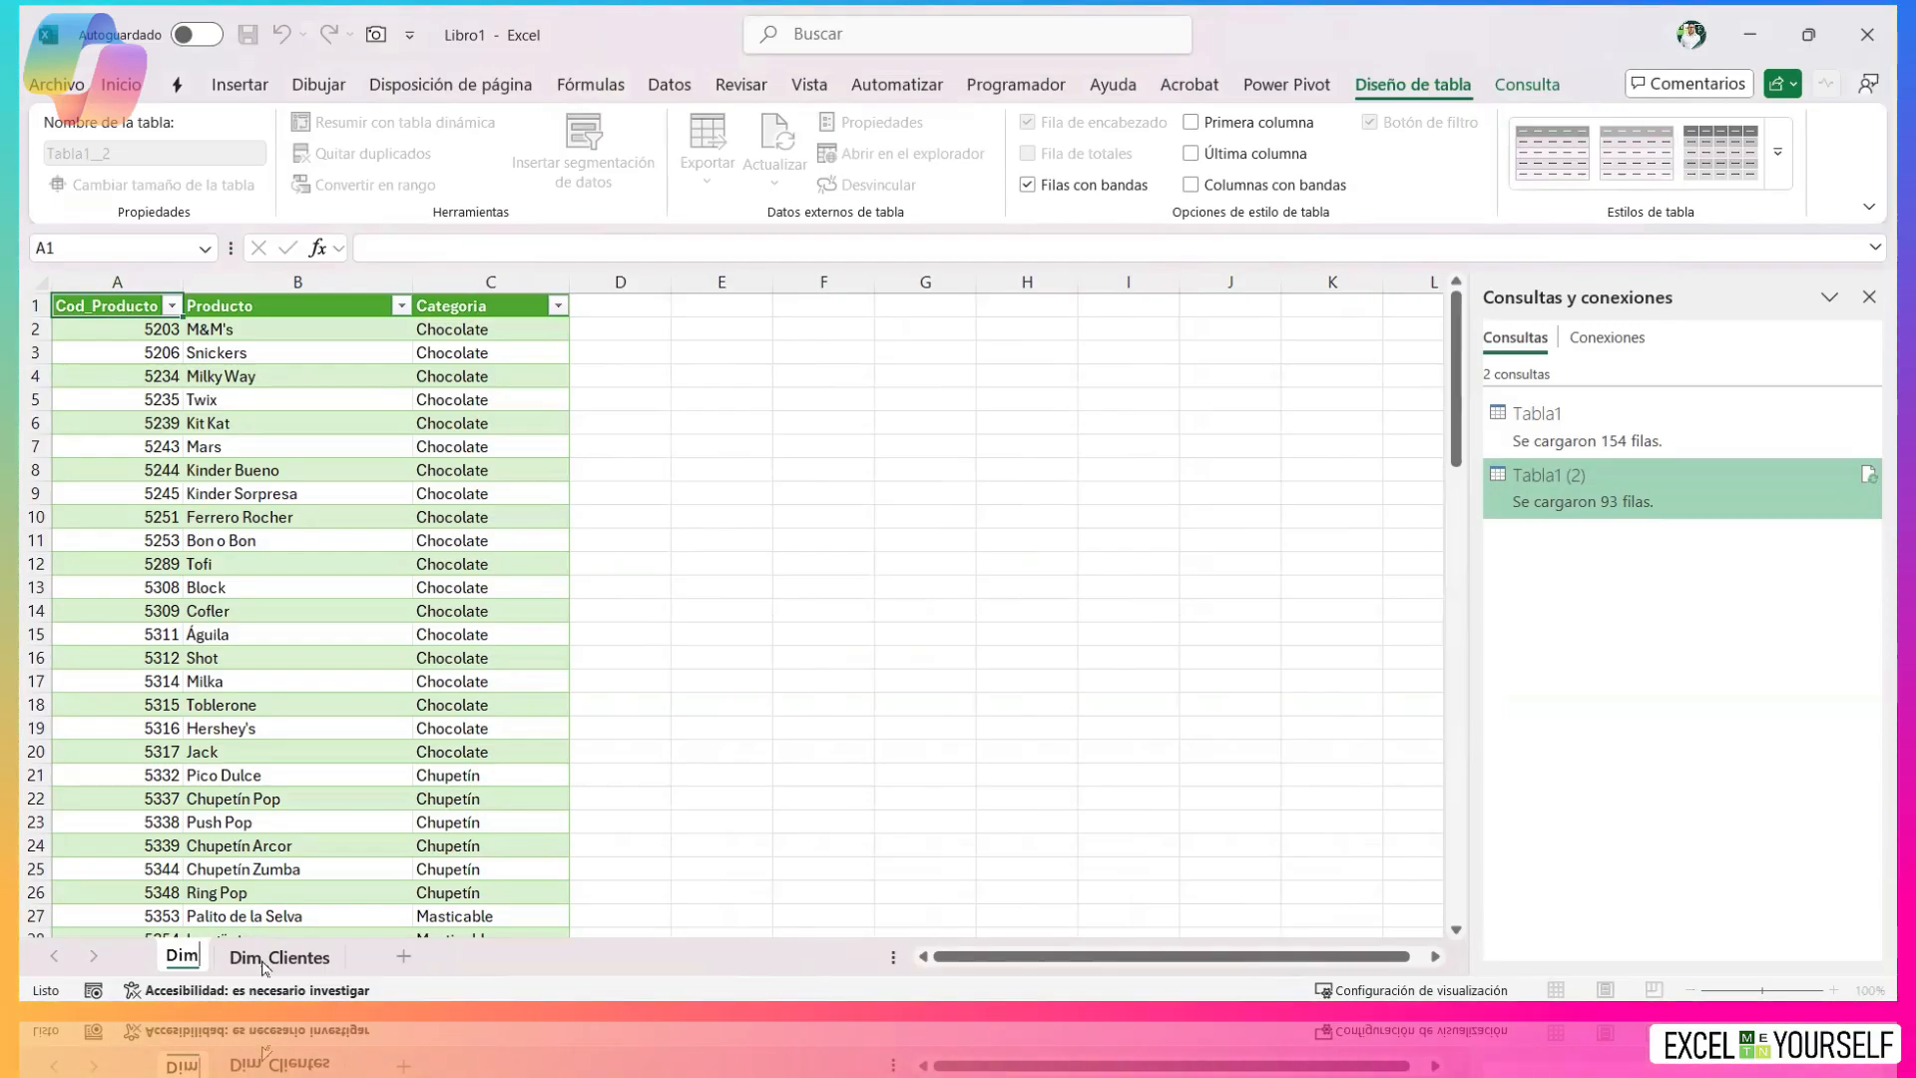
text(_prod)
key(Return)
key(BackSpace)
key(BackSpace)
key(BackSpace)
key(BackSpace)
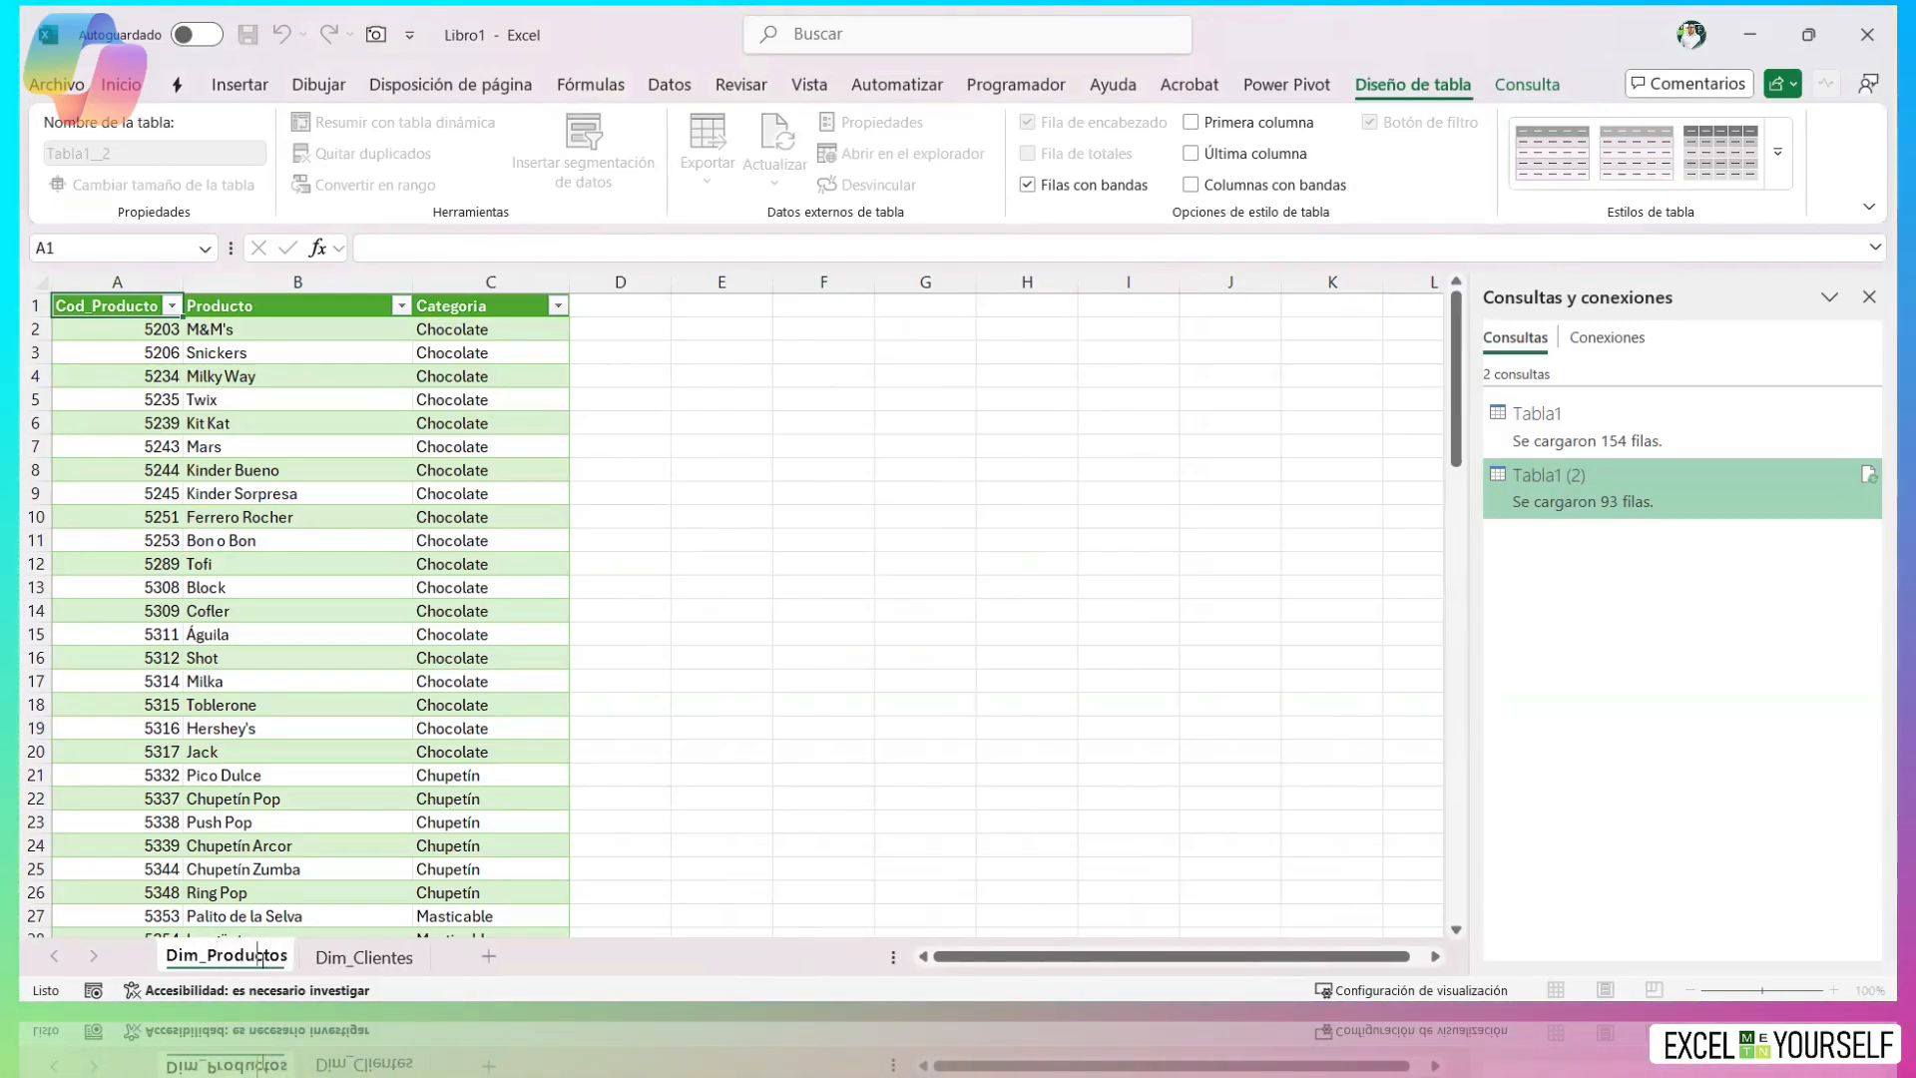
key(Return)
Open Proyección de Ventas.xlsx as an import source and select its Unidades_Proyectadas table.
click(666, 84)
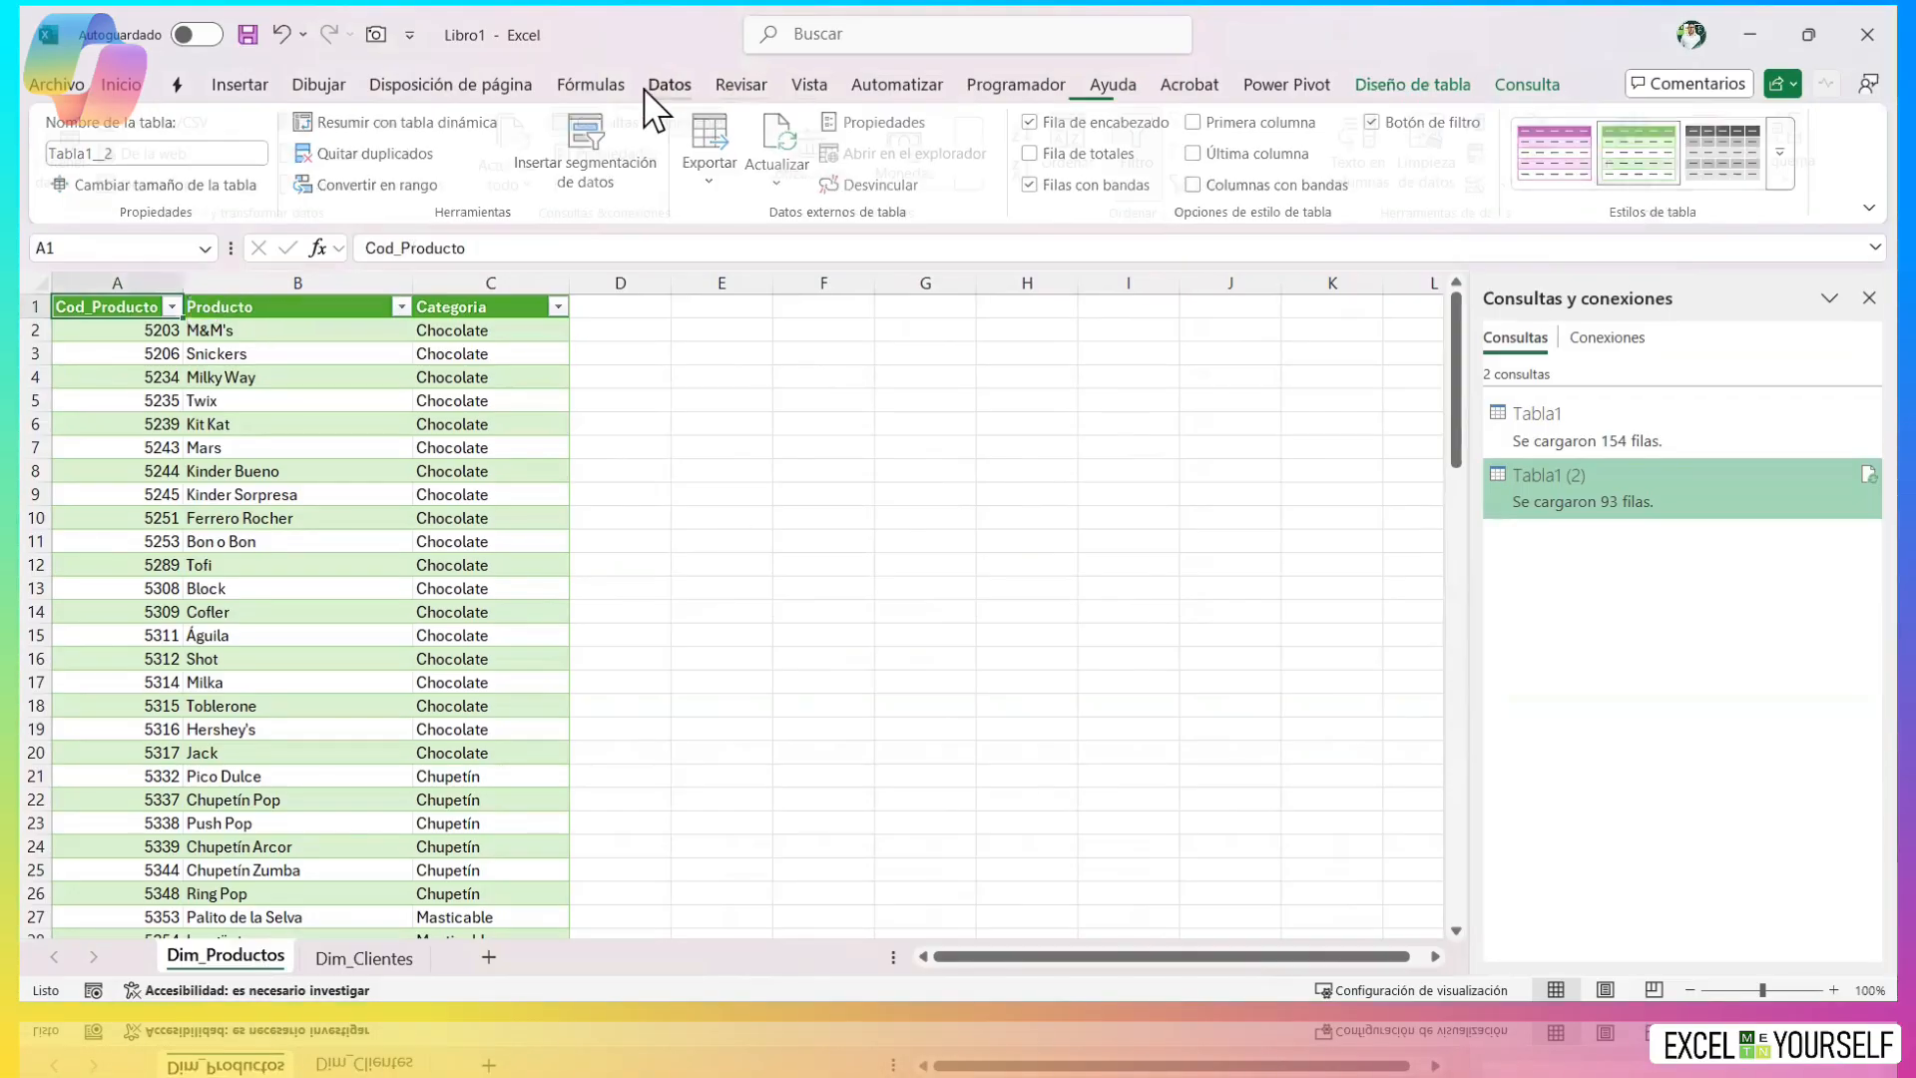
click(84, 183)
mouse_move(150, 274)
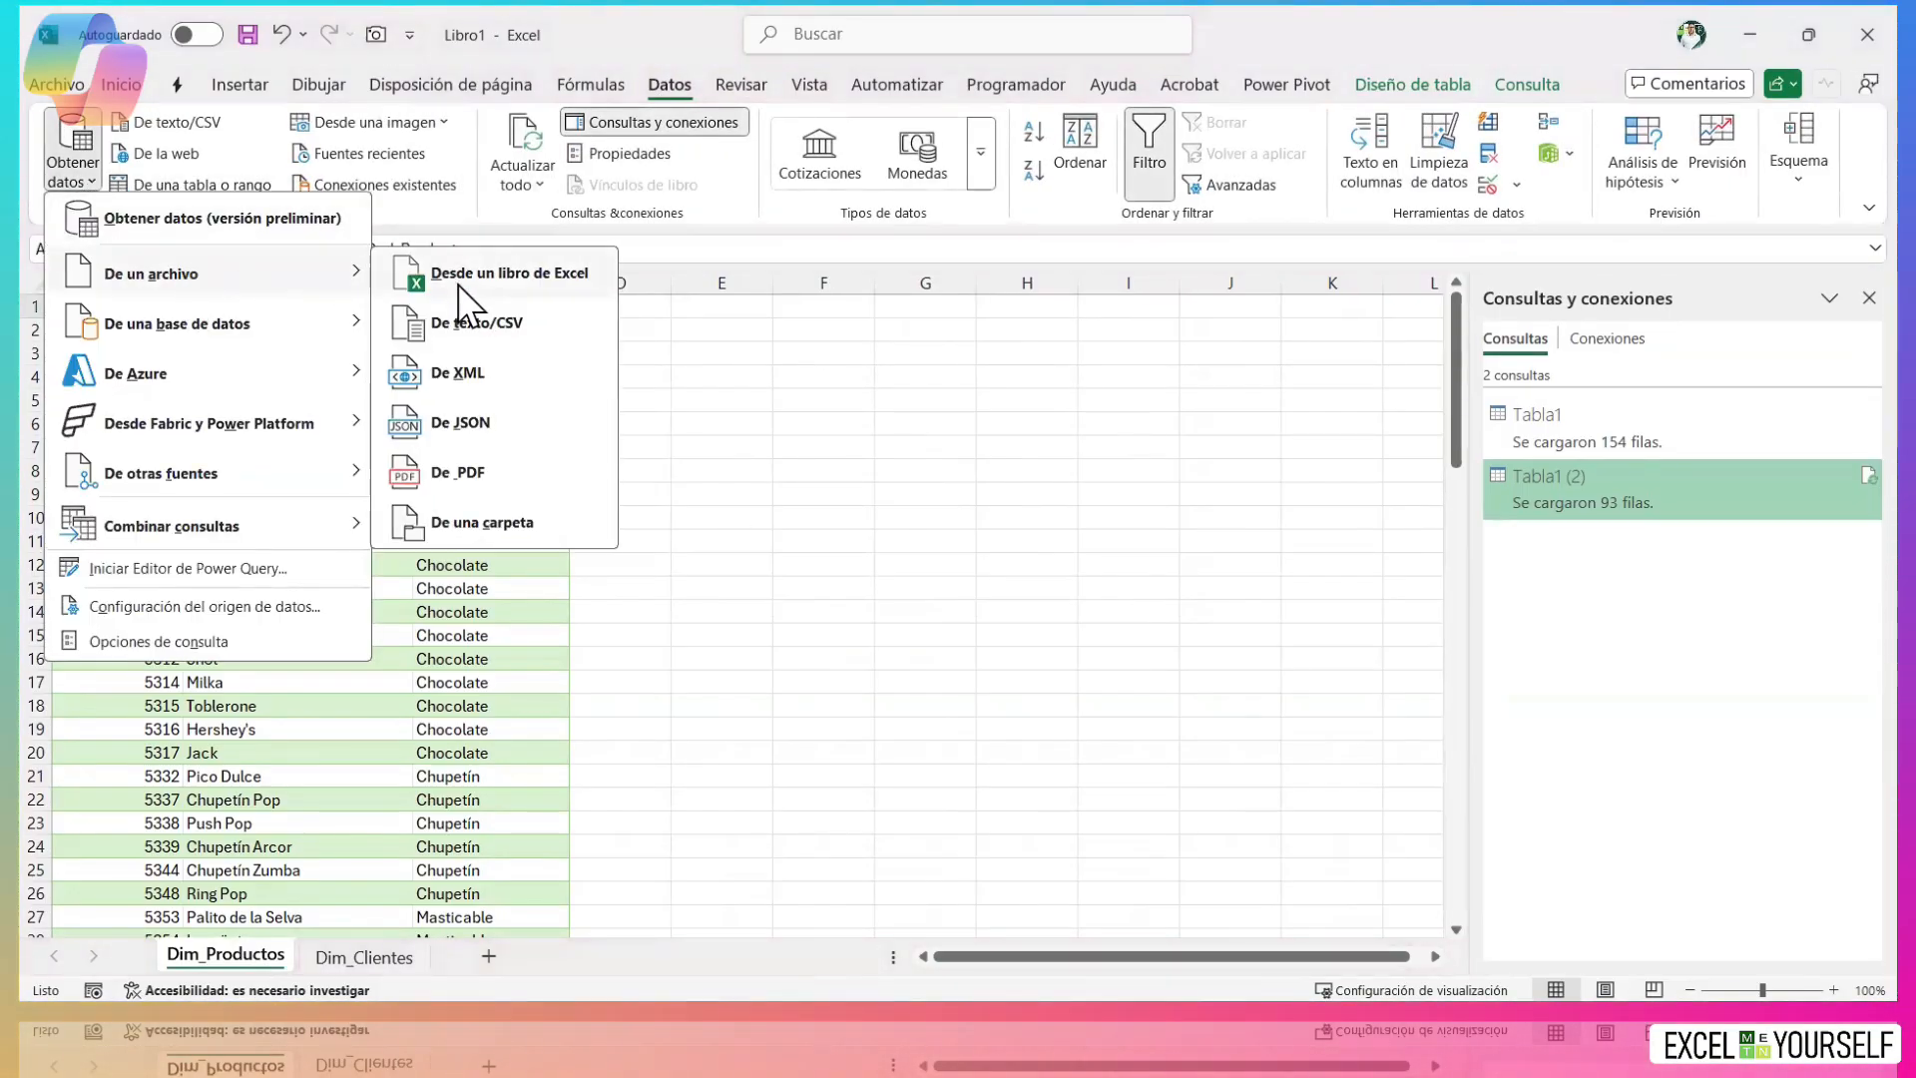
click(492, 262)
double_click(498, 274)
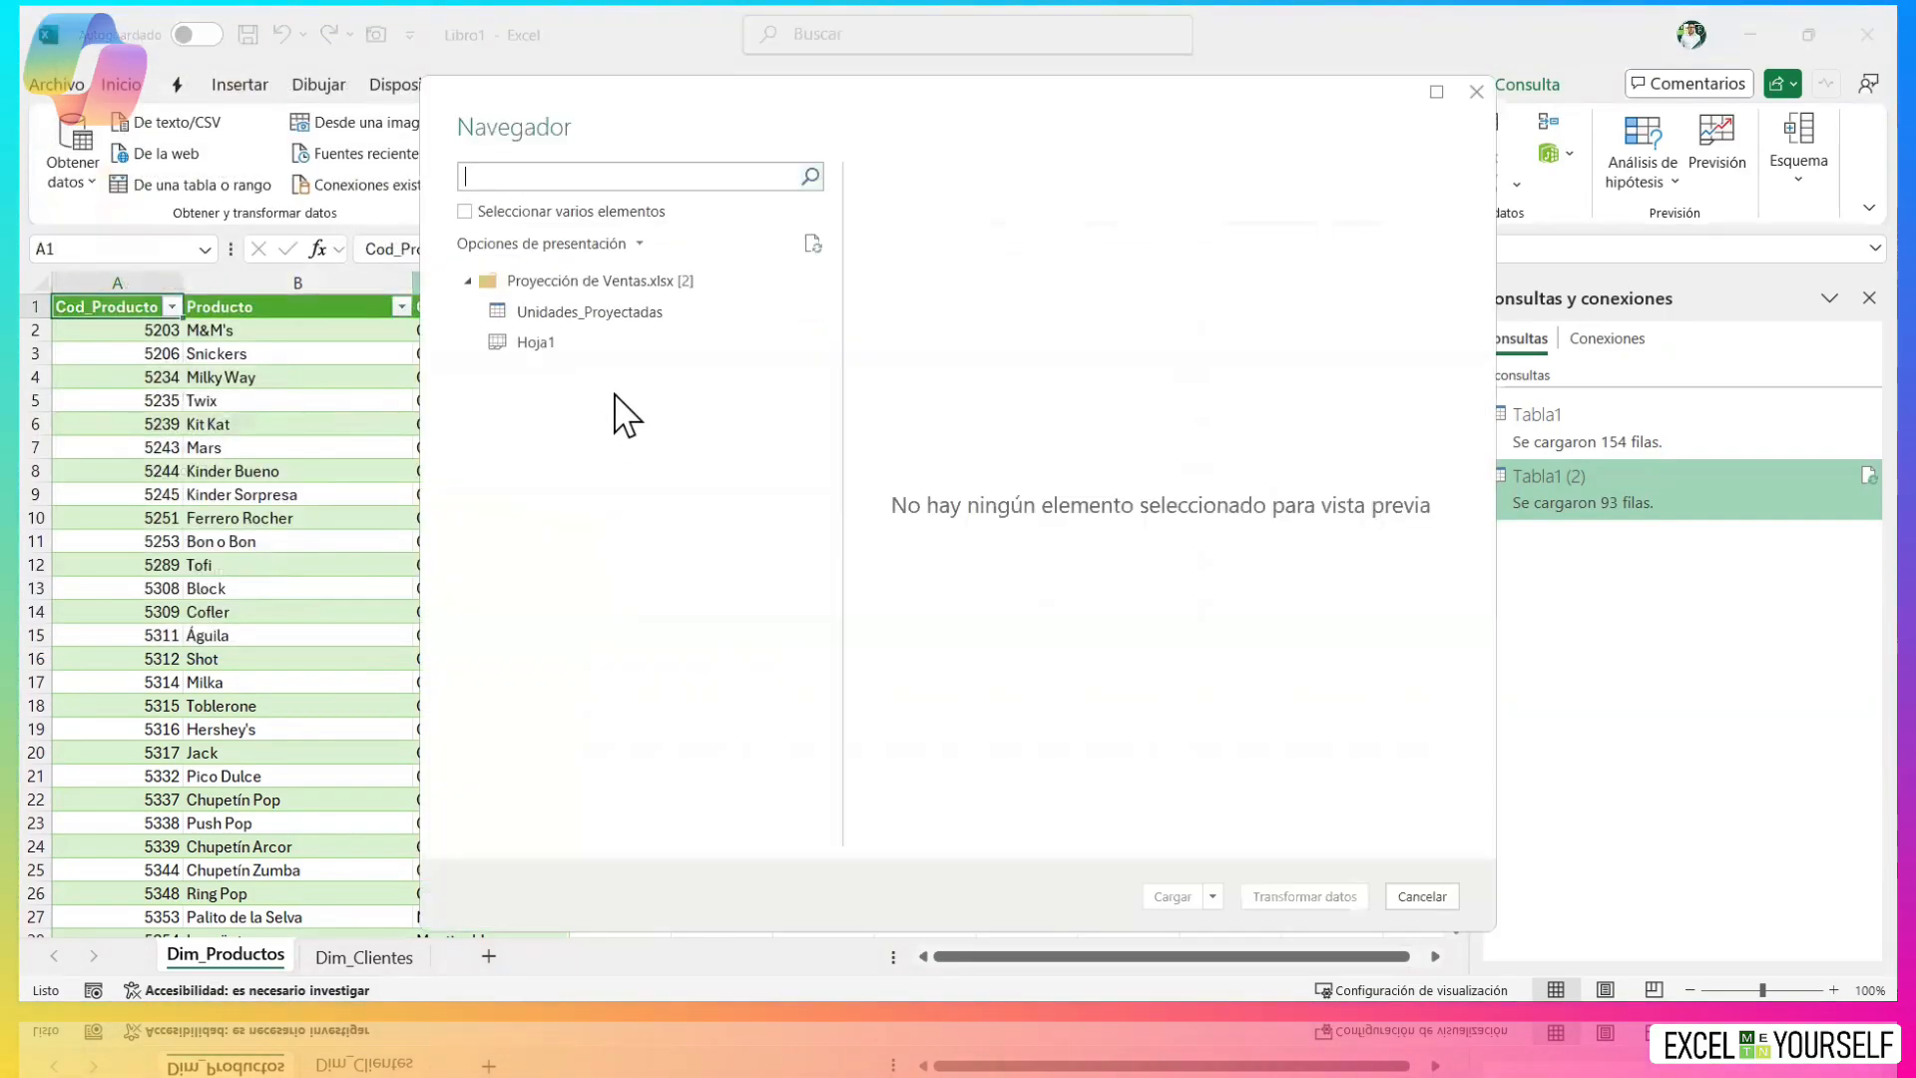
click(577, 311)
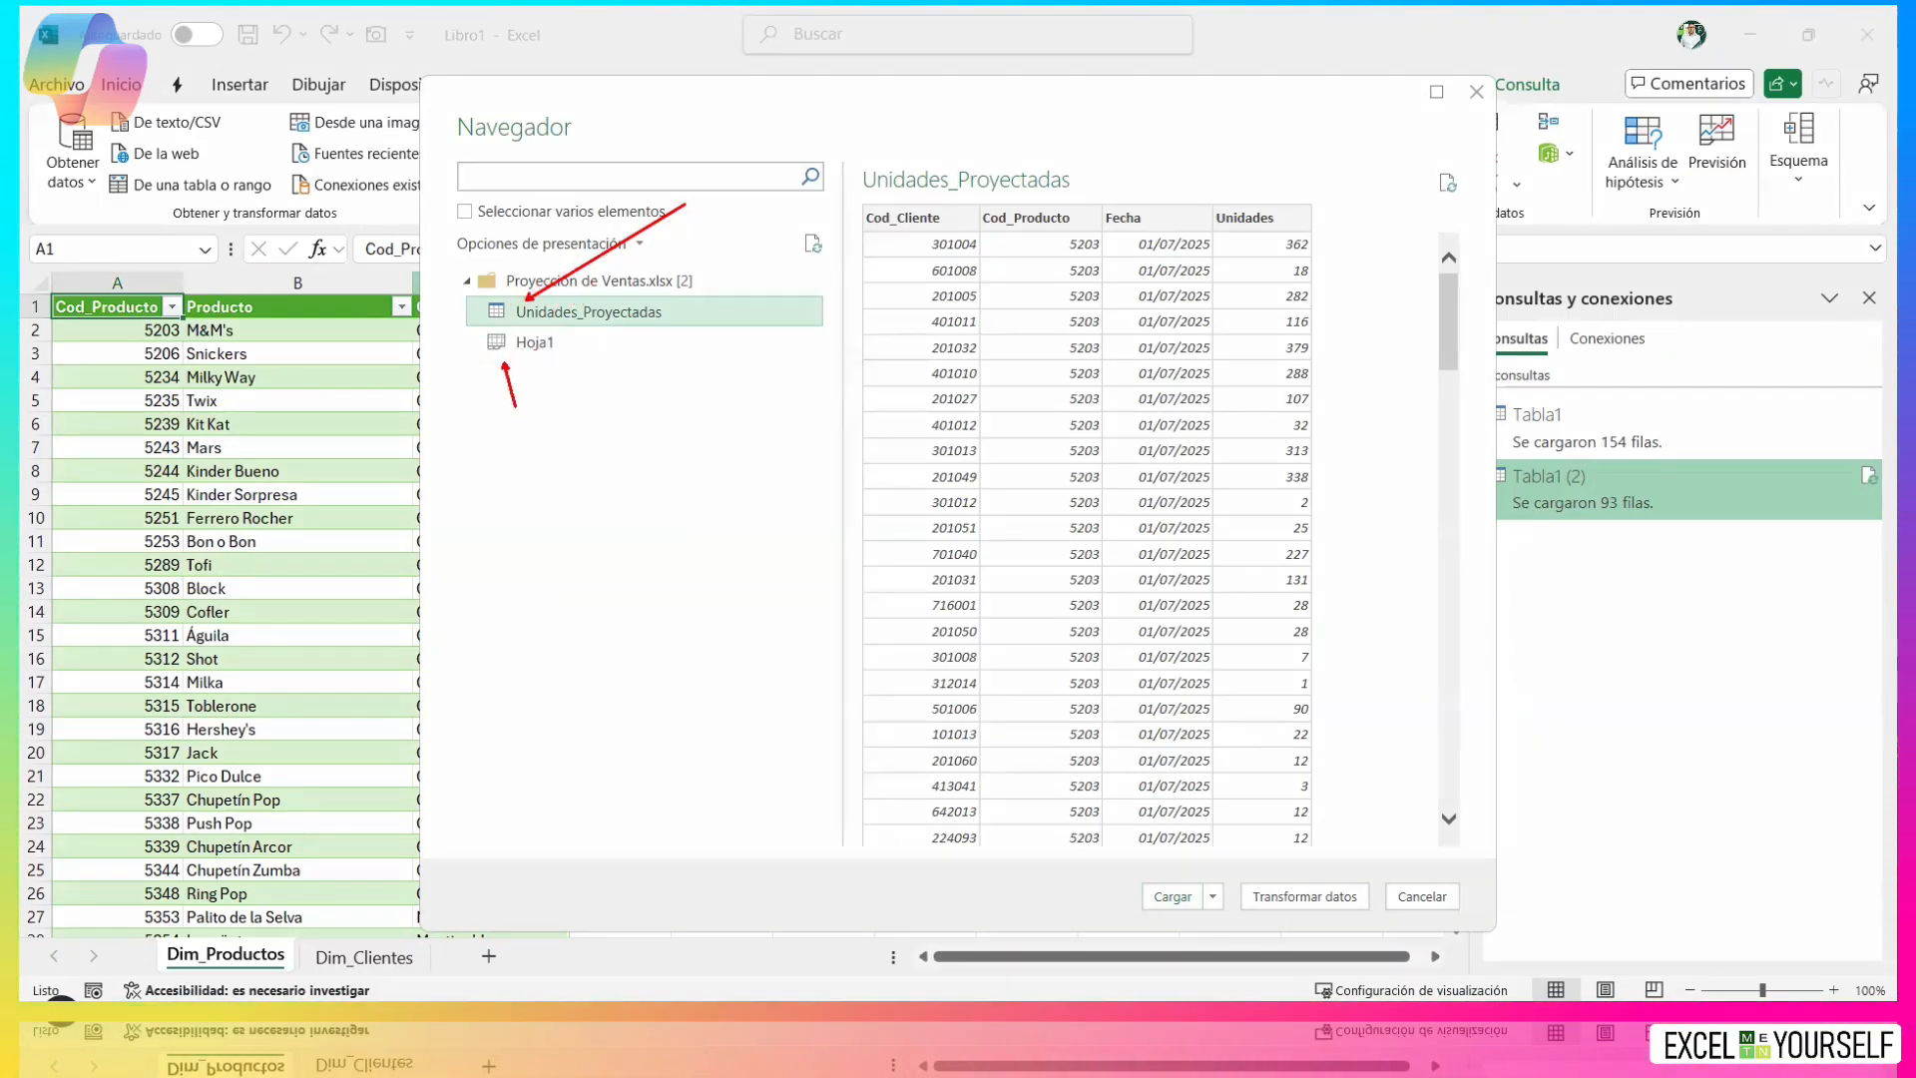
Preview Hoja1 of Proyección de Ventas.xlsx for comparison, and load the Unidades_Proyectadas table into a new sheet.
drag(507, 362, 574, 541)
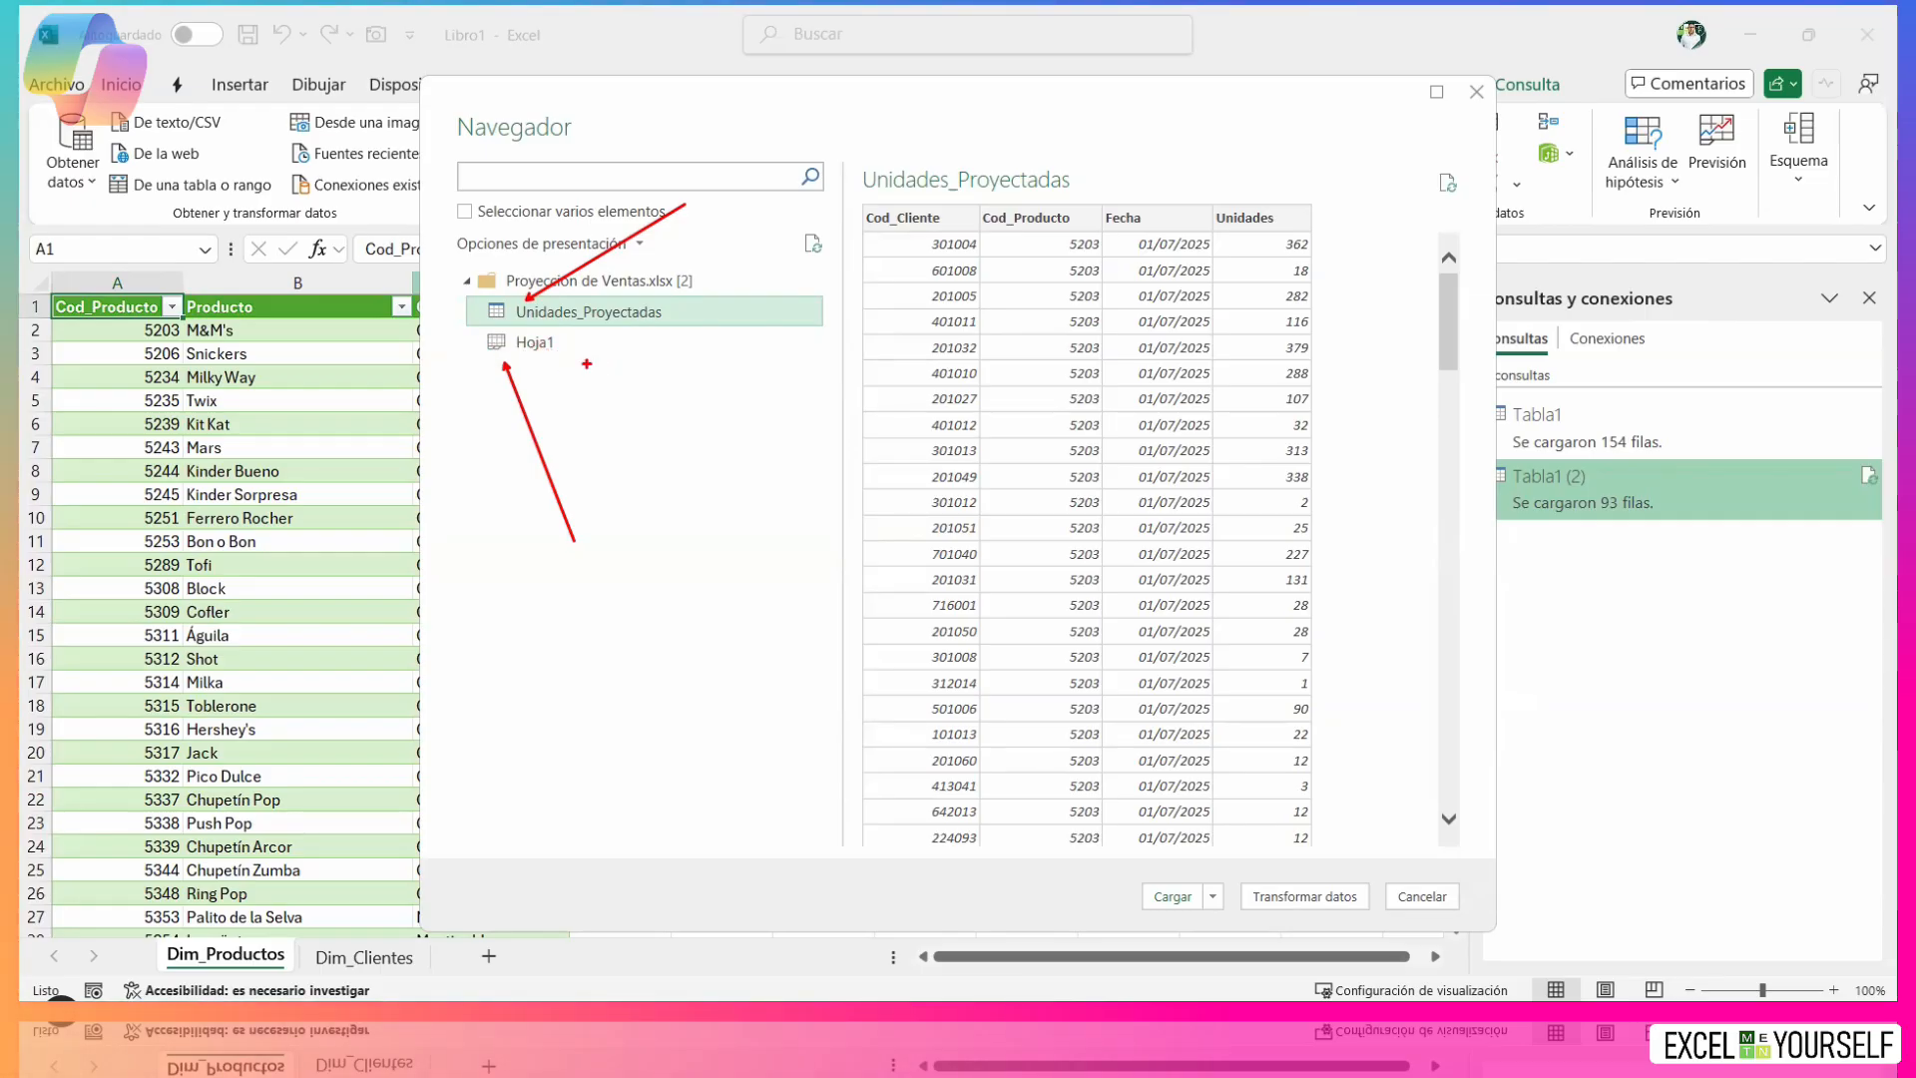
key(Escape)
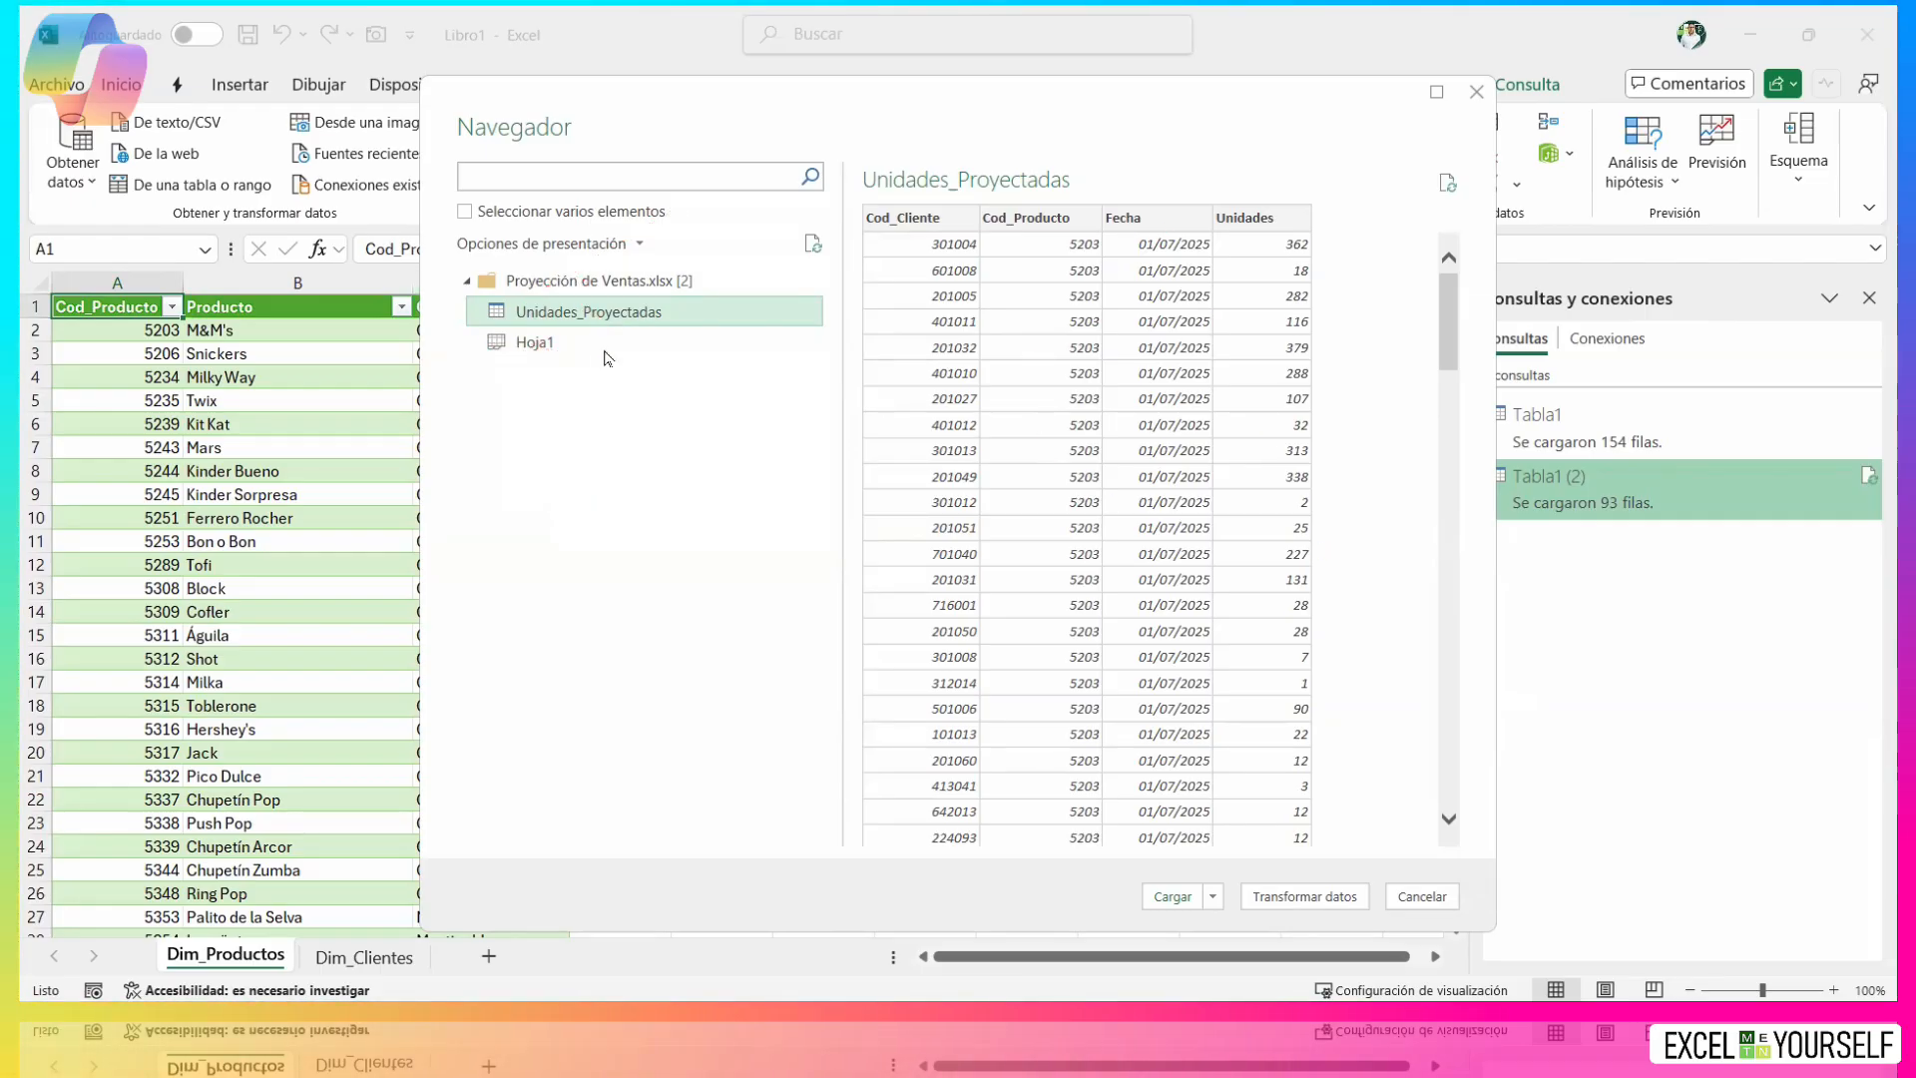
click(597, 344)
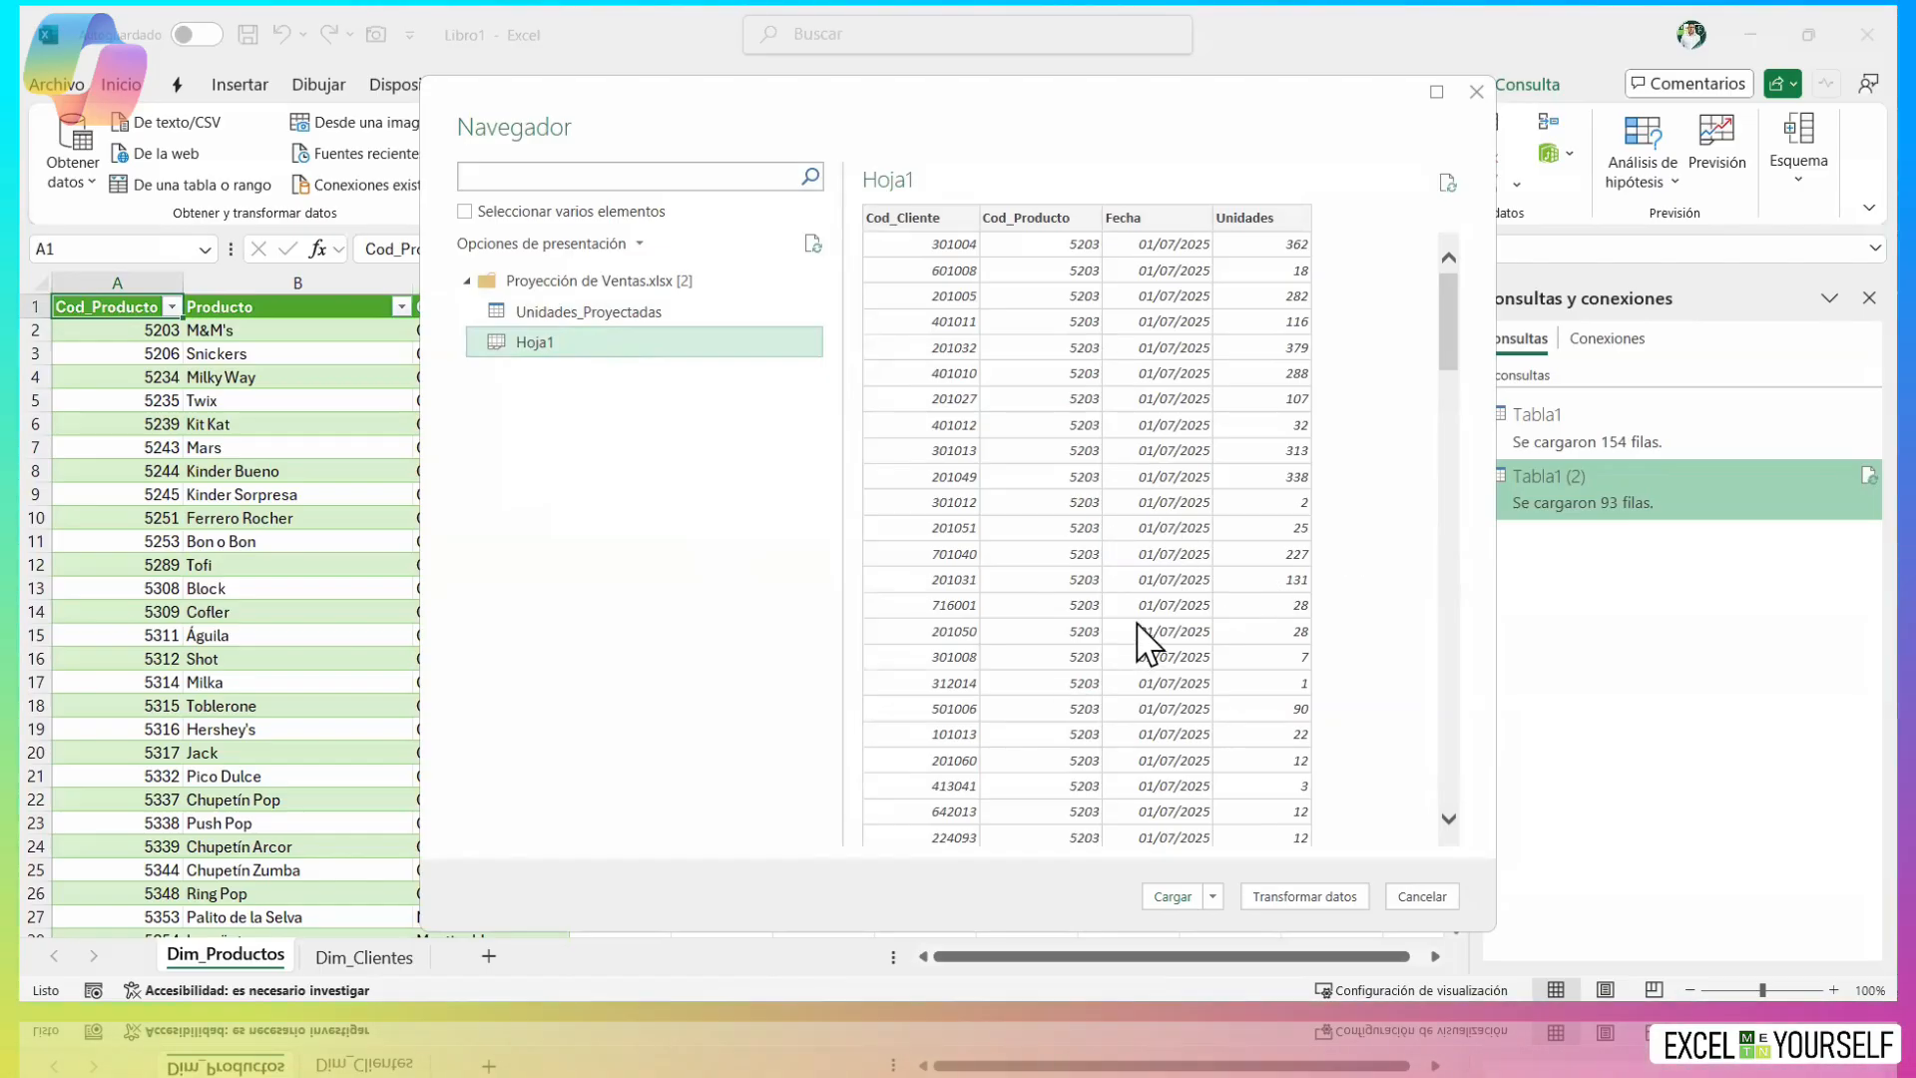
scroll(1187, 685, down, 6)
scroll(1168, 639, up, 6)
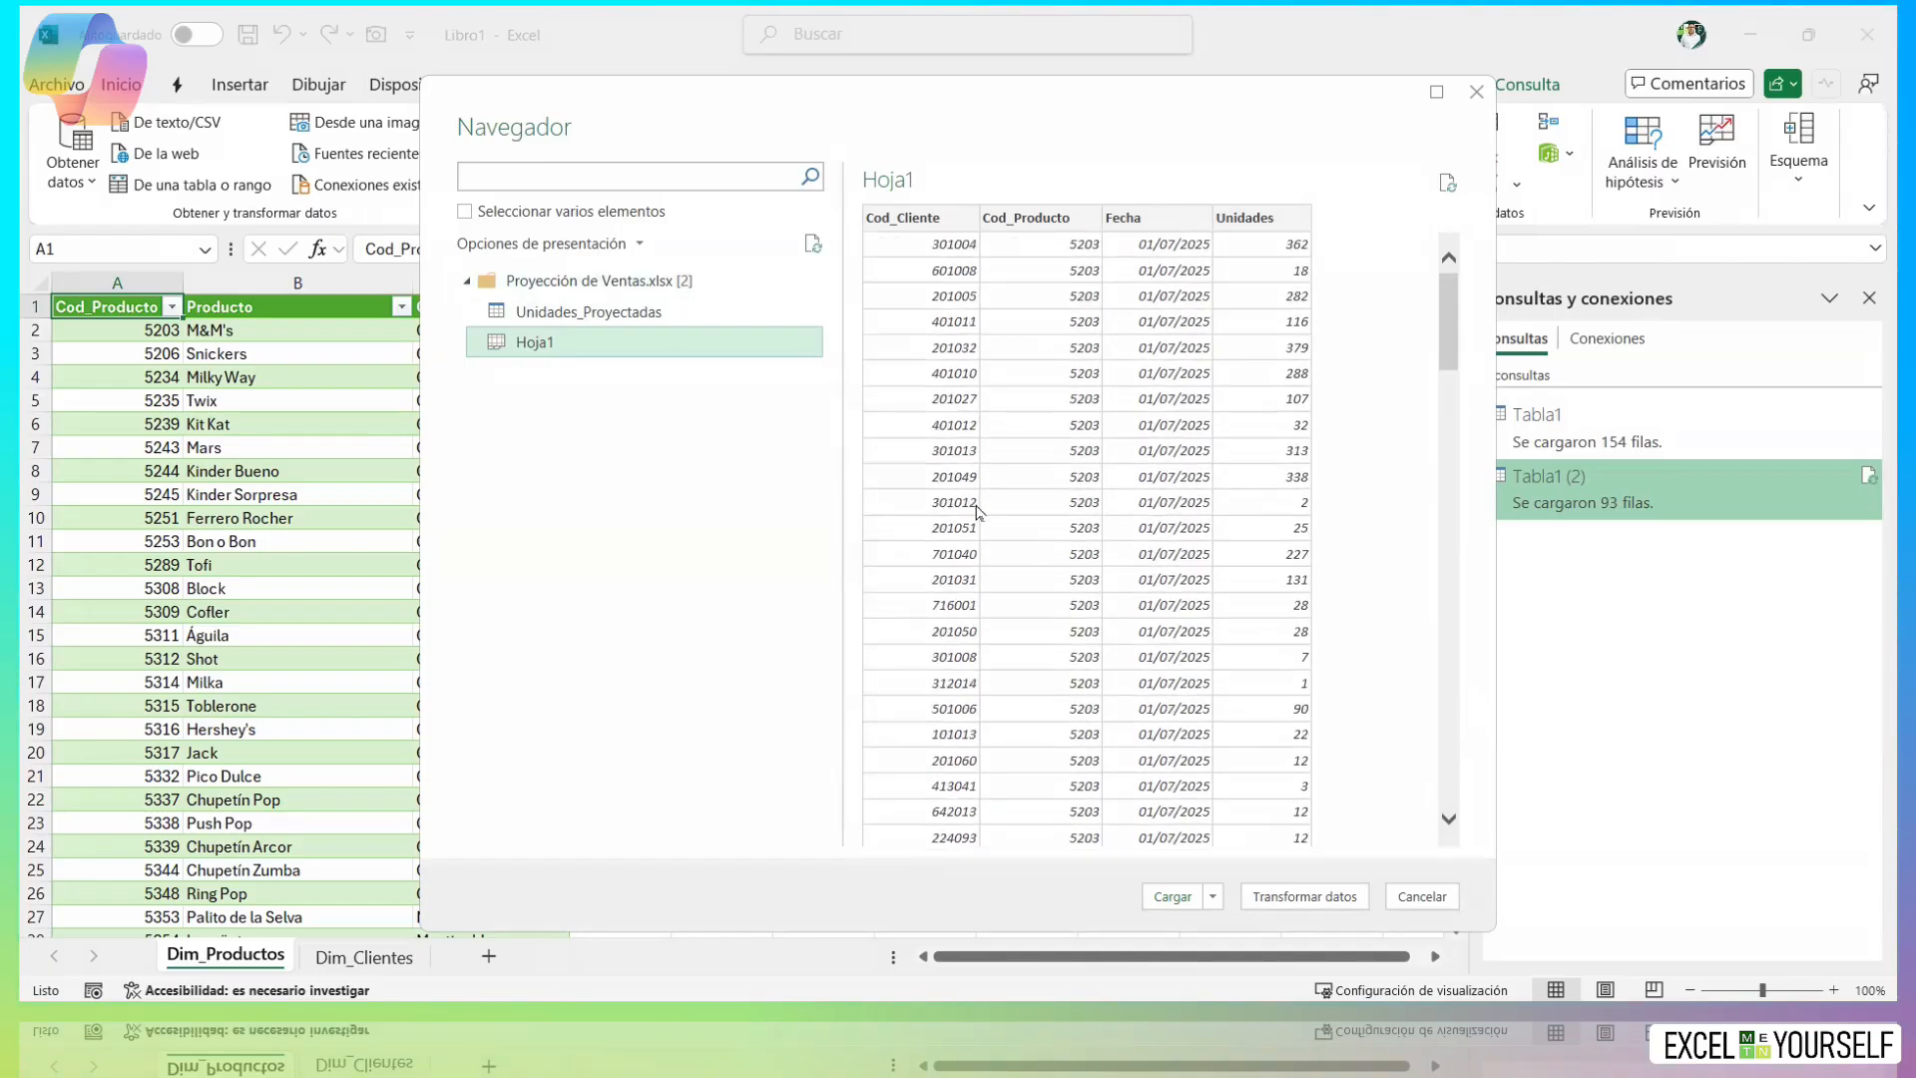
click(599, 318)
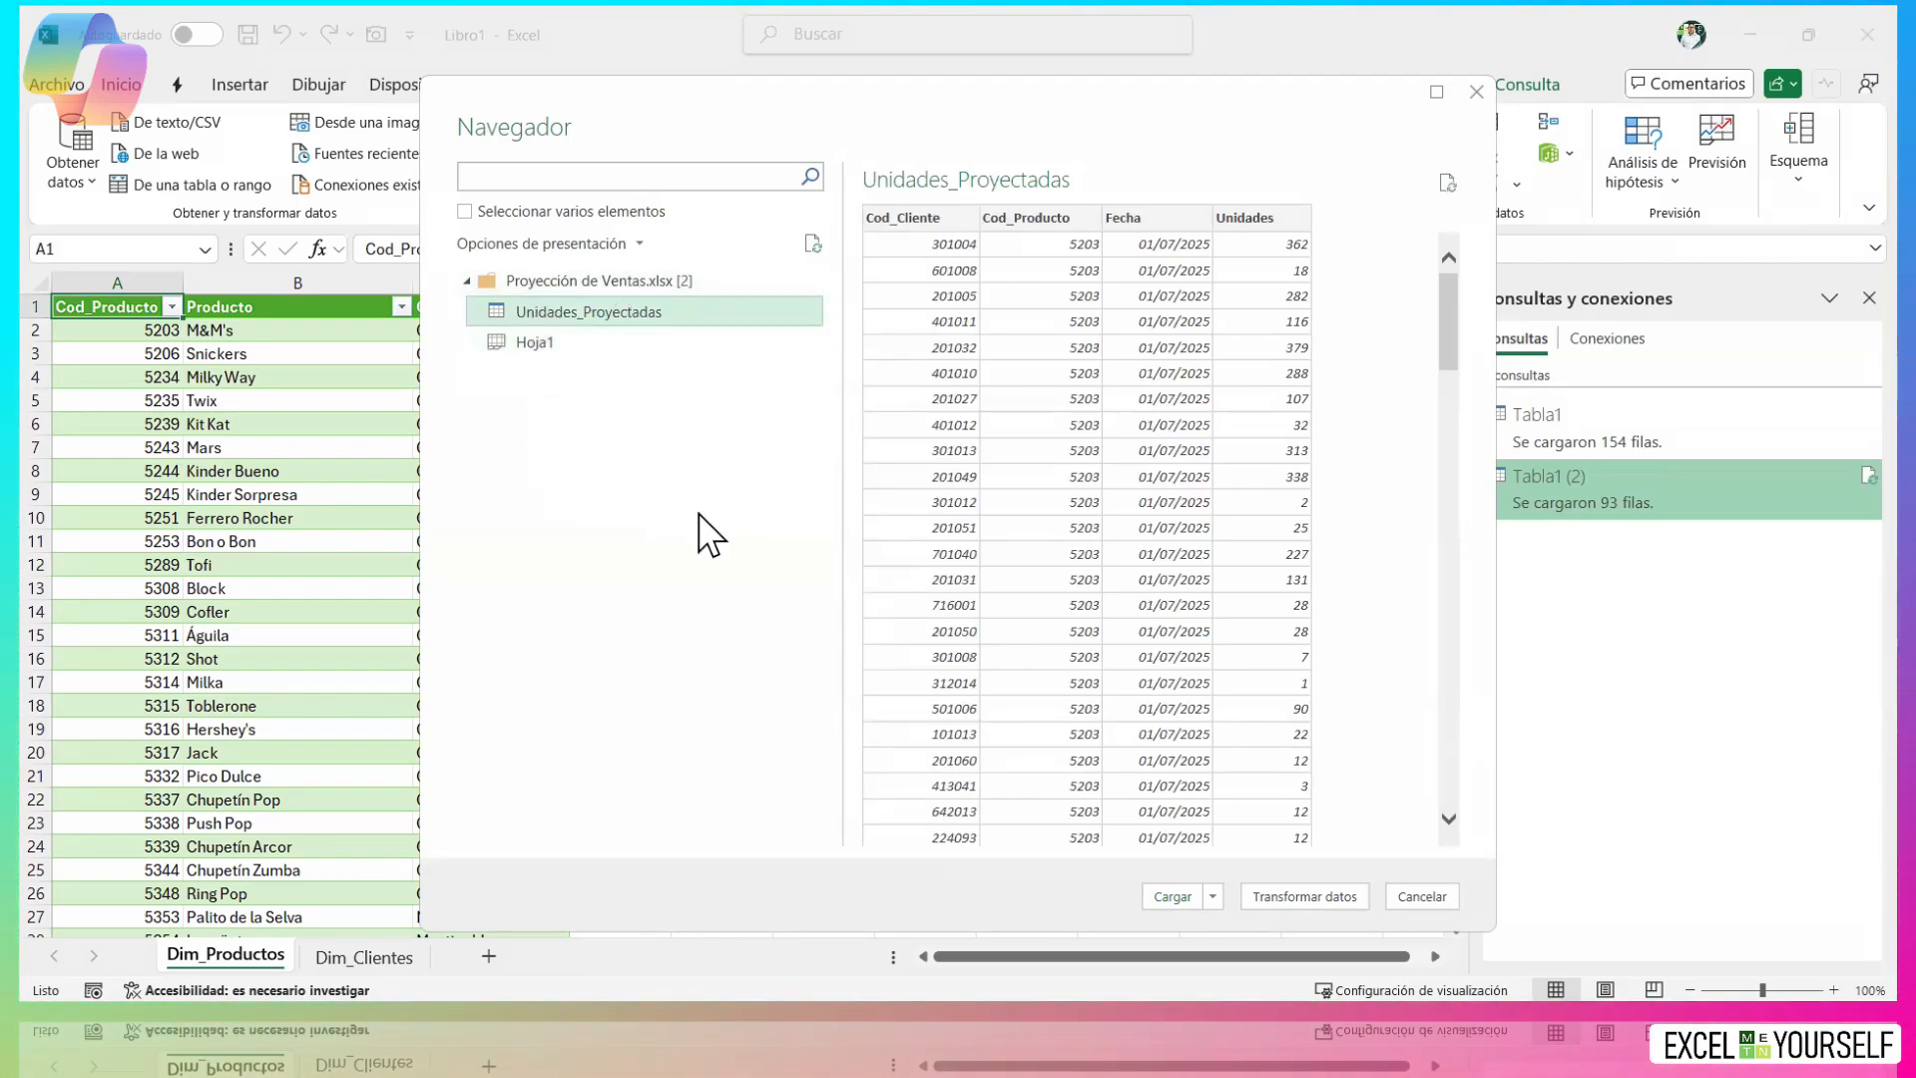
click(1174, 893)
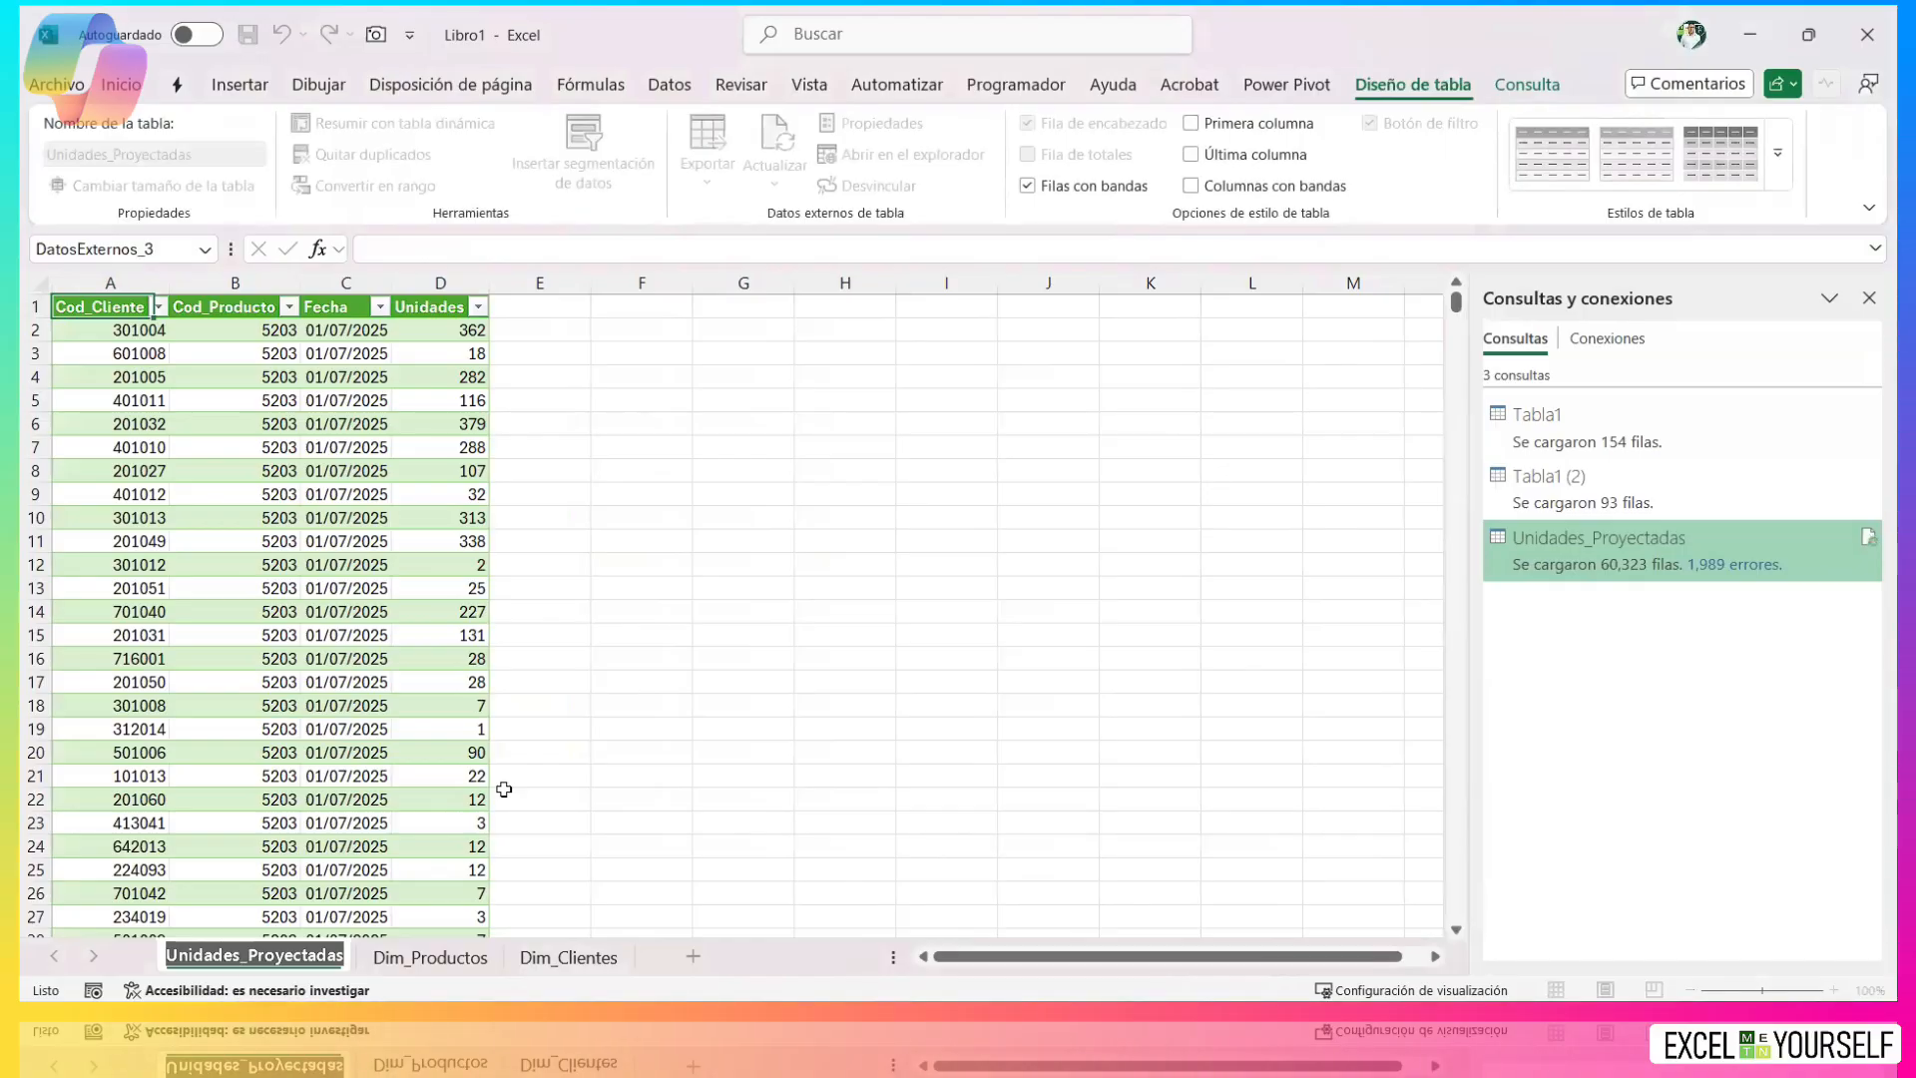
Rename the sheet with the projected units Hechos_Proyección.
text(hE)
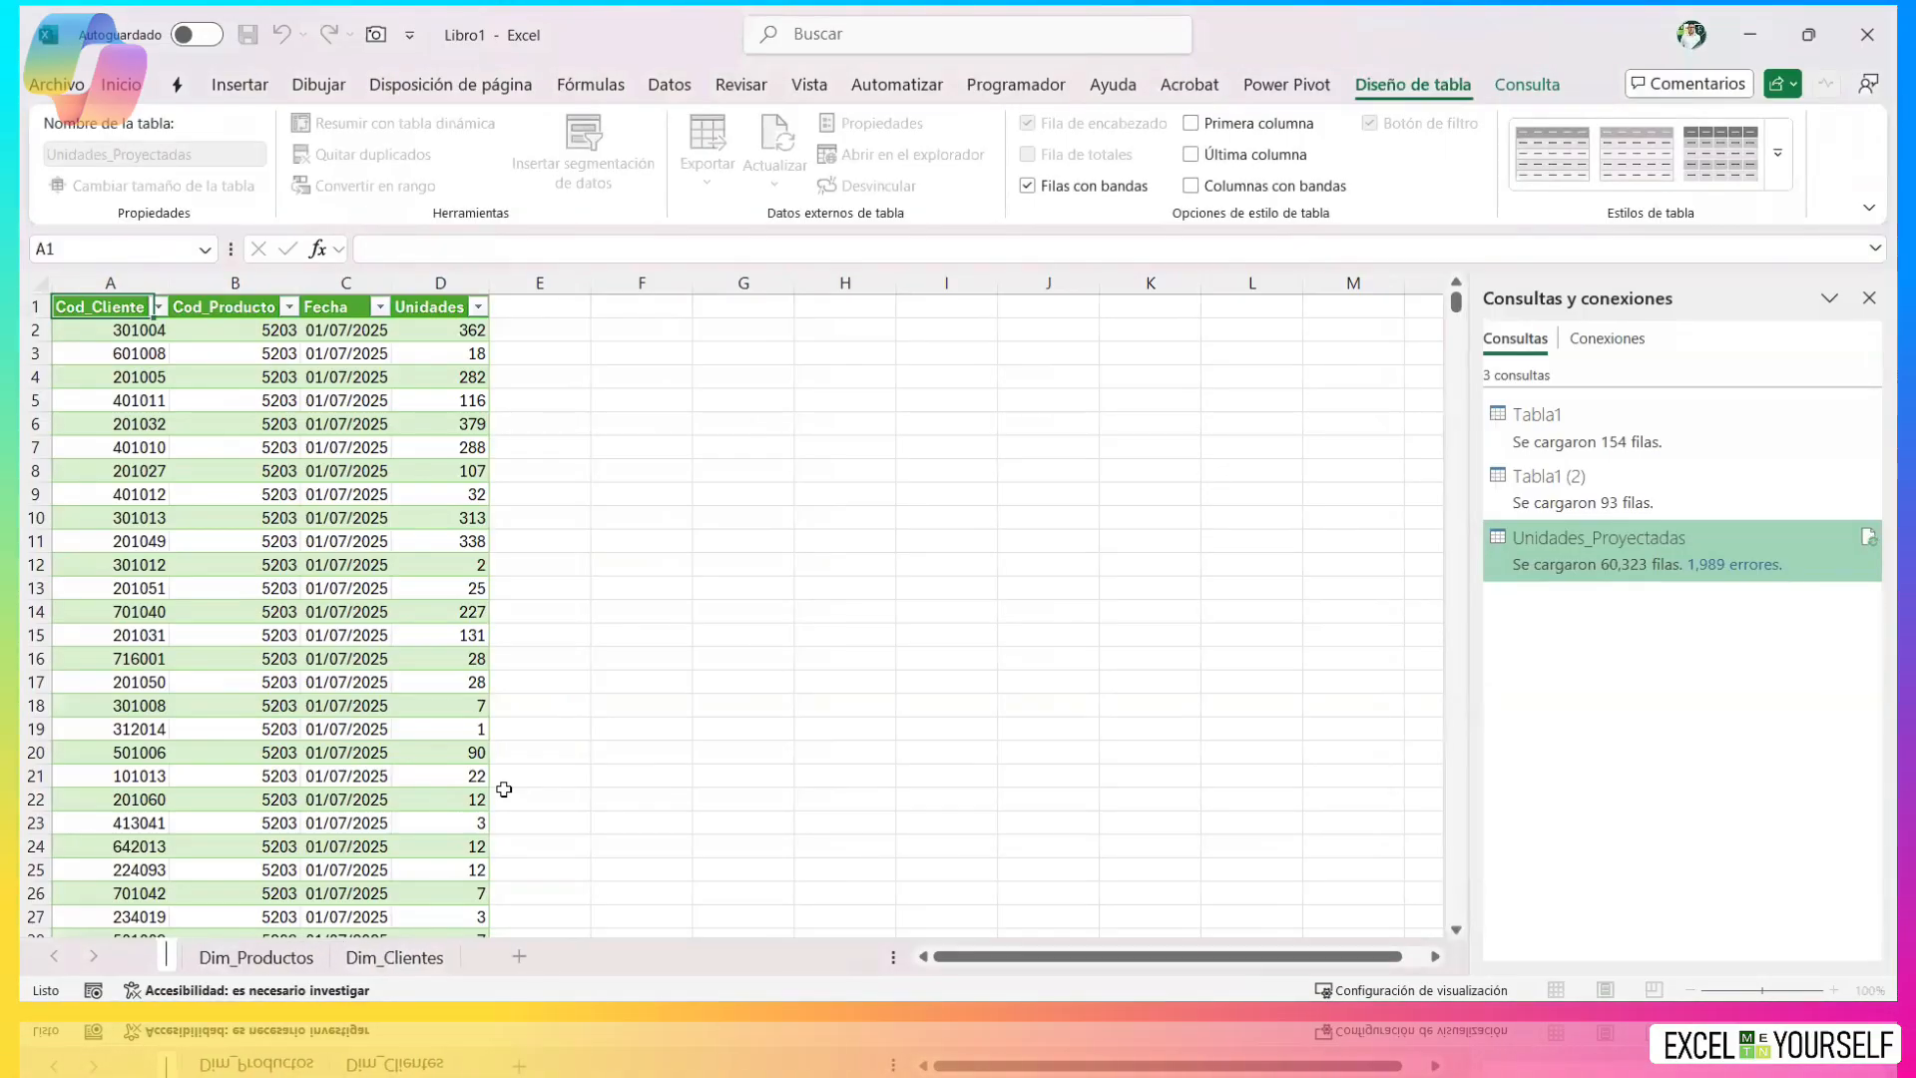
text(Hechos)
key(Return)
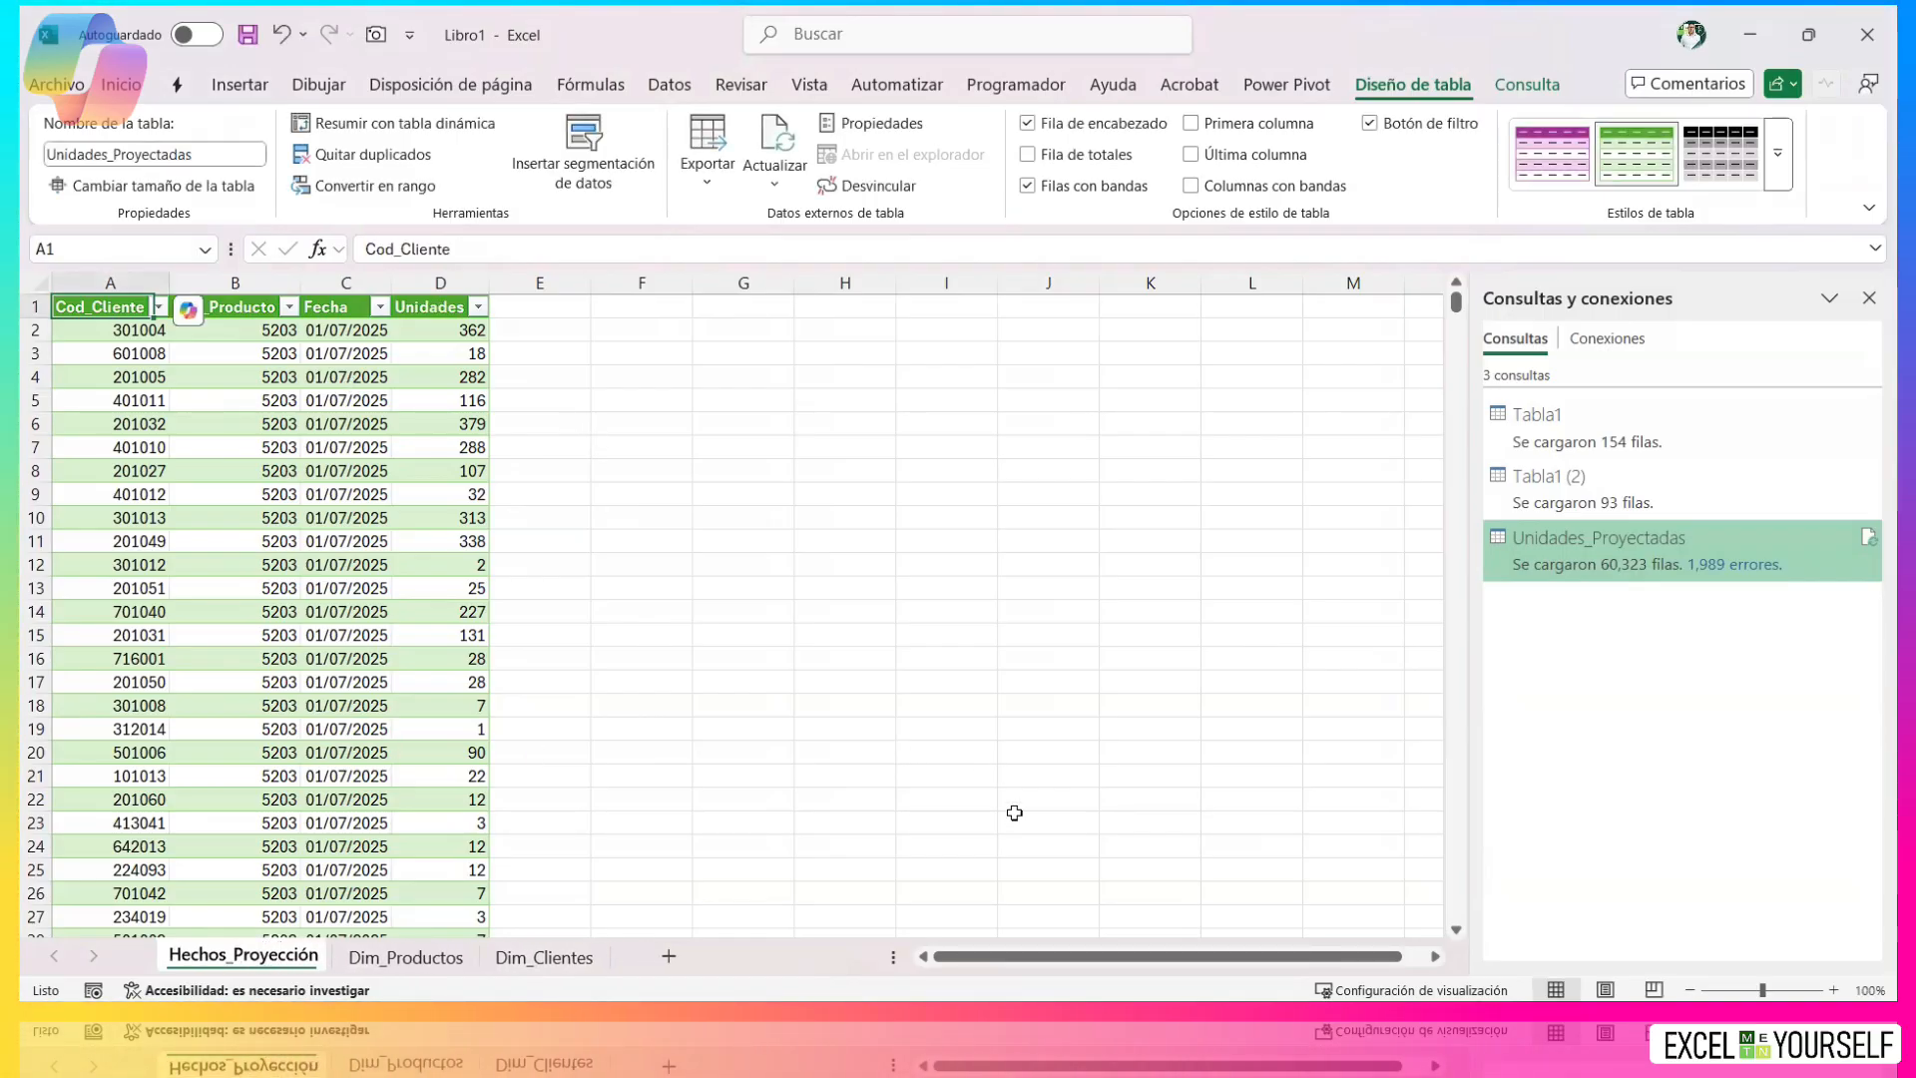
Import Tabla1 from the Vendedores.xlsx workbook and load it into a new sheet.
click(668, 84)
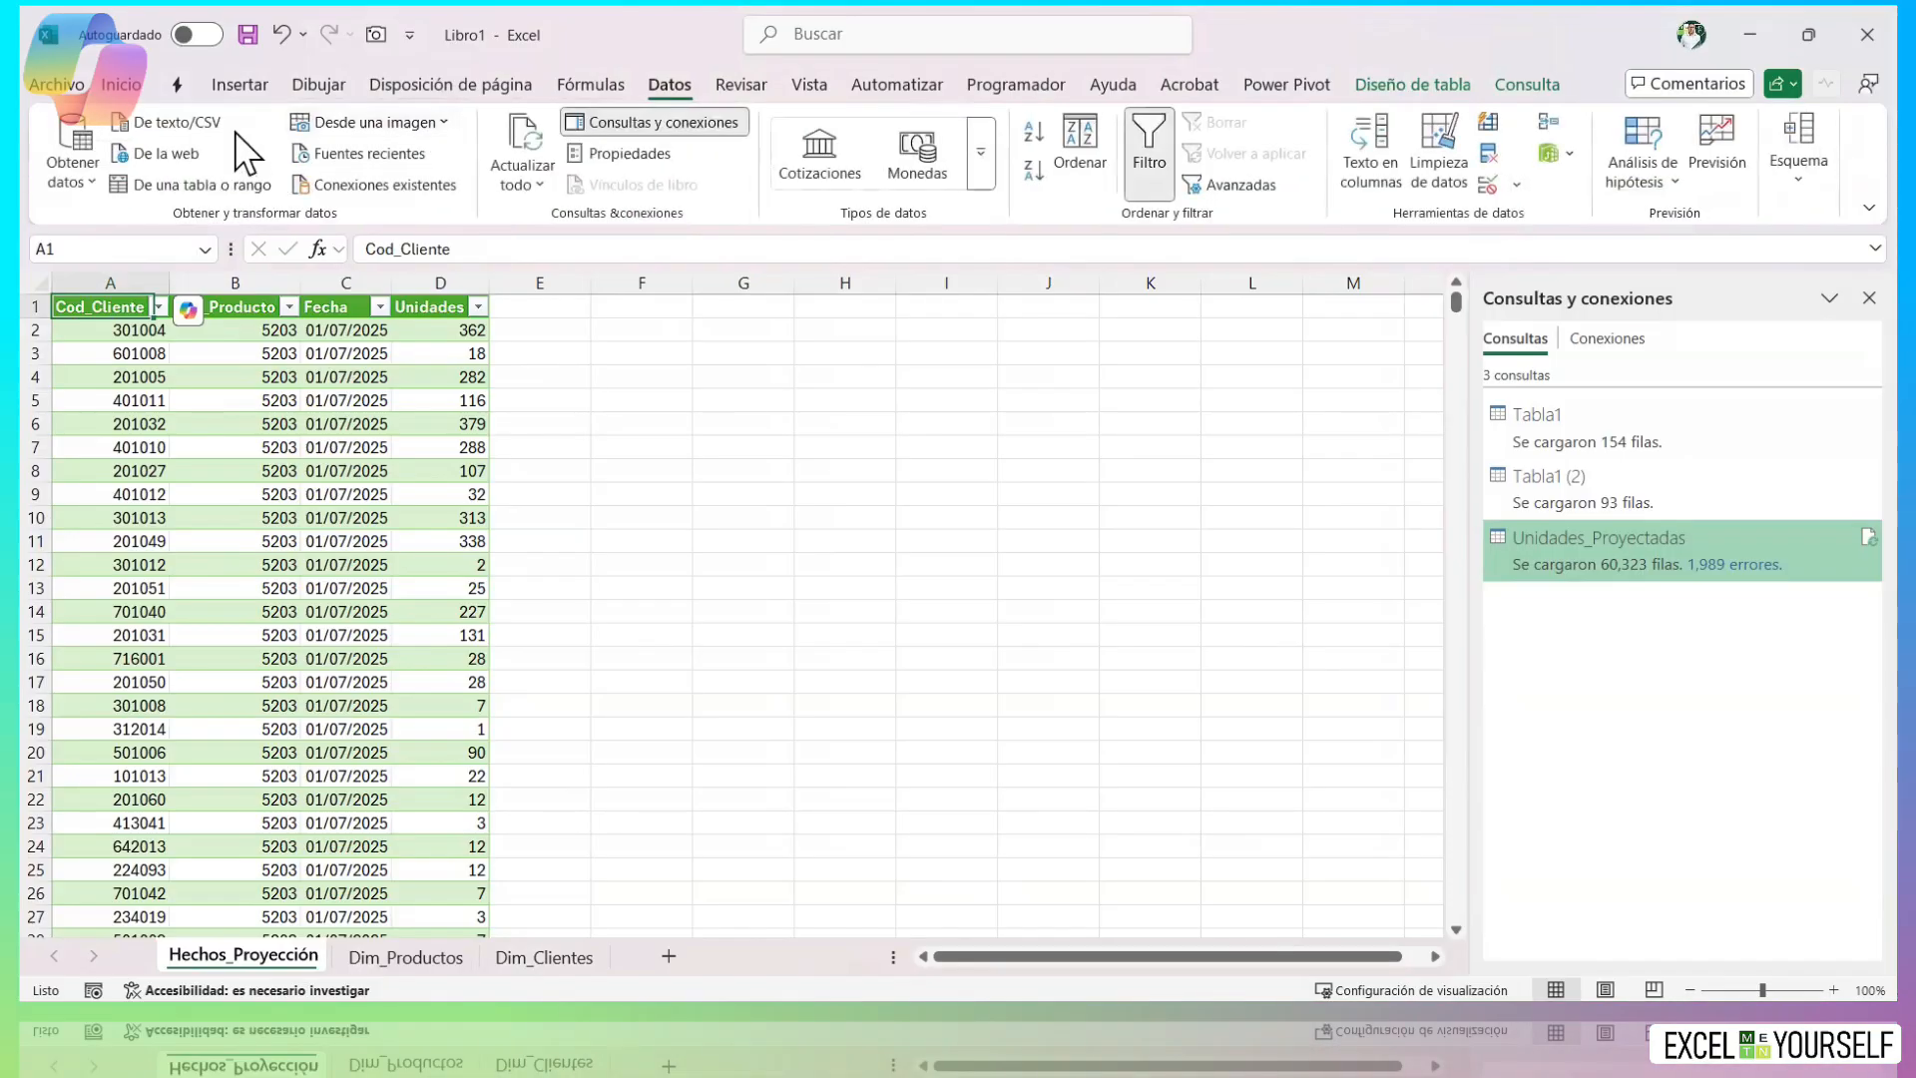
click(72, 178)
click(171, 270)
click(494, 285)
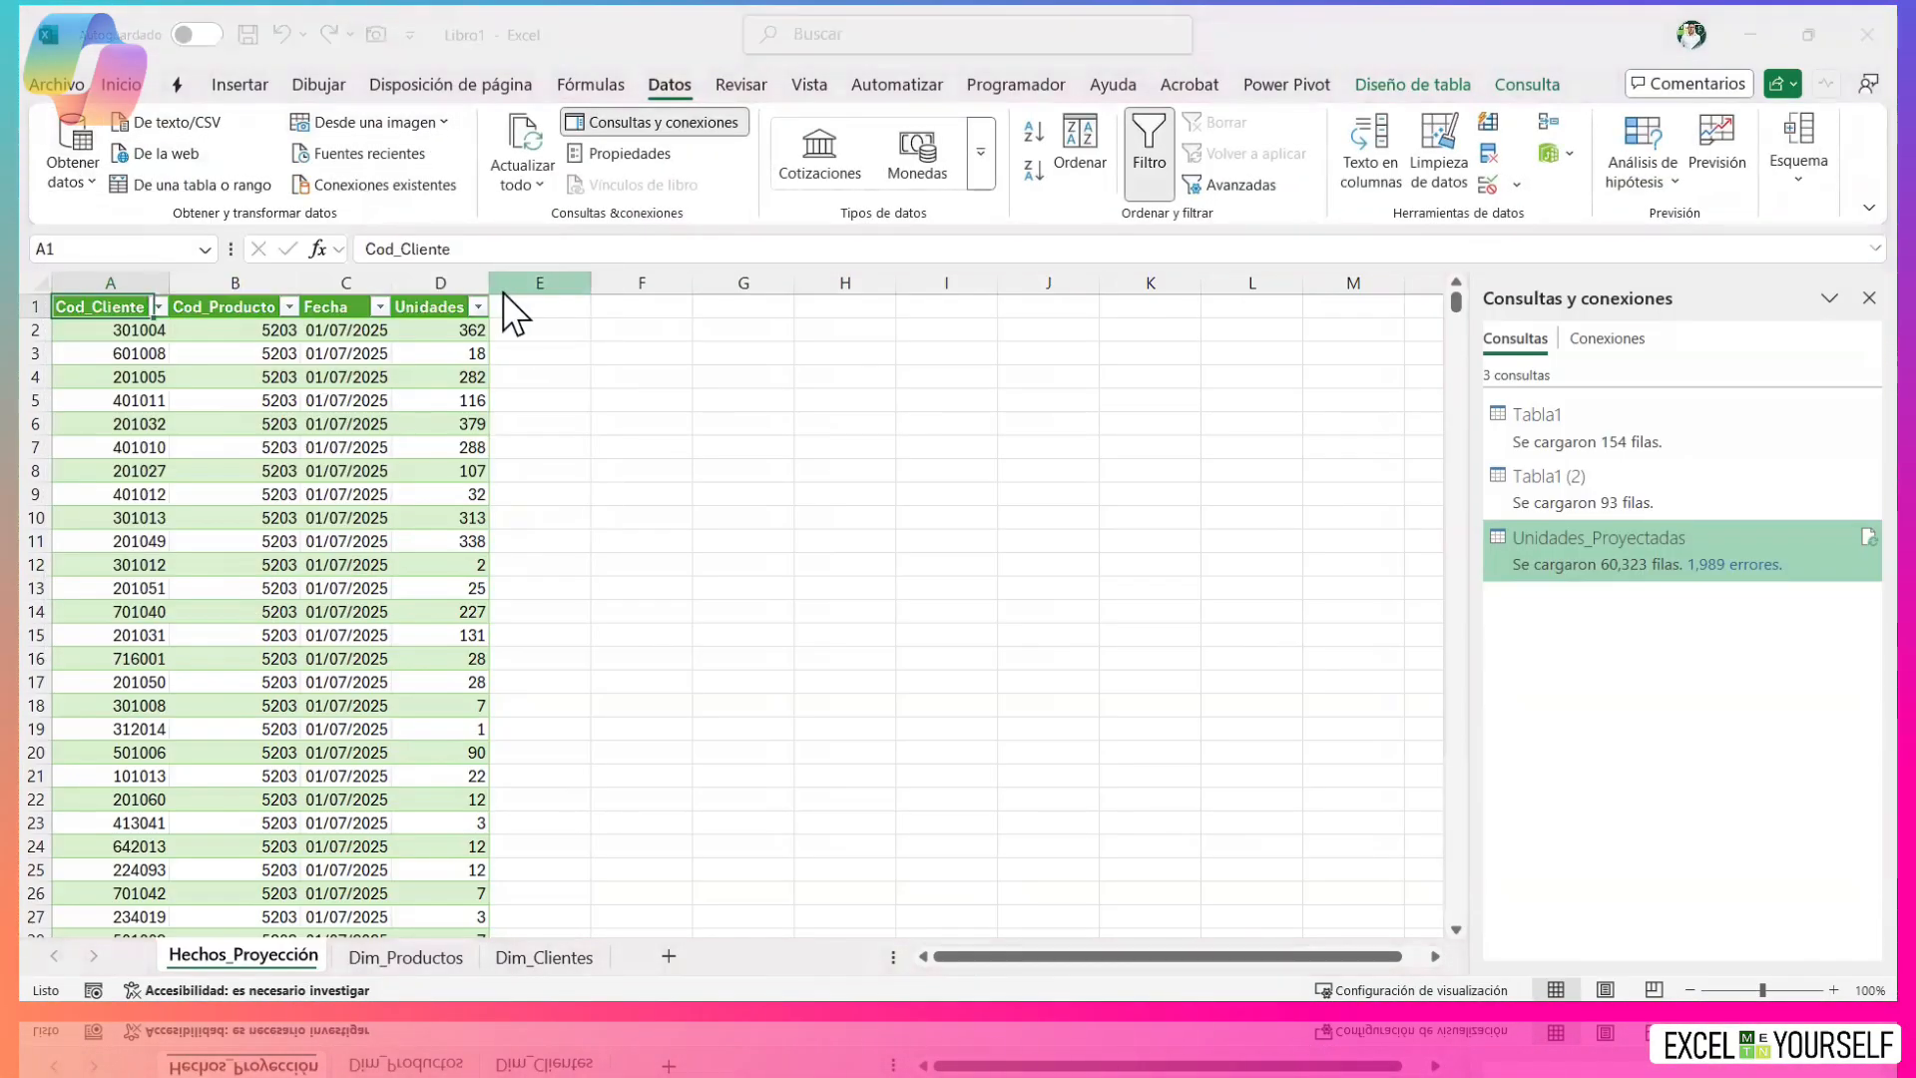
double_click(496, 309)
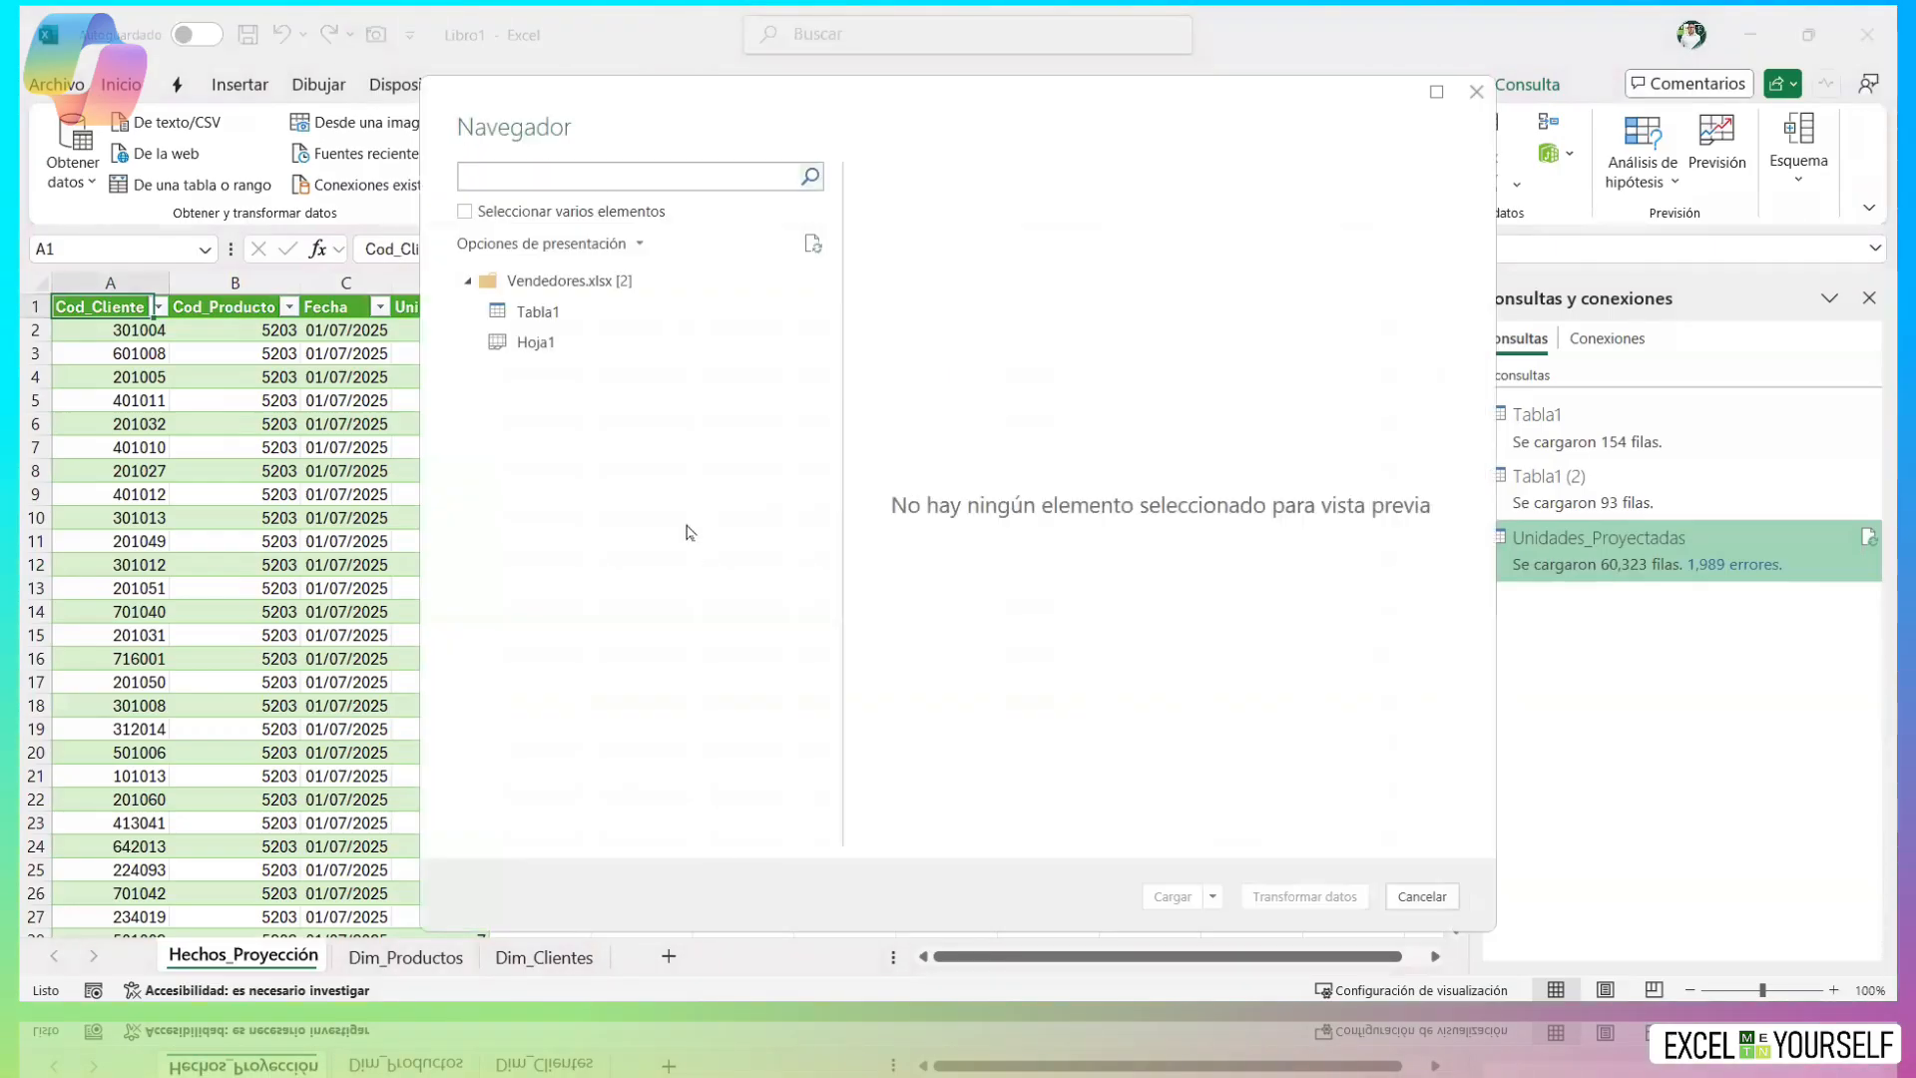
click(536, 312)
click(1165, 898)
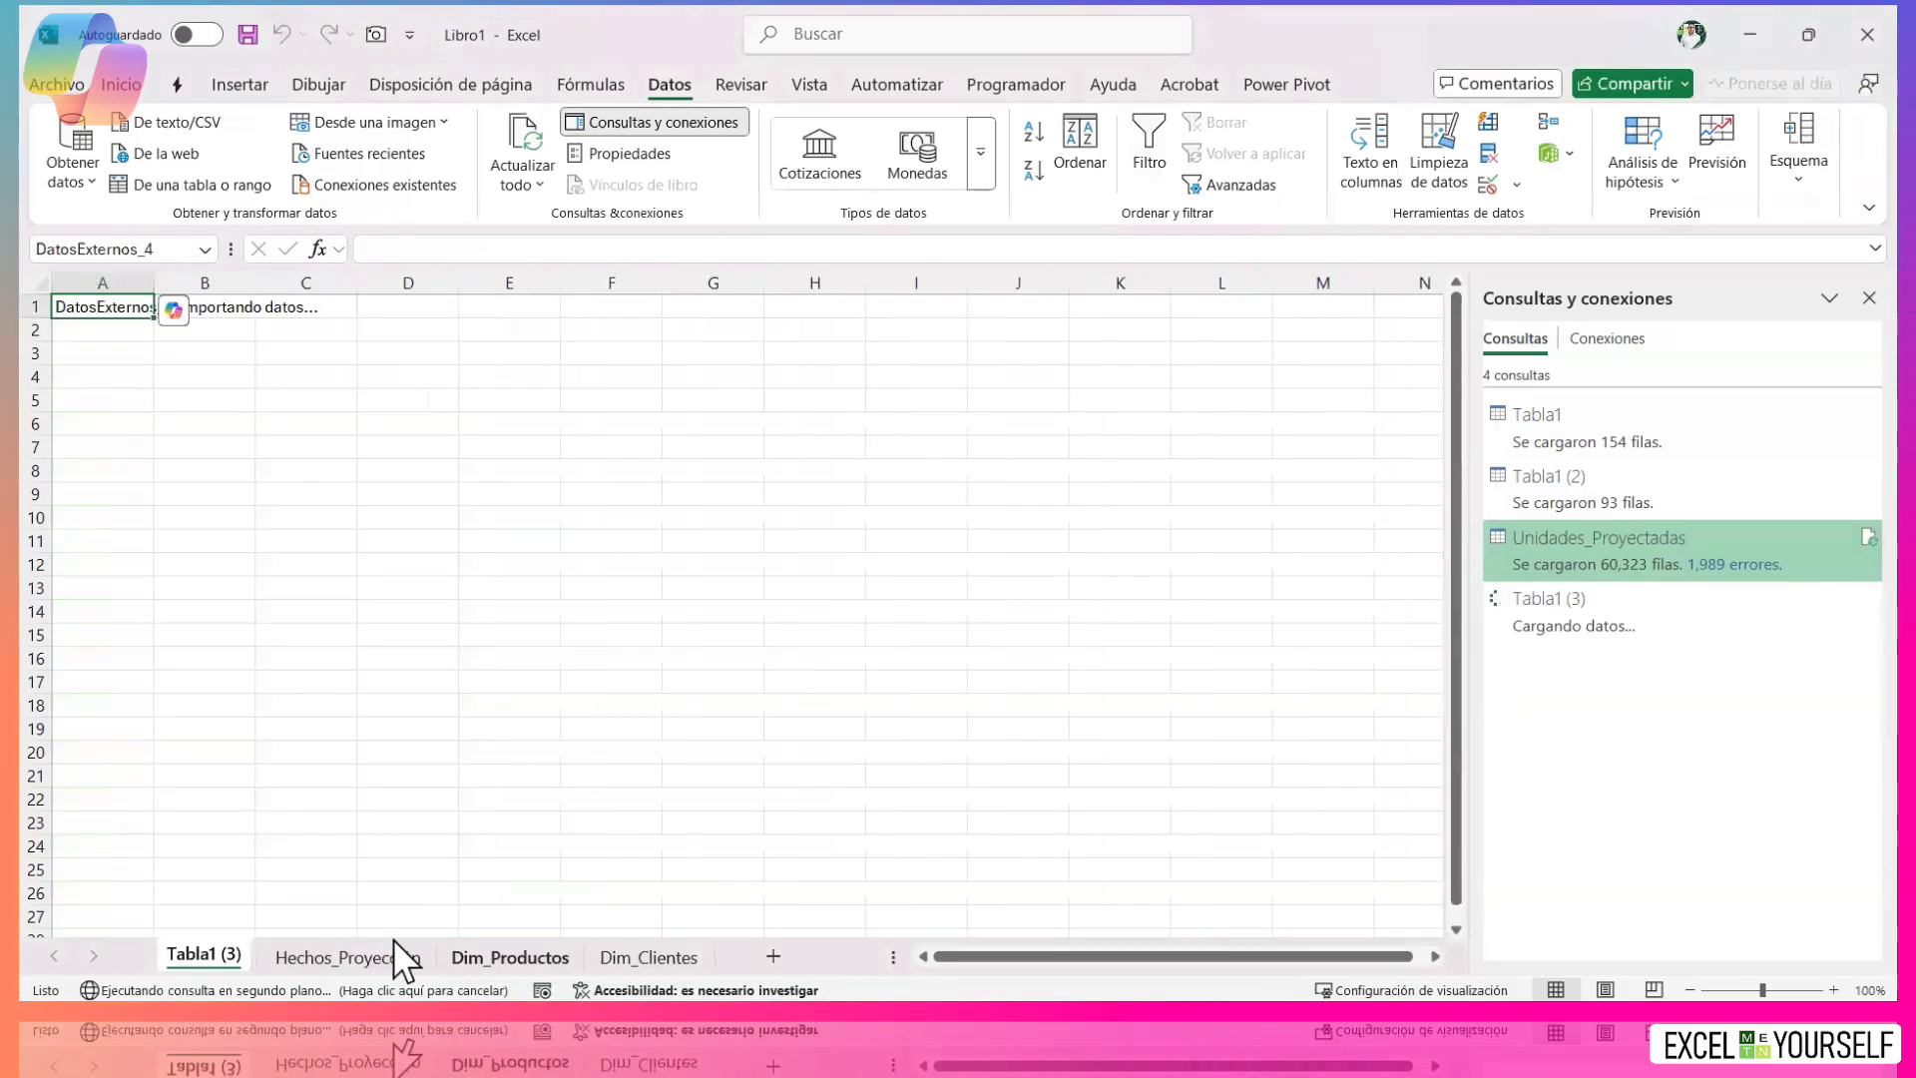
Rename the sheet holding the imported seller table Dim_vendedores.
text(Dim)
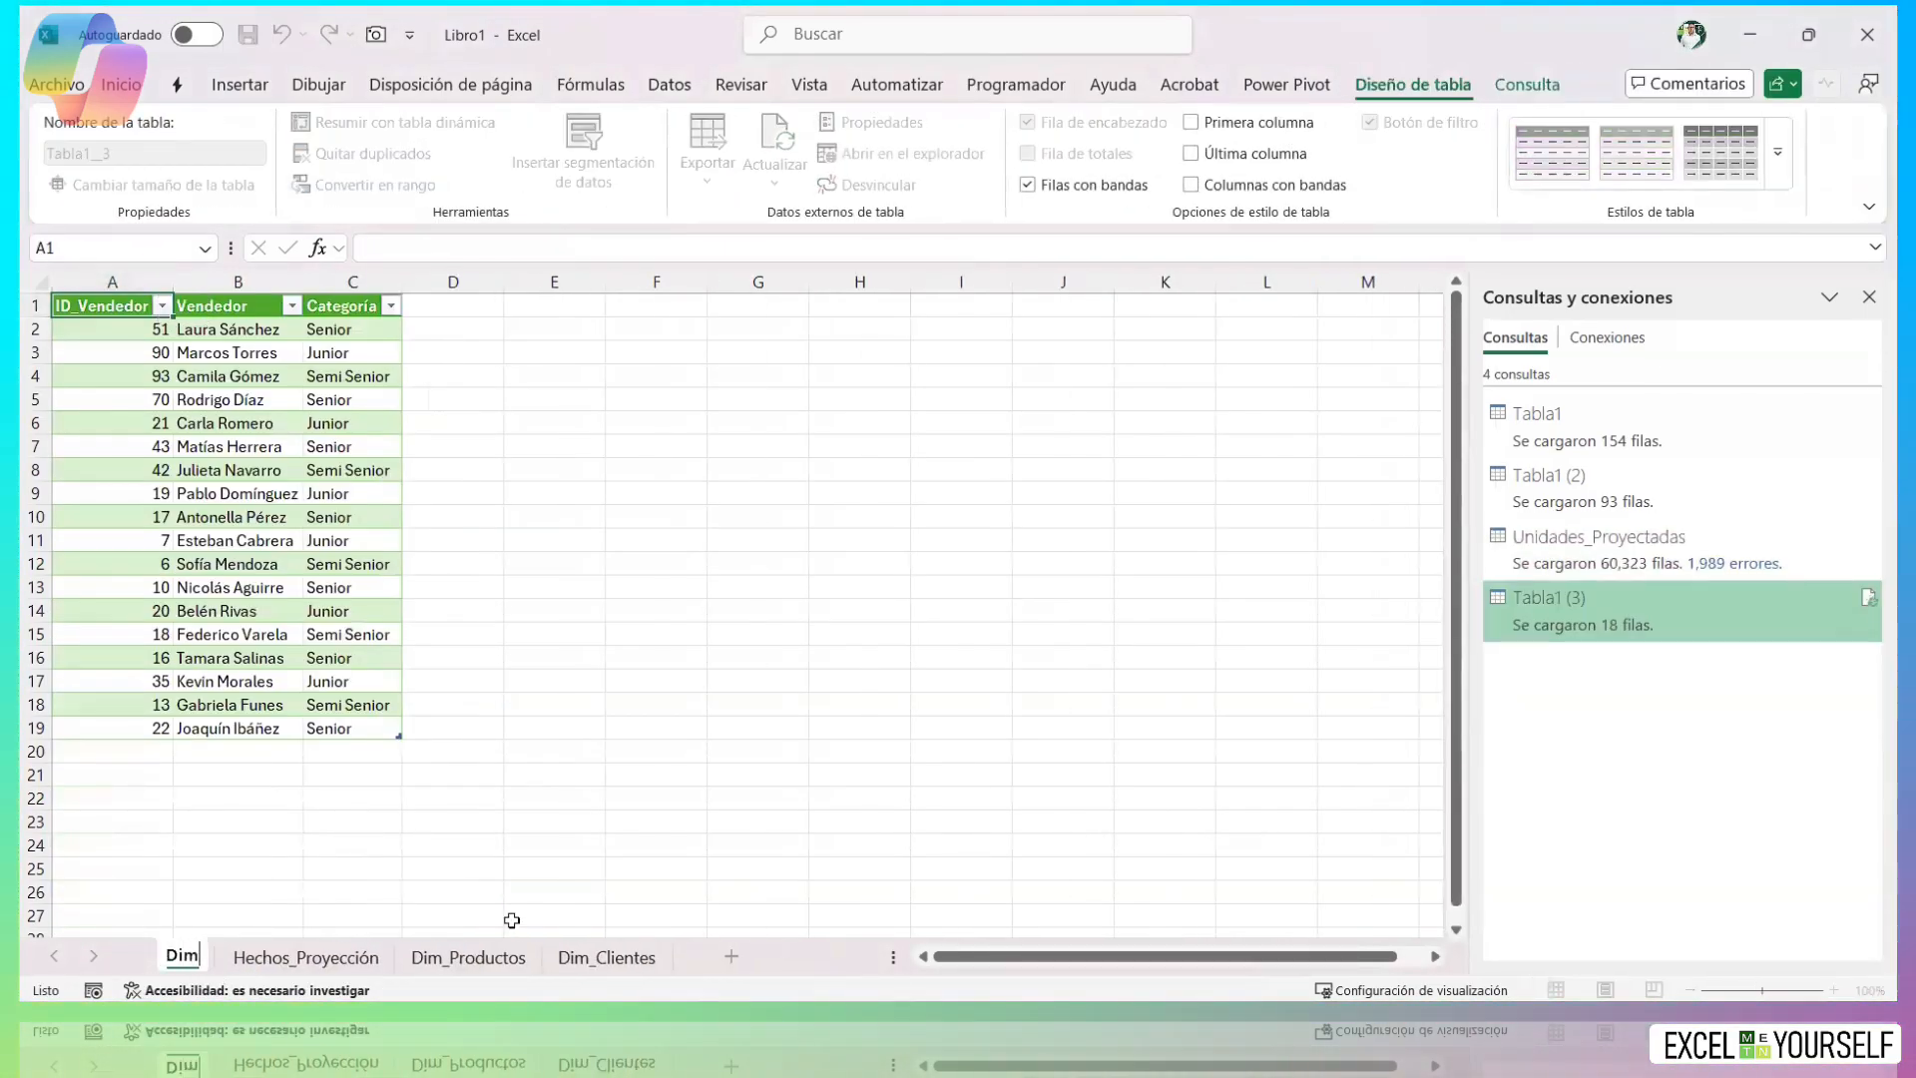
text(_vendedores)
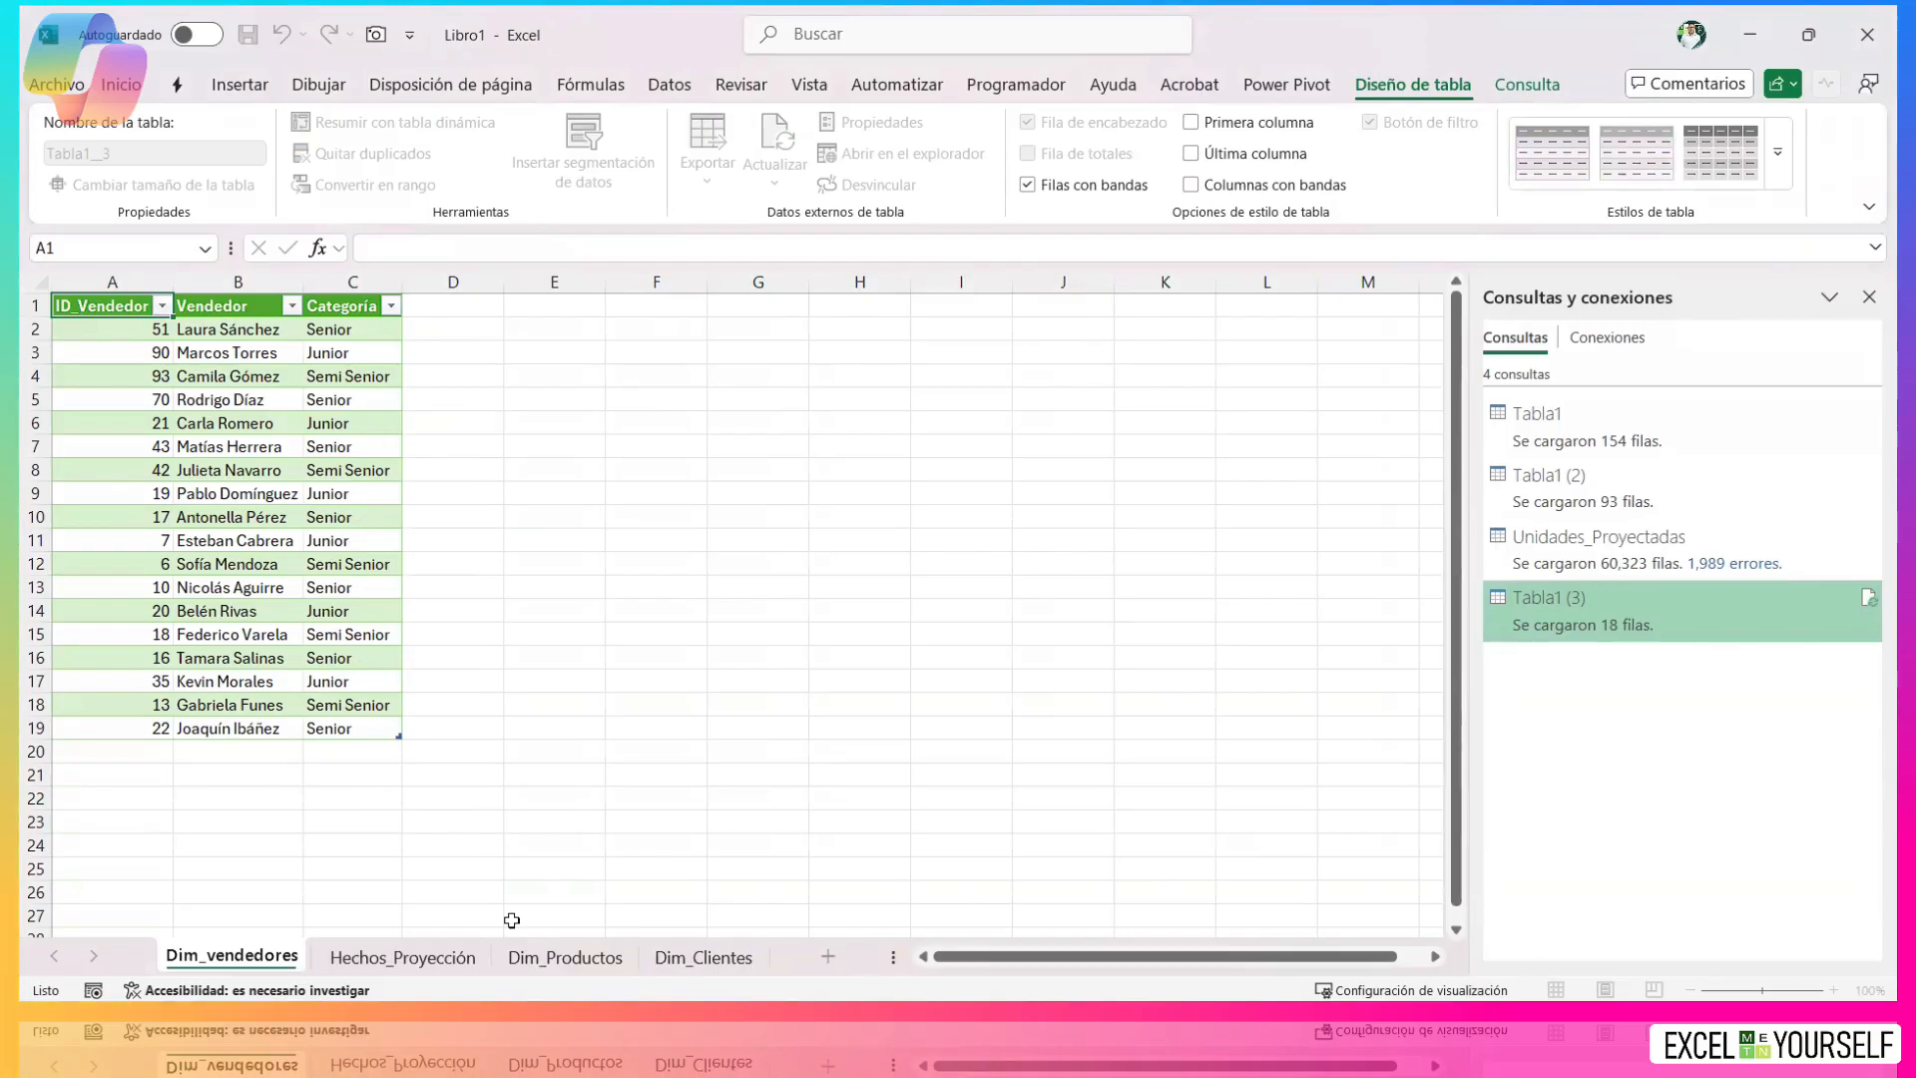
key(Return)
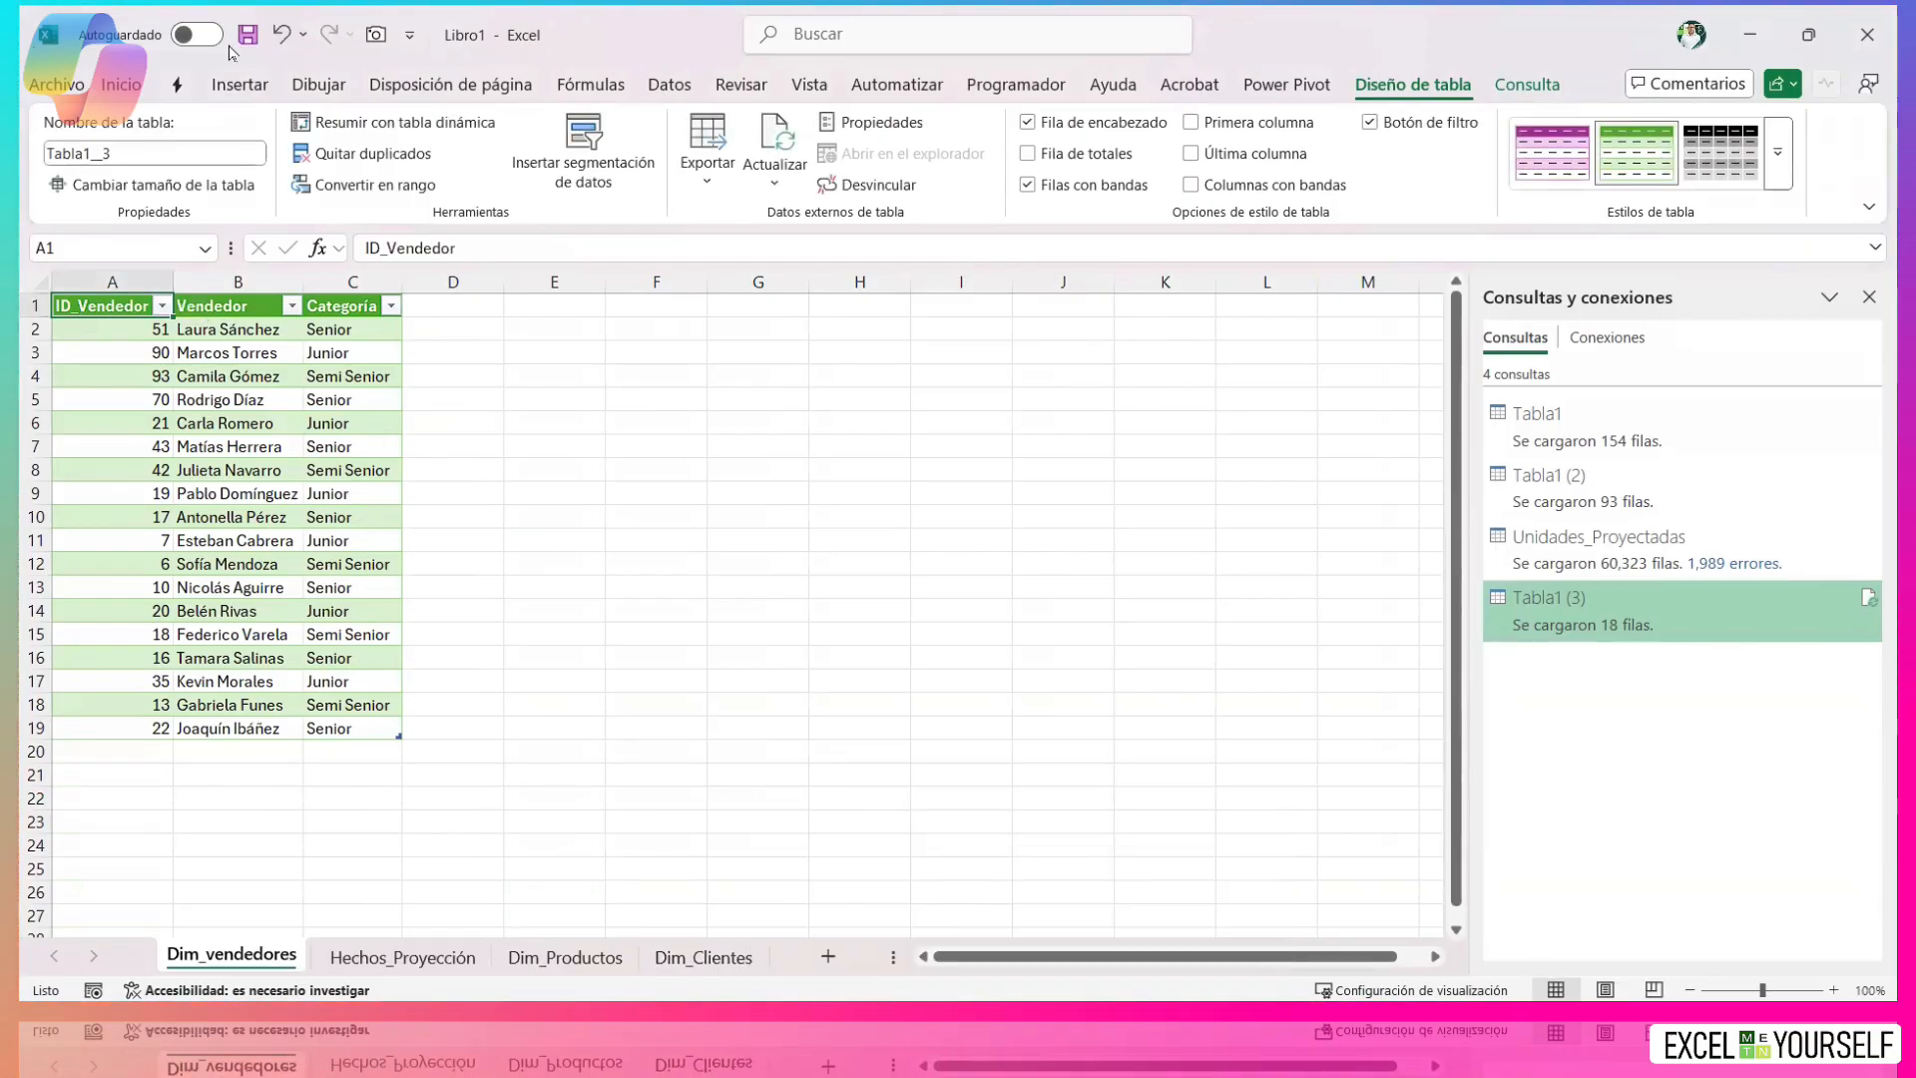
Import Tabla1 from the Ventas.xlsx workbook and load it into a new sheet.
click(669, 84)
click(83, 182)
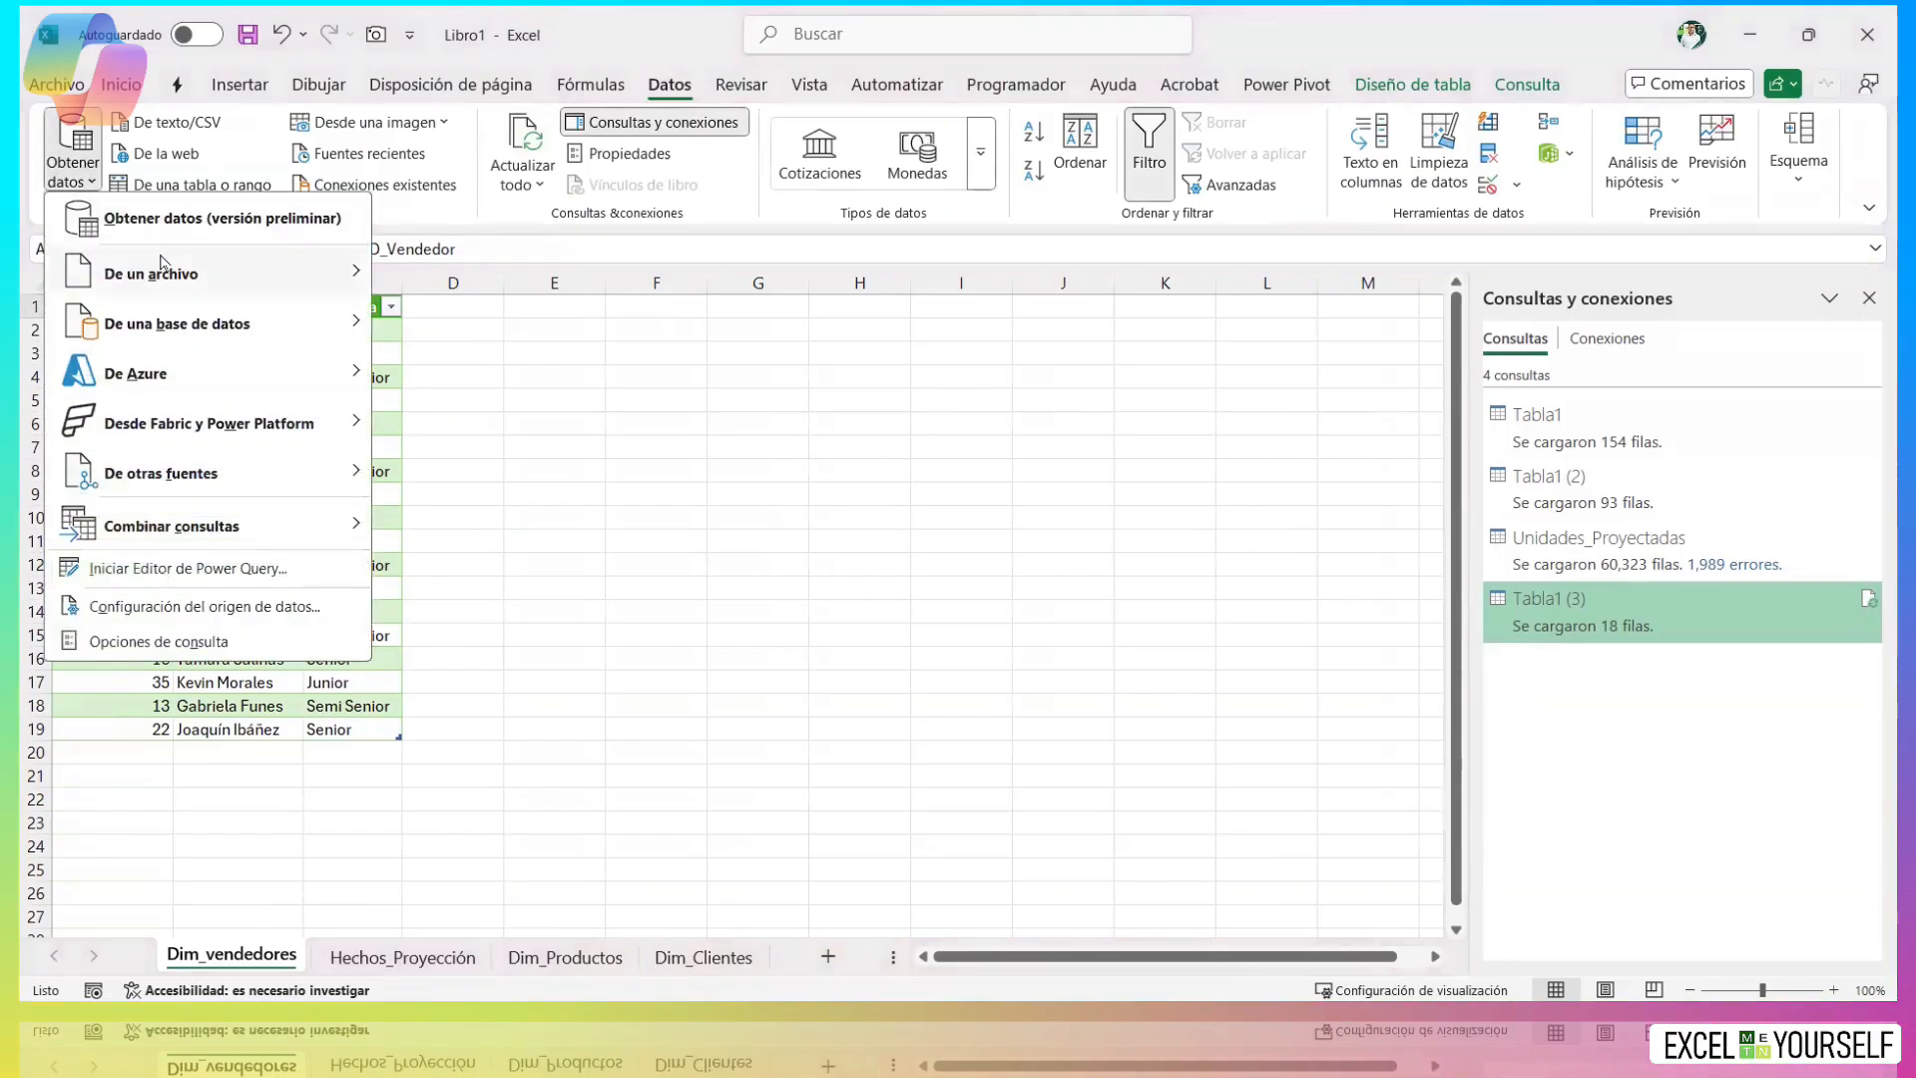
mouse_move(125, 270)
click(509, 279)
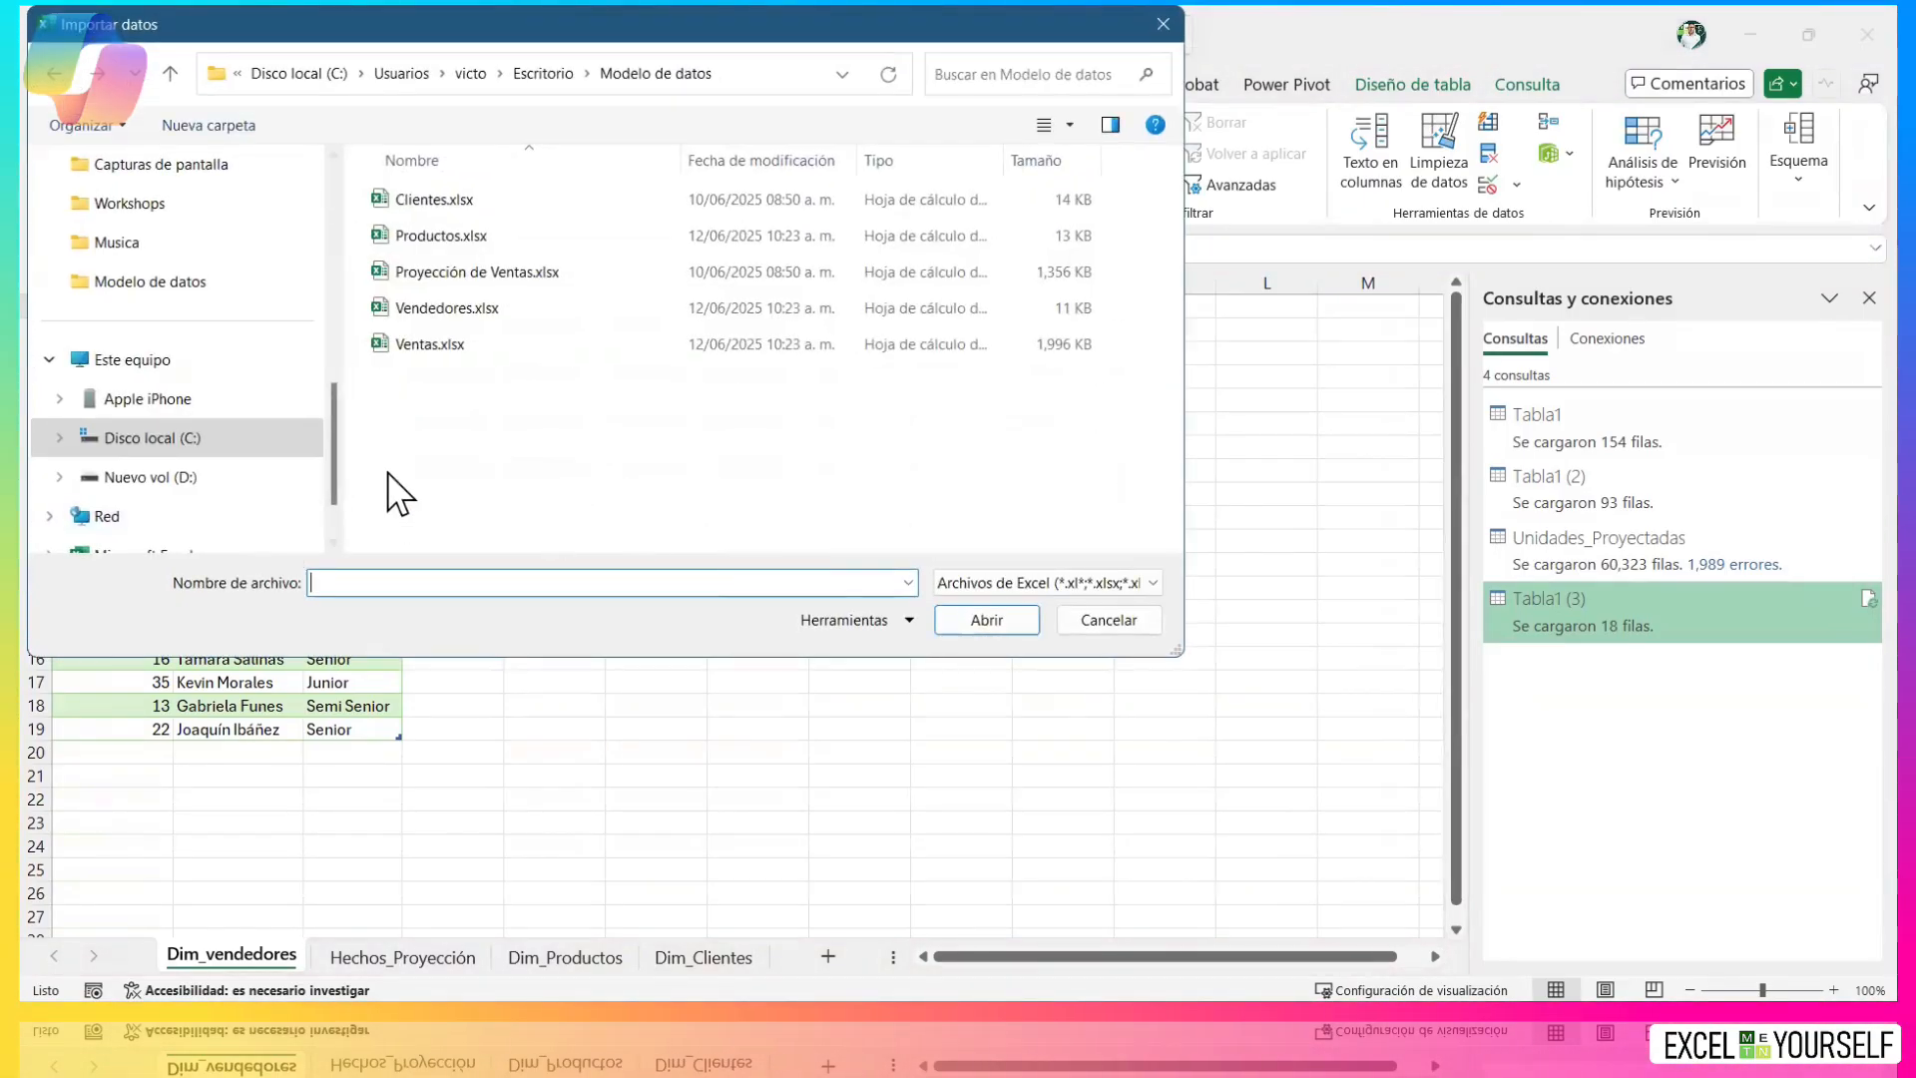
double_click(440, 348)
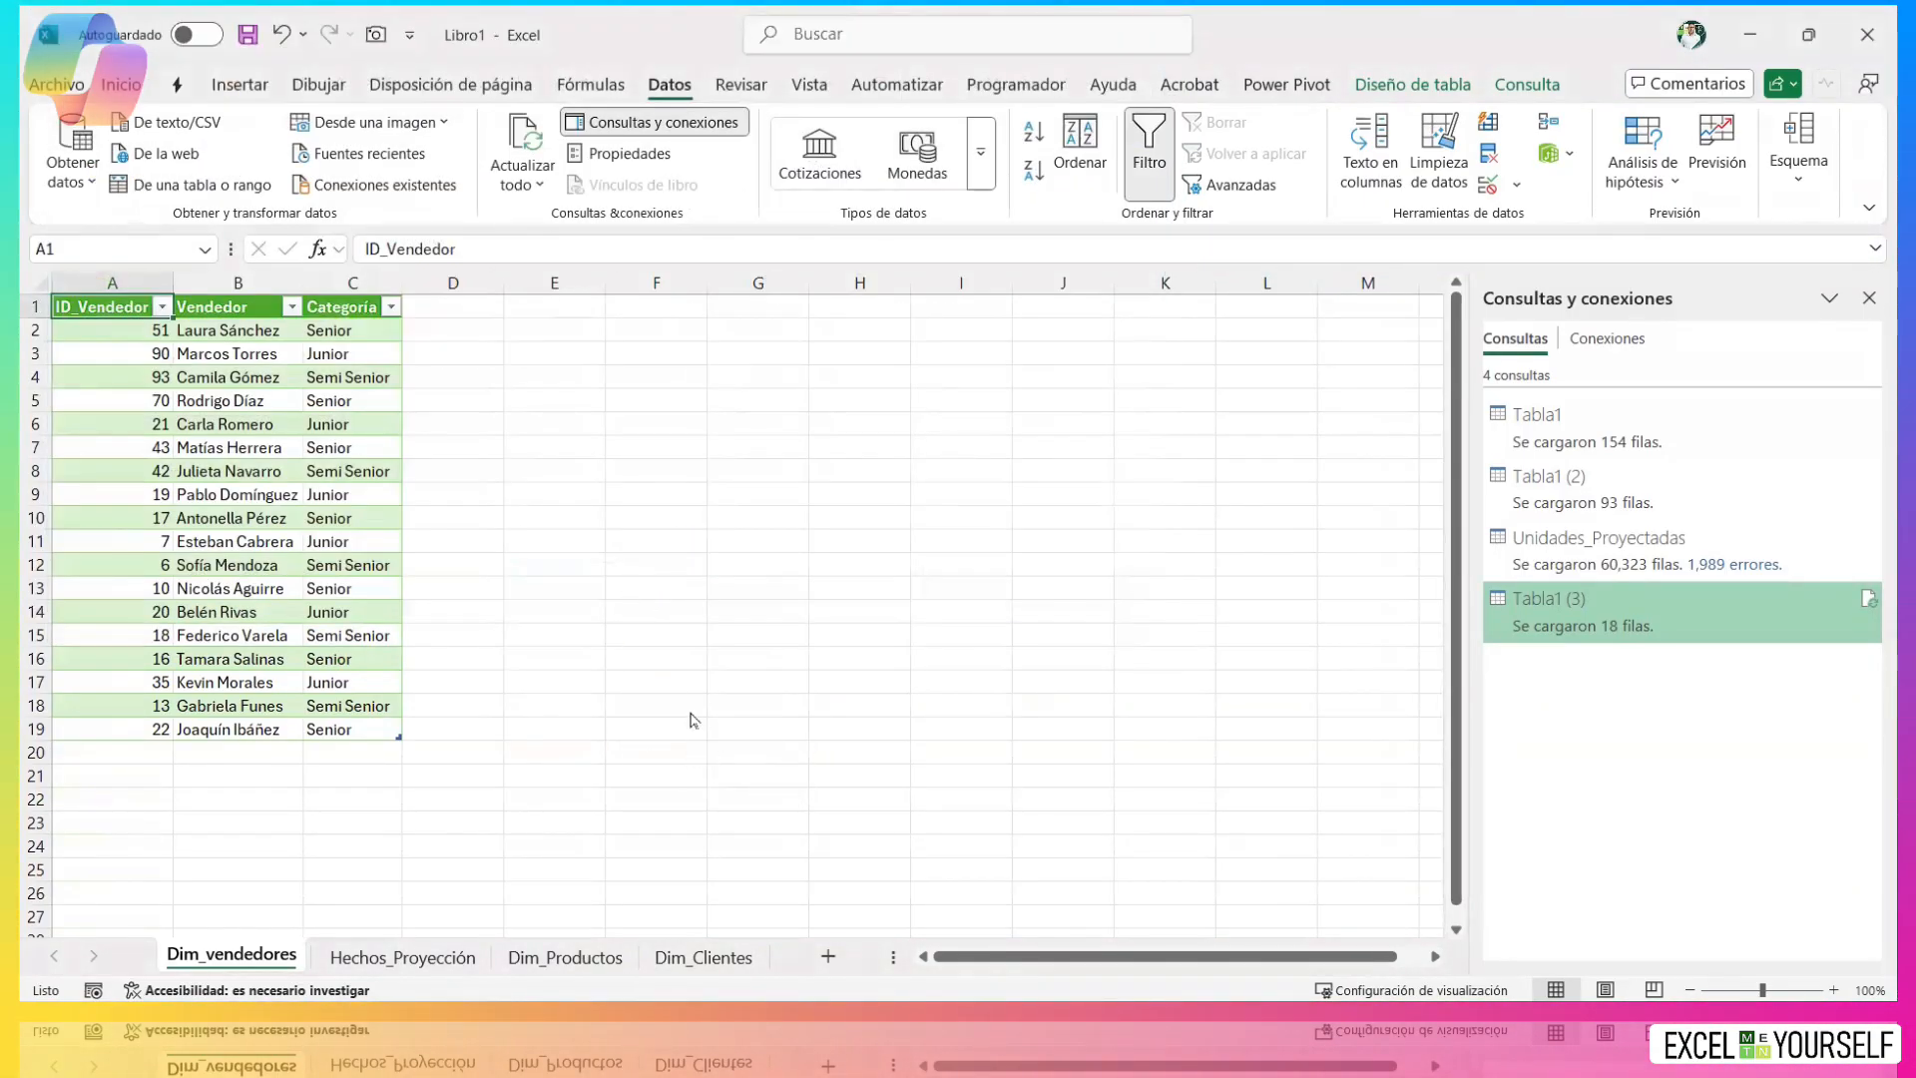
click(539, 312)
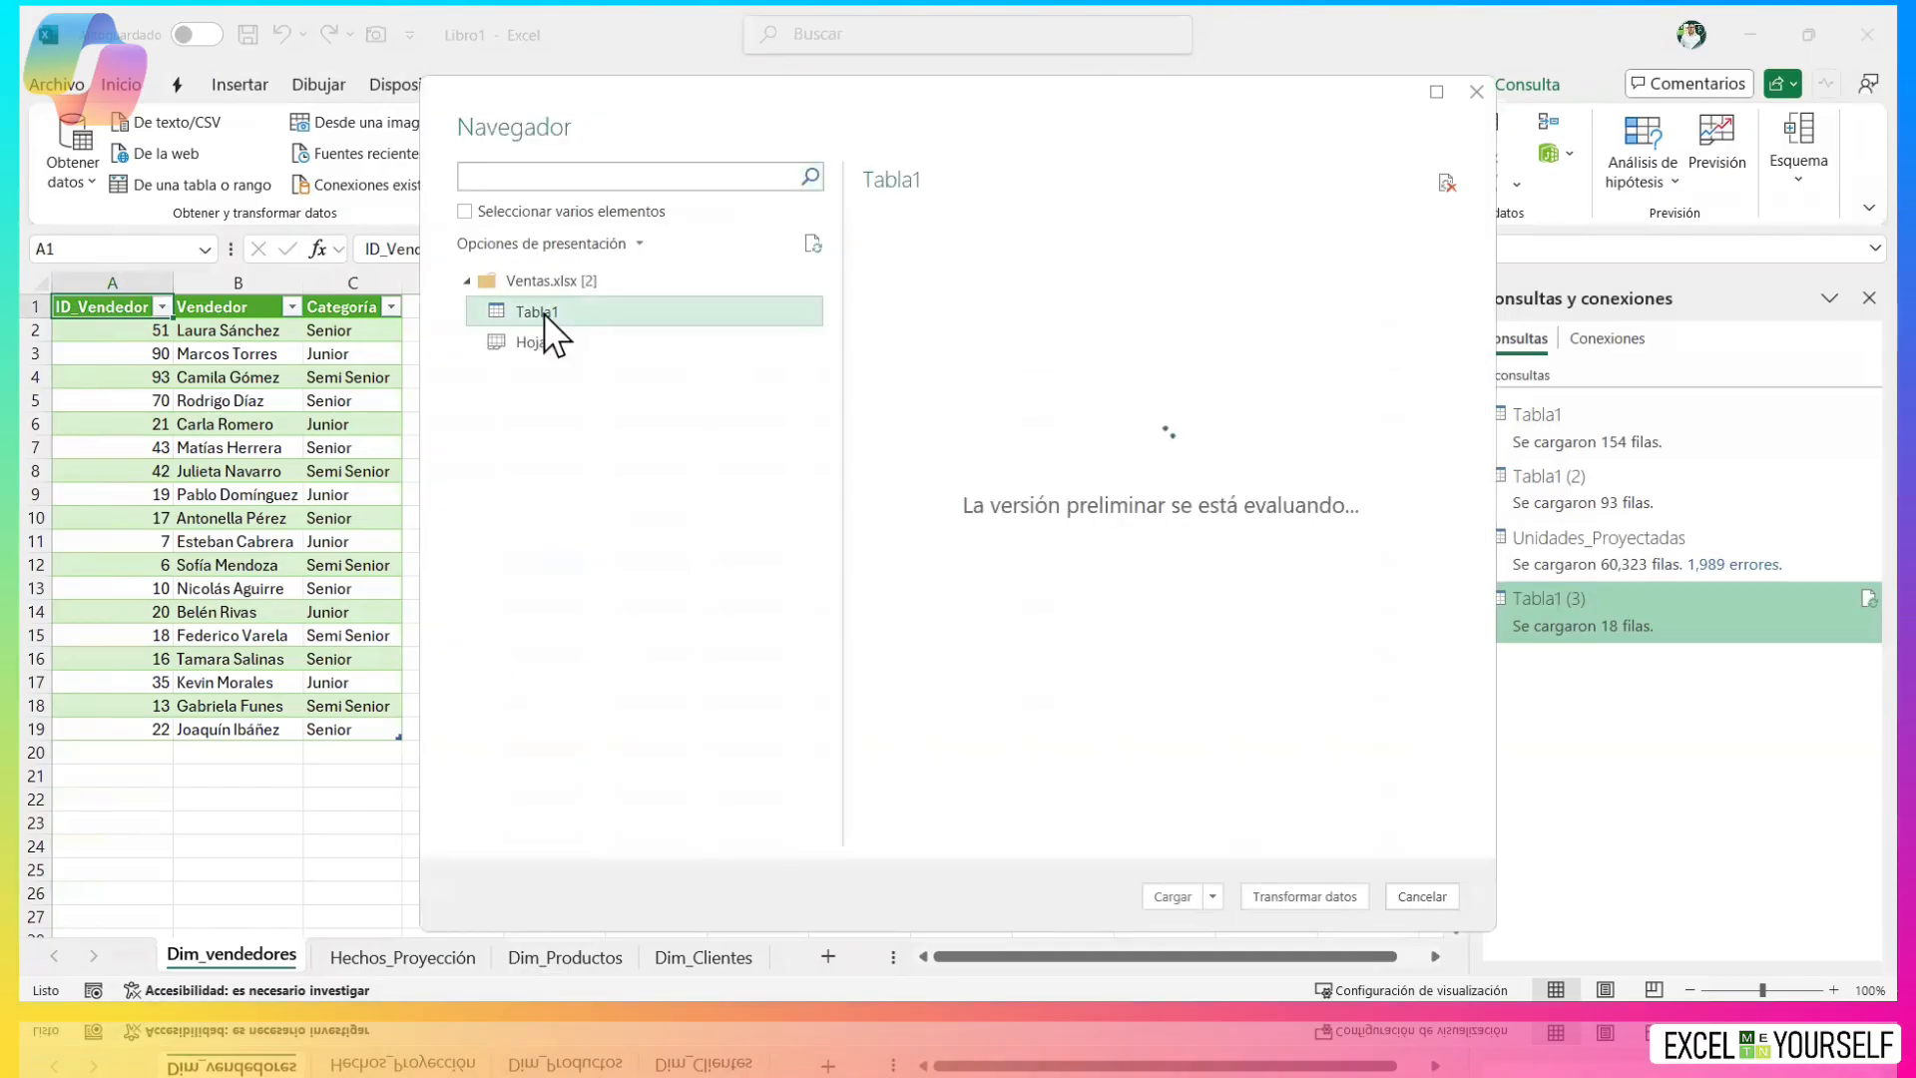
click(1168, 896)
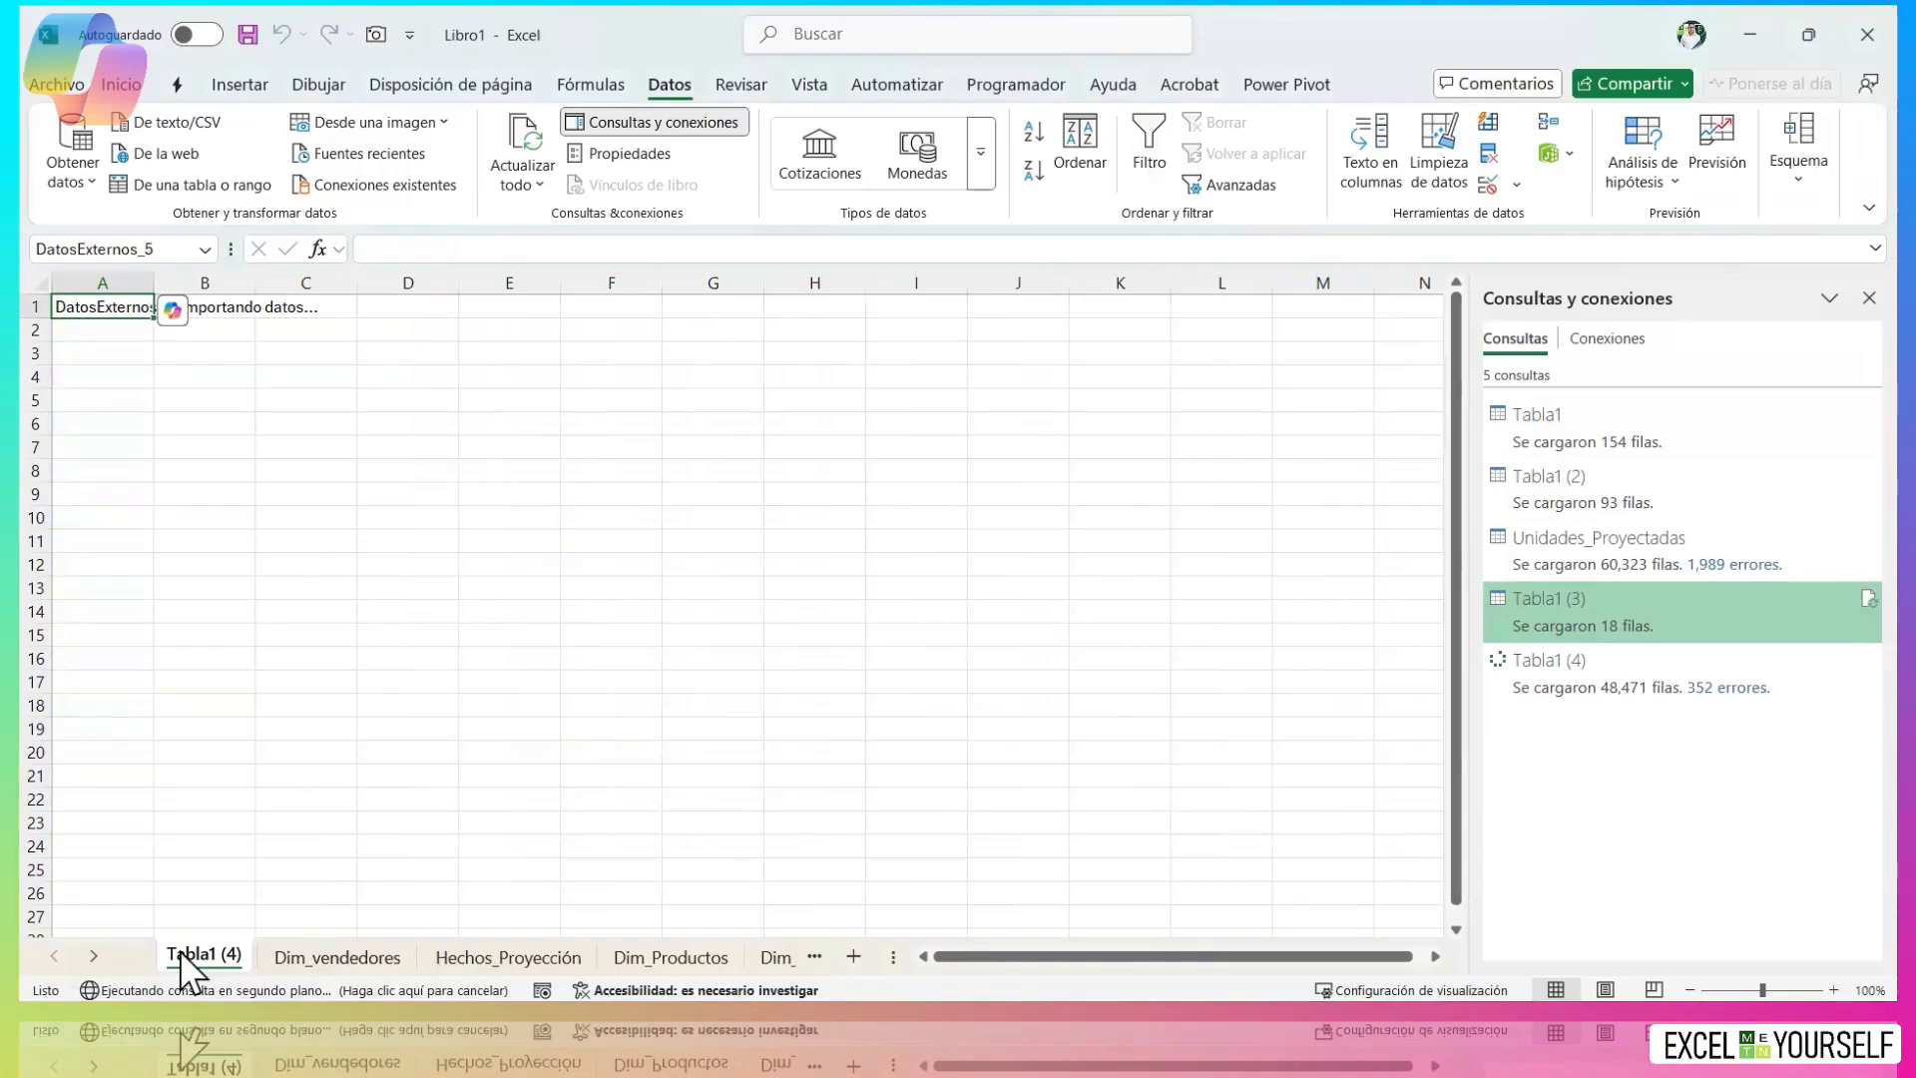
Rename the sheet holding the imported sales table Hechos_Ventas.
text(Hec)
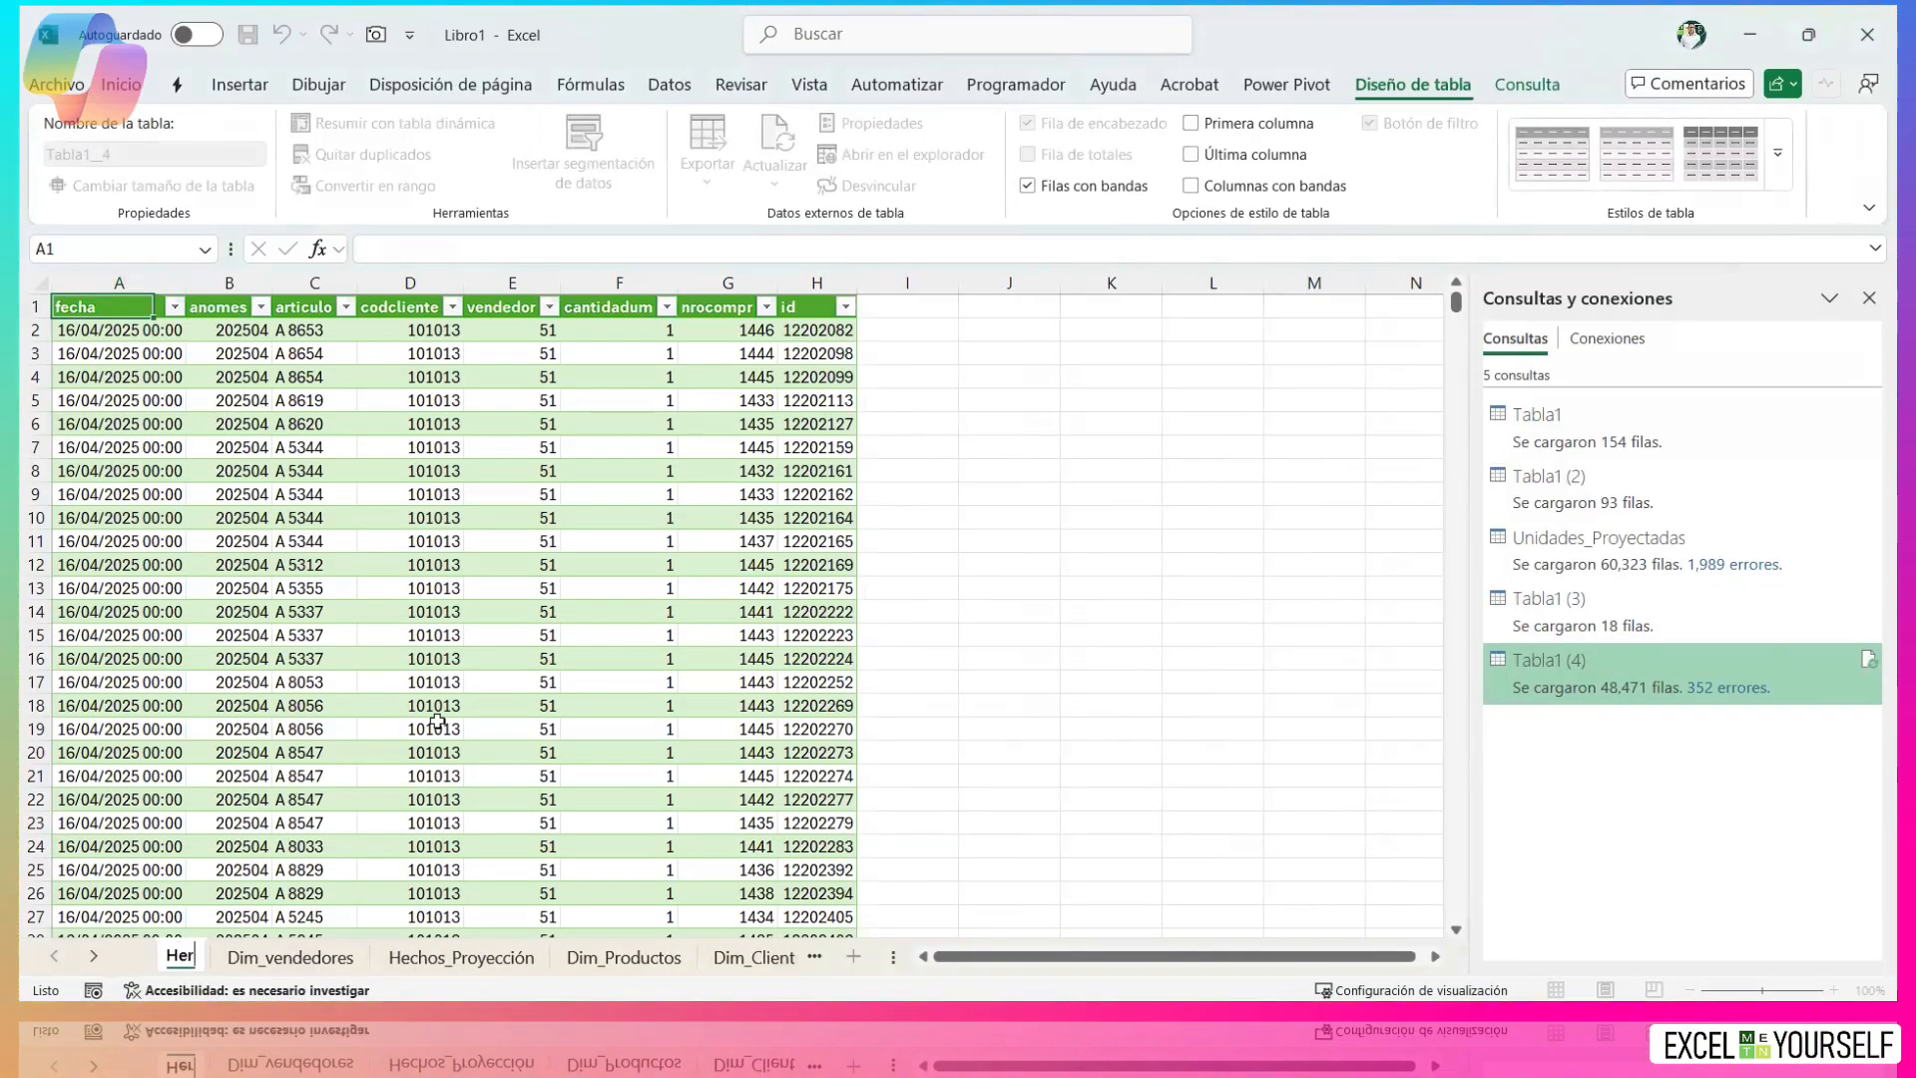
text(hos_)
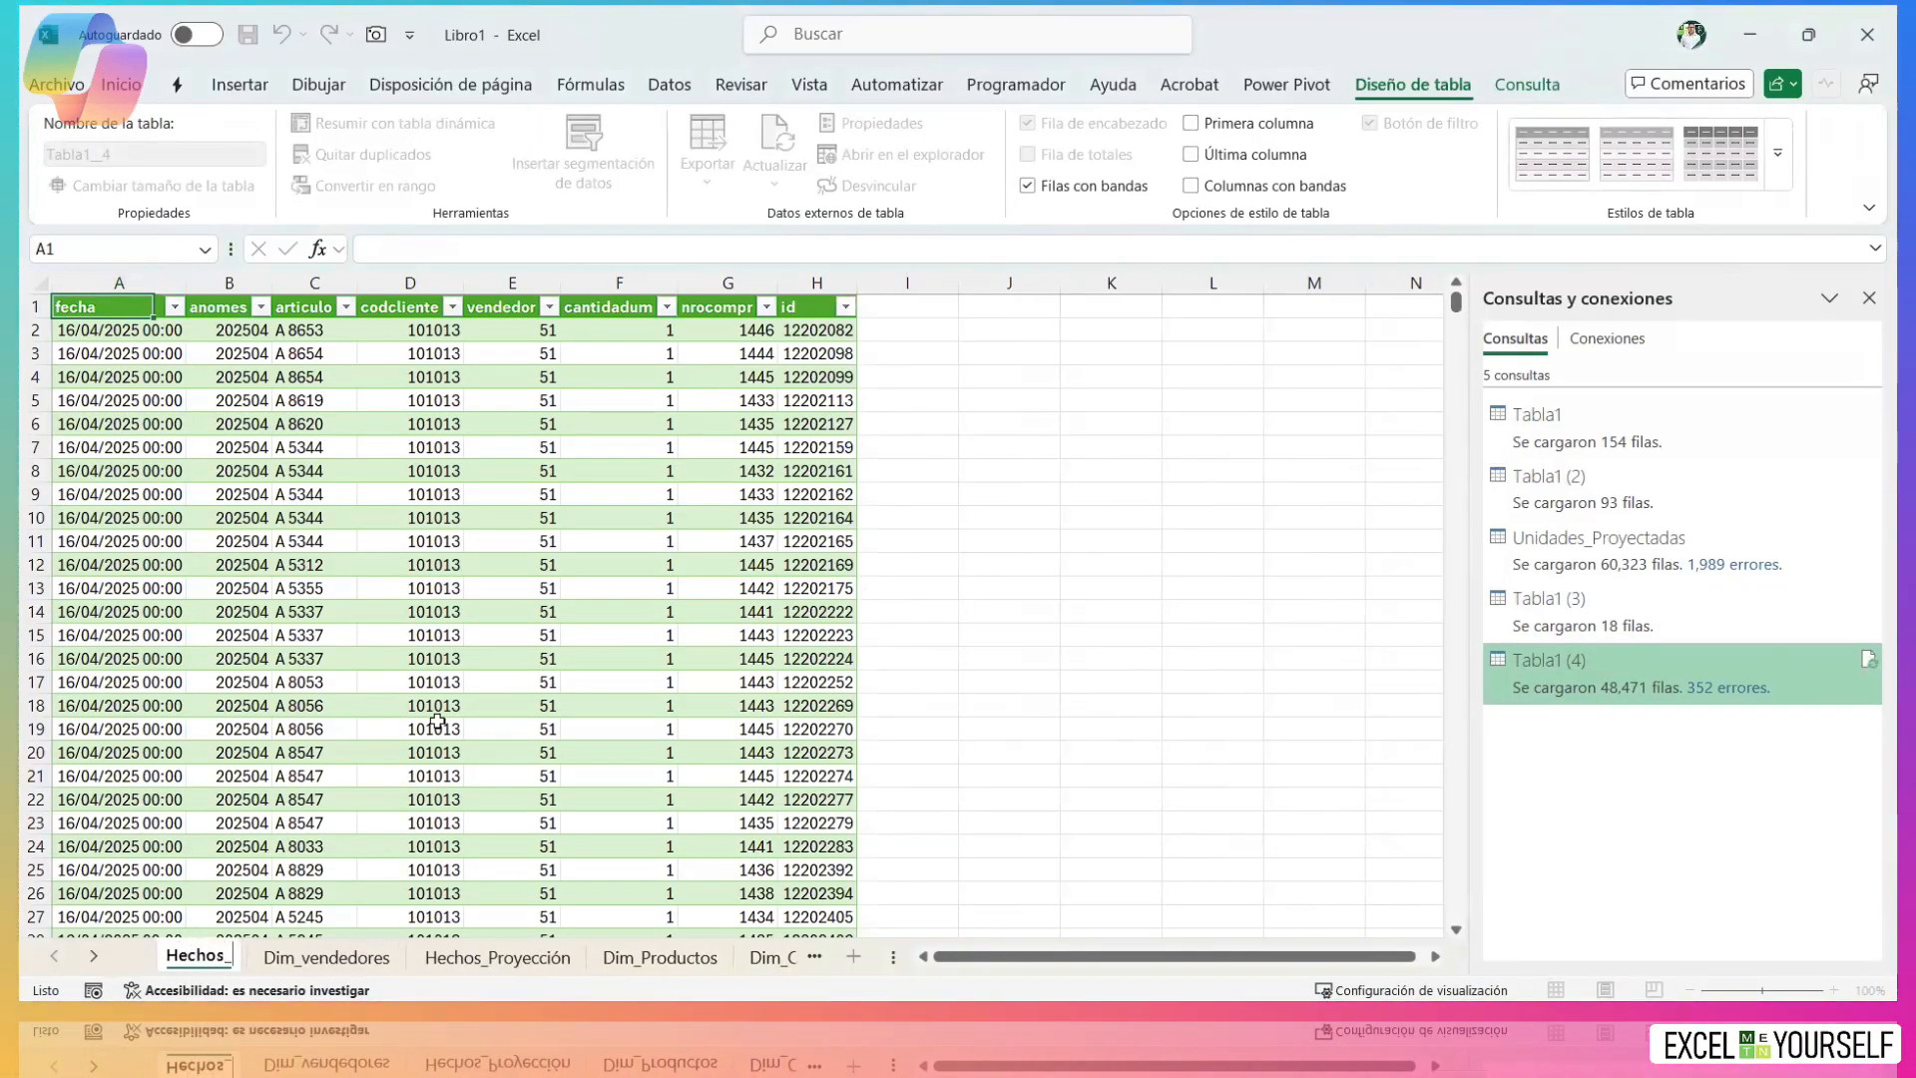
text(Ventas)
key(Return)
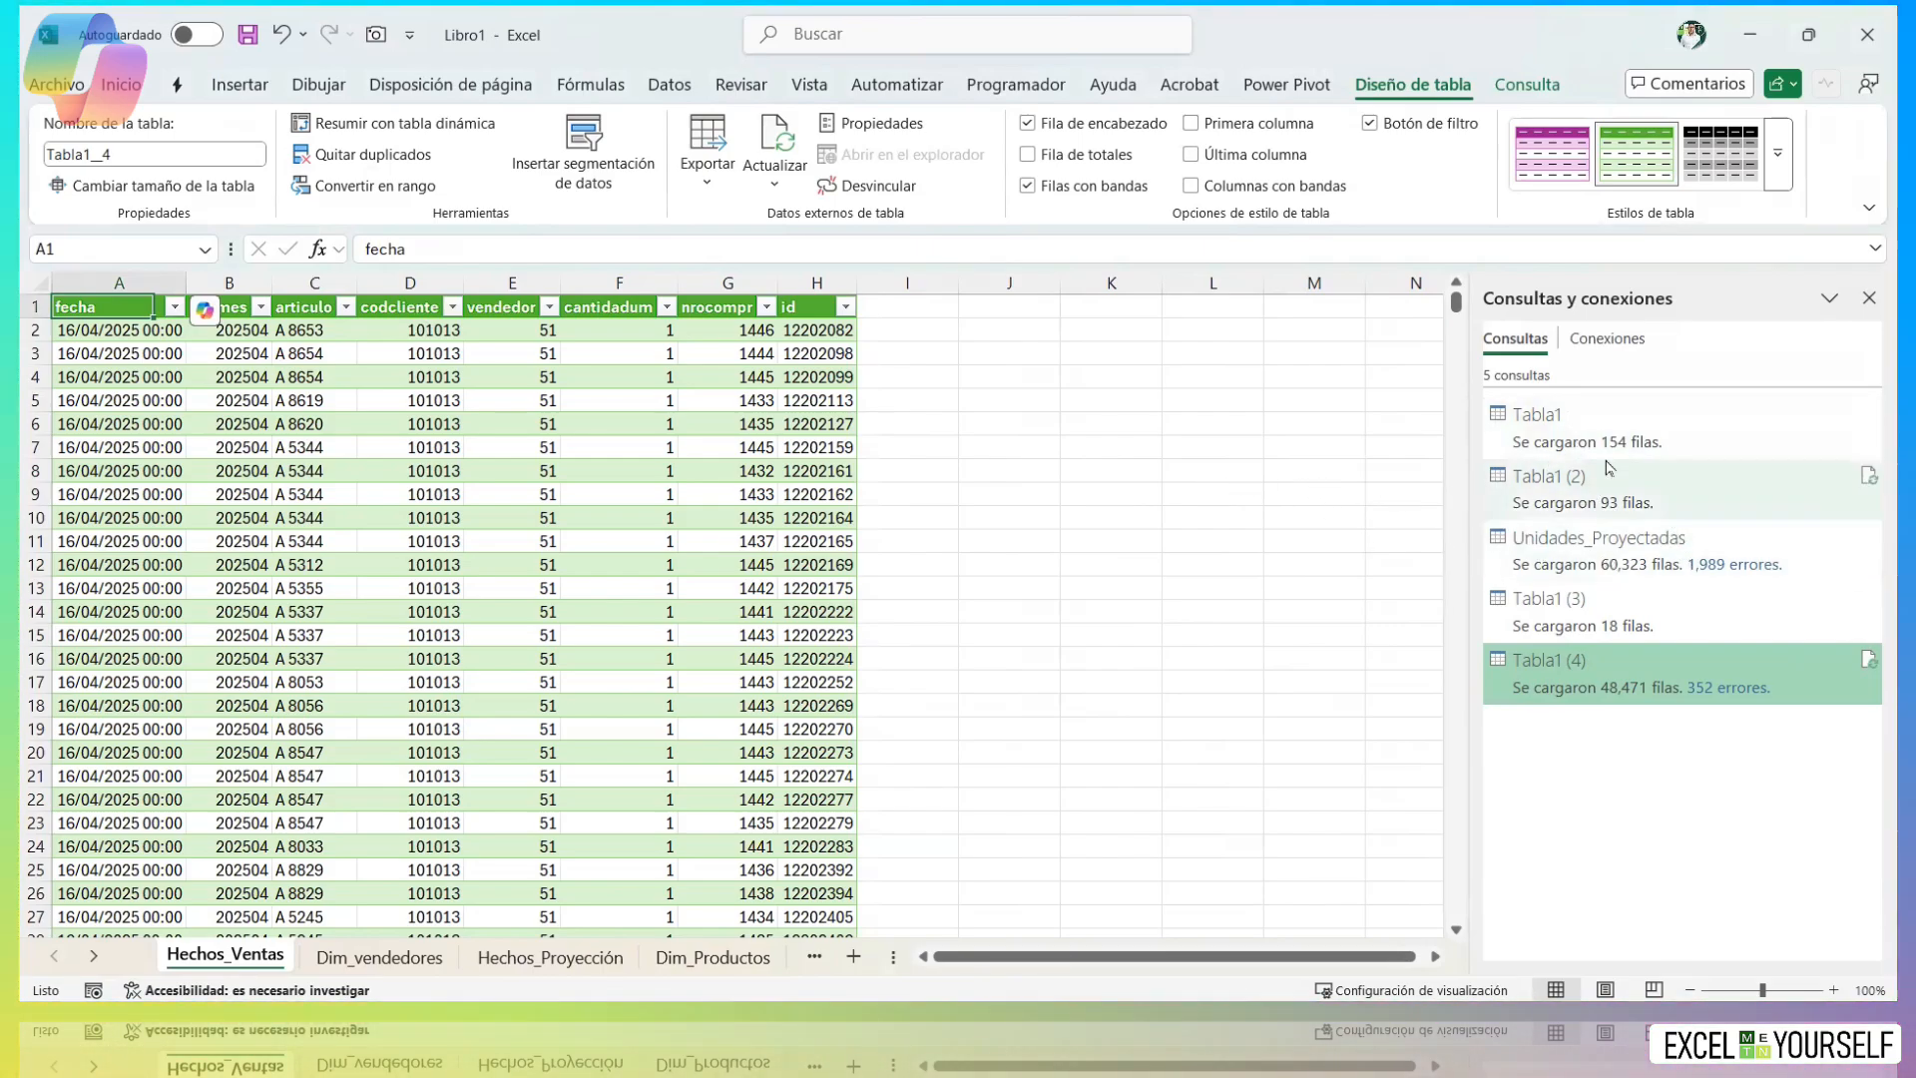
right_click(1542, 437)
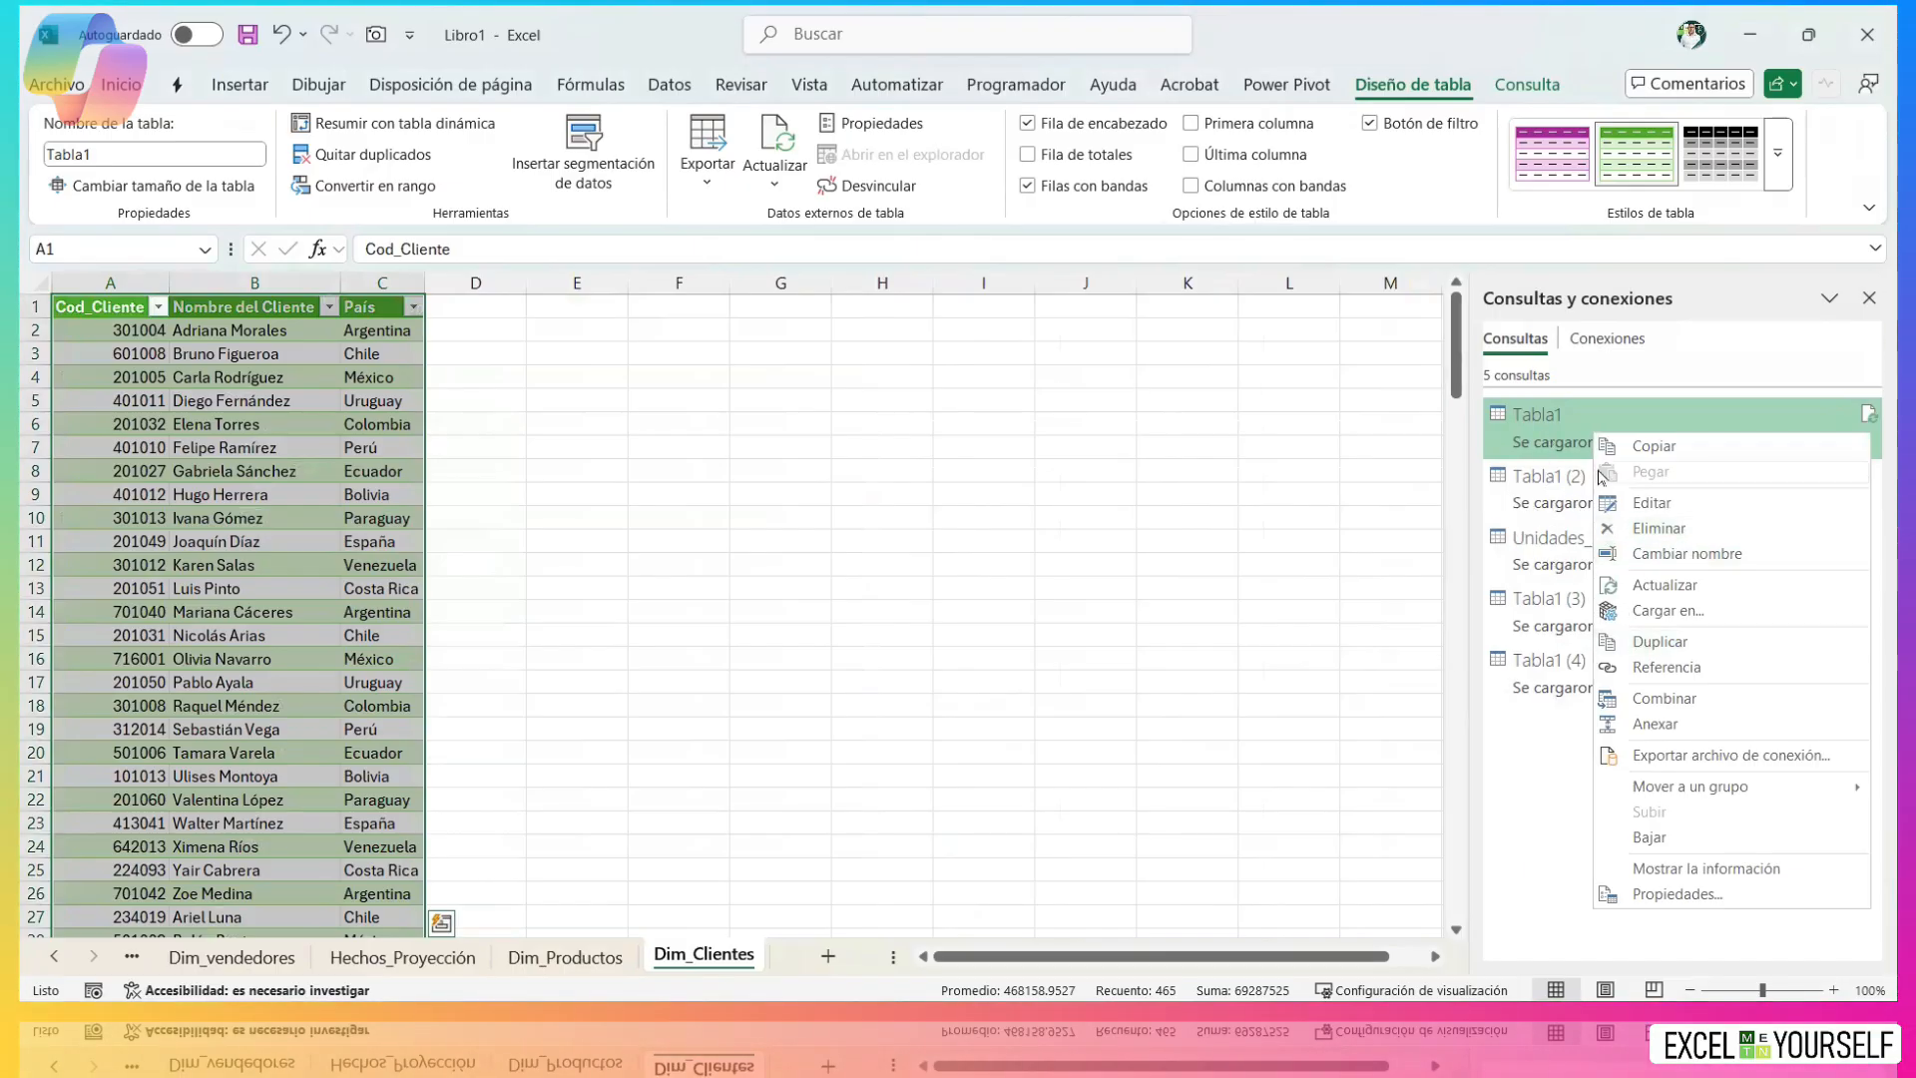
click(1677, 553)
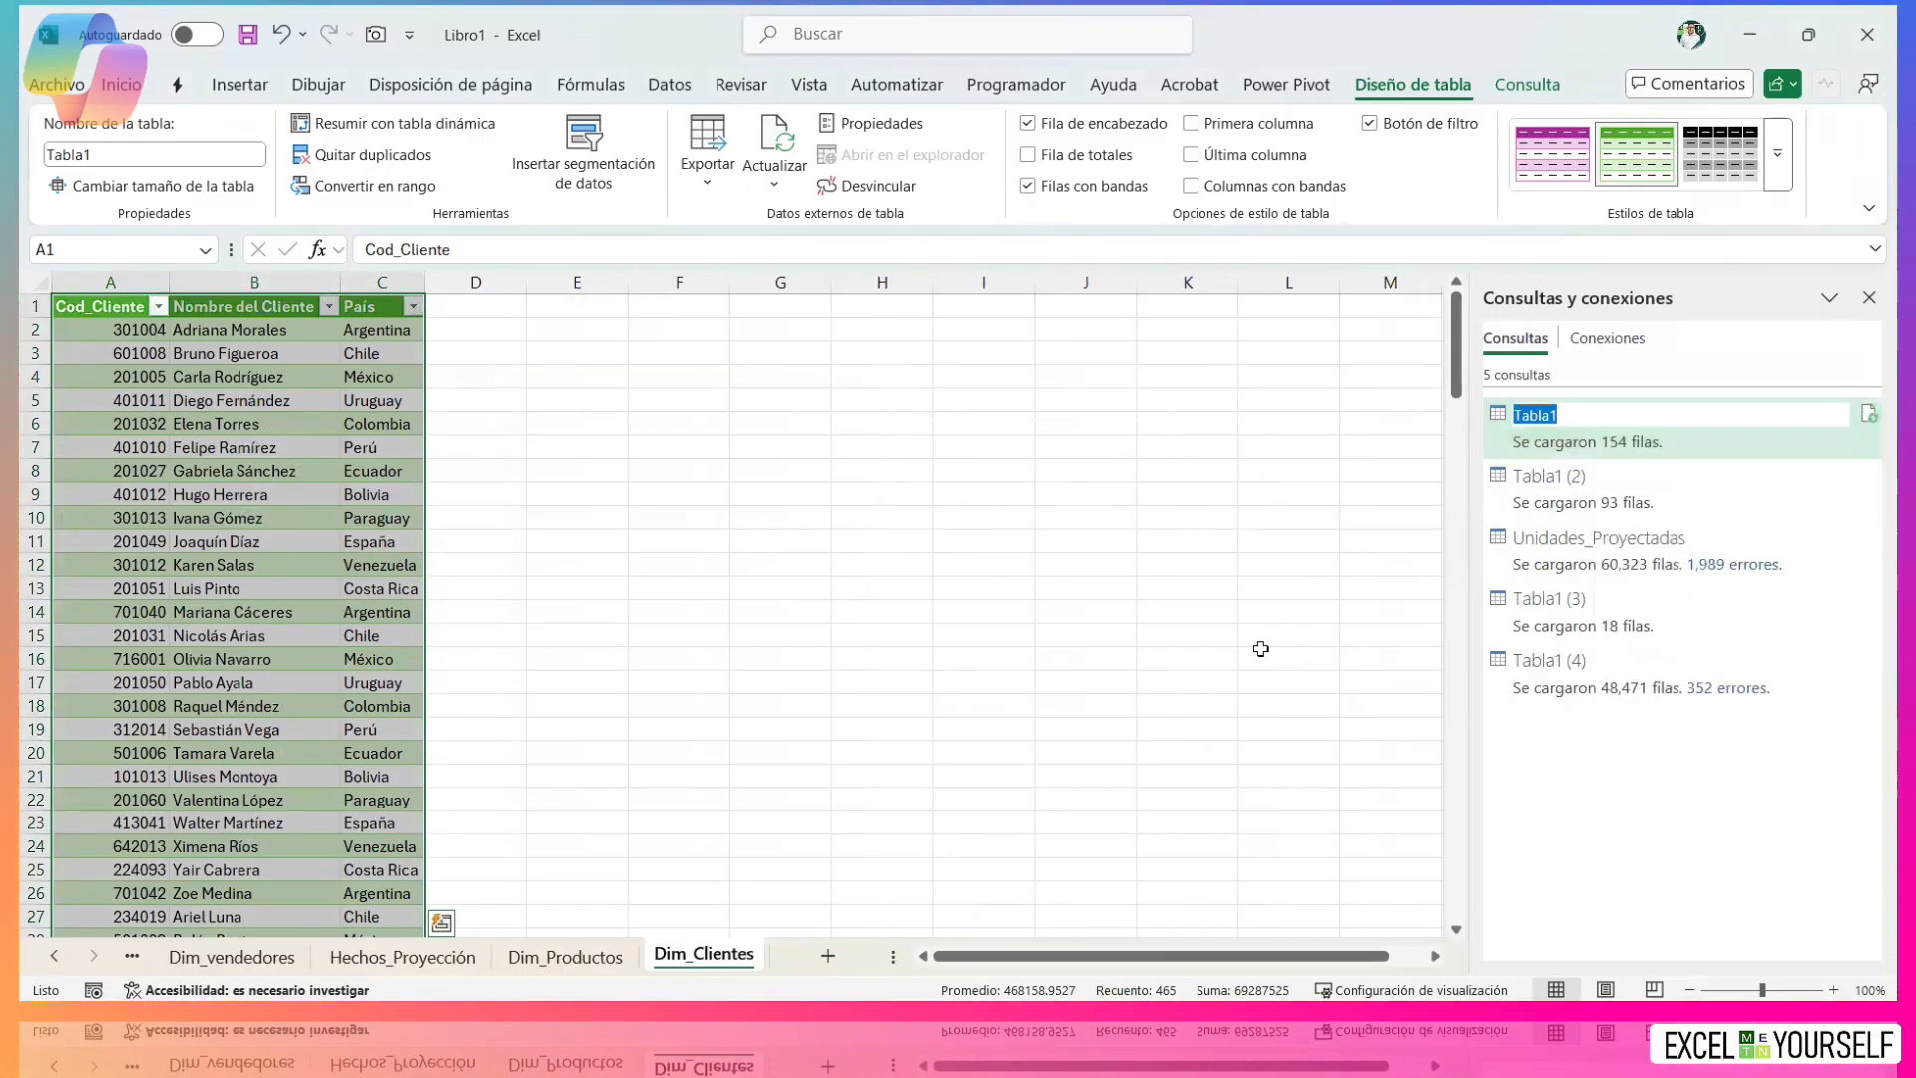
key(Return)
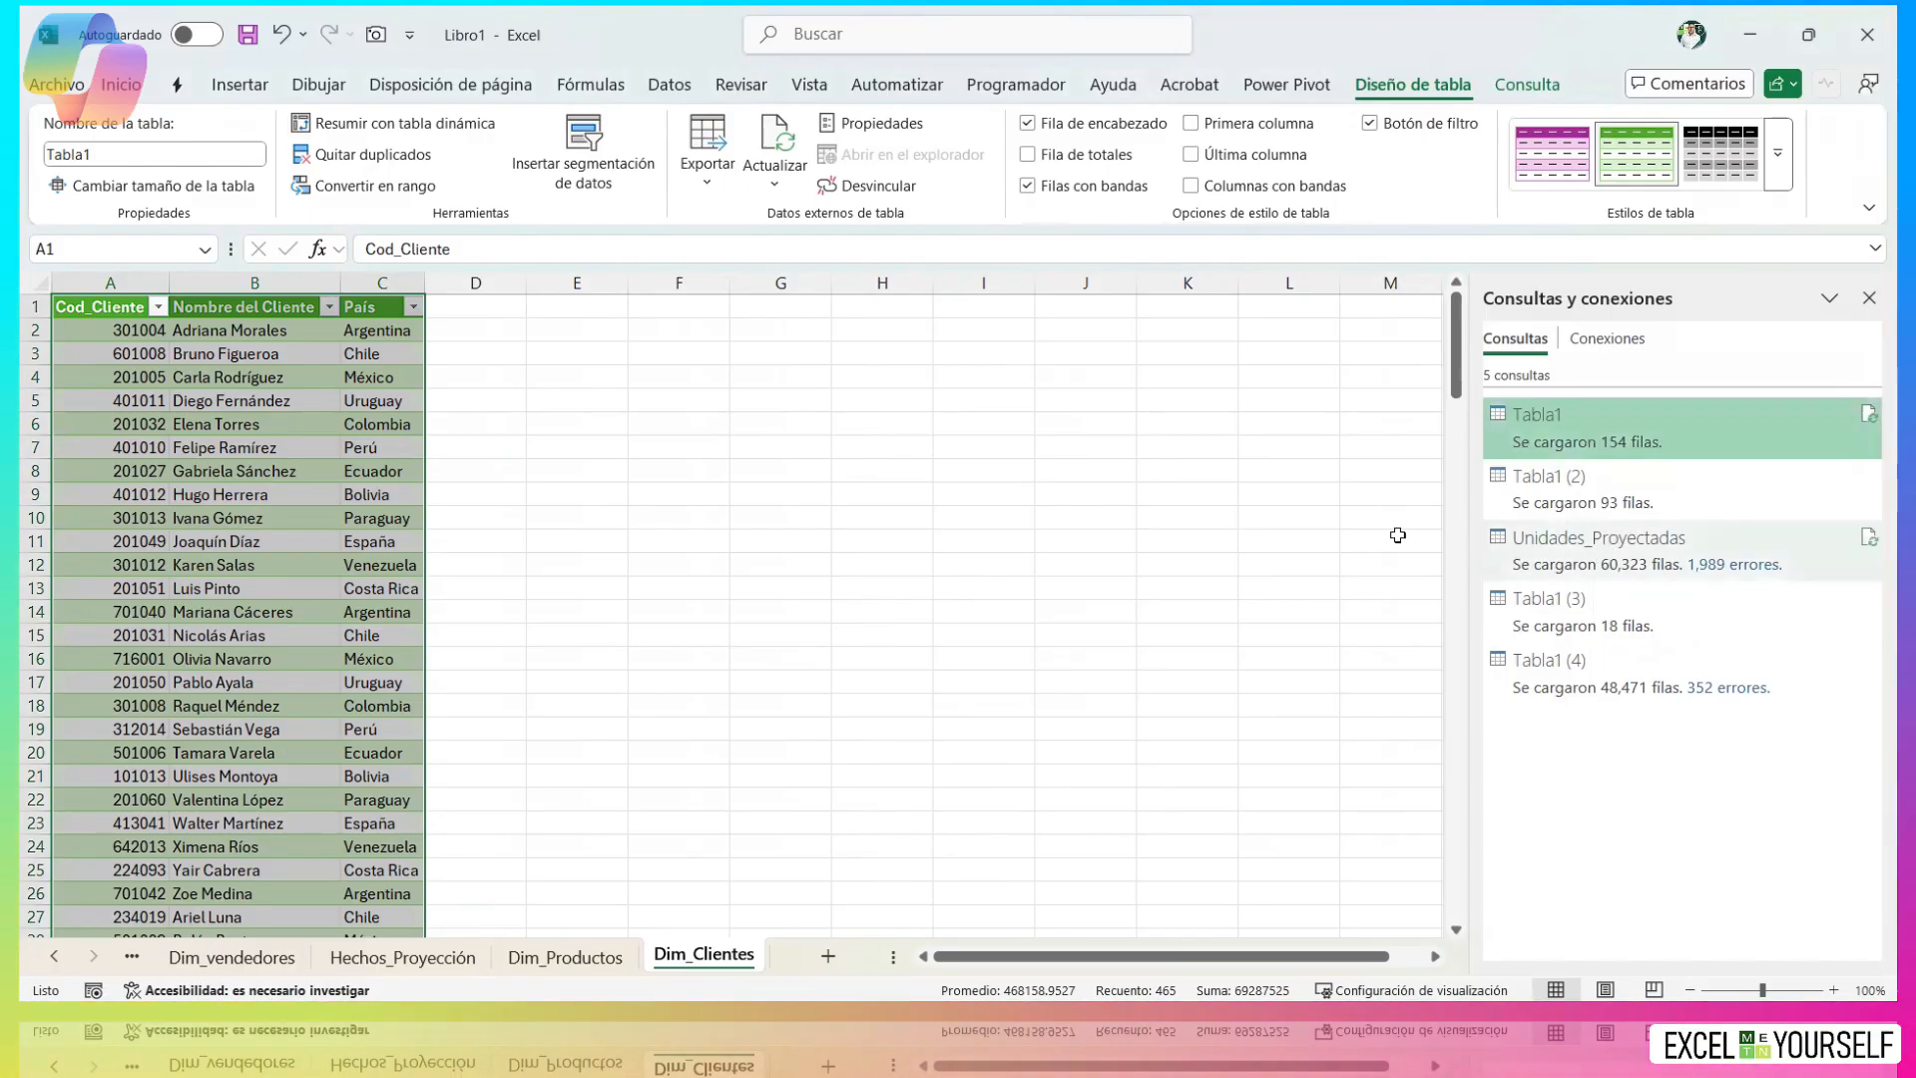
Rename the Tabla1 query that loads the client table Dim_Clientes.
right_click(1642, 427)
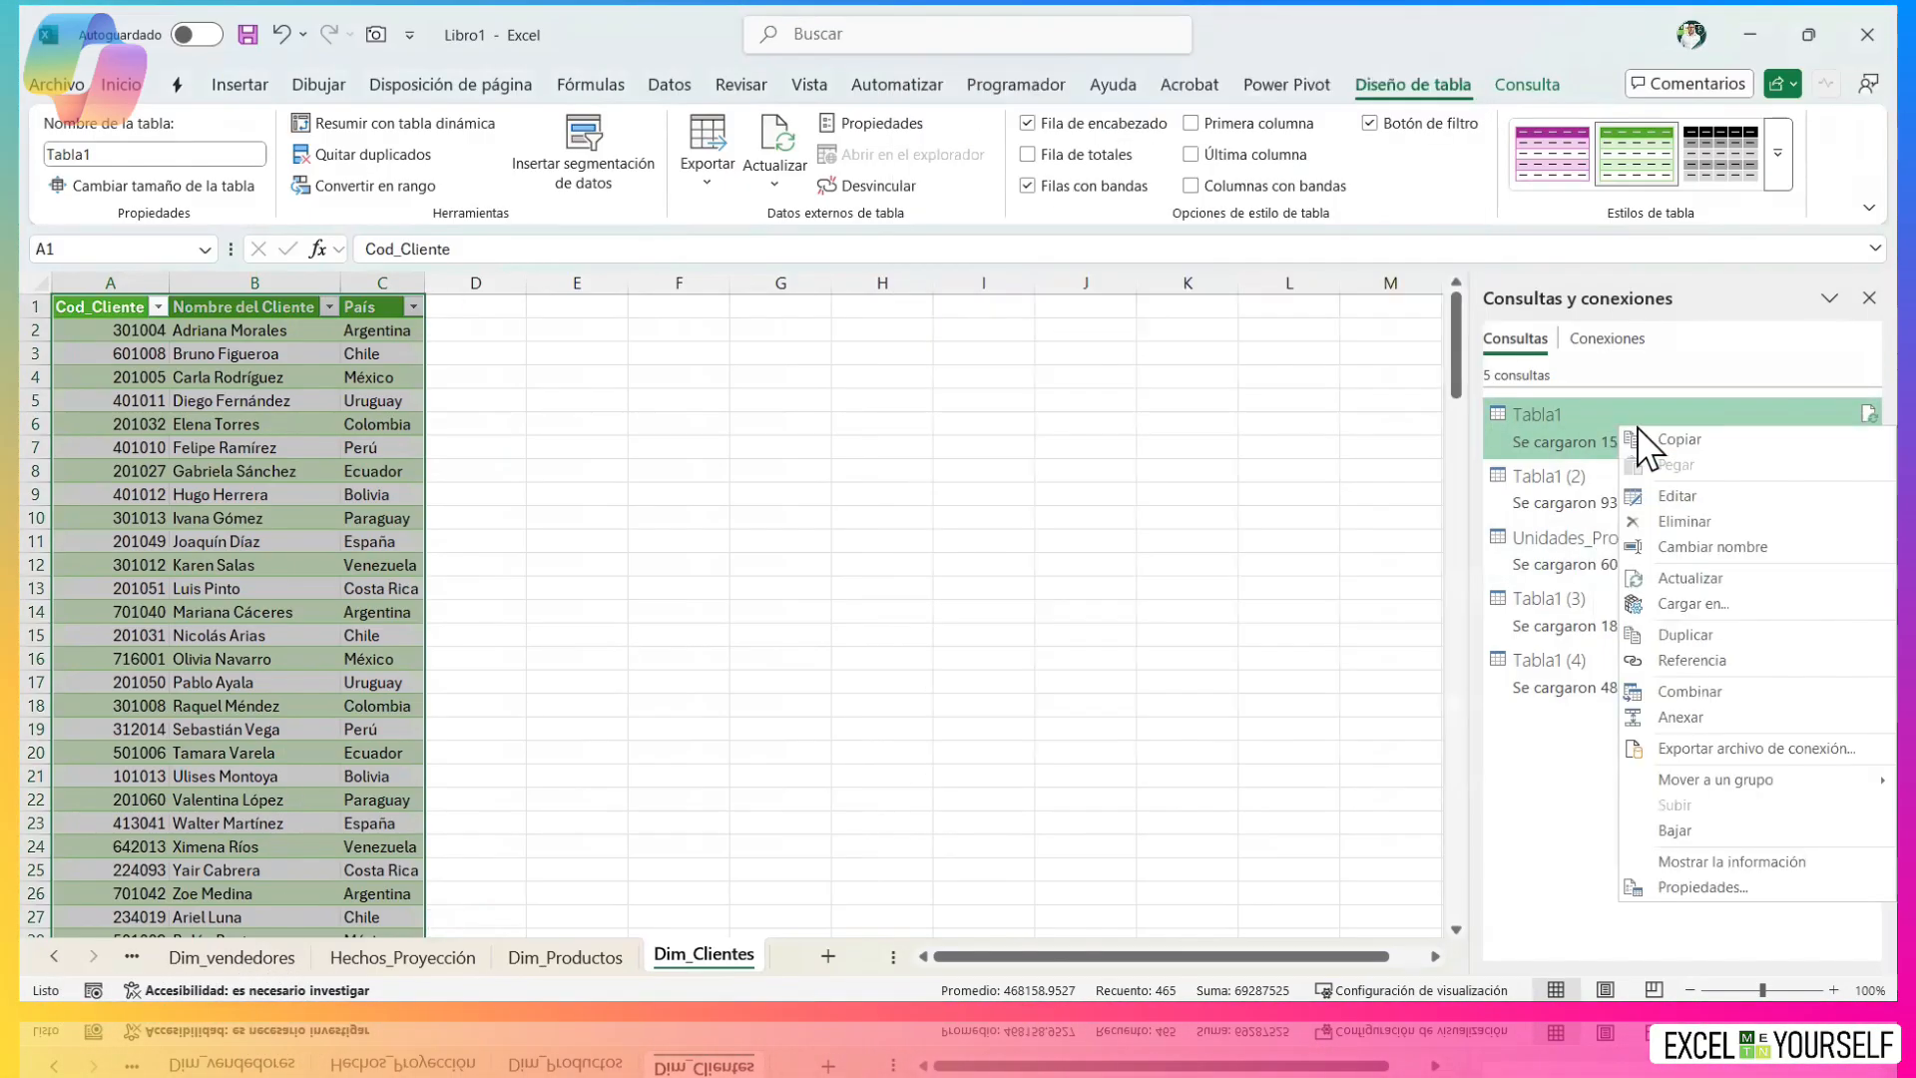
click(1723, 548)
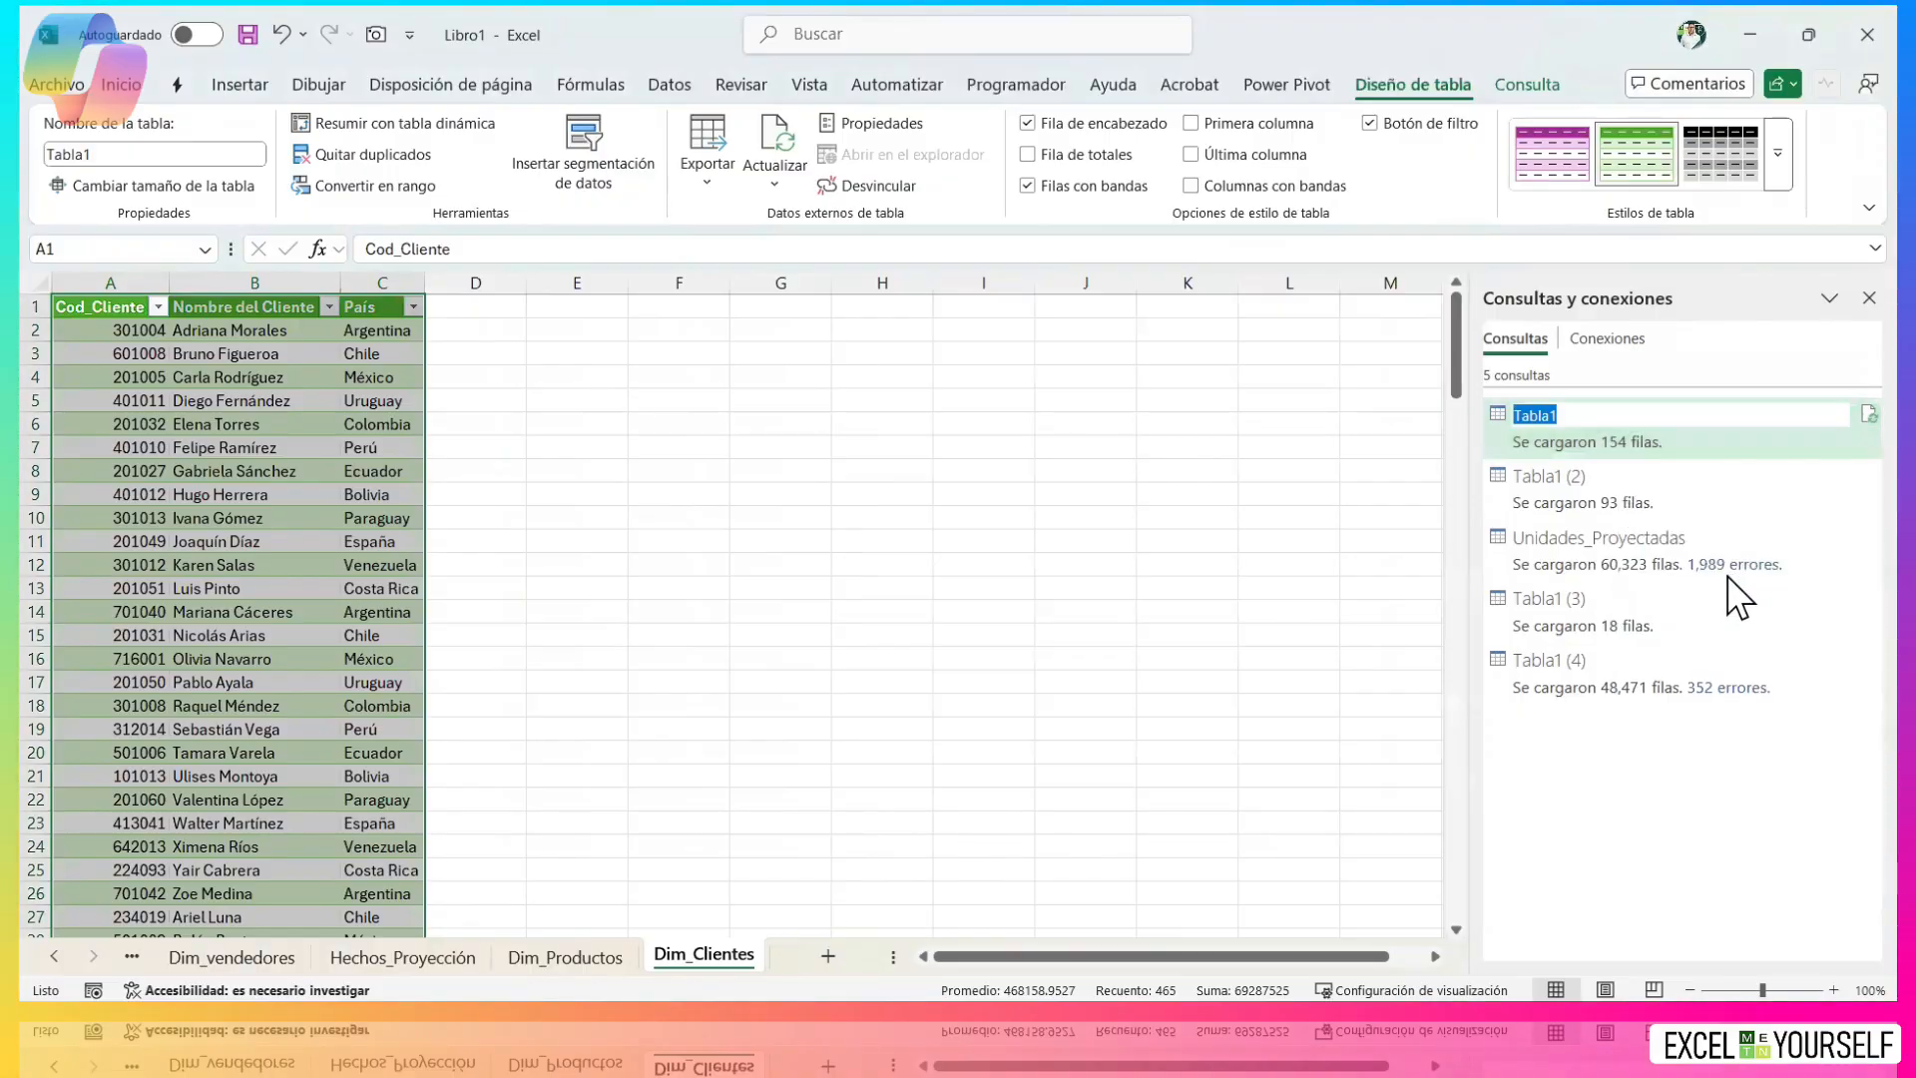
text(Dim_clientes)
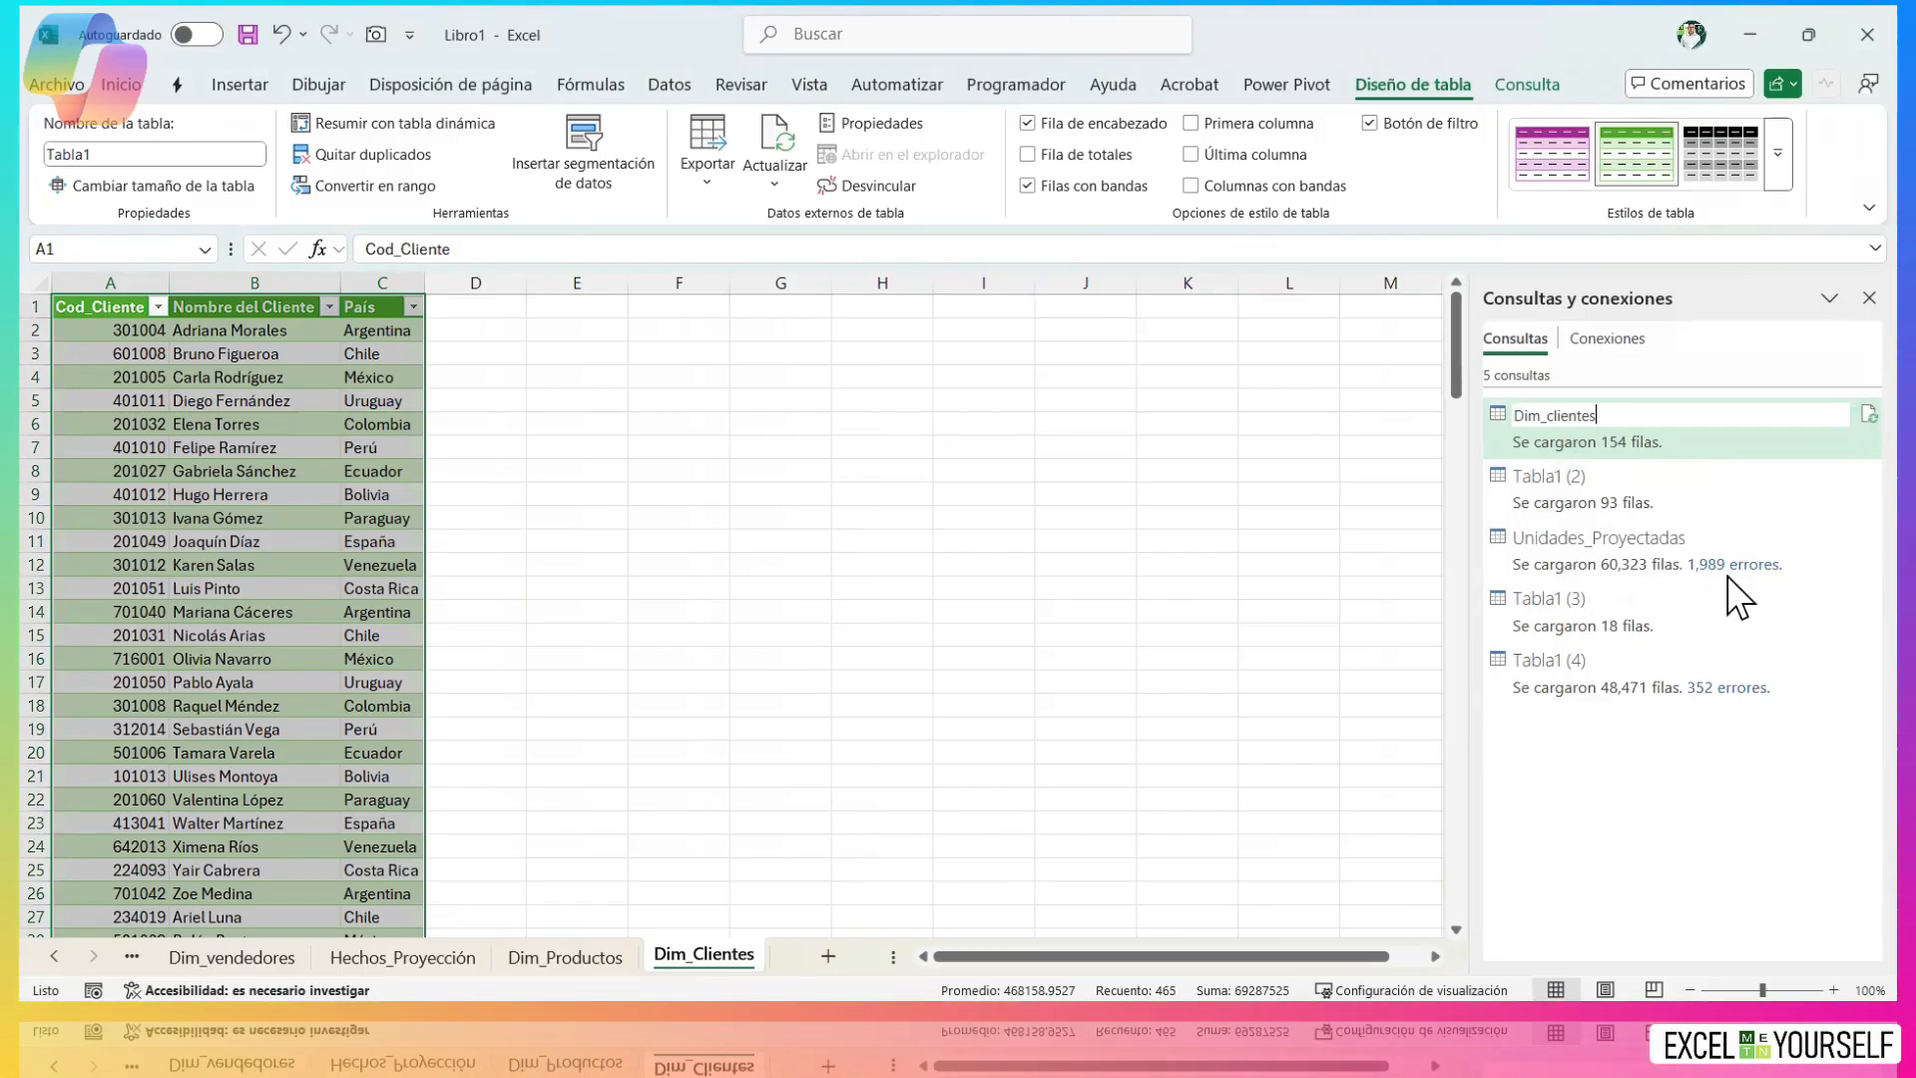
key(ctrl+shift+Left)
text(Cli)
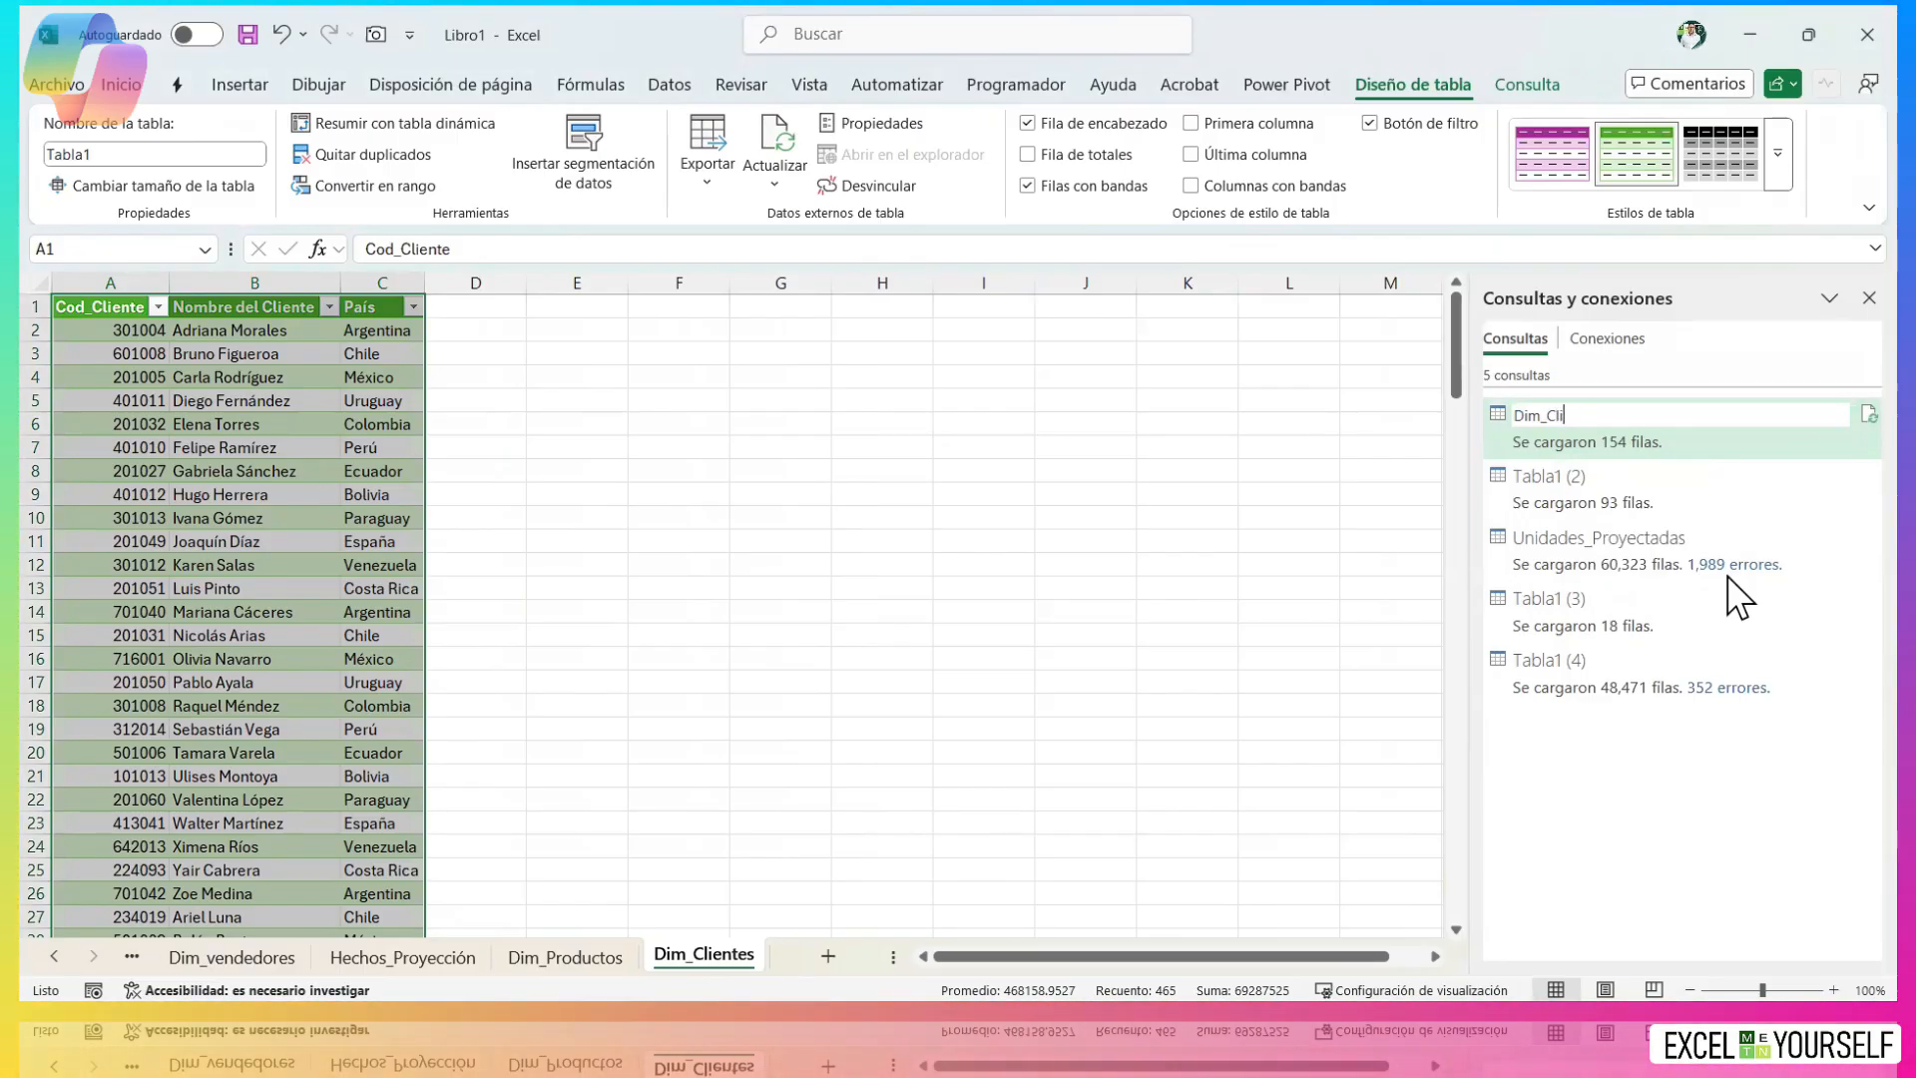
text(entes)
key(Return)
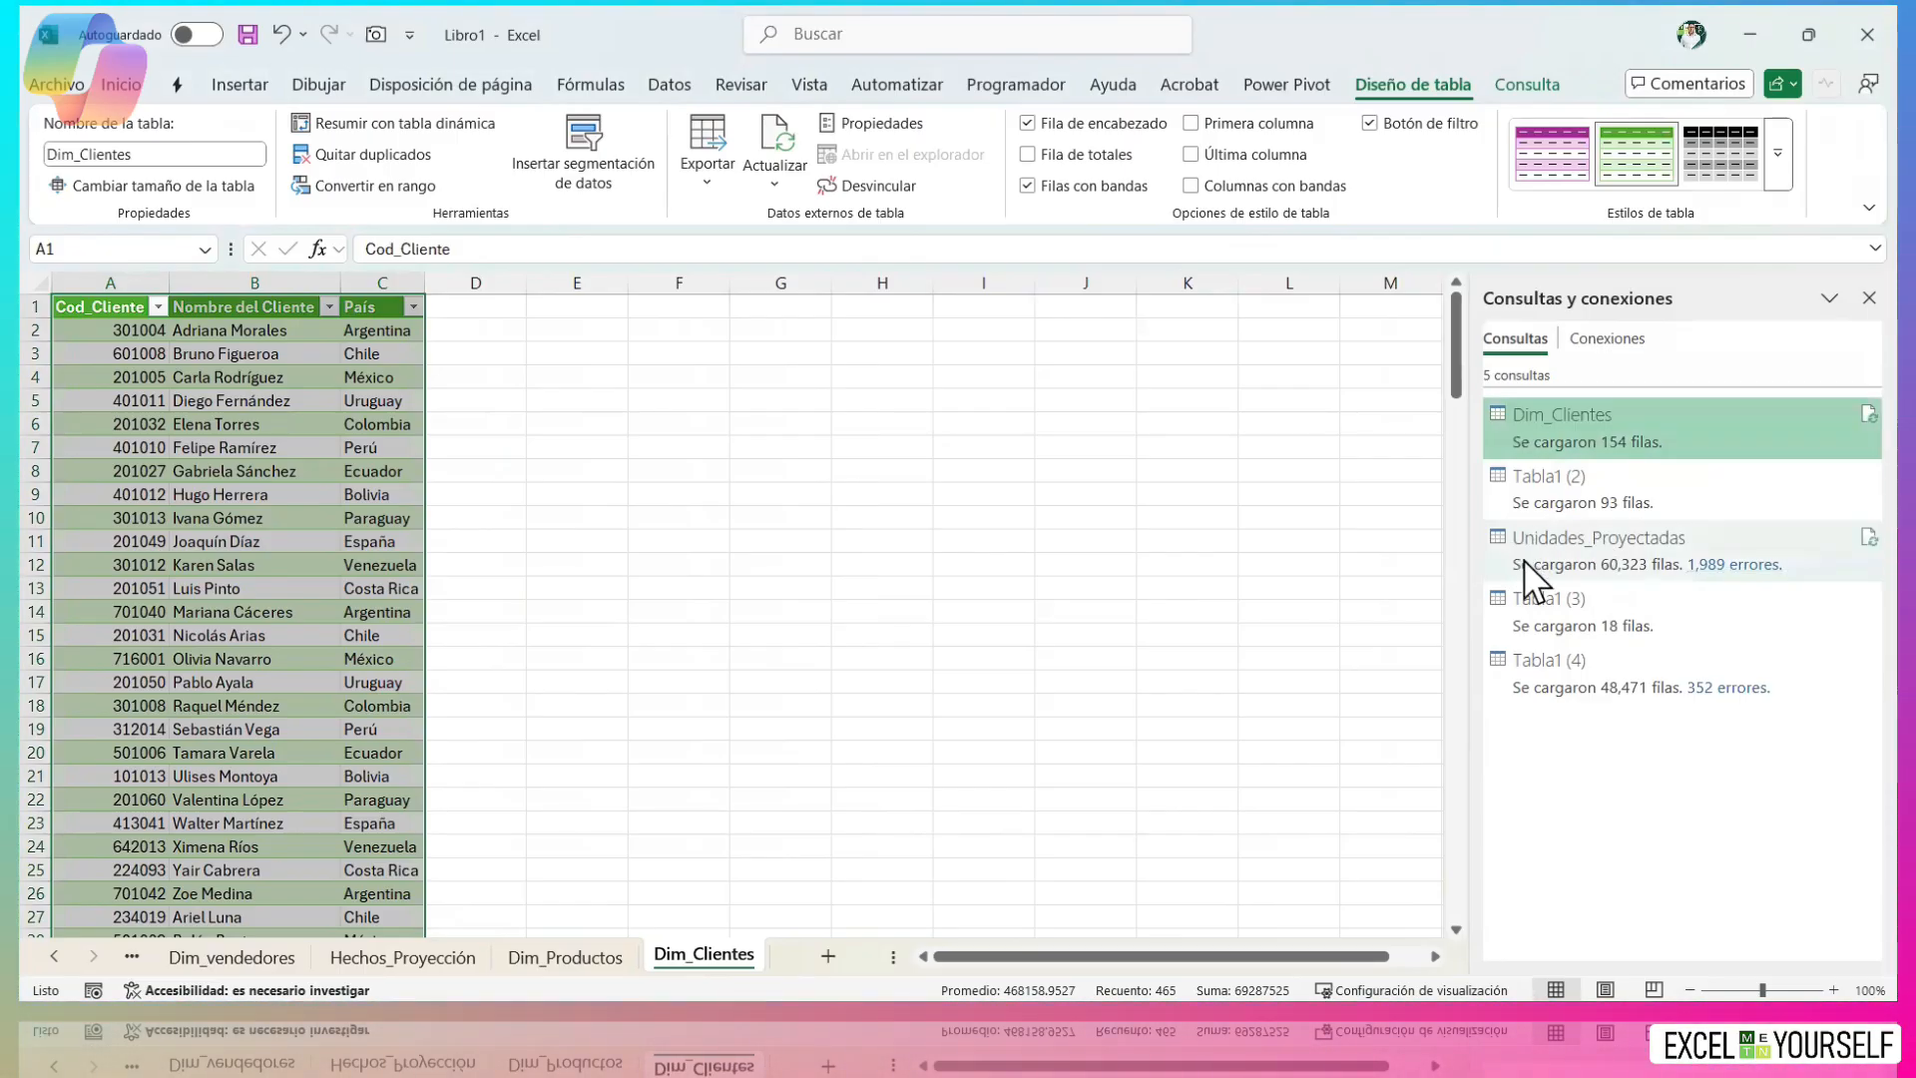
Rename the Tabla1 (2) query that loads the product table Dim_Productos.
right_click(1588, 502)
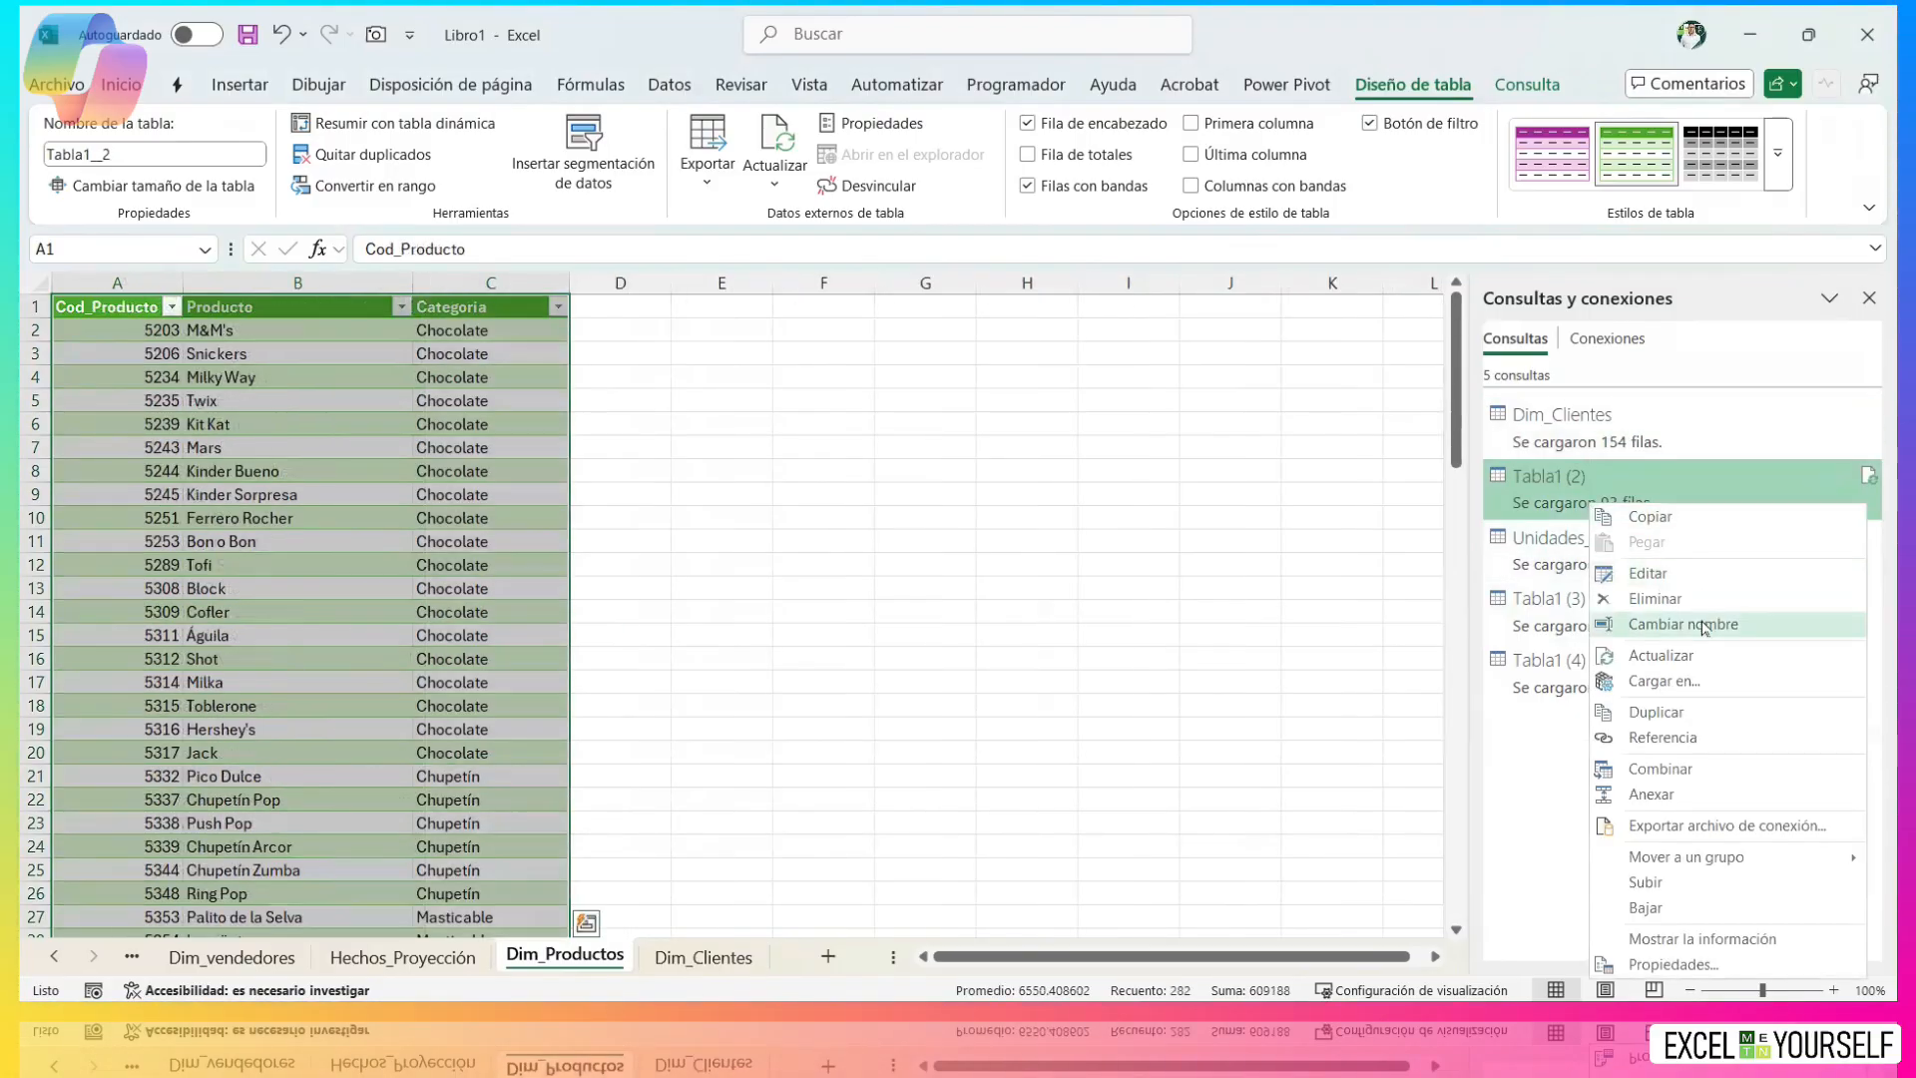
click(1694, 629)
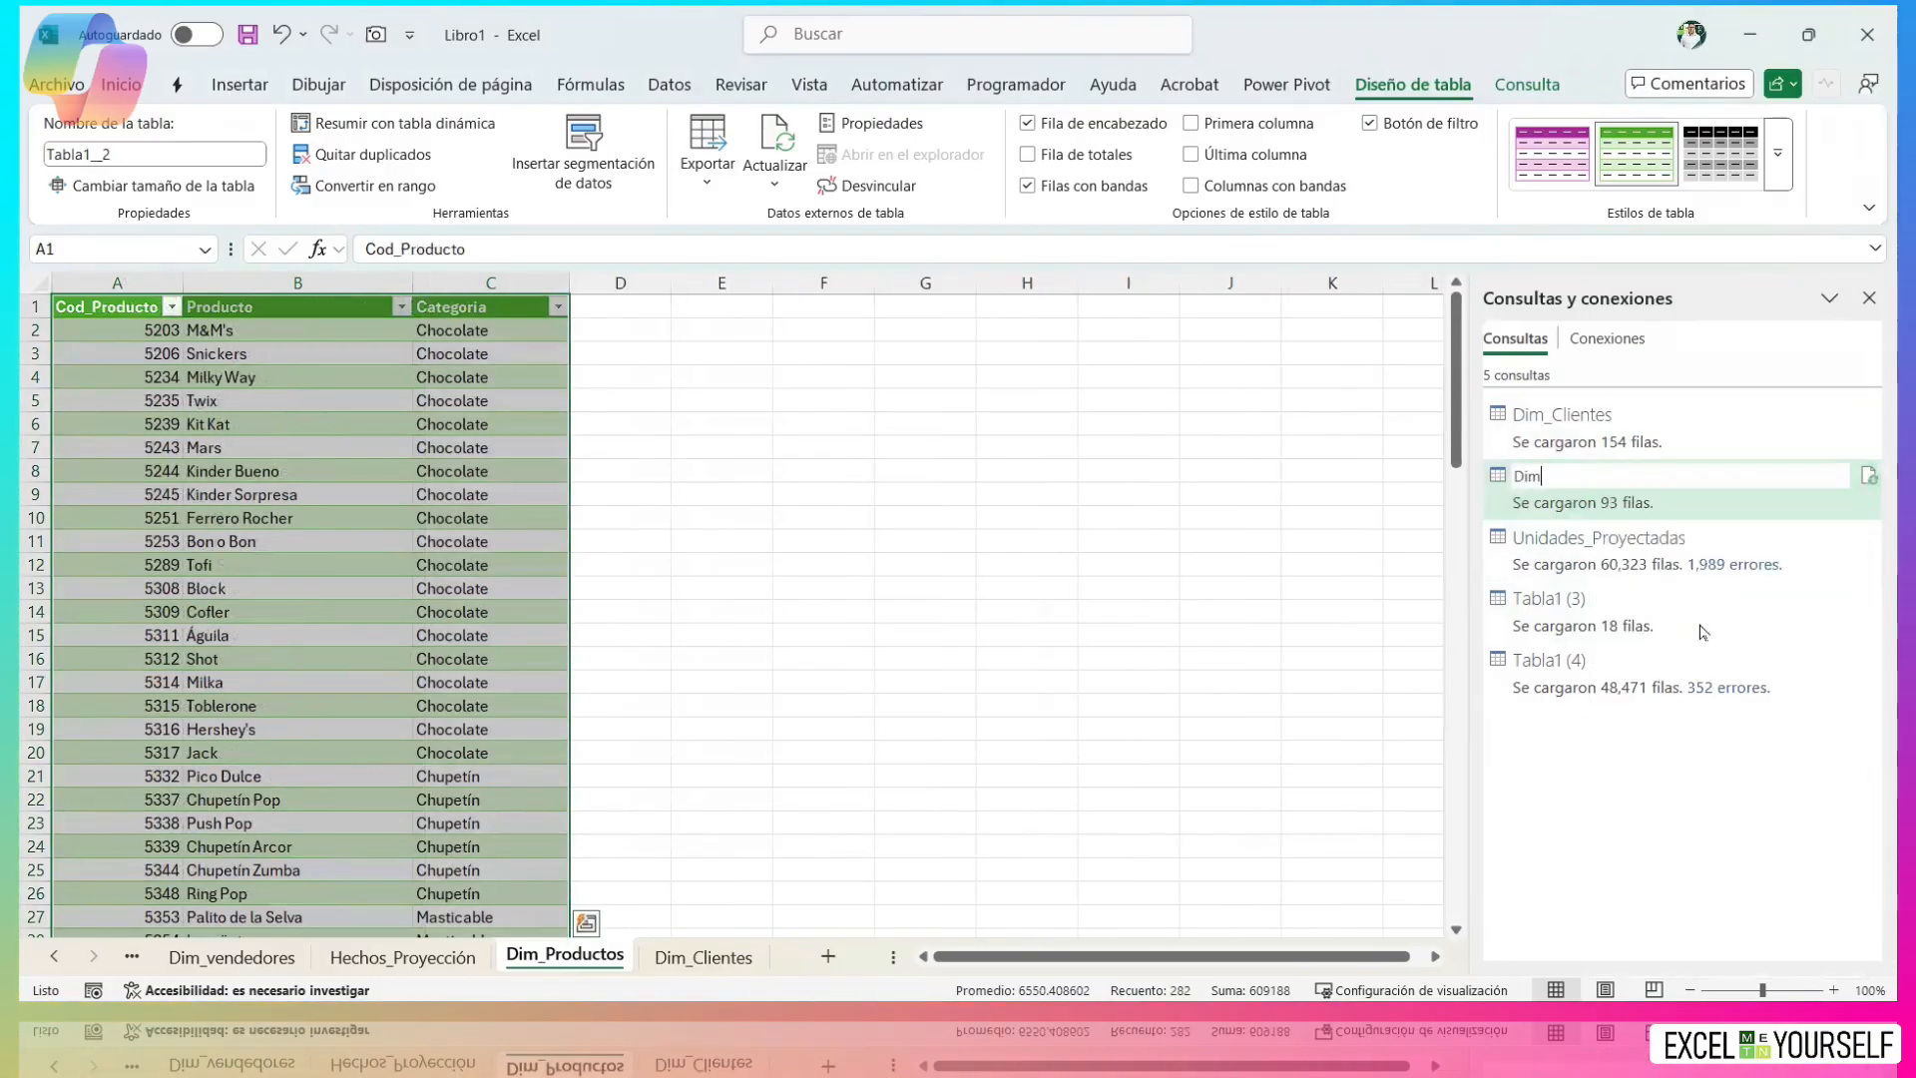
text(Dim_Productos)
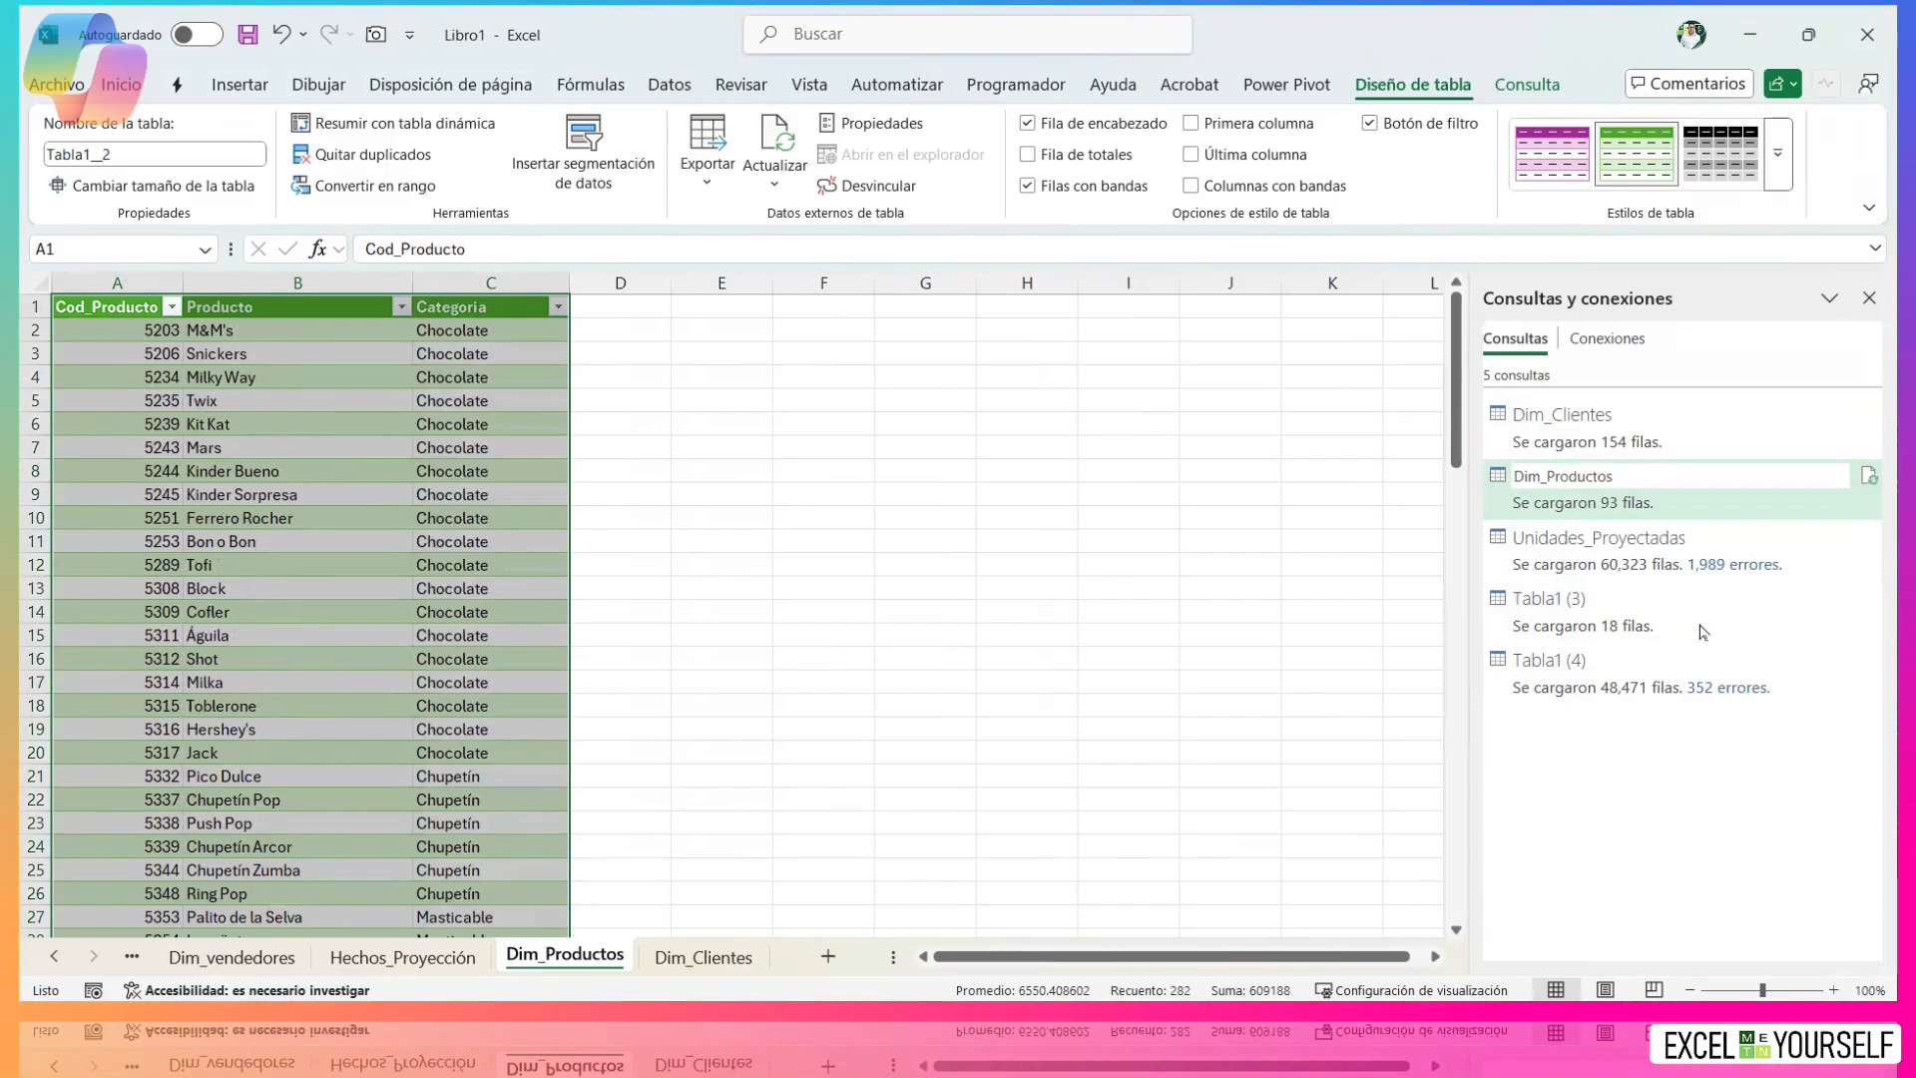
key(Return)
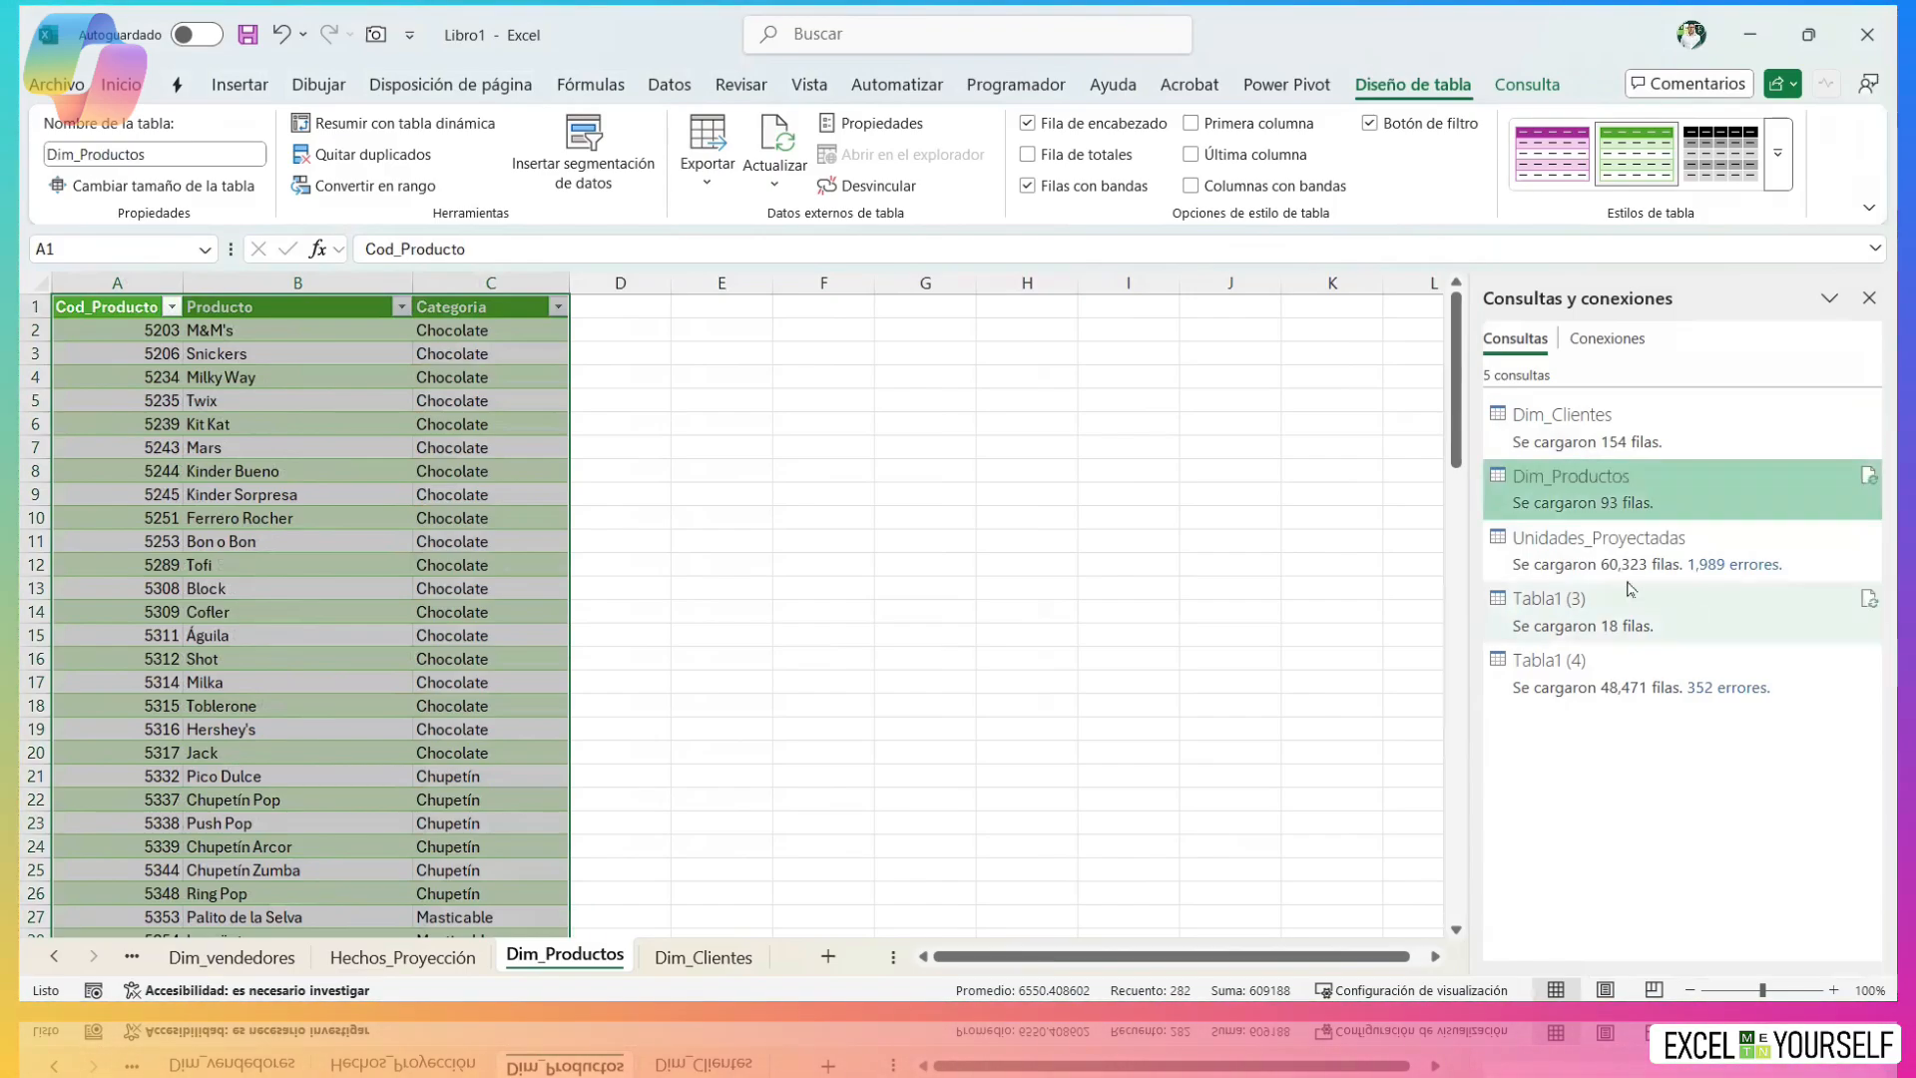
Rename the Unidades_Proyectadas query Hechos_Proyección.
right_click(1608, 529)
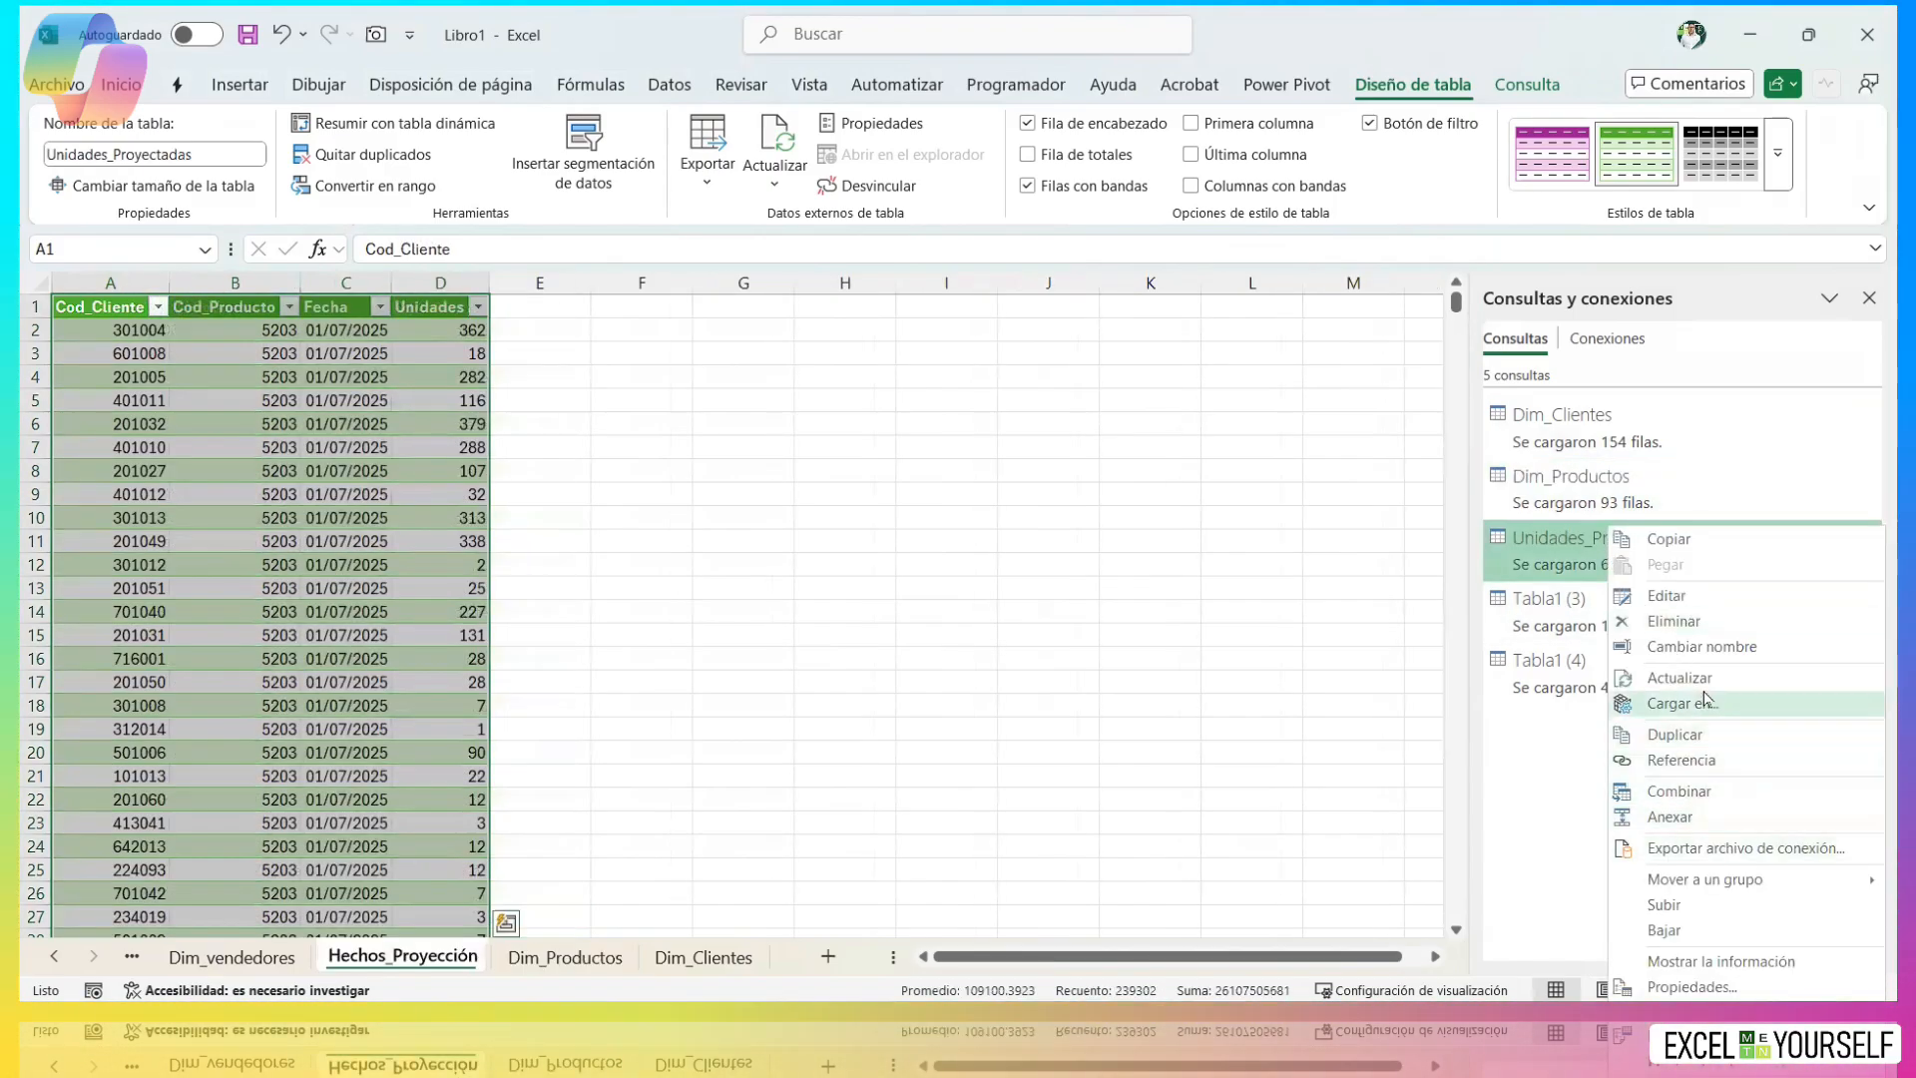
click(1721, 646)
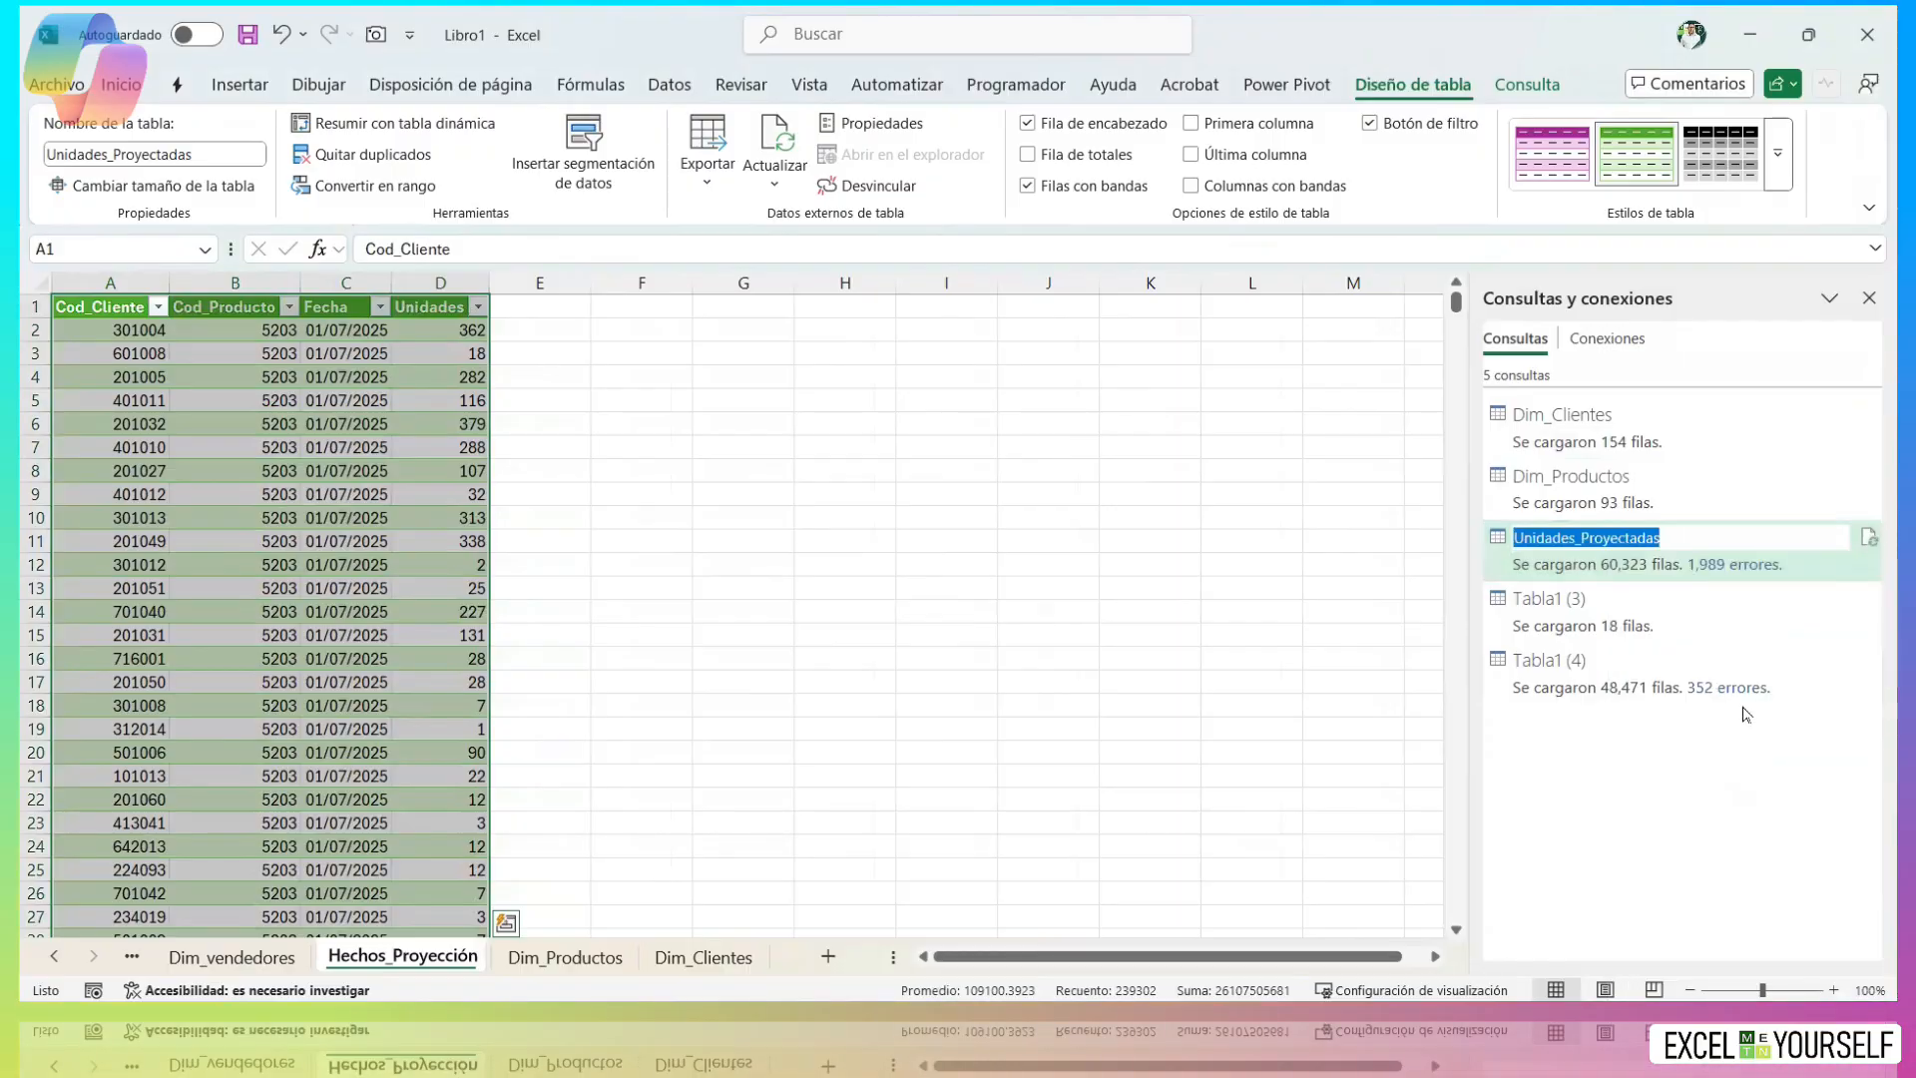
text(Hechos)
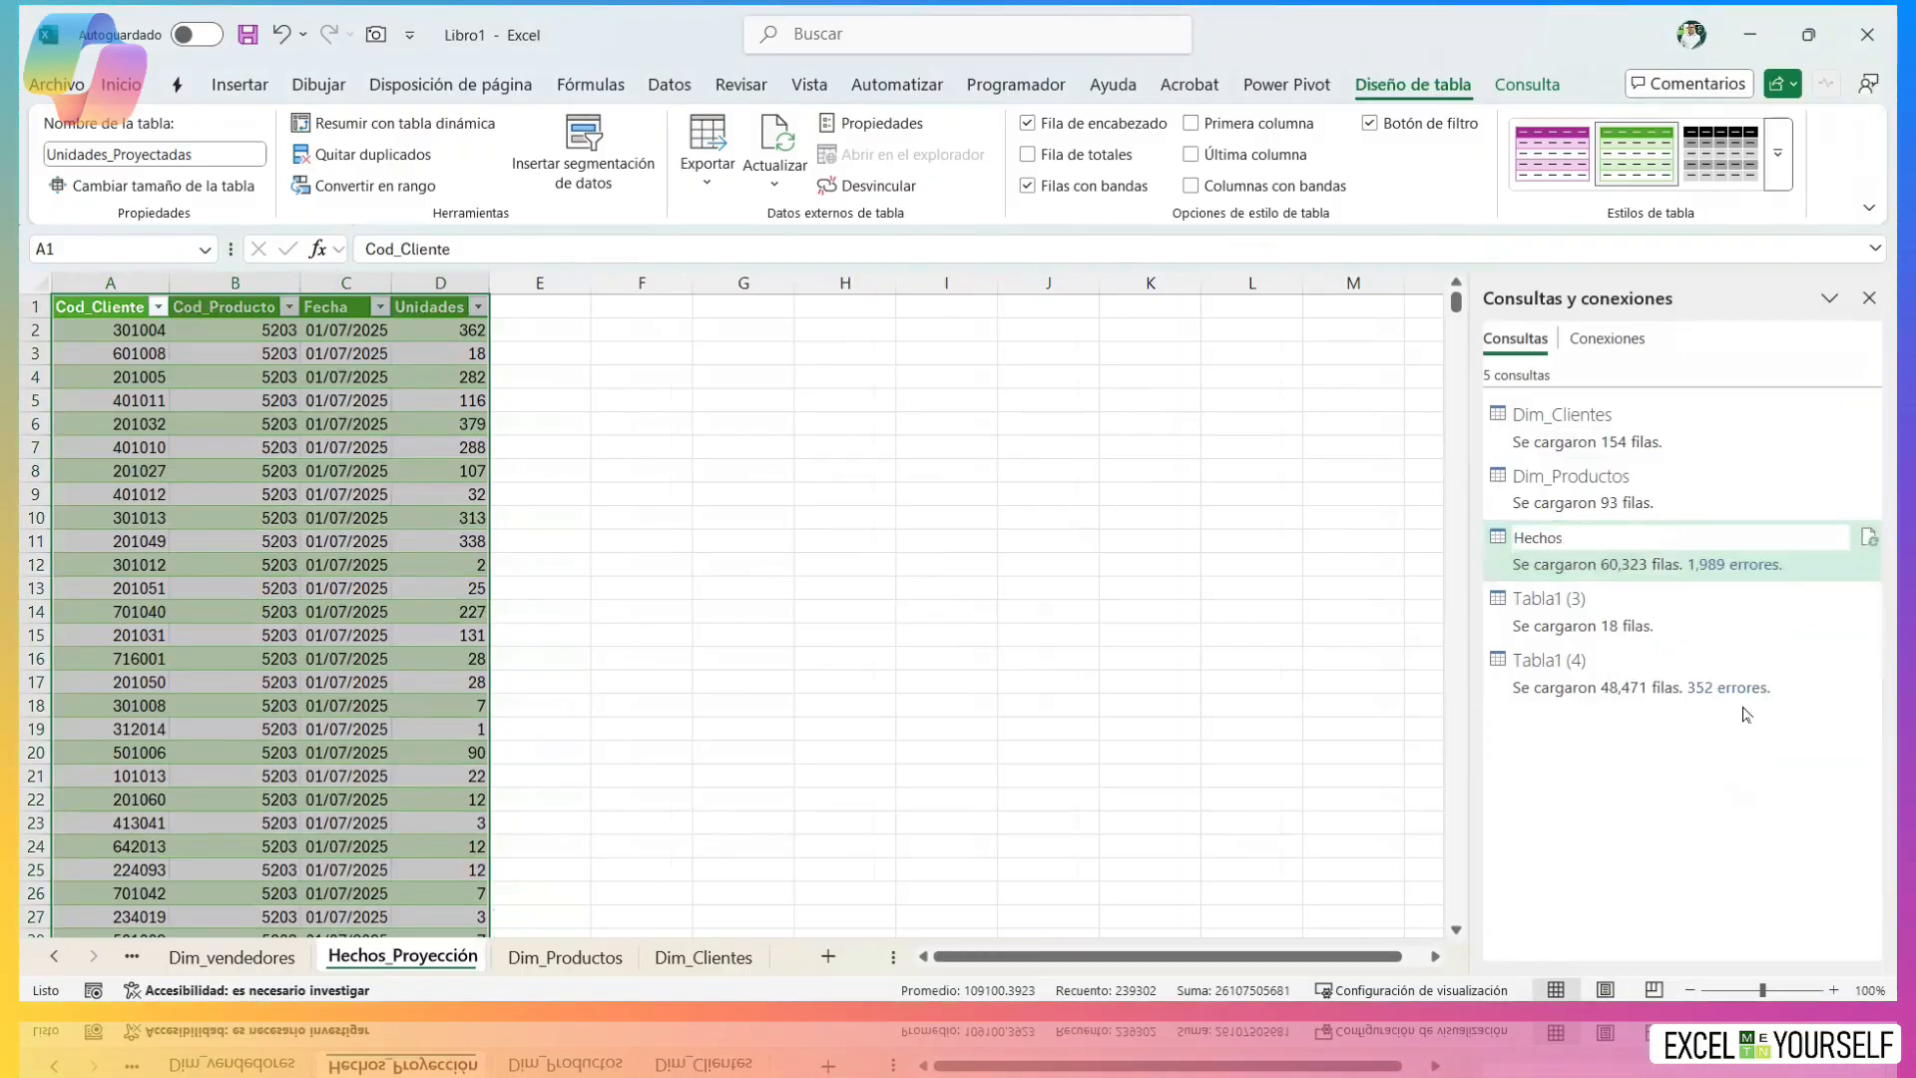
text(_P)
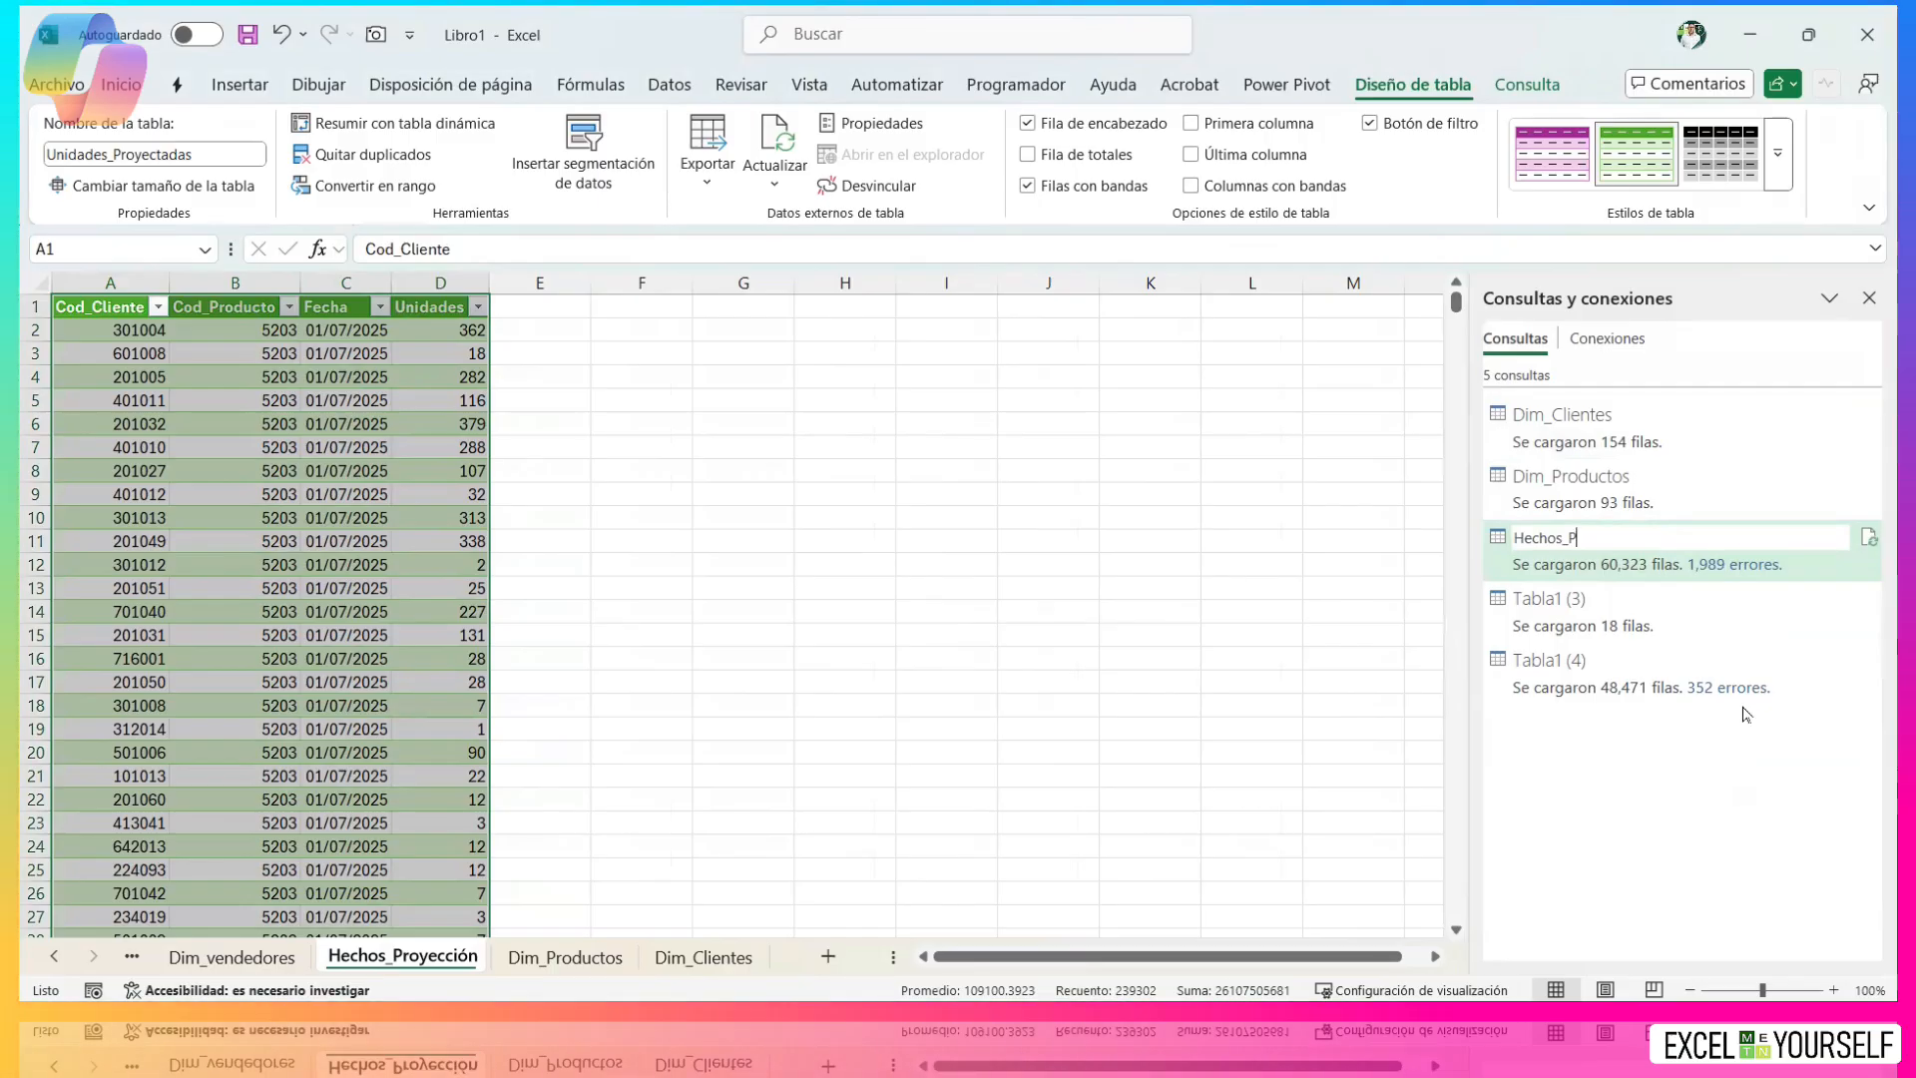
text(ro)
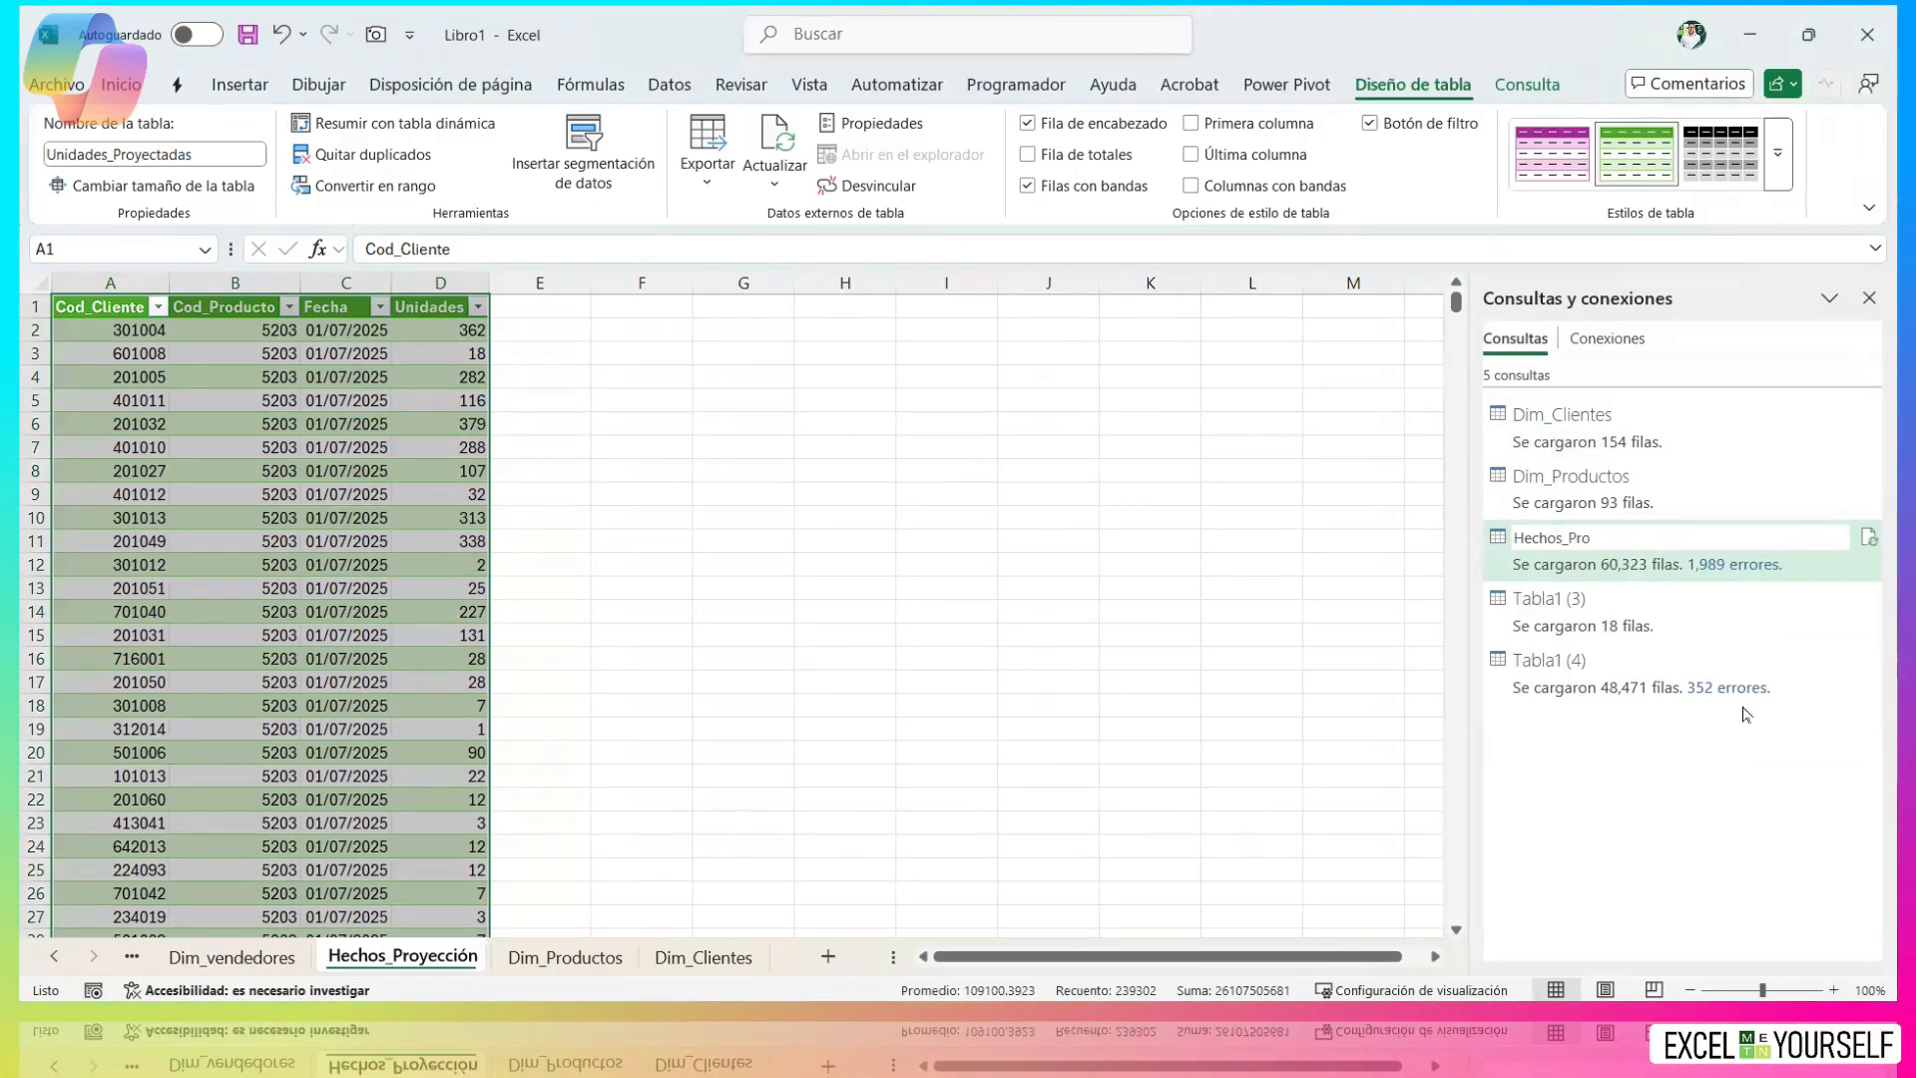
text(yección)
key(Return)
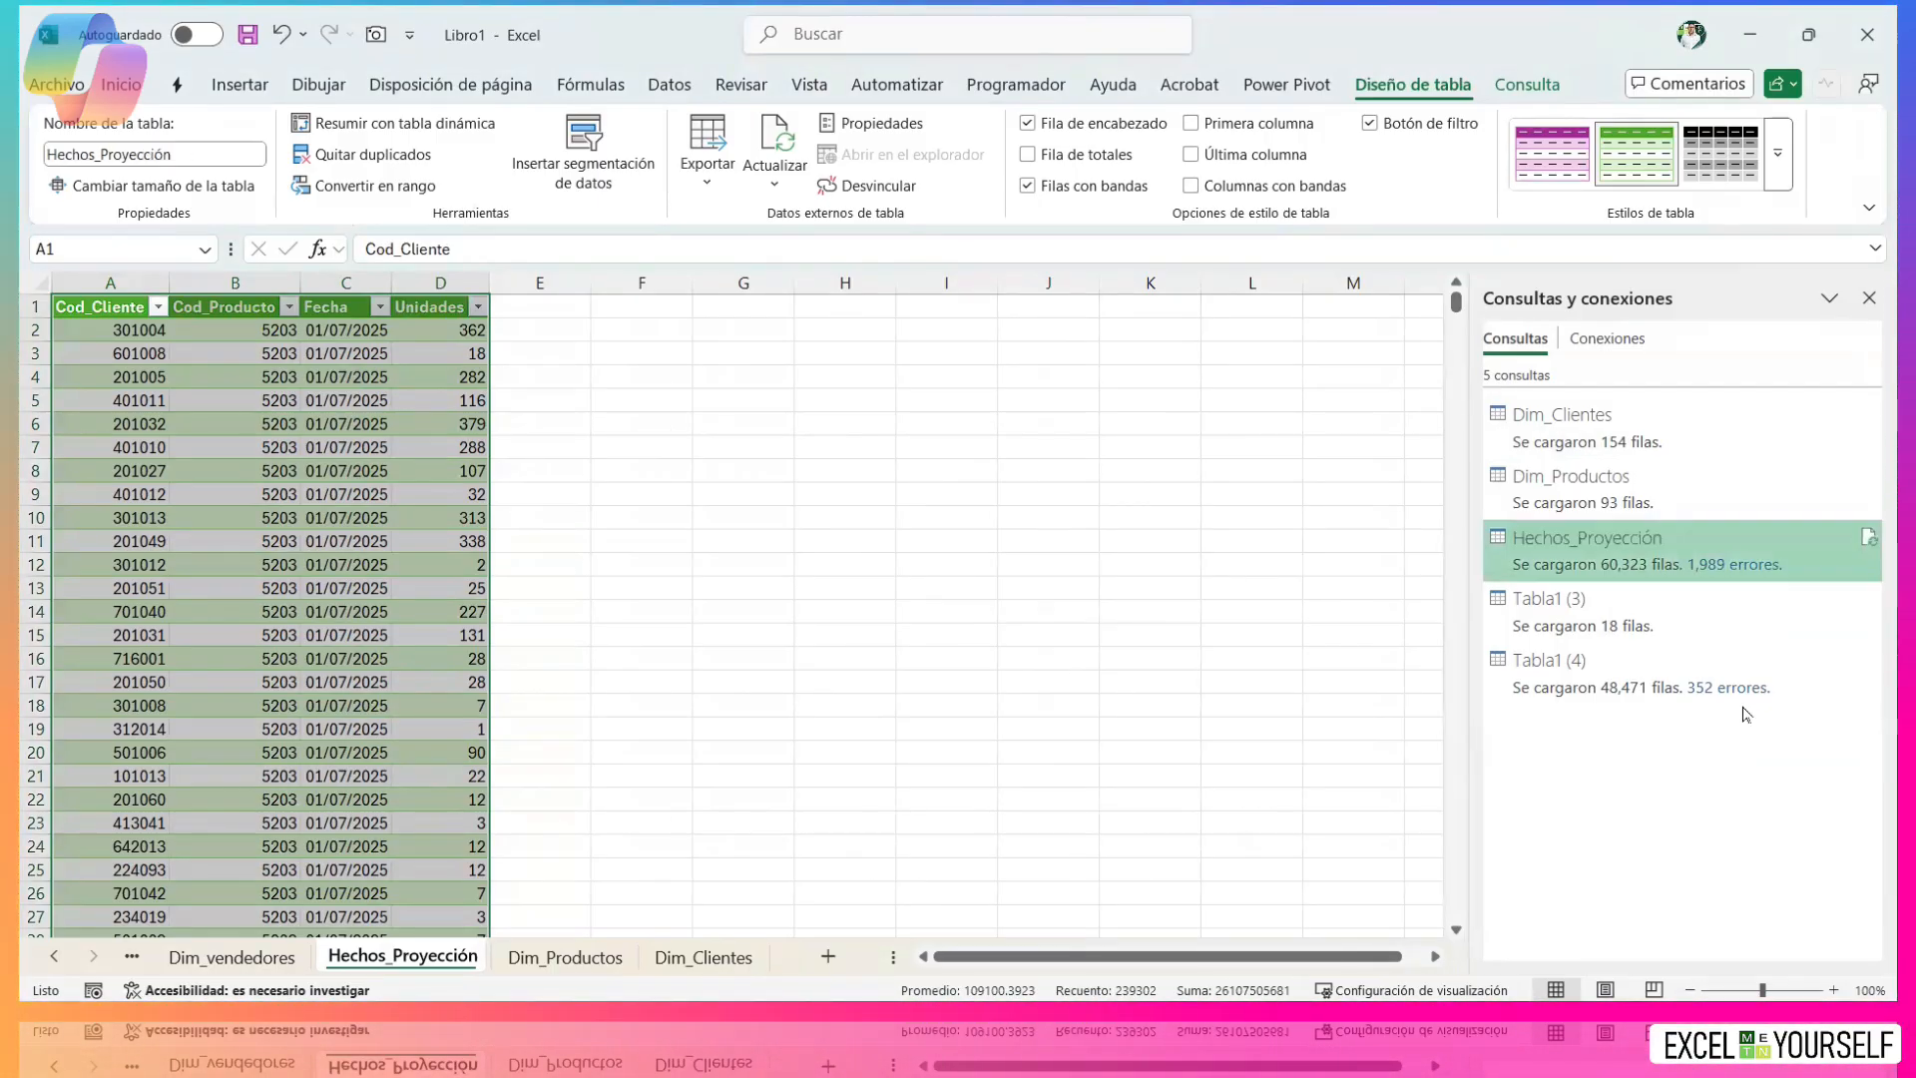
Rename the Tabla1 (3) query that loads the seller table Dim_vendedores.
click(1571, 604)
right_click(1574, 611)
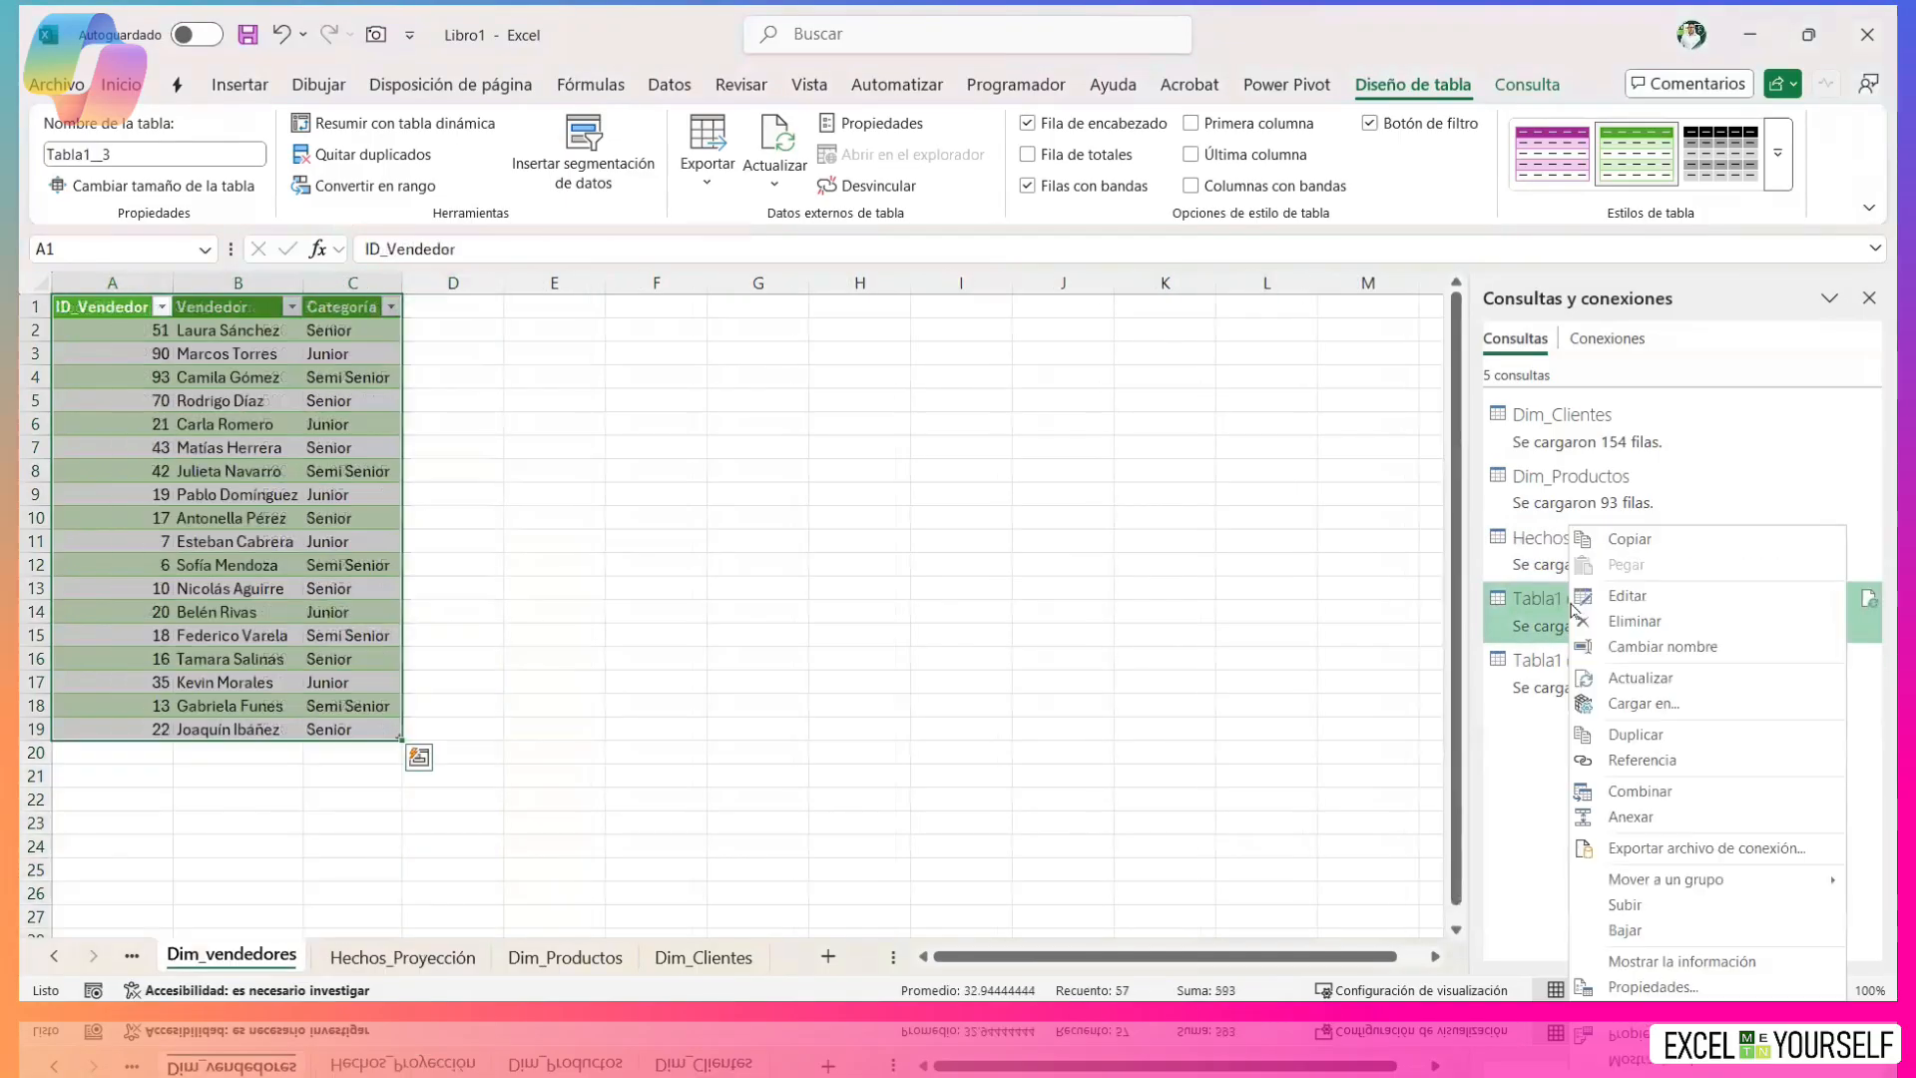
click(1657, 647)
text(D)
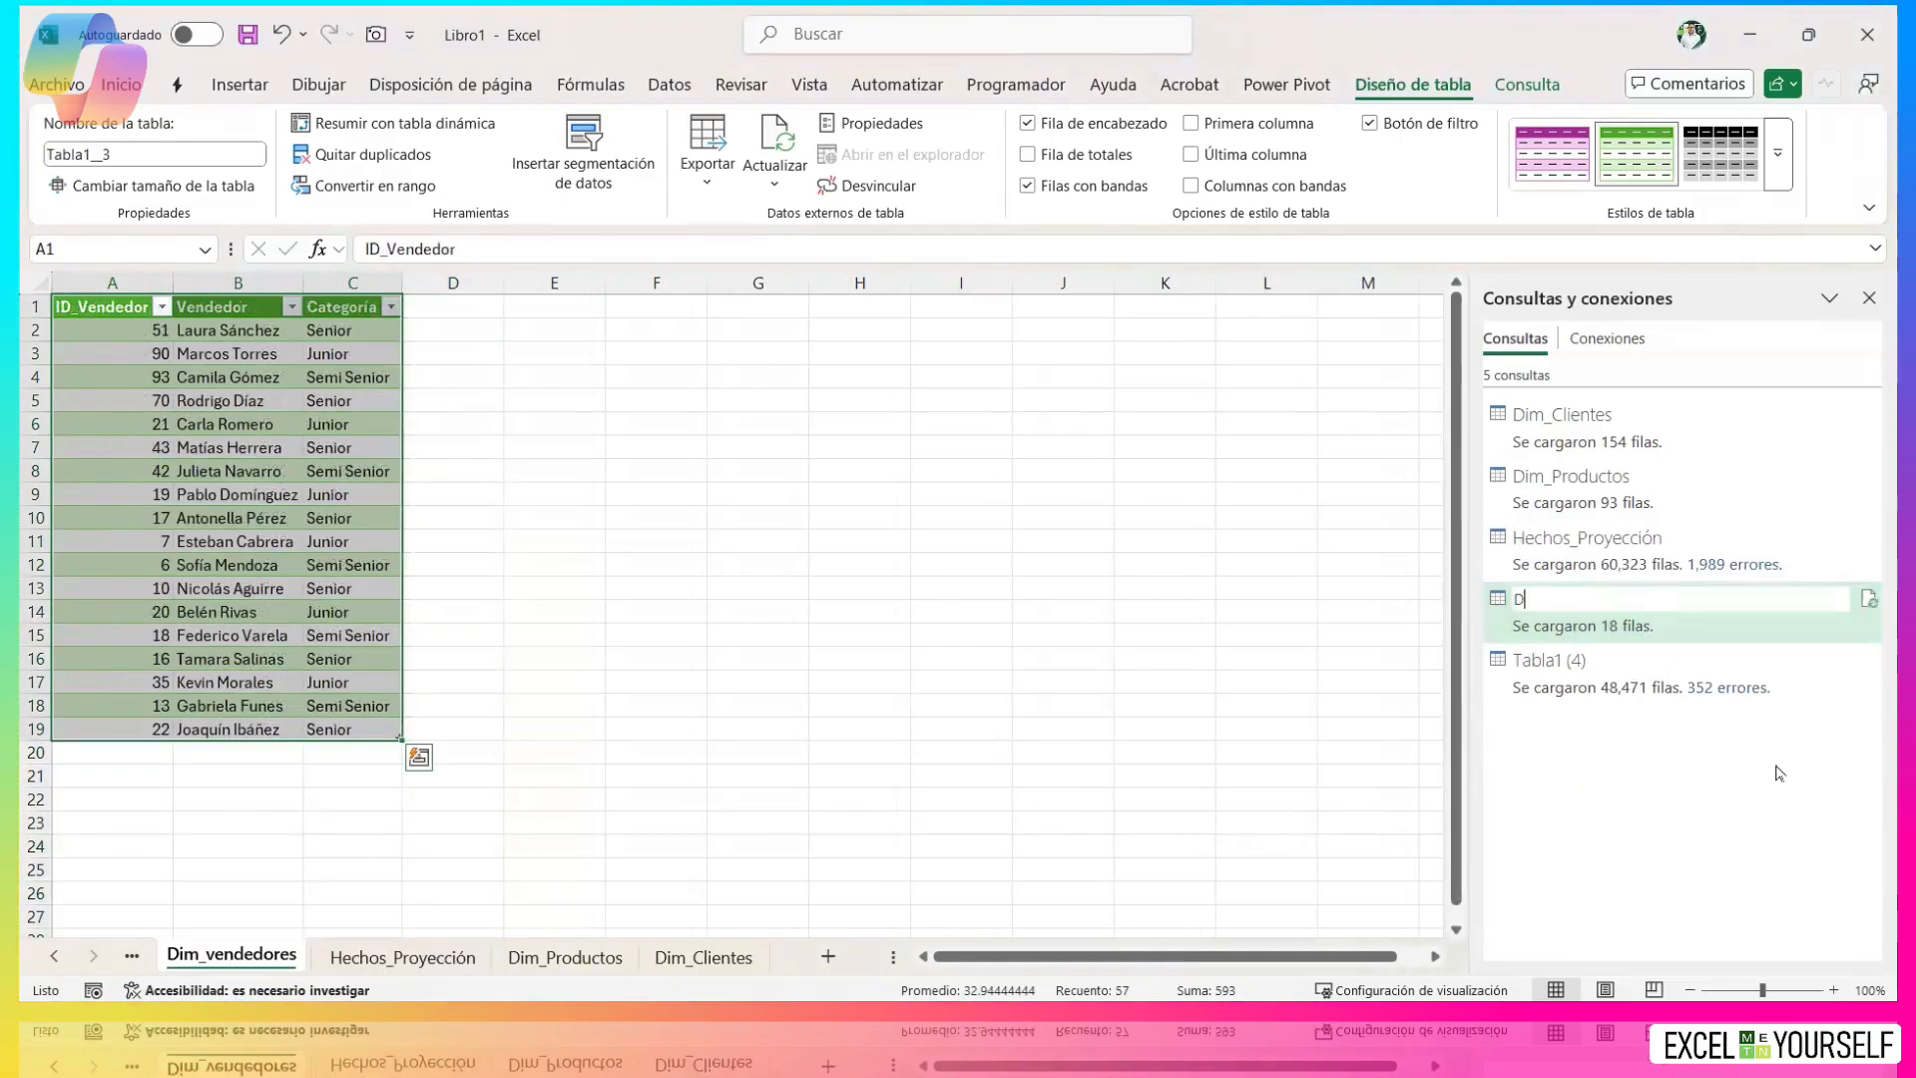
text(im_ven)
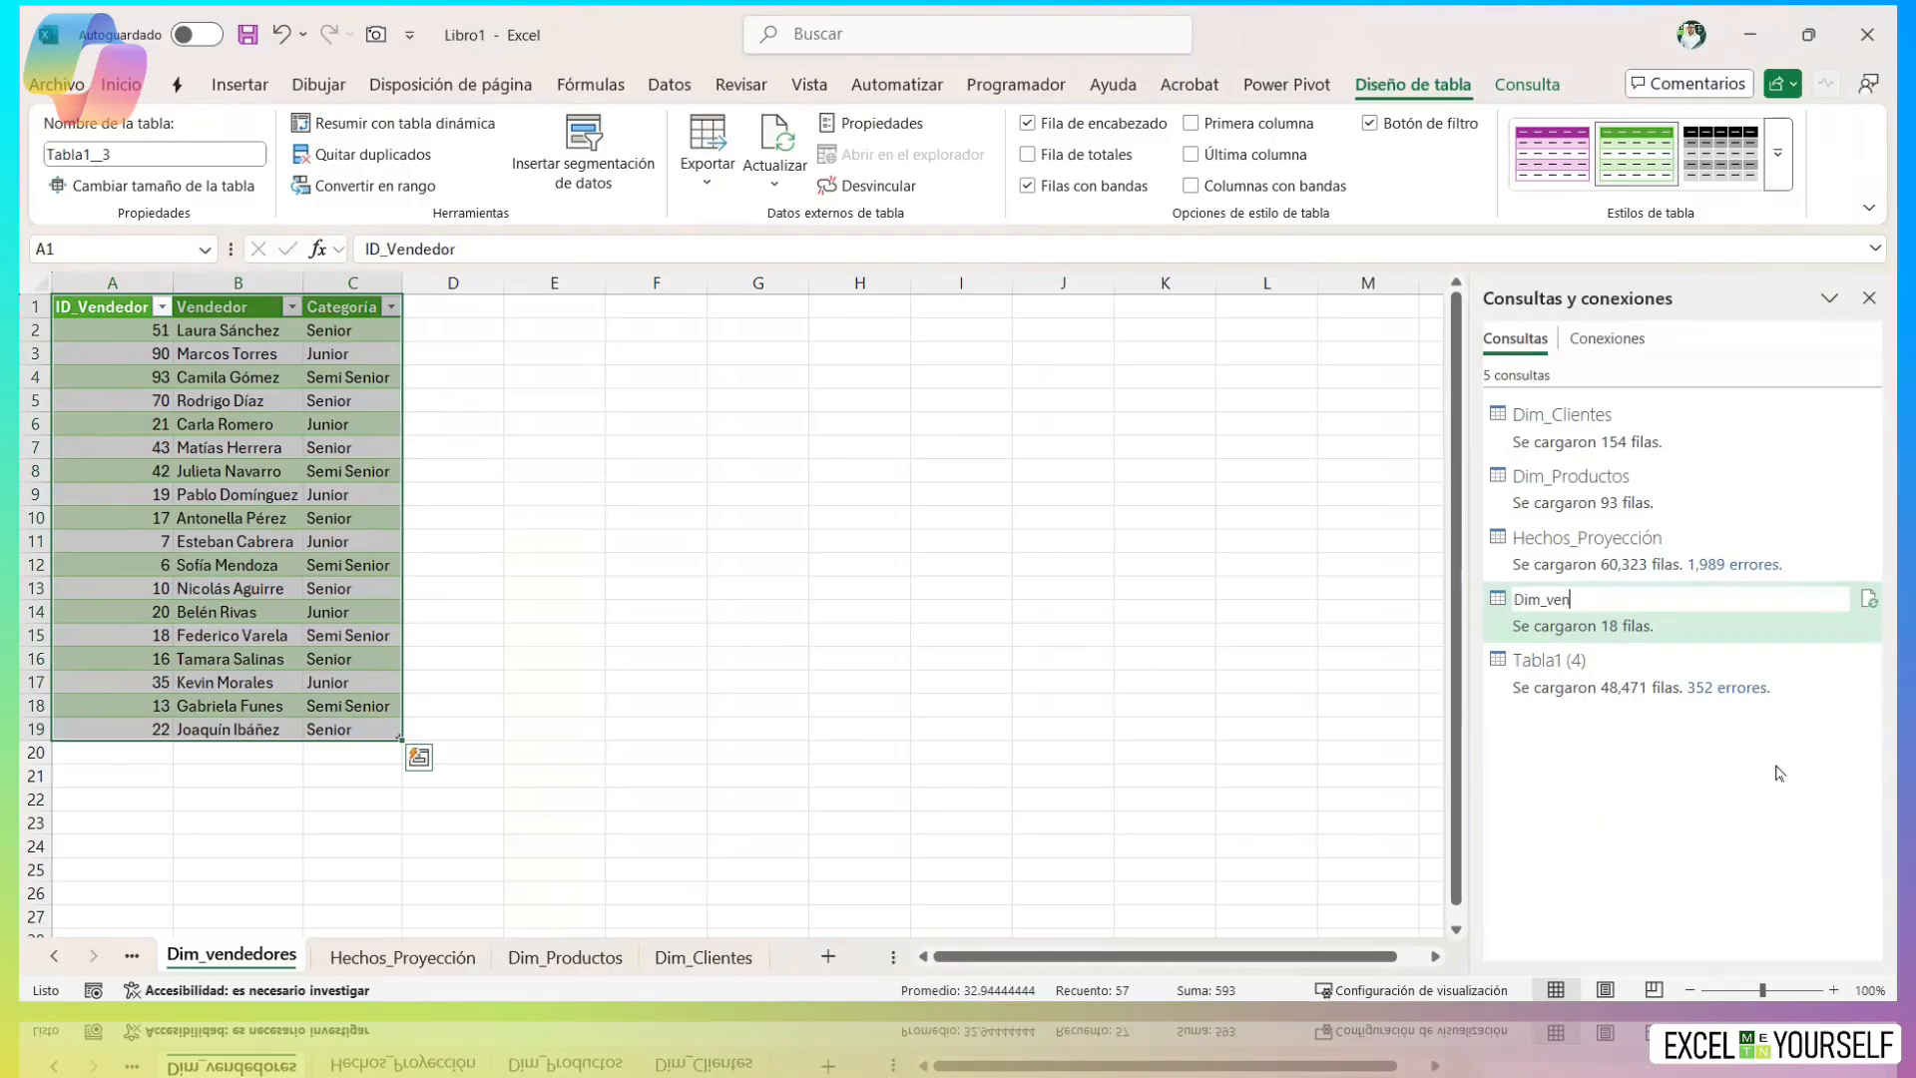
text(dedores)
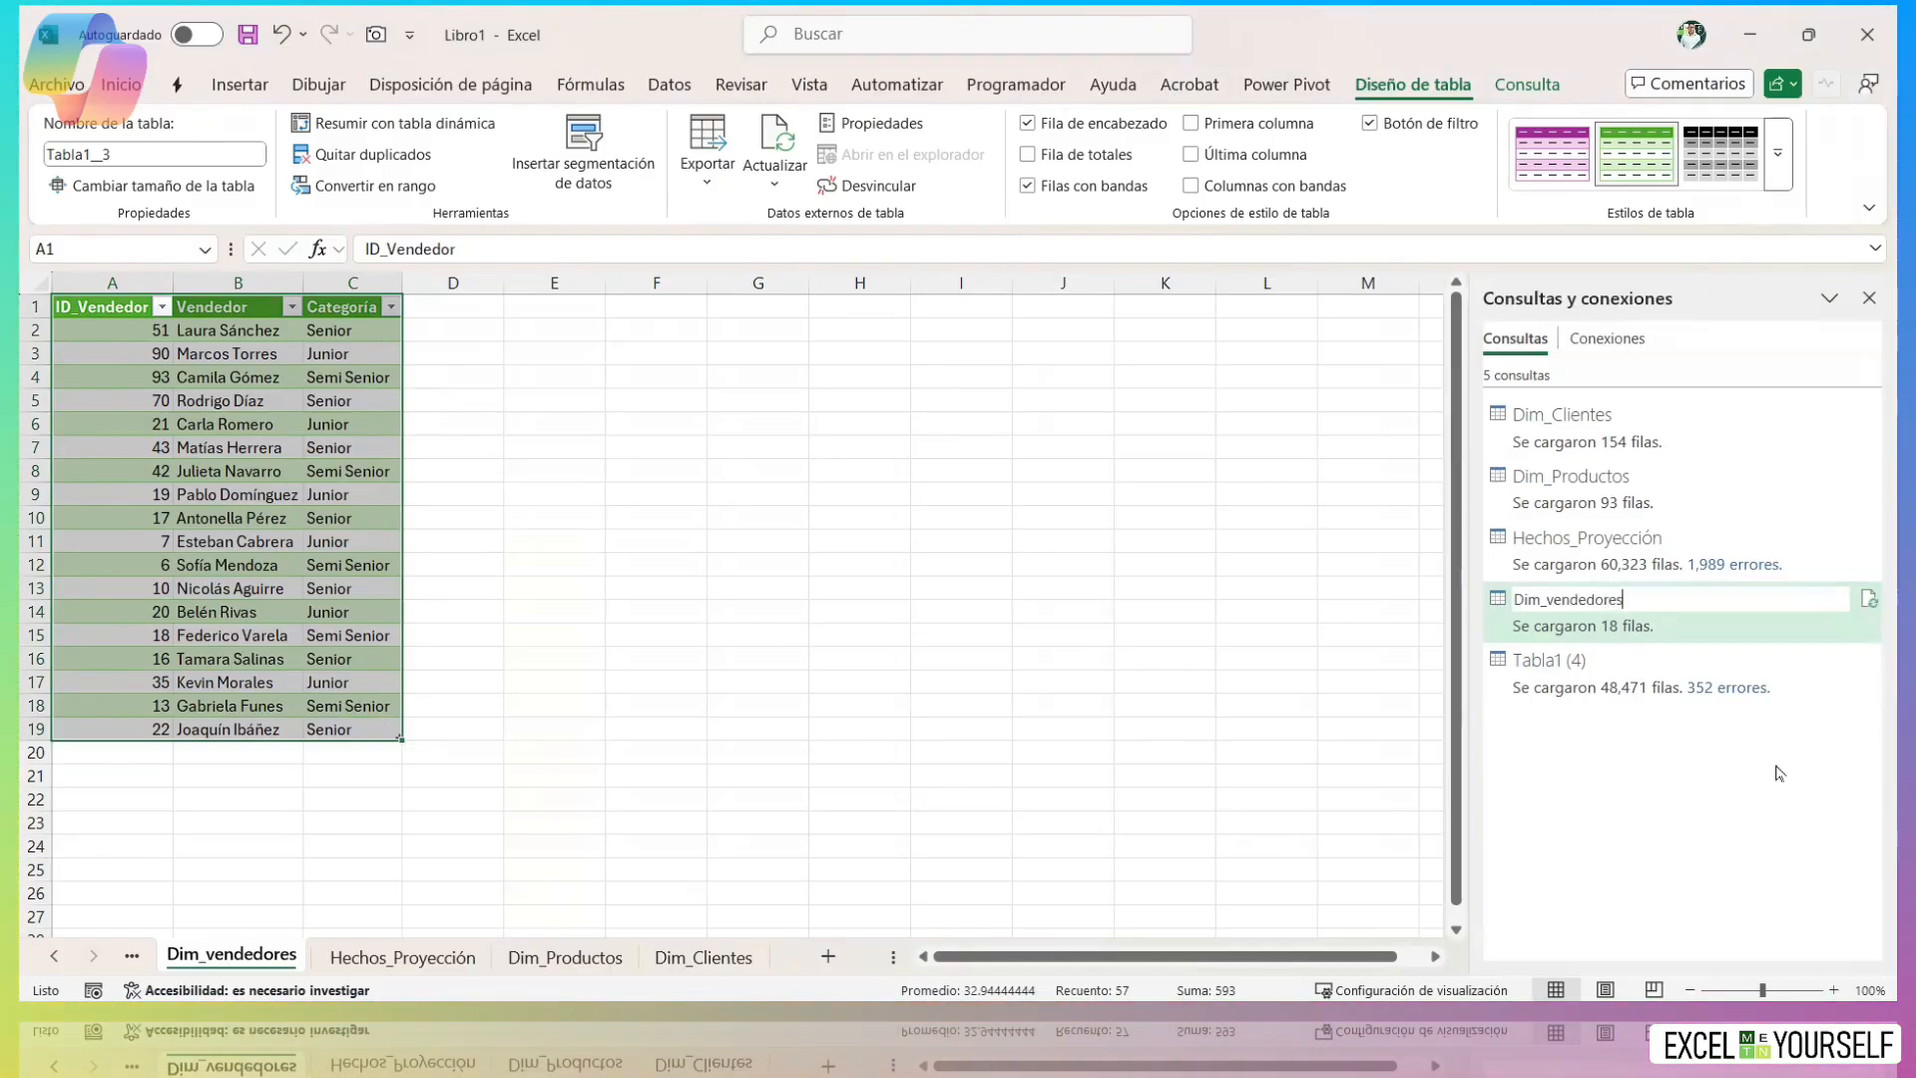
key(Return)
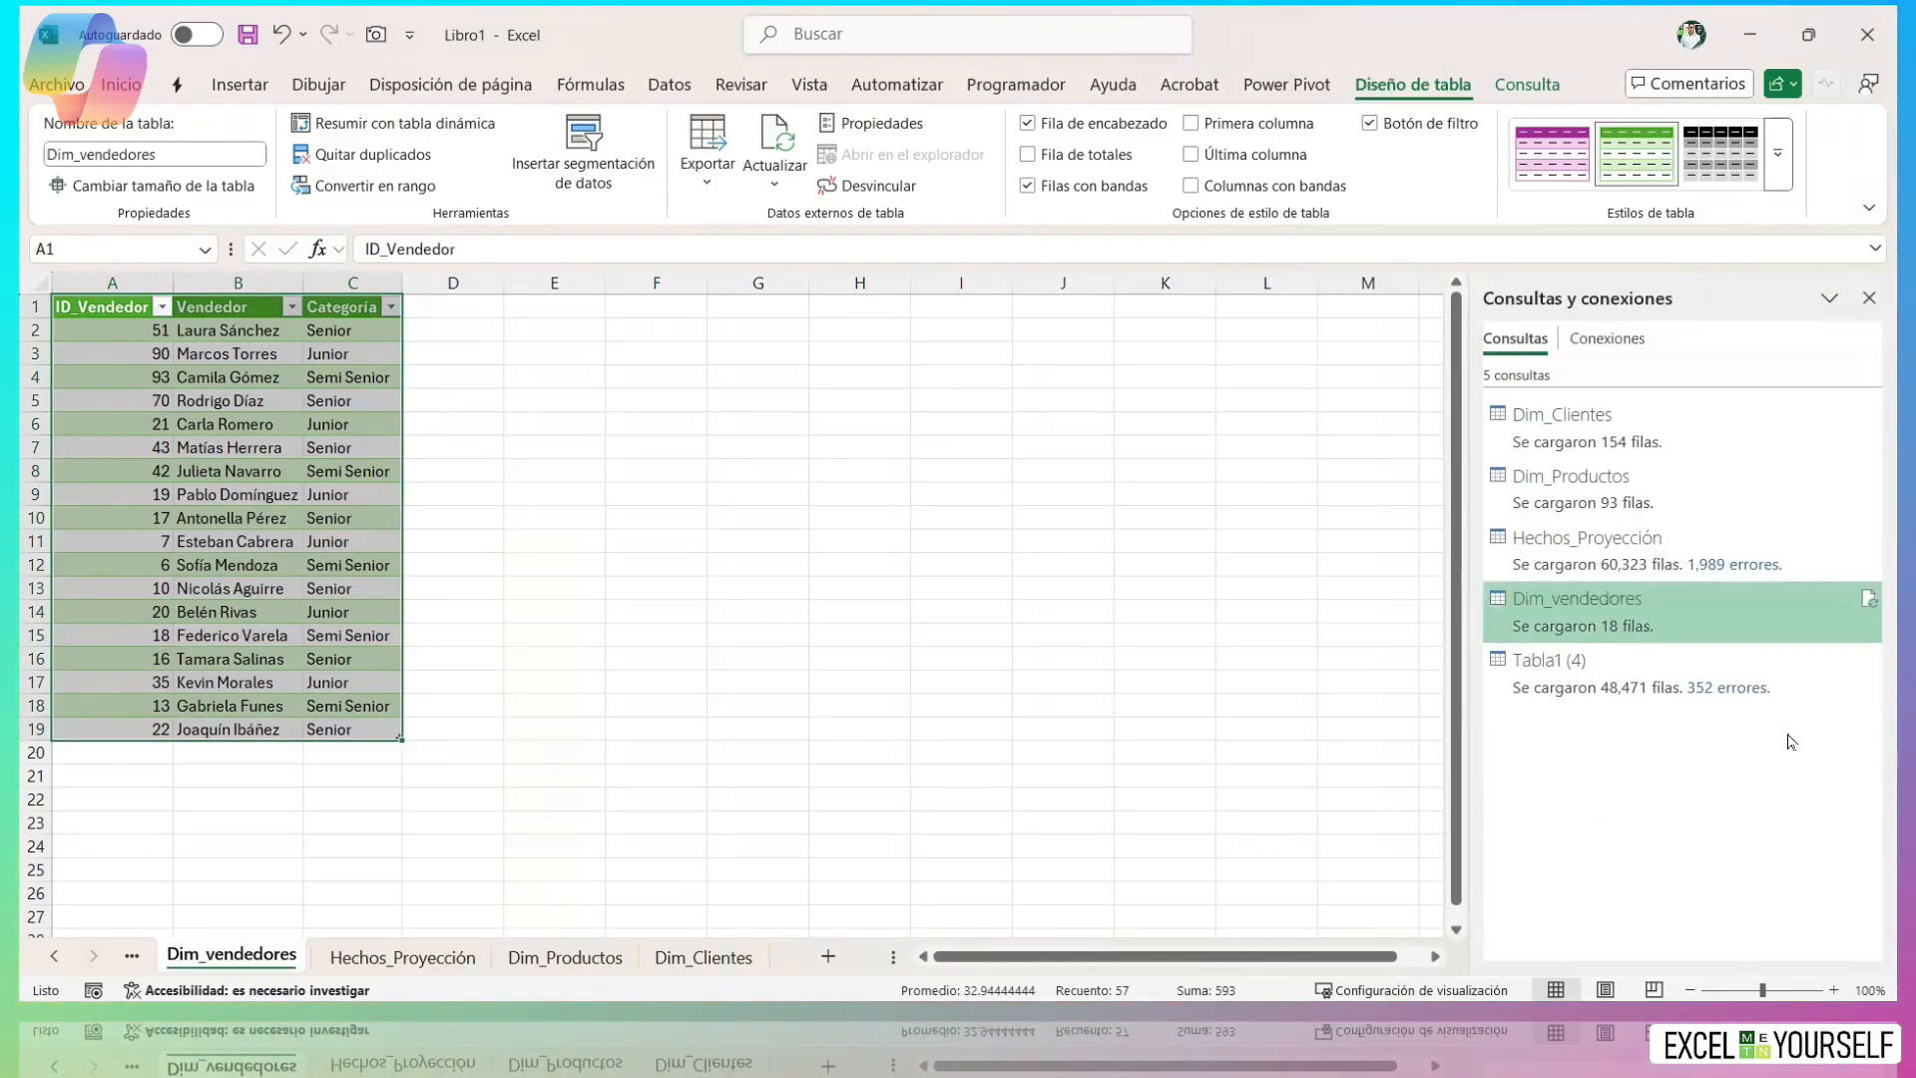
Rename the Tabla1 (4) query that loads the sales table Hechos_Ventas.
click(1599, 663)
right_click(1600, 664)
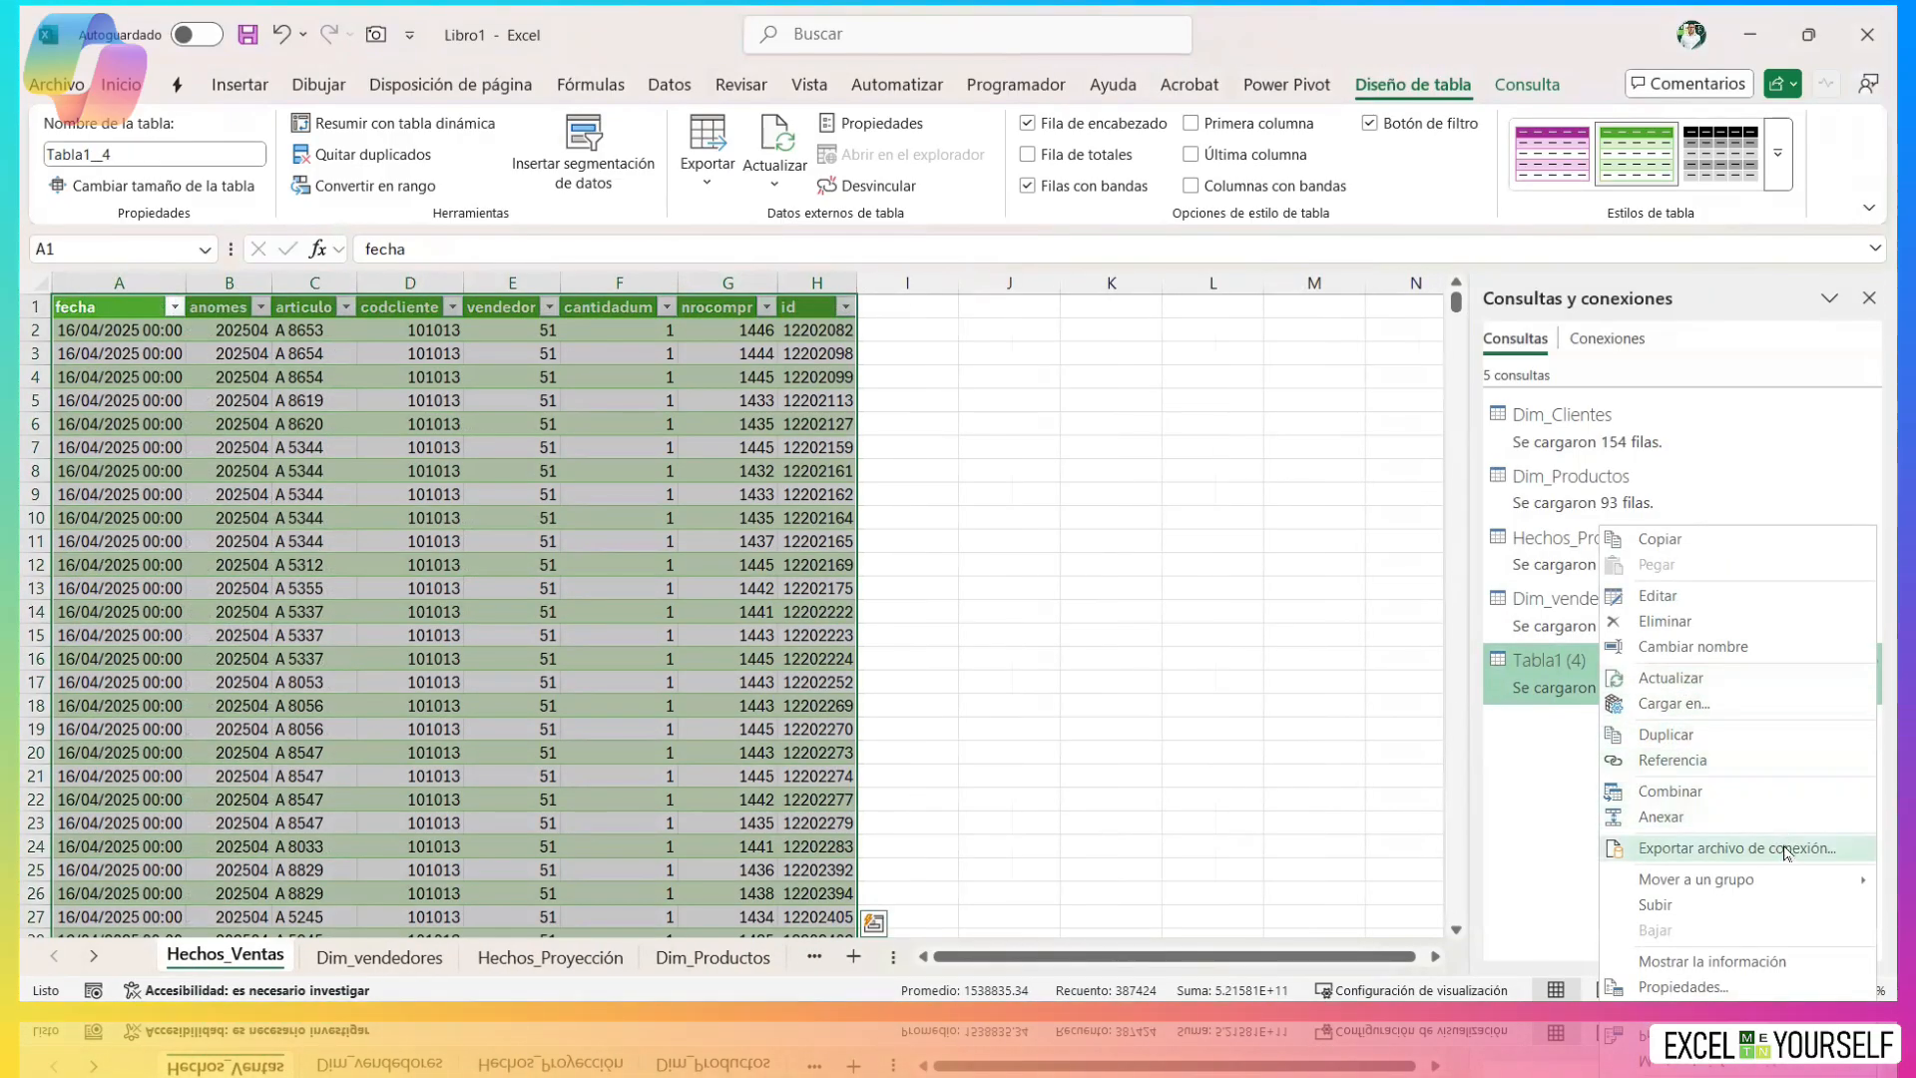
click(1791, 647)
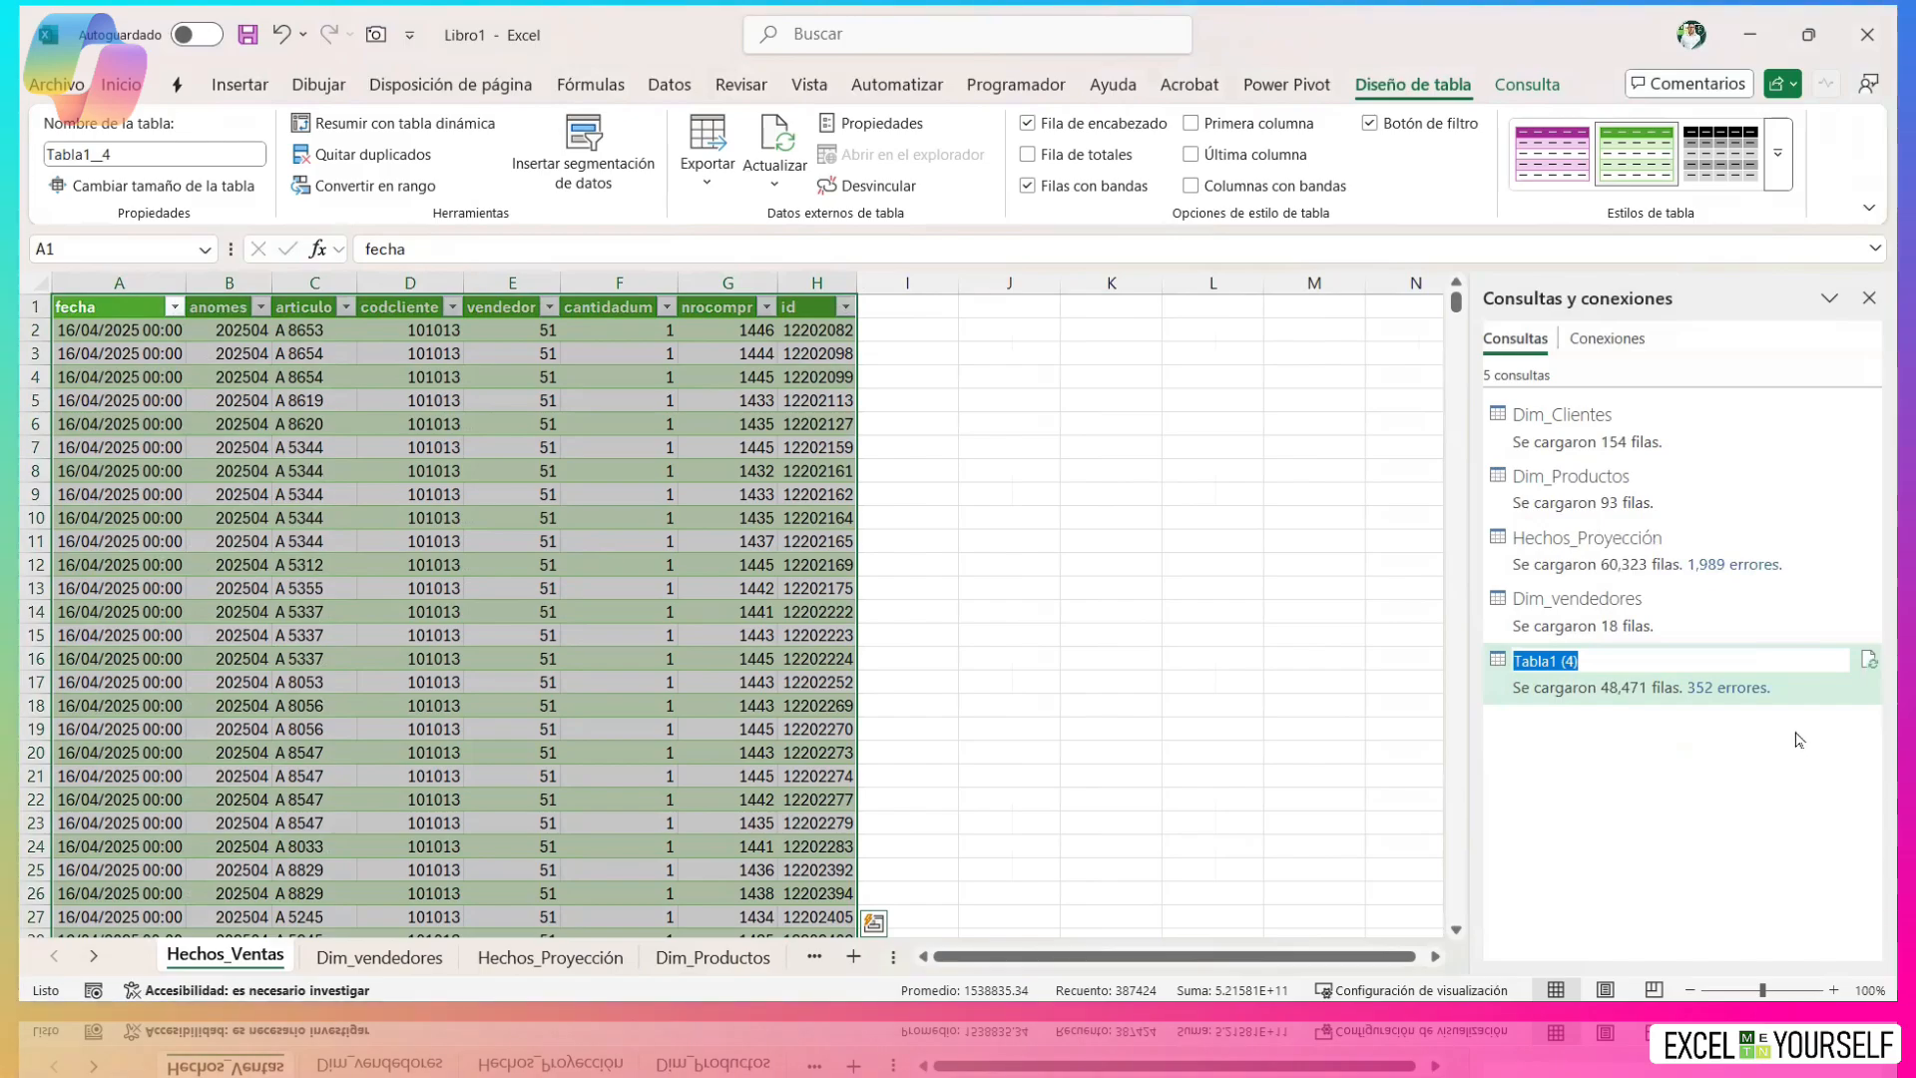
text(Hechos_)
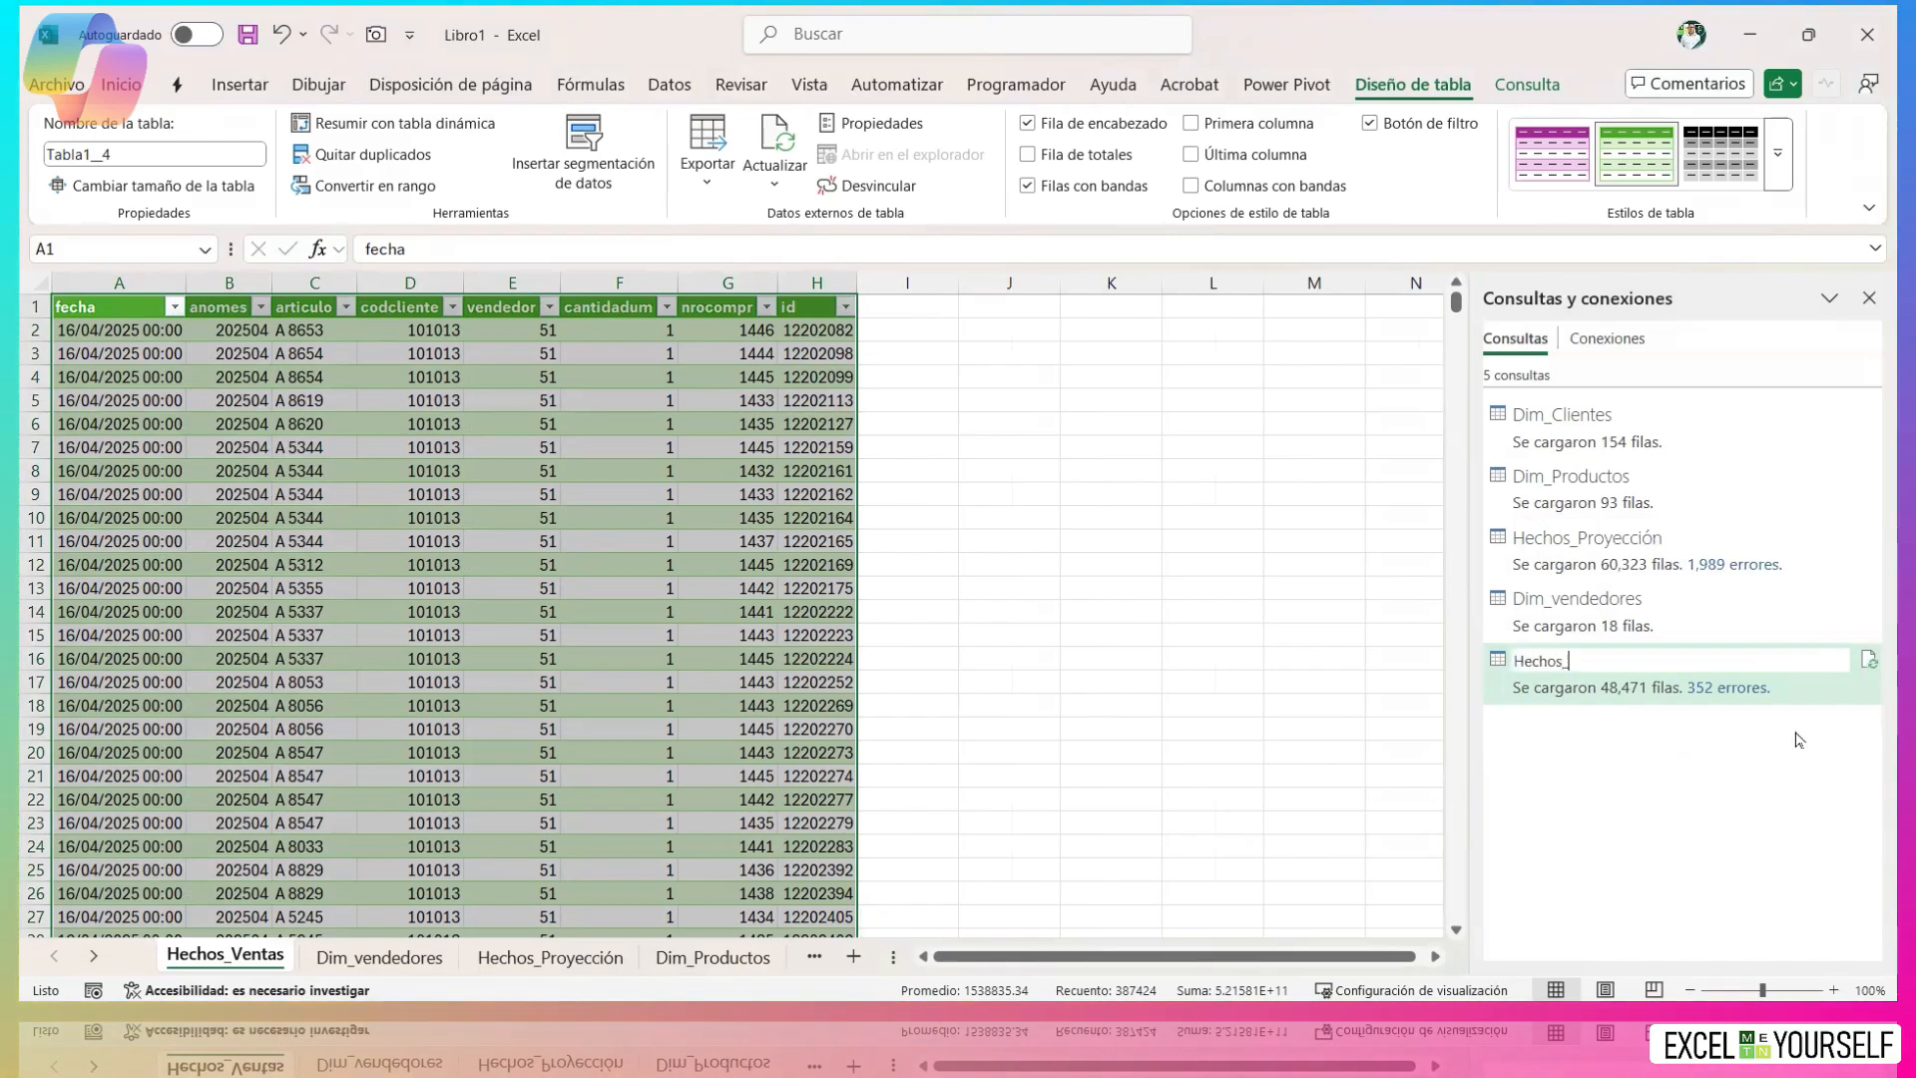
text(Ventas)
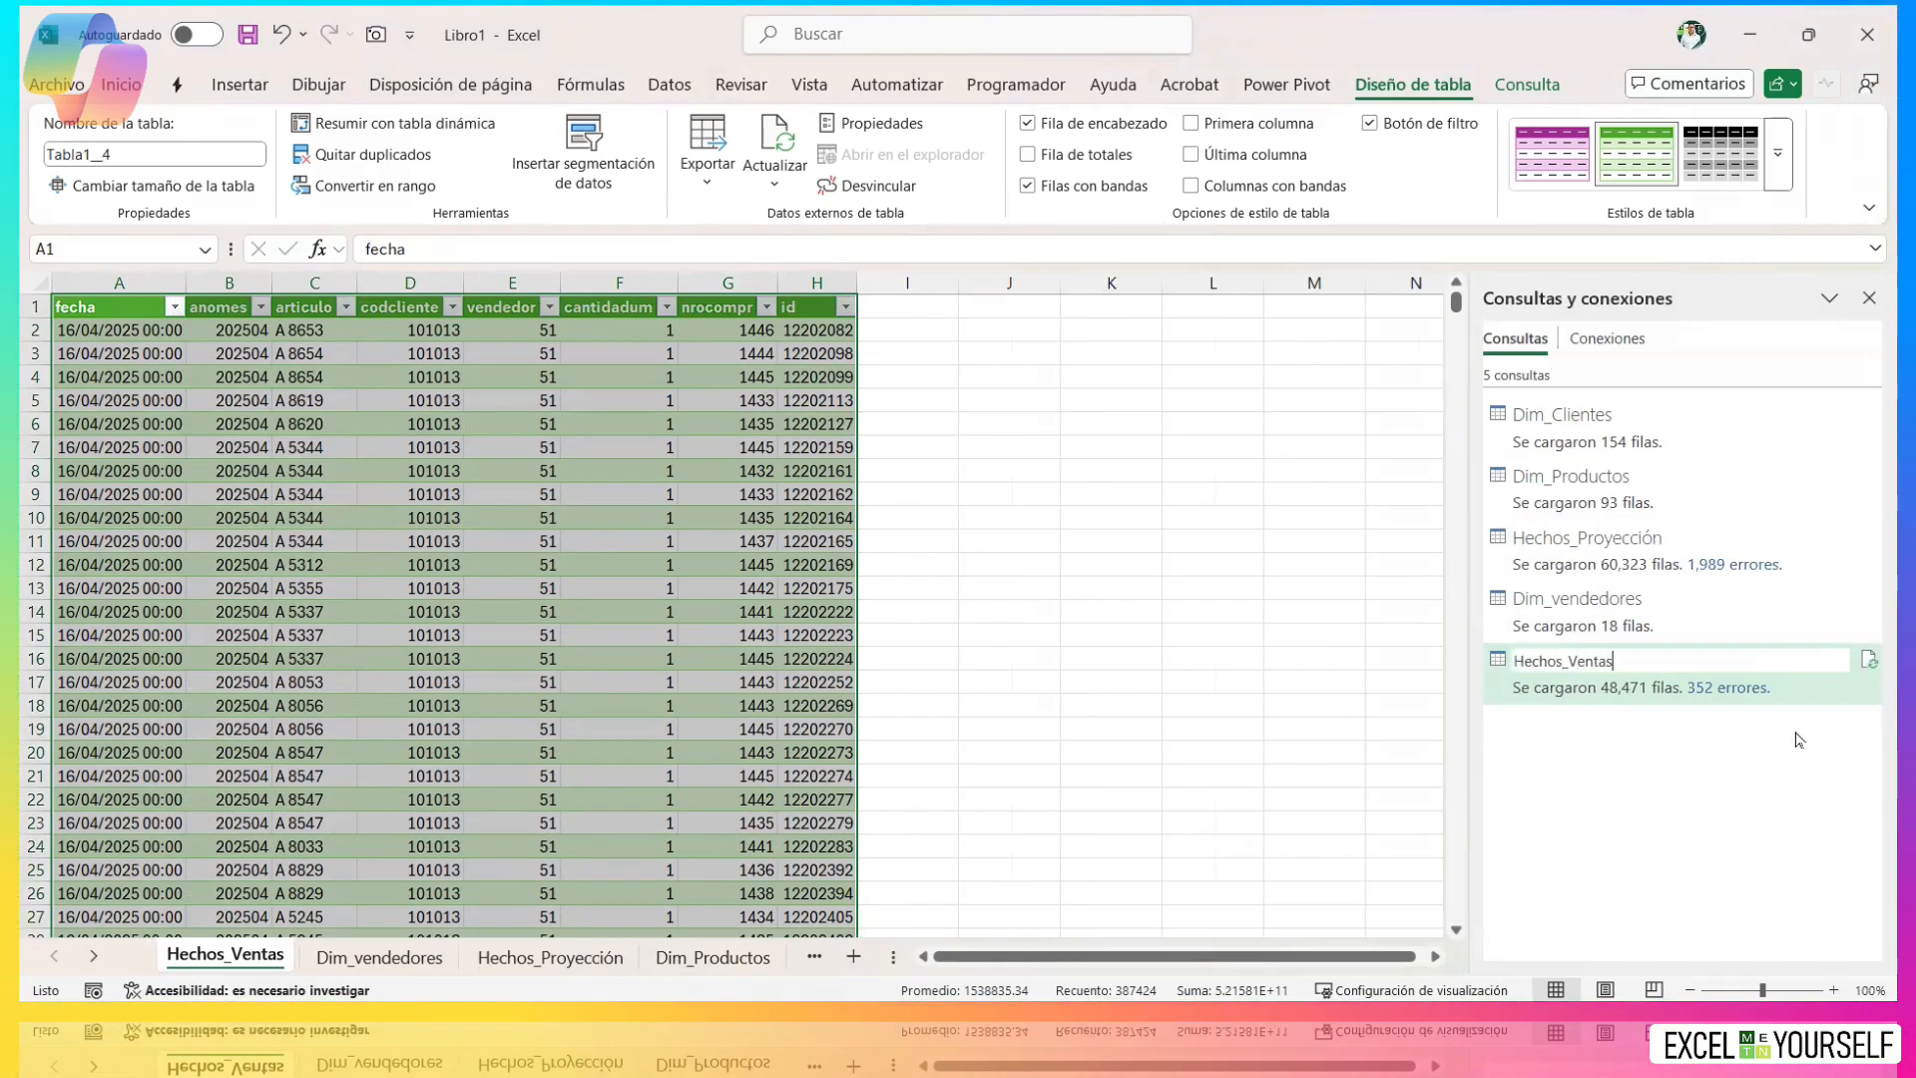
key(Return)
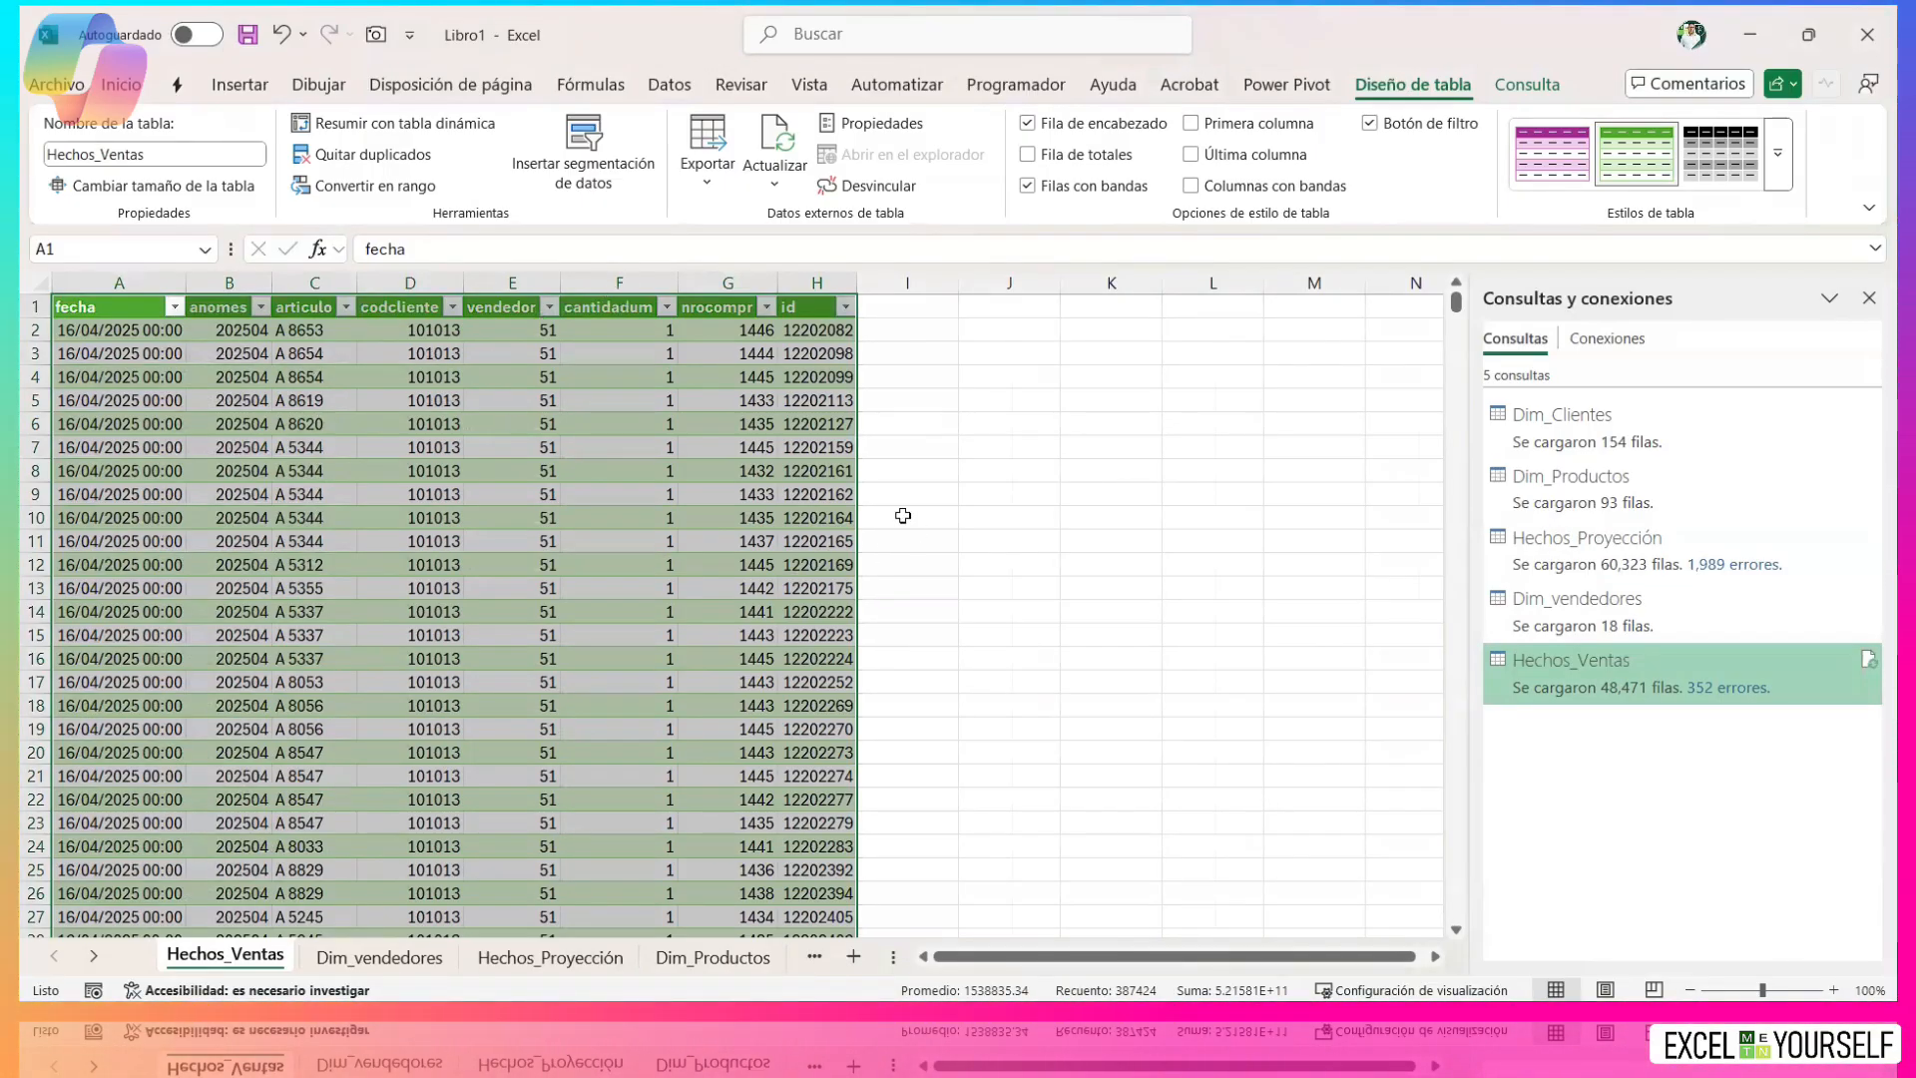
Open the Power Query Editor from the sales table's sheet.
click(641, 469)
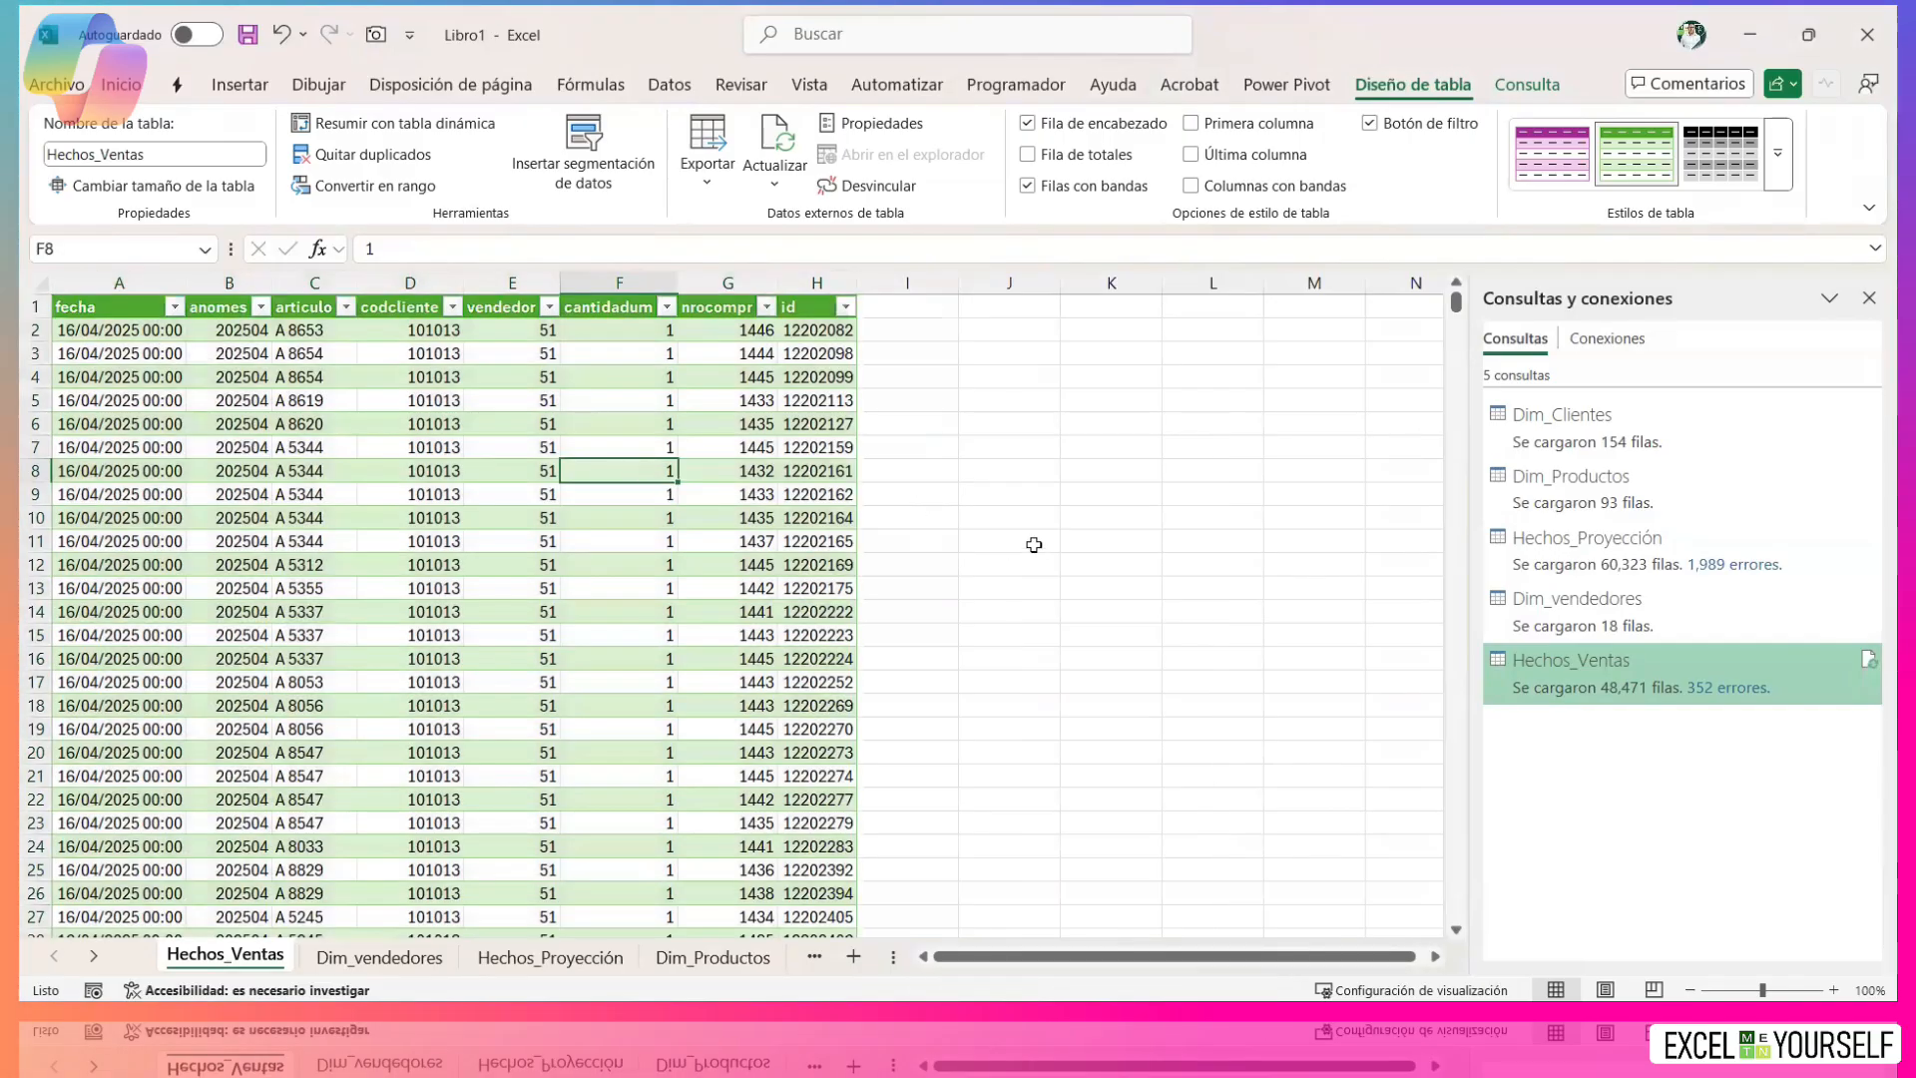
key(alt+F11)
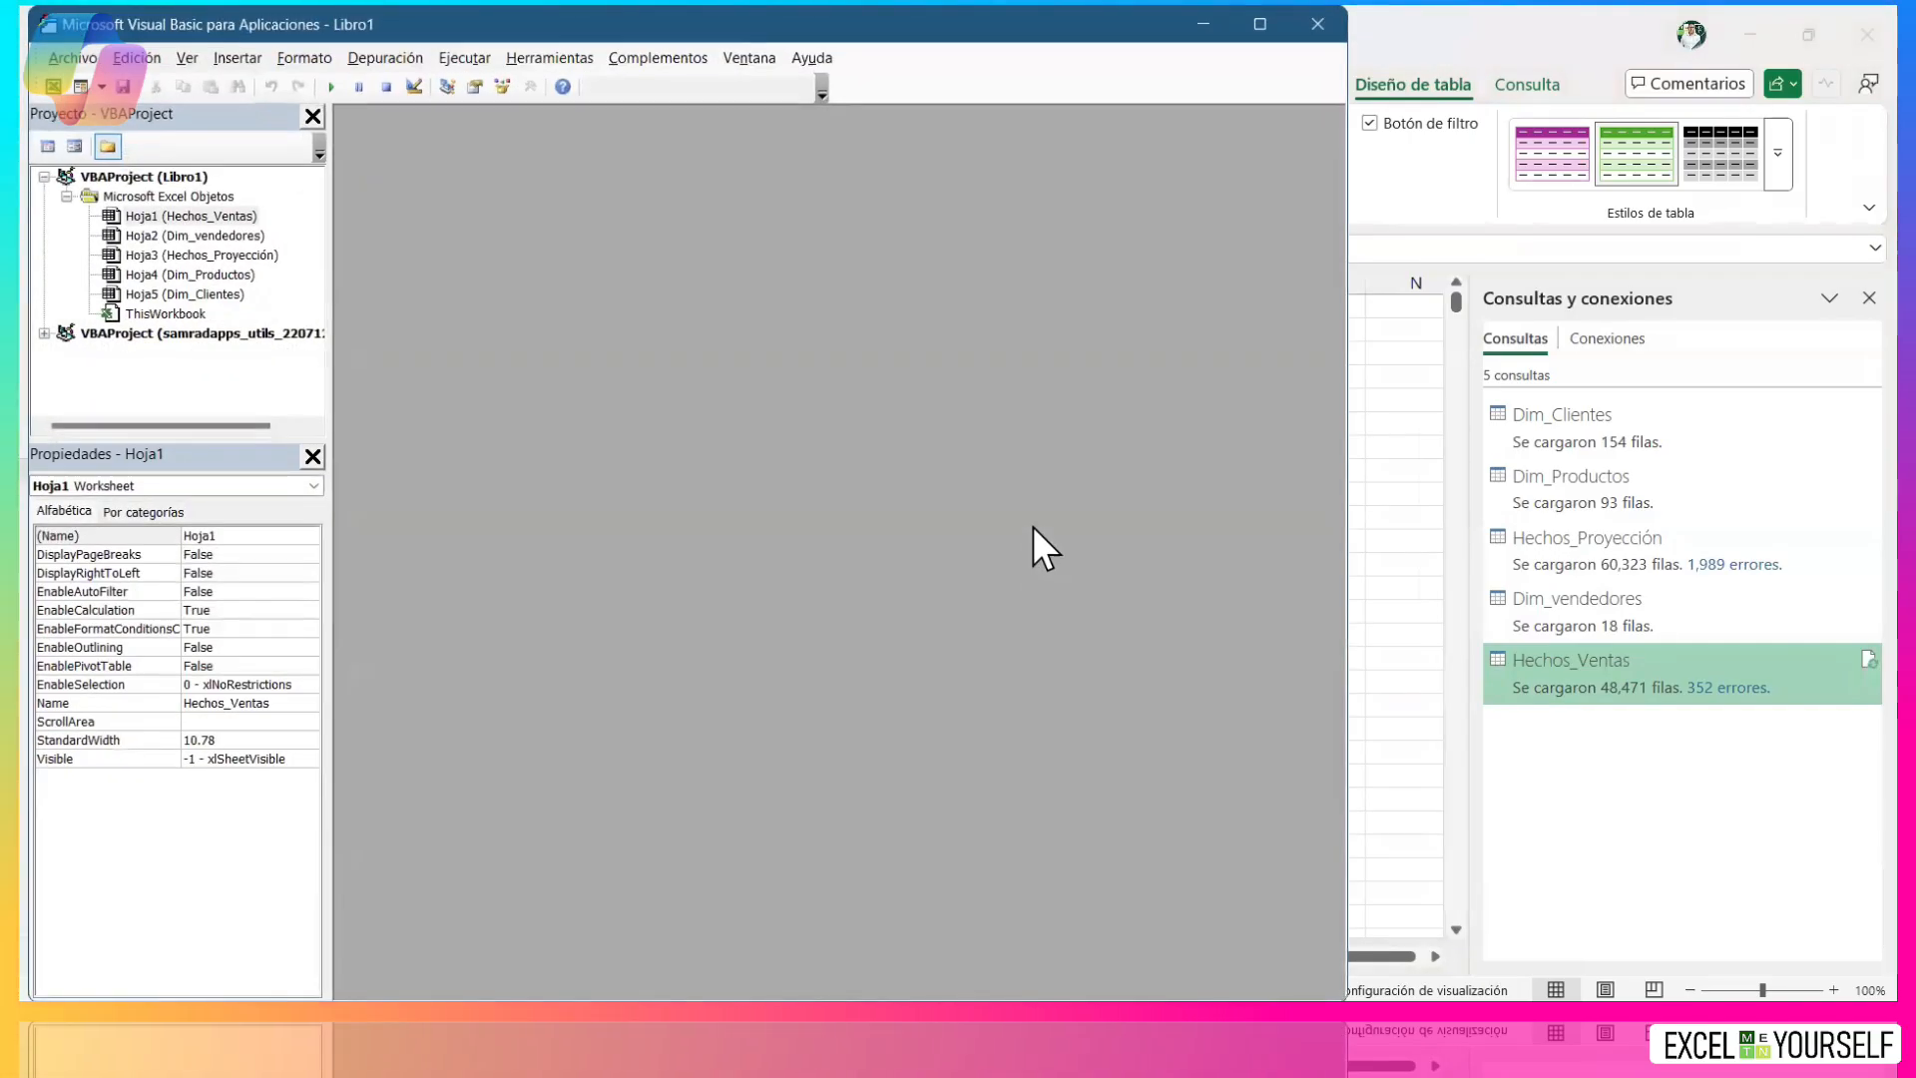
click(1319, 26)
key(alt+F12)
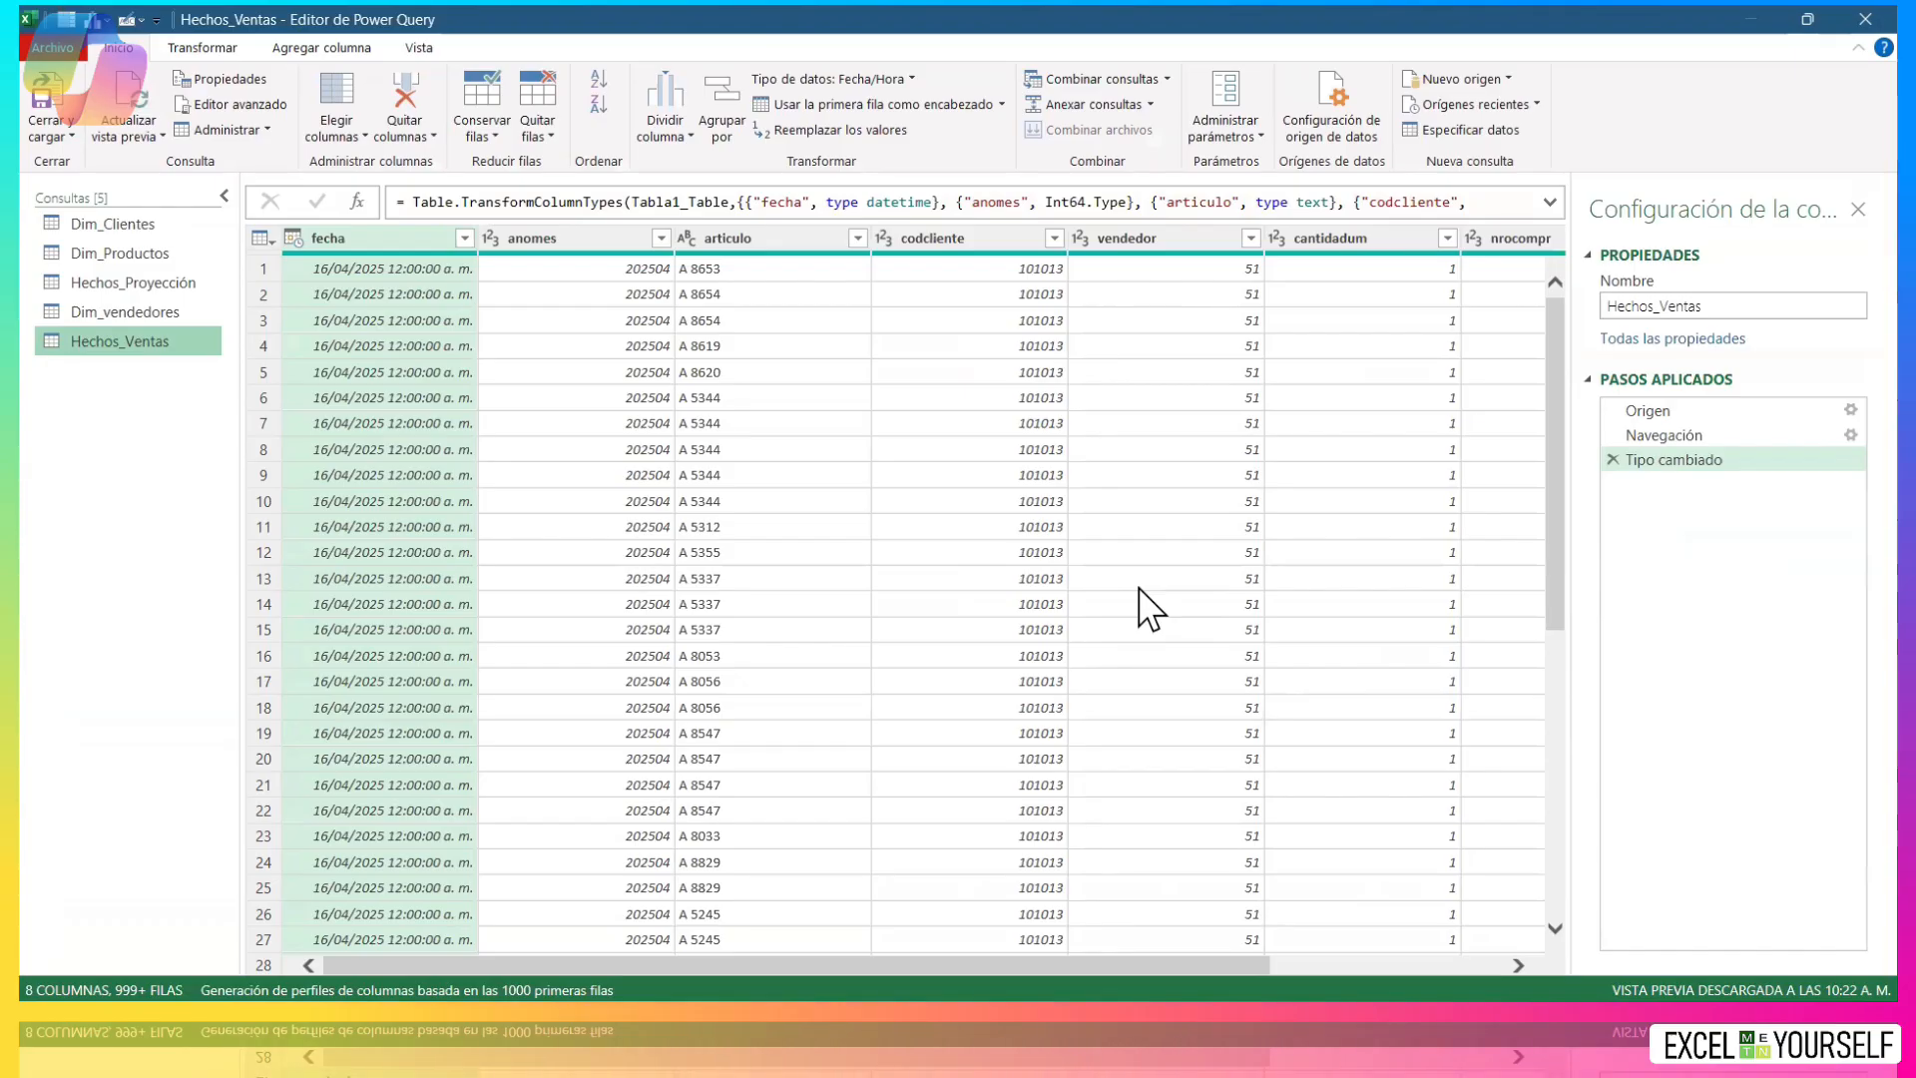
Set the Cod_Cliente column of Dim_Clientes to the Texto data type and check the Nombre del Cliente and País columns.
click(118, 225)
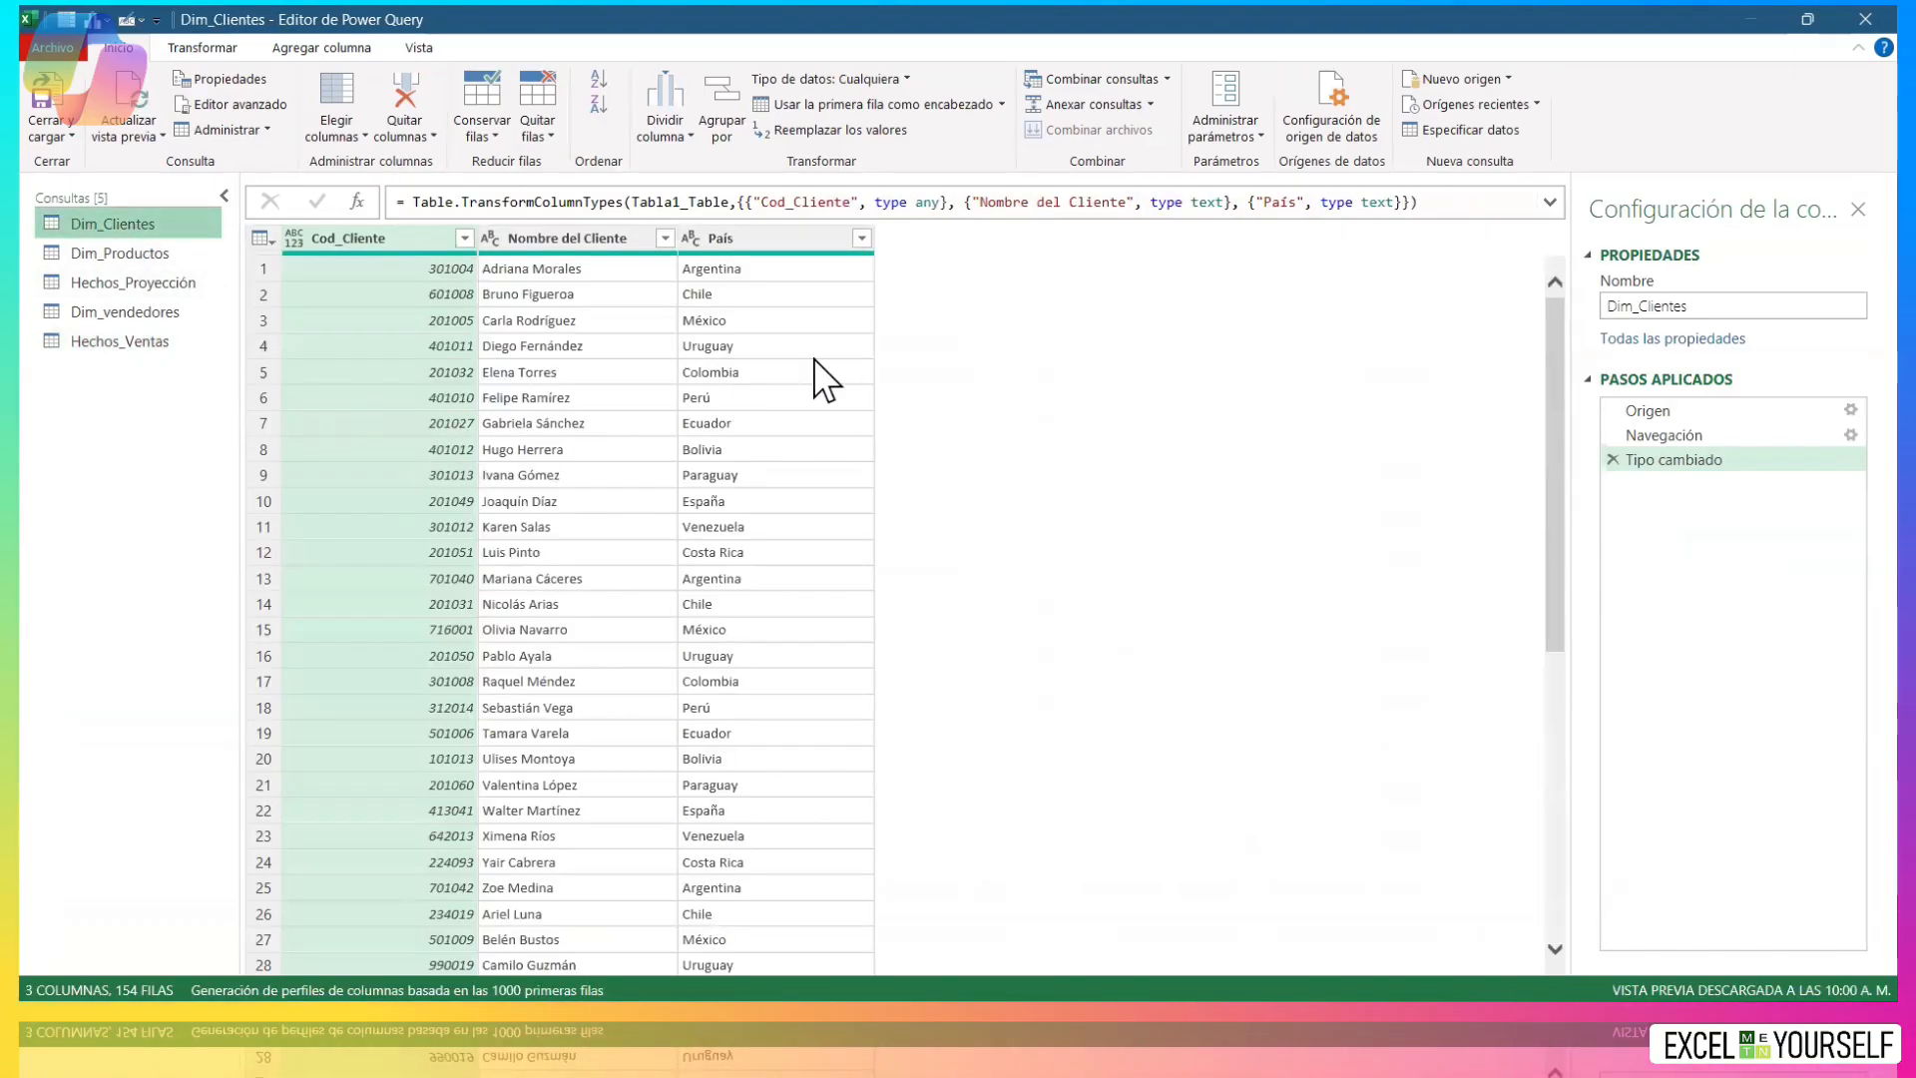
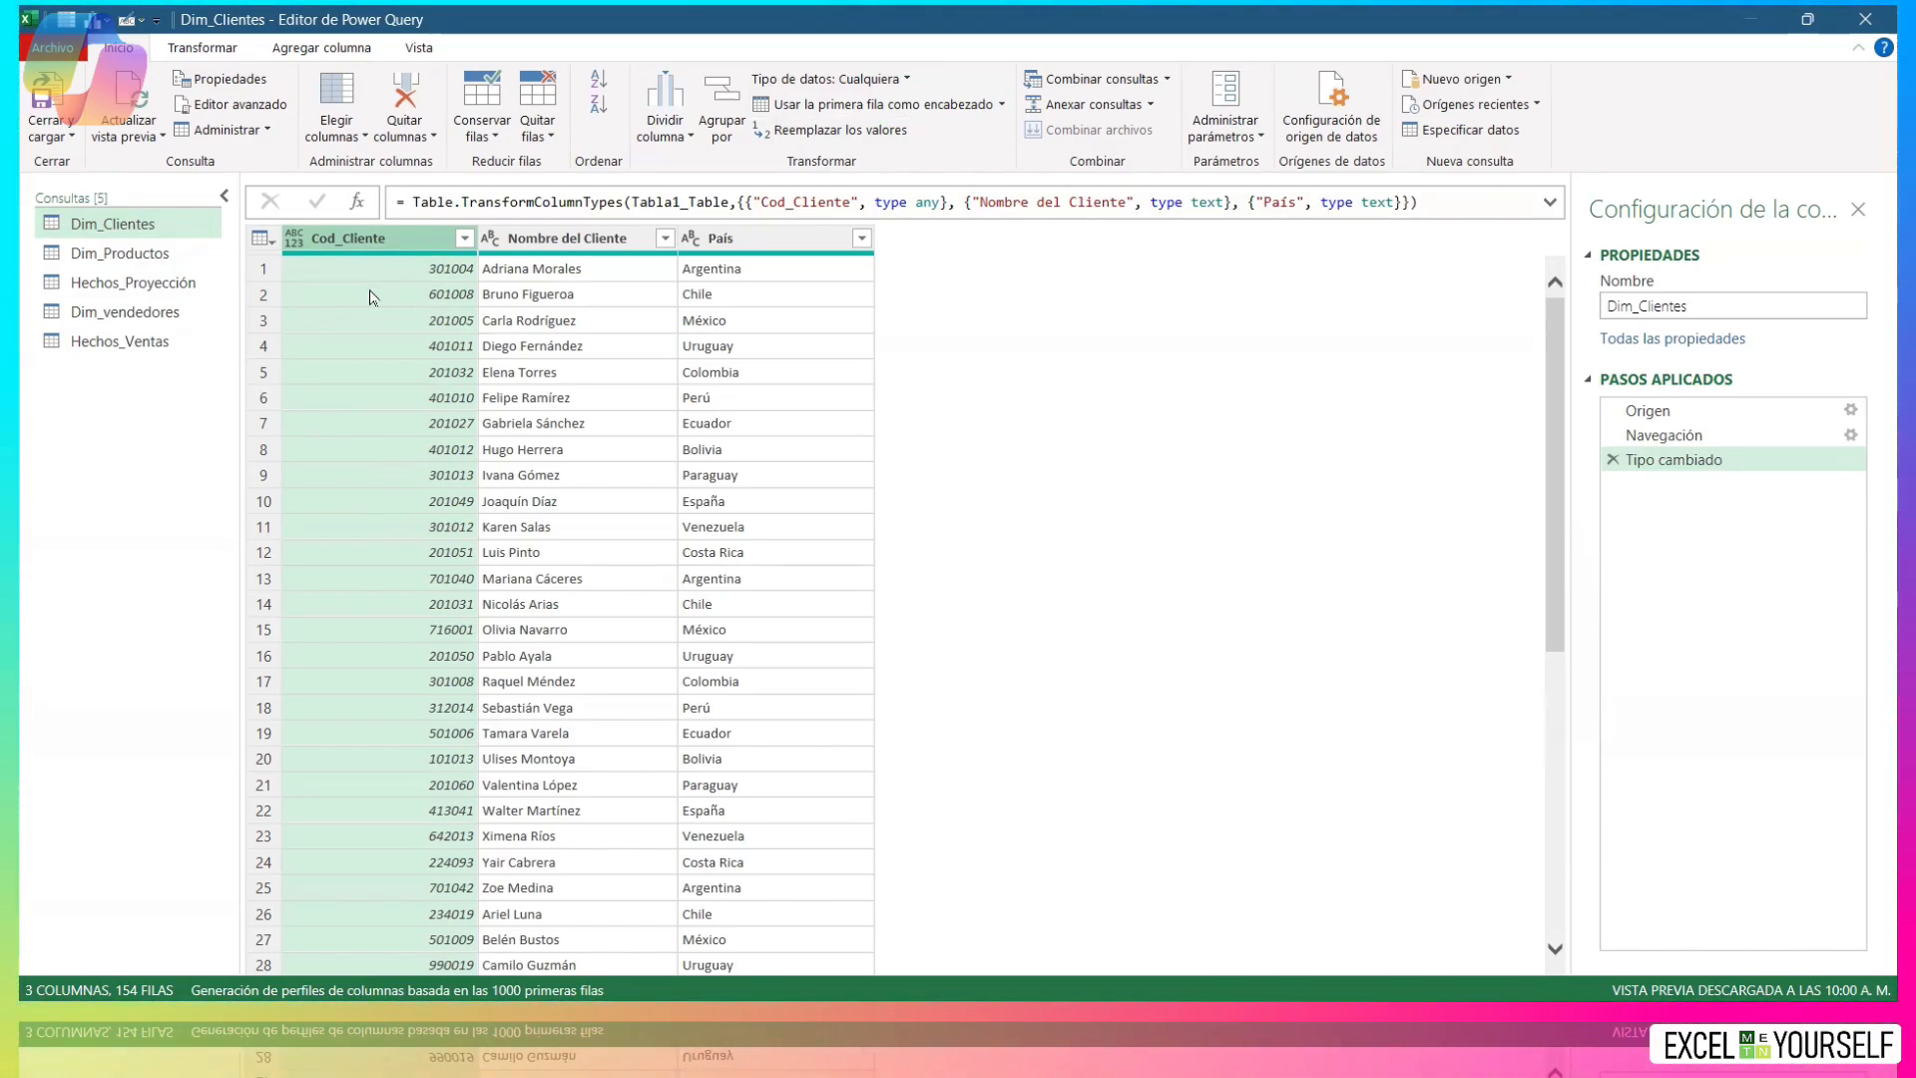
click(292, 244)
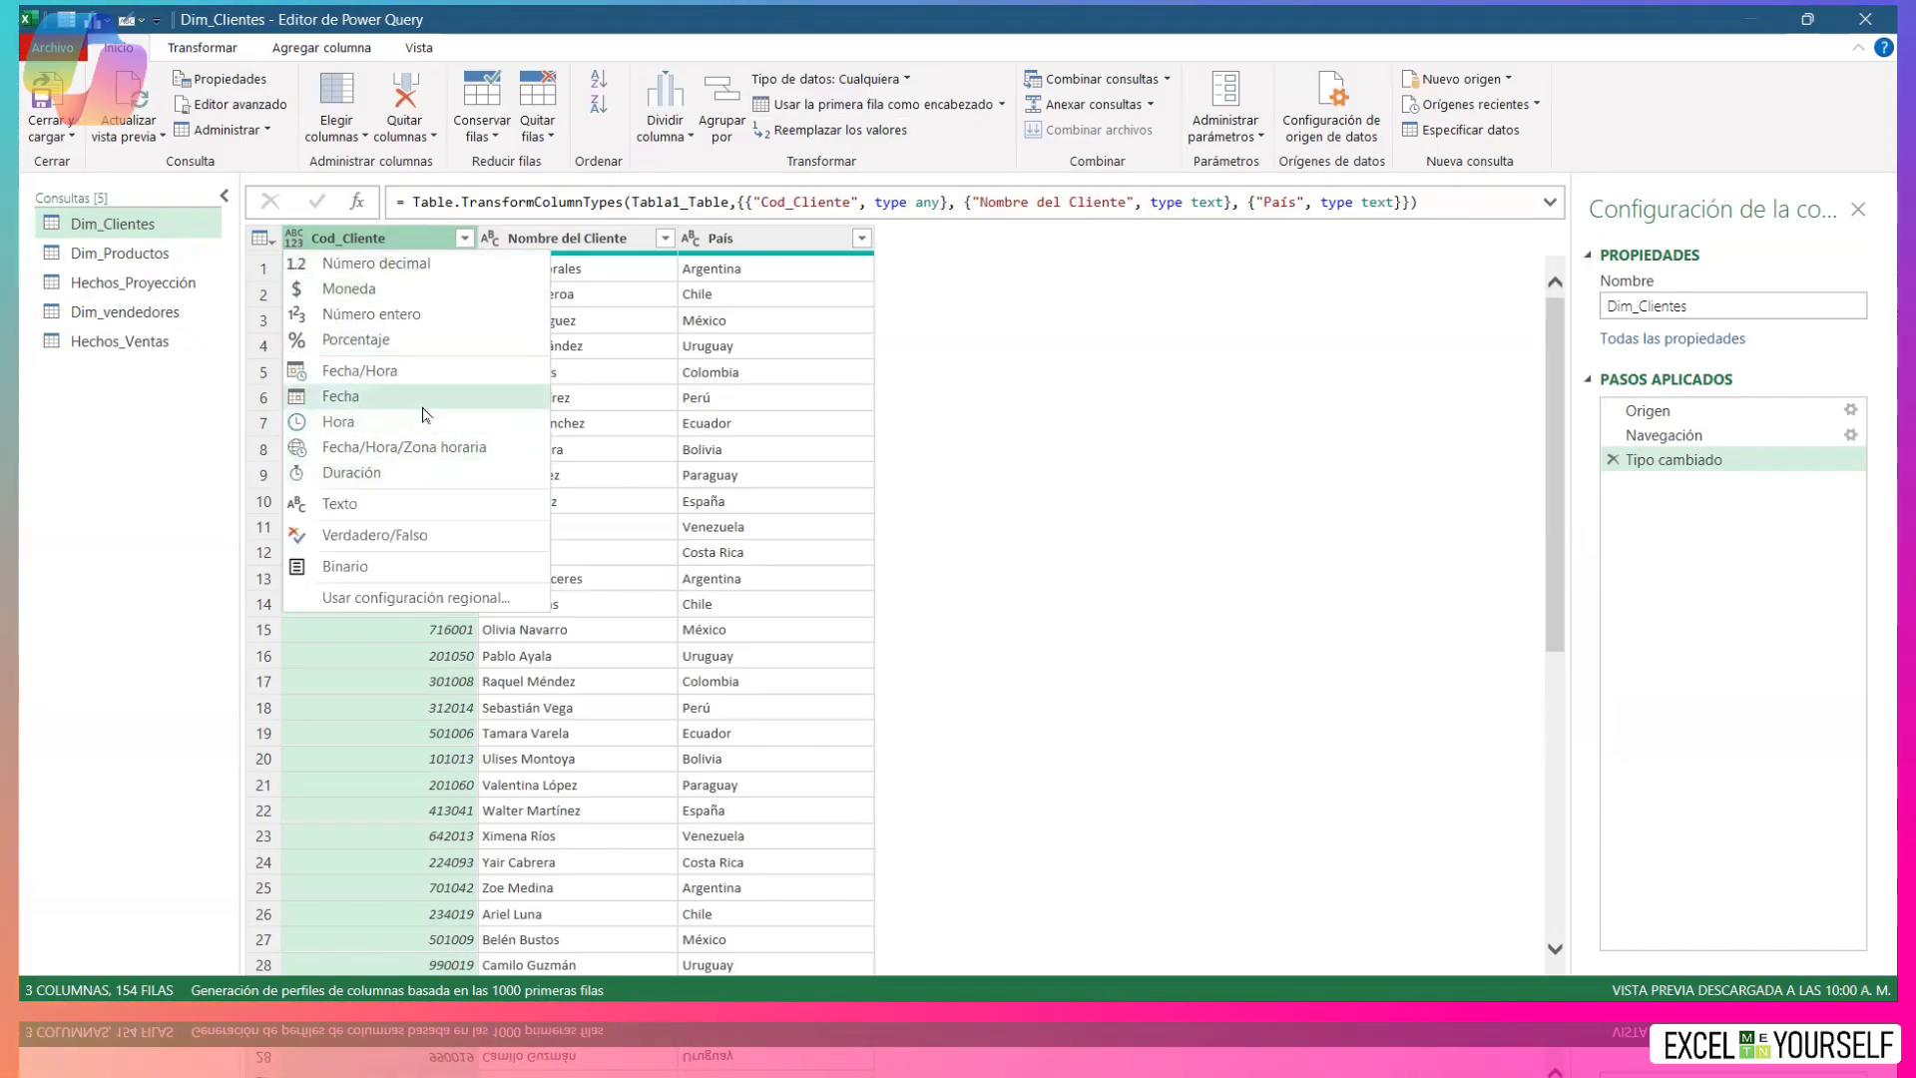
click(421, 500)
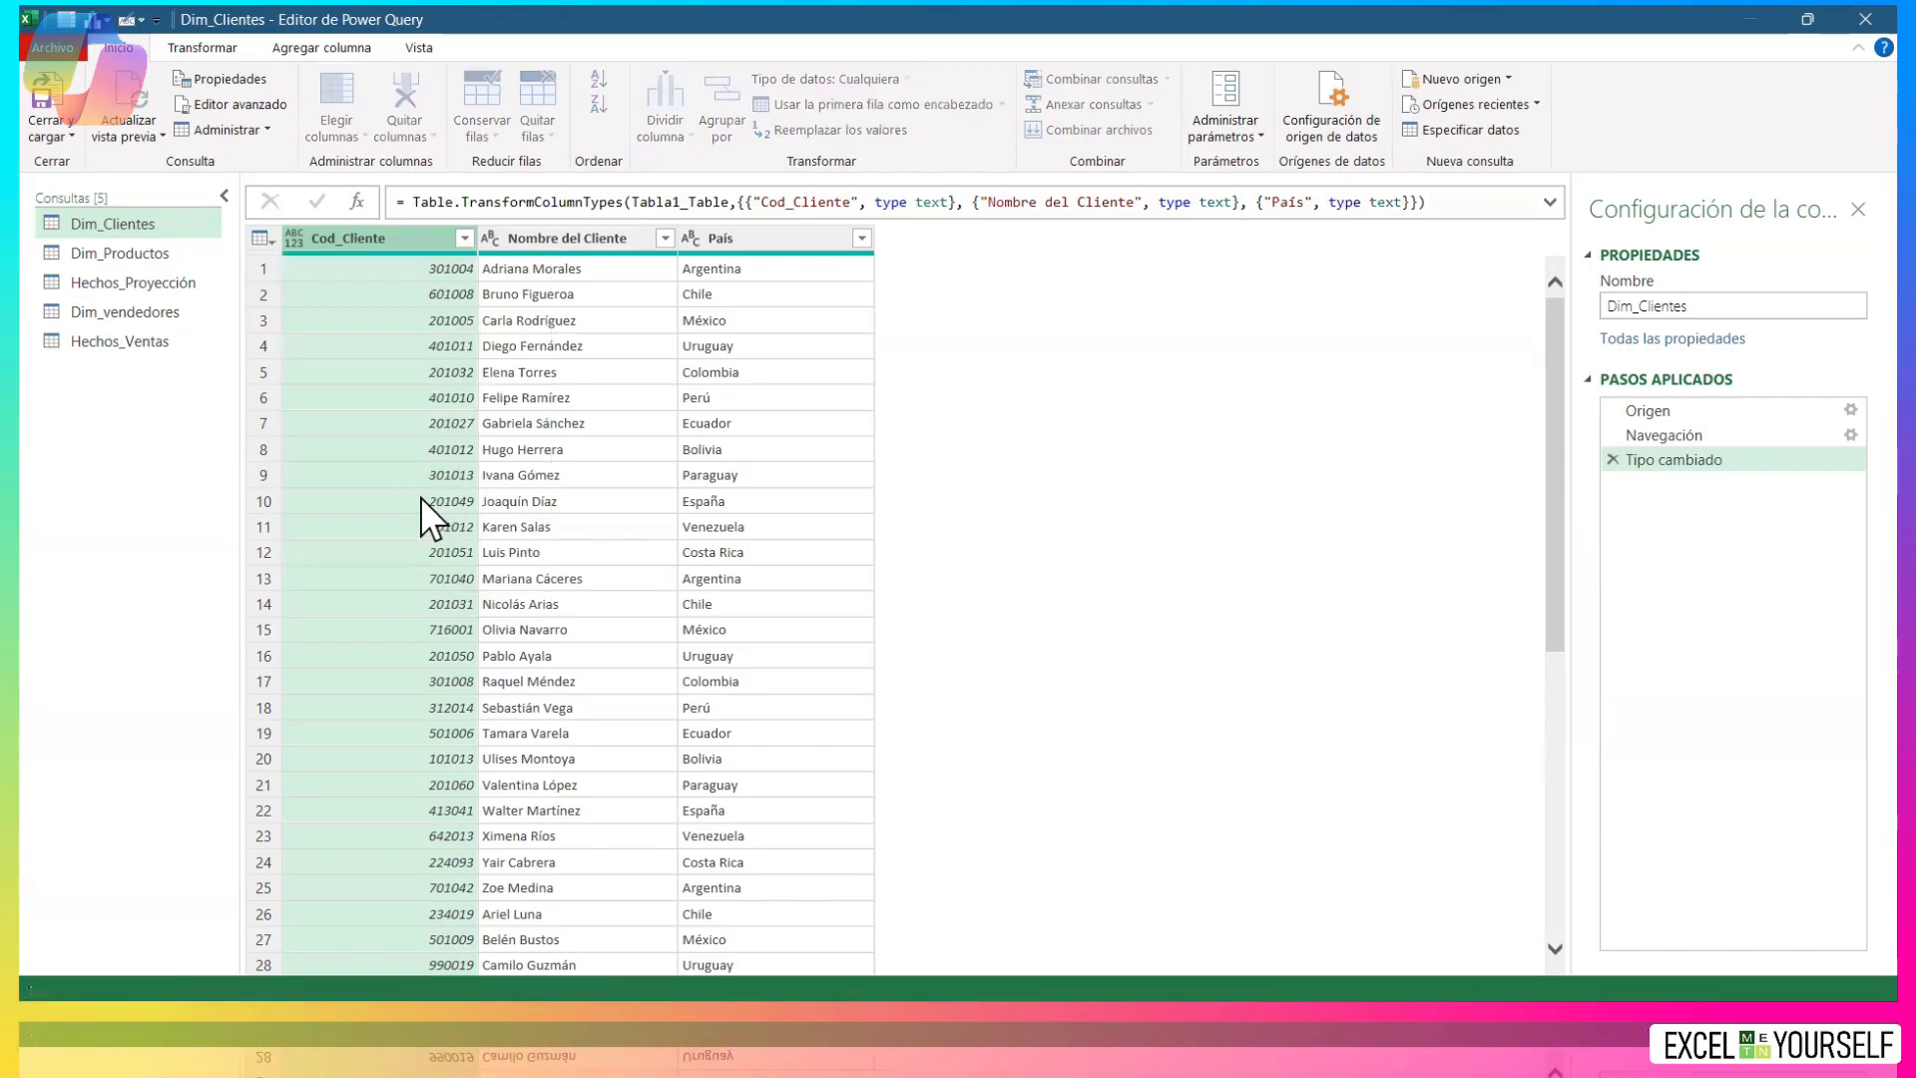
scroll(1555, 539, down, 3)
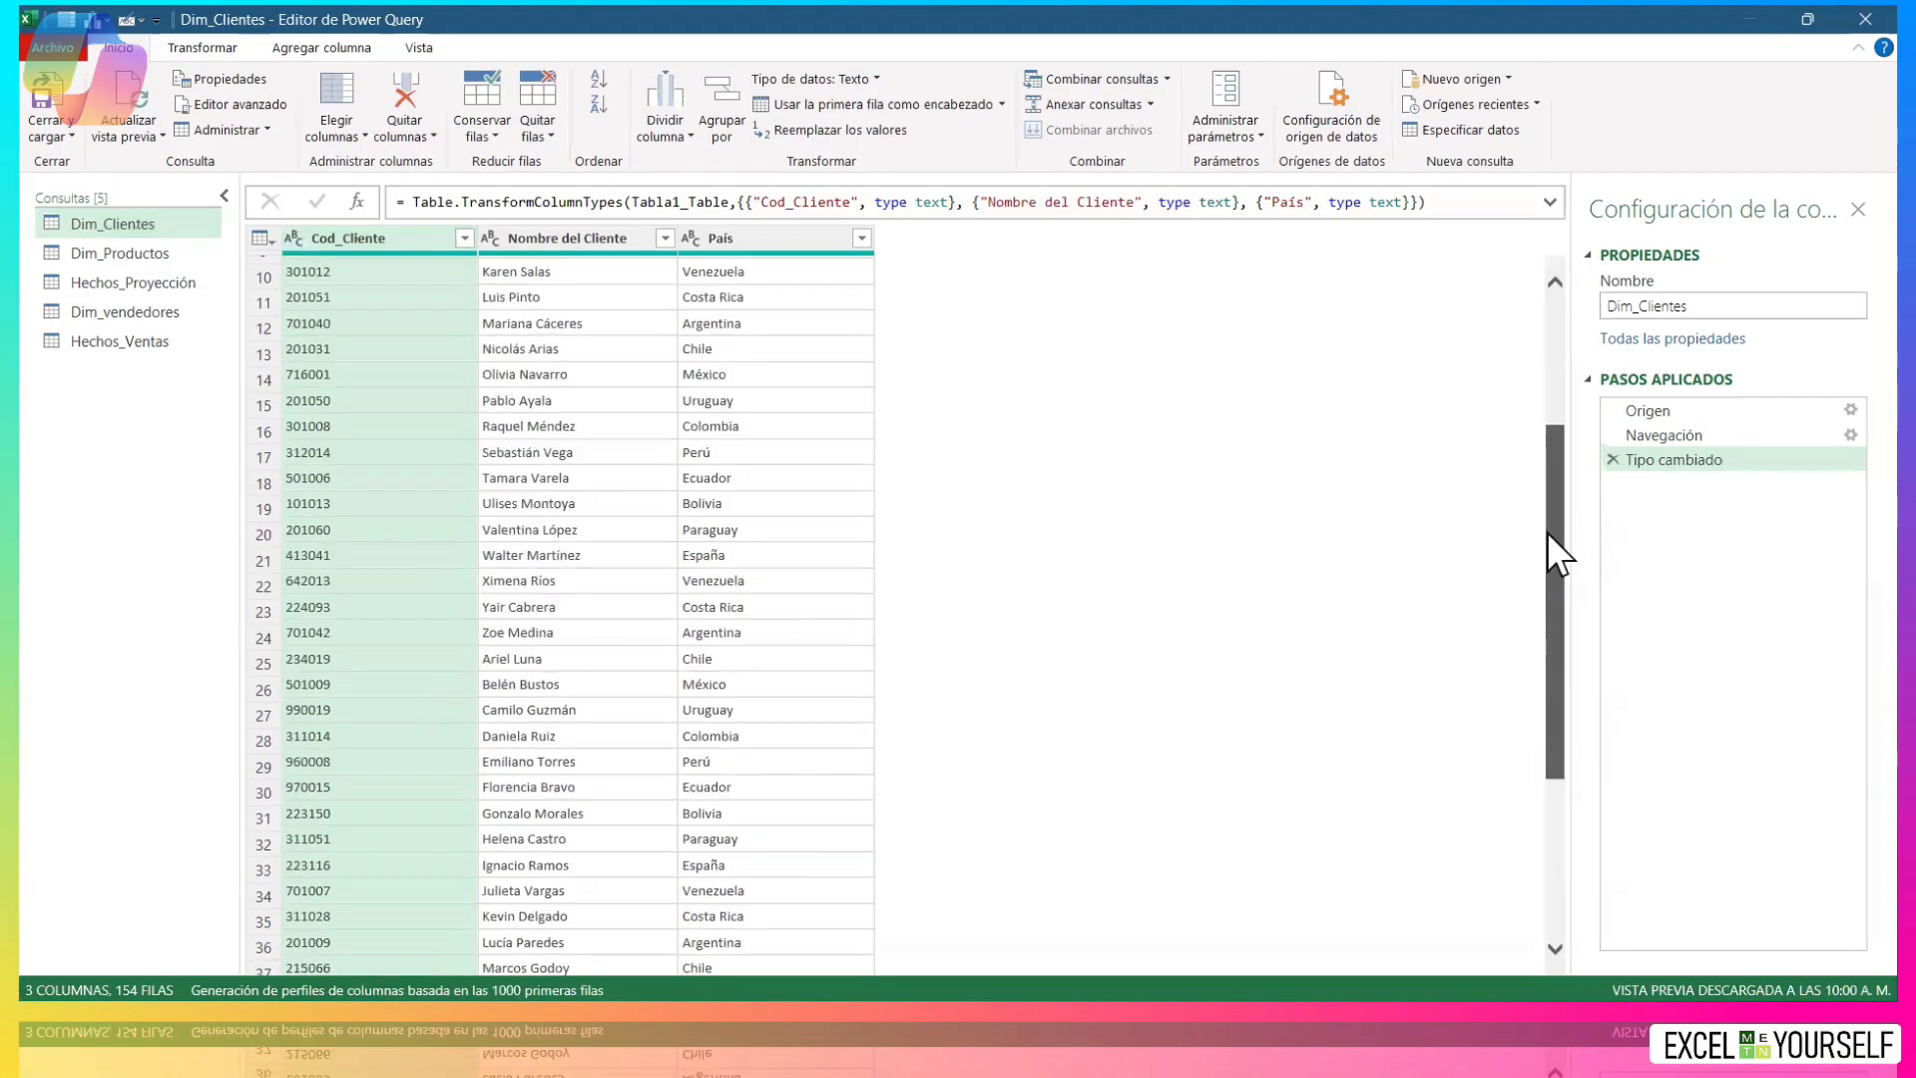
drag(1546, 531, 1607, 243)
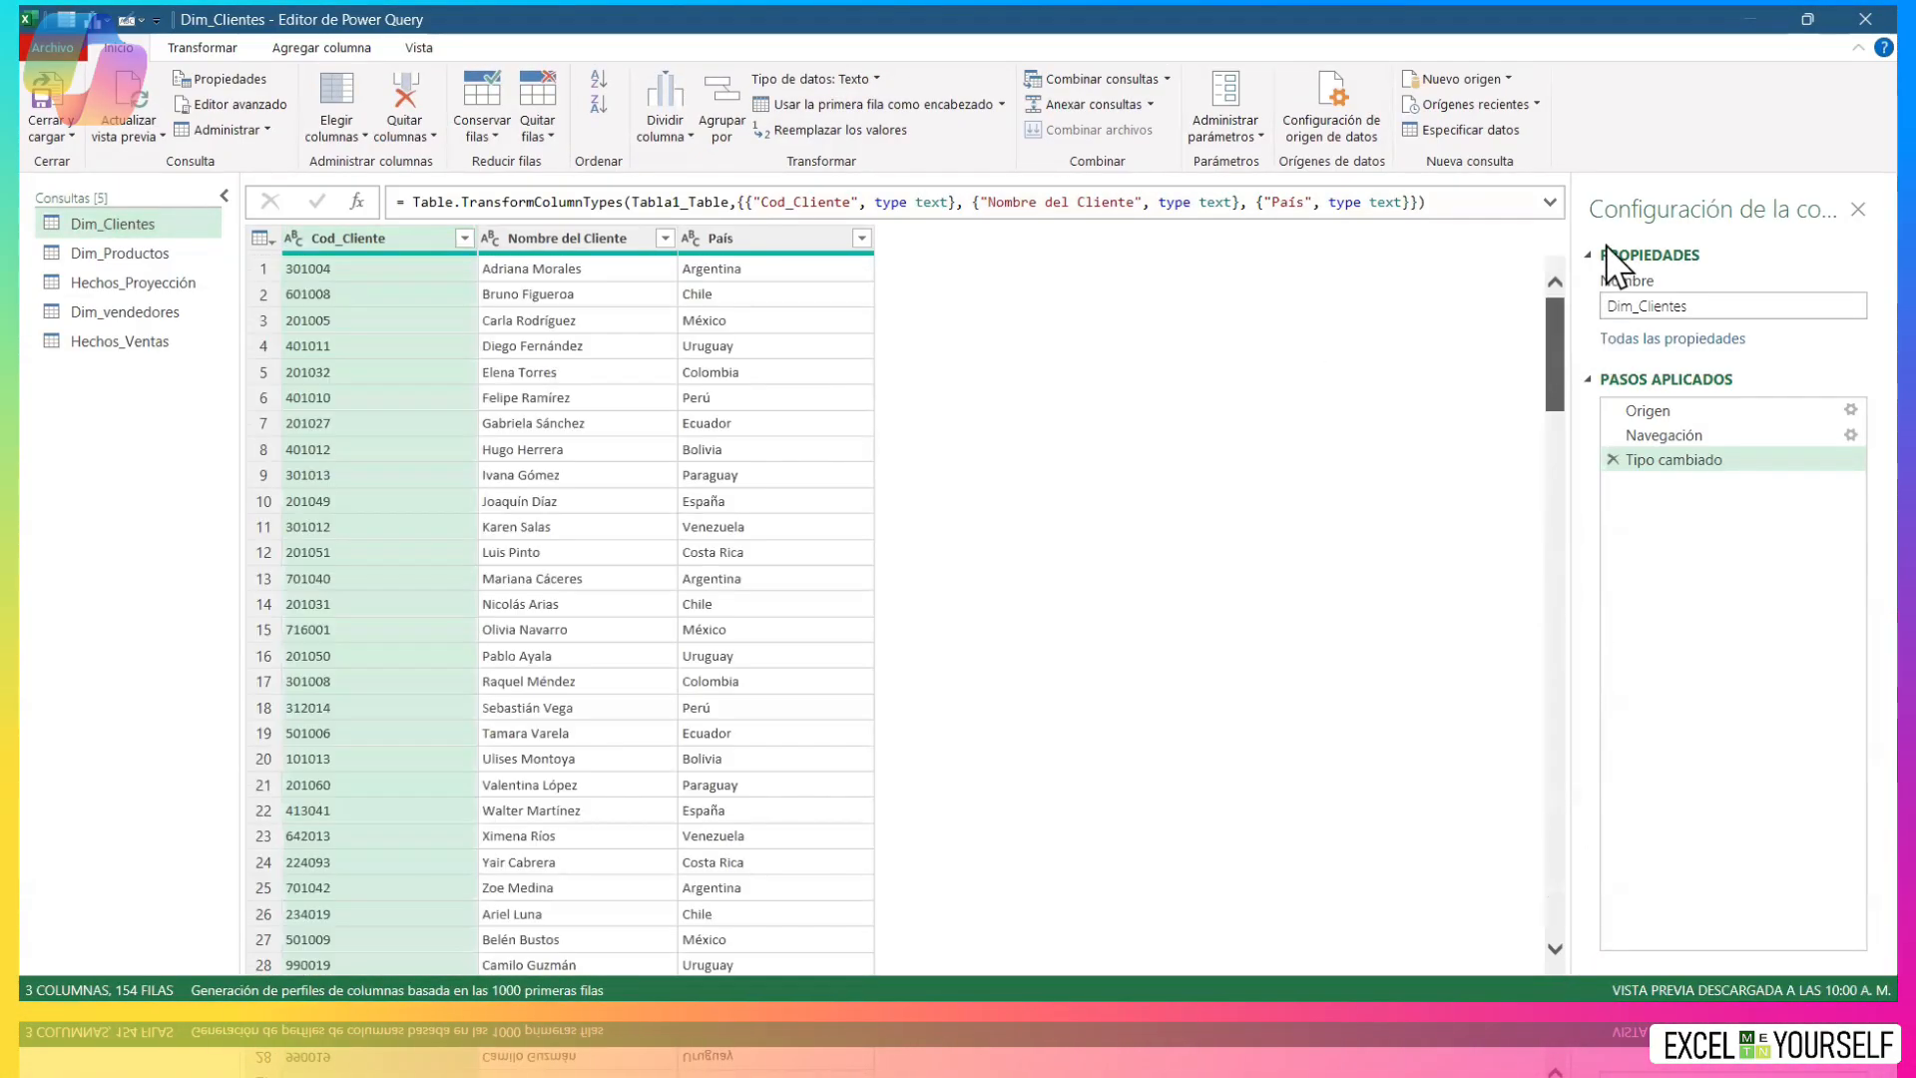
click(619, 242)
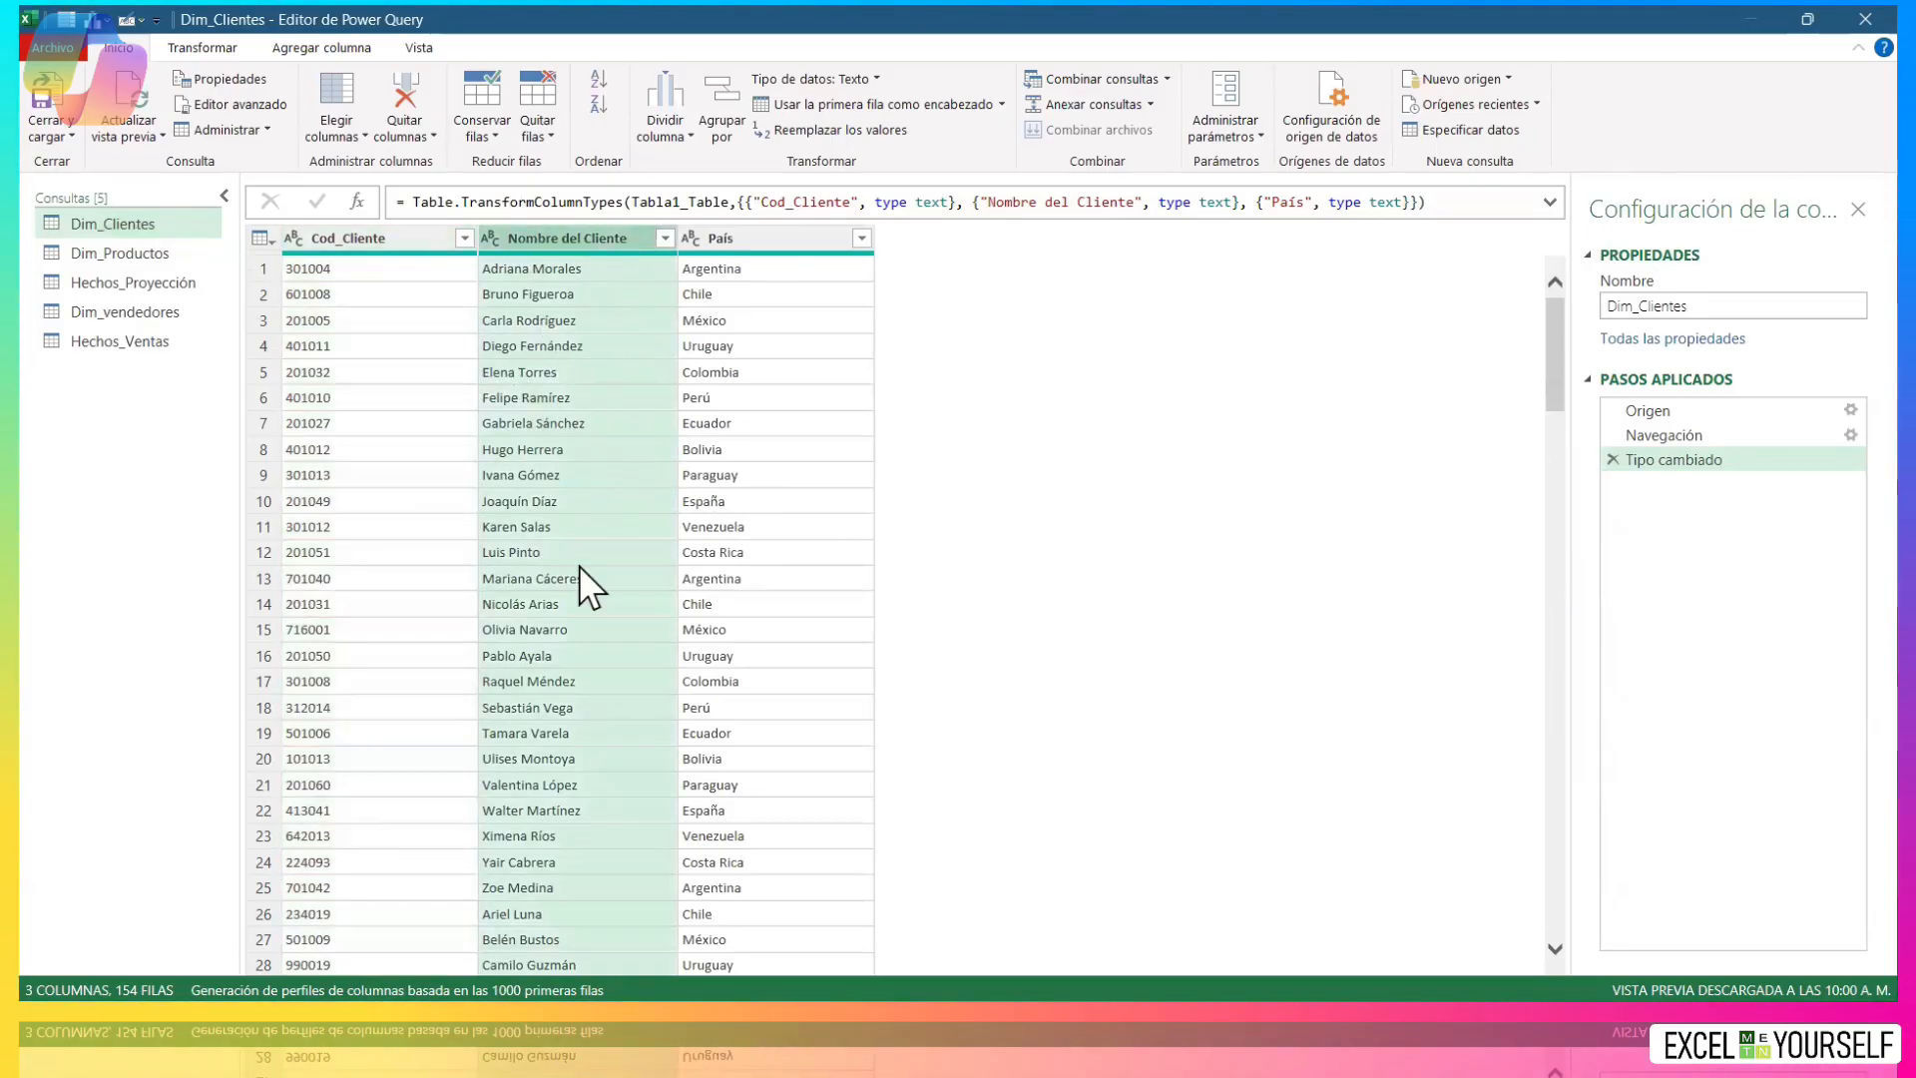
click(772, 236)
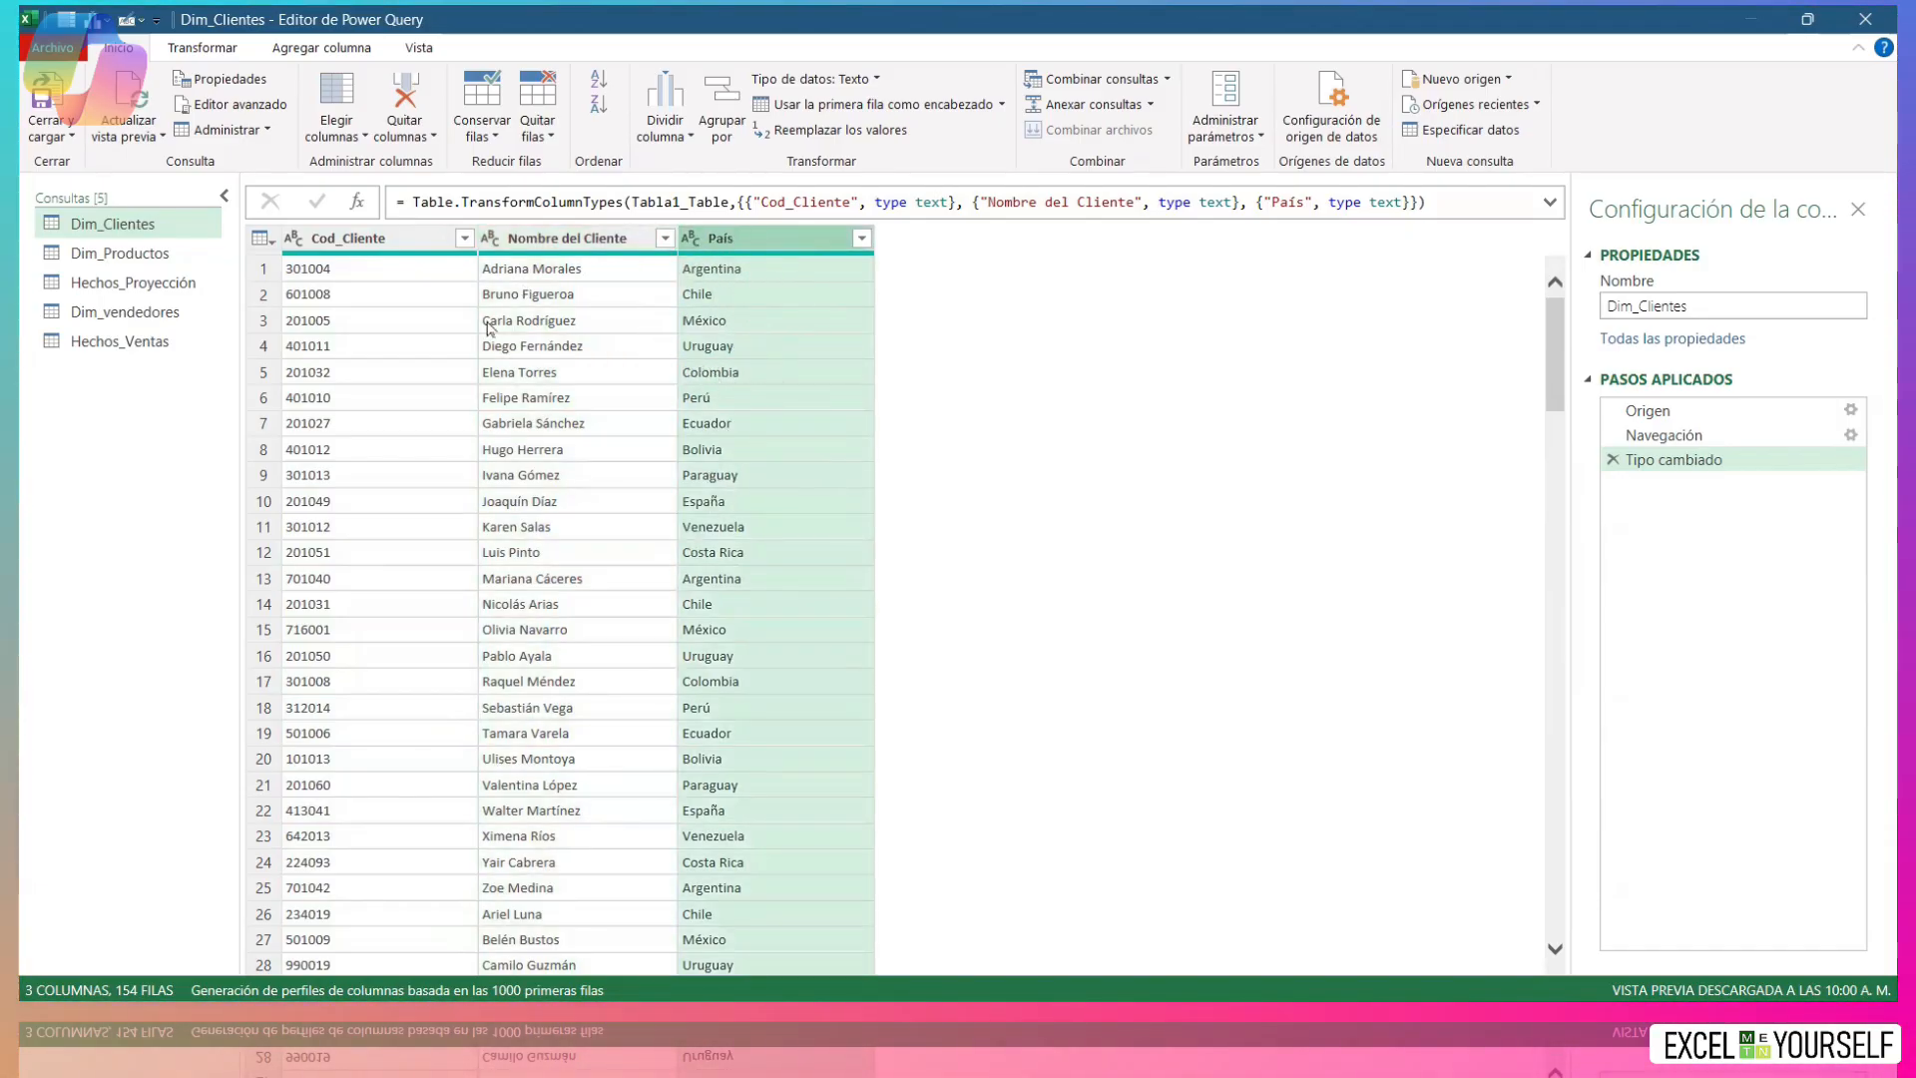
Review the data types of the Cod_Producto, Producto and Categoría columns in the Dim_Productos query.
click(145, 256)
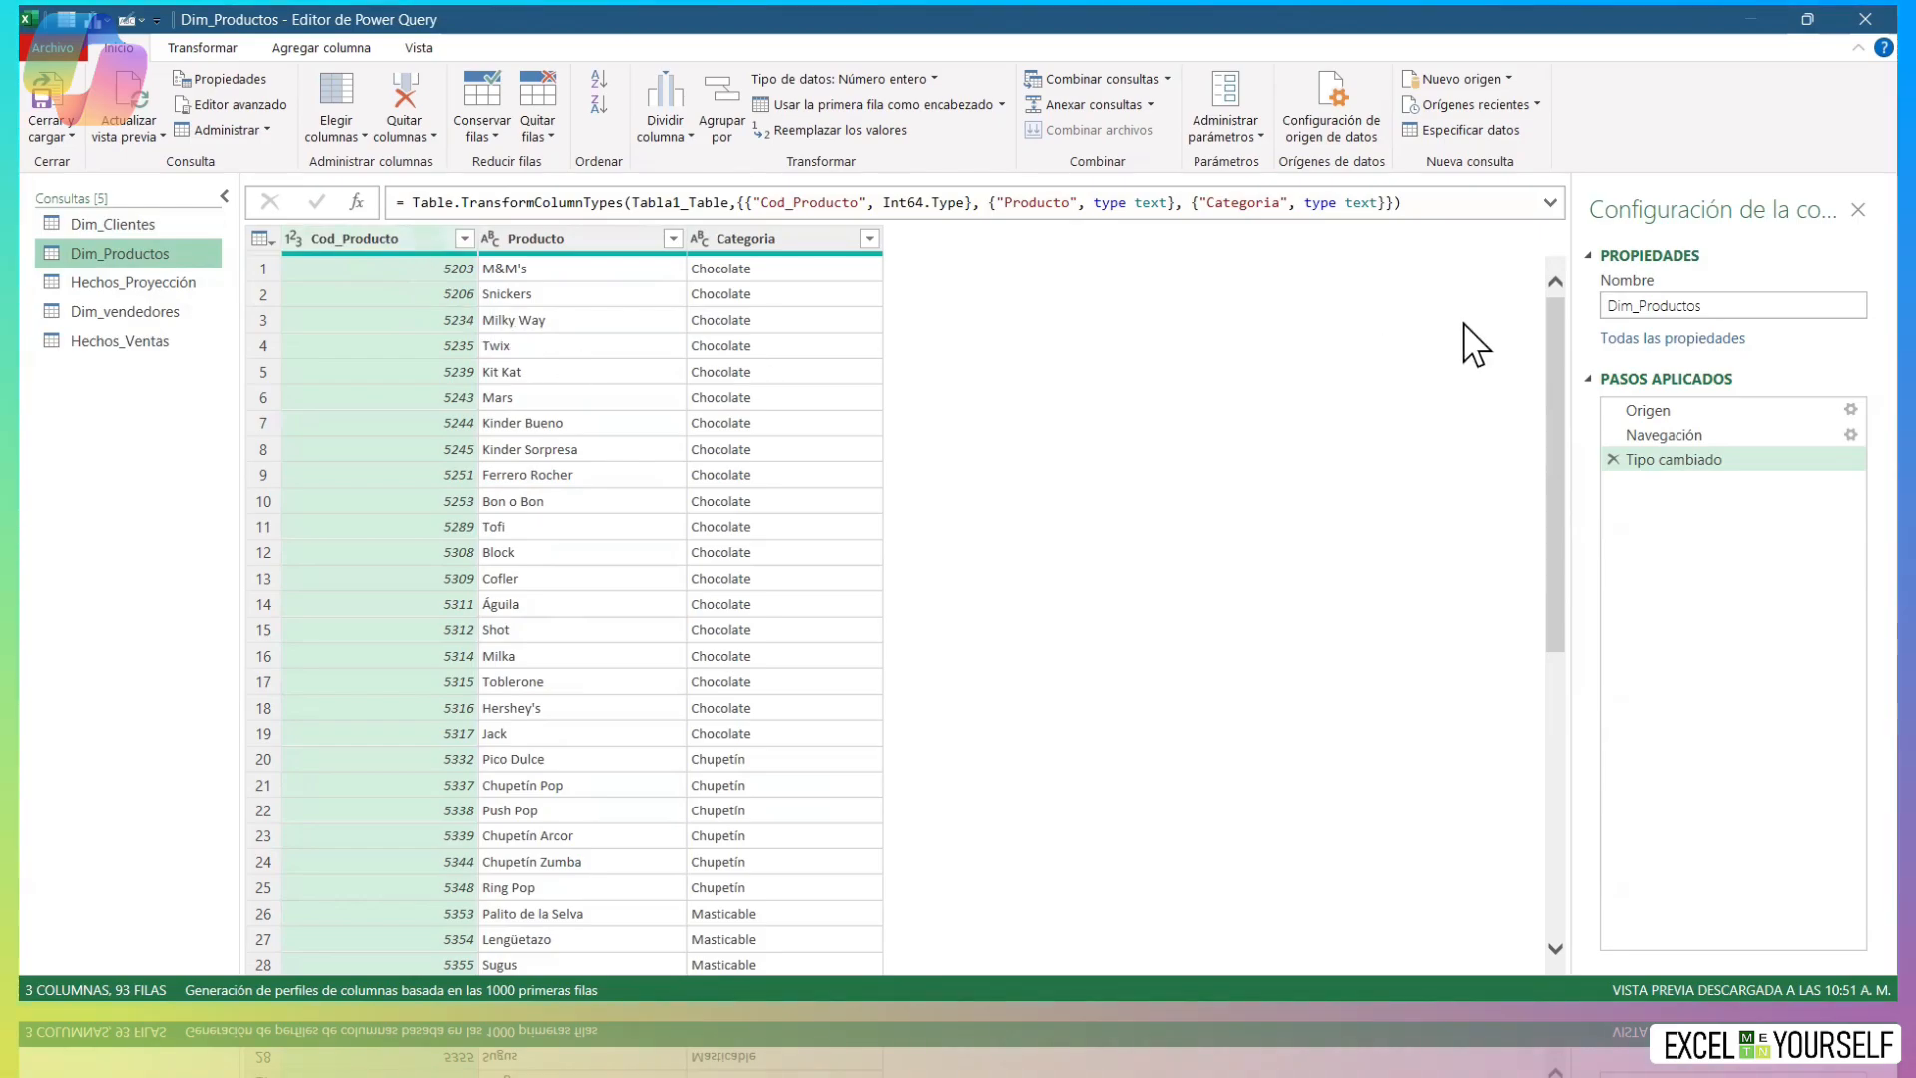
drag(1550, 315, 1542, 187)
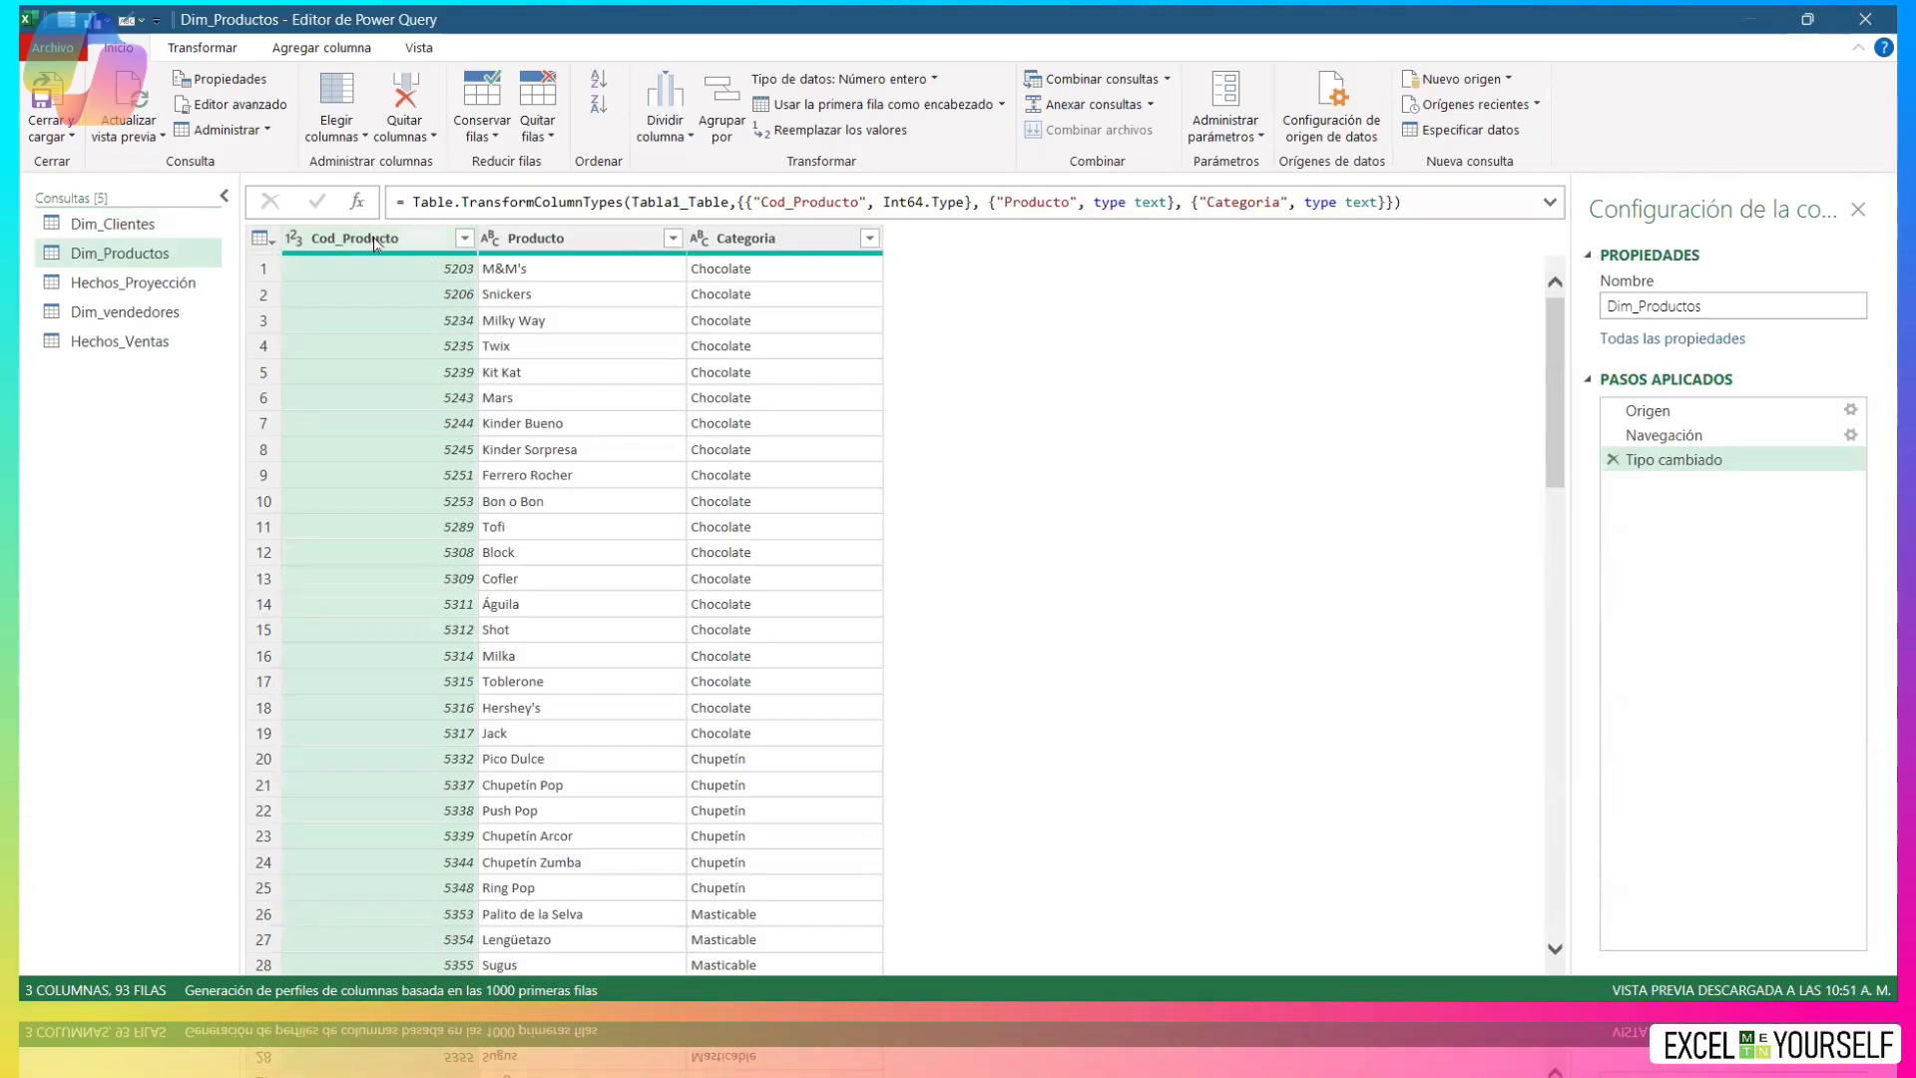
click(294, 239)
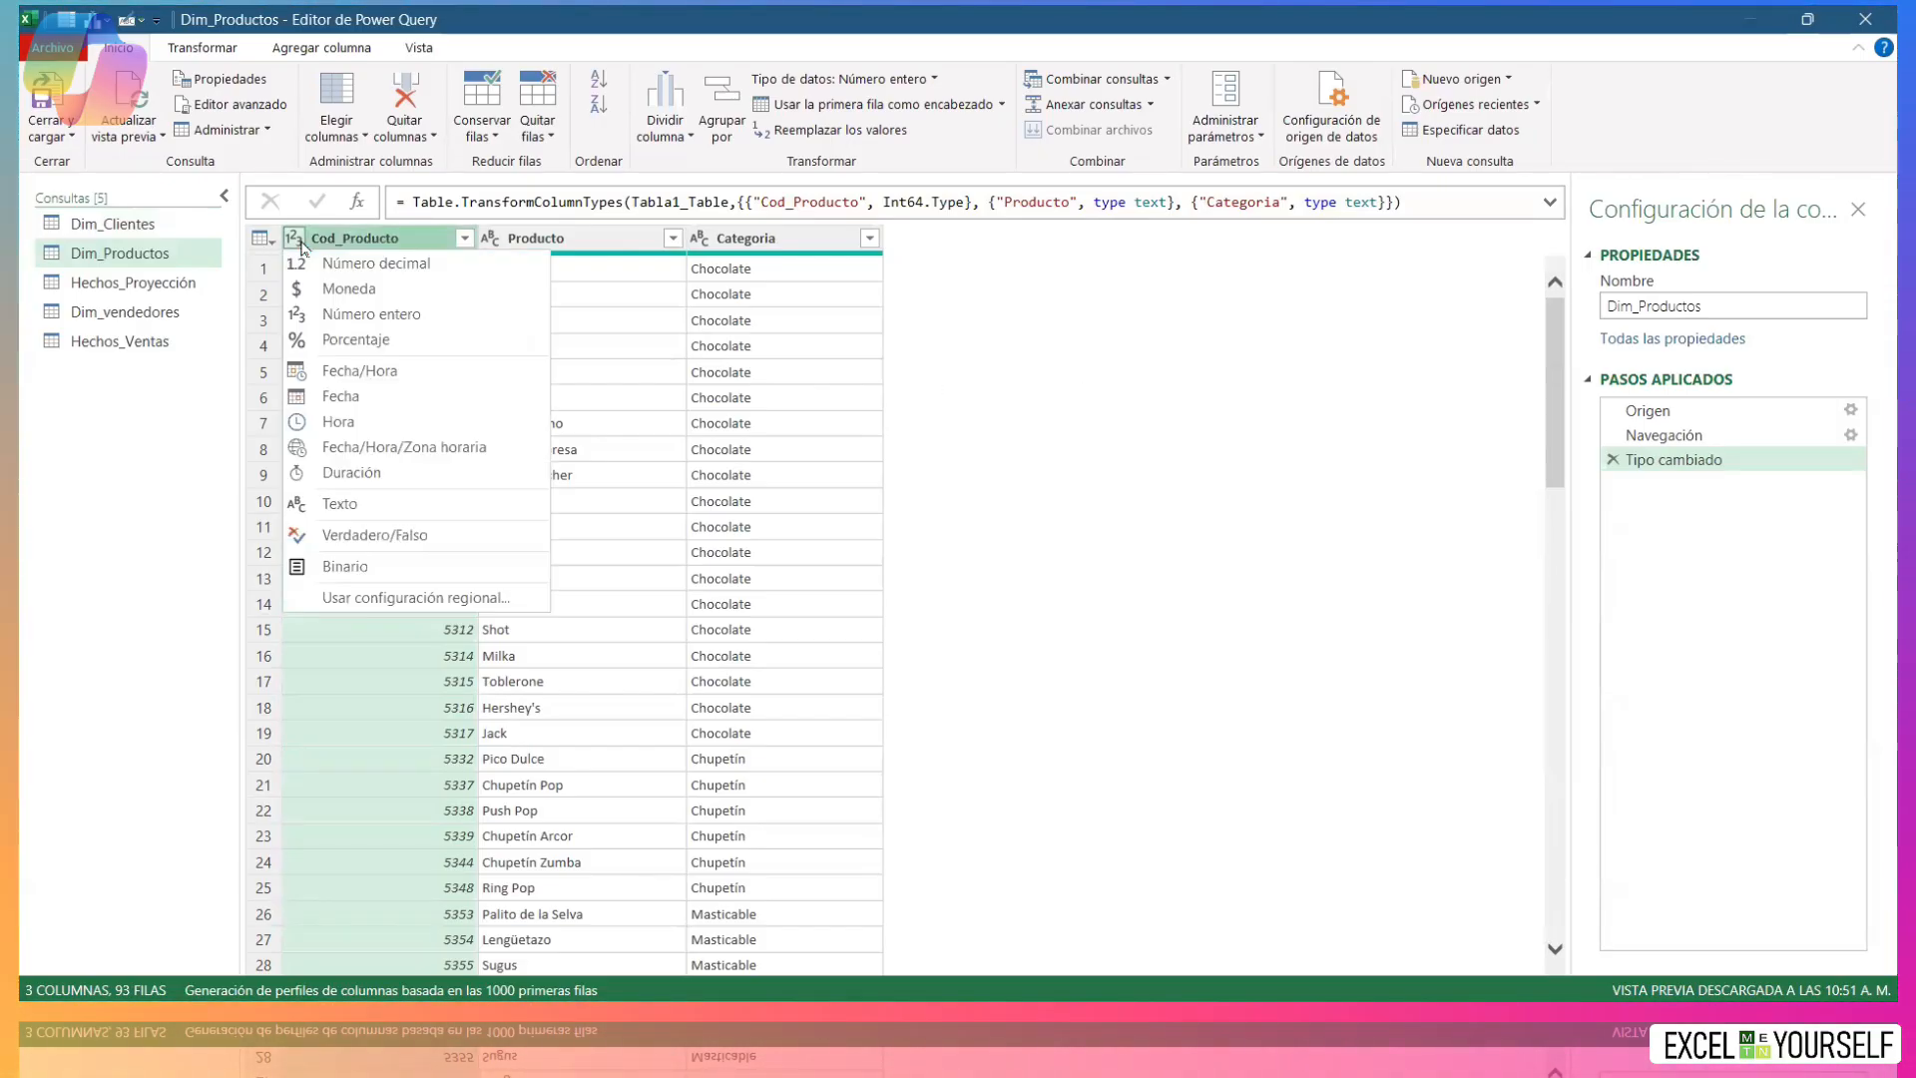
click(373, 237)
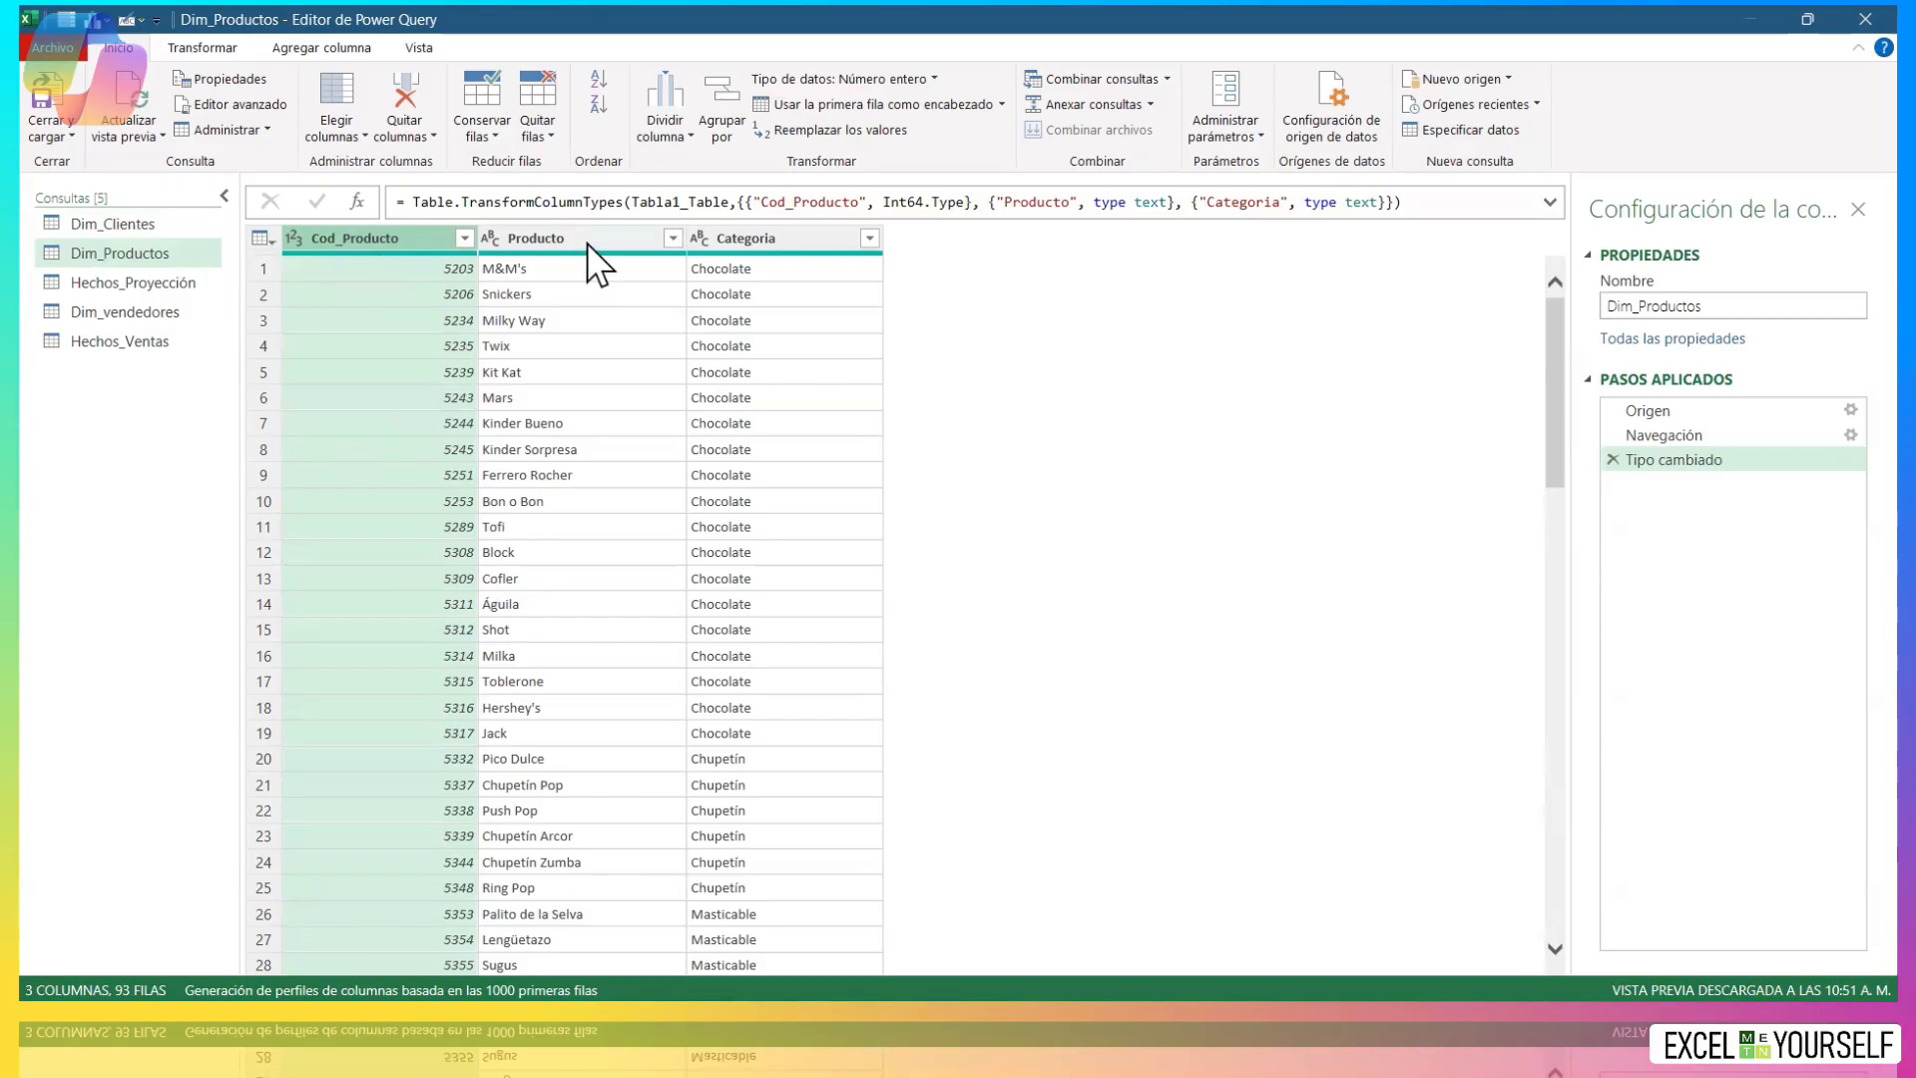
click(530, 237)
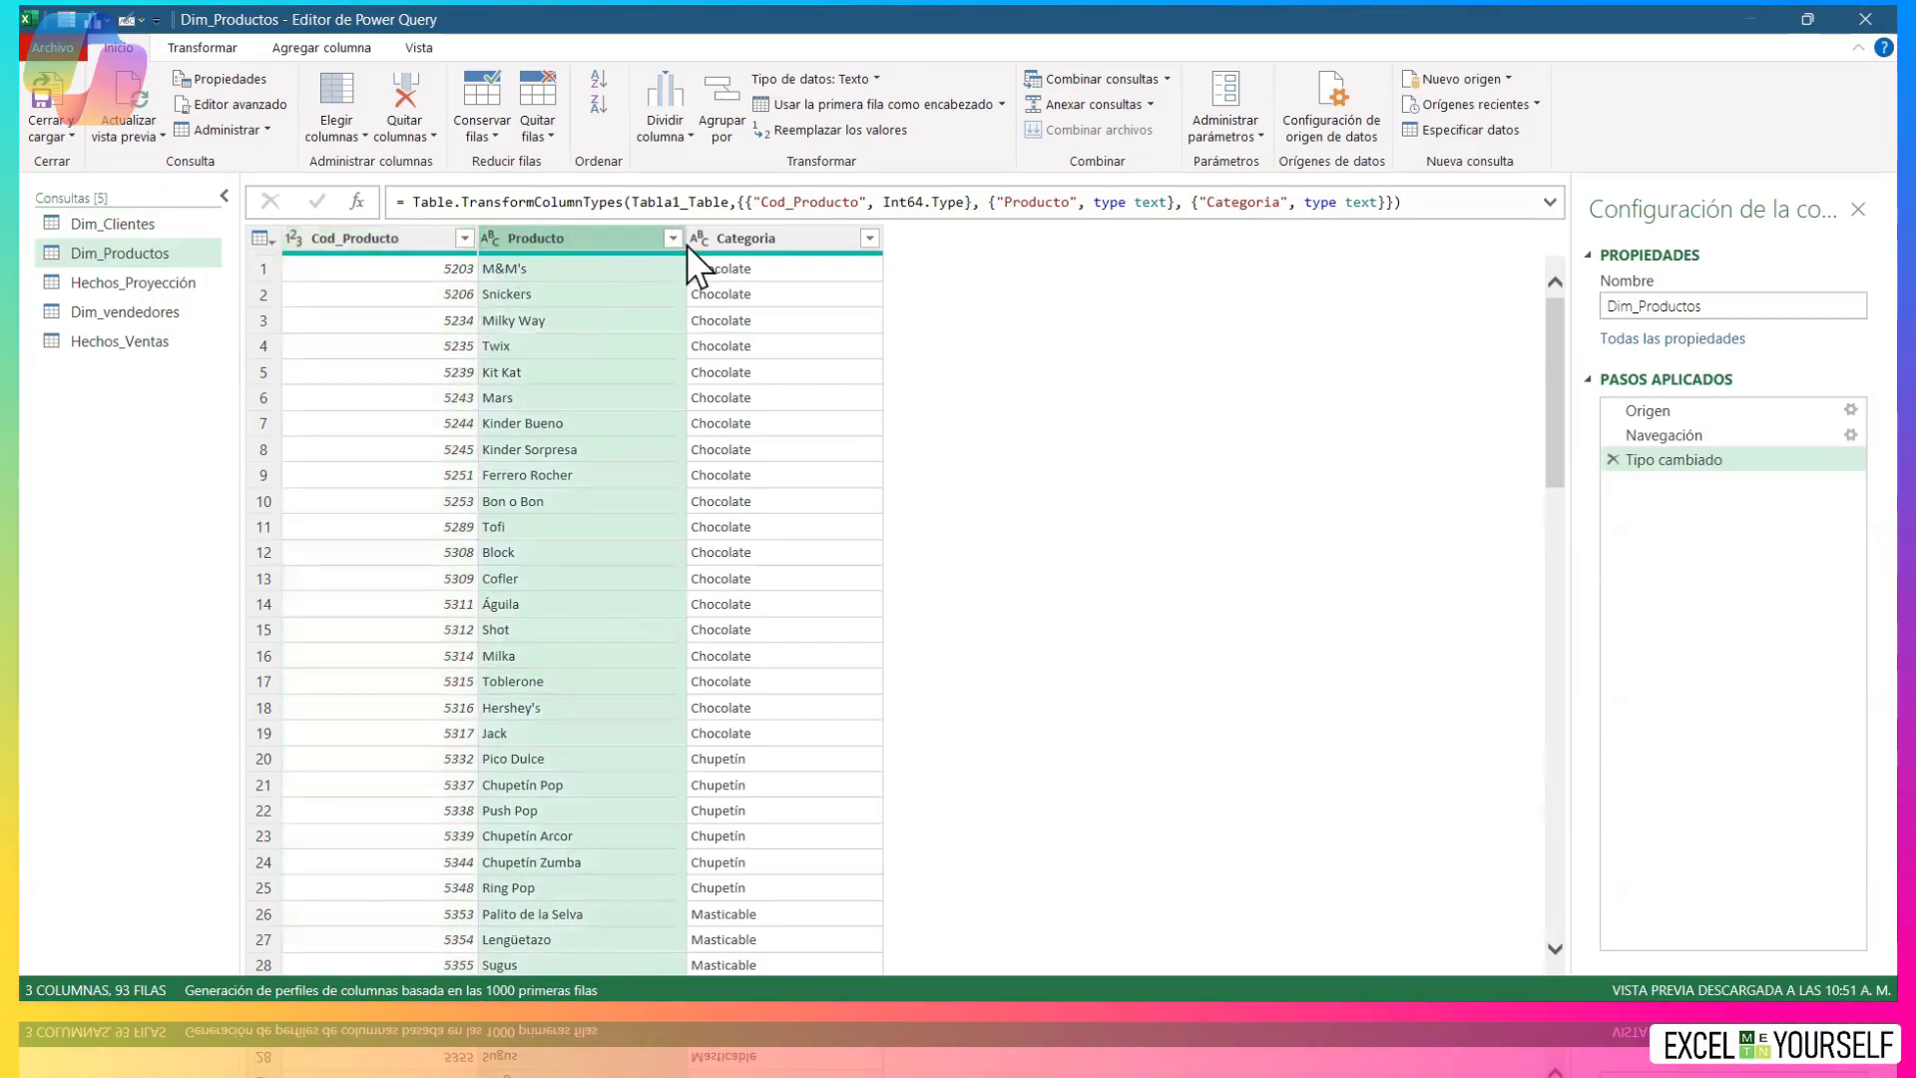
click(771, 238)
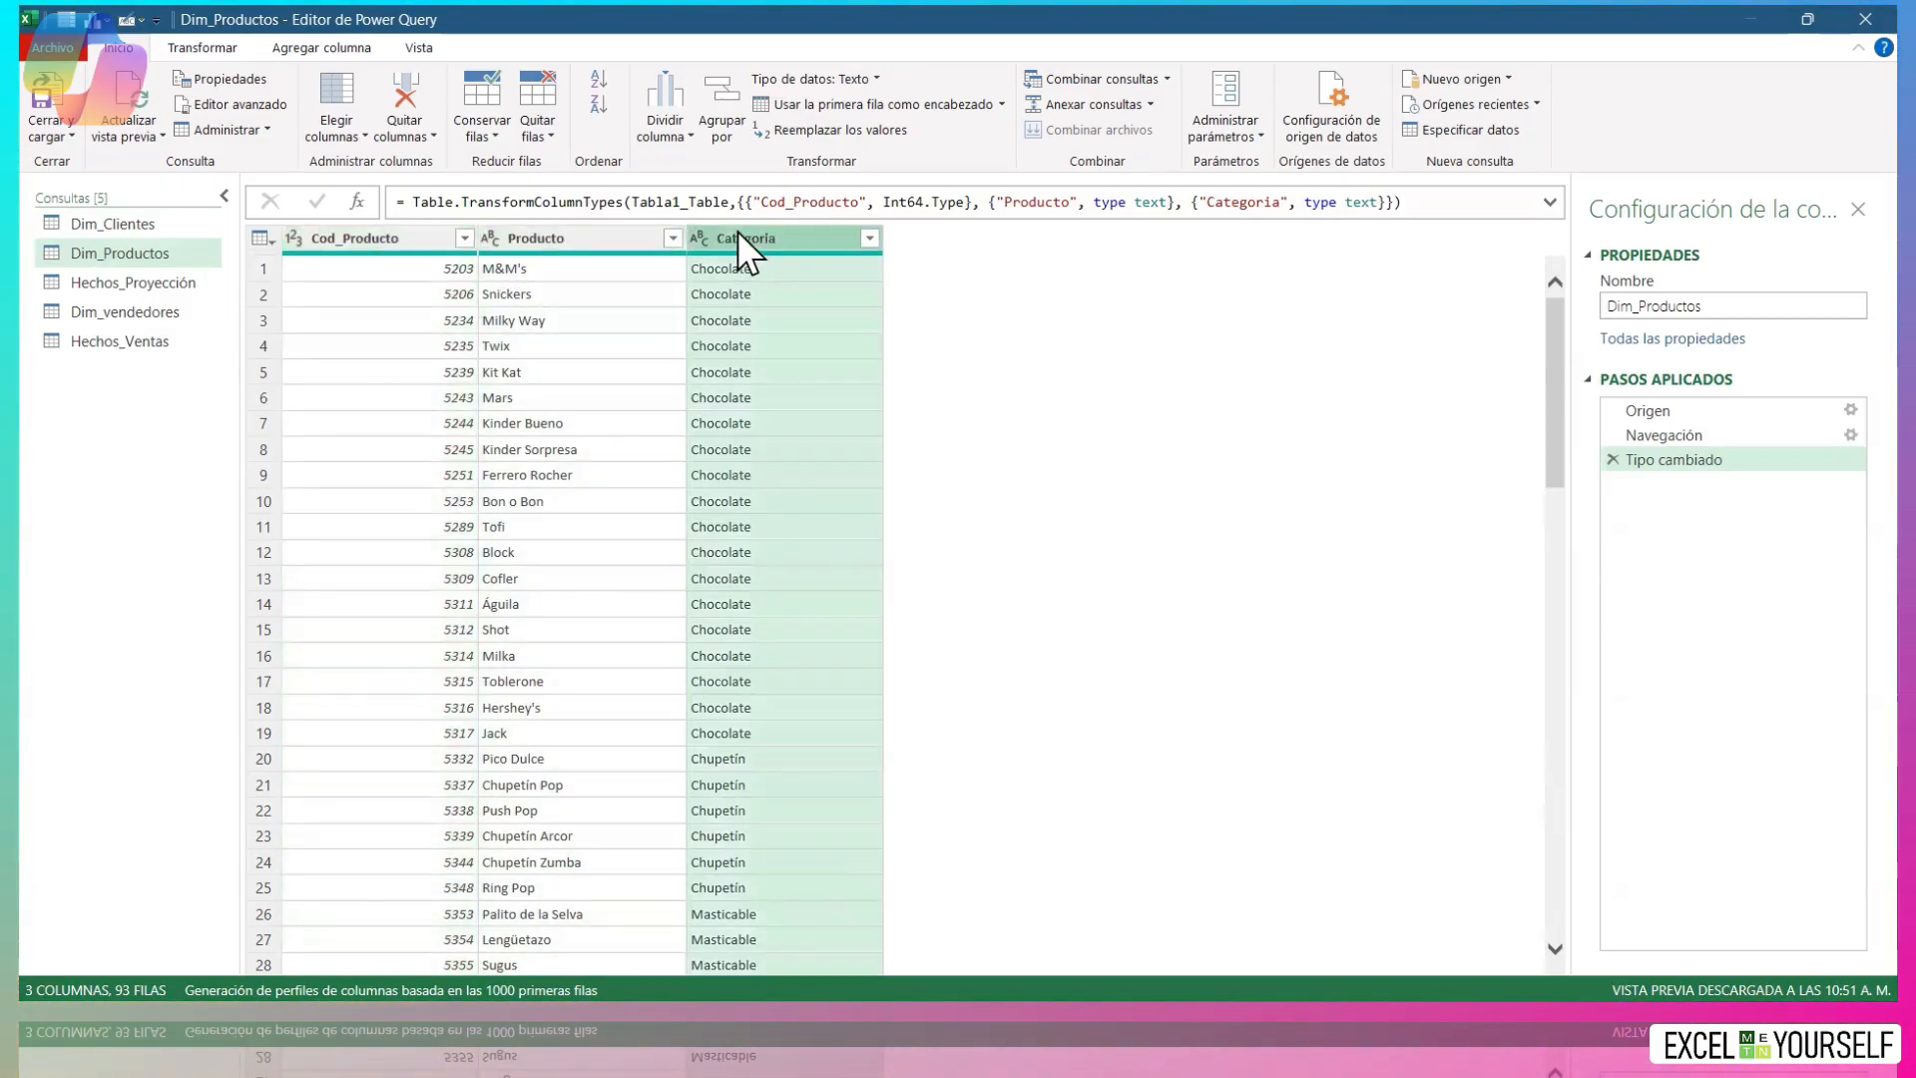
Show the column quality indicators in the data preview for the Hechos_Proyección query.
click(140, 282)
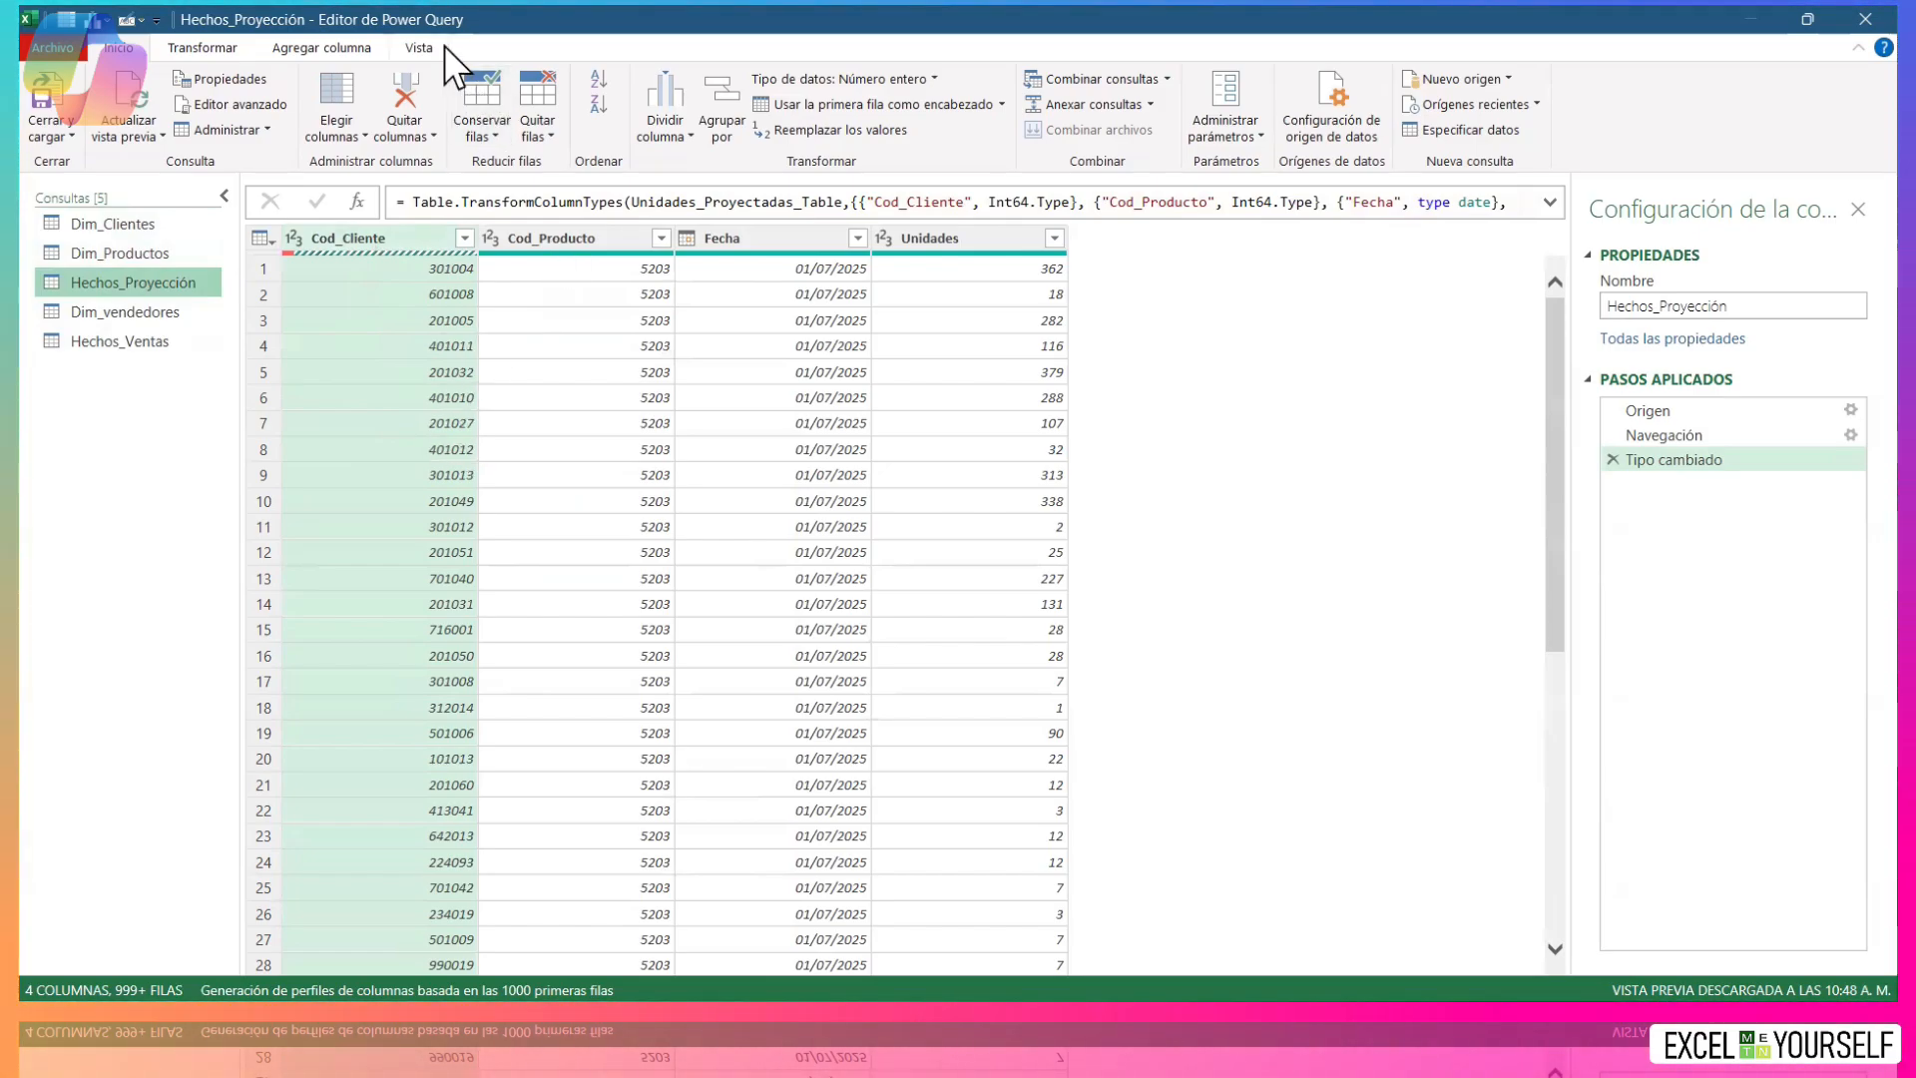
click(419, 48)
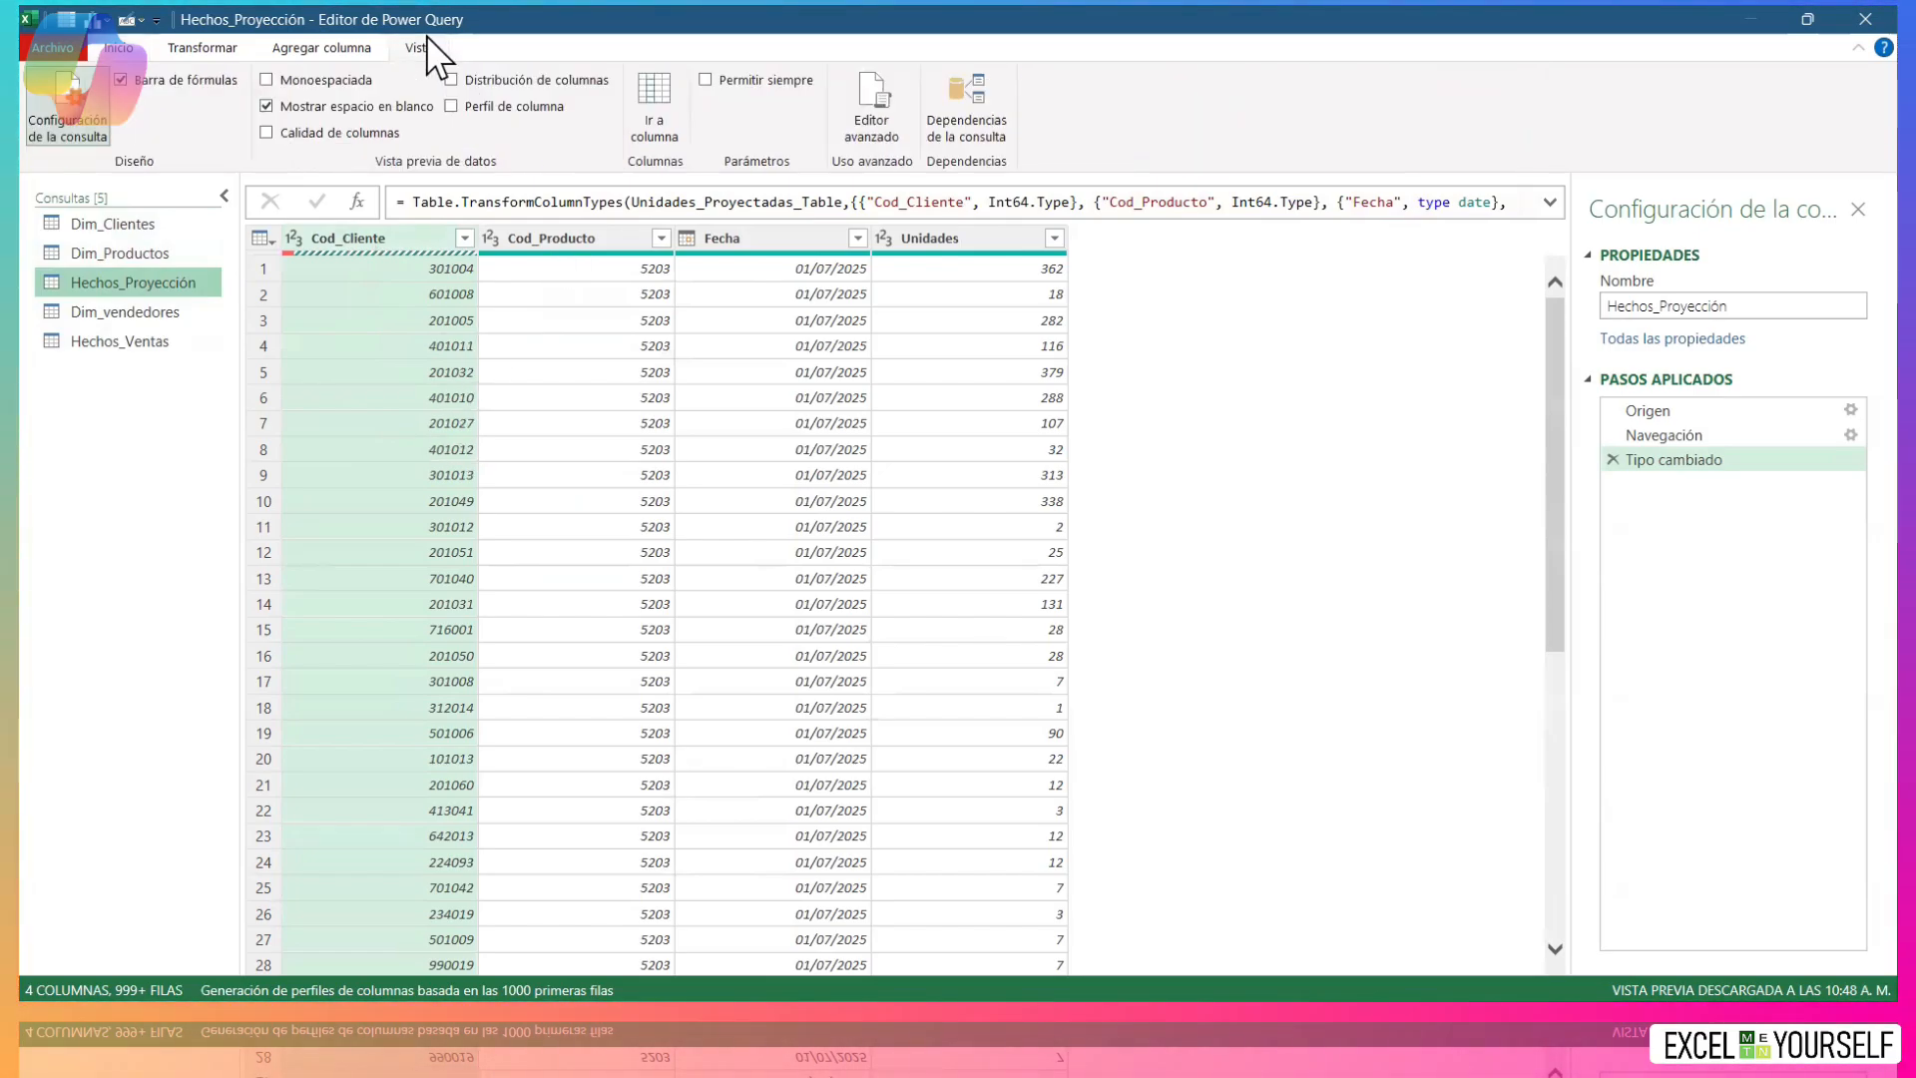
click(539, 81)
click(451, 80)
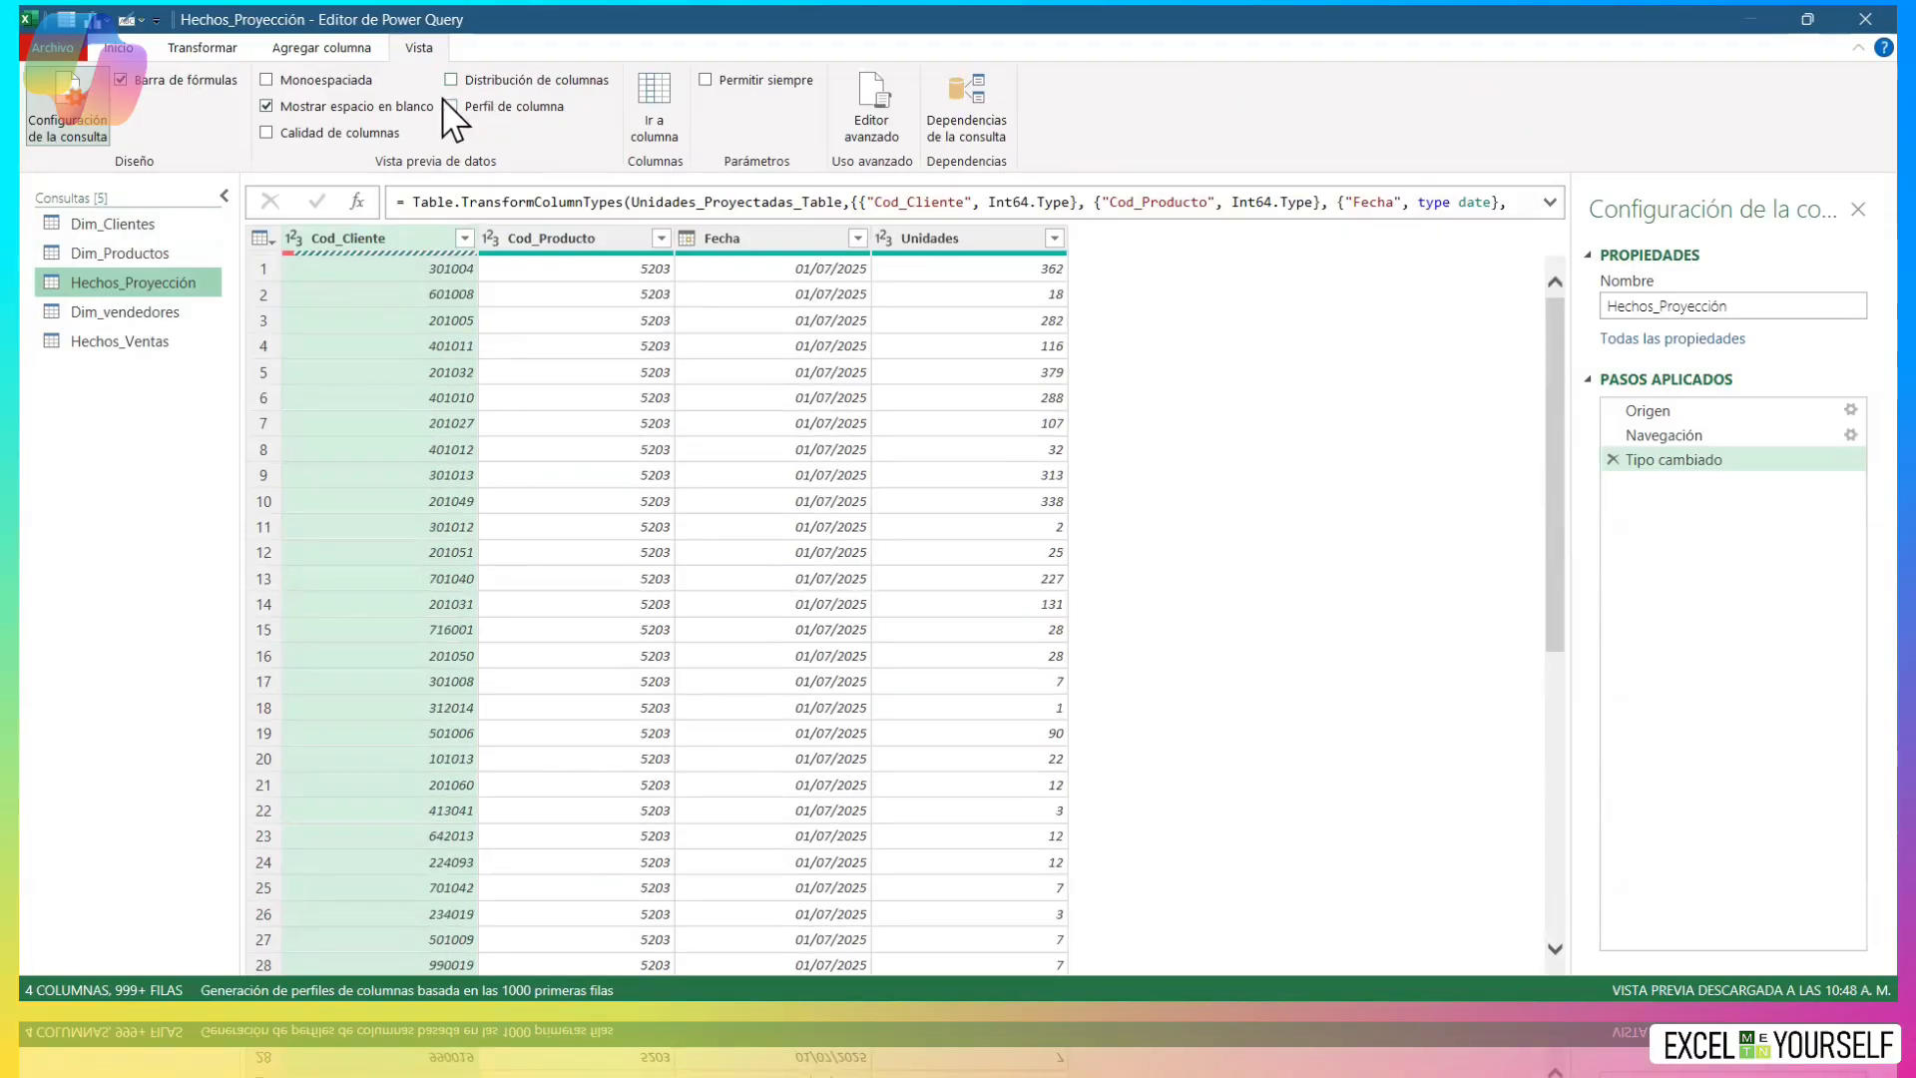
click(379, 129)
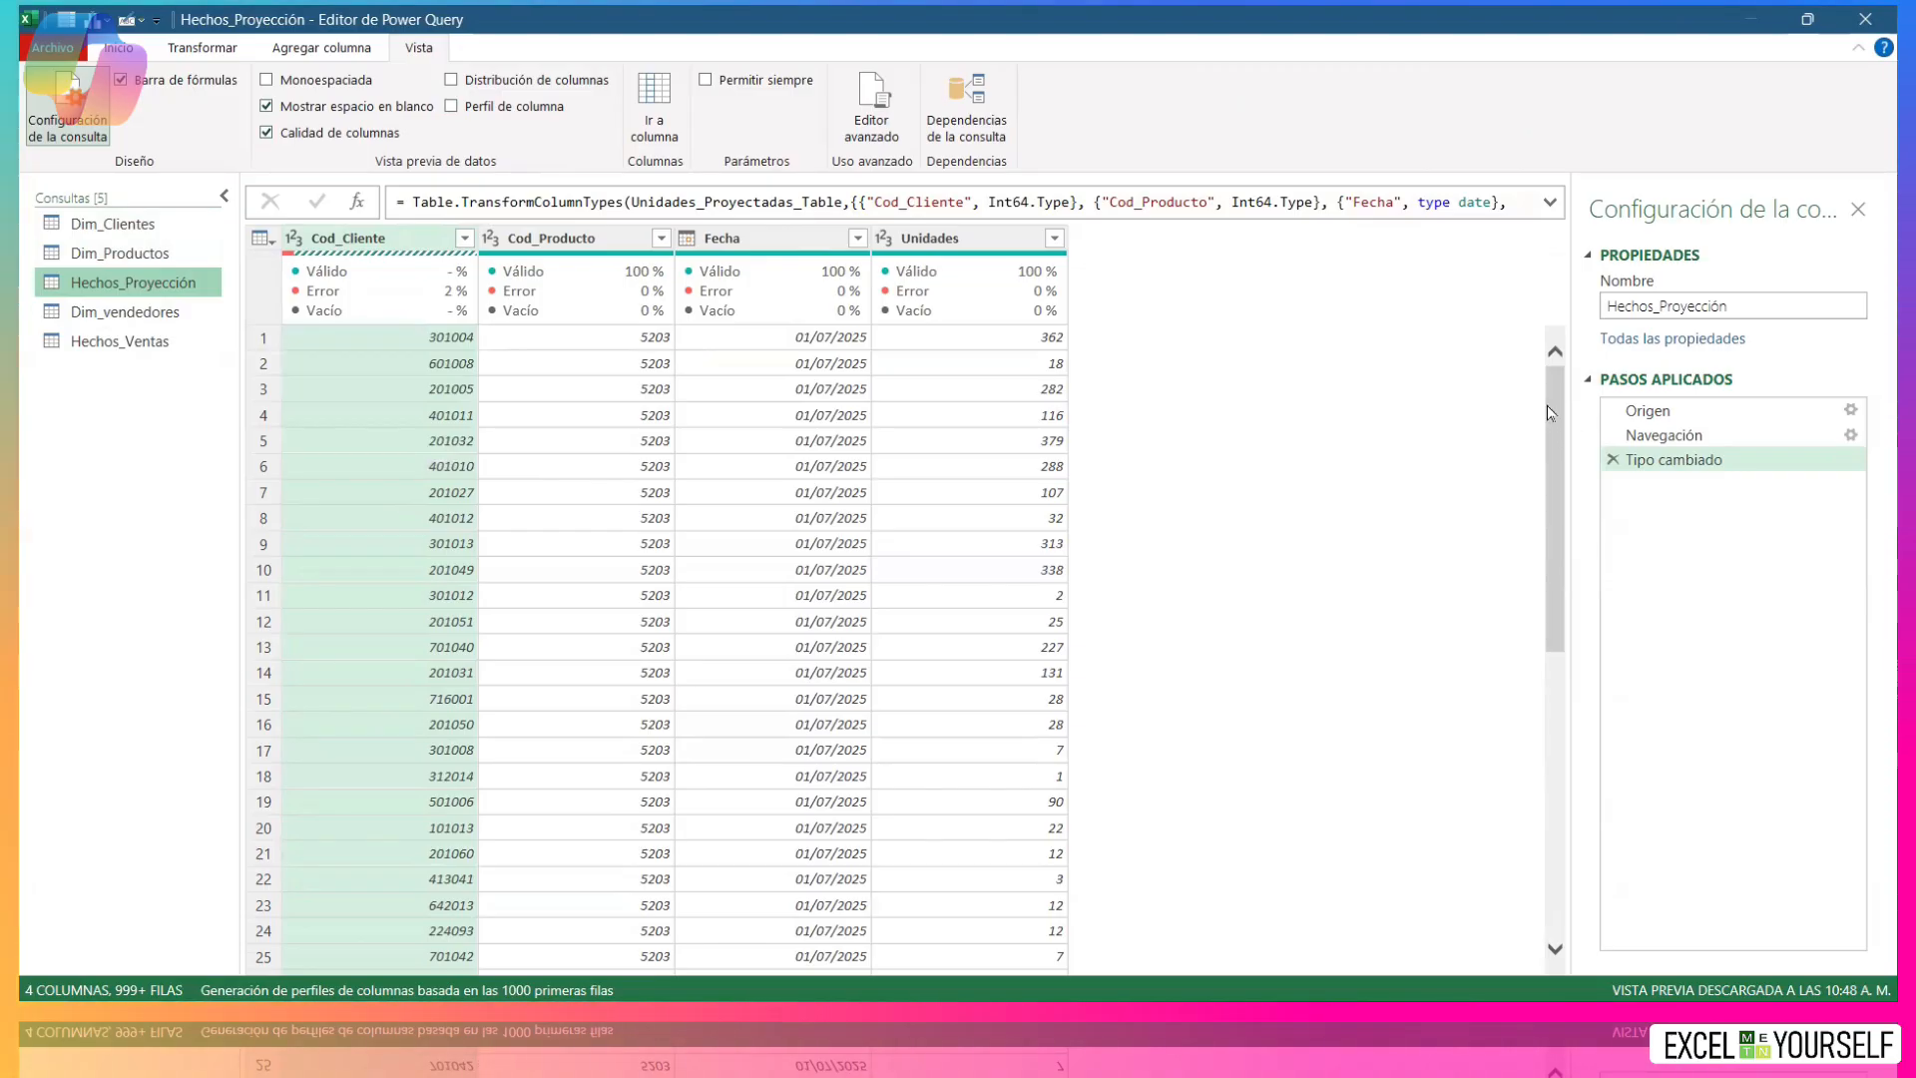
drag(1548, 407, 1543, 367)
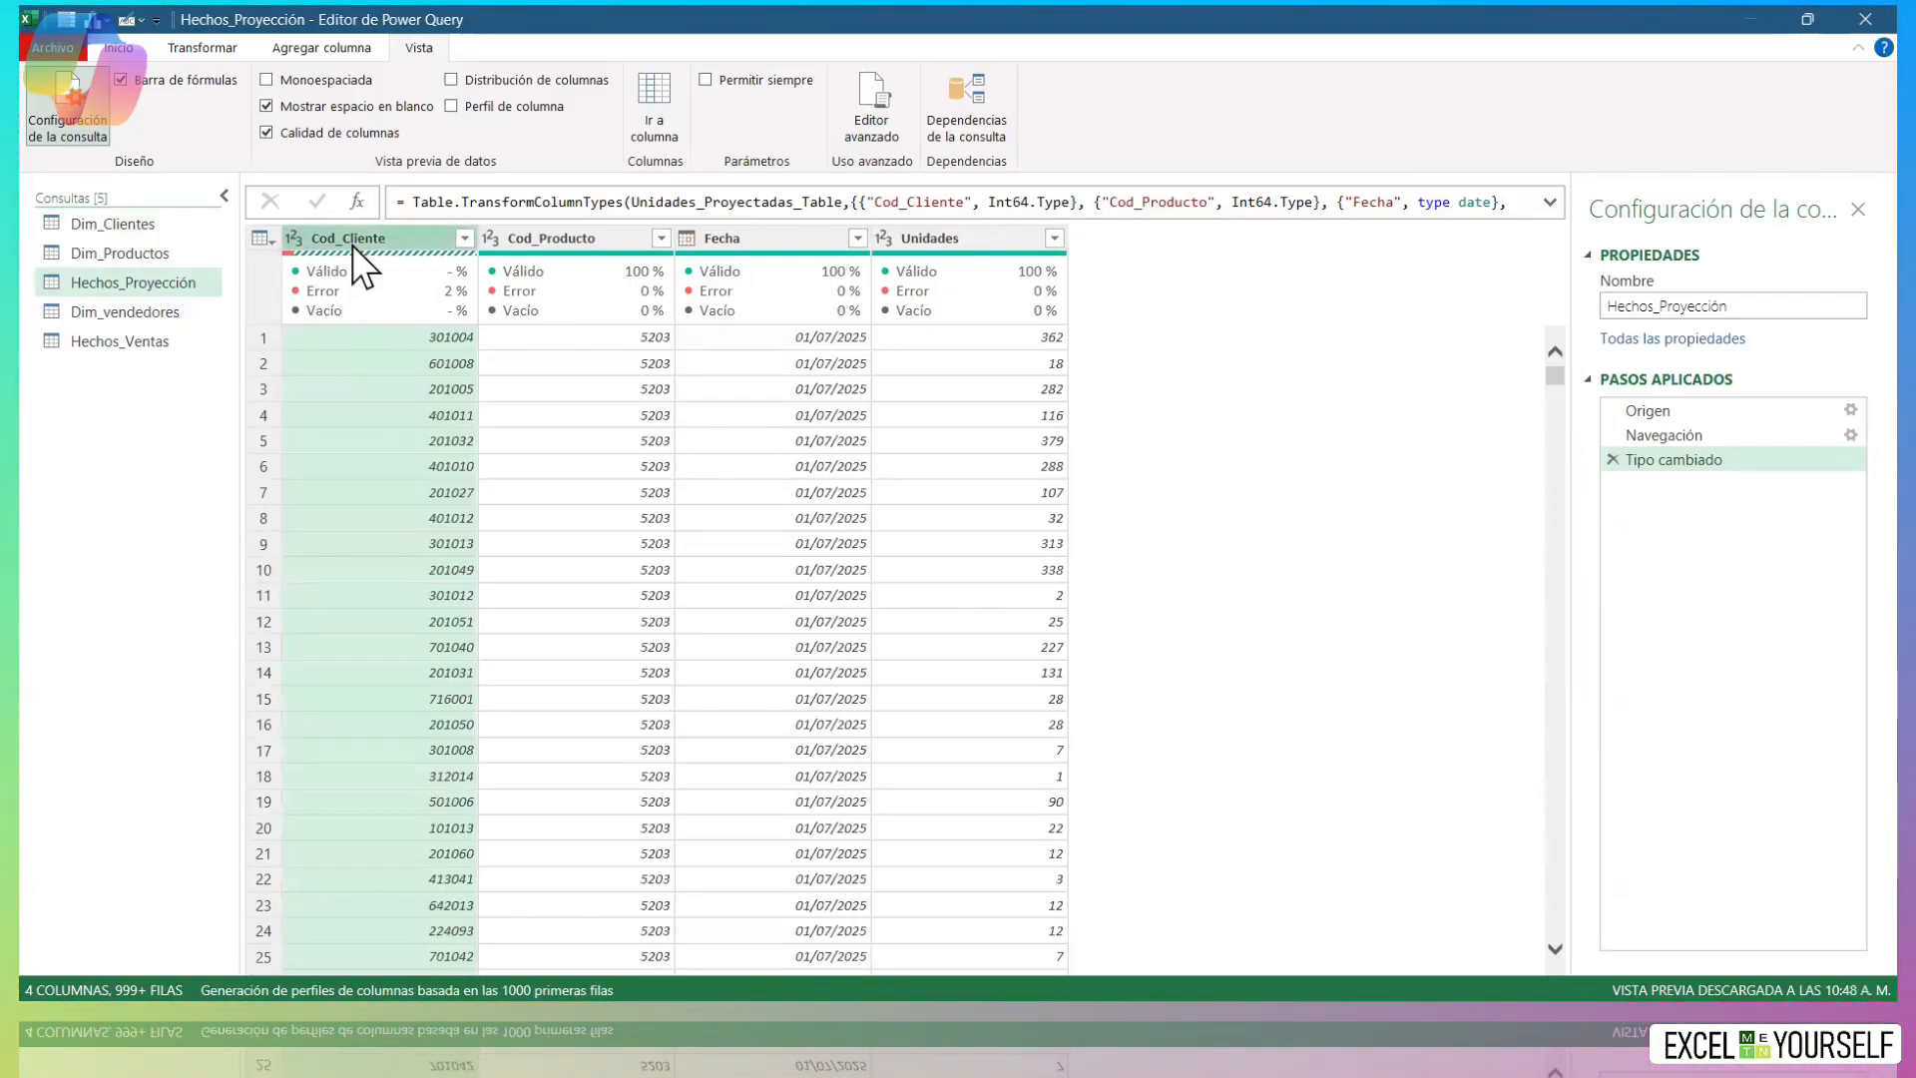
Change the Cod_Cliente column of Hechos_Proyección to the Texto data type, adding the conversion as a new step.
click(296, 236)
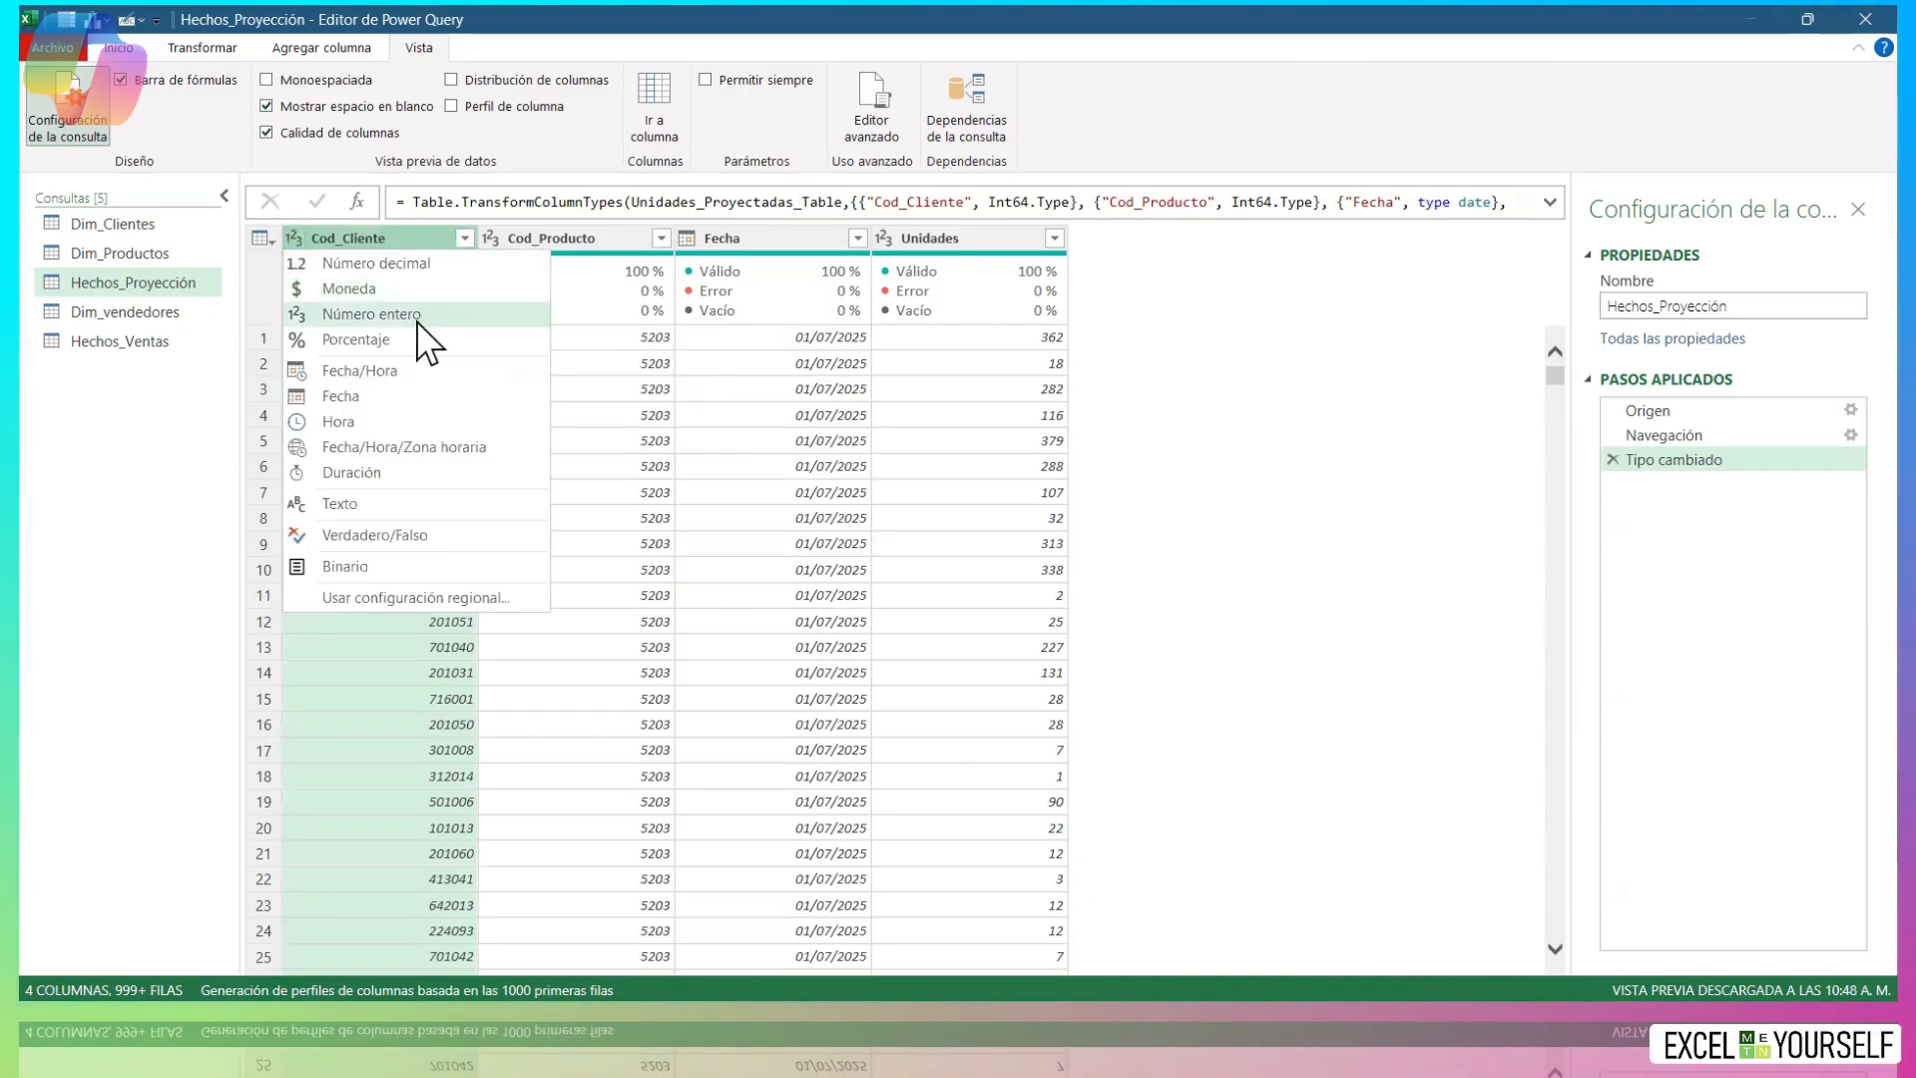
click(412, 510)
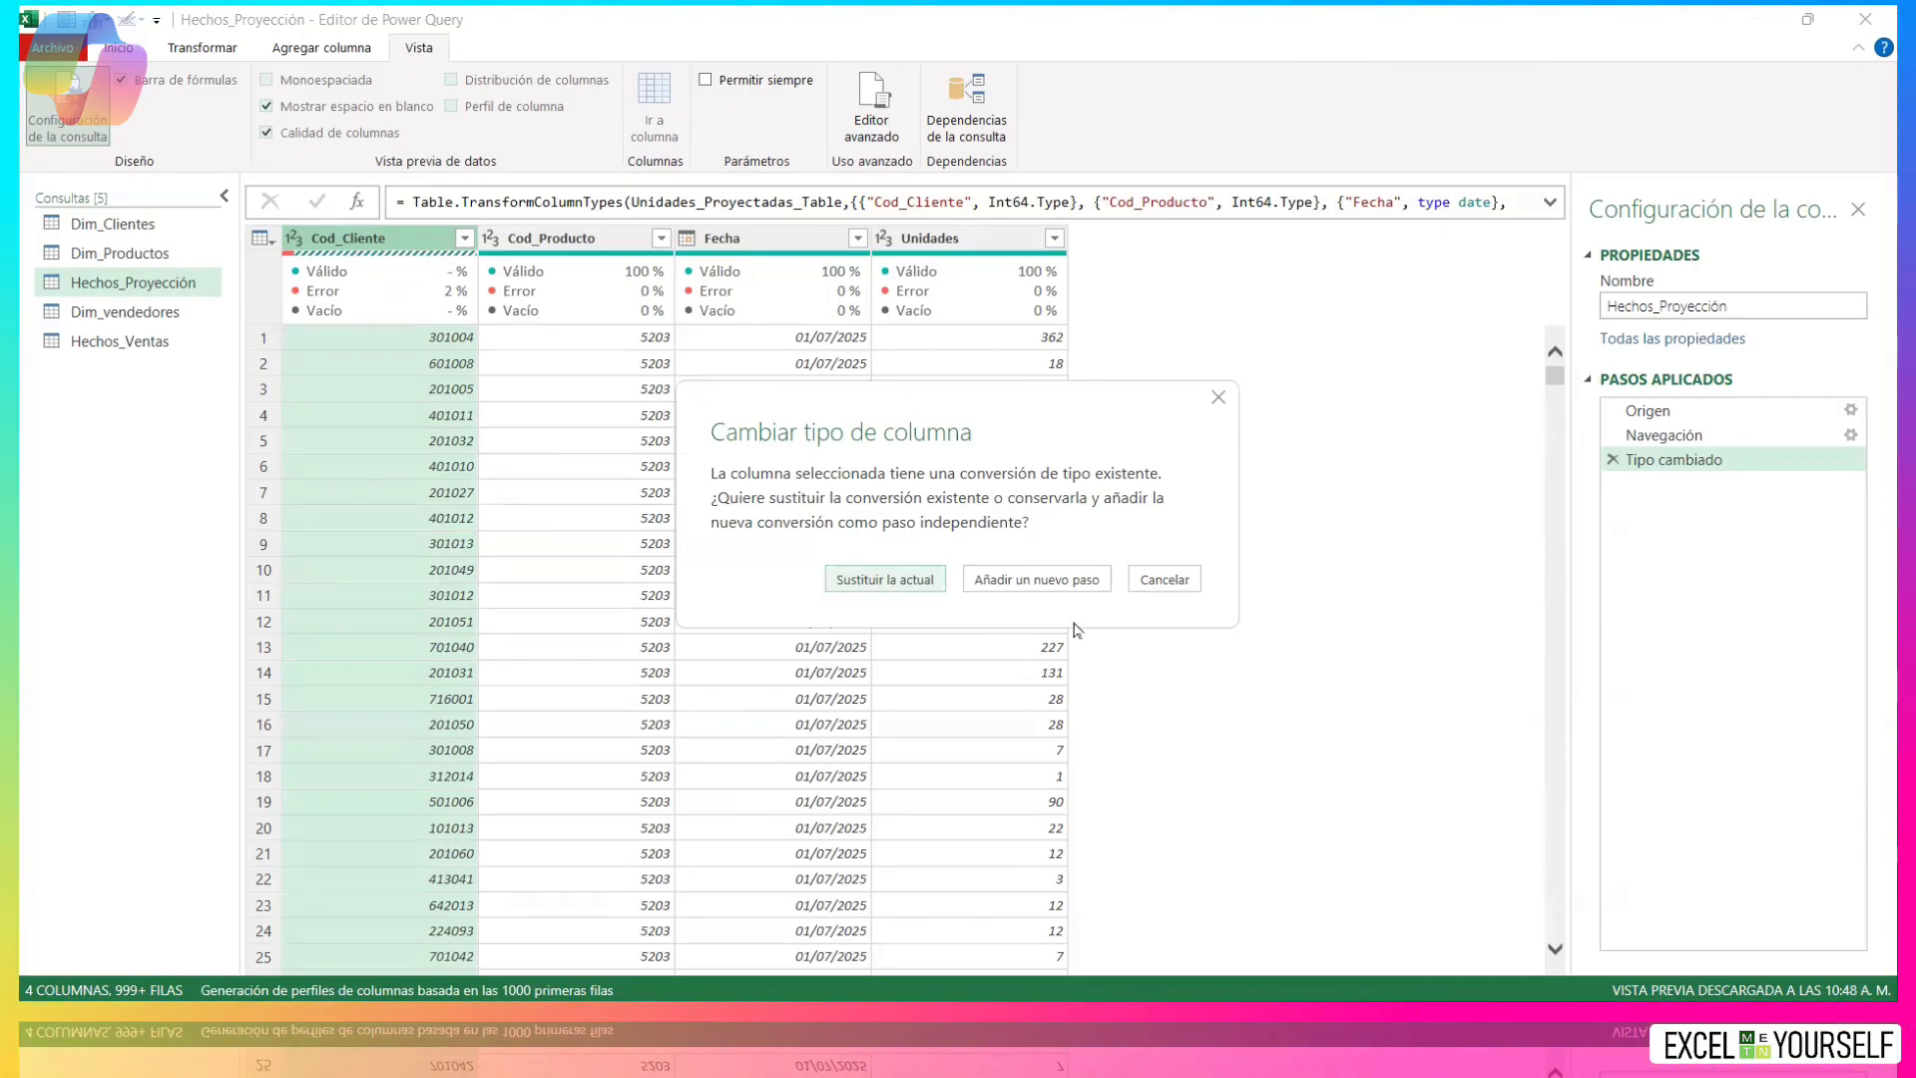
click(1076, 583)
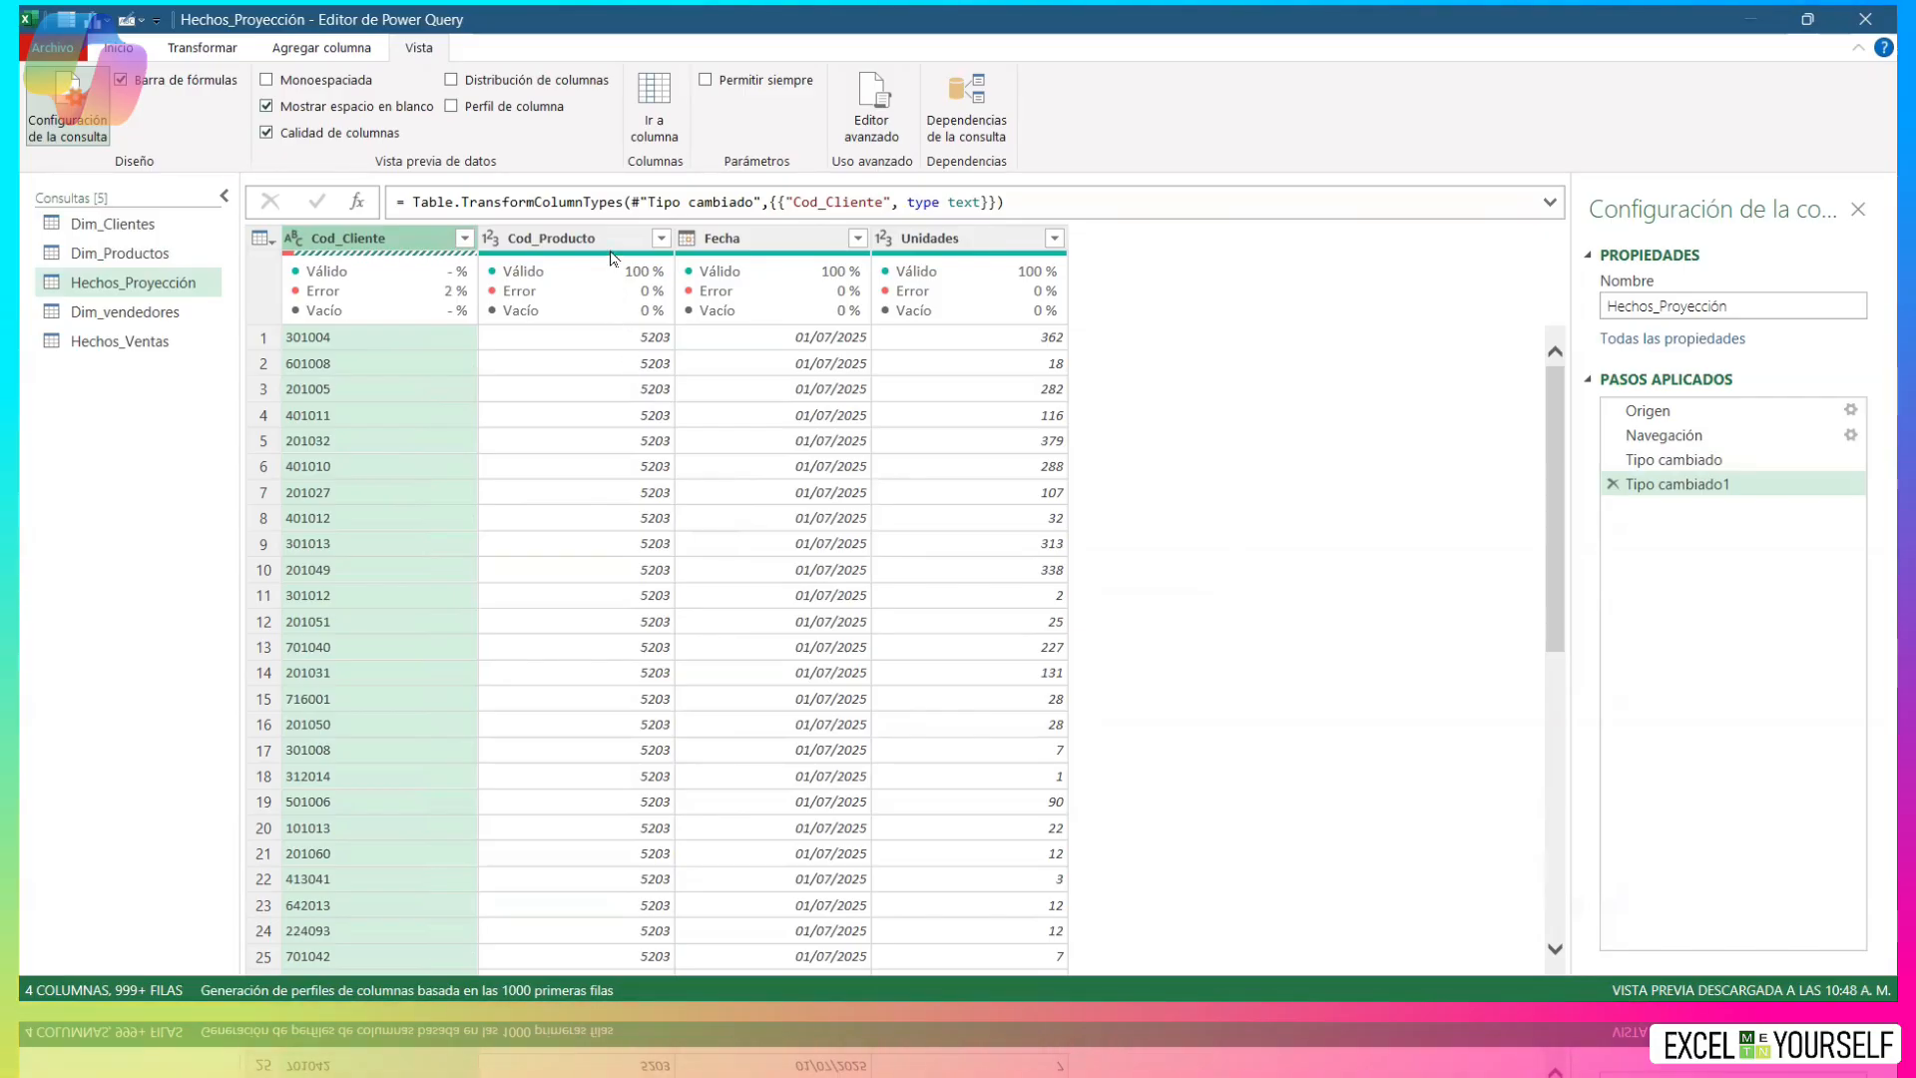
Check the Cod_Producto data type in Hechos_Proyección against Dim_Productos, then review the Fecha and Unidades columns and the Dim_vendedores query.
click(589, 458)
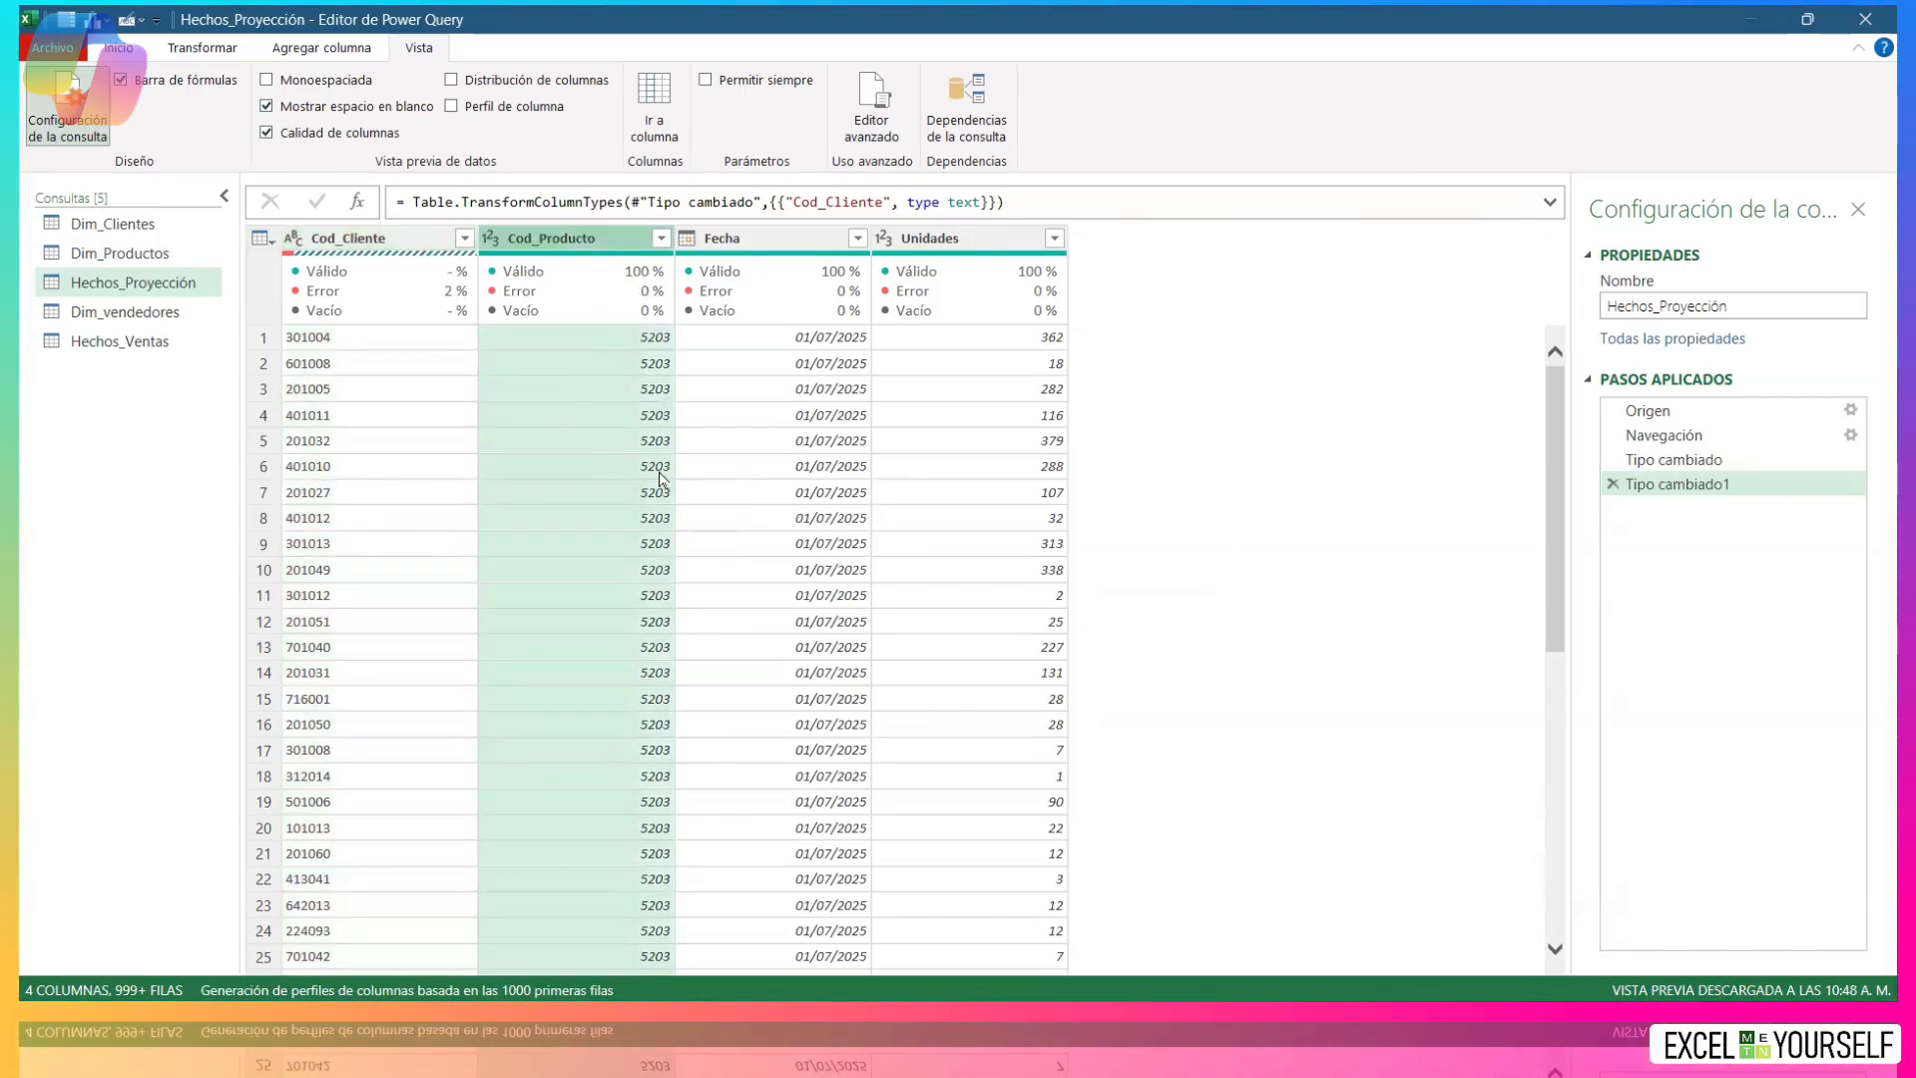
click(147, 256)
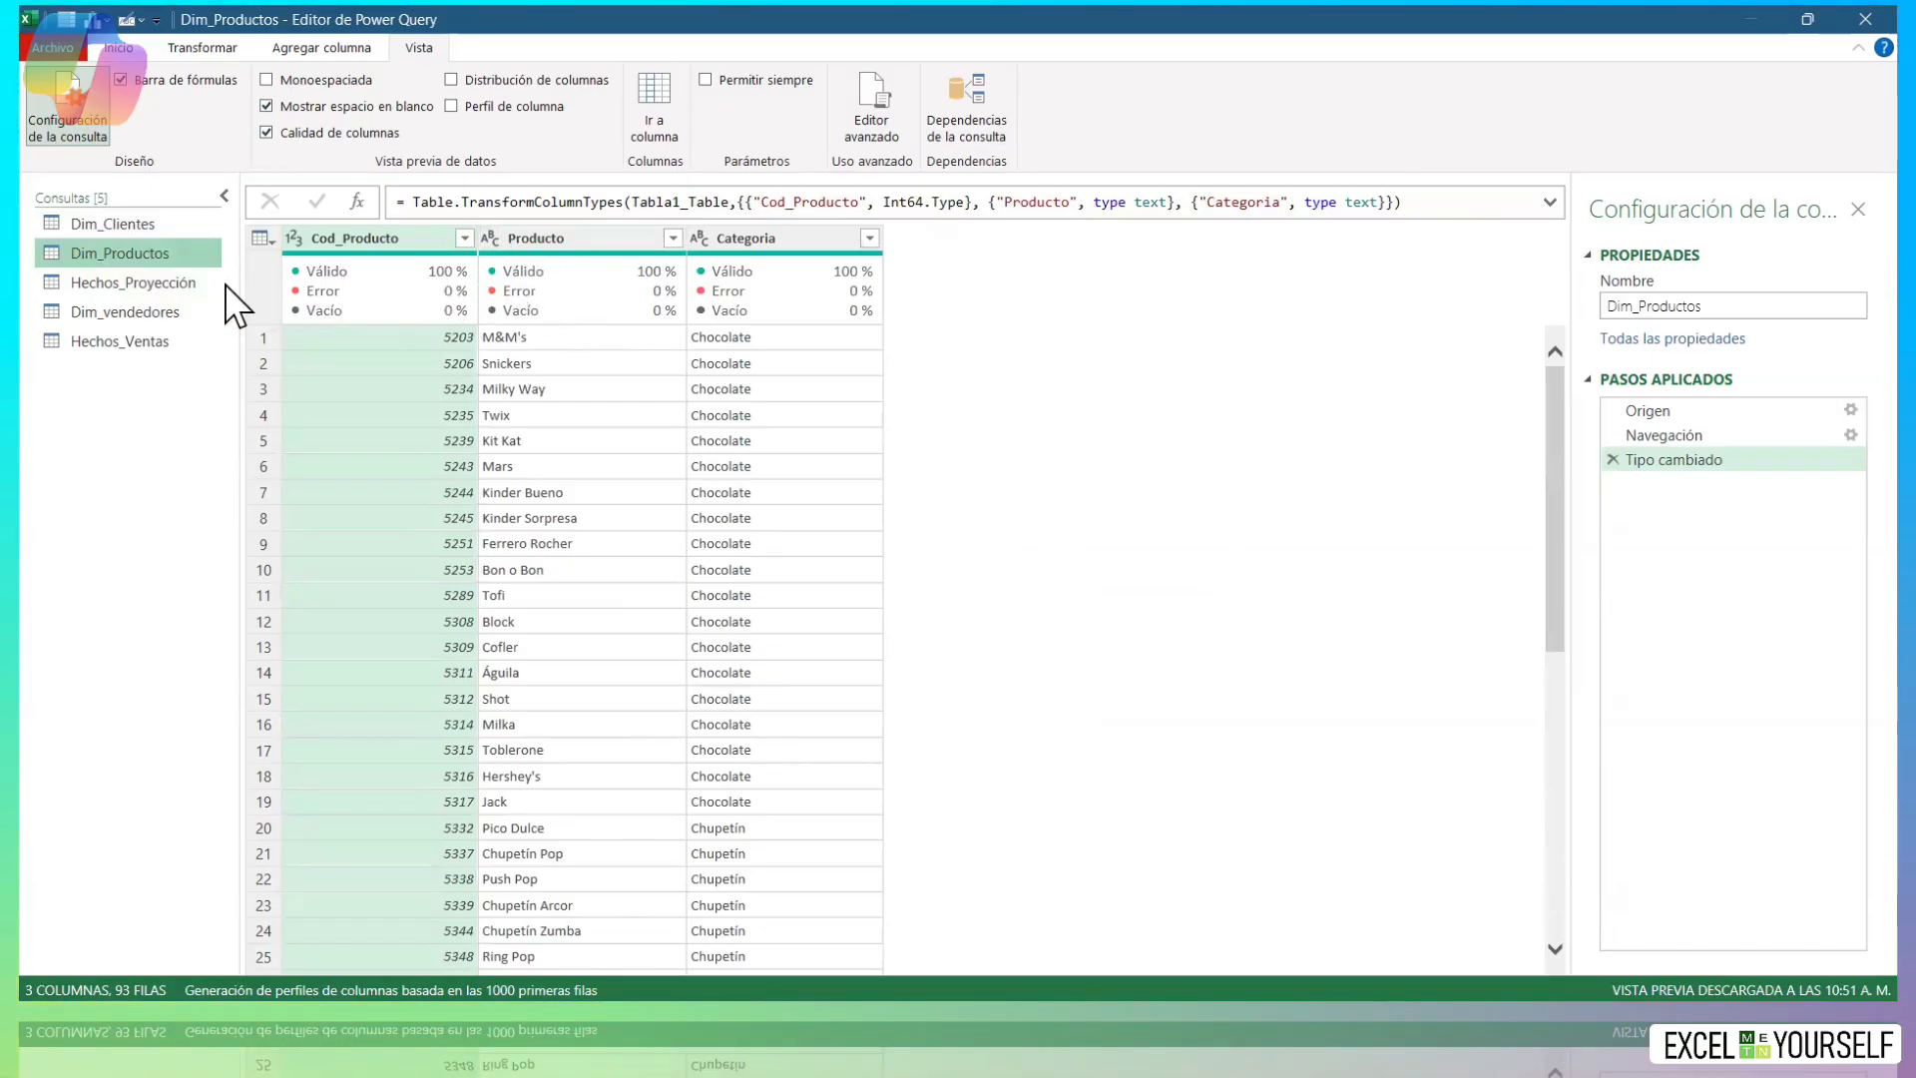
click(168, 284)
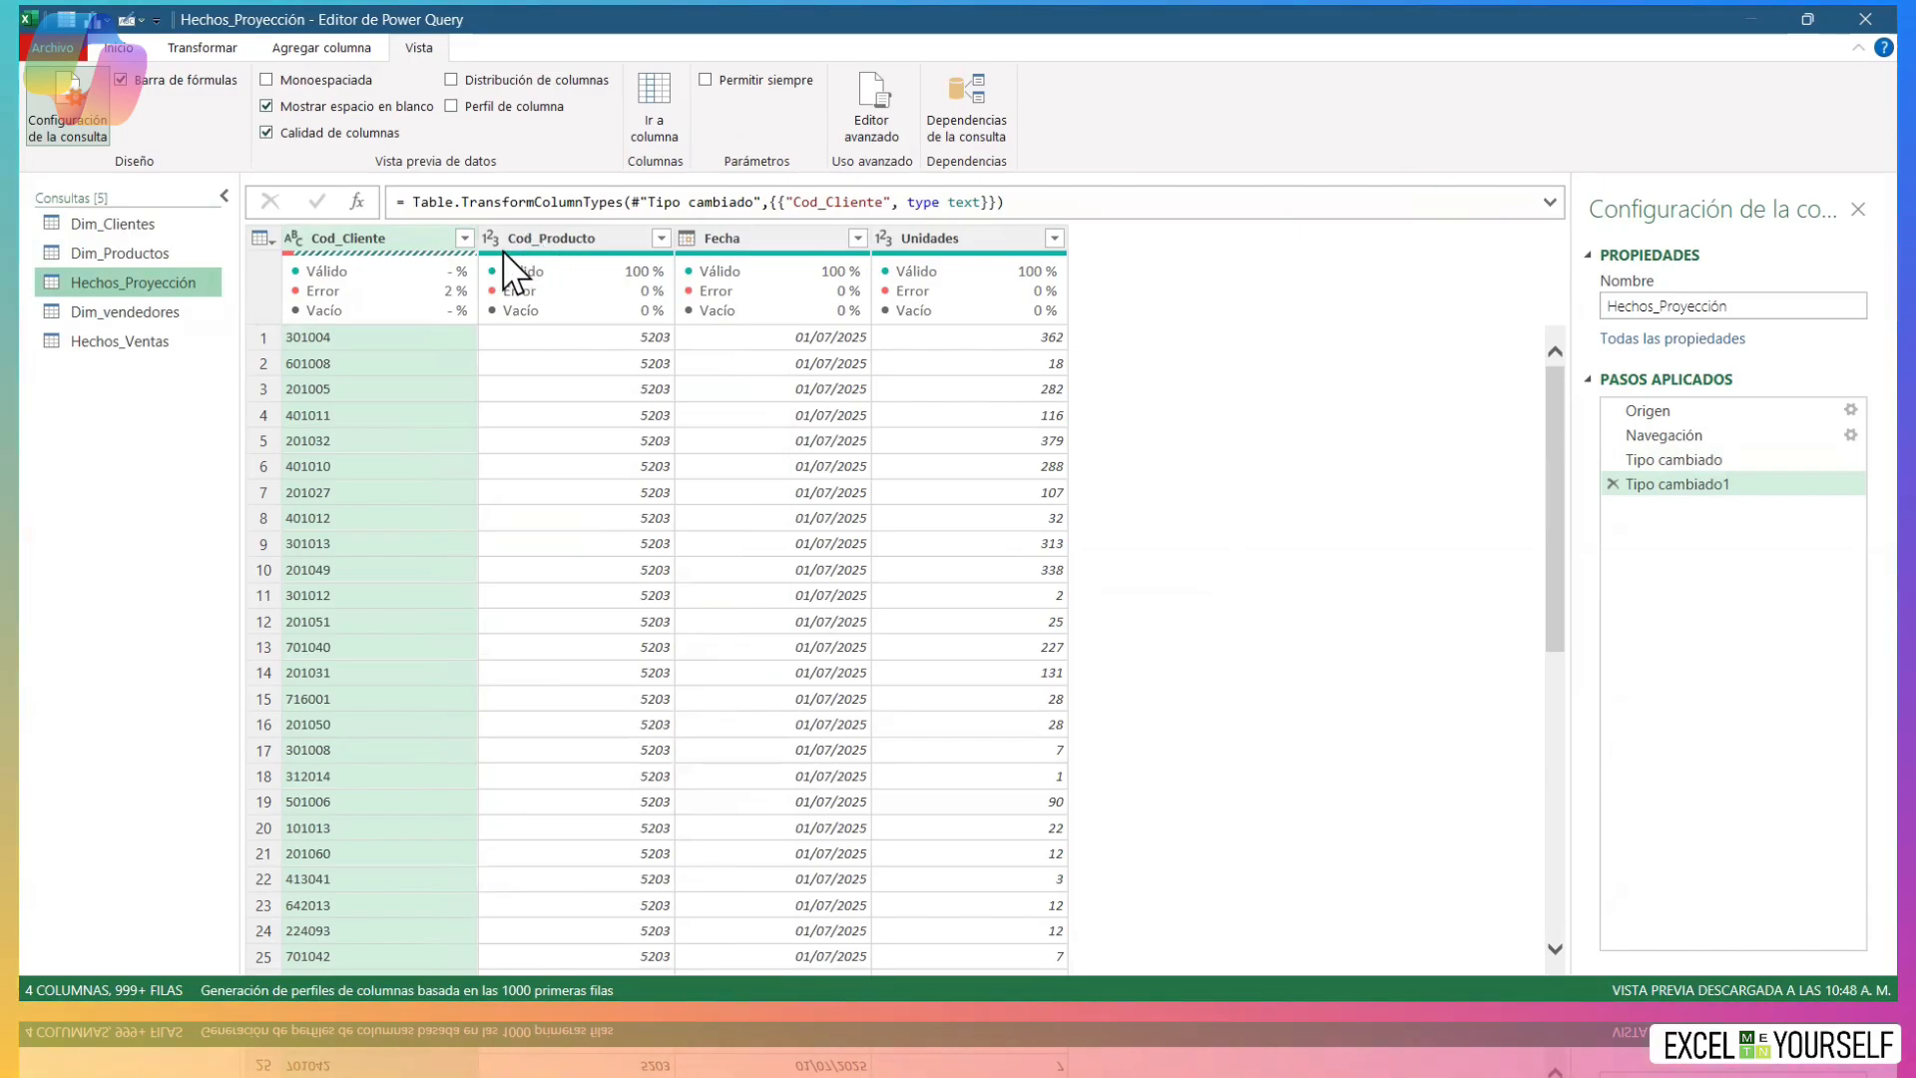
click(766, 243)
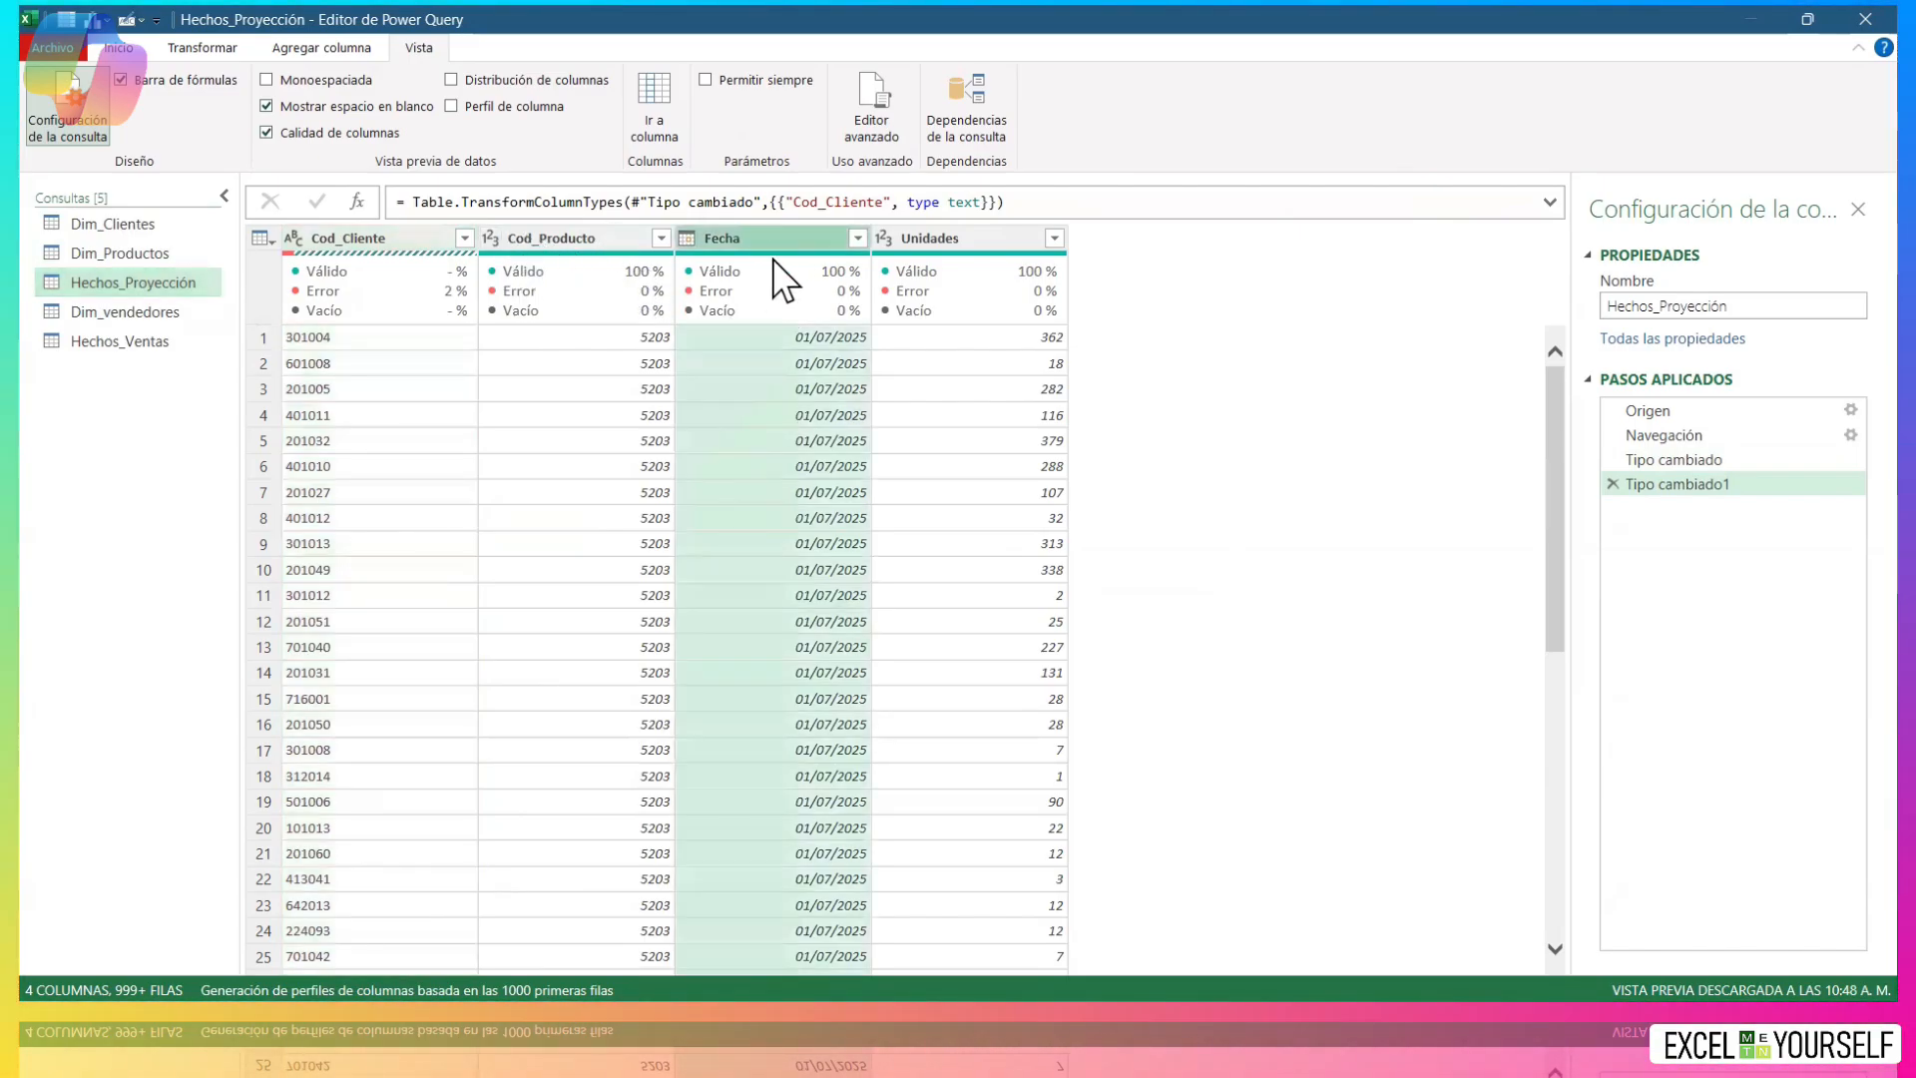
click(997, 243)
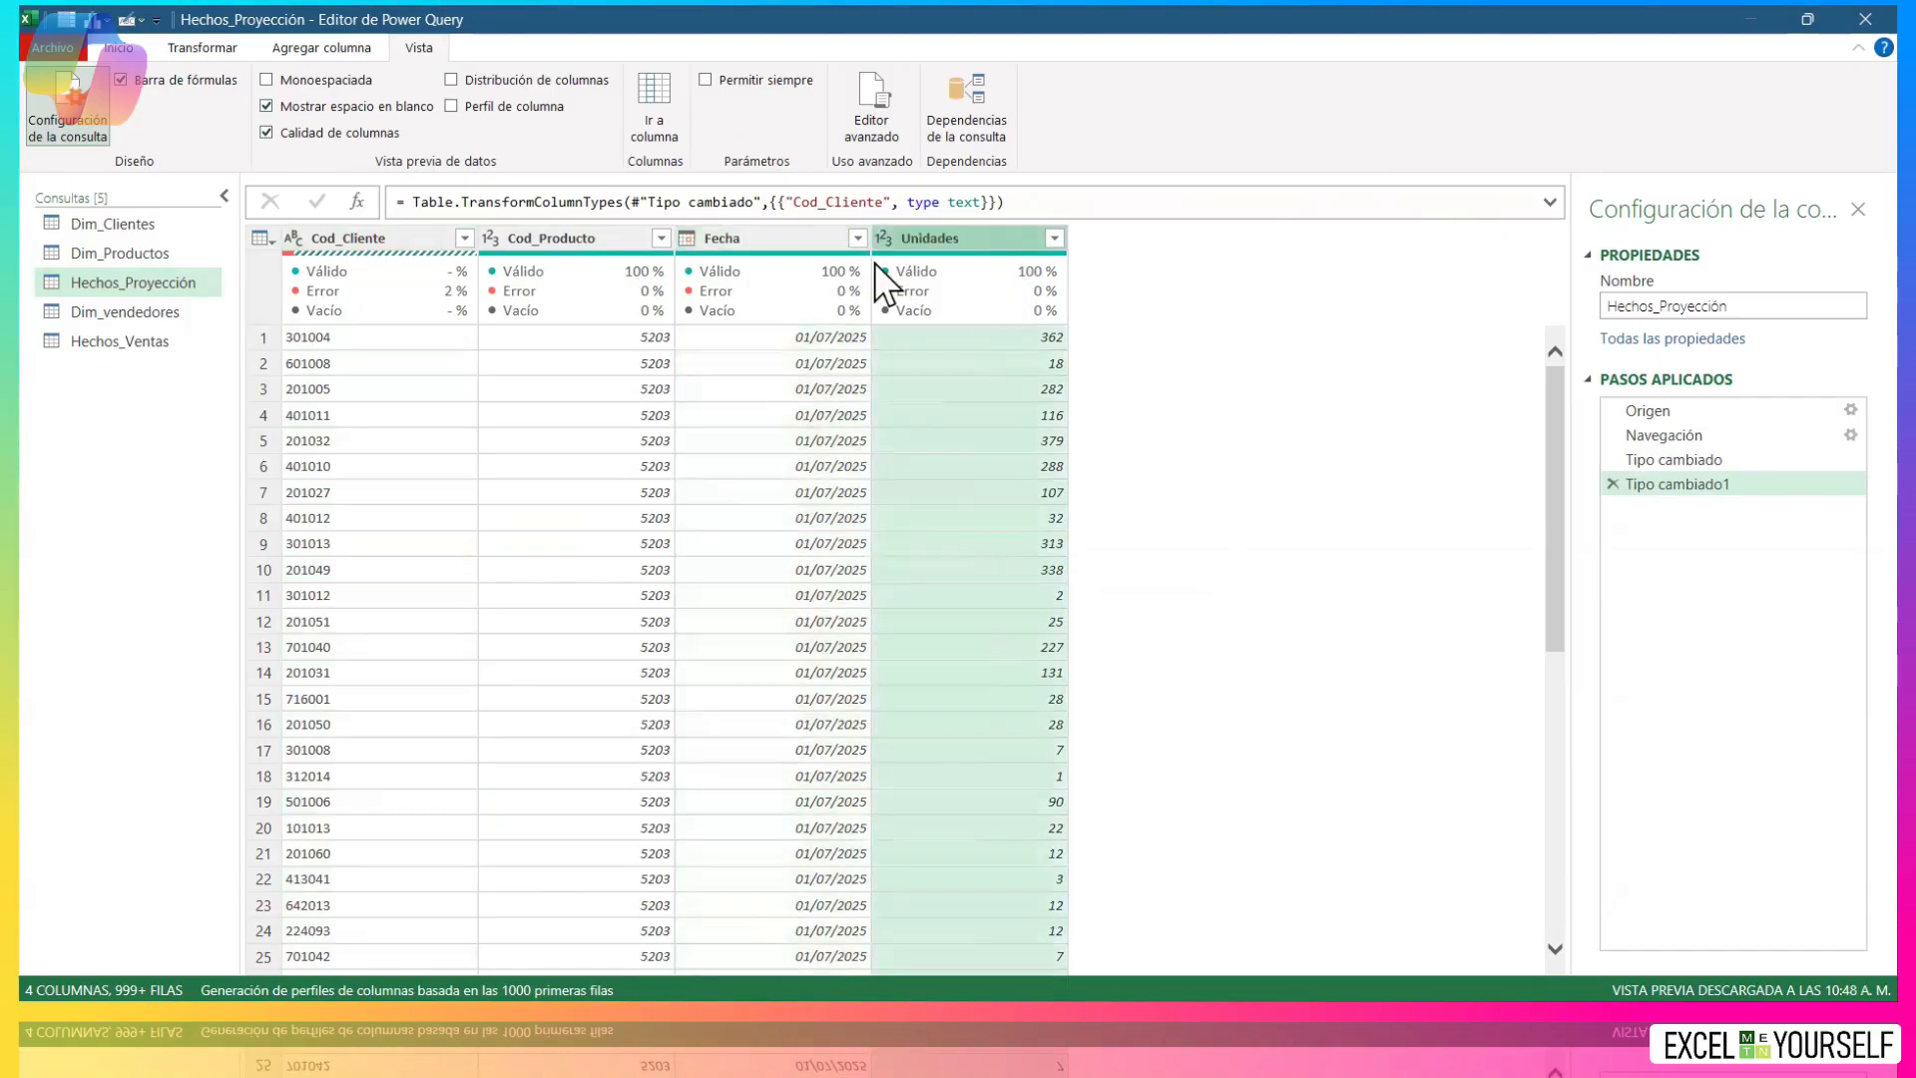
click(132, 312)
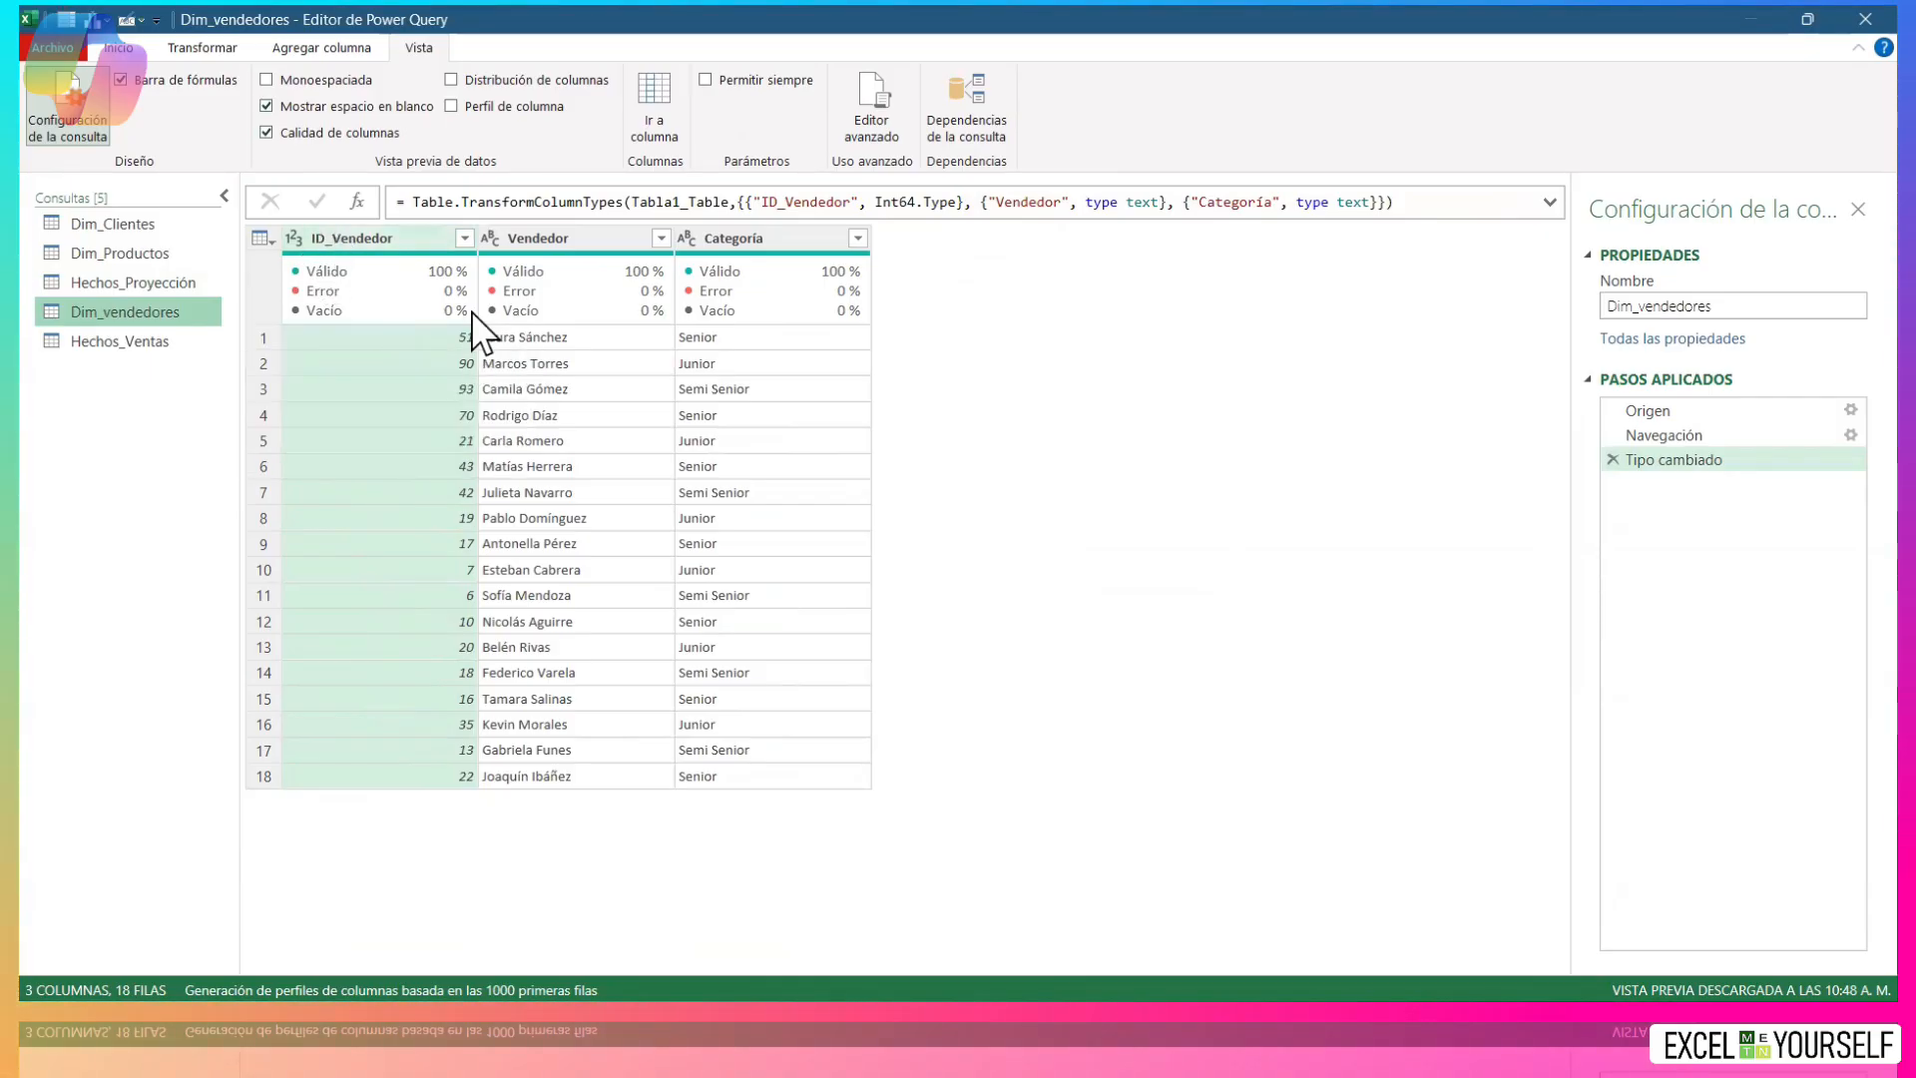
click(546, 242)
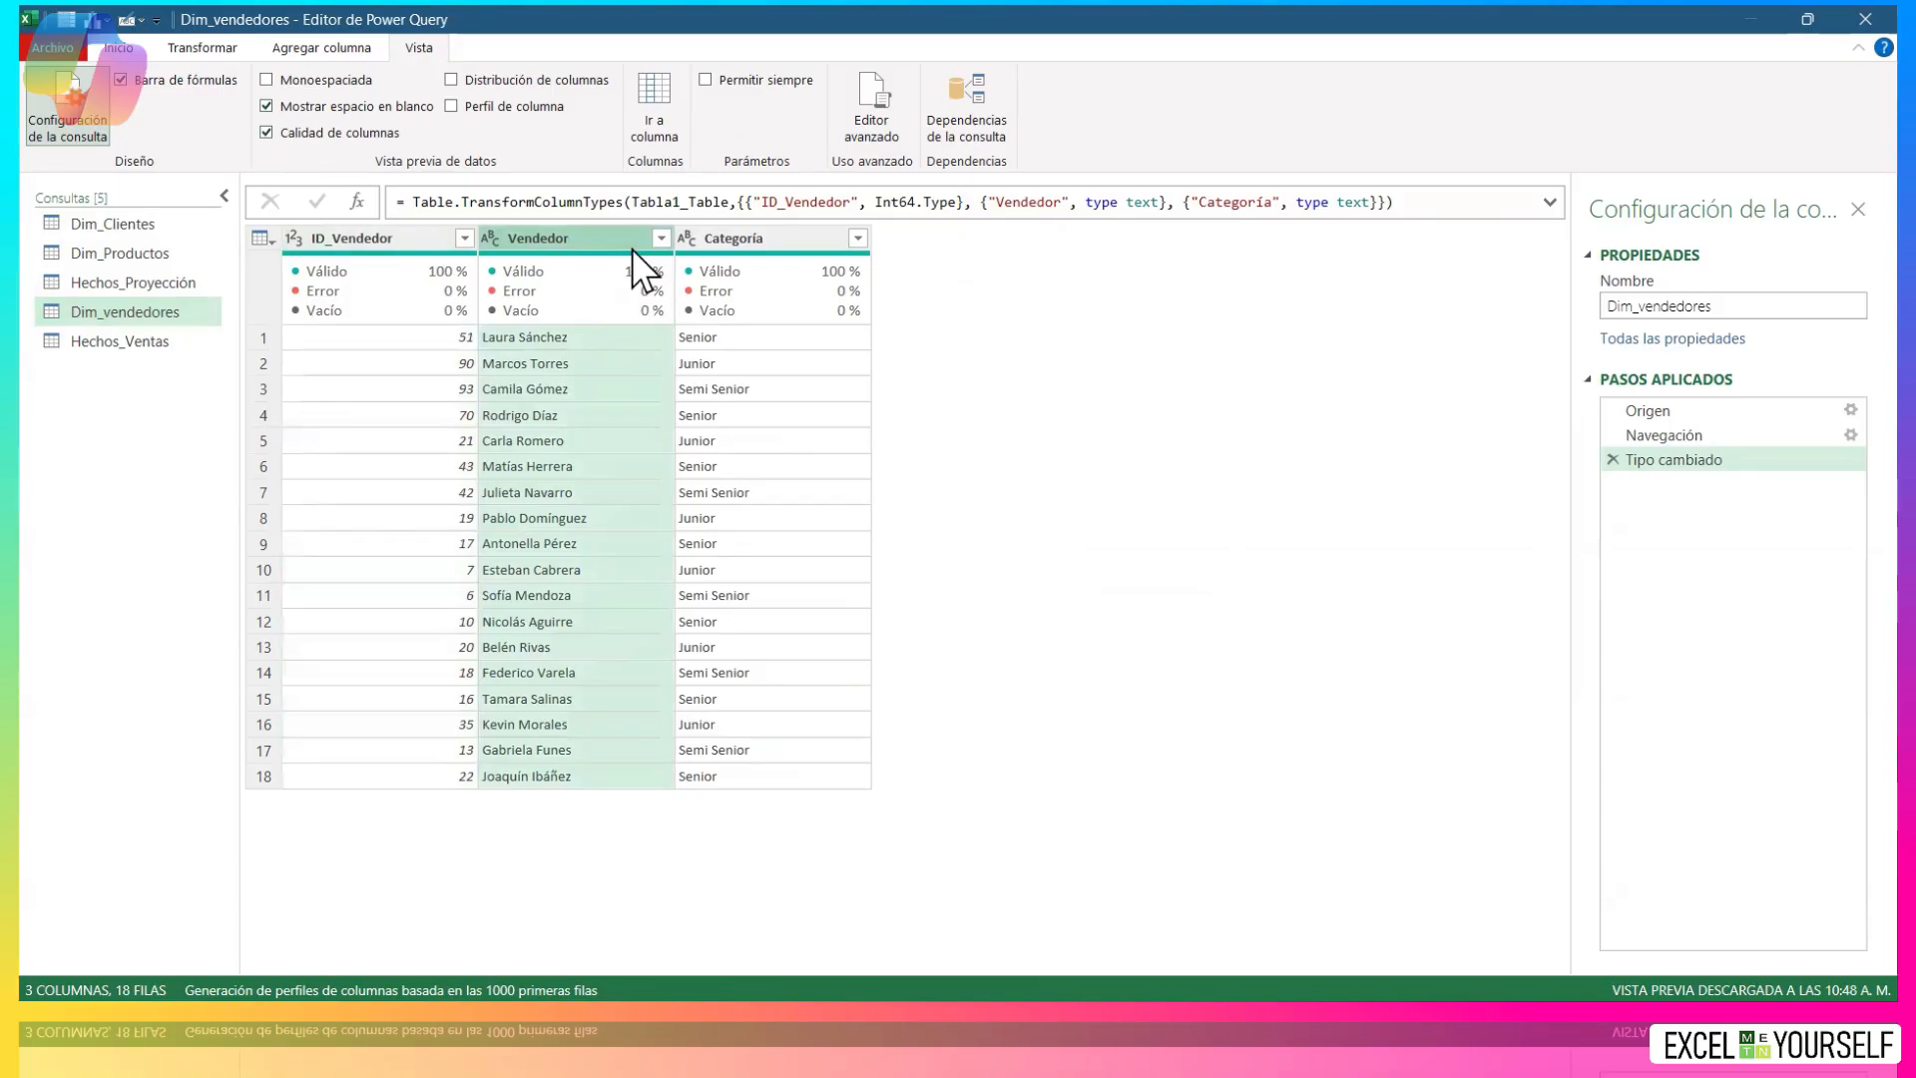
In the Hechos_Ventas query, try converting the fecha column to the Hora data type, replacing the current conversion, and cancel a second type change.
click(150, 345)
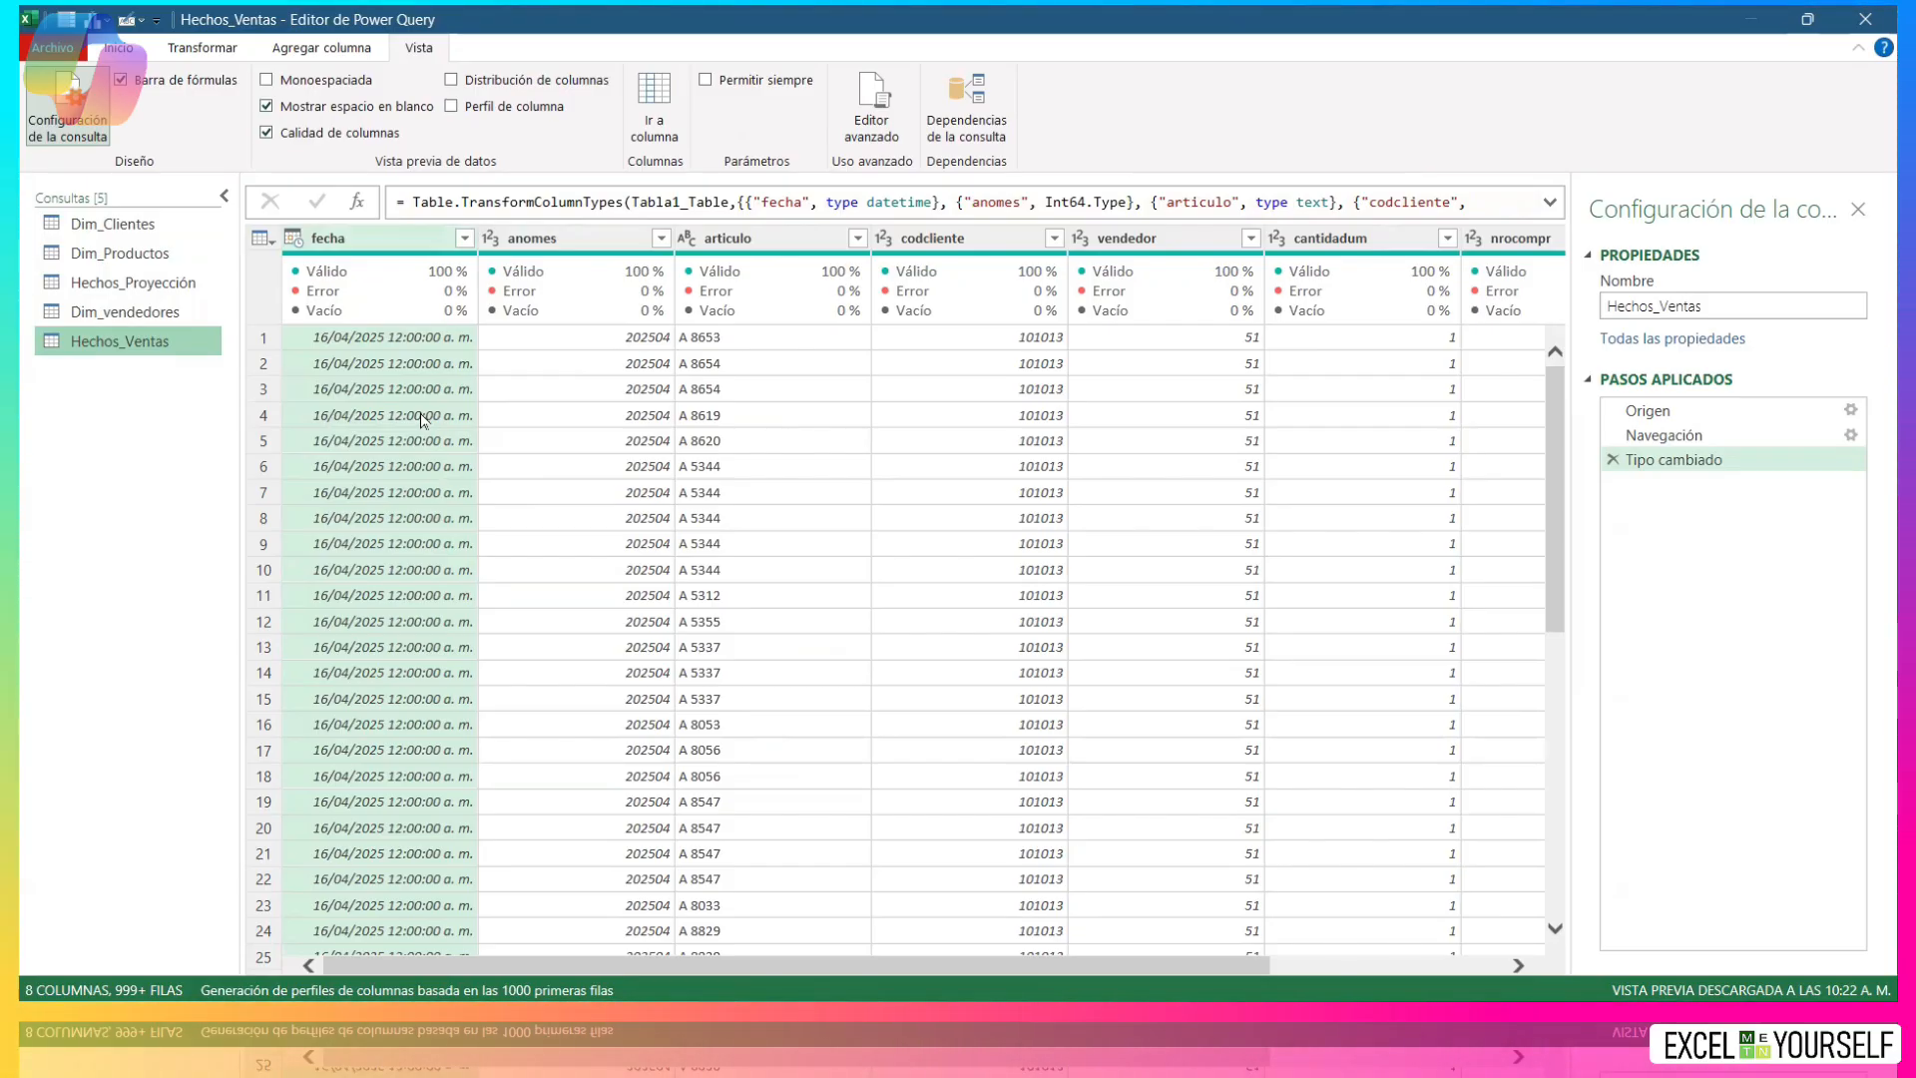
click(301, 237)
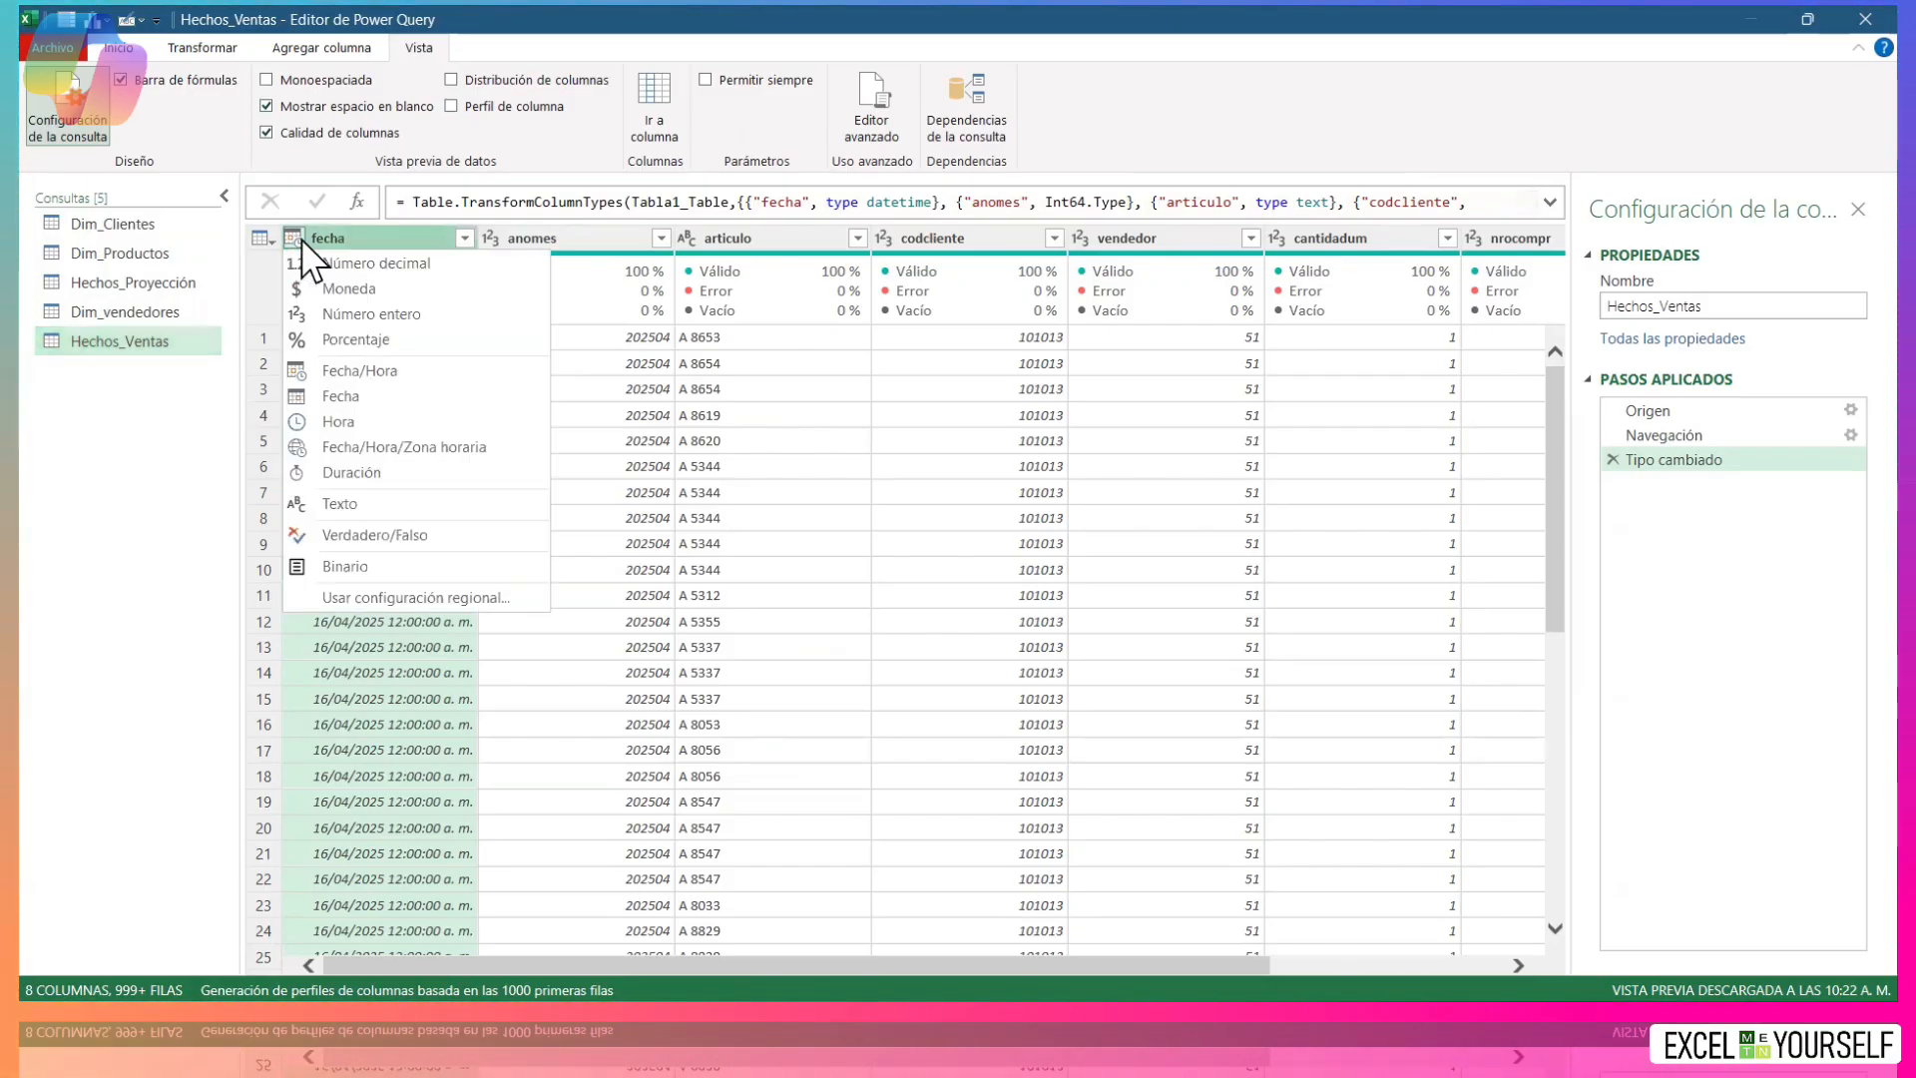
click(381, 427)
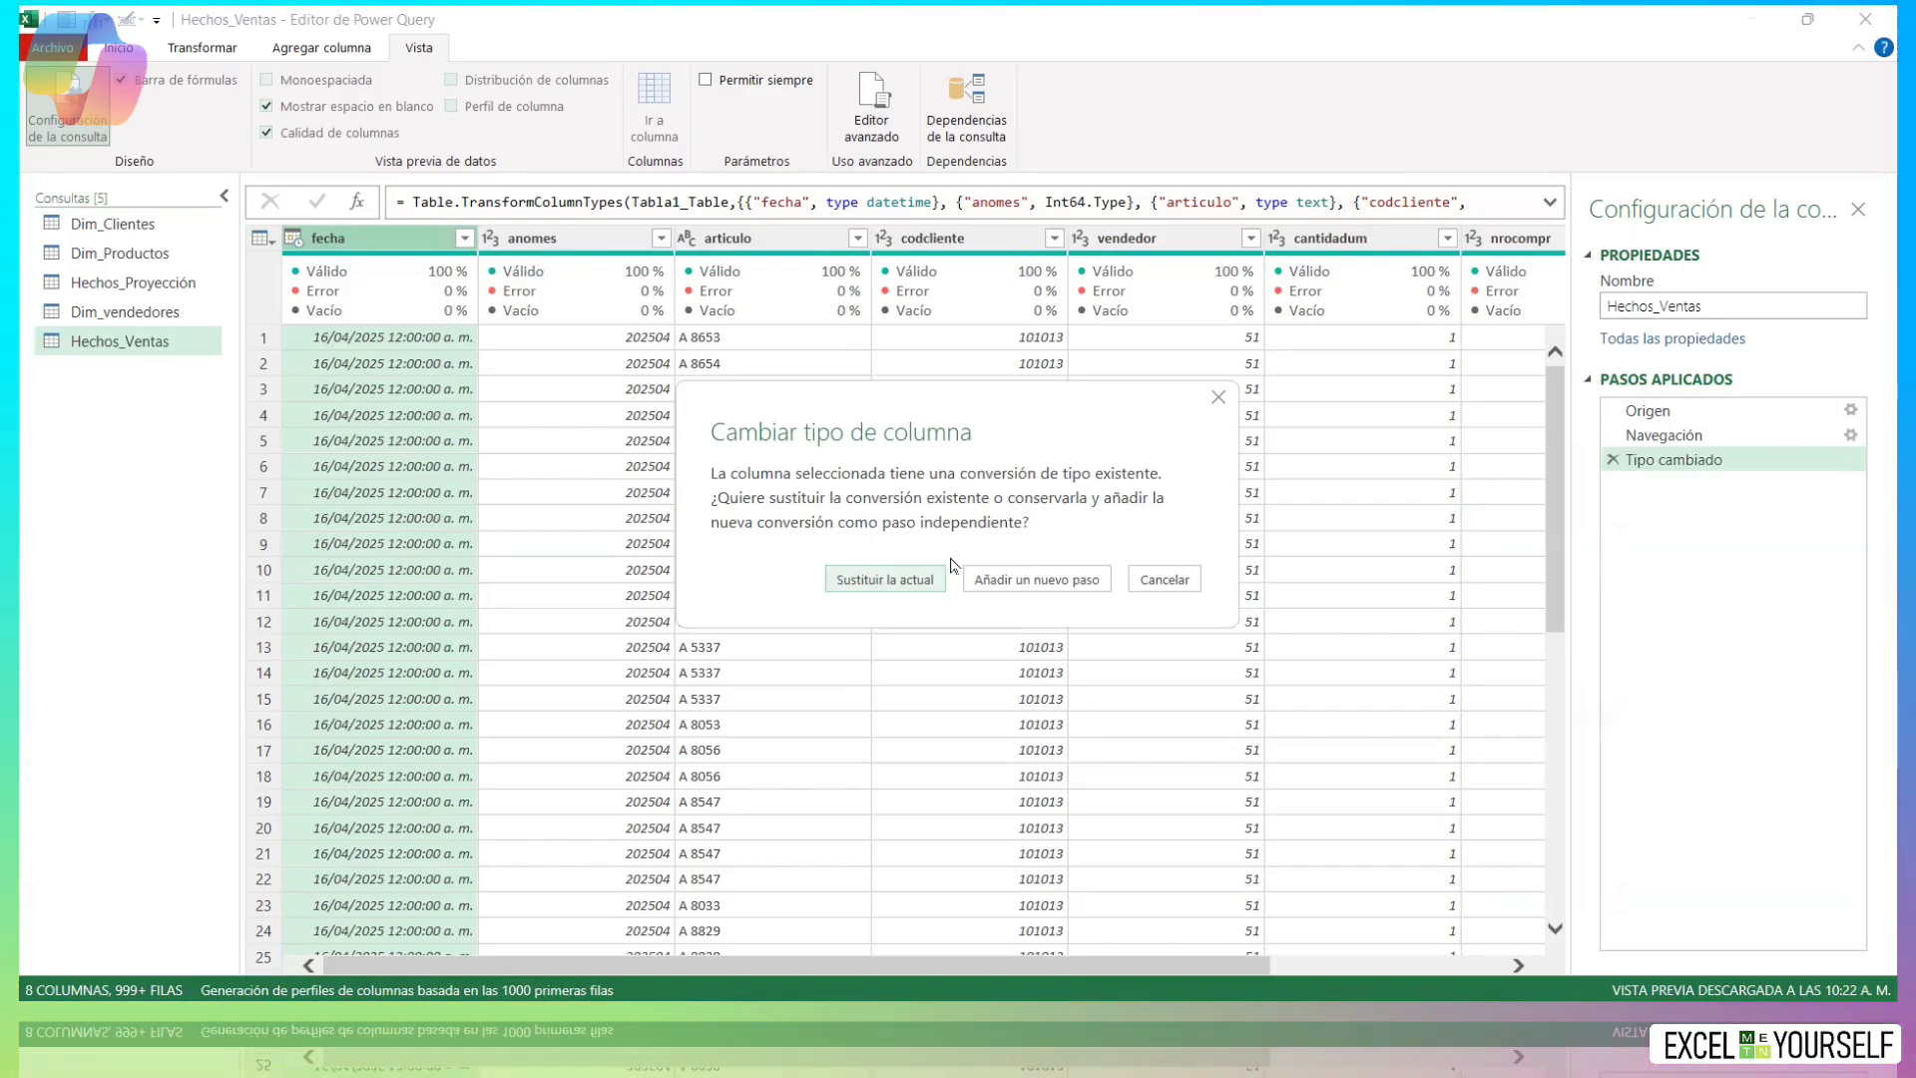
click(893, 583)
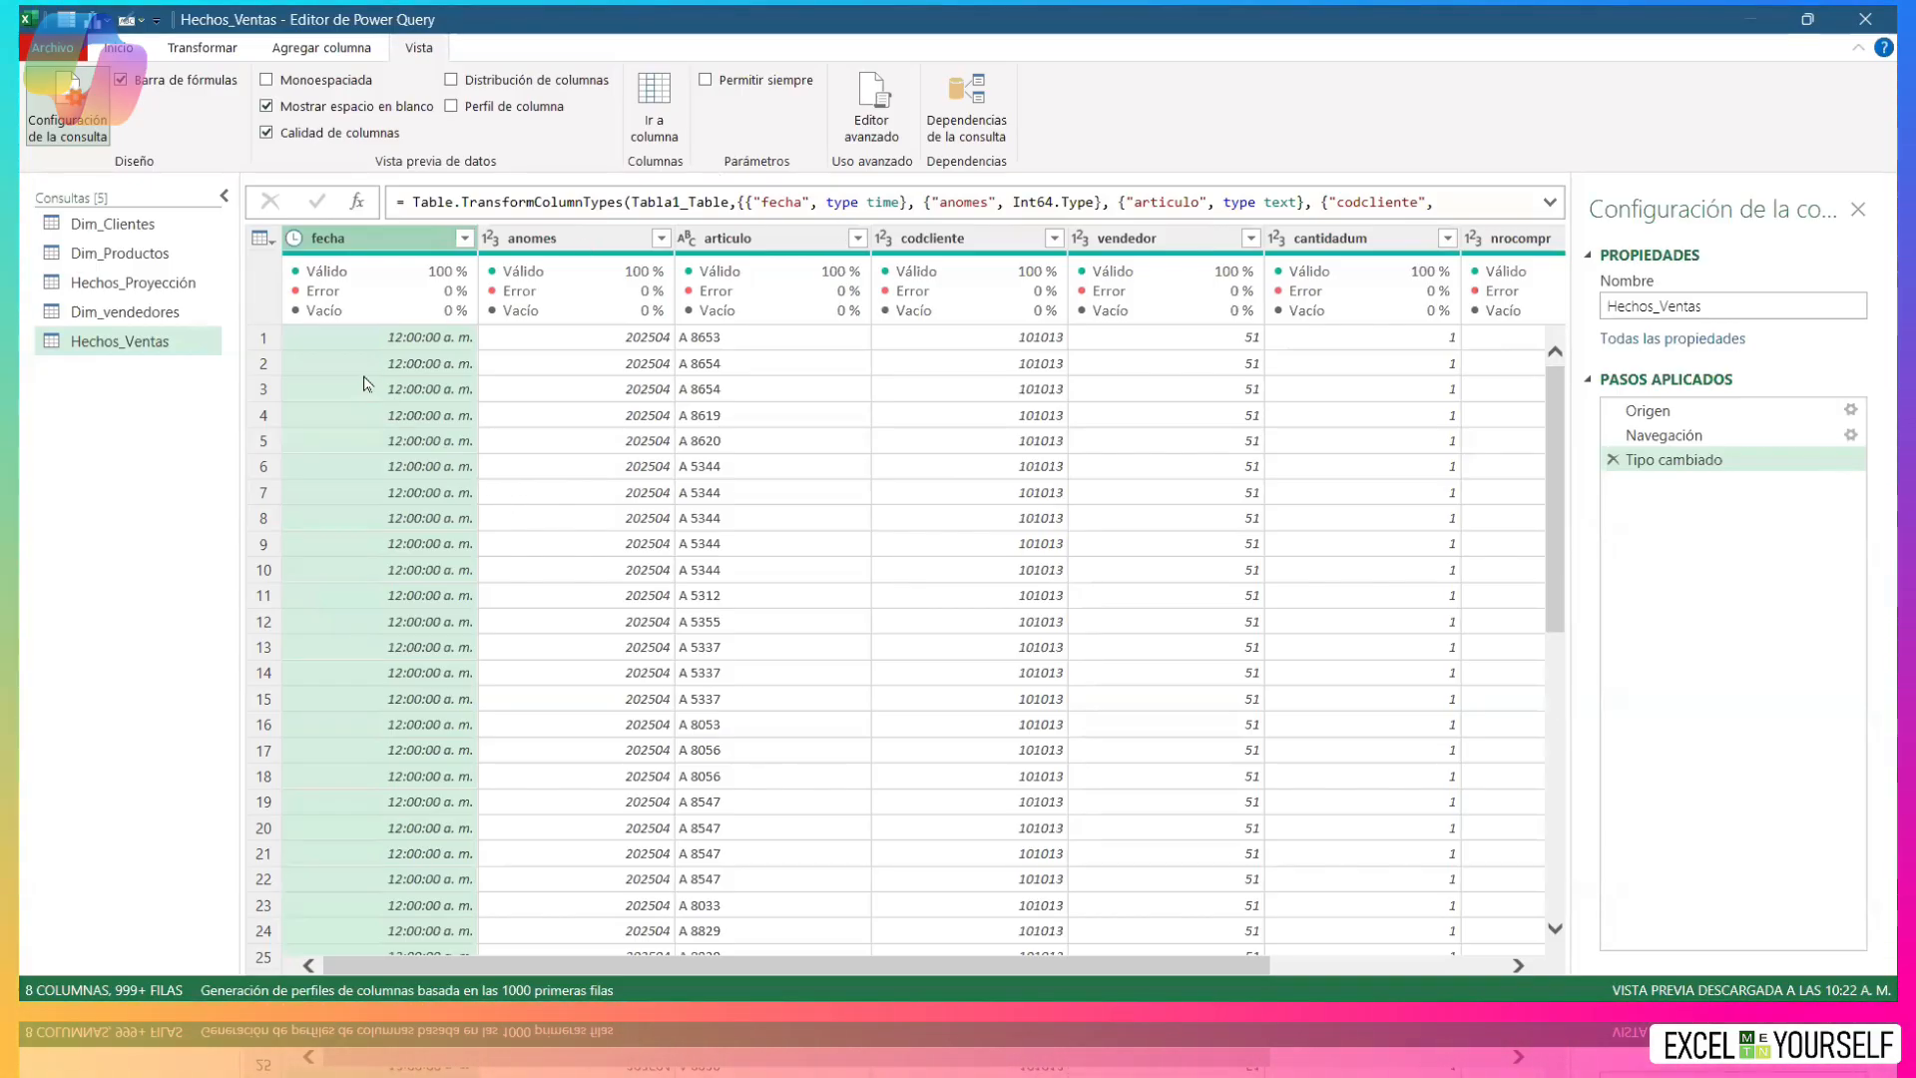
click(295, 238)
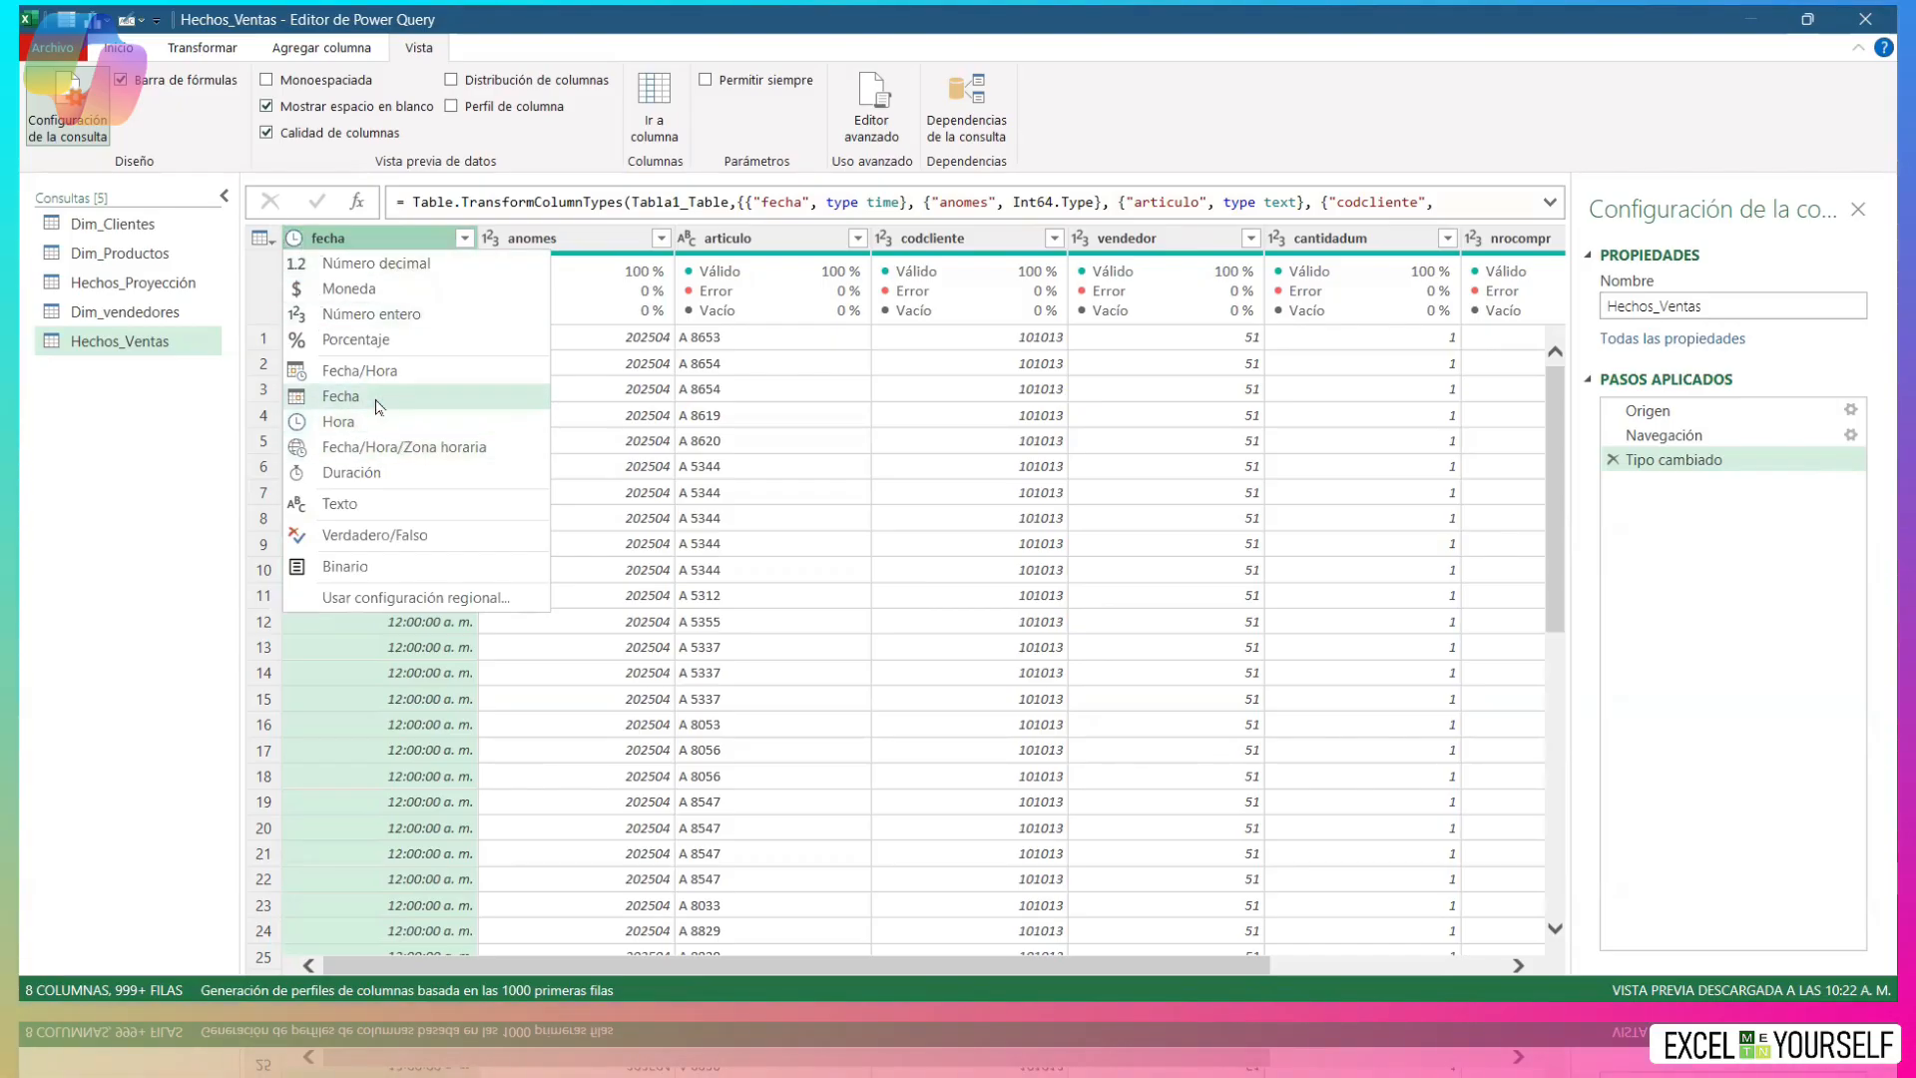
click(376, 427)
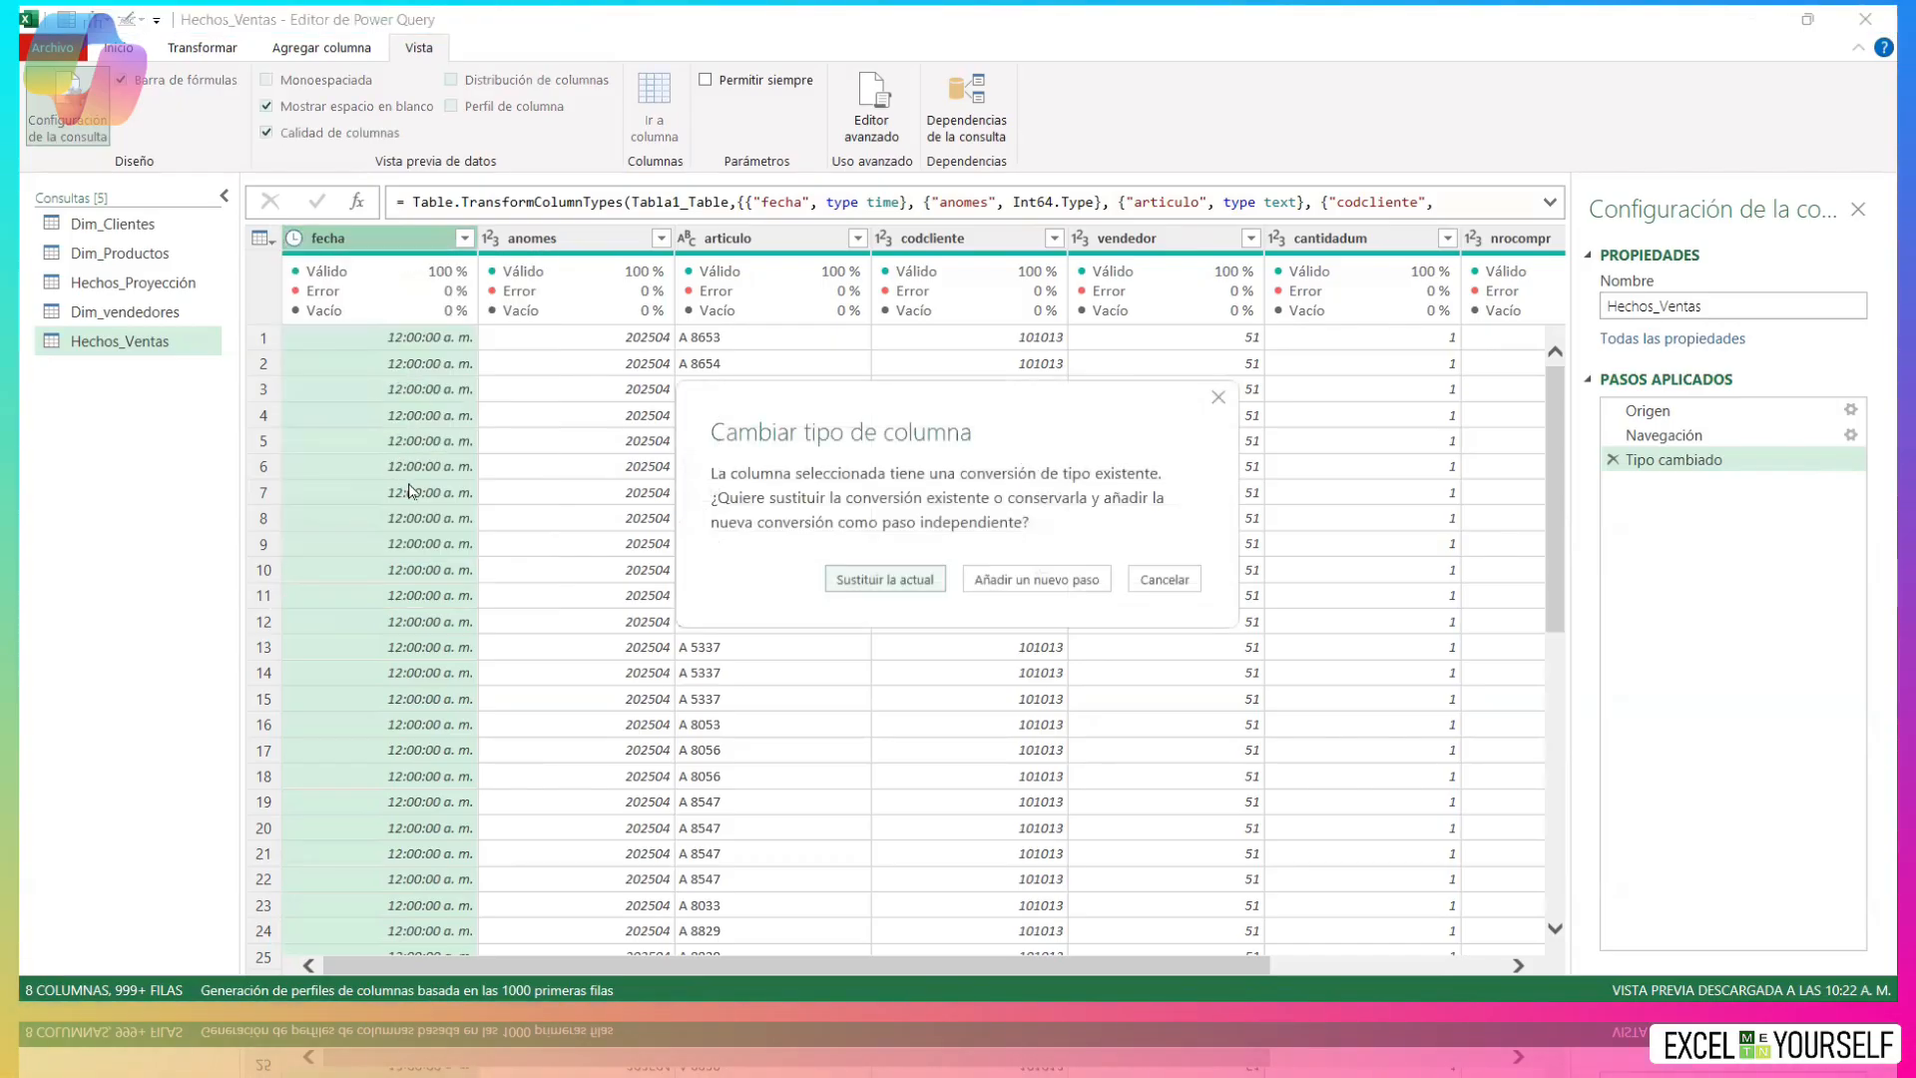
click(1176, 590)
Delete the Tipo cambiado step from Hechos_Ventas and set the fecha column to the Fecha data type.
click(1612, 460)
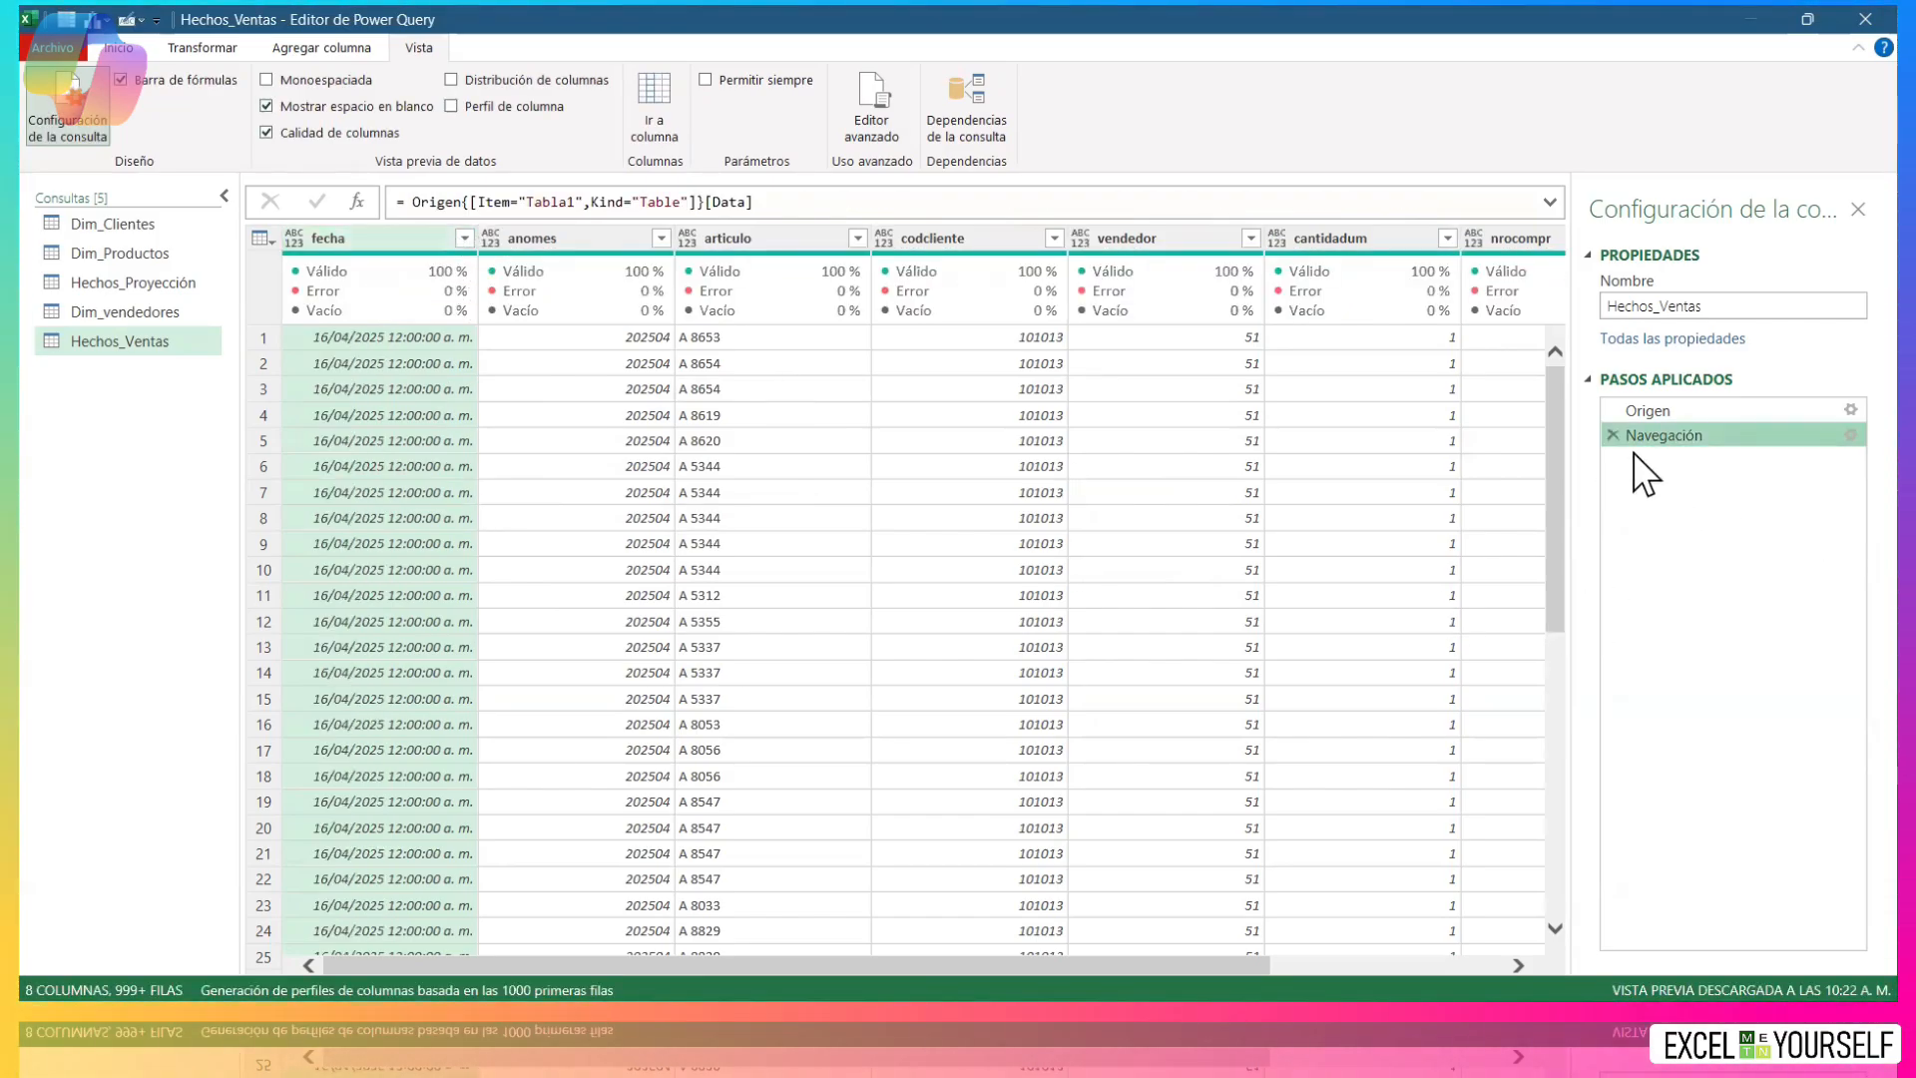
click(463, 238)
click(462, 239)
click(304, 240)
click(303, 236)
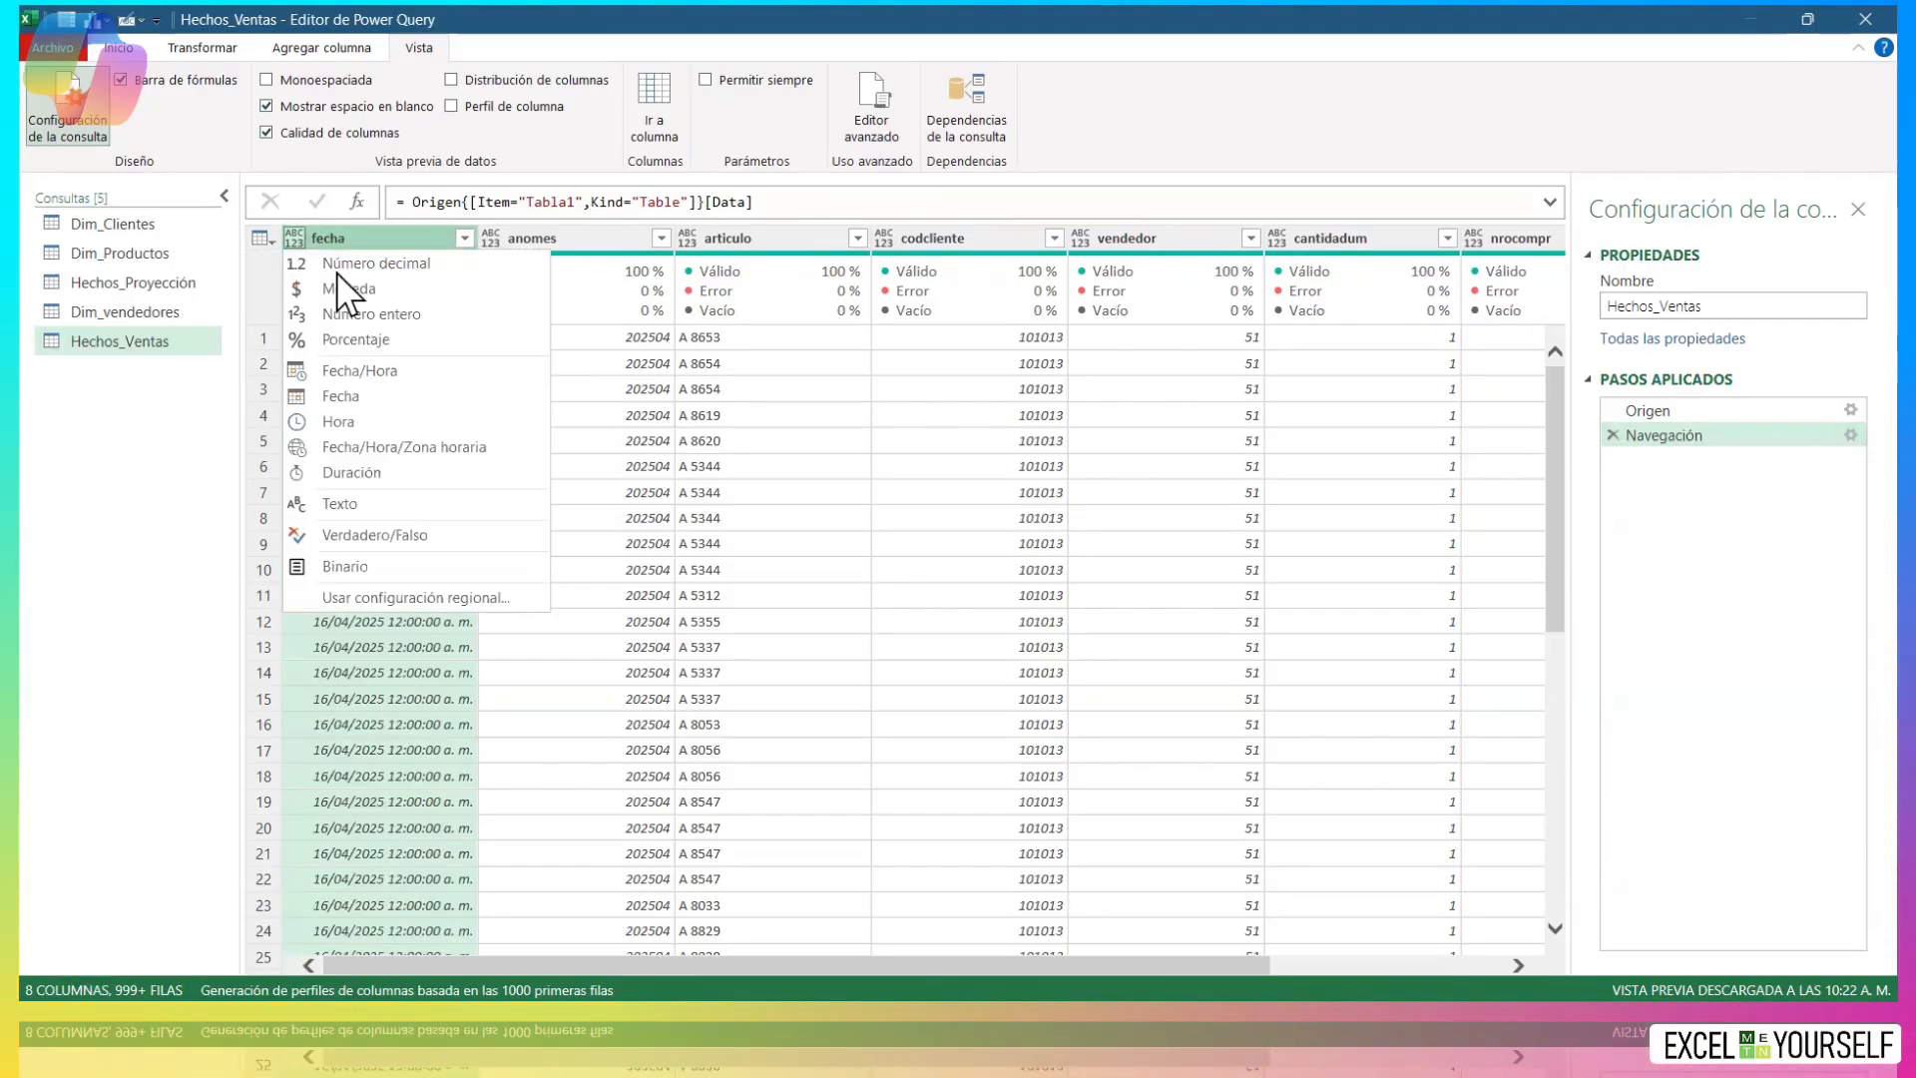
click(380, 390)
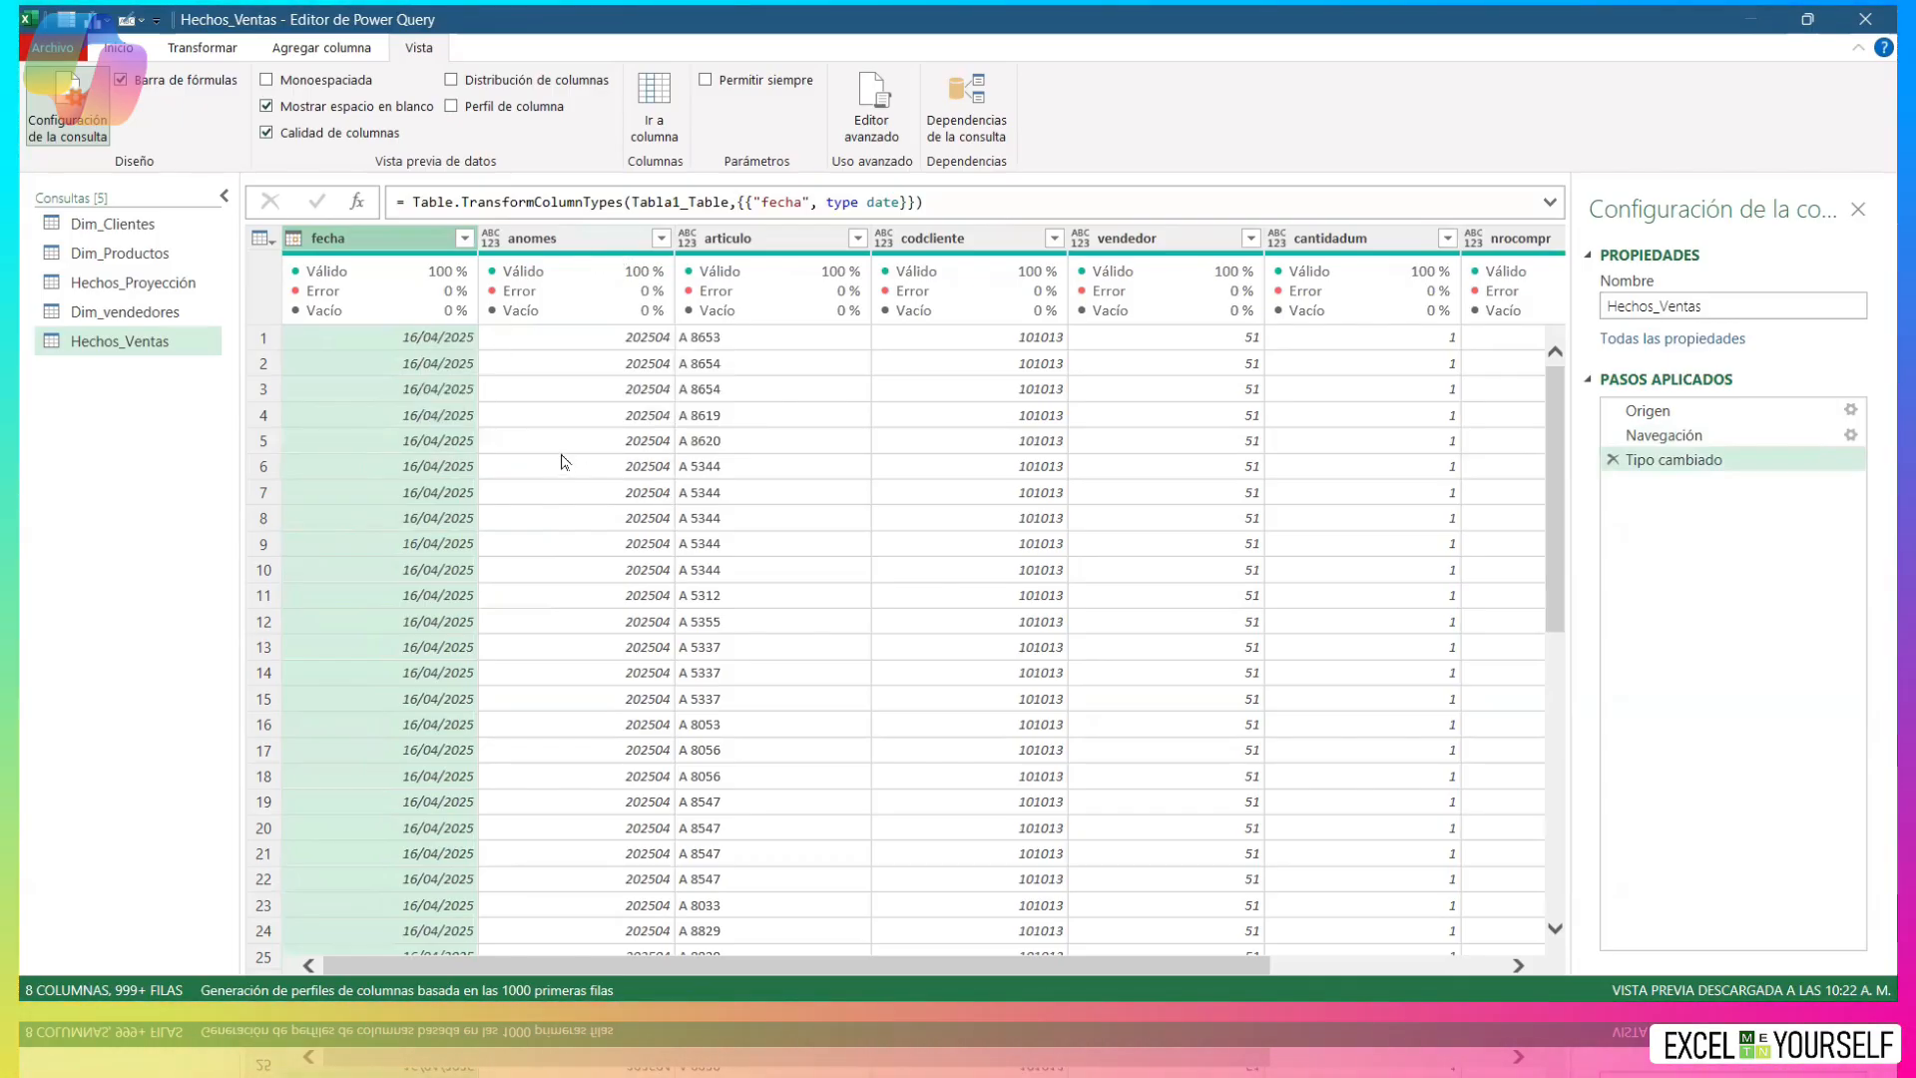
Open the data type choices for the anomes column of Hechos_Ventas.
mouse_move(563, 255)
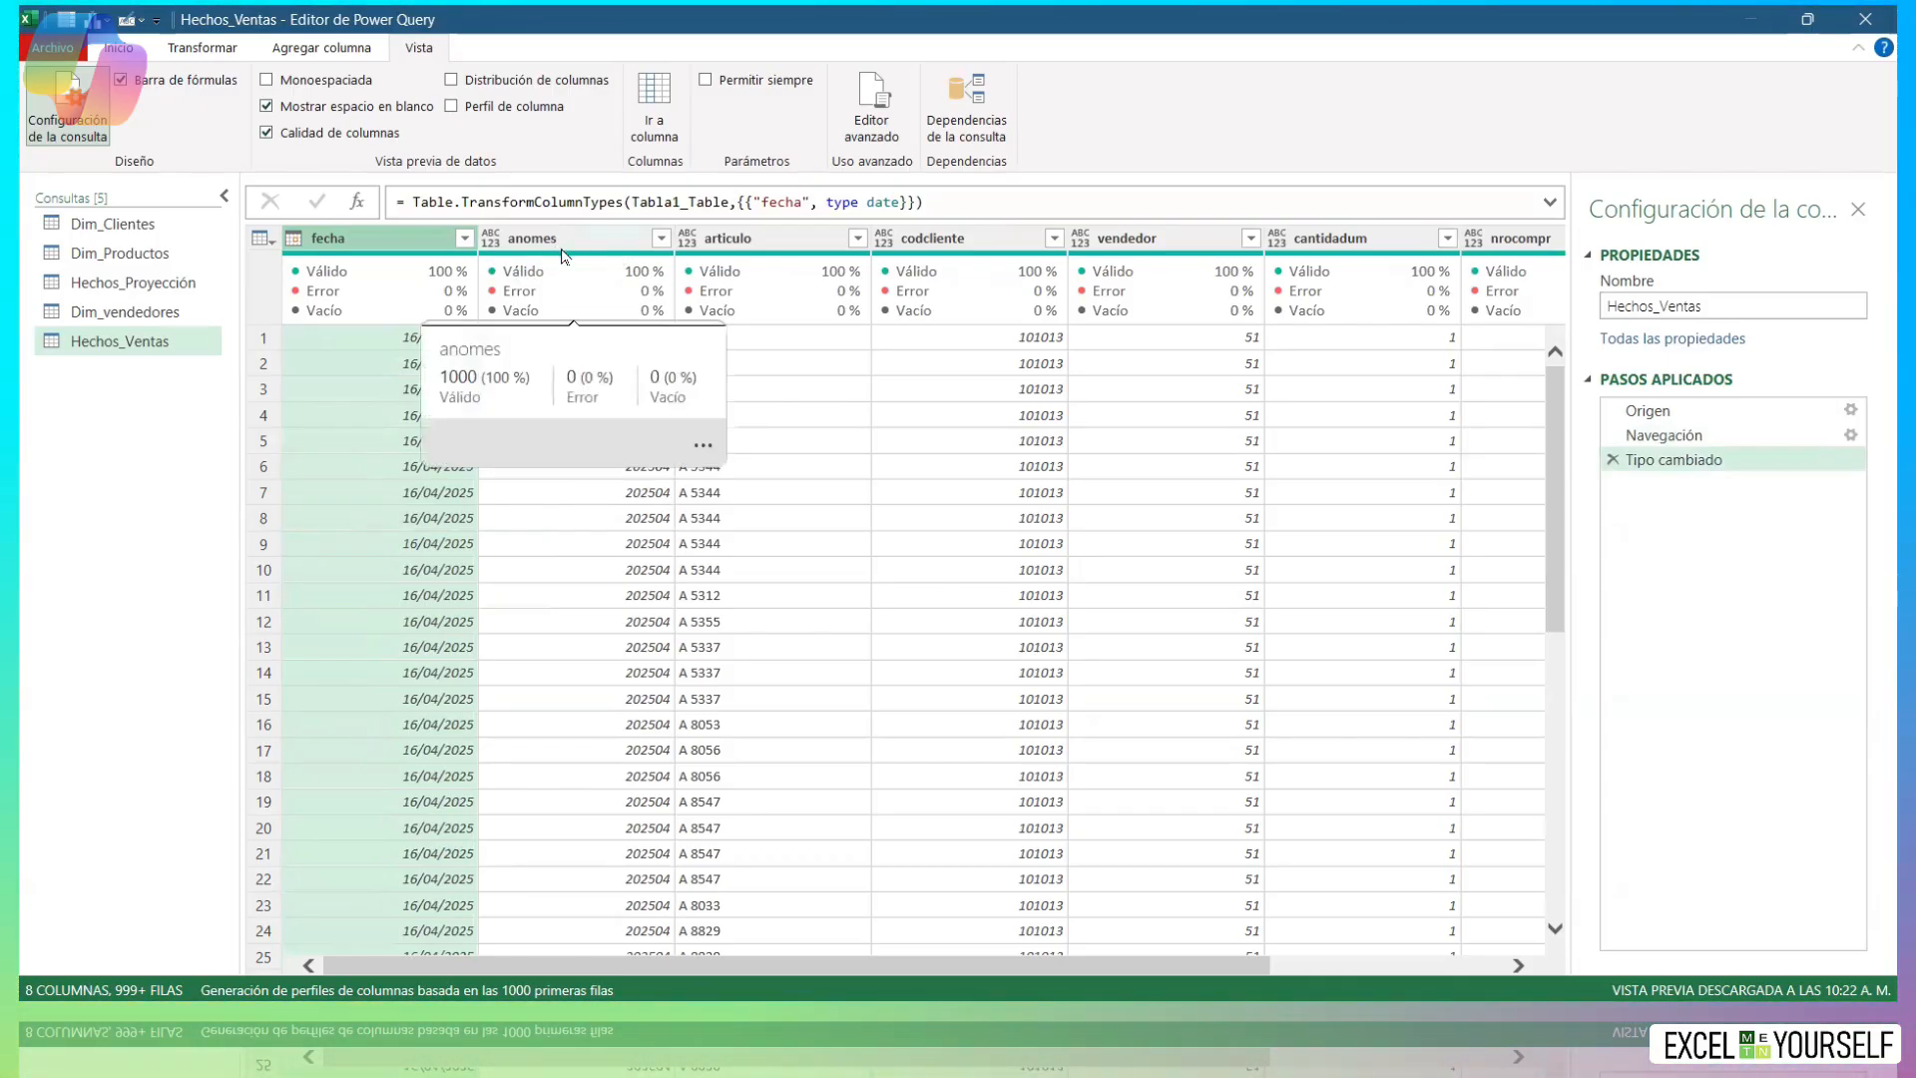
click(491, 242)
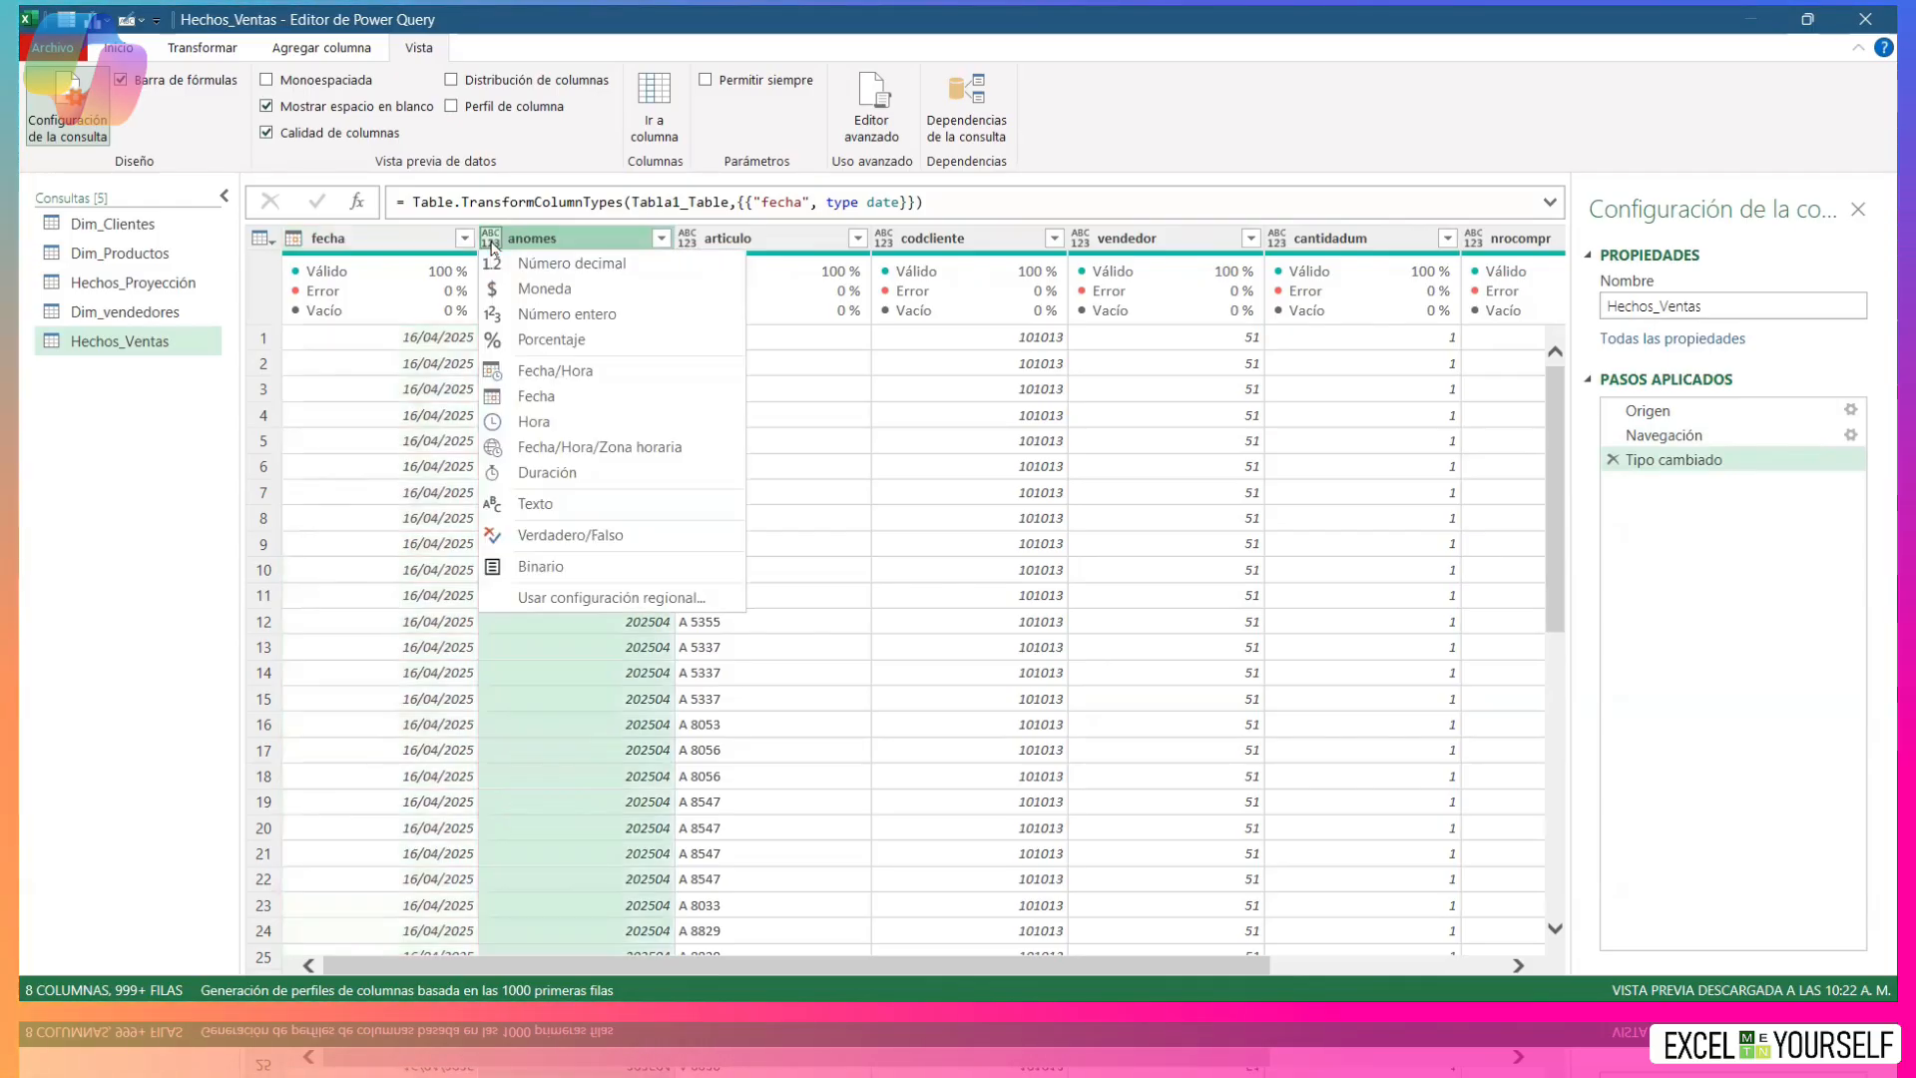
click(552, 240)
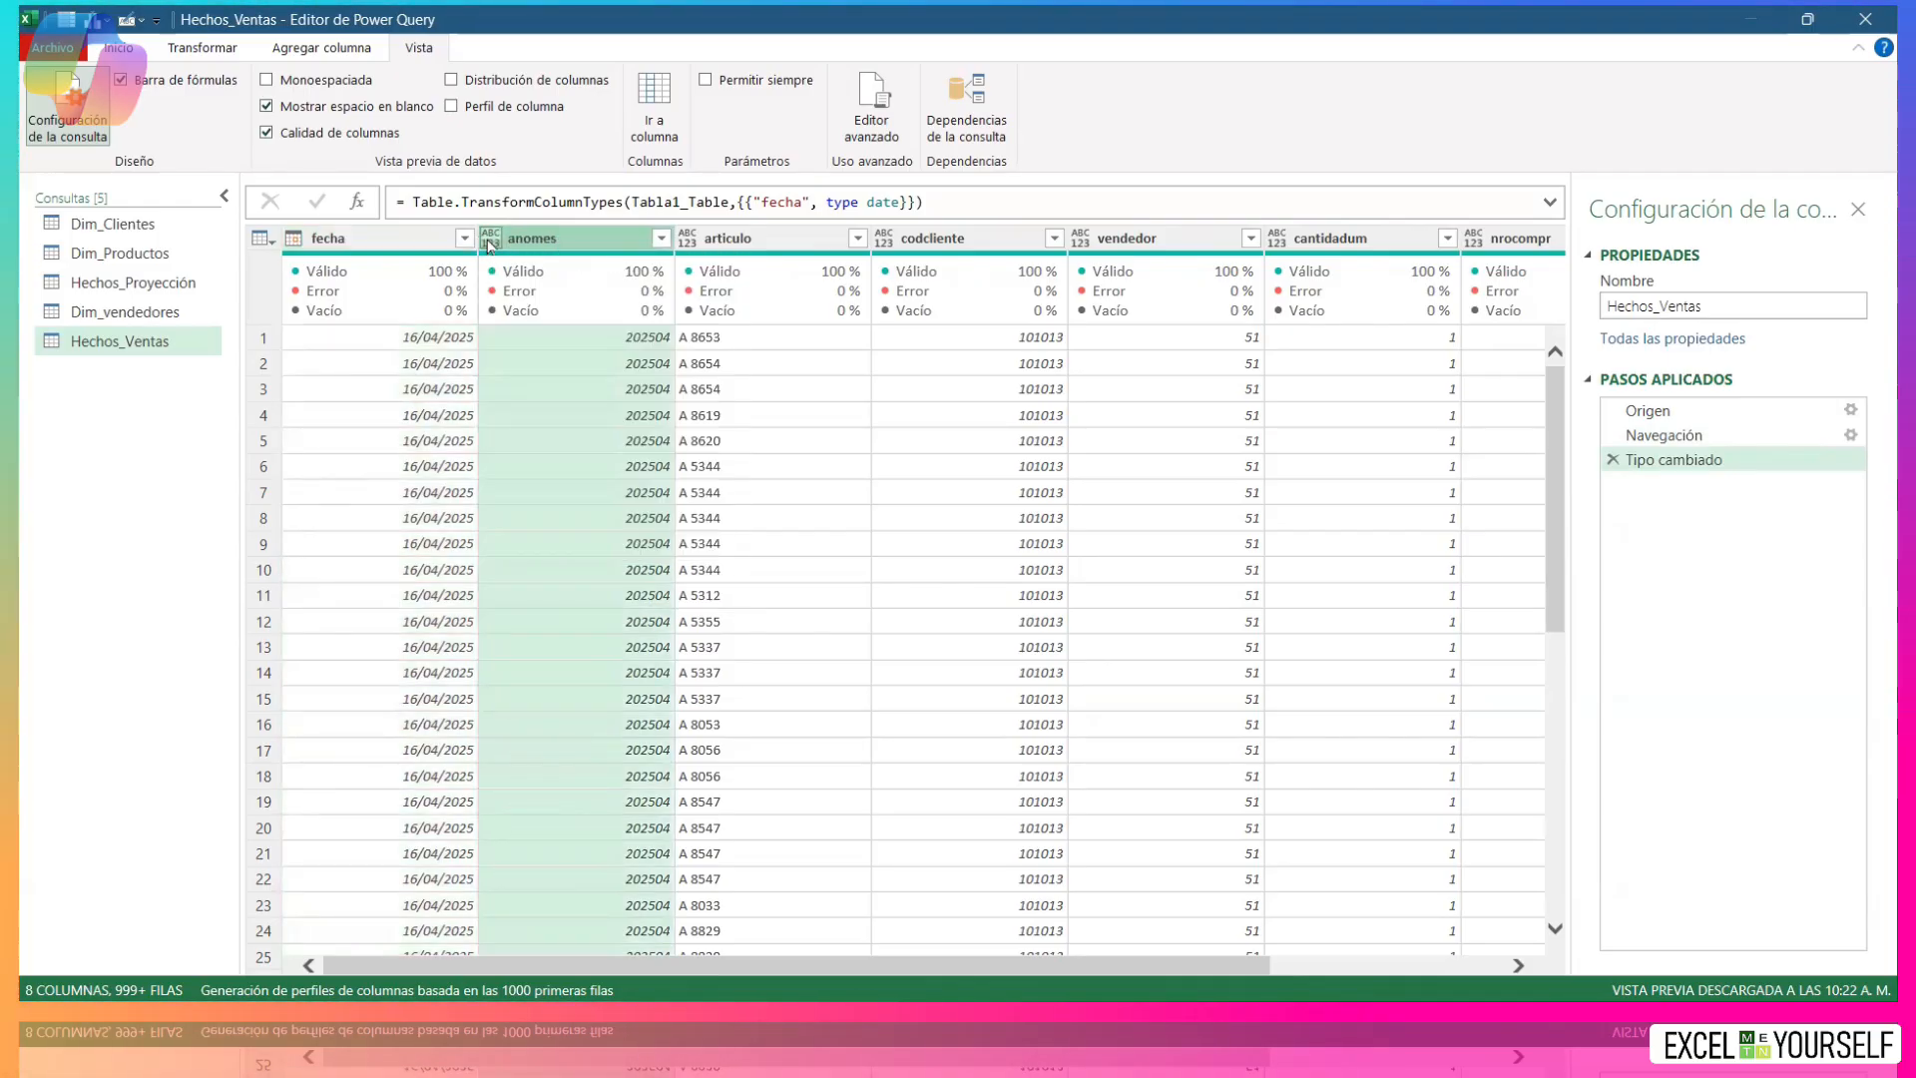
click(489, 242)
click(559, 247)
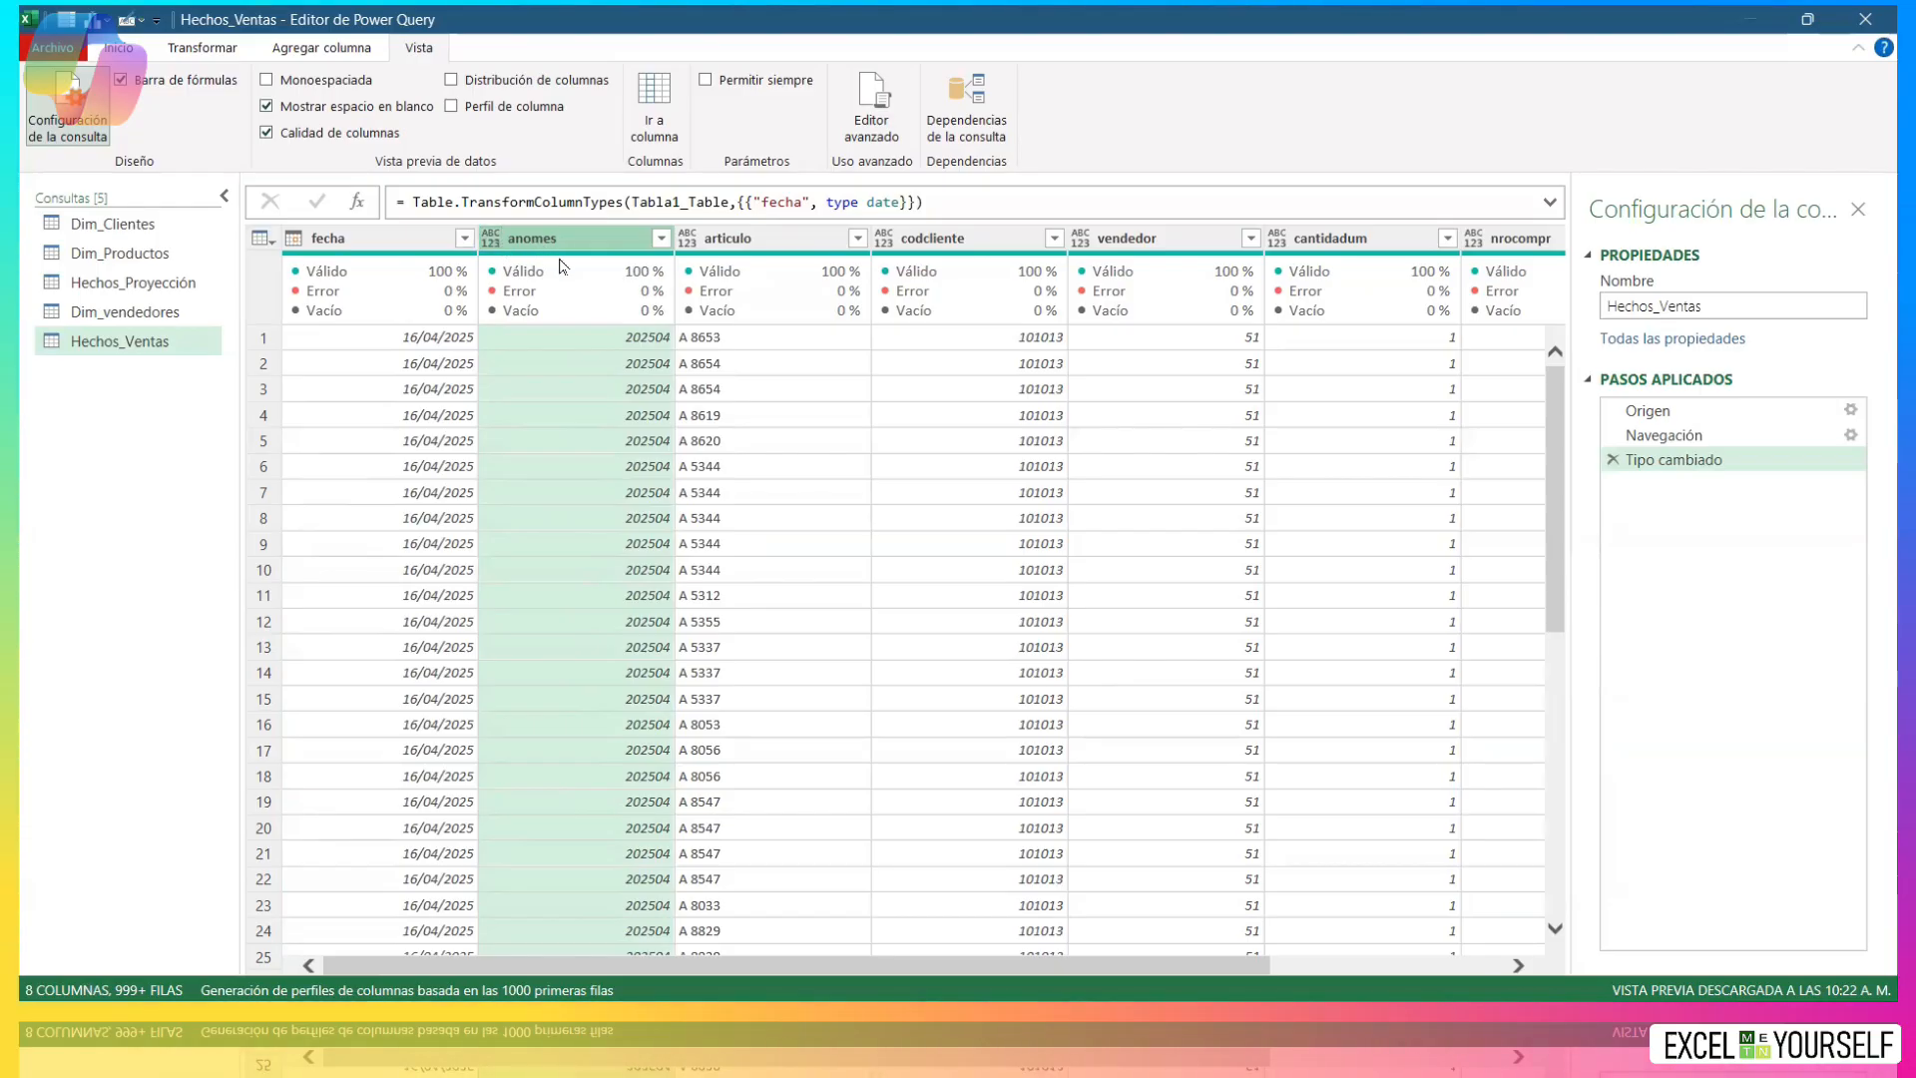
mouse_move(562, 266)
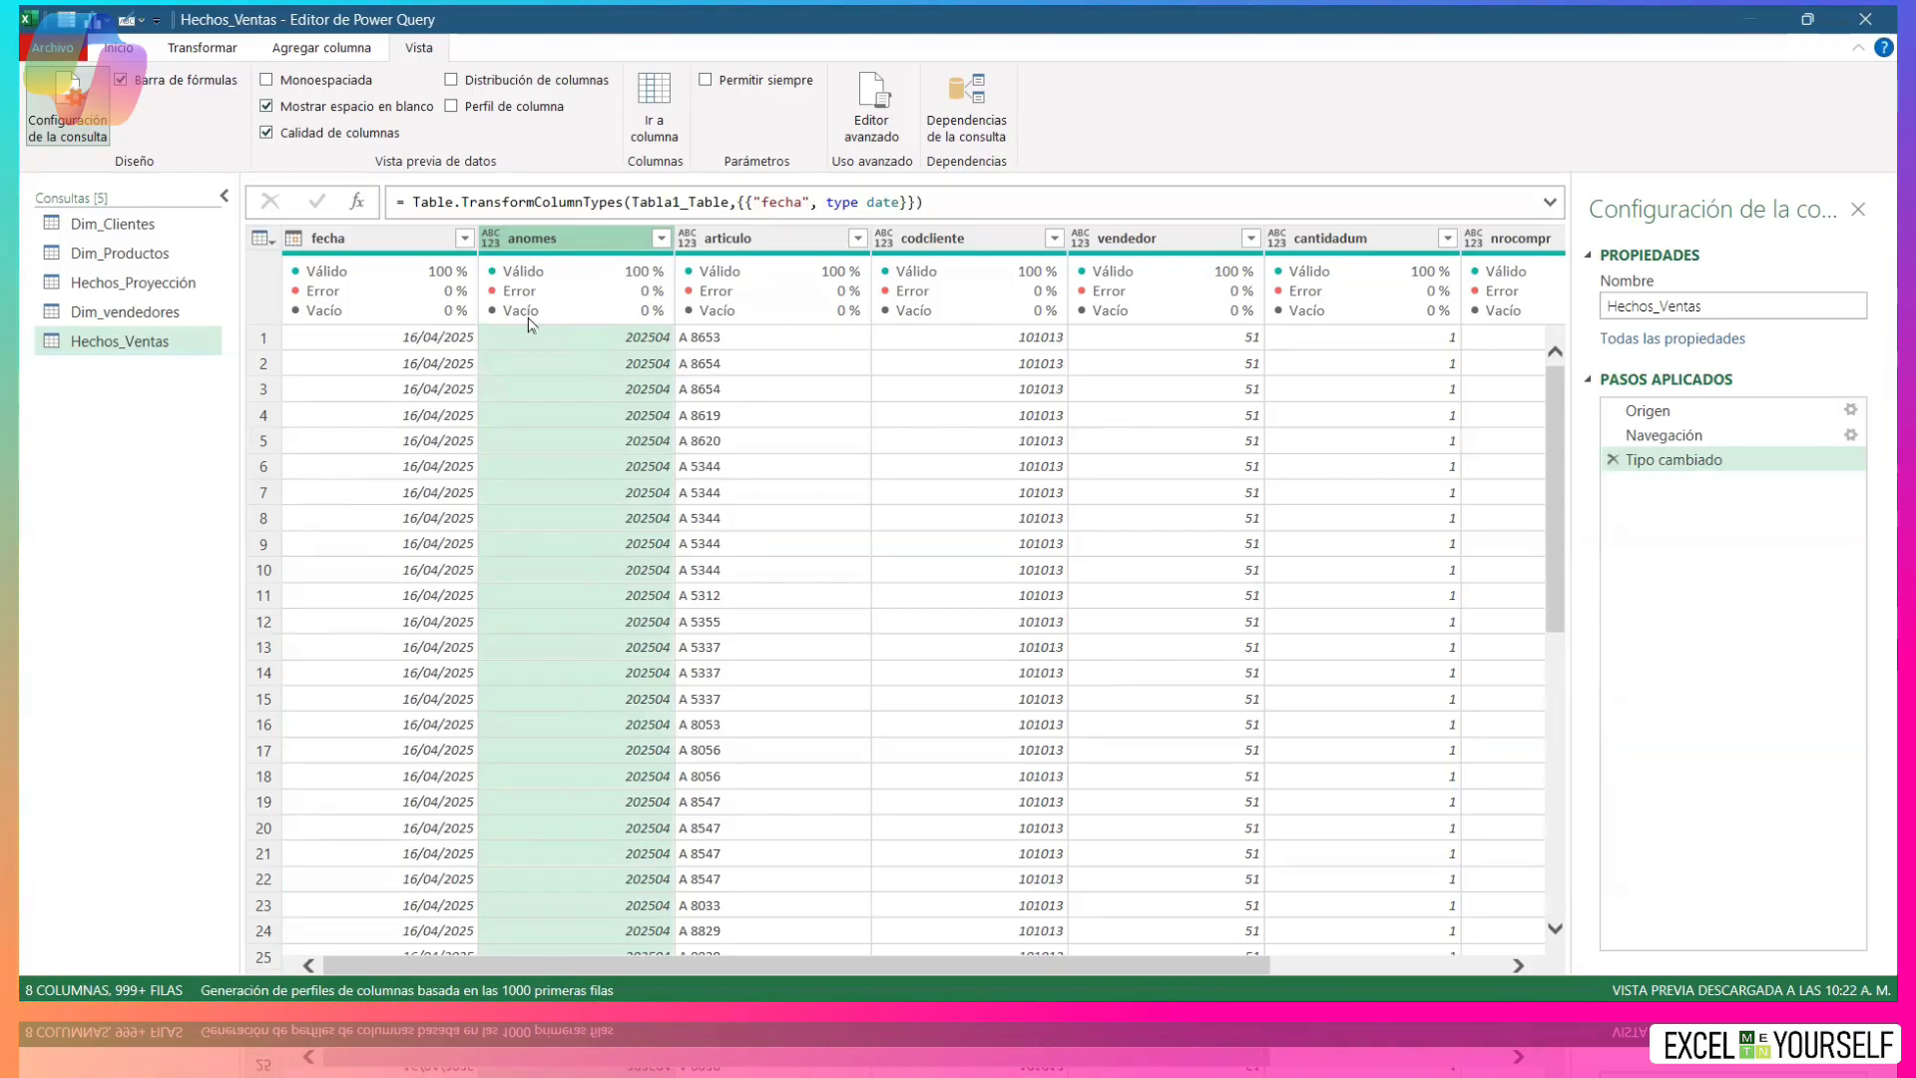
click(120, 48)
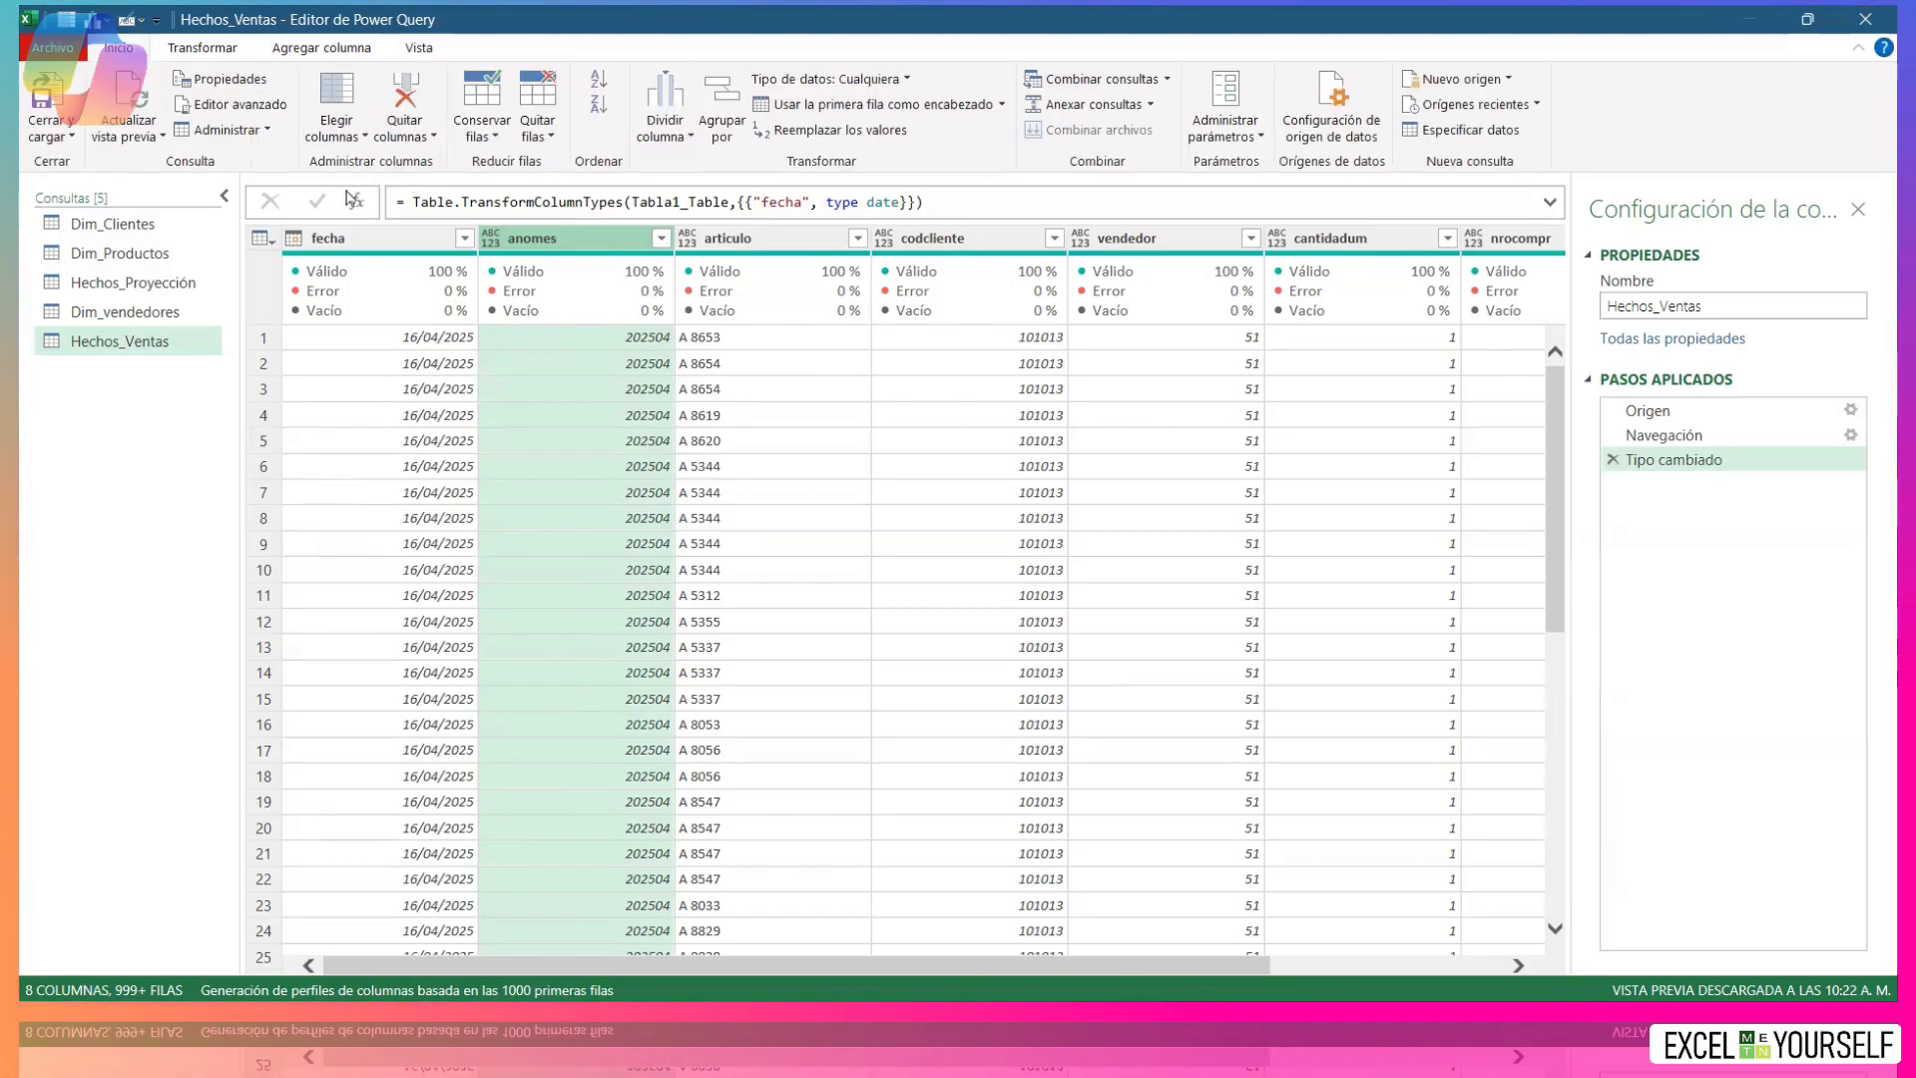
click(329, 88)
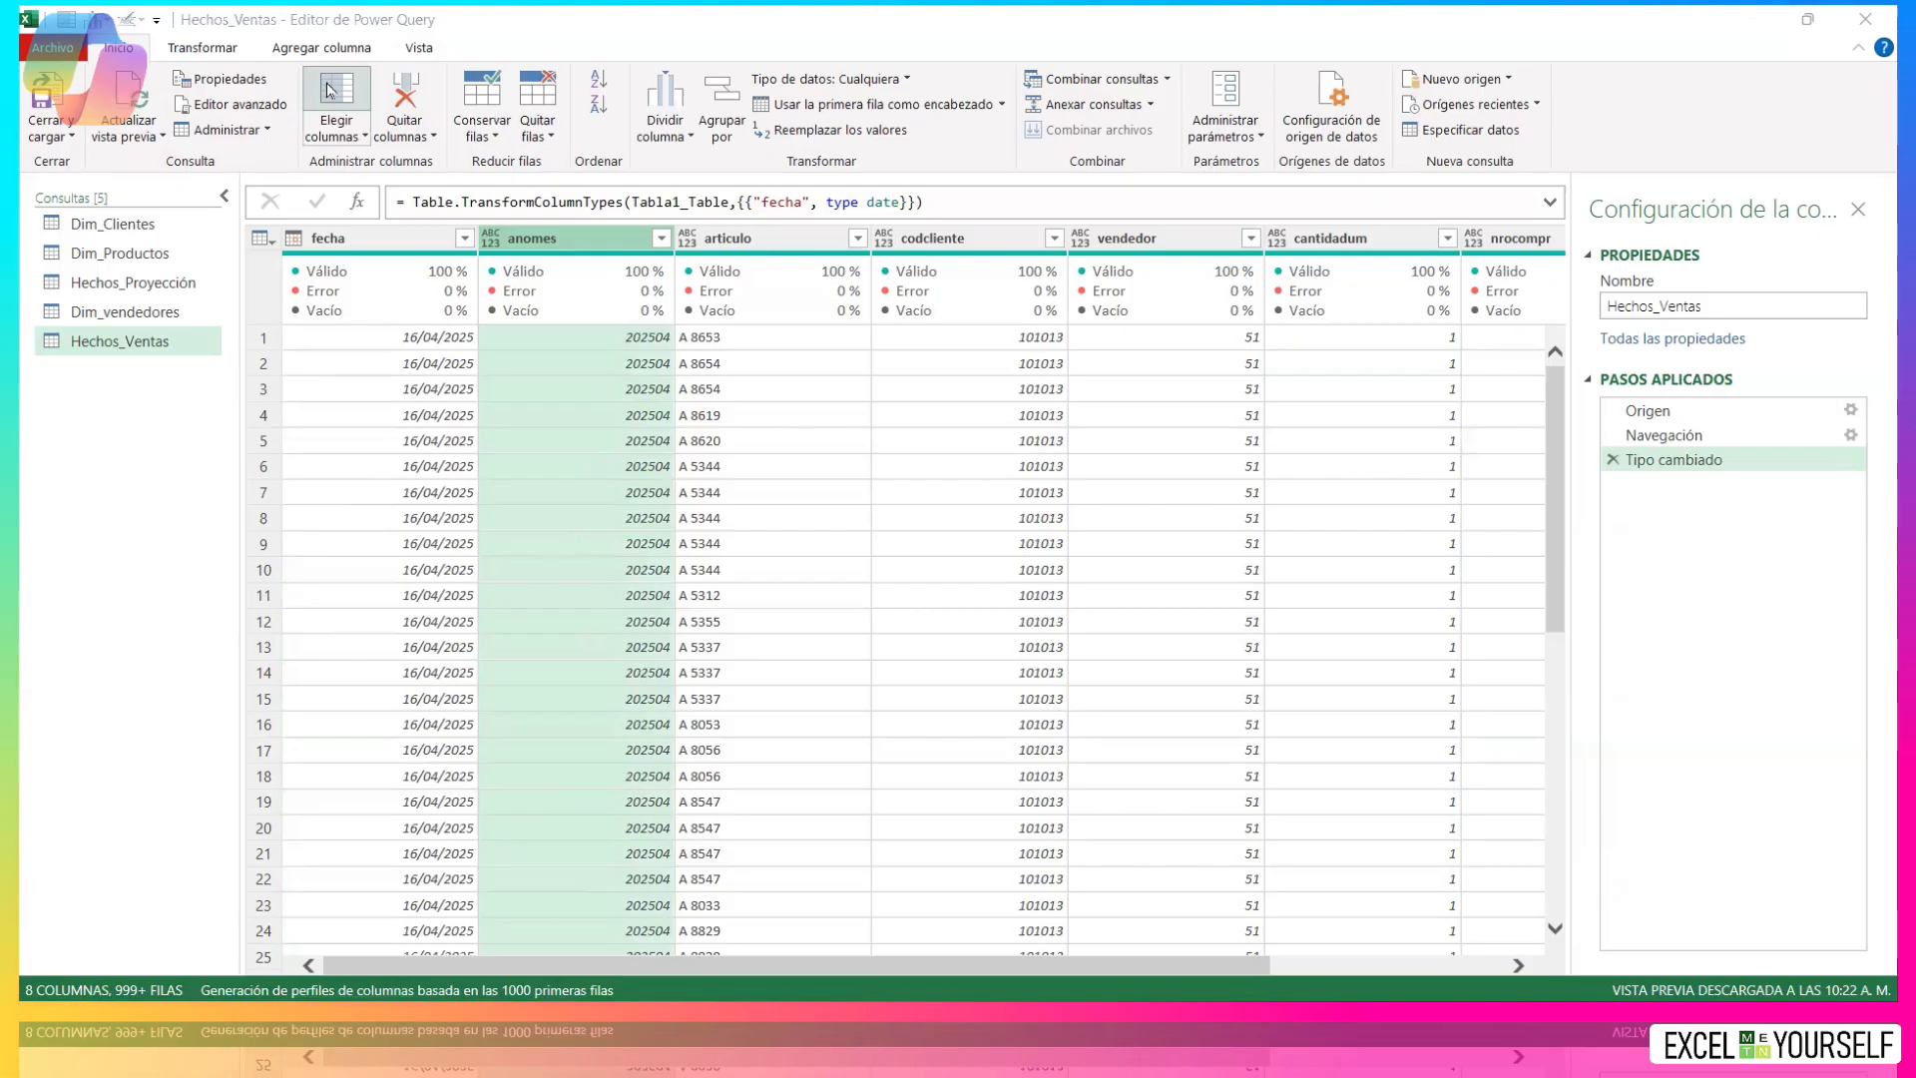
click(330, 89)
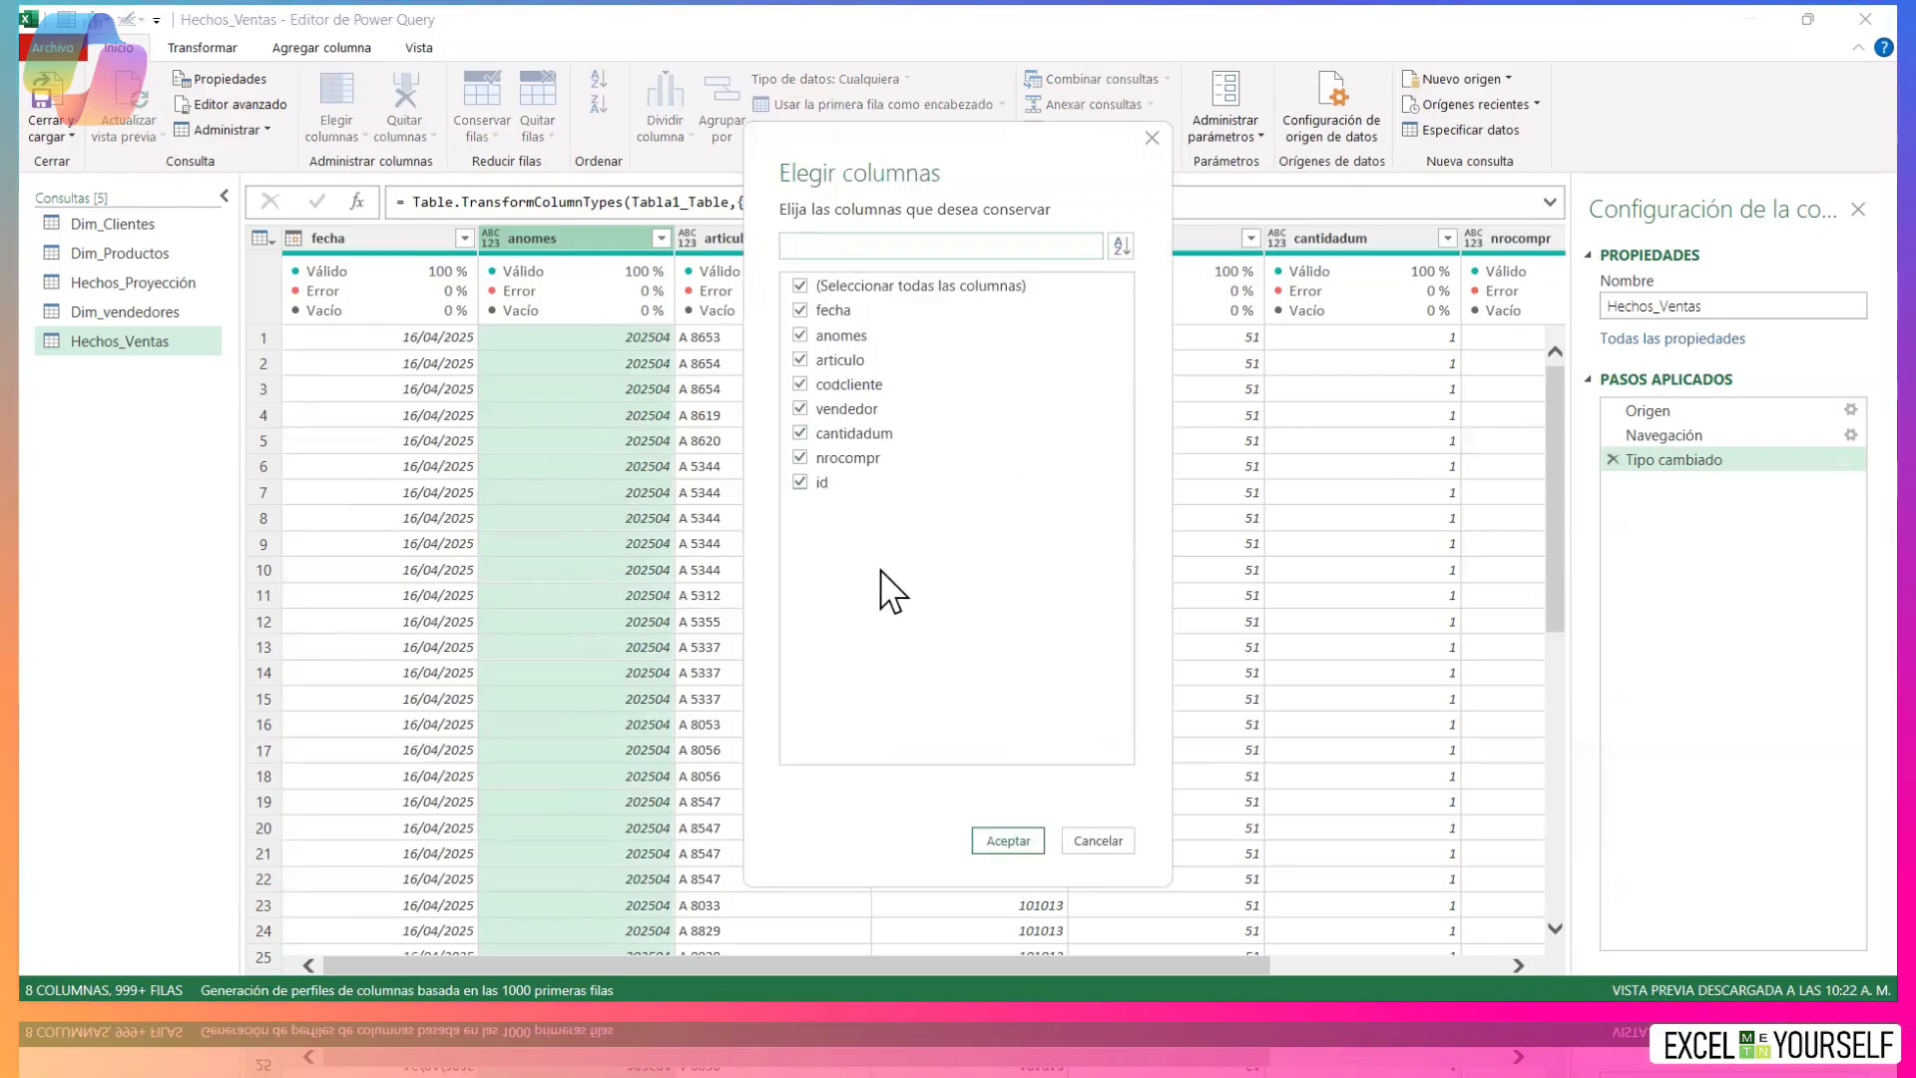
key(Escape)
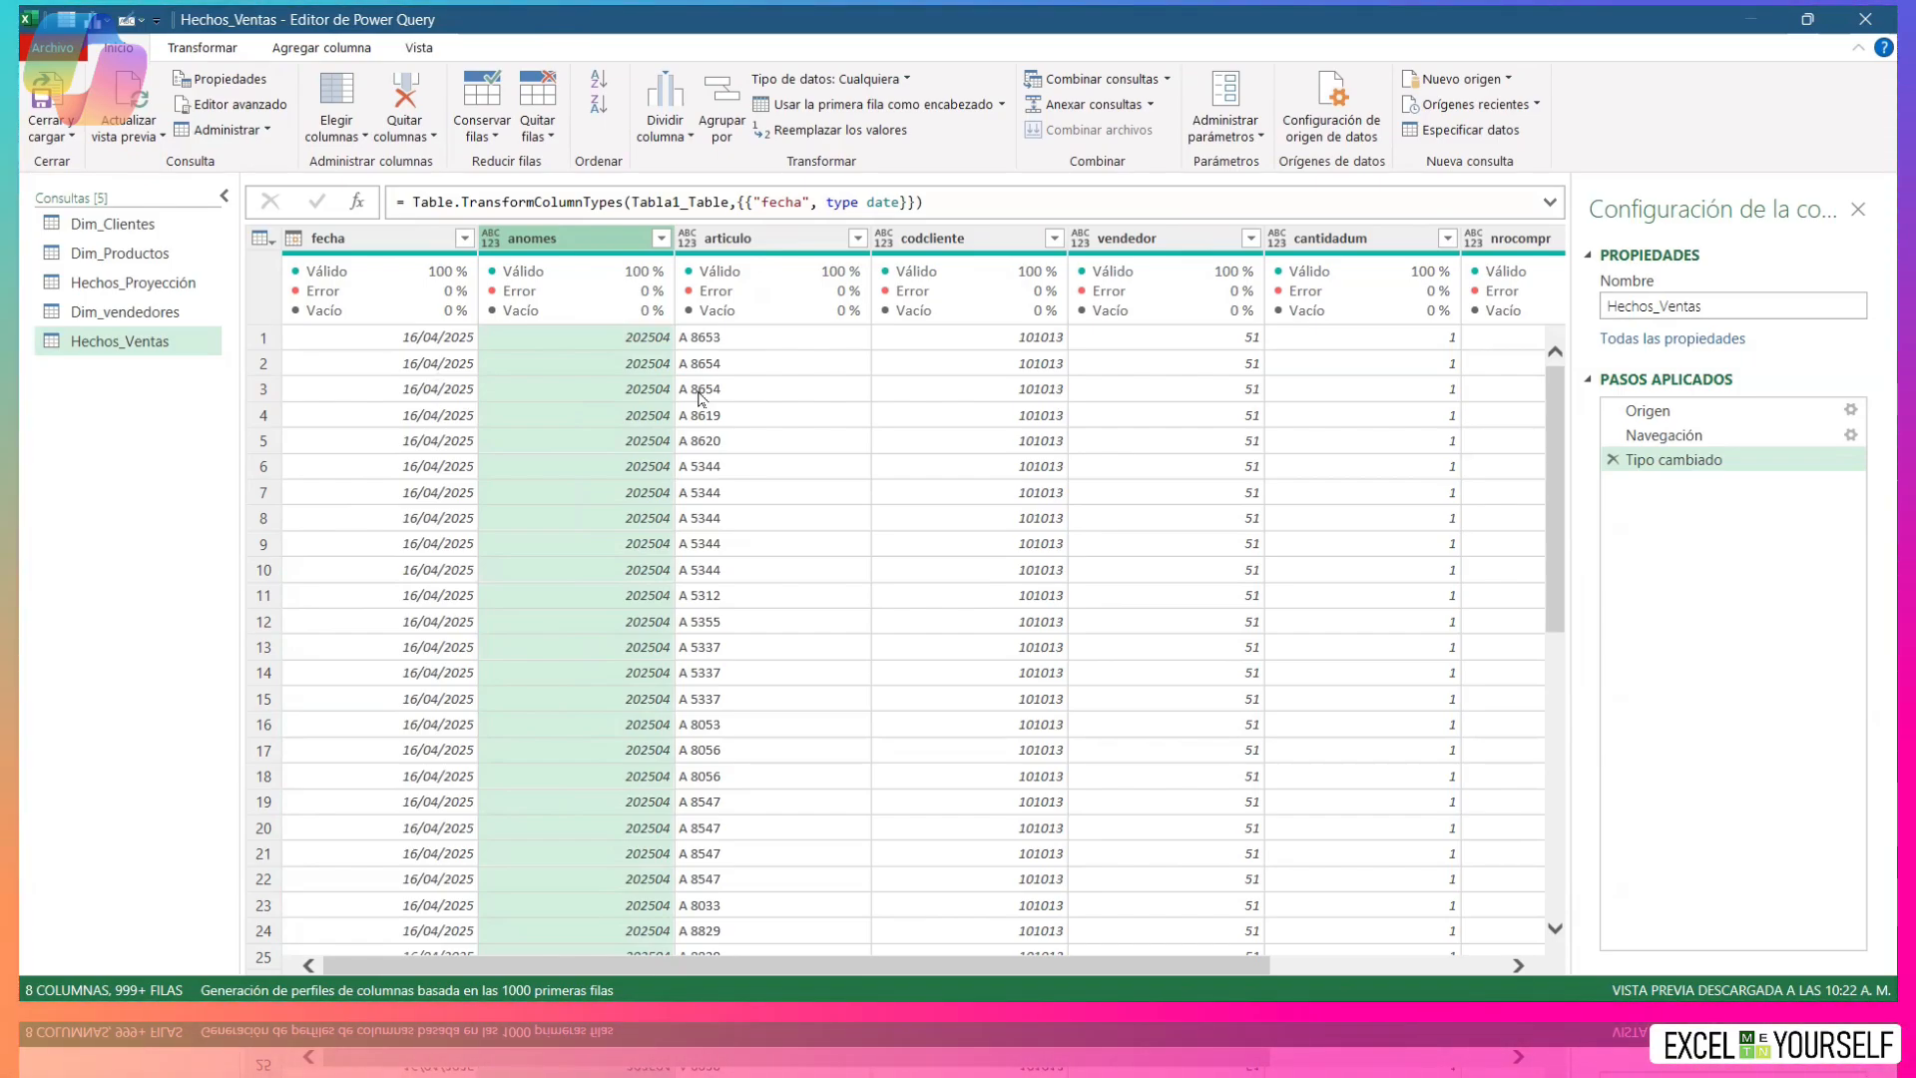
Compare the Dim_Productos codes with Hechos_Ventas and replace "A " with nothing in the articulo column of Hechos_Ventas.
mouse_move(739, 258)
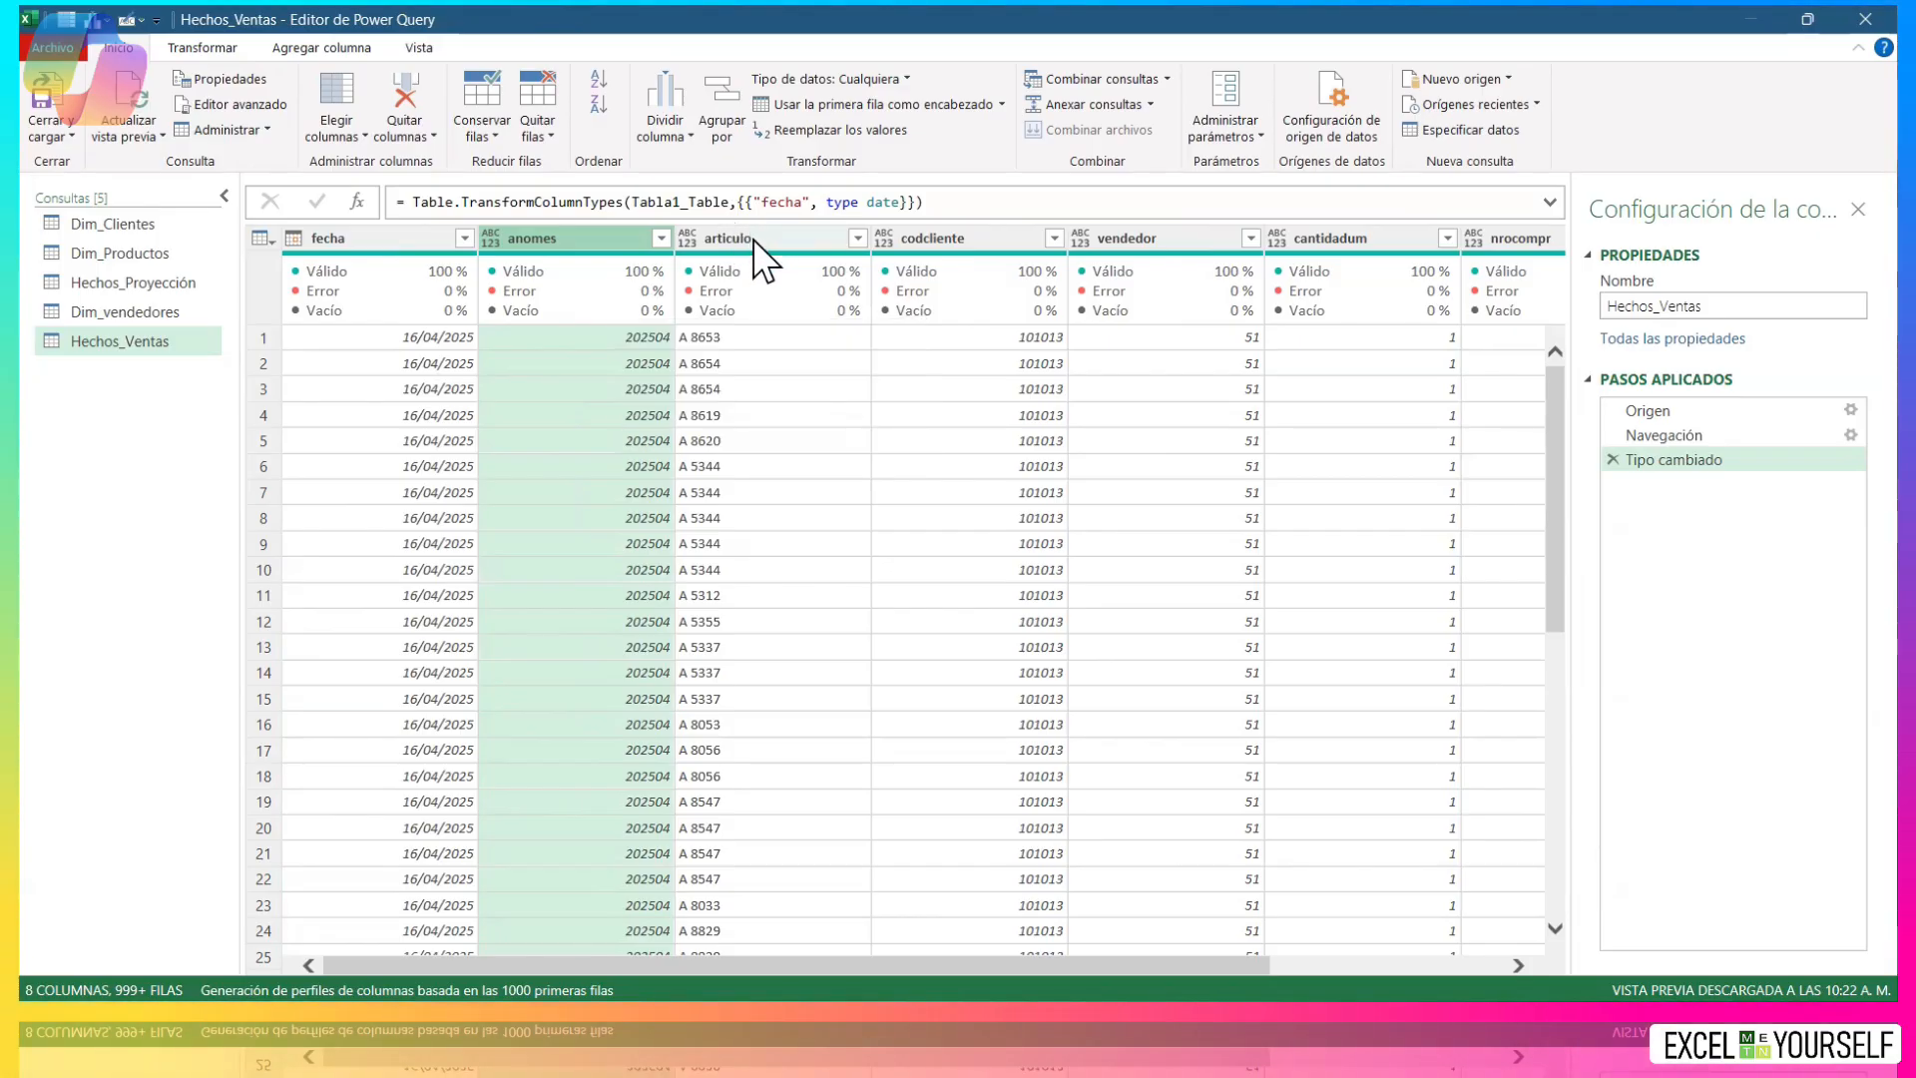
click(160, 252)
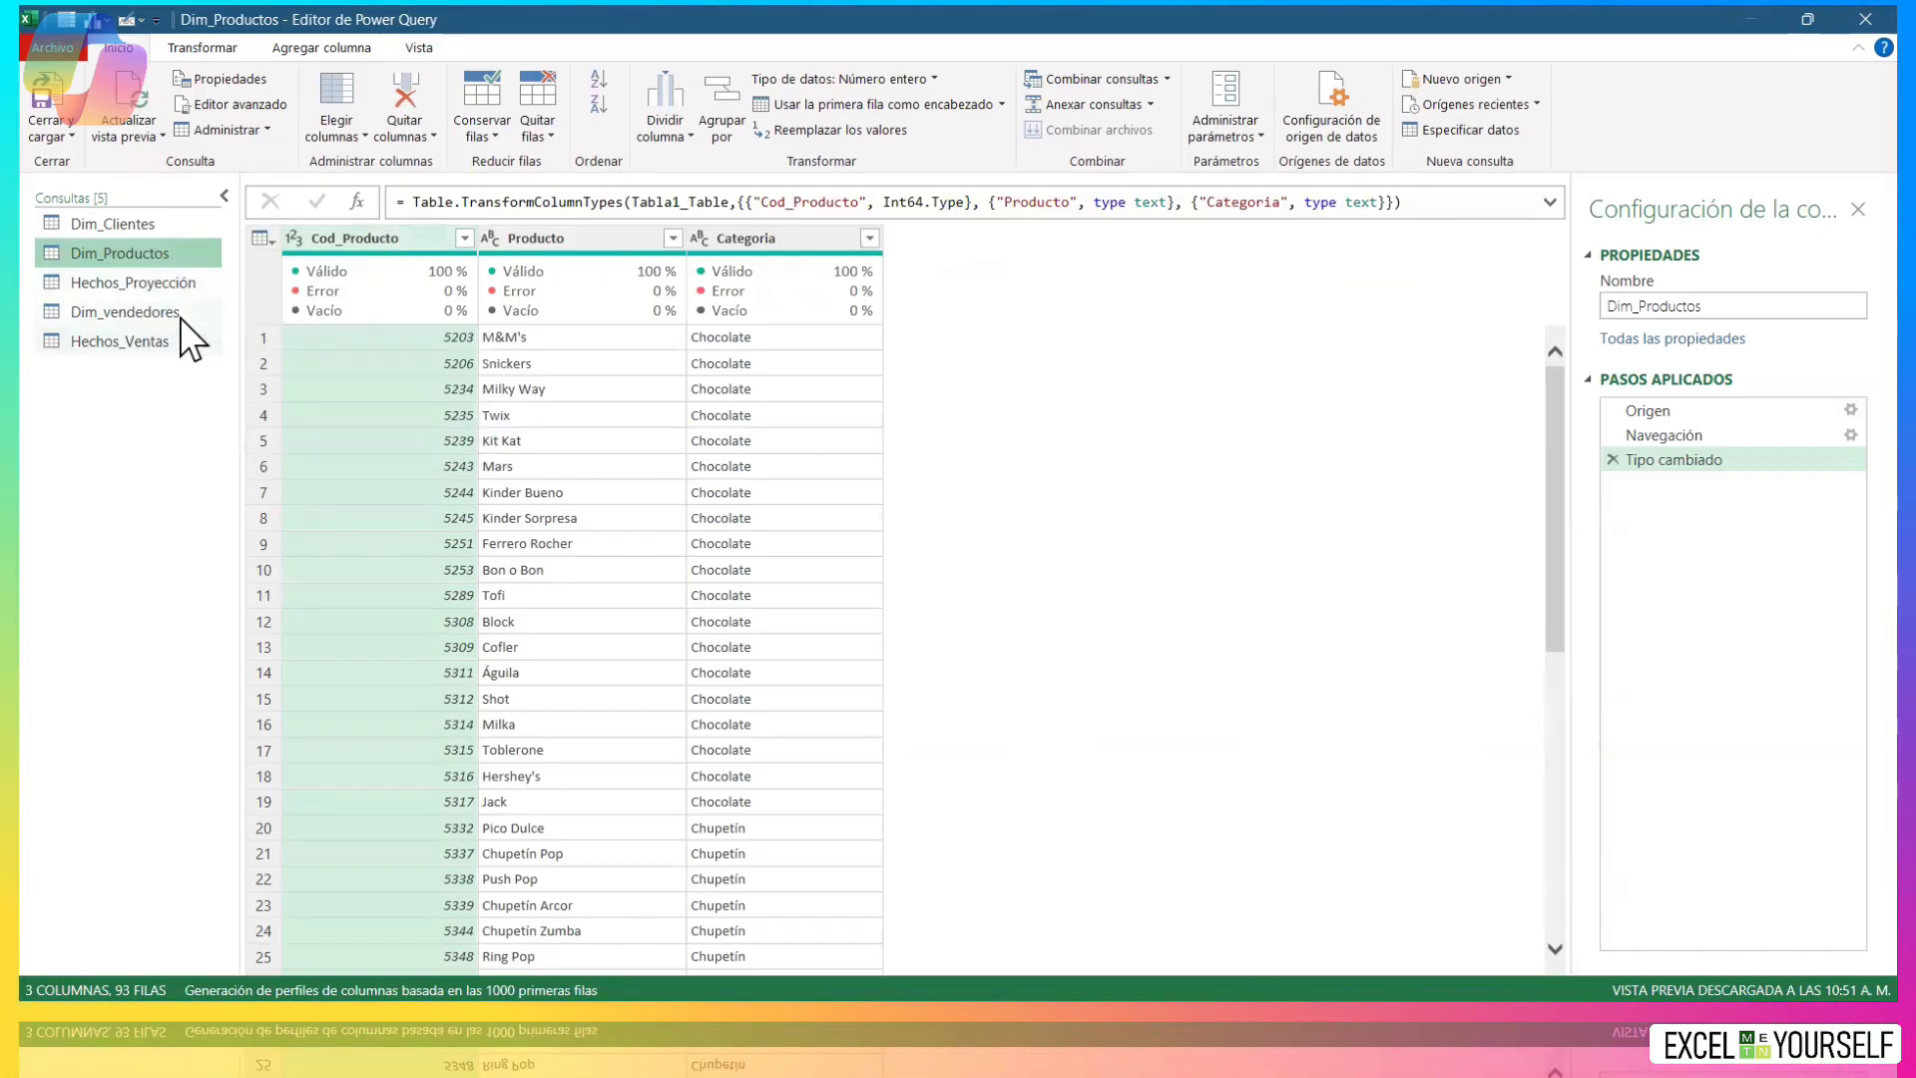
click(166, 343)
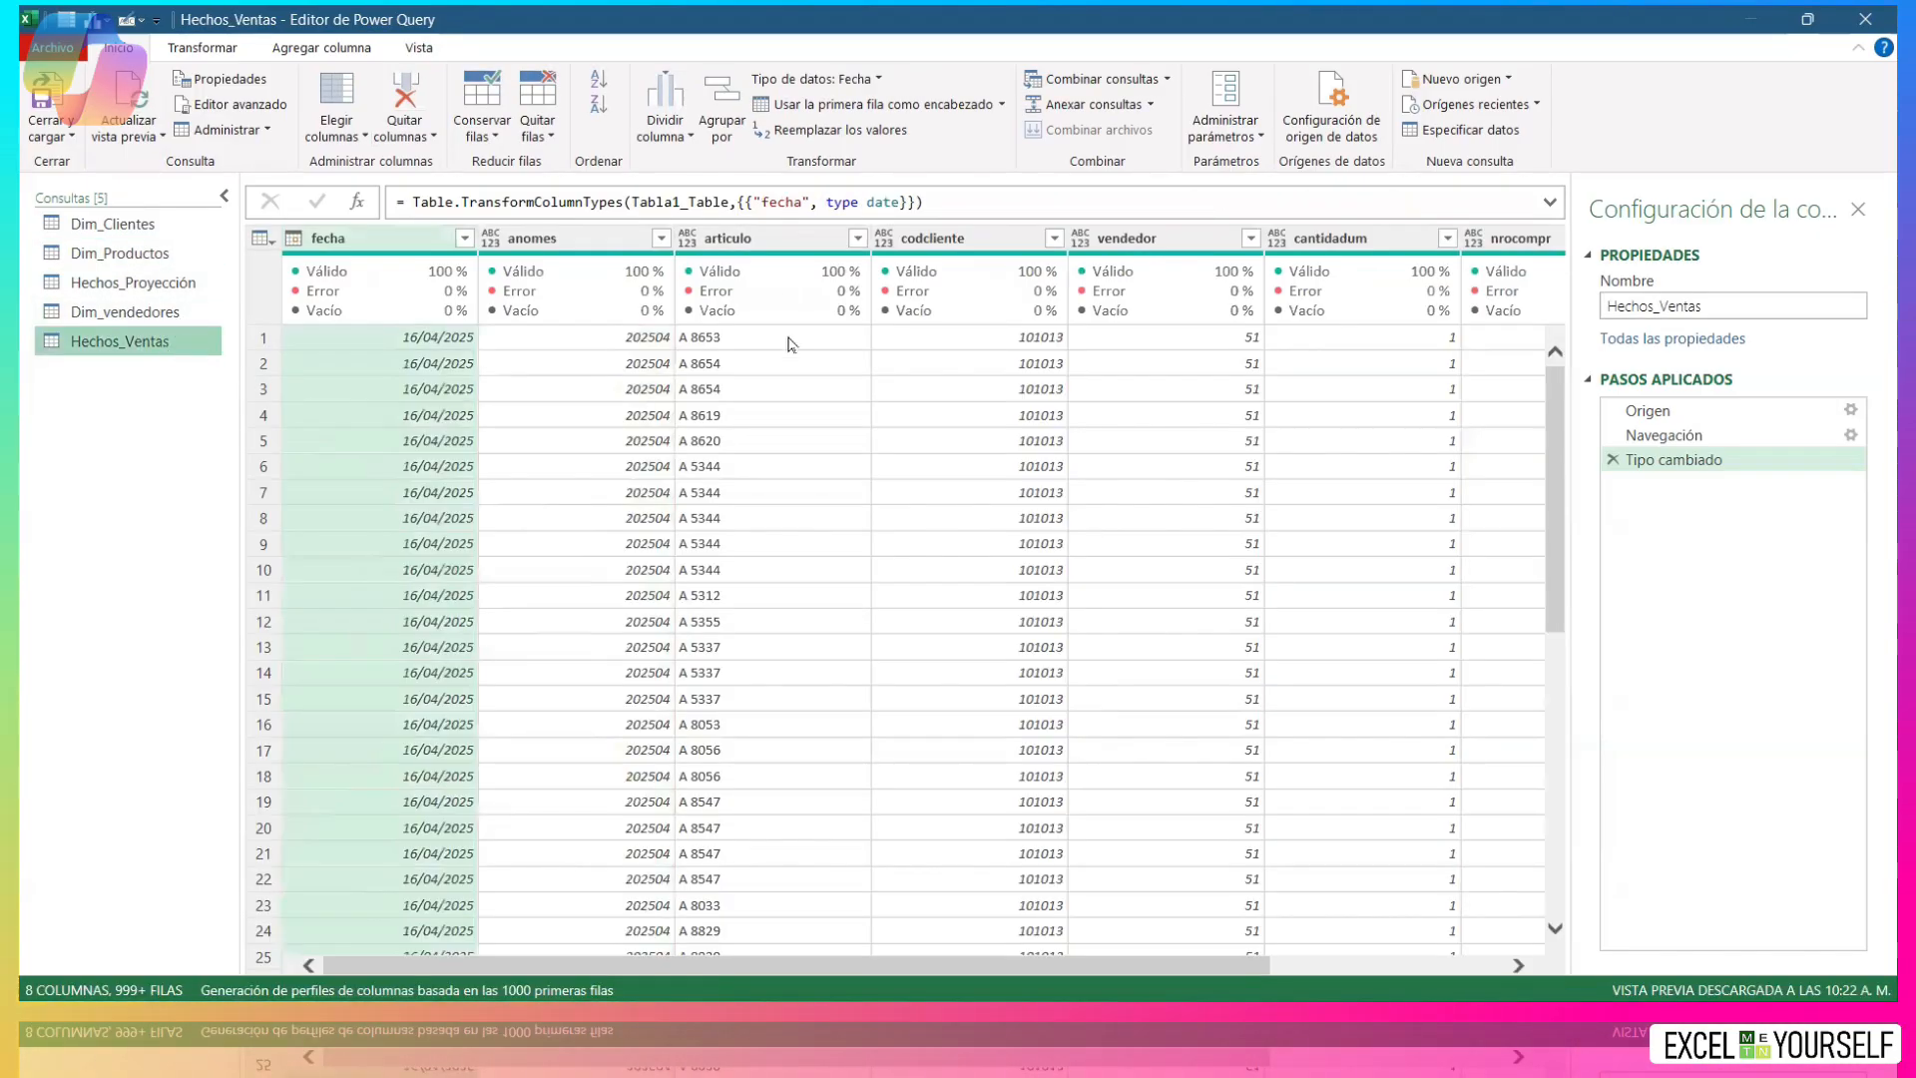
click(770, 243)
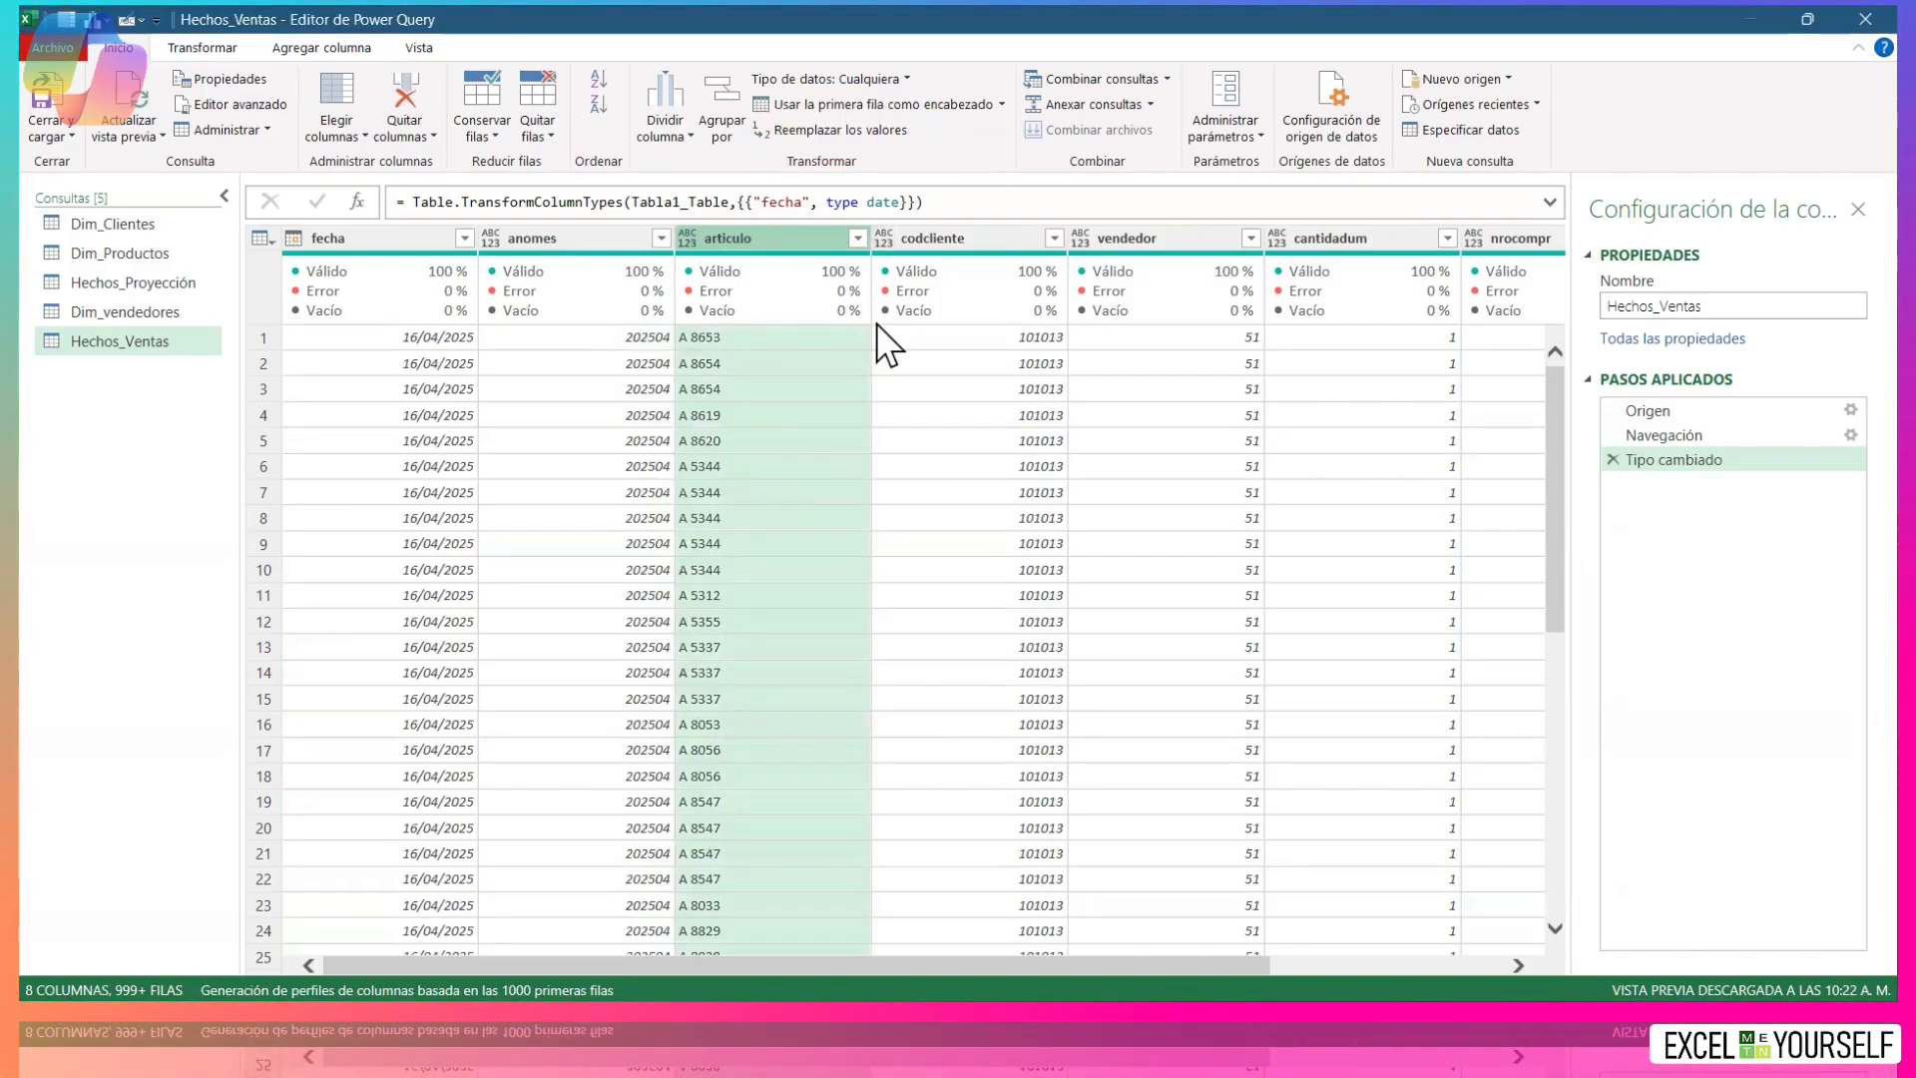
right_click(771, 242)
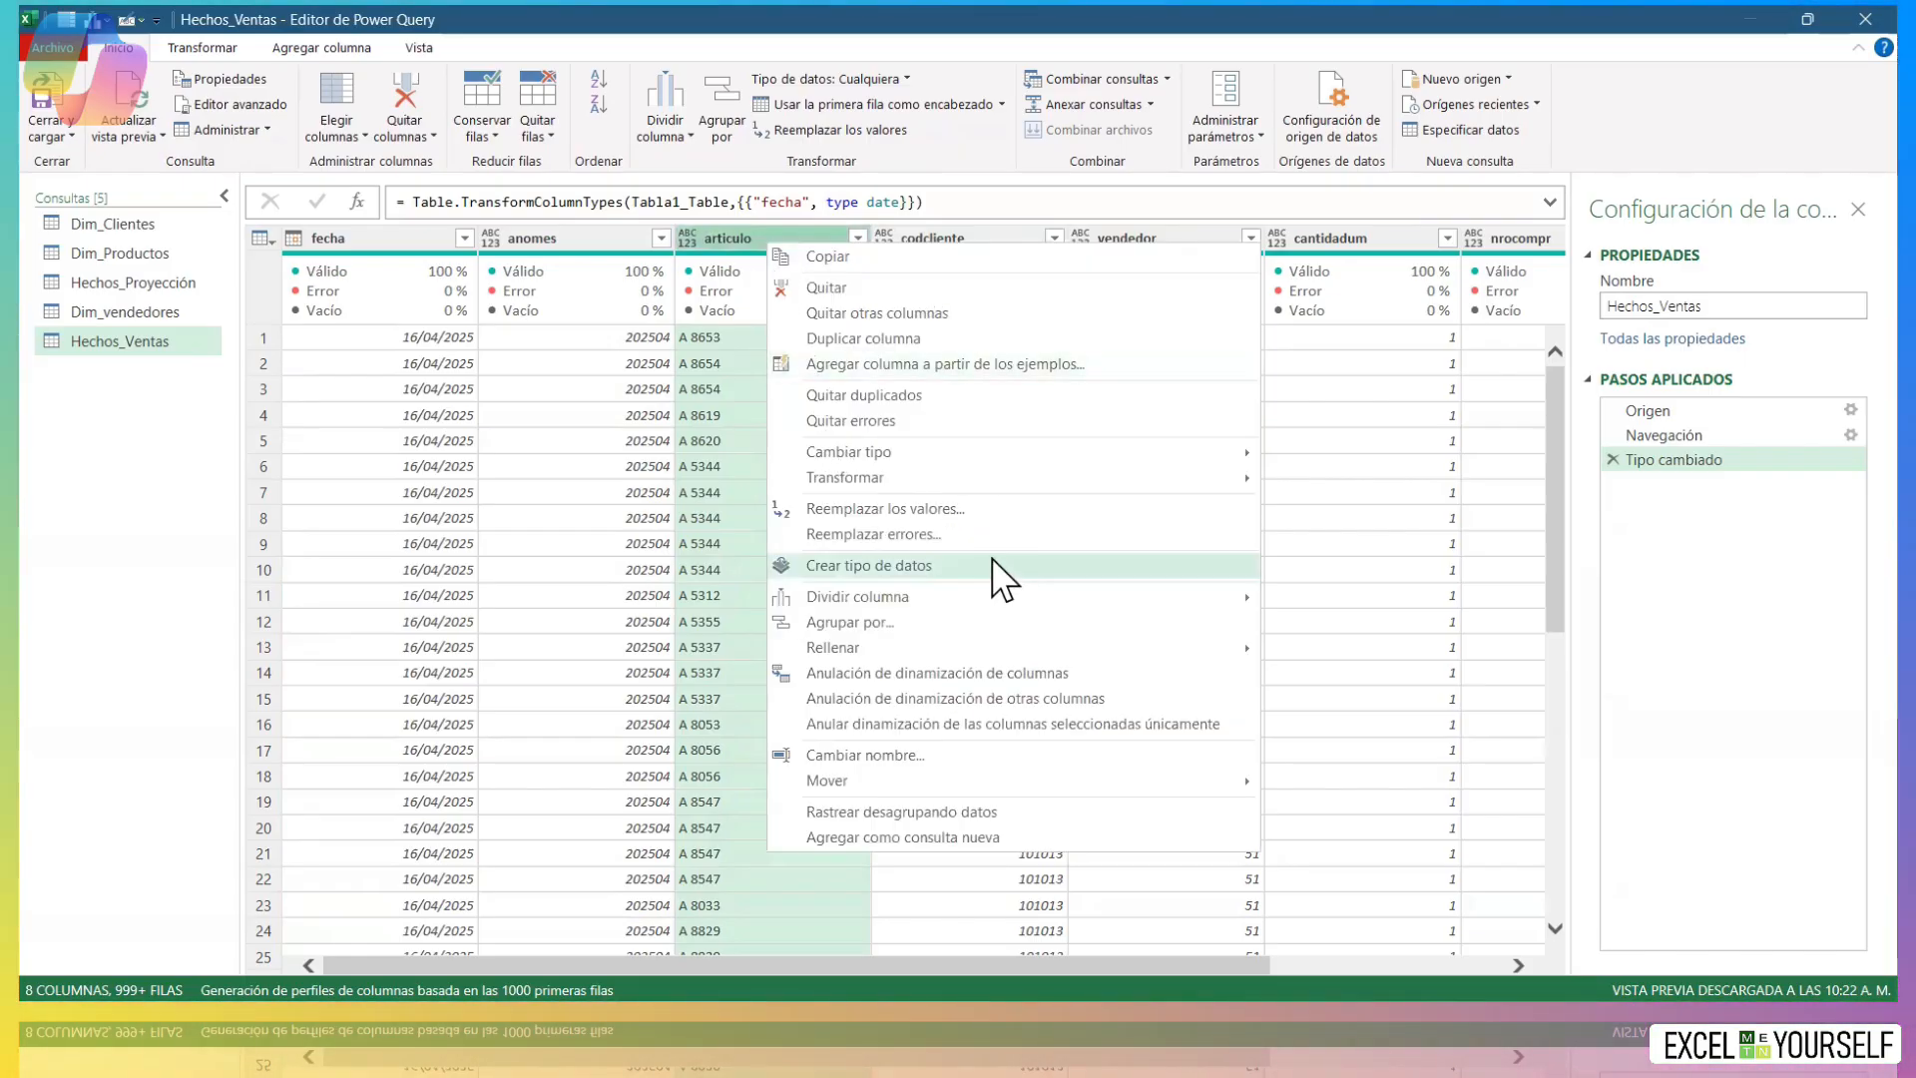
click(988, 511)
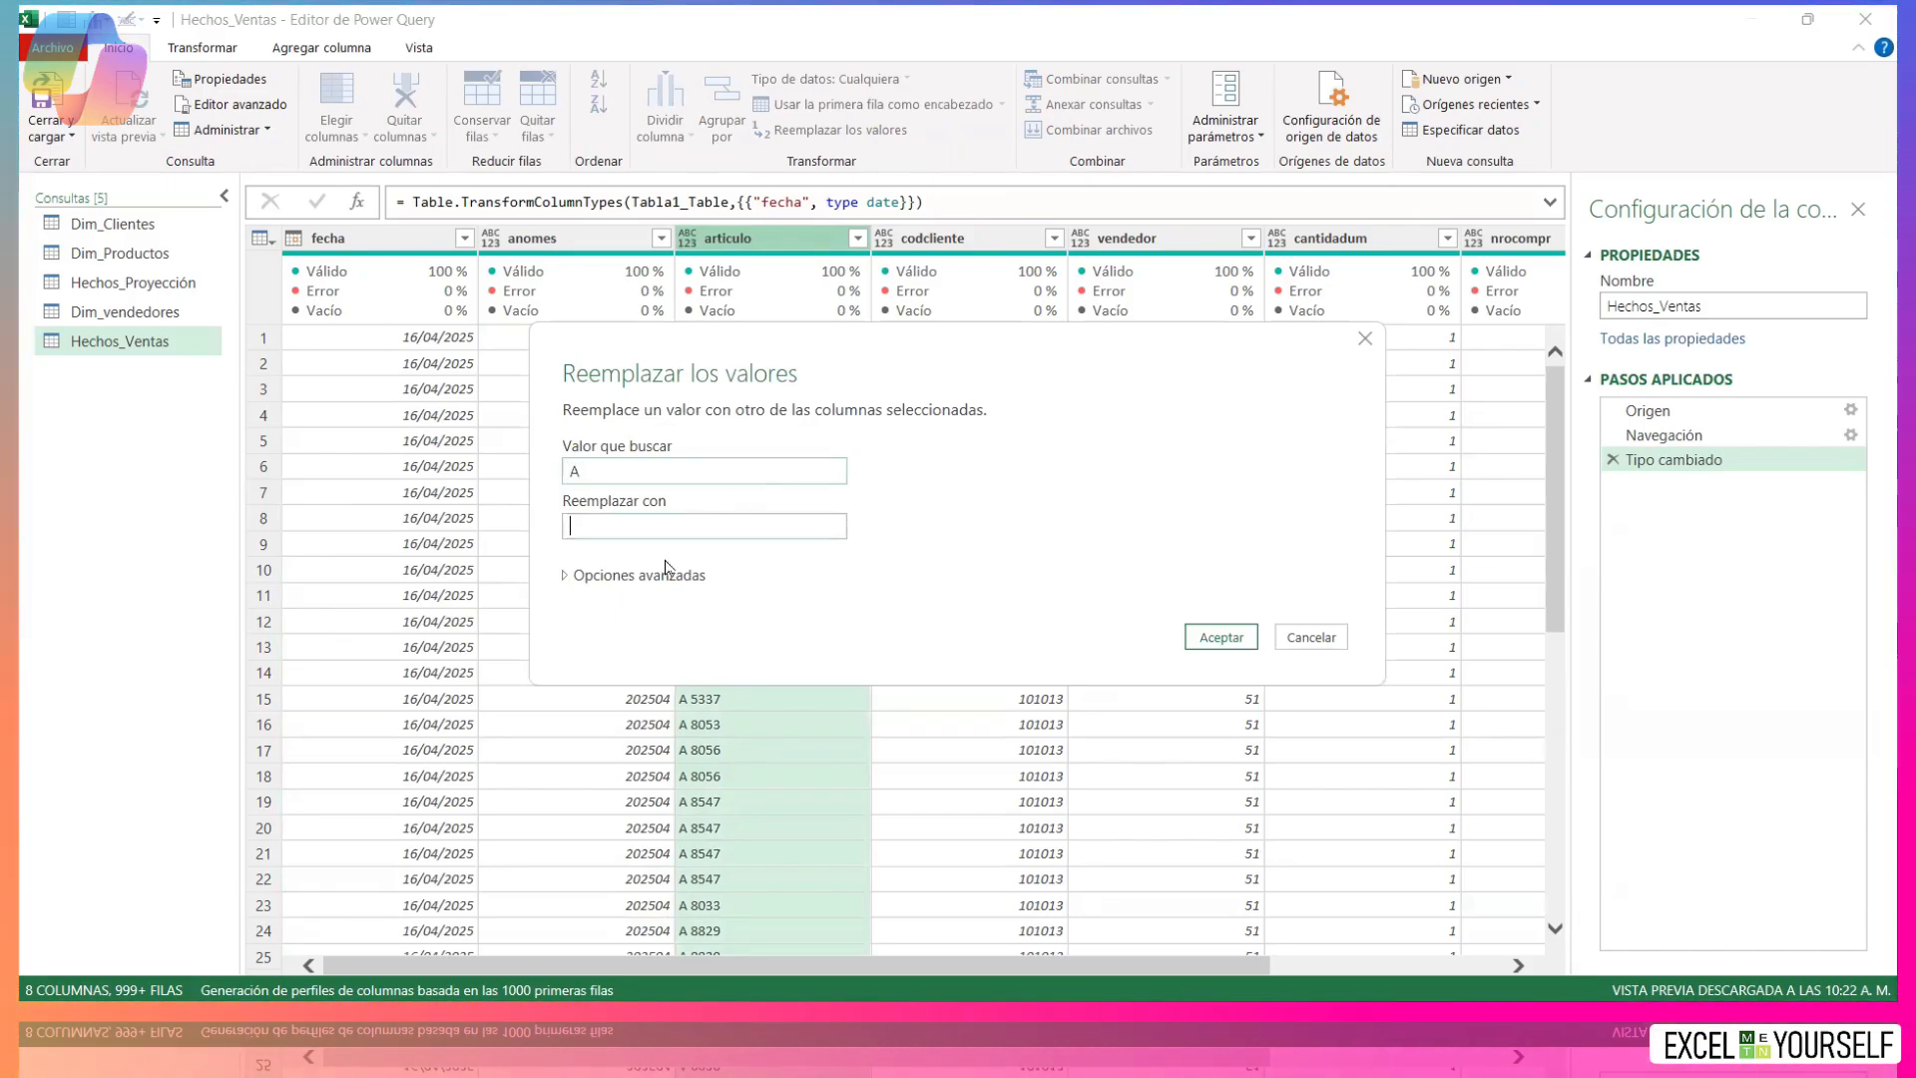
click(1219, 636)
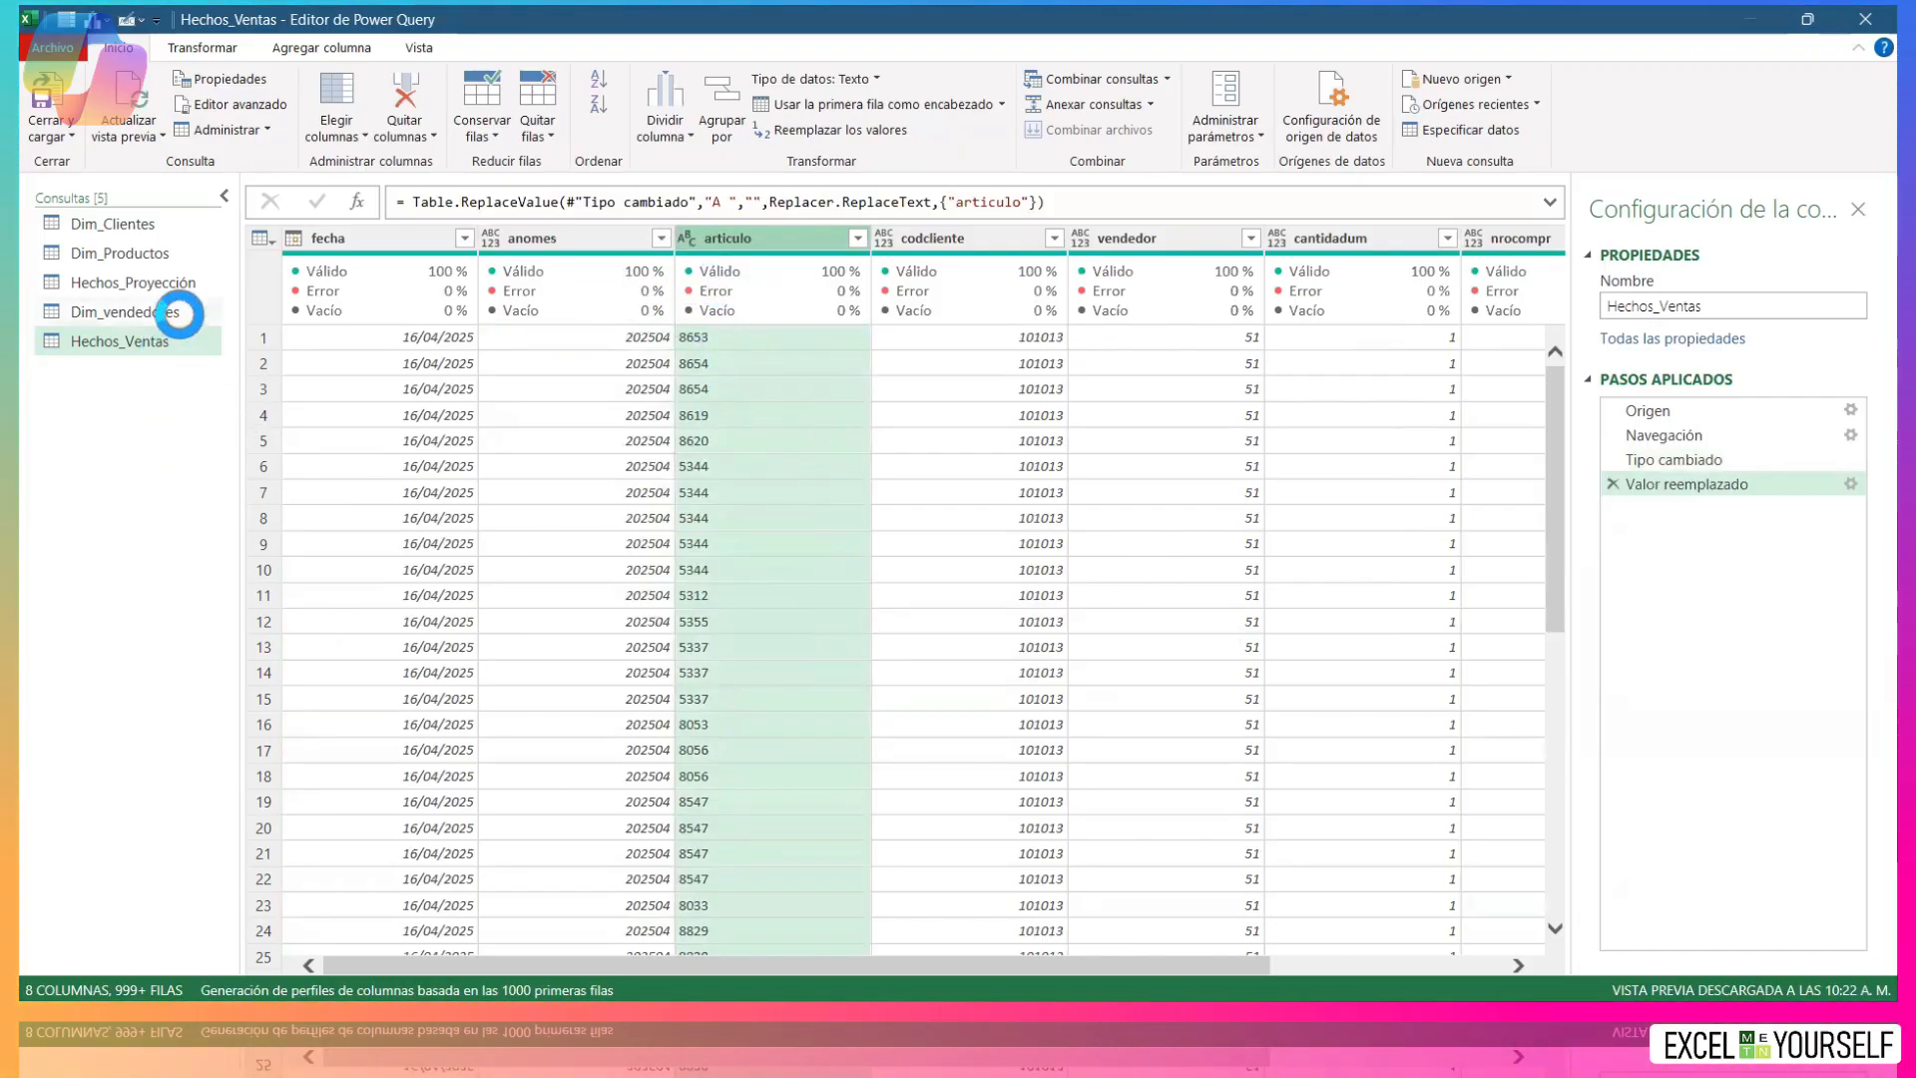
Set the articulo column's data type to Número entero and check it against the product codes in Dim_Productos.
click(695, 245)
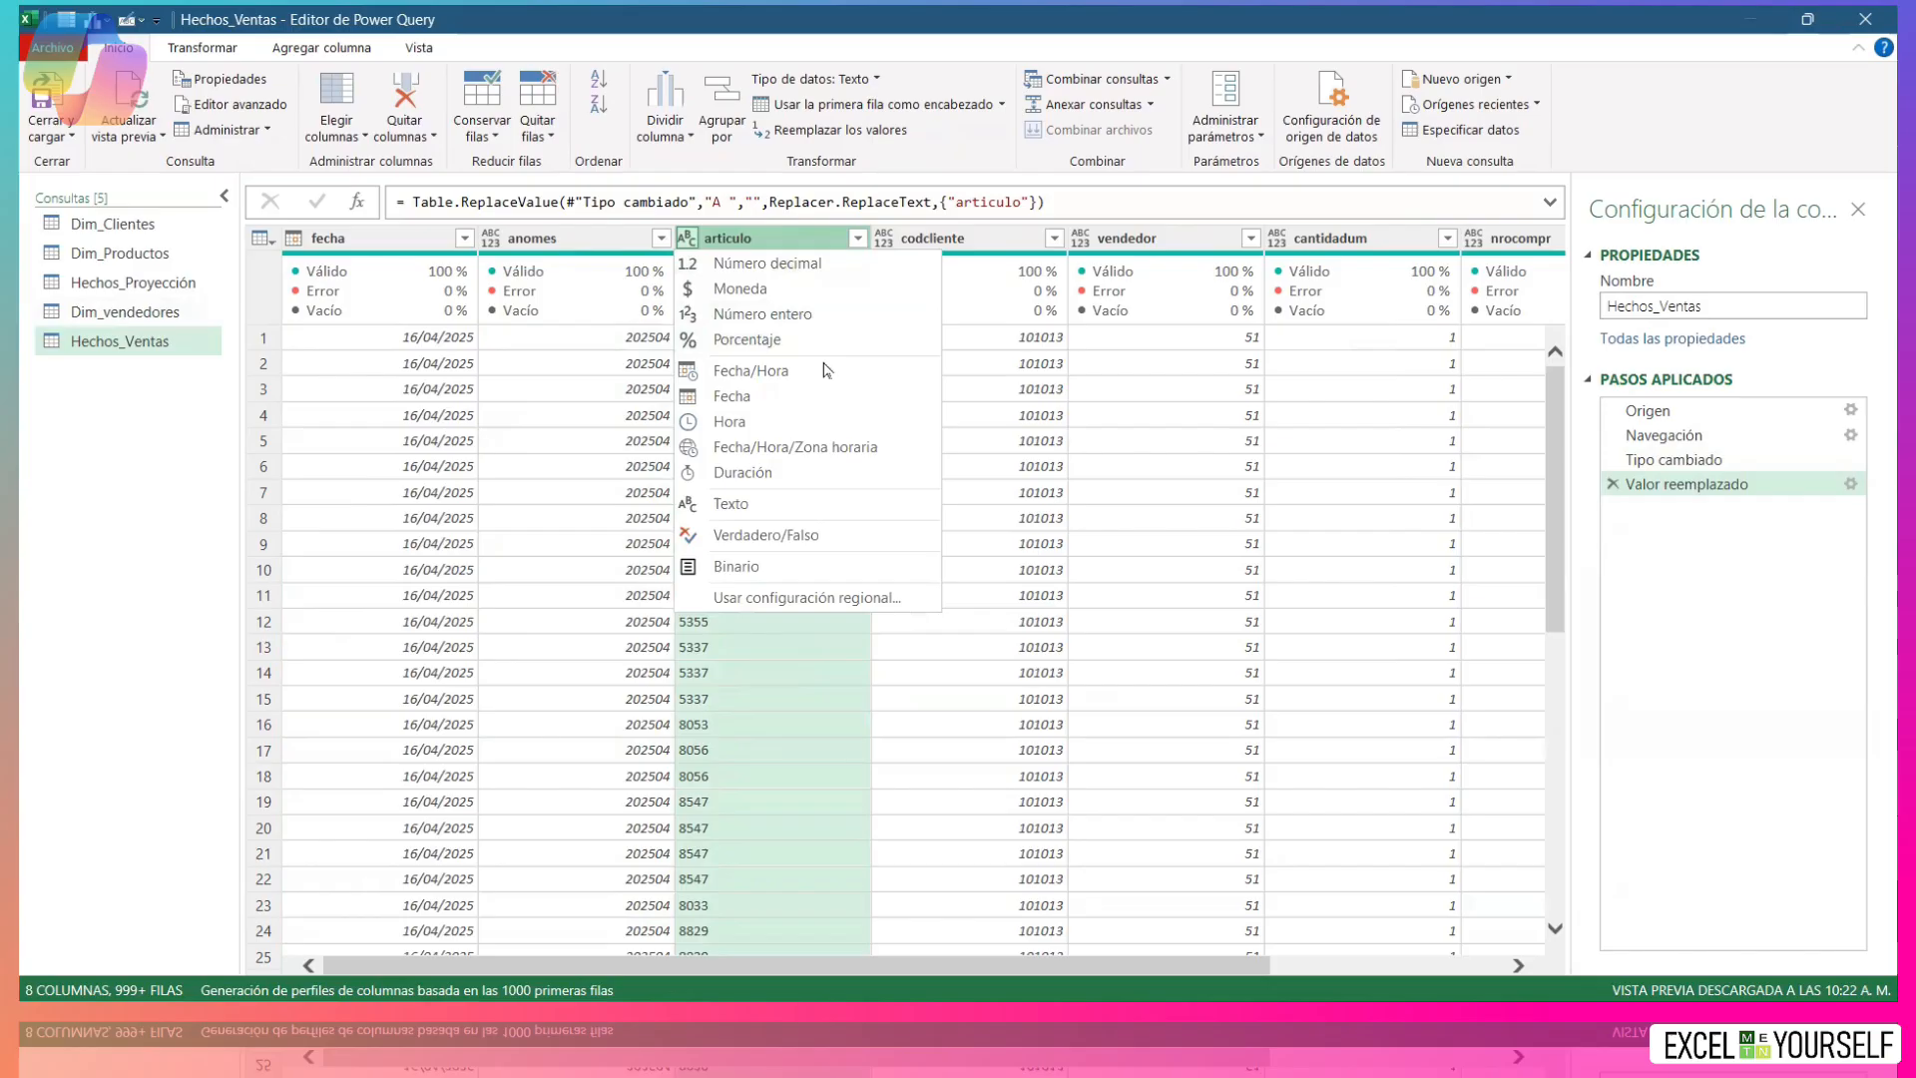
click(796, 319)
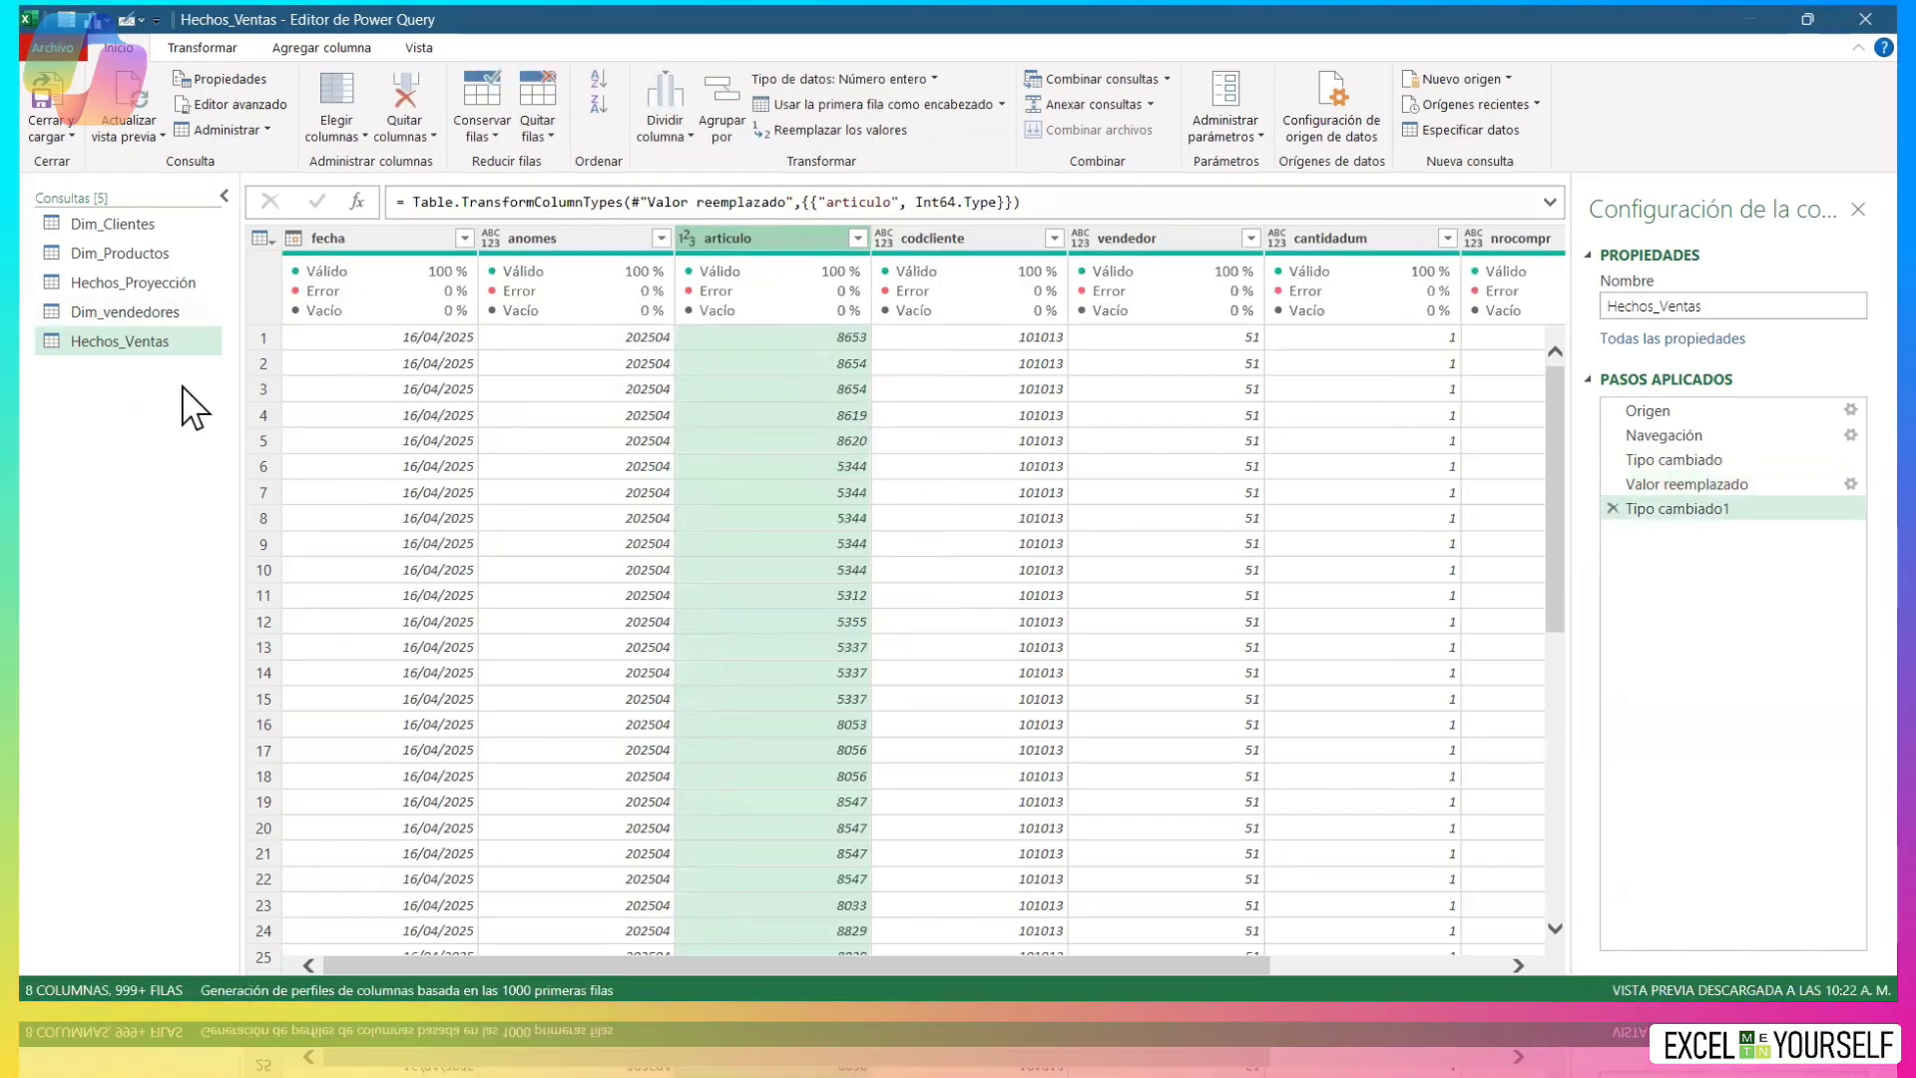
click(133, 256)
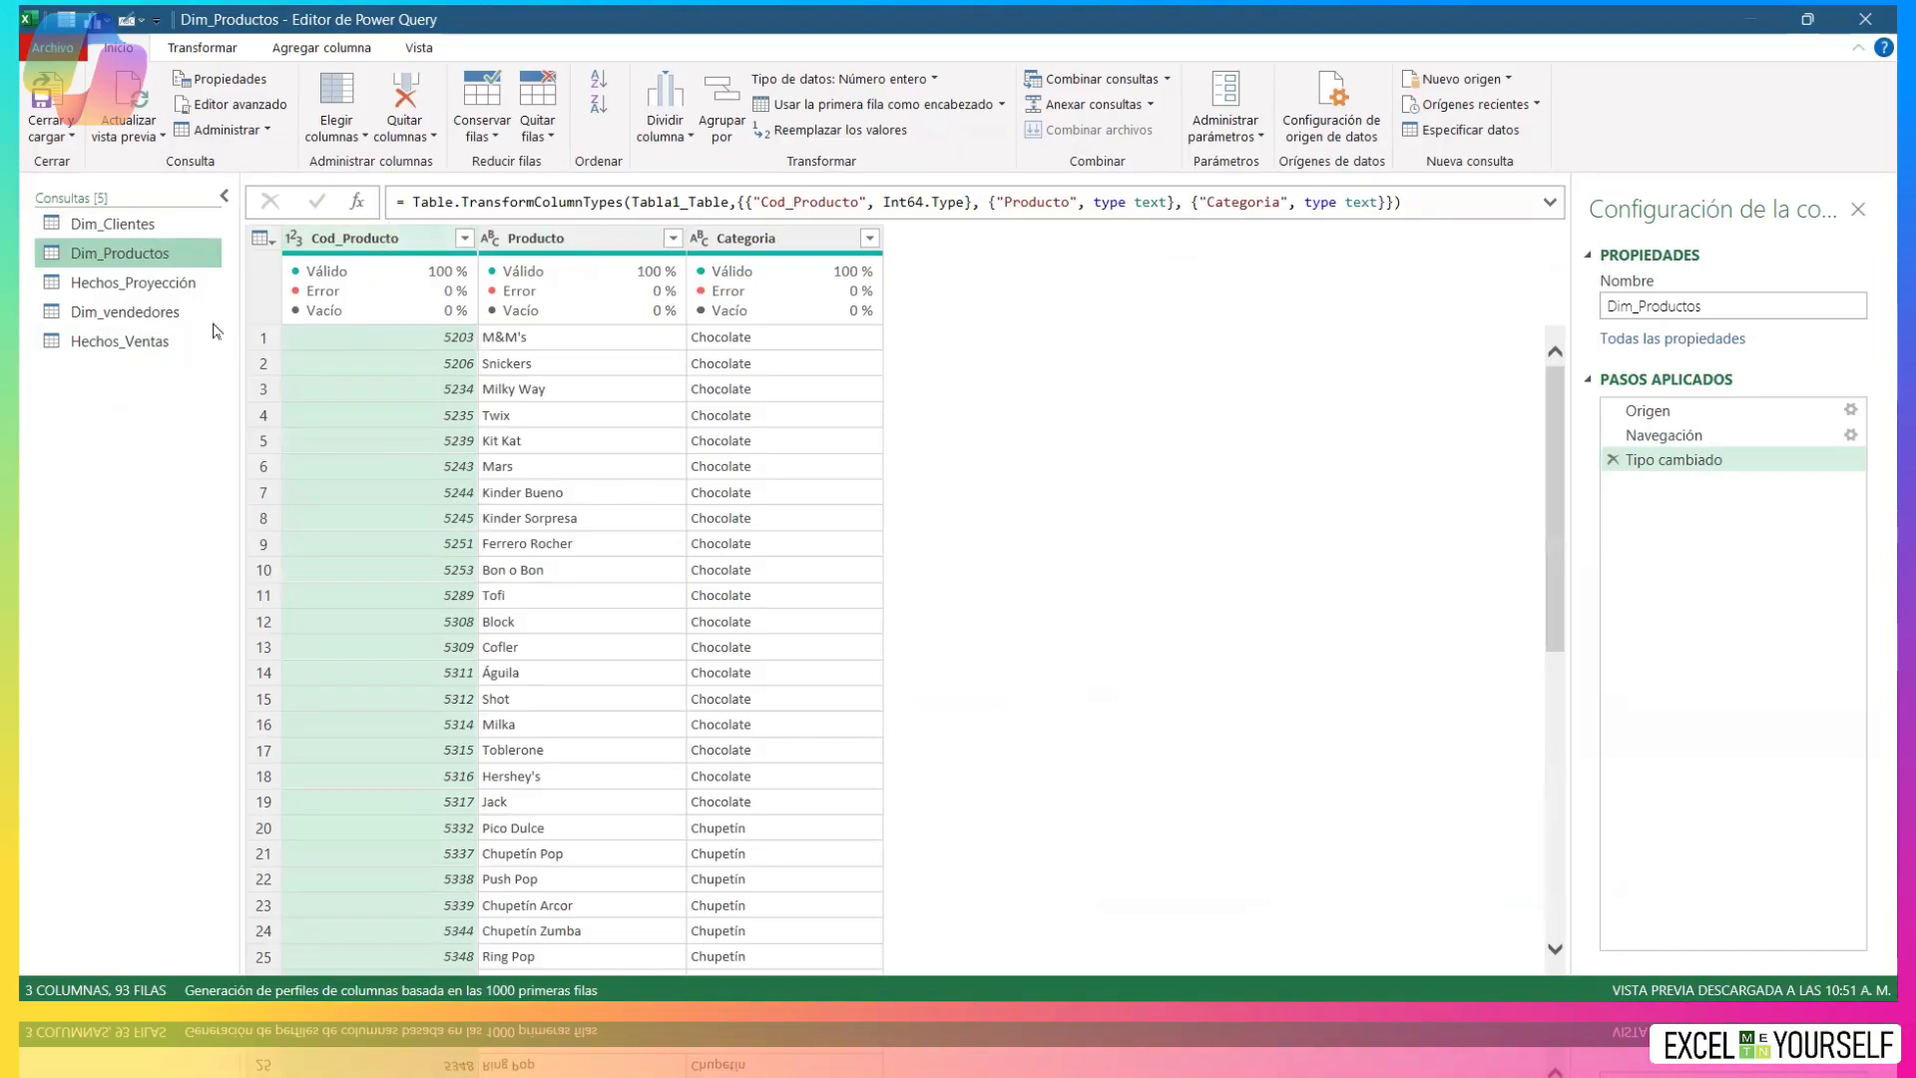
click(150, 341)
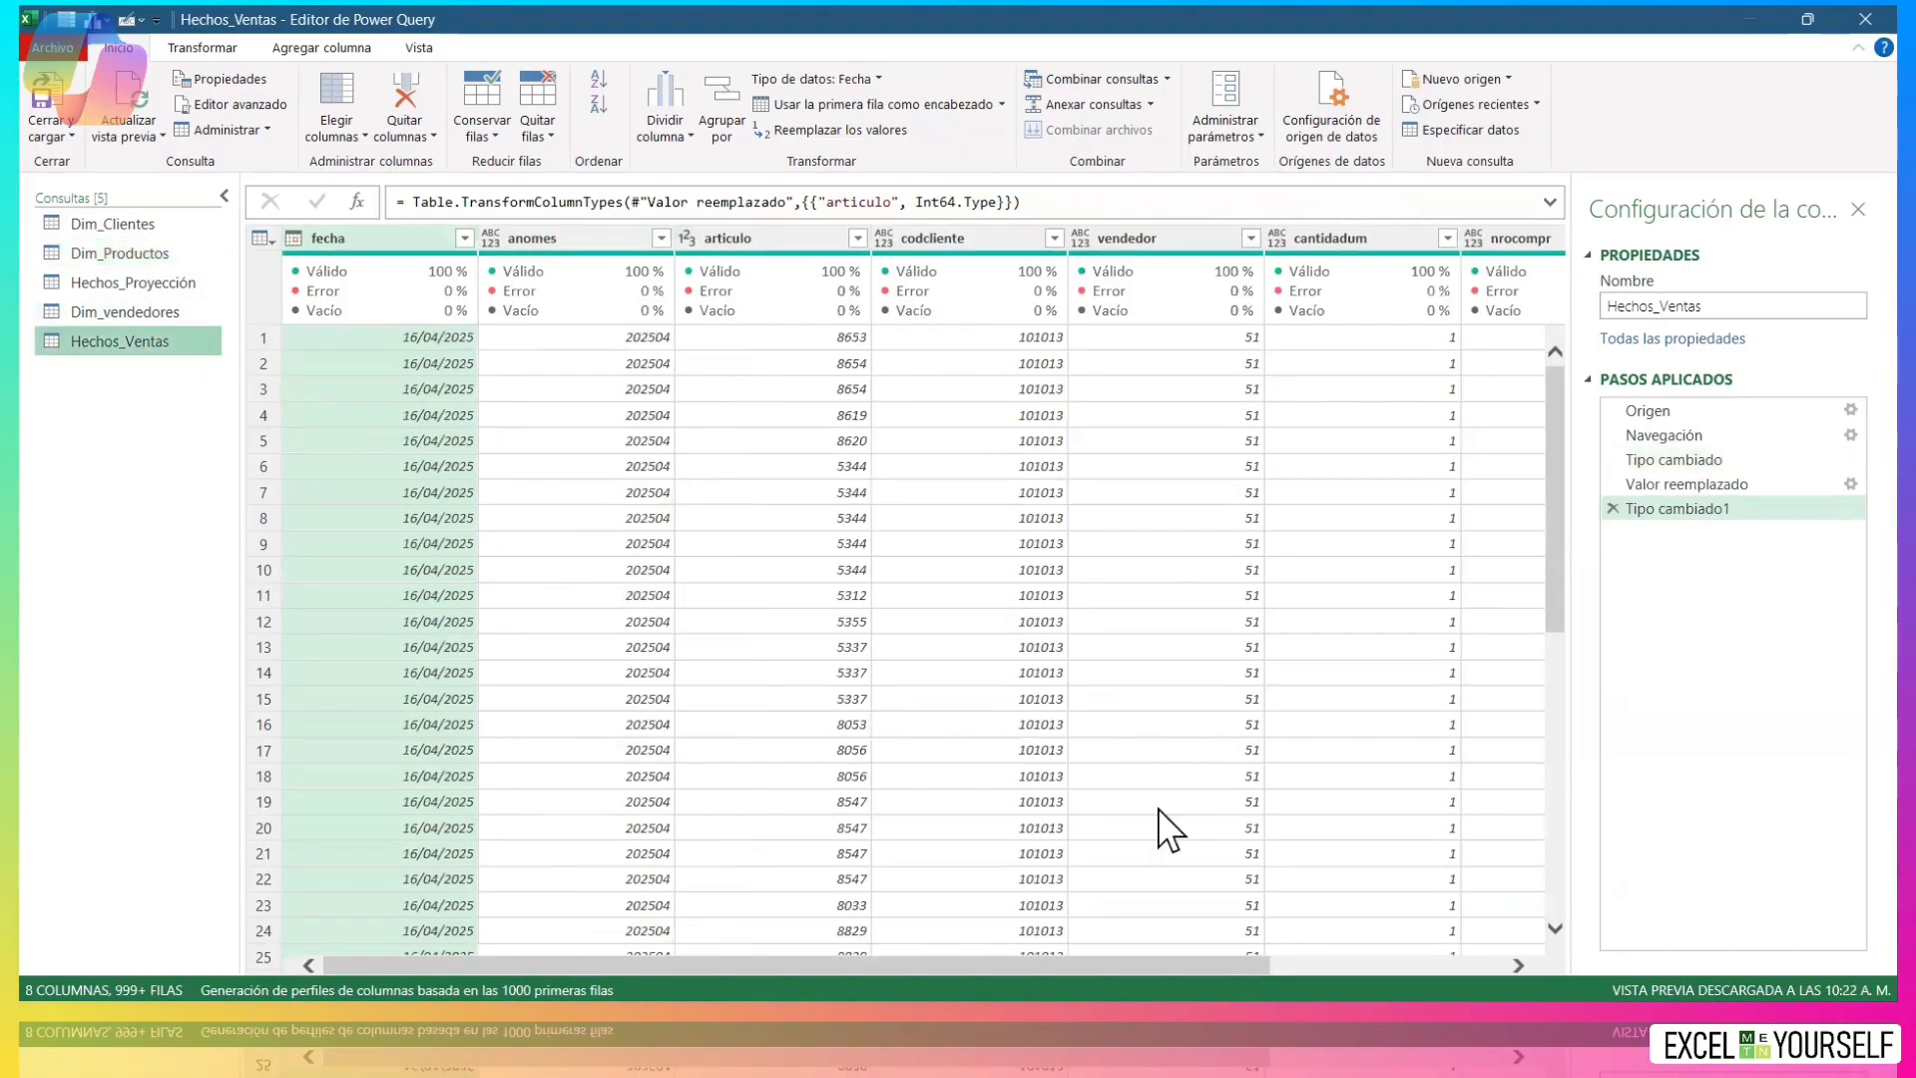
Set the data type of the vendedor and cantidadum columns in Hechos_Ventas to Número entero.
drag(1062, 960, 1252, 965)
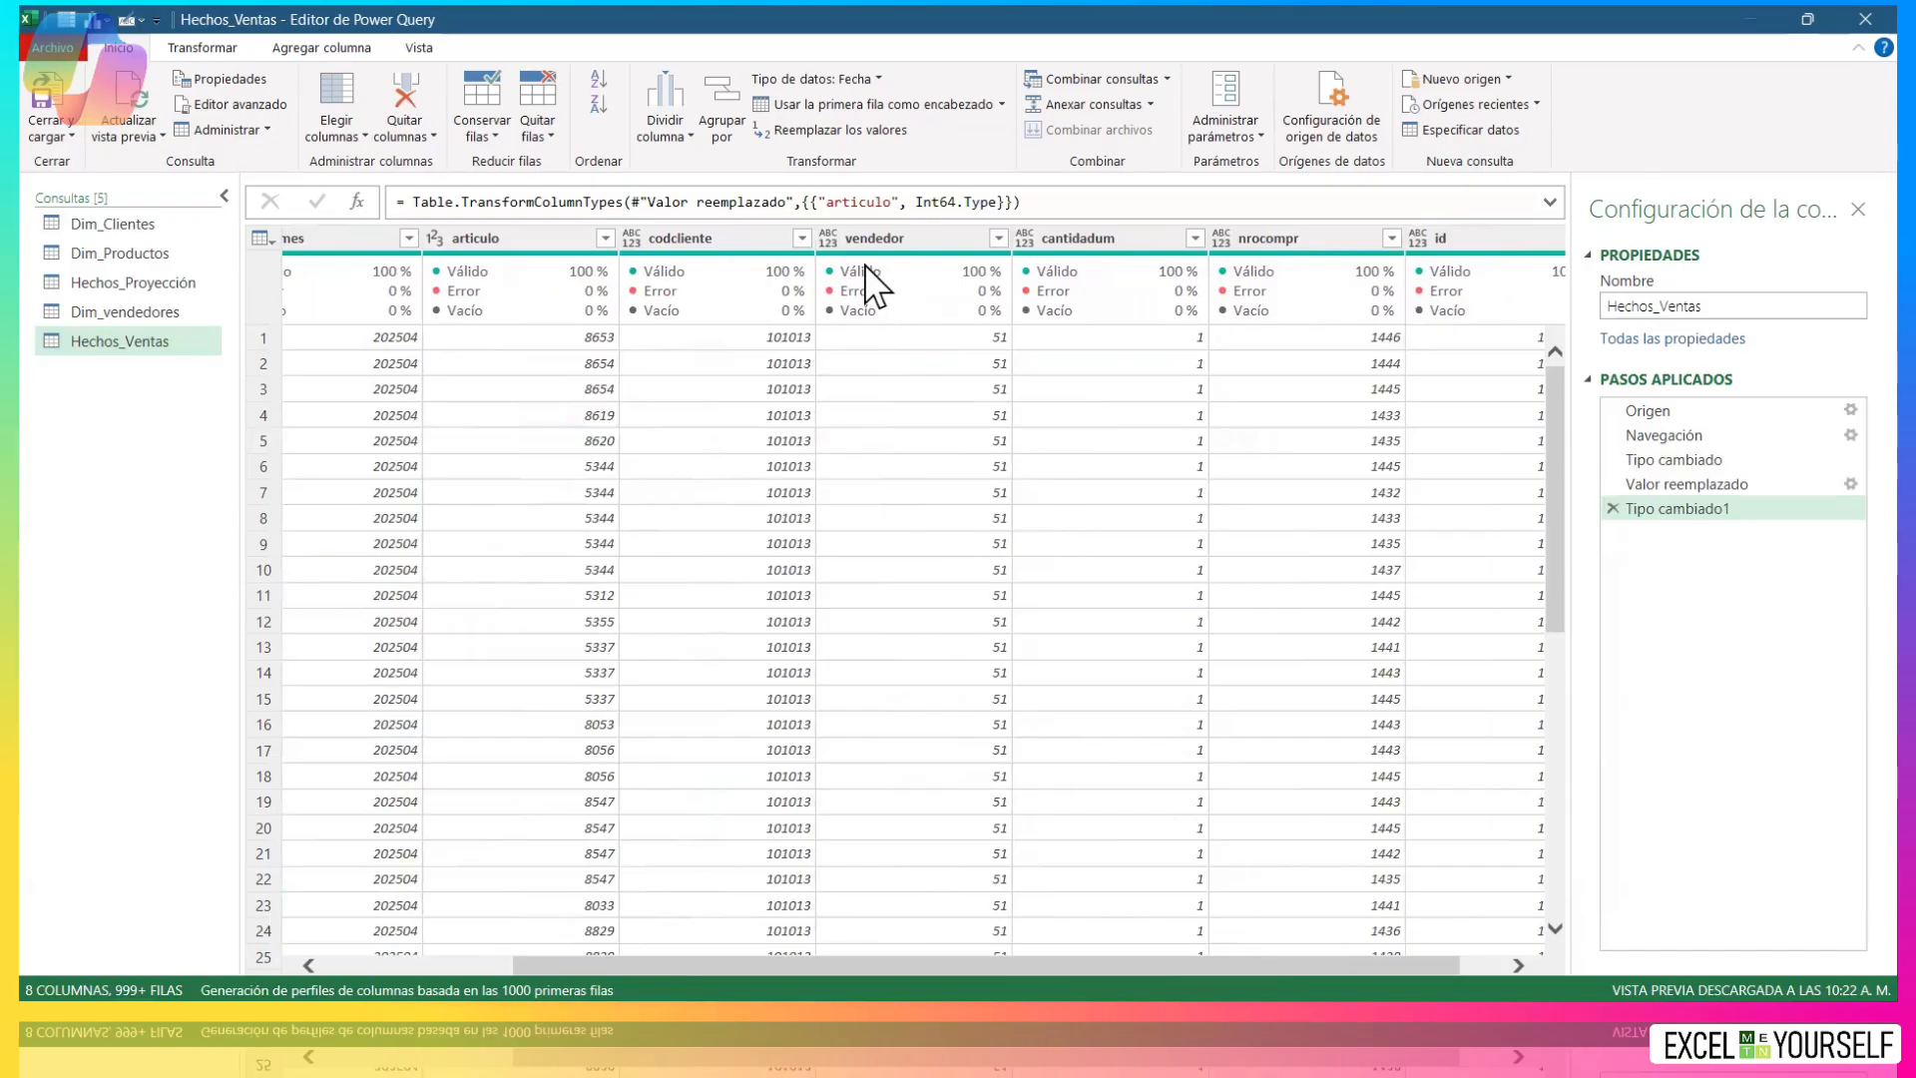
click(841, 240)
click(834, 237)
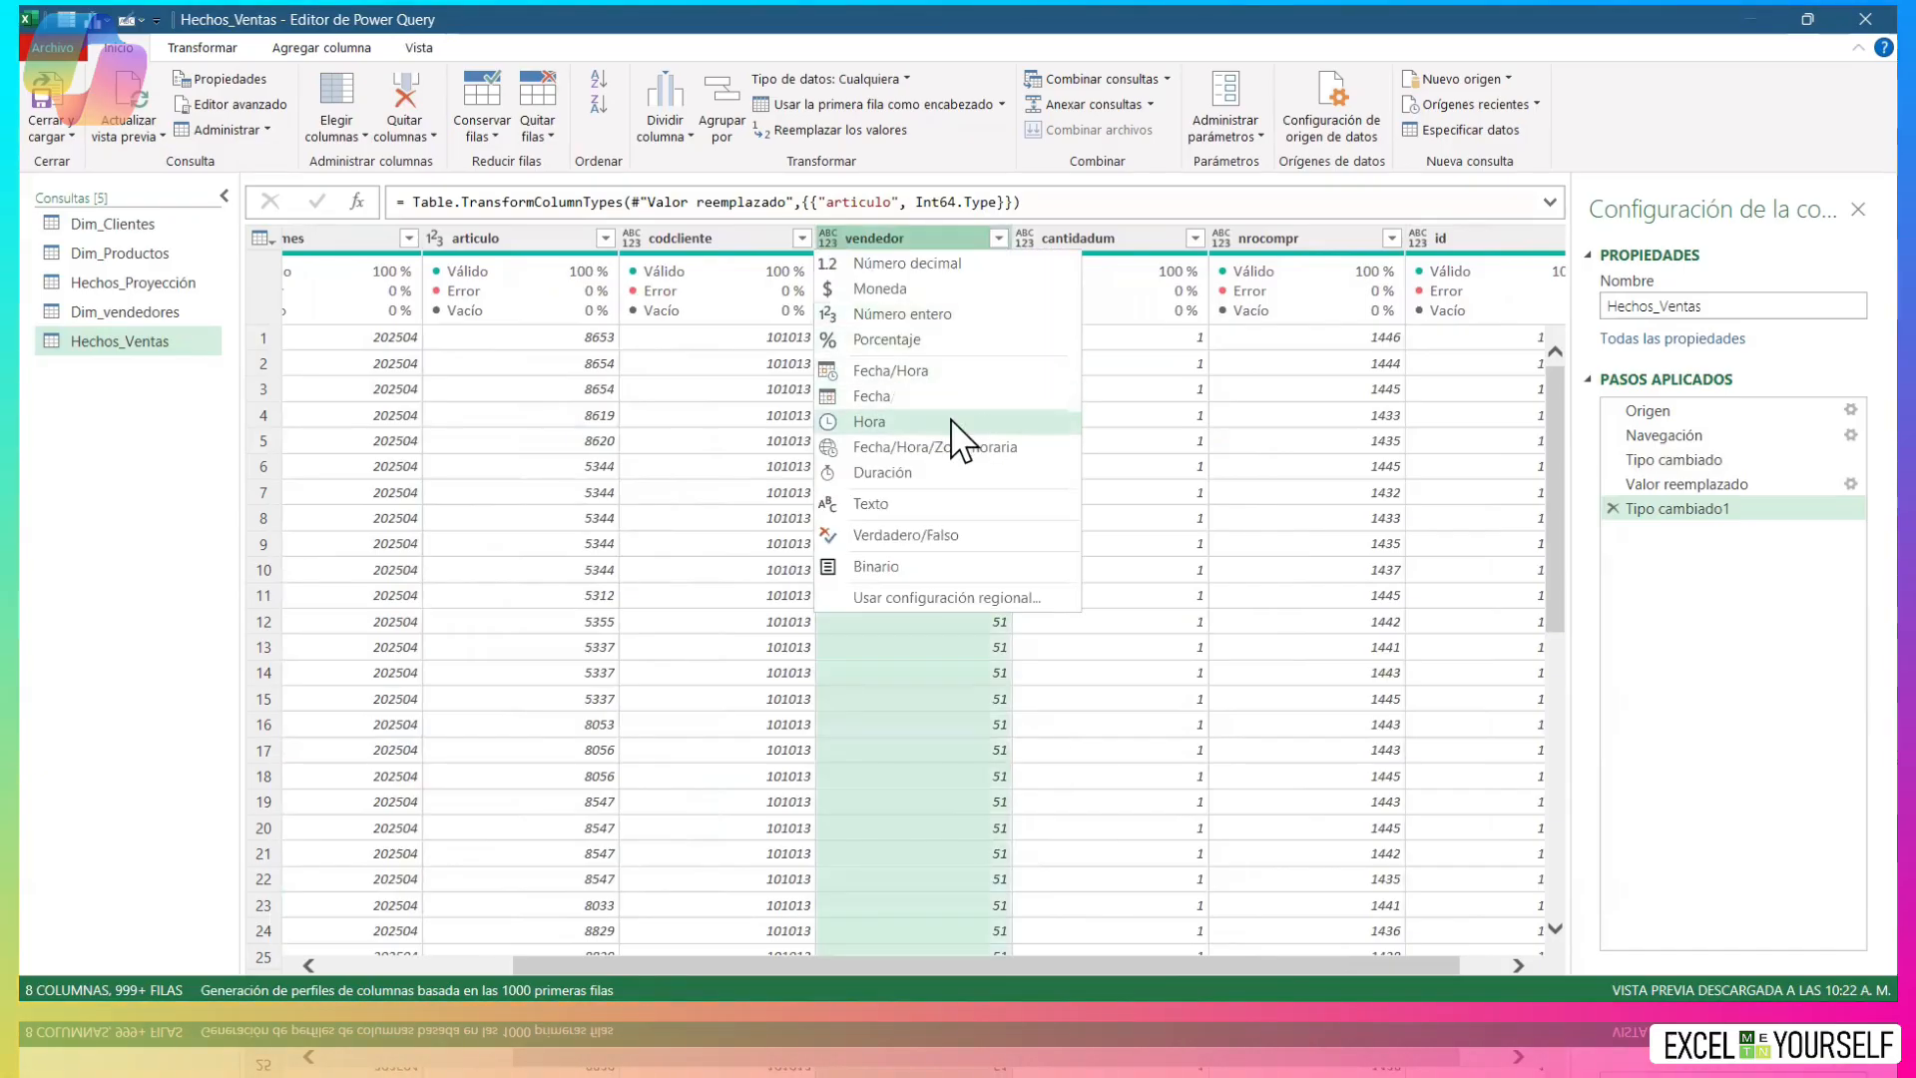
click(950, 315)
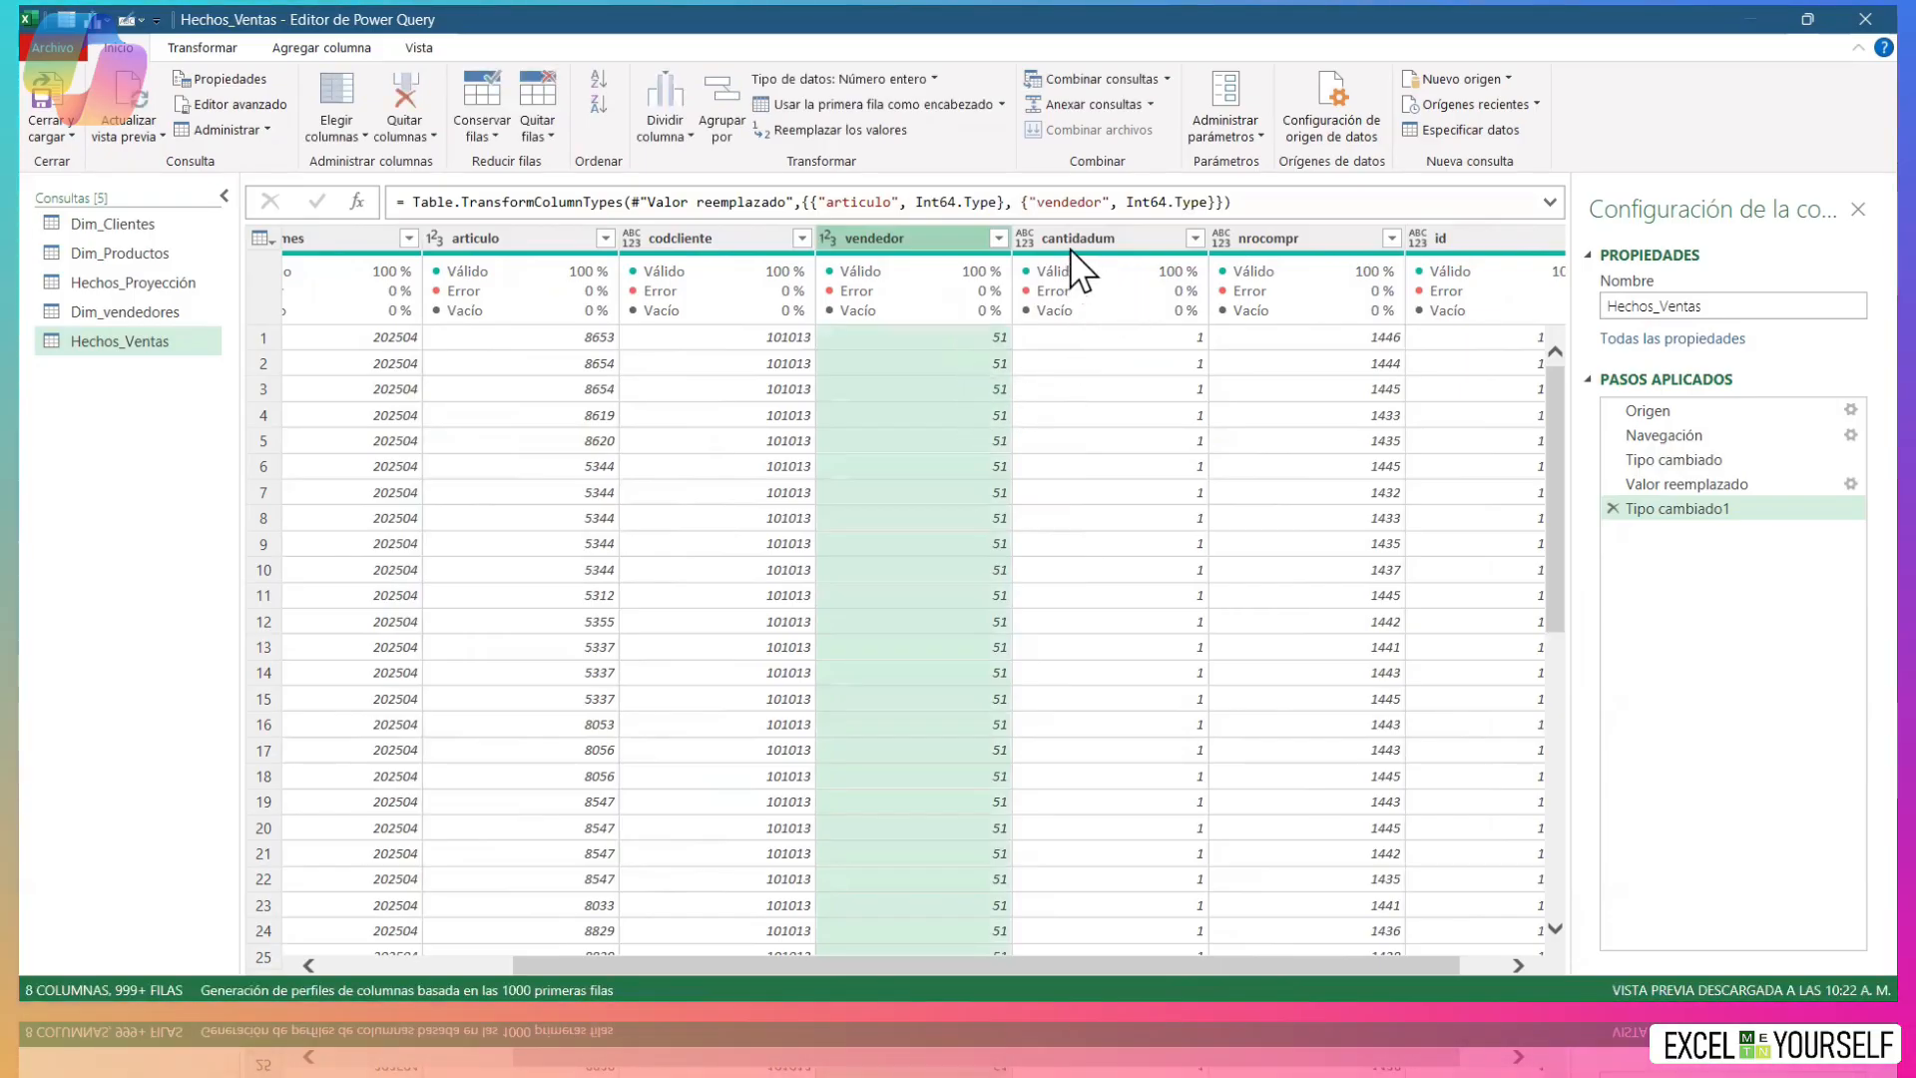
click(1026, 237)
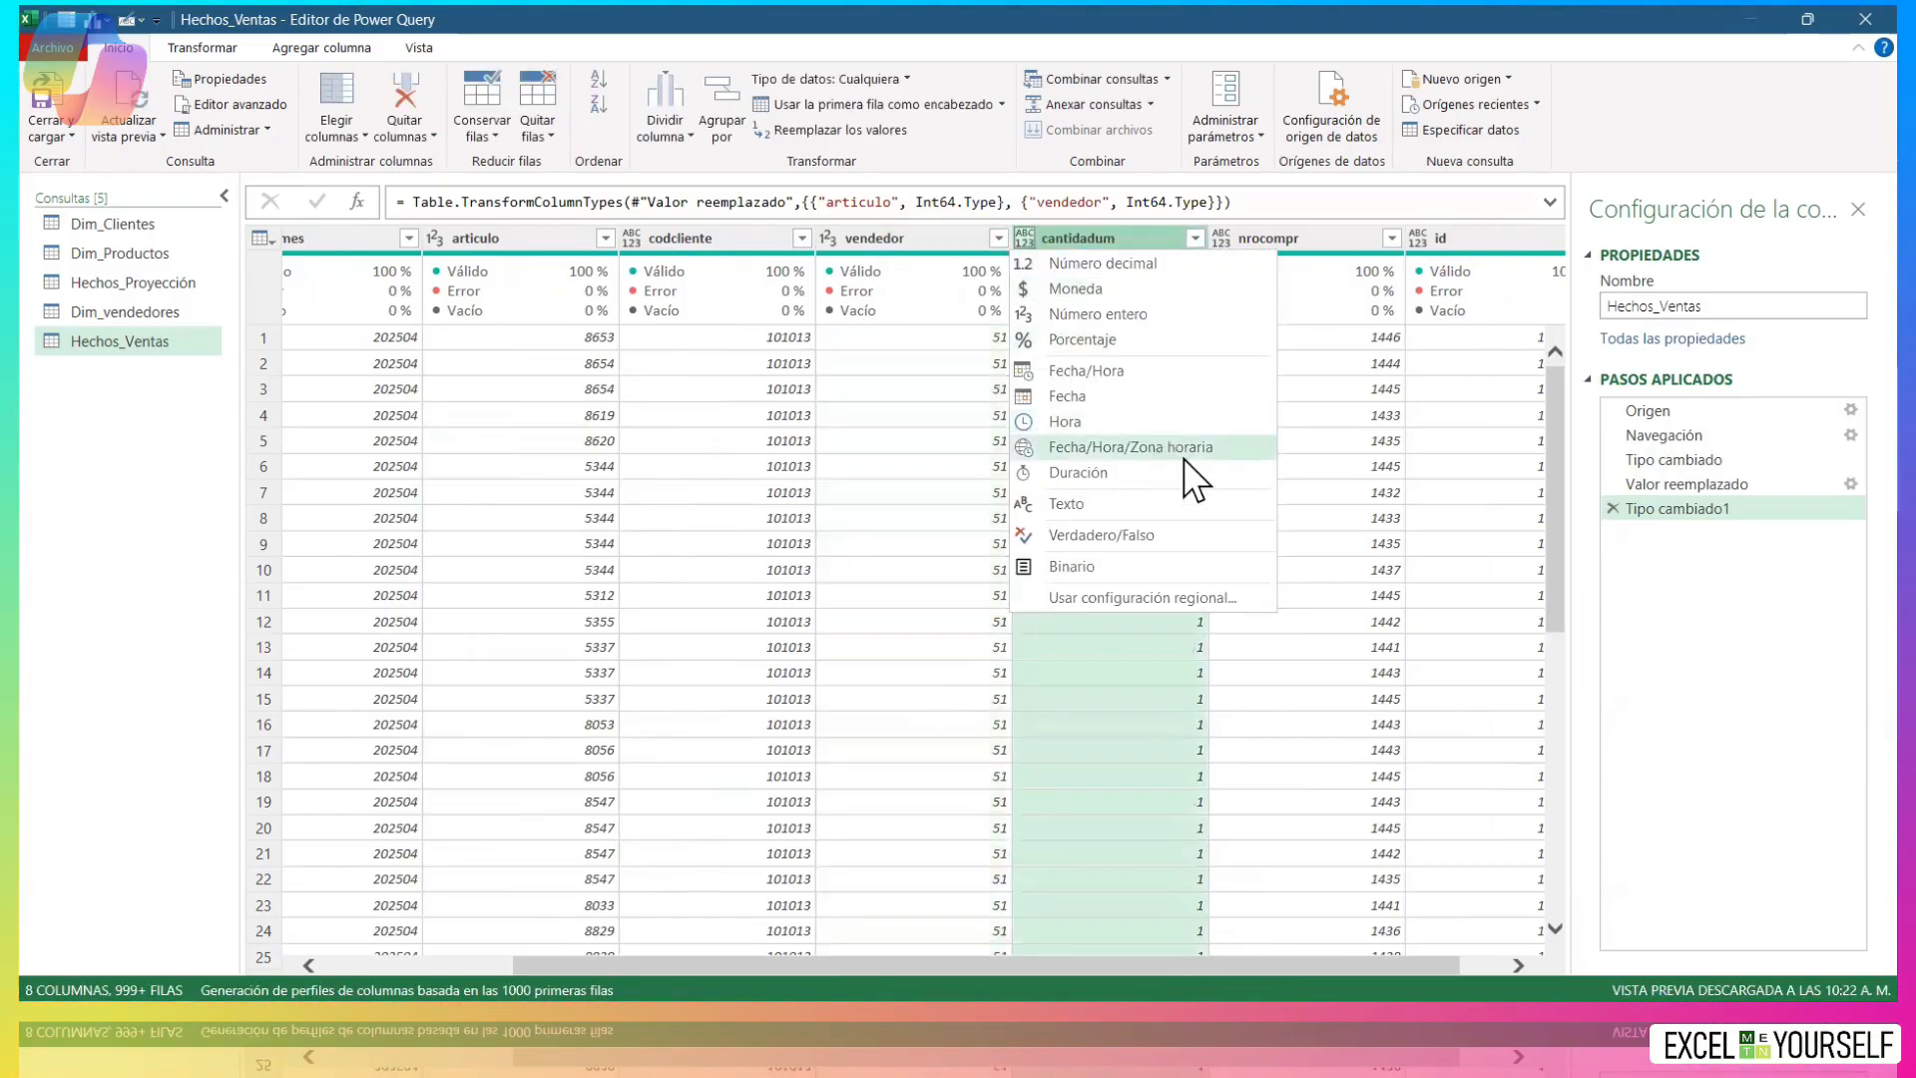
click(1128, 313)
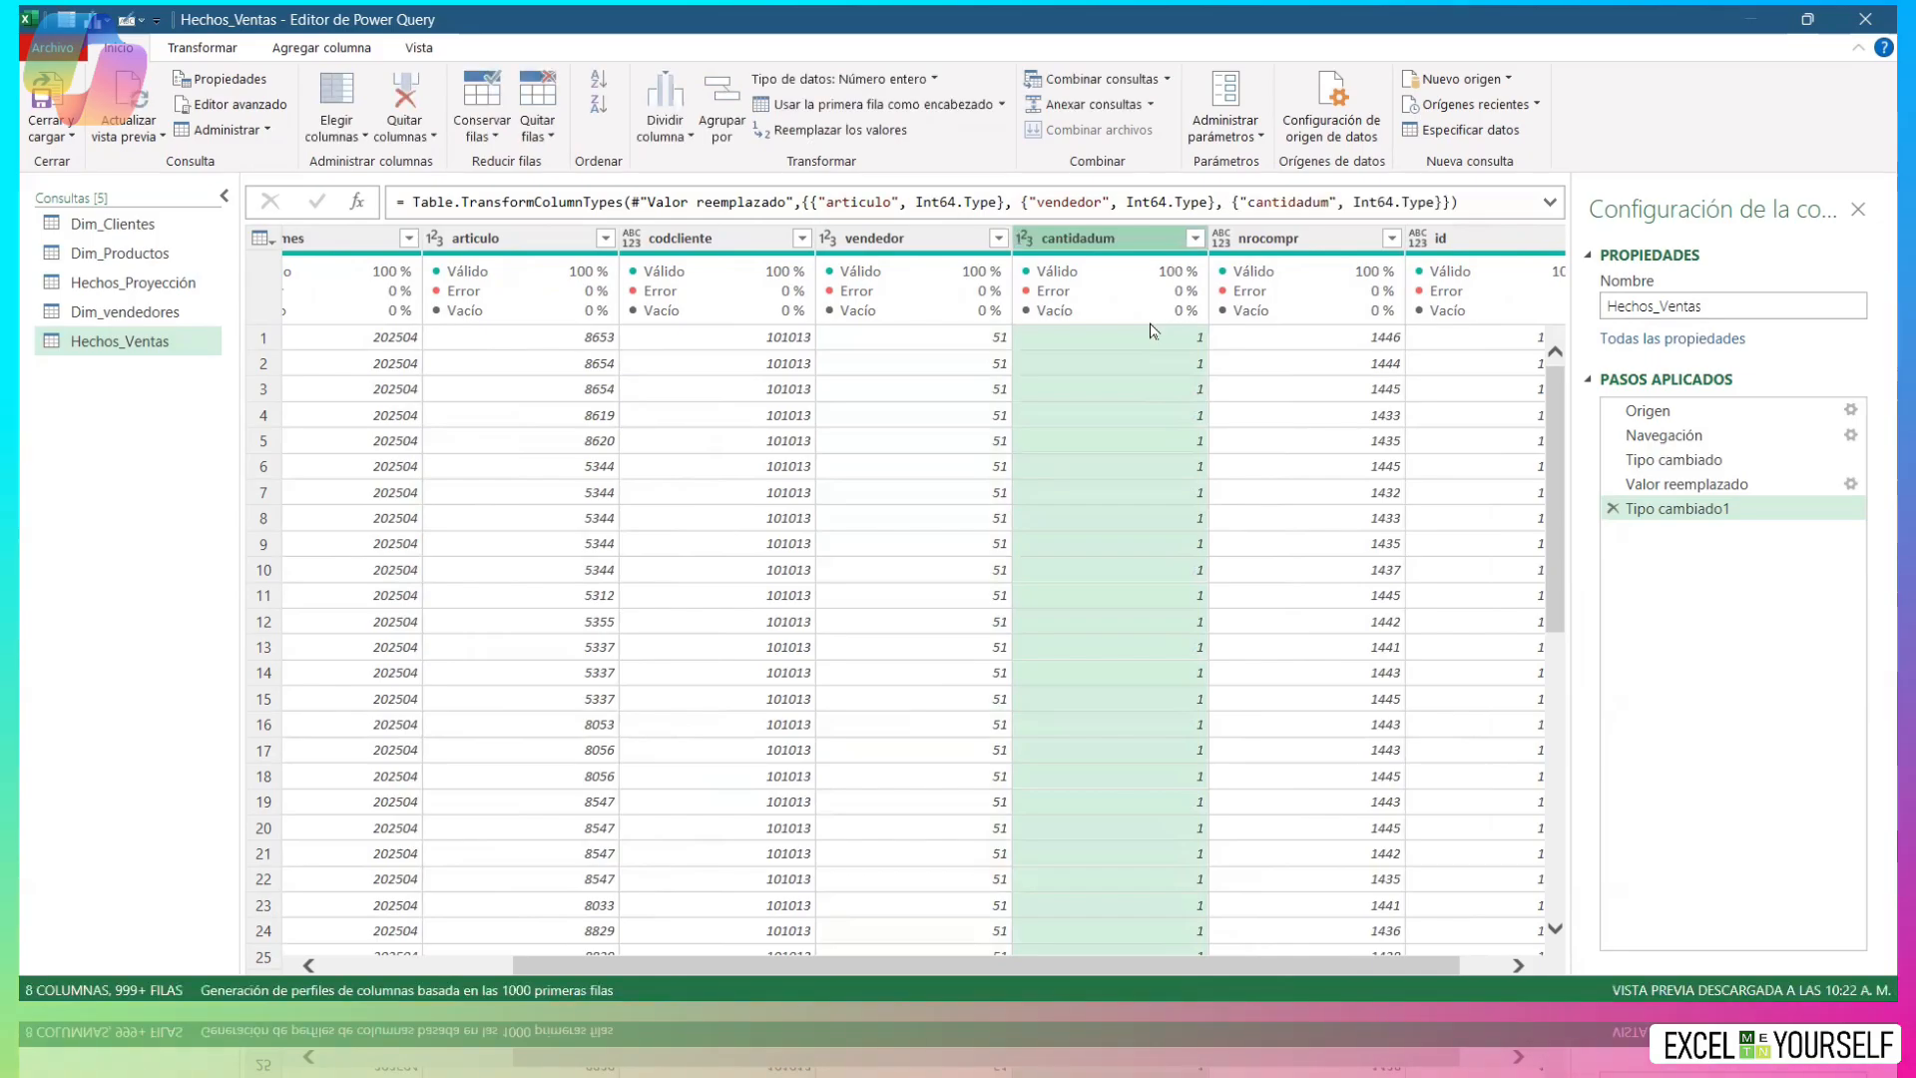
Rename the nrocompr column of Hechos_Ventas to Comprobante.
drag(1429, 974, 1463, 974)
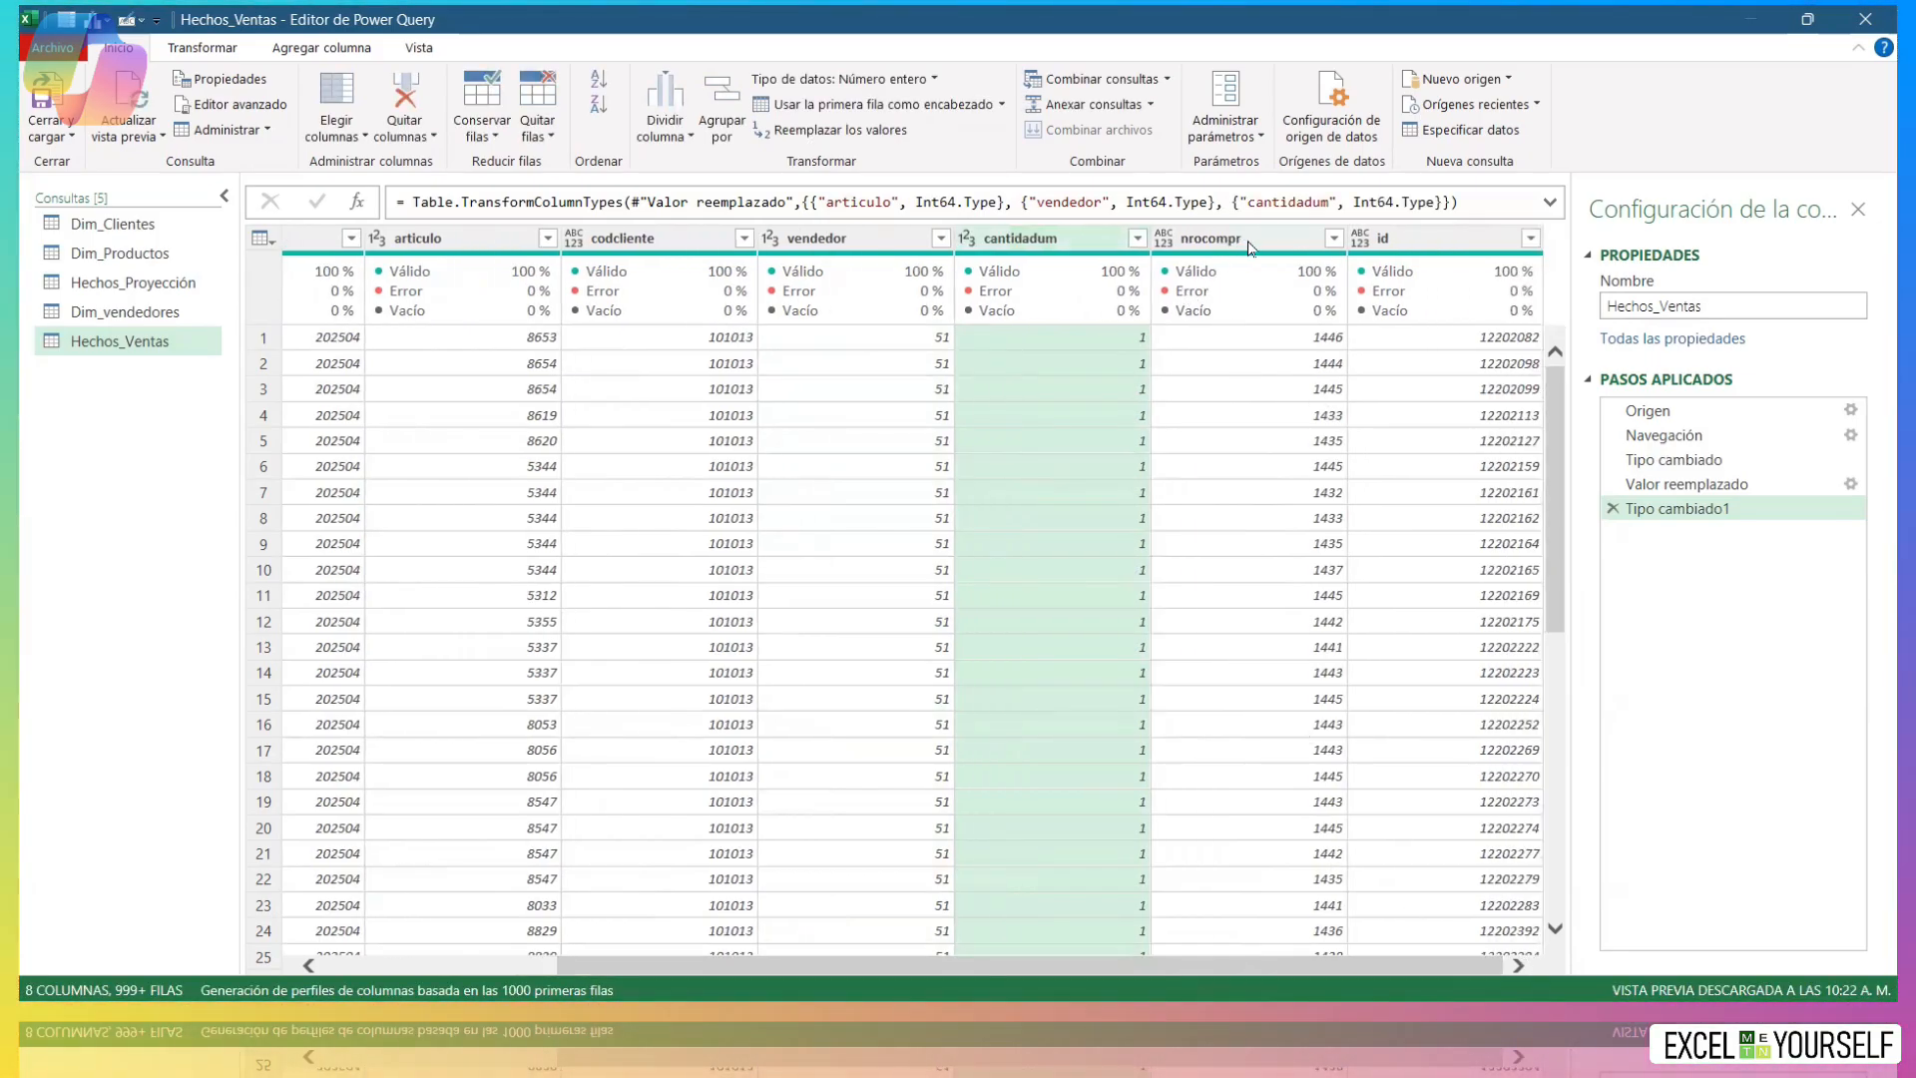
click(1258, 248)
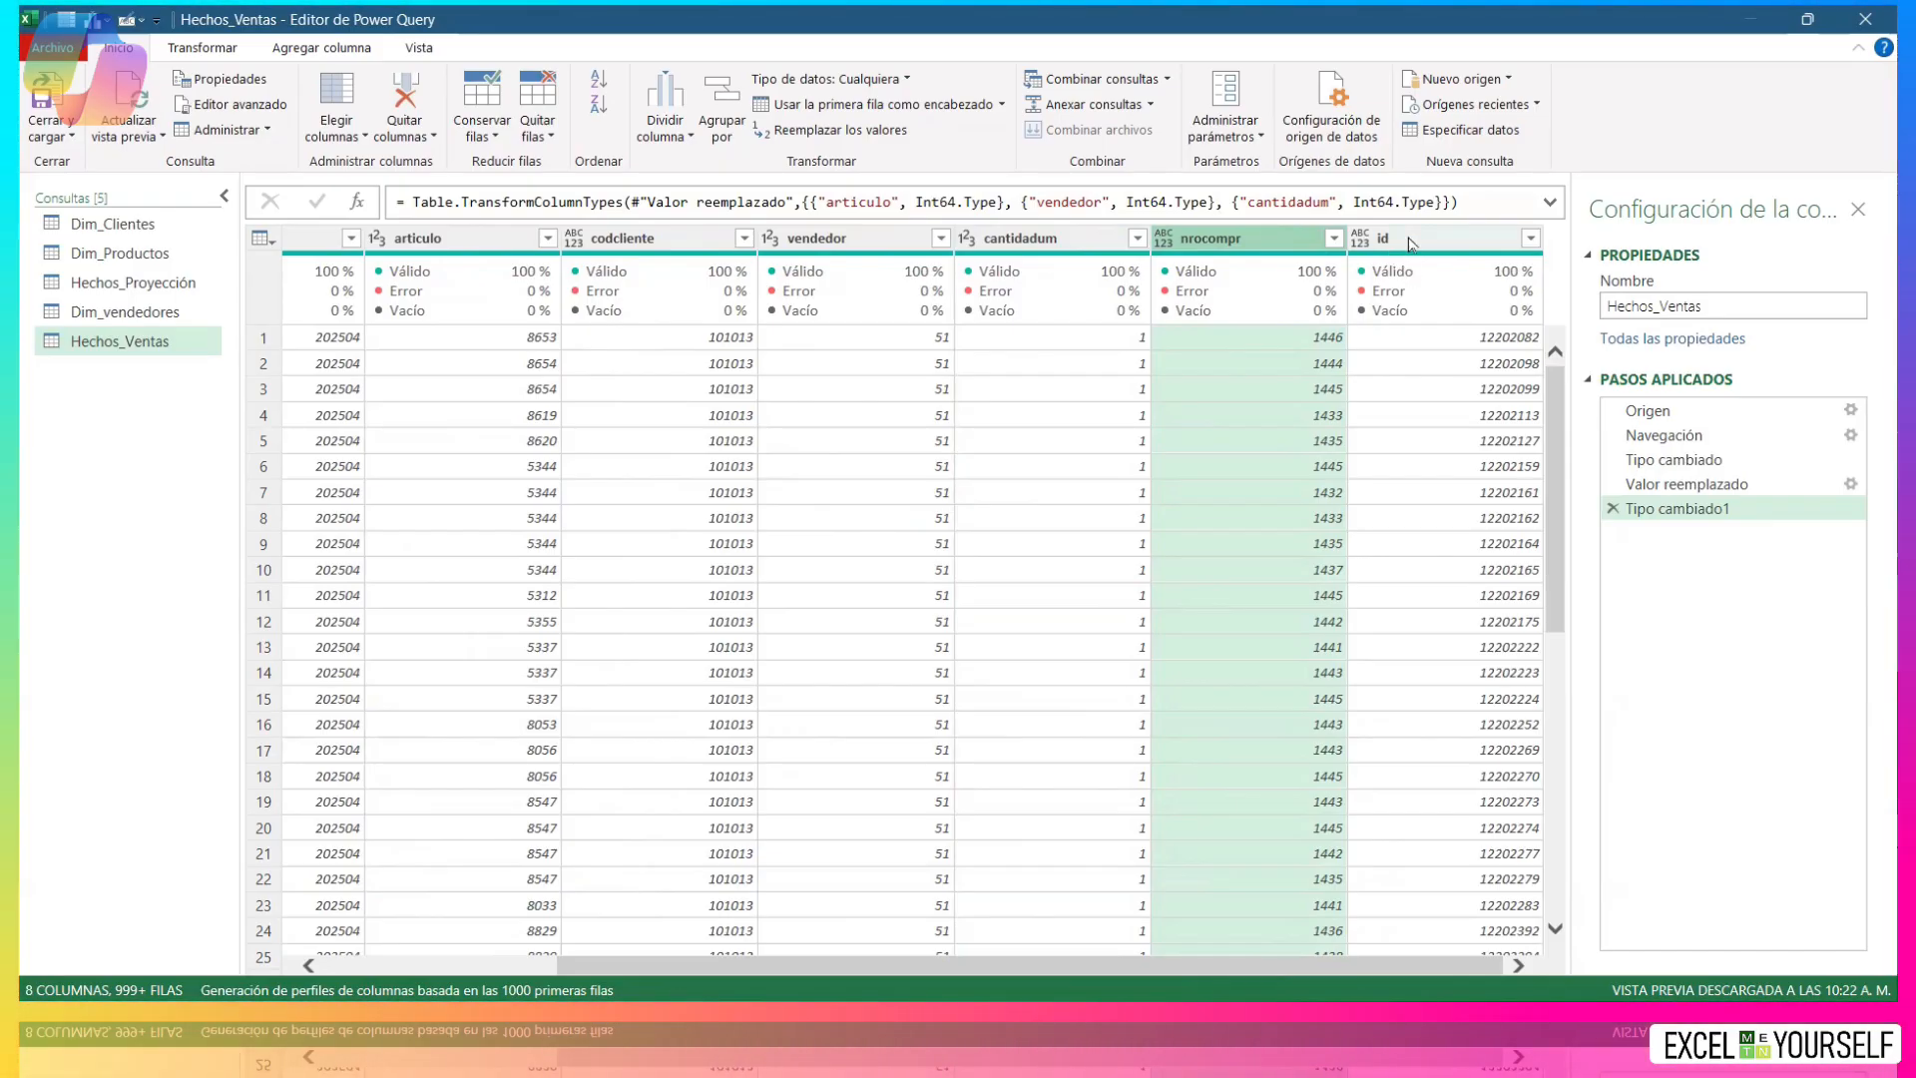
double_click(1278, 242)
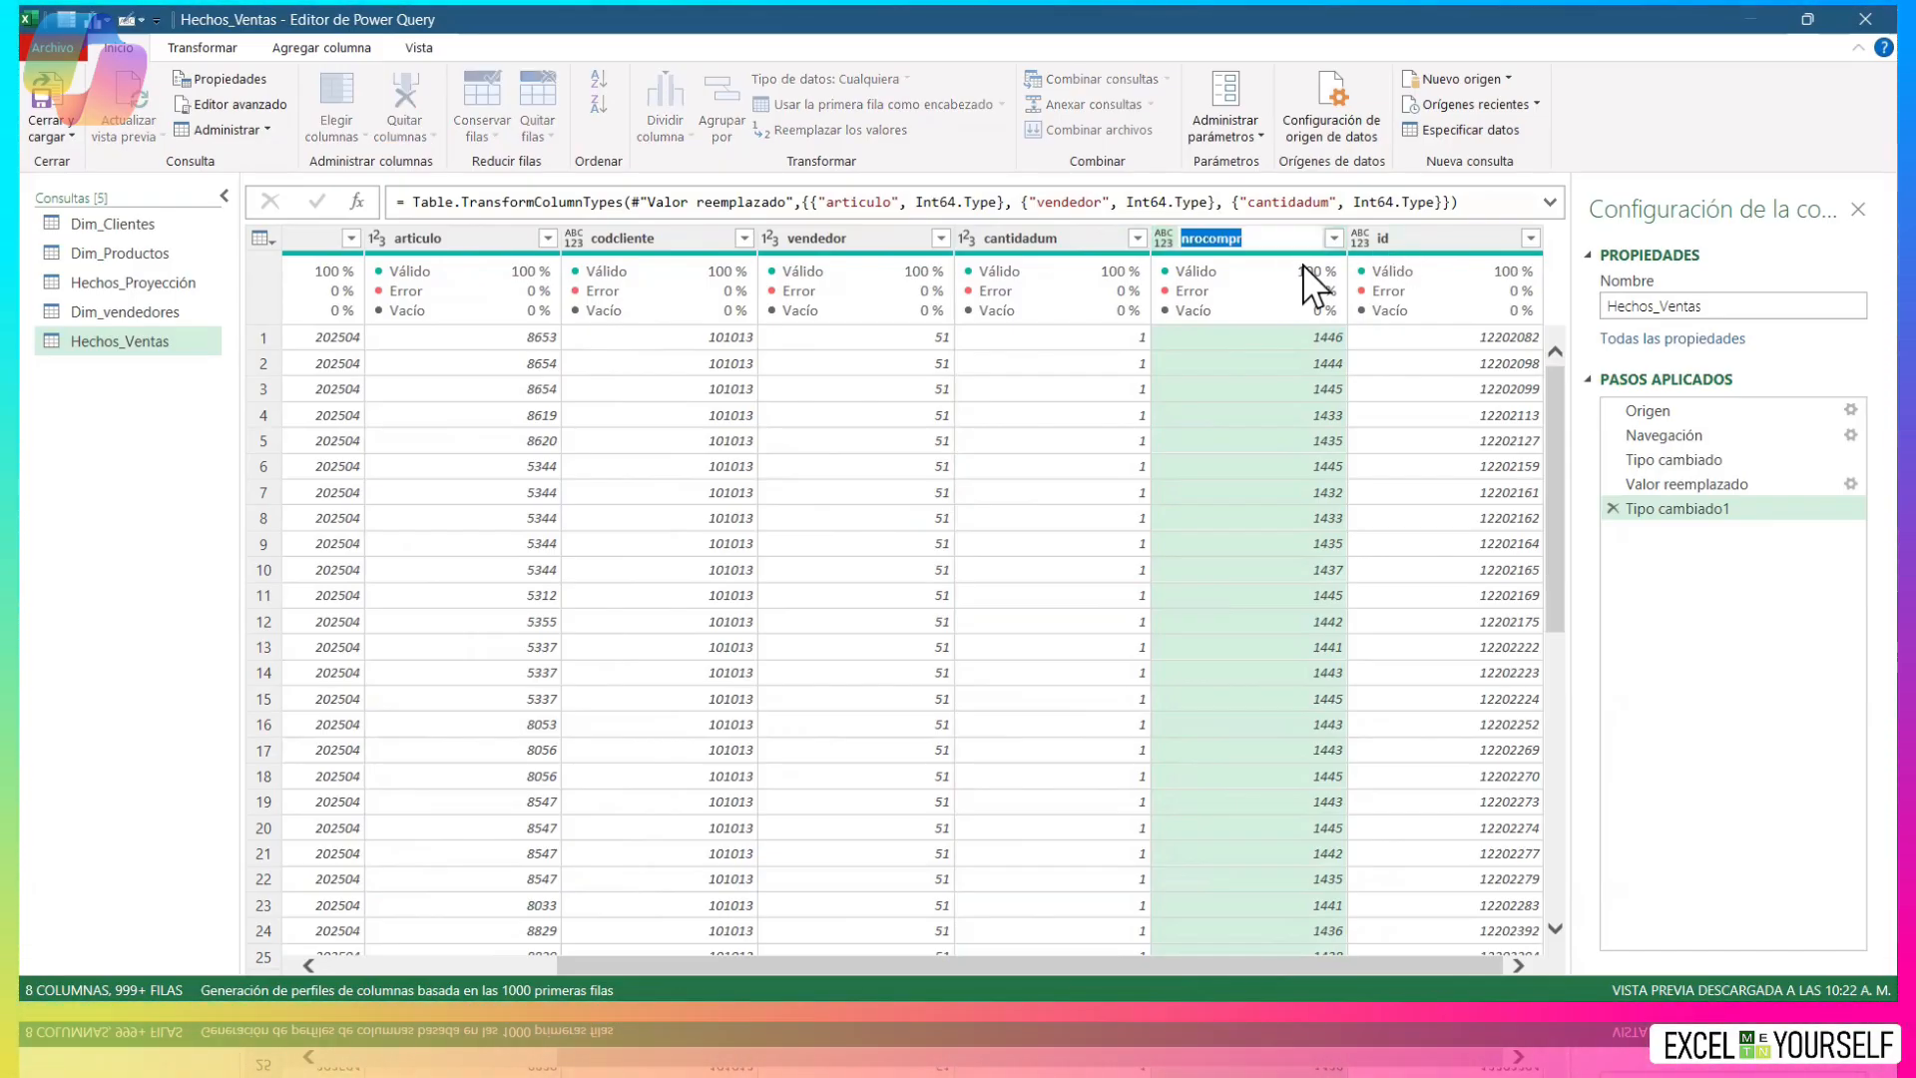
text(cOM)
key(BackSpace)
key(BackSpace)
key(BackSpace)
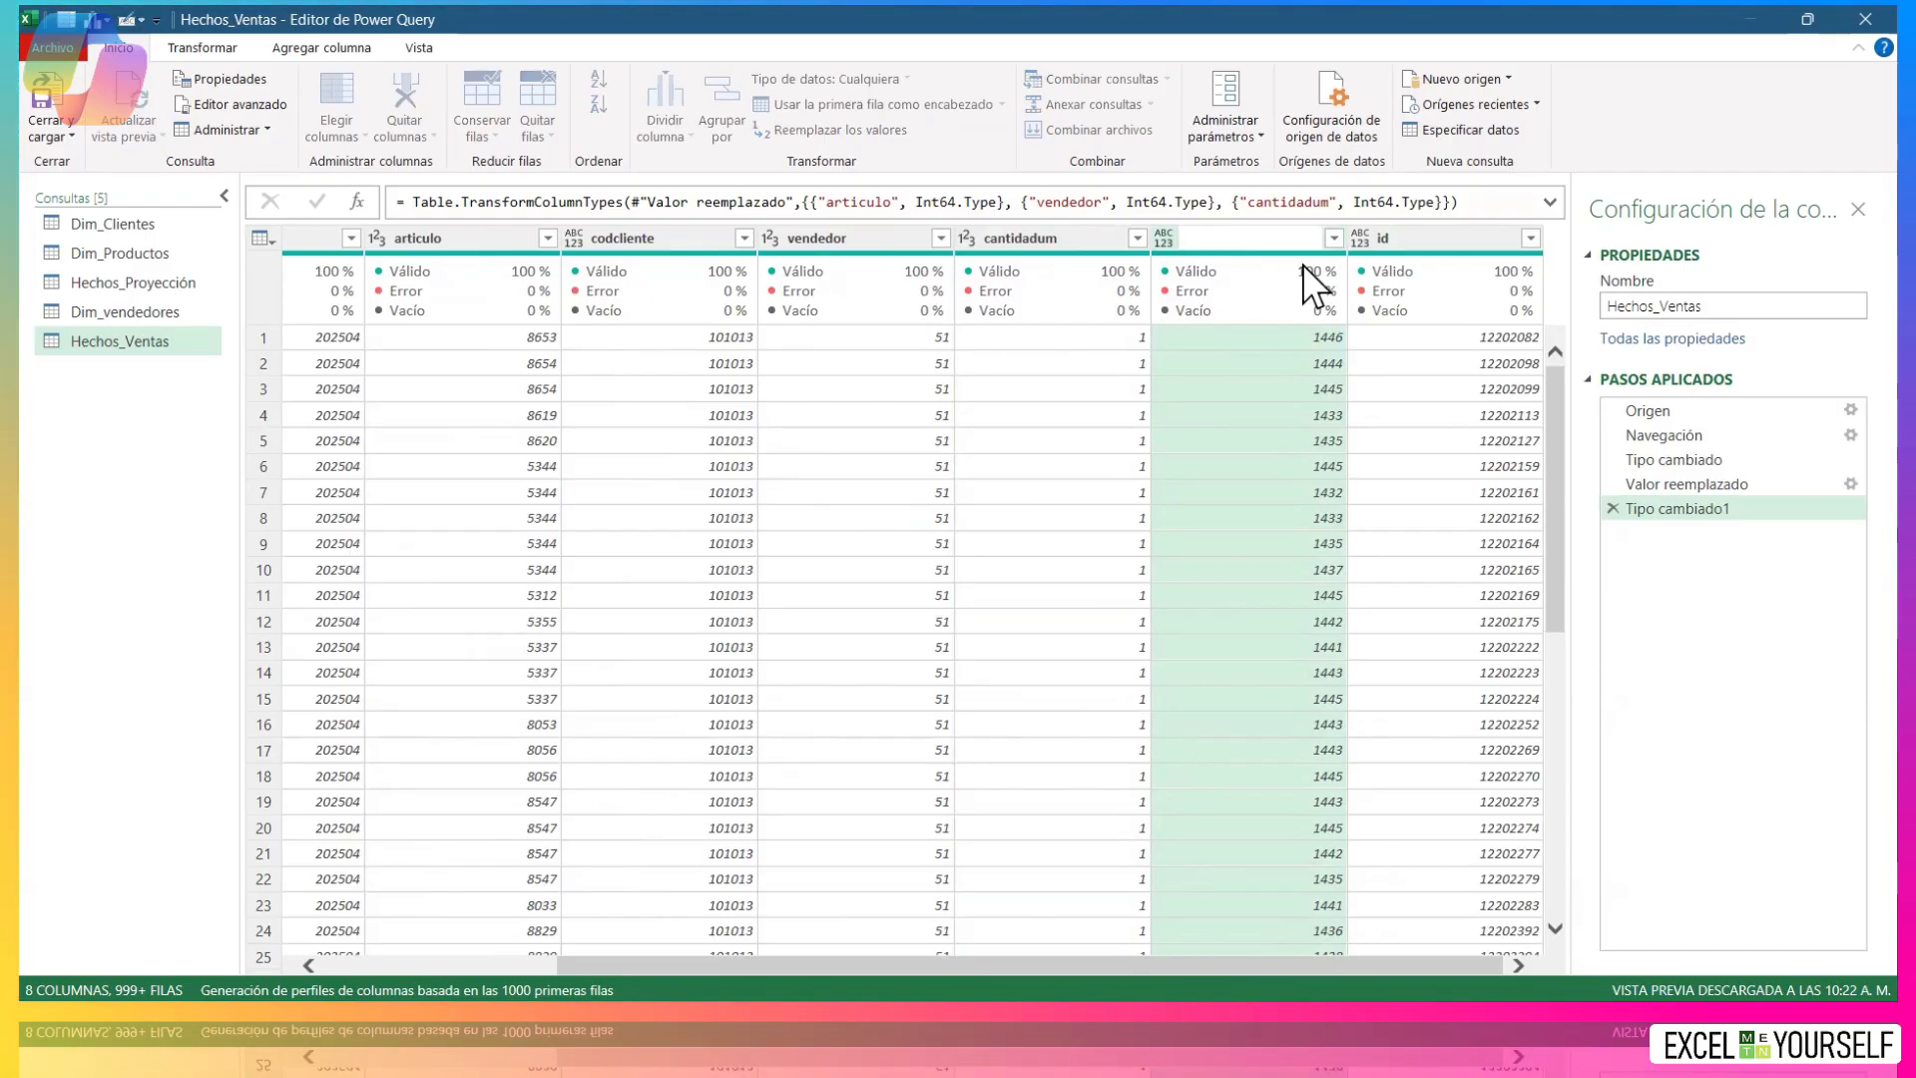
text(Co)
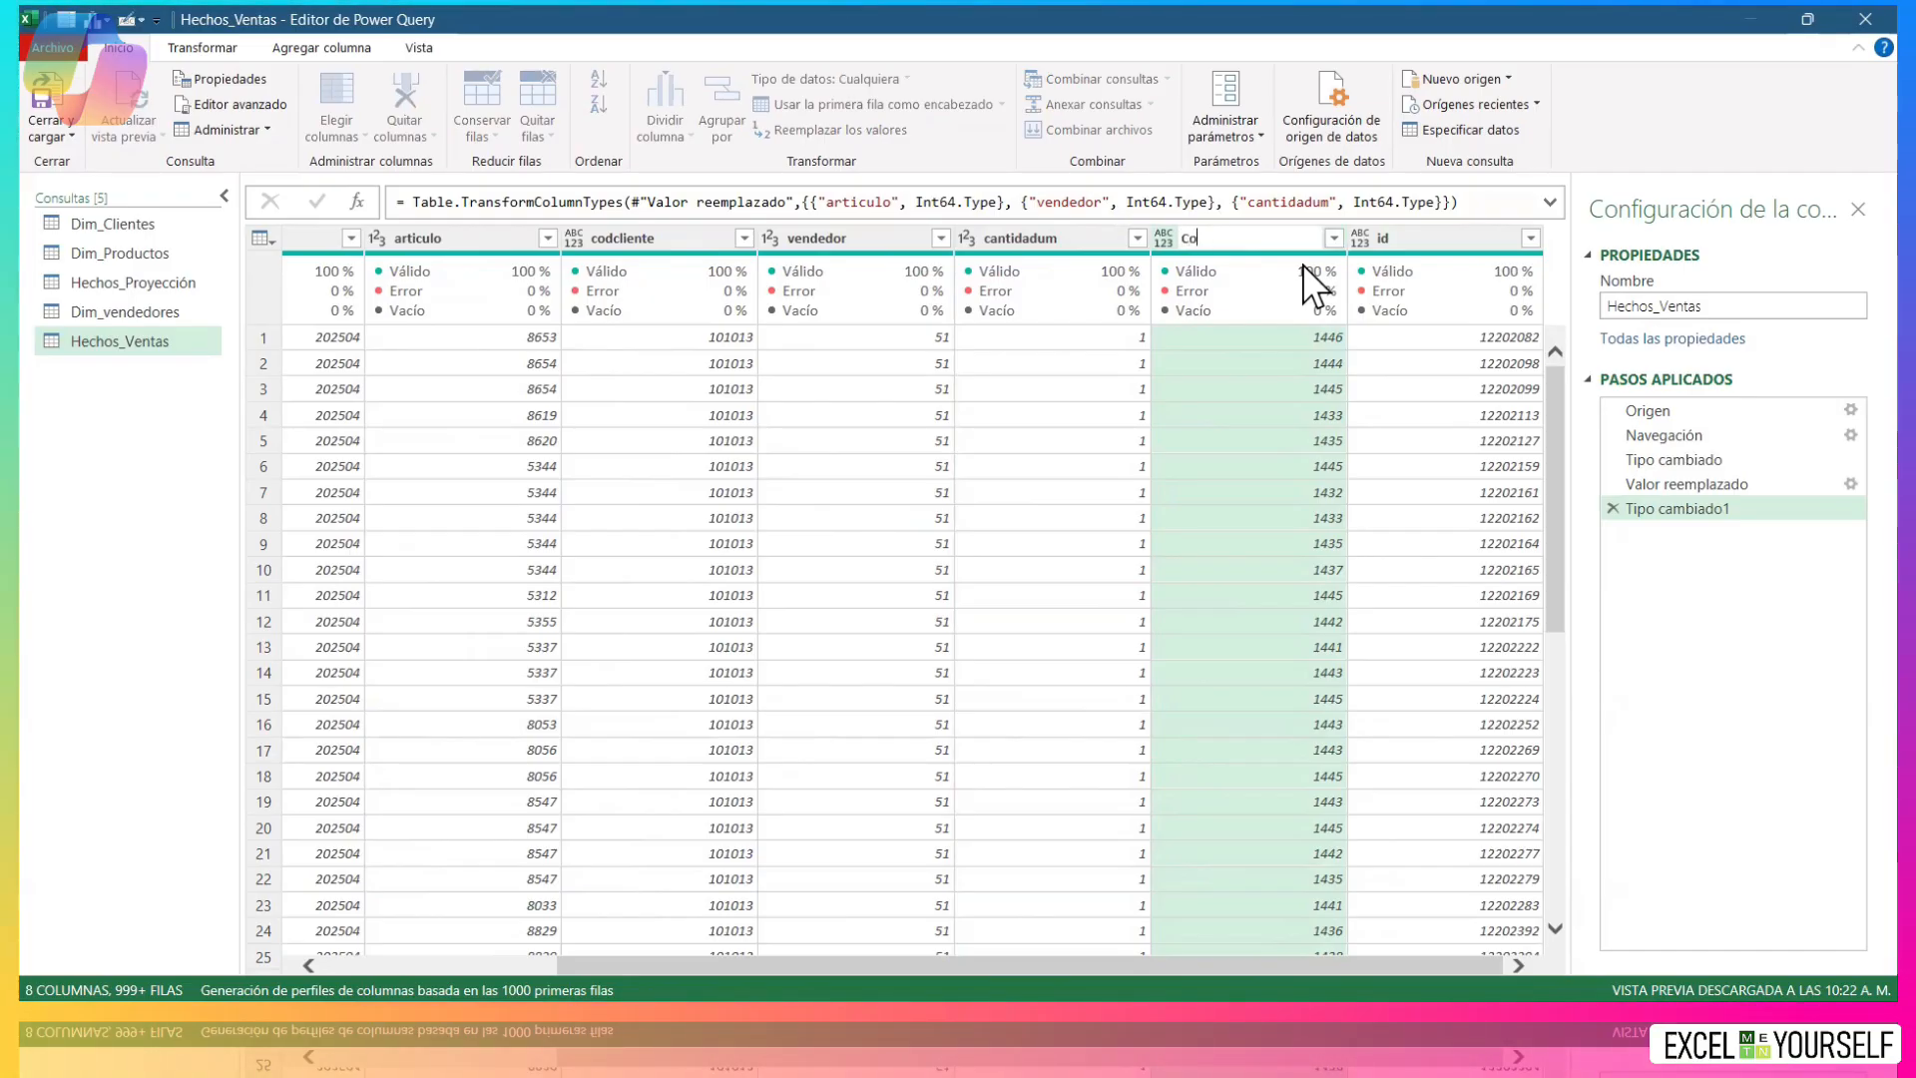
text(mpr)
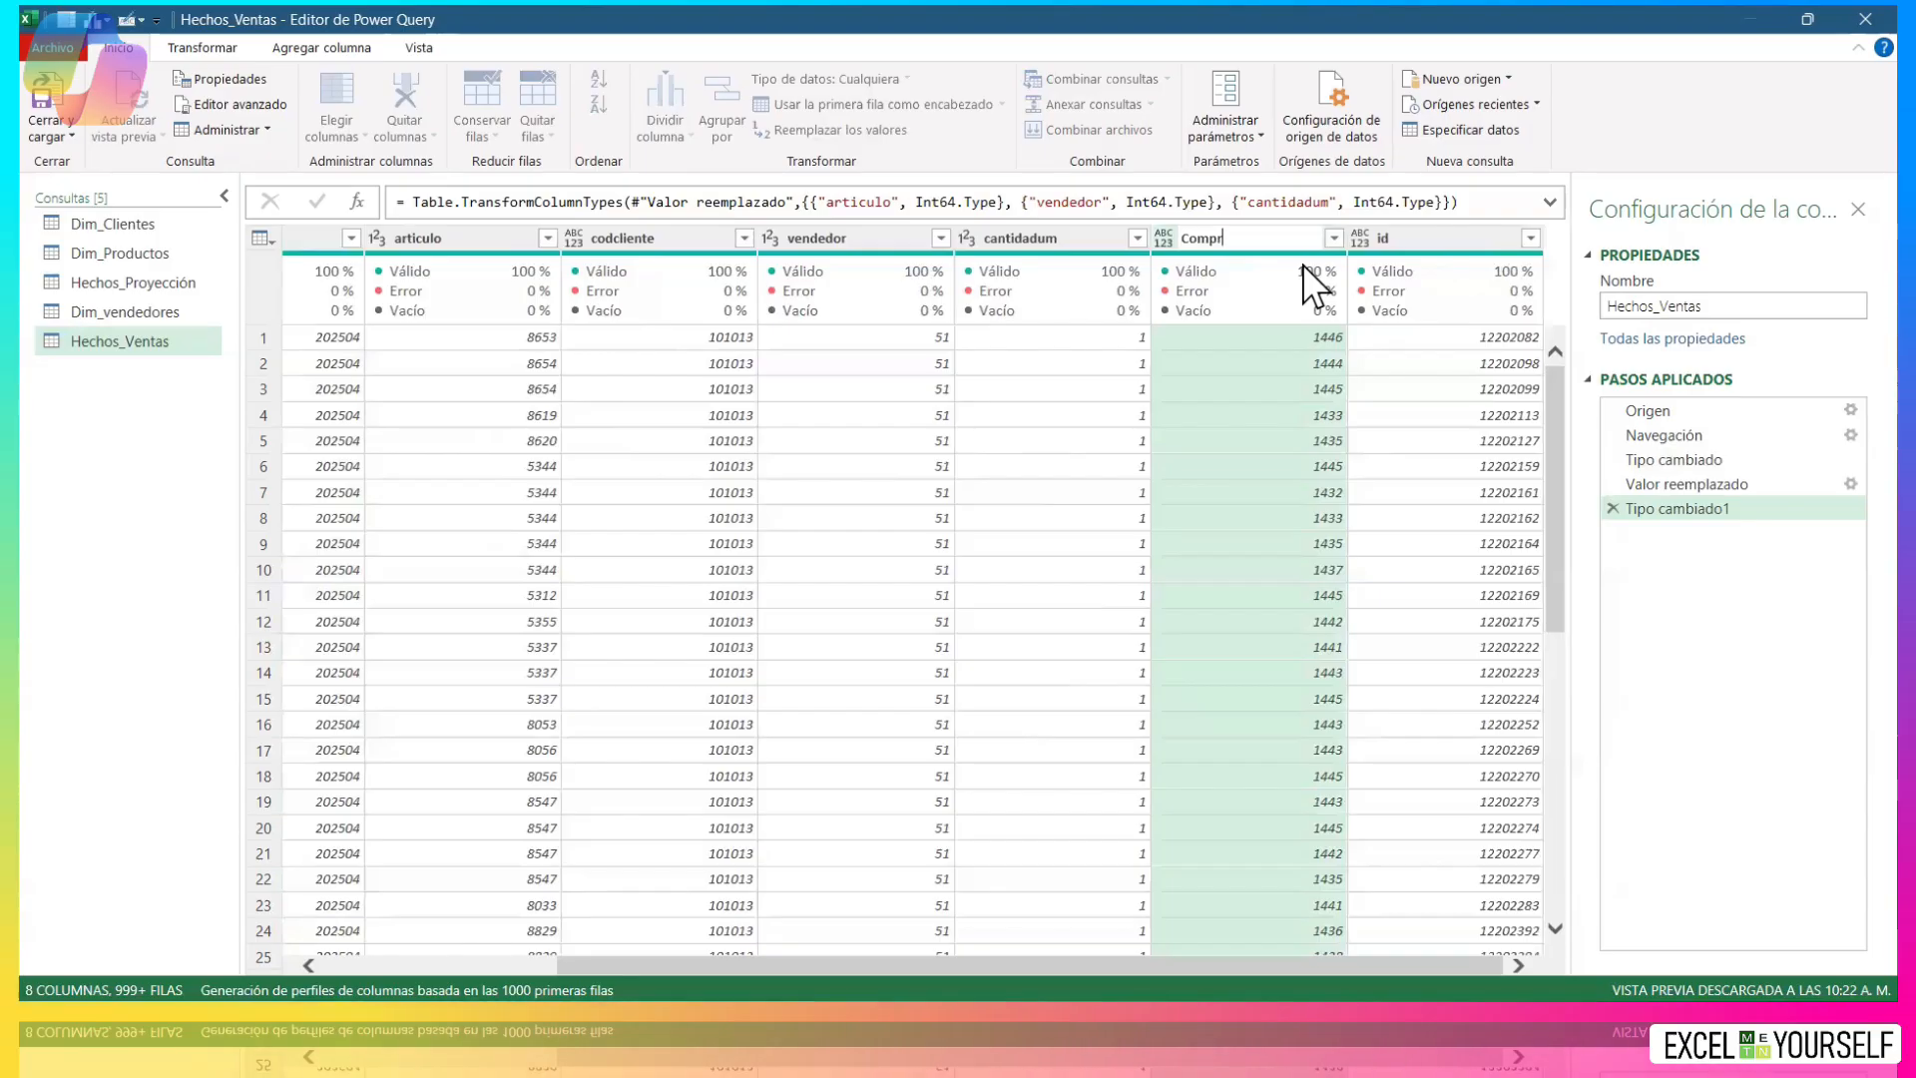
text(obante)
key(Tab)
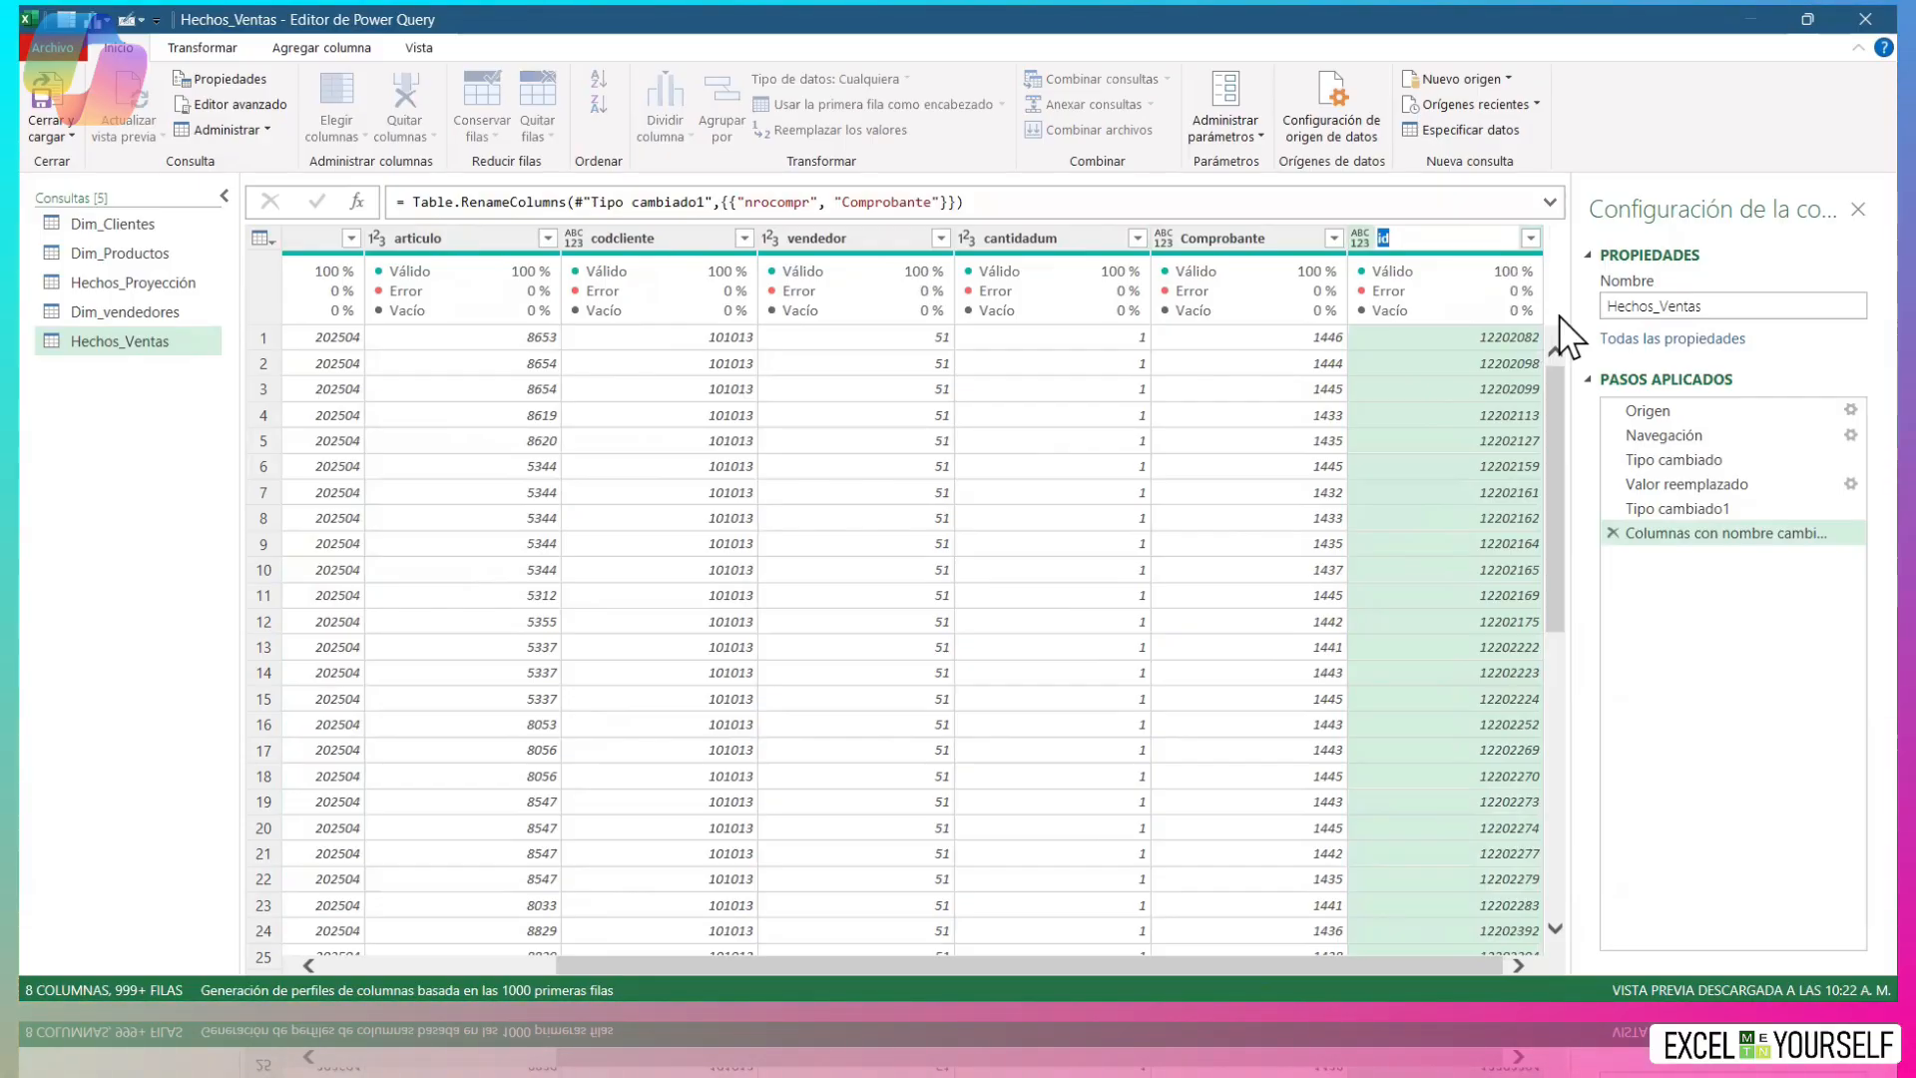
click(1231, 417)
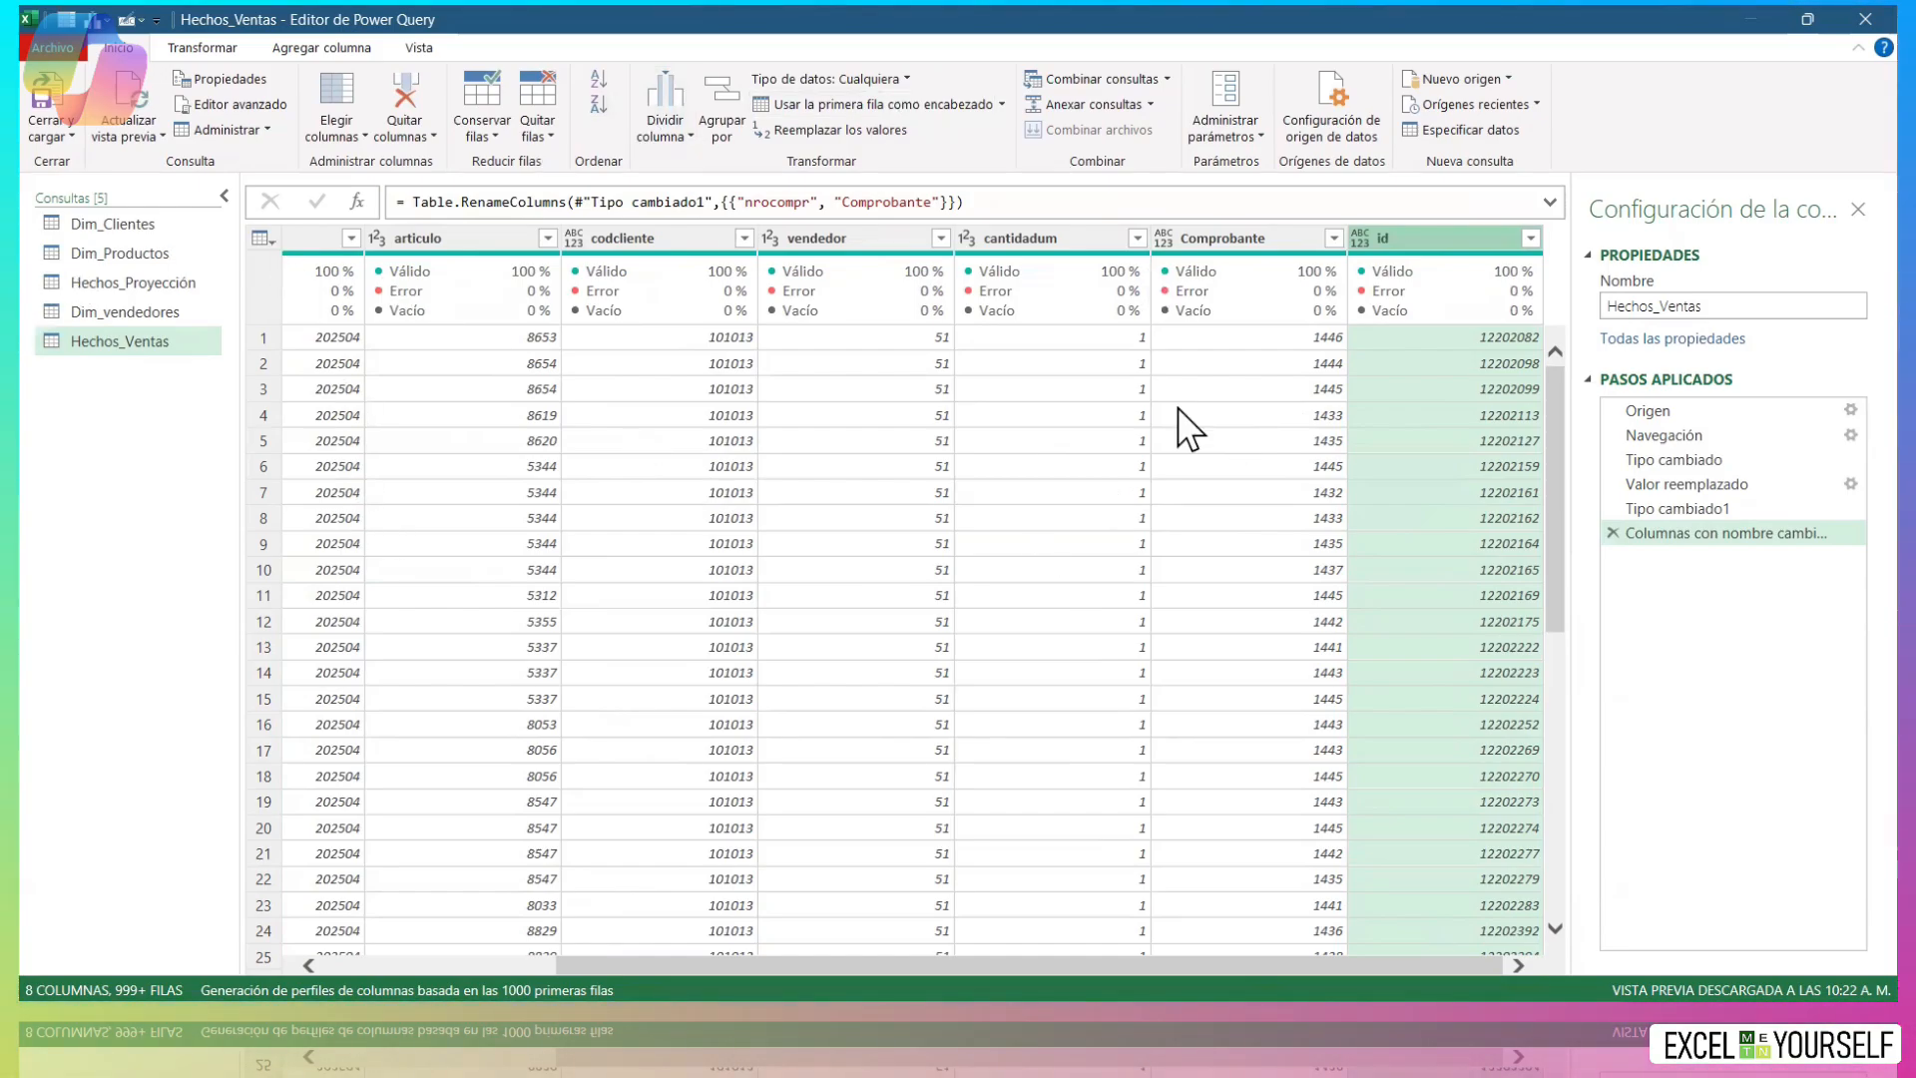
Rename the Cod_Cliente column in the Dim_Clientes query to Cliente_key.
drag(1553, 581, 1537, 519)
drag(844, 964, 538, 958)
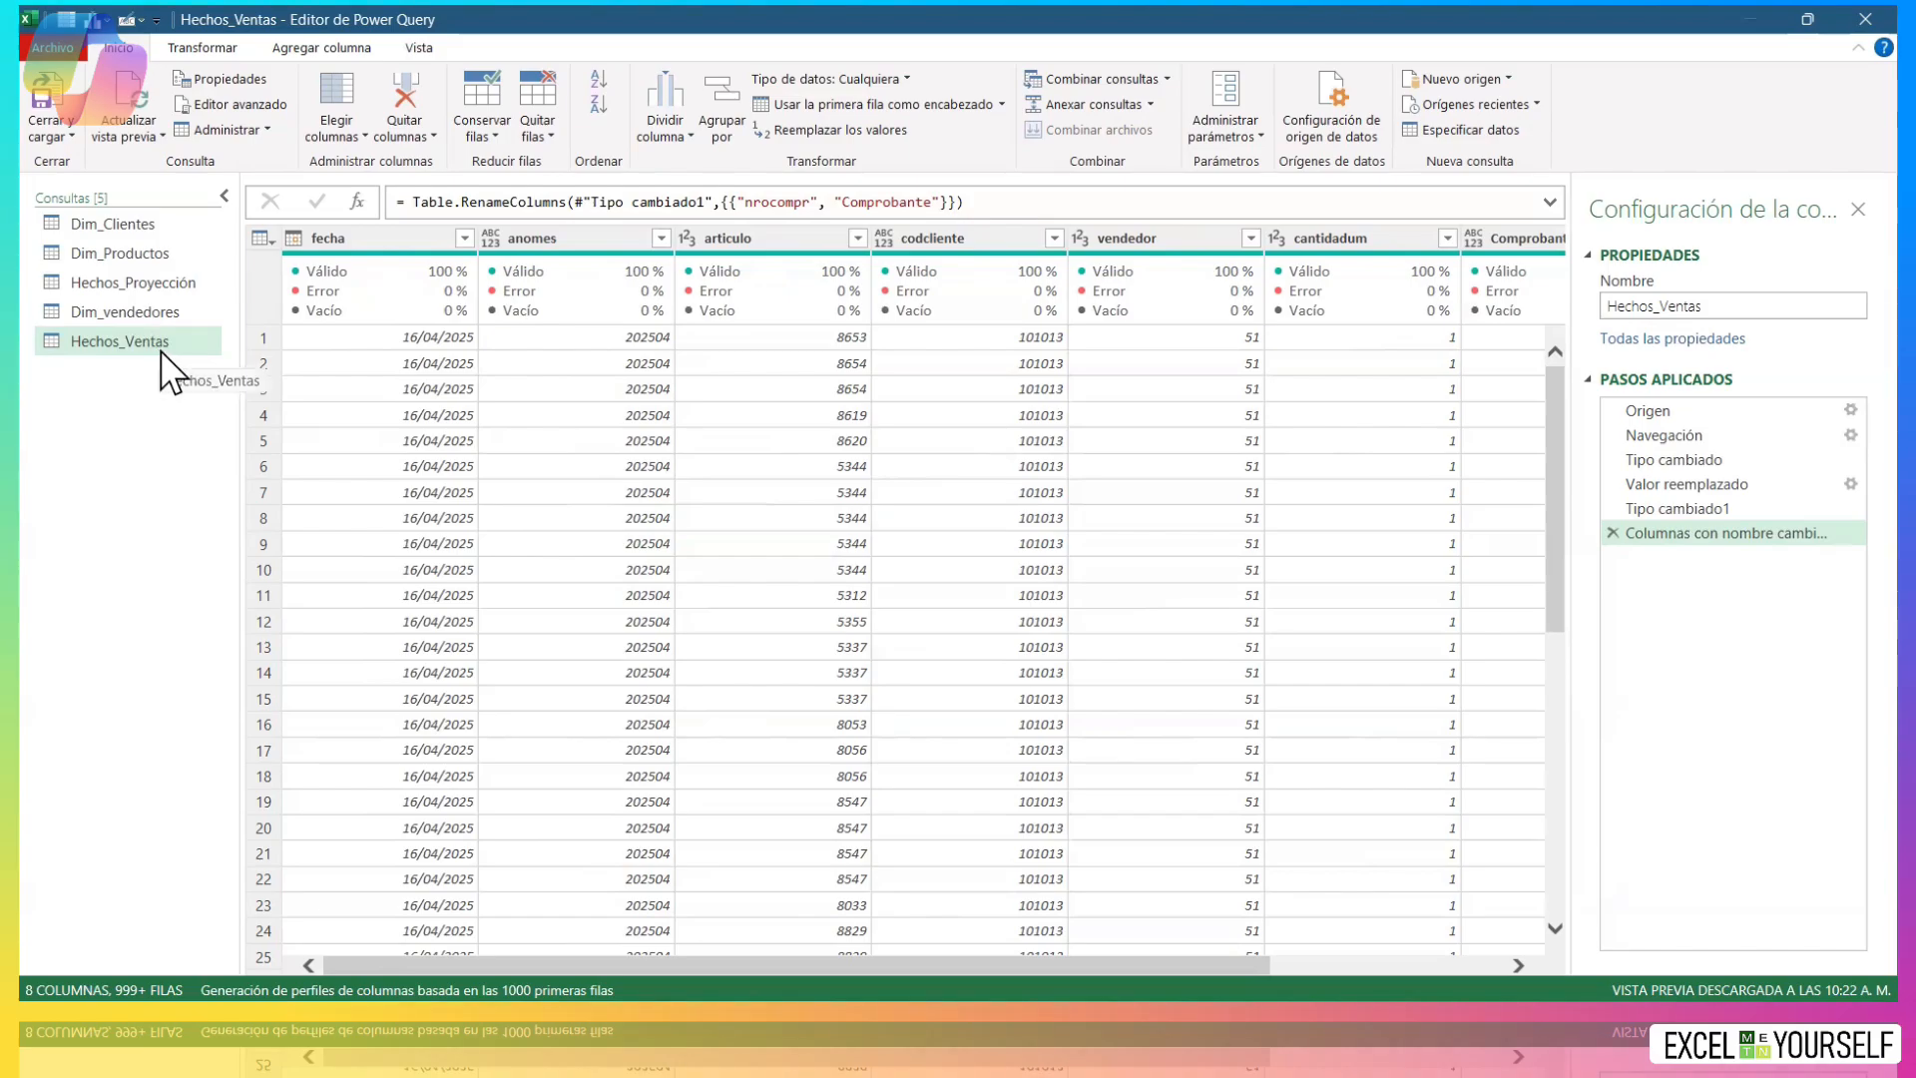
click(160, 230)
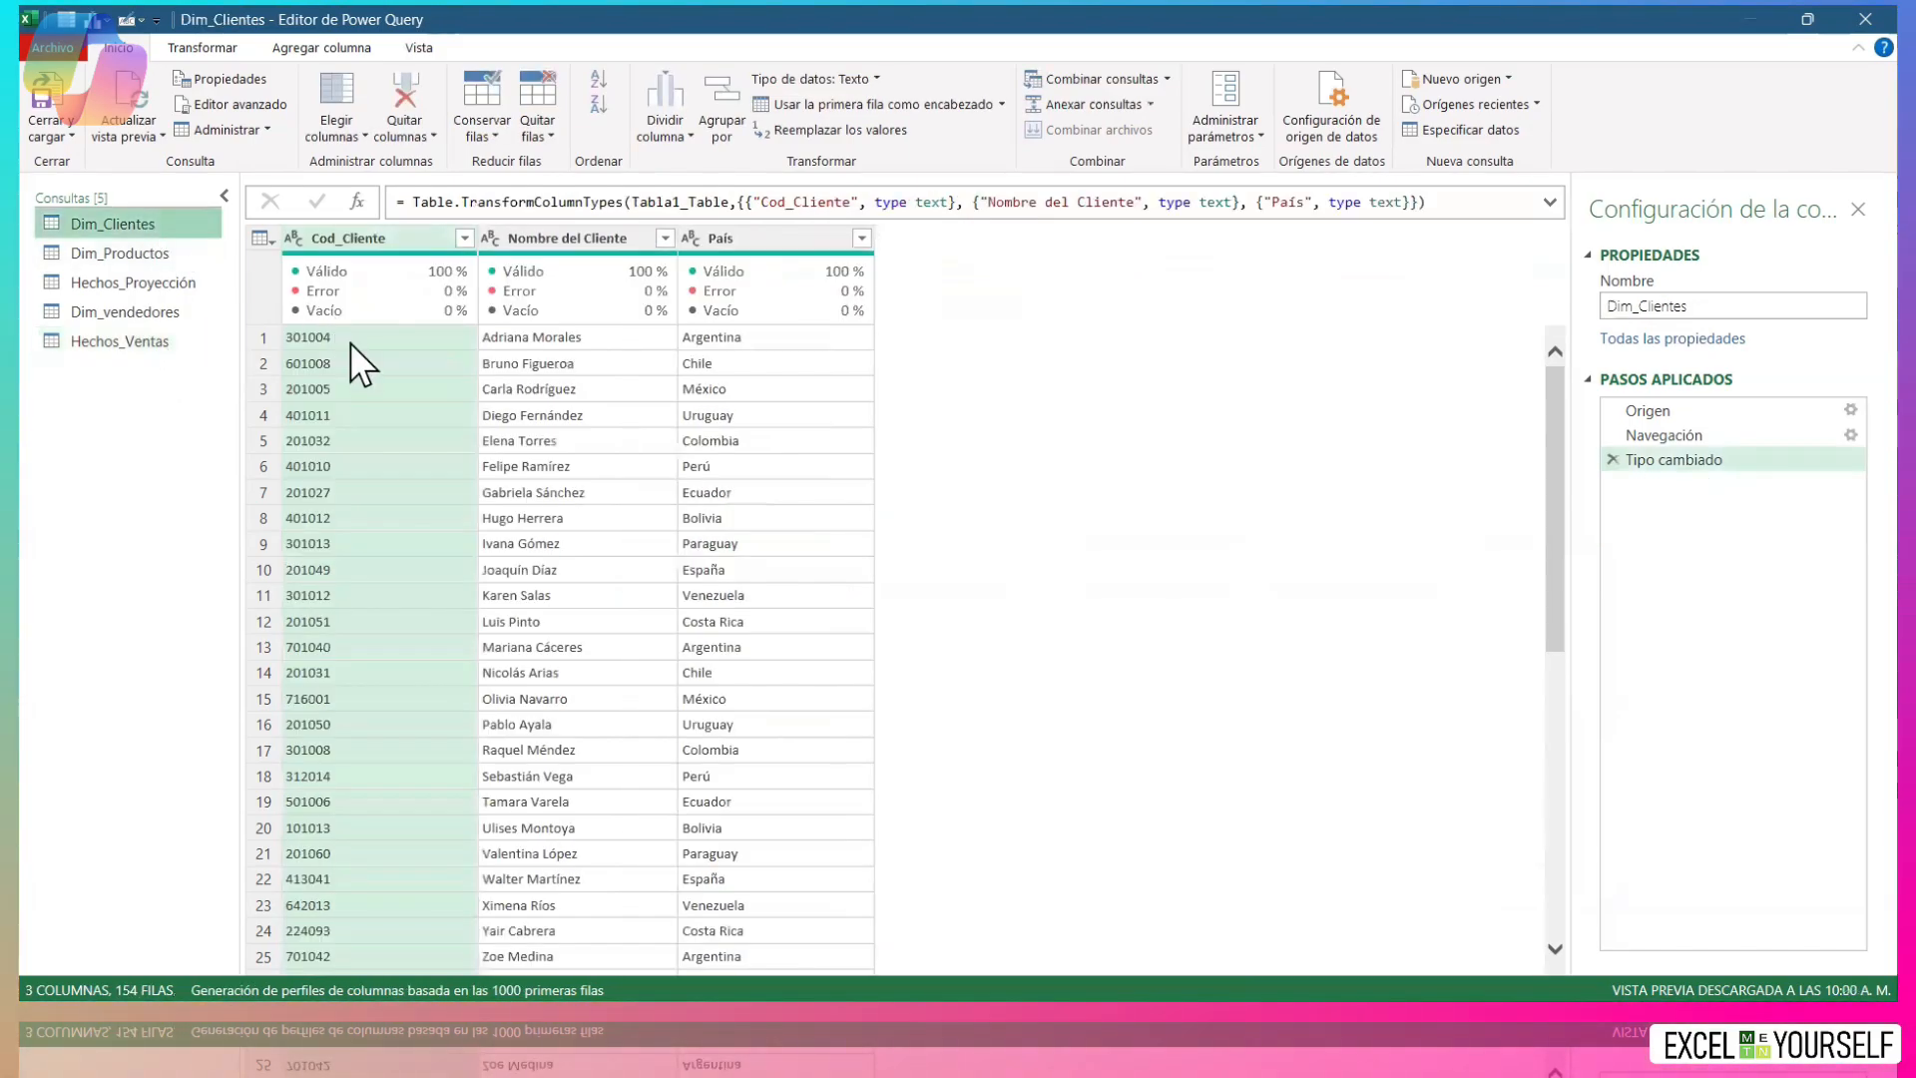
click(397, 246)
double_click(398, 241)
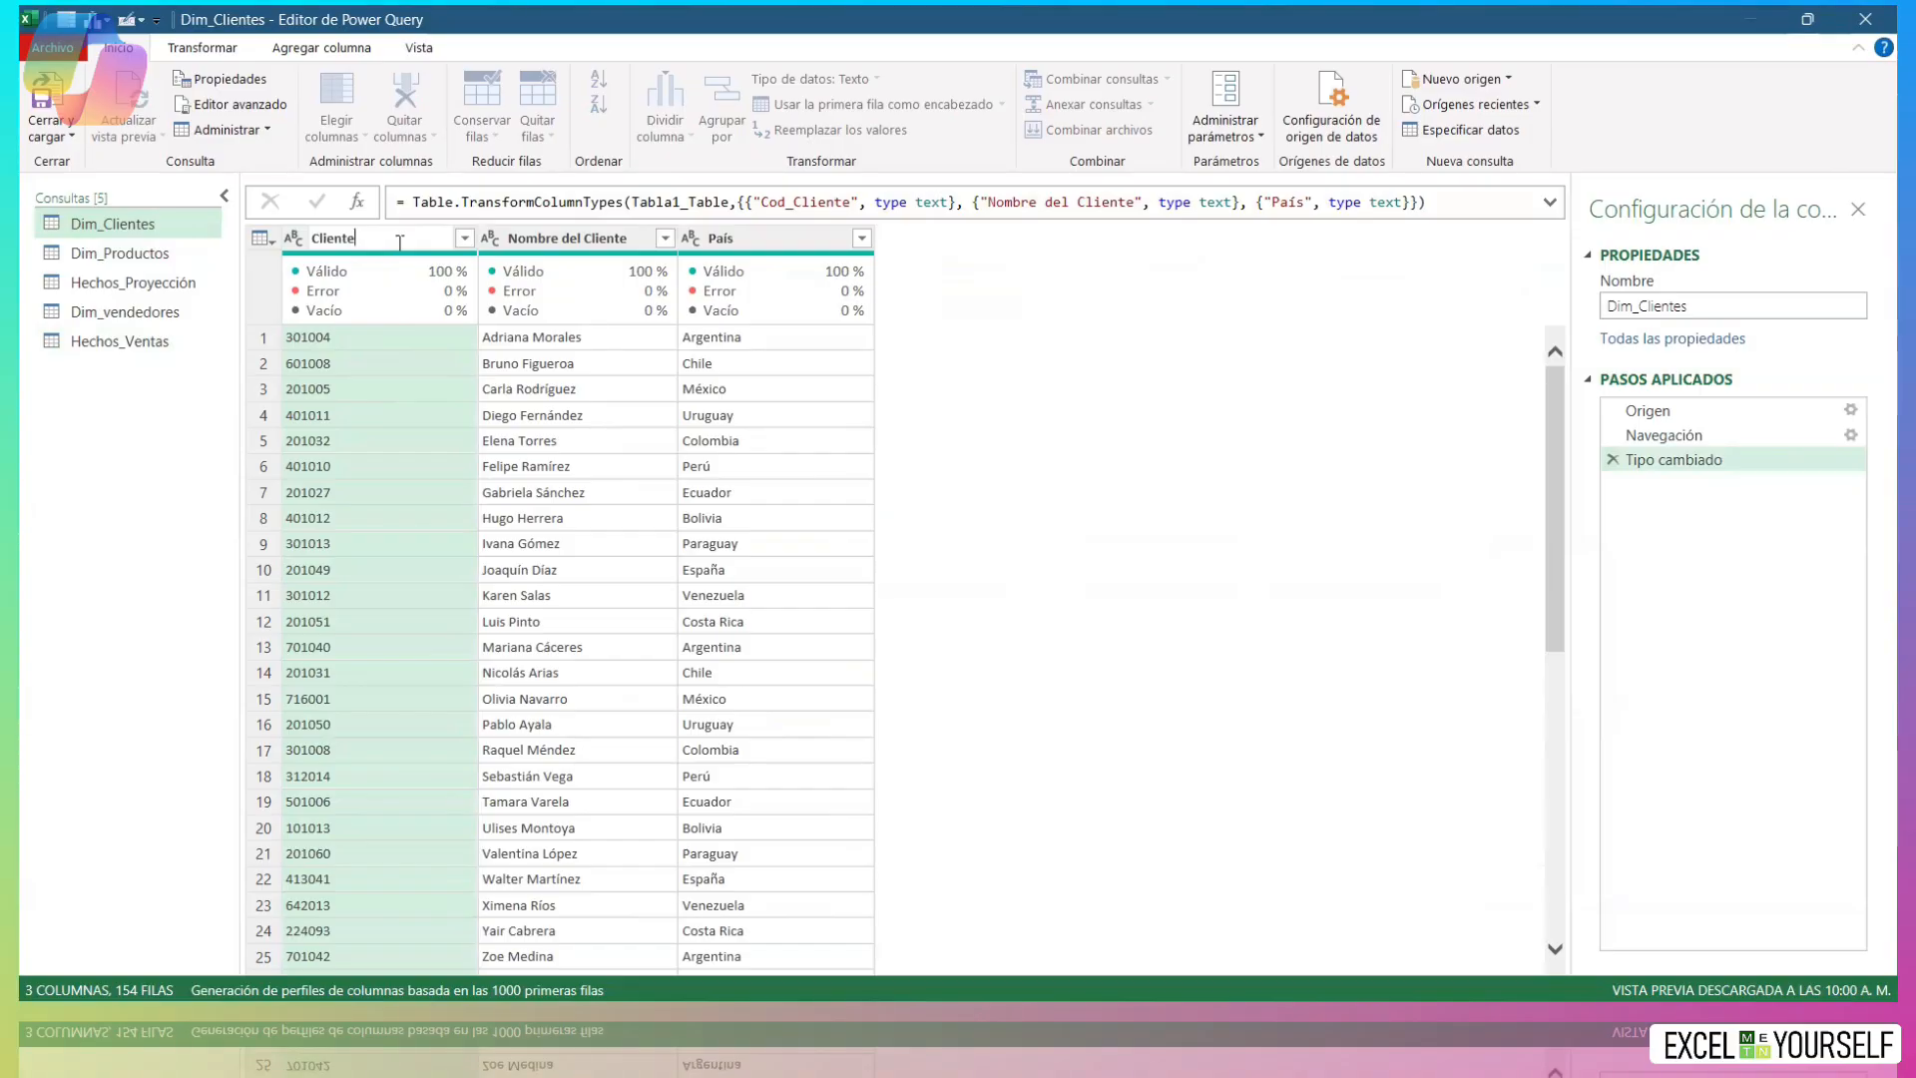
text(Cliente_key)
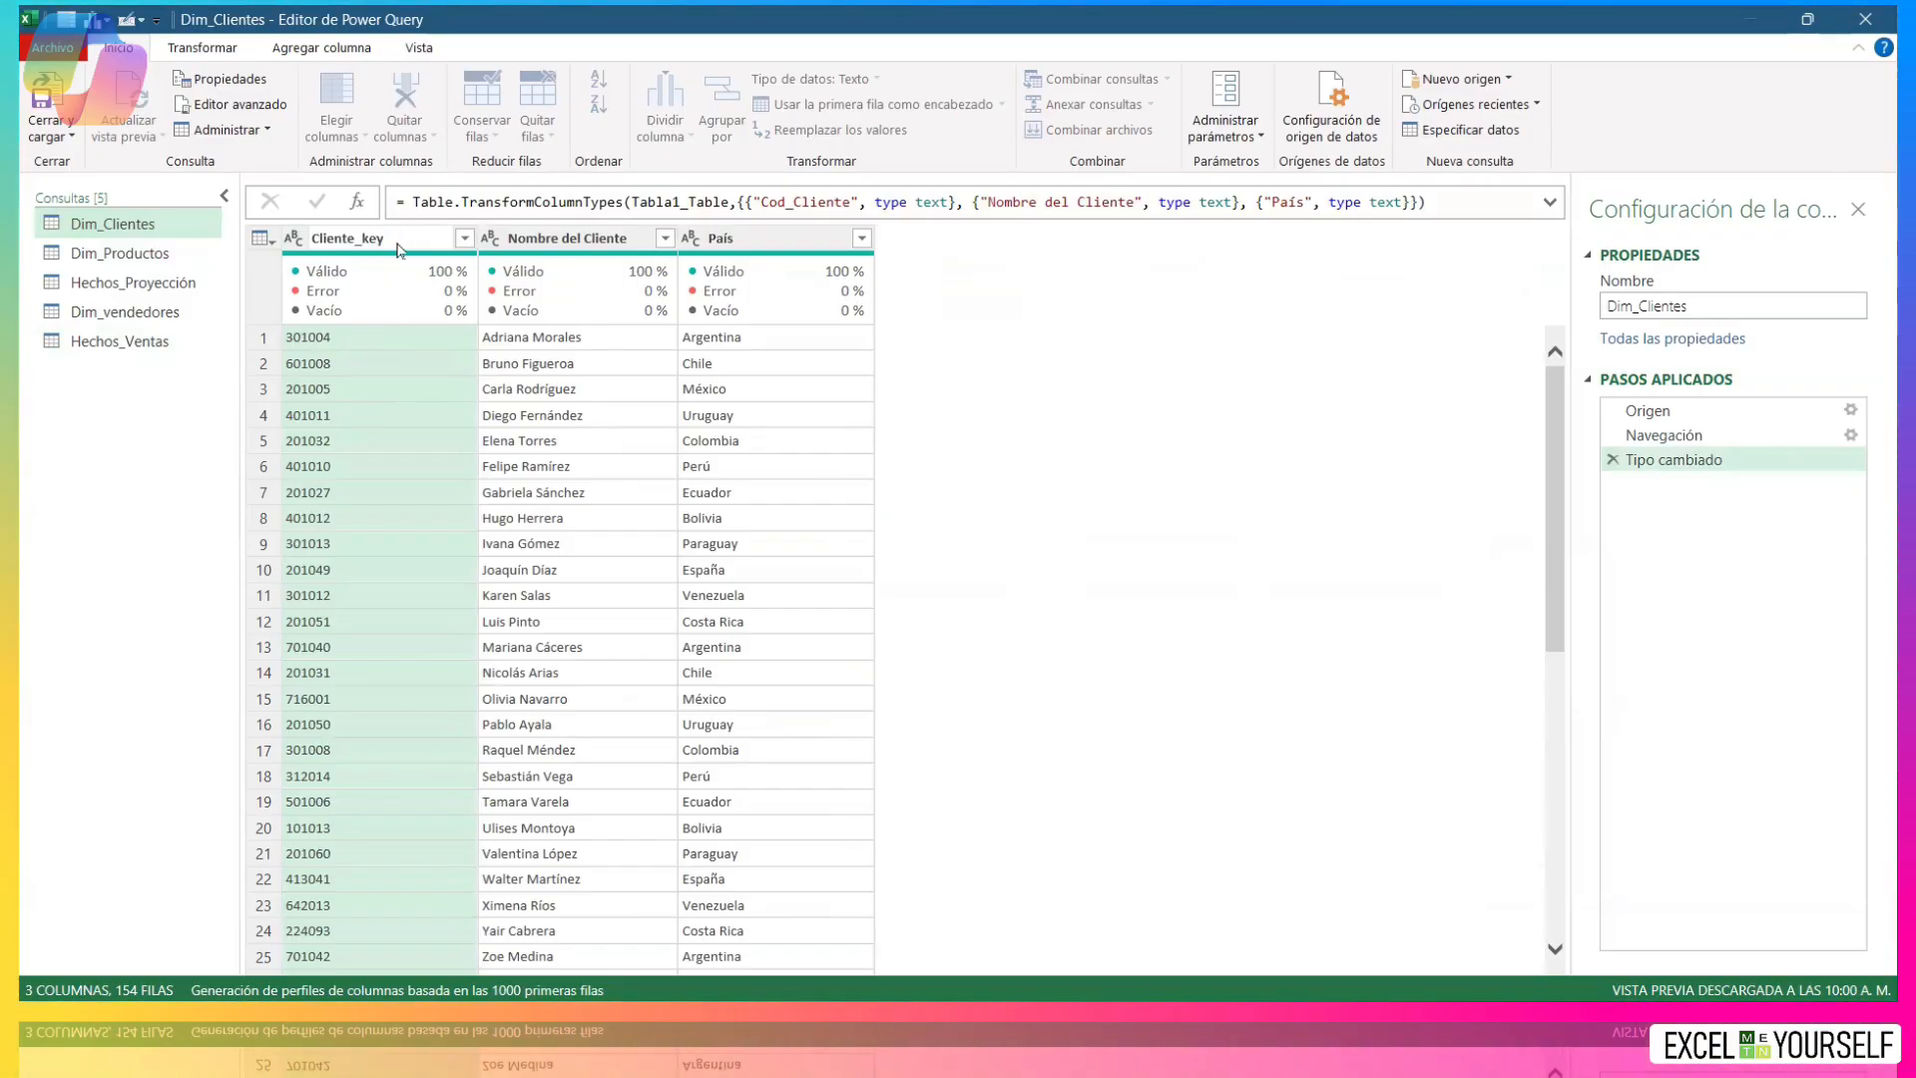
Commit the Cliente_key rename in Dim_Clientes and rename the codcliente column of Hechos_Ventas to Cliente_key.
key(Return)
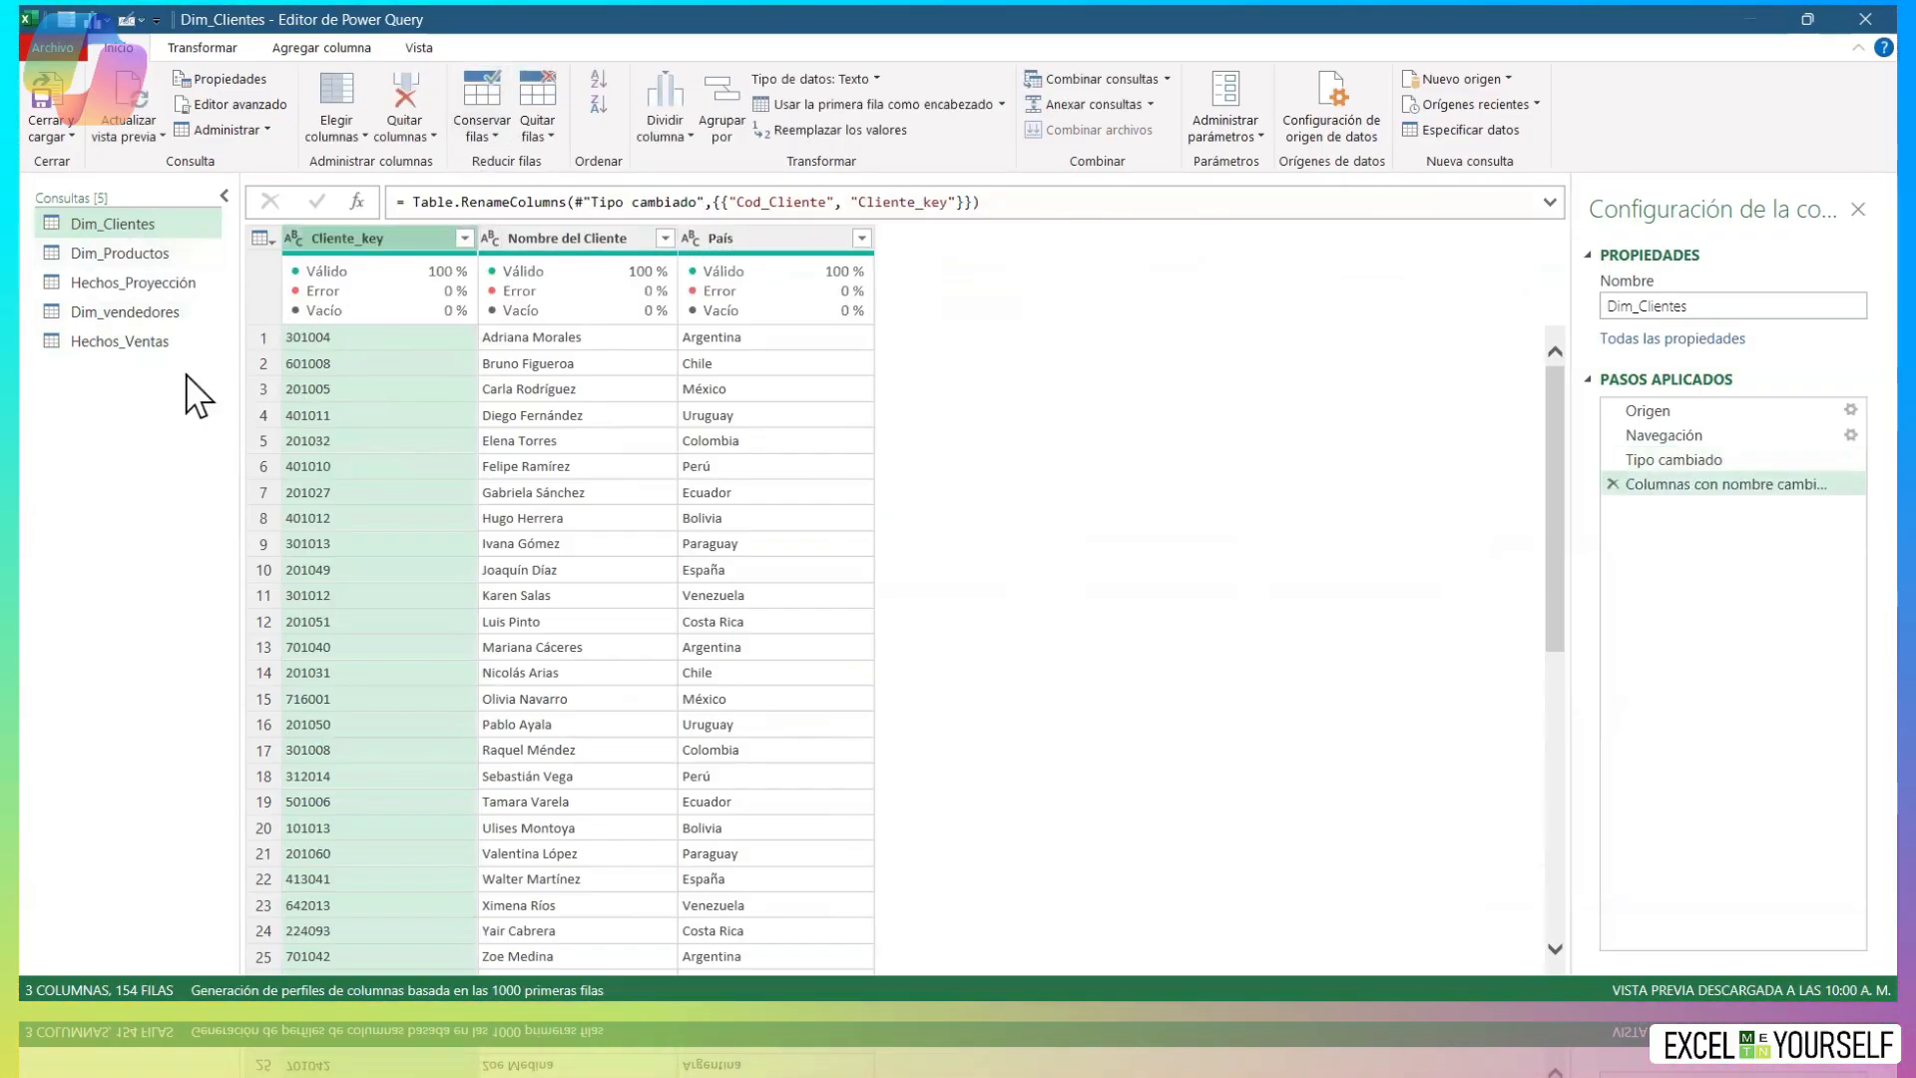
click(185, 312)
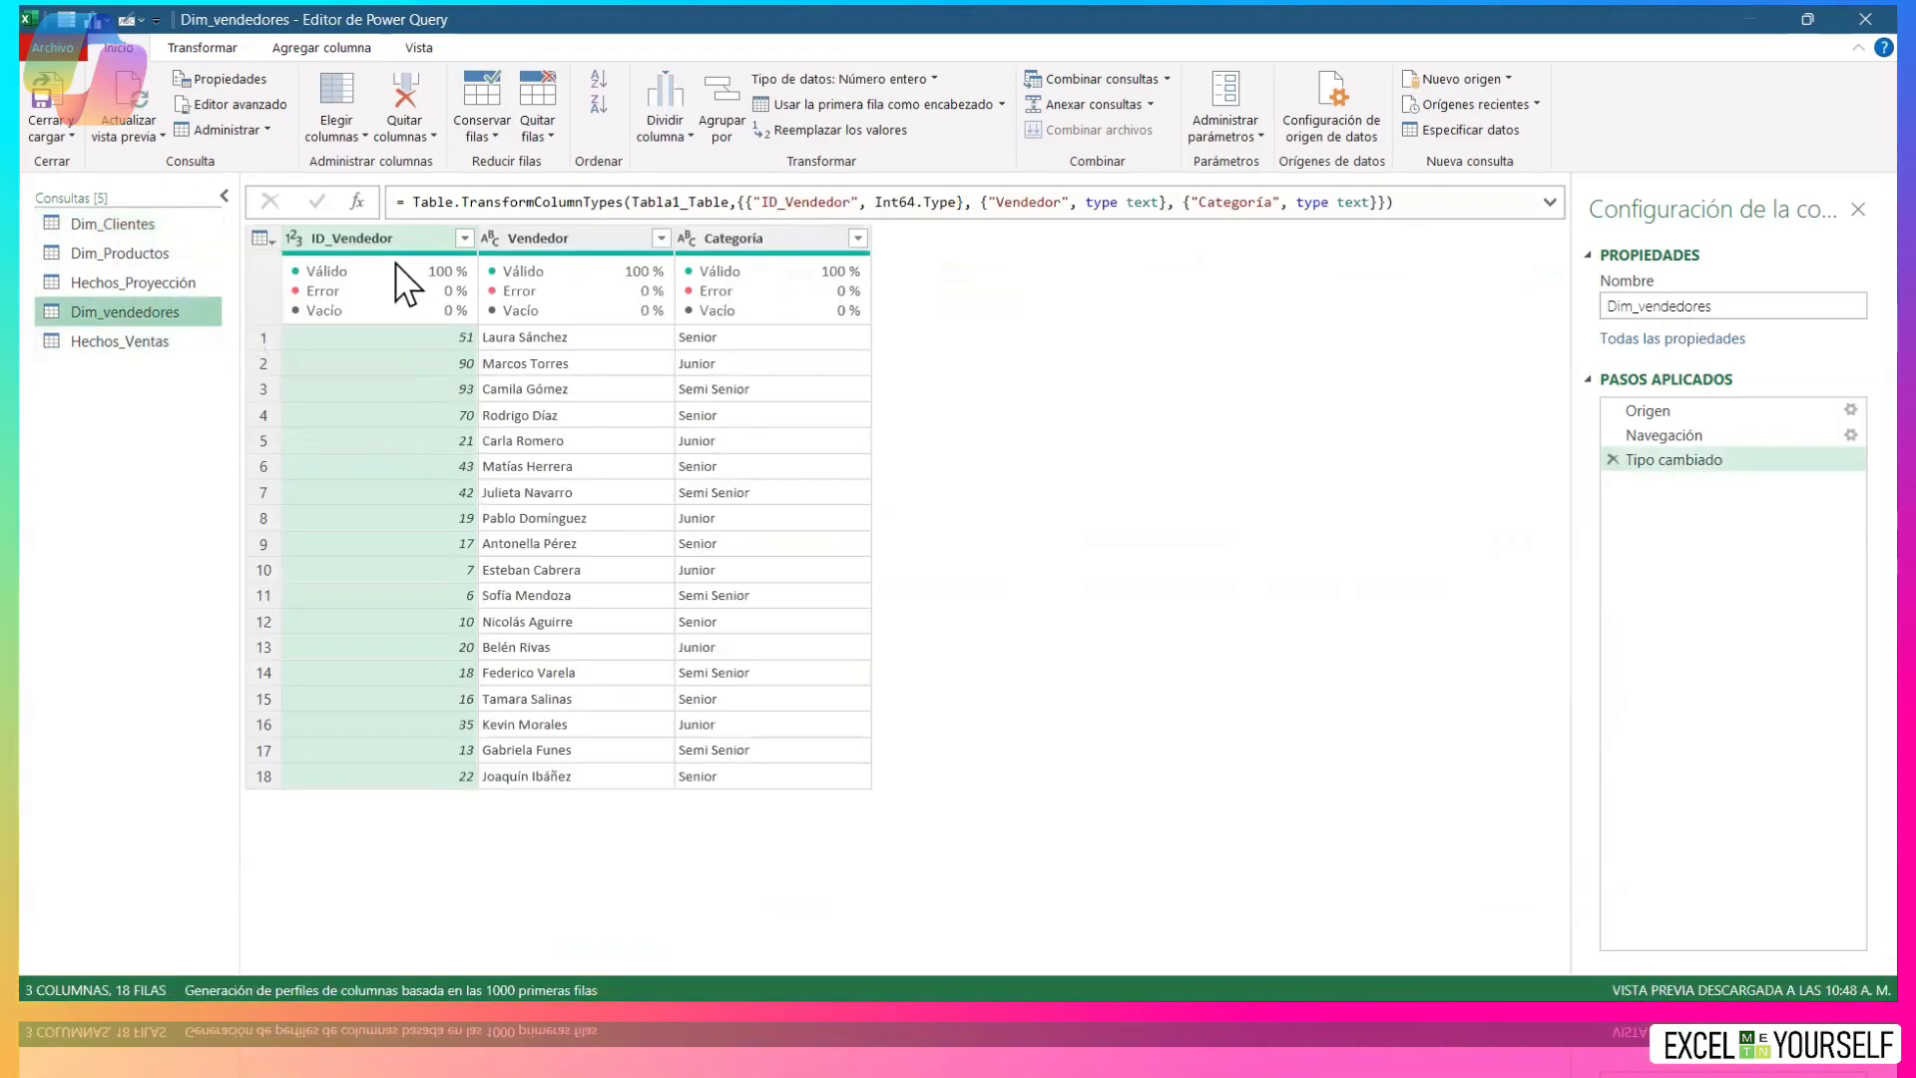
click(165, 344)
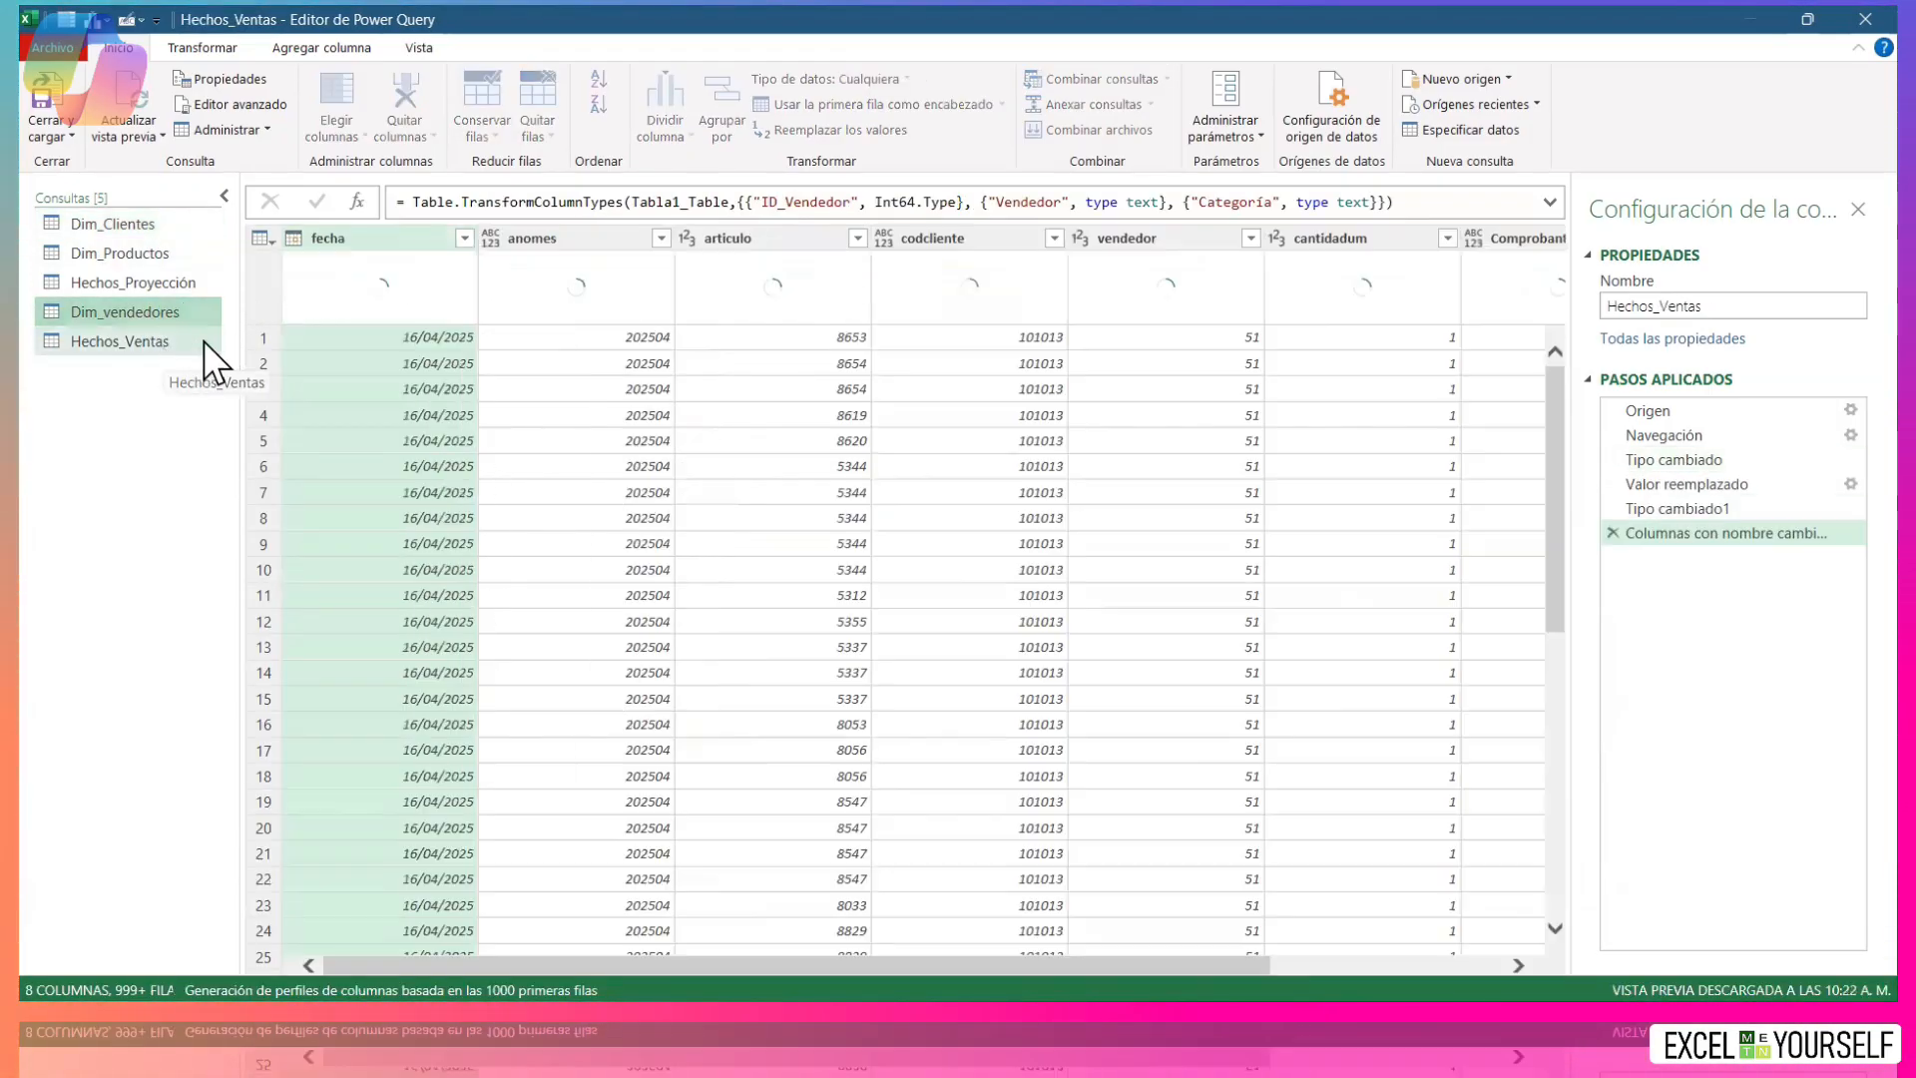
double_click(955, 240)
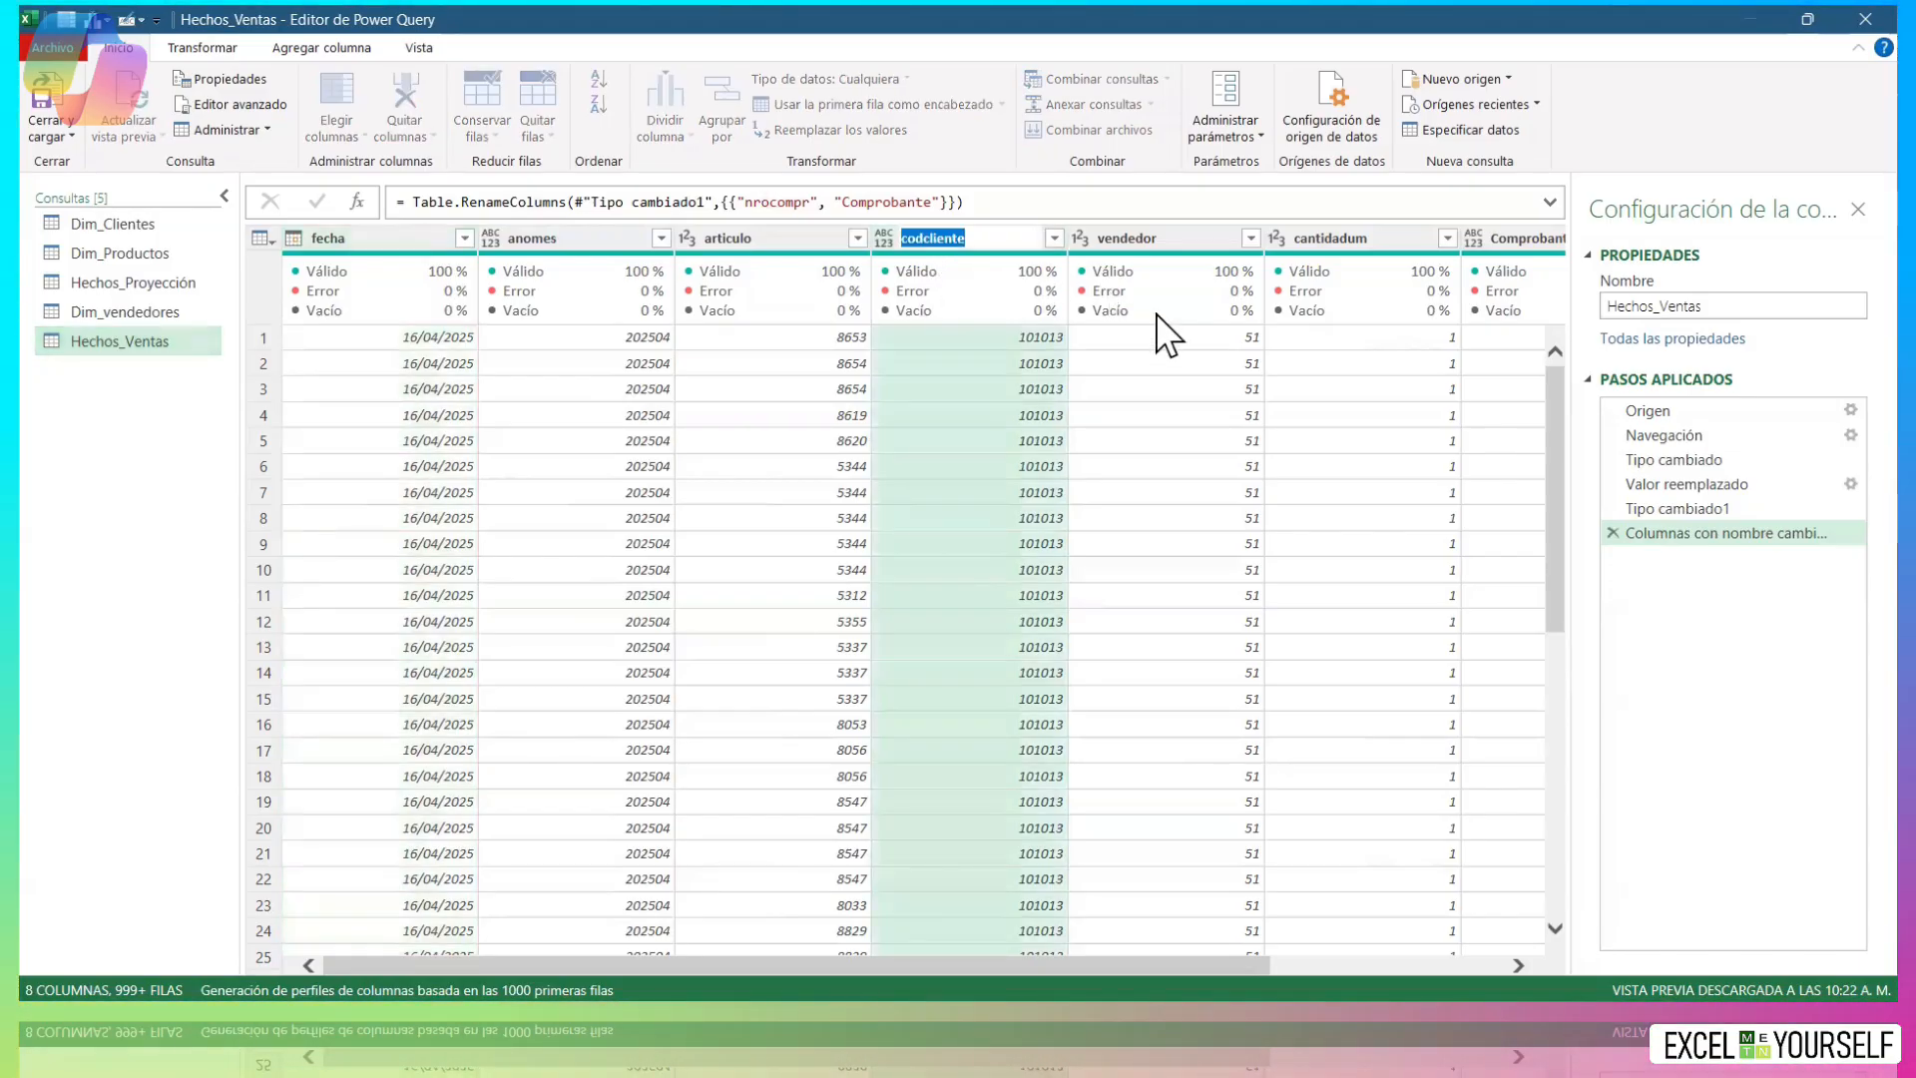
text(Cliente)
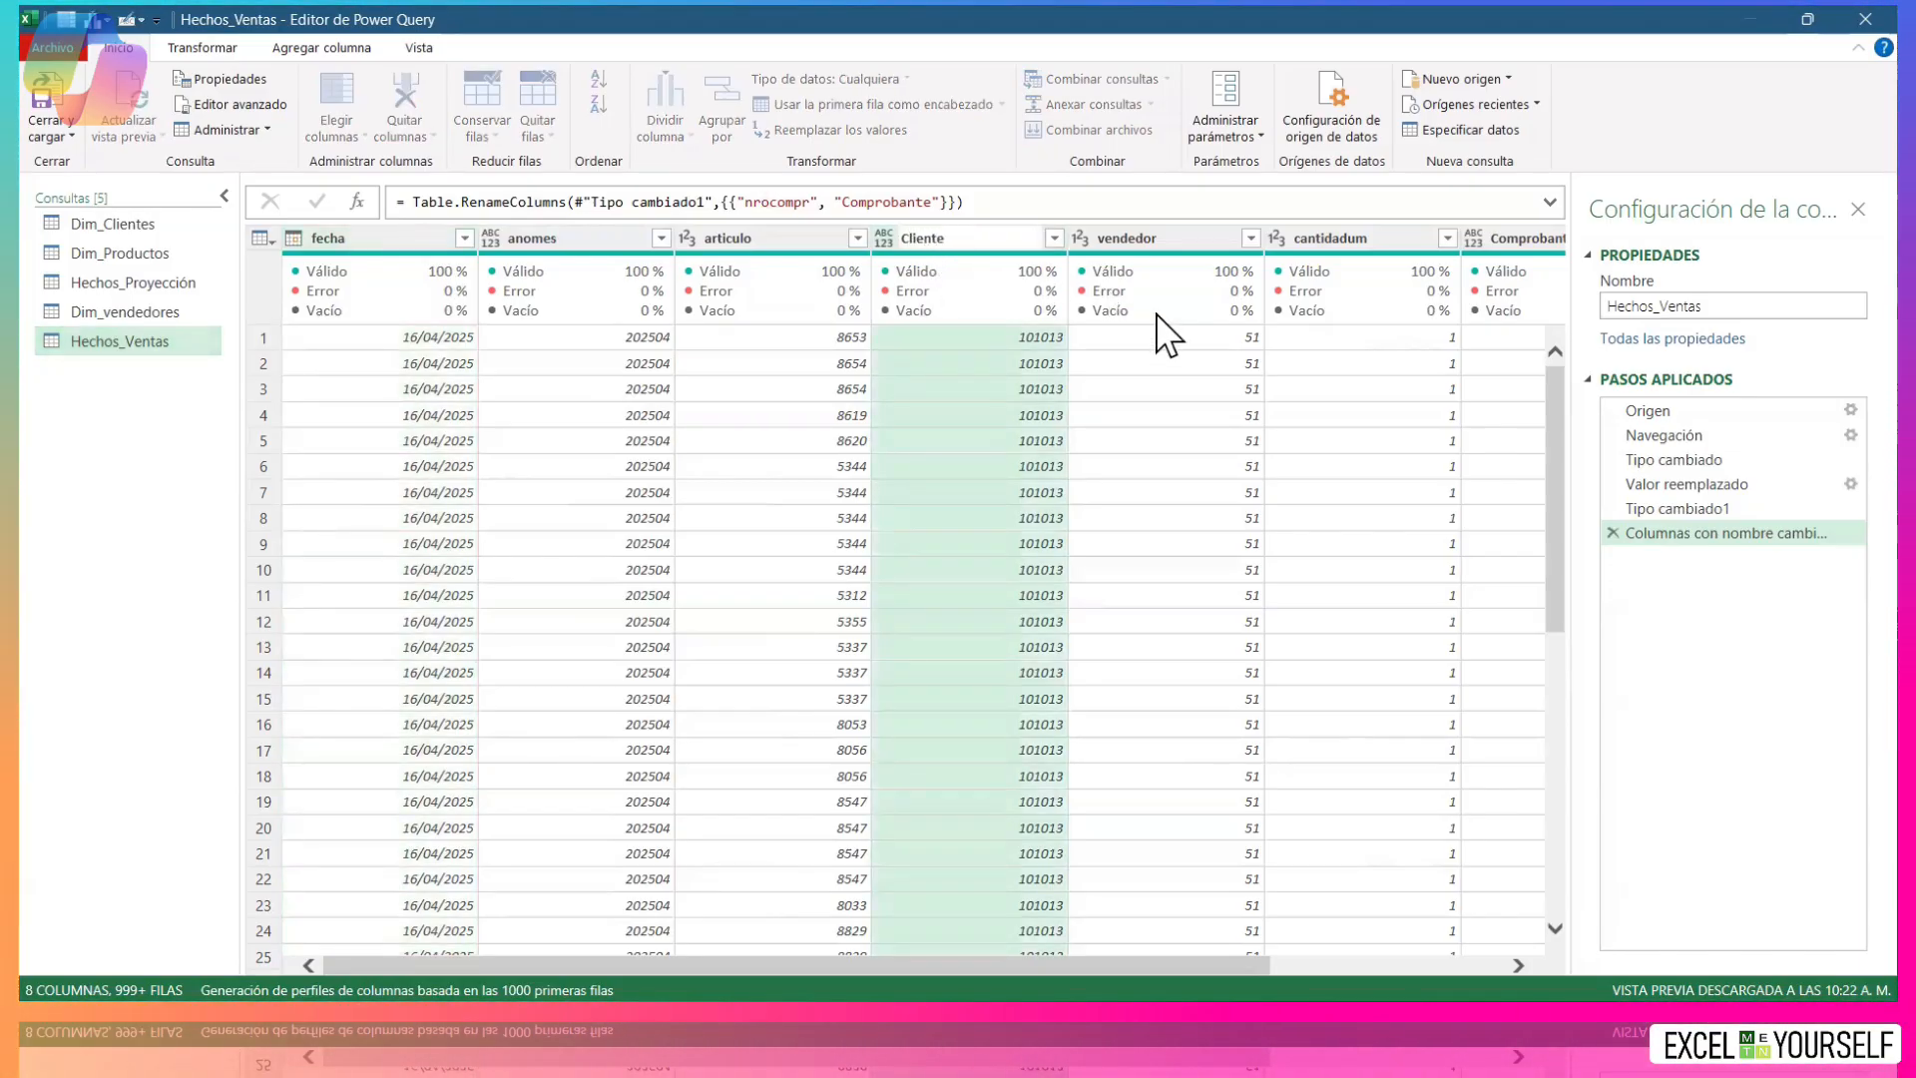
text(_key)
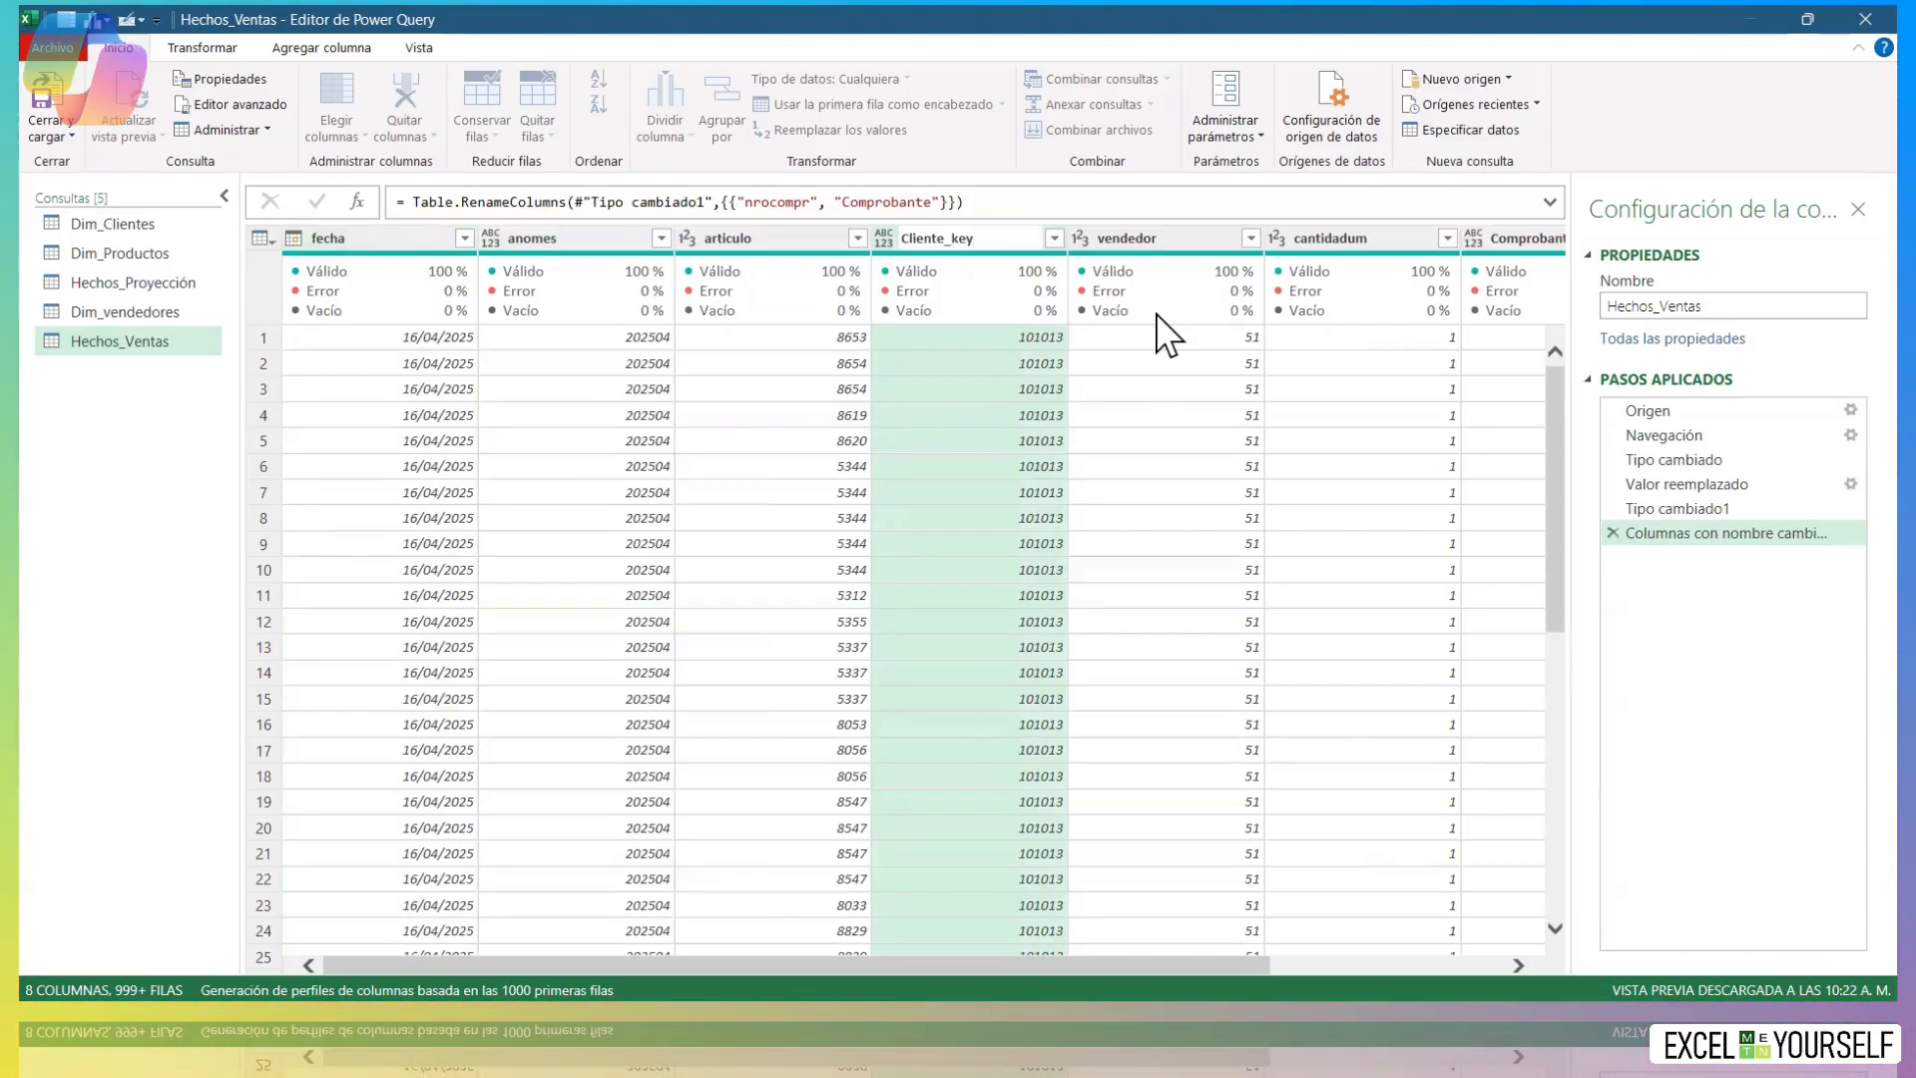
key(Return)
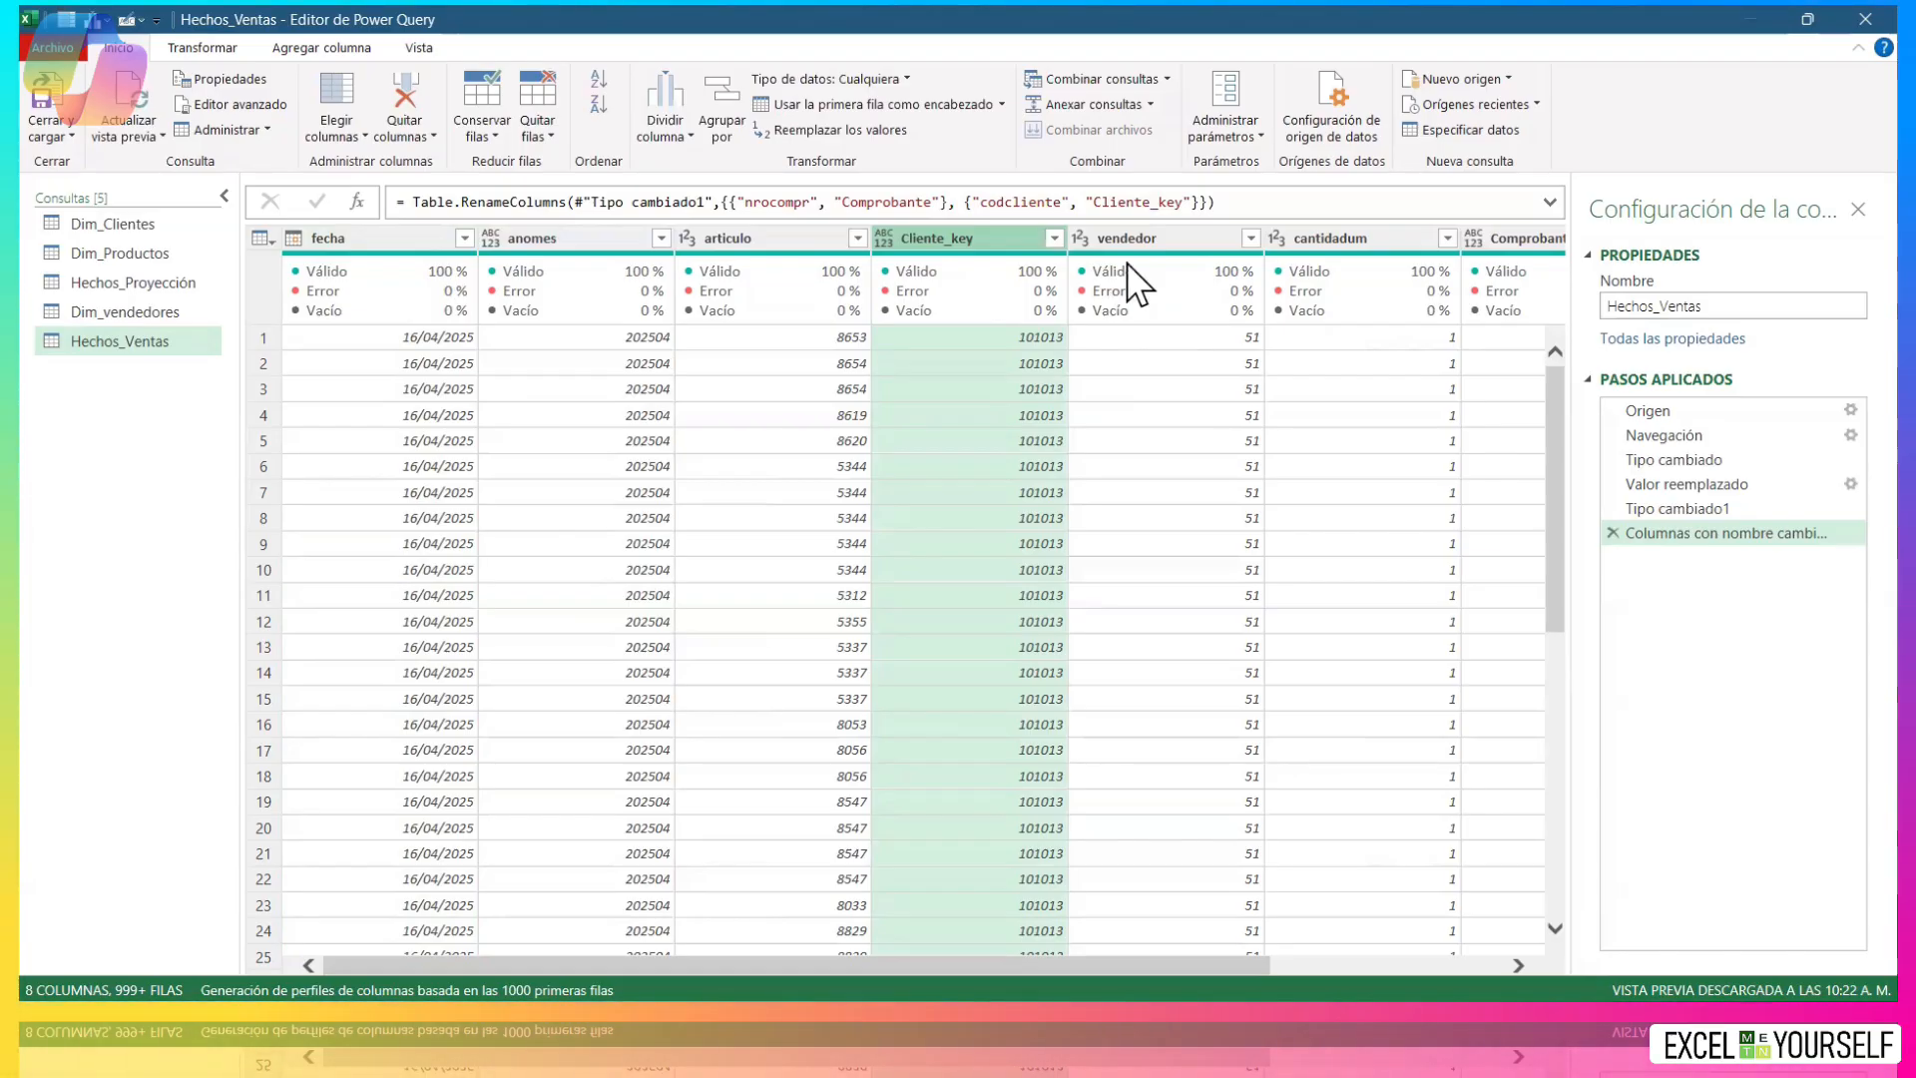
Rename the Cod_Producto column in the Dim_Productos query to Producto_key.
click(119, 254)
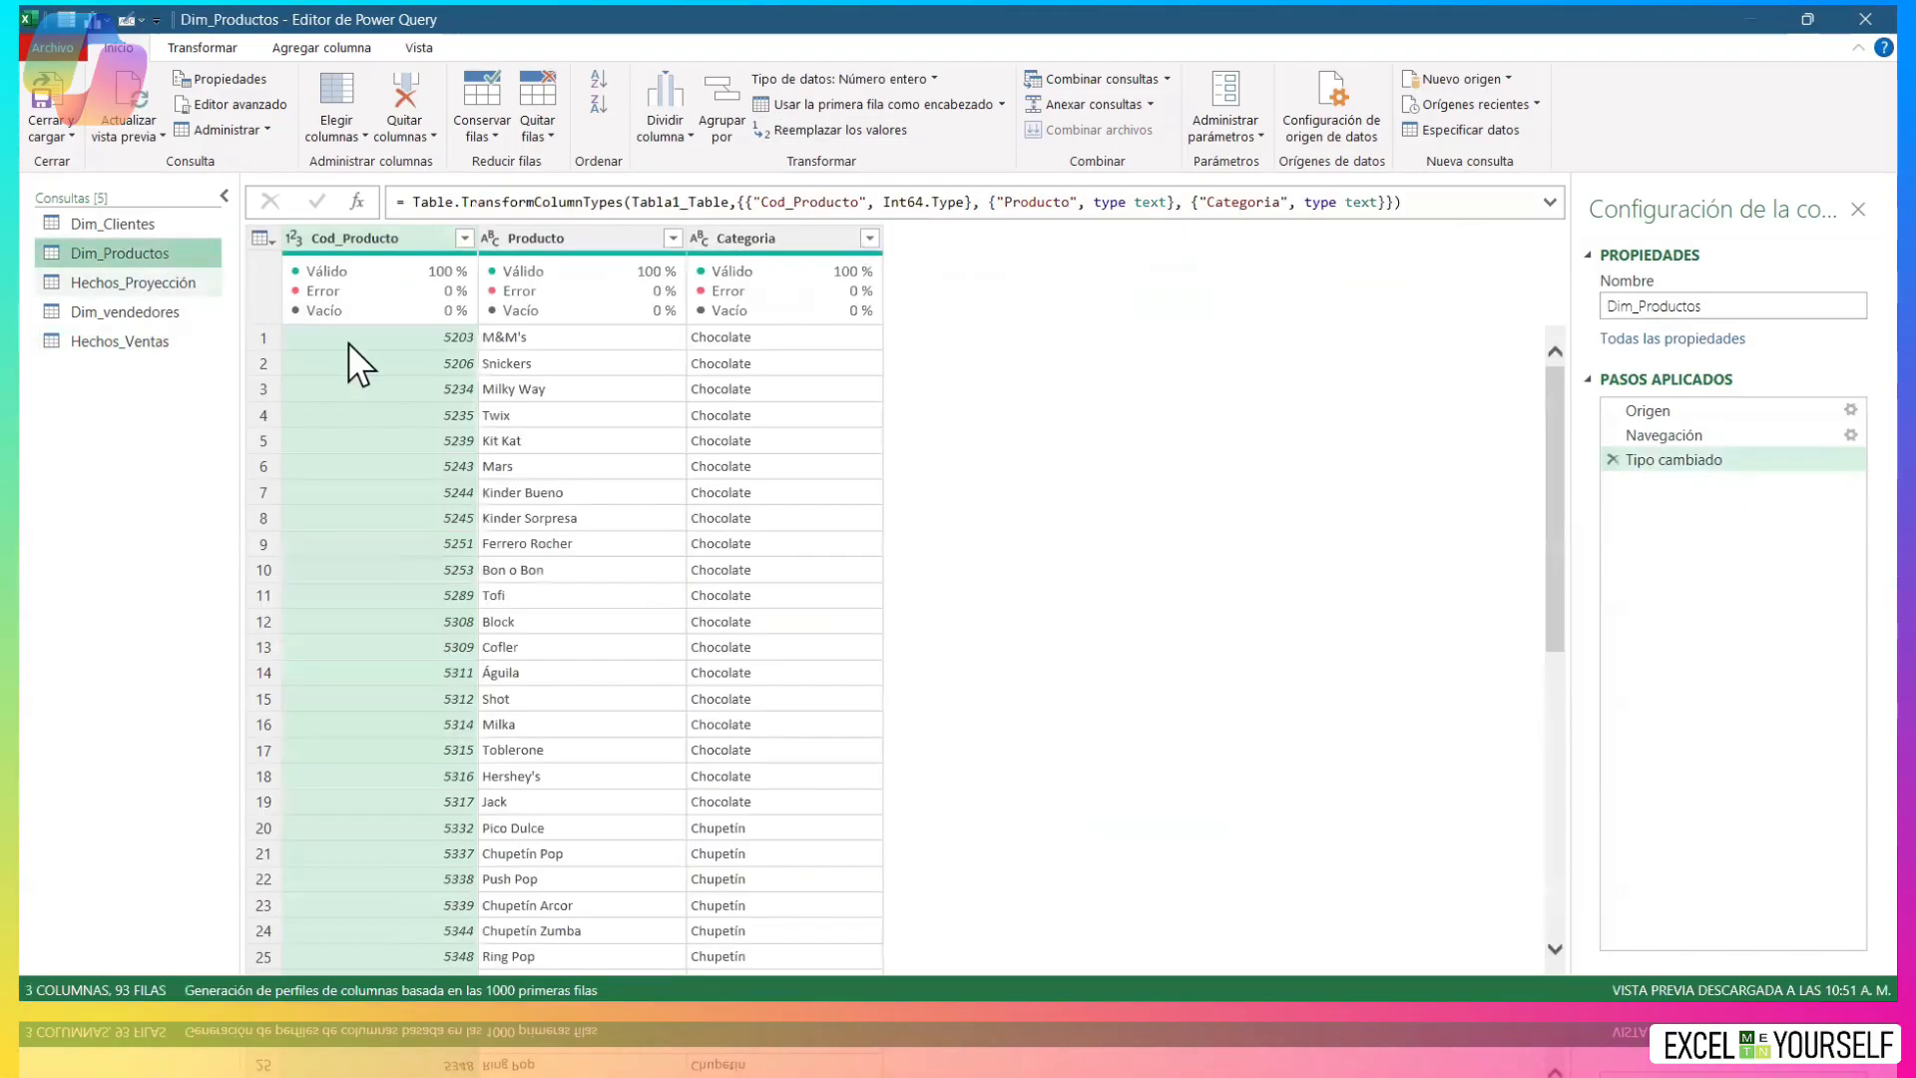
double_click(422, 238)
text(Prod)
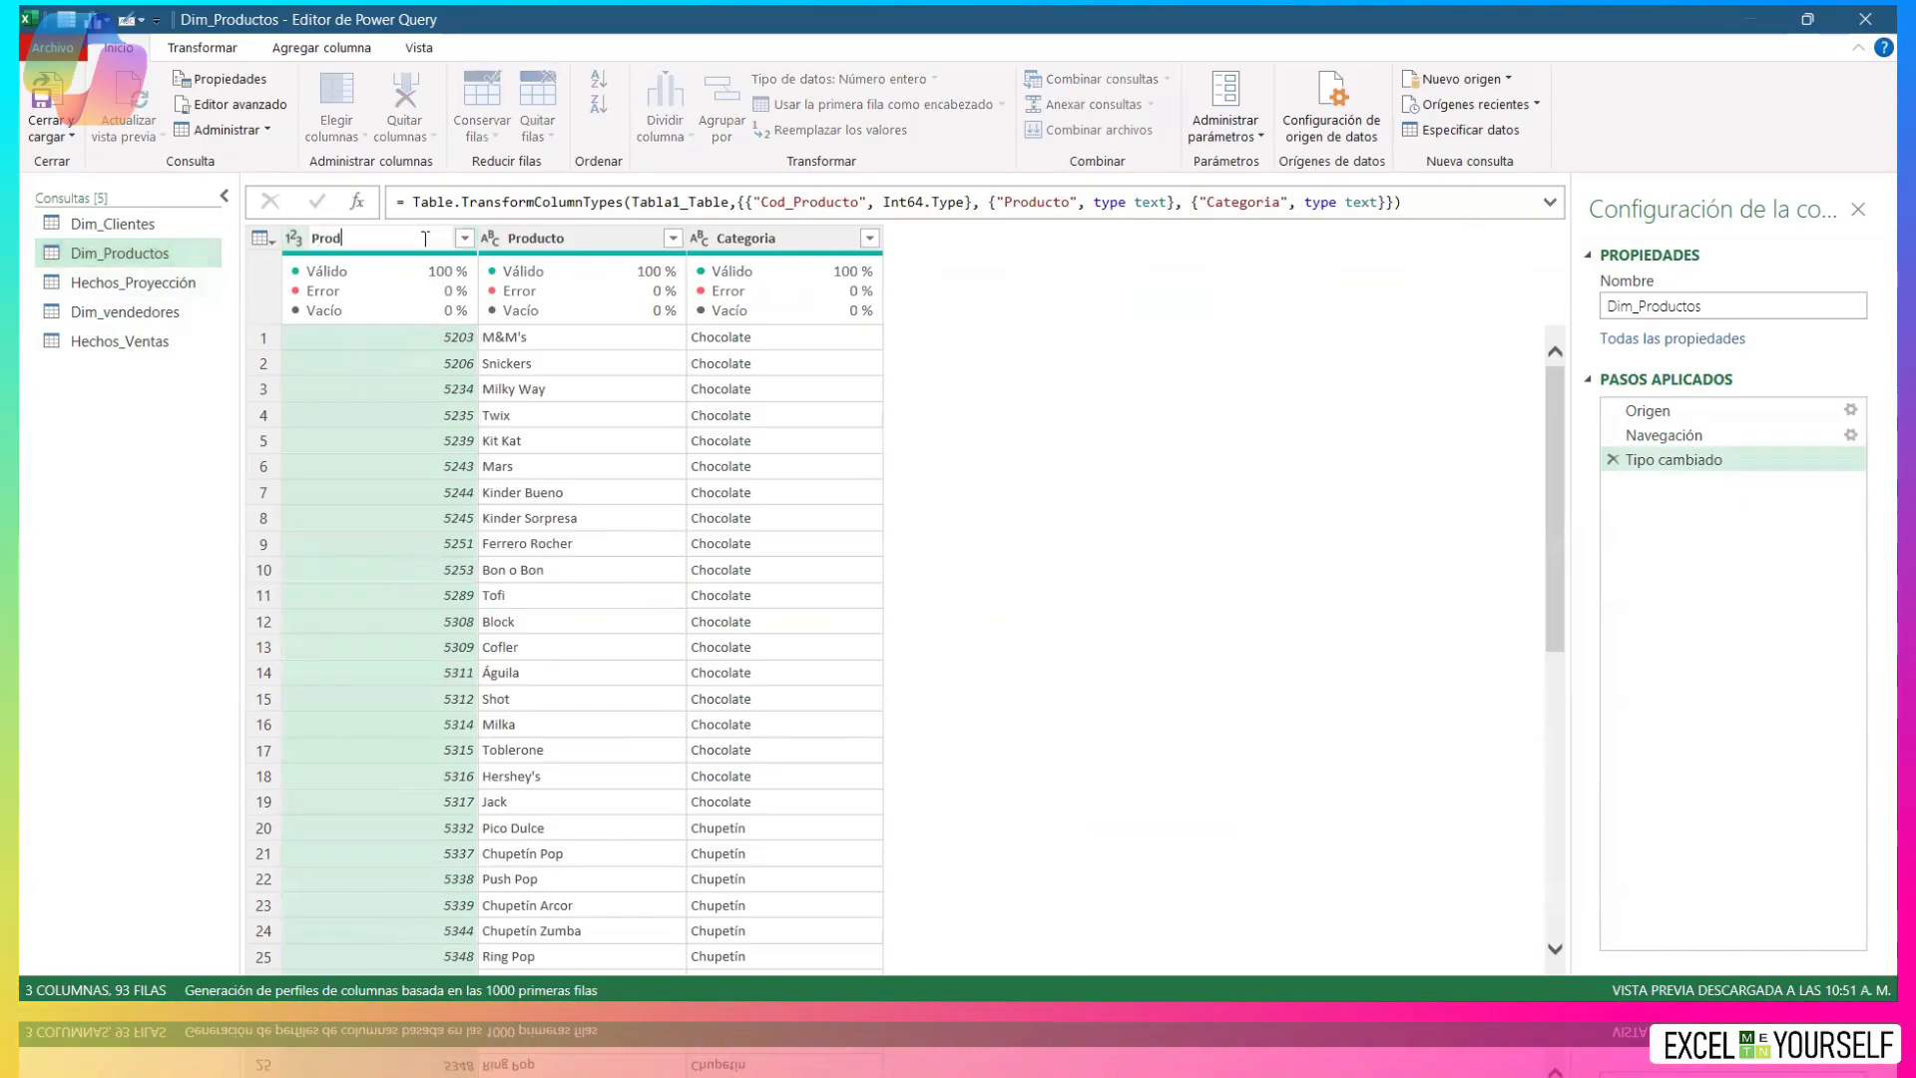
key(Return)
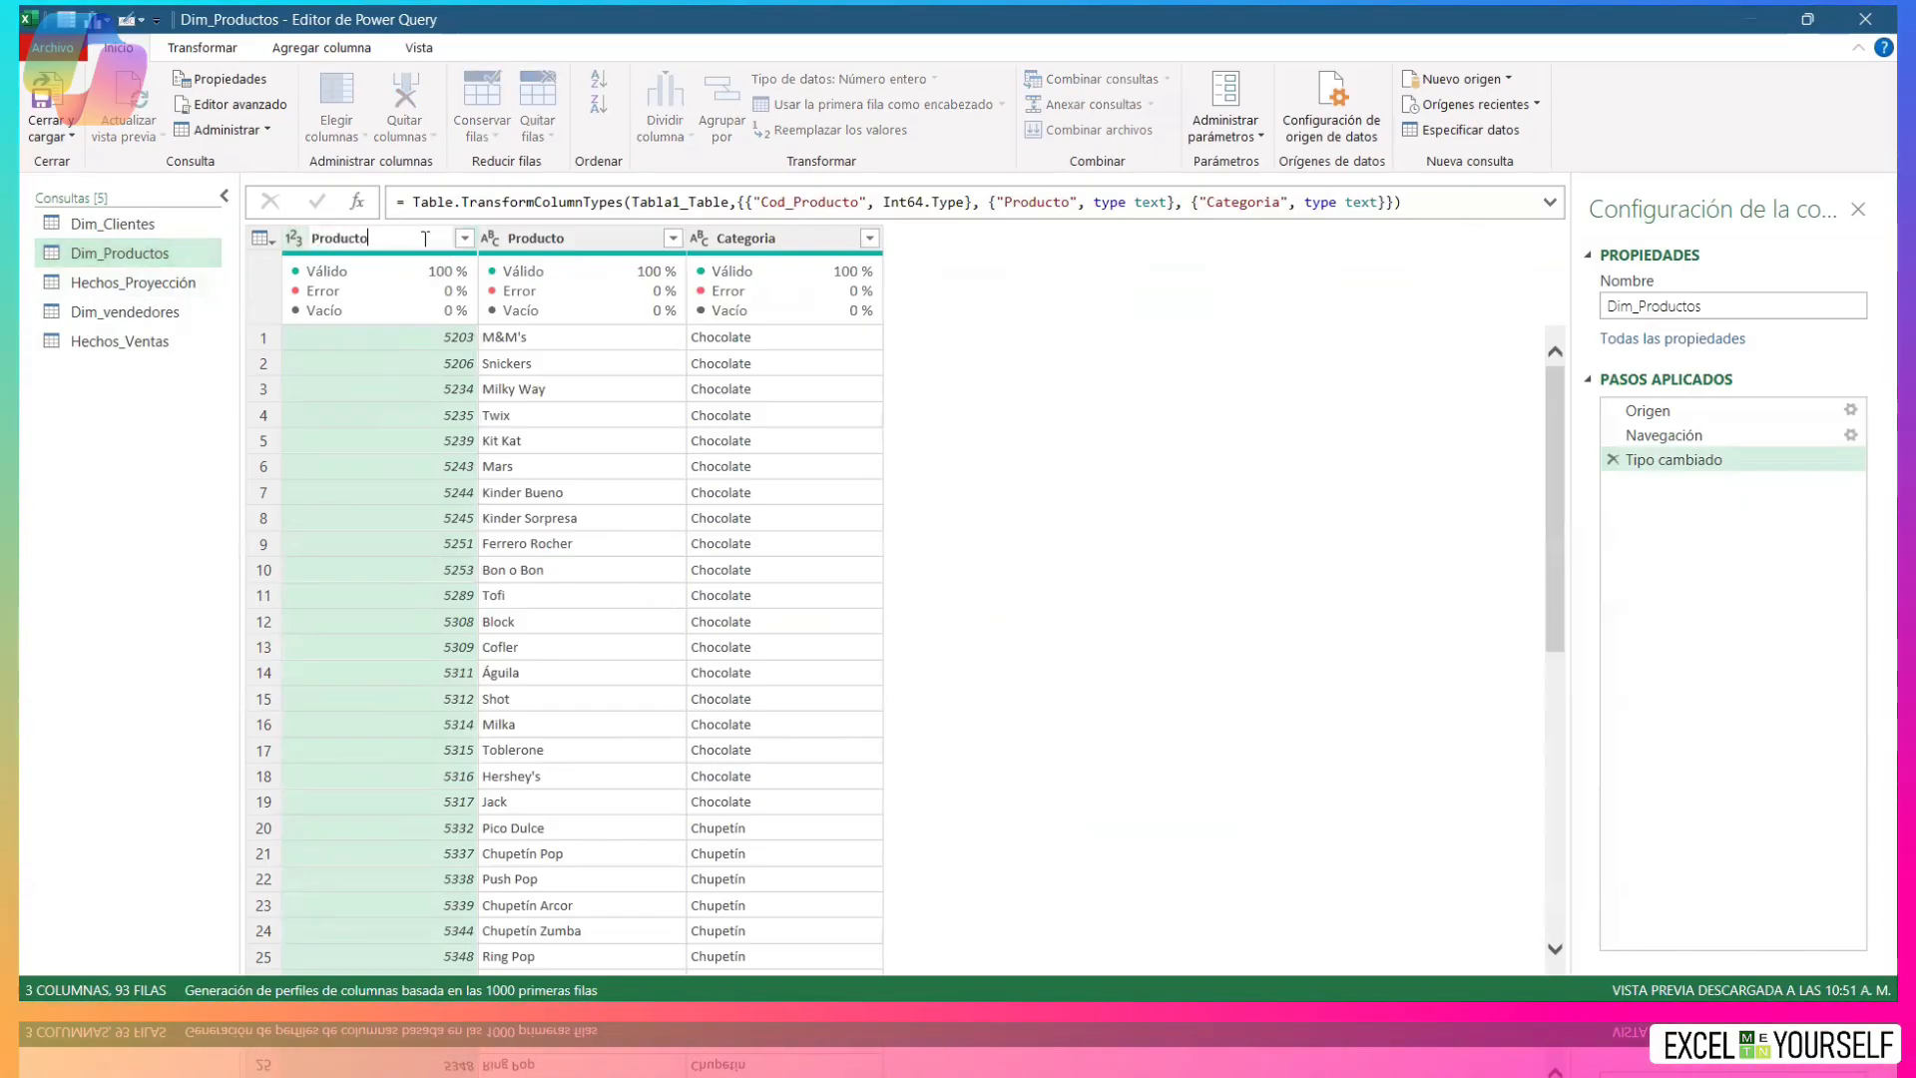
text(ucto_key)
key(Return)
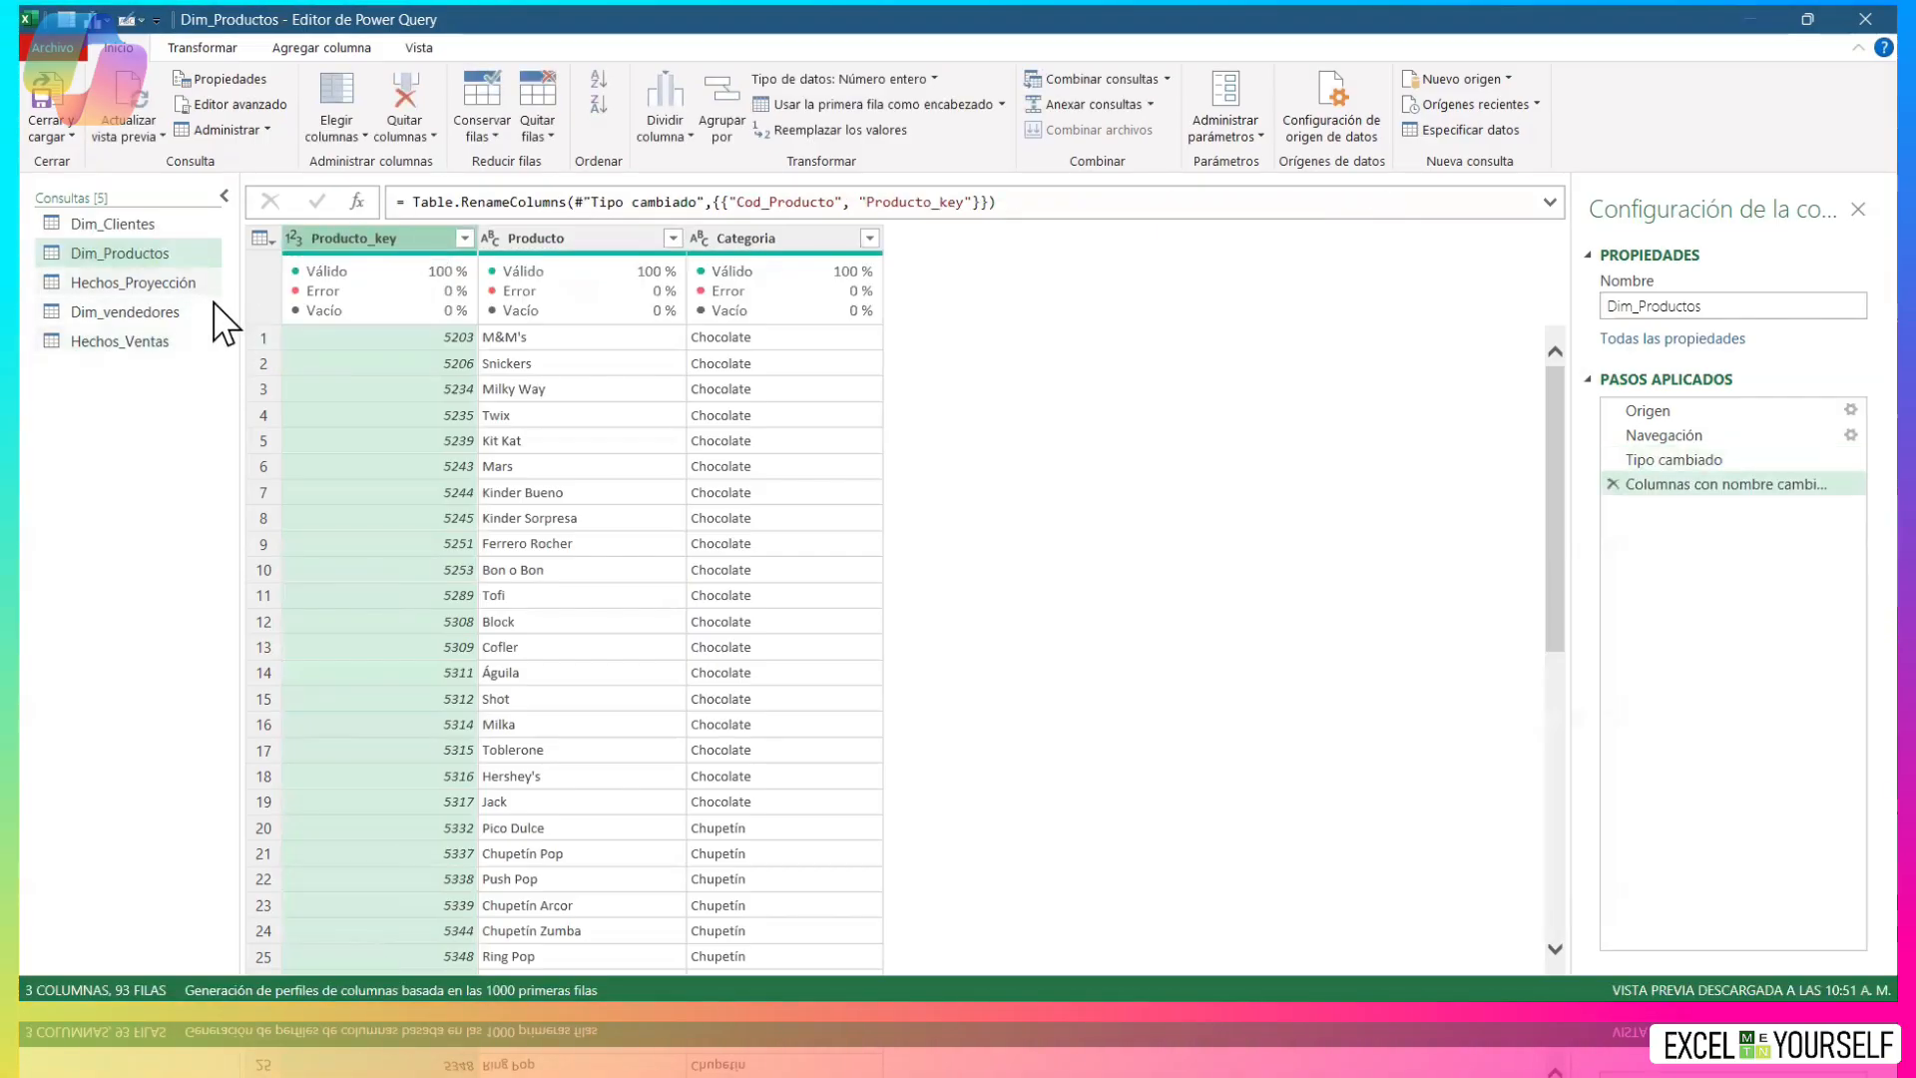
Rename the articulo column in the Hechos_Ventas query to Porducto_key.
click(169, 340)
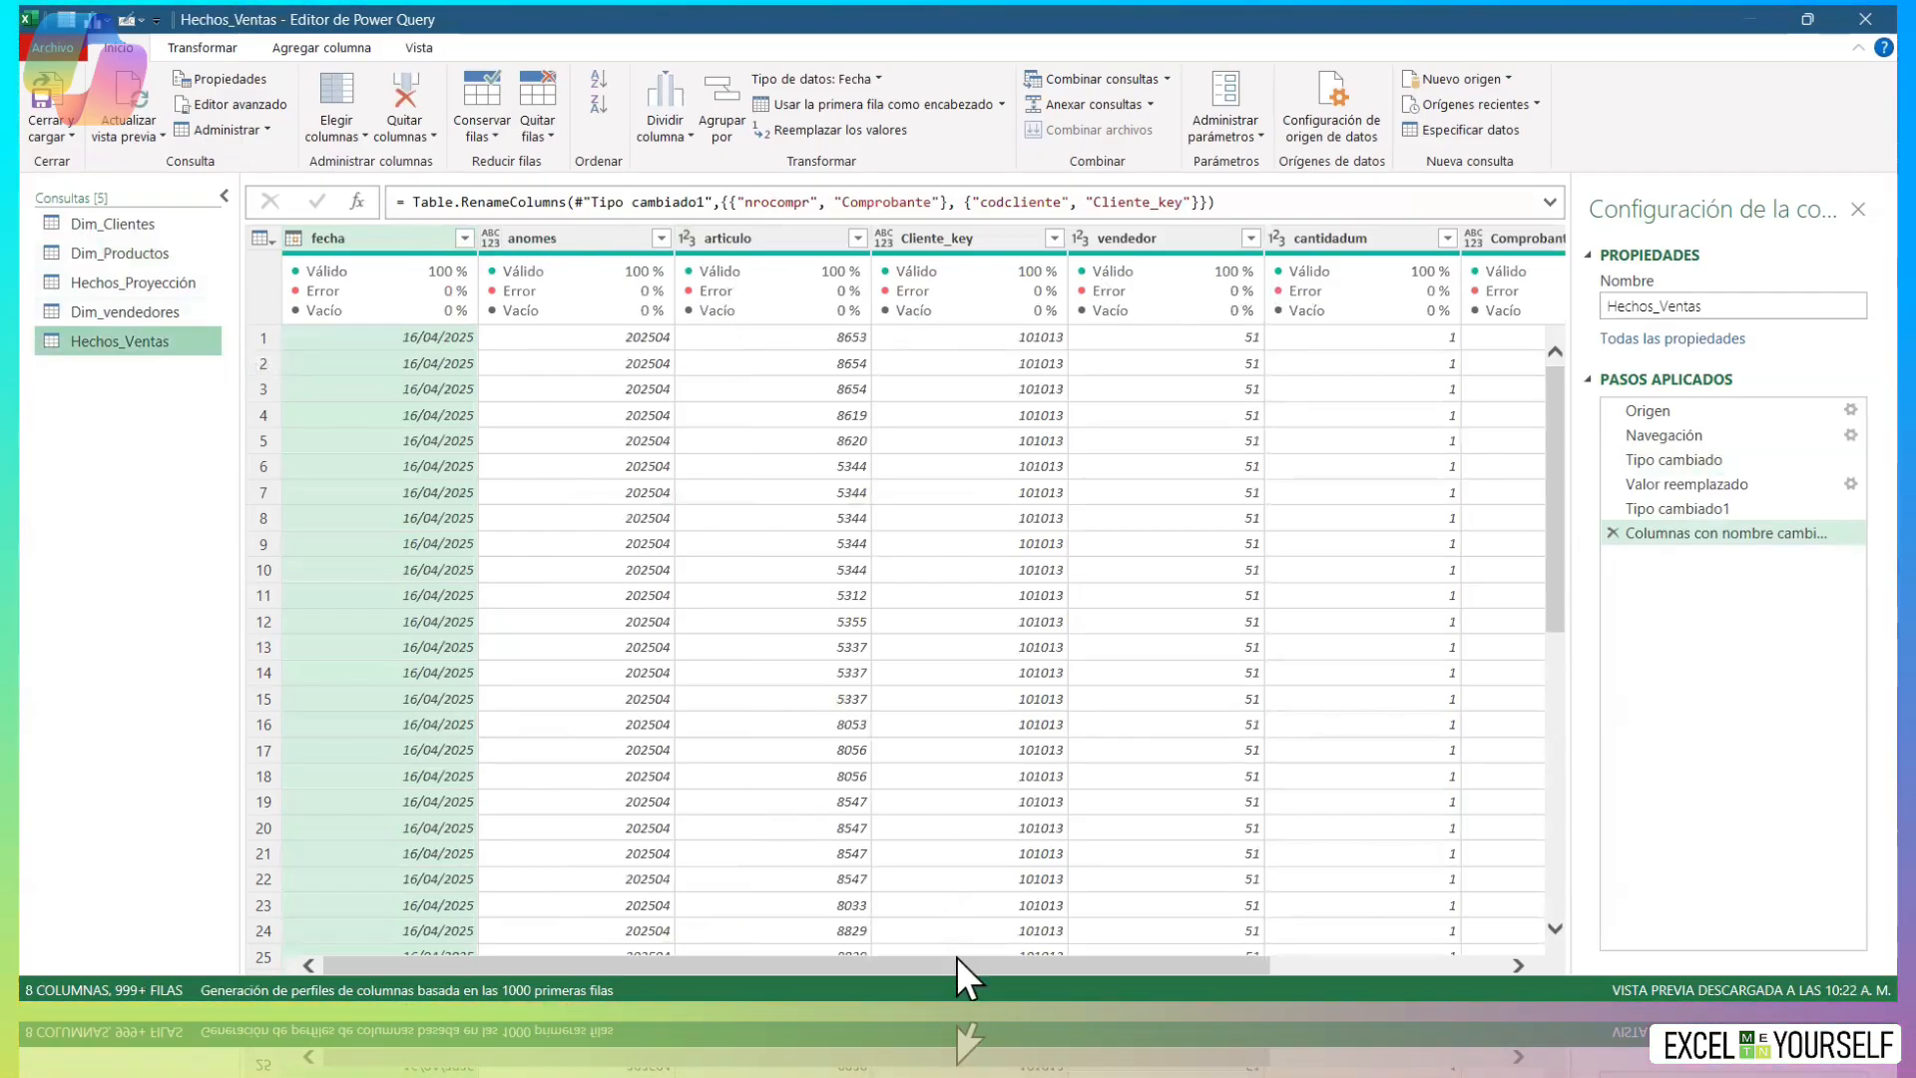
drag(956, 965, 832, 958)
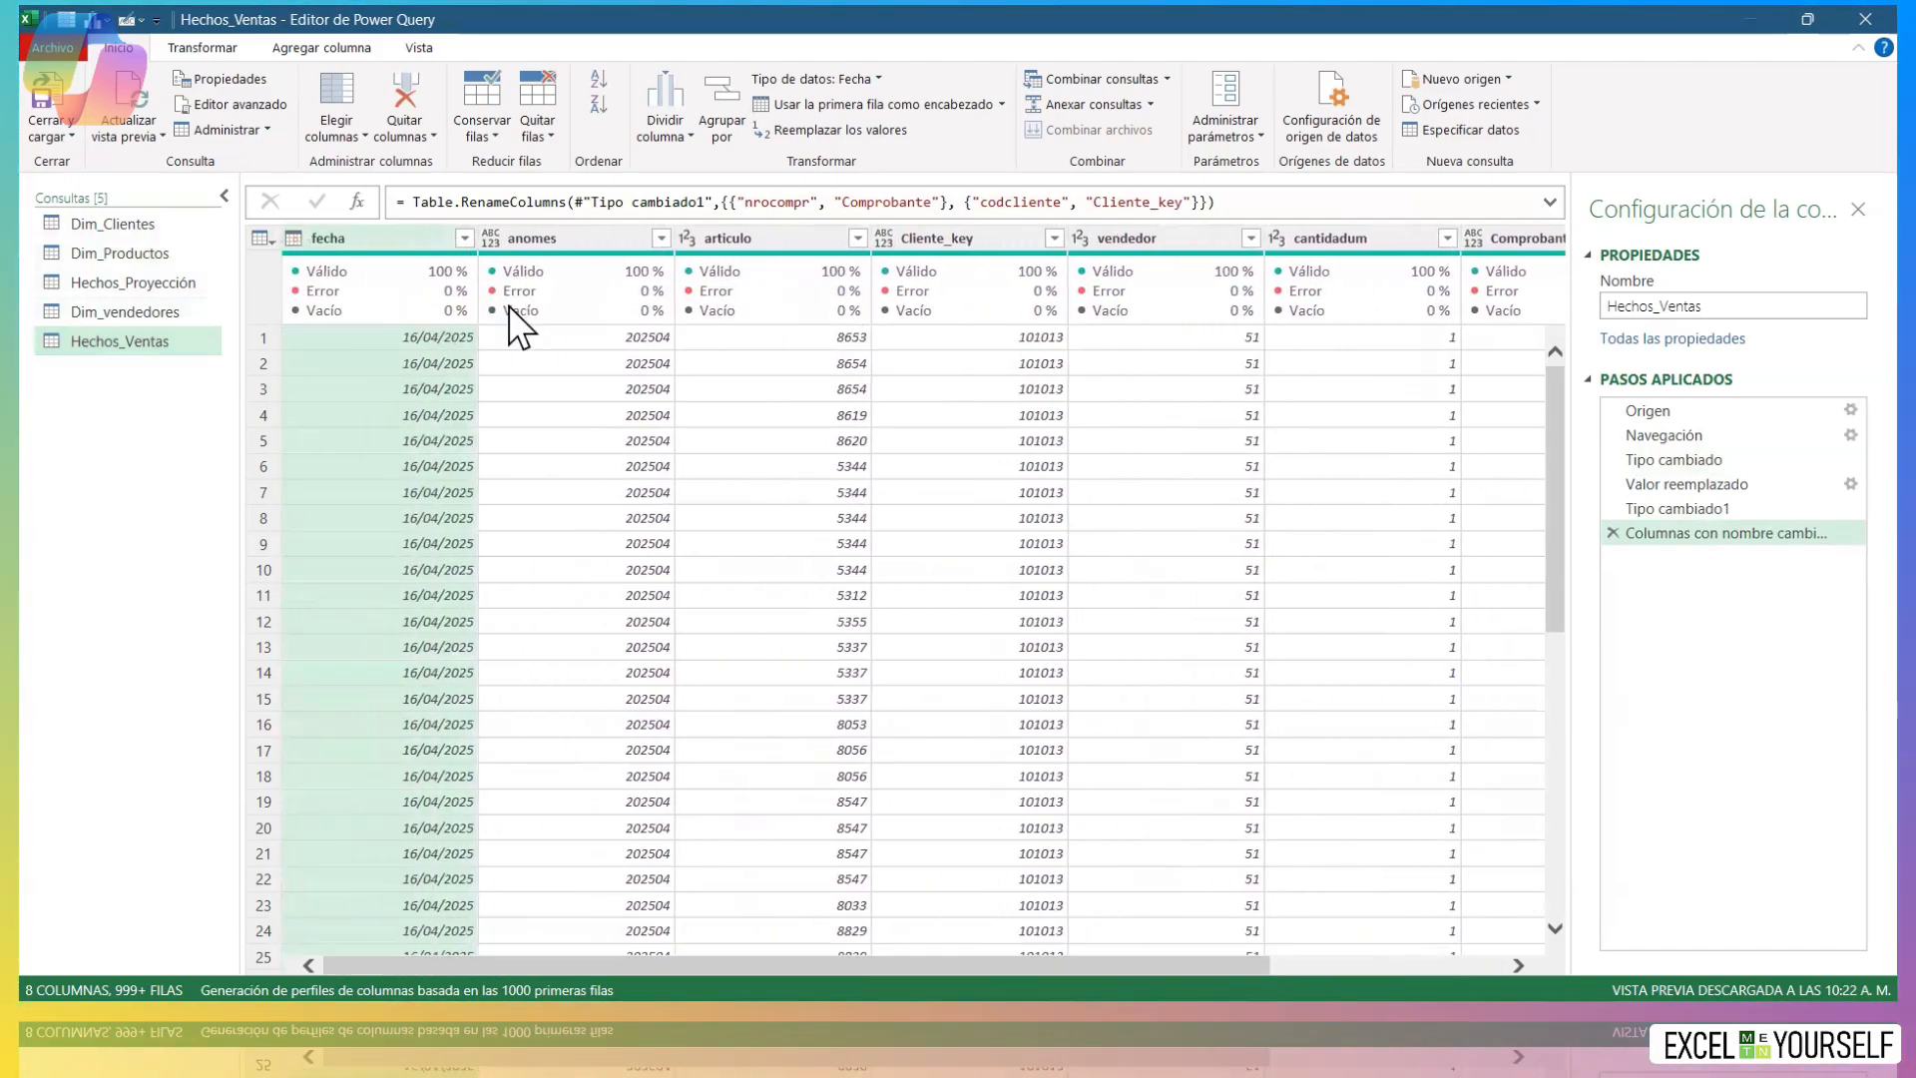
click(750, 236)
double_click(748, 236)
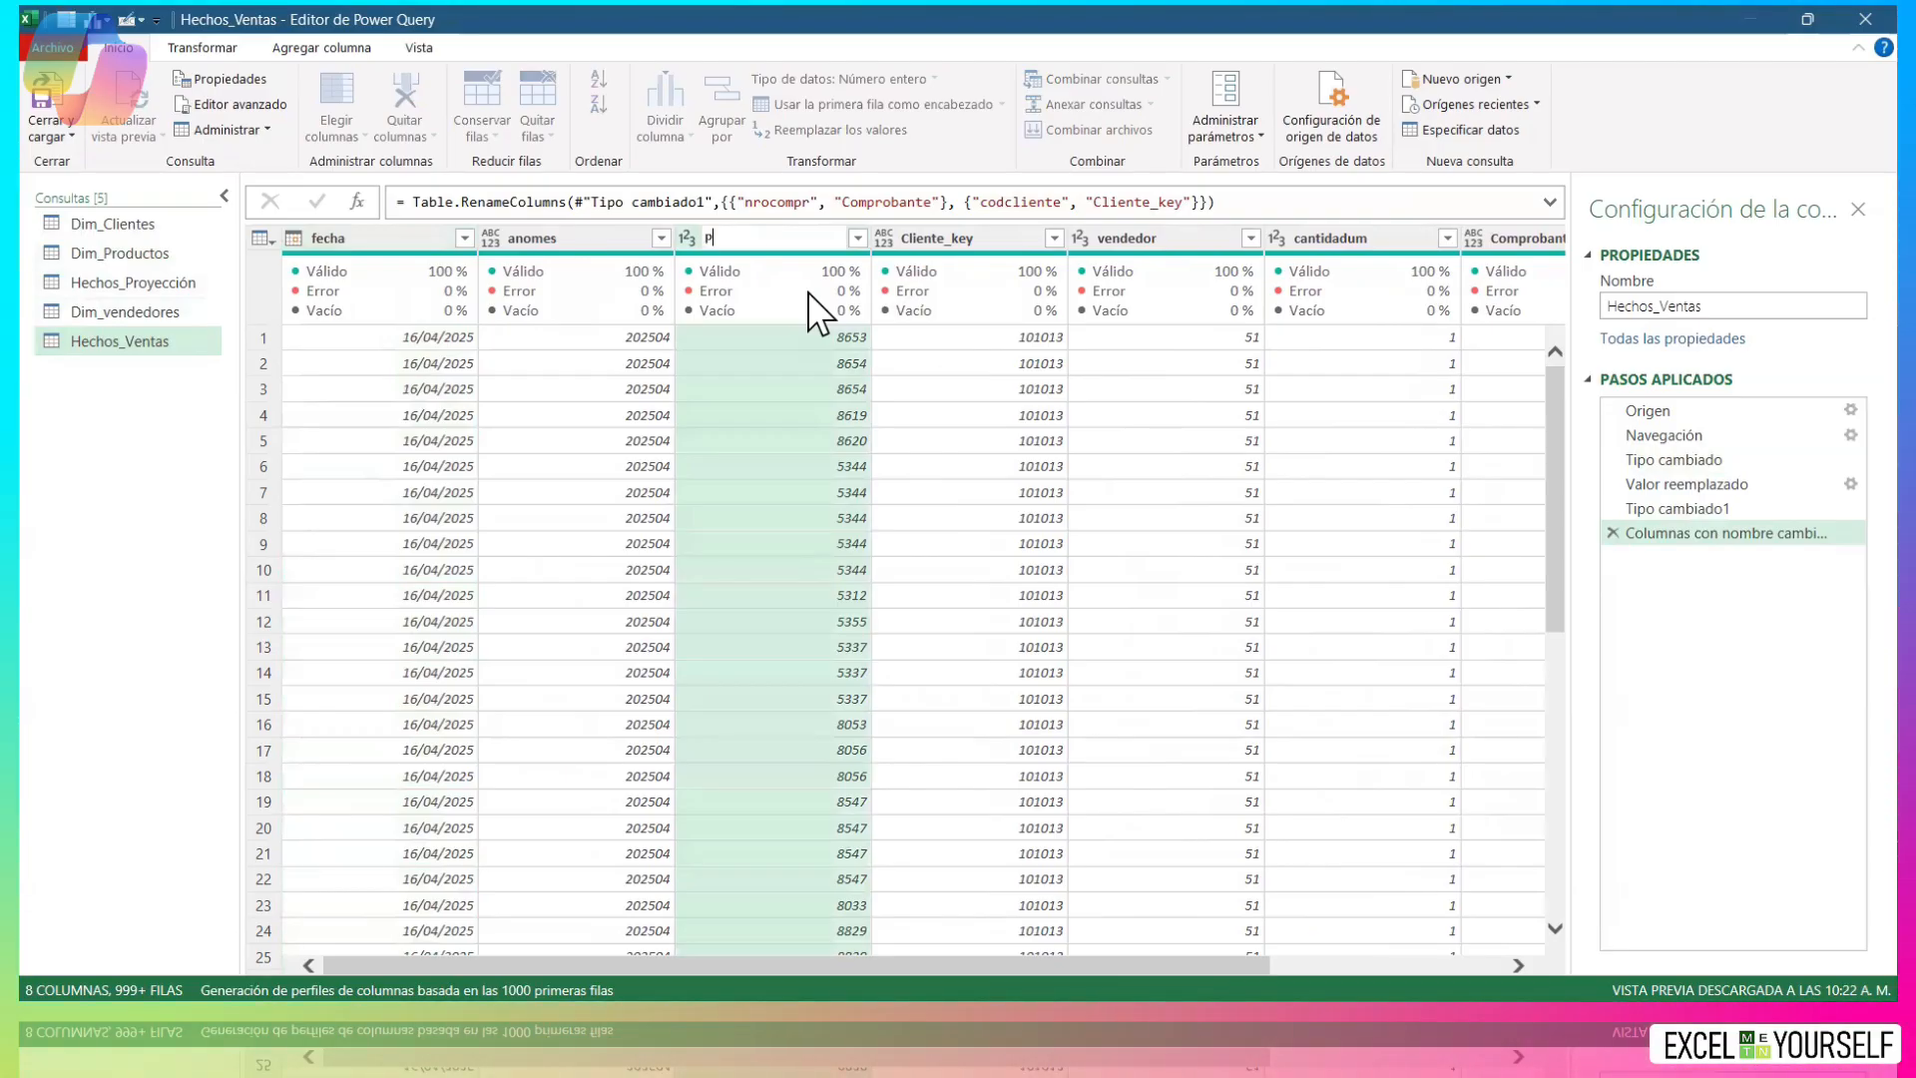
text(Porducto_key)
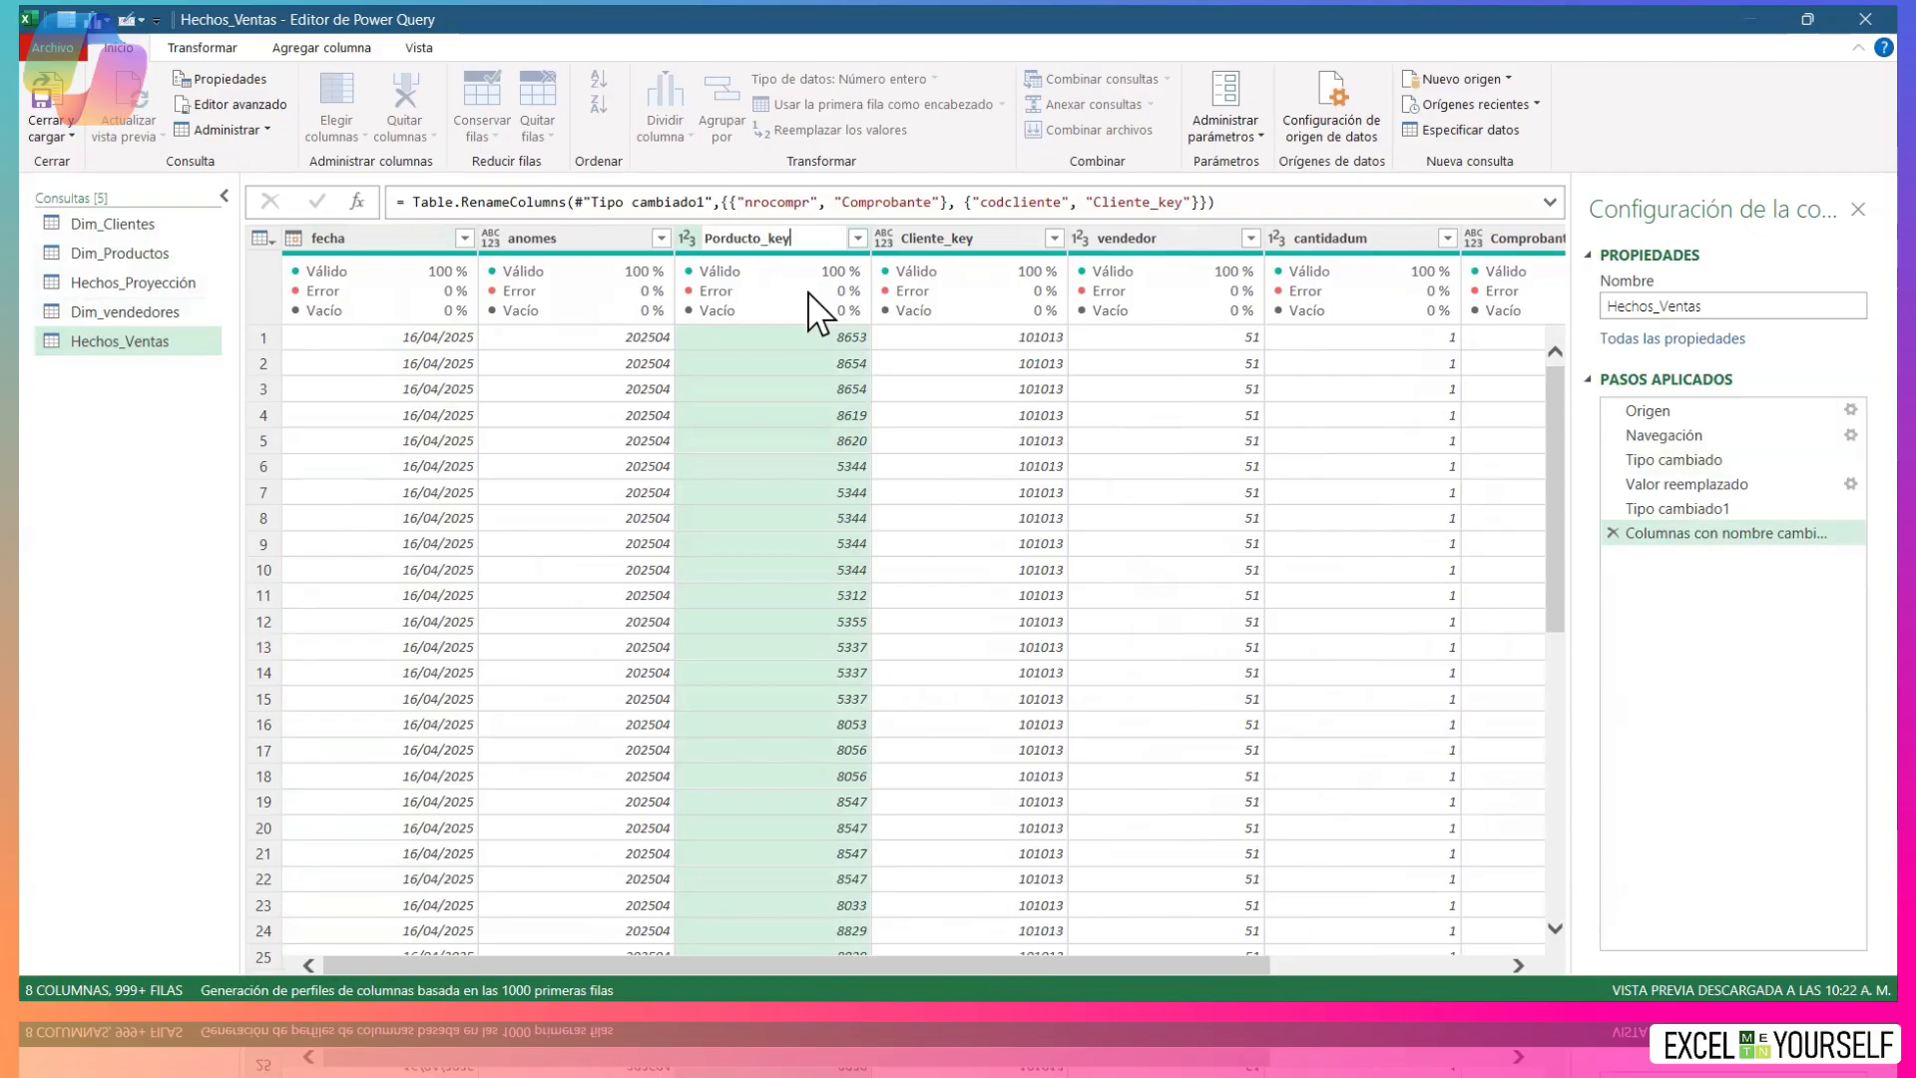
key(Return)
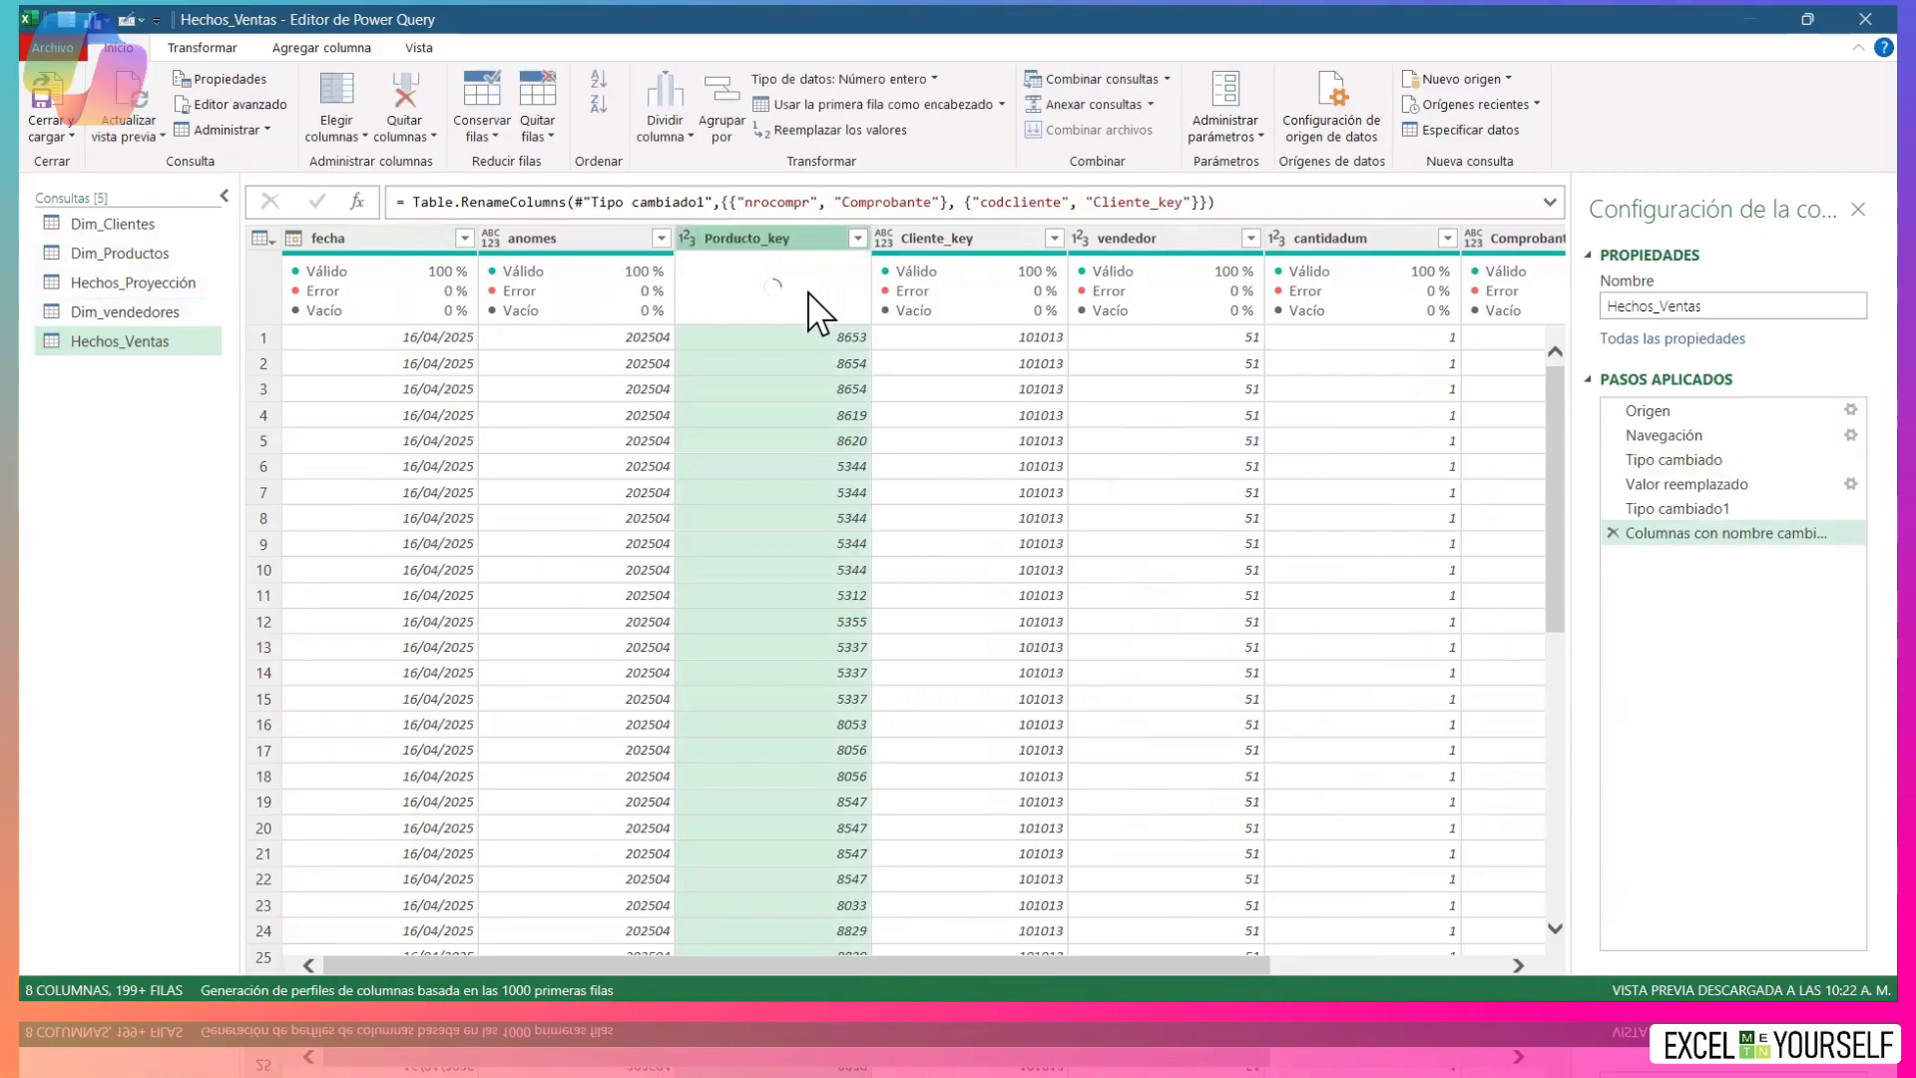
mouse_move(842, 315)
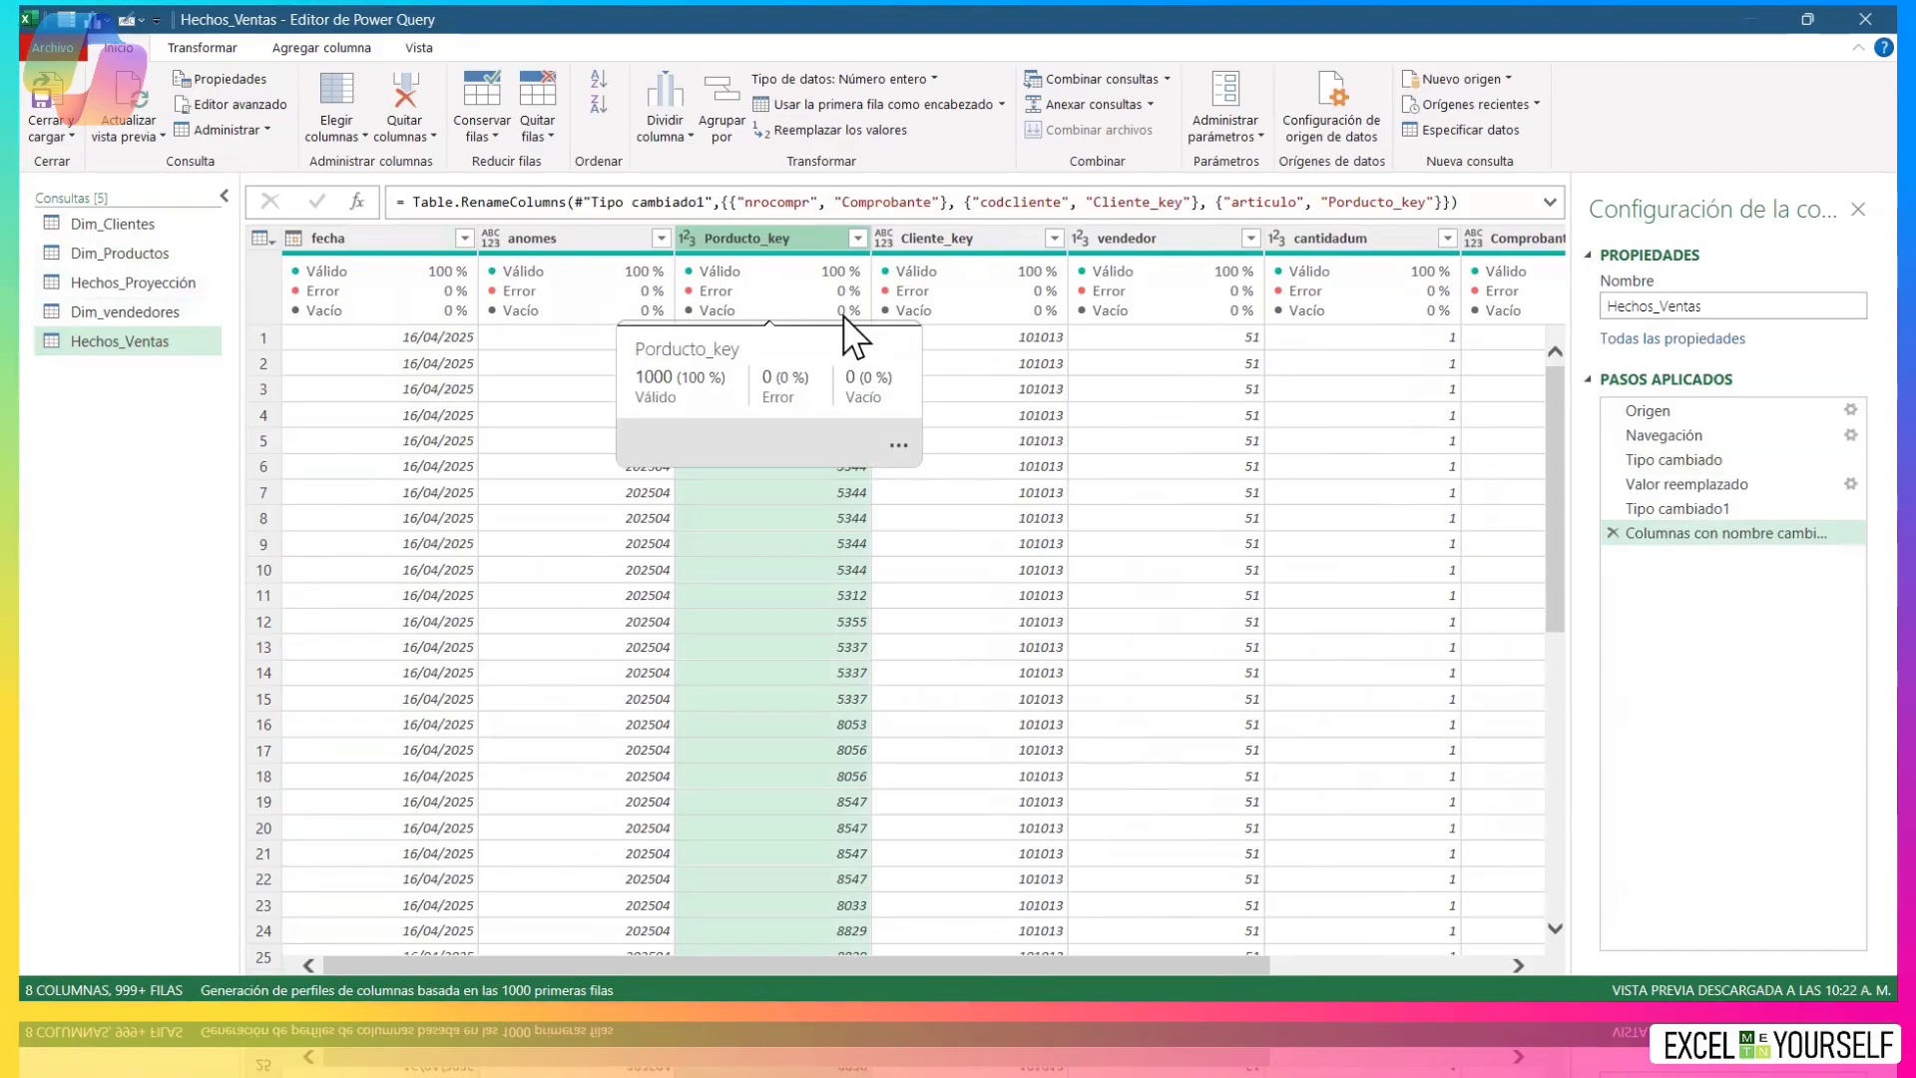
Rename the Cod_Producto column in the Hechos_Proyección query to Producto_key.
click(134, 282)
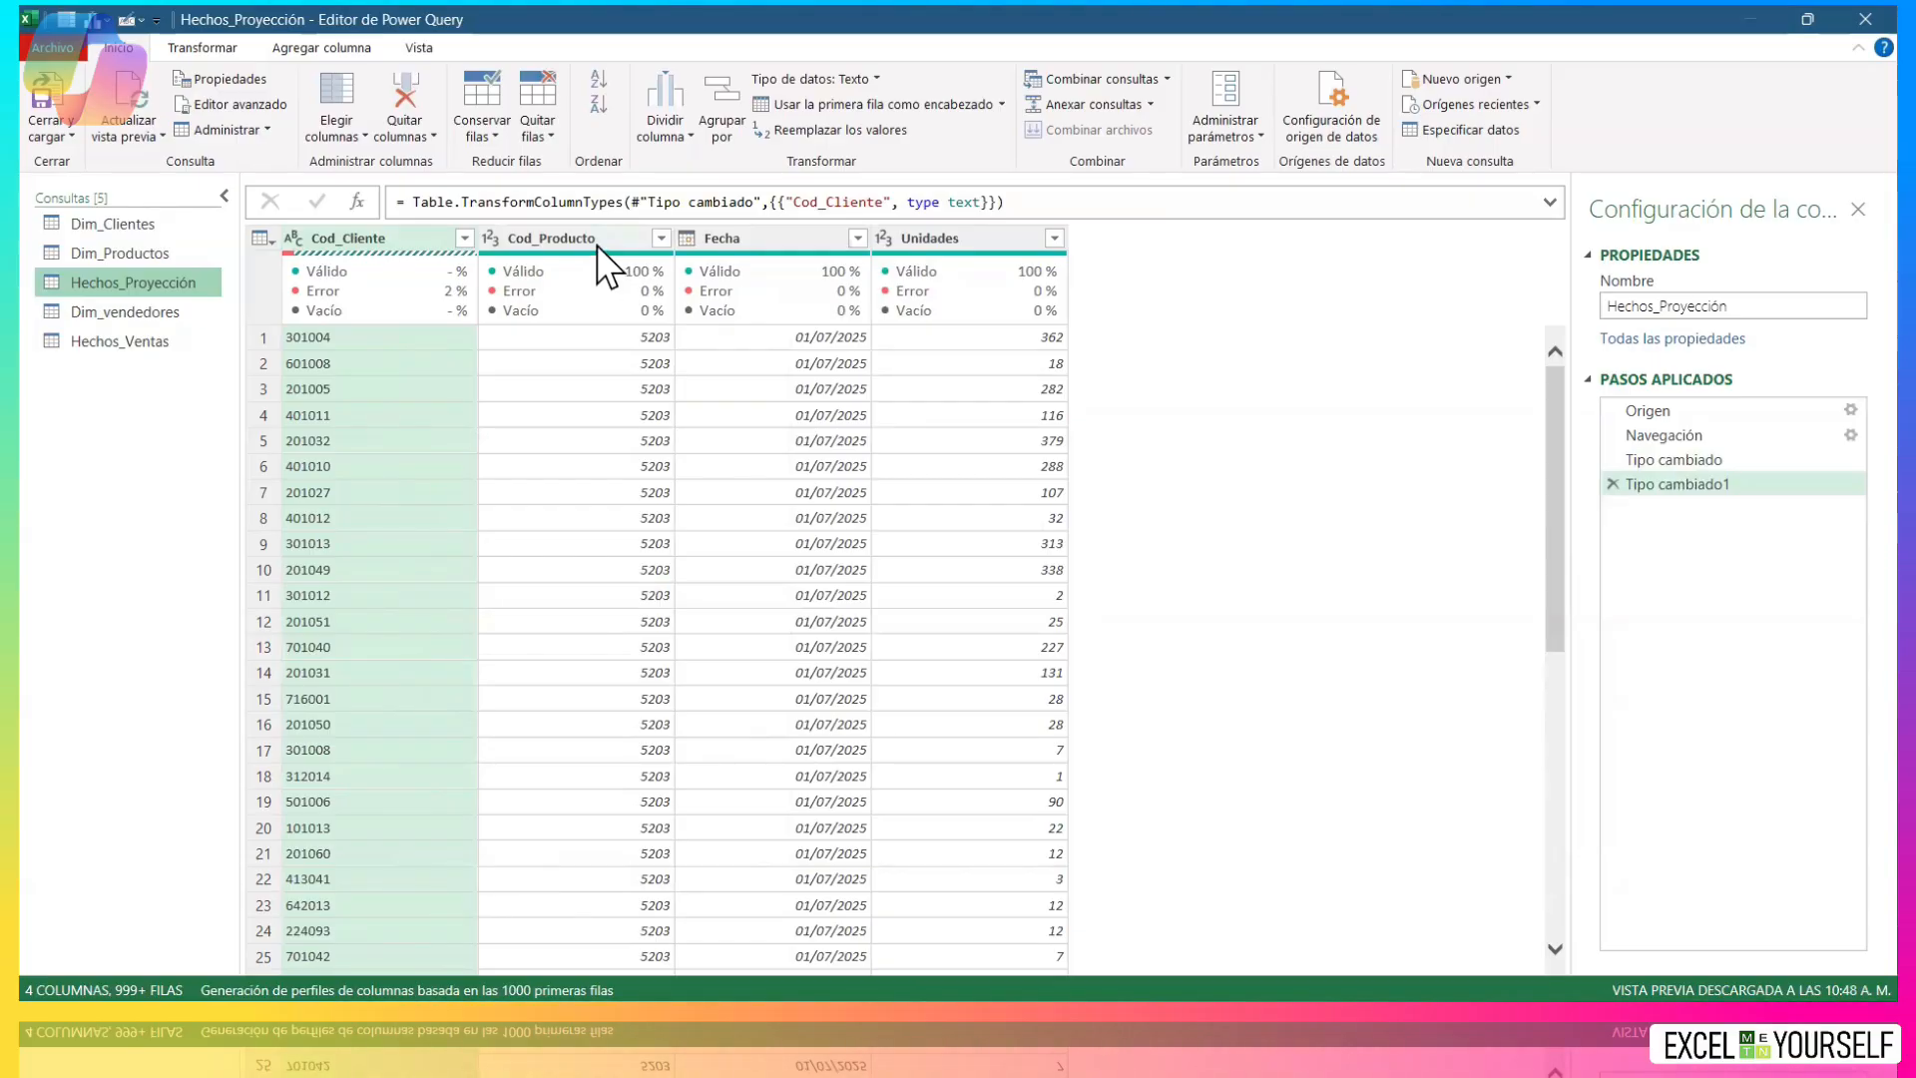
double_click(596, 242)
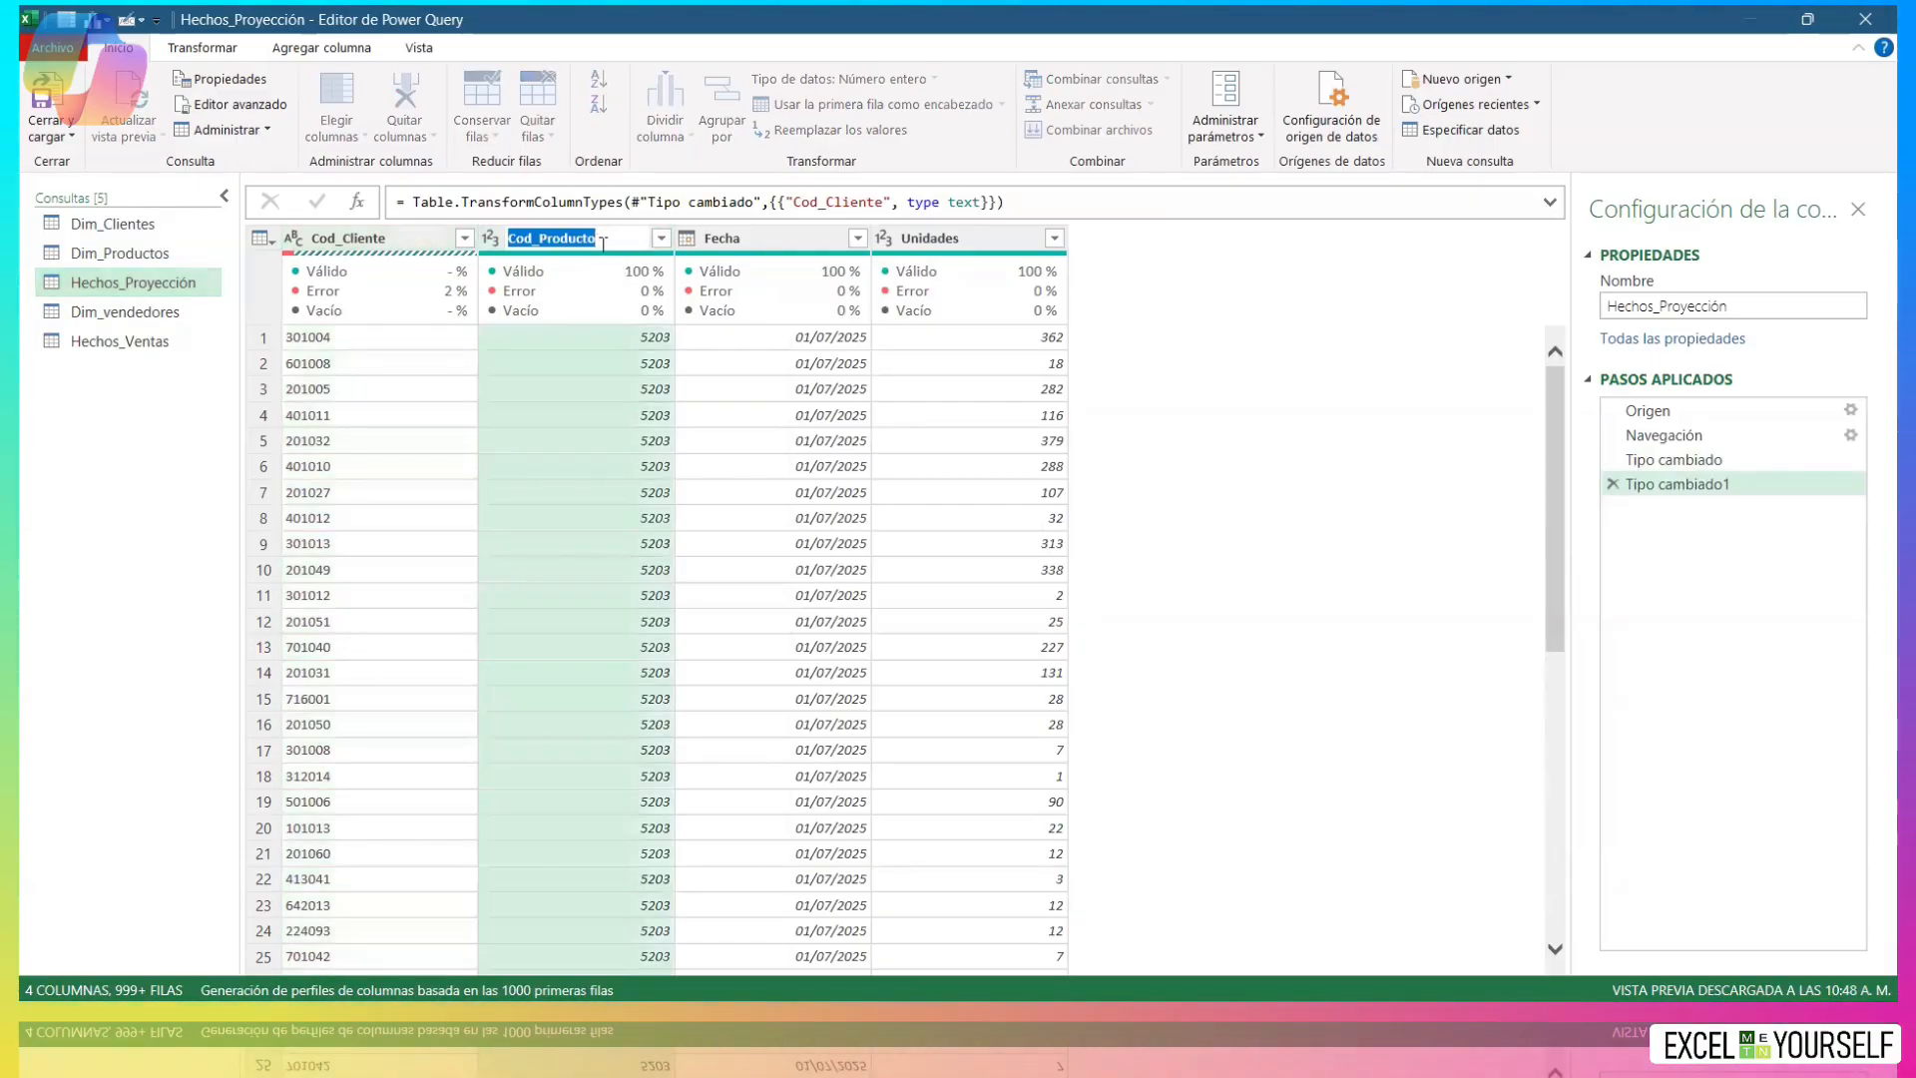
text(Pr)
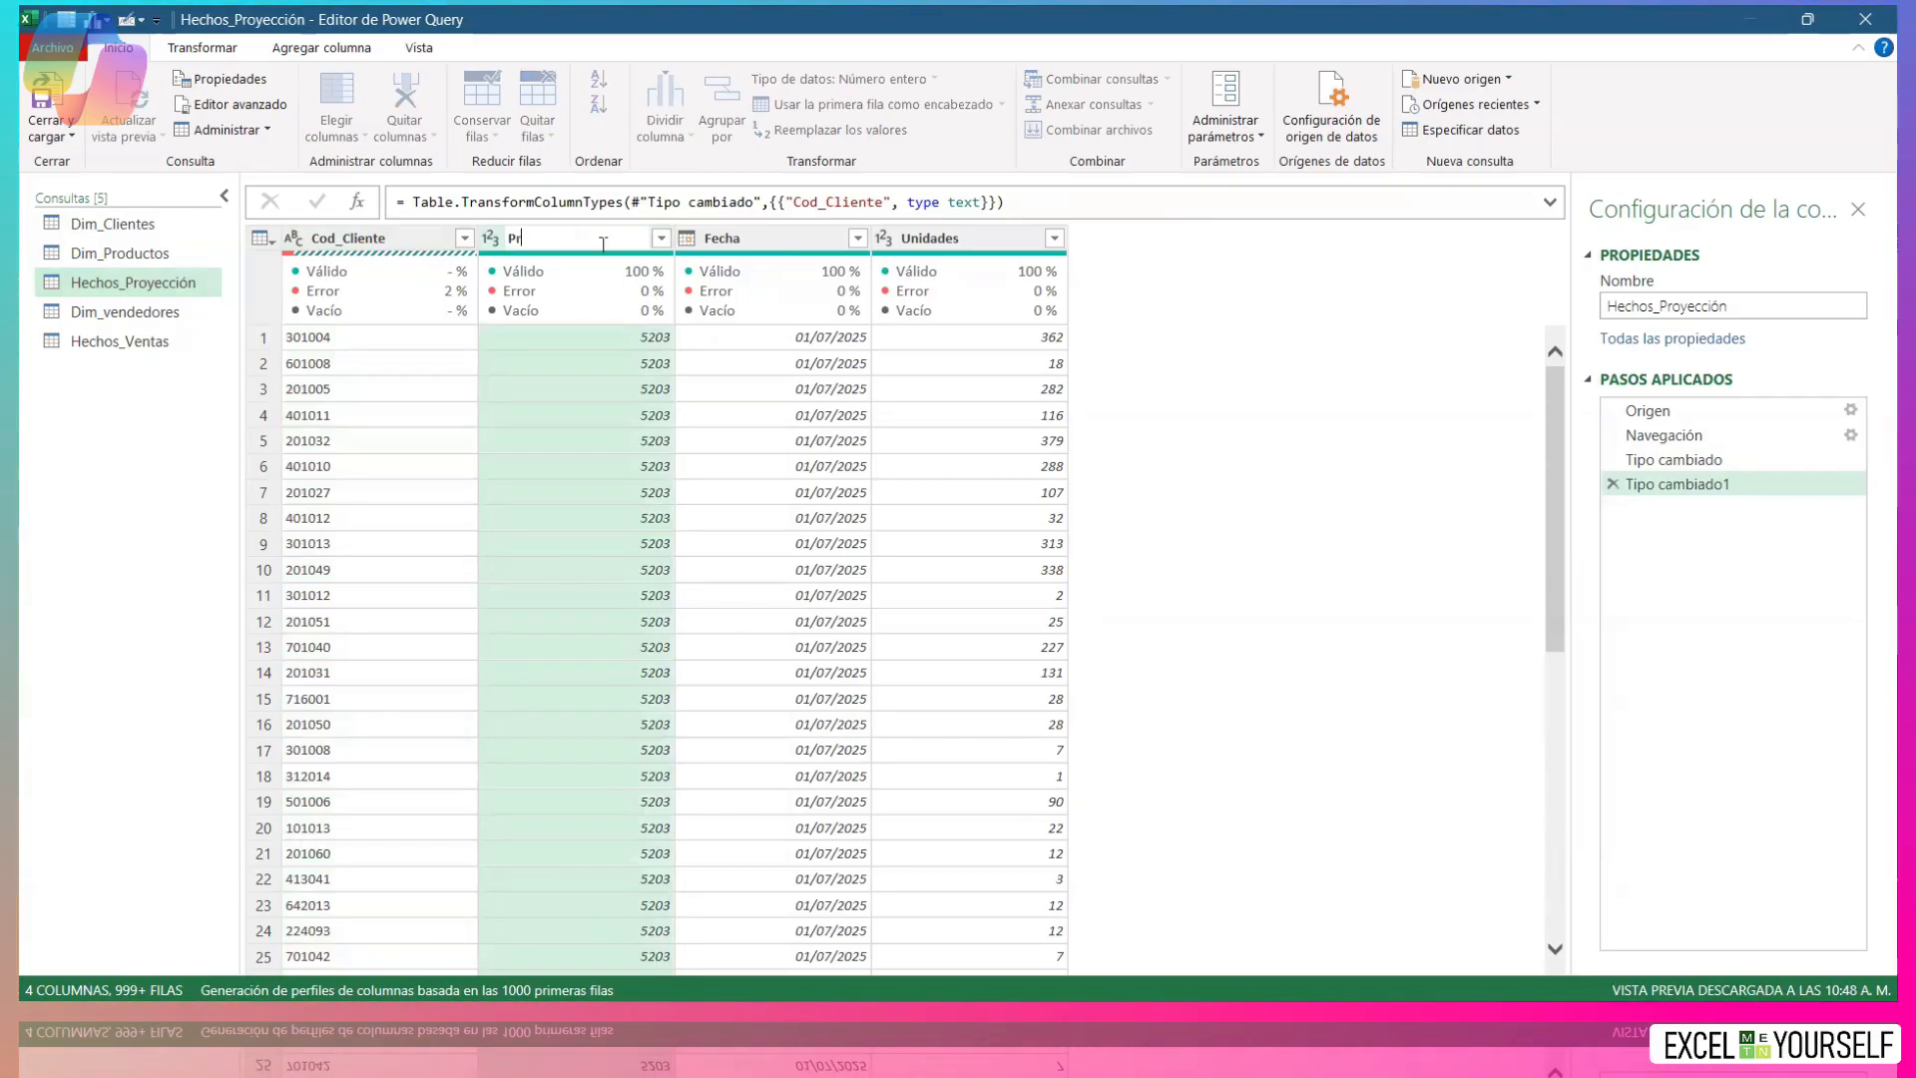
text(oducto_key)
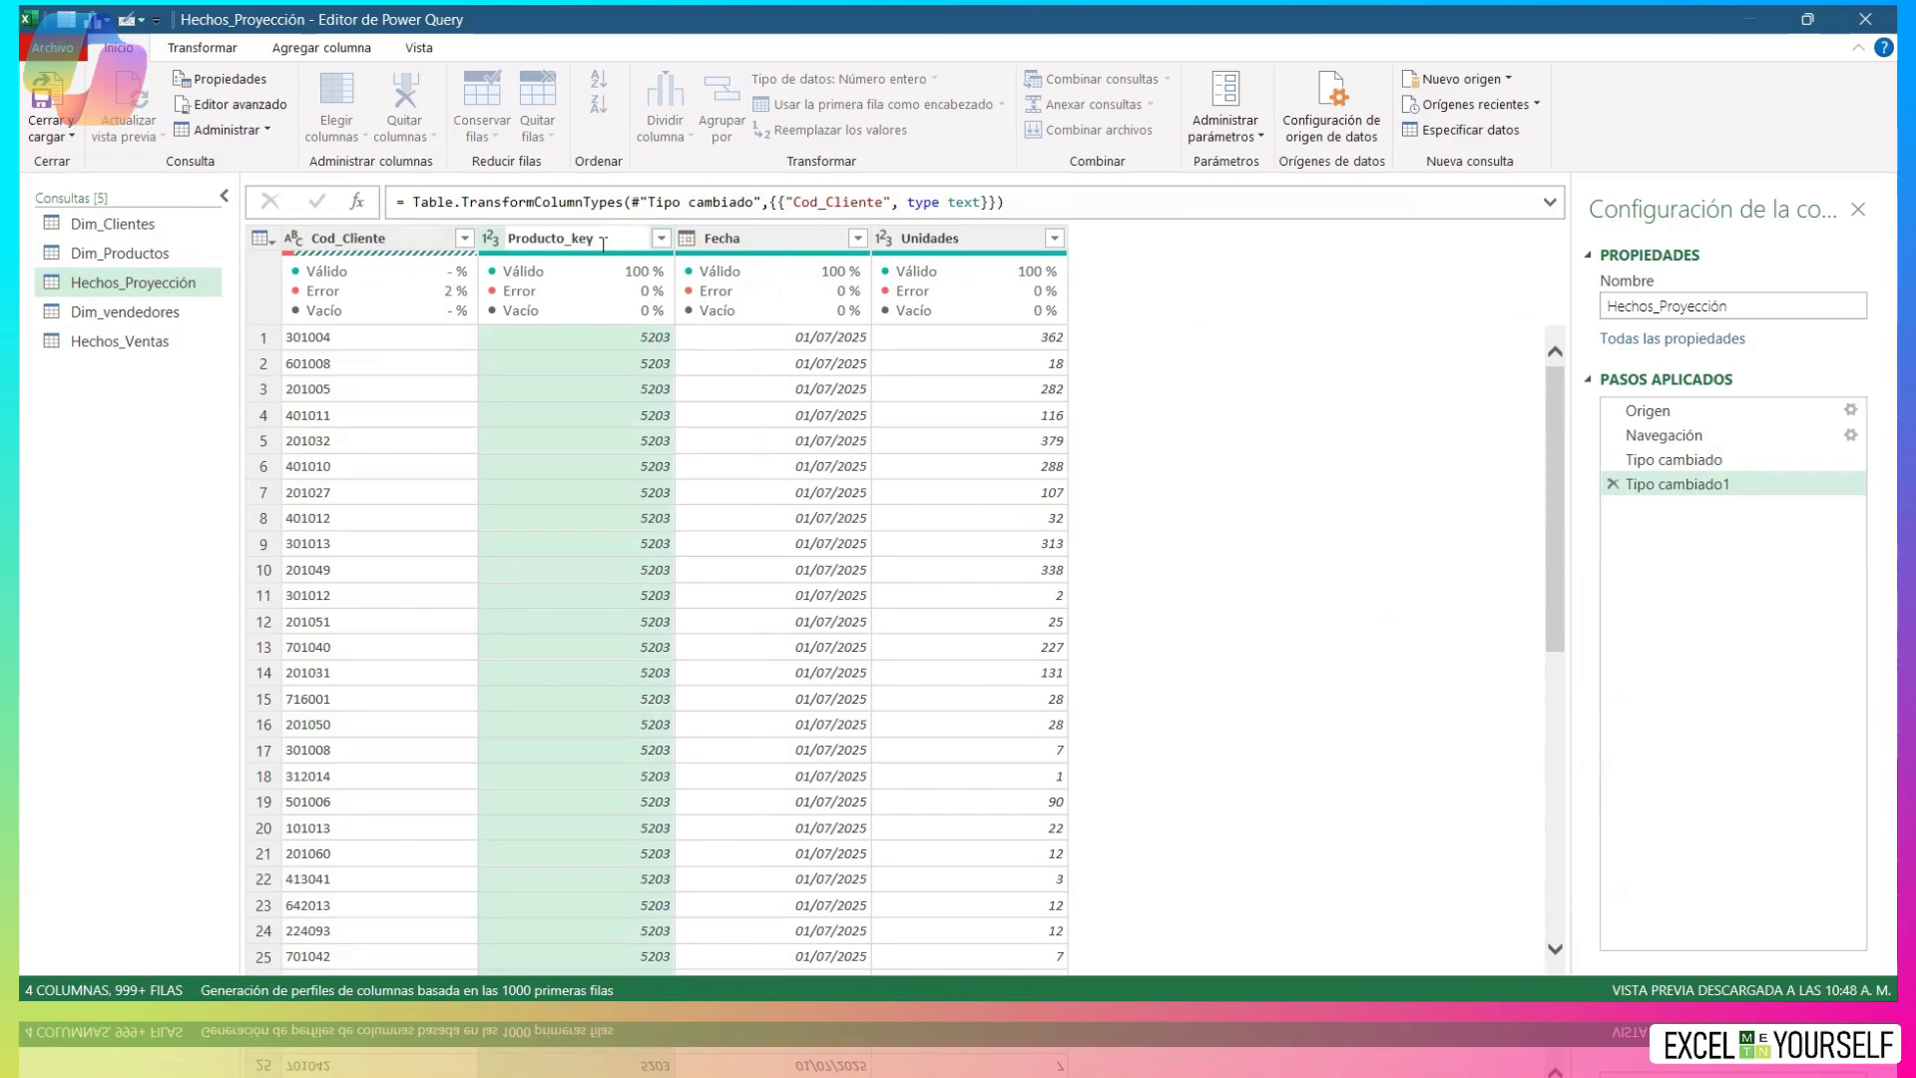
key(Return)
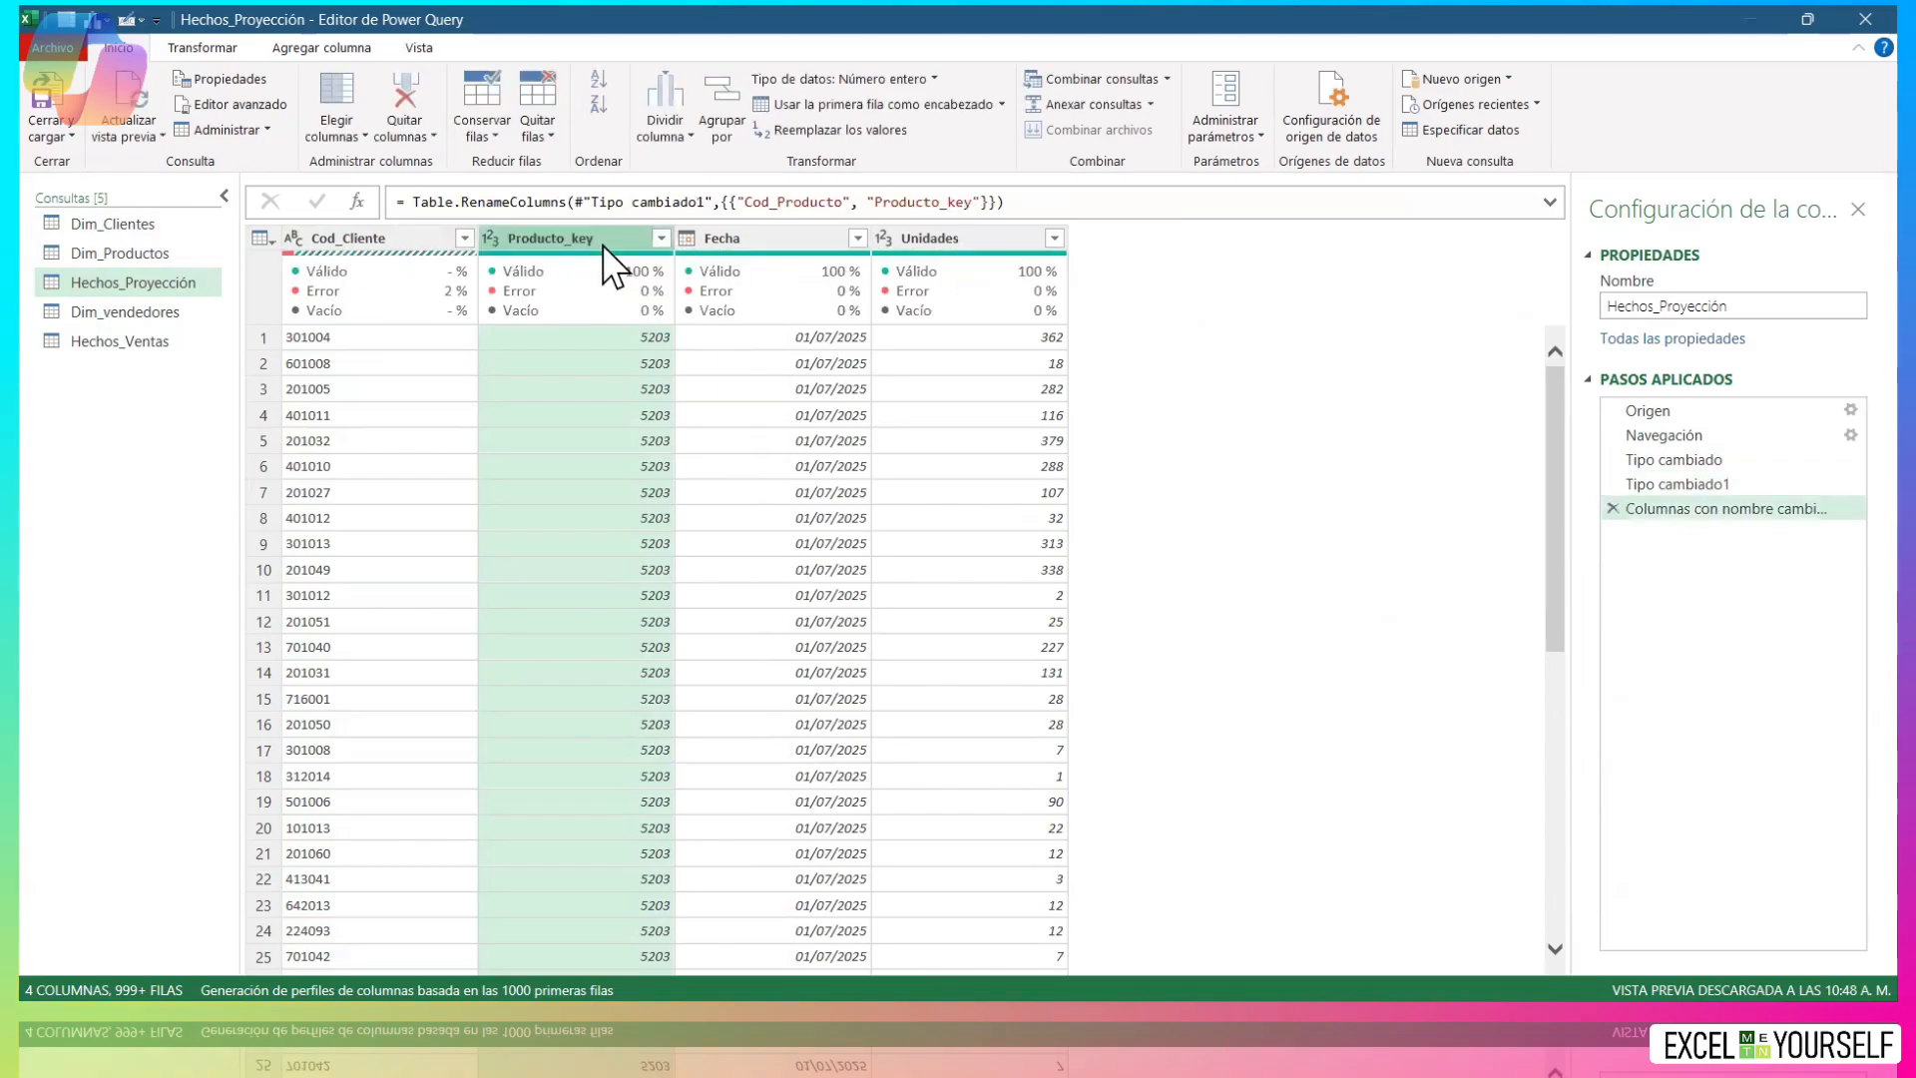
Rename the Cod_Cliente column of Hechos_Proyección to Cliente_key.
double_click(385, 237)
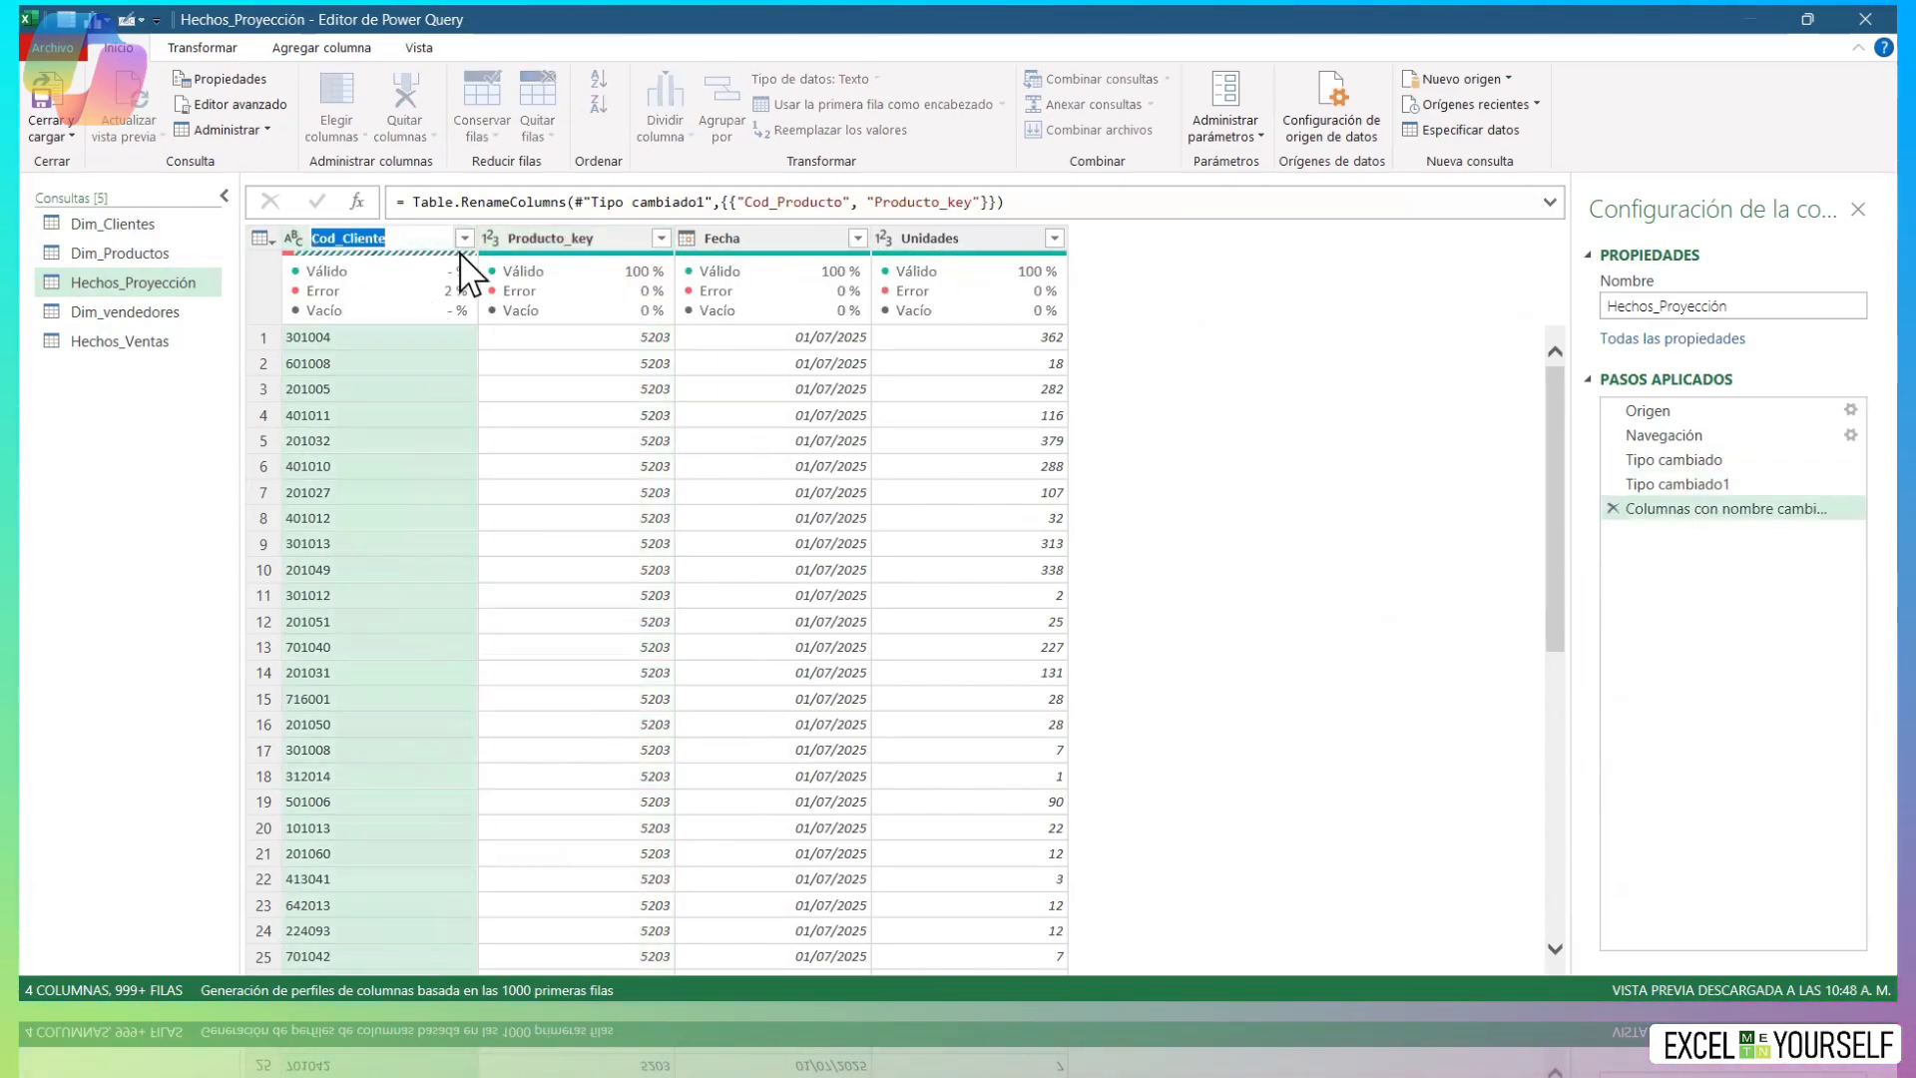
text(Cliente)
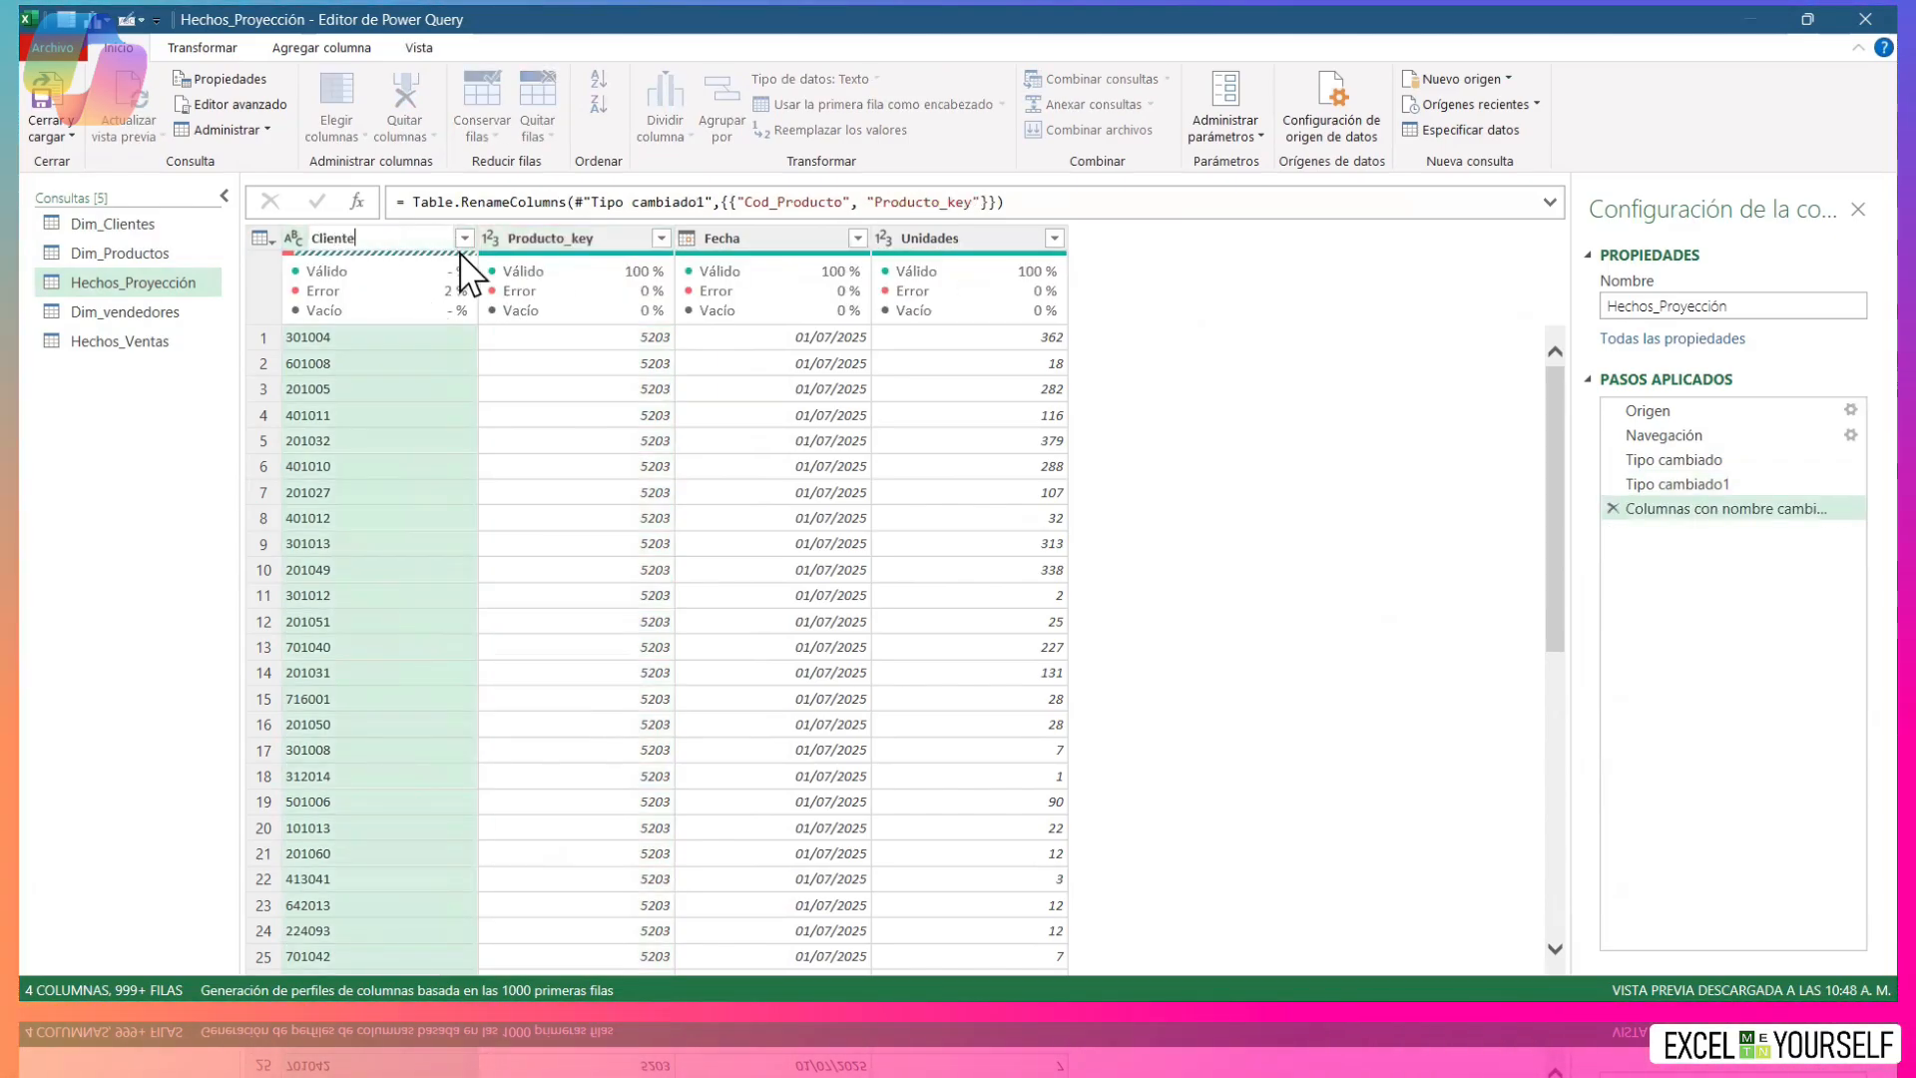
text(_key)
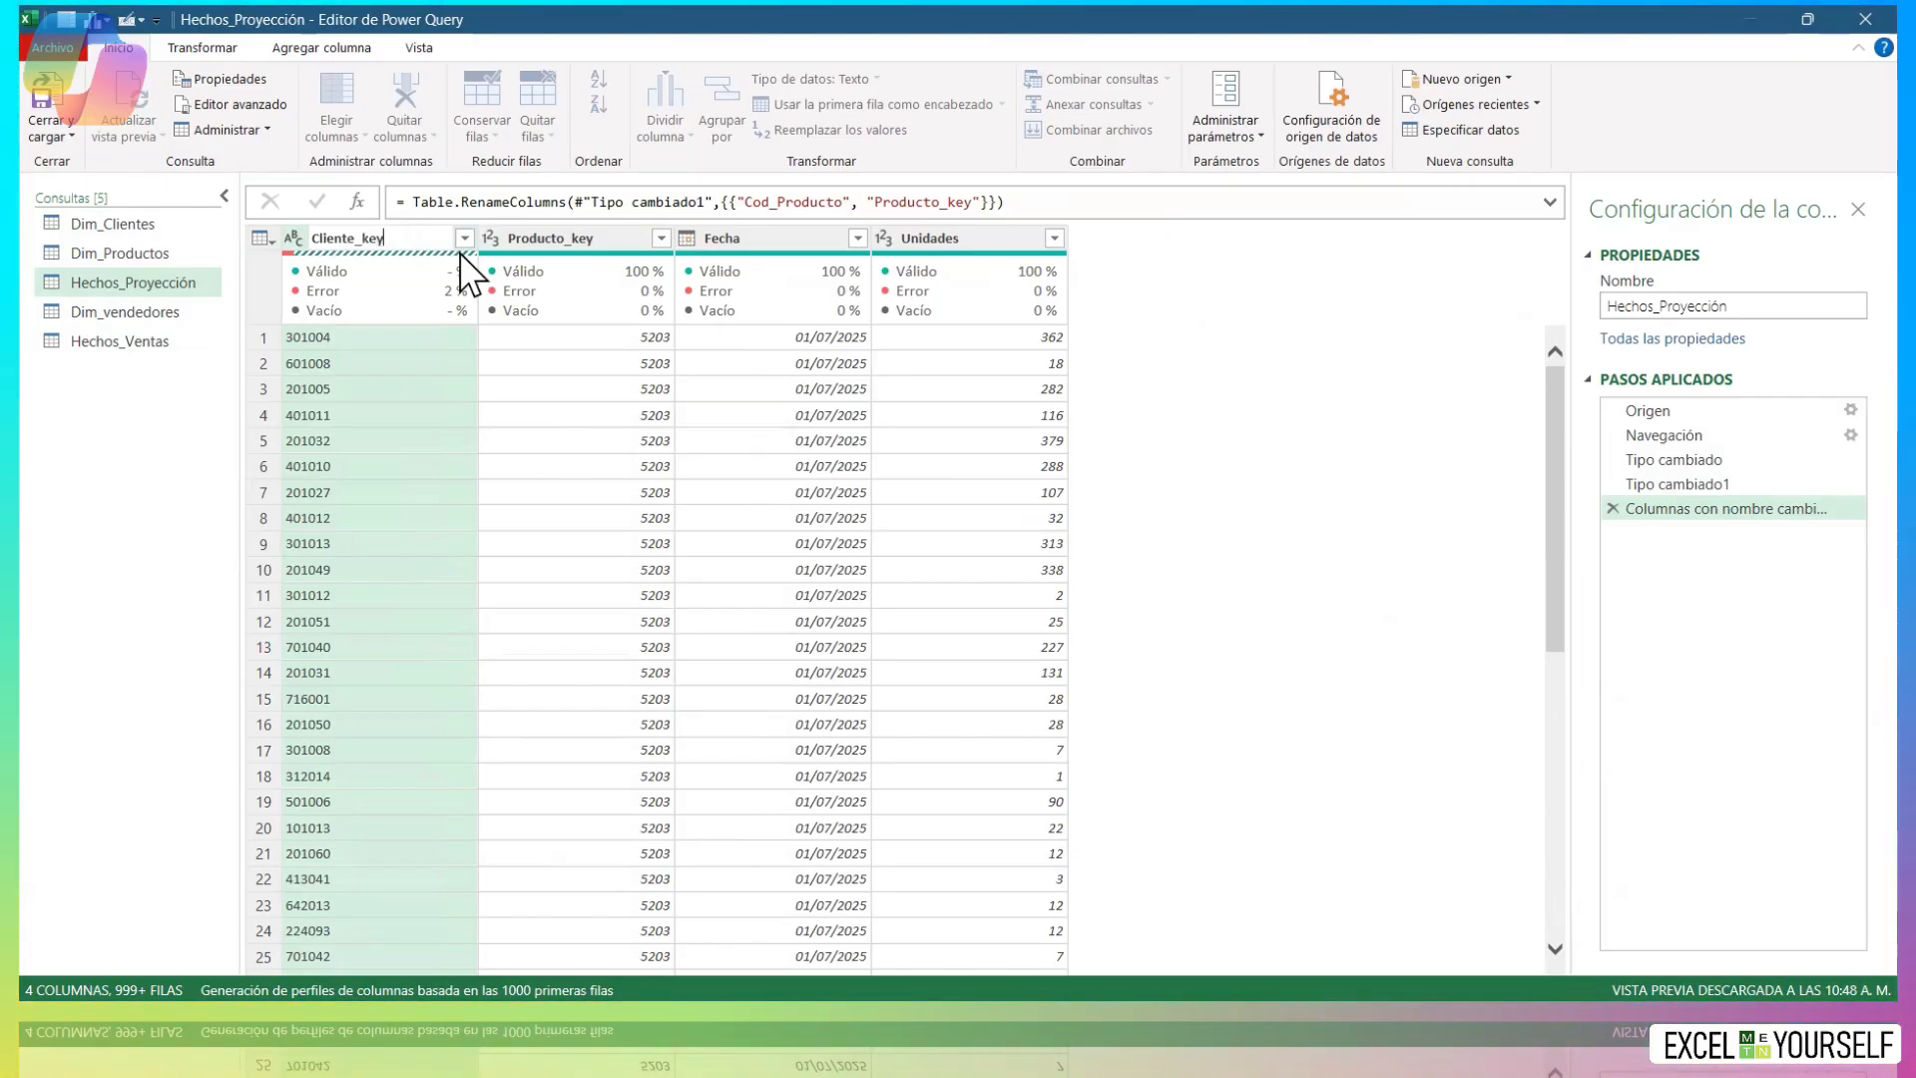
key(Return)
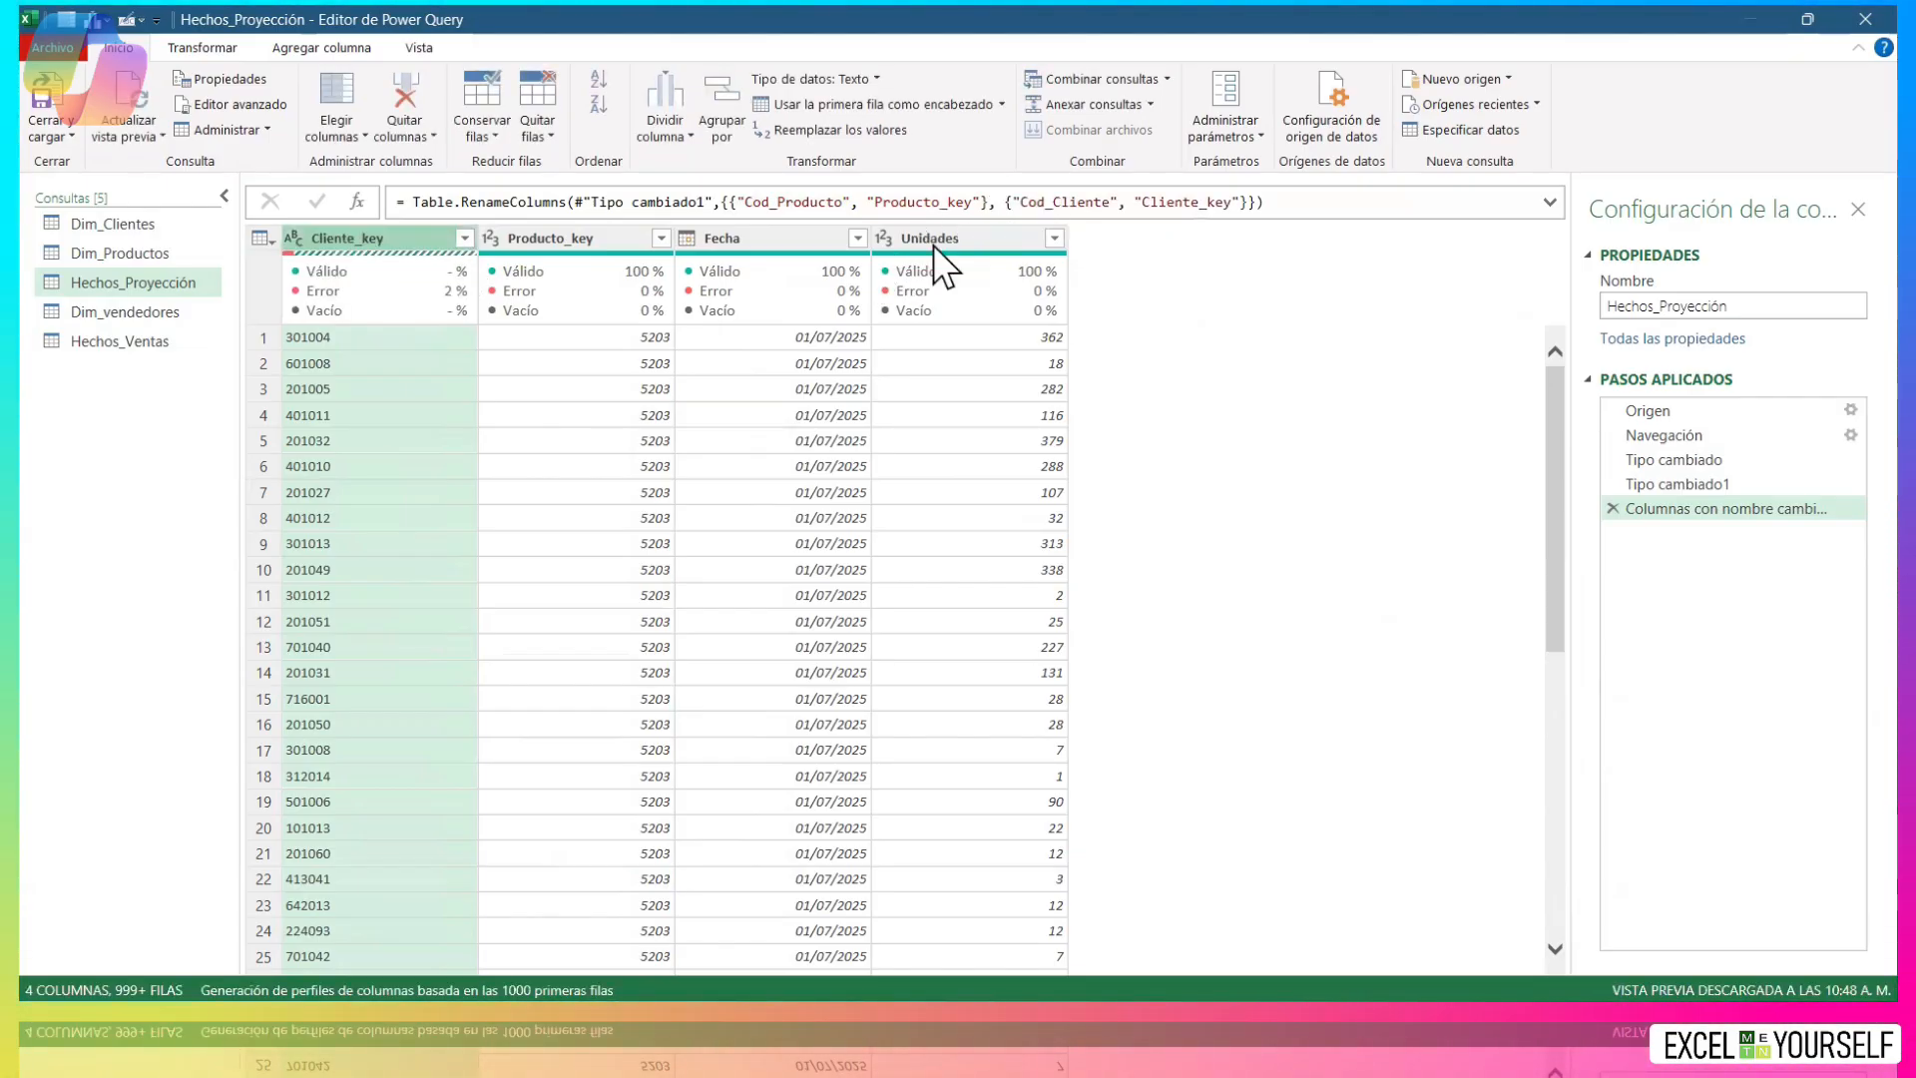
mouse_move(705, 318)
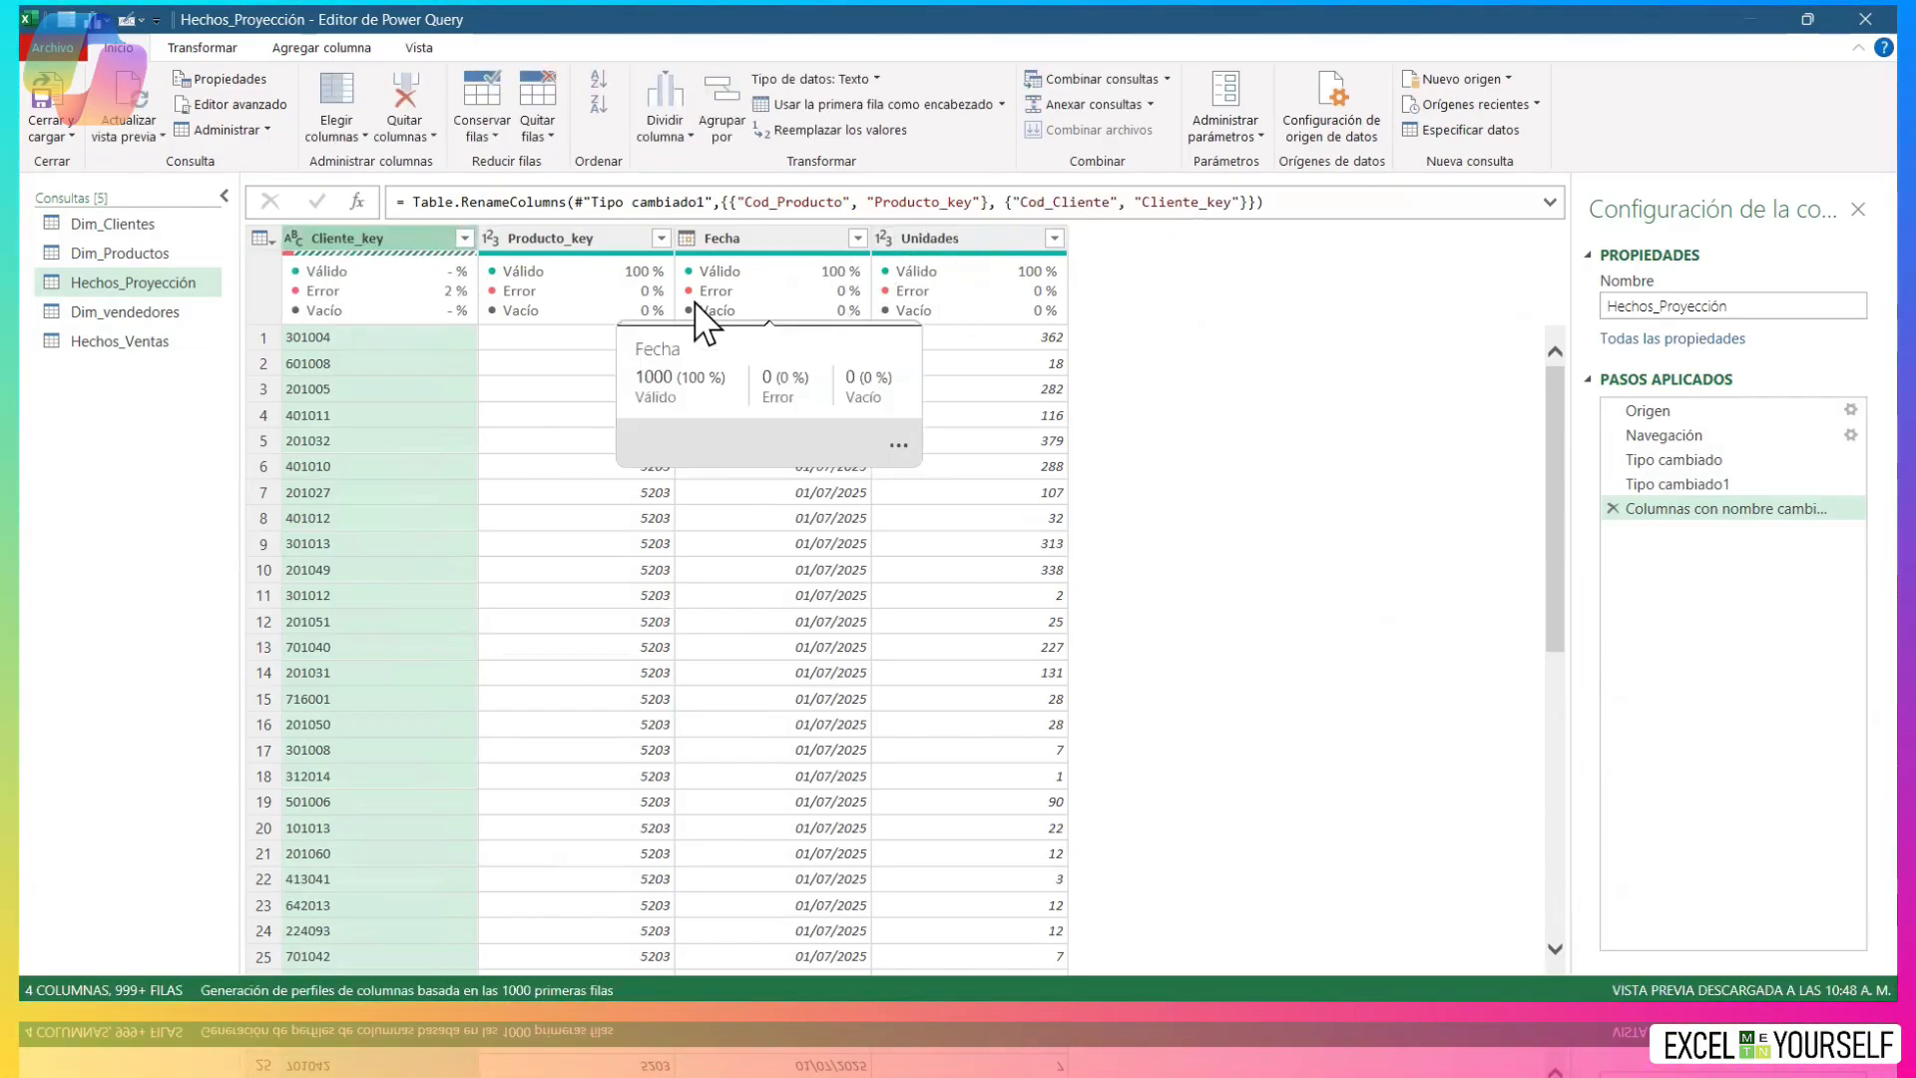
Review the column names and types in the Dim_vendedores, Hechos_Ventas and Hechos_Proyección queries.
click(186, 315)
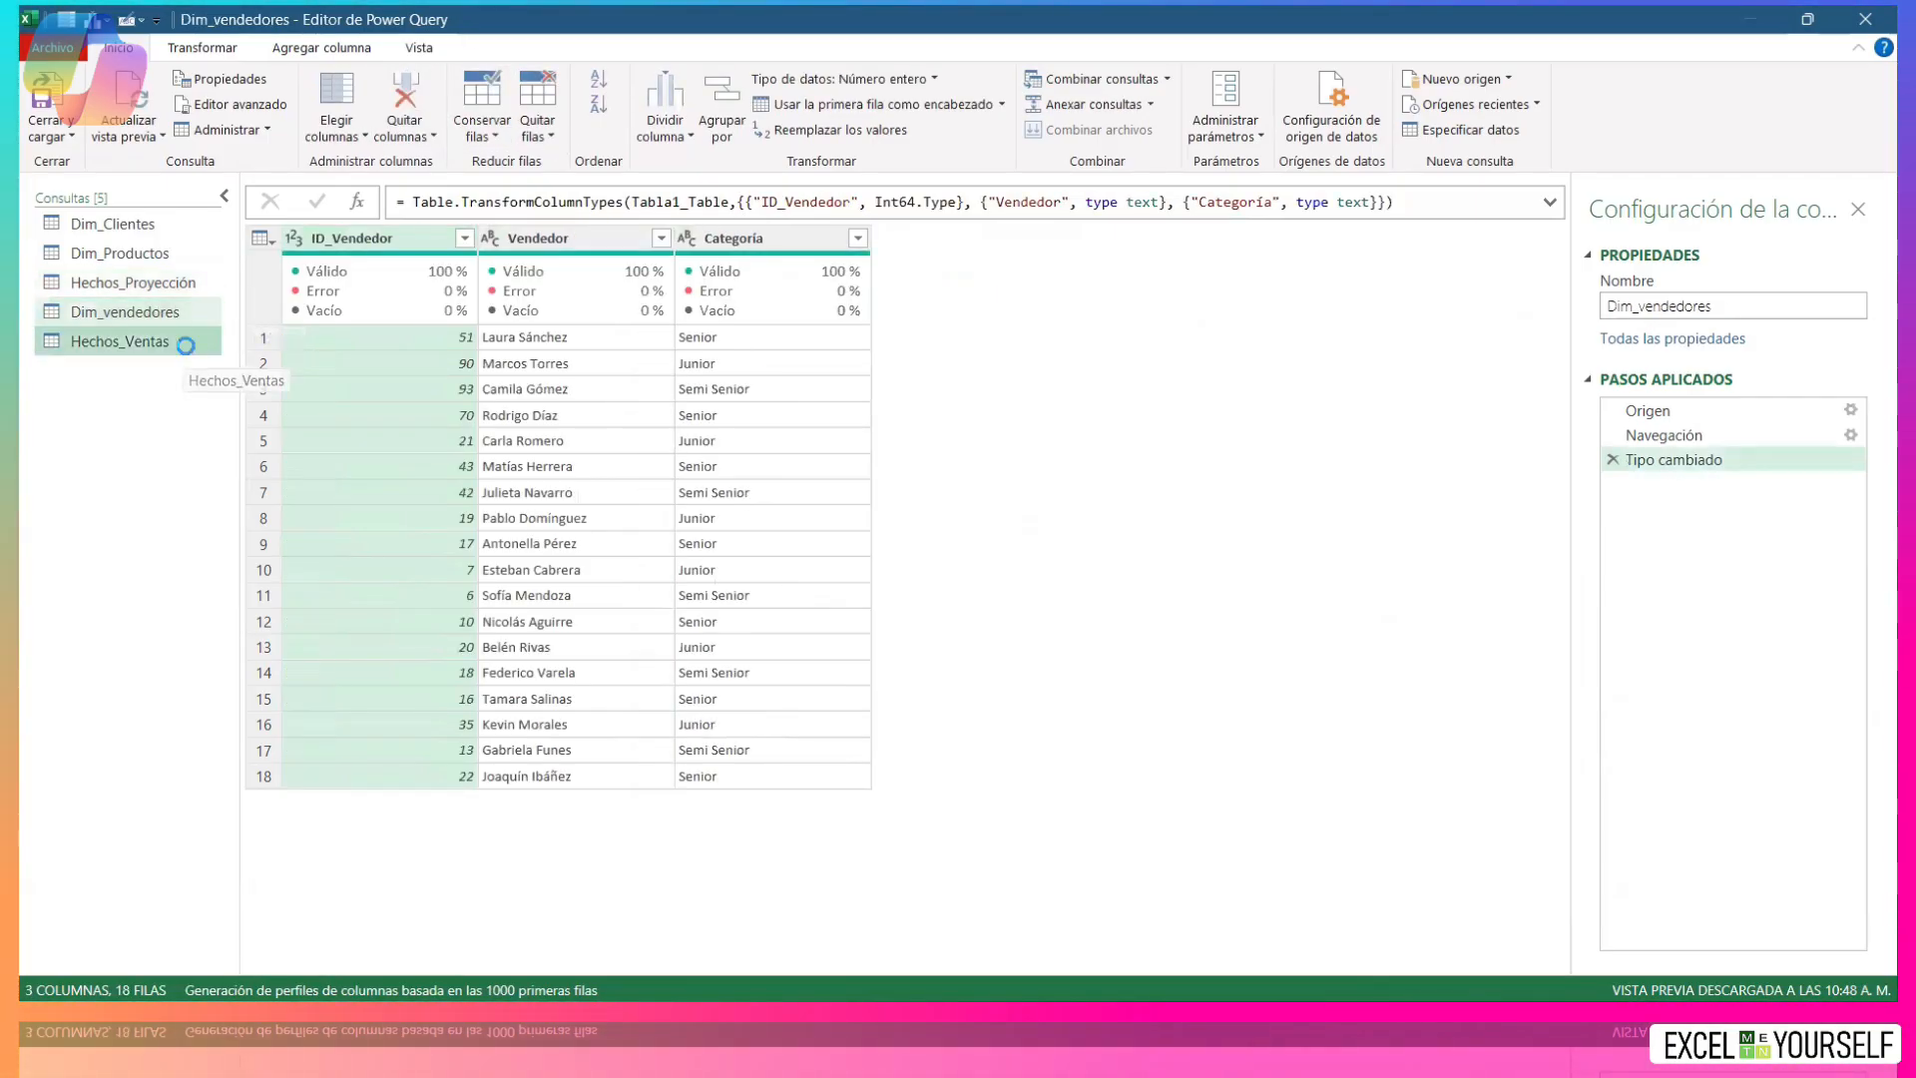
click(193, 334)
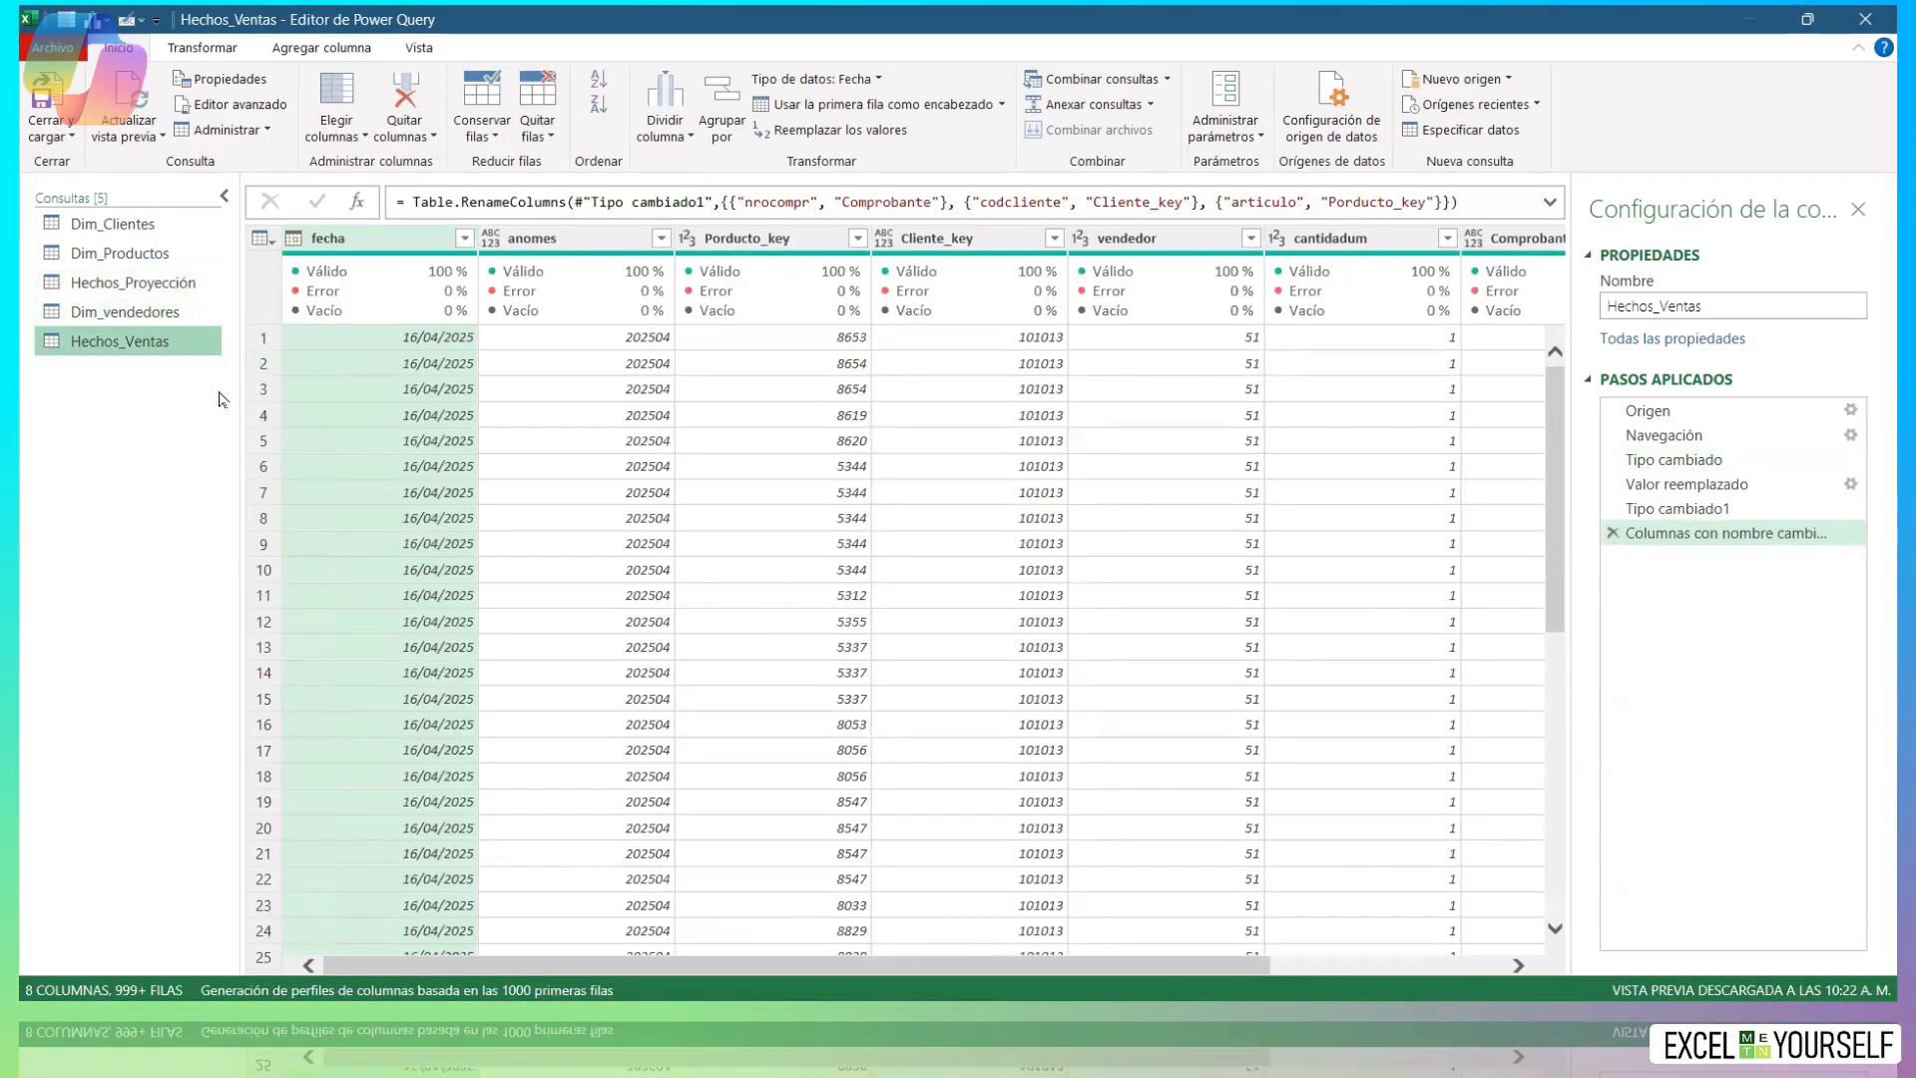
click(188, 315)
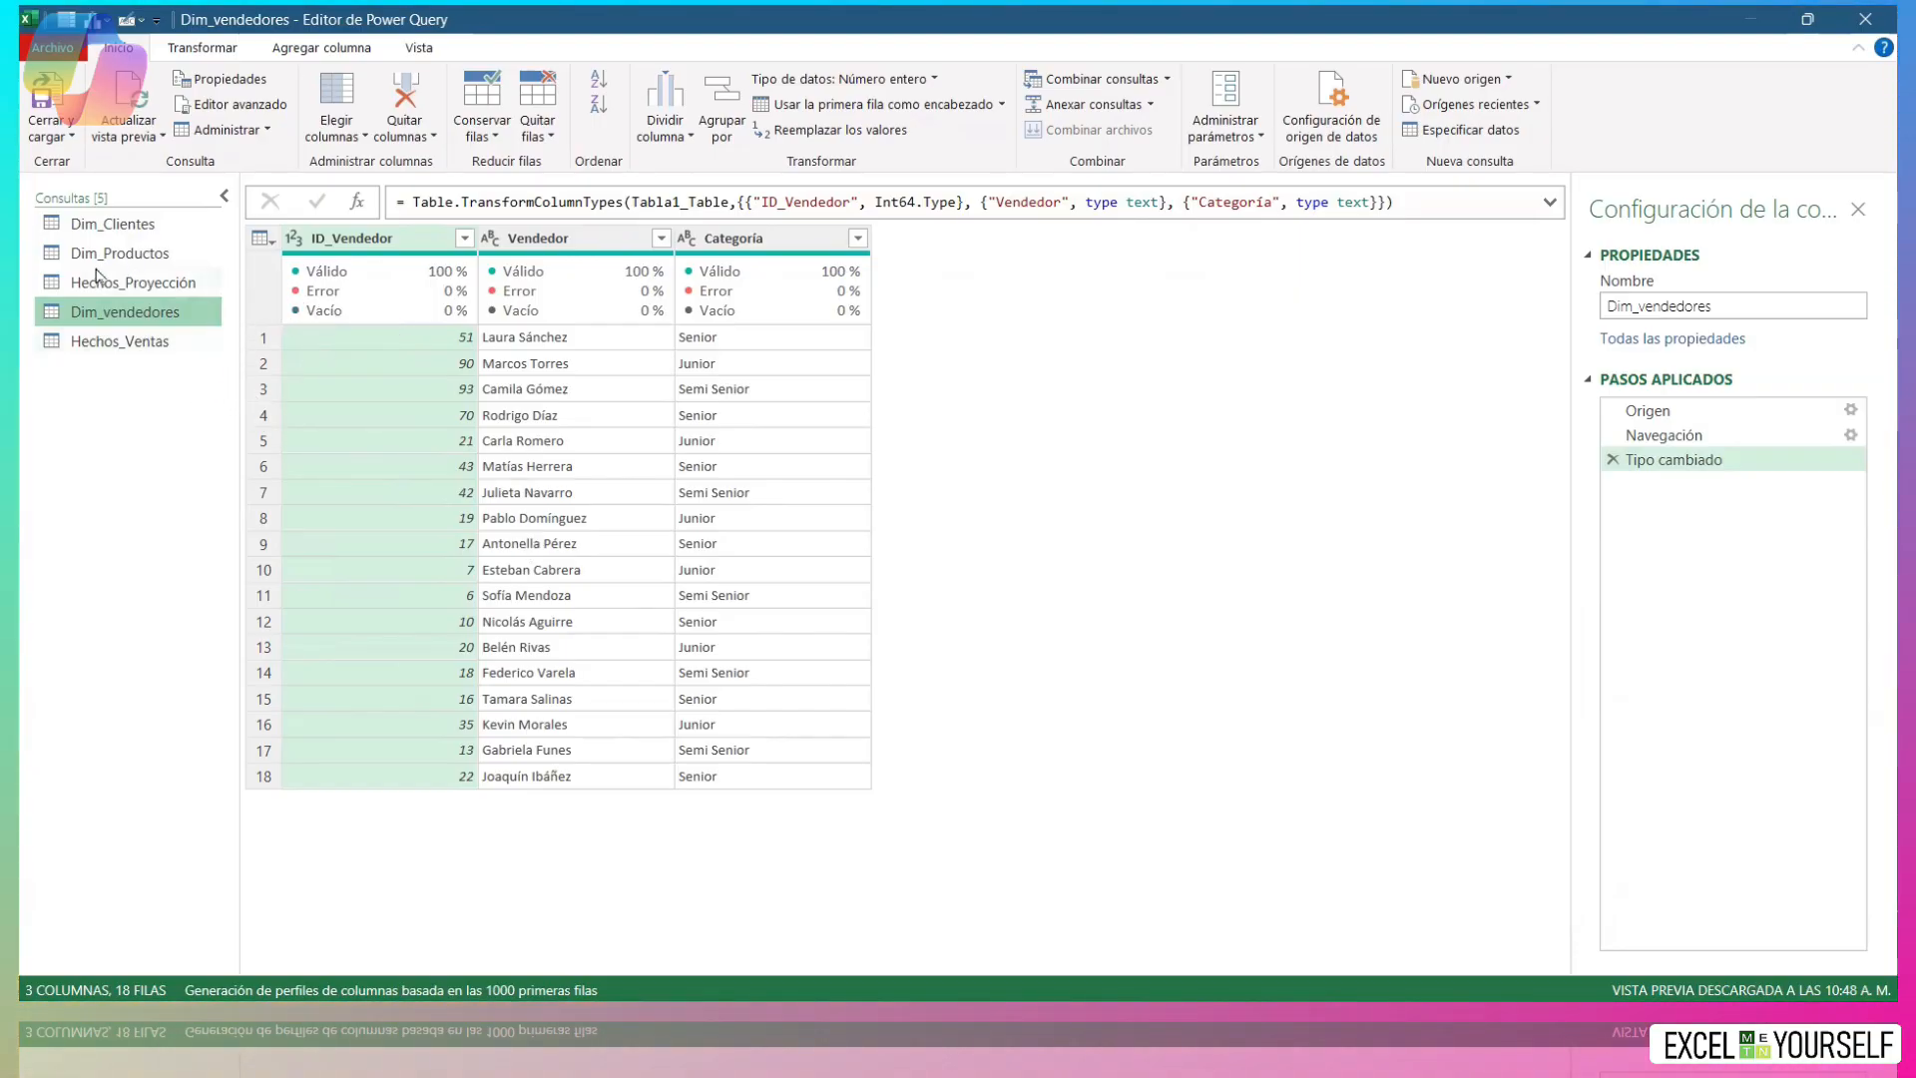
click(166, 283)
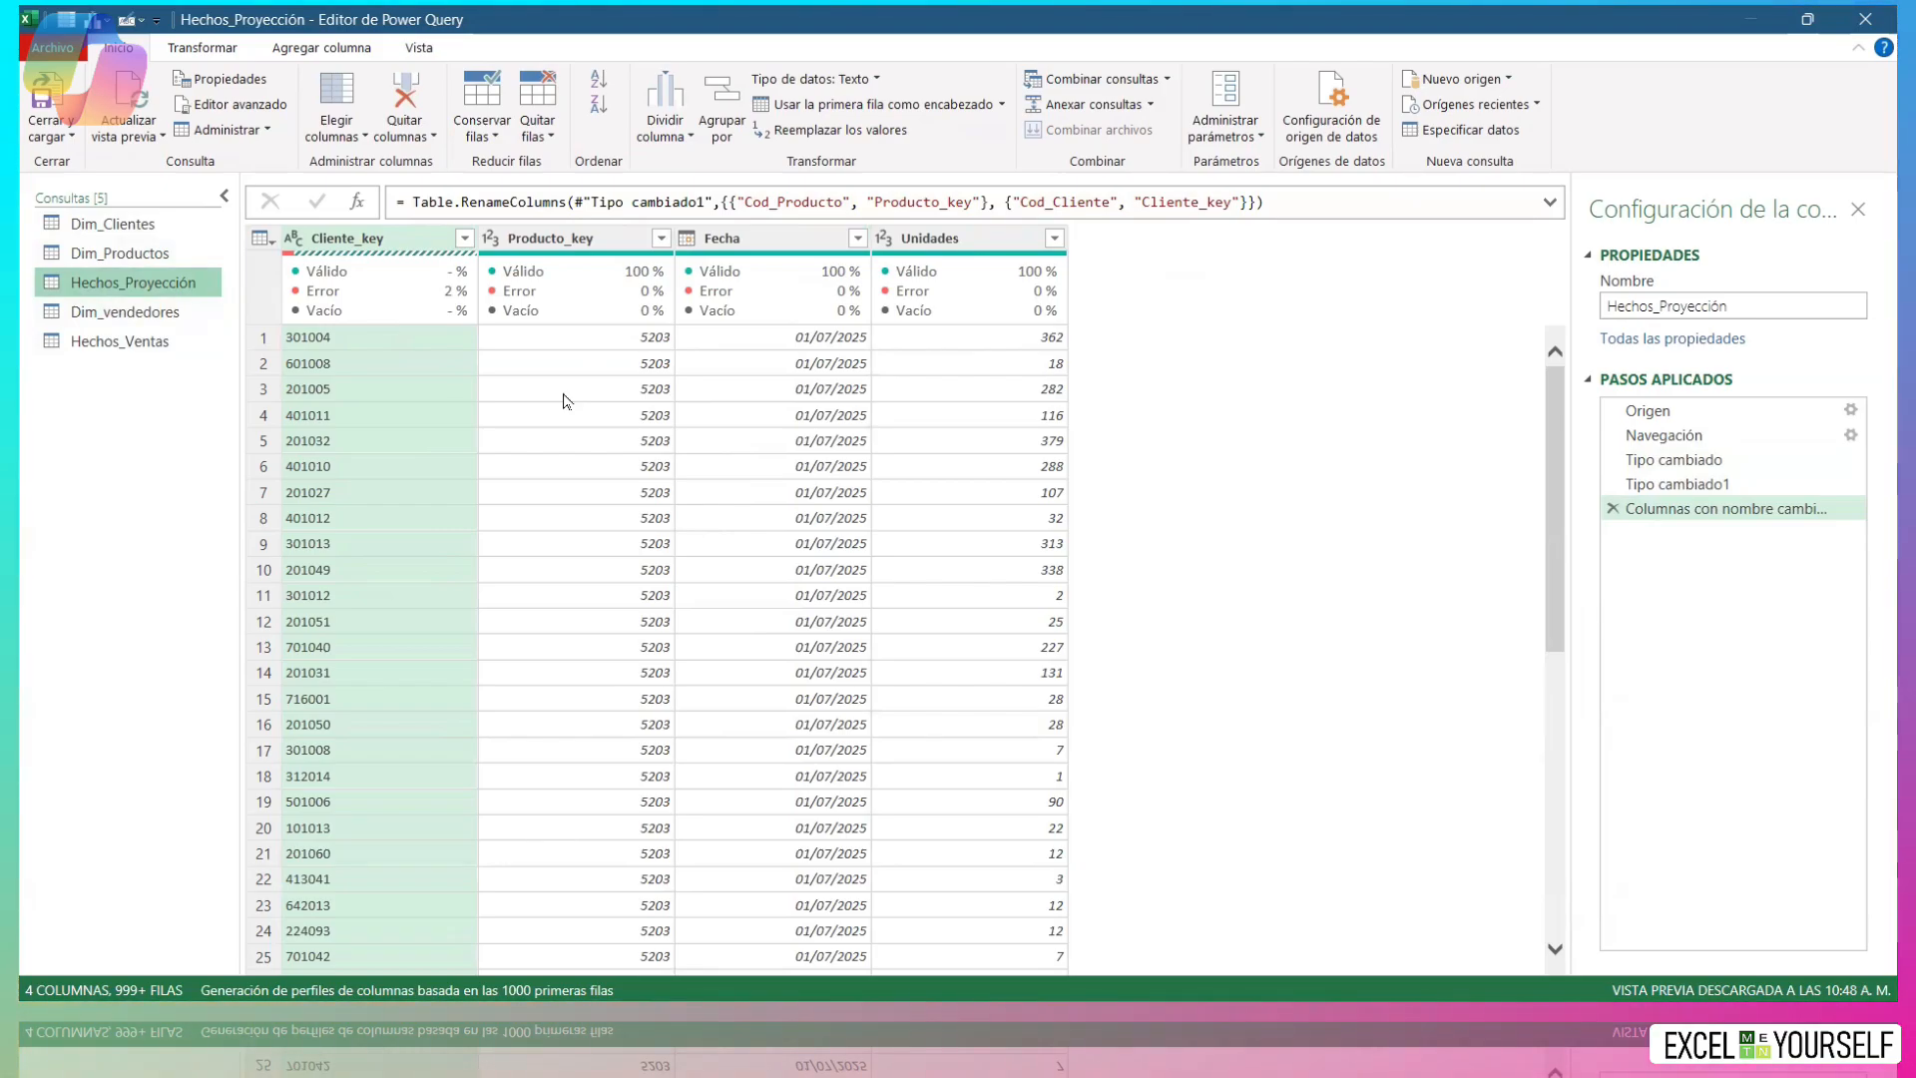
click(158, 344)
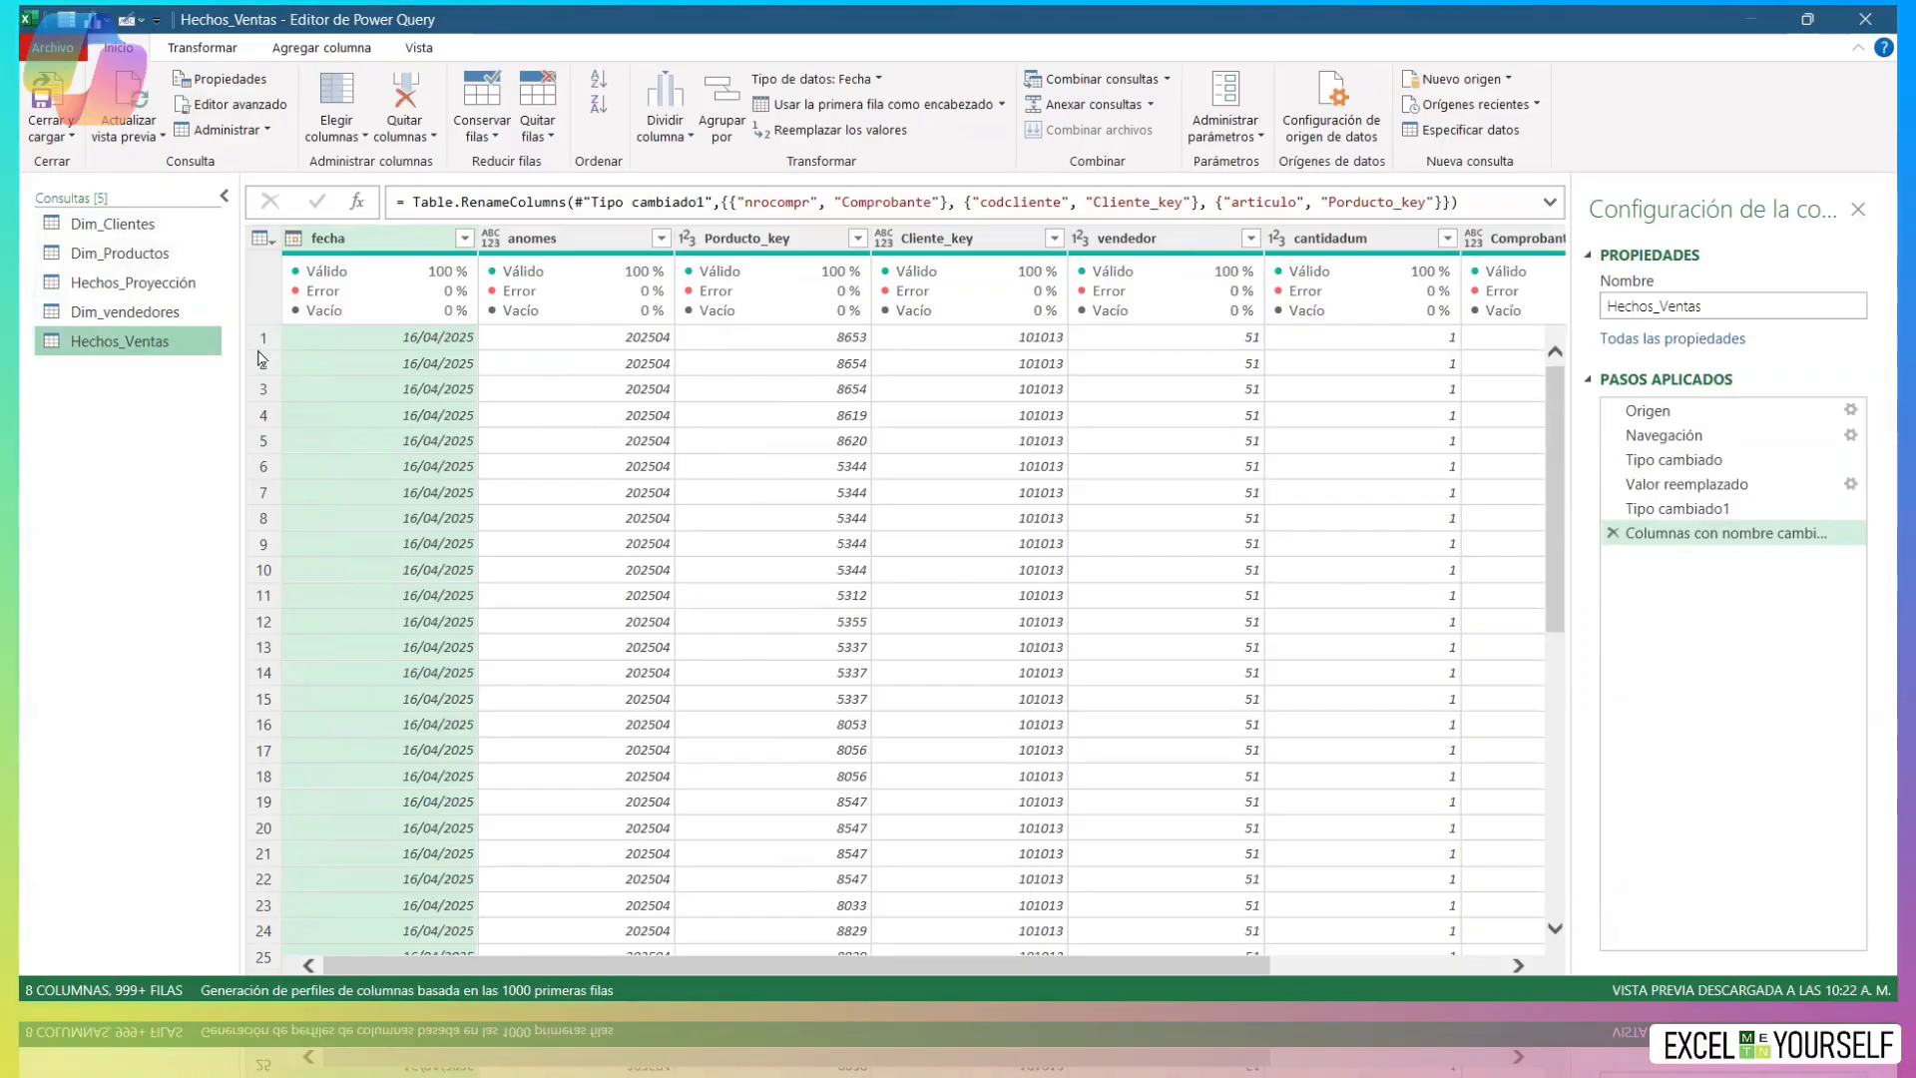
Close and load the queries into the workbook, and add the Hechos_Ventas table to the Power Pivot data model.
click(38, 122)
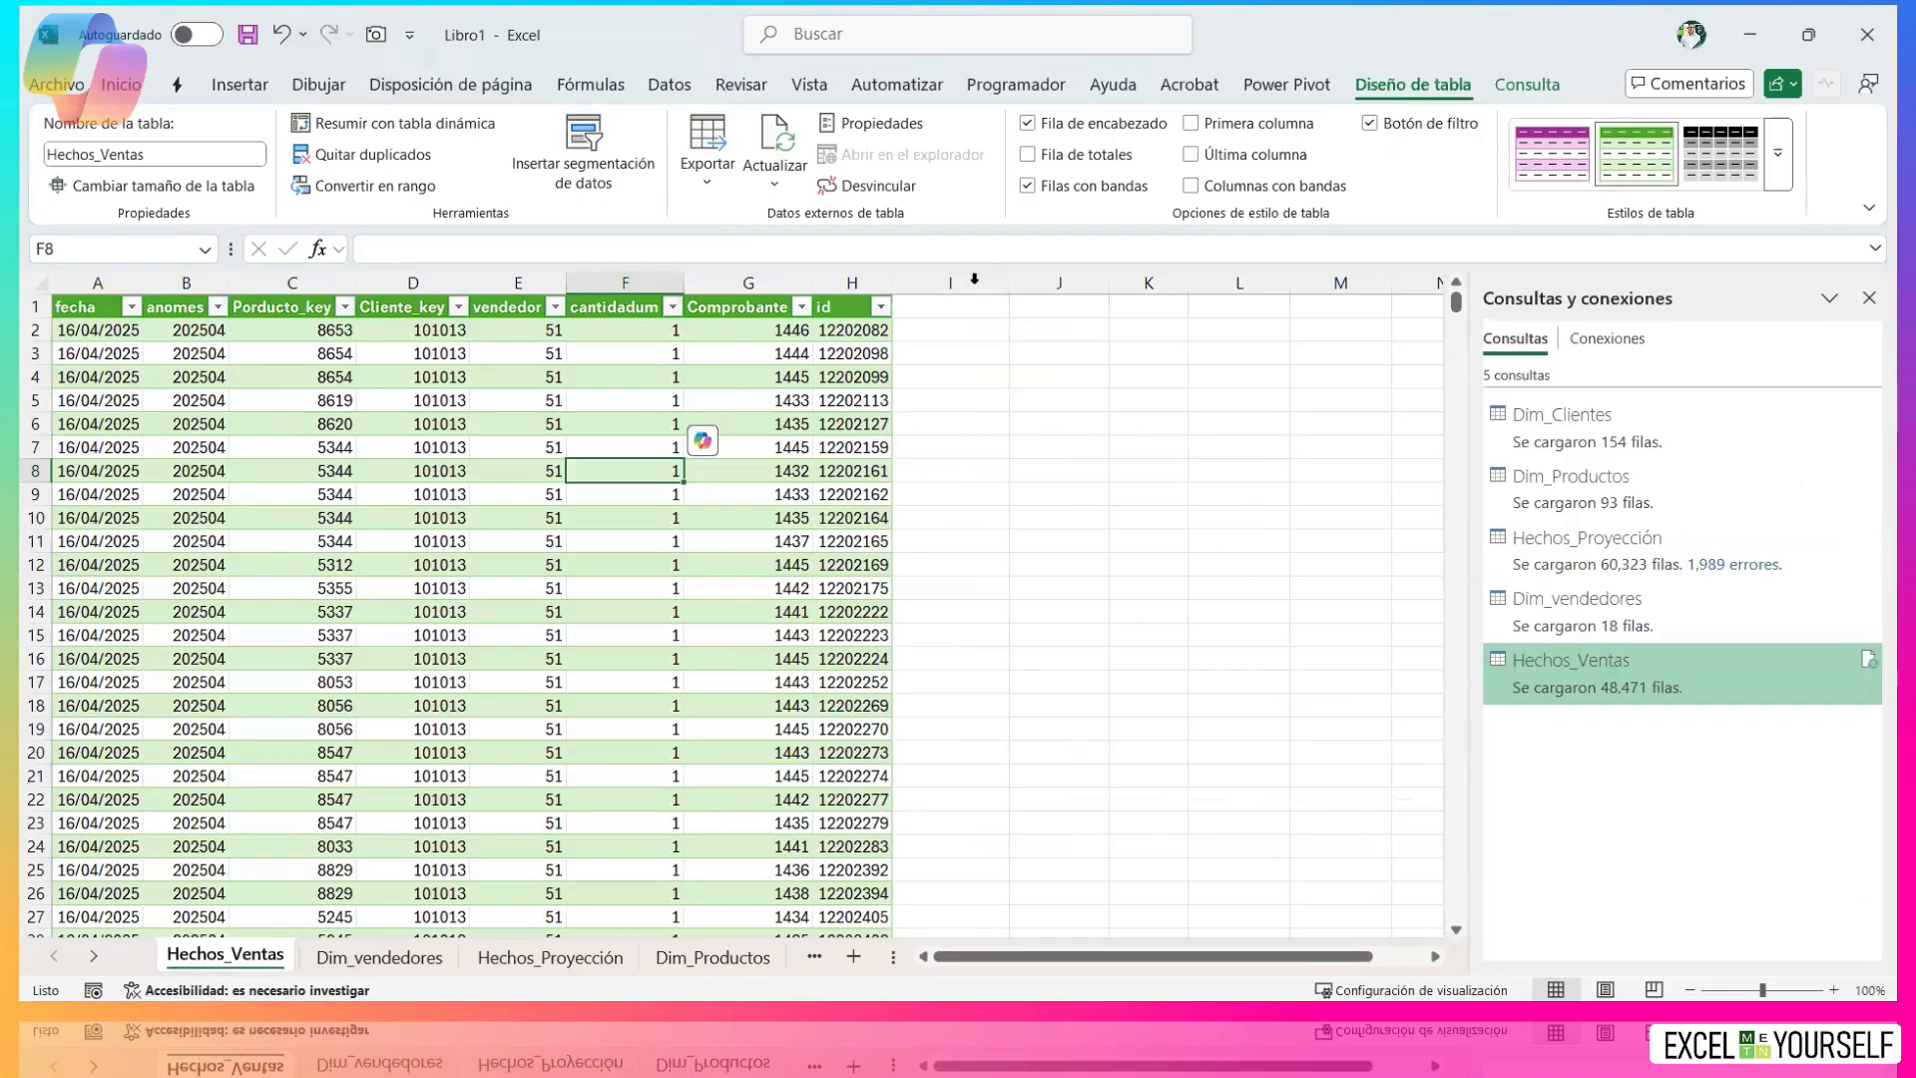
click(1286, 84)
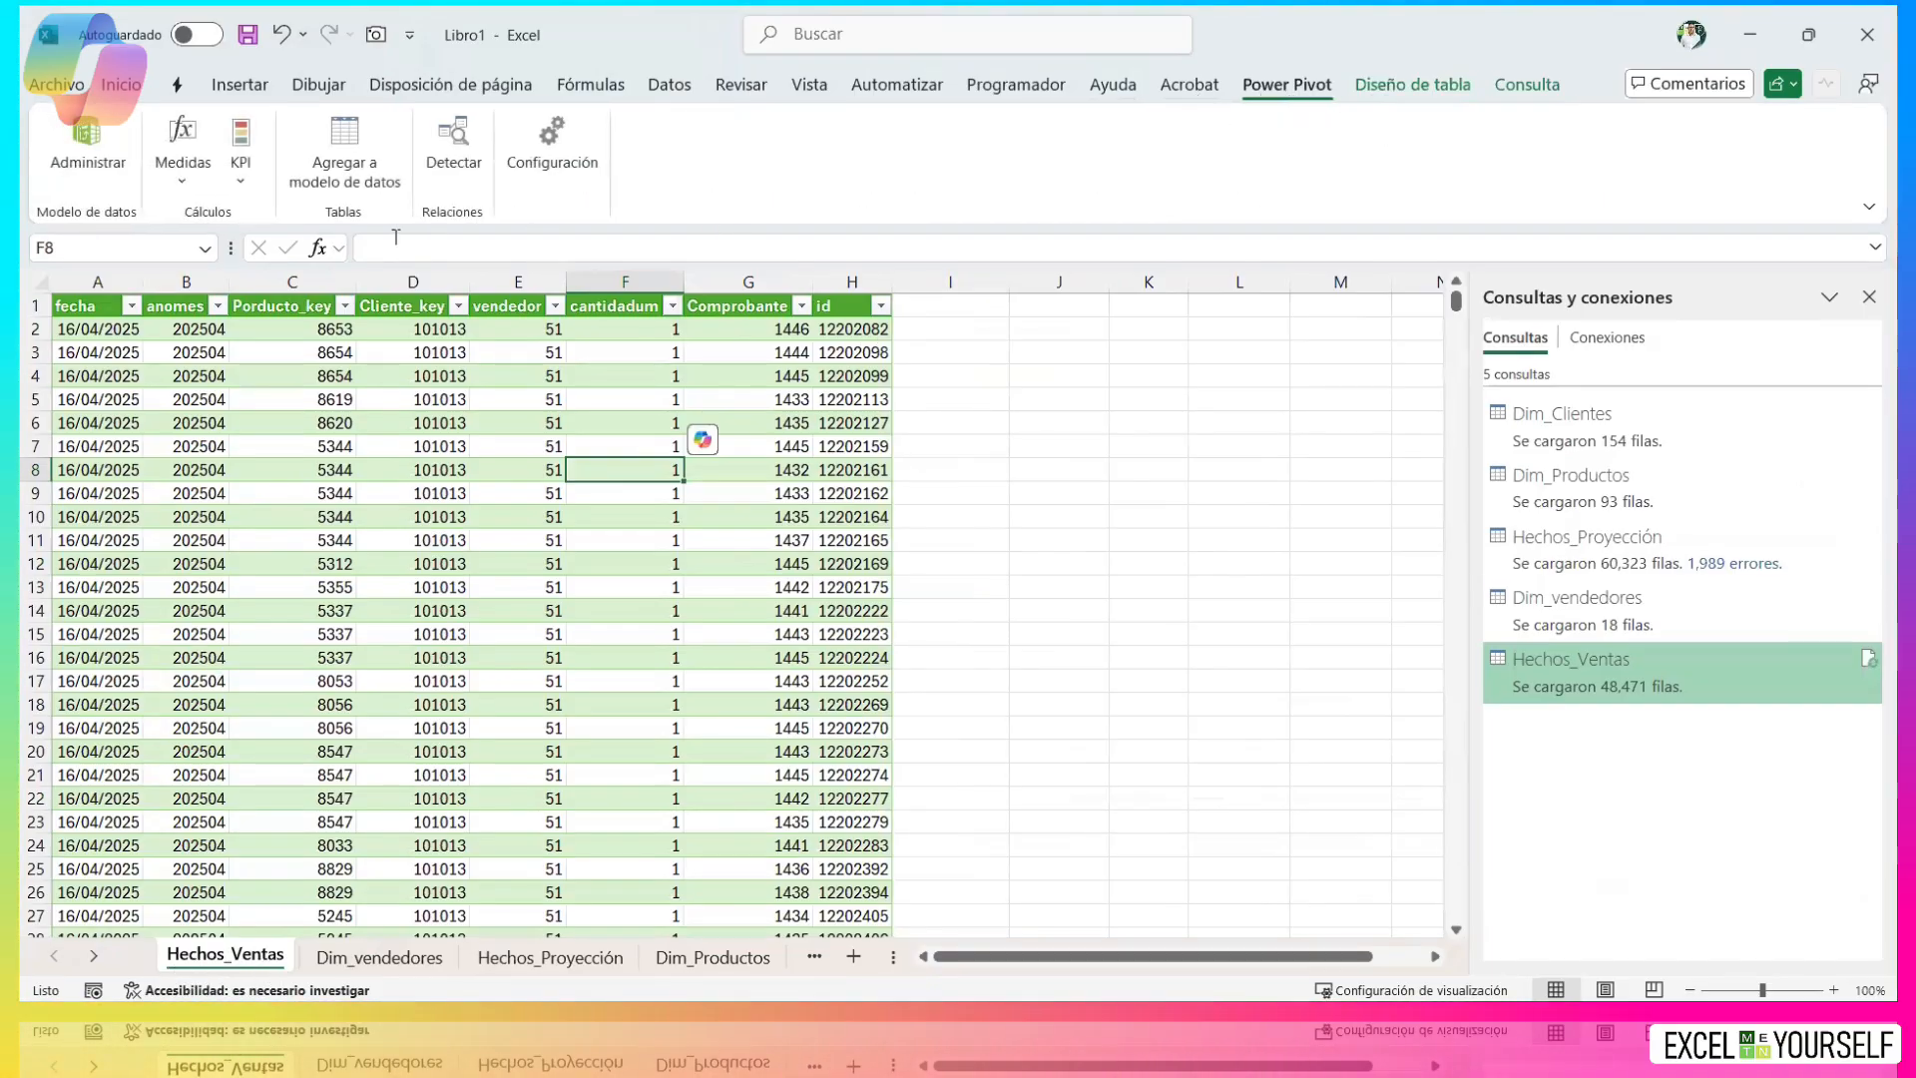
click(346, 172)
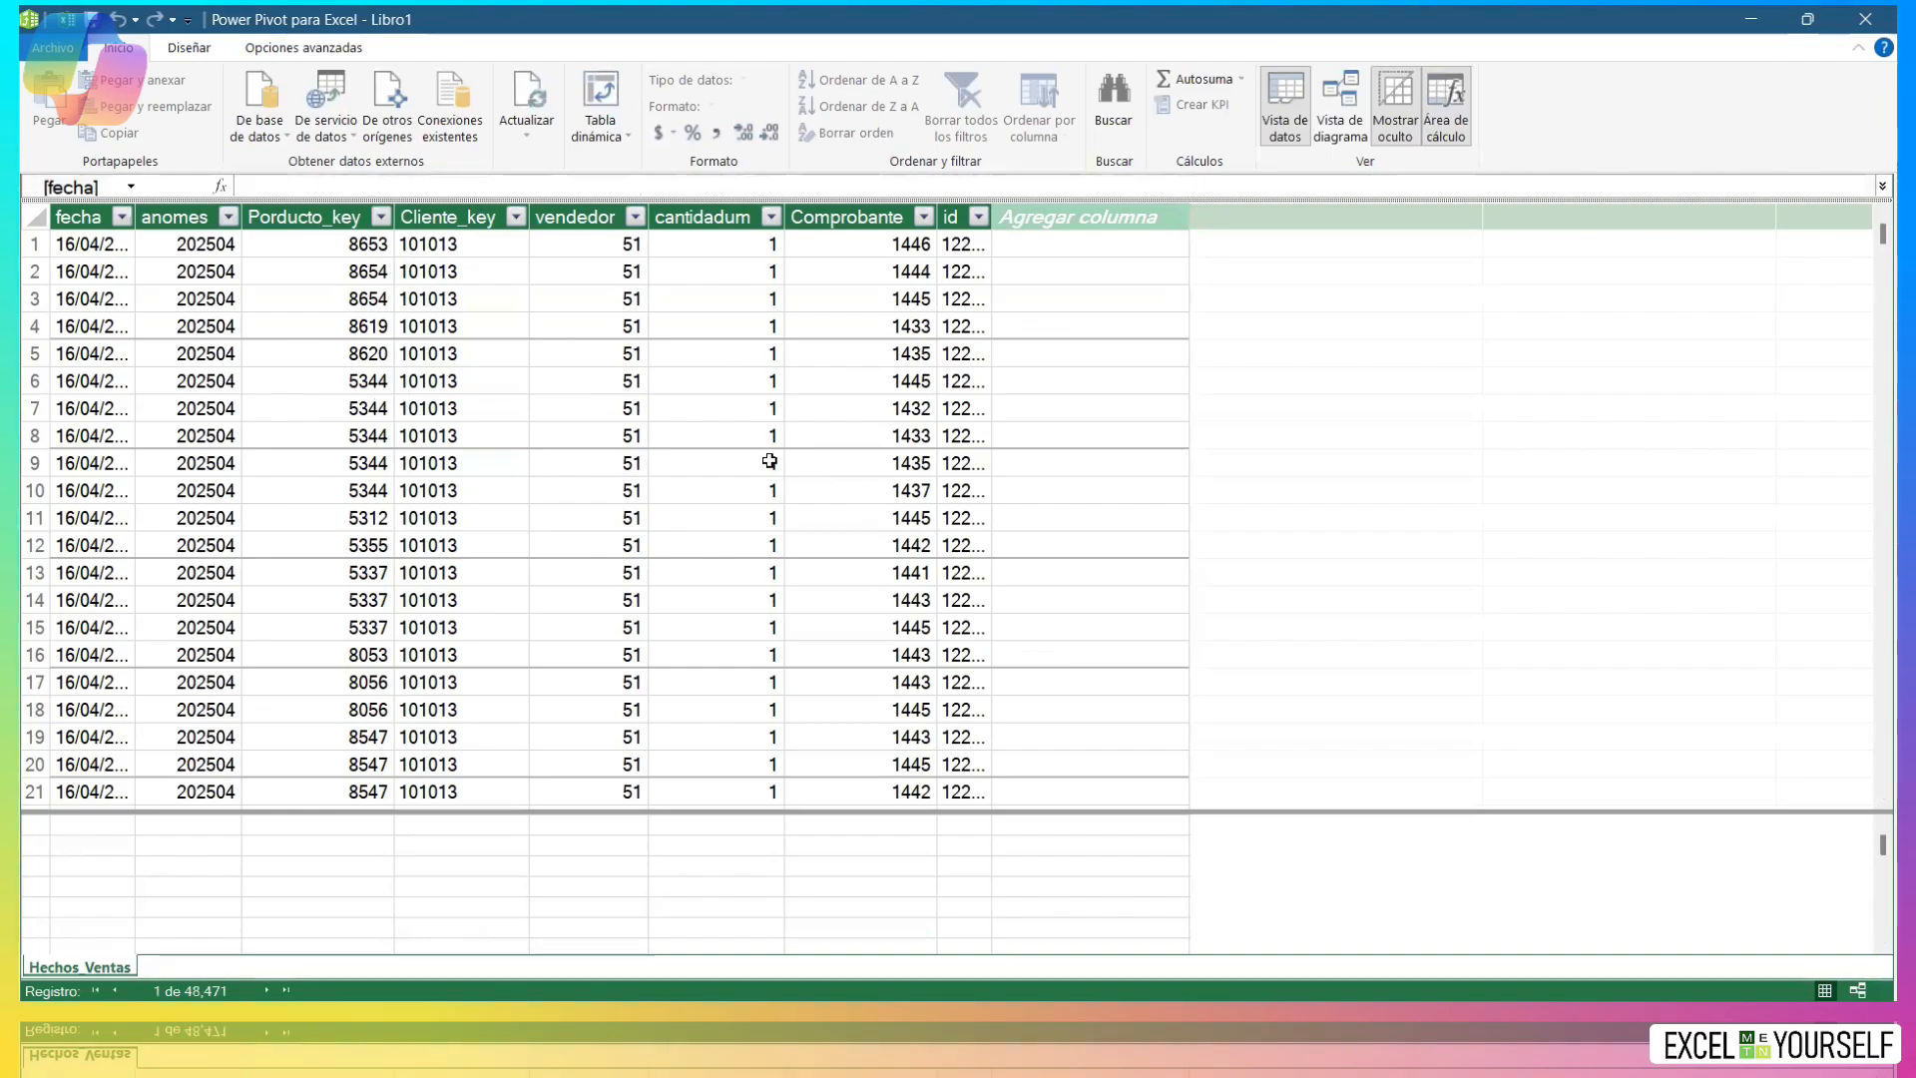
Add the Dim_vendedores table from its worksheet to the Power Pivot data model.
key(alt+Tab)
click(369, 960)
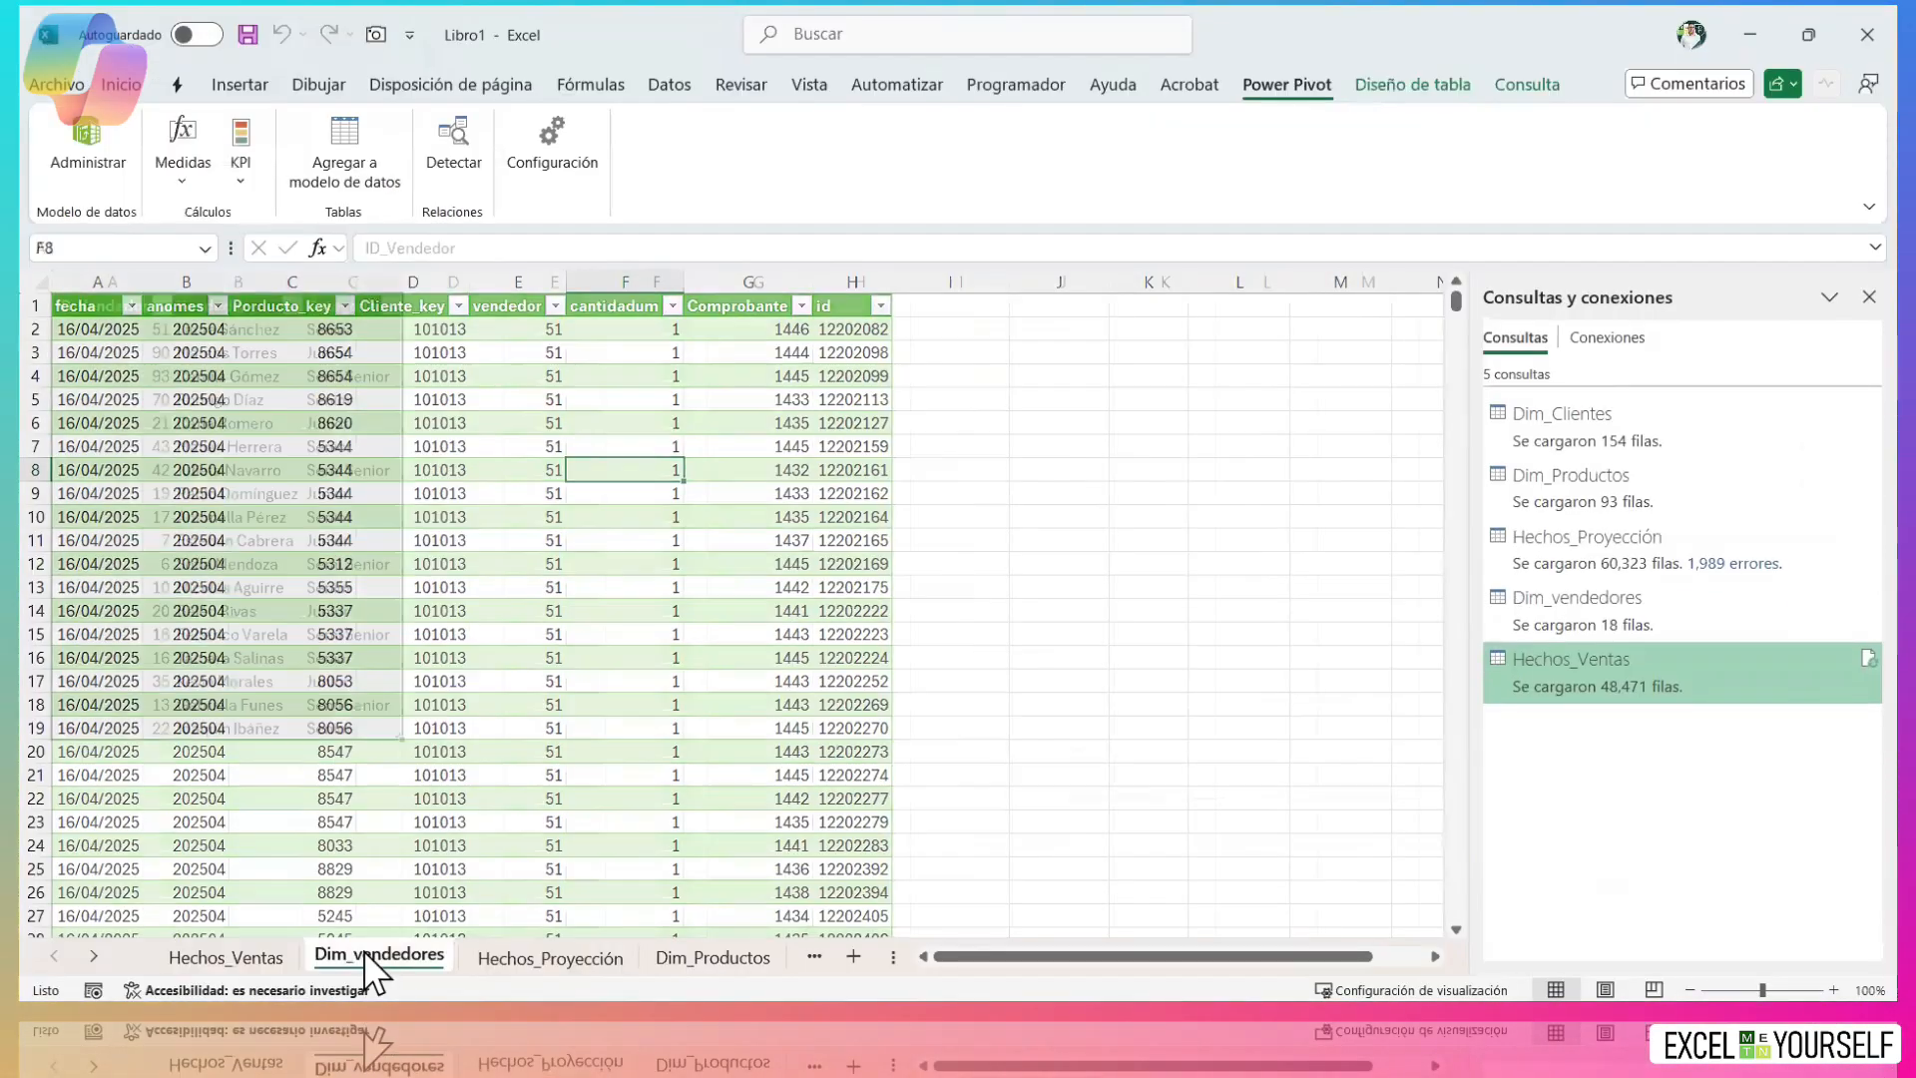
click(259, 605)
click(88, 140)
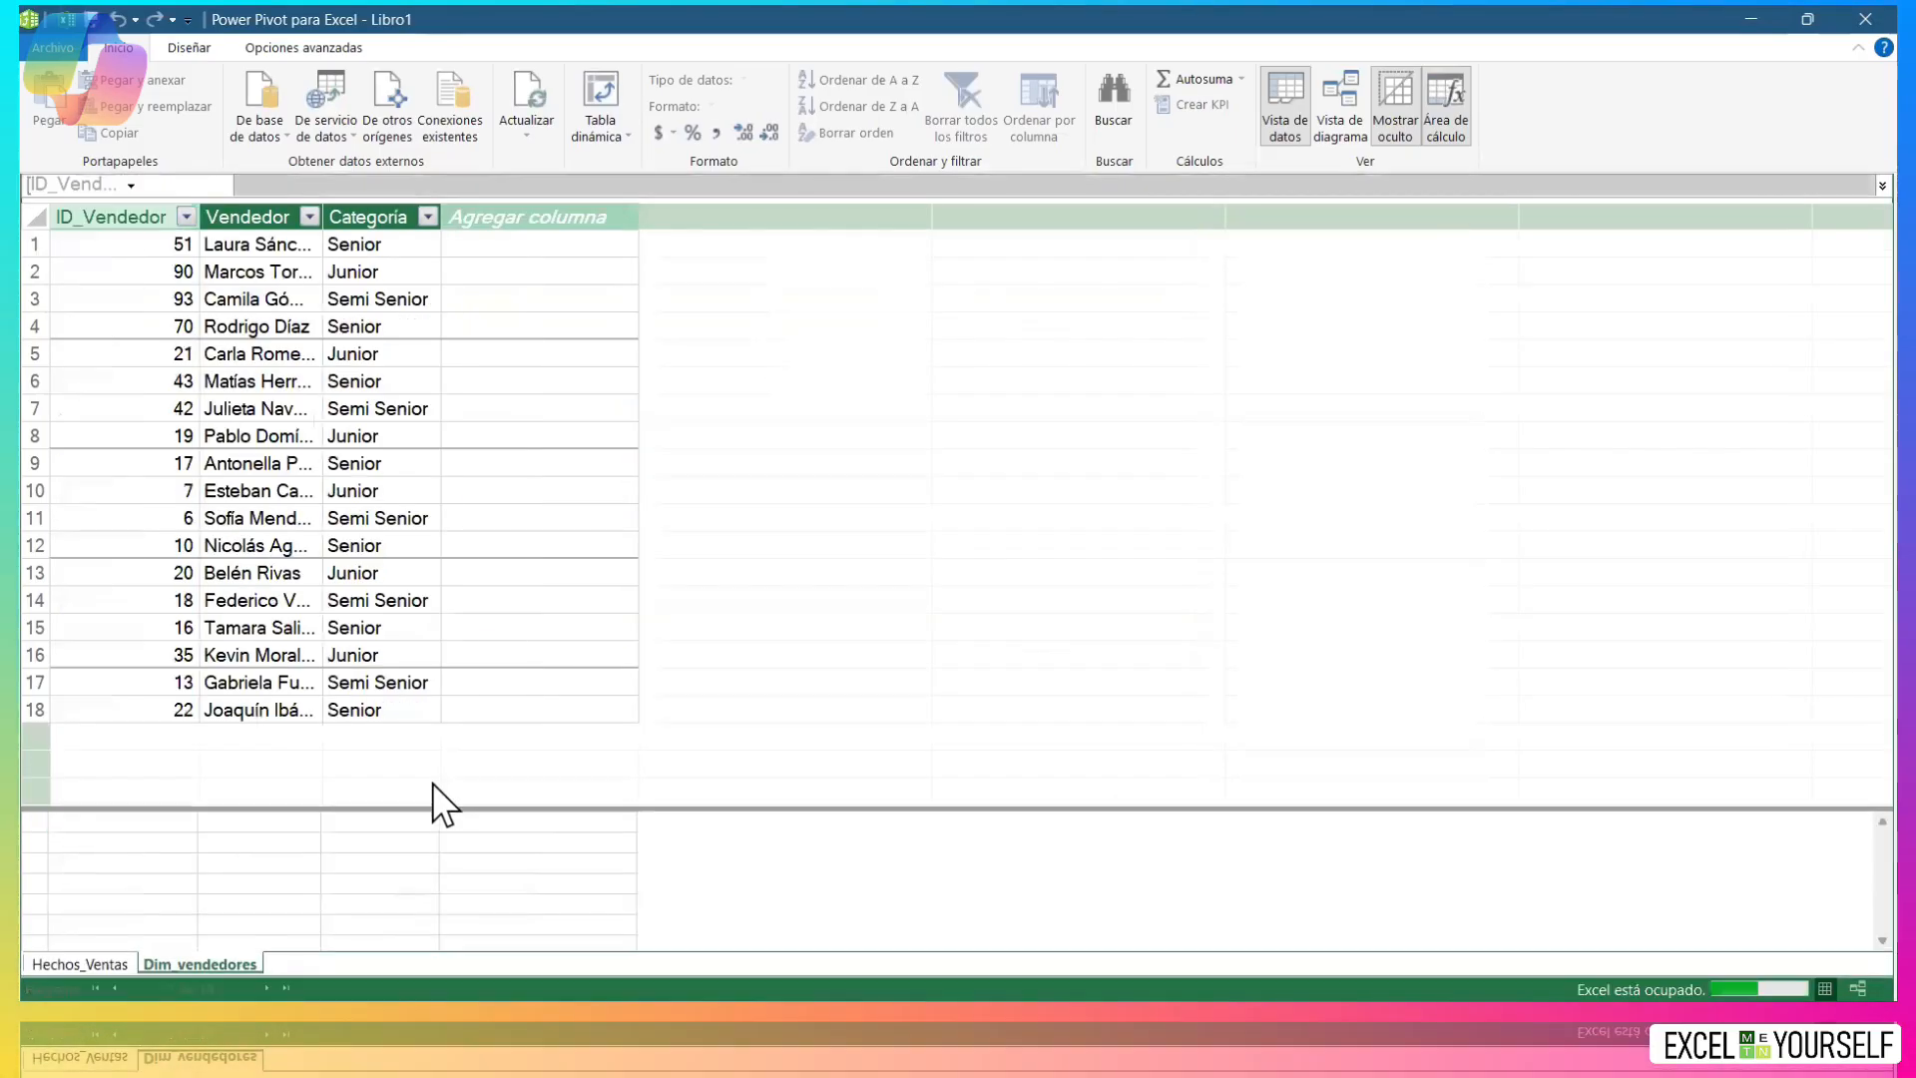
Return to the workbook and add the Hechos_Proyección table to the data model.
key(alt+Tab)
click(507, 958)
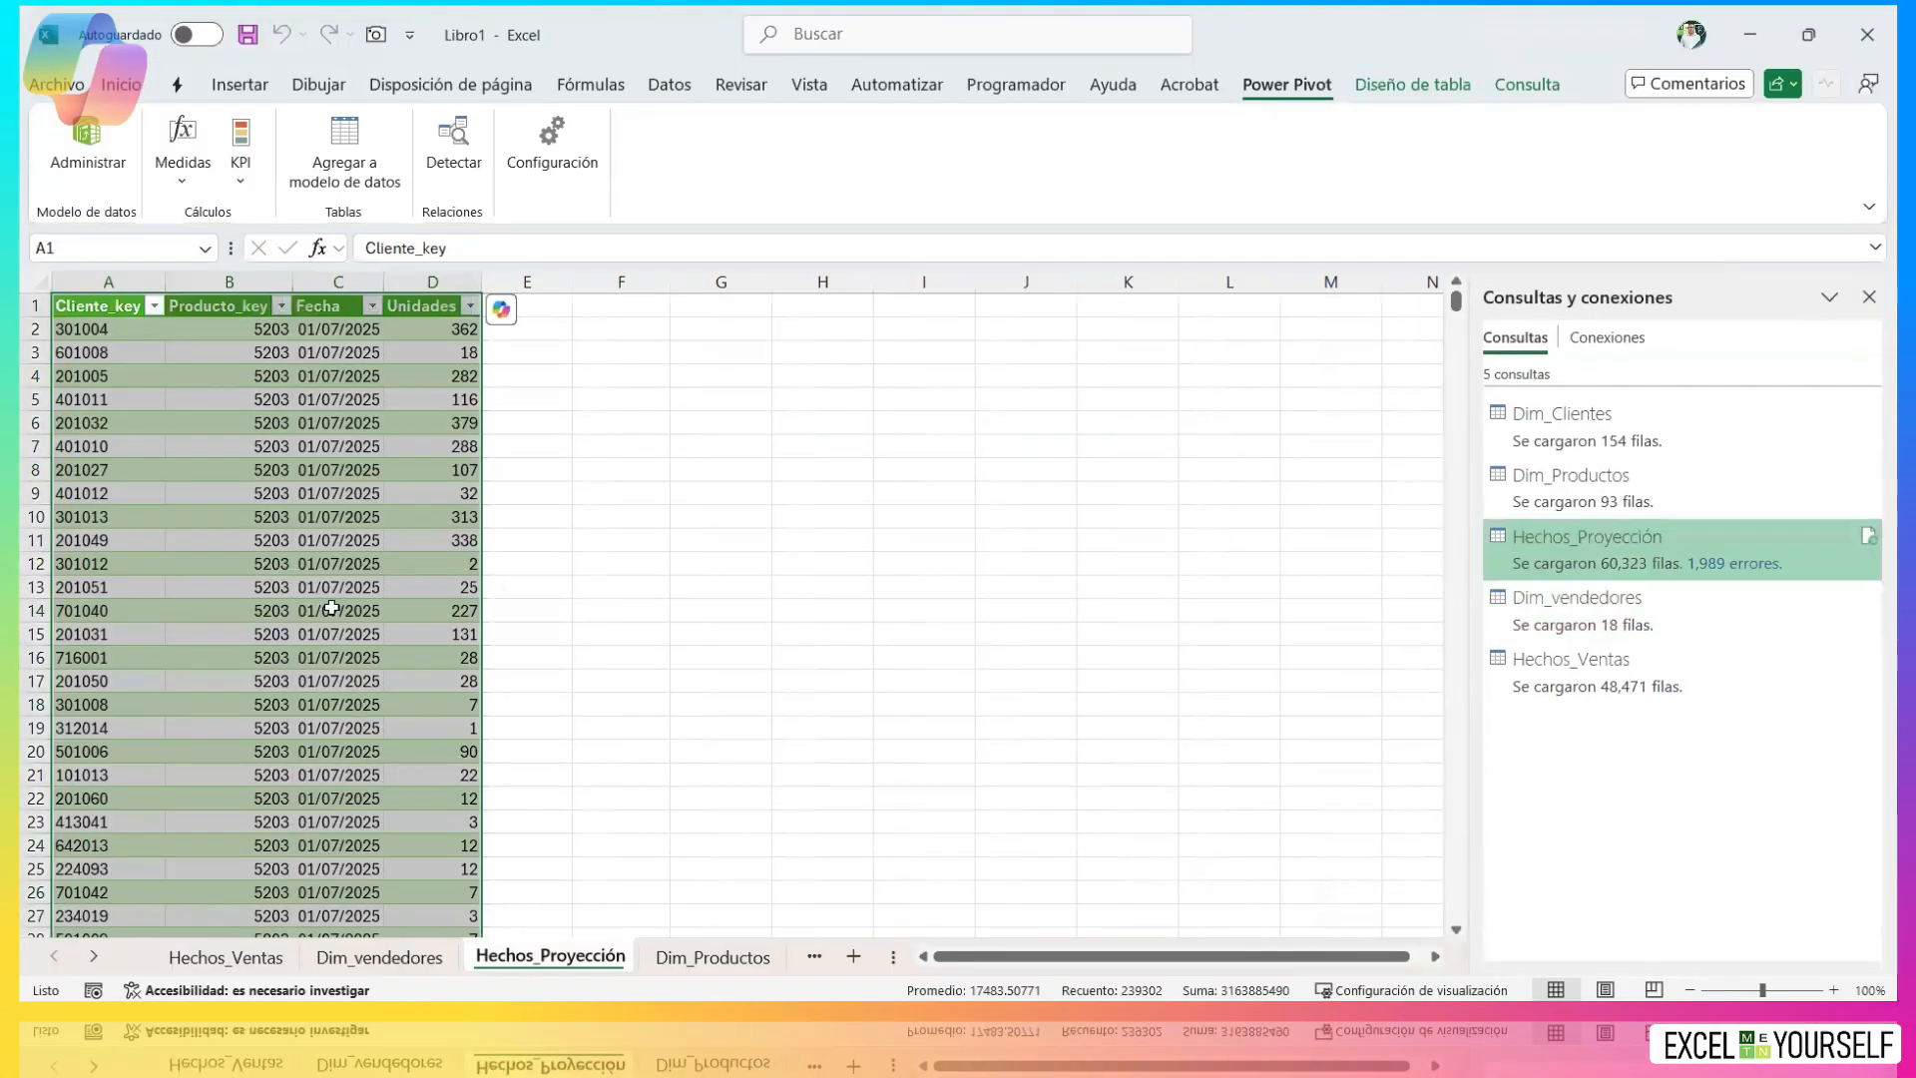
click(361, 624)
click(362, 141)
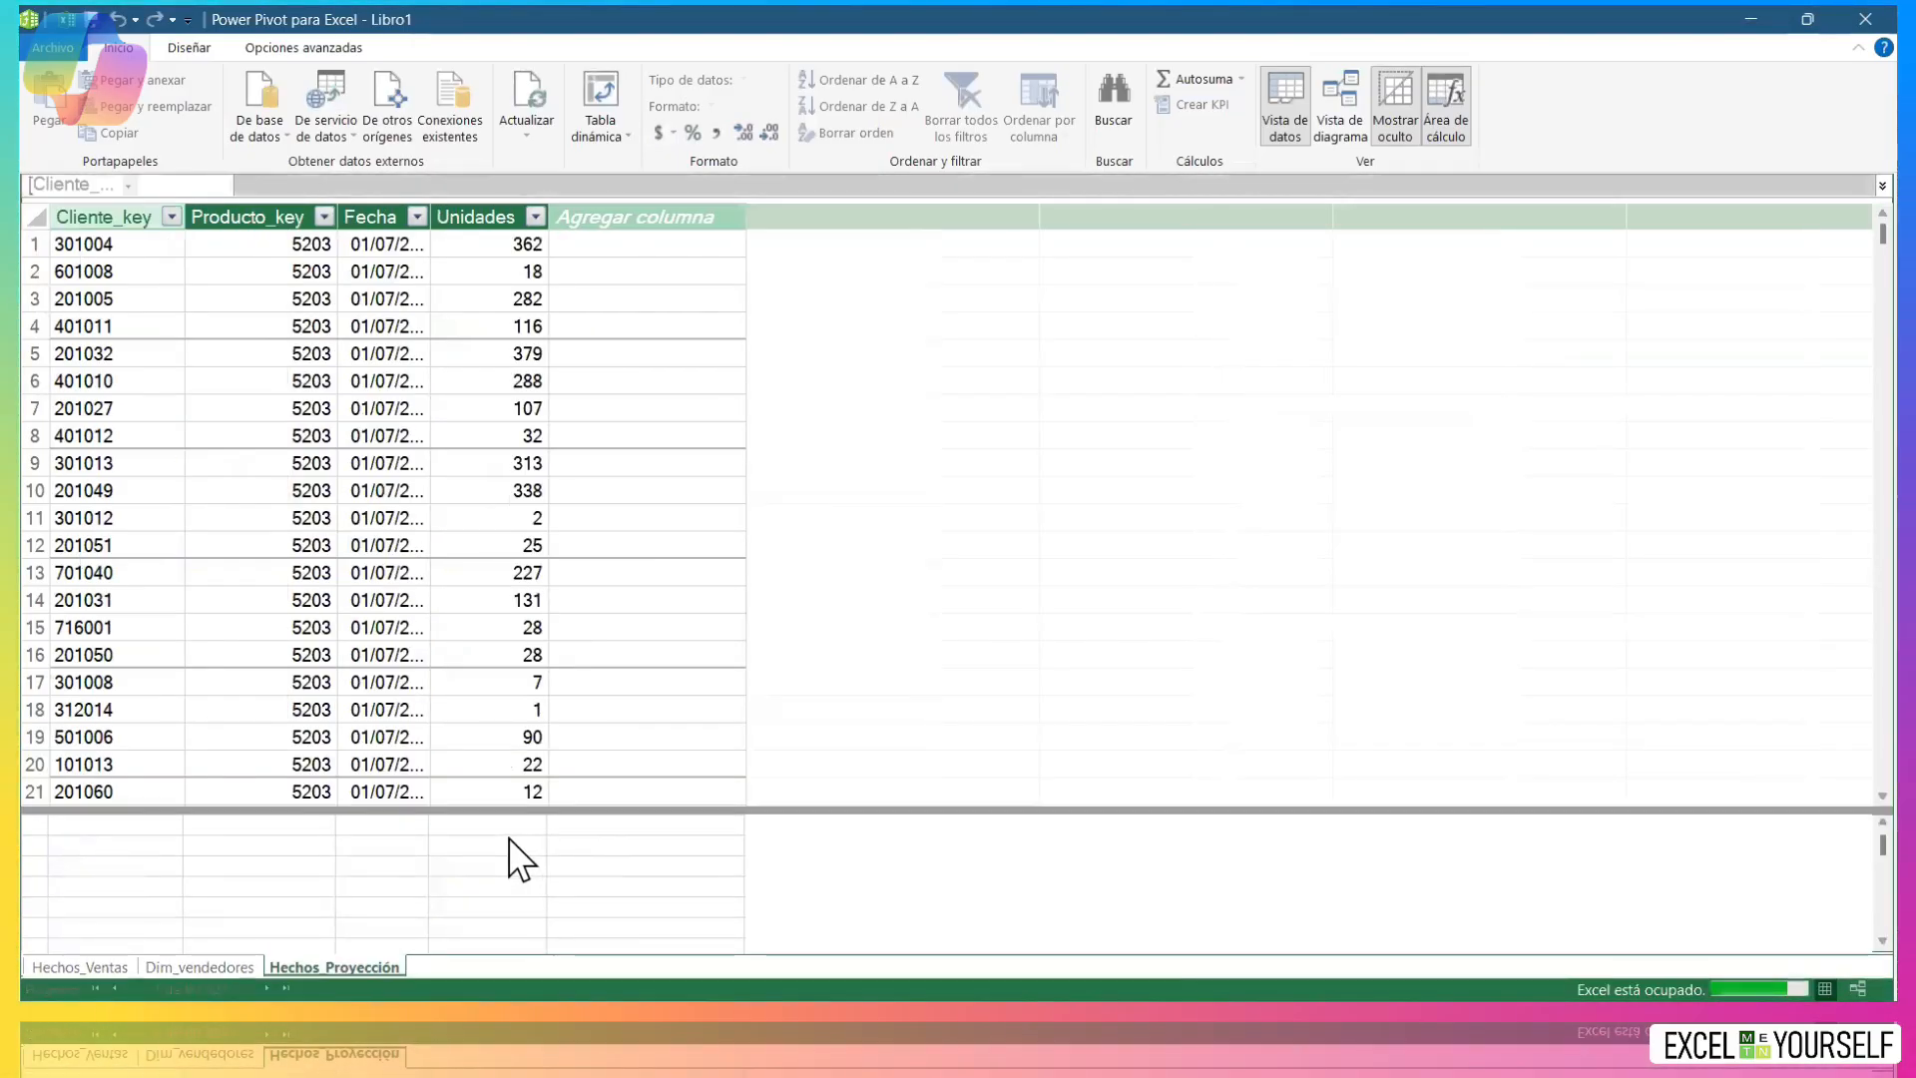
Add the Dim_Productos table from its worksheet to the data model.
key(alt+Tab)
click(710, 956)
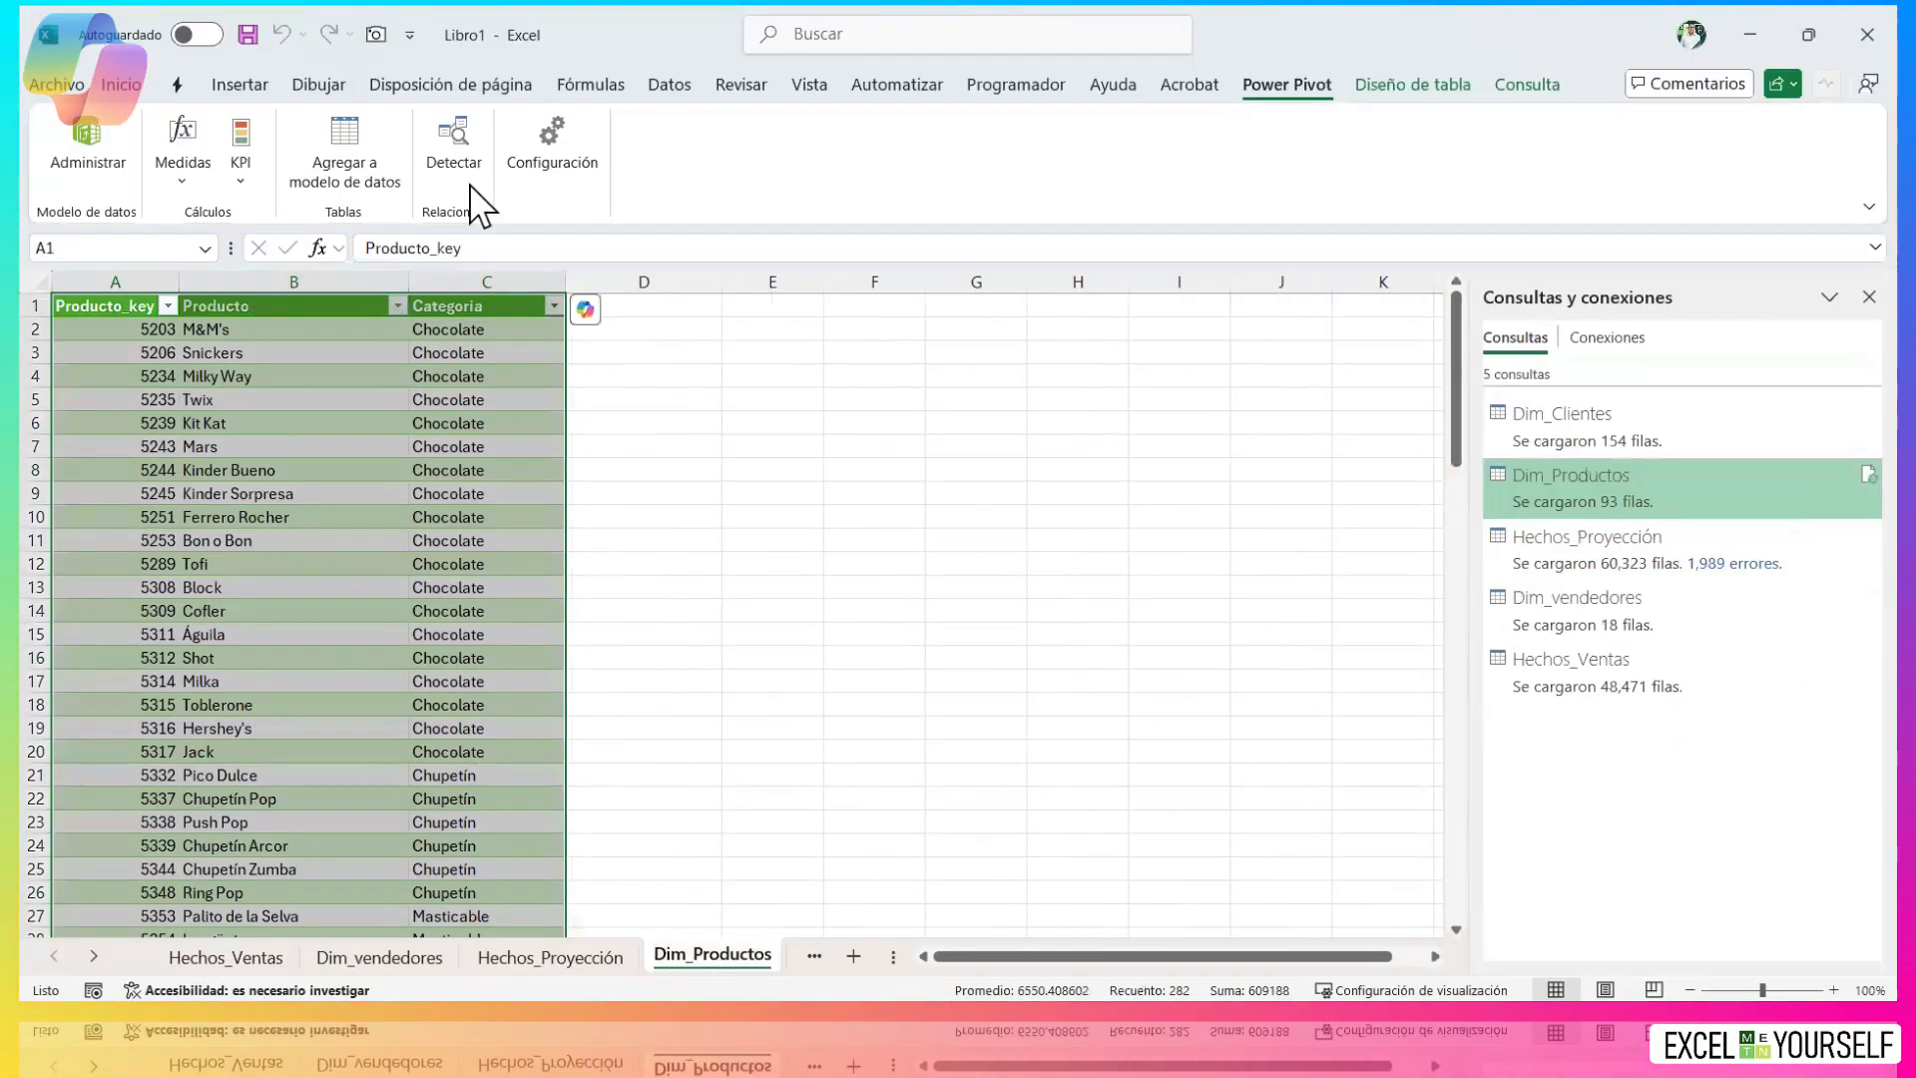
click(371, 146)
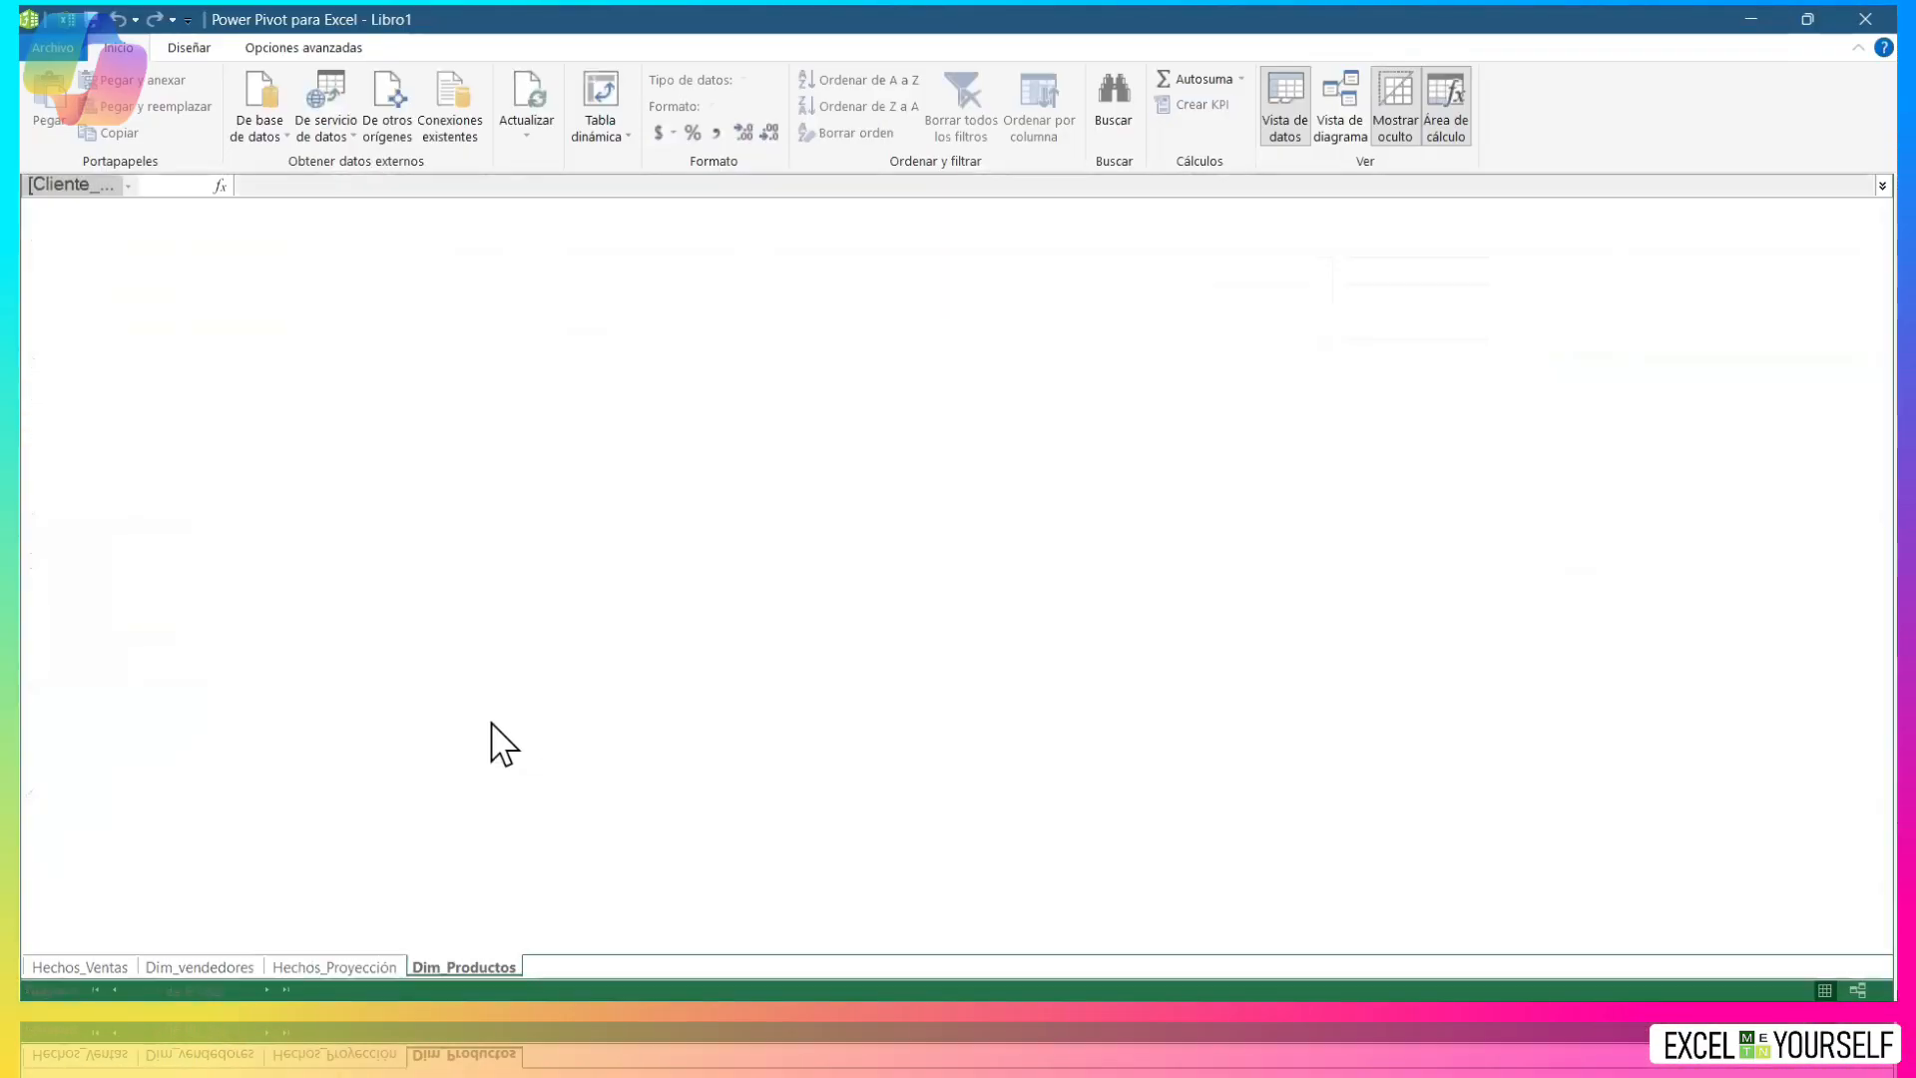
Go back to the workbook's last sheet and add the Dim_Clientes table to the data model.
key(alt+Tab)
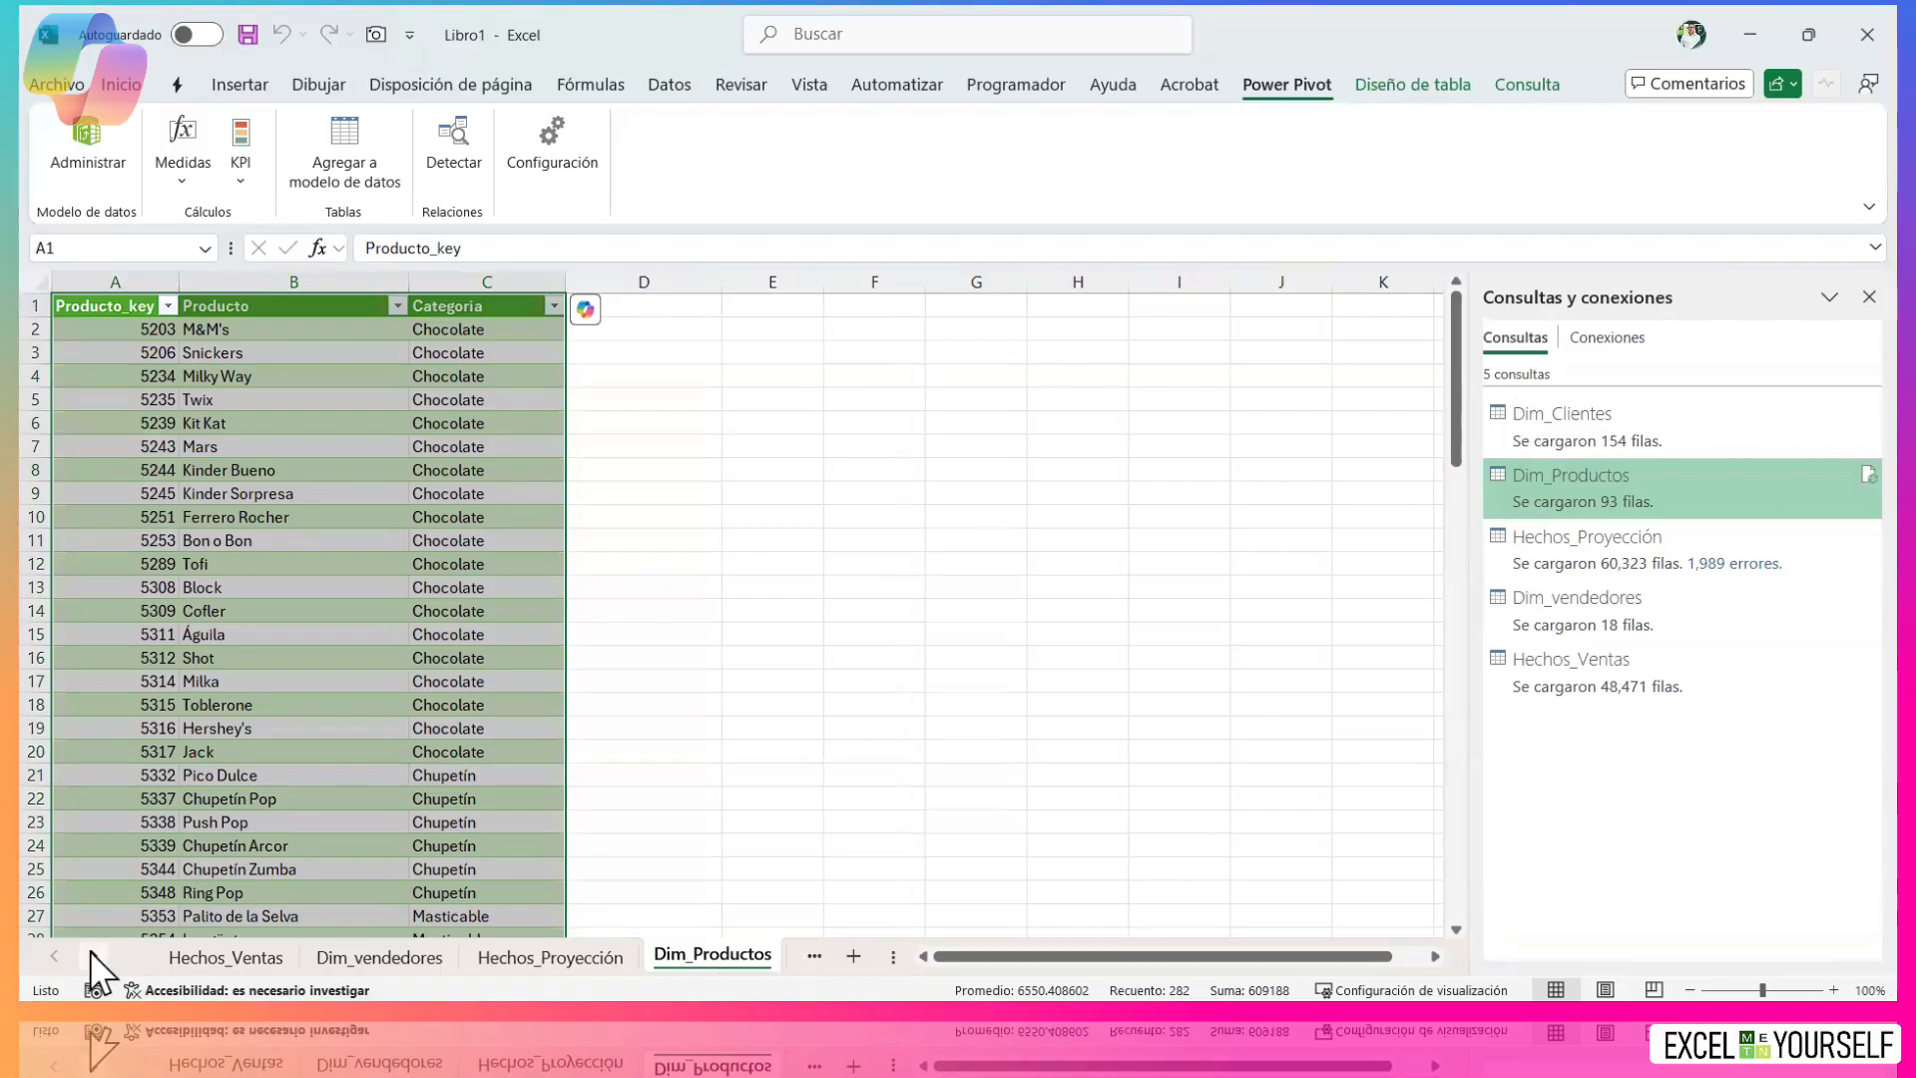
click(93, 958)
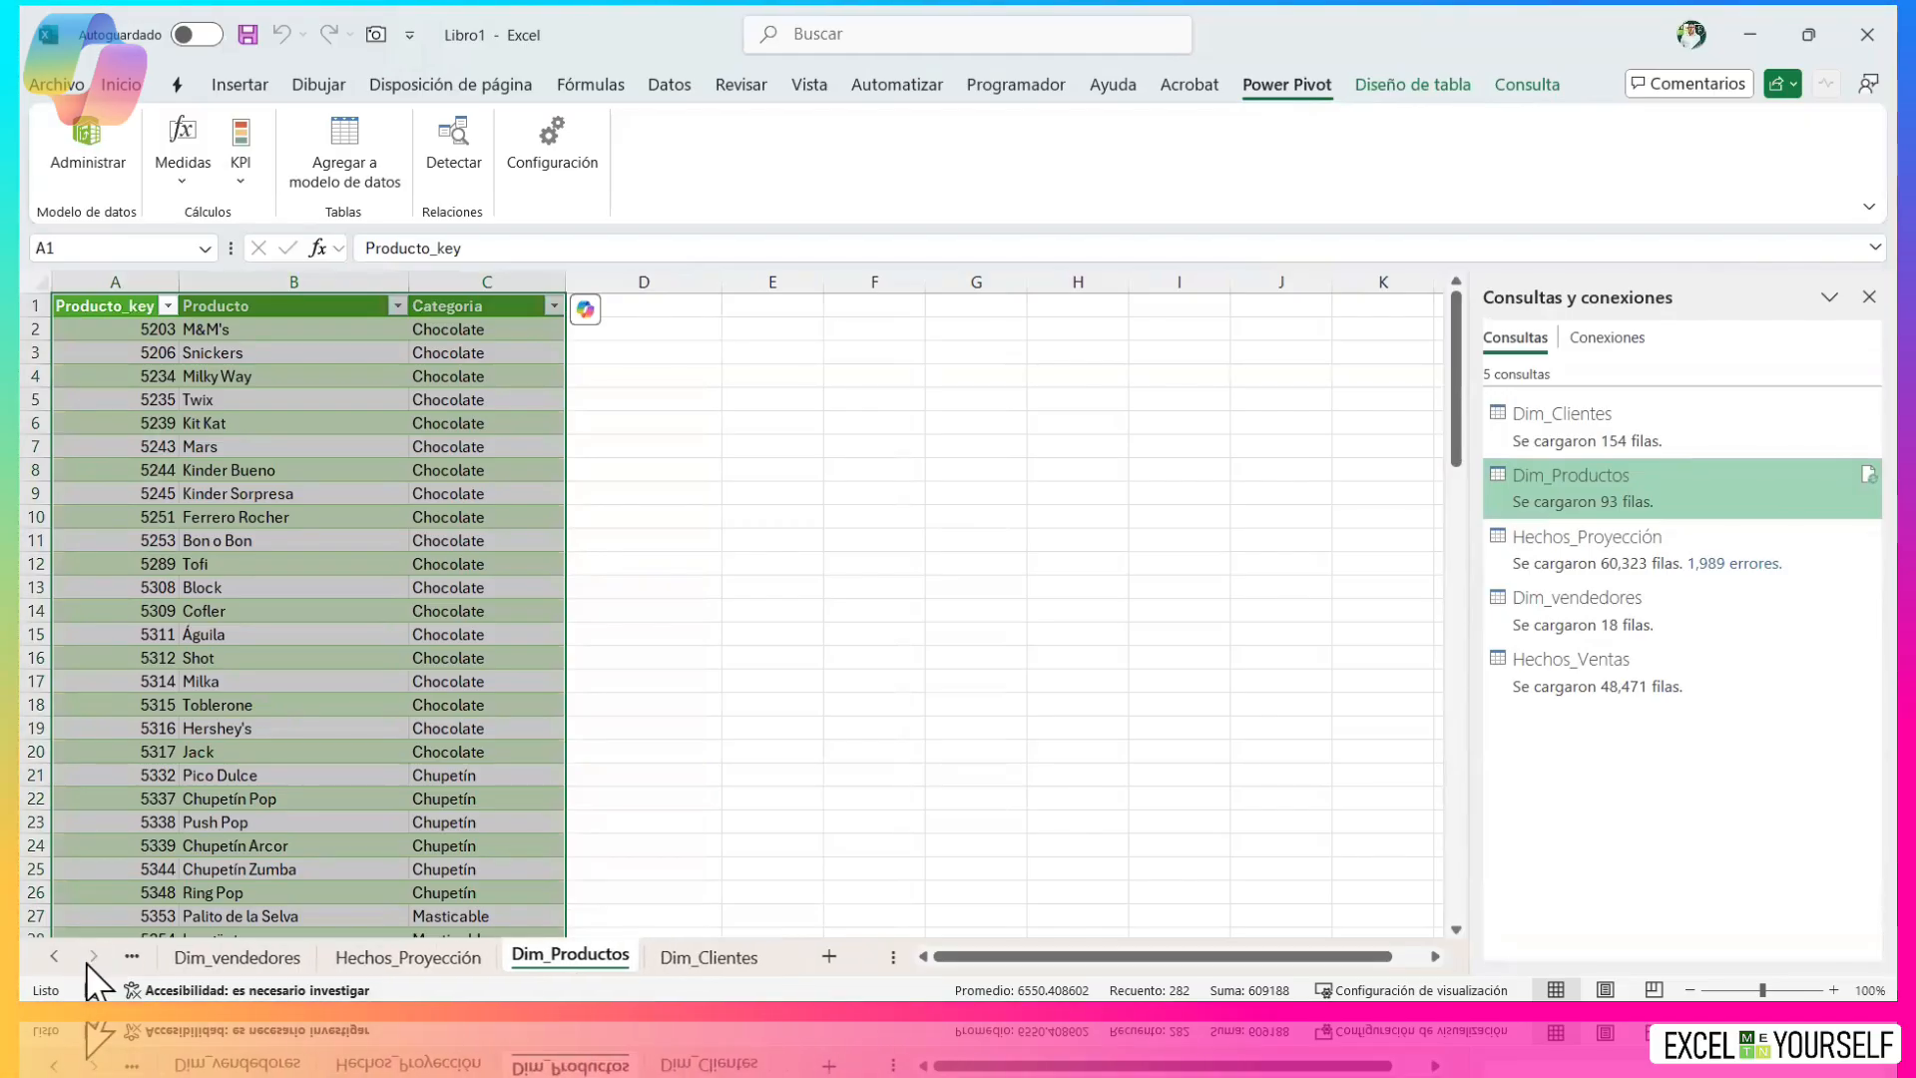
click(699, 958)
click(271, 445)
click(344, 150)
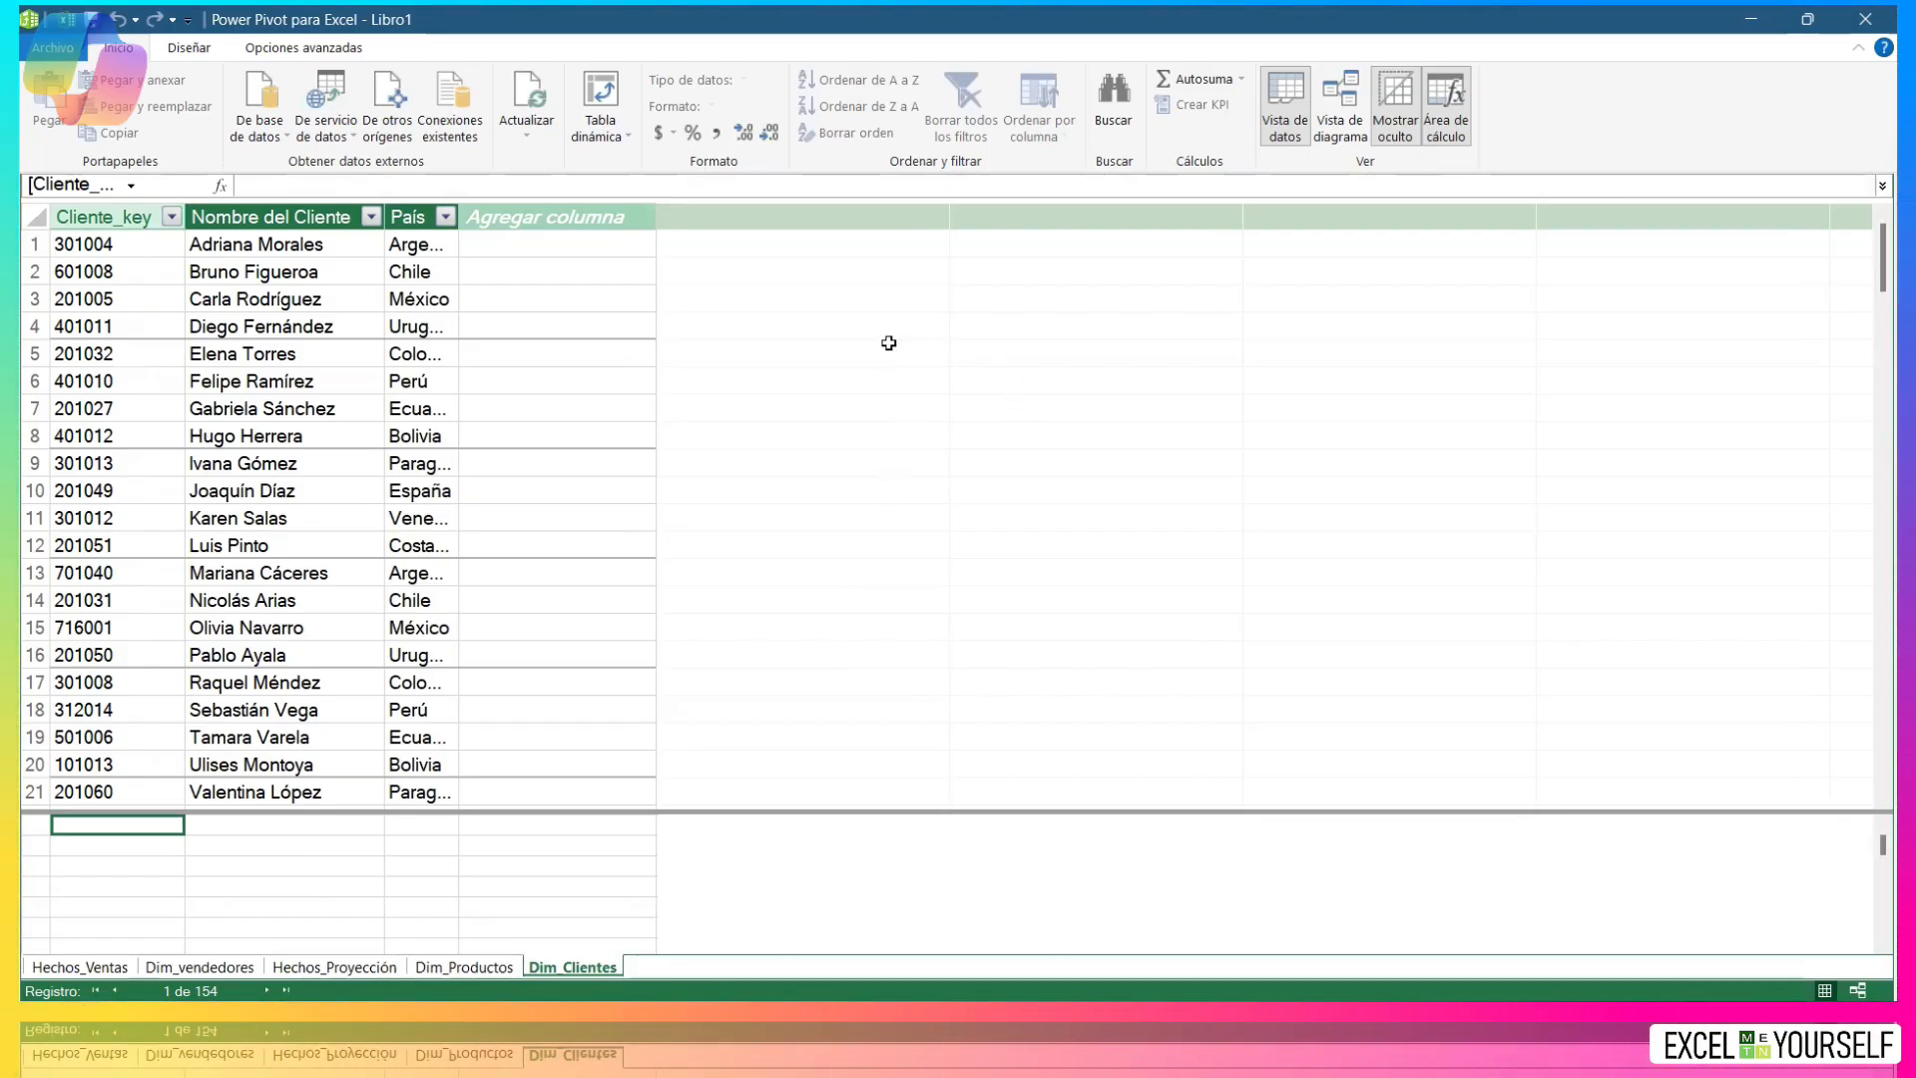
In the model diagram, place Hechos_Ventas and Hechos_Proyección side by side in a lower row and lengthen both to show all their fields.
click(1327, 128)
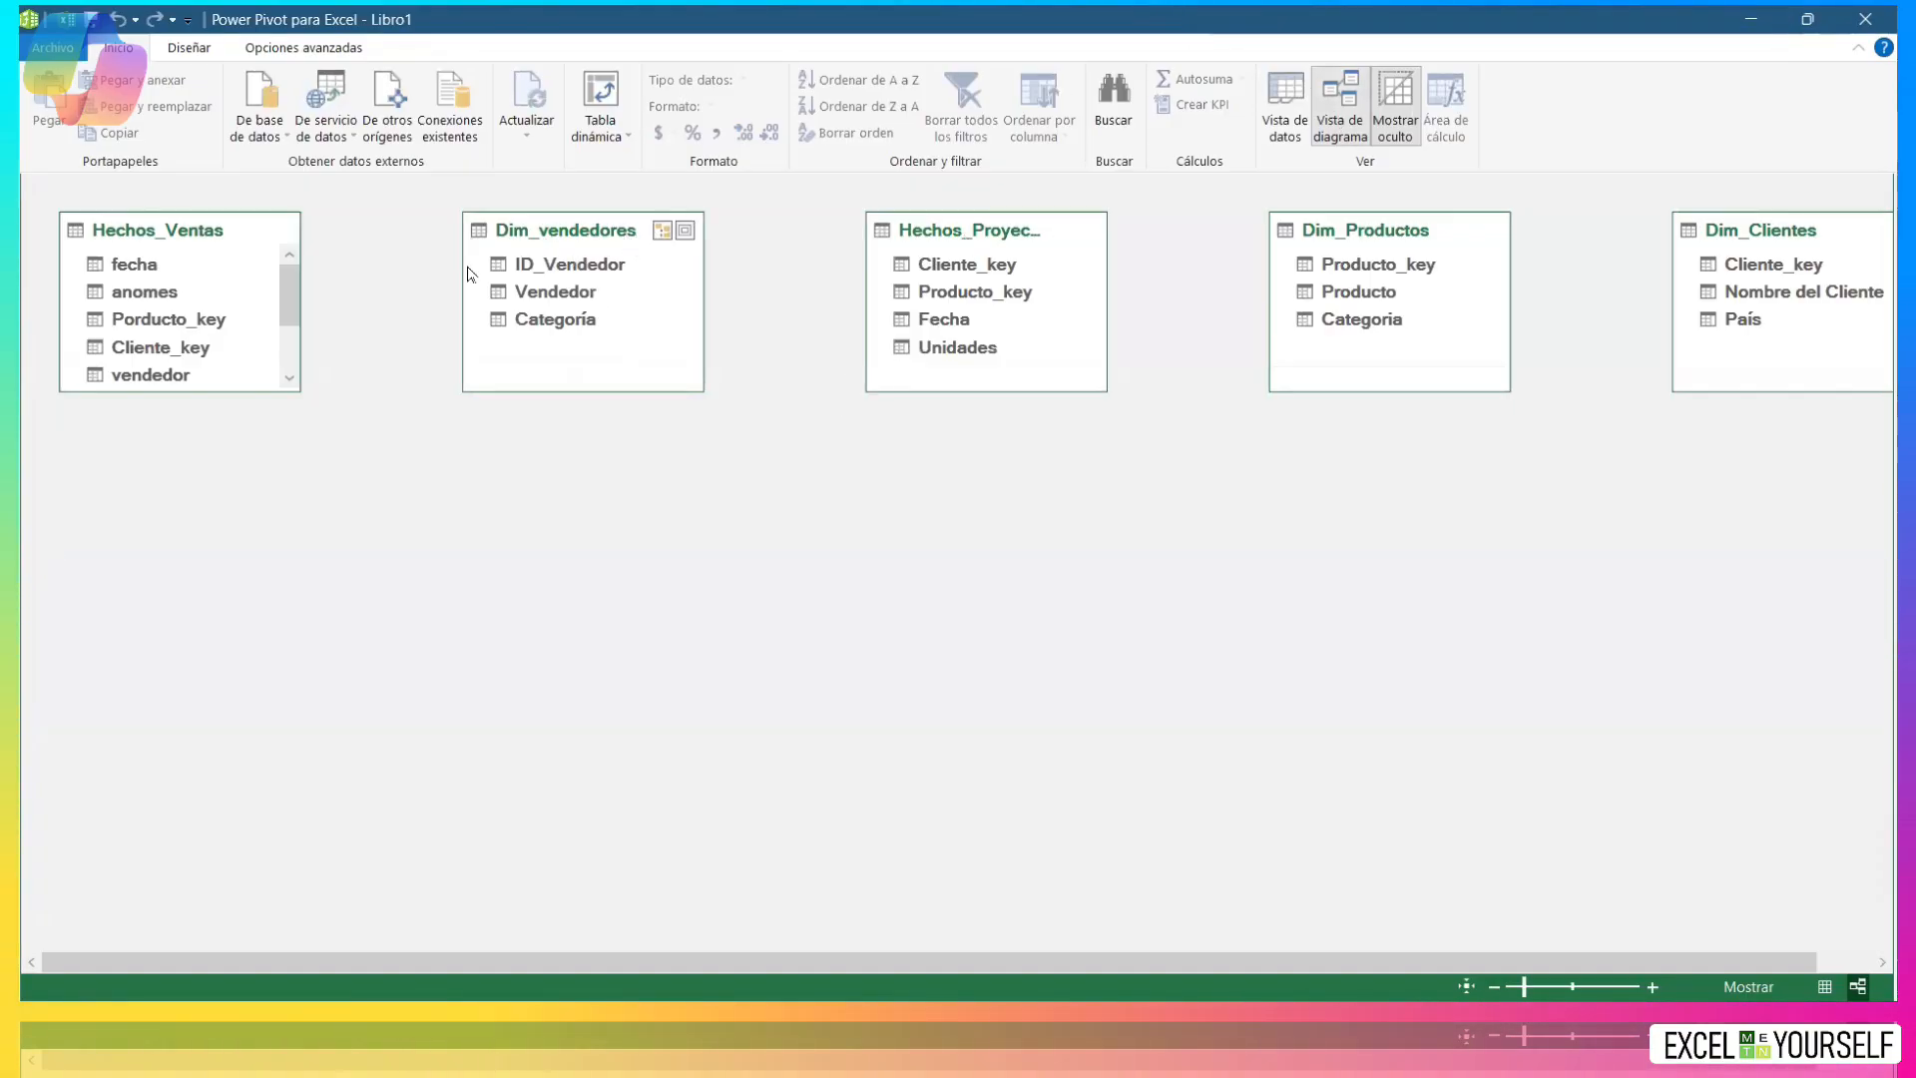
drag(221, 237, 604, 766)
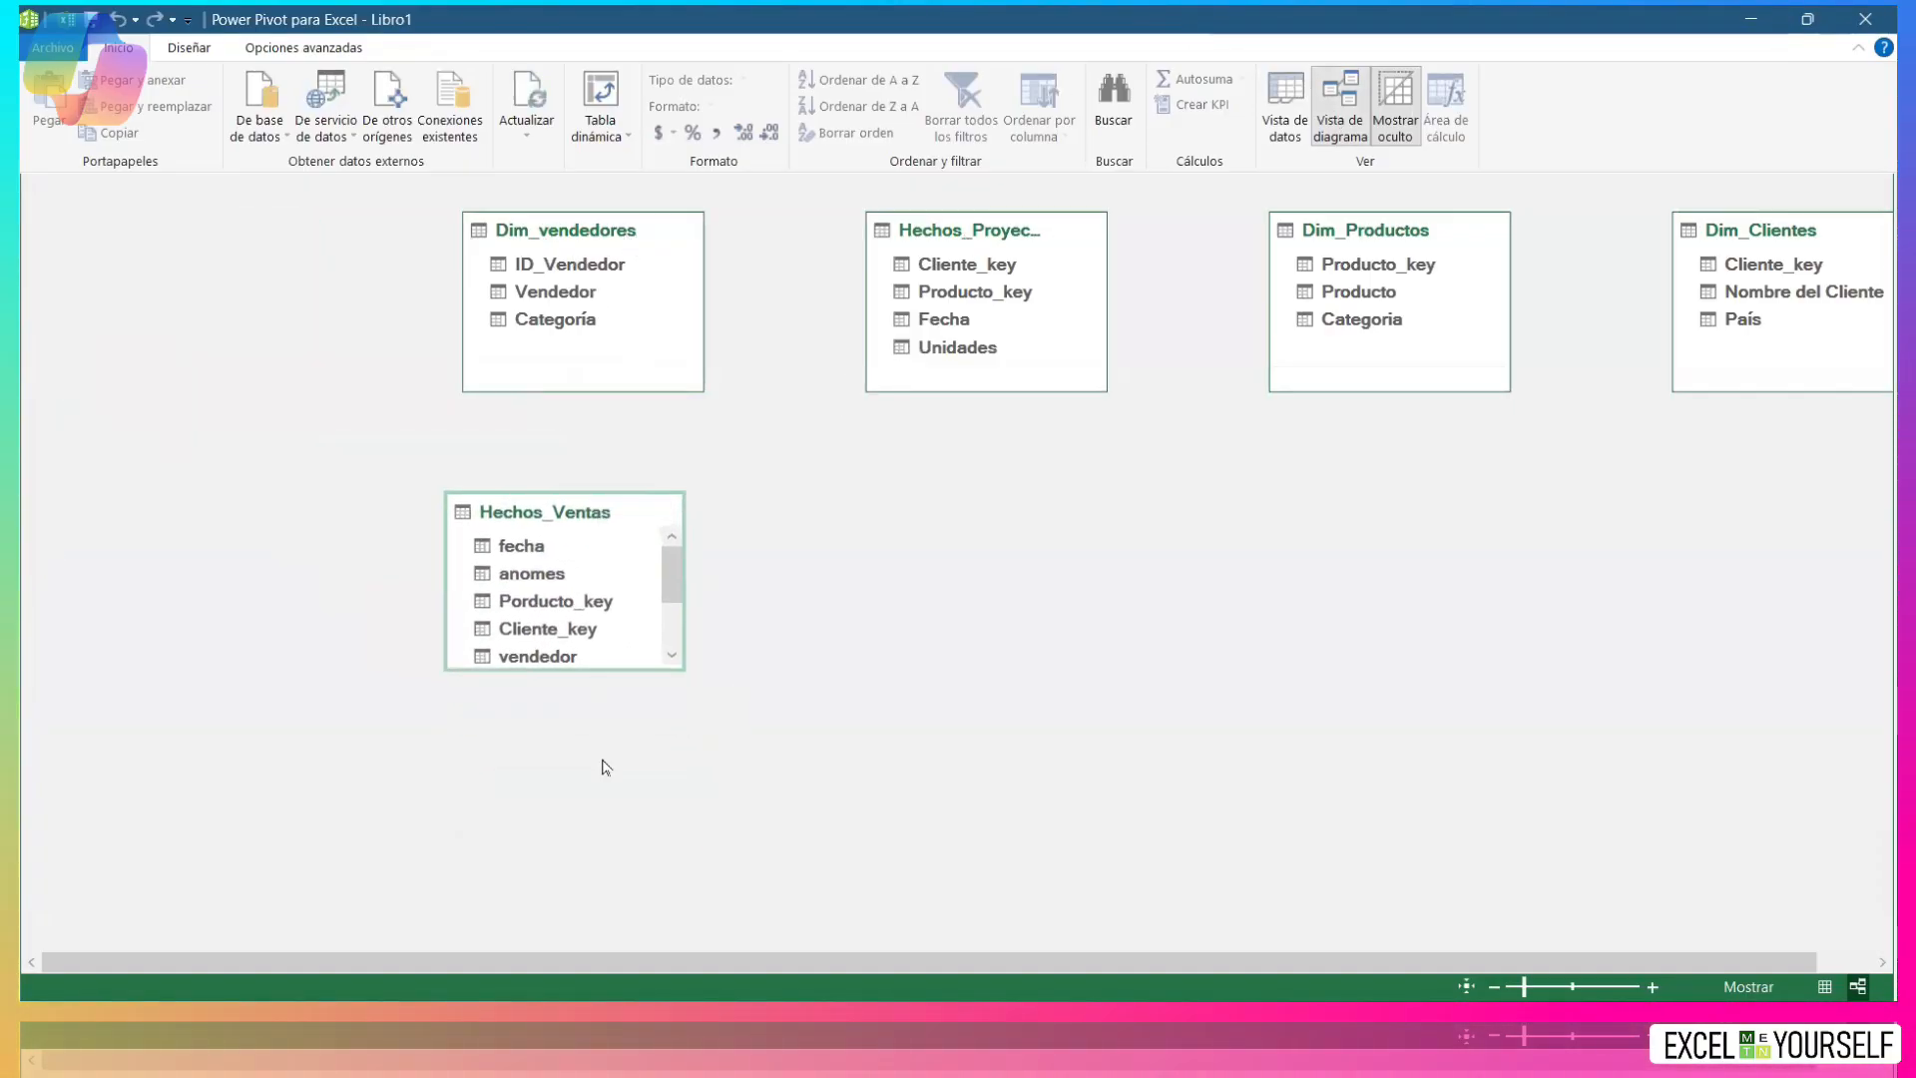
drag(589, 675, 577, 770)
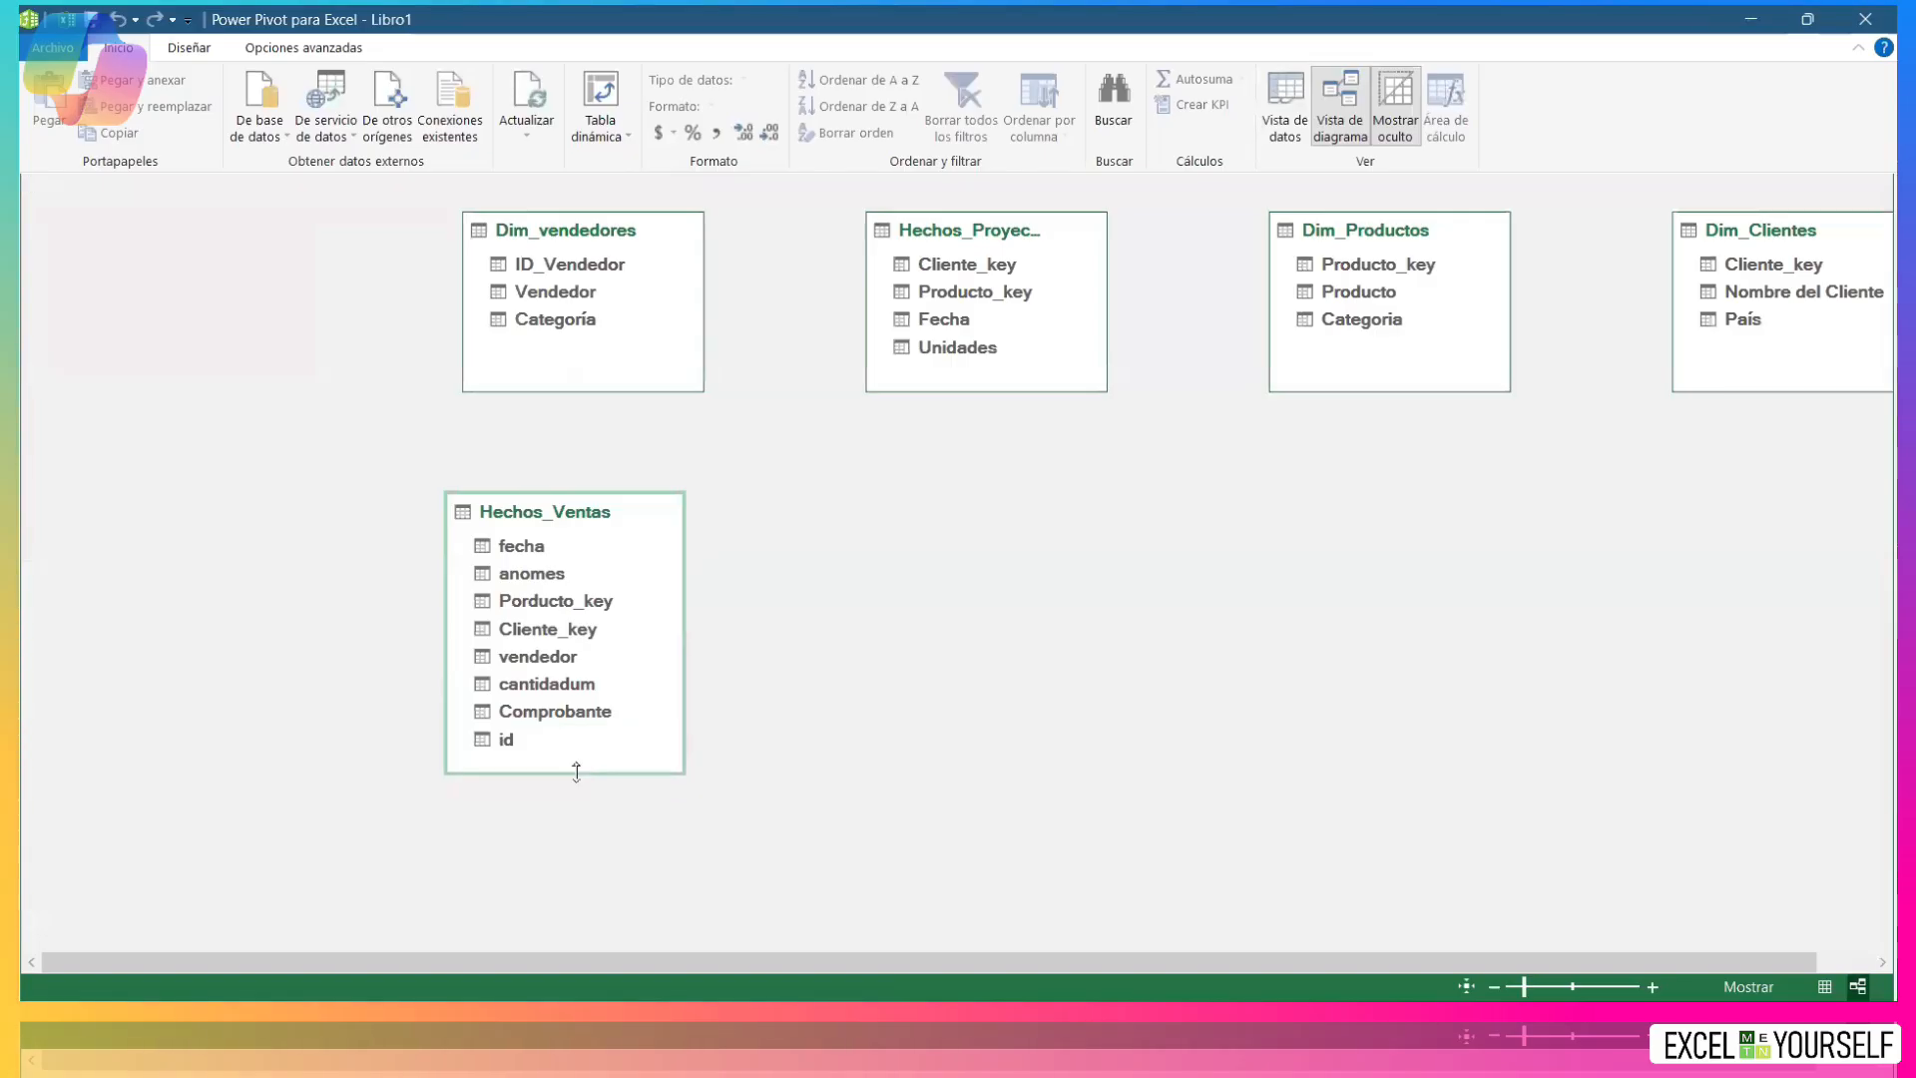
drag(556, 518, 721, 615)
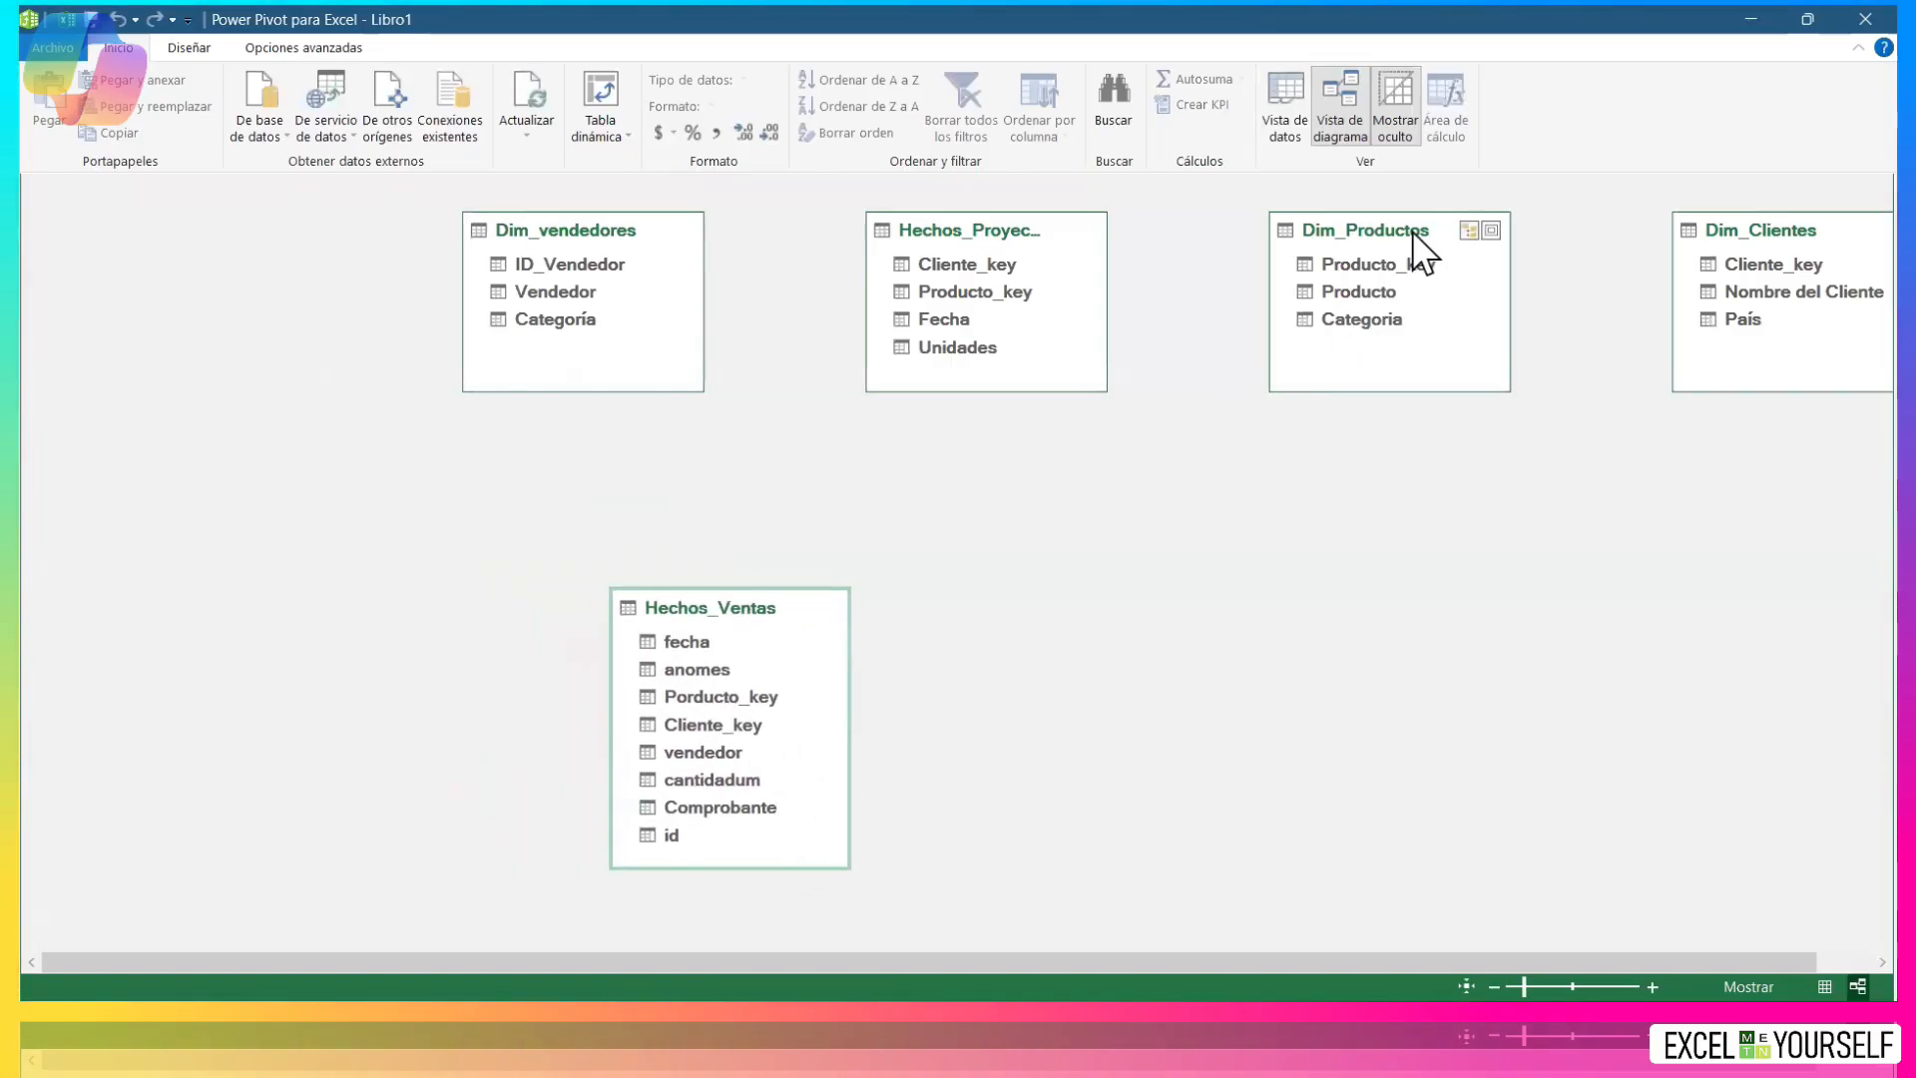
drag(993, 222, 1231, 596)
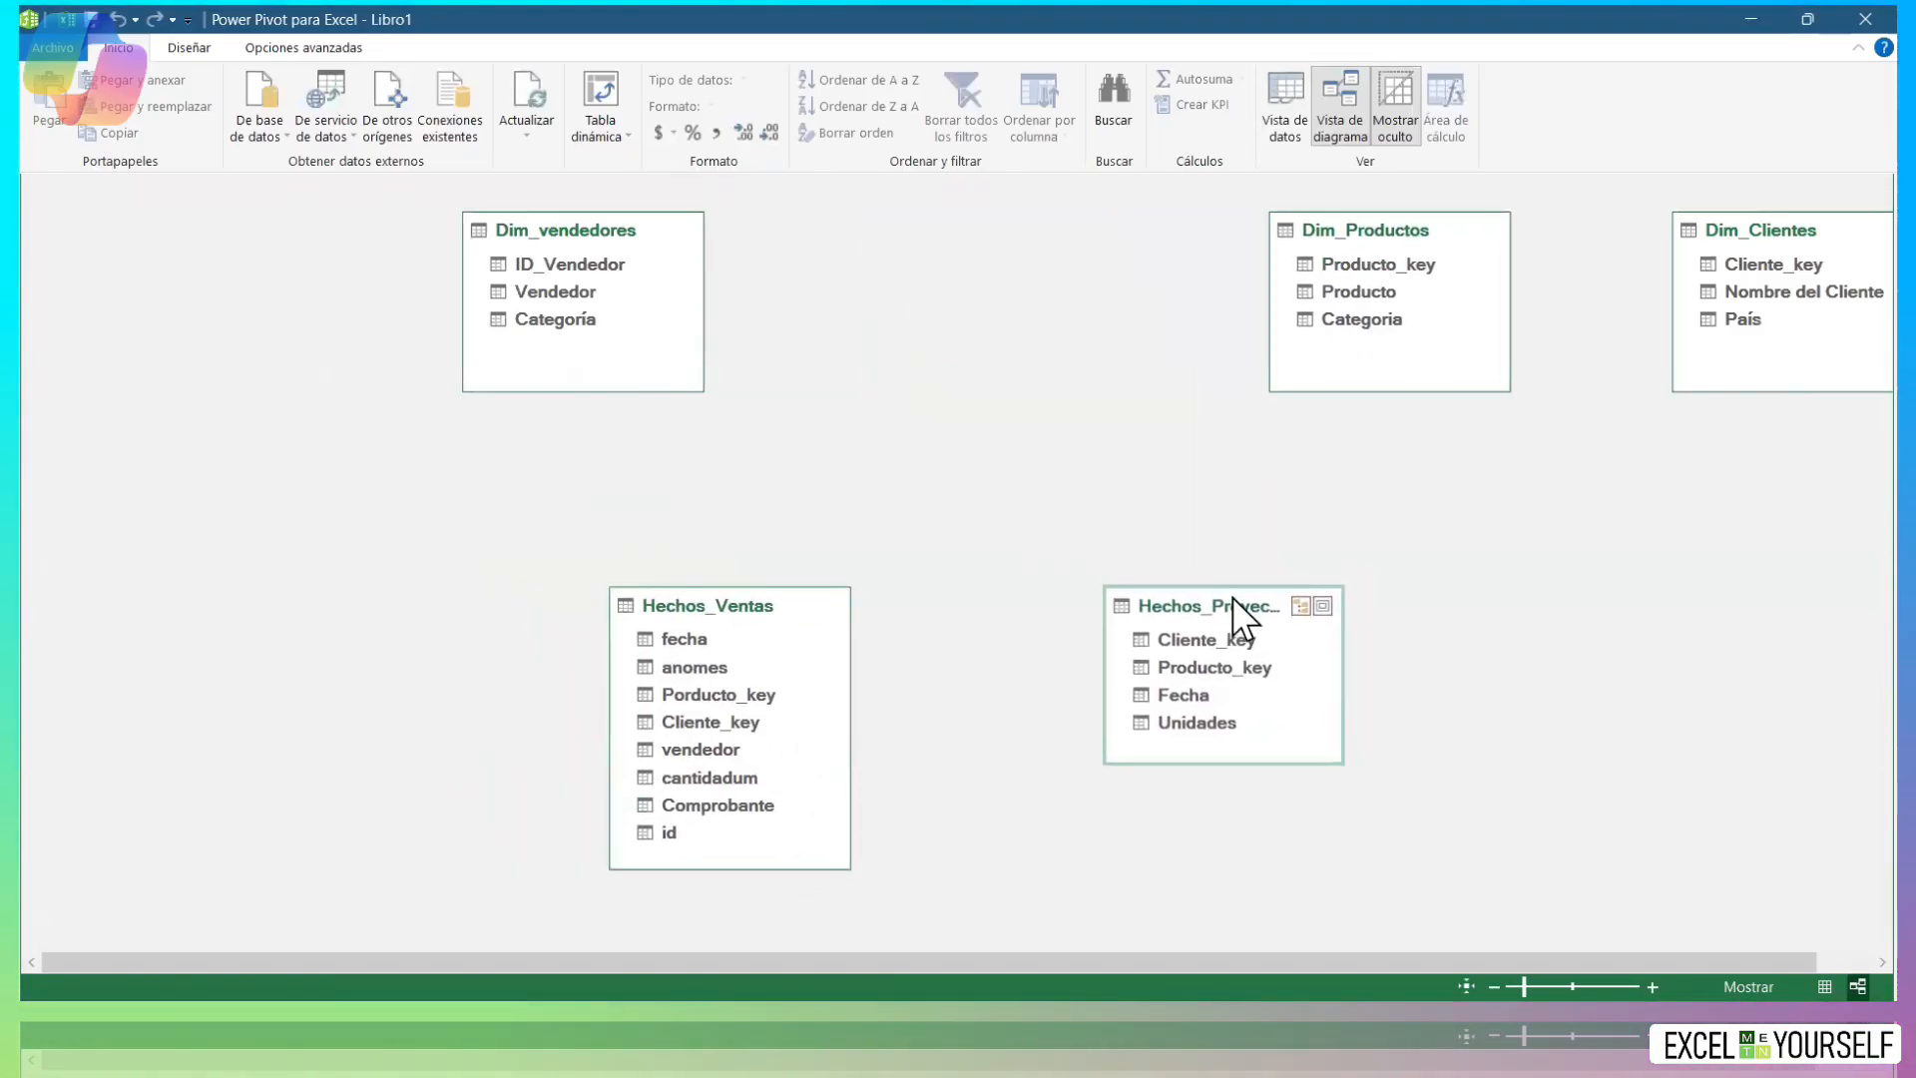
drag(1223, 763, 1210, 887)
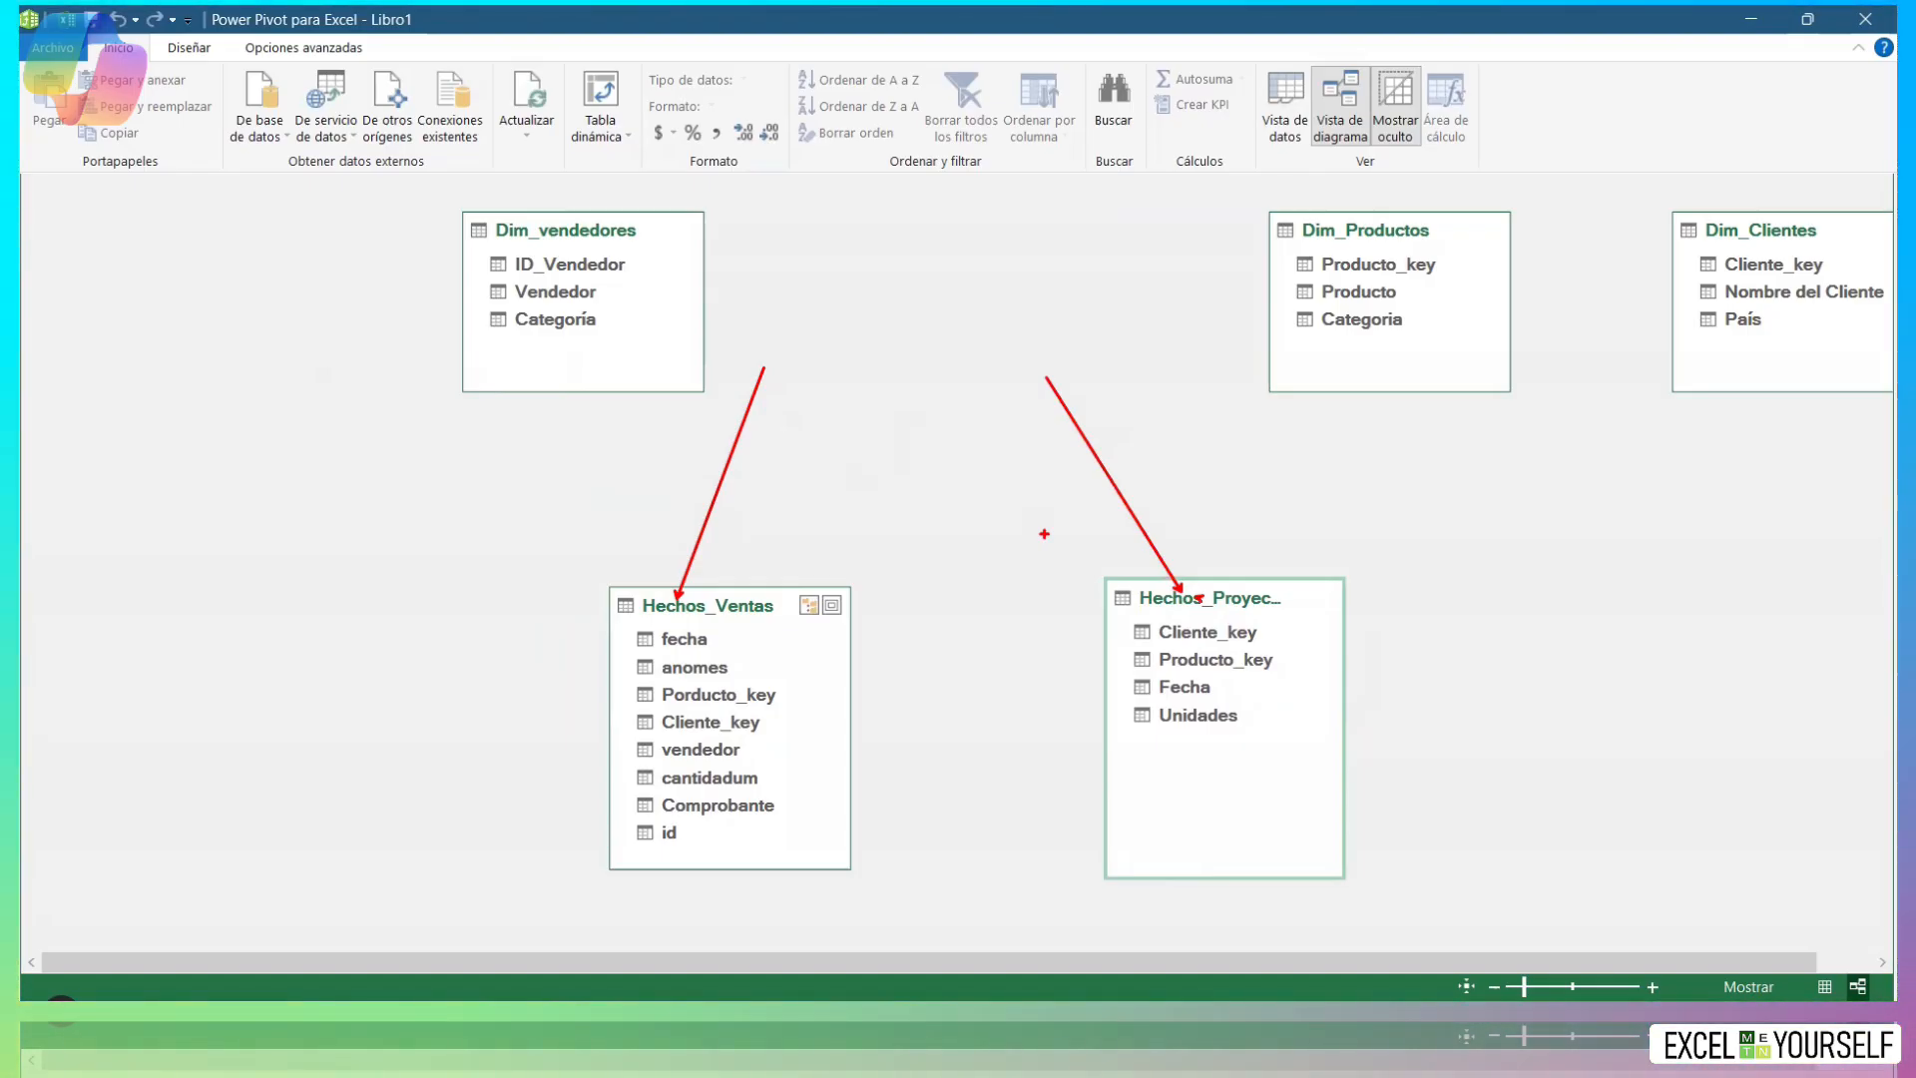
Line up Dim_vendedores, Dim_Productos and Dim_Clientes in a row above the two fact tables in the diagram.
drag(590, 249, 477, 287)
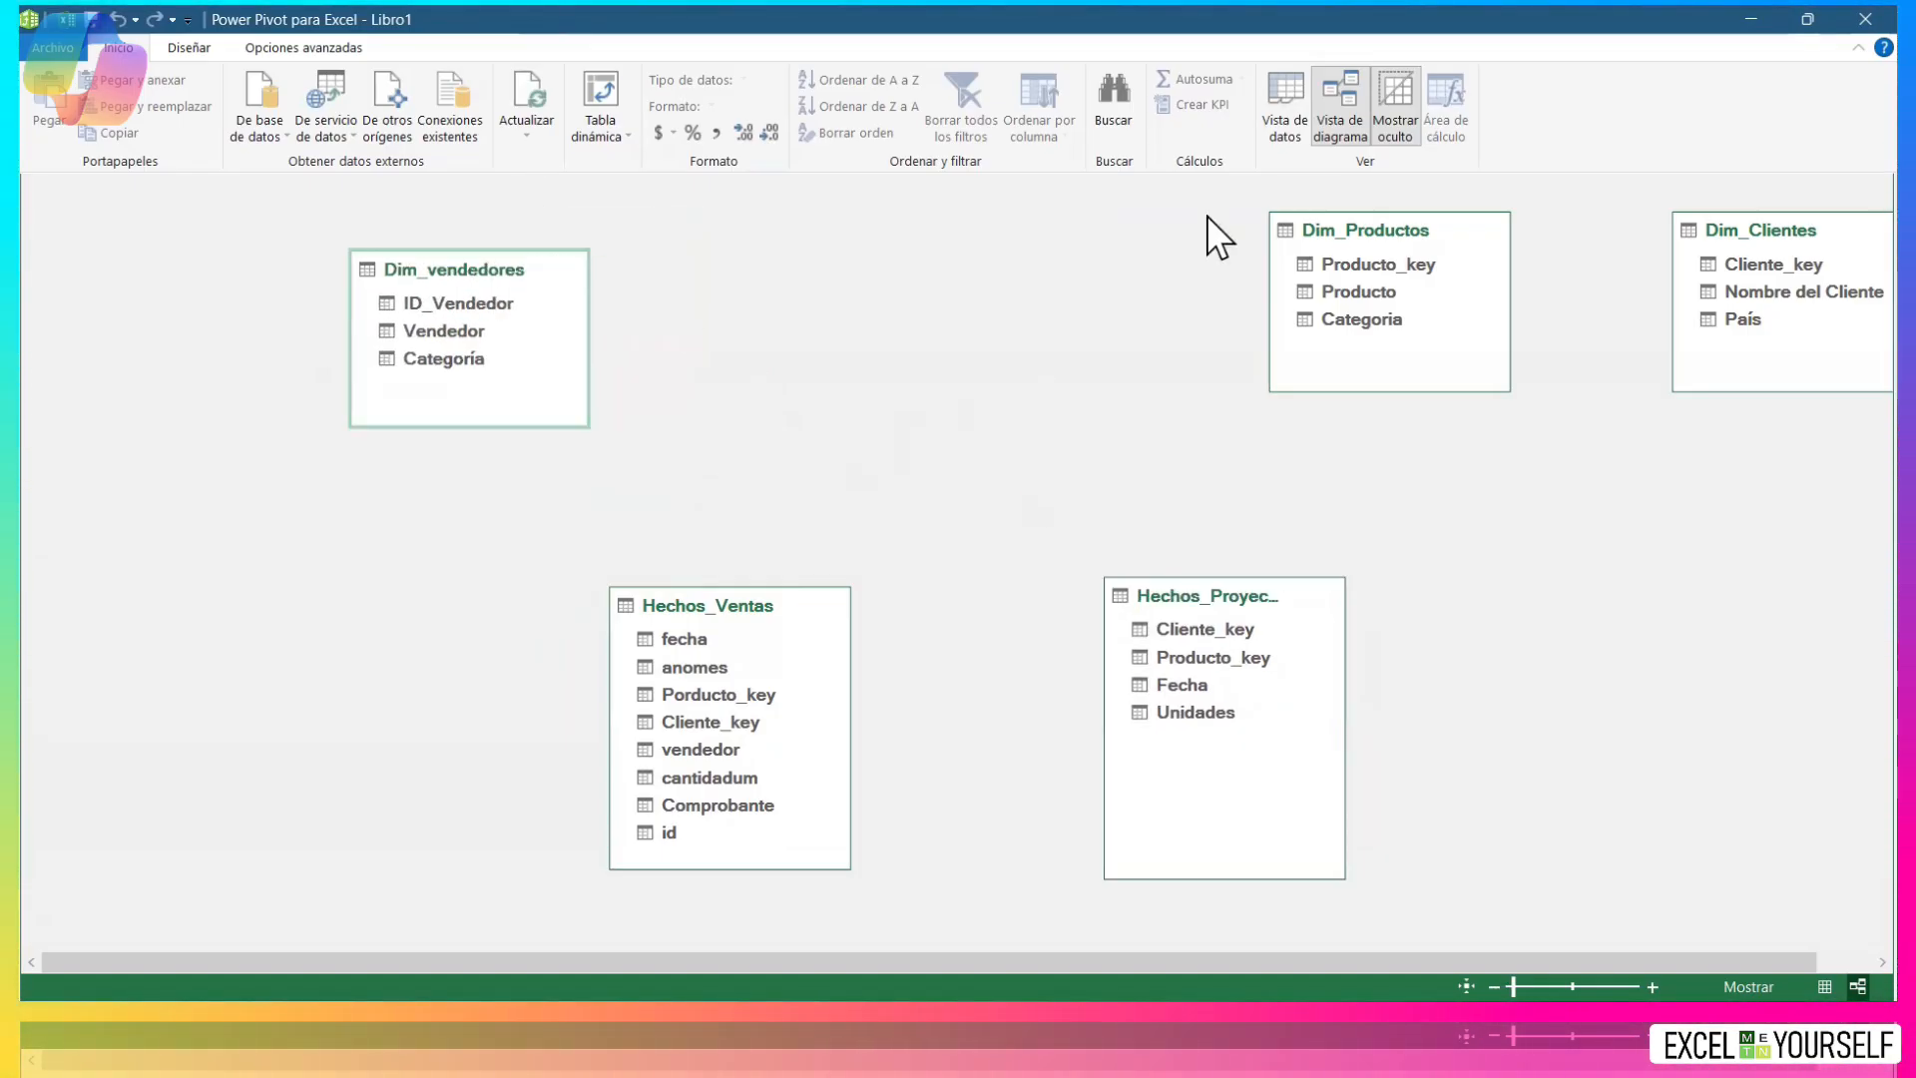
drag(1377, 249, 889, 282)
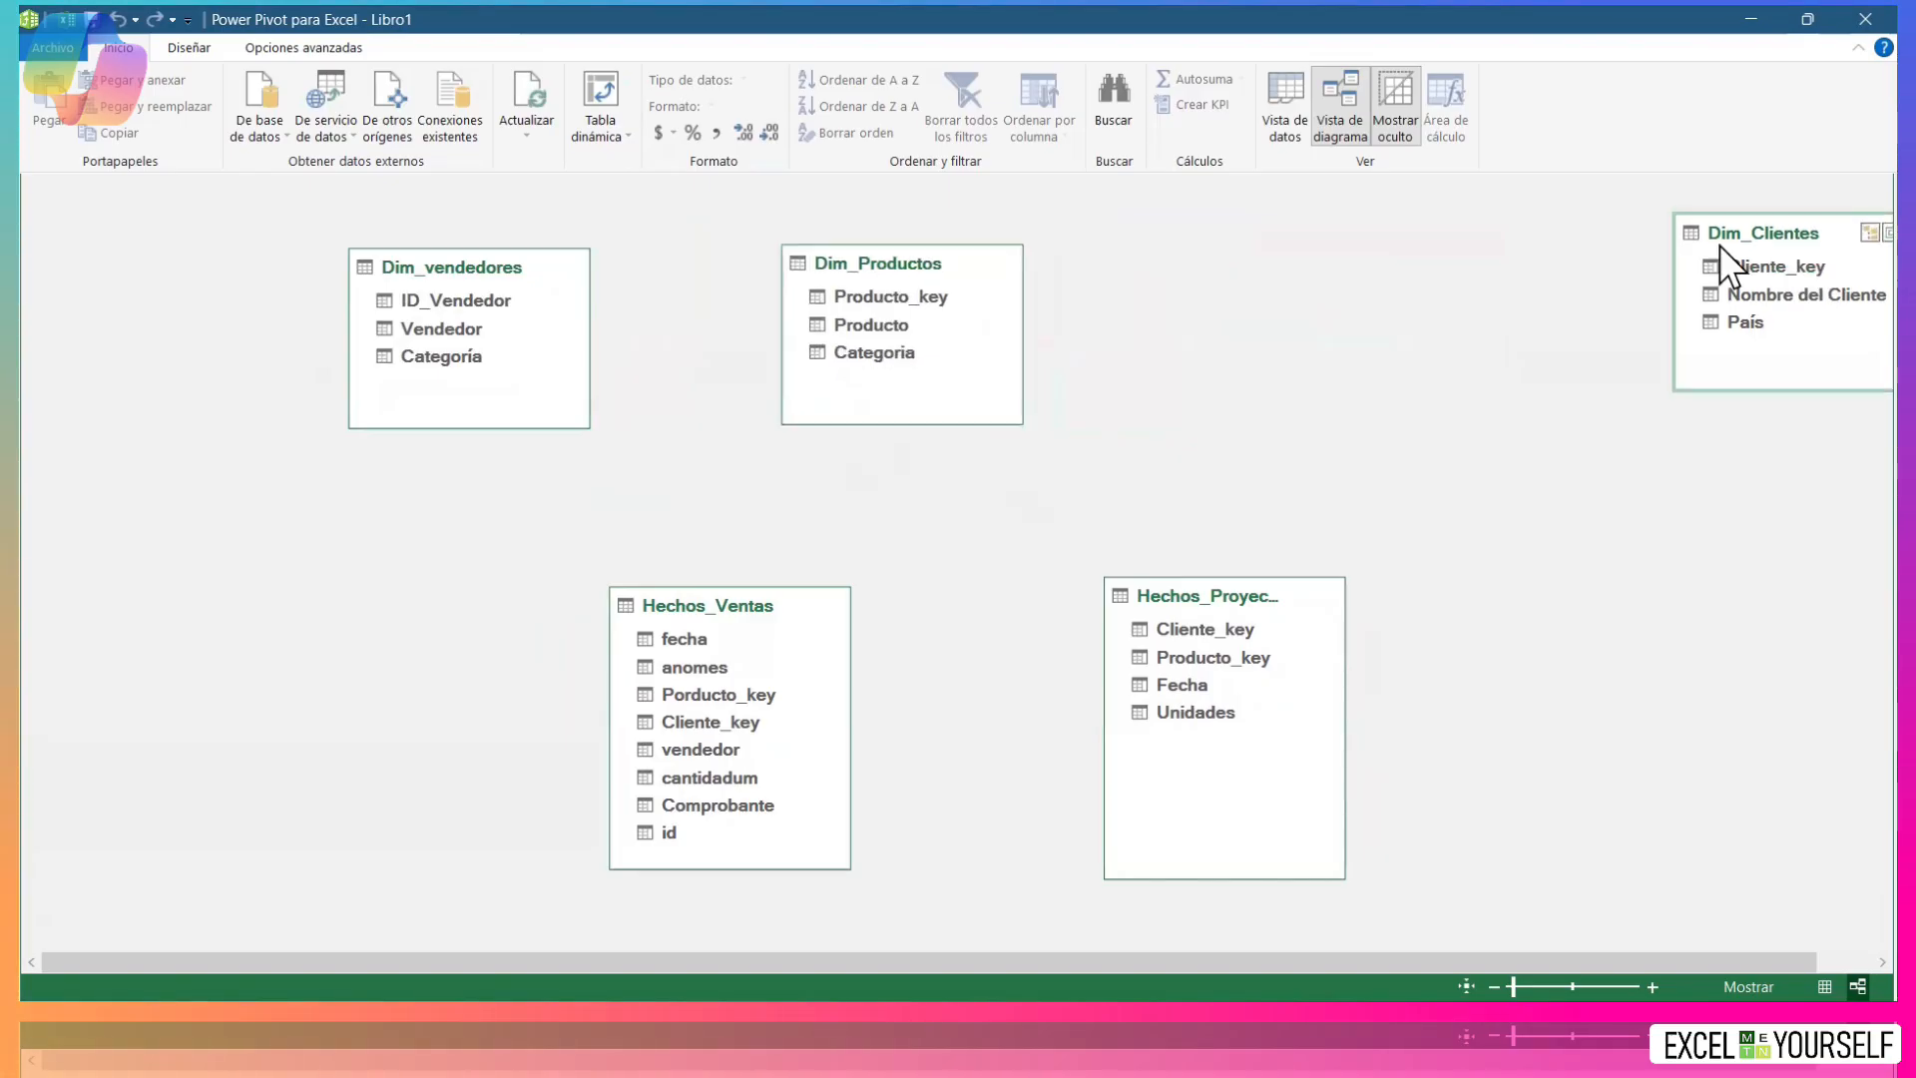
drag(1788, 252, 1263, 292)
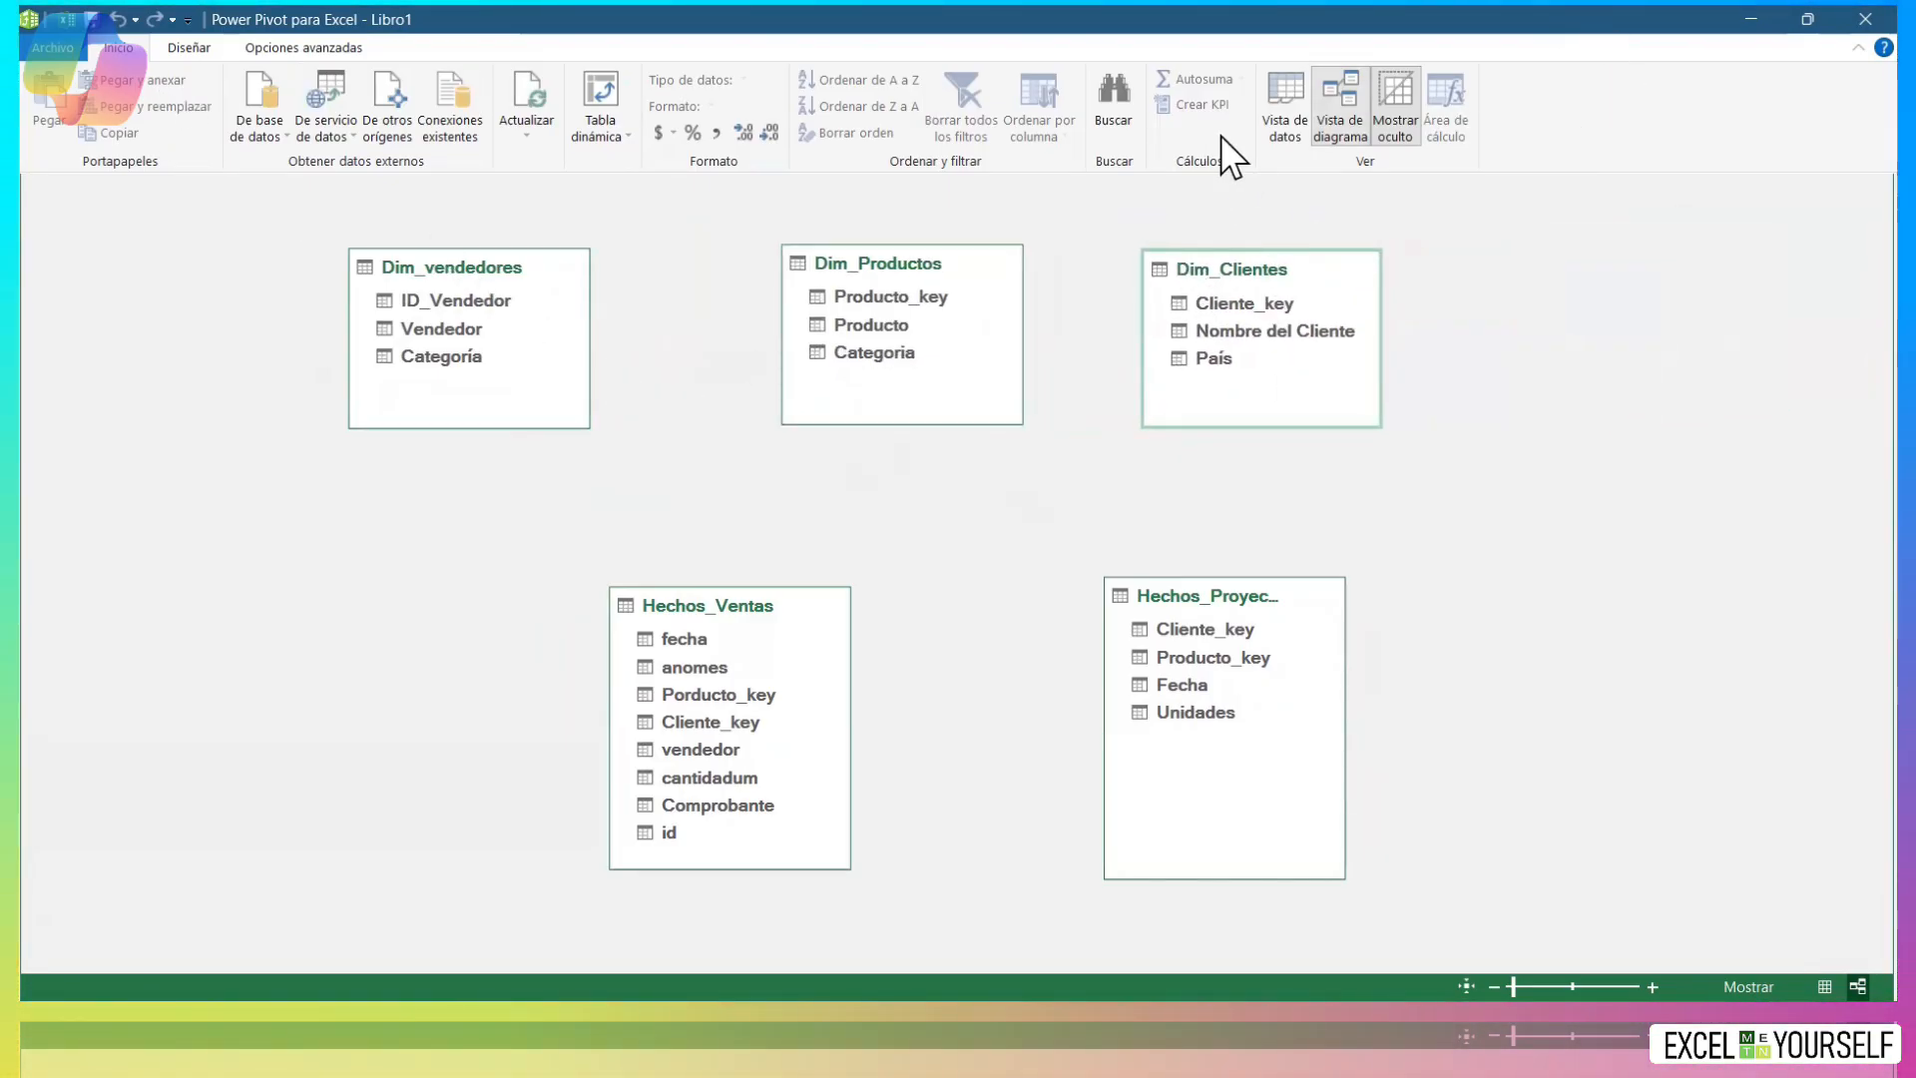
Return to the data view and create a new date table in the model.
click(1284, 94)
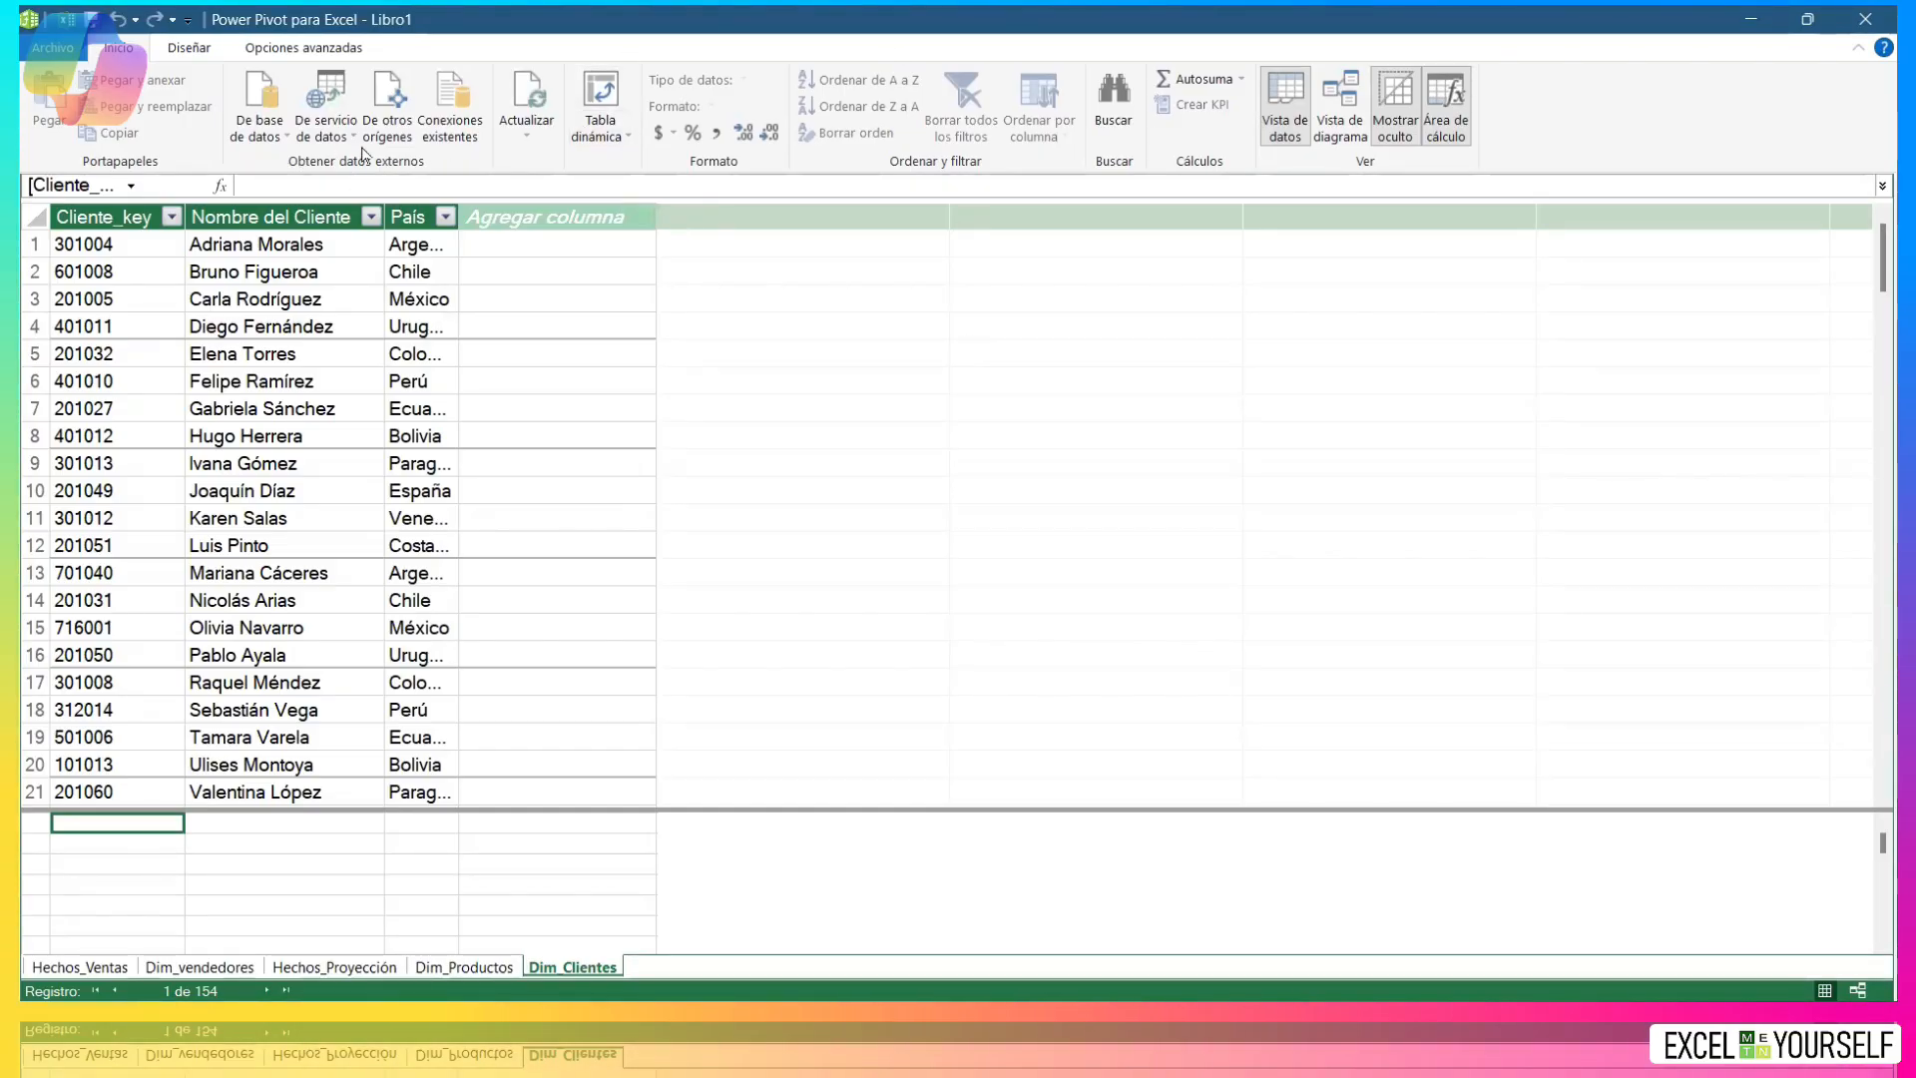
click(176, 57)
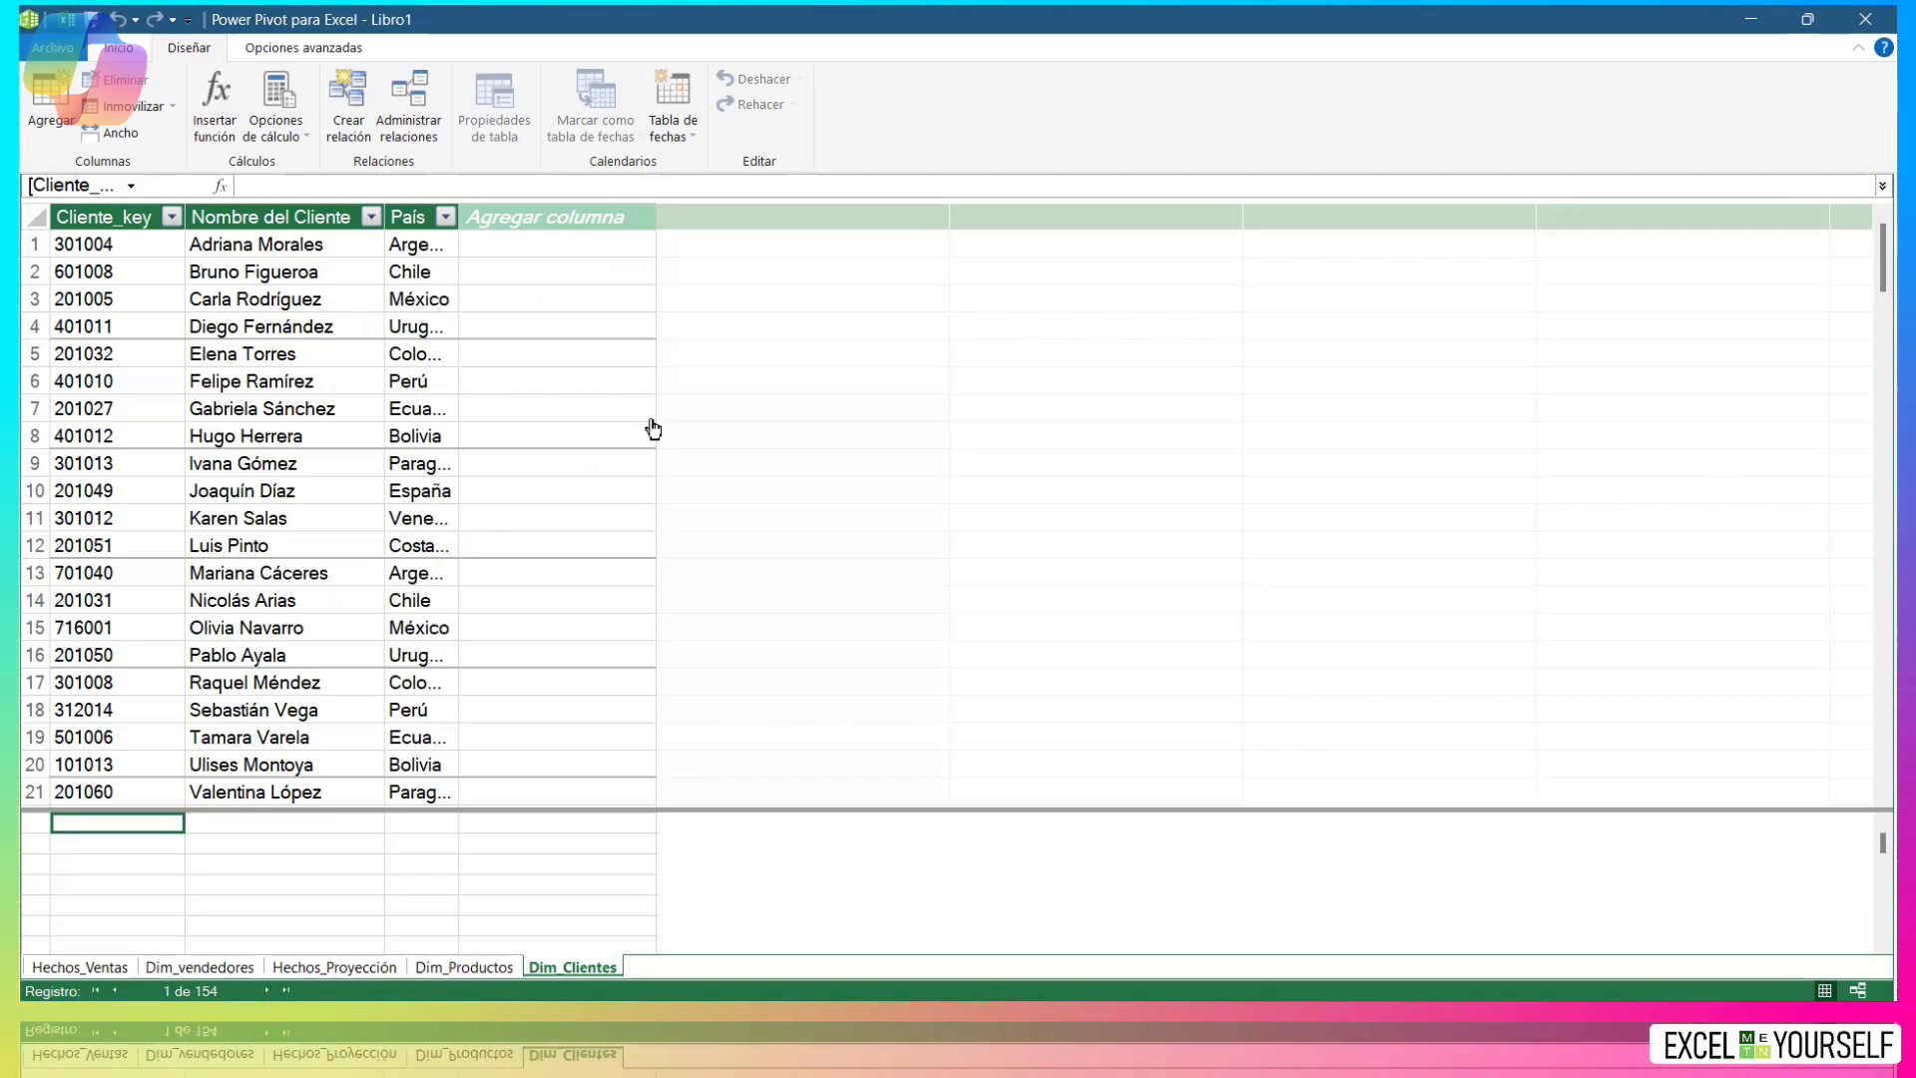
click(692, 136)
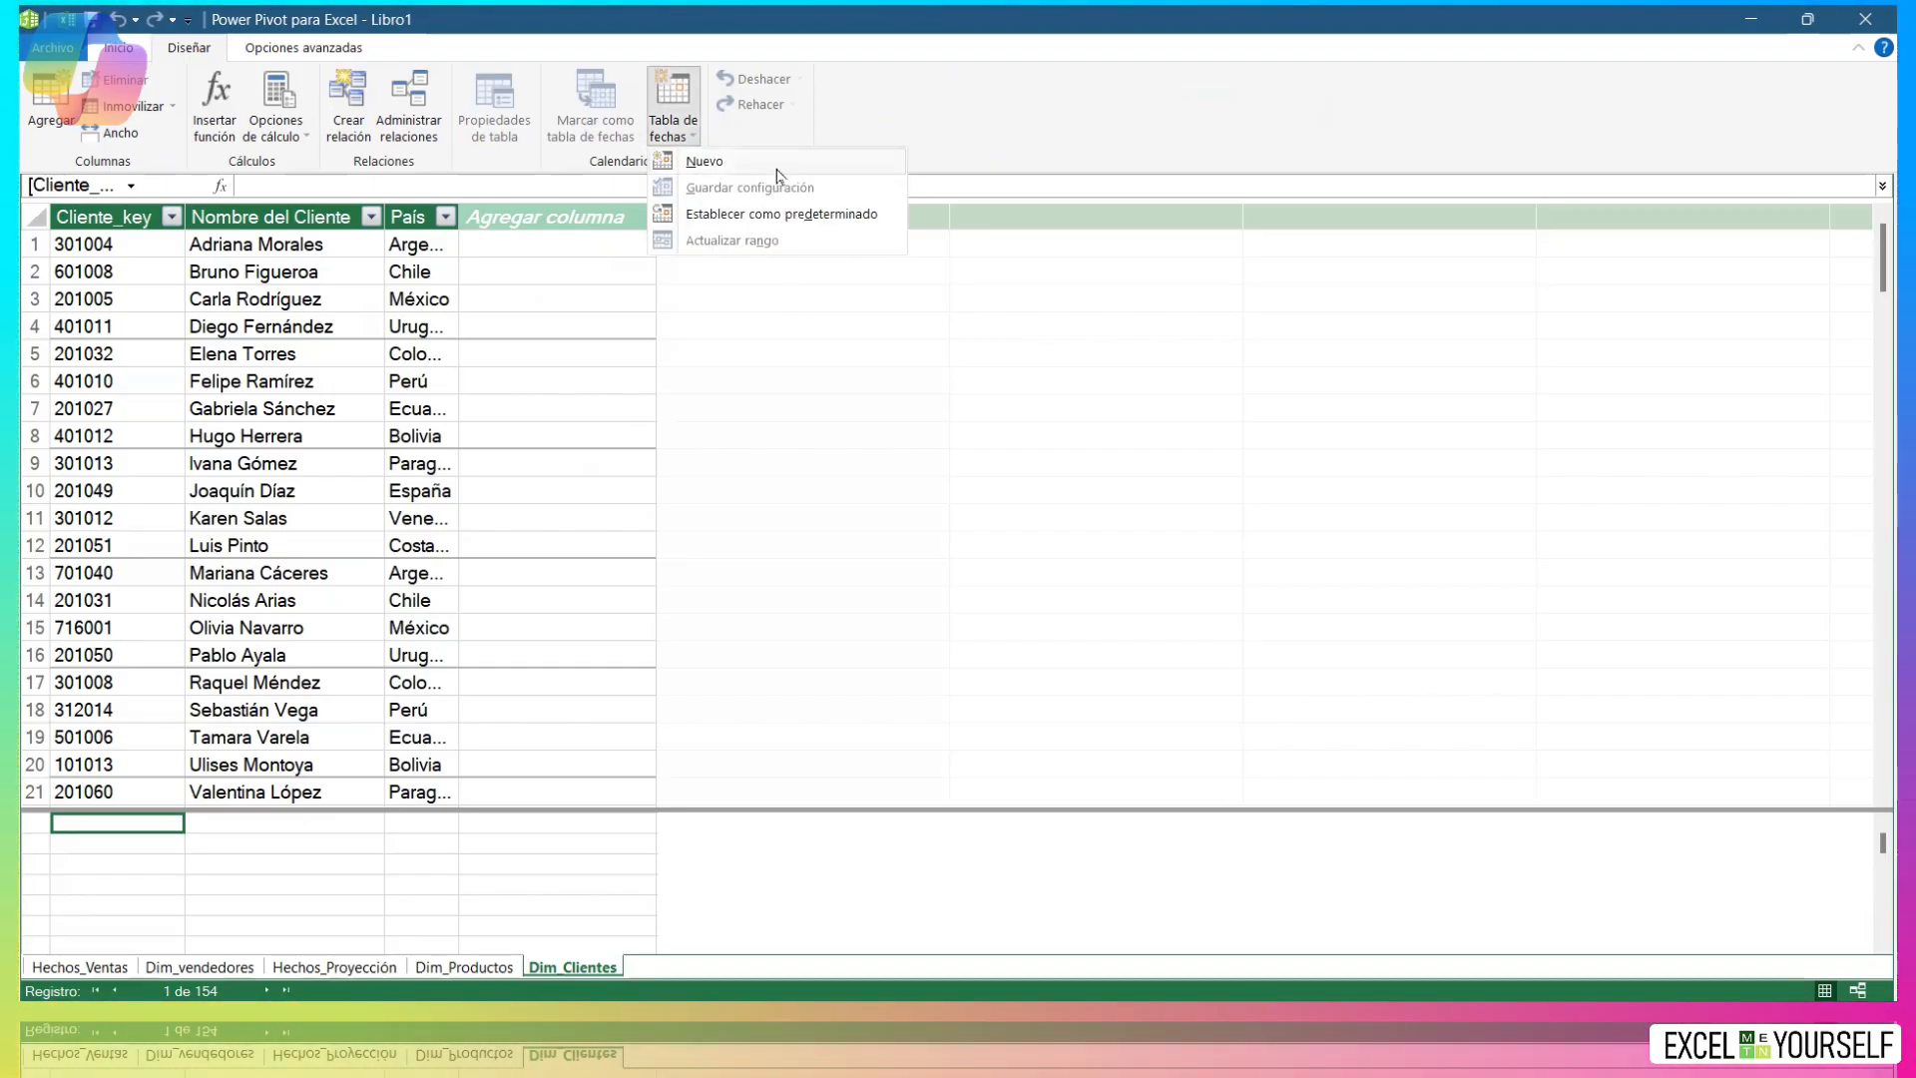
click(750, 163)
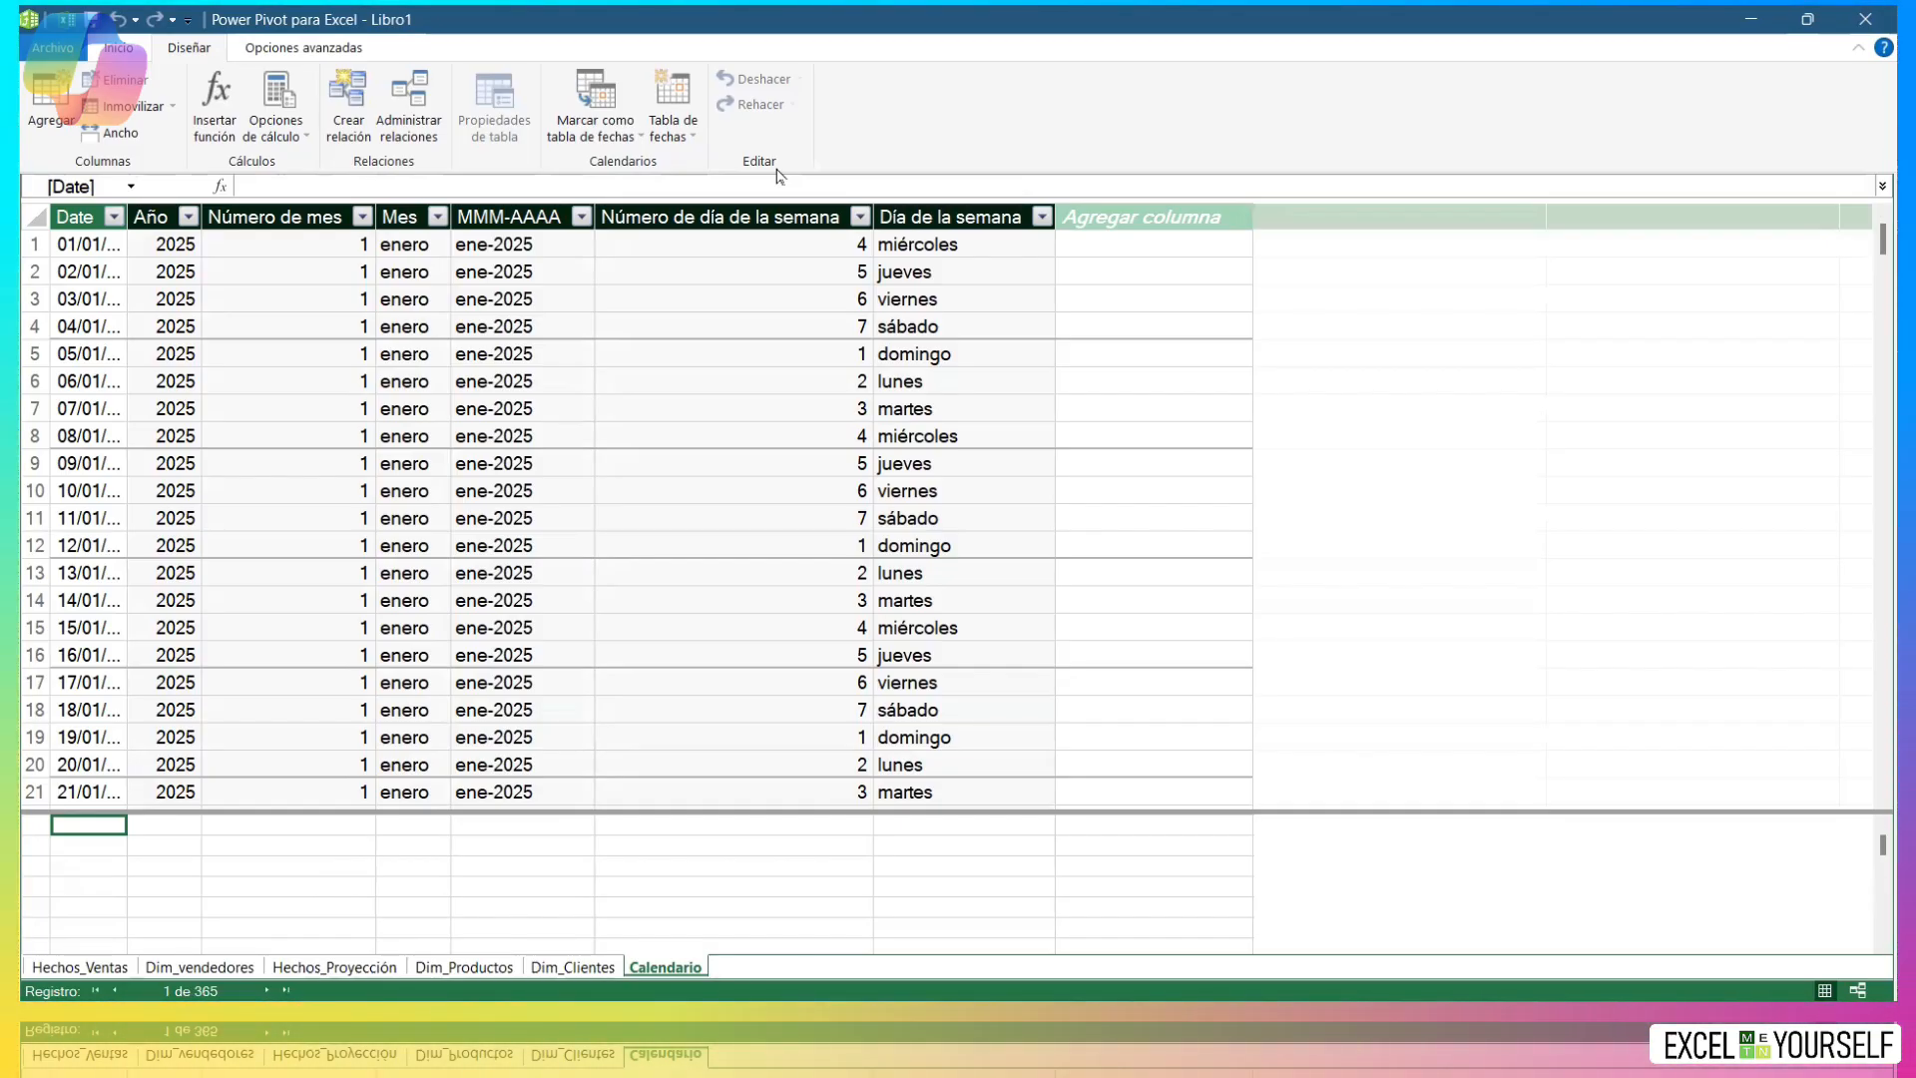
Widen the Date column of the Calendario table and rename it Fecha_key.
click(1142, 215)
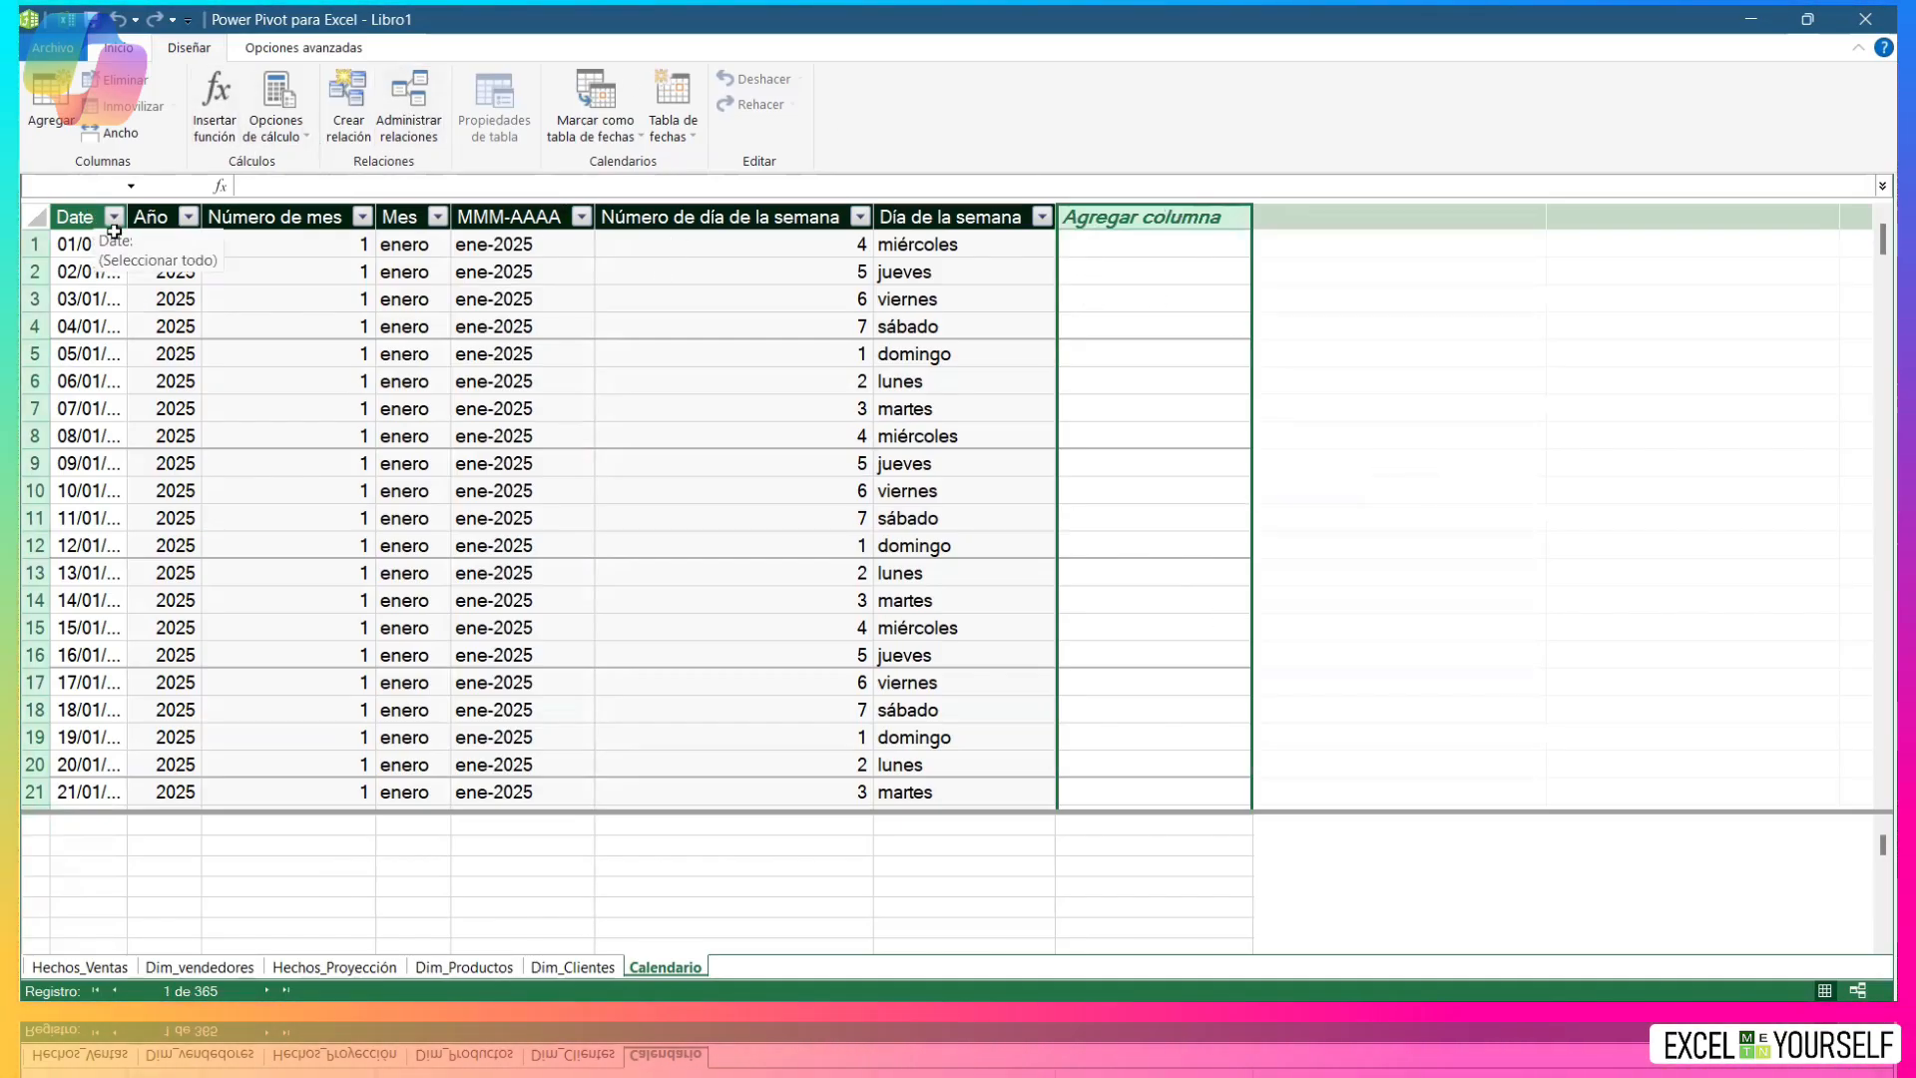
drag(130, 217, 232, 216)
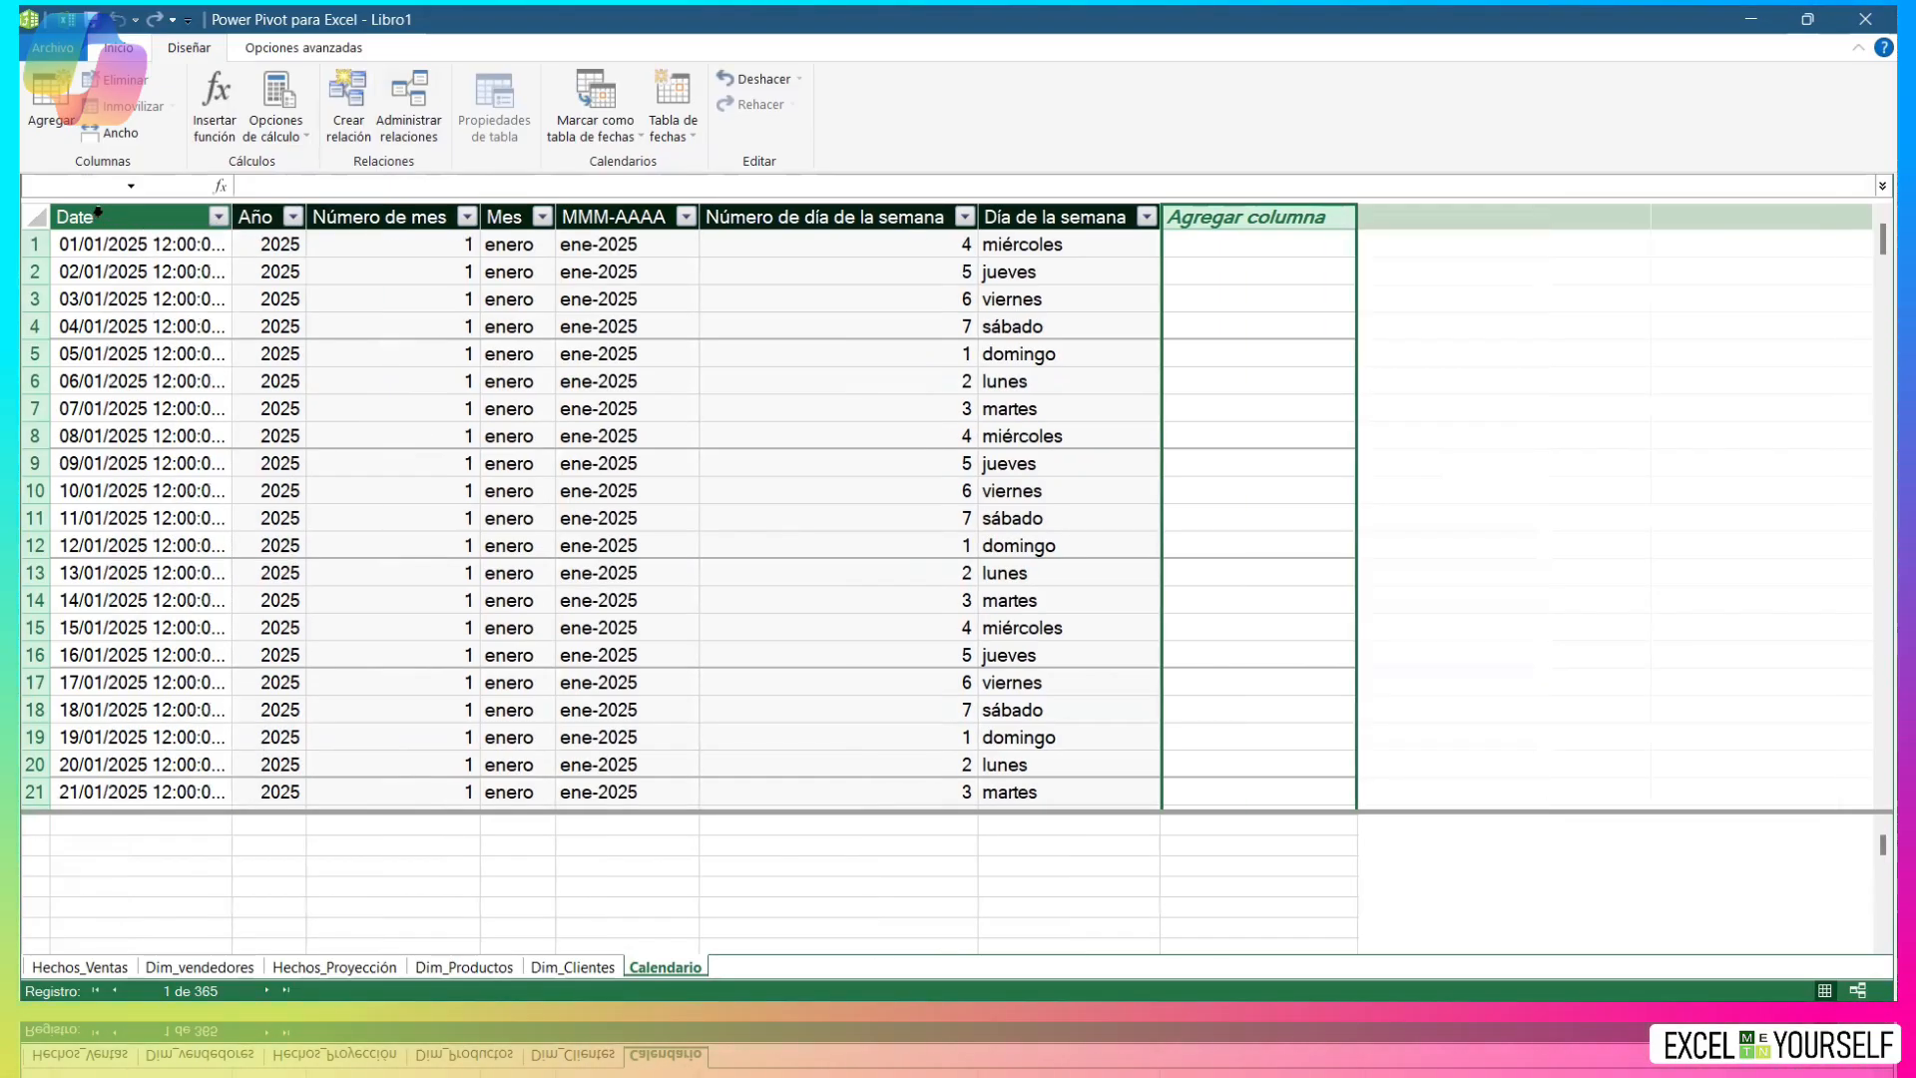
double_click(140, 215)
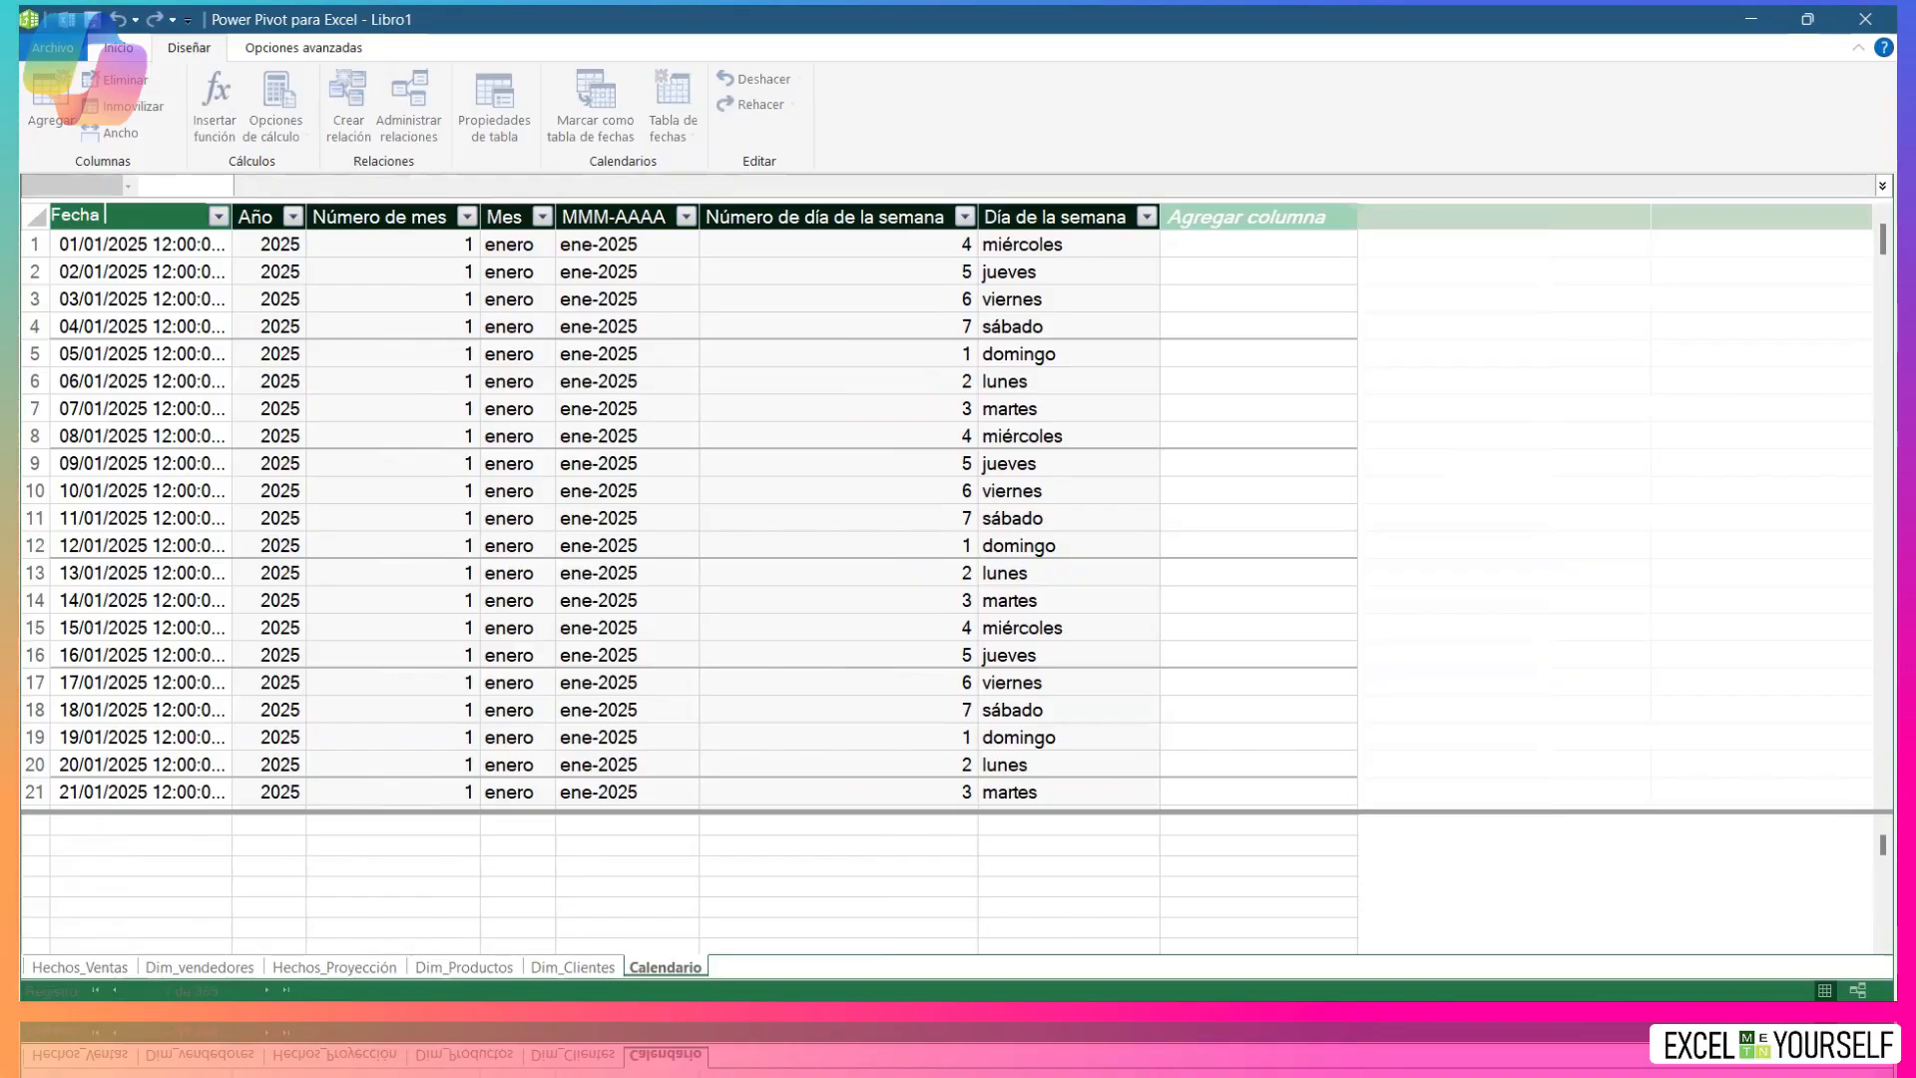
text(_key)
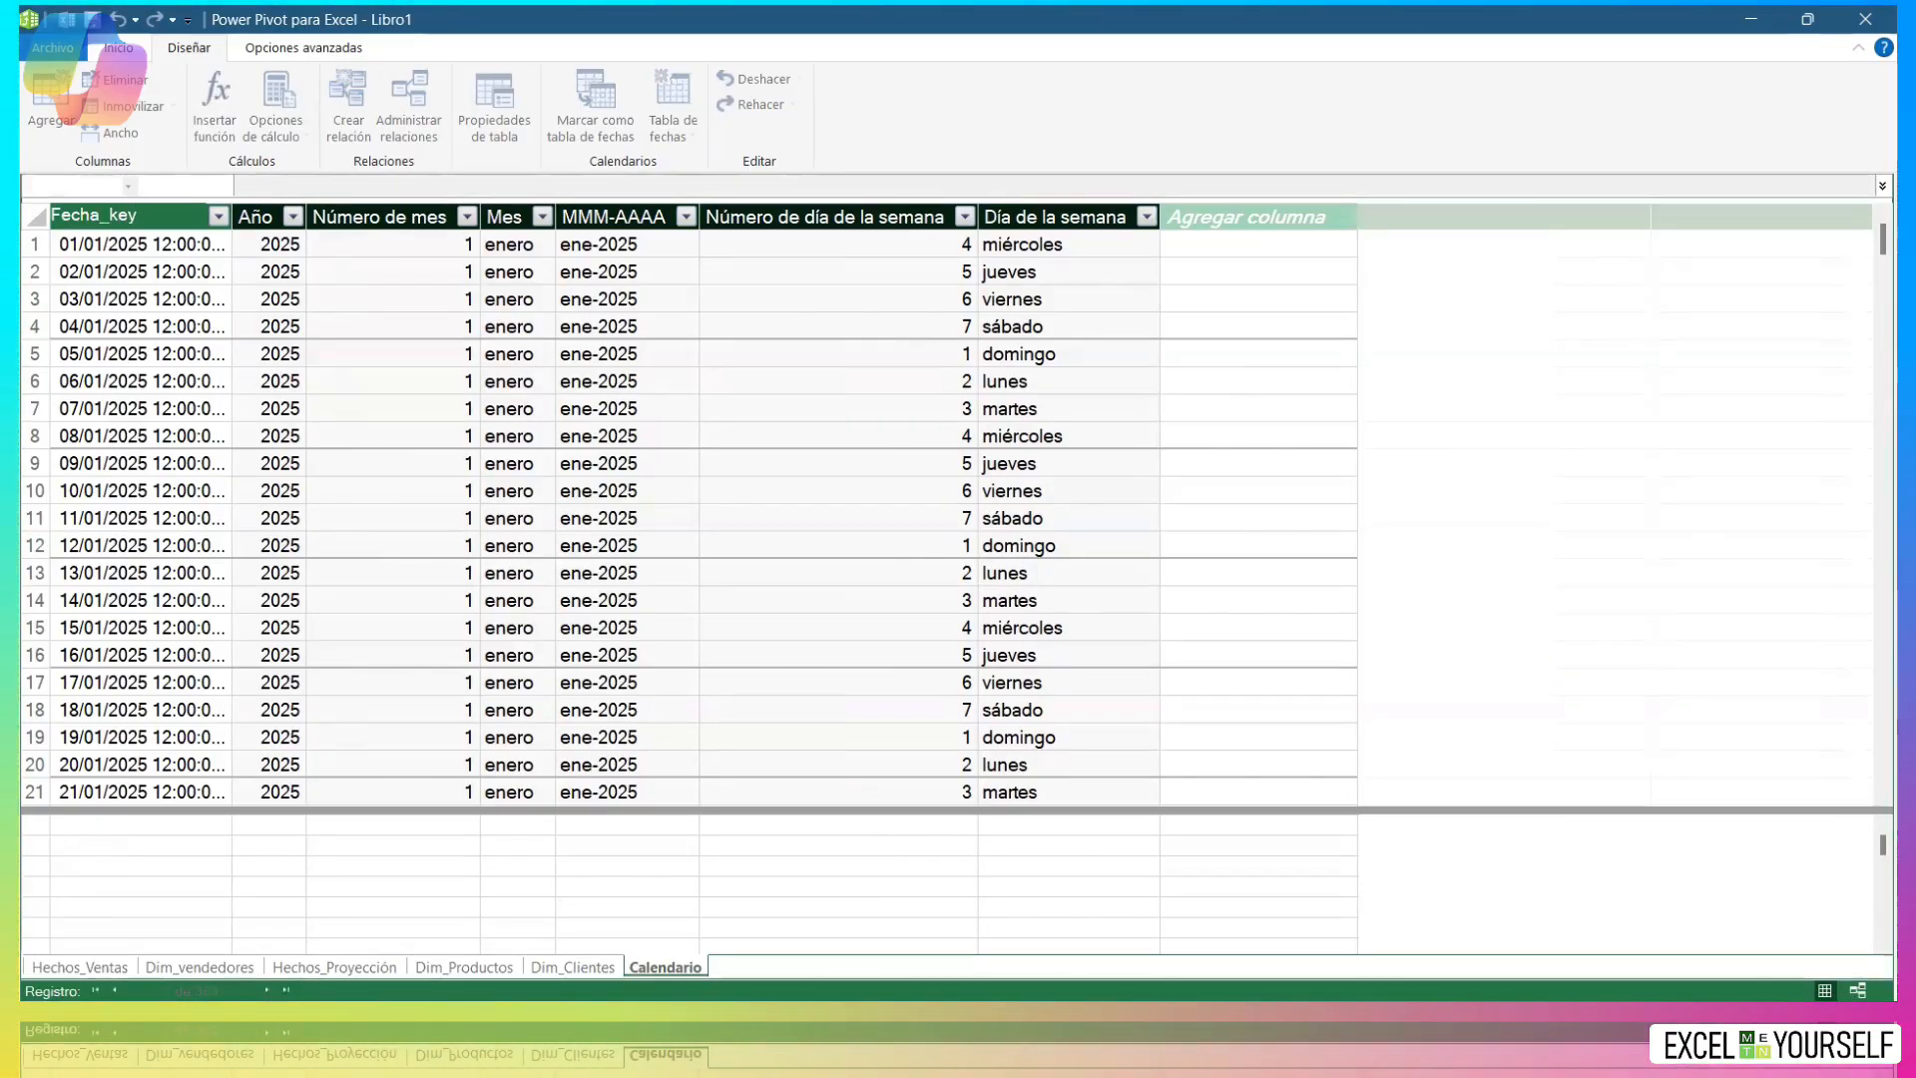
key(Return)
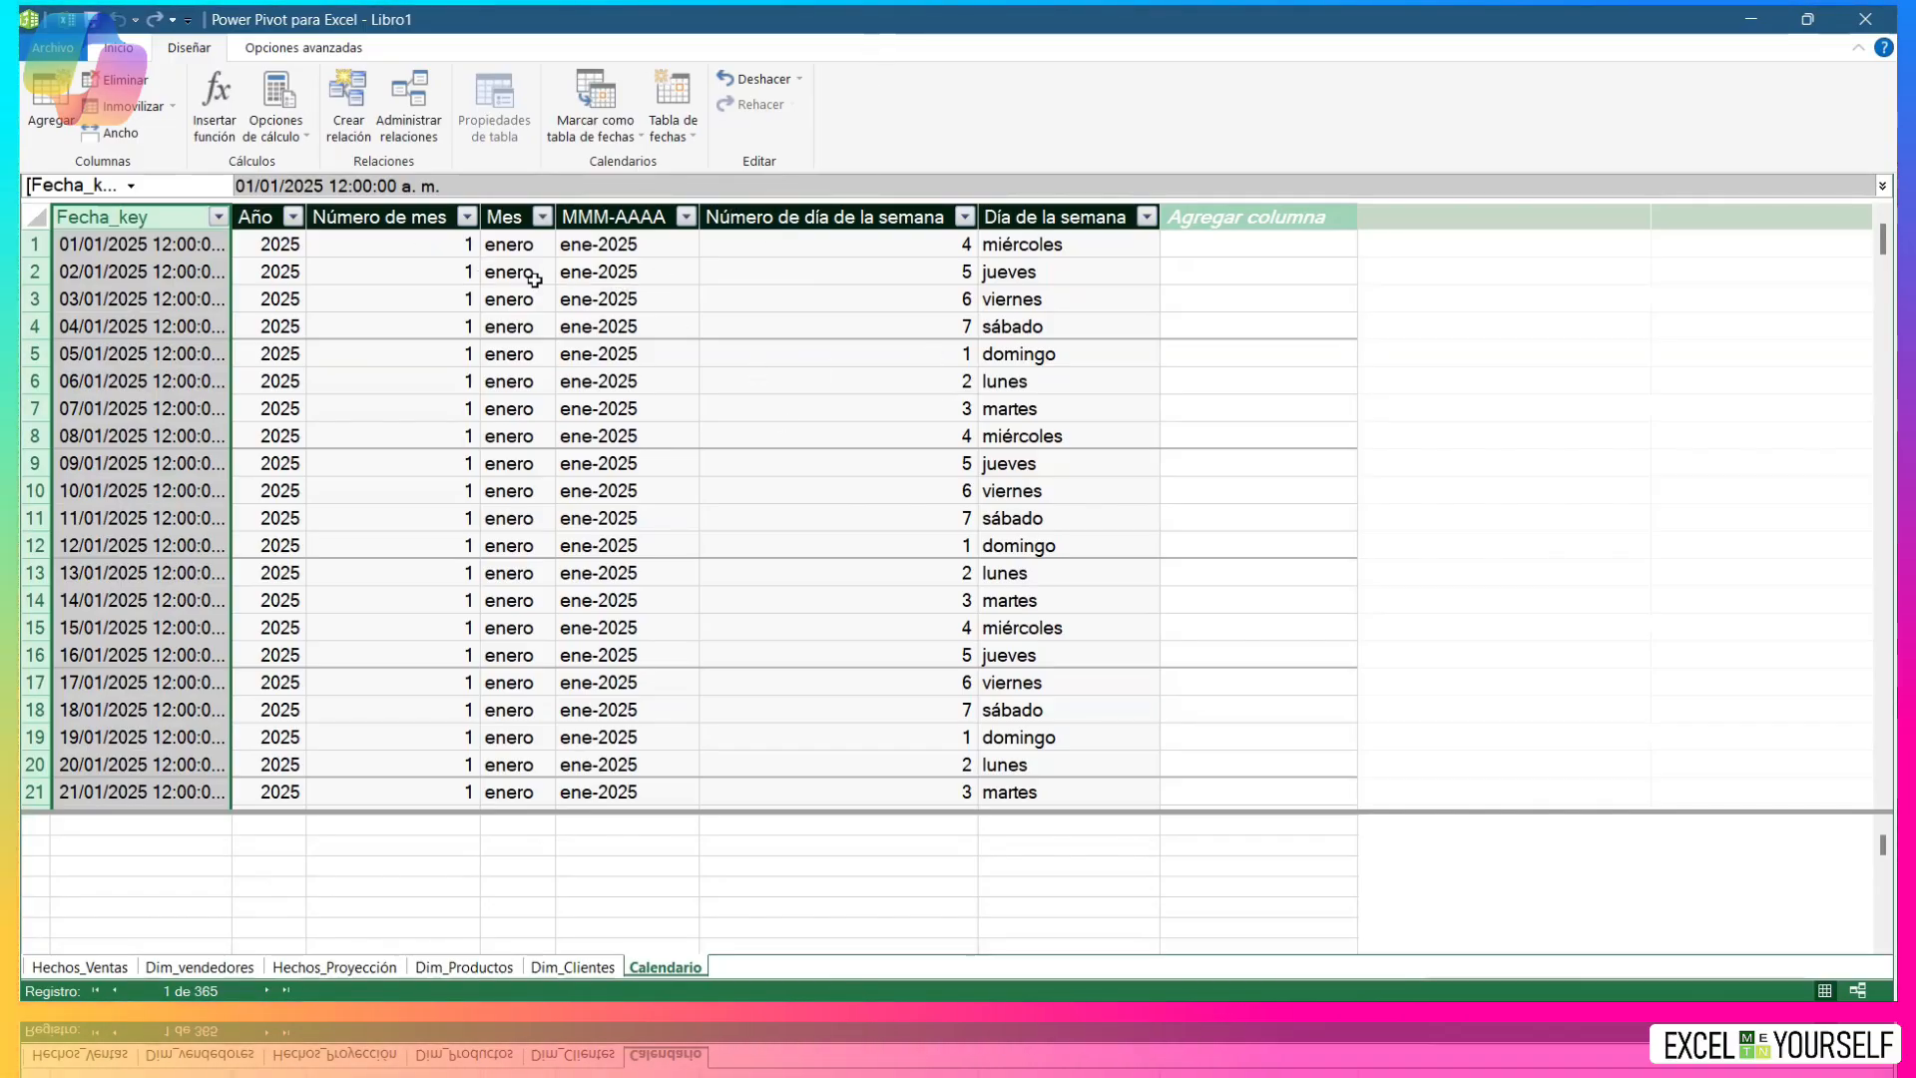
Format the Fecha_key column with the date-only format *14/03/2001, keeping the Fecha data type.
click(129, 48)
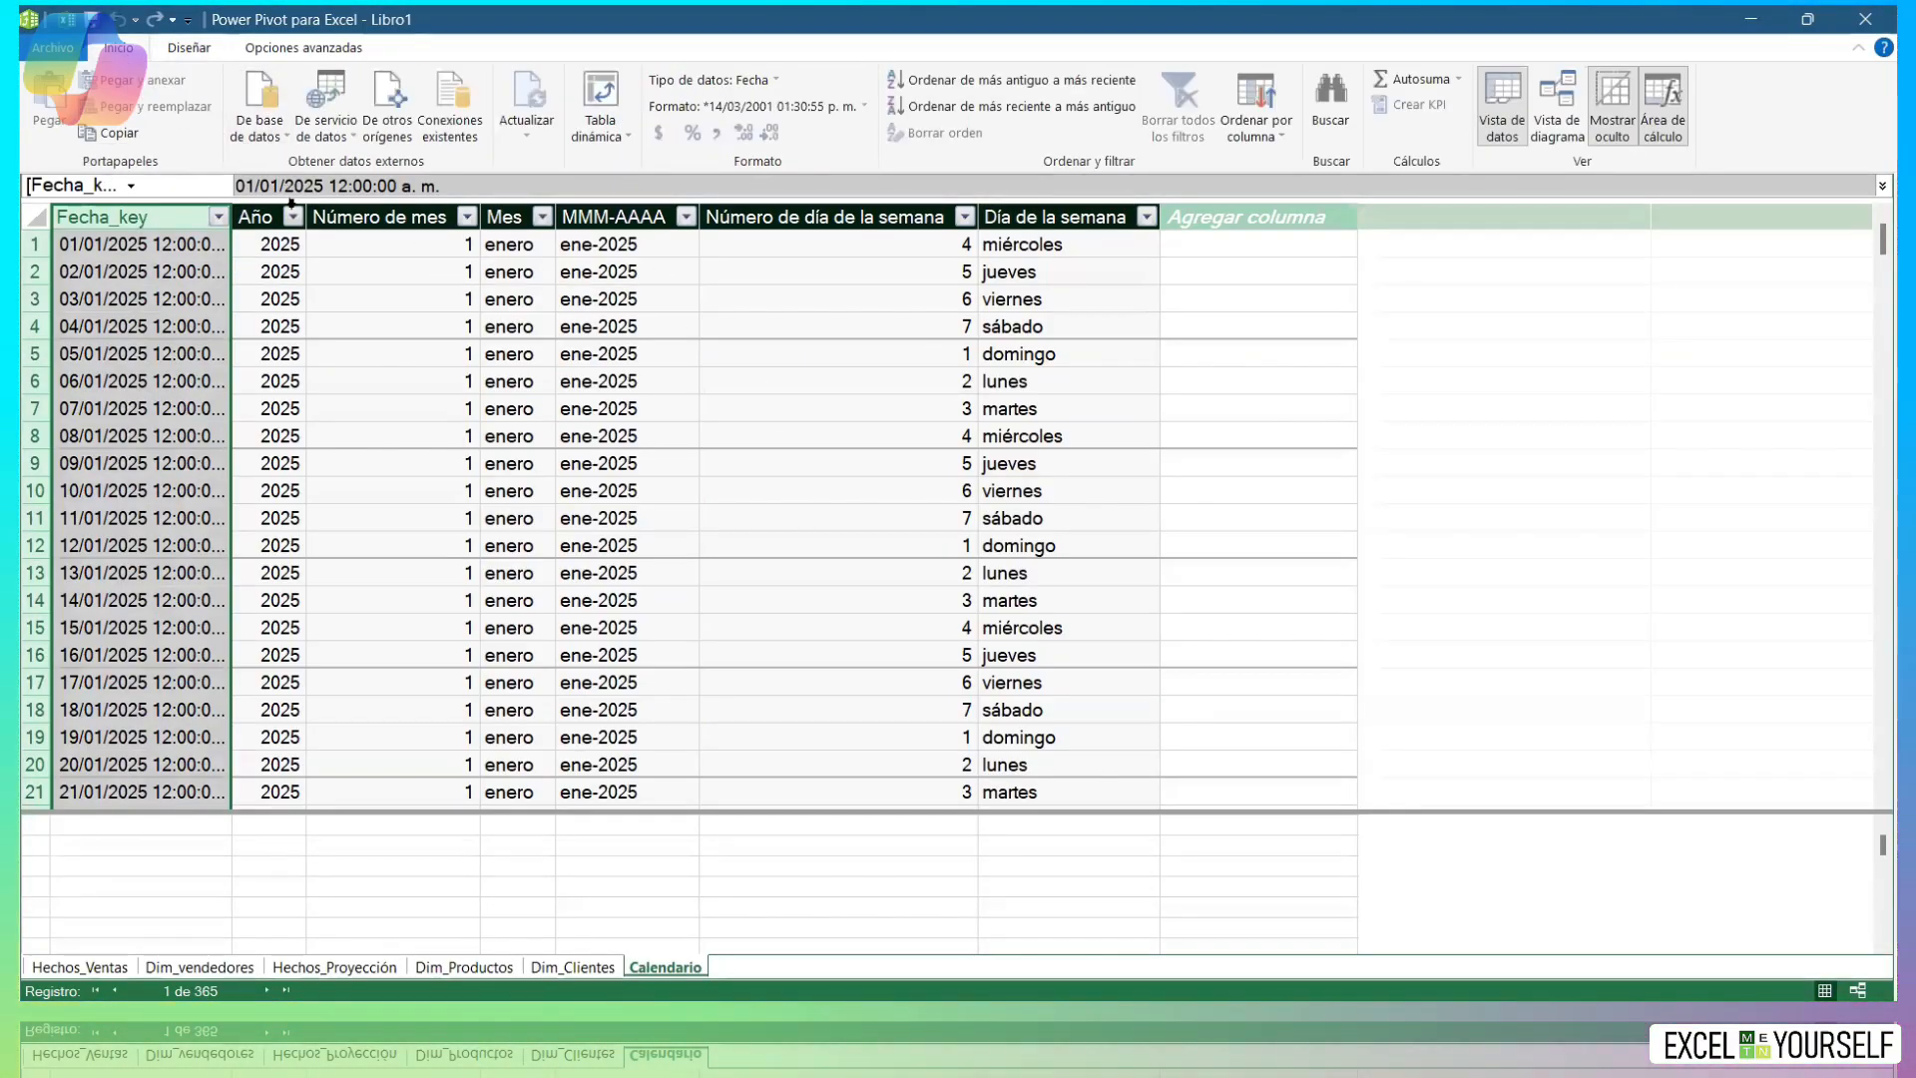
click(751, 80)
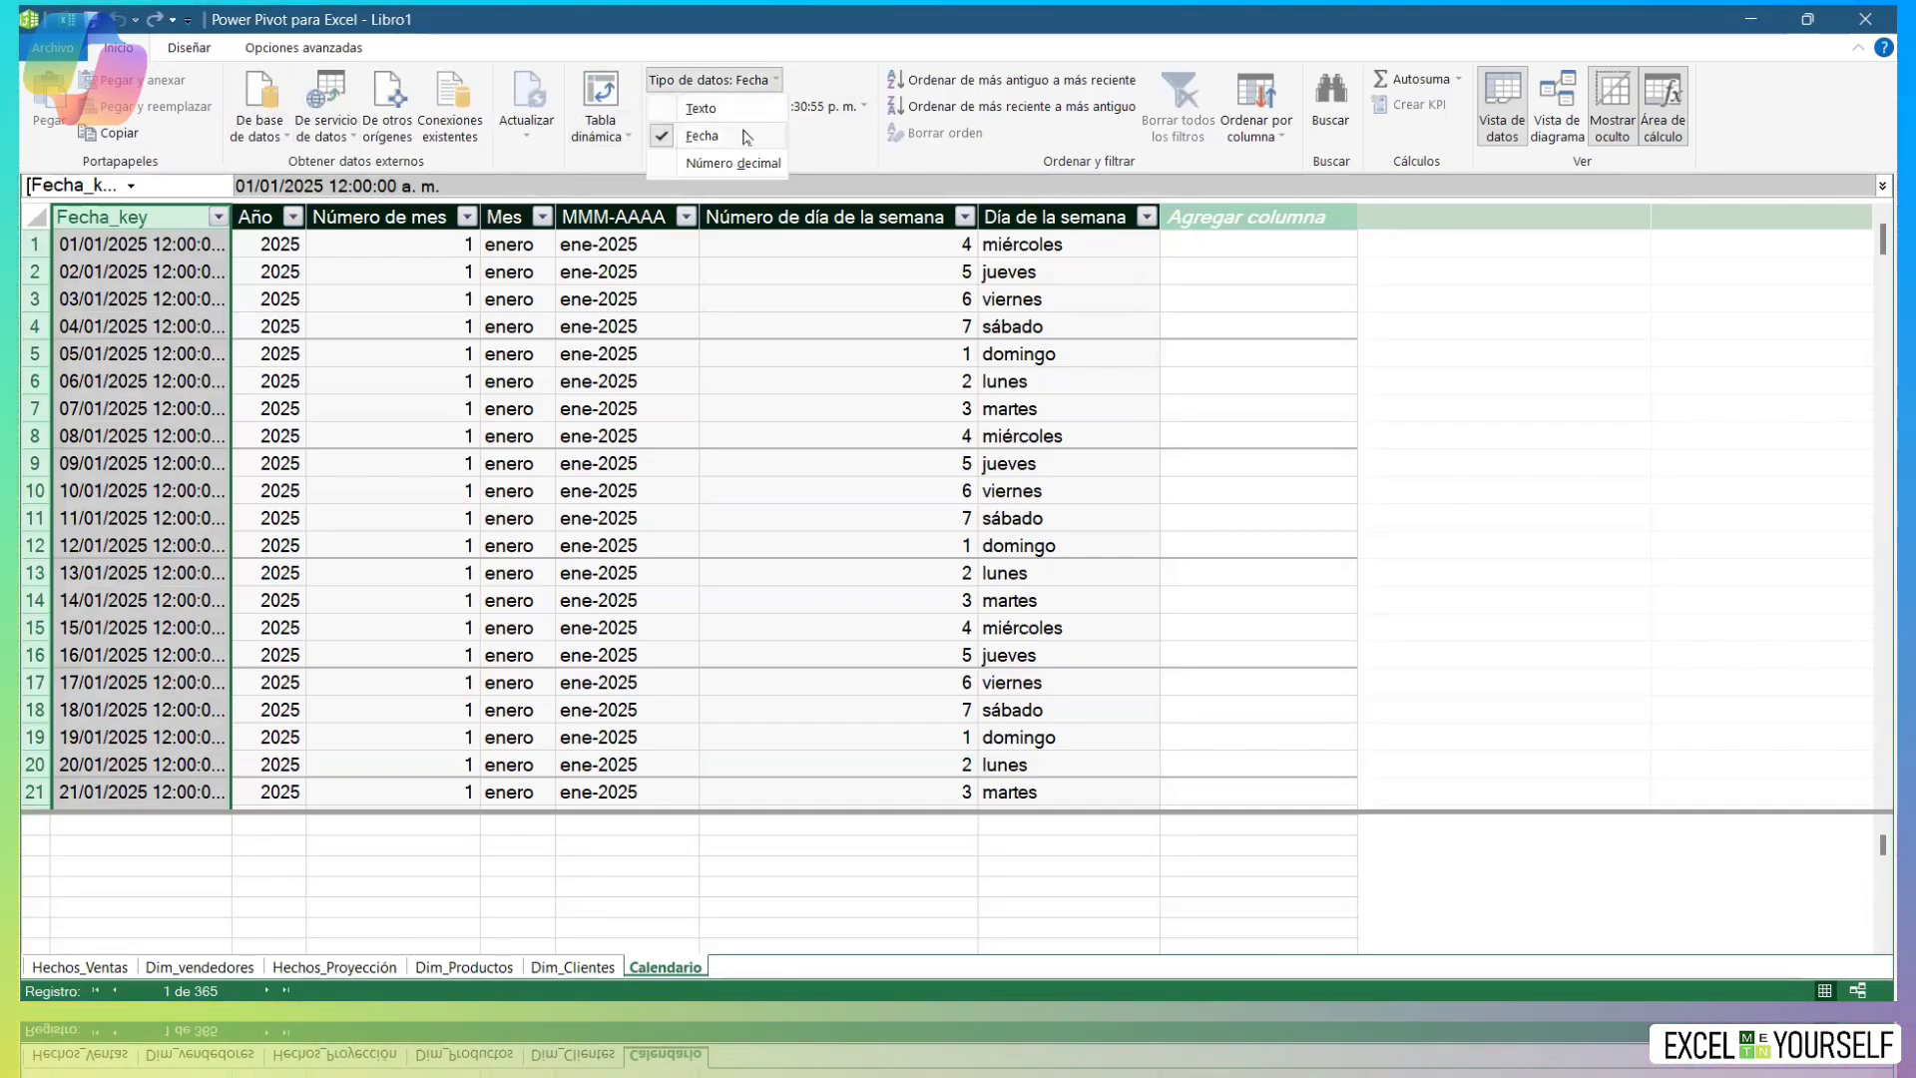
click(855, 110)
click(855, 108)
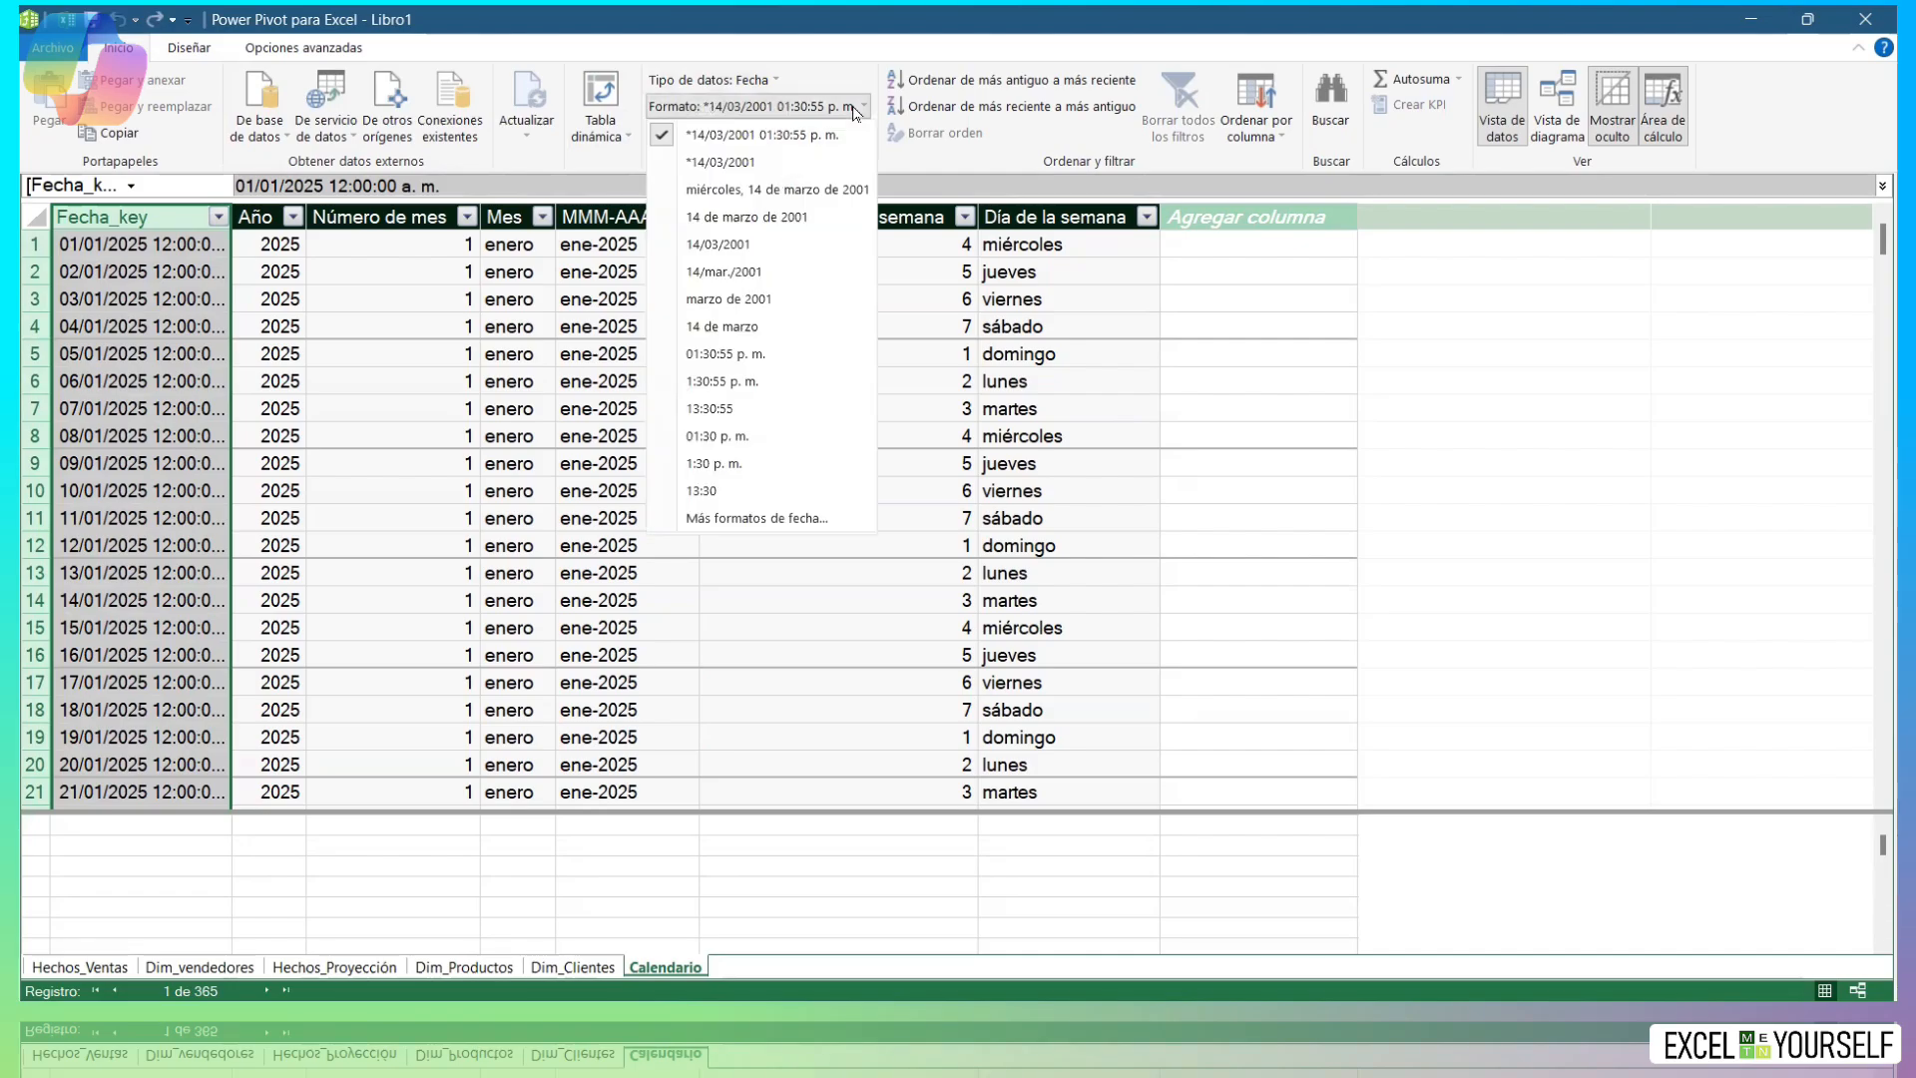
click(809, 164)
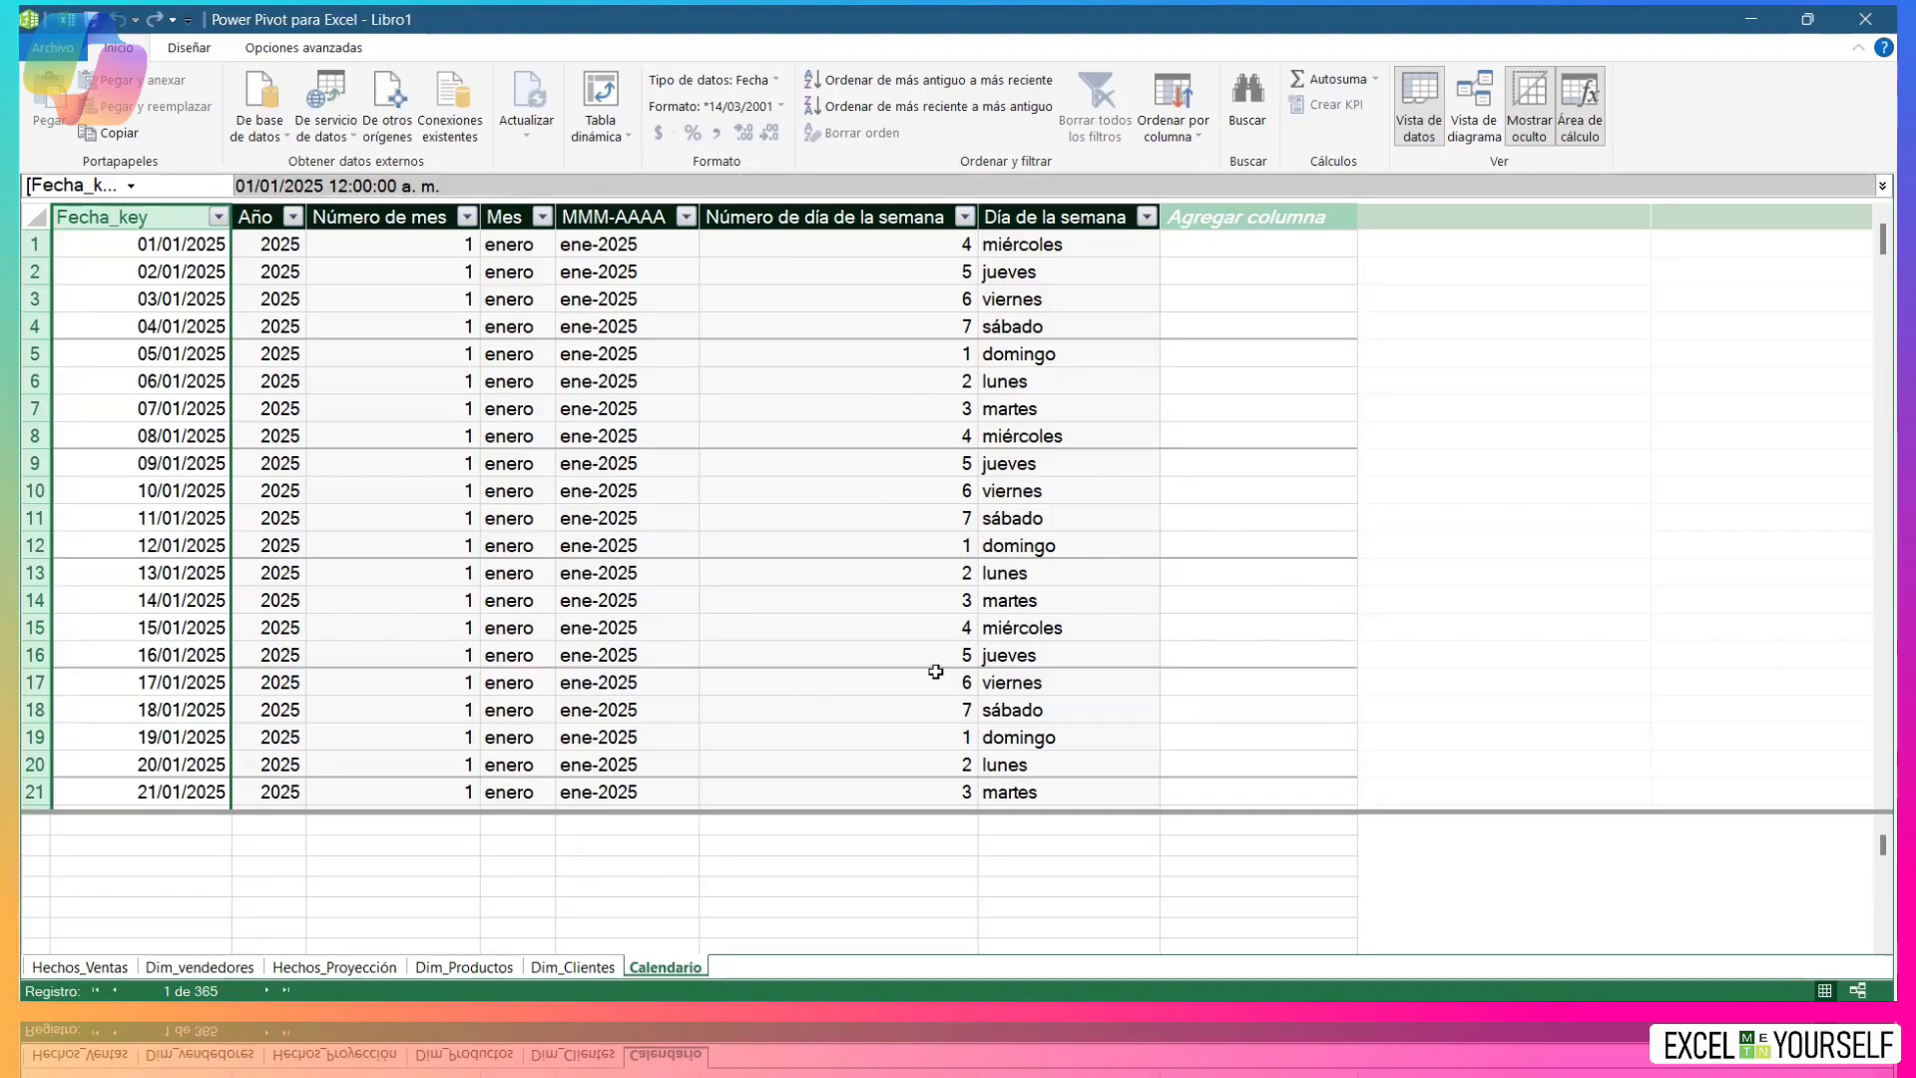
In the model diagram, place the Calendario table beside Dim_Clientes in the row of dimension tables.
click(1473, 105)
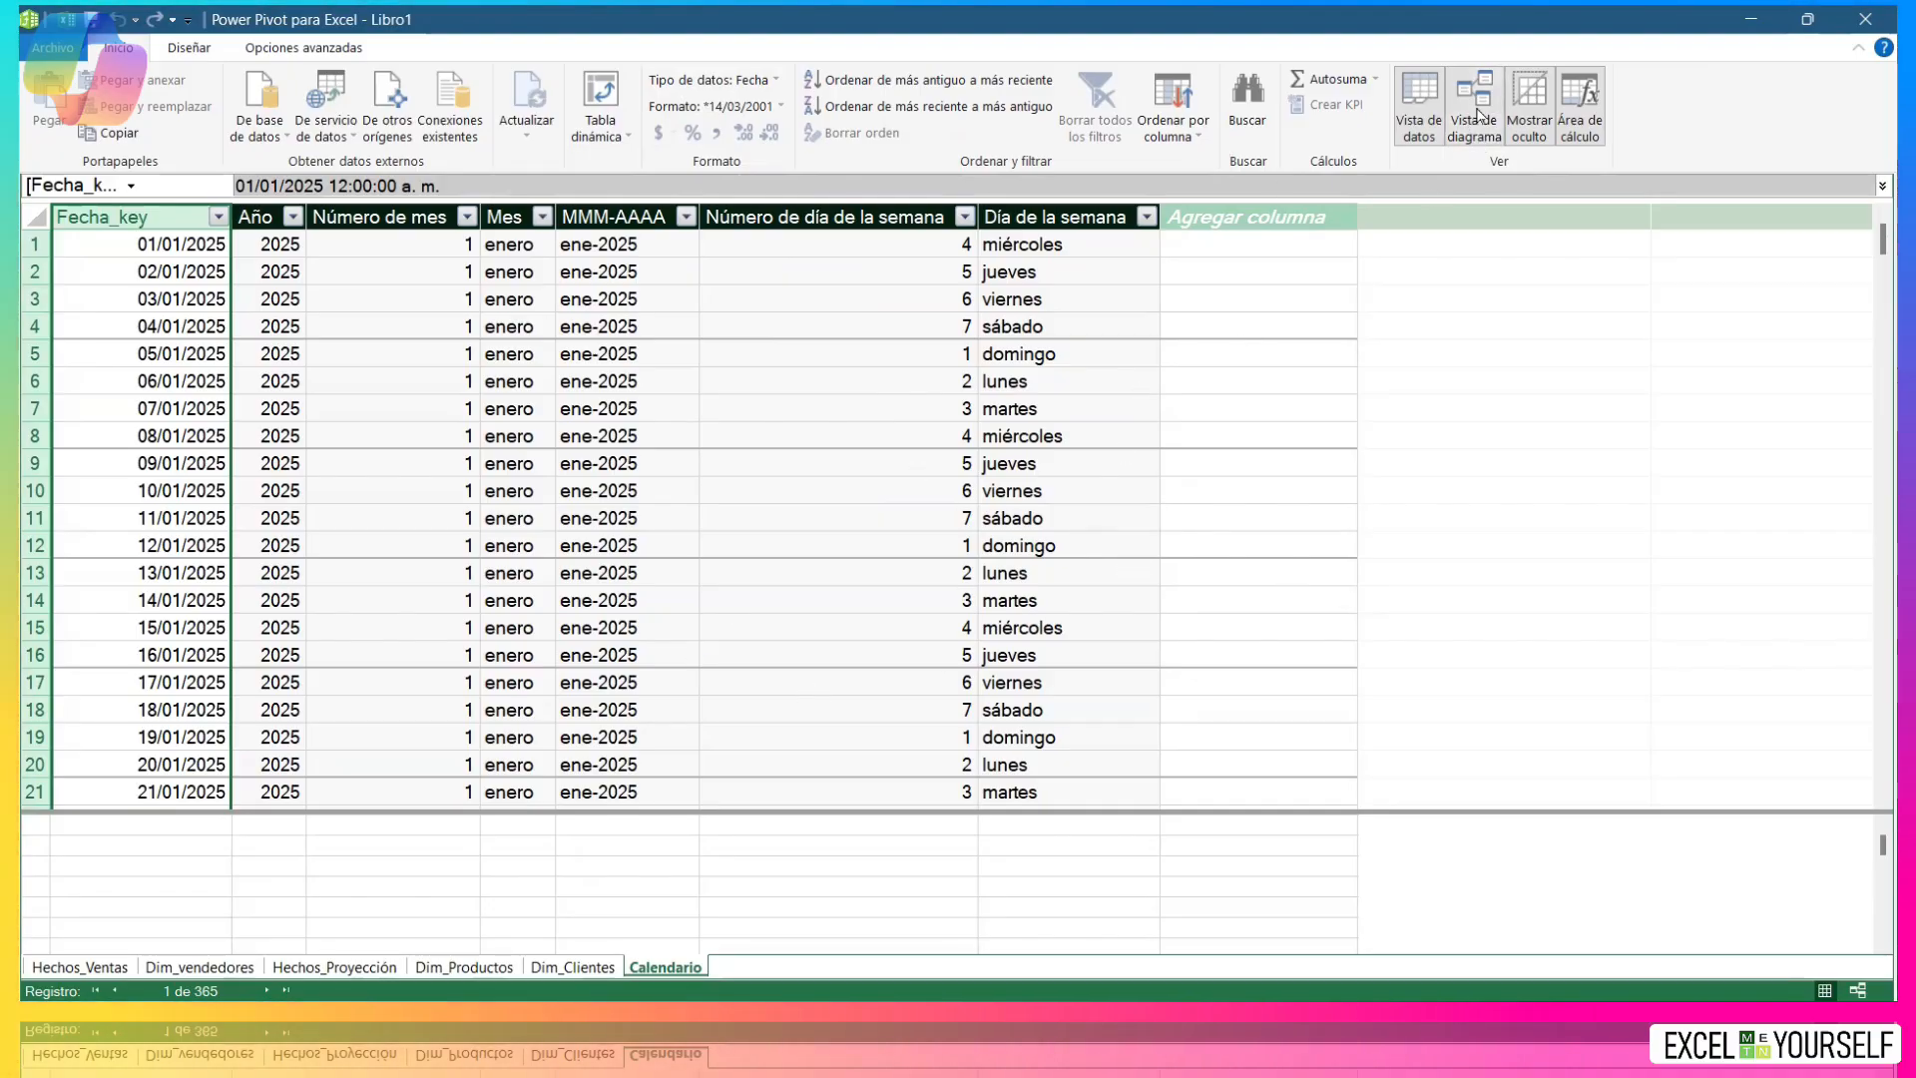
drag(1267, 456, 1324, 278)
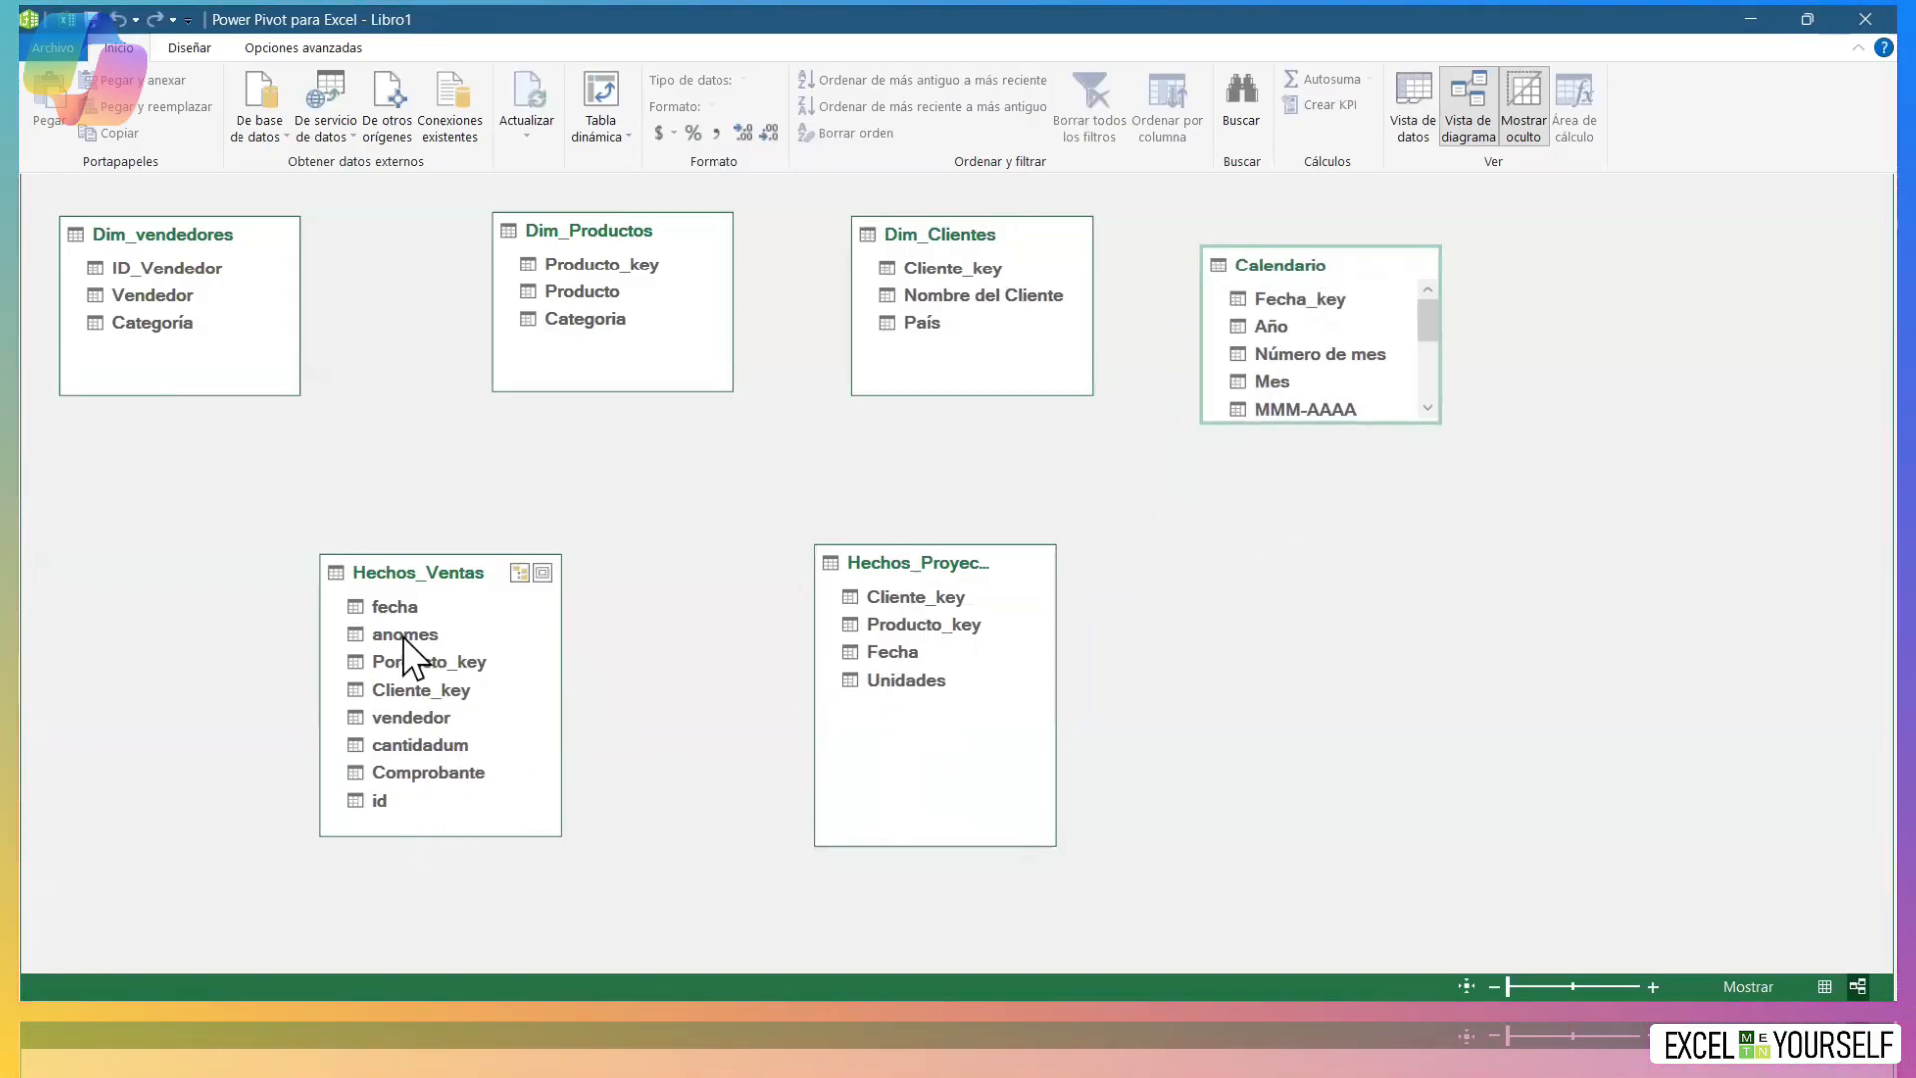
In the data view, rename the fecha column of the Hechos_Ventas table as Fecha_key and accept the linked-table notice.
click(1427, 124)
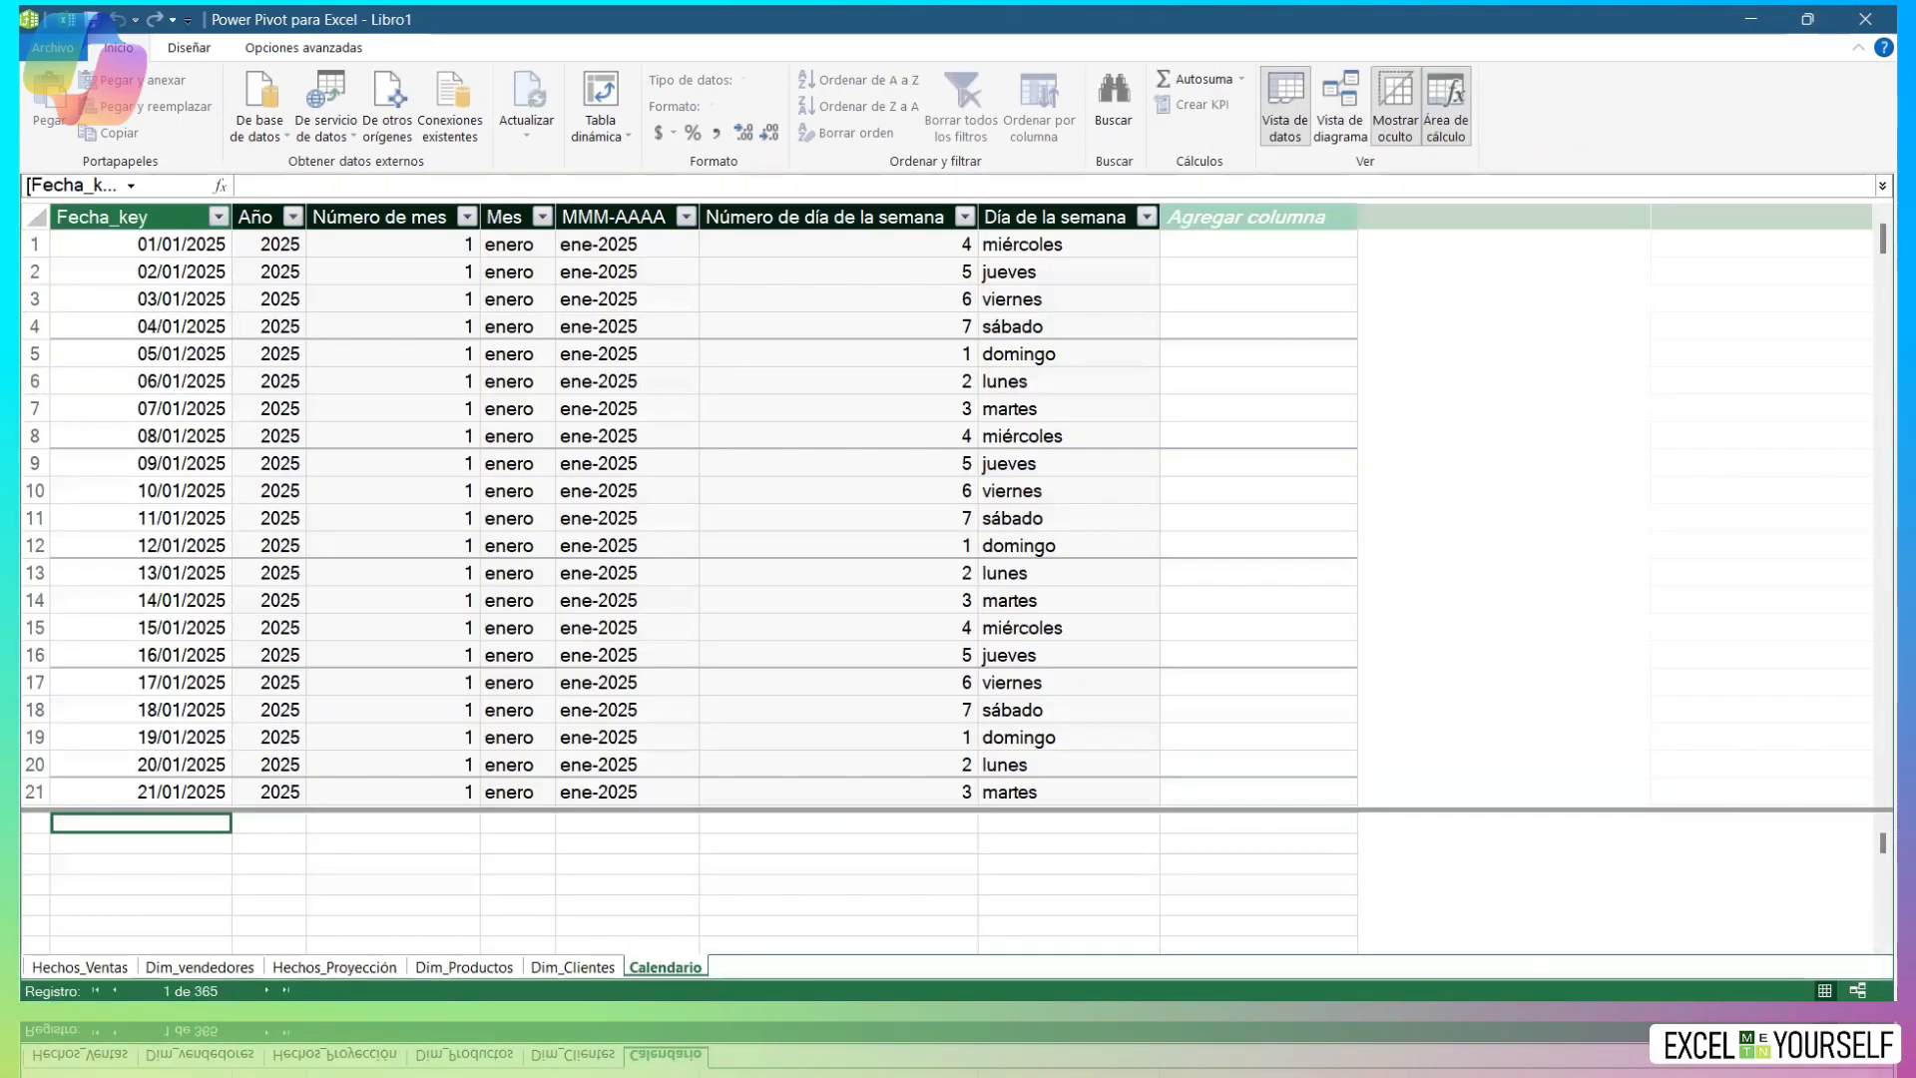
click(103, 964)
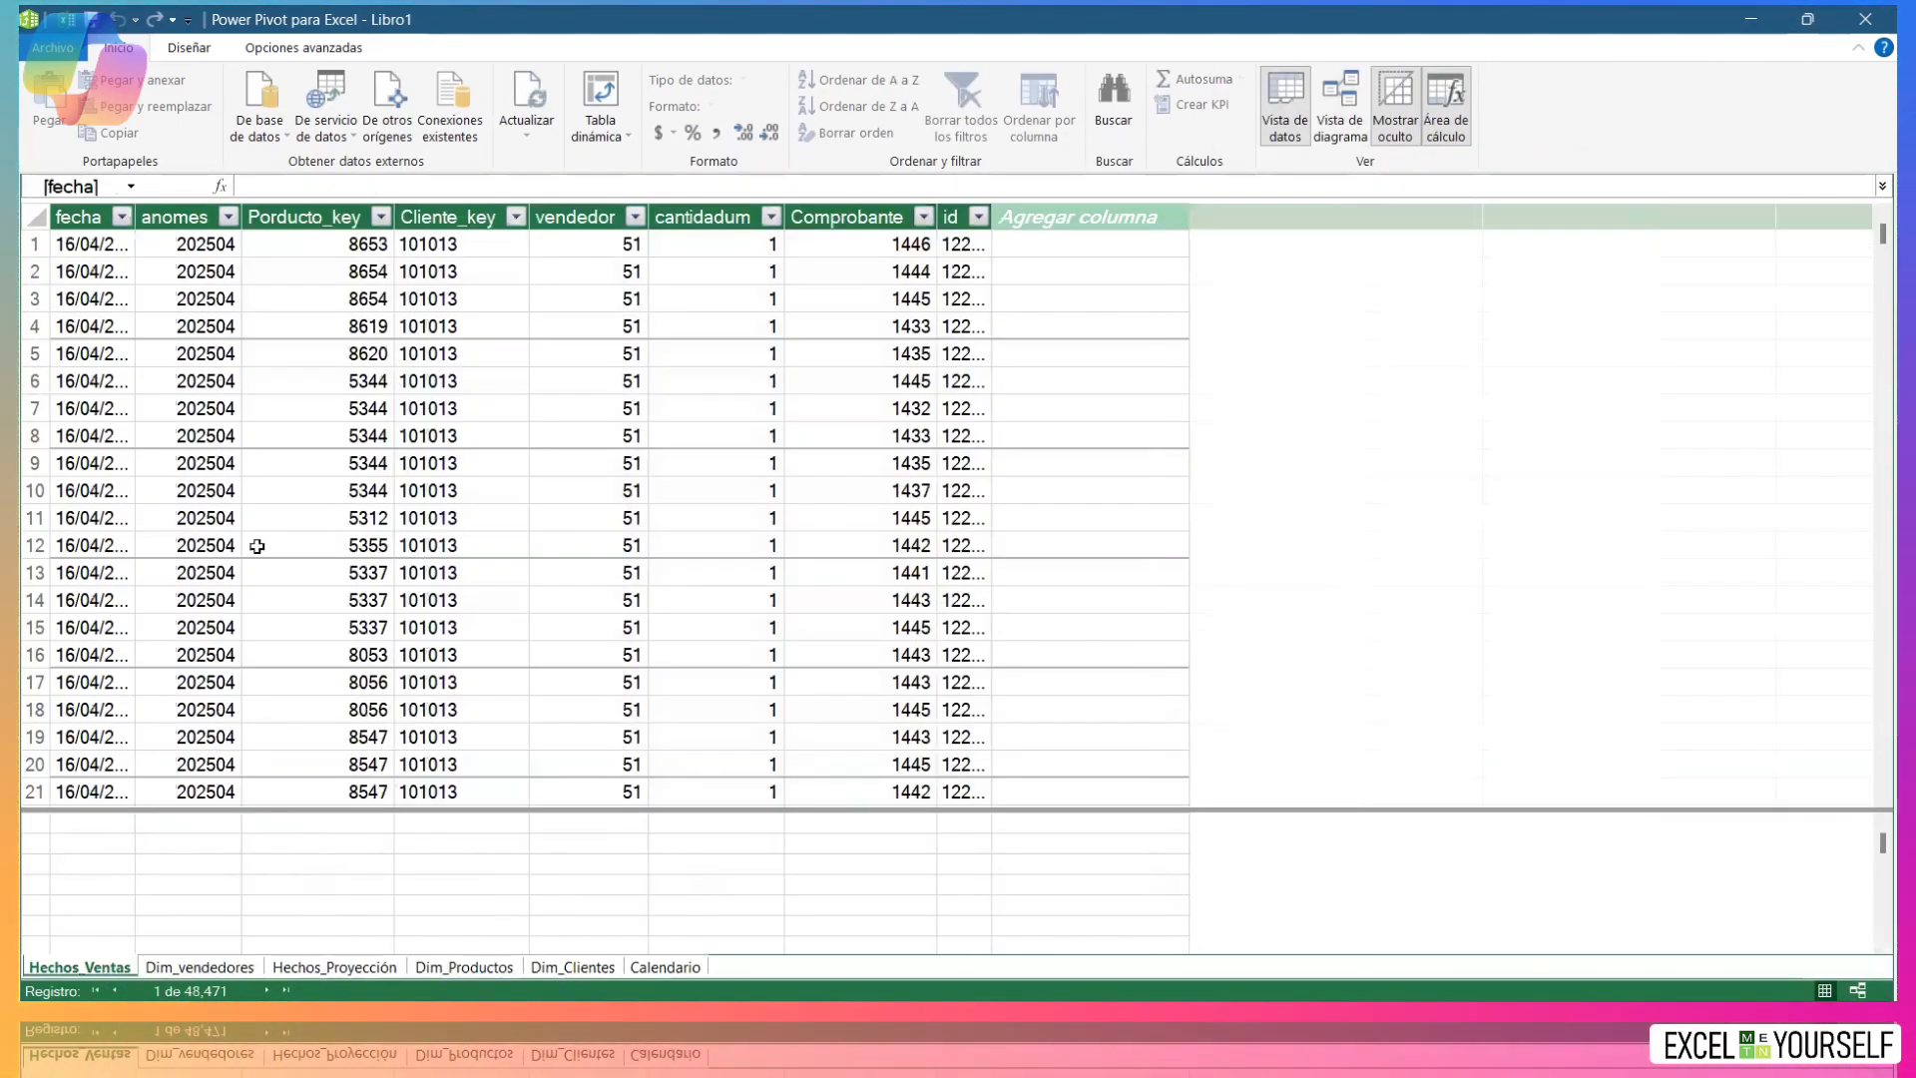
double_click(103, 218)
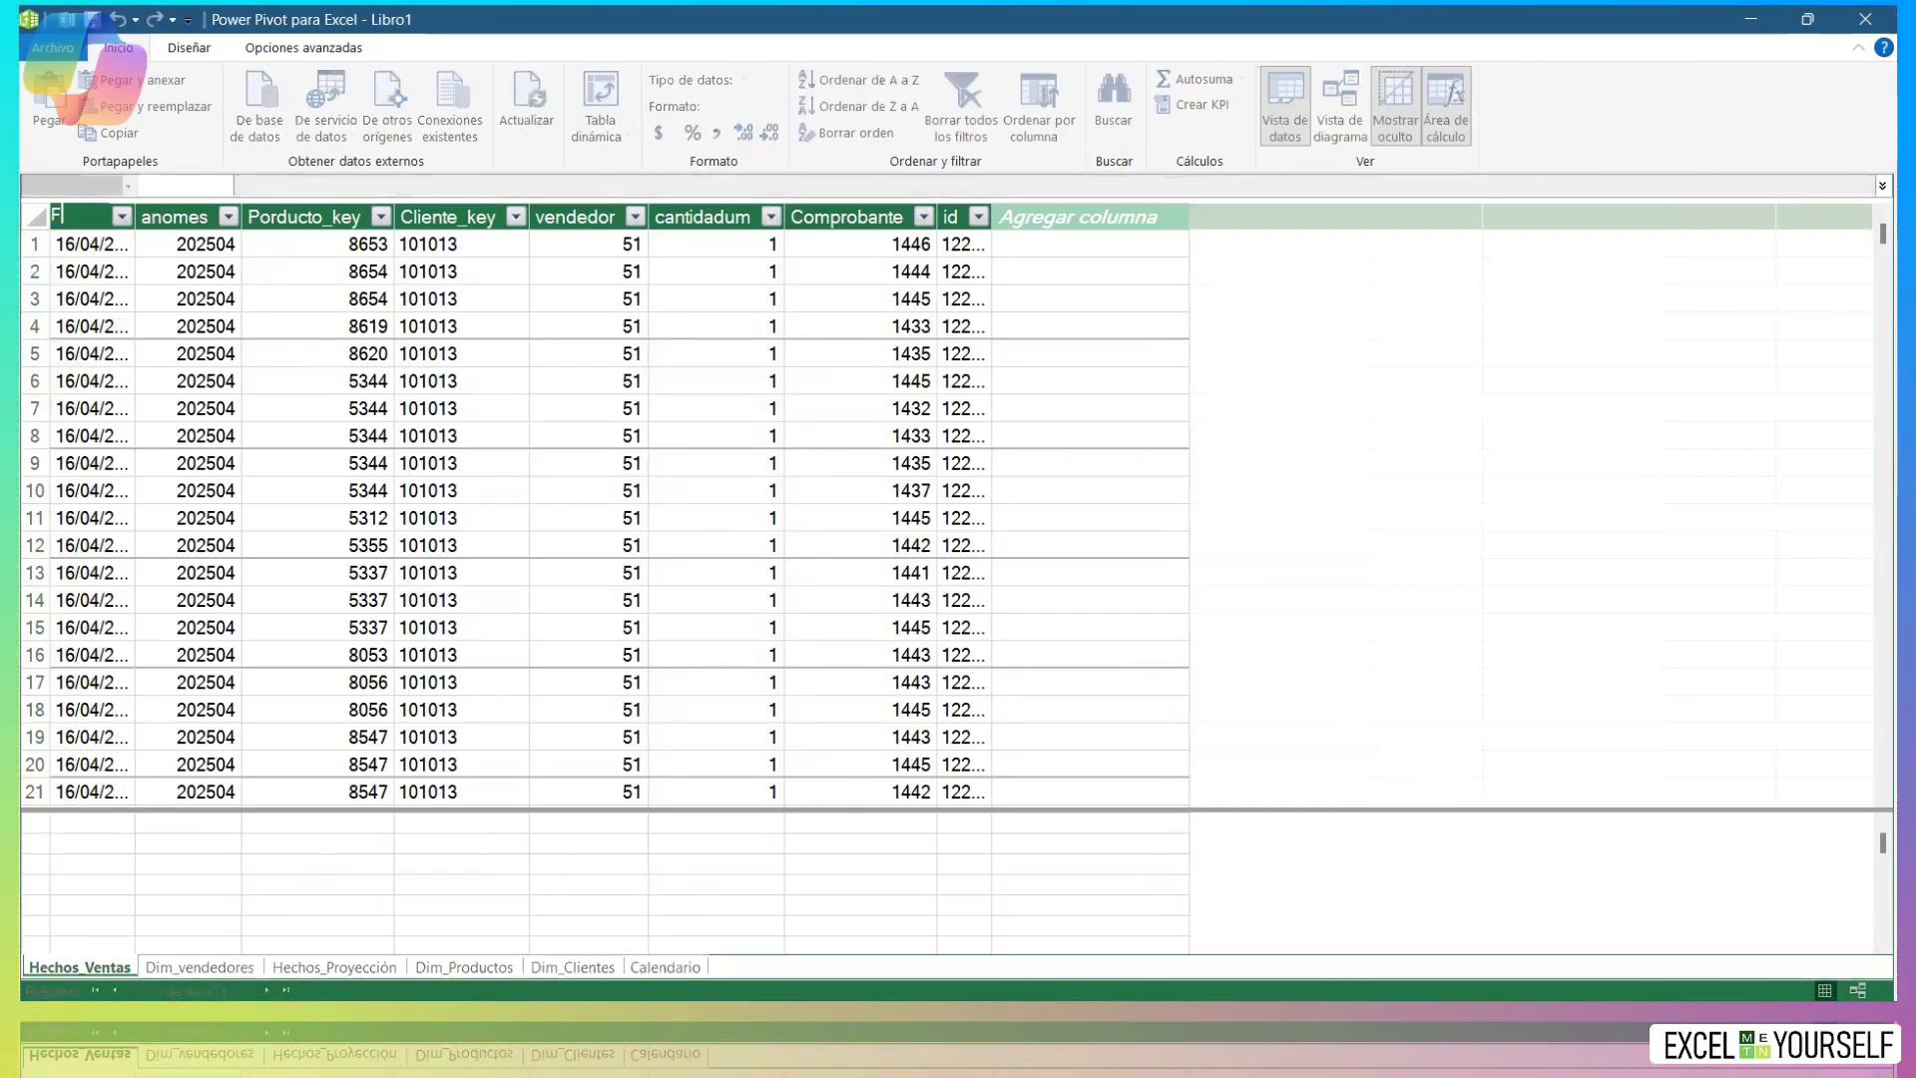
text(F3e)
key(BackSpace)
key(BackSpace)
text(echa_)
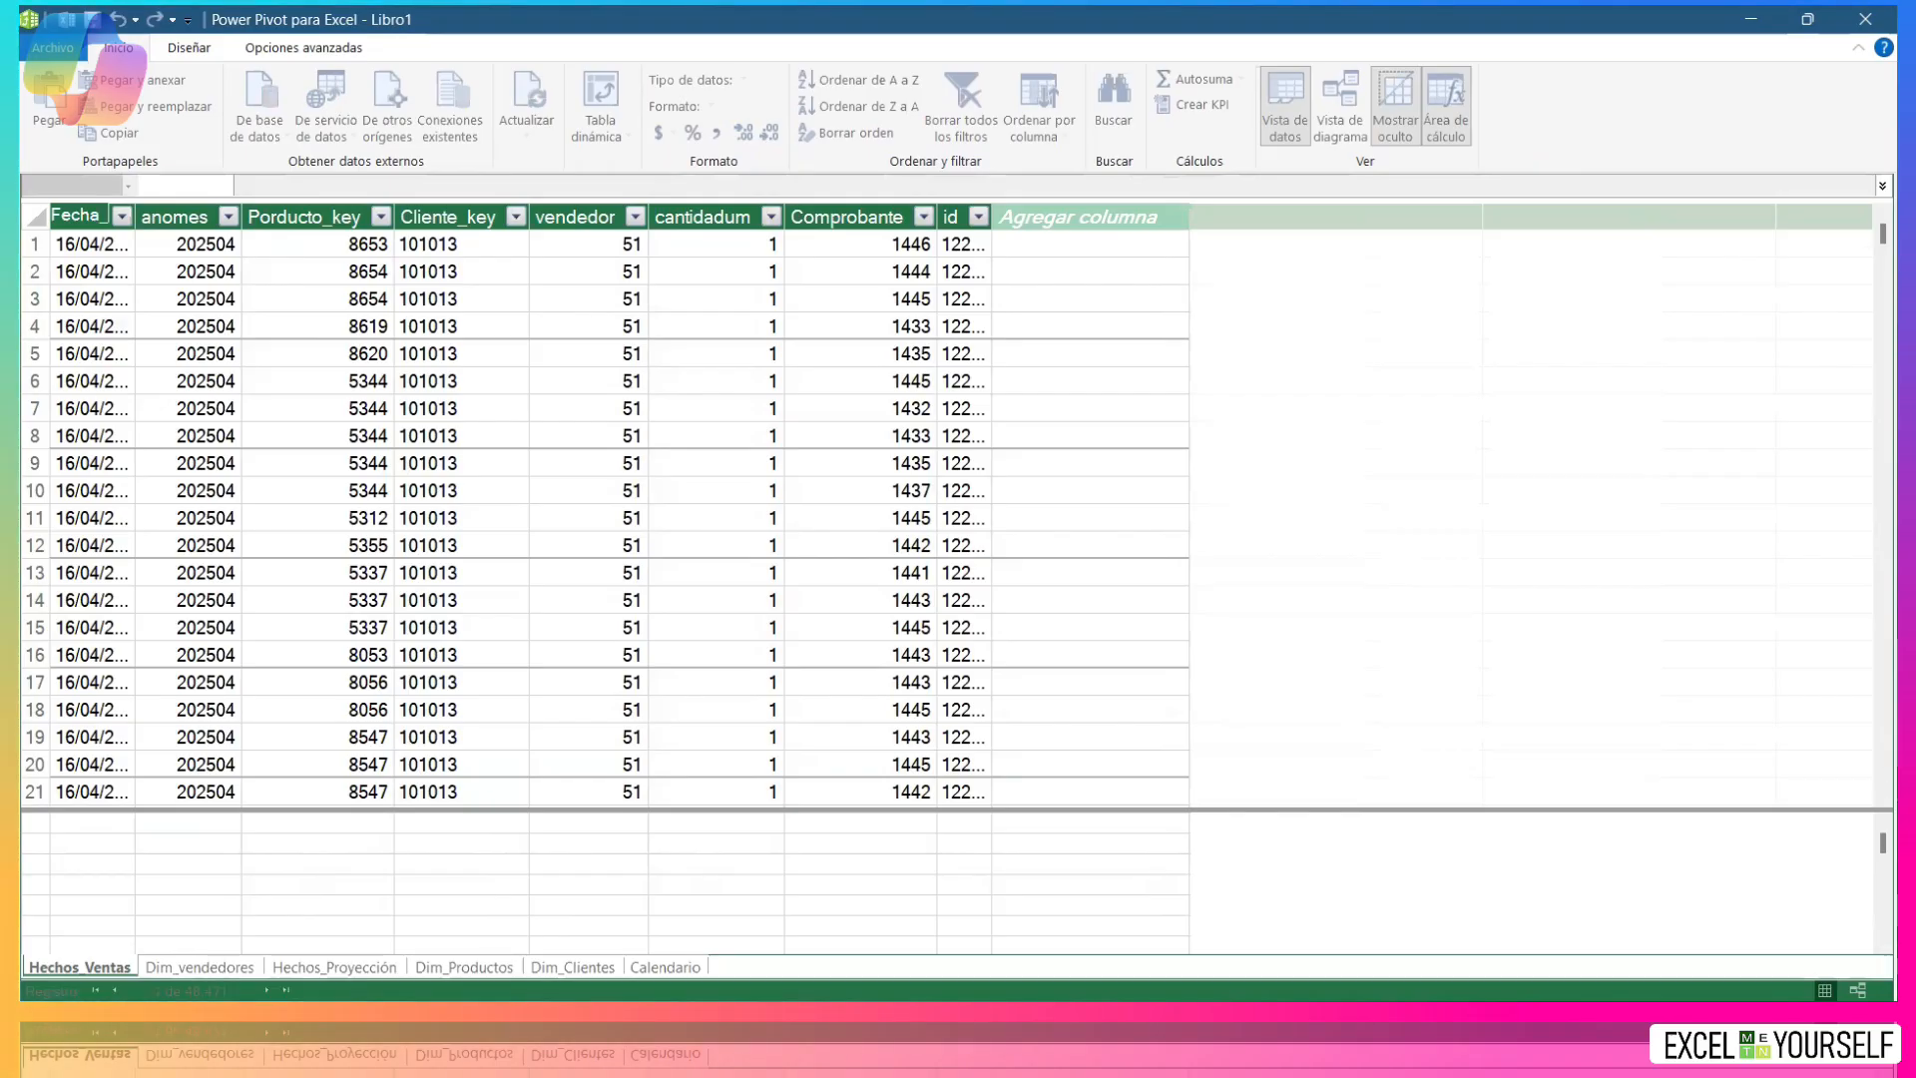
key(Return)
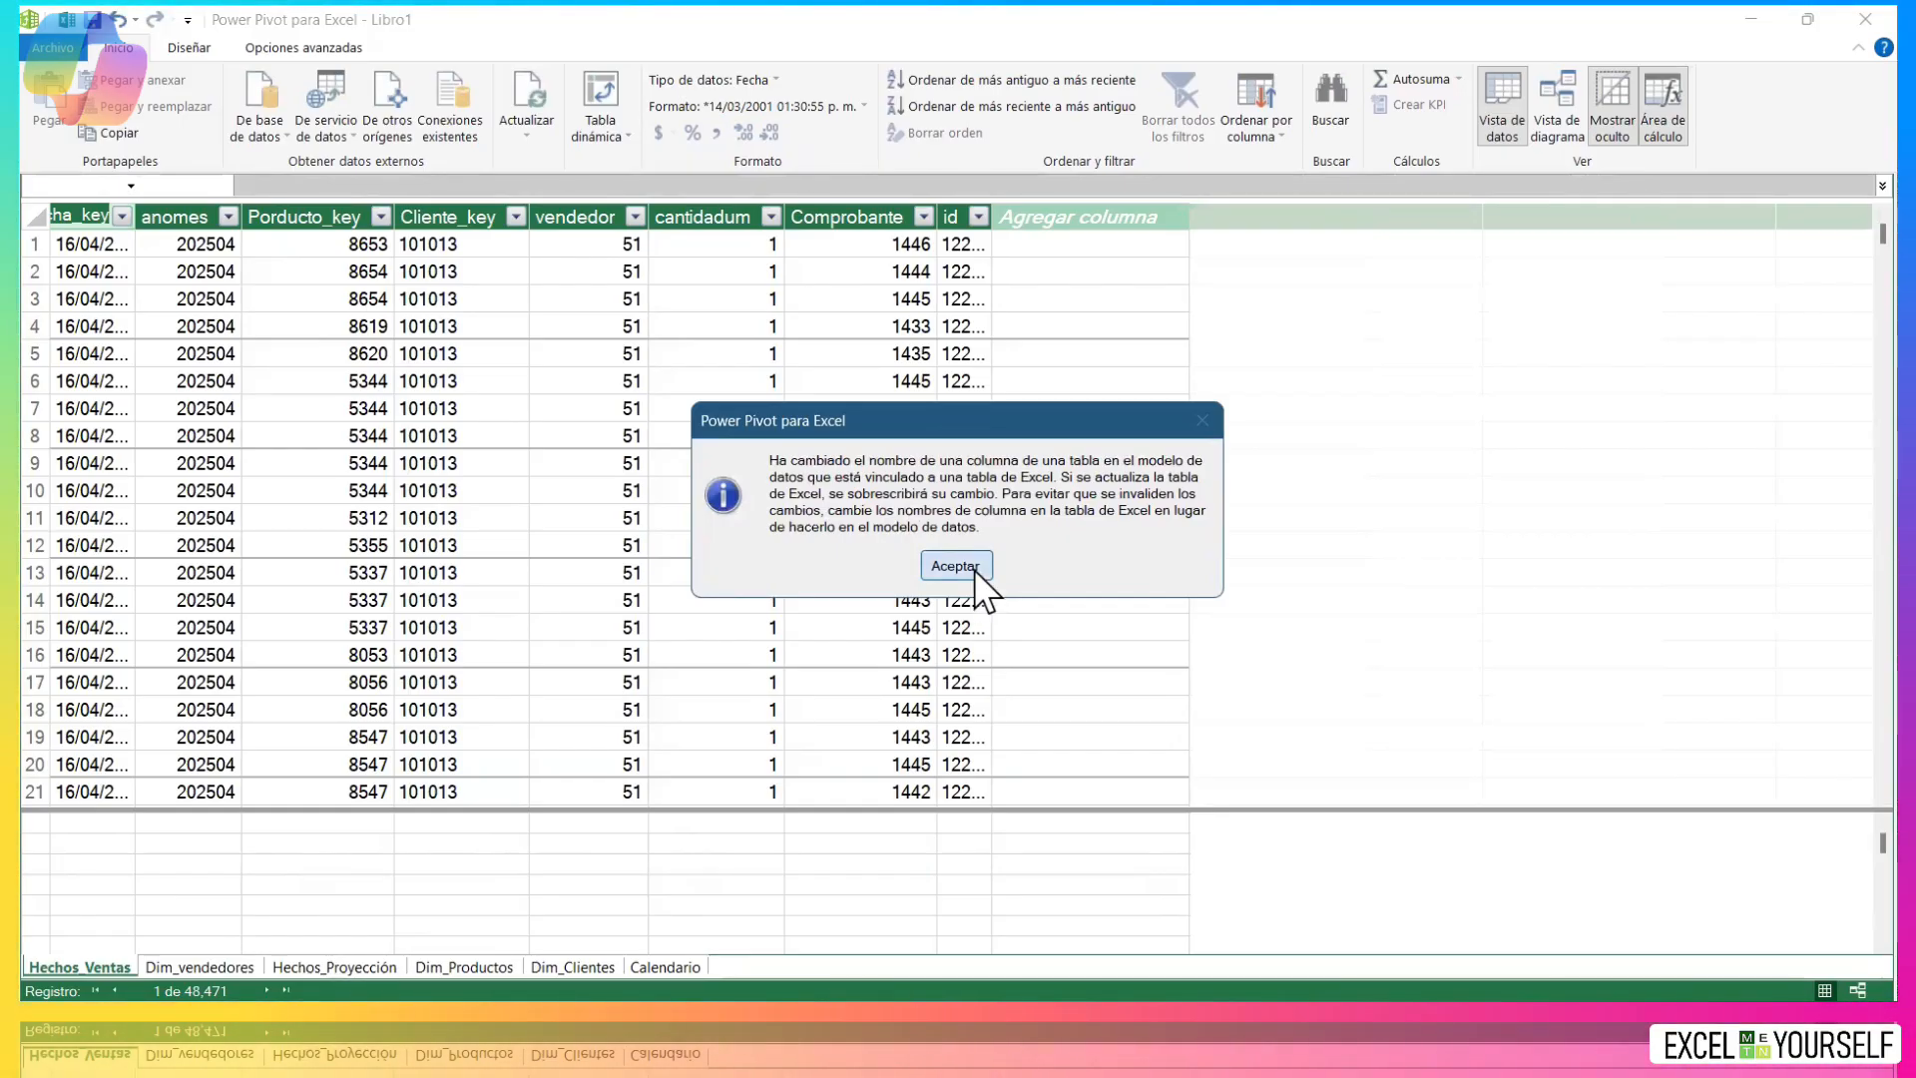
click(975, 570)
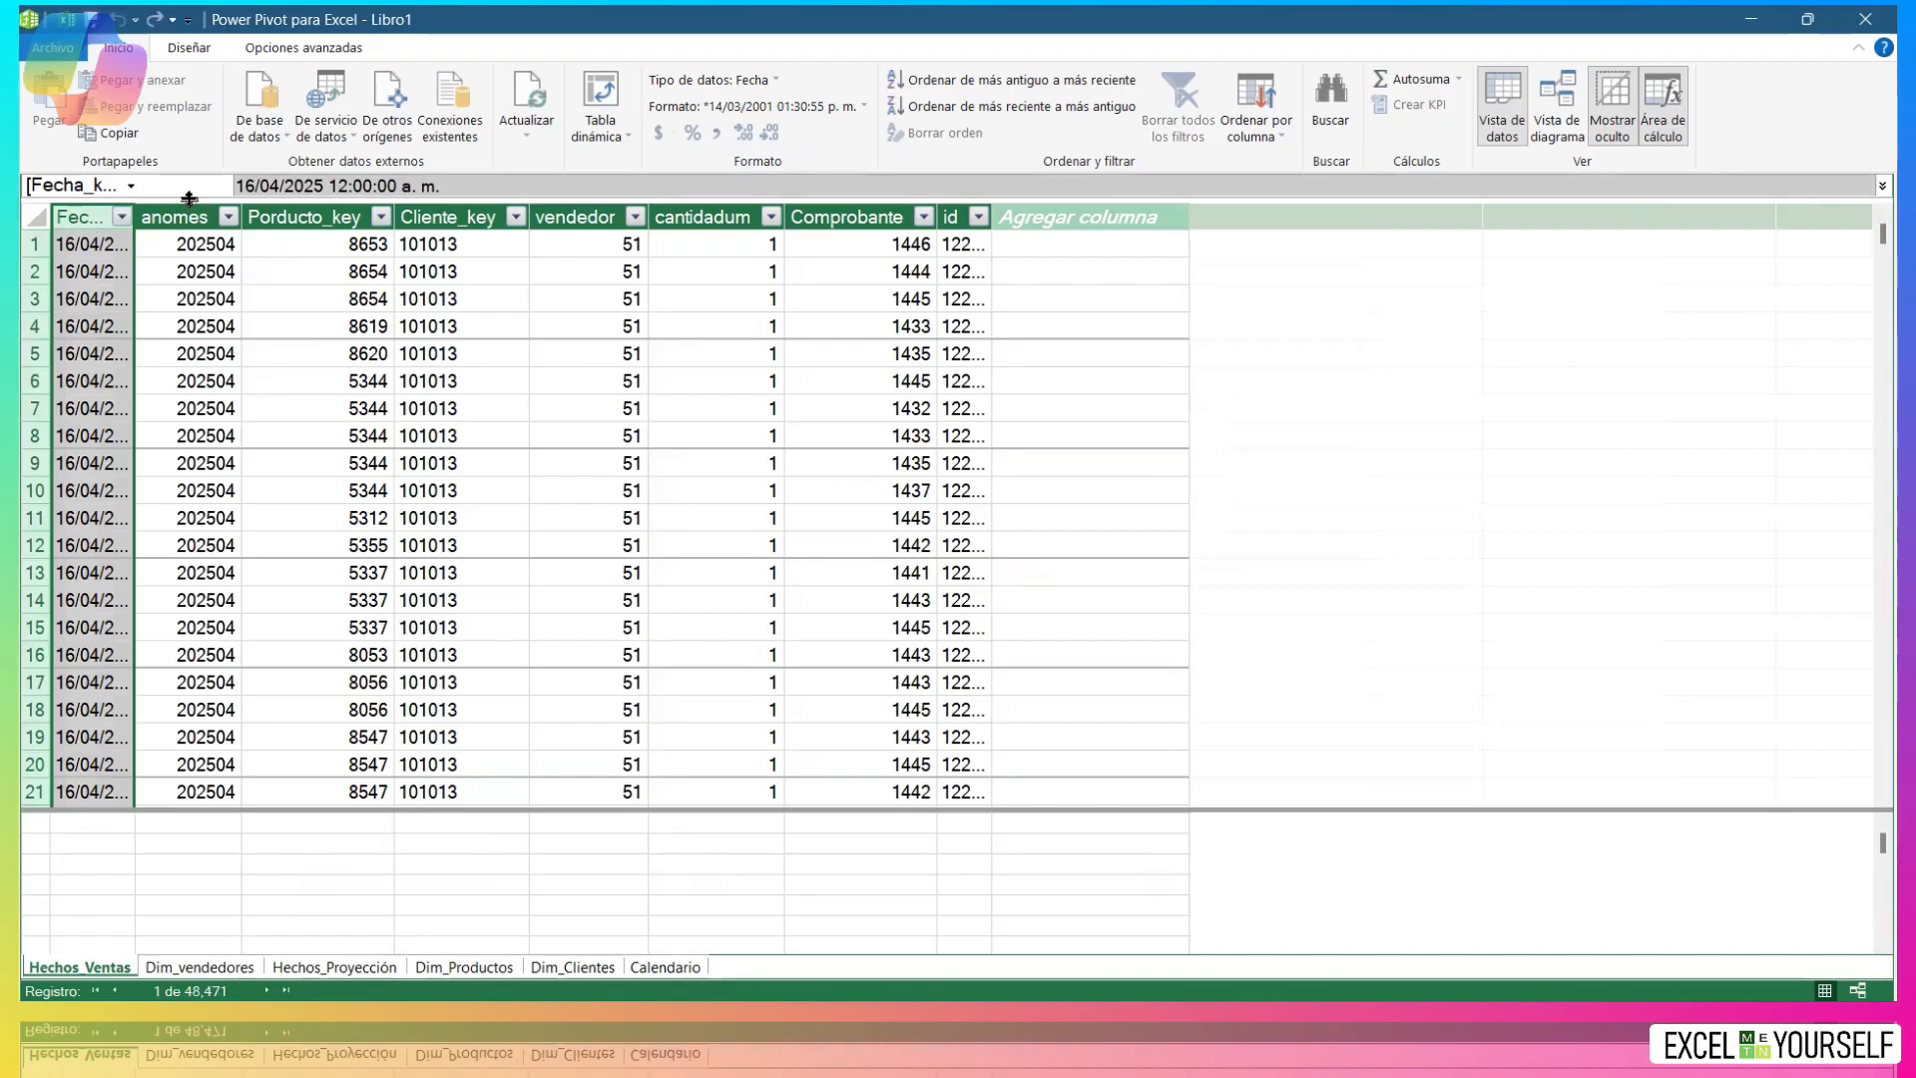
Rename the Fecha column of the Hechos_Proyección table as Fecha_key and accept the linked-table notice.
click(319, 966)
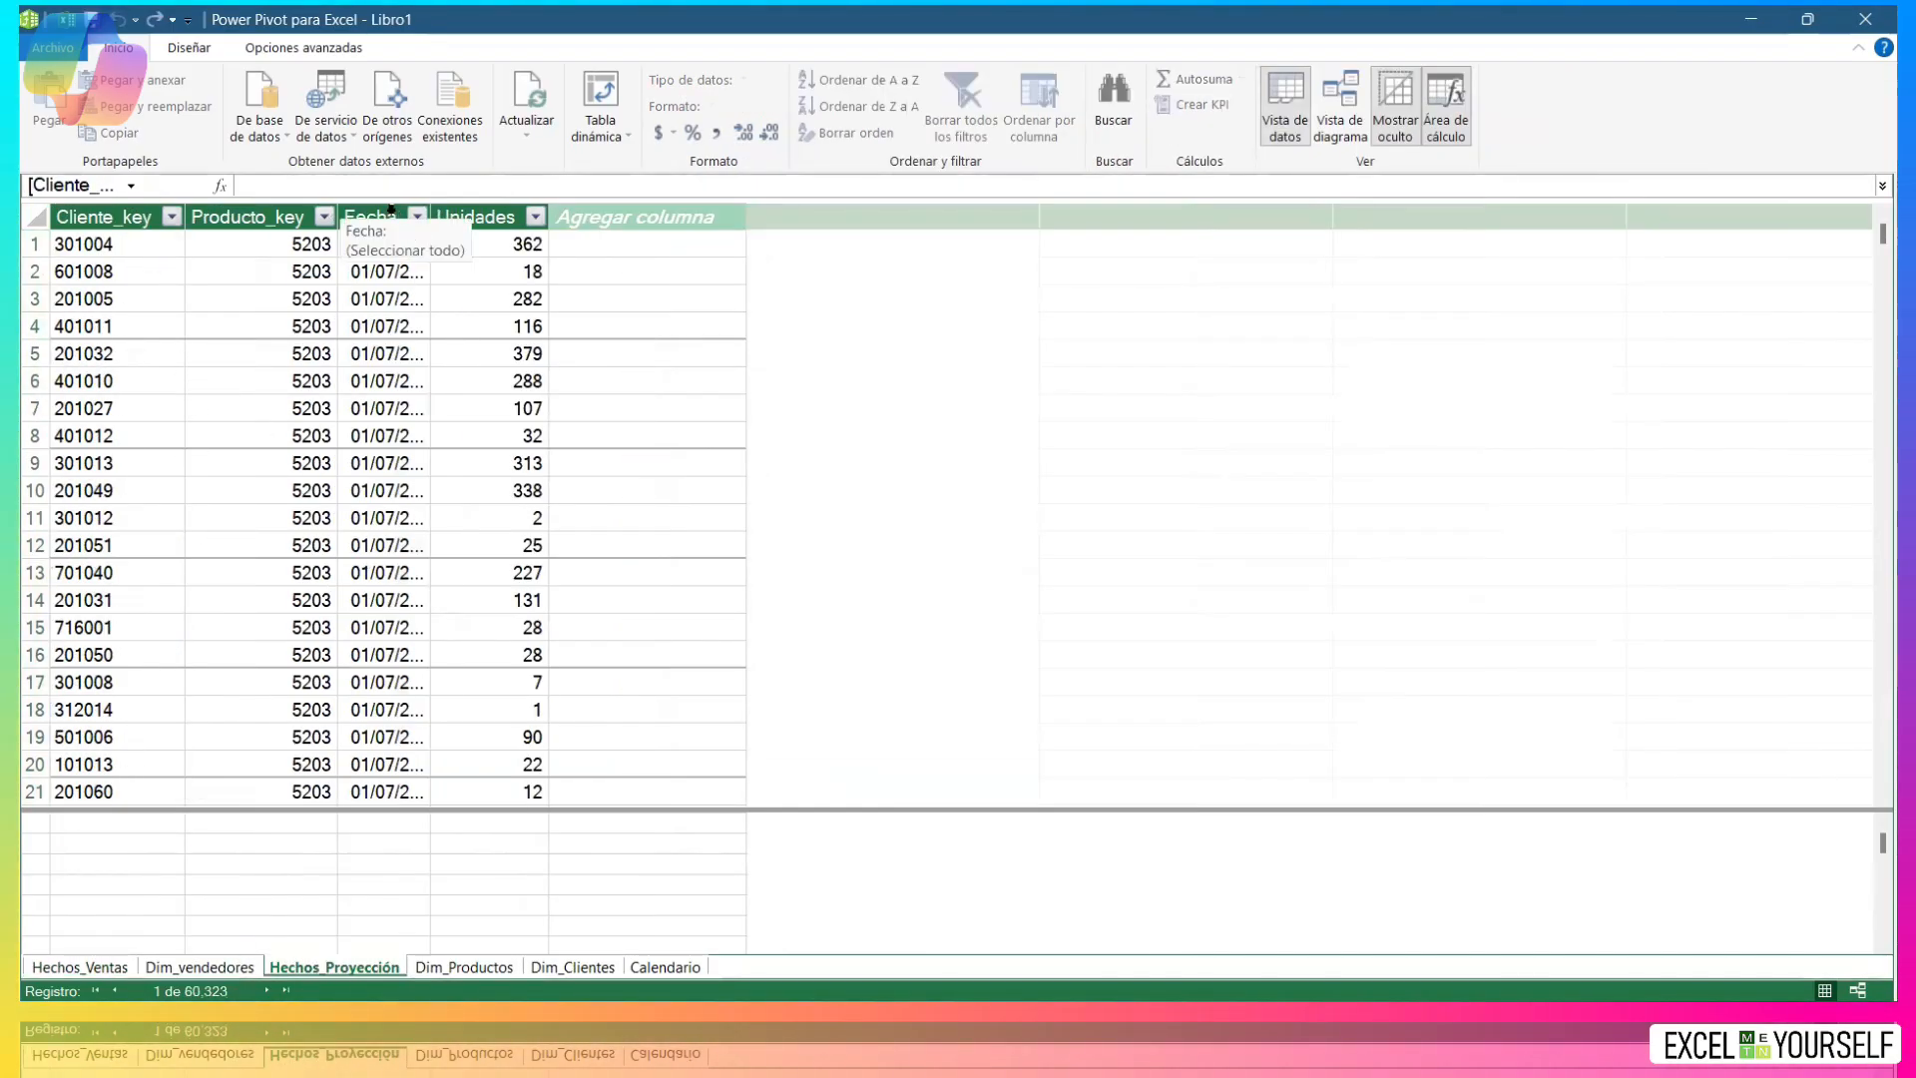
double_click(364, 216)
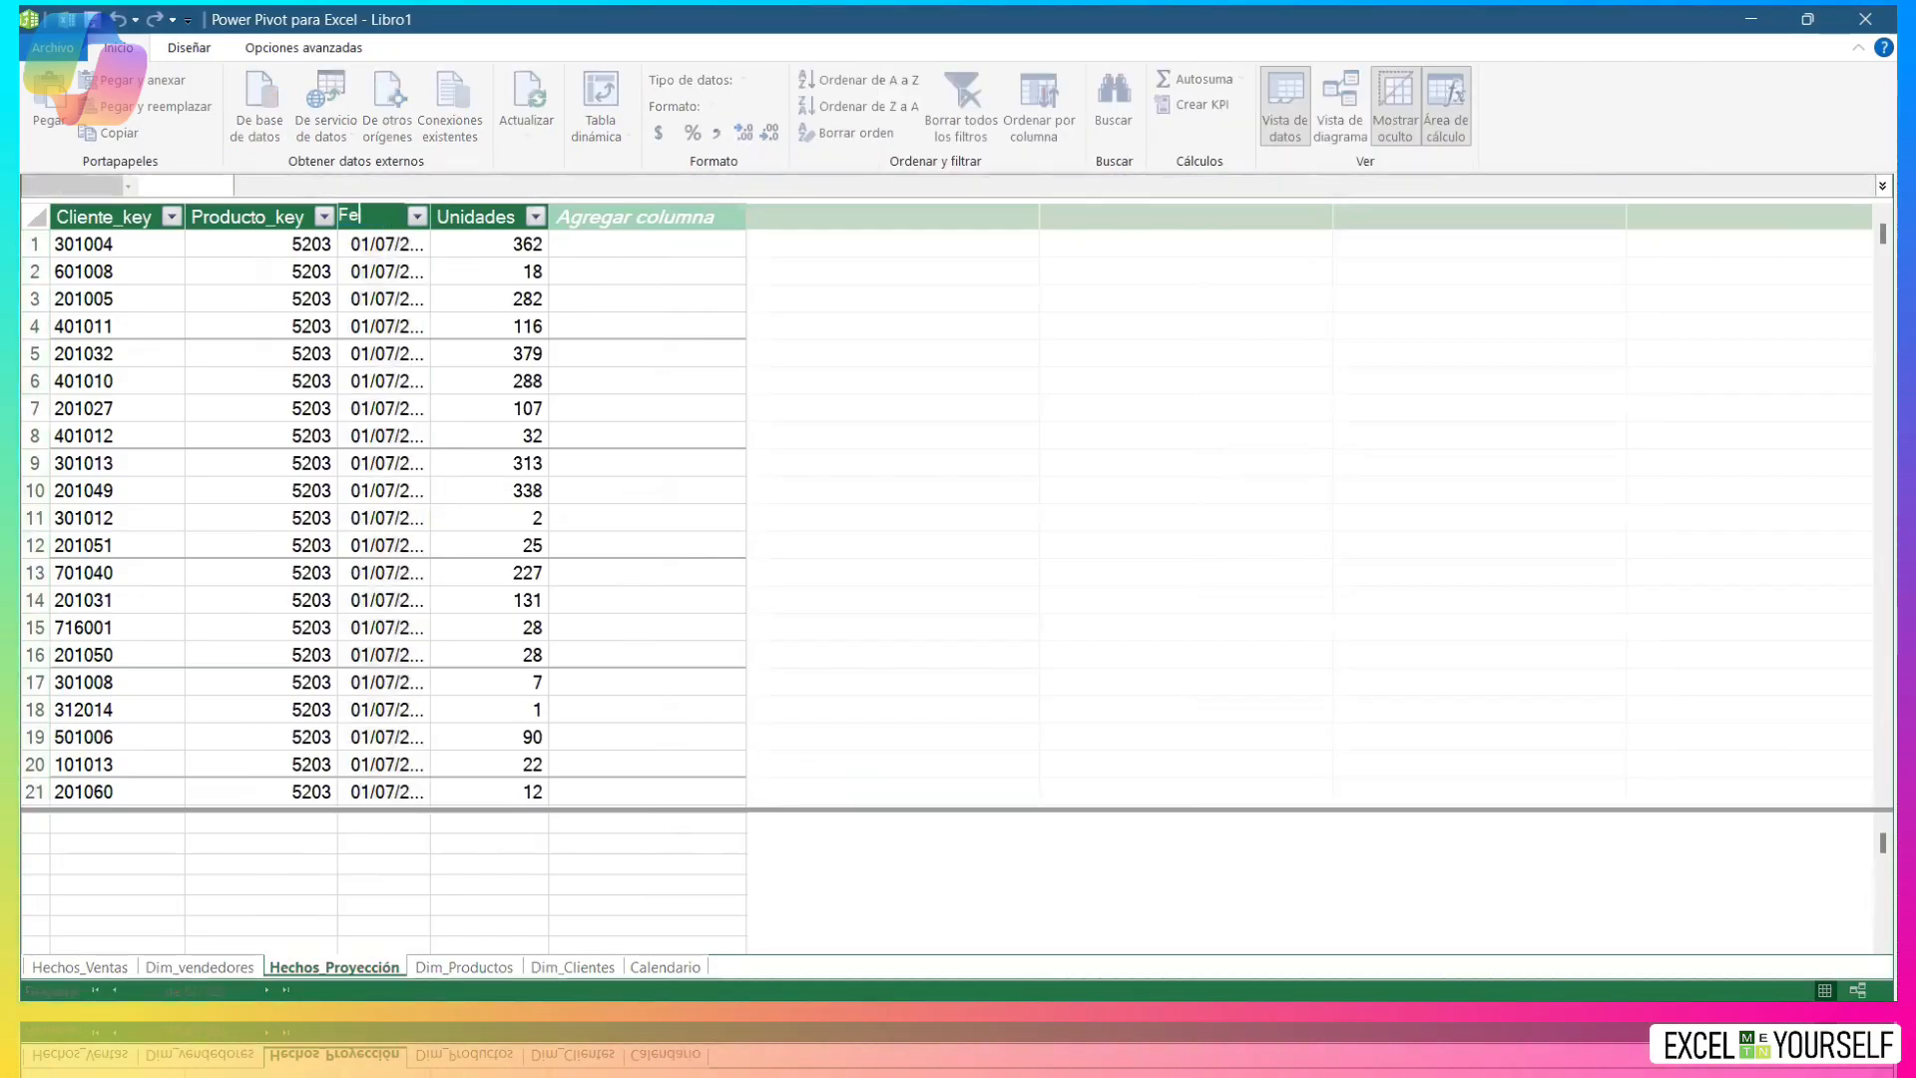
text(Fecha)
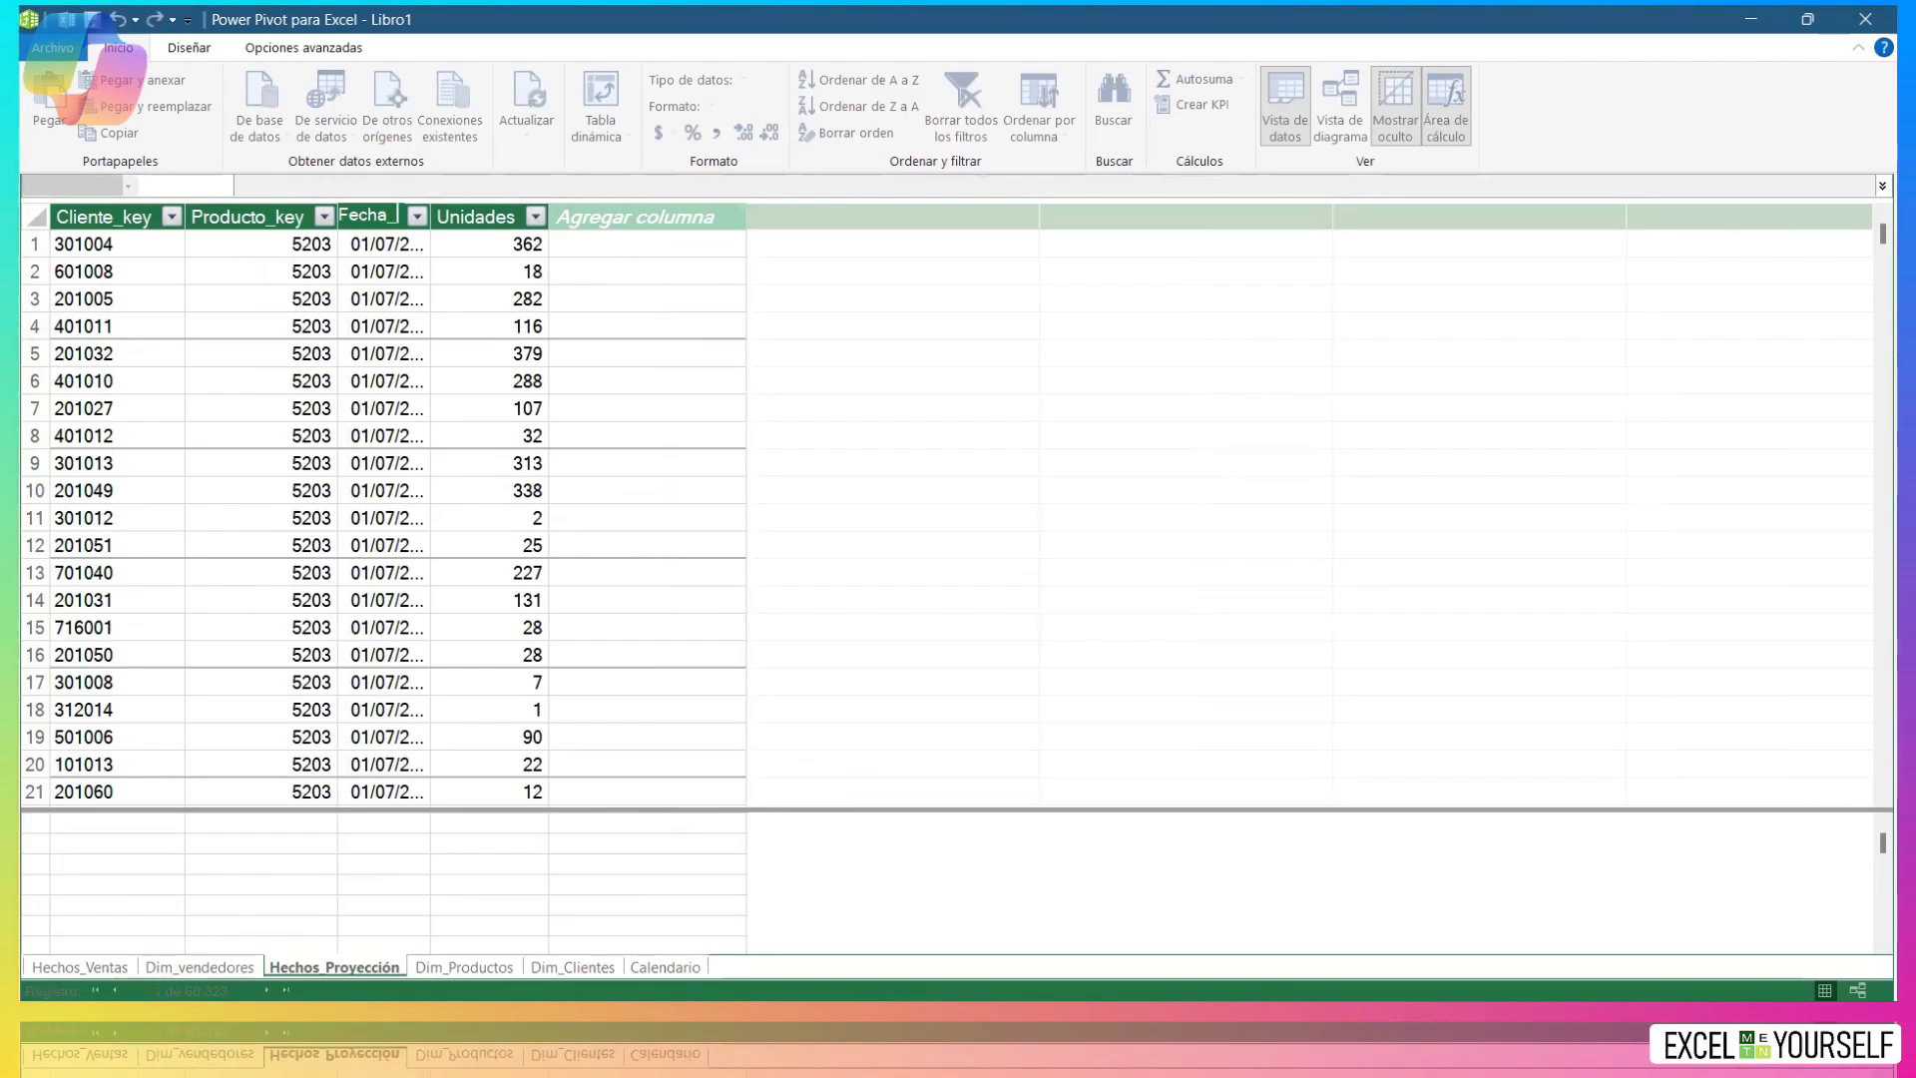
text(_key)
key(Return)
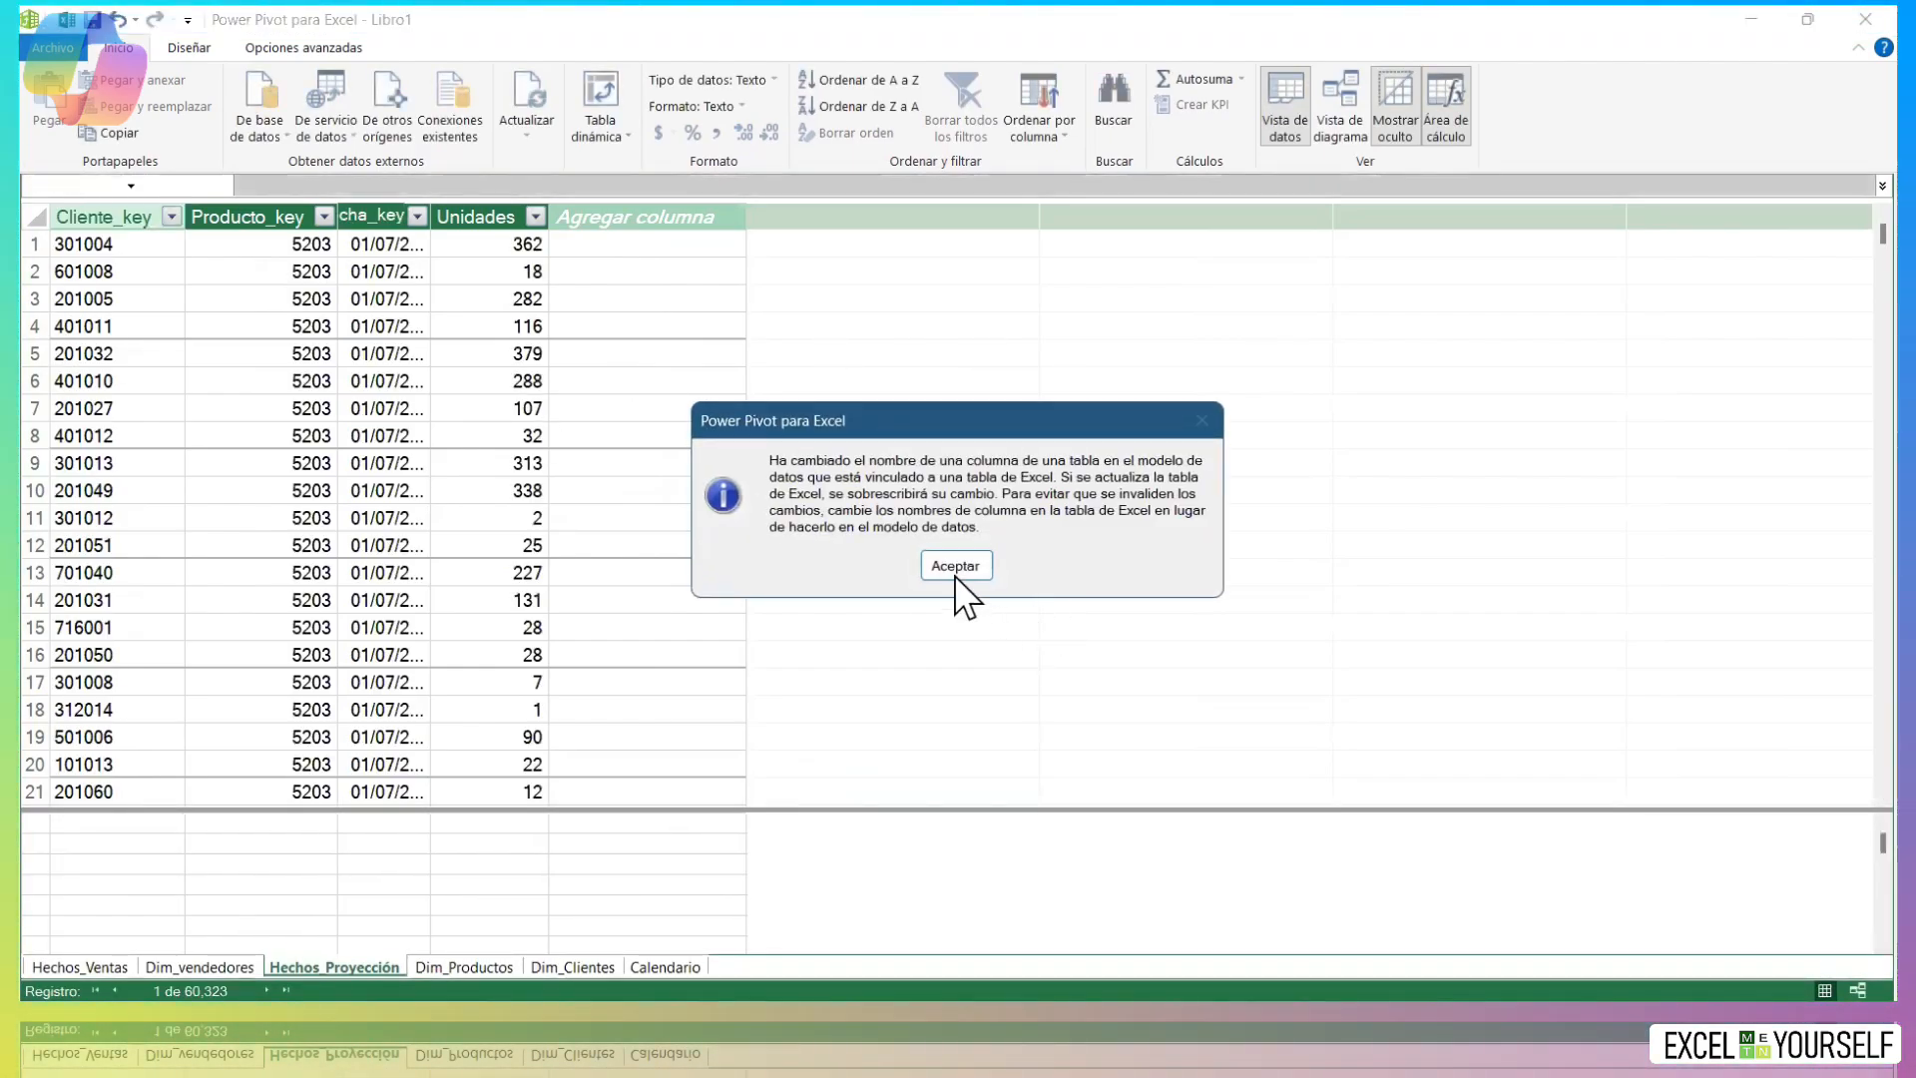
click(954, 573)
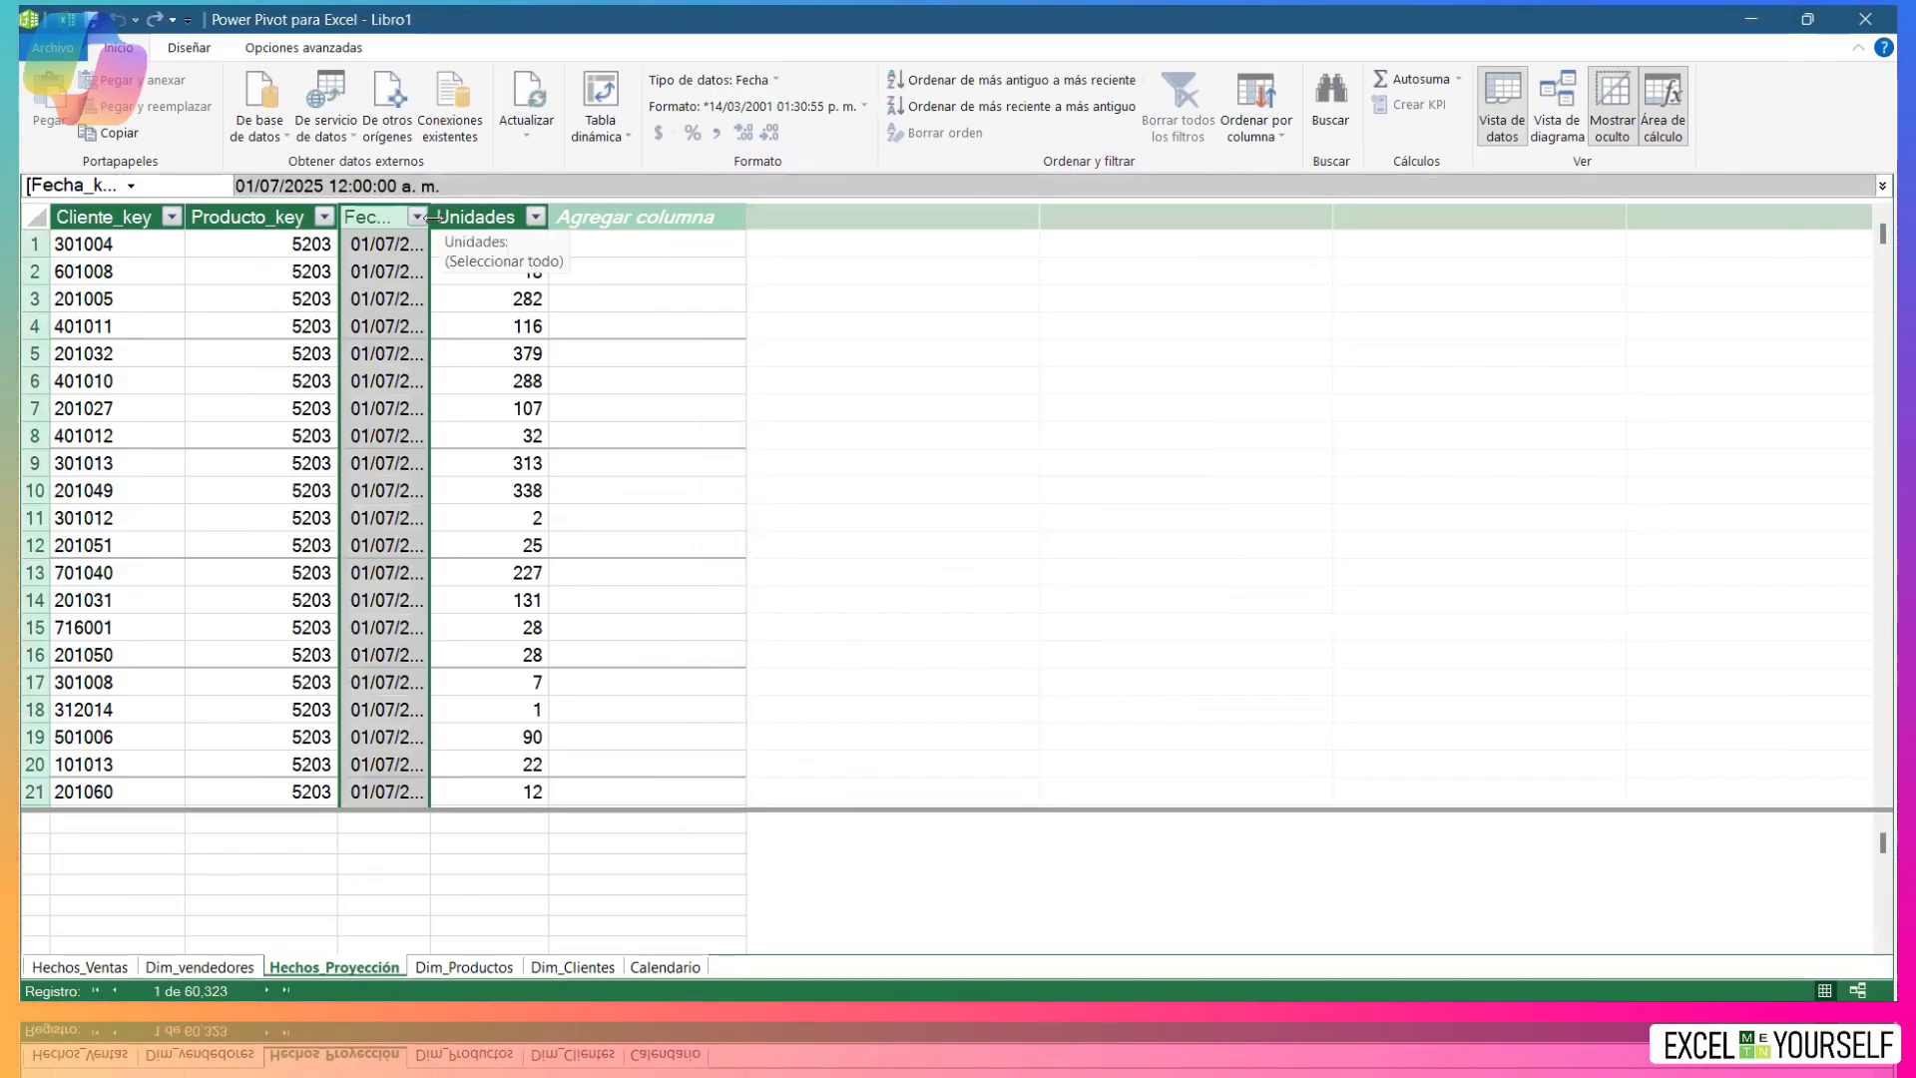
Widen the date column of Hechos_Proyección and refresh the table from its source data.
drag(467, 240, 463, 240)
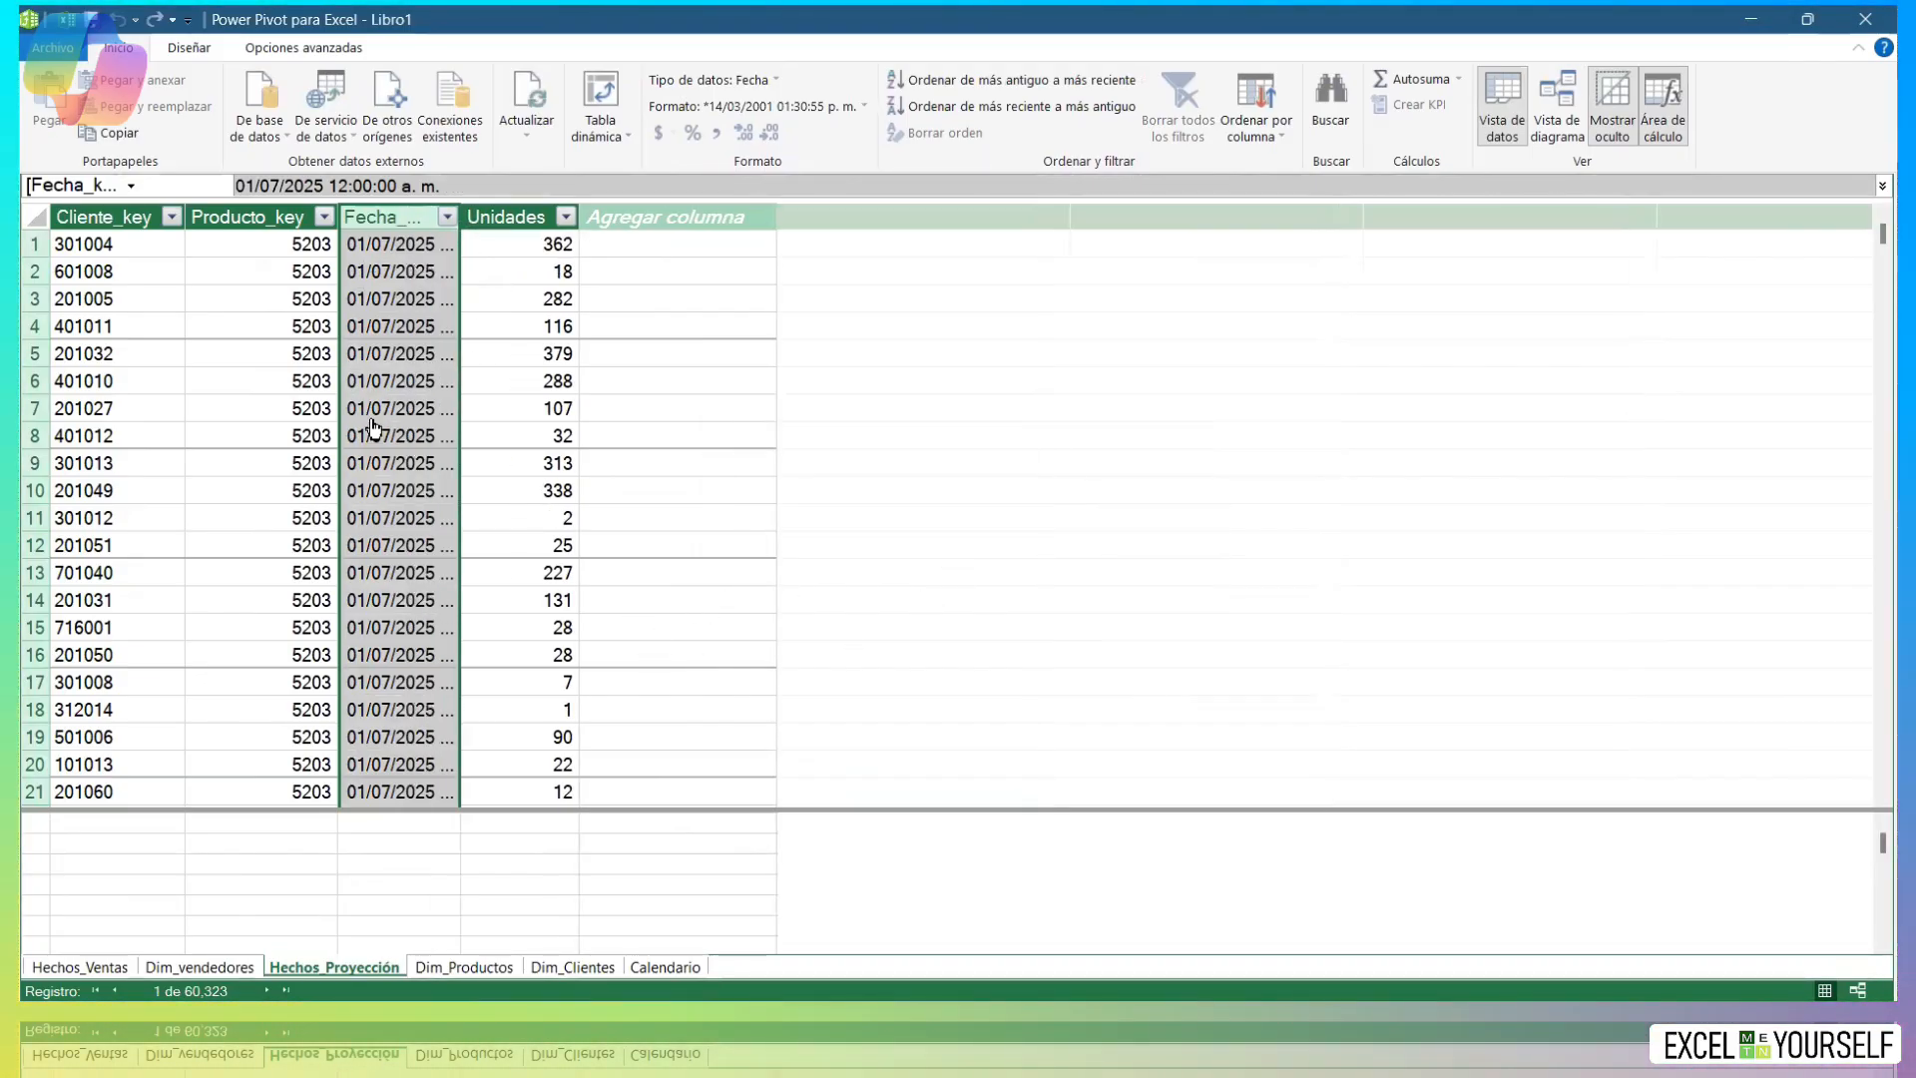
click(534, 105)
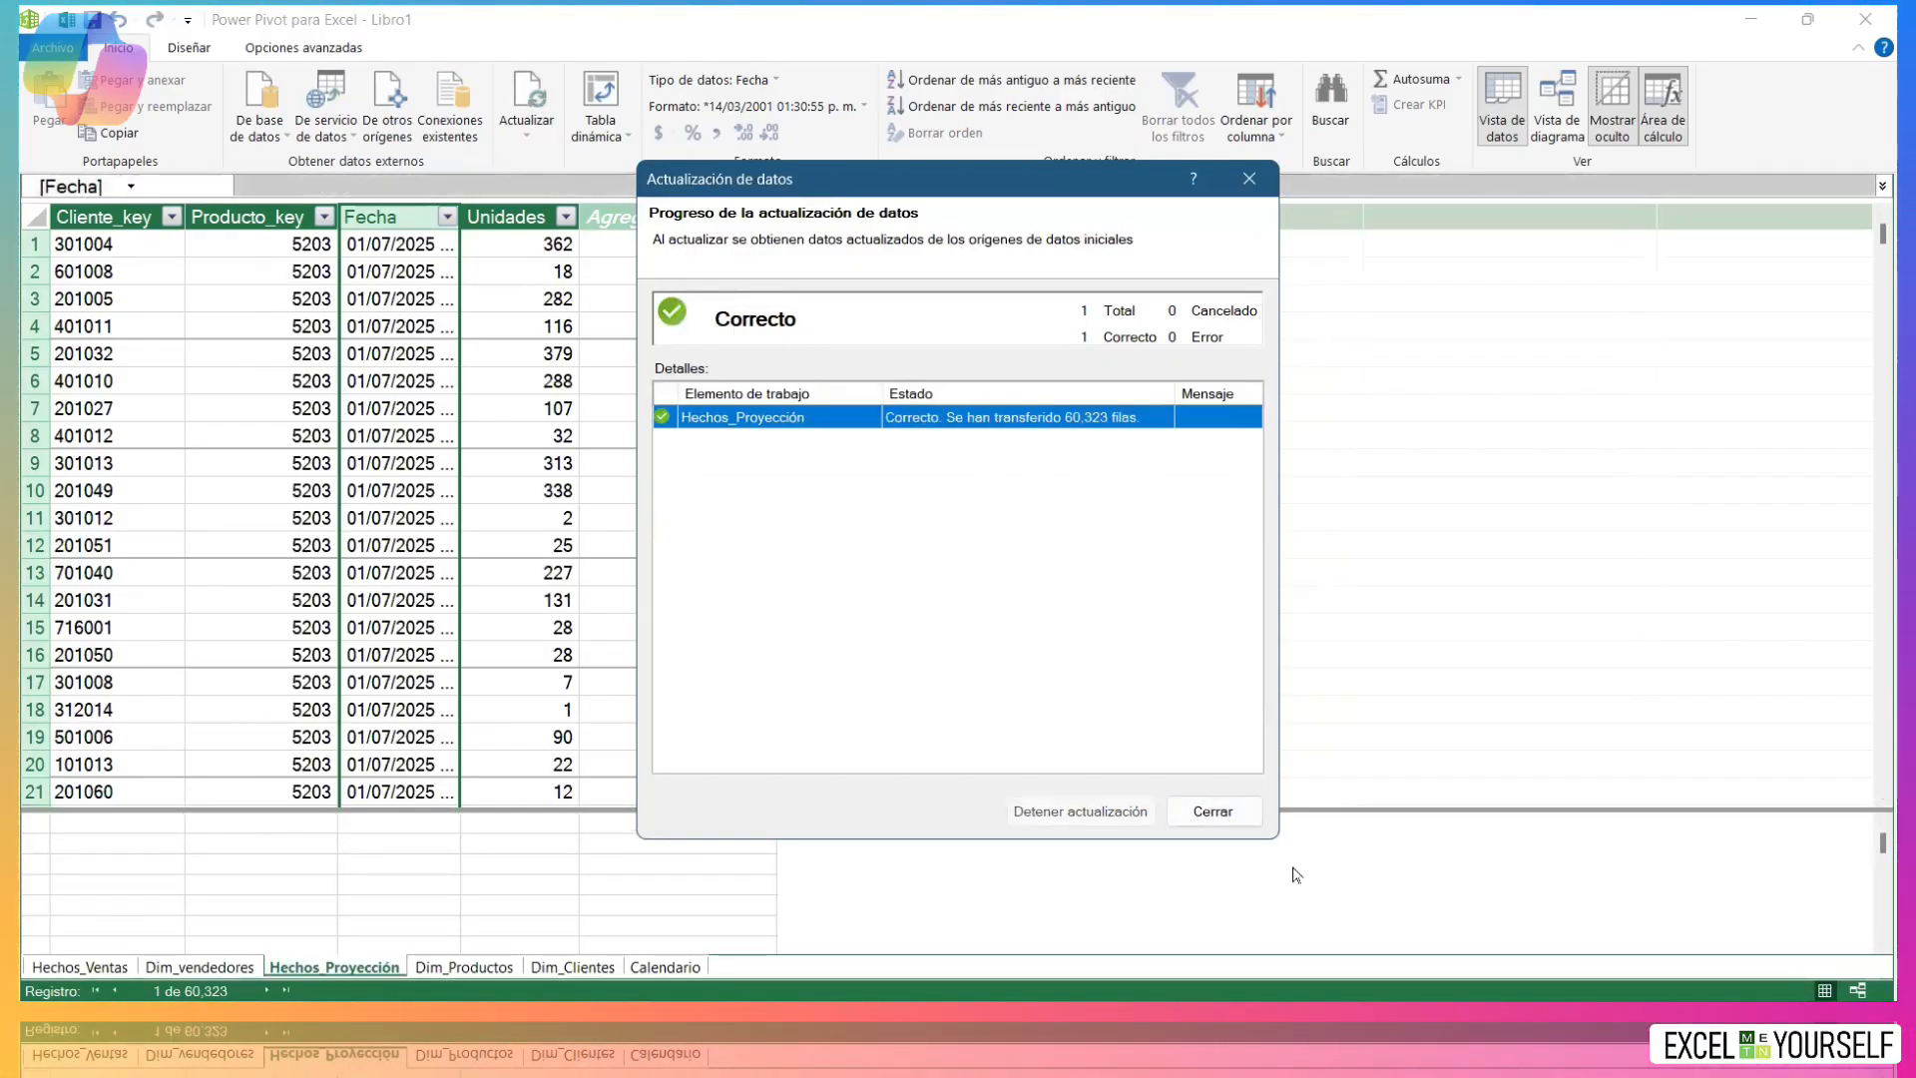
click(1213, 811)
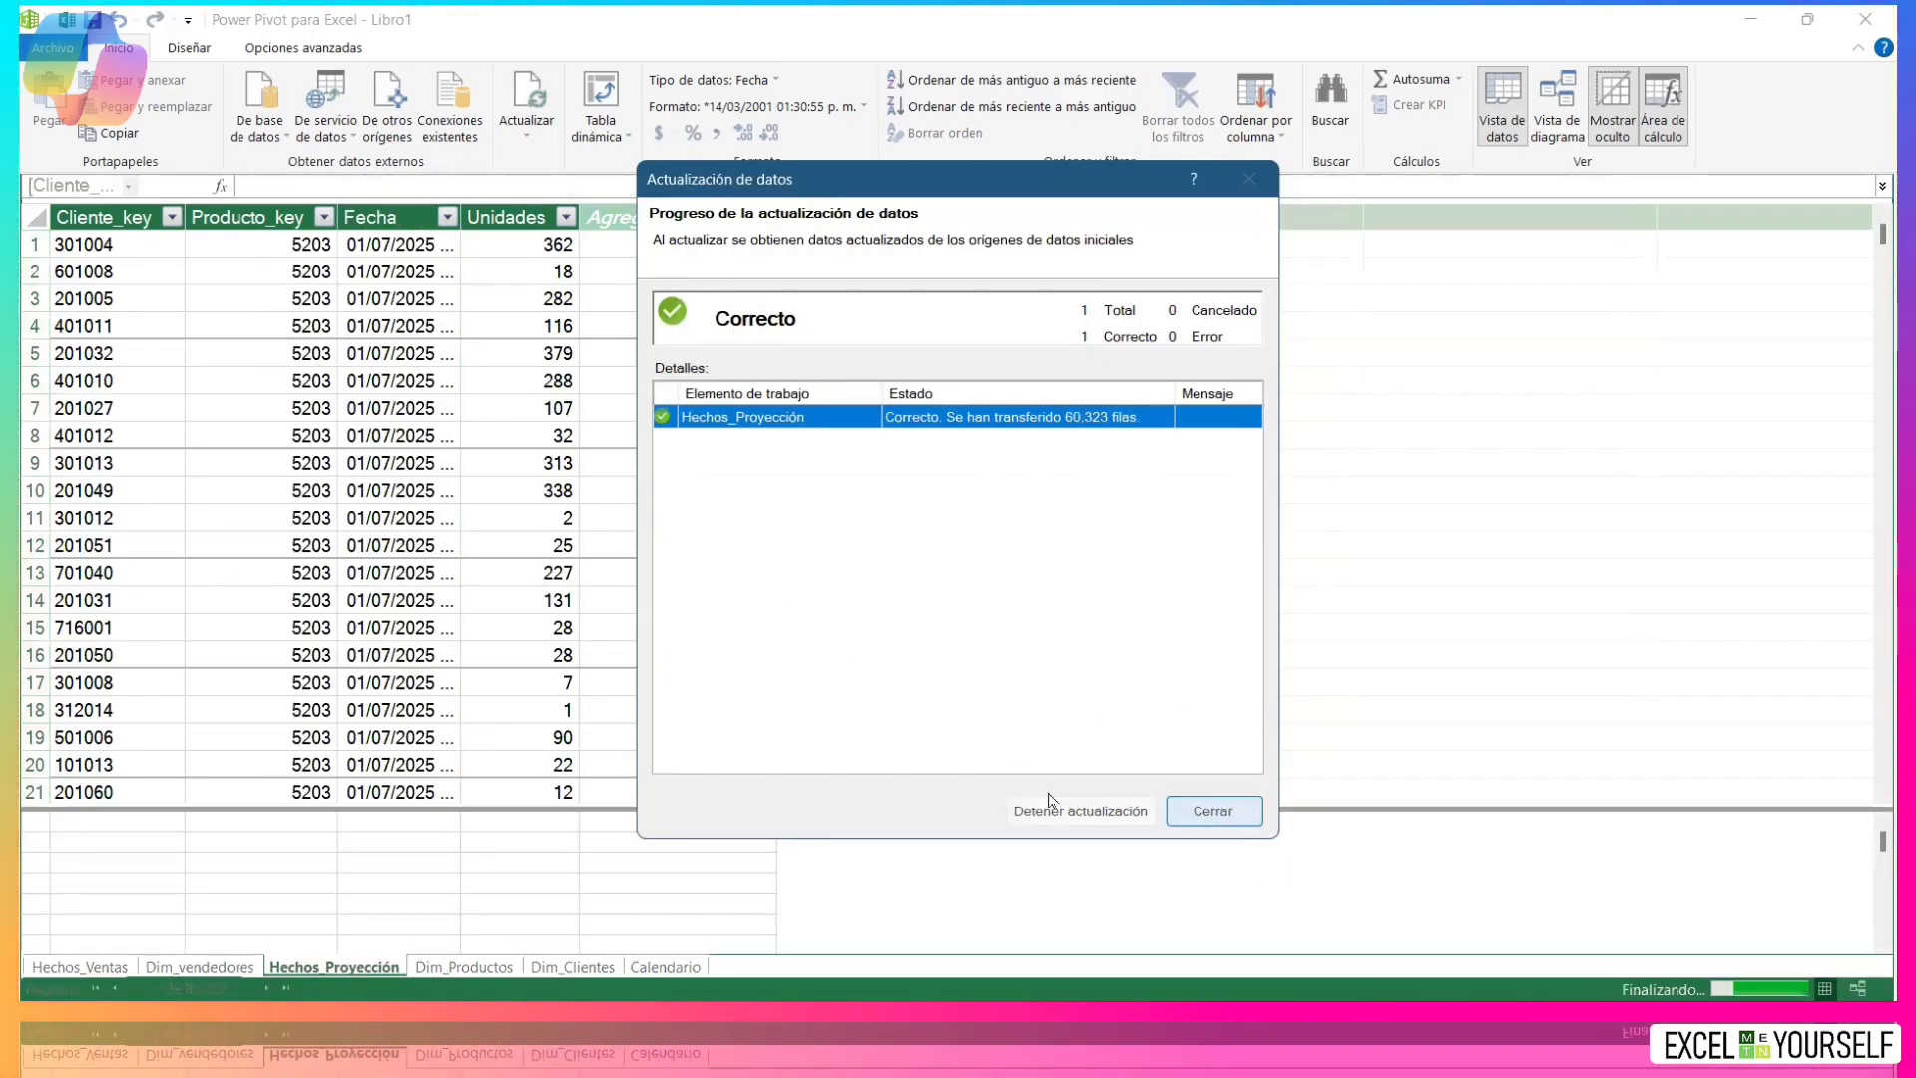
click(1230, 821)
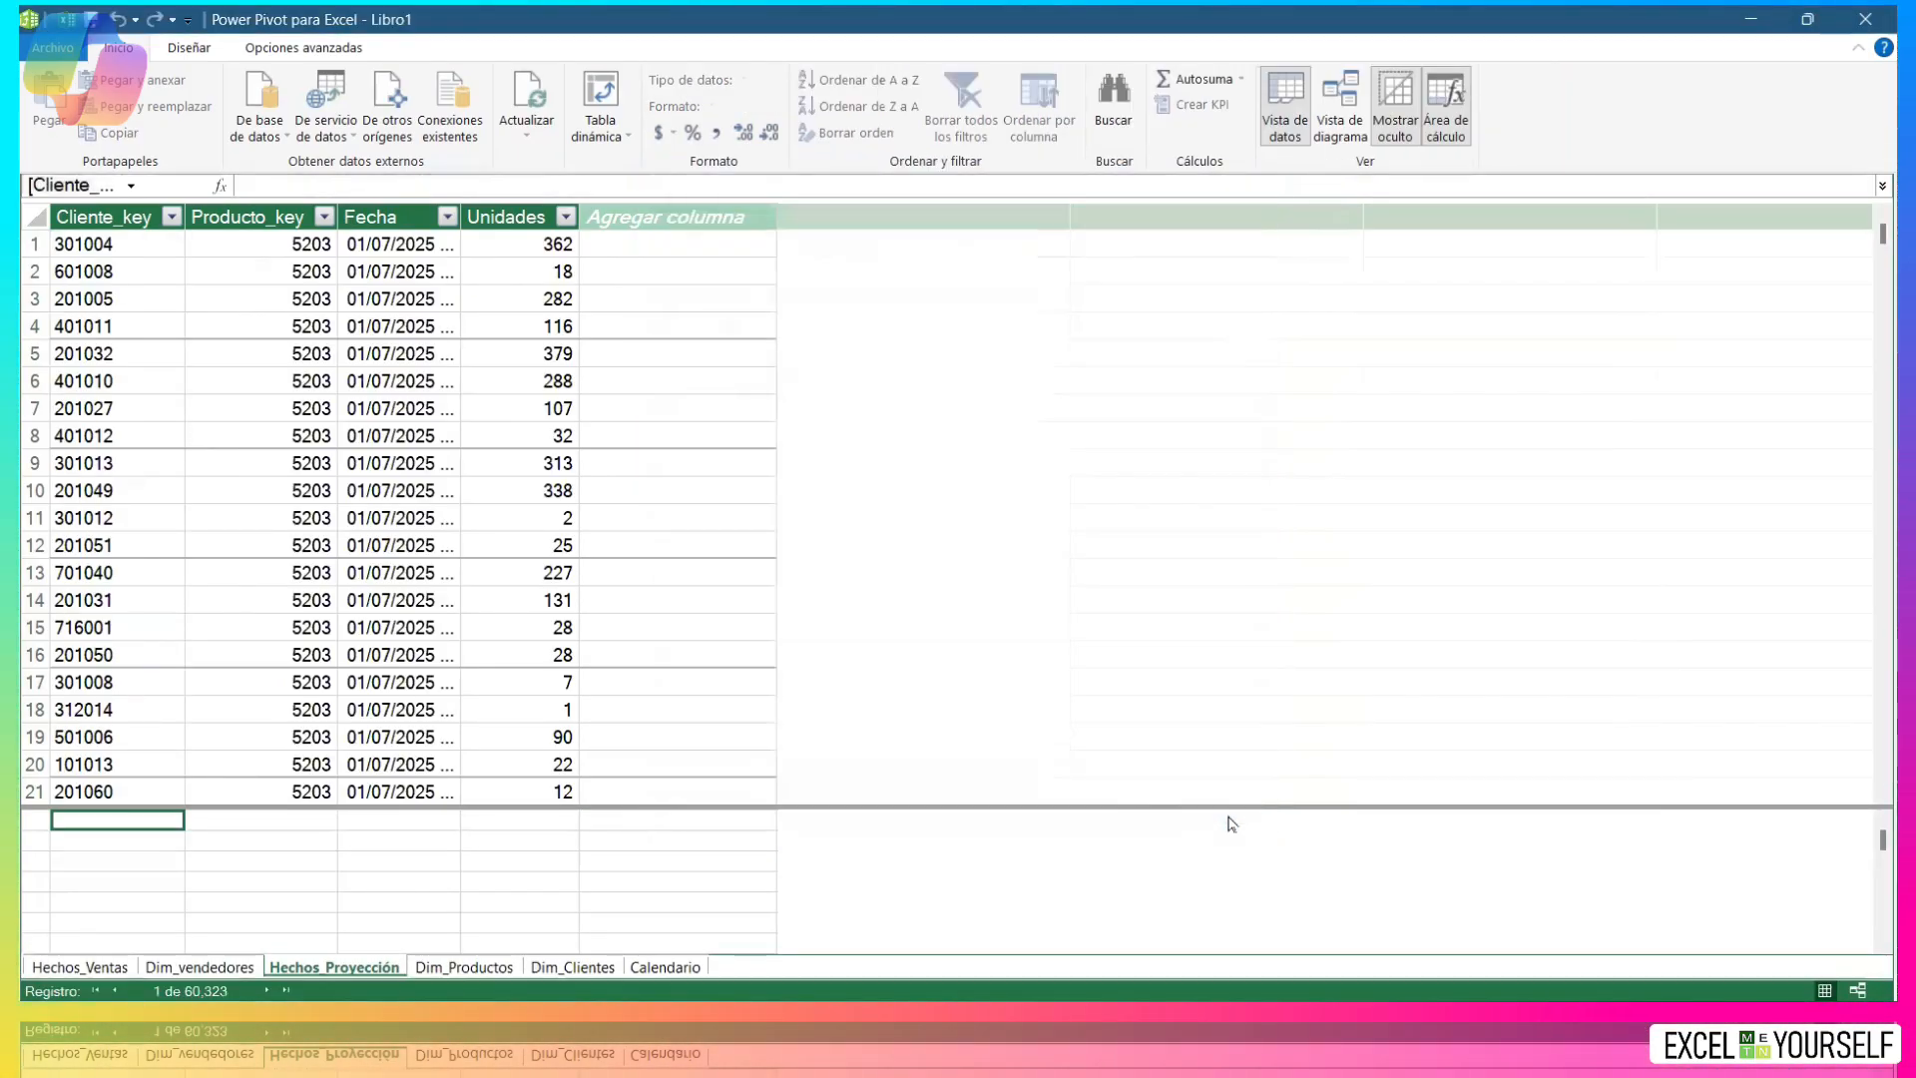
Rename the Fecha_key column of the Calendario table as Fecha.
click(675, 968)
double_click(149, 220)
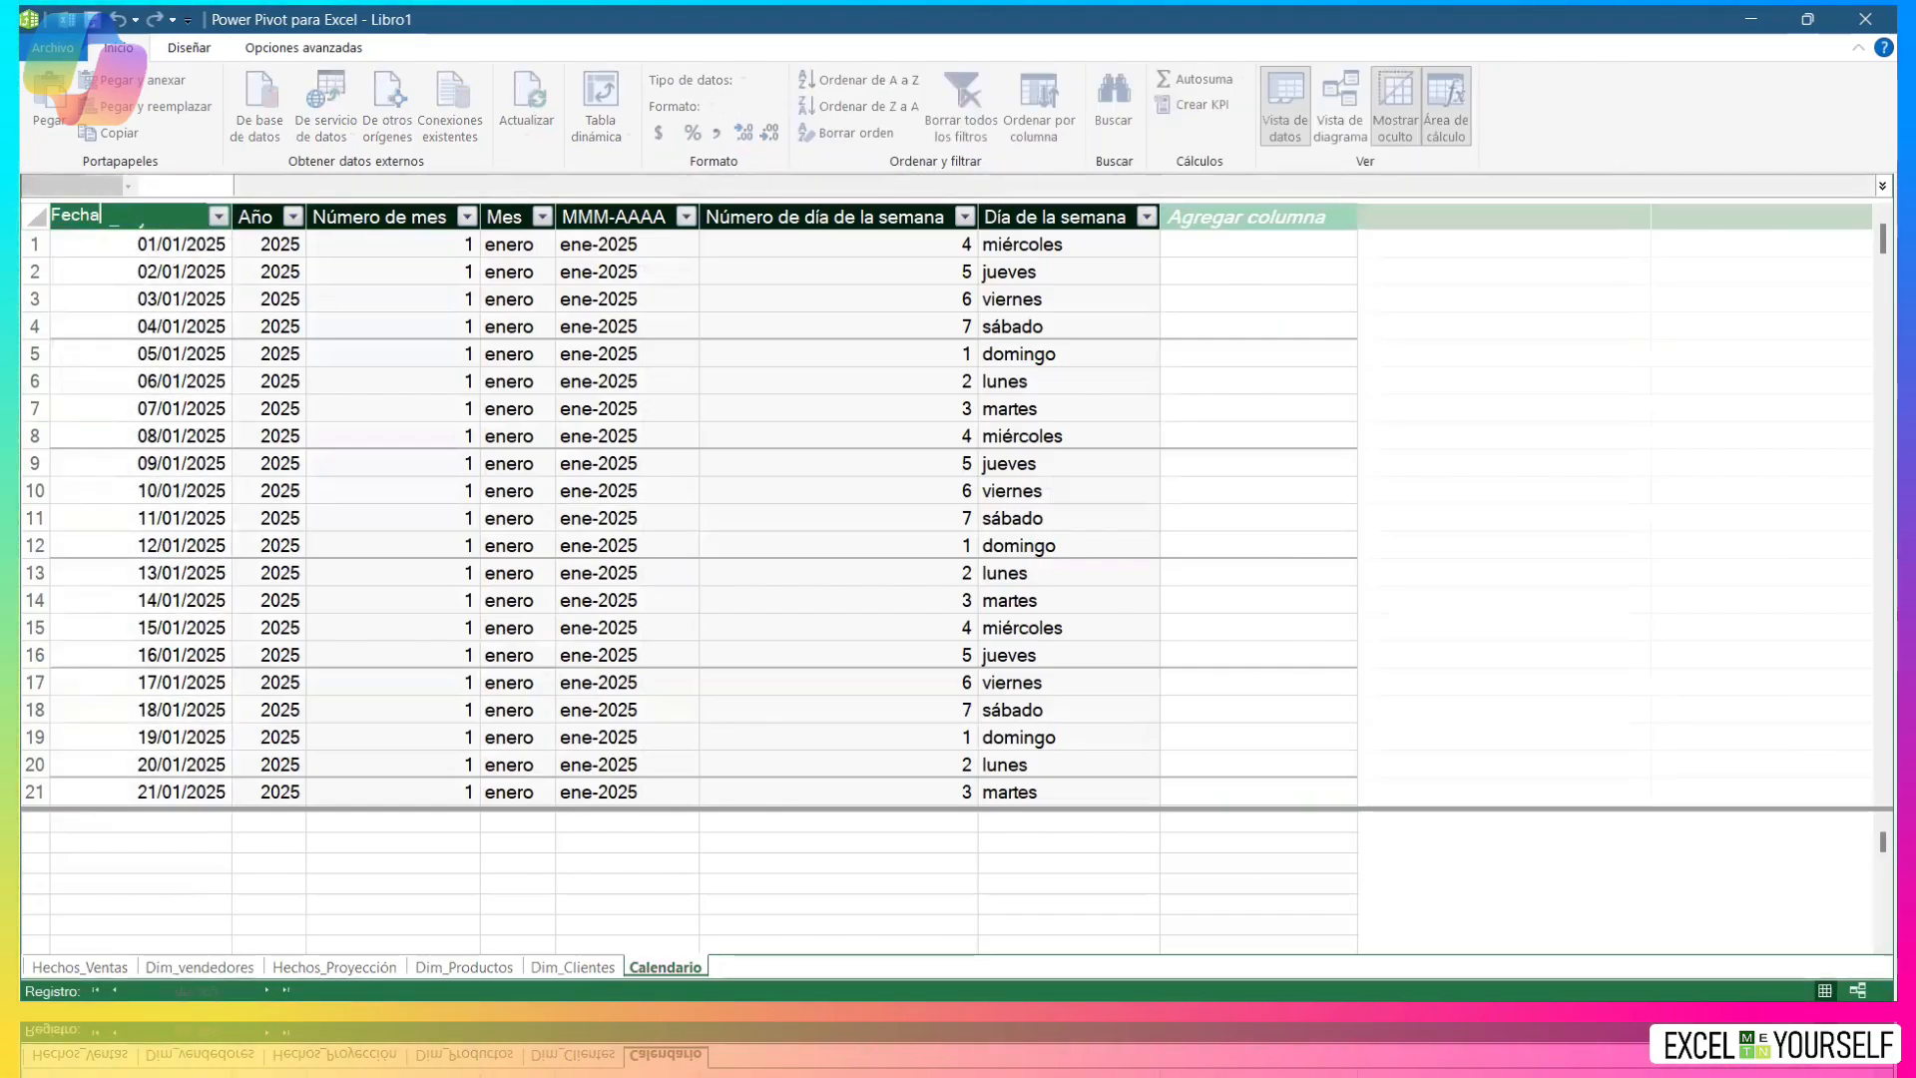
key(Return)
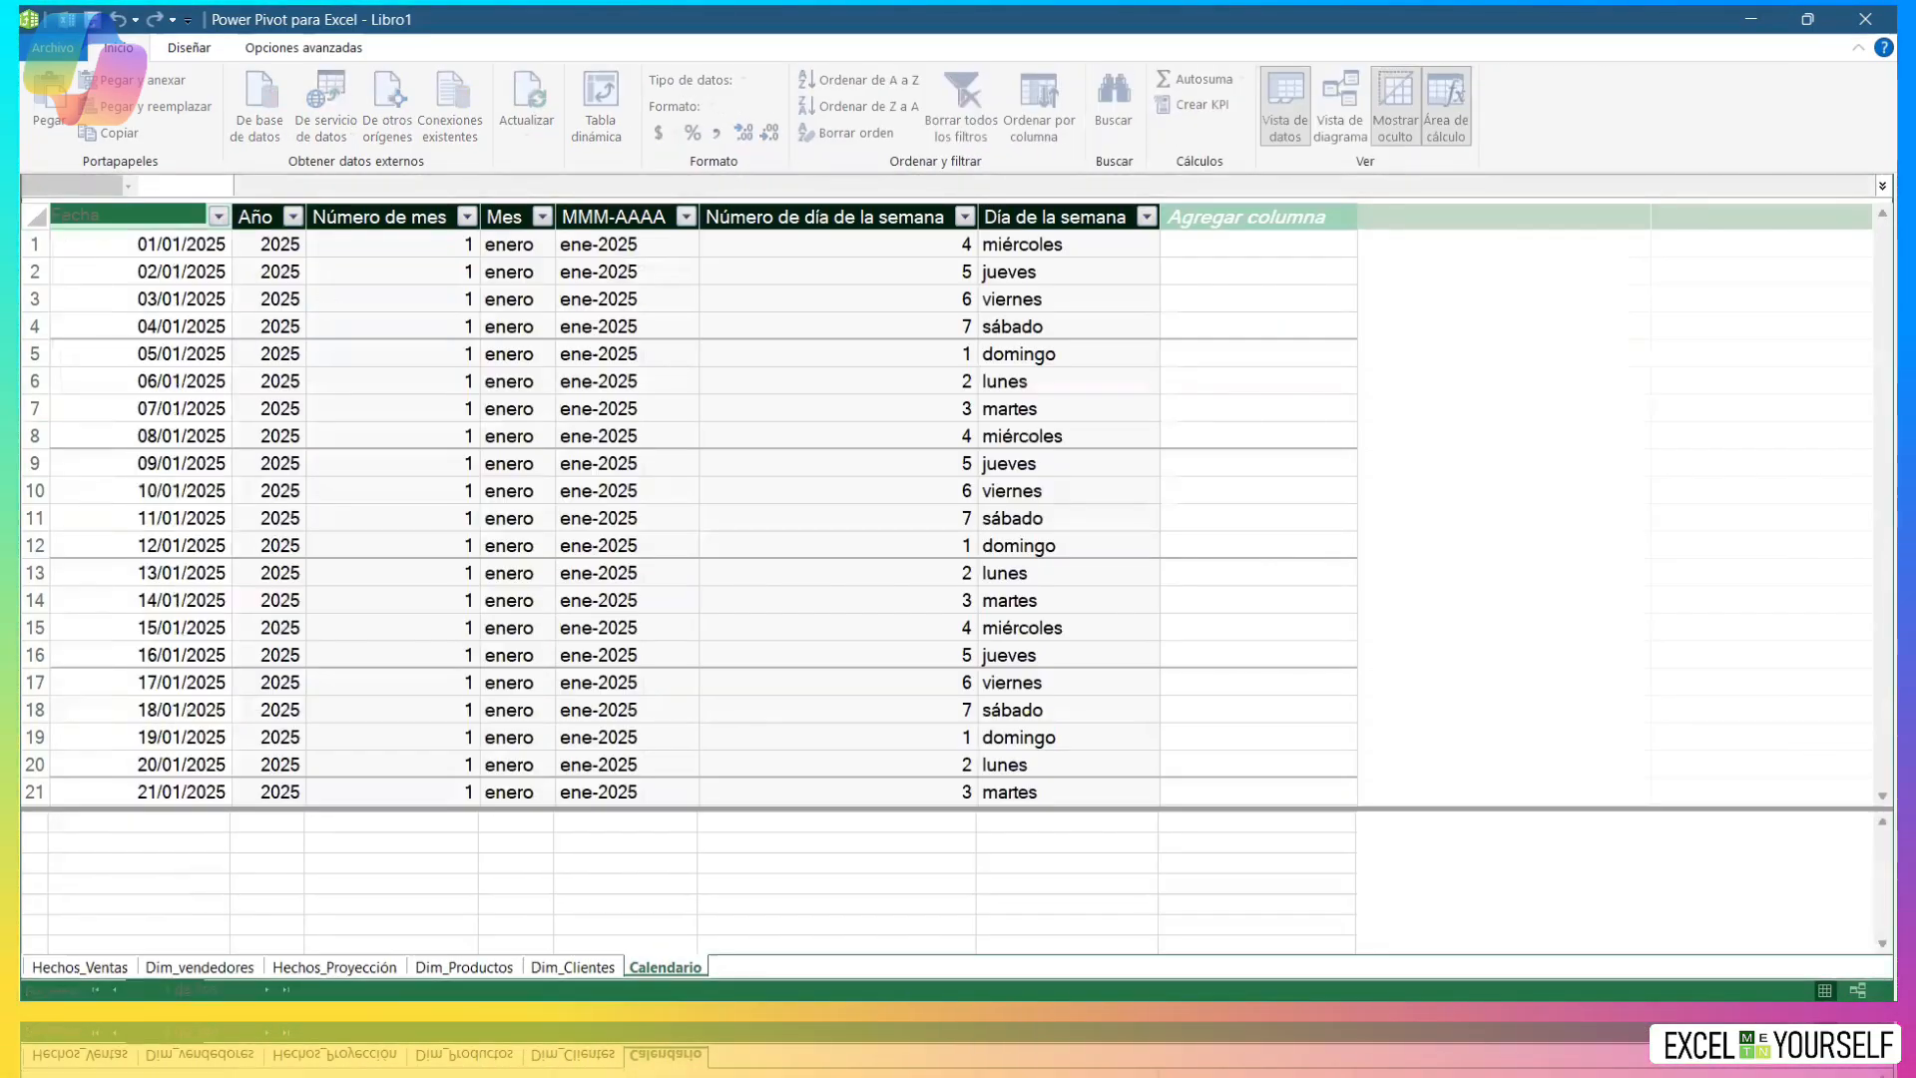
In the model diagram, tighten the dimension tables' spacing and relate Calendario's Fecha to Fecha in Hechos_Proyección and Fecha_key in Hechos_Ventas.
click(1482, 118)
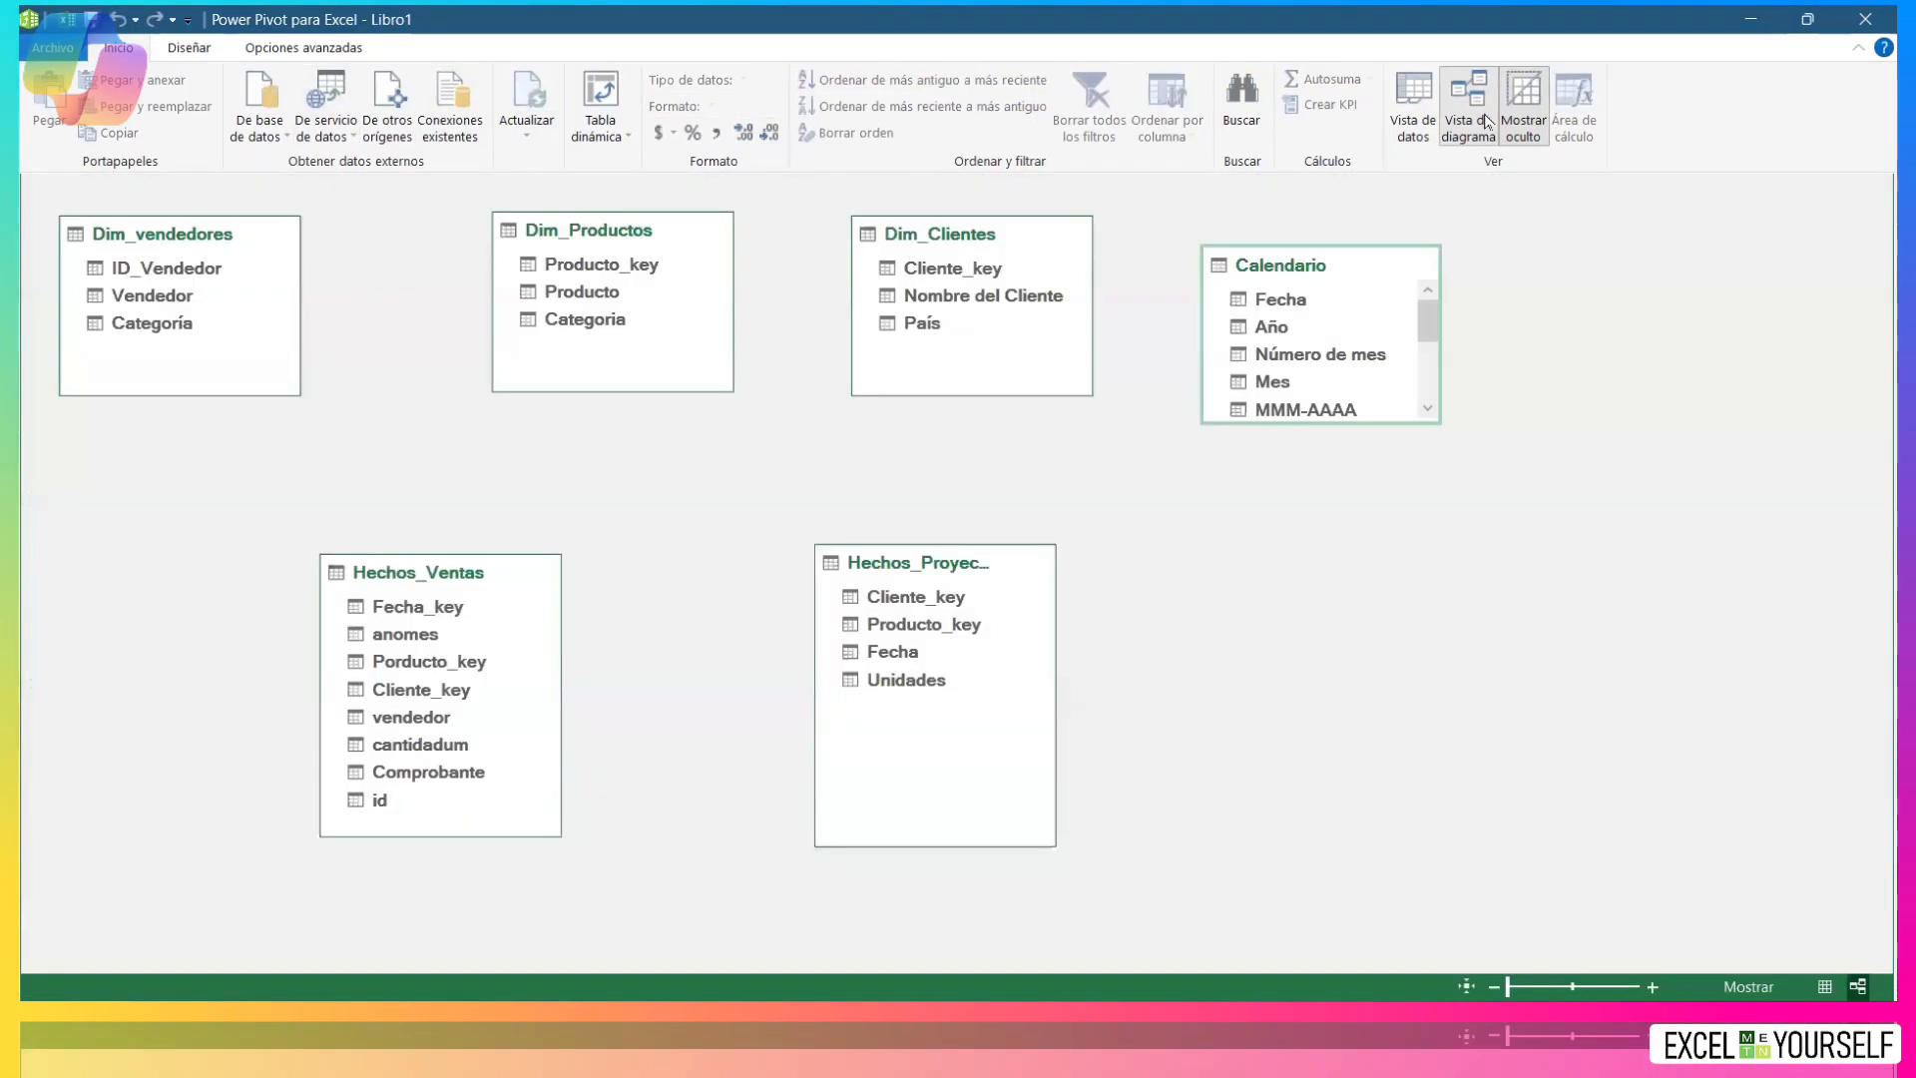
drag(628, 231, 579, 236)
drag(895, 249, 851, 247)
drag(1332, 288, 908, 666)
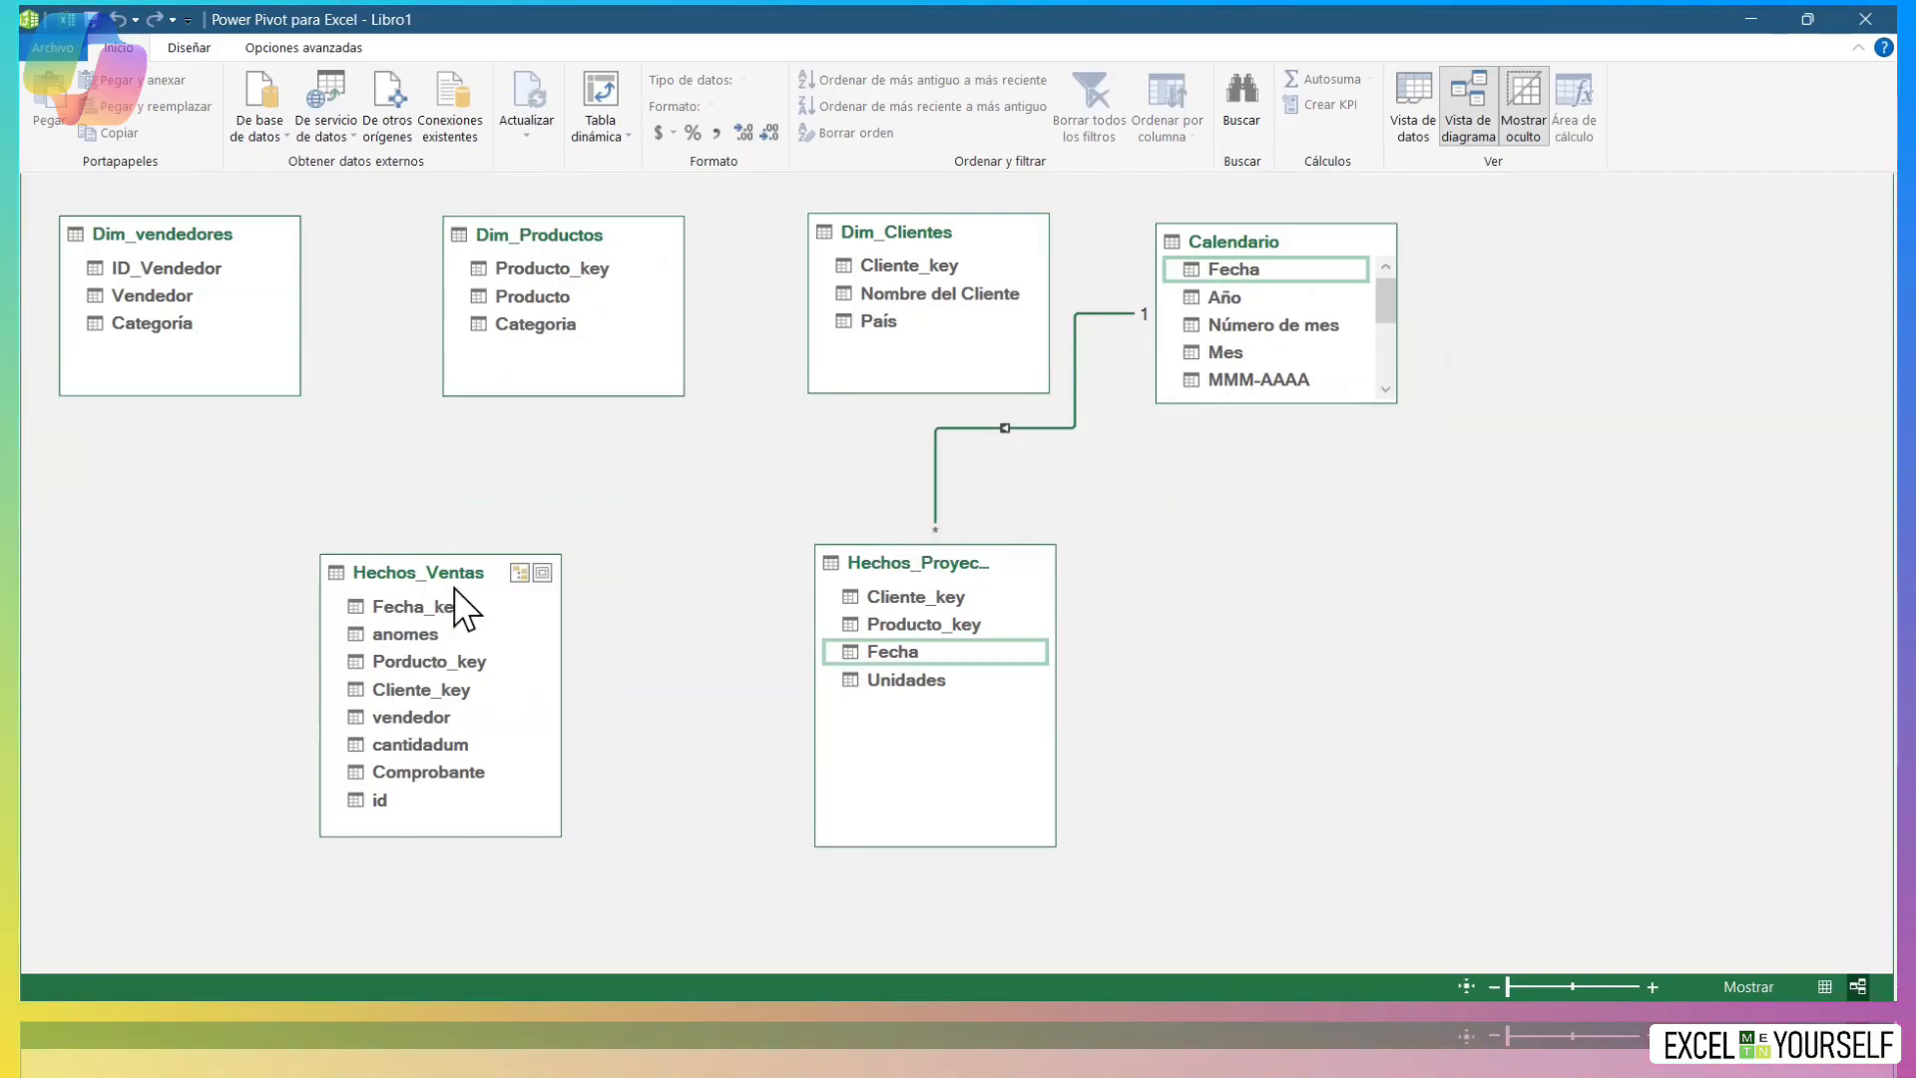
drag(446, 611, 1219, 286)
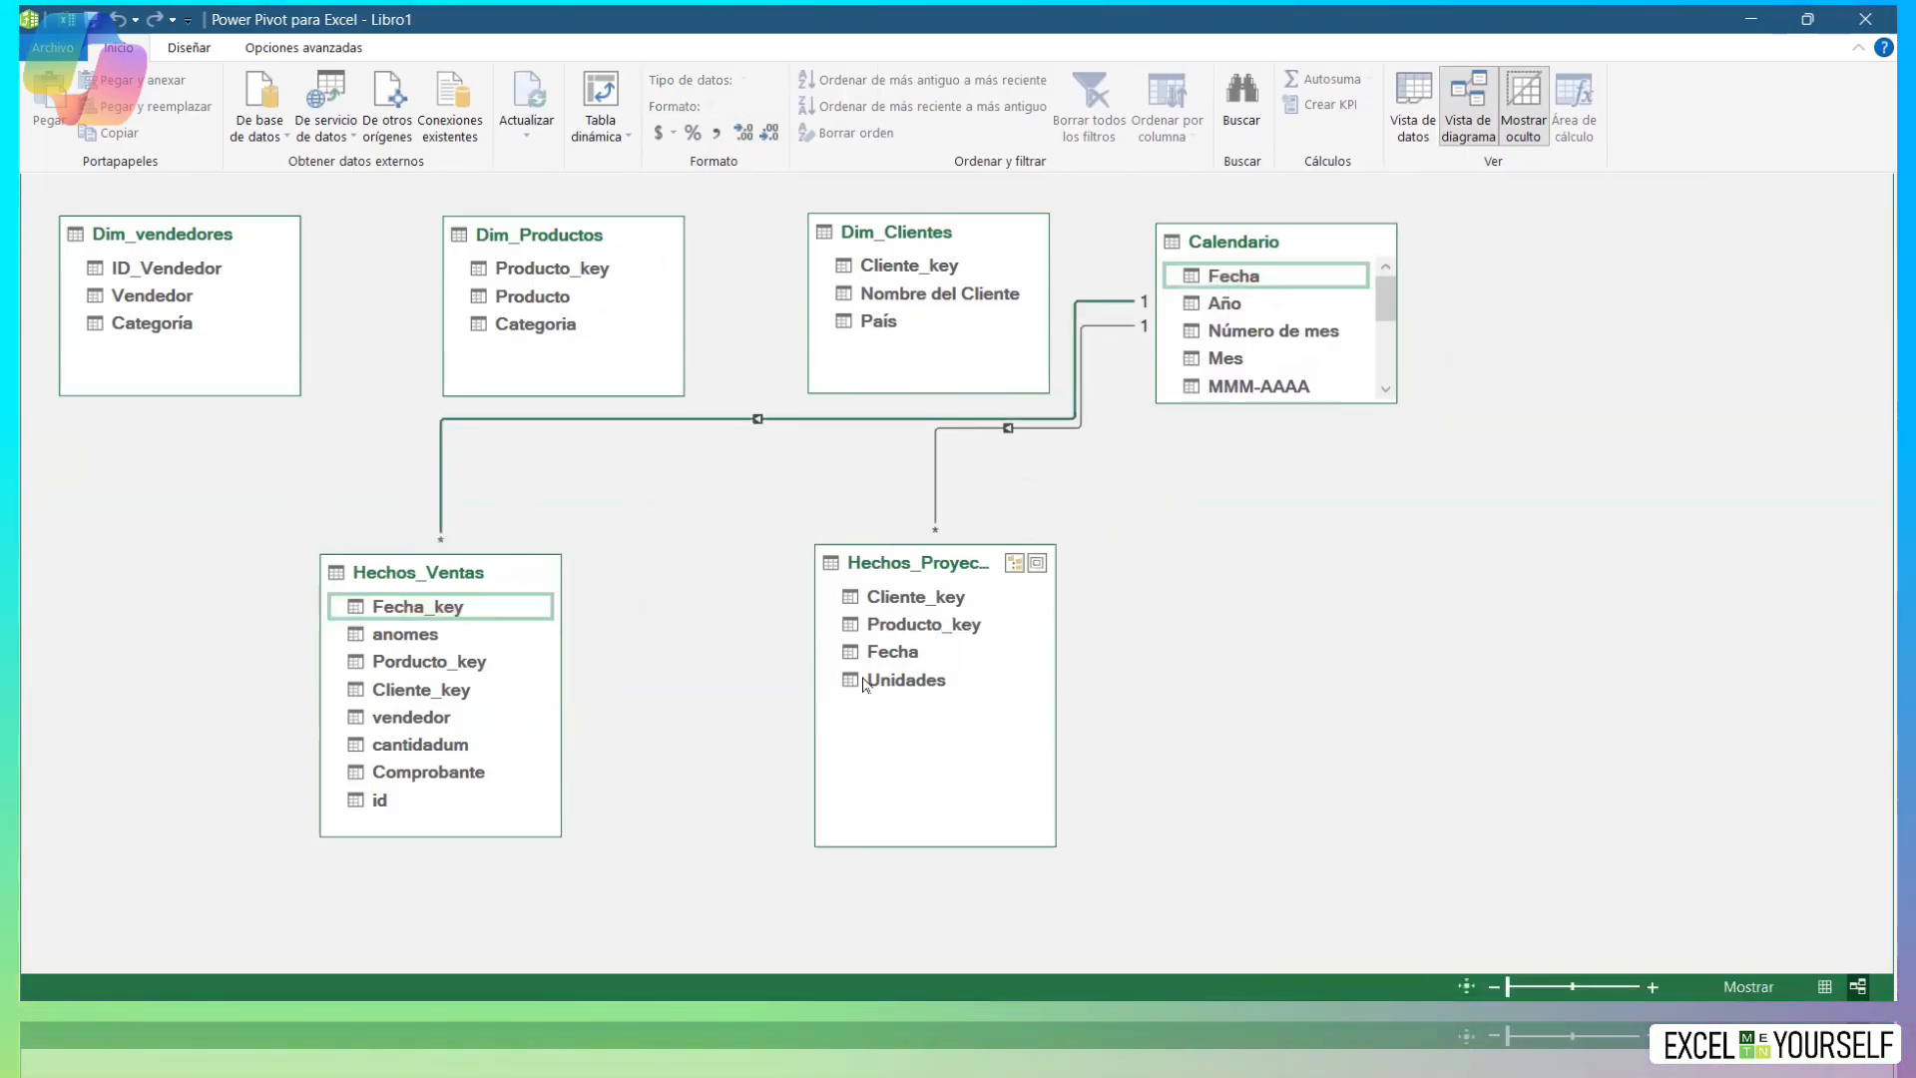
Reposition both fact tables below the dimension tables and relate ID_Vendedor in Dim_vendedores to vendedor in Hechos_Ventas.
drag(921, 564, 1041, 606)
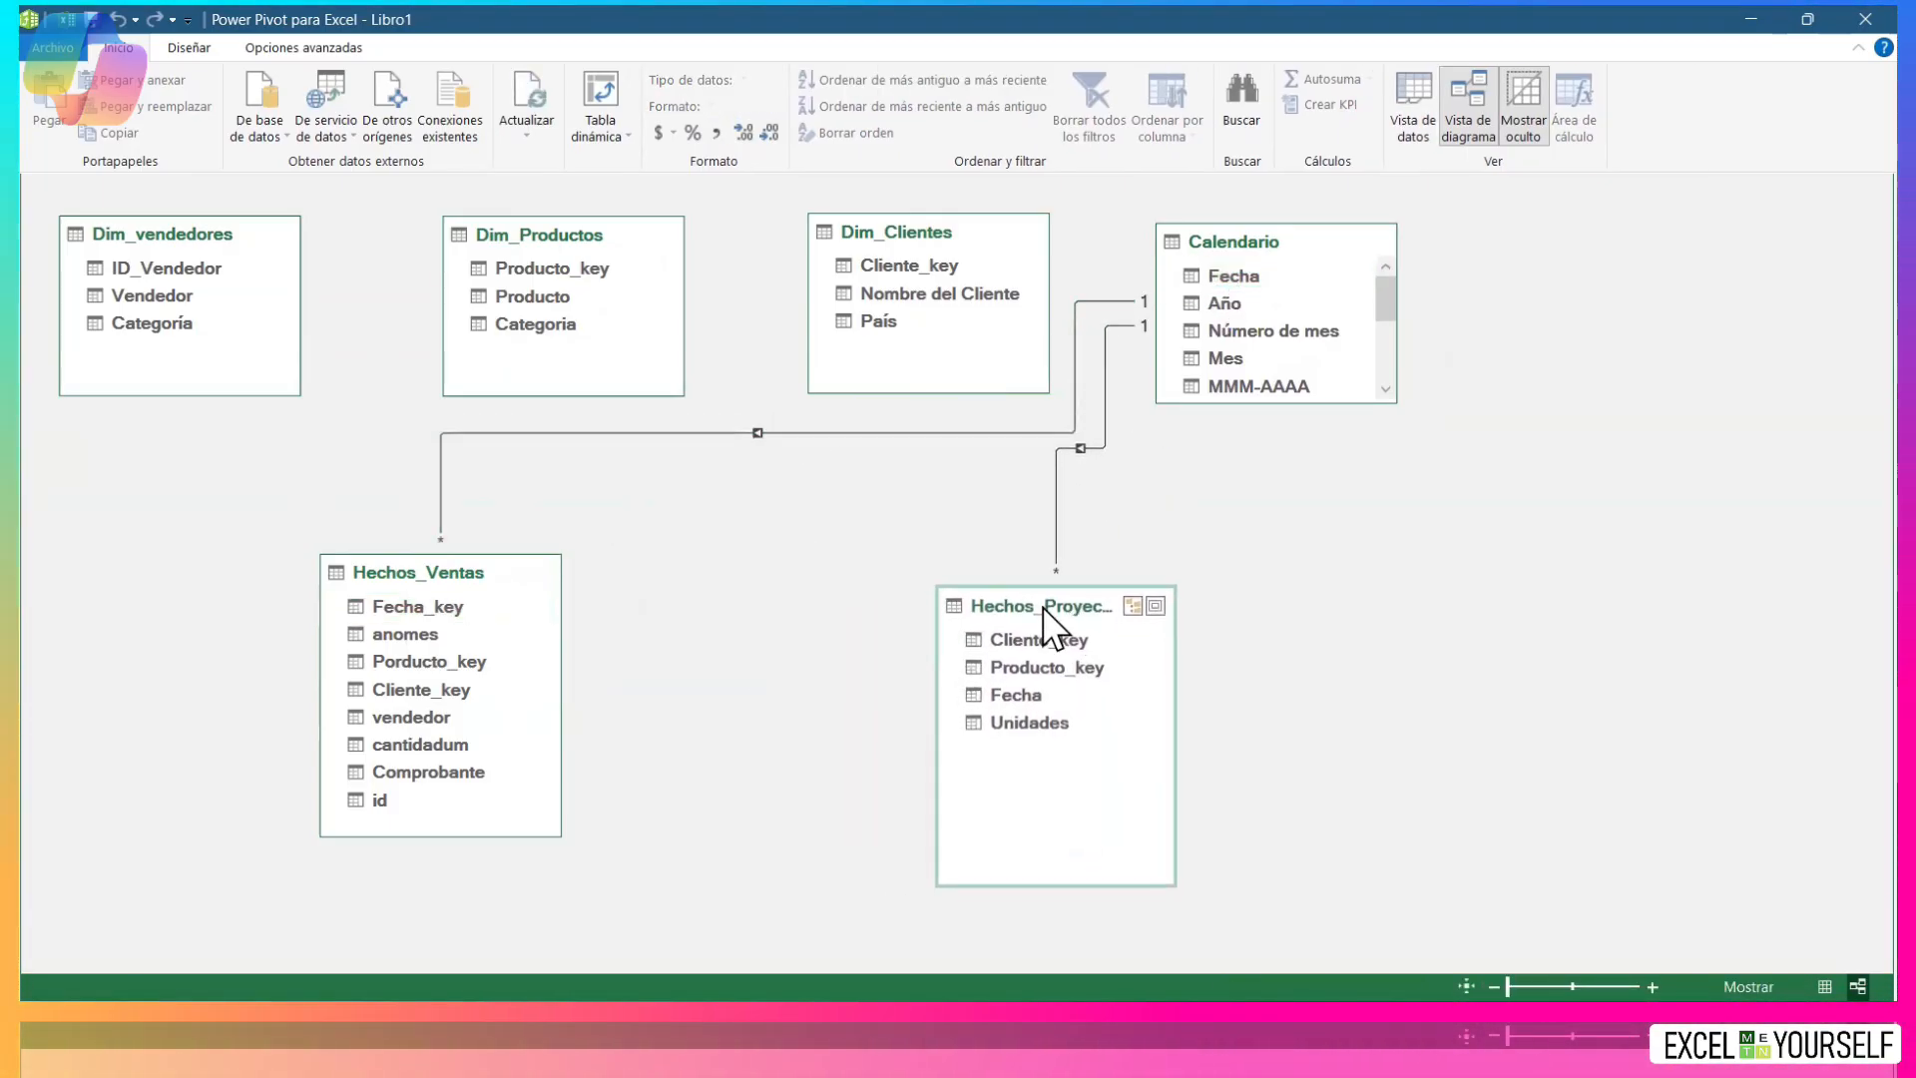
drag(459, 570, 581, 615)
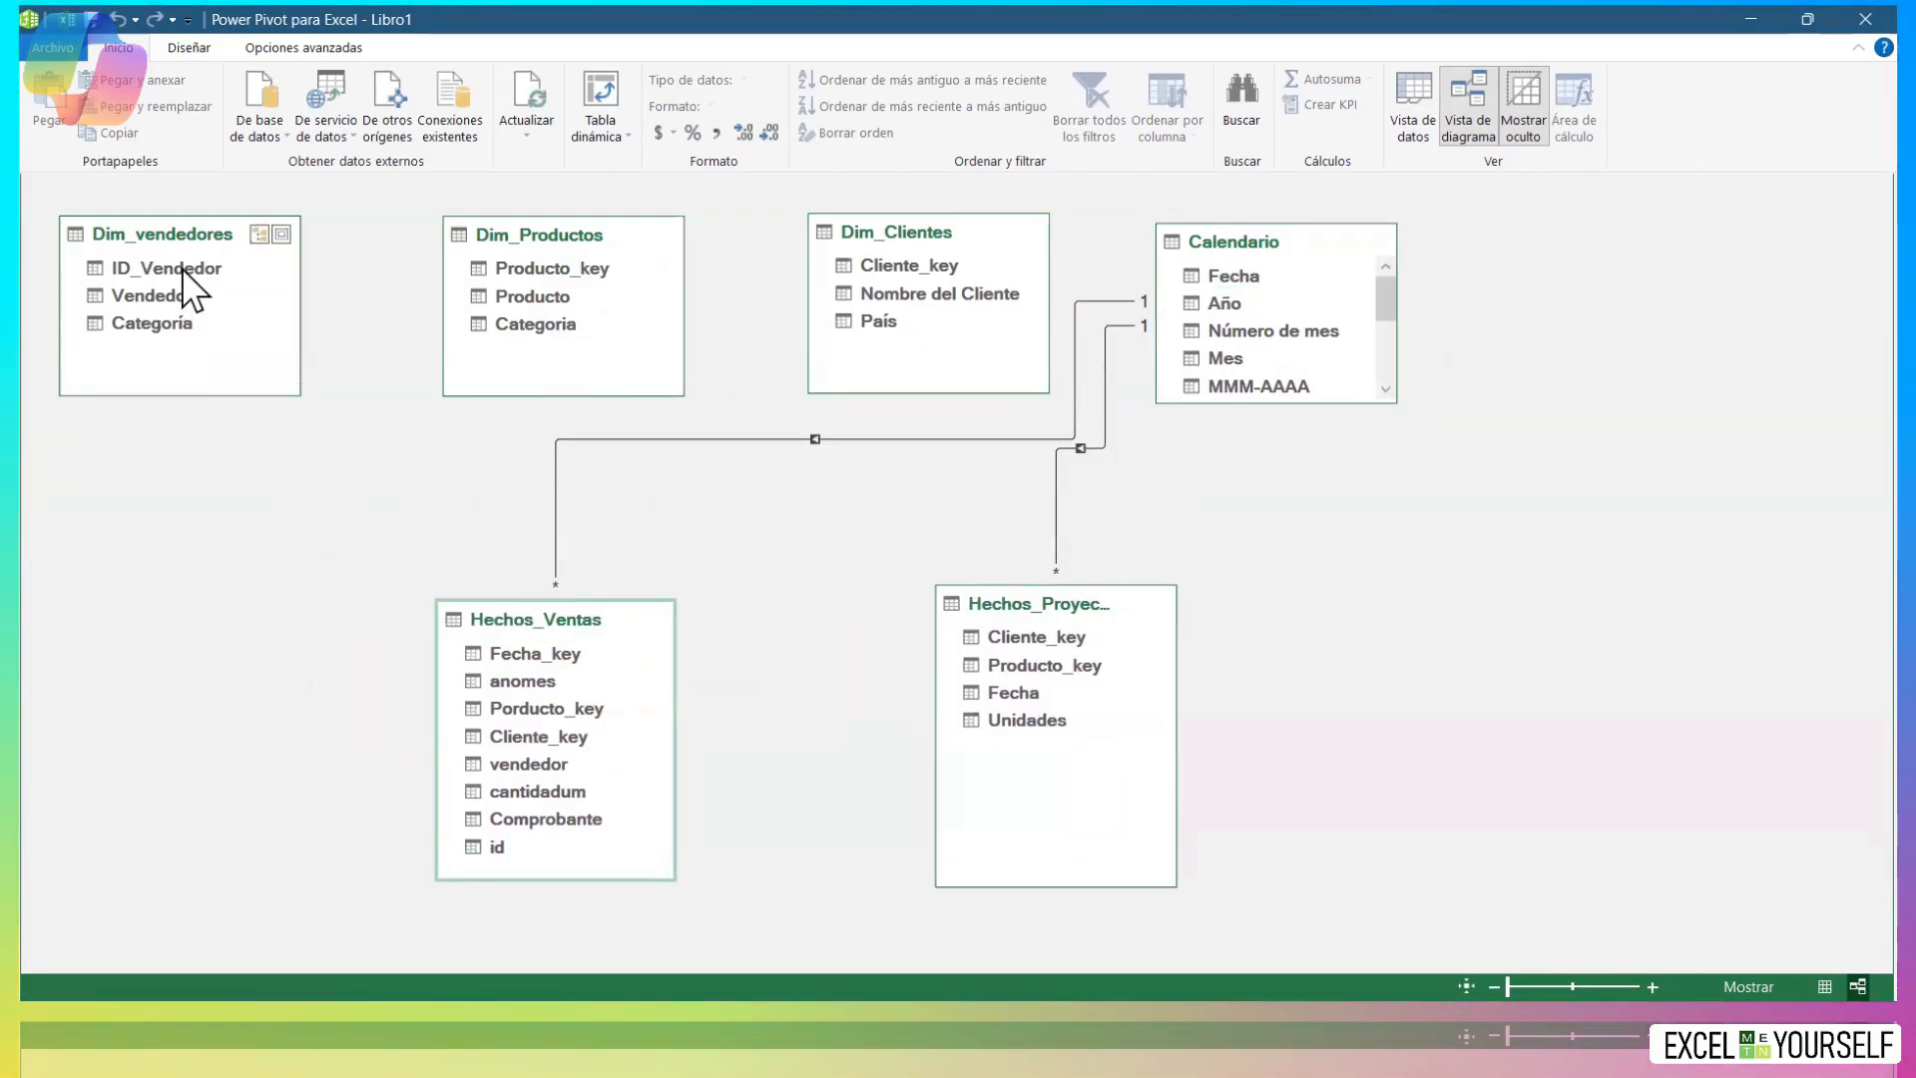
drag(181, 270, 467, 750)
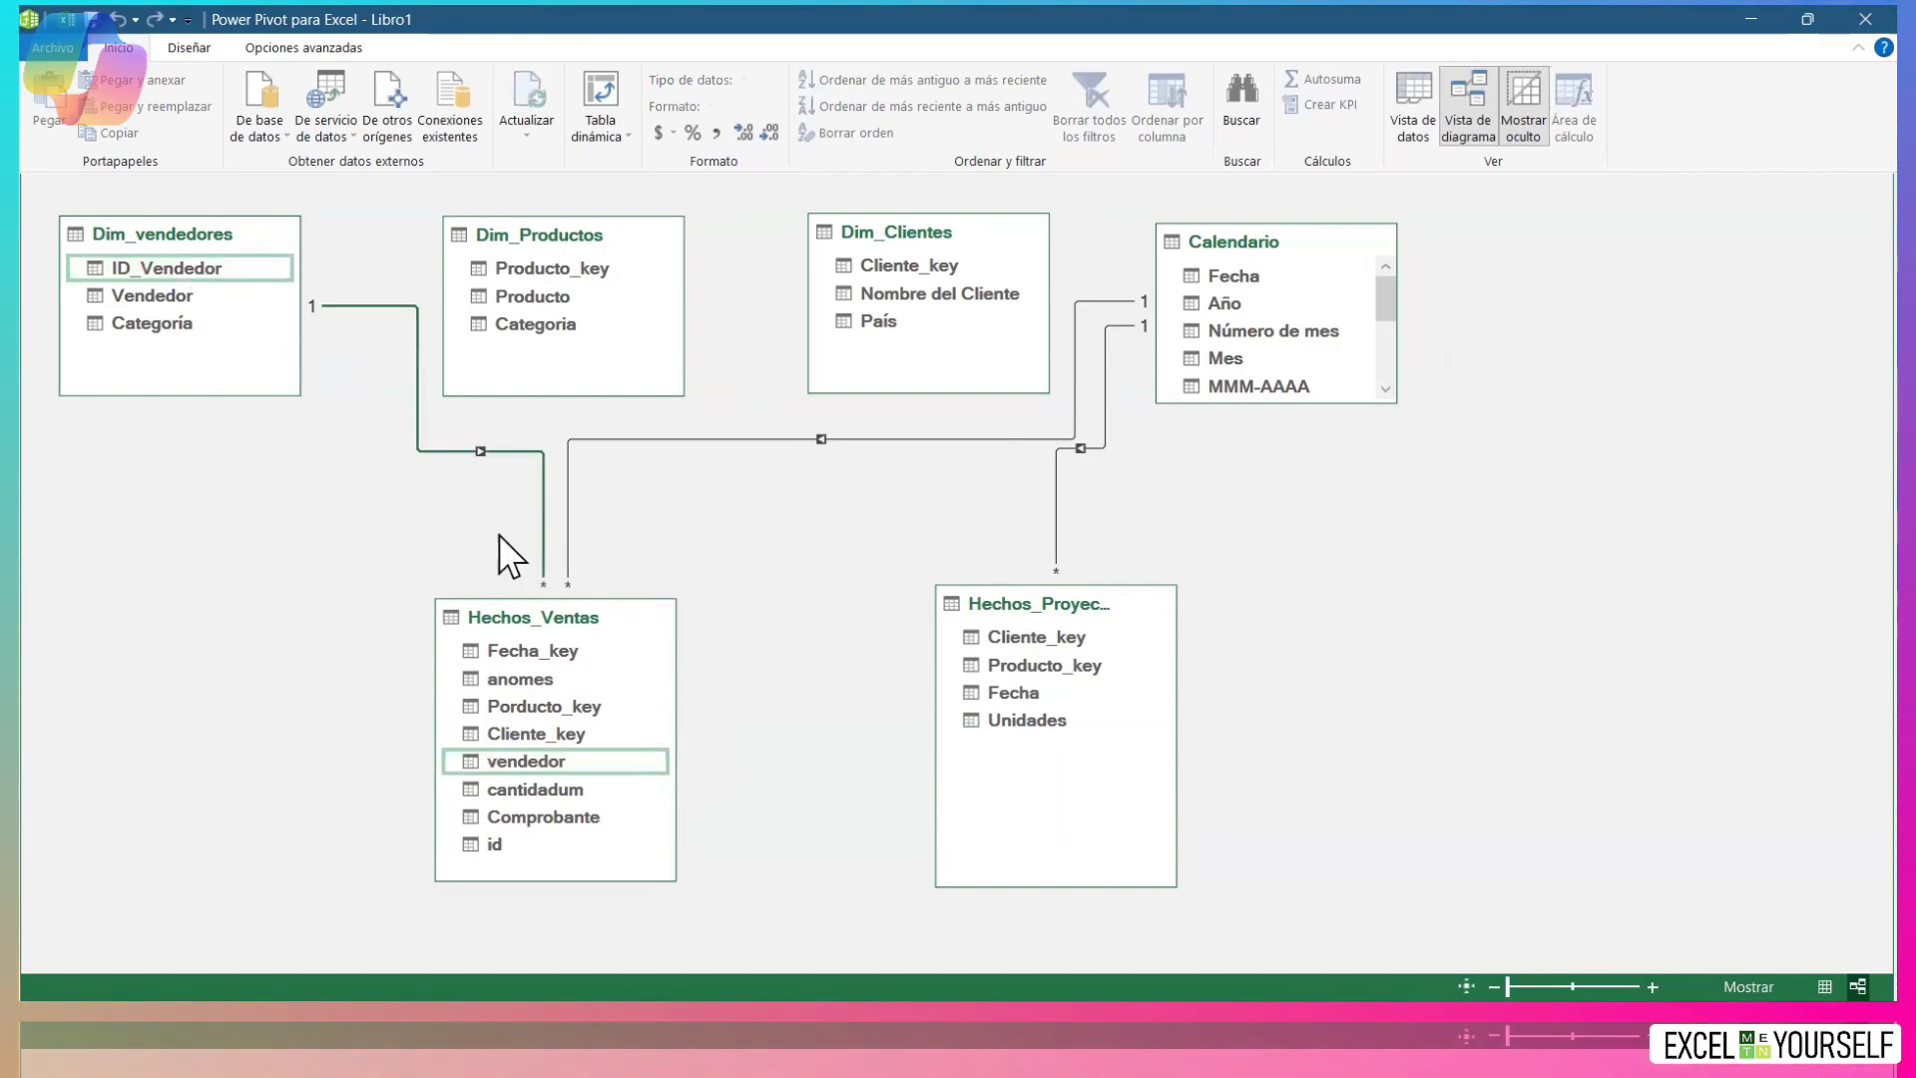
click(733, 439)
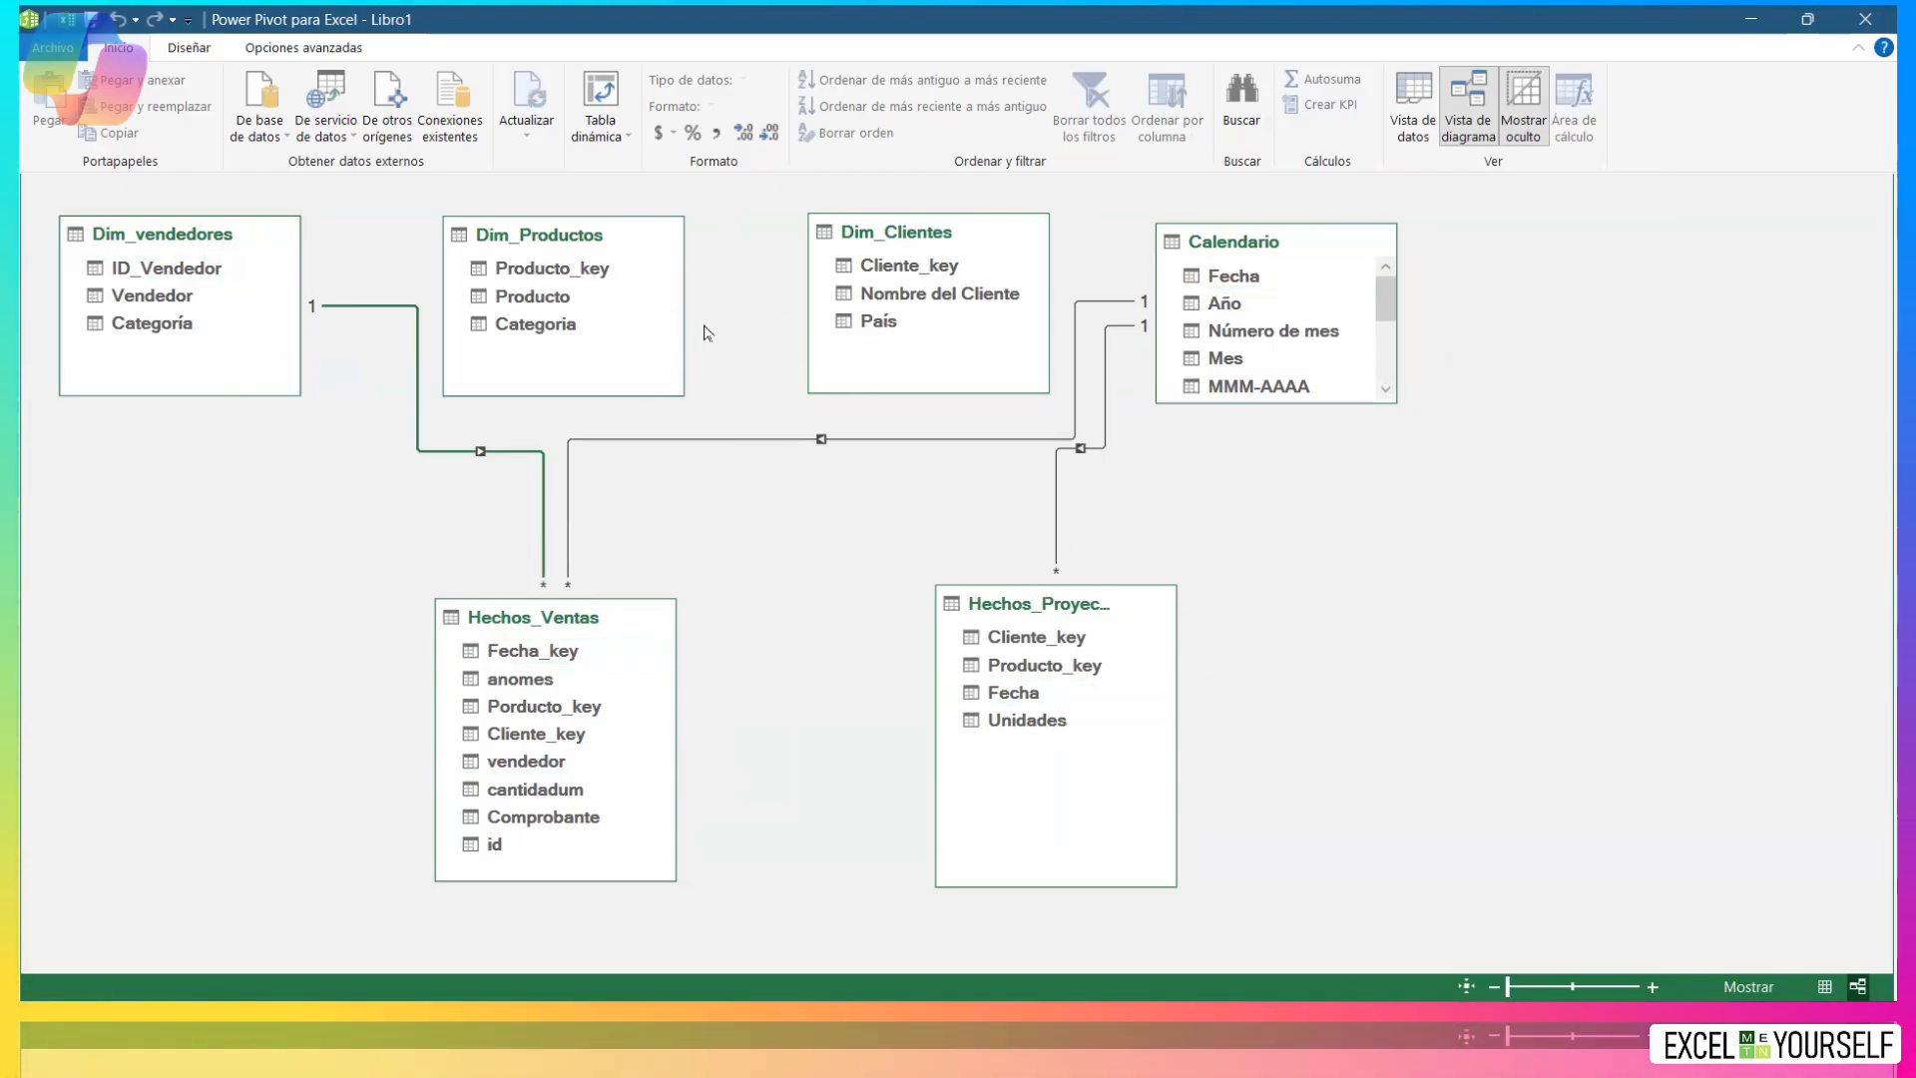
Relate Producto_key in Dim_Productos to Porducto_key in Hechos_Ventas and to Producto_key in Hechos_Proyección.
drag(602, 276, 600, 710)
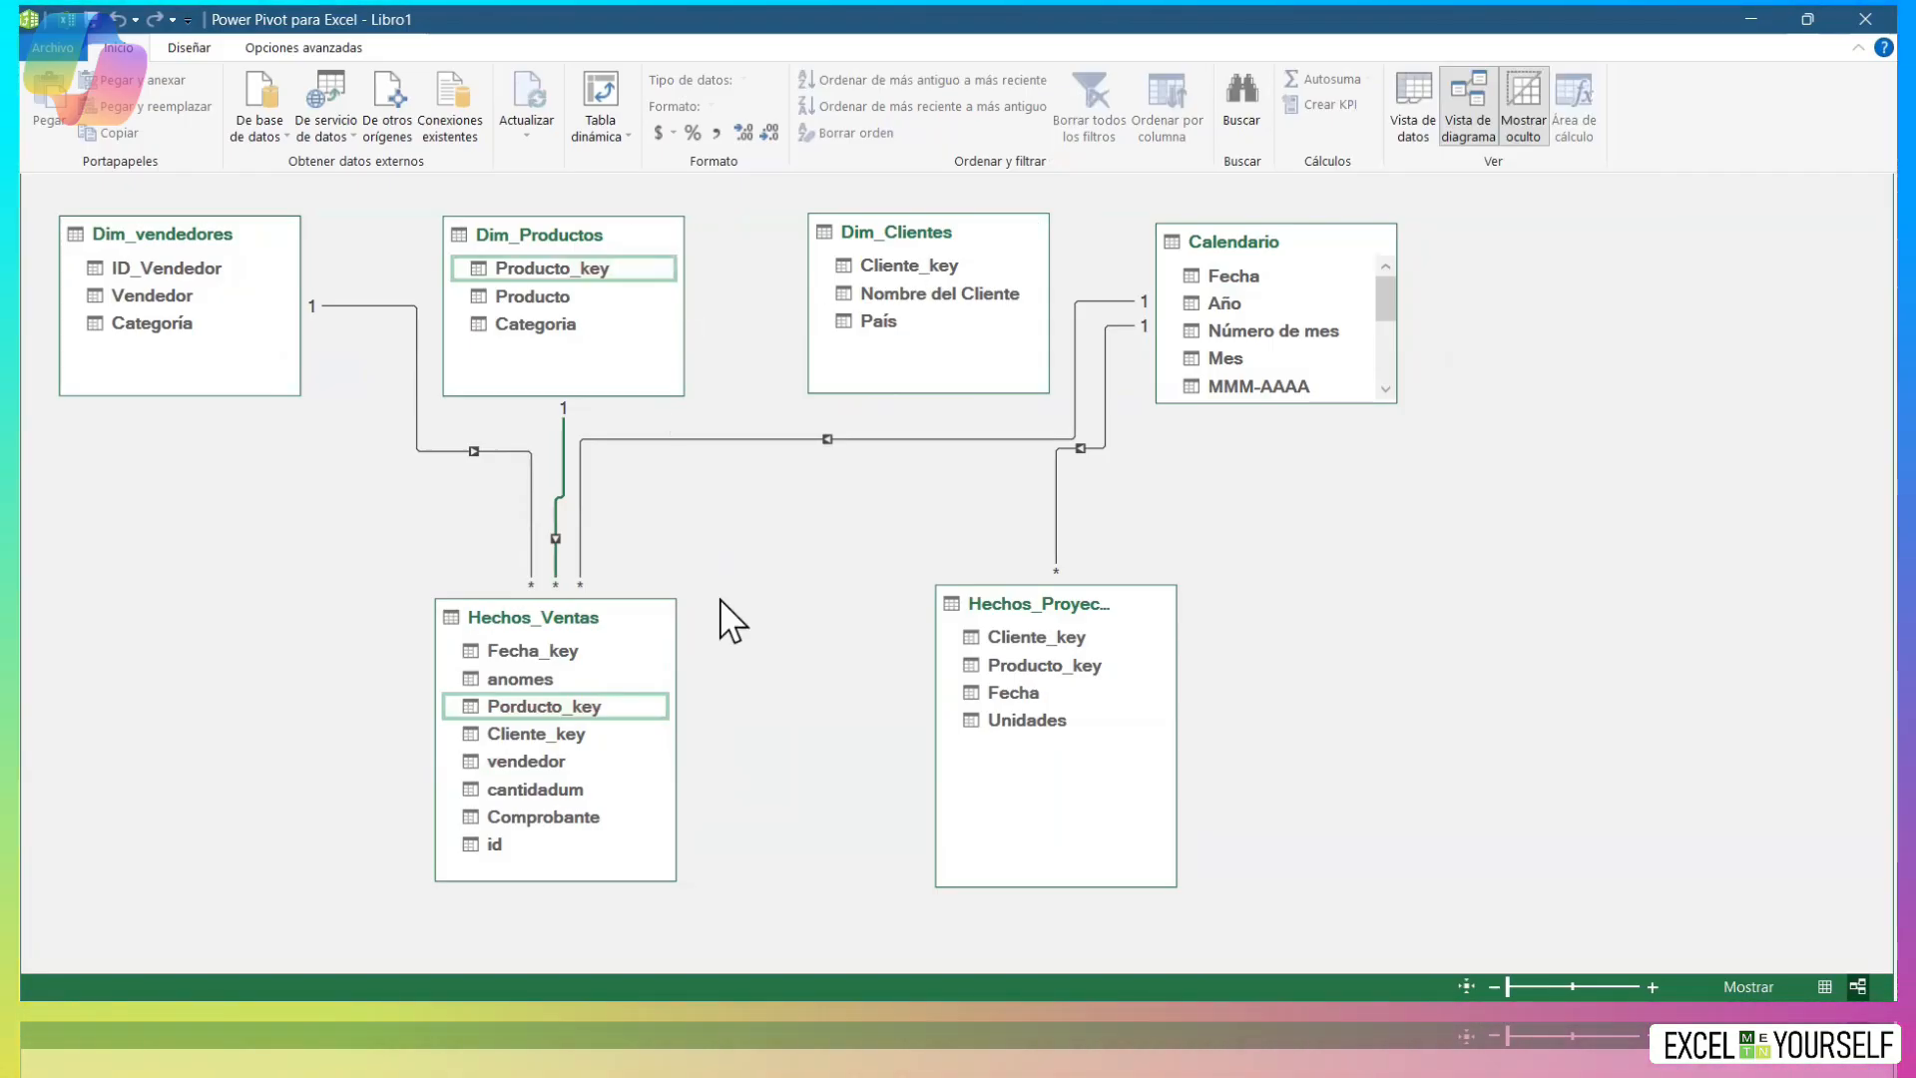
click(633, 299)
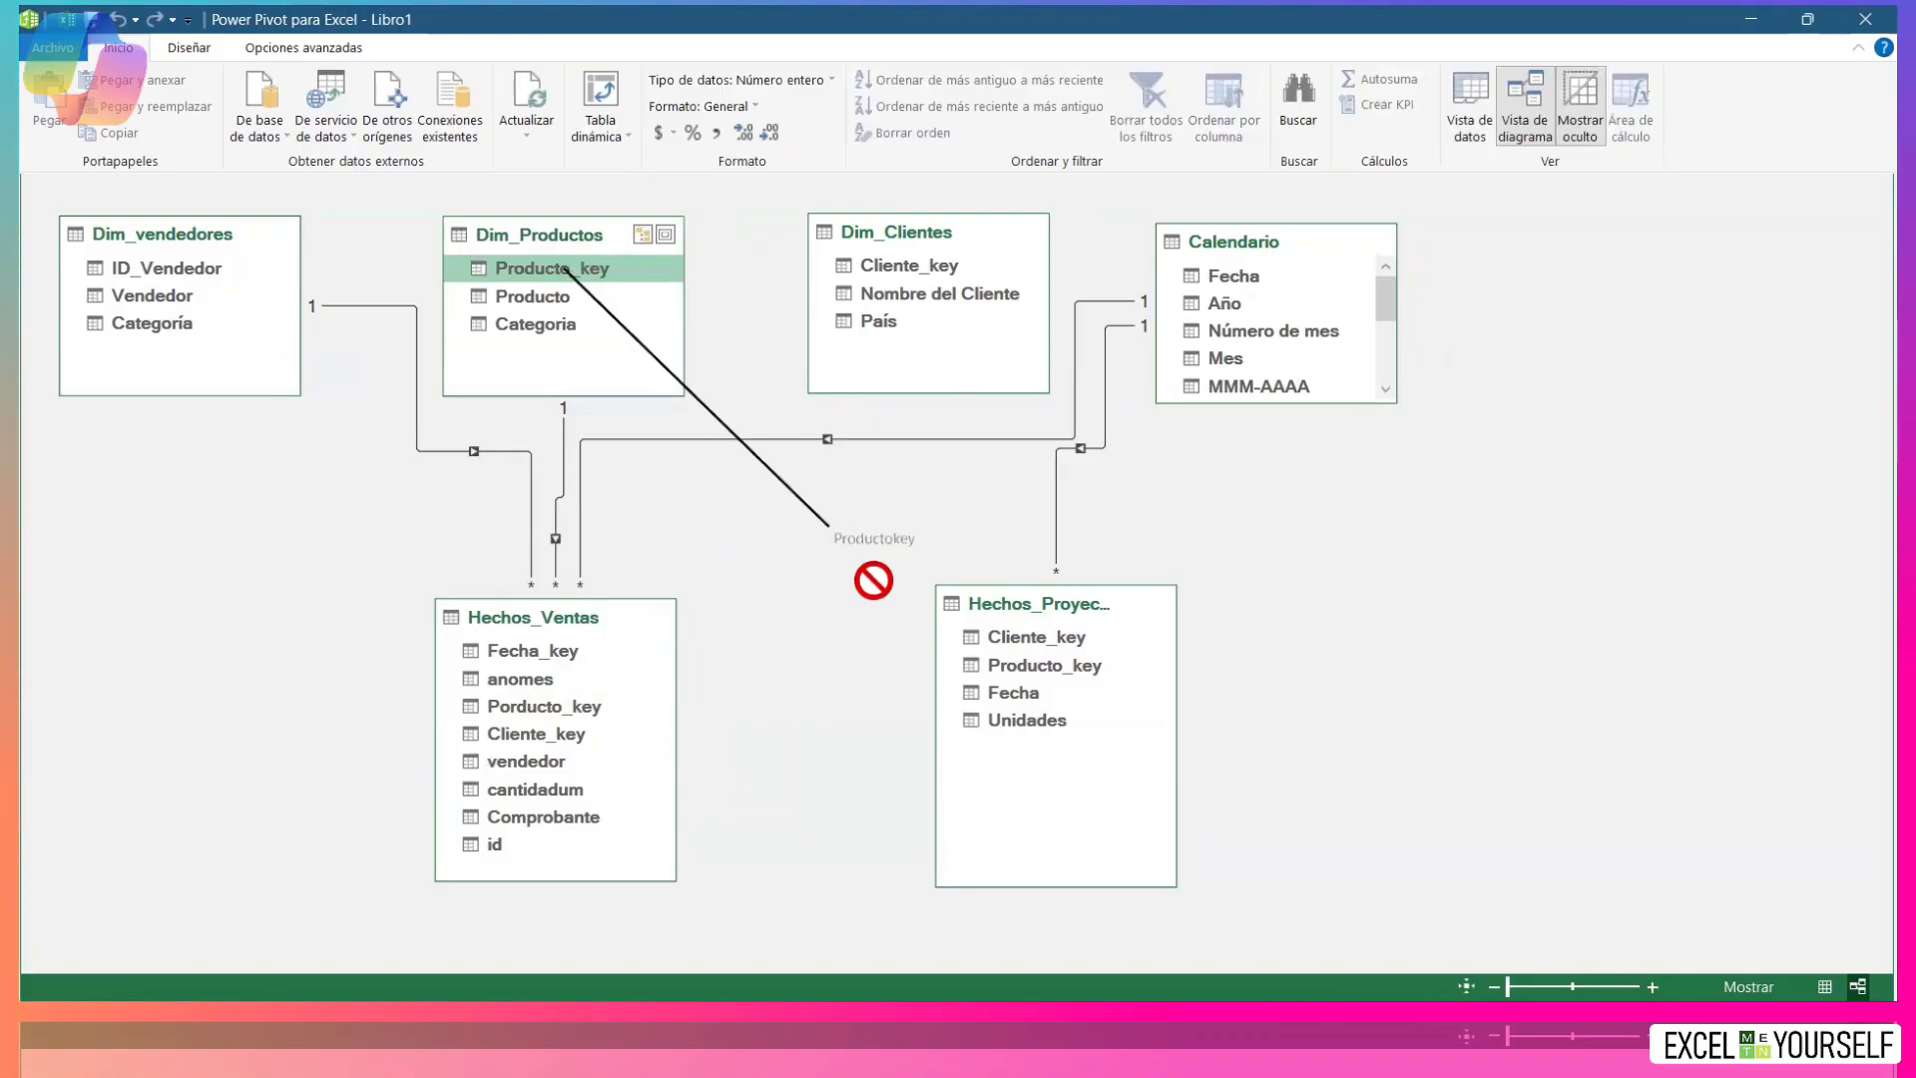
drag(828, 524, 988, 664)
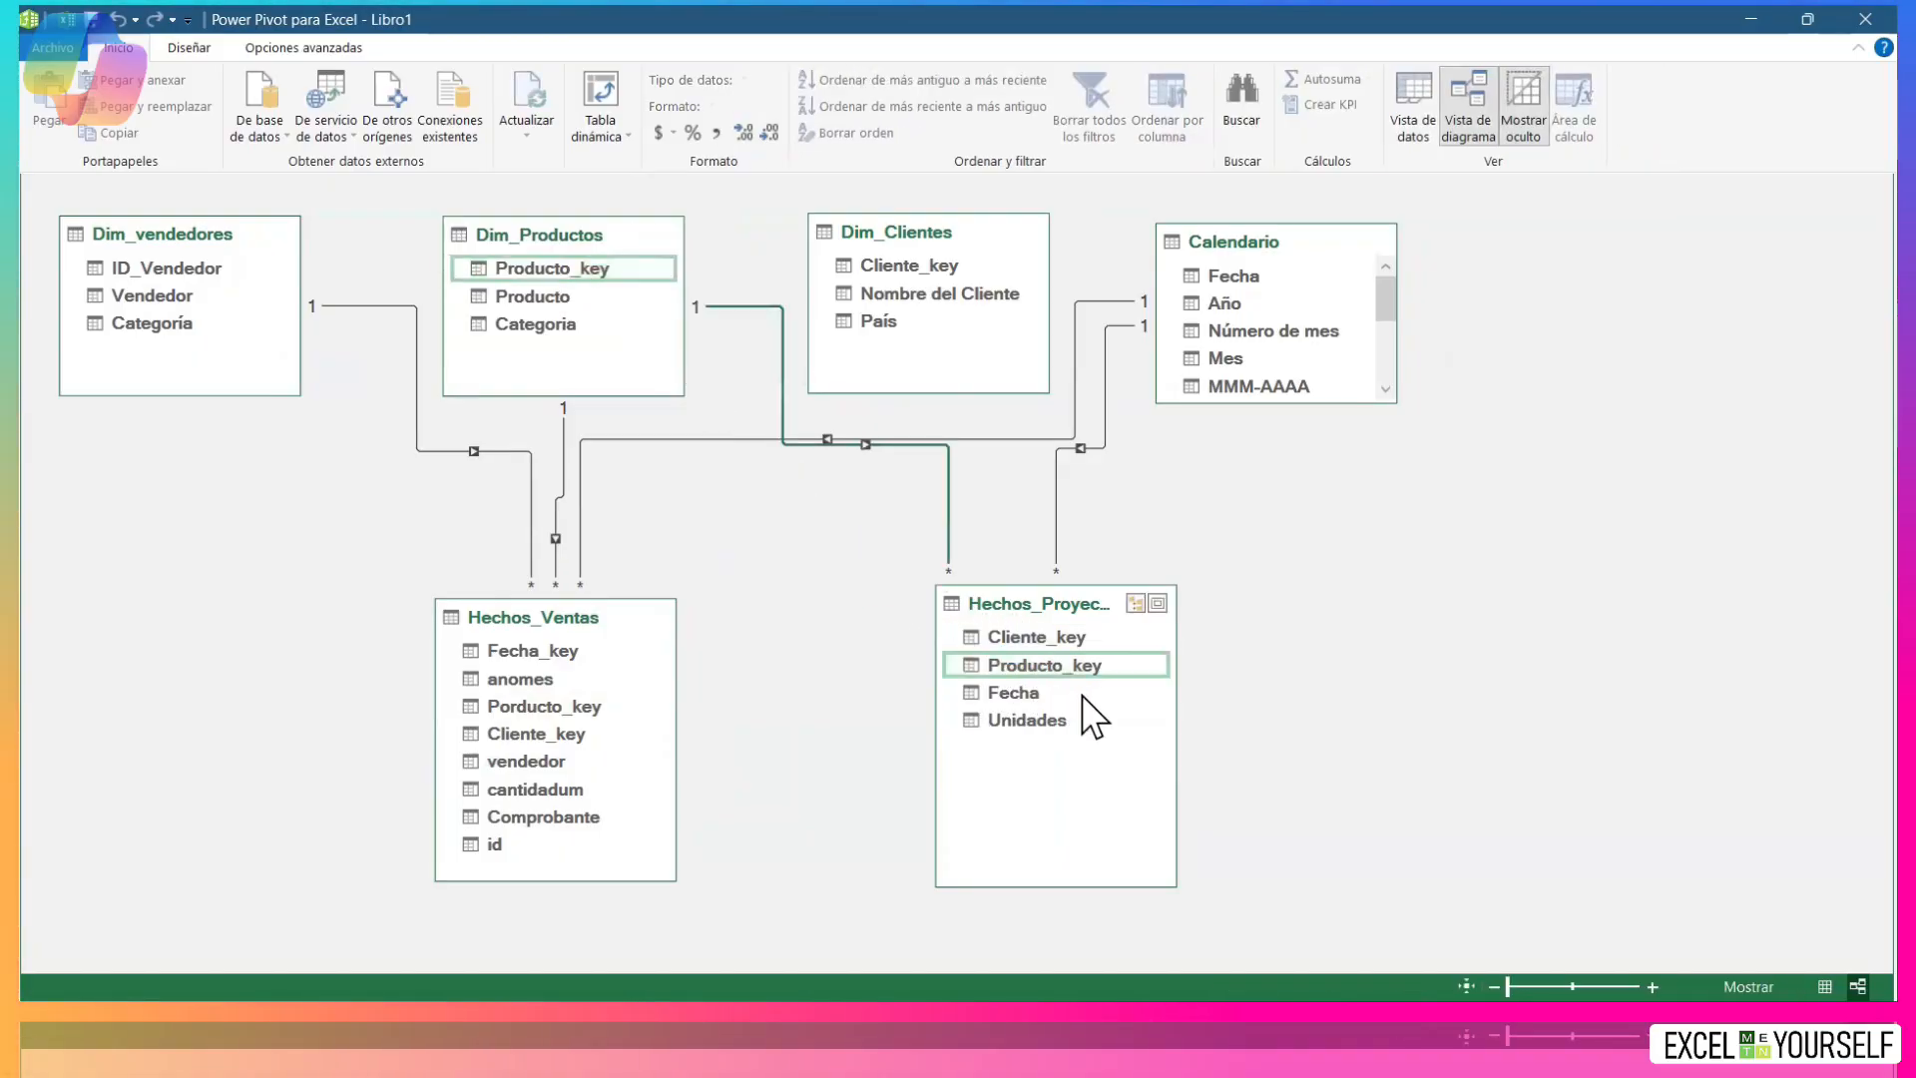
Relate Cliente_key in Dim_Clientes to Cliente_key in both Hechos_Ventas and Hechos_Proyección.
mouse_move(928, 295)
mouse_down()
mouse_move(919, 369)
mouse_move(649, 703)
mouse_move(620, 798)
mouse_move(647, 685)
mouse_move(661, 703)
mouse_move(851, 470)
mouse_move(931, 277)
mouse_up()
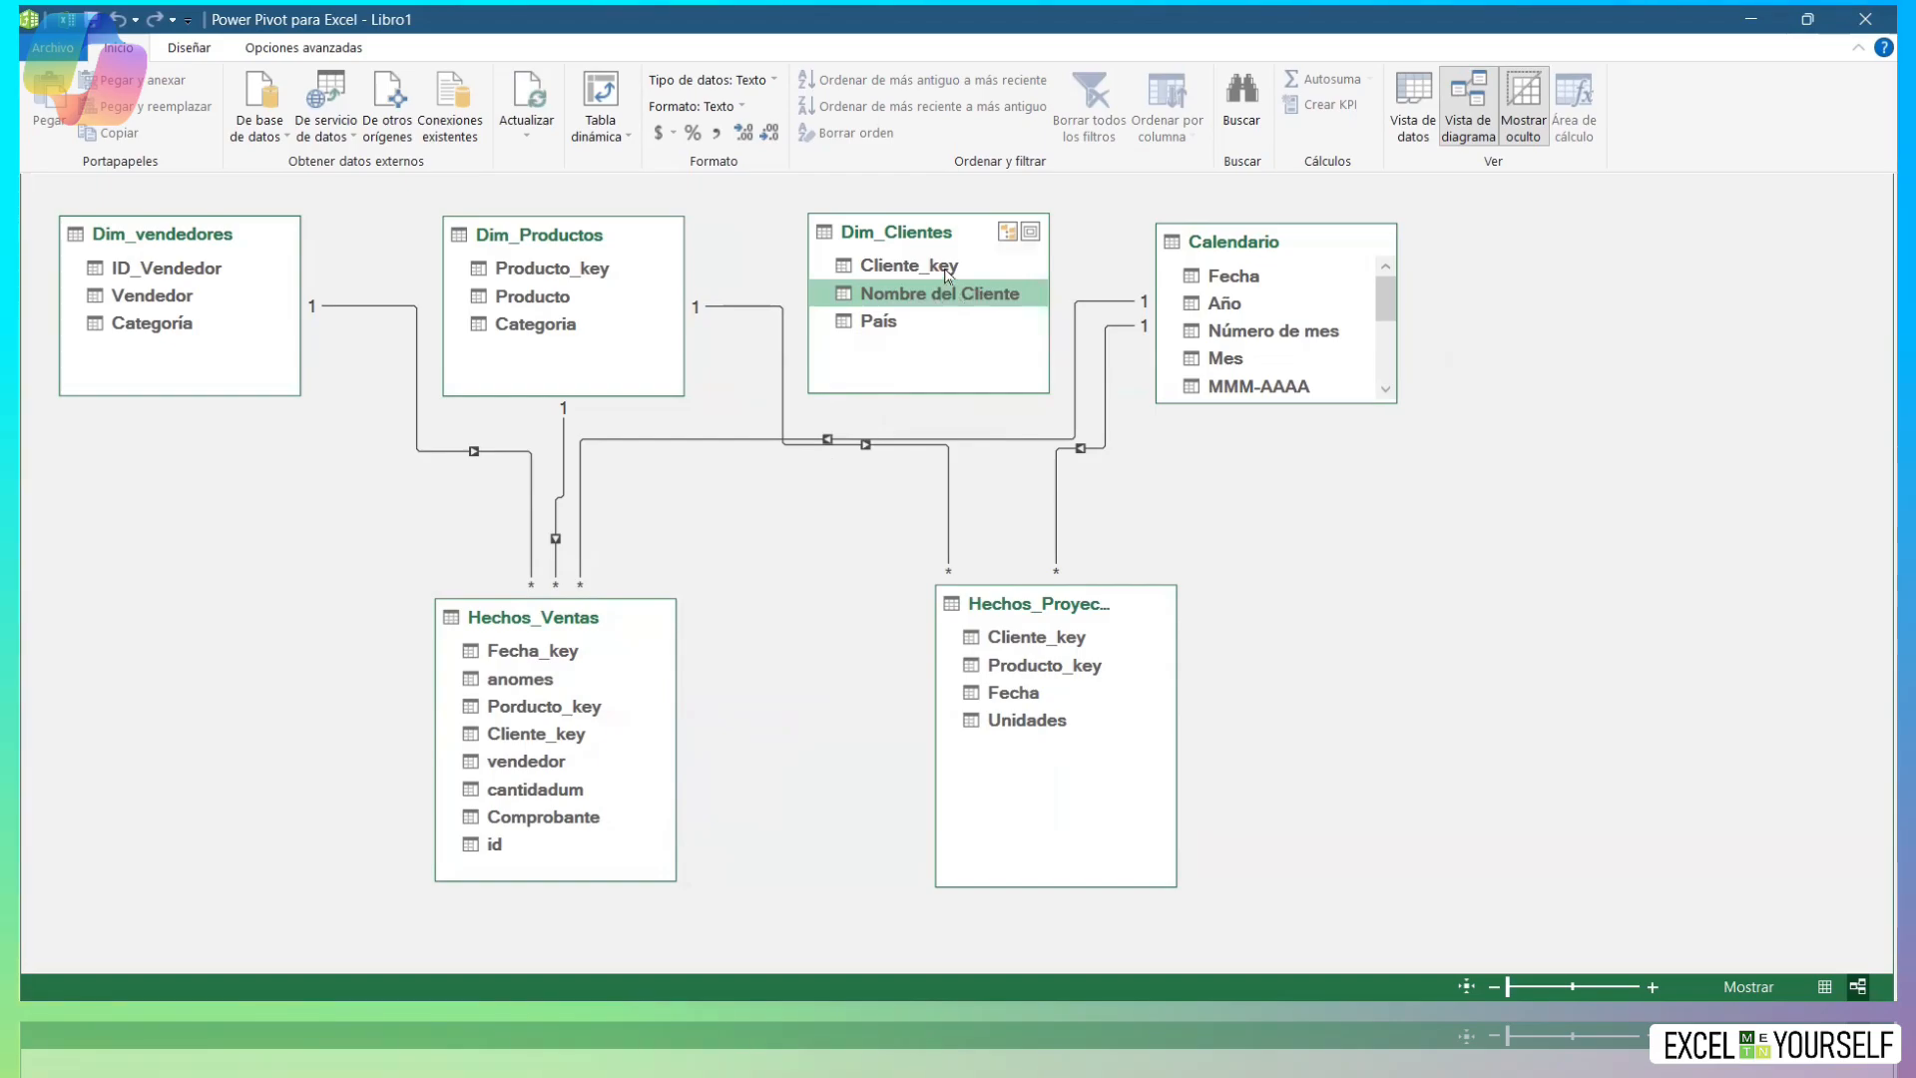
click(946, 269)
drag(955, 271, 553, 741)
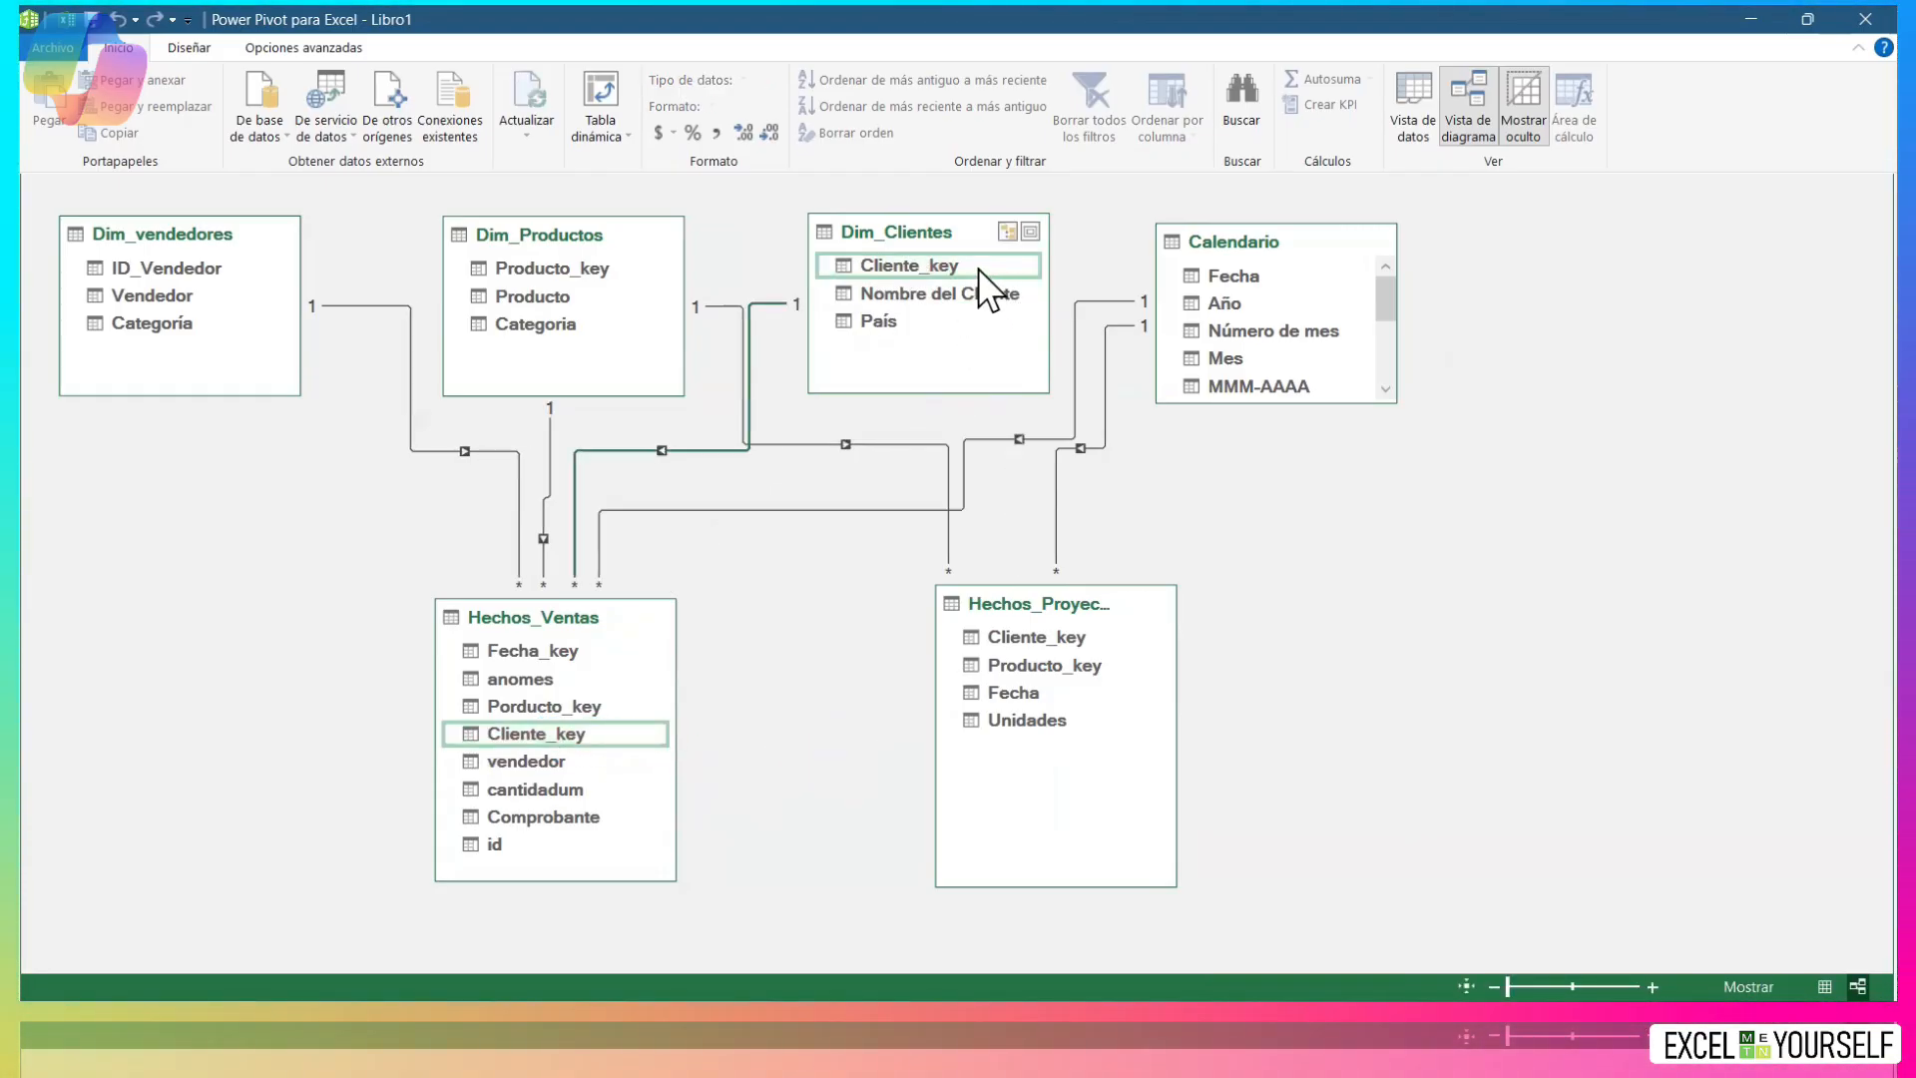
click(1008, 290)
drag(930, 266, 1086, 634)
Spread out the two fact tables and the four dimension tables in the diagram so that their relationship lines are easier to follow.
click(1085, 597)
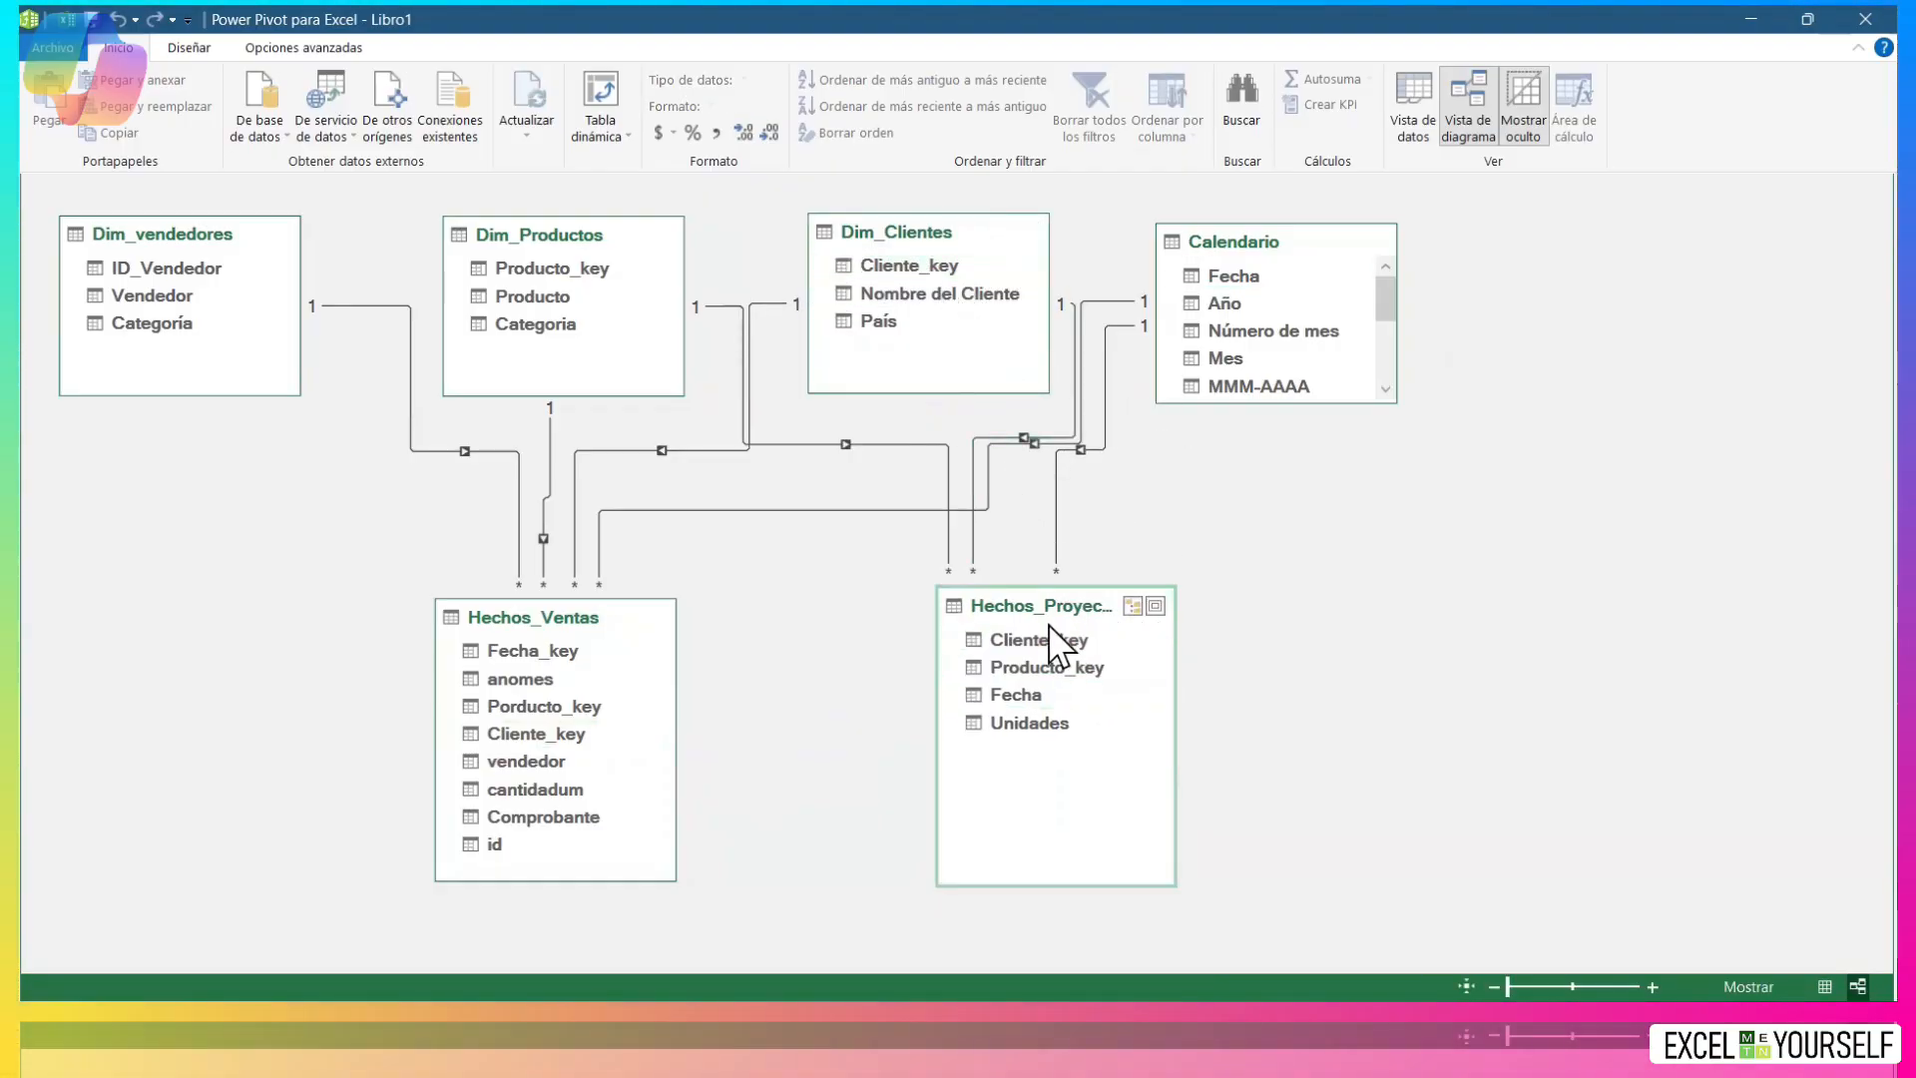
drag(1098, 594, 1184, 613)
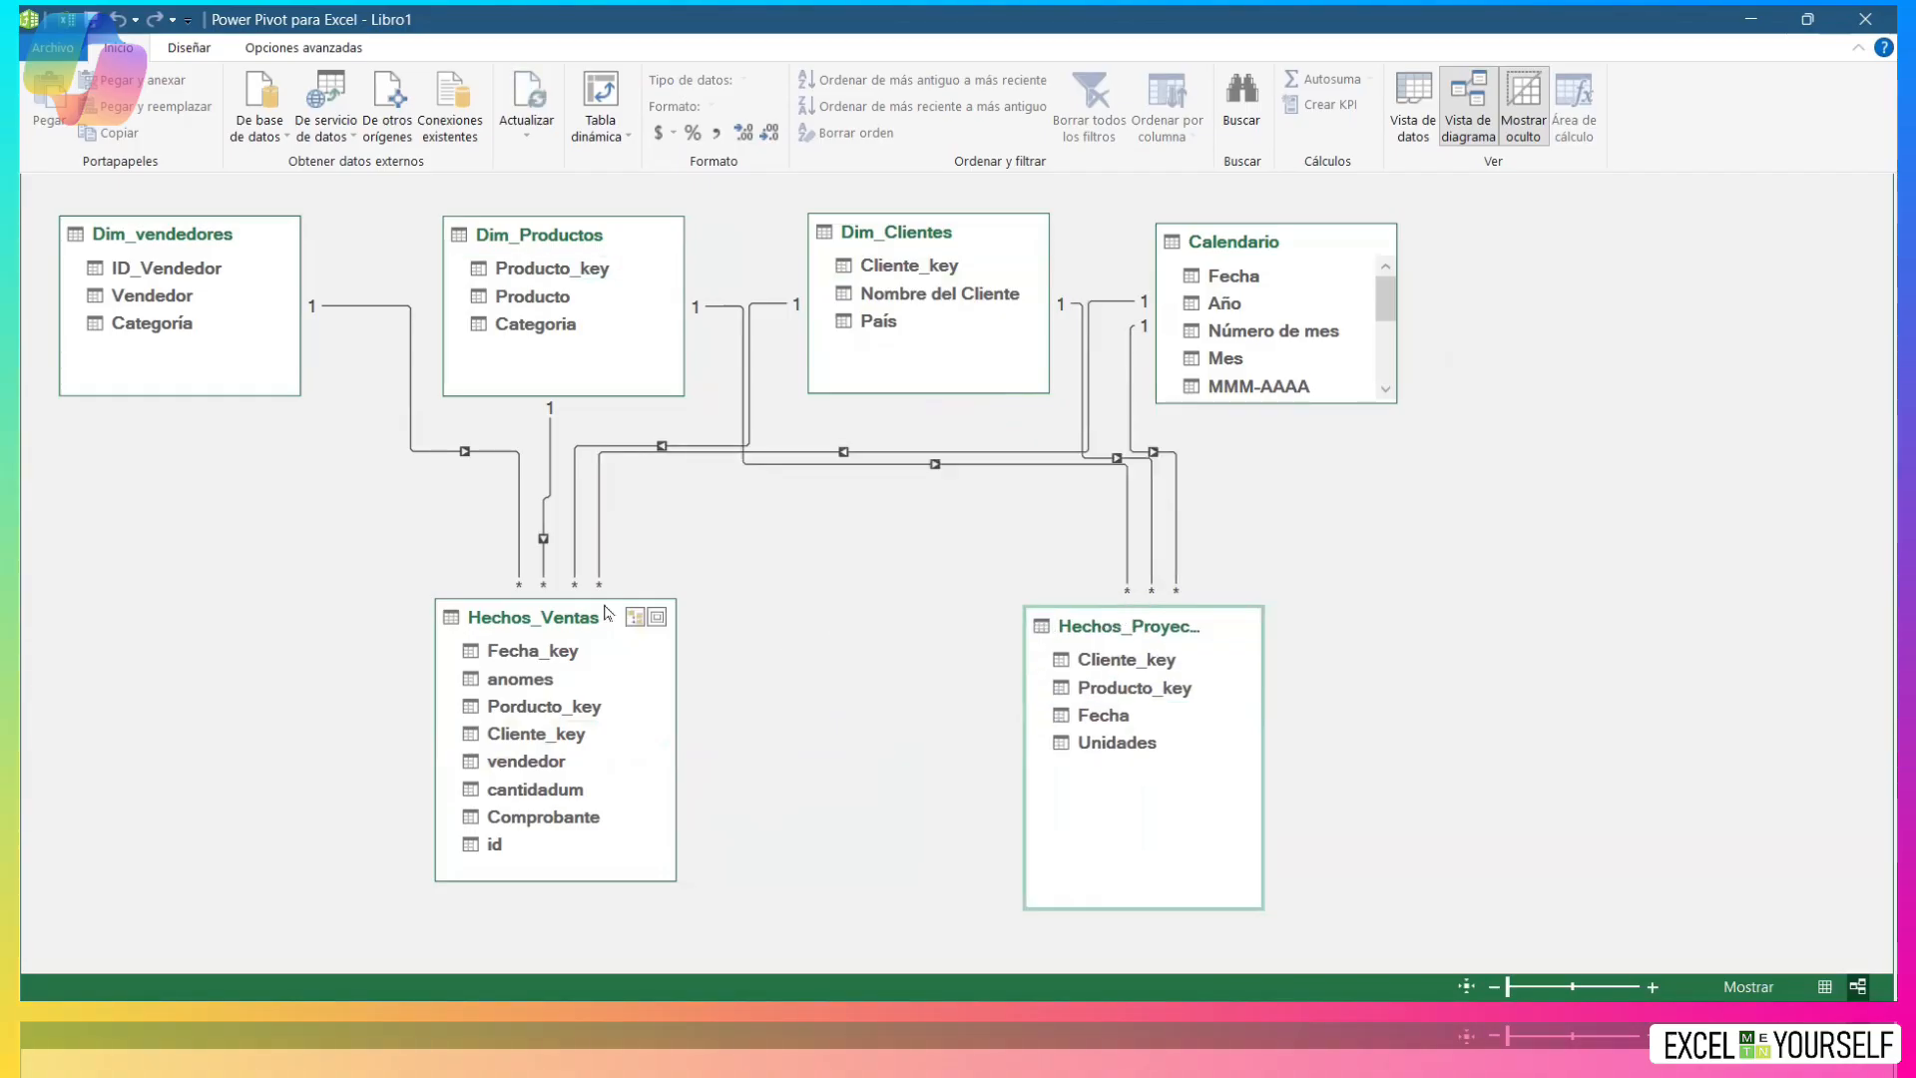
drag(590, 623, 710, 653)
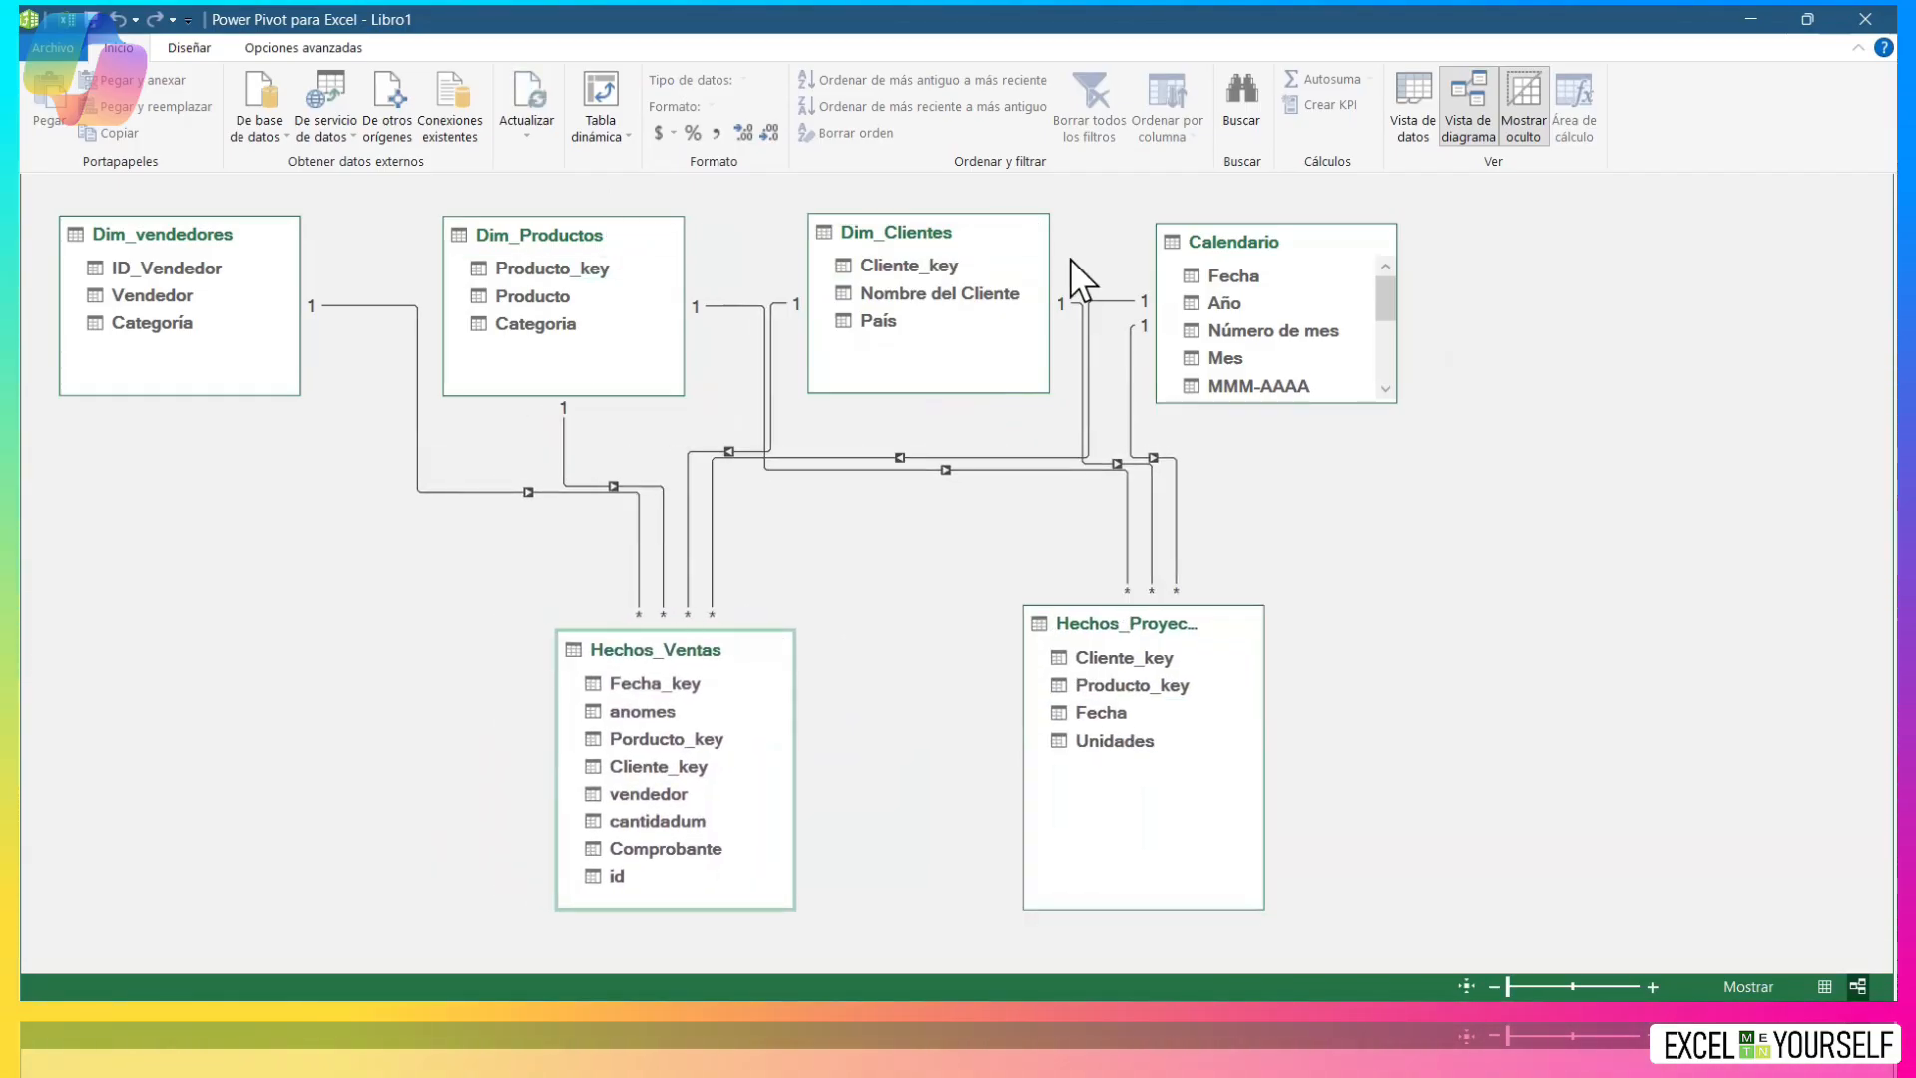
drag(1270, 240, 1581, 250)
drag(936, 244, 1033, 256)
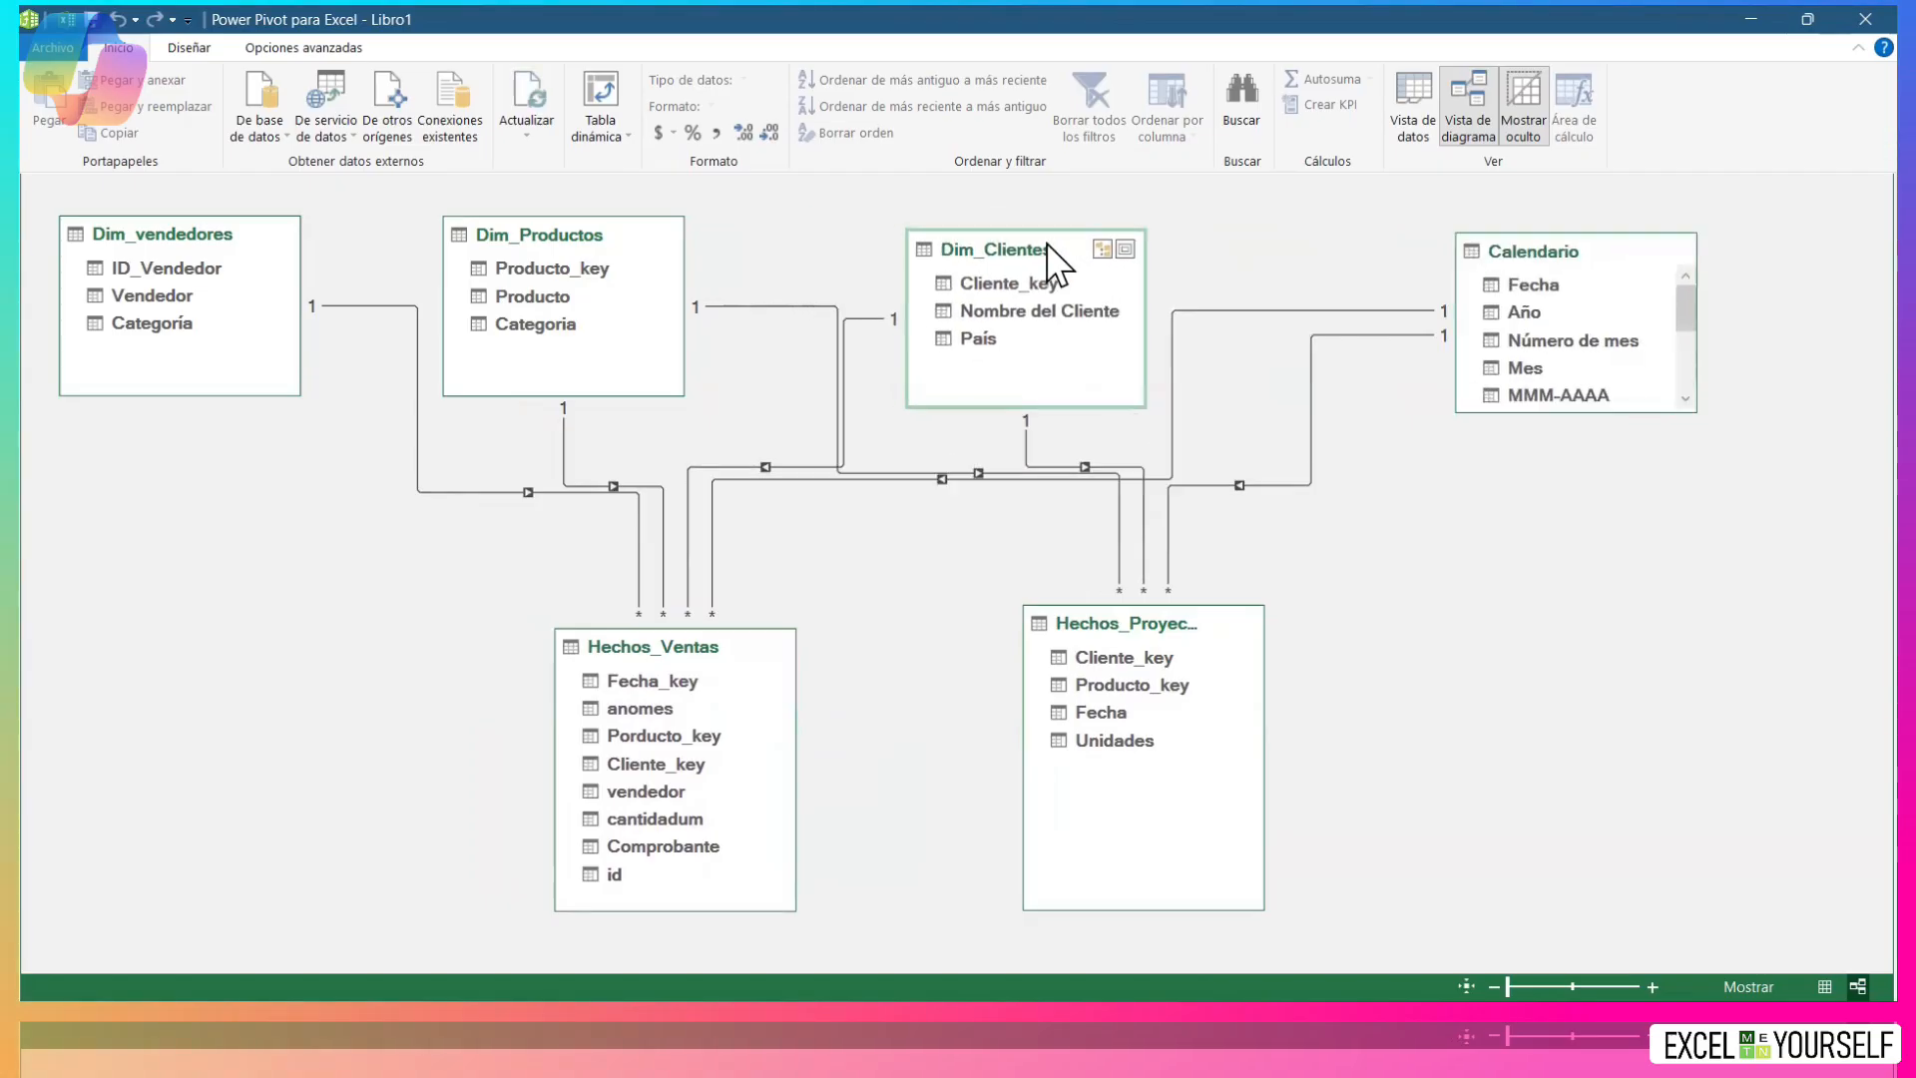
drag(516, 242, 556, 244)
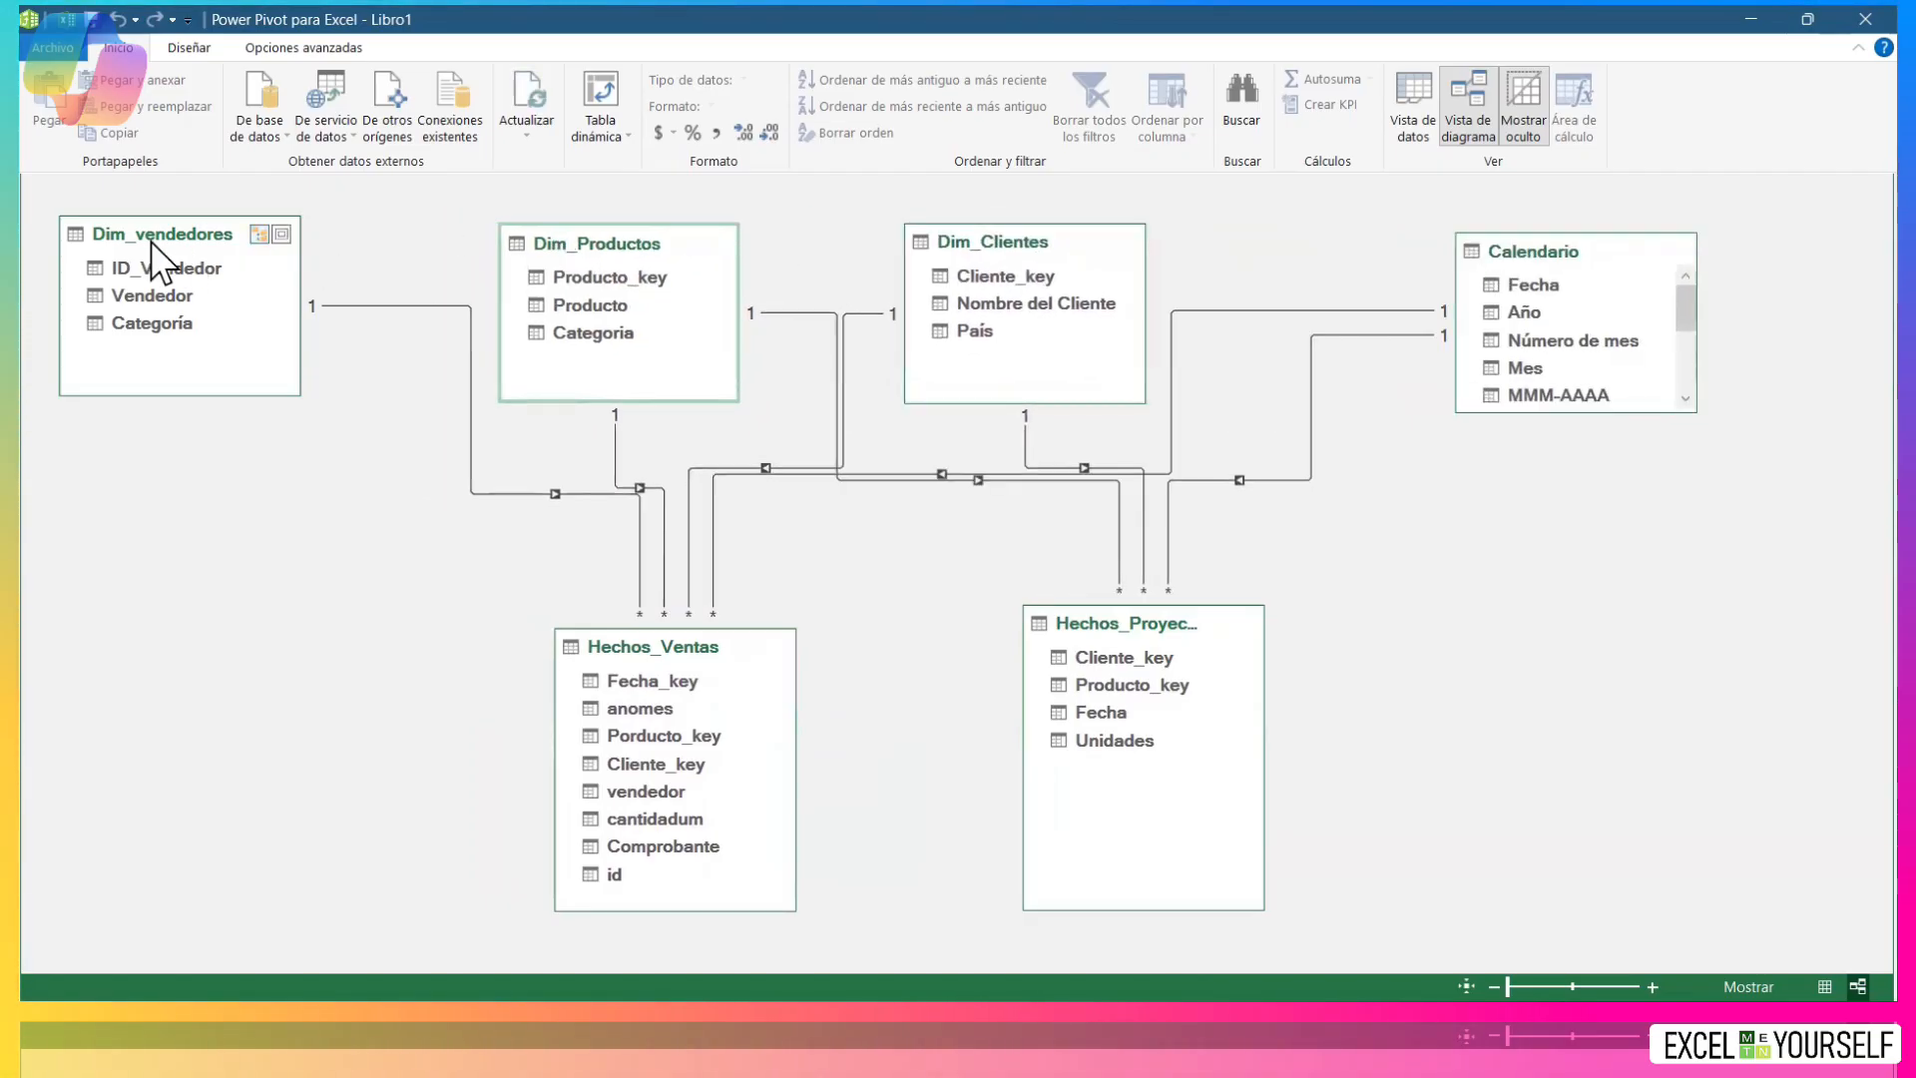
drag(151, 243, 197, 242)
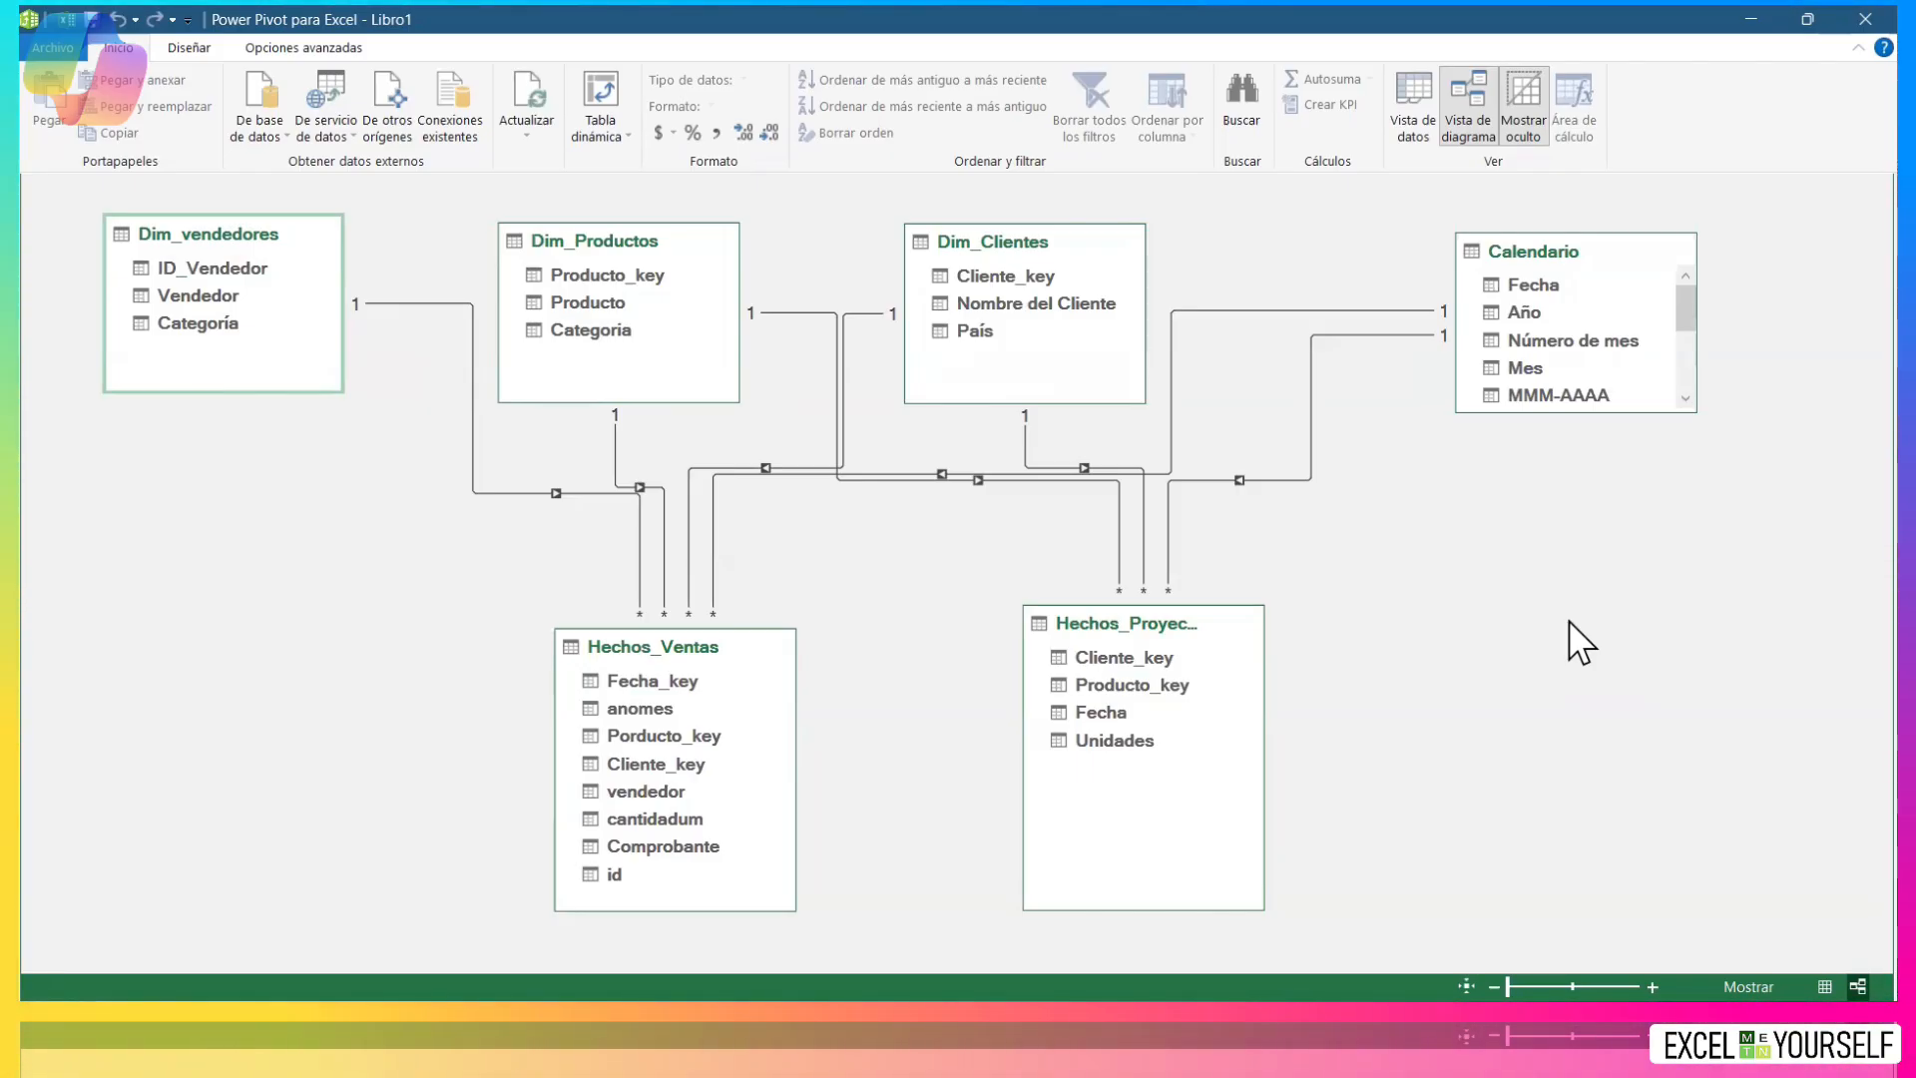
Switch the data model from the diagram to the data view and look over the Calendario table.
click(1419, 102)
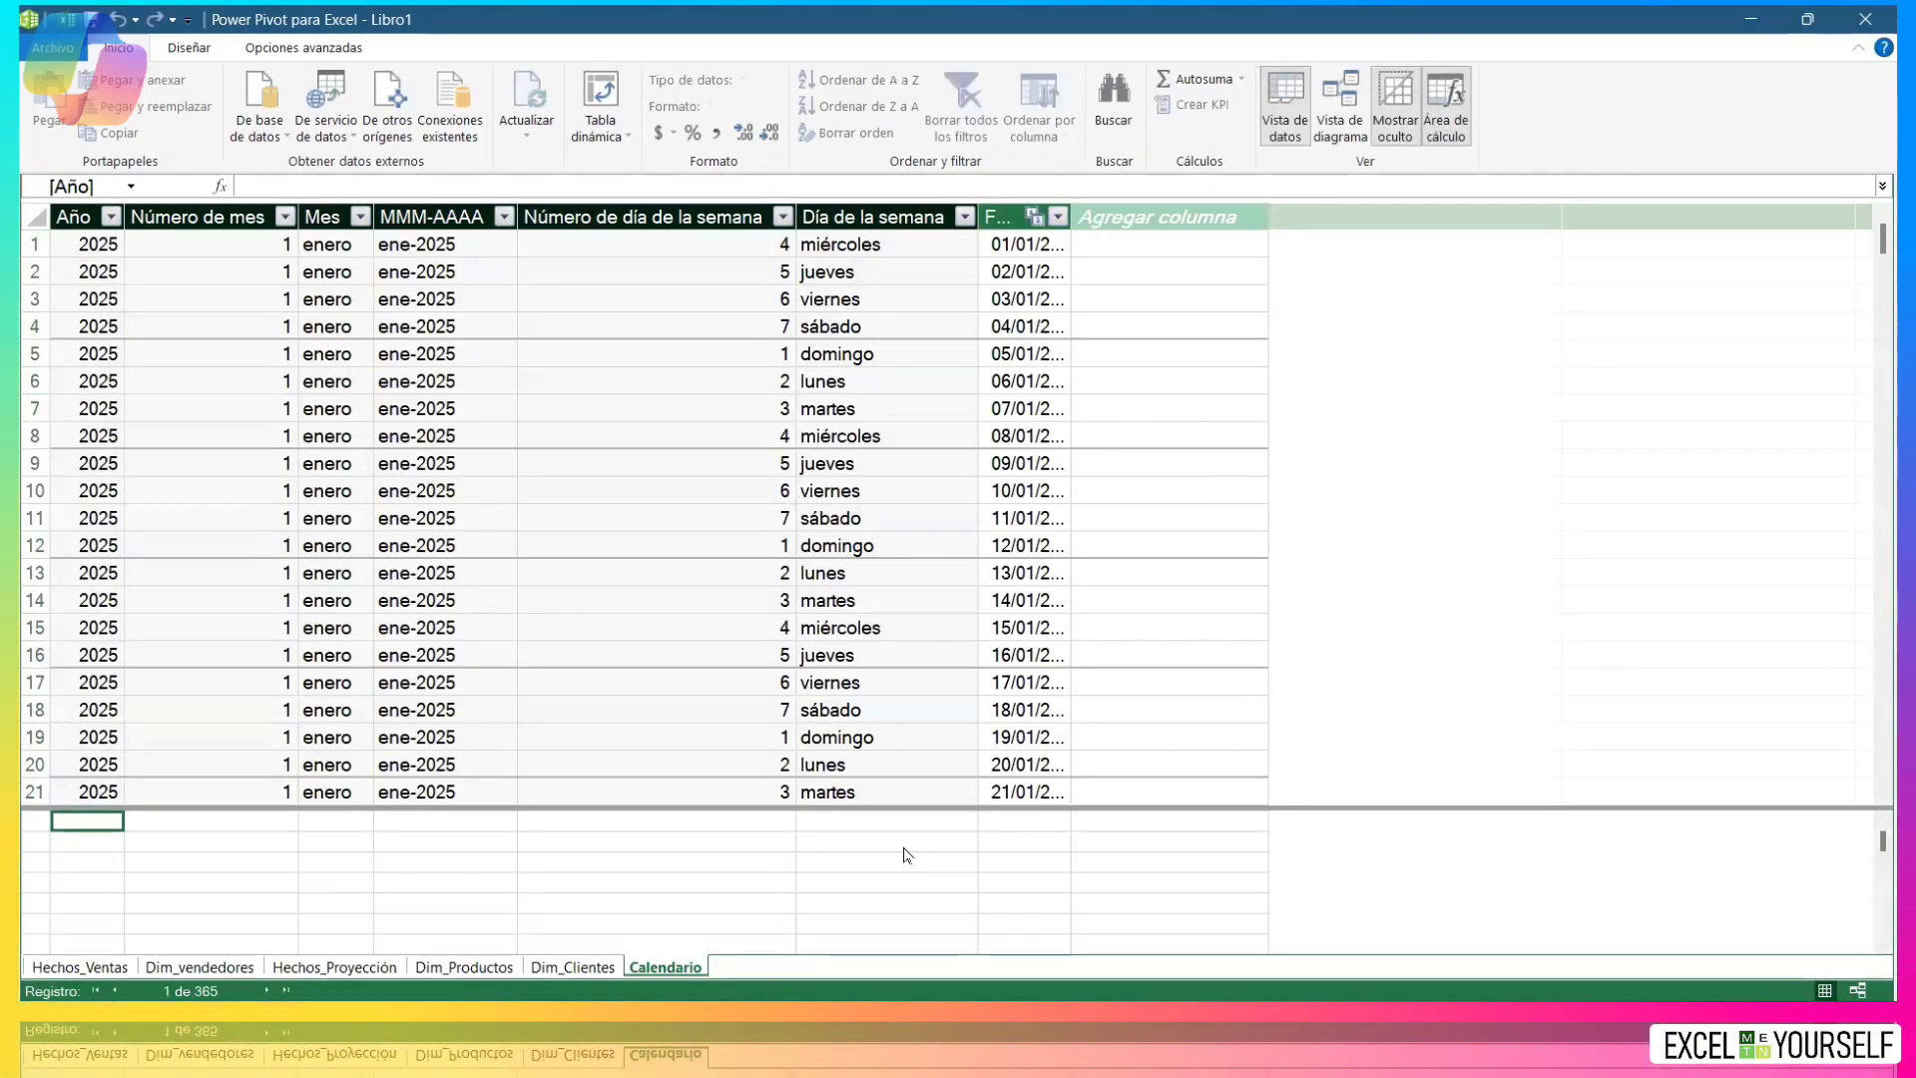
mouse_move(1283, 1028)
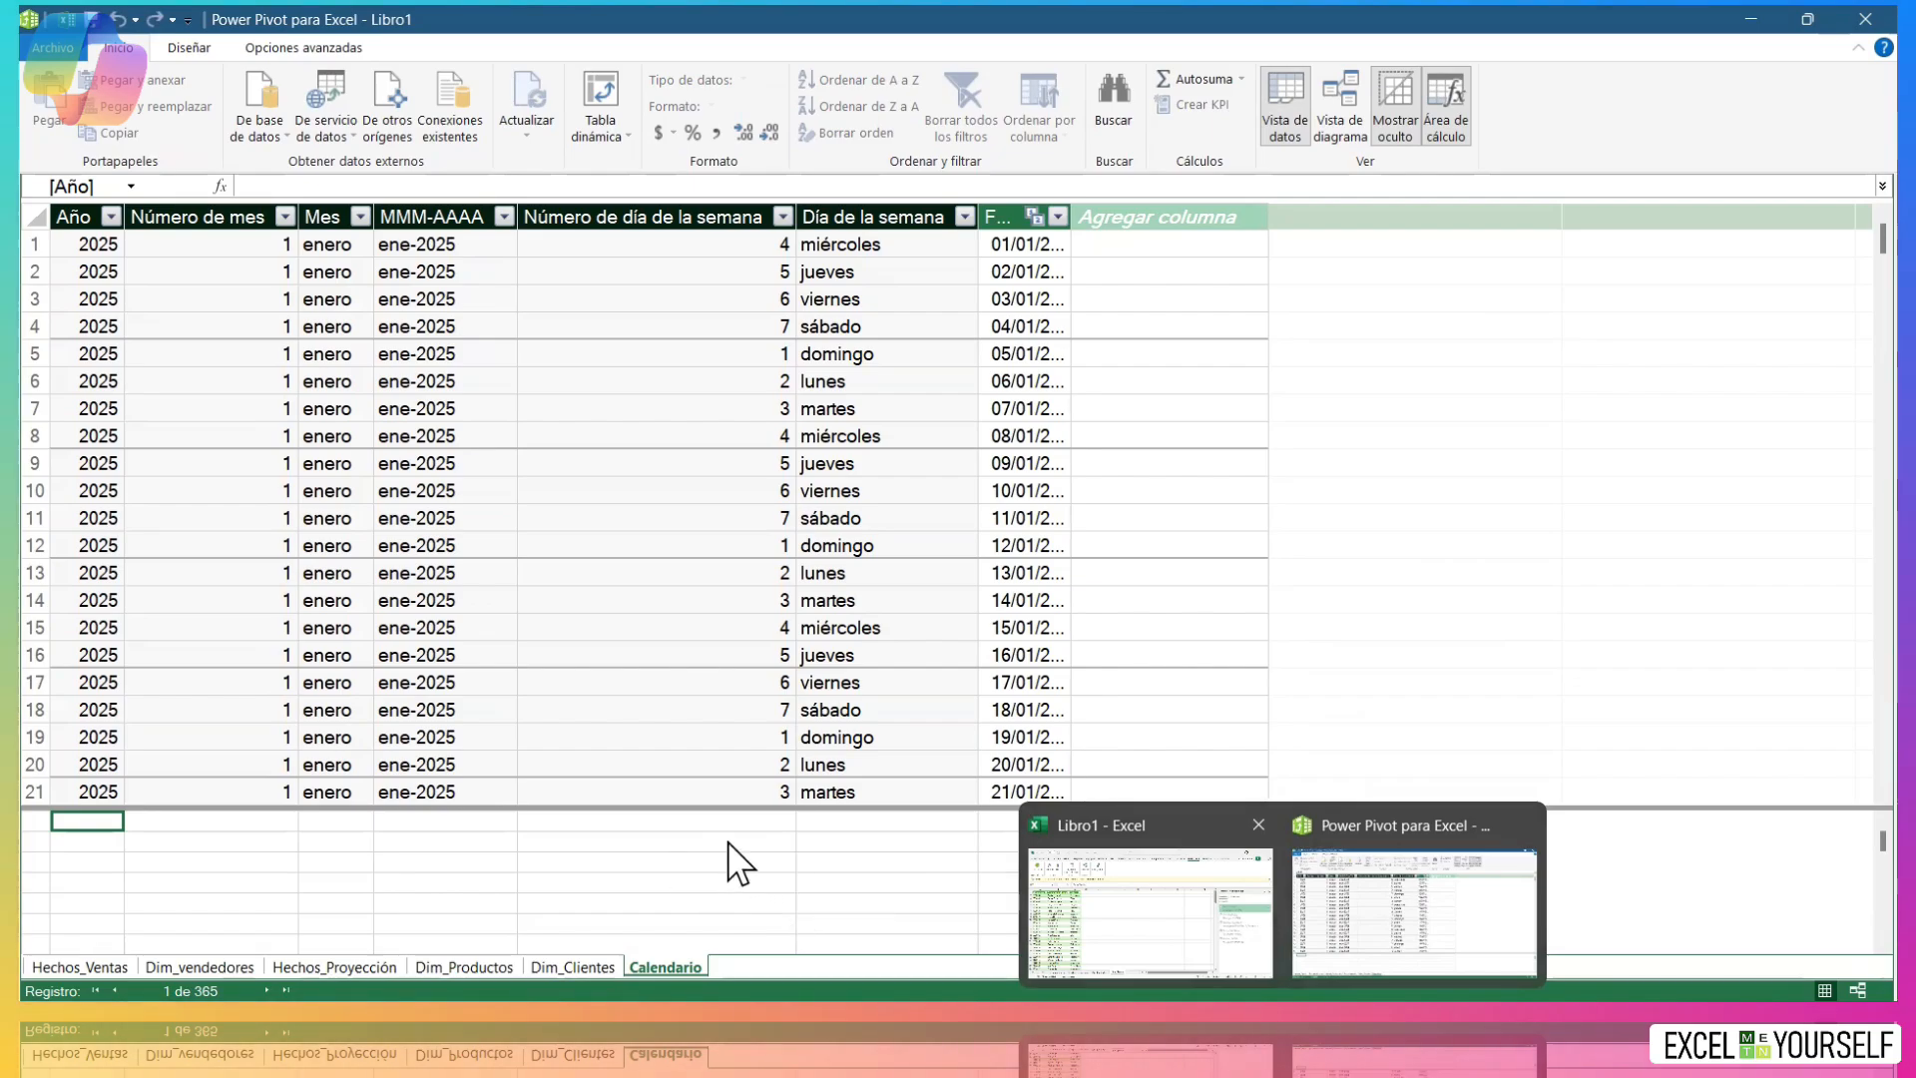
scroll(216, 68, down, 1)
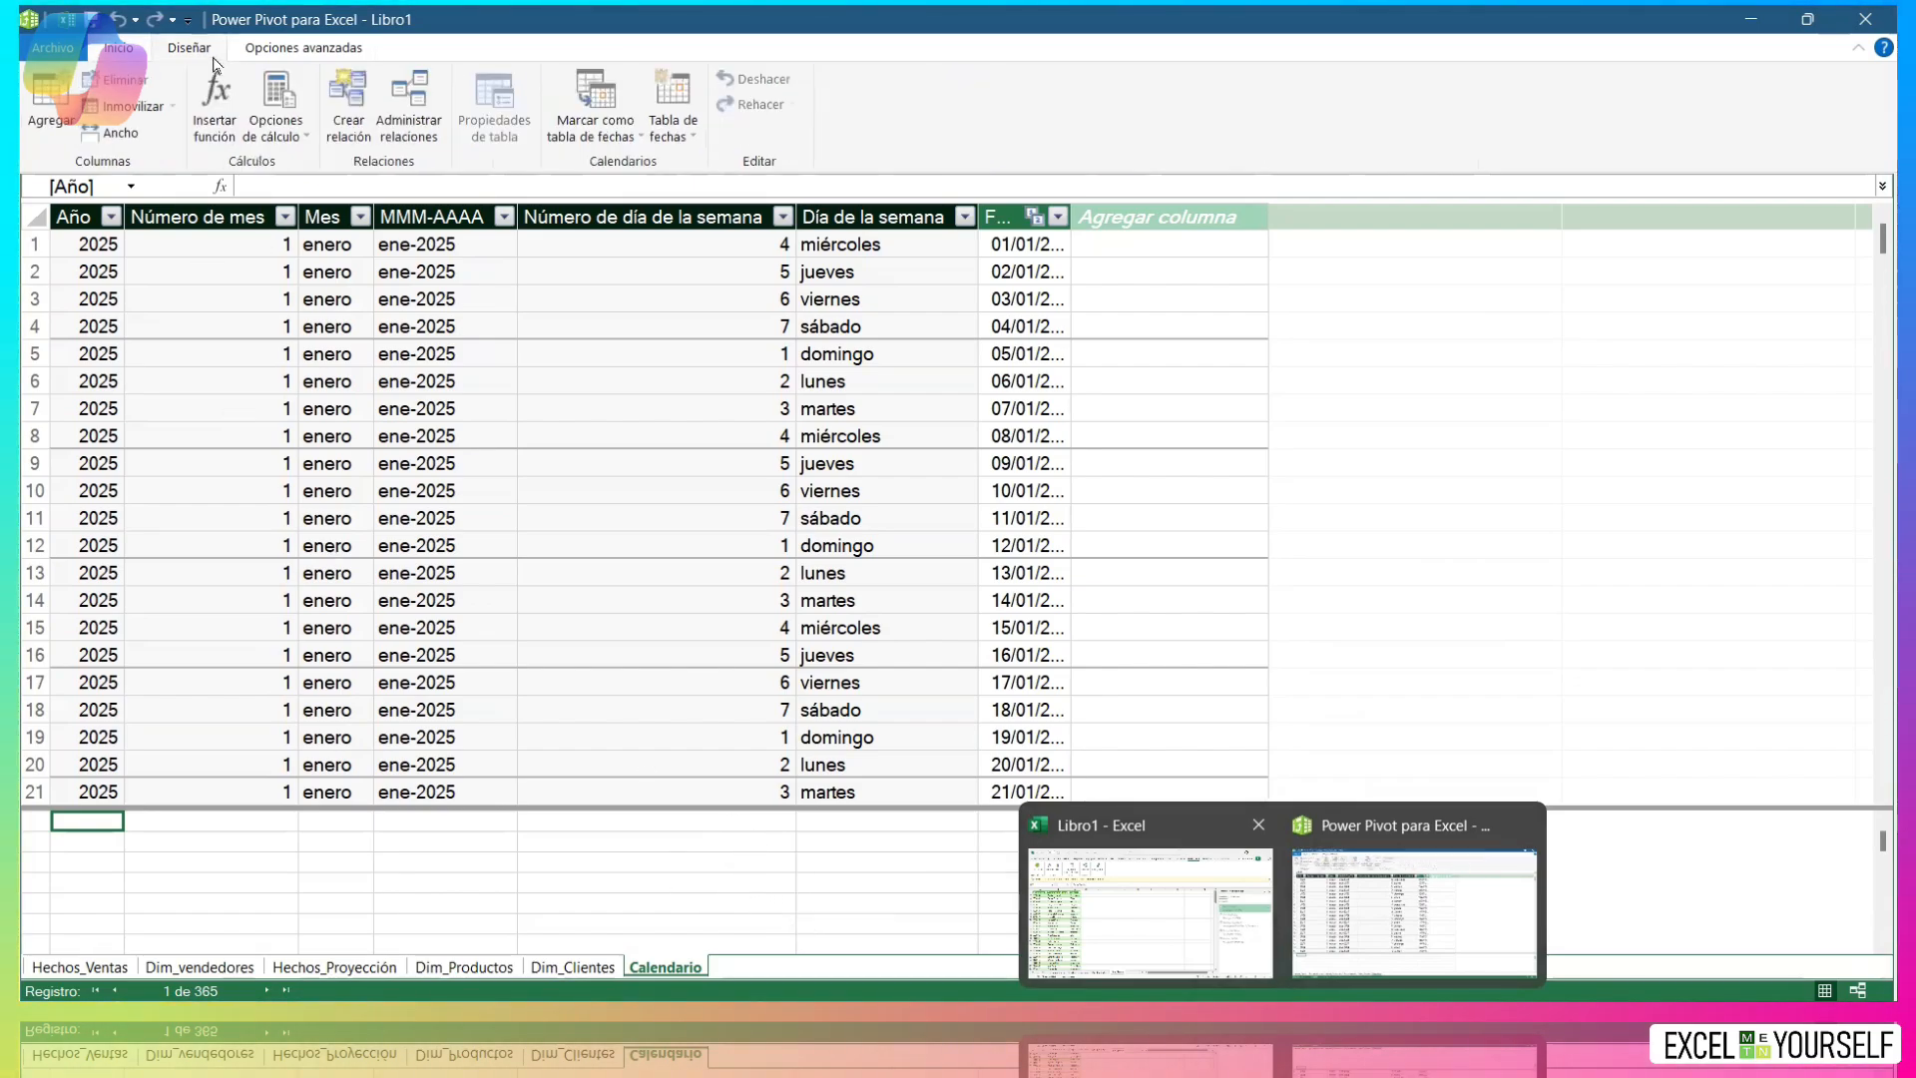
click(41, 110)
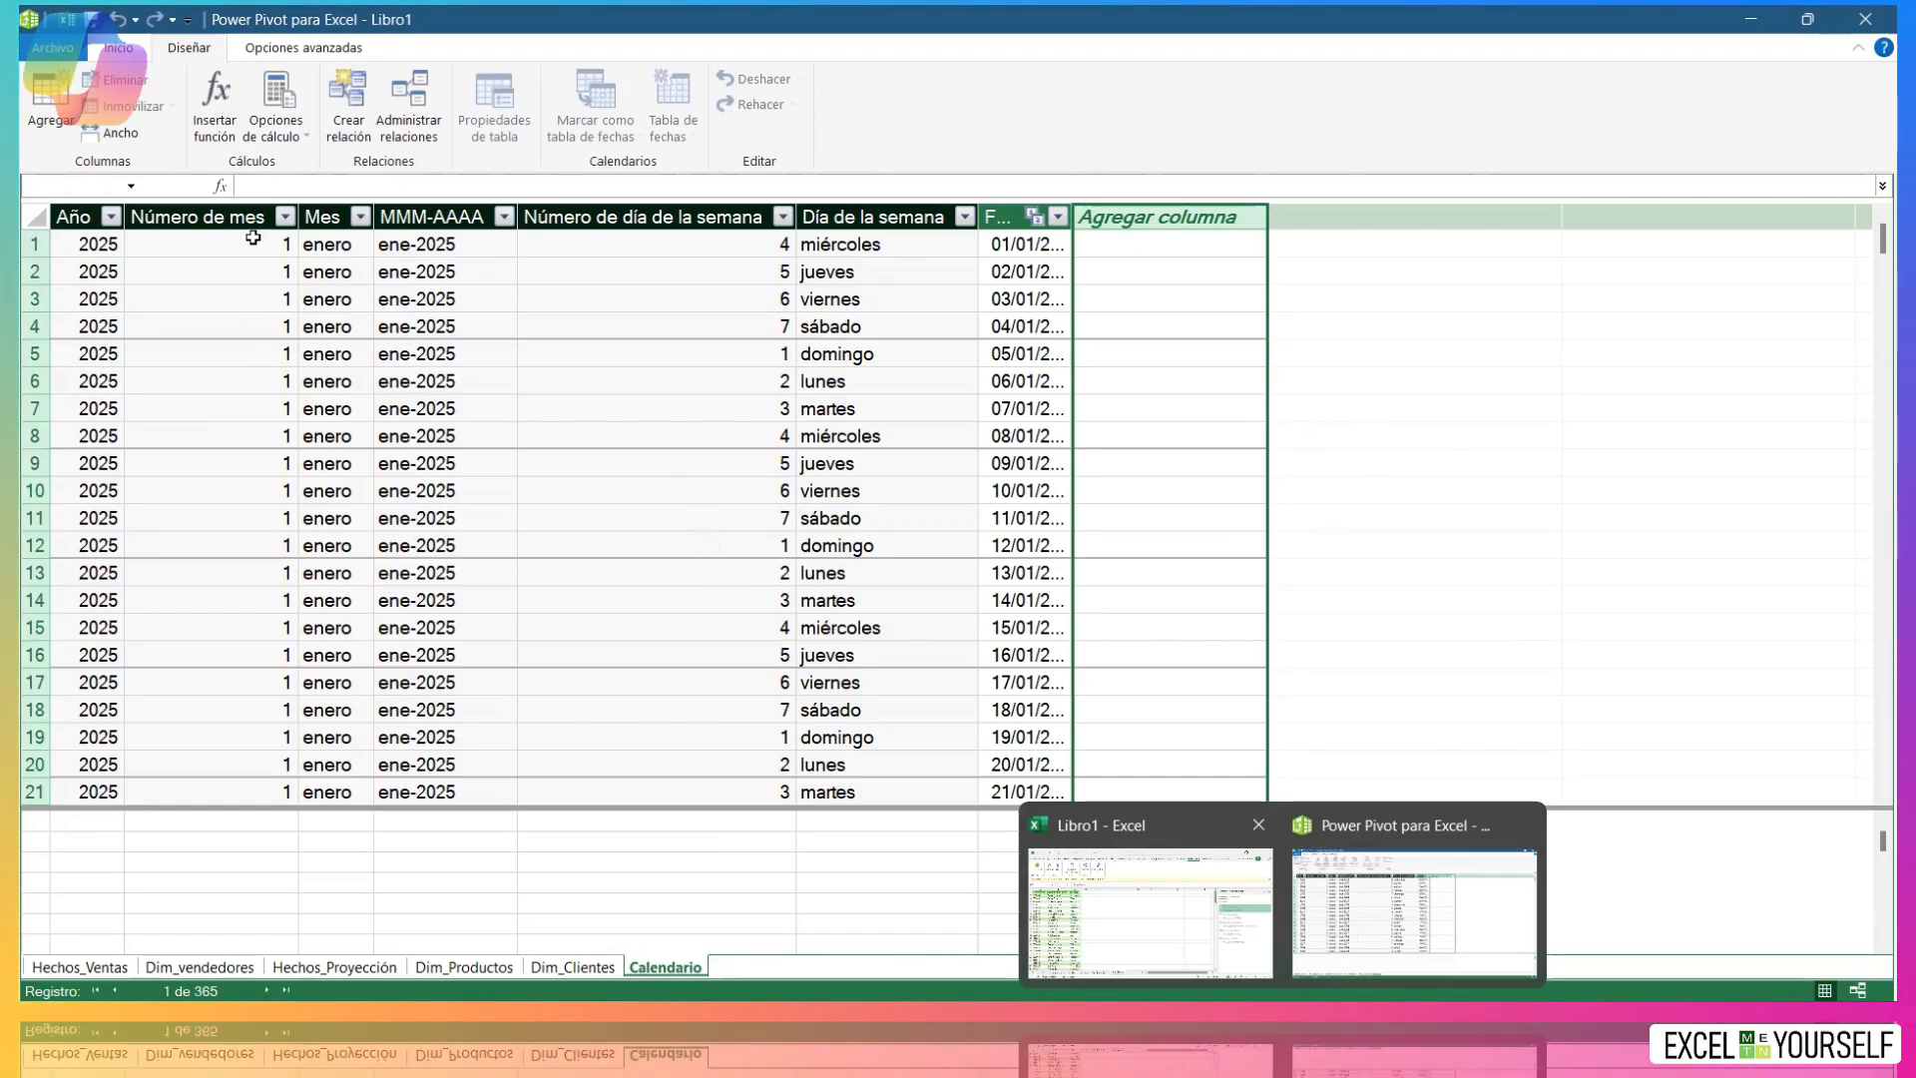
click(147, 48)
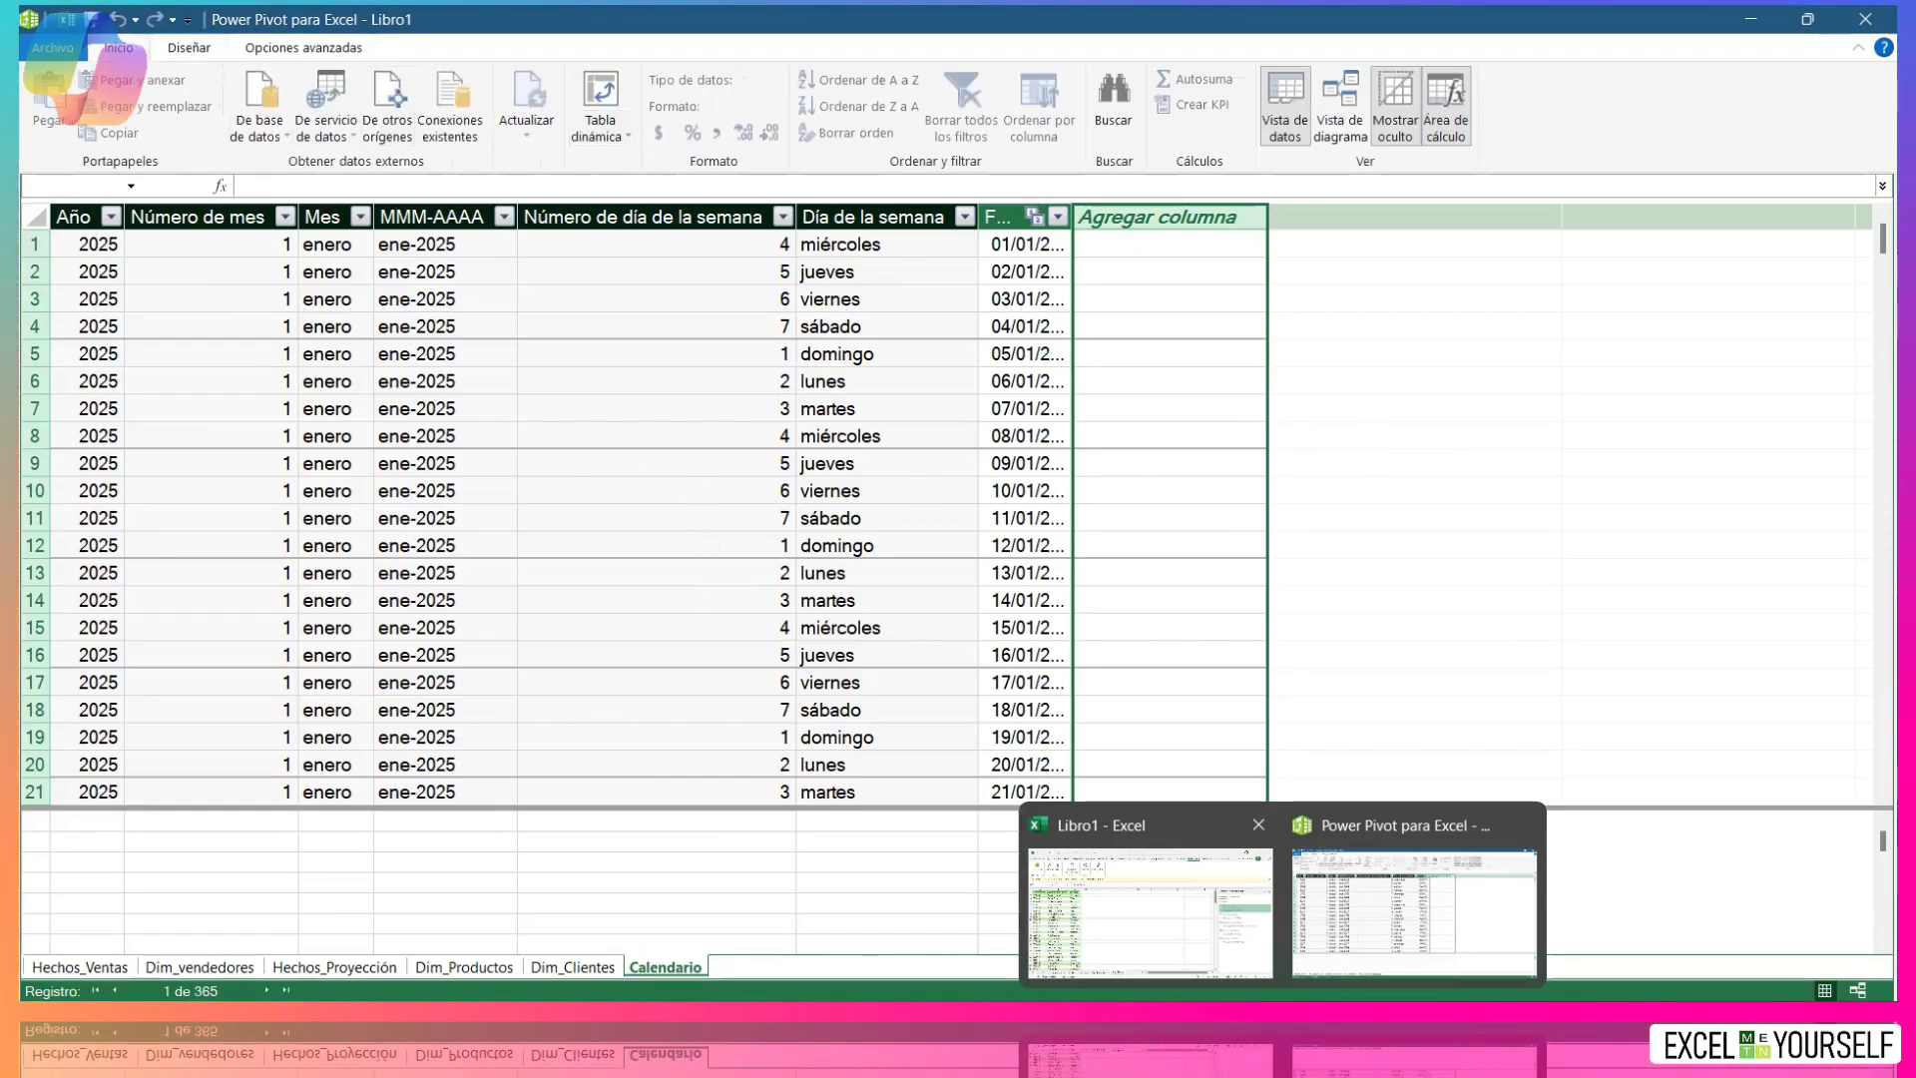
Switch to Excel and create a new blank workbook.
key(super)
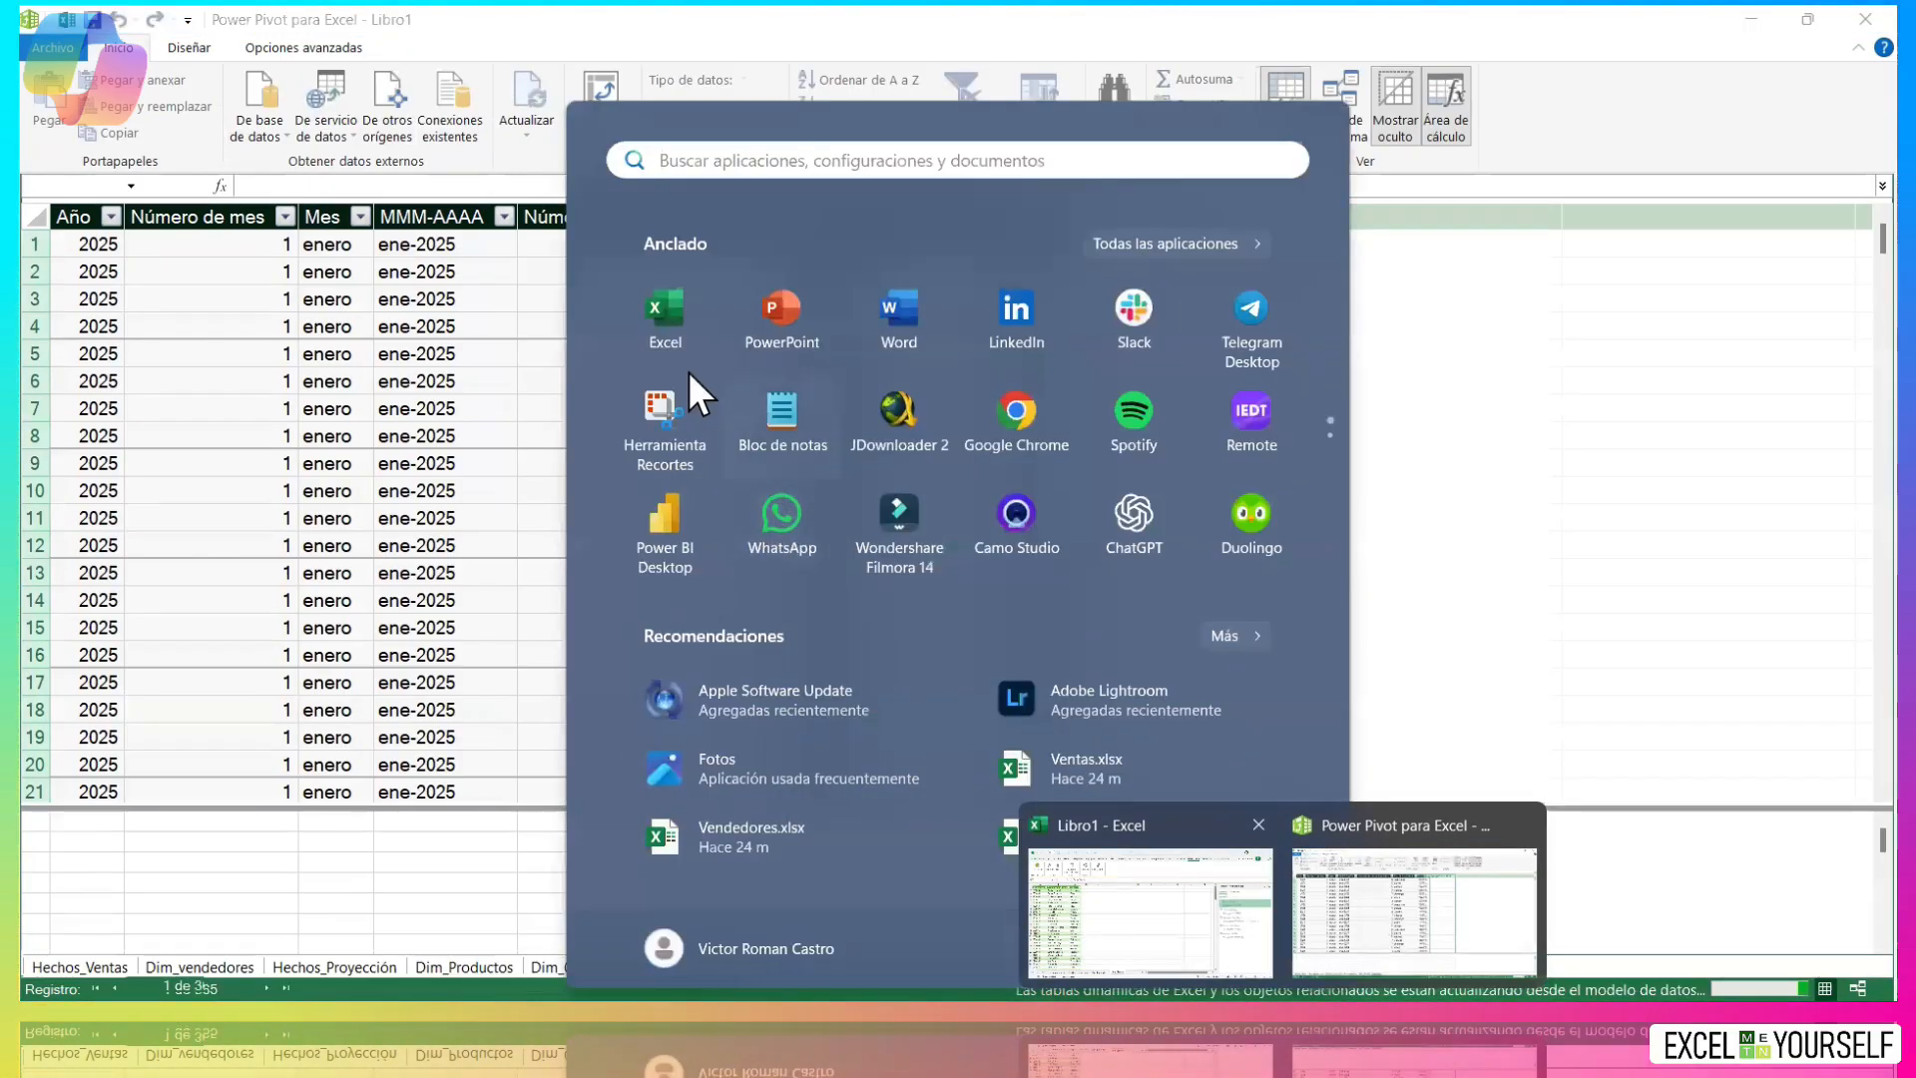
click(666, 317)
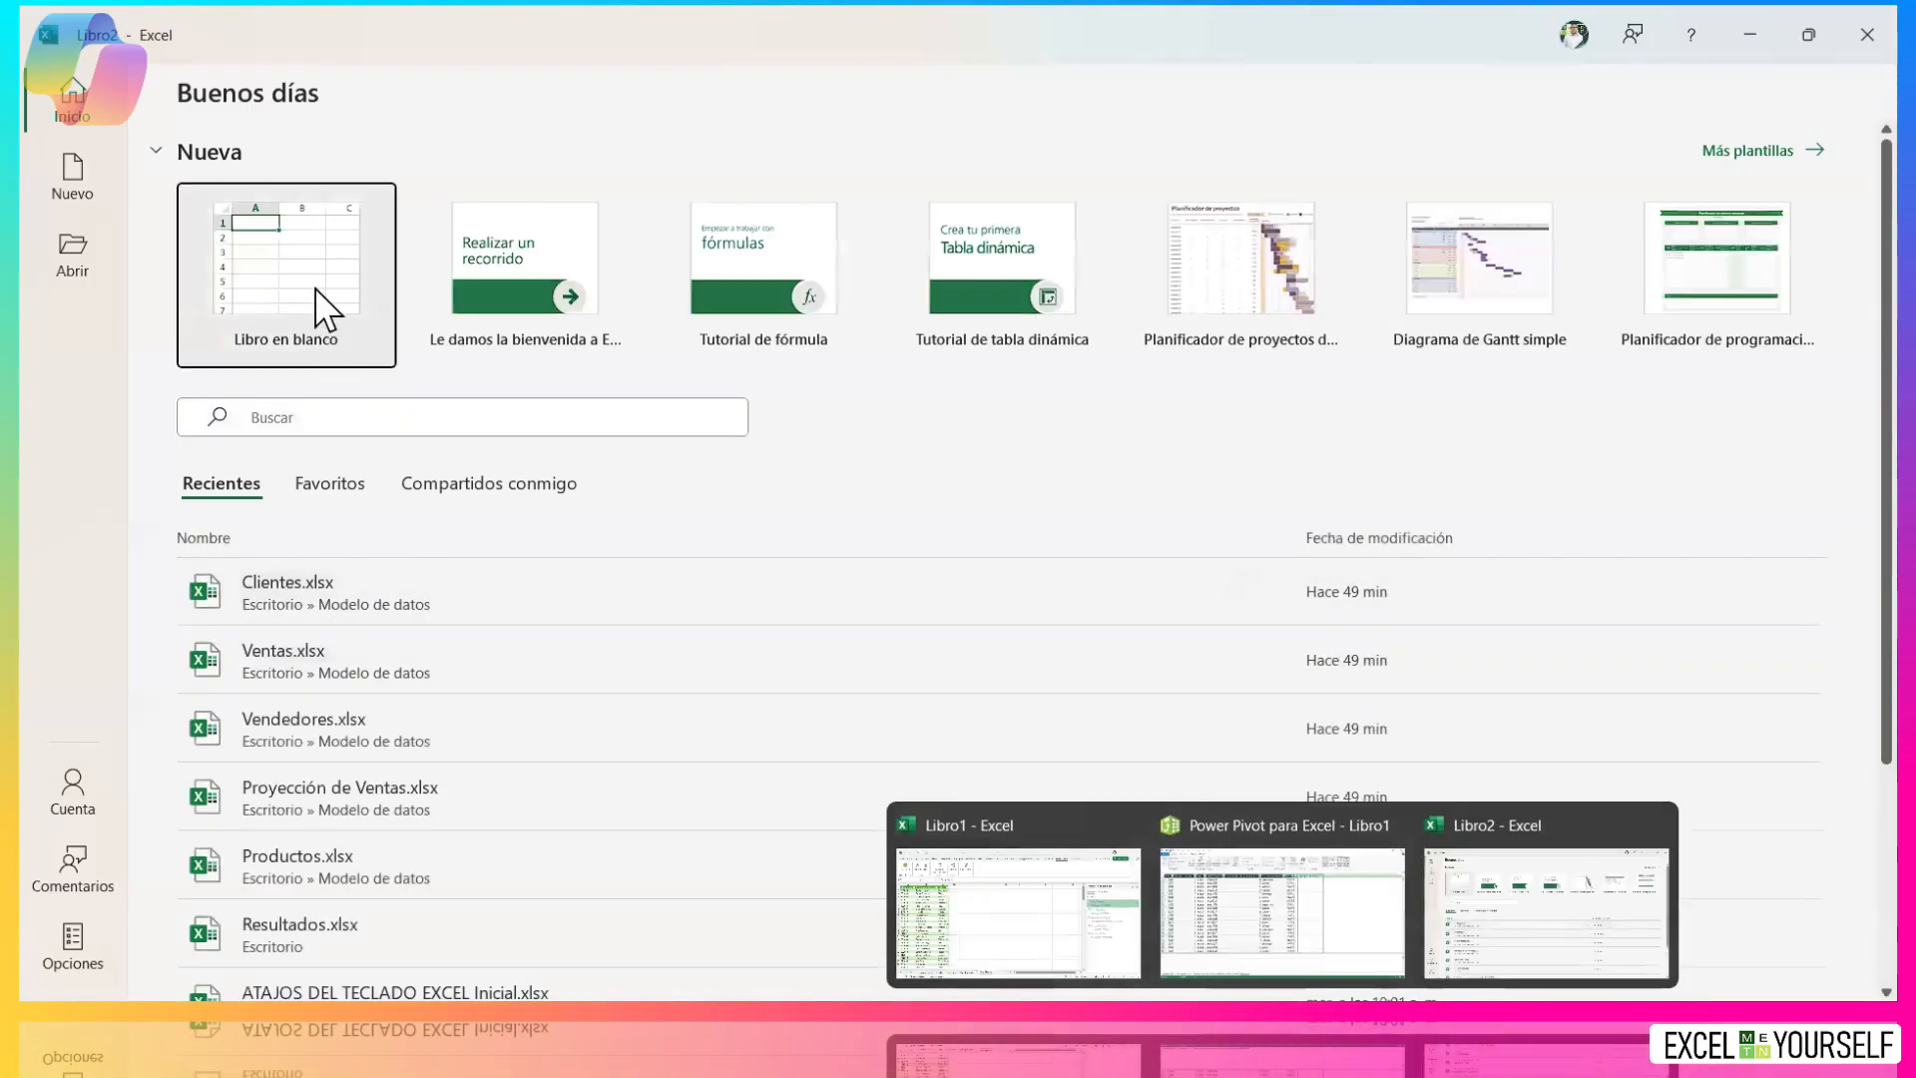
click(324, 310)
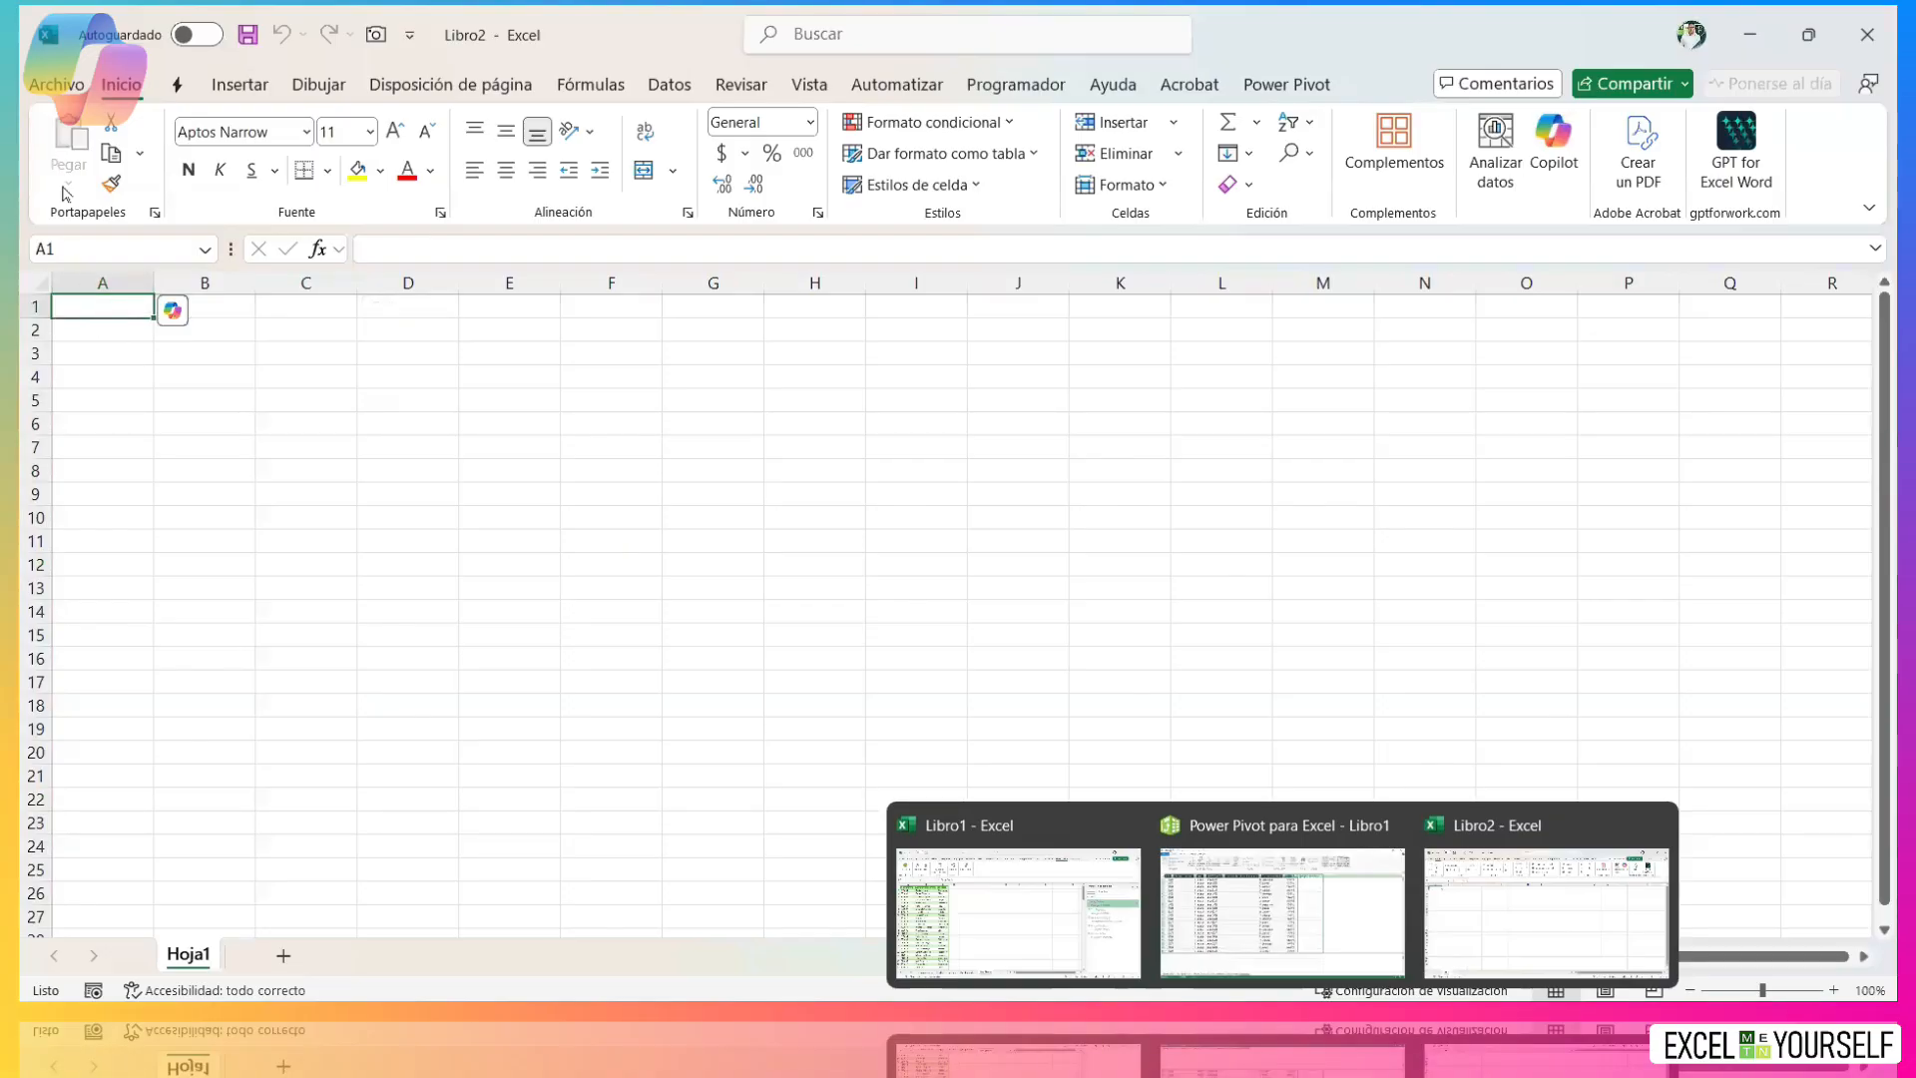
click(56, 84)
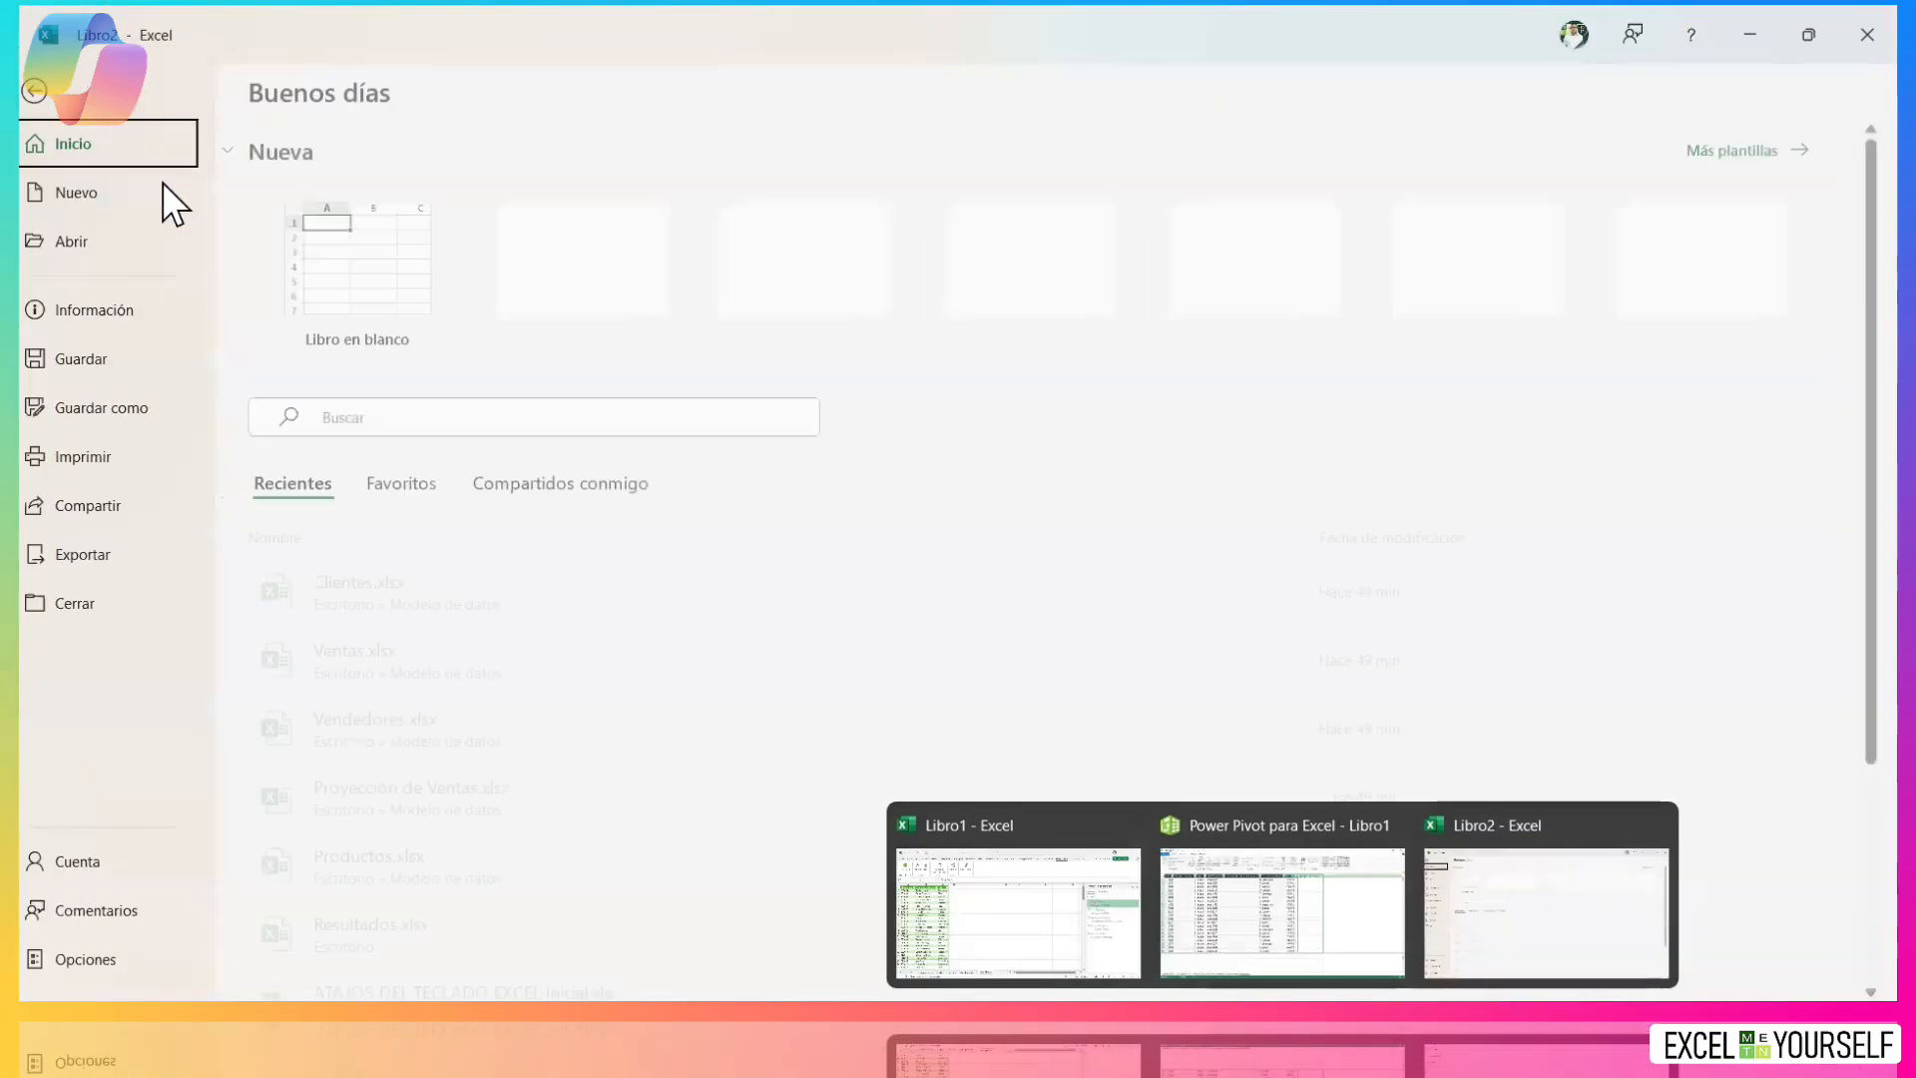
click(152, 405)
click(378, 599)
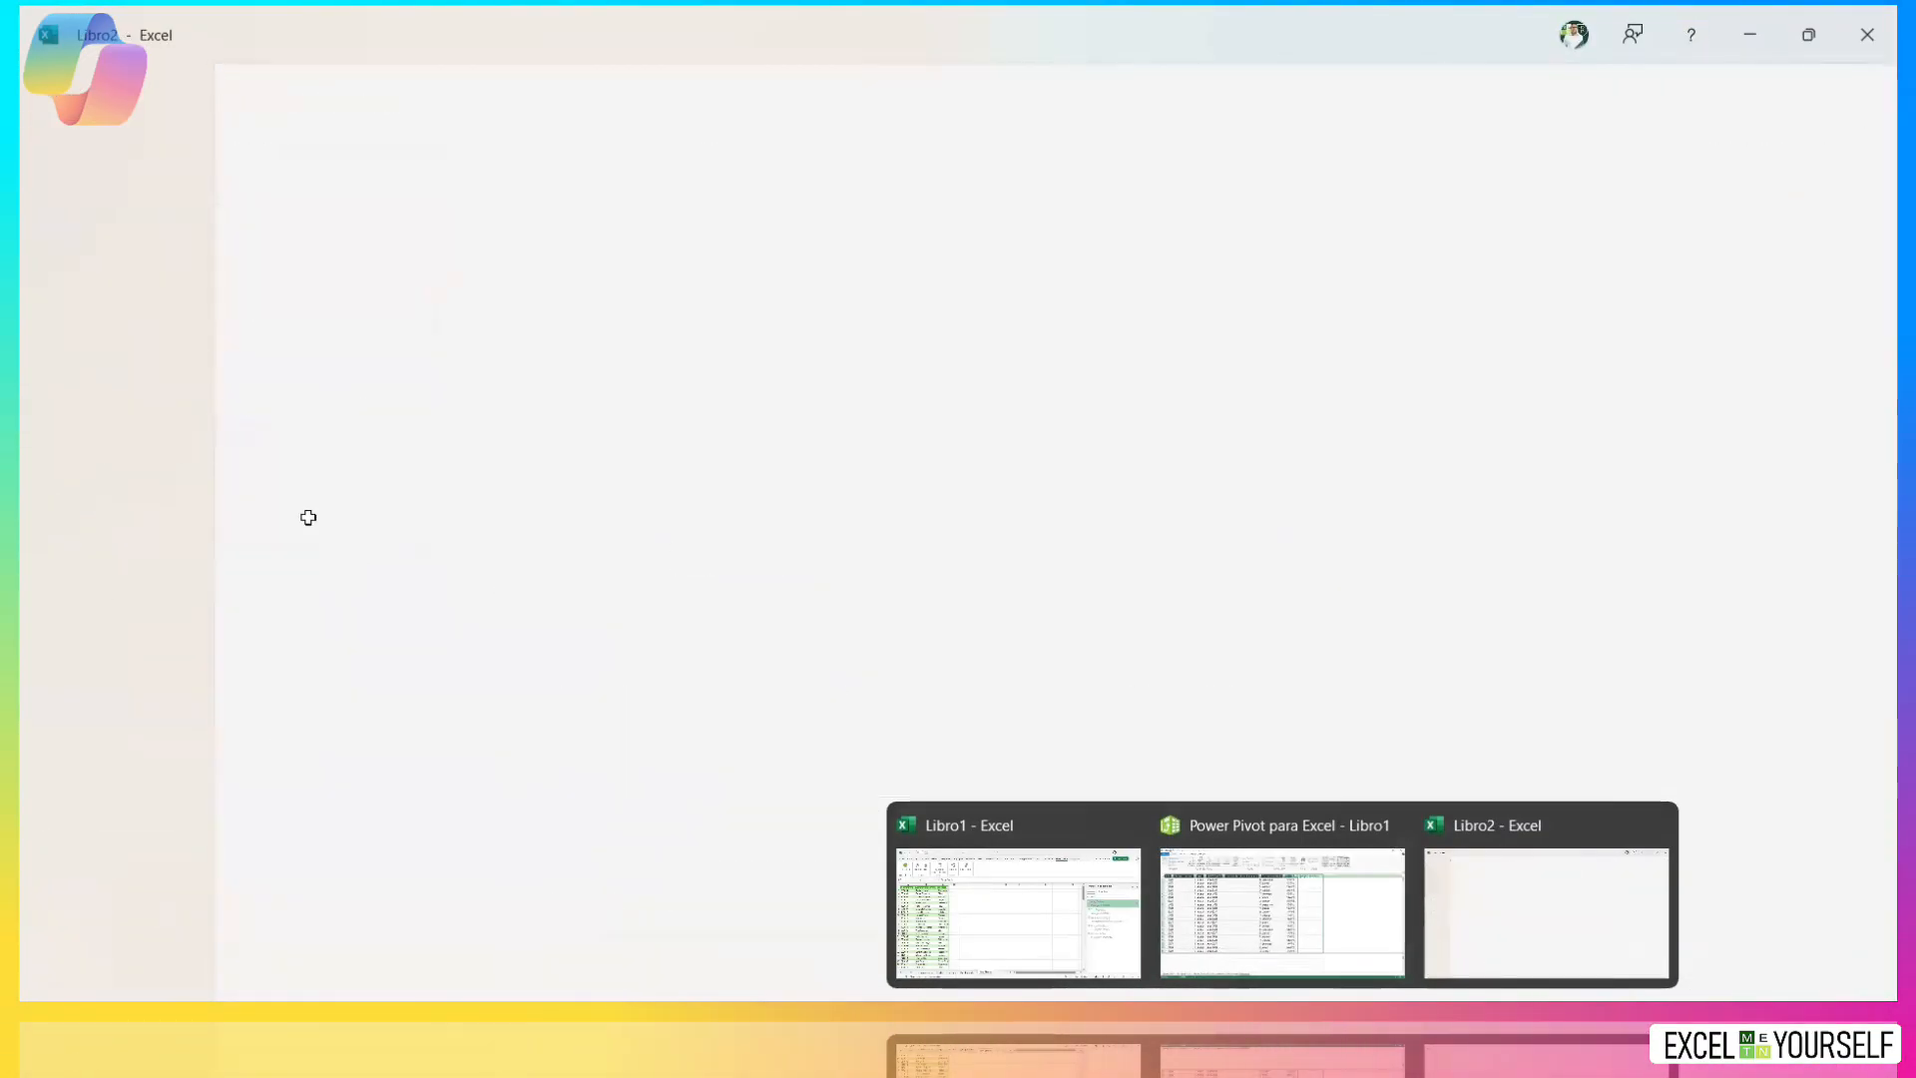
Create an empty table at cell A1 and name both the worksheet and the table Medidas.
key(ctrl+t)
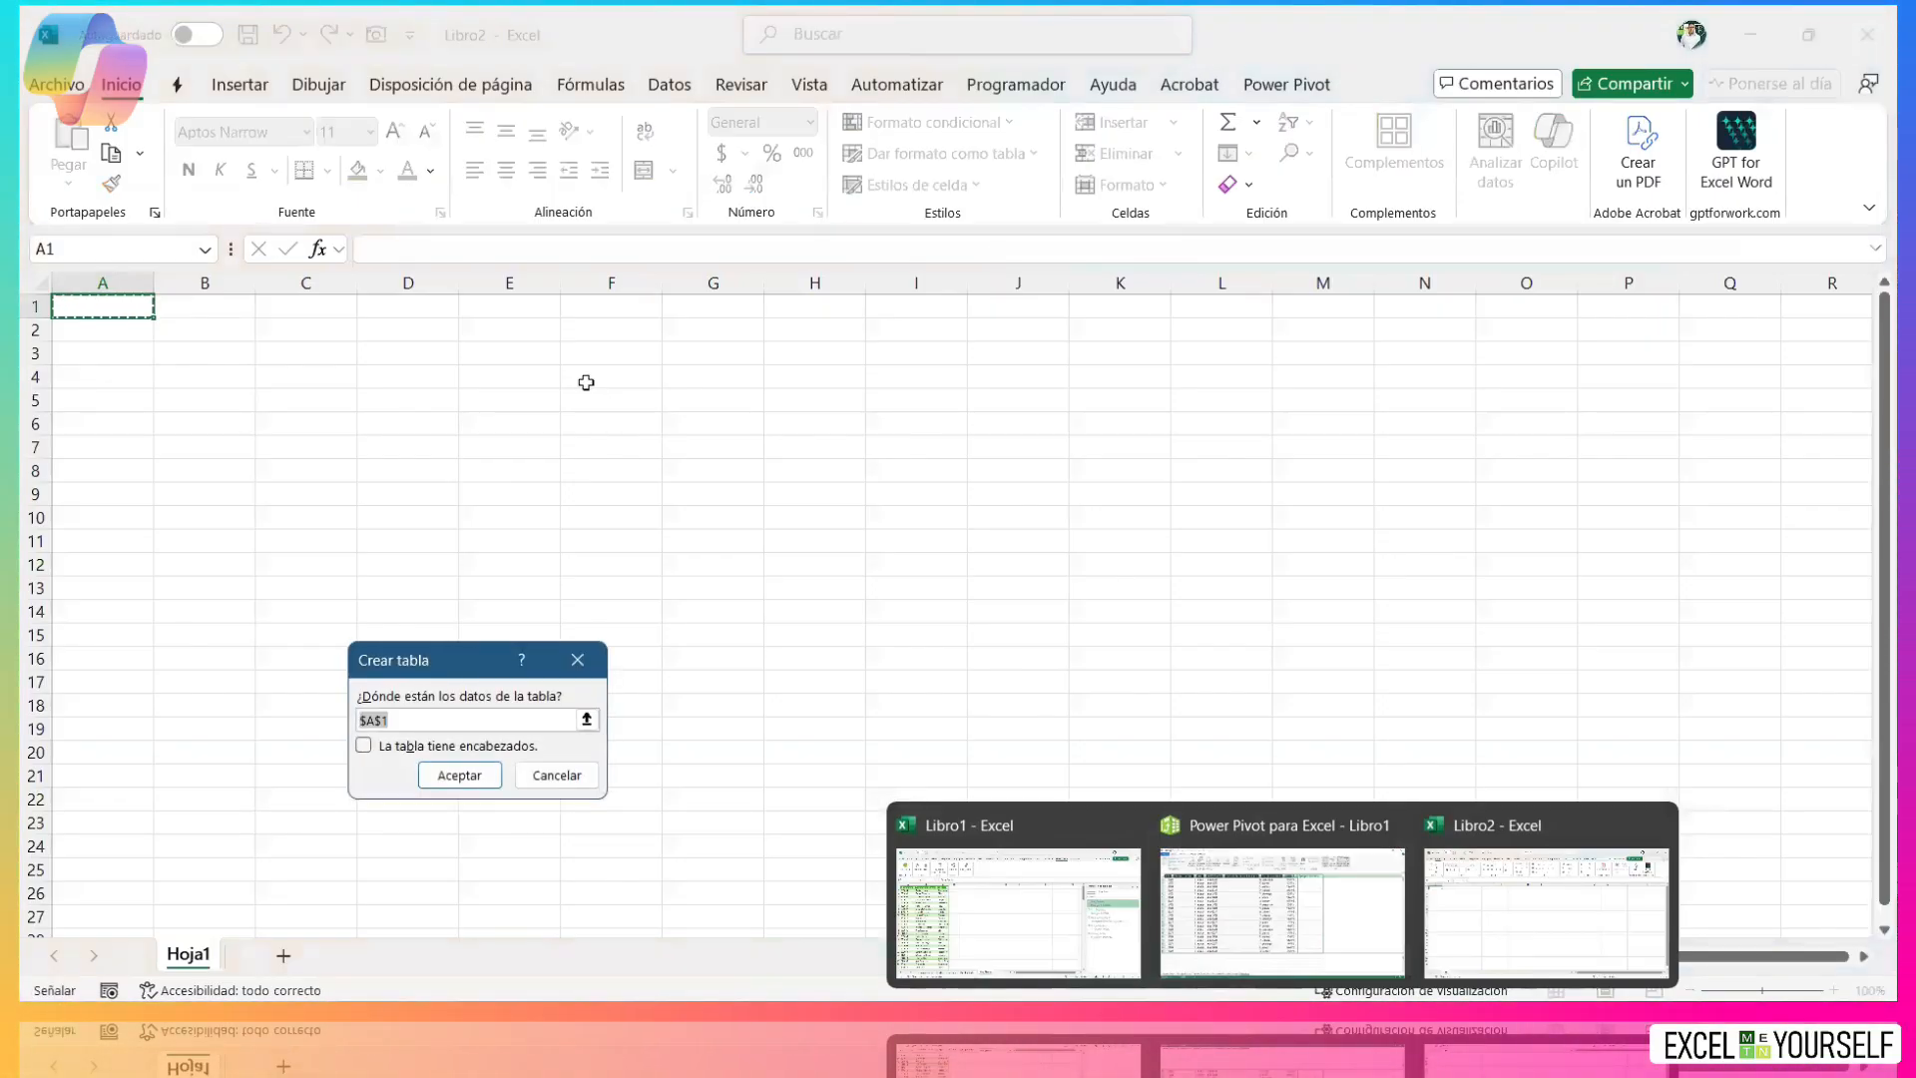
key(Return)
double_click(191, 954)
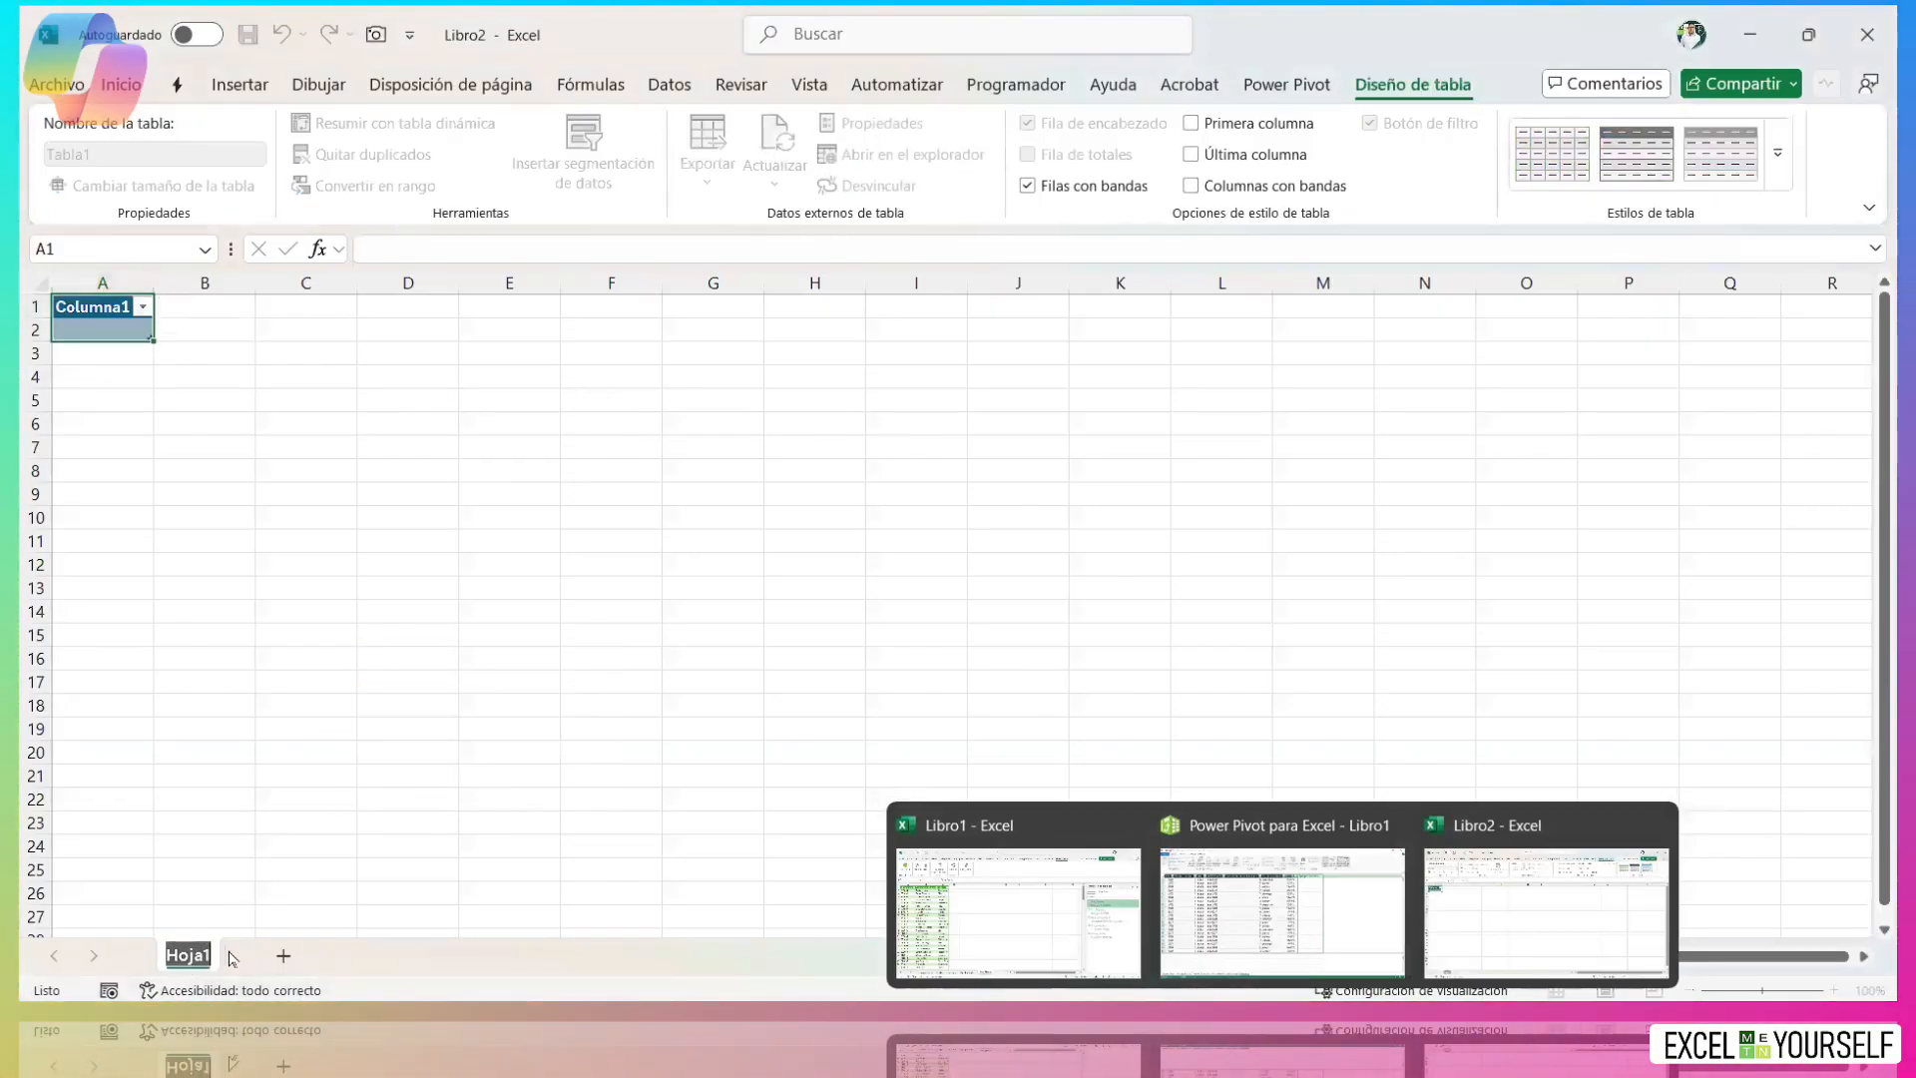
text(Medidas)
key(Return)
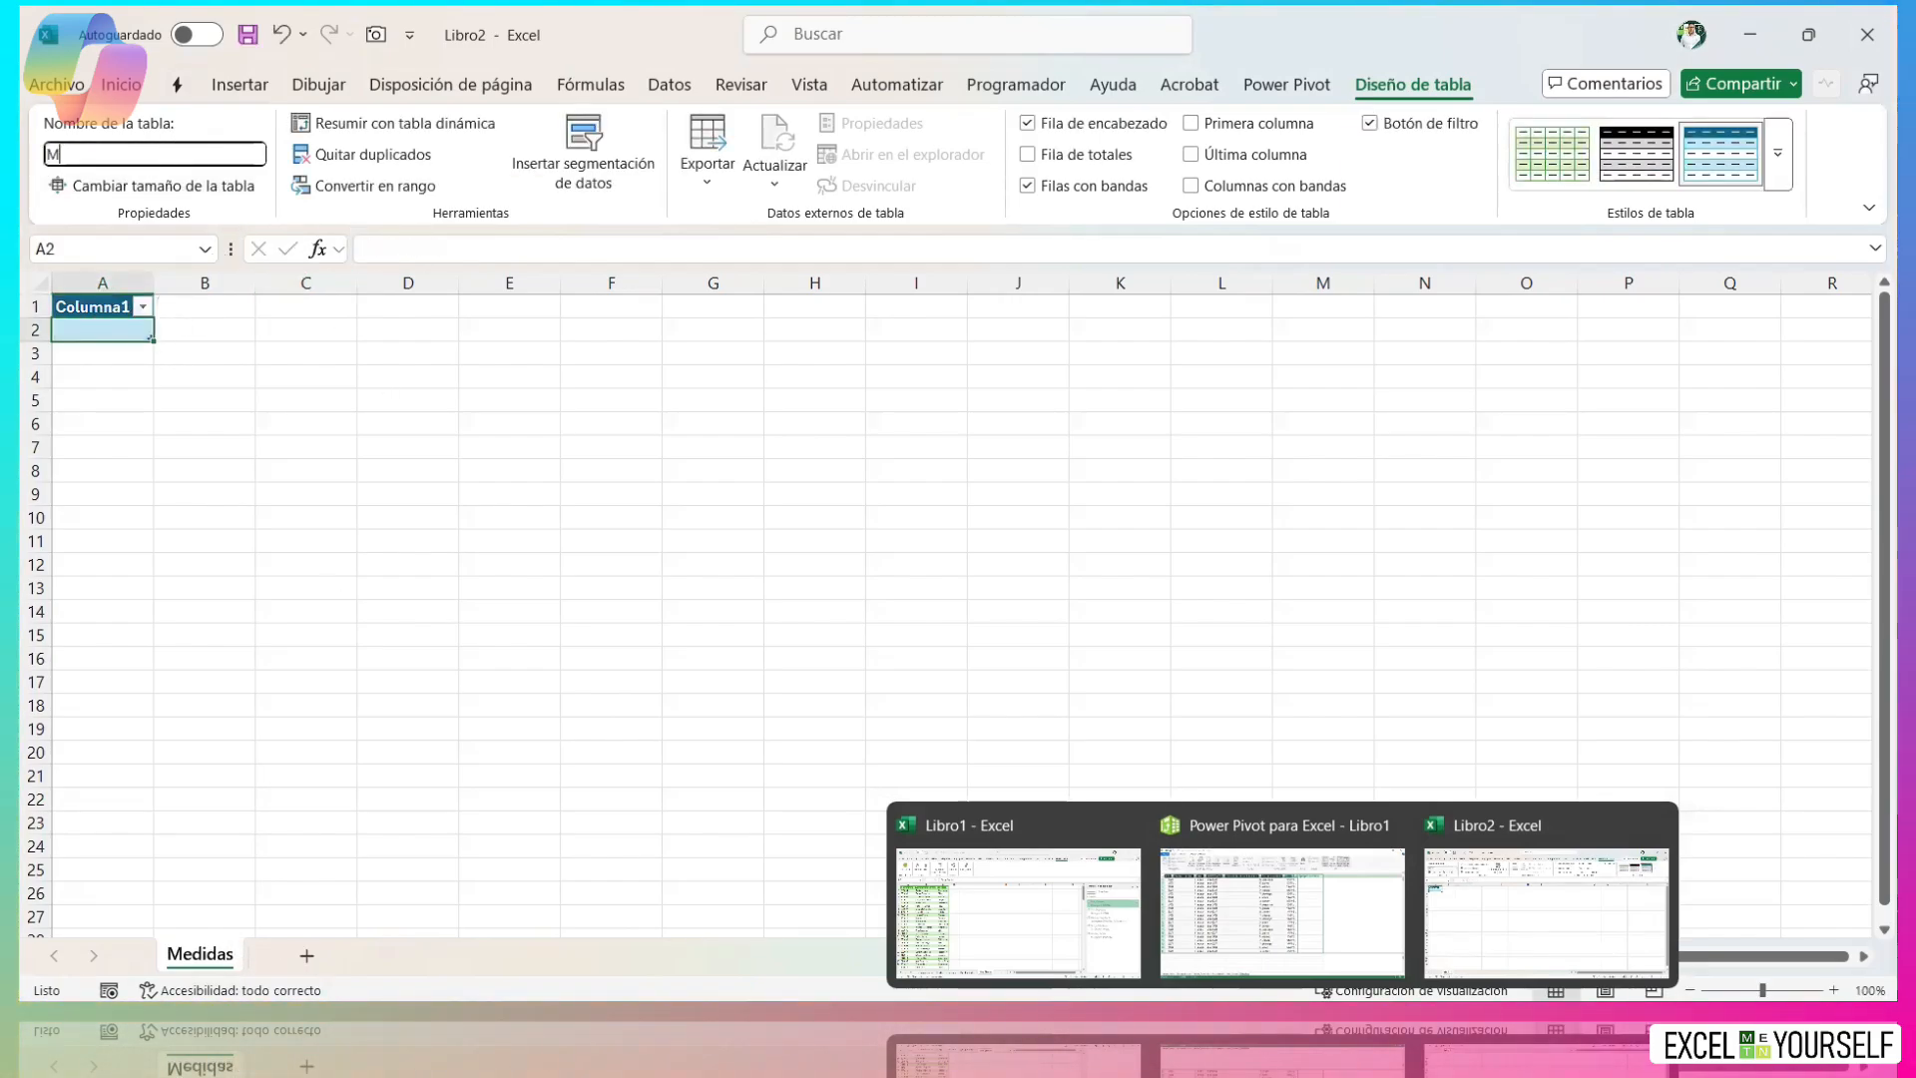
key(Return)
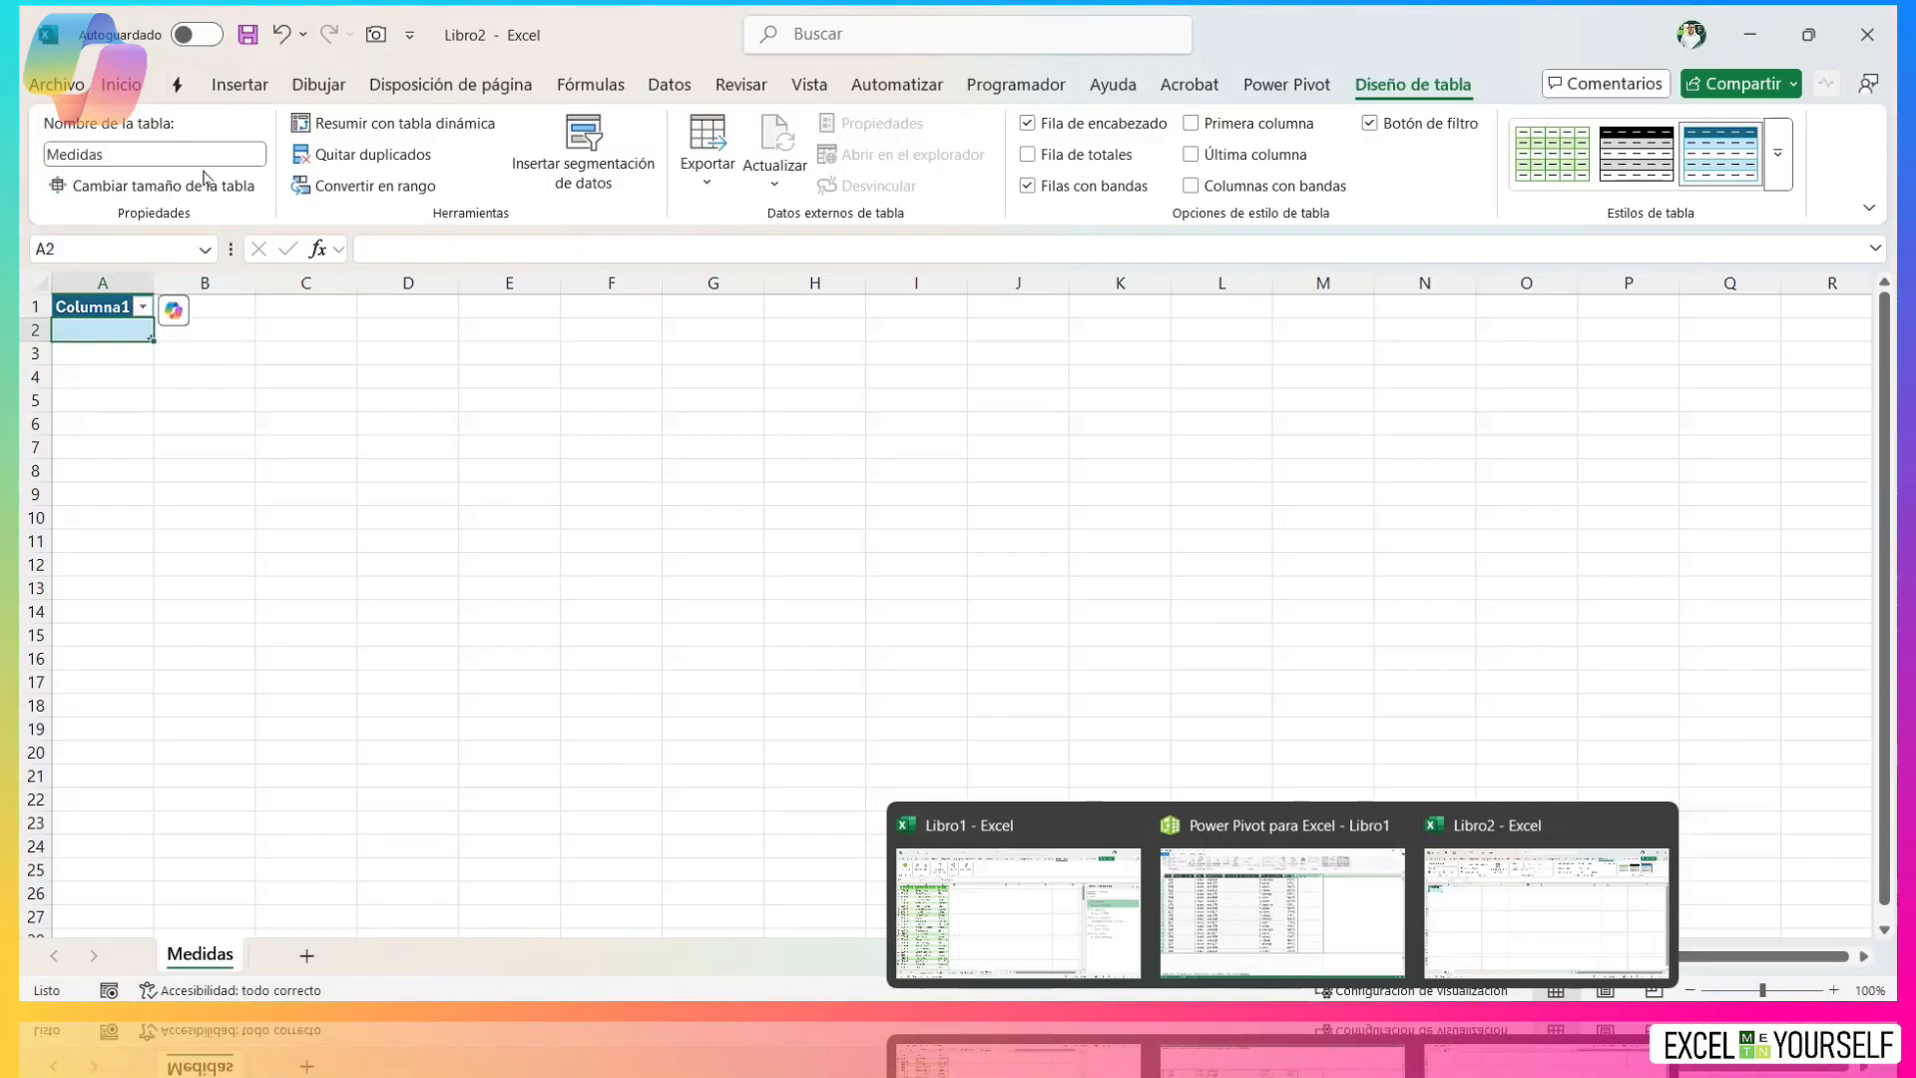
Save the new workbook as Medidas.xlsx in the Modelo de datos folder on the desktop.
click(121, 87)
click(57, 84)
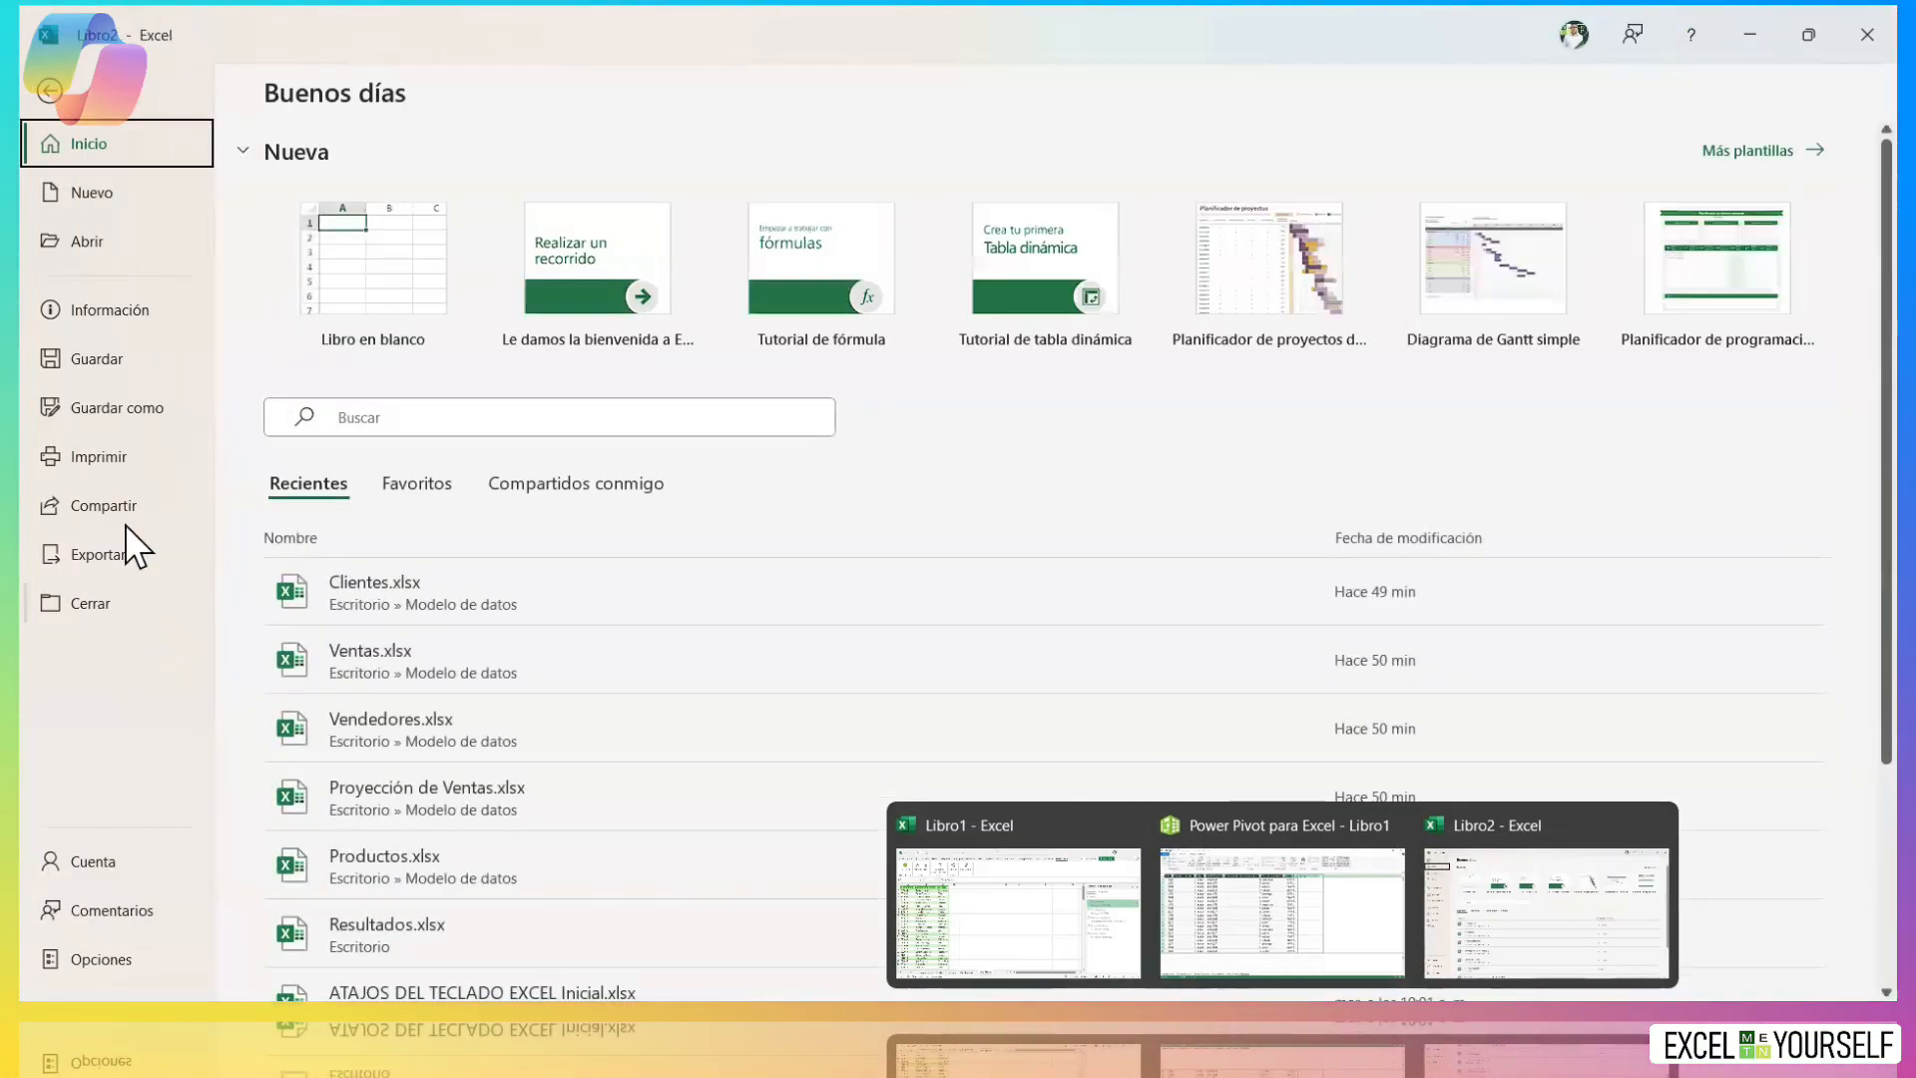
click(128, 411)
click(424, 601)
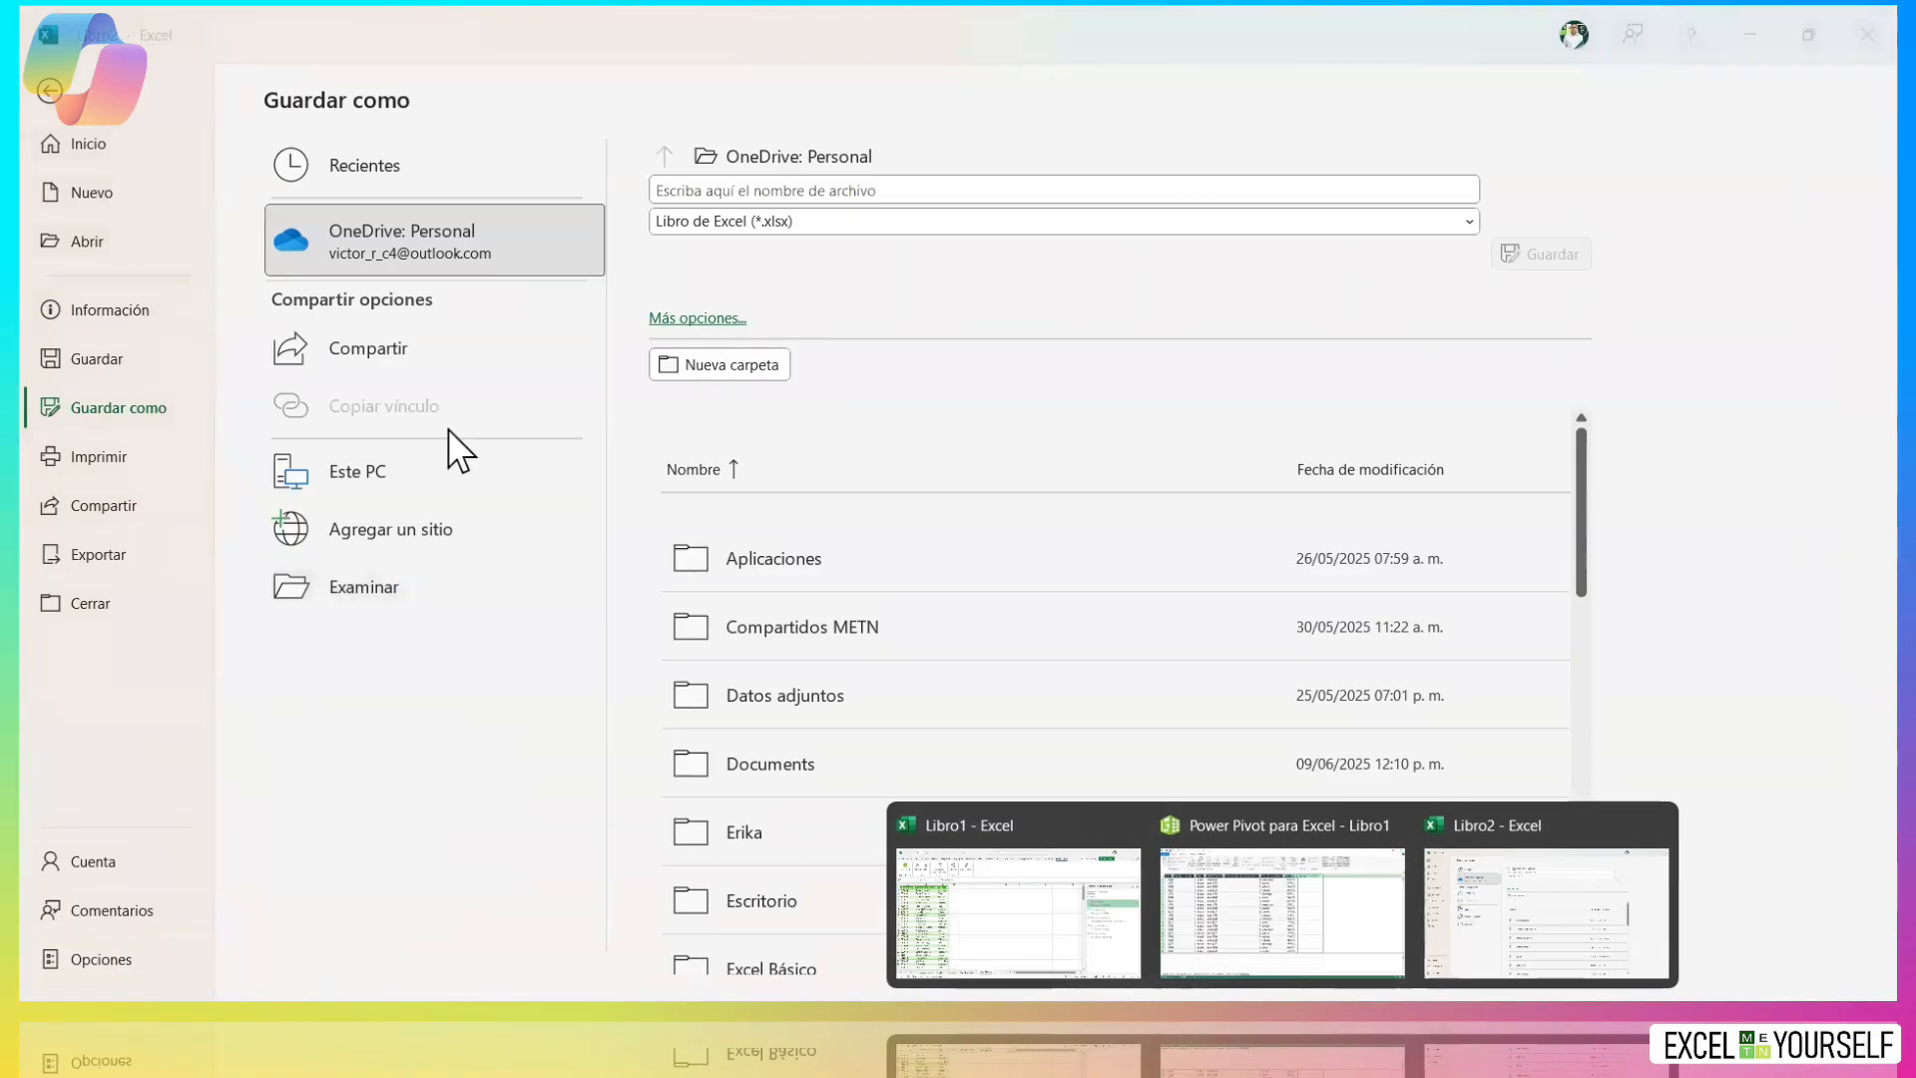
click(193, 242)
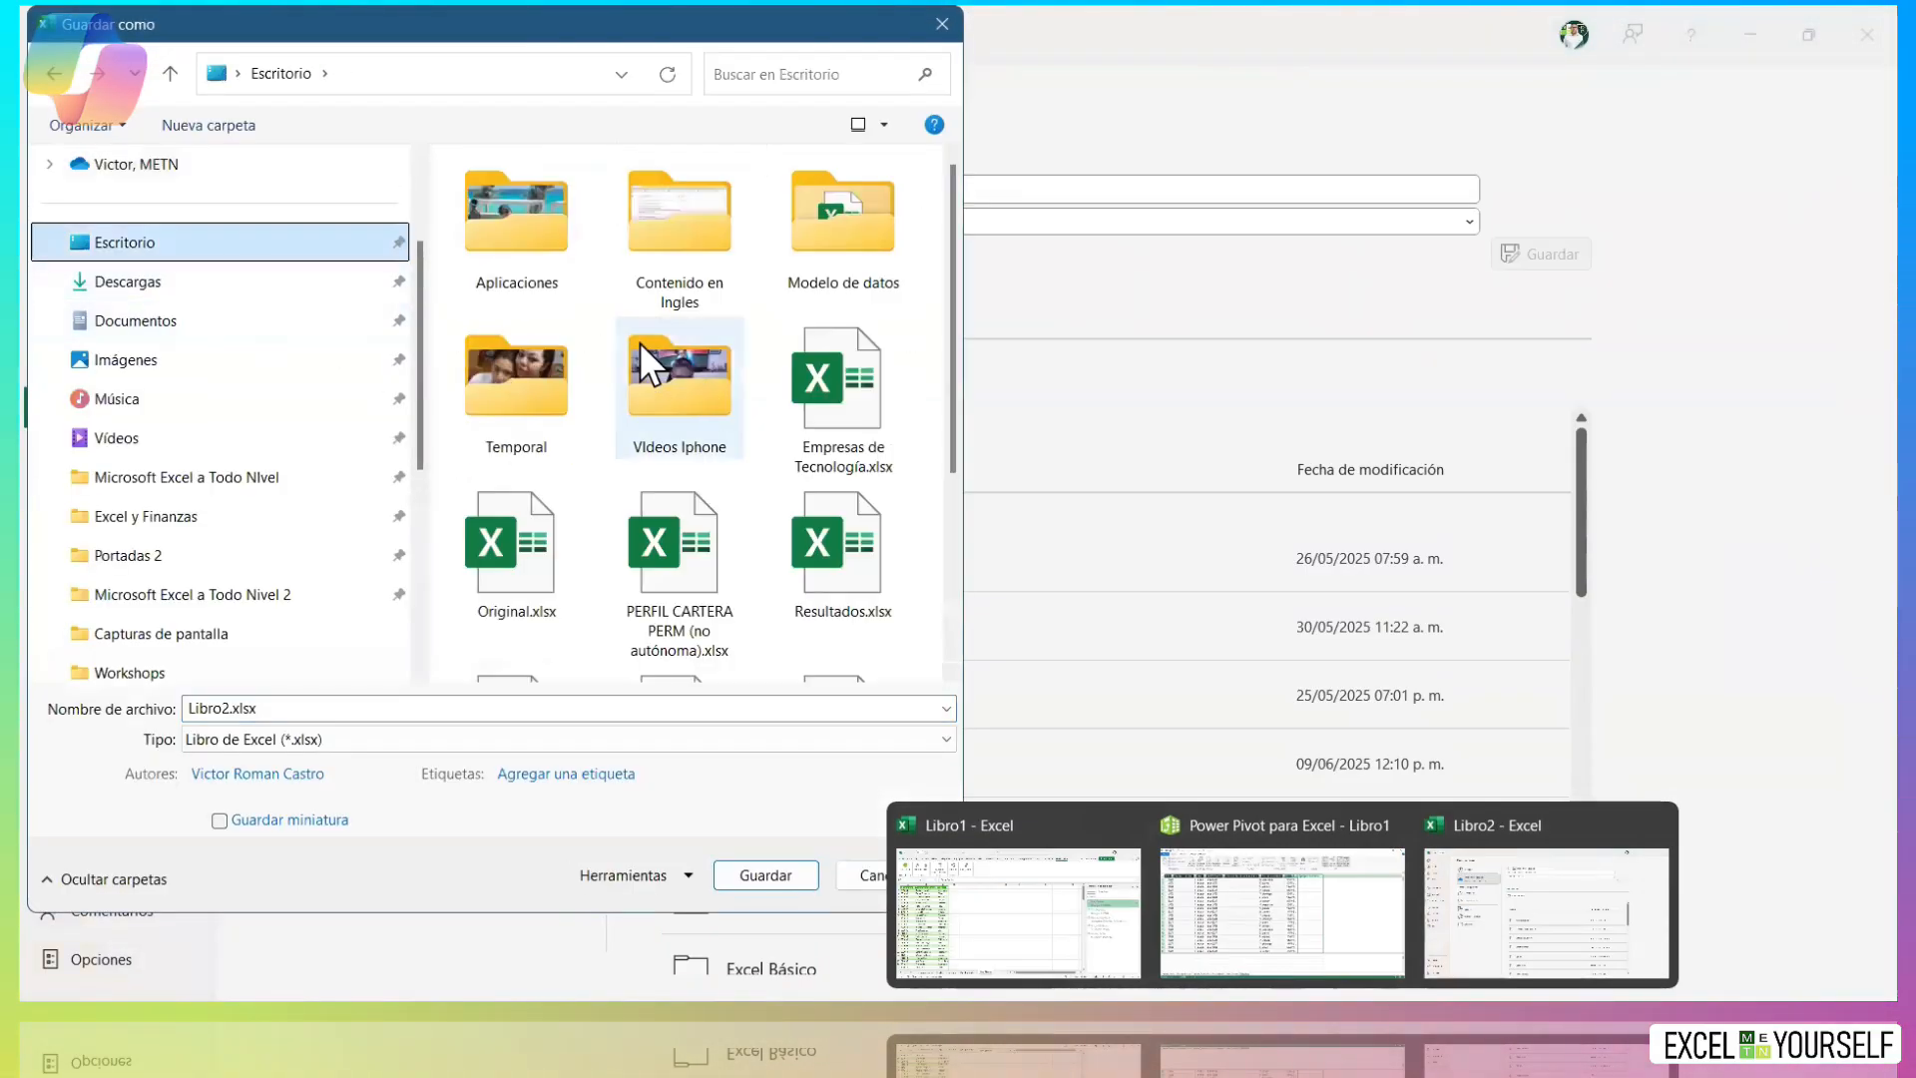
double_click(850, 213)
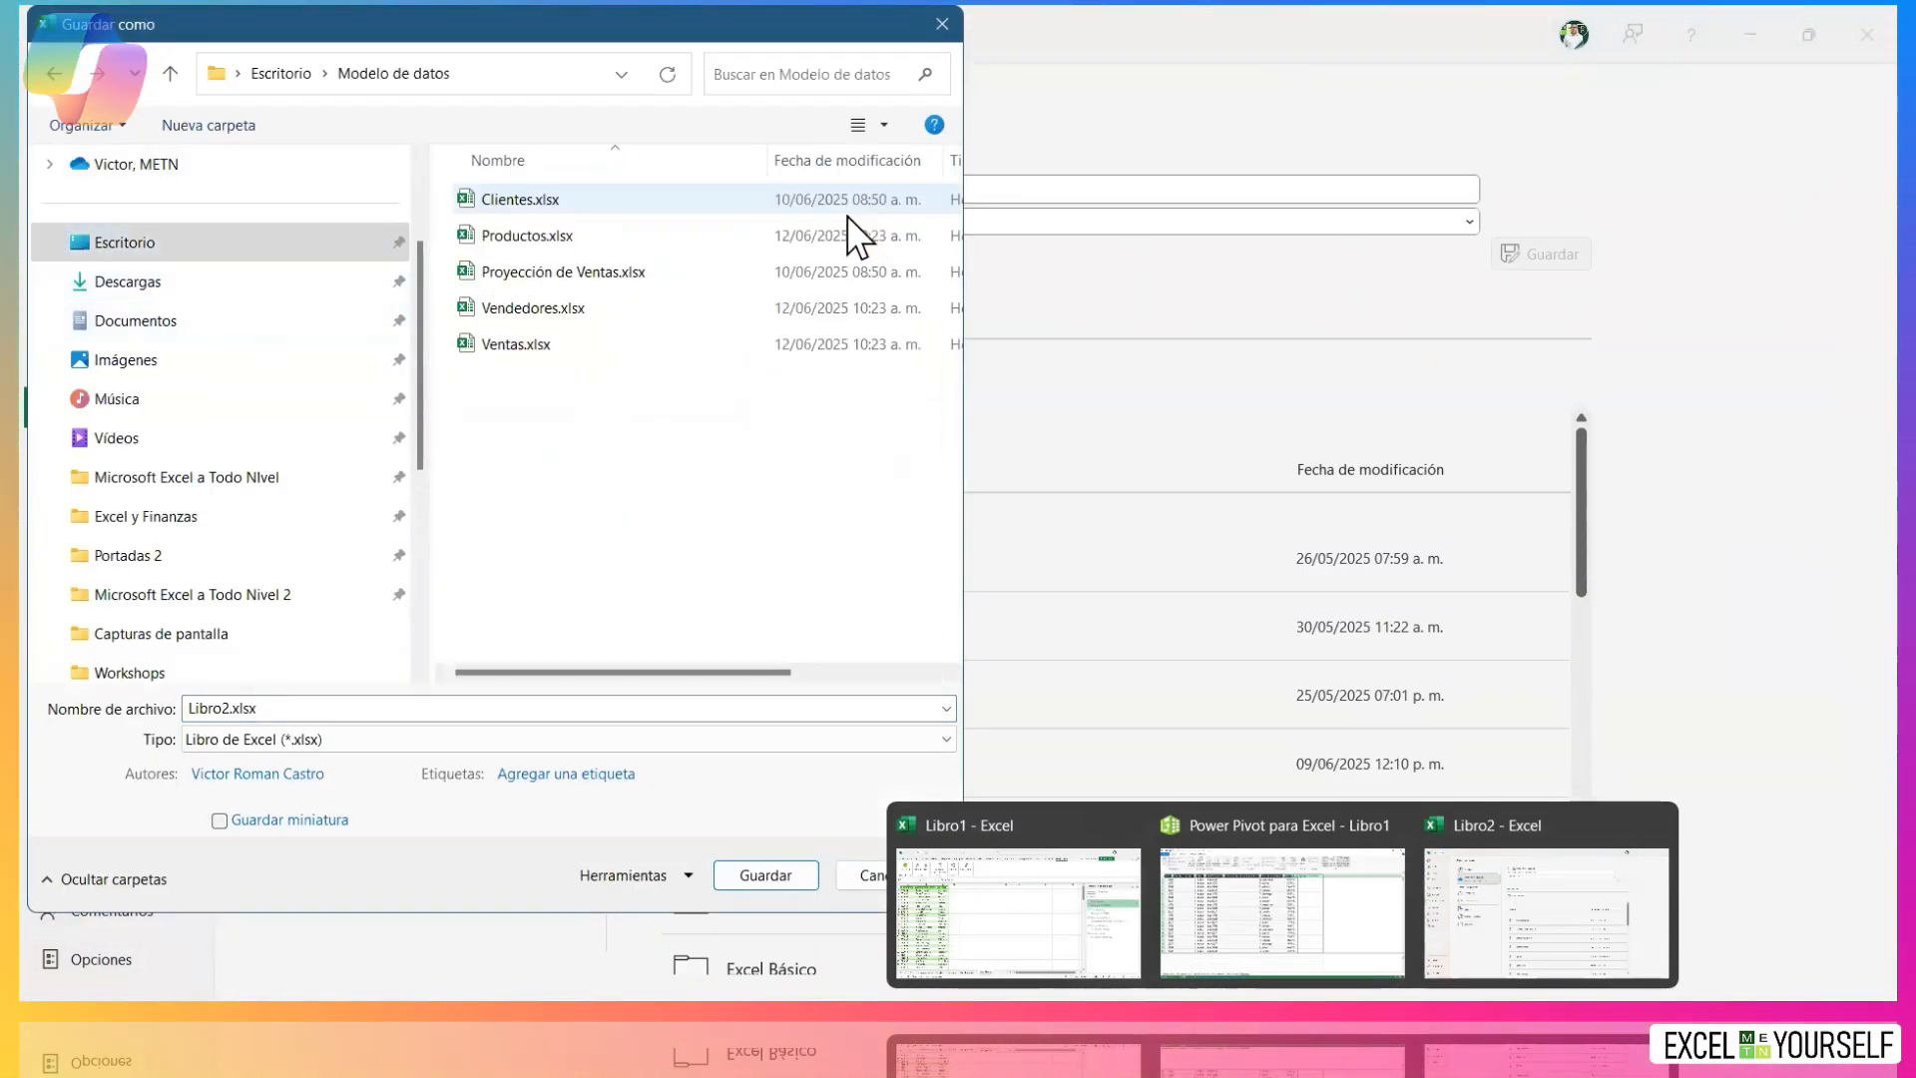
click(470, 711)
text(M)
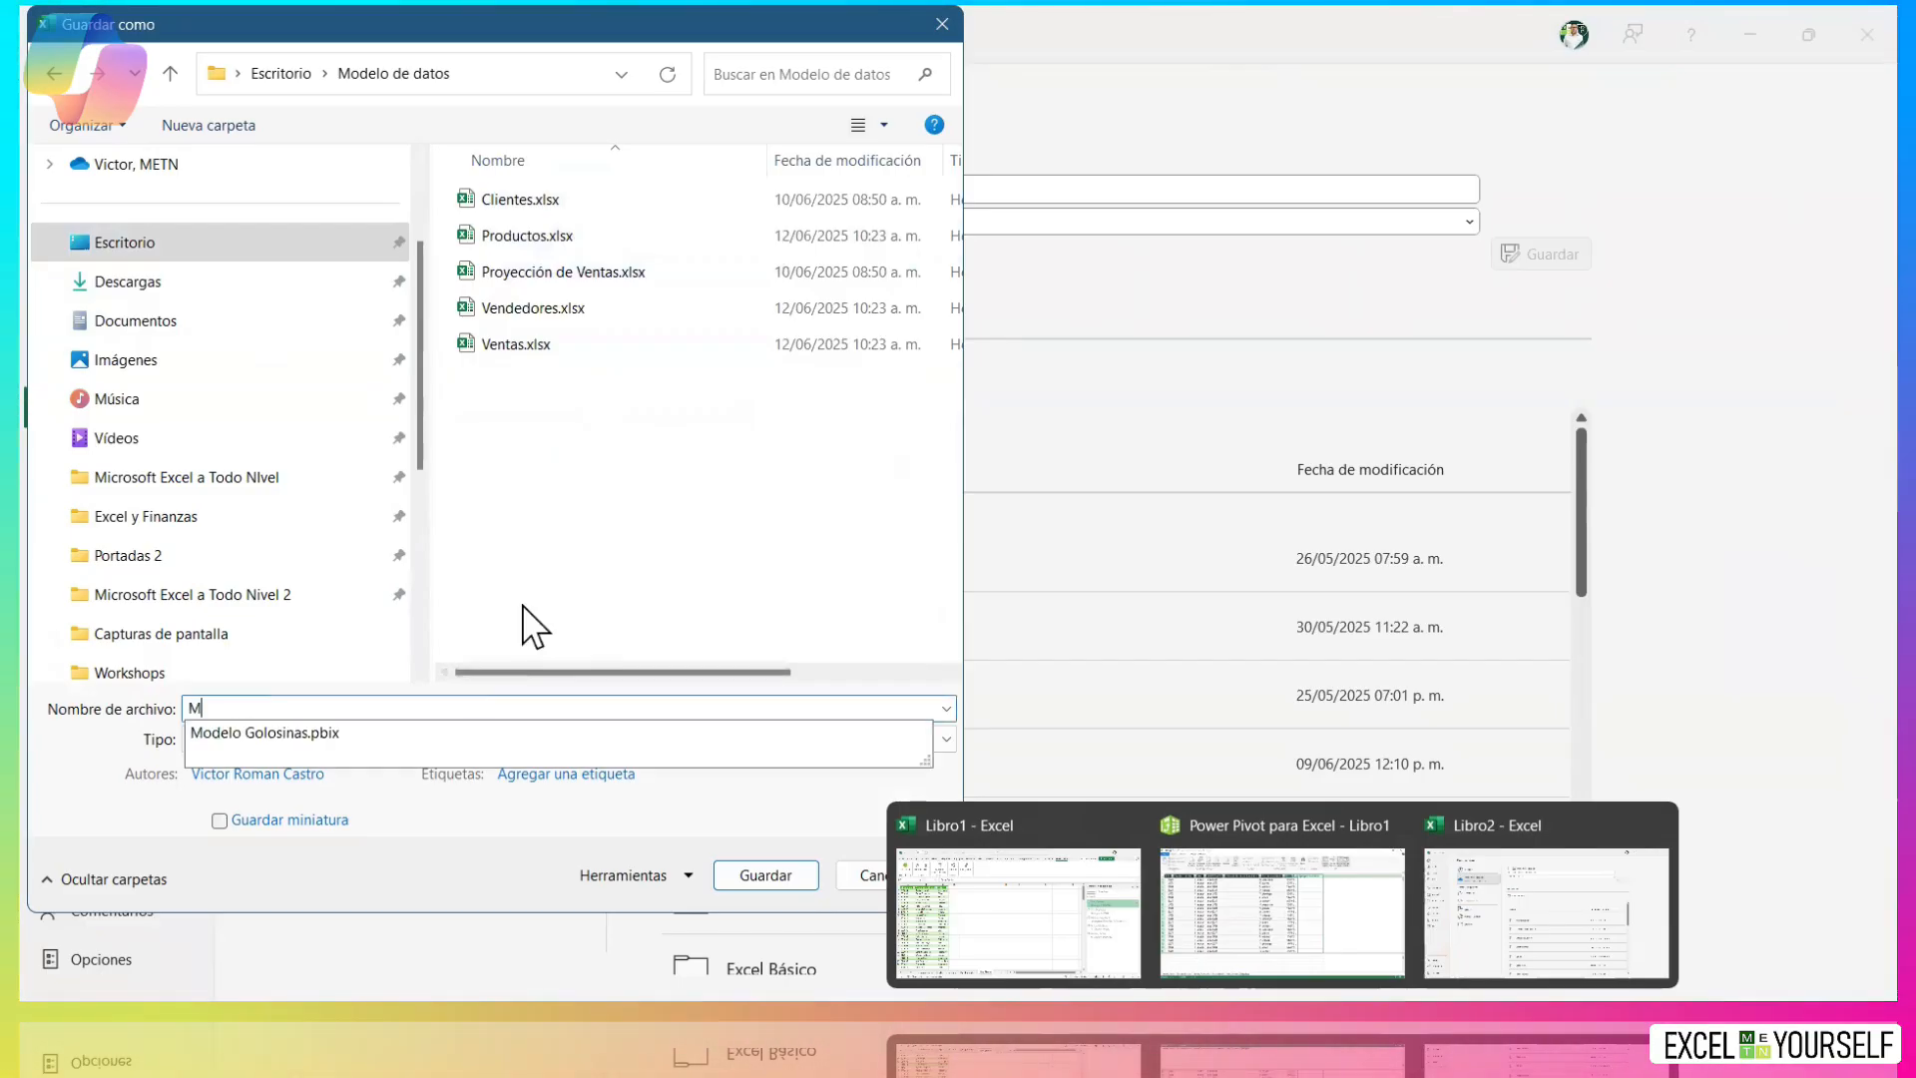
text(edidas.xlsx)
key(Return)
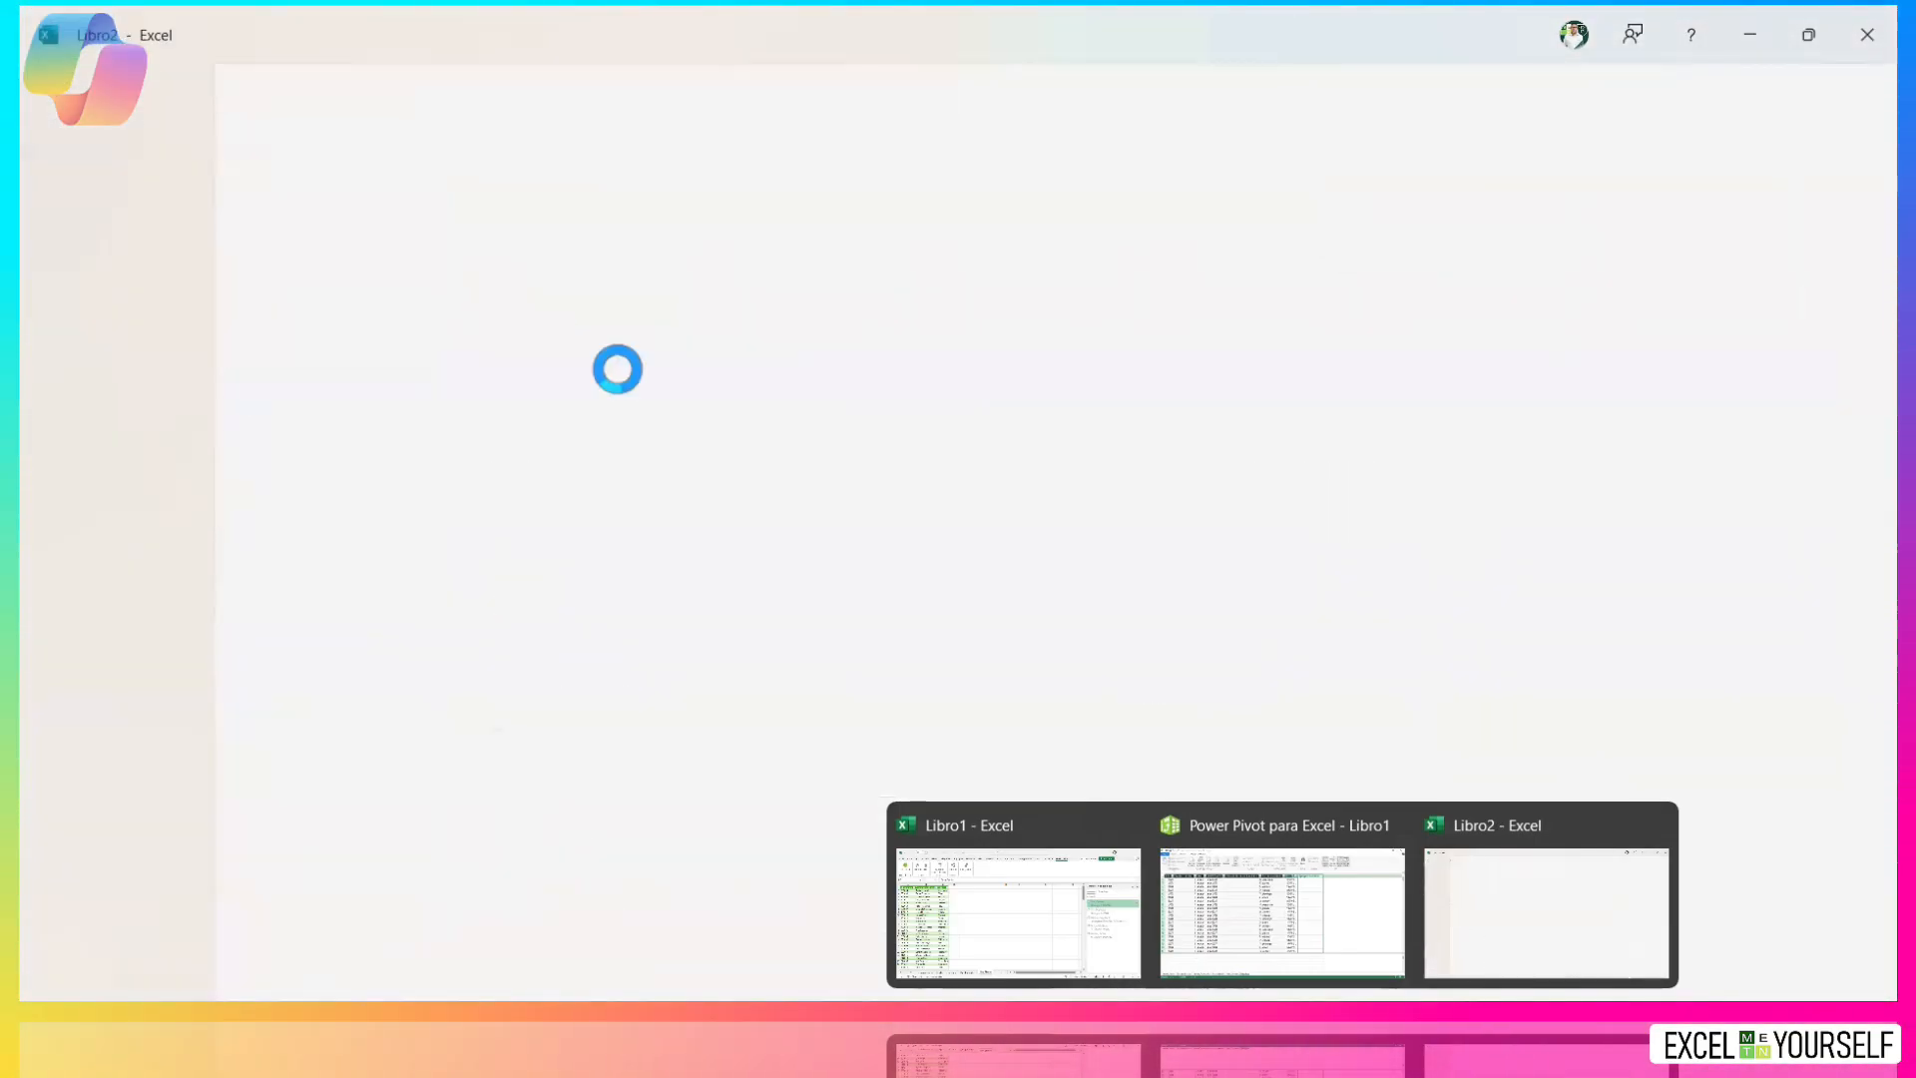
Close the Medidas.xlsx workbook and return to Libro1.
click(1223, 595)
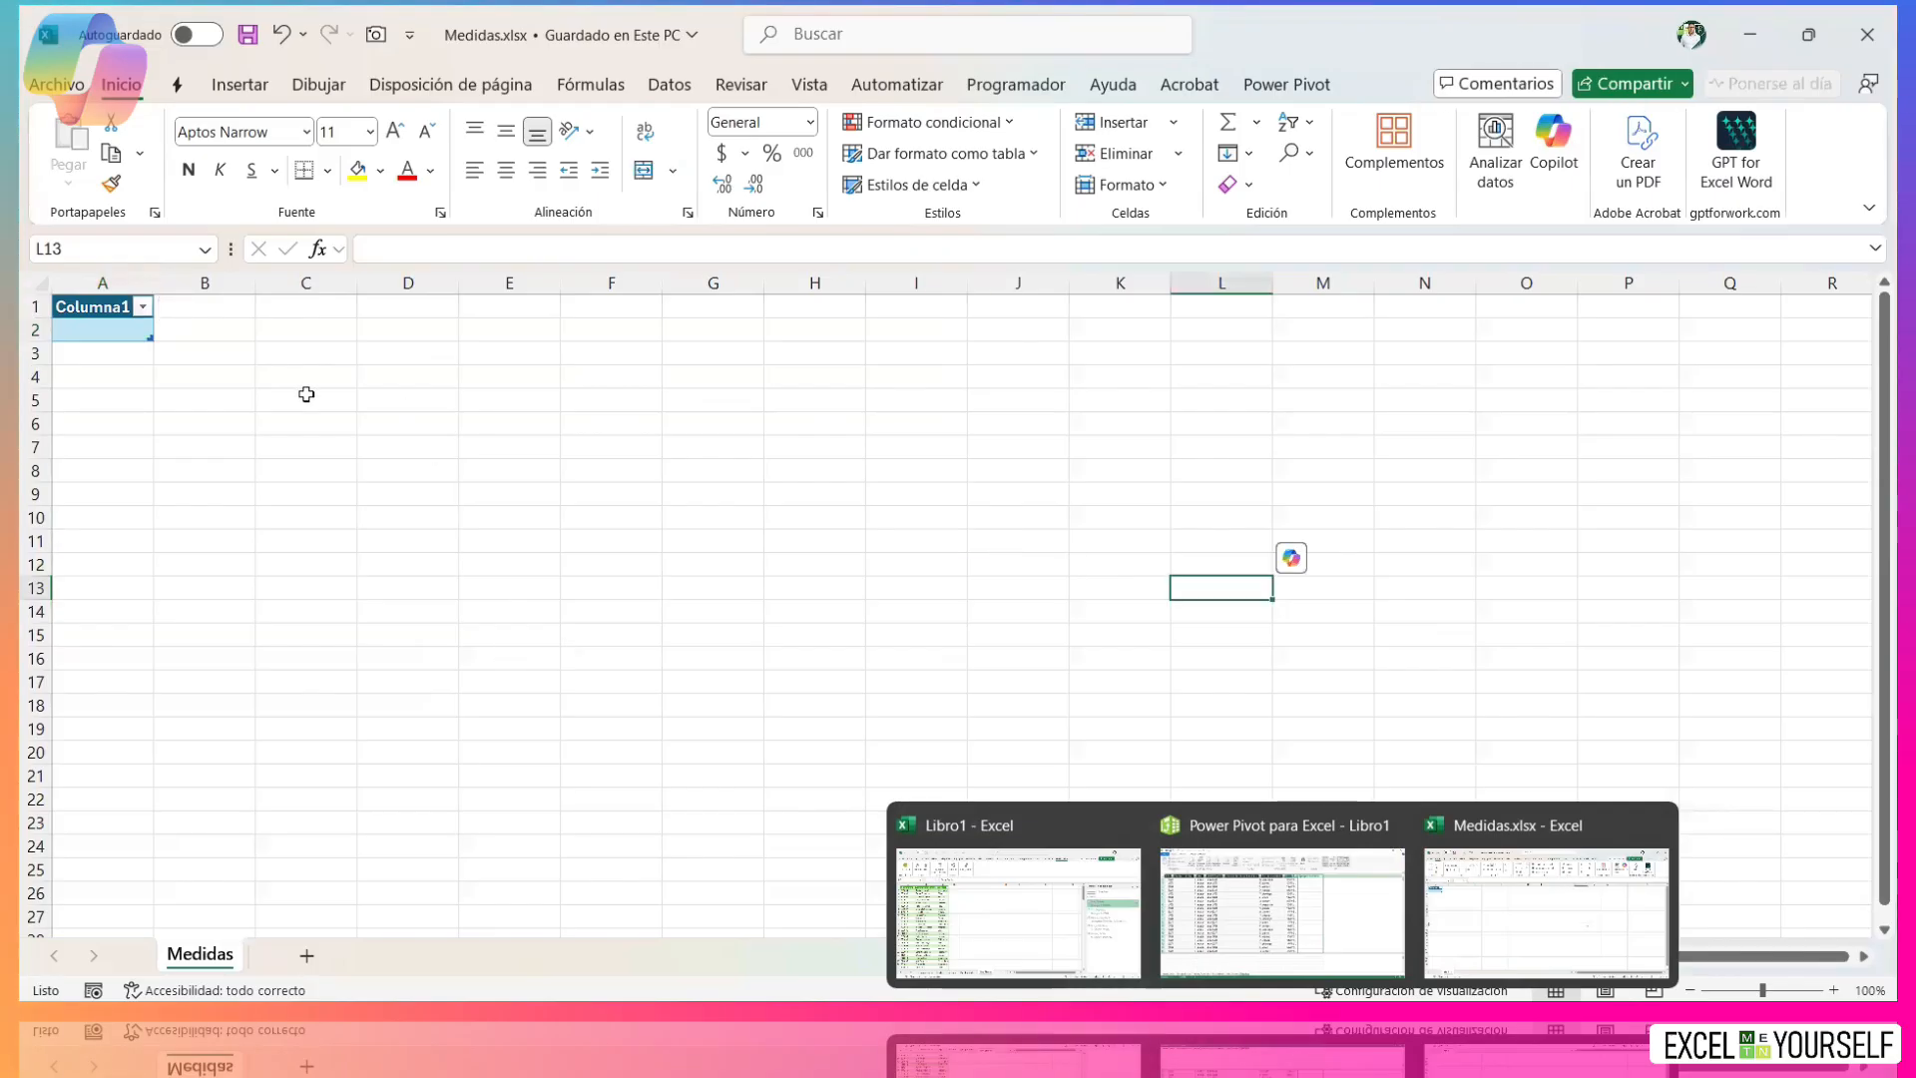
click(100, 327)
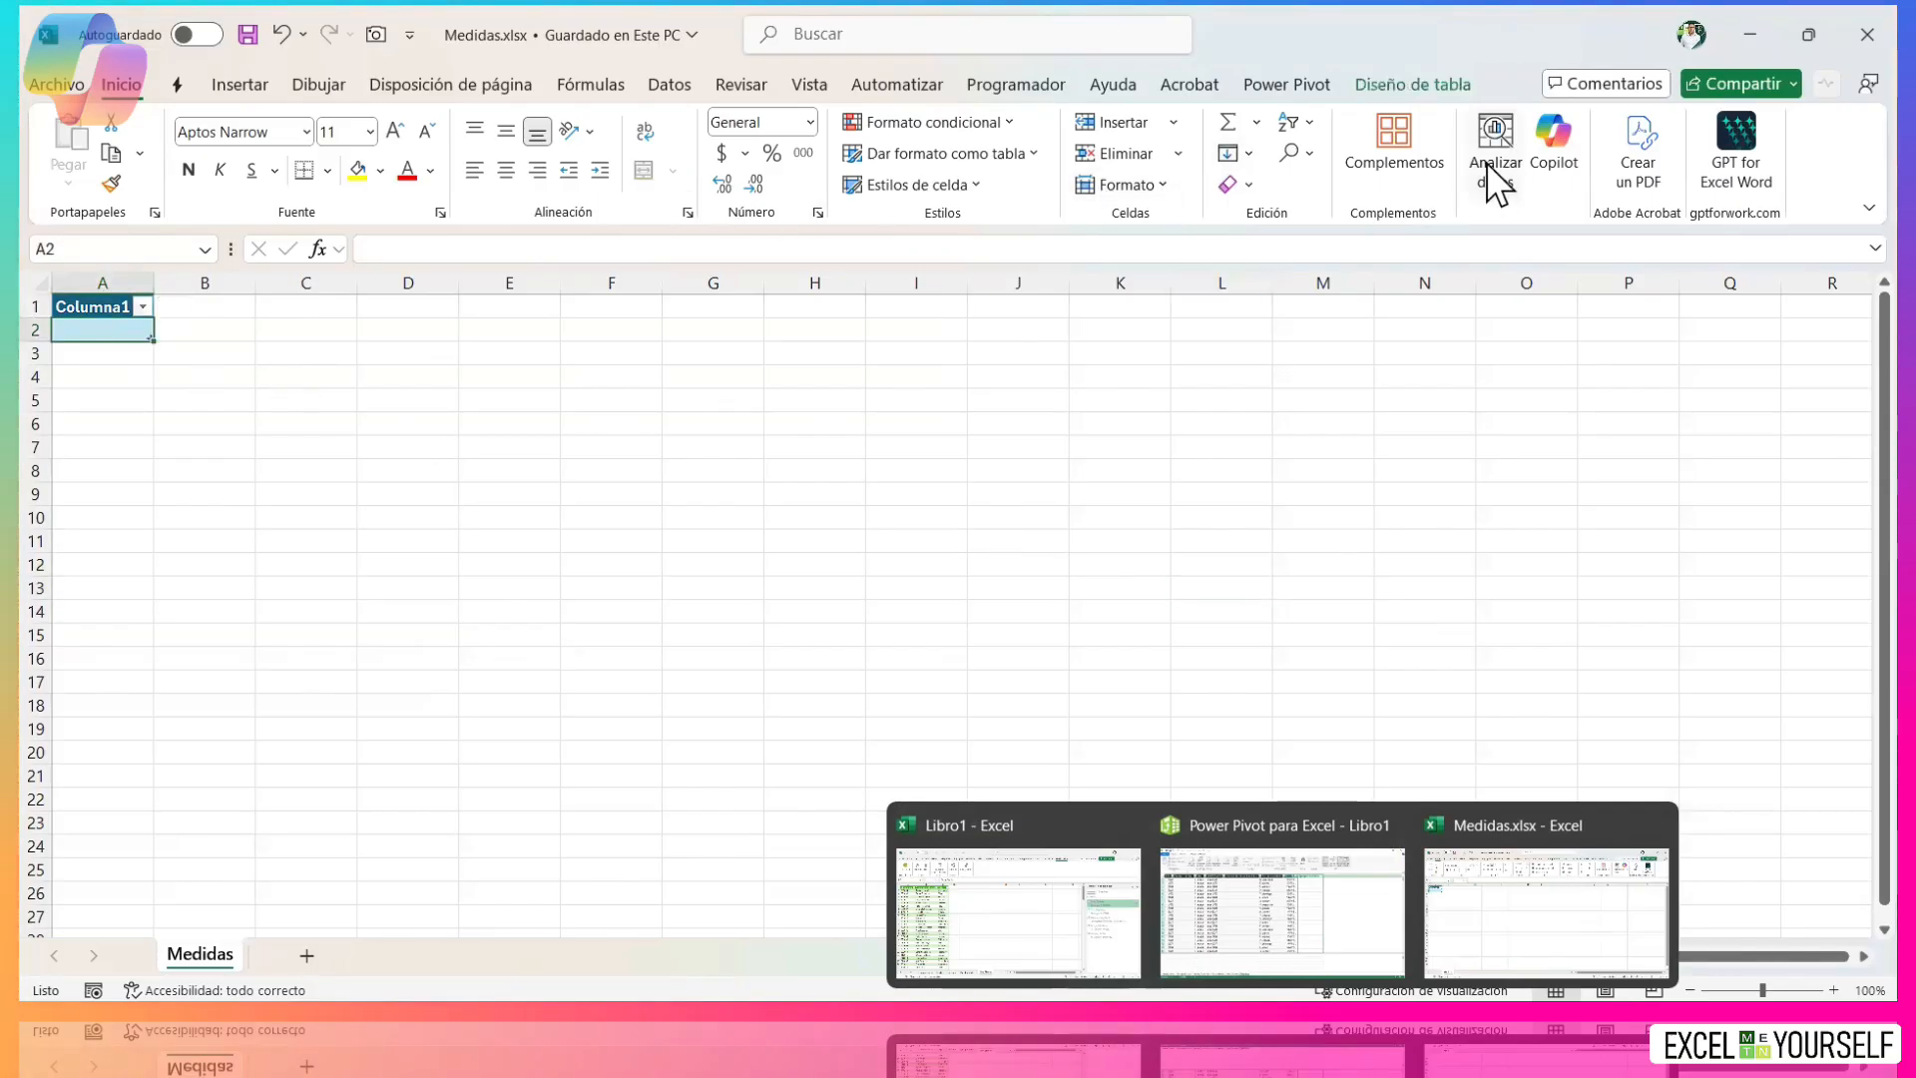
click(1867, 34)
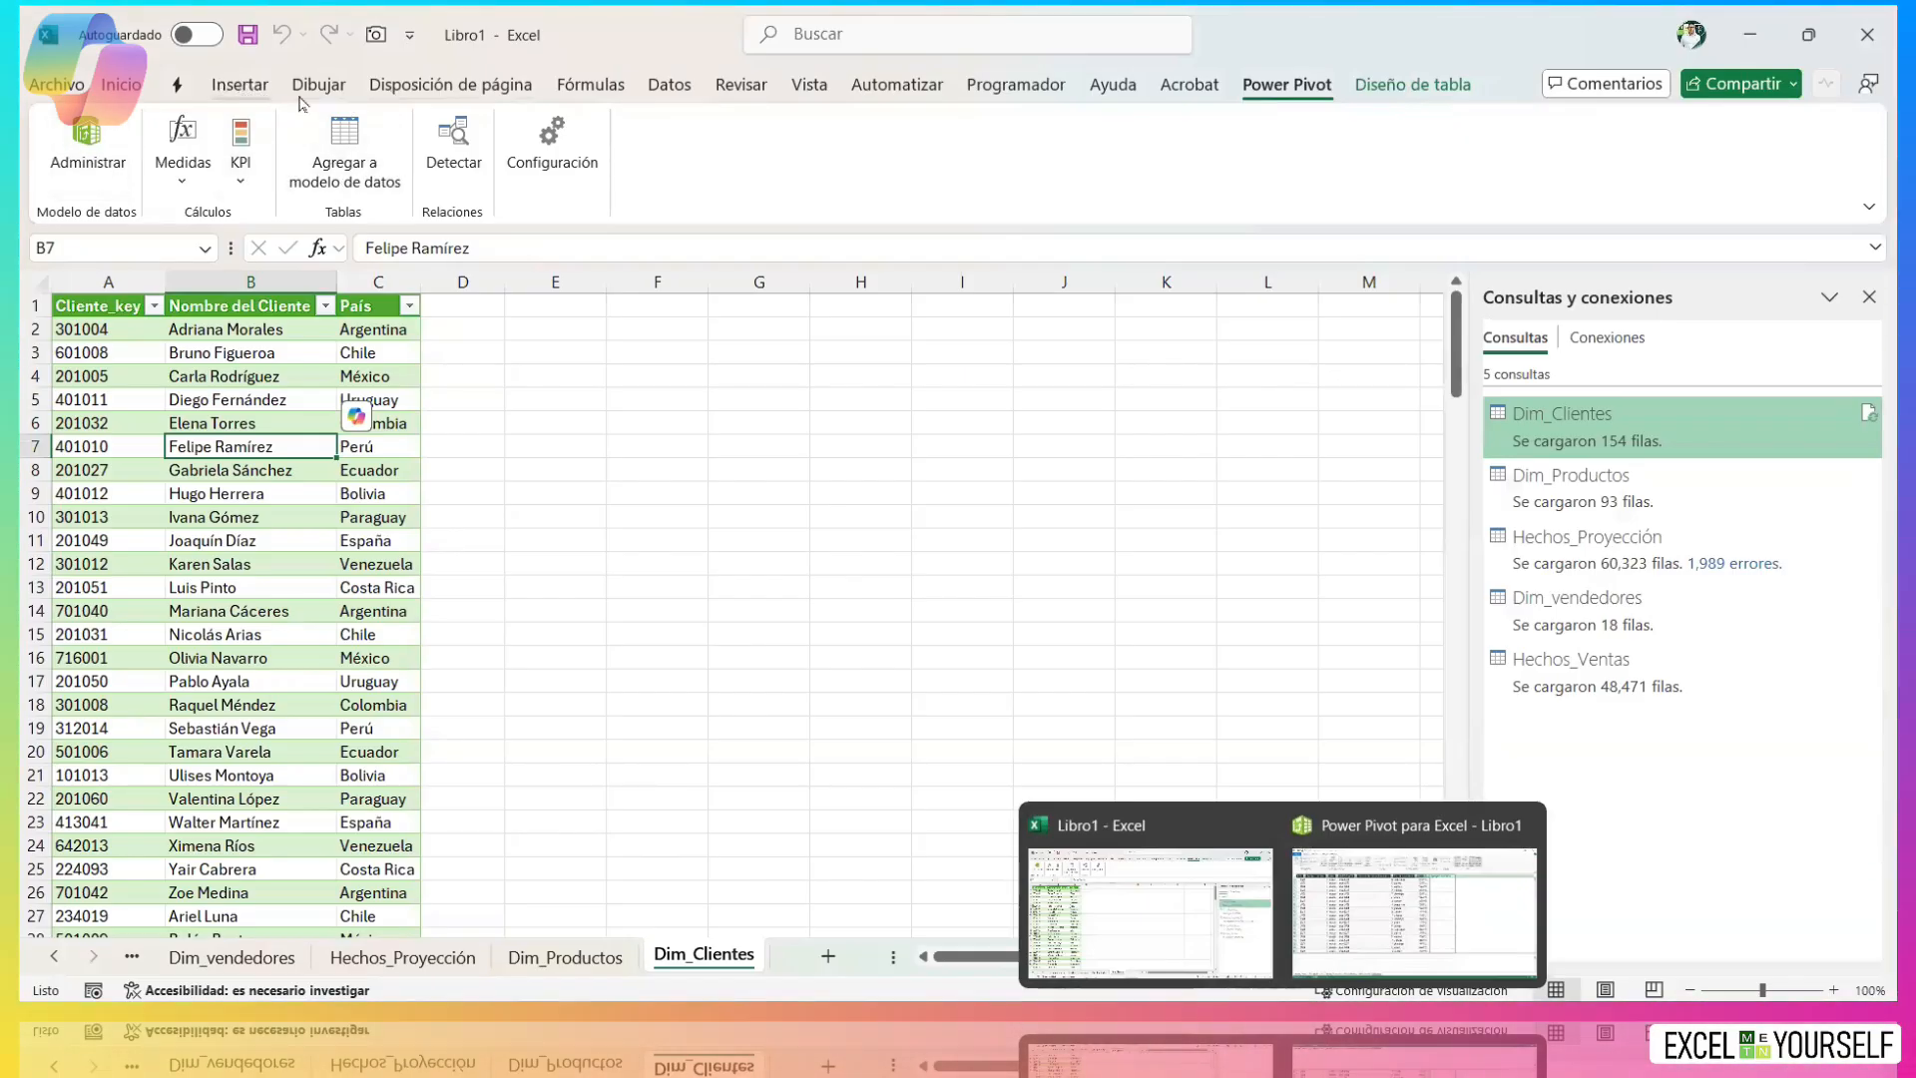
Import the Medidas table from Medidas.xlsx and load it into a worksheet of Libro1.
click(668, 83)
click(72, 159)
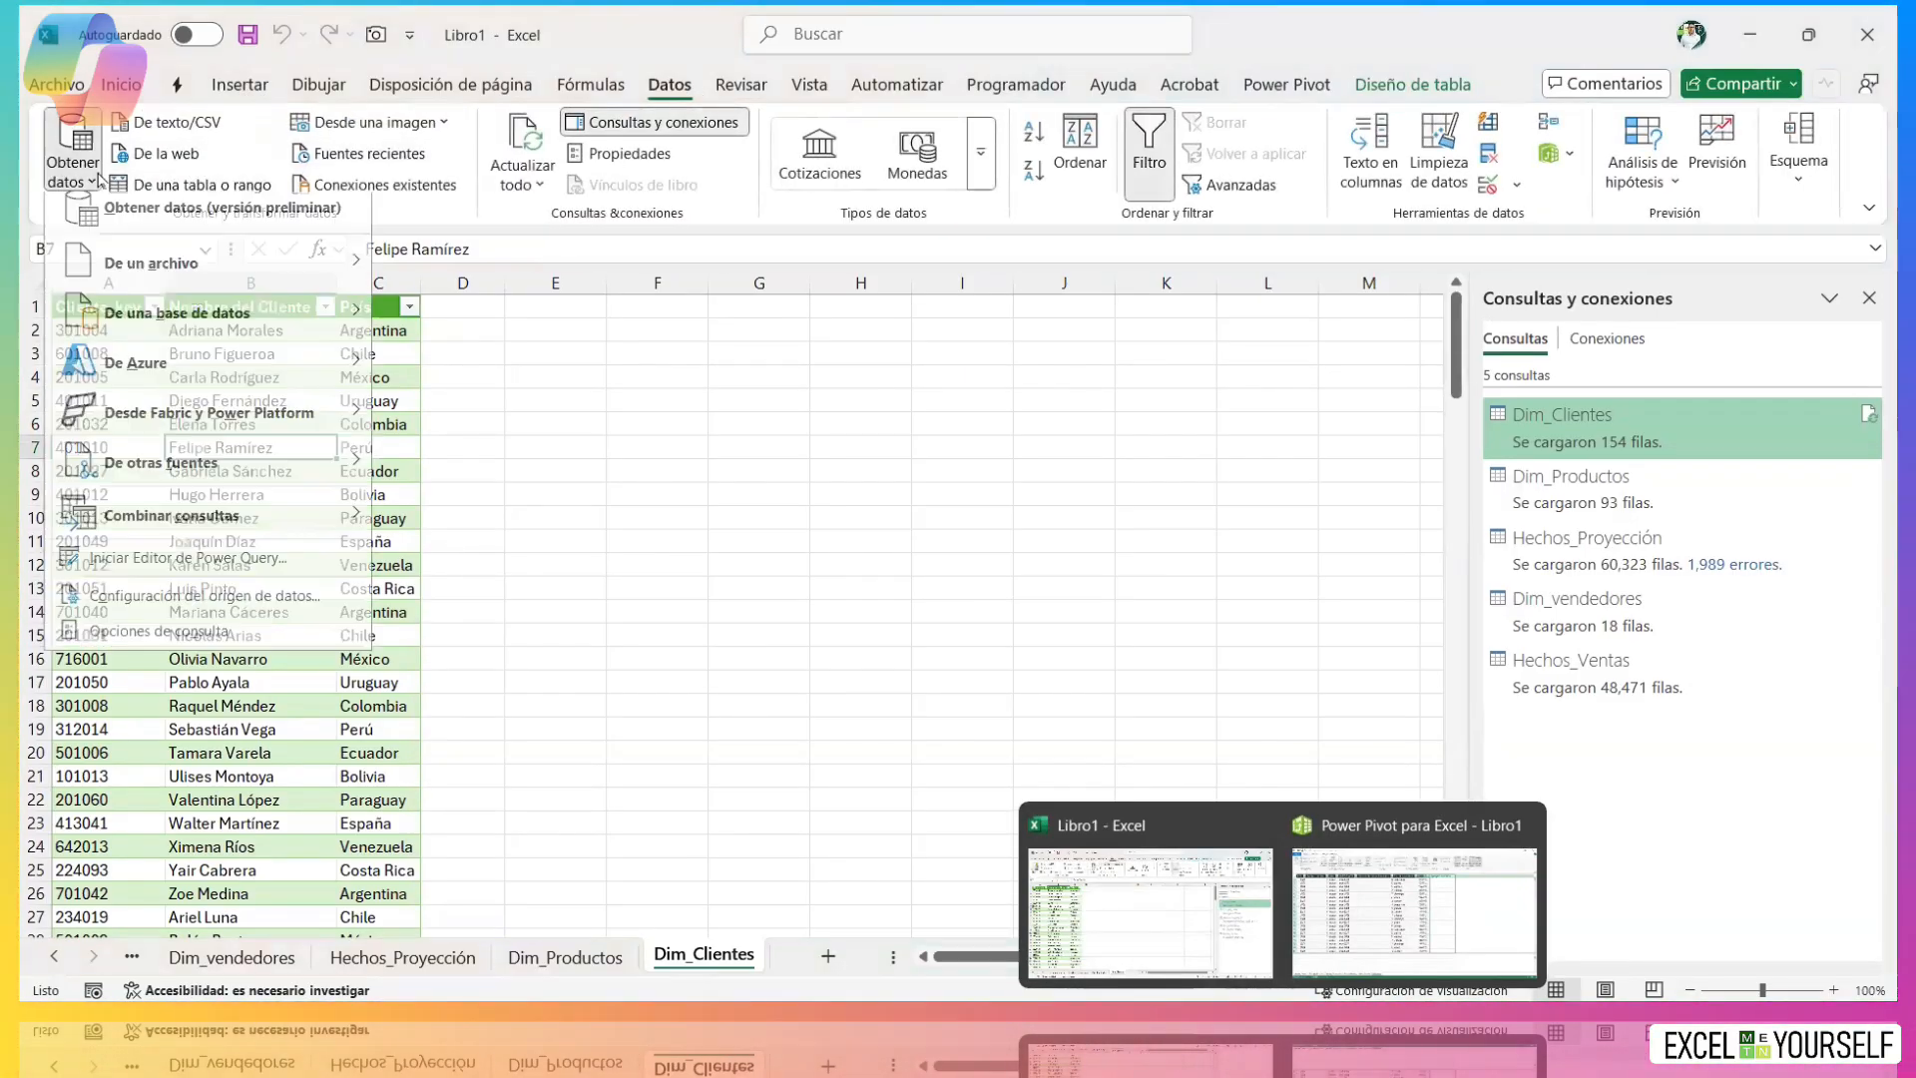
mouse_move(170, 286)
click(459, 274)
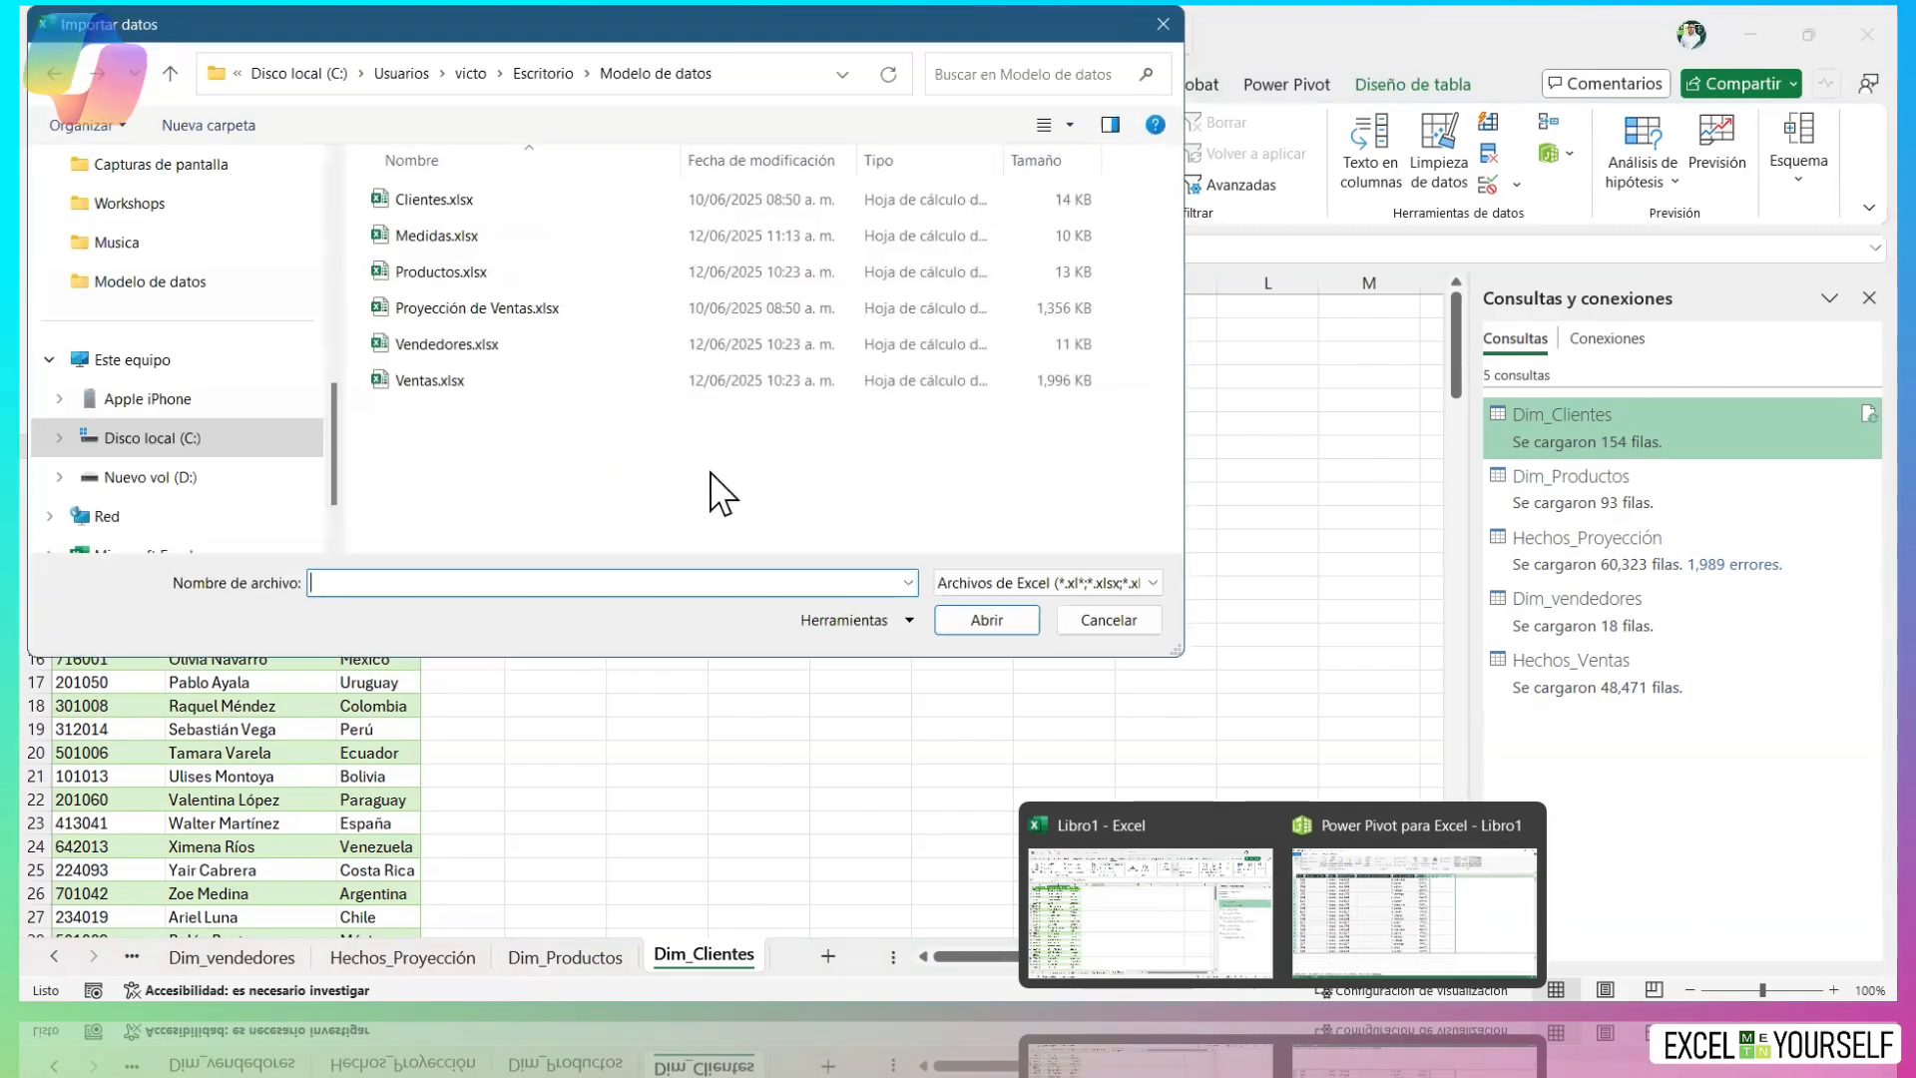
click(440, 237)
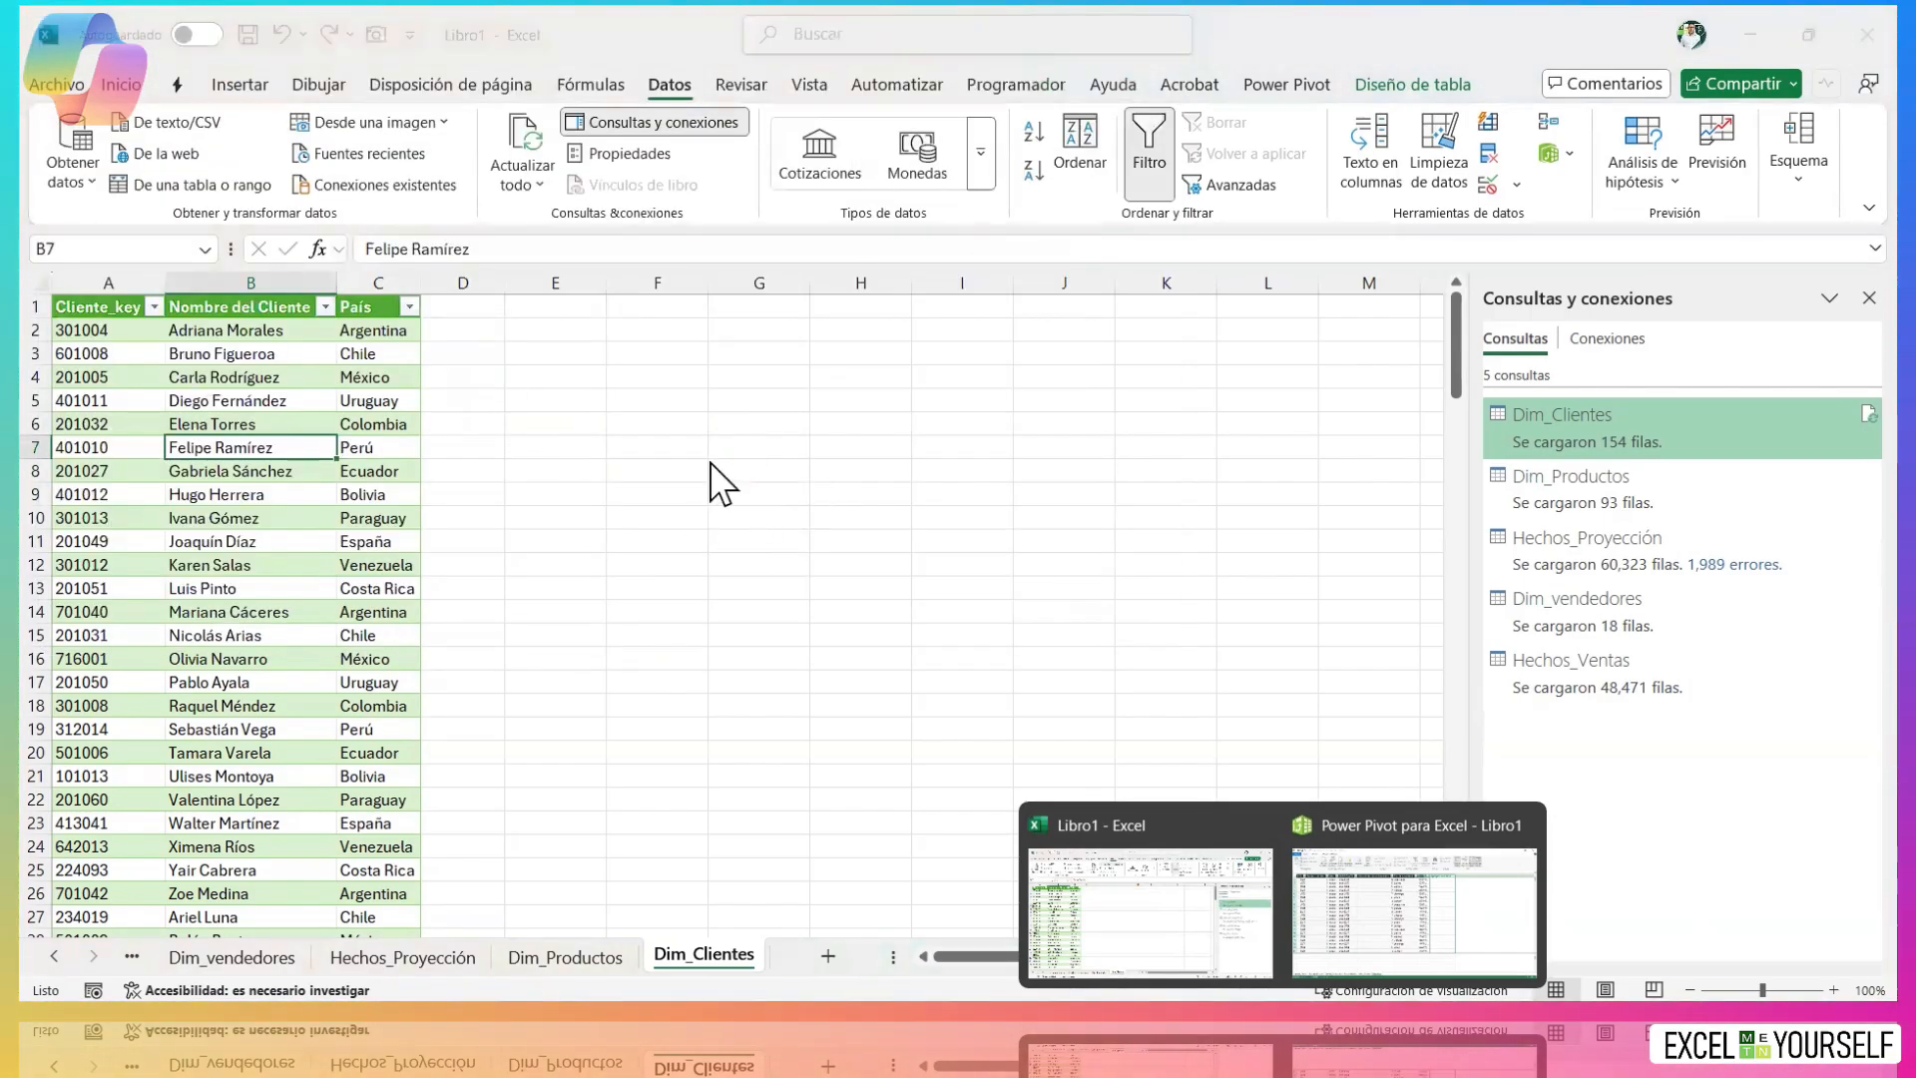
click(530, 312)
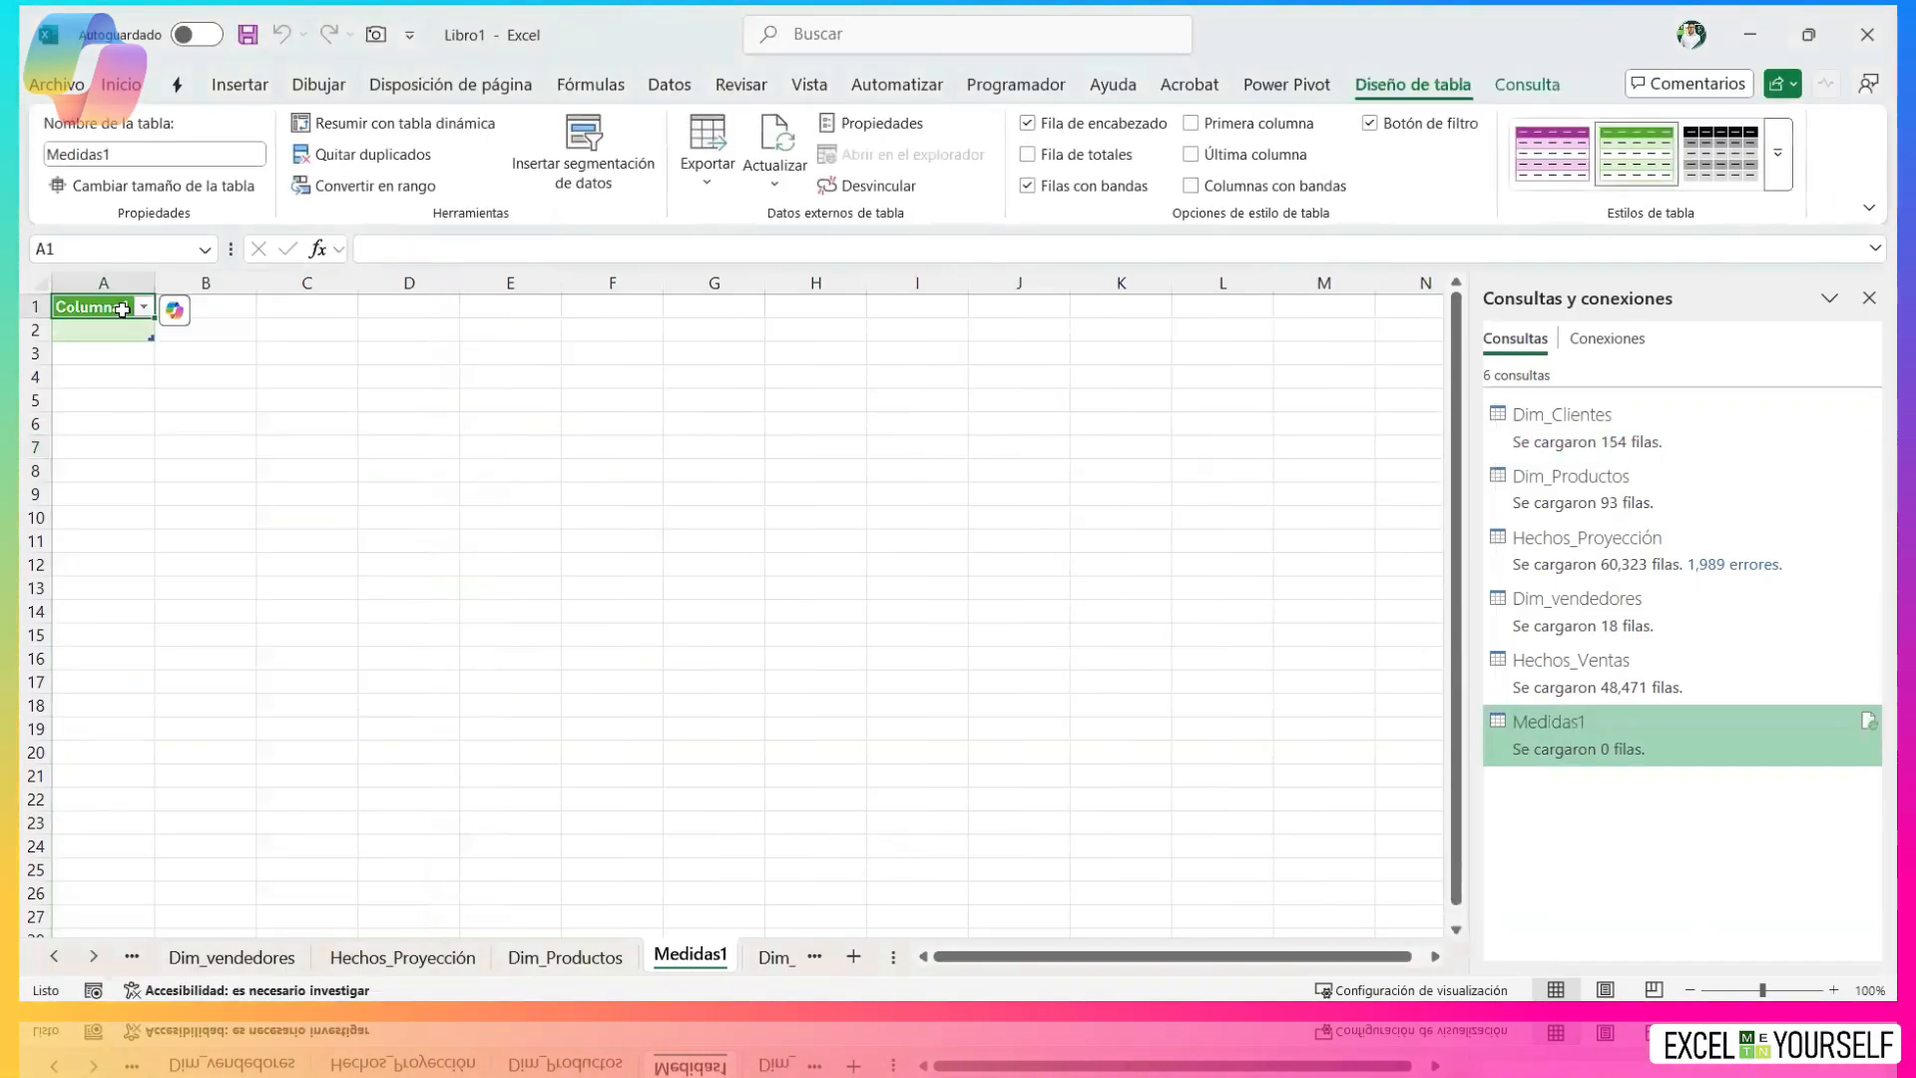
Add the imported measures table to the Power Pivot data model.
click(122, 310)
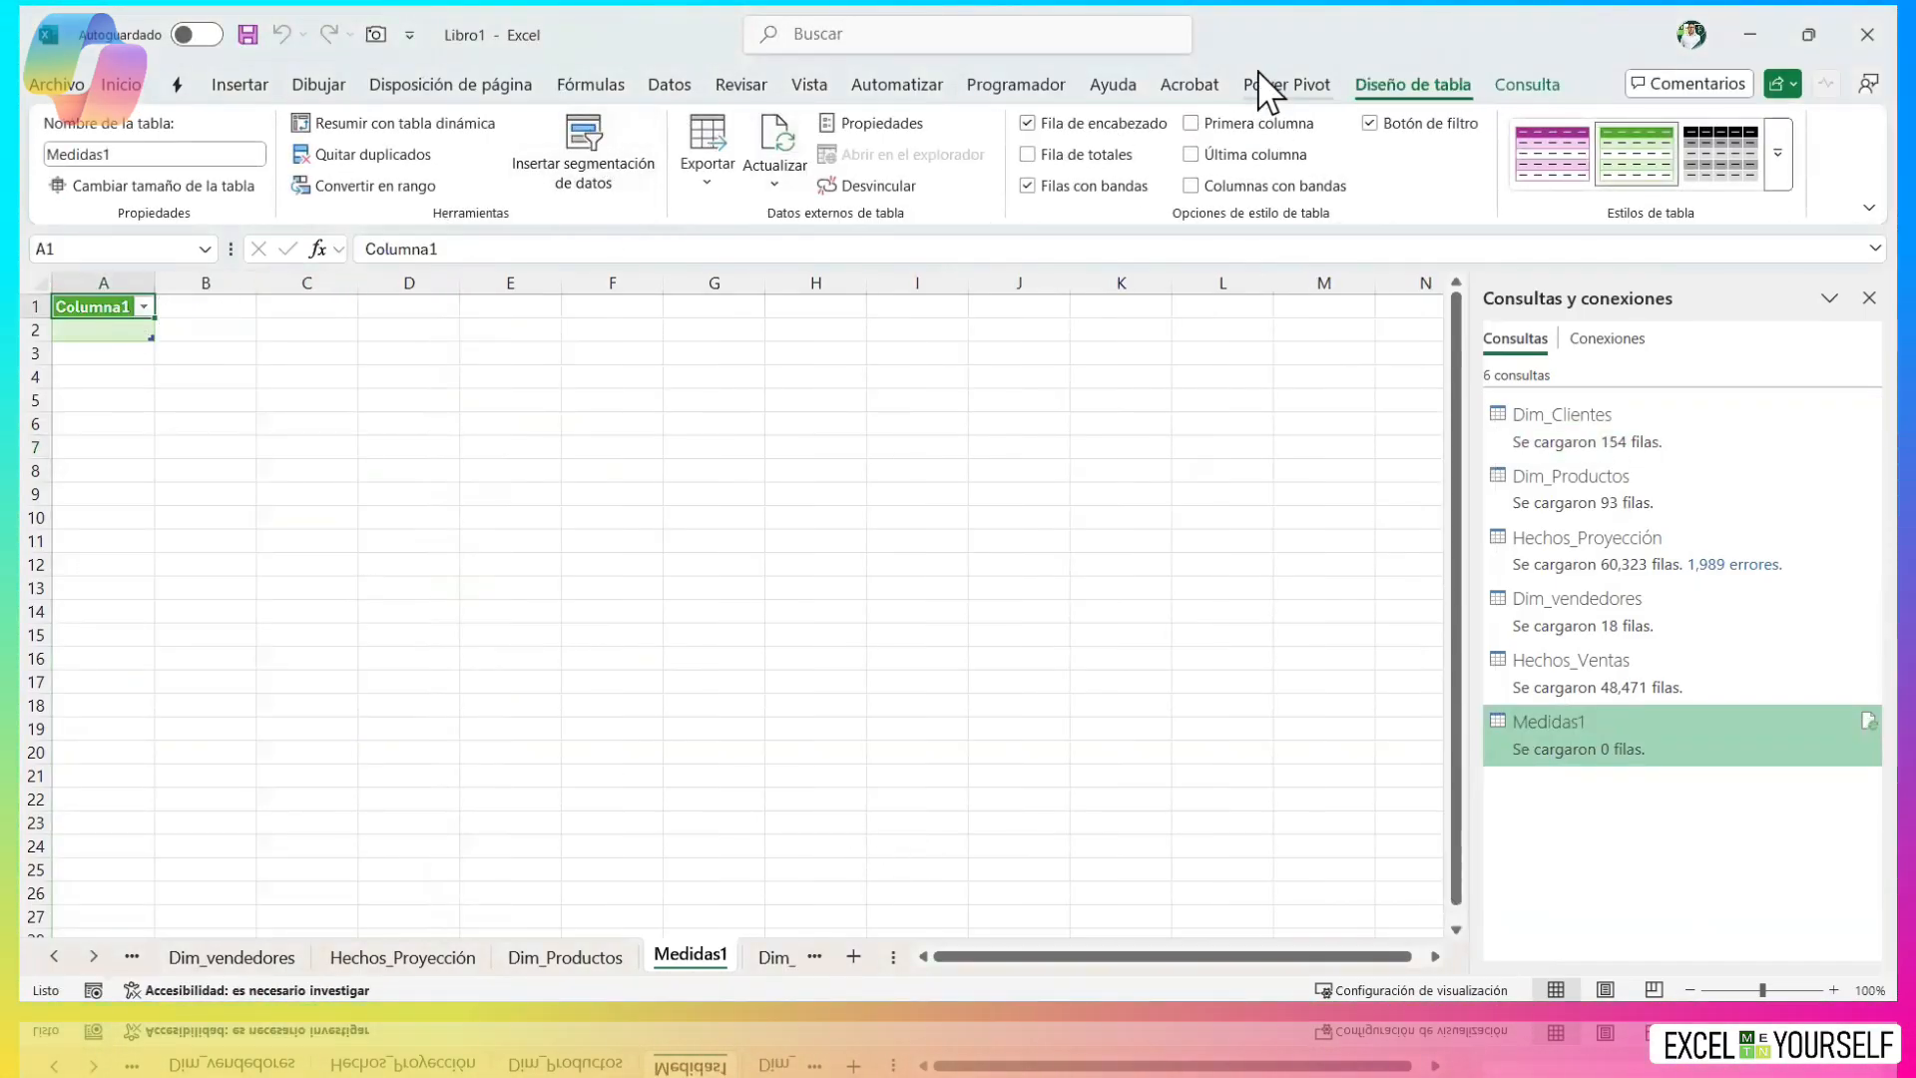
click(1287, 83)
click(363, 128)
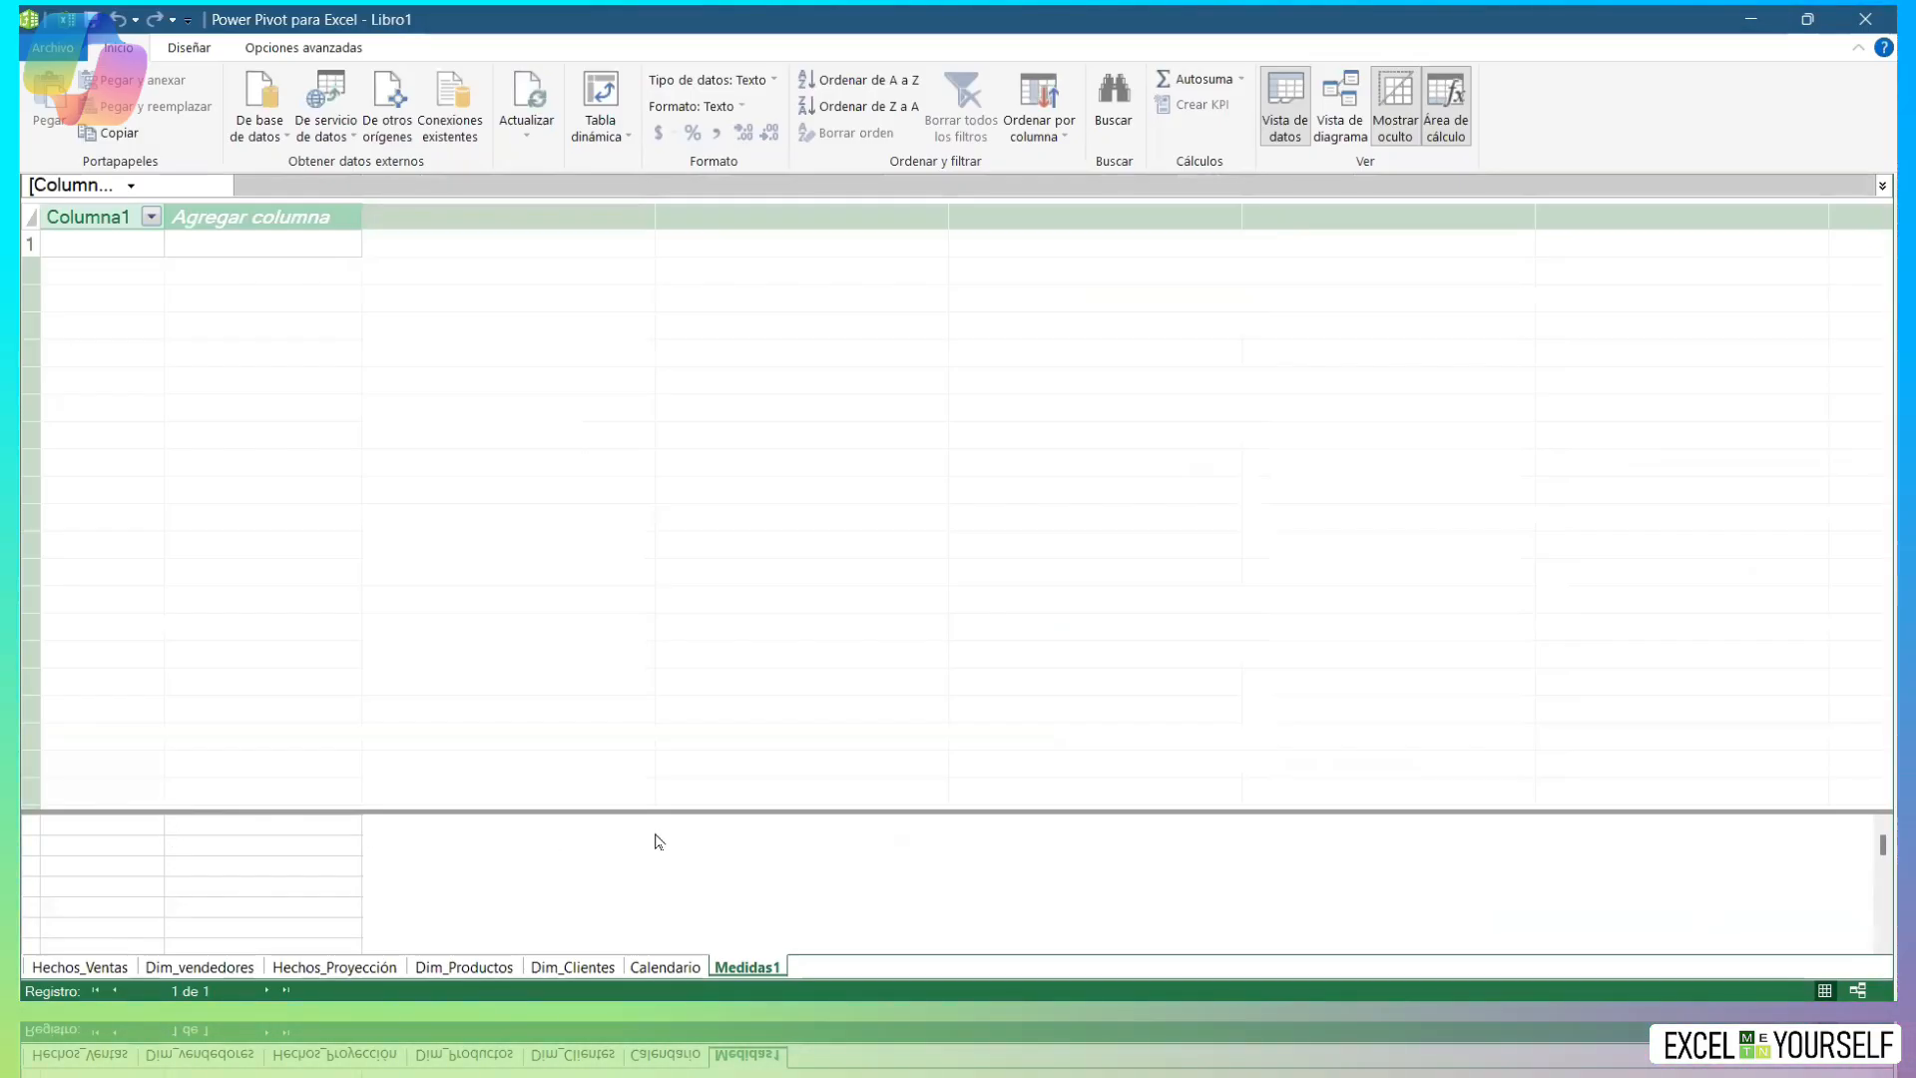
Rename the newly added data model table as Medidas.
double_click(738, 970)
text(M)
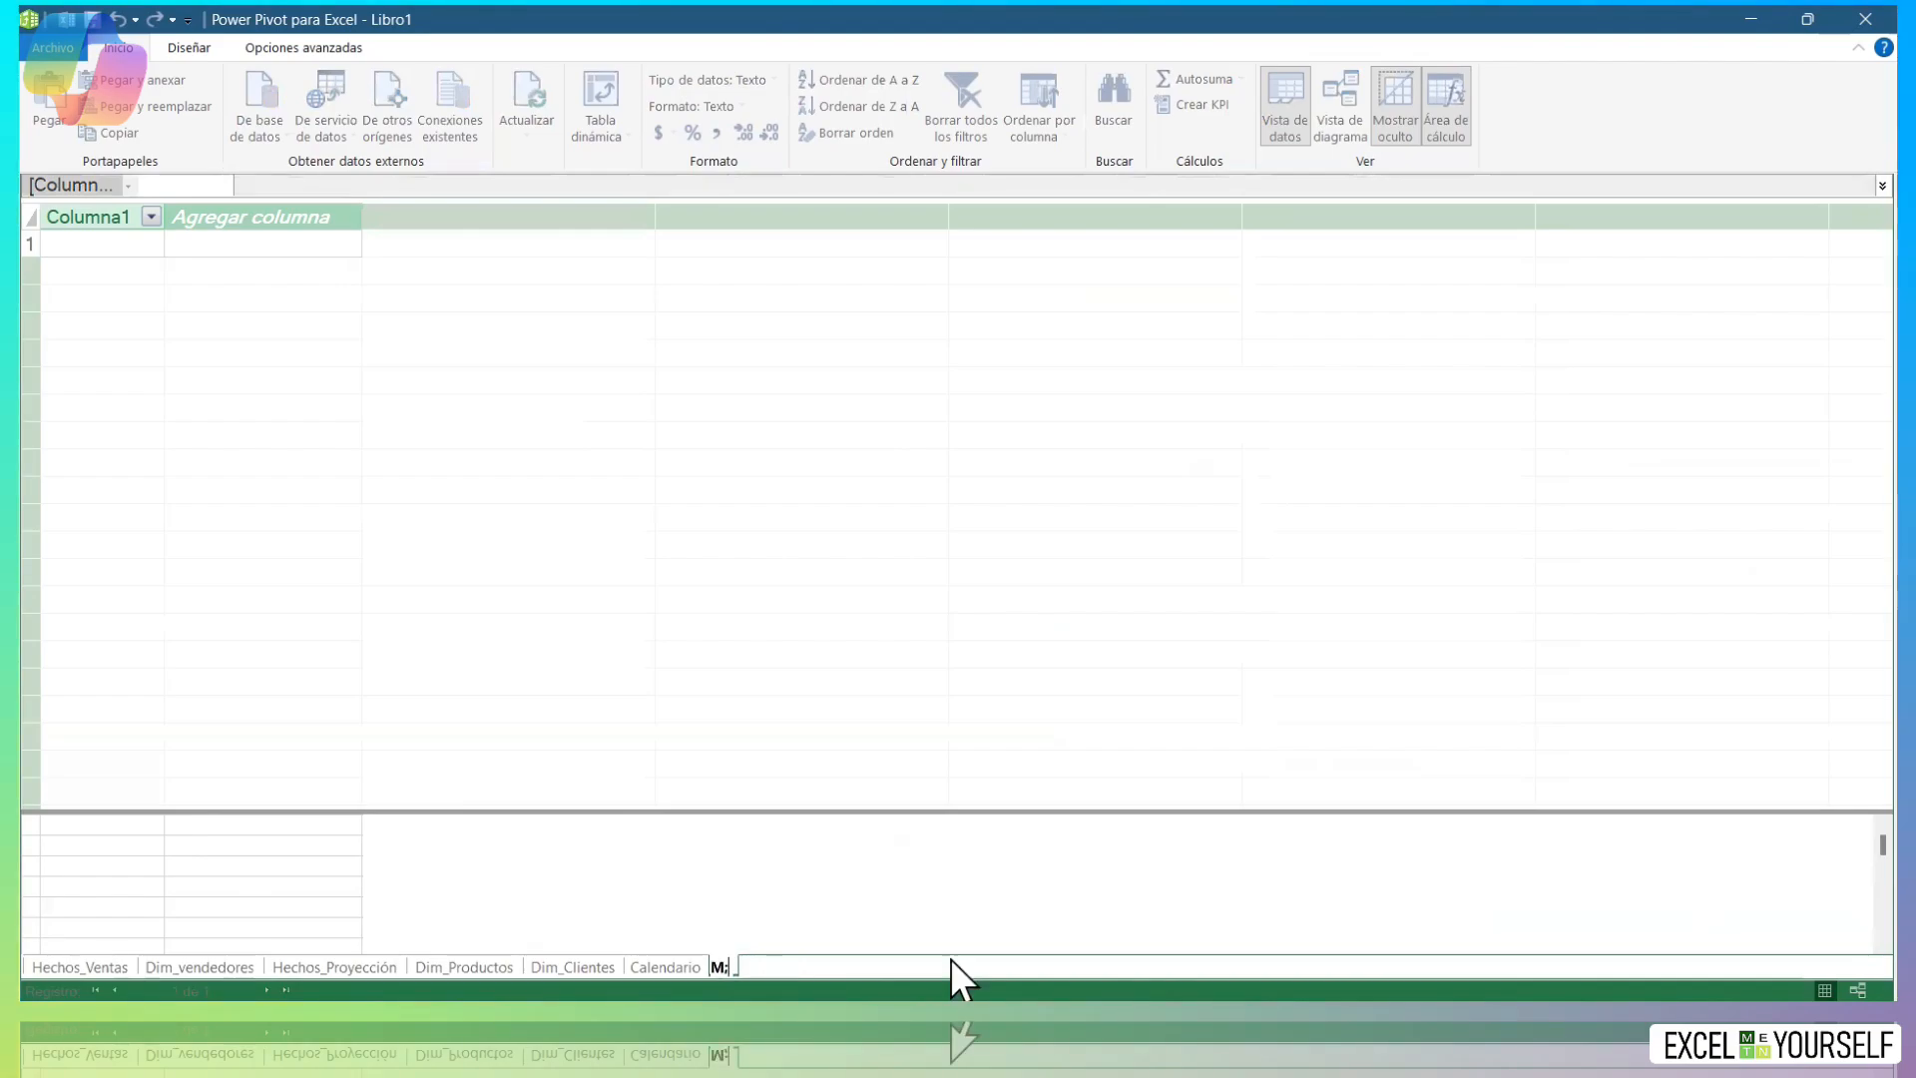
text(edidas)
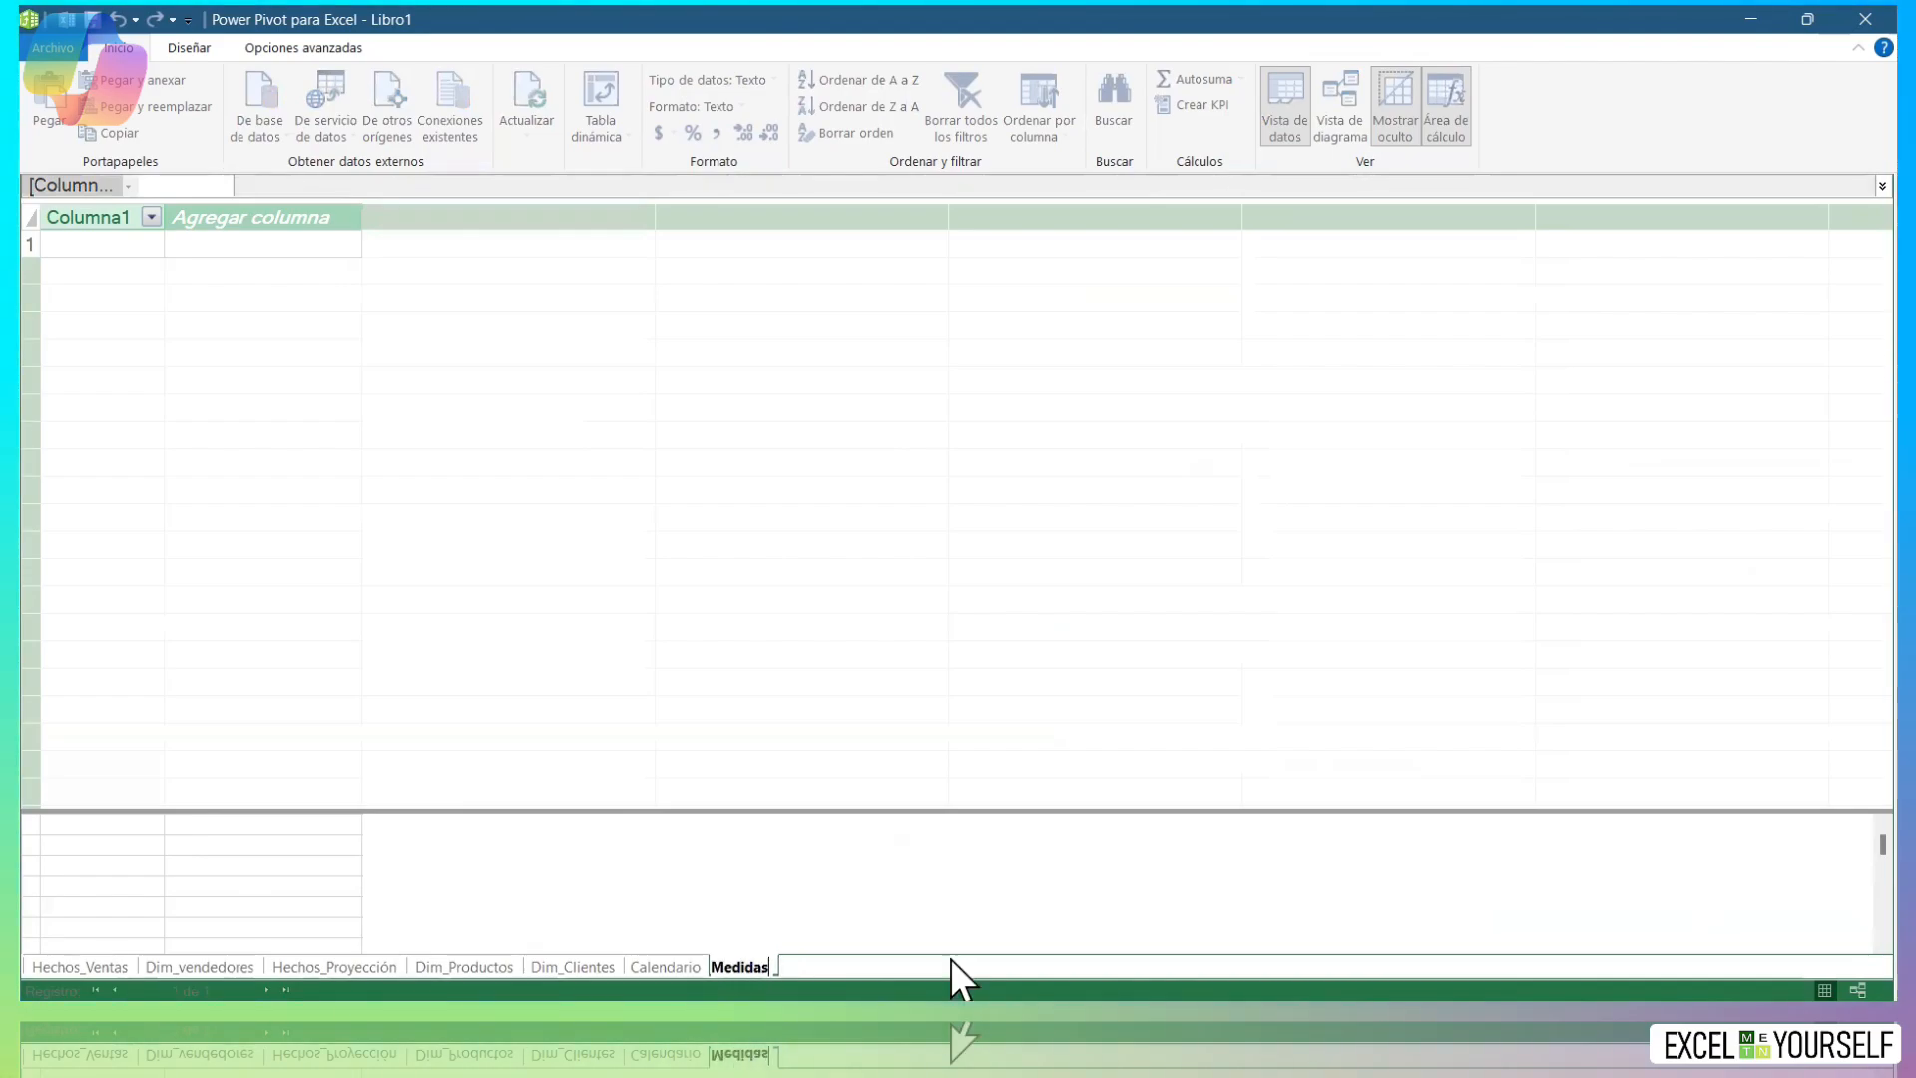
key(Return)
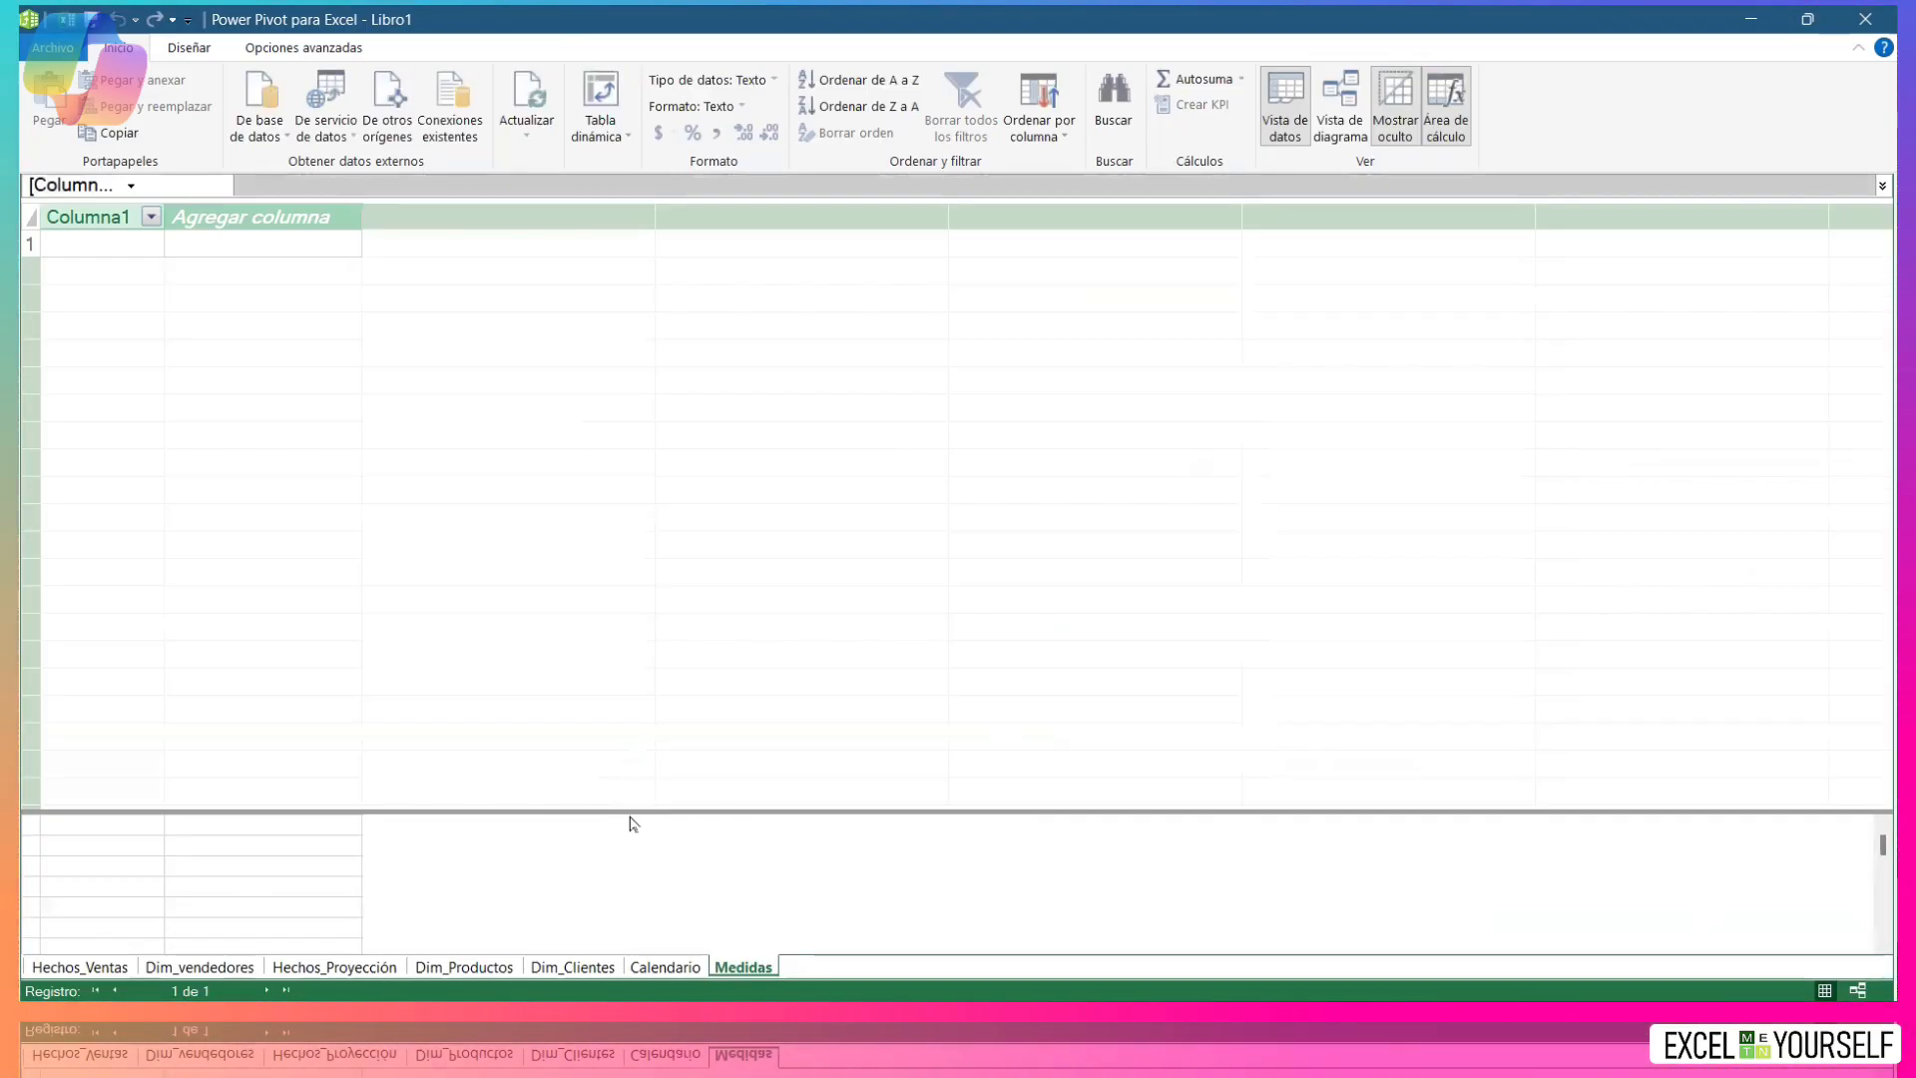
Enlarge the calculation area of the Medidas table and open the Hechos_Ventas table for comparison.
drag(631, 810, 655, 707)
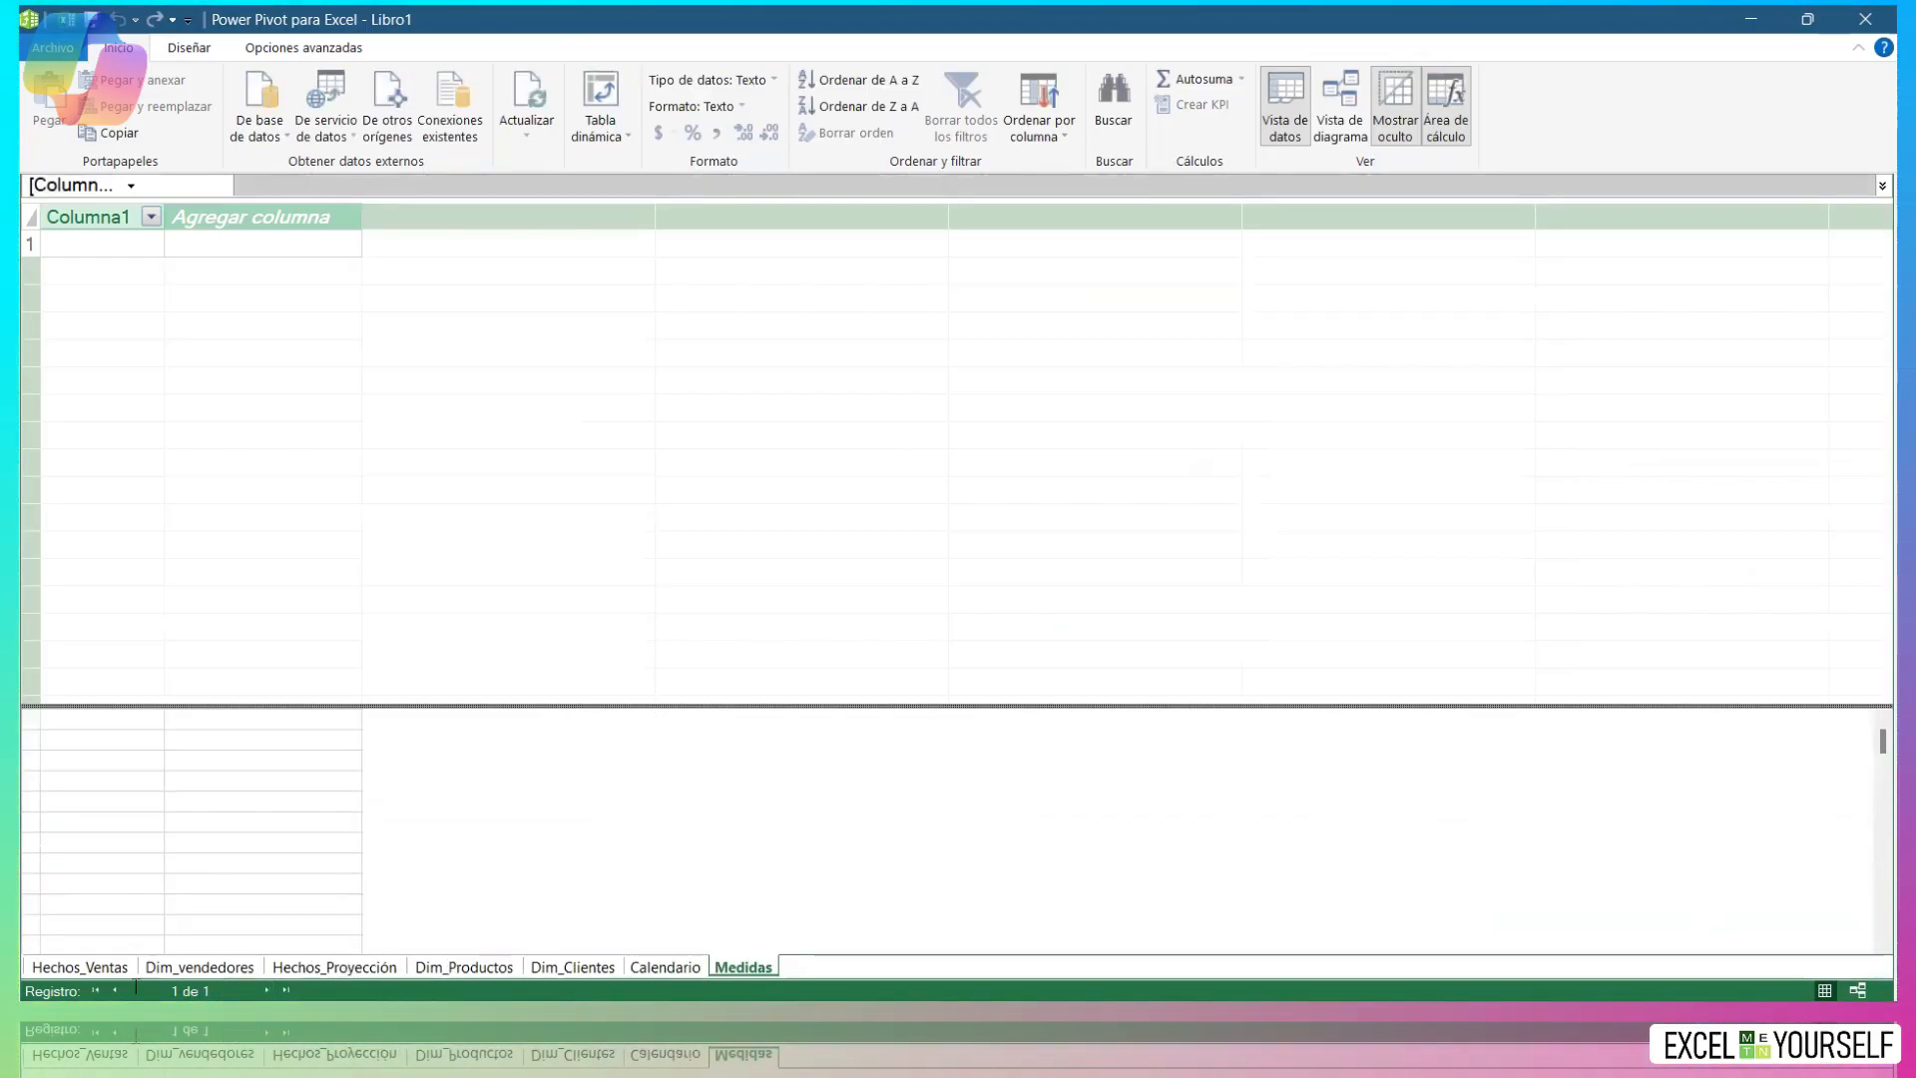
click(80, 967)
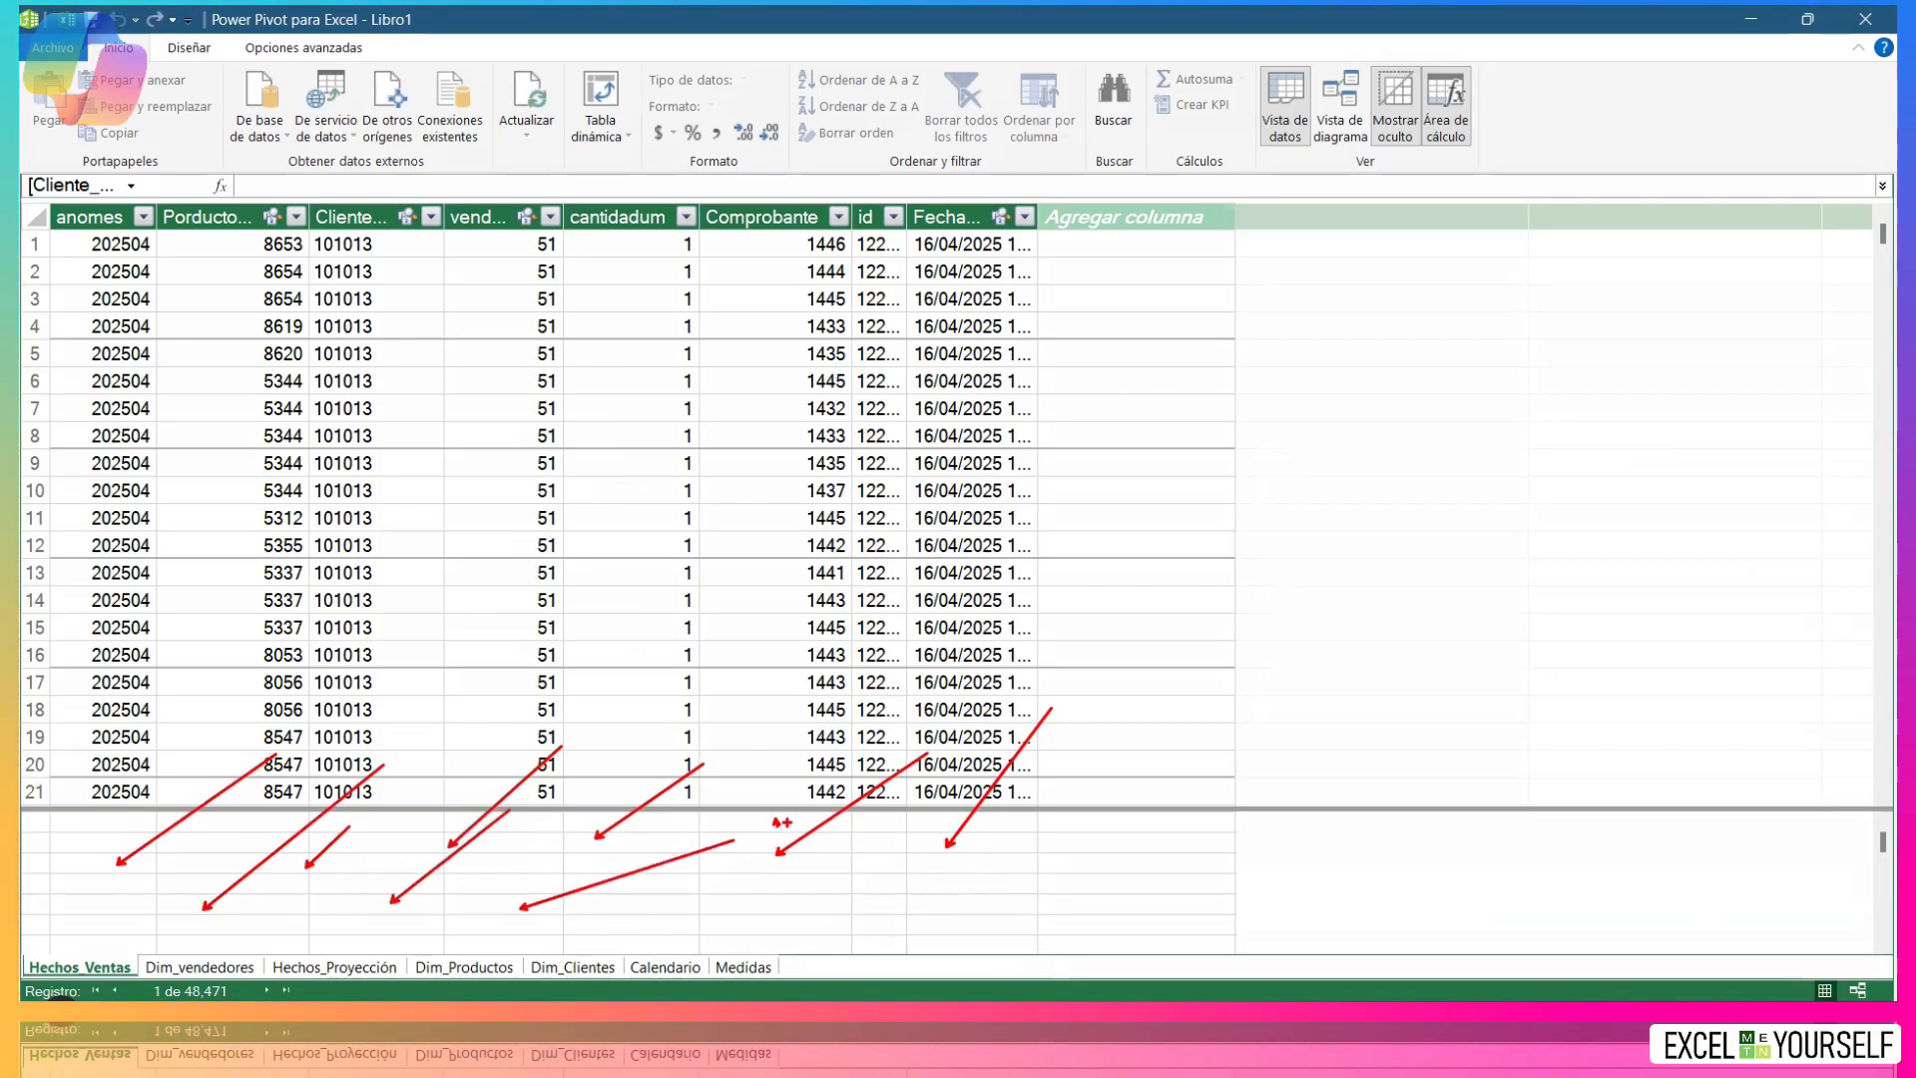
key(Escape)
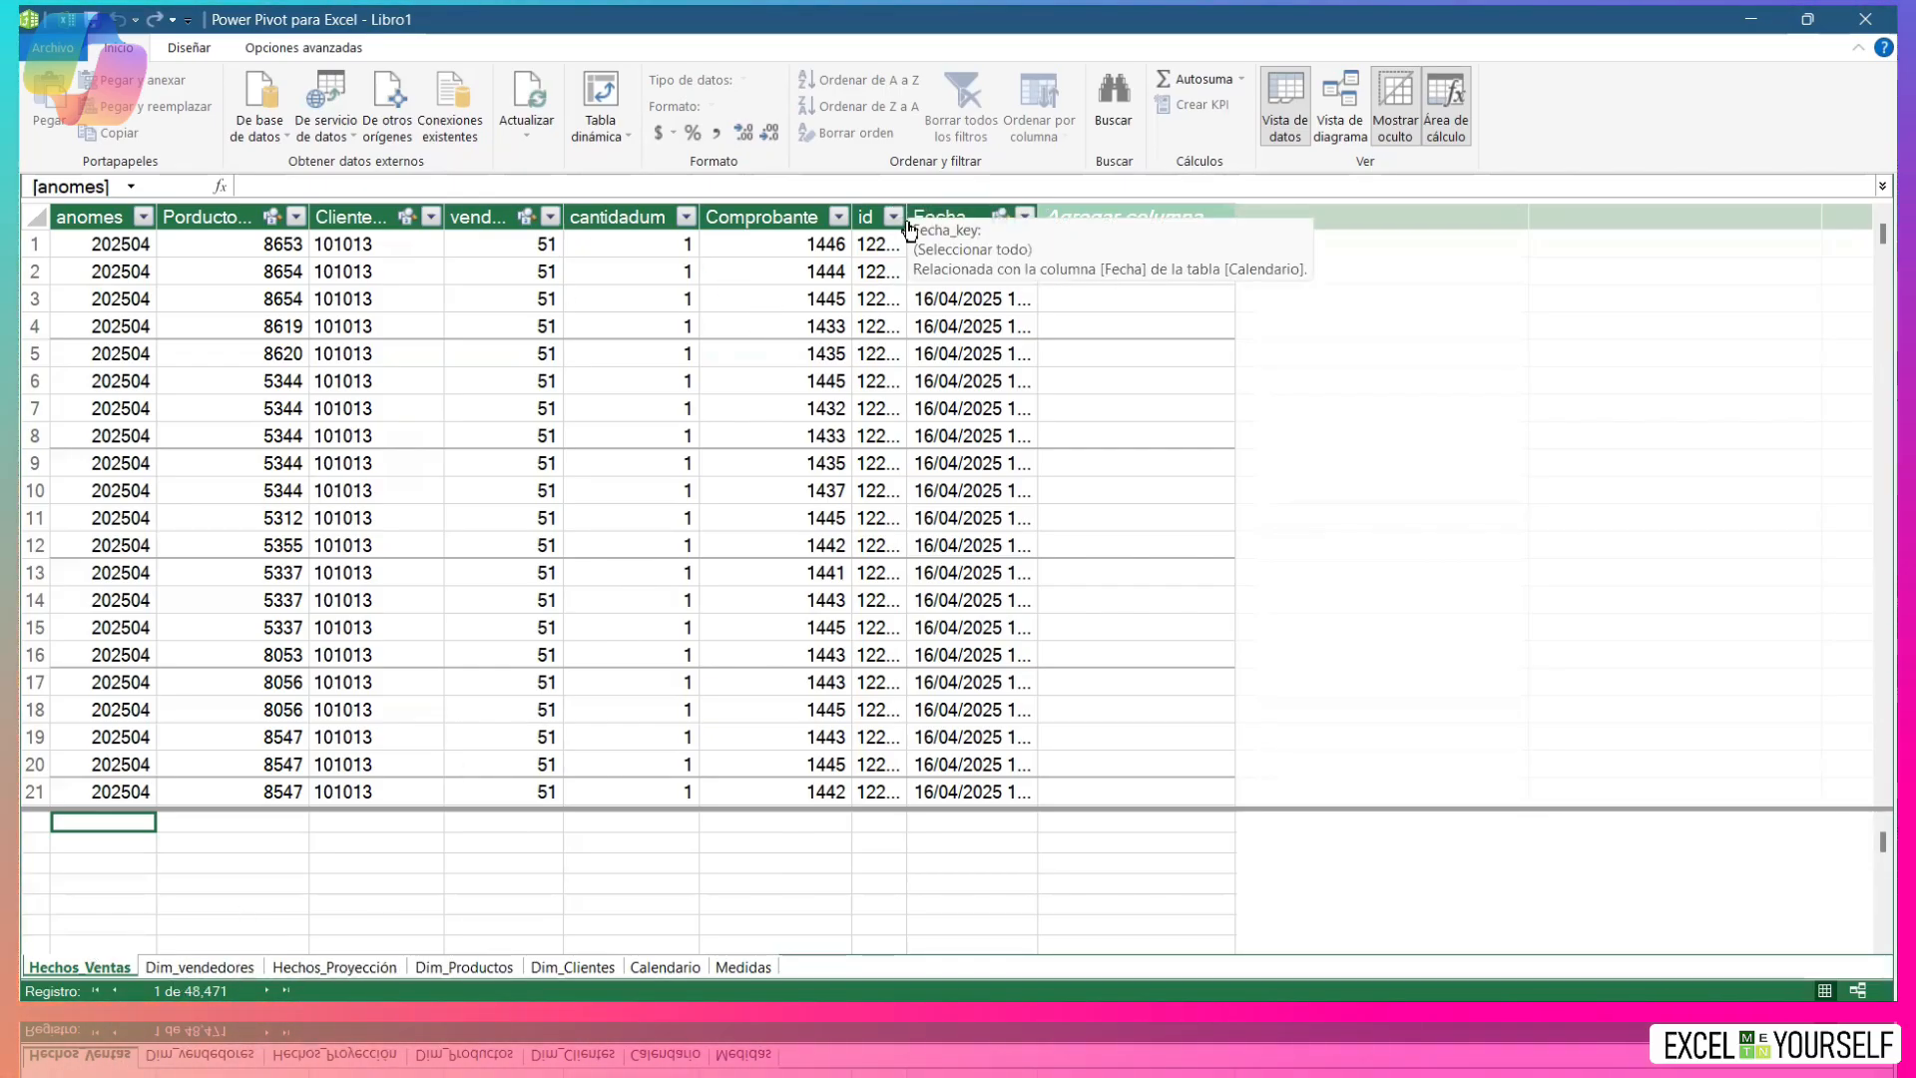
Widen the id column of the Hechos_Ventas table to show its full values and return to the Medidas table.
drag(907, 216, 1039, 216)
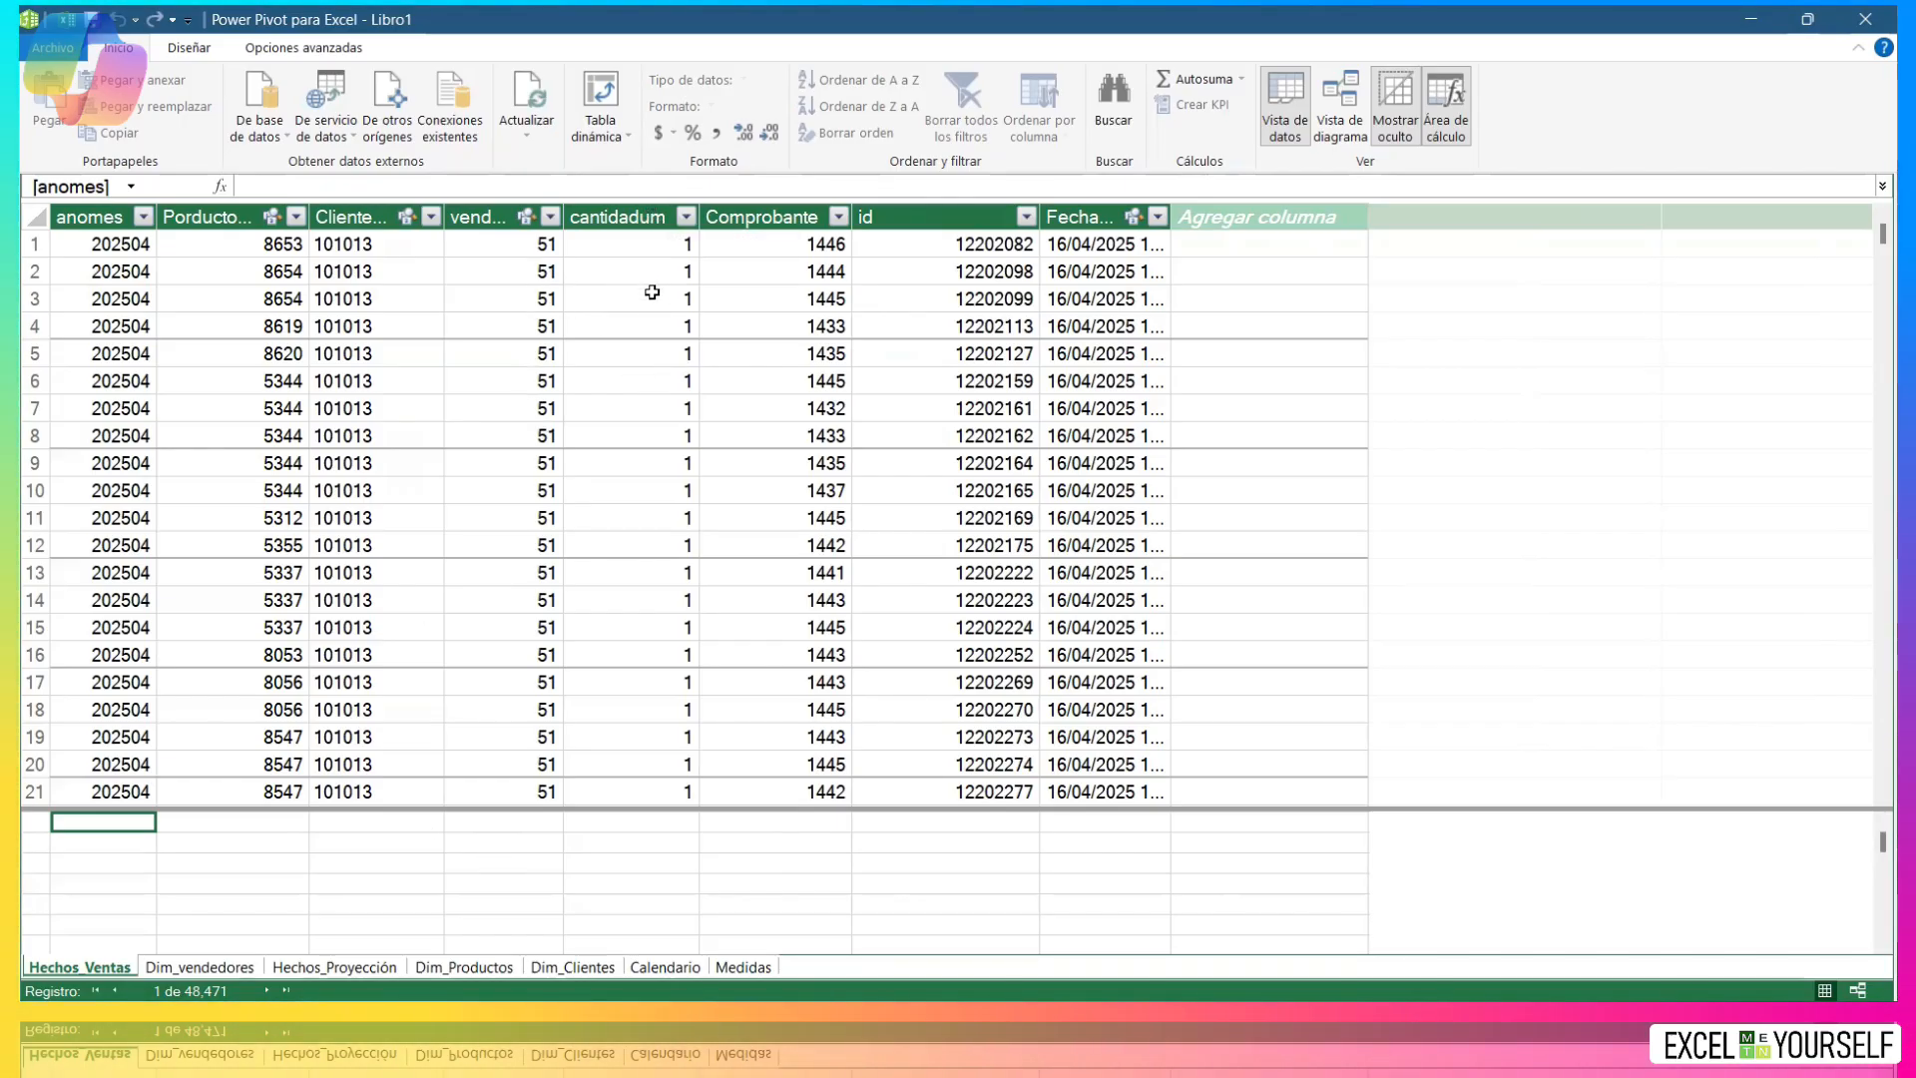
click(743, 967)
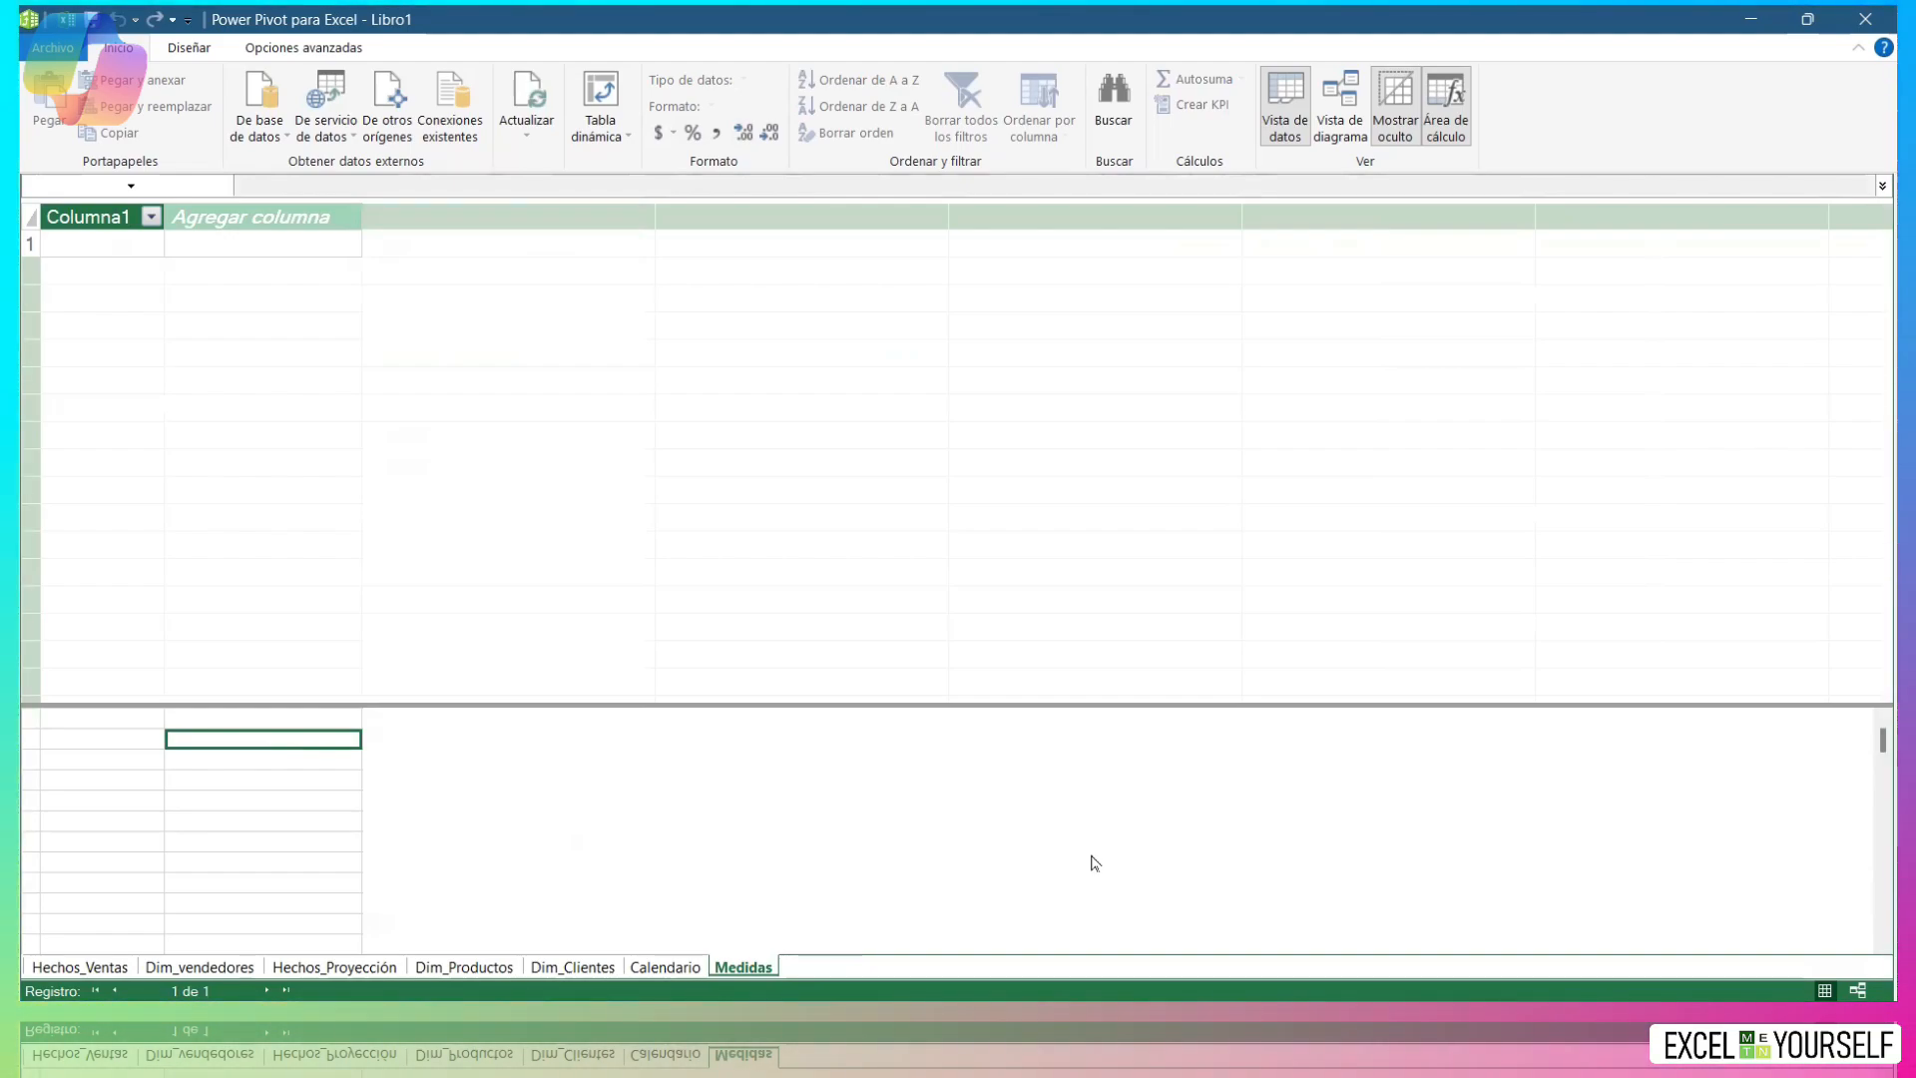
Create the measure Total Cantidad:=SUM(Hechos_Ventas[cantidadum]) in the calculation area of the Medidas table.
click(145, 759)
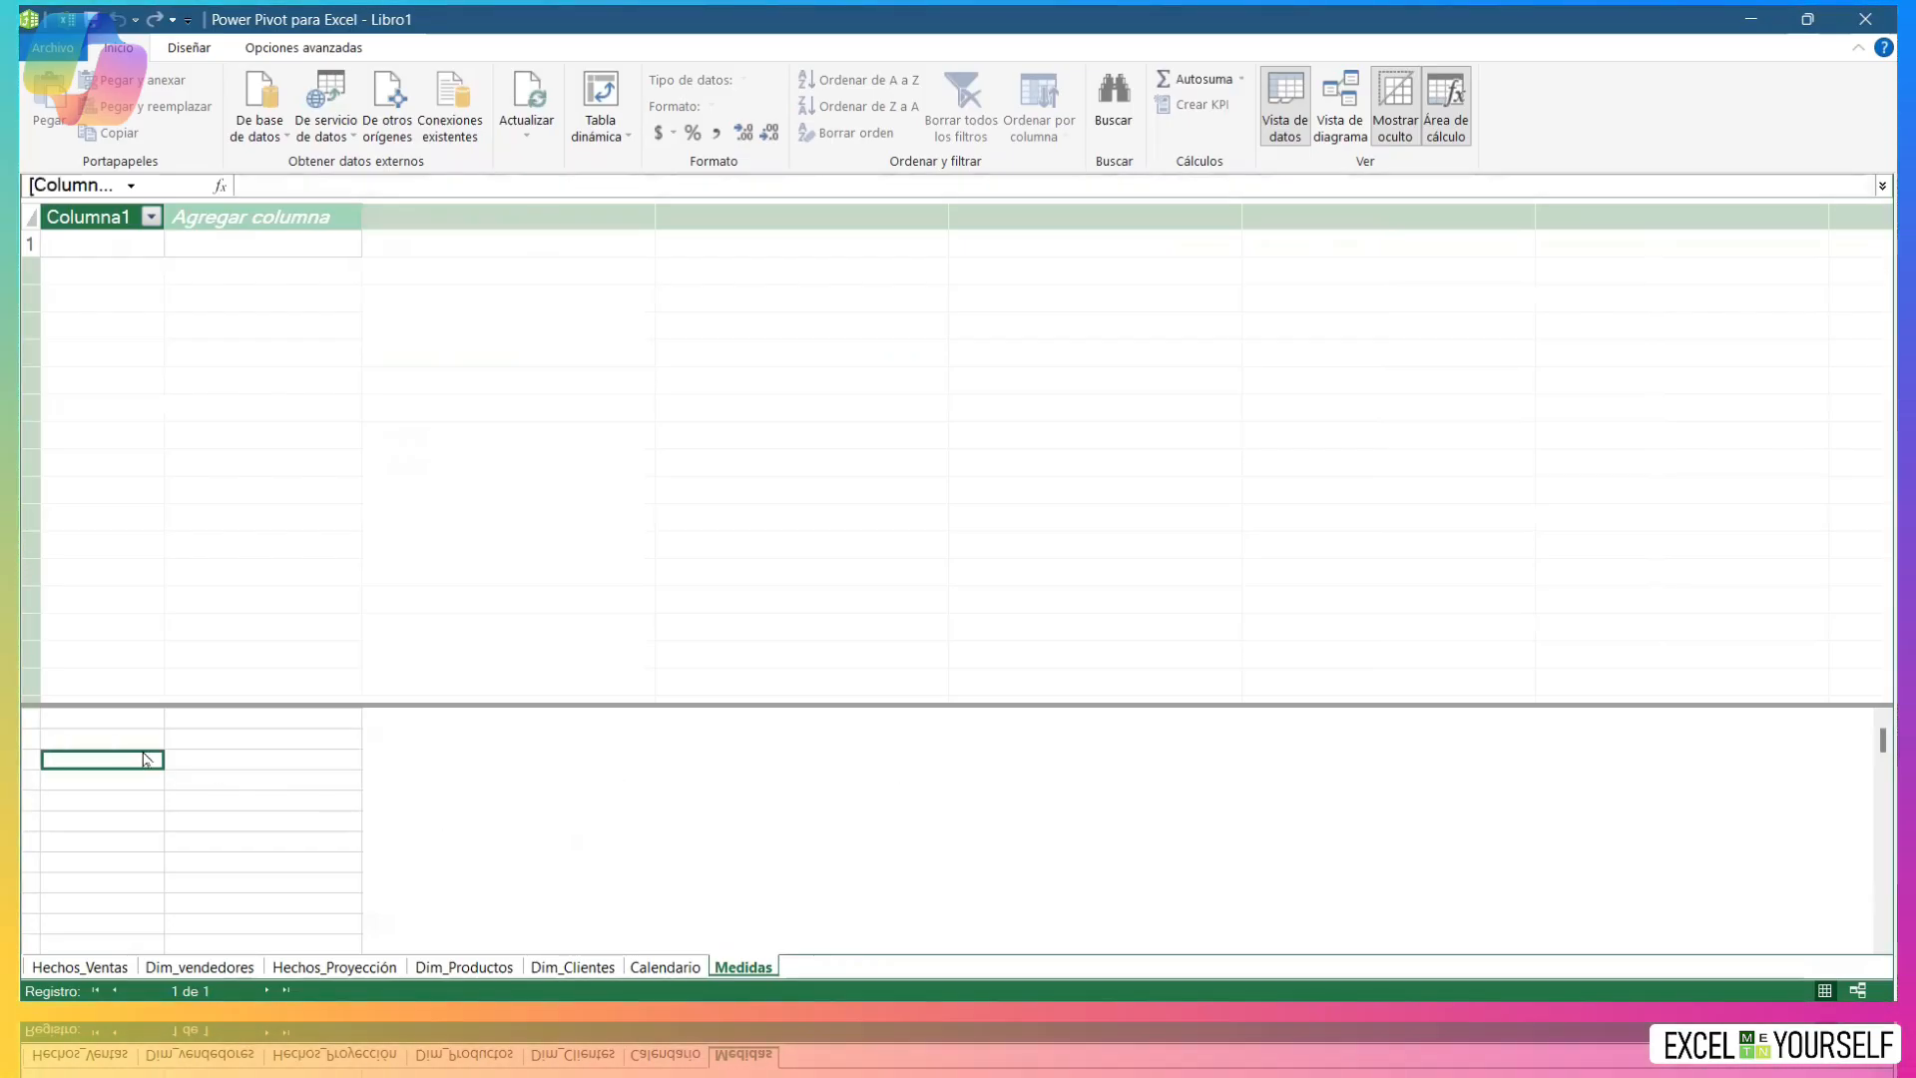
text(tOT)
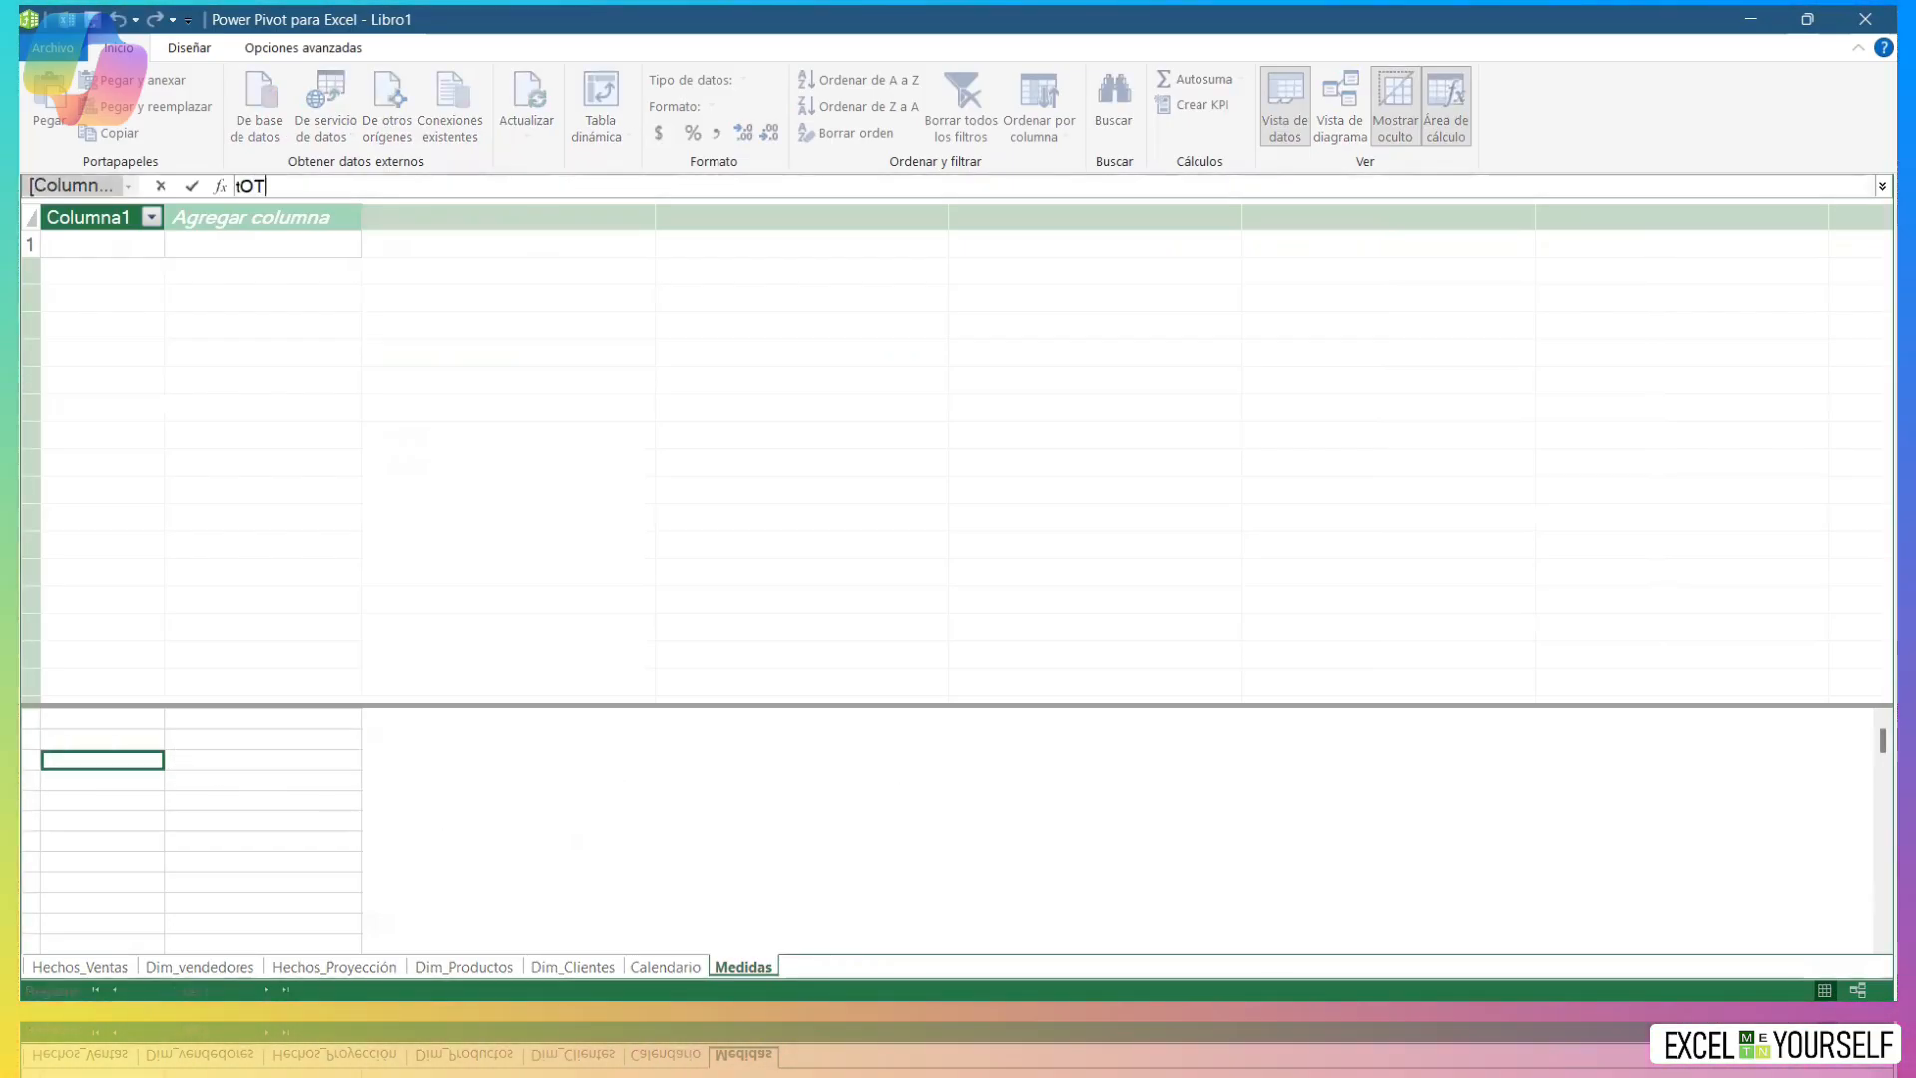
key(BackSpace)
key(BackSpace)
key(BackSpace)
text(Total Cantidad :)
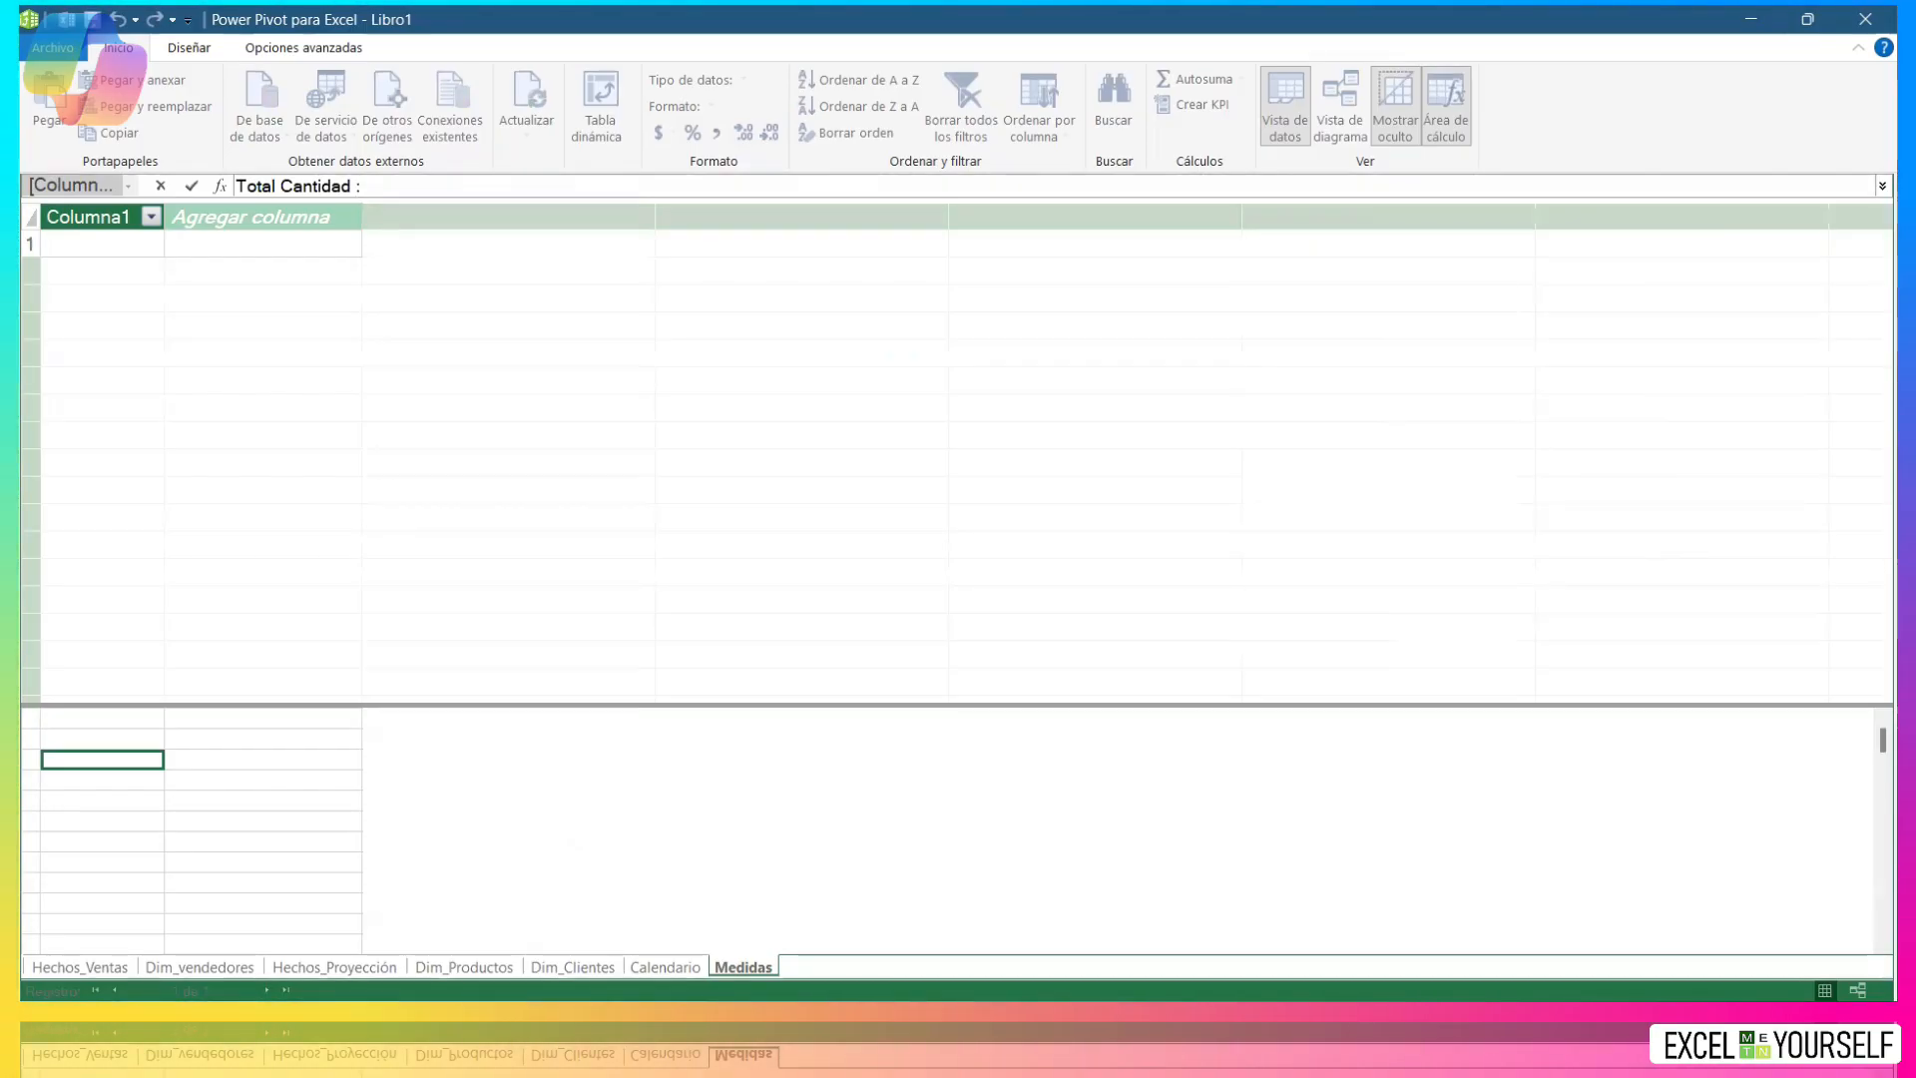
text(=)
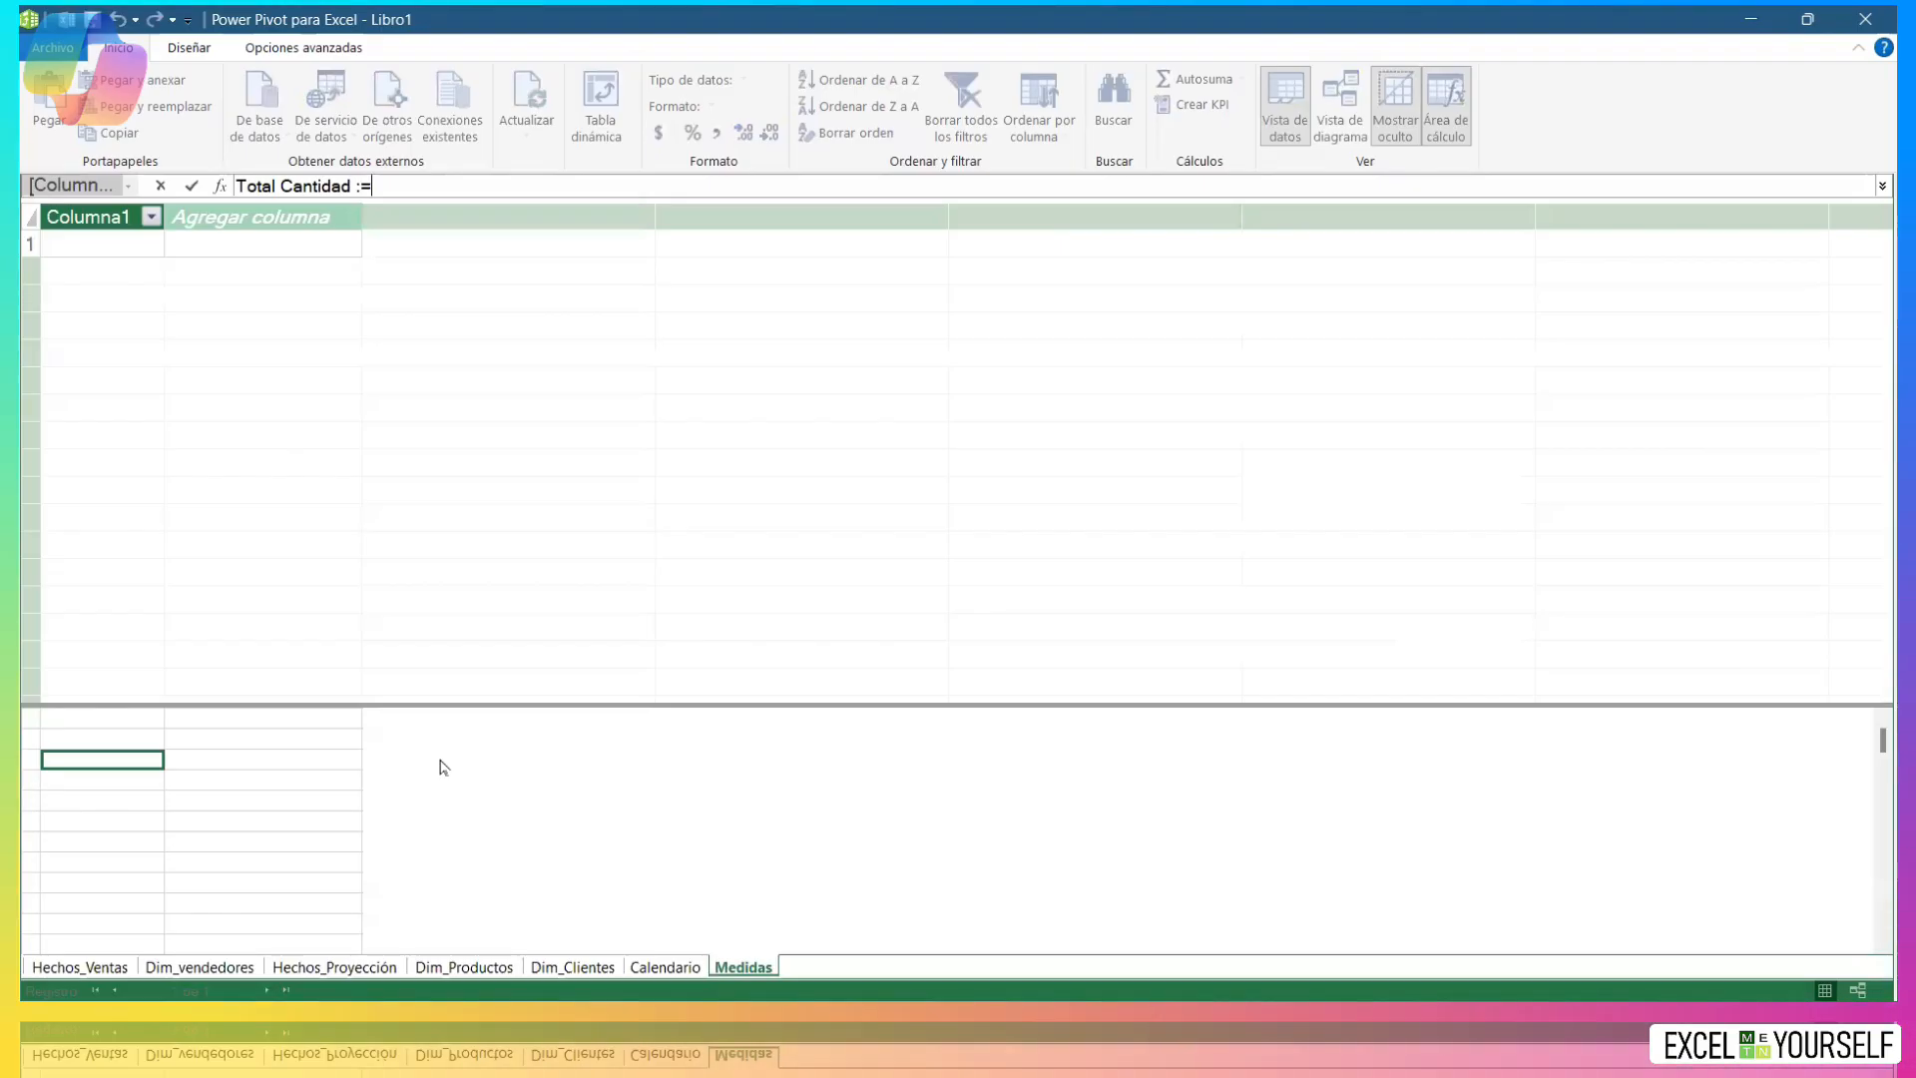
text(sum()
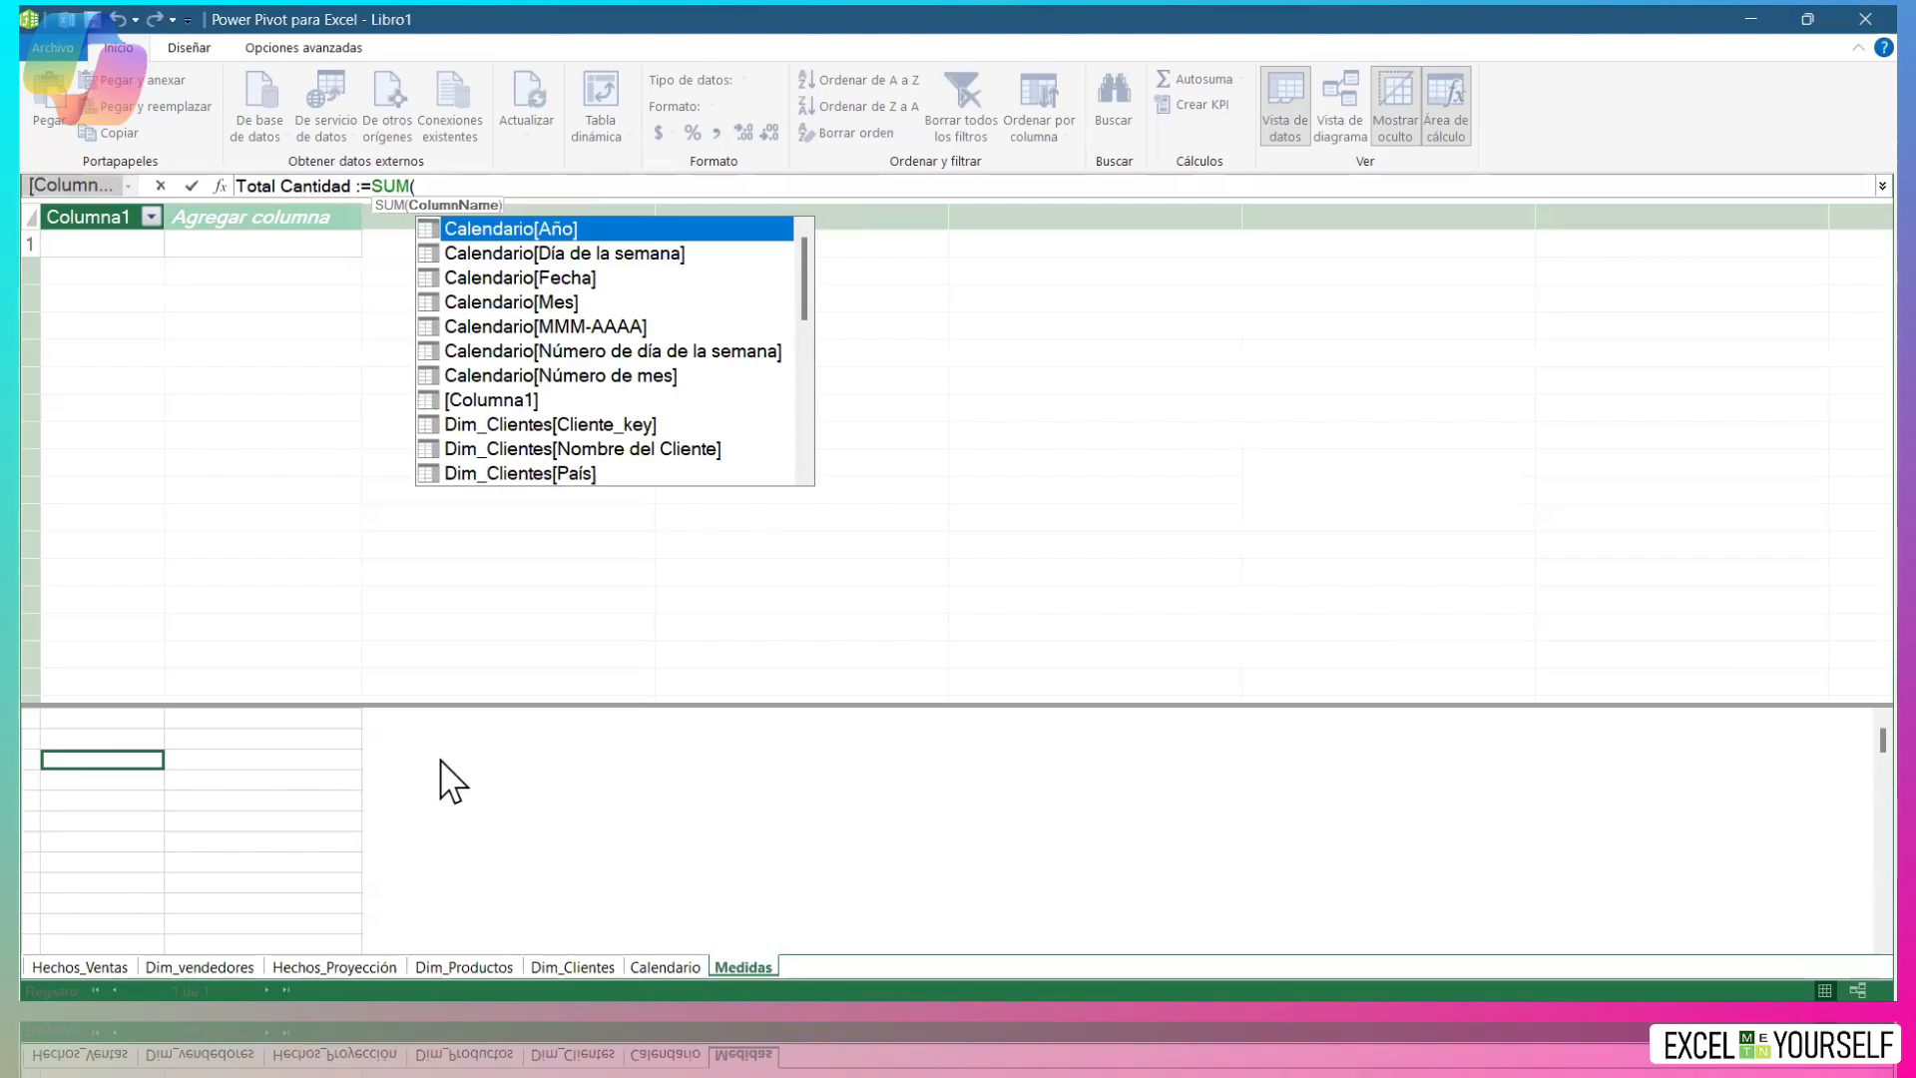
scroll(636, 399, down, 6)
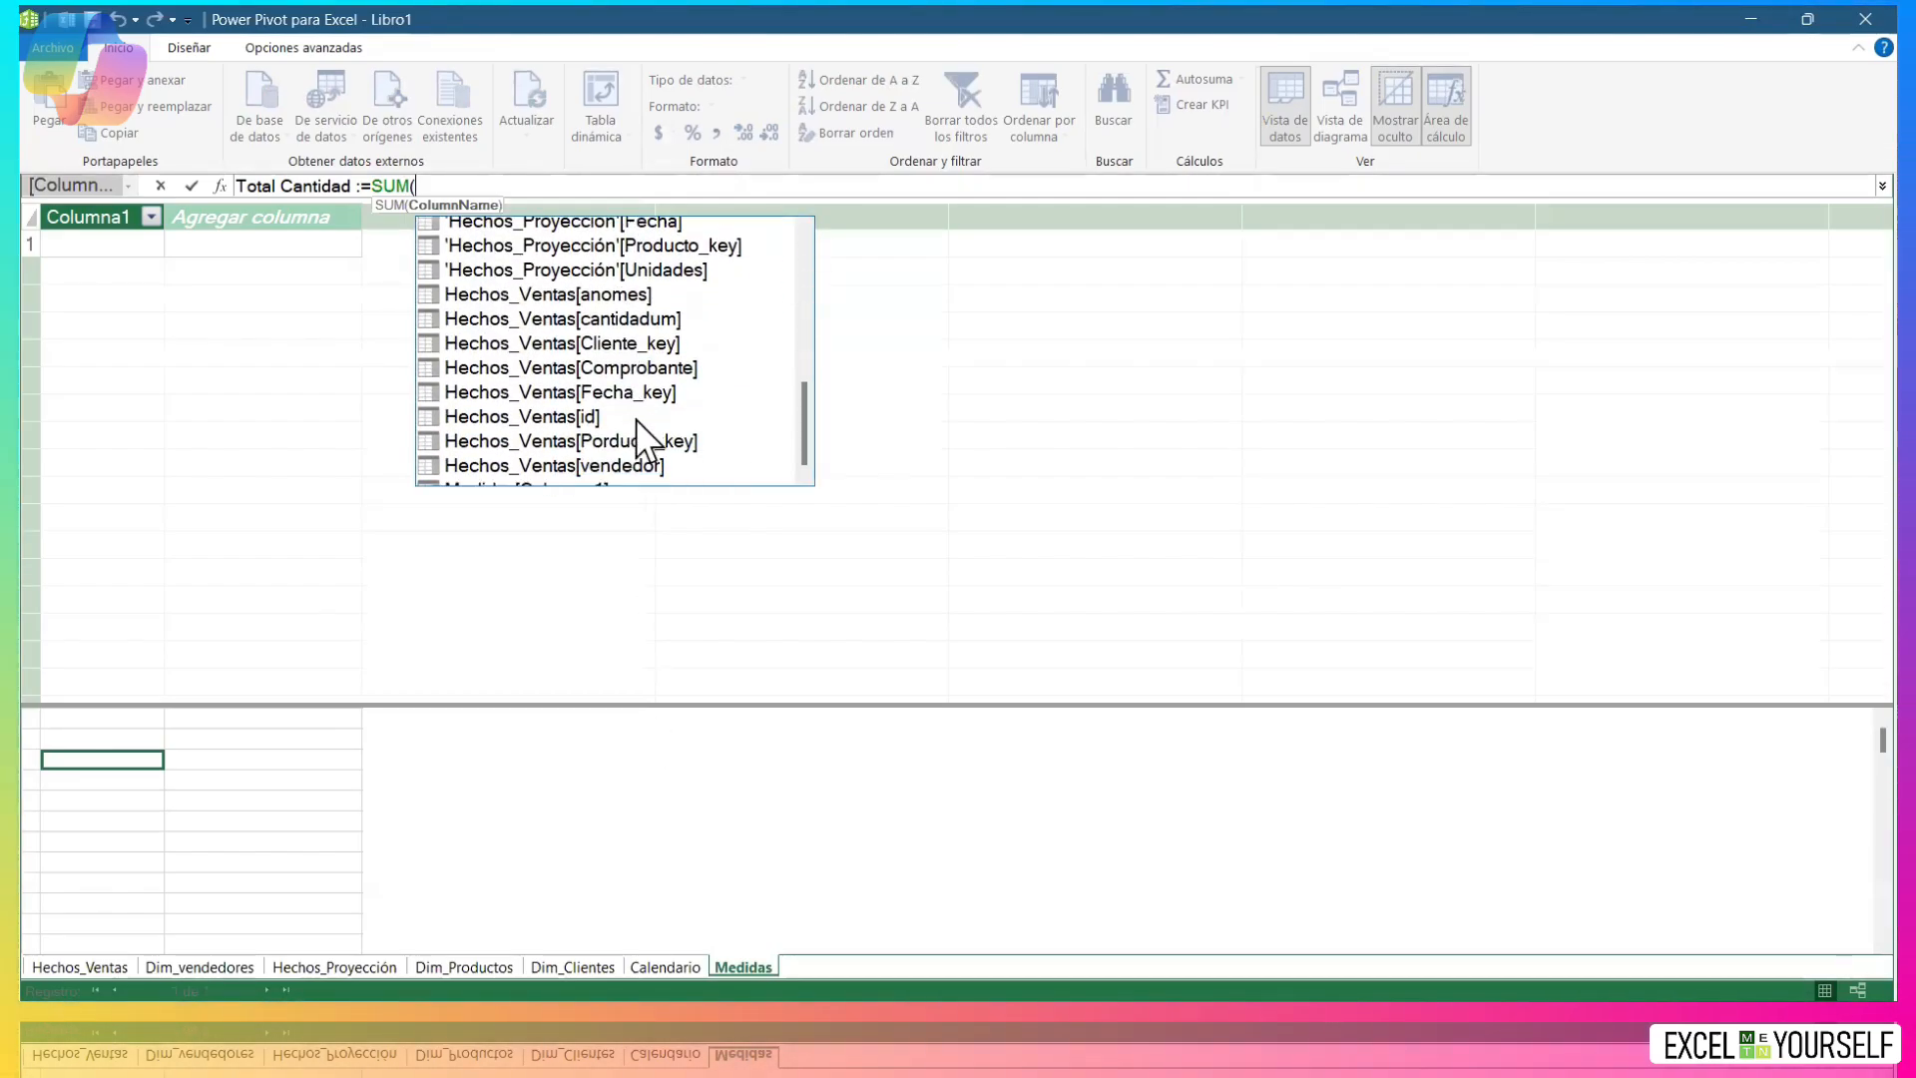
click(660, 308)
double_click(660, 310)
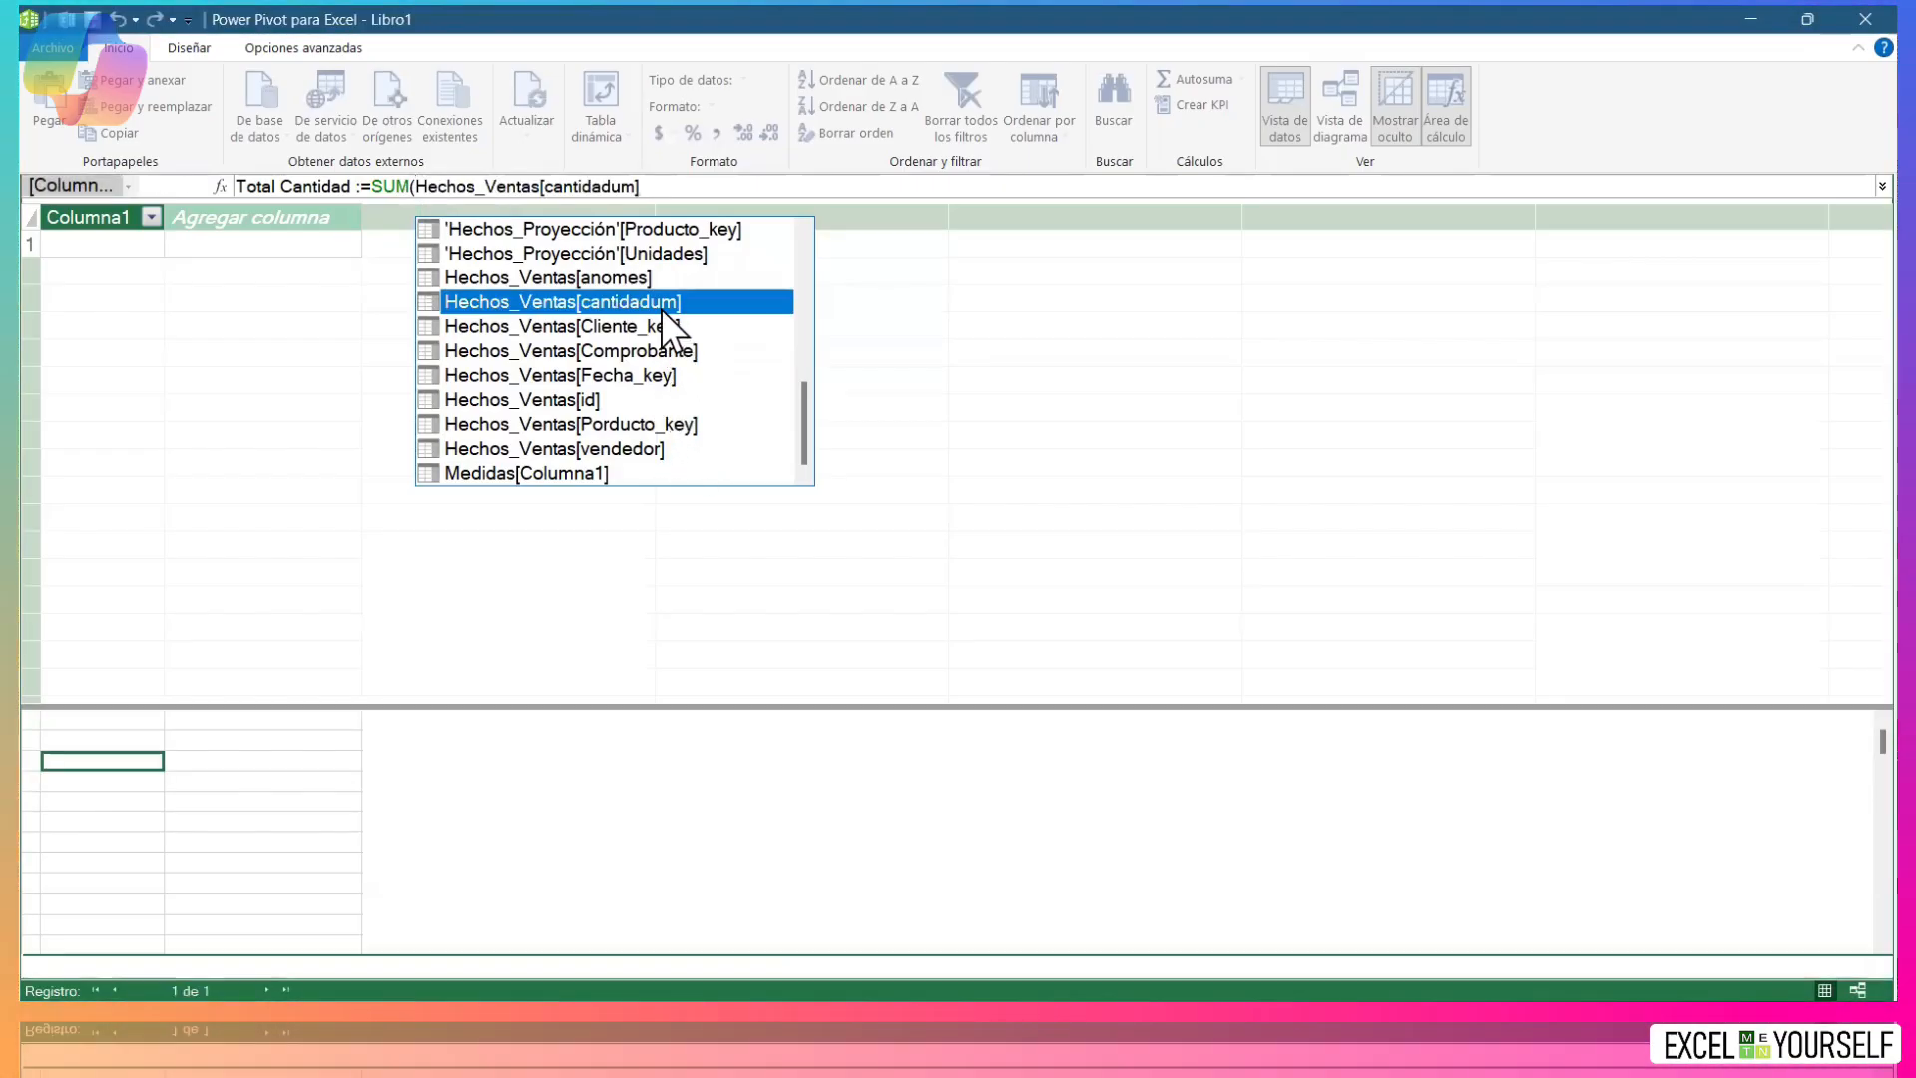
text())
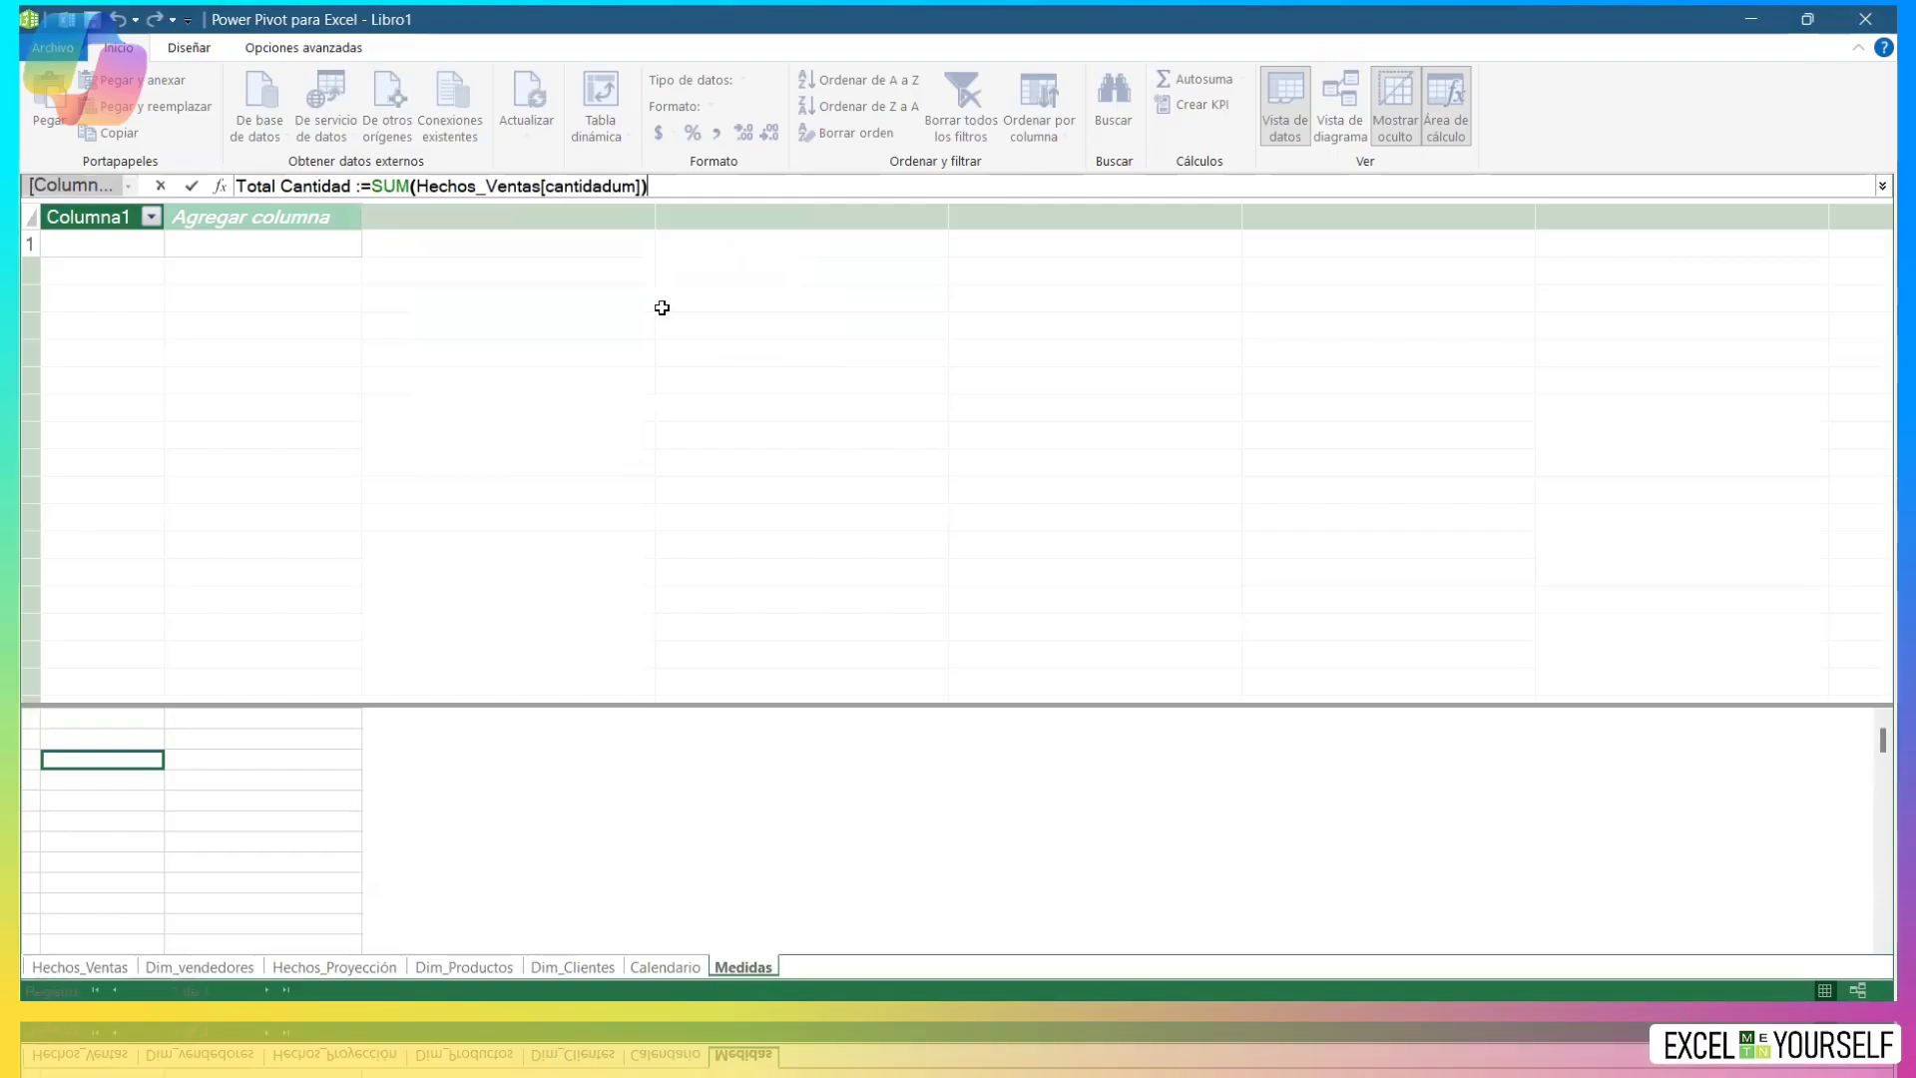
key(Return)
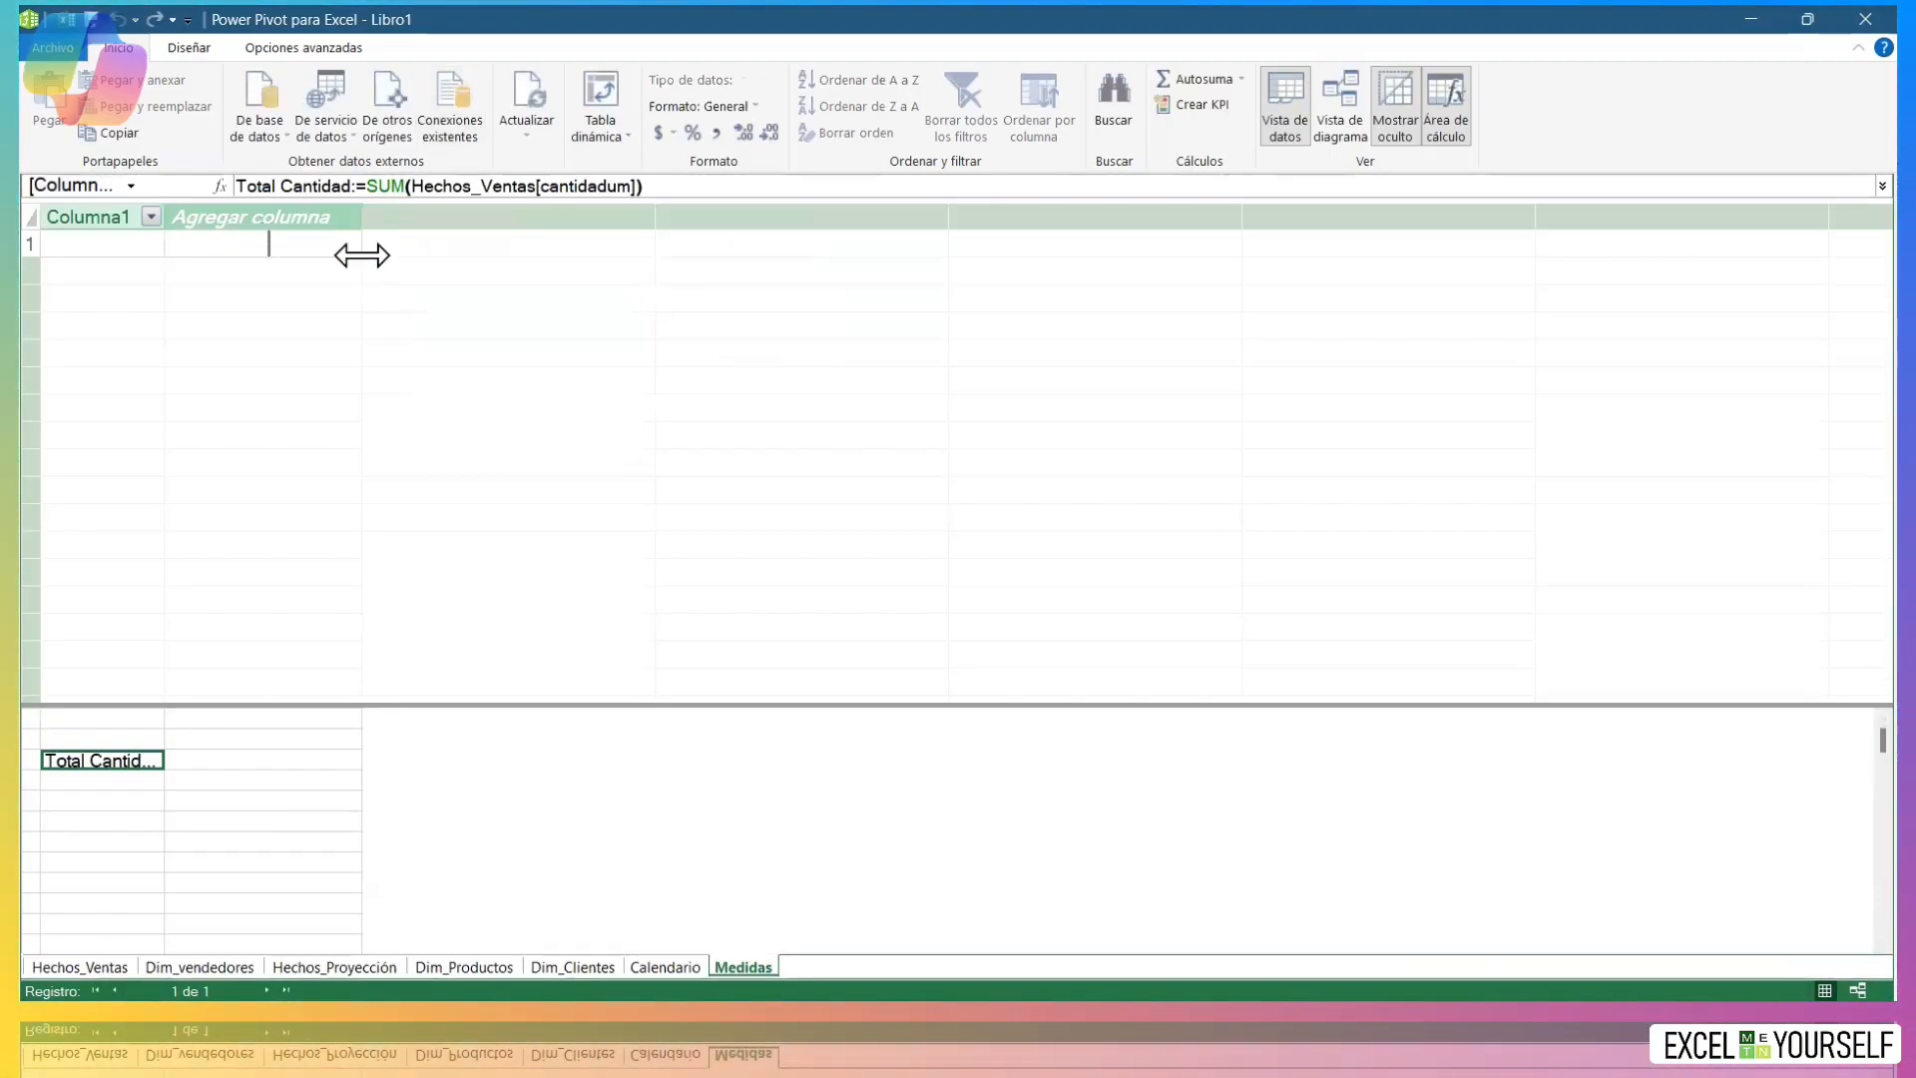
Widen Columna1 and format the Total Cantidad measure as Número decimal with 2 decimal places and a thousands separator.
drag(361, 256, 407, 256)
right_click(270, 773)
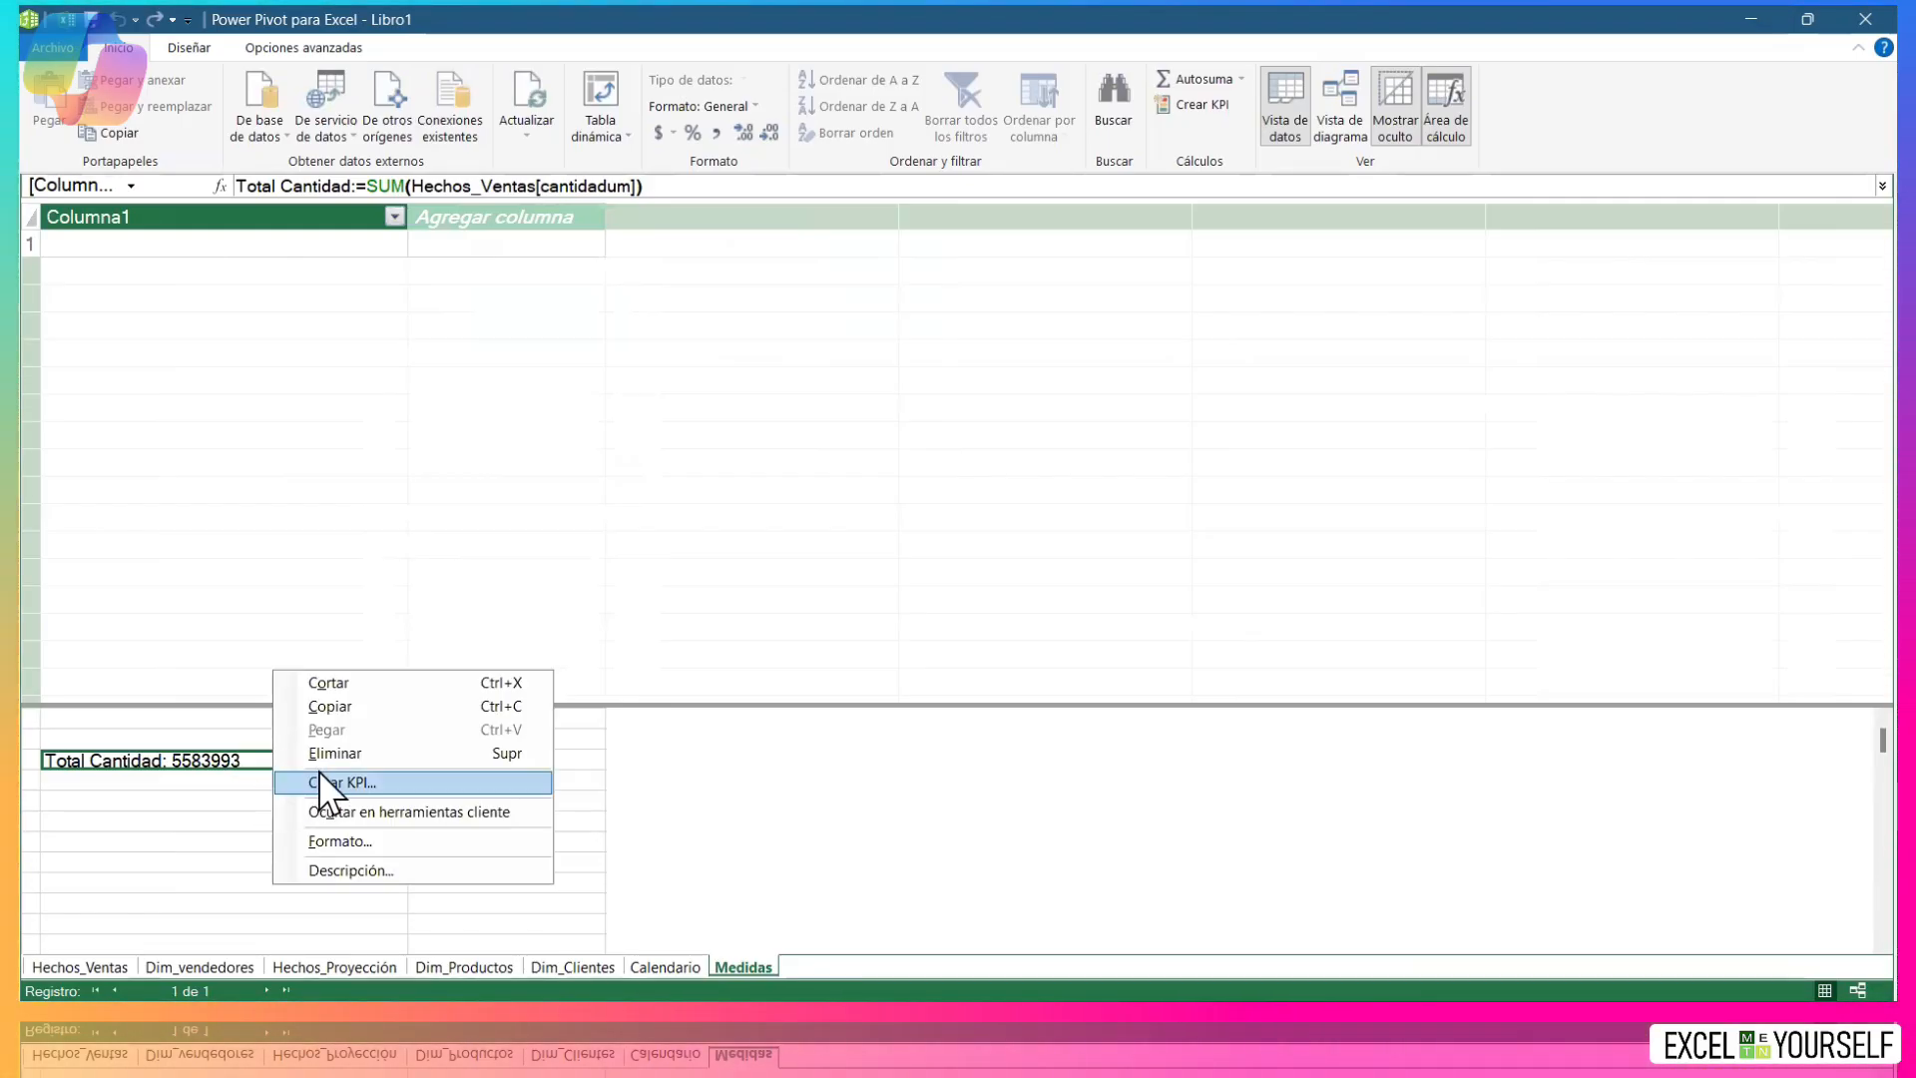
click(383, 841)
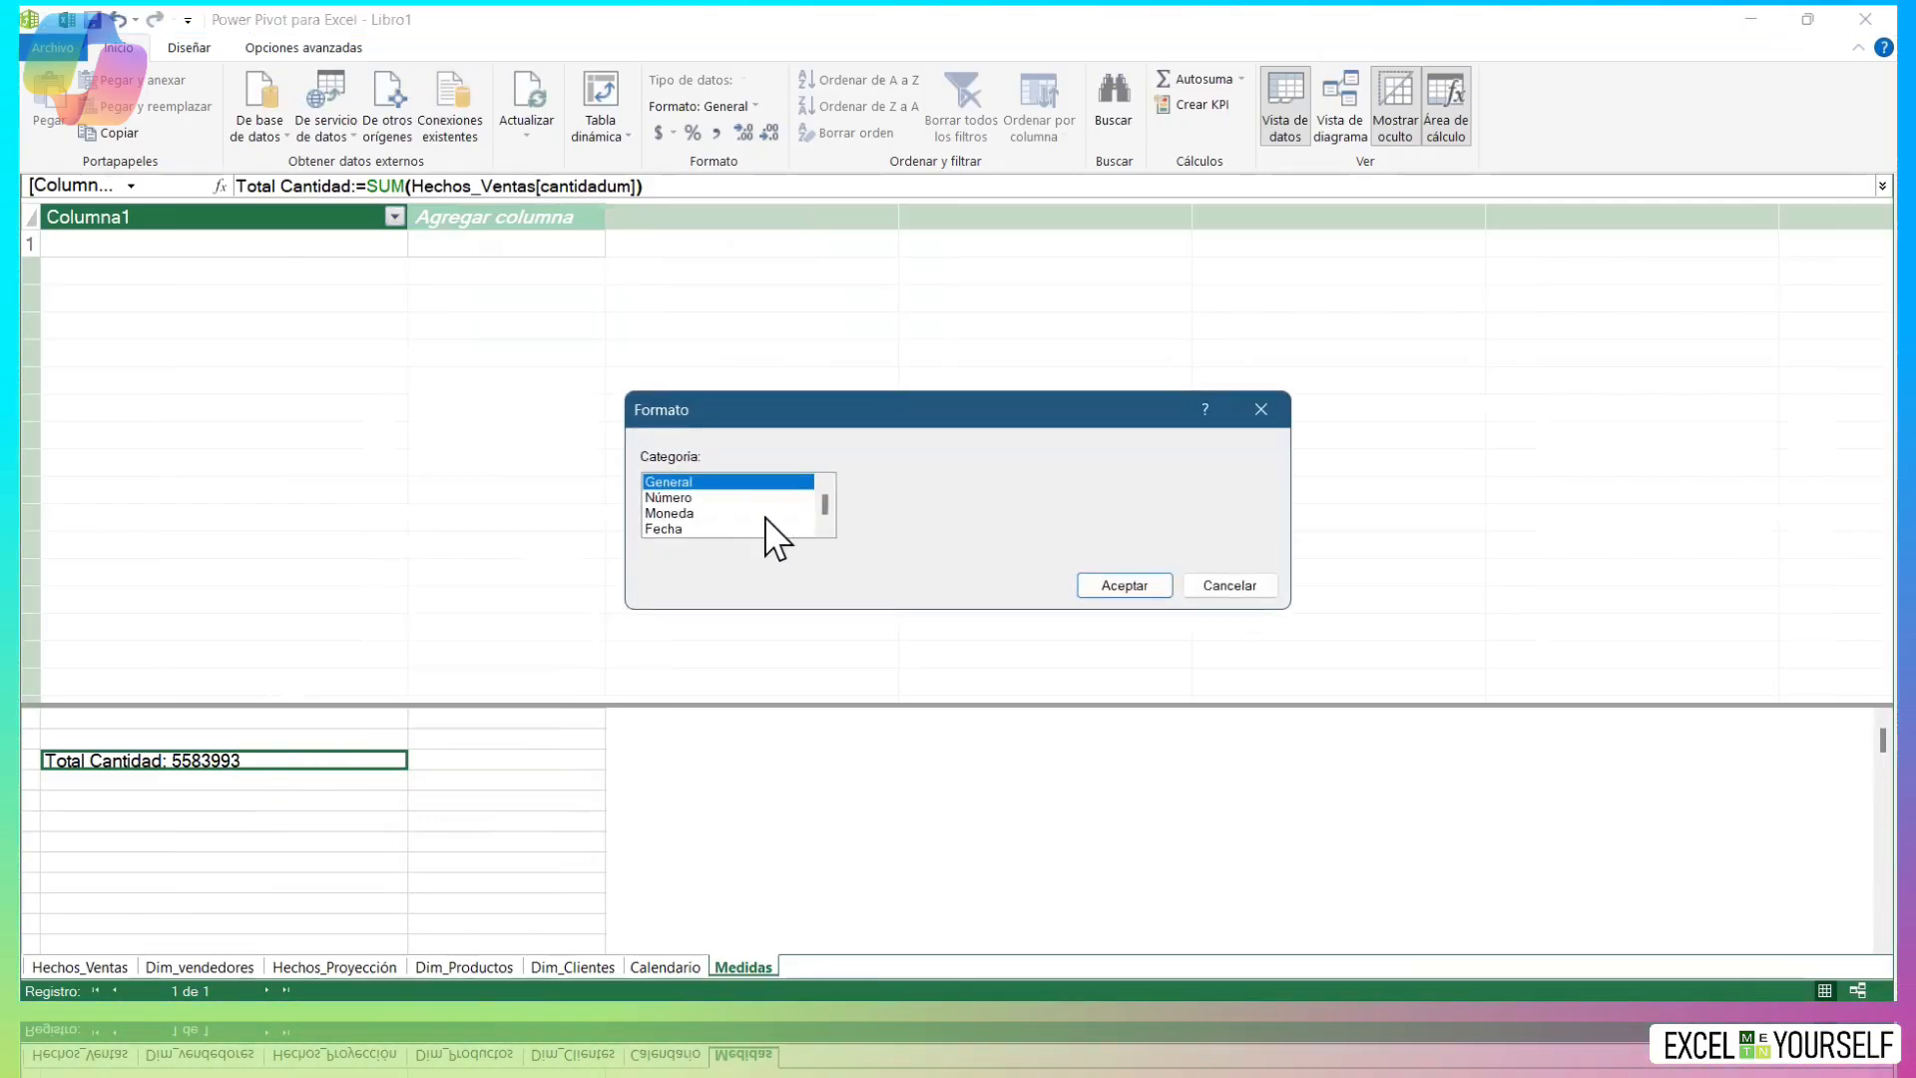
scroll(735, 519, down, 1)
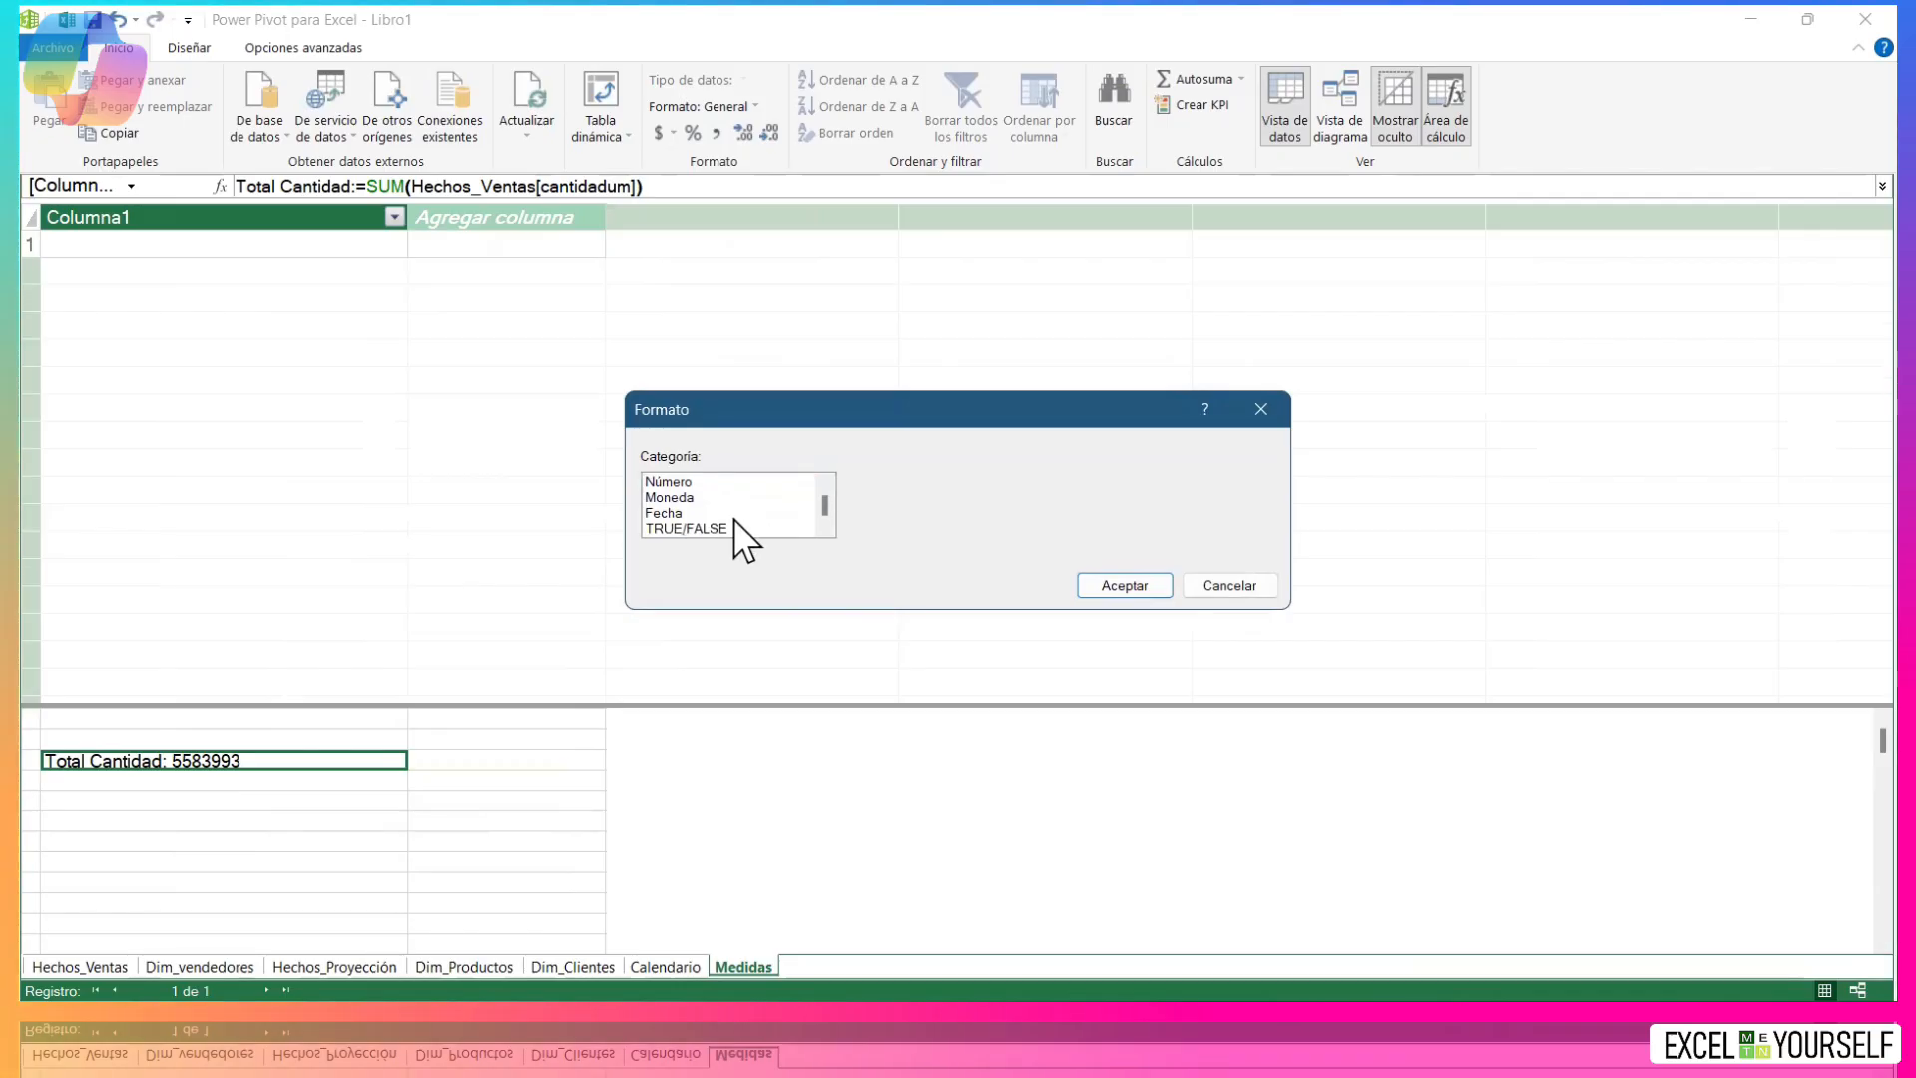
scroll(733, 515, up, 1)
click(720, 497)
click(906, 542)
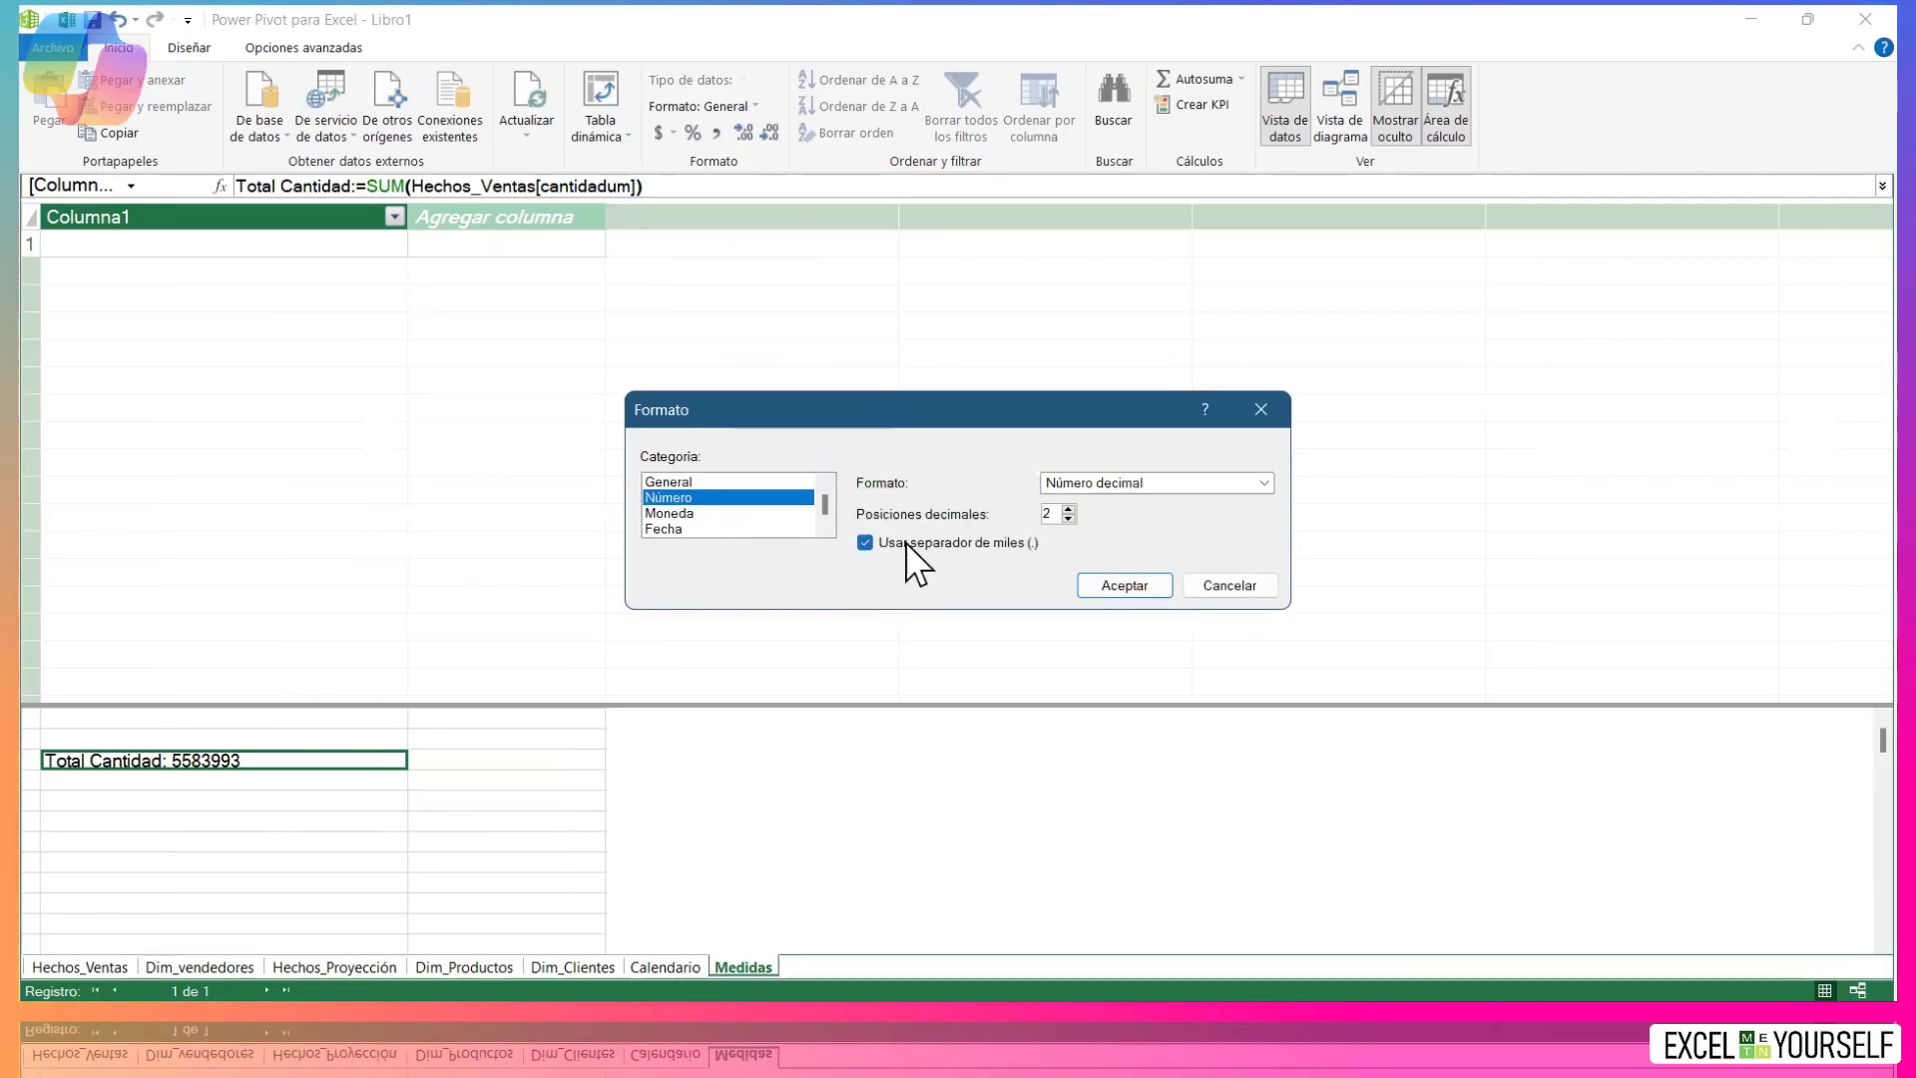
click(1145, 591)
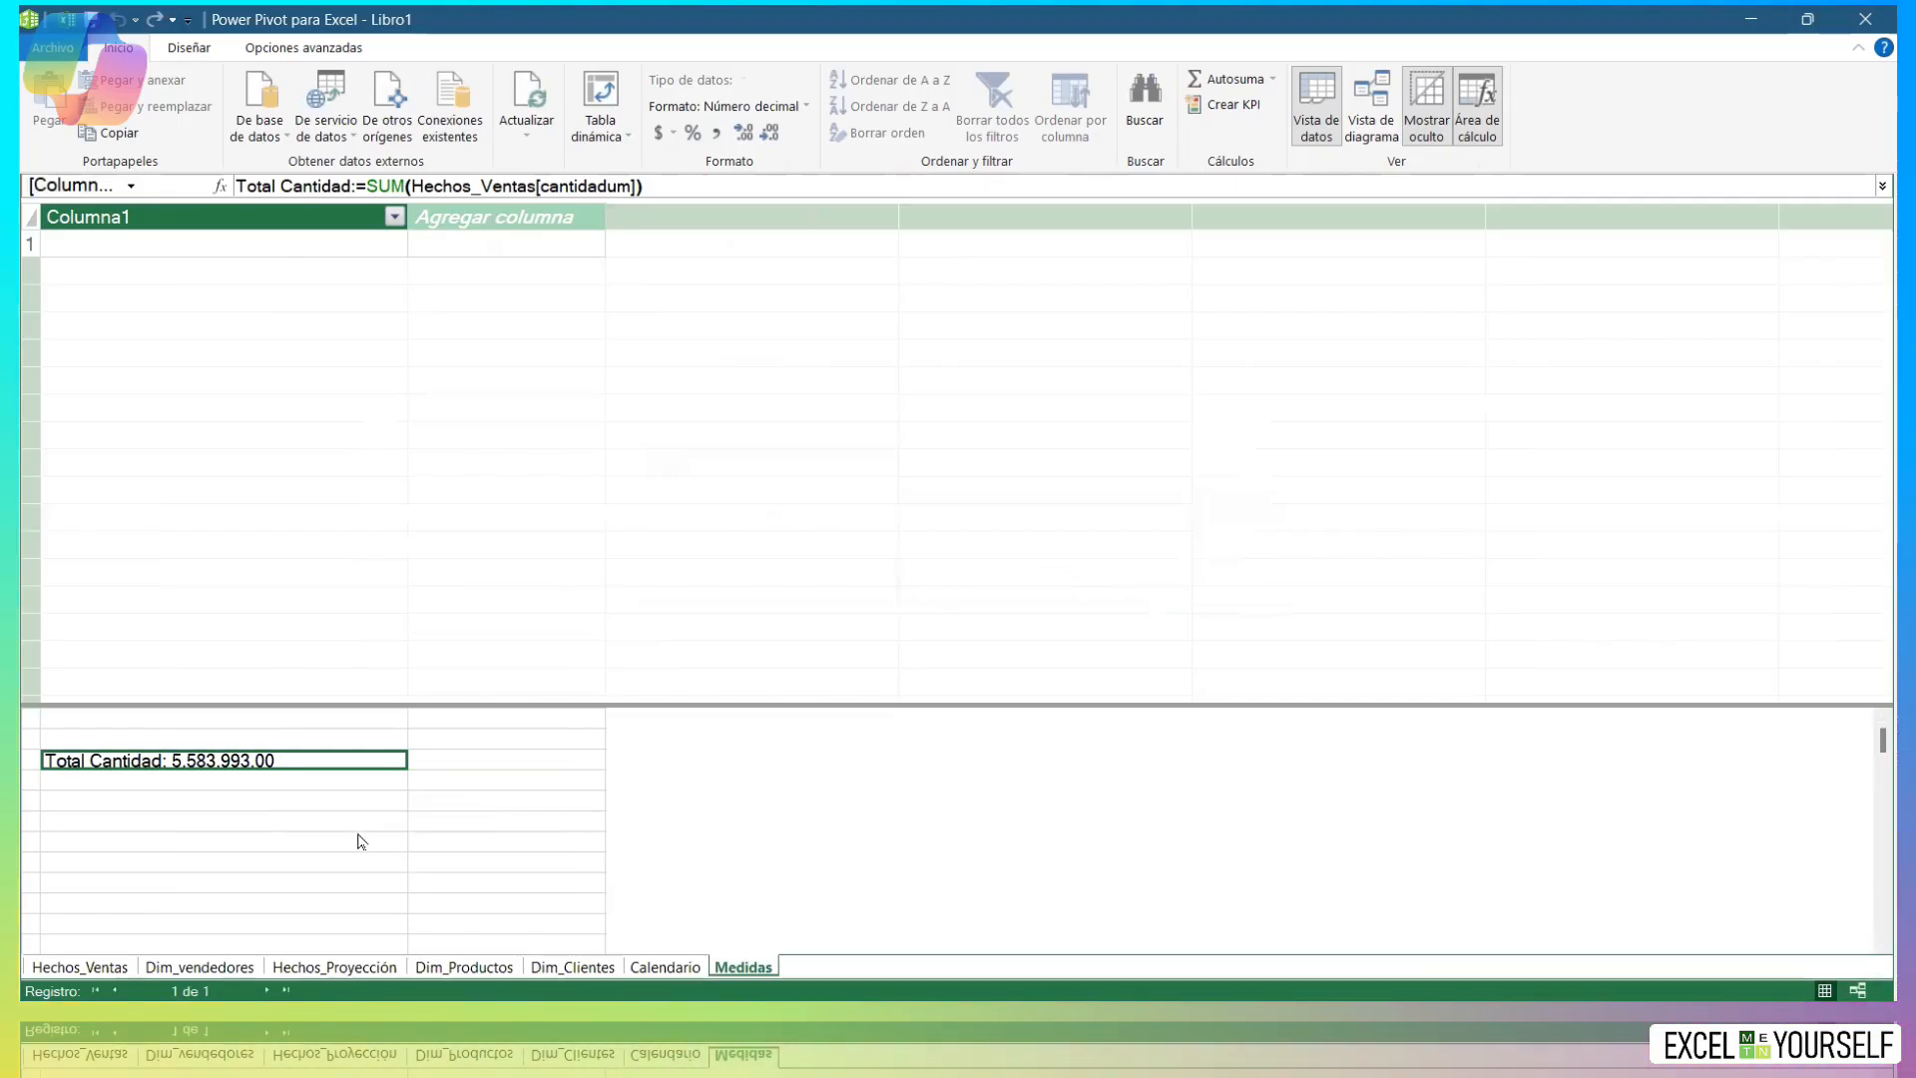
Create the measure Total Proyectado:=SUM('Hechos_Proyección'[Unidades]) below Total Cantidad in the Medidas calculation area.
click(158, 798)
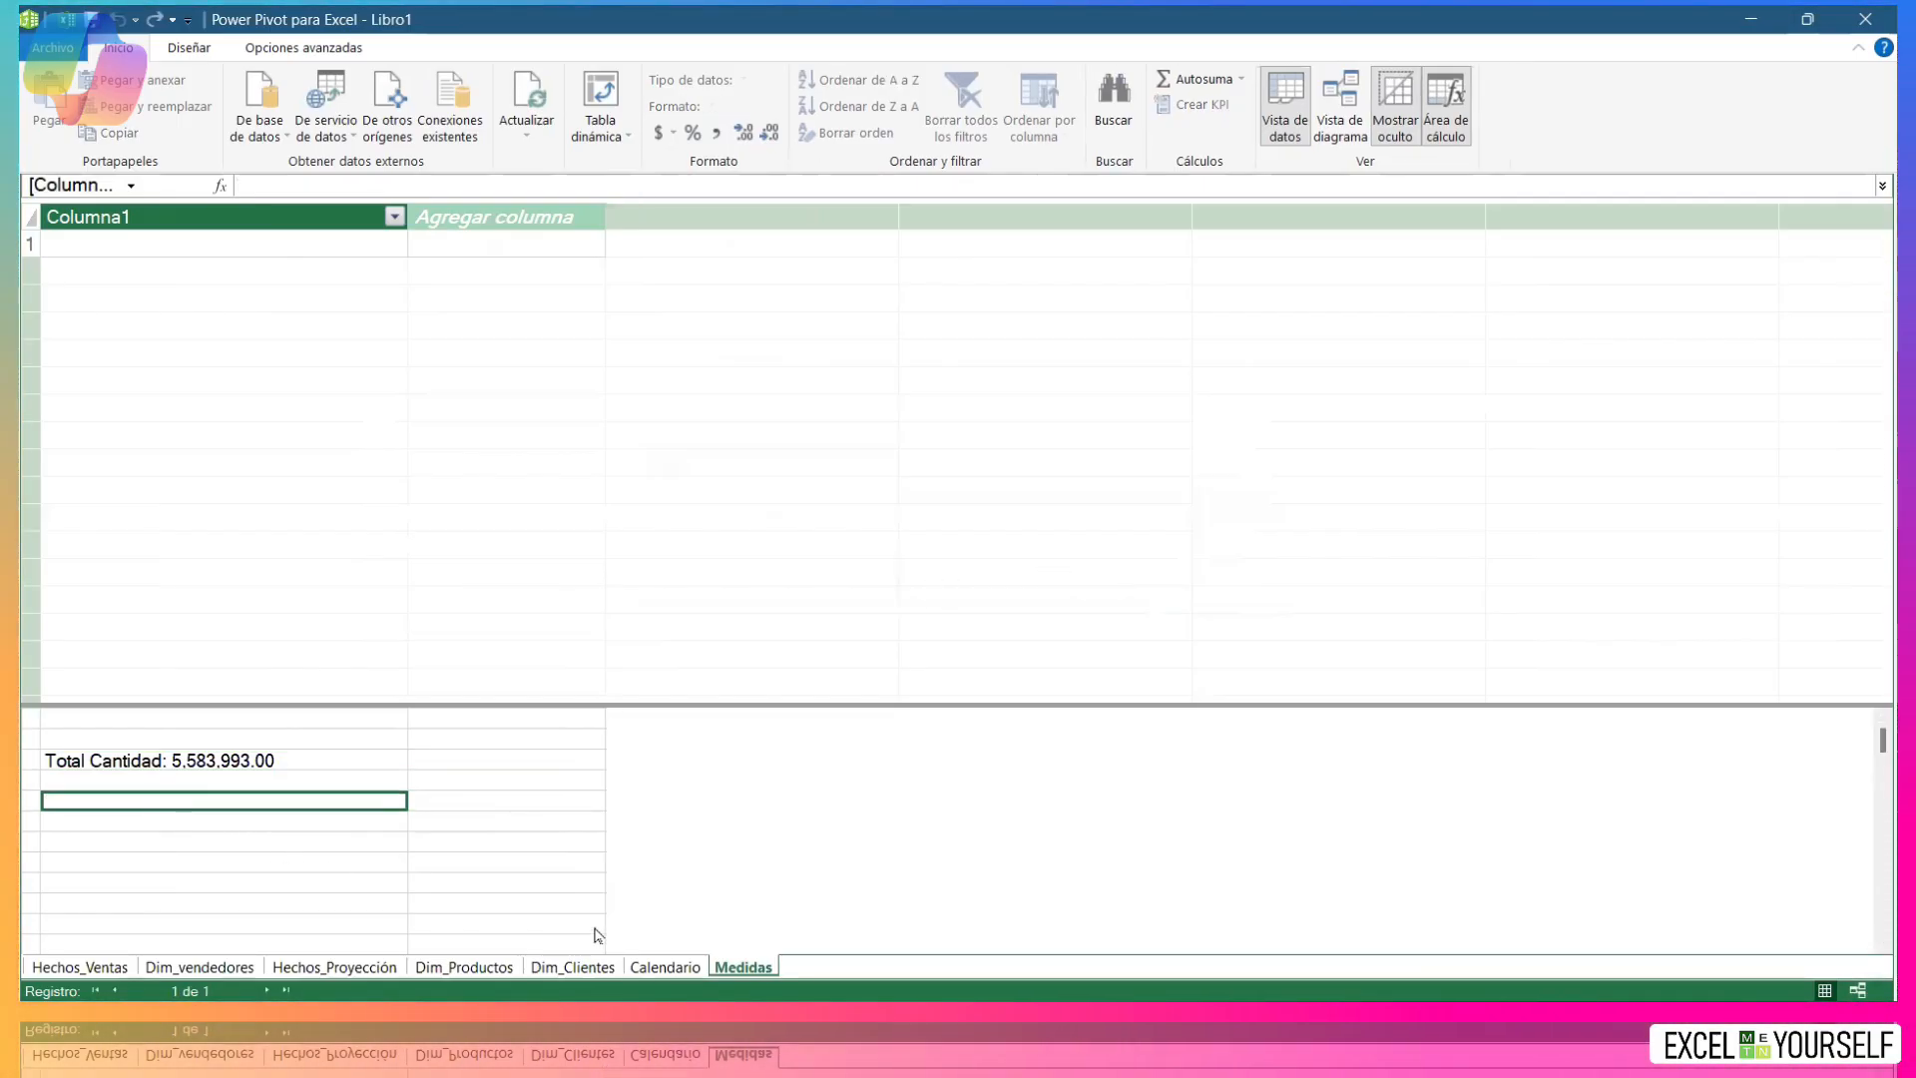
text(To)
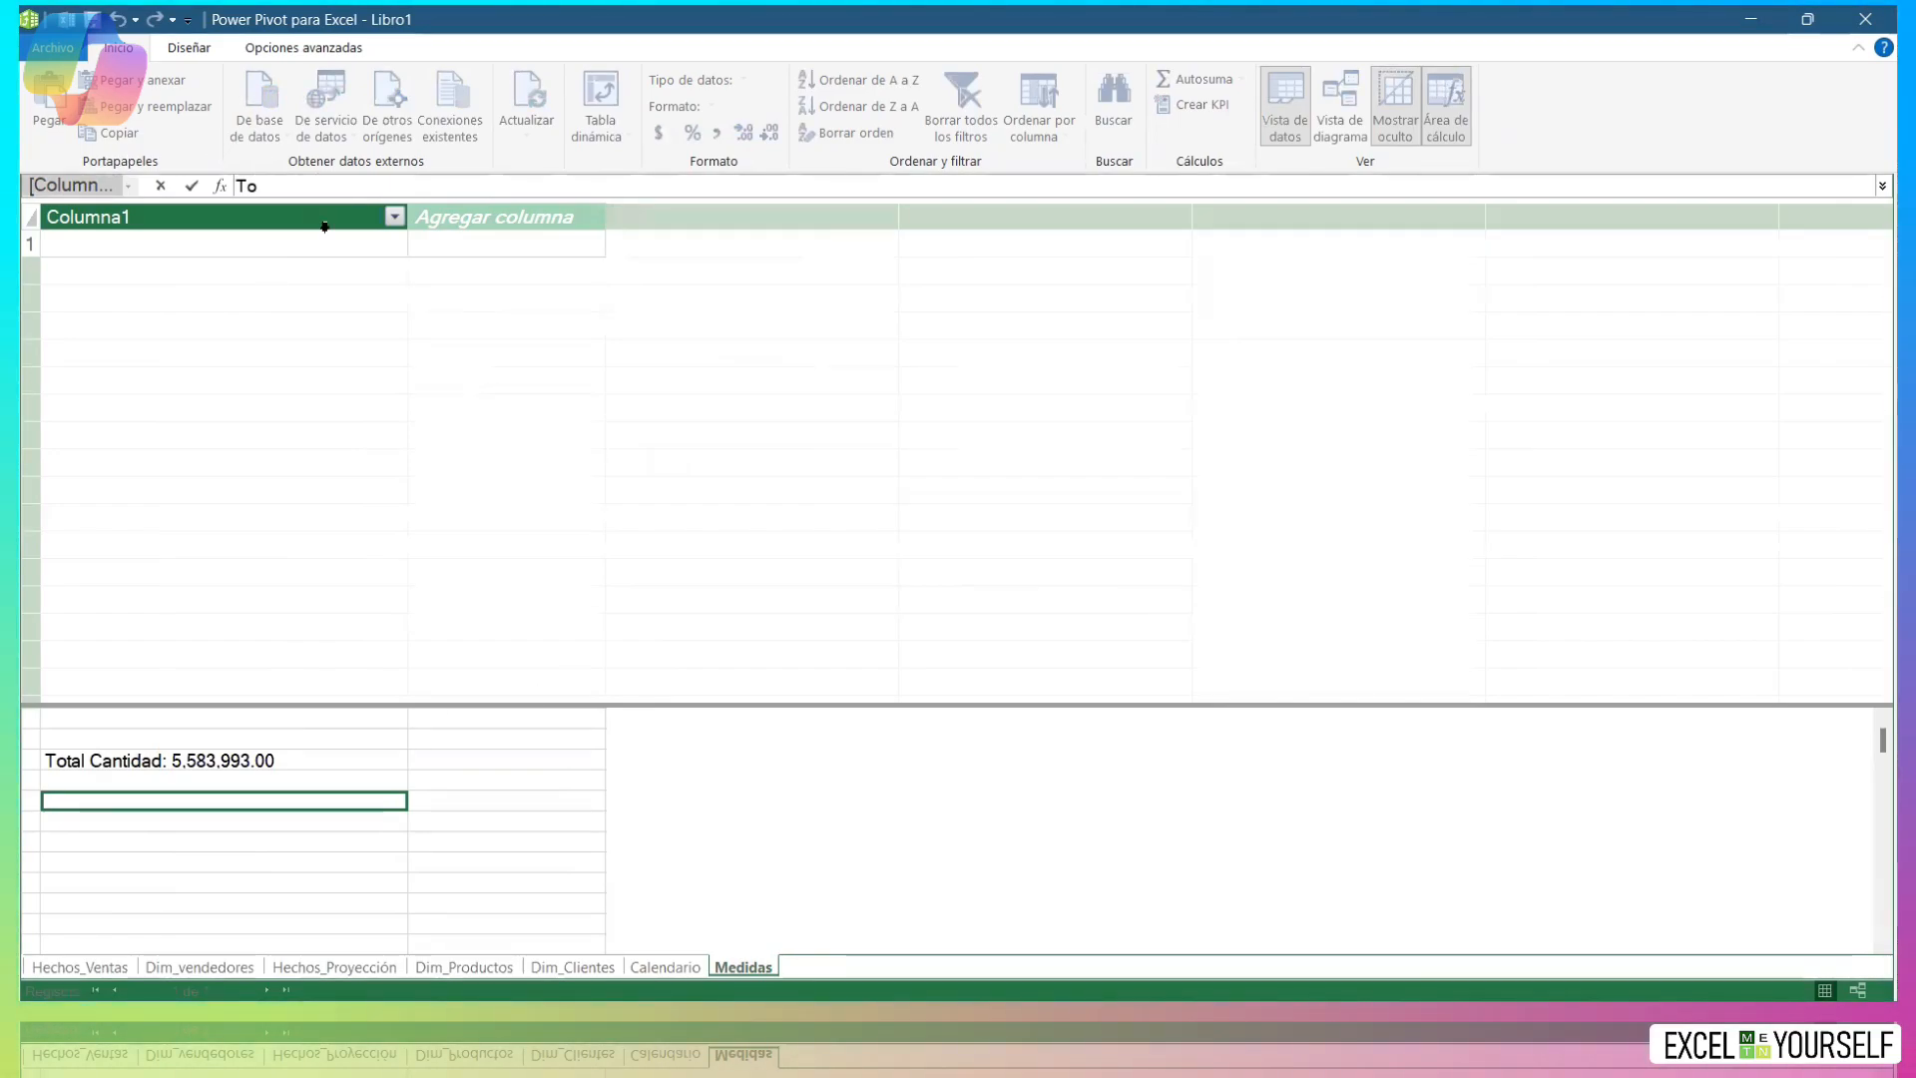
text(t)
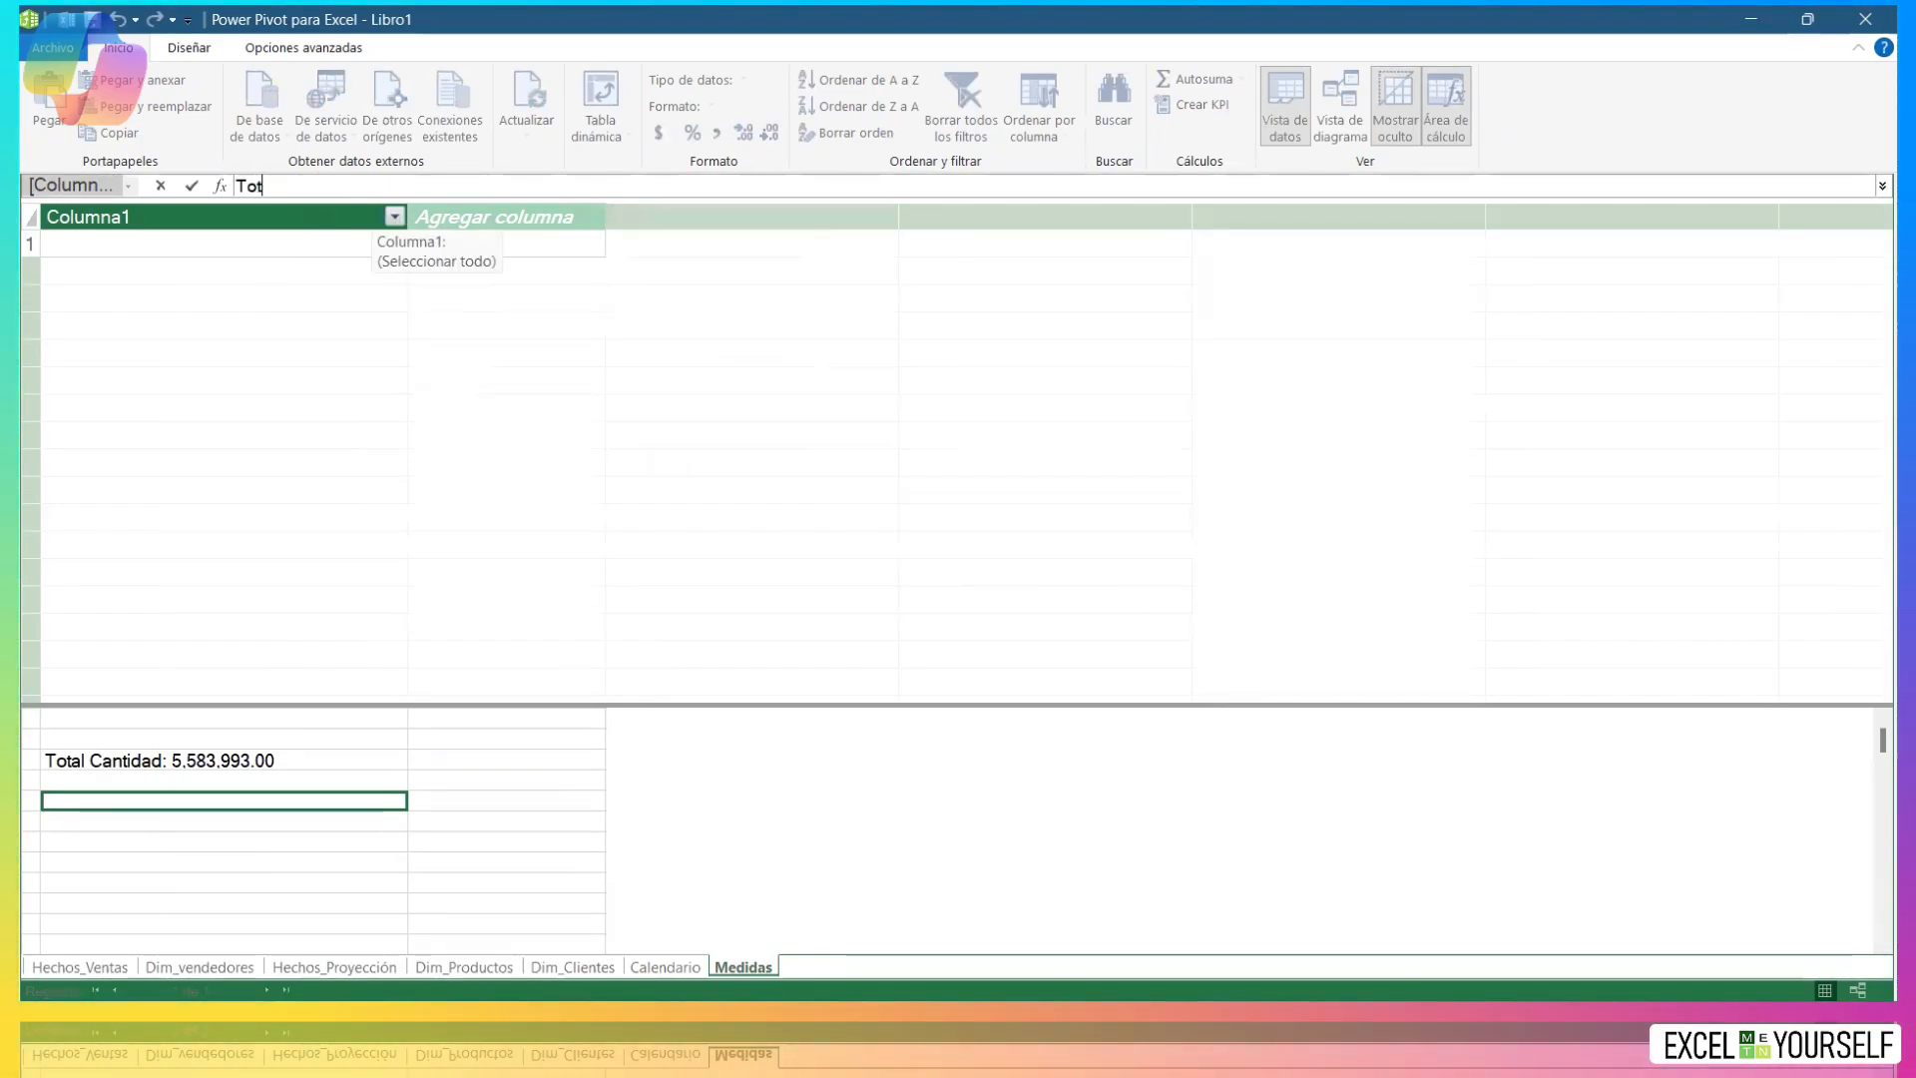
text(al )
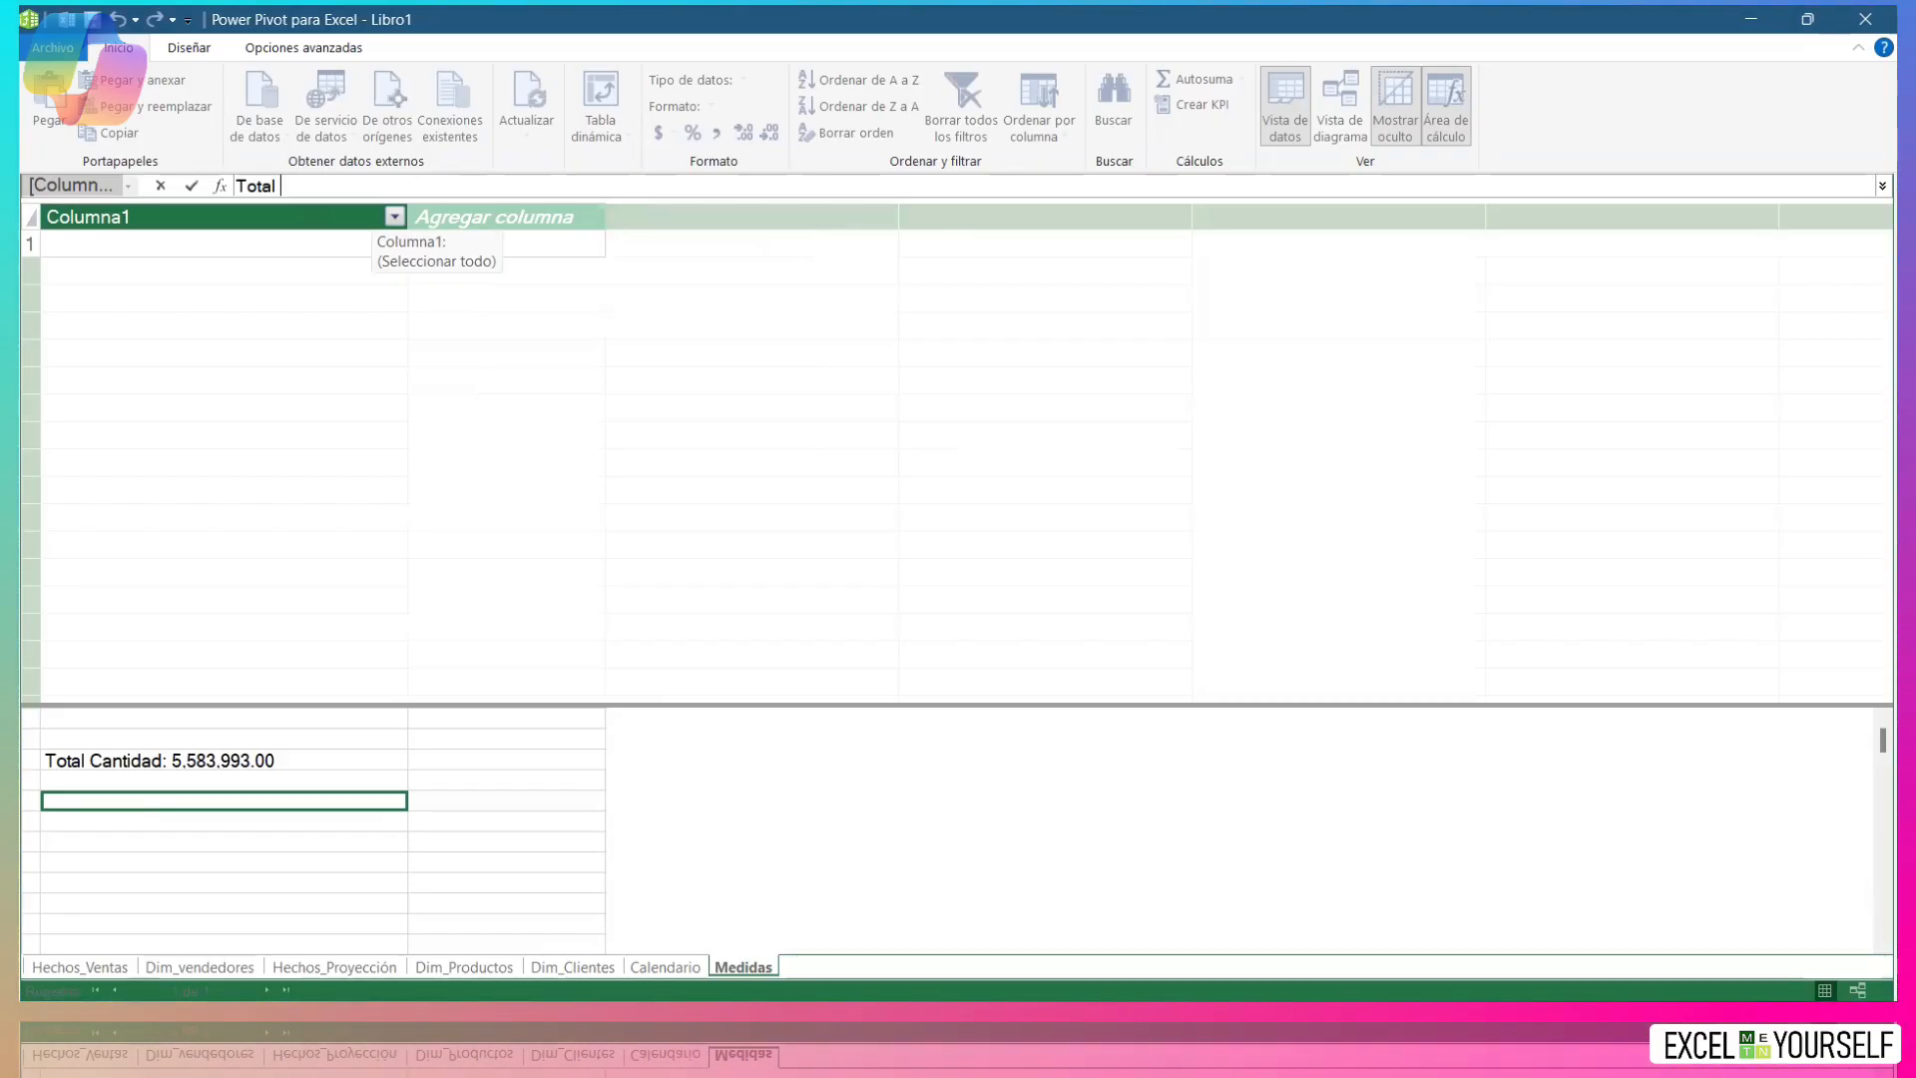
text(Proyectado)
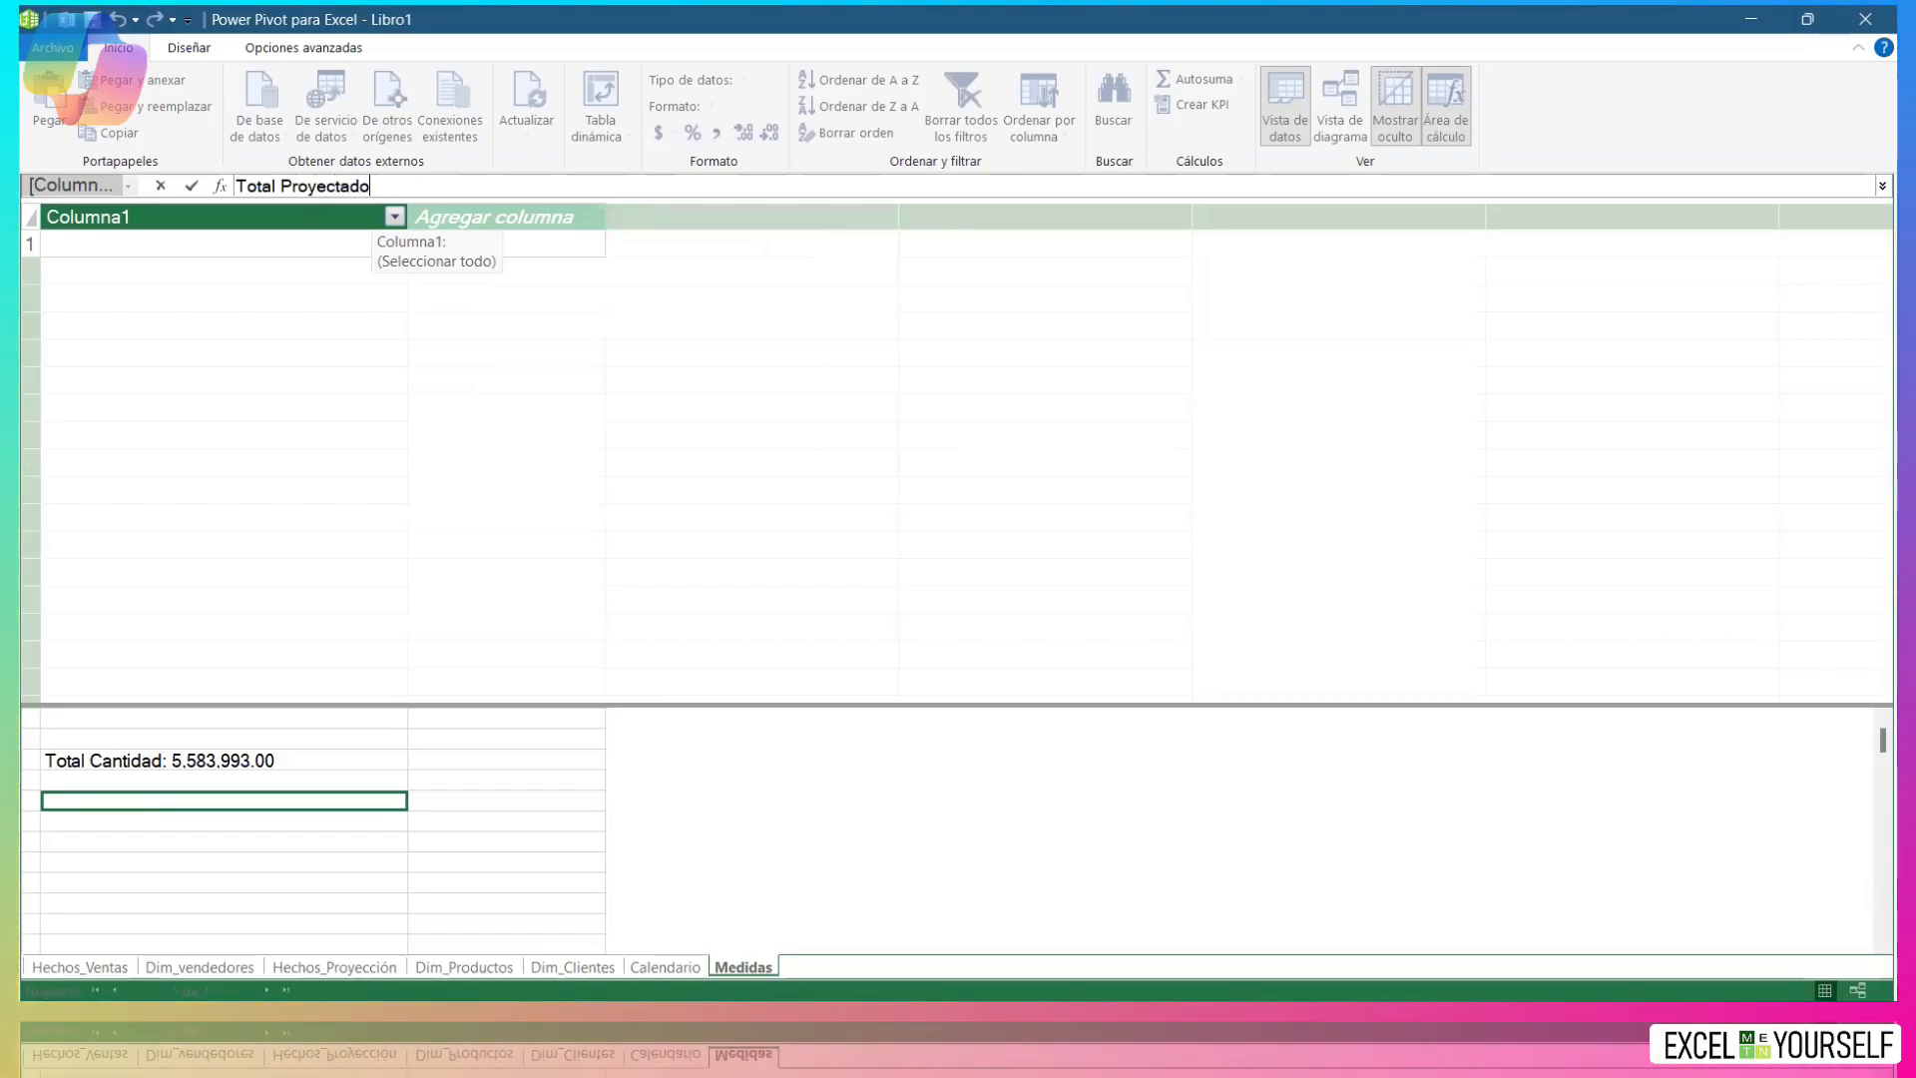
text( :)
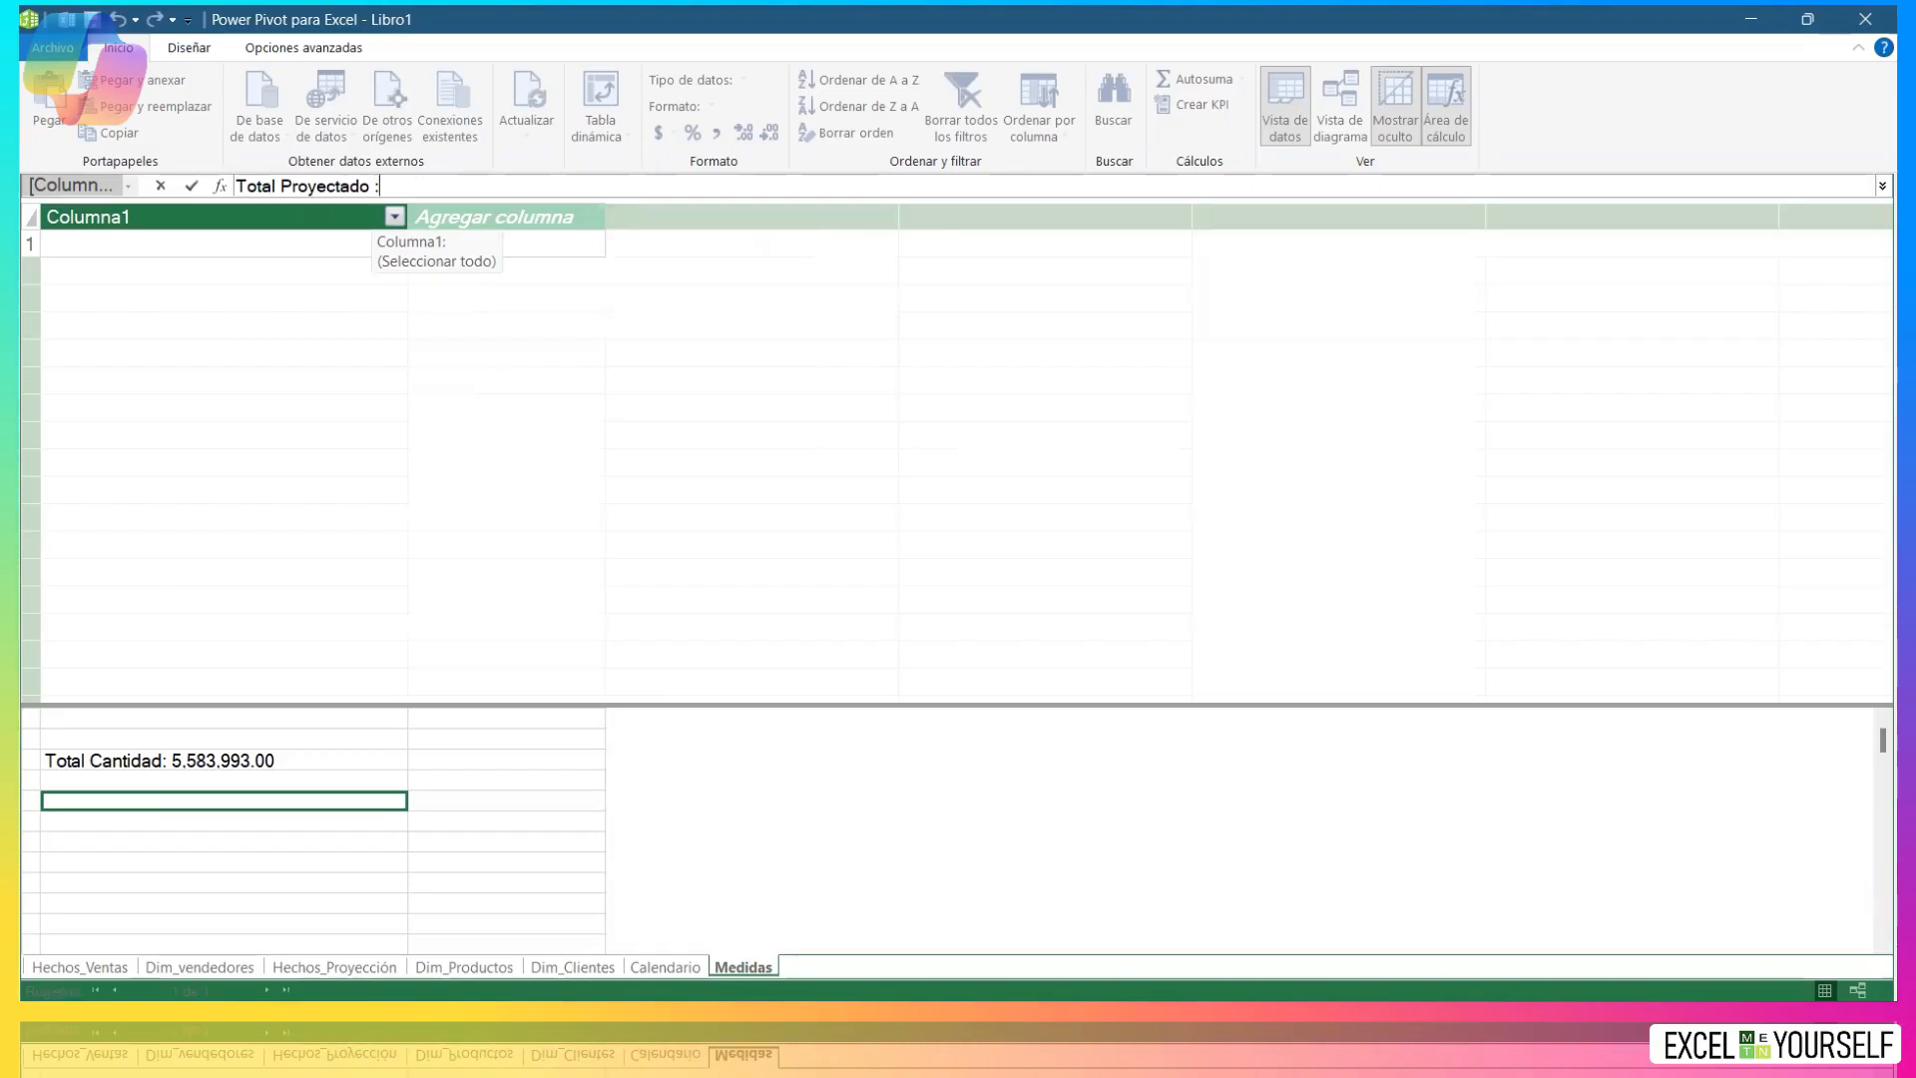
text(= SUM()
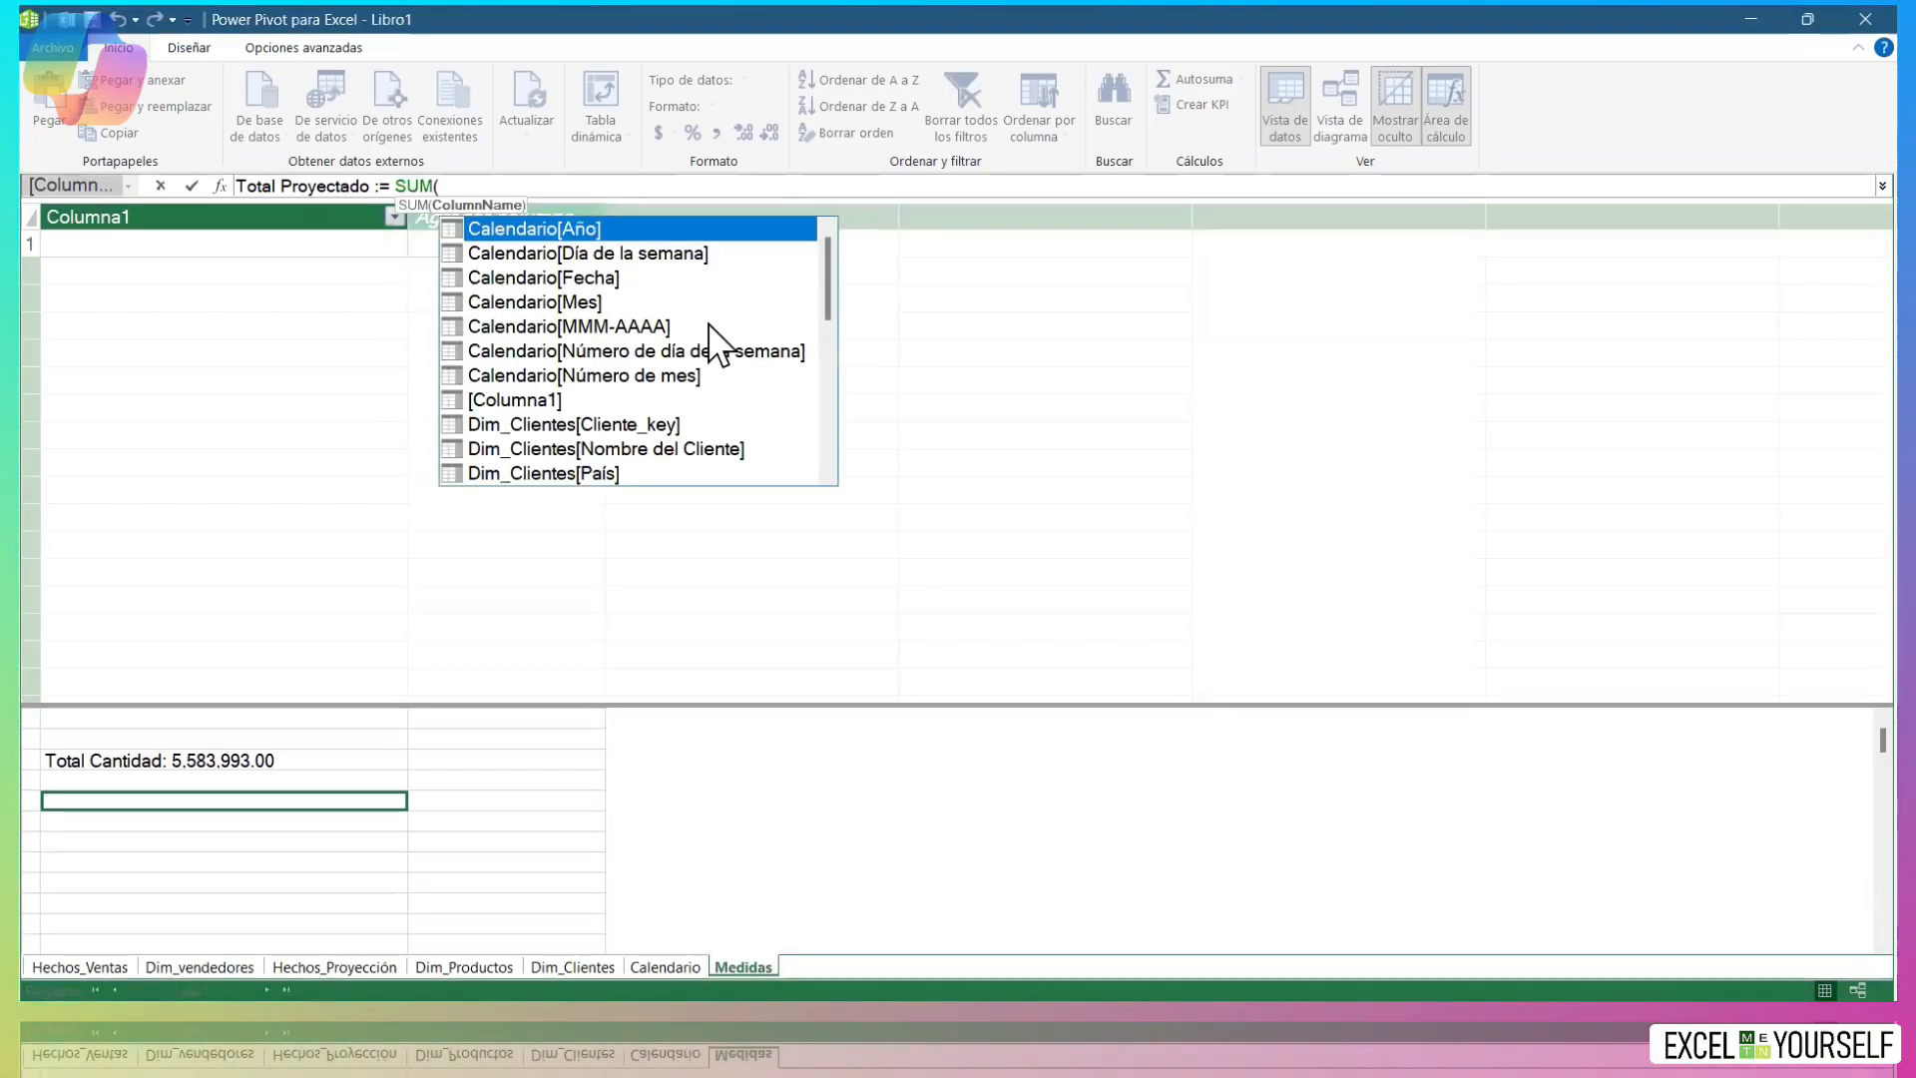
scroll(710, 326, down, 5)
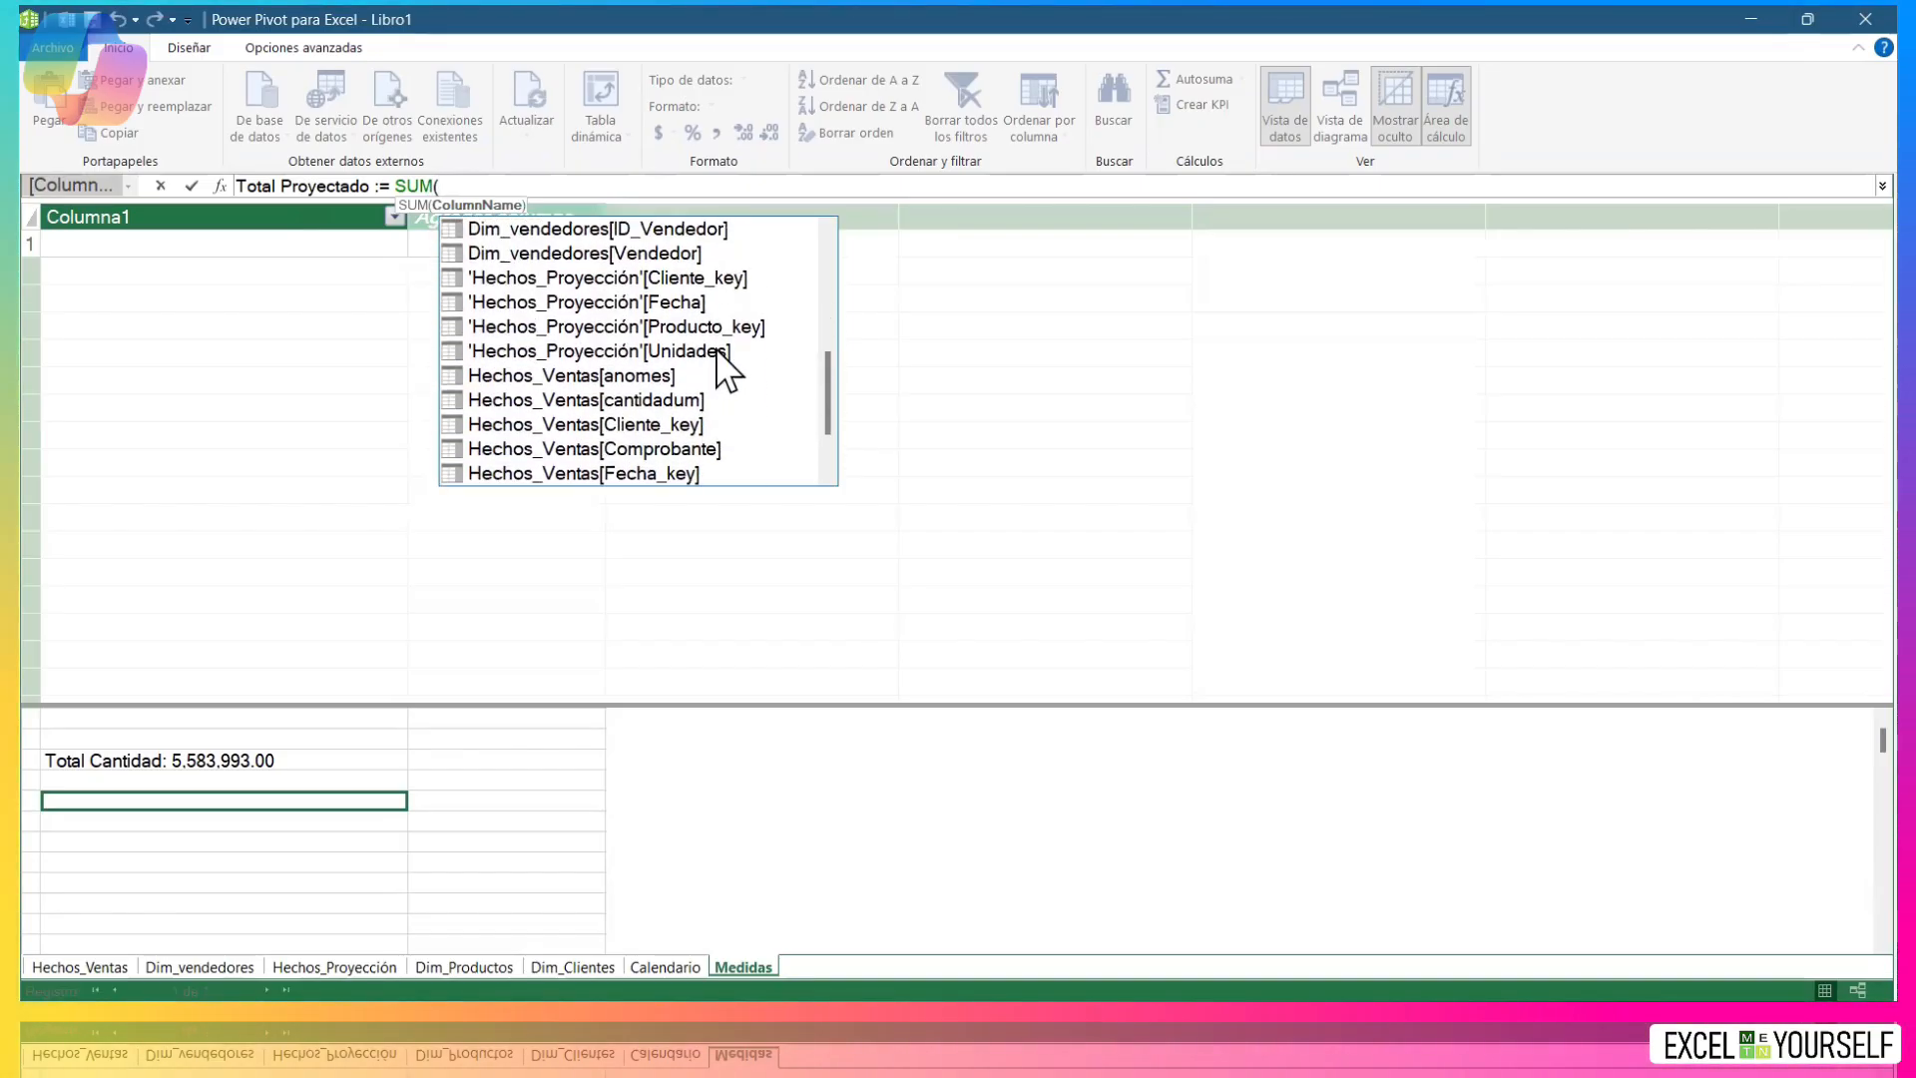
scroll(722, 351, up, 3)
click(704, 428)
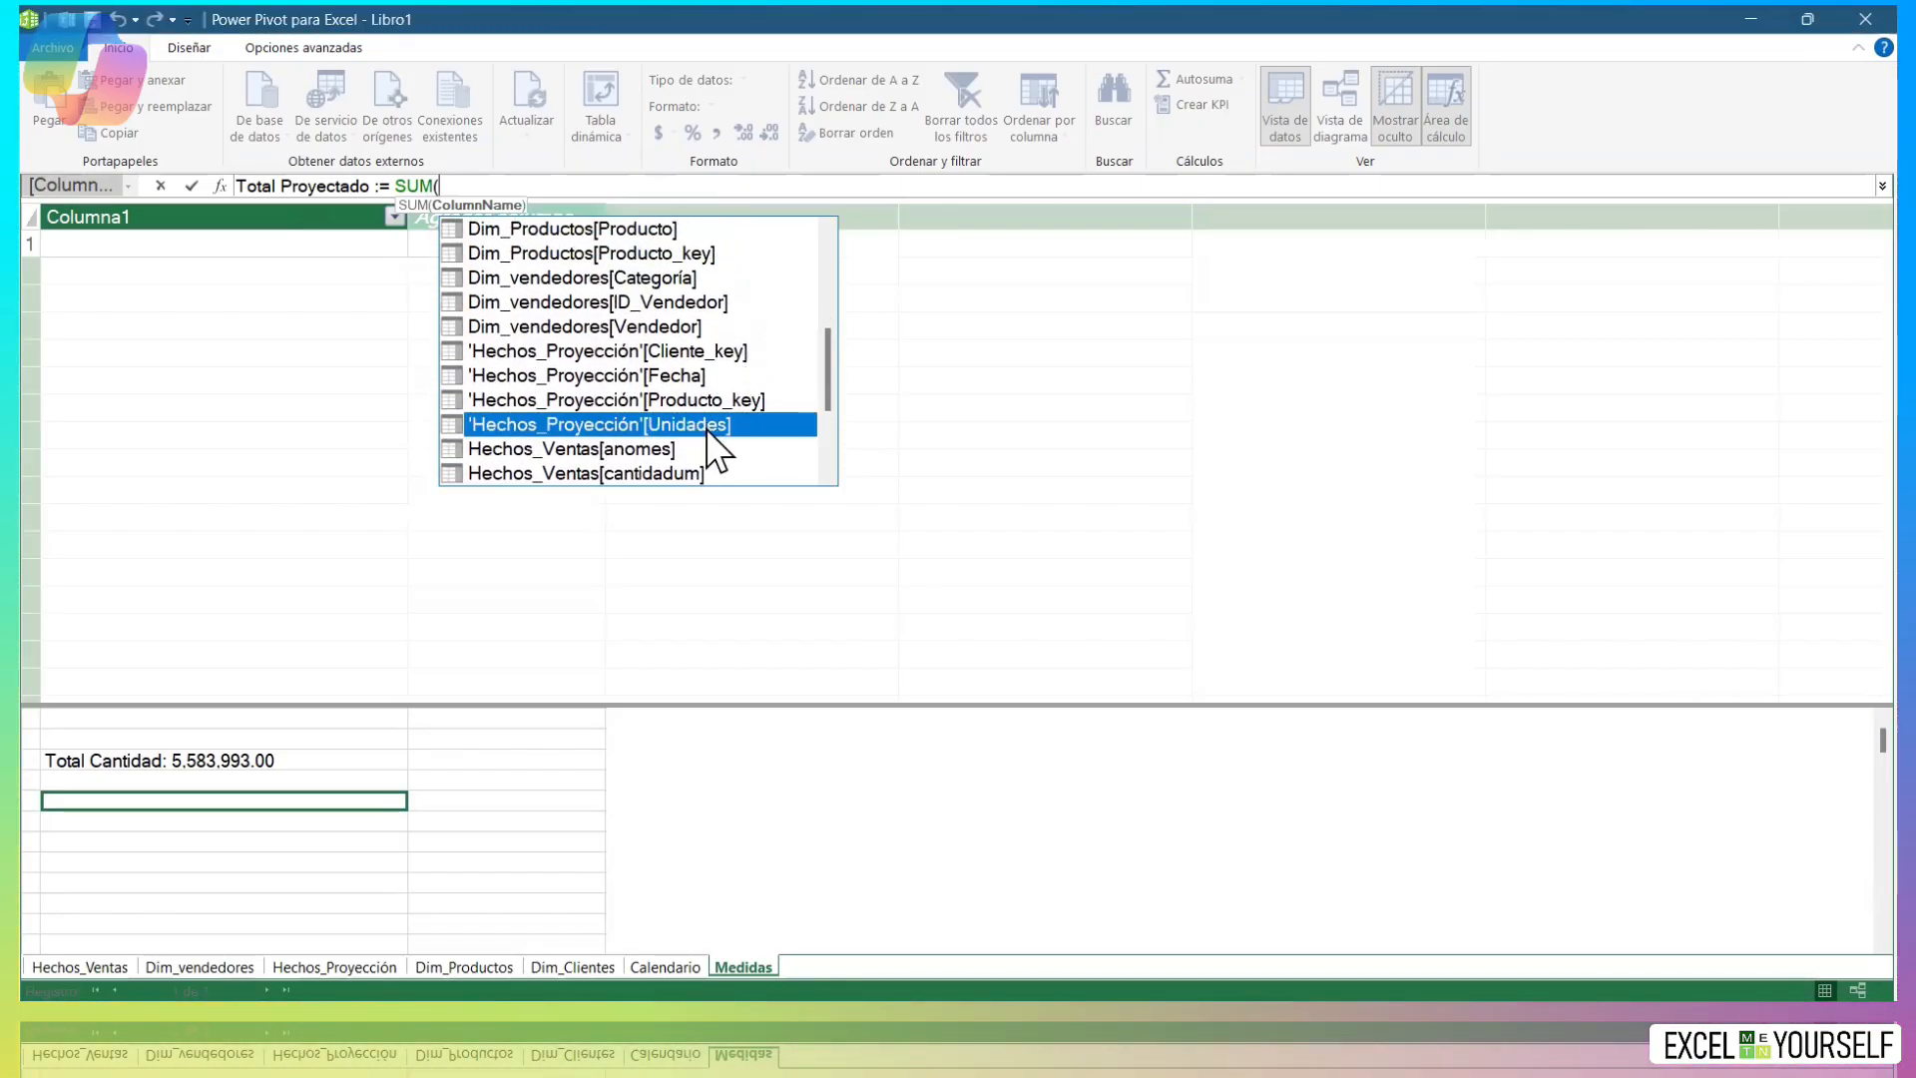
key(Tab)
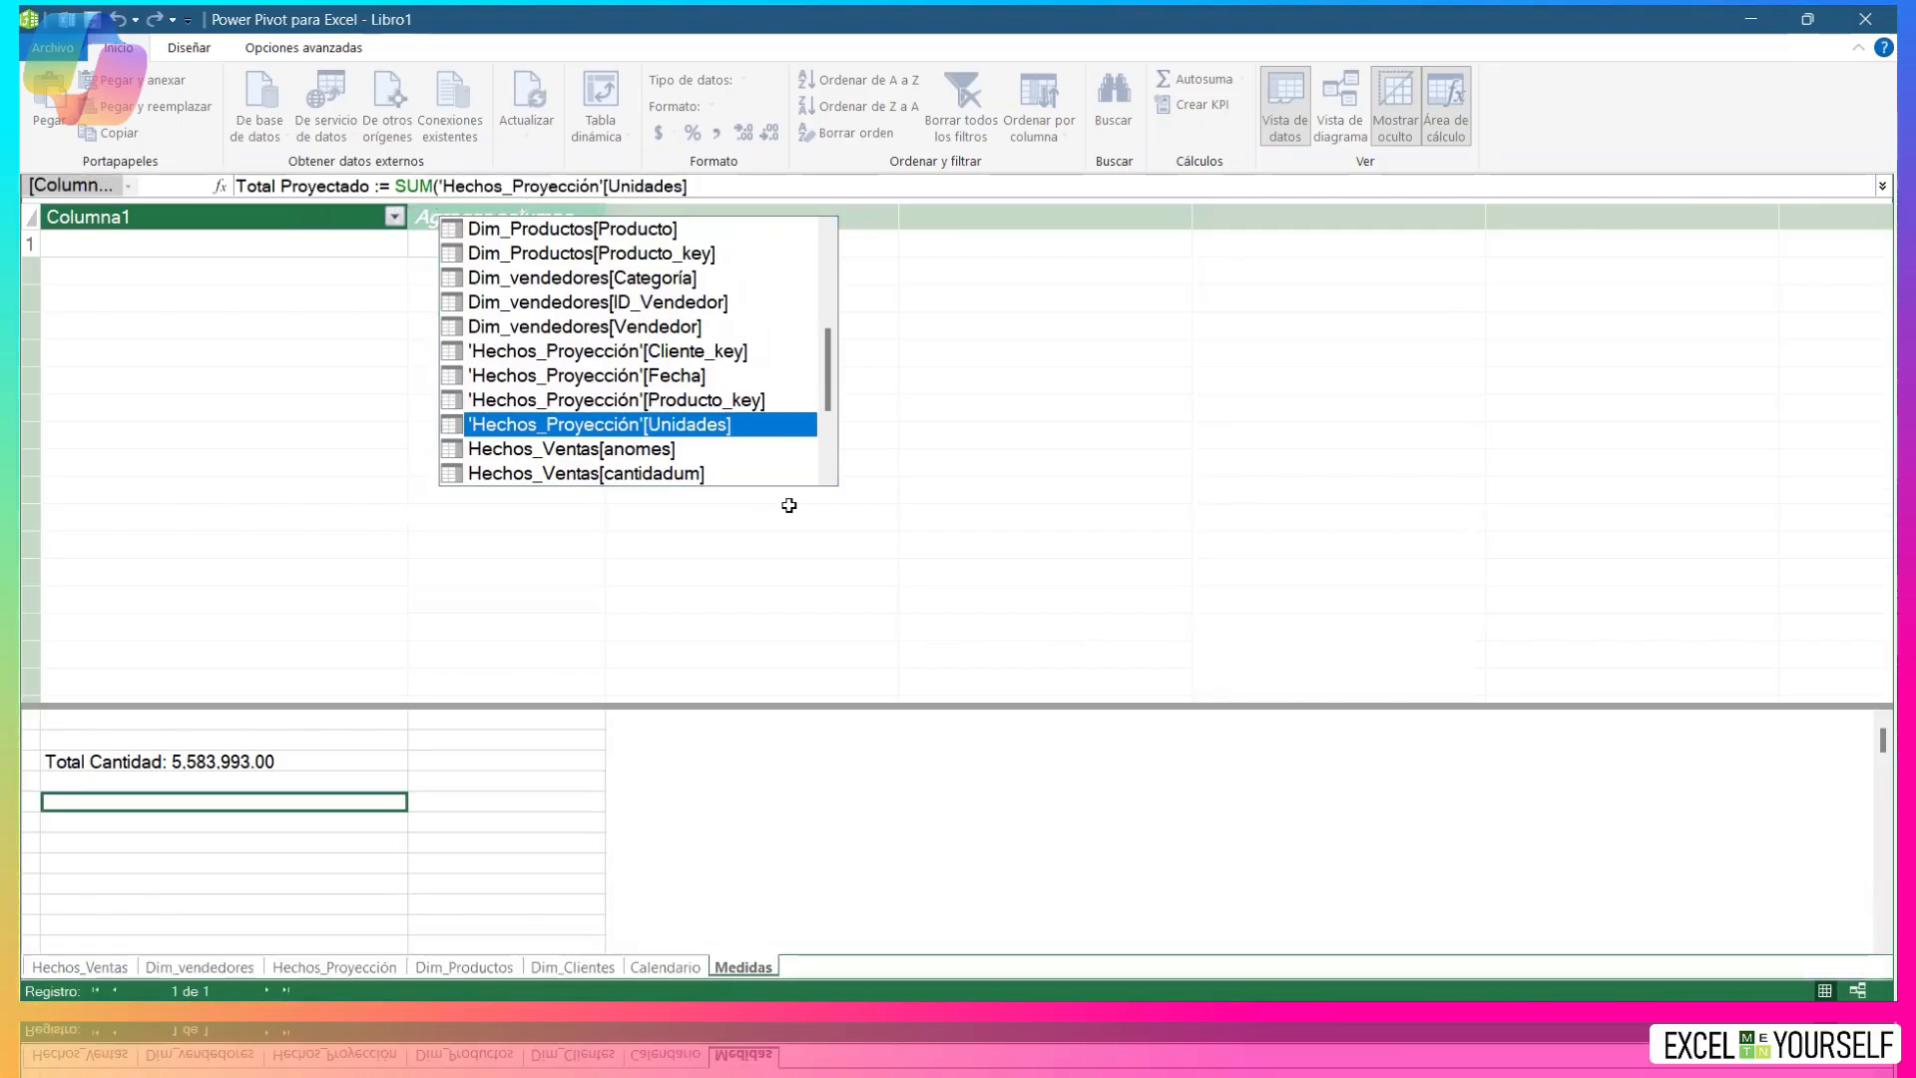
text())
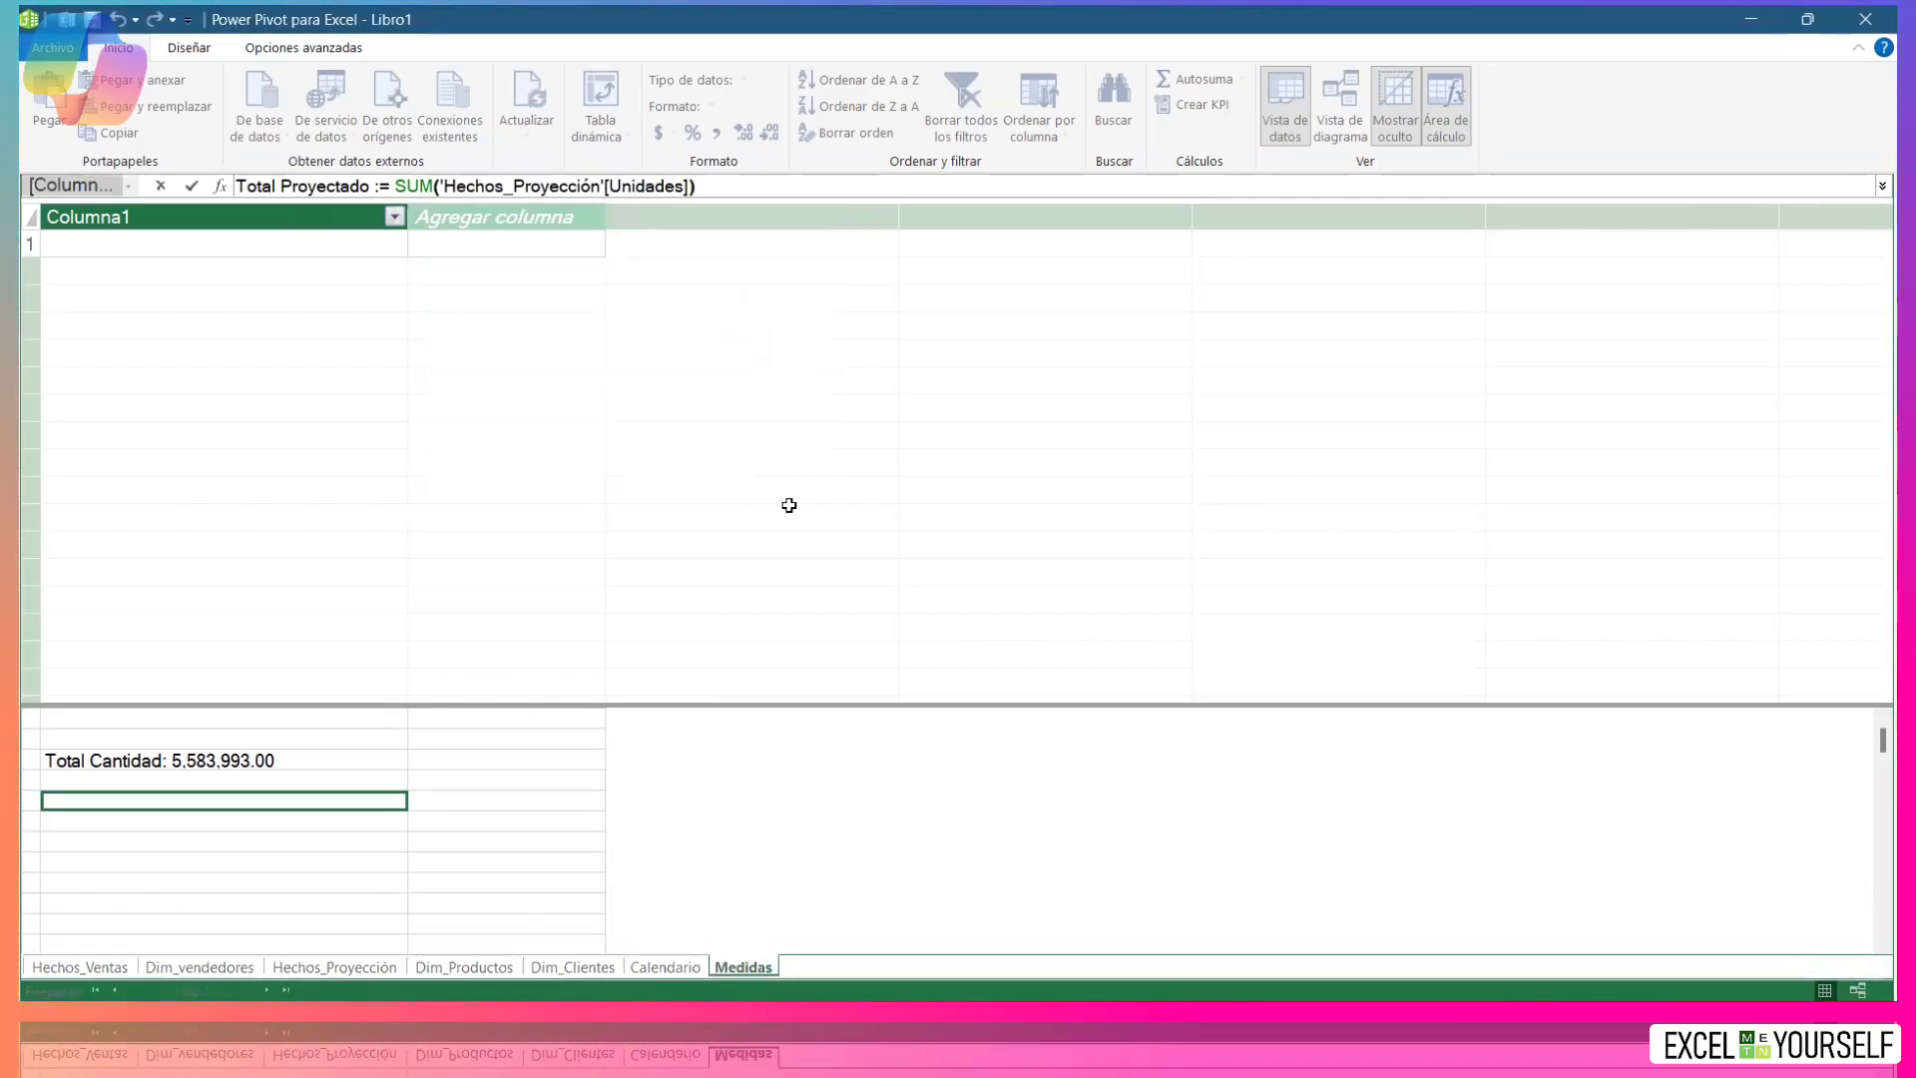
key(Return)
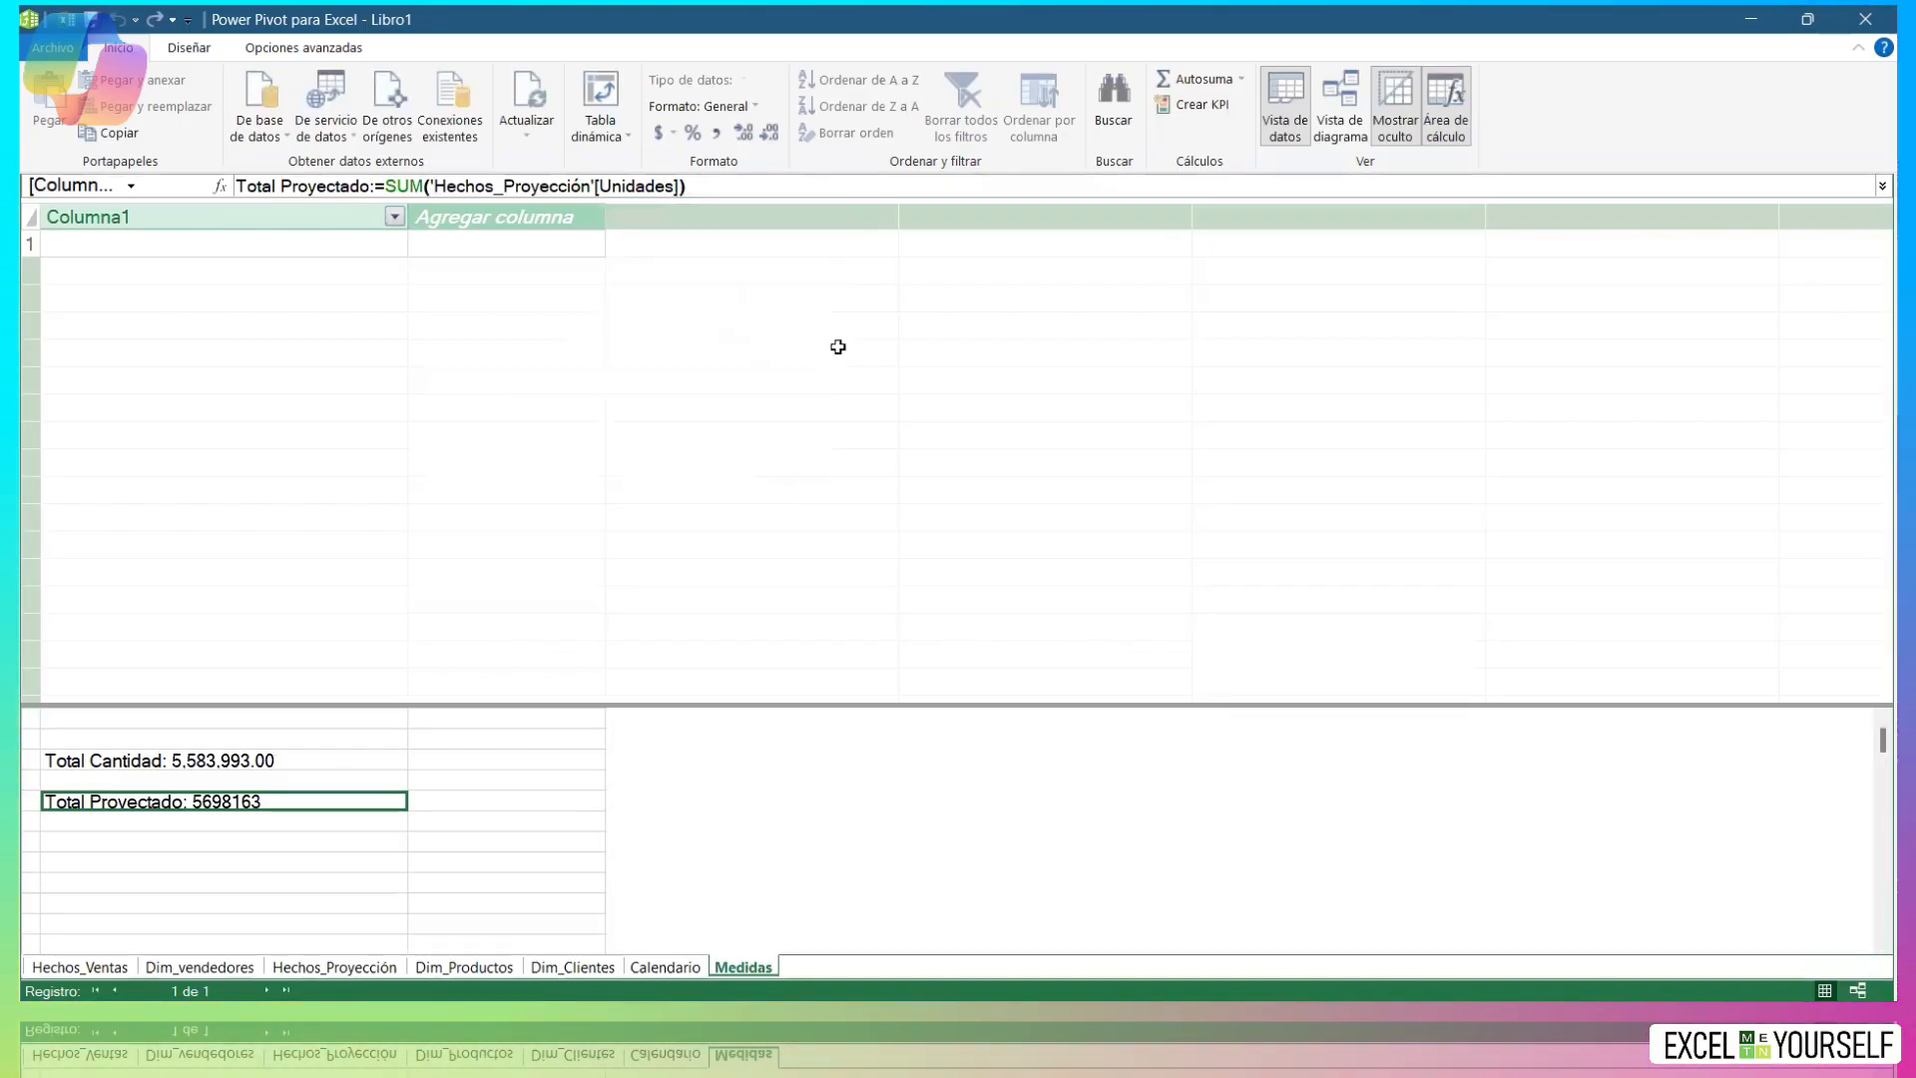
Format the Total Proyectado measure as Número decimal with 2 decimal places and a thousands separator.
right_click(286, 798)
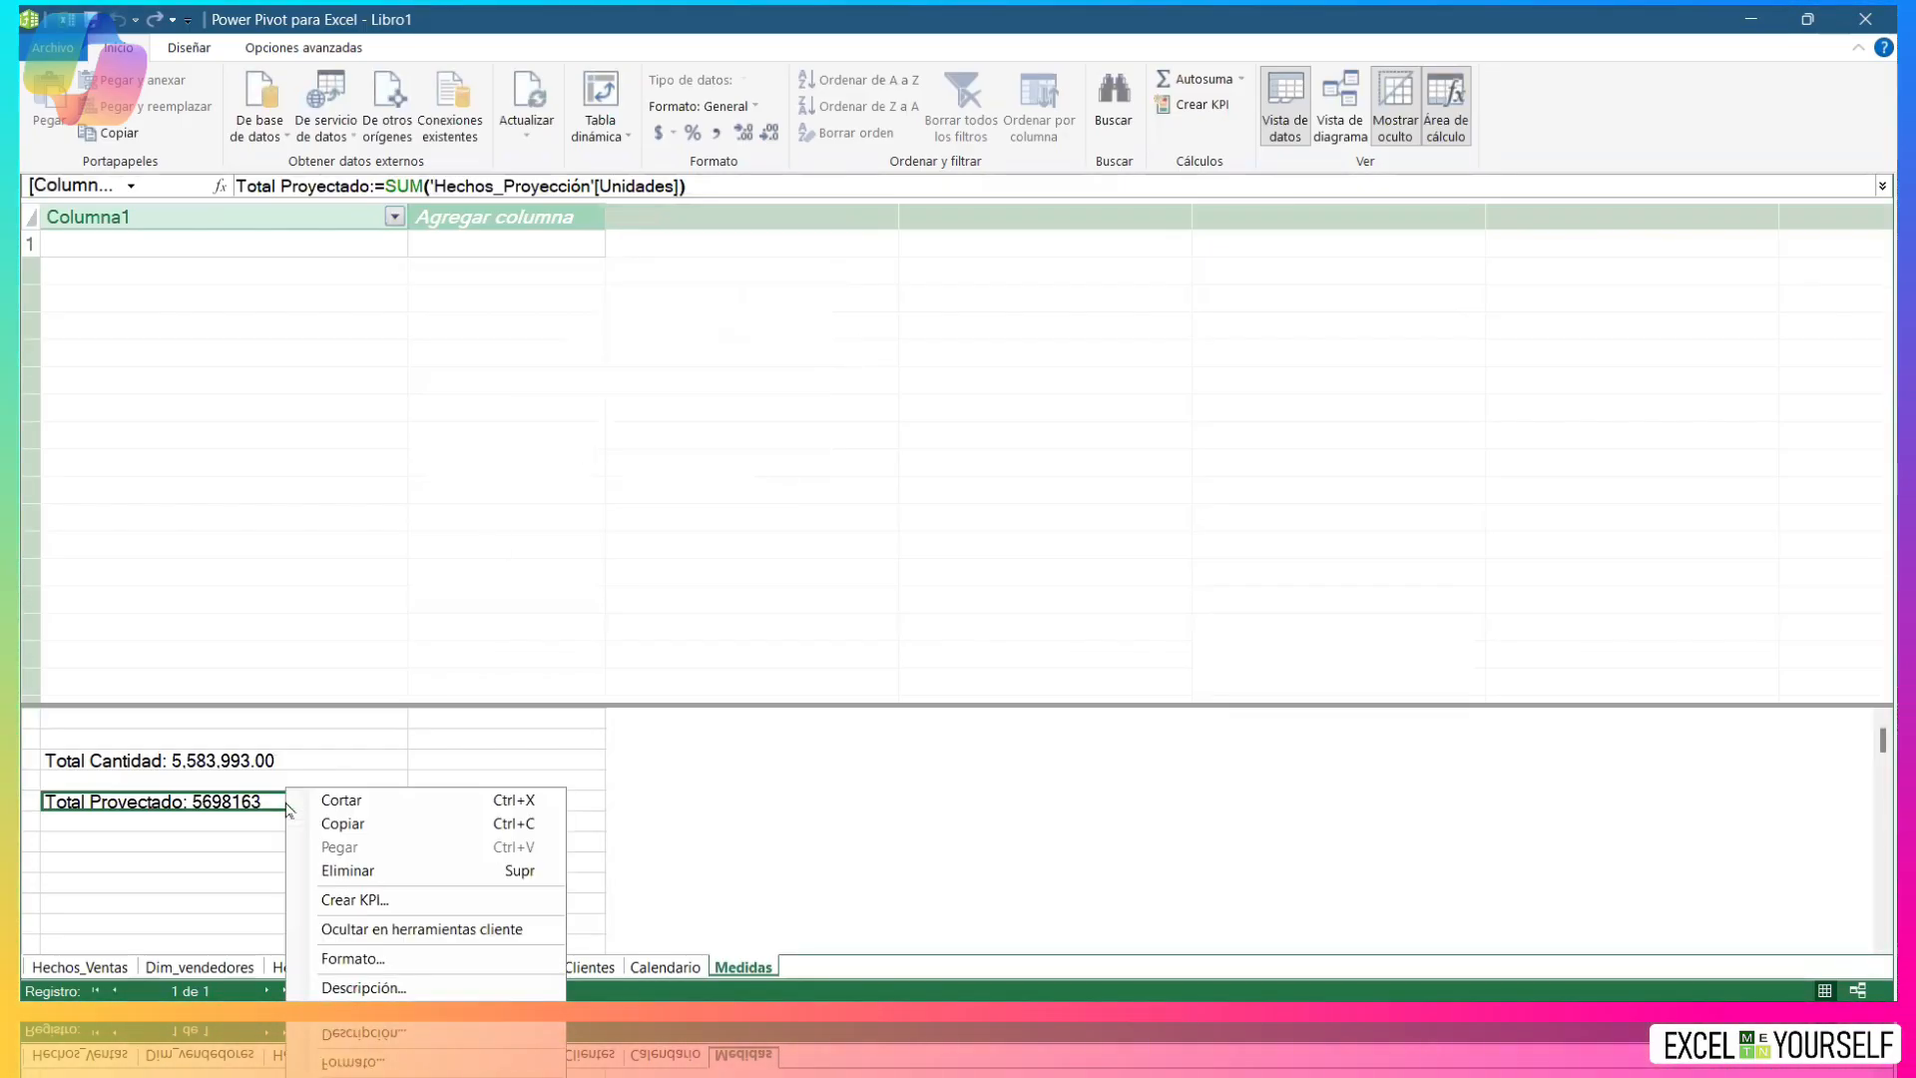
click(427, 956)
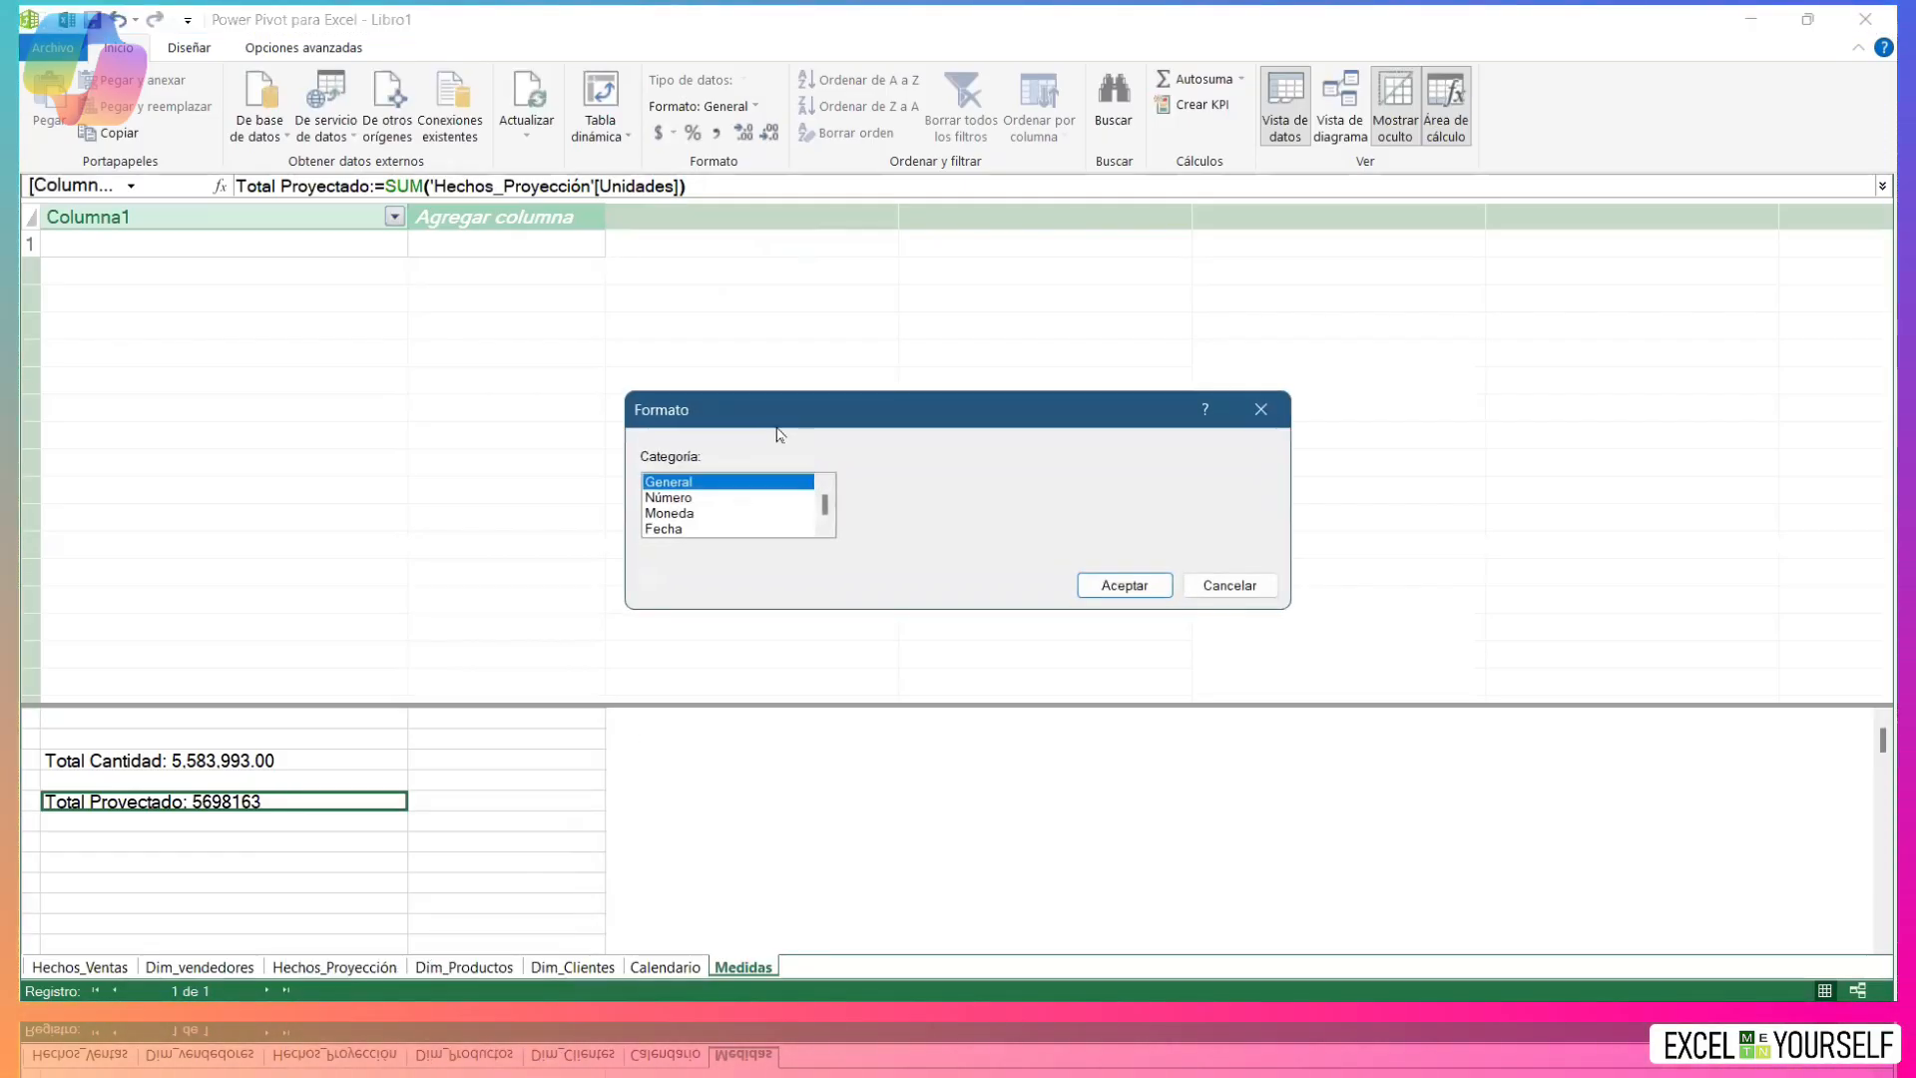
scroll(739, 517, down, 1)
scroll(732, 496, up, 1)
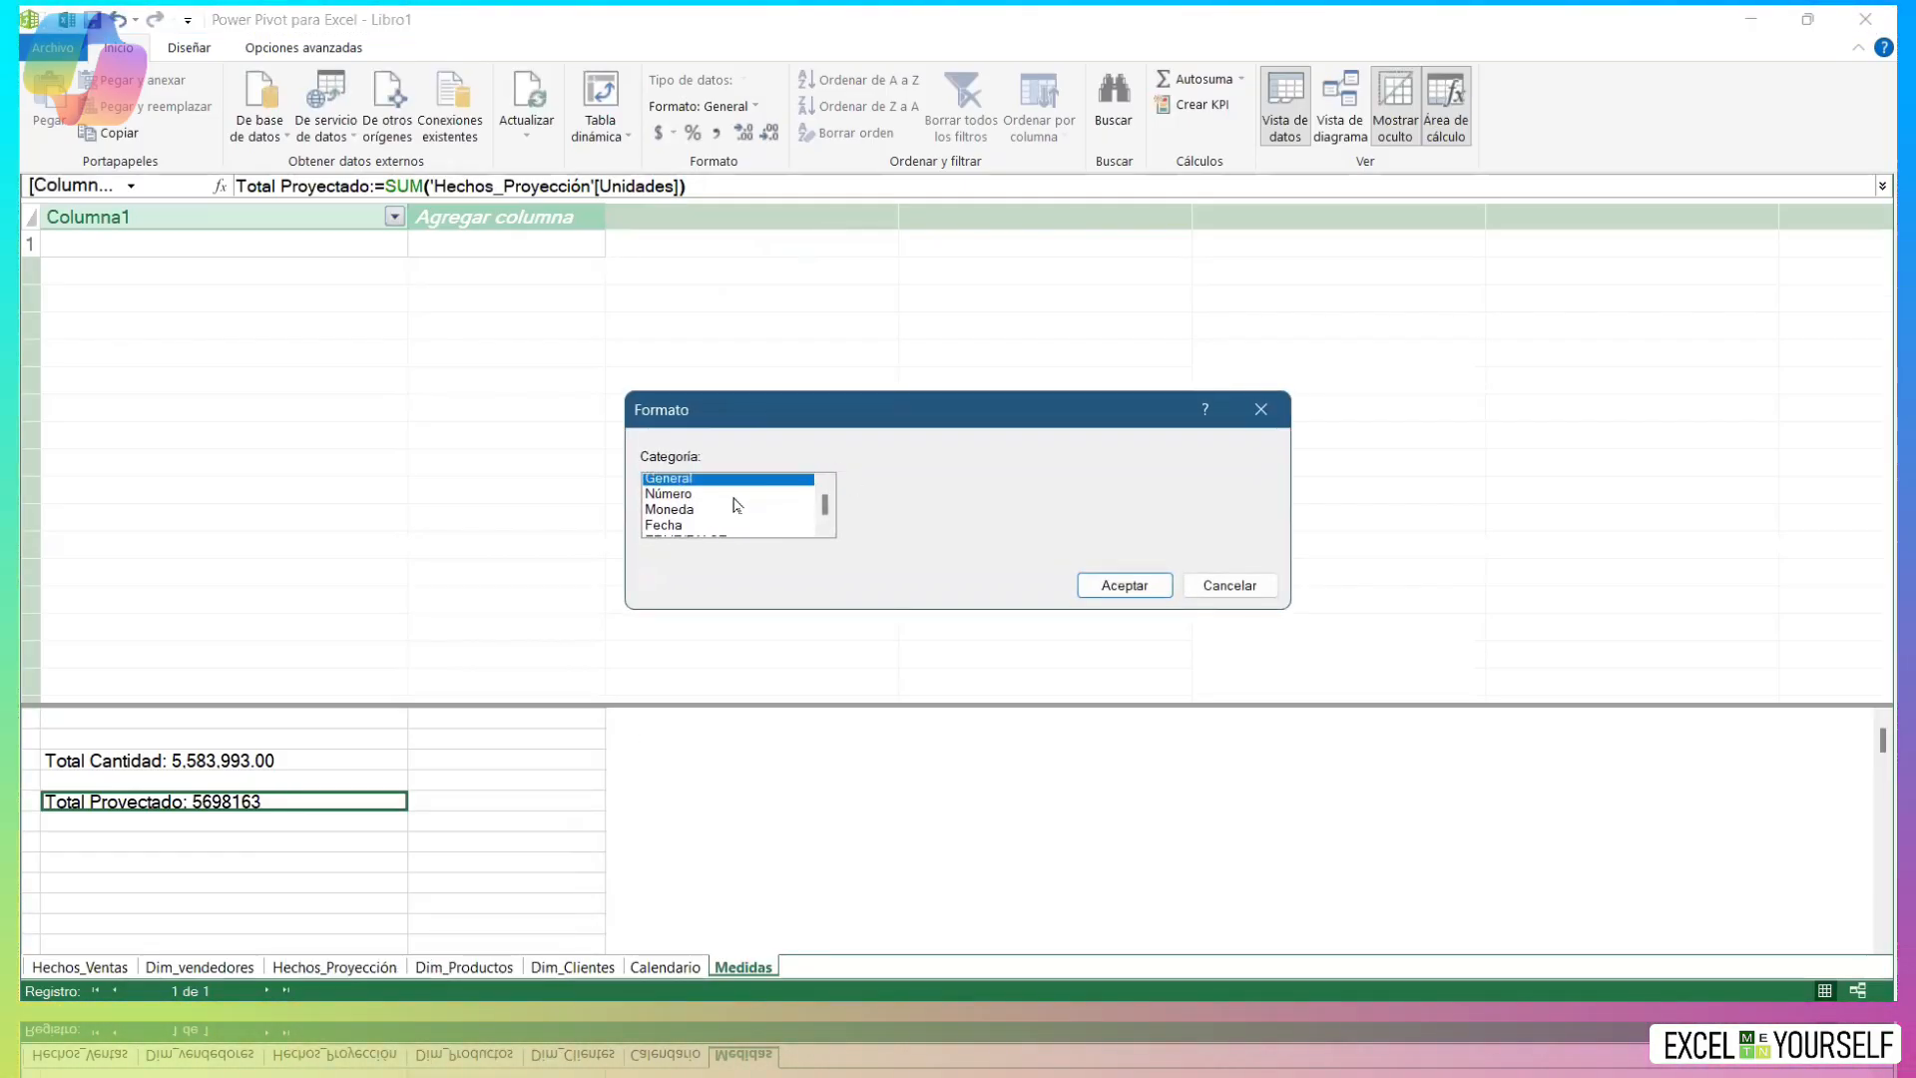
click(734, 499)
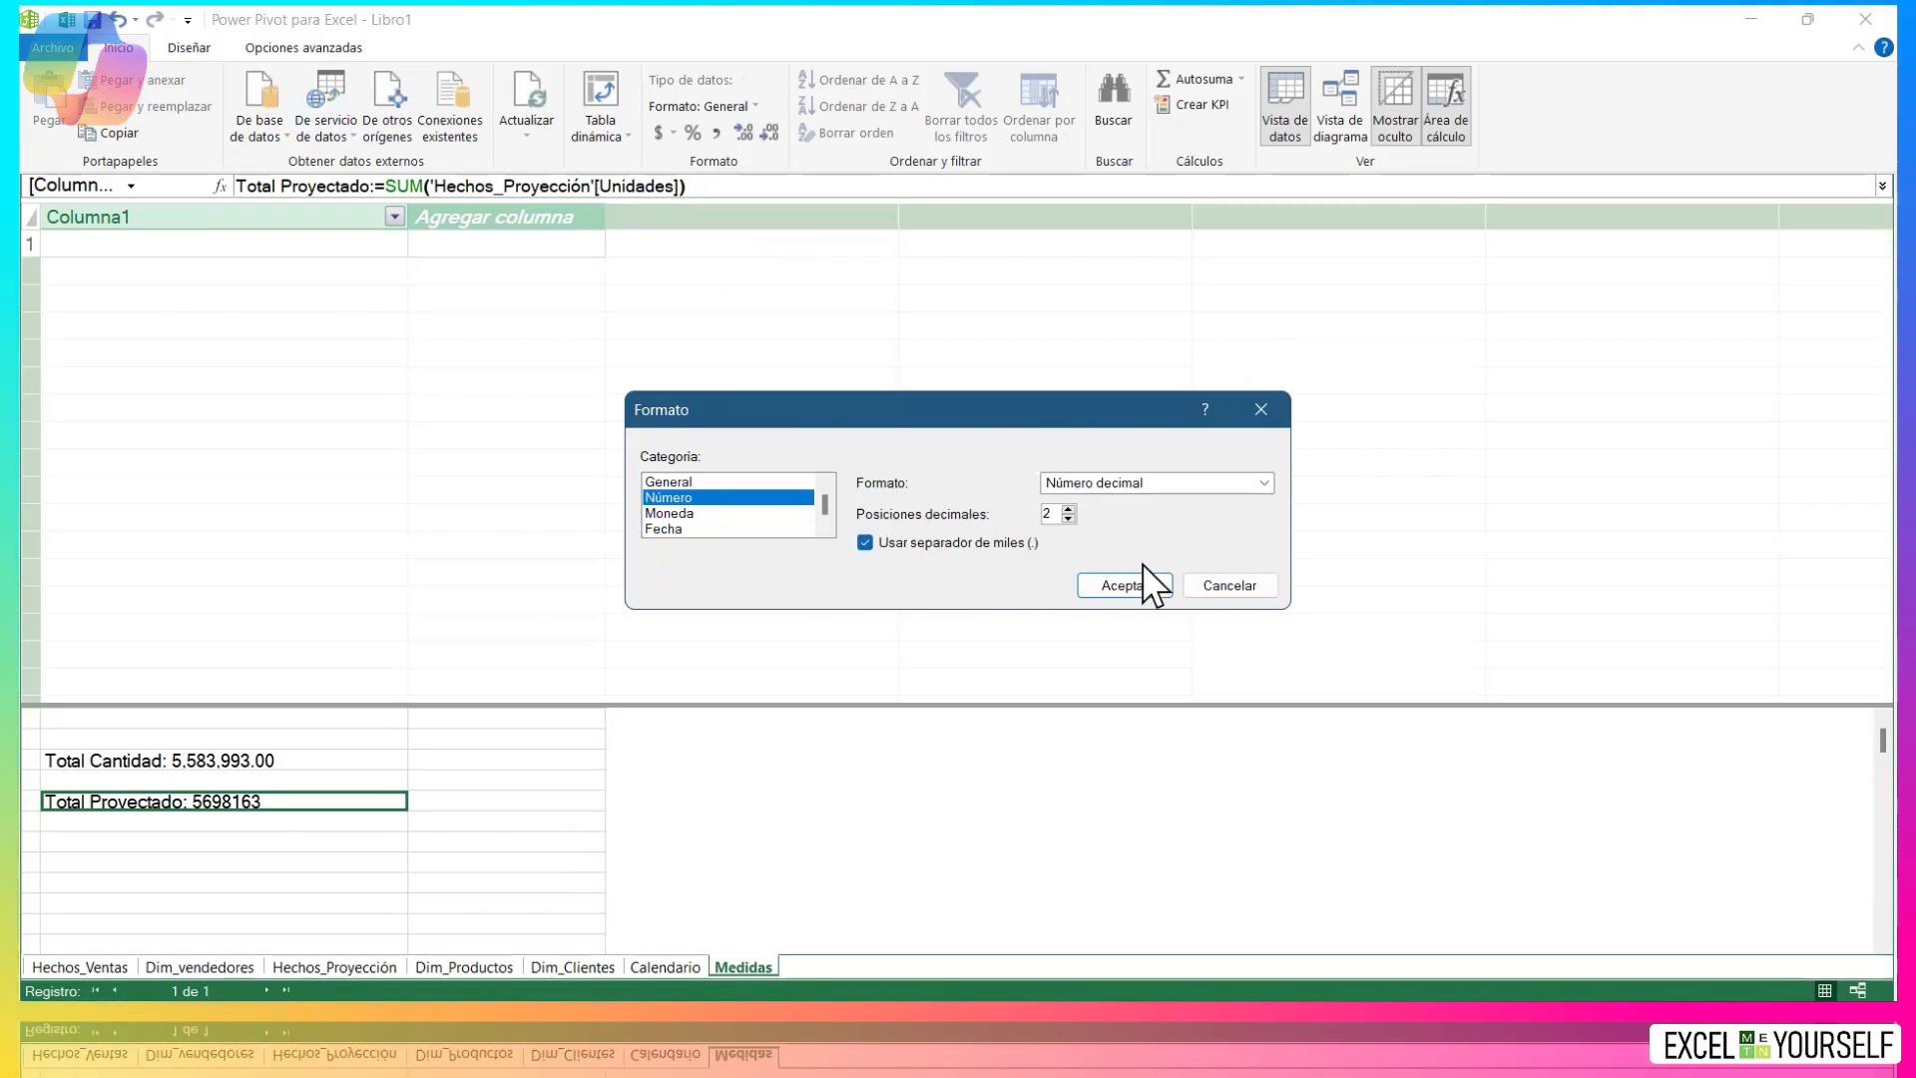
click(1109, 585)
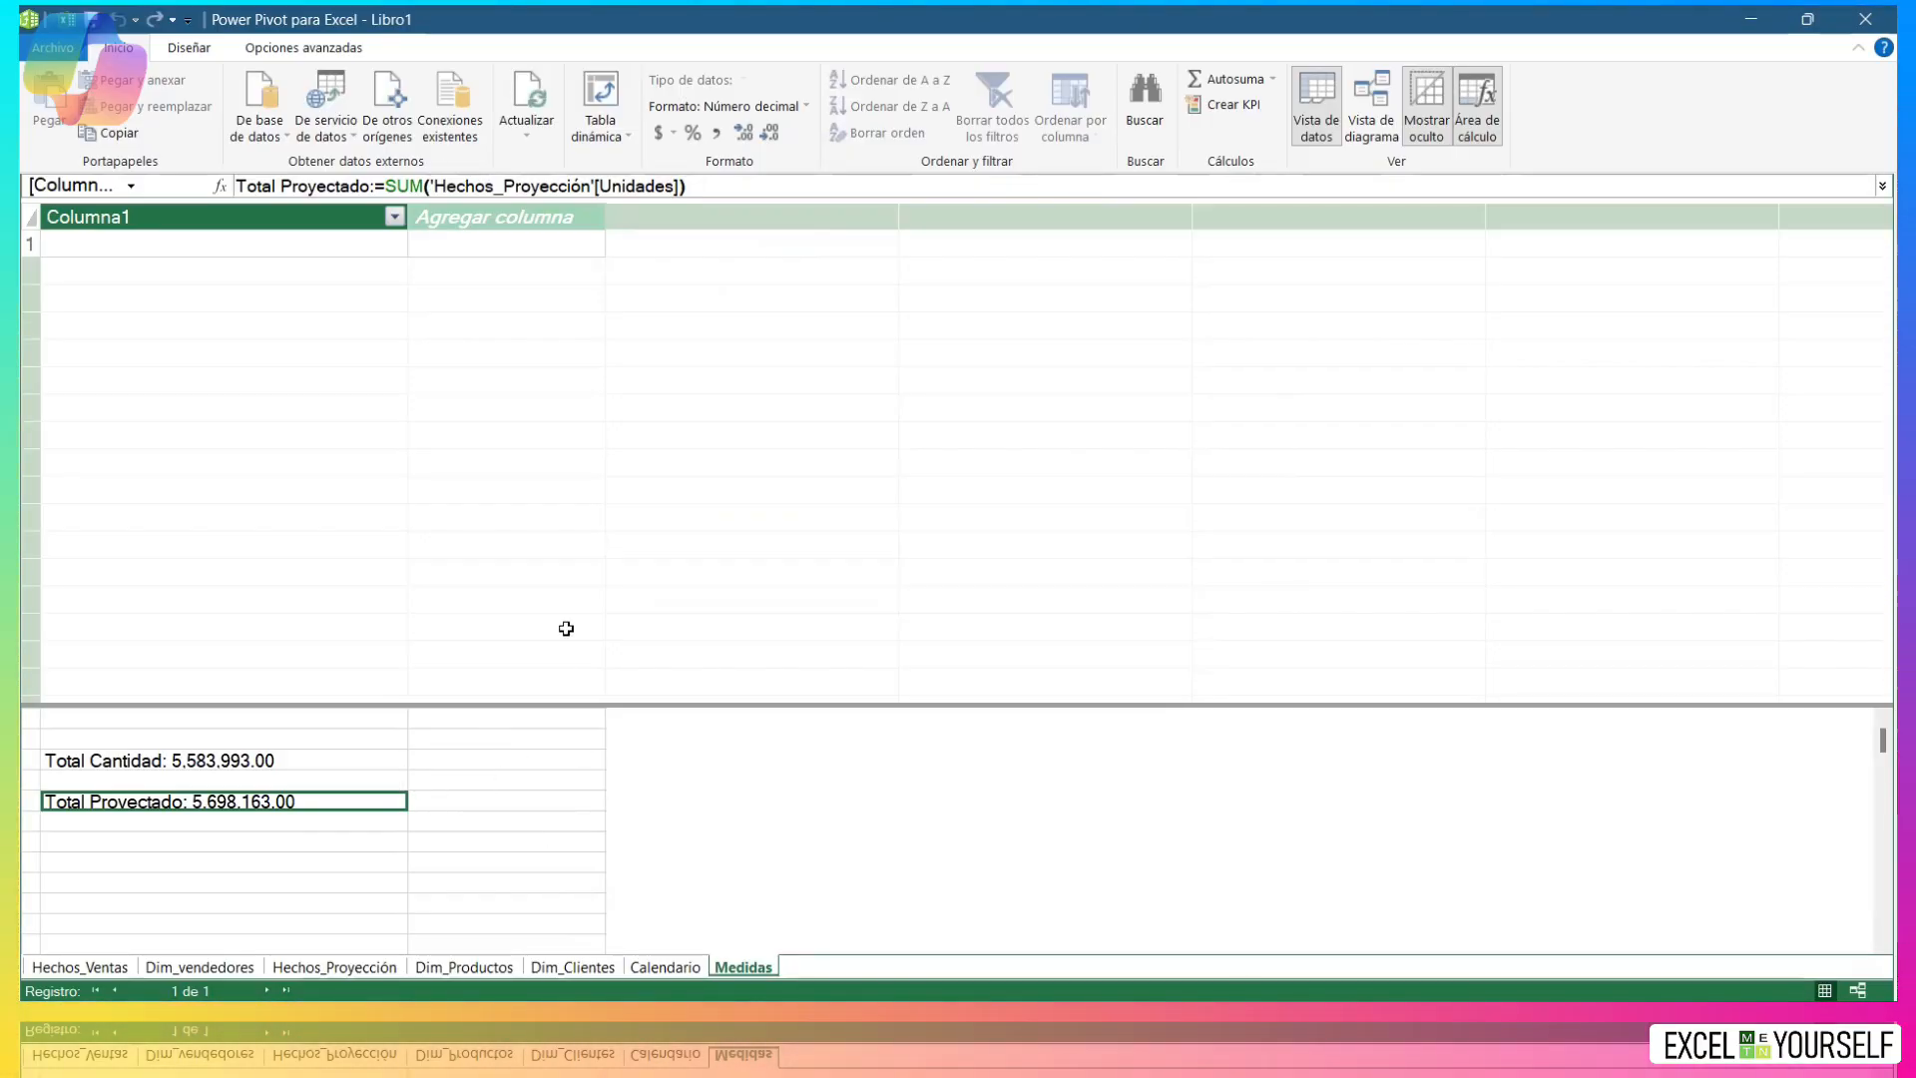
Open the Hechos_Ventas table and switch to the diagram view to examine the model's tables and relationships.
click(84, 967)
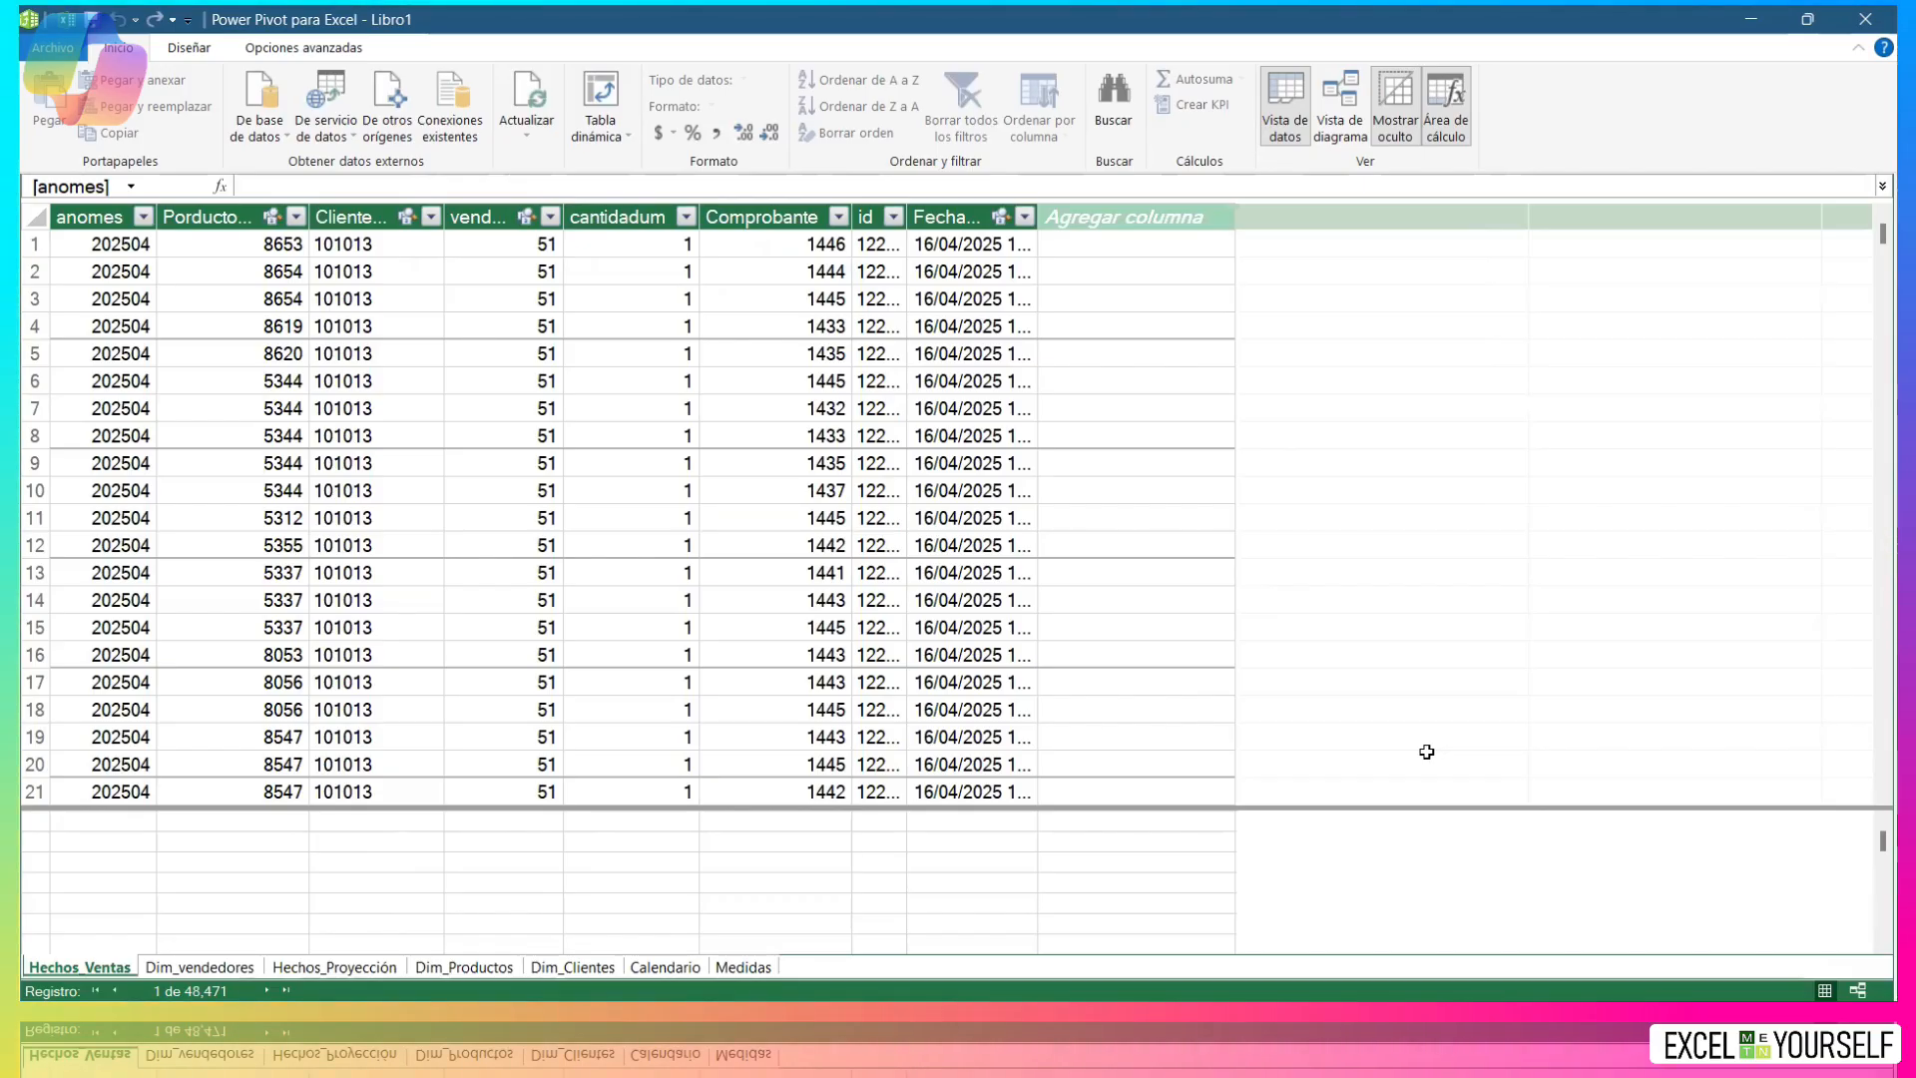
click(1340, 110)
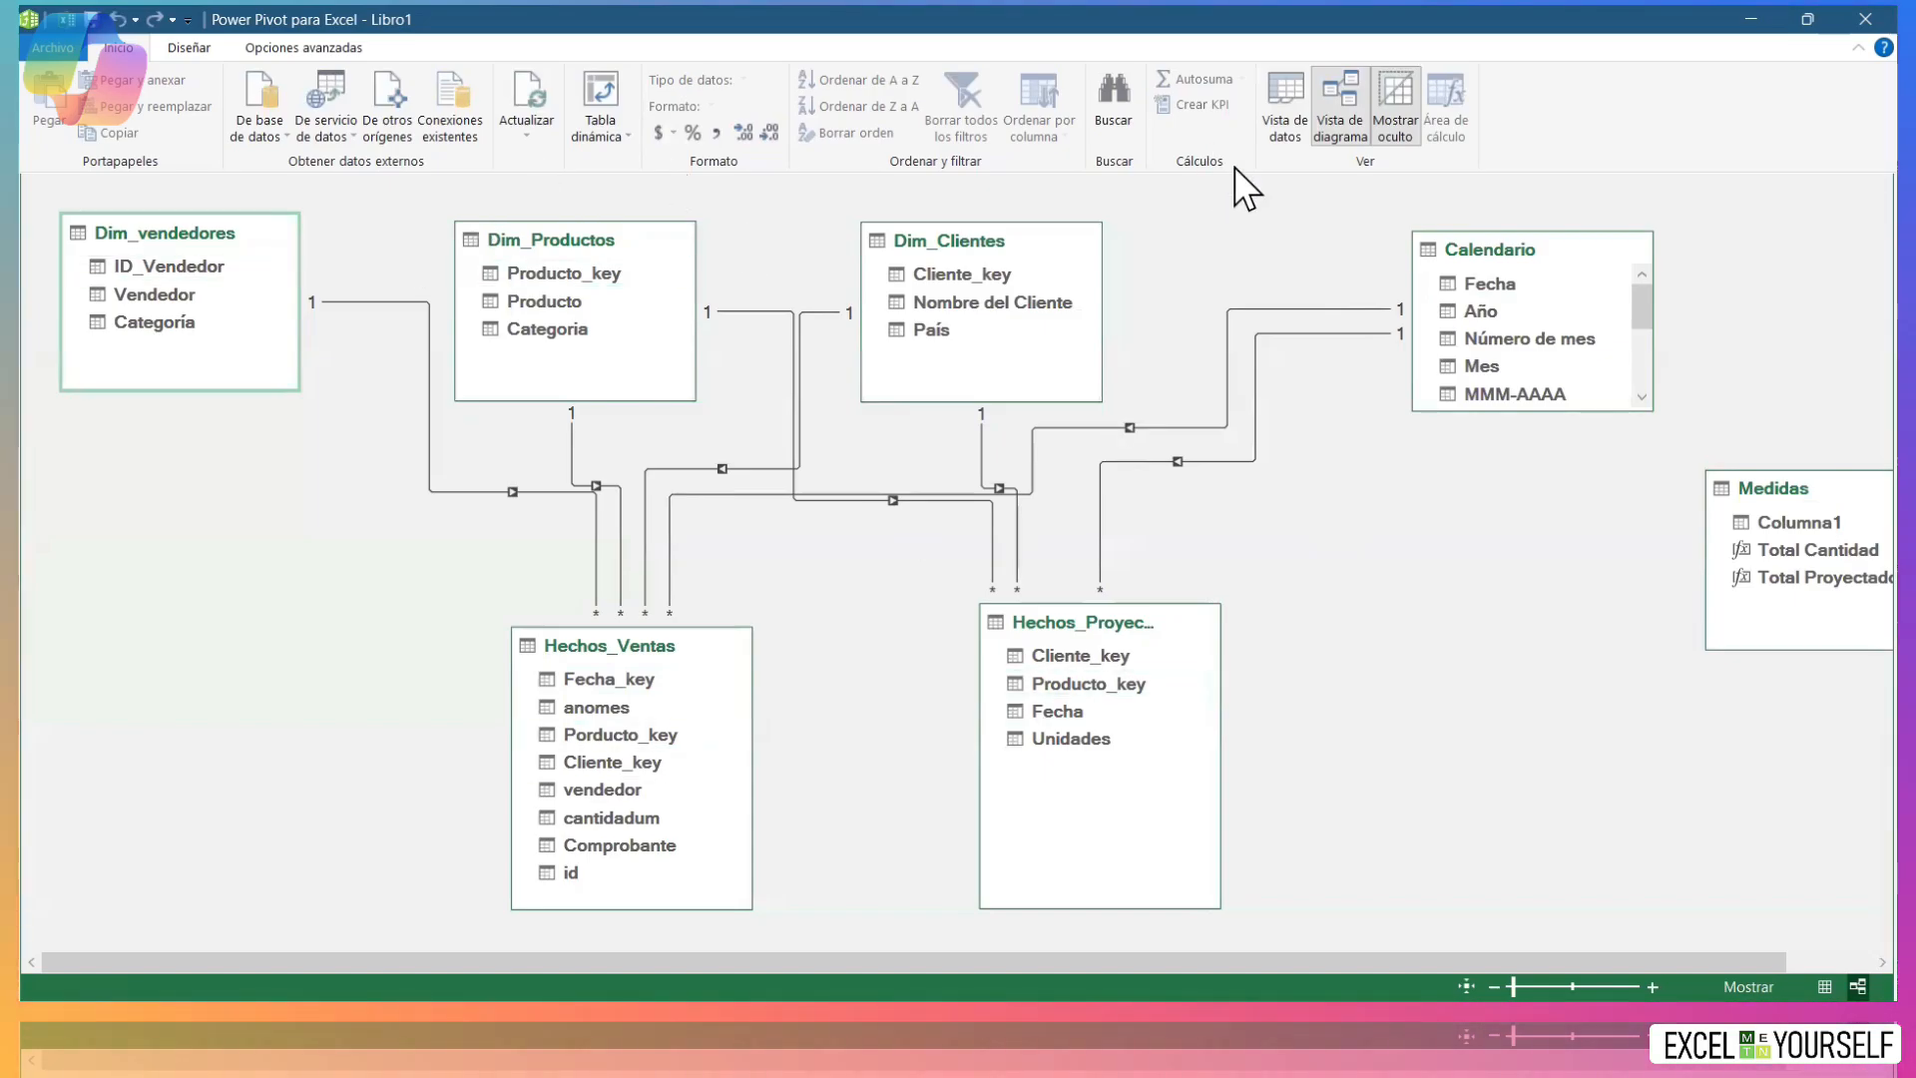
Return the data model to data view and create a PivotTable from it on a new worksheet.
click(1265, 120)
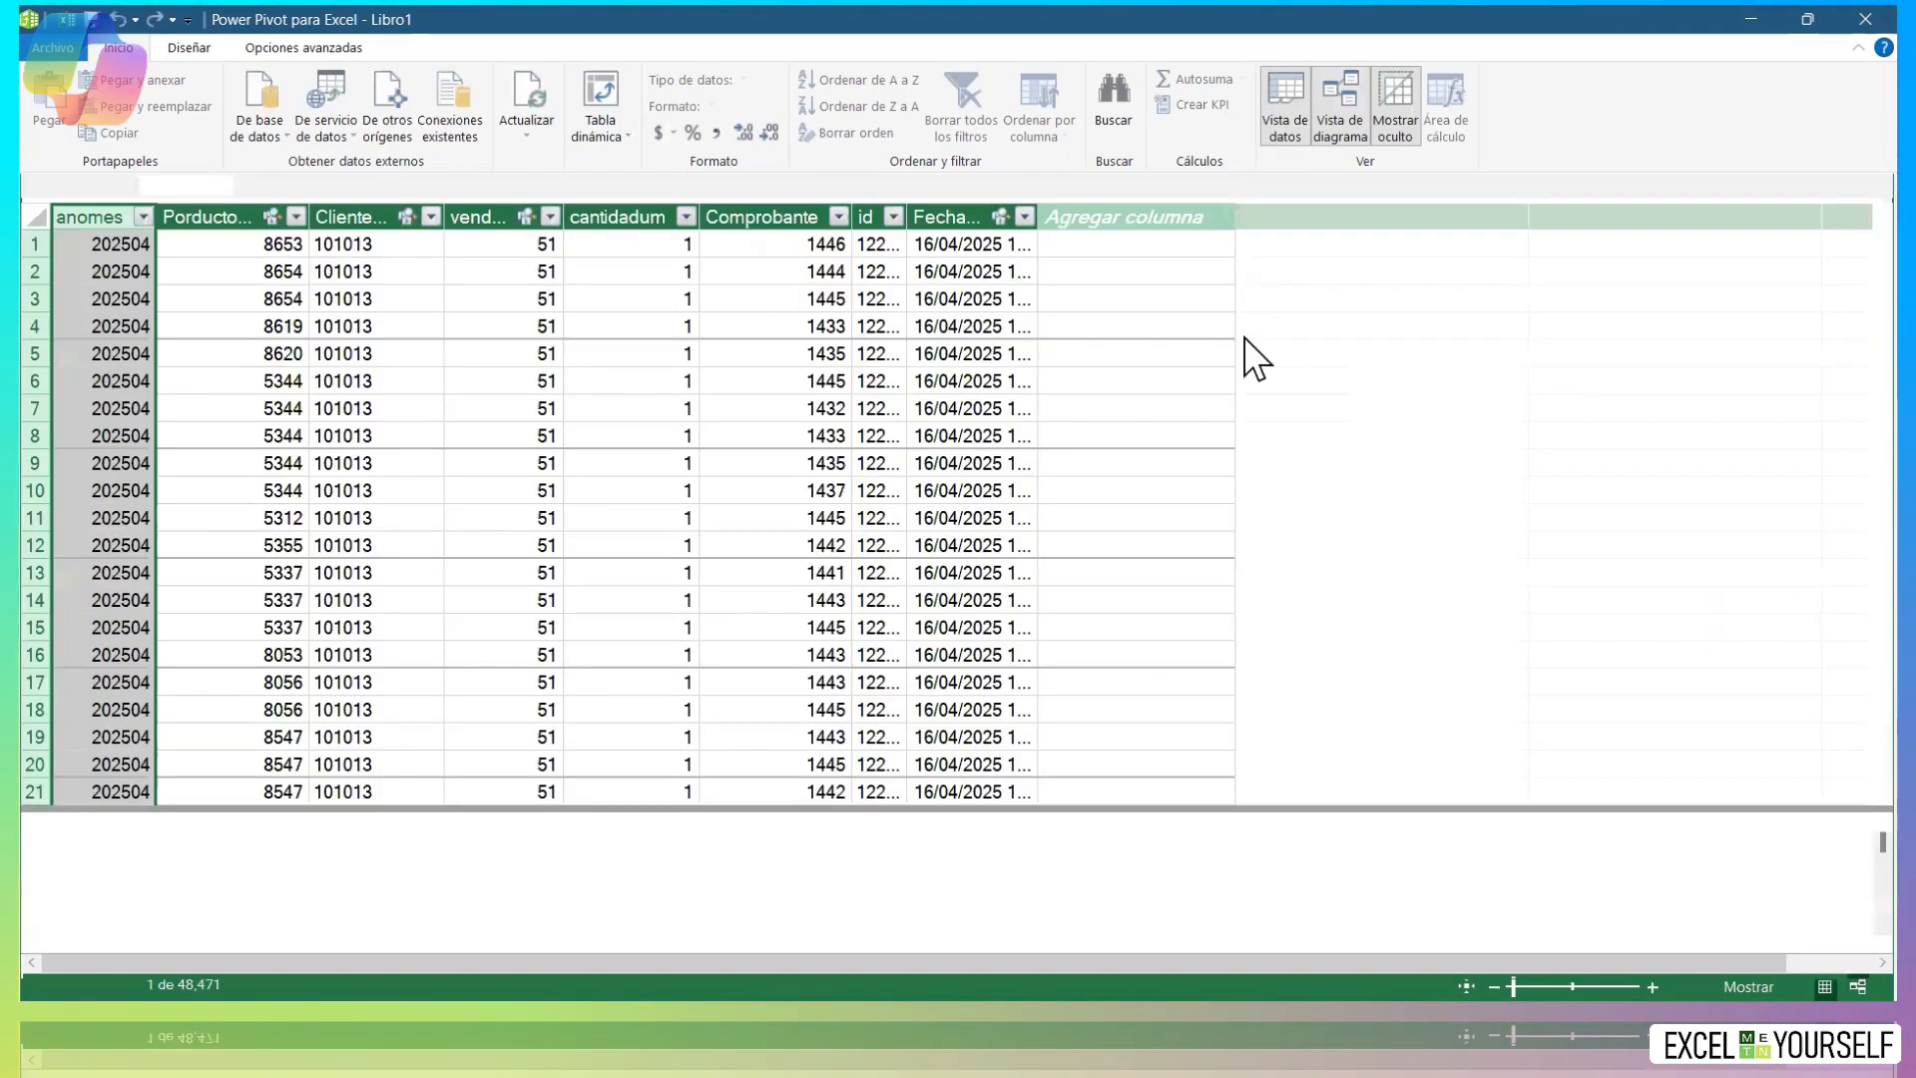
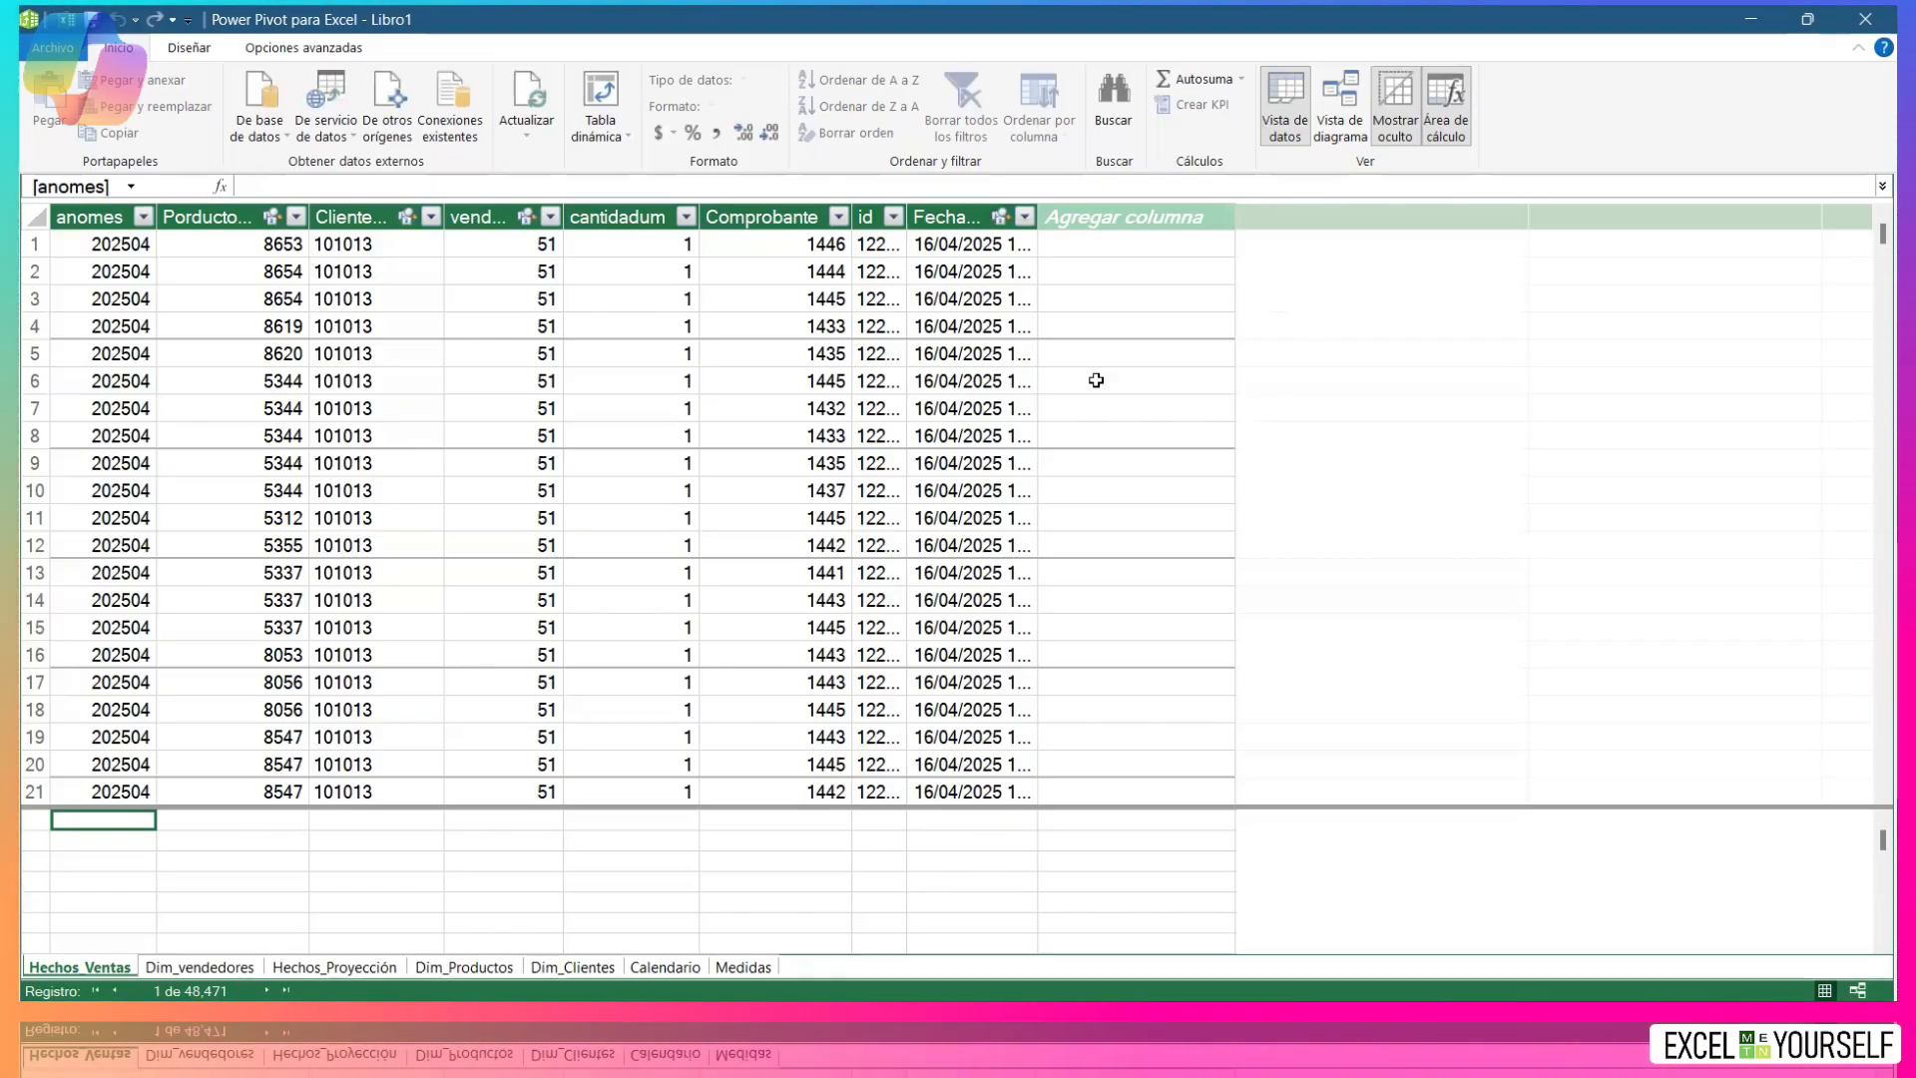
click(604, 93)
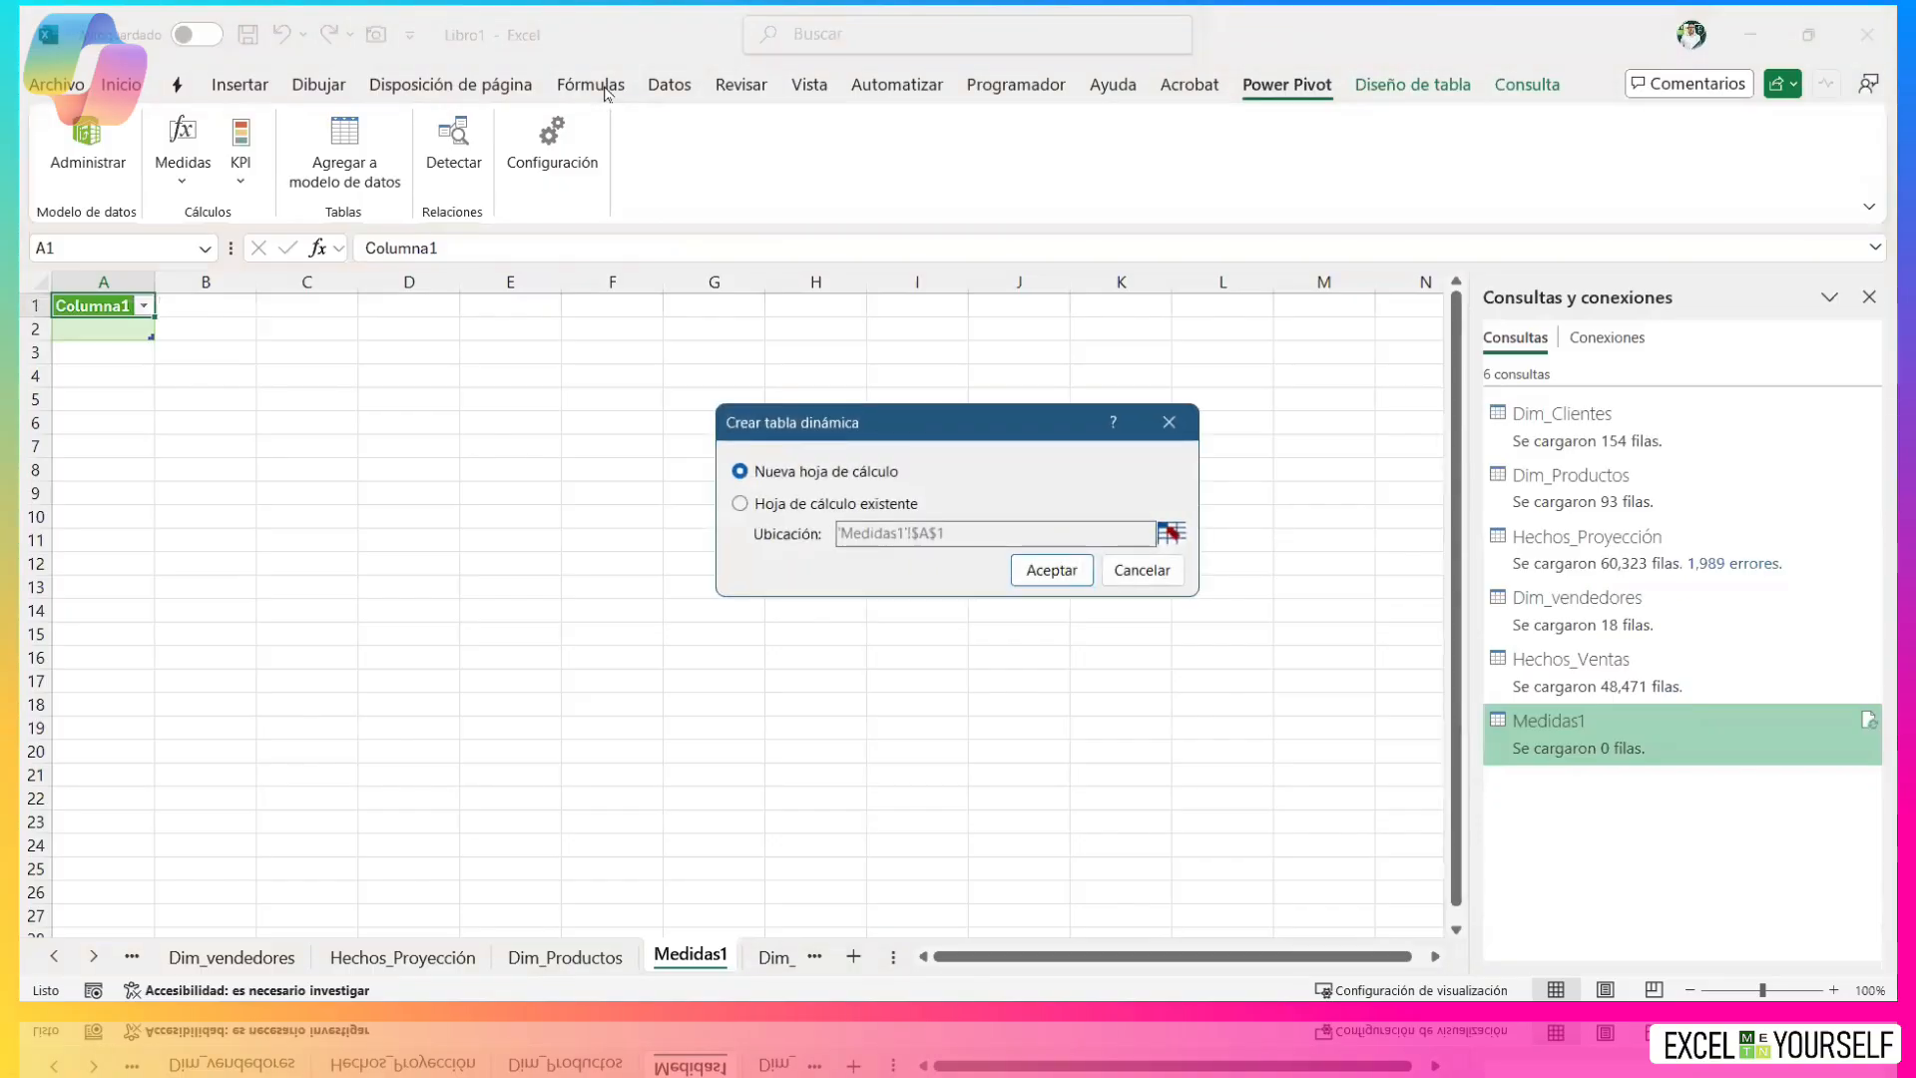
click(1077, 577)
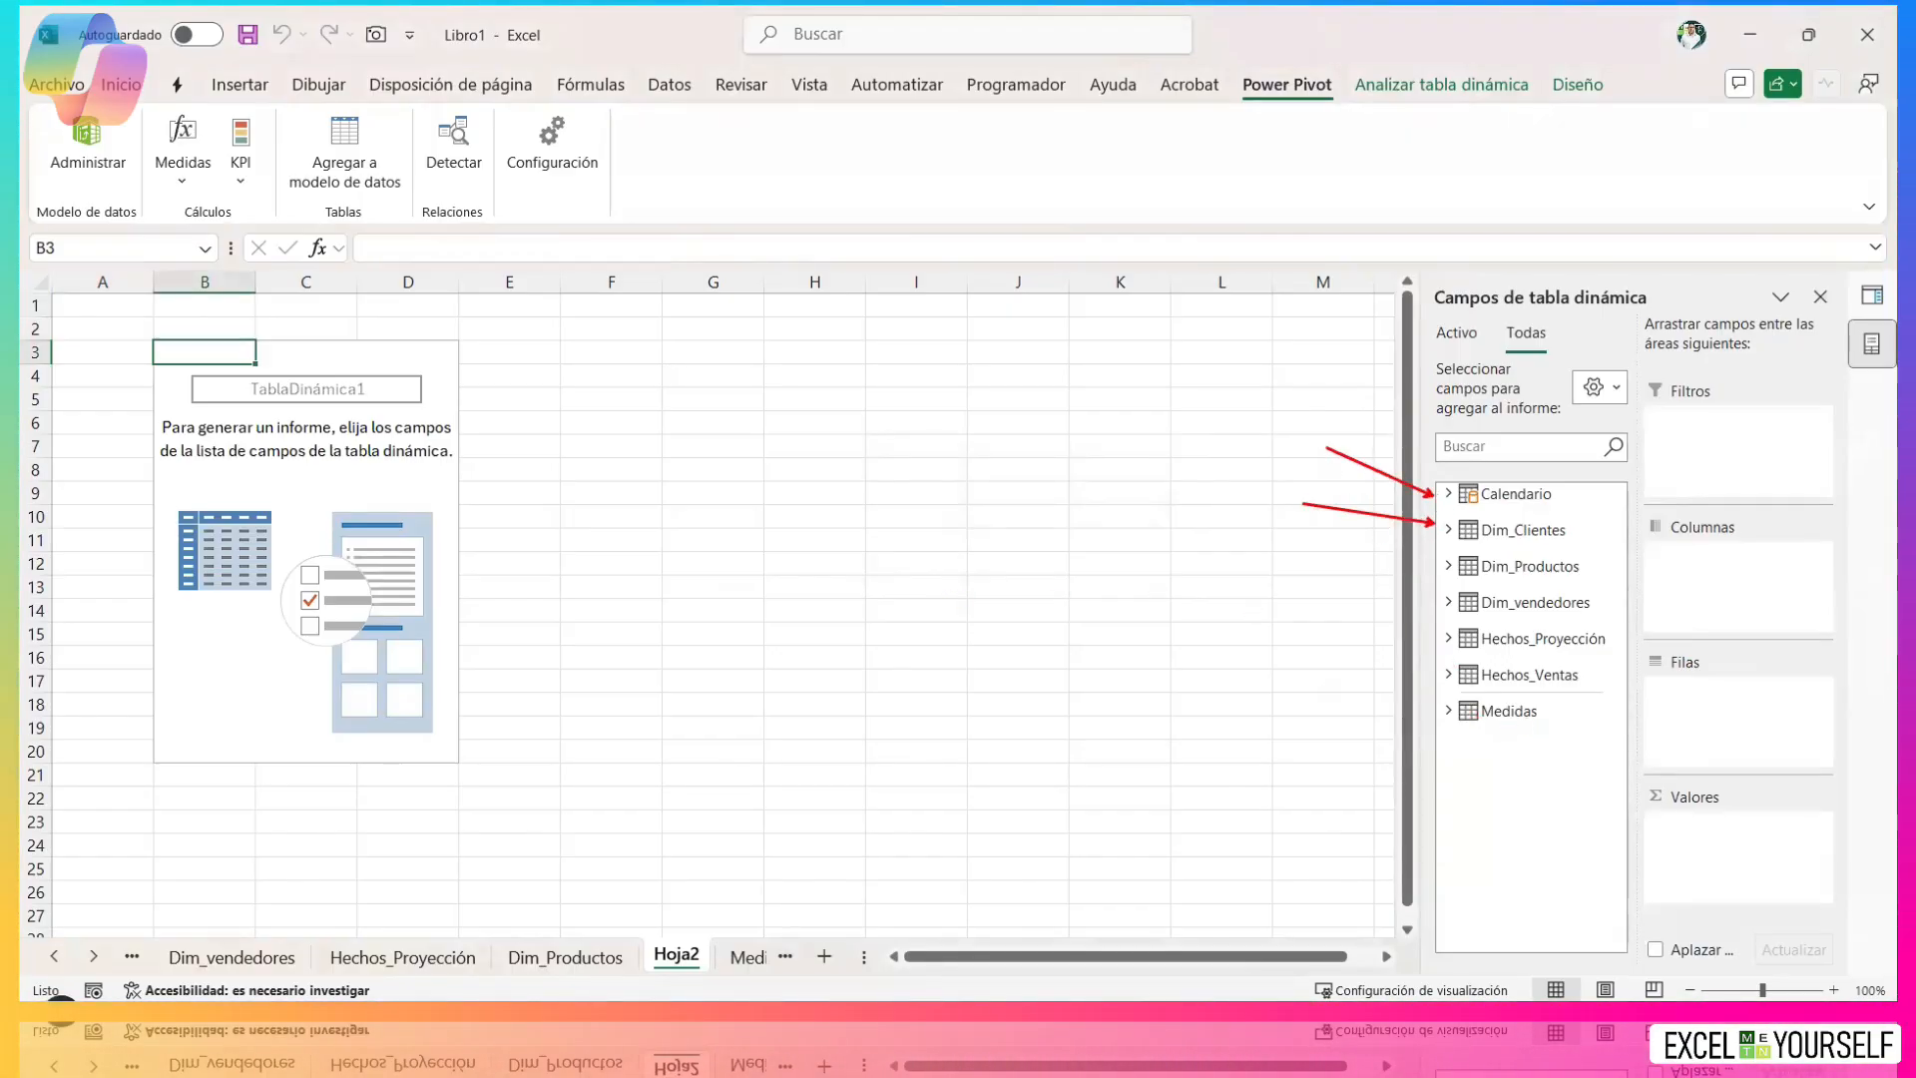
drag(1429, 650, 1182, 648)
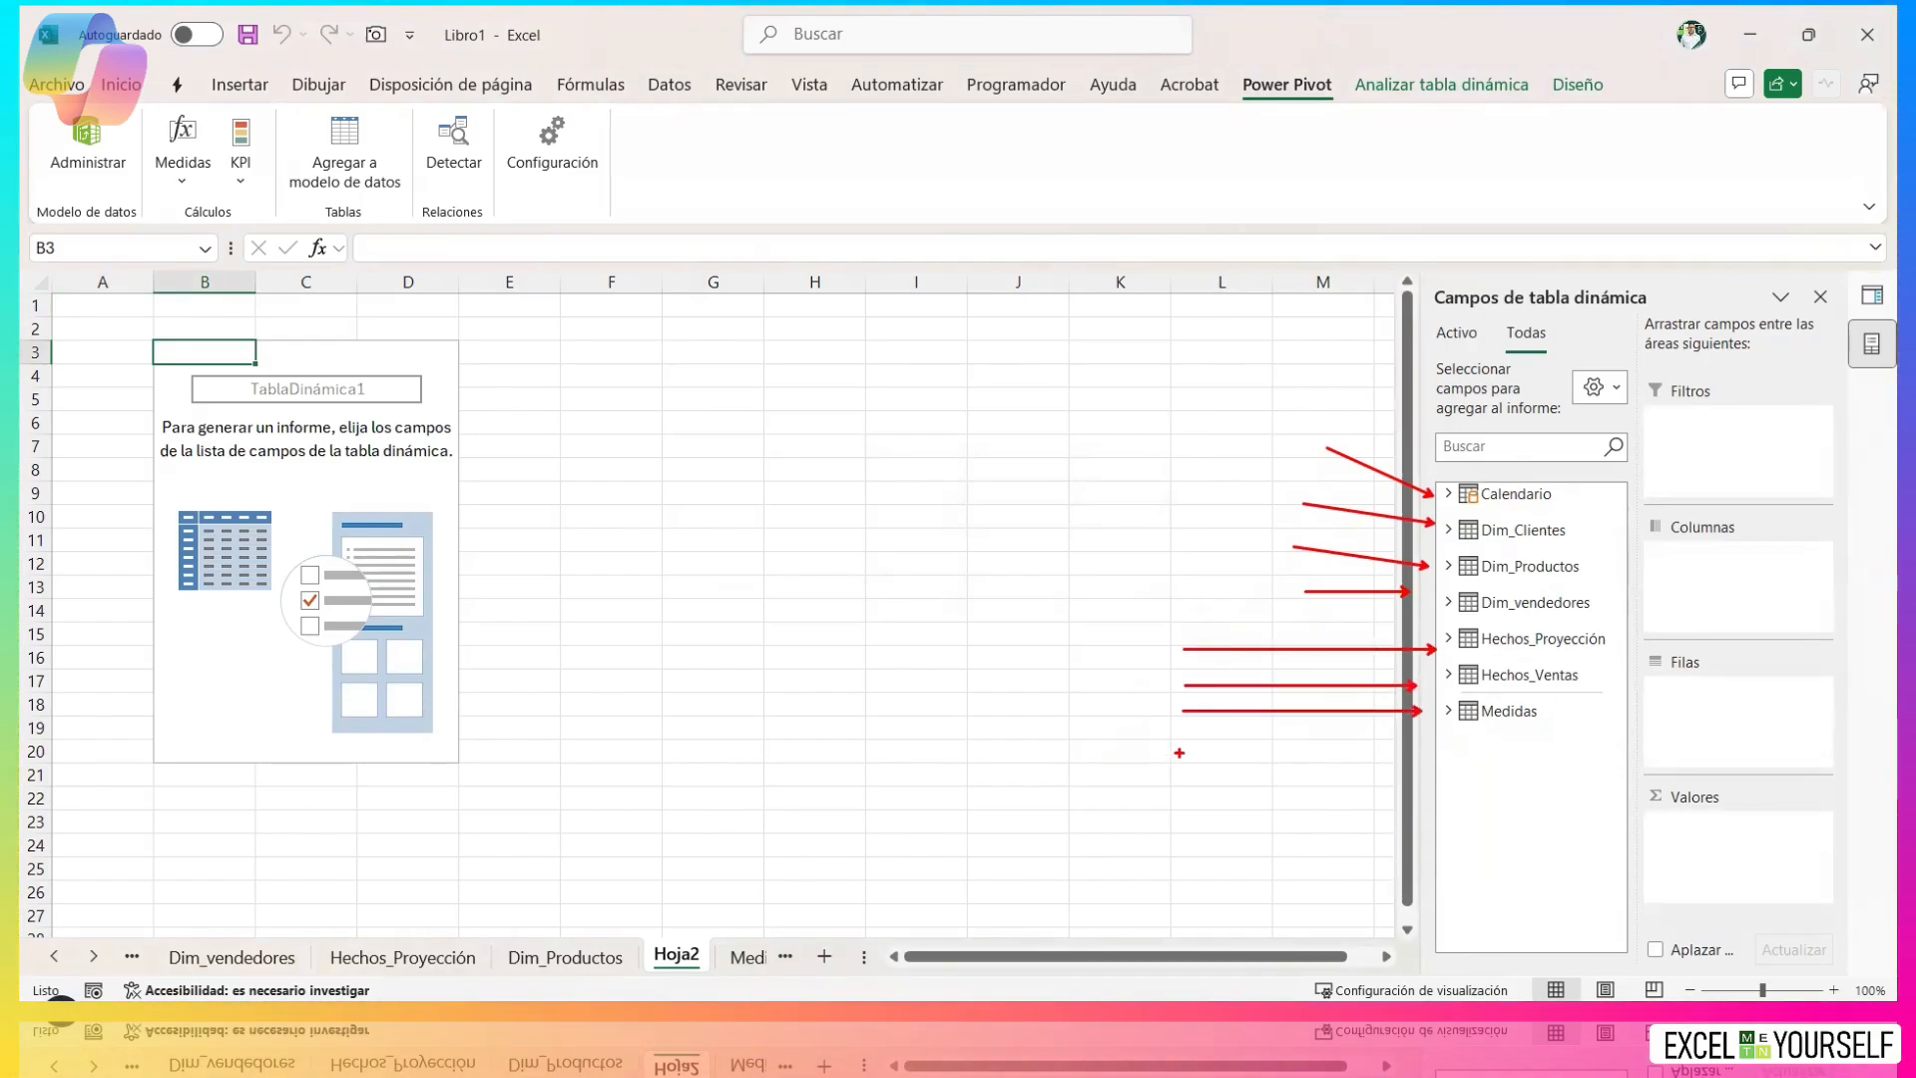
key(Escape)
Expand the Medidas and Dim_Productos tables and add the Producto field to the PivotTable rows.
click(1448, 711)
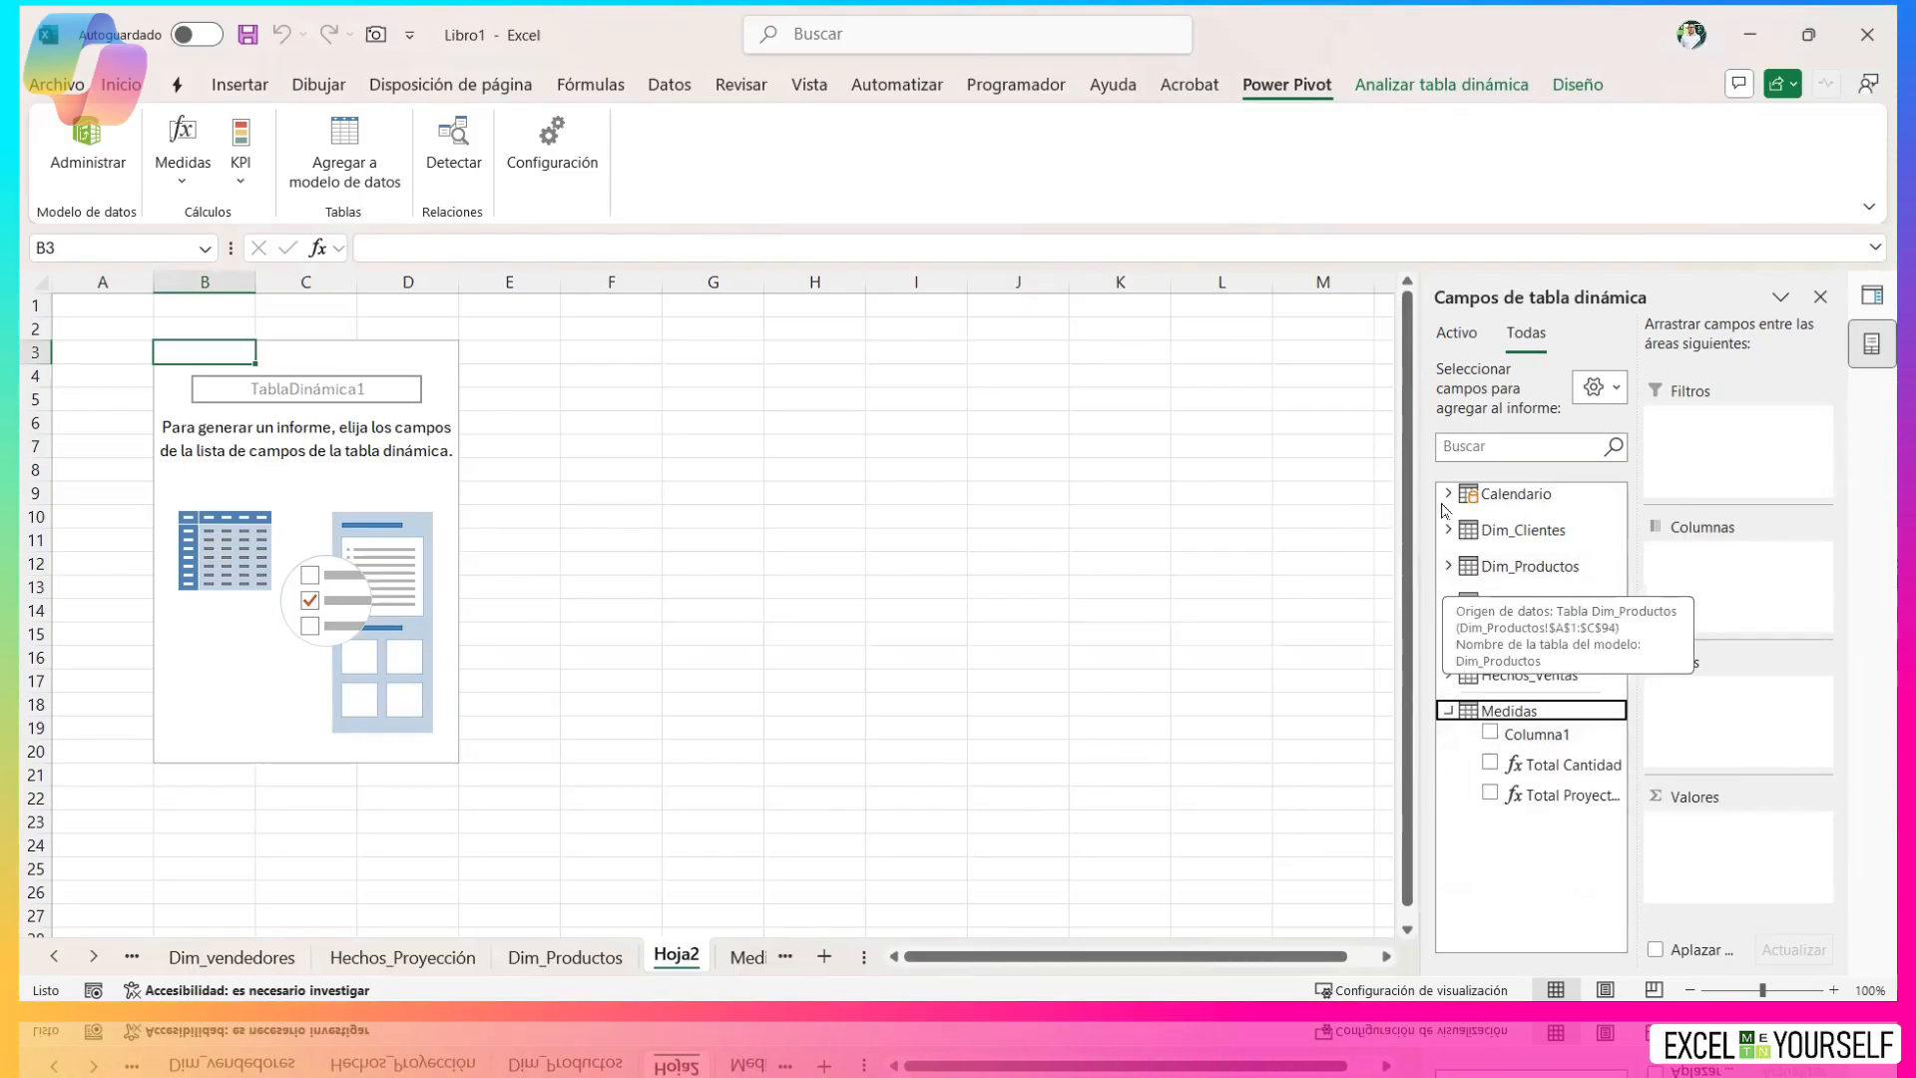
click(1444, 562)
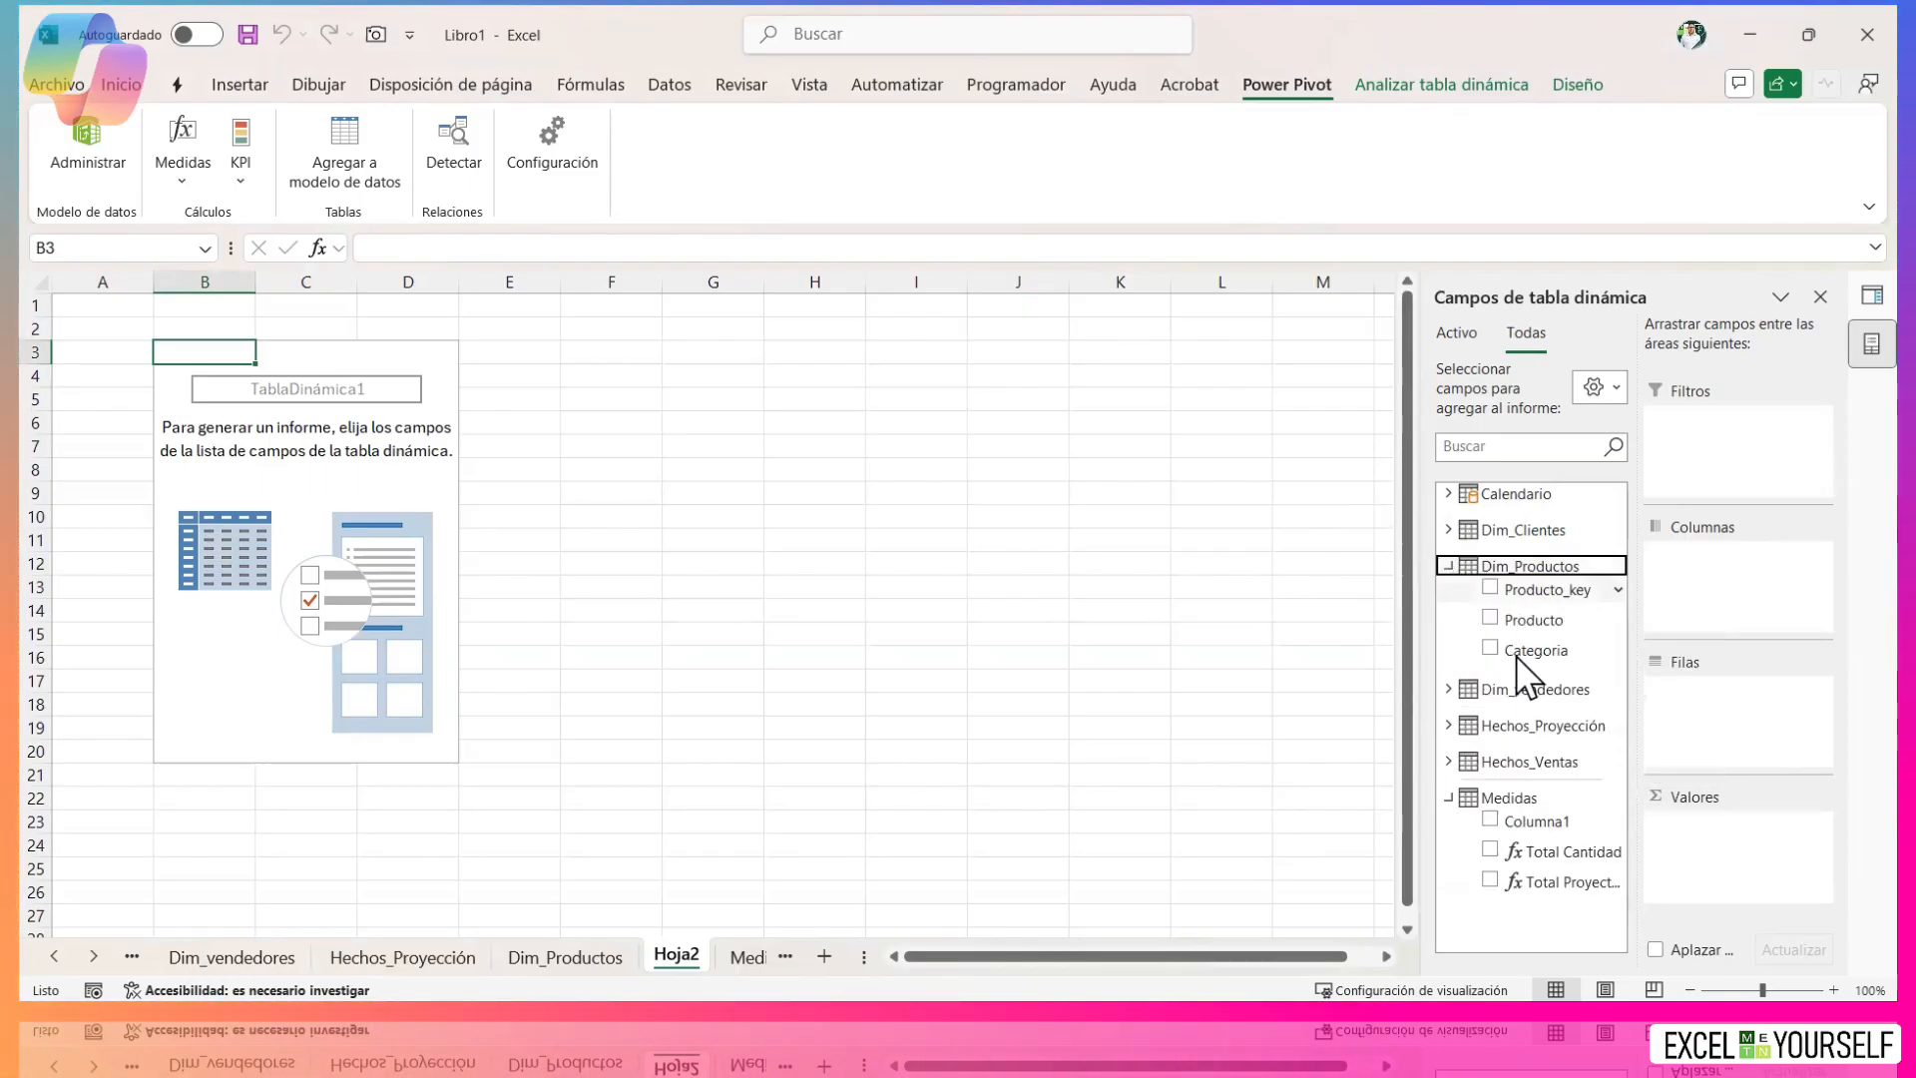
drag(1527, 618, 1732, 709)
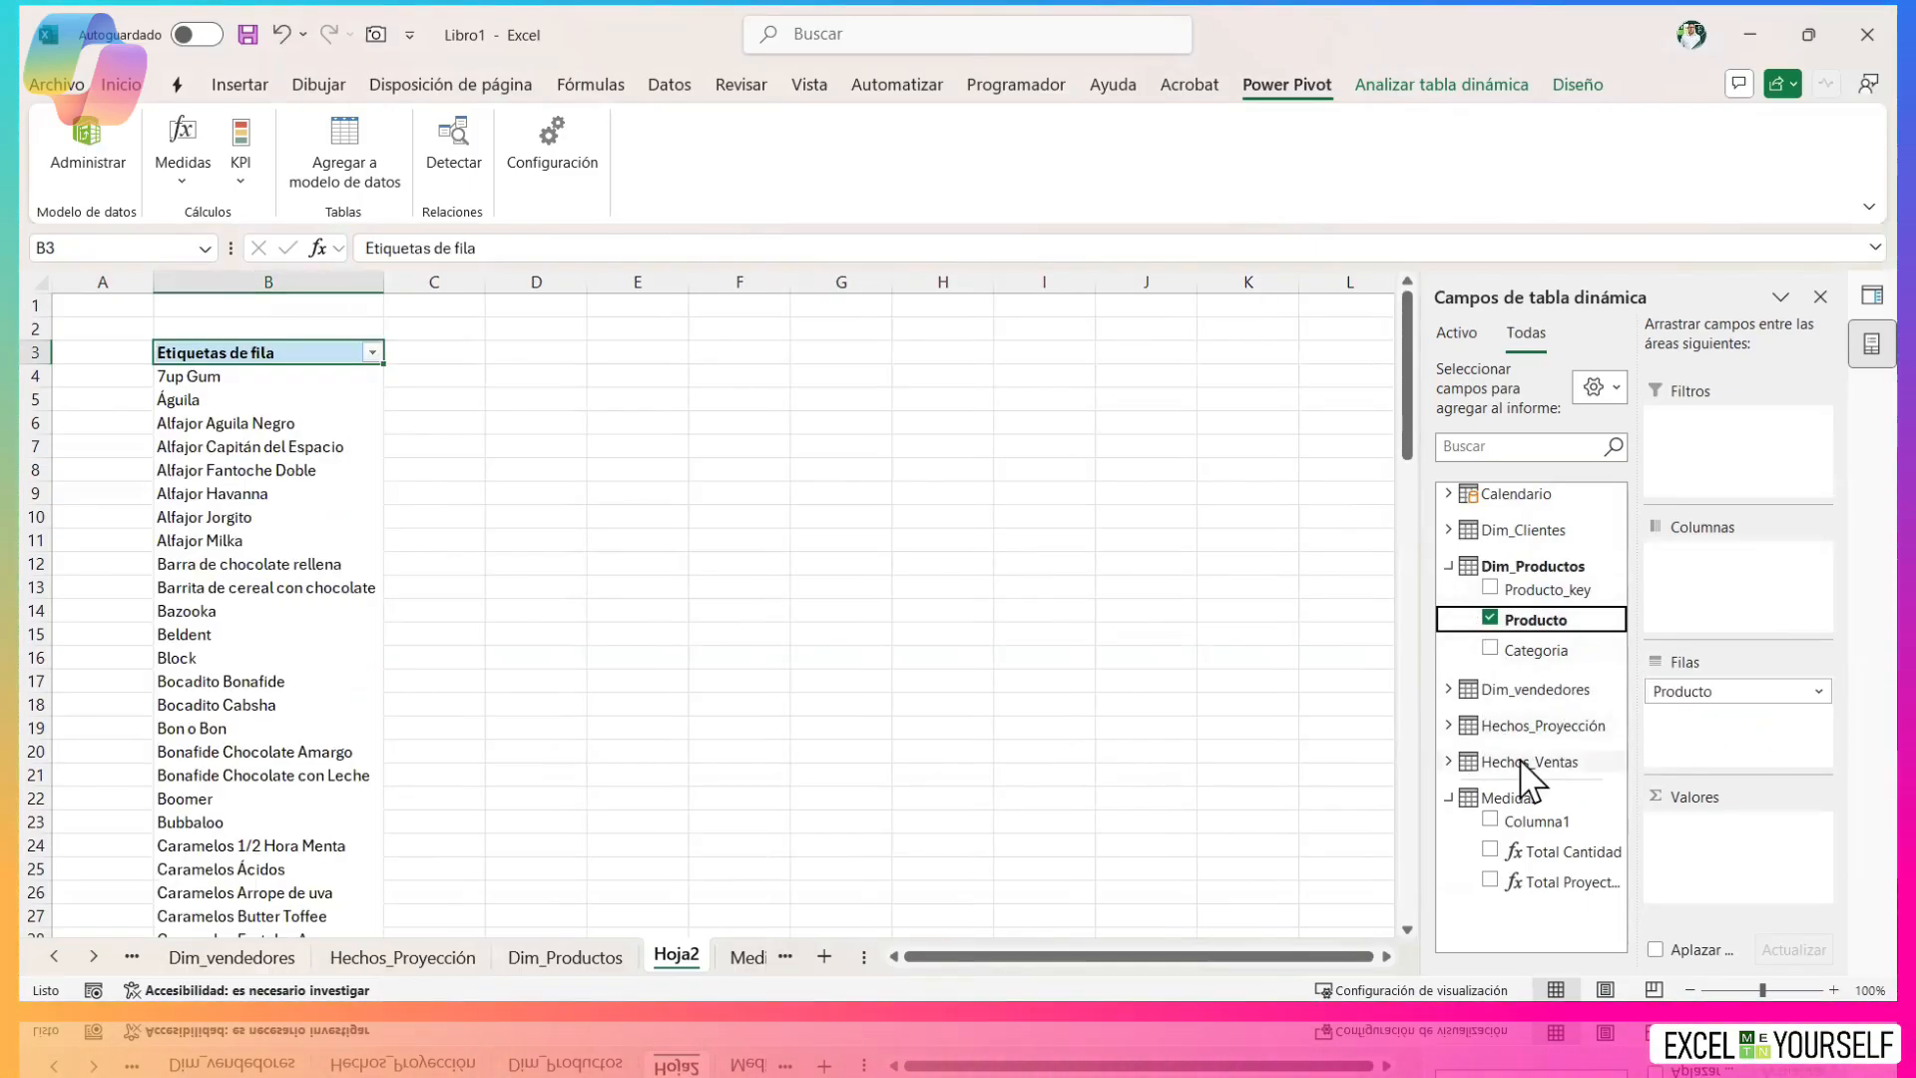
Try the Producto_key fields of Dim_Productos and Hechos_Proyección as rows instead of Producto, and clear the row fields.
click(1447, 726)
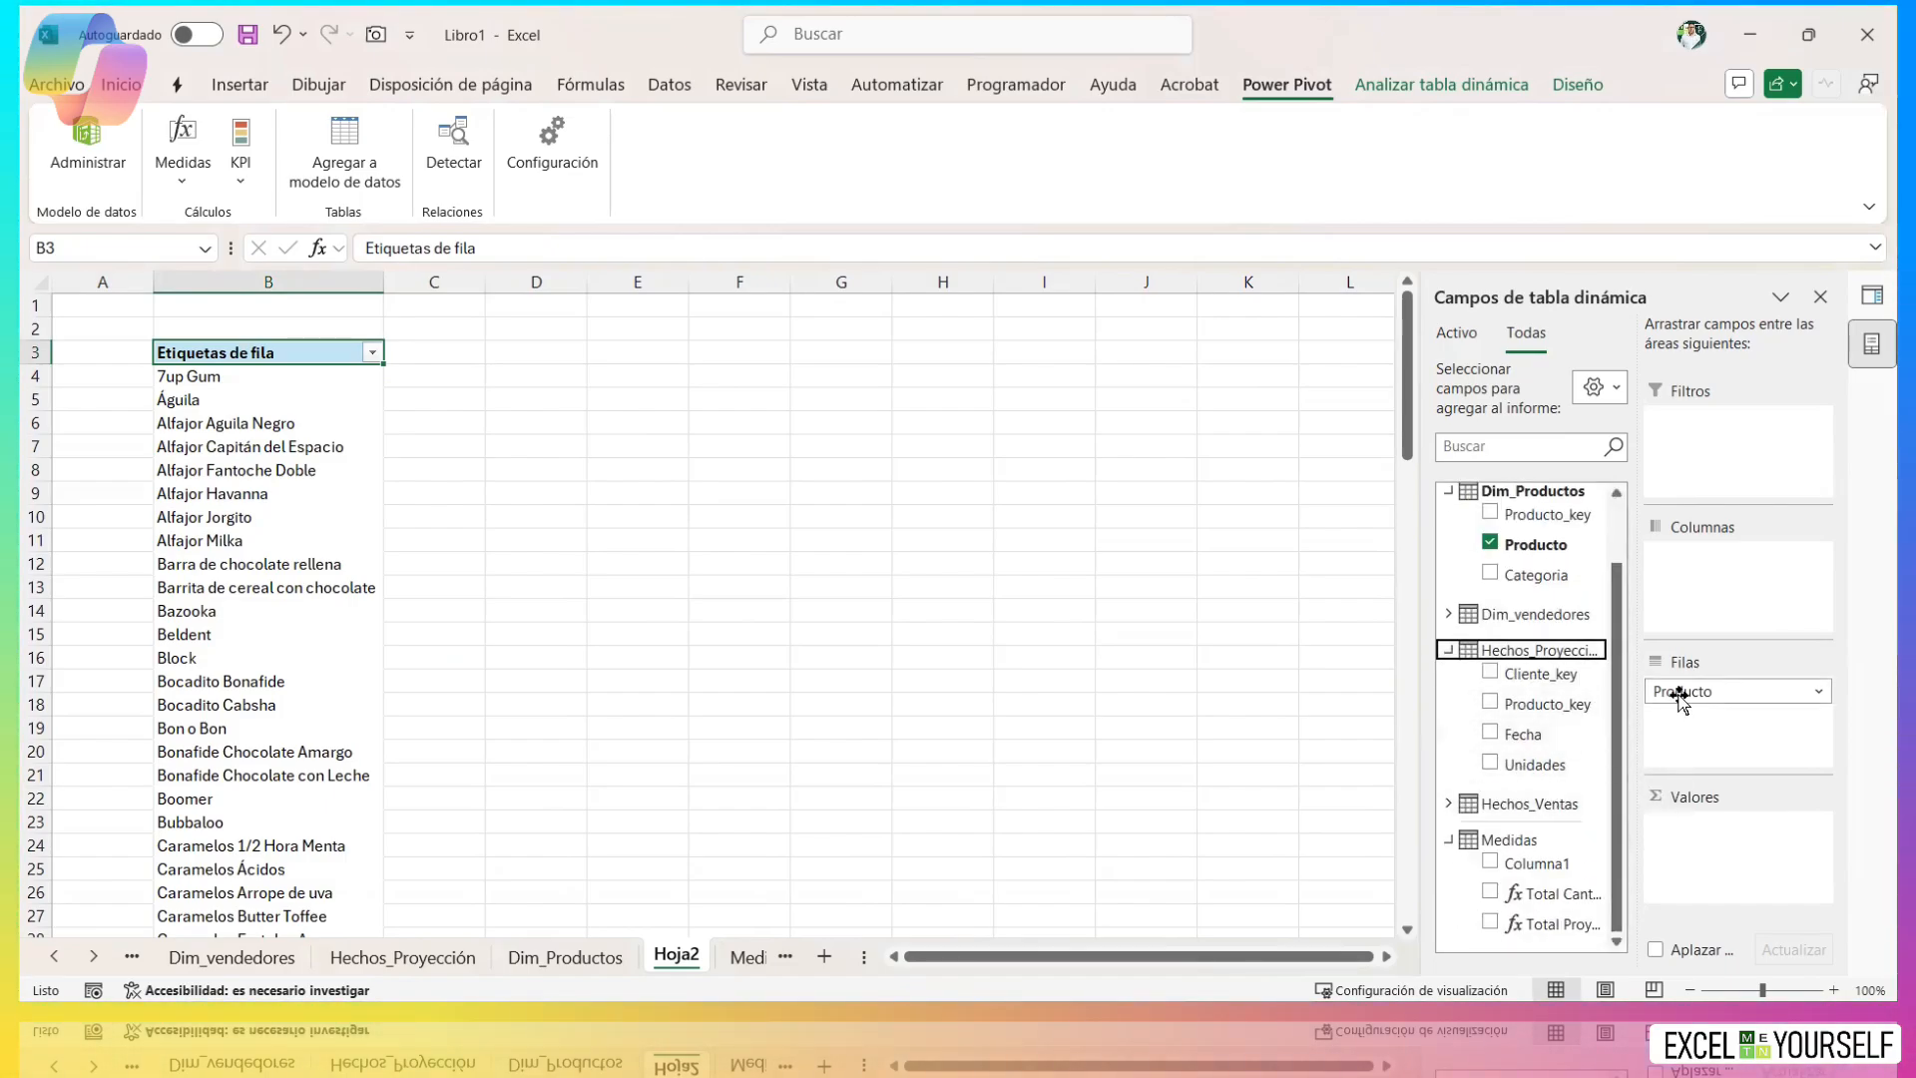
mouse_move(1680, 693)
mouse_down()
mouse_move(1576, 639)
mouse_move(1550, 675)
mouse_move(1636, 706)
mouse_move(1696, 698)
mouse_up()
drag(1553, 519, 1715, 733)
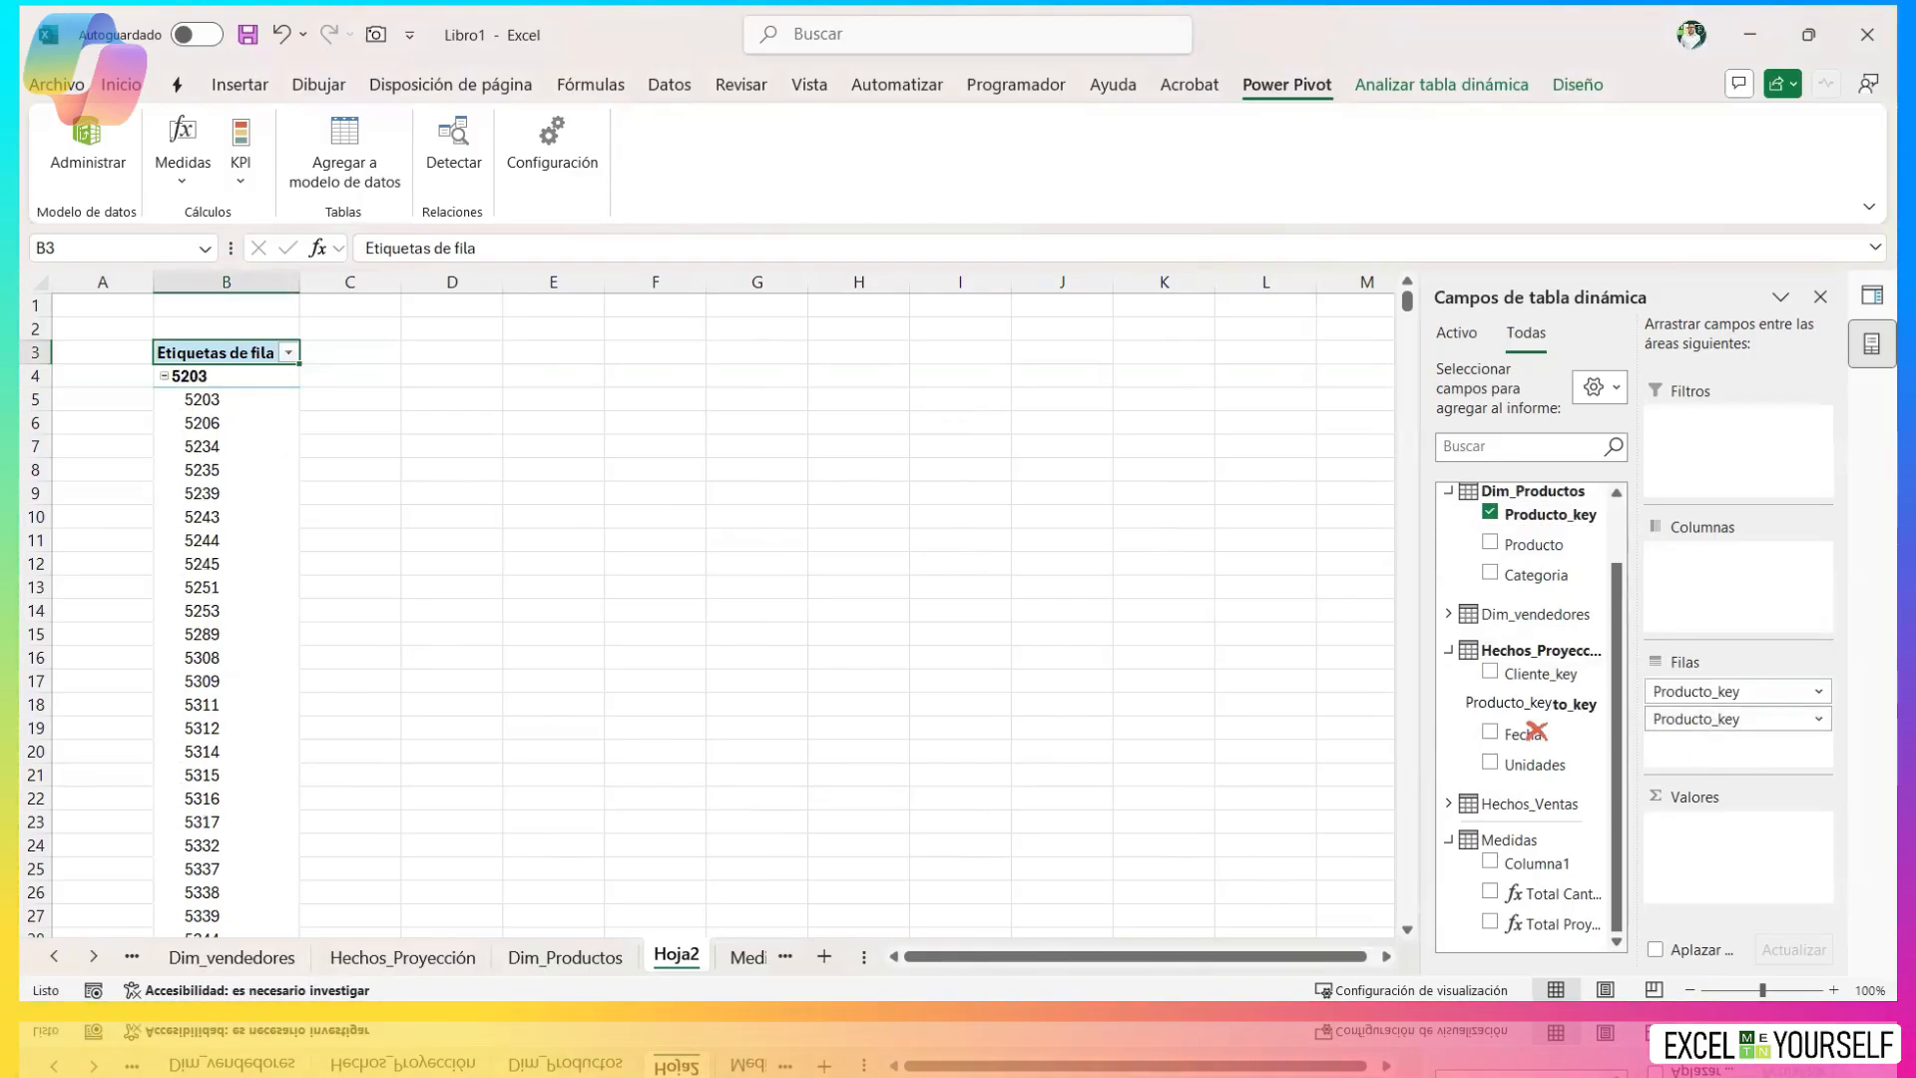
drag(1533, 732, 1536, 733)
drag(1696, 690, 1562, 727)
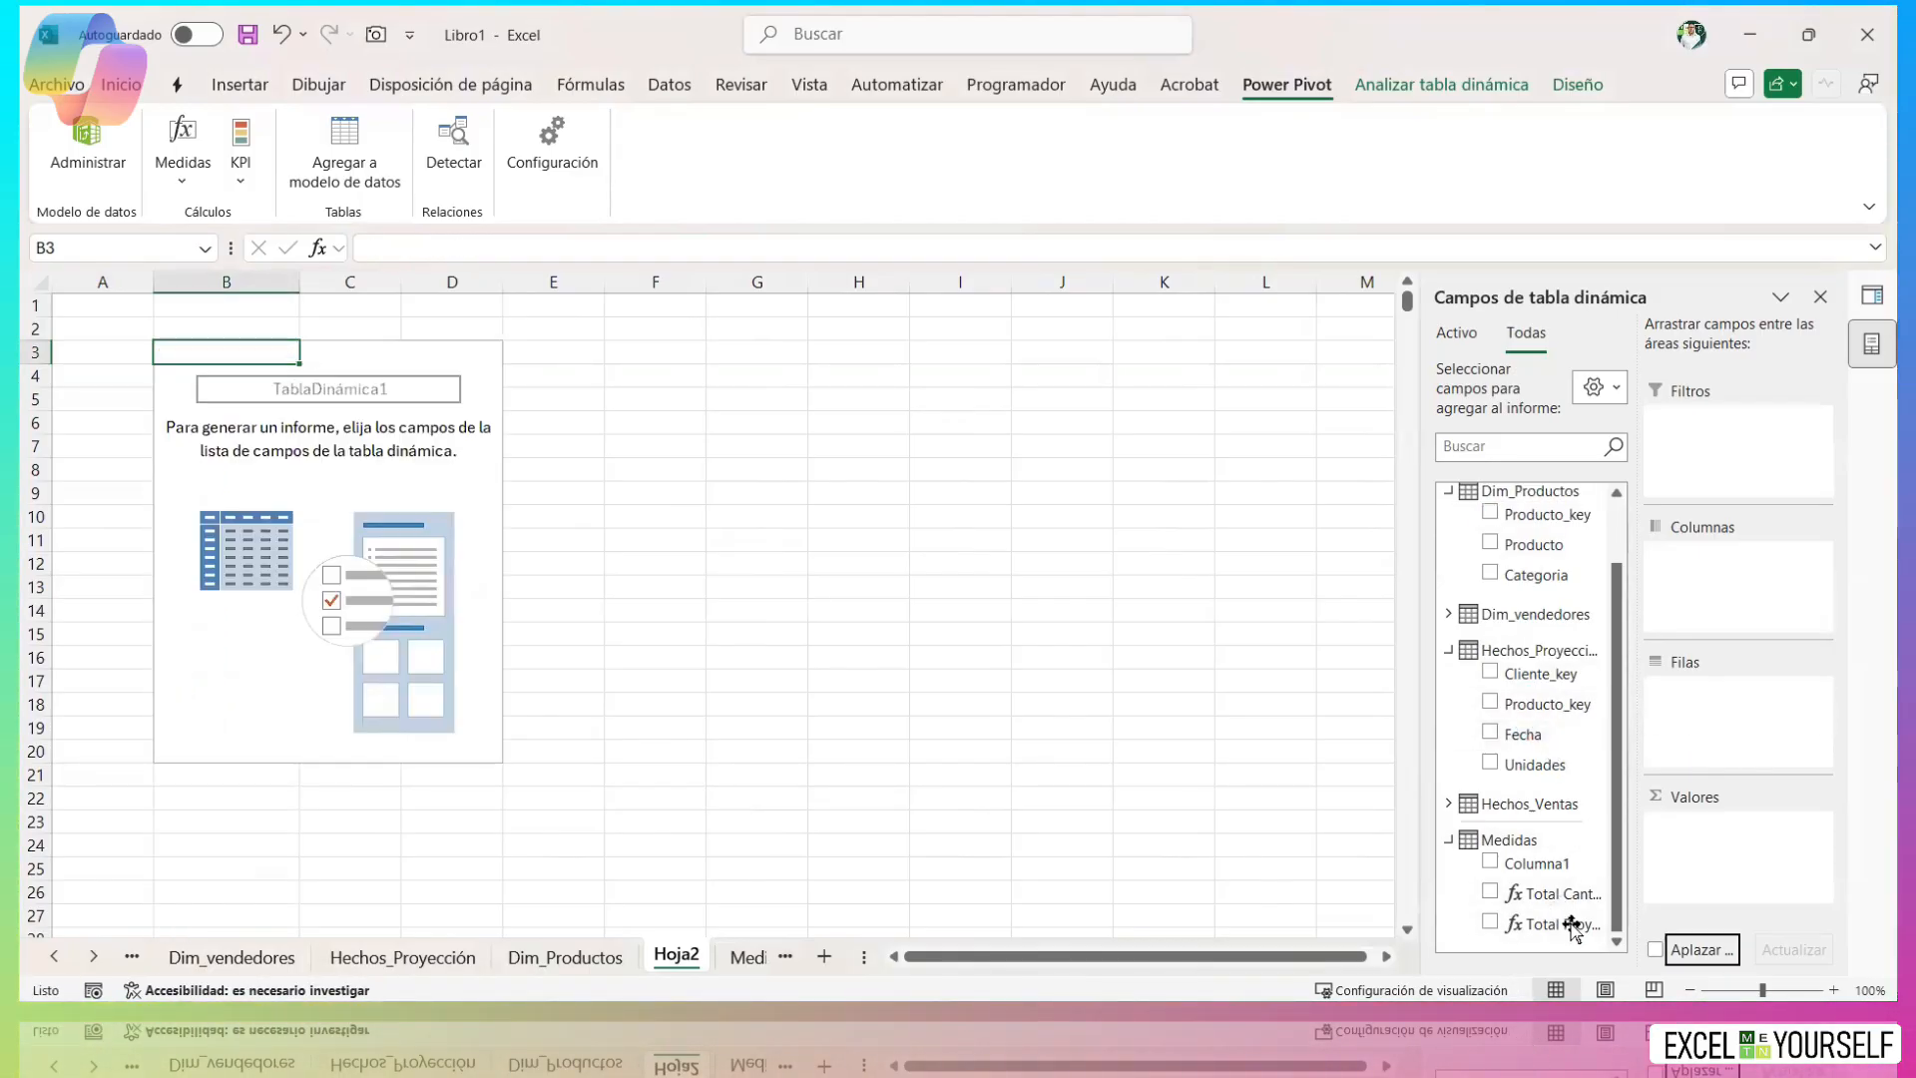
drag(1580, 910, 1684, 739)
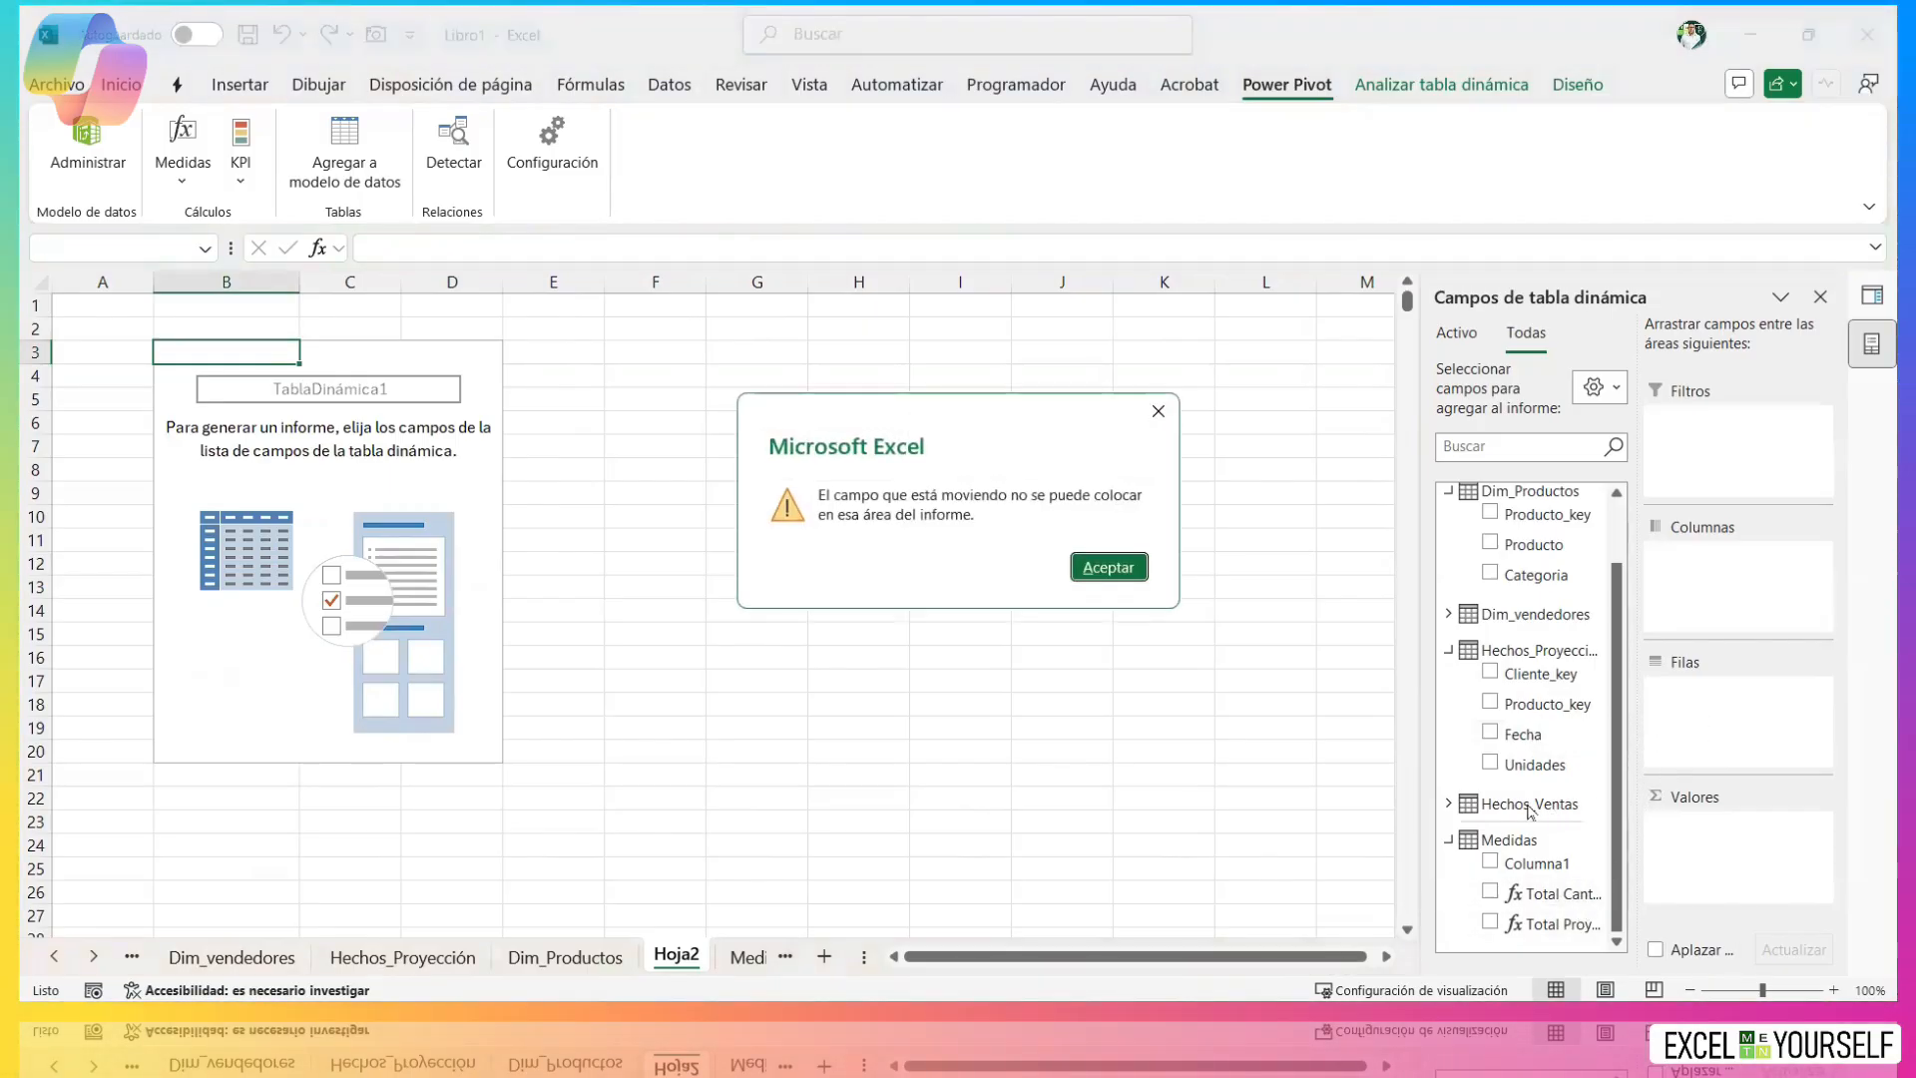
click(1126, 570)
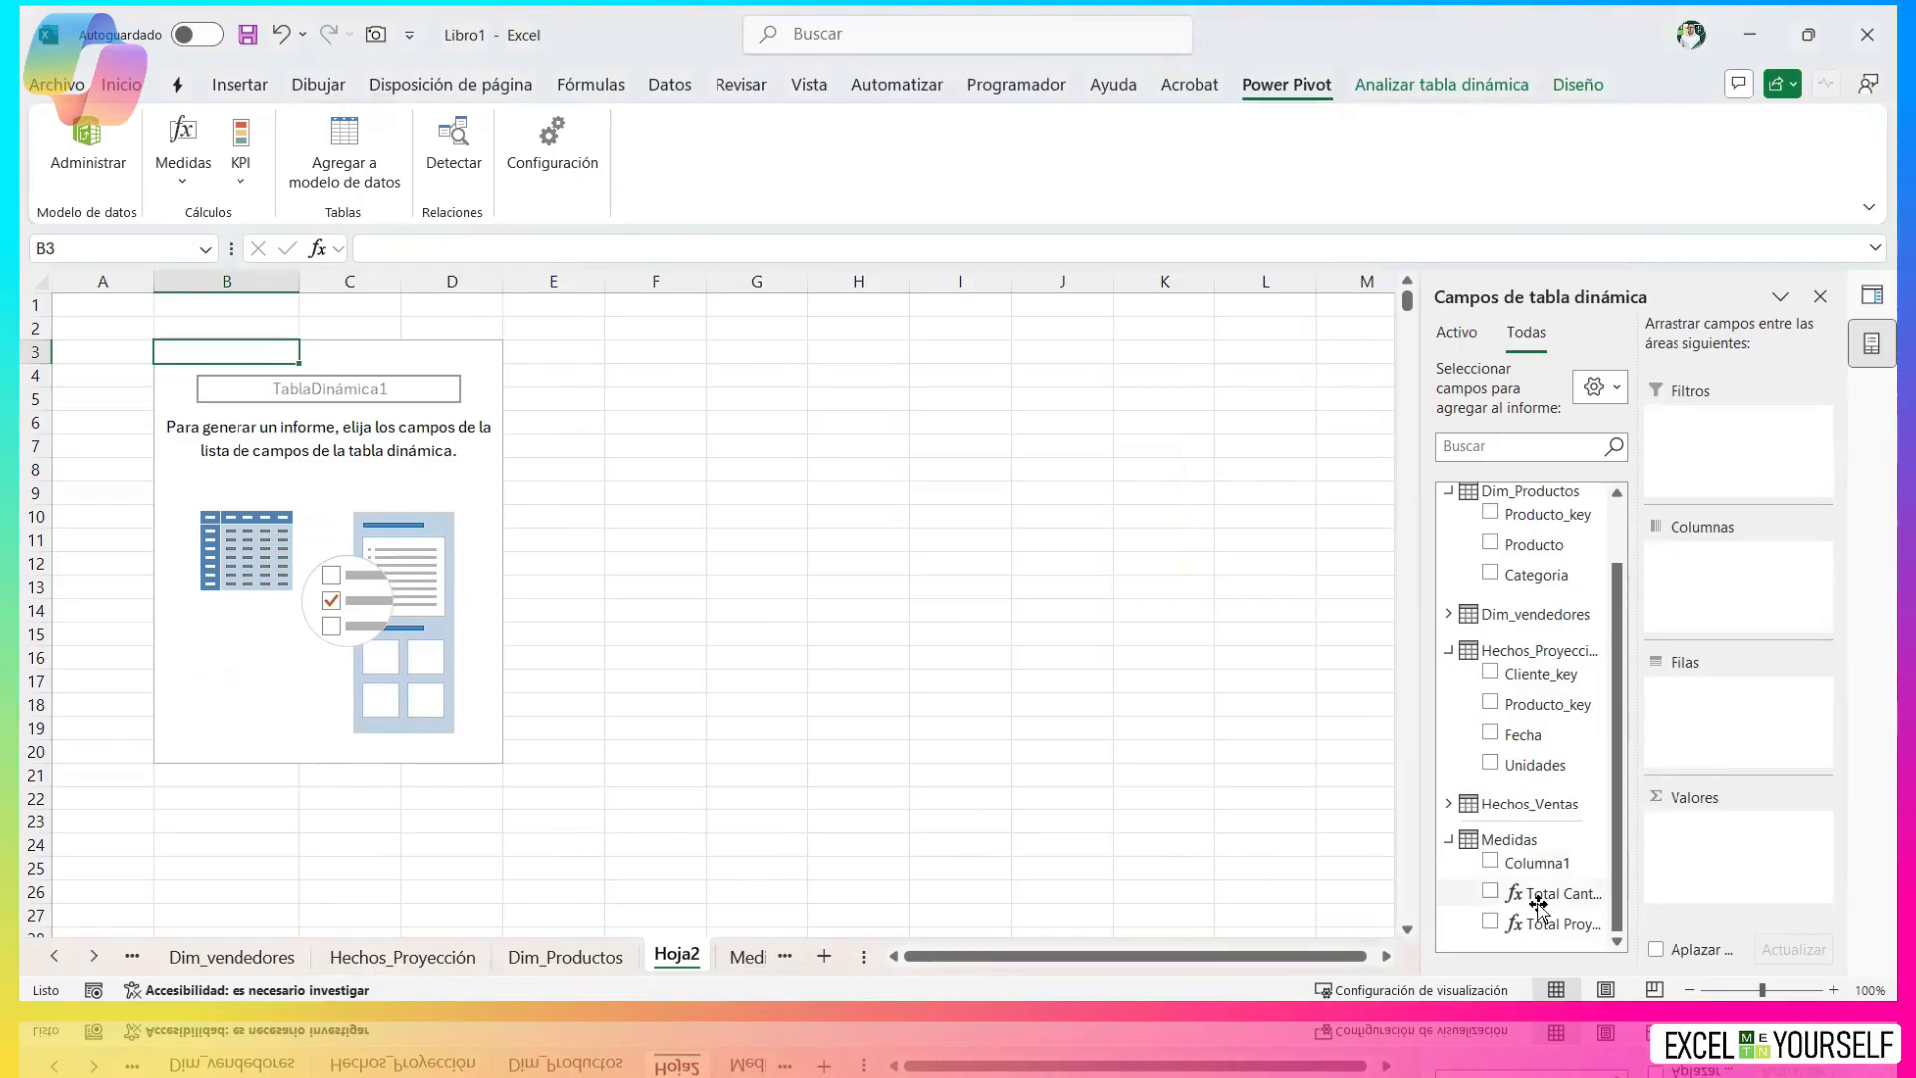
Place Producto from Dim_Productos in the PivotTable rows and the Total Cantidad measure in the values.
drag(1543, 563, 1569, 575)
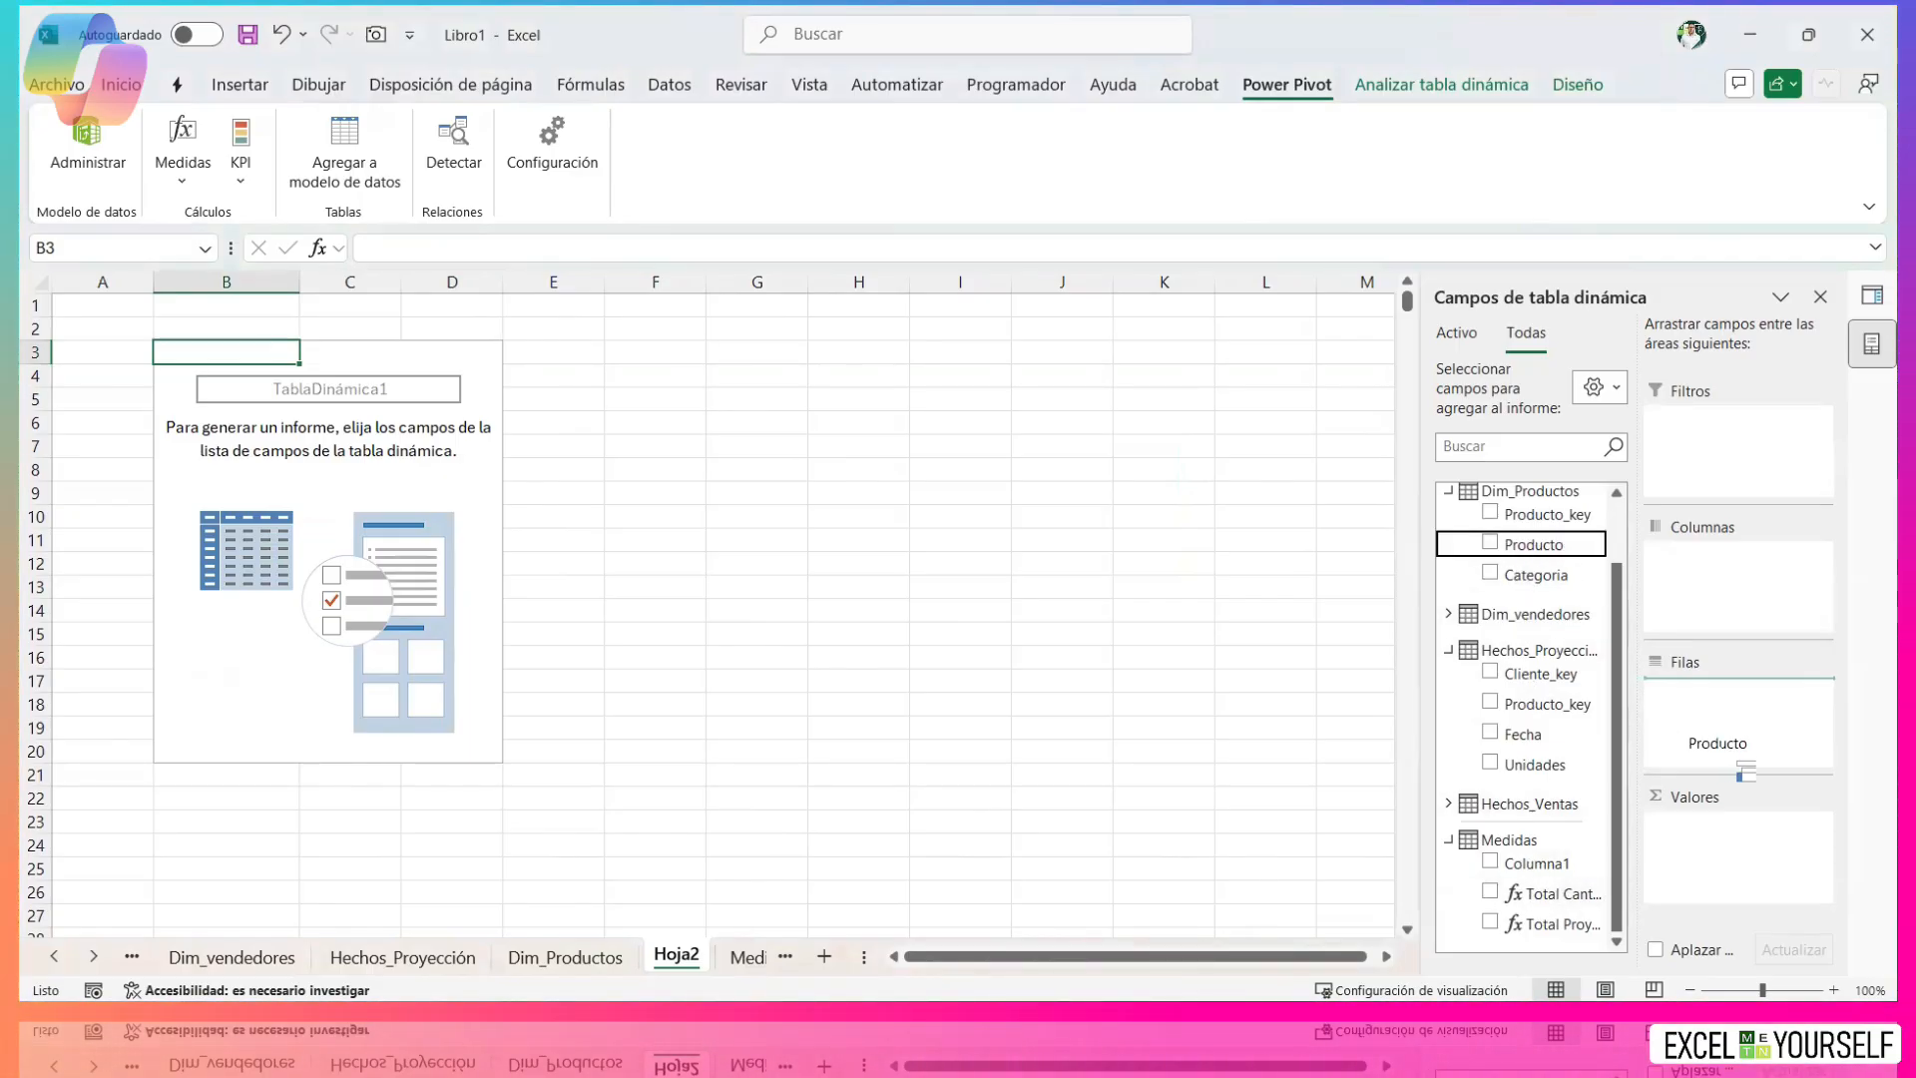
drag(1714, 751, 1712, 746)
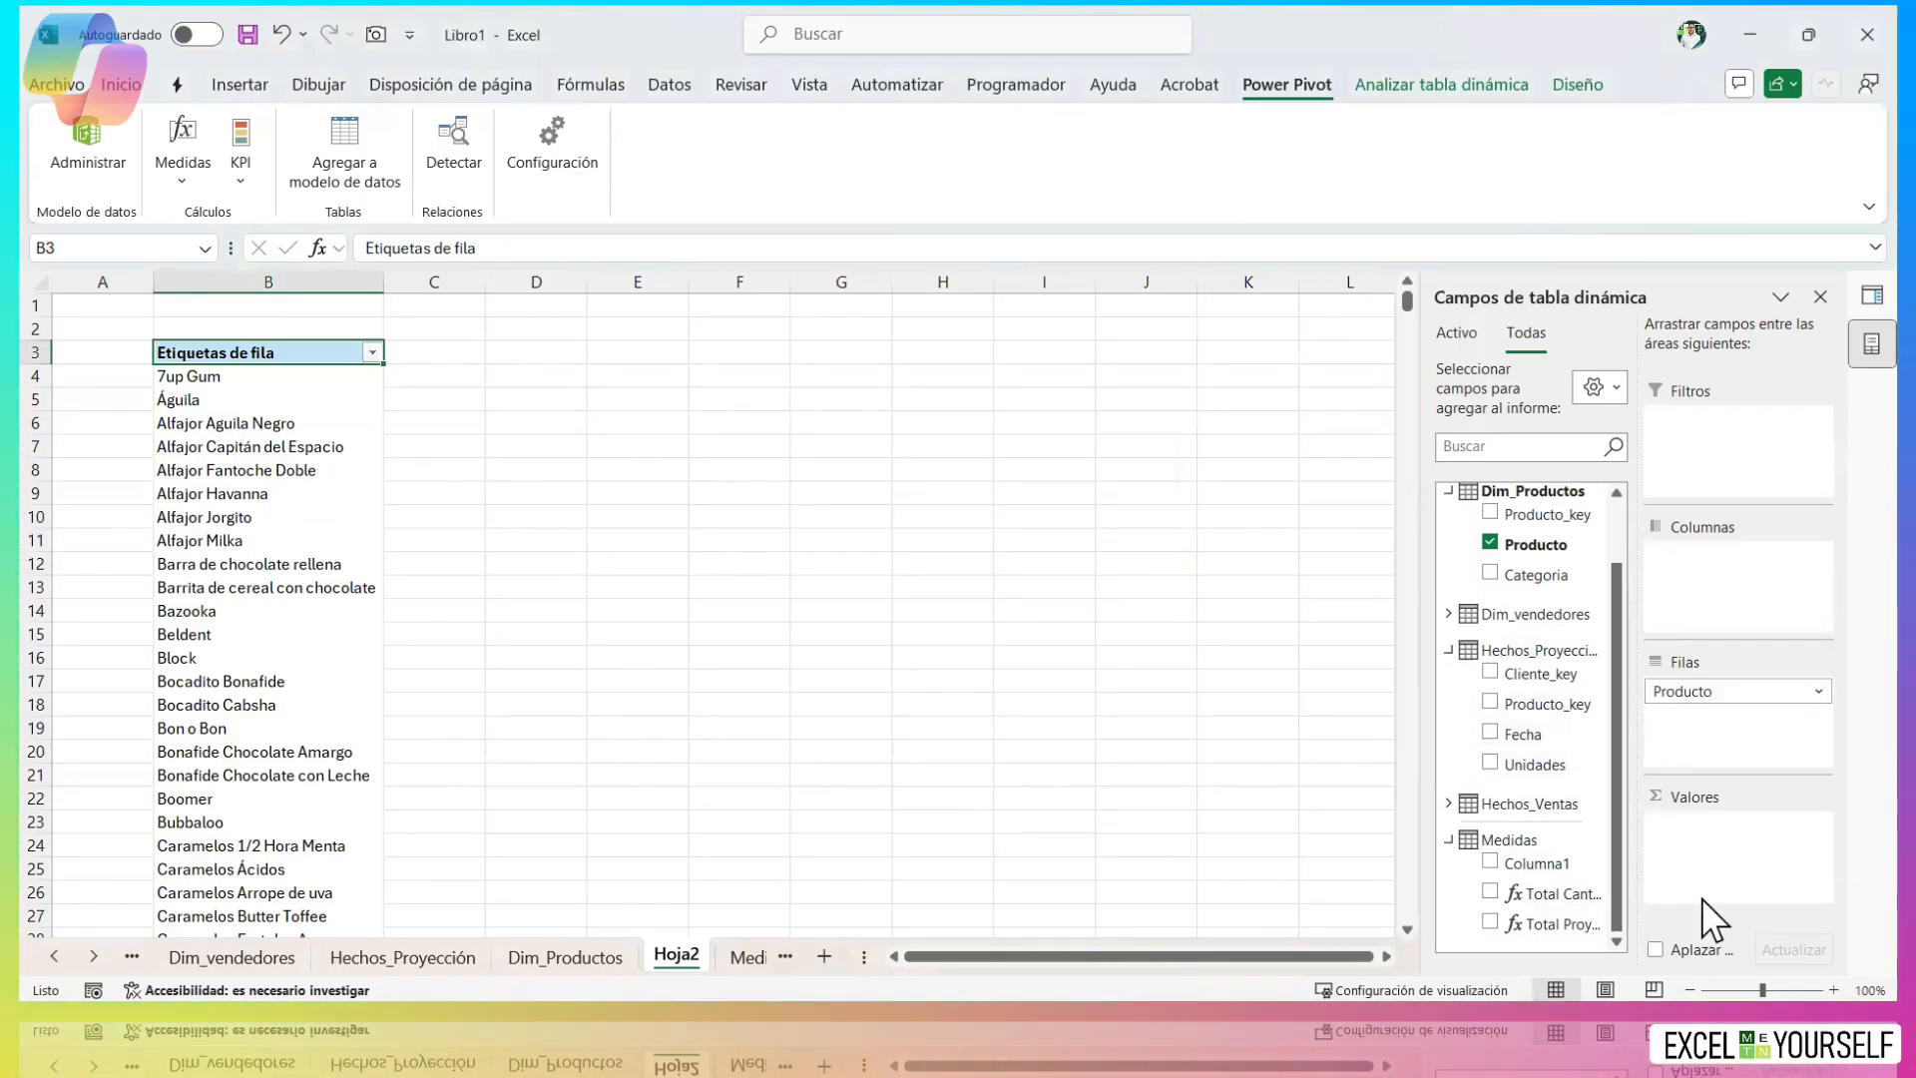
drag(1562, 893, 1741, 901)
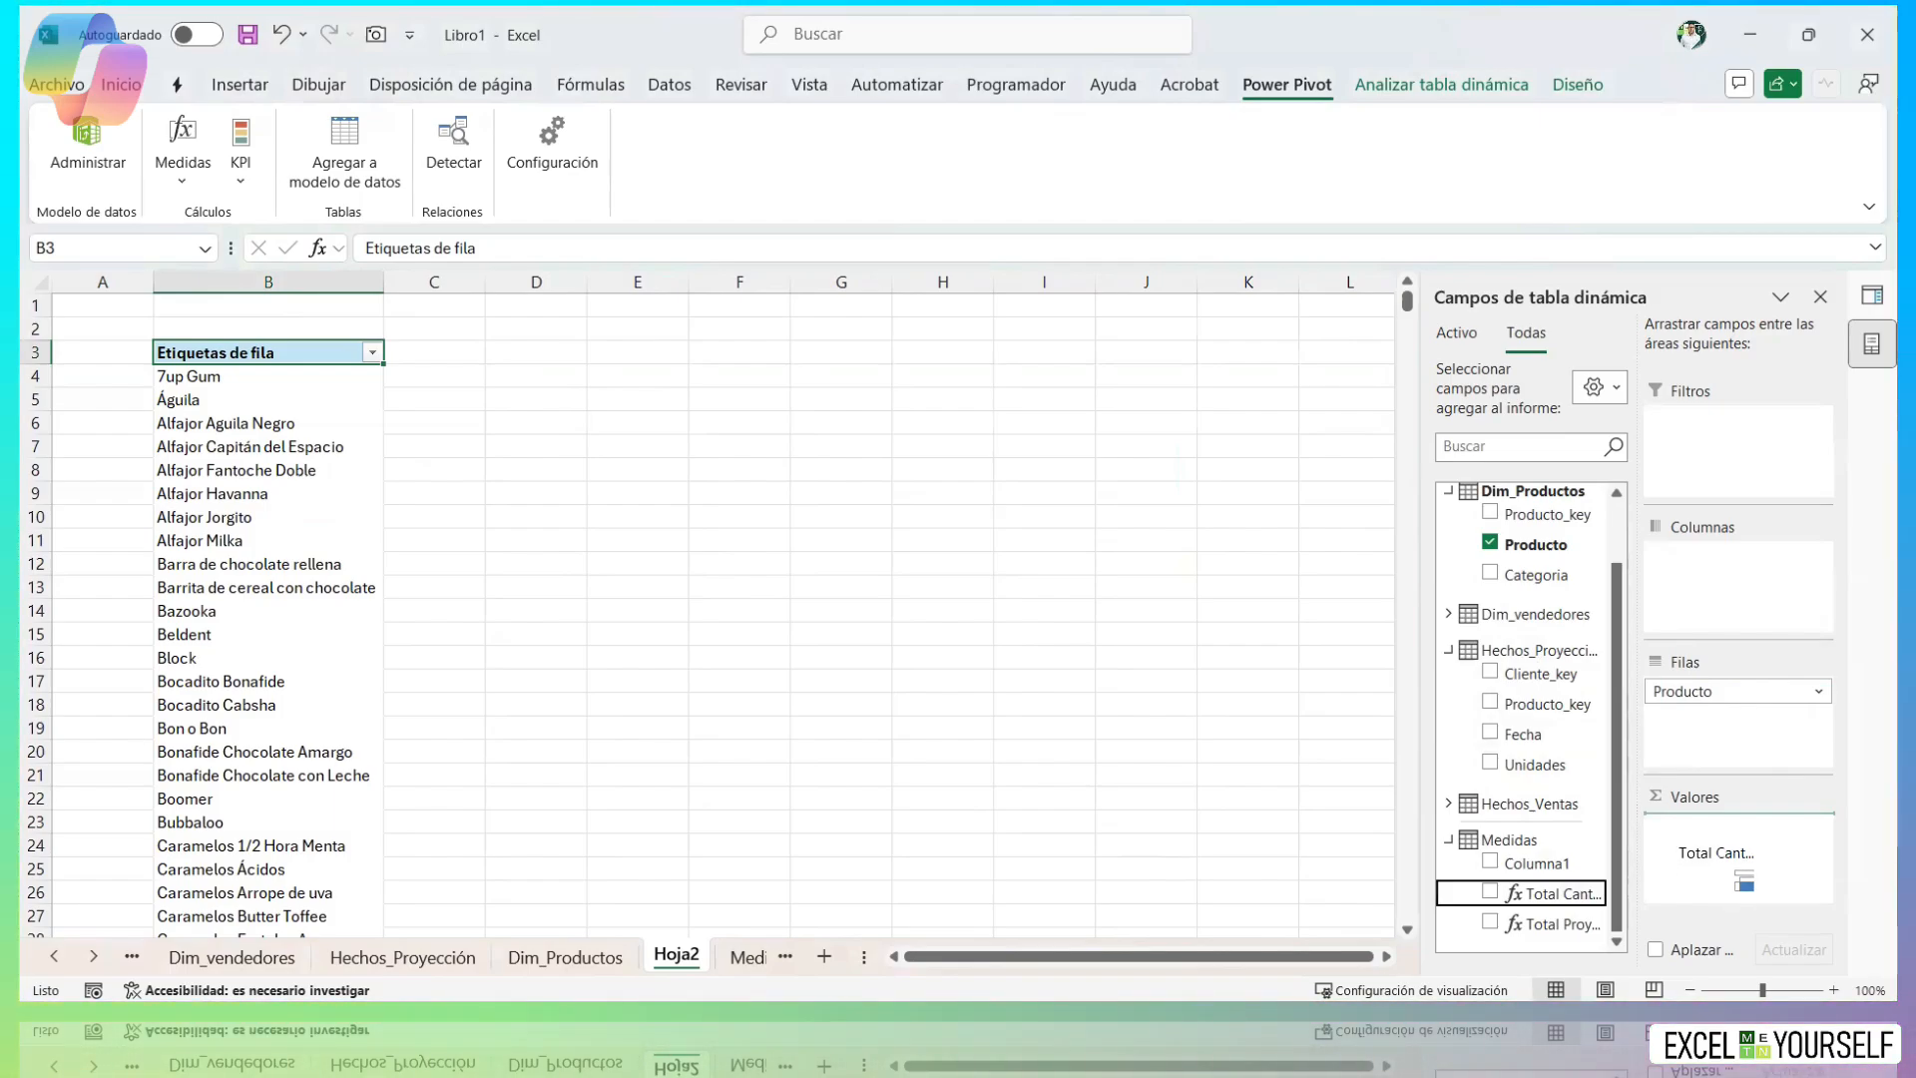
drag(1743, 881, 1741, 878)
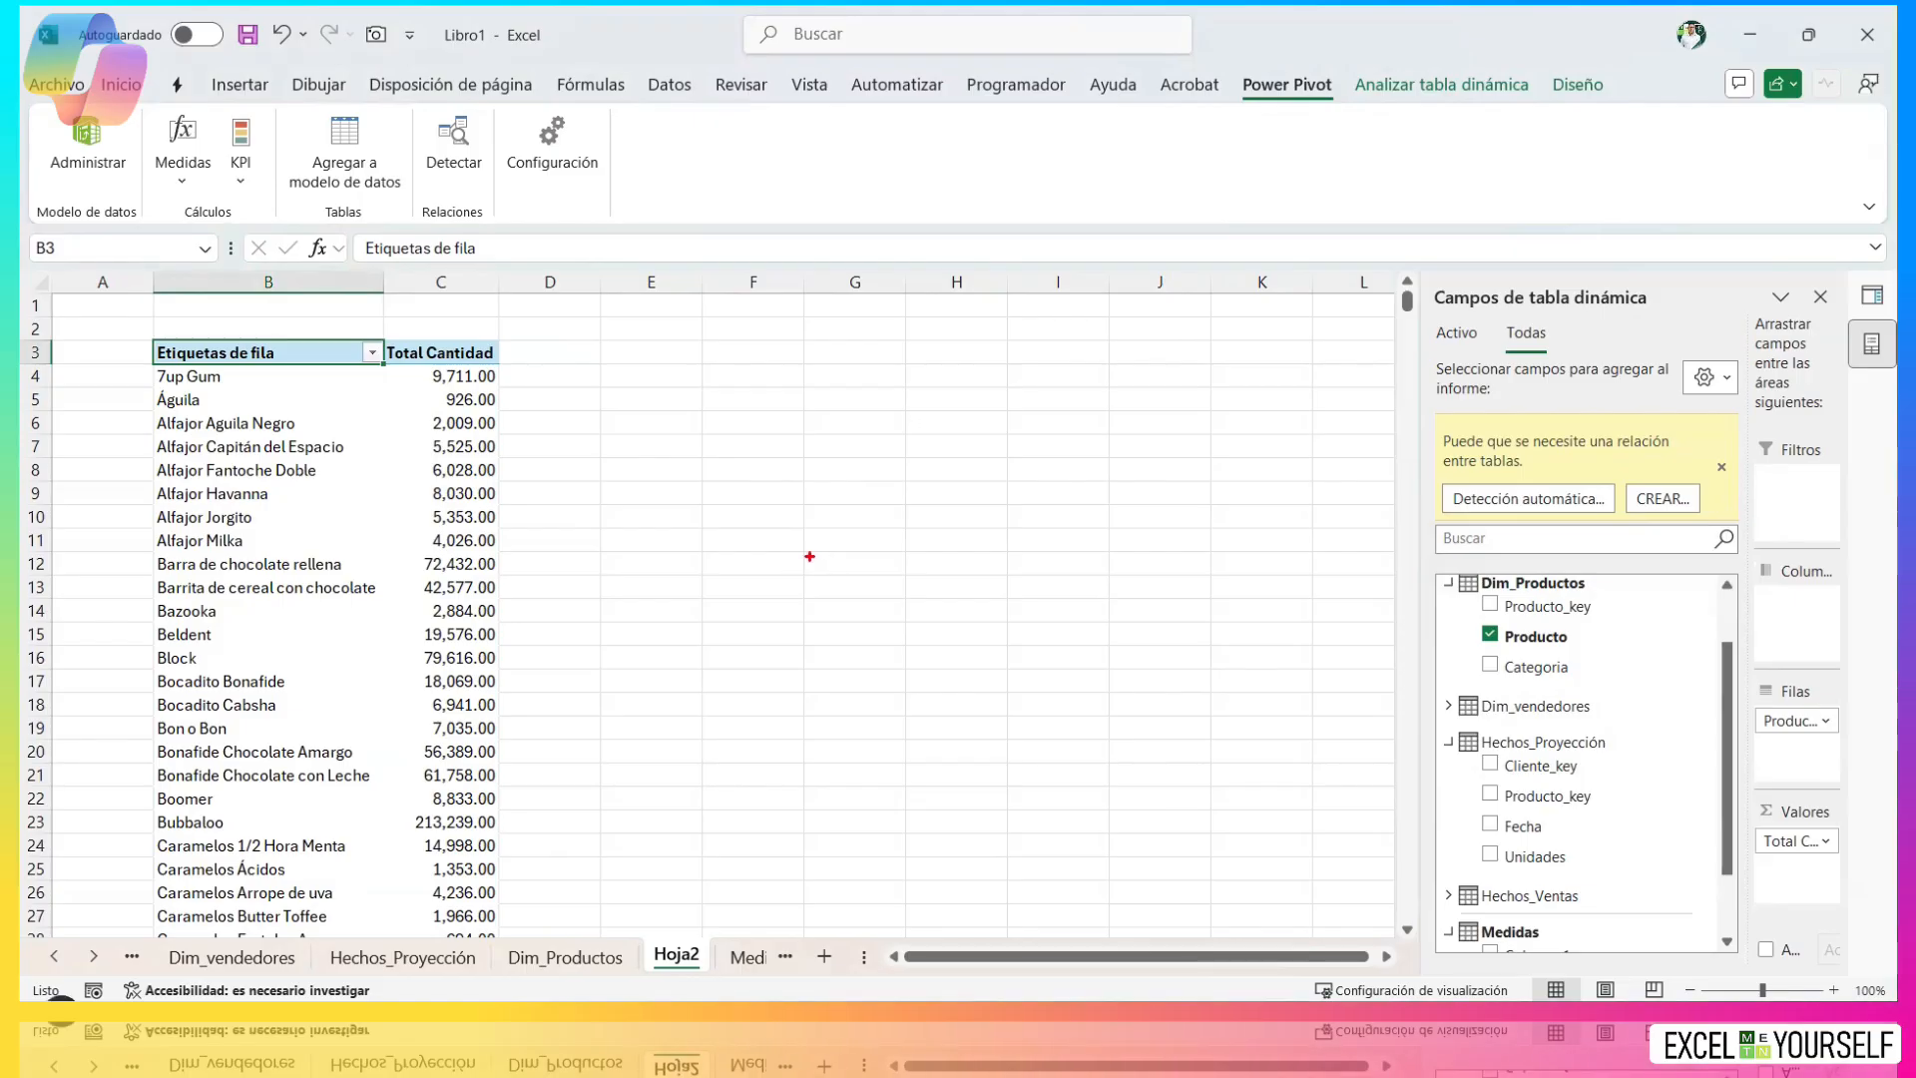
mouse_move(540, 376)
mouse_down()
mouse_move(531, 982)
mouse_move(540, 959)
mouse_up()
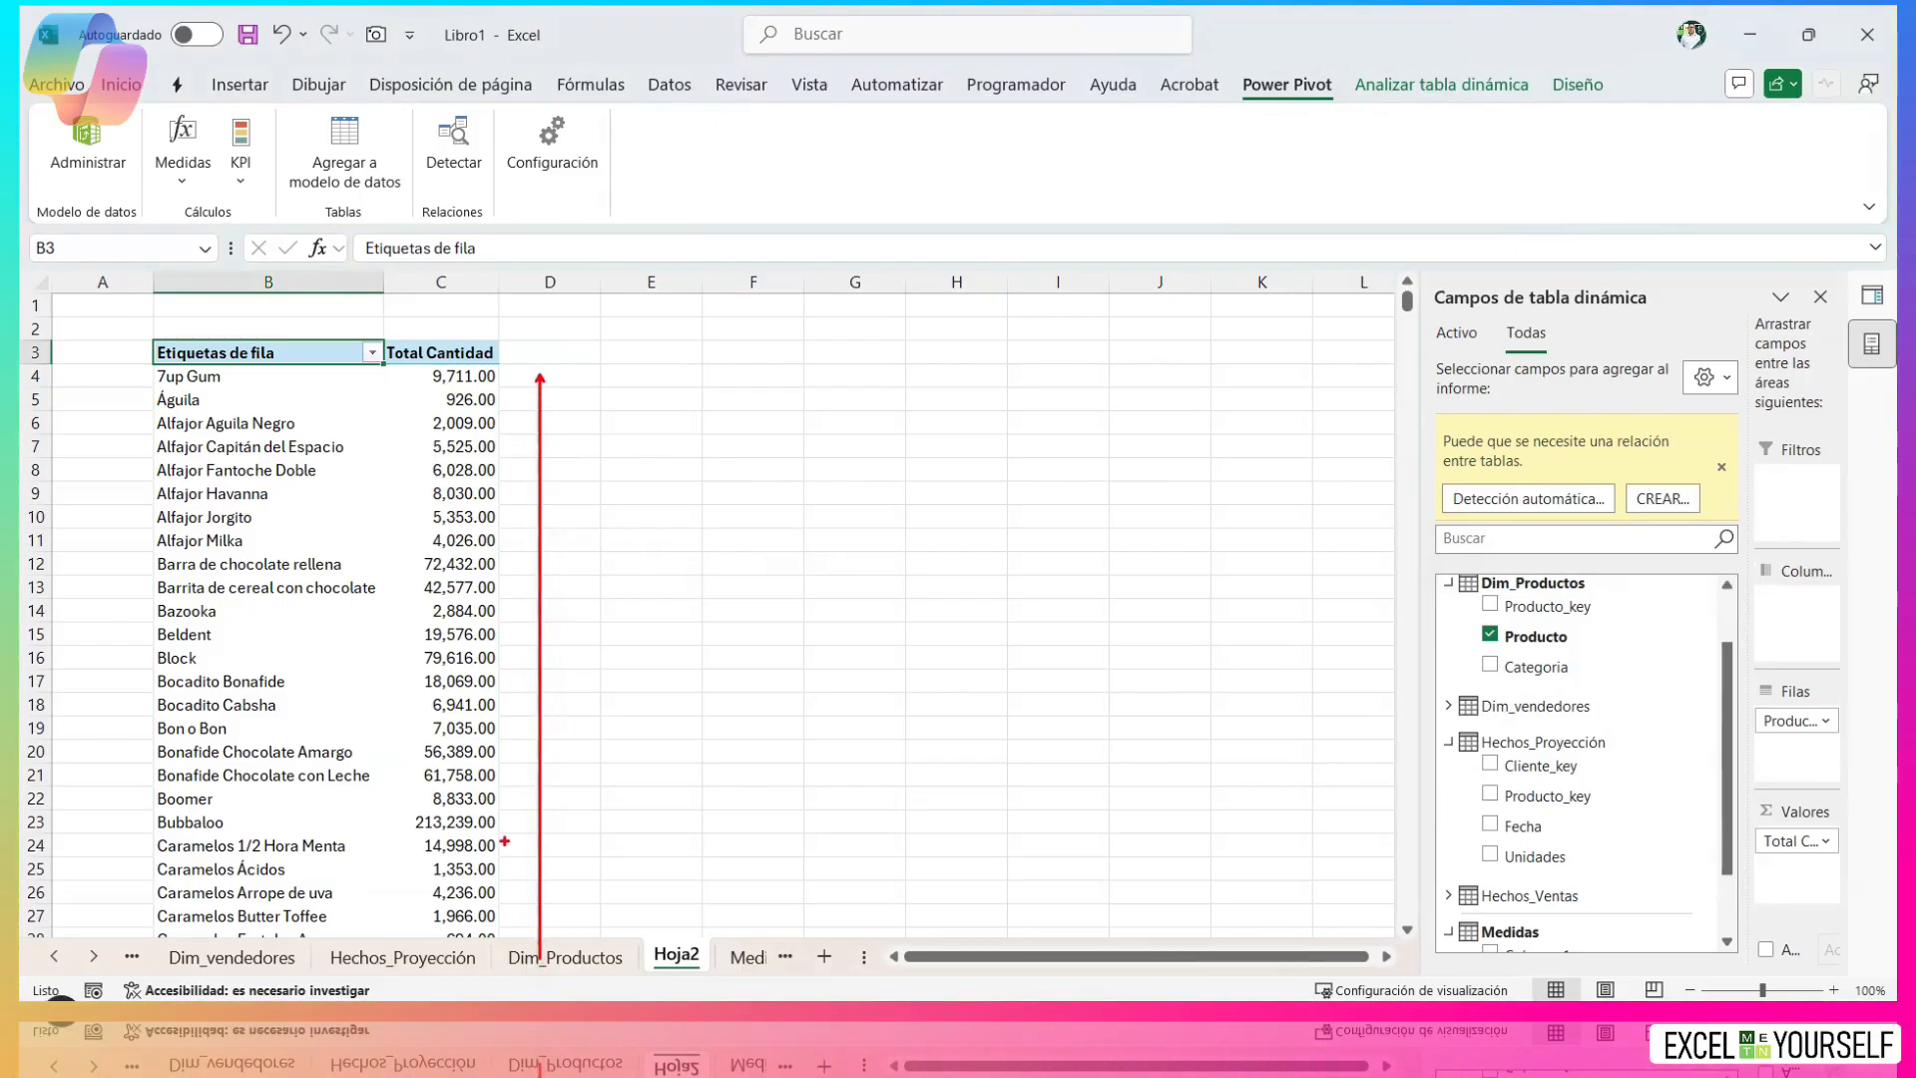
drag(461, 891, 461, 384)
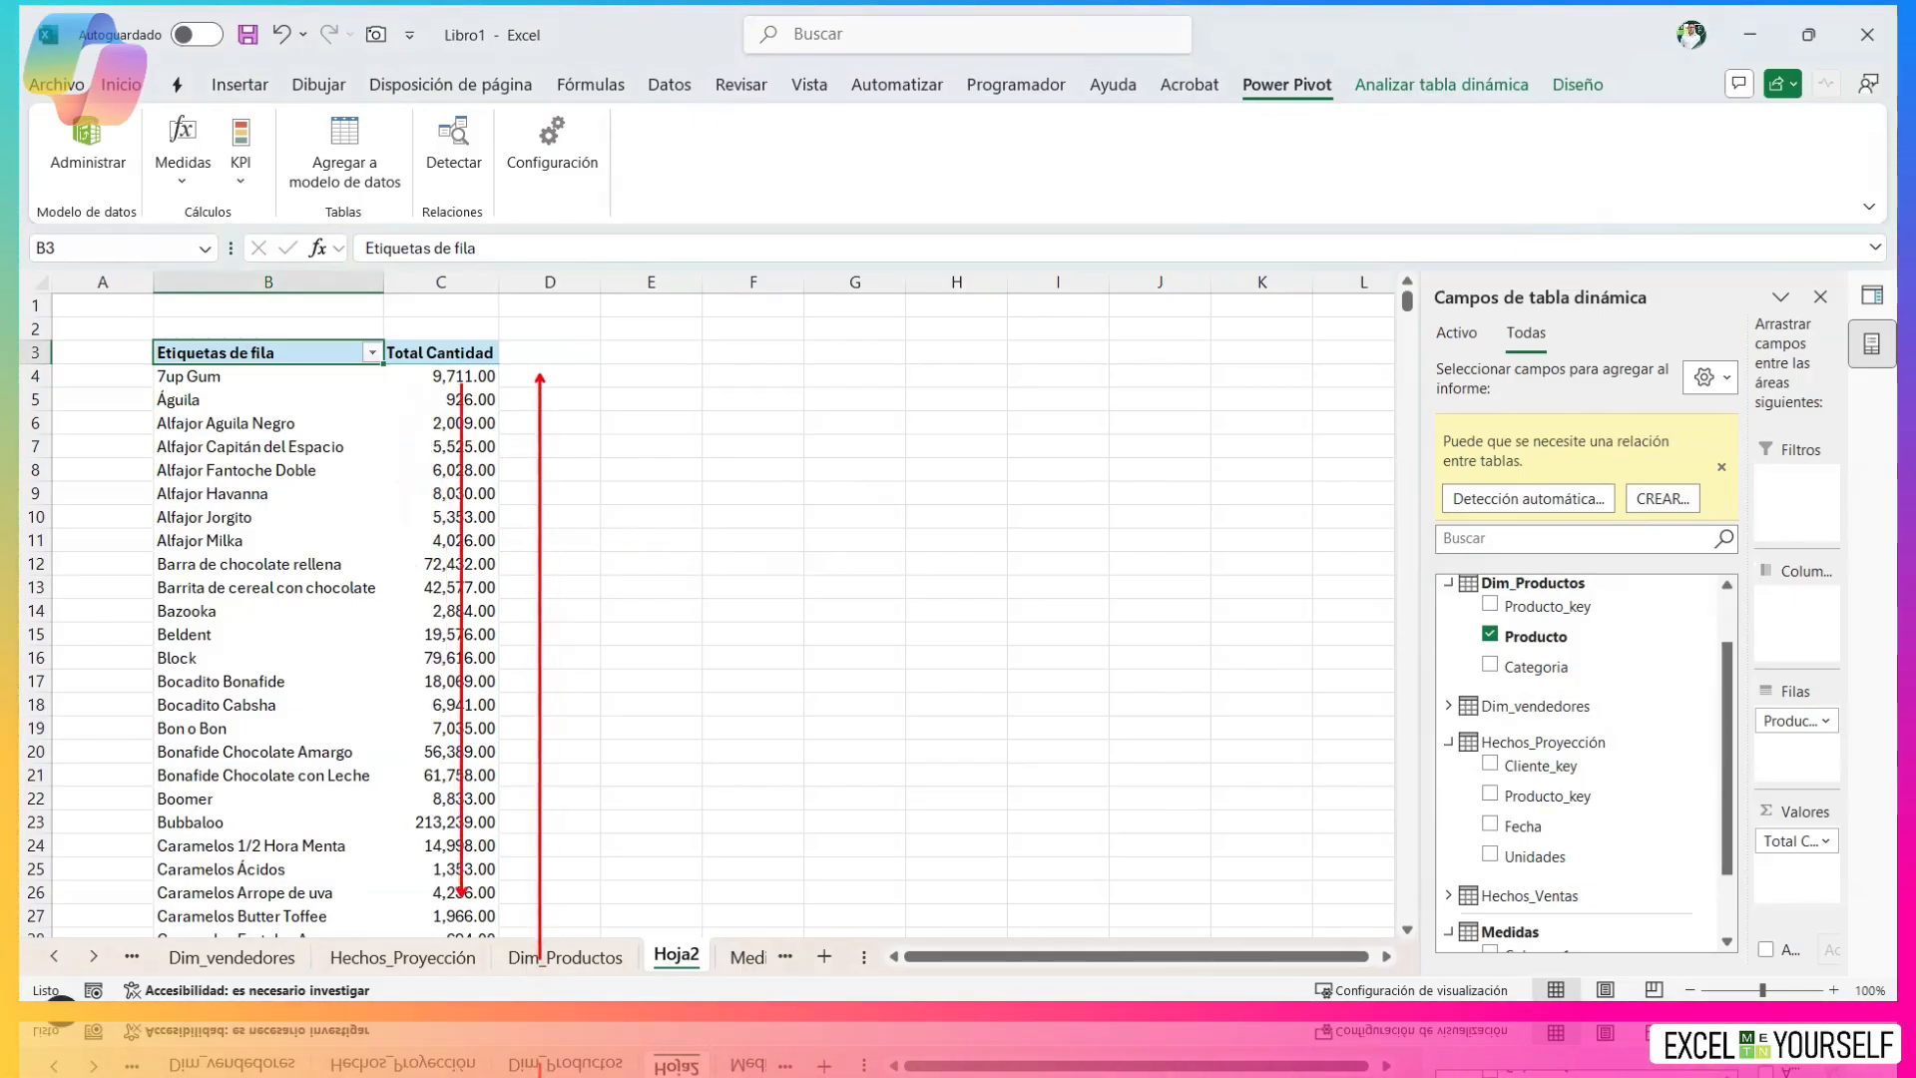
Run automatic relationship detection for the PivotTable and dismiss the relationship notice.
click(1519, 502)
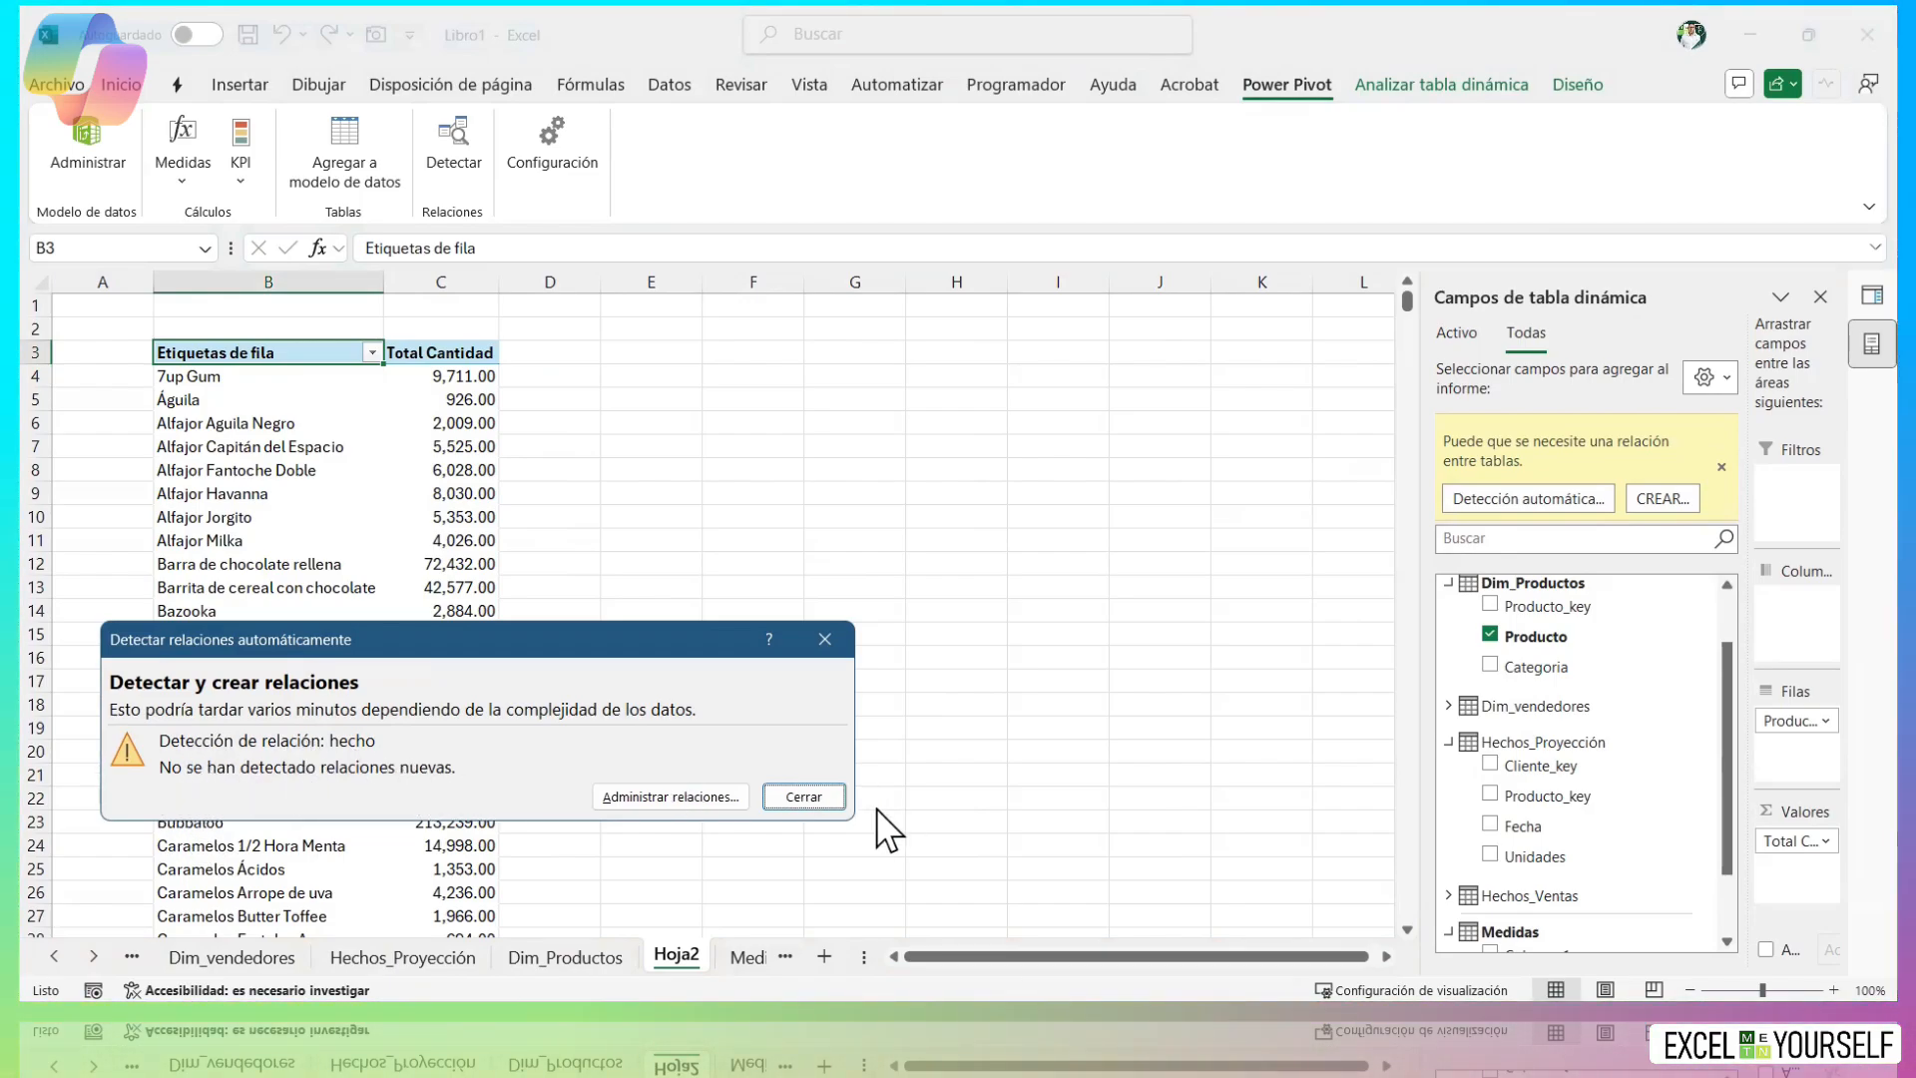
click(818, 797)
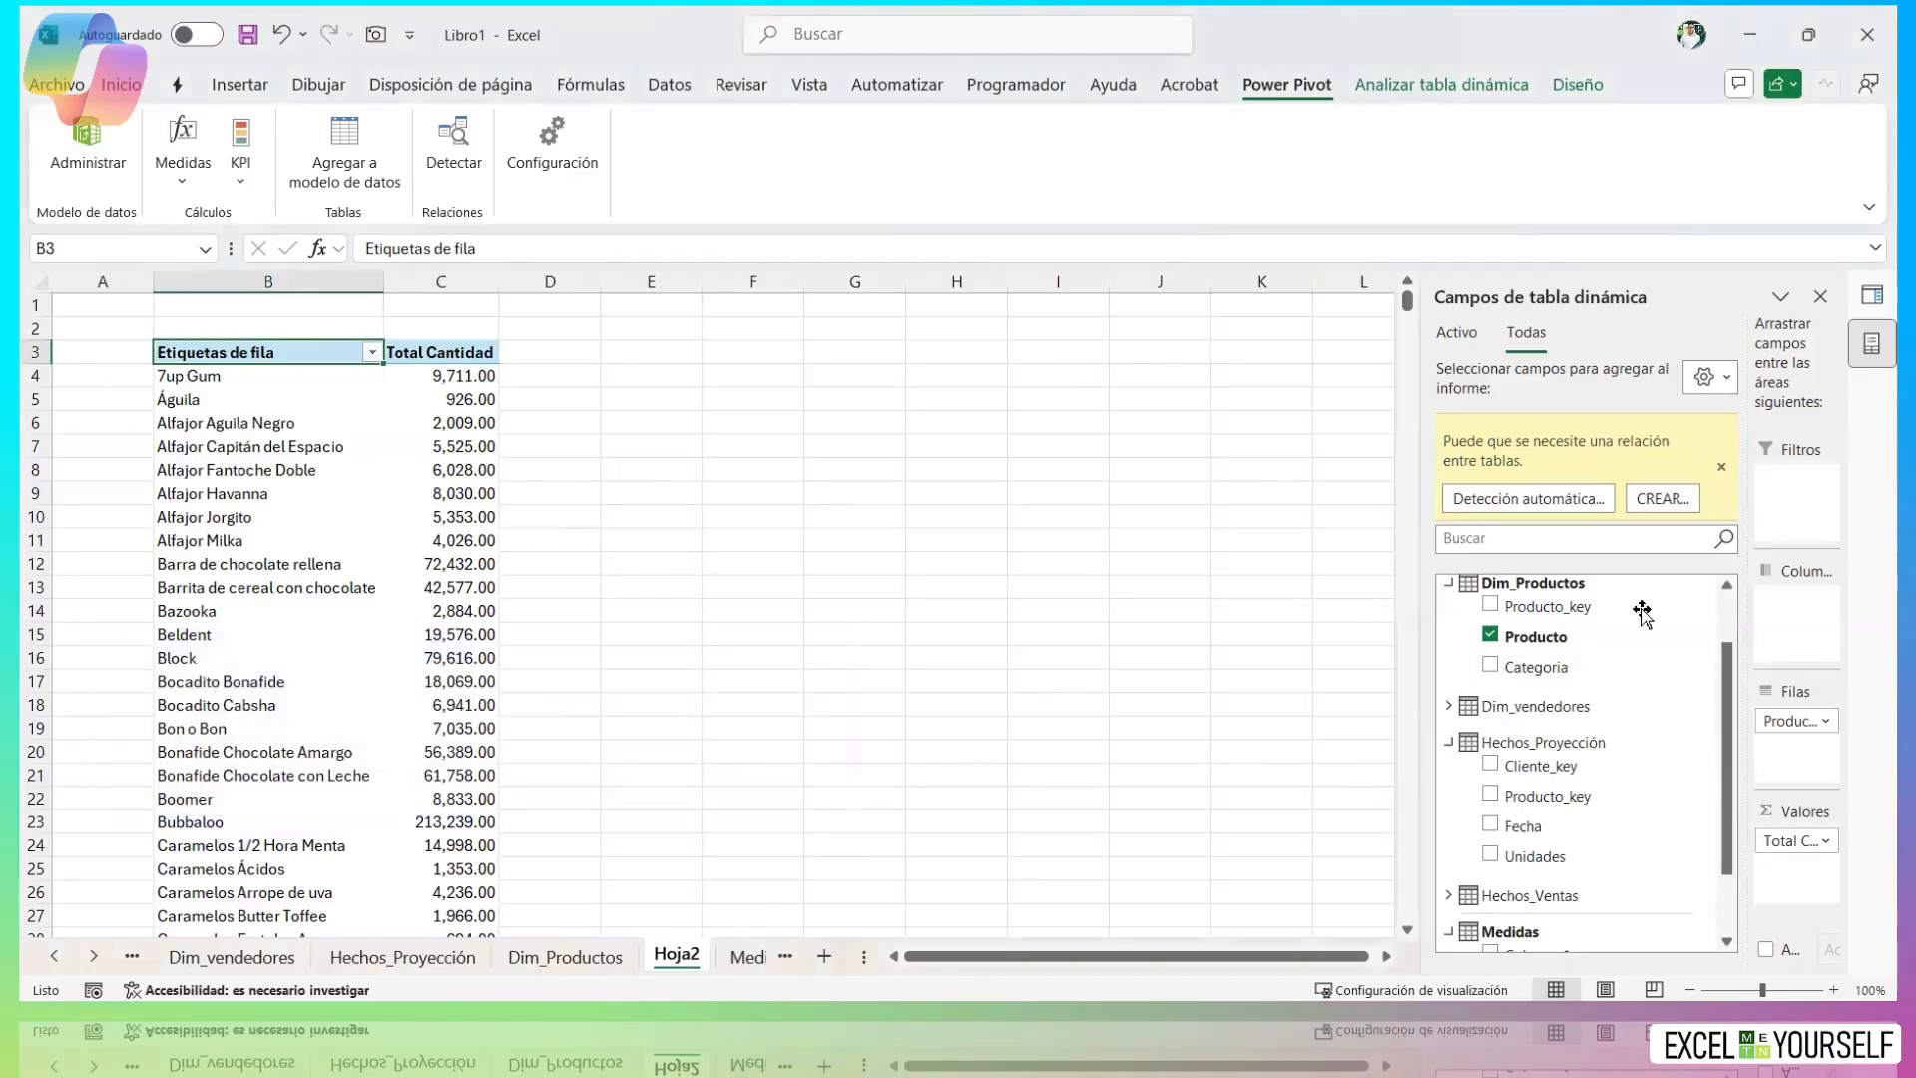
click(1722, 468)
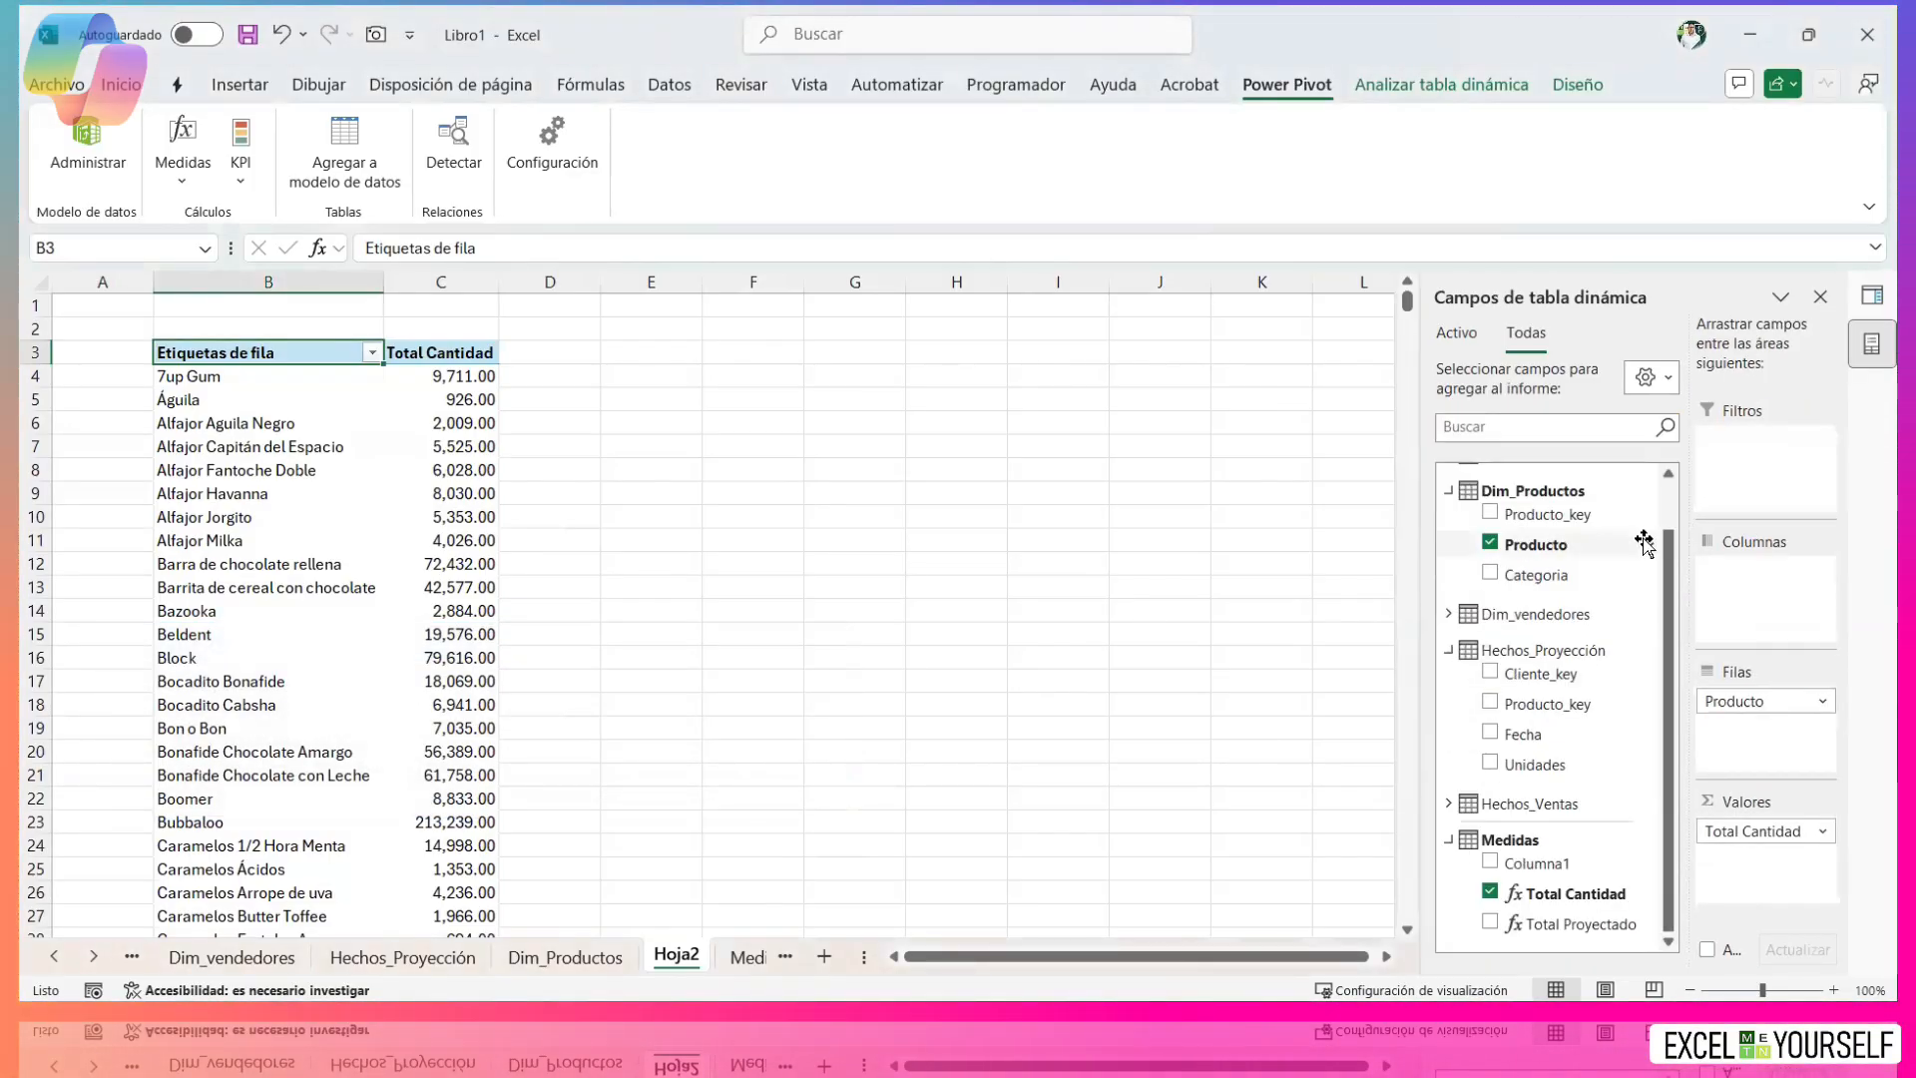
Review the quantities by product and add the Total Proyectado measure to the PivotTable values.
scroll(577, 672, down, 13)
scroll(473, 726, up, 5)
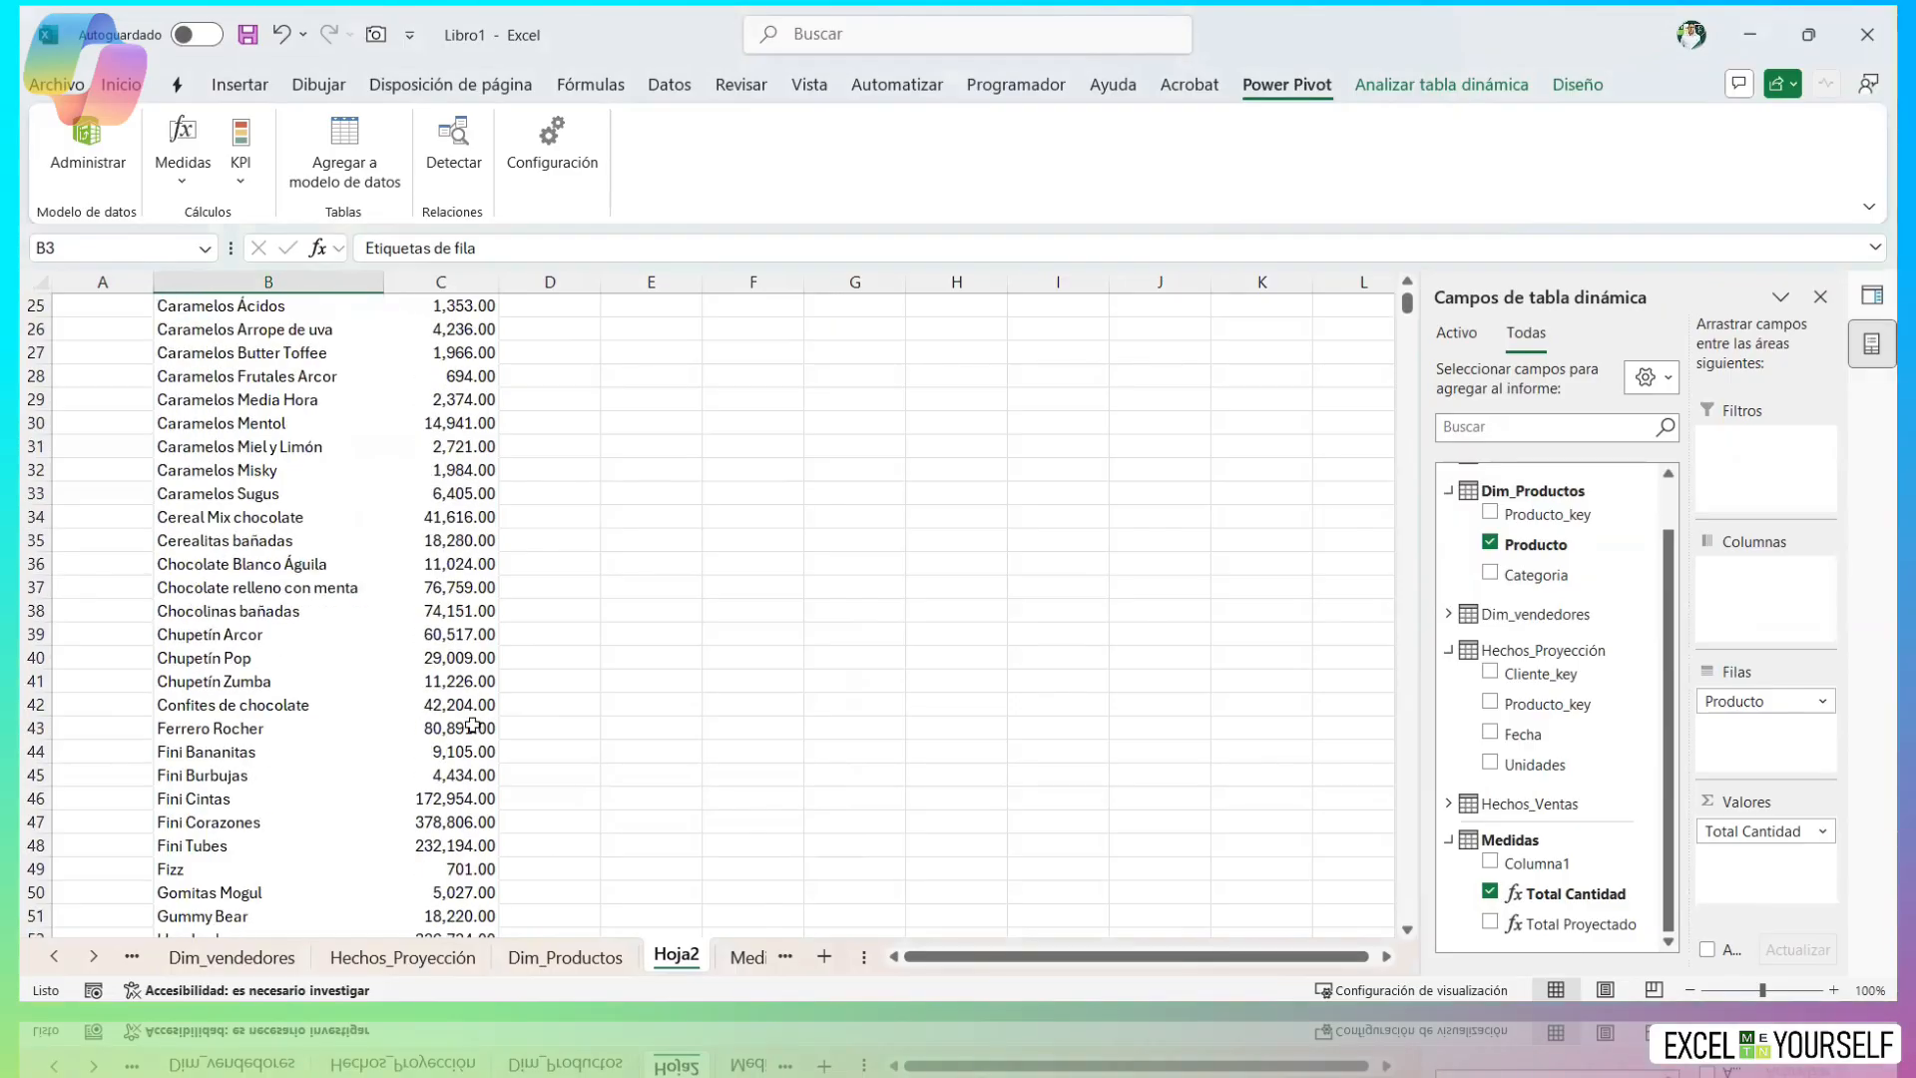
scroll(473, 726, up, 8)
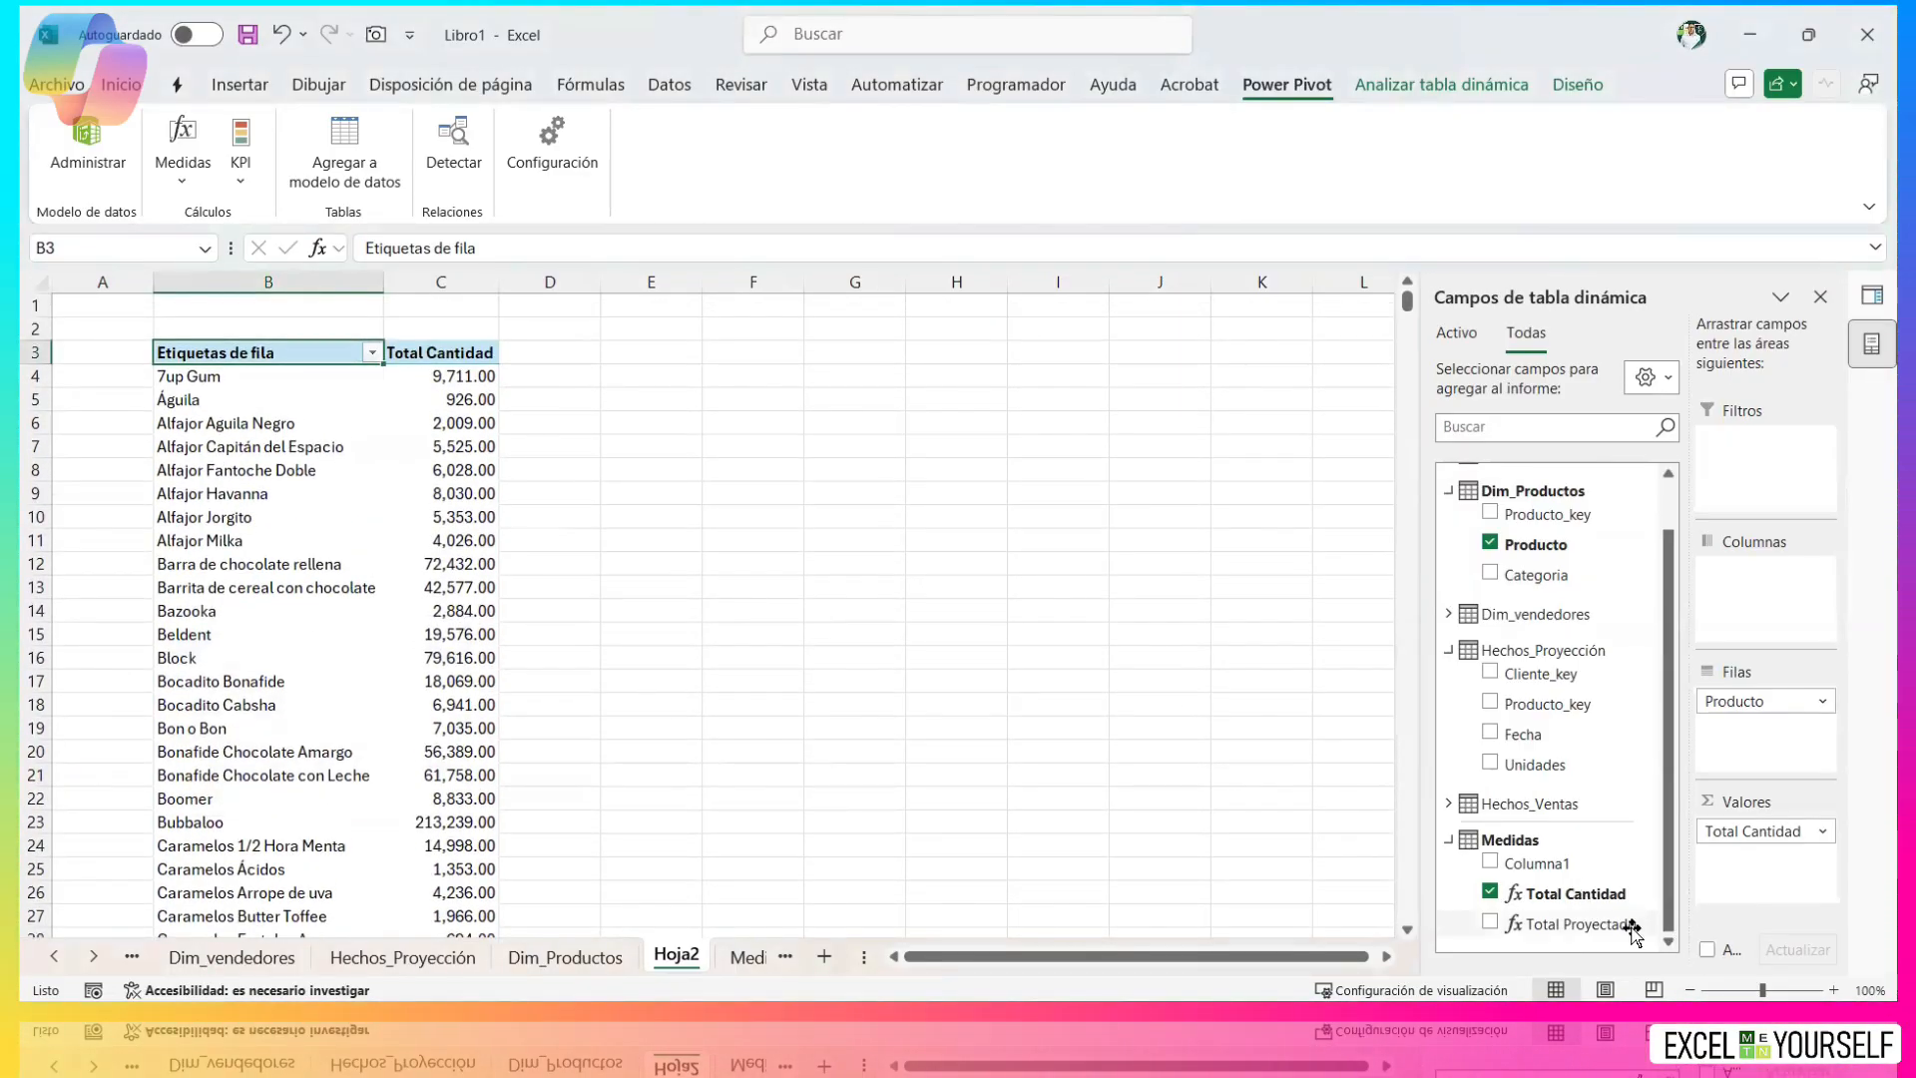
drag(1631, 928, 1763, 888)
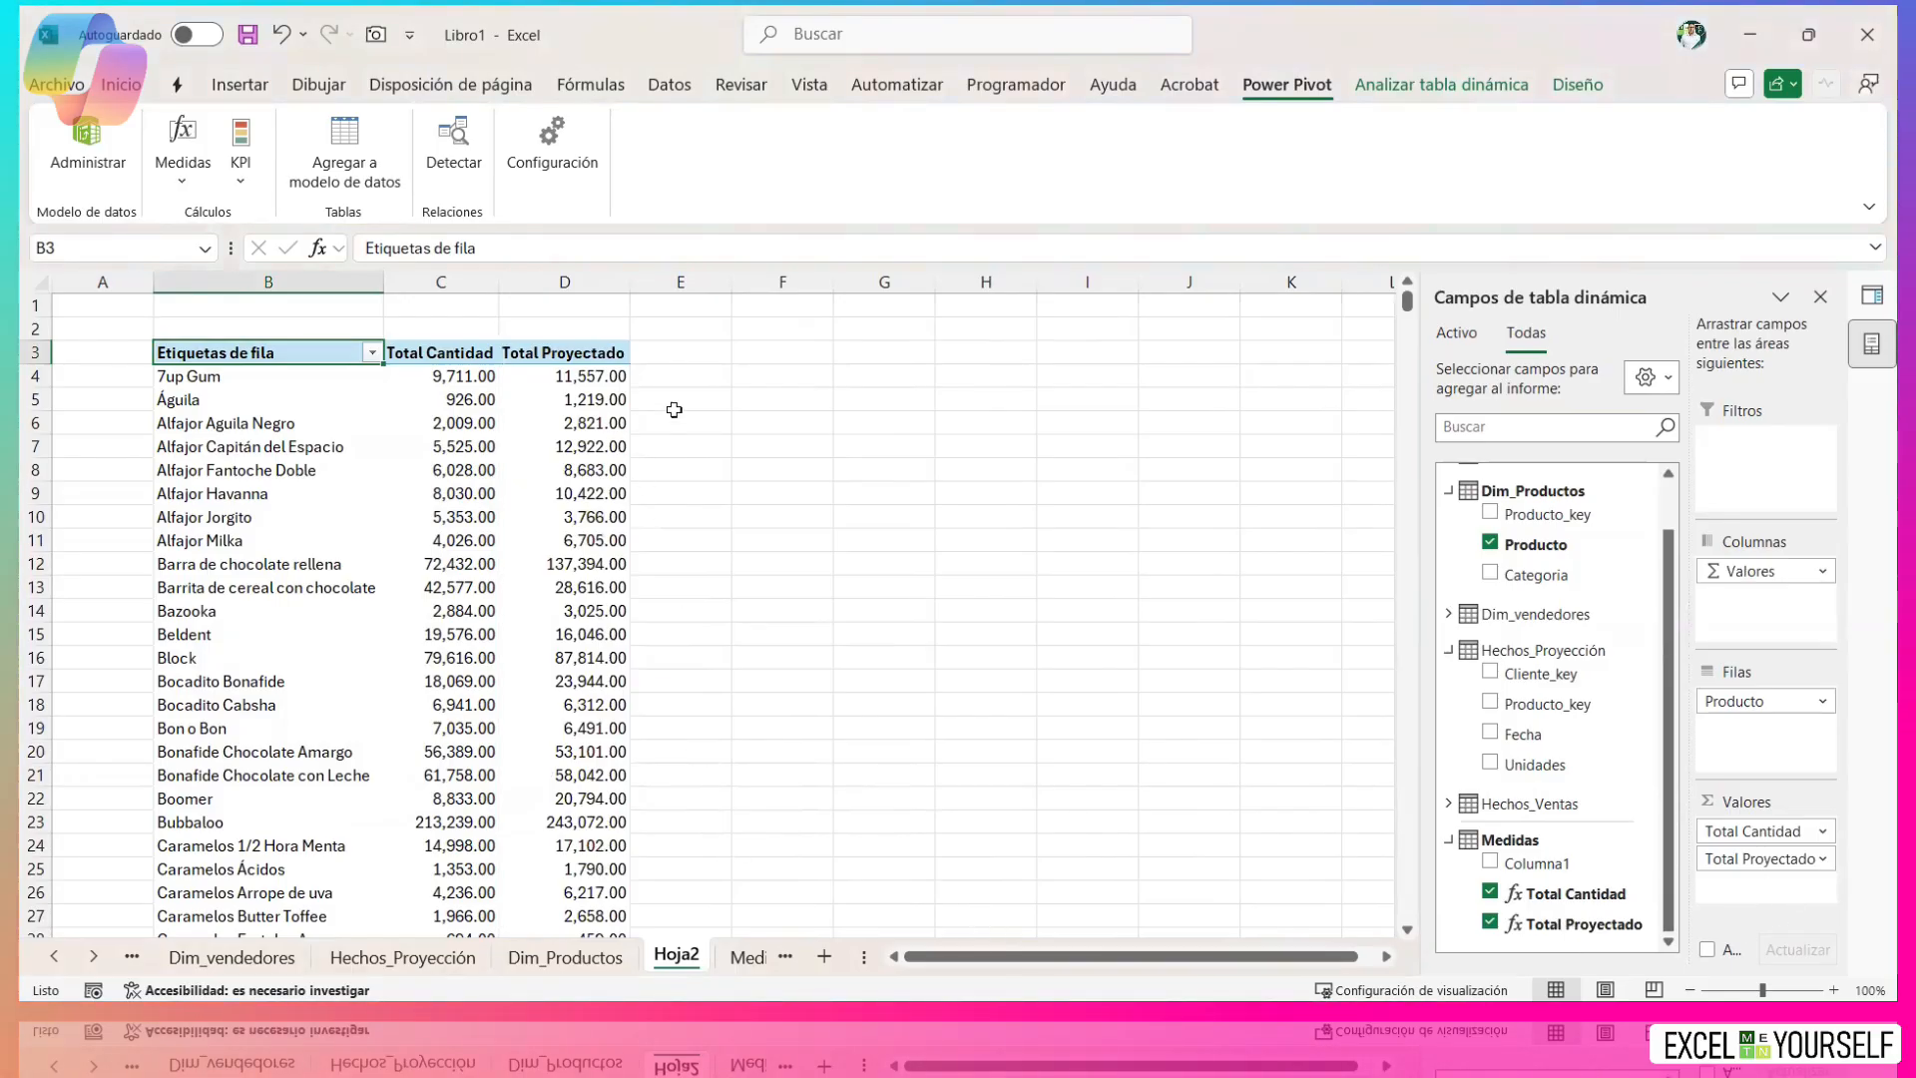
click(586, 381)
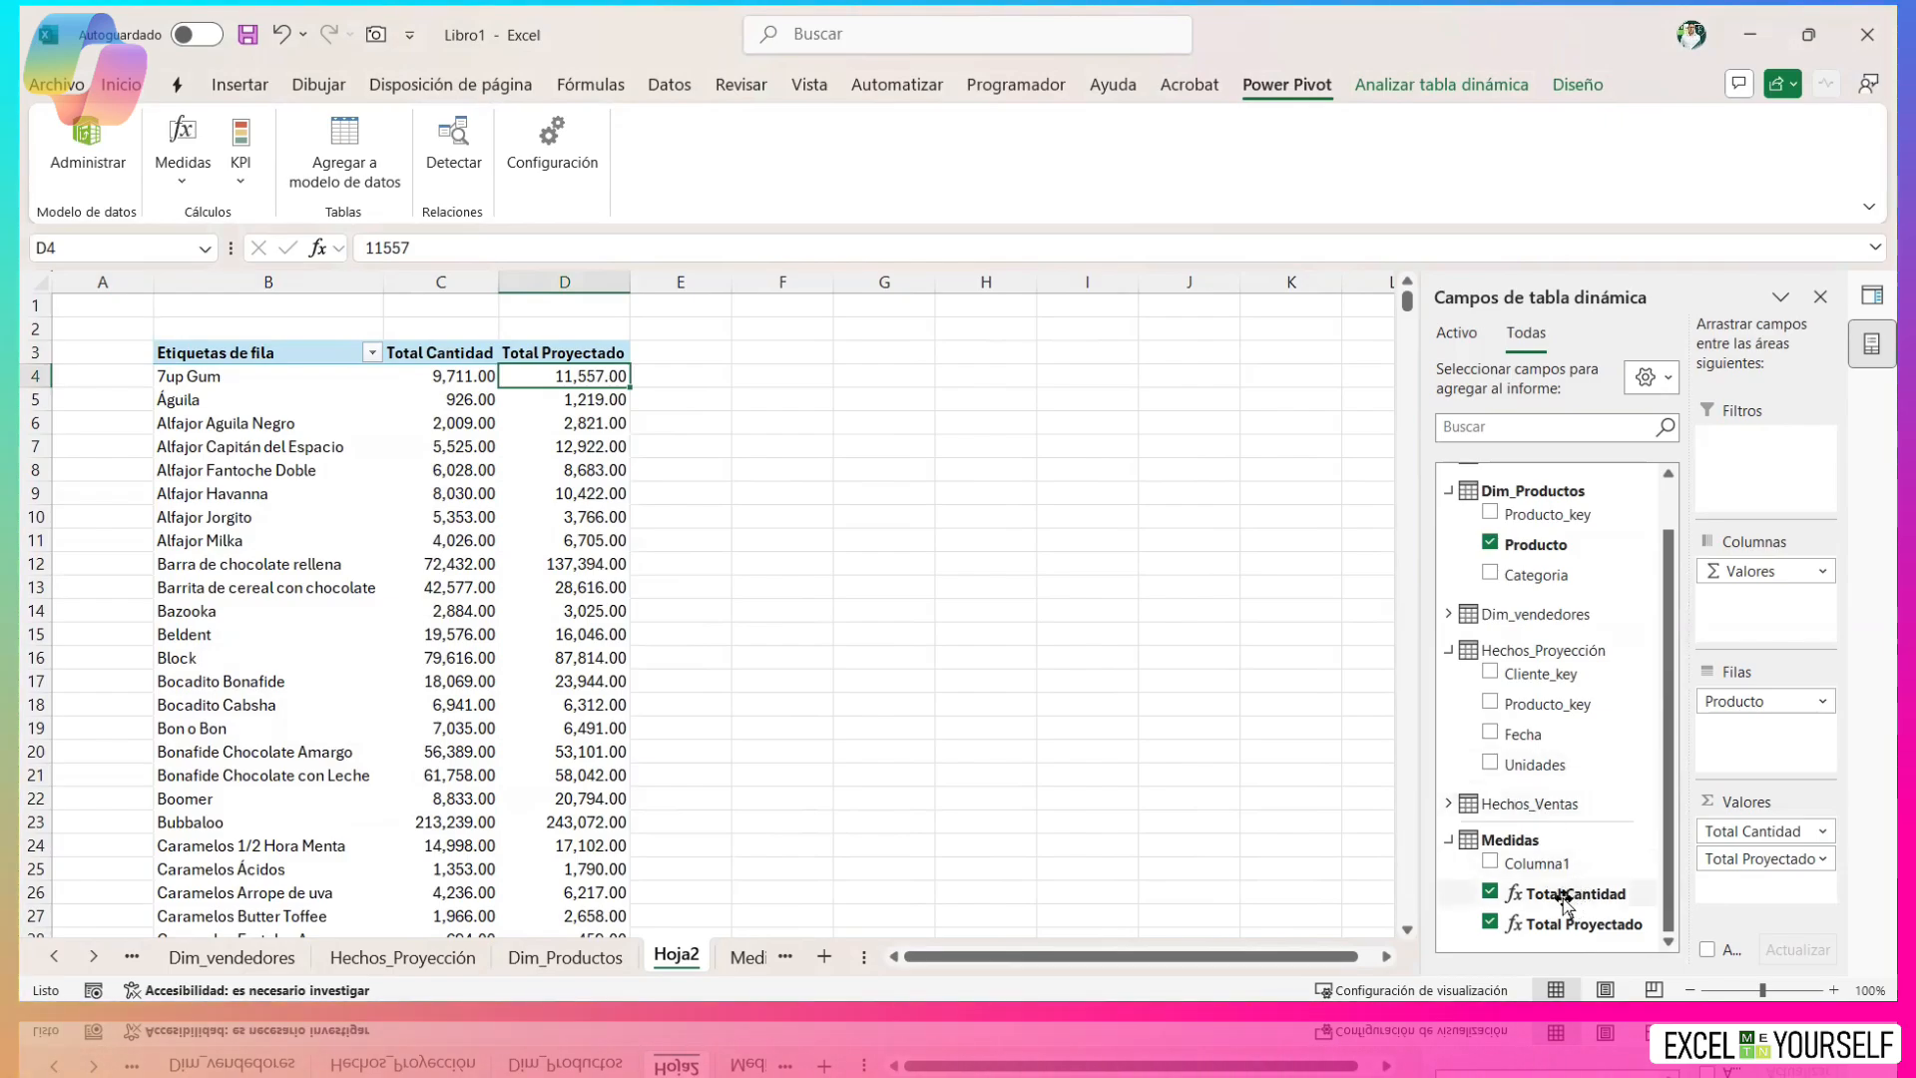
Remove both measures and Producto from the PivotTable and place Nombre del Cliente from Dim_Clientes in the rows.
drag(1747, 834, 1602, 916)
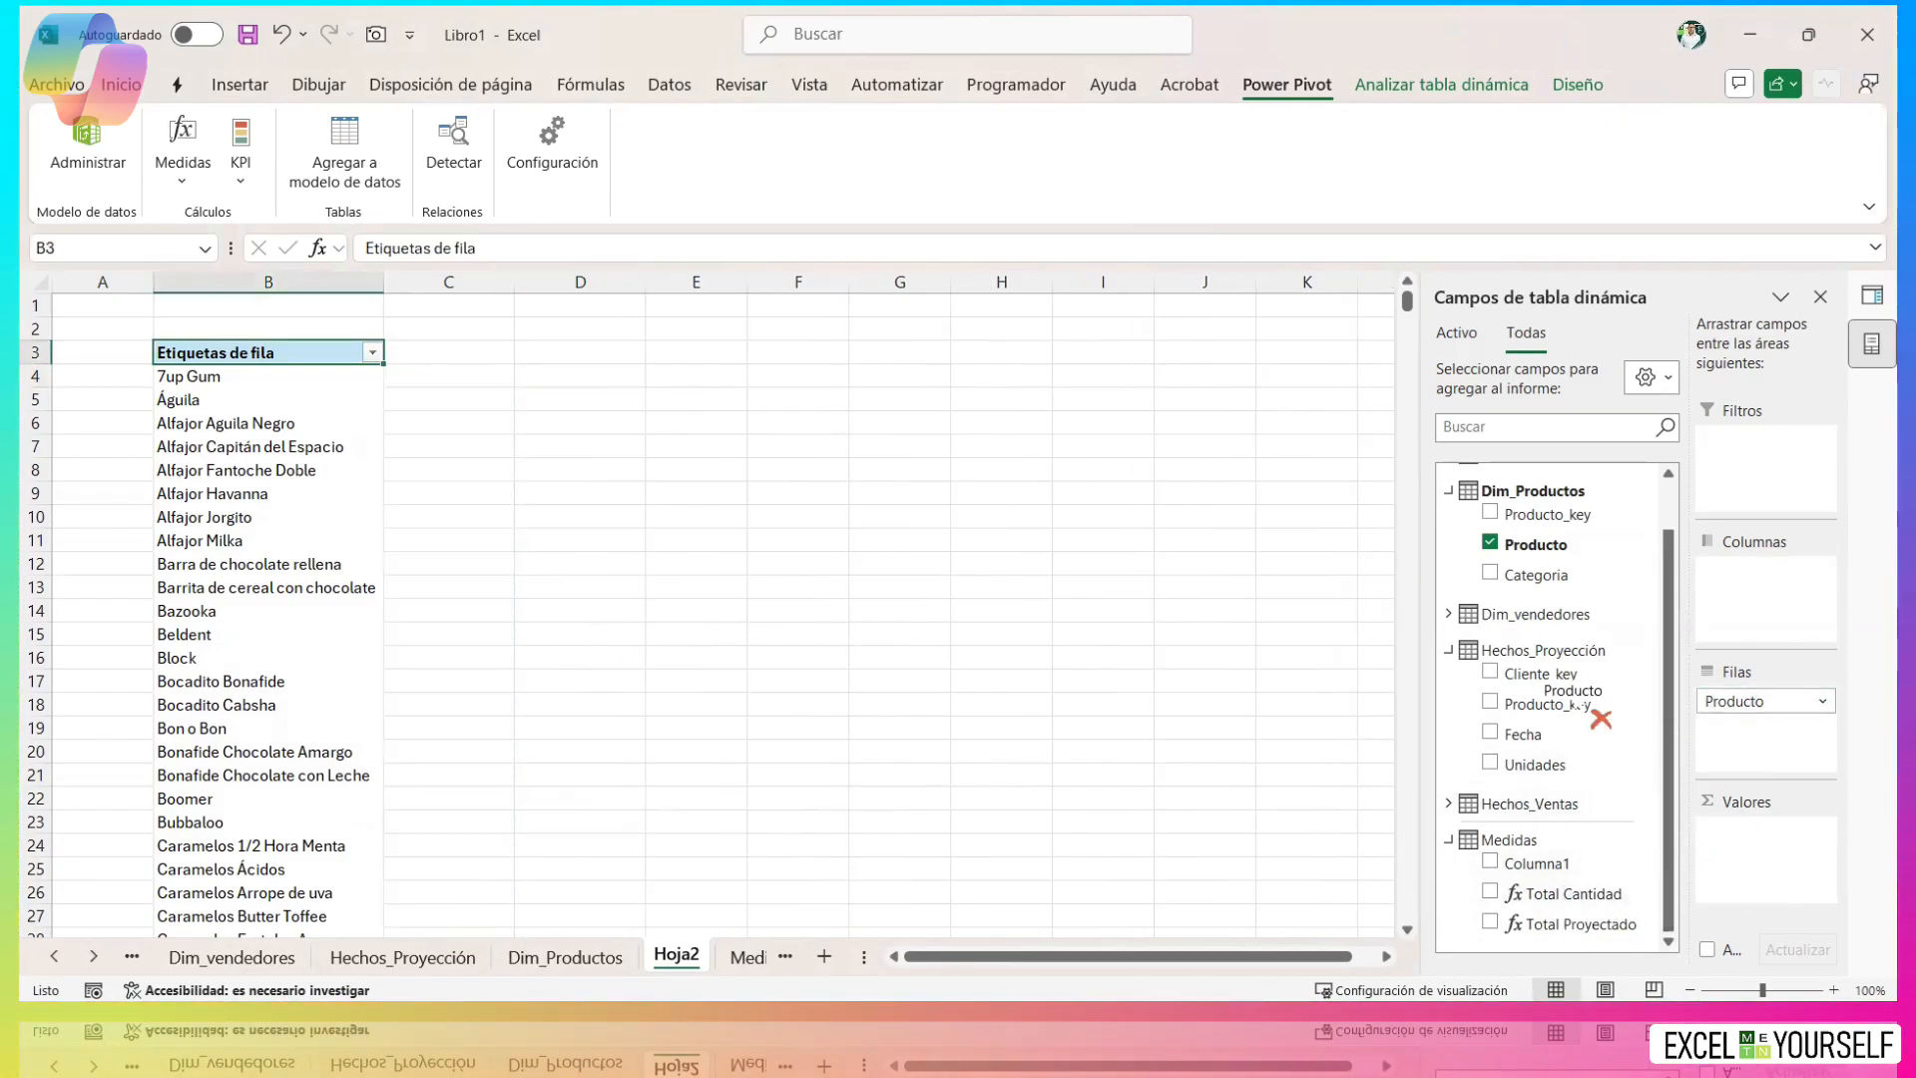
drag(1587, 706, 1584, 711)
scroll(1484, 649, up, 2)
click(1448, 546)
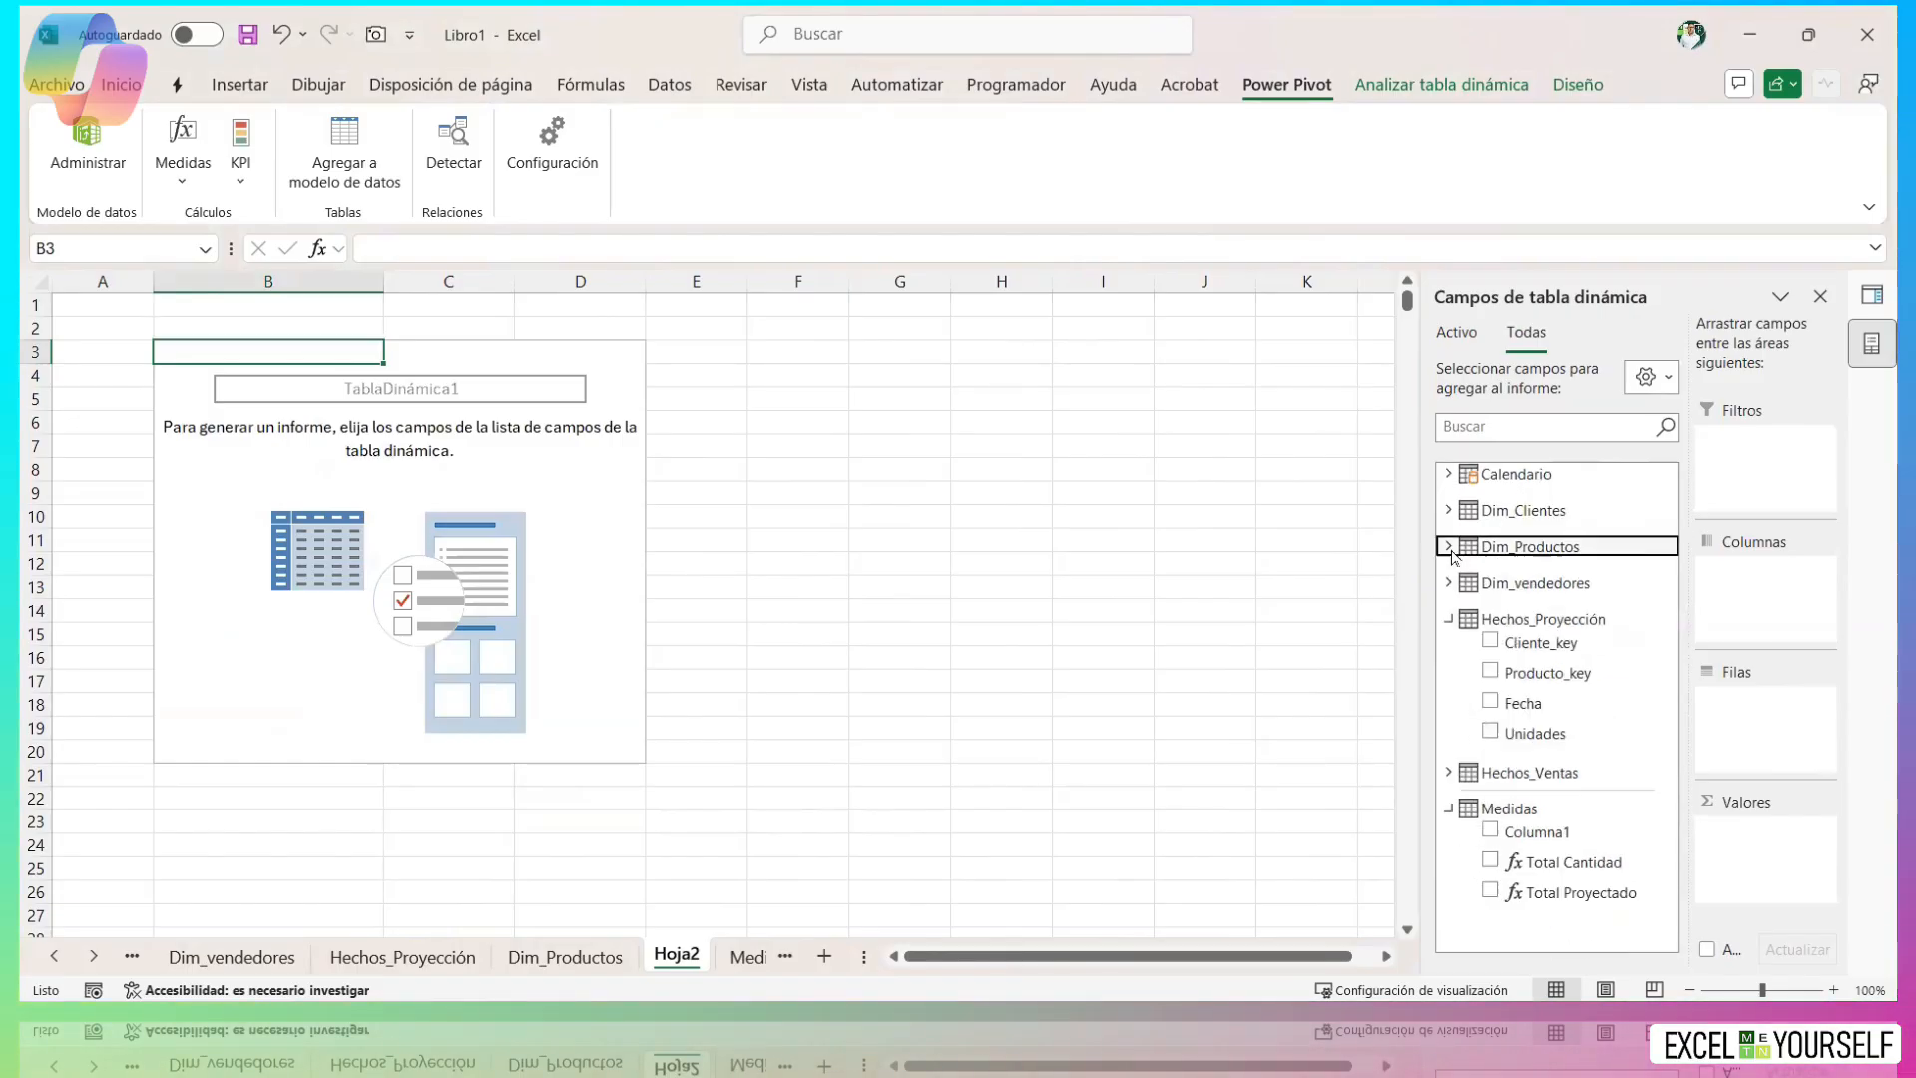
click(1448, 619)
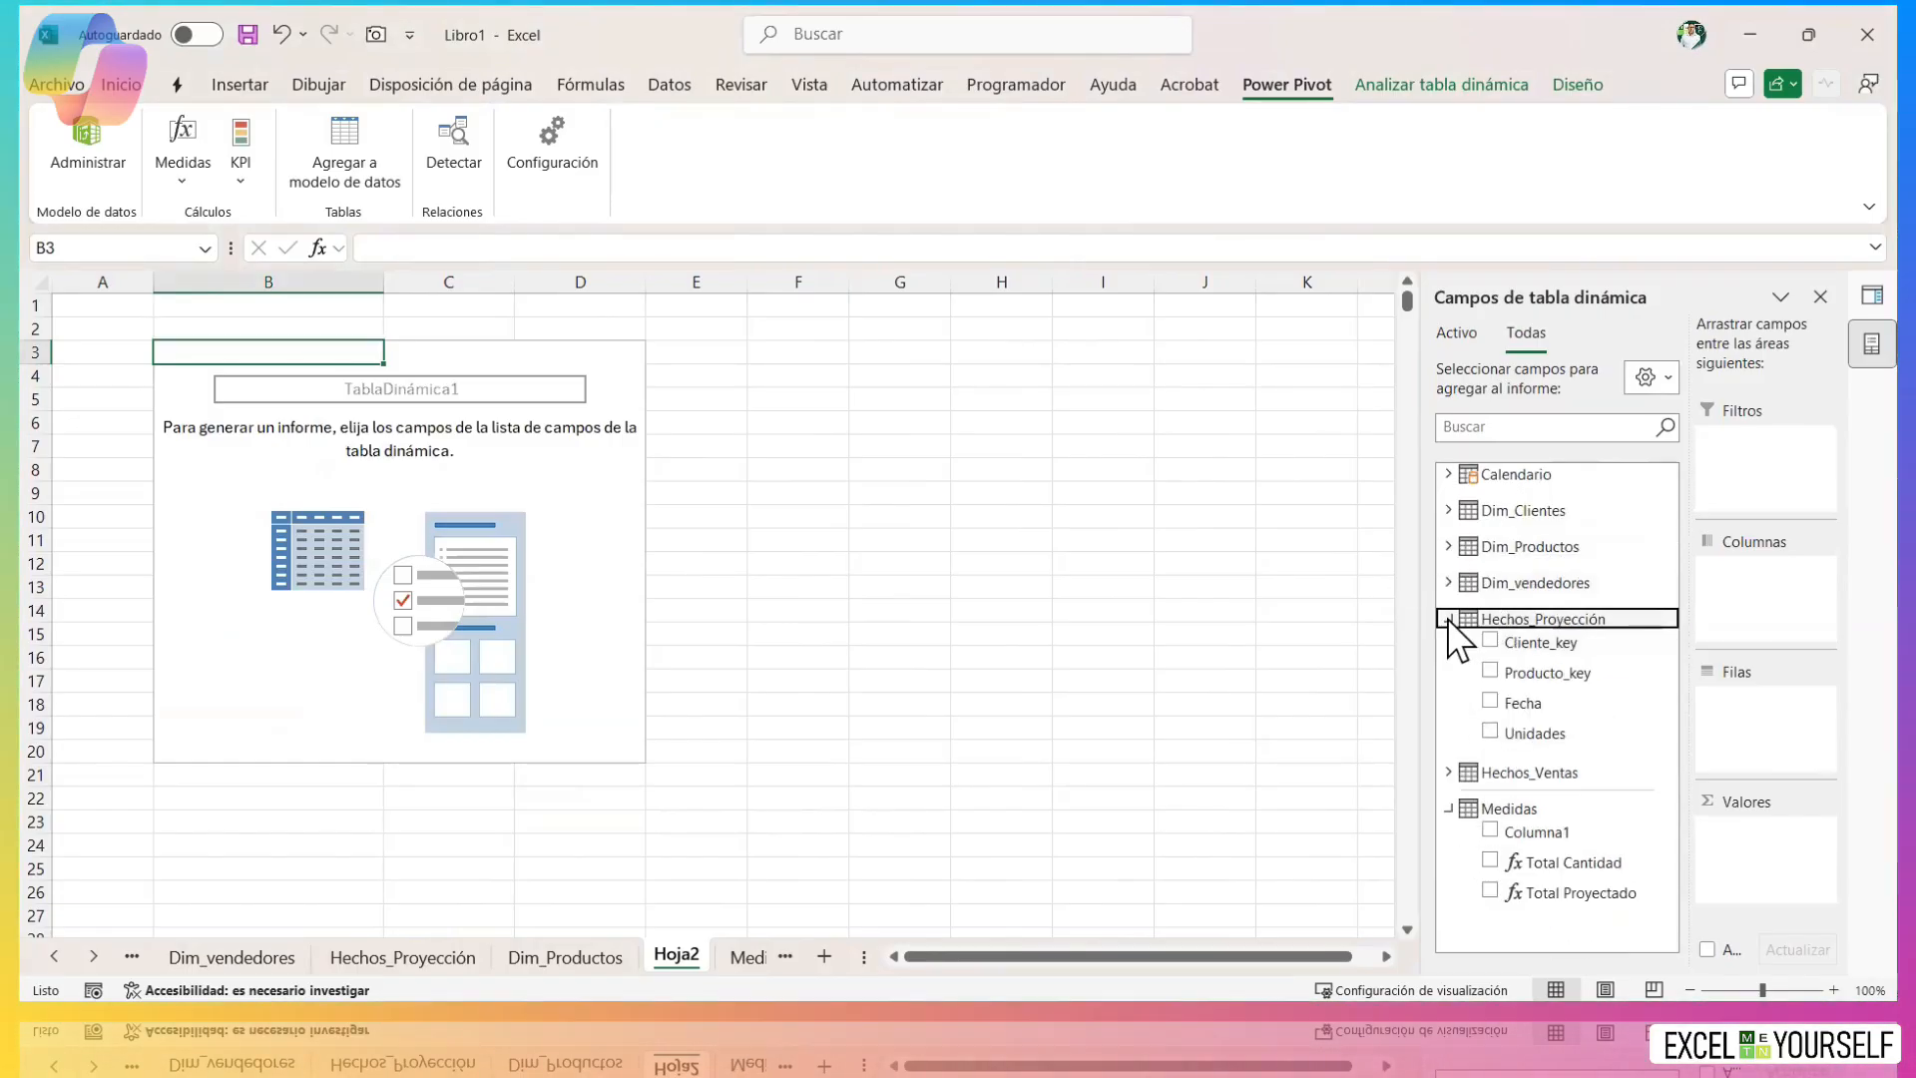
click(1448, 510)
drag(1570, 561, 1786, 750)
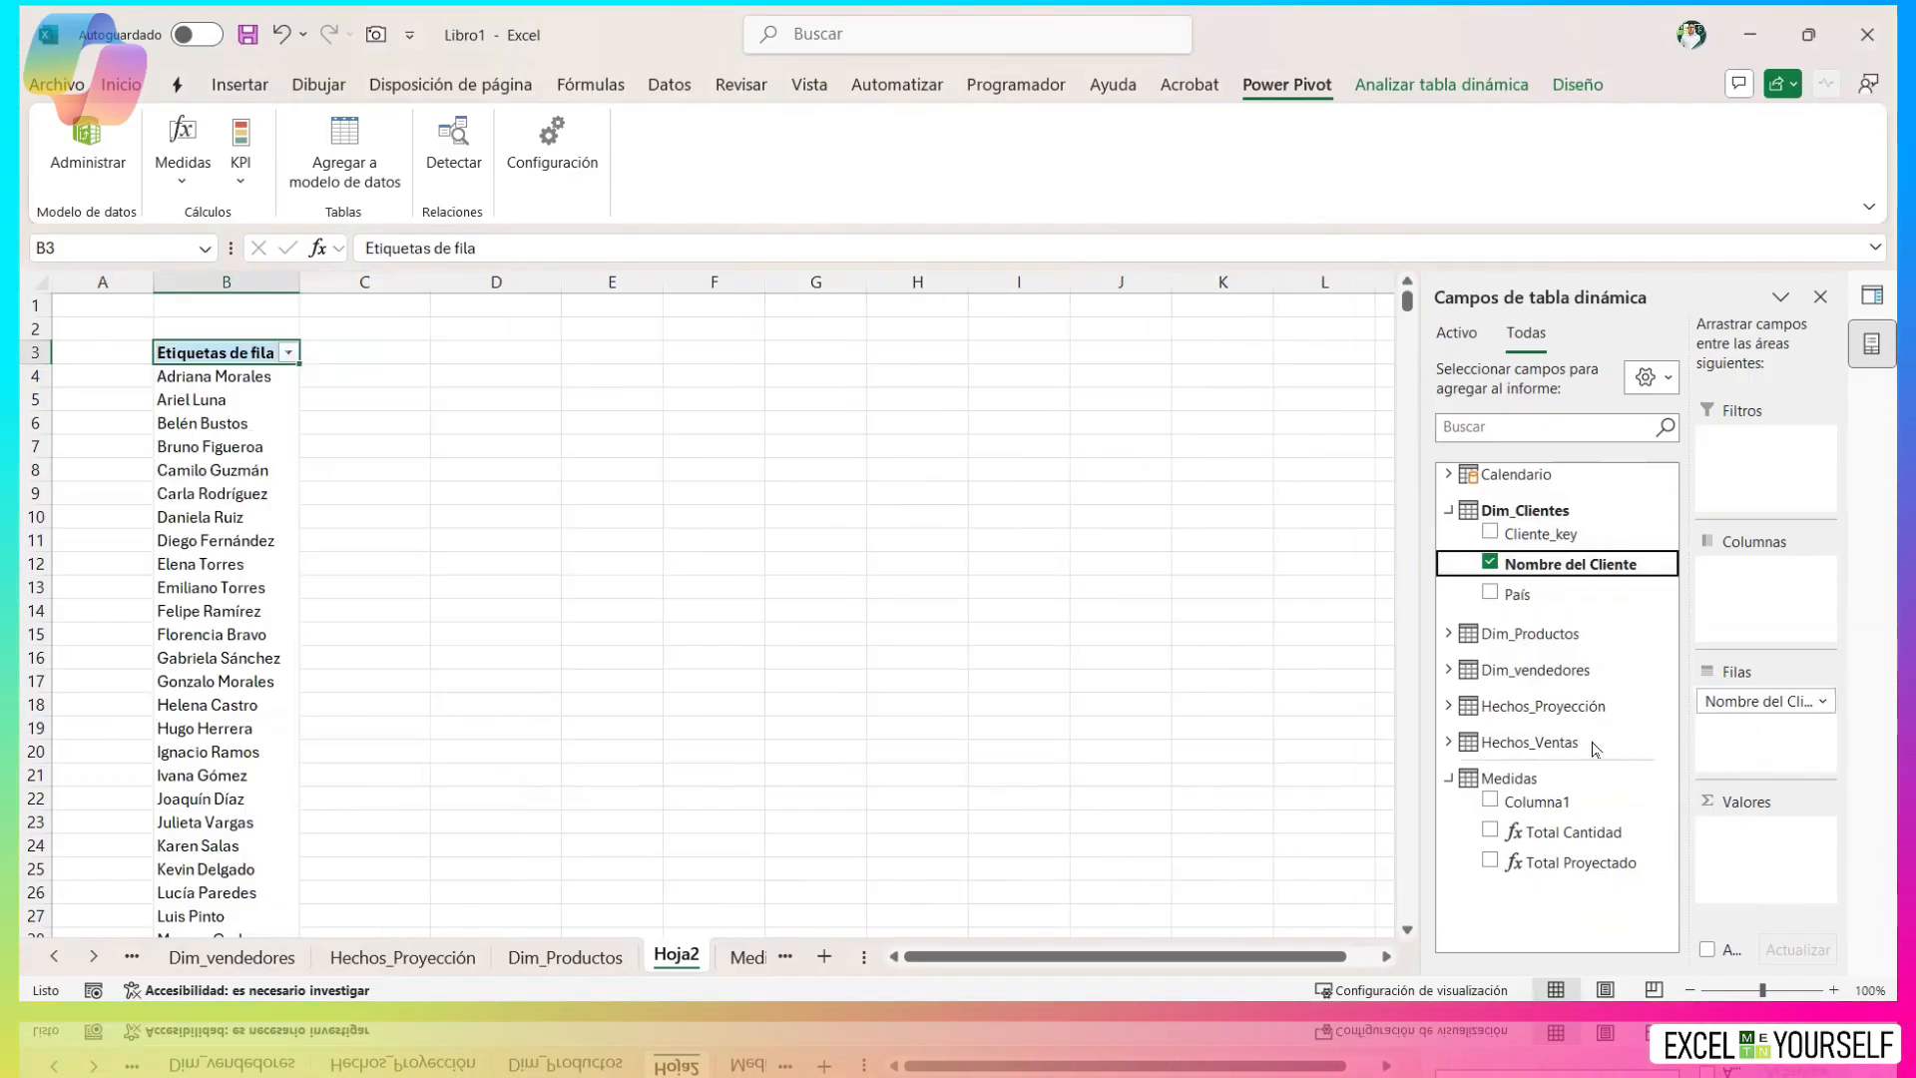
Add the Total Cantidad and Total Proyectado measures to the PivotTable values for each client.
drag(1620, 838, 1623, 837)
drag(1792, 874, 1792, 874)
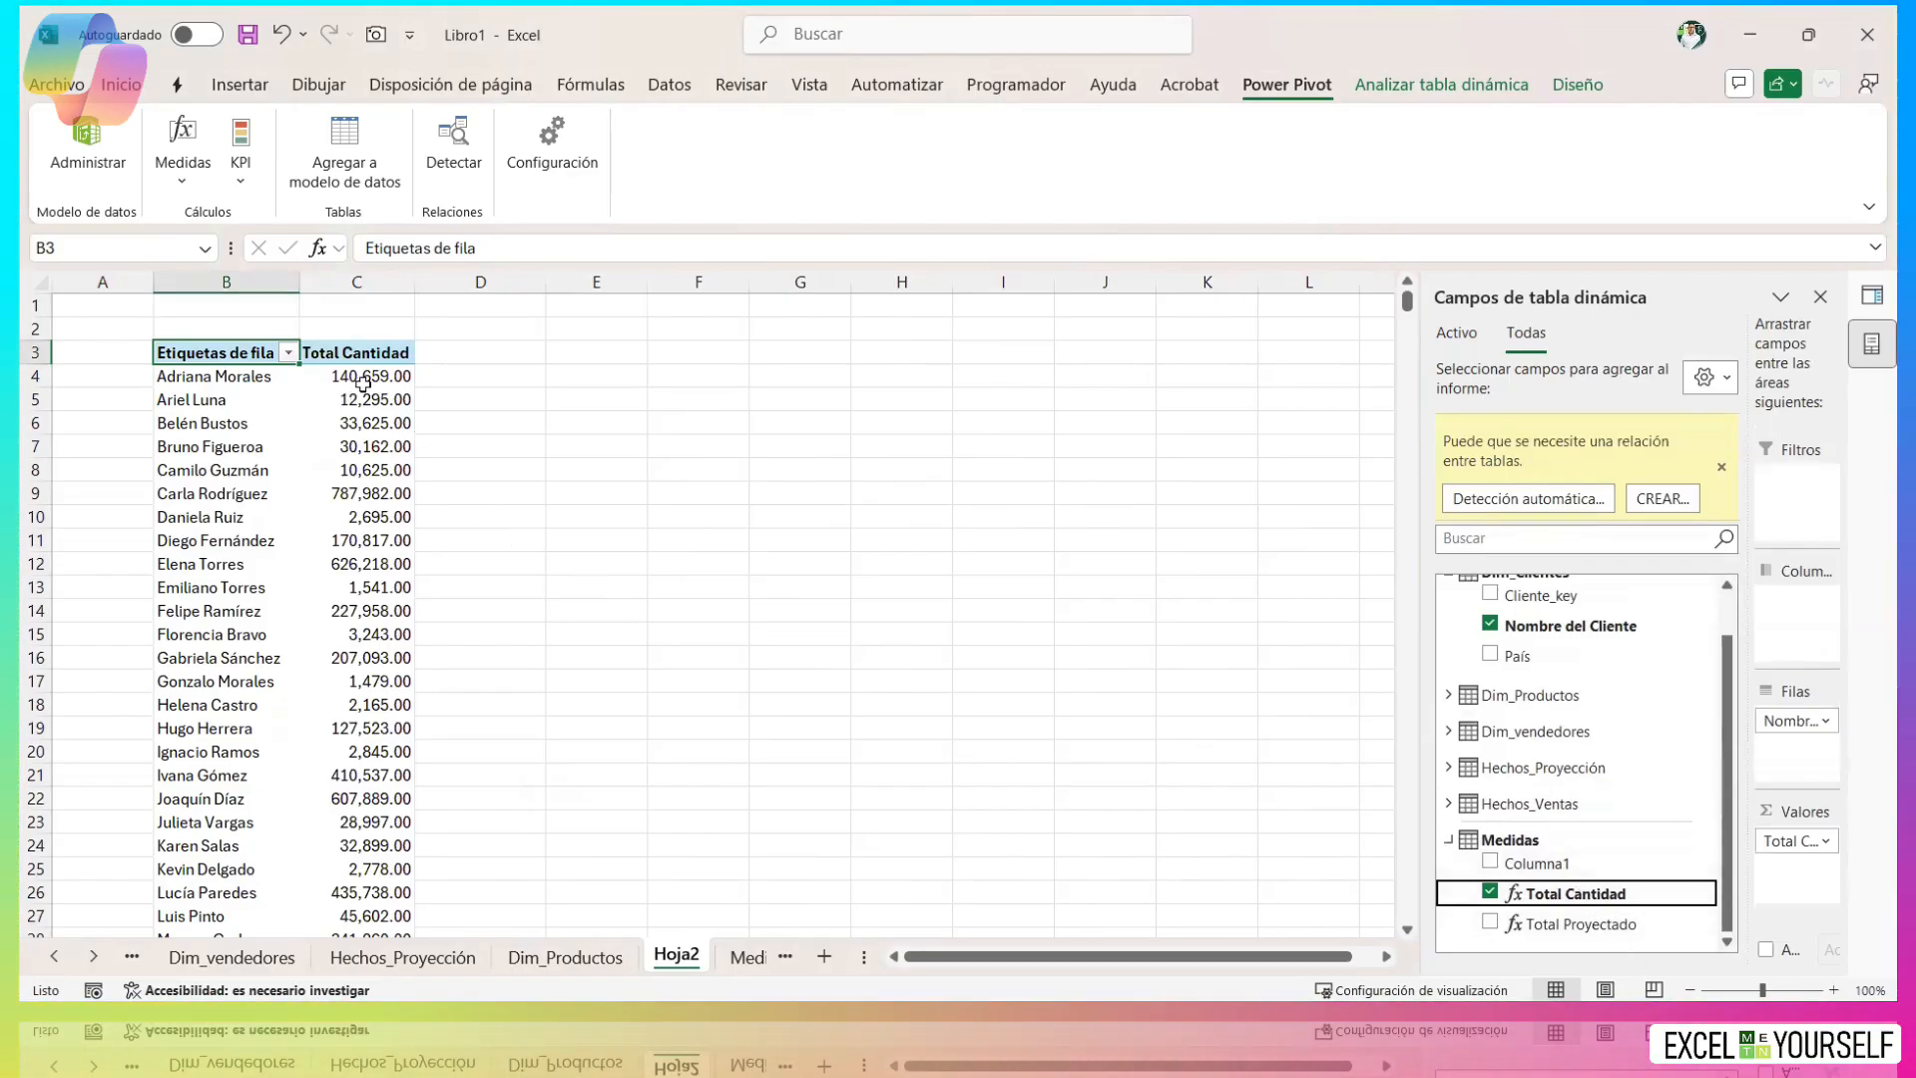
click(1618, 920)
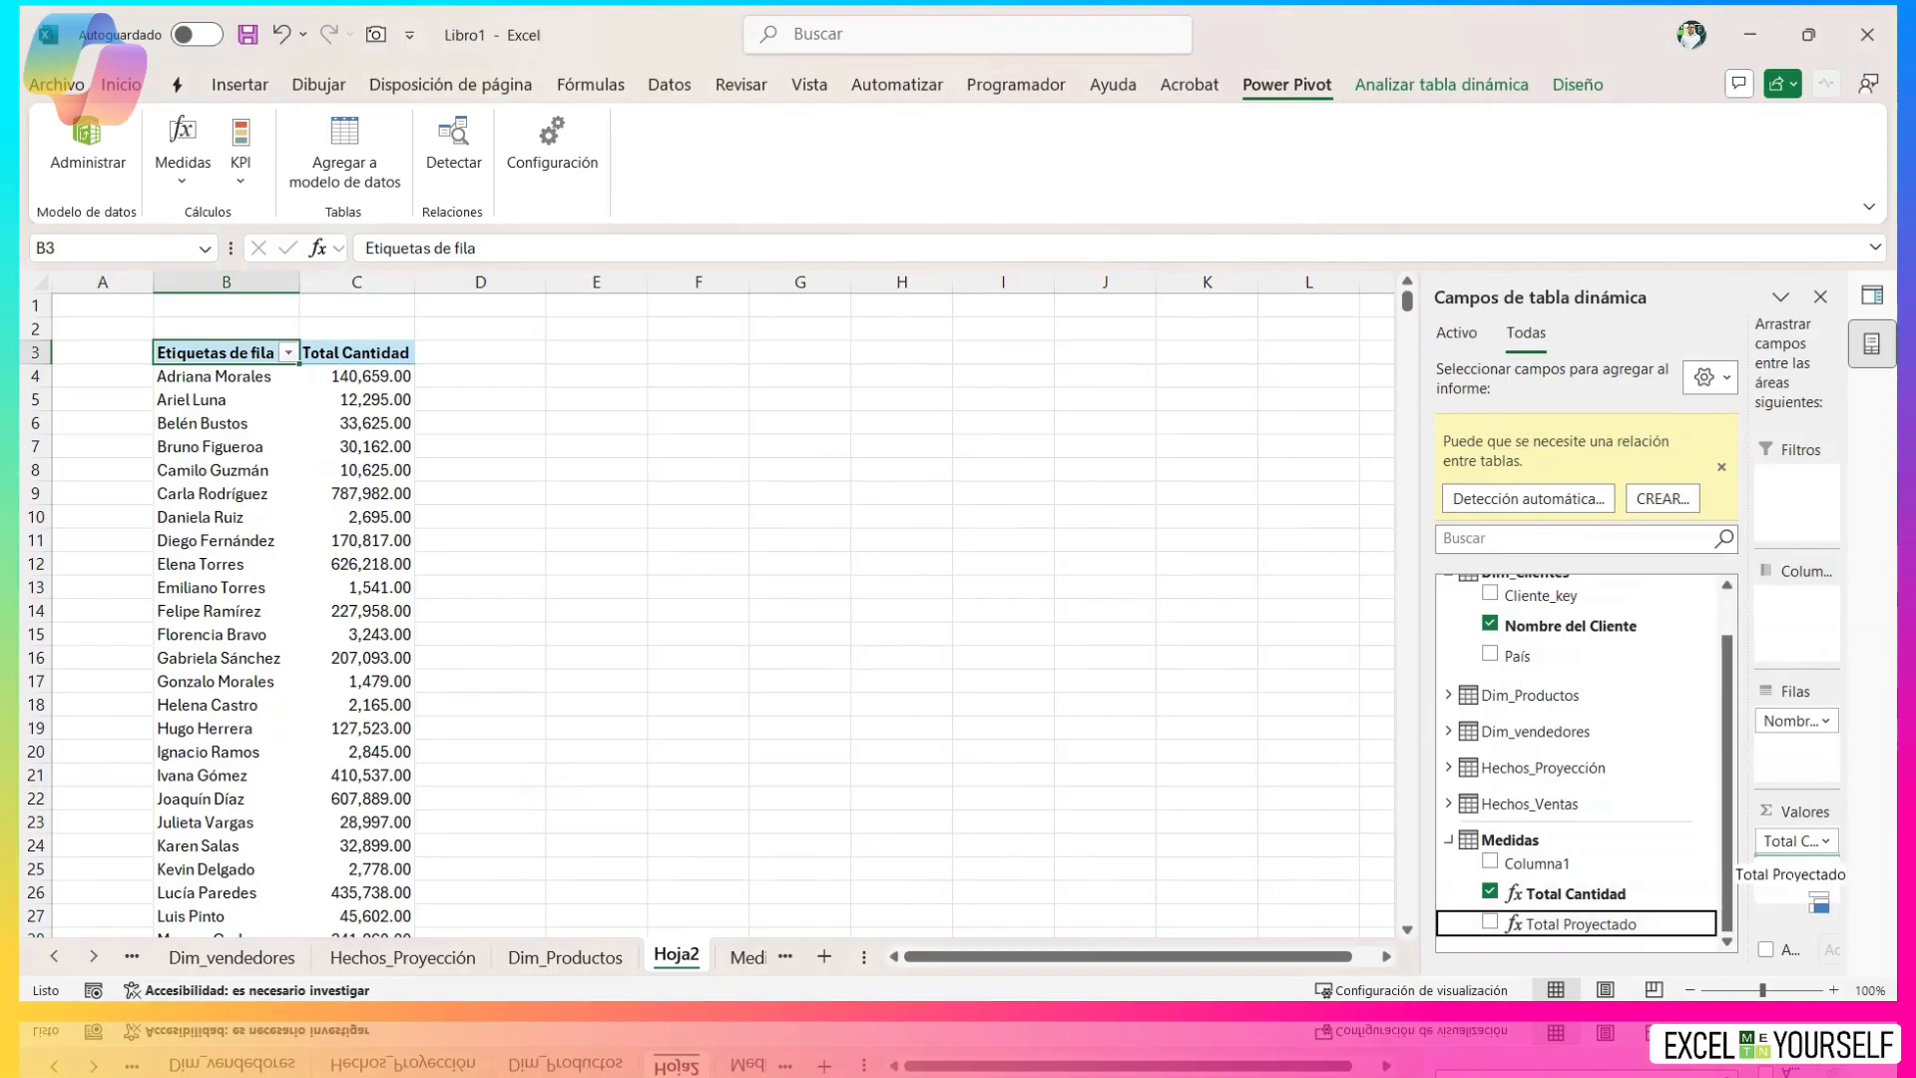
click(318, 384)
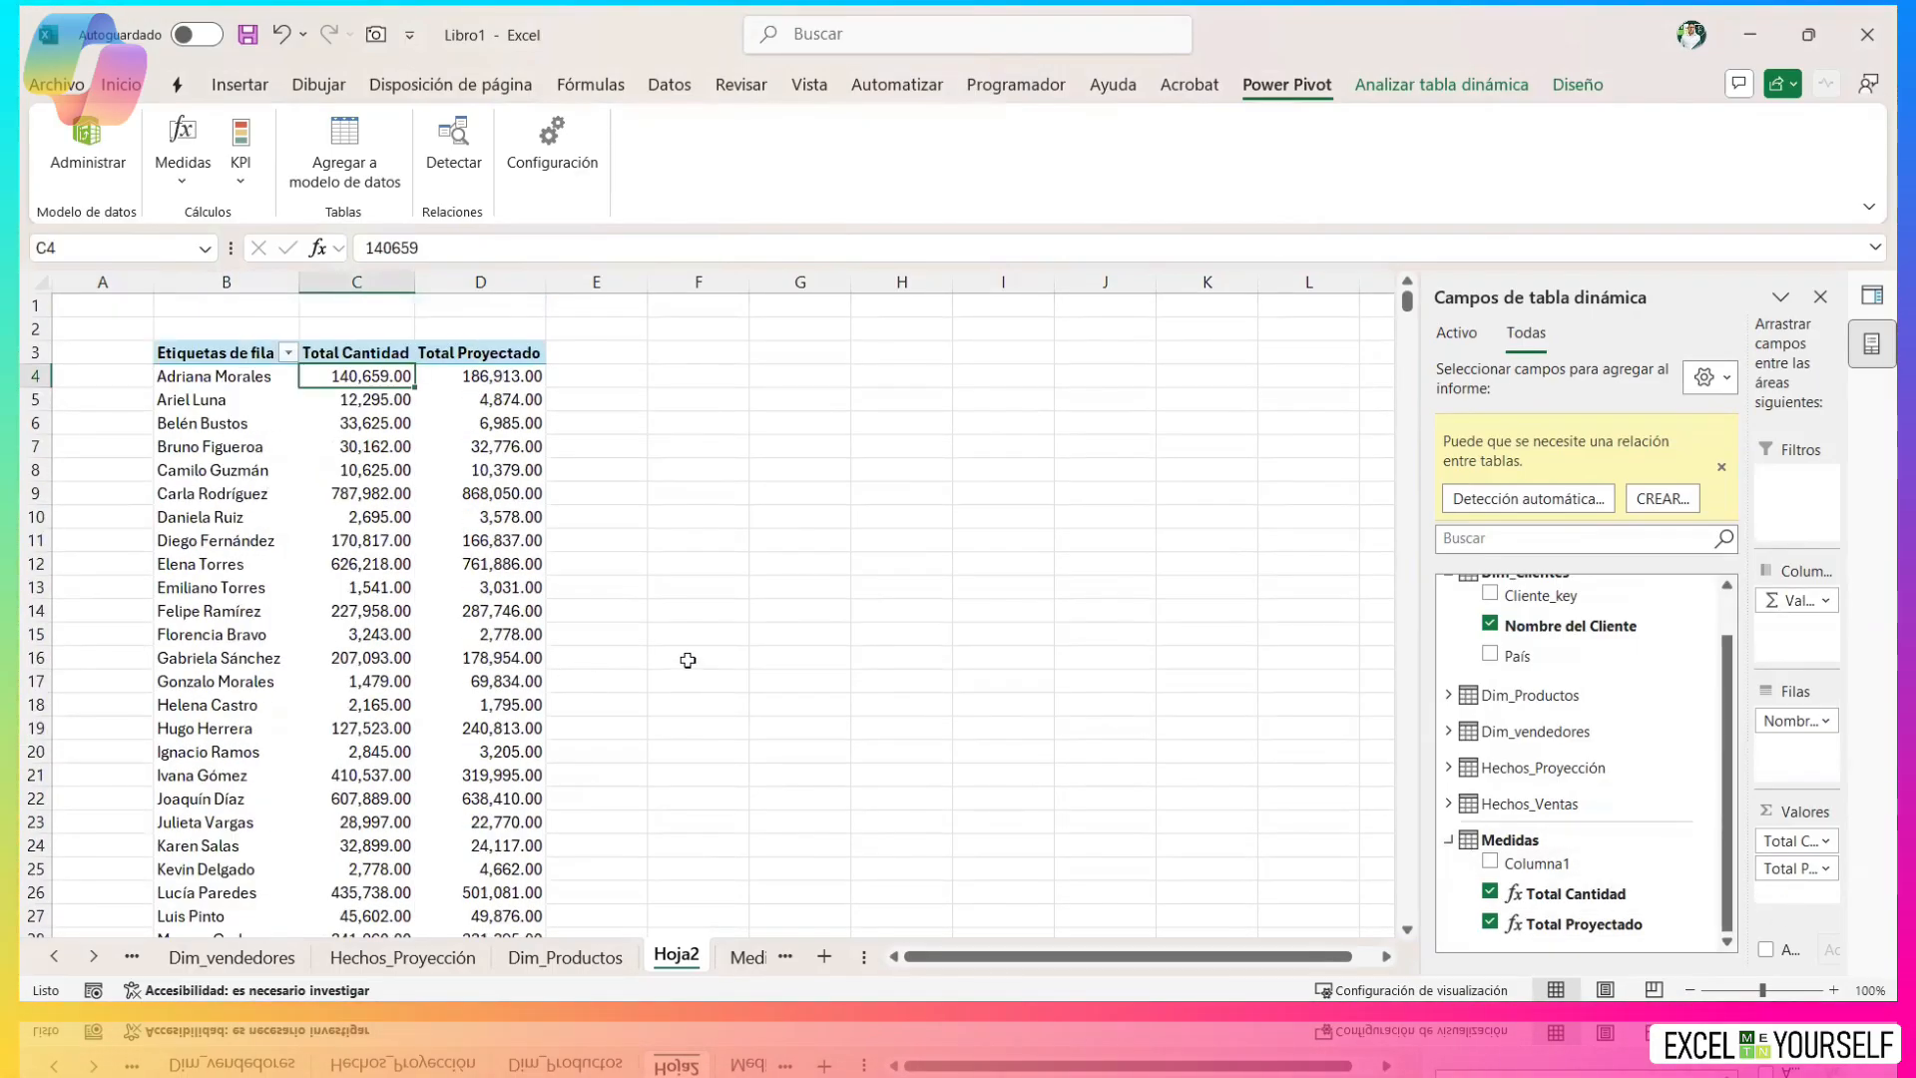
Filter the PivotTable's client rows to the top 10 items by Total Cantidad.
click(288, 354)
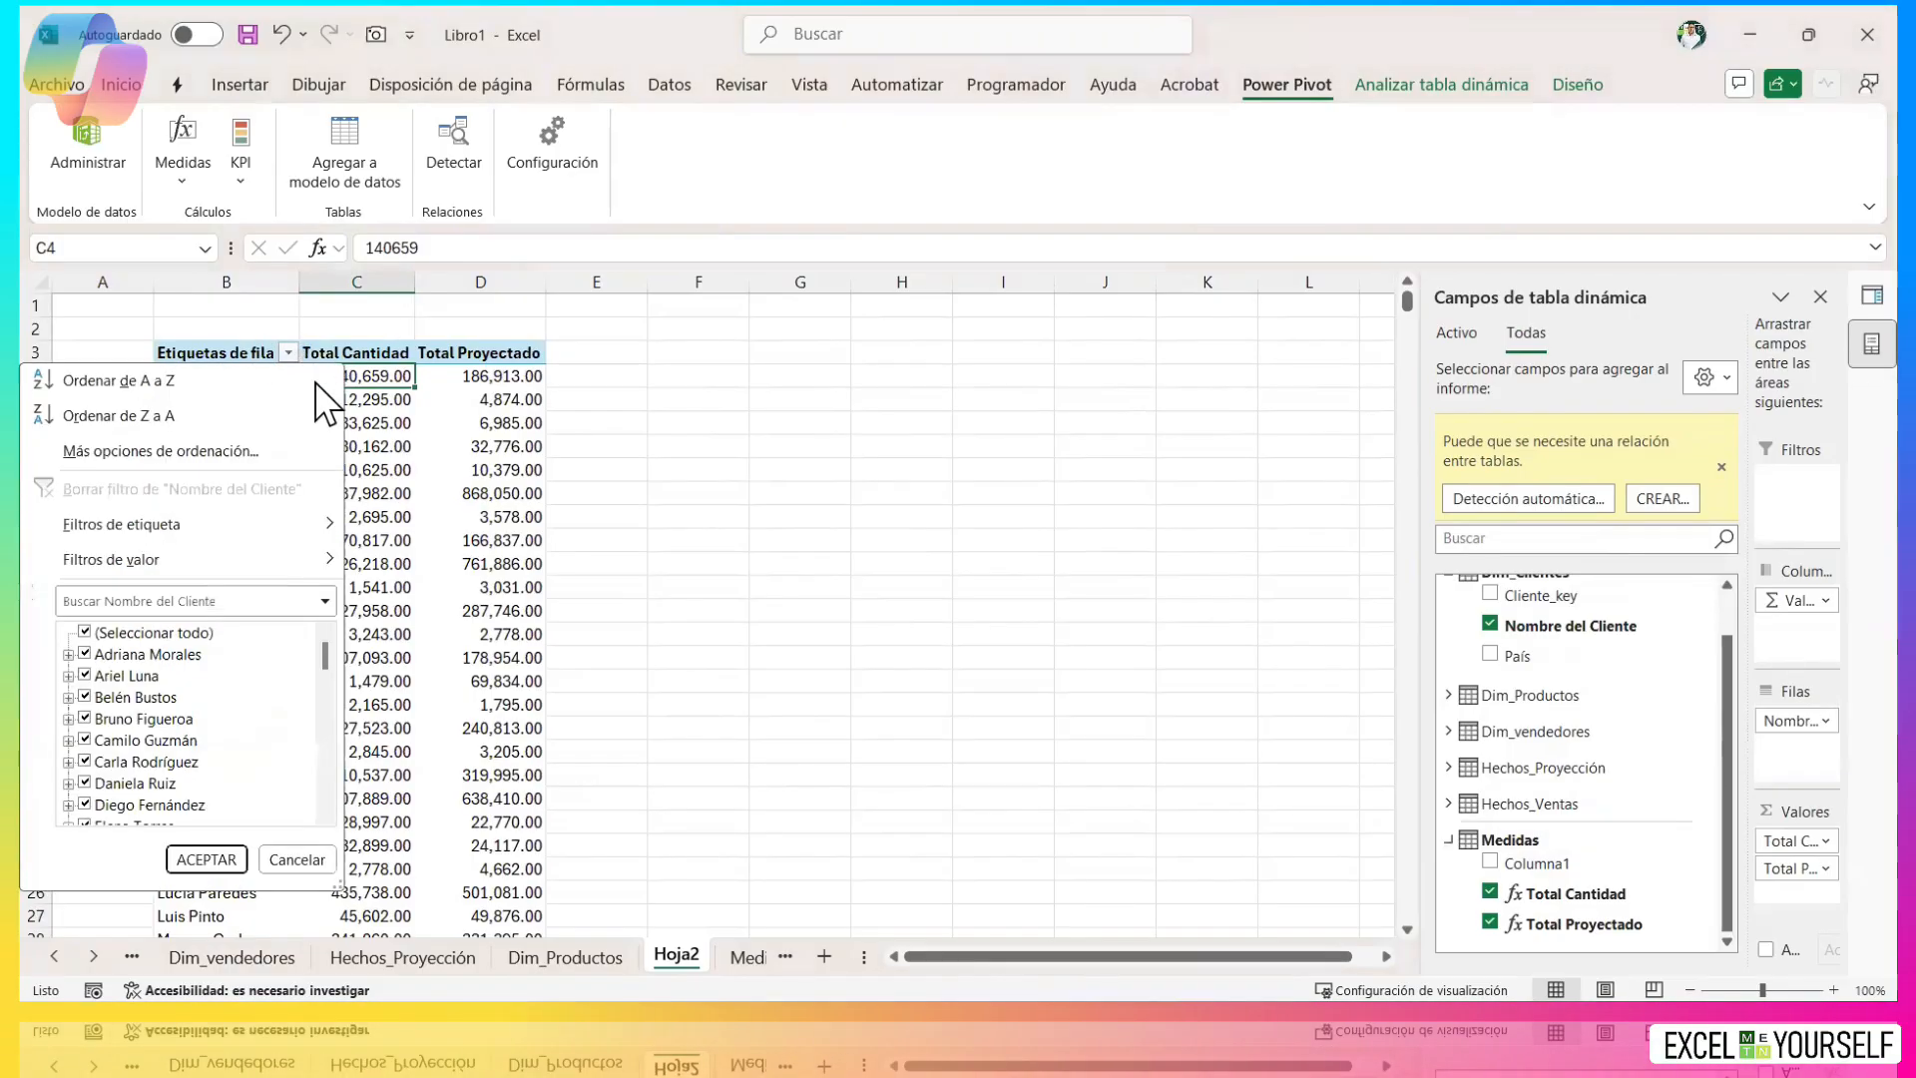
mouse_move(297, 564)
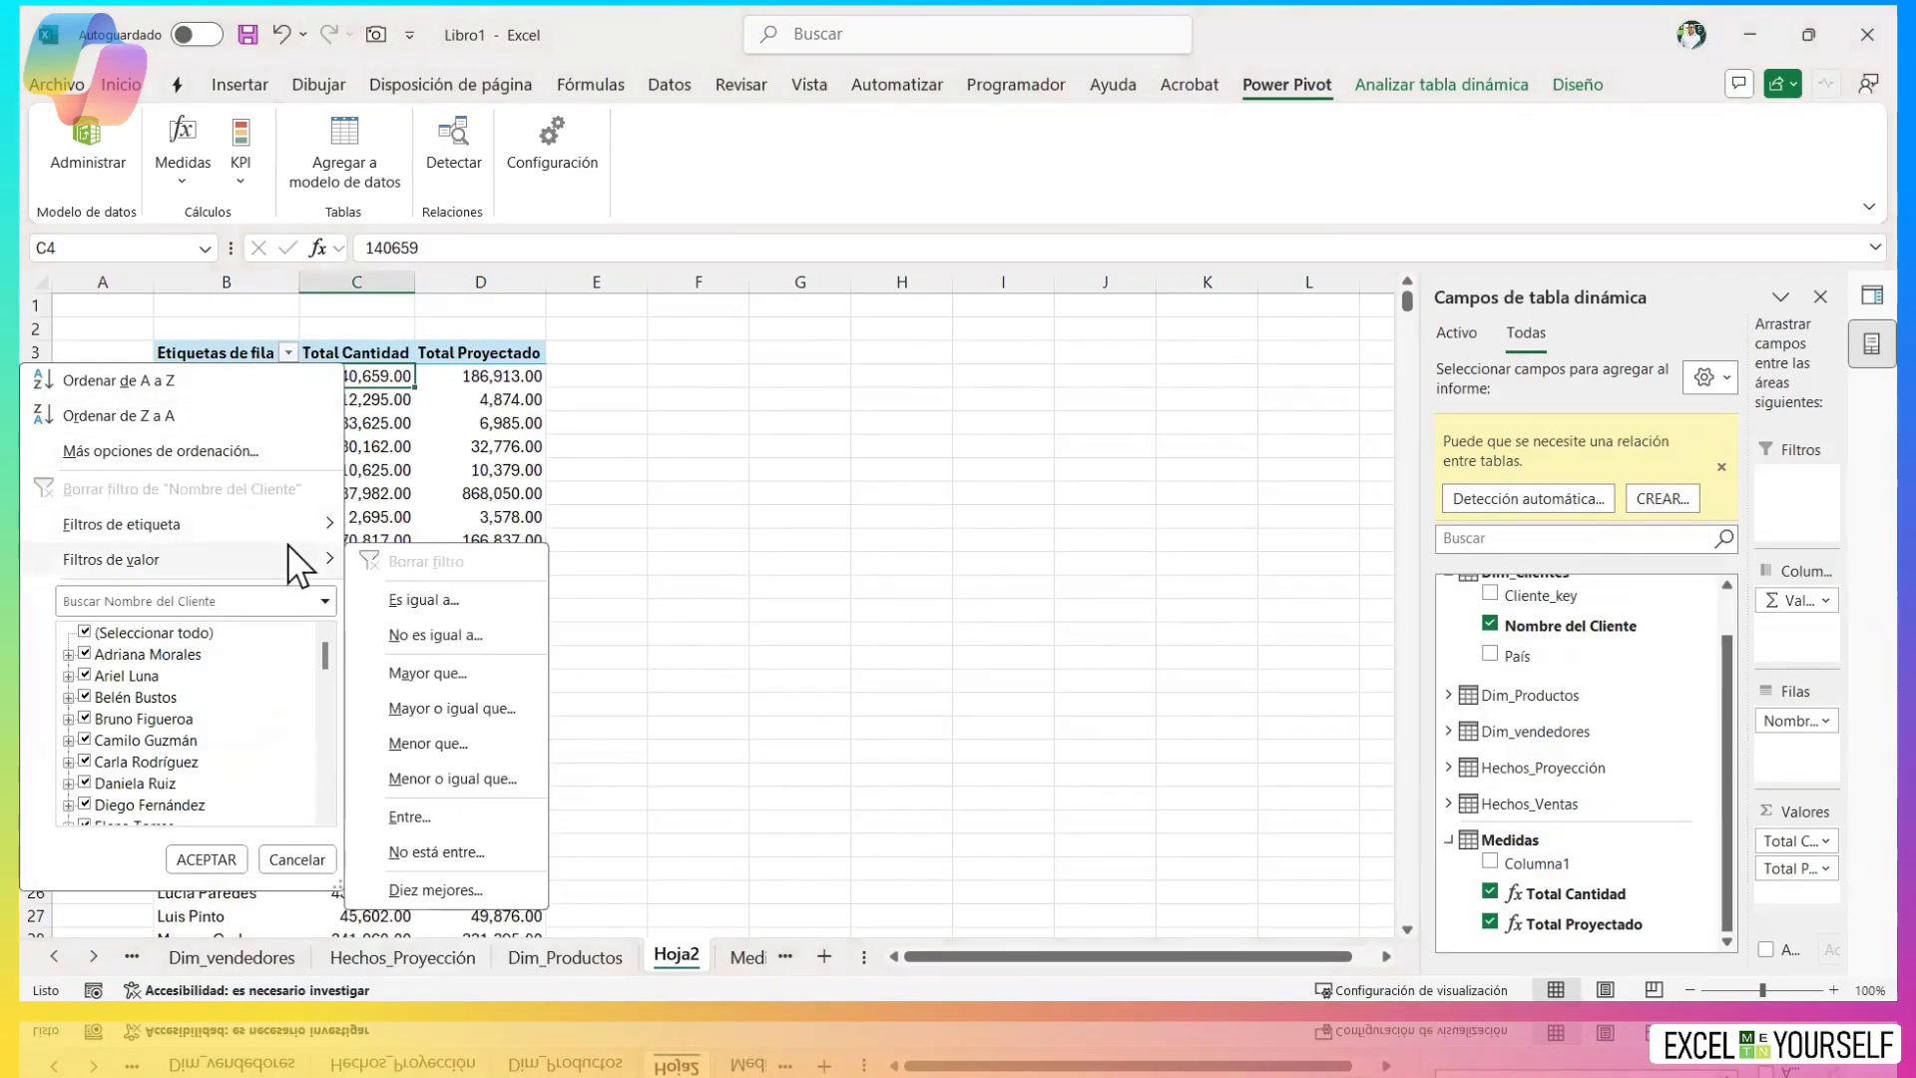
click(464, 891)
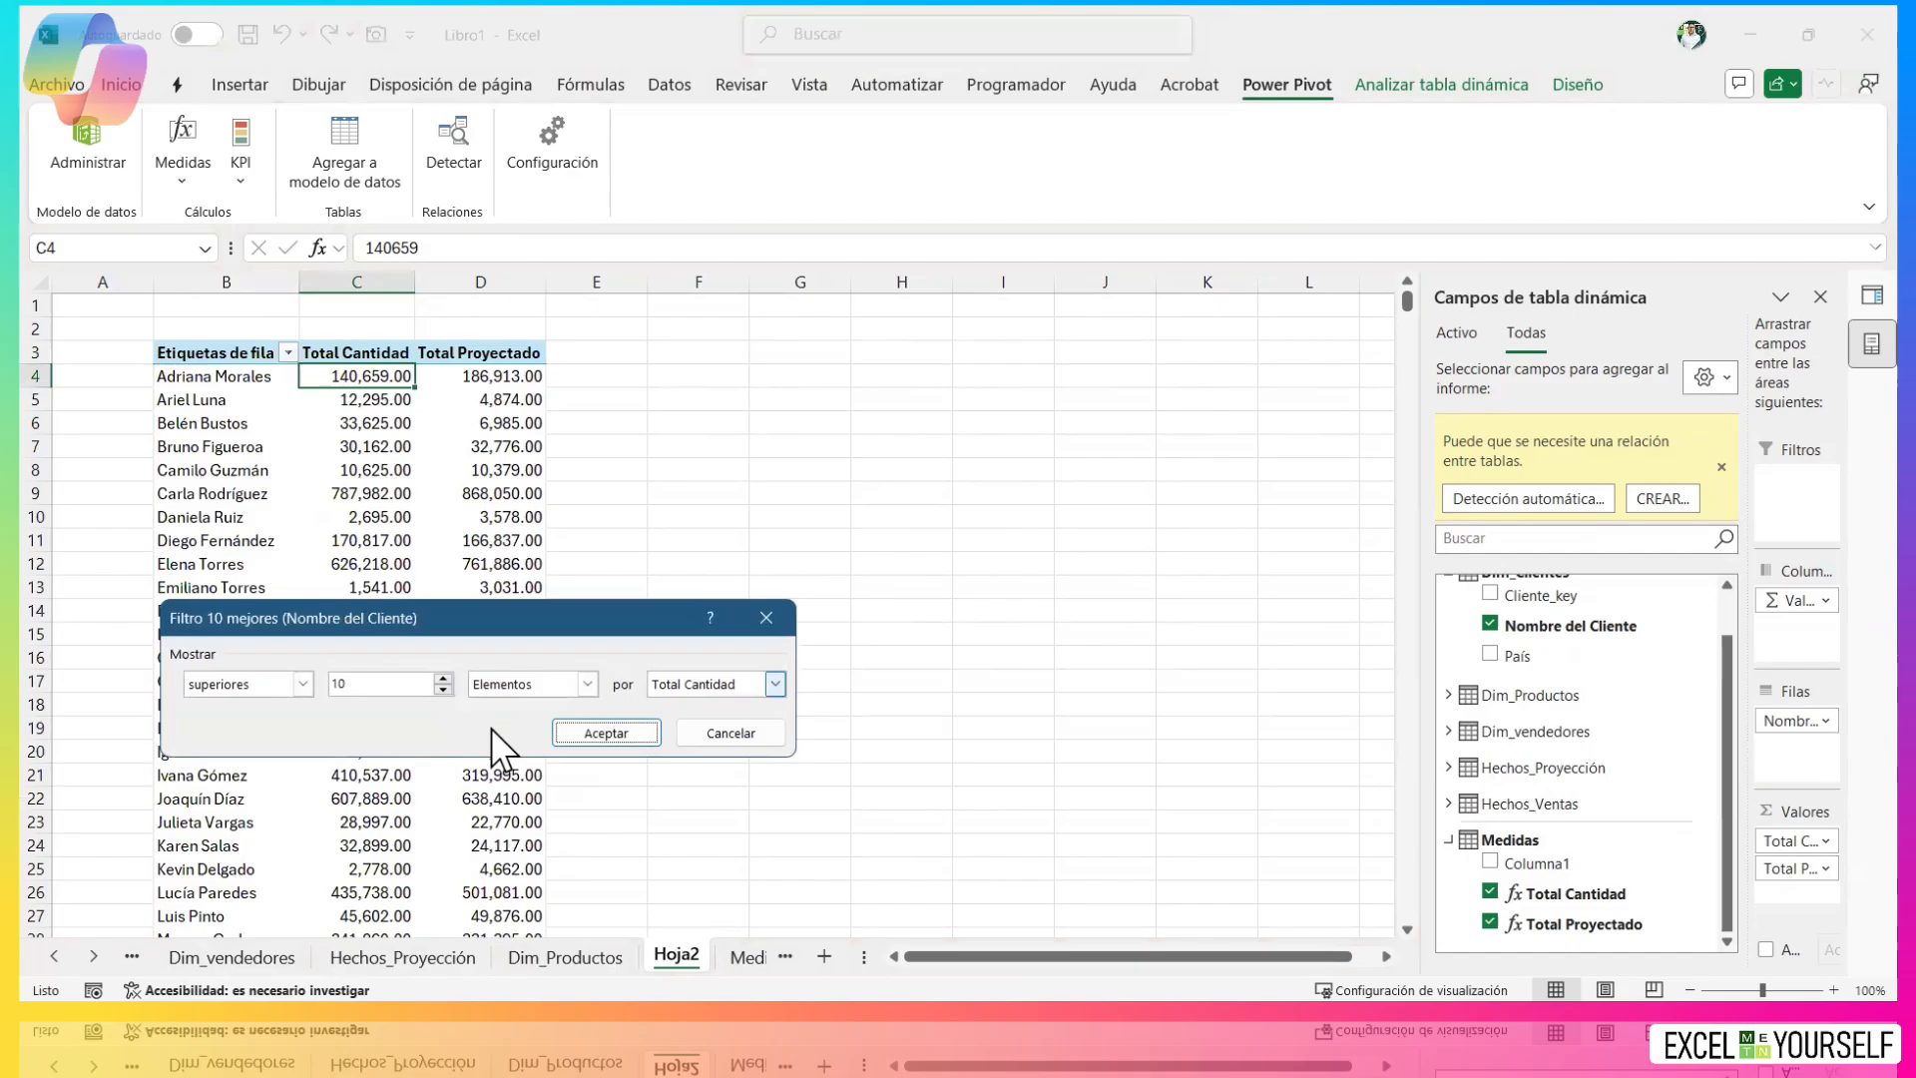
click(606, 732)
Insert a 2-D clustered column PivotChart from the filtered client PivotTable.
click(221, 385)
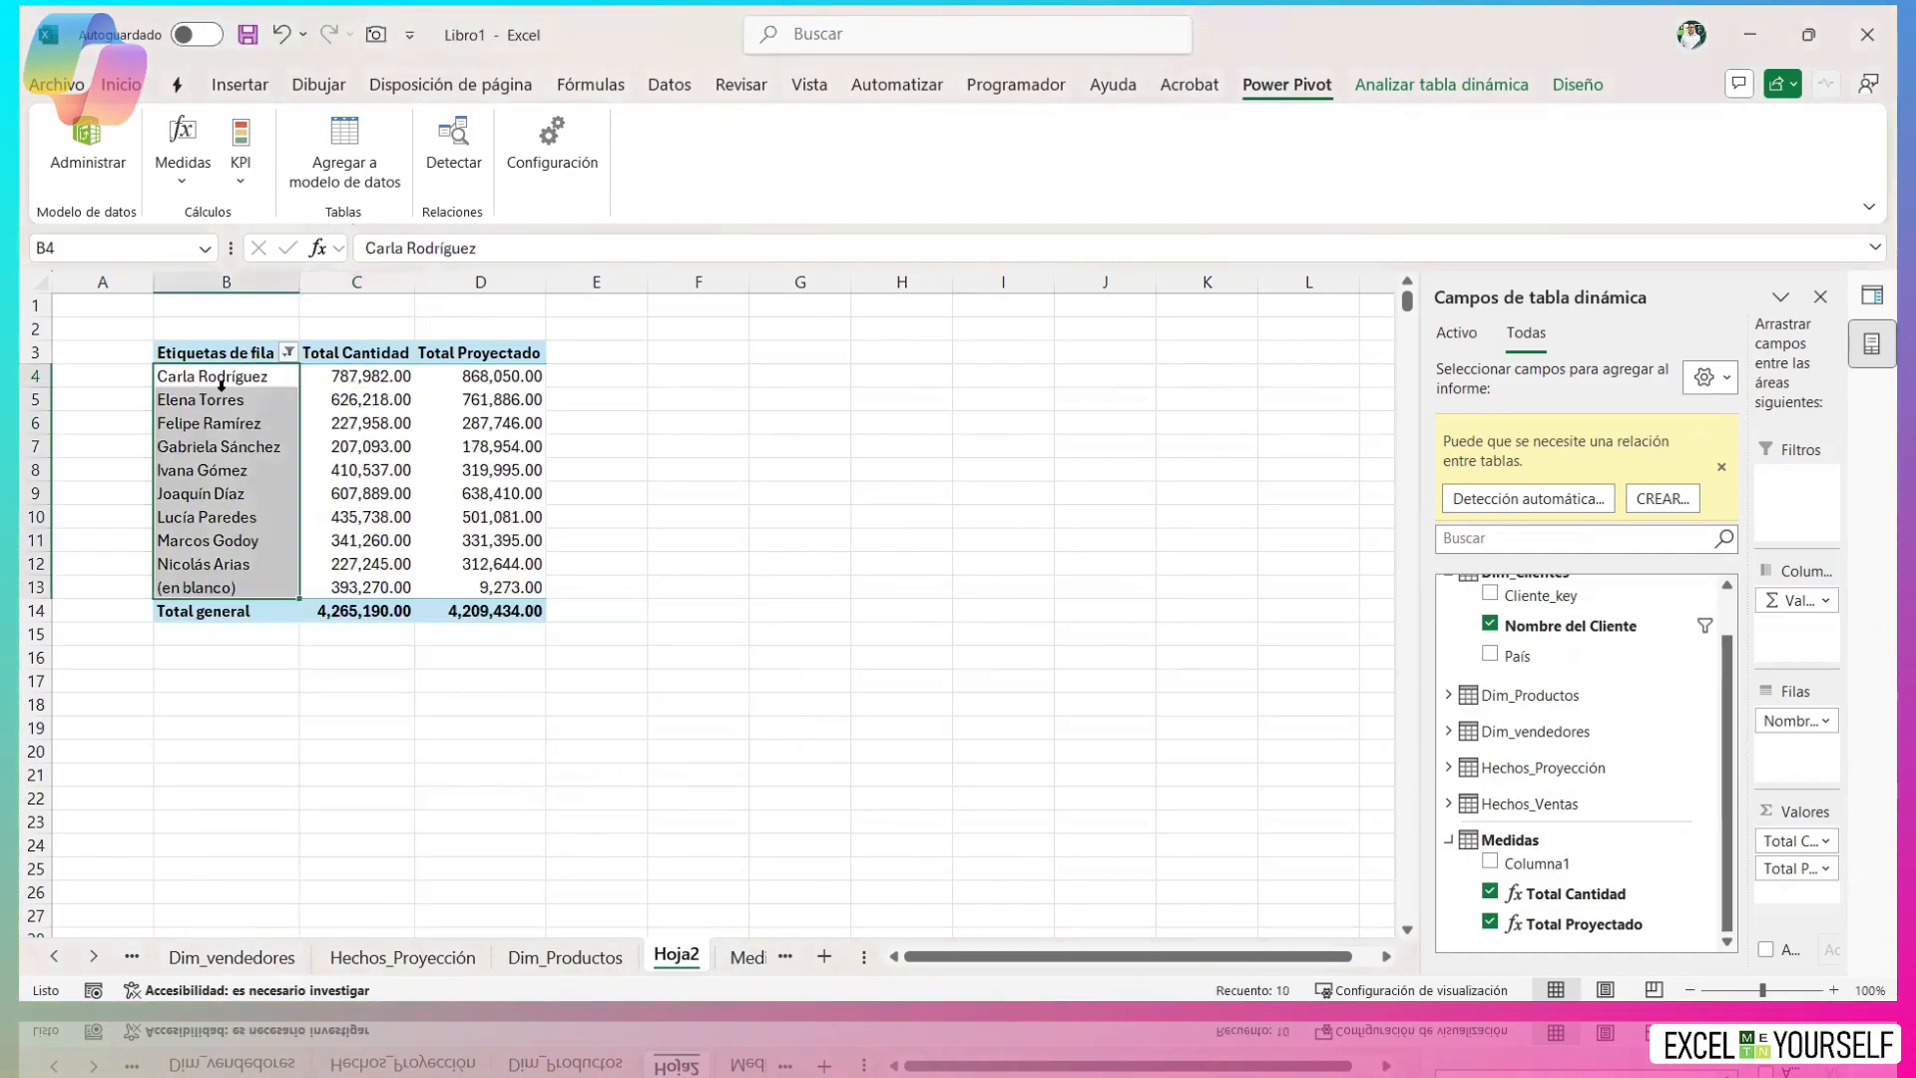
click(239, 90)
click(692, 124)
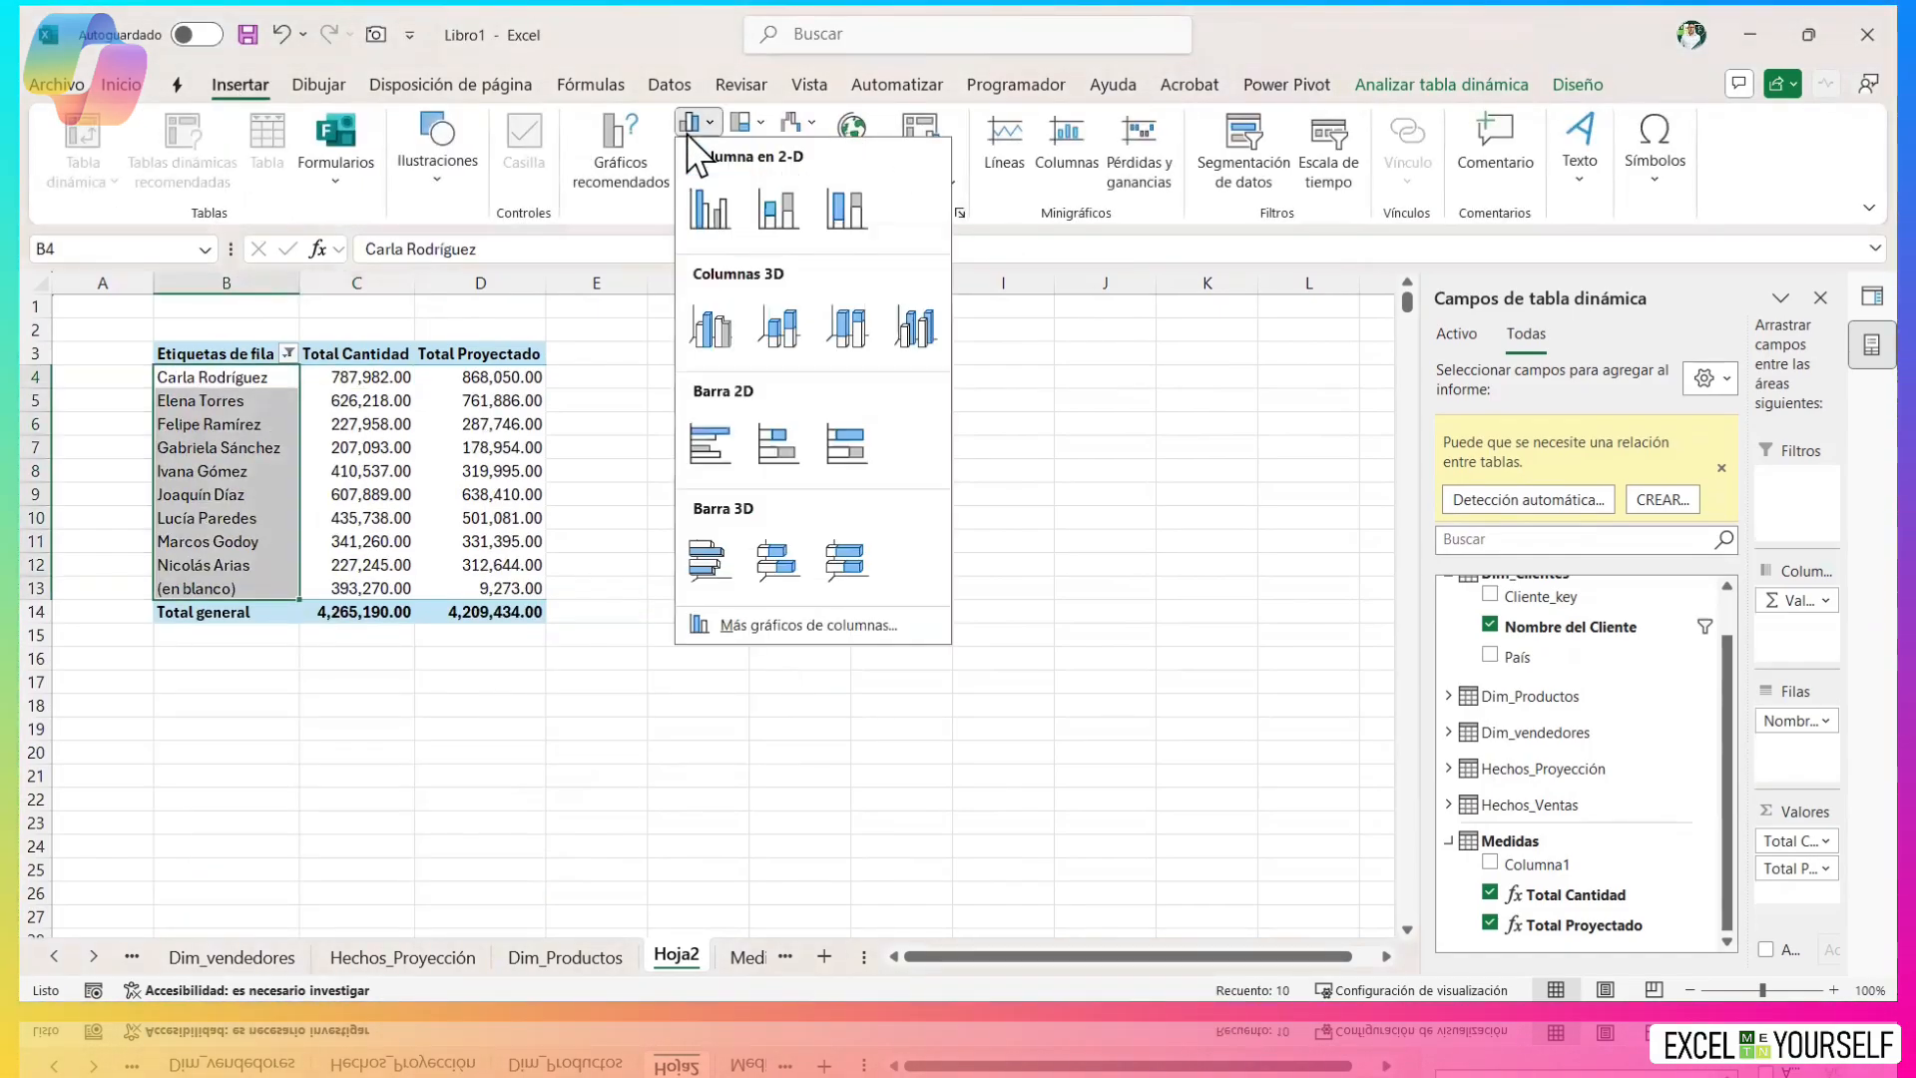
click(722, 216)
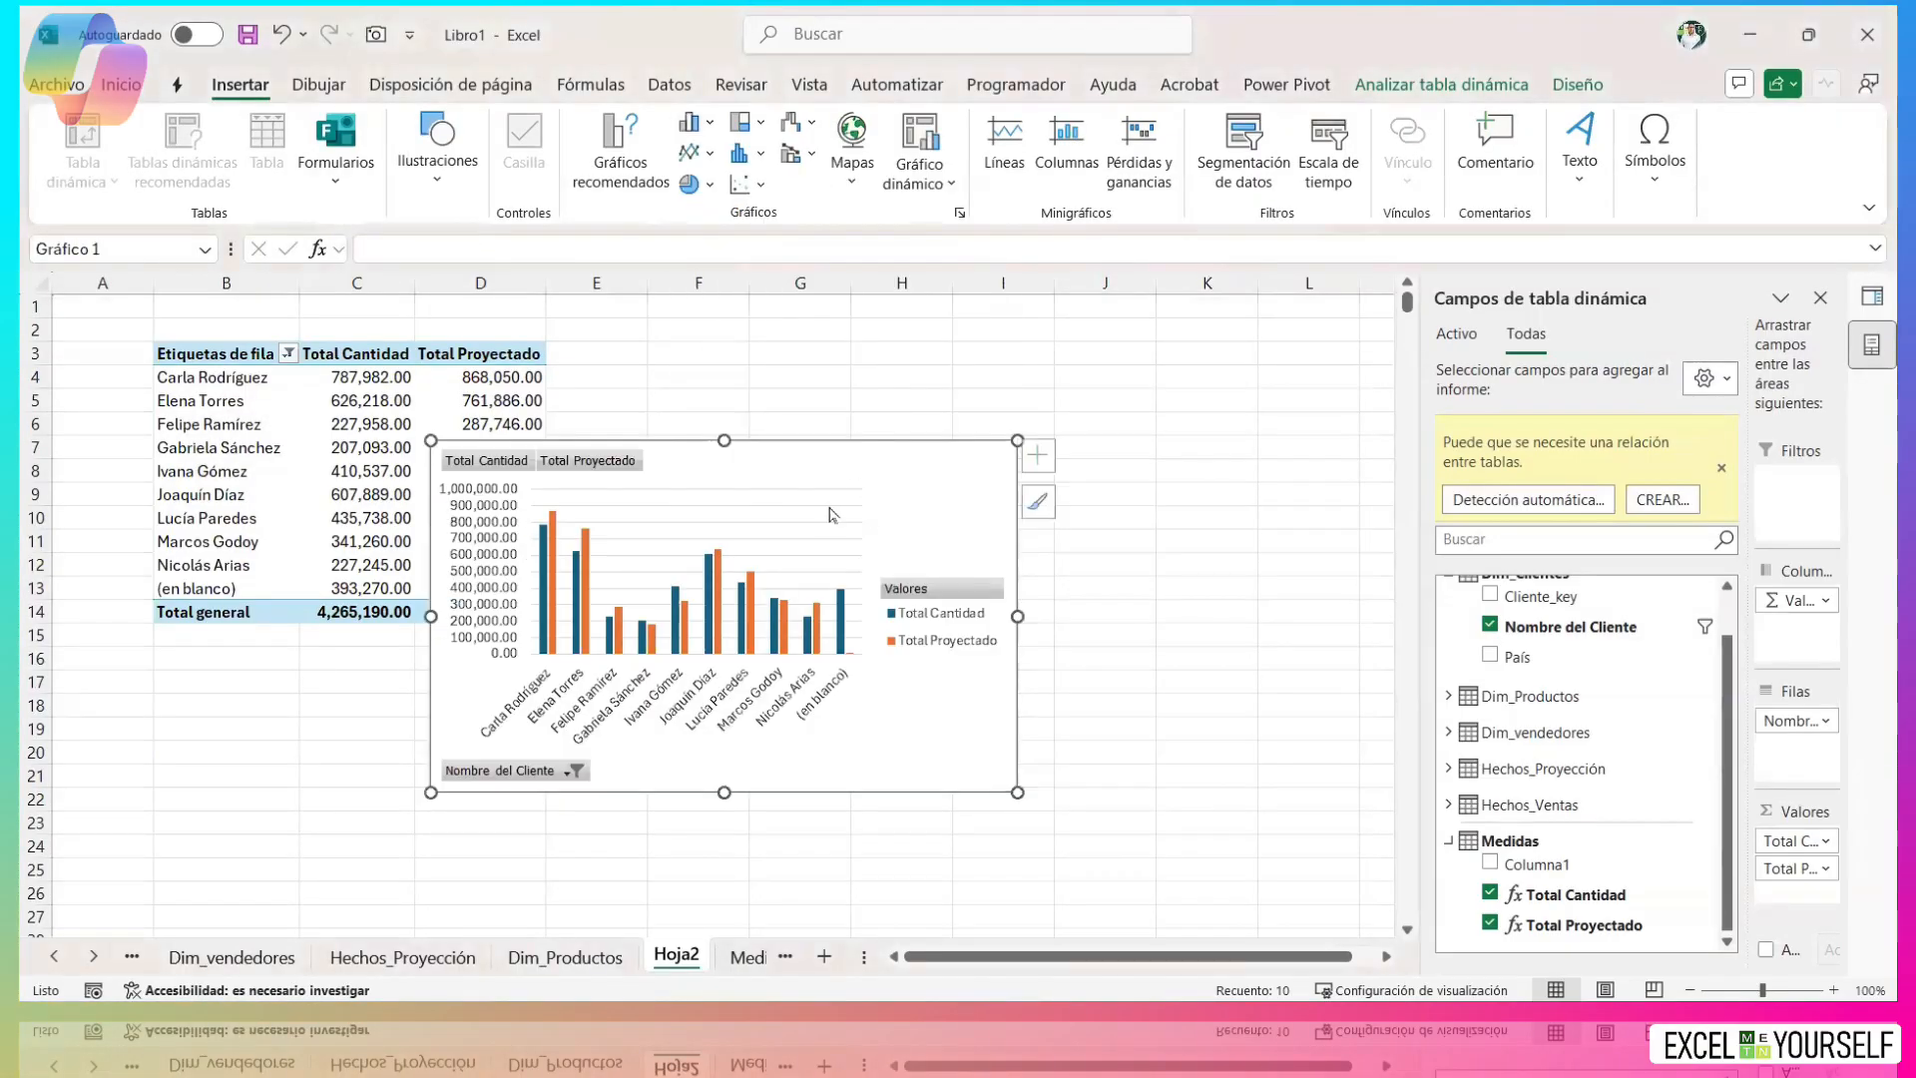
Place the PivotChart beside the PivotTable, close the field list and the queries pane, and enlarge the chart to about row 28.
drag(1028, 372, 1060, 377)
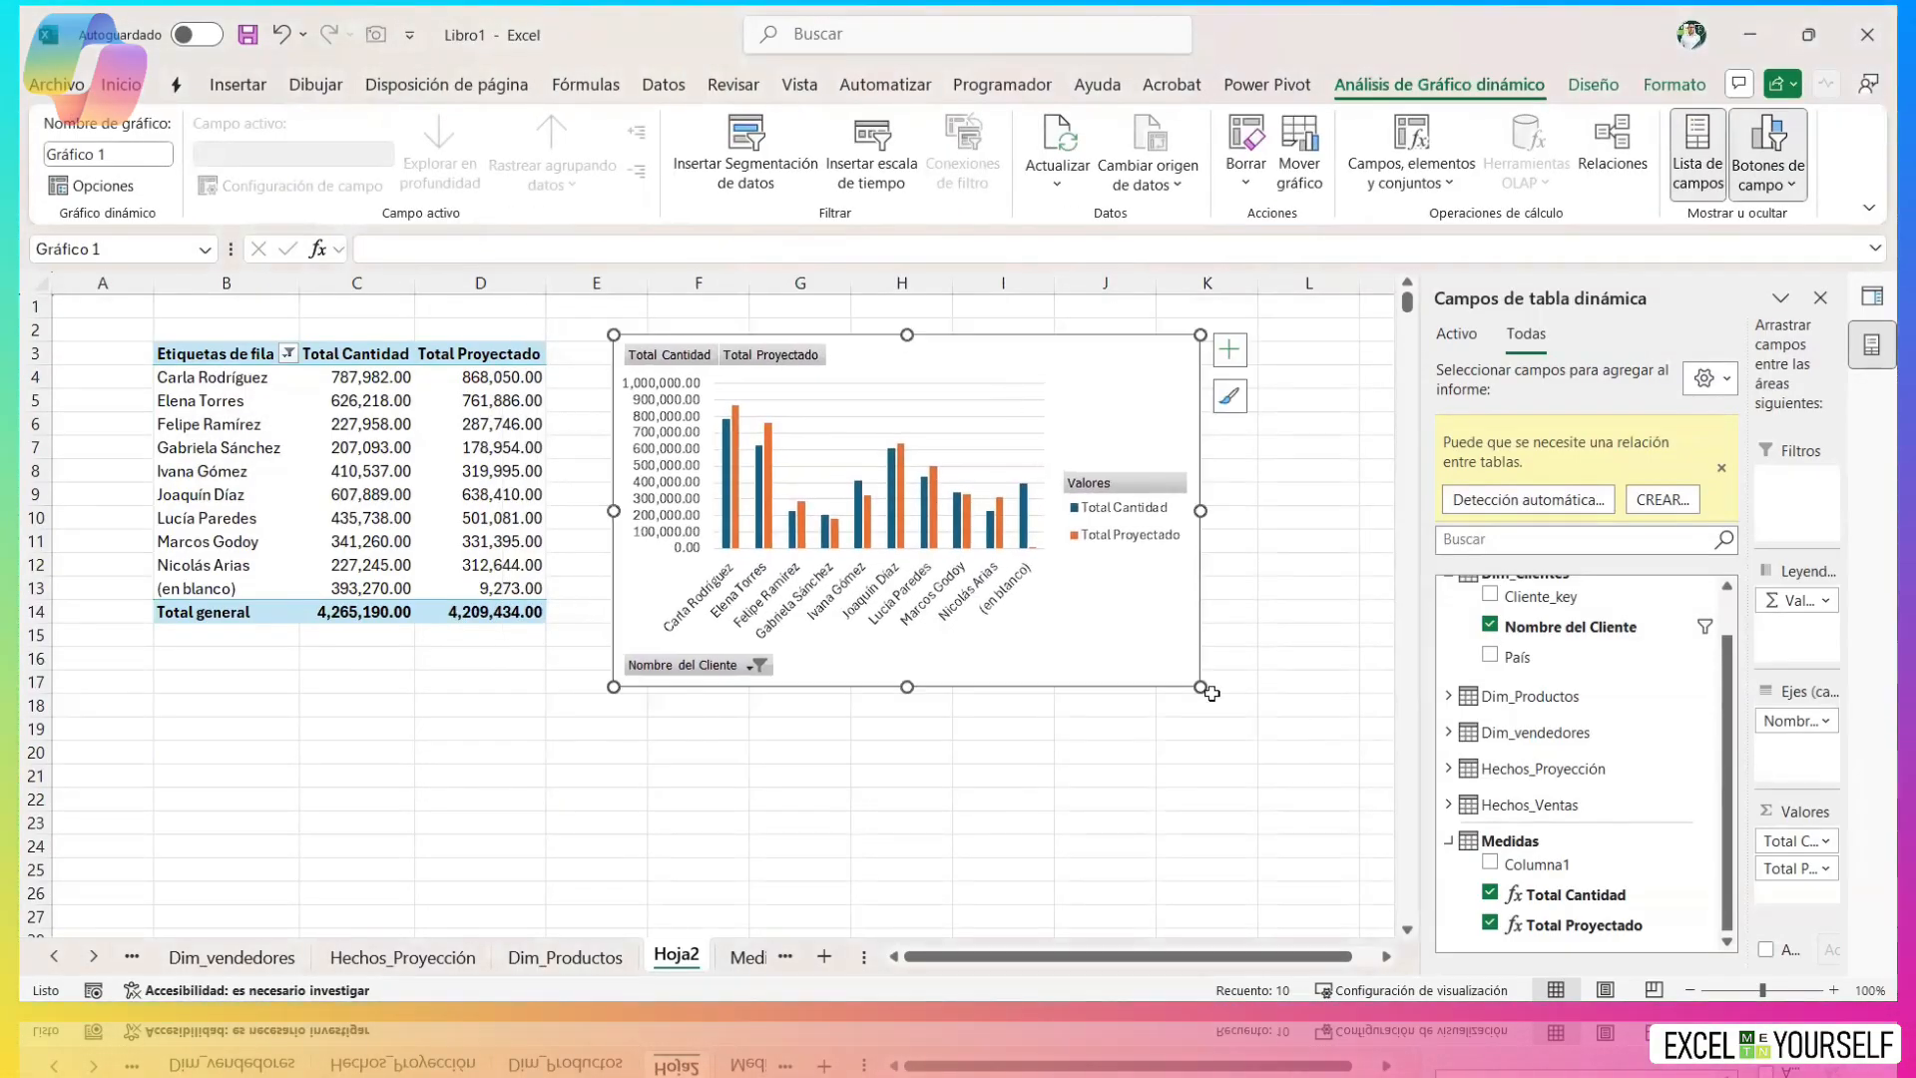
drag(1200, 686, 1368, 674)
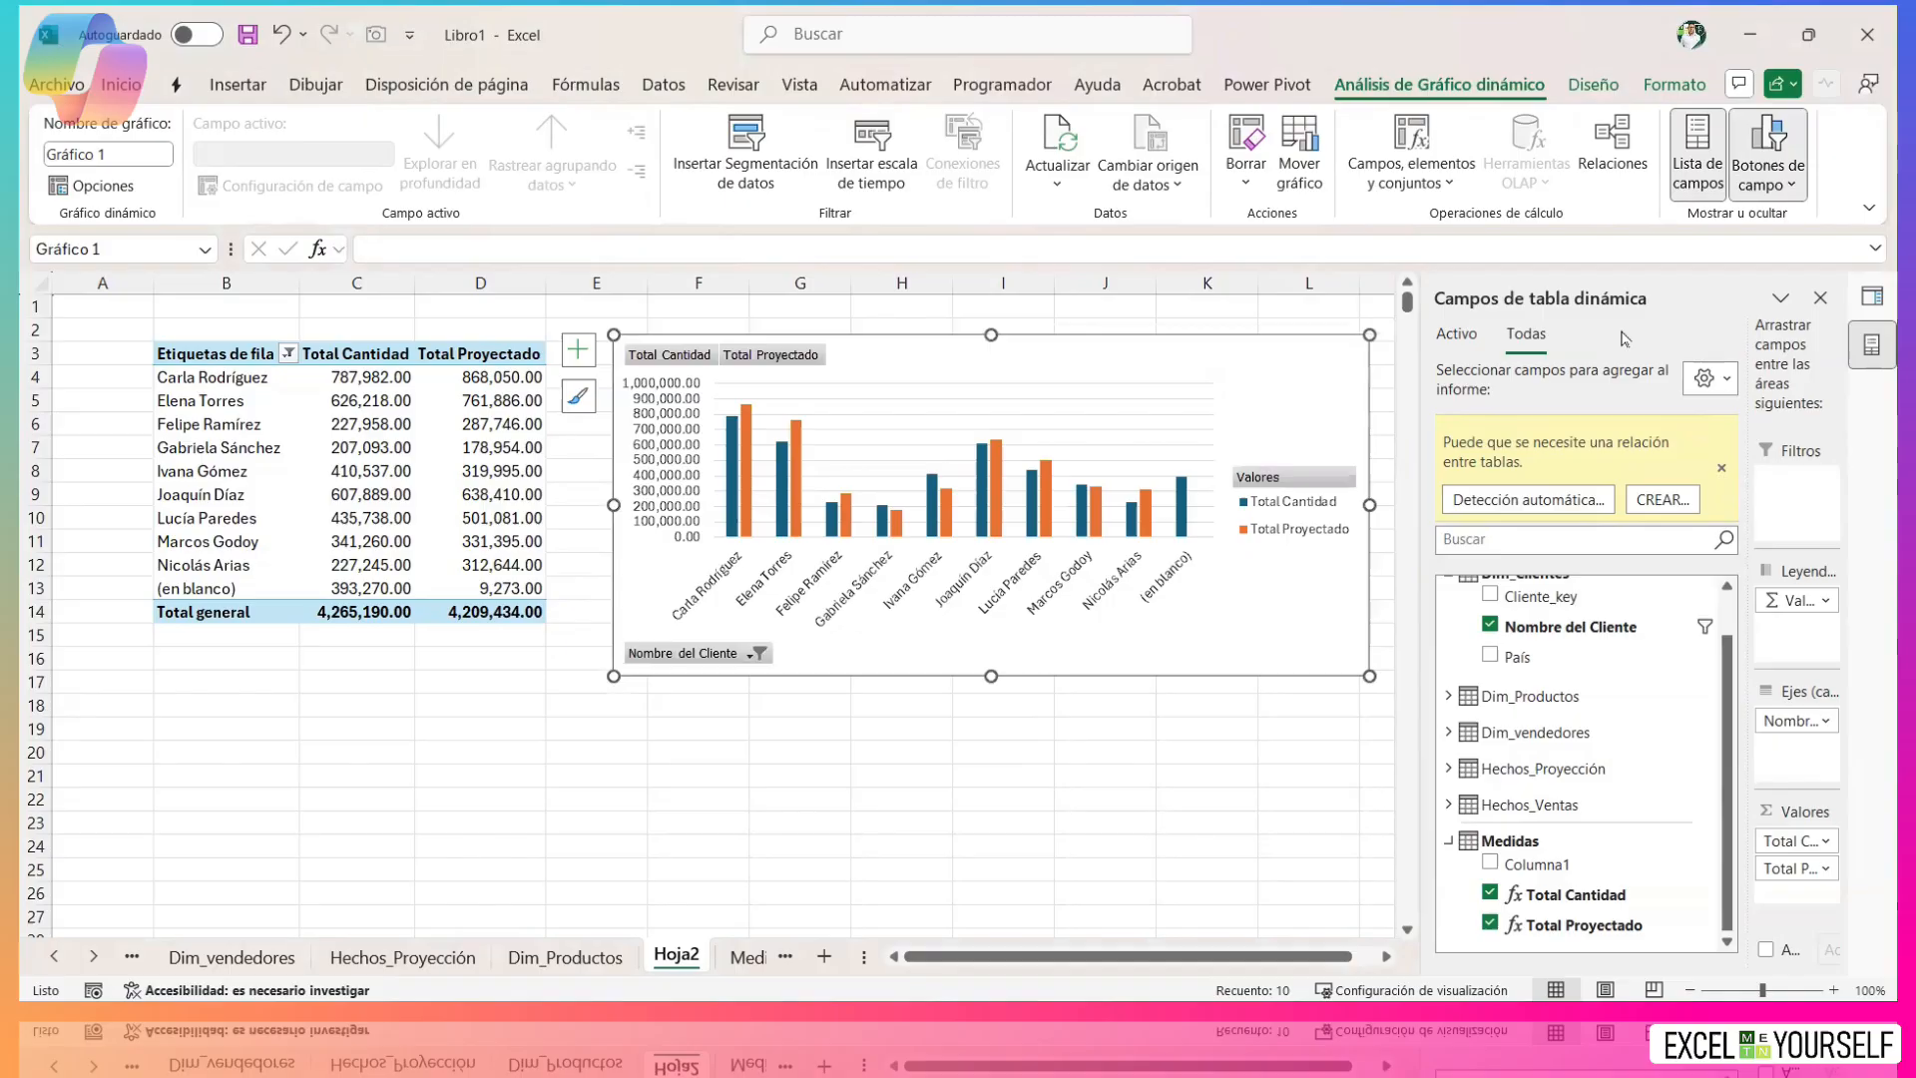
click(1820, 297)
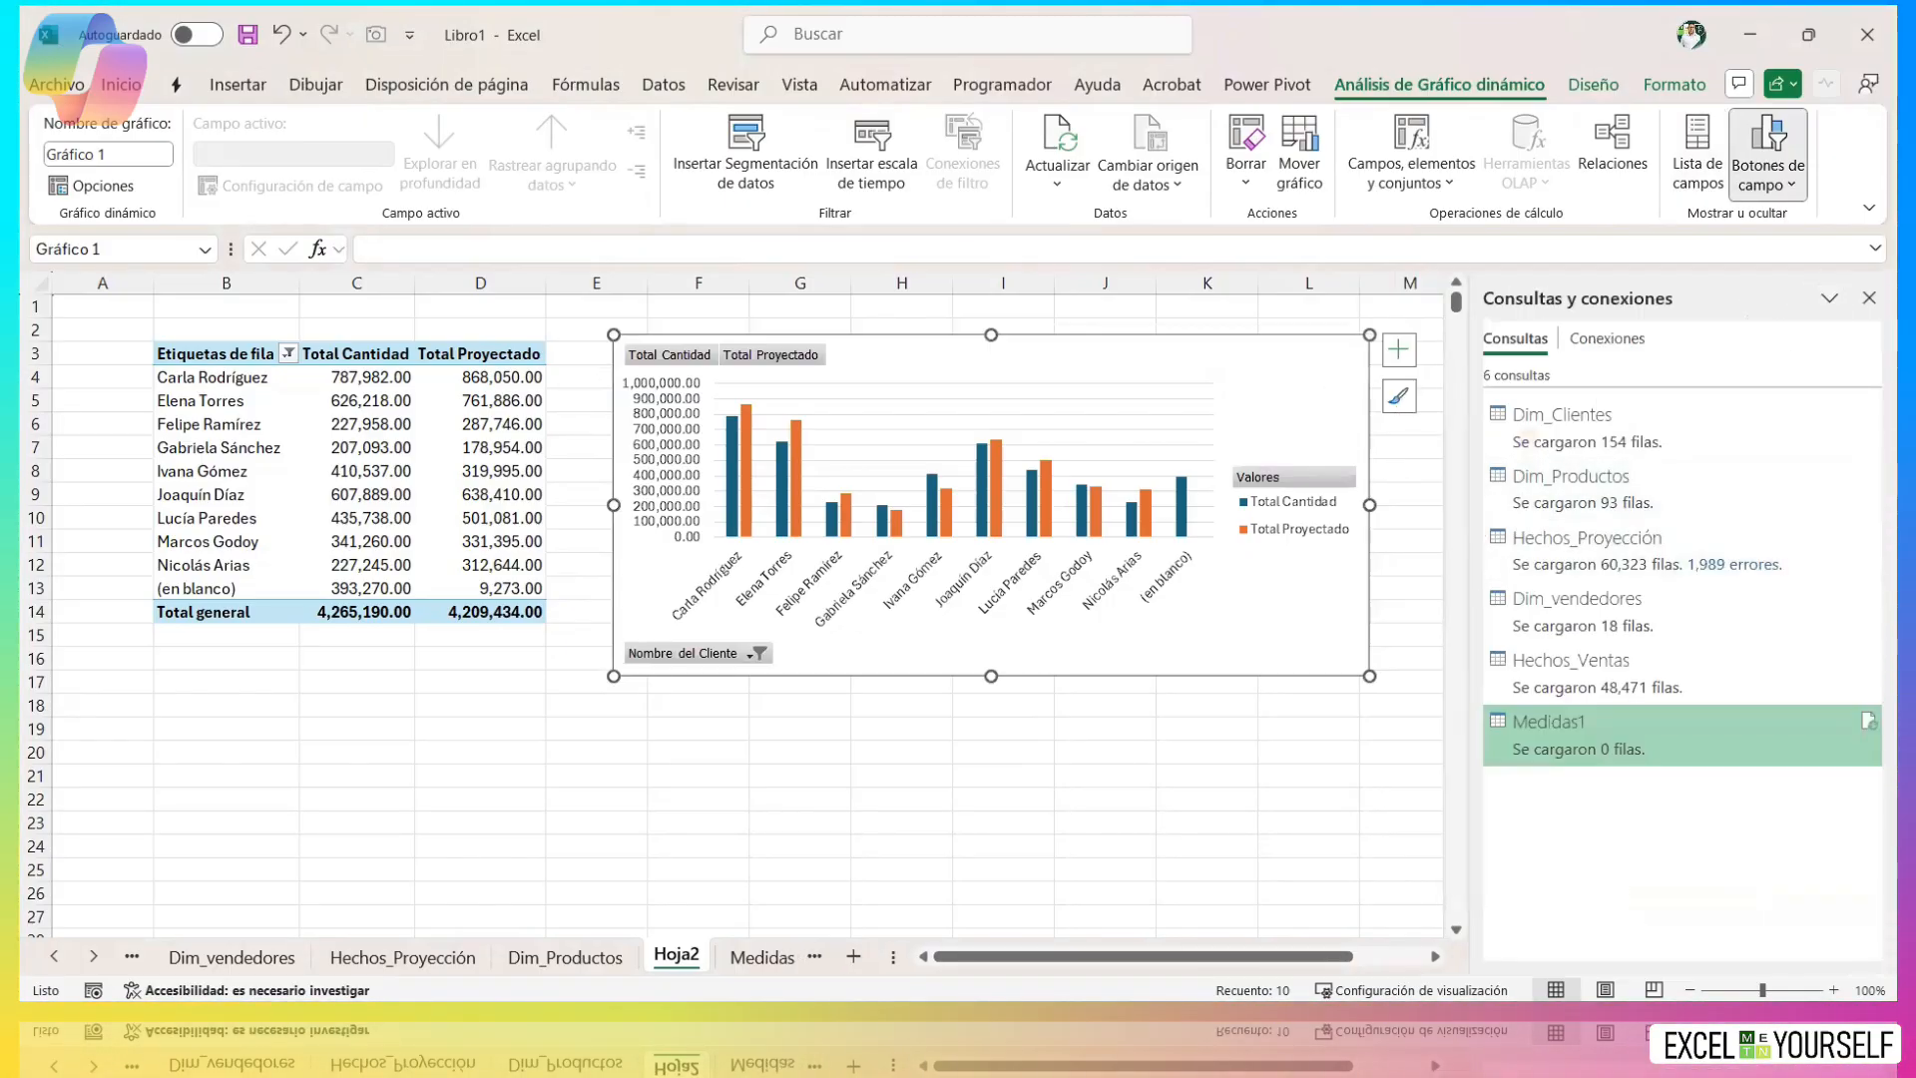
click(1869, 298)
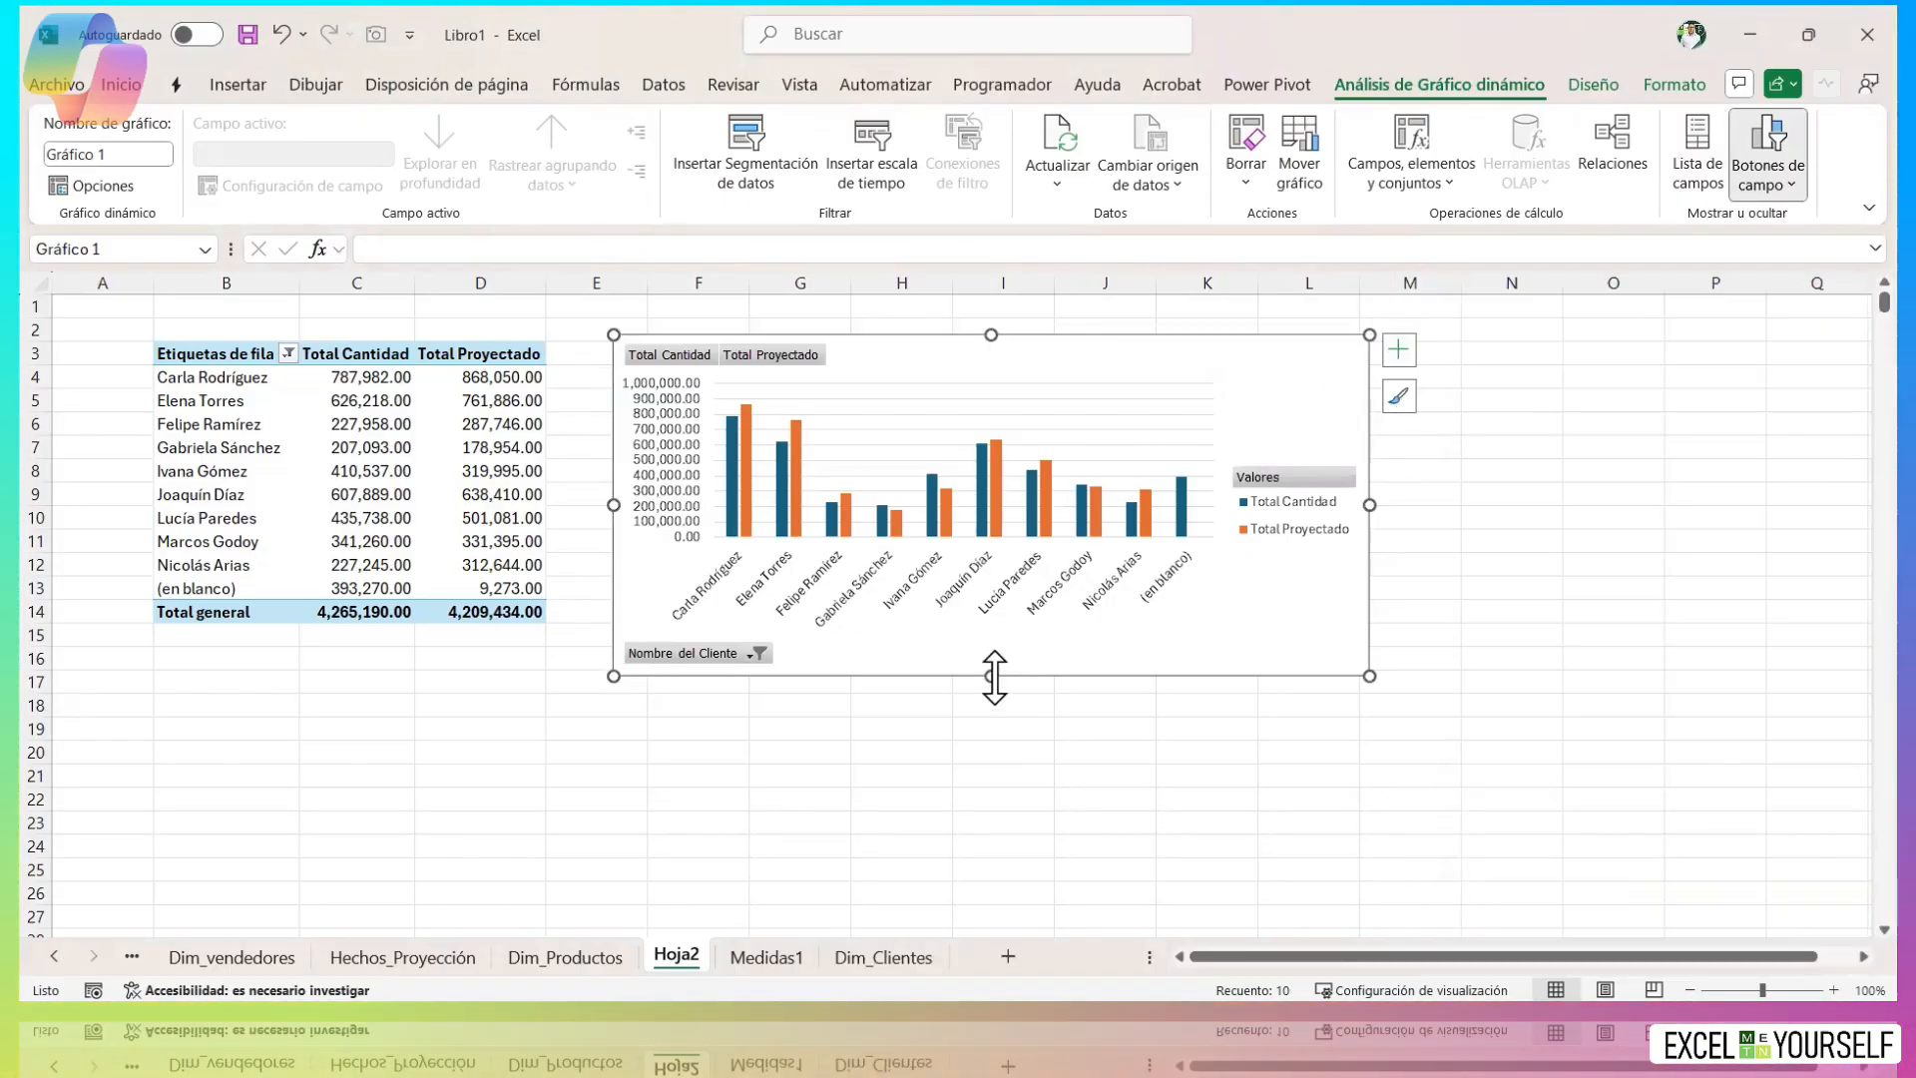
drag(994, 677, 991, 933)
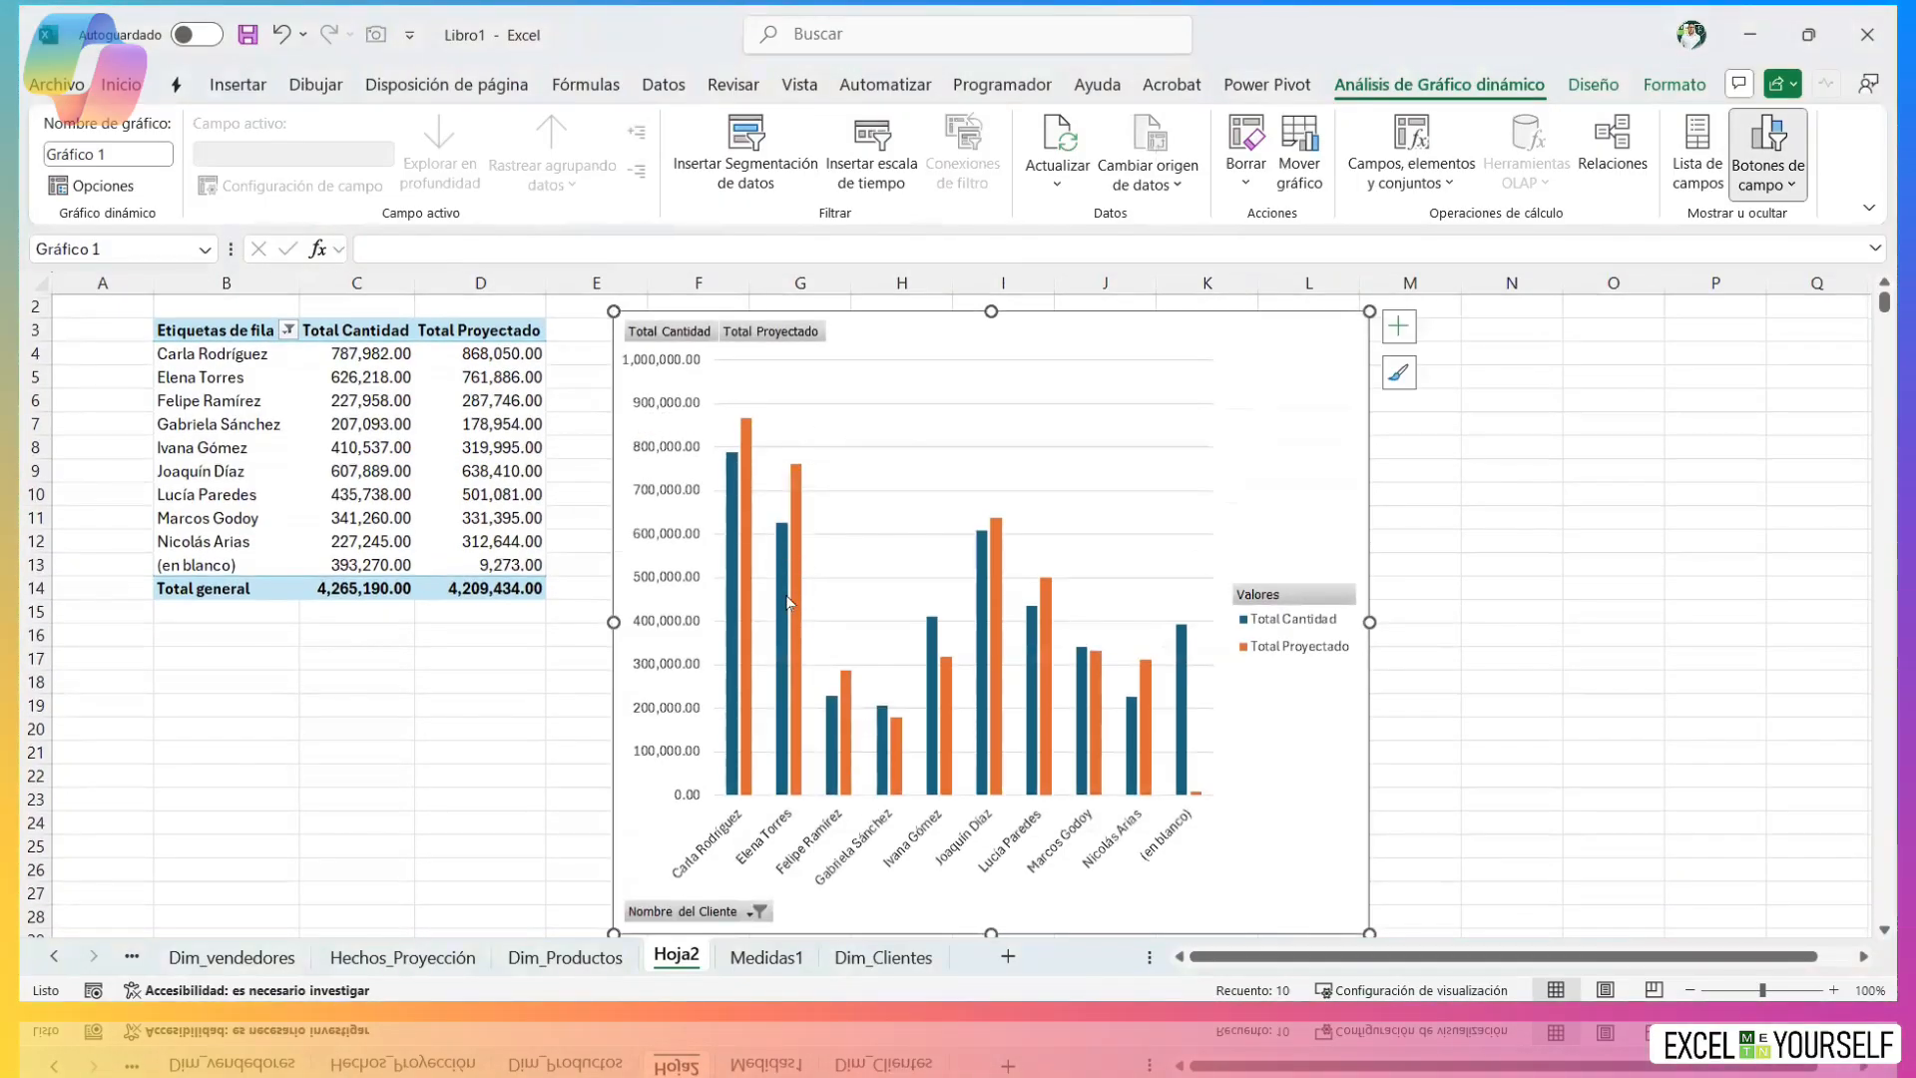
Compare the Total Cantidad and Total Proyectado columns in the PivotChart, and delete the chart from the sheet.
mouse_move(748, 457)
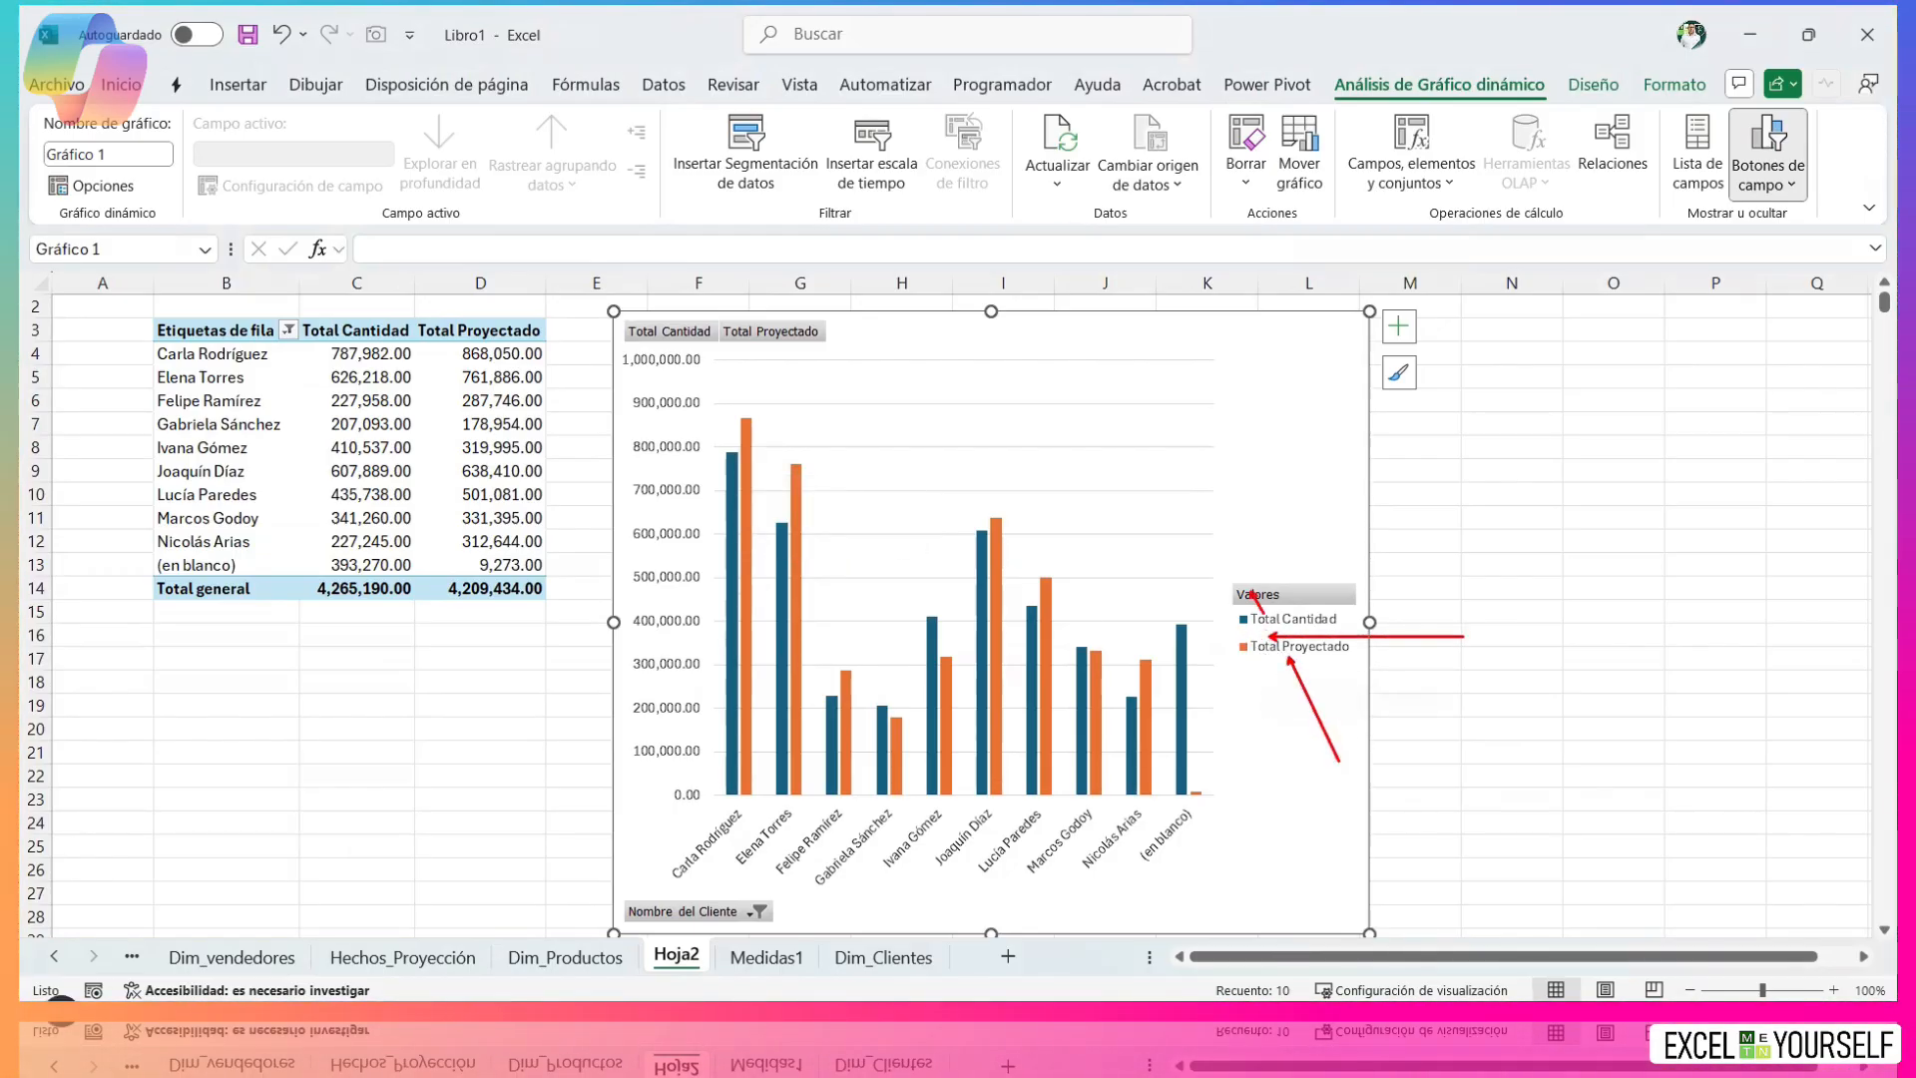
key(Escape)
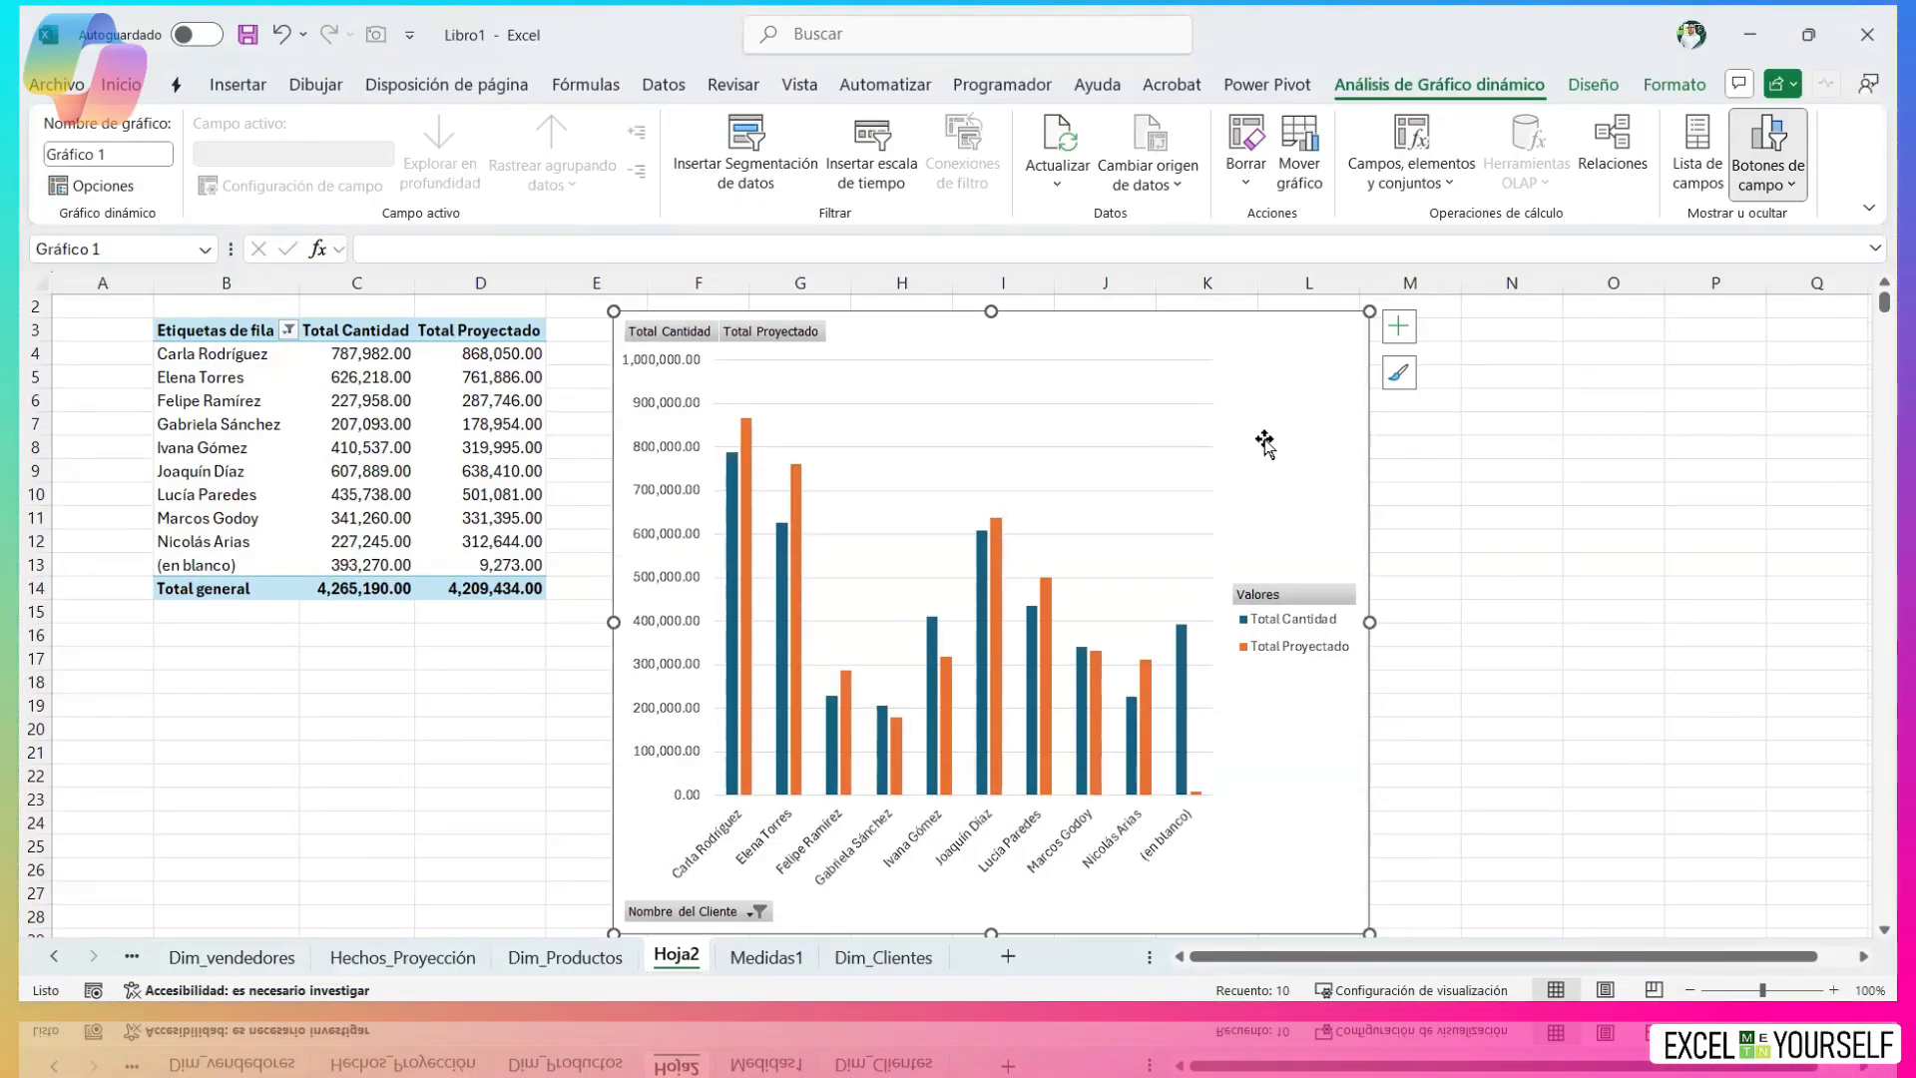
drag(1253, 350, 1297, 348)
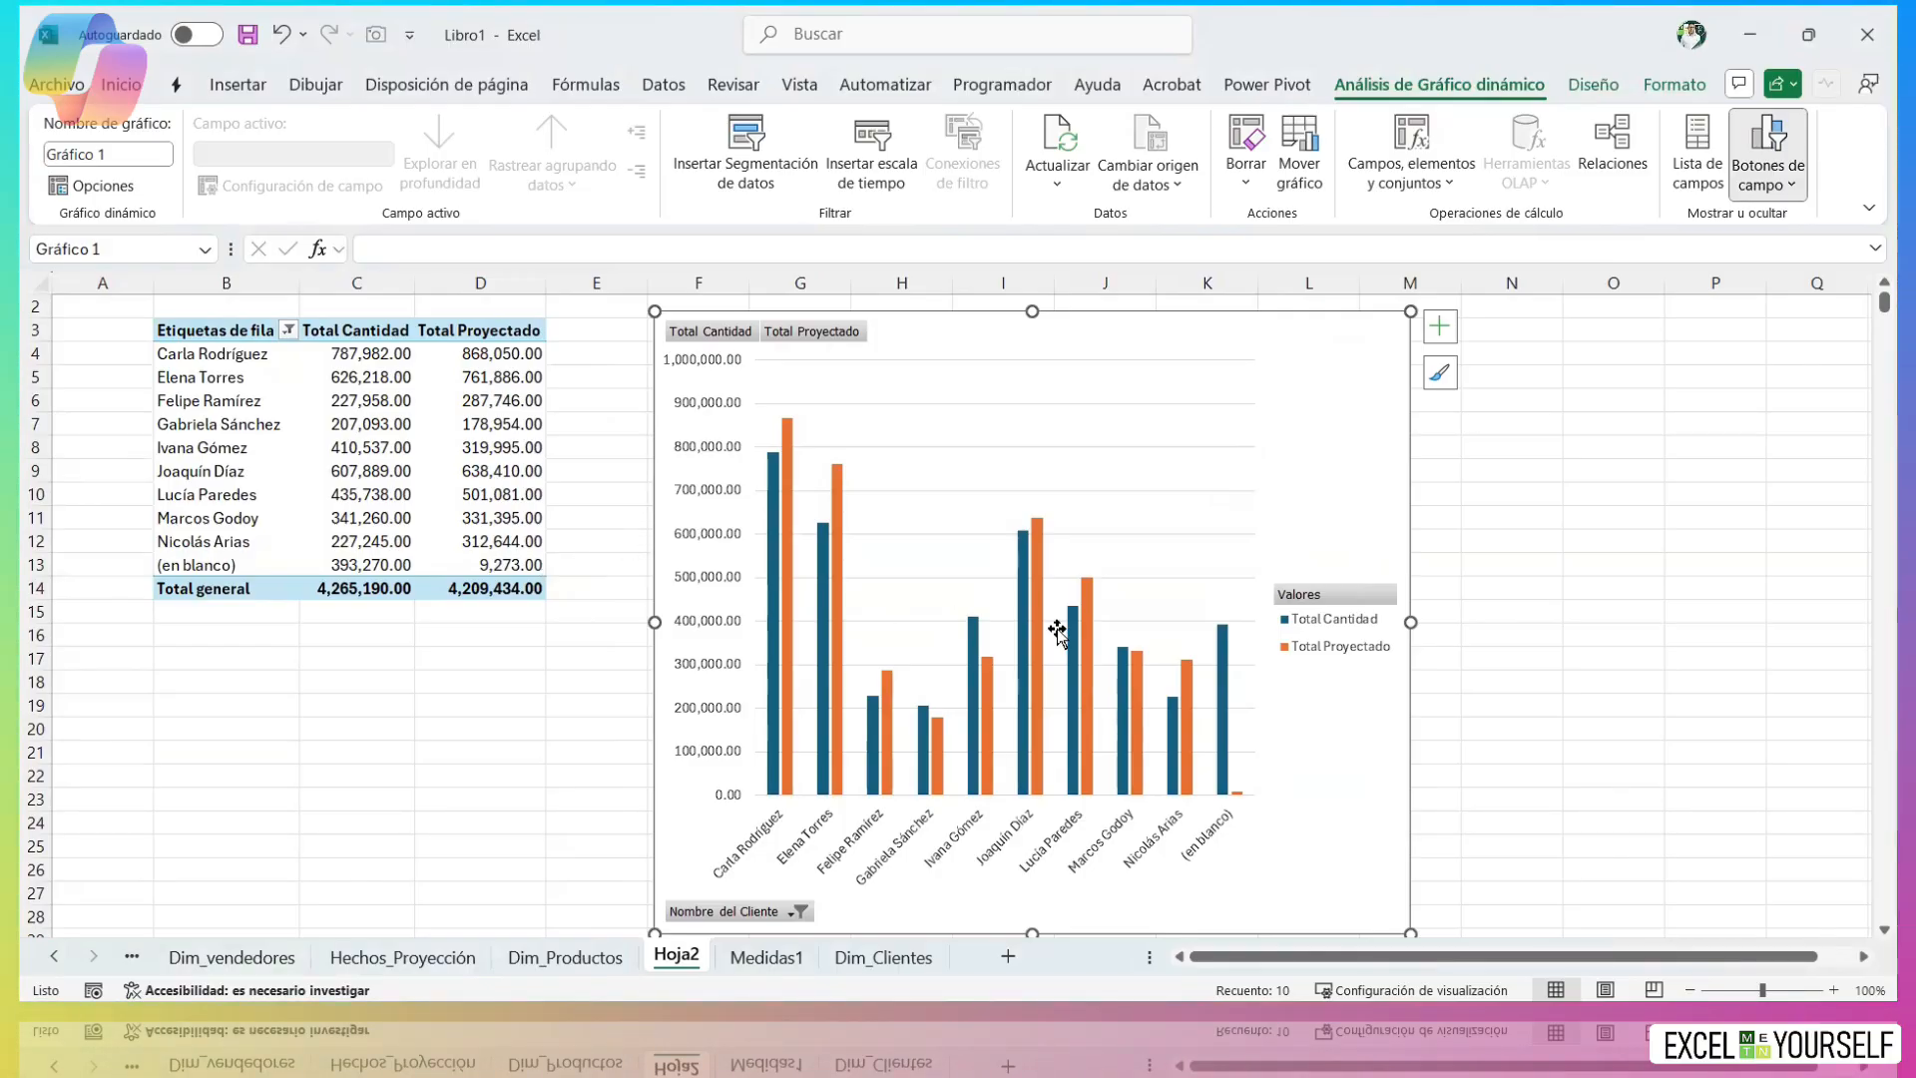
key(Delete)
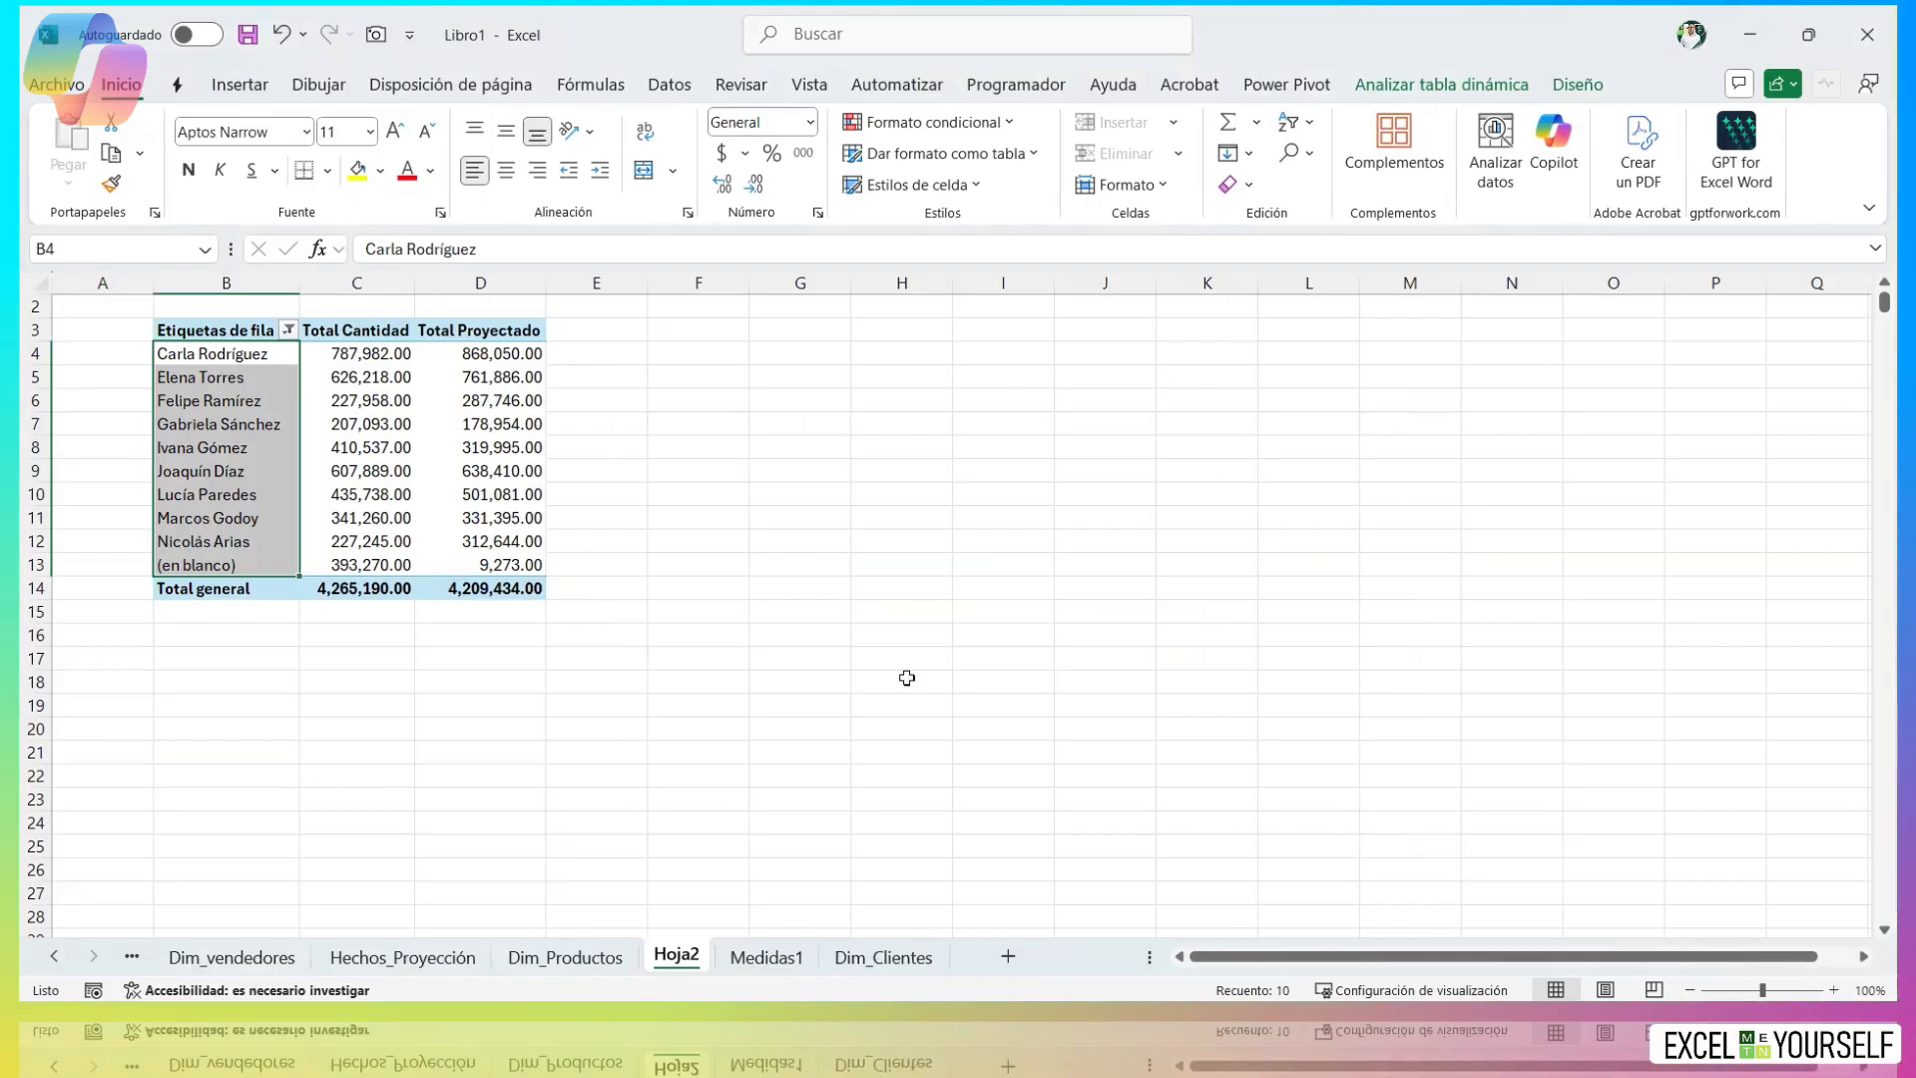
Look at the ribbon customization page in the Excel options and close it without changes.
click(1286, 85)
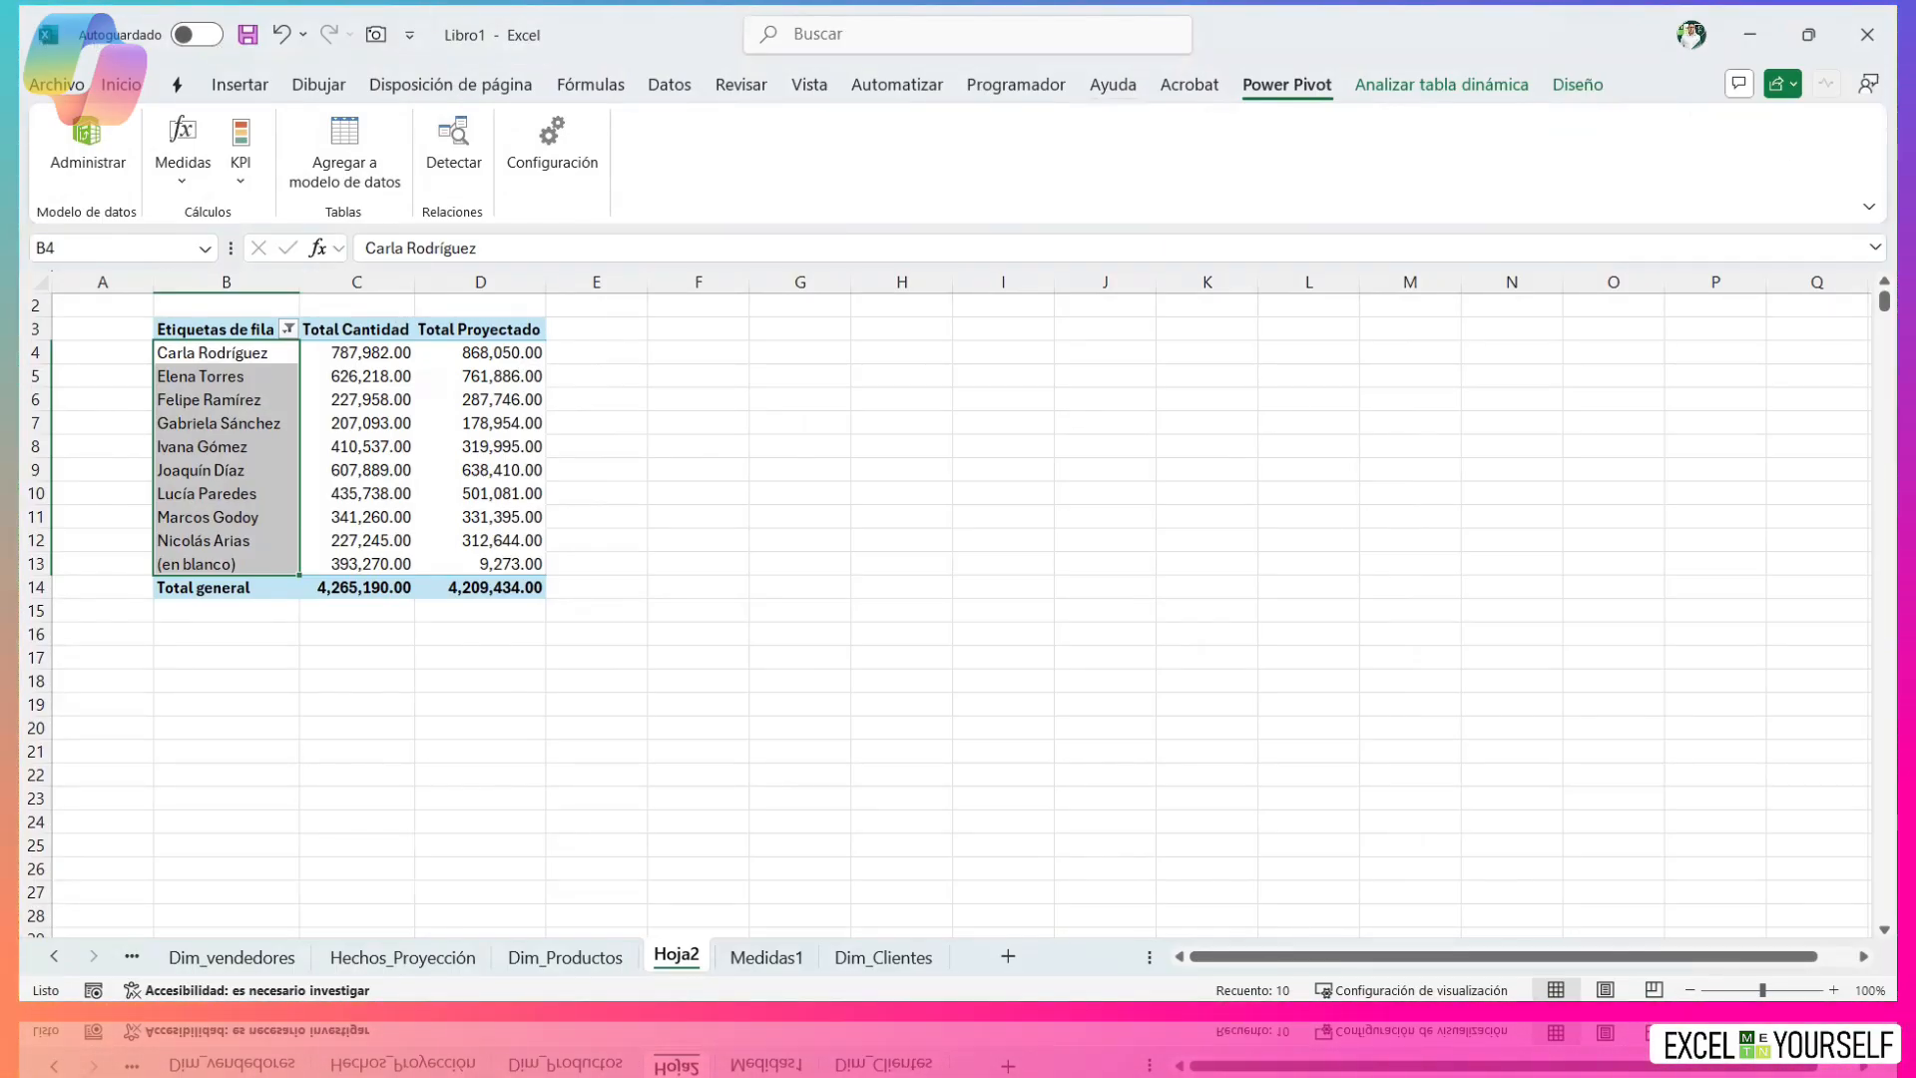
click(56, 84)
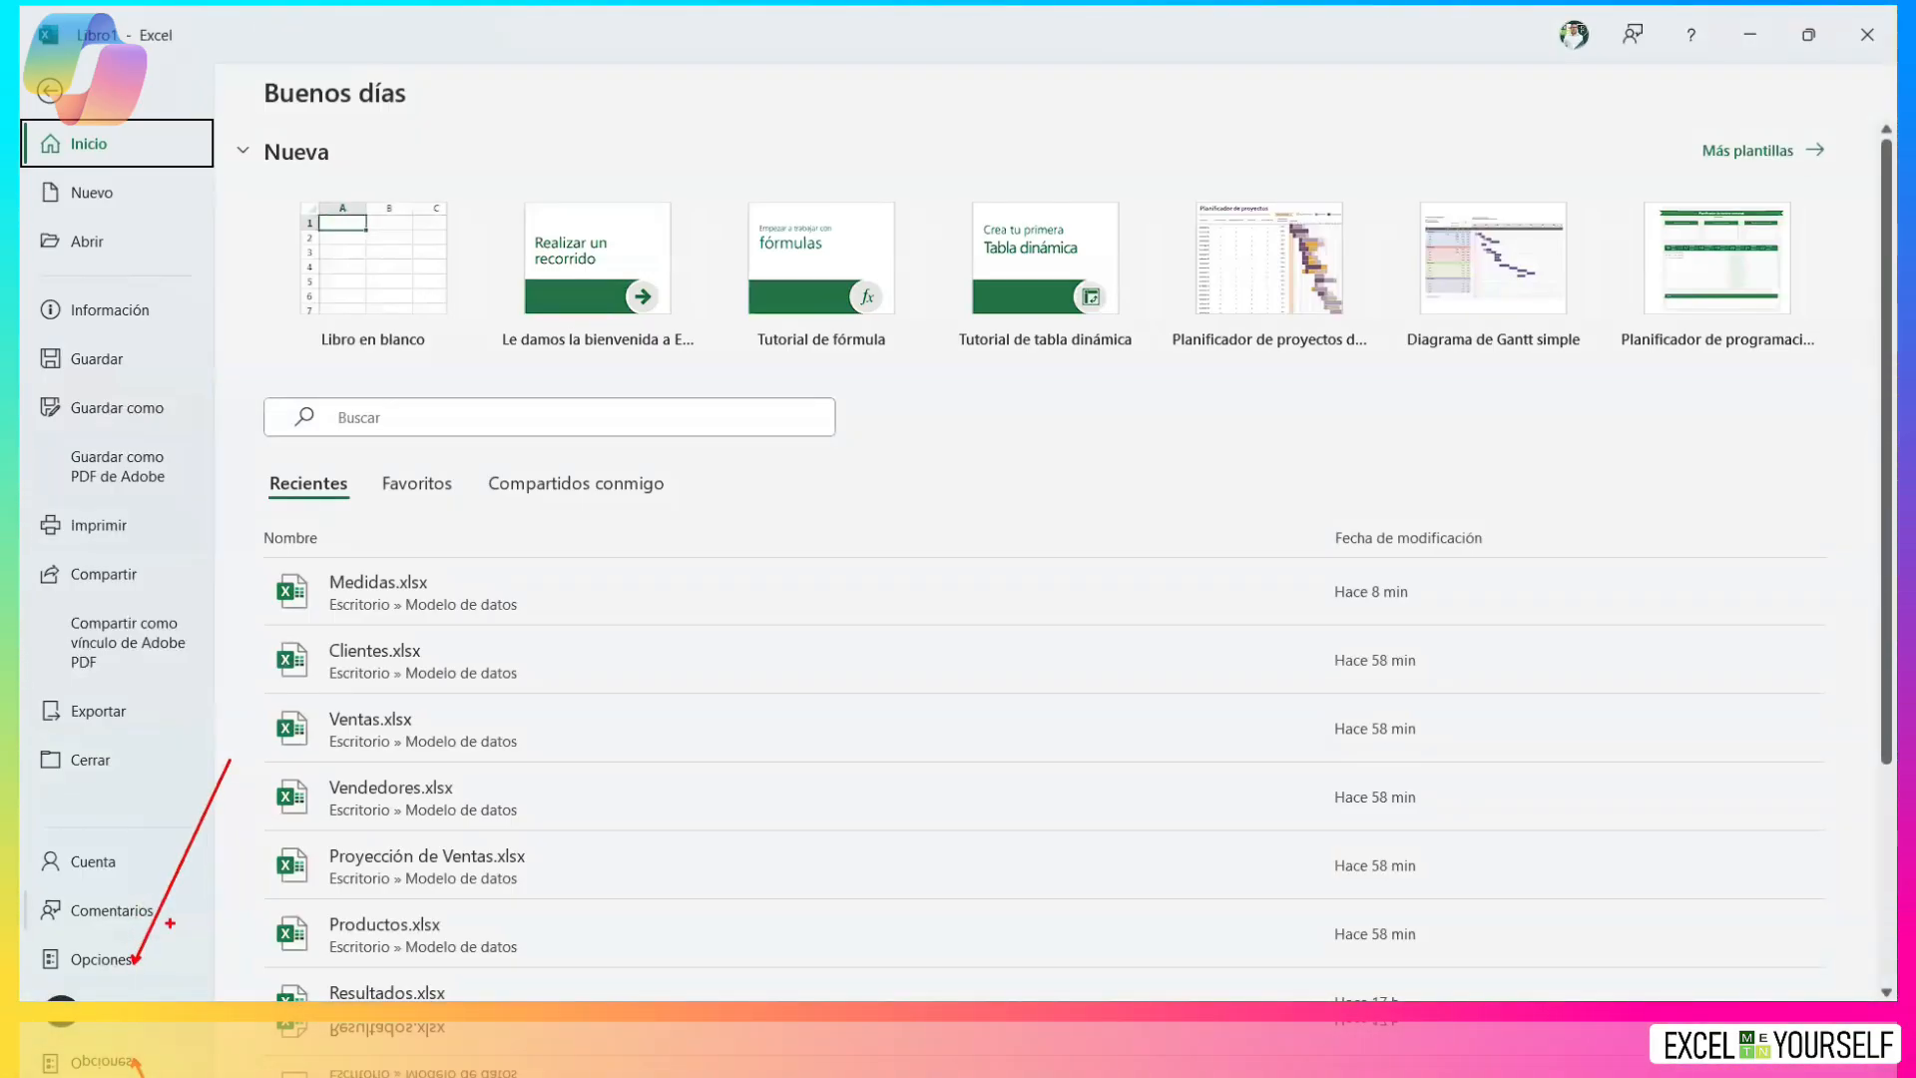
click(99, 959)
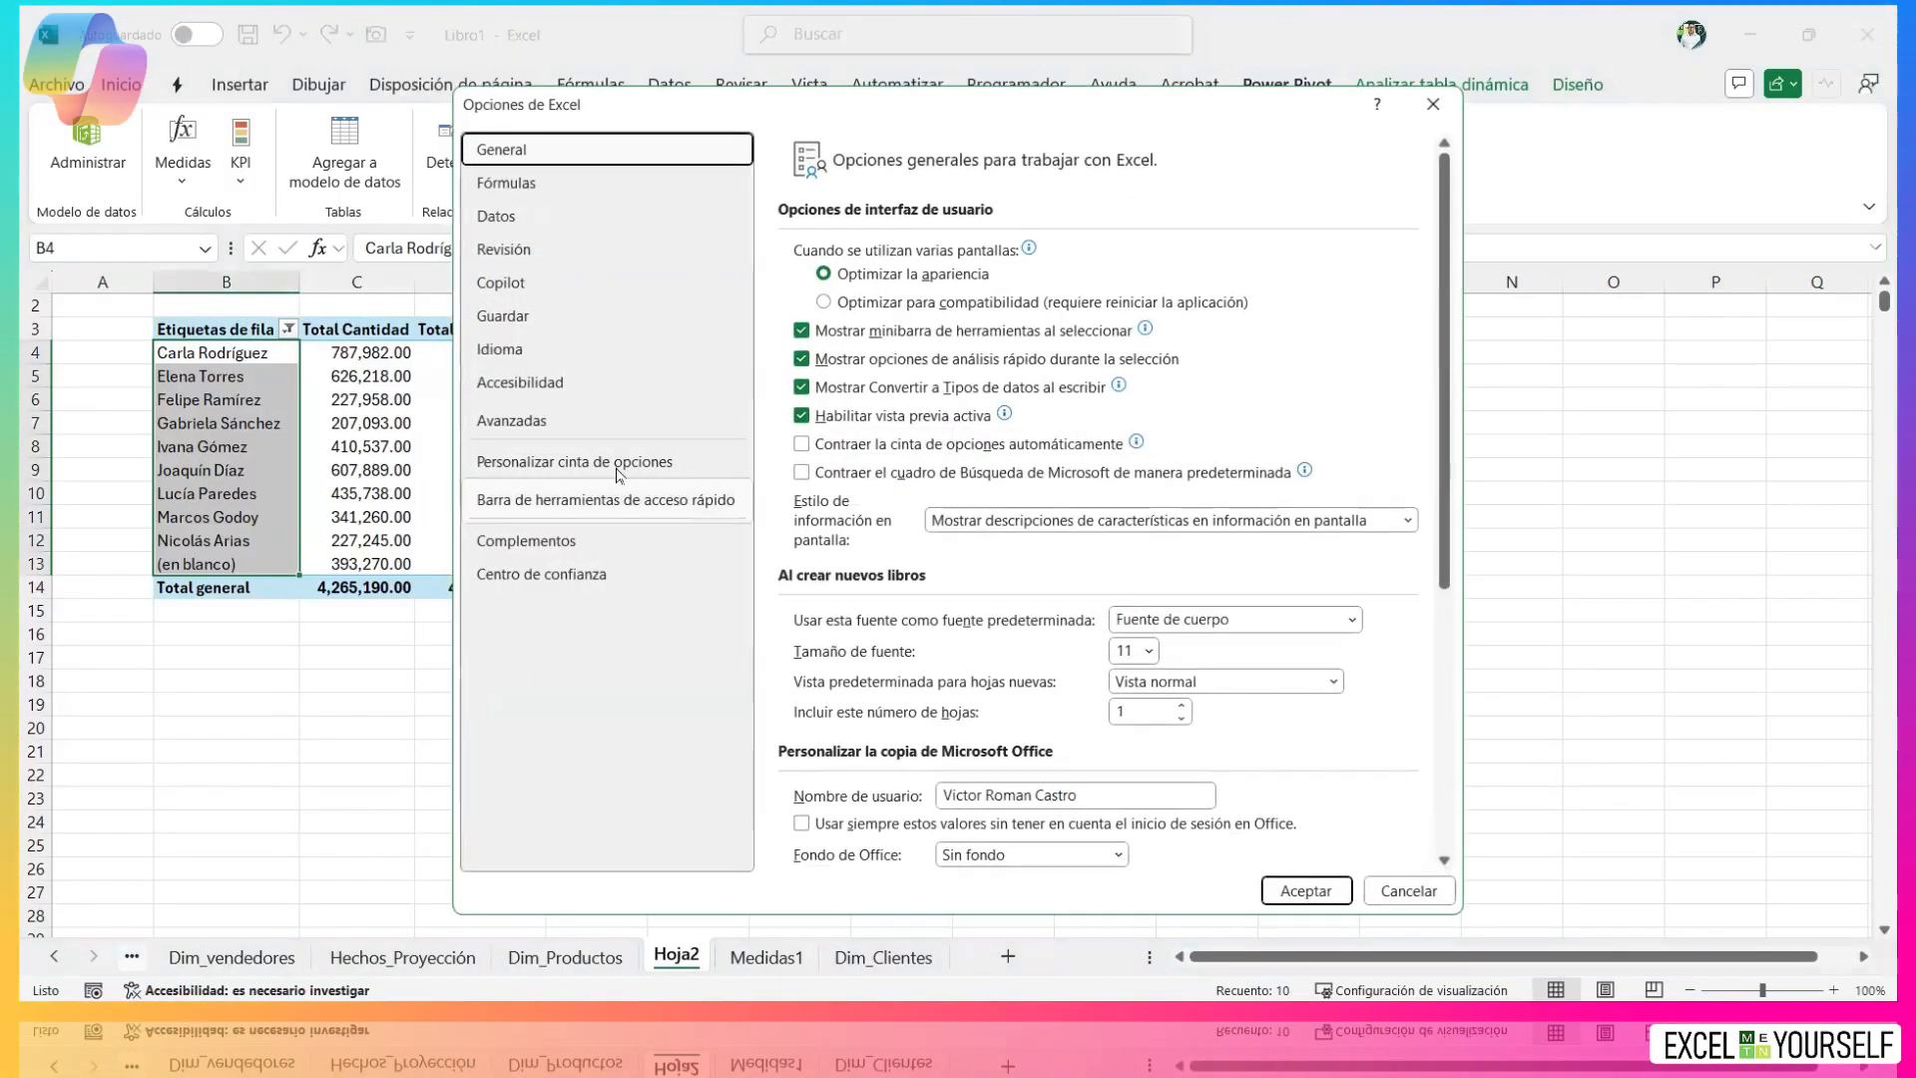
click(667, 483)
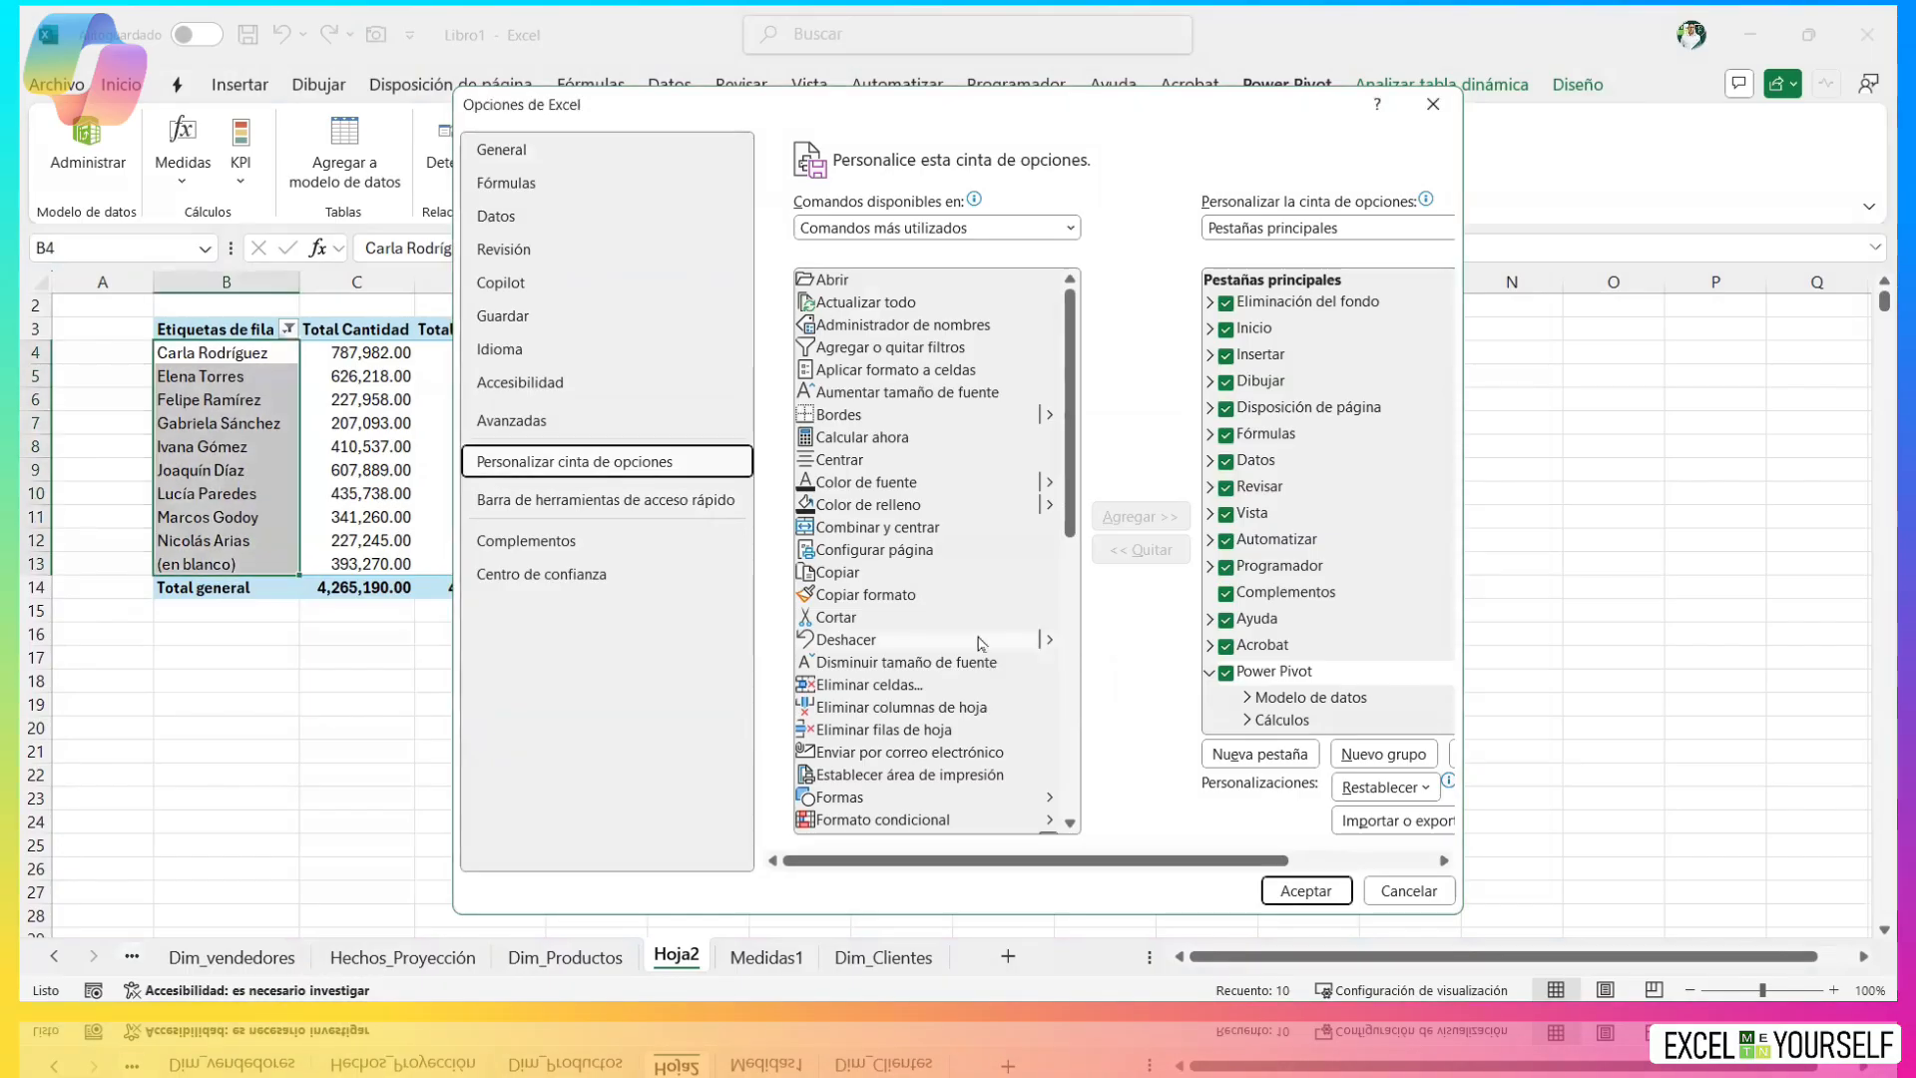
key(Escape)
Open the COM add-ins list from the Excel options and check that Microsoft Power Pivot for Excel is enabled.
click(70, 92)
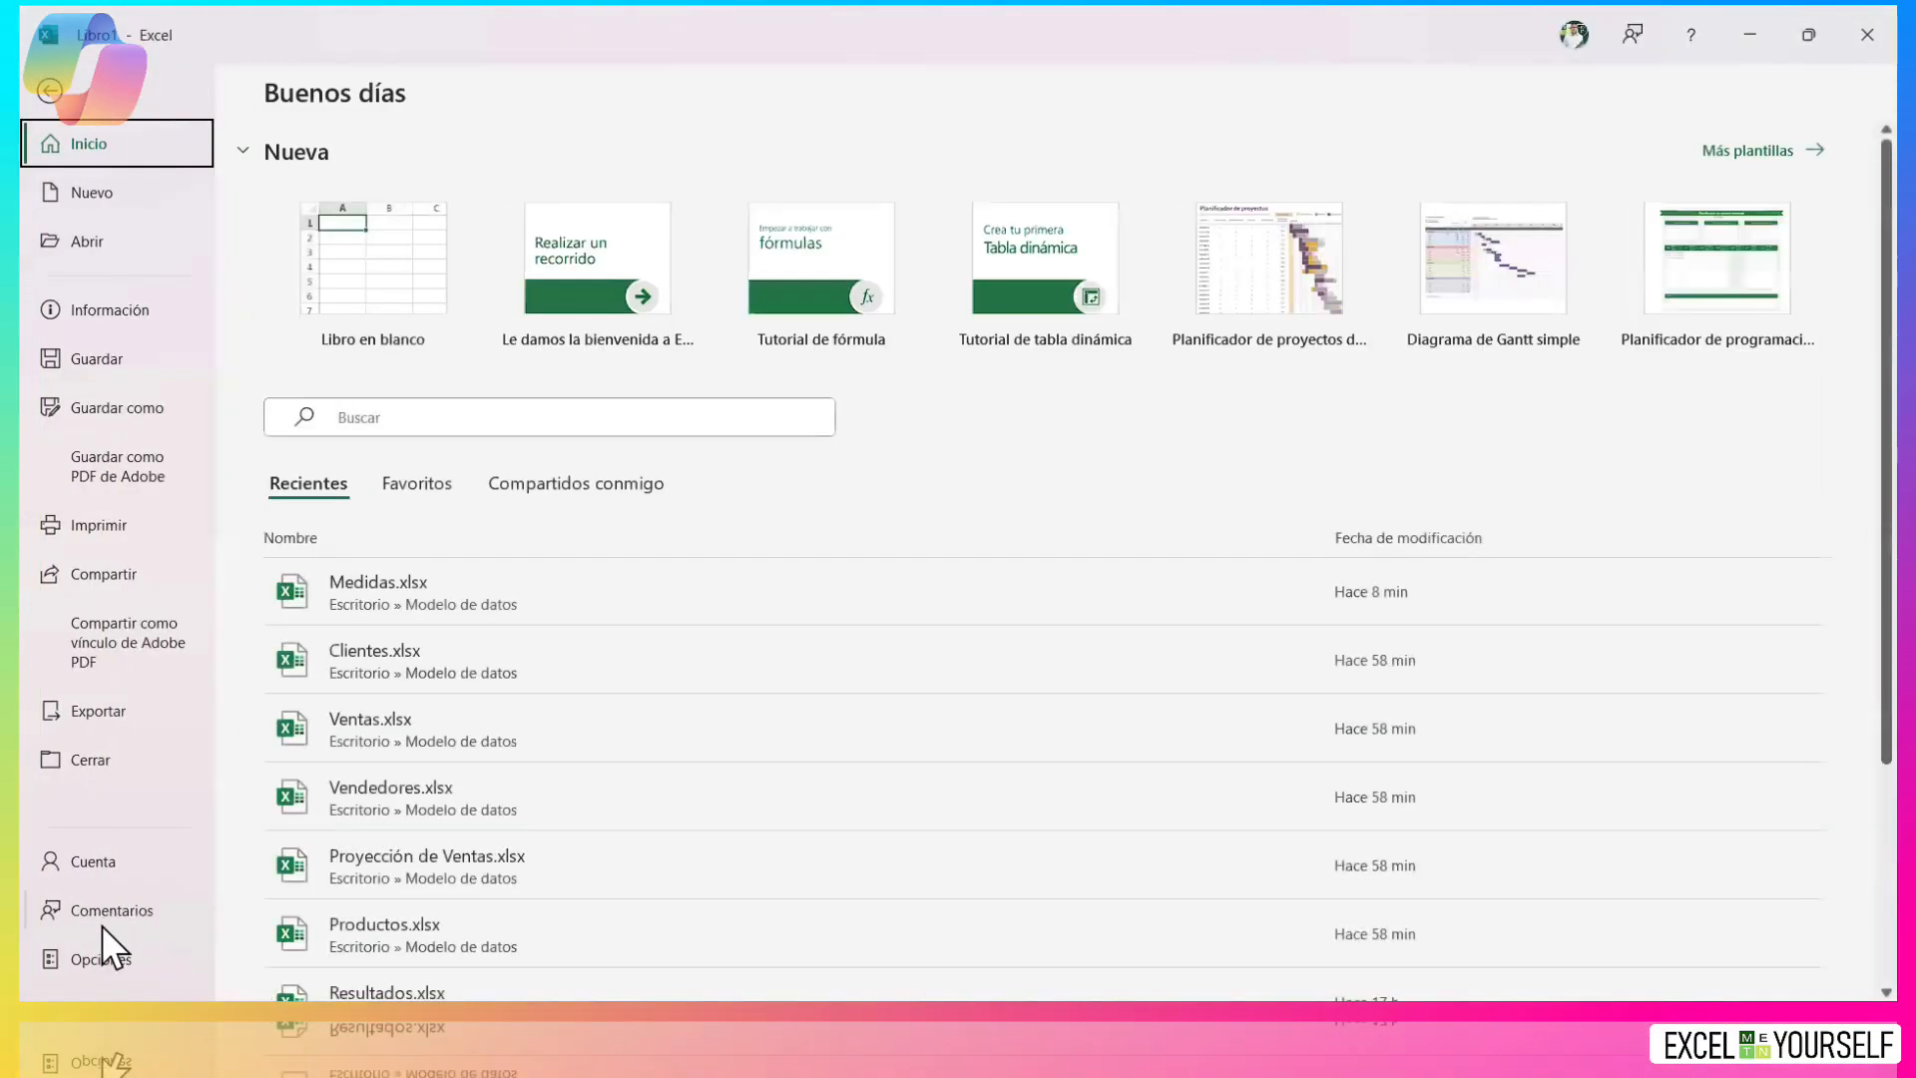
click(96, 950)
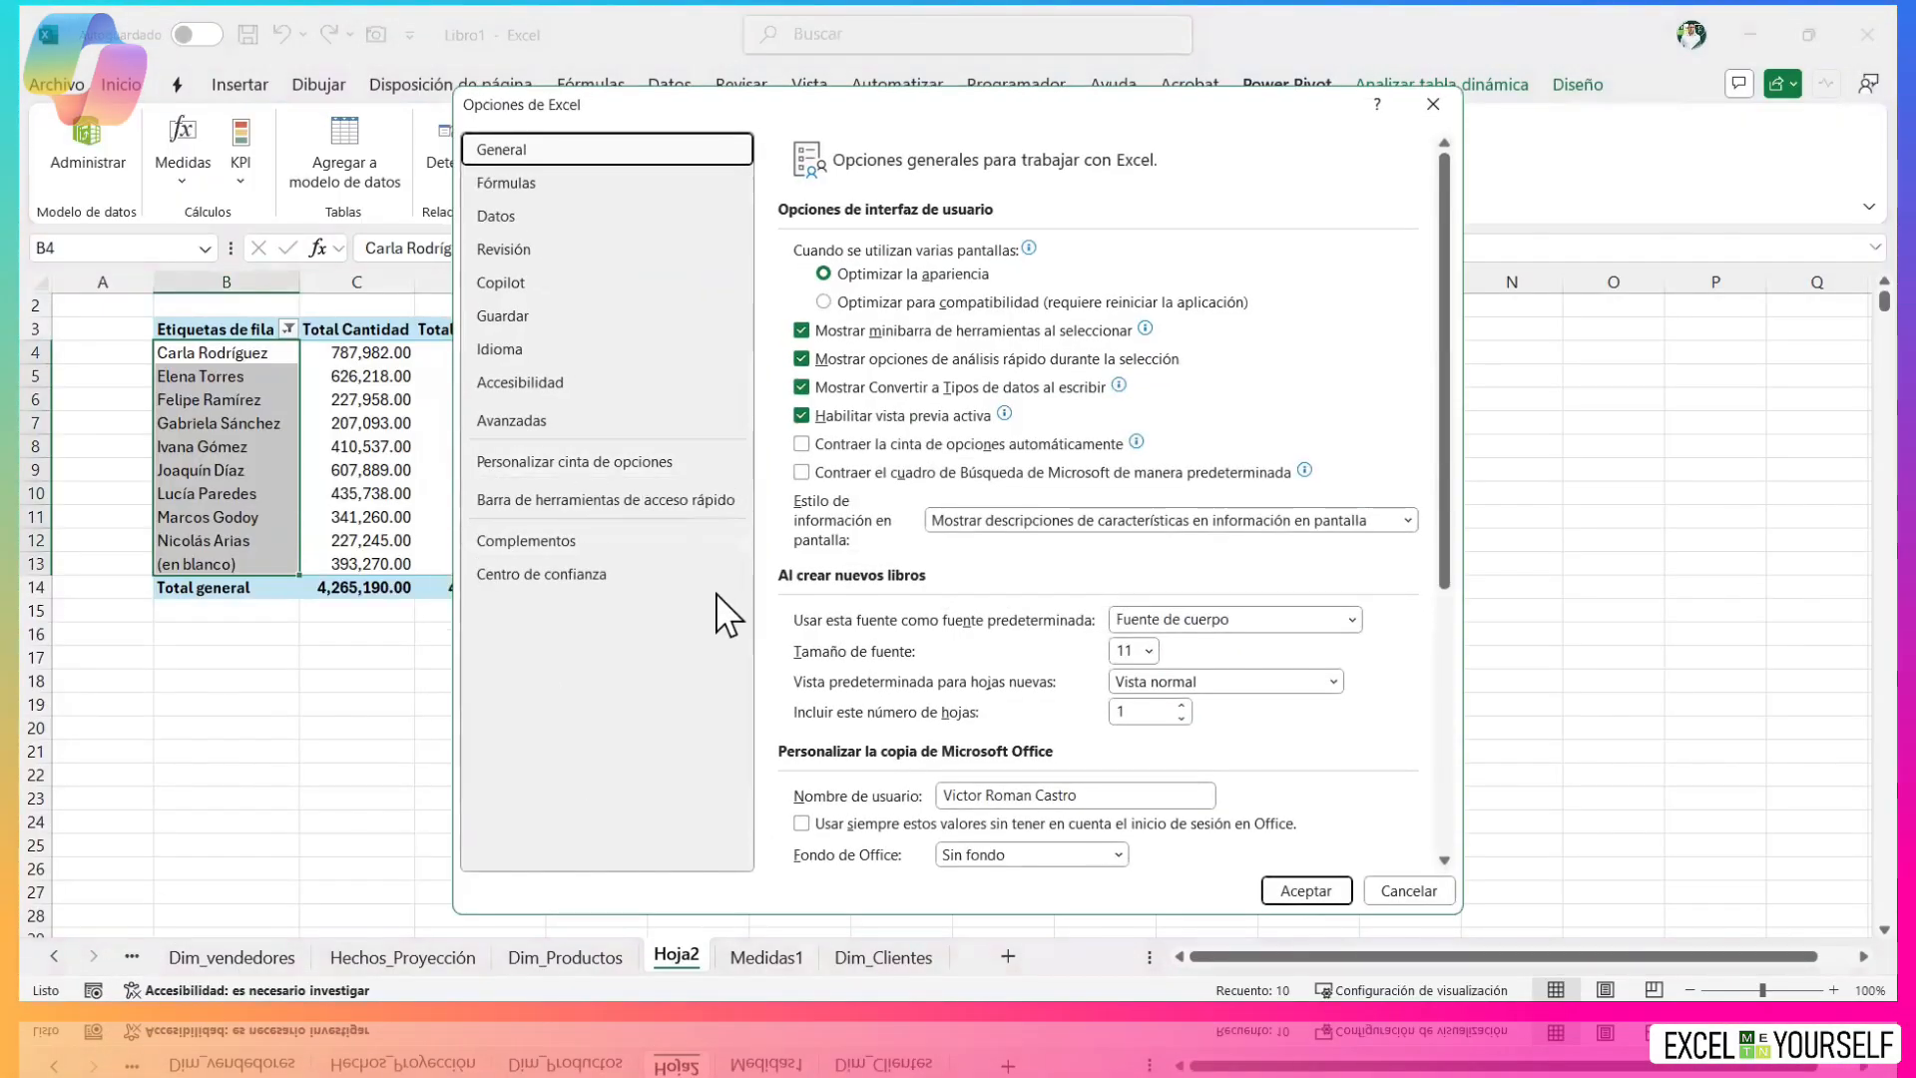
click(621, 537)
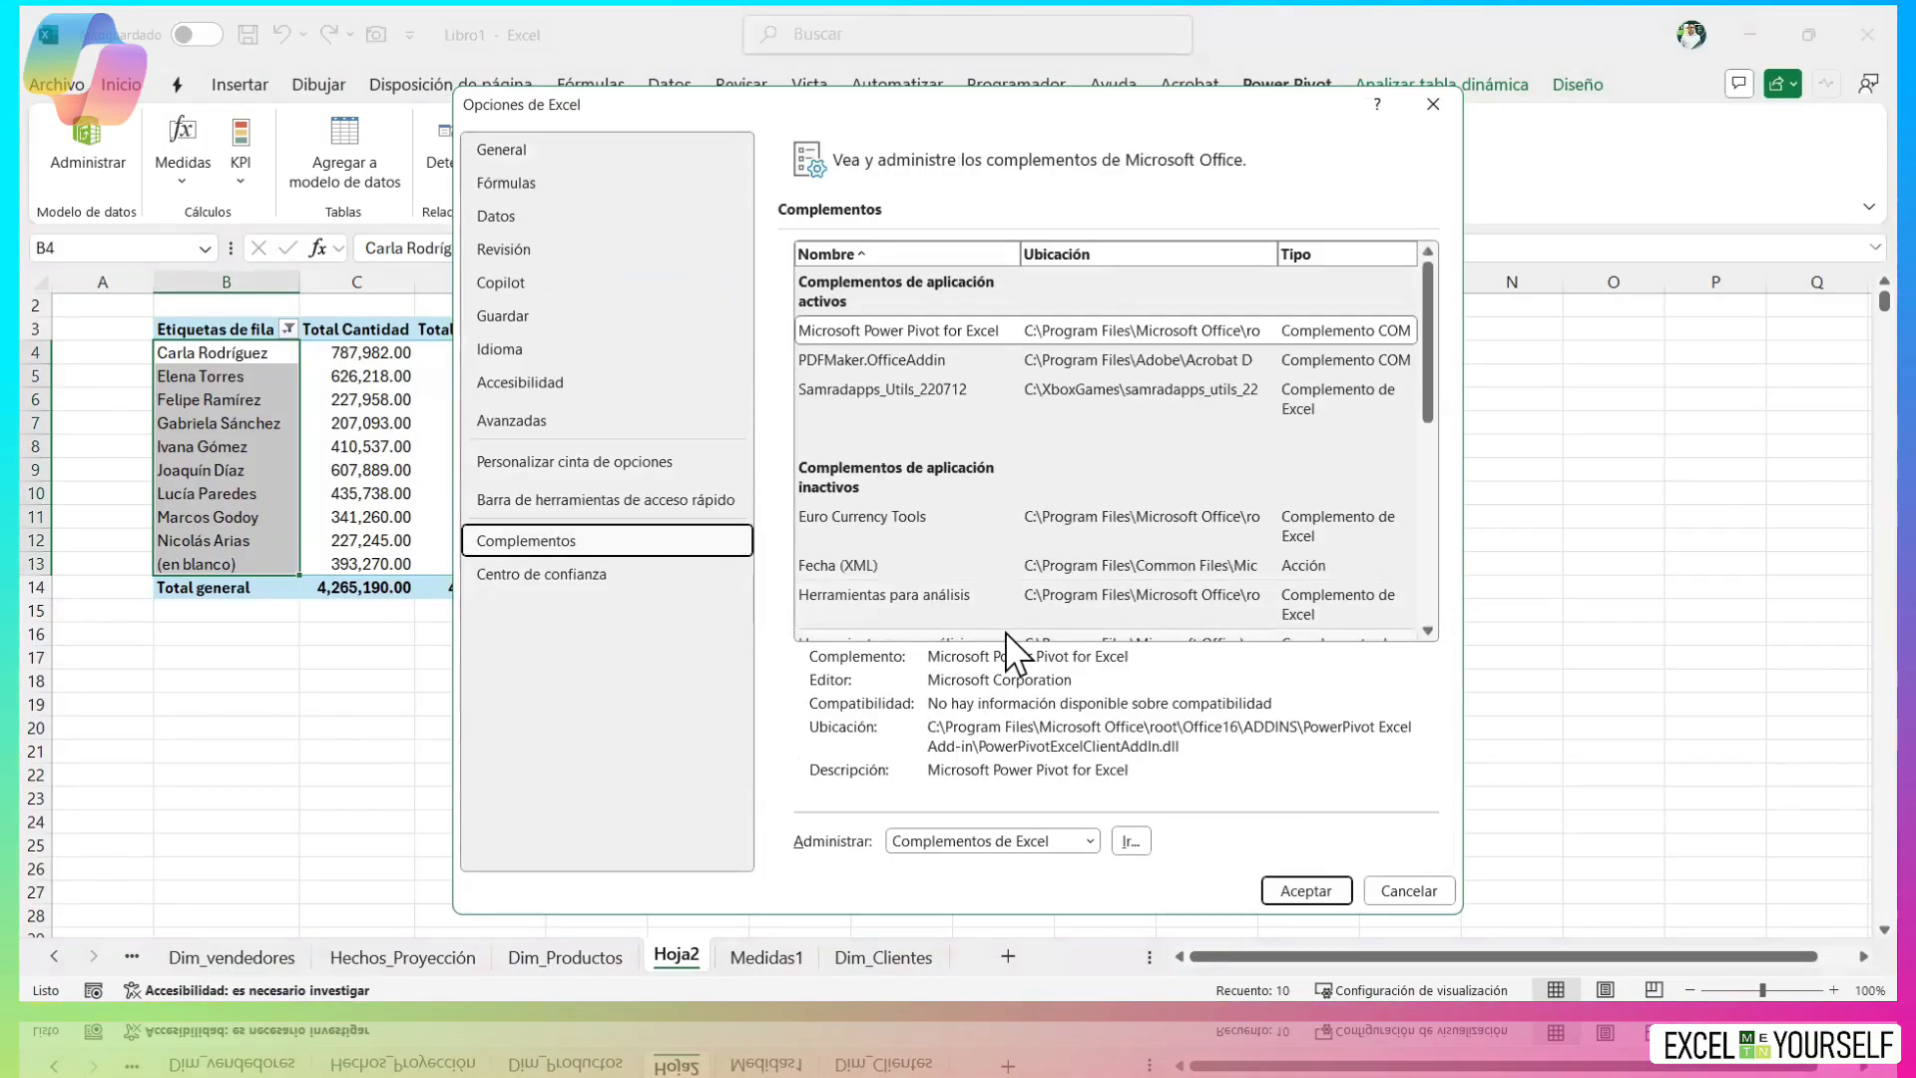
click(1065, 838)
click(1031, 887)
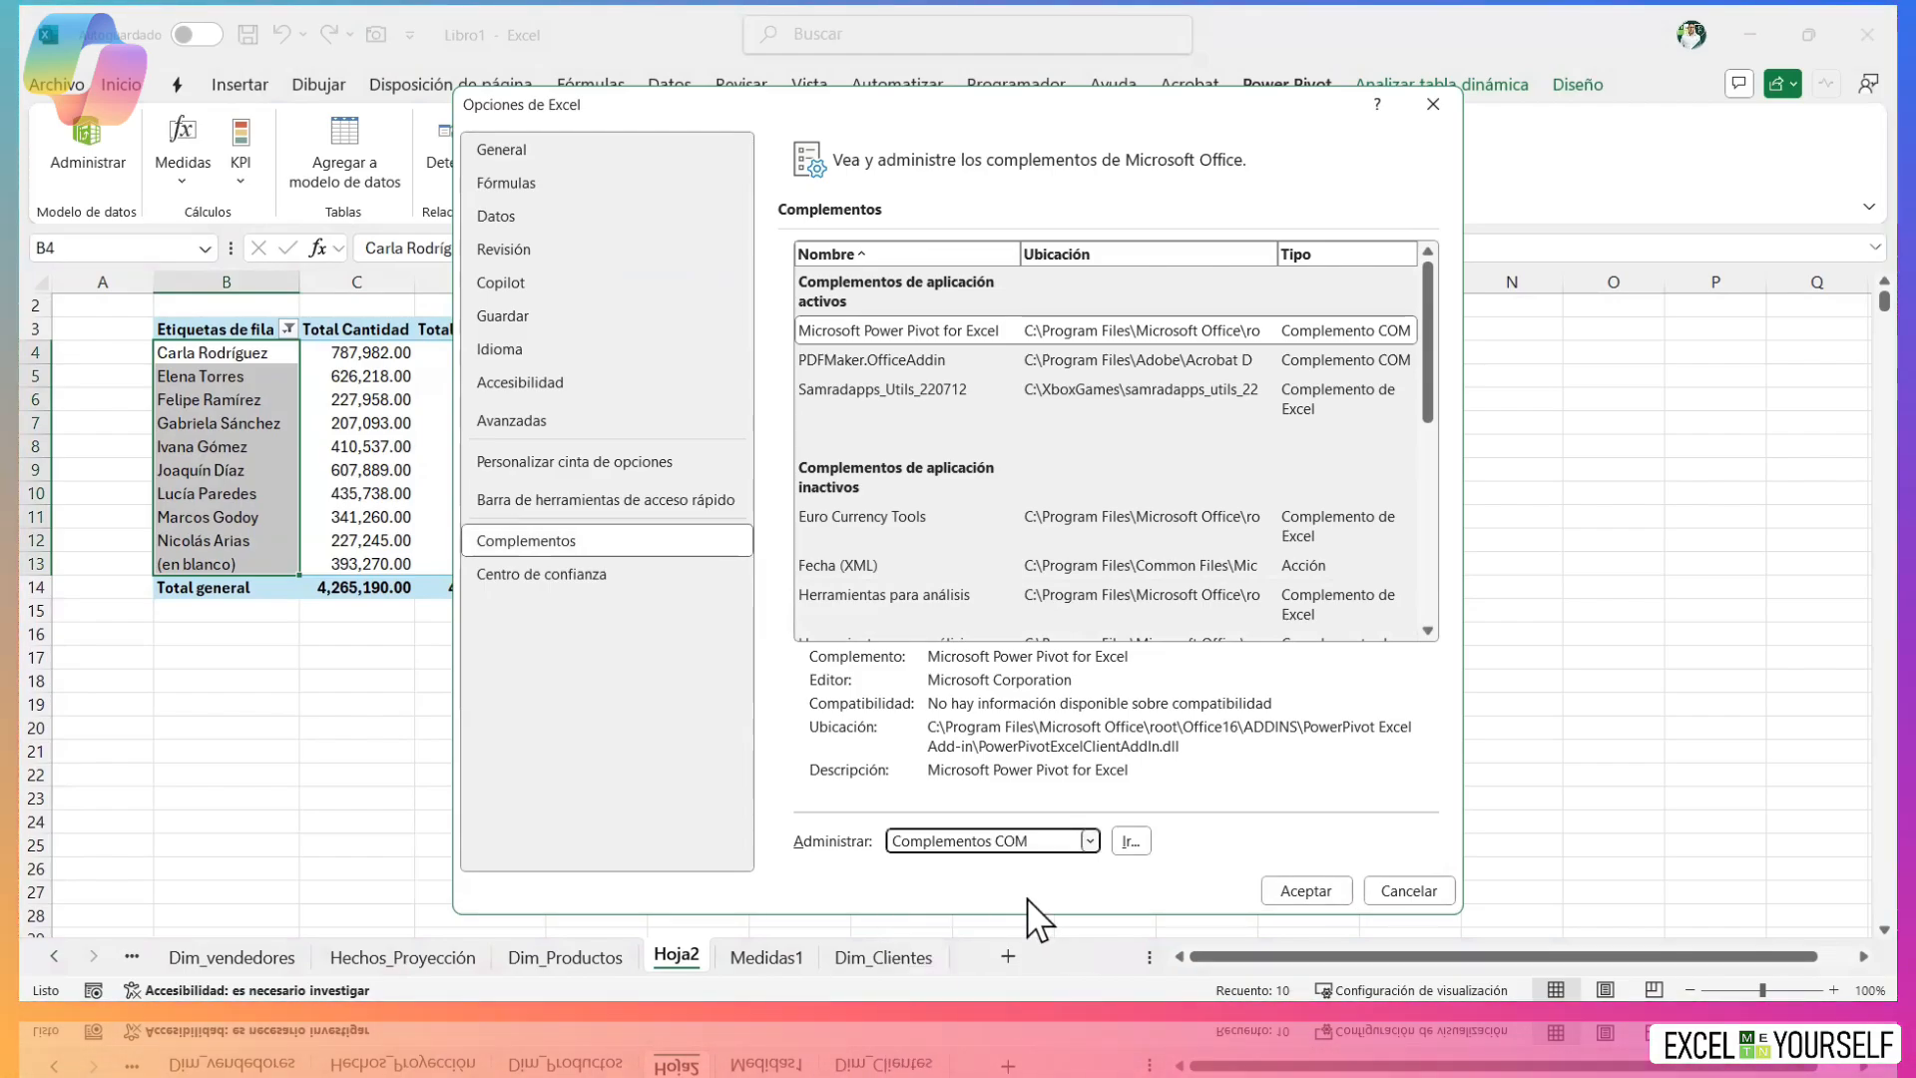
click(1130, 840)
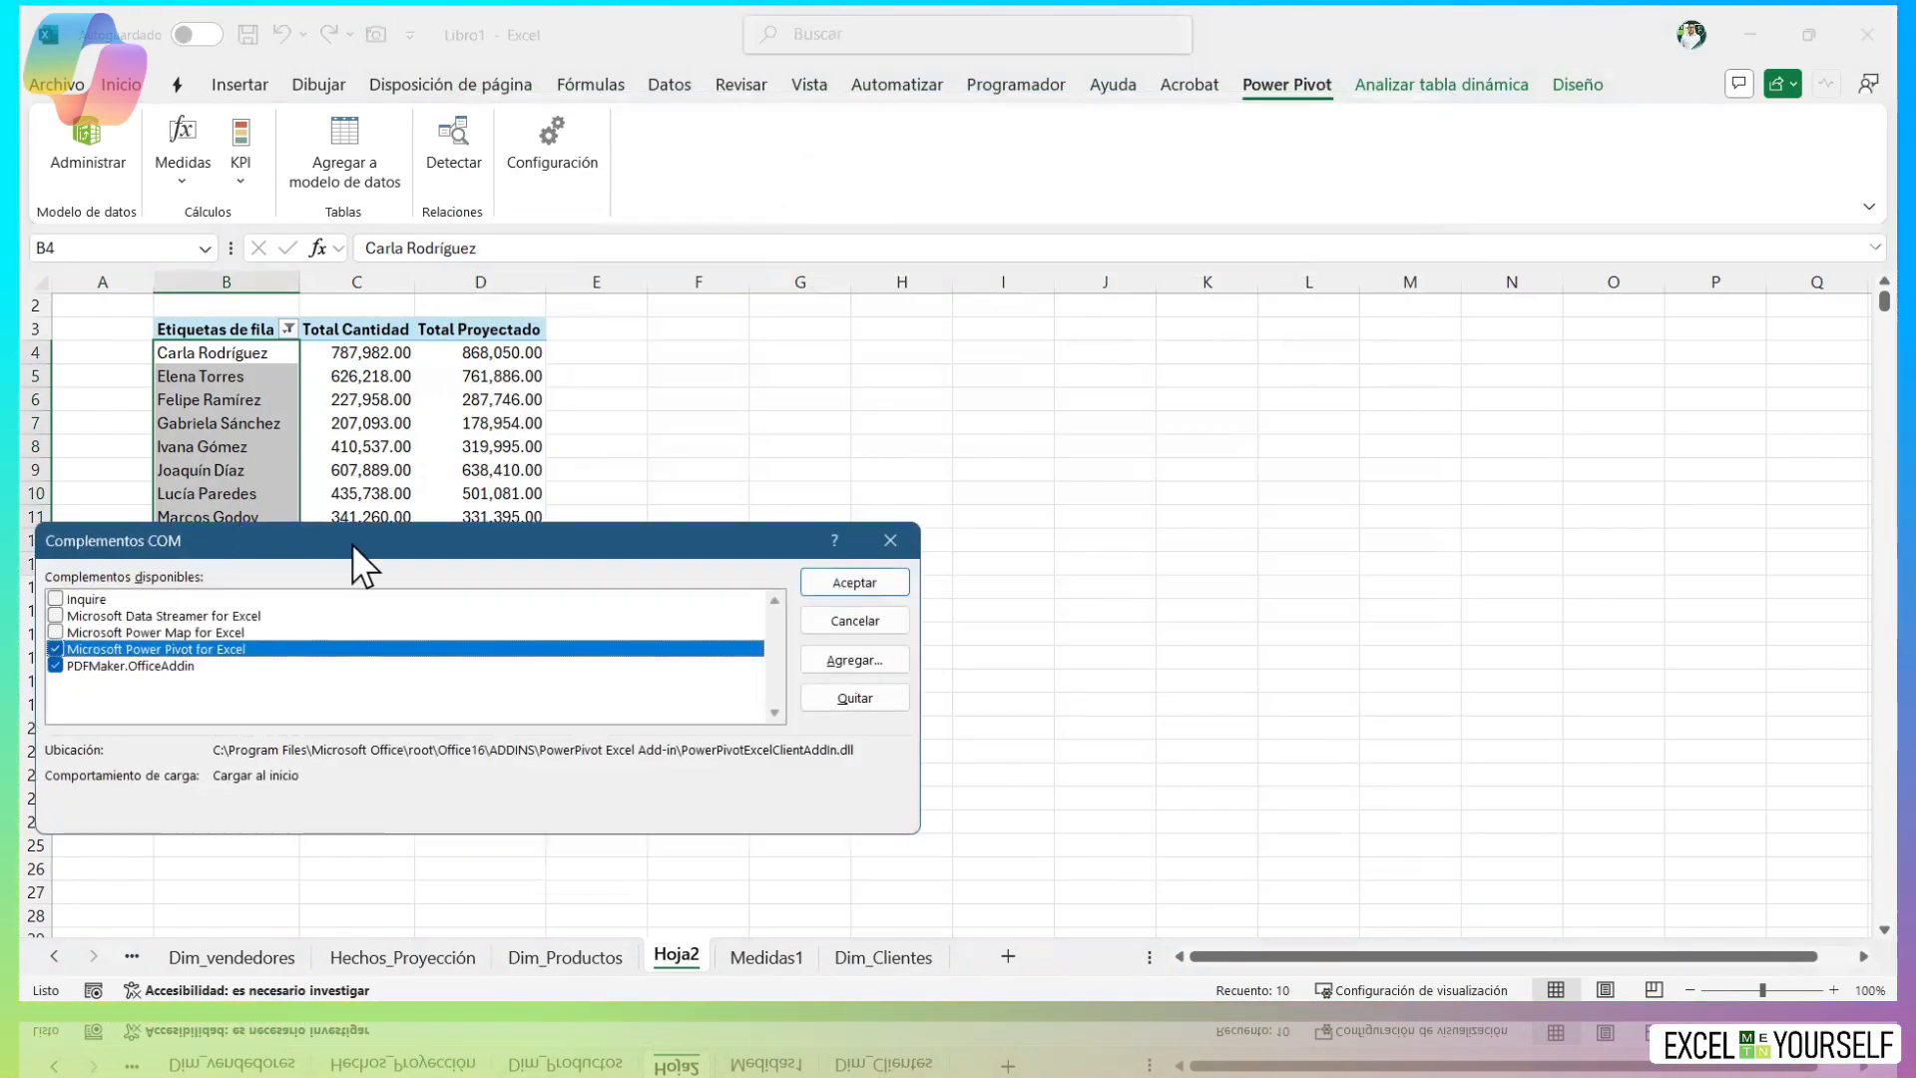
drag(352, 542, 1103, 487)
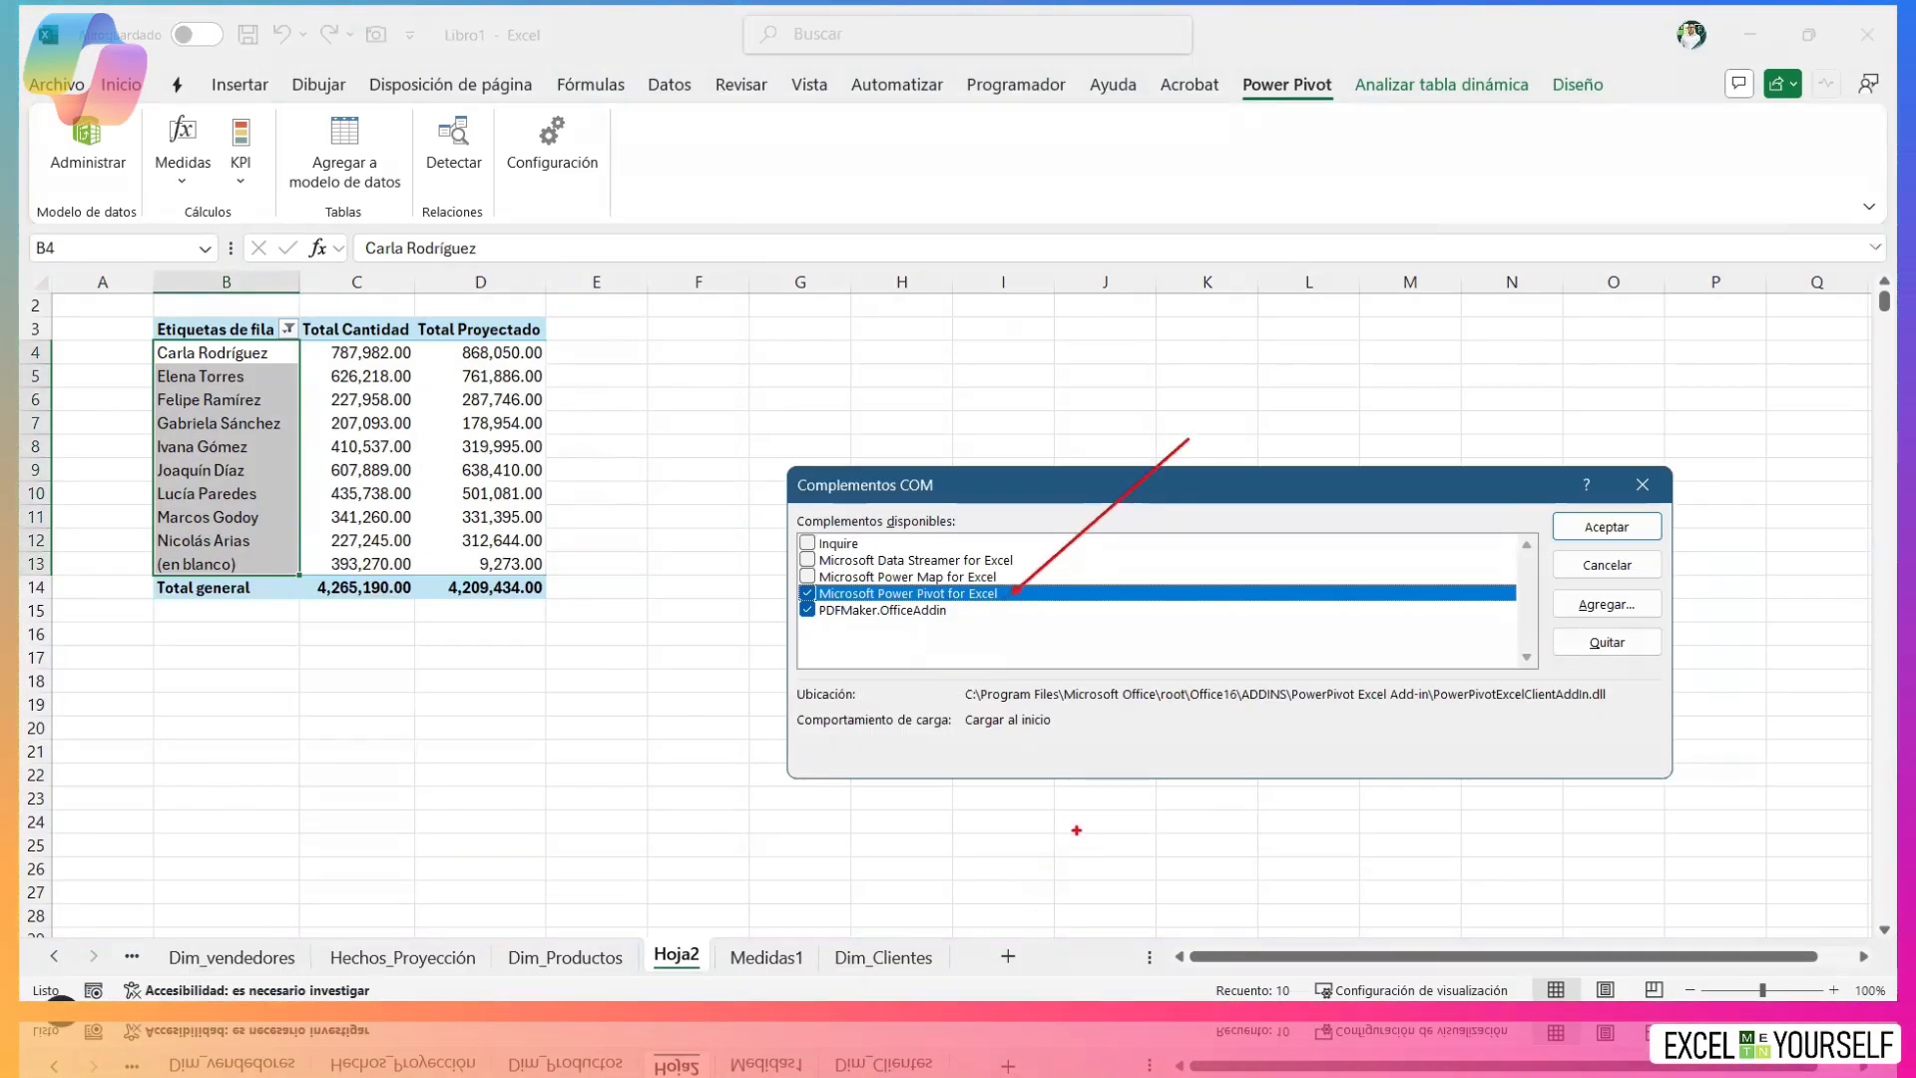
click(1604, 527)
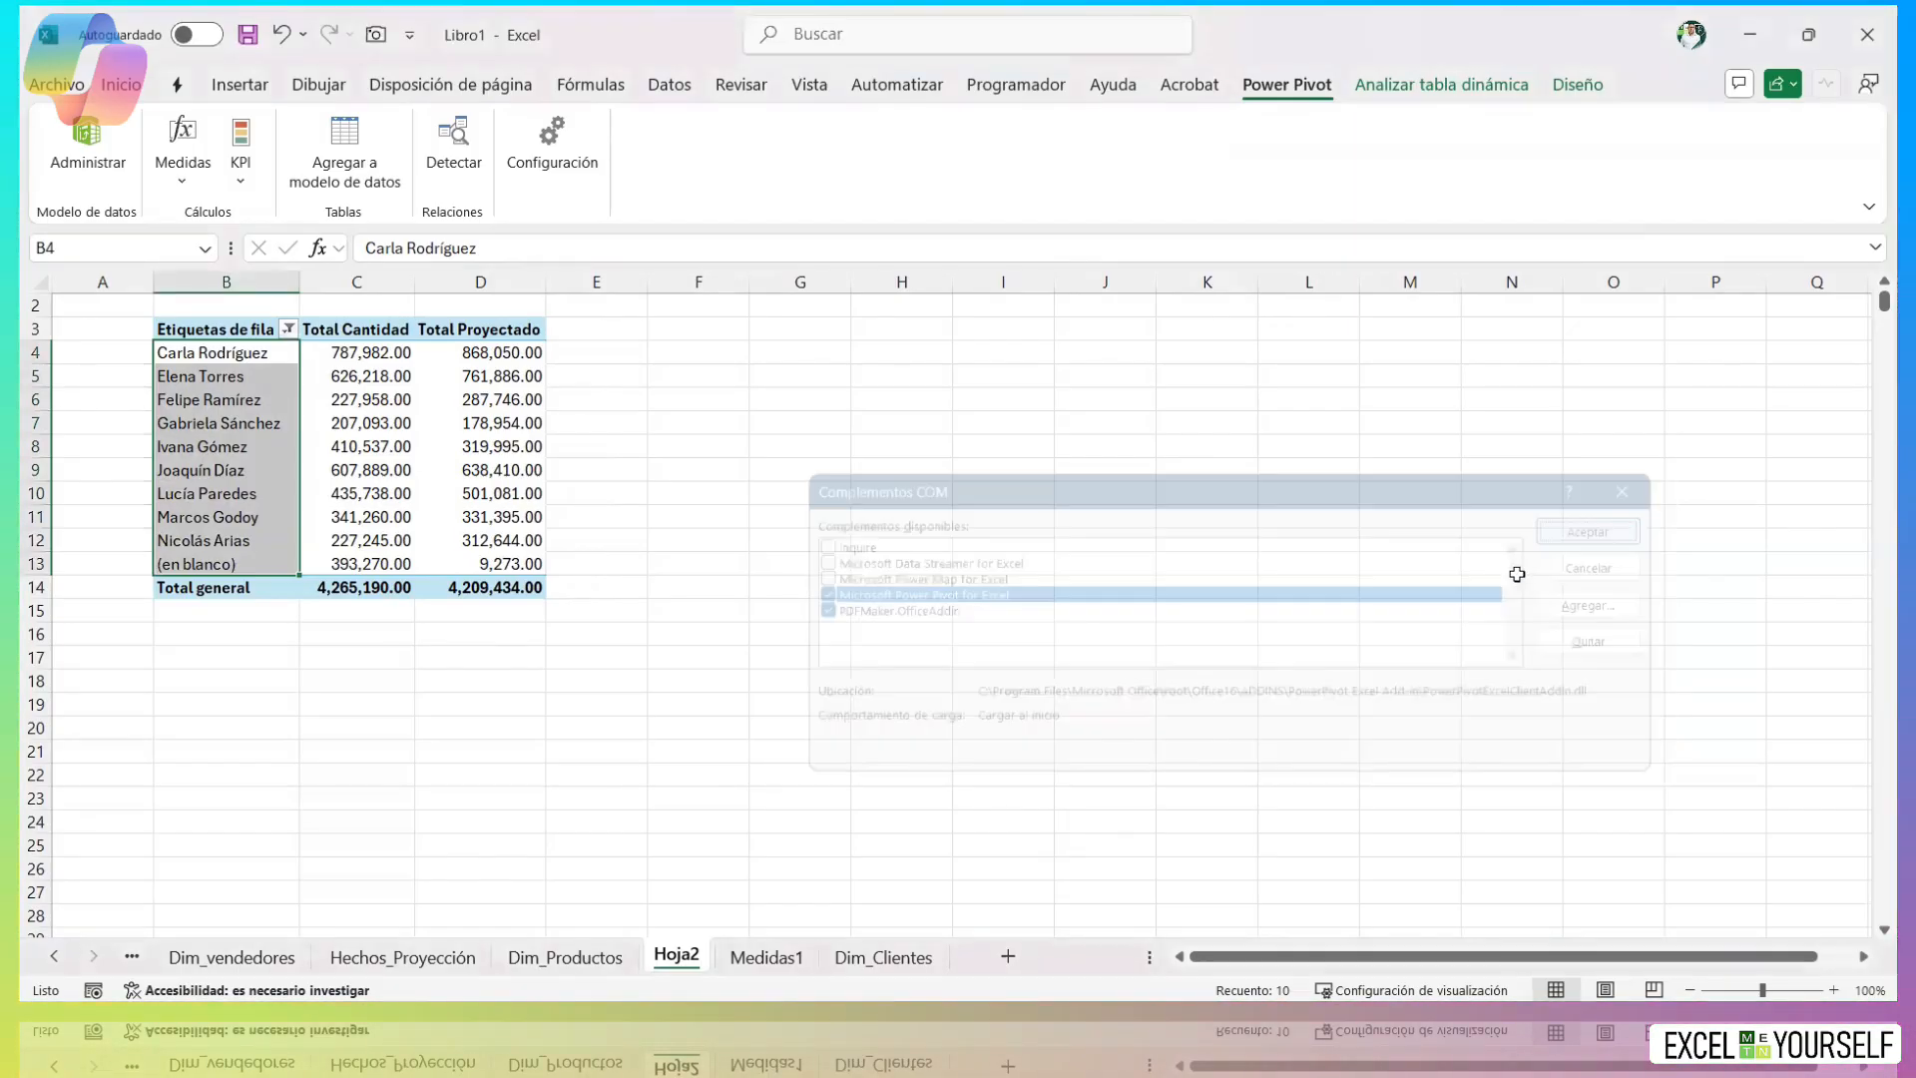
drag(1301, 92, 1328, 332)
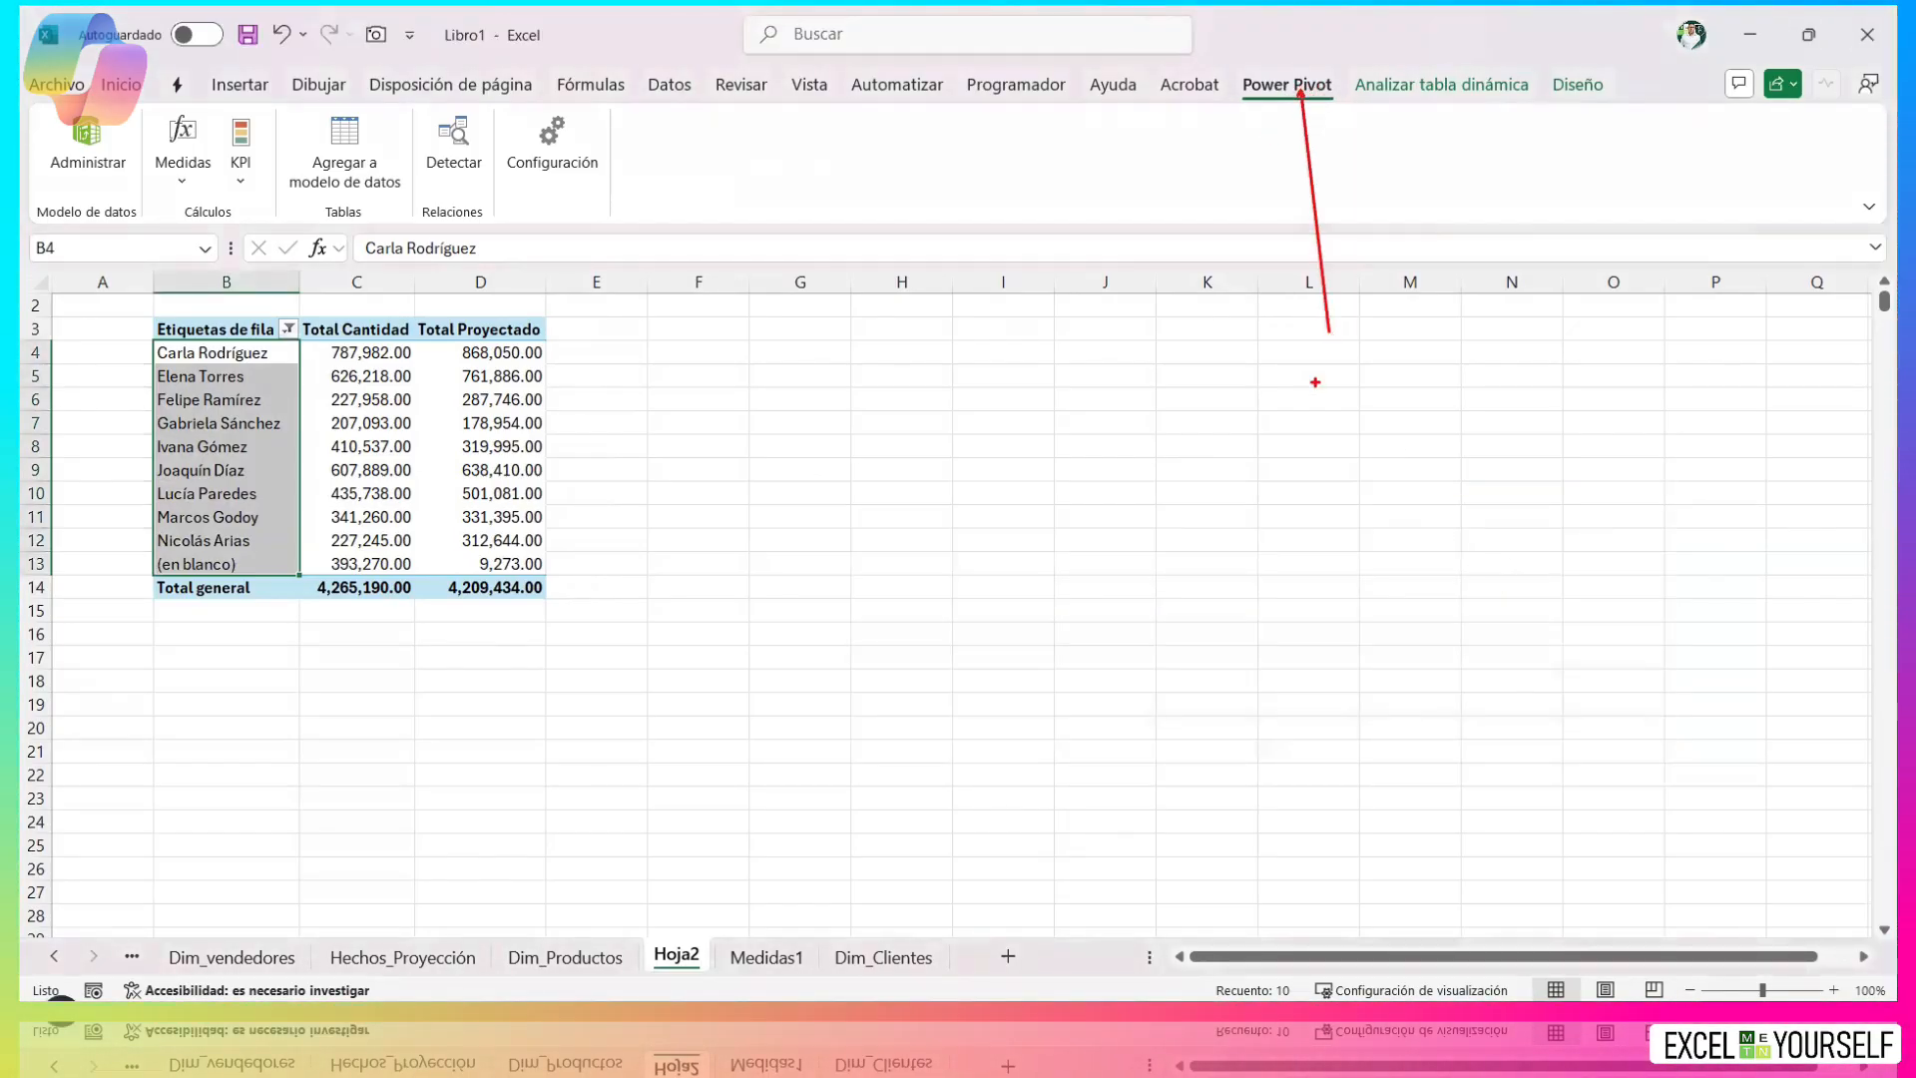
key(Escape)
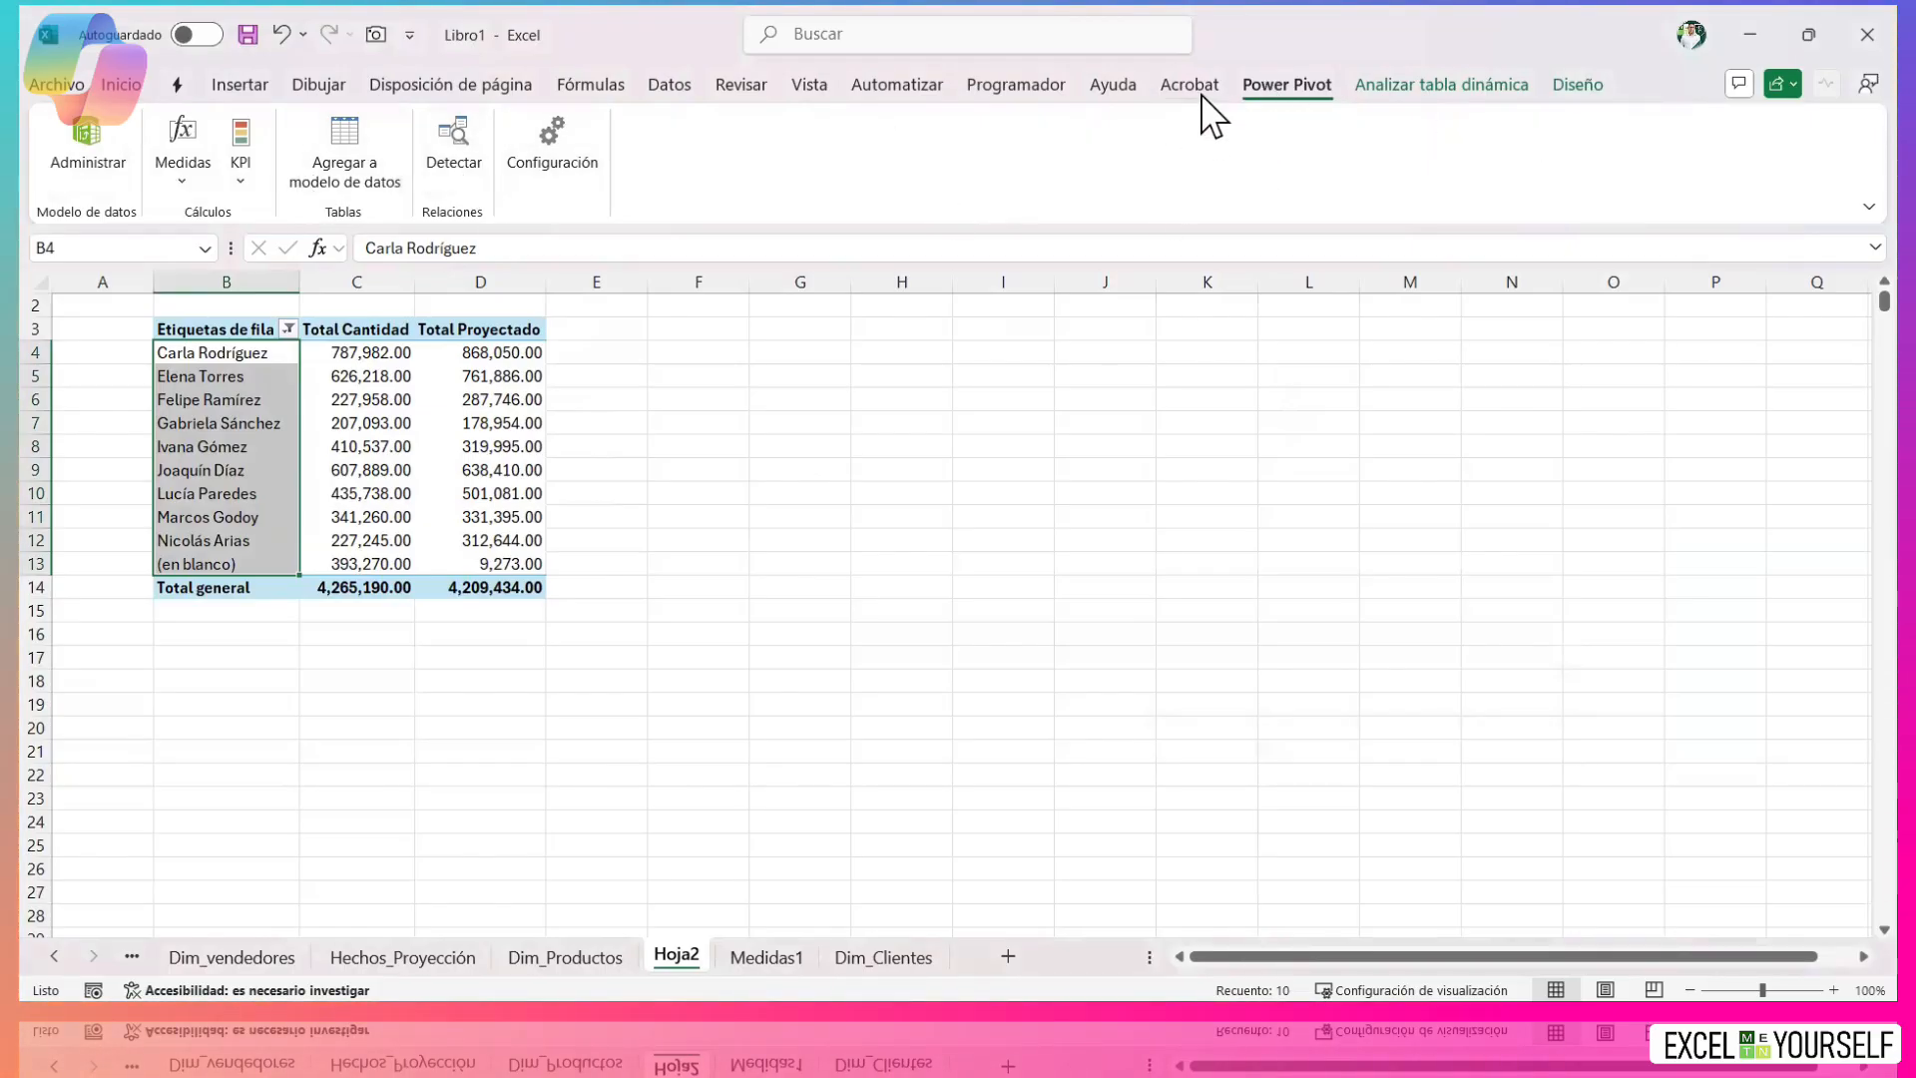
Open the data model in Power Pivot, widen Columna1 in the Medidas table to read its measures, and return to the workbook.
click(90, 140)
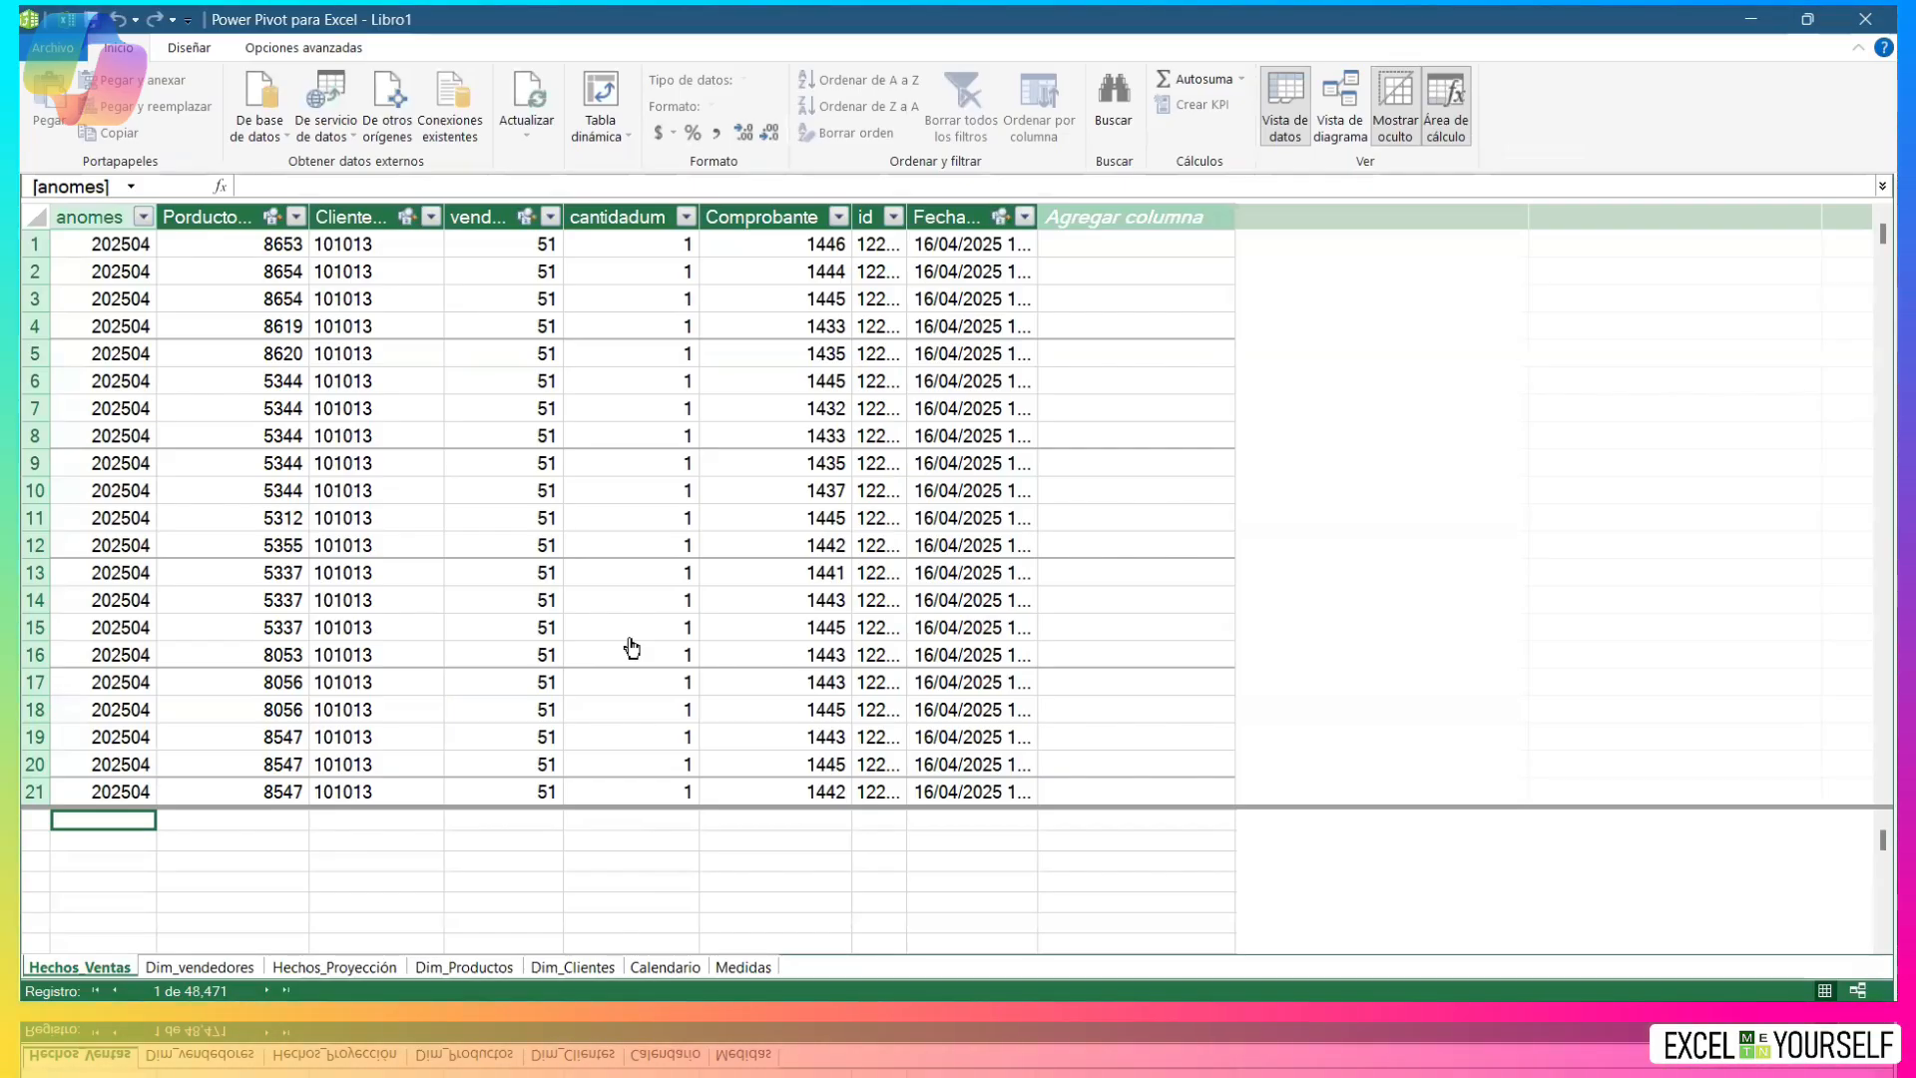
click(733, 963)
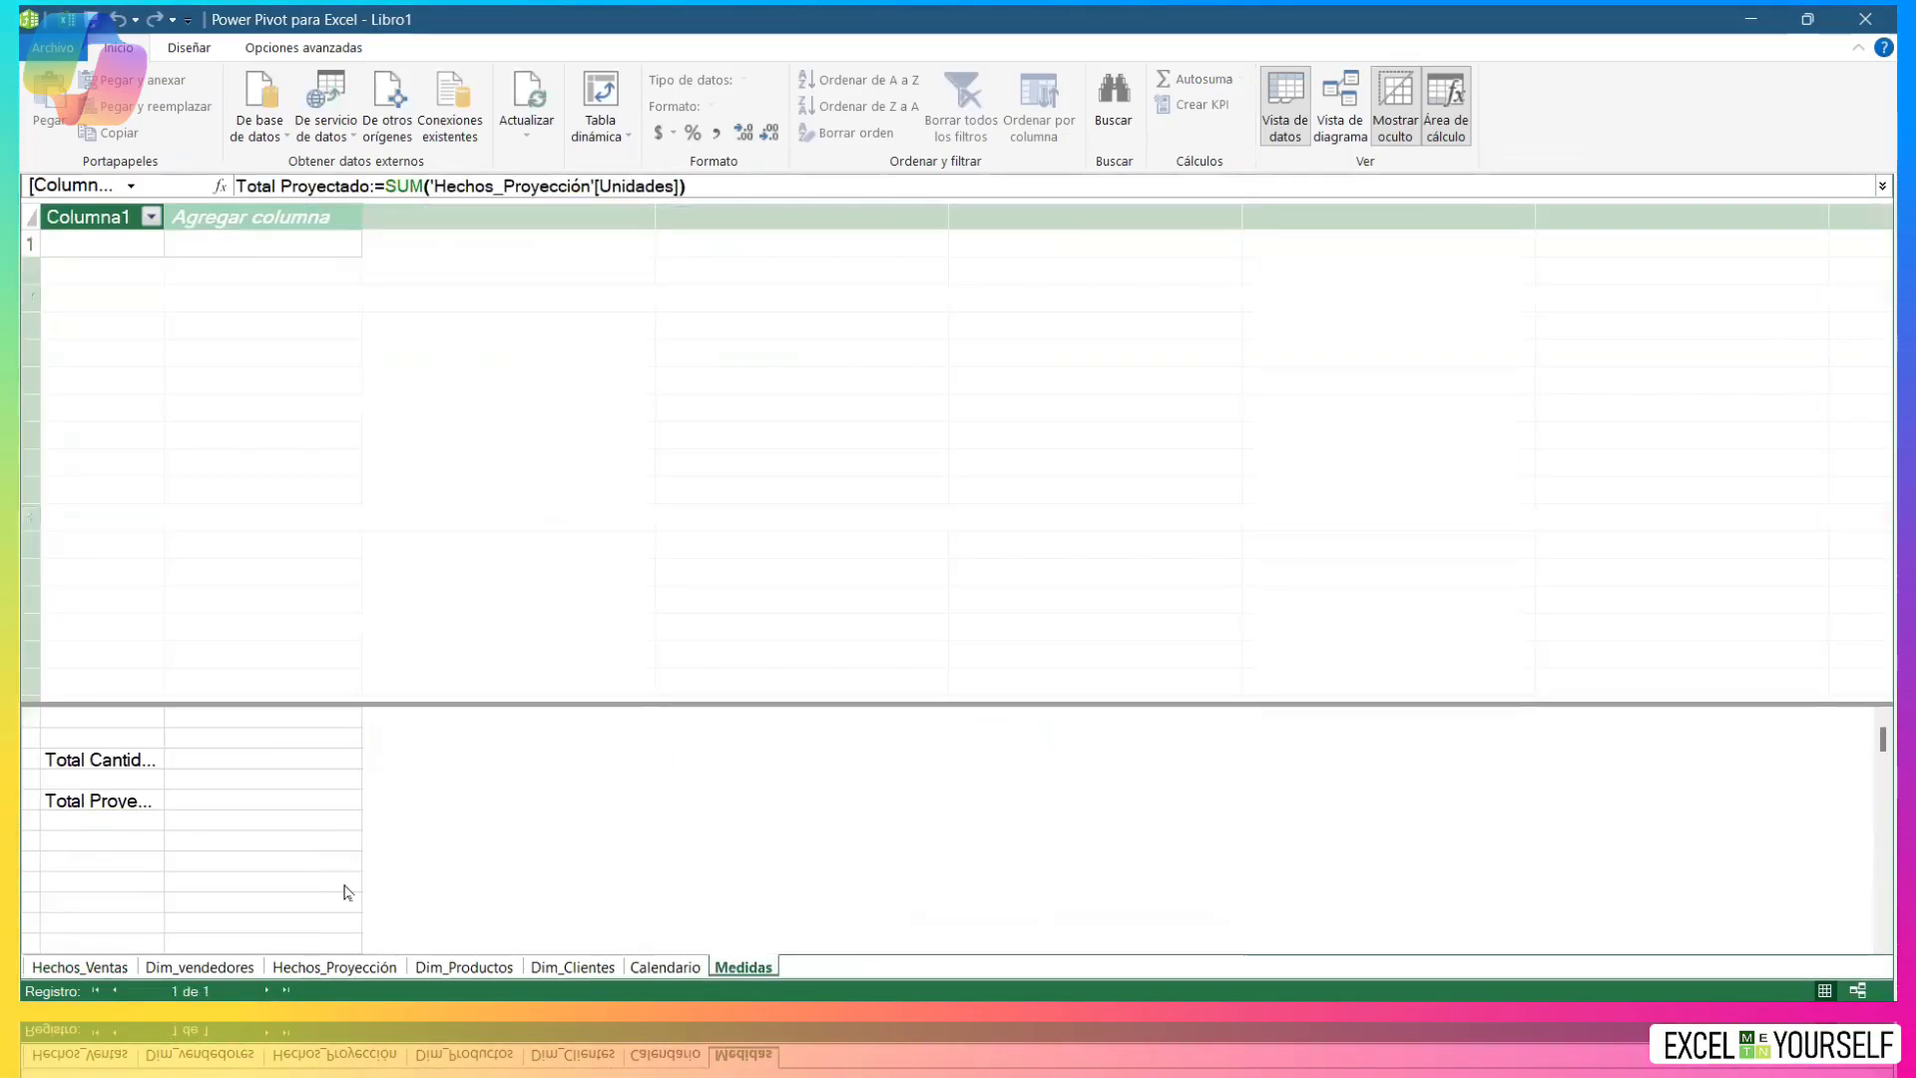
drag(164, 222, 530, 243)
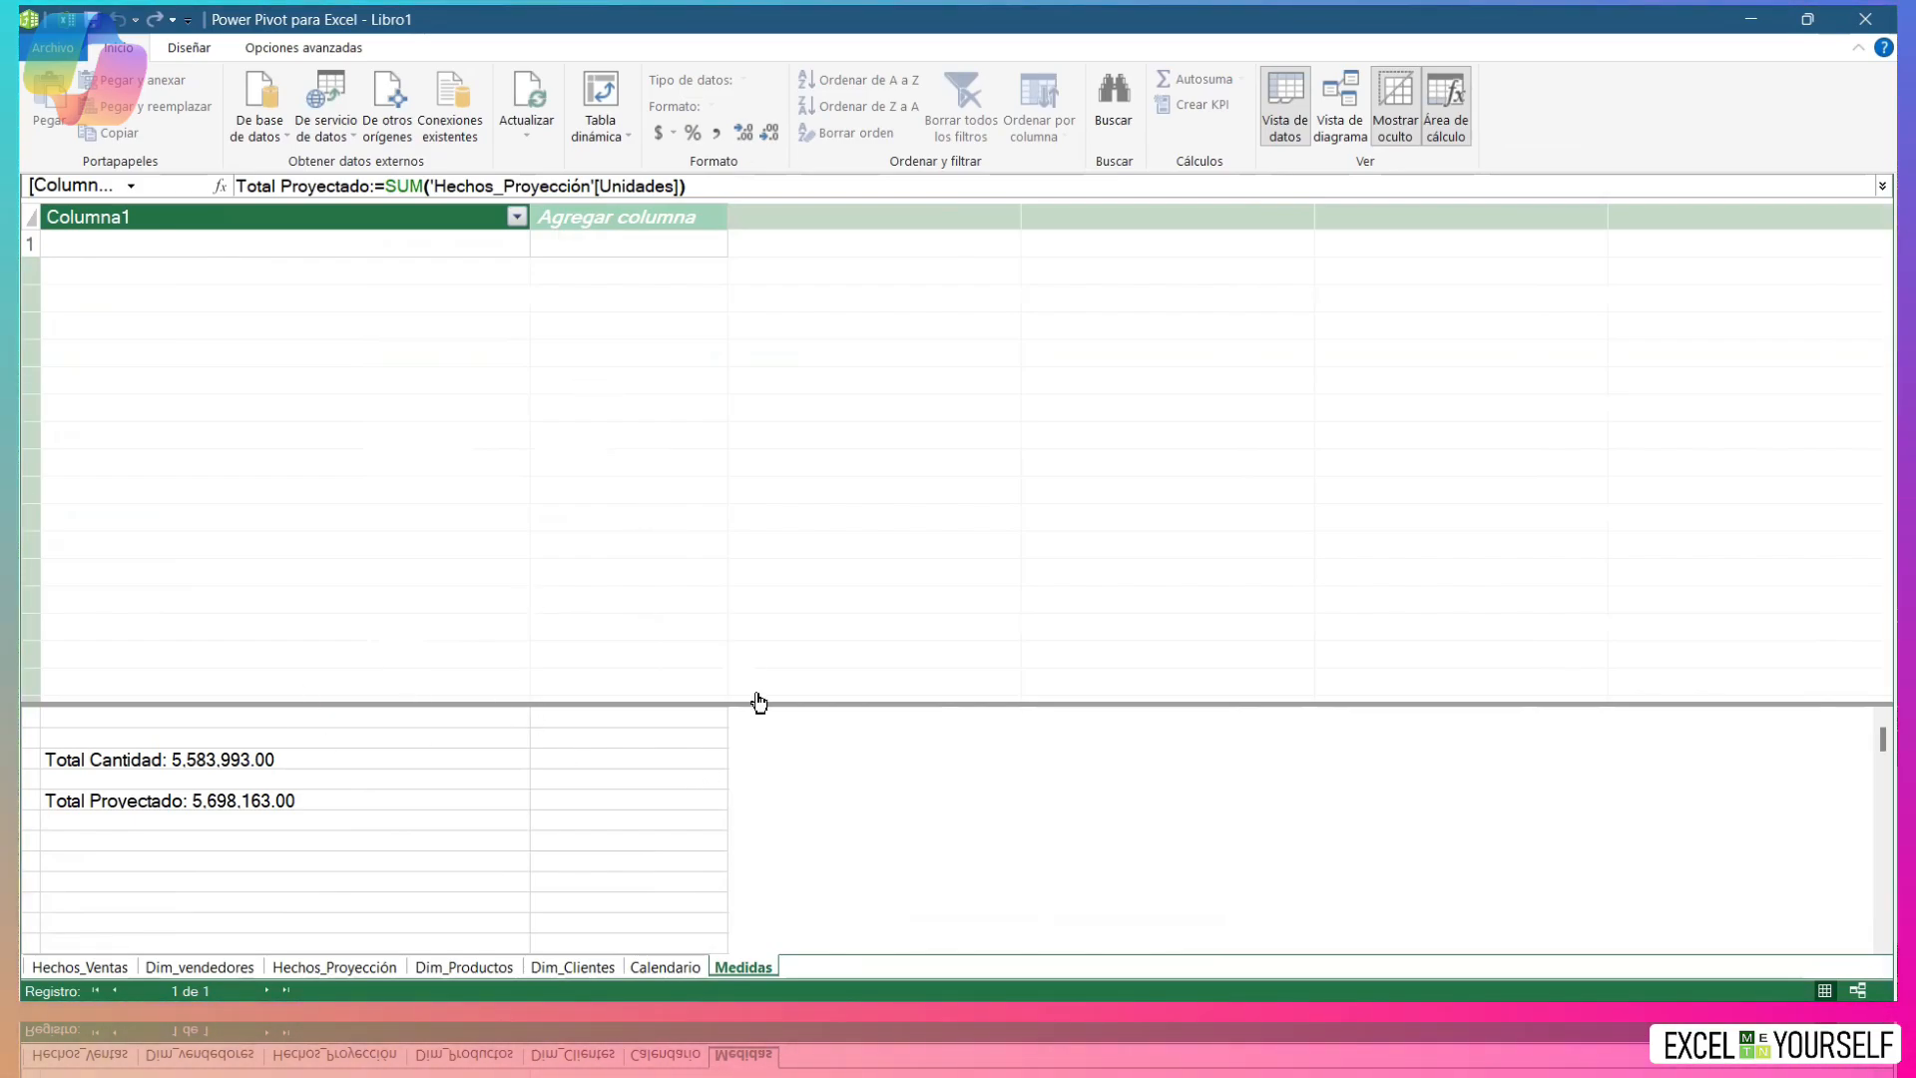
key(alt+Tab)
Show the PivotTable field list again, collapse Dim_Clientes and expand the fields of Dim_Productos.
click(459, 510)
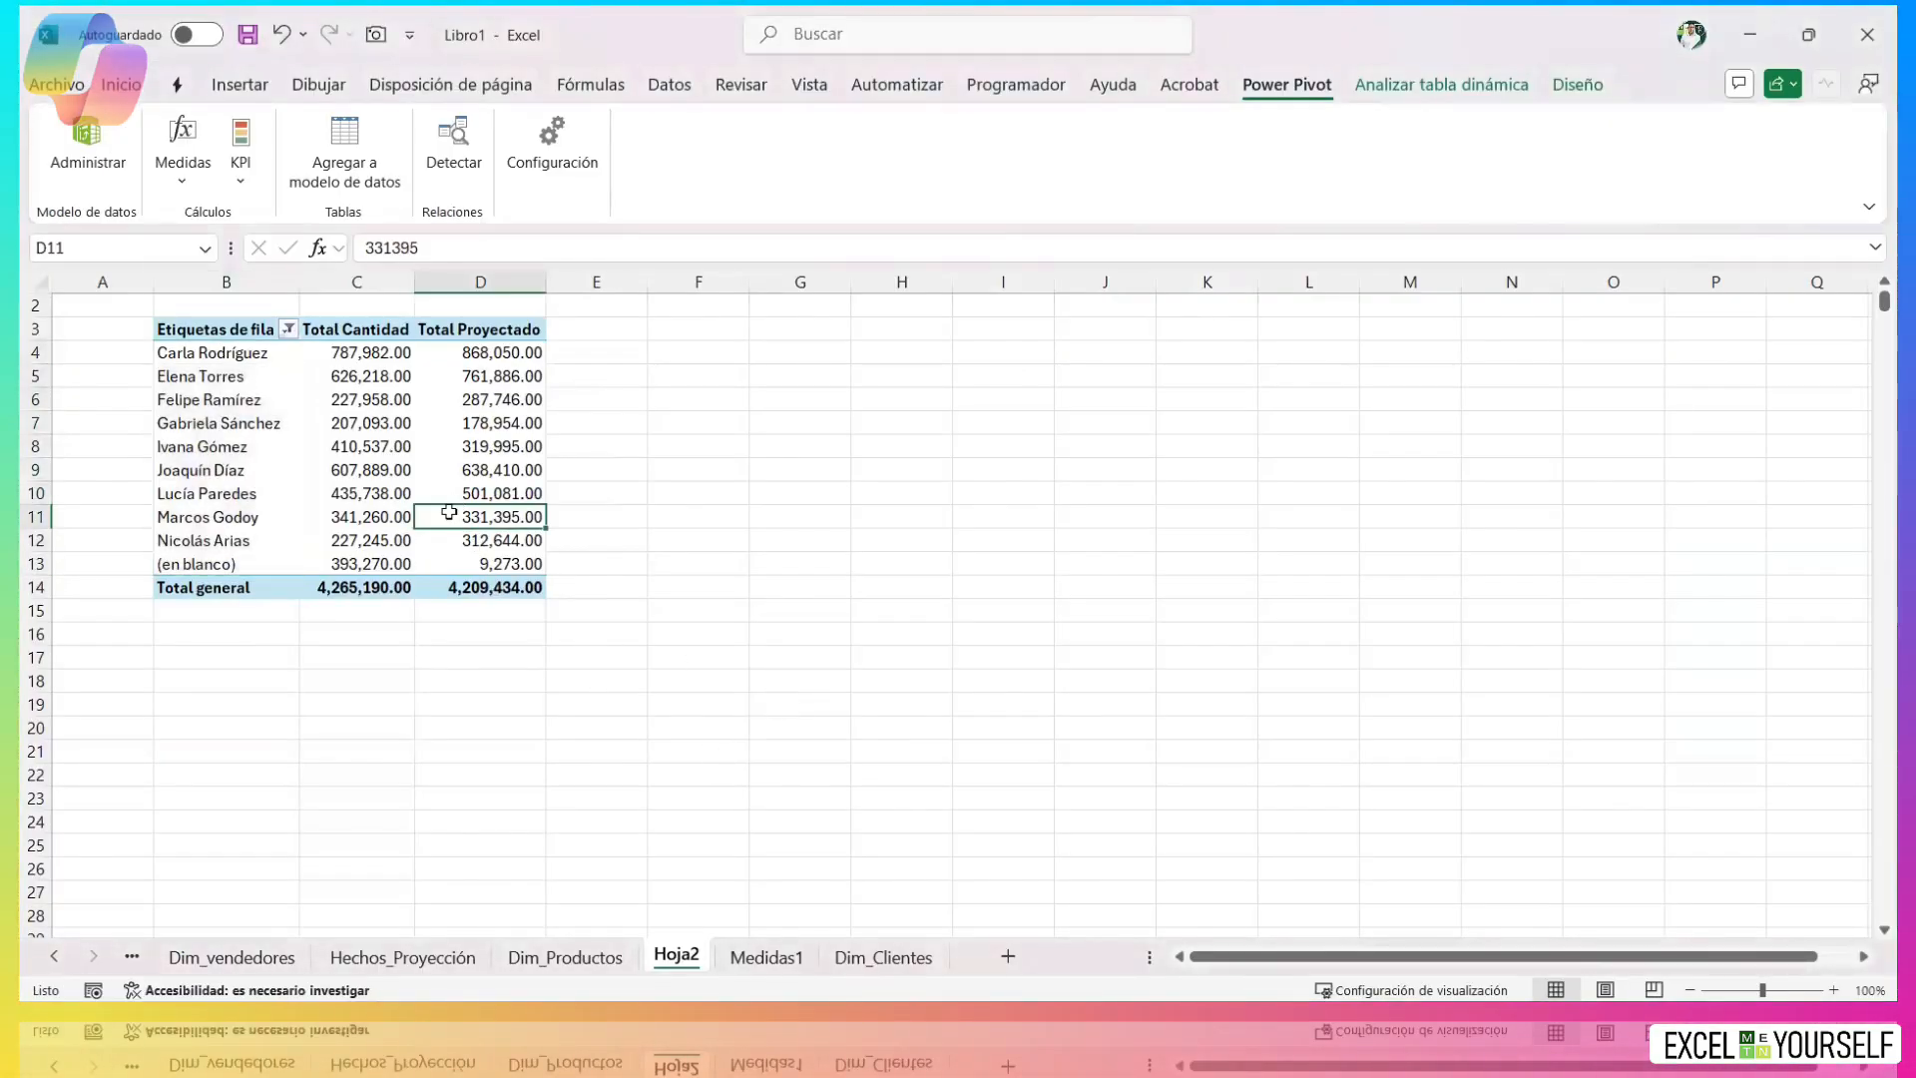
right_click(459, 510)
click(548, 980)
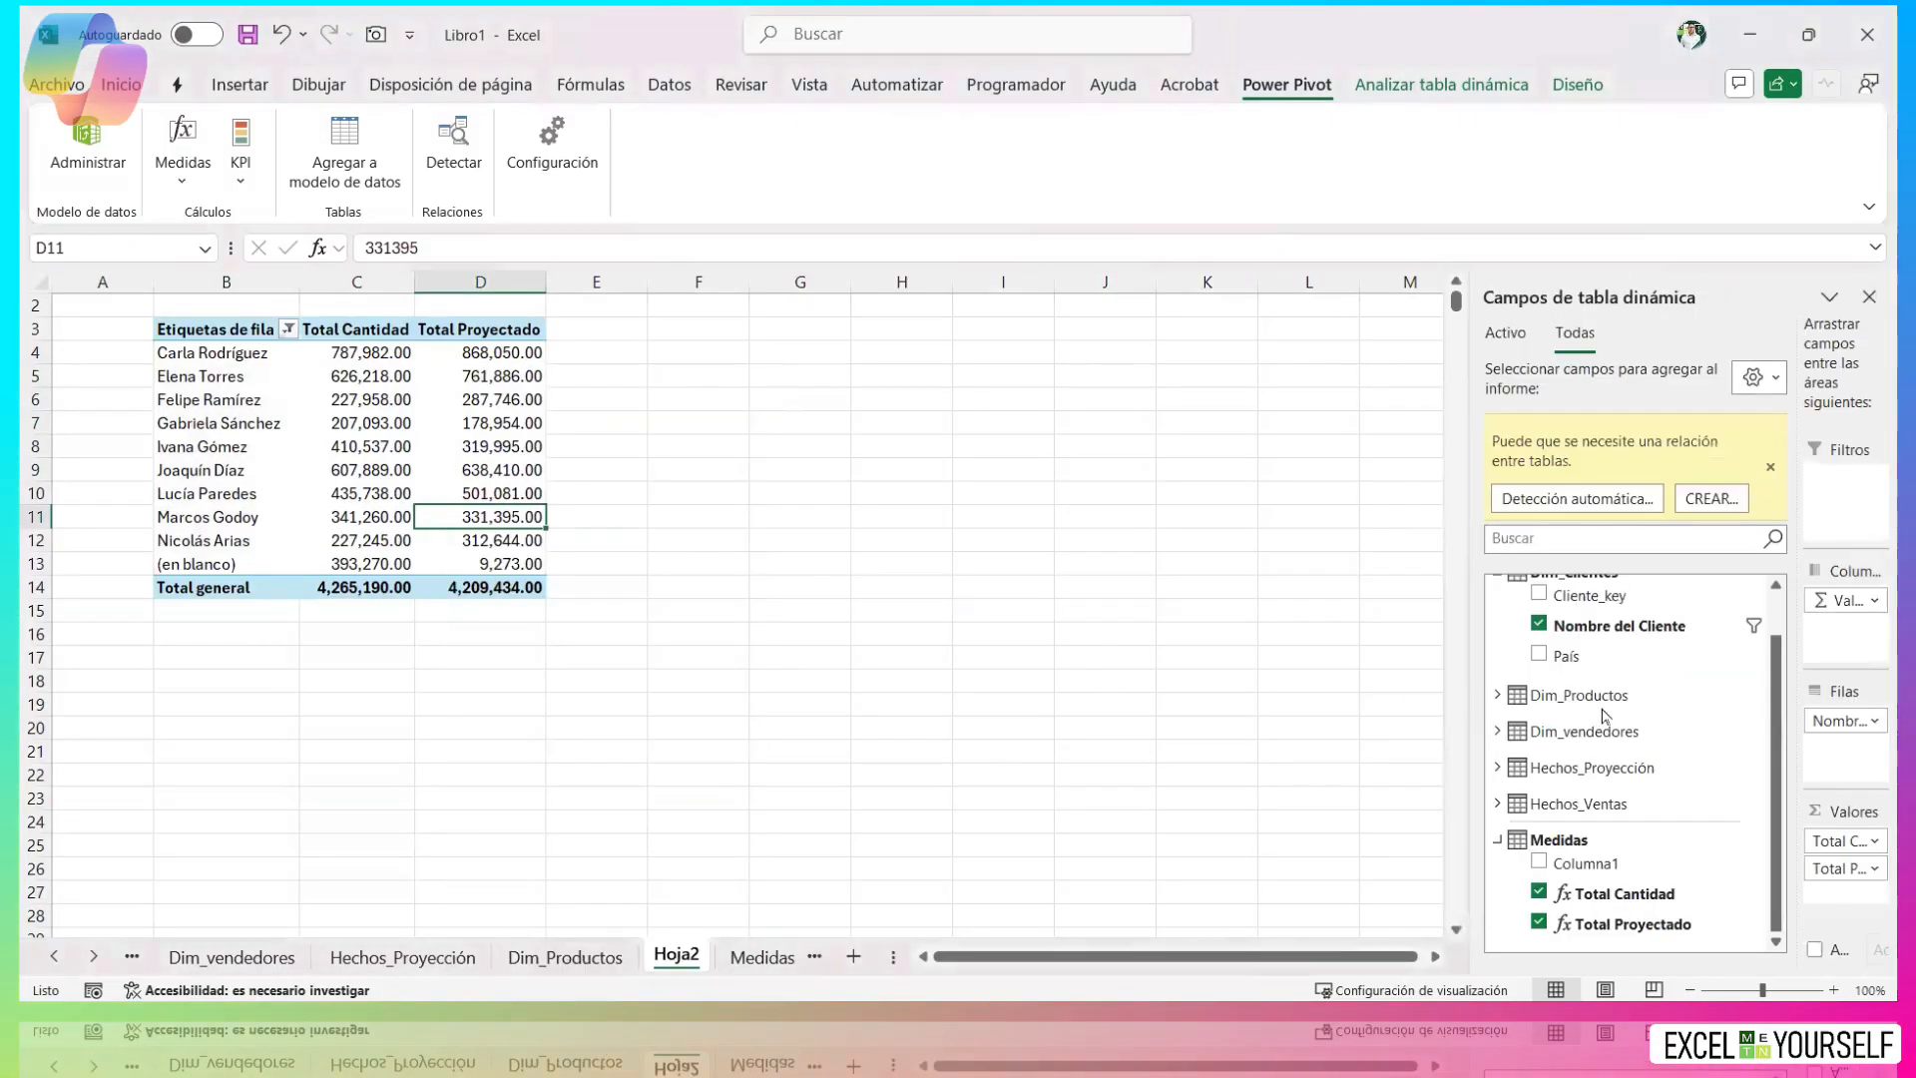
scroll(1496, 639, up, 1)
click(1497, 623)
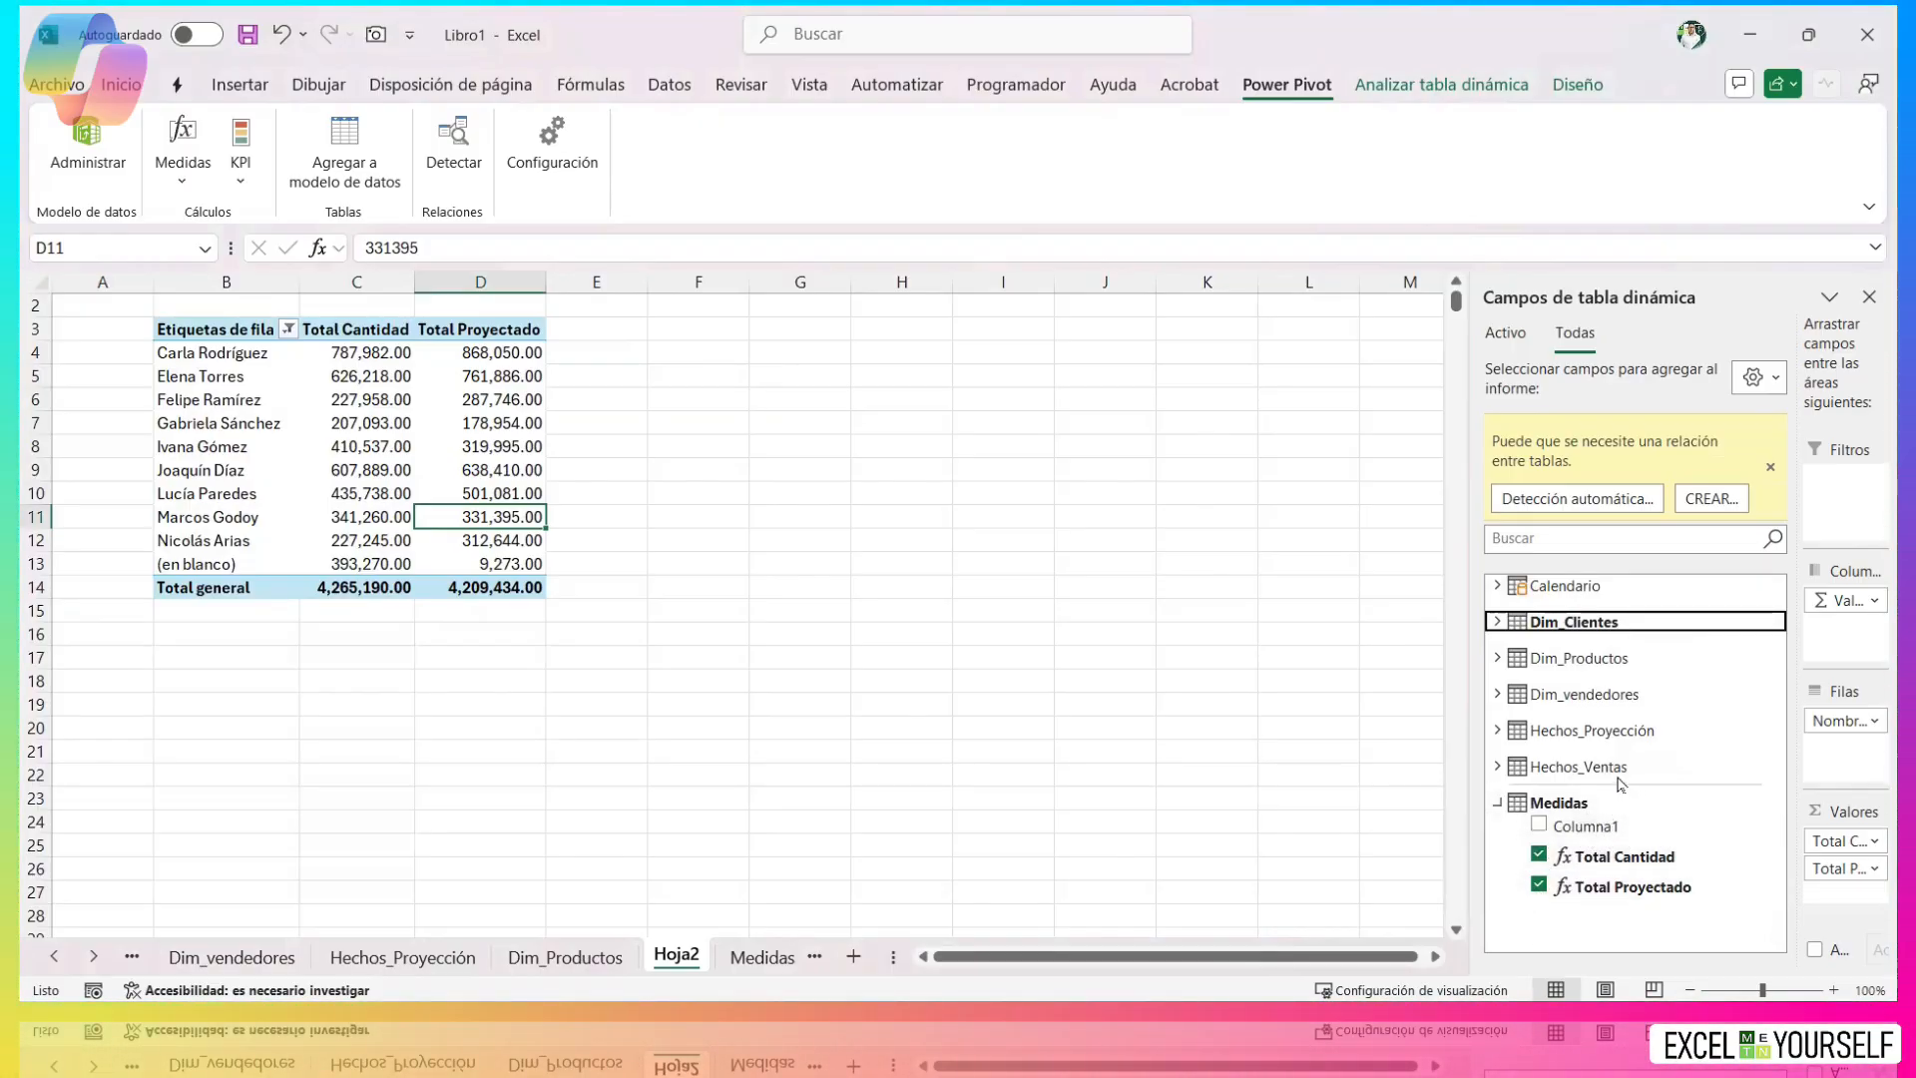
click(1499, 661)
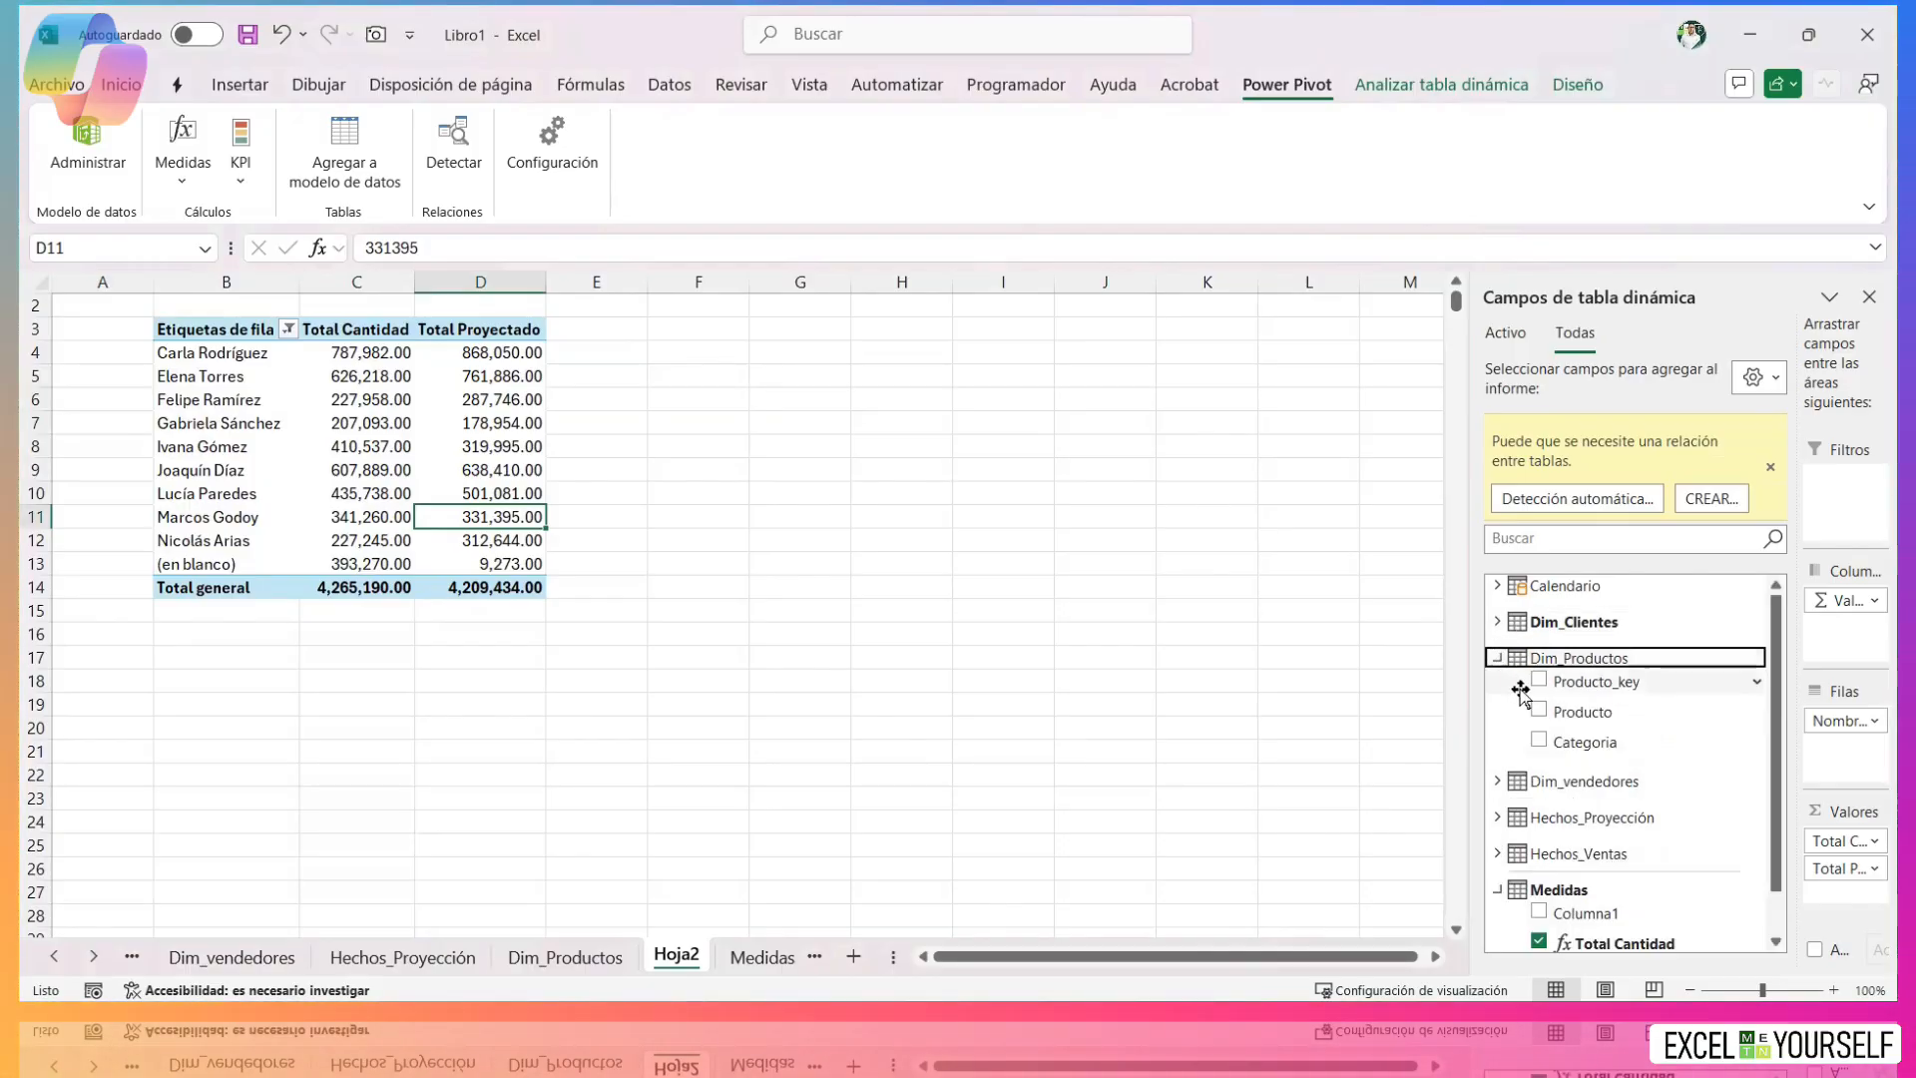
Collapse Dim_Productos and review the fields of Hechos_Ventas and Hechos_Proyección in the PivotTable field list, leaving both tables collapsed.
click(1496, 662)
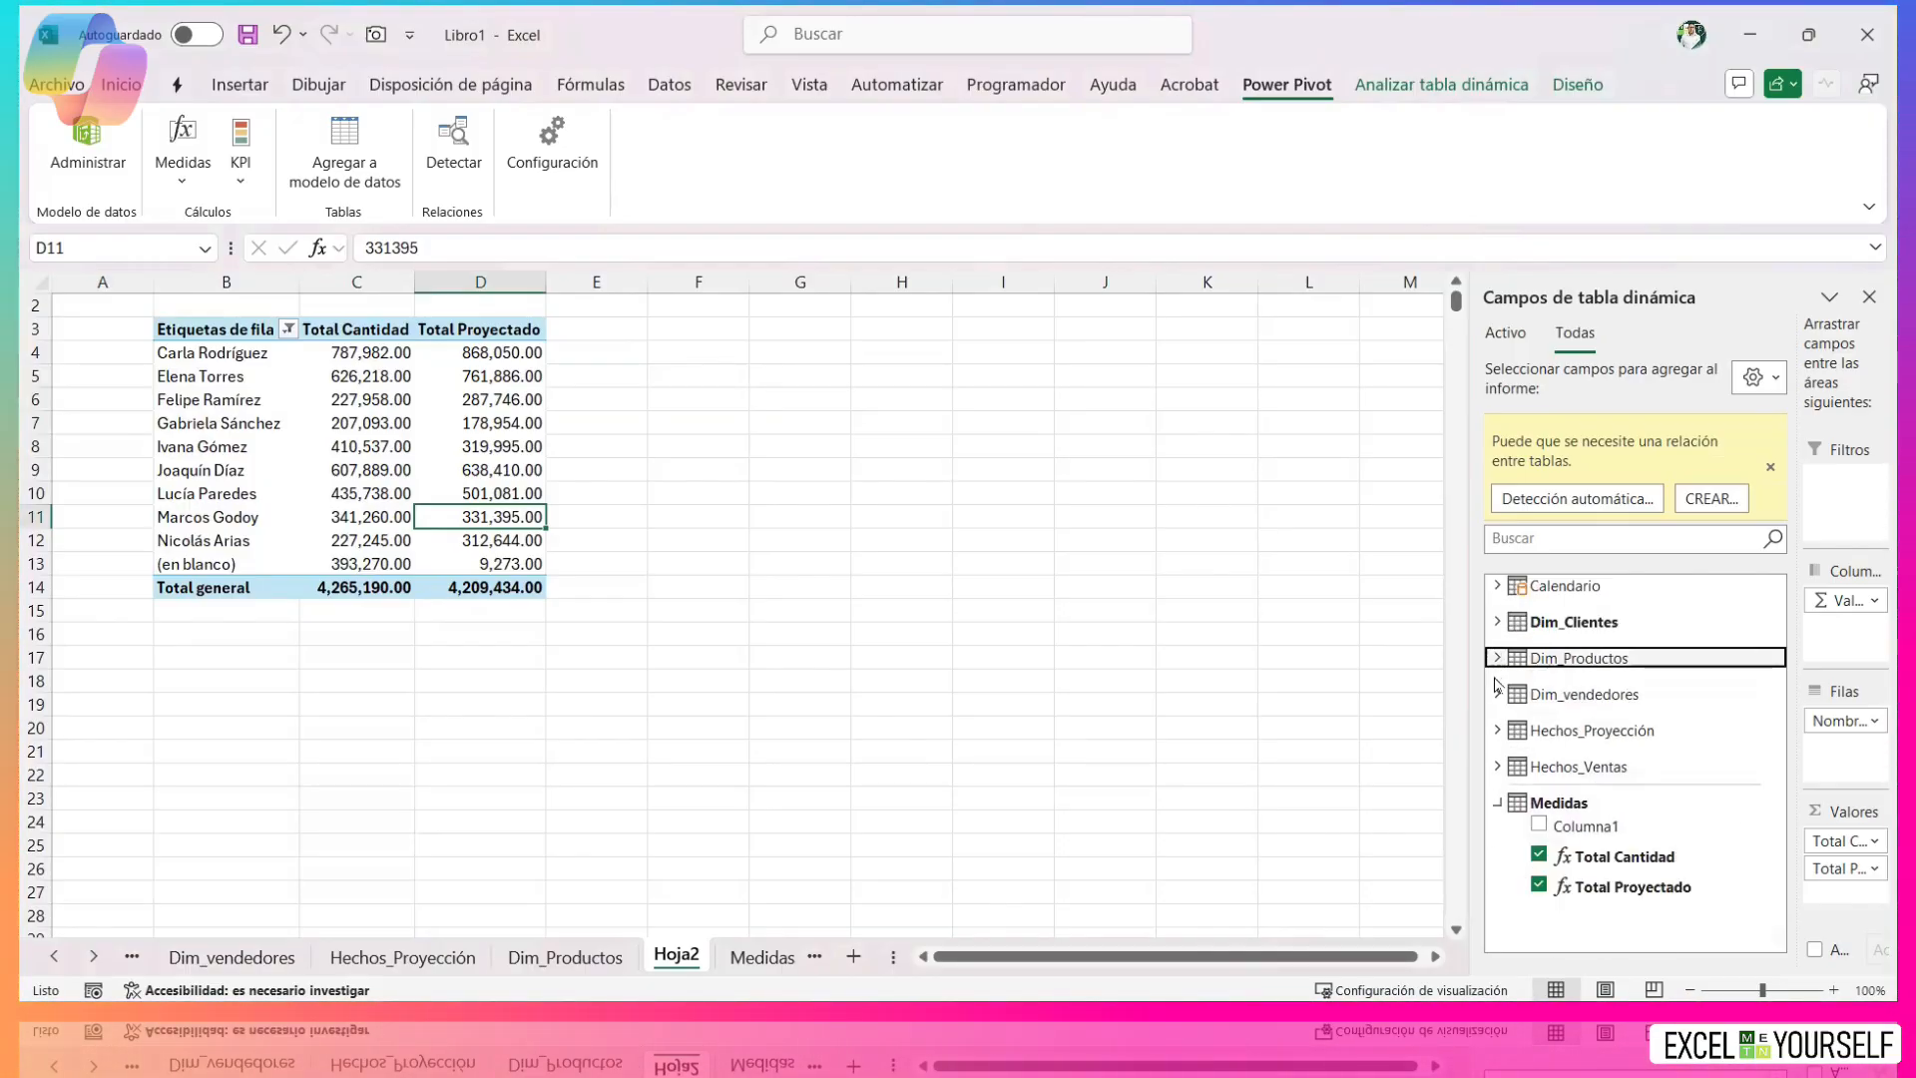
click(1498, 766)
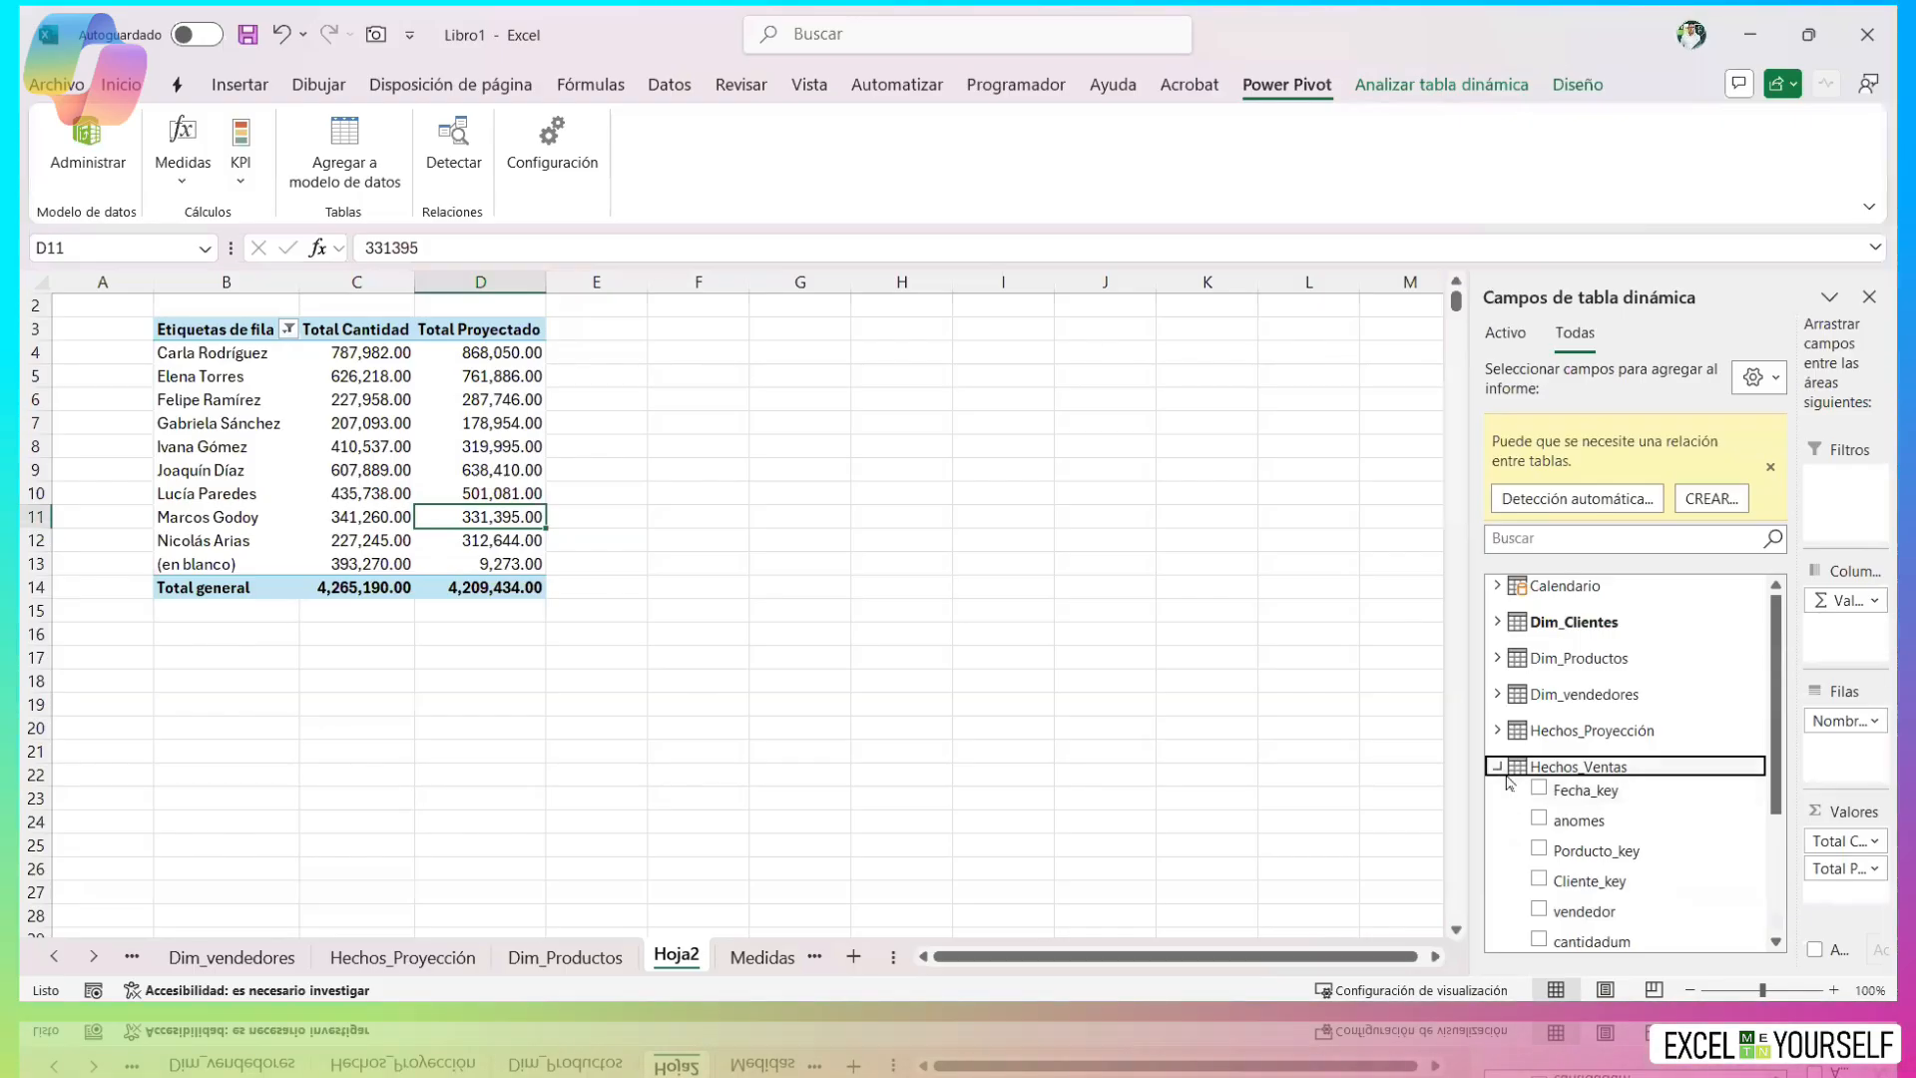
click(1497, 766)
click(1496, 731)
scroll(1613, 776, down, 1)
scroll(1557, 758, up, 1)
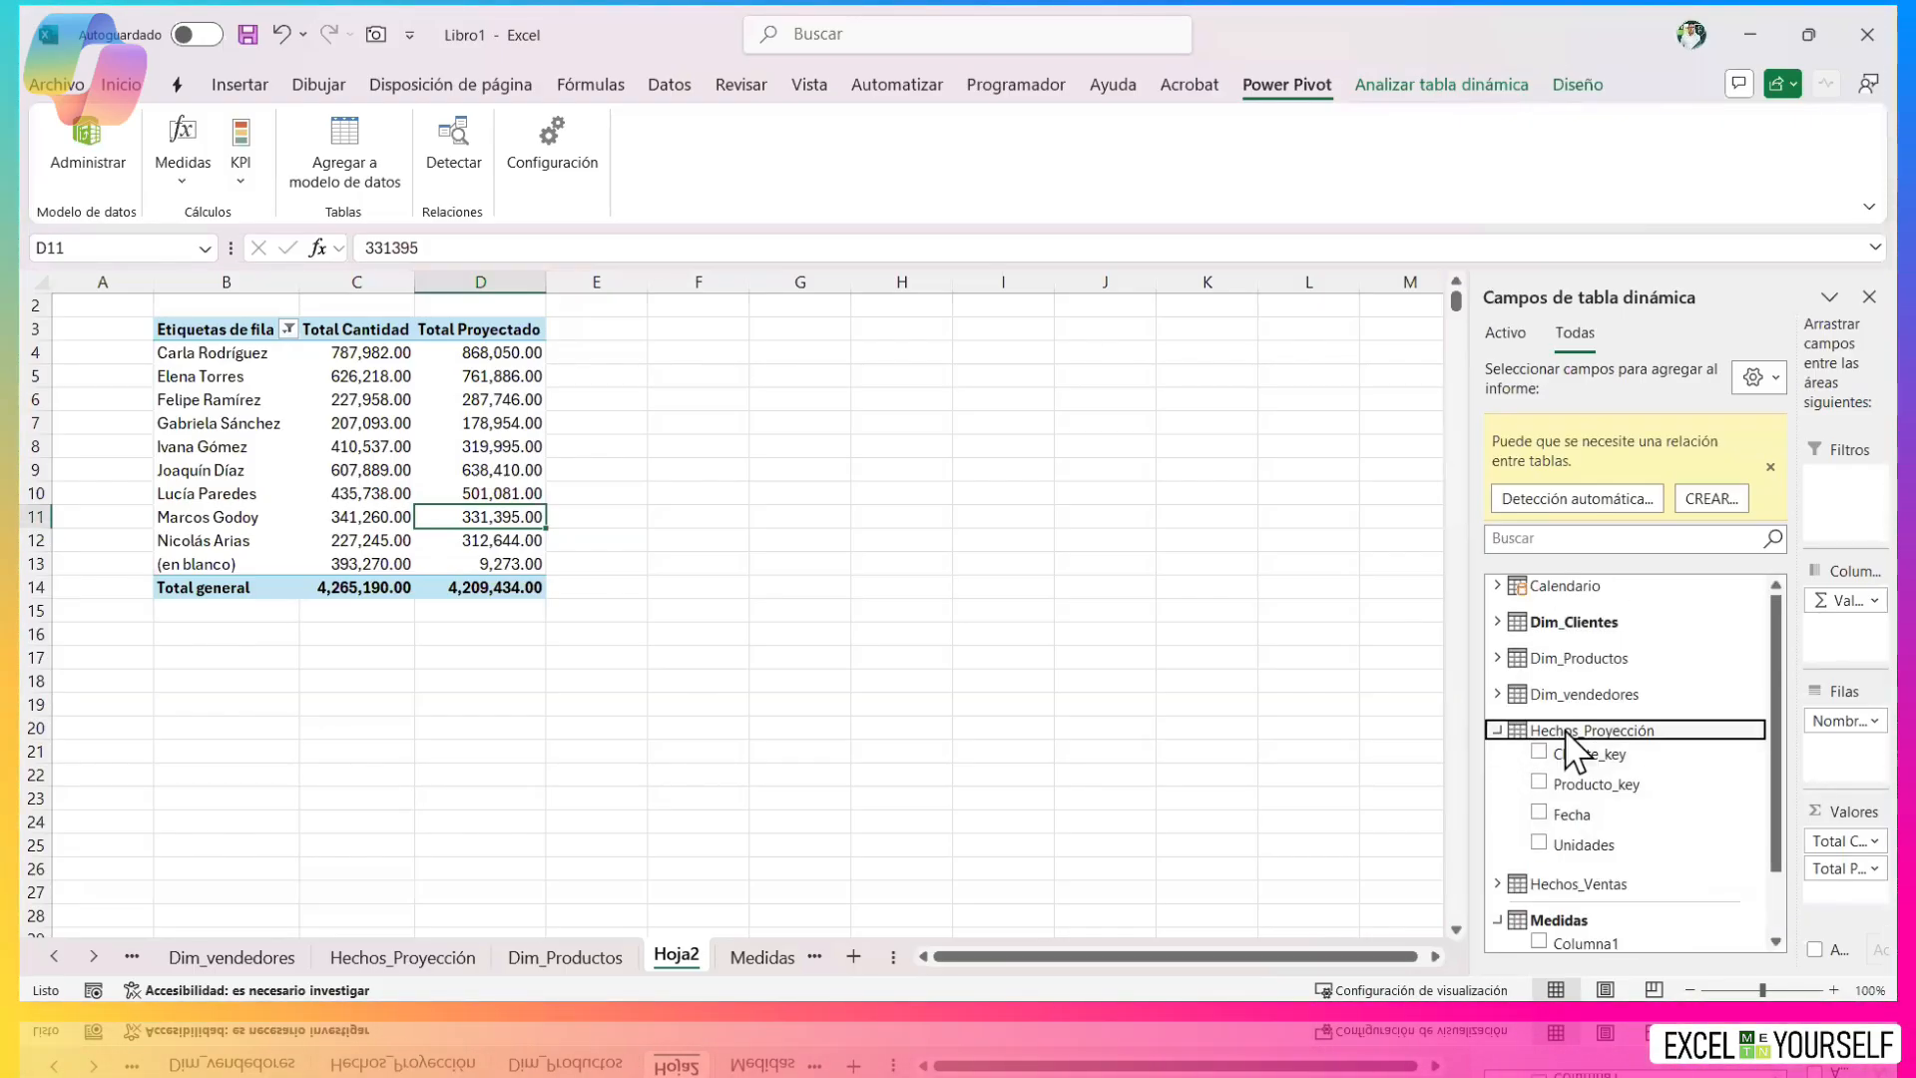
click(1496, 730)
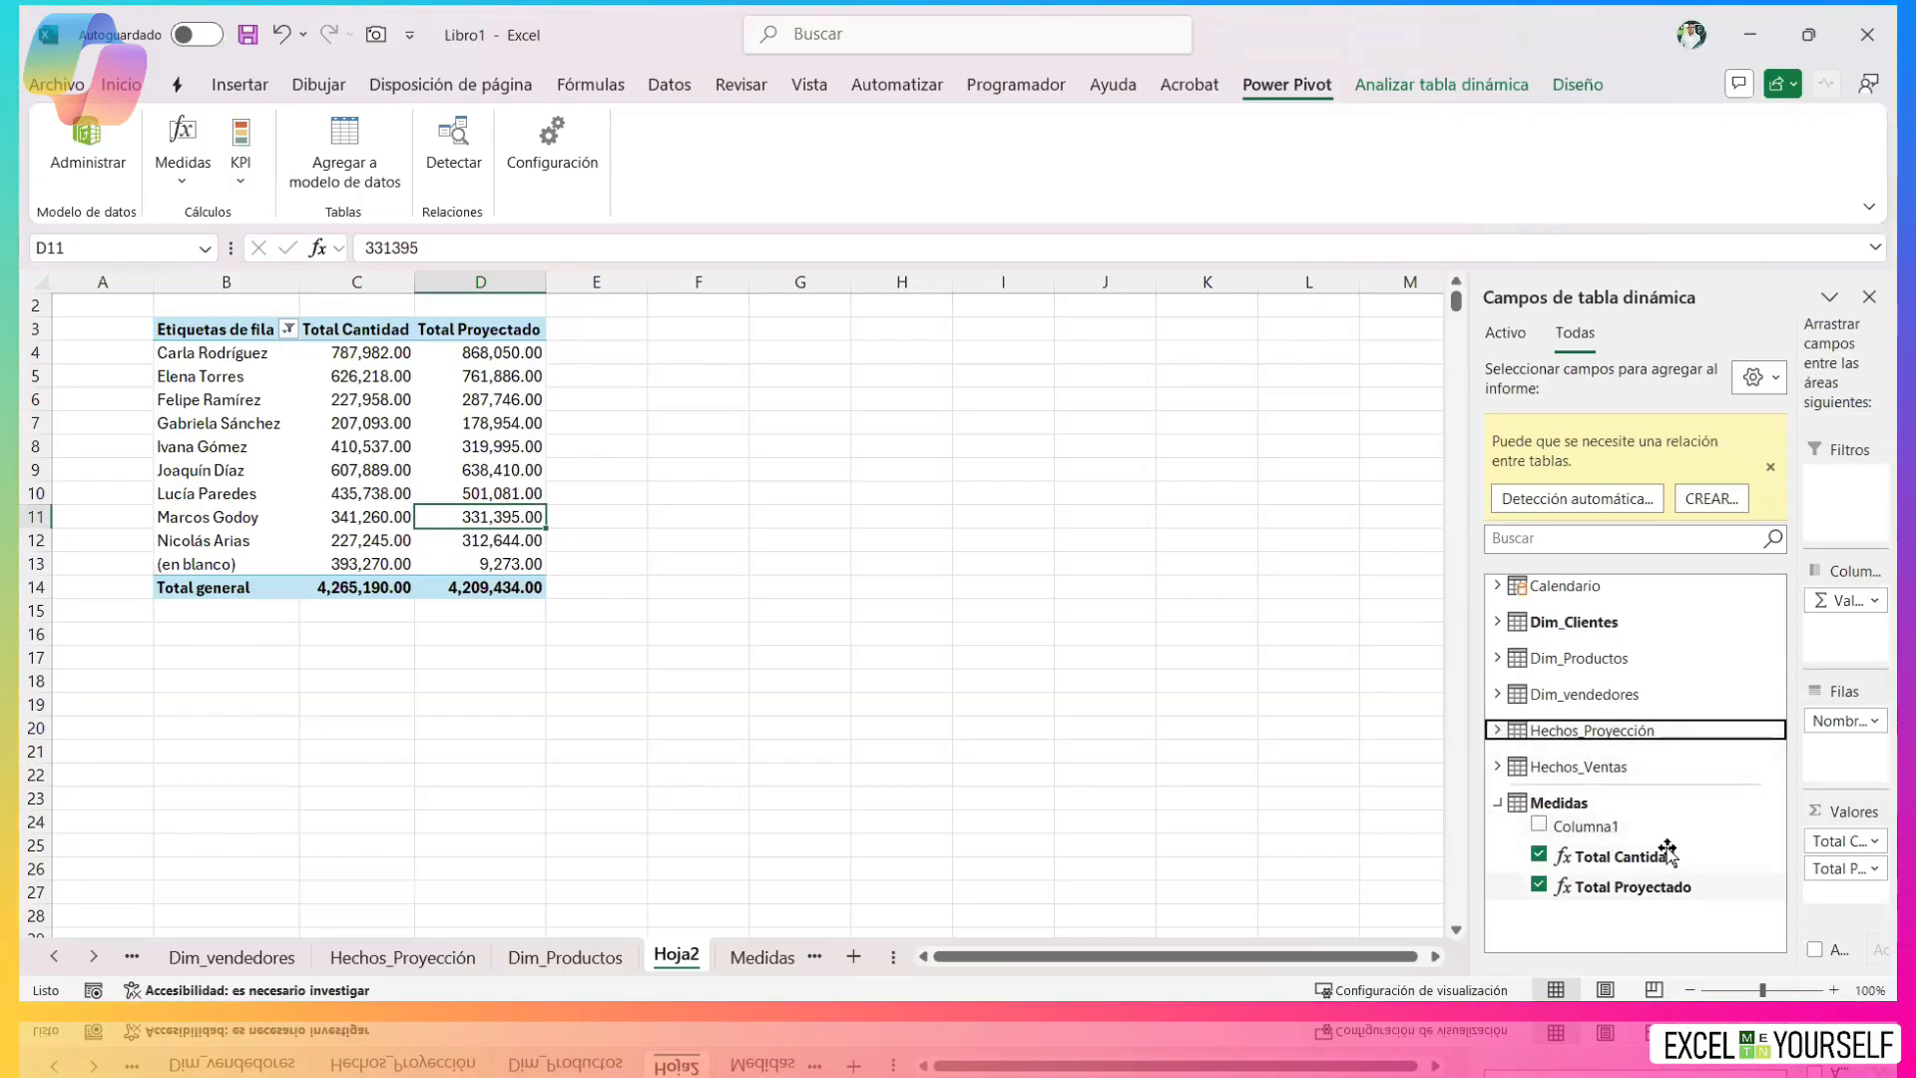
Dismiss the missing-relationship notice in the PivotTable field list and collapse the Medidas table.
click(1770, 467)
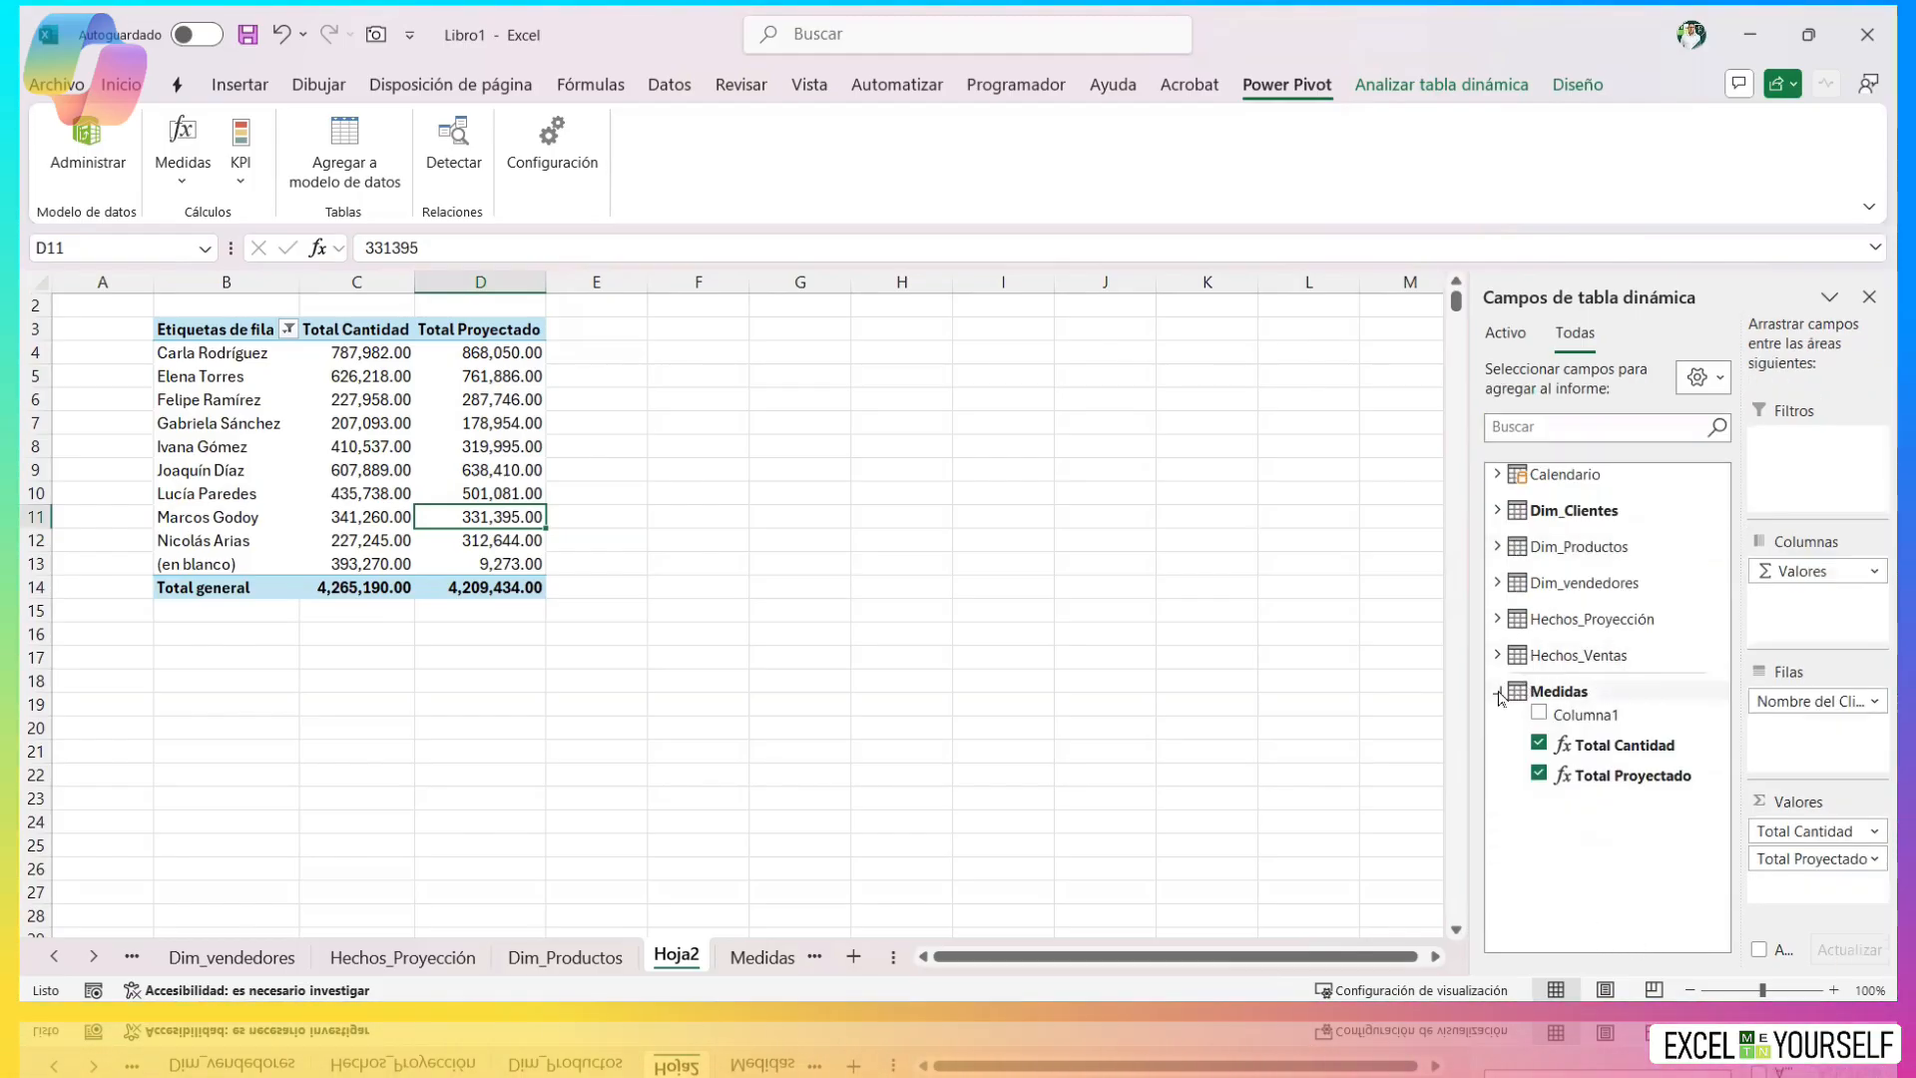
click(1497, 693)
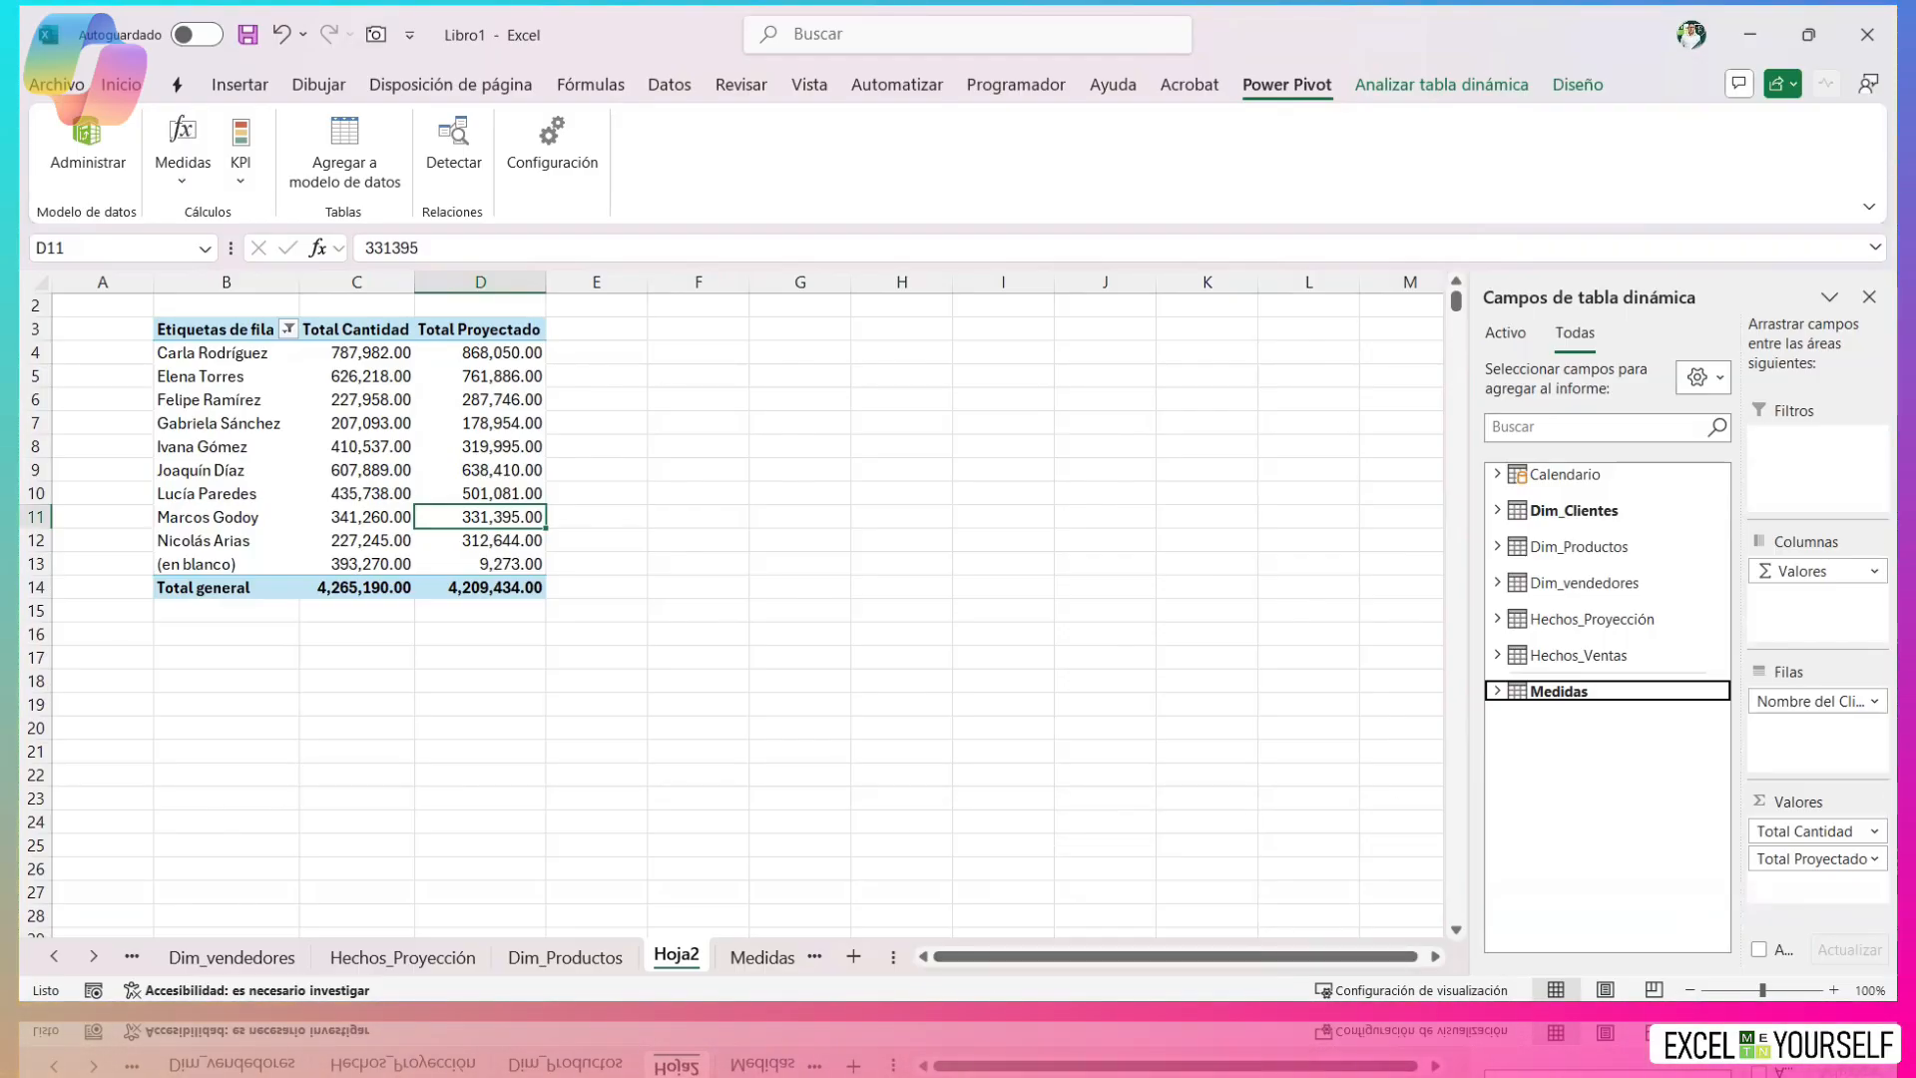
Open the data model in Power Pivot and switch to the Hechos_Ventas table.
mouse_move(1176, 1025)
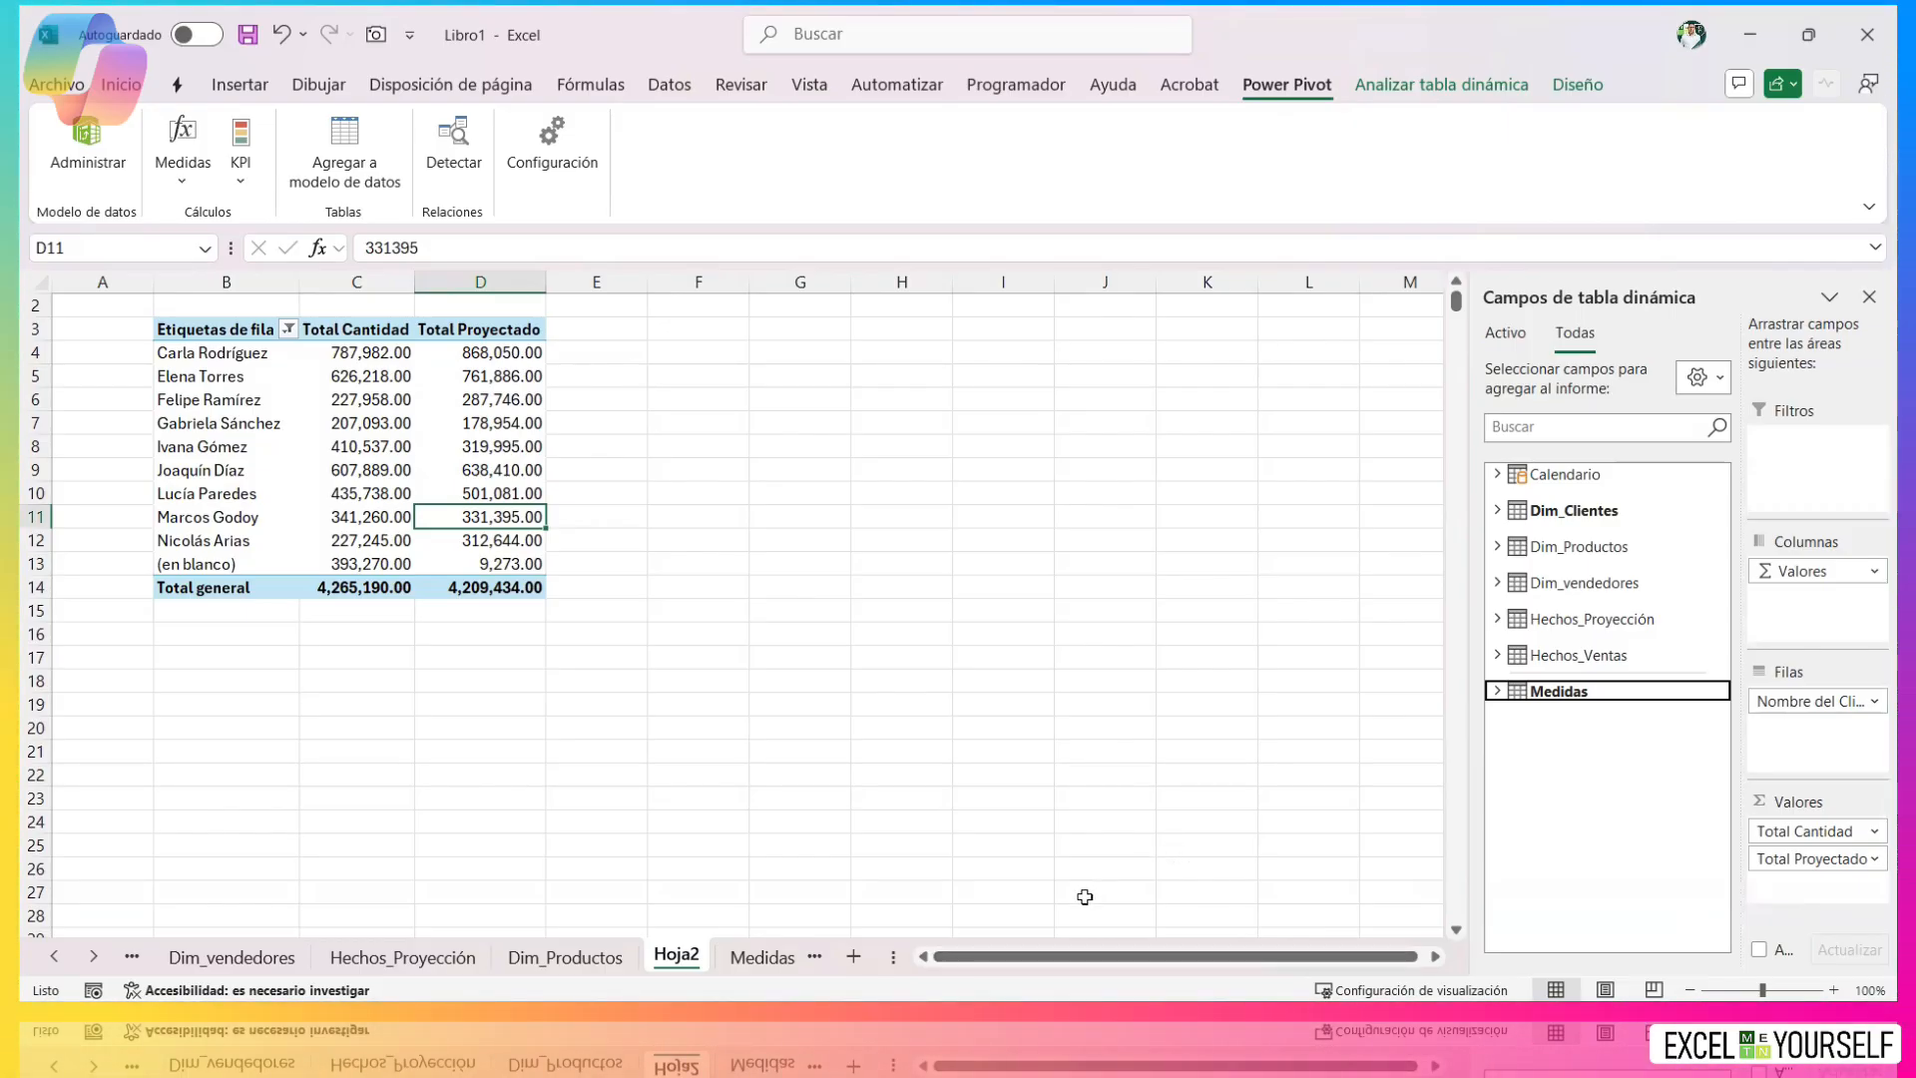
click(87, 140)
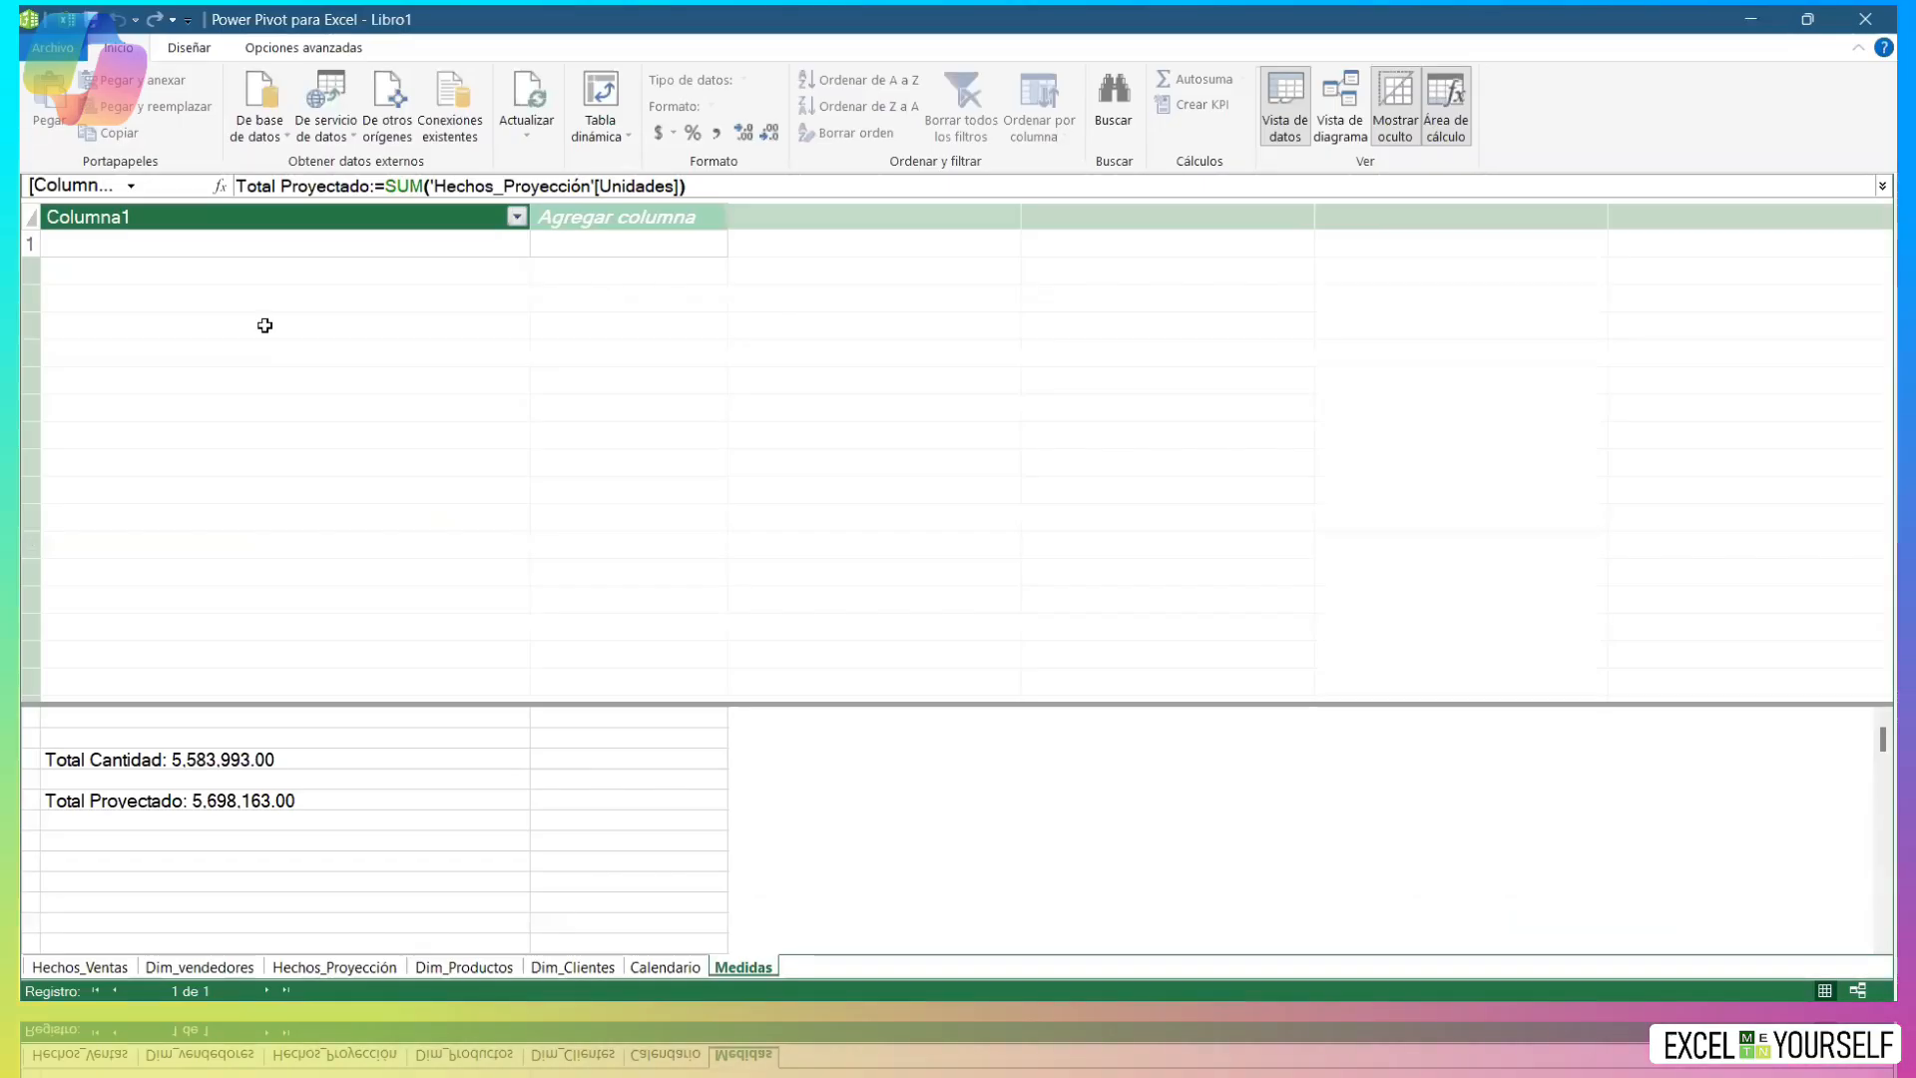
click(80, 967)
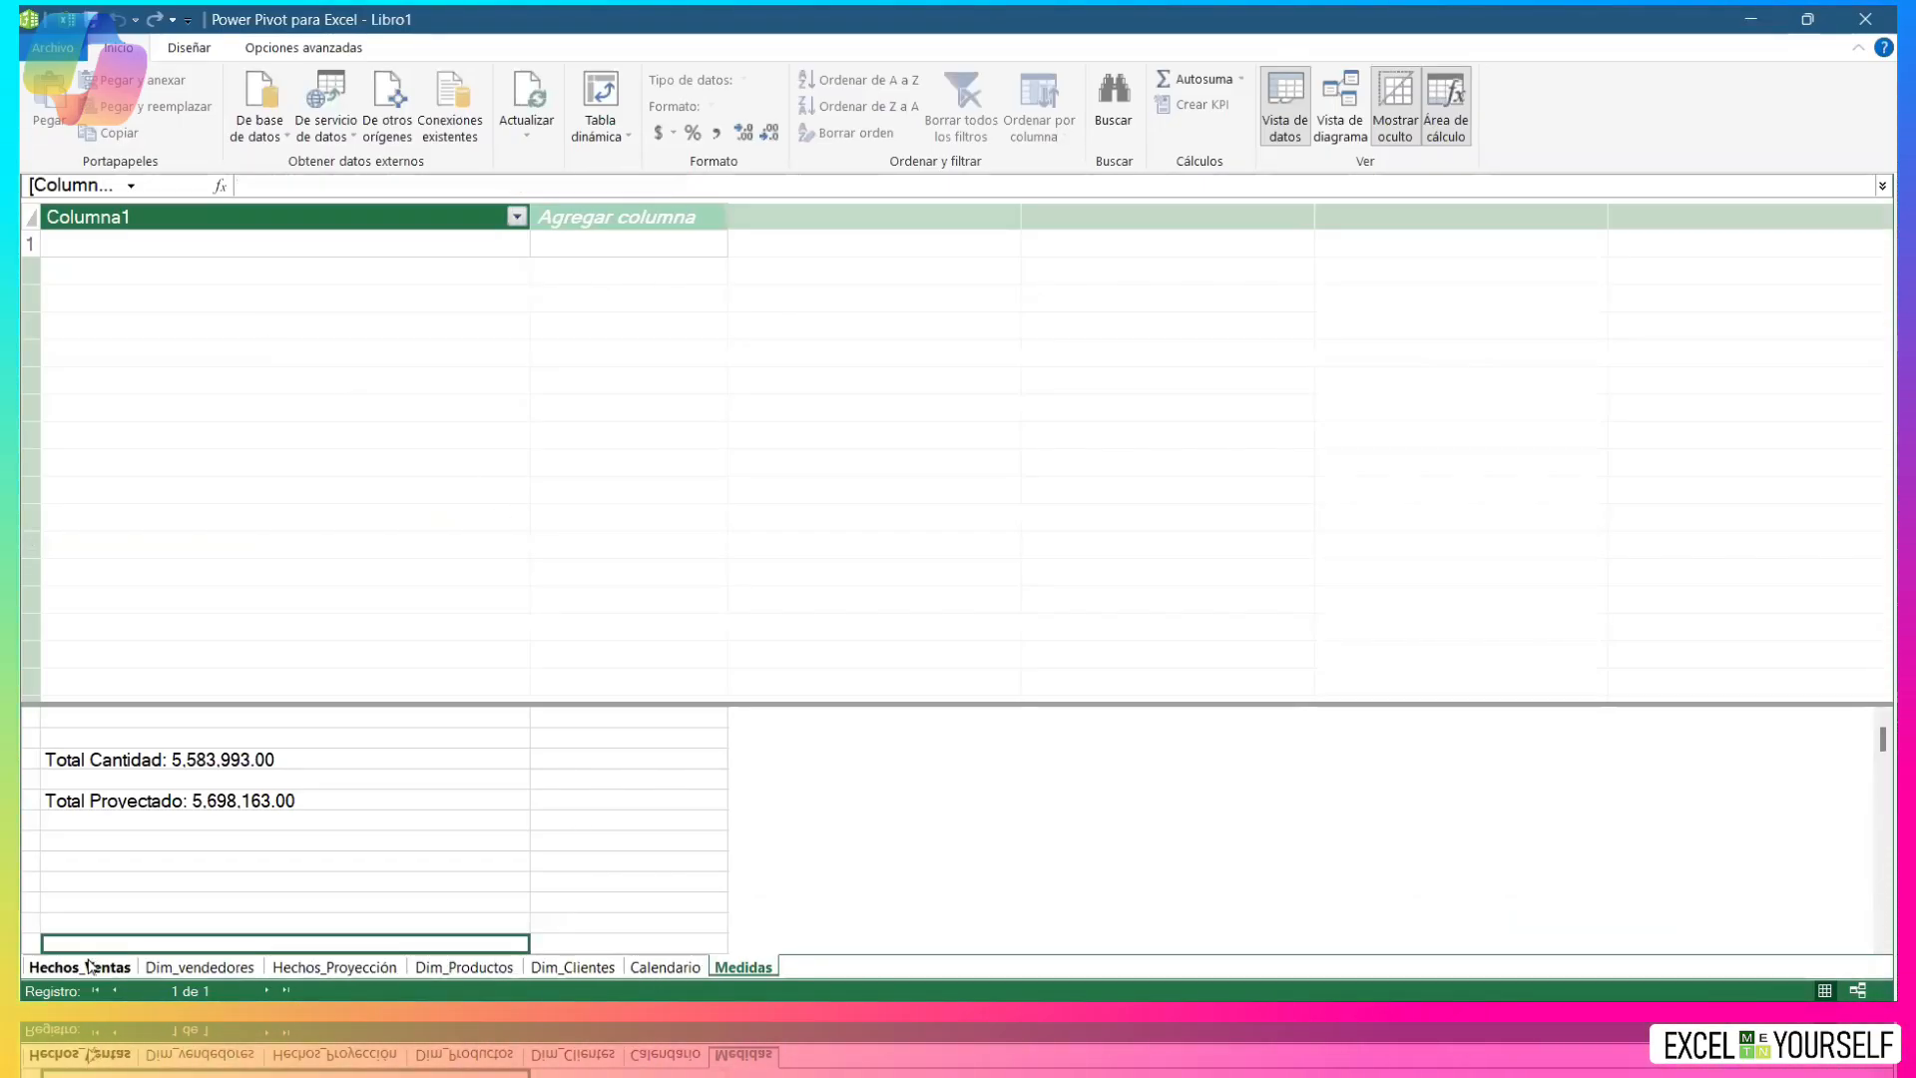